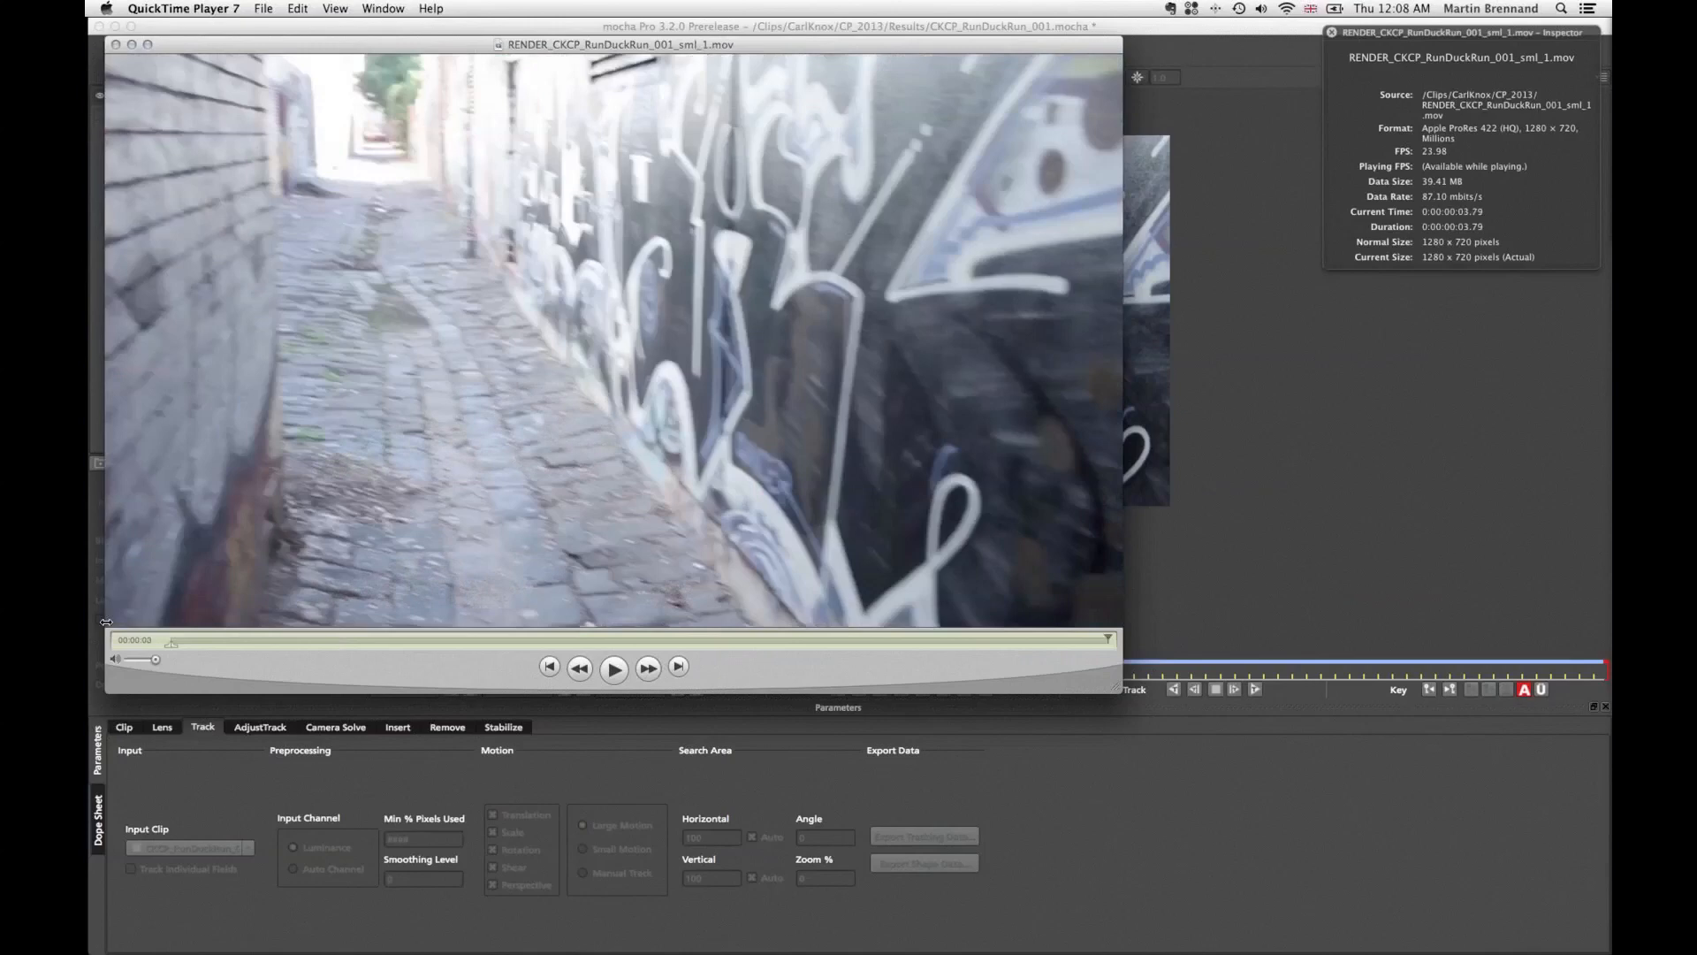
Step: Scrub through the rendered clean-plate clip in QuickTime Player, then switch to mocha Pro and scrub through the original running shot
left_click(339, 641)
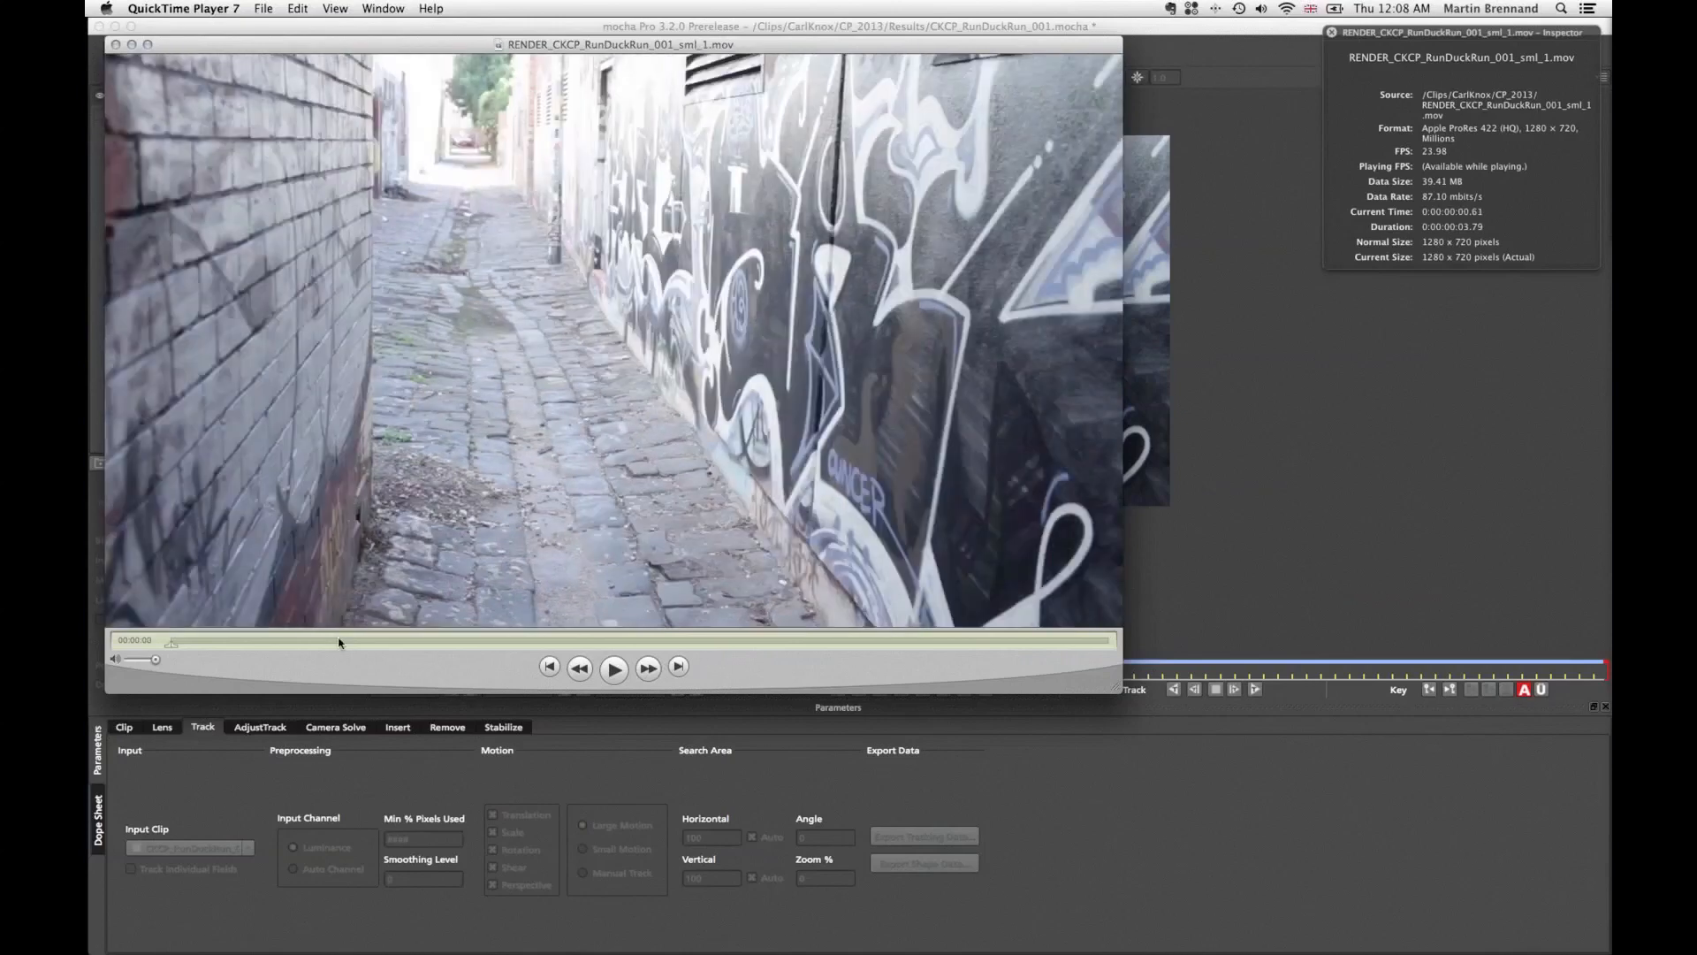
left_click_drag(340, 642, 394, 639)
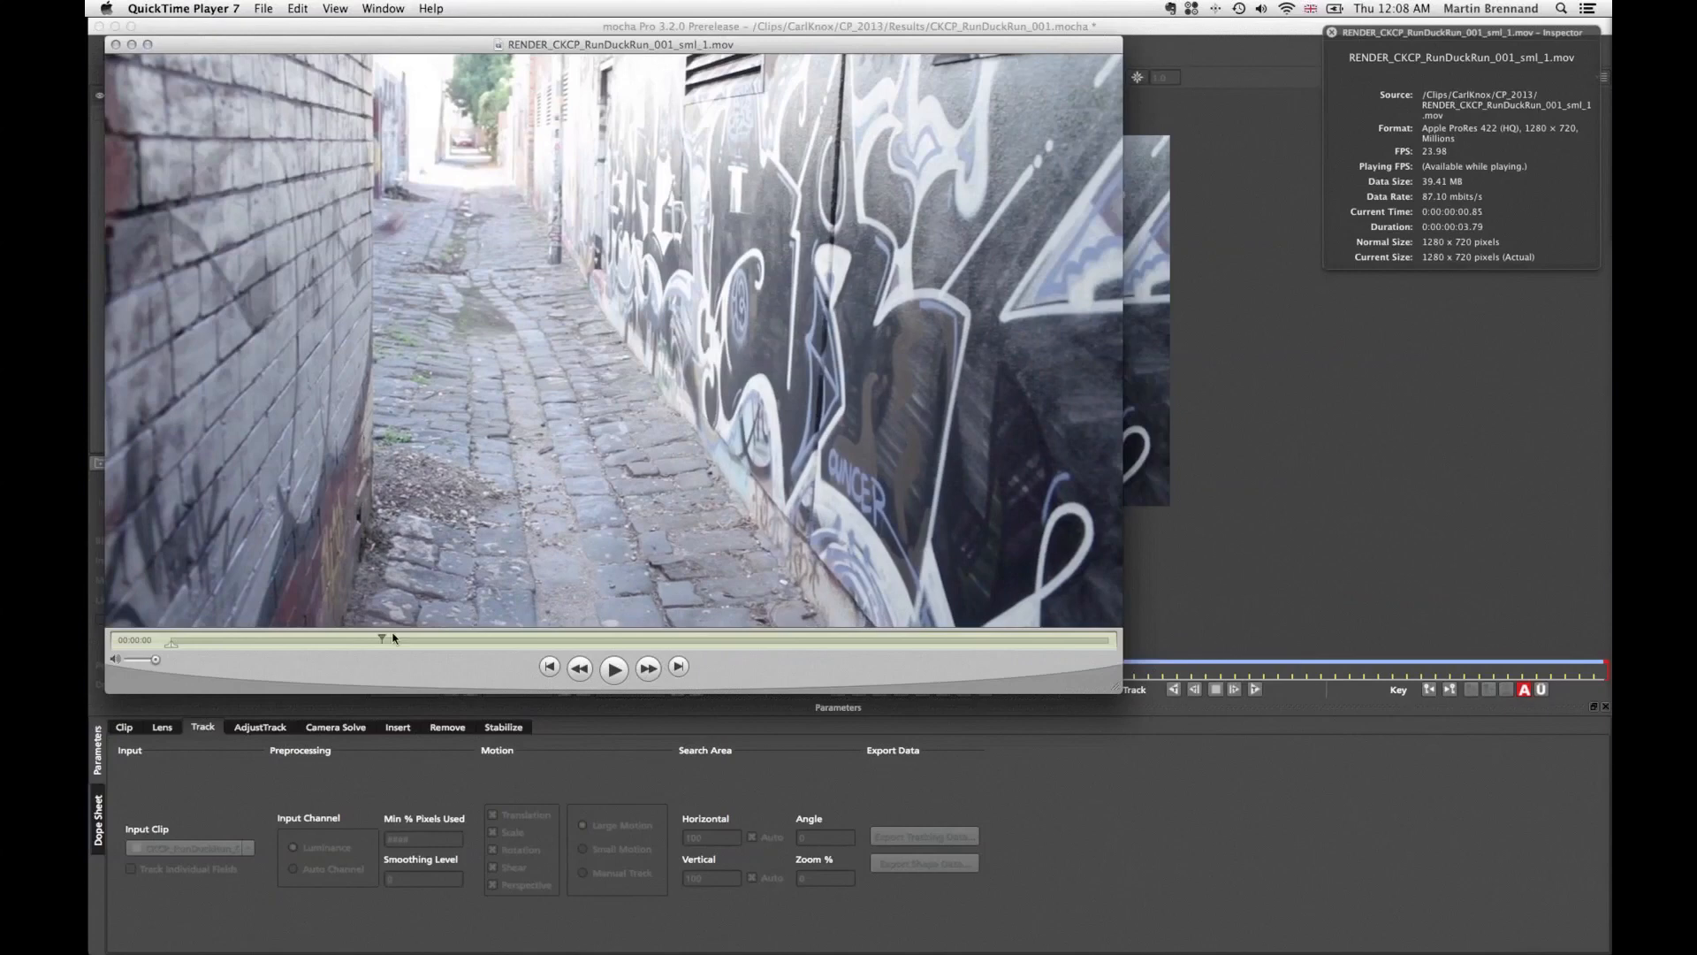
left_click_drag(394, 638, 648, 575)
left_click(113, 44)
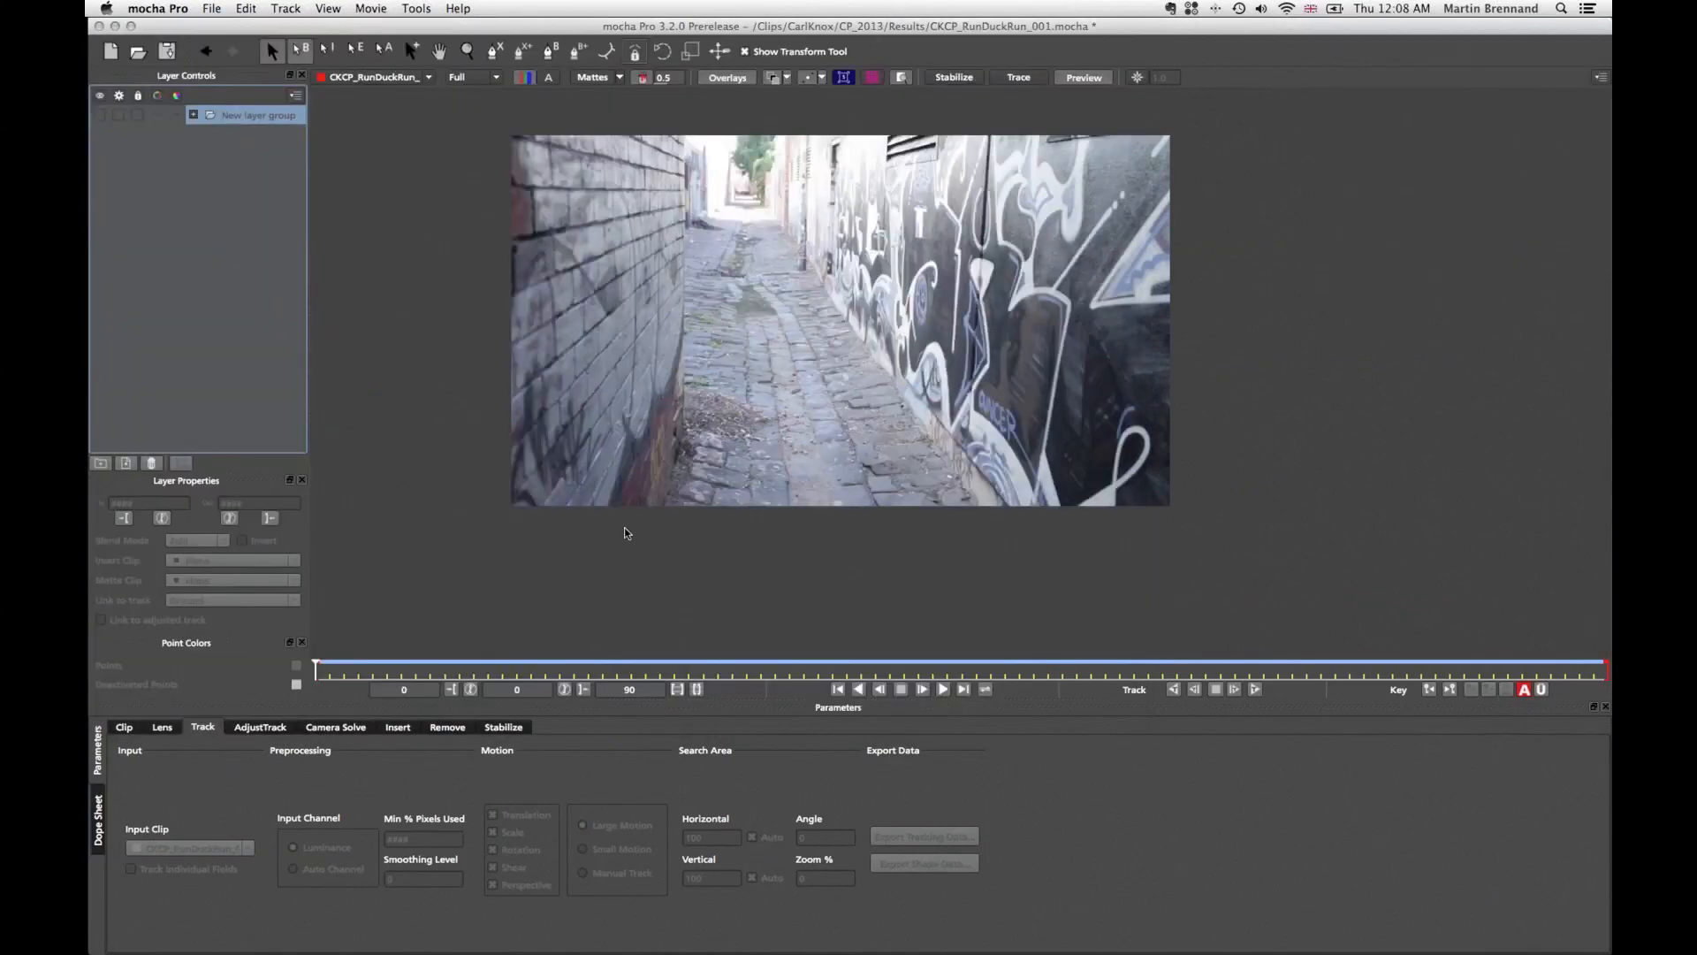
key("shift+8")
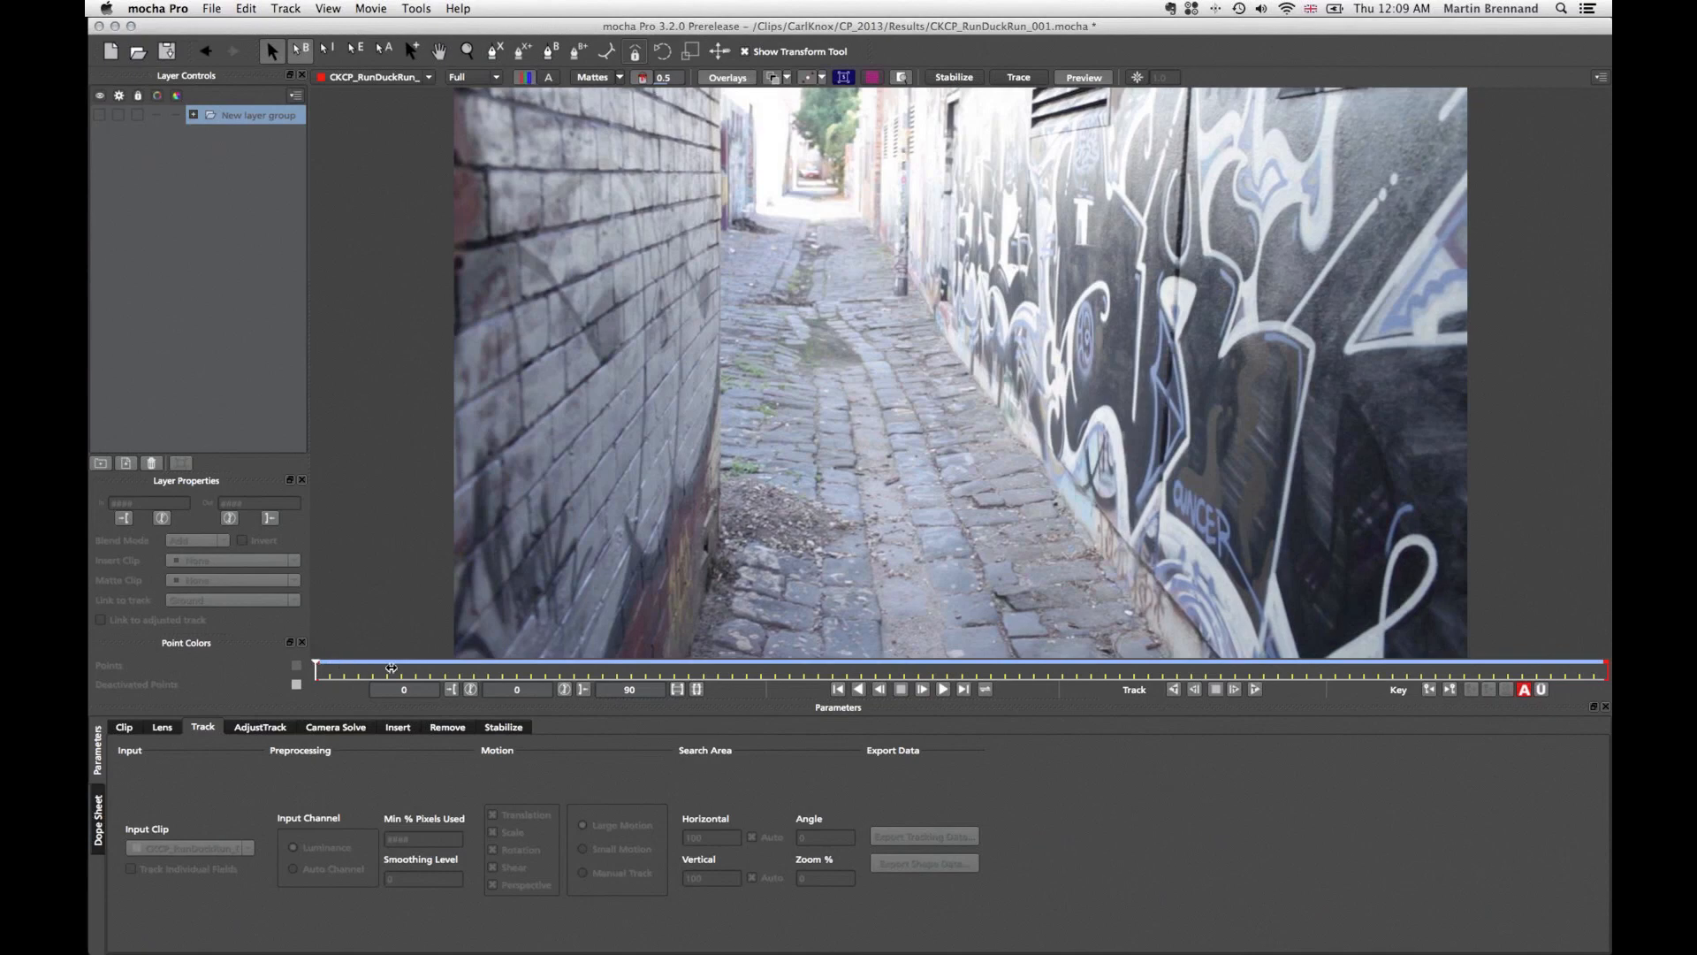
left_click_drag(390, 669, 1399, 677)
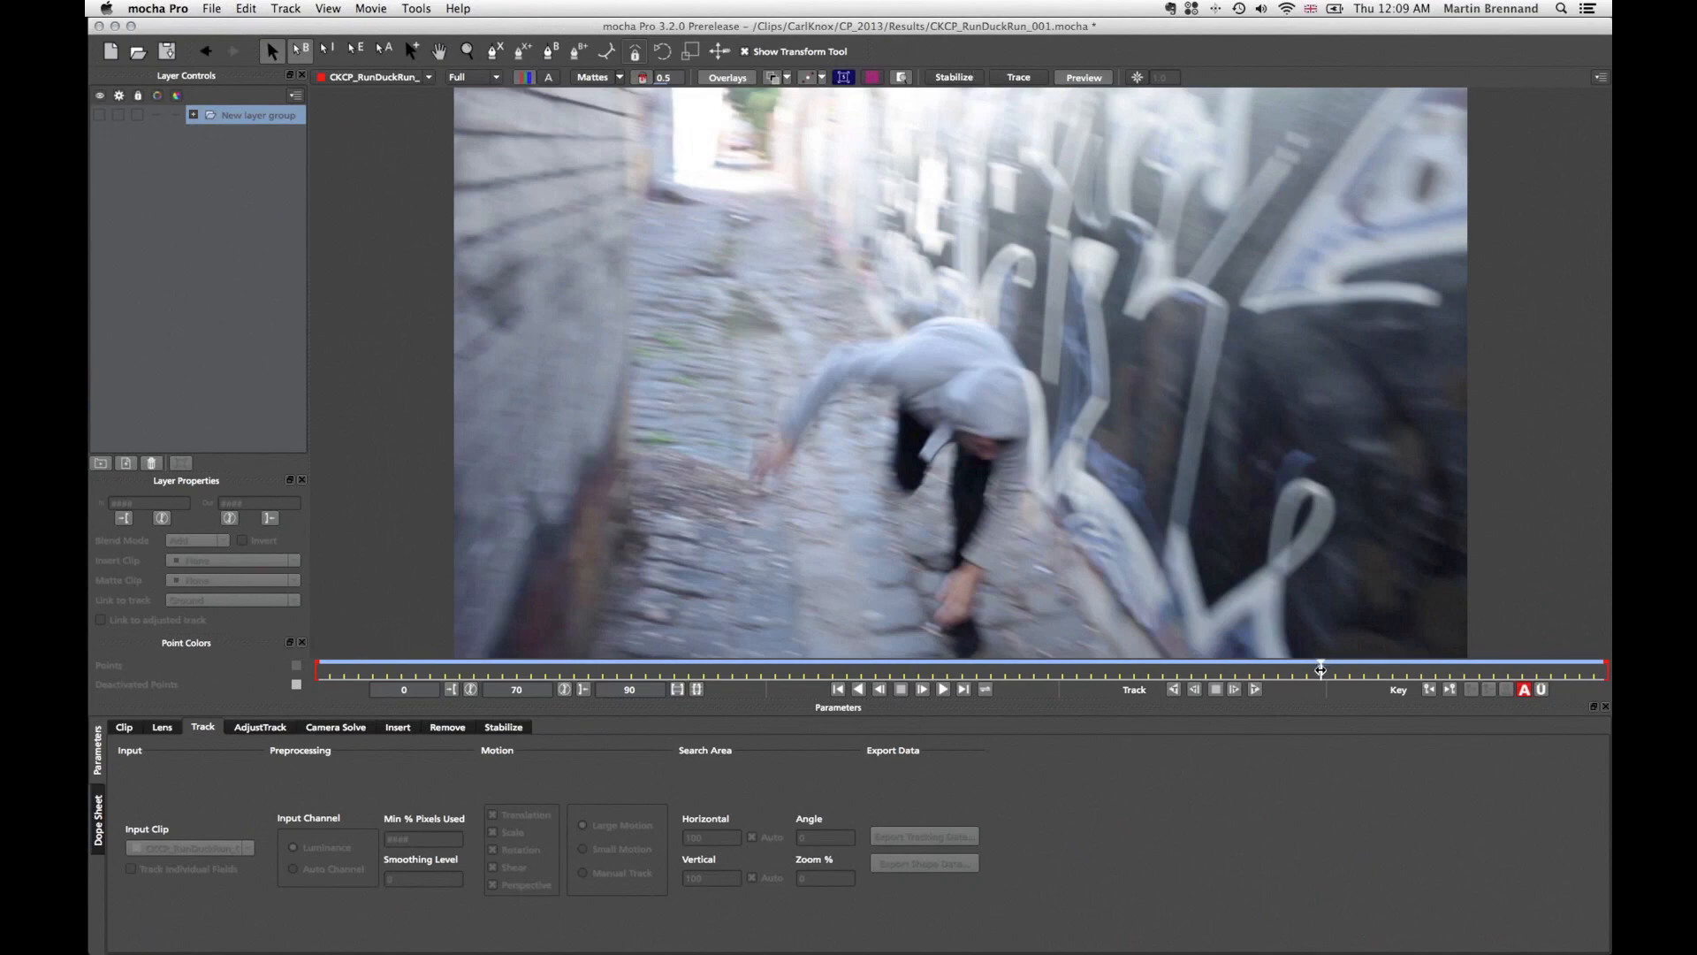
left_click_drag(1321, 669, 401, 669)
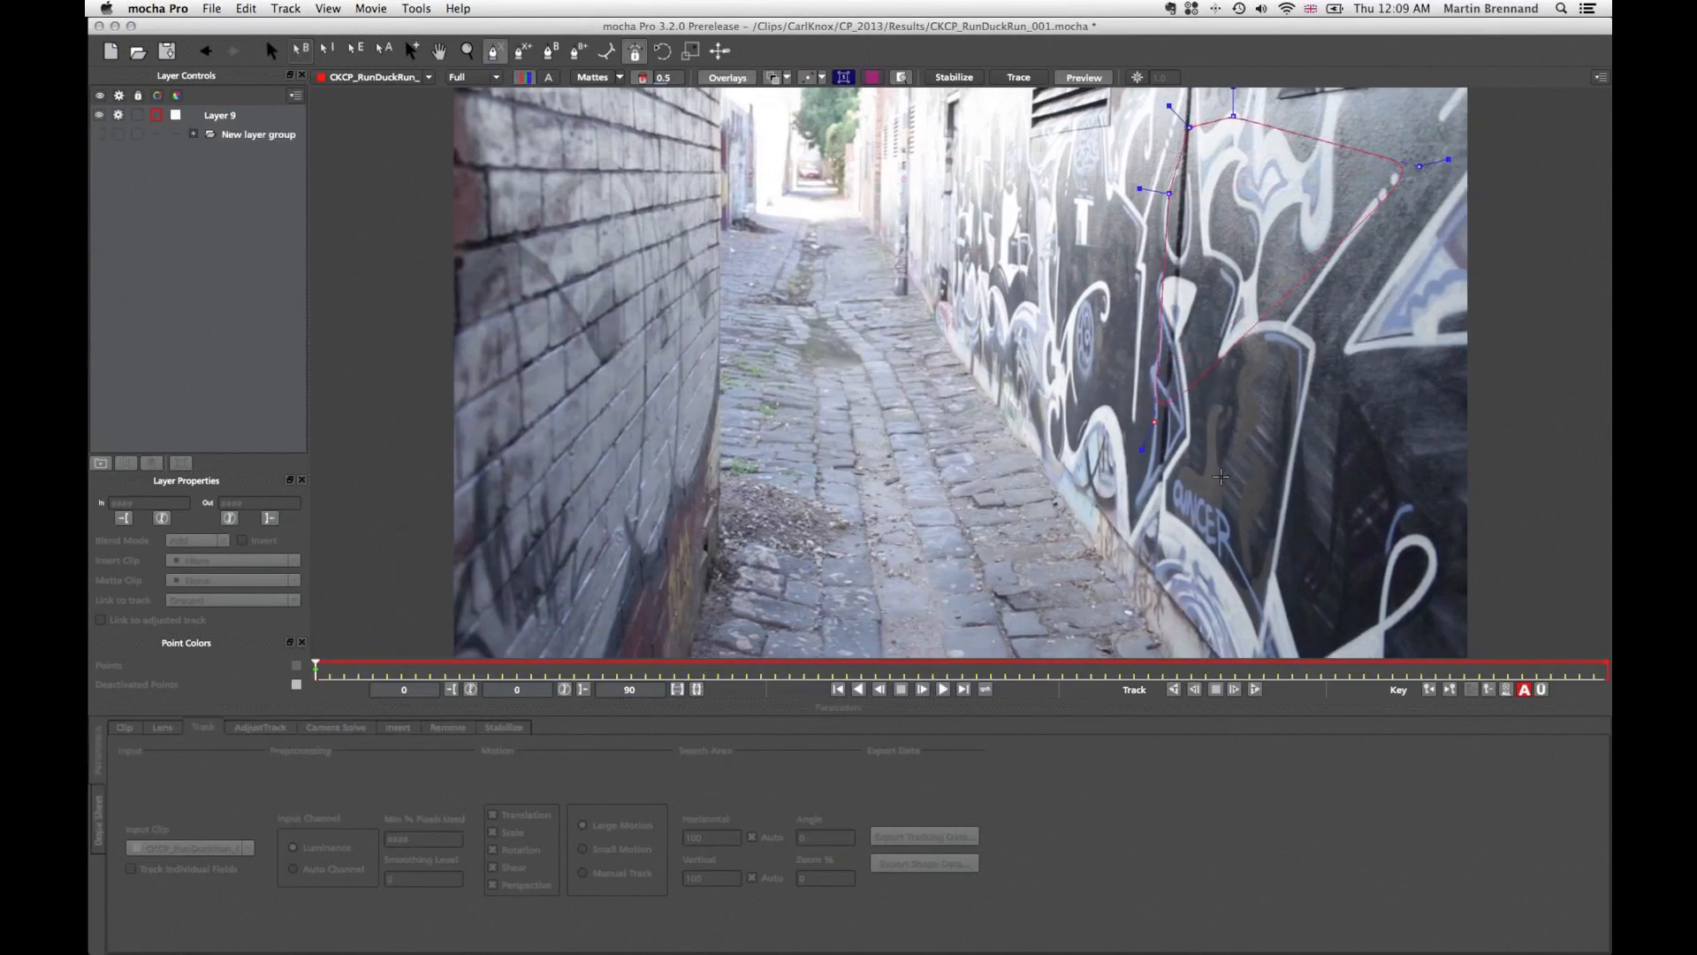
Step: Draw a closed X-spline shape around the upper graffiti area on the wall to the right of the alley
left_click(1232, 479)
left_click(1352, 493)
left_click(1429, 394)
left_click(1431, 282)
right_click(1140, 534)
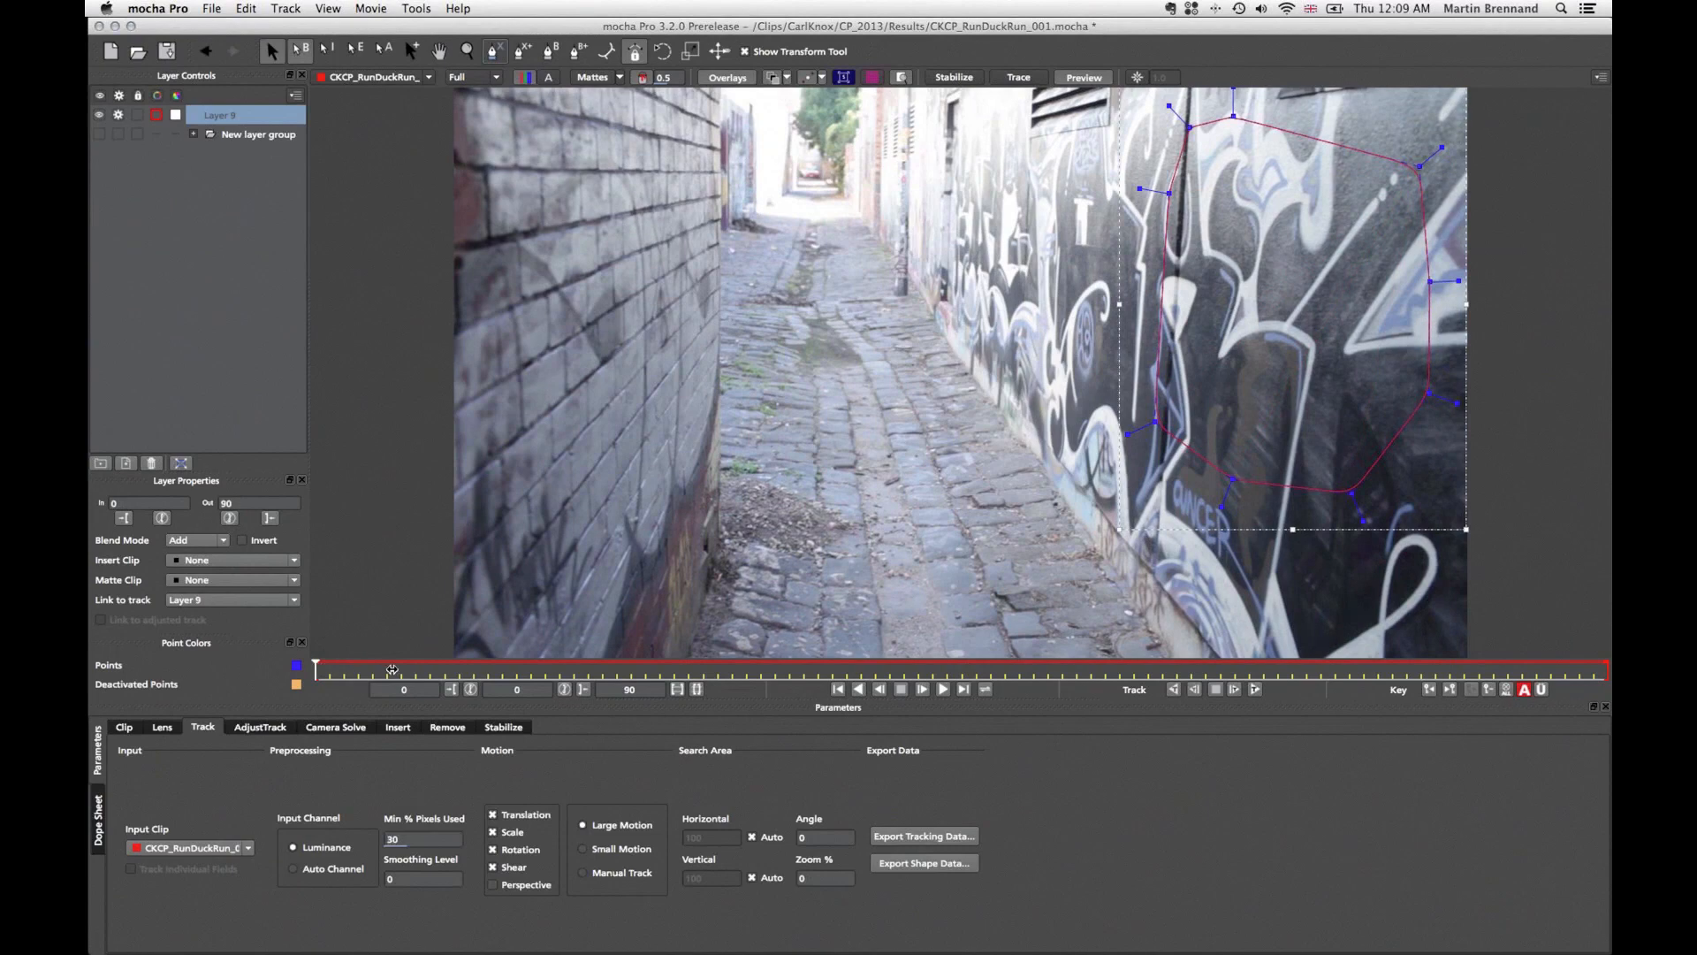
Step: At frame 81, raise the bottom edge of the wall shape to keep it clear of the runner, and return to frame 0
left_click_drag(392, 670, 1480, 669)
left_click_drag(1293, 530, 1293, 406)
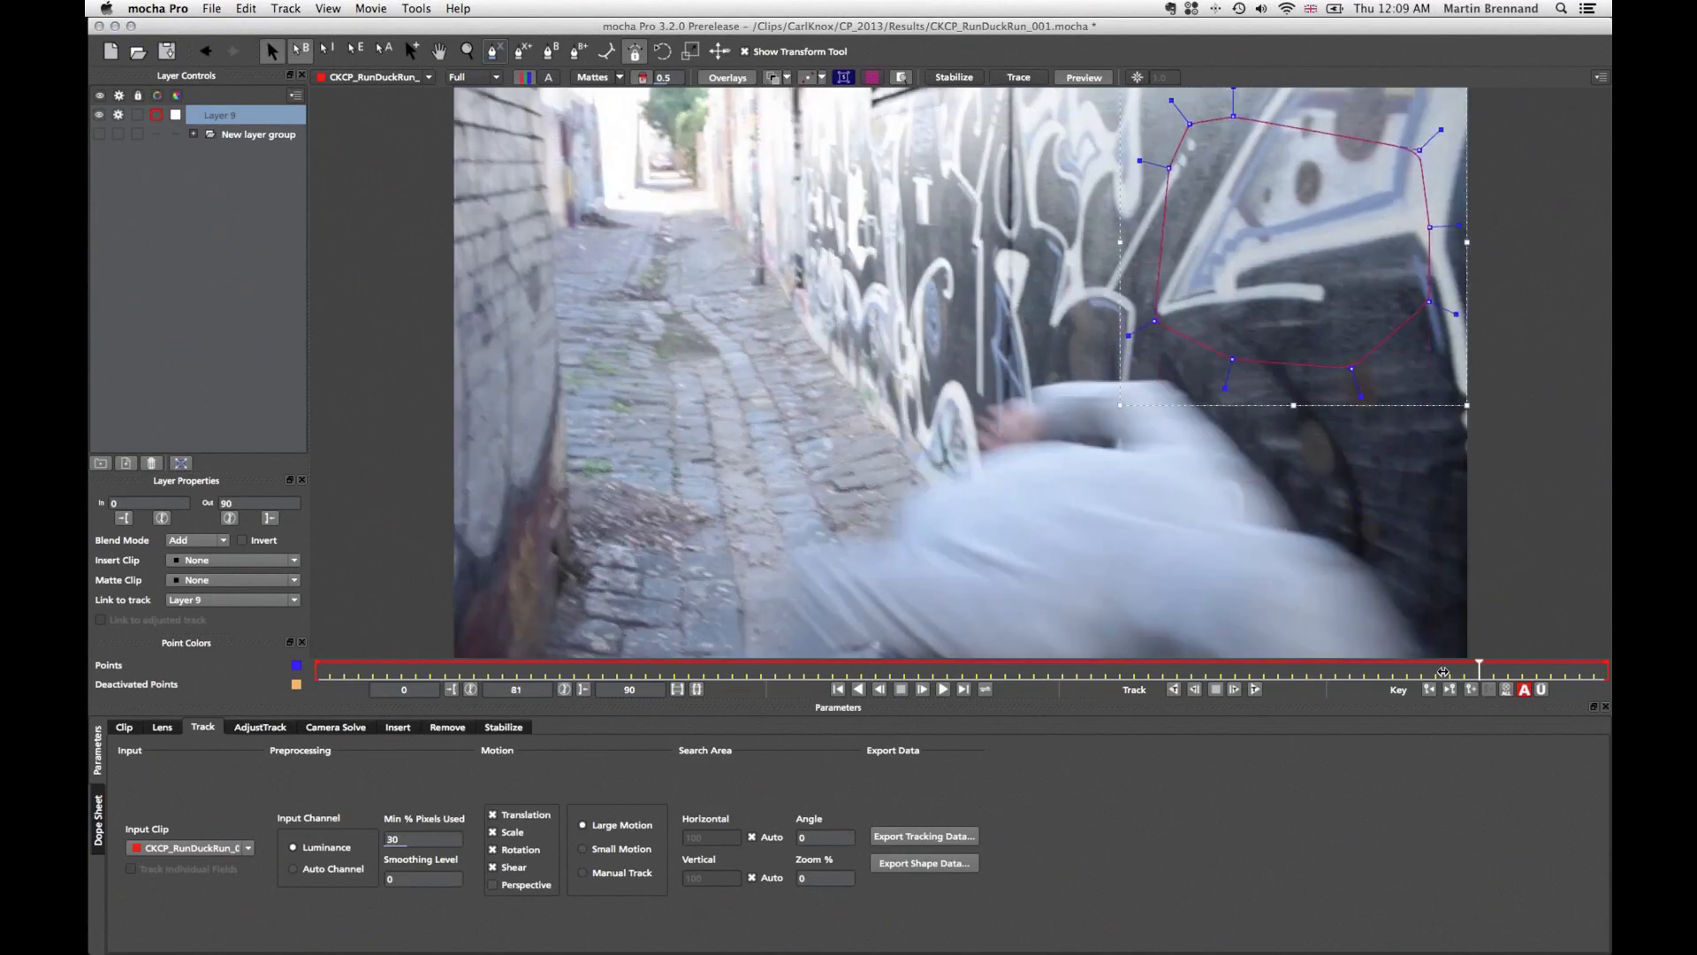
mouse_move(1442, 672)
left_mouse_down()
mouse_move(1386, 676)
mouse_move(1608, 670)
mouse_move(302, 649)
left_mouse_up()
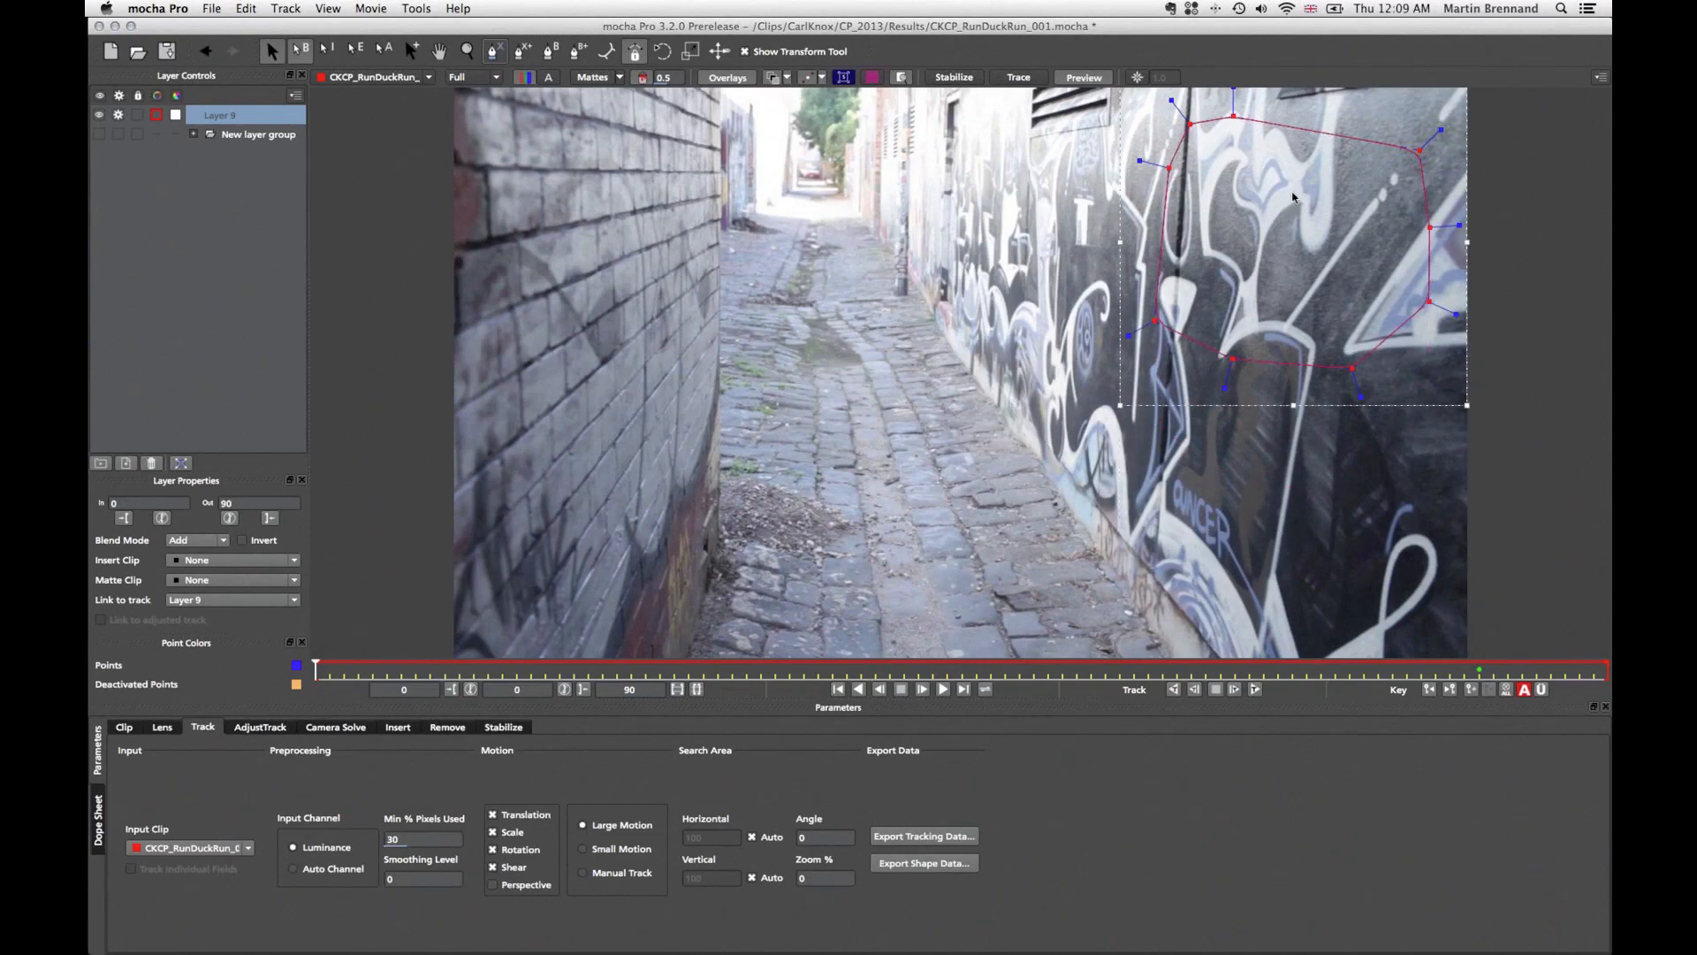
left_click_drag(315, 672, 1508, 672)
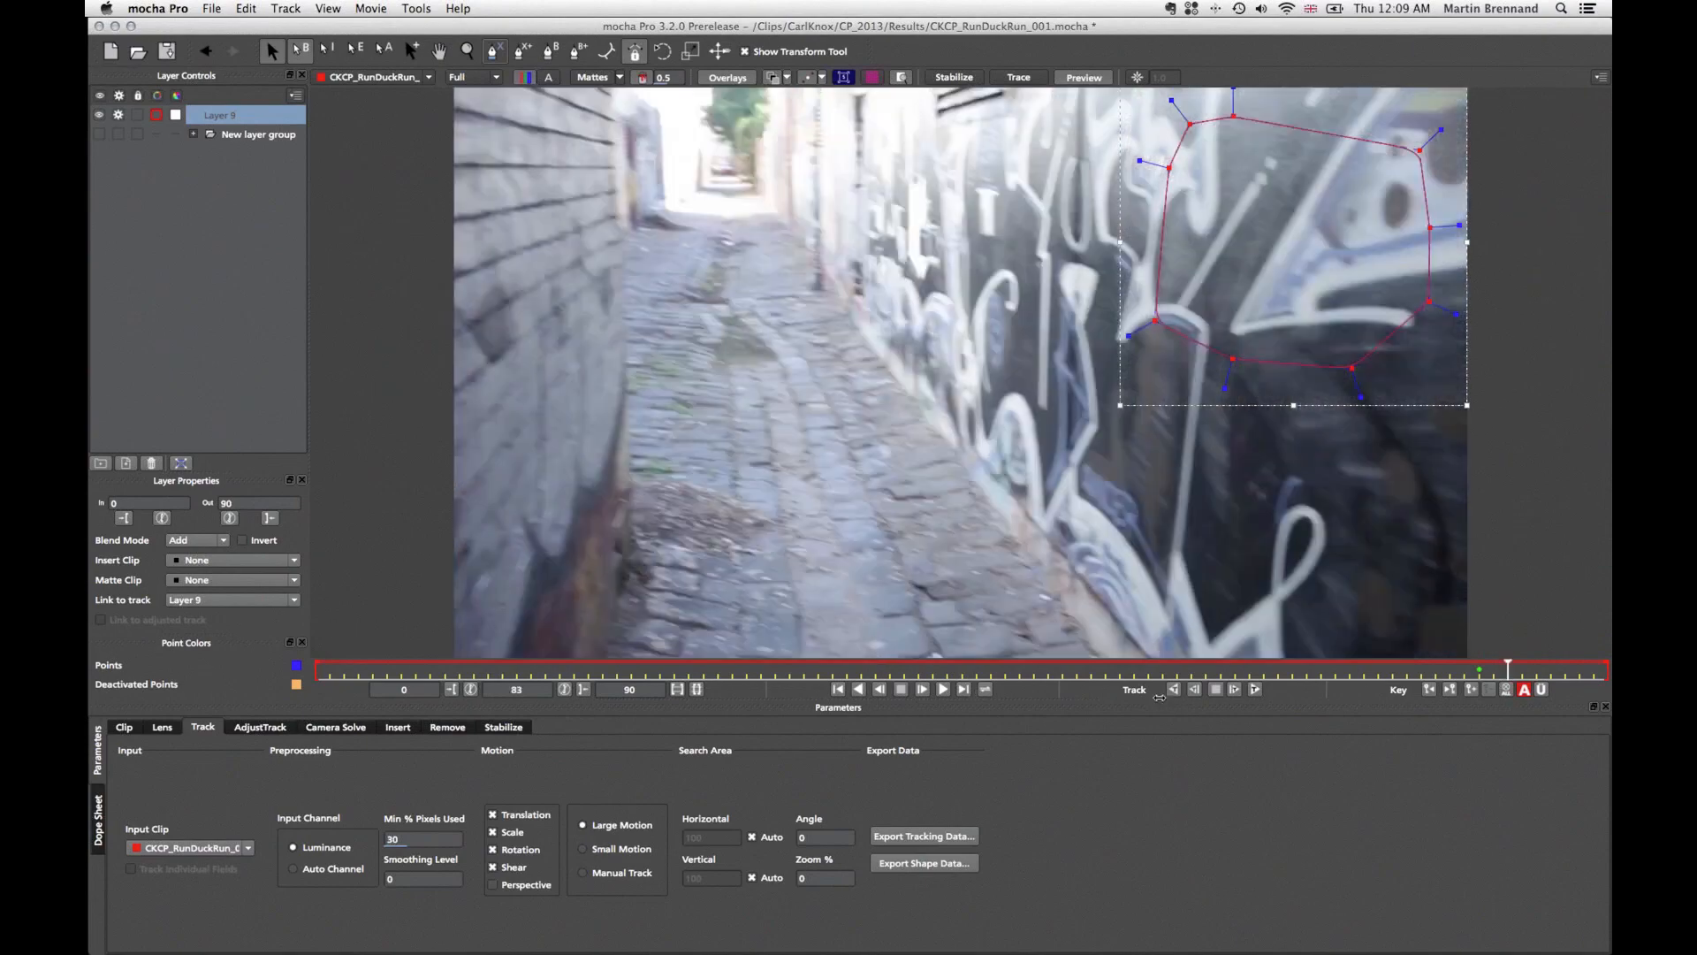
key("Home")
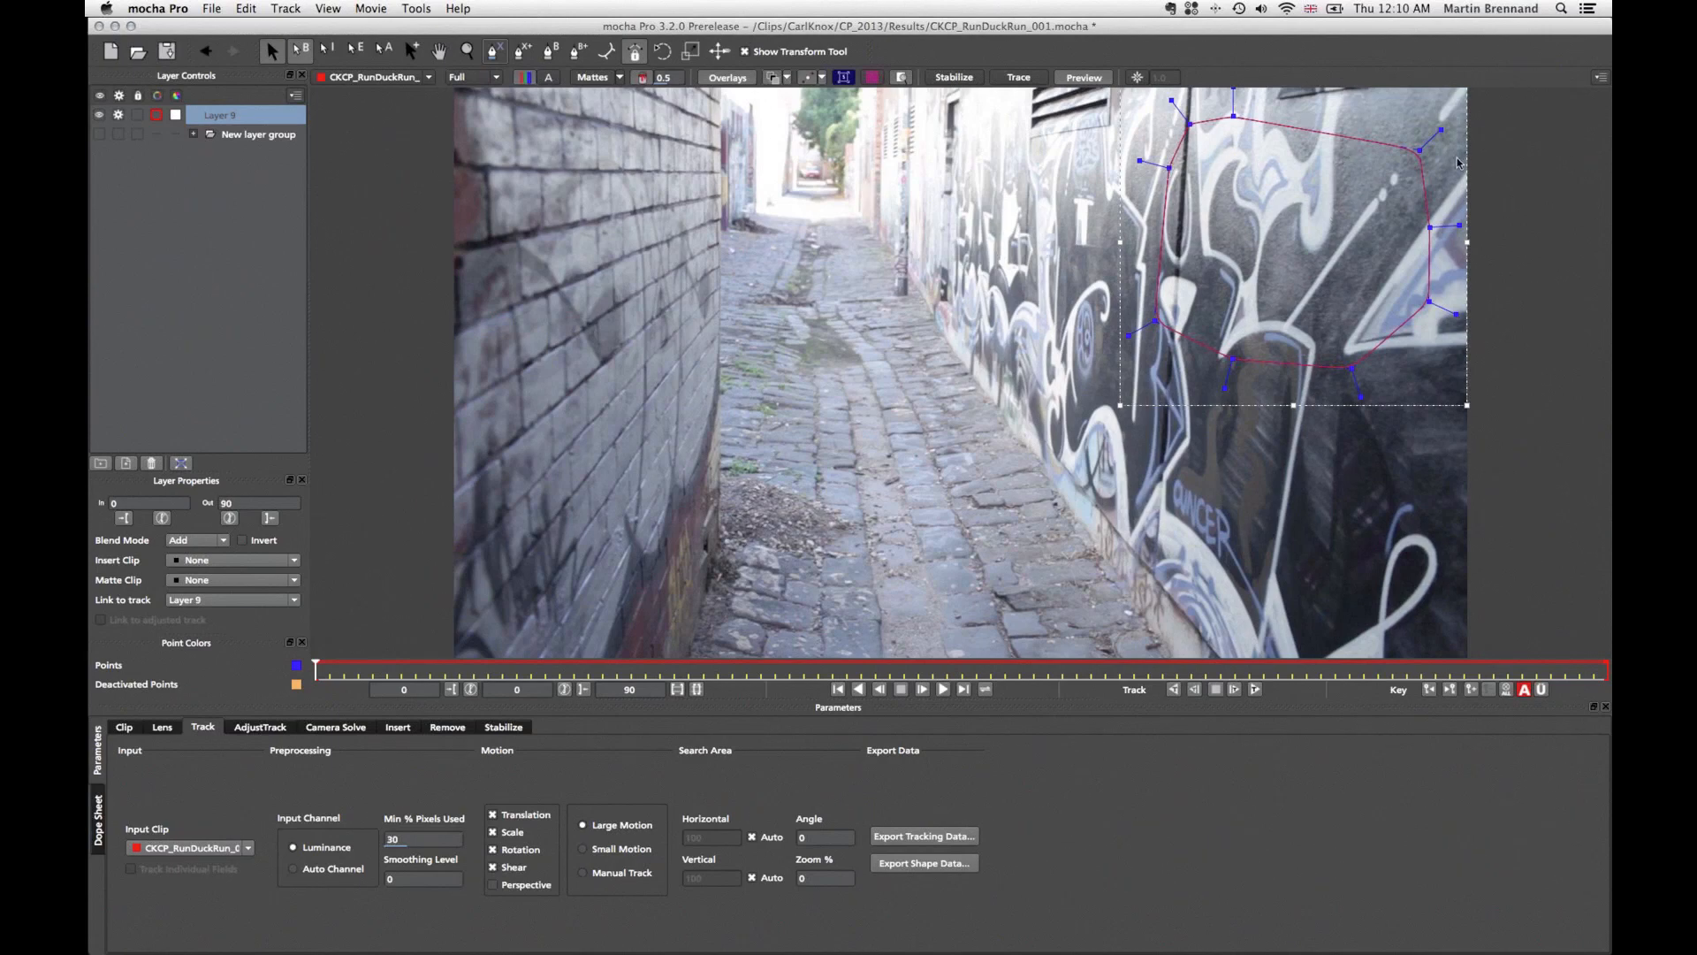
Step: Display the planar surface and the grid overlay for the wall layer
left_click(846, 78)
left_click(868, 80)
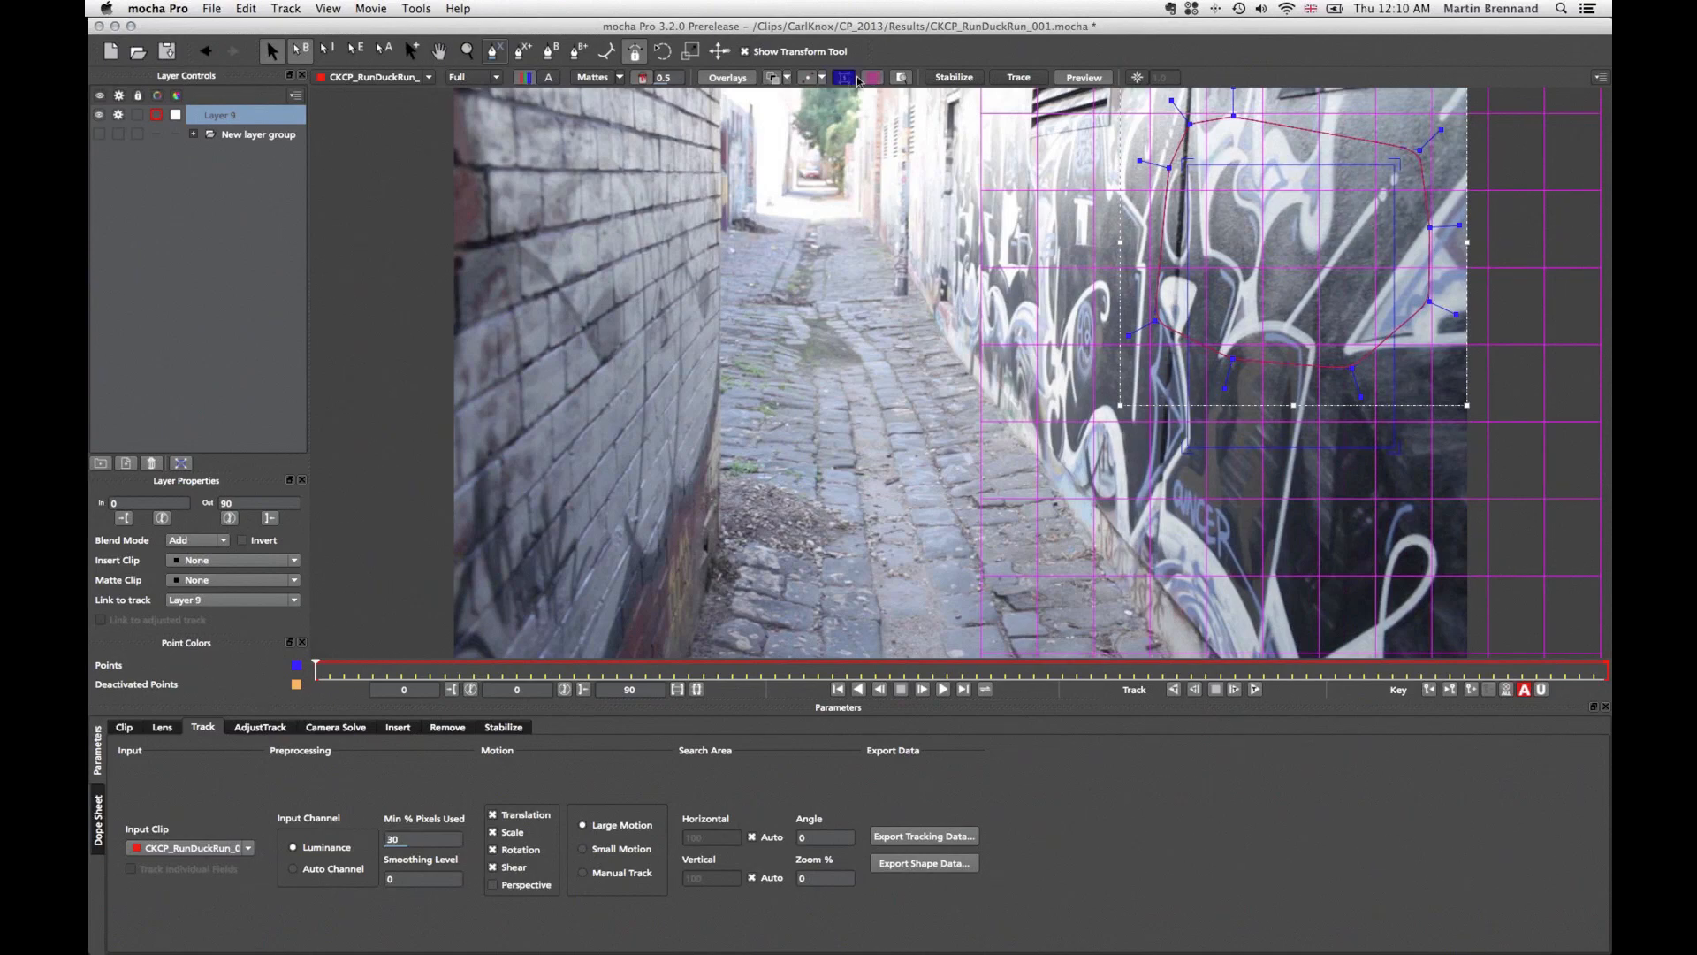
left_click(877, 80)
left_click(878, 79)
left_click(878, 79)
left_click(878, 80)
left_click(878, 79)
left_click(878, 80)
Step: Reposition the corners of the planar surface so its grid follows the perspective of the graffiti wall
left_click_drag(1187, 448, 1172, 333)
left_click_drag(1187, 164, 1184, 164)
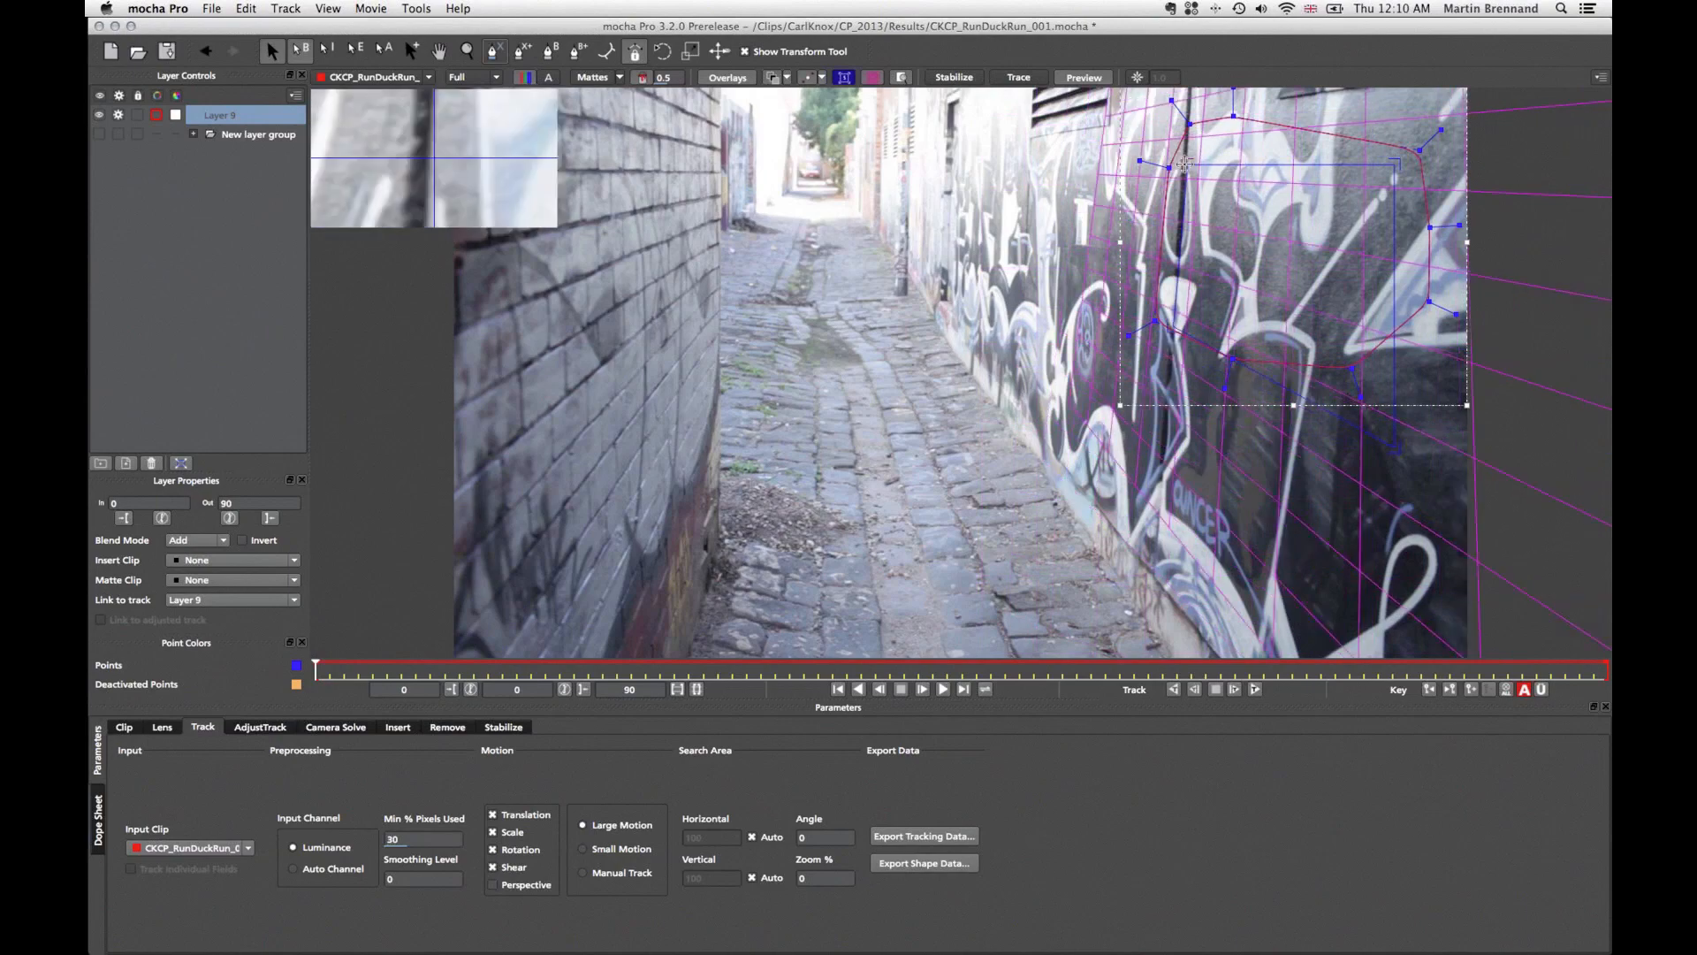
left_click_drag(1395, 449, 1384, 386)
left_click_drag(1395, 164, 1399, 155)
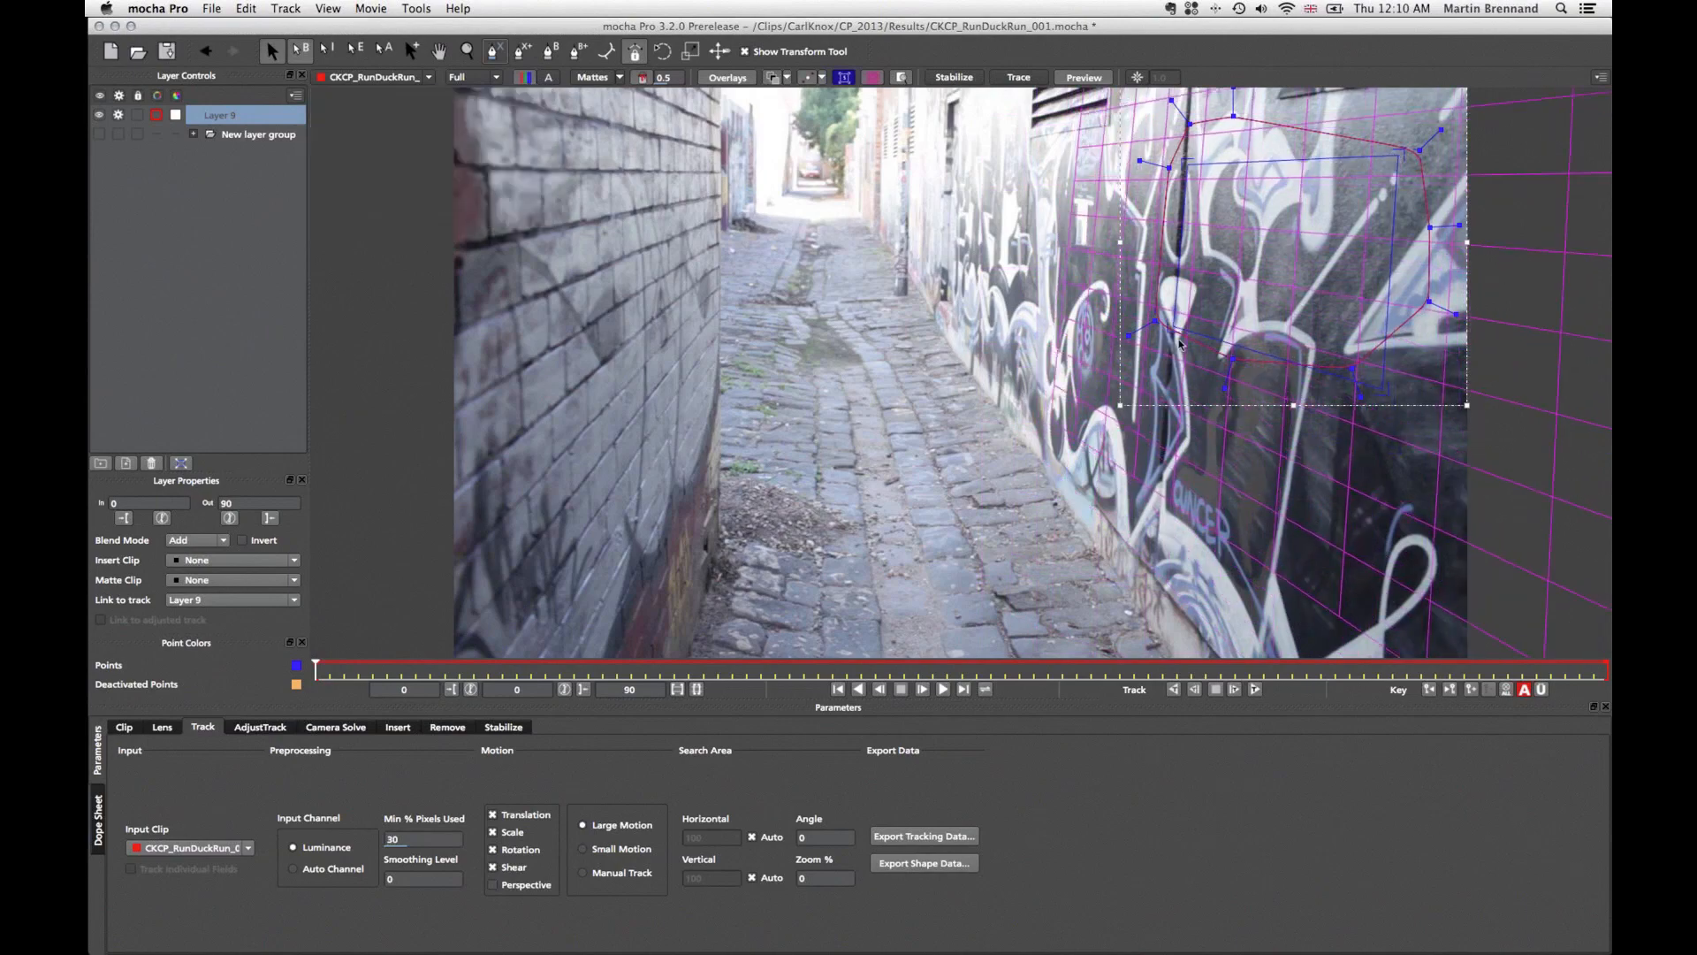
left_click_drag(1180, 343, 1173, 311)
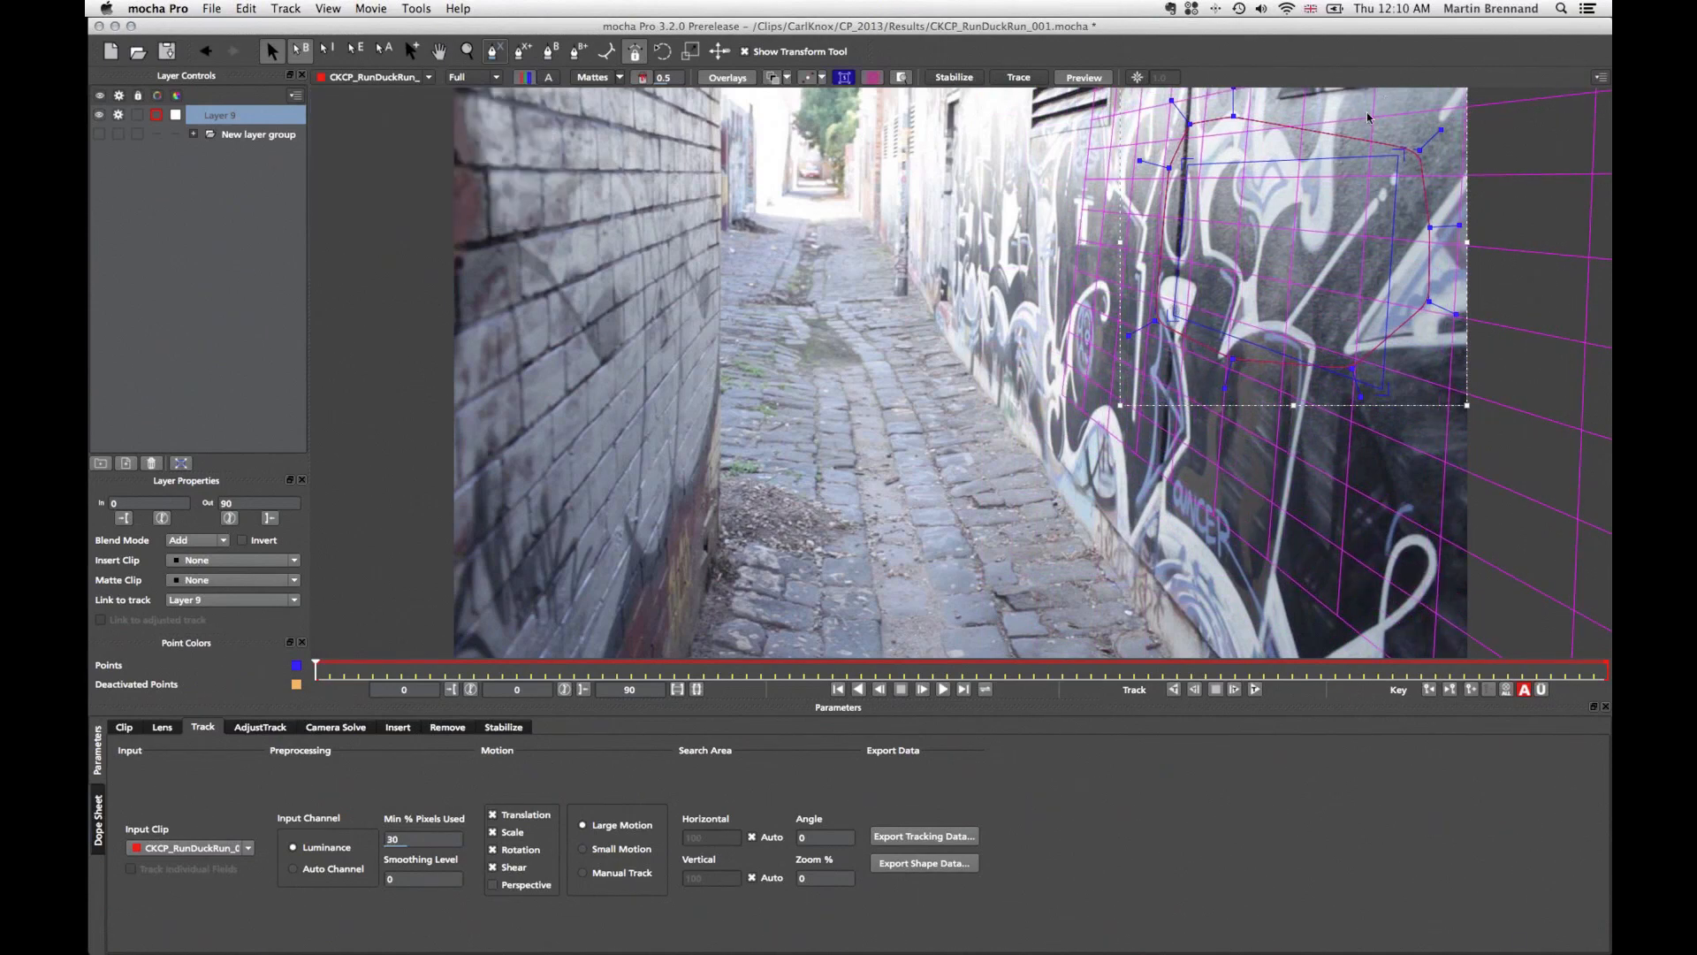
Step: Shrink the planar surface to a smaller area within the wall shape and raise its top edge slightly
mouse_move(1353, 155)
left_mouse_down()
mouse_move(1354, 111)
mouse_move(1361, 177)
left_mouse_up()
left_click_drag(1292, 351, 1321, 265)
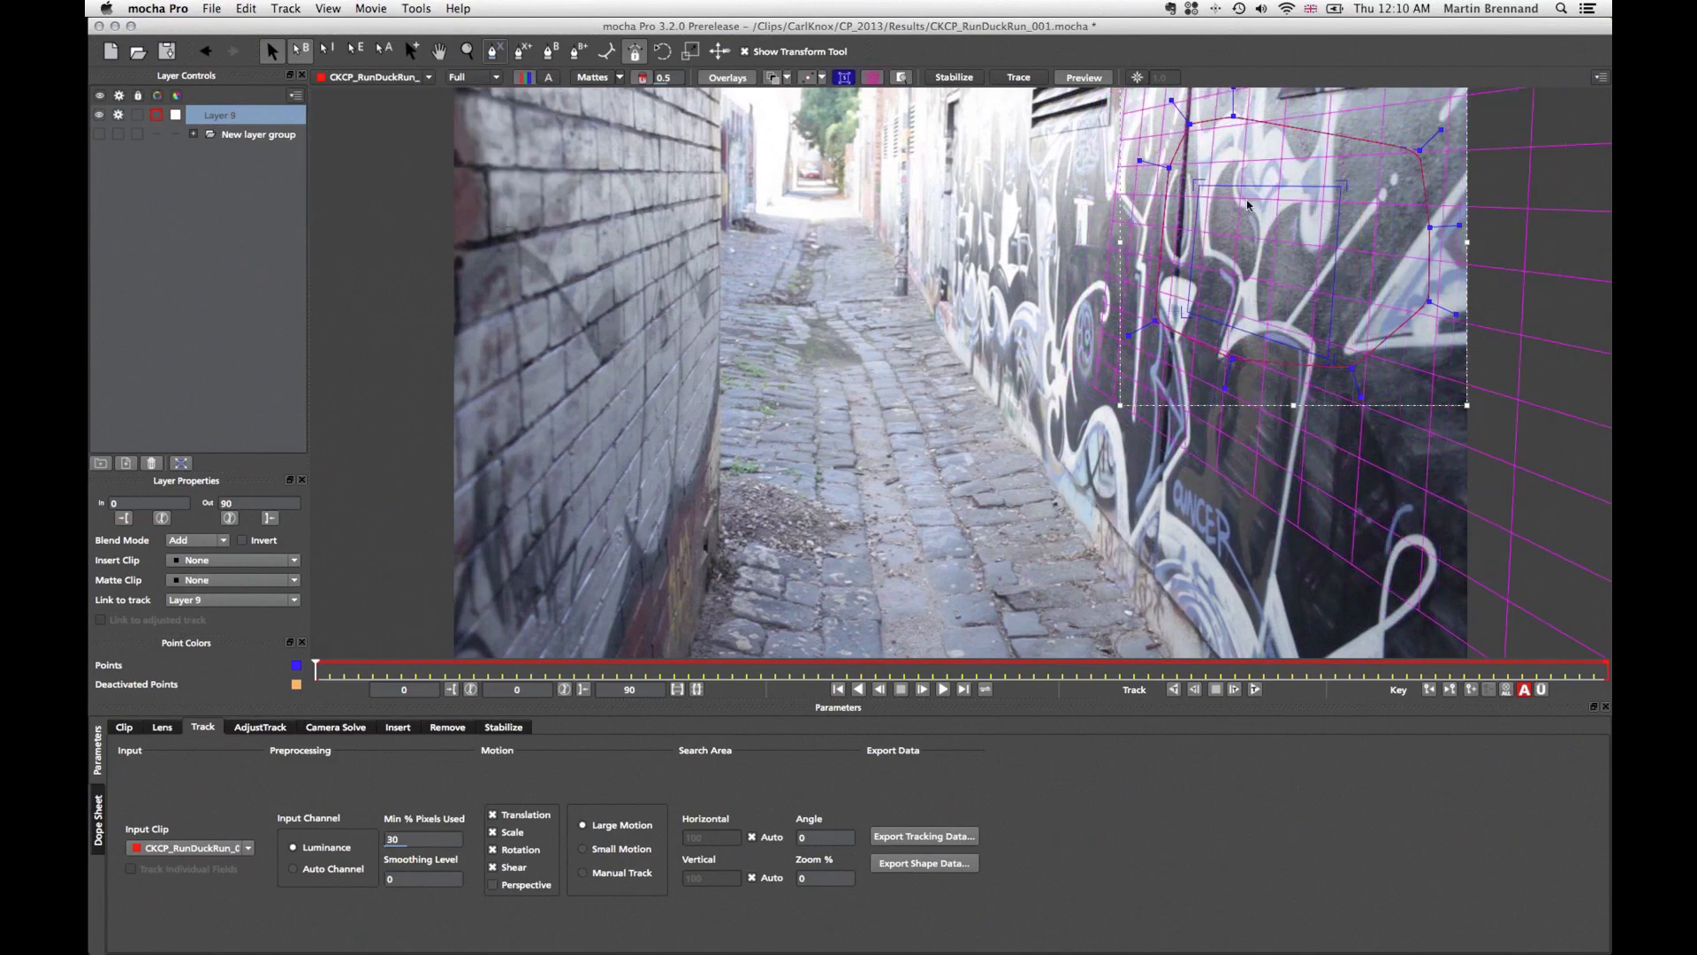
left_click_drag(1261, 184, 1260, 174)
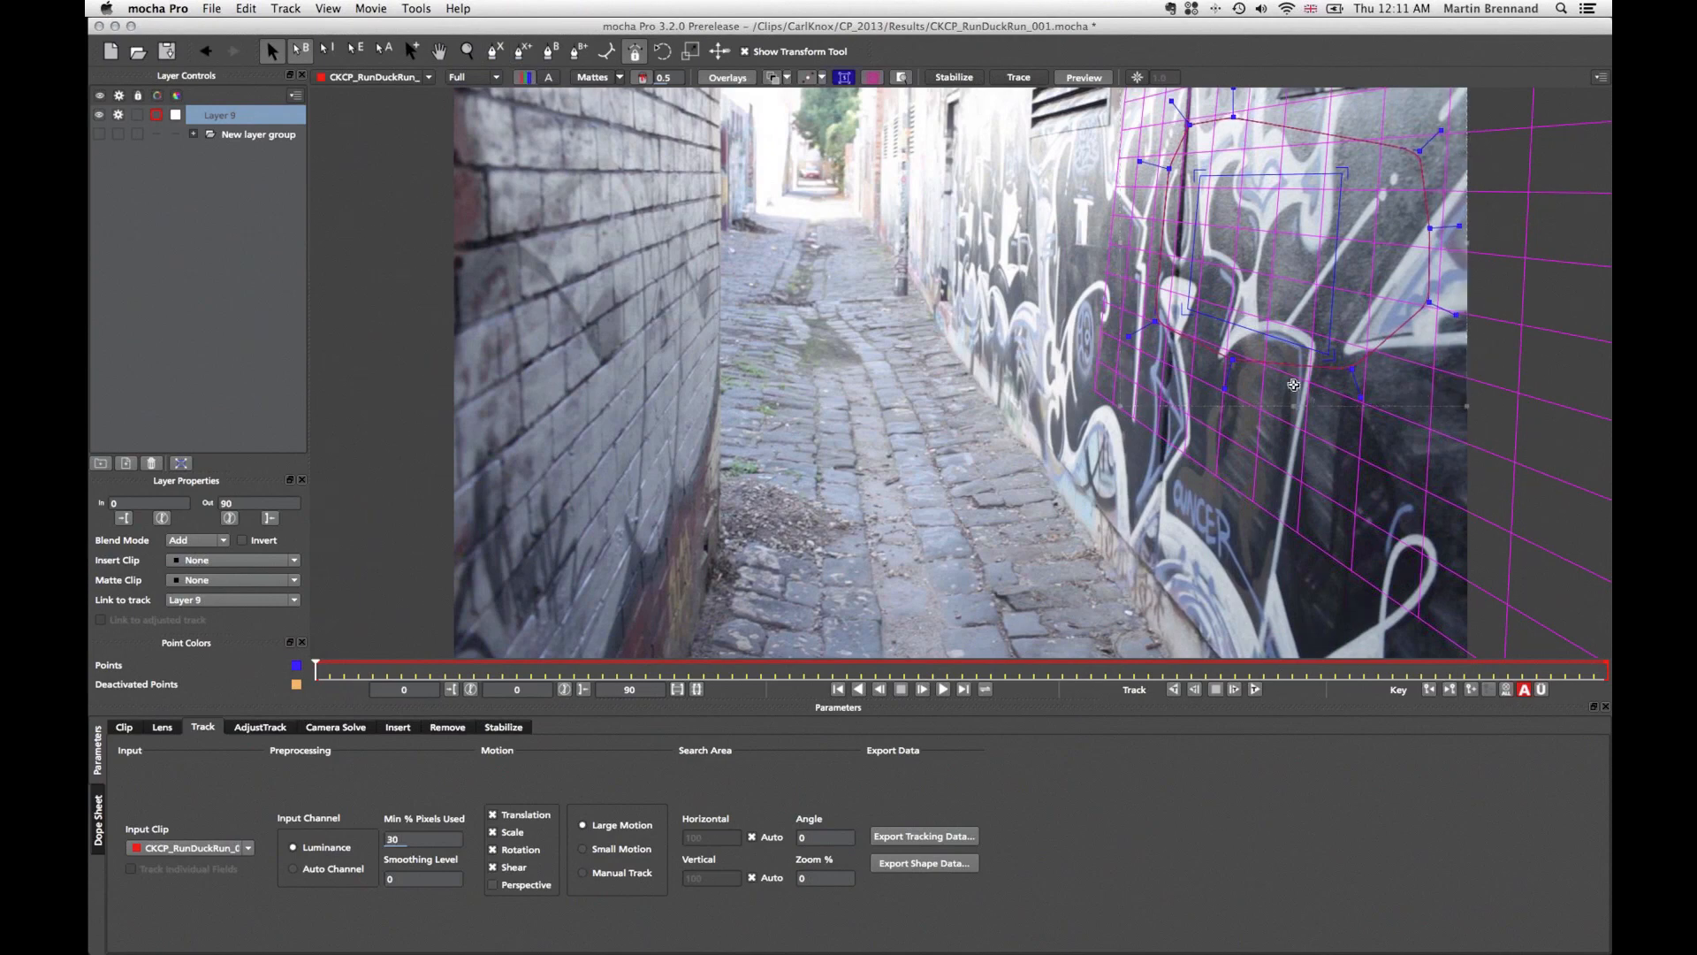
Step: Temporarily show the matte fill to examine the shape over the first frames, and fine-tune the surface's upper-left corner at frame 0
key("Right")
key("Left")
key("Right")
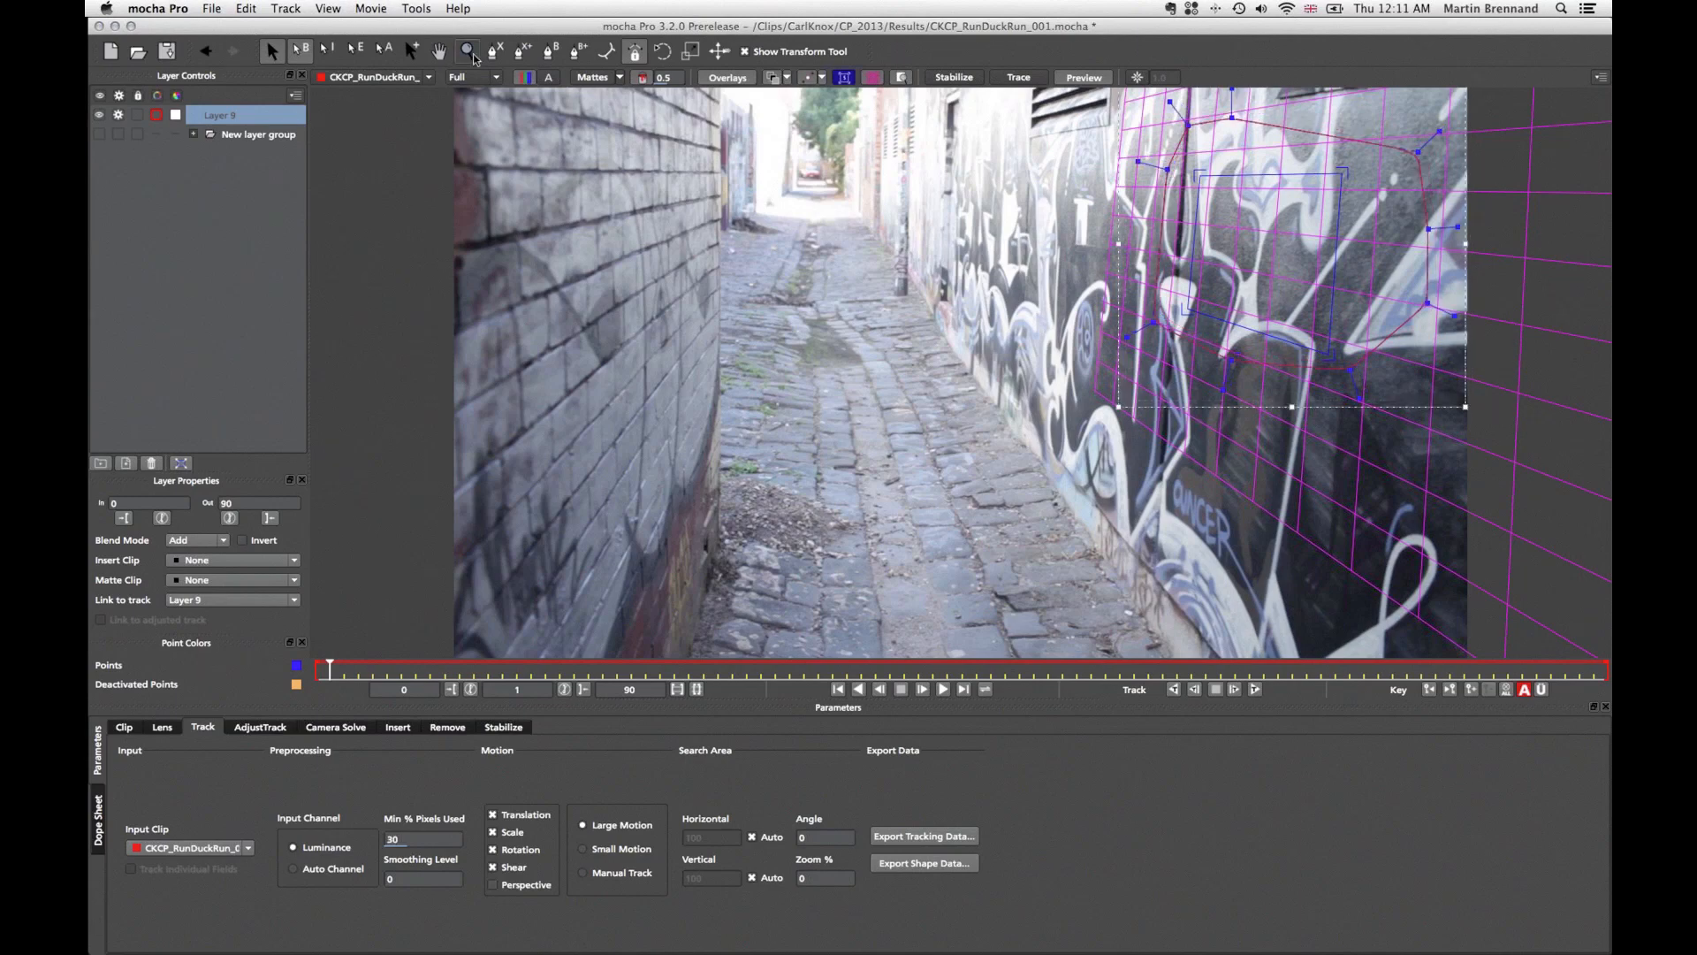
left_click(592, 77)
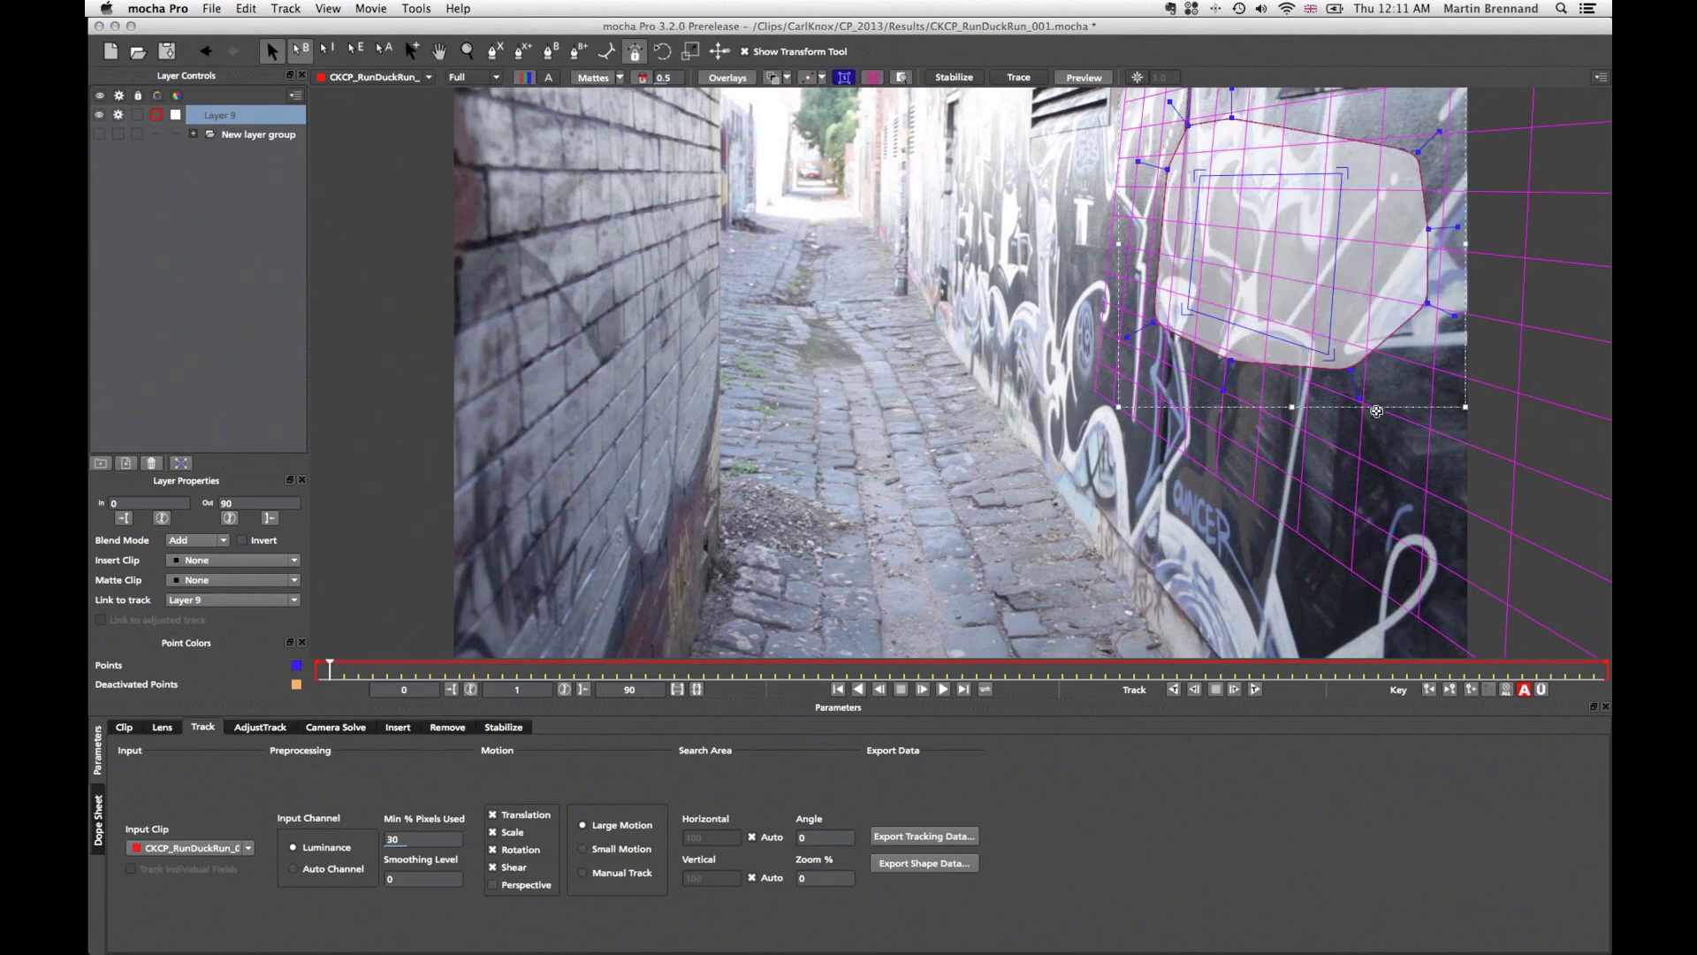
left_click_drag(1194, 412, 1409, 422)
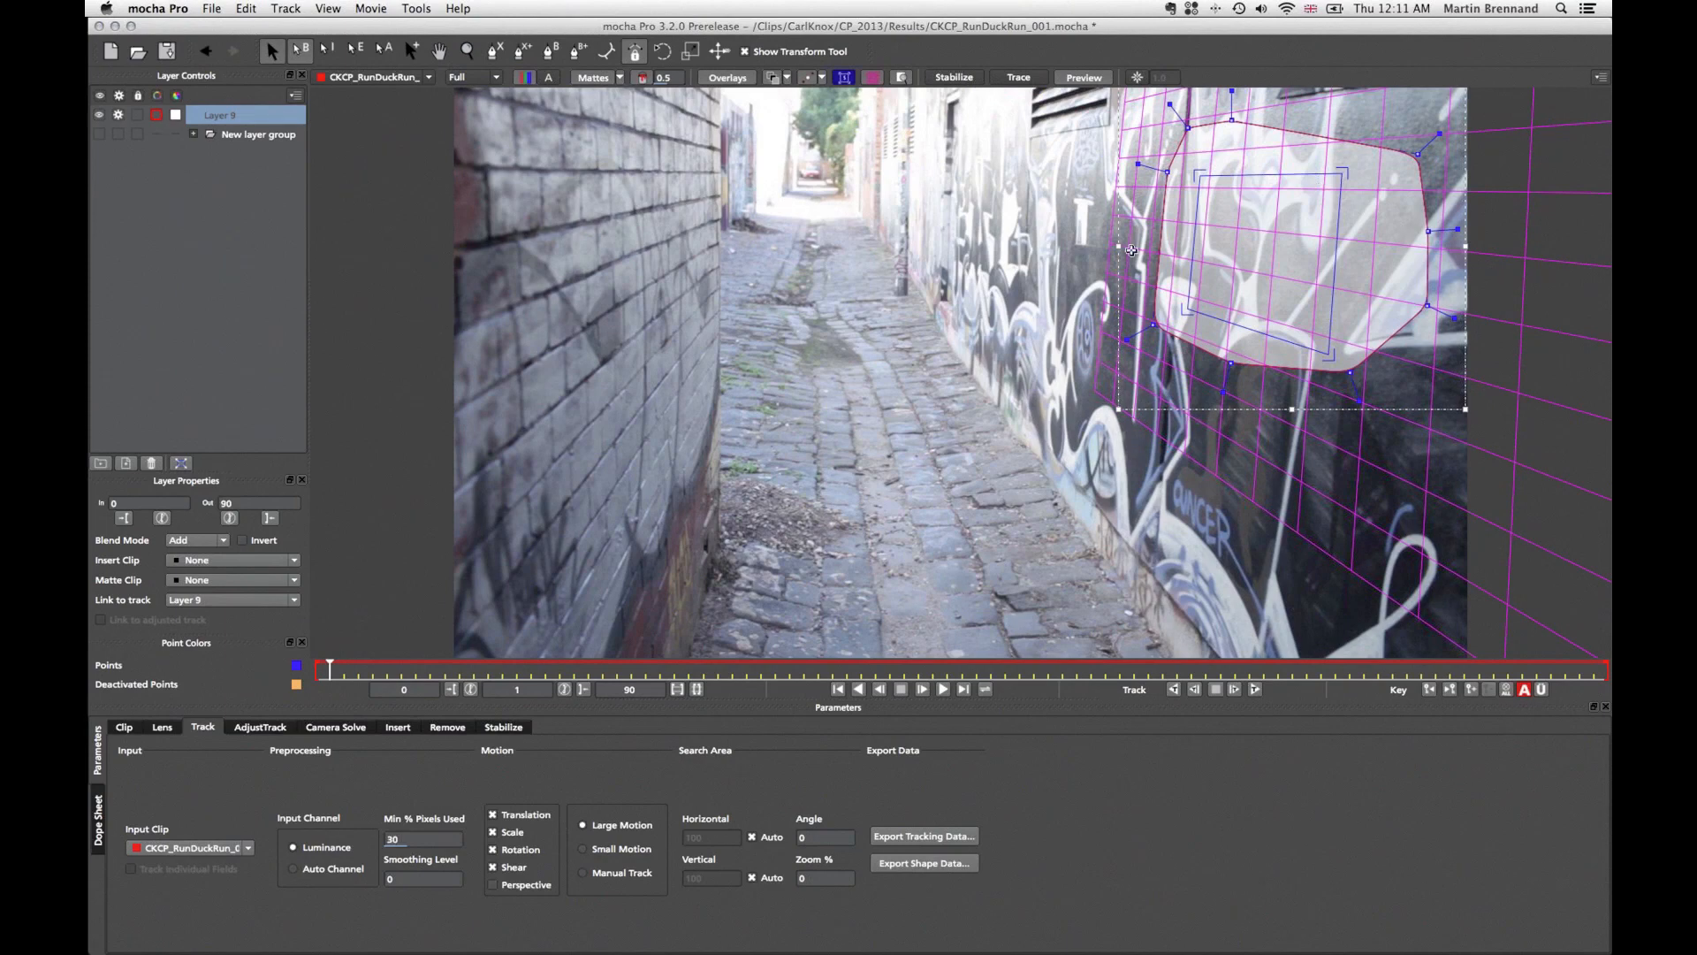
key("Right")
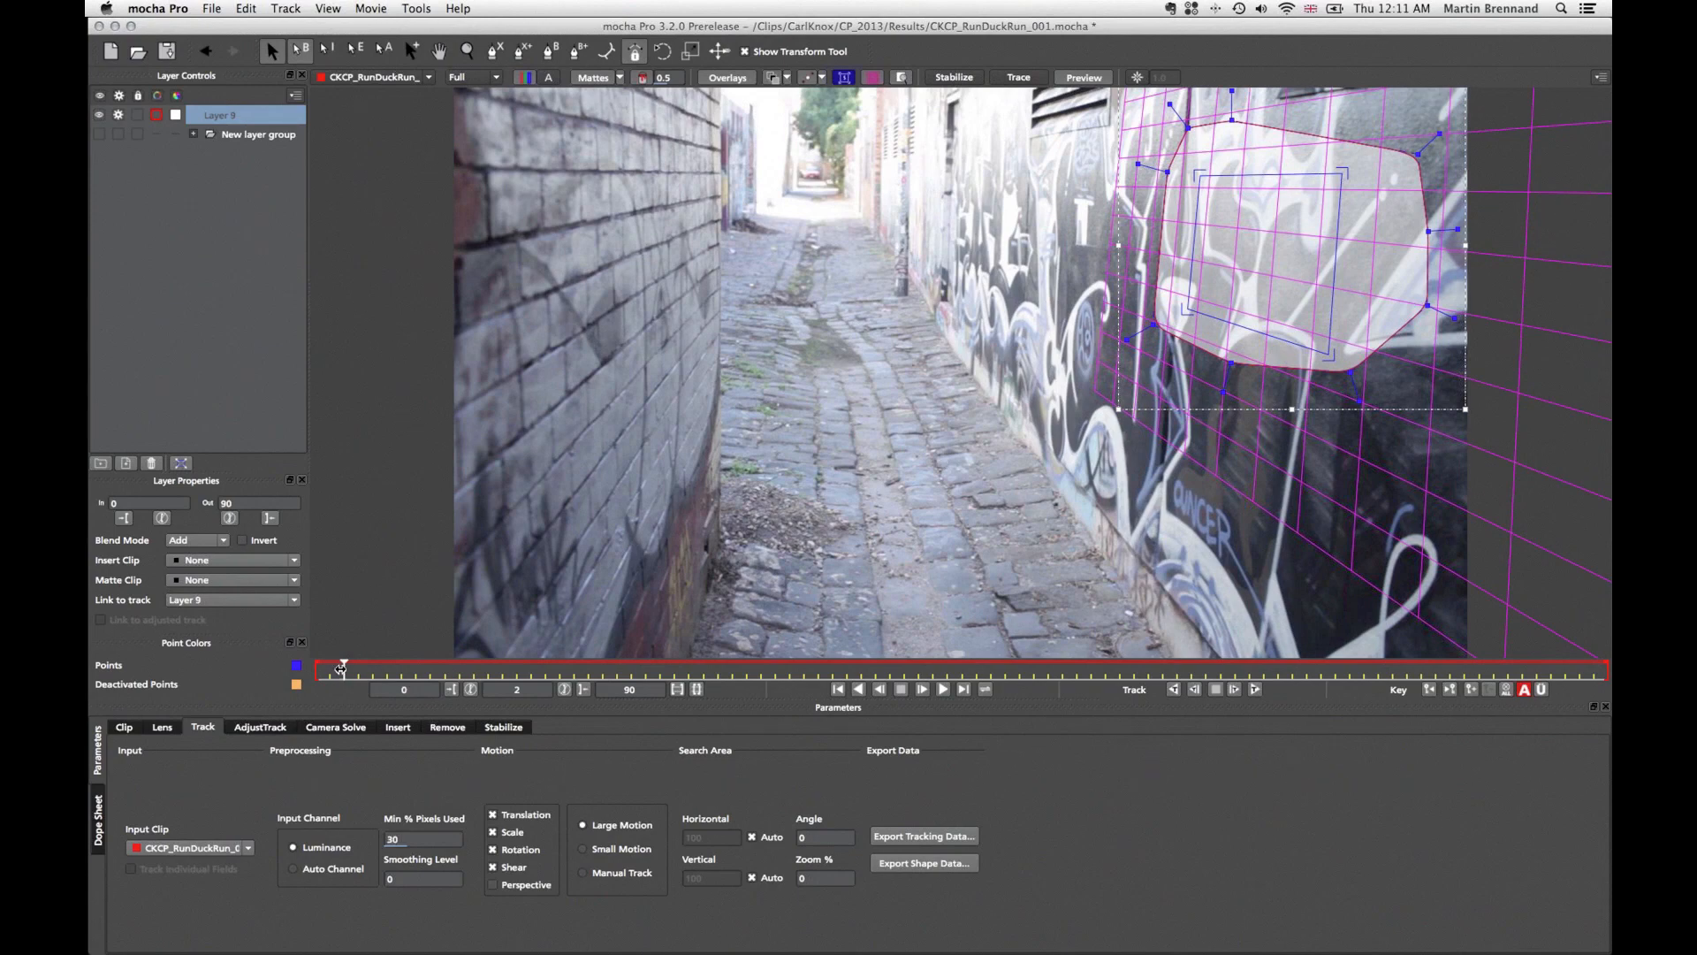
left_click_drag(342, 667, 274, 672)
left_click_drag(1207, 184, 1196, 170)
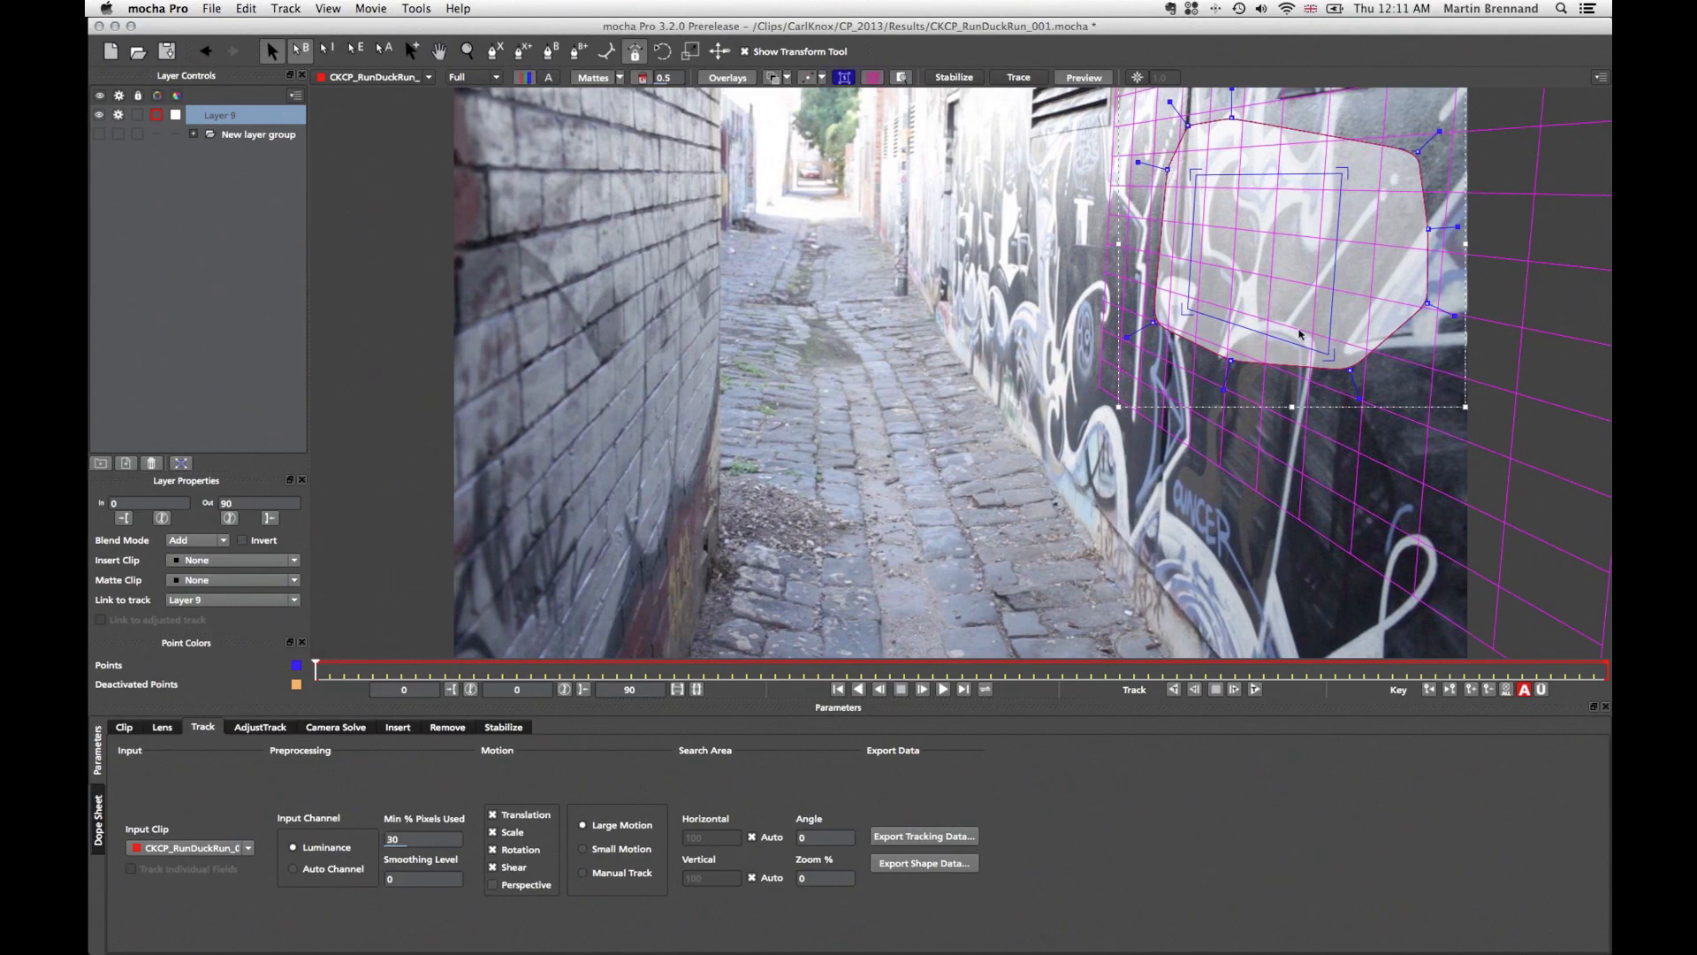
left_click(592, 78)
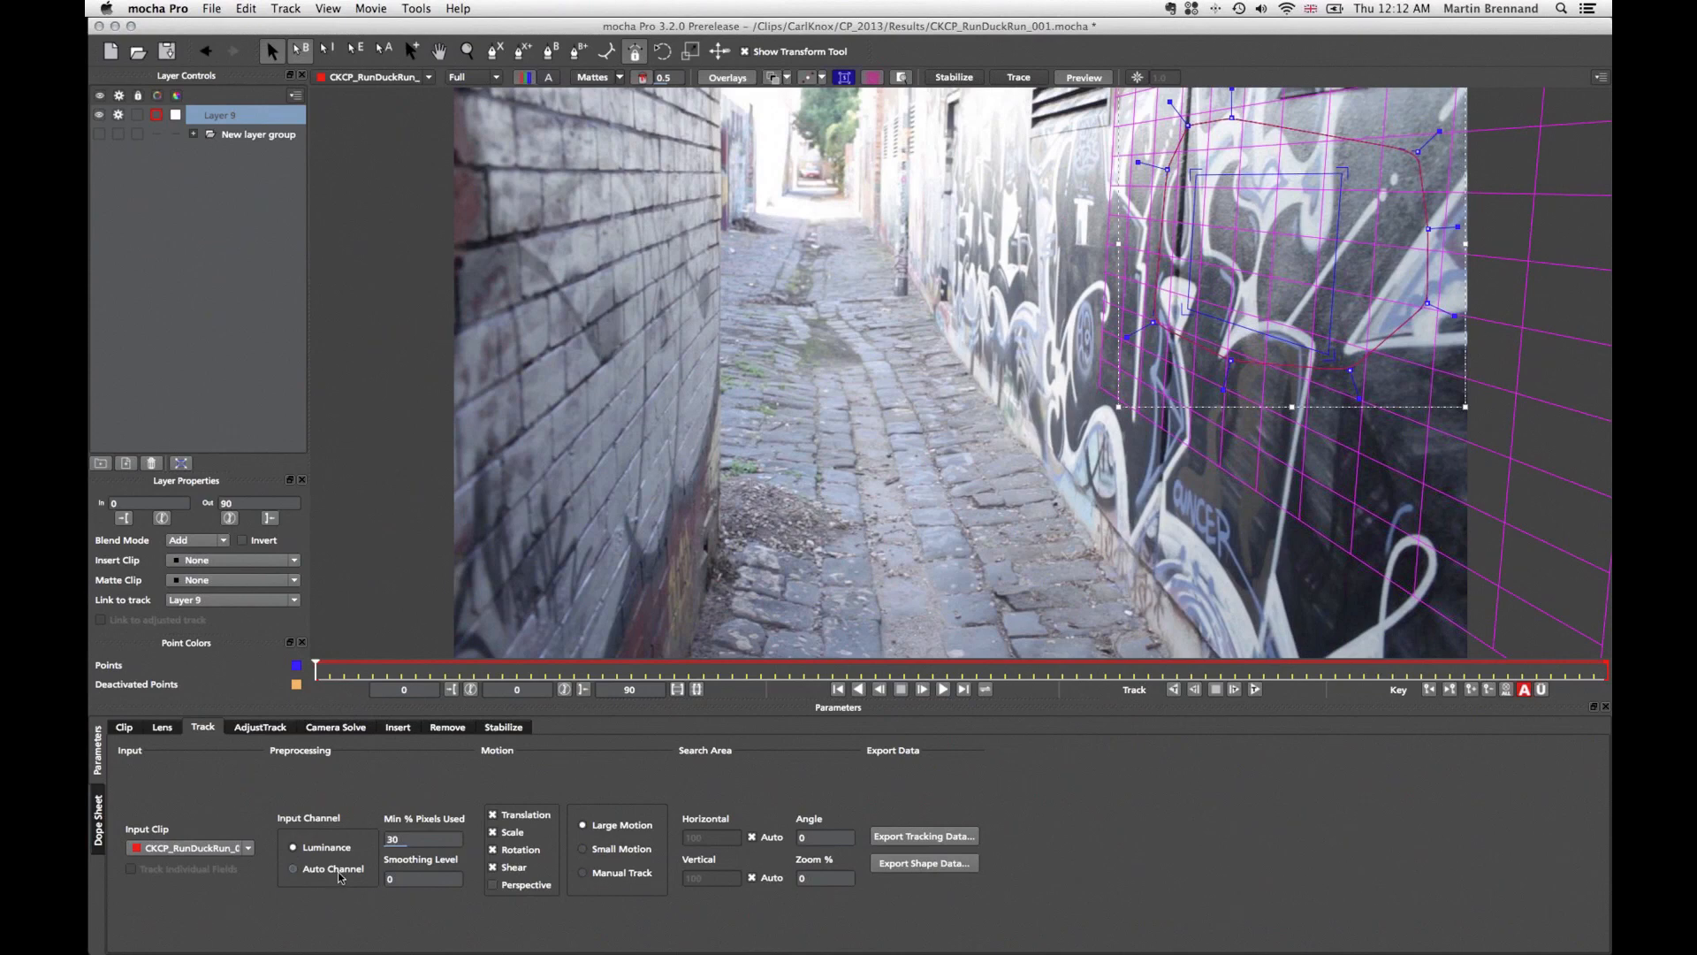
Step: Set the layer's minimum percentage of pixels used to 86 and include perspective in the tracked motion
left_click(311, 870)
double_click(431, 840)
type("90")
key("Return")
left_click(418, 842)
type("86")
left_click(510, 886)
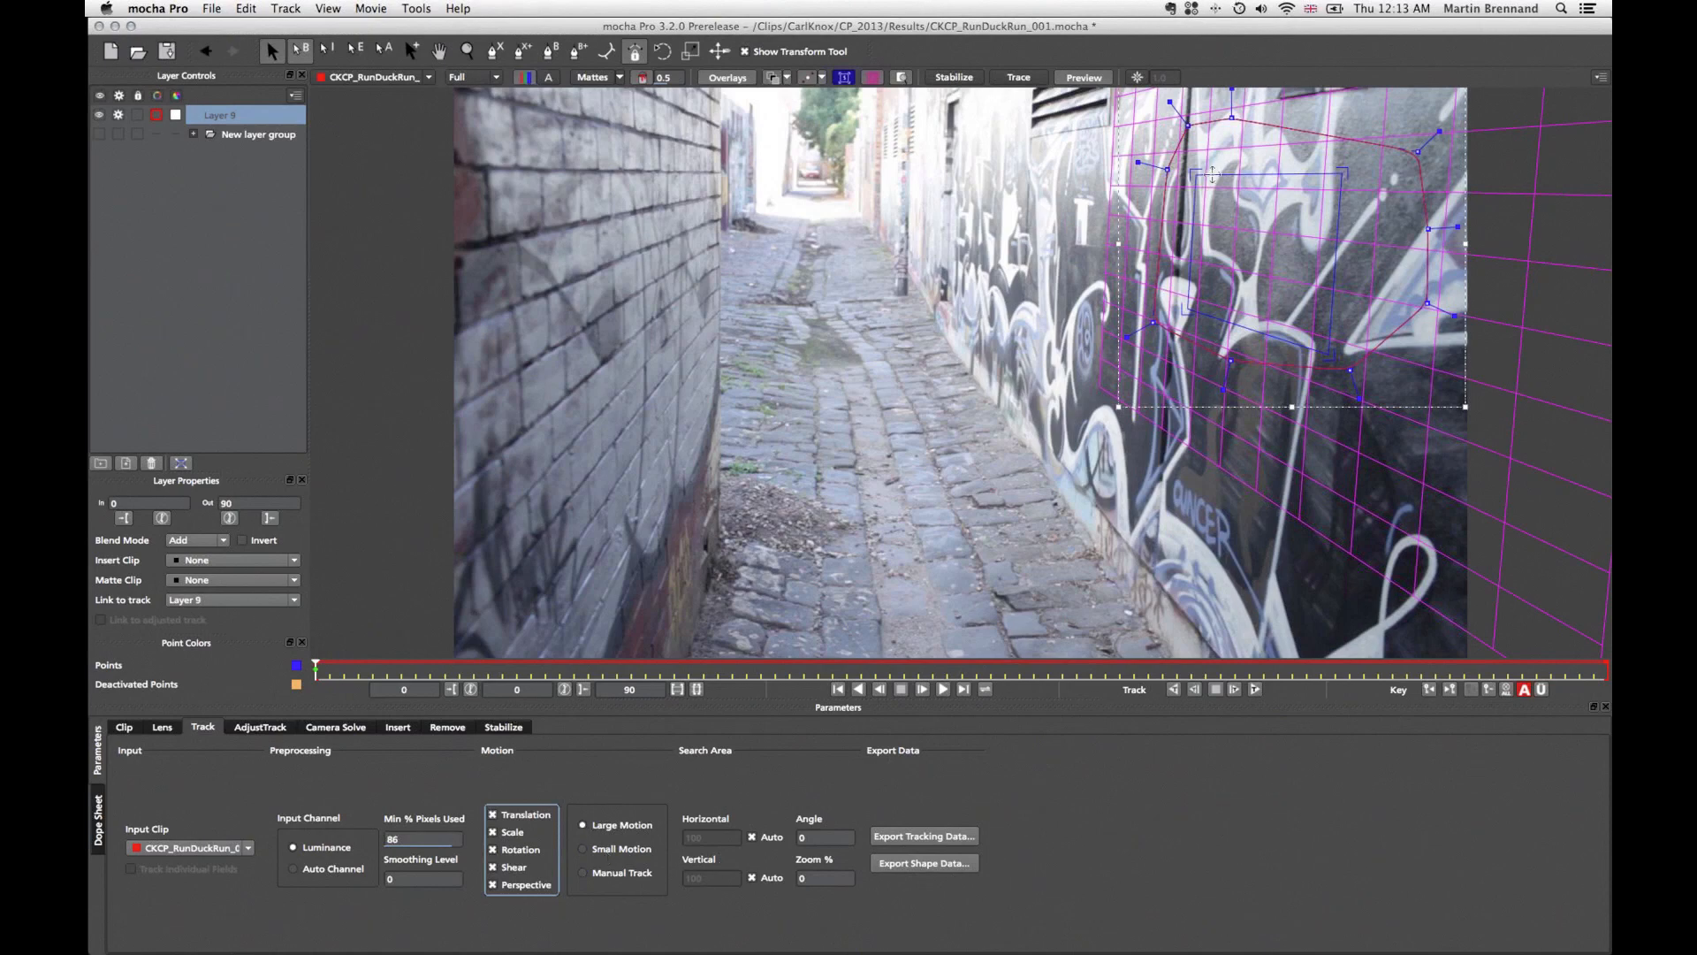
Step: Track the wall layer forward from frame 0 and stop the tracking at frame 76
left_click(1252, 691)
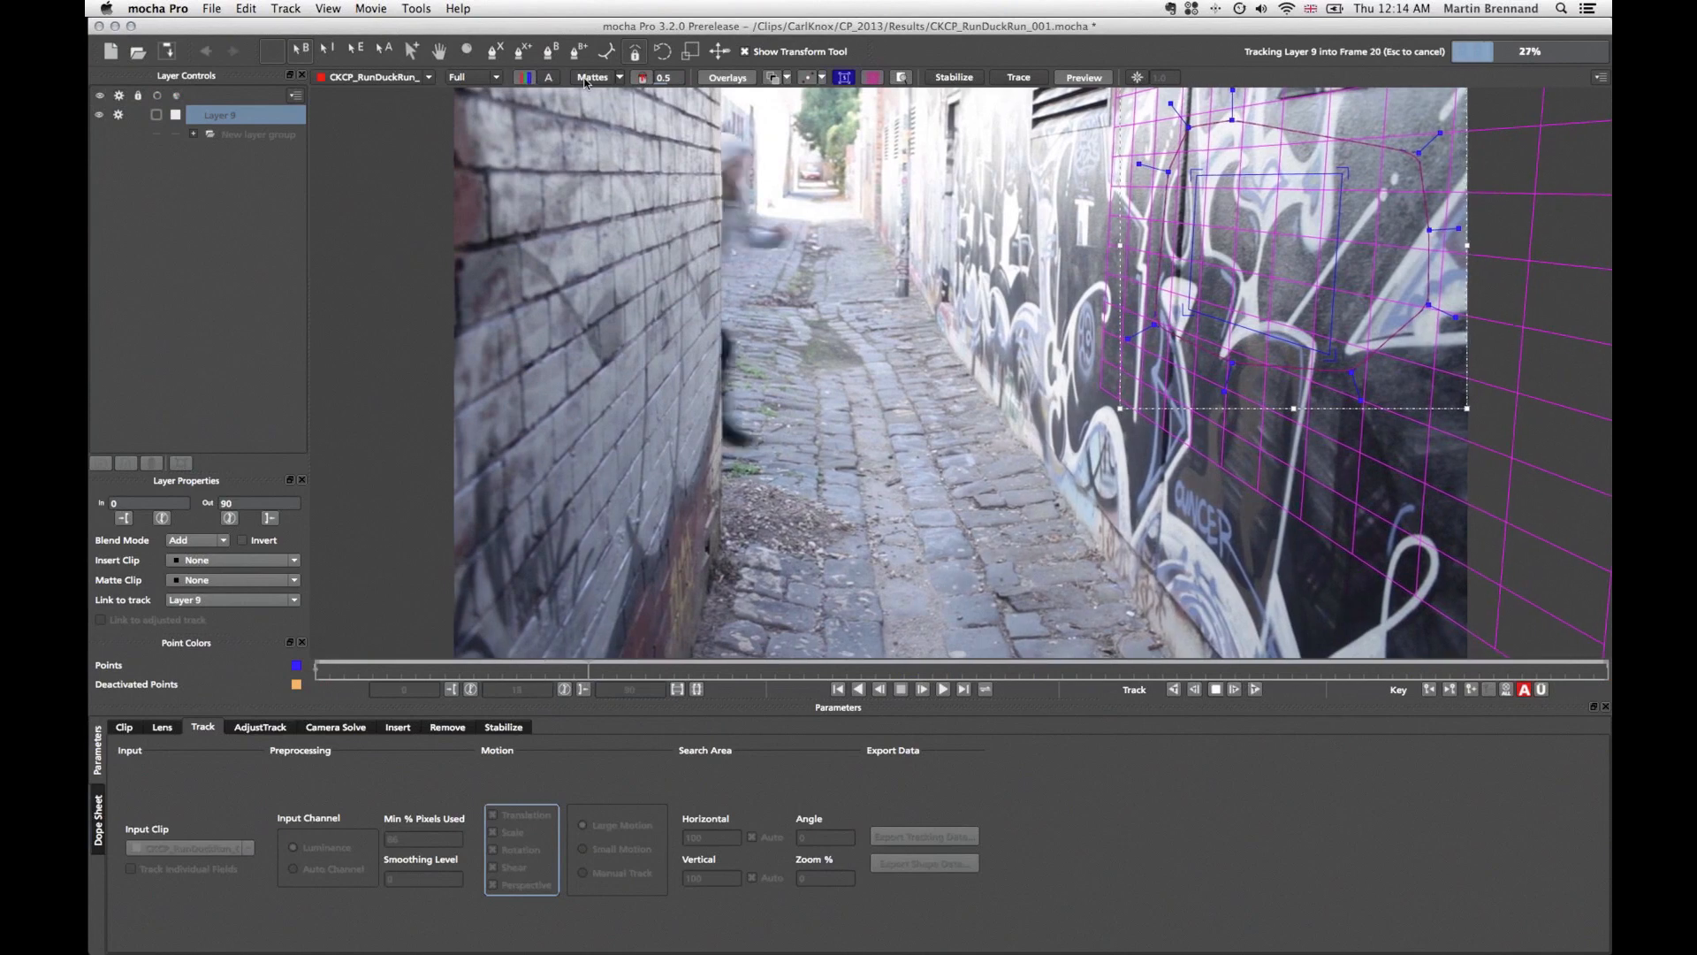
key("Escape")
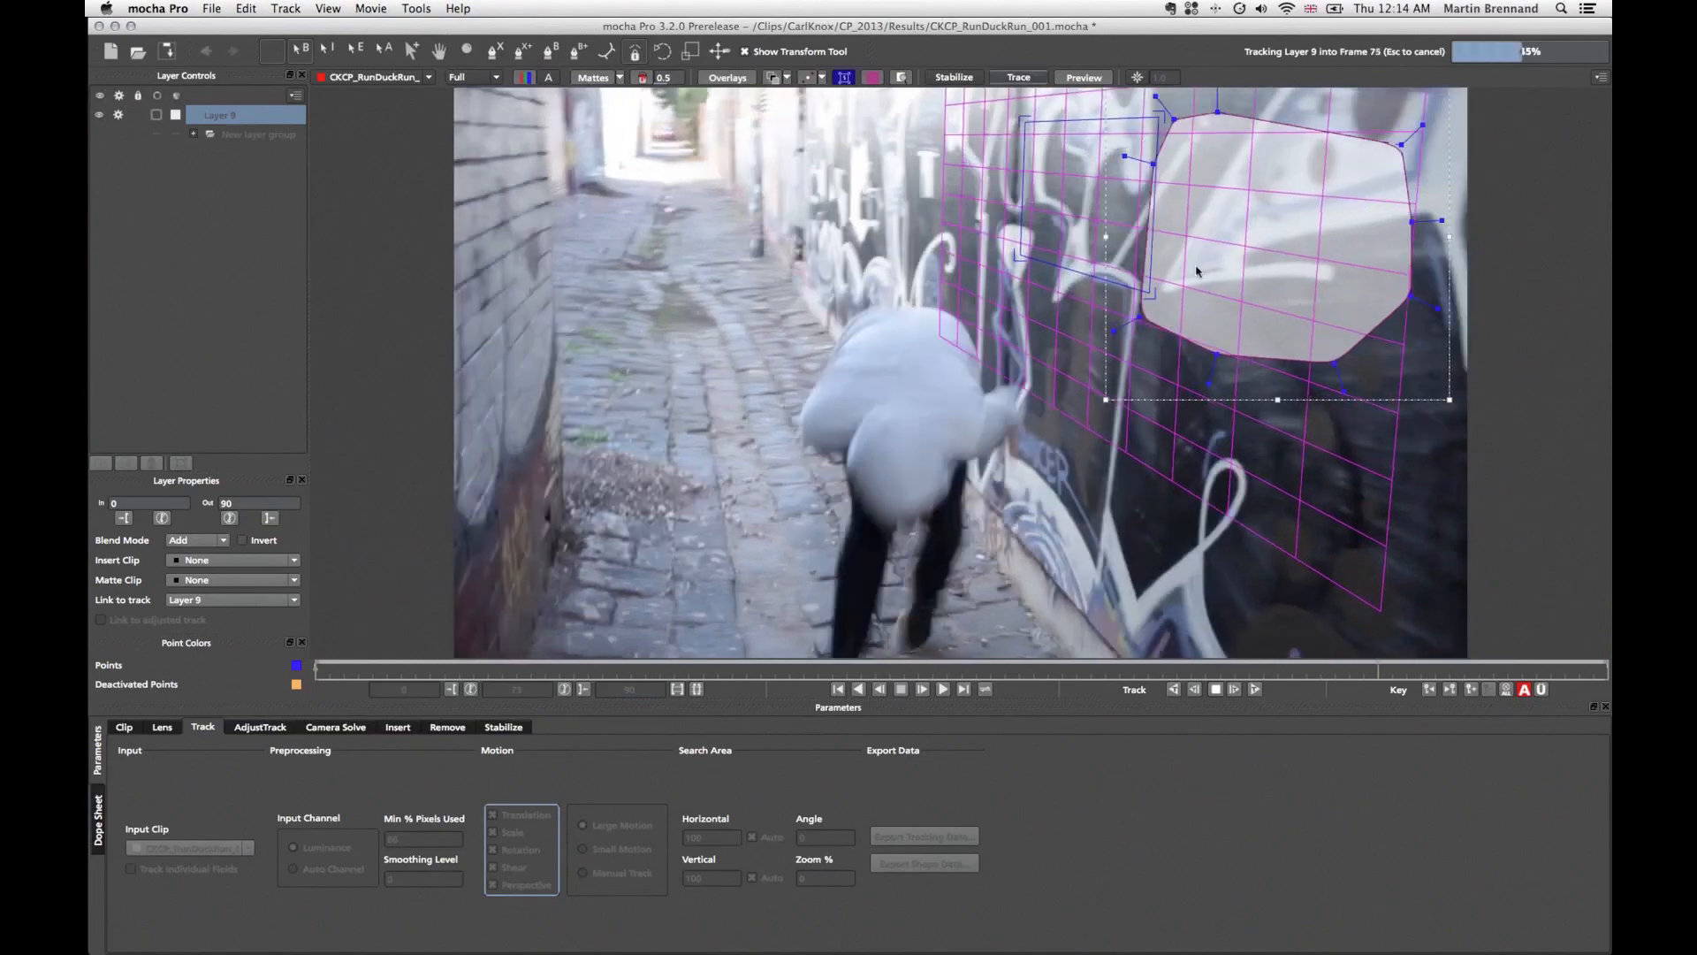
key("Escape")
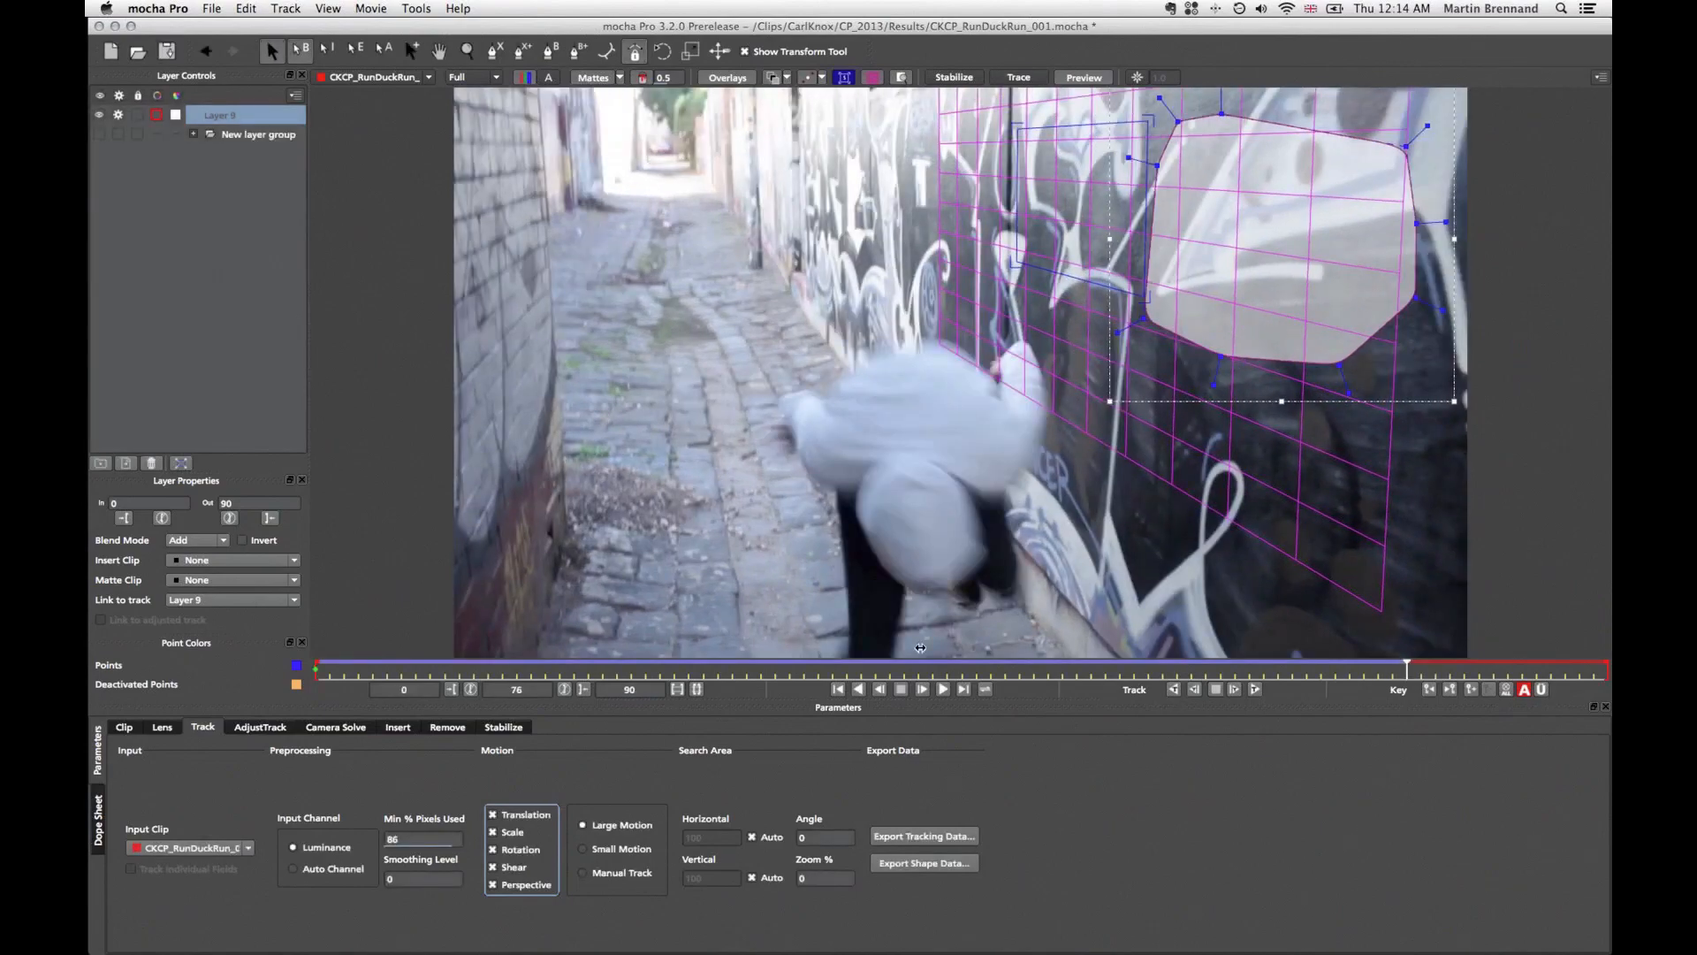
Step: Return to frame 0, hide the matte fill, and assign the Logo clip as the wall layer's insert
left_click_drag(920, 648, 518, 665)
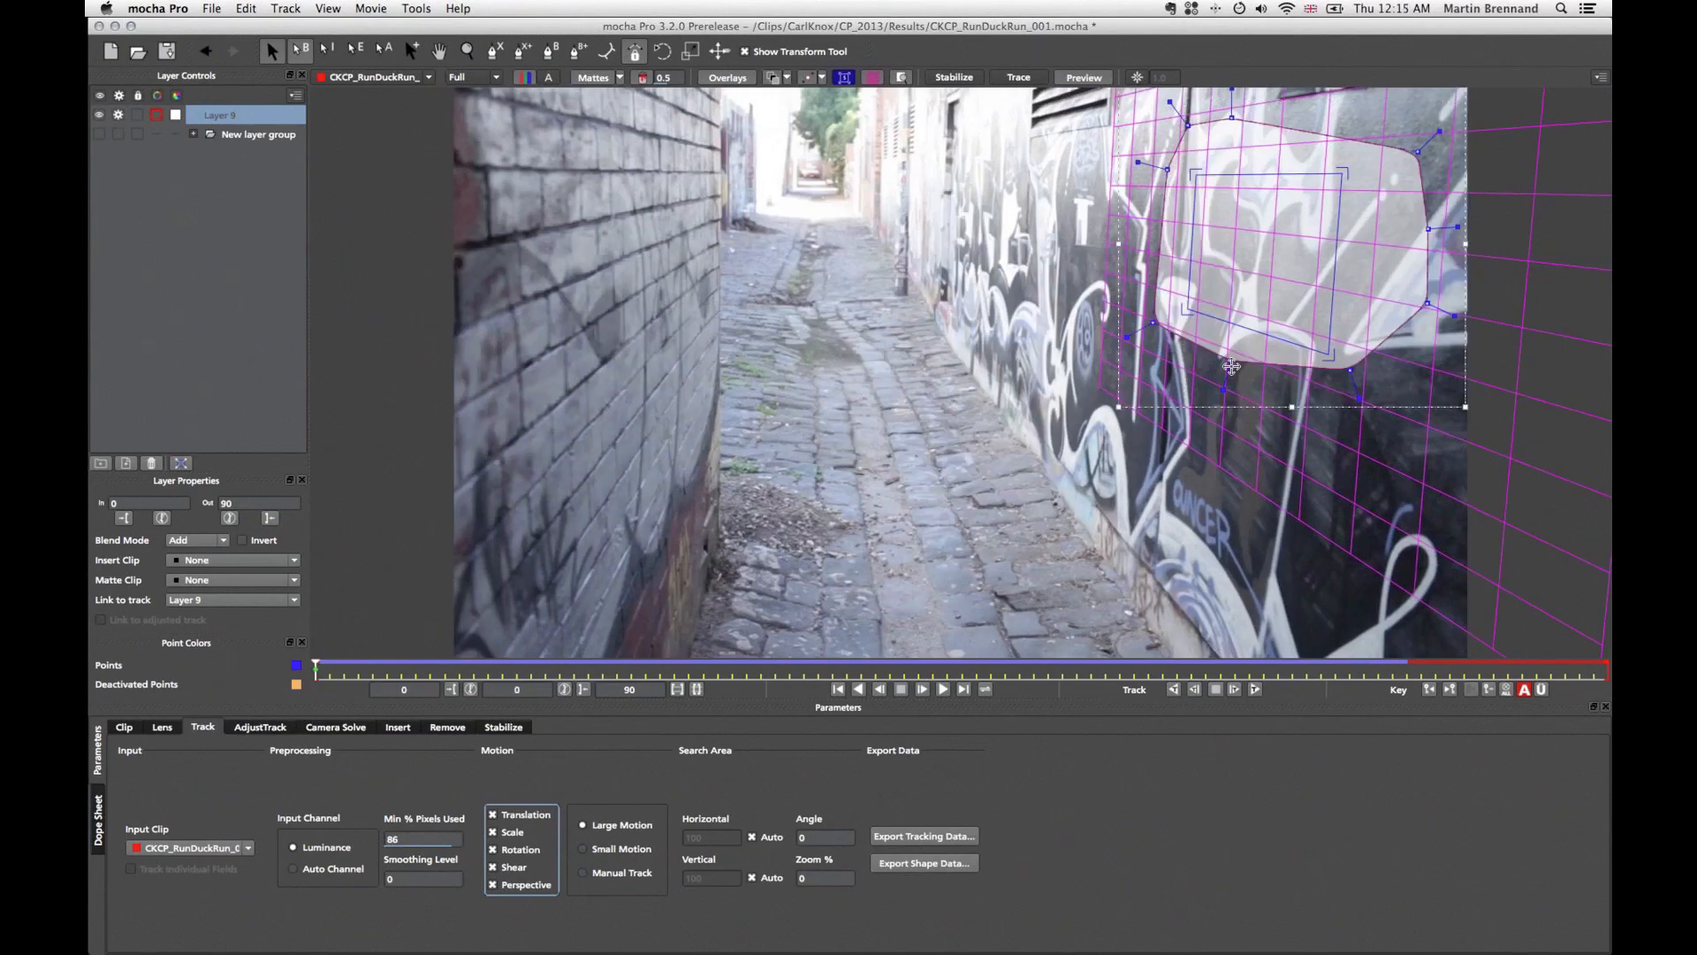
left_click(1230, 360)
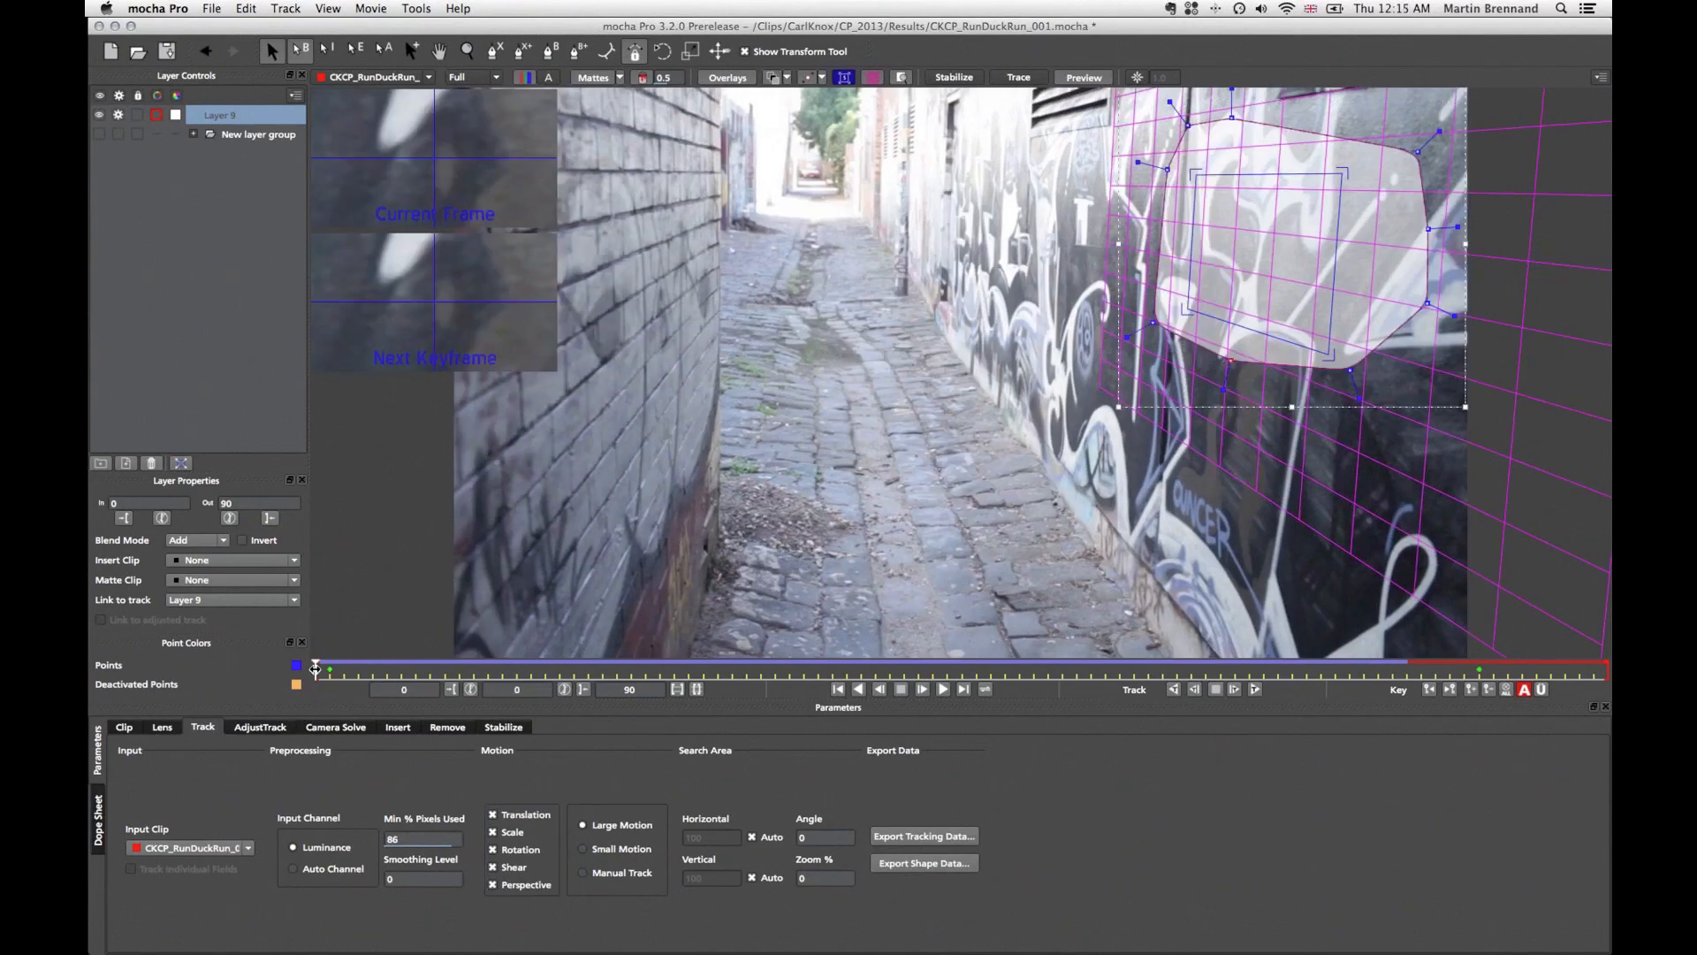
left_click(591, 79)
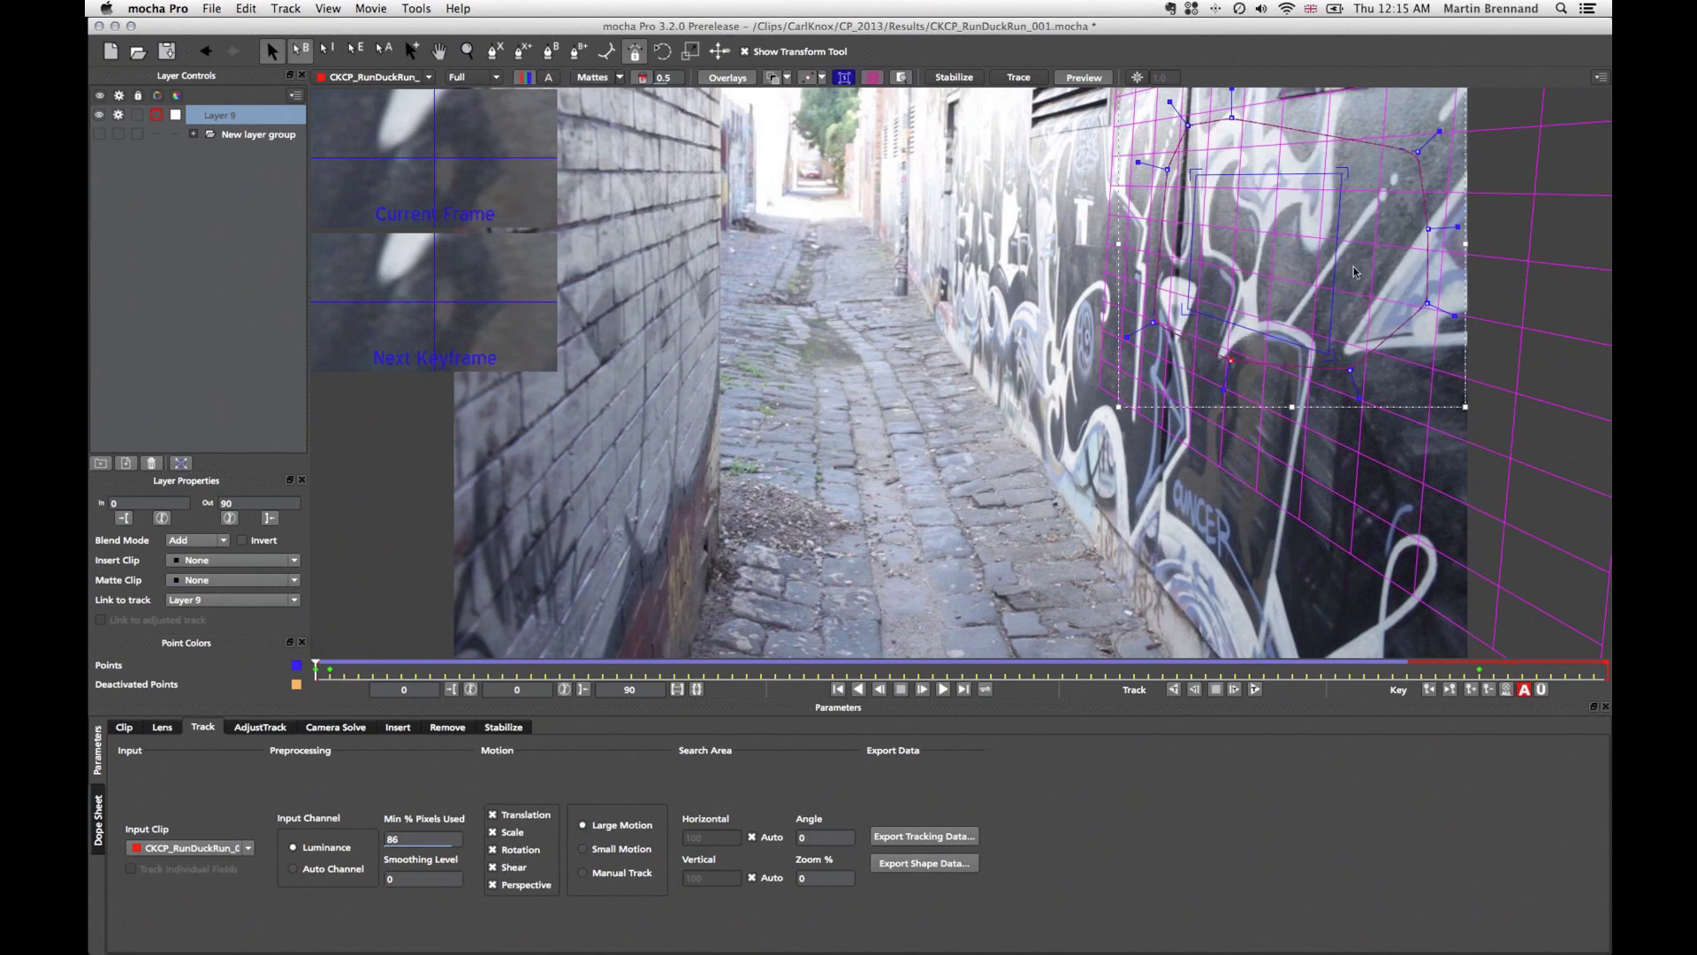
left_click(209, 562)
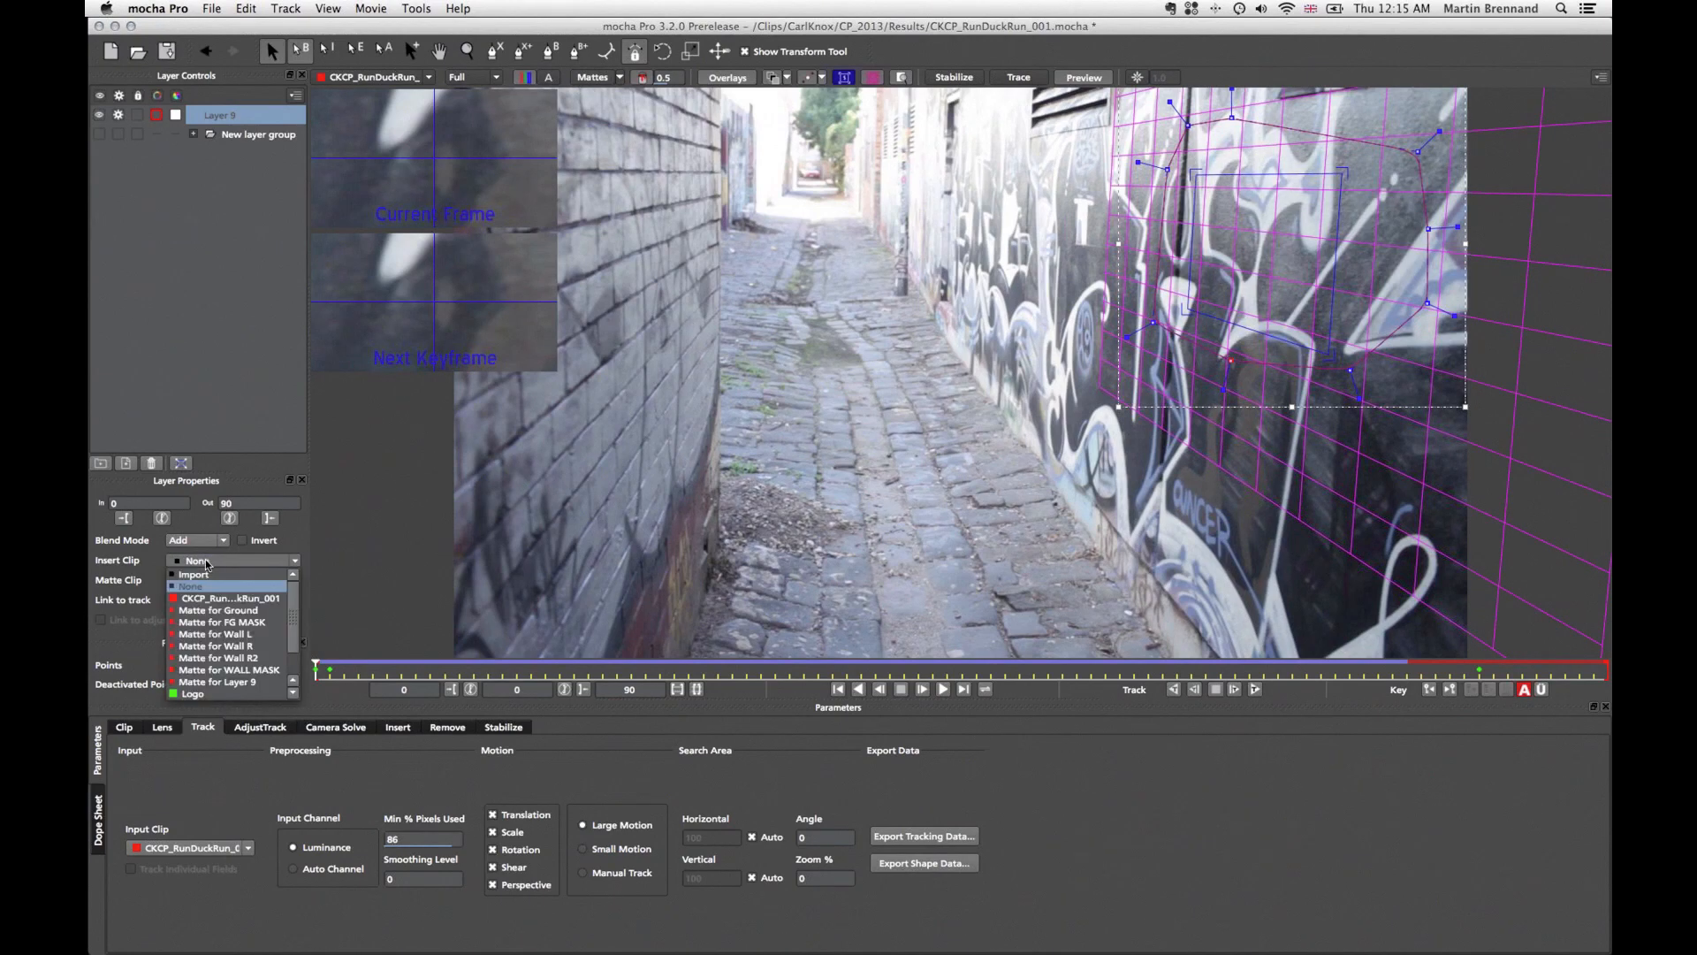
left_click(197, 694)
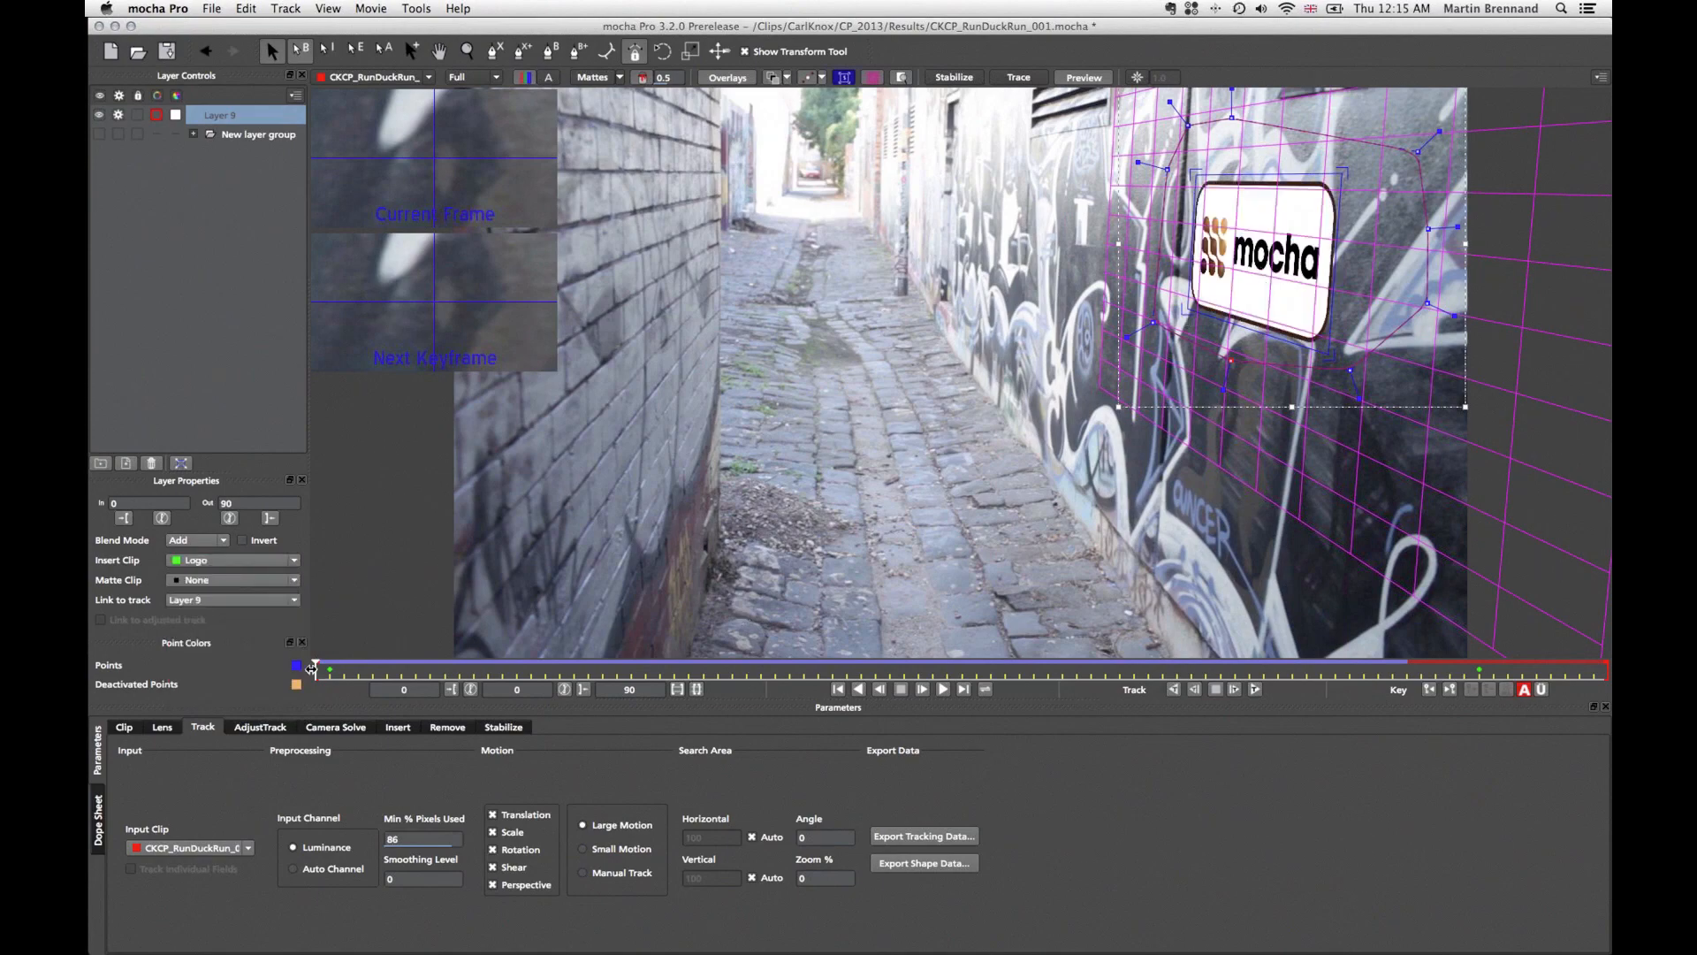
Step: Scrub through the tracked logo and continue tracking the wall layer forward to frame 90
left_click_drag(314, 664, 1217, 677)
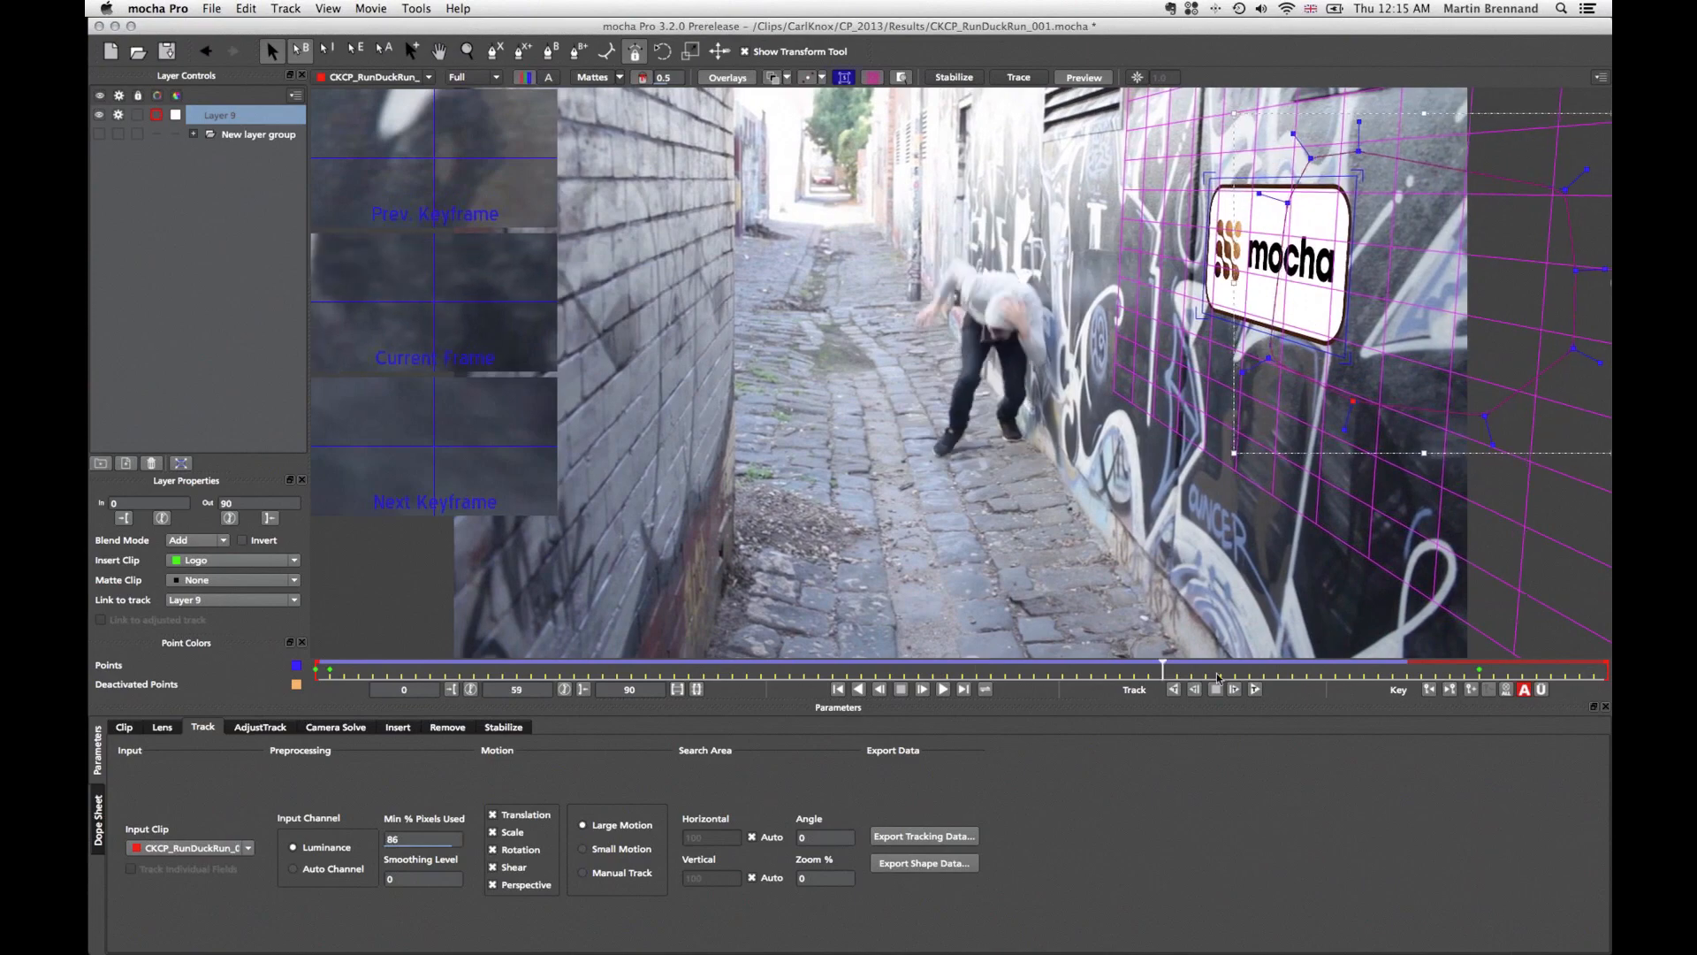
left_click(1255, 688)
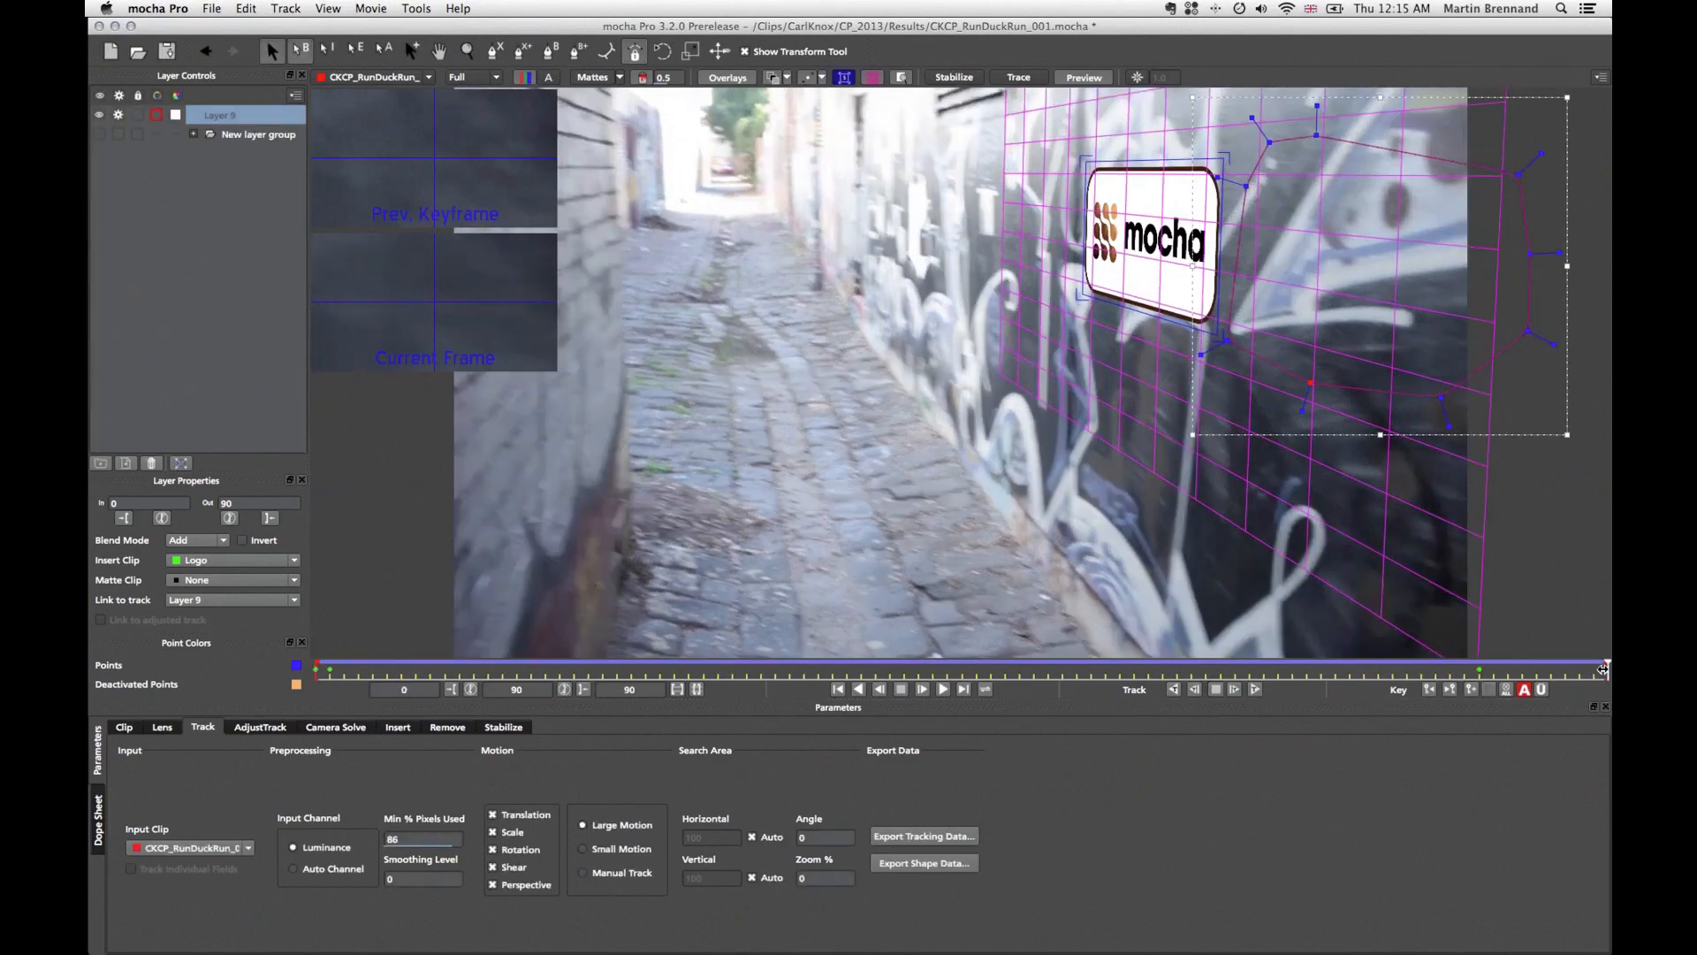
Step: Return to frame 0 and clear the logo from the graffiti wall layer by setting its insert clip to None
left_click_drag(1603, 669, 833, 681)
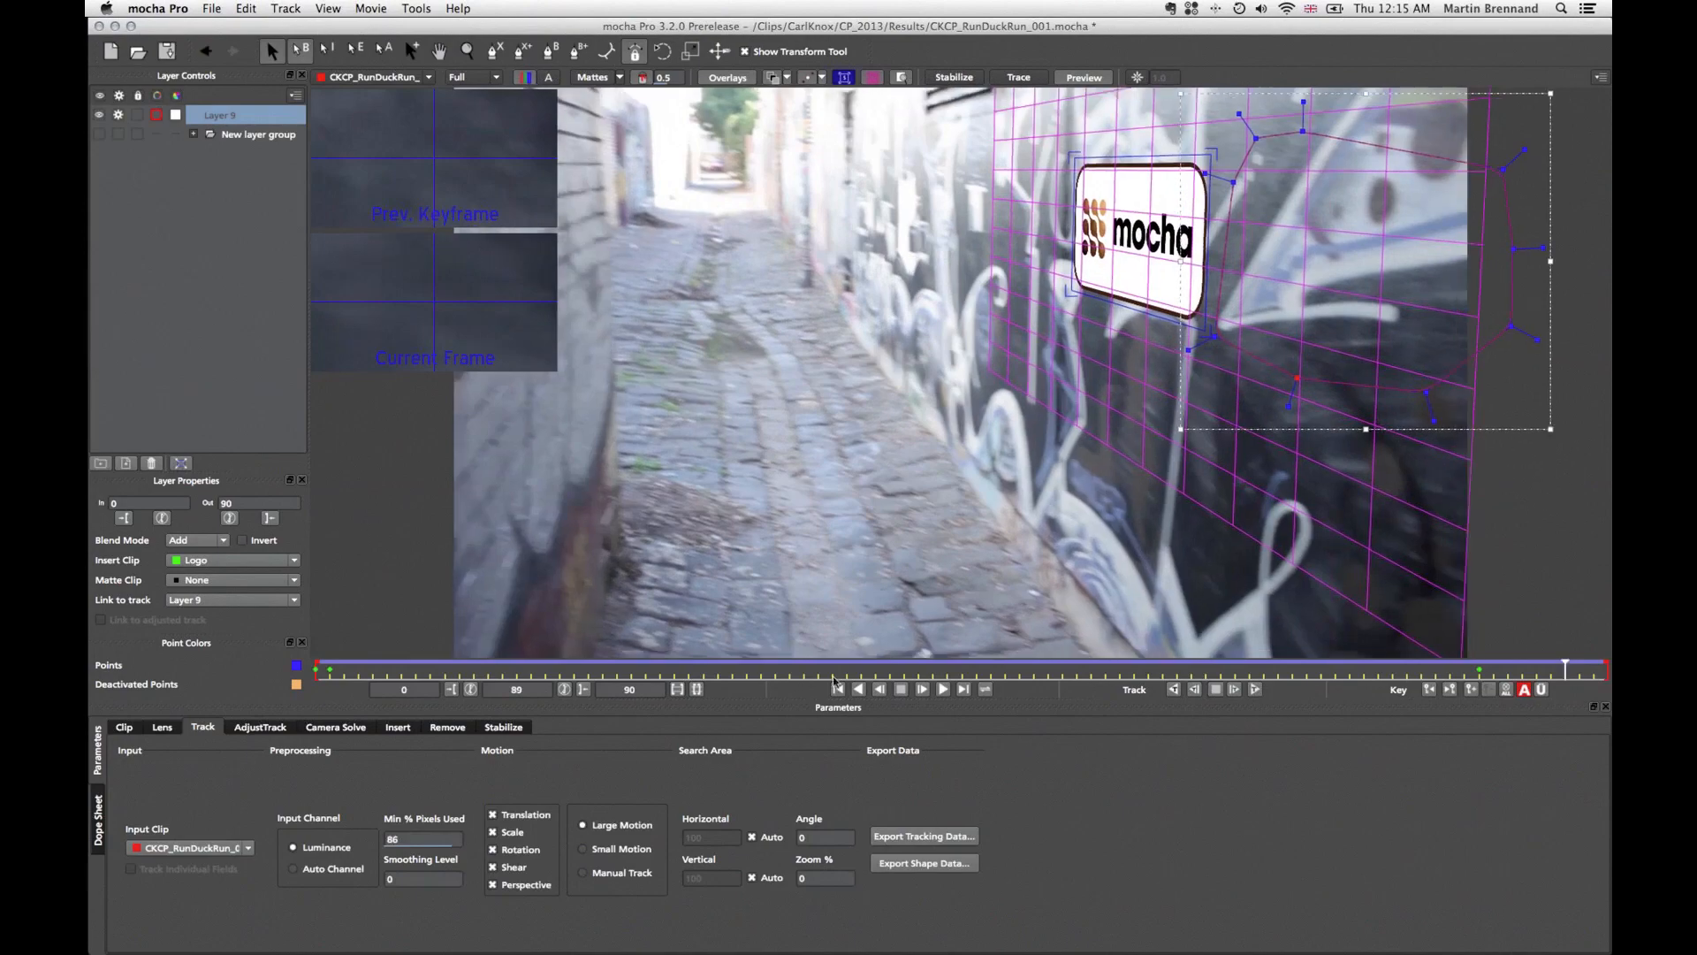
left_click(838, 689)
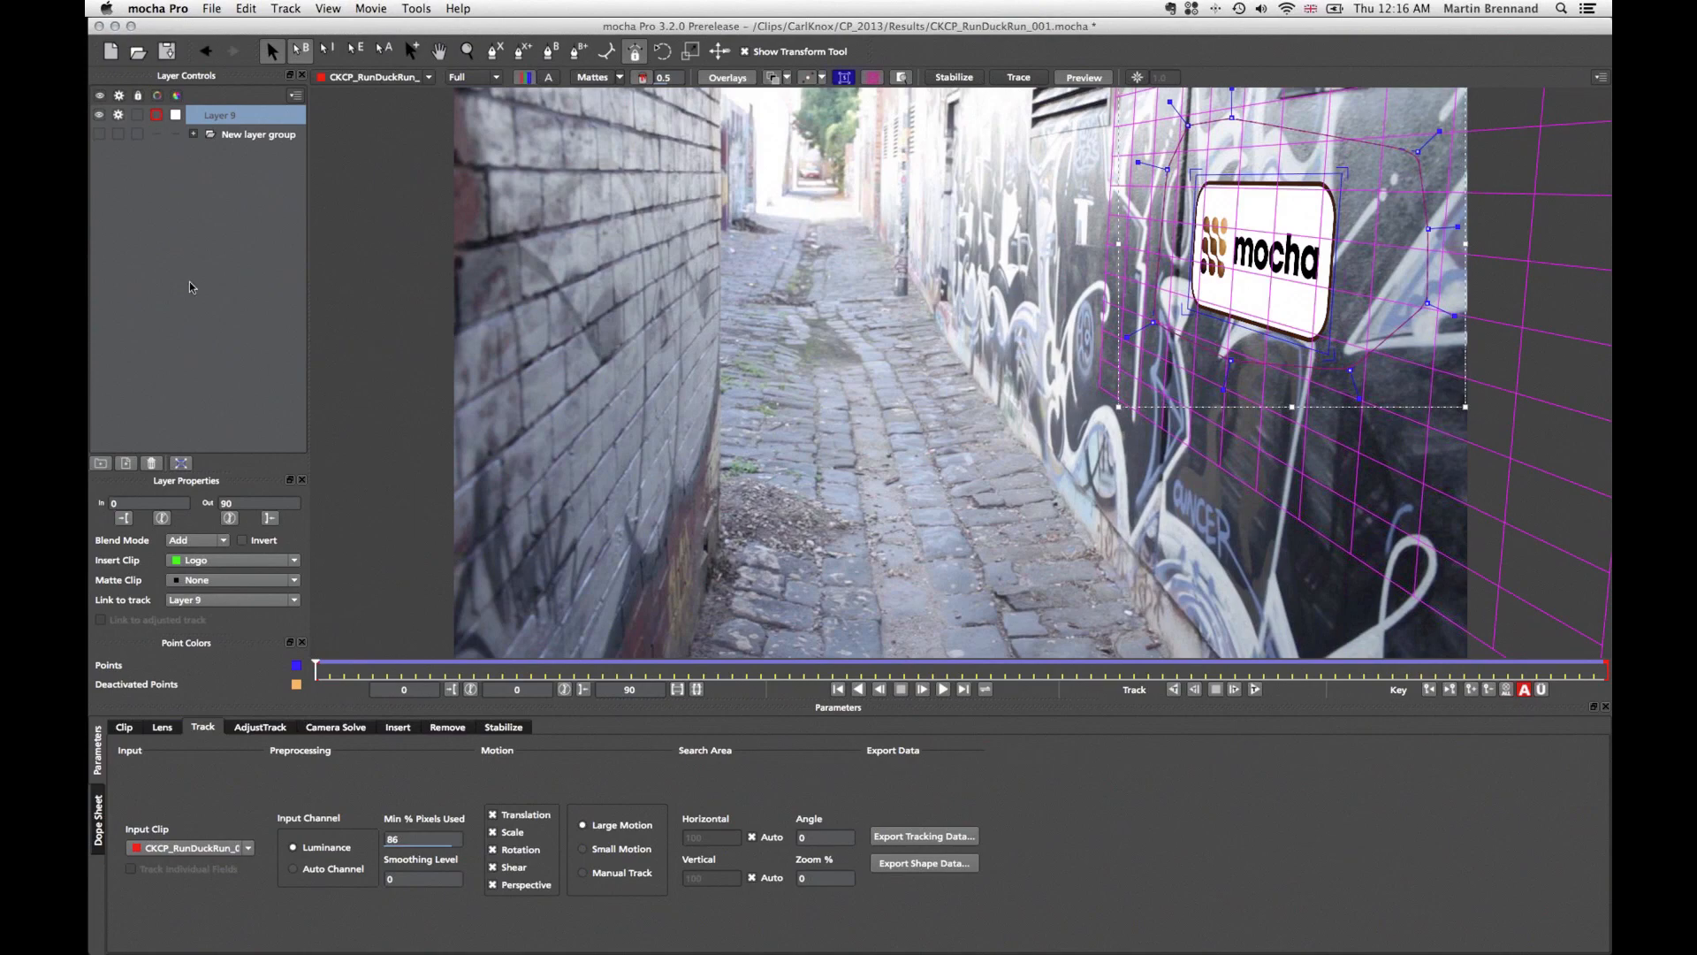
left_click(227, 194)
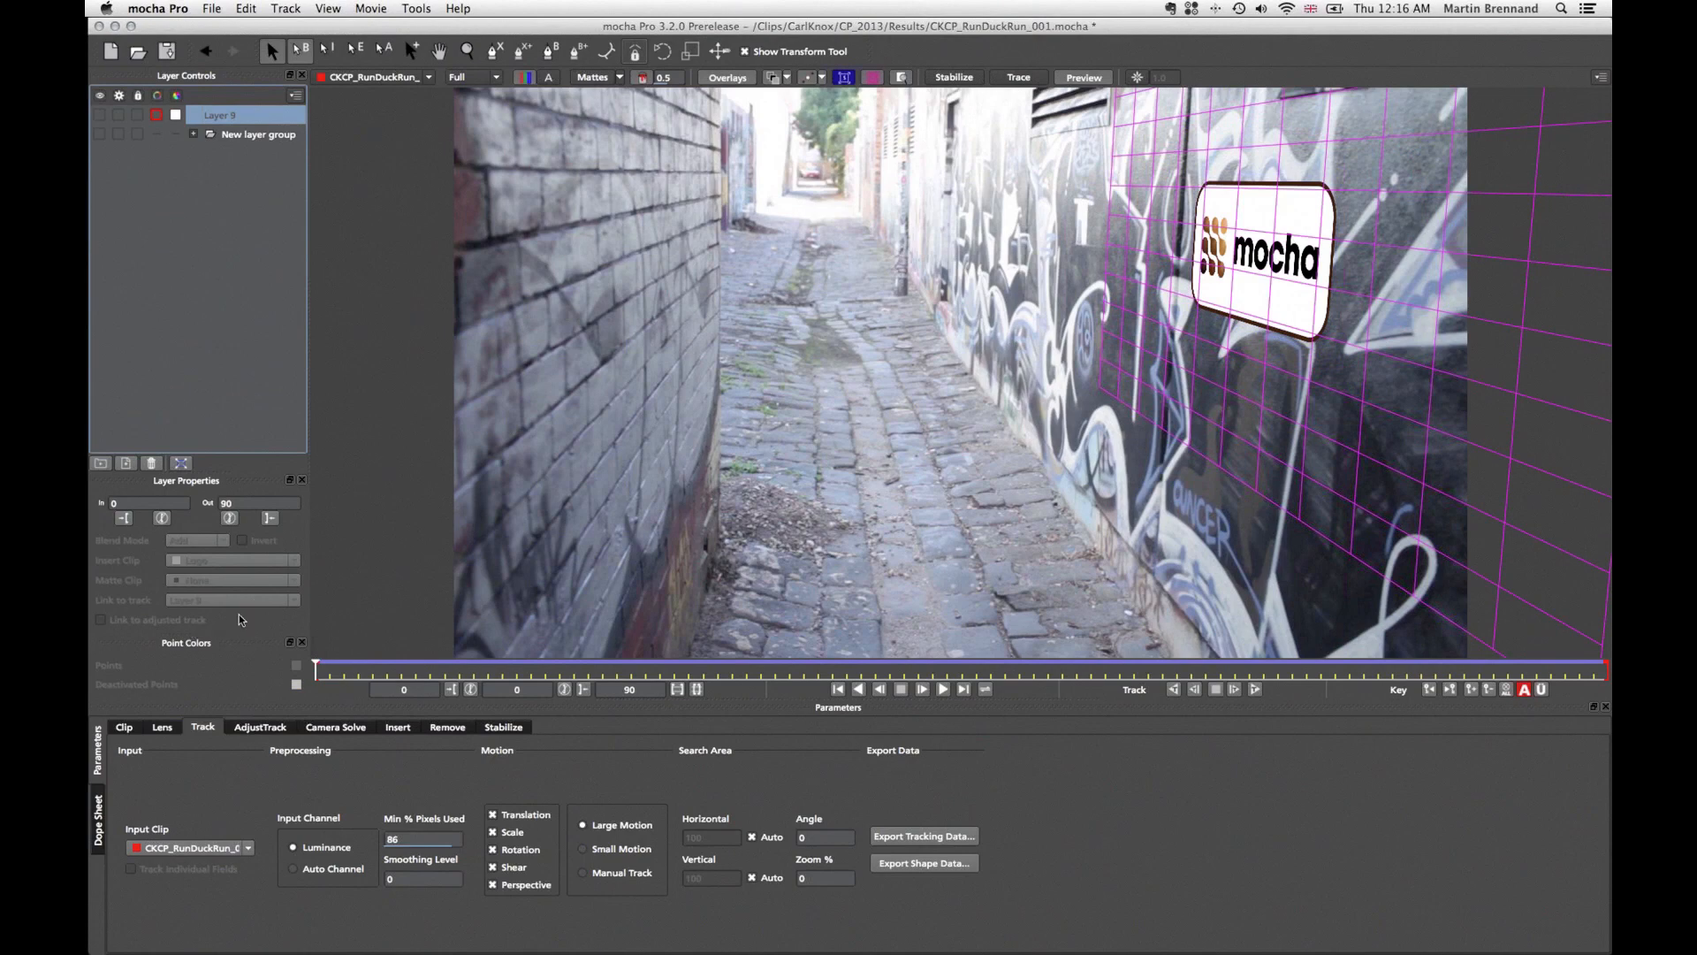
left_click(100, 115)
left_click(222, 566)
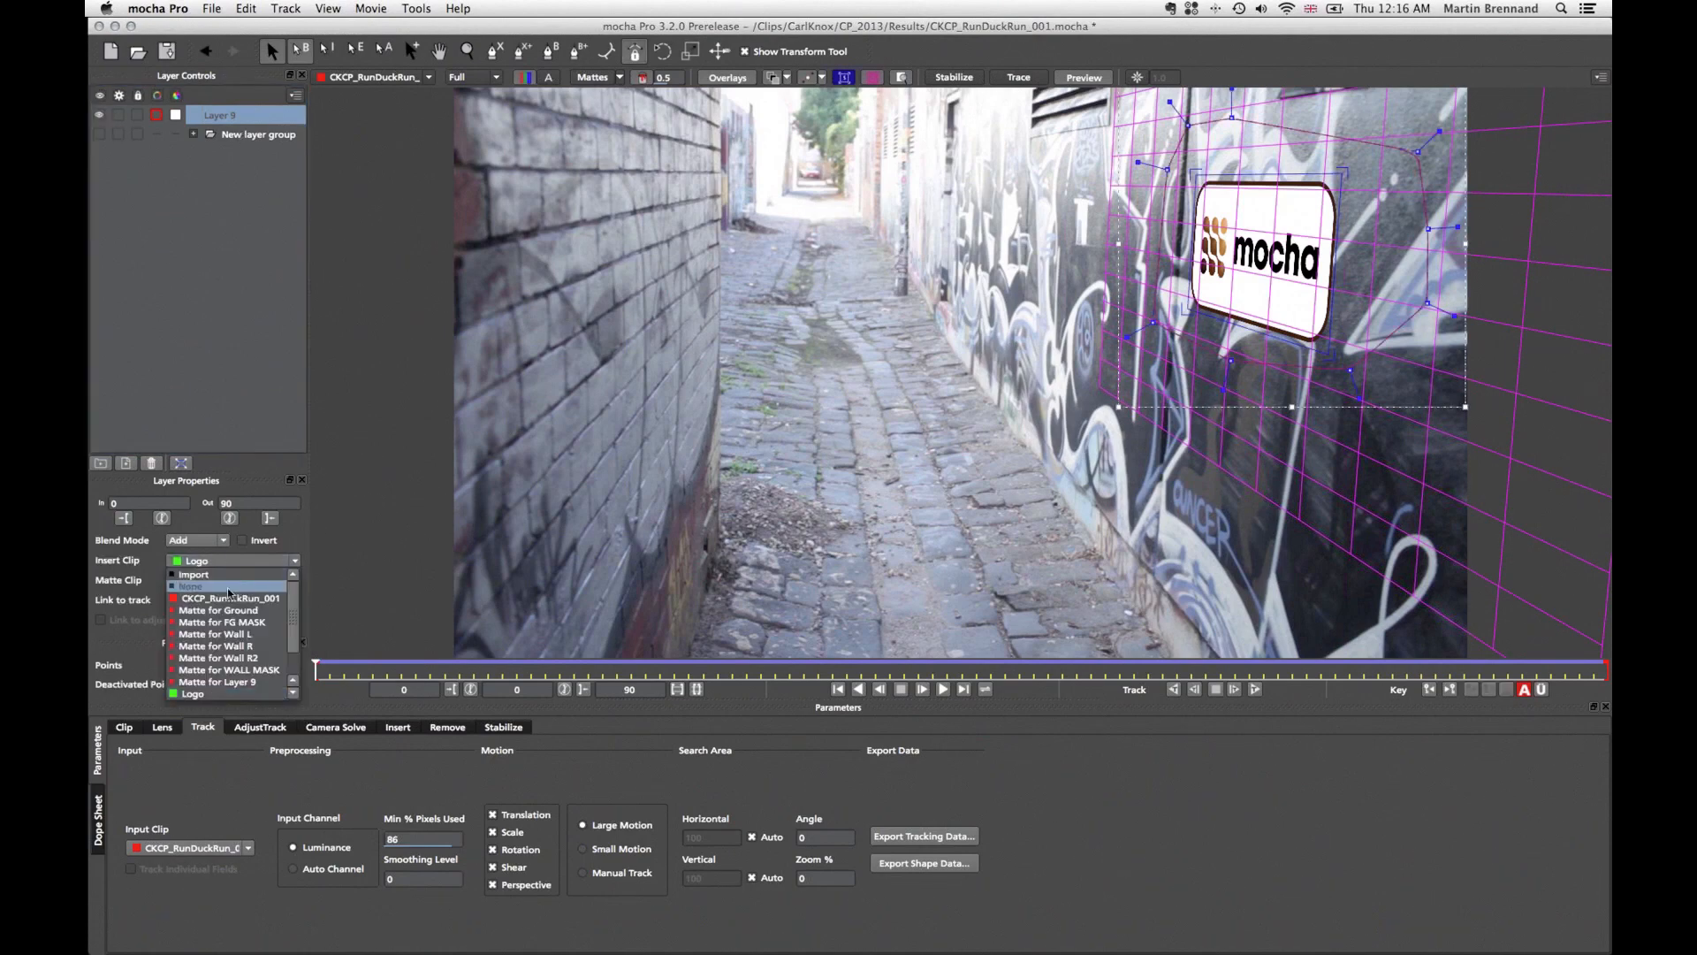
left_click(228, 587)
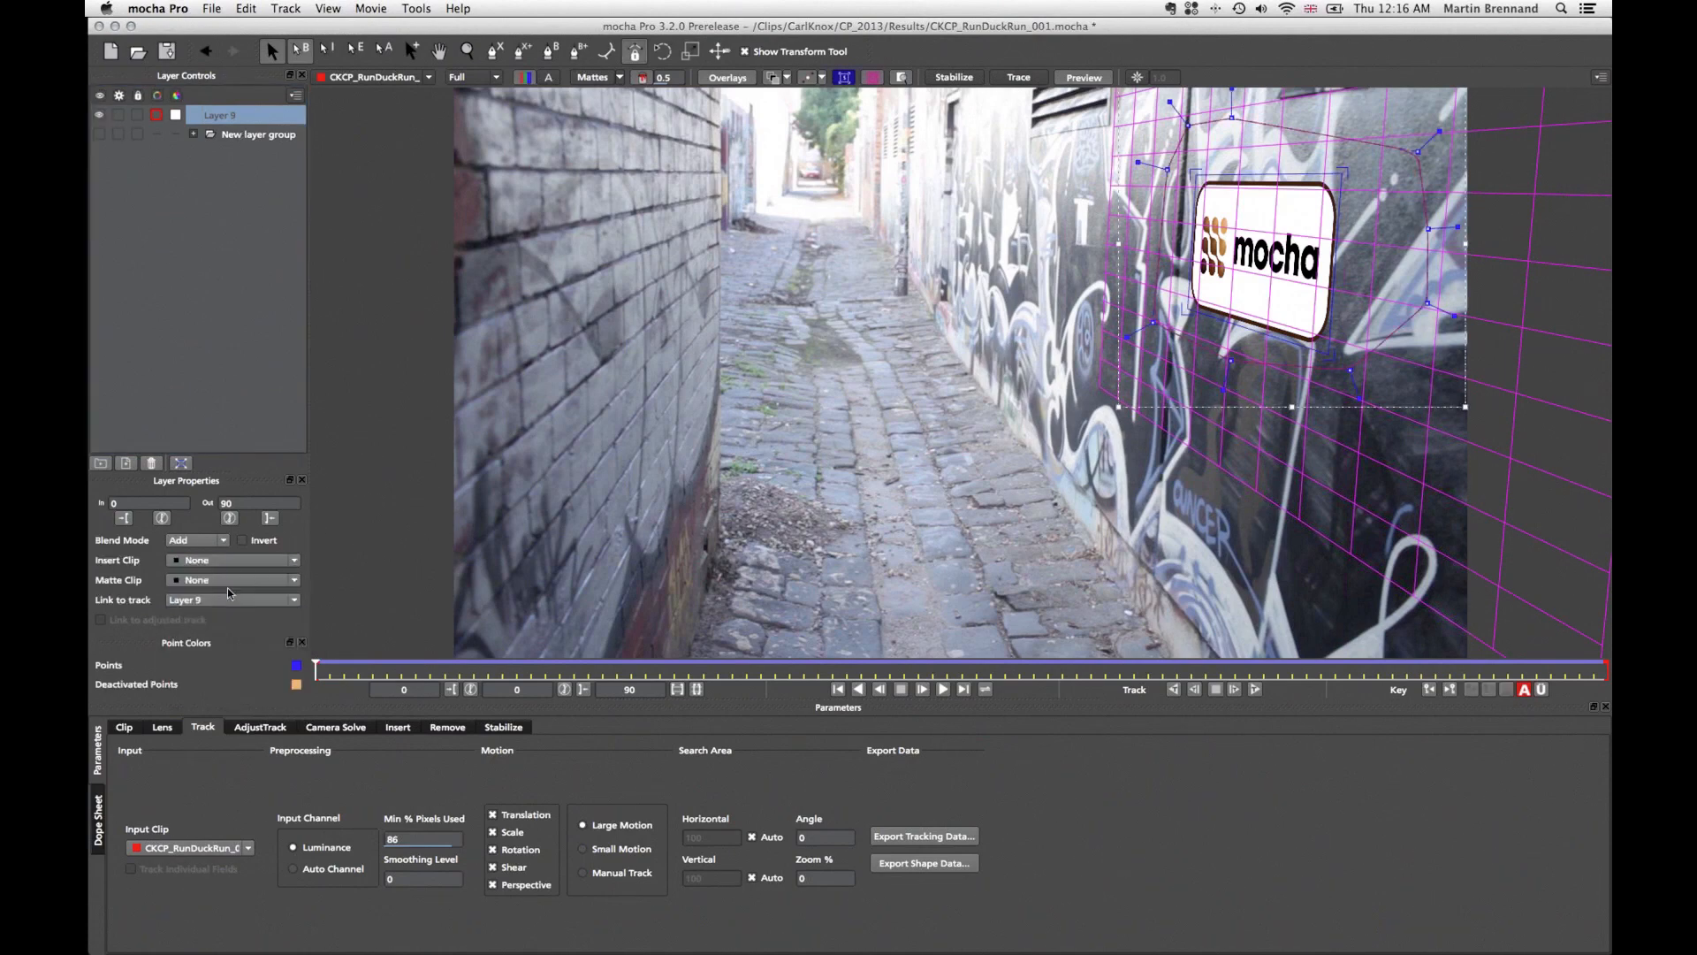
Step: Draw a closed X-spline of nine points around the upper part of the brick wall opposite the graffiti
left_click(494, 51)
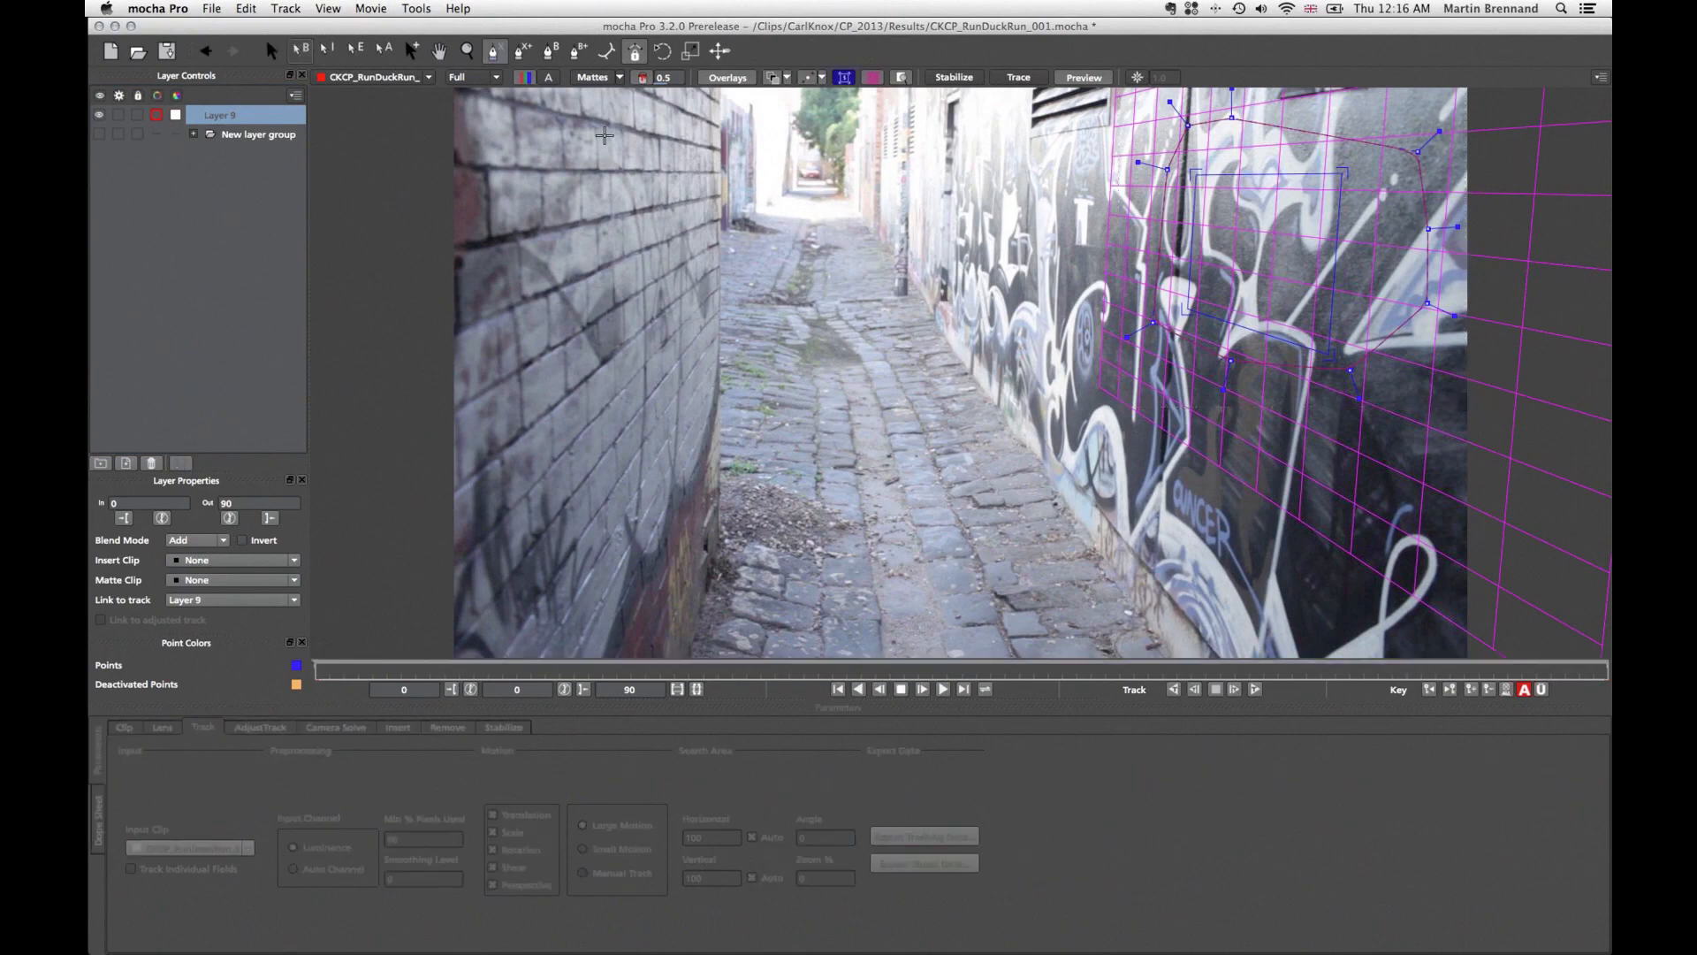
left_click(528, 150)
left_click(697, 201)
left_click(710, 300)
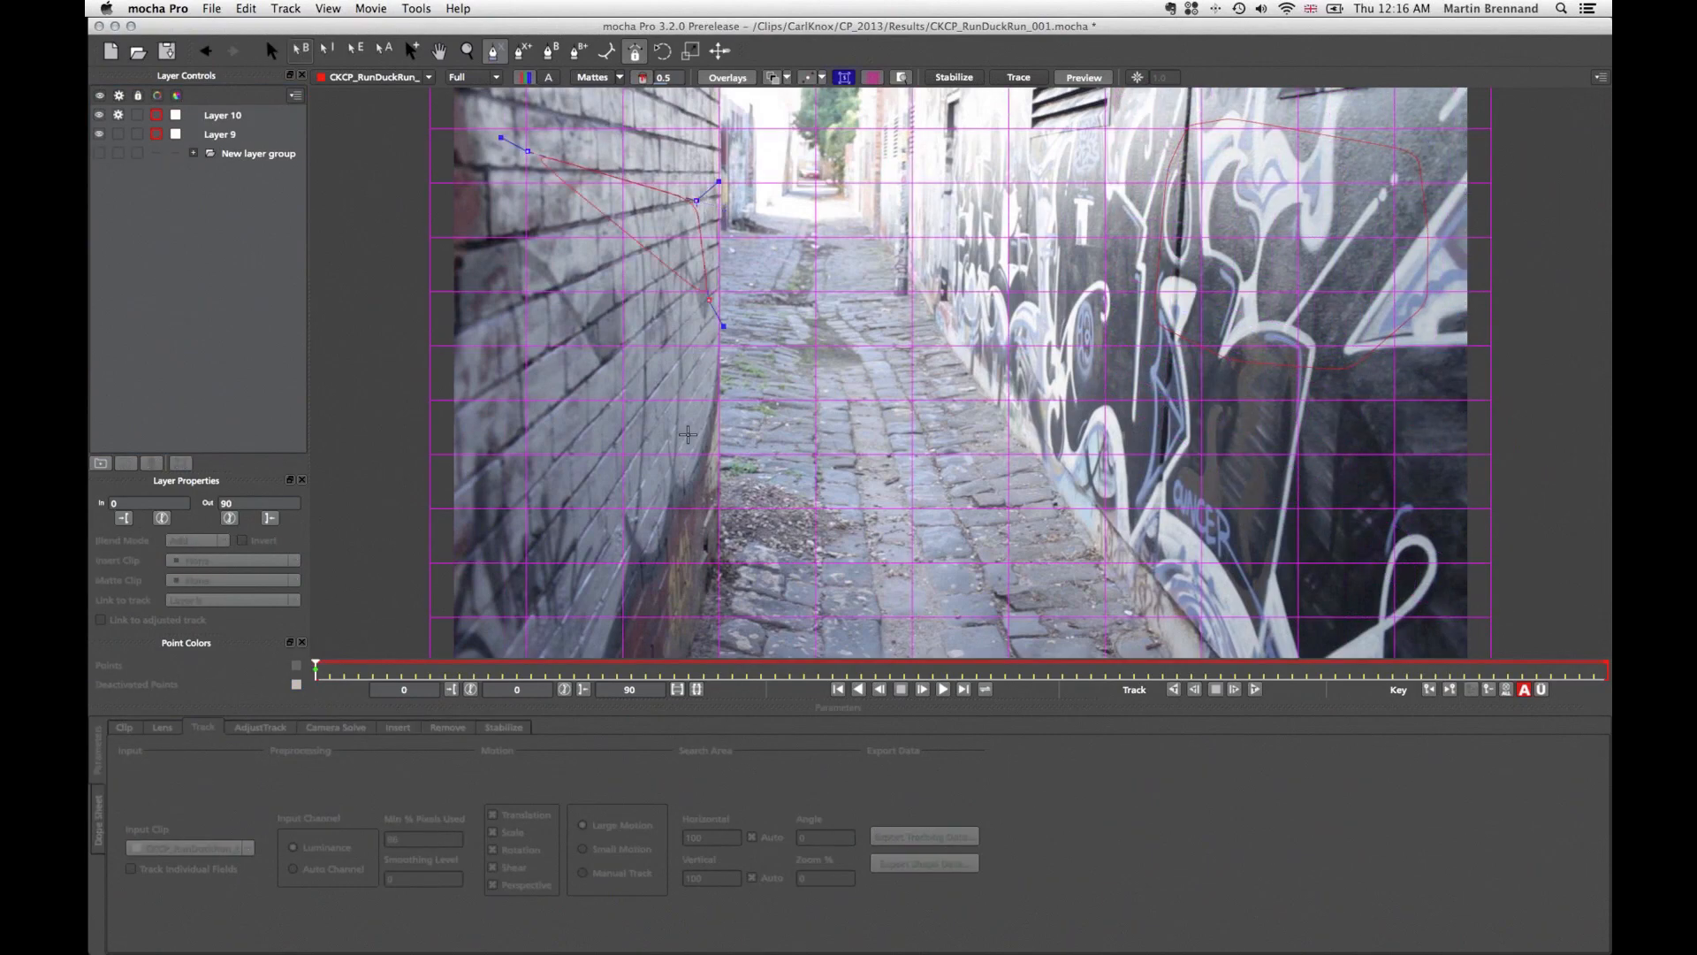
left_click(689, 440)
left_click(673, 464)
left_click(592, 461)
left_click(559, 454)
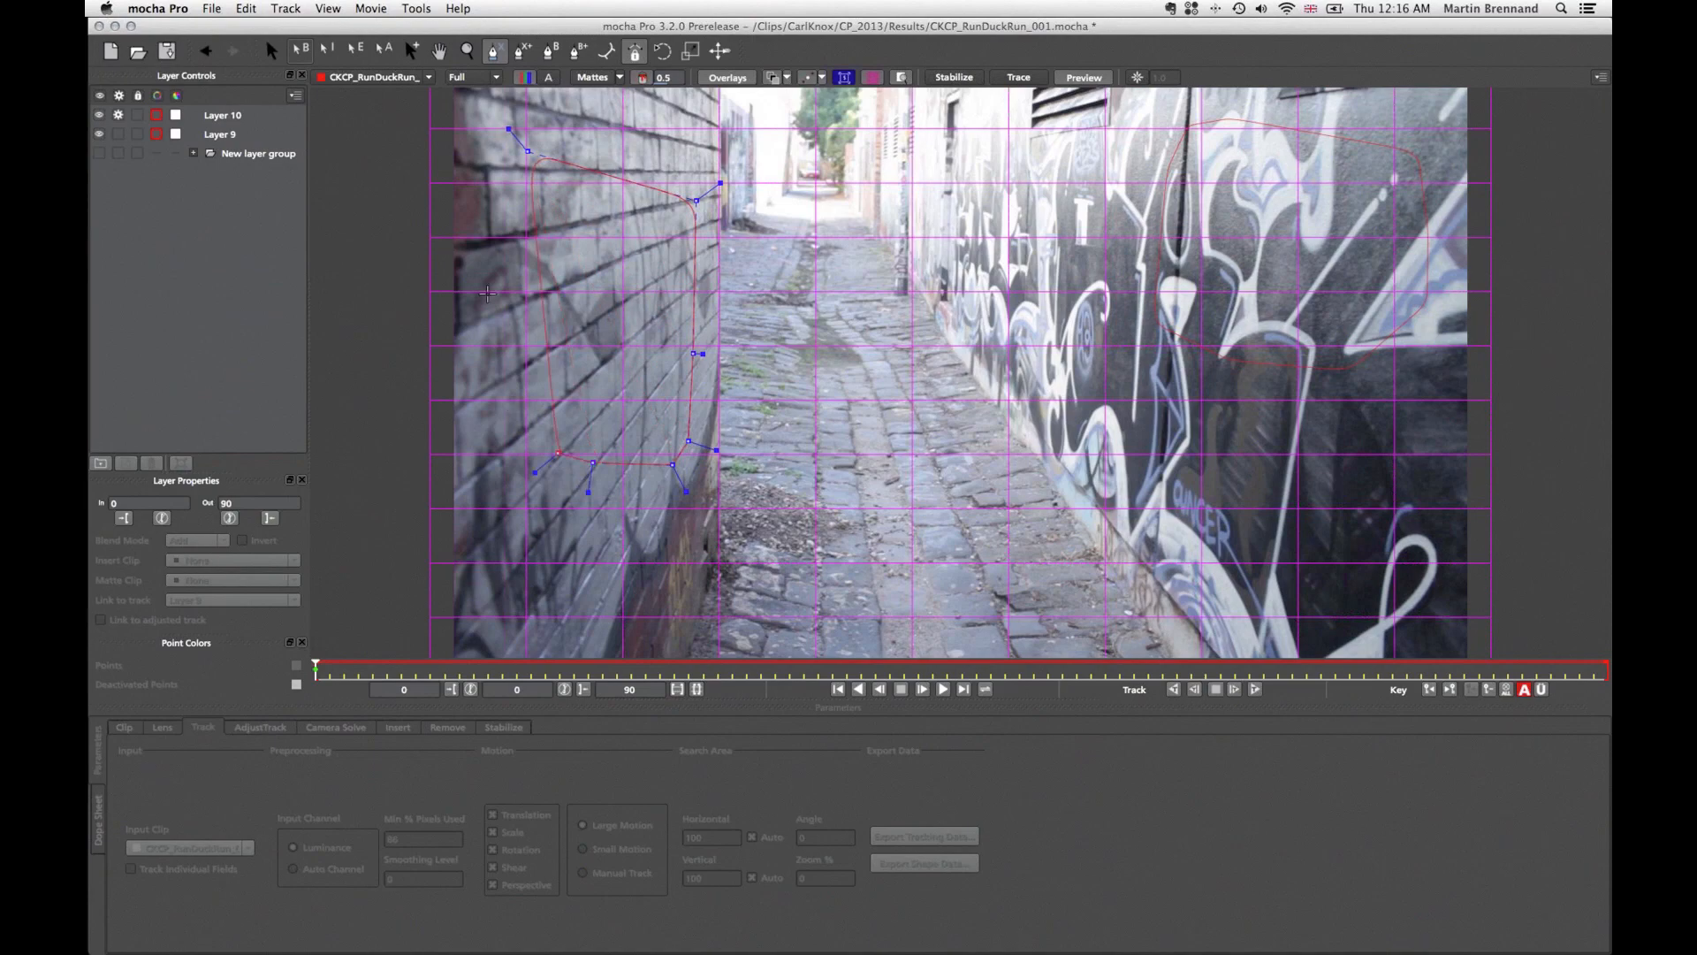
left_click(495, 373)
left_click(492, 279)
right_click(649, 369)
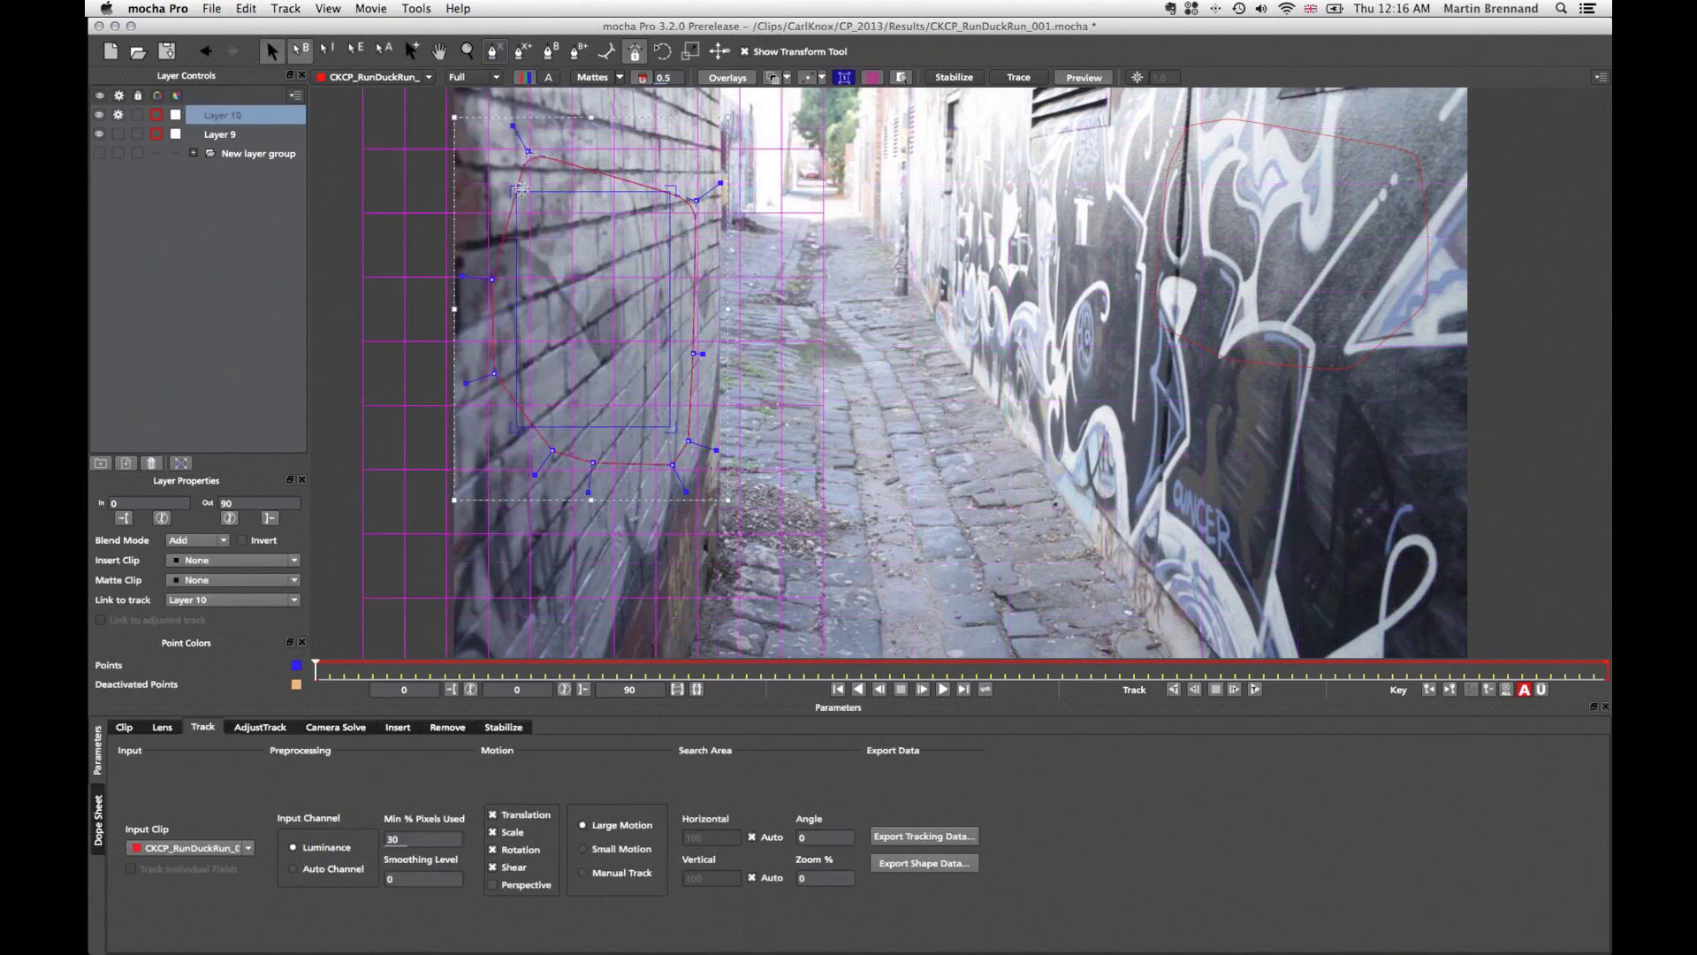
Step: Align the corners of the new layer's planar surface with the brick wall's perspective
left_click_drag(521, 190, 672, 206)
left_click_drag(671, 428, 674, 308)
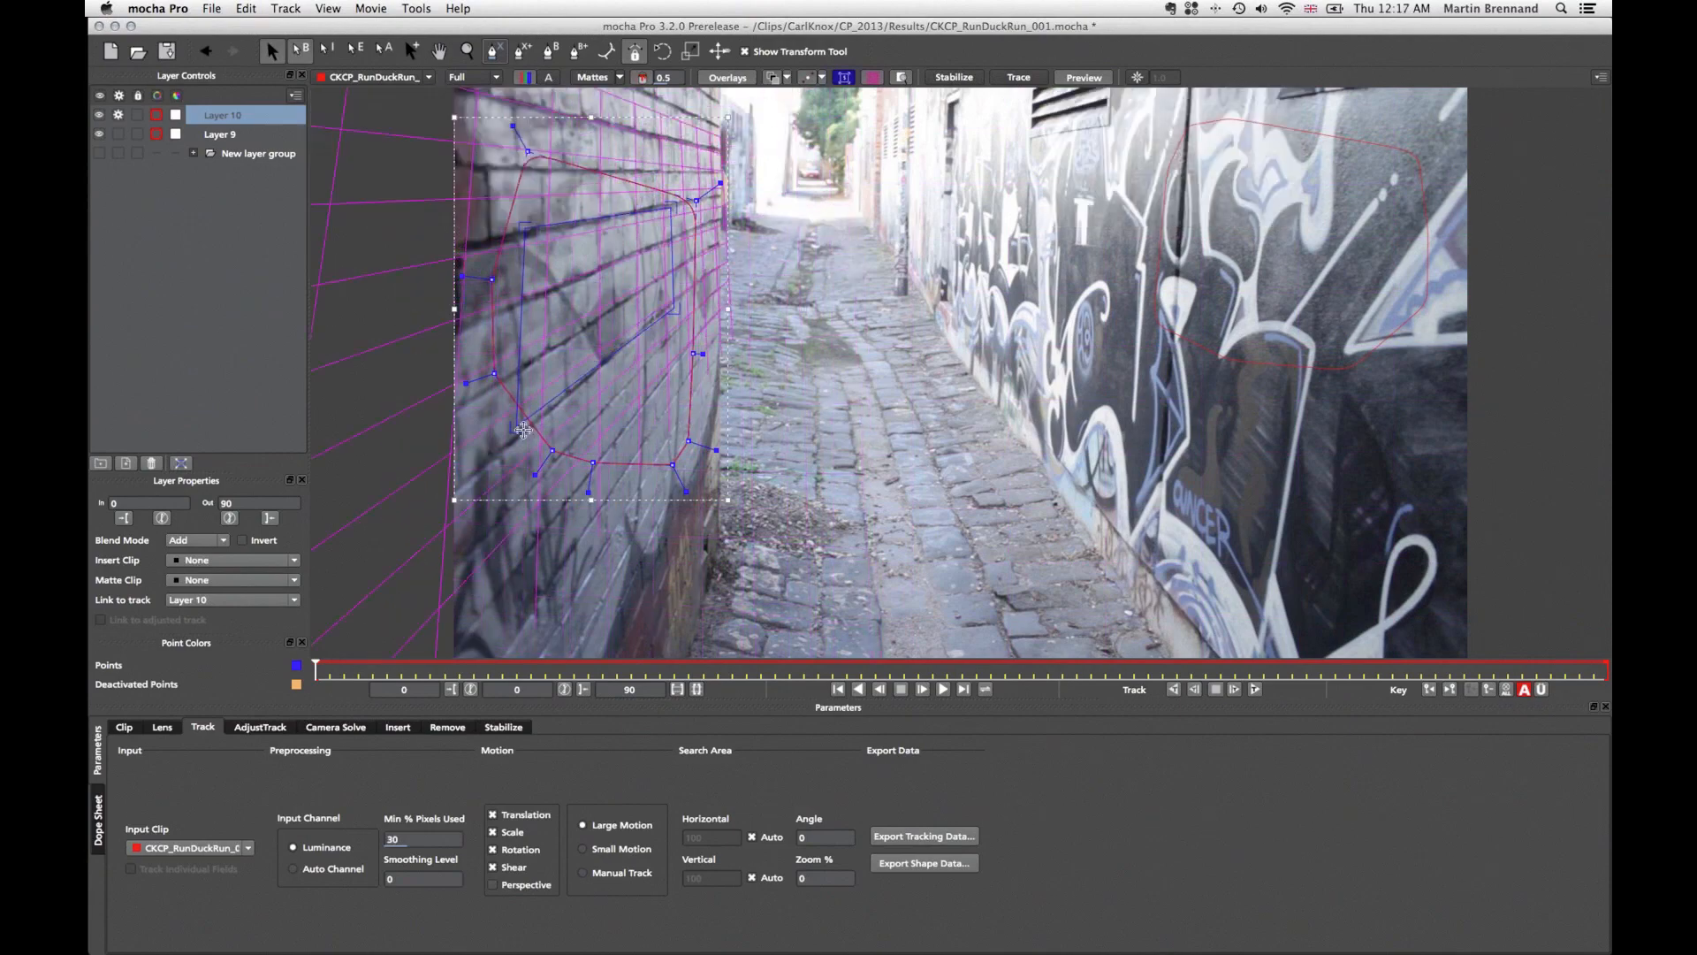
left_click_drag(523, 430, 541, 226)
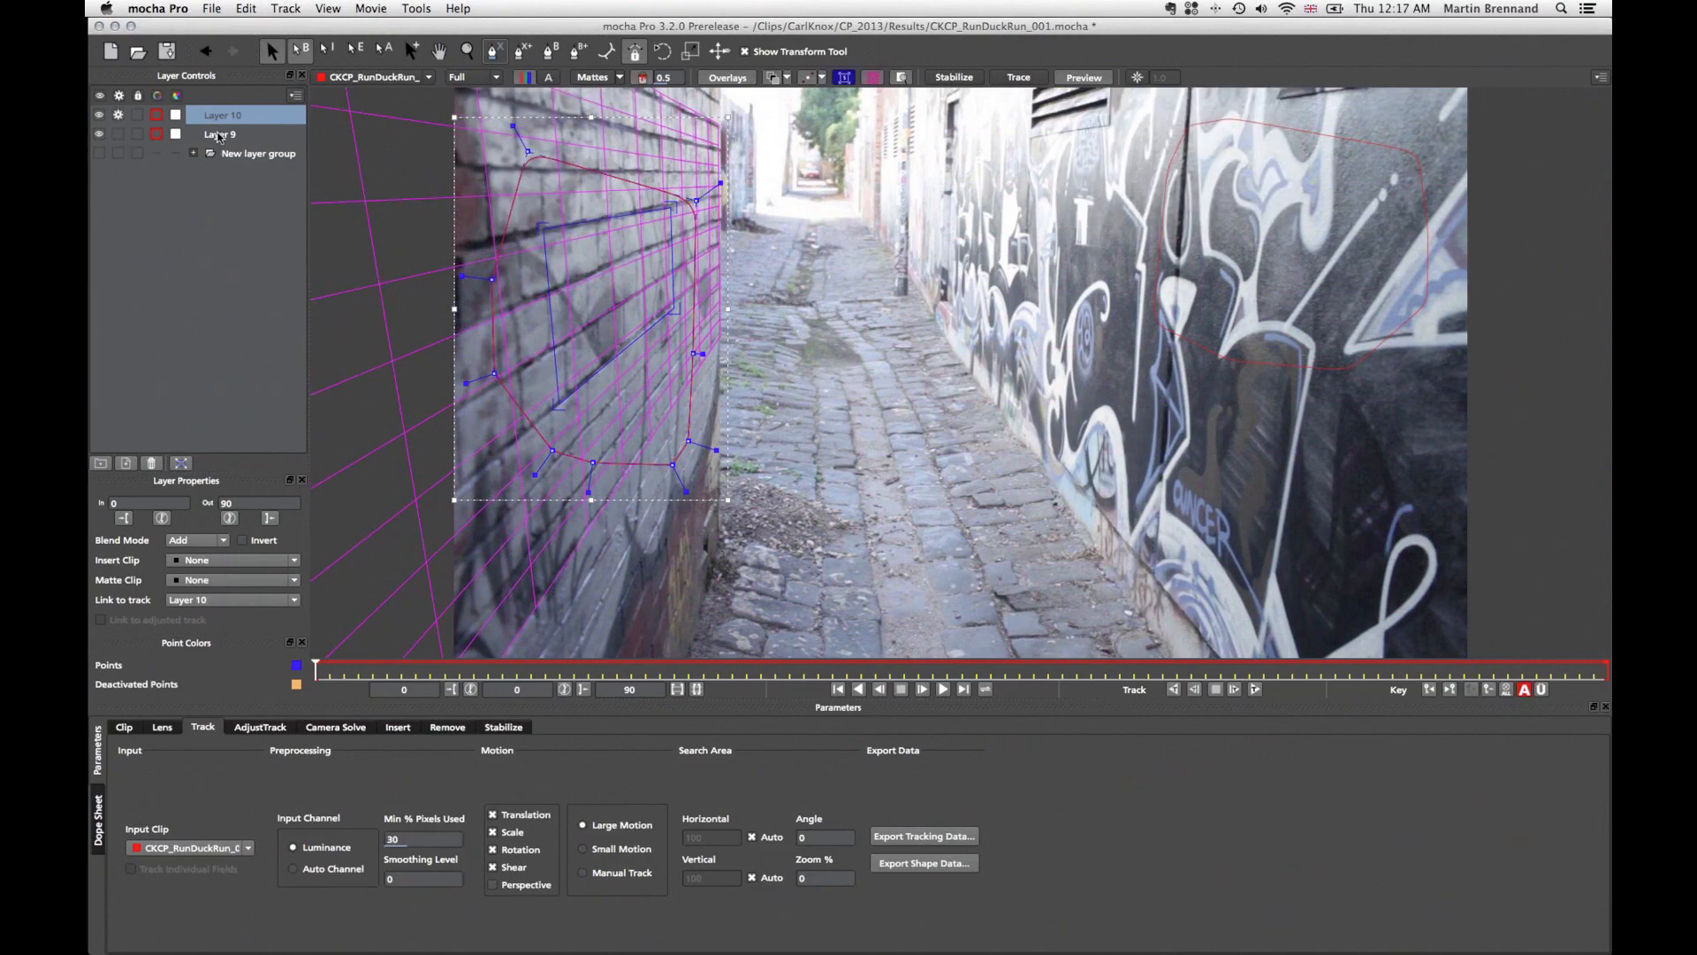
Step: Rename the graffiti wall layer to wall r and the brick wall layer to wall l
double_click(218, 136)
type("wall")
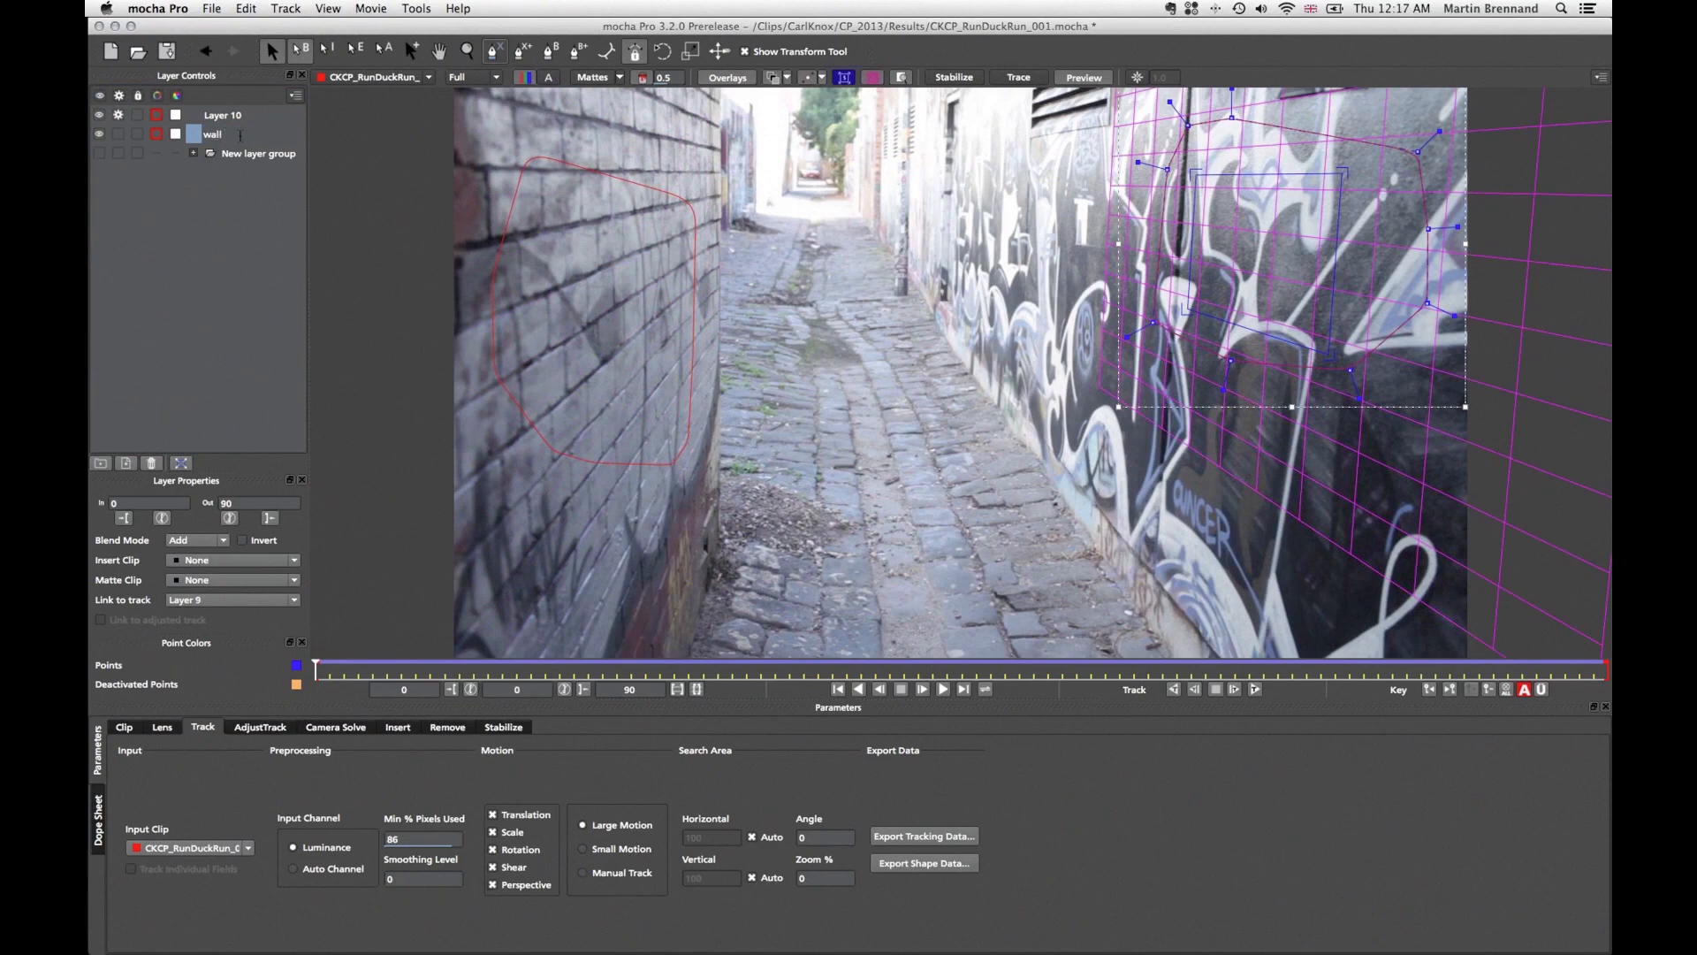
type(" r")
key("Return")
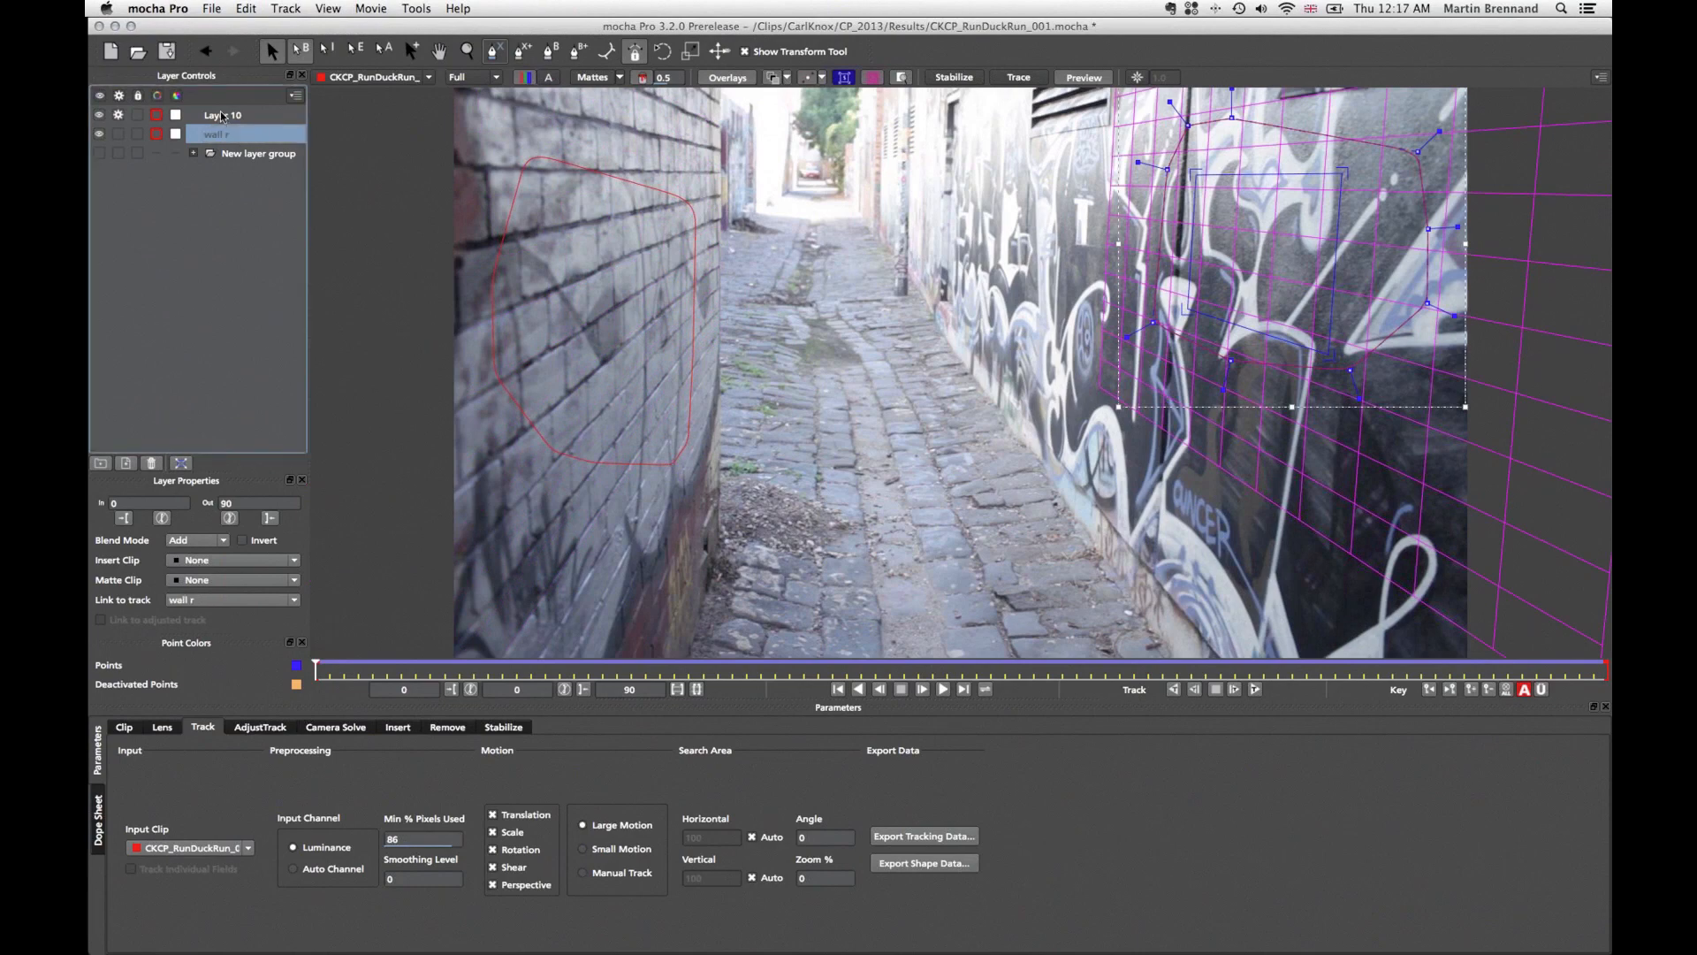
double_click(221, 114)
type("wall l")
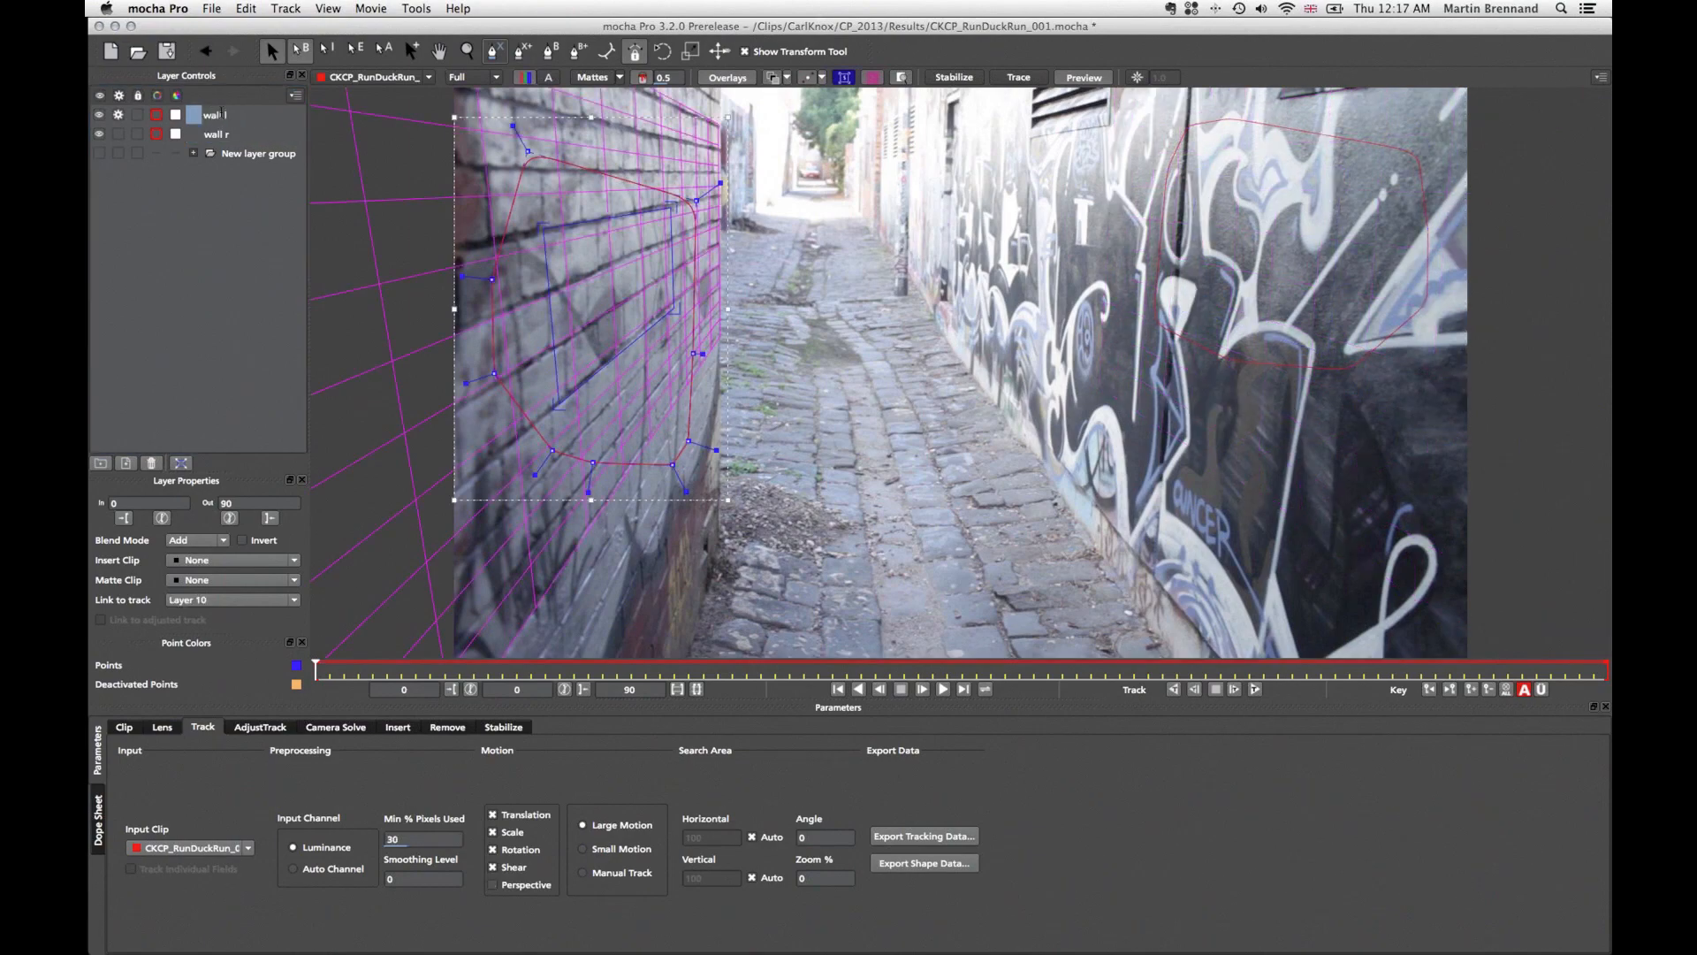
key("Return")
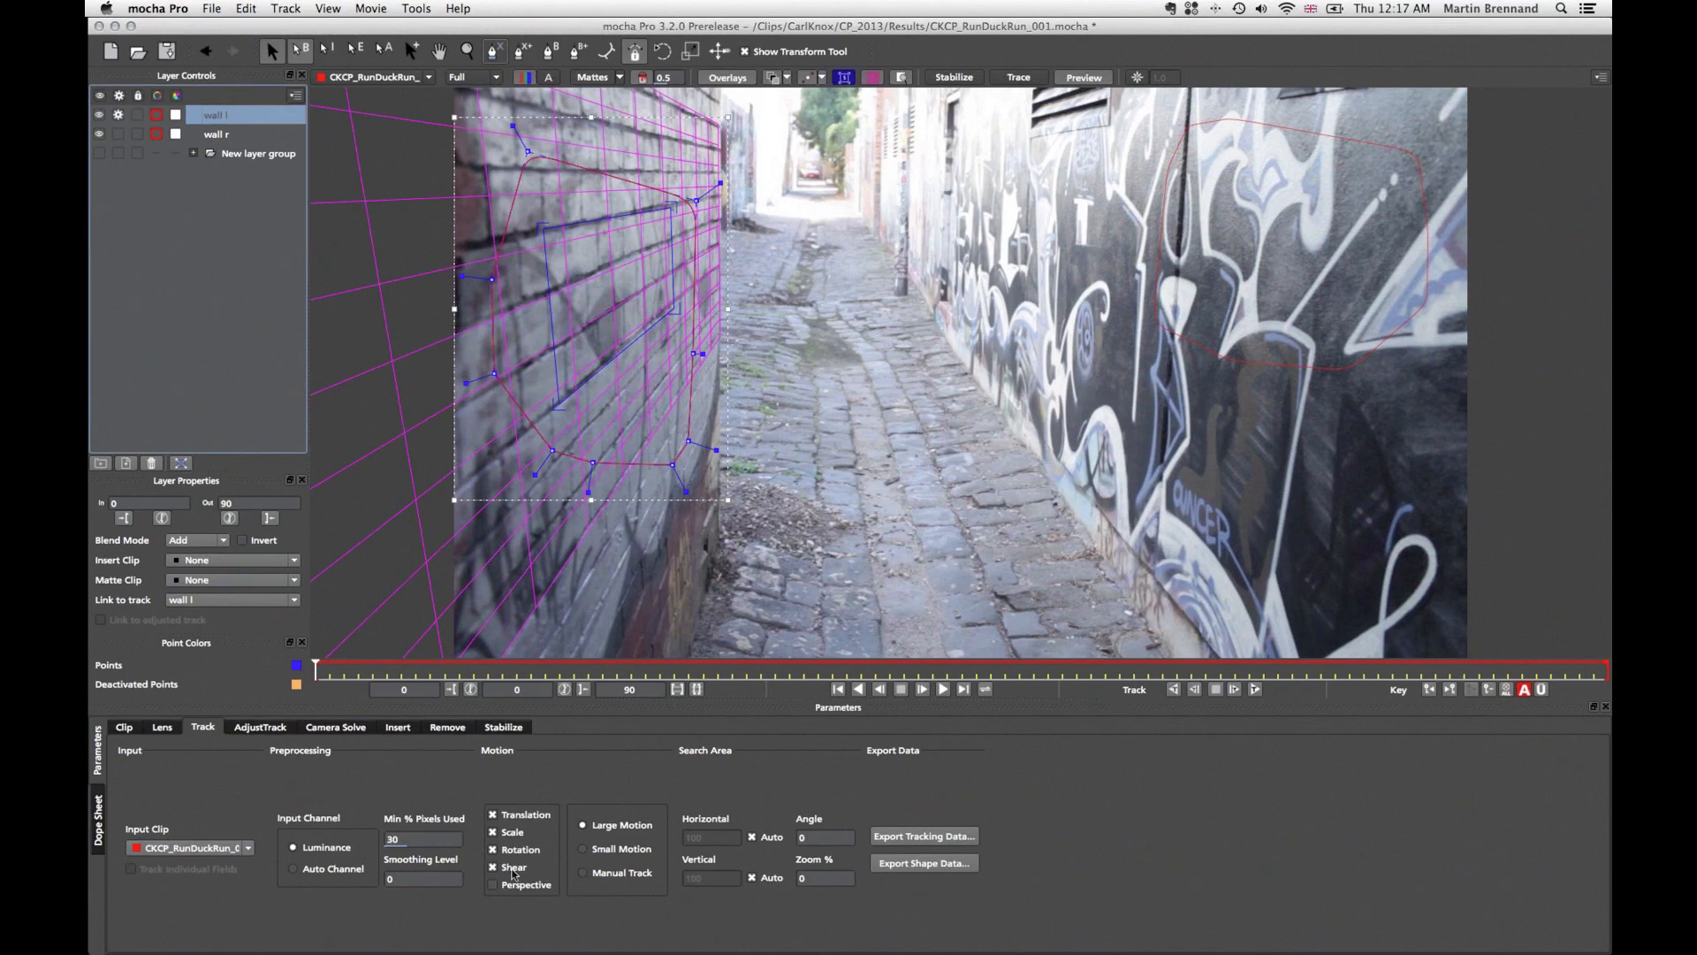
Step: Include perspective in wall l's tracked motion and set its minimum percentage of pixels used to 90
left_click(528, 885)
left_click(422, 837)
double_click(422, 837)
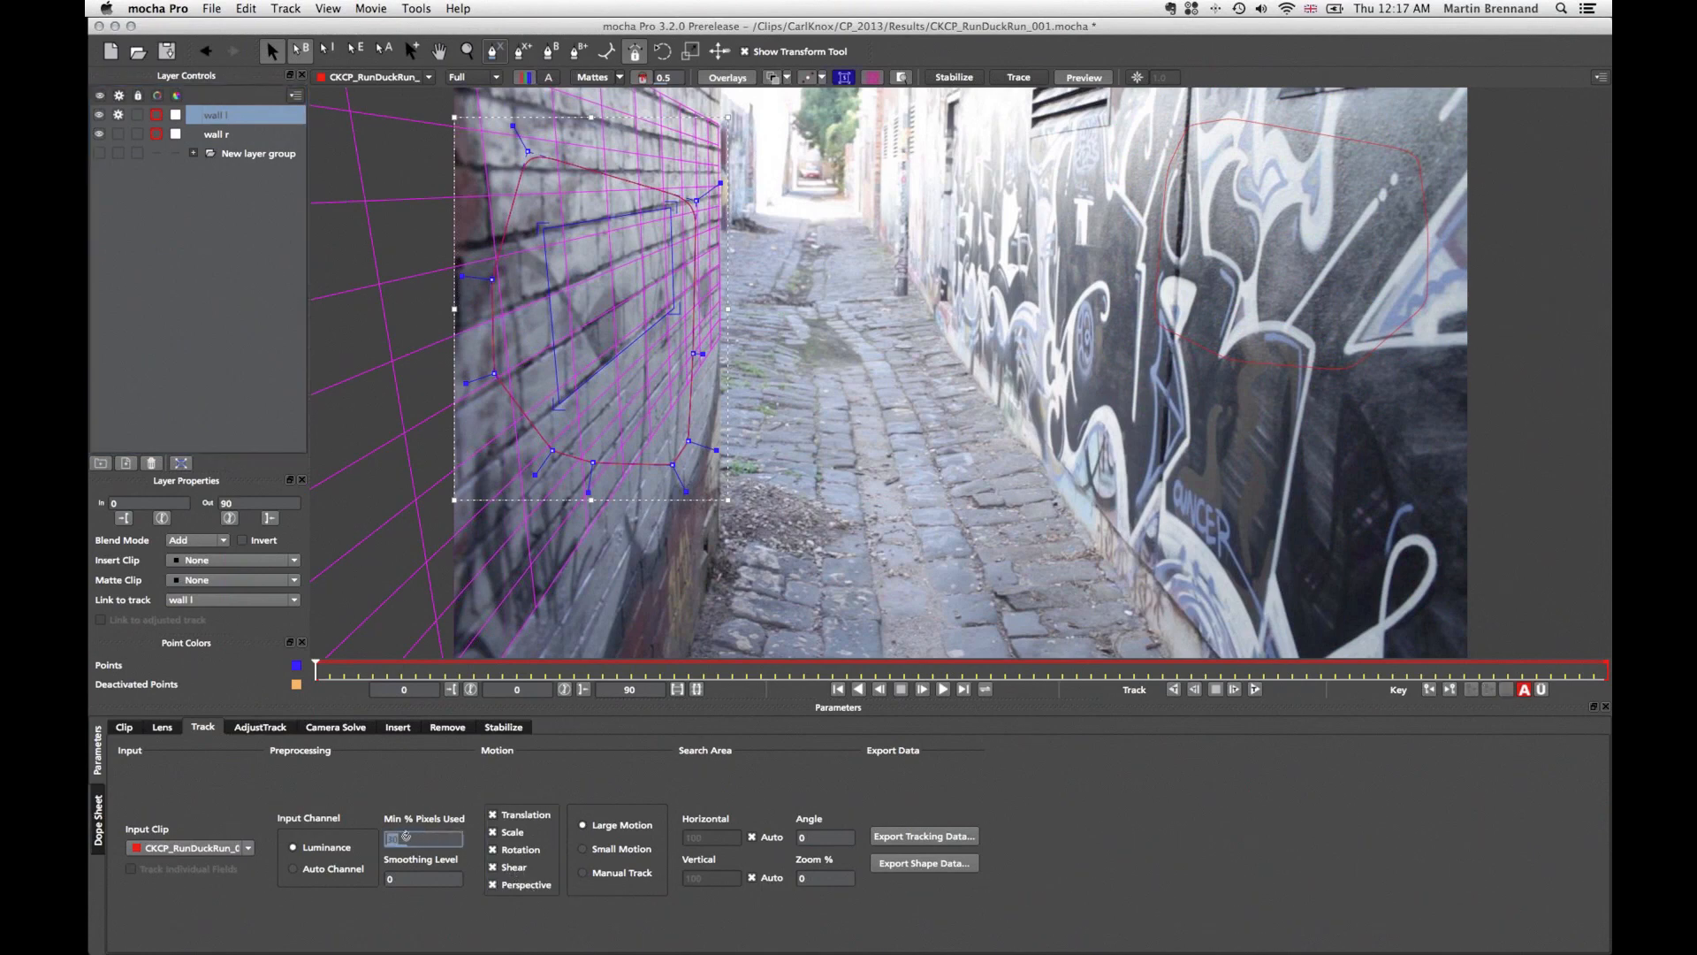
type("90")
key("Return")
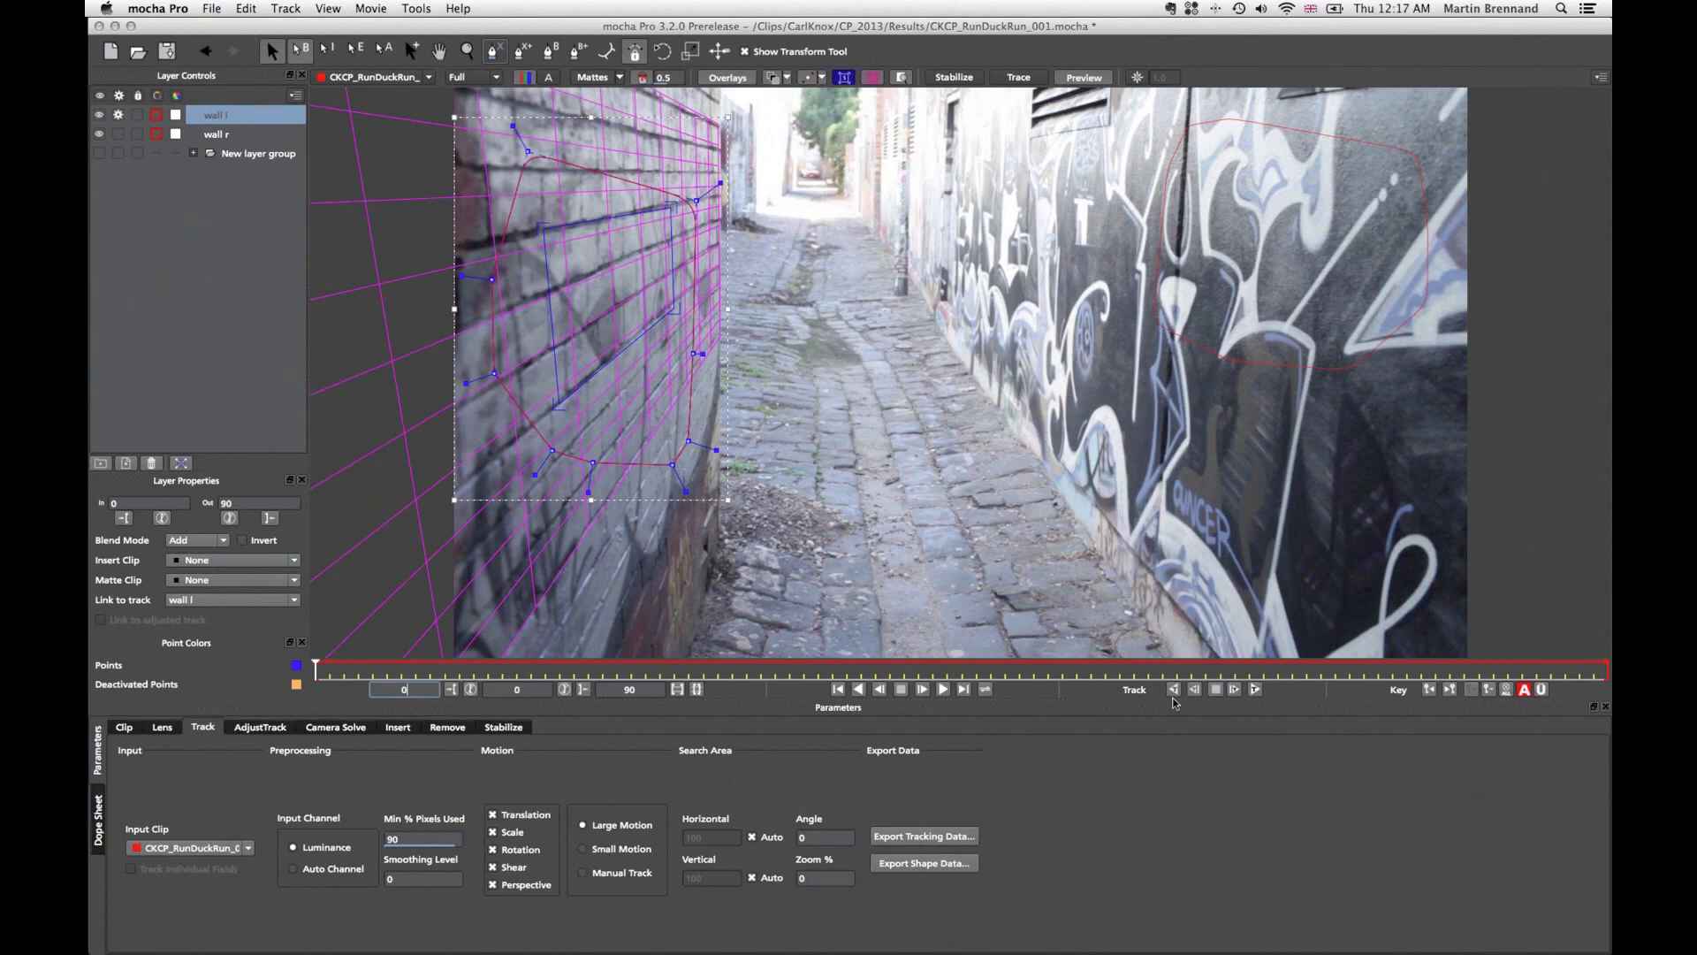
Step: Track the wall l layer forward from frame 0 to frame 90 and scrub through the result
left_click(1257, 690)
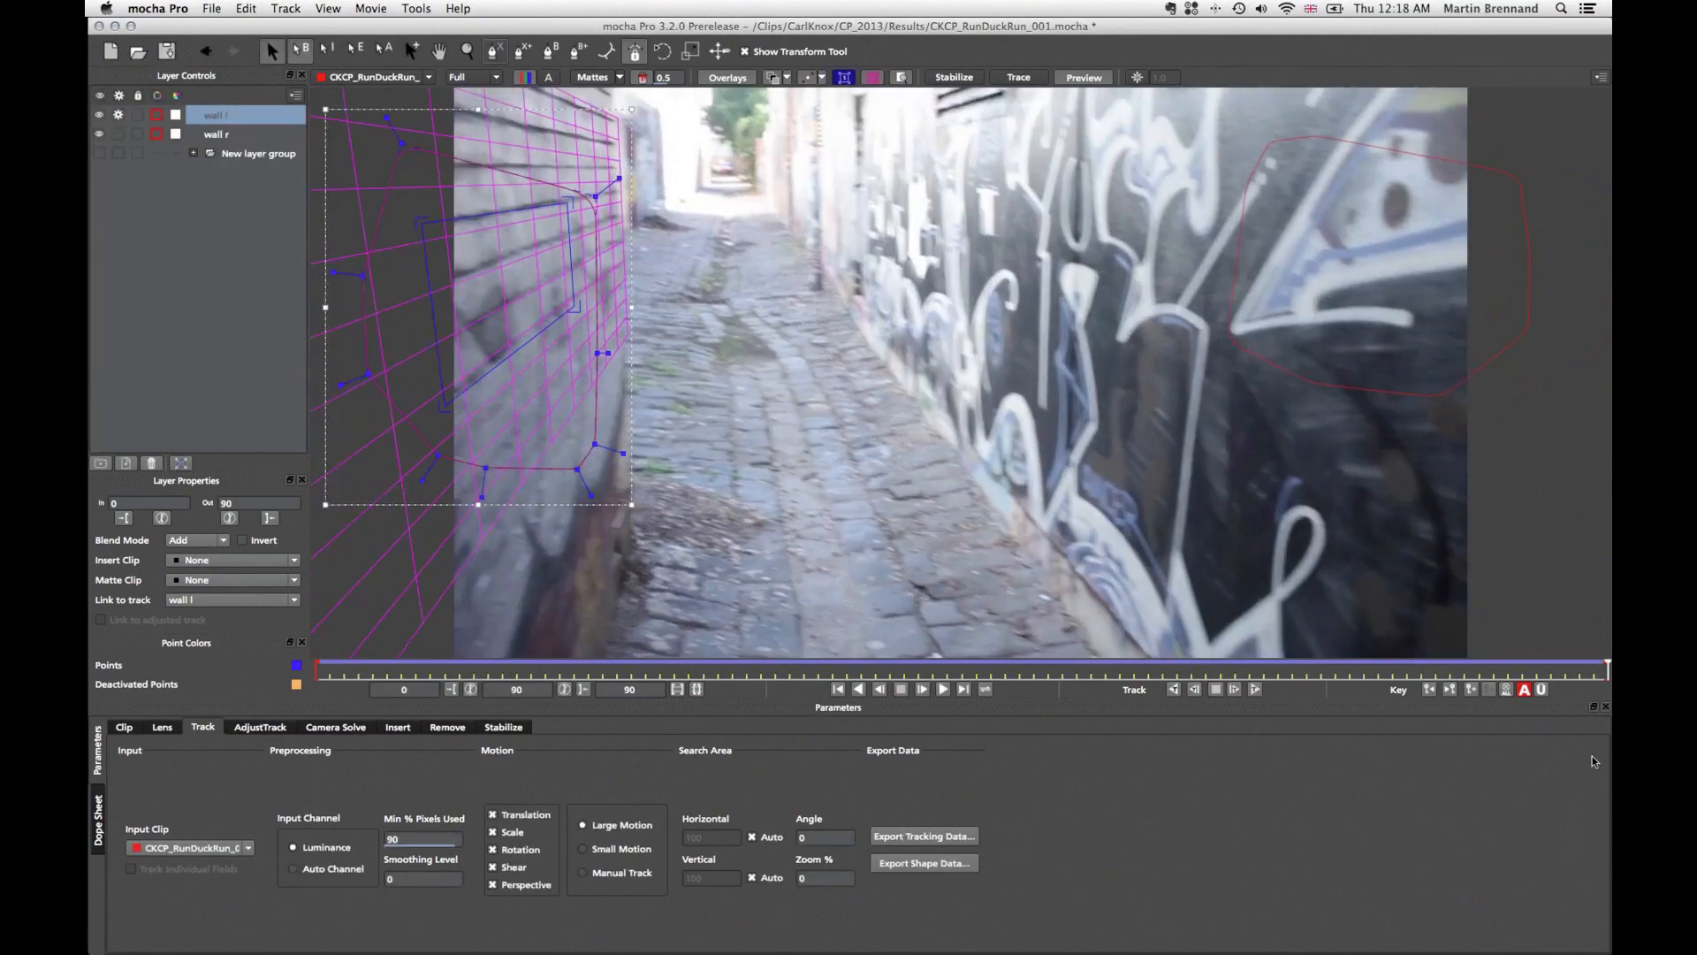
left_click_drag(1605, 671, 932, 689)
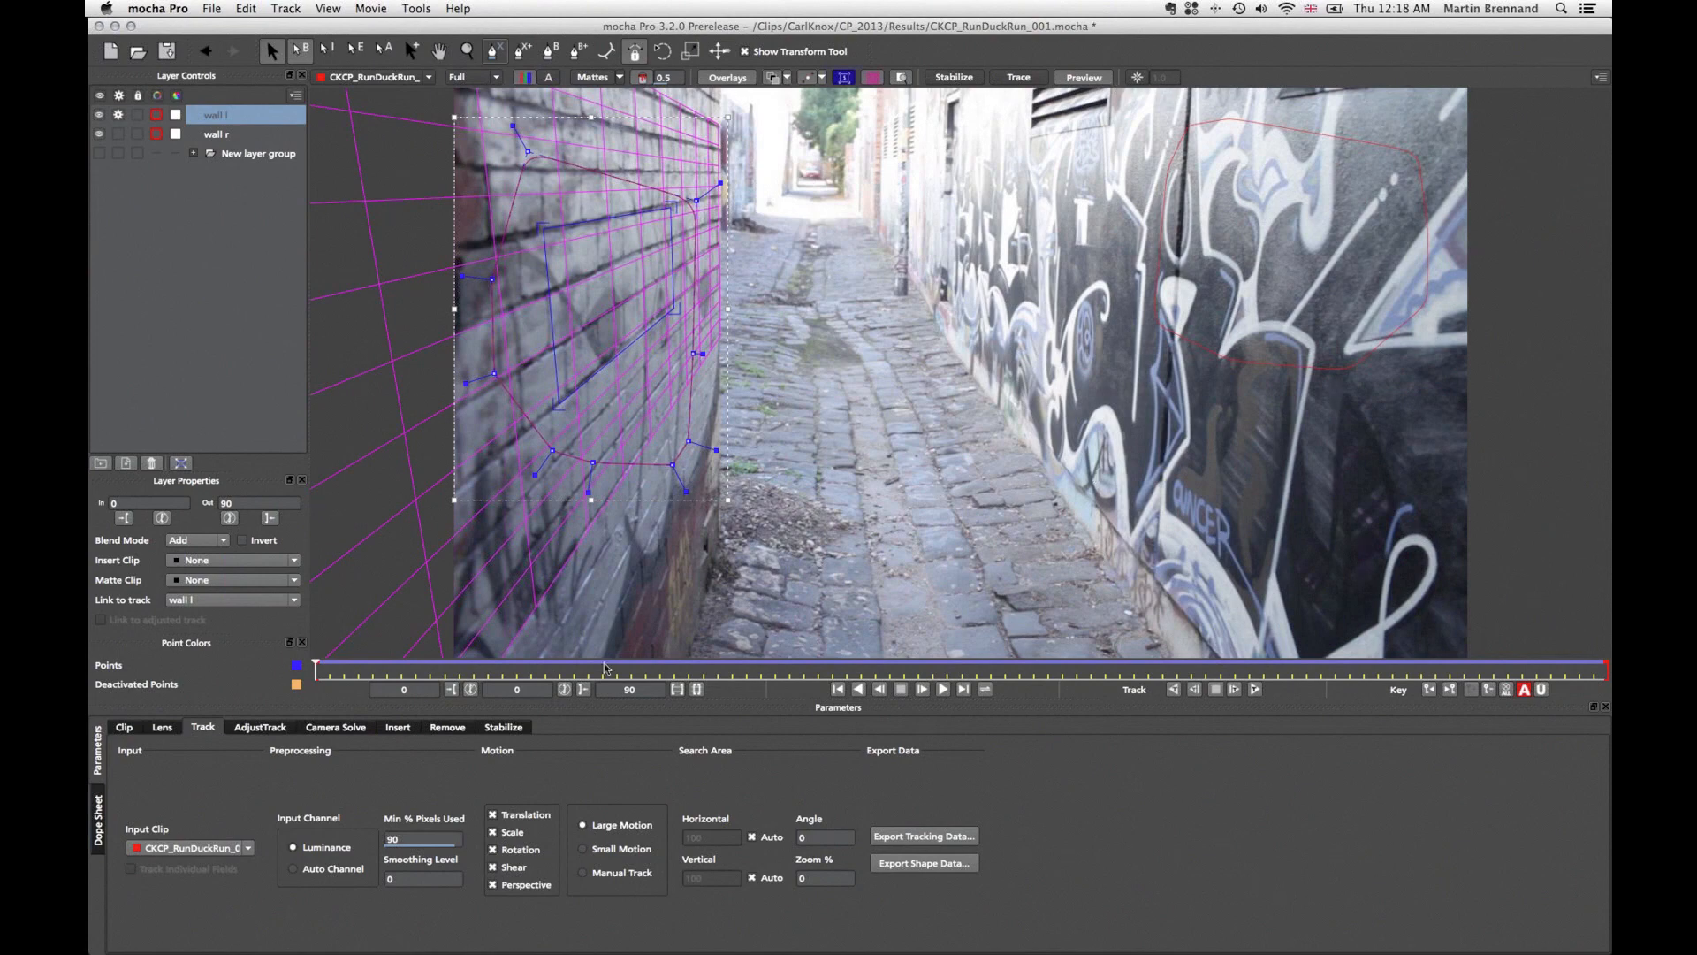
left_click_drag(316, 670, 430, 665)
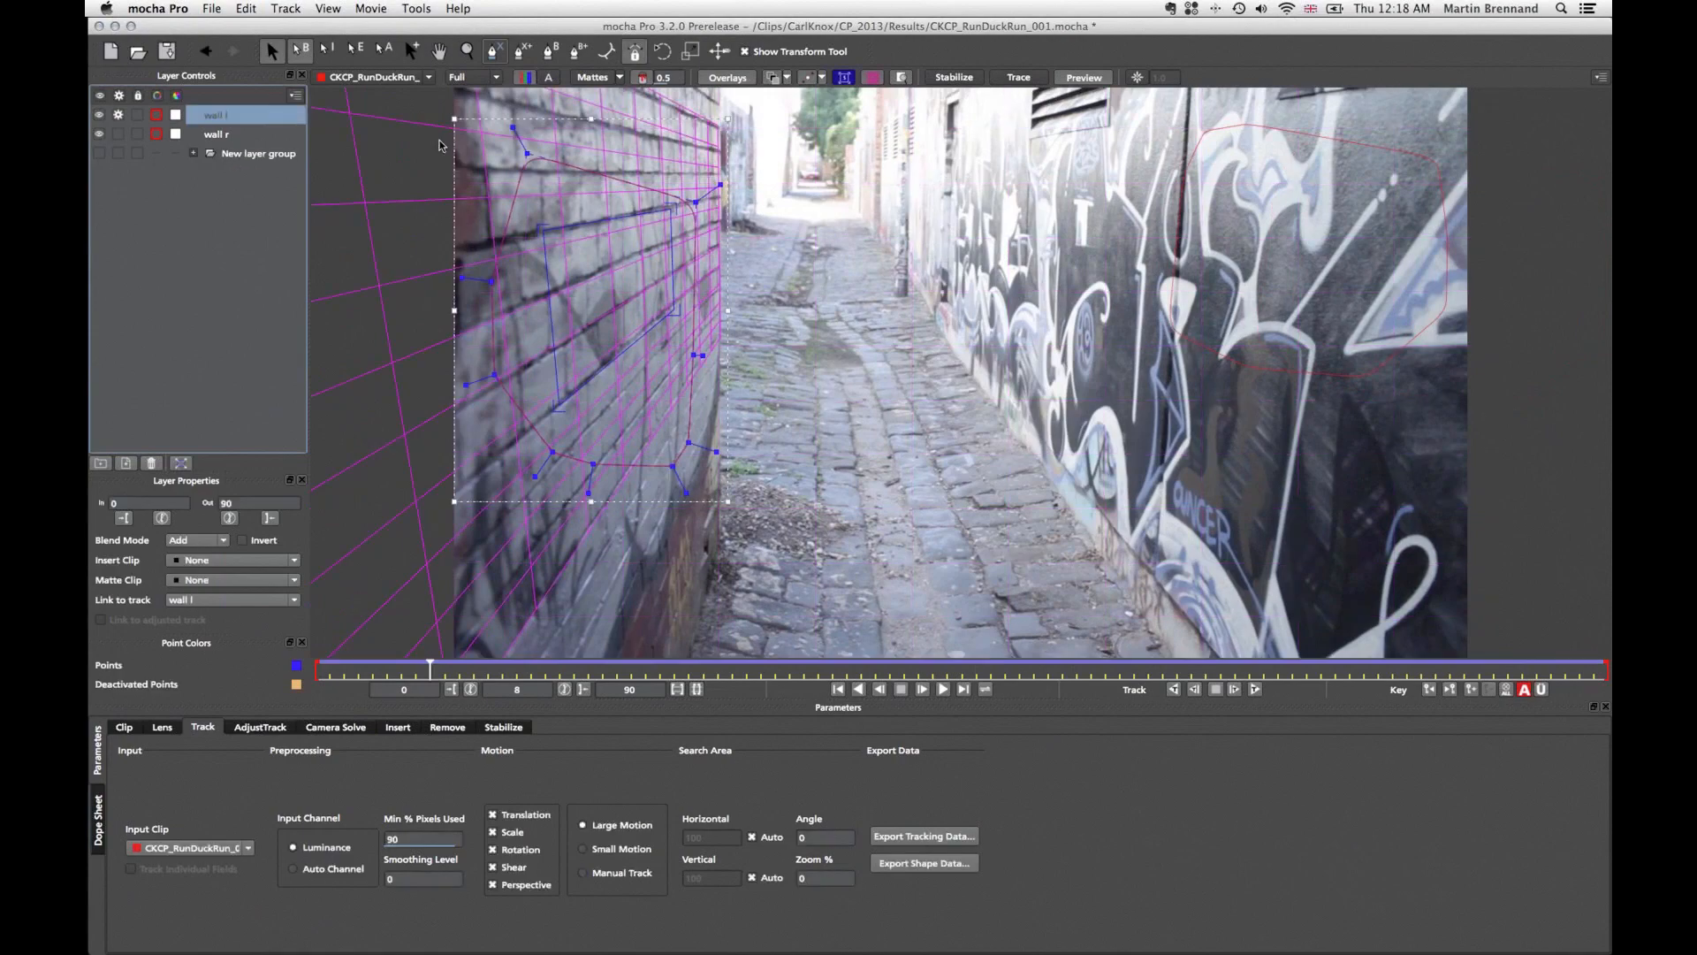
Step: Select the wall r layer and review its track by scrubbing forward to frame 45
left_click(234, 134)
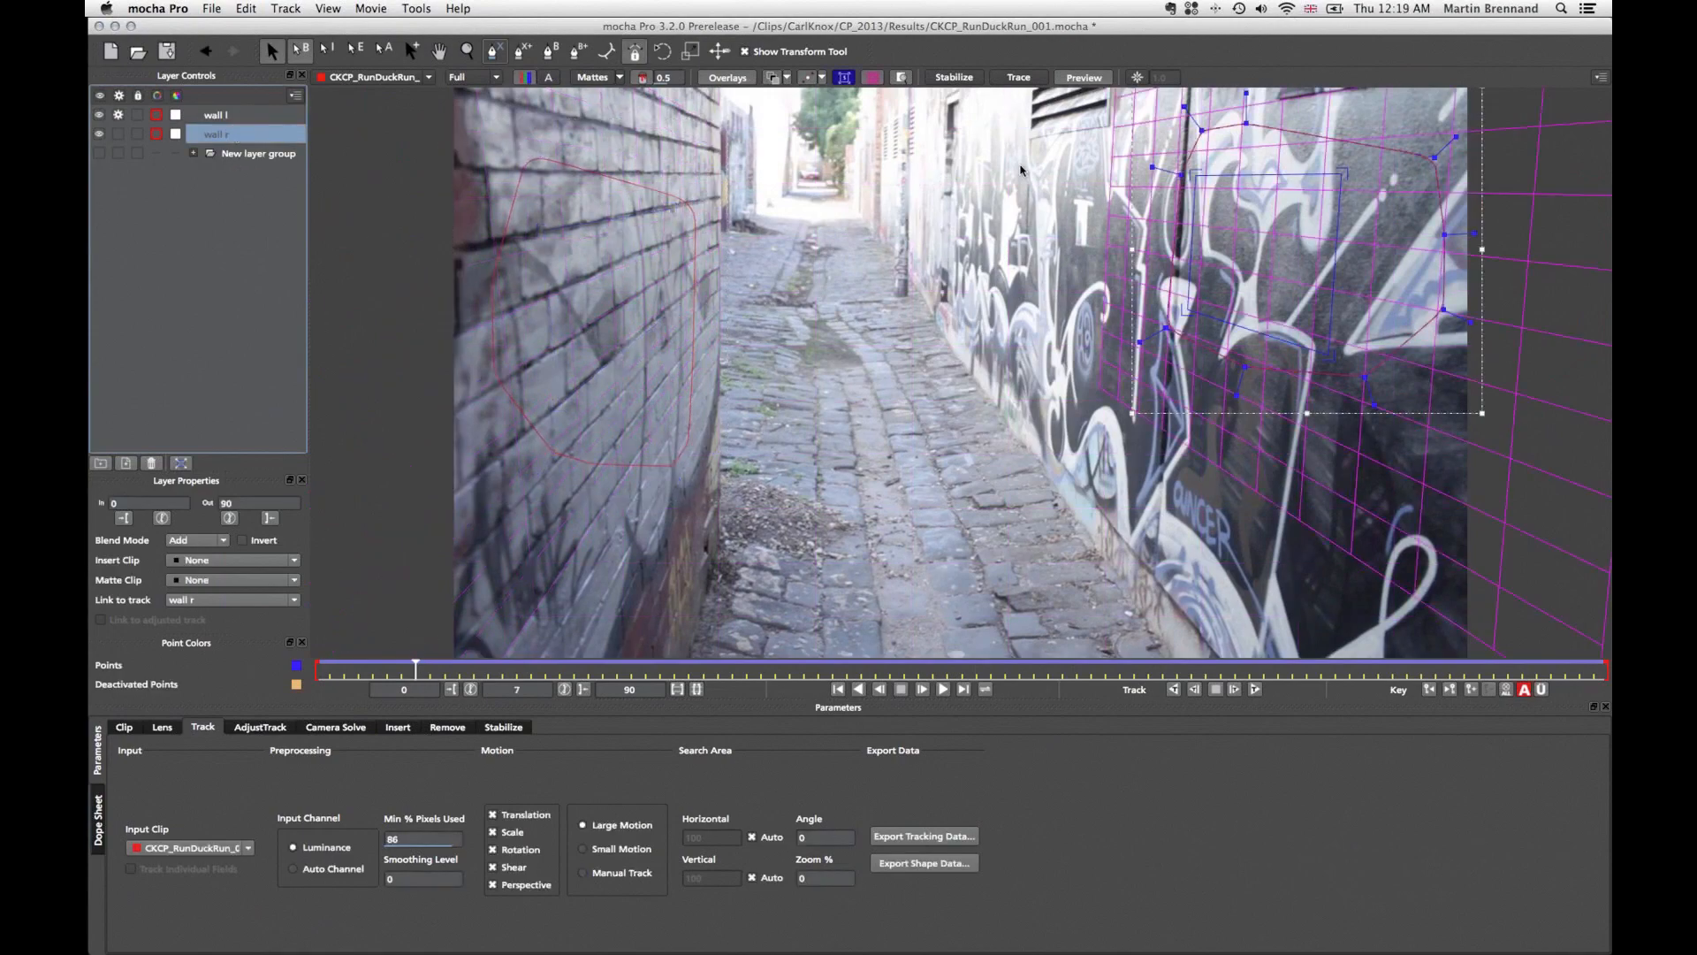
left_click(438, 669)
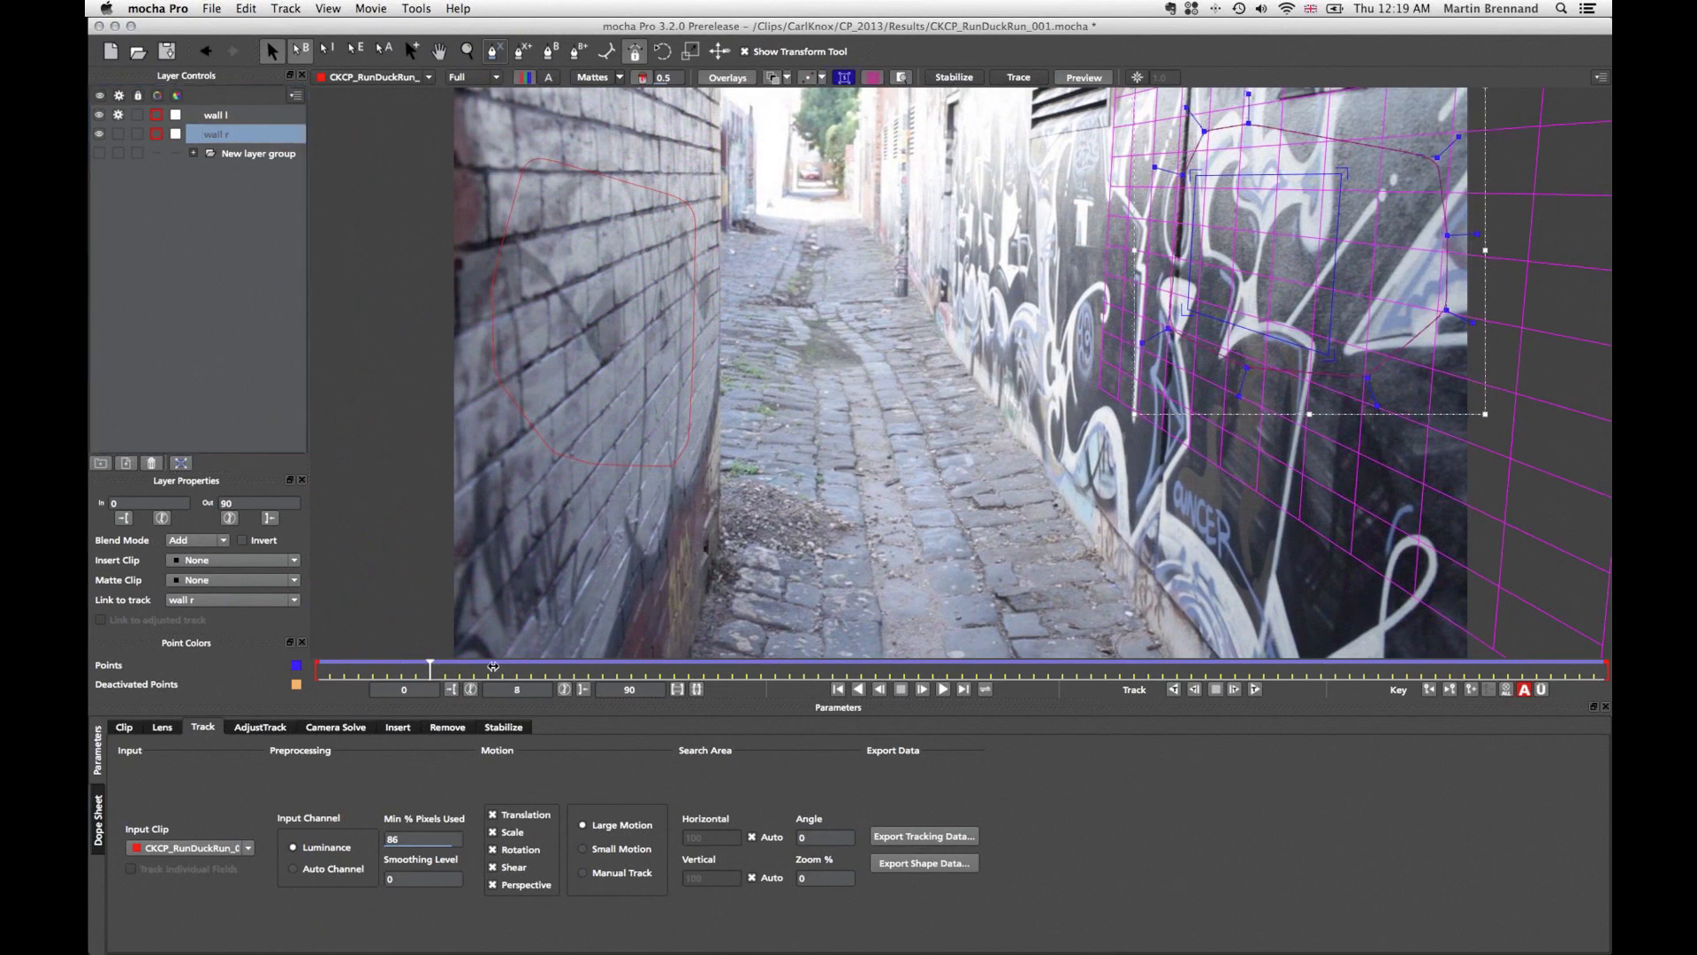
left_click_drag(494, 666, 962, 669)
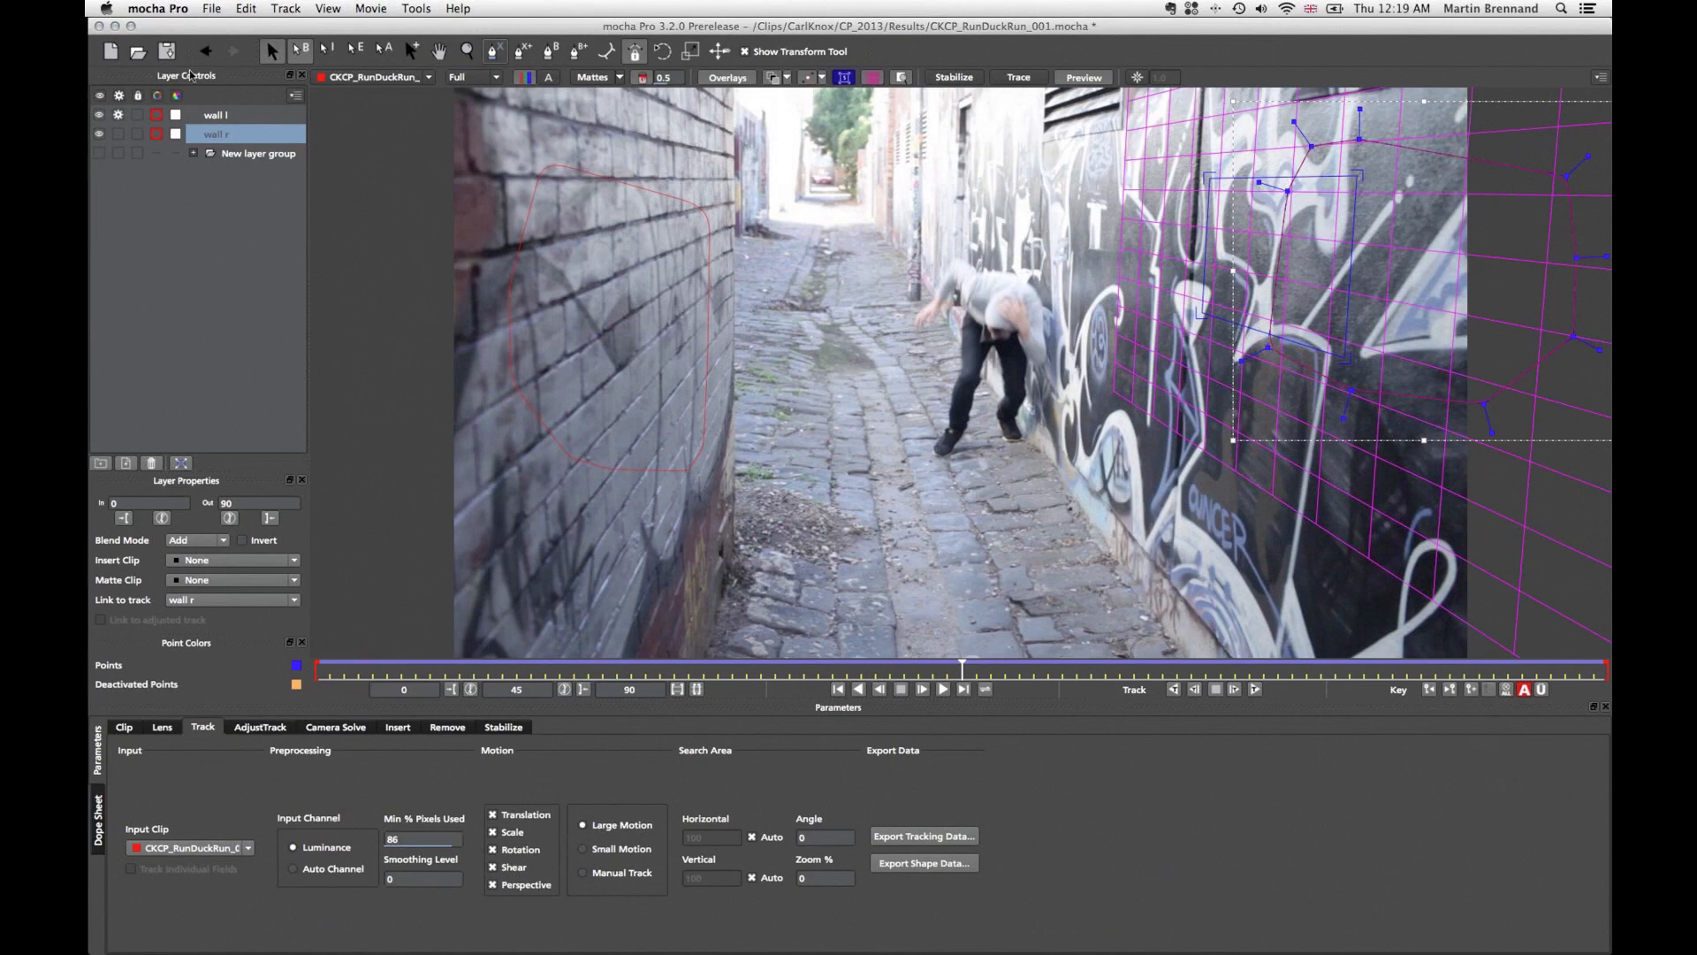
Step: Turn off processing and visibility for both wall layers and move to frame 38
left_click(118, 120)
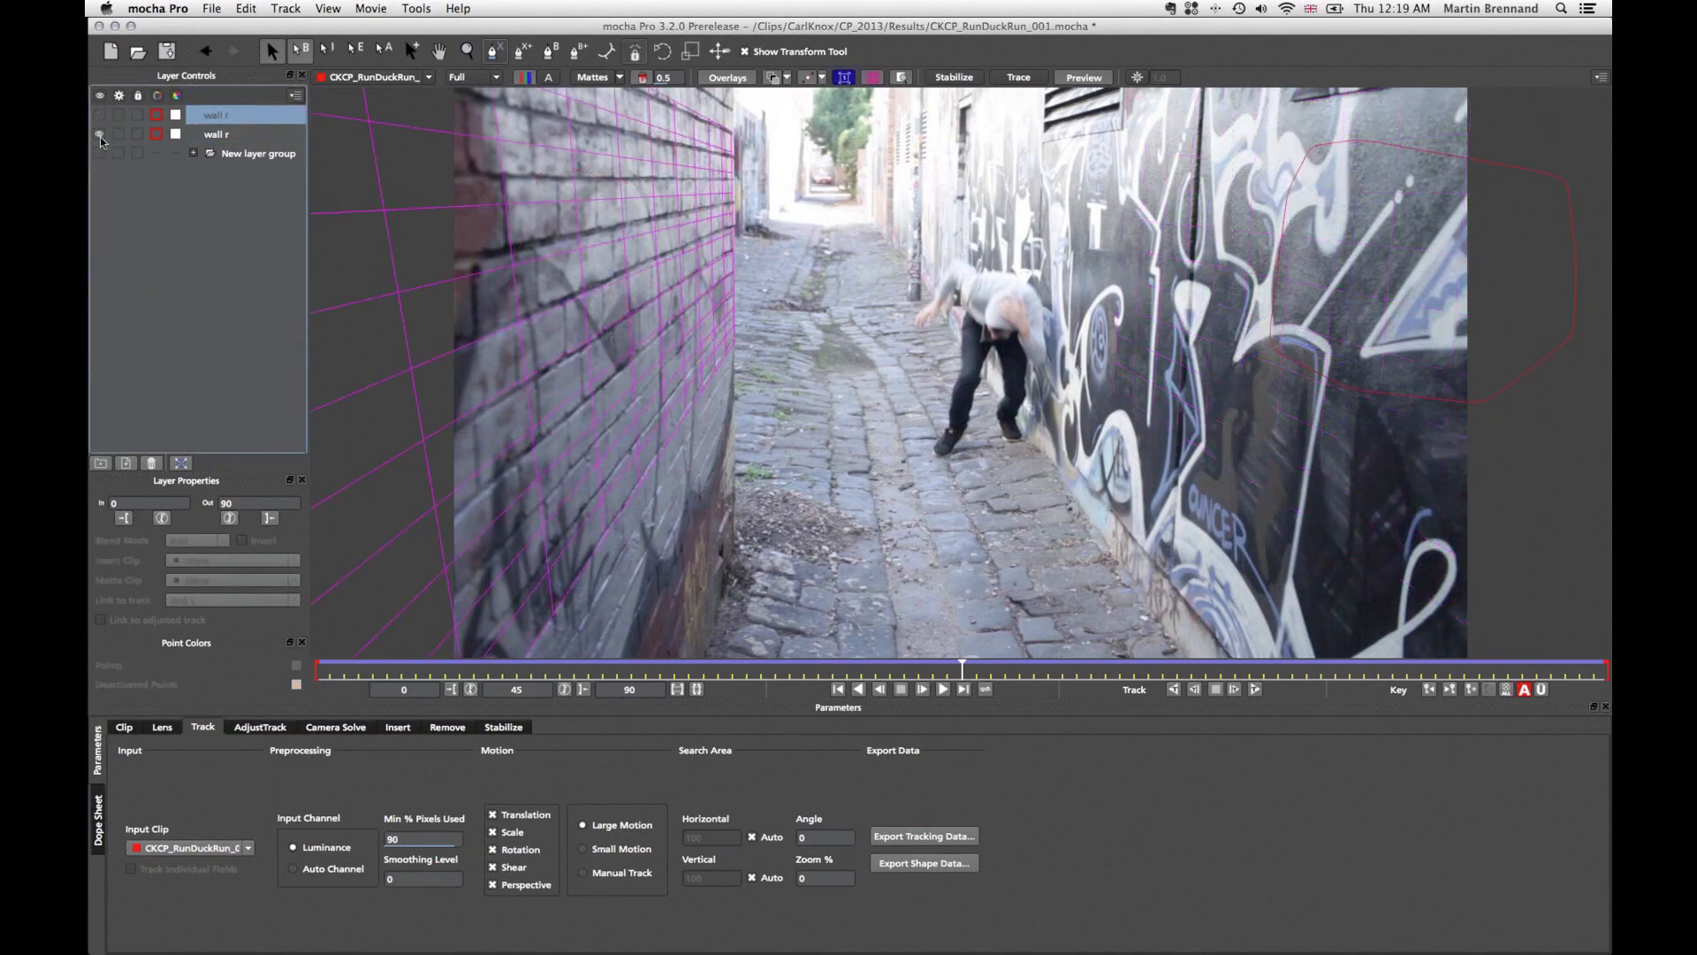
left_click(100, 135)
left_click(264, 256)
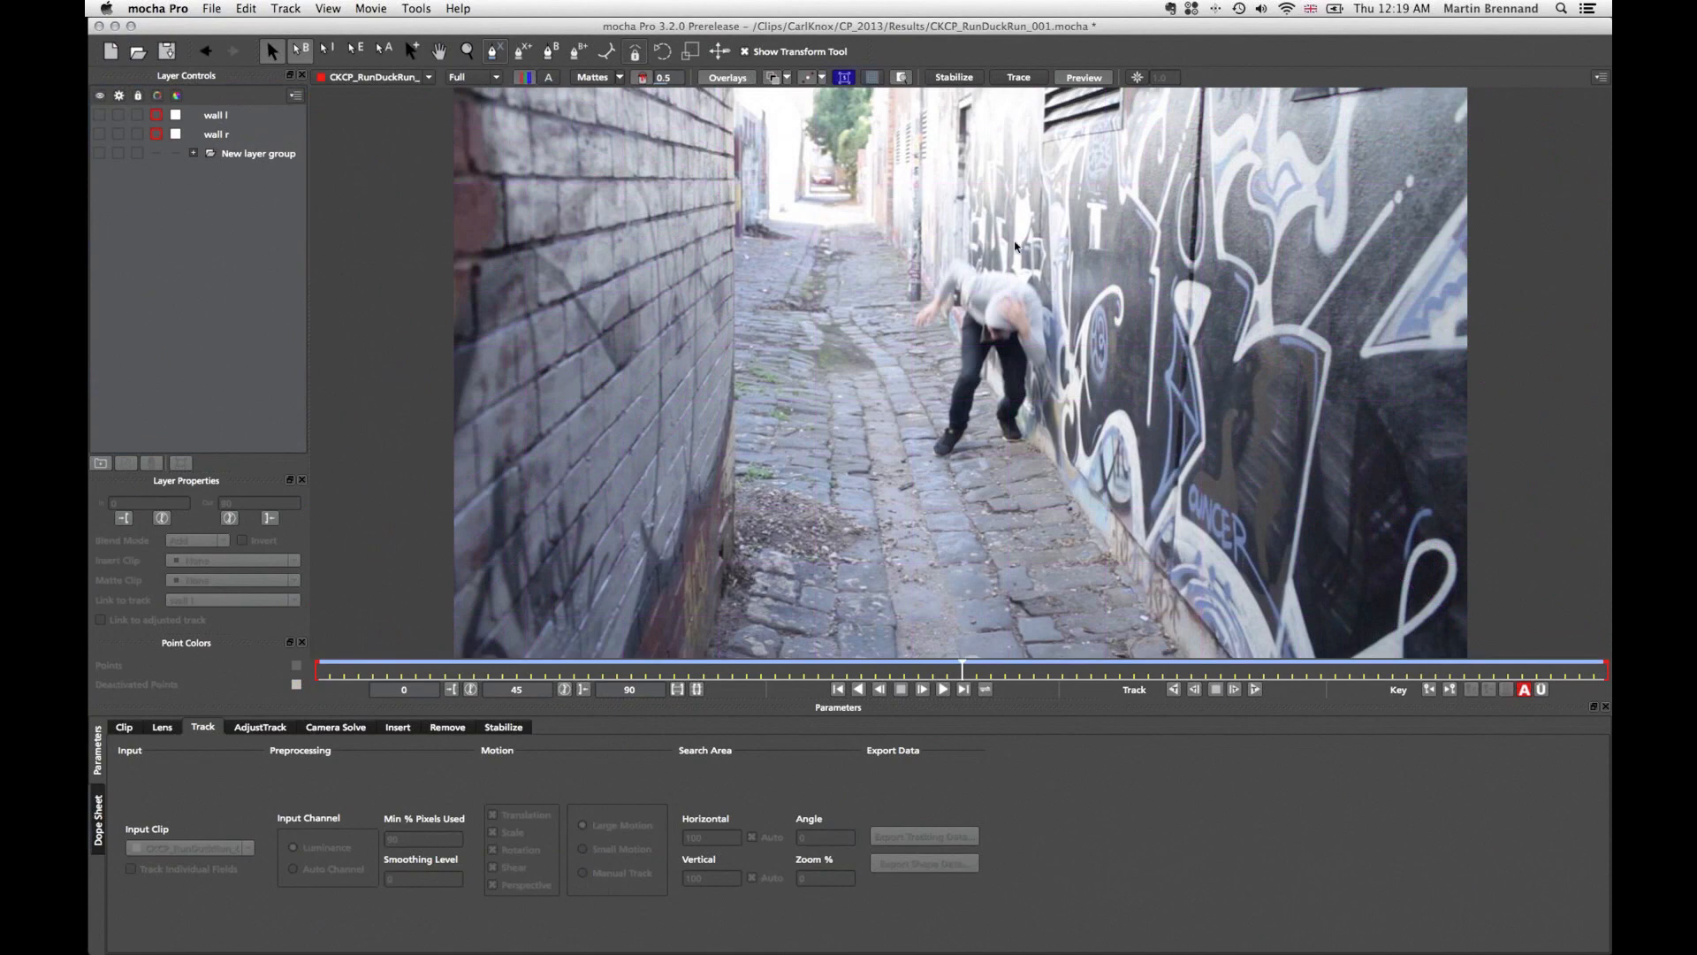
left_click(945, 670)
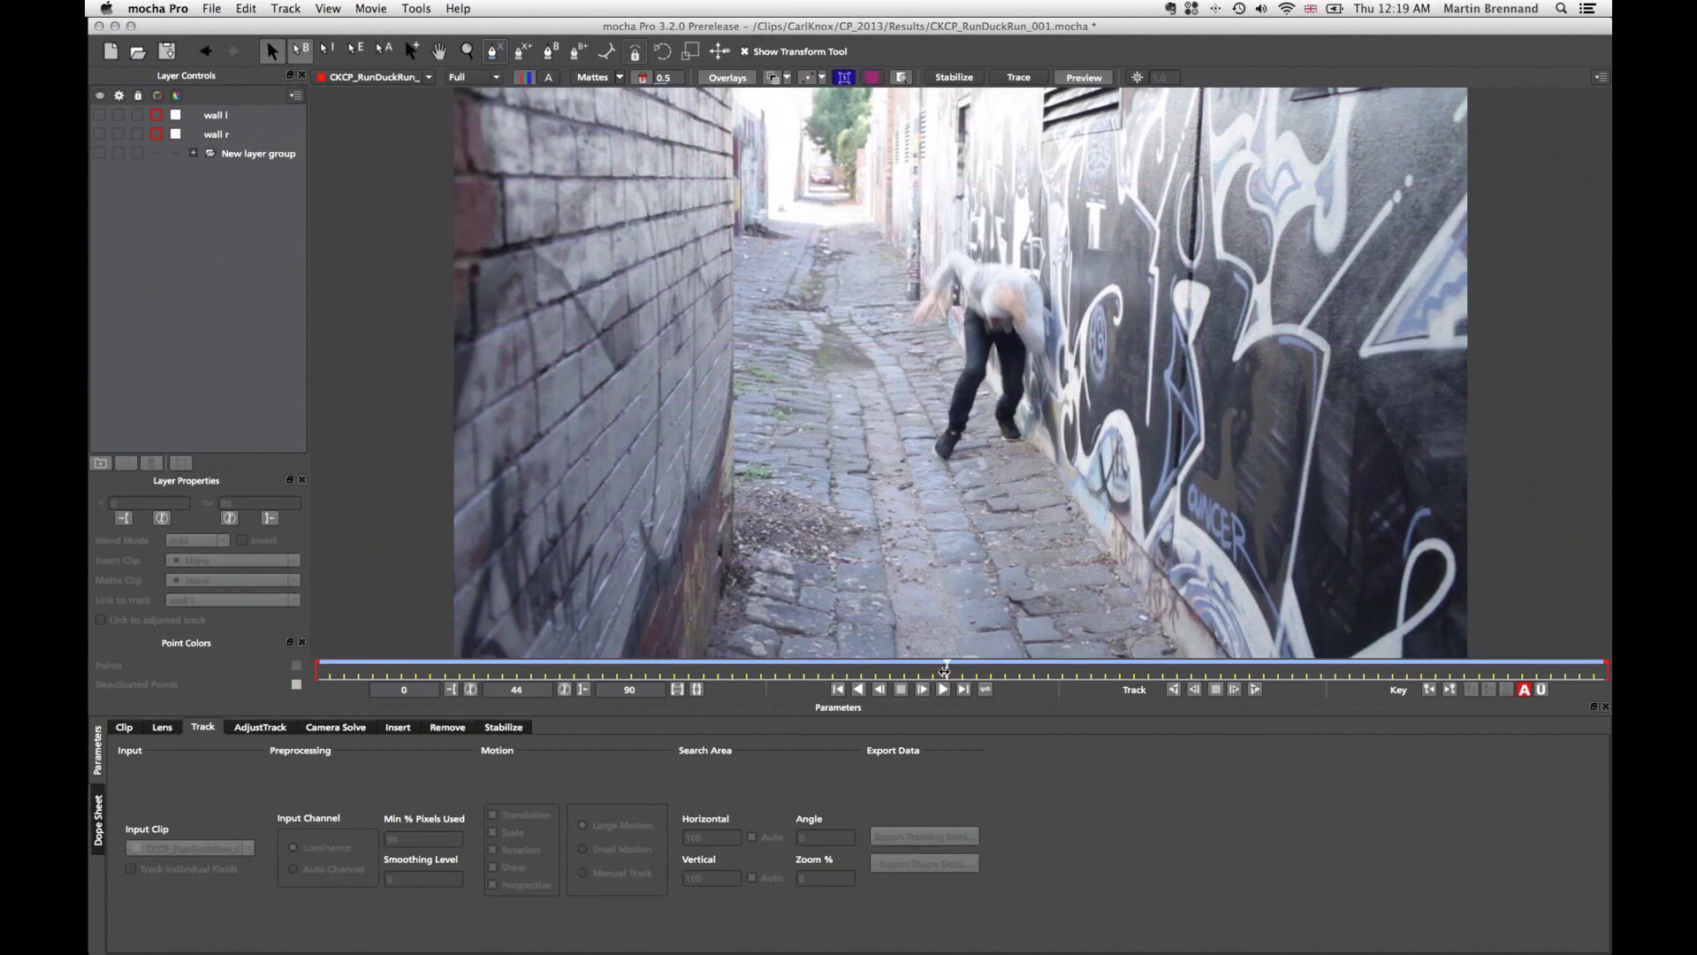
left_click_drag(945, 670, 855, 673)
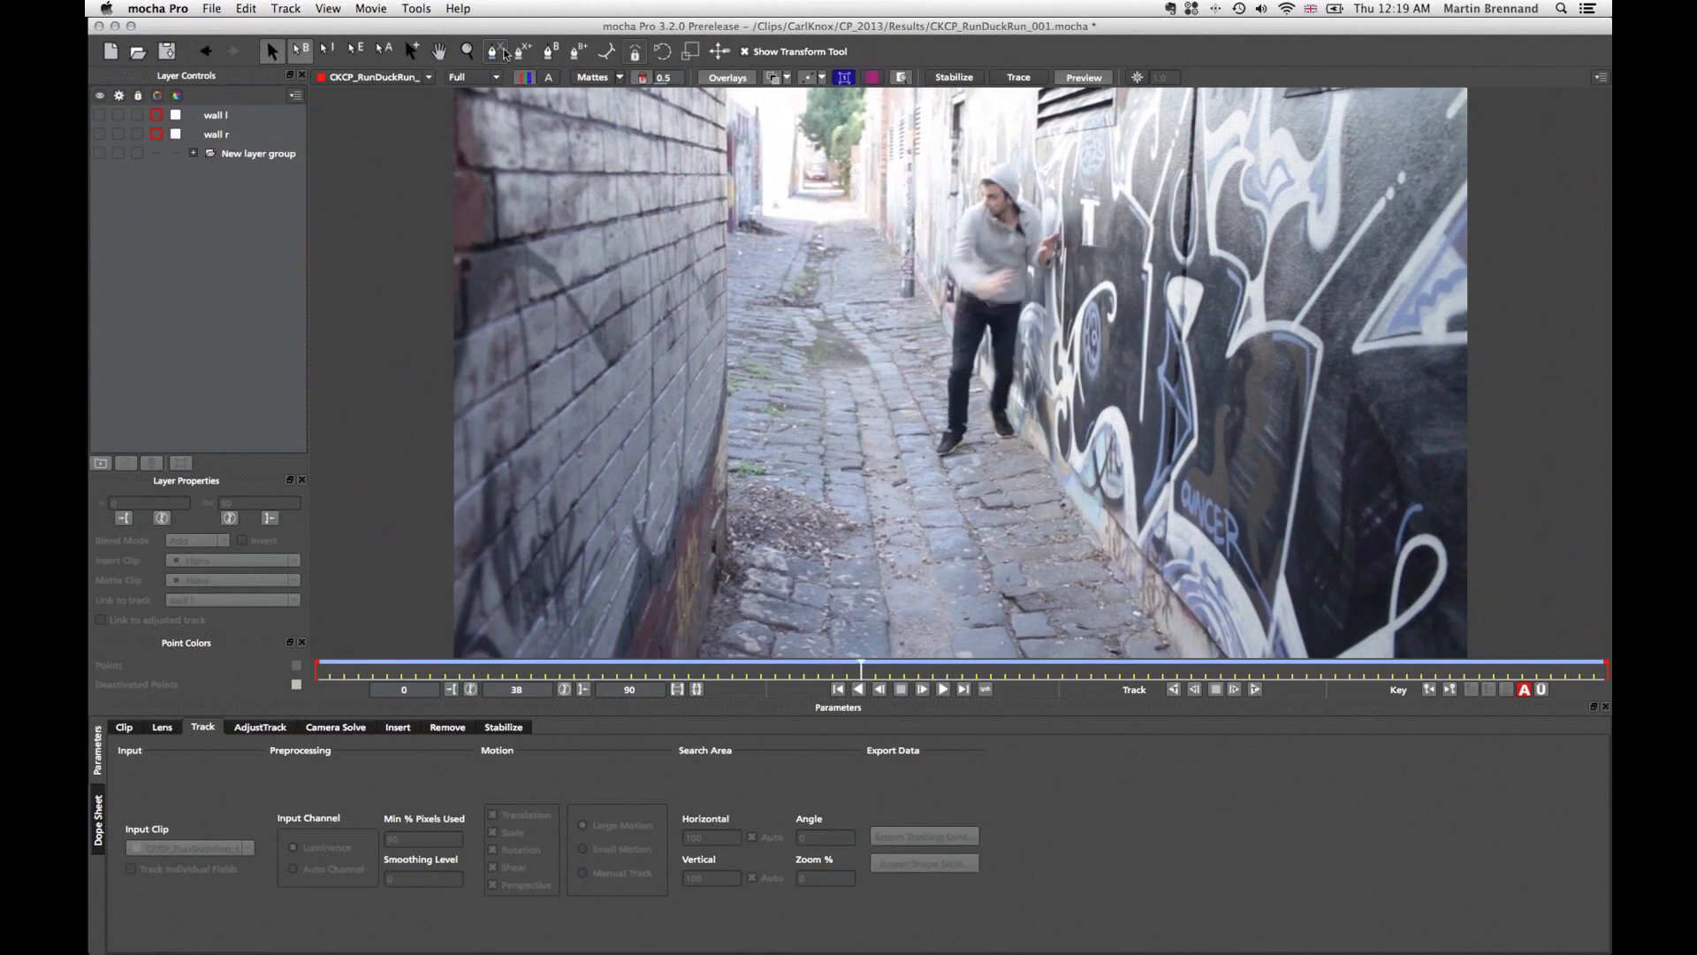
Step: Draw a closed X-spline around the runner's upper body at frame 38, widen it at his back, and hide the planar surface
left_click(1078, 326)
left_click(1069, 224)
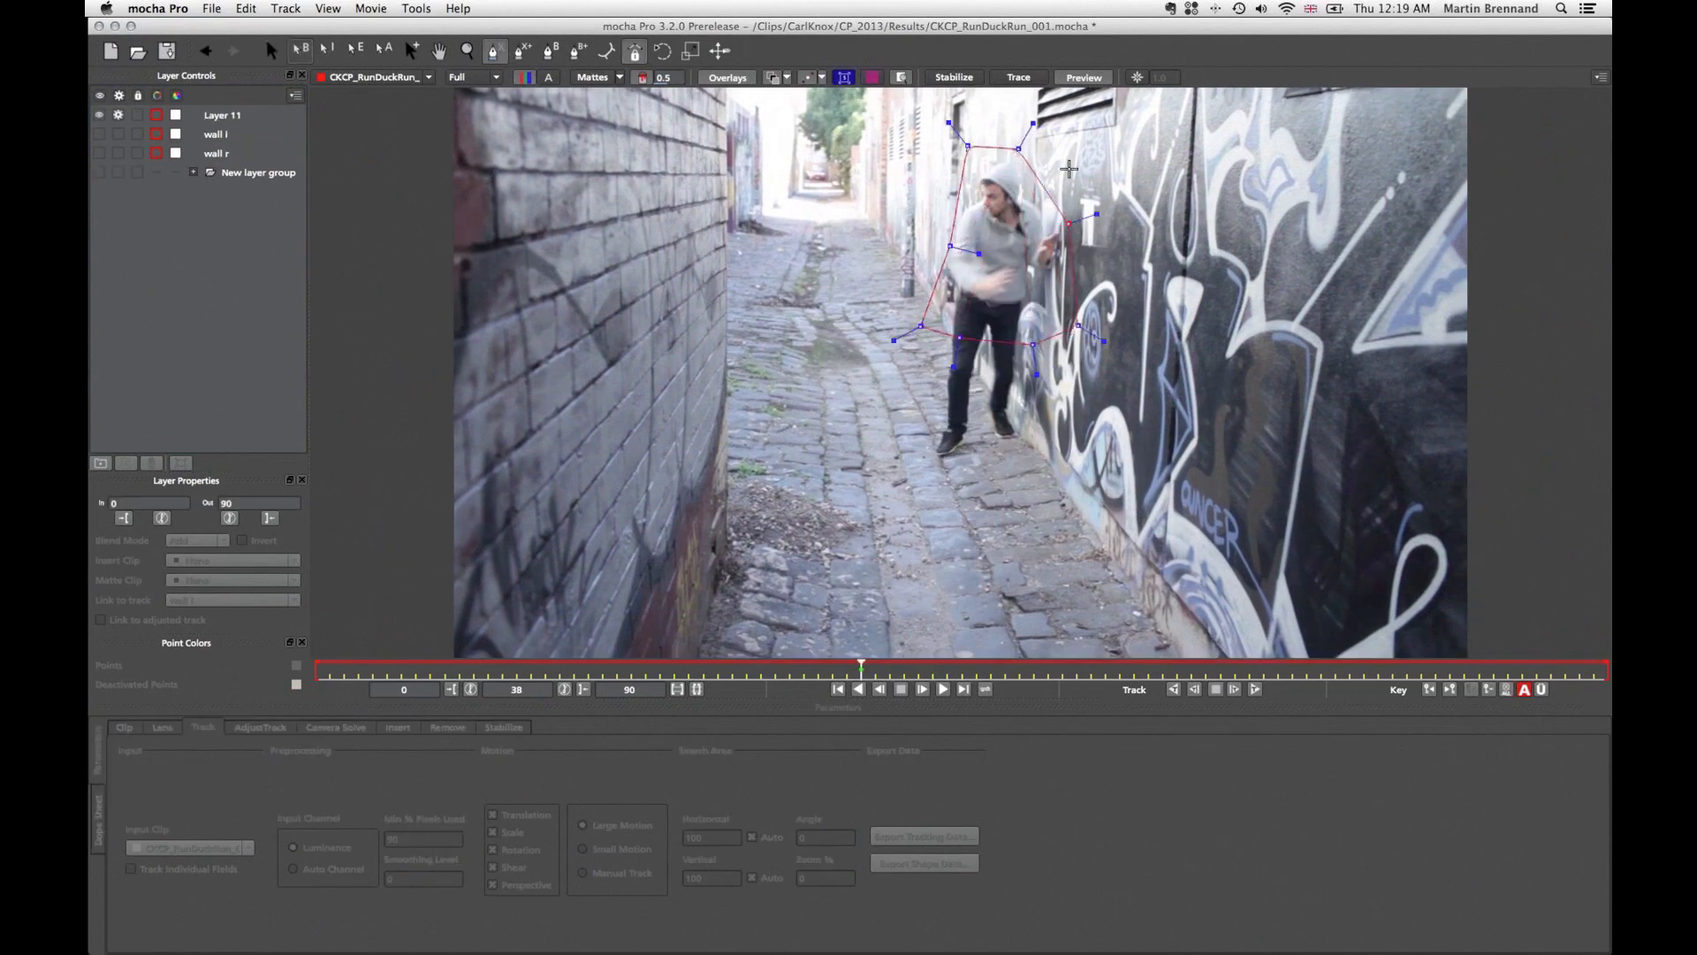
left_click(1071, 168)
right_click(893, 483)
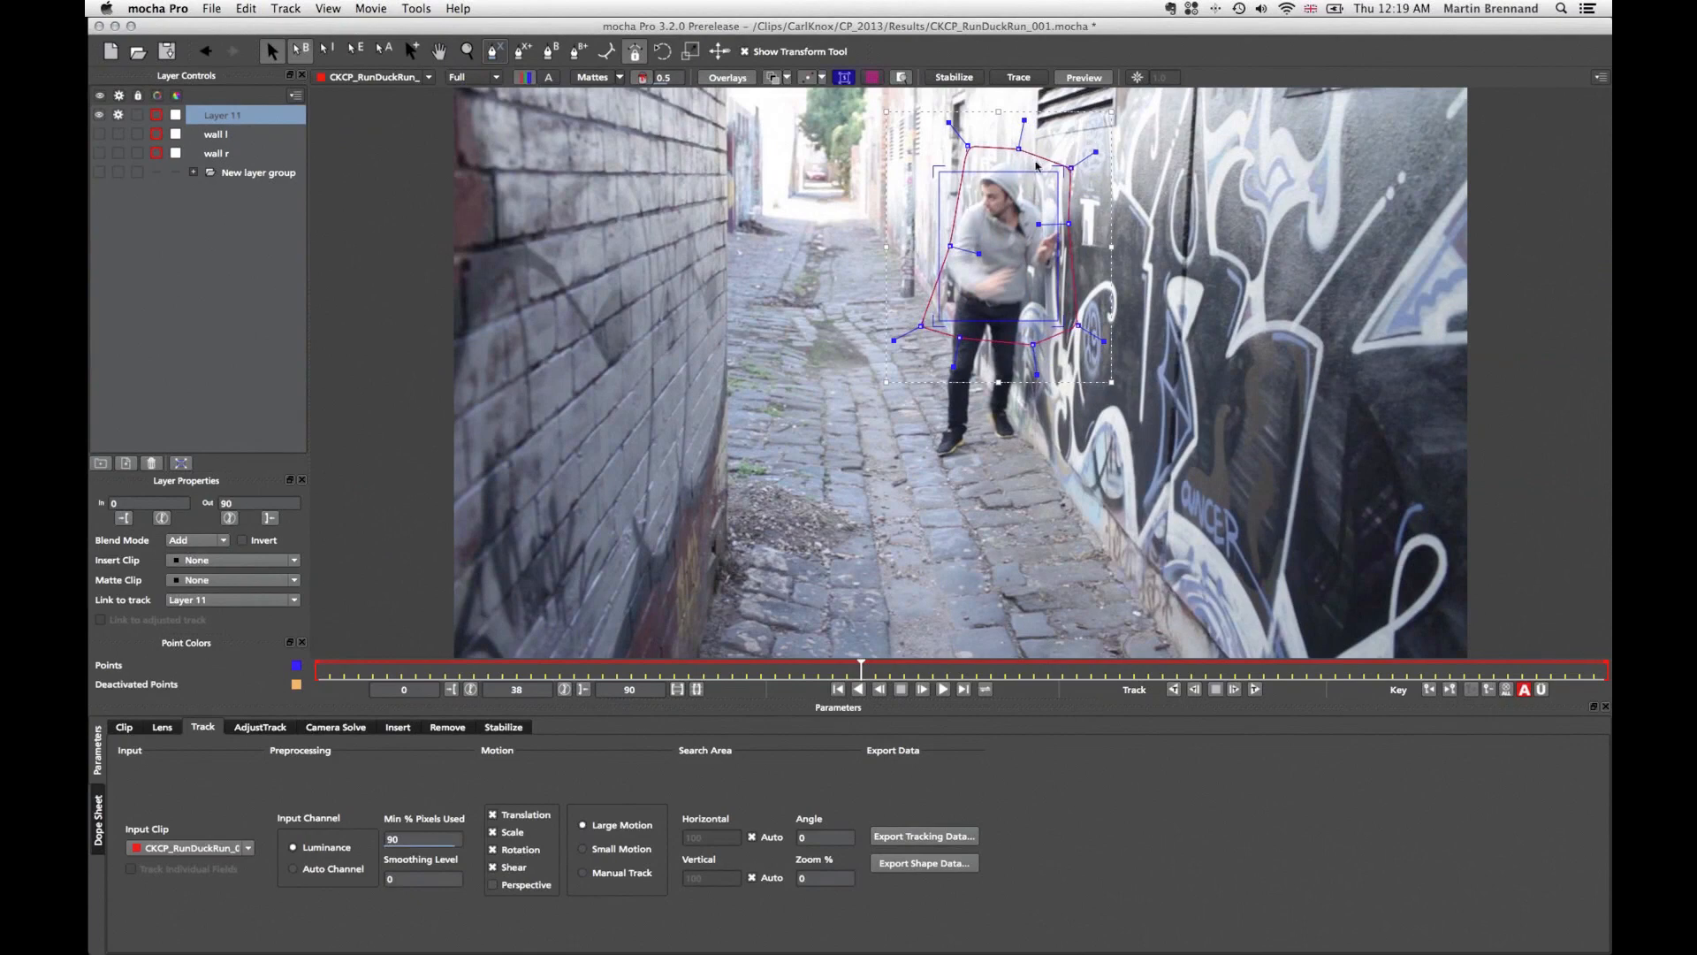
left_click_drag(950, 247, 936, 245)
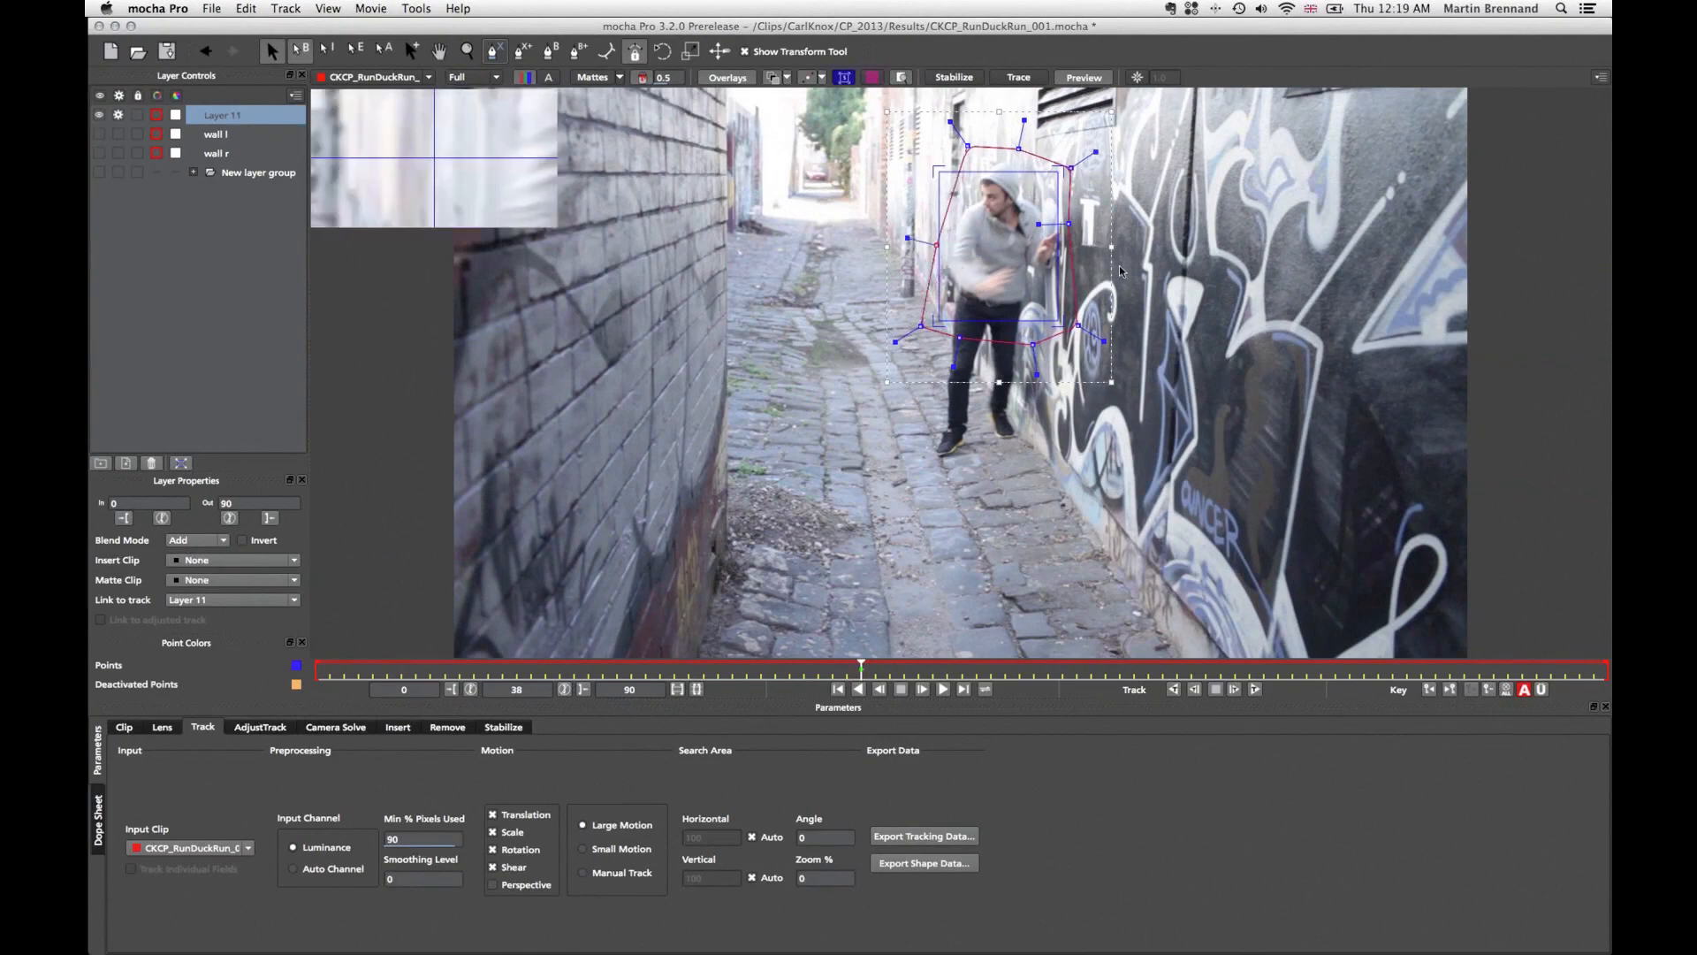
left_click(844, 77)
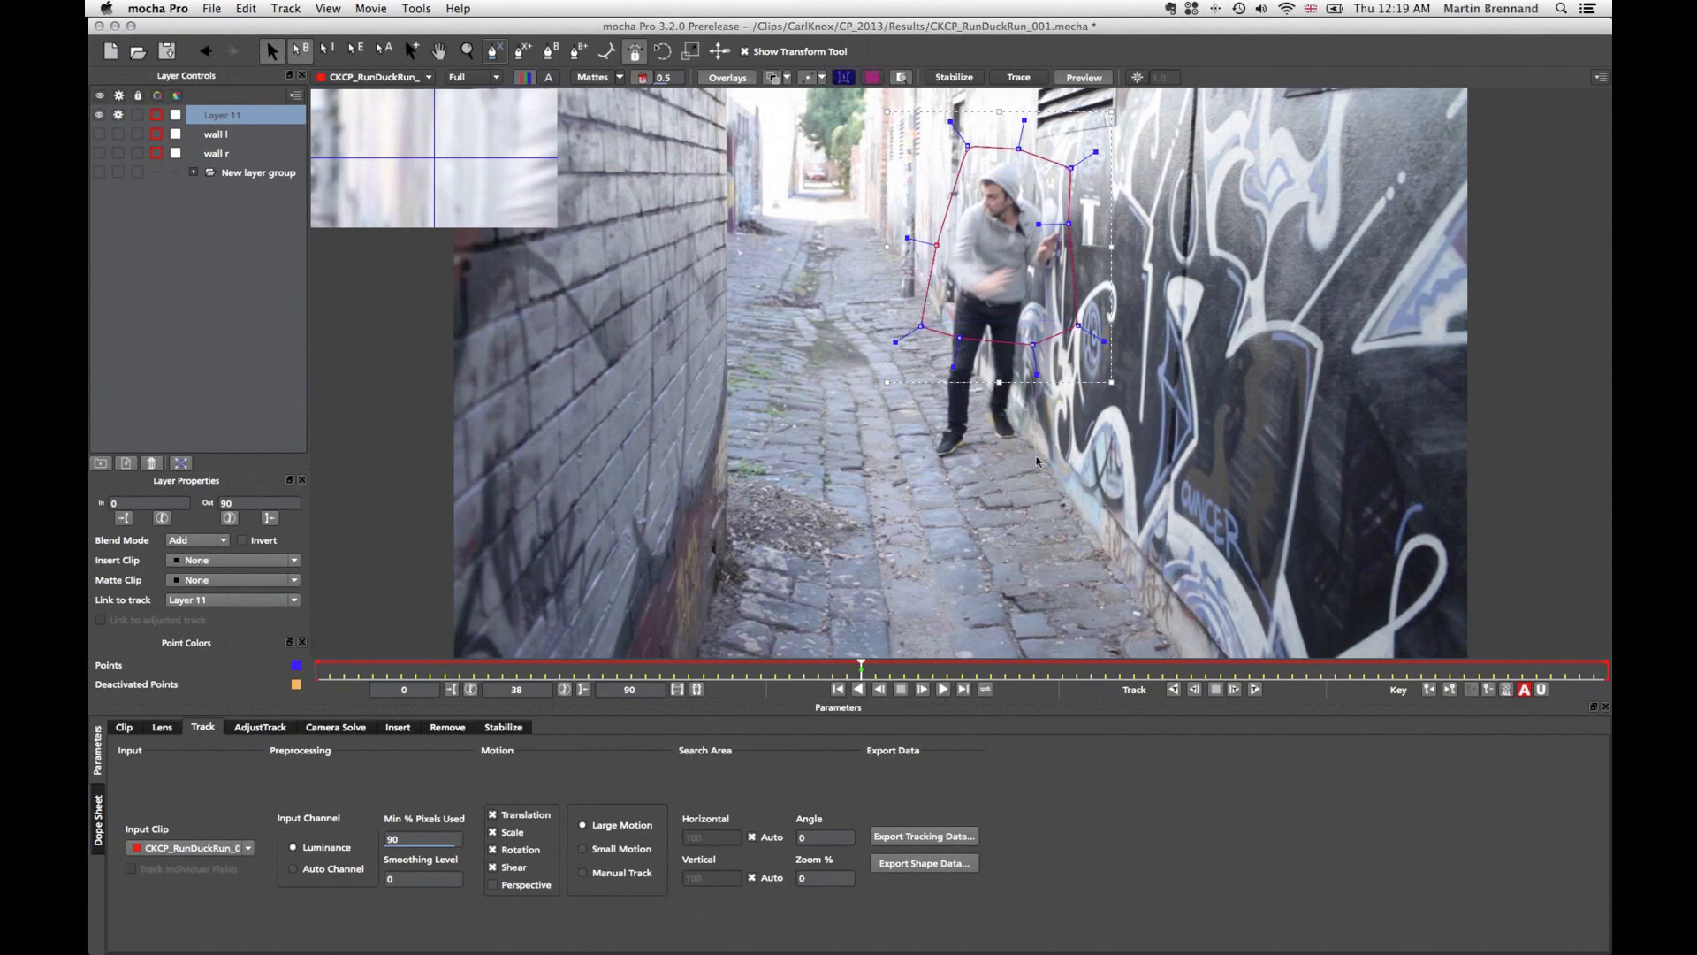
Step: At frame 32, pull the mask's back edge outward so the spline encloses the runner's upper body
left_click_drag(859, 665, 777, 670)
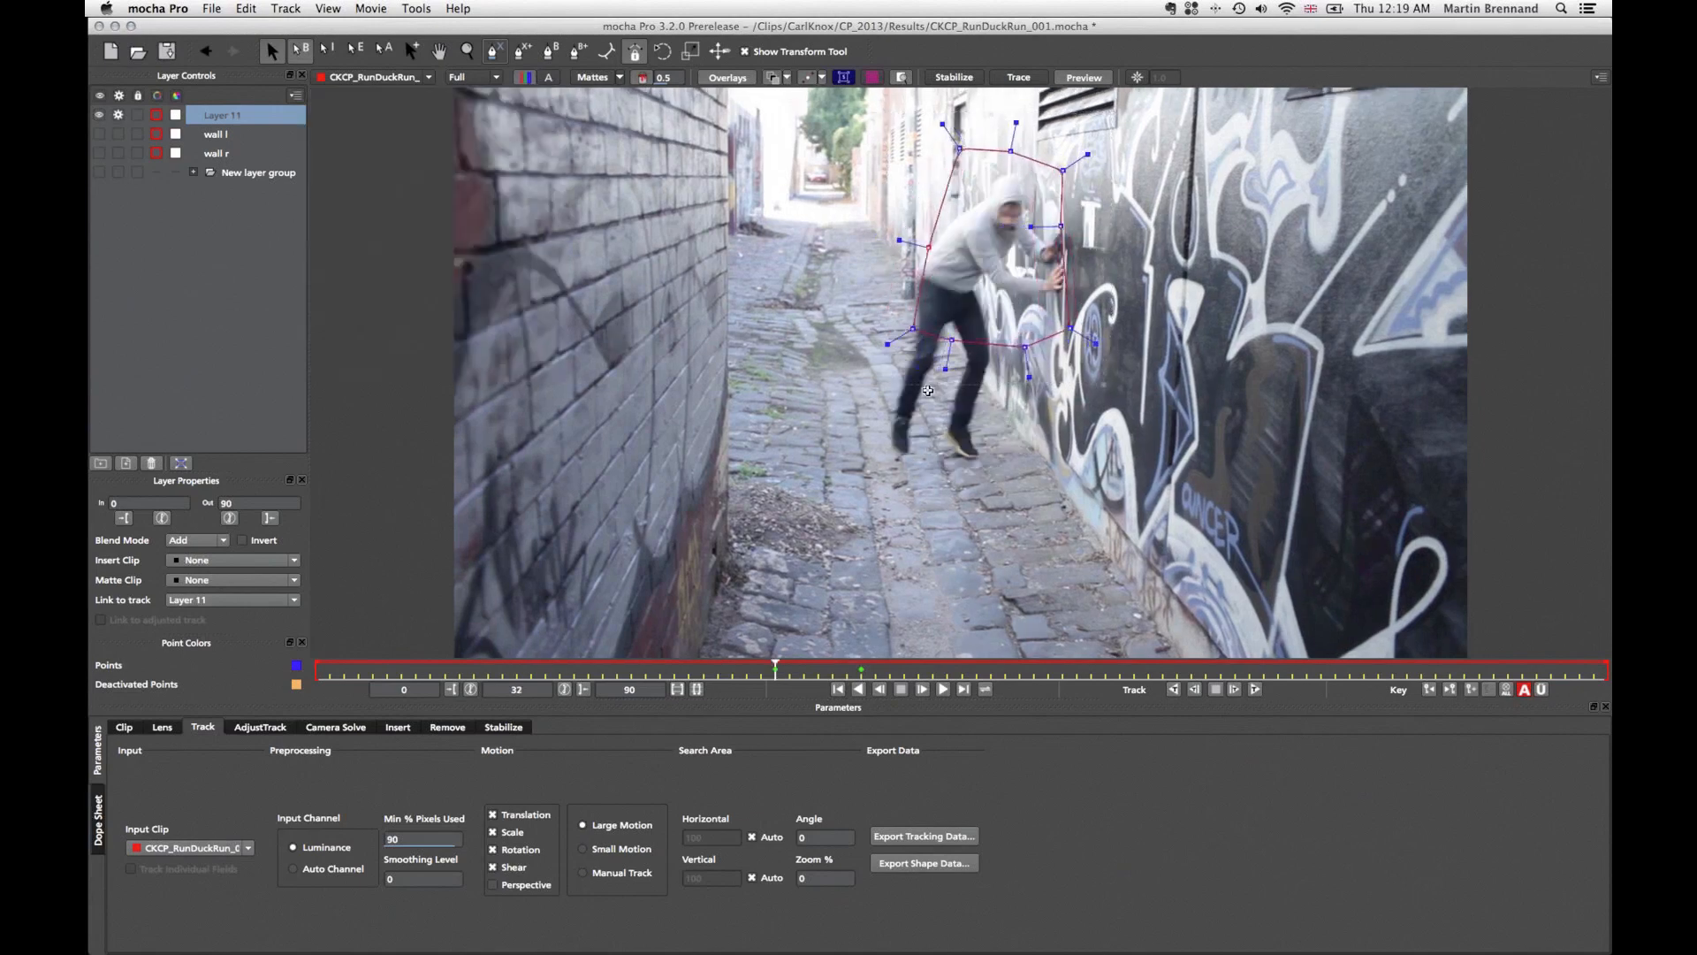
left_click_drag(927, 247, 911, 247)
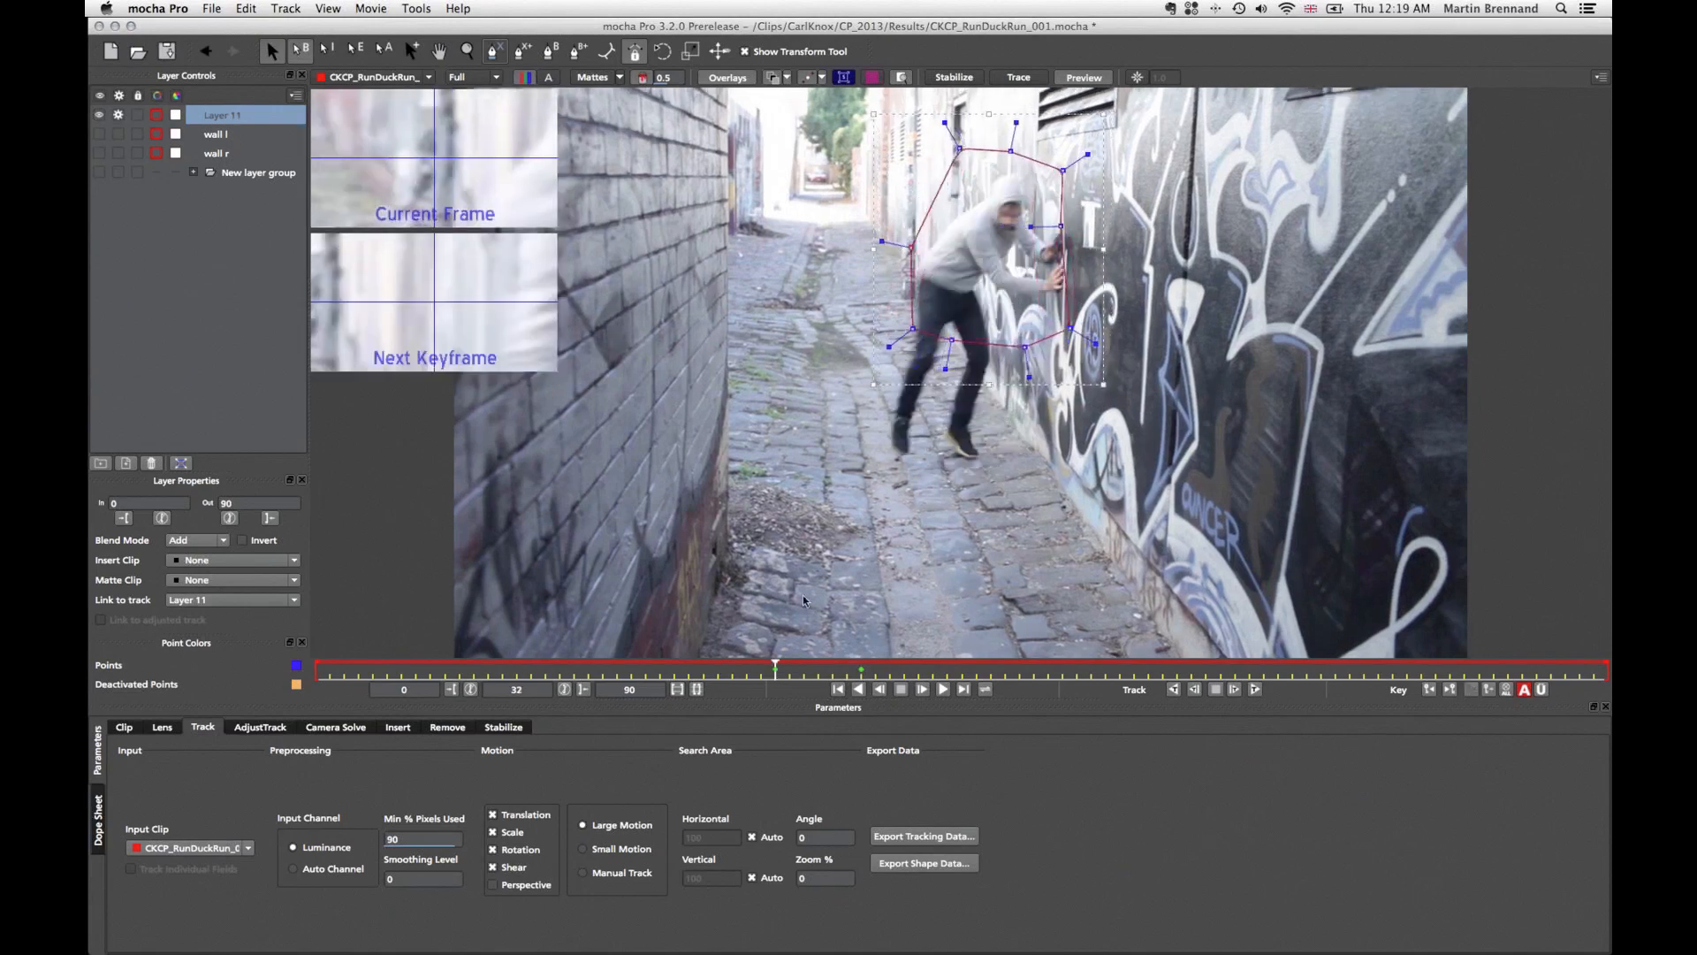
key("comma")
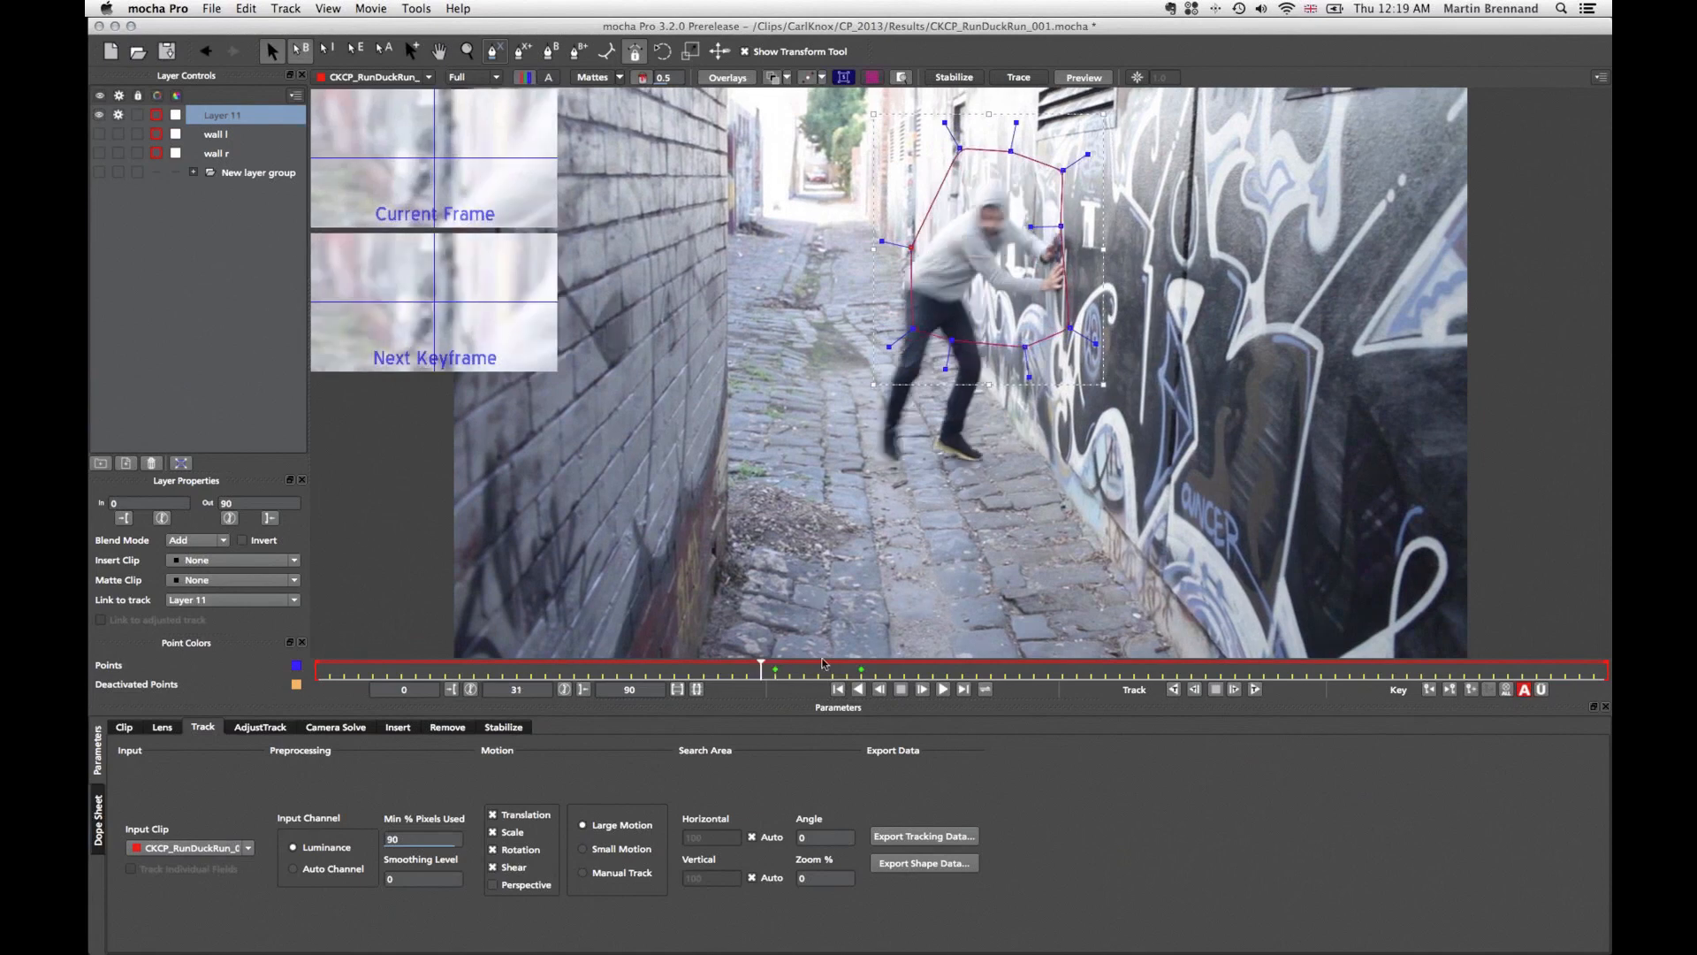
Step: Find where the runner enters the alley and set the mask layer's In point to frame 26
left_click(674, 672)
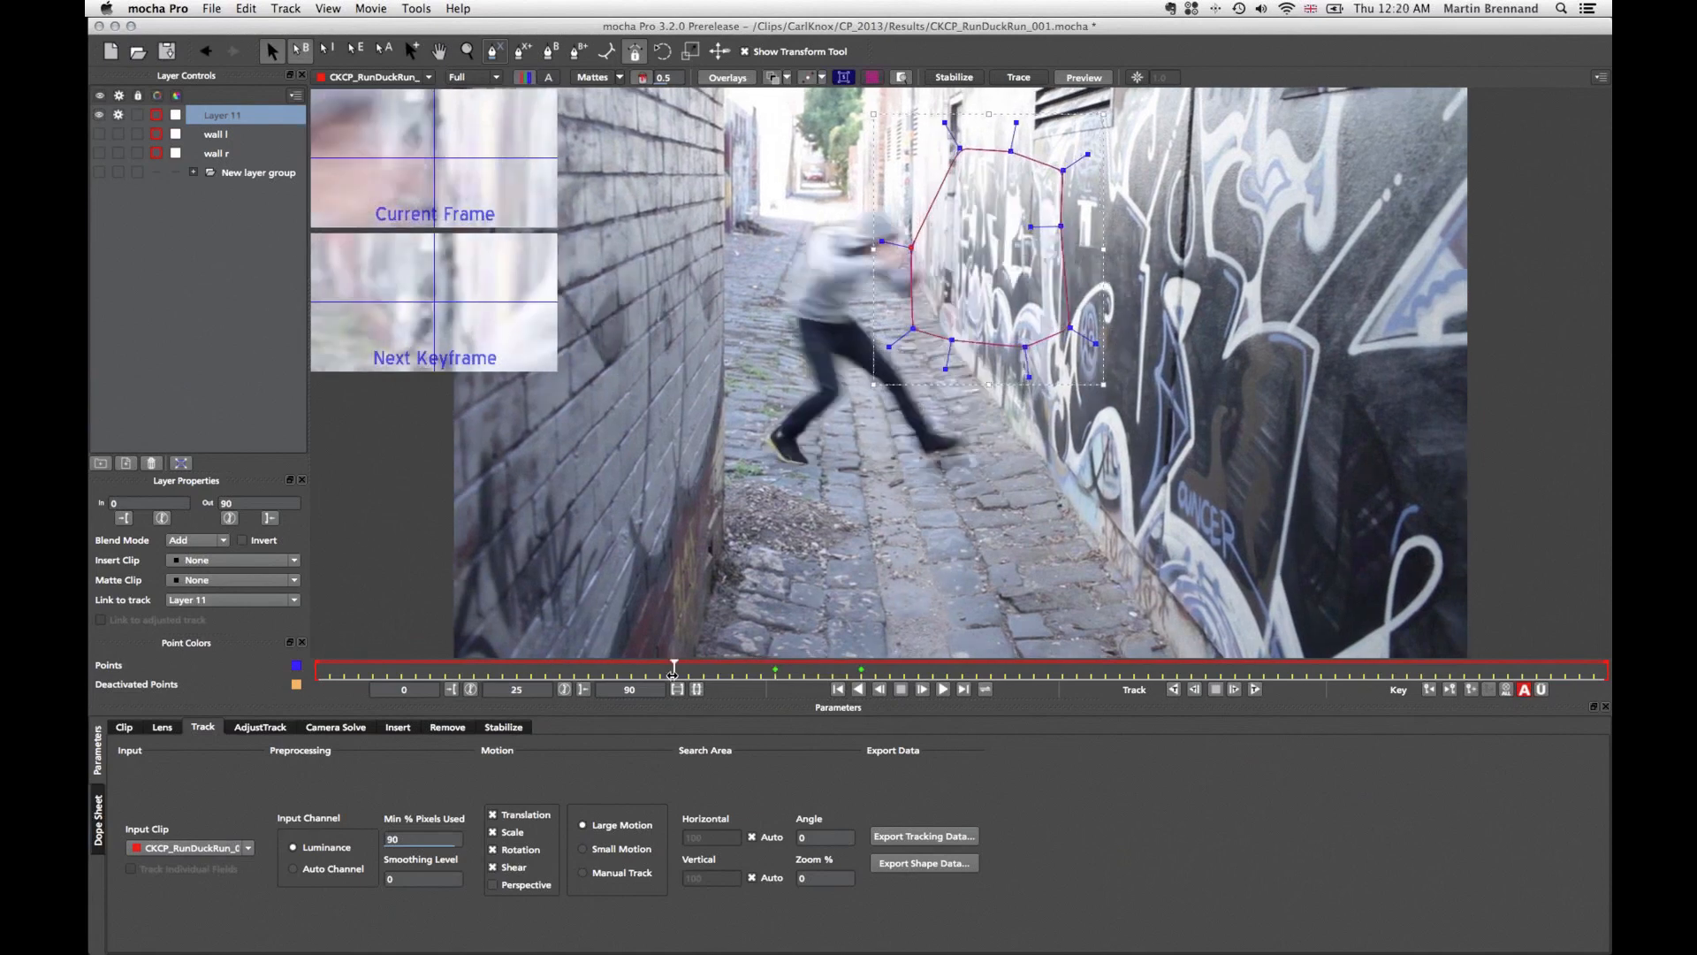
left_click_drag(673, 673, 570, 669)
key("i")
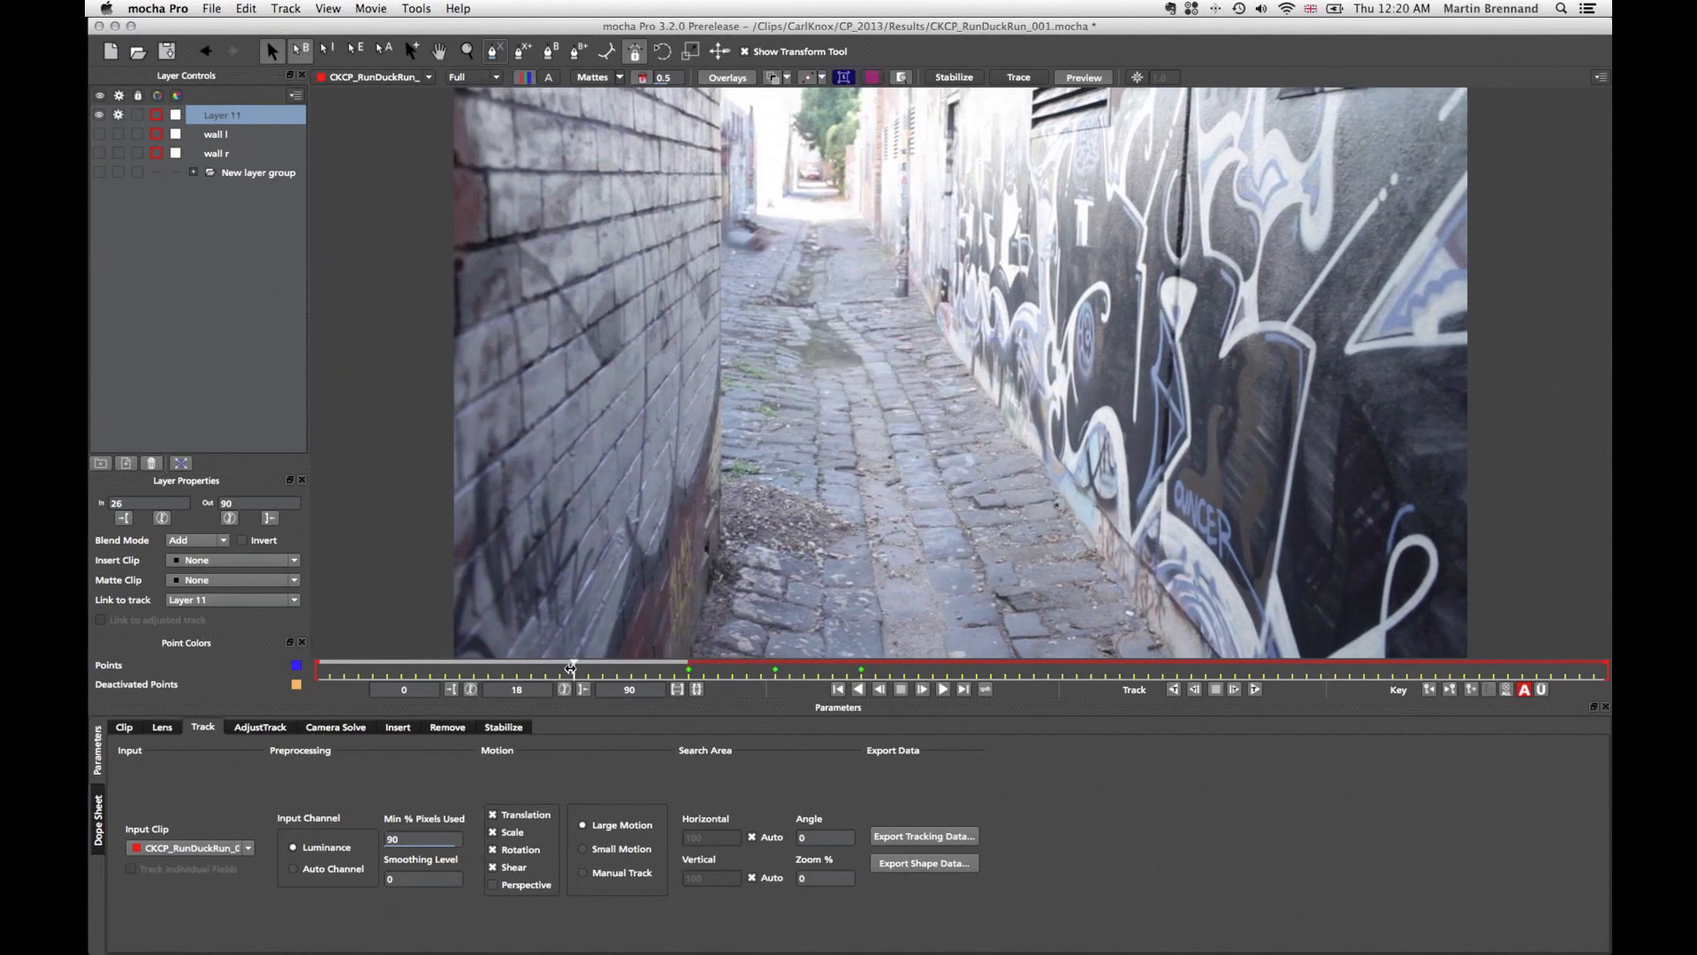
Step: Adjust the runner mask at frames 30 and 45 so the shape follows his movement
left_click_drag(570, 669, 747, 669)
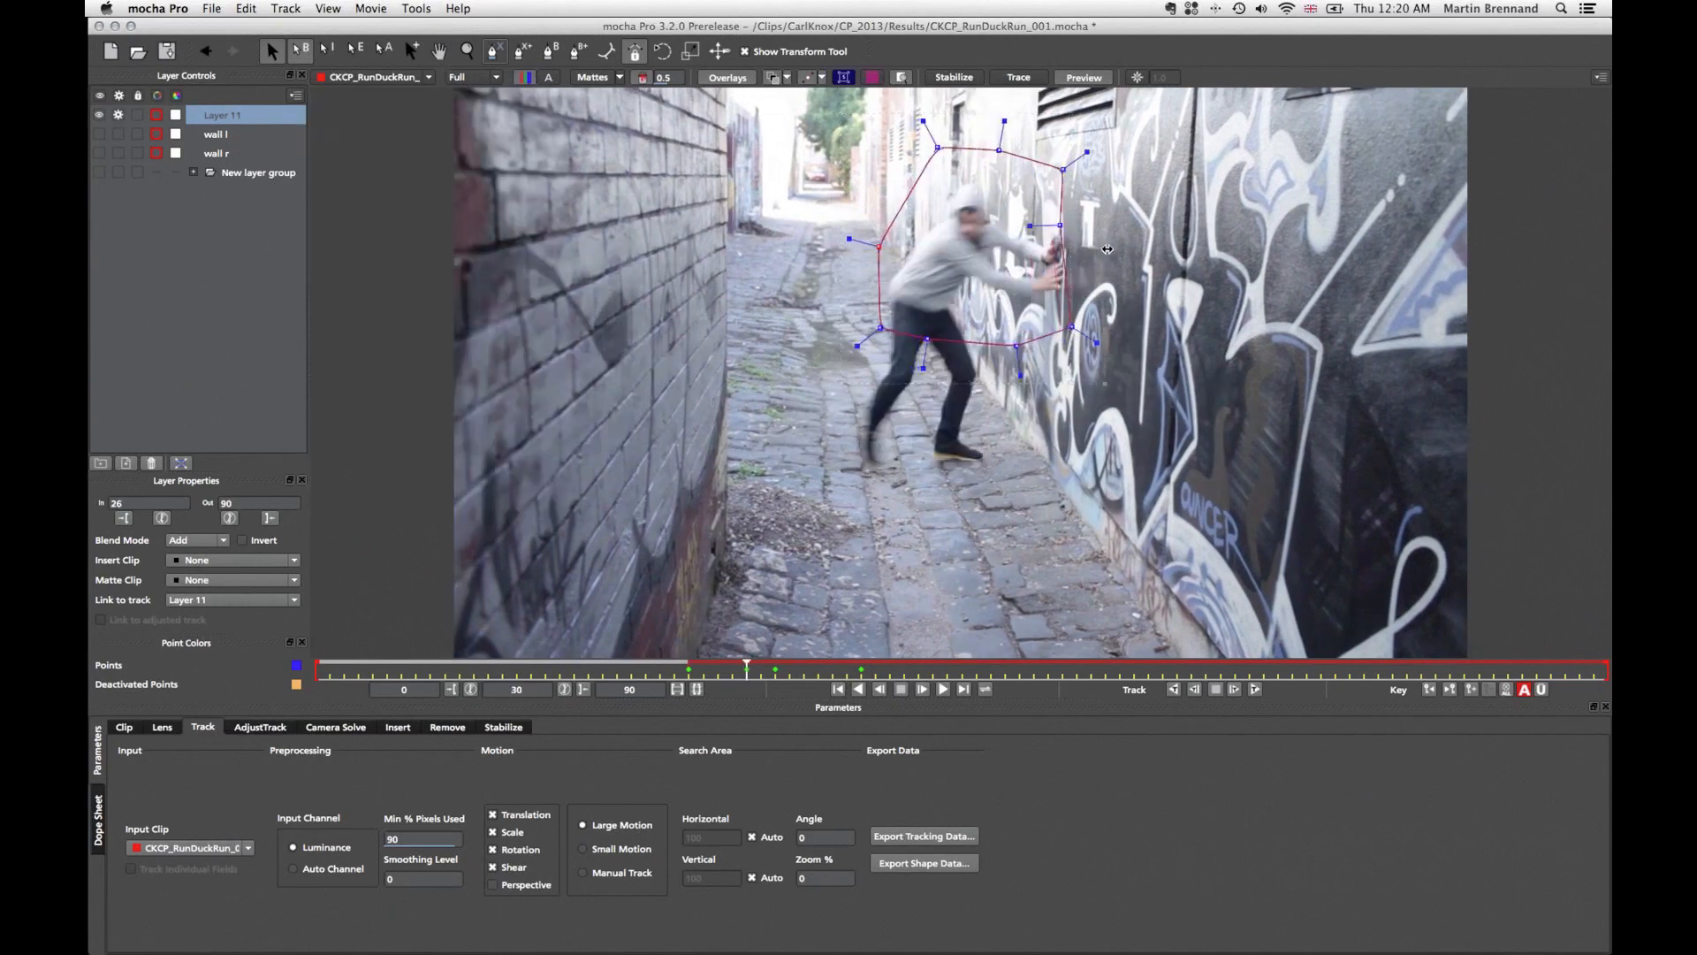
left_click_drag(1108, 250, 1111, 250)
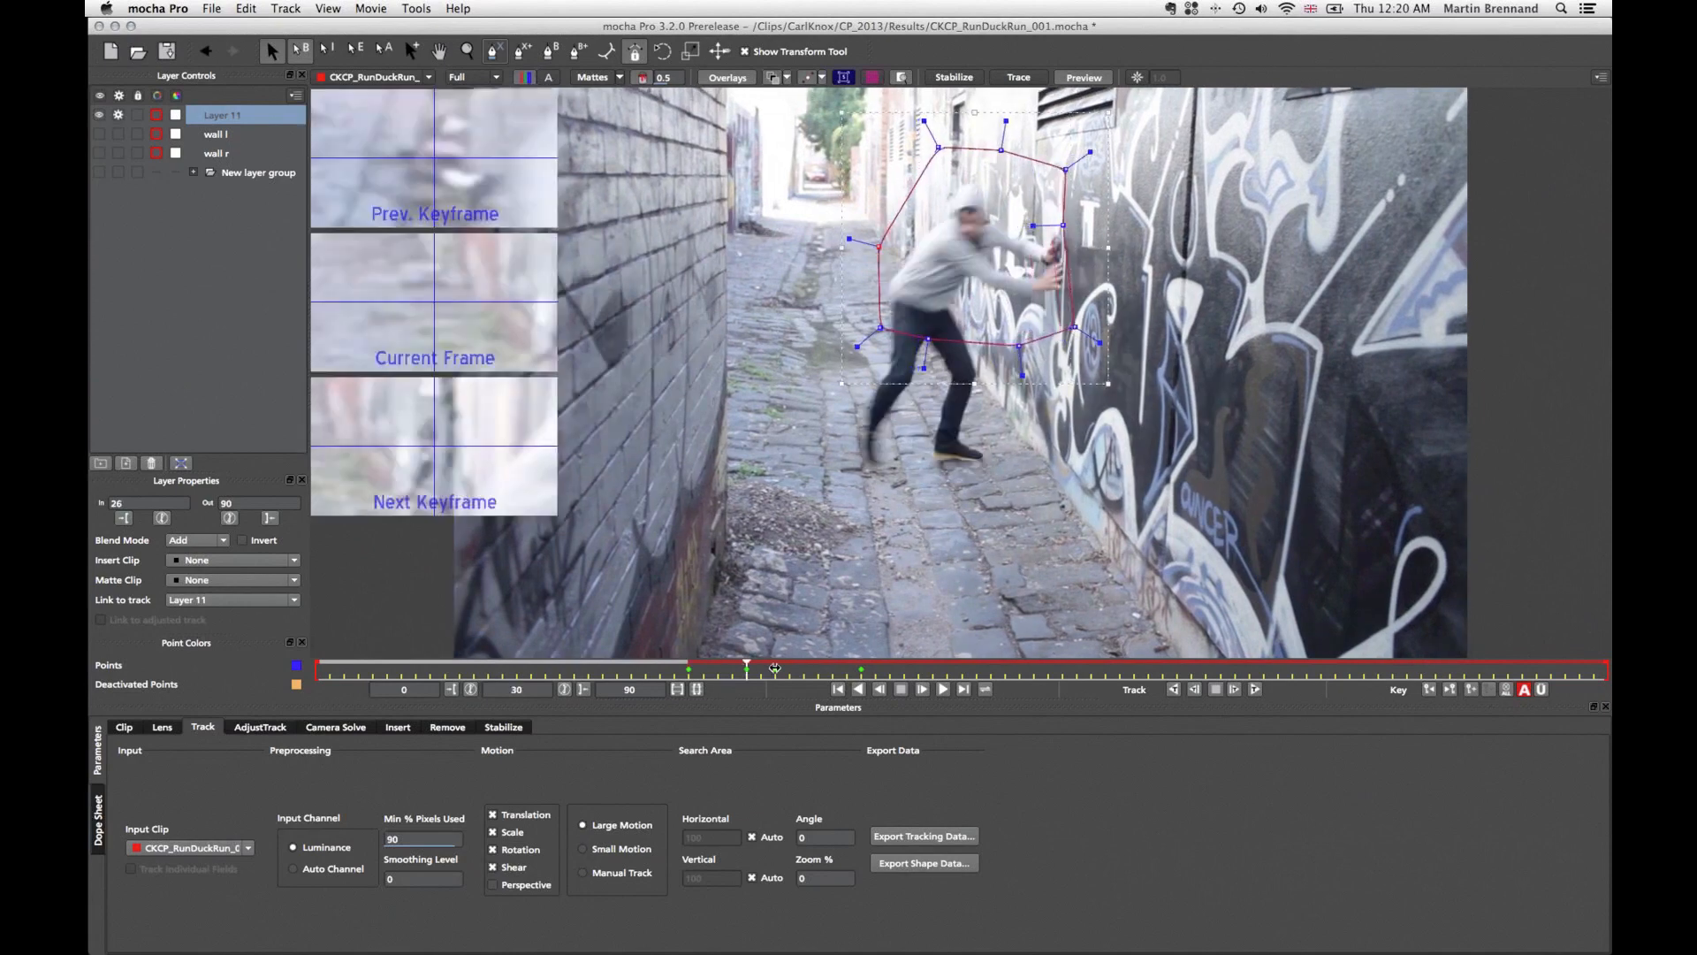
left_click_drag(775, 669, 1036, 673)
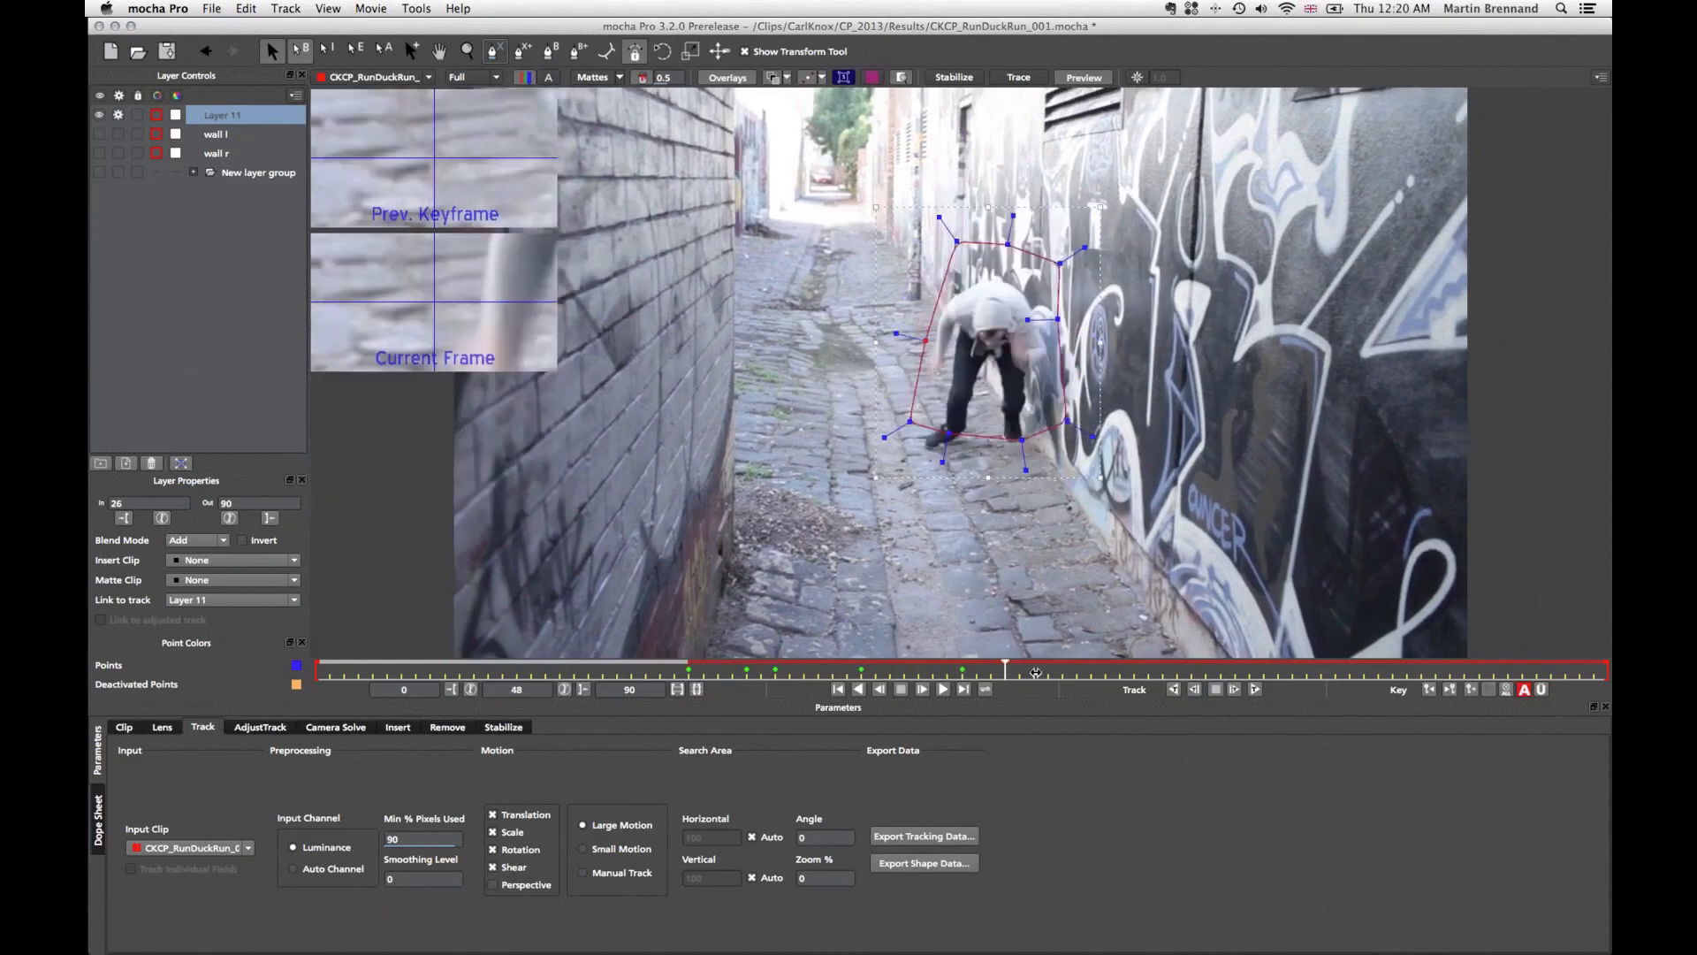
Step: Set the runner mask layer's Out point to frame 49 and rename the layer FG mask
key("Right")
key("o")
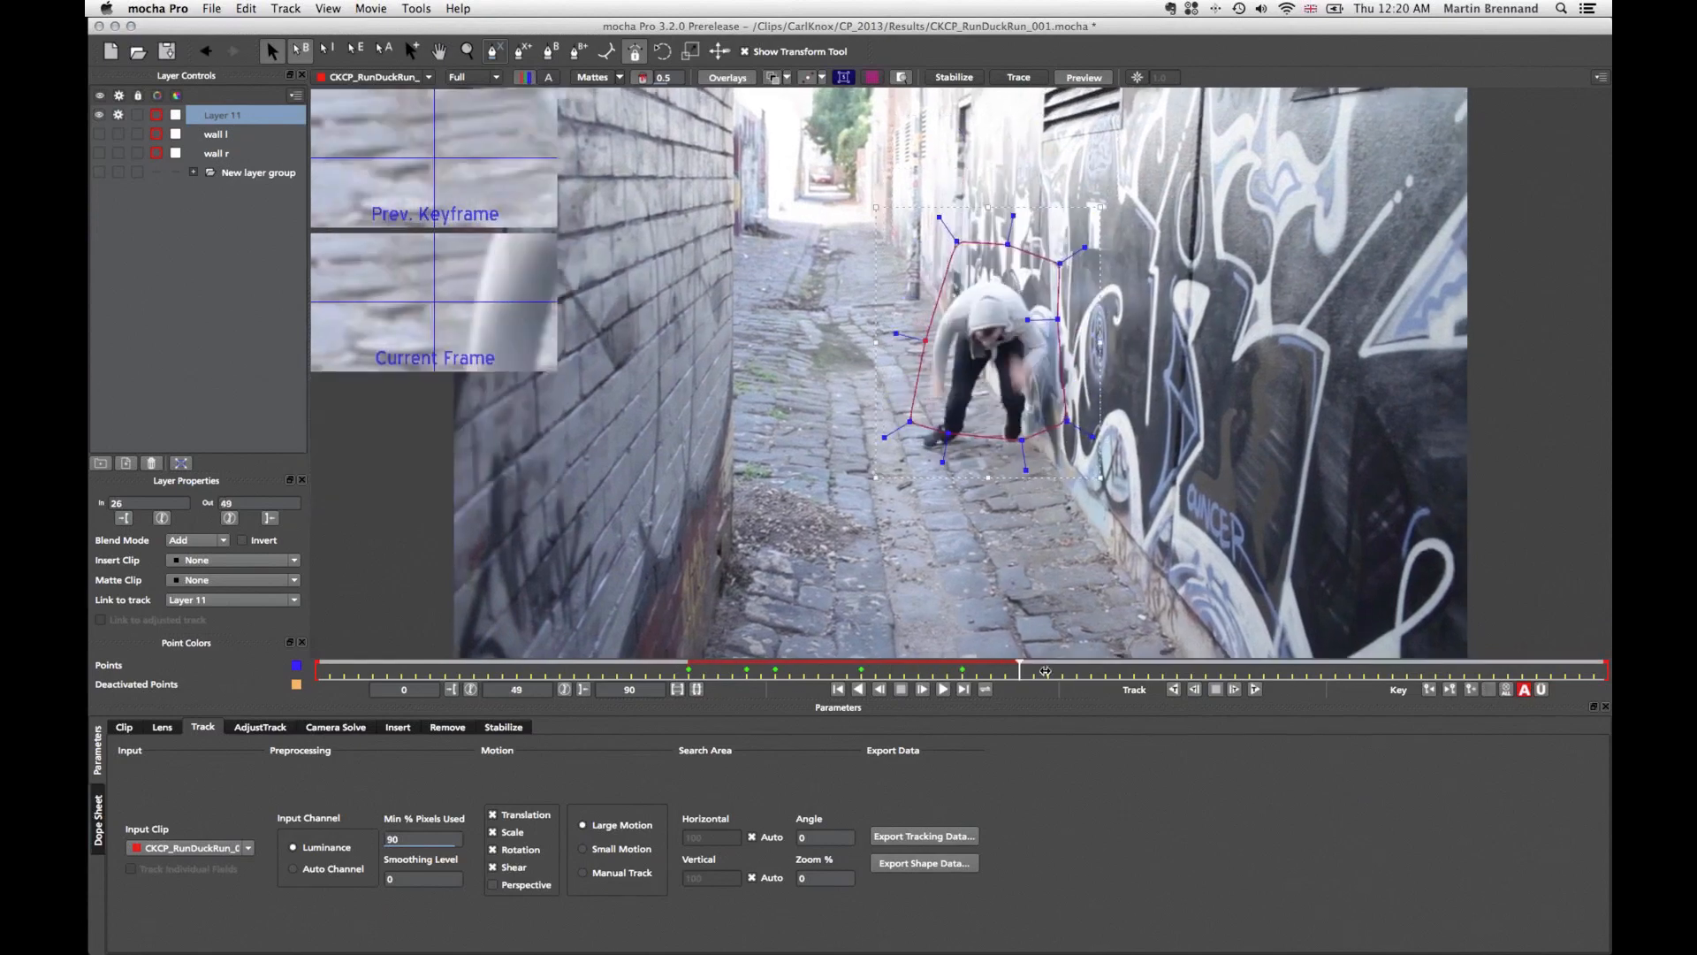
left_click_drag(1045, 671, 863, 616)
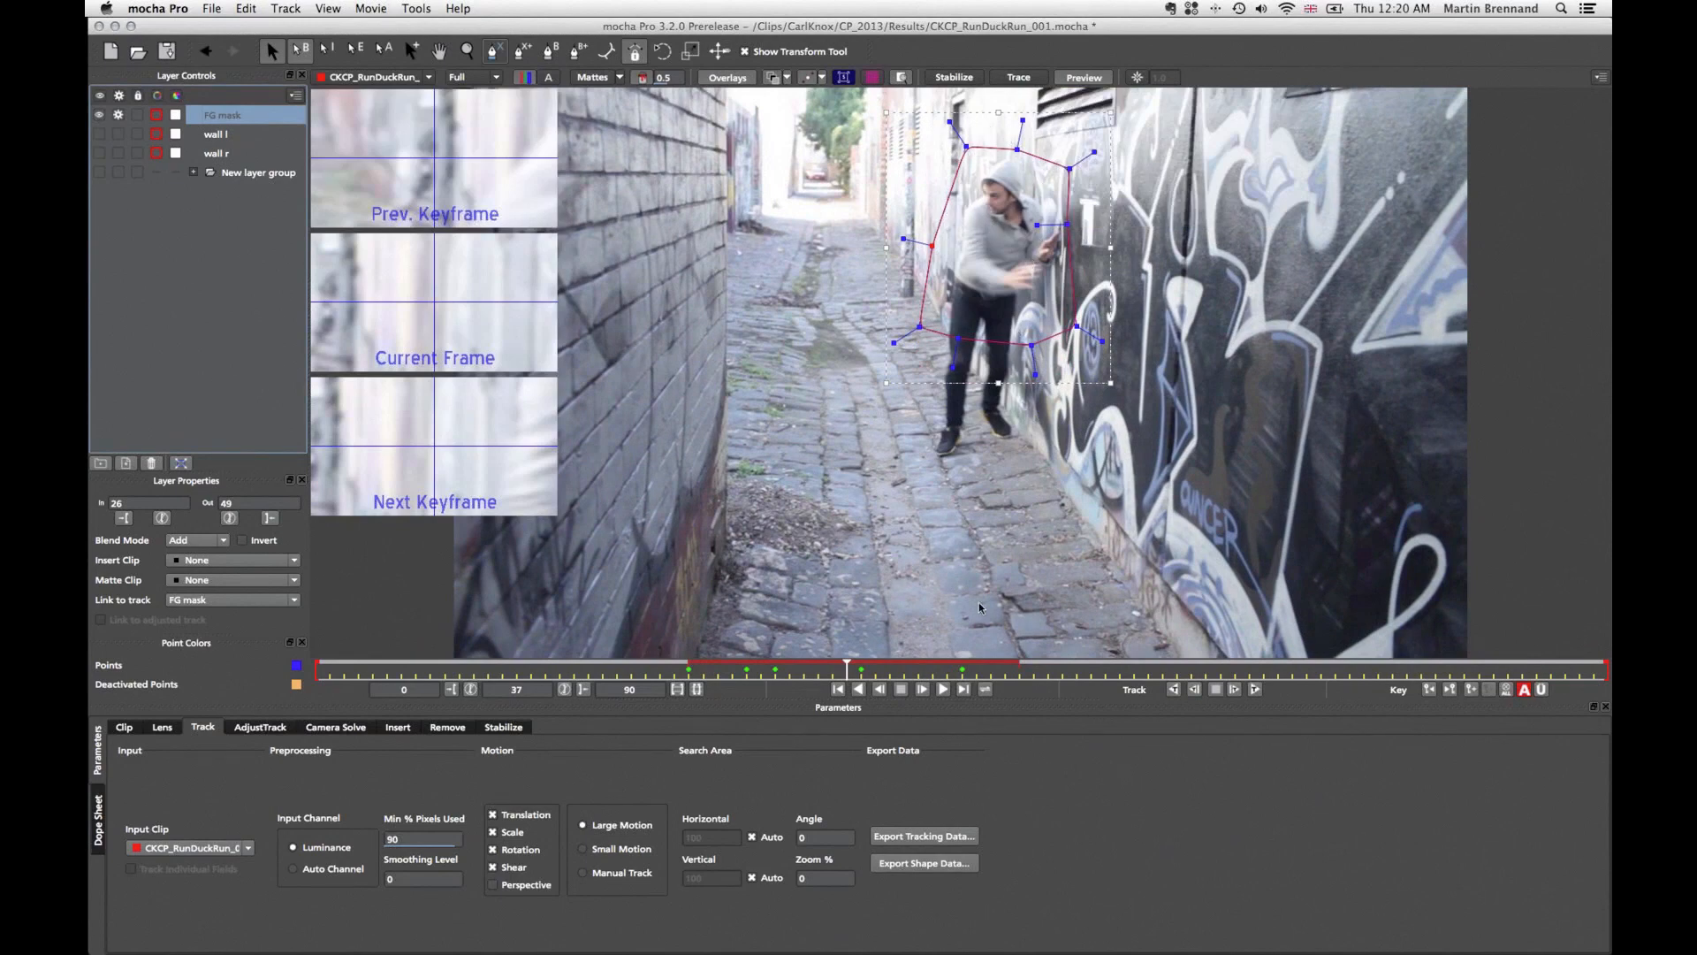
Step: Lock the FG mask layer and set both its matte and spline colours to blue
key("comma")
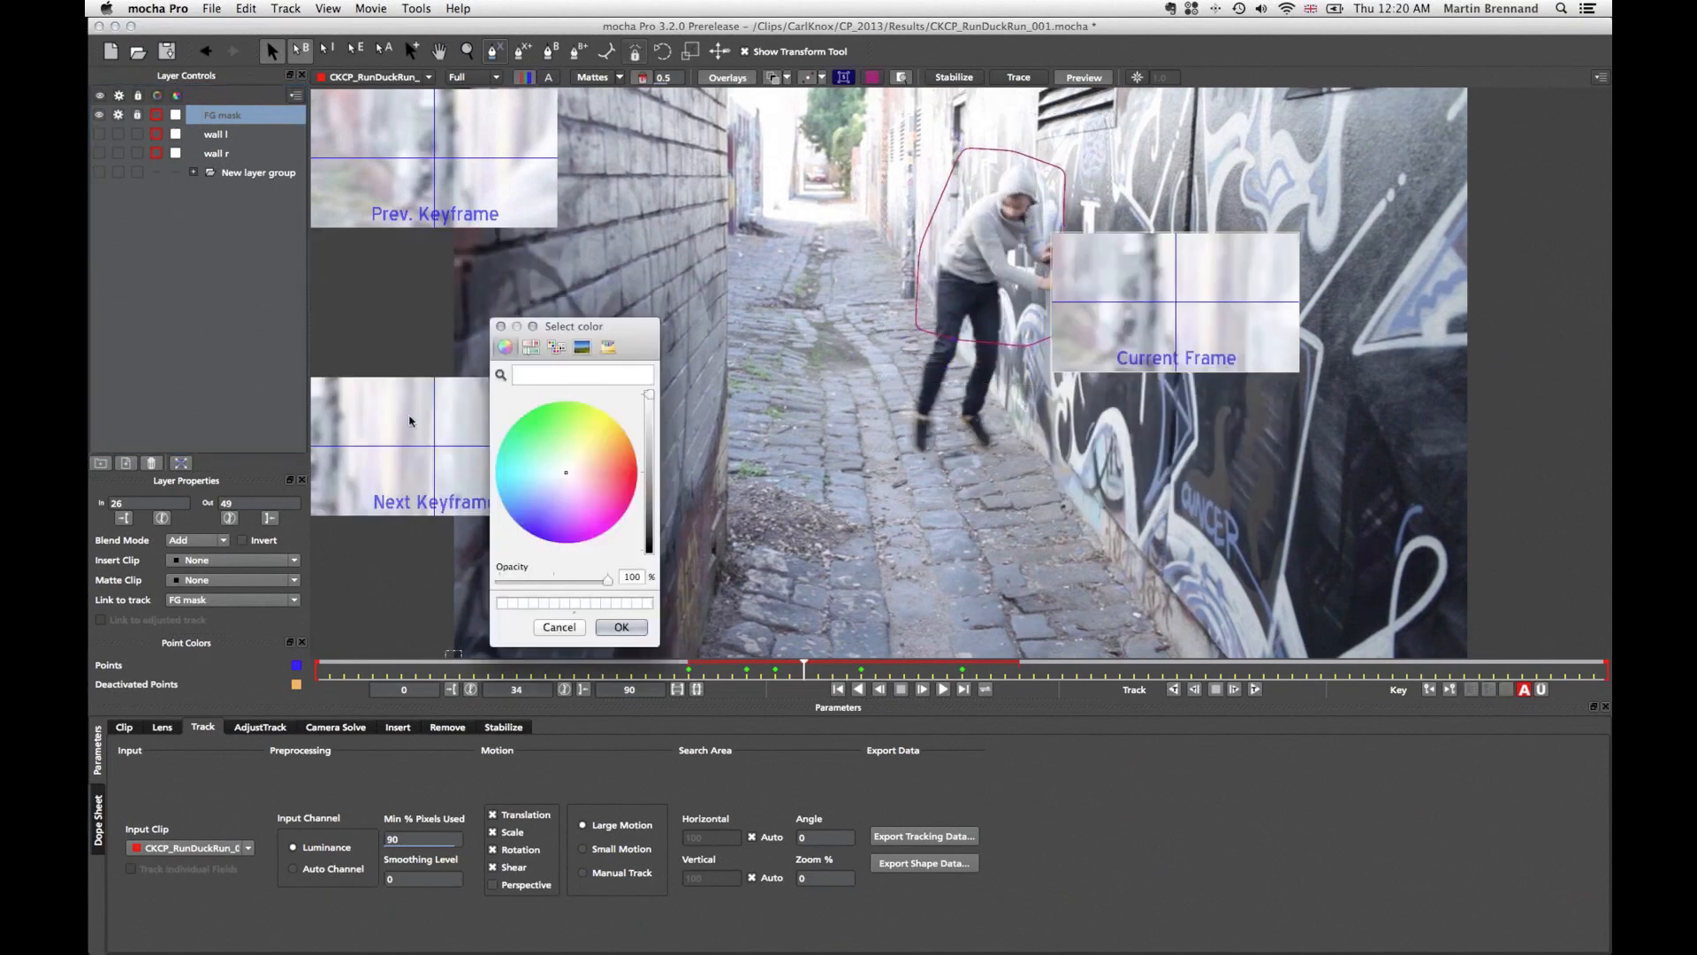
left_click(516, 544)
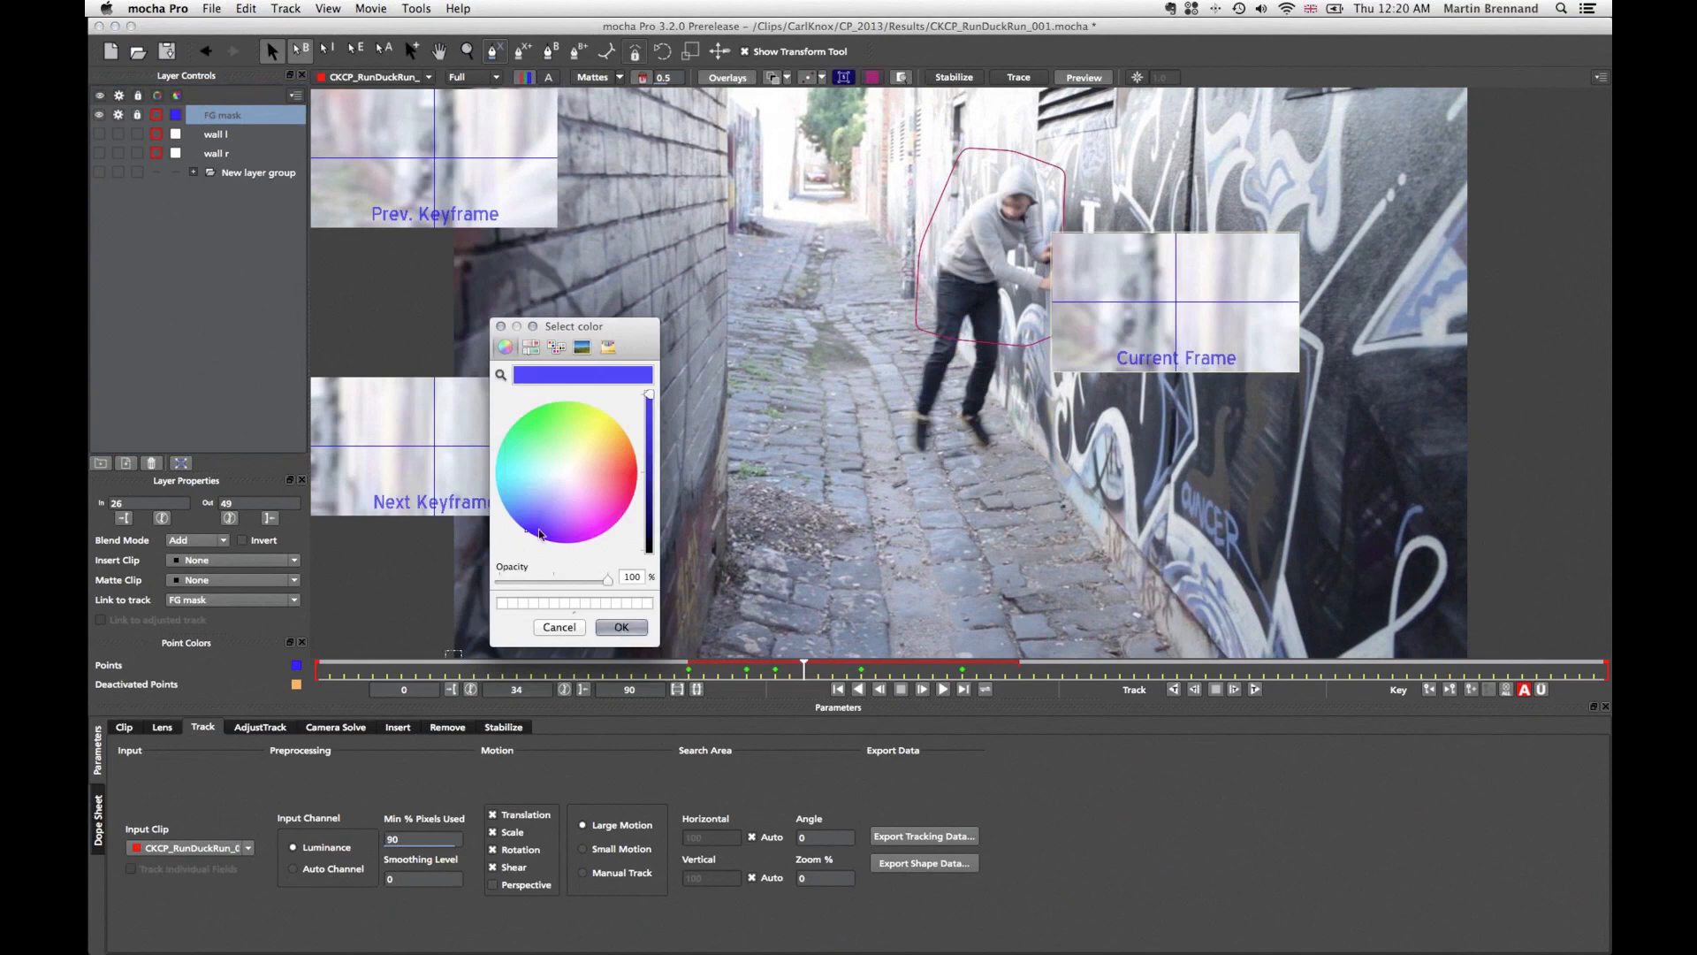
left_click(622, 628)
left_click(154, 114)
left_click(537, 535)
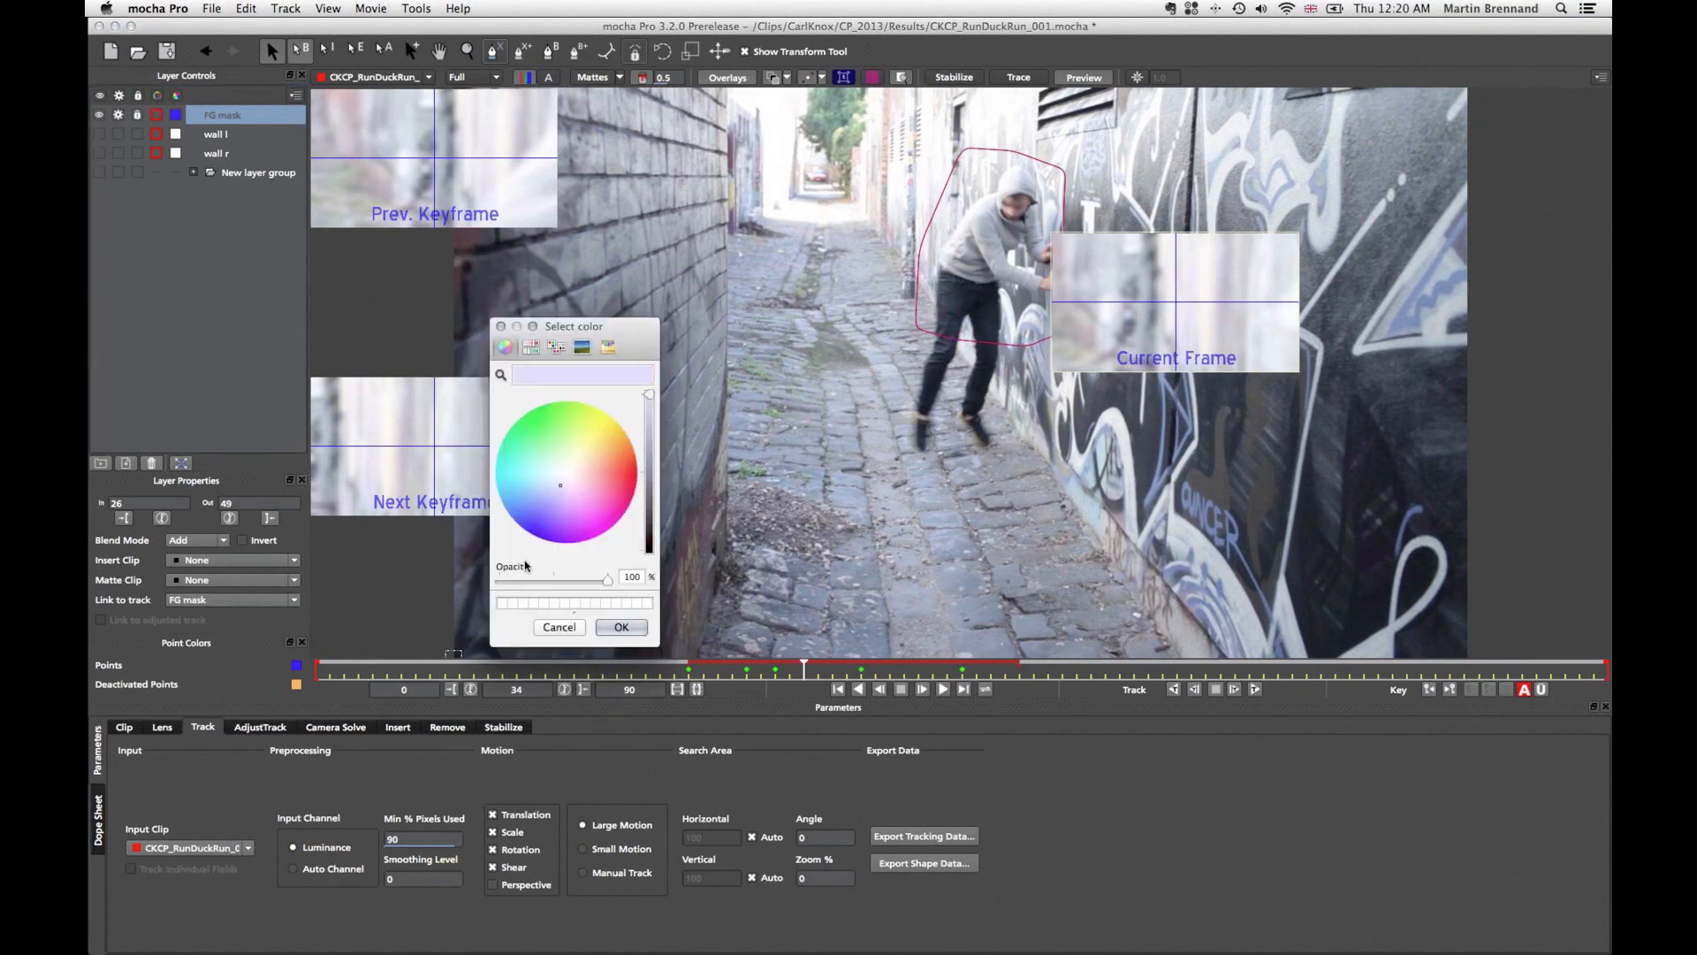
left_click(622, 628)
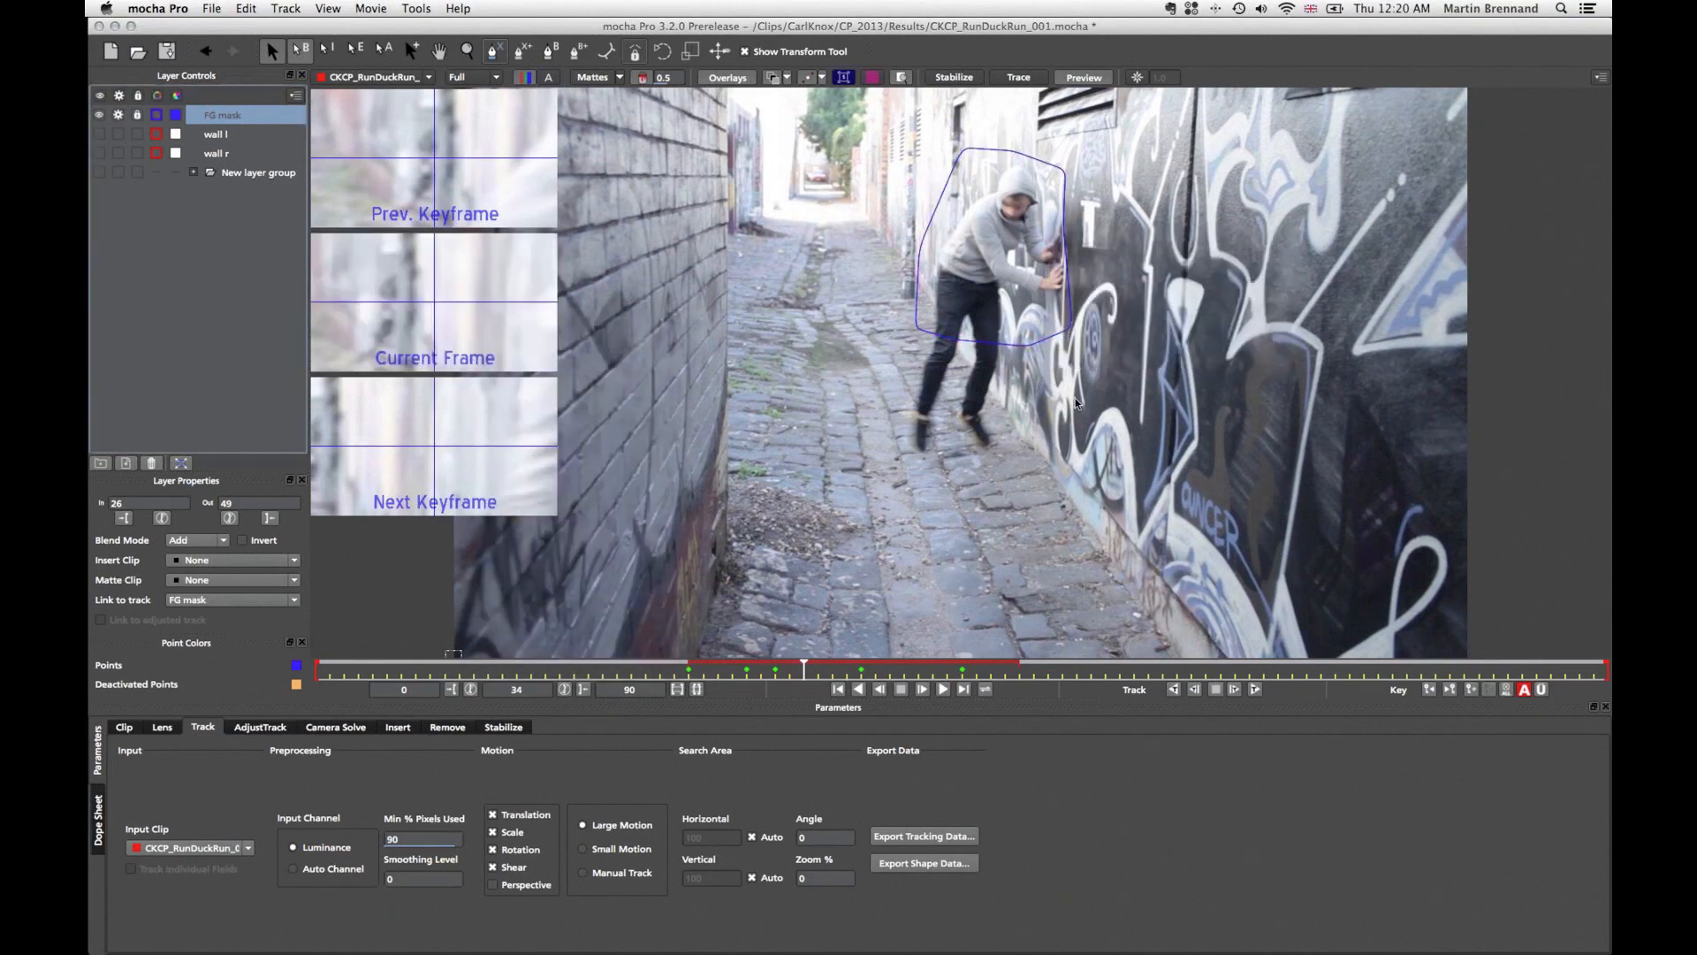
Step: Draw a closed X-spline at frame 34 around the upper graffiti wall area behind the runner's head
left_click(492, 55)
left_click(1086, 122)
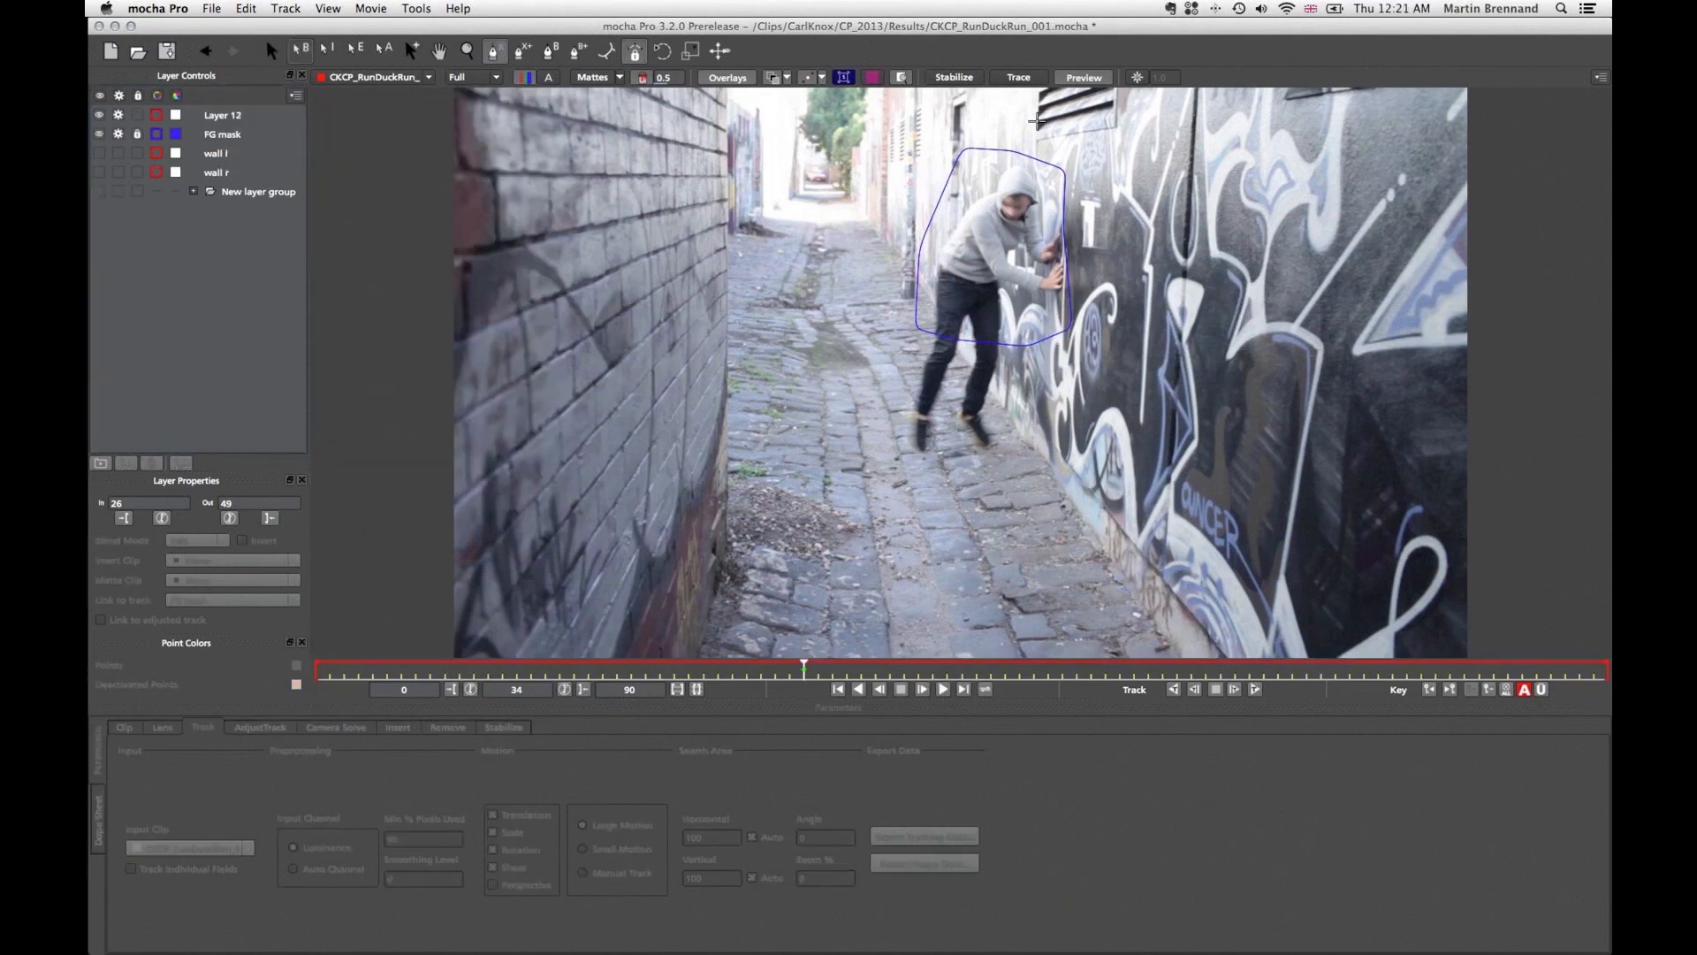
left_click(1000, 125)
left_click(981, 182)
left_click(992, 230)
left_click(1060, 261)
left_click(1110, 248)
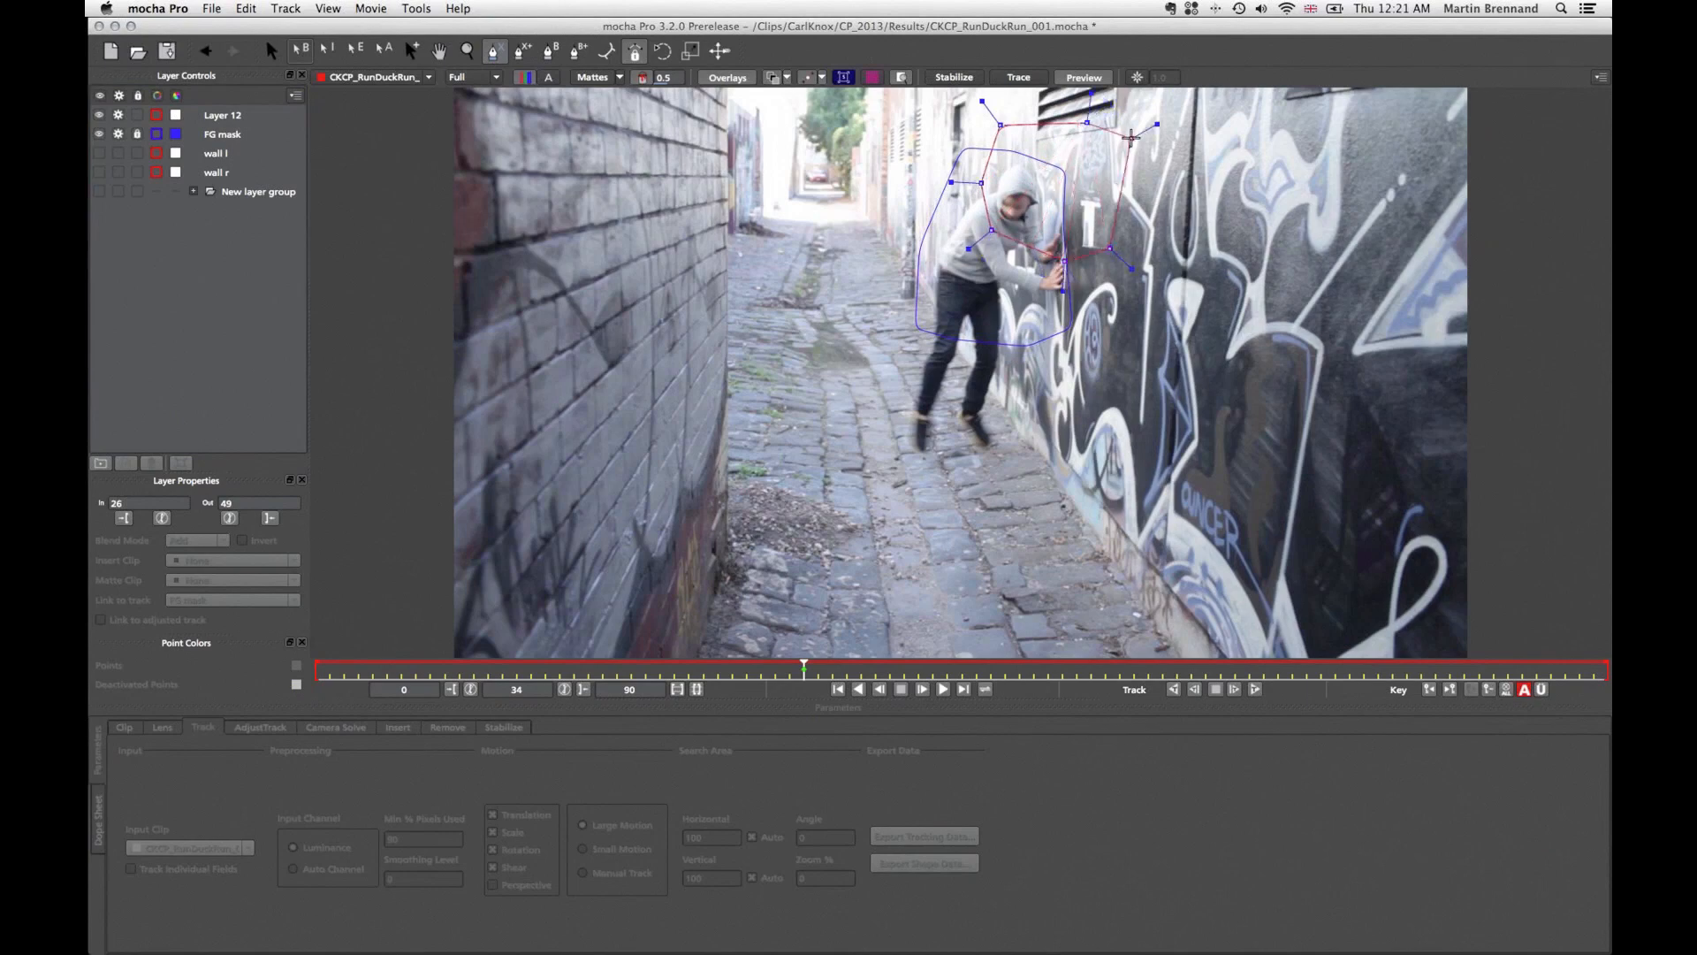
left_click(1132, 138)
right_click(1025, 223)
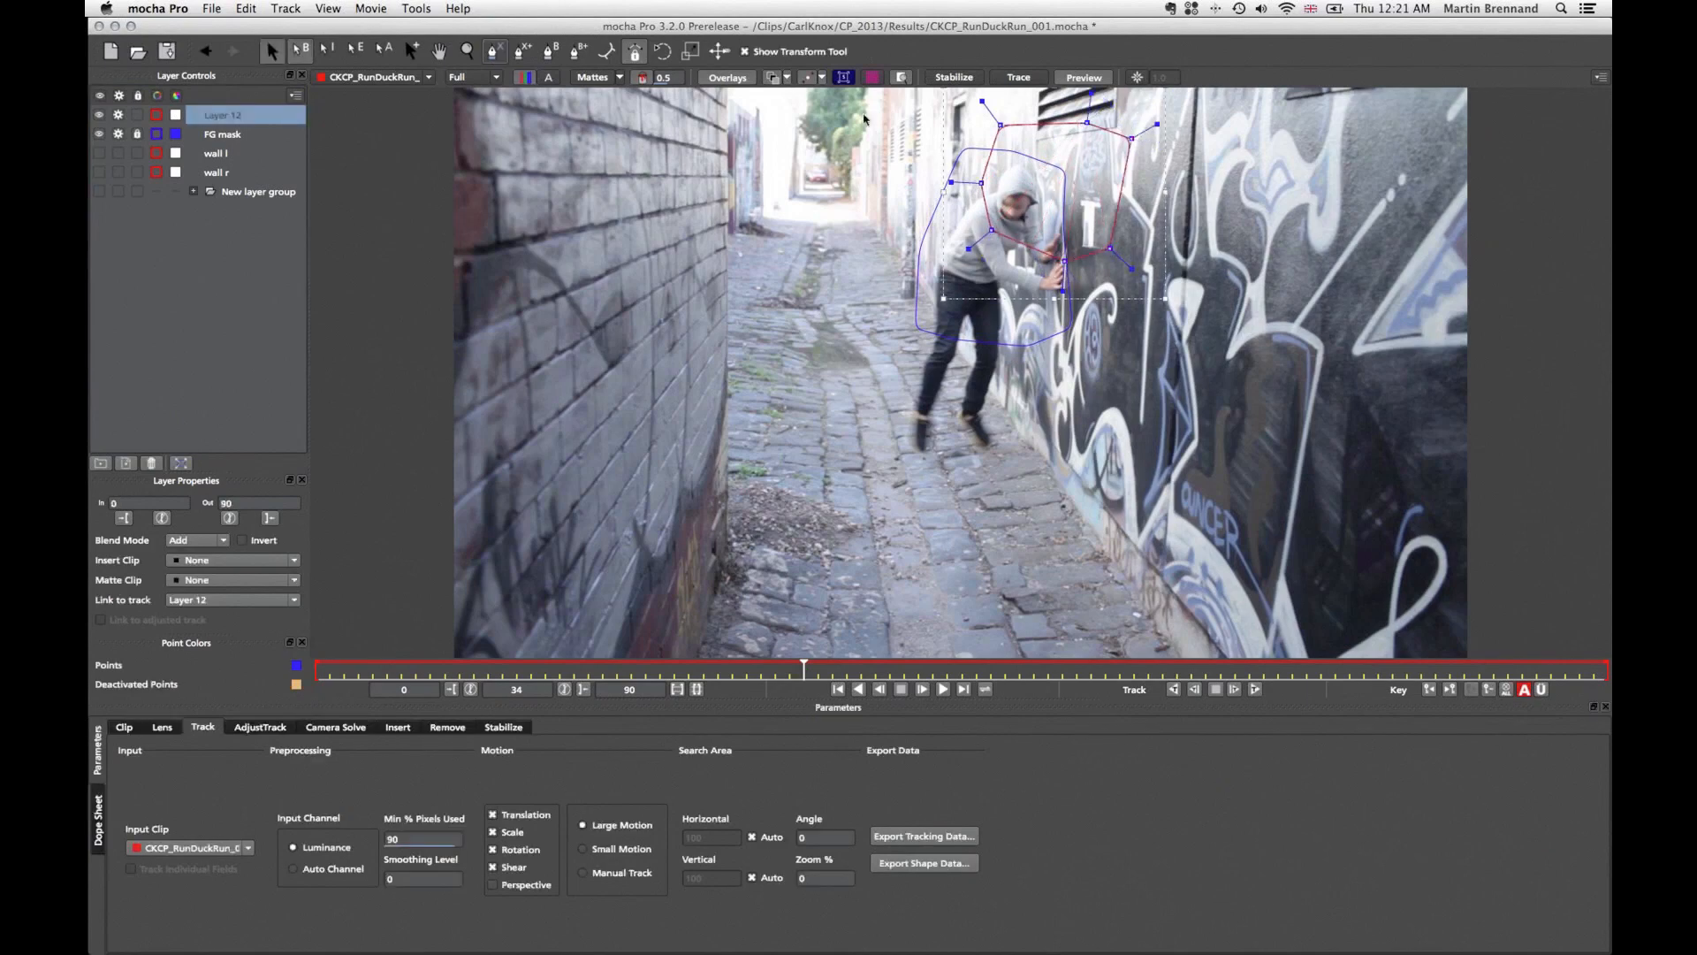
Step: Show the new layer's planar surface and grid, and align the surface corners with the graffiti wall's perspective
left_click(845, 79)
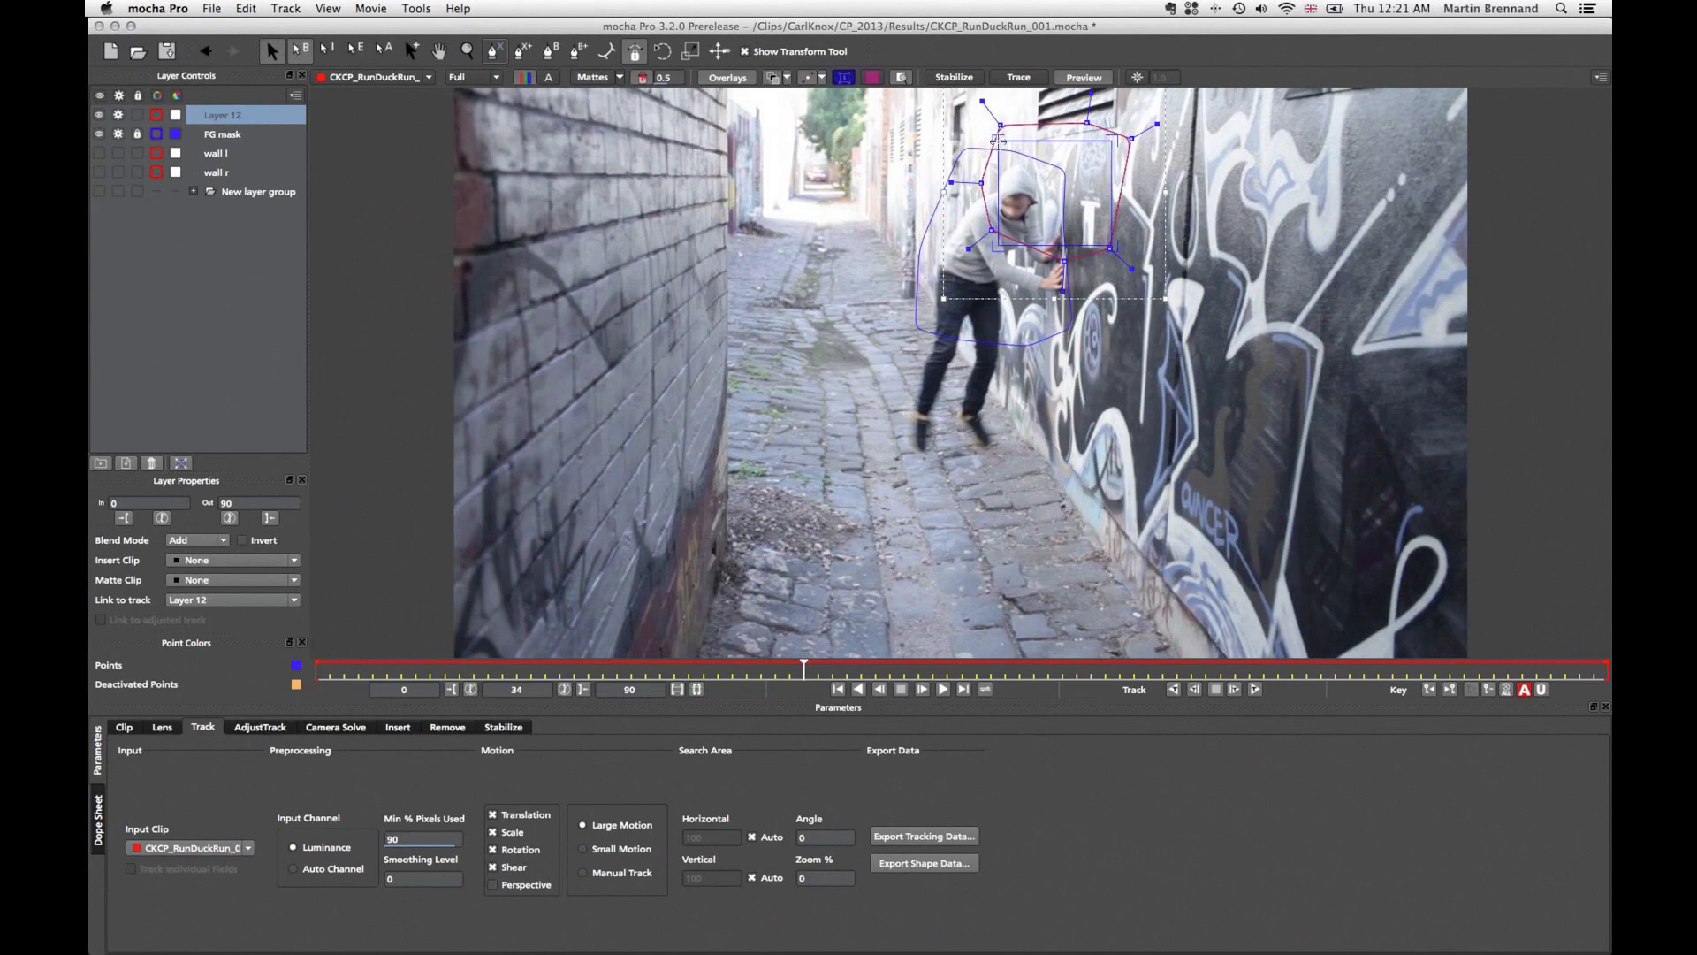
left_click_drag(999, 141, 1111, 132)
left_click_drag(1111, 246, 1104, 249)
left_click_drag(999, 246, 1025, 236)
left_click_drag(1112, 131, 1111, 132)
left_click(873, 78)
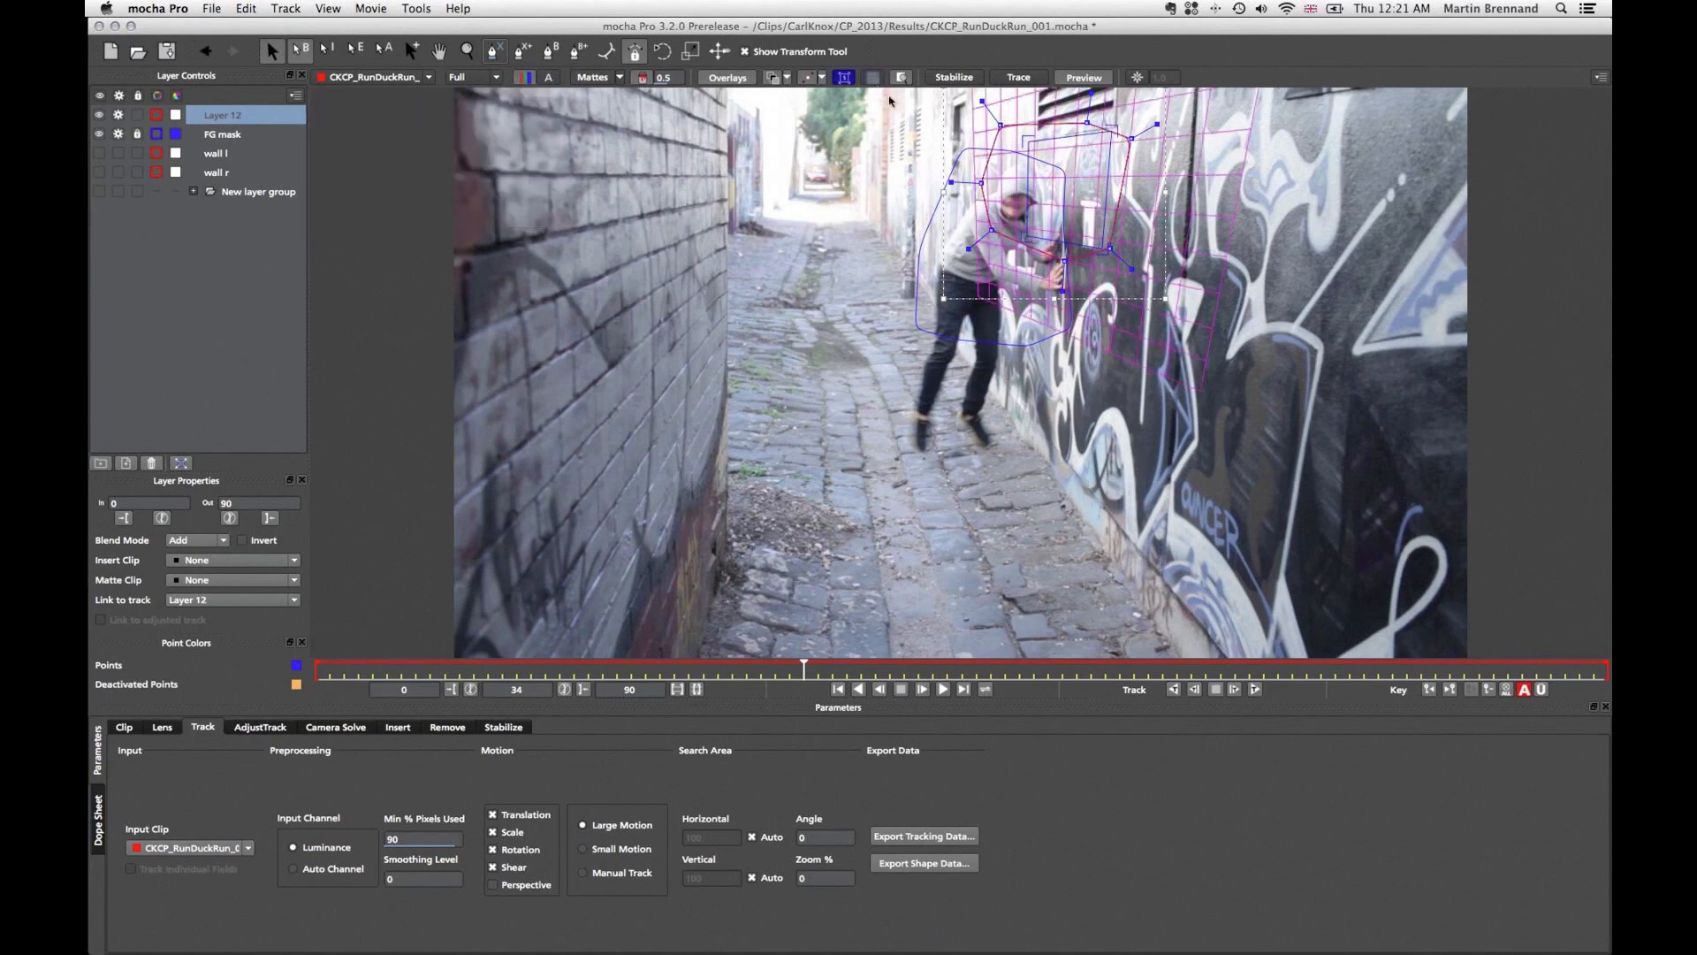
left_click_drag(1105, 248, 1109, 249)
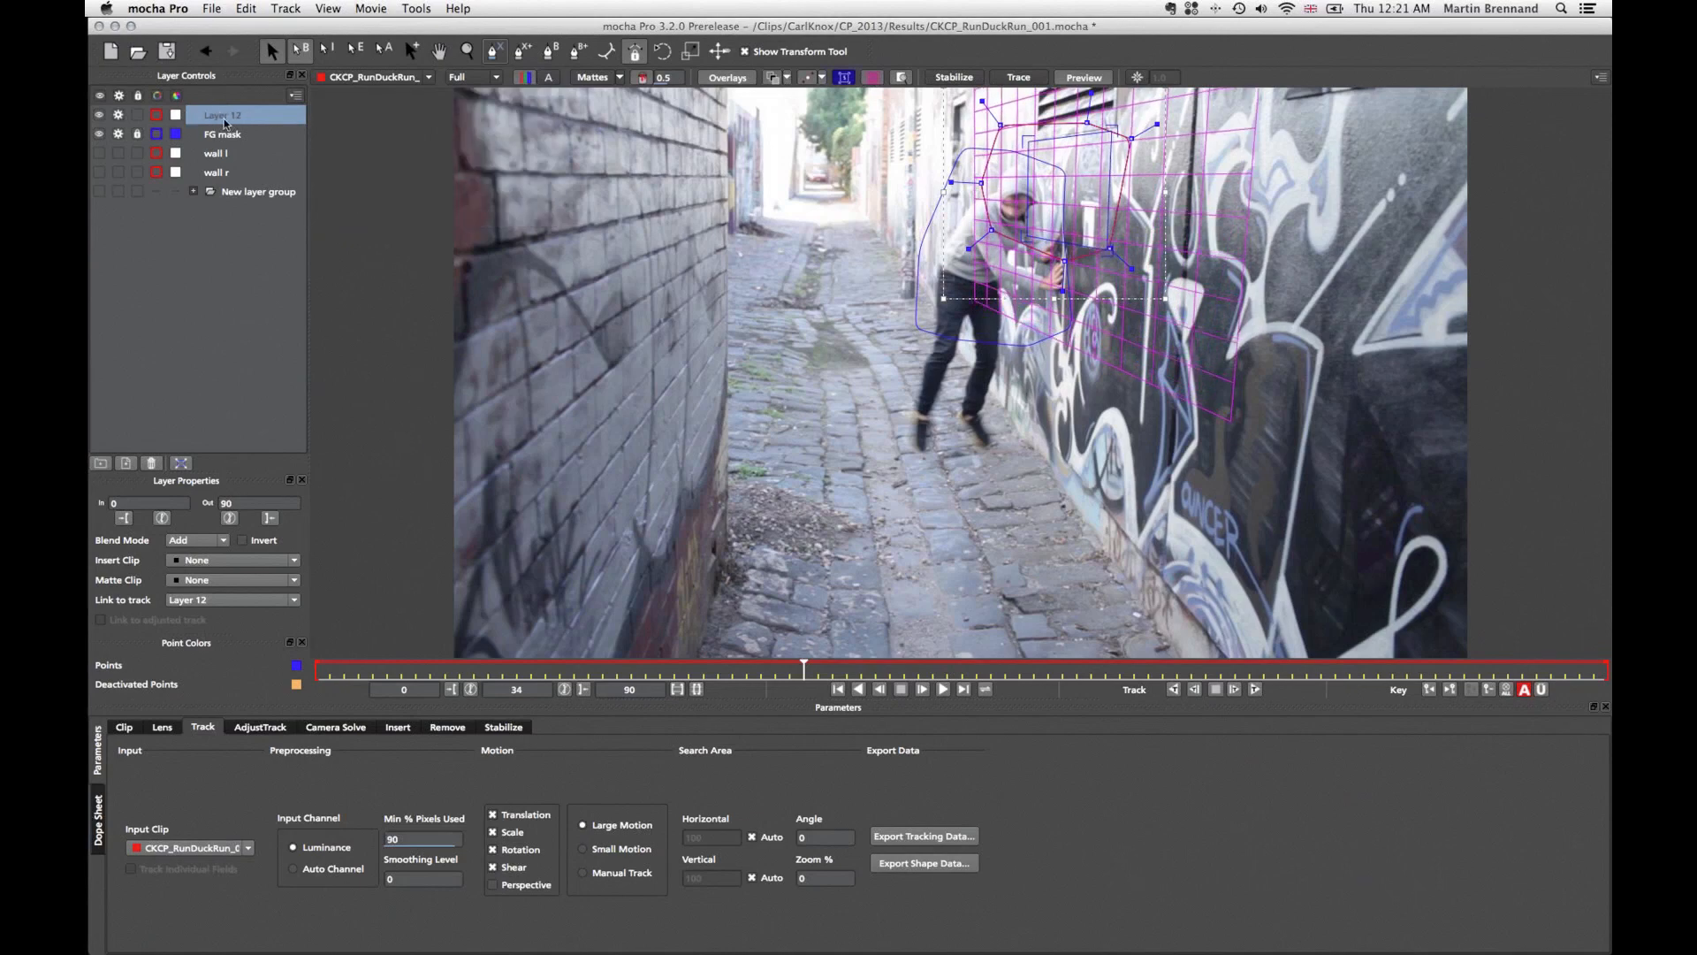
Step: Move the new wall layer below FG mask and rename it wall r 2
left_click_drag(222, 120, 227, 144)
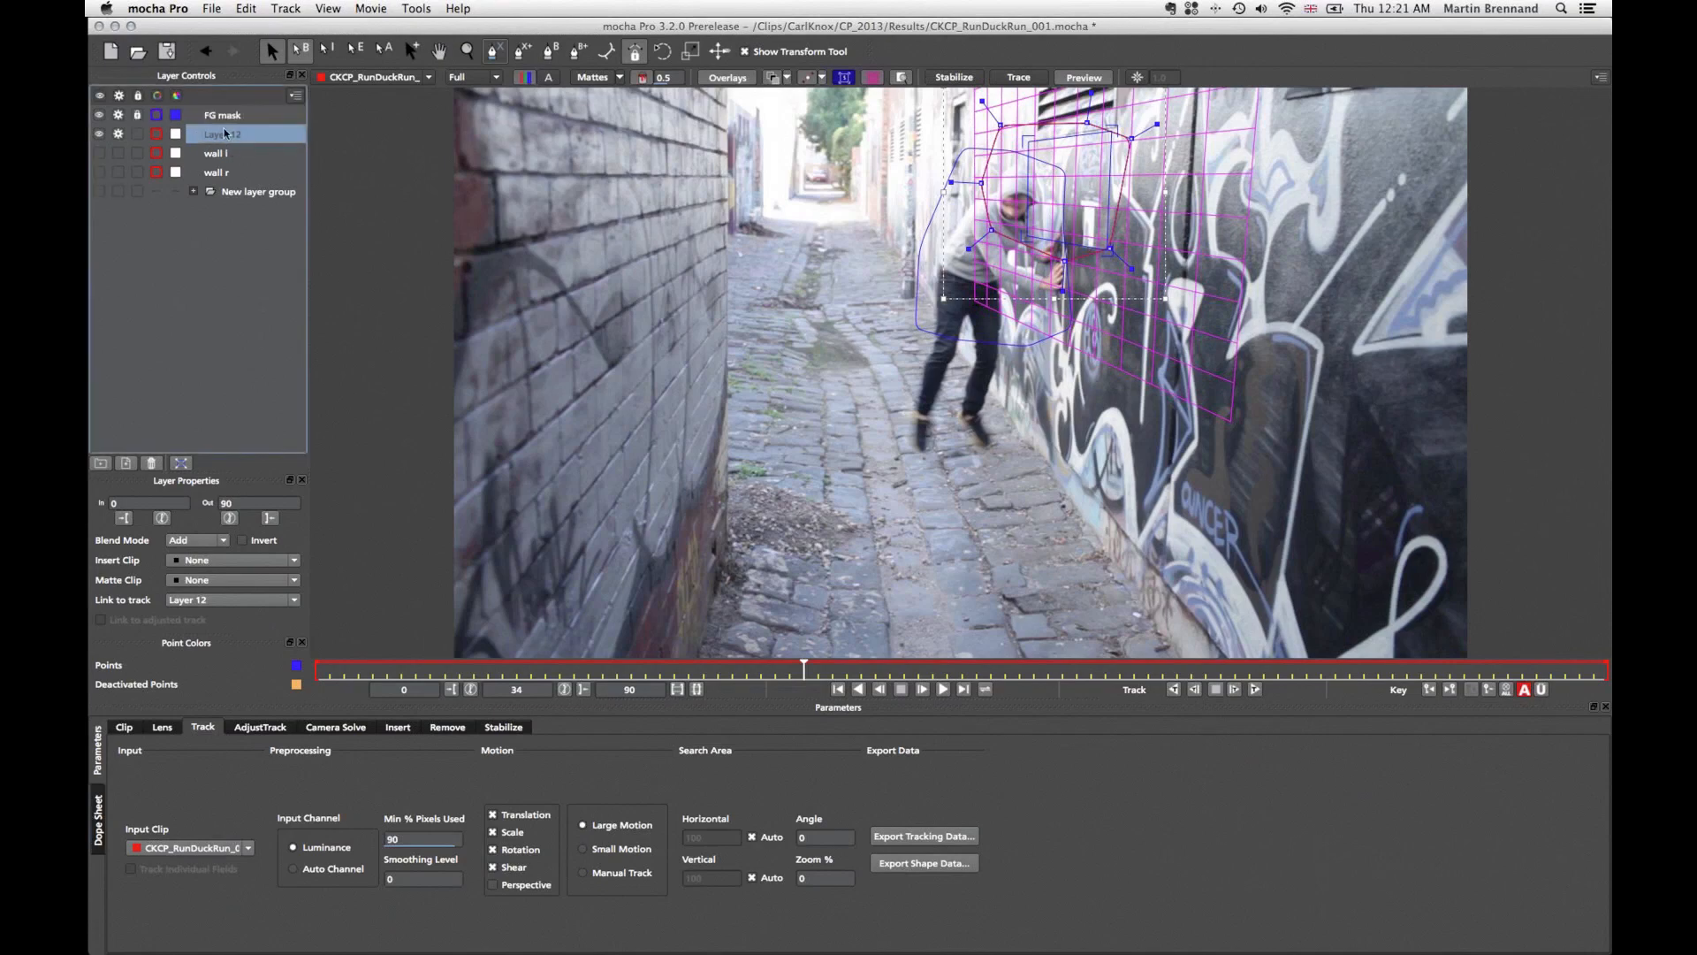
double_click(225, 134)
type("wall")
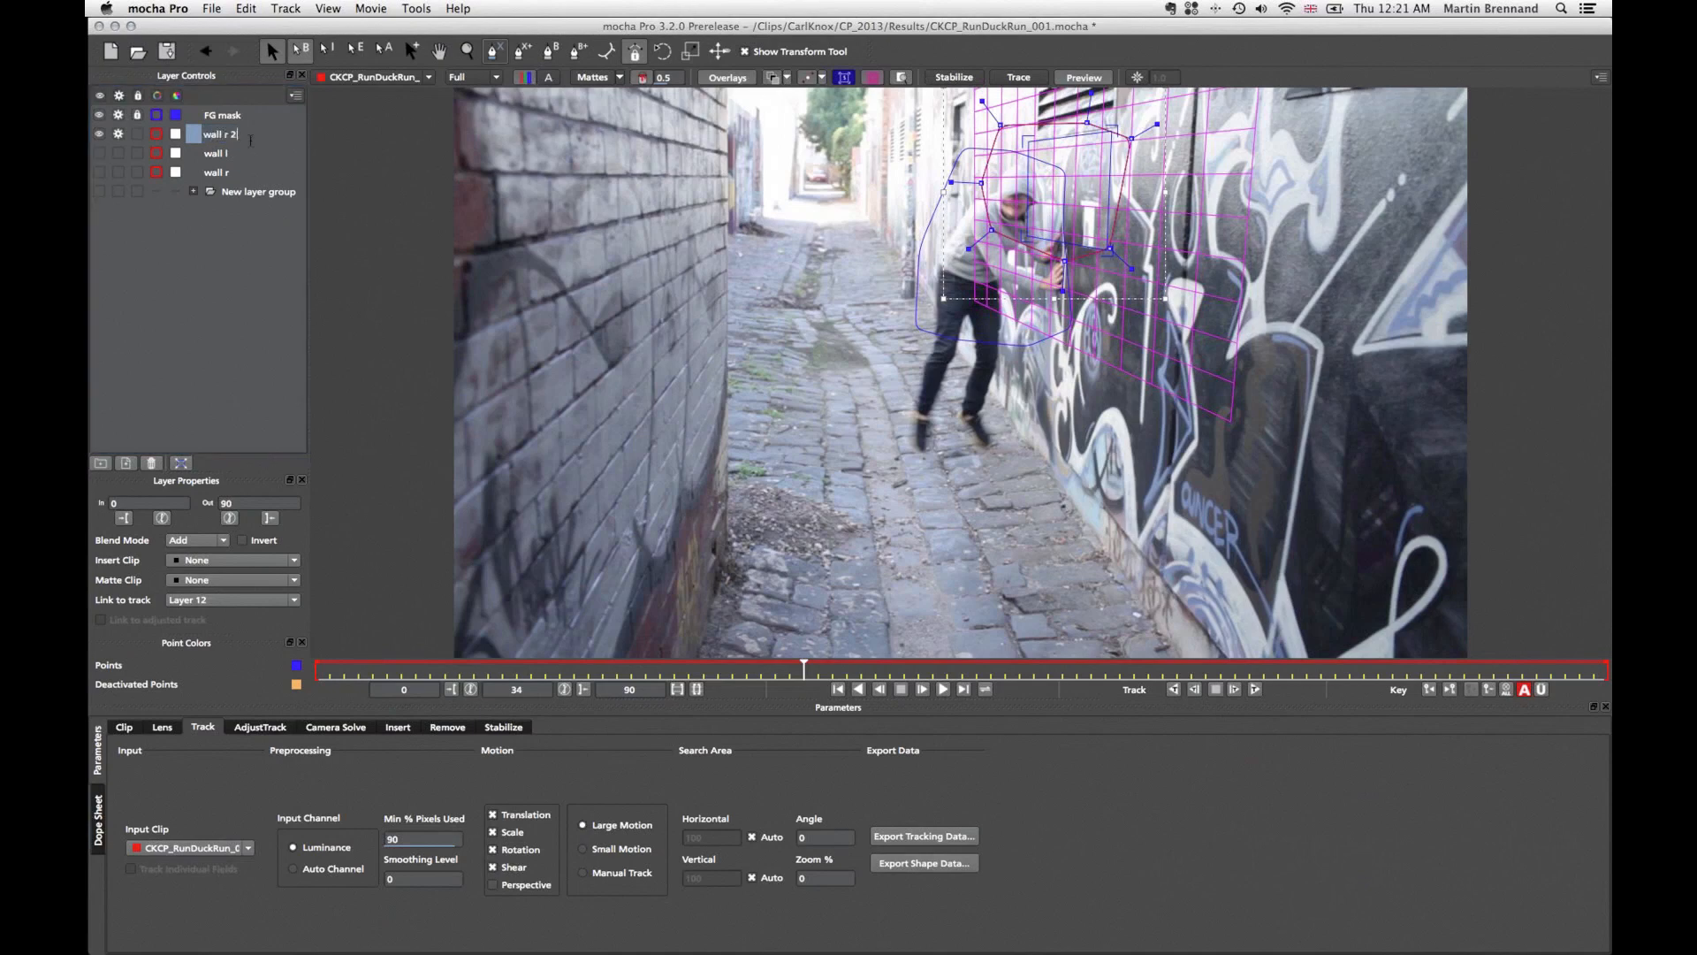
key("Return")
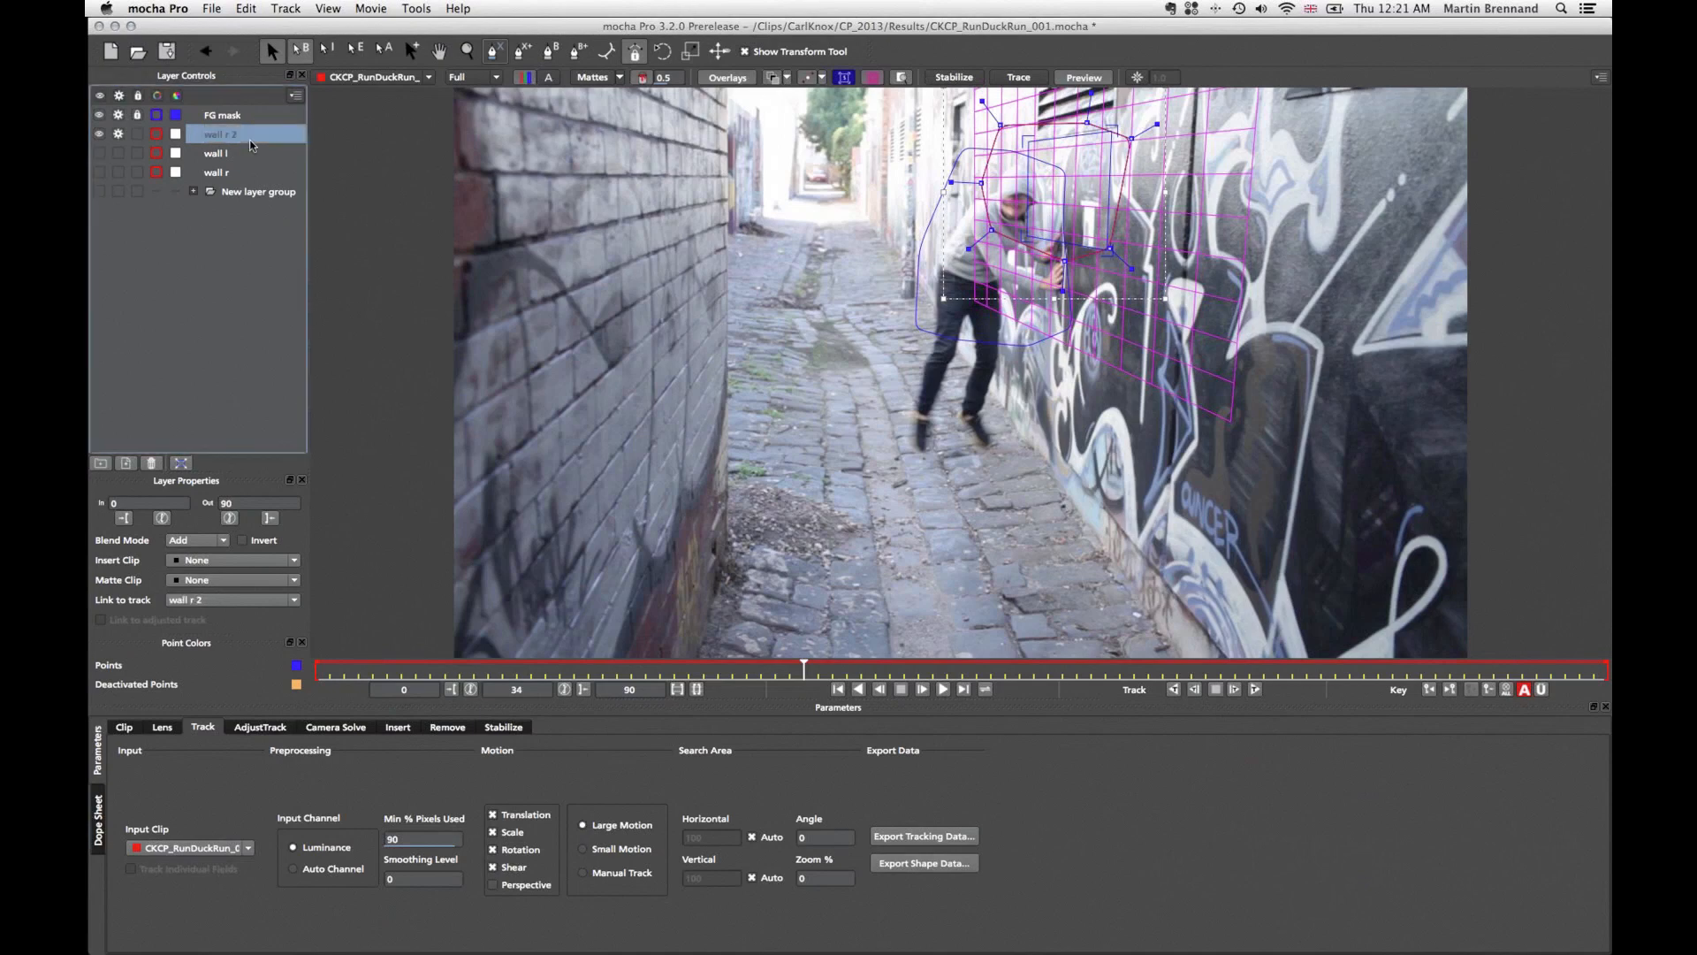
Step: Display the selected track mattes and set the wall r 2 matte colour to orange
left_click(622, 78)
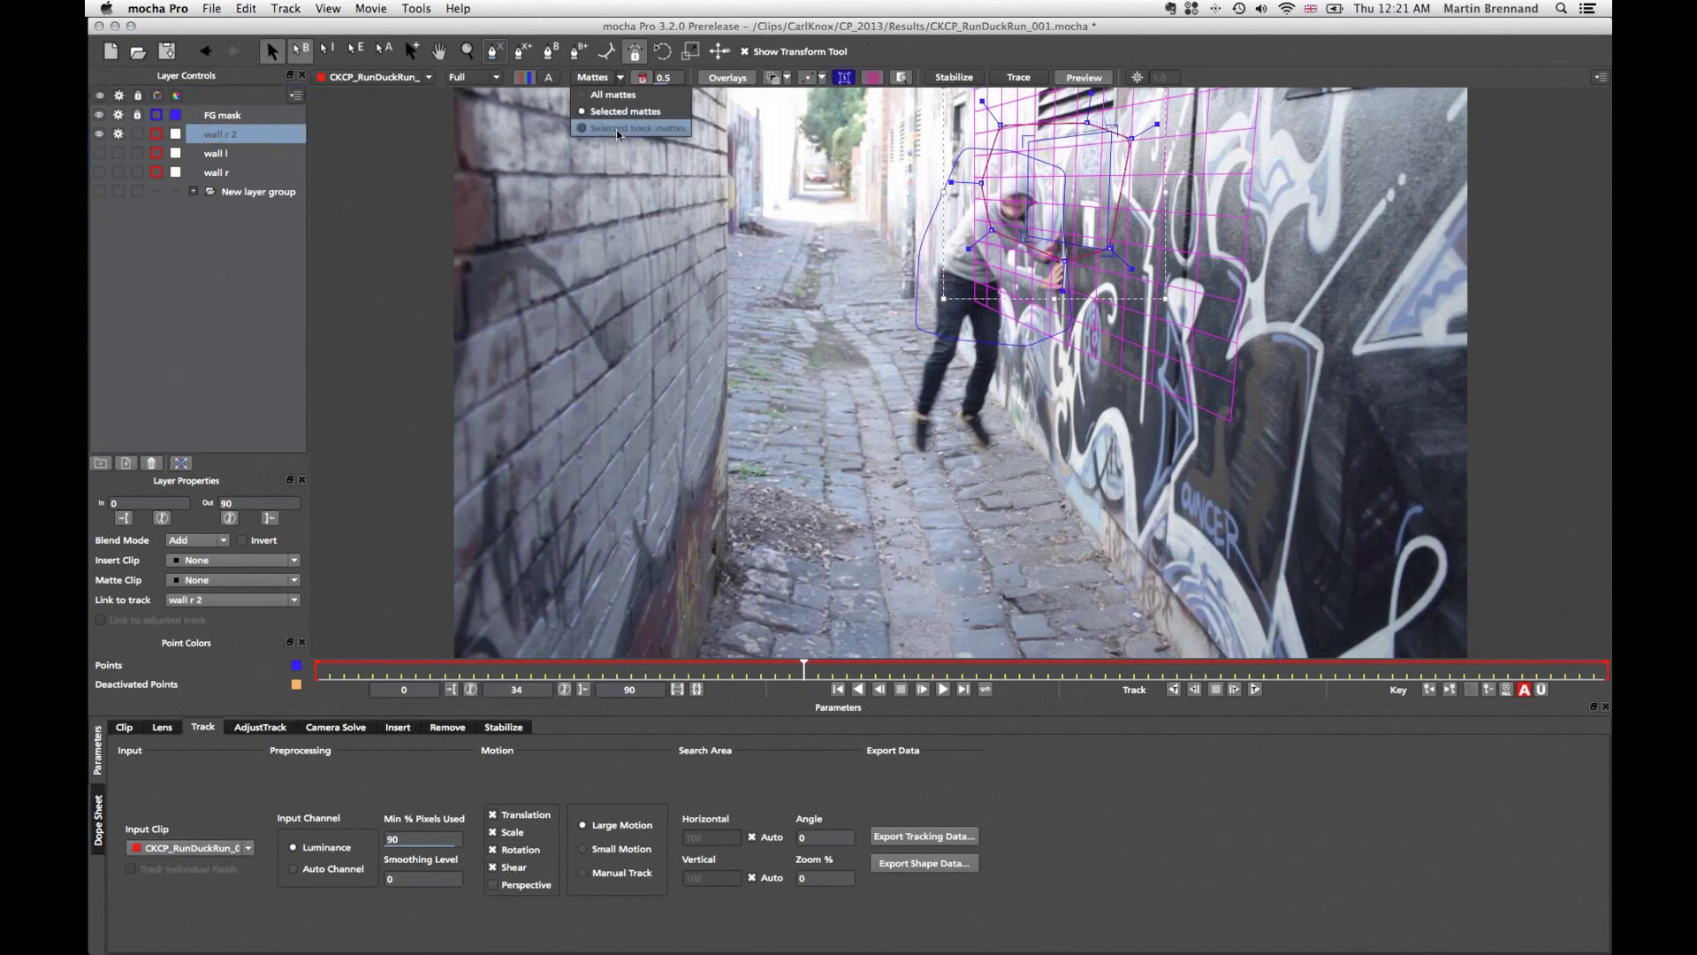
left_click(617, 129)
left_click(603, 78)
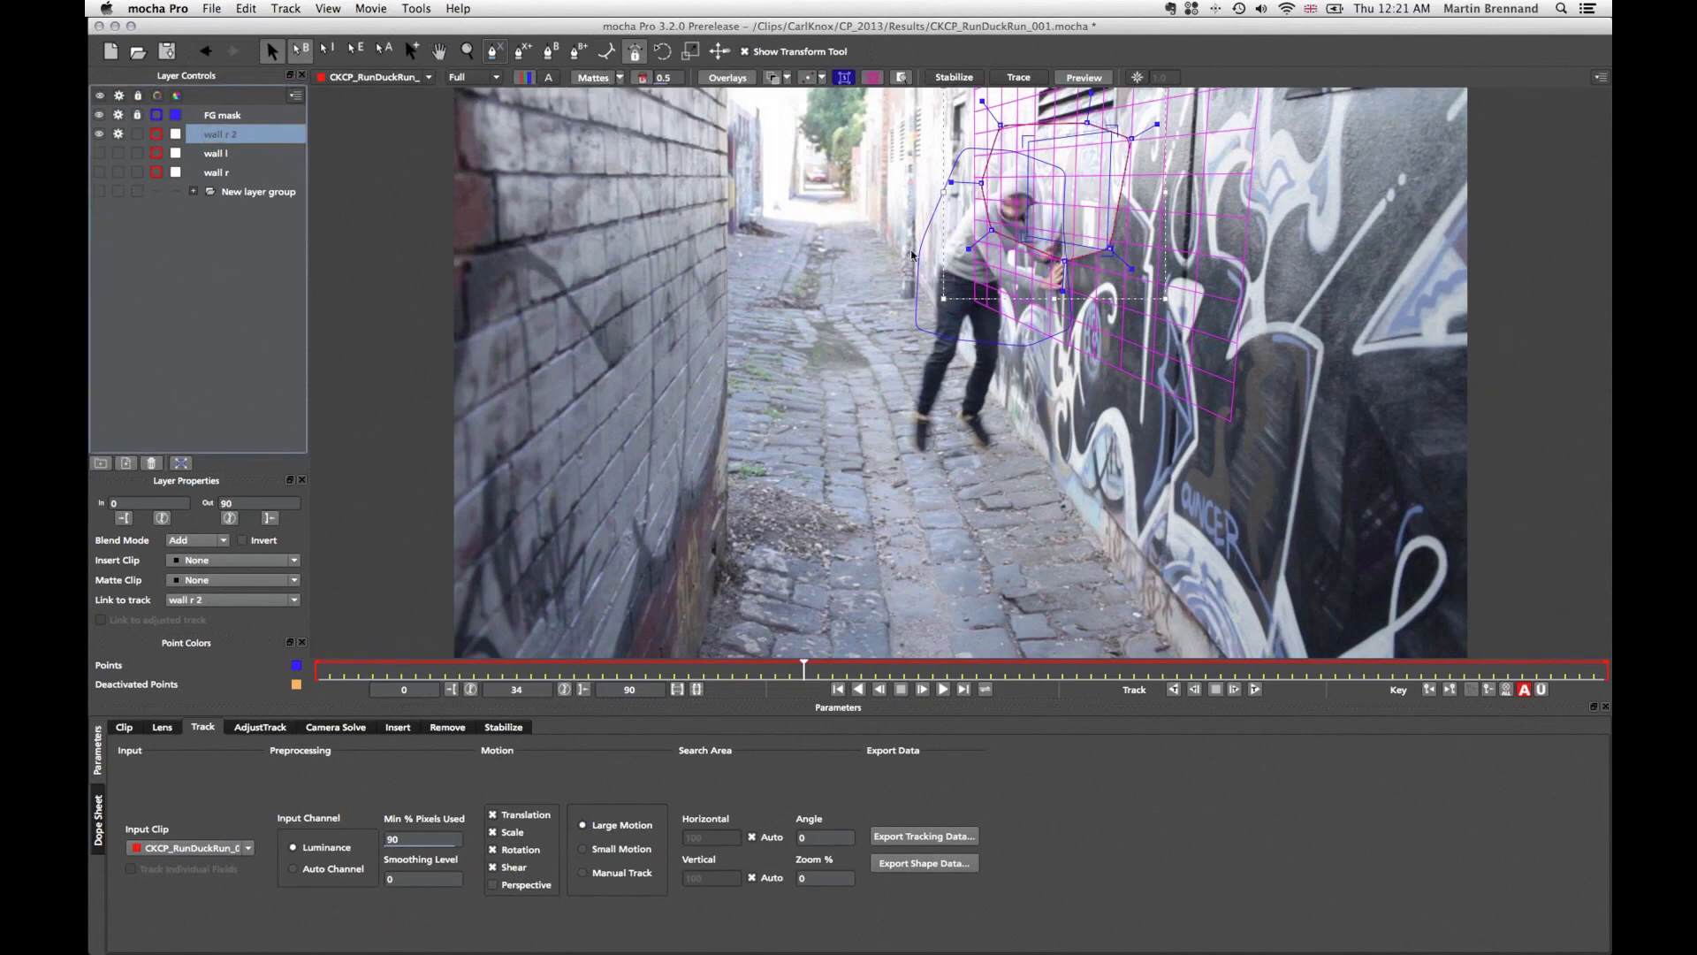
left_click(177, 135)
left_click(636, 470)
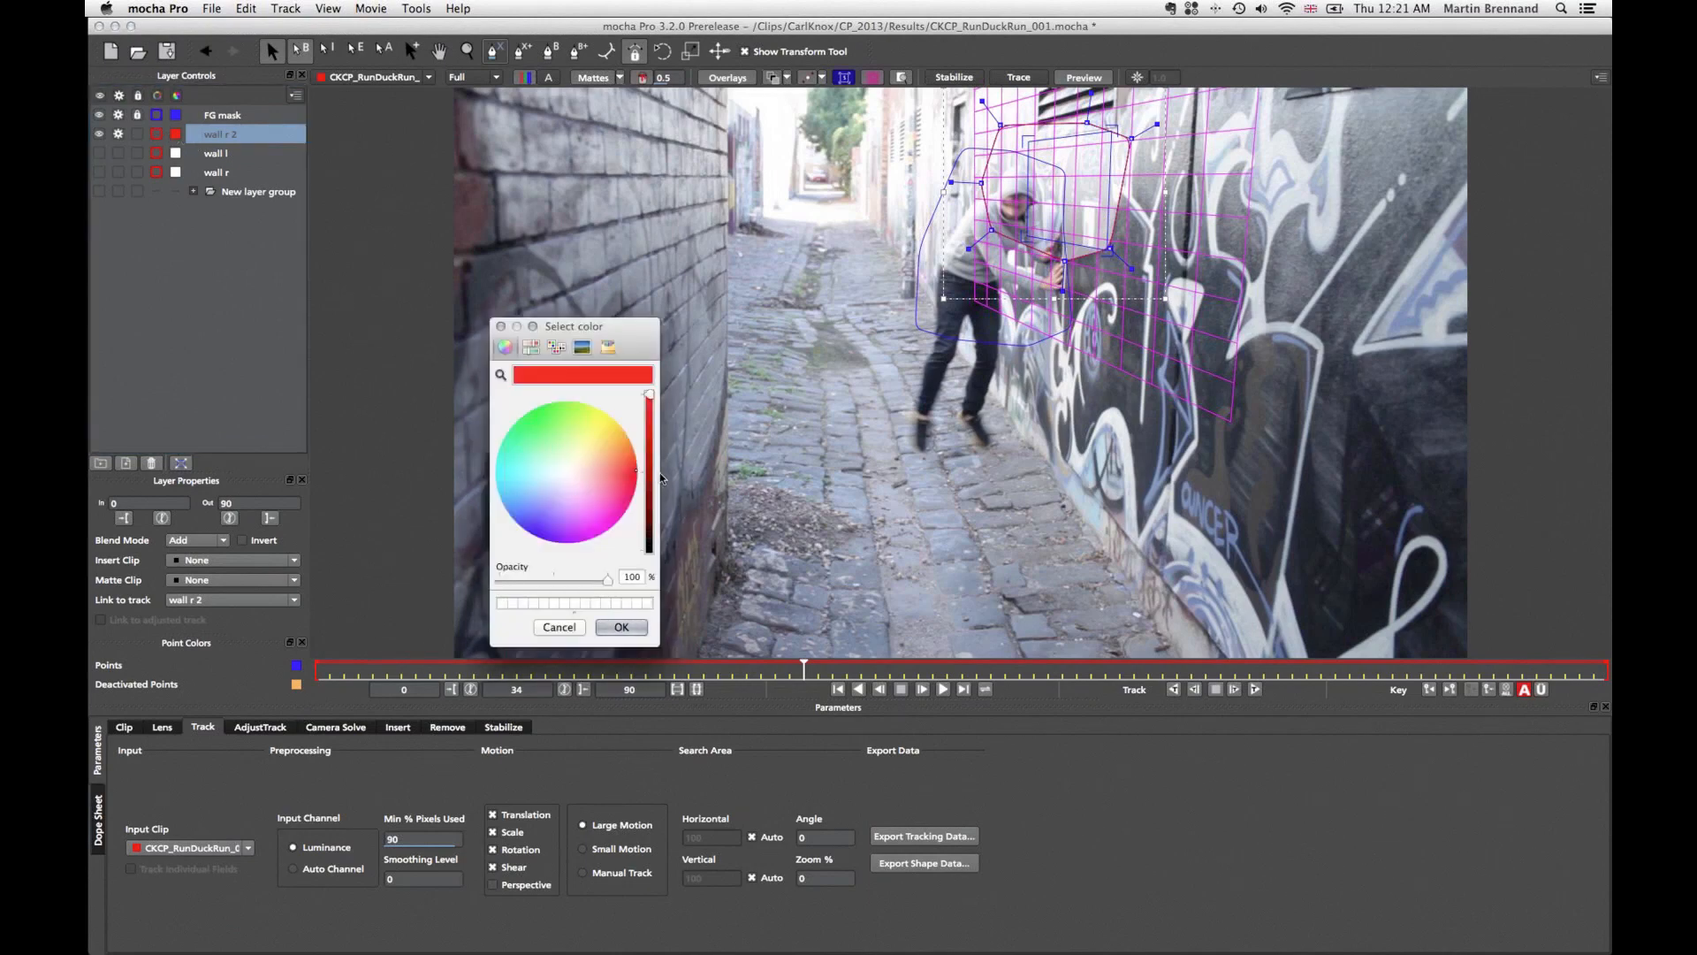
left_click_drag(583, 540, 633, 449)
left_click(621, 627)
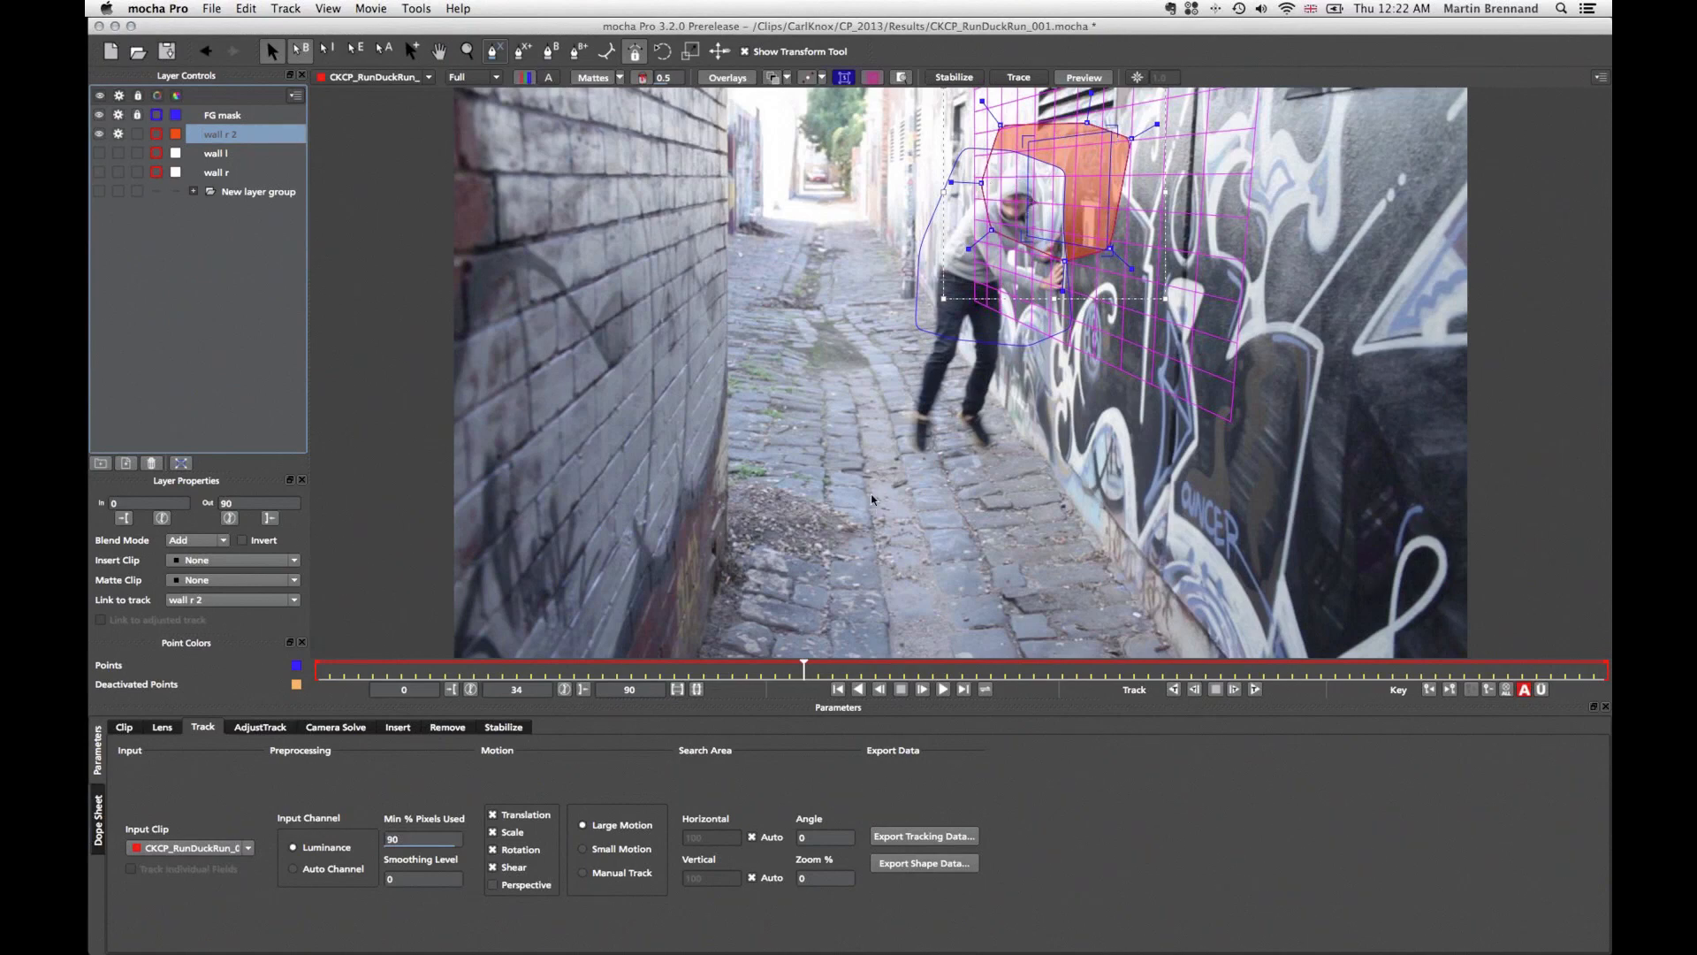
Step: Step and scrub through the frames to check how FG mask cuts into the wall r 2 track matte
key("comma")
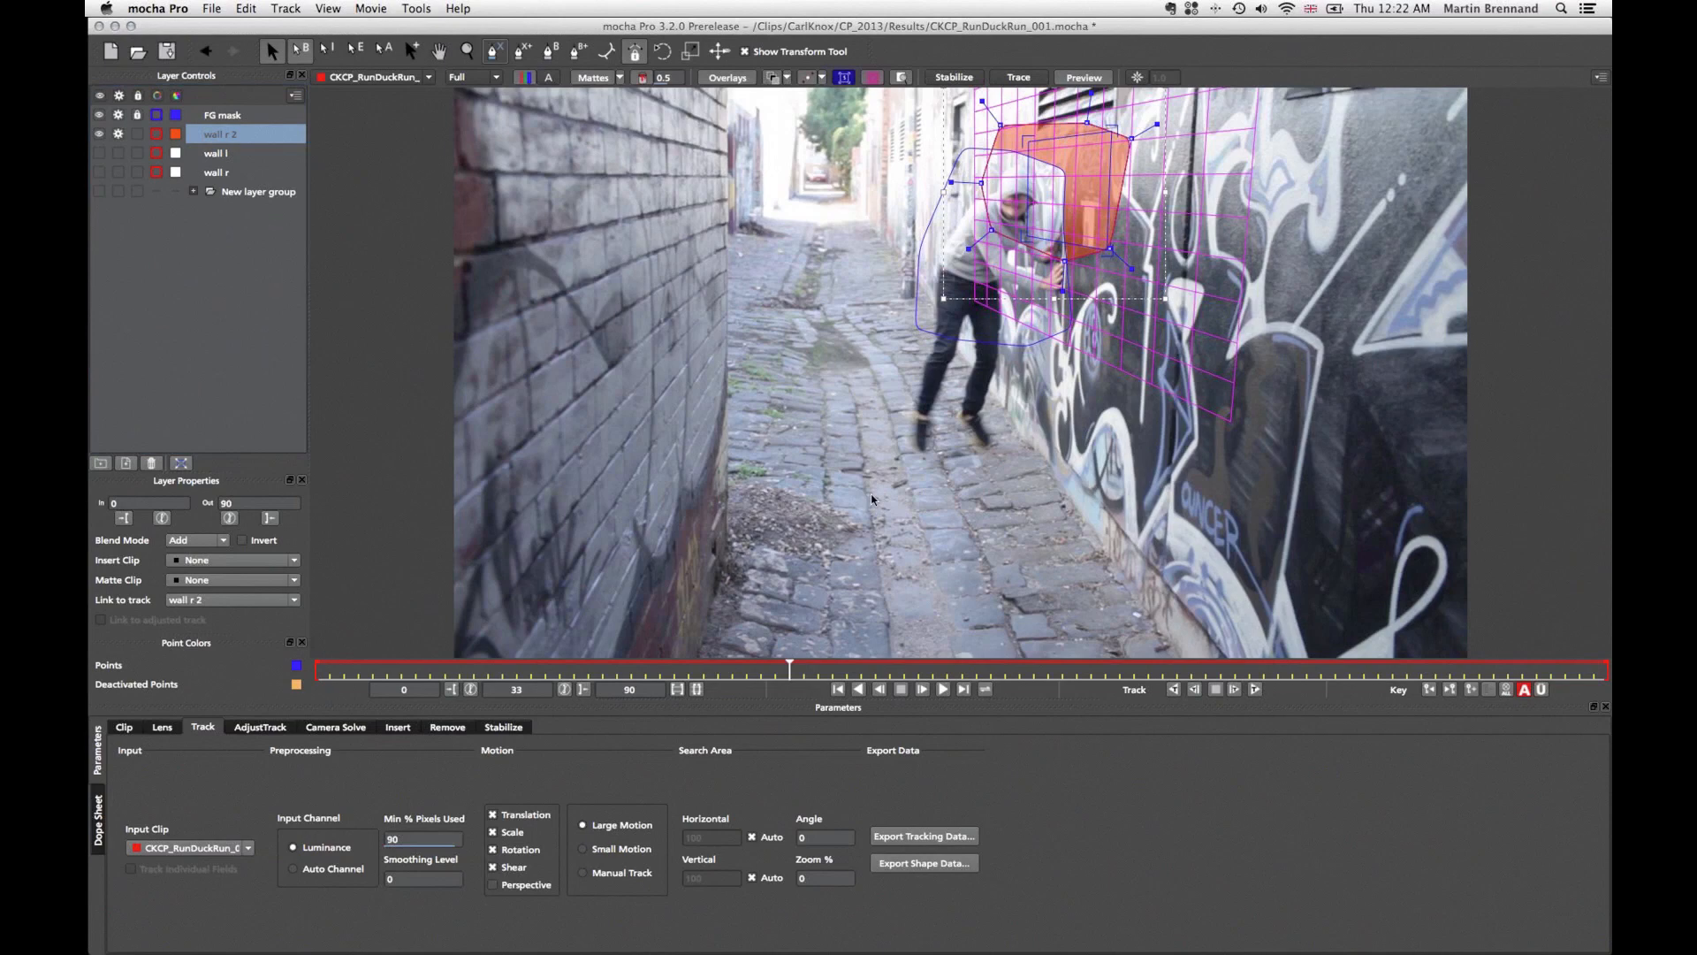
key("comma")
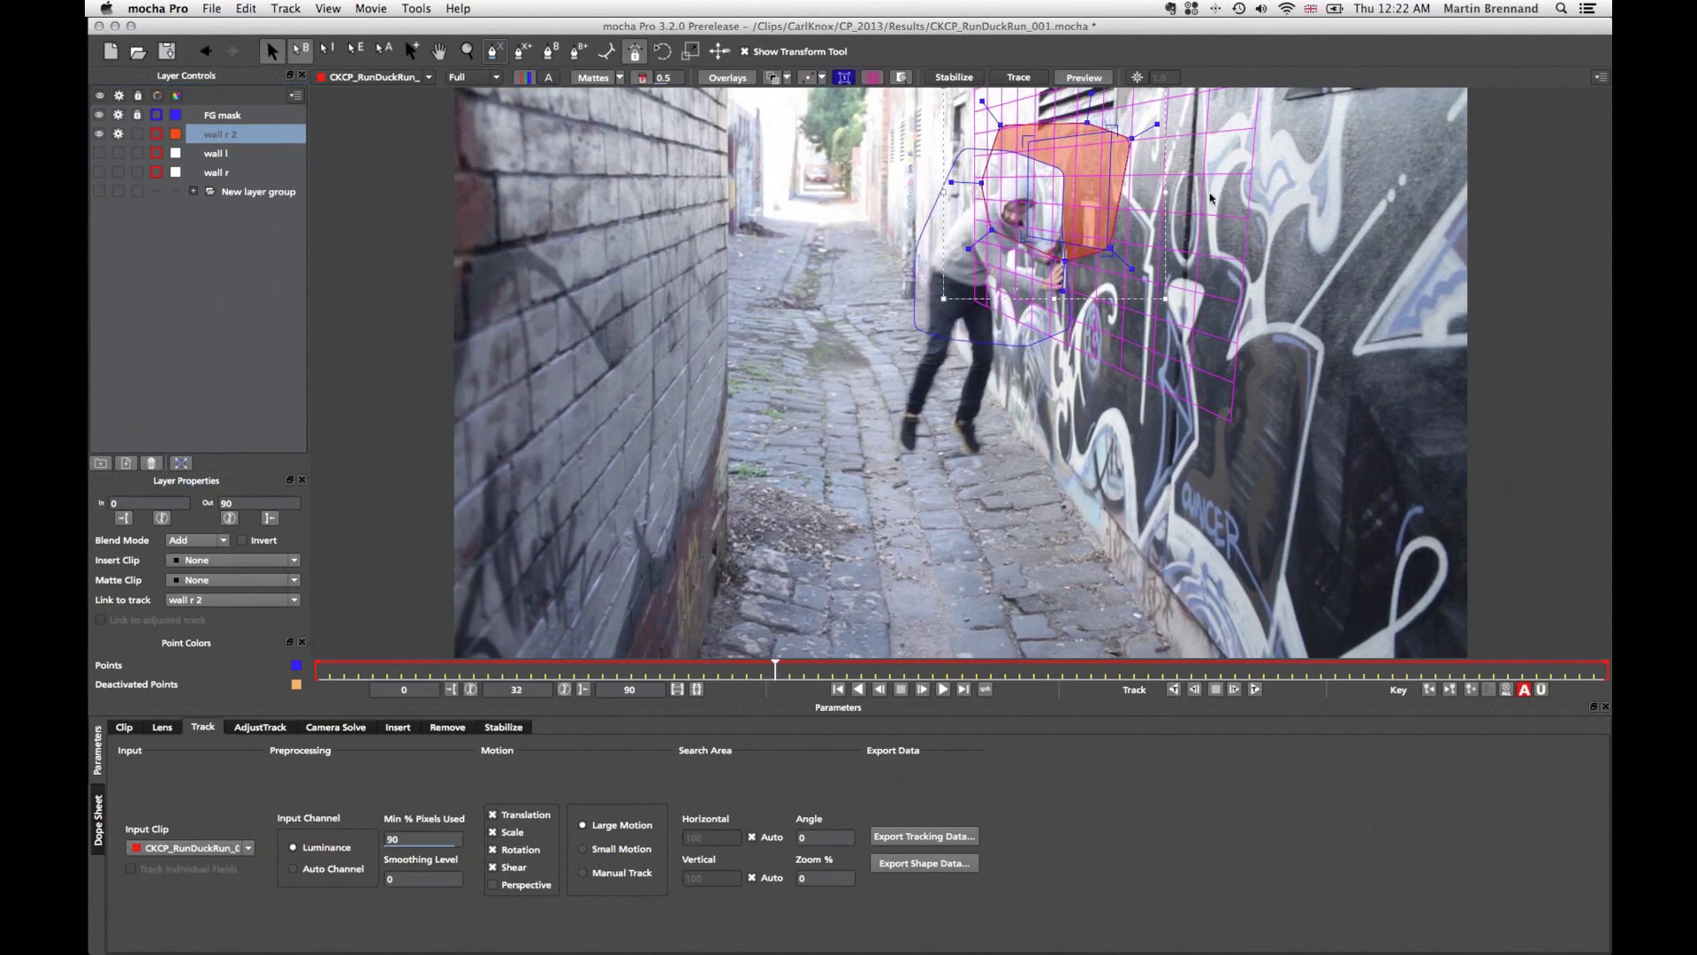
key("period")
left_click_drag(1042, 672, 1243, 675)
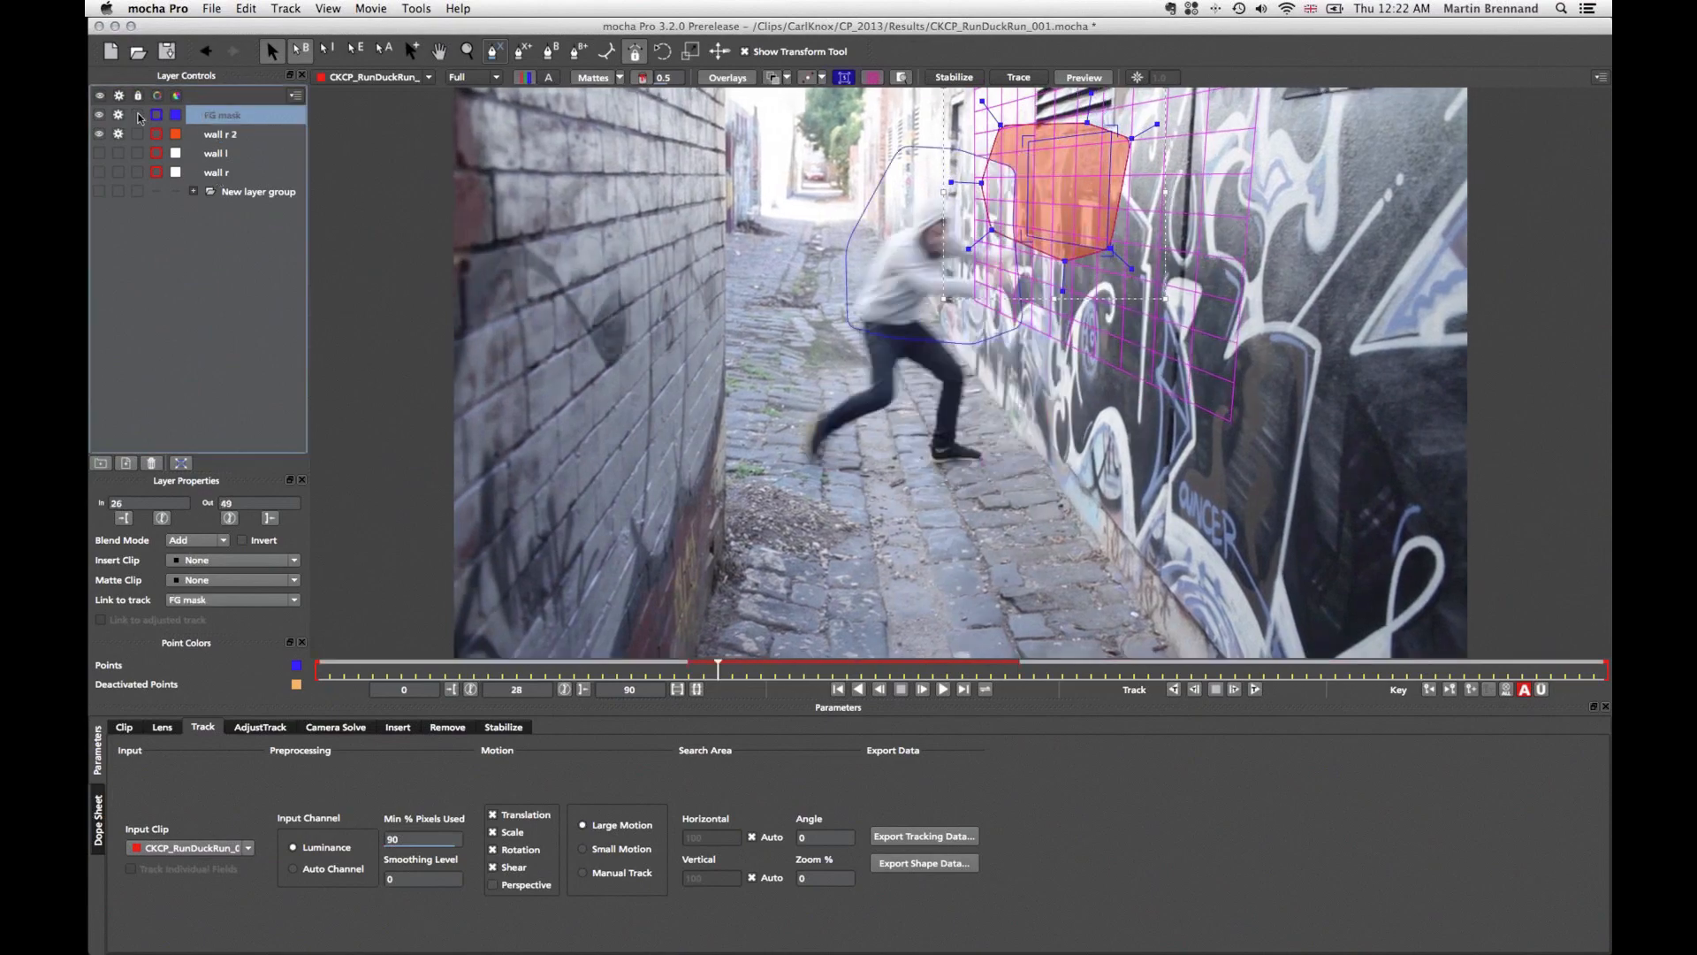
Step: Delete the FG mask, wall r 2, wall l and wall r layers
left_click(214, 173, "shift")
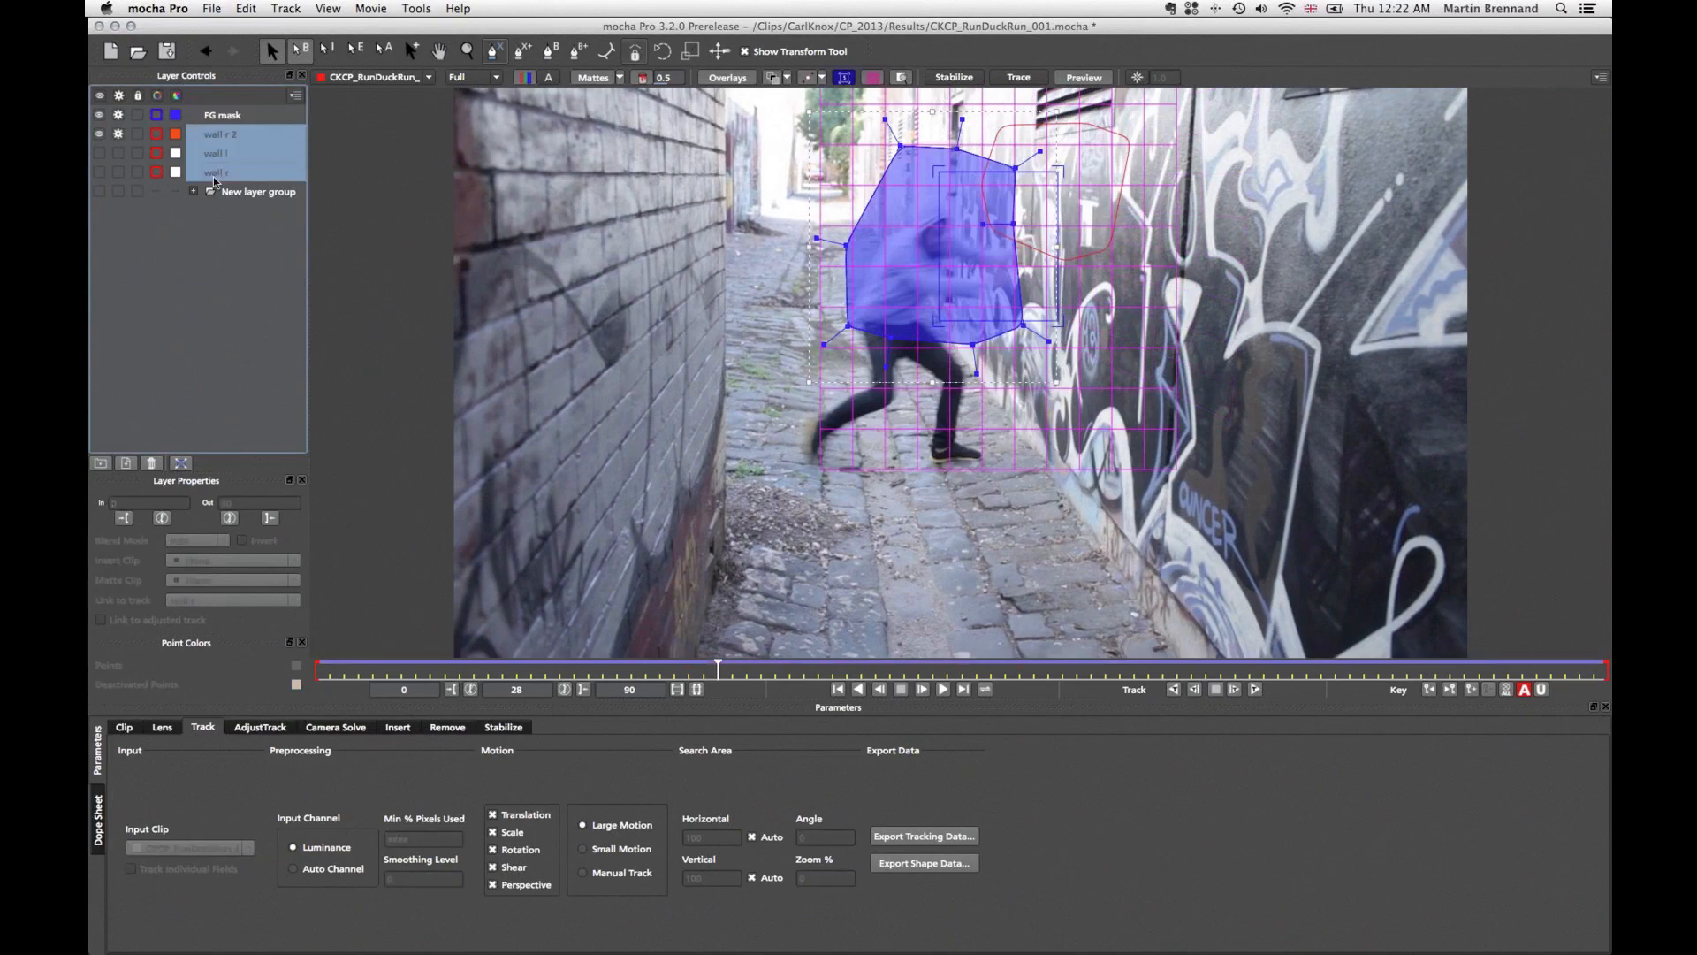
left_click(151, 462)
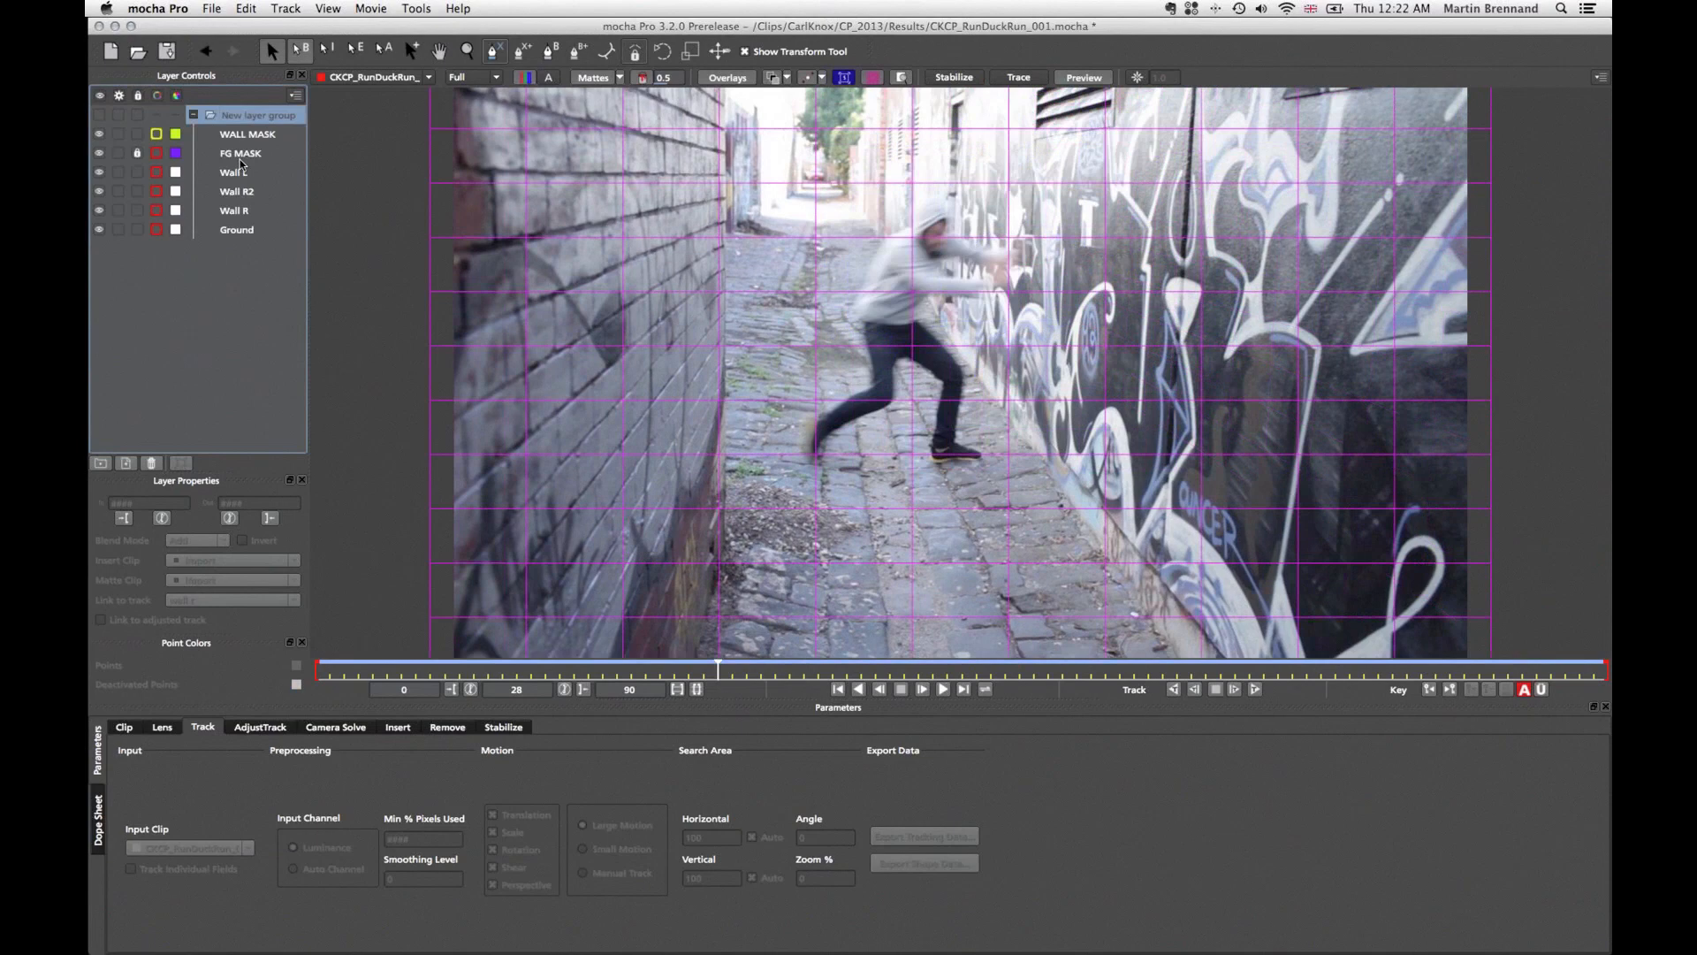
Step: Expand the prepared layer group, make it visible, and select its FG MASK layer followed by WALL MASK
left_click(240, 158)
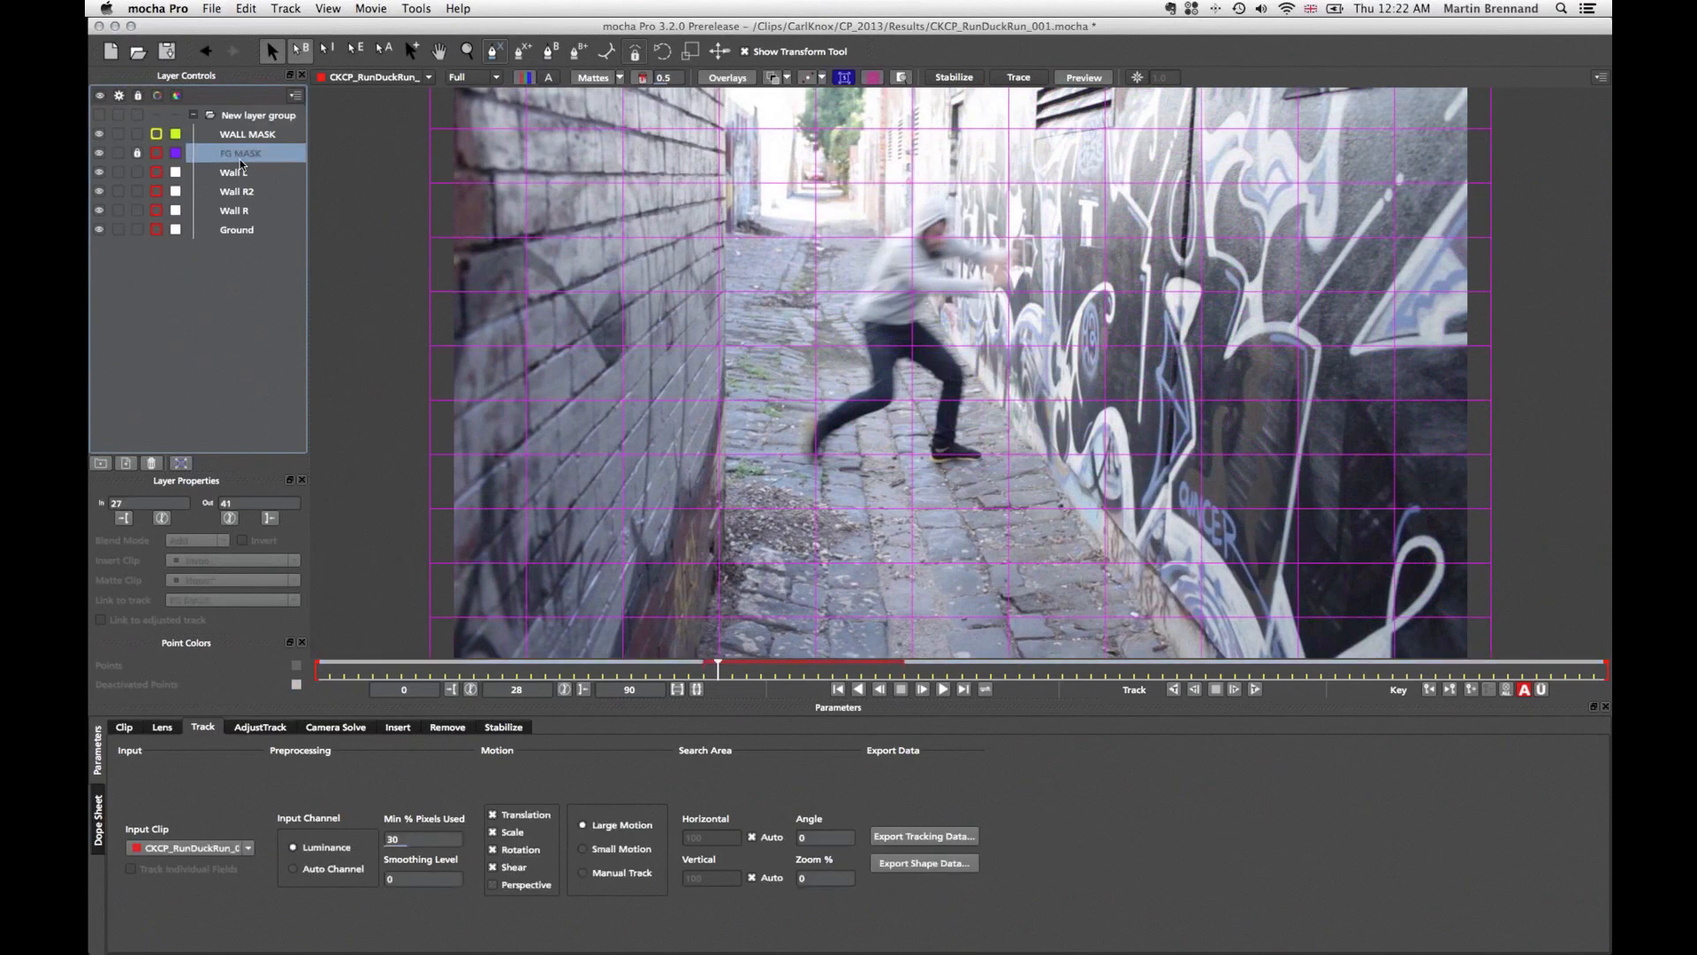
left_click(104, 117)
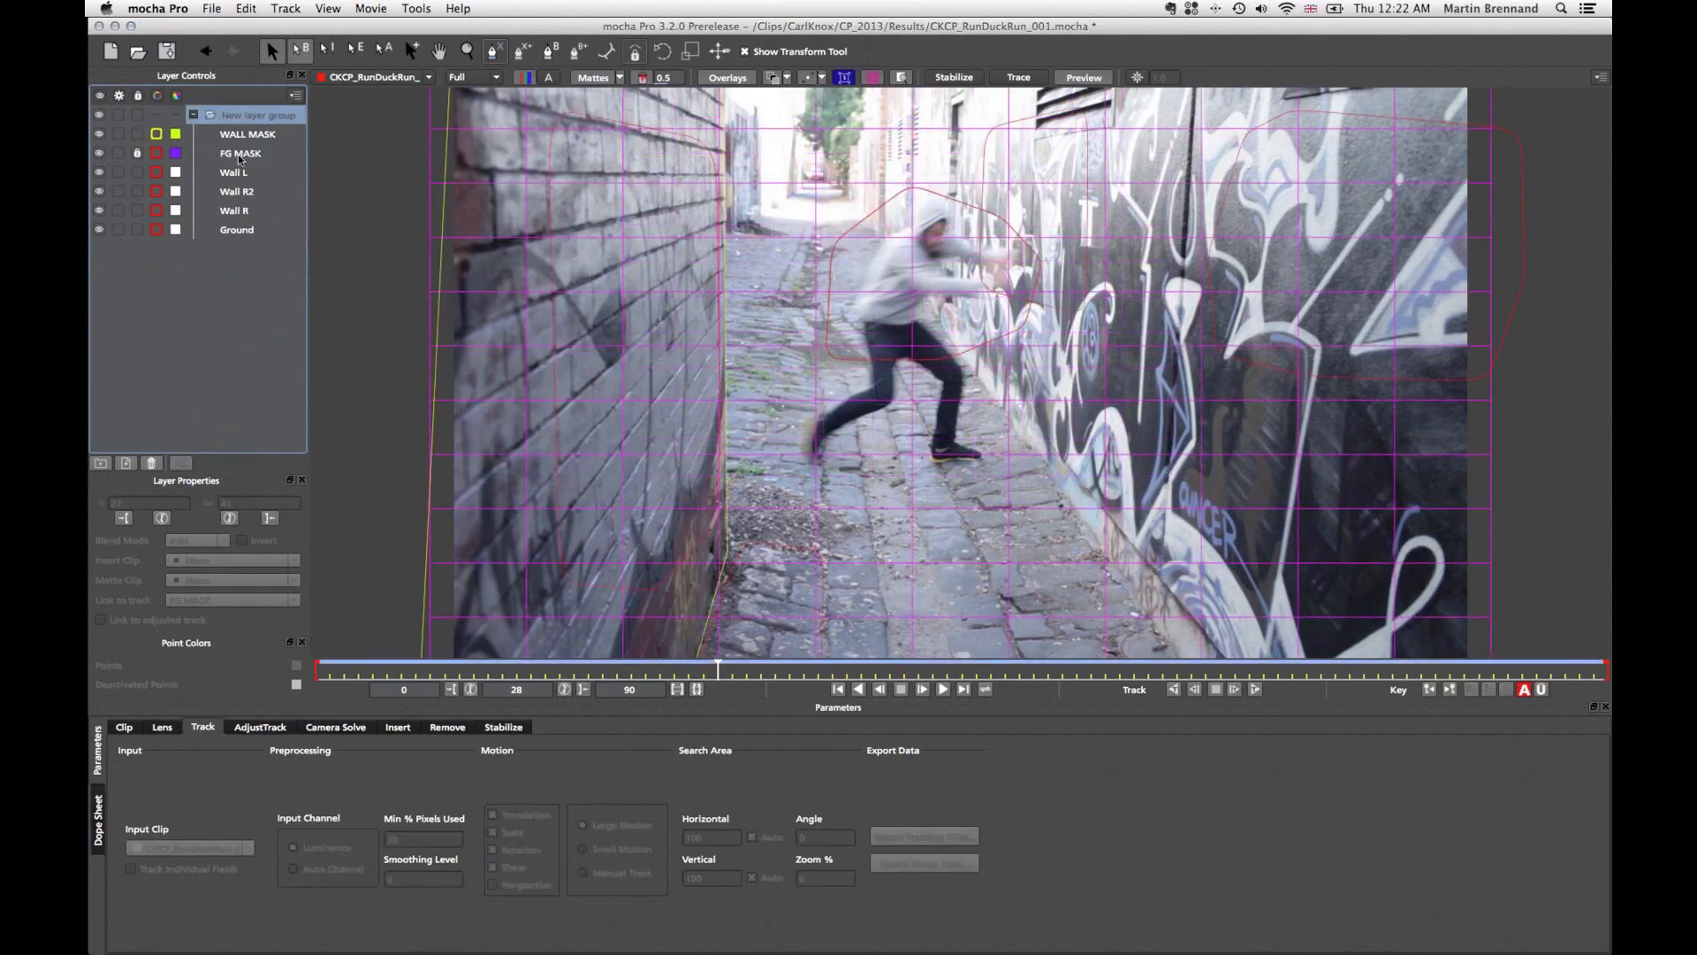
left_click(240, 156)
left_click(252, 136)
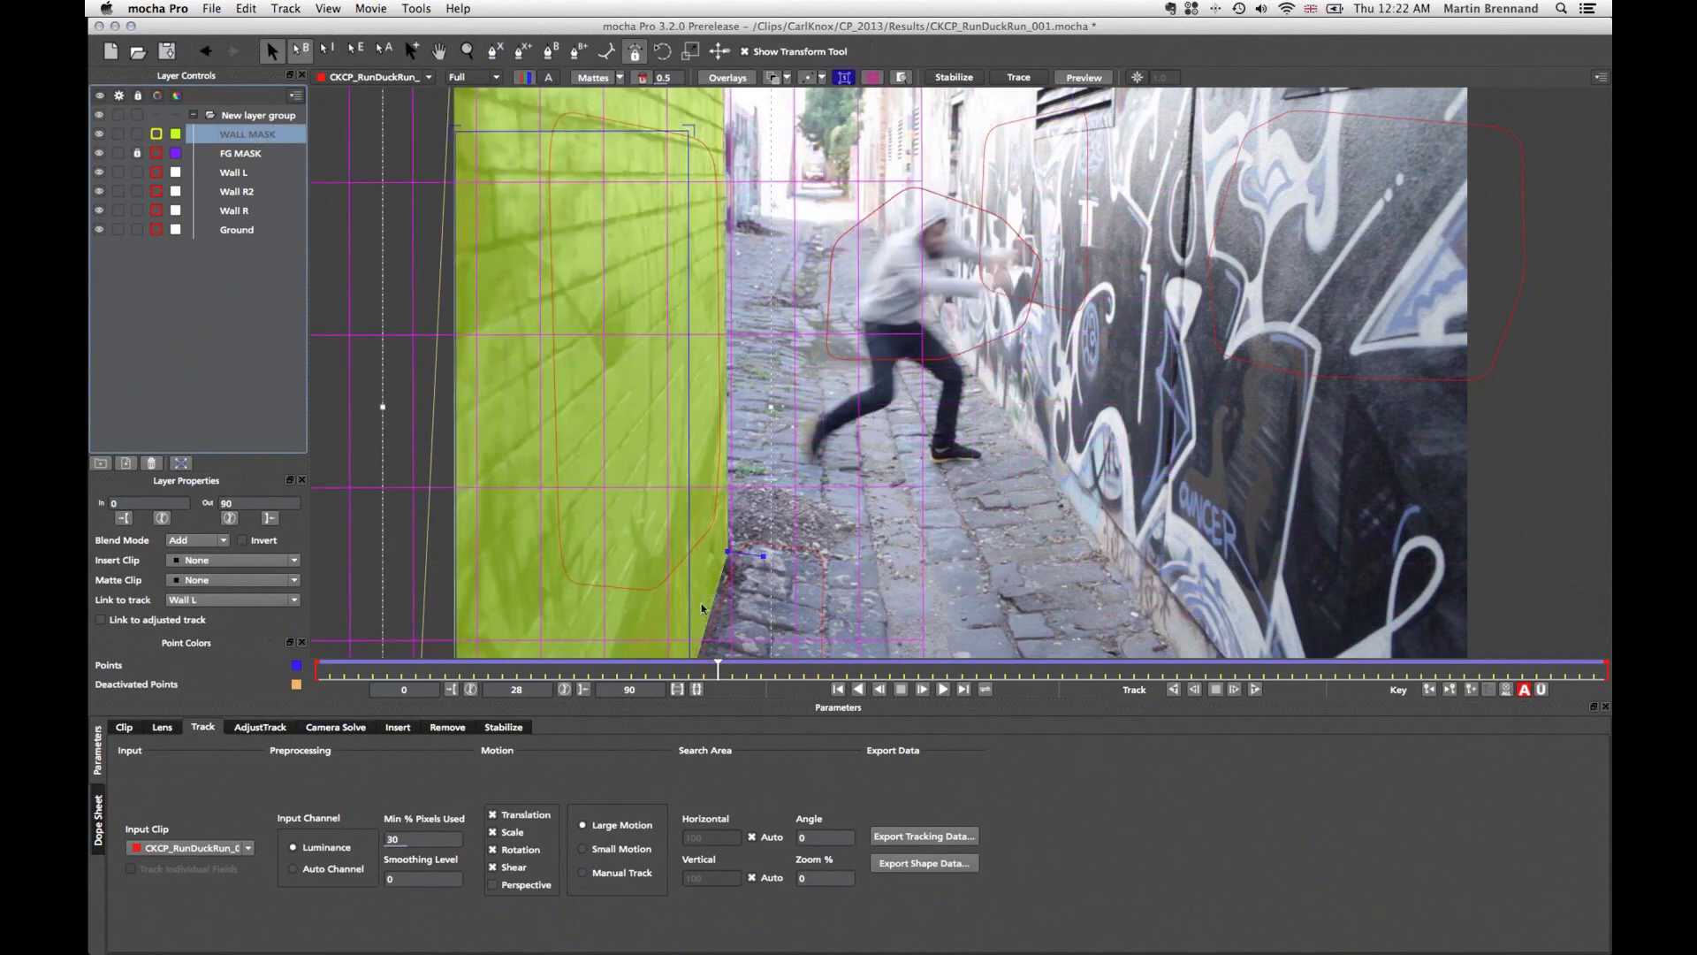
Step: Select the Wall L, Wall R2, Wall R and Ground layers in turn to review their tracked surfaces
left_click(236, 177)
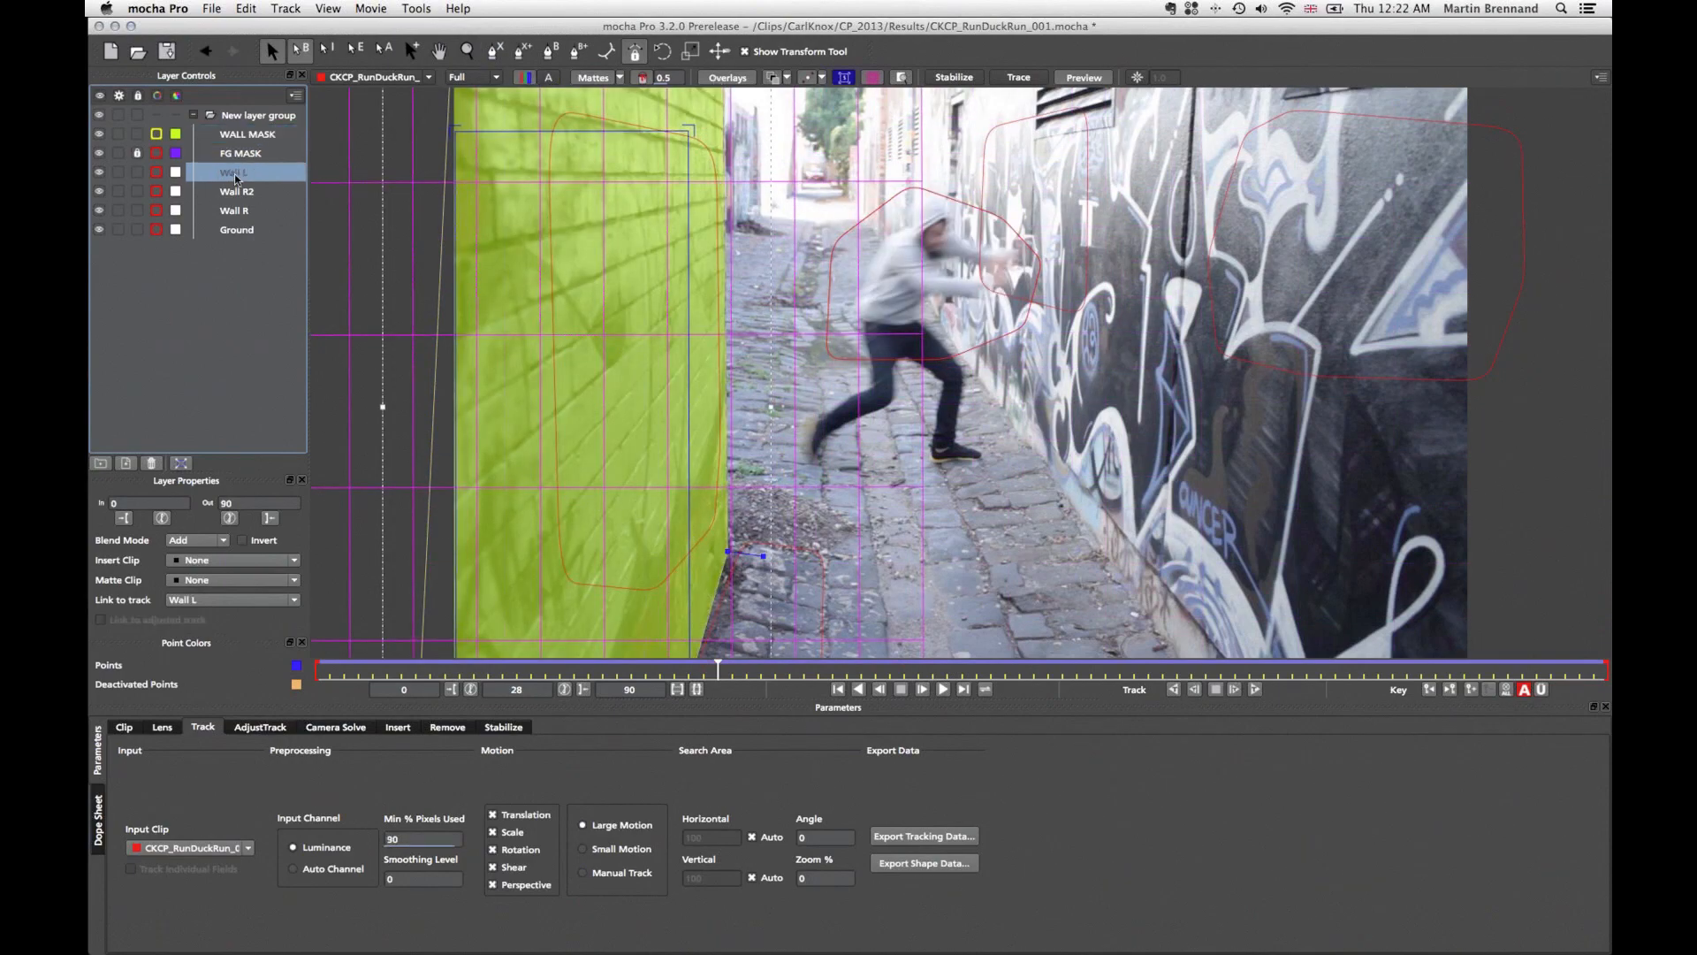
left_click(236, 195)
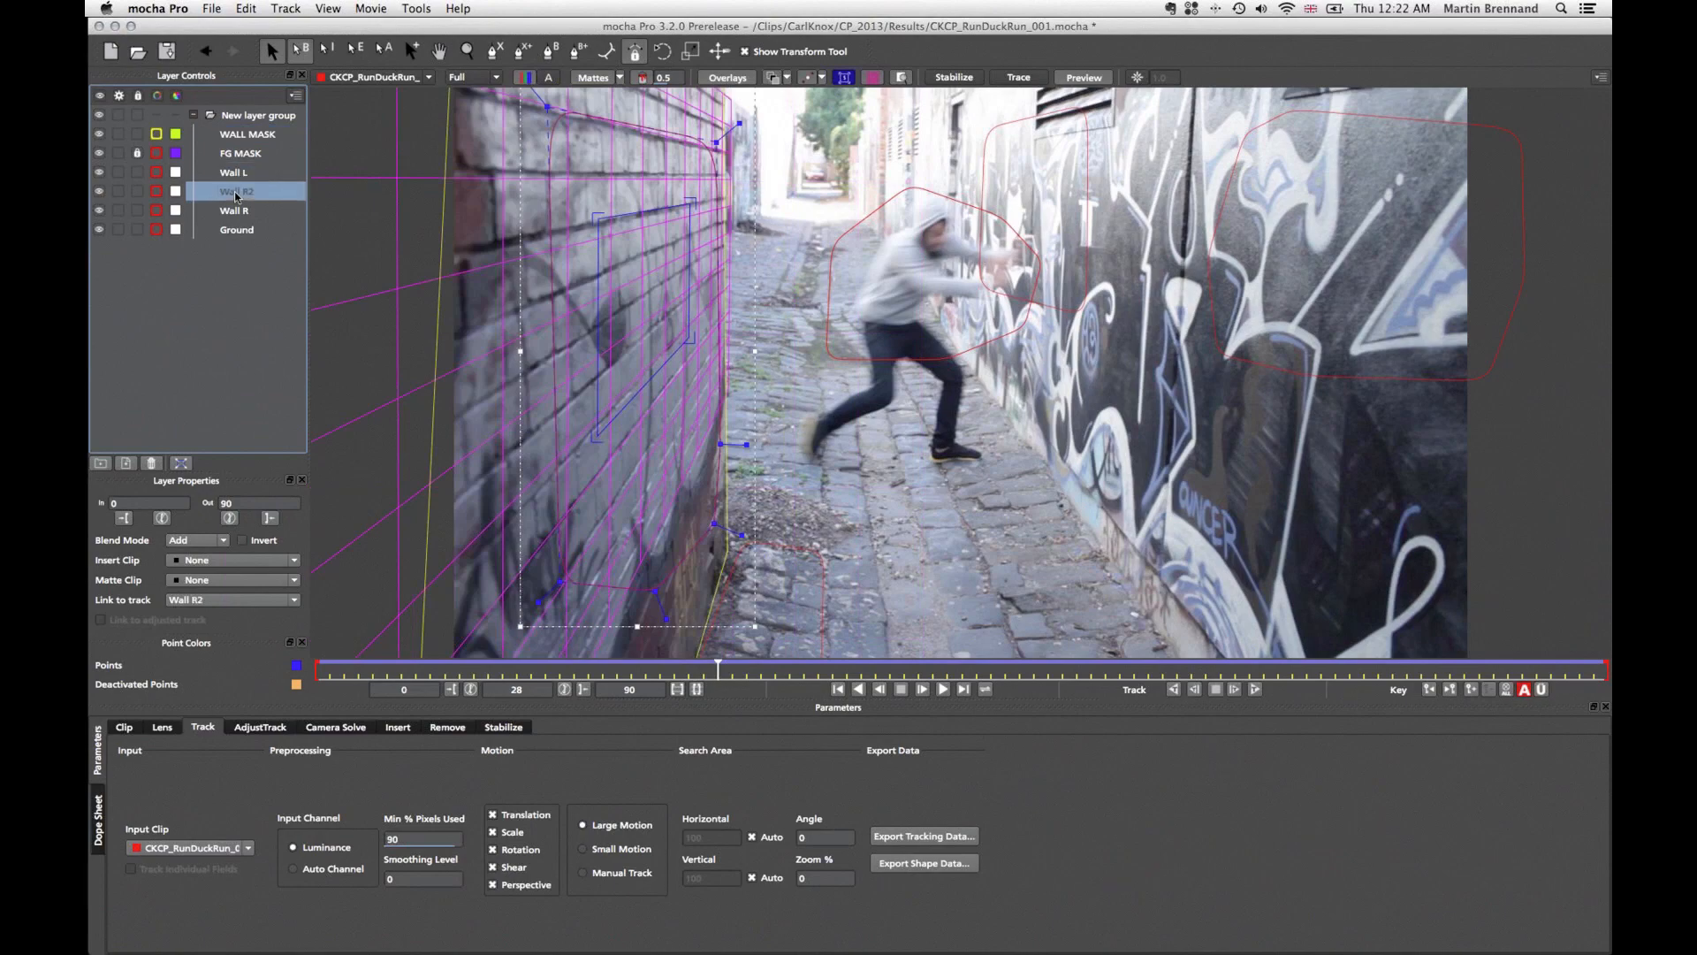
left_click(236, 211)
left_click(236, 229)
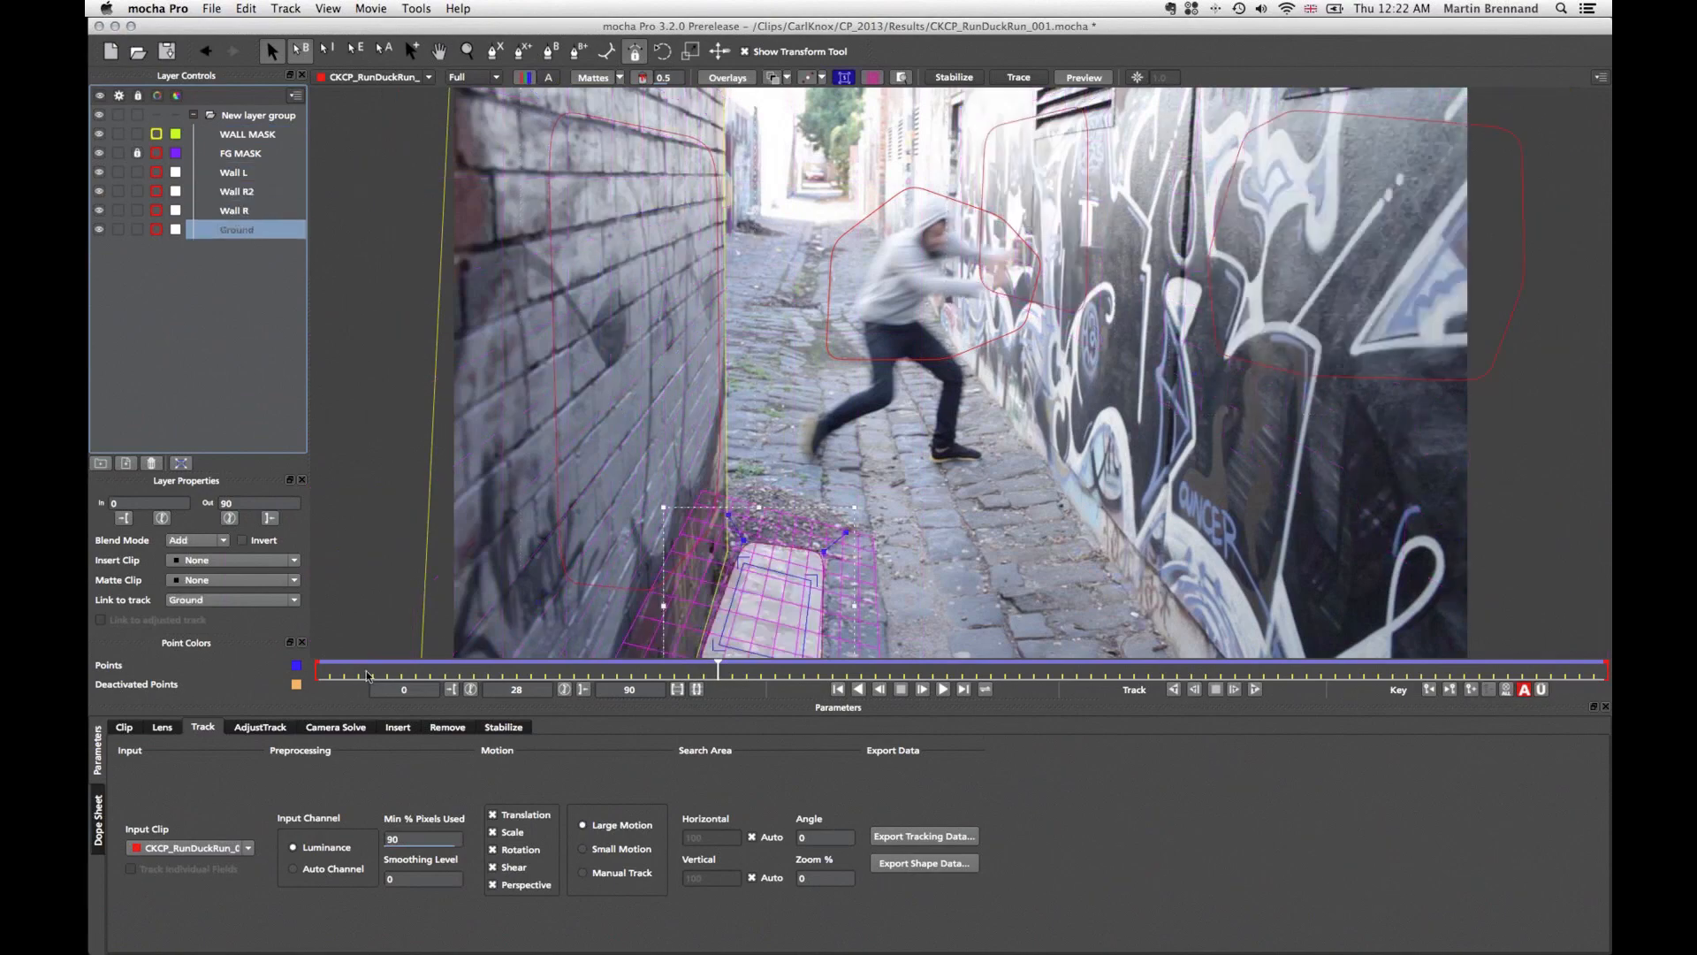
Step: Return to frame 2, inspect the Wall R2 and Wall L tracks, and select the four layers from Wall L to Ground
left_click_drag(719, 672, 353, 643)
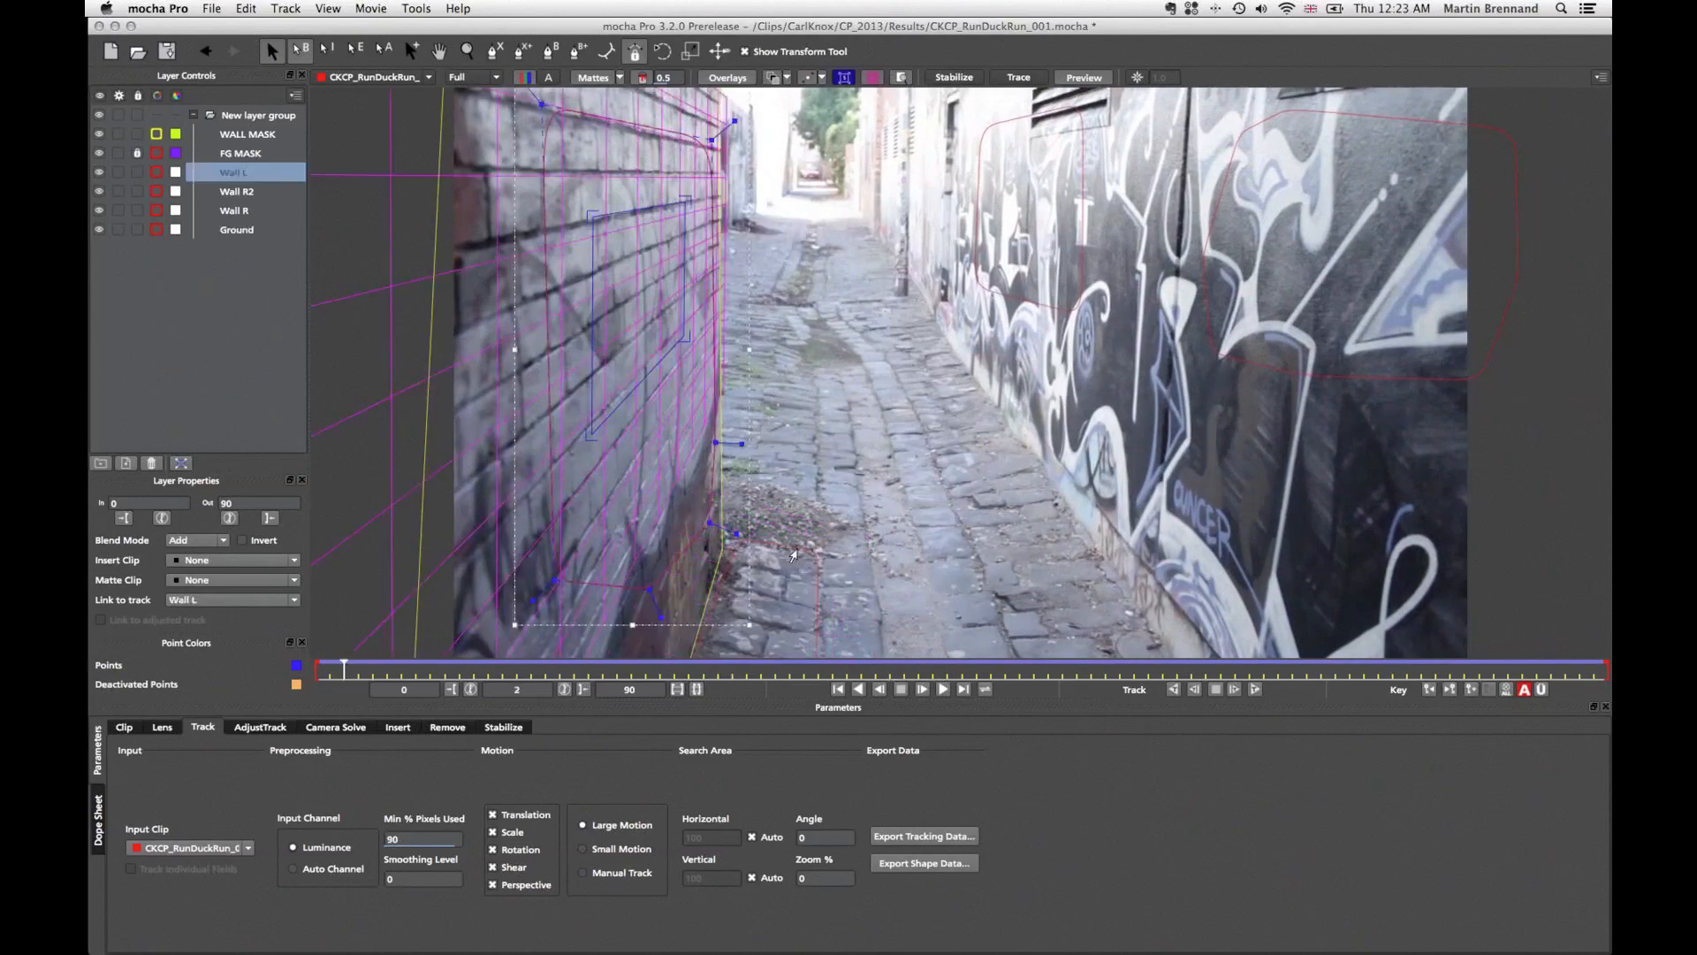
left_click(1271, 253)
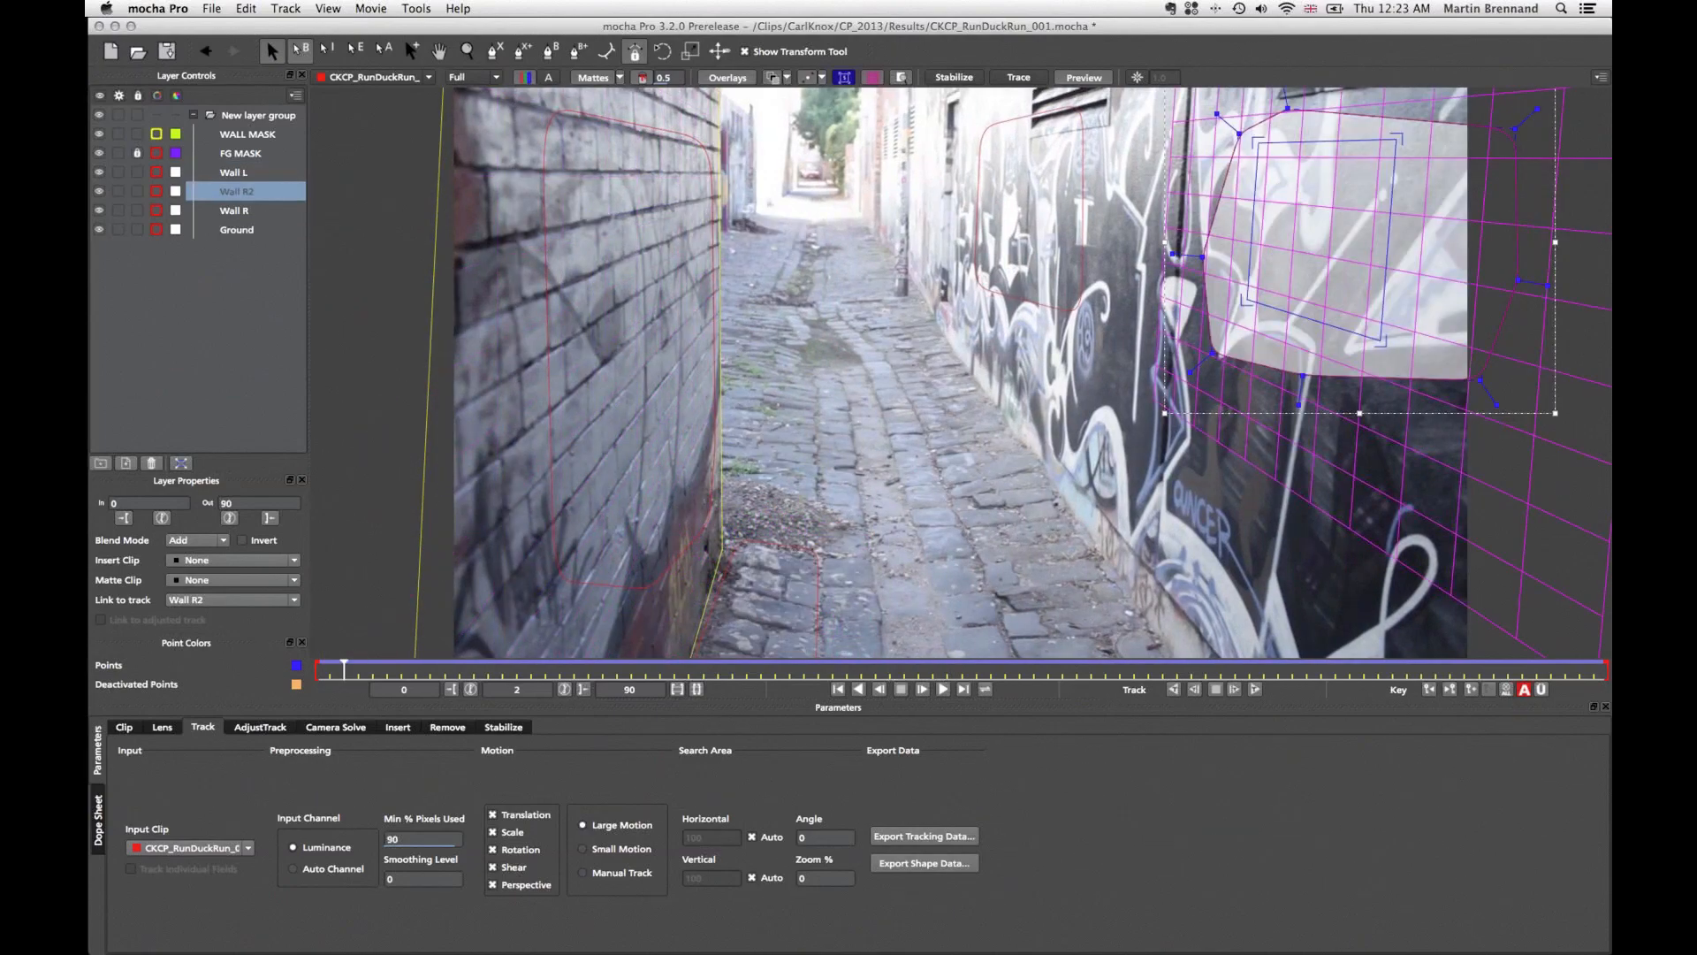
left_click(235, 172)
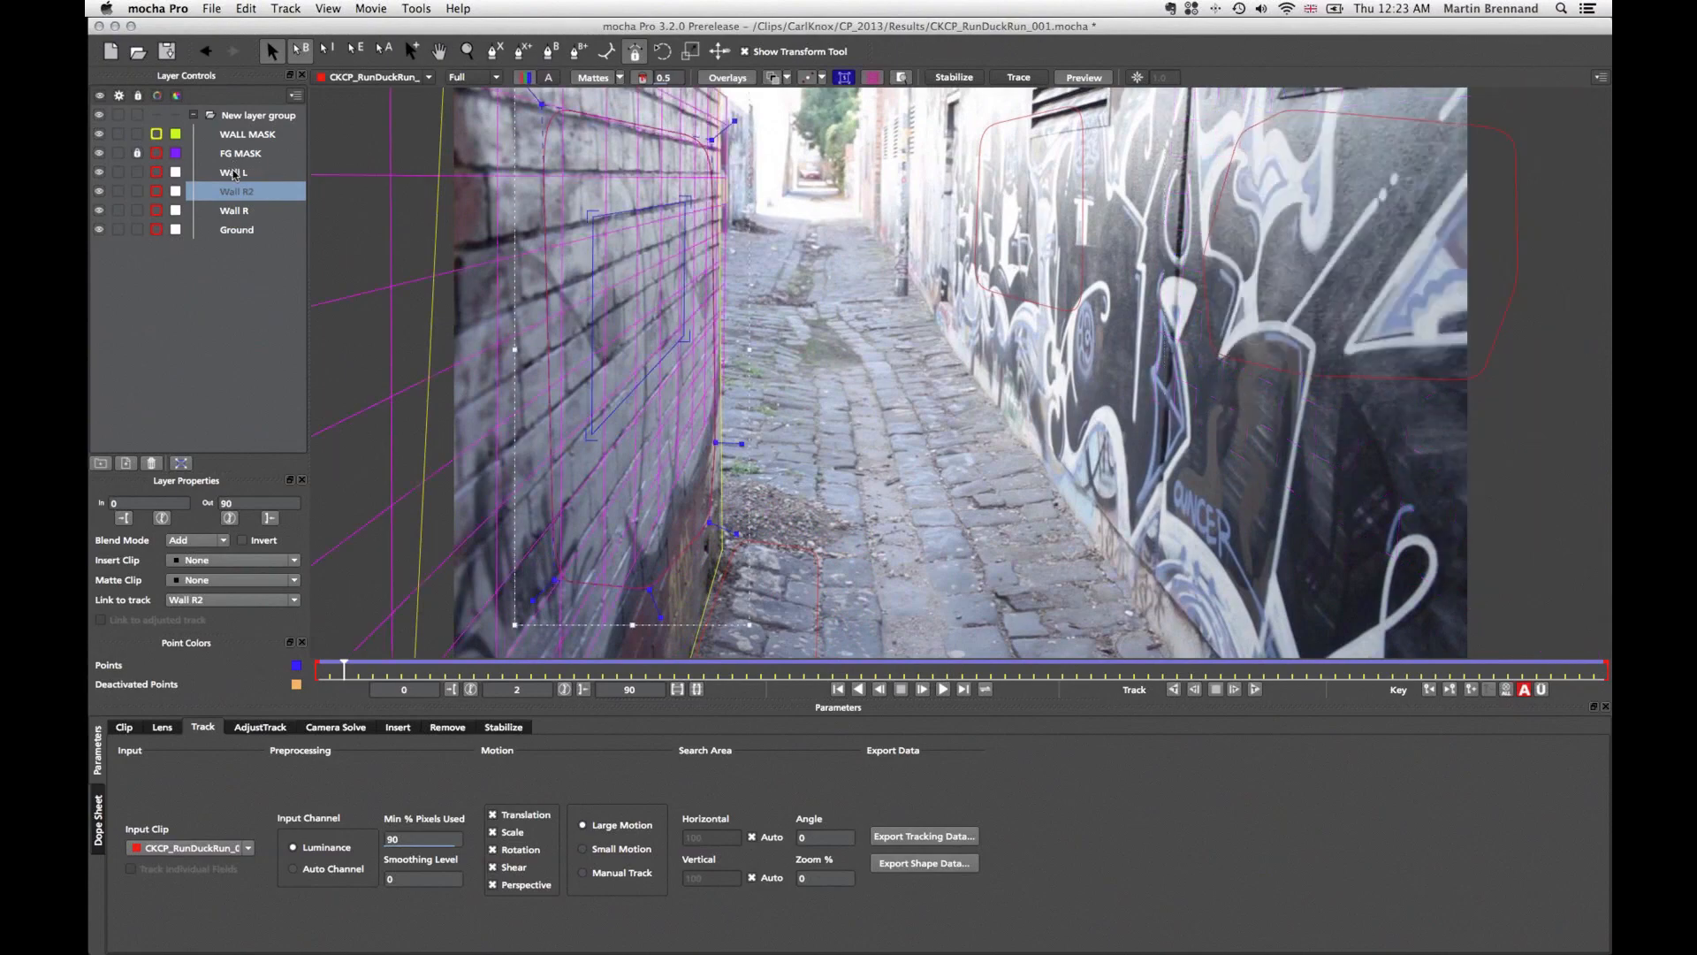
left_click(243, 229, "shift")
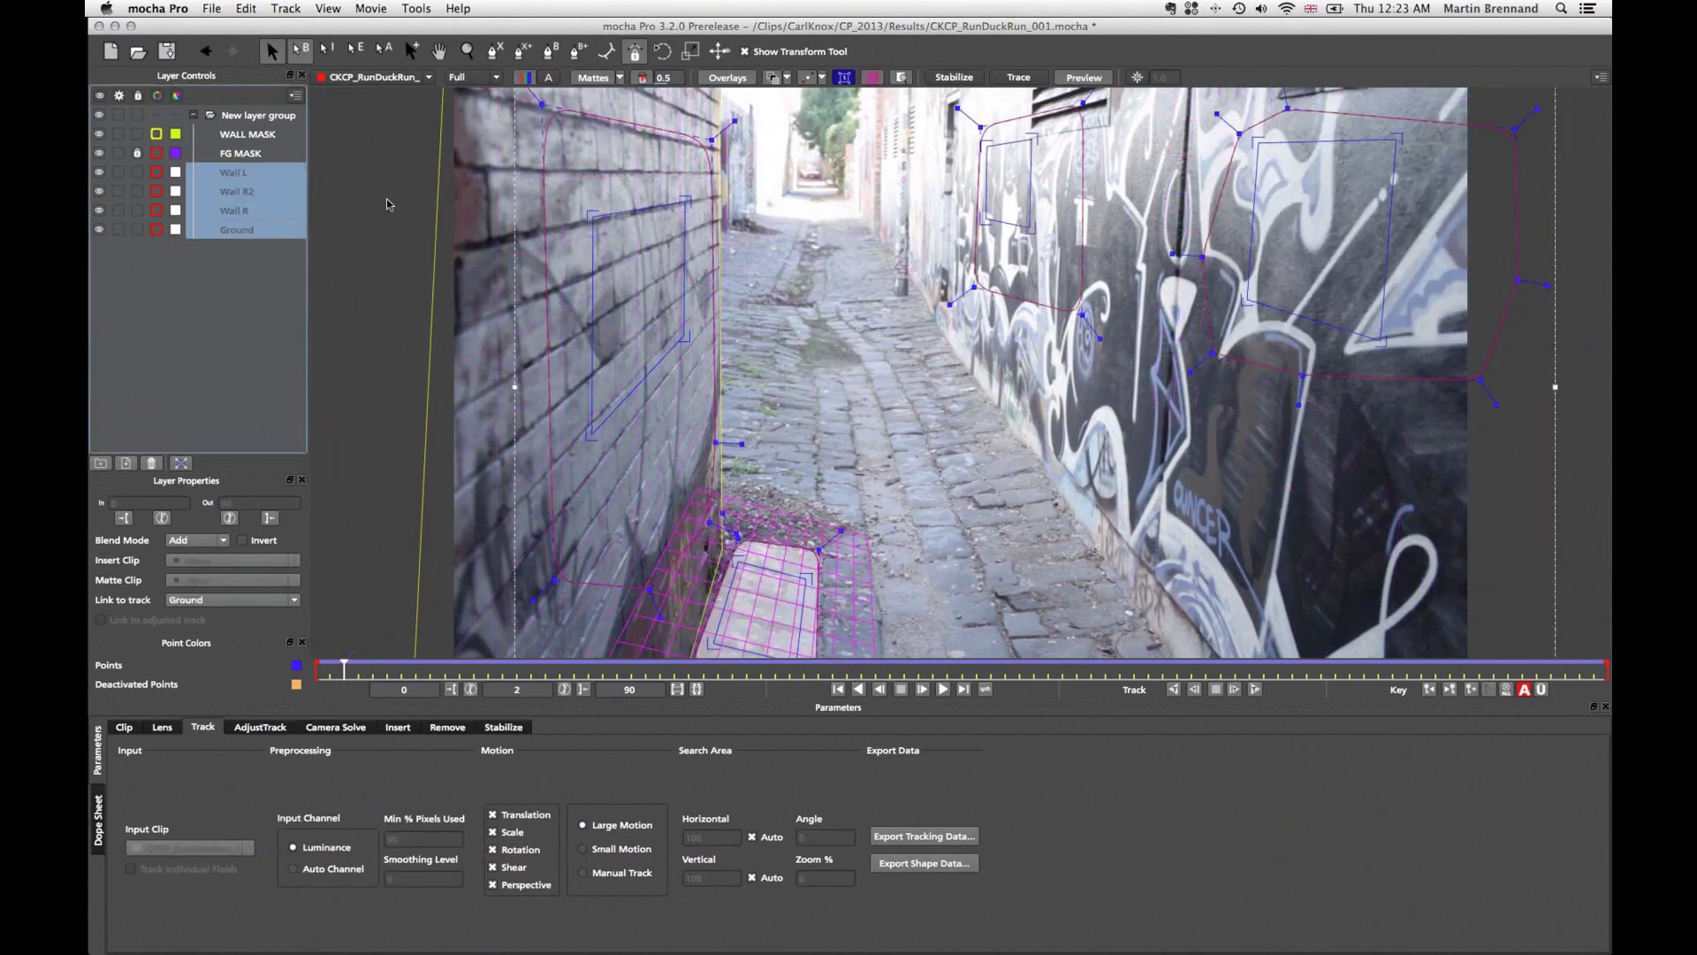
Step: Select FG MASK and scrub to frame 34 with Wall R selected to examine the runner passing in front of the track
left_click(251, 153)
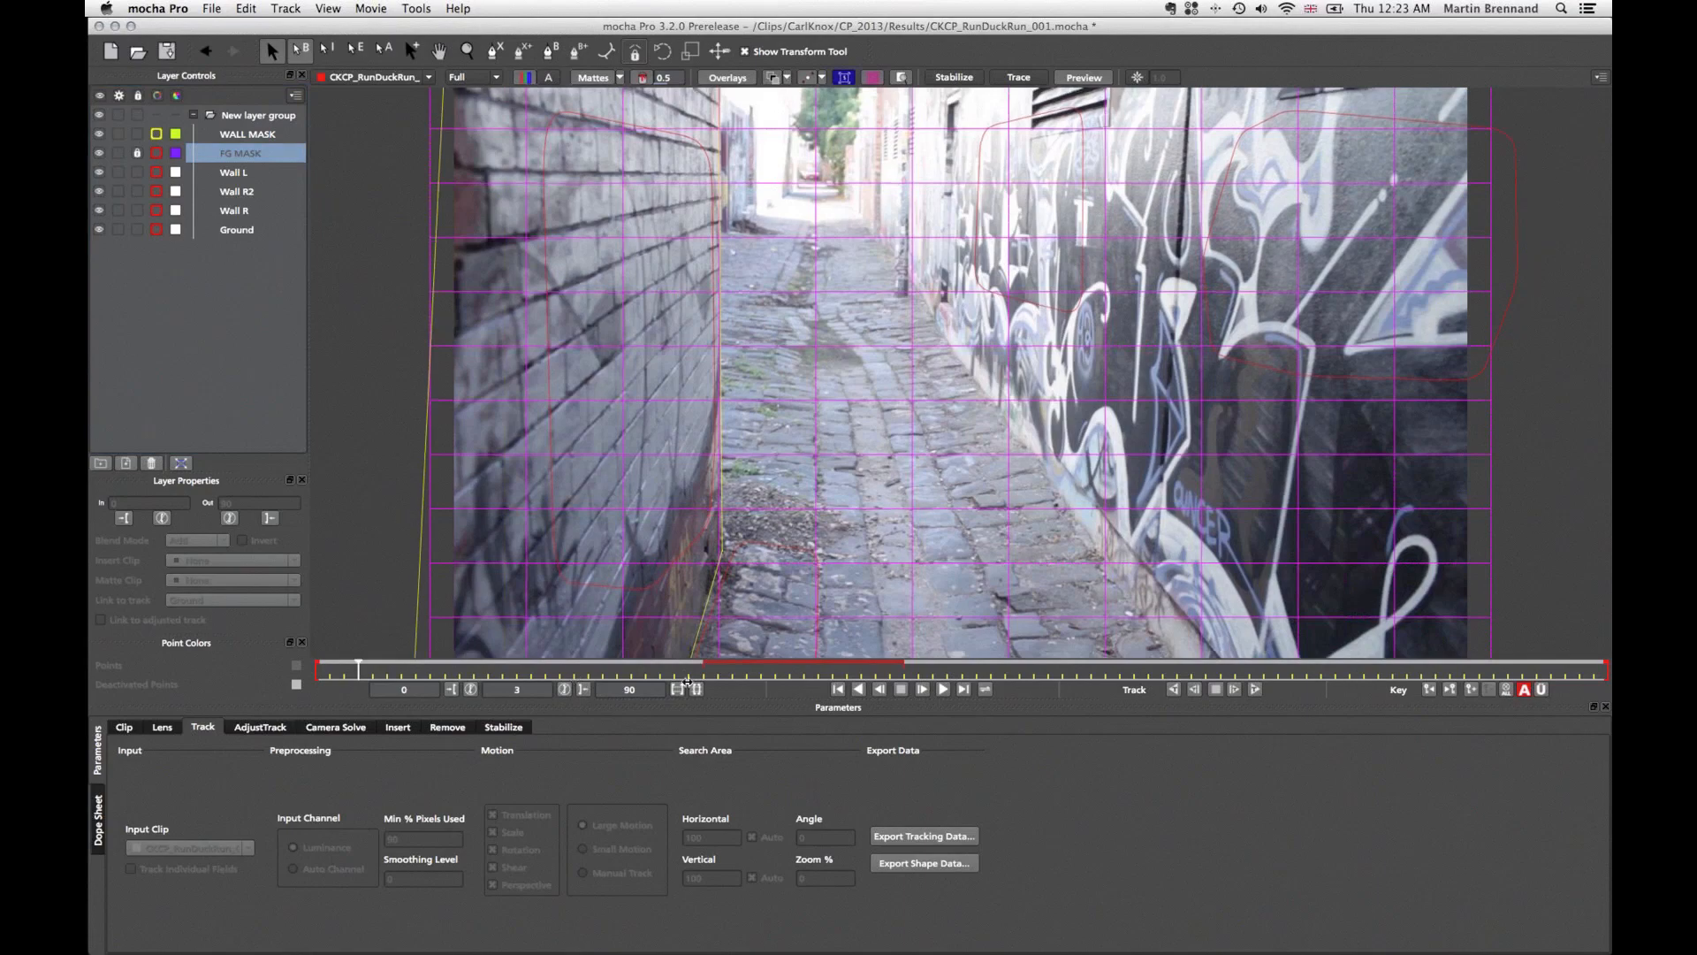
left_click_drag(686, 681, 818, 675)
left_click(1032, 118)
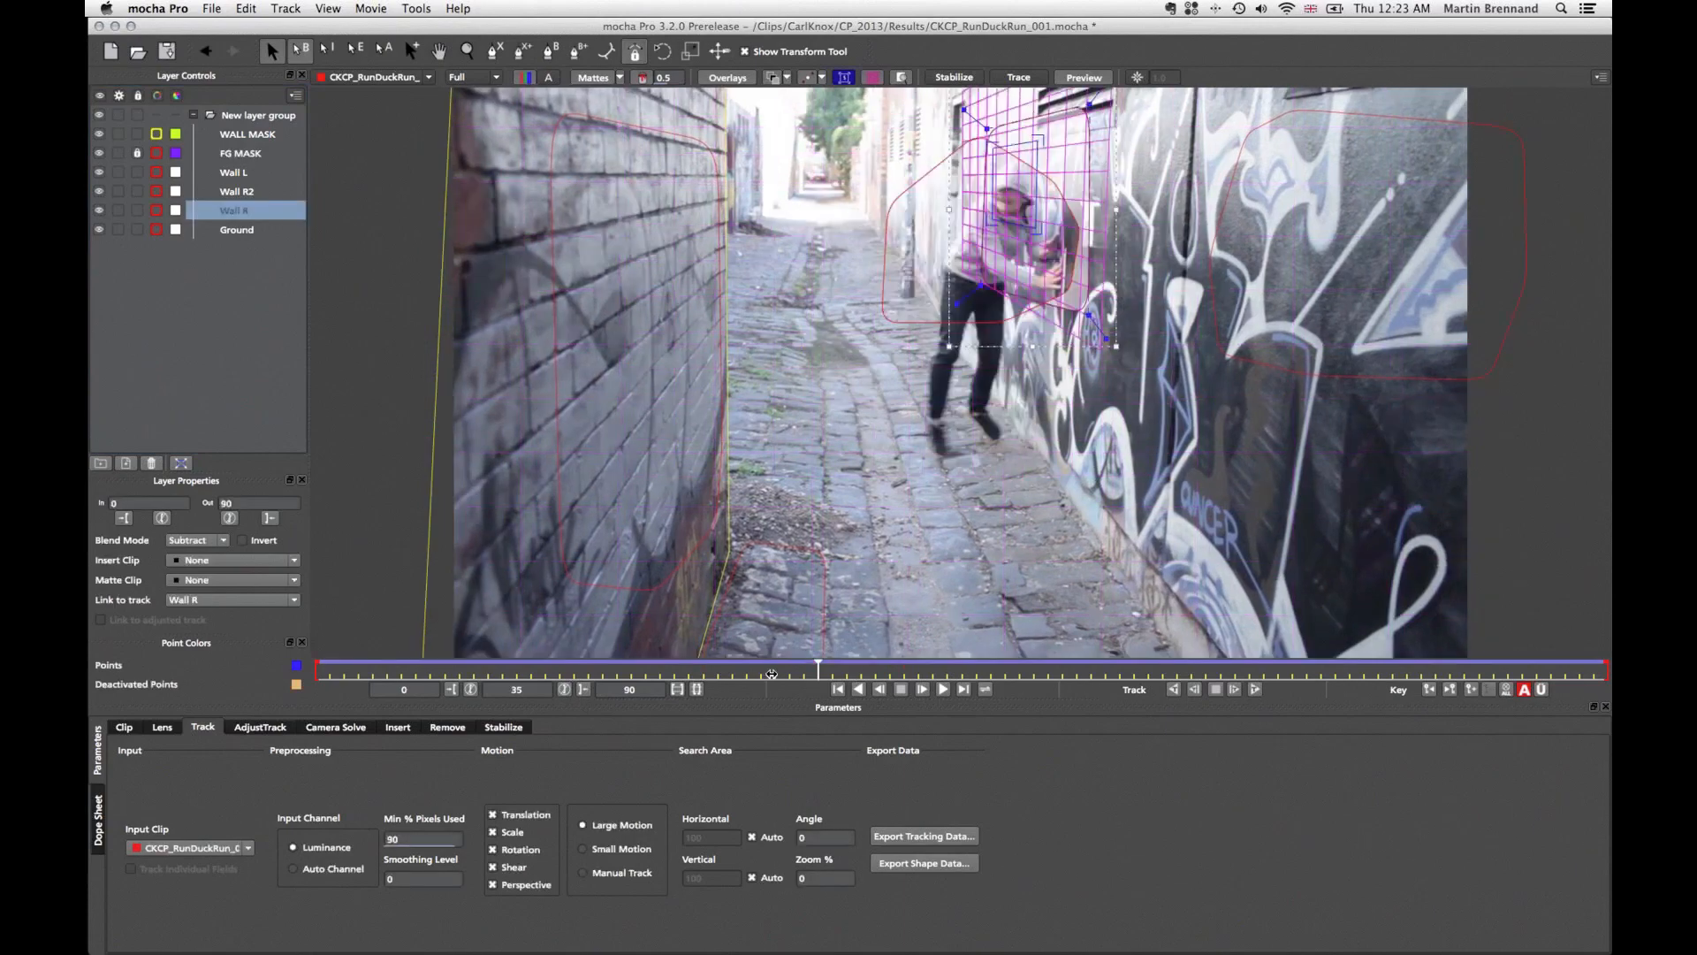
mouse_move(772, 674)
left_mouse_down()
mouse_move(622, 680)
mouse_move(1464, 677)
mouse_move(748, 679)
mouse_move(803, 676)
left_mouse_up()
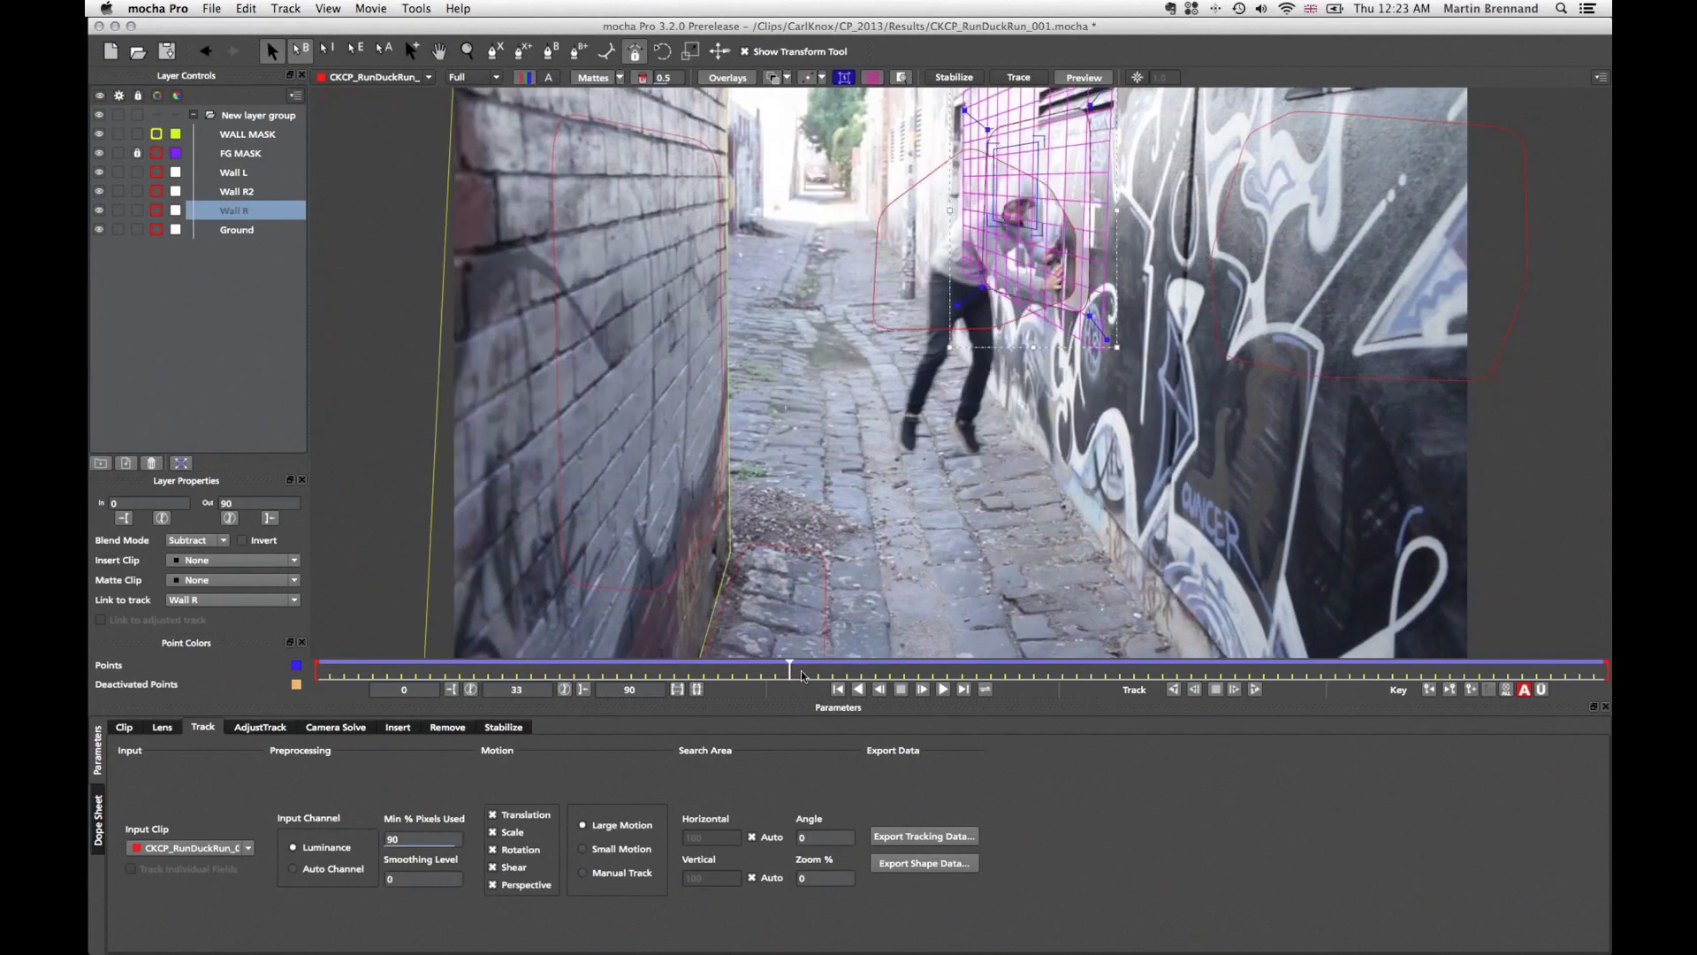
left_click(803, 676)
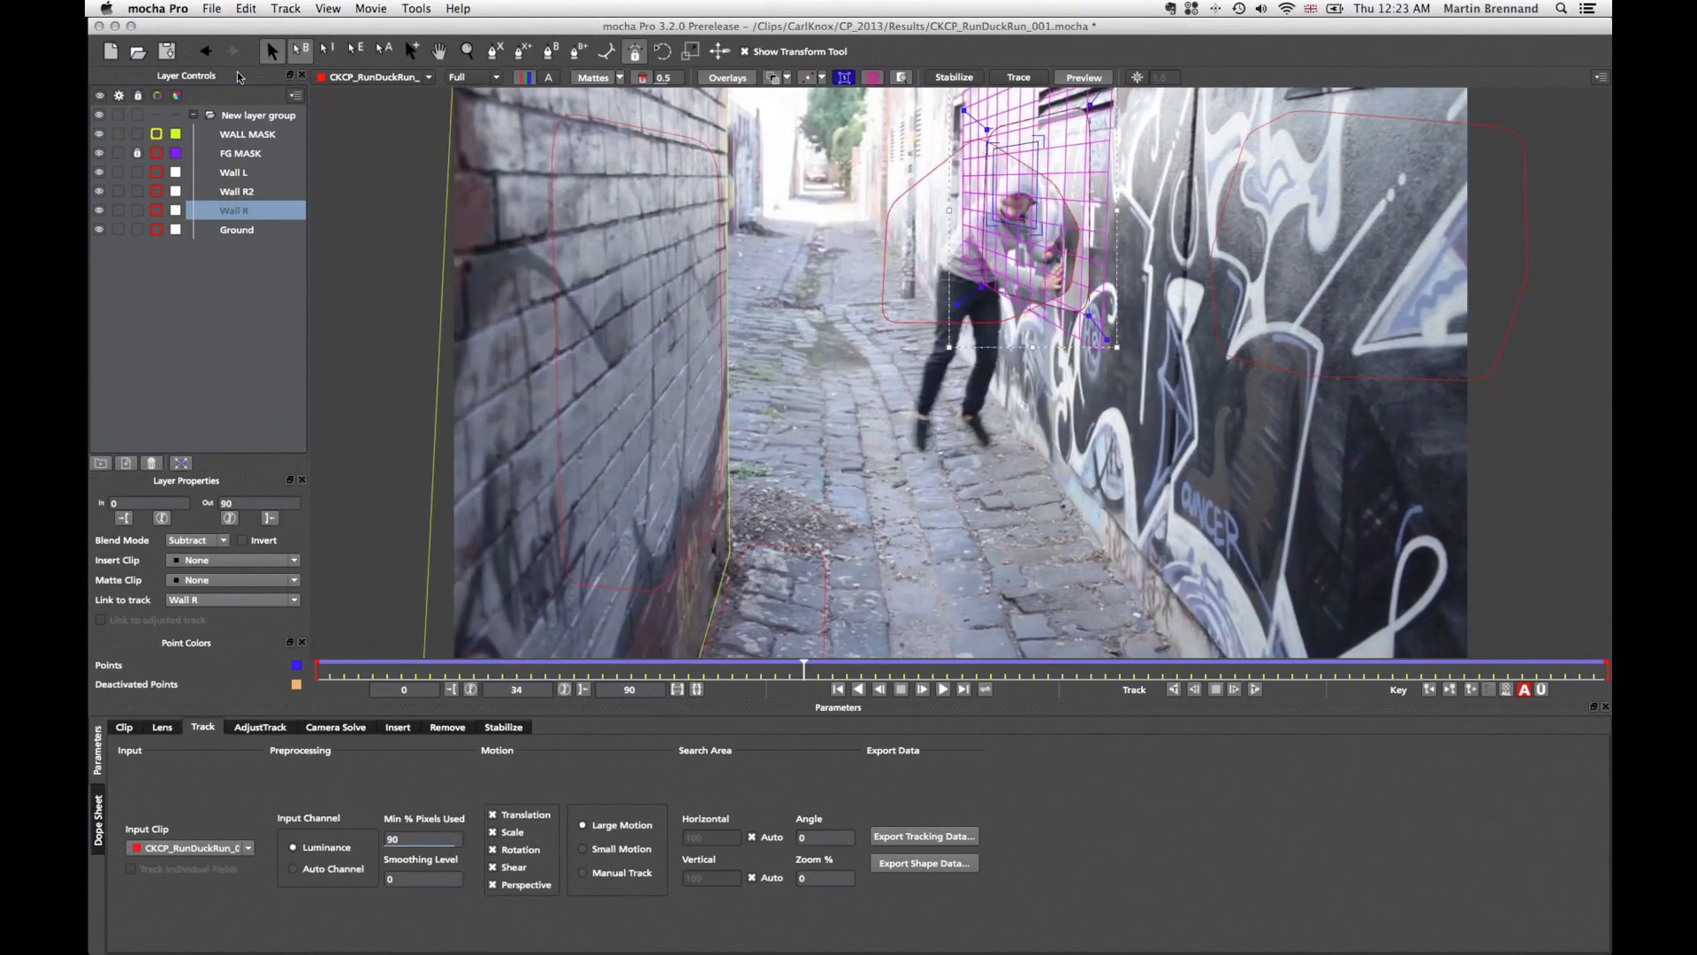
Step: Compare FG MASK with the Wall L, Wall R2 and Wall R tracks around frames 34 and 35
left_click(234, 156)
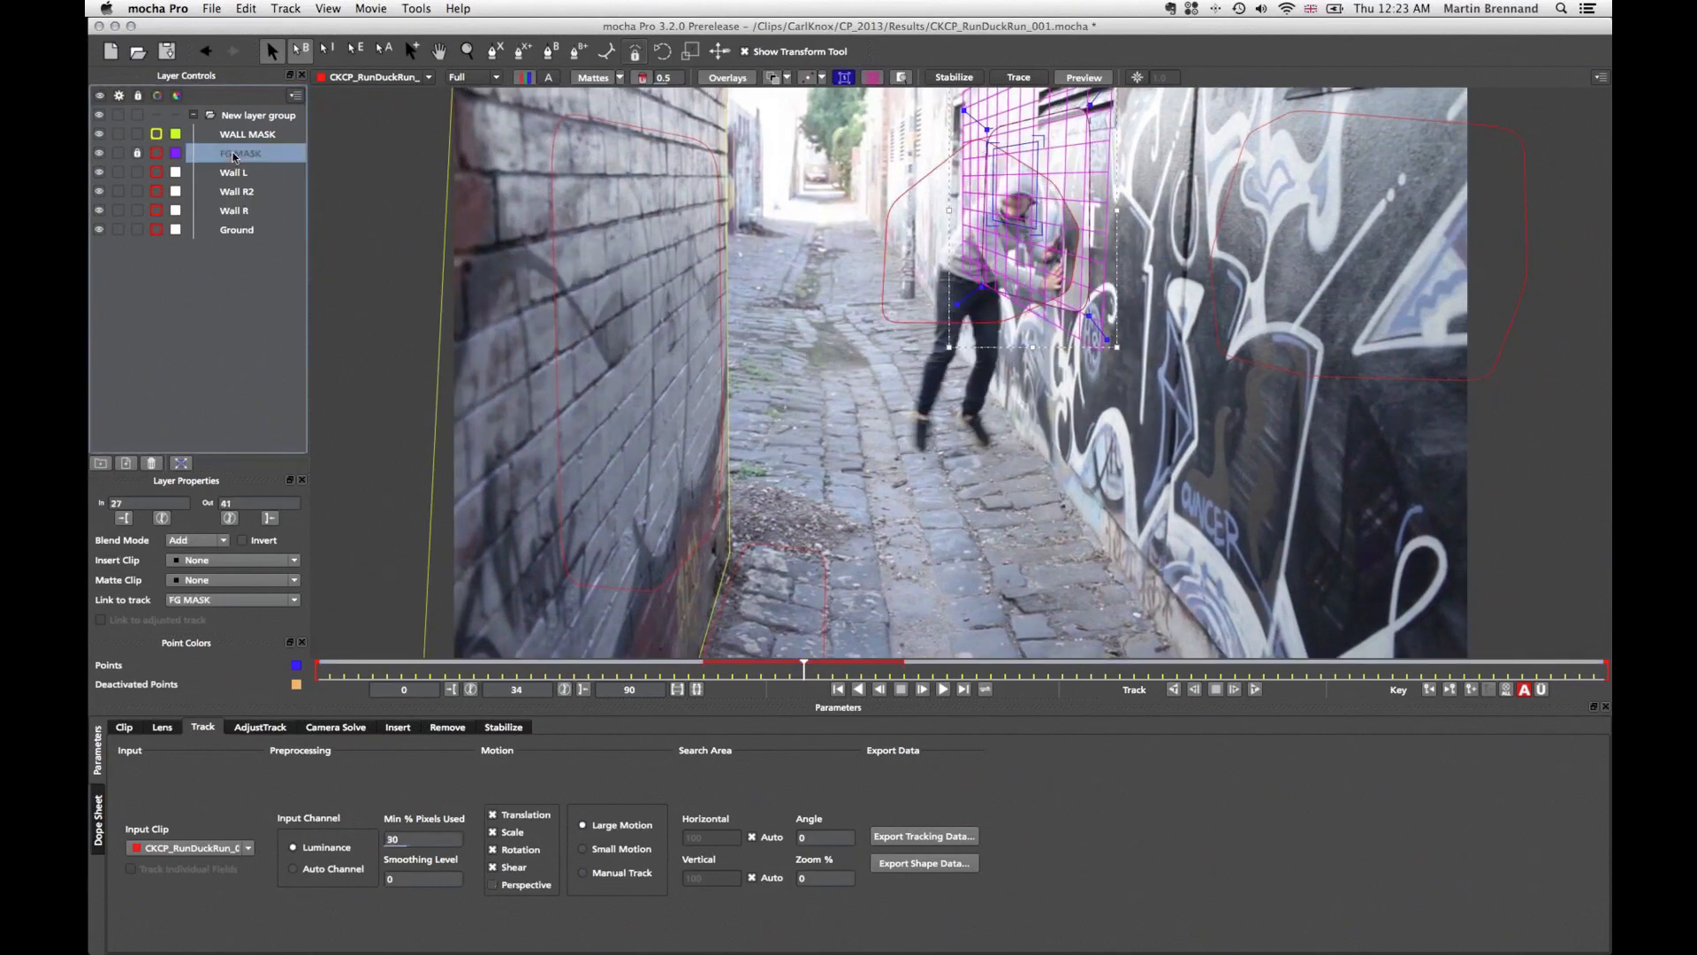
left_click(234, 176)
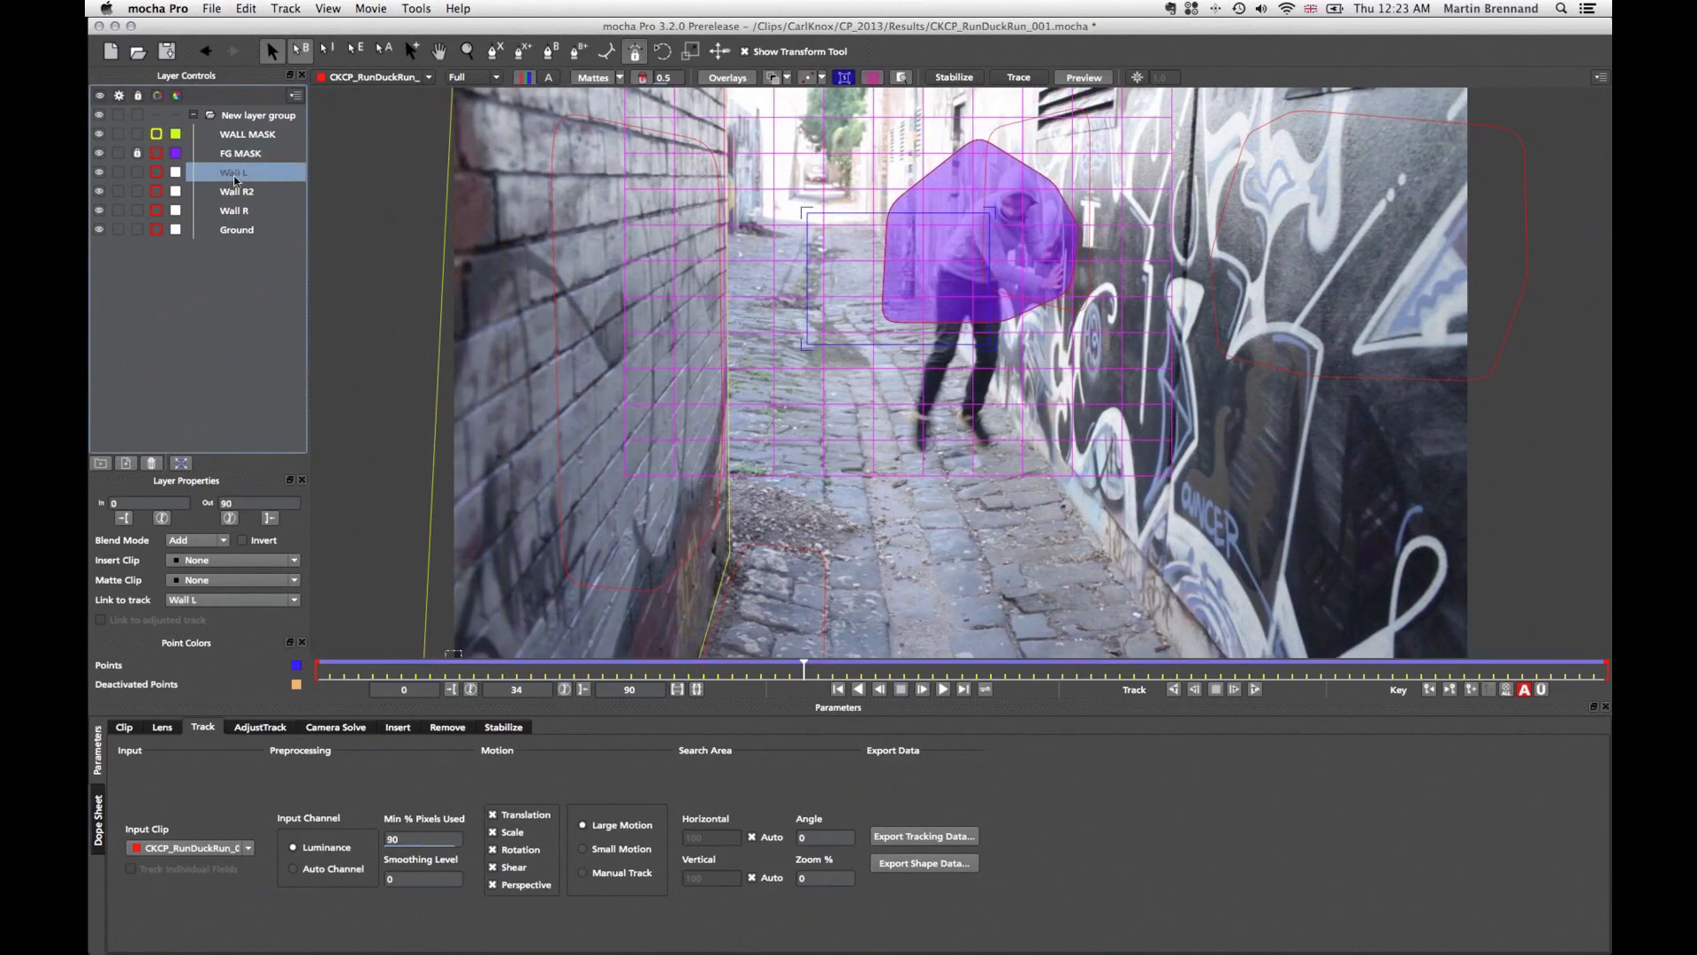
left_click(233, 191)
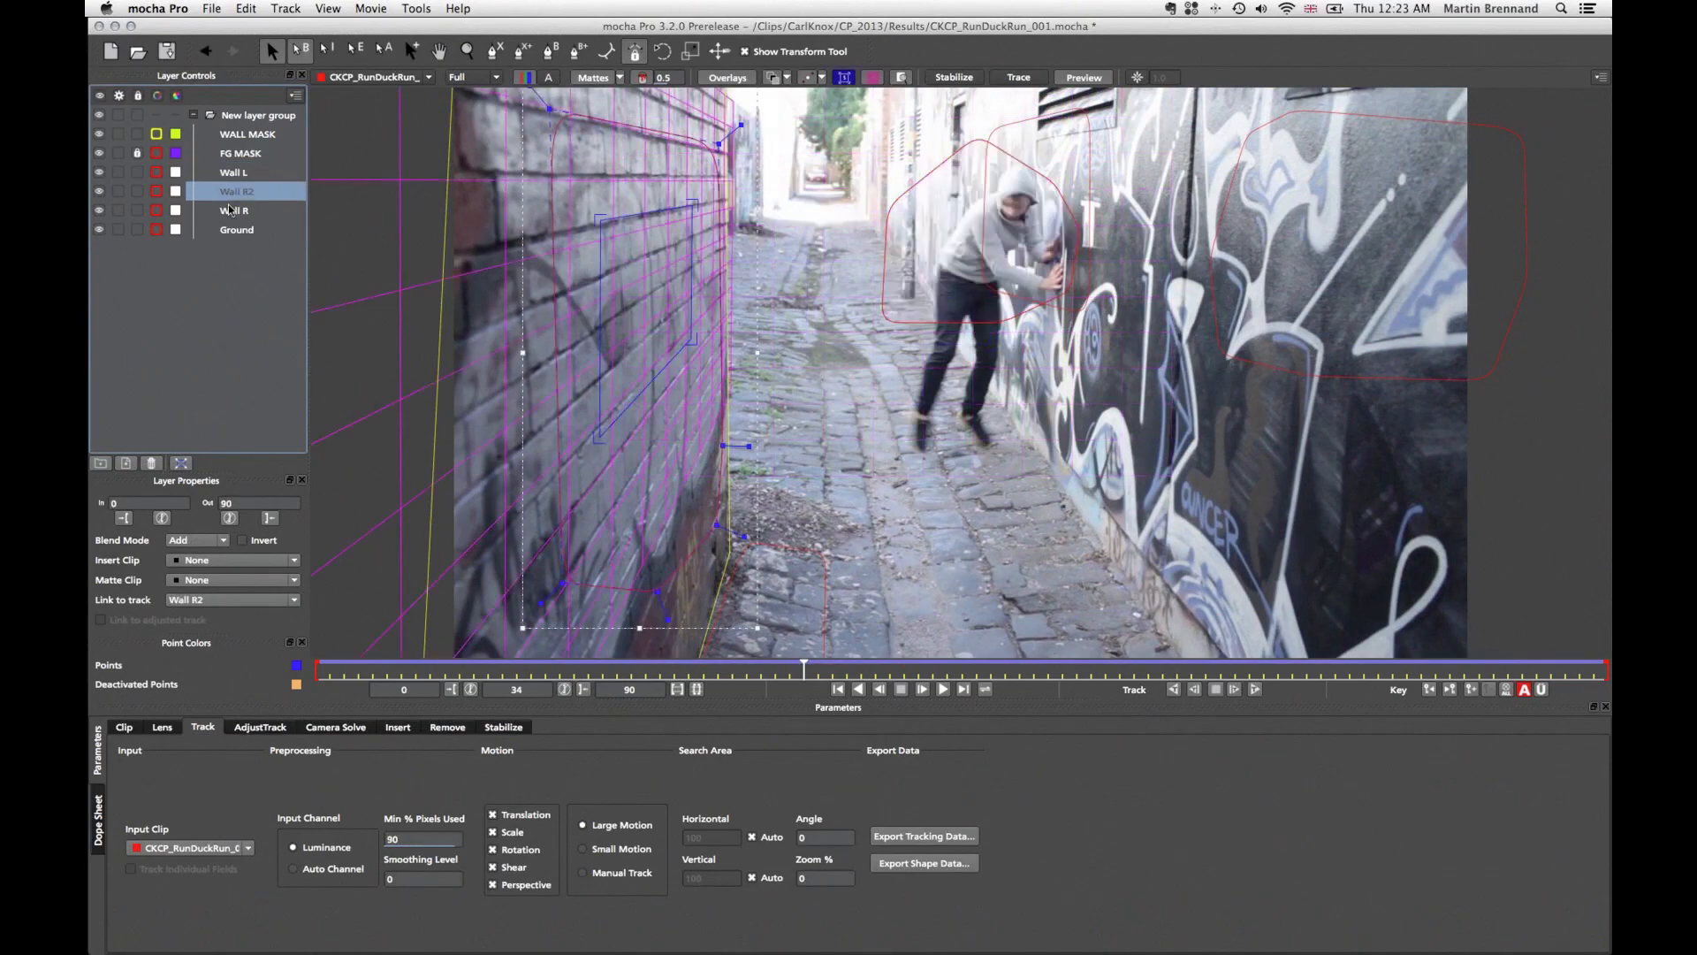
left_click(234, 153)
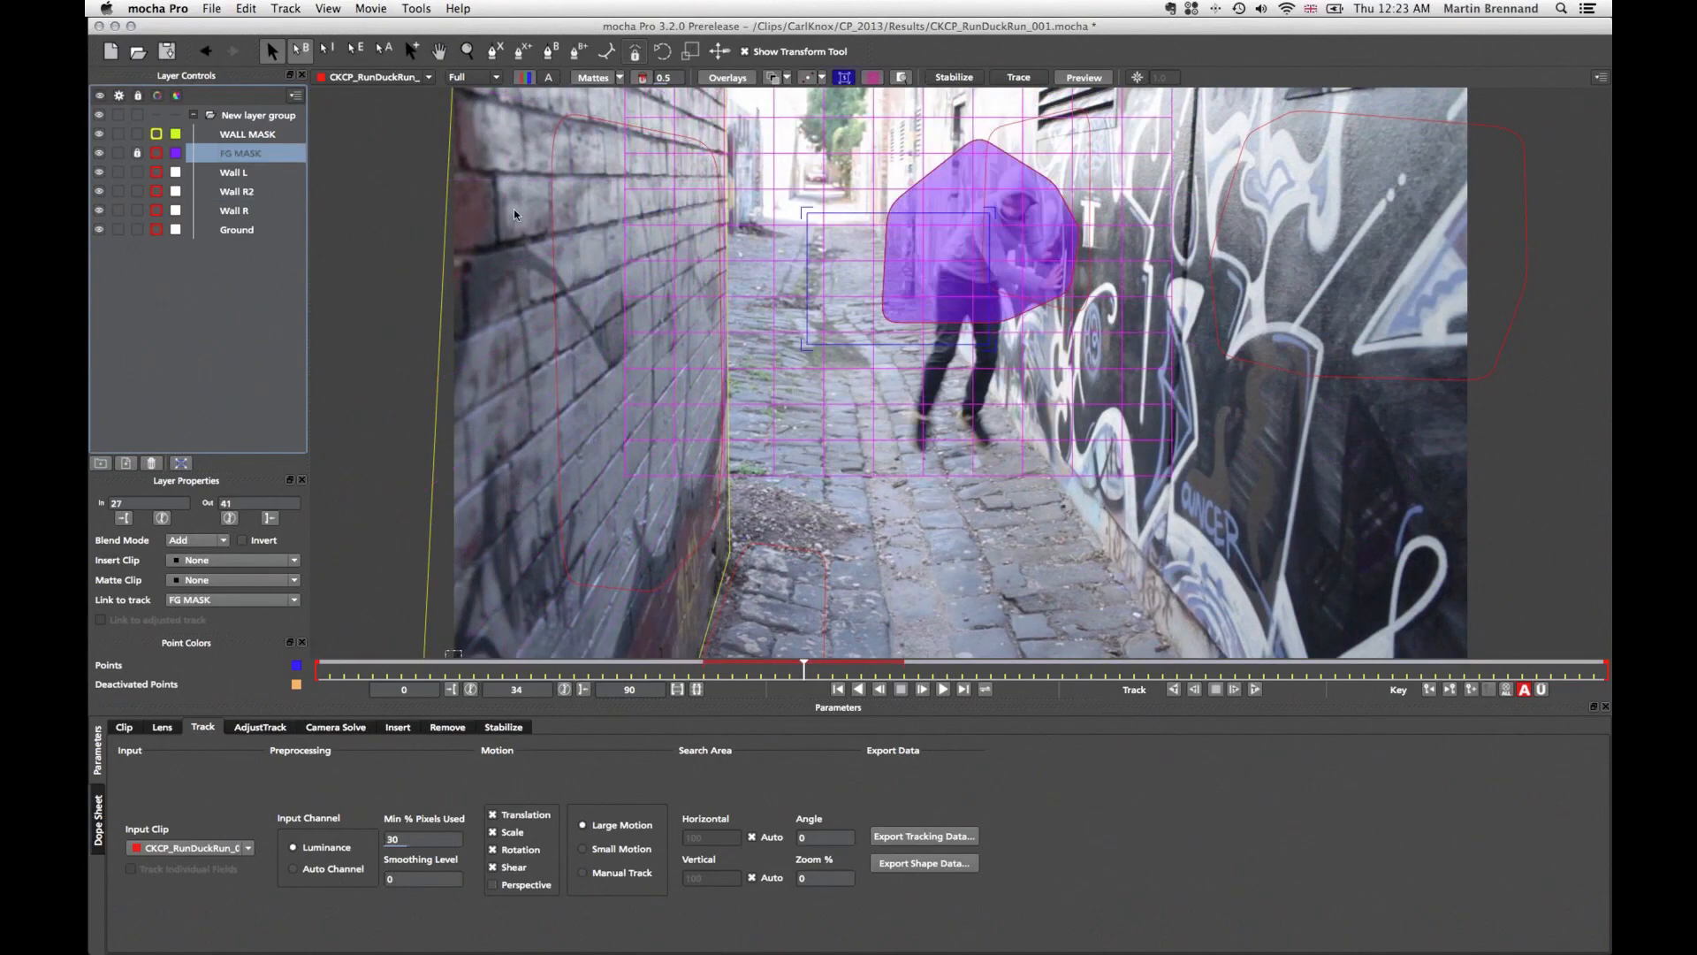
left_click(1025, 122)
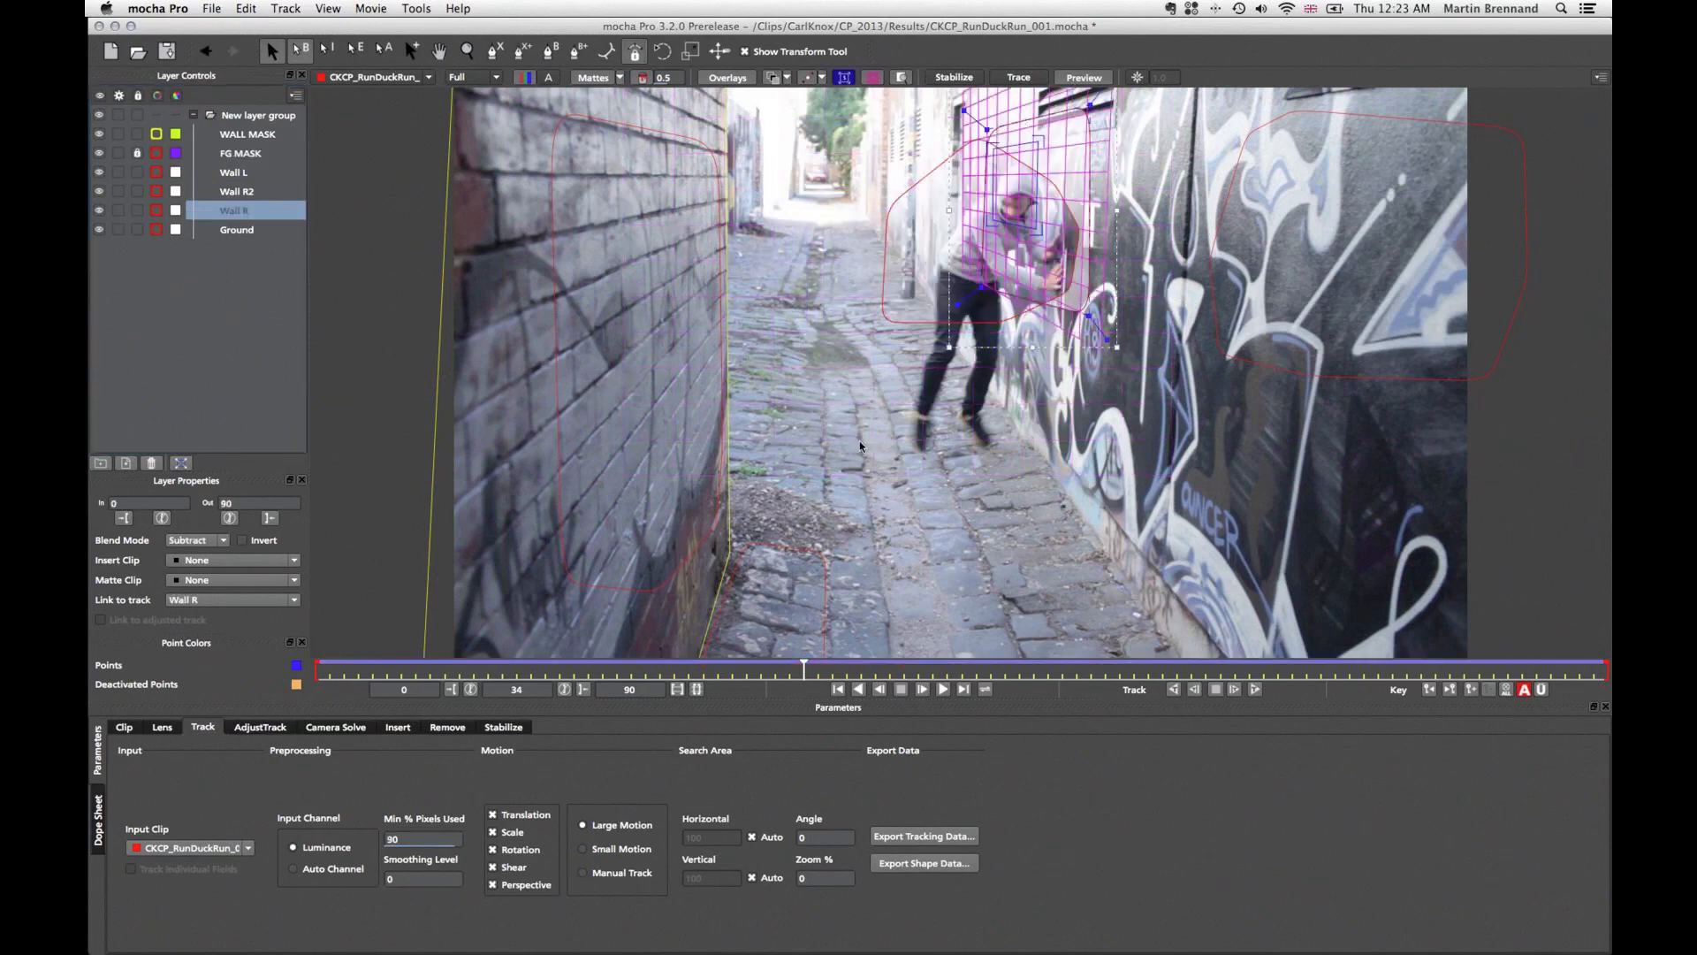
key("Right")
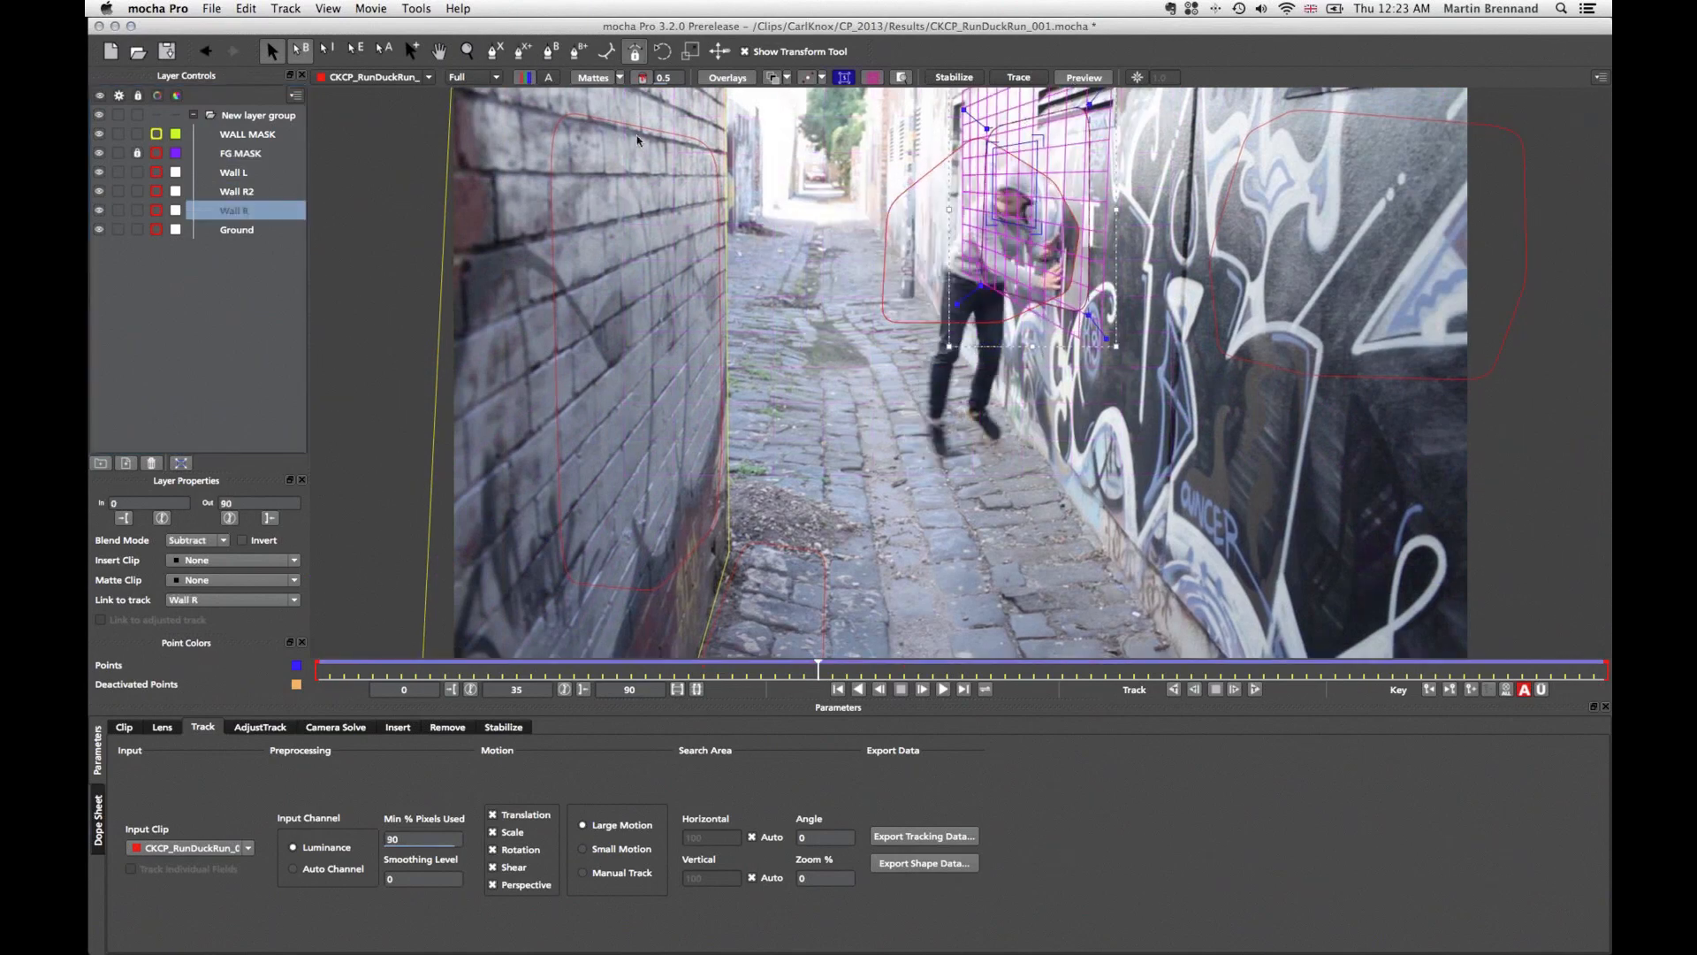
Step: Examine the planes of Wall L, Ground, Wall R2 and Wall R at frame 35 by selecting their splines in the image
left_click(637, 136)
left_click(780, 550)
left_click(1352, 116)
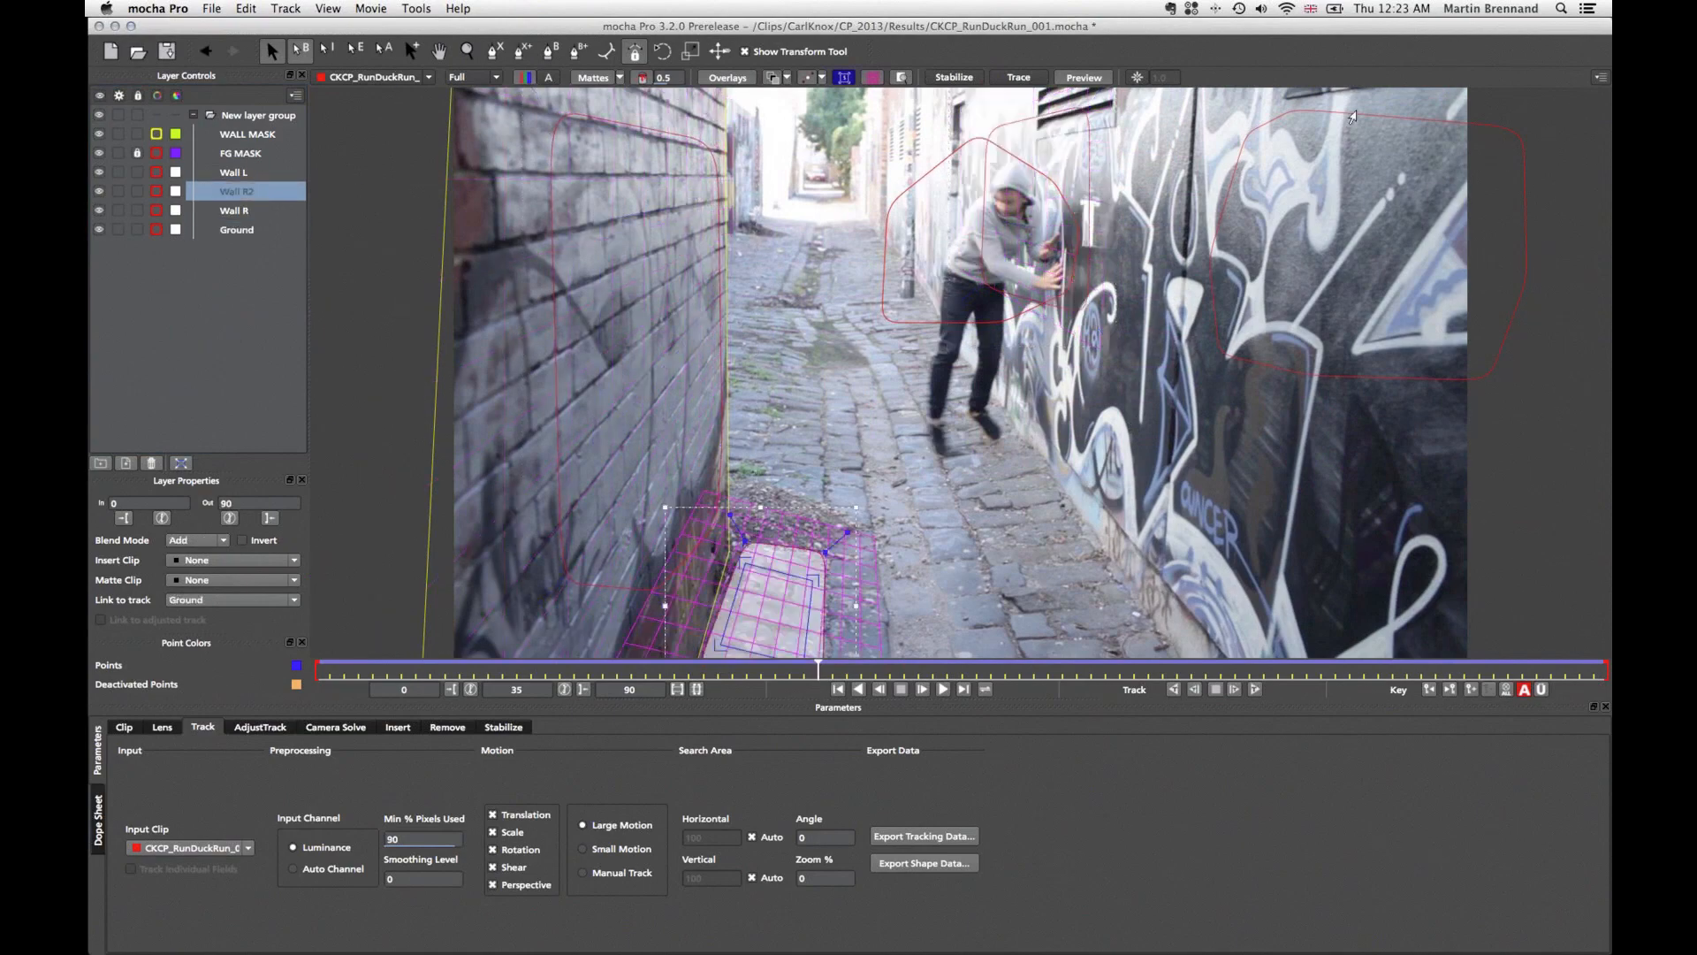
left_click(1054, 120)
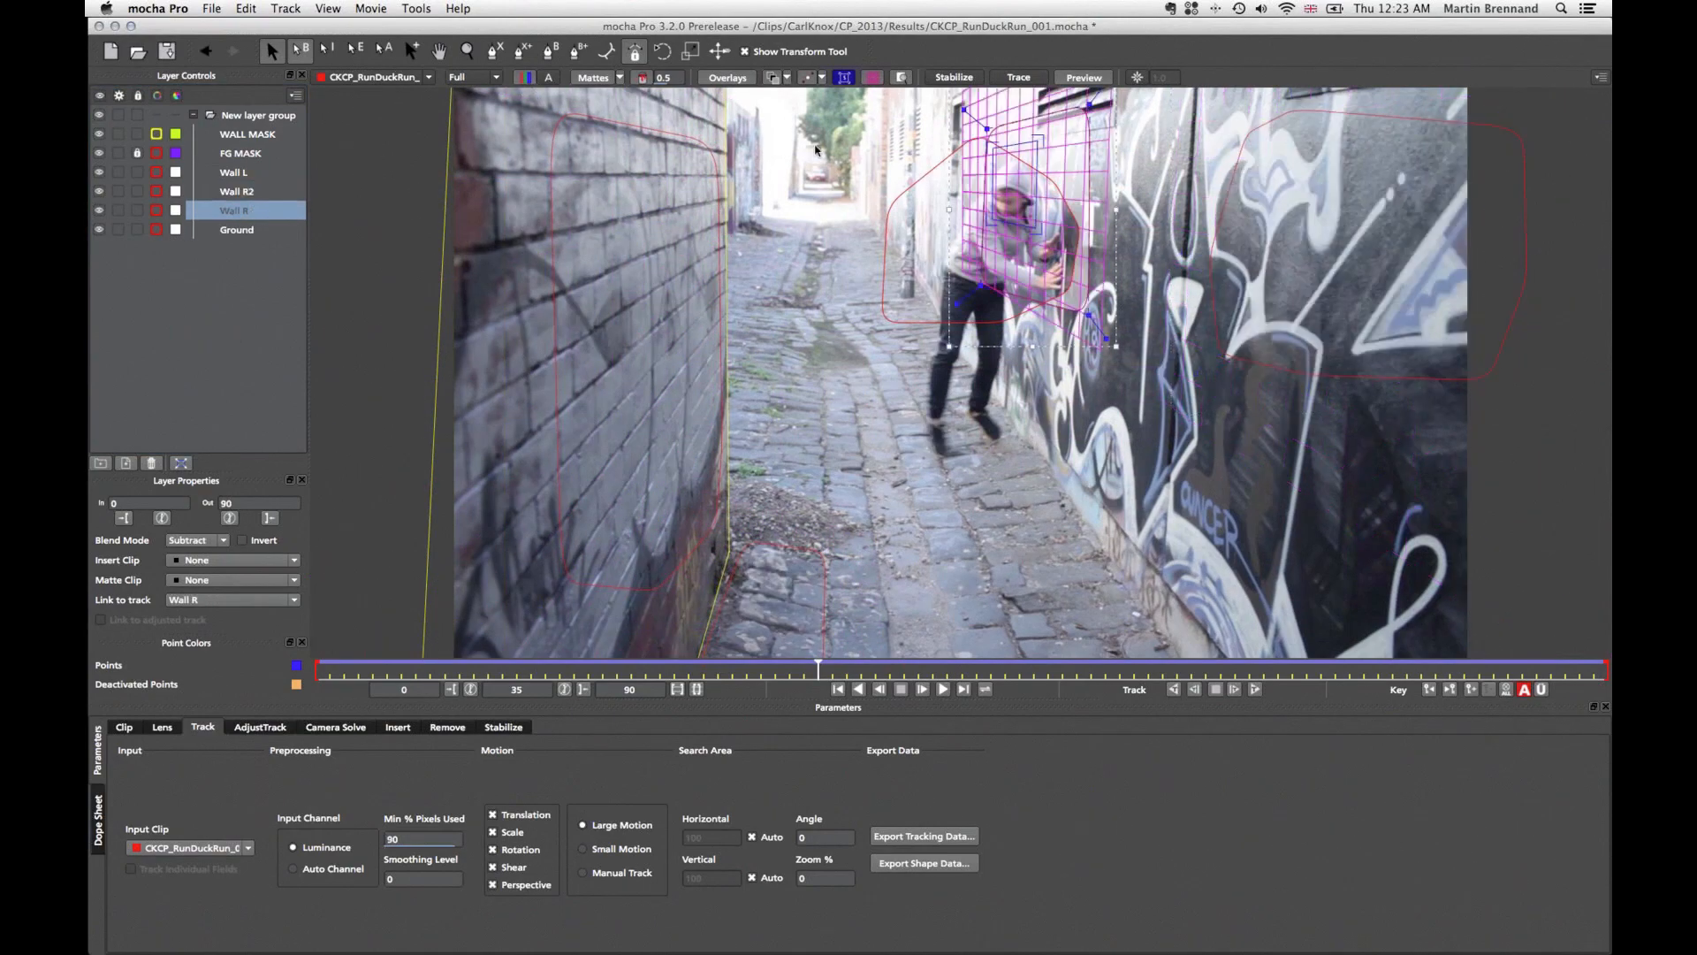
left_click(669, 145)
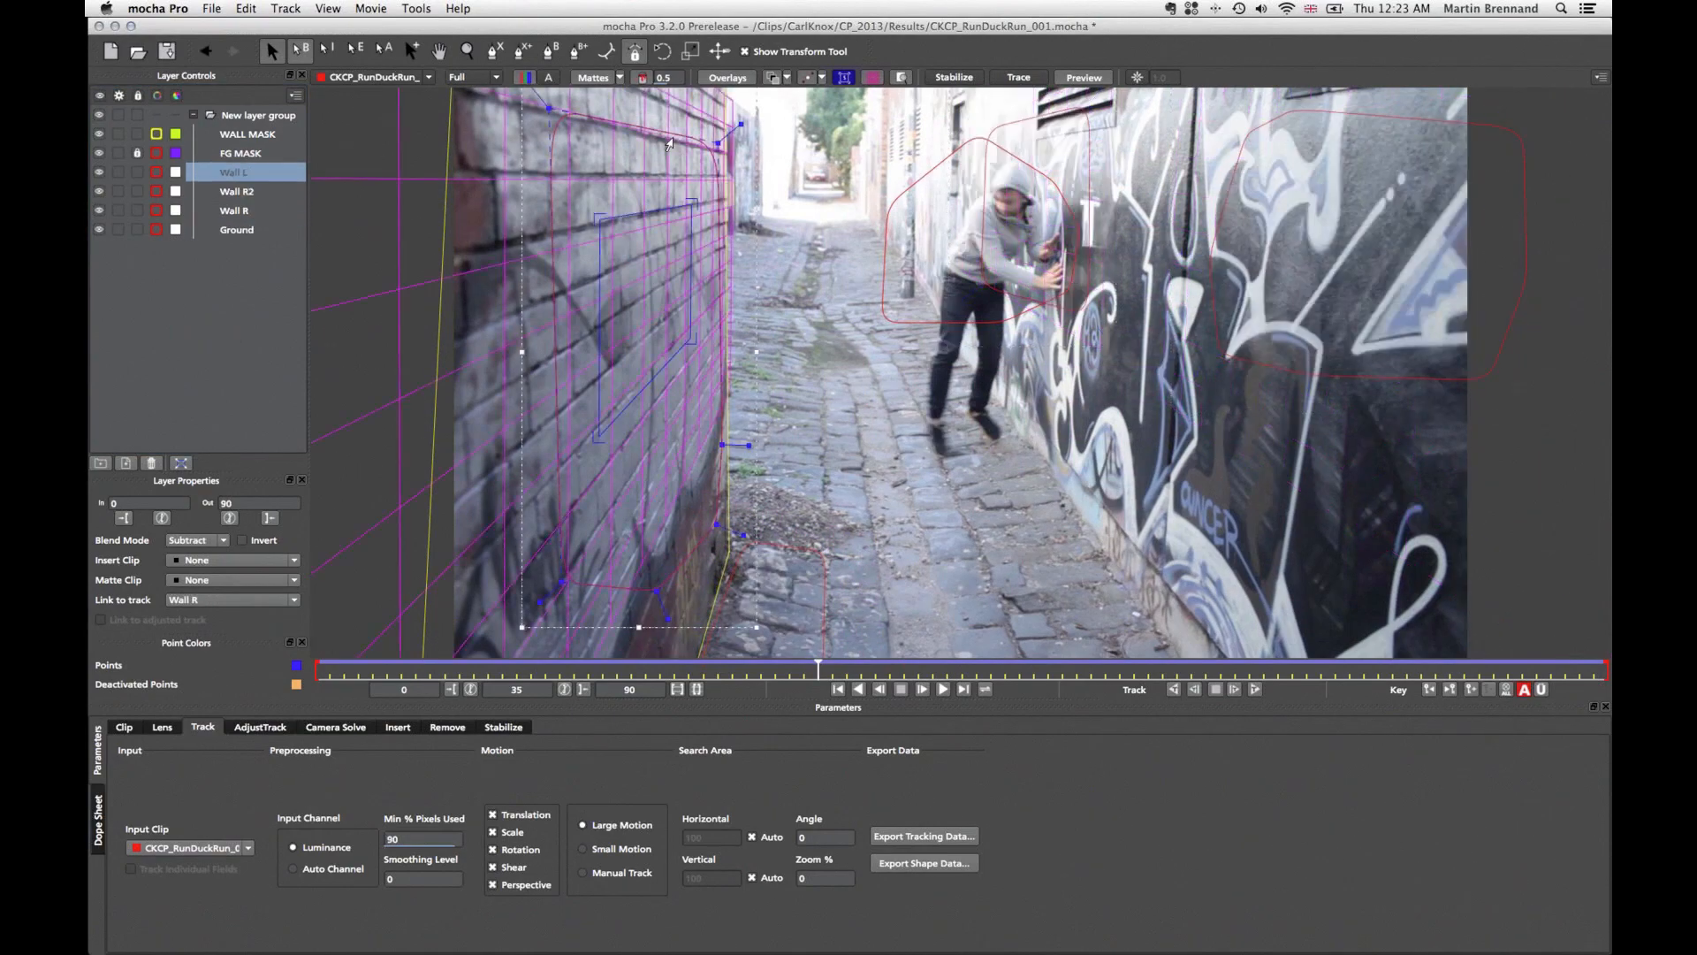
left_click(1018, 129)
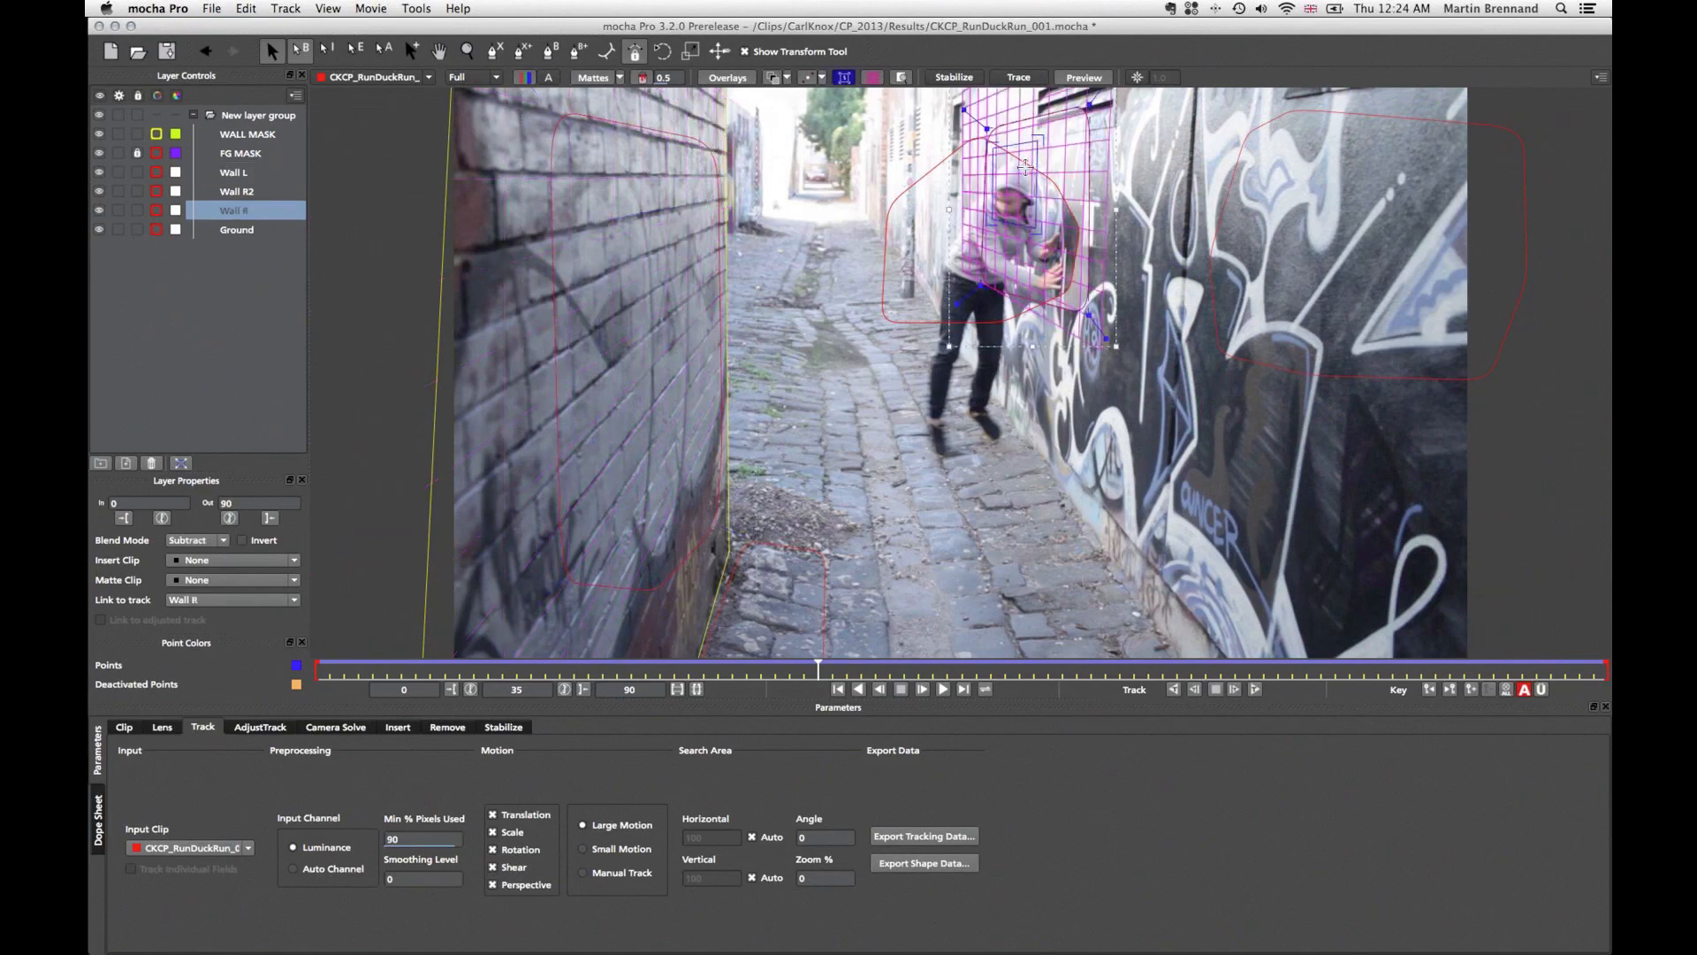
left_click(1422, 128)
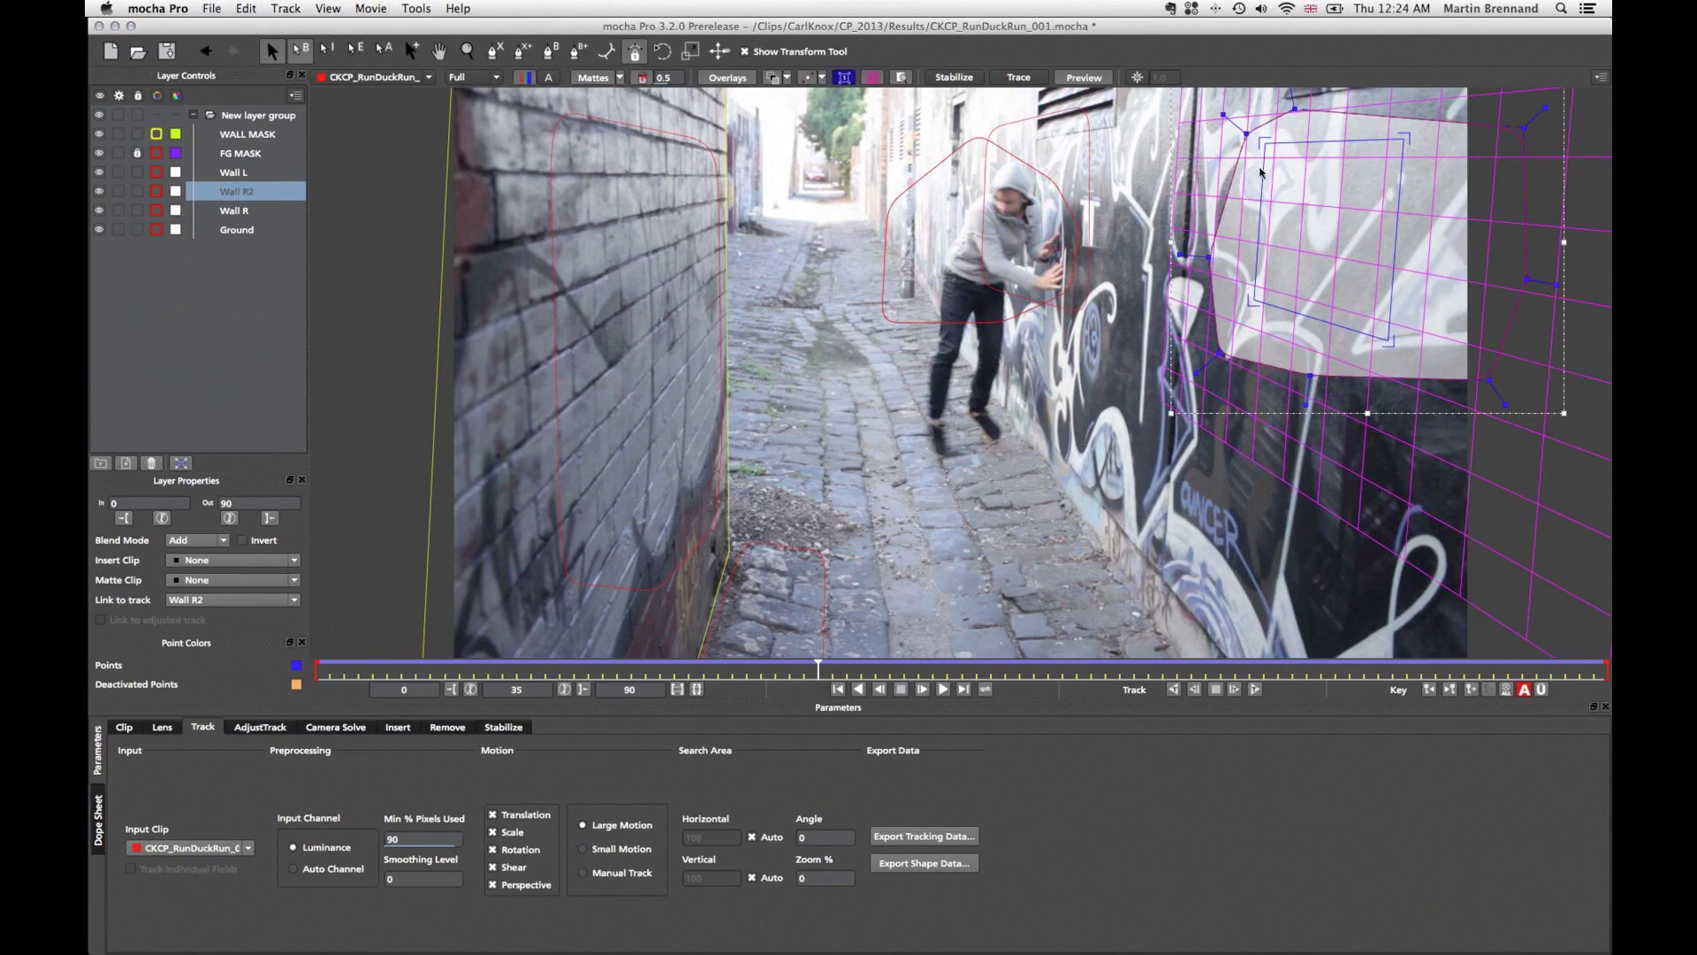
Step: Try stretching the Wall L surface across the brick wall at frame 35 and undo the changes
left_click(669, 146)
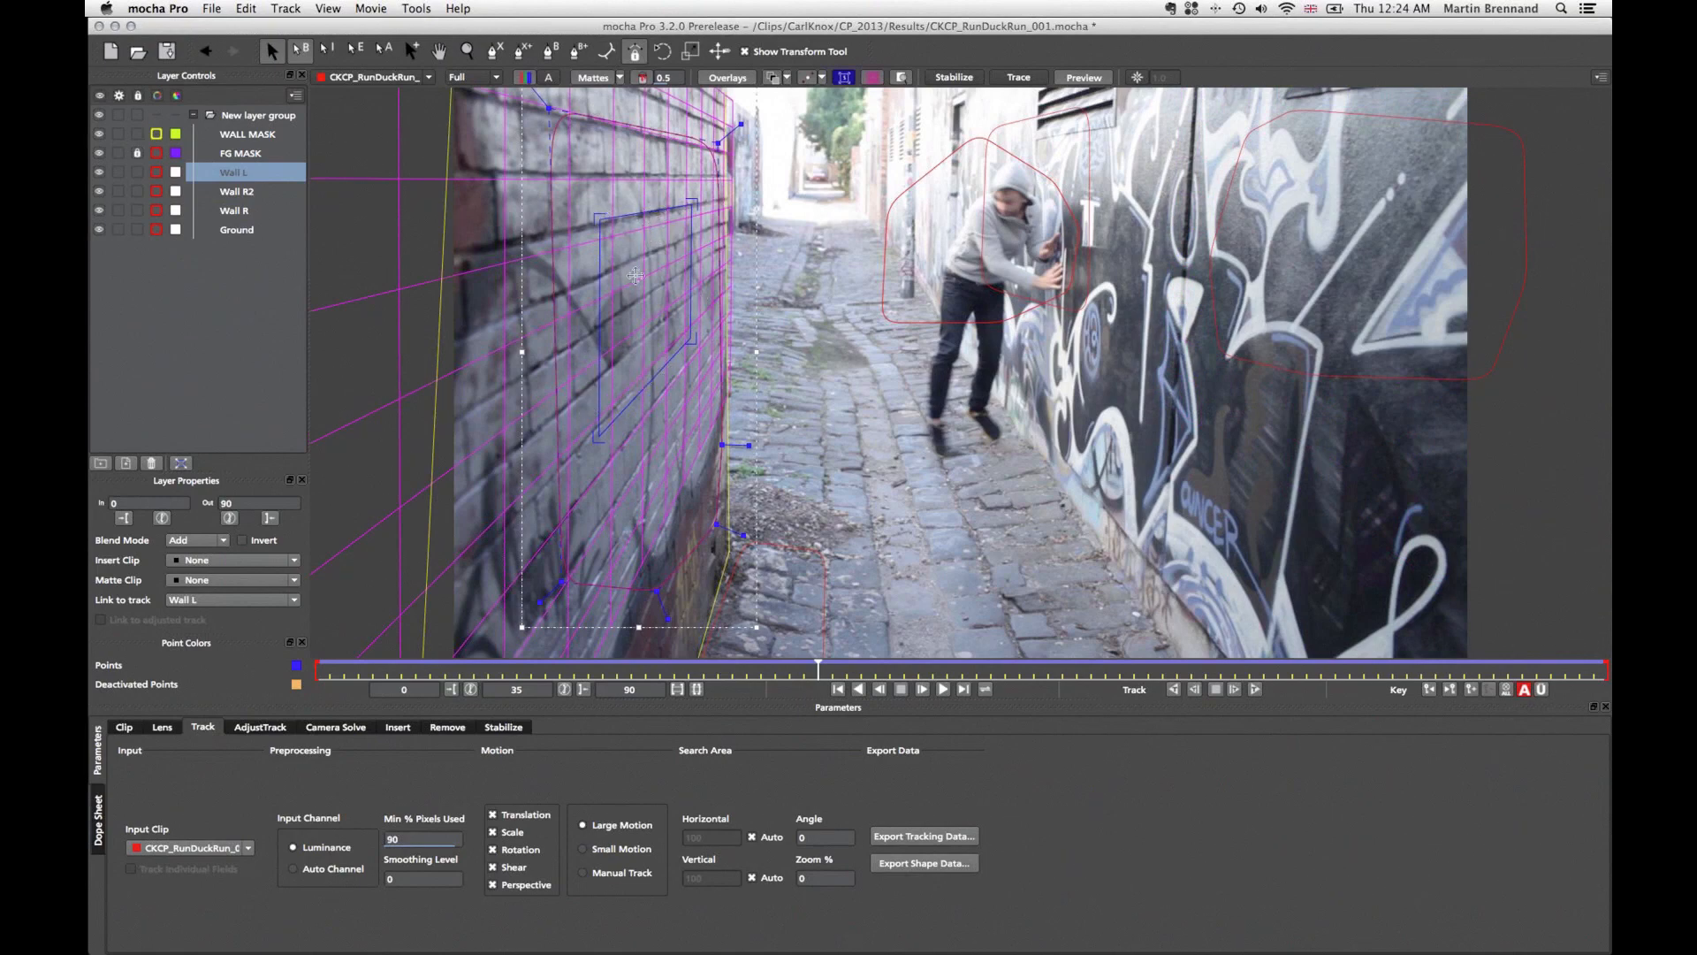
left_click_drag(636, 204, 622, 102)
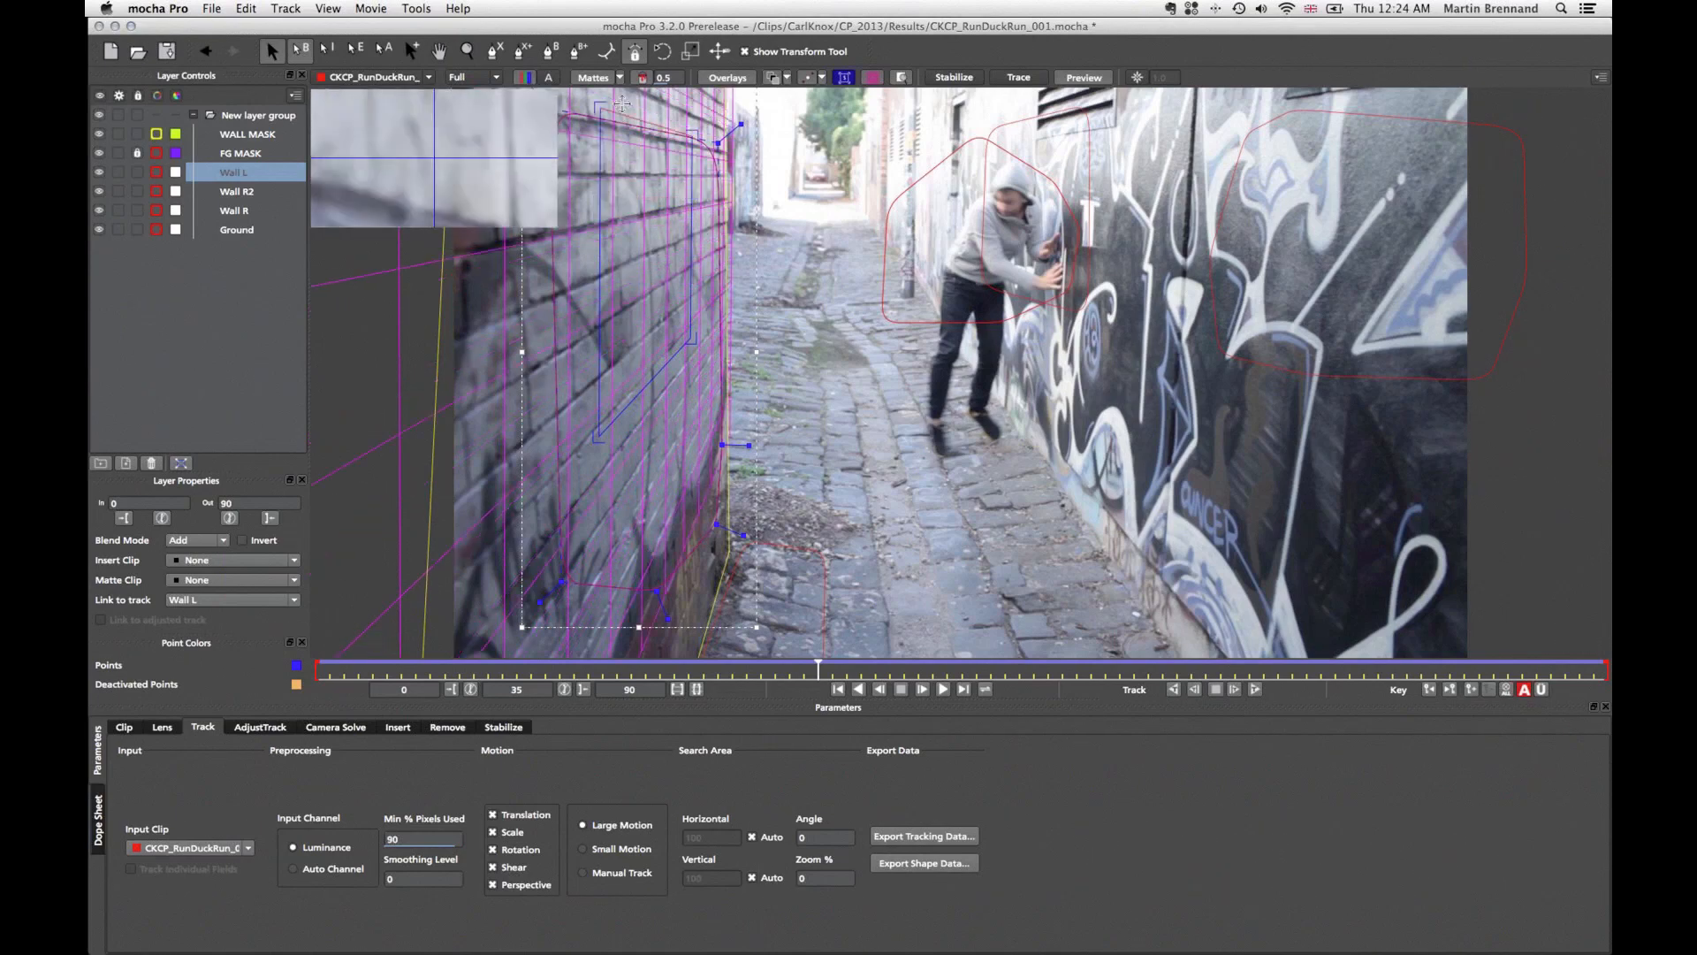
left_click_drag(677, 372, 541, 351)
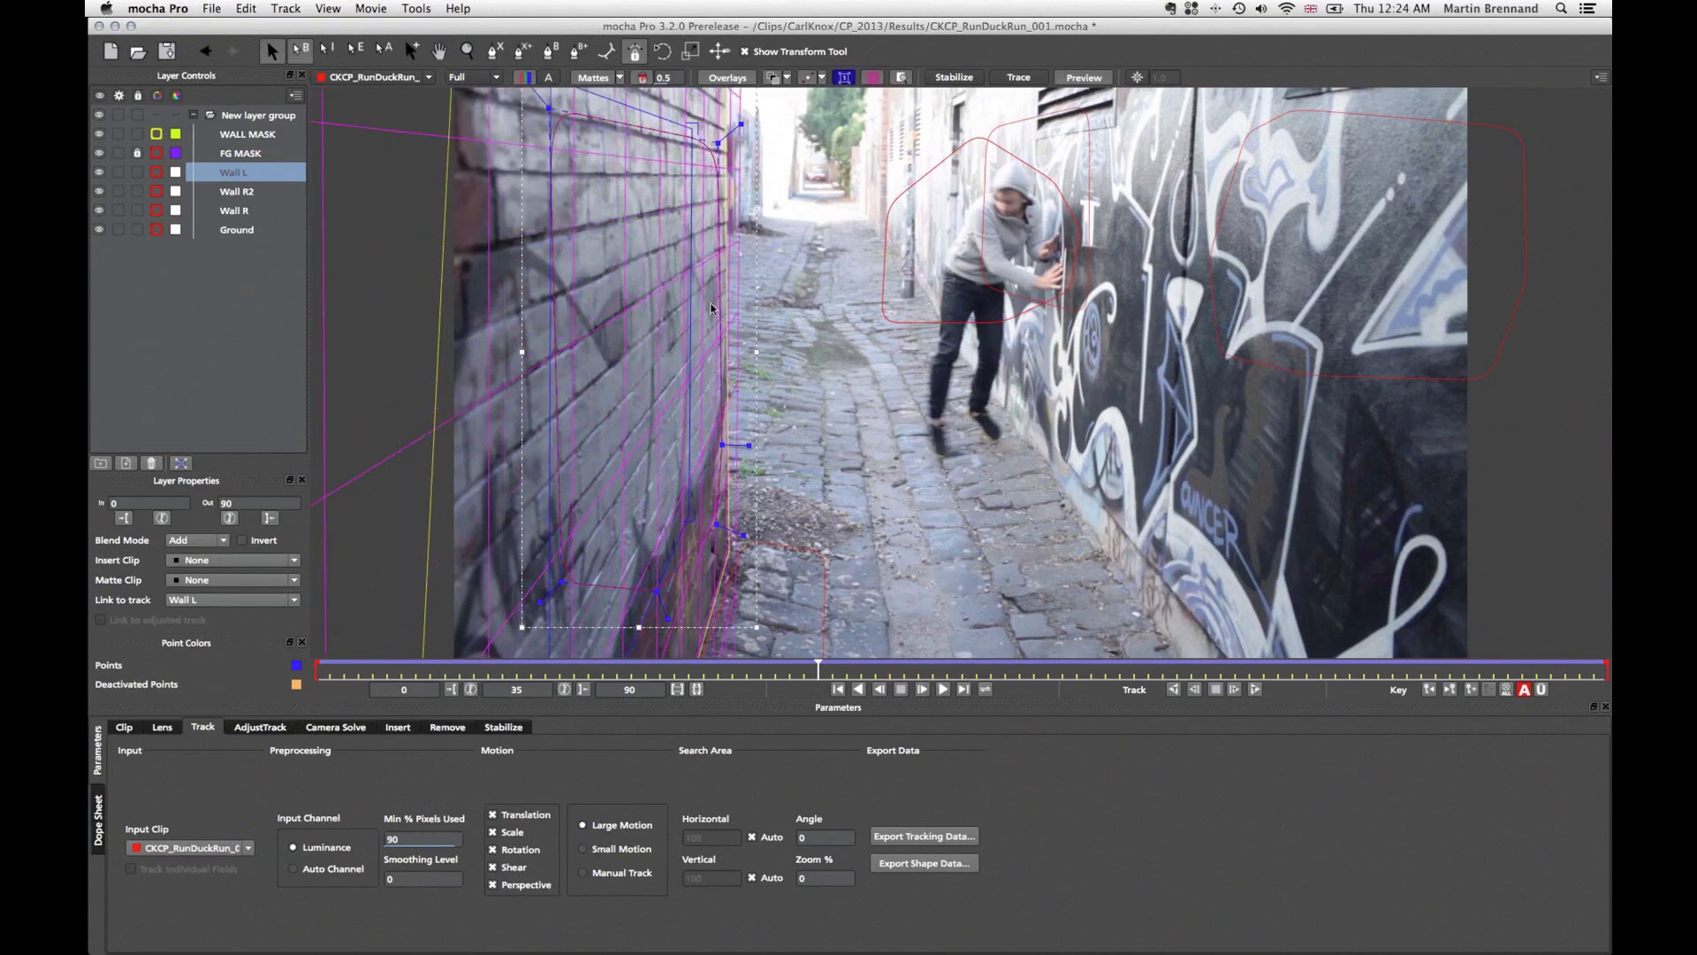
left_click_drag(693, 309, 705, 308)
key("super+z")
key("super+z")
key("super+z")
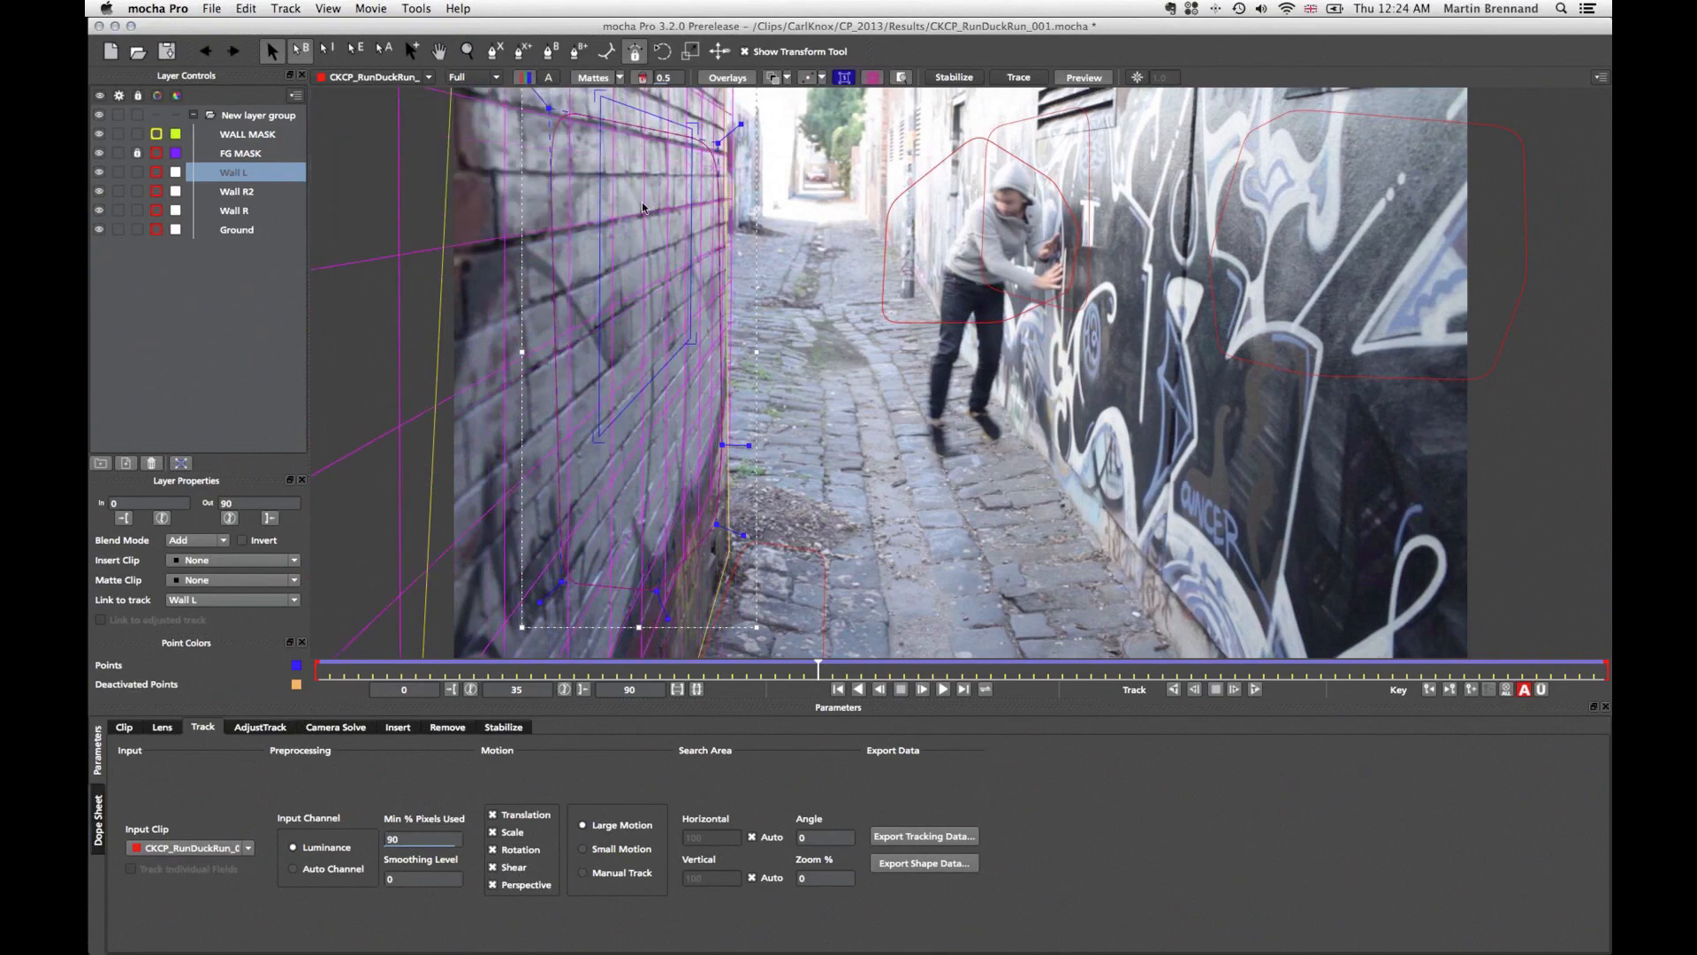
key("super+z")
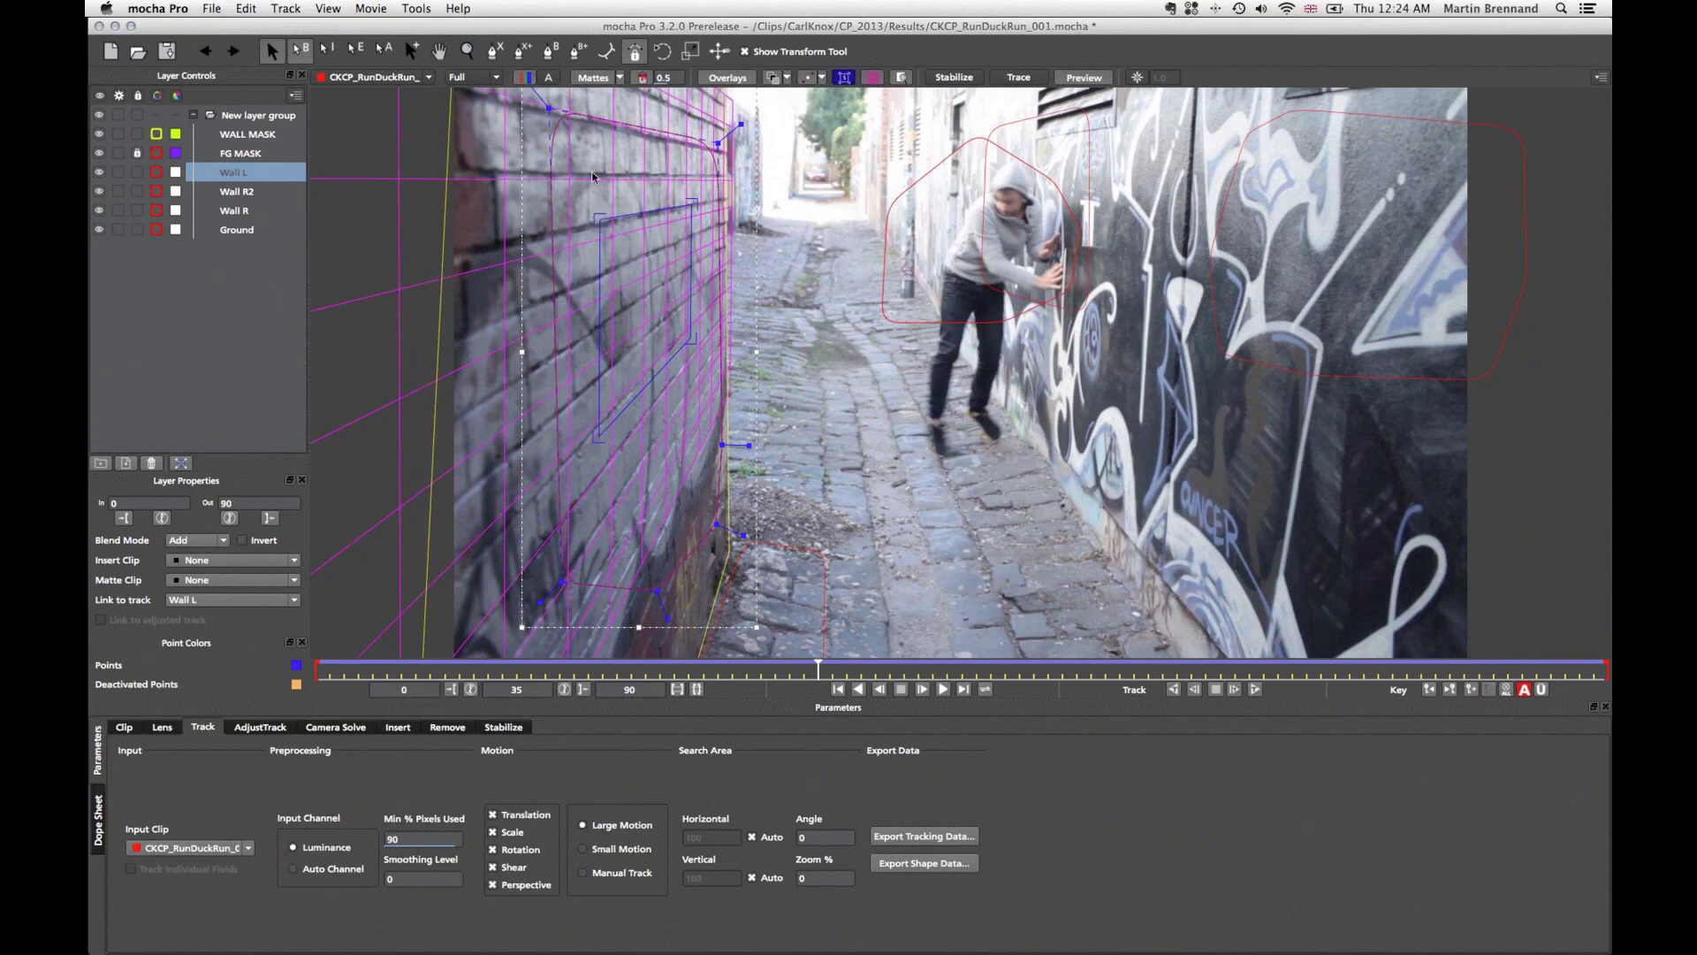
Step: Step back to frame 33, narrow the Wall L surface by moving its outer edge toward the alley, and advance to frame 34
key("Left")
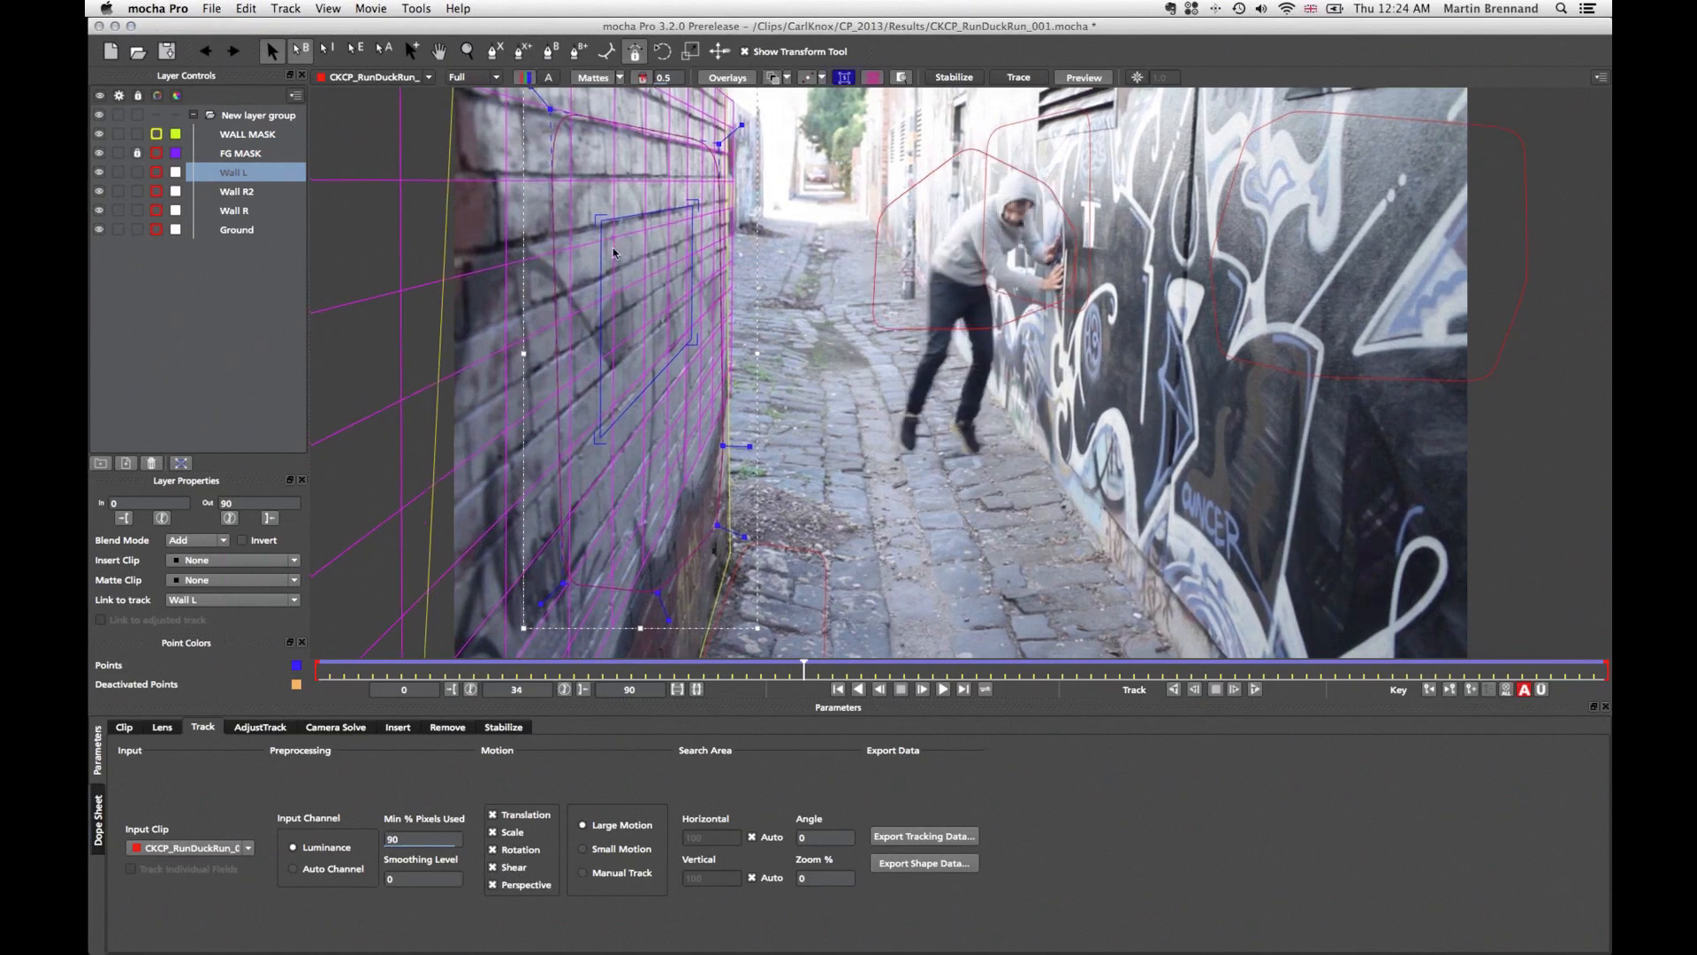
key("Left")
left_click_drag(601, 256, 632, 256)
key("Right")
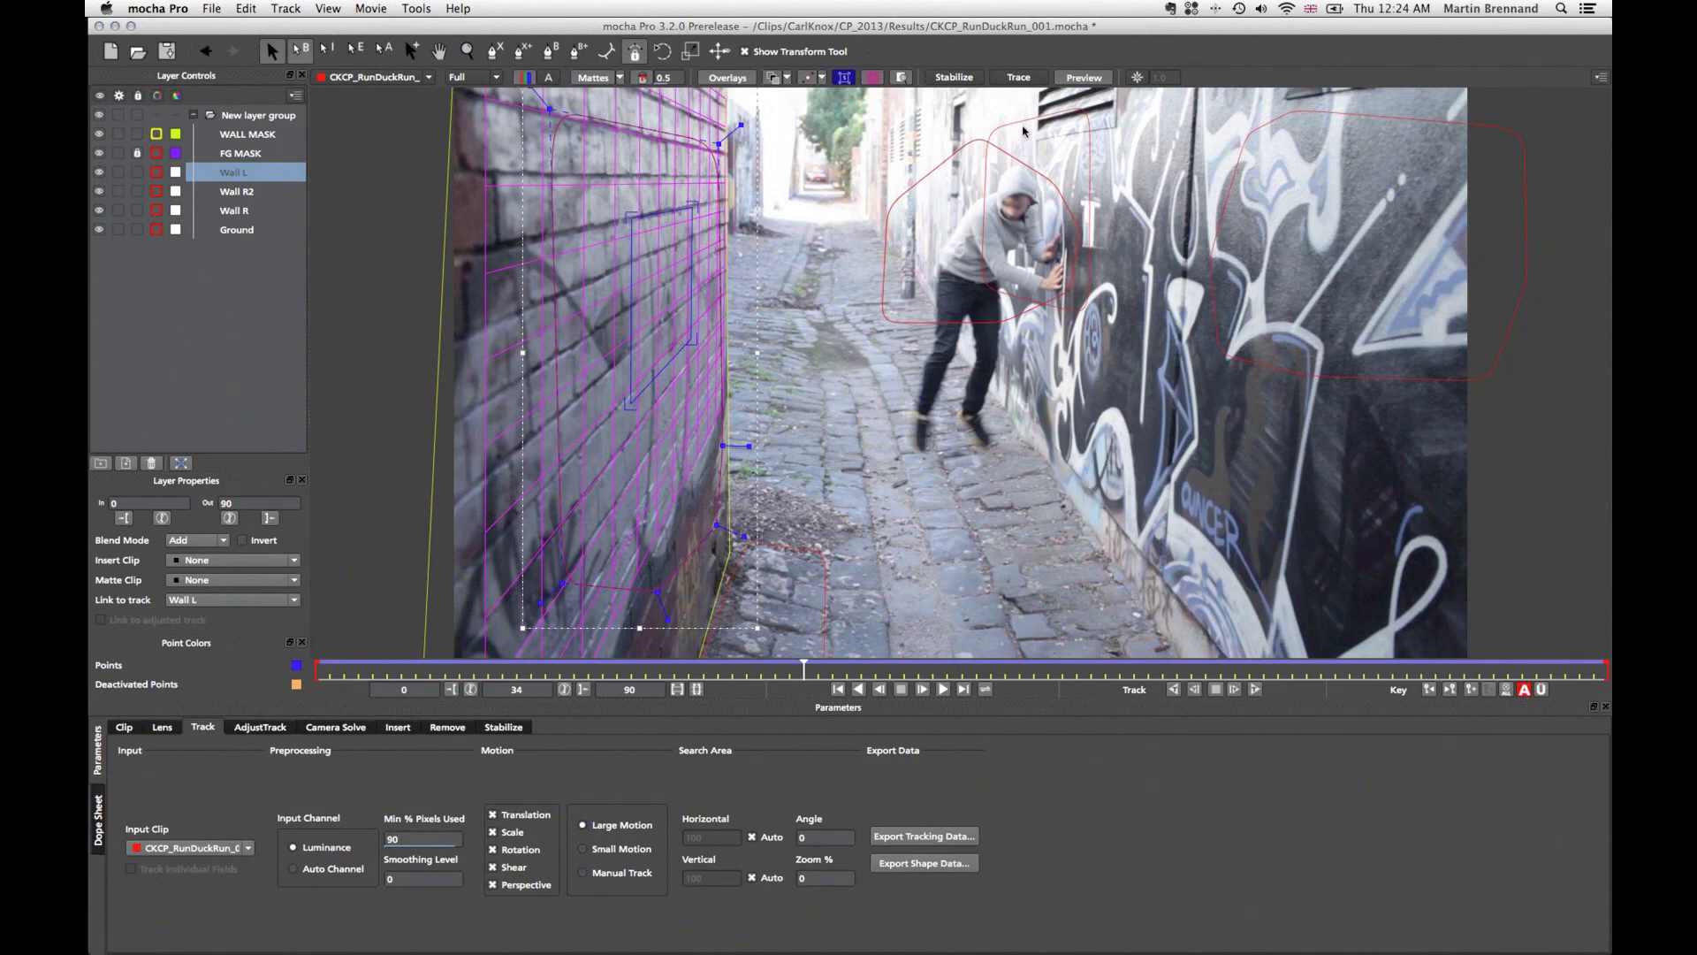
Step: Check the Wall R, Wall R2 and Ground surfaces at frame 34, stepping between adjacent frames with Wall R selected
left_click(1034, 205)
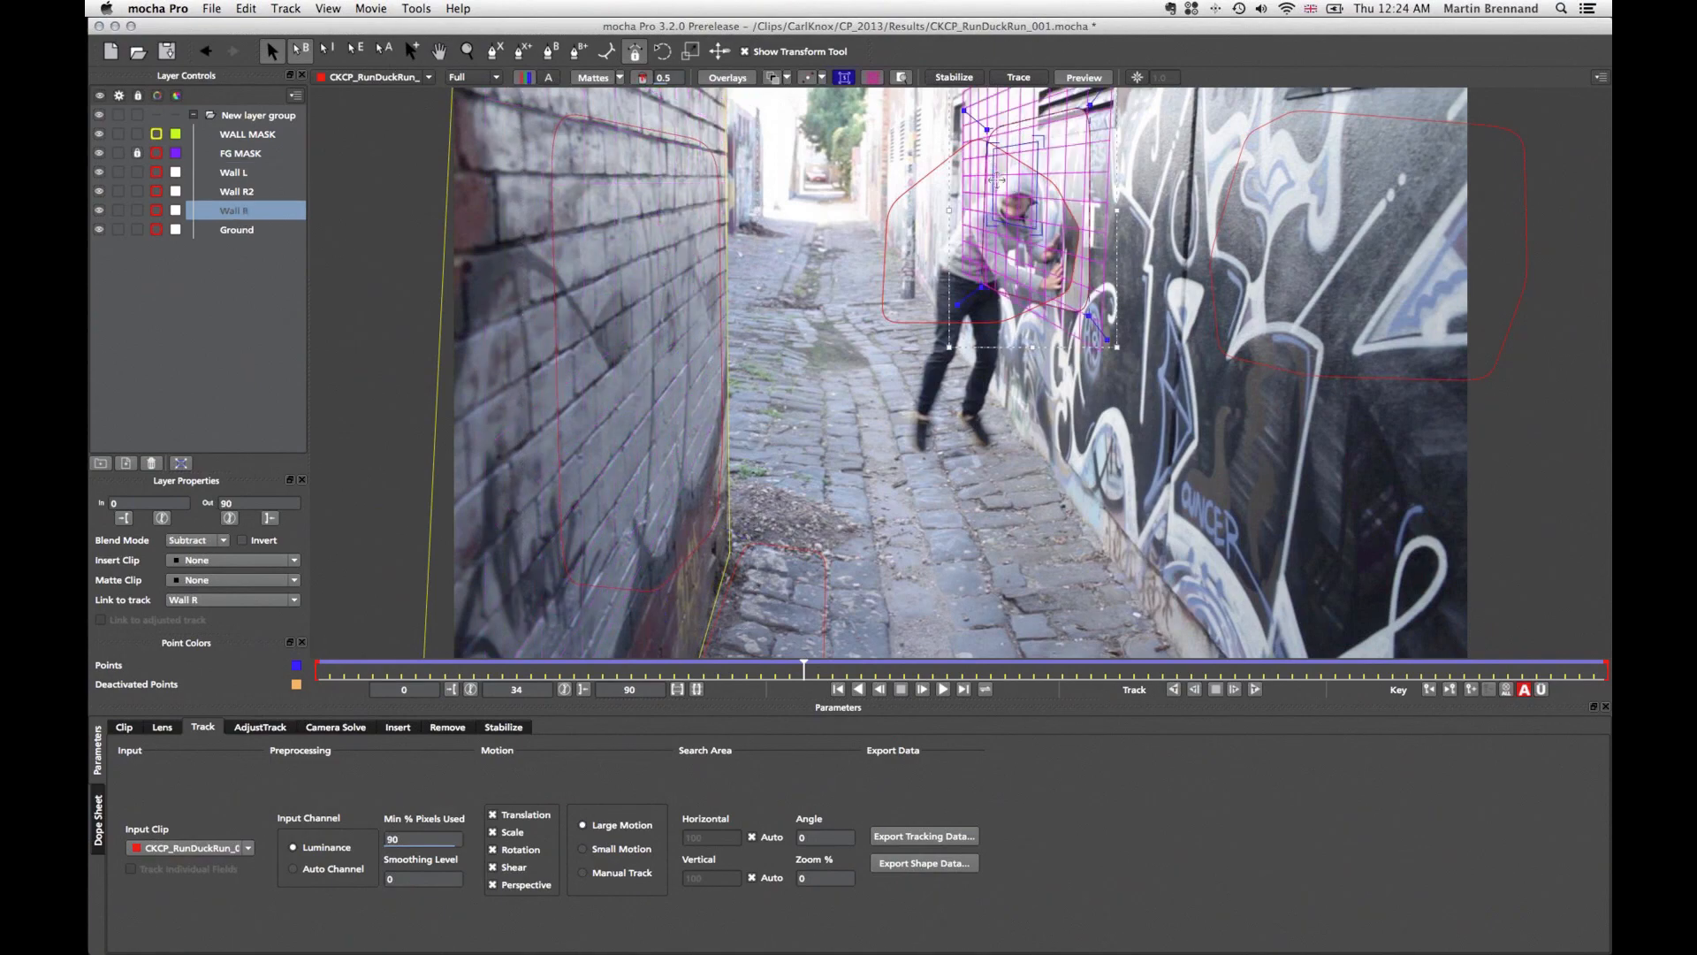
left_click(1329, 117)
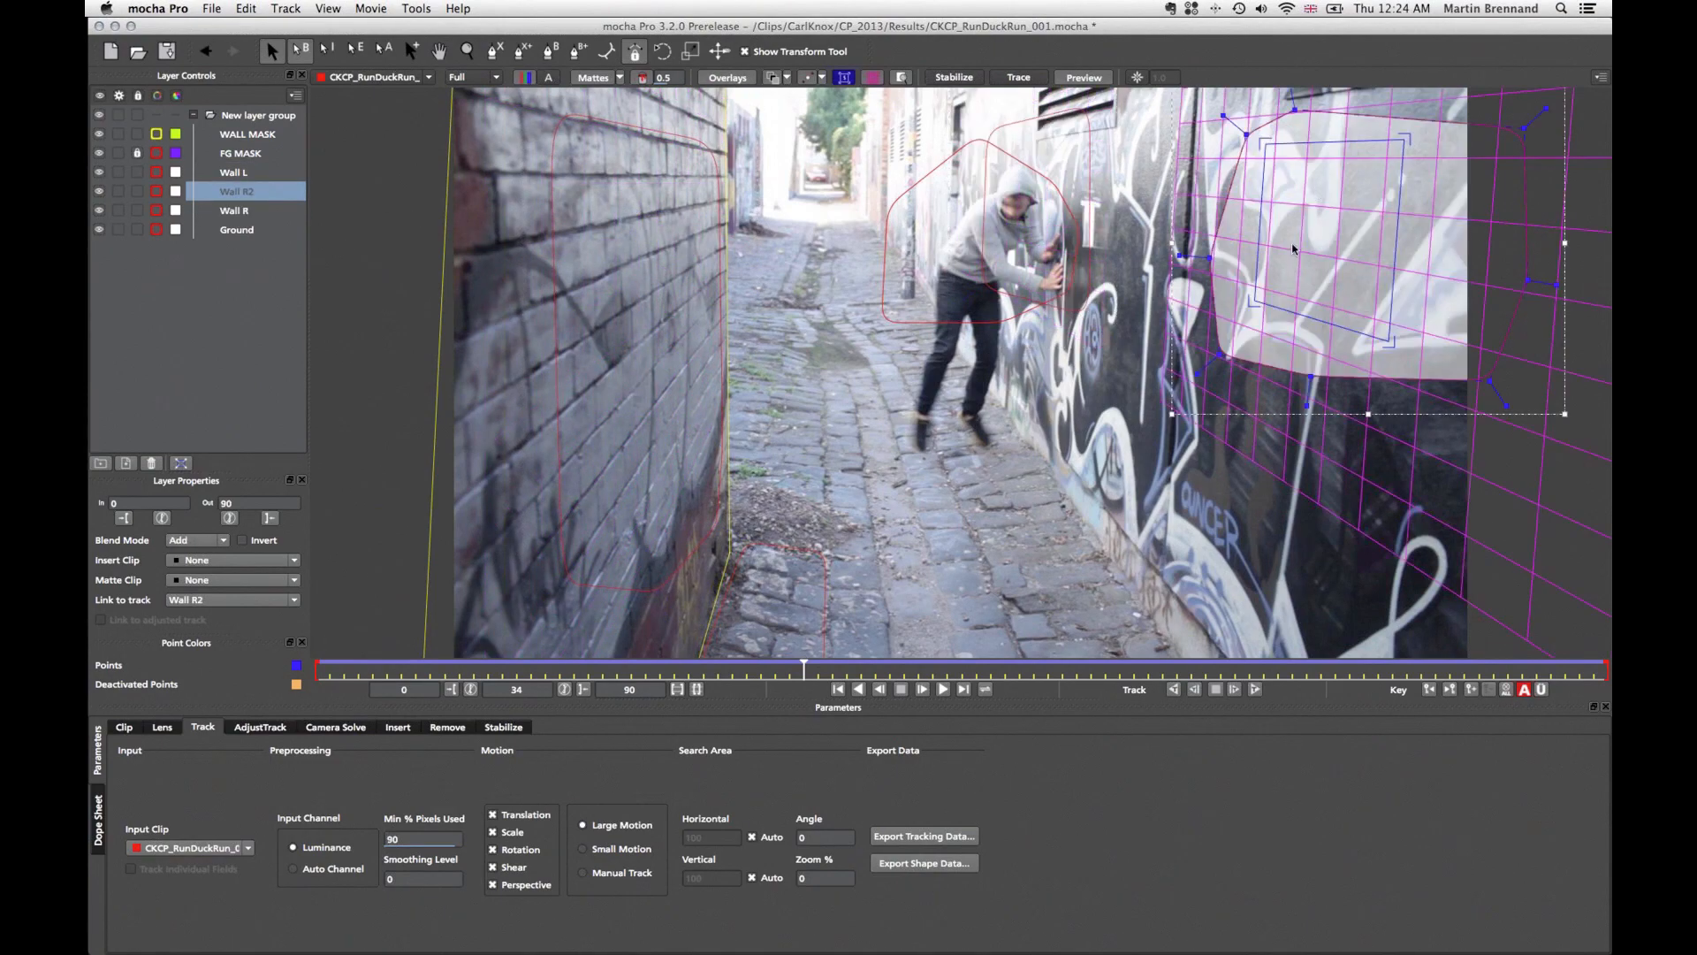
left_click(771, 551)
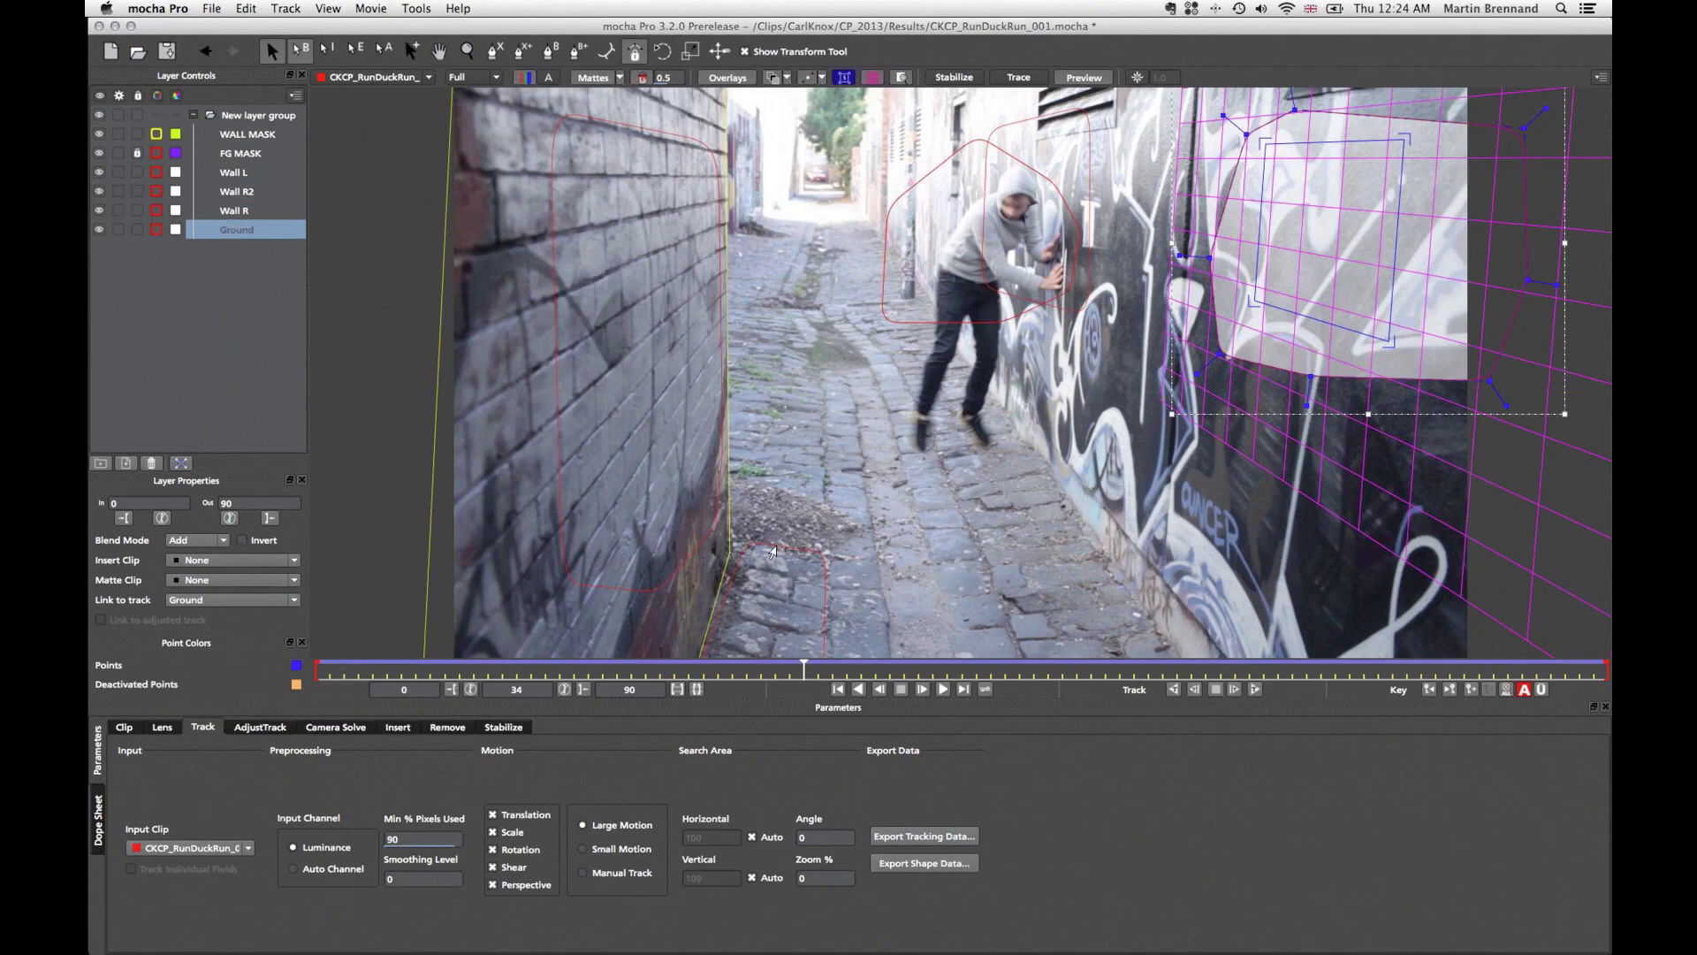
left_click(1014, 130)
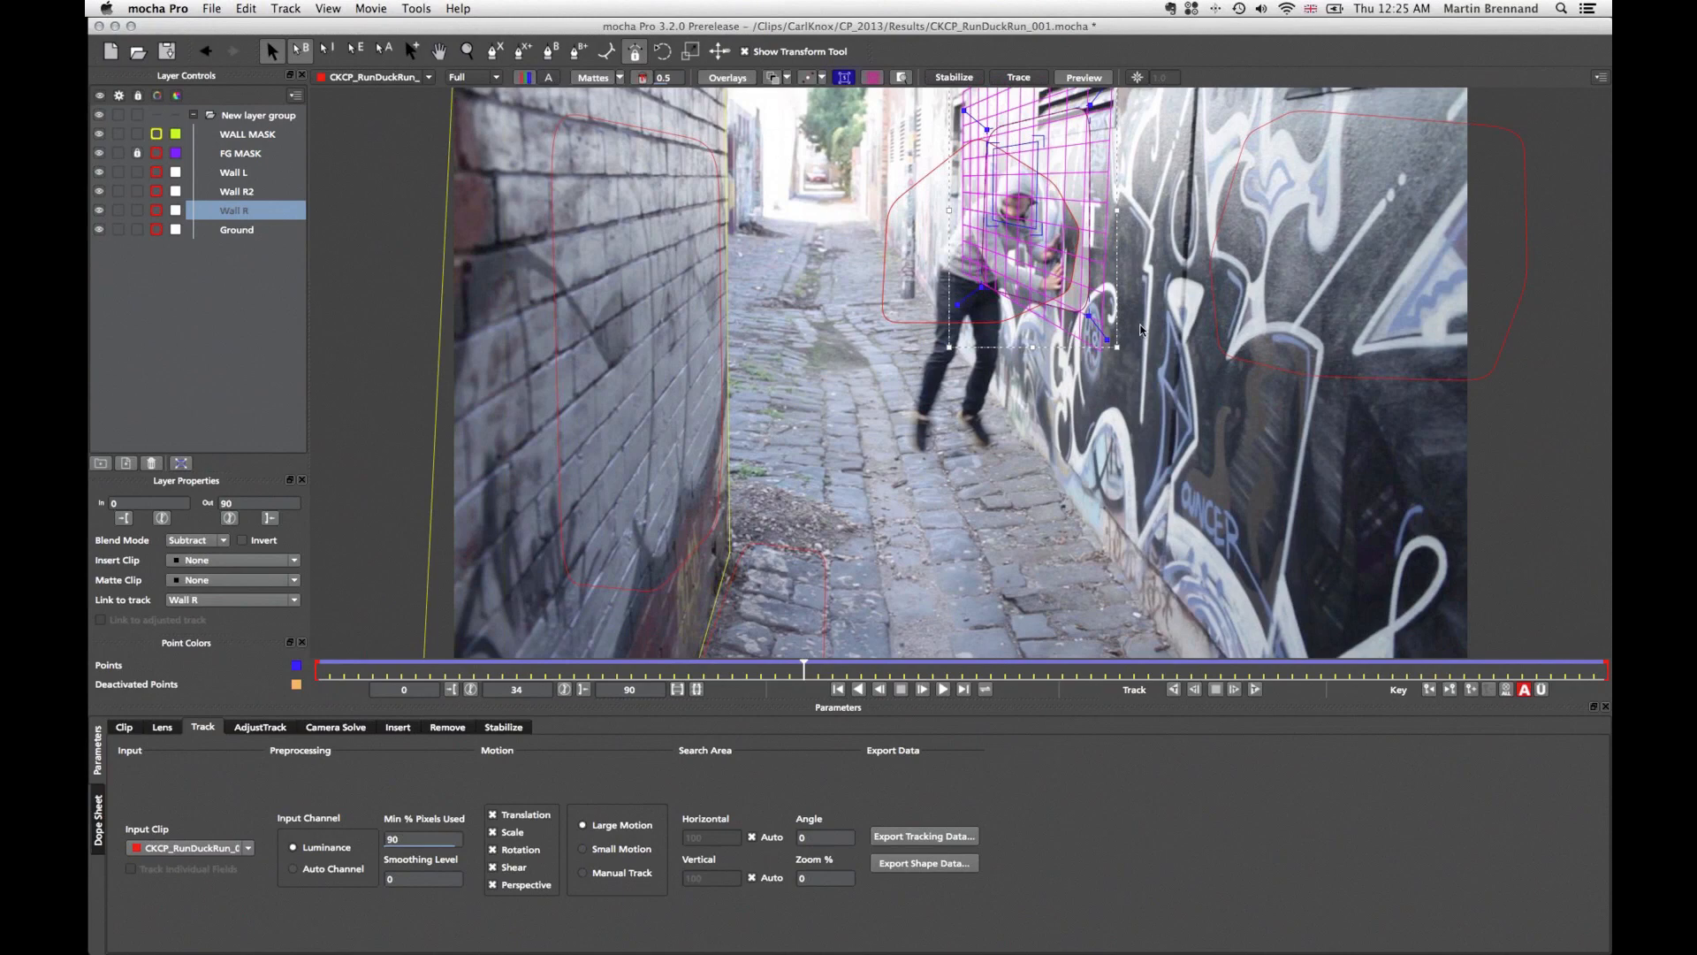
key("Right")
key("Left")
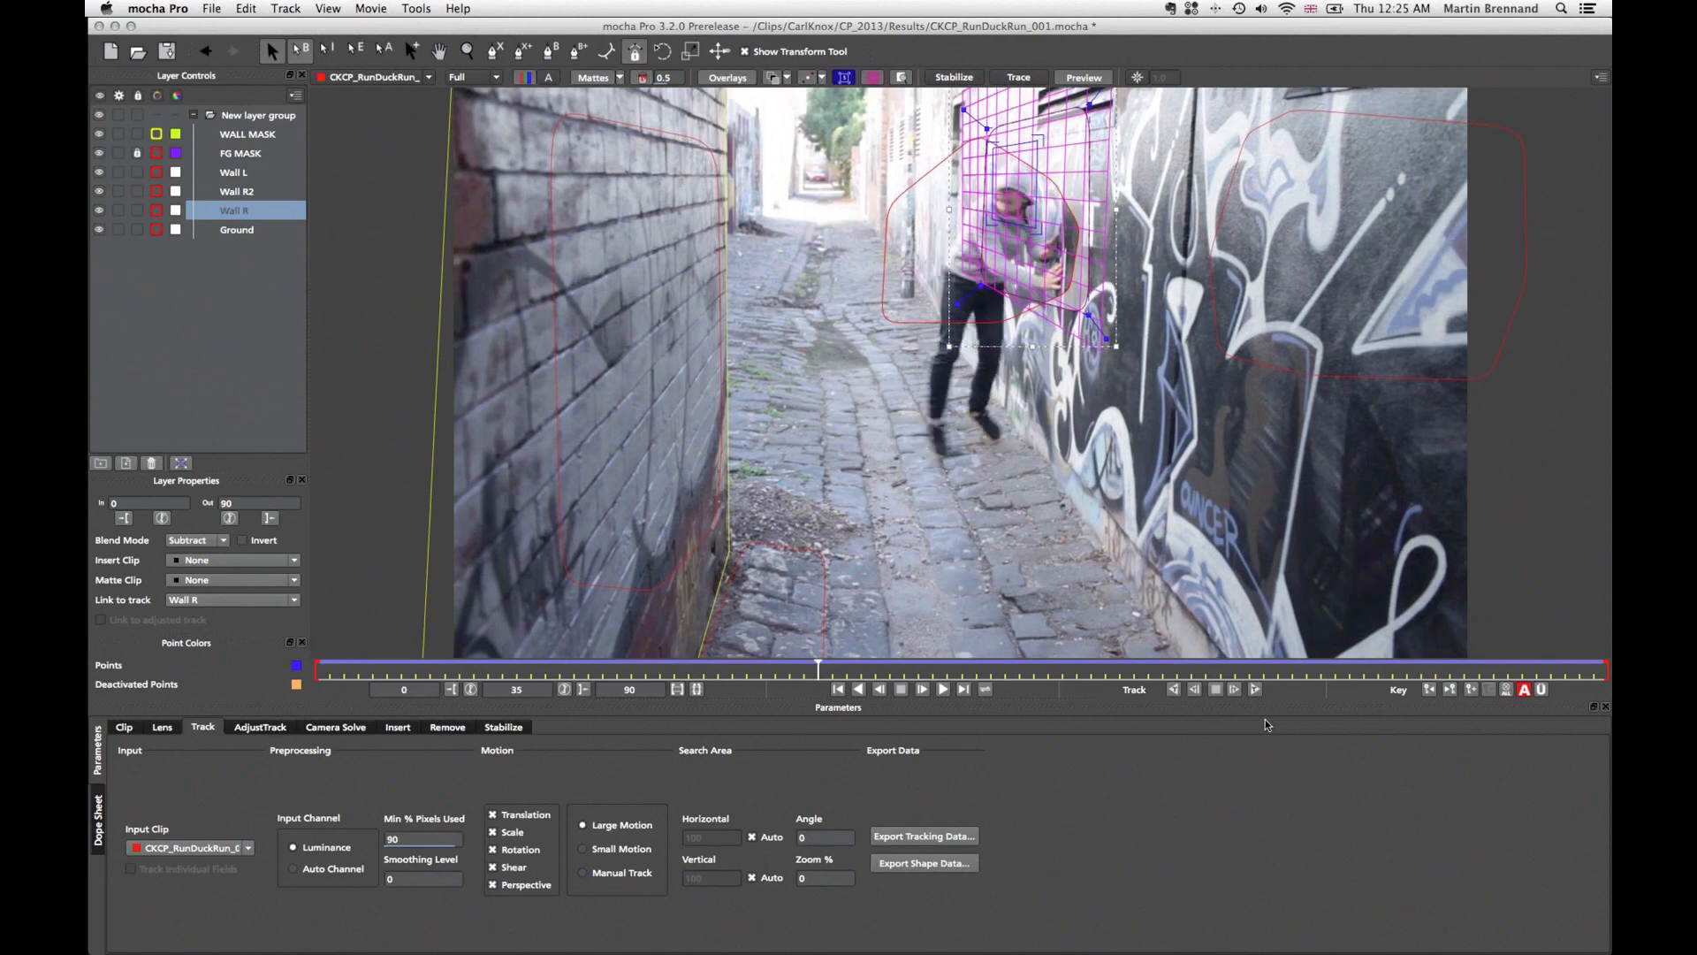
Step: Select the Wall L, Wall R2, Wall R and Ground layers together as the input for the camera solve
left_click(337, 727)
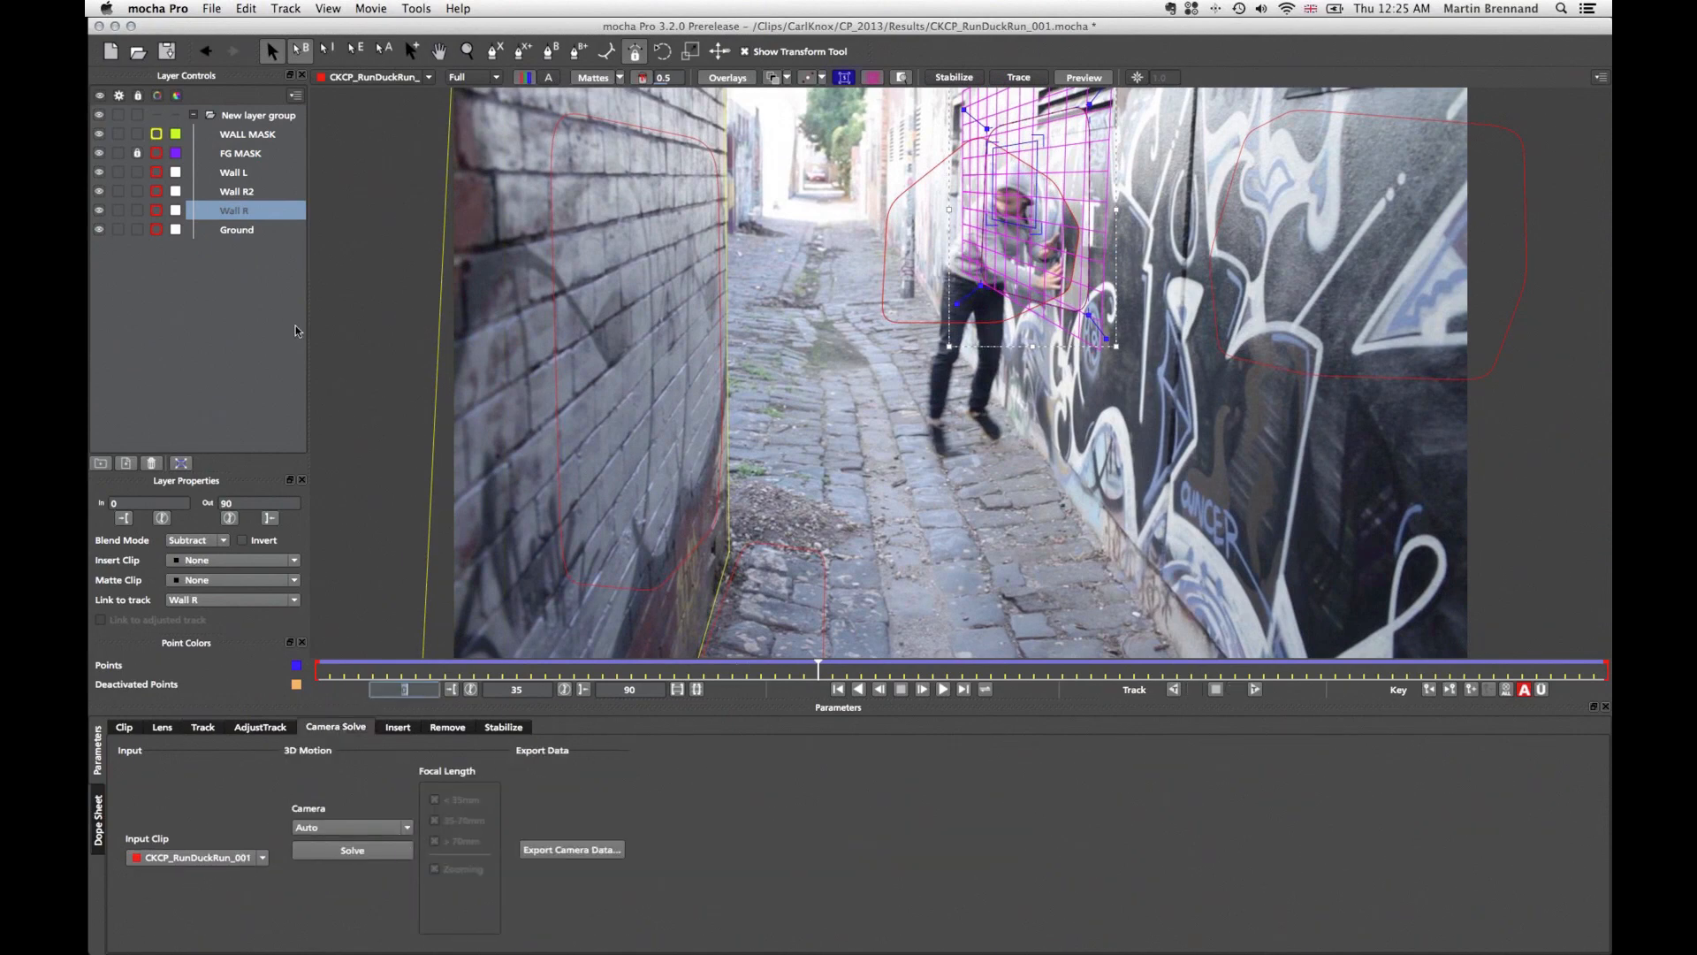
left_click(237, 174)
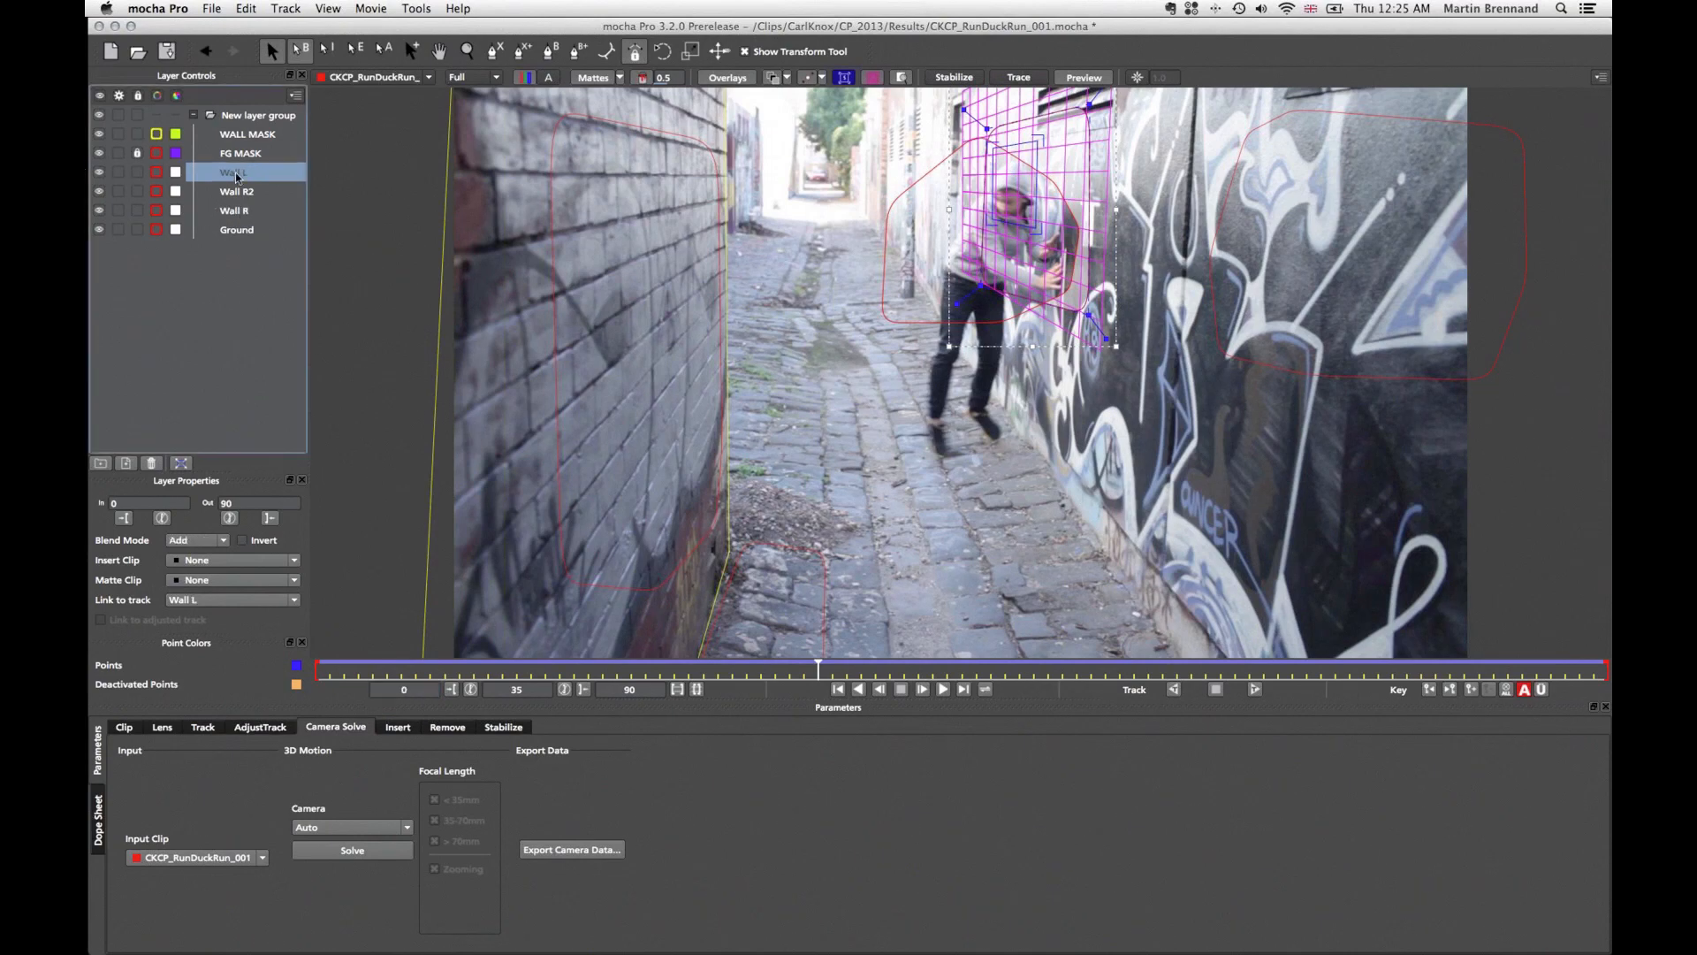
left_click(246, 229, "shift")
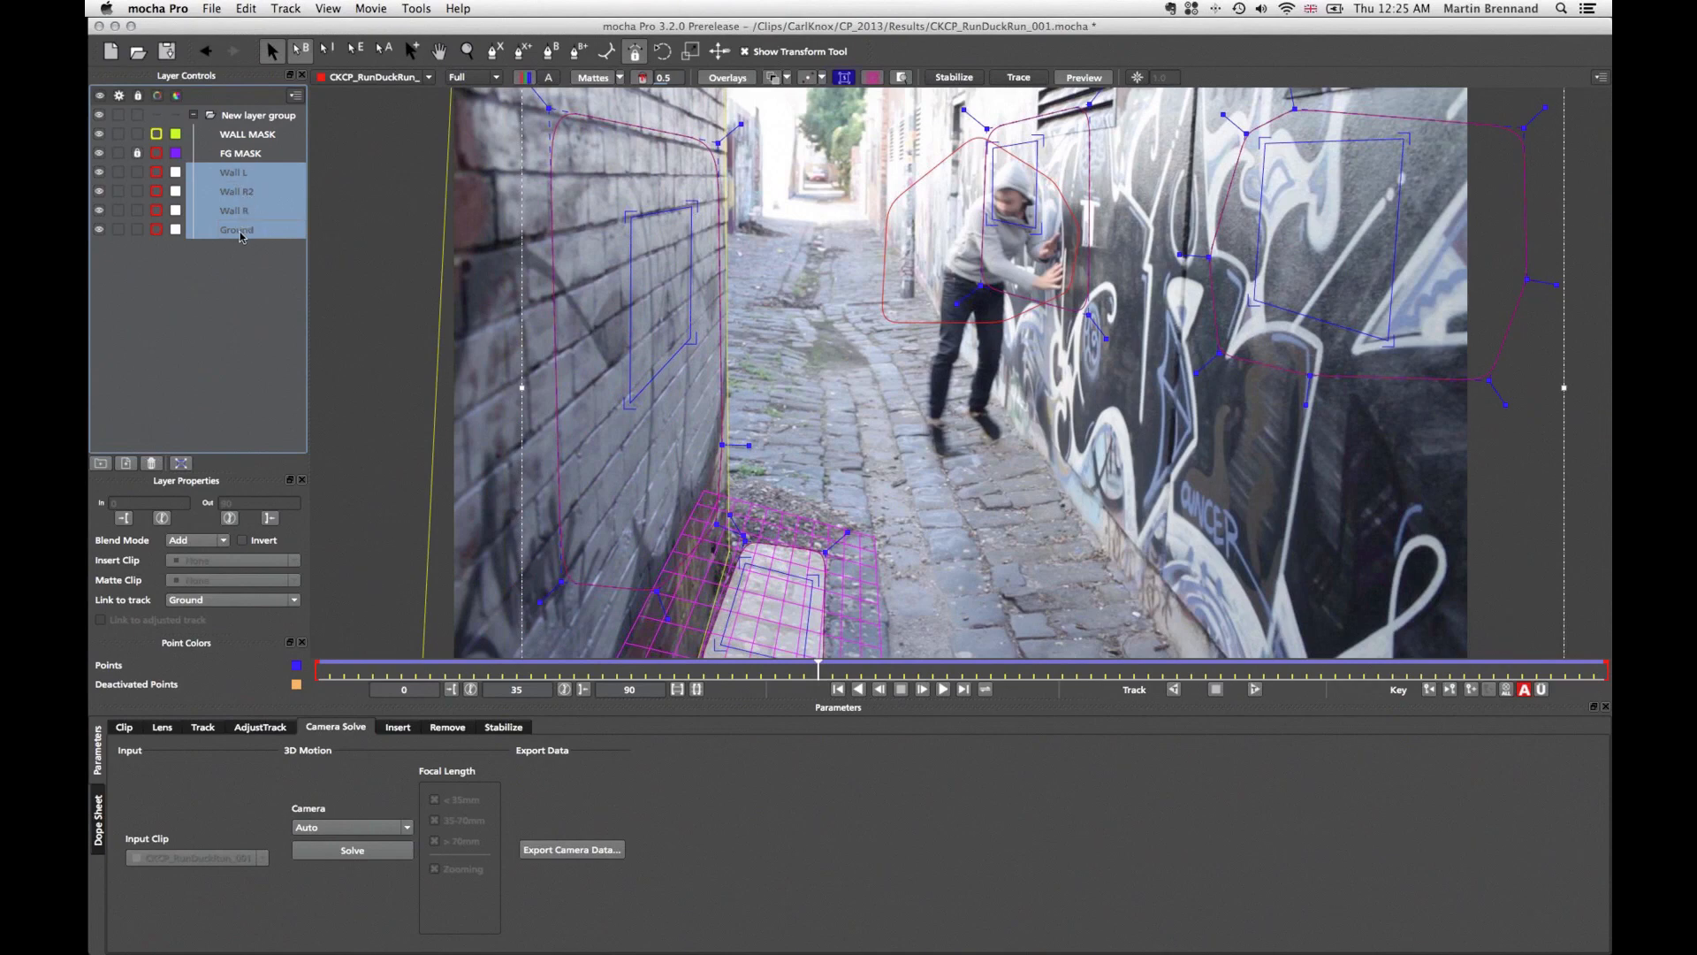
left_click(229, 276)
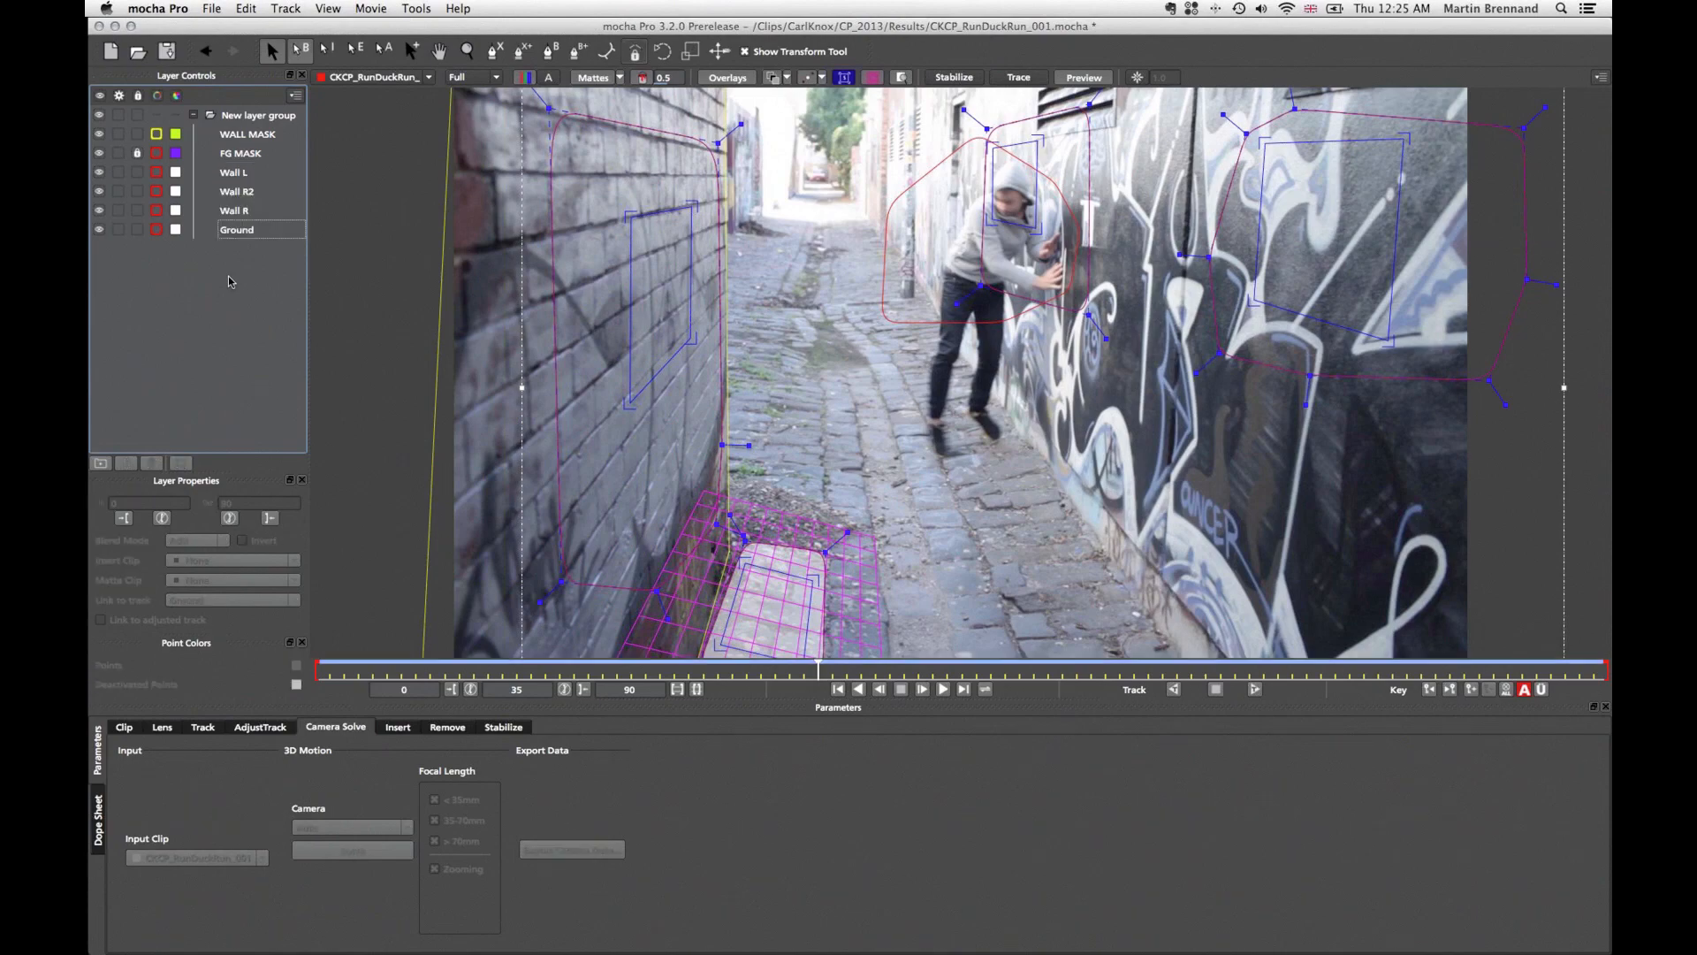
left_click(237, 229)
left_click(237, 192, "super")
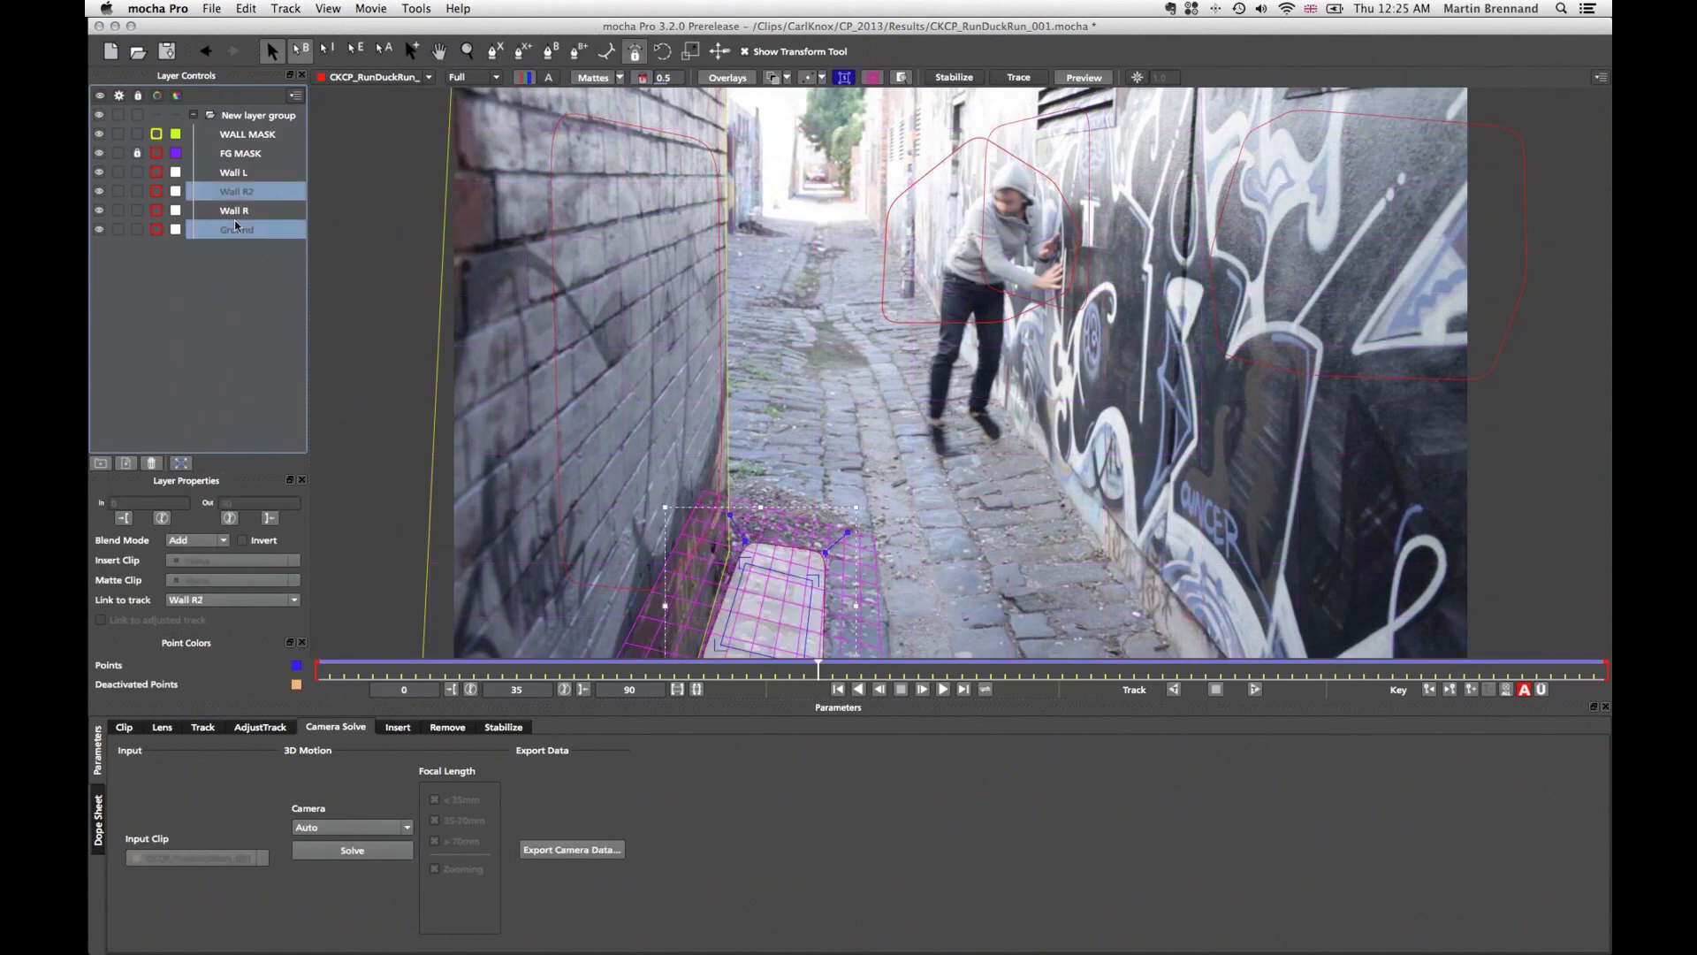
left_click(236, 172, "super")
left_click(237, 210, "super")
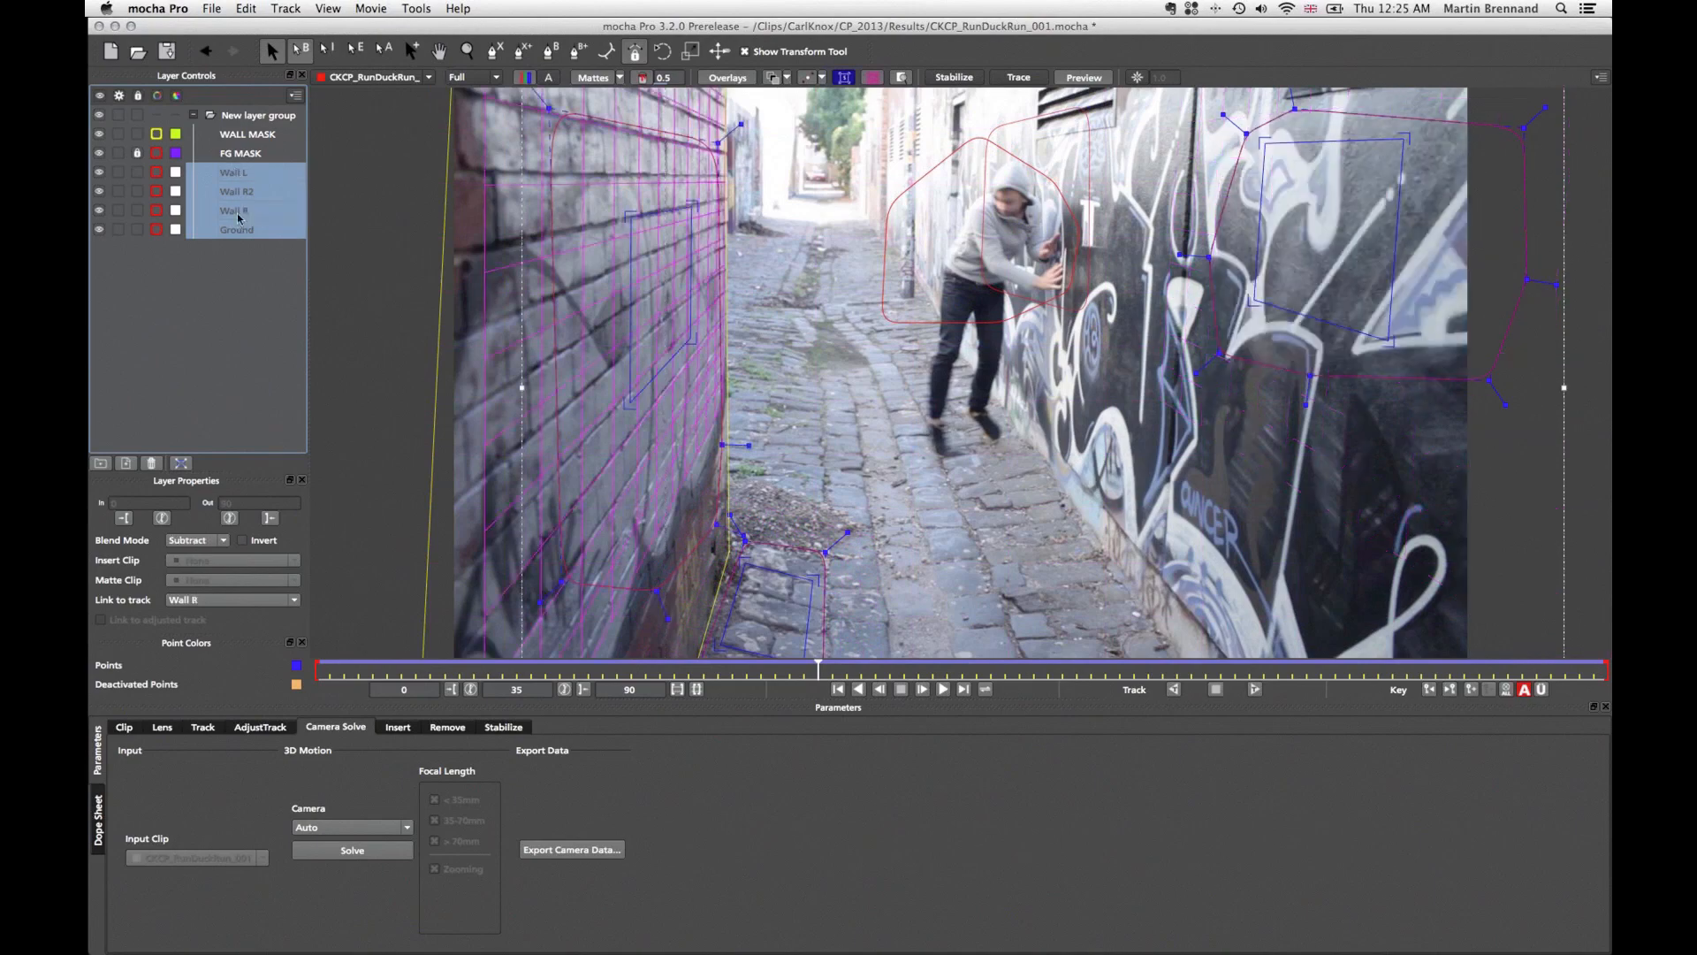
left_click(236, 228)
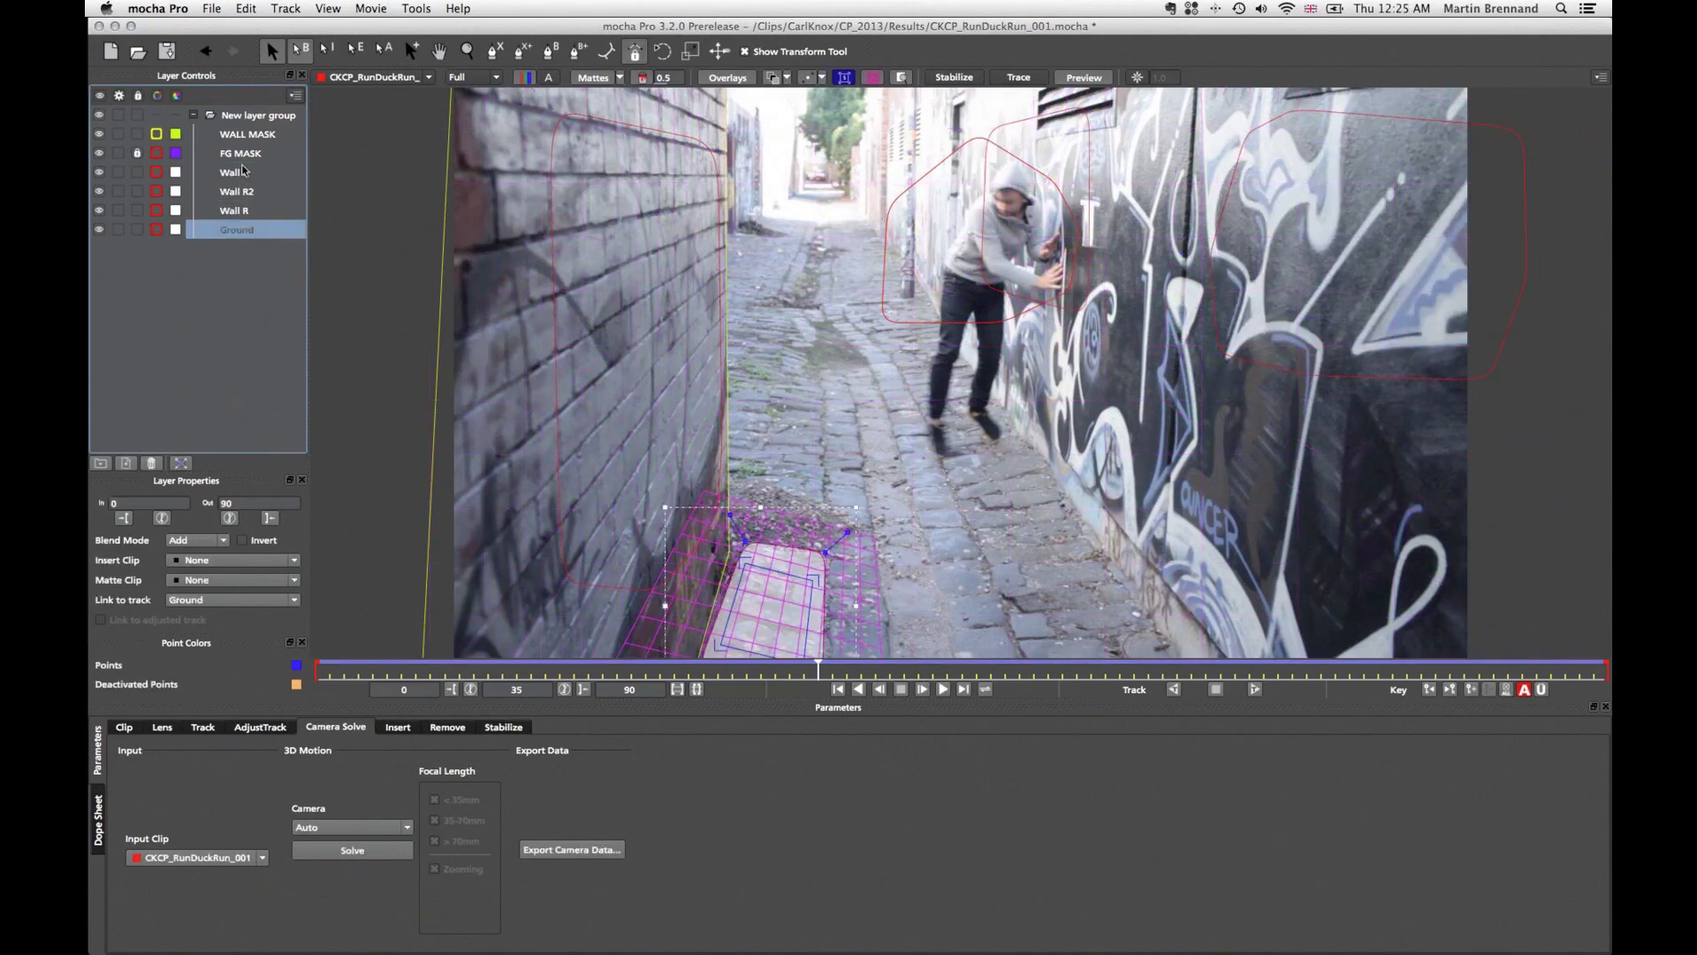
left_click(237, 172)
left_click(236, 230, "shift")
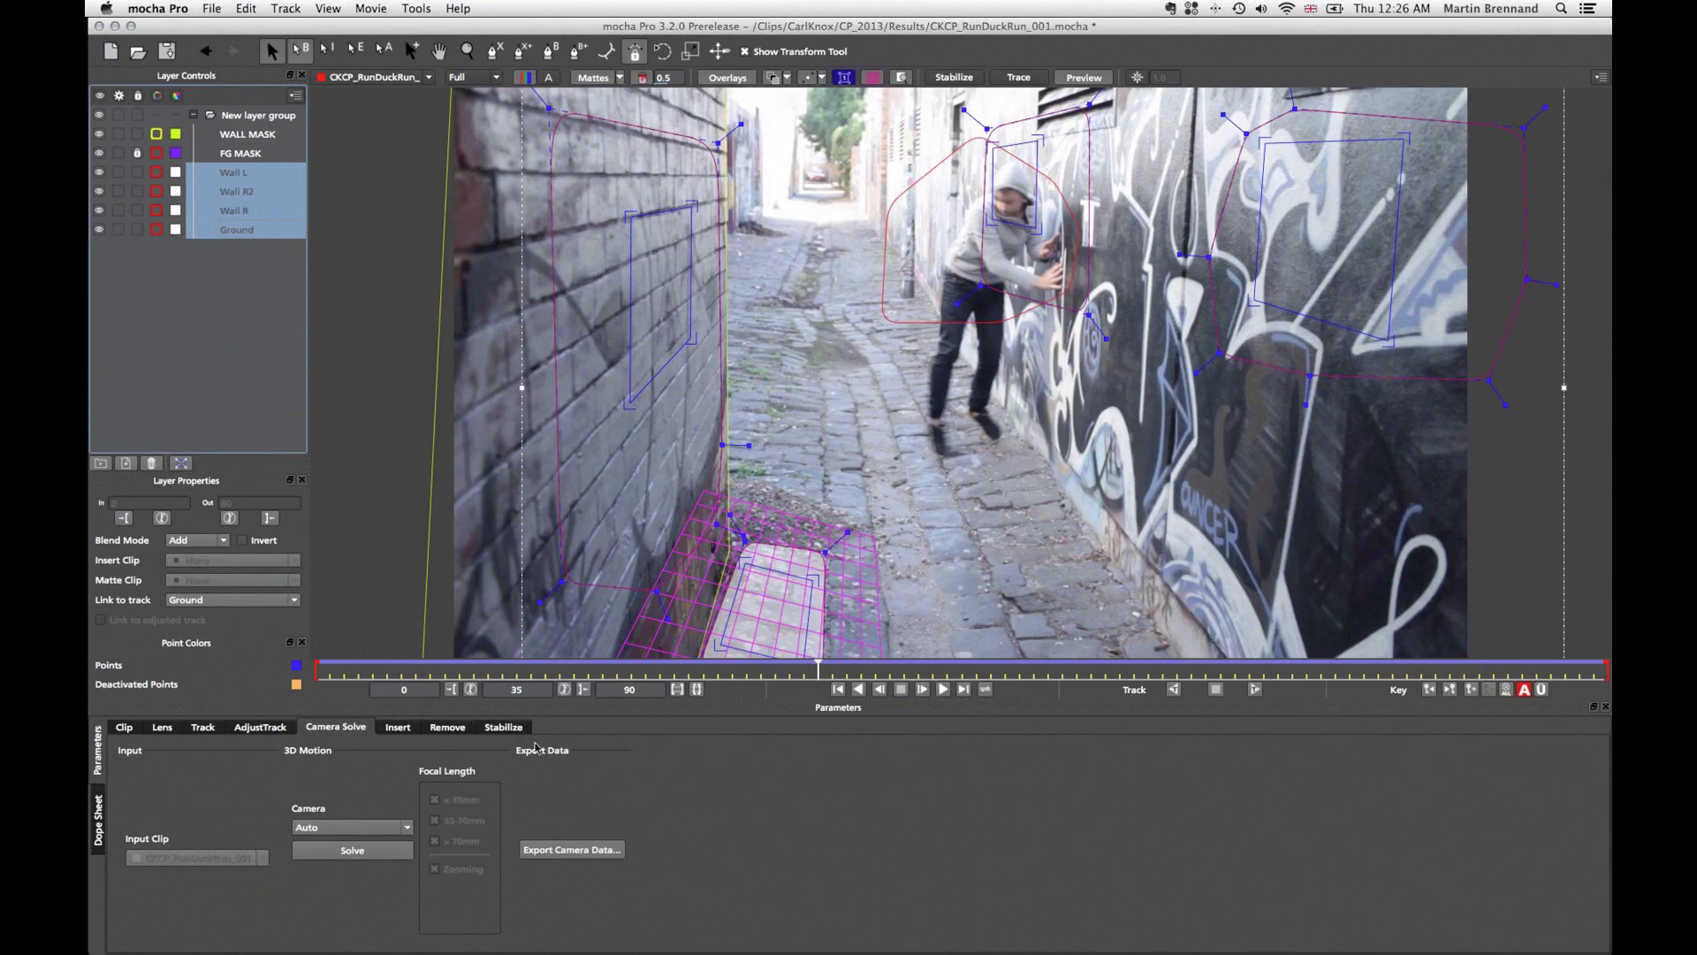
Step: Set the camera type to Large Parallax Change and solve the camera from the selected layers
left_click(408, 826)
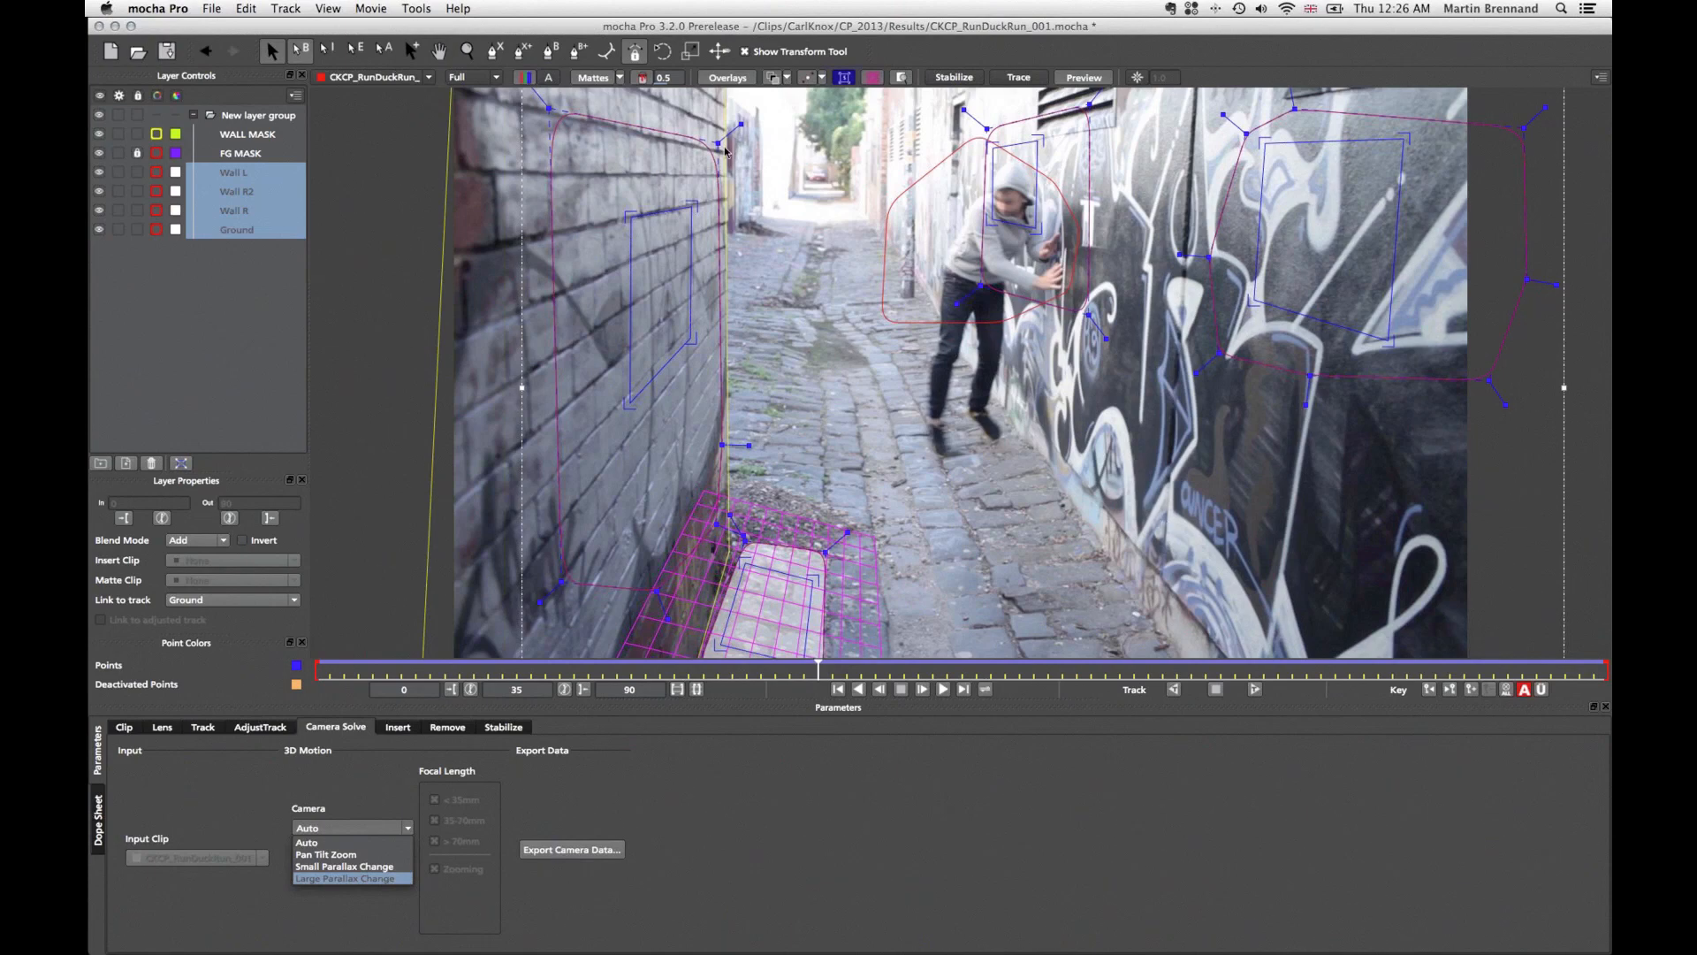
left_click(370, 880)
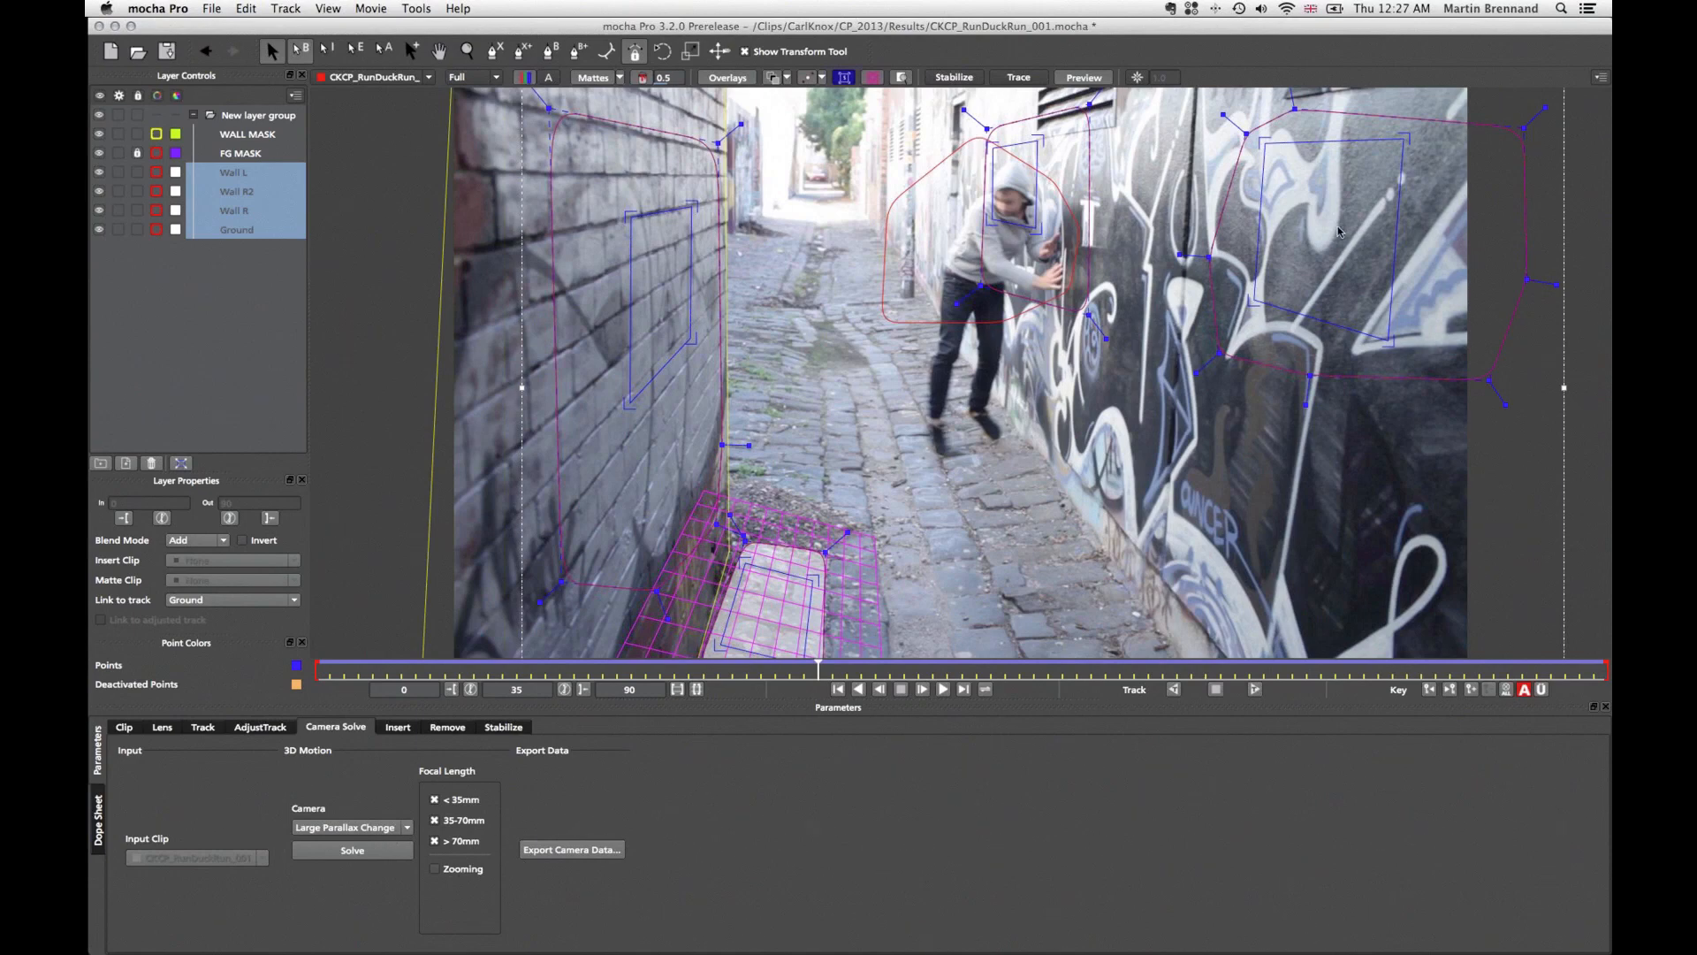
left_click(378, 849)
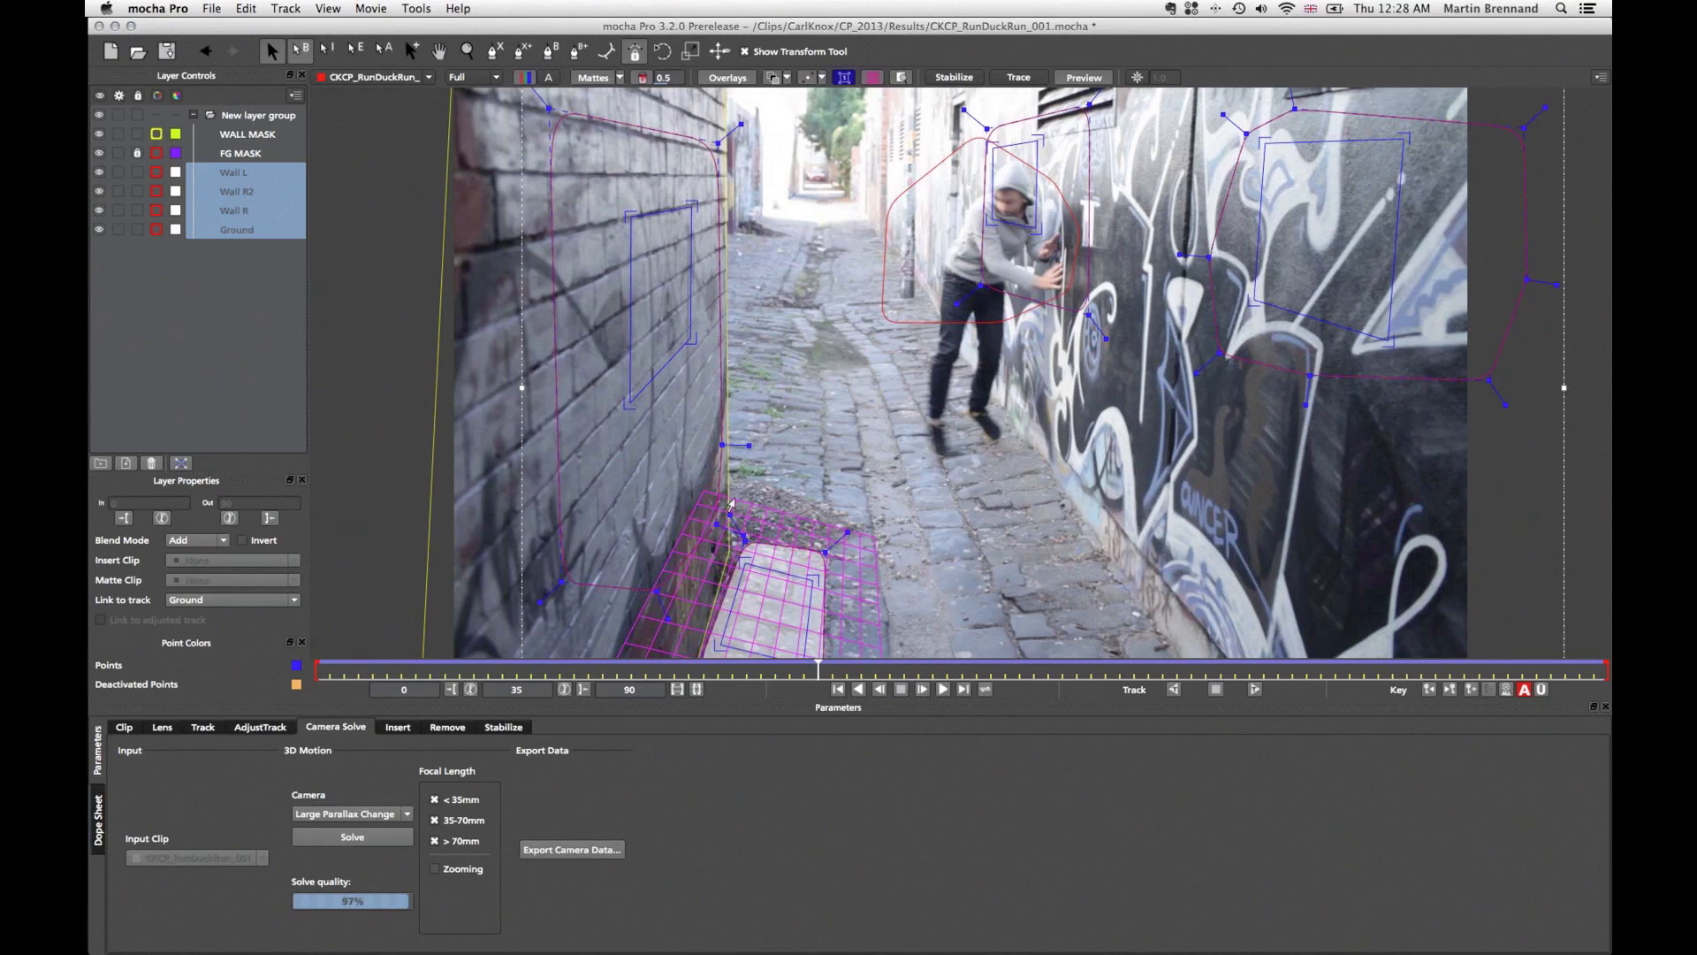
Step: Check the lens data options and scrub the solved shot forward to frame 51 and back to frame 20
left_click(162, 731)
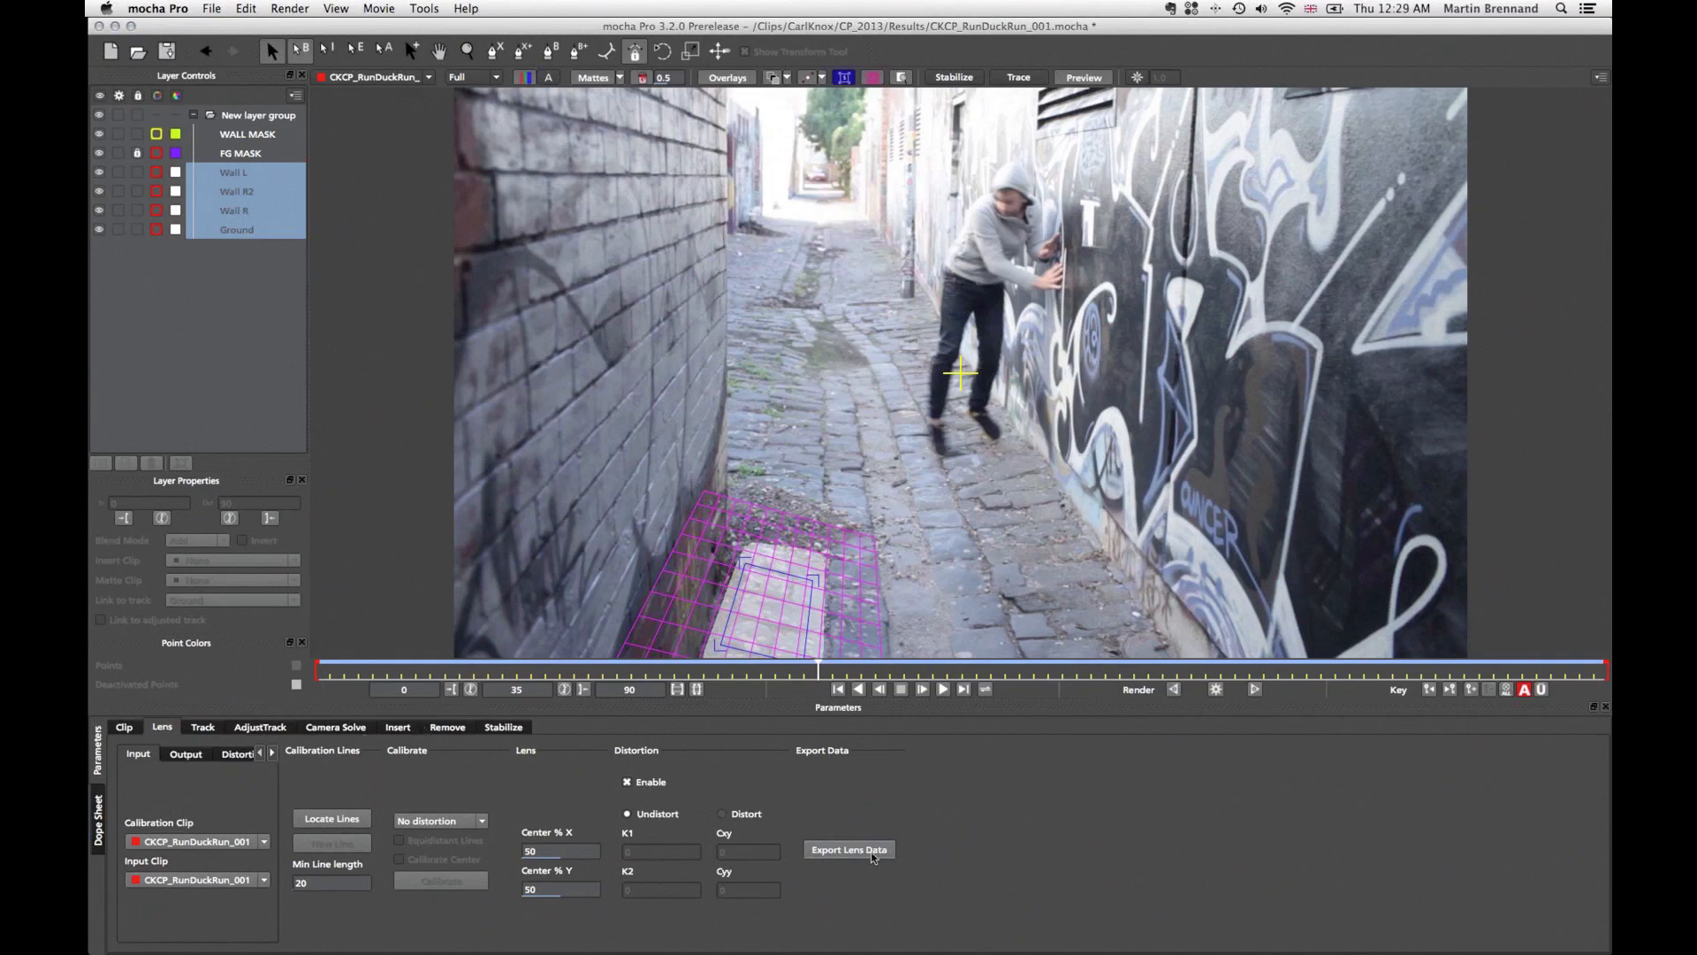
left_click(337, 728)
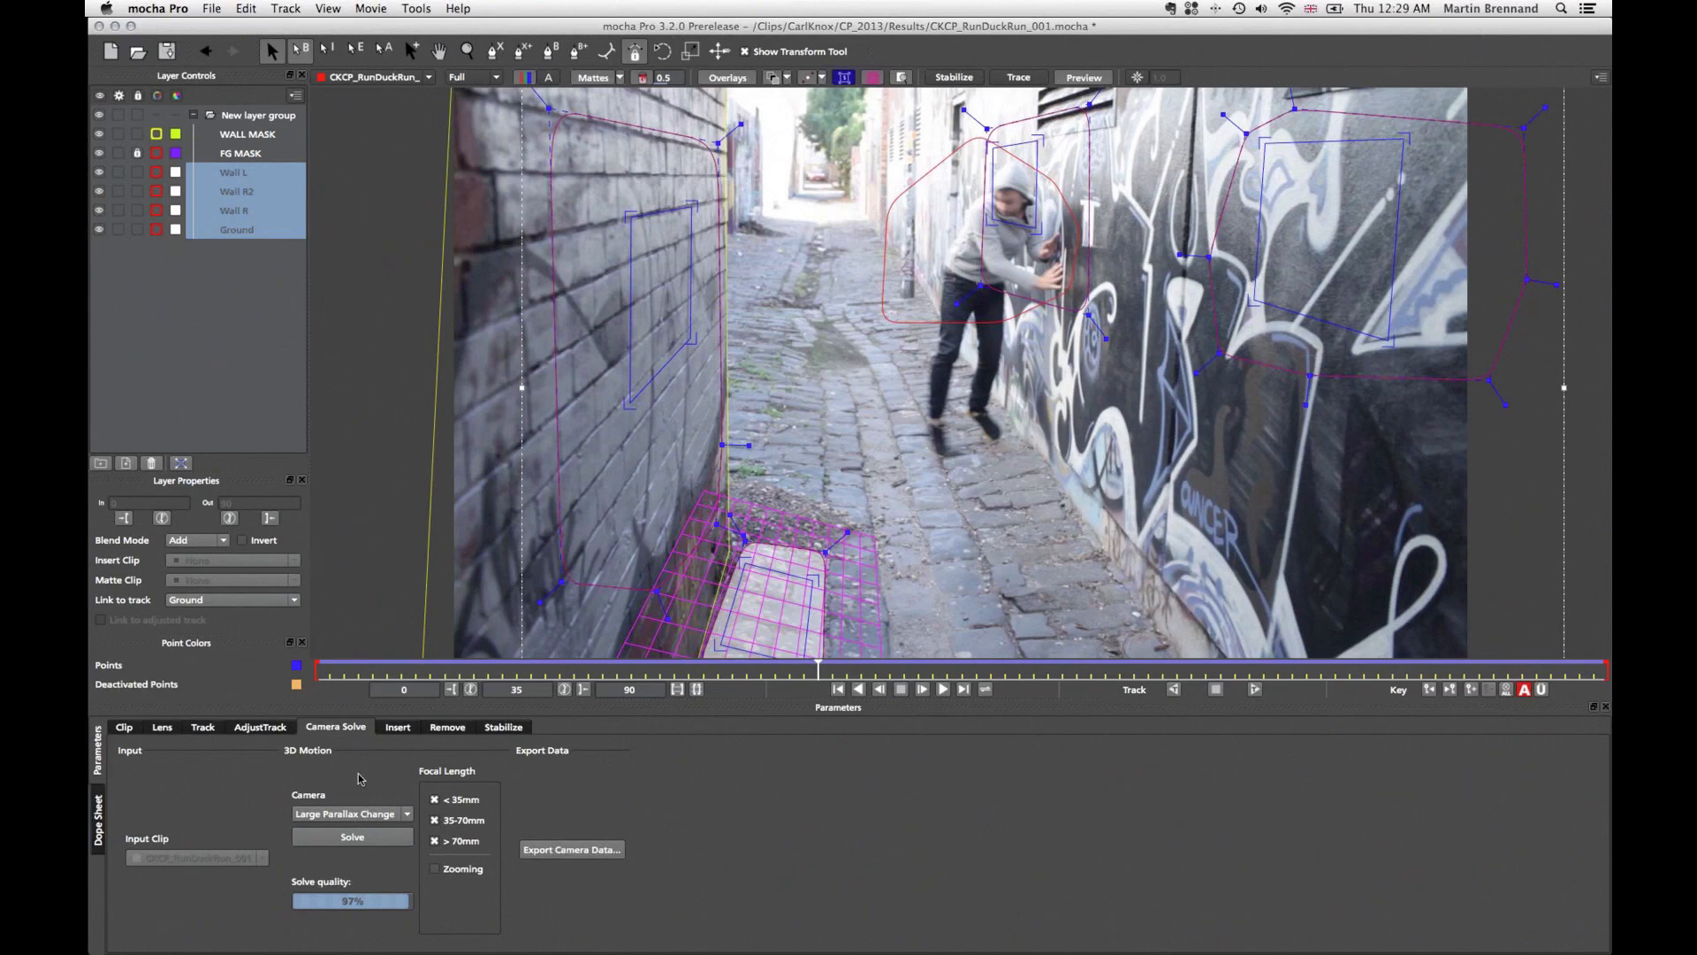
key("Left")
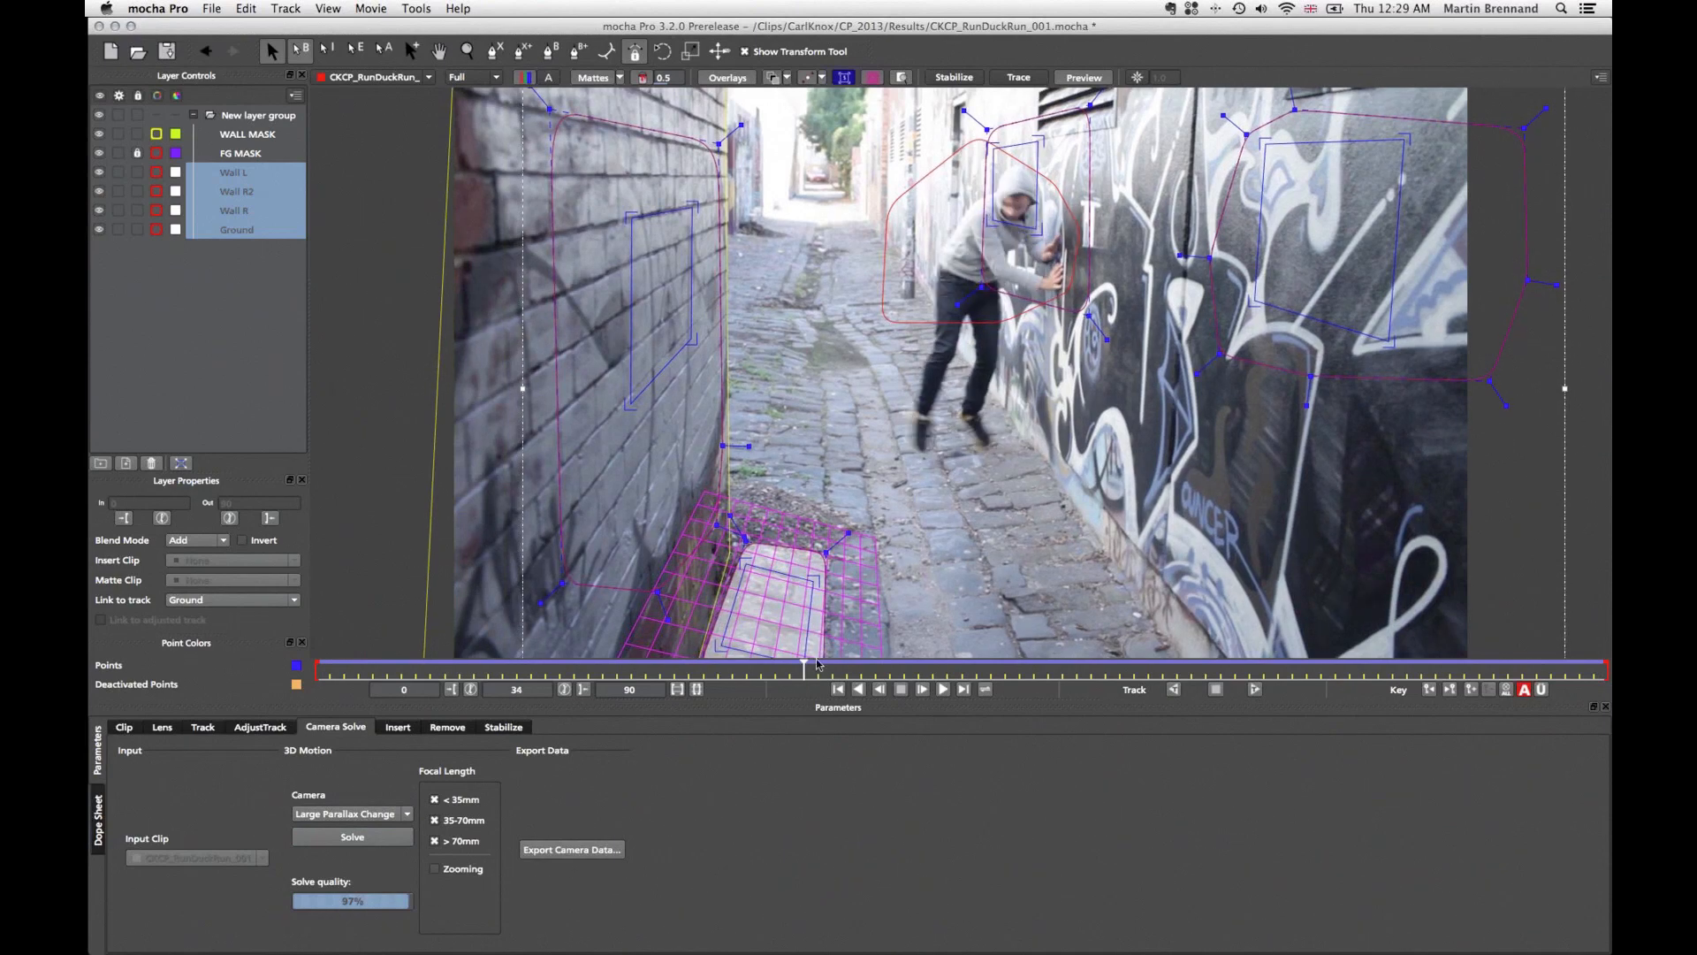
key("Right")
key("Right")
key("Right")
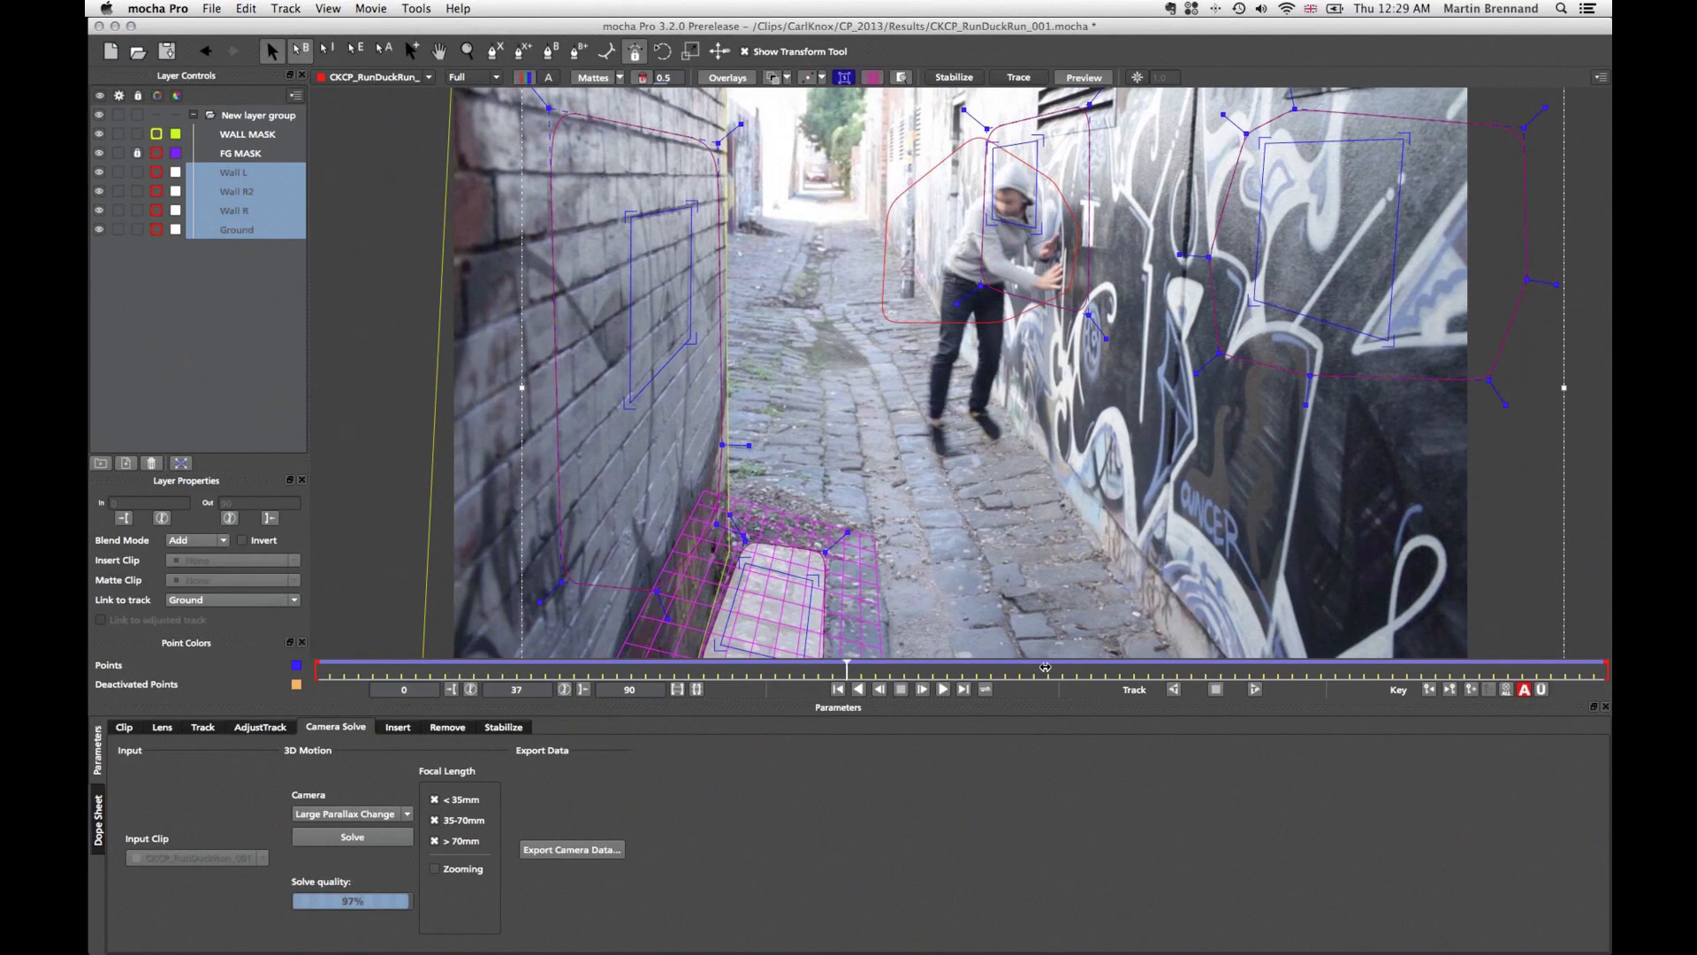
left_click(1045, 668)
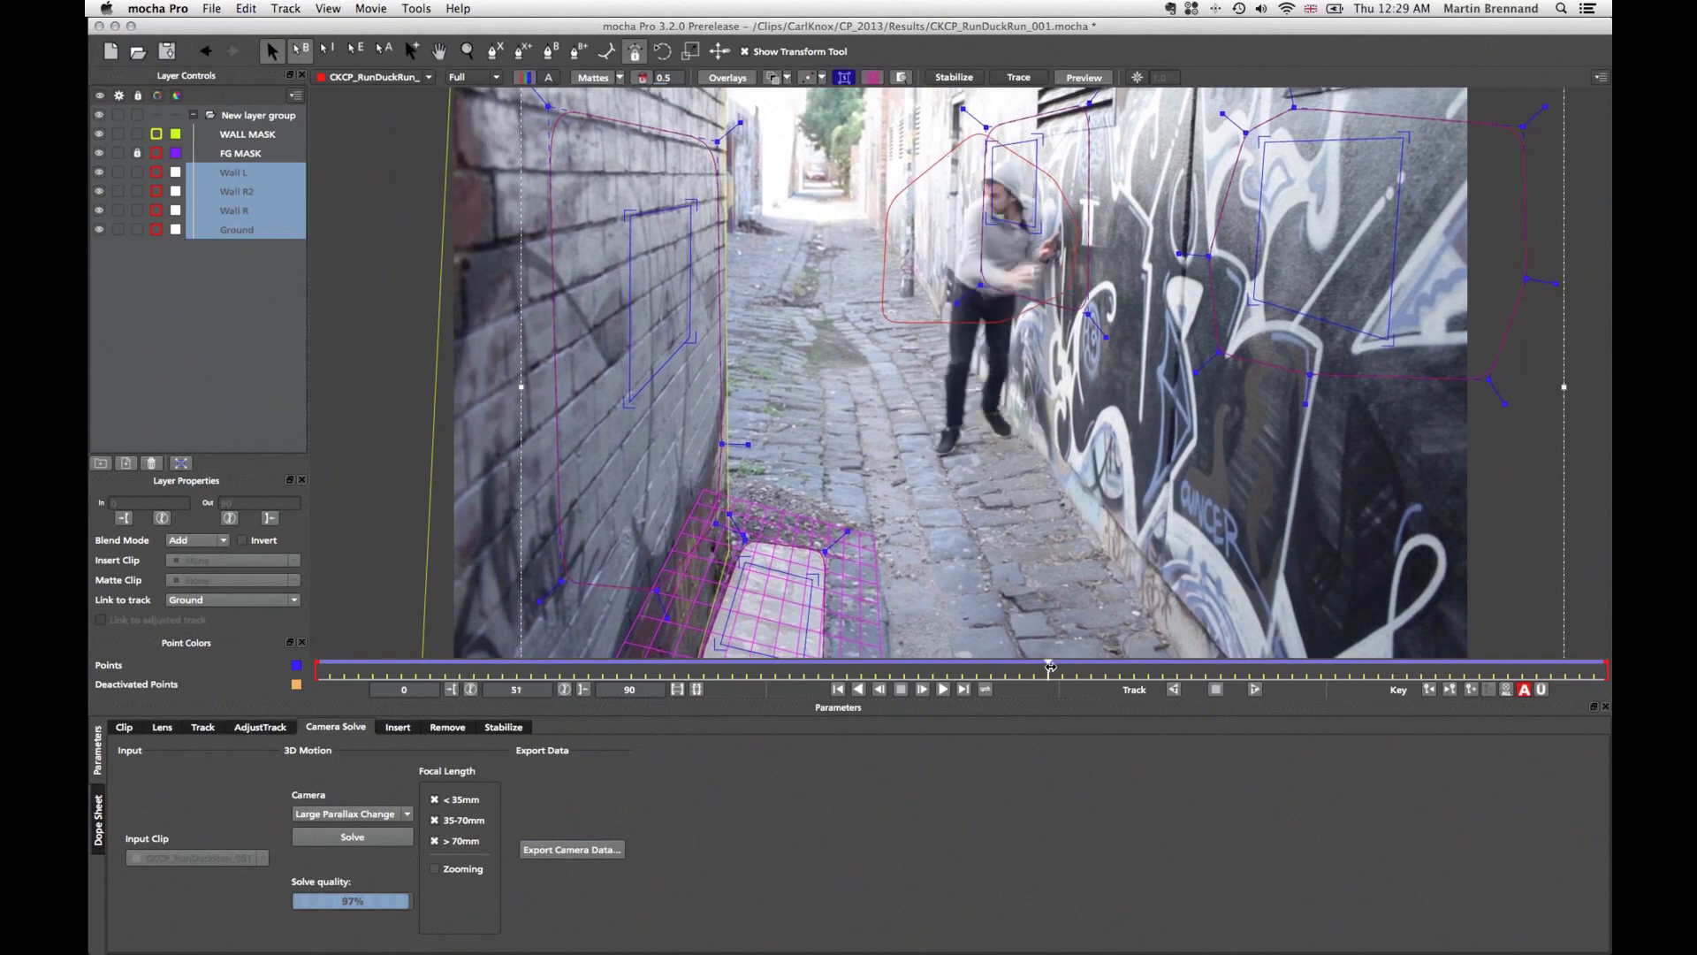
left_click_drag(1050, 666, 603, 670)
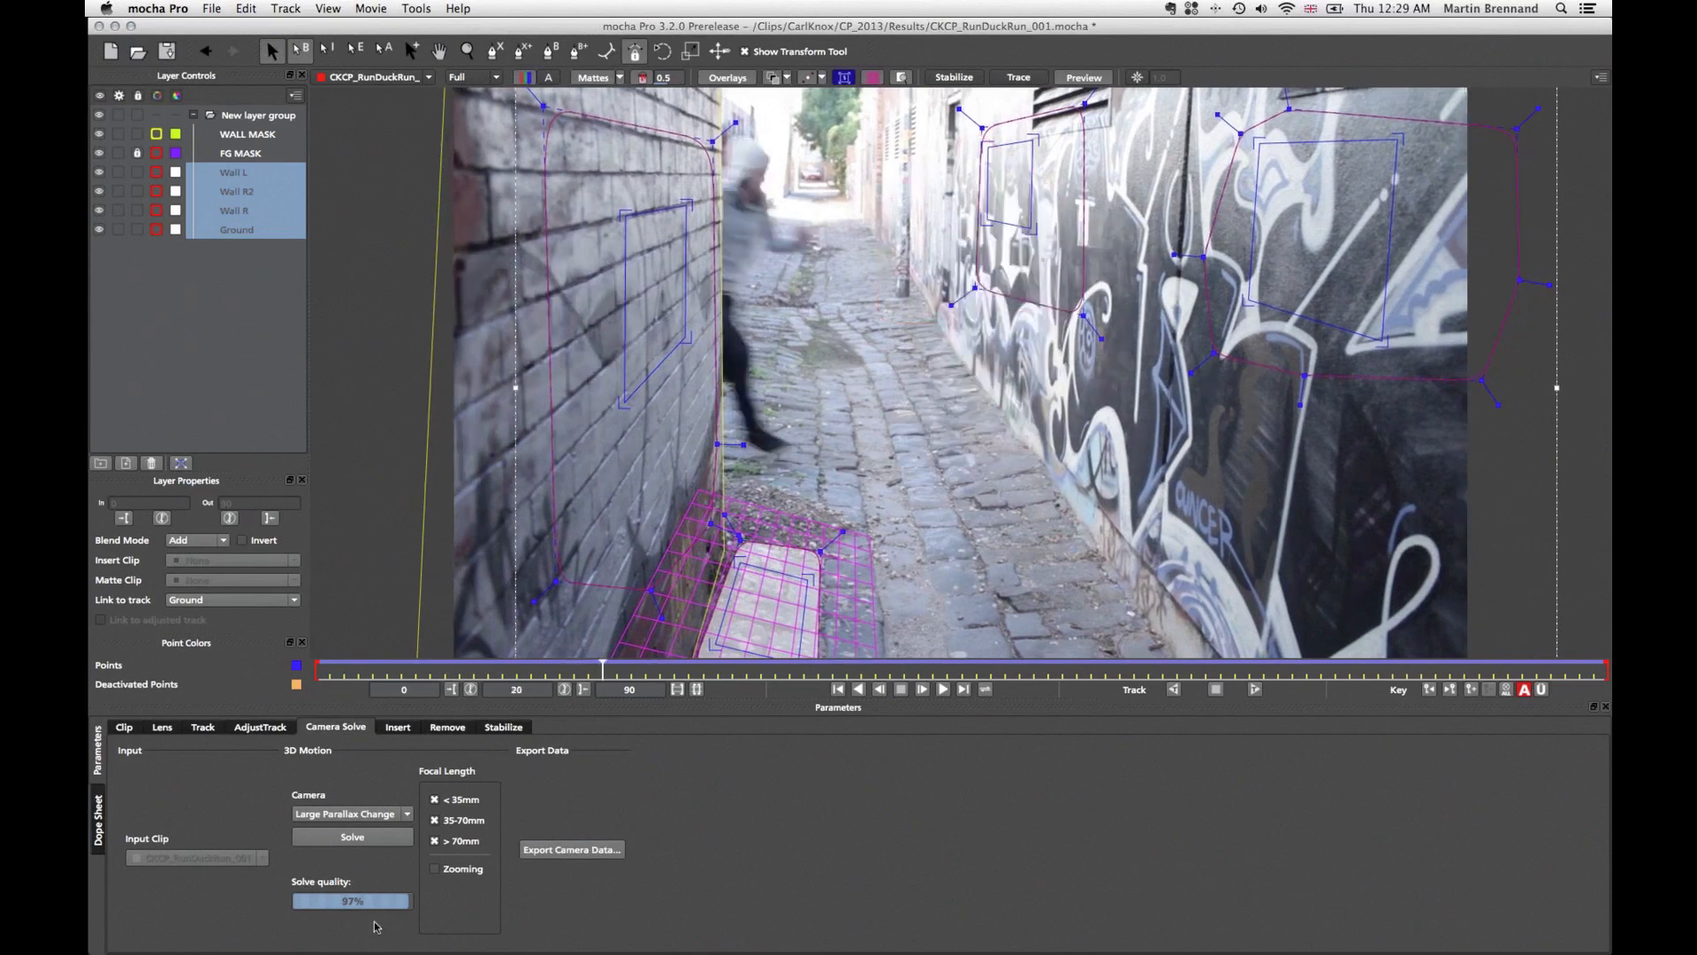
Step: Open the camera data export and choose the After Effects 3D Motion Data (*.txt) format
left_click(572, 849)
left_click_drag(937, 453, 959, 418)
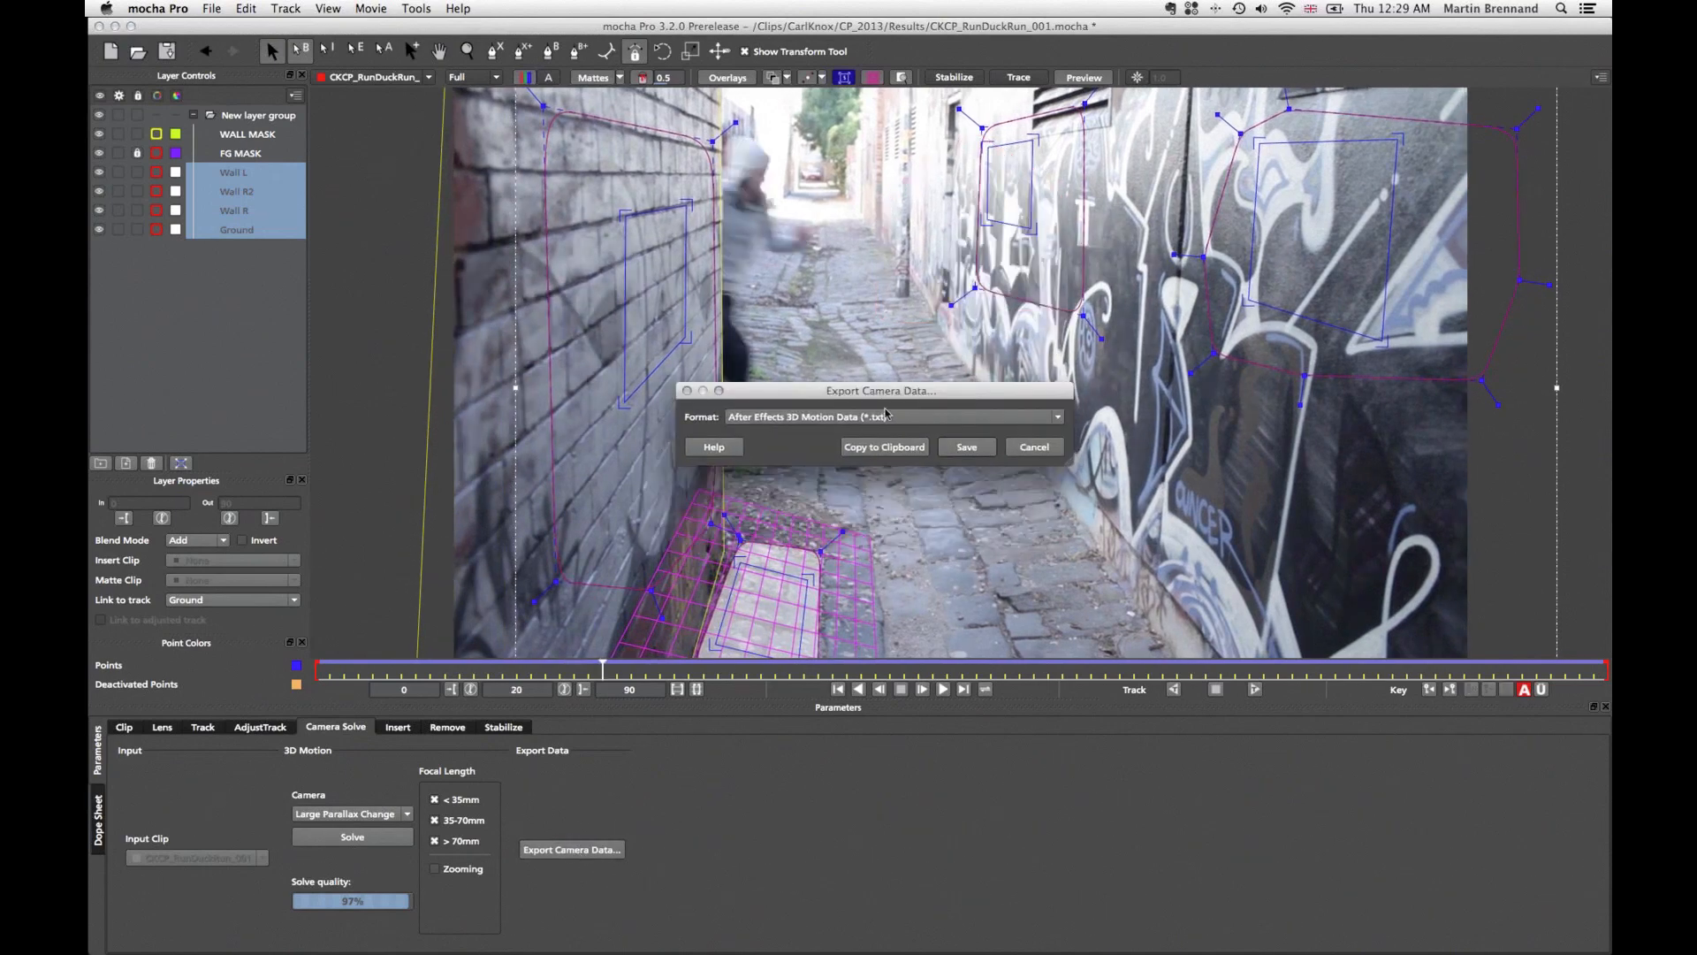
left_click(778, 417)
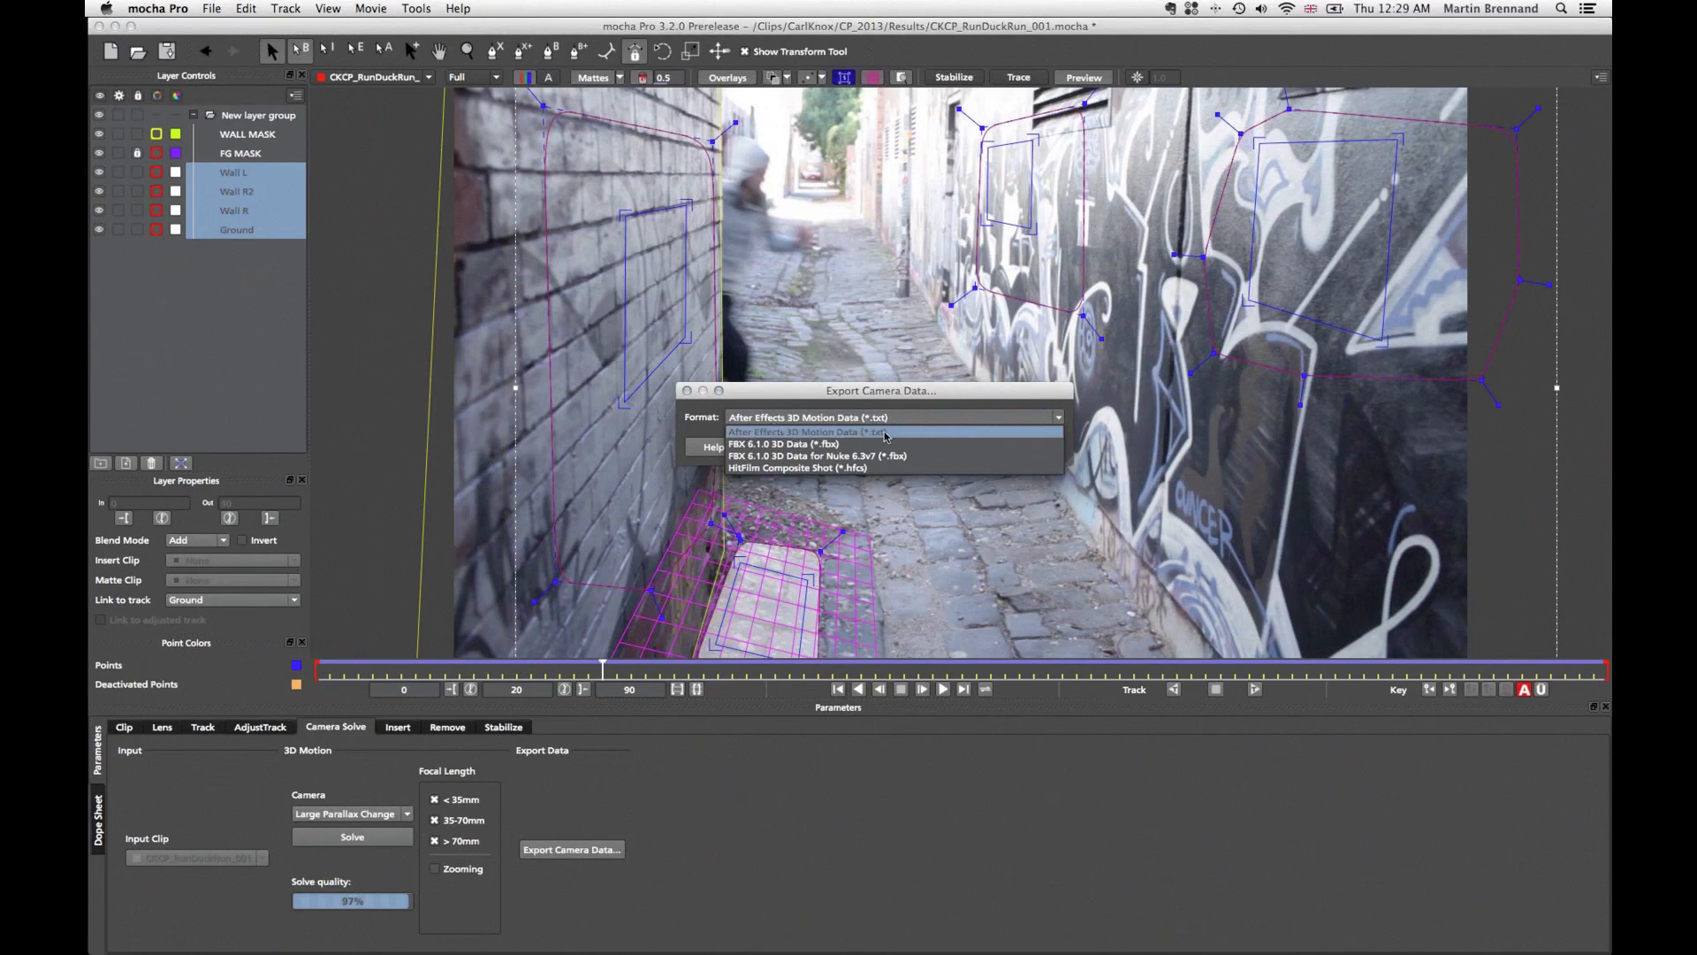
left_click(845, 431)
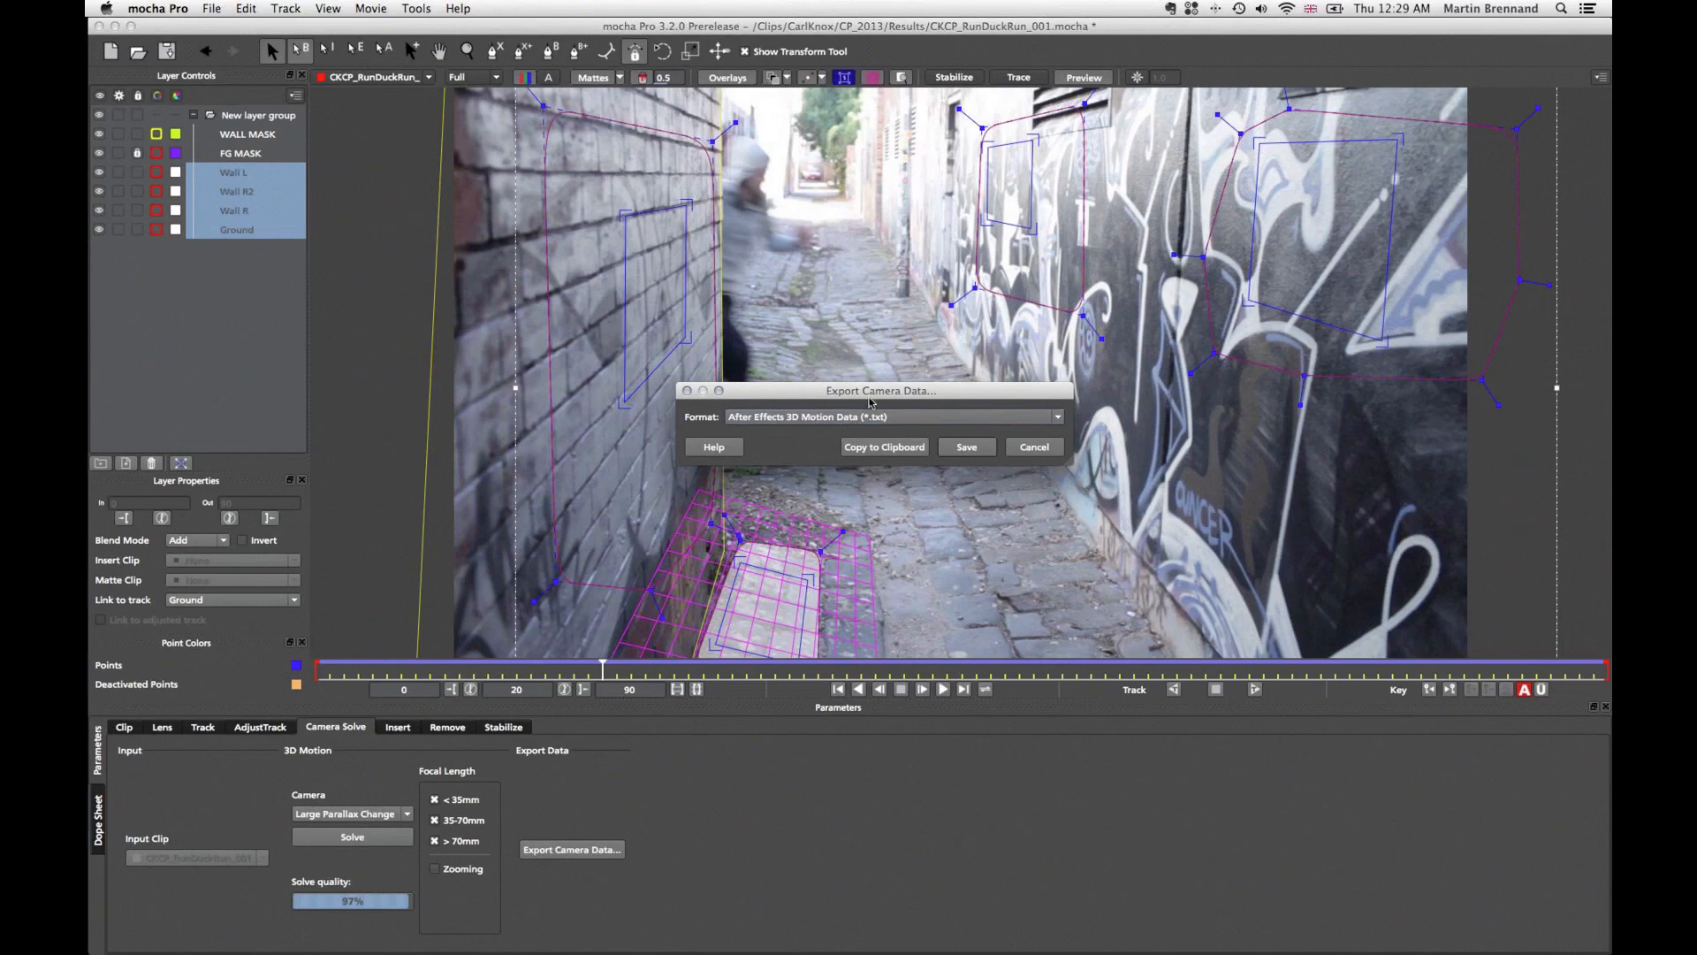
left_click_drag(875, 390, 838, 365)
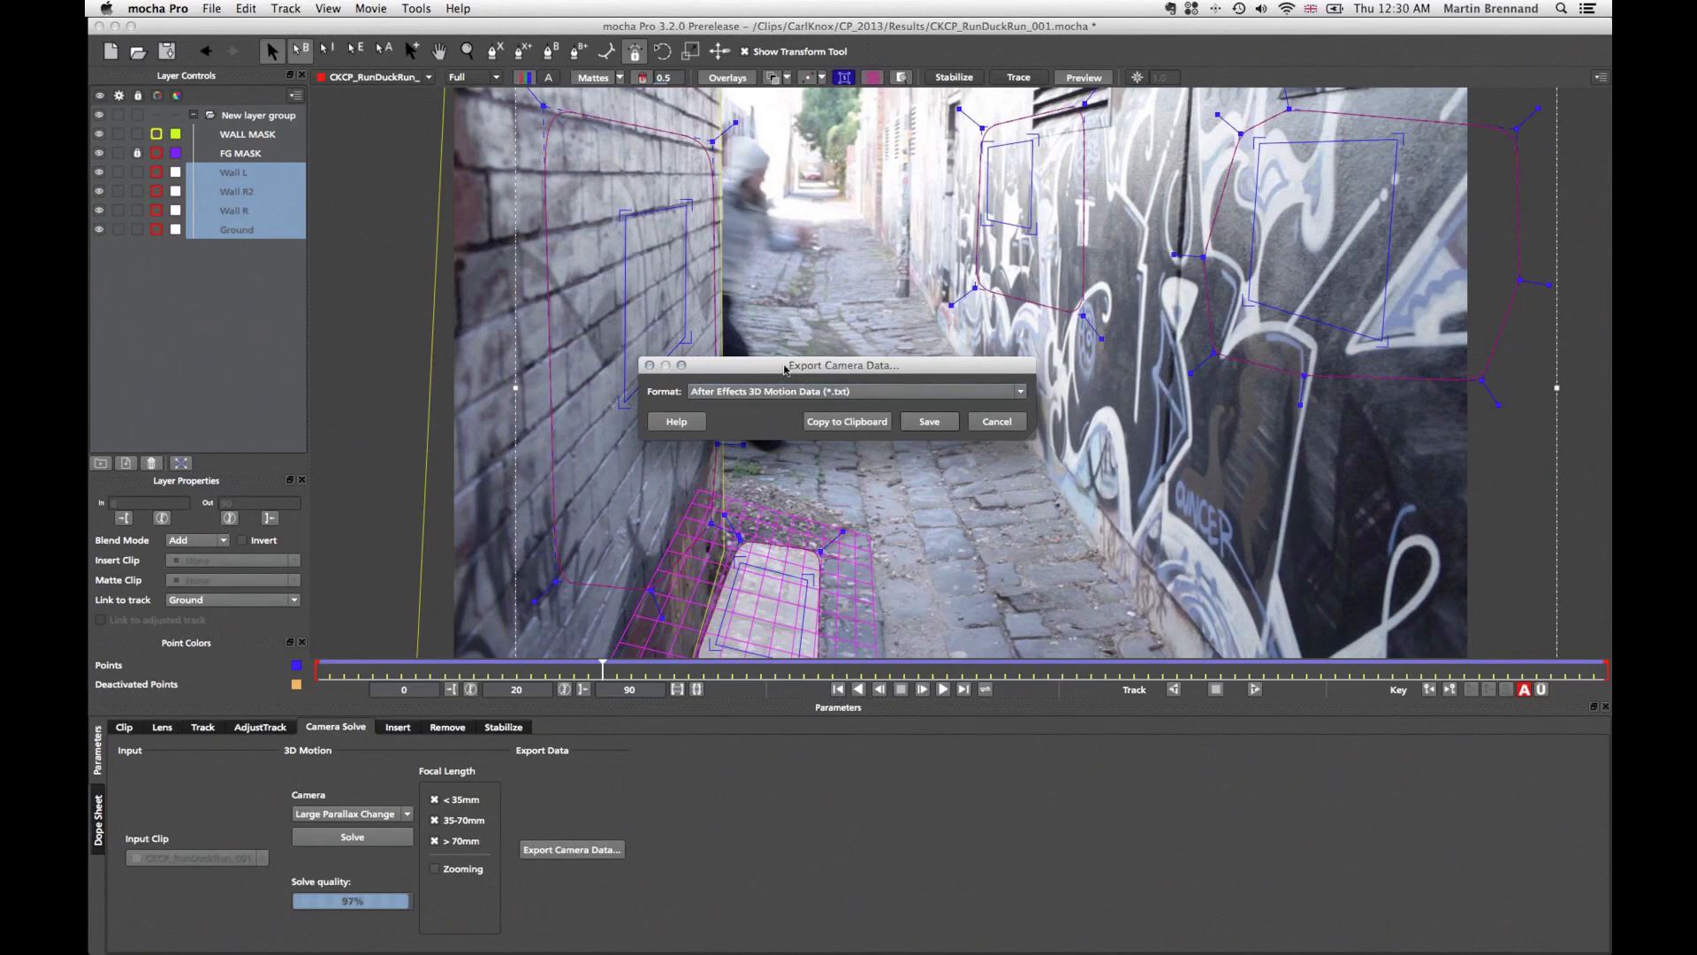
left_click_drag(785, 370, 803, 335)
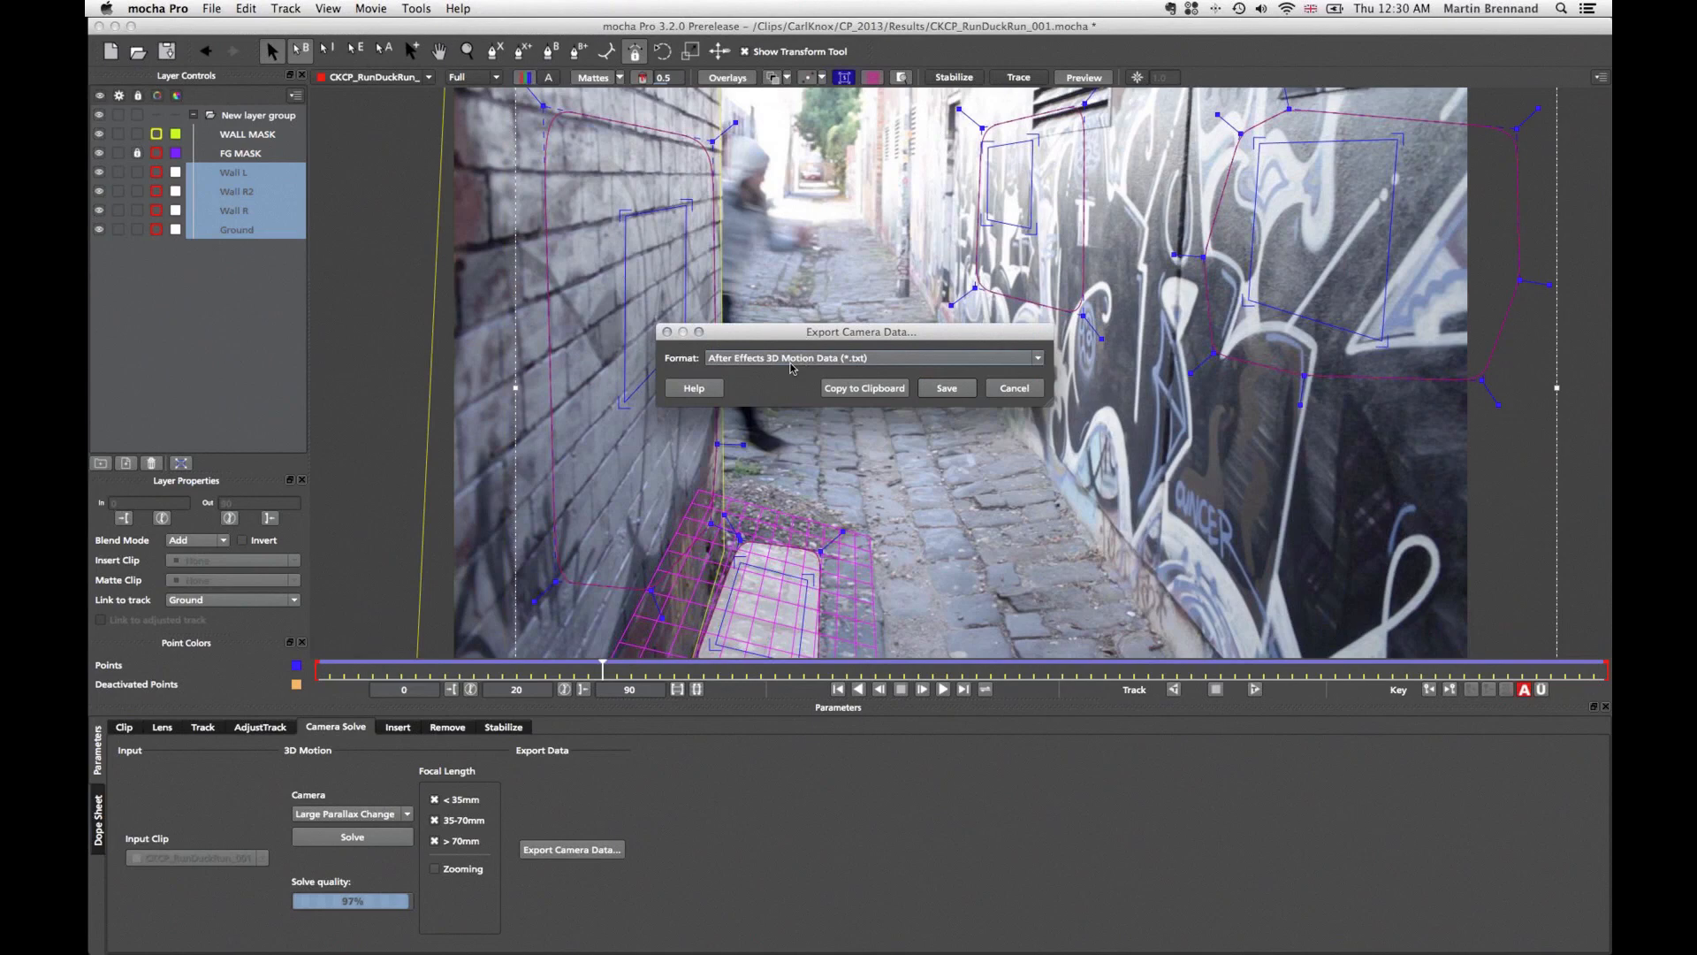
mouse_move(873, 333)
left_mouse_down()
mouse_move(860, 309)
mouse_move(888, 316)
mouse_move(893, 343)
left_mouse_up()
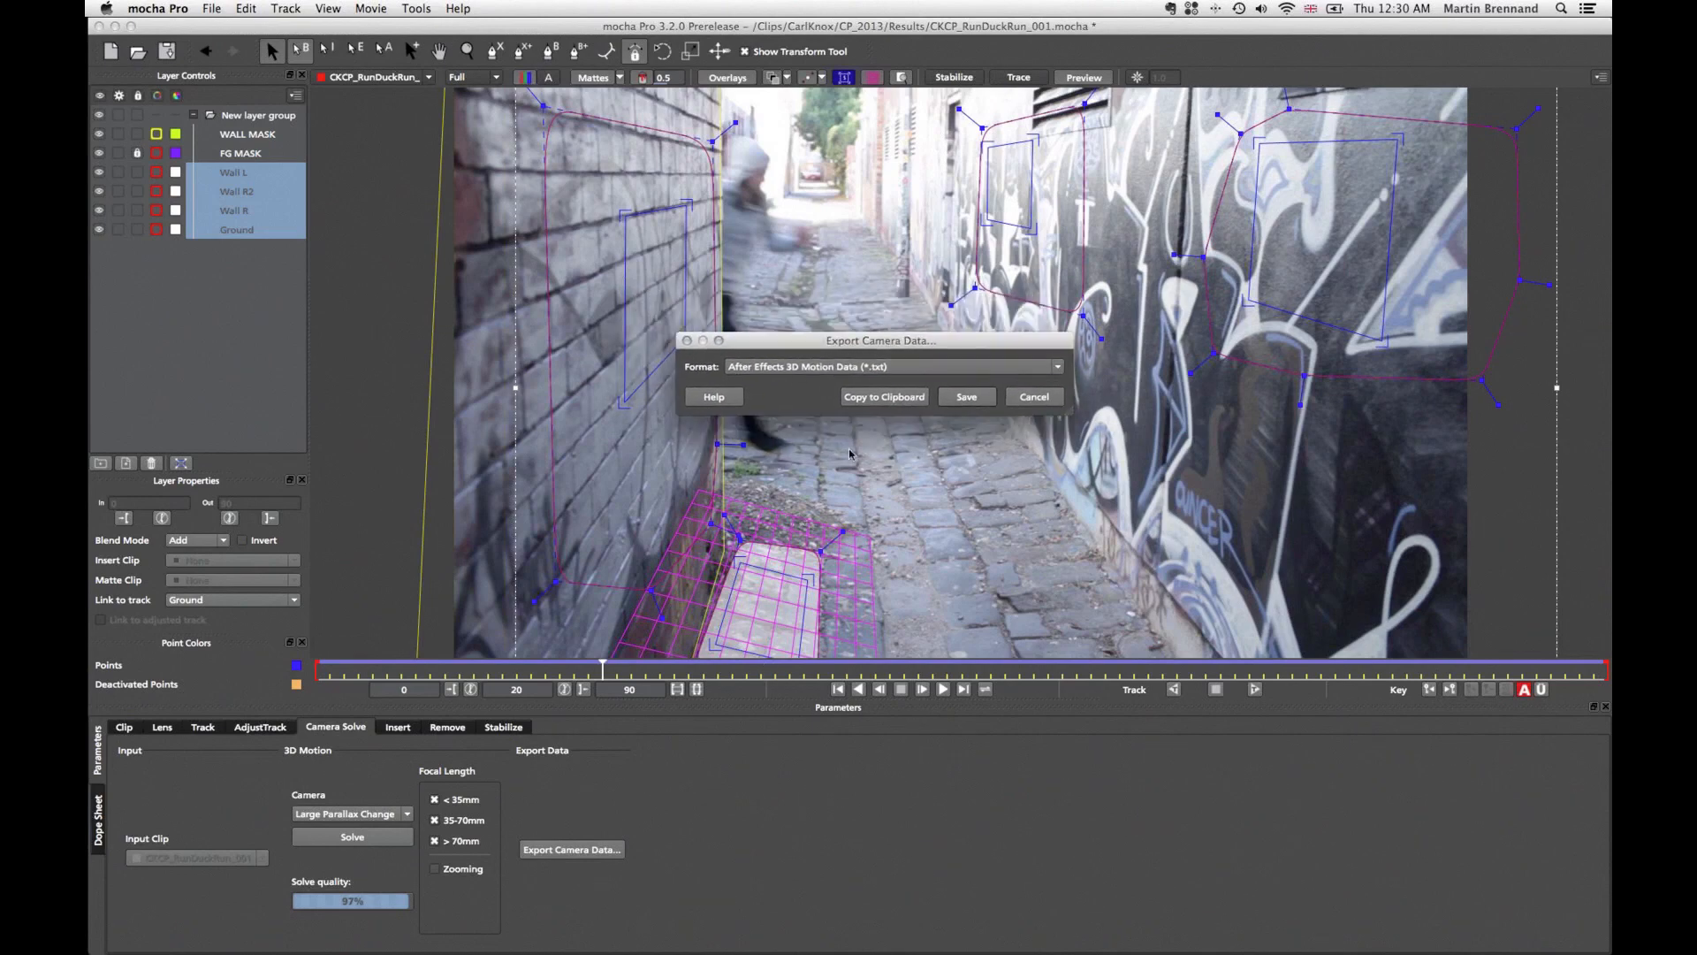
Step: Try the export formats FBX 6.1.0 3D Data, FBX 6.1.0 3D Data for Nuke 6.3v7 and HitFilm Composite Shot
left_click(830, 372)
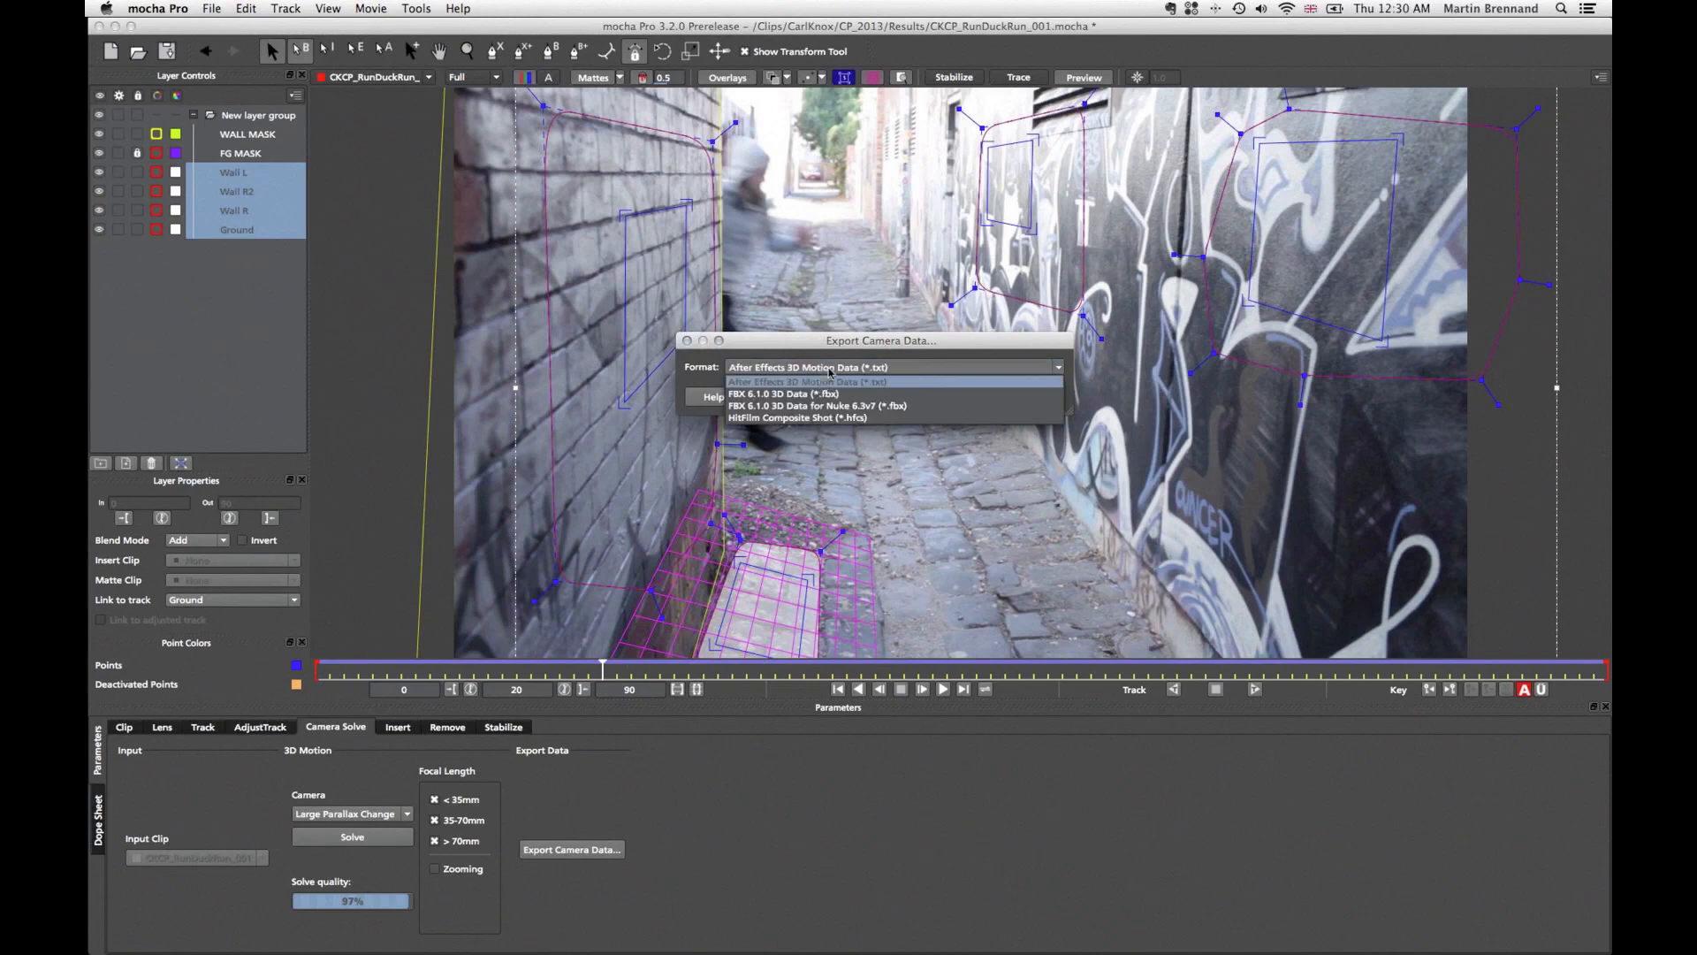
left_click(815, 394)
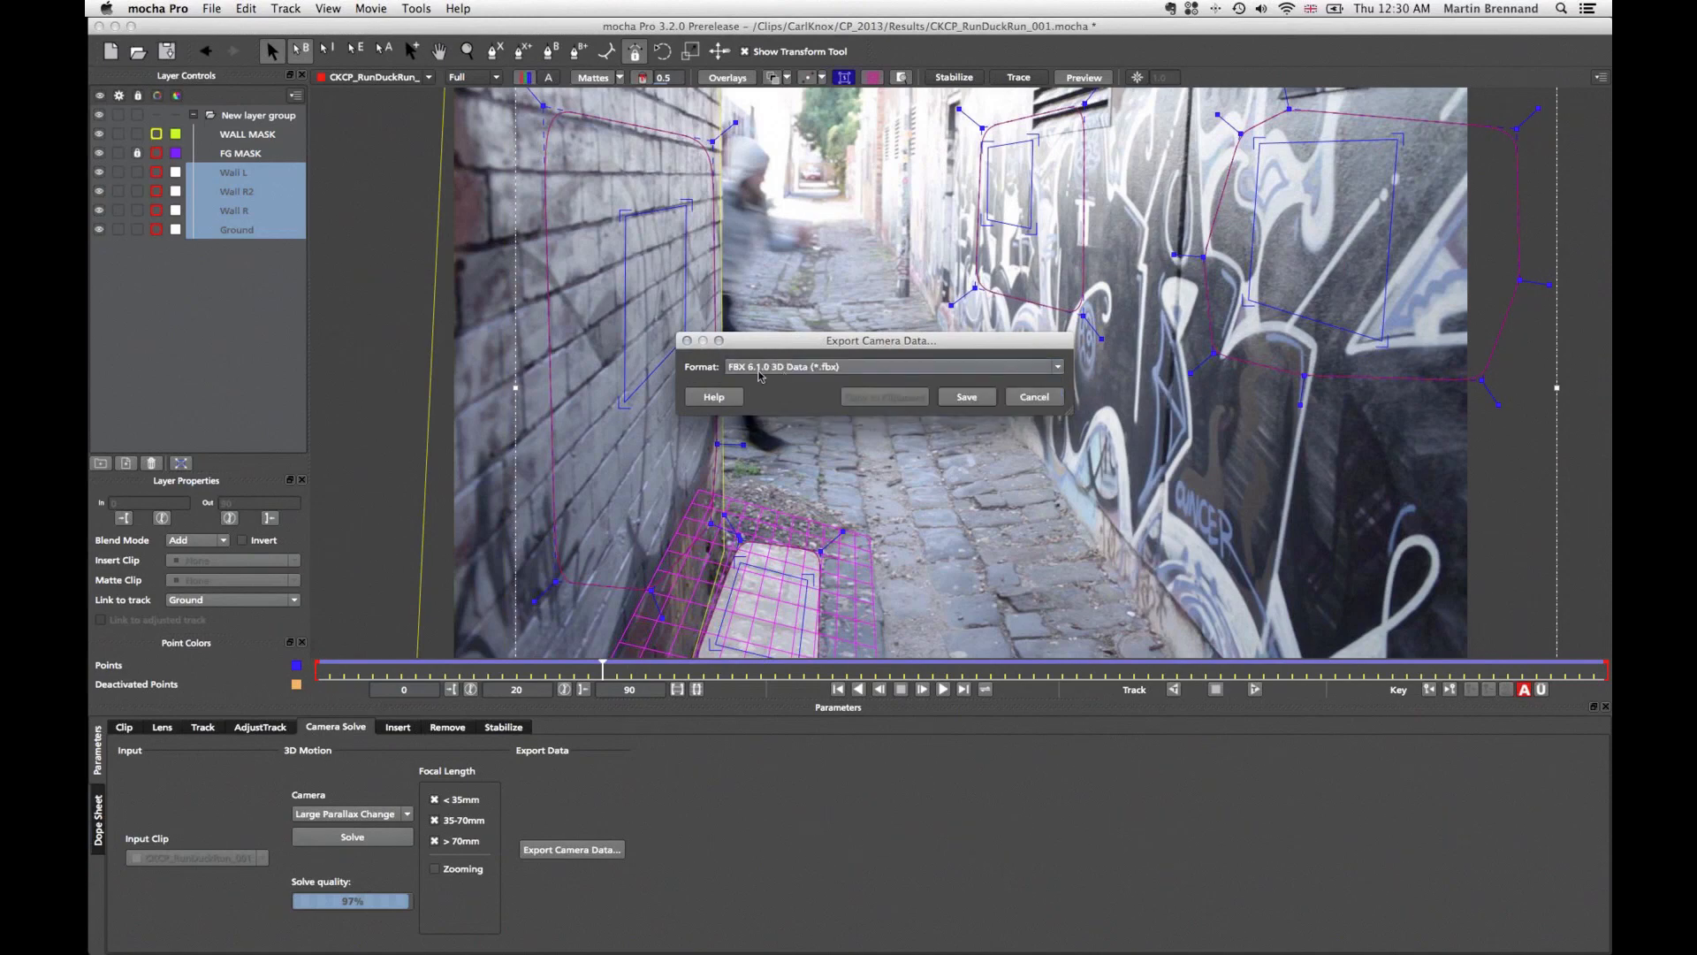
left_click(816, 373)
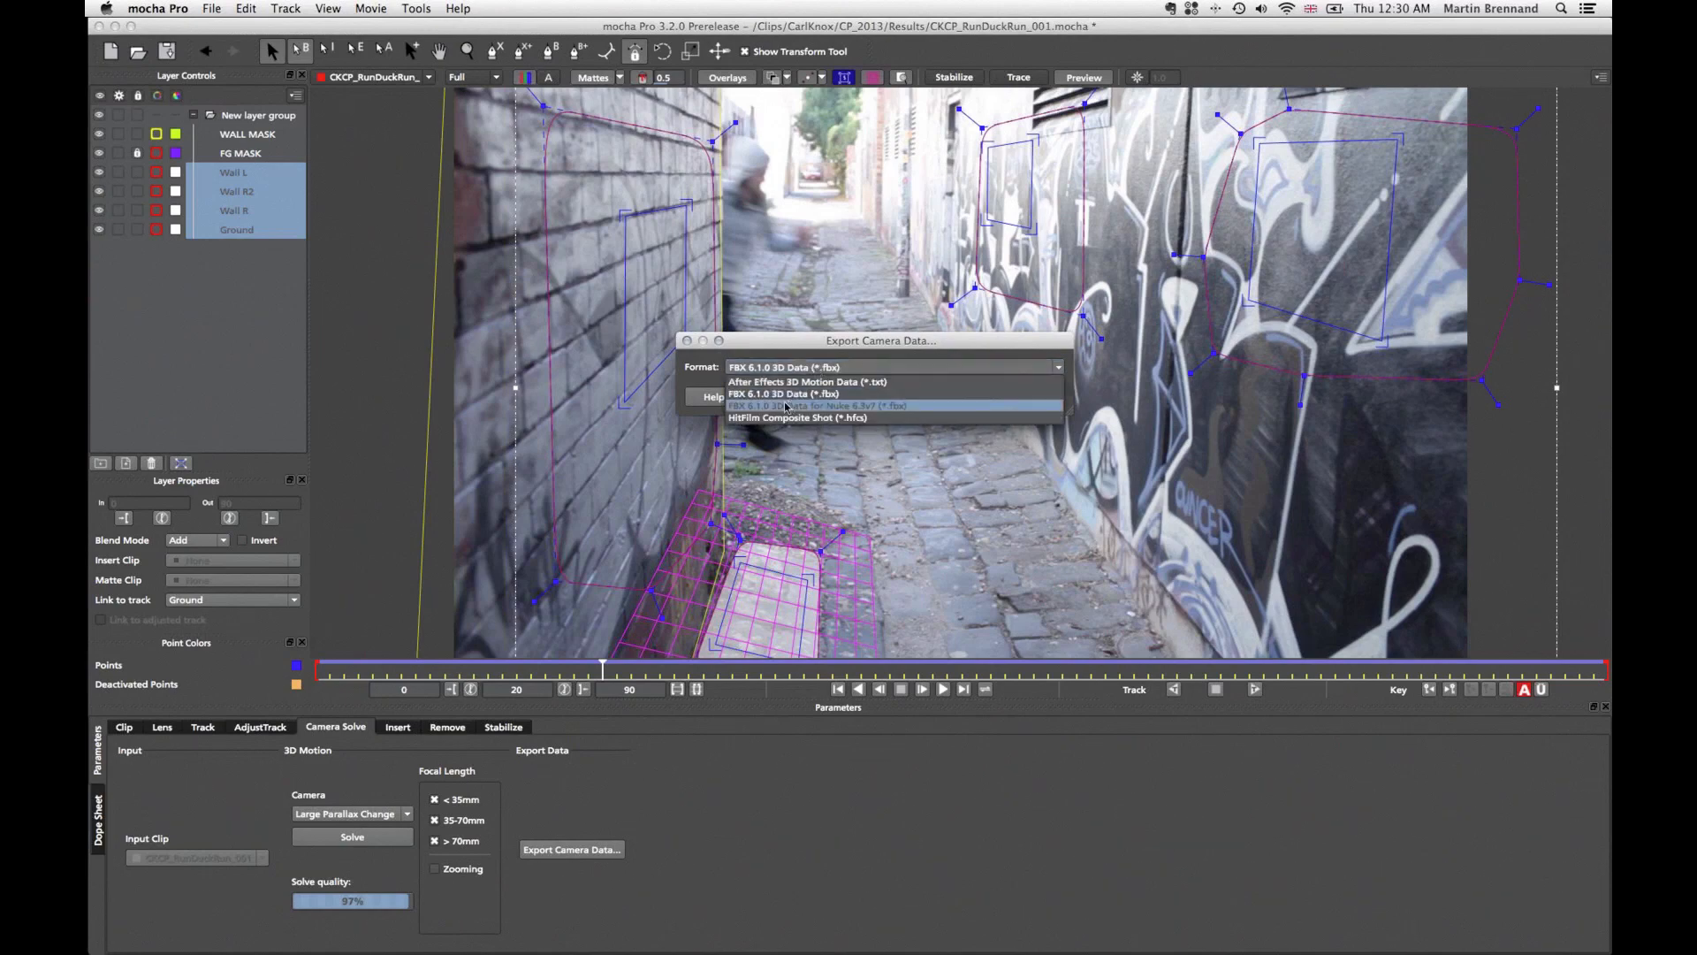
left_click(791, 406)
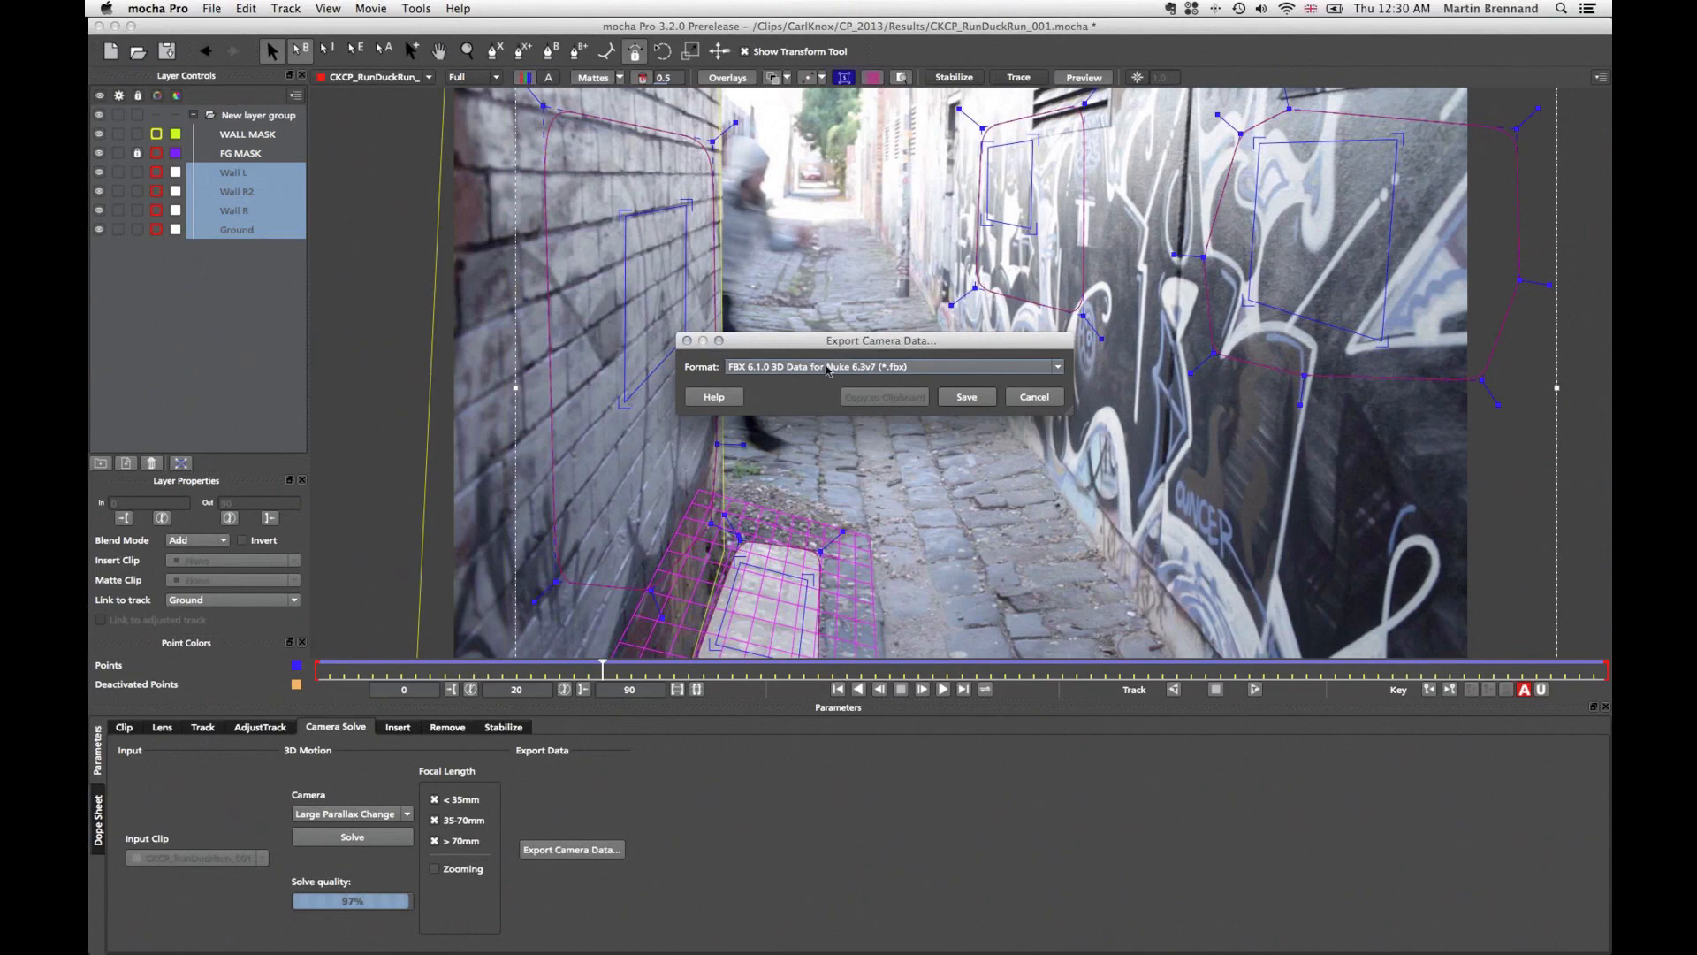
left_click_drag(846, 344, 833, 329)
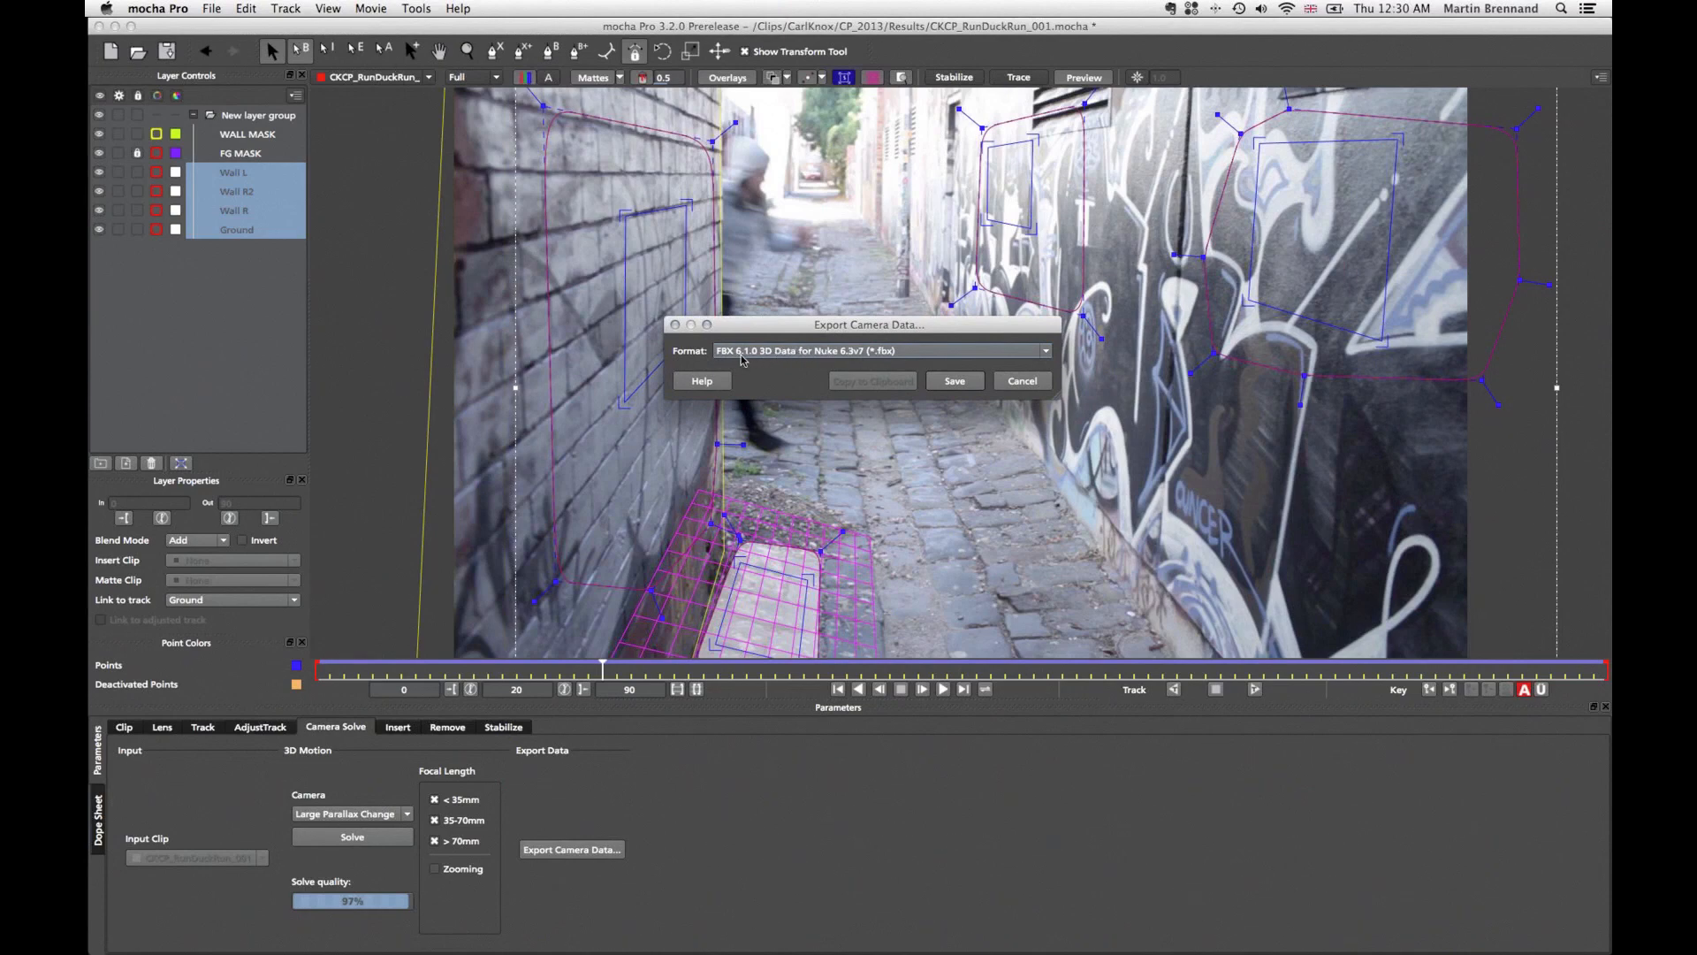
left_click(799, 354)
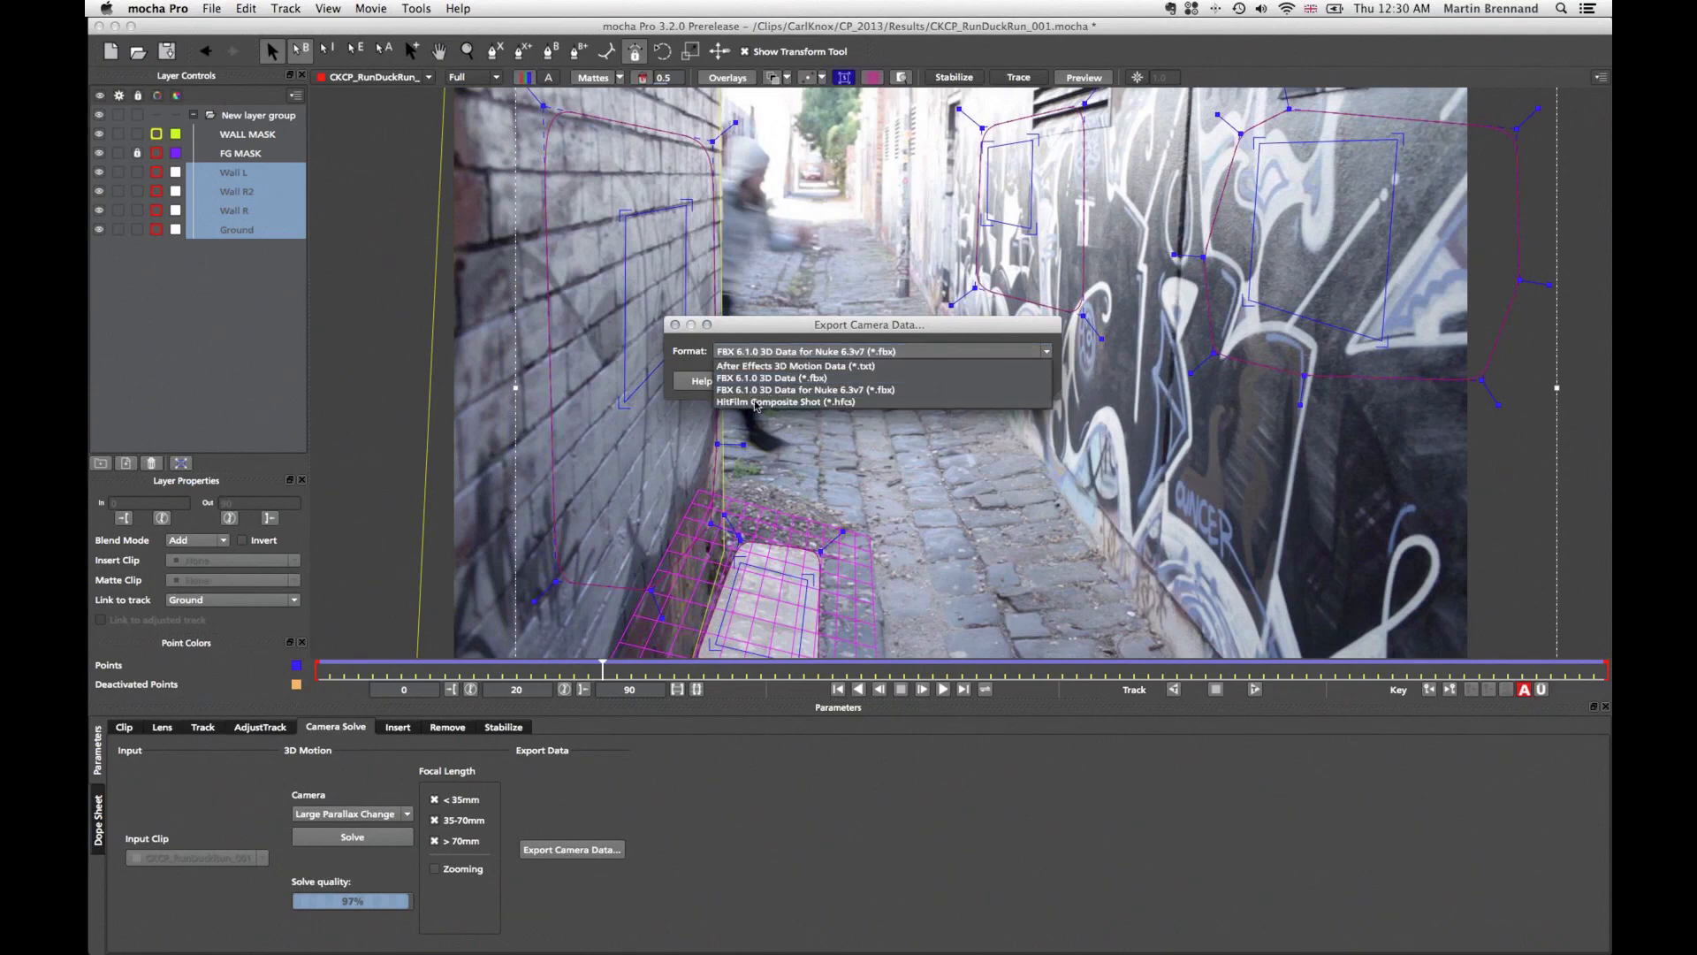
left_click(834, 364)
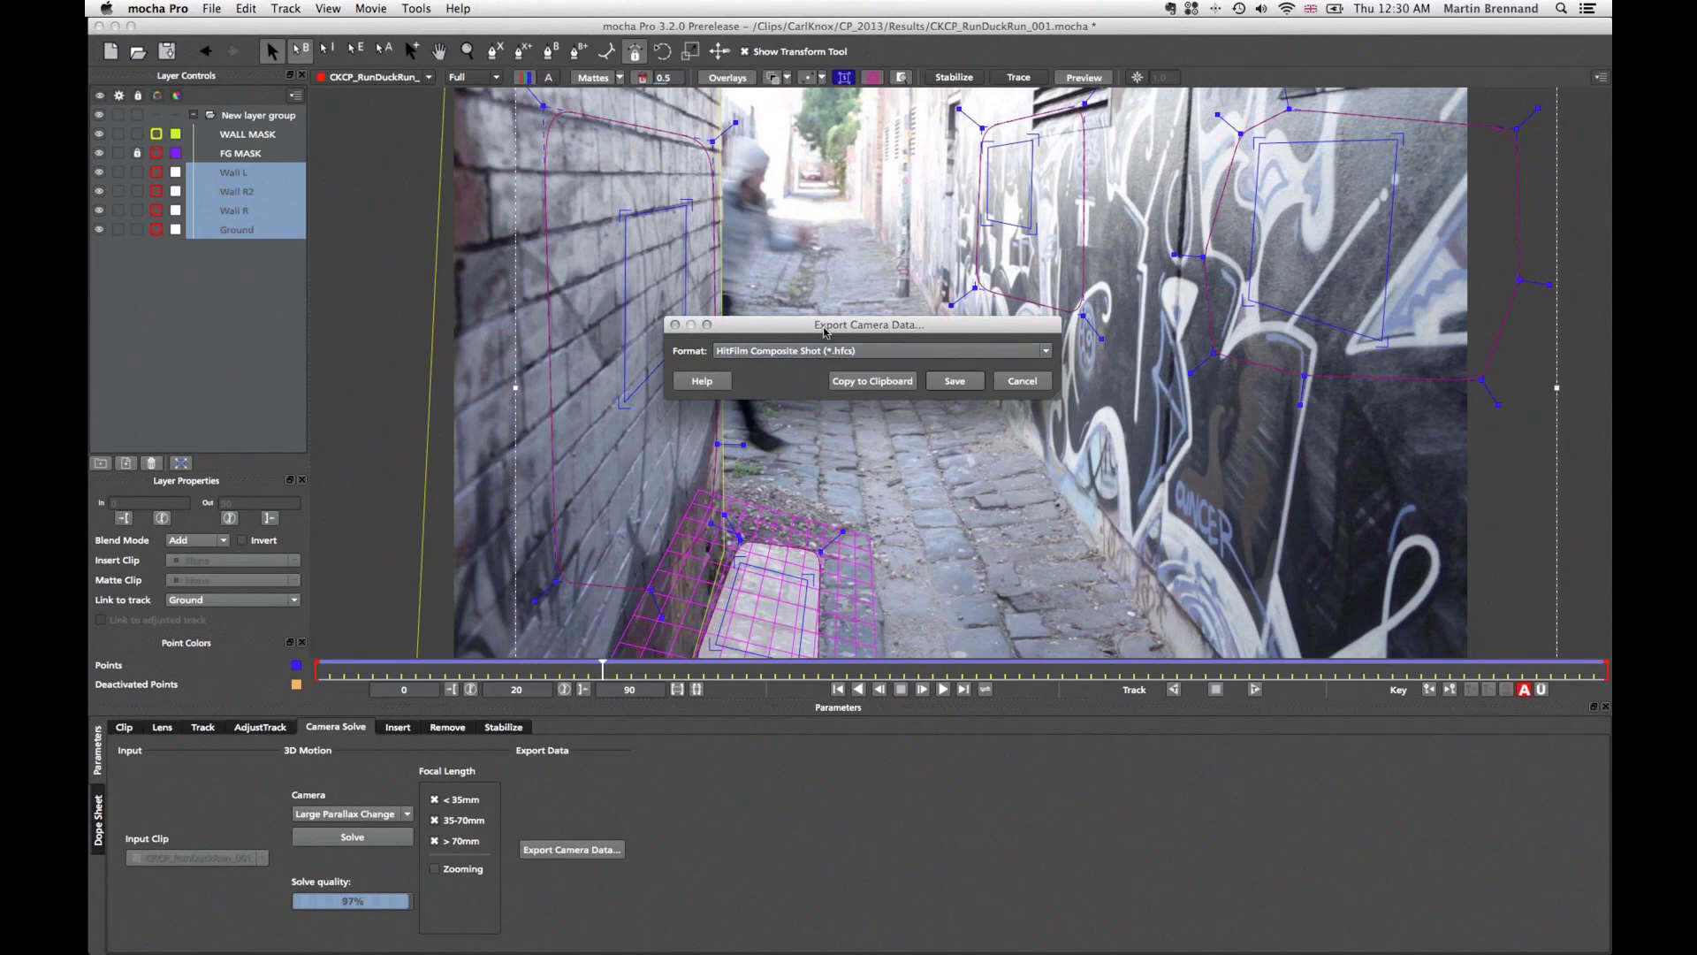
left_click_drag(823, 329, 824, 318)
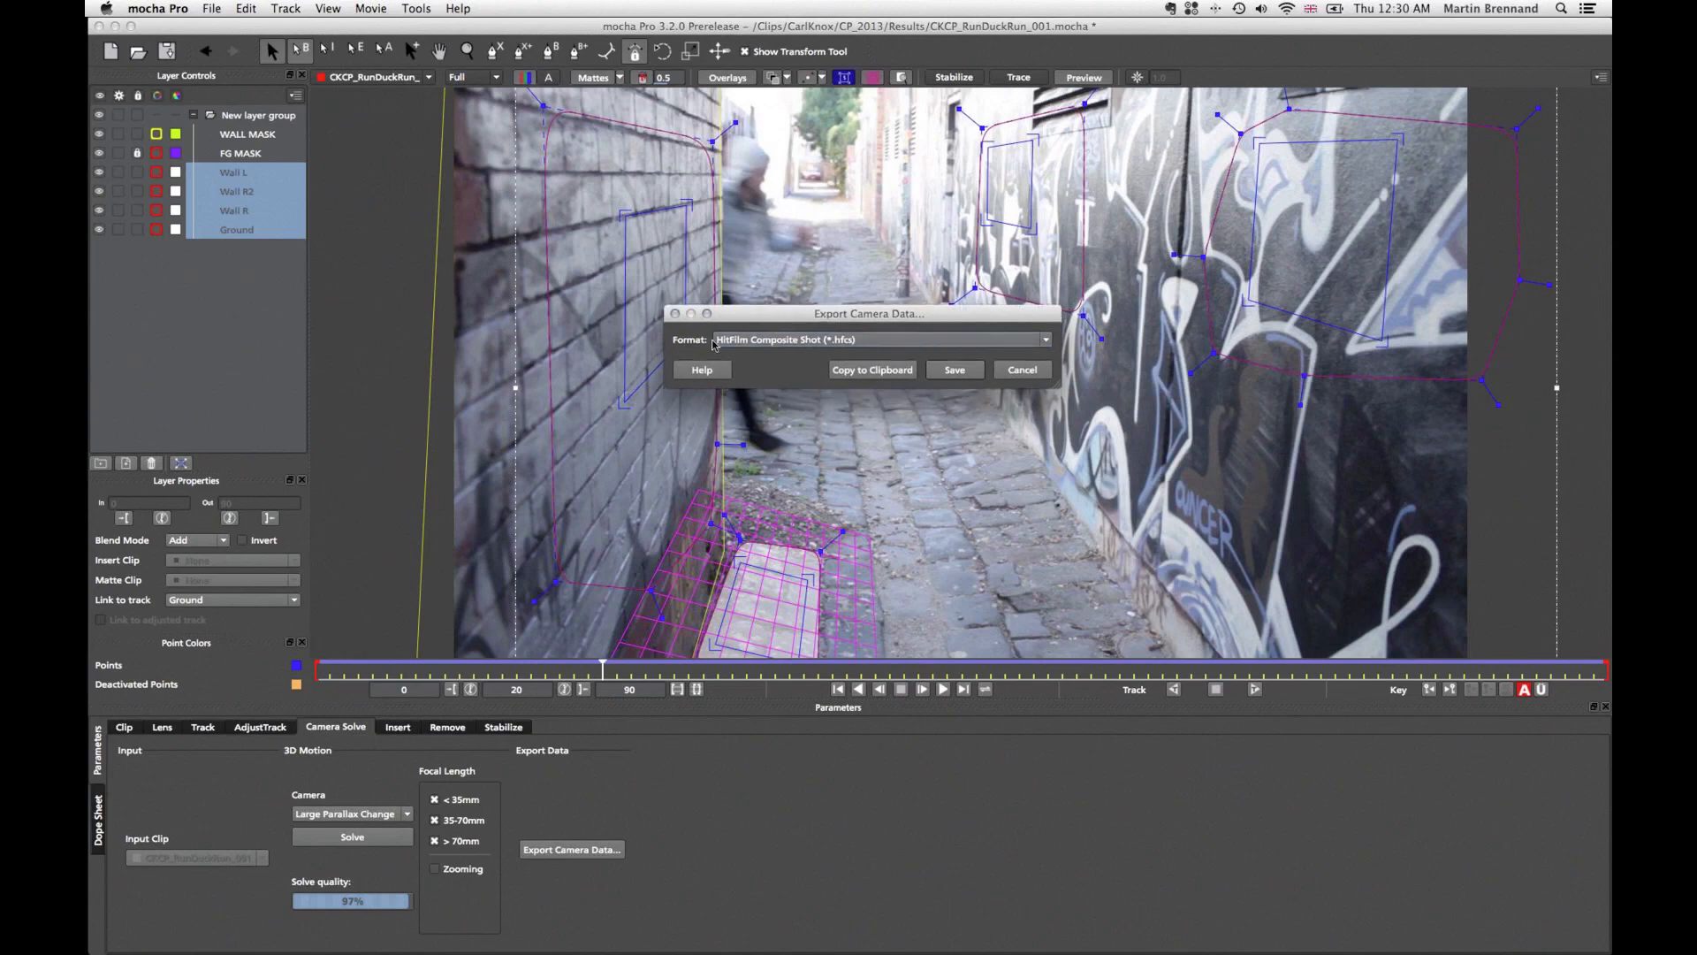
Step: Set the camera export format to After Effects 3D Motion Data (*.txt) and copy the data to the clipboard
left_click(793, 345)
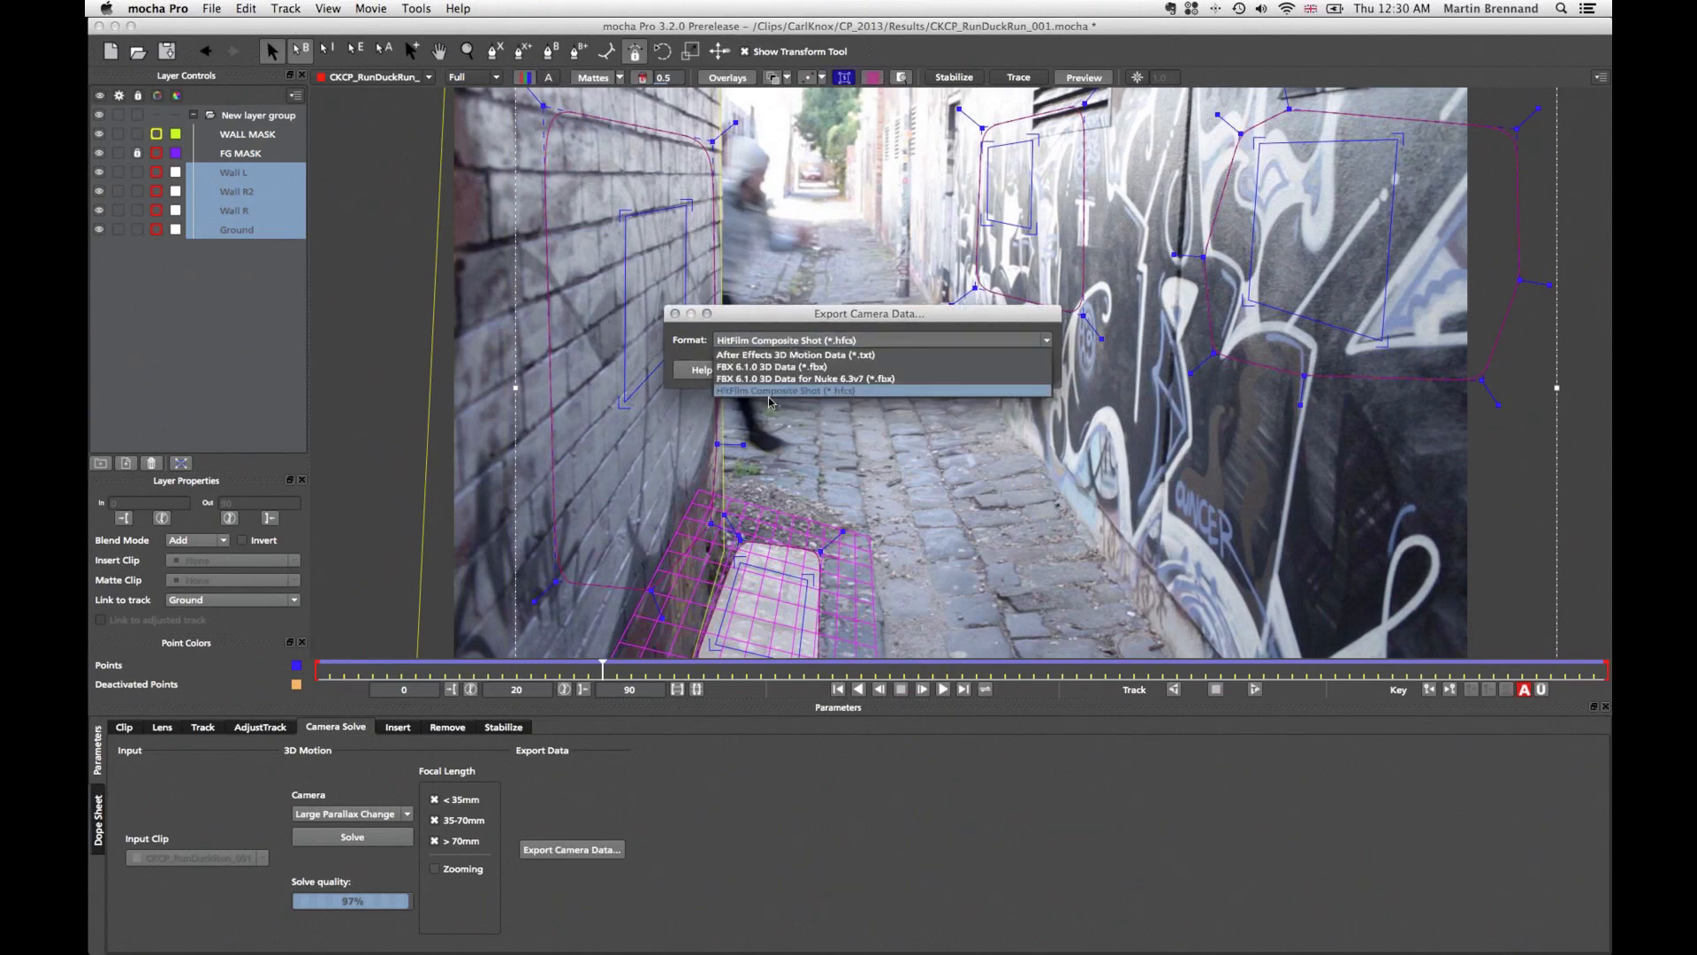
left_click(808, 354)
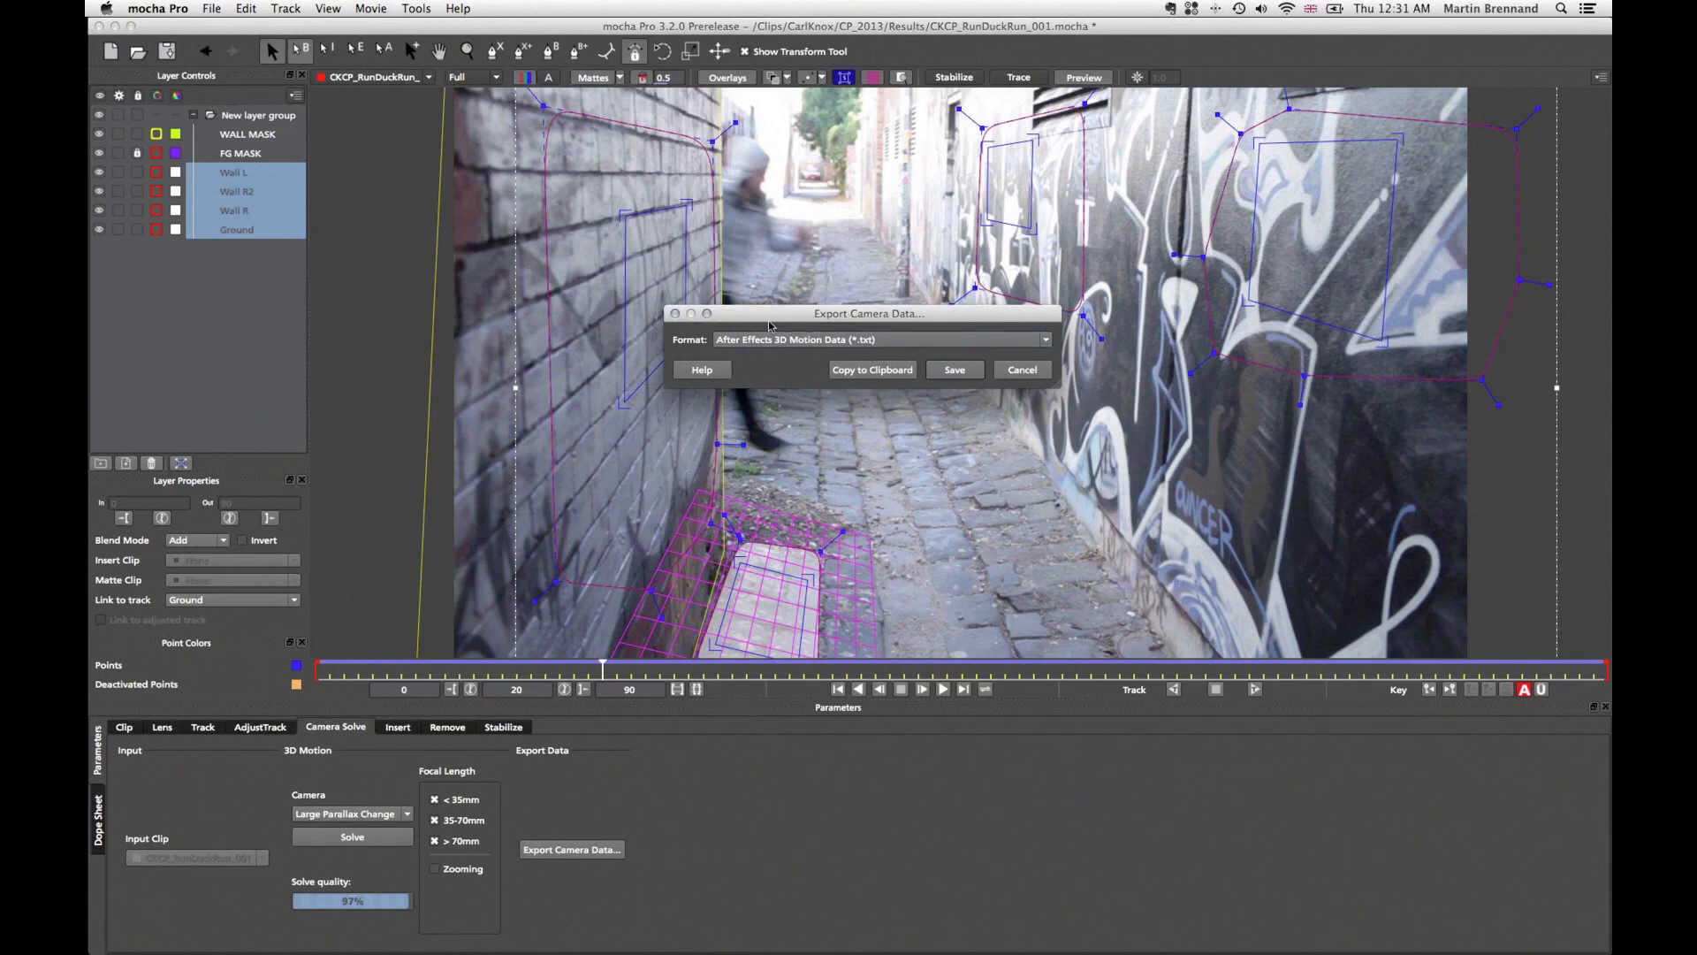
left_click(860, 371)
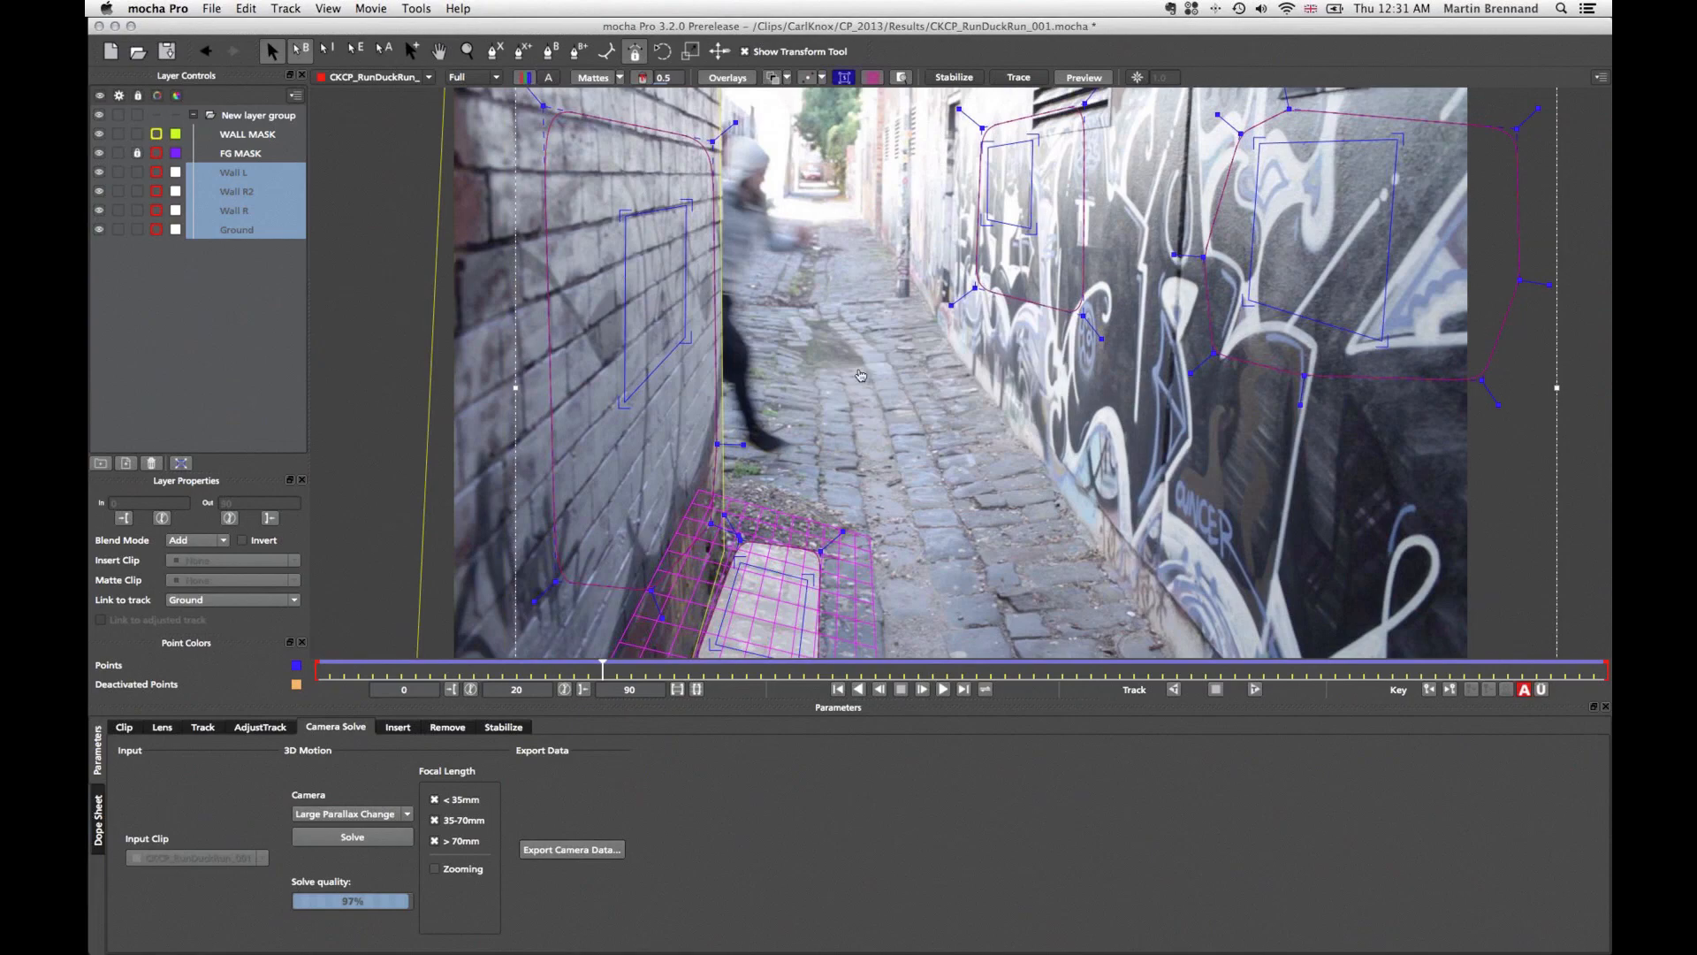
Step: Switch to Adobe After Effects CS6 and import CKCP_RunDuckRun_001_sml.mov from the CP_2013 folder as footage
key("super+Tab")
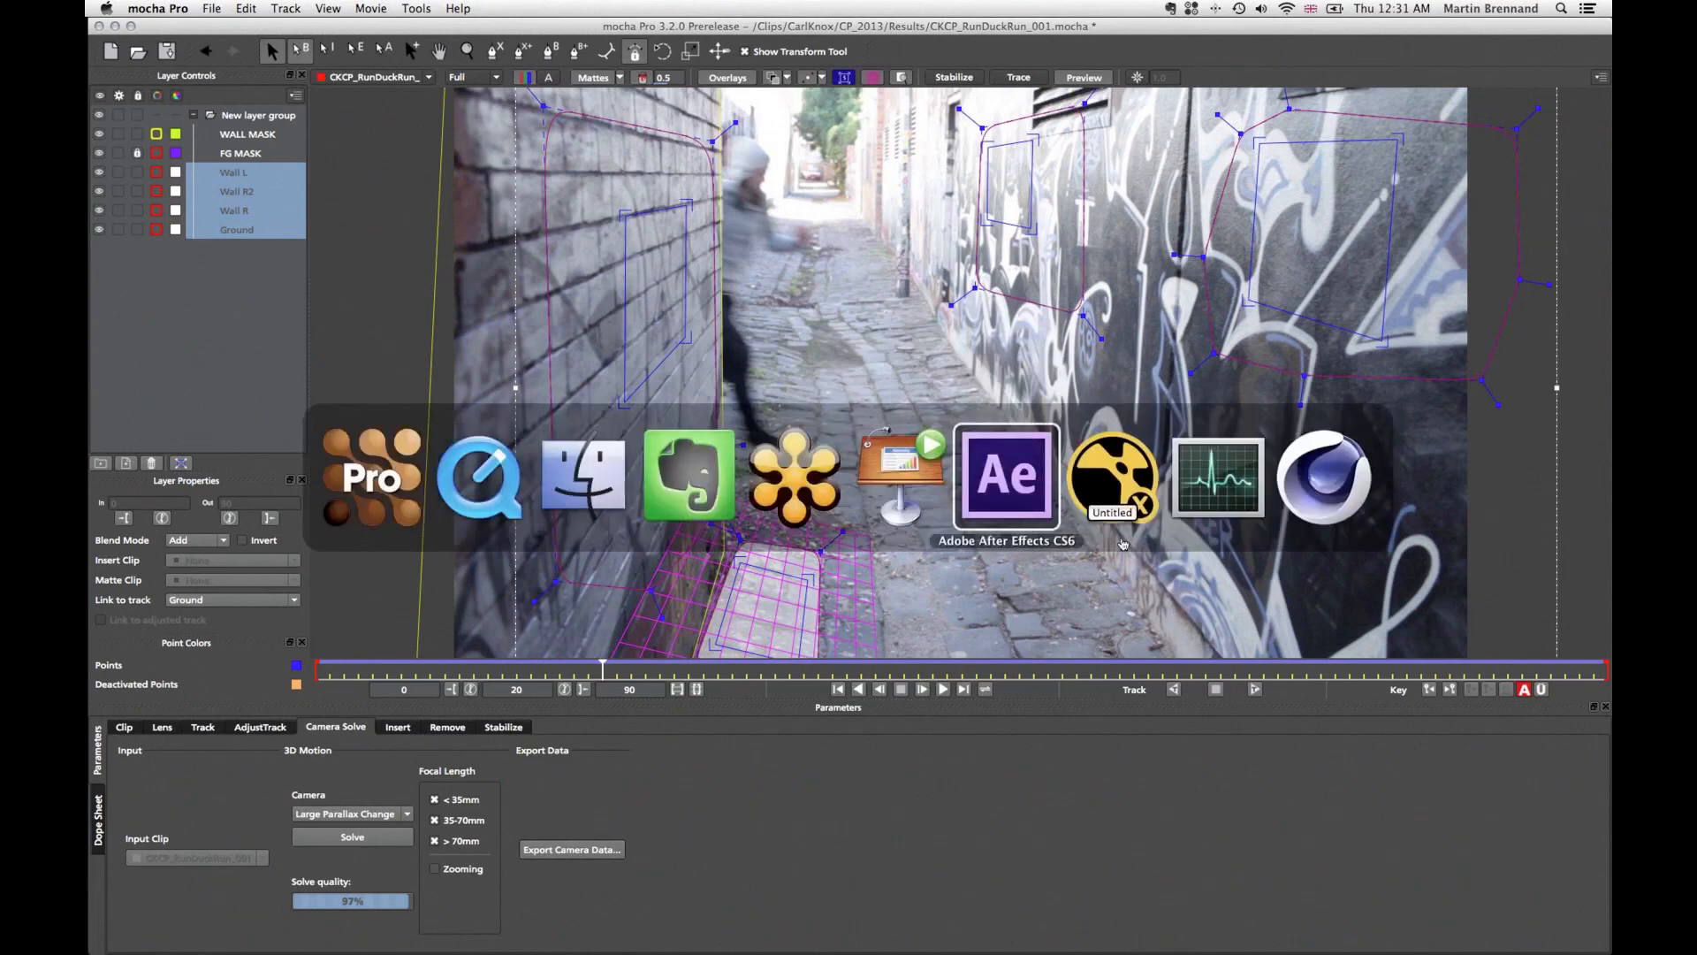
left_click(1014, 492)
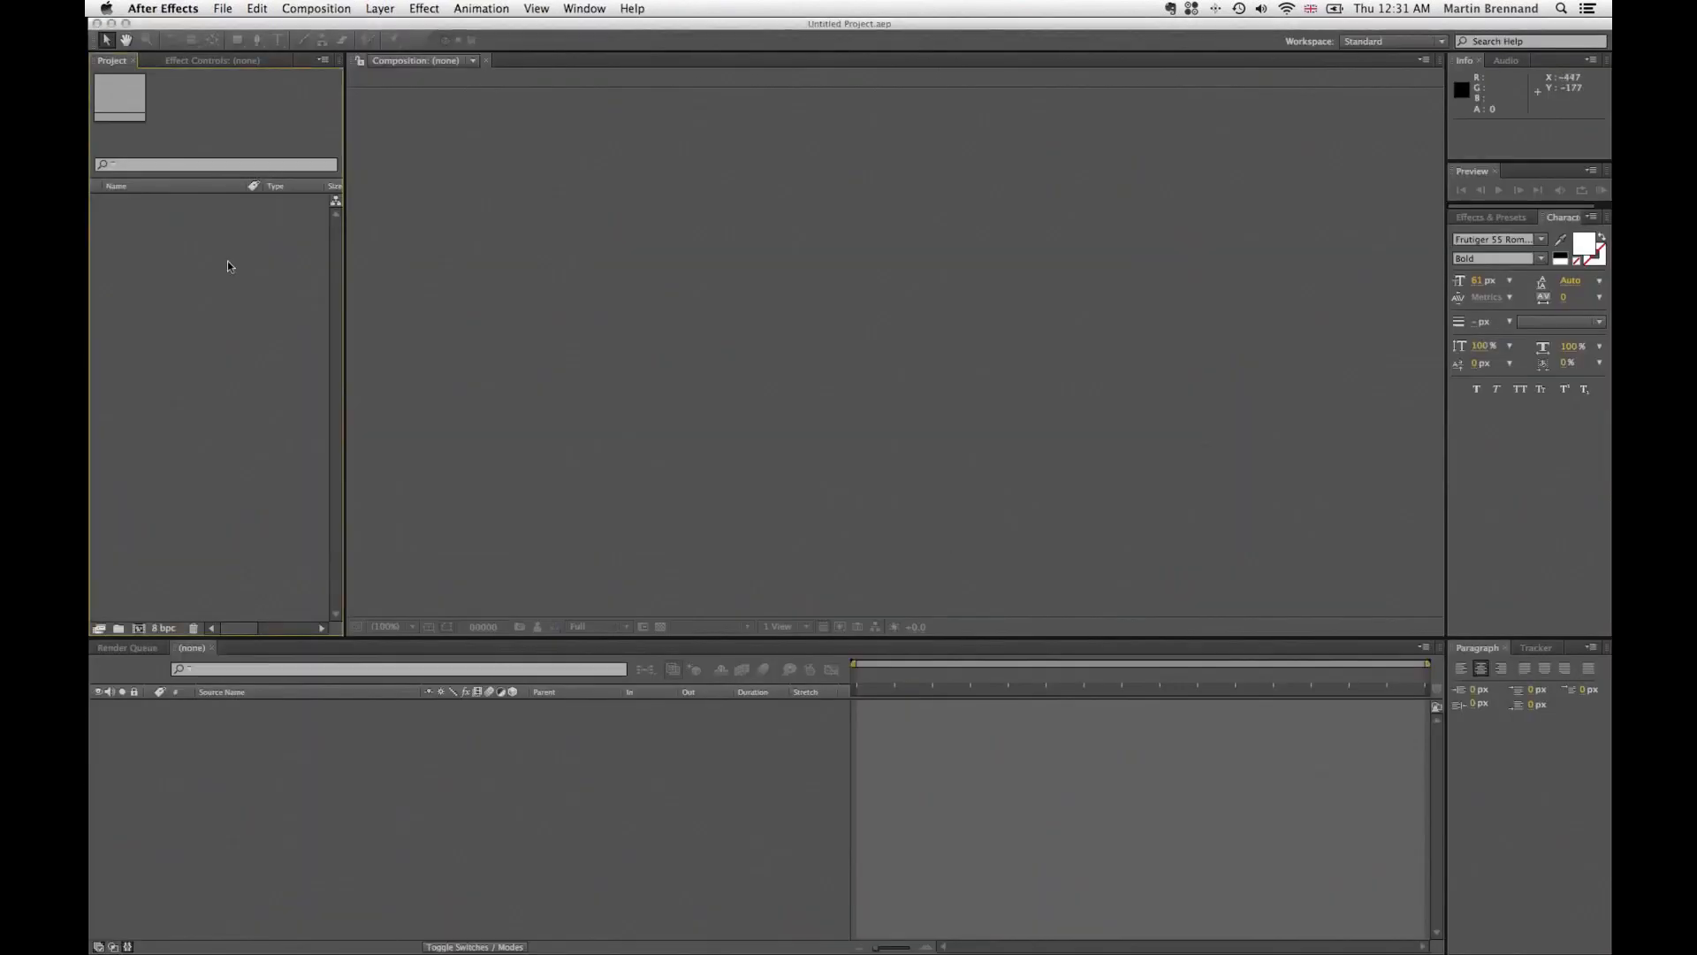
double_click(227, 265)
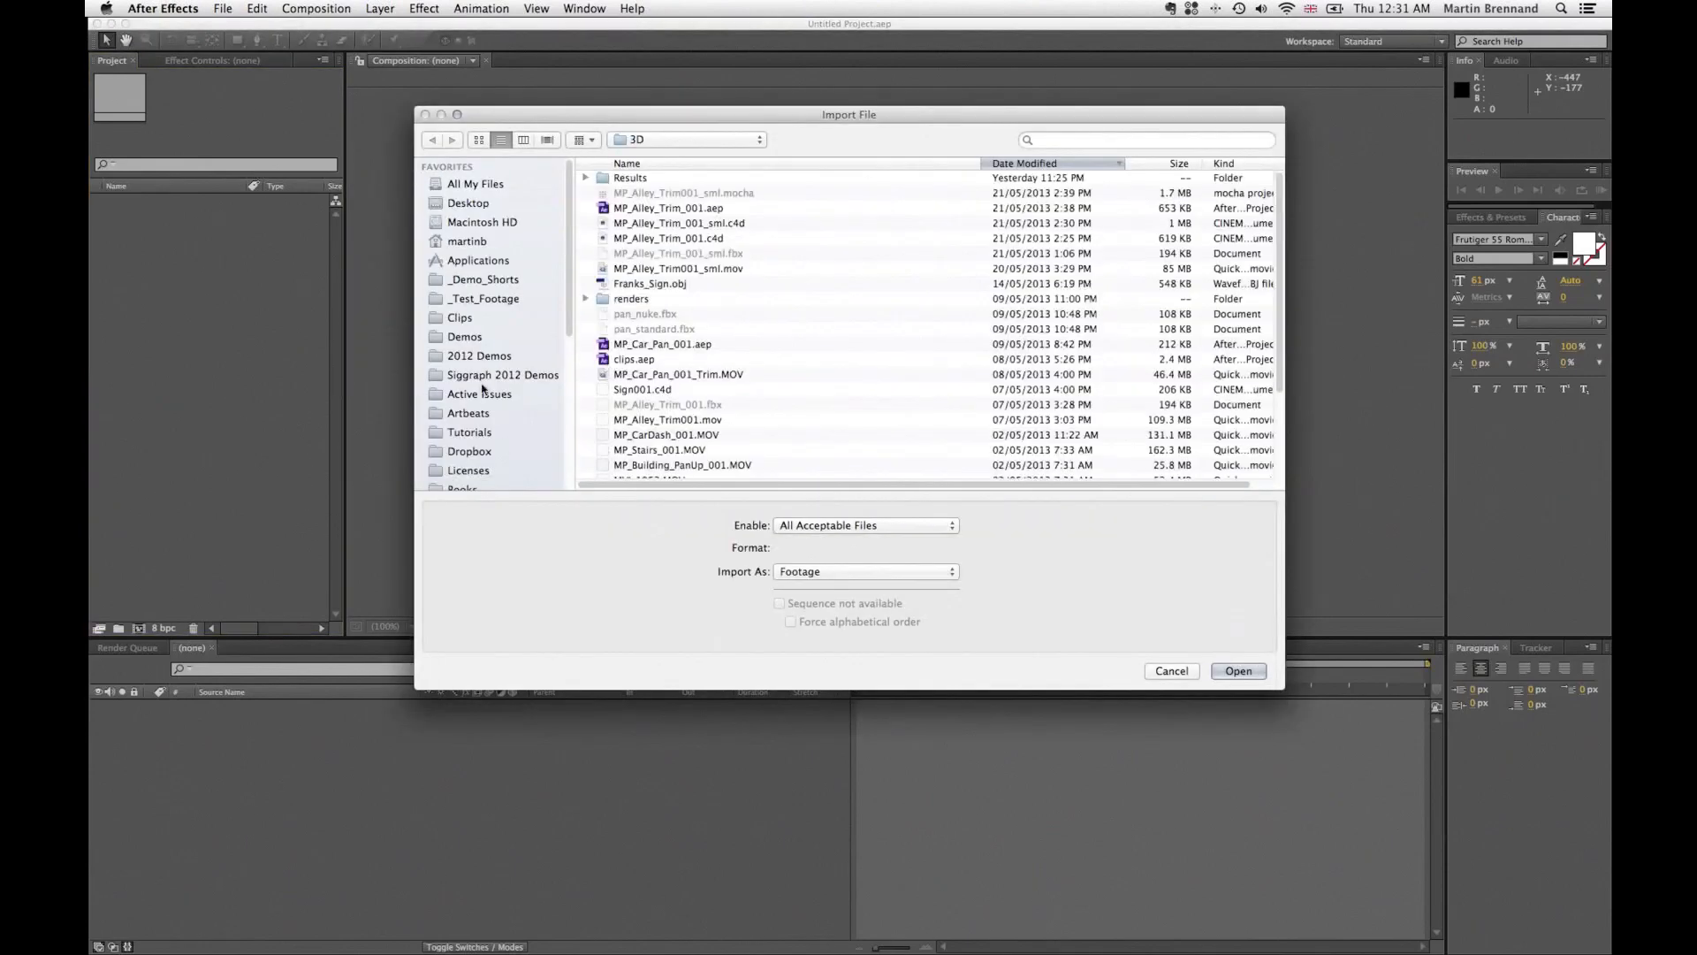
scroll(482, 389, "down", 5)
left_click(471, 285)
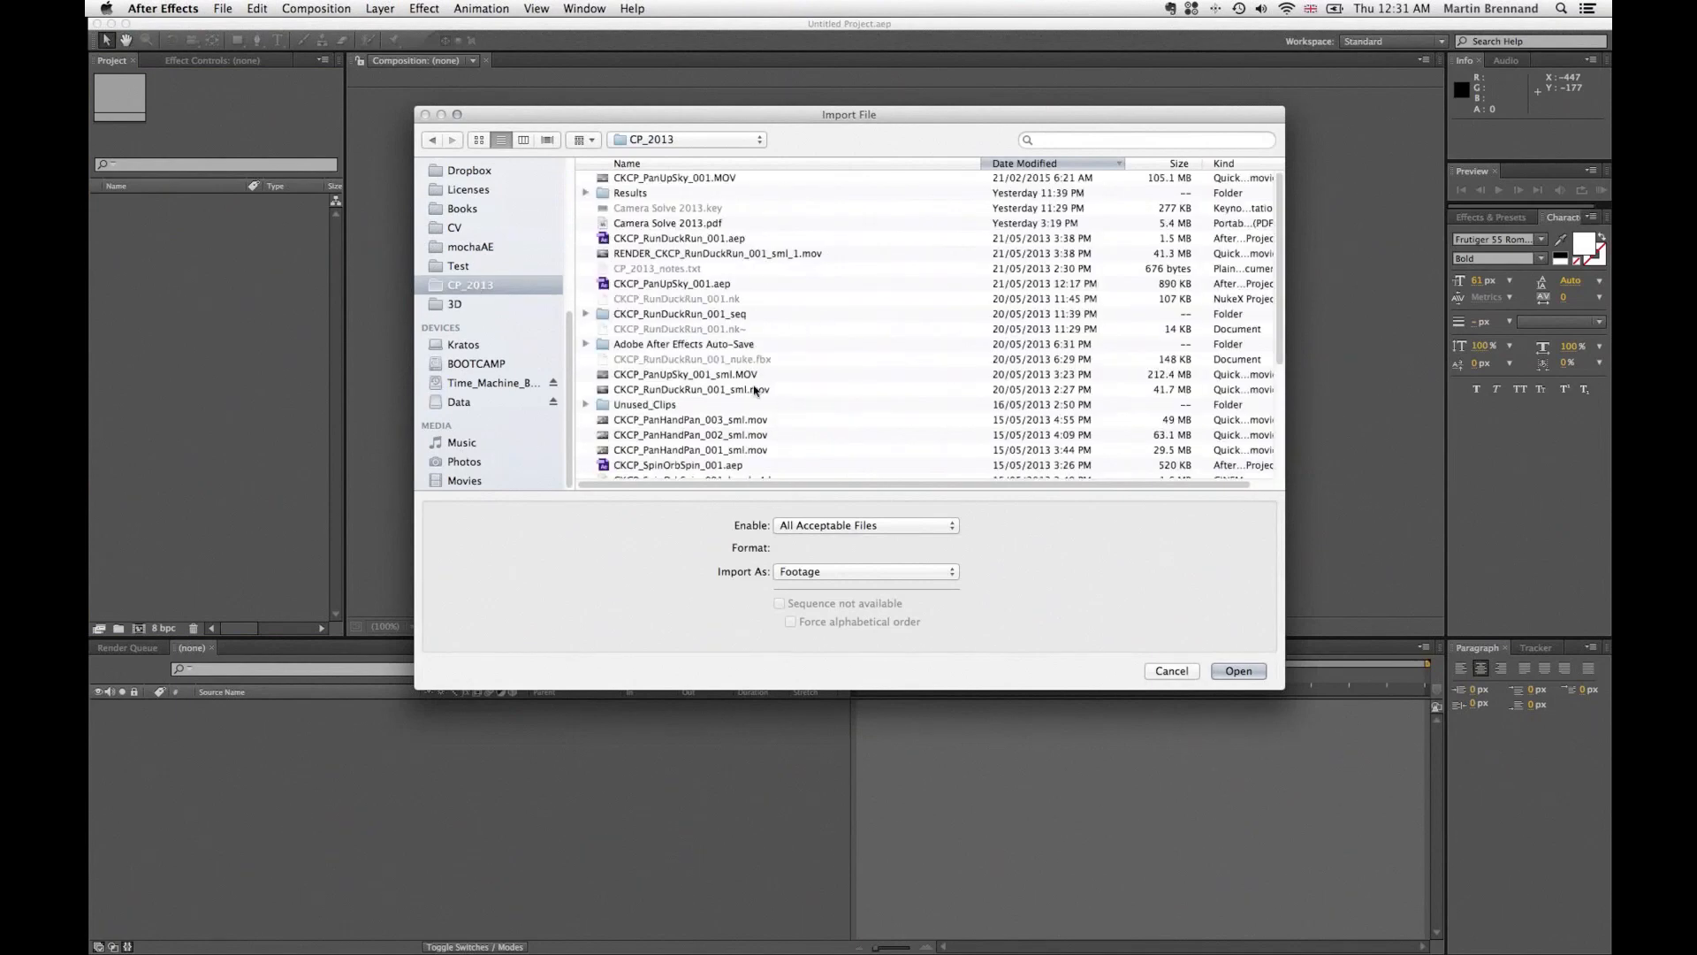
double_click(756, 389)
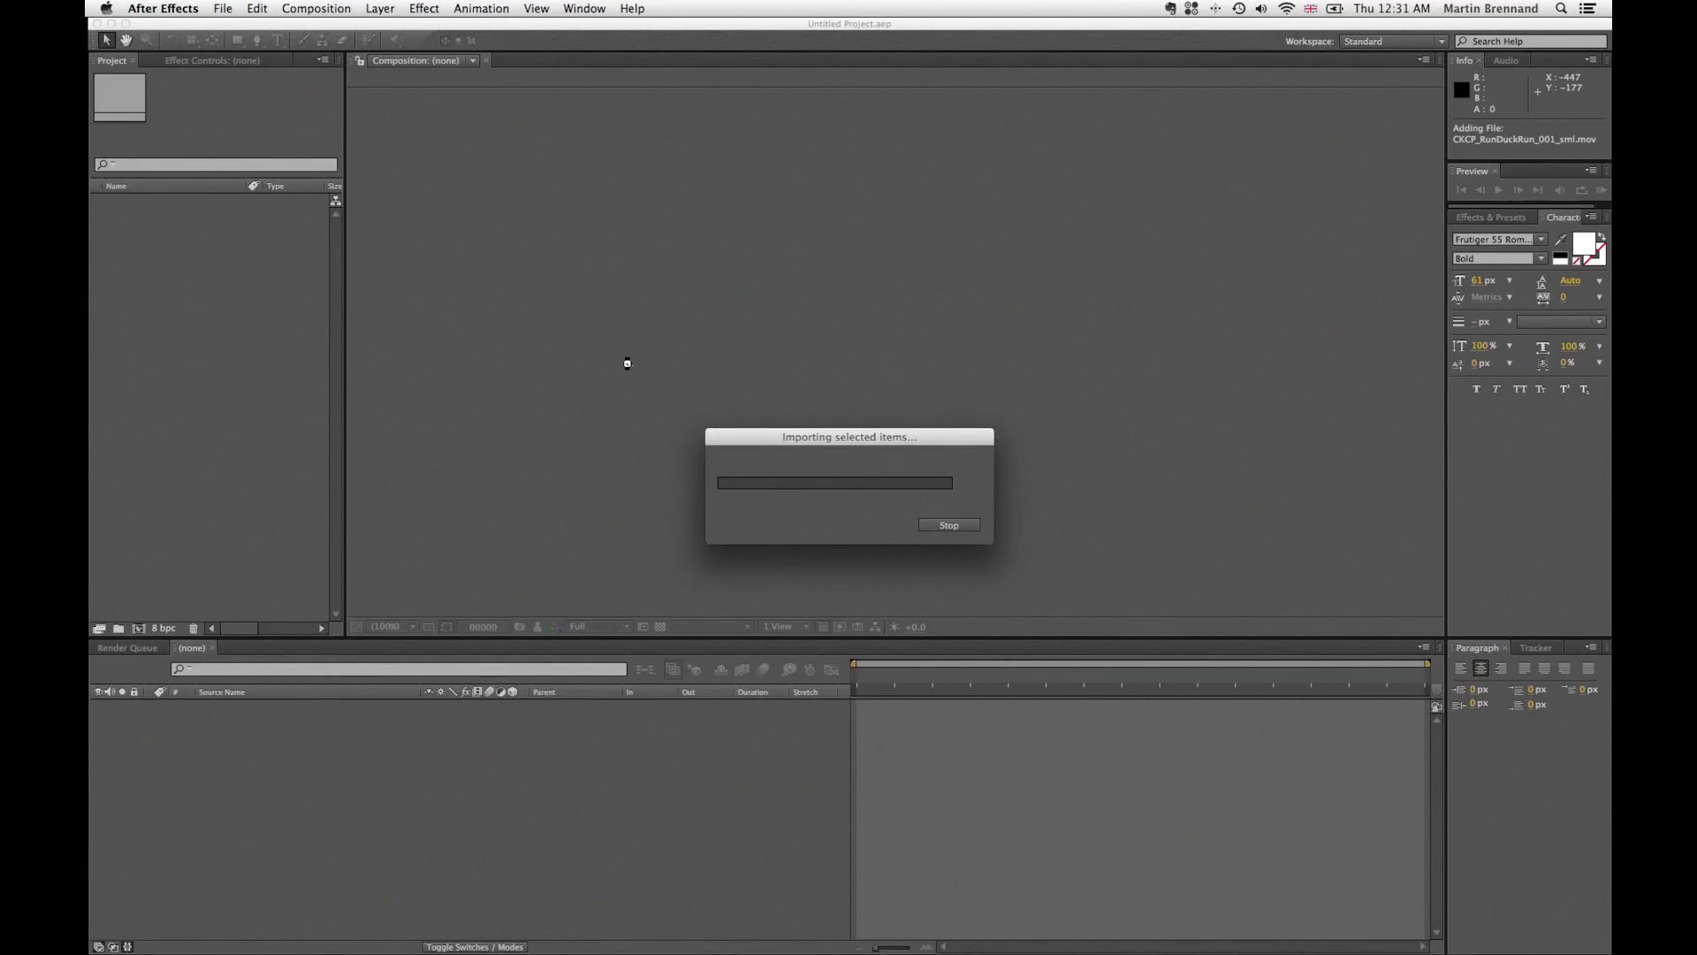
left_click(204, 306)
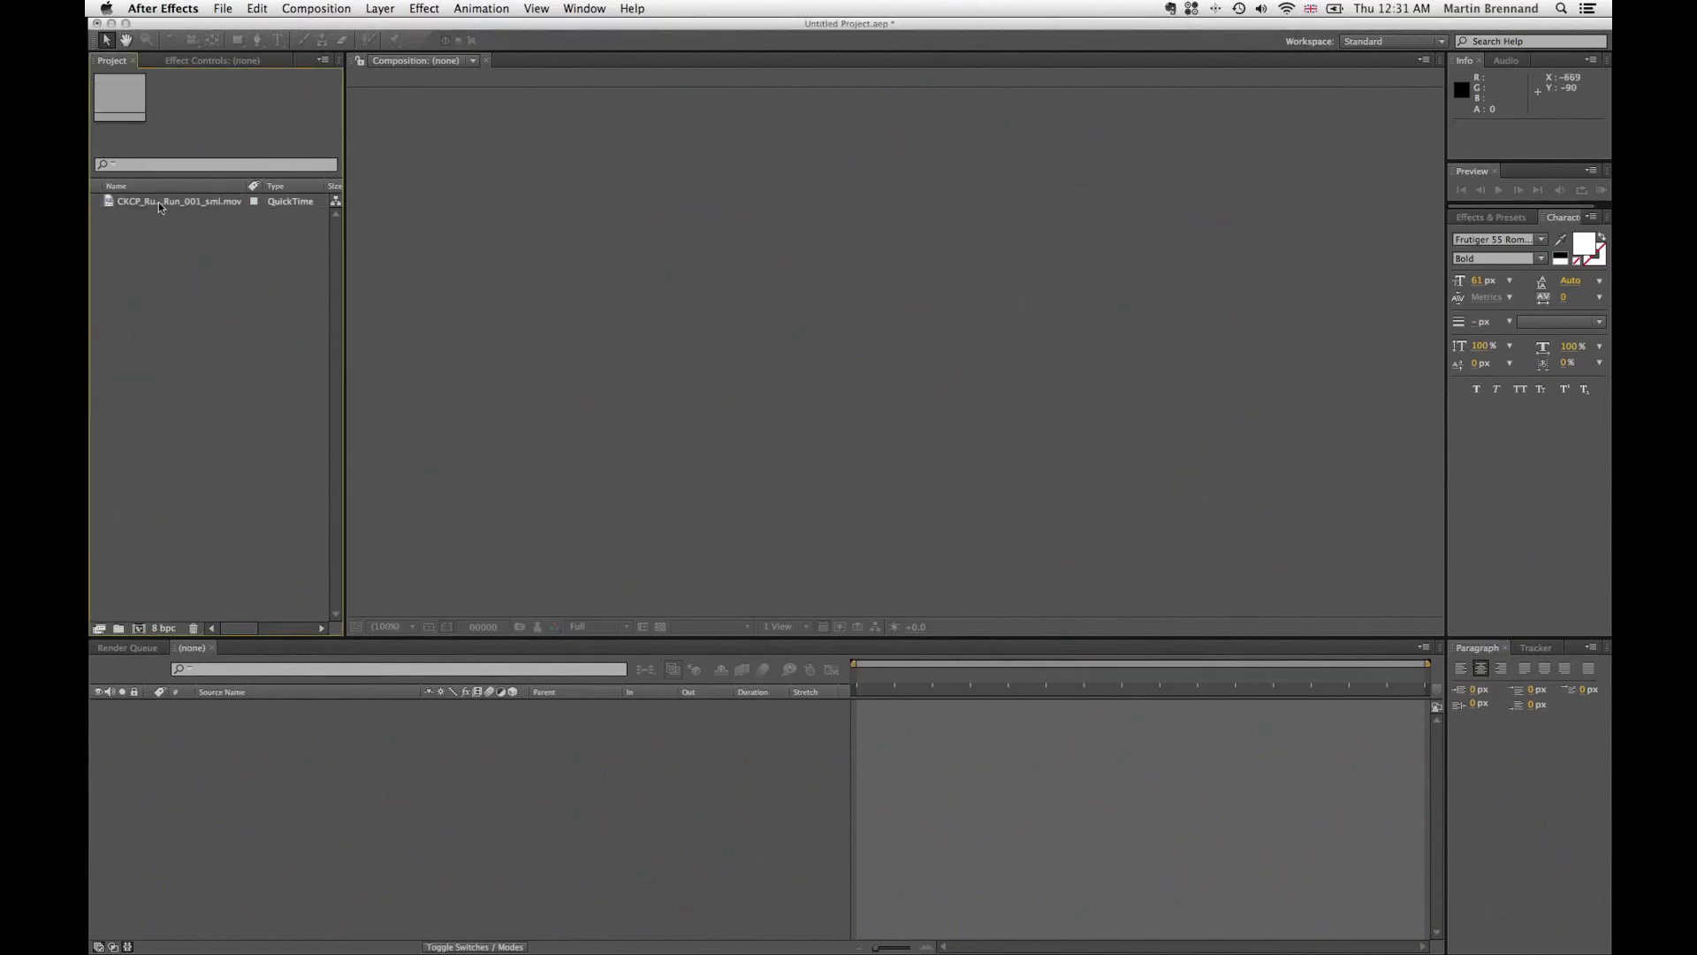
Step: Create a composition from the imported CKCP_RunDuckRun_001_sml.mov clip
left_click(160, 205)
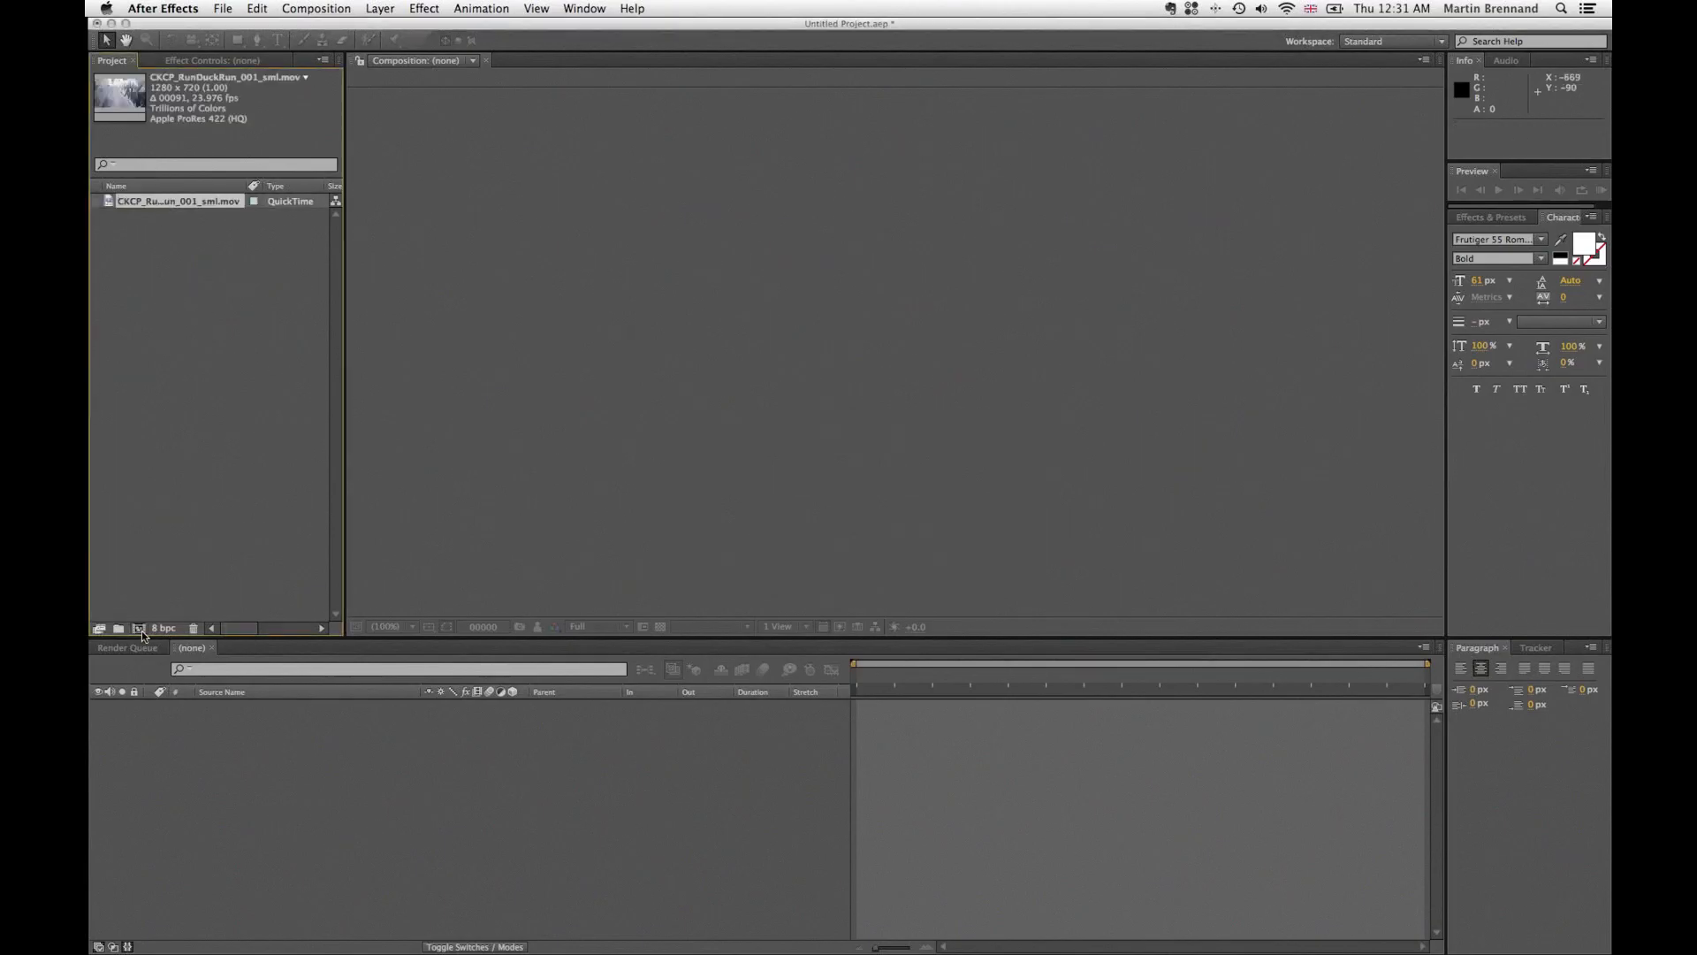
left_click(139, 629)
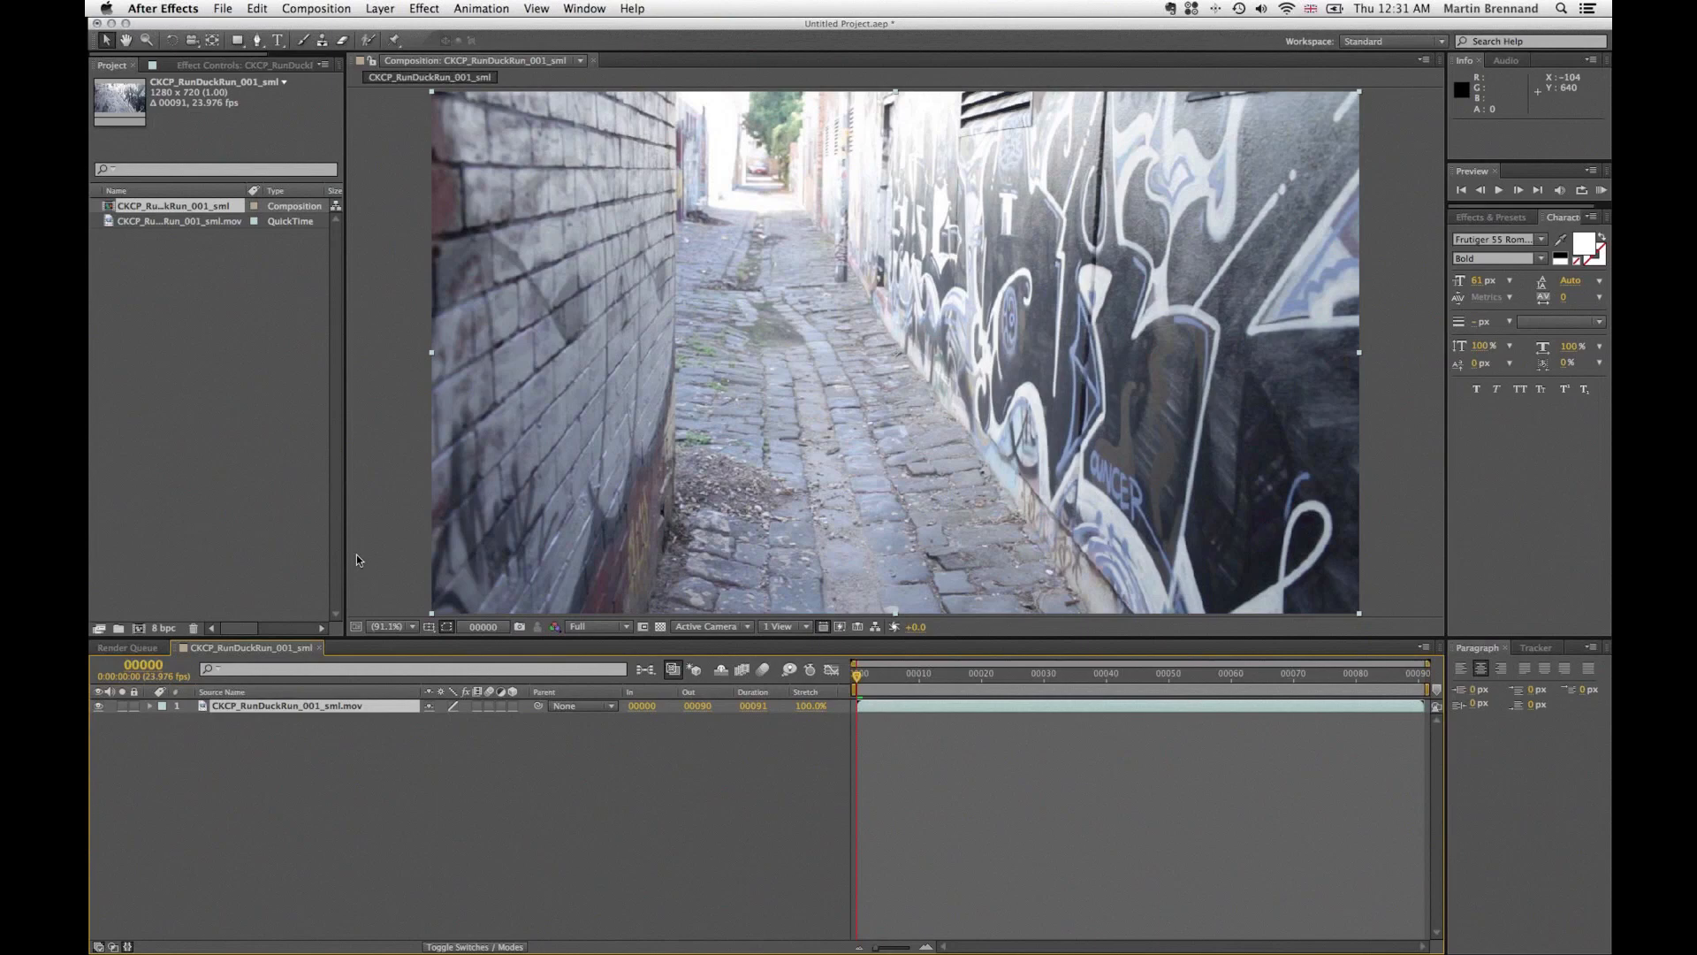
left_click(578, 810)
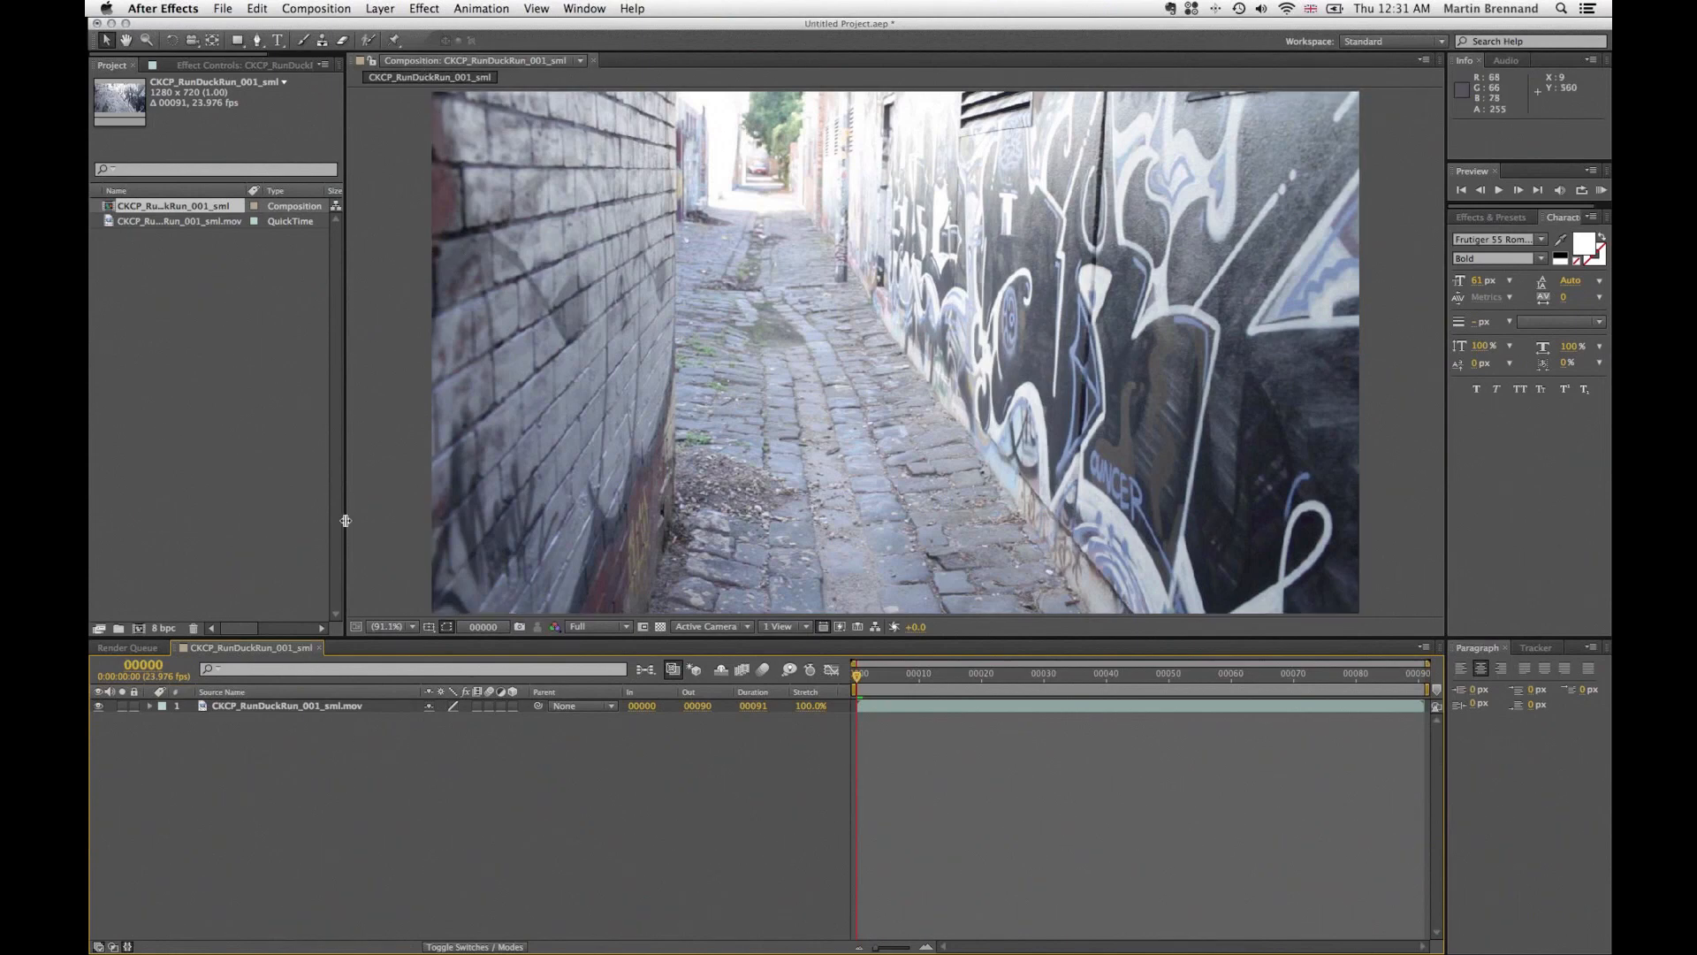
Step: Preview the CKCP_RunDuckRun_001_sml.mov layer and paste the mocha camera into its composition
left_click(203, 220)
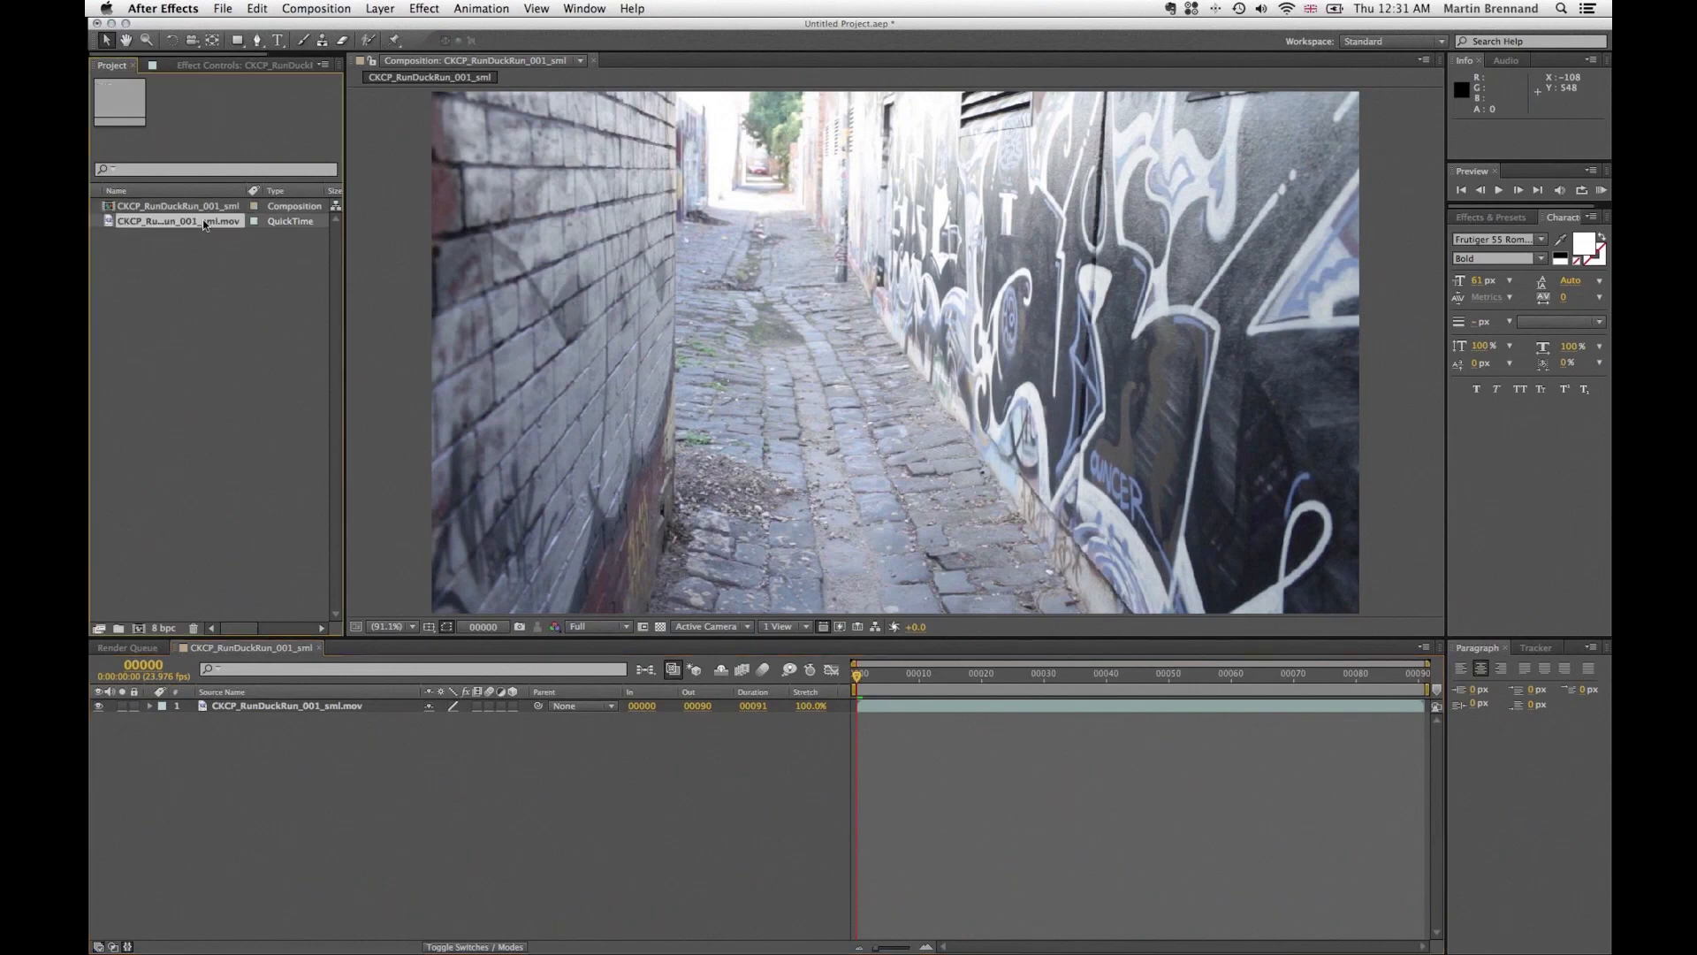
left_click(173, 206)
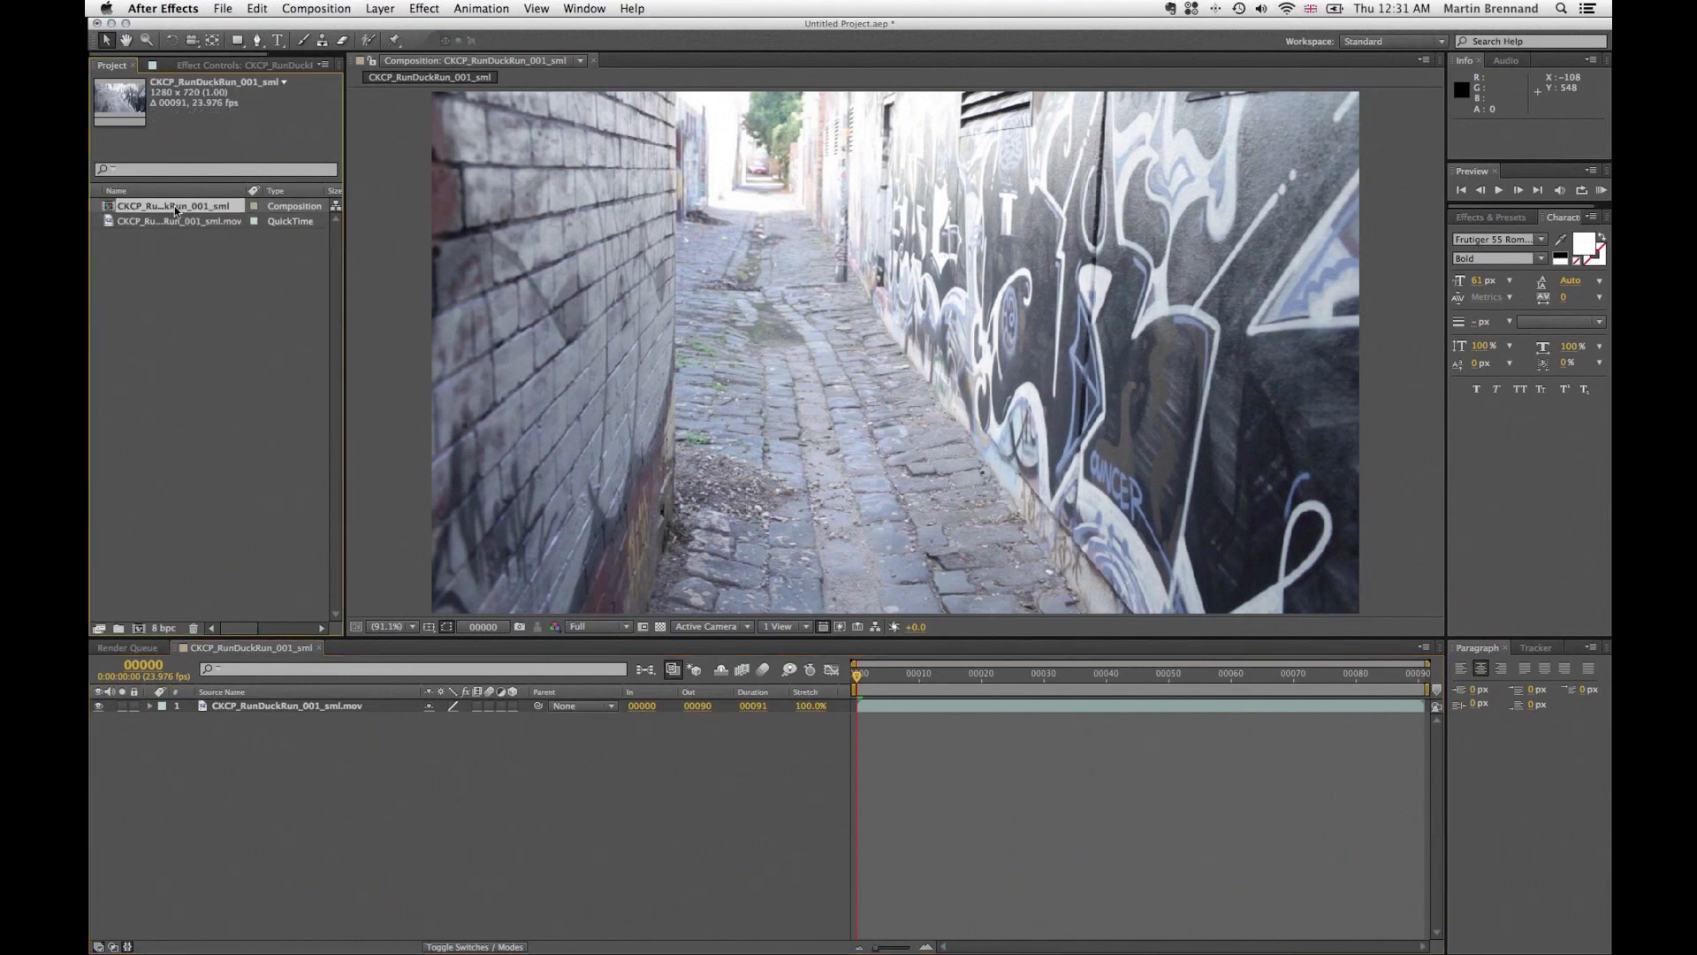
left_click(353, 777)
left_click(237, 705)
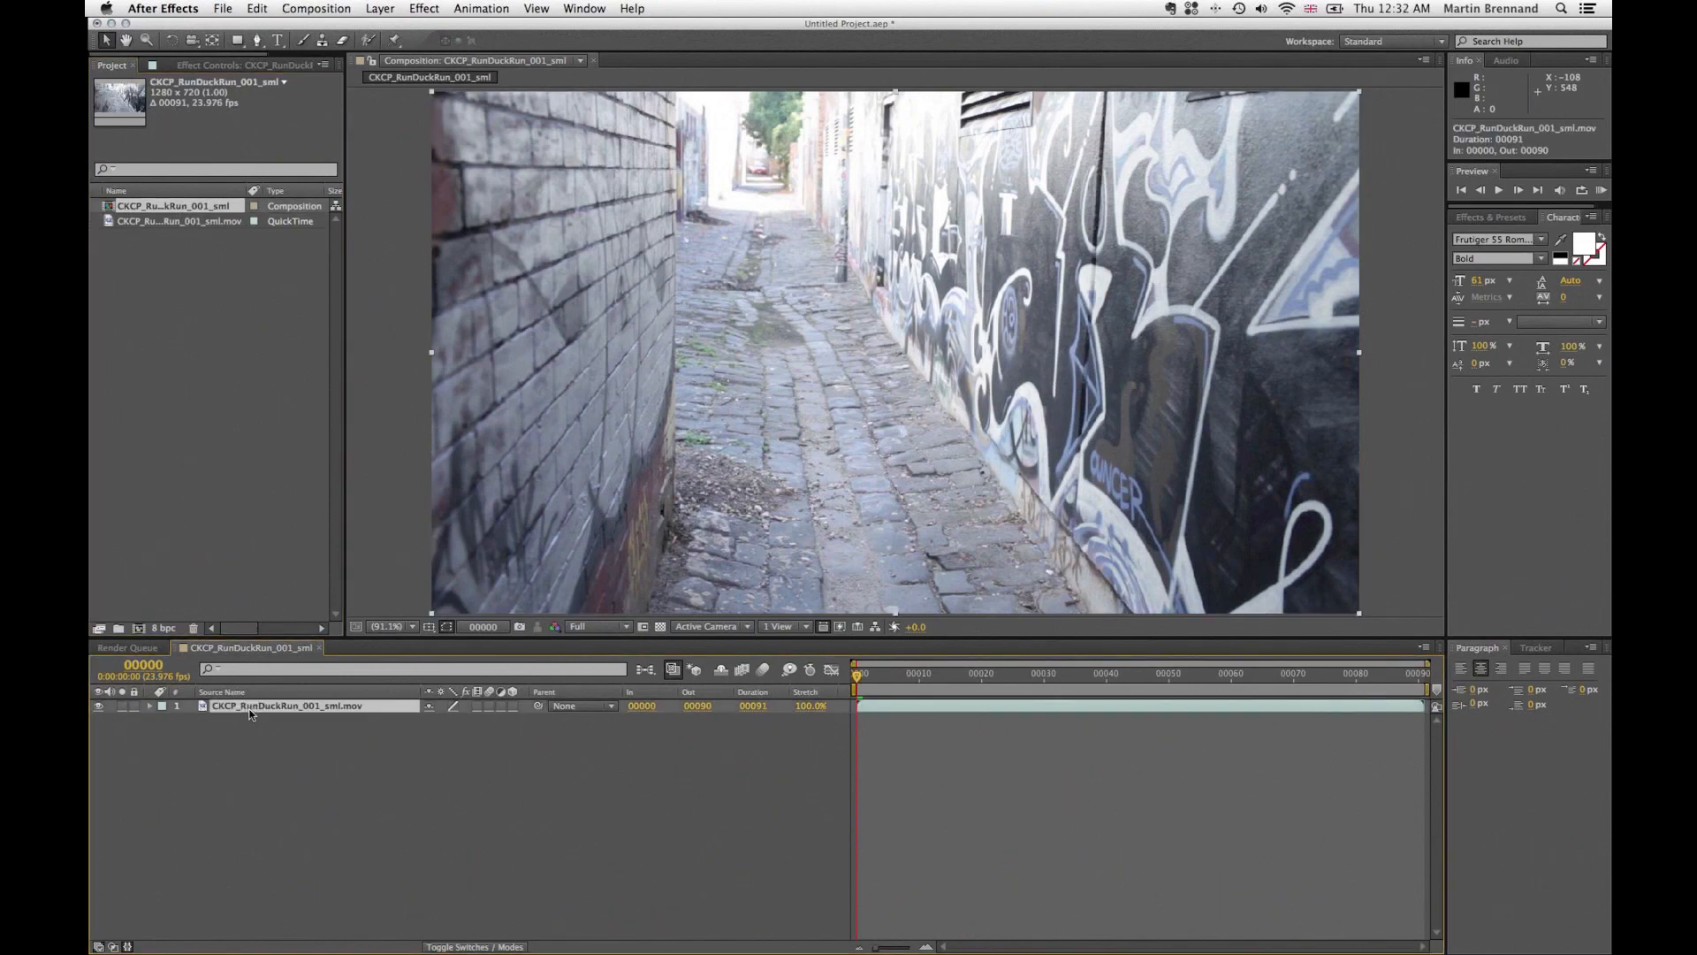
key("space")
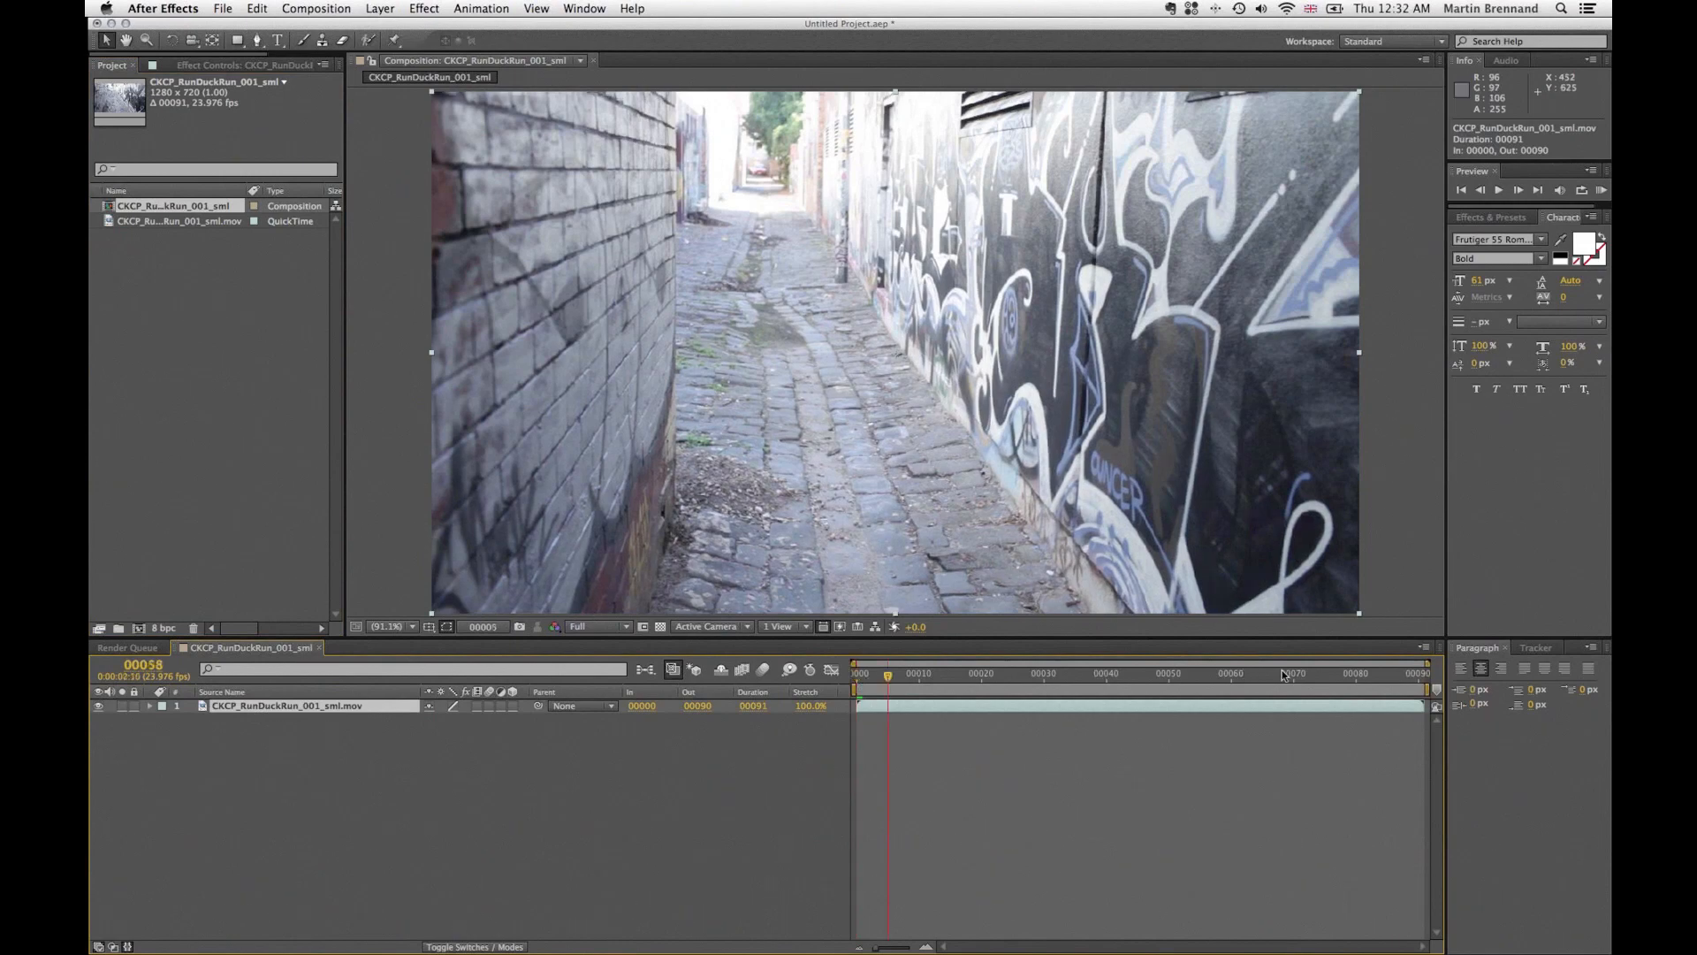
left_click(257, 8)
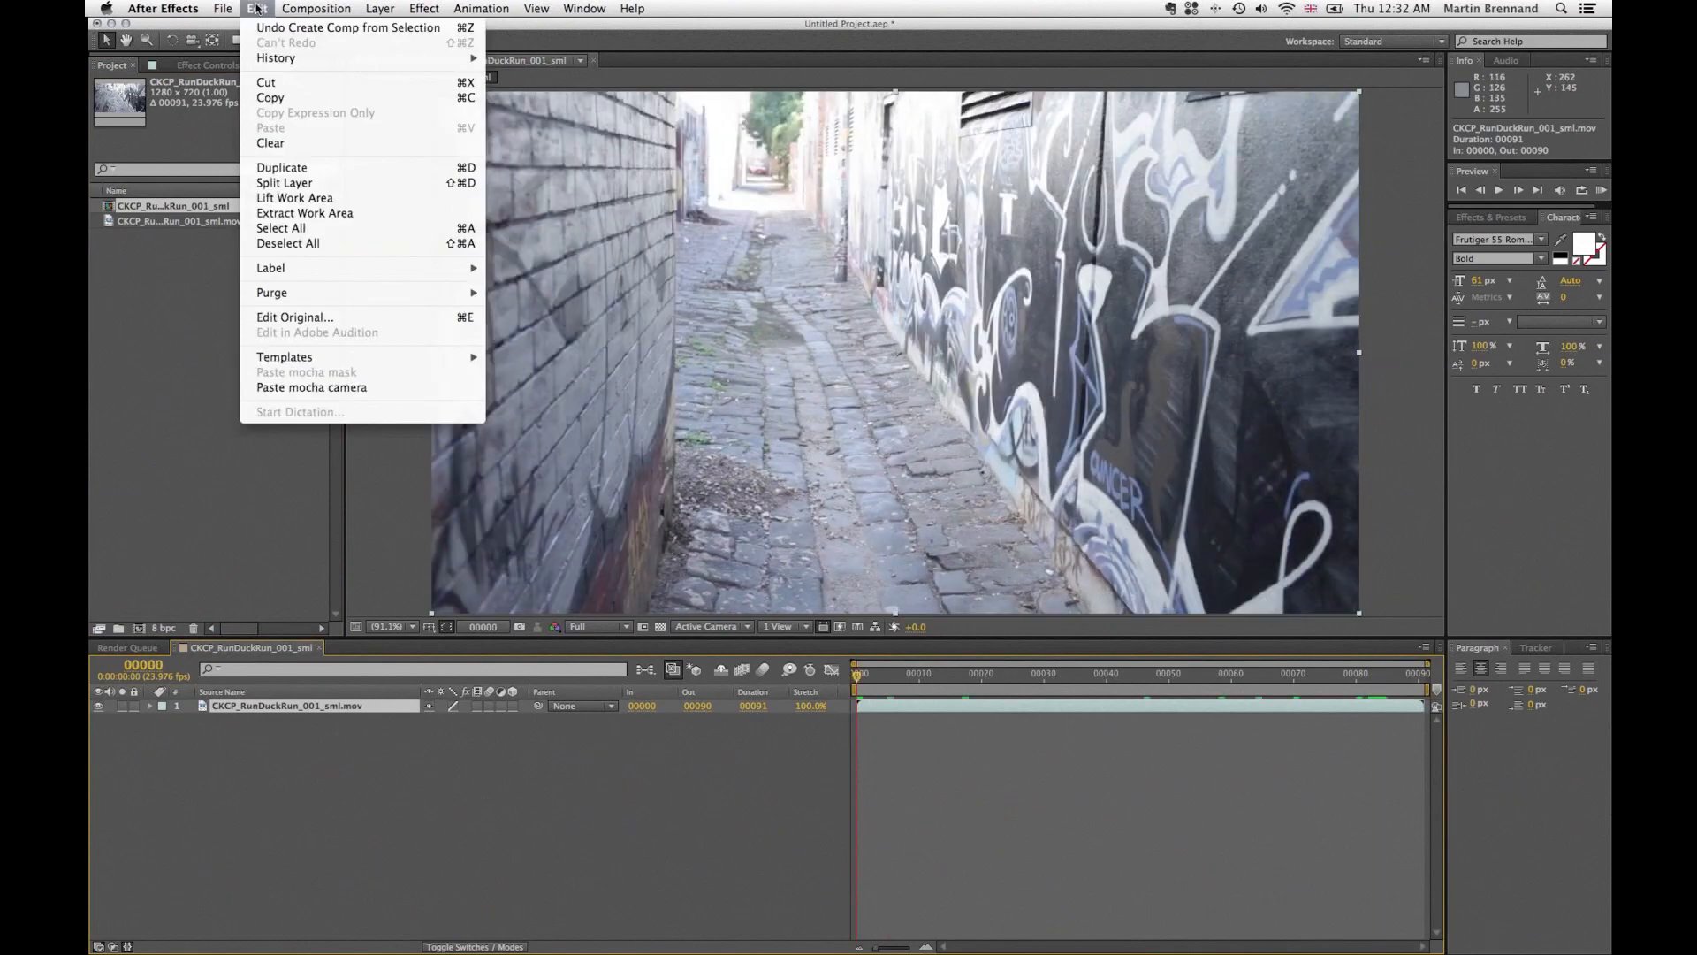
left_click(301, 388)
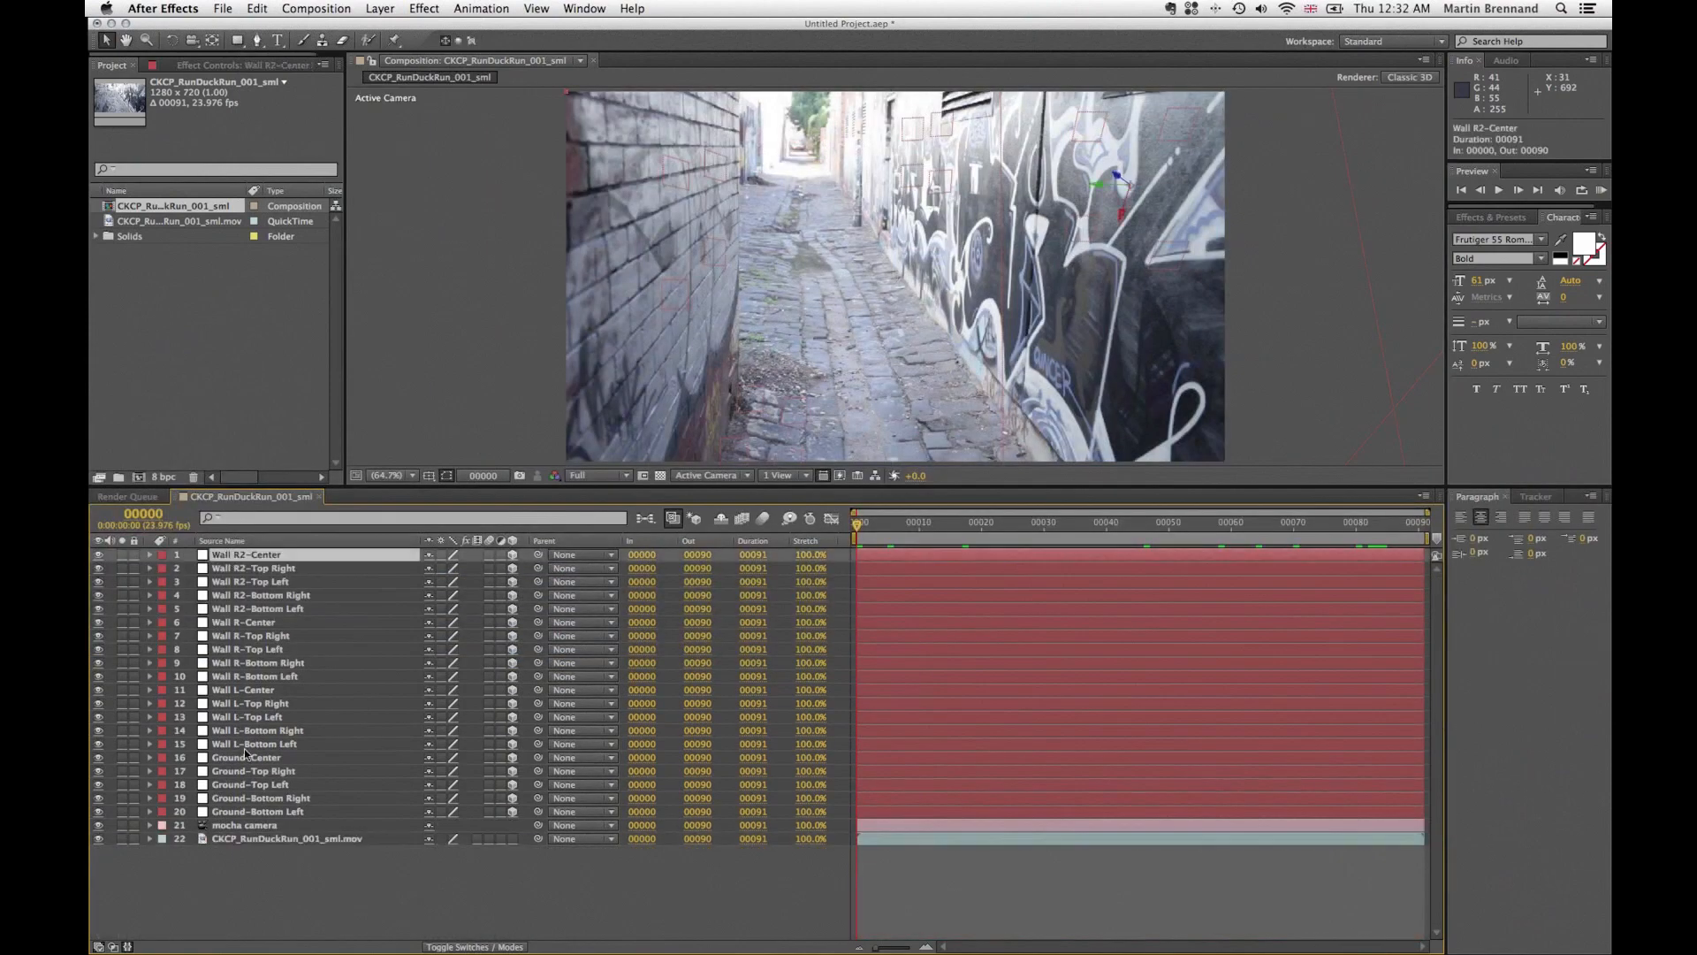
Step: Inspect the pasted layers, selecting all the wall and ground nulls and the mocha camera
left_click(244, 748)
left_click(253, 556)
left_click(258, 610)
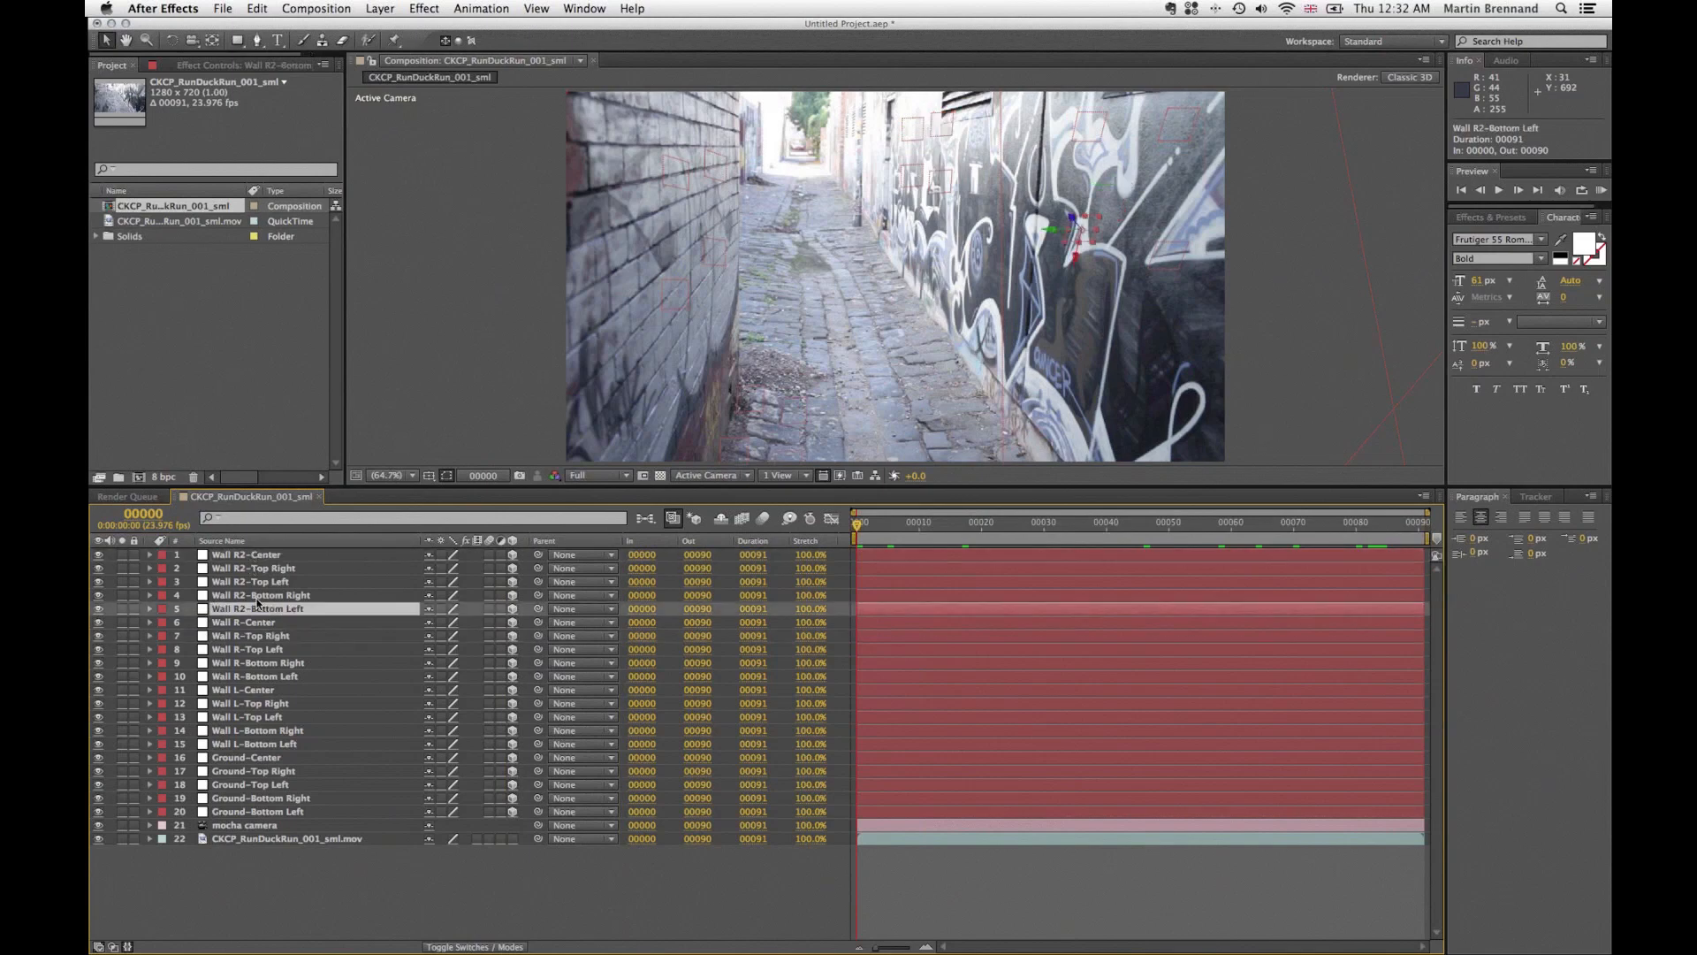
left_click(234, 556)
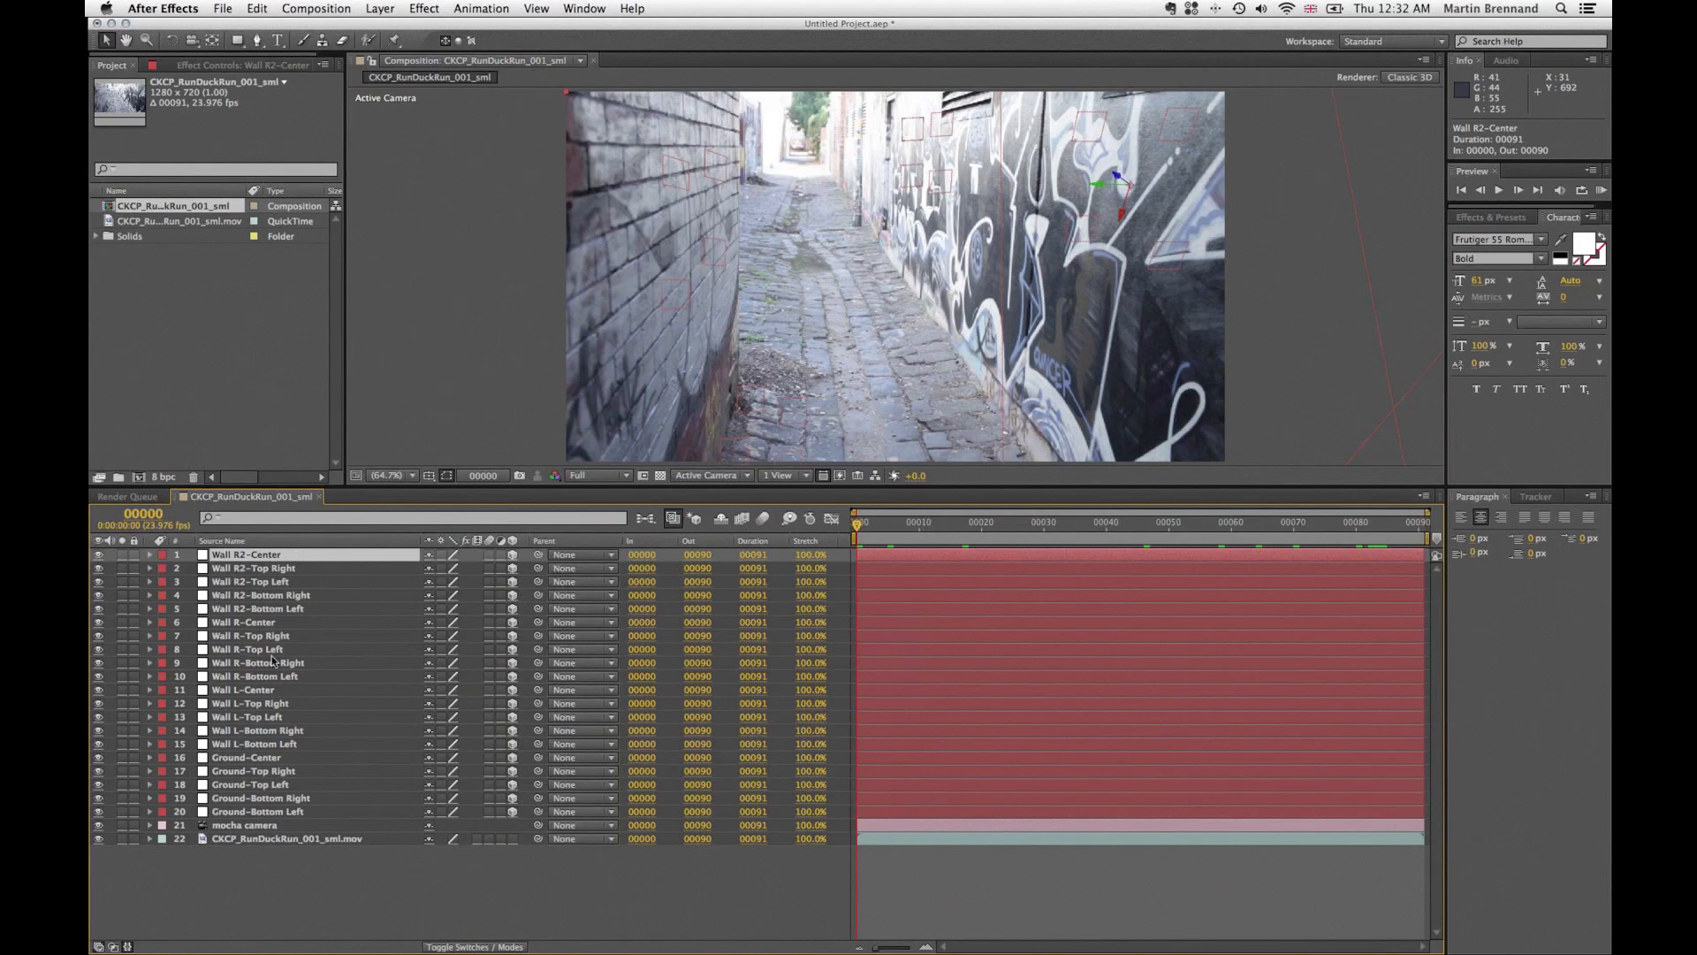
left_click(253, 808, "shift")
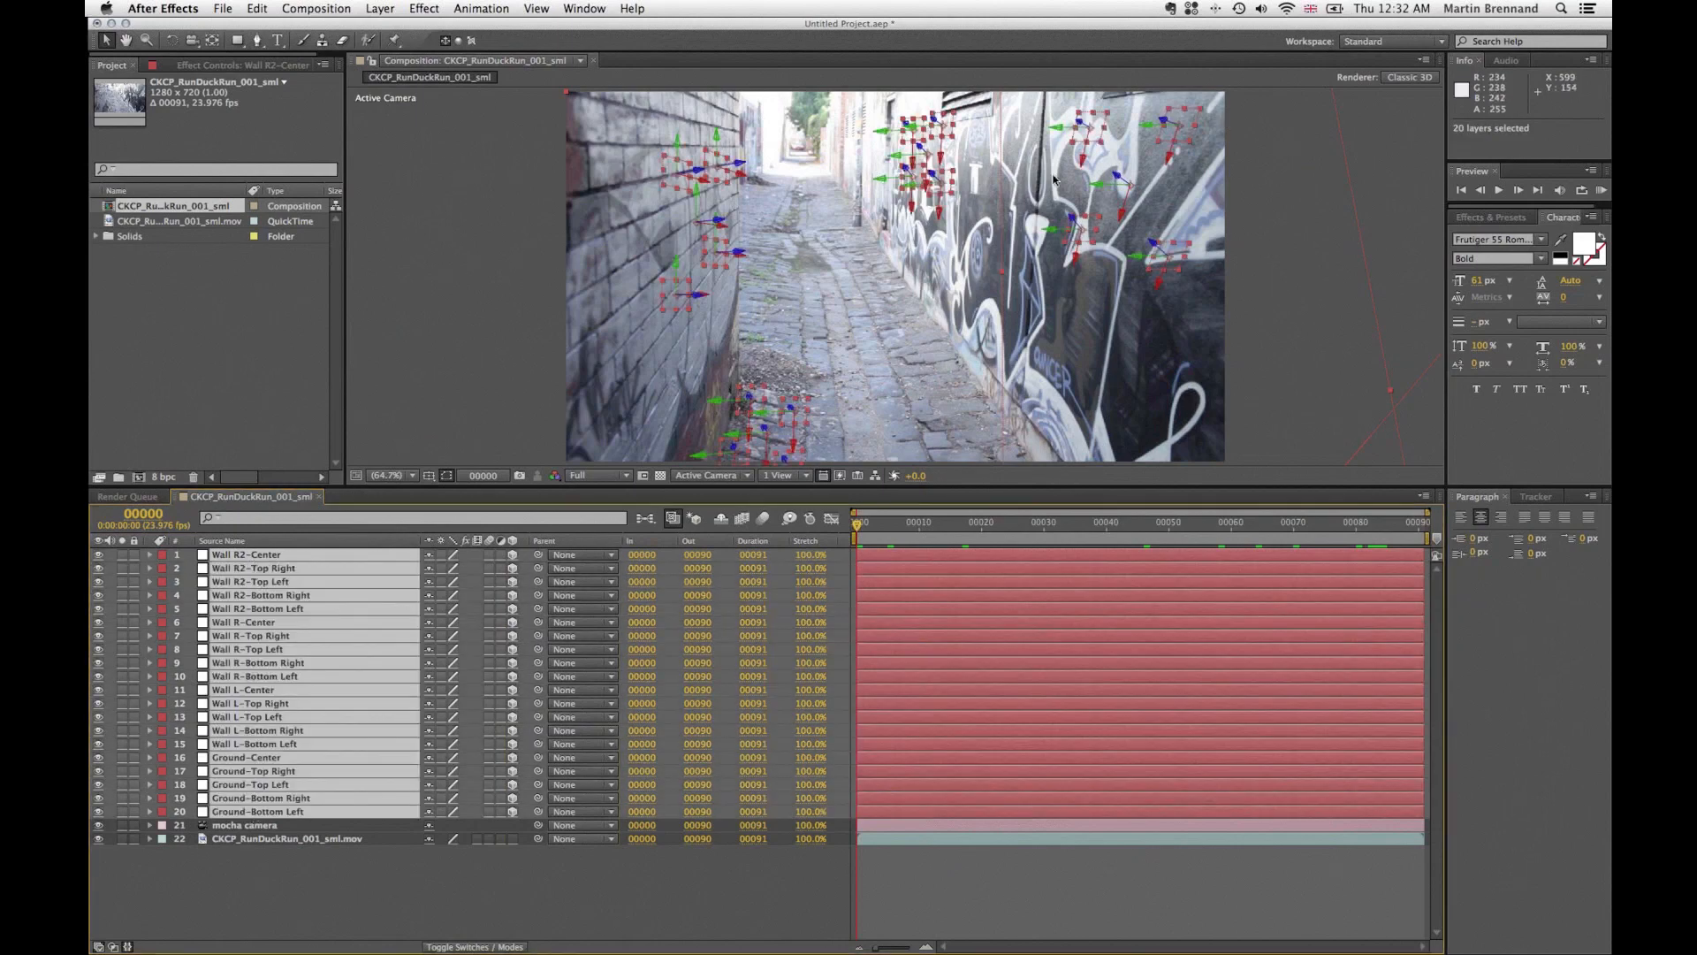
left_click(277, 904)
left_click(256, 826)
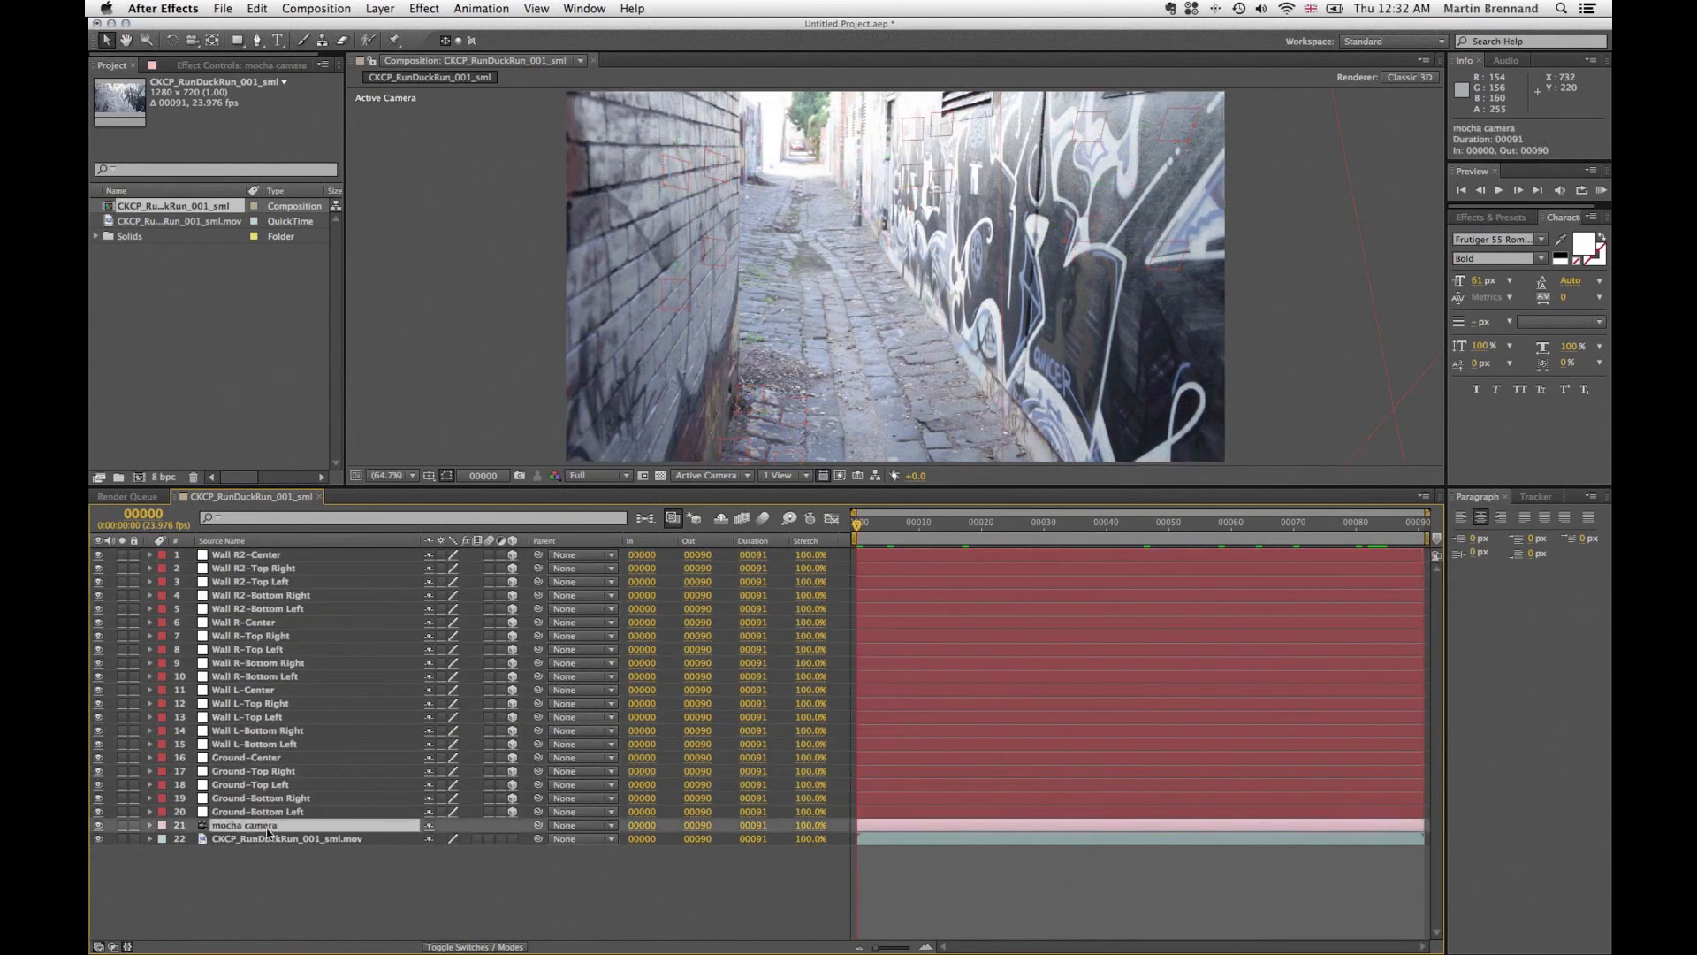
Step: Check how the Wall R-Center null follows the wall by scrubbing through the shot and returning to frame 0
left_click(264, 556)
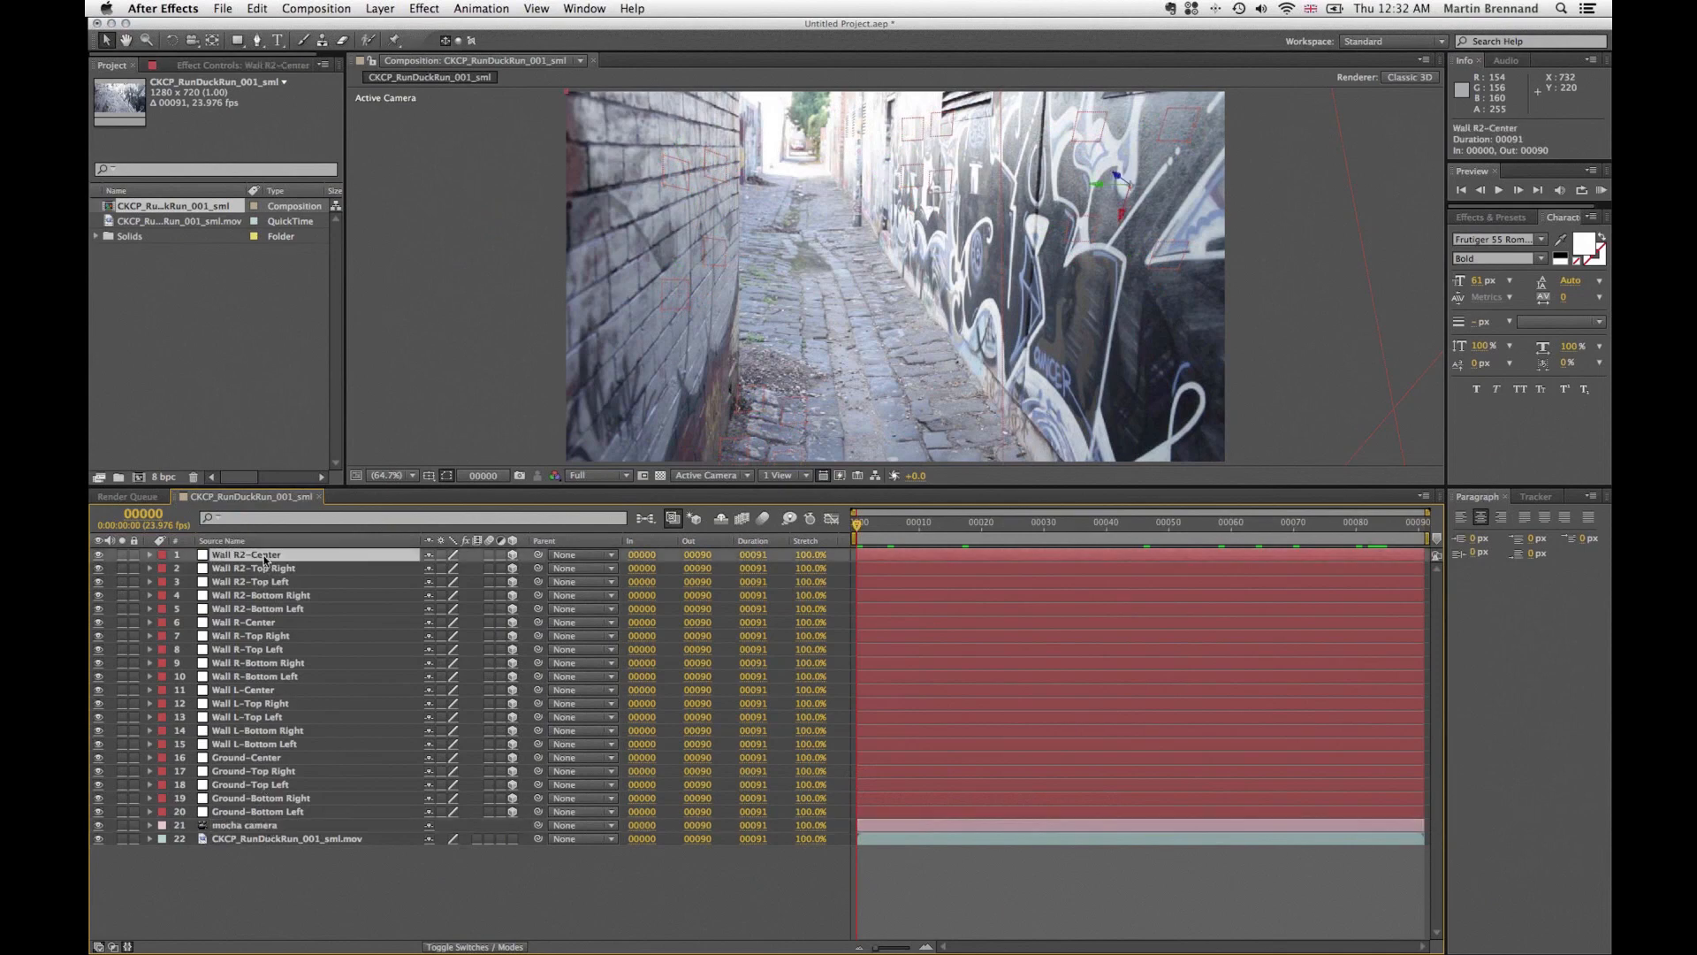
left_click(255, 624)
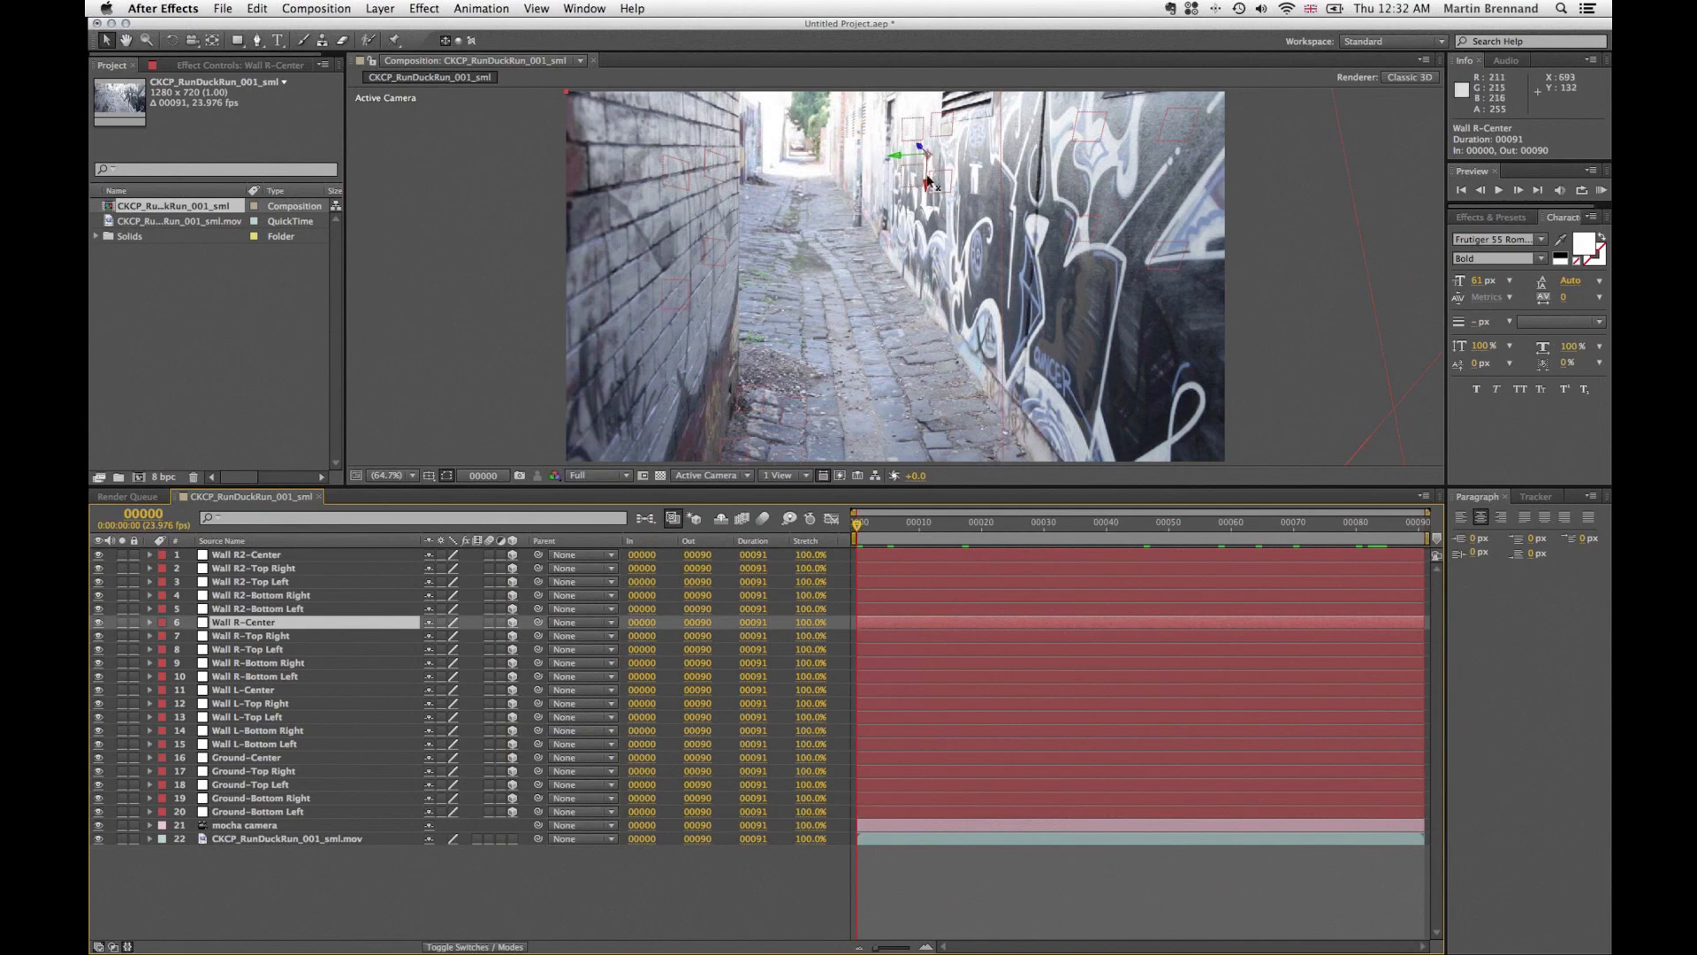
left_click_drag(858, 525, 1313, 544)
key("Home")
Step: Add a new 1280 × 720 px solid layer to the composition with the default name and colour
left_click(310, 862)
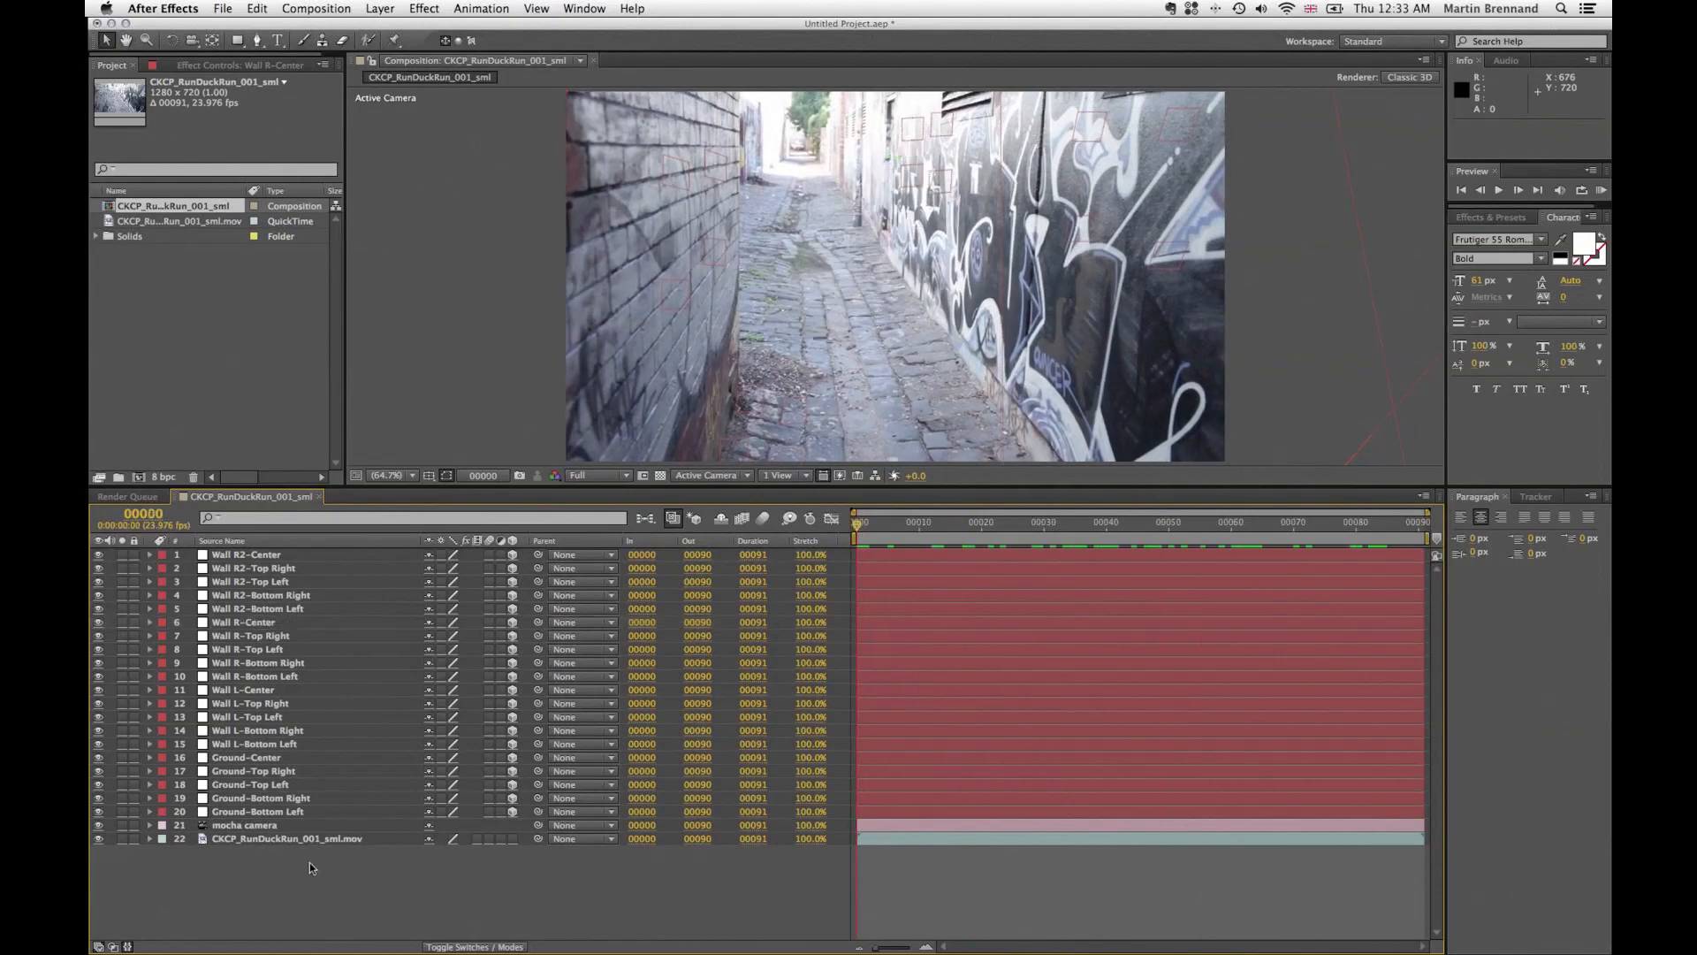
right_click(309, 862)
mouse_move(398, 796)
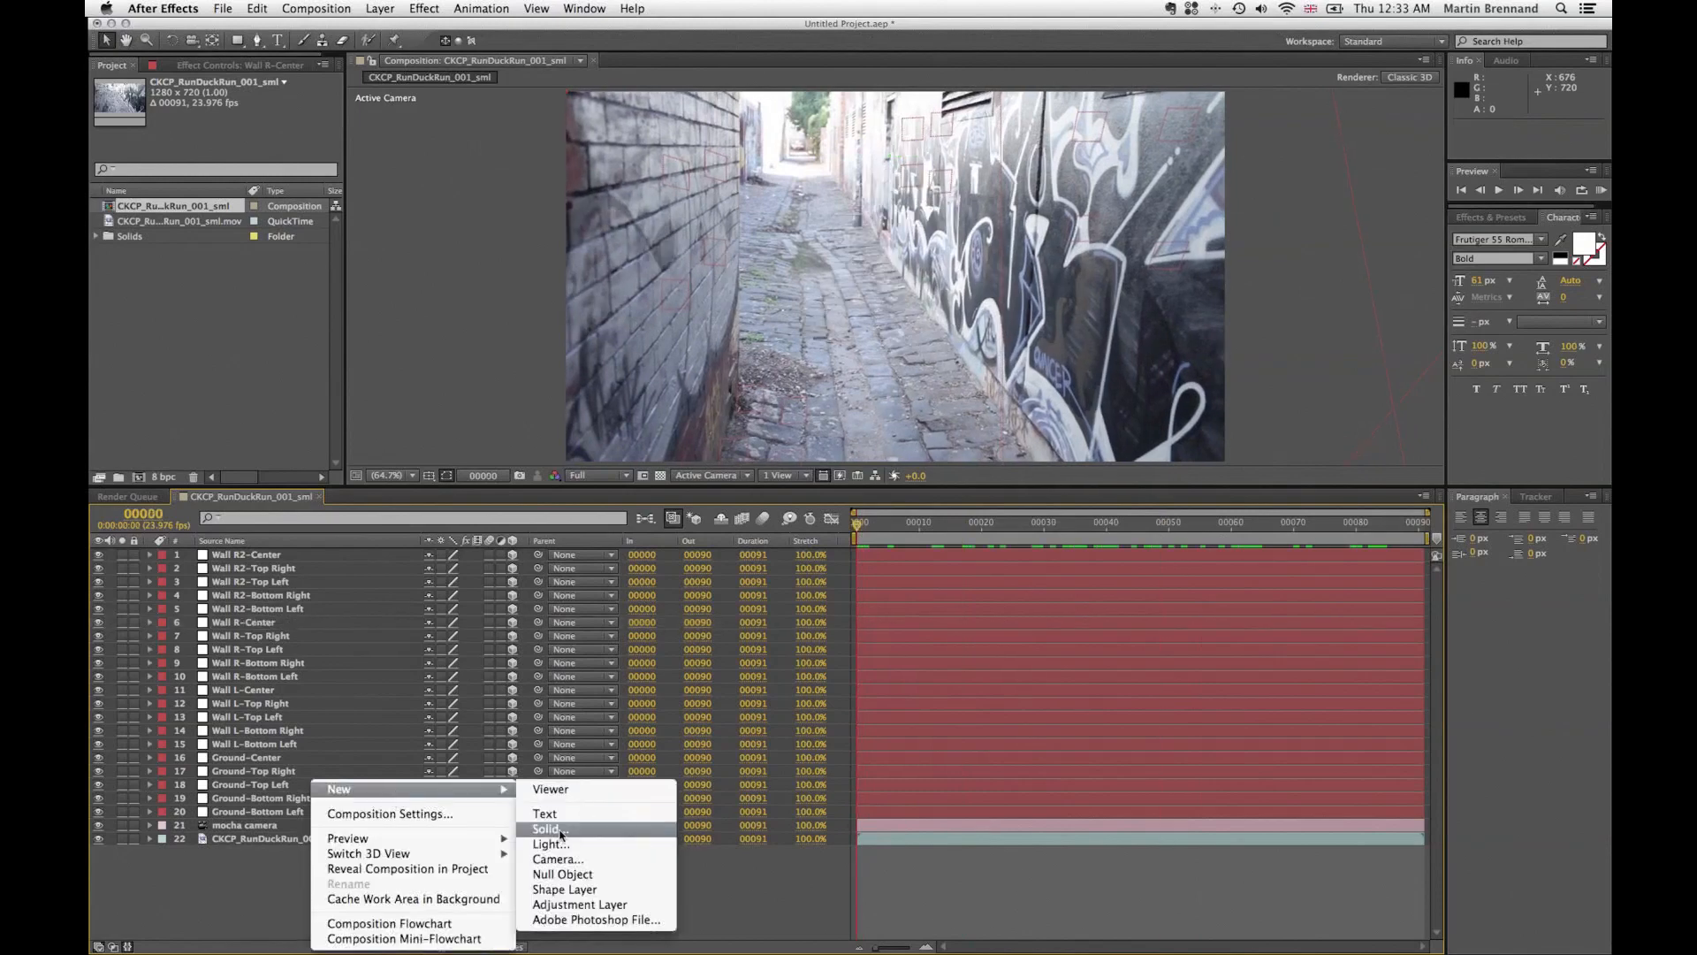
left_click(548, 830)
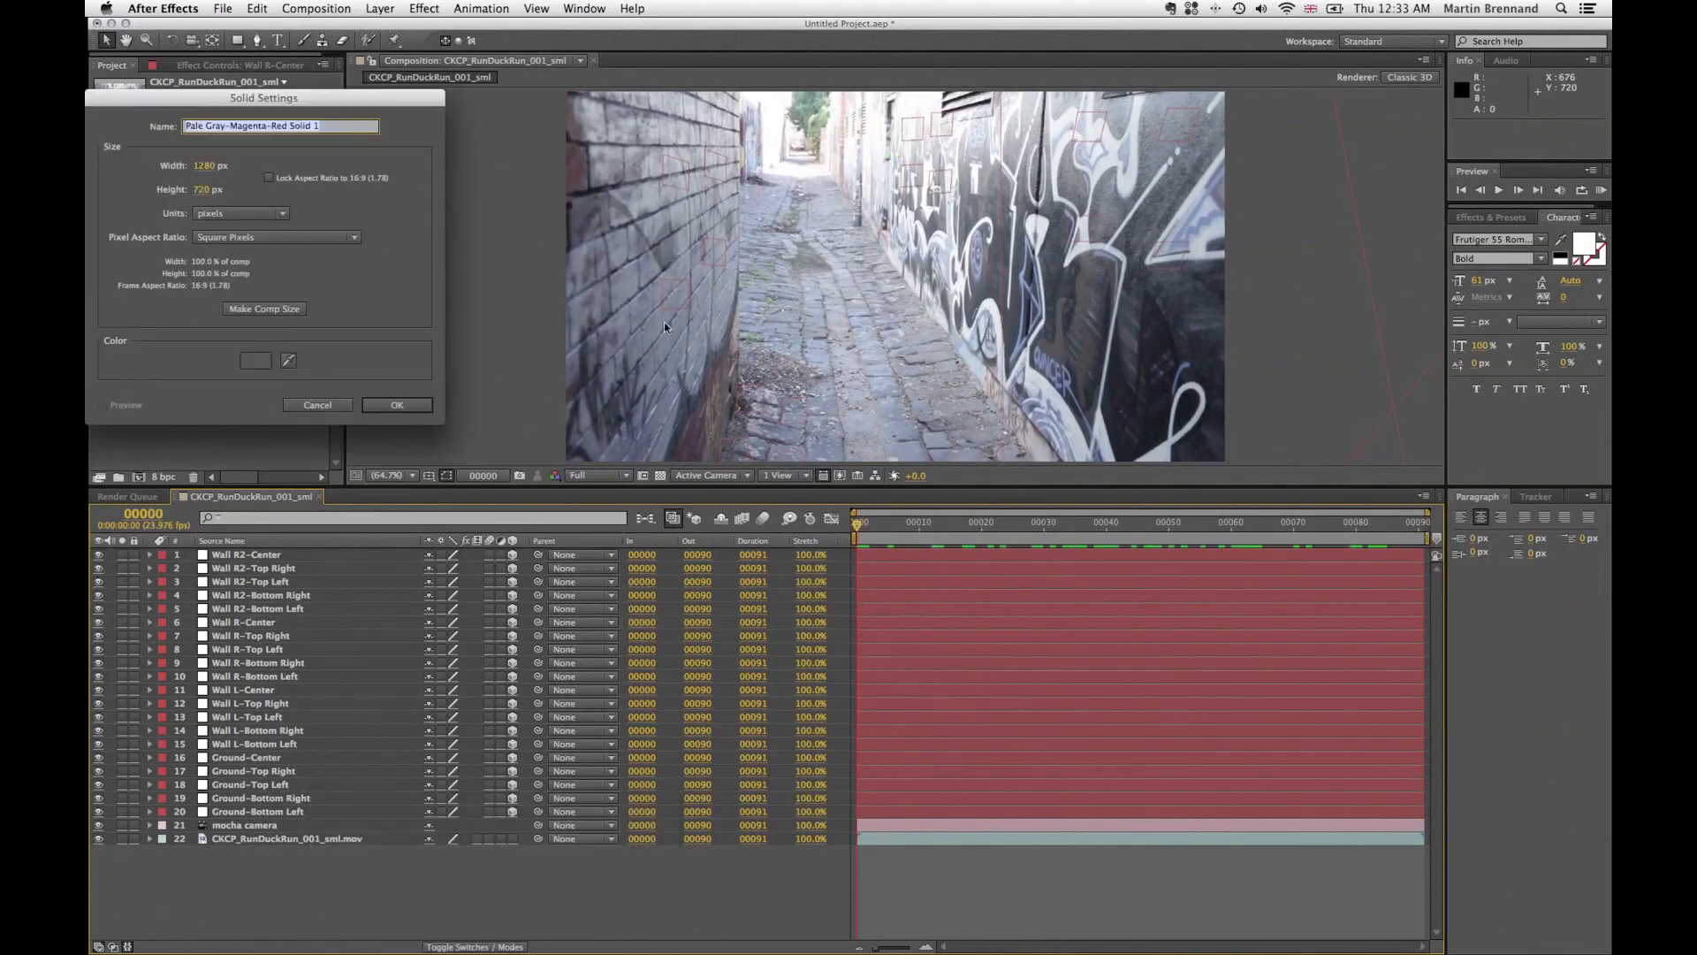
left_click(384, 404)
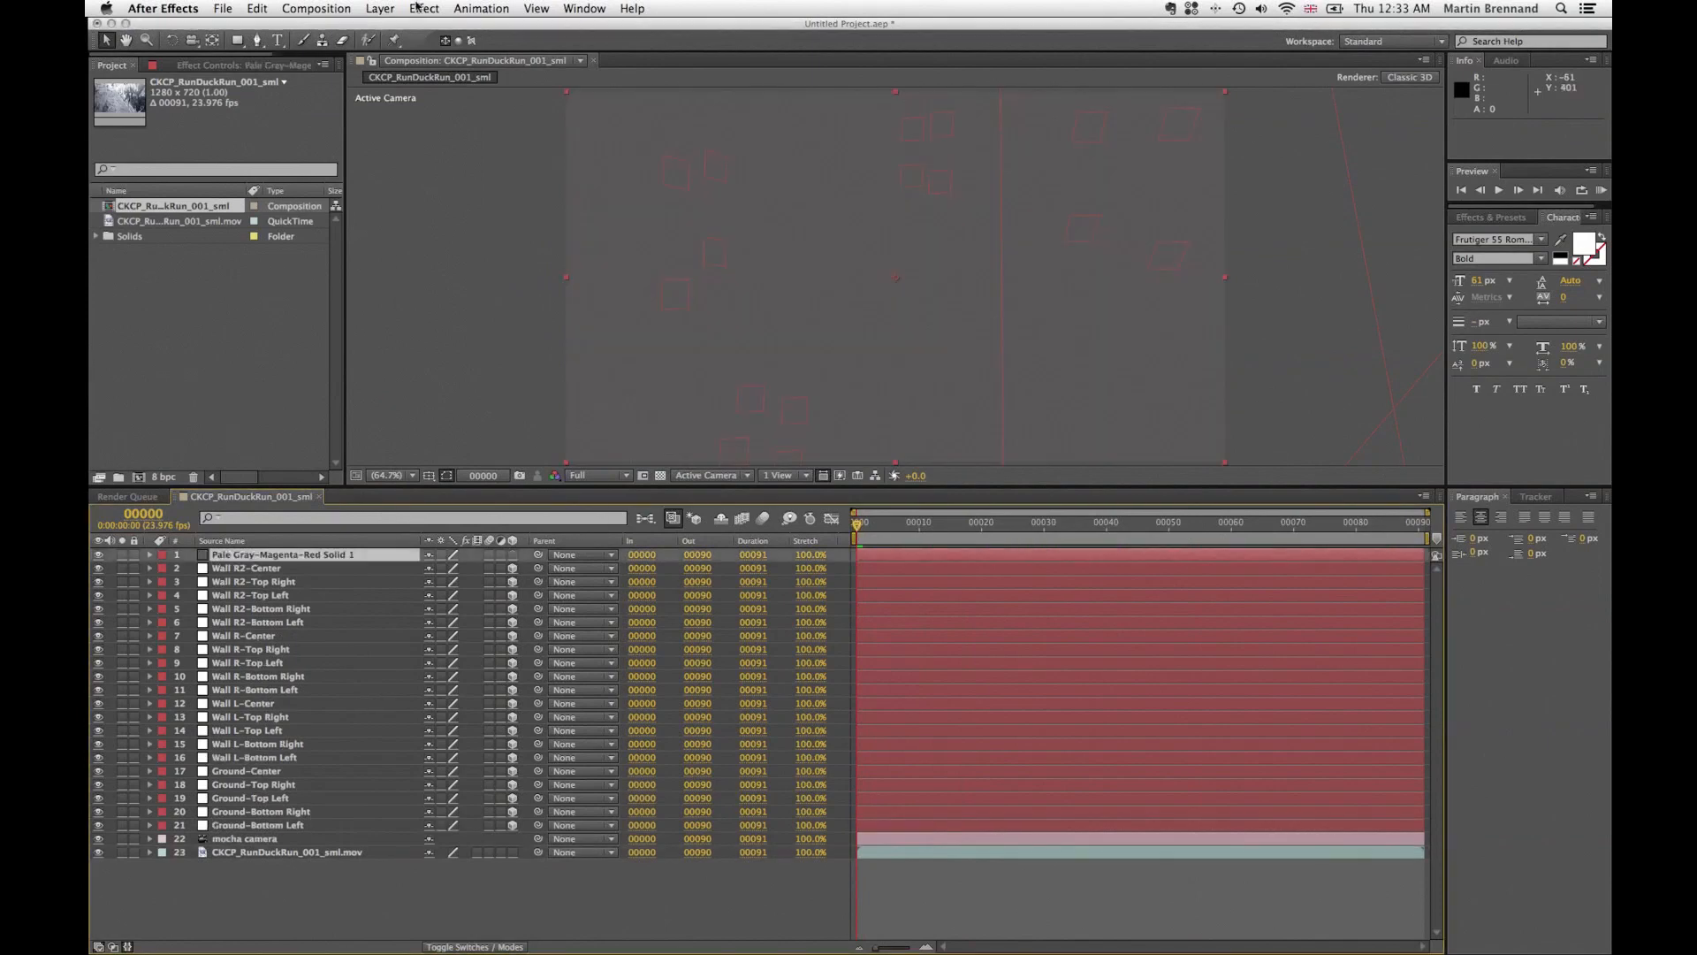
Step: Apply the Trapcode Particular effect to the new solid
left_click(424, 8)
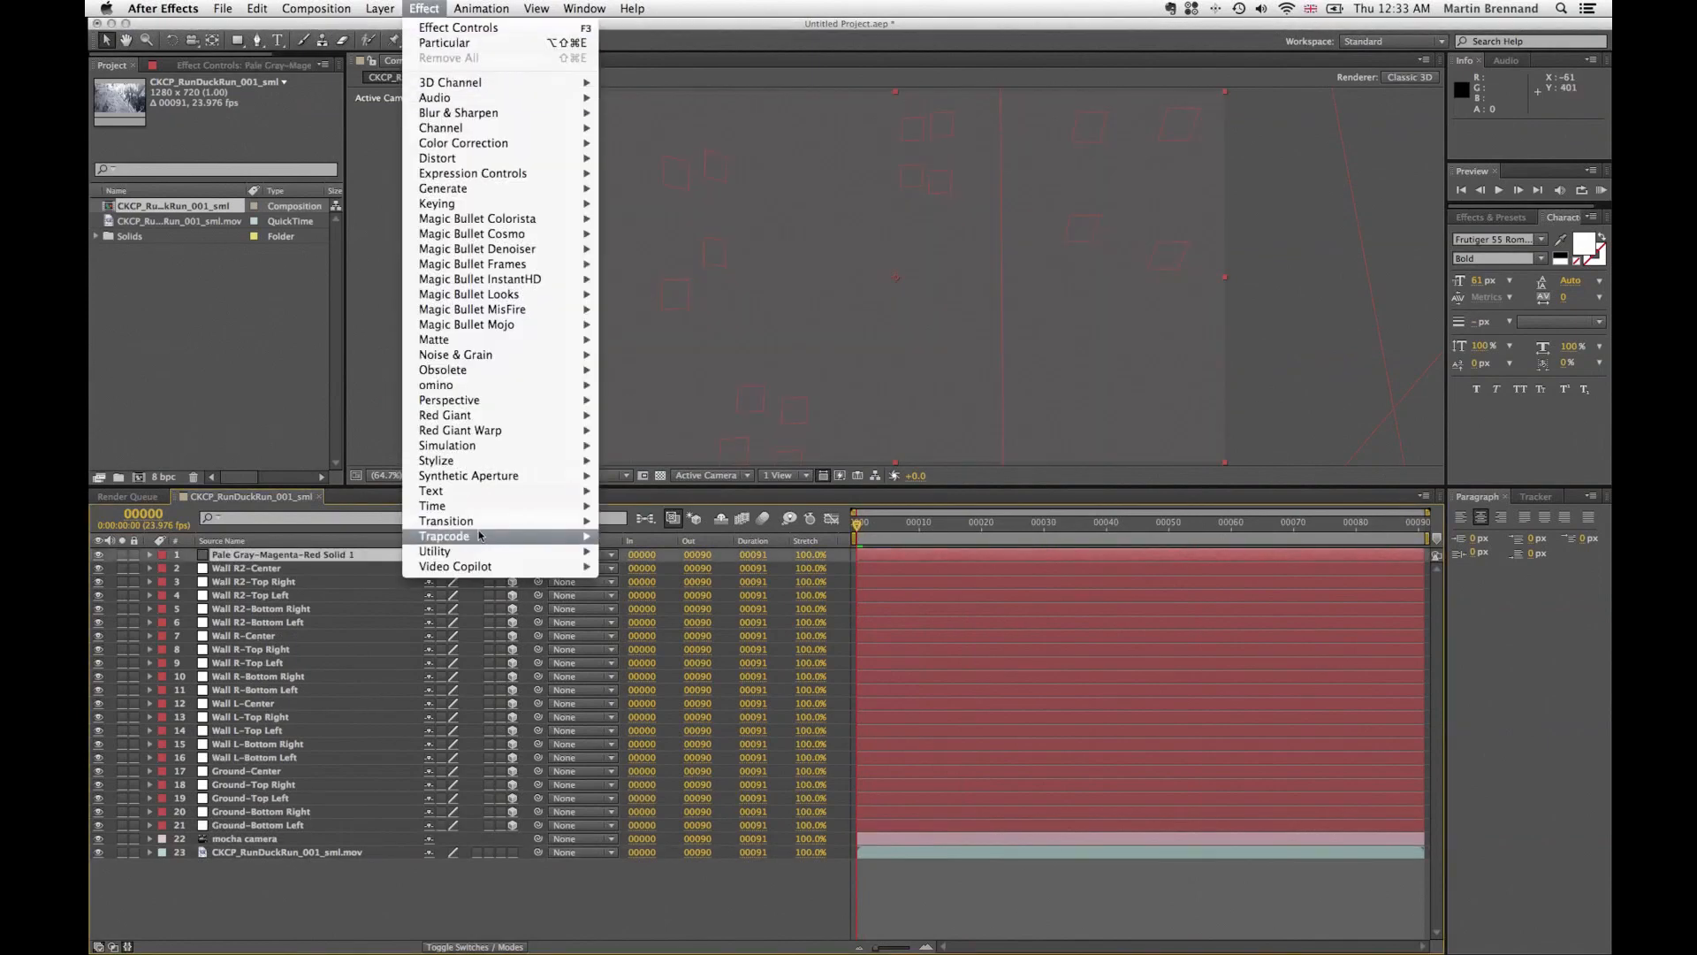
mouse_move(475, 537)
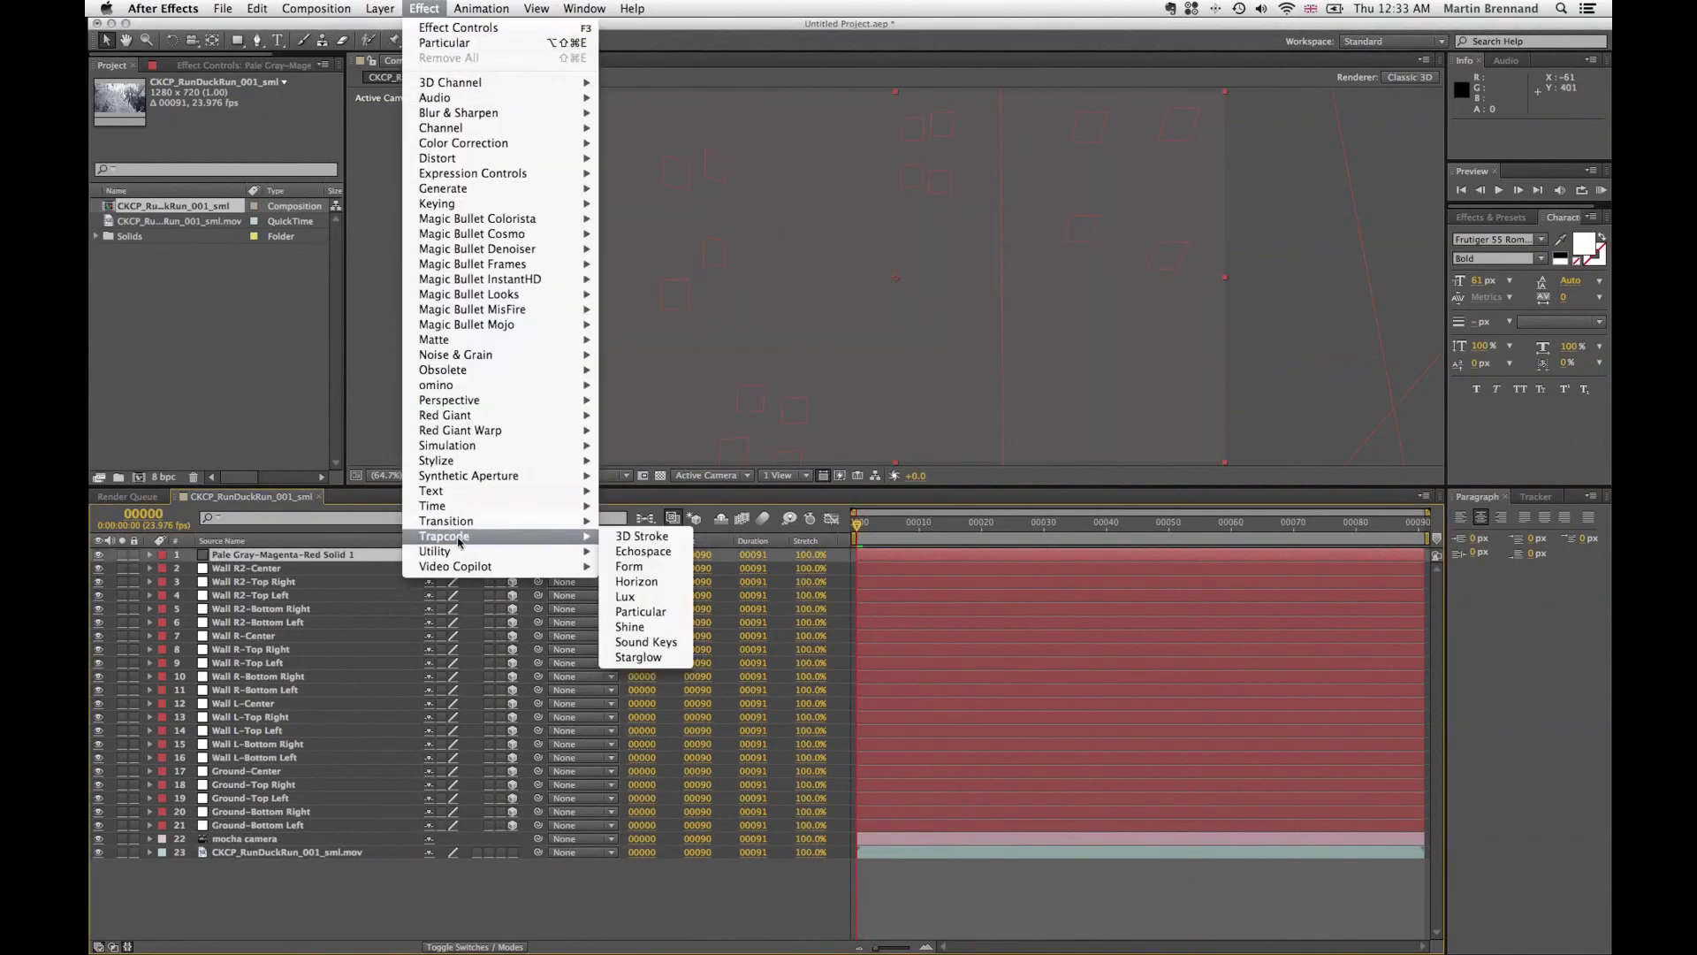
left_click(639, 612)
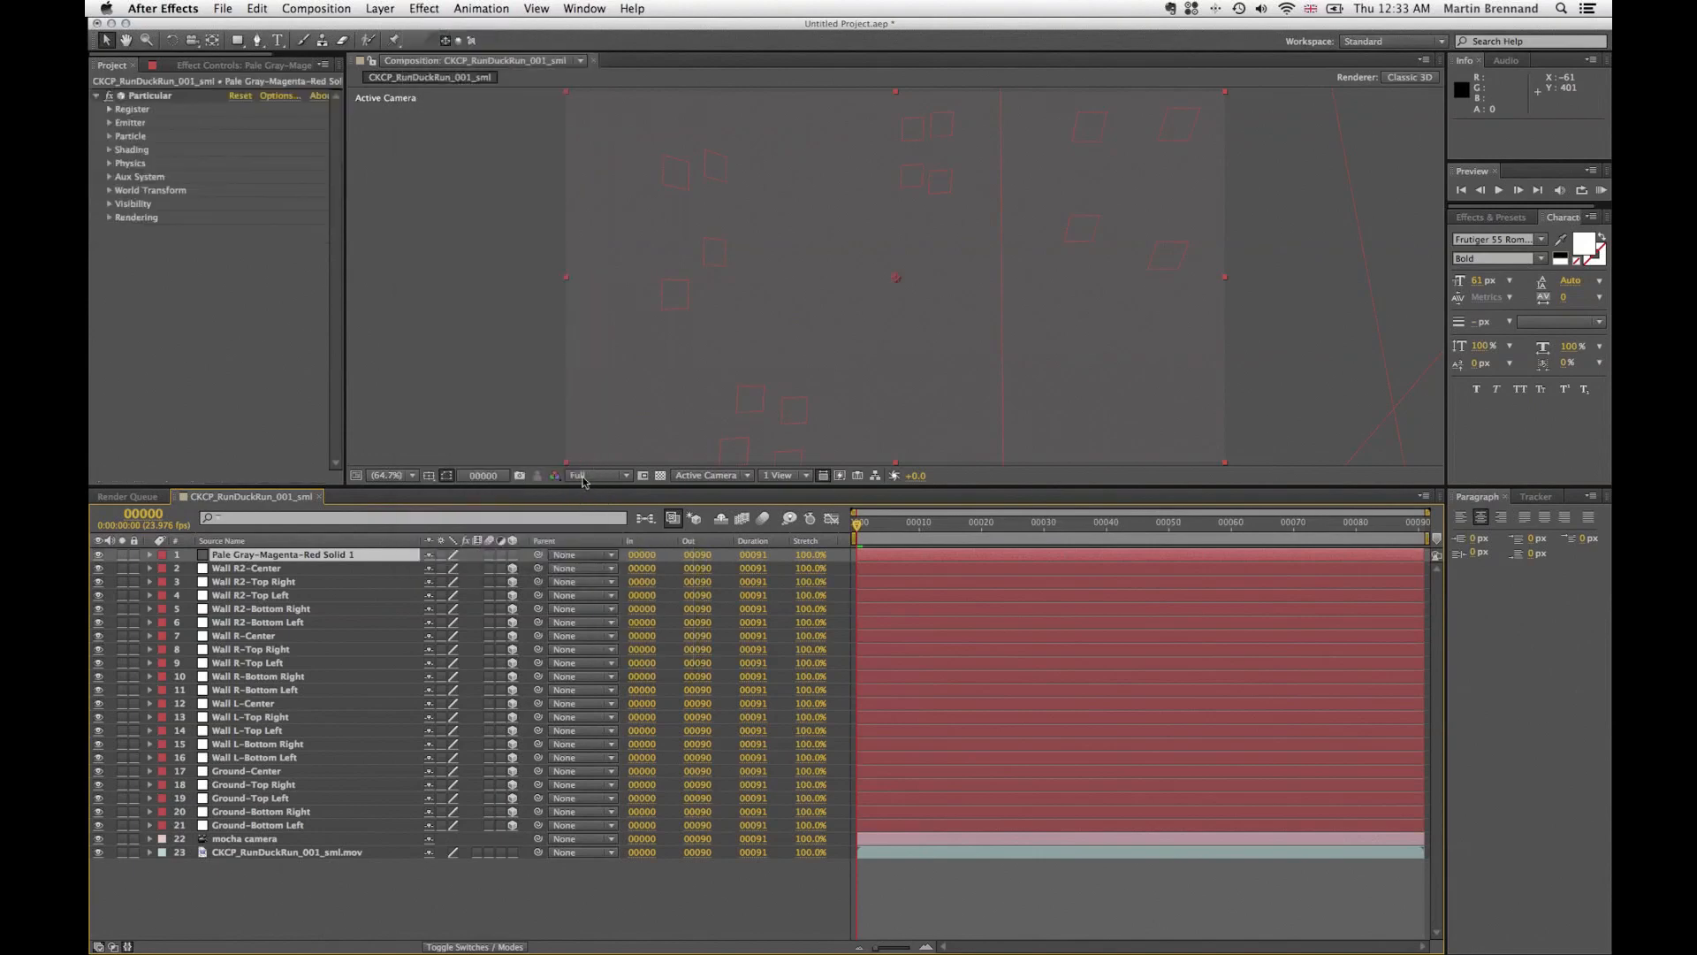
Step: Keep the solid selected, fit the composition view up to 100%, and enlarge the viewer
key("comma")
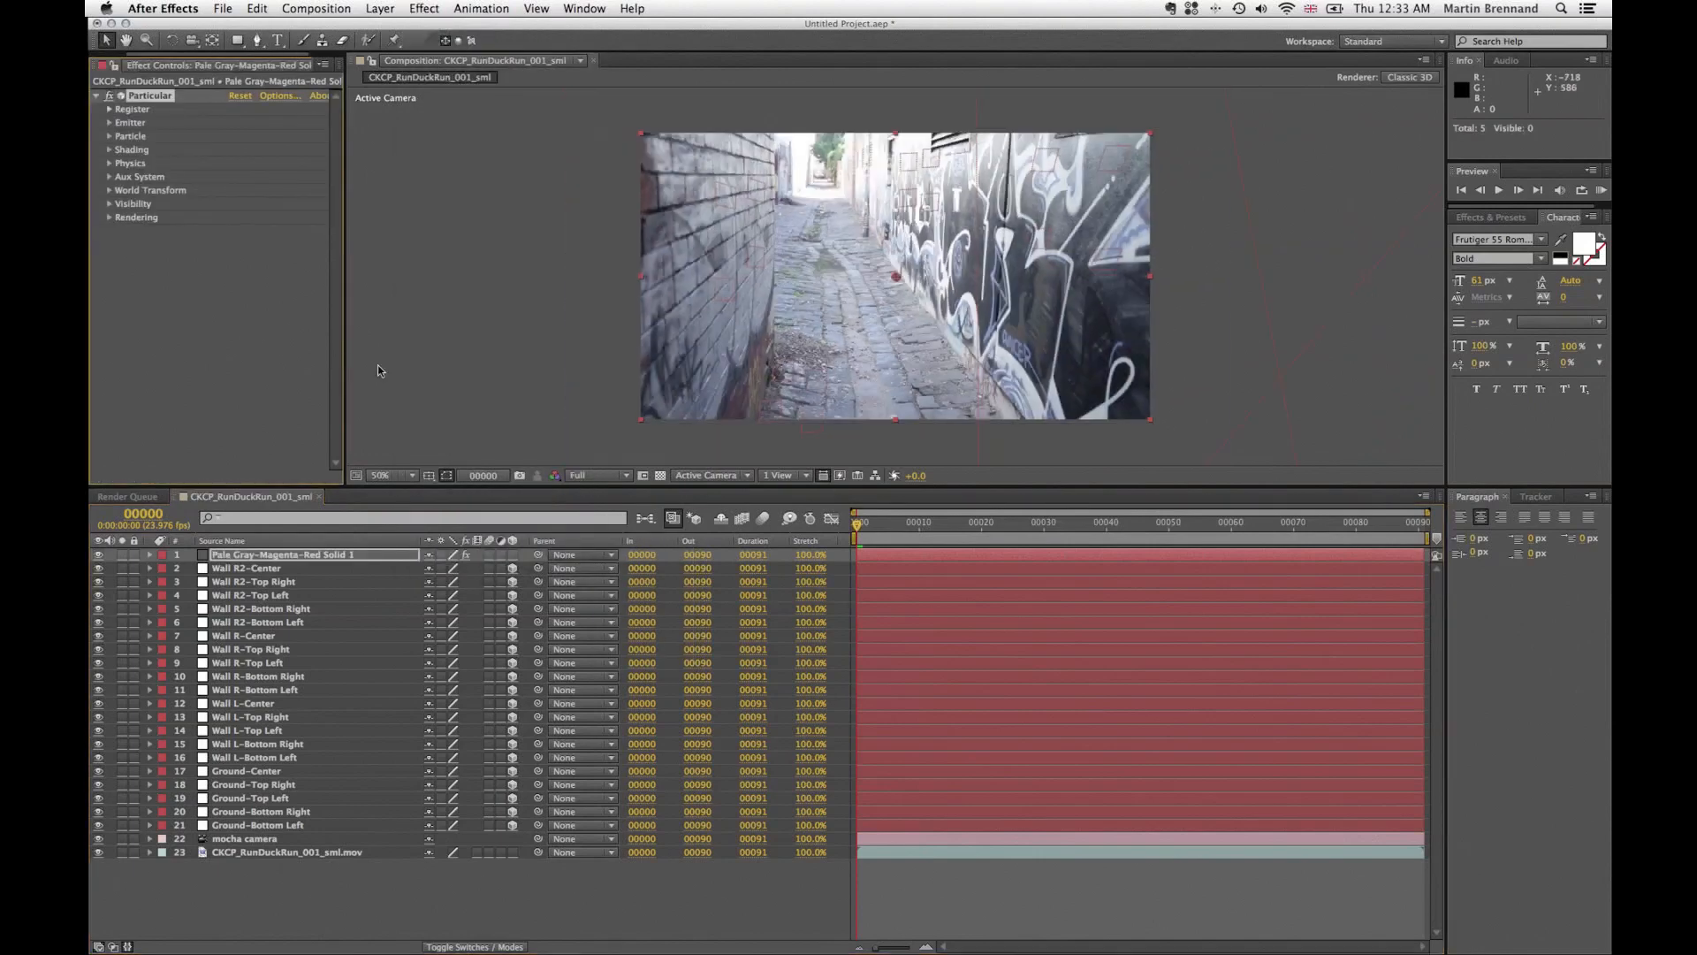
left_click(543, 279)
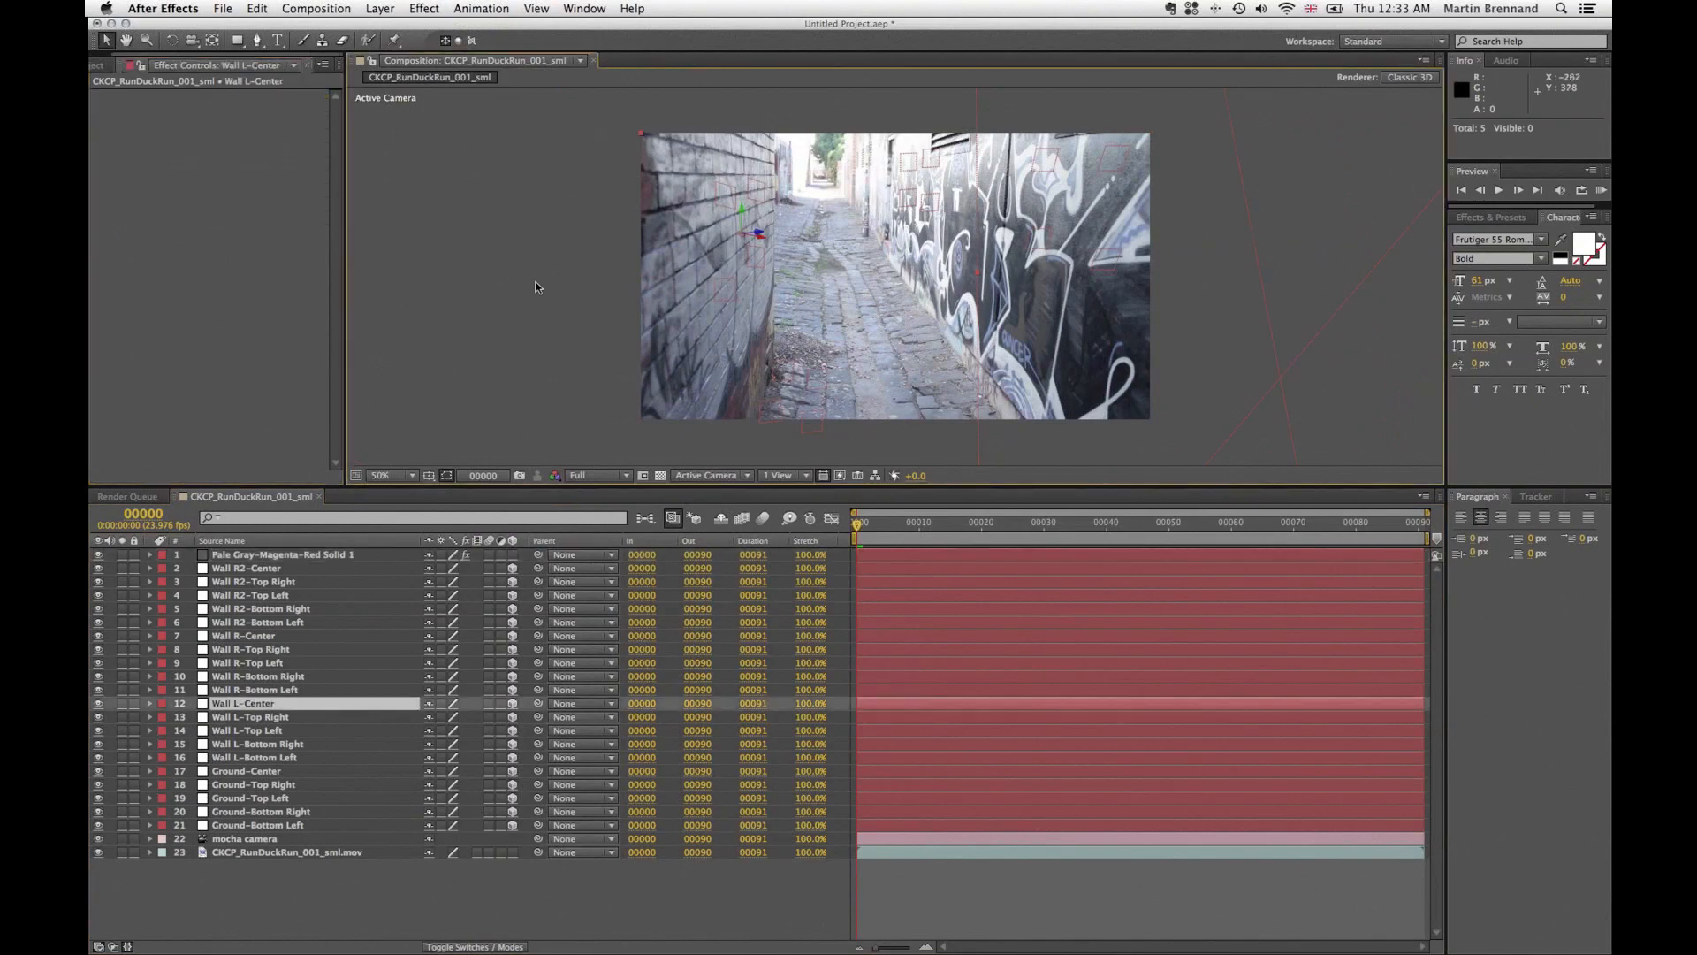
left_click(366, 553)
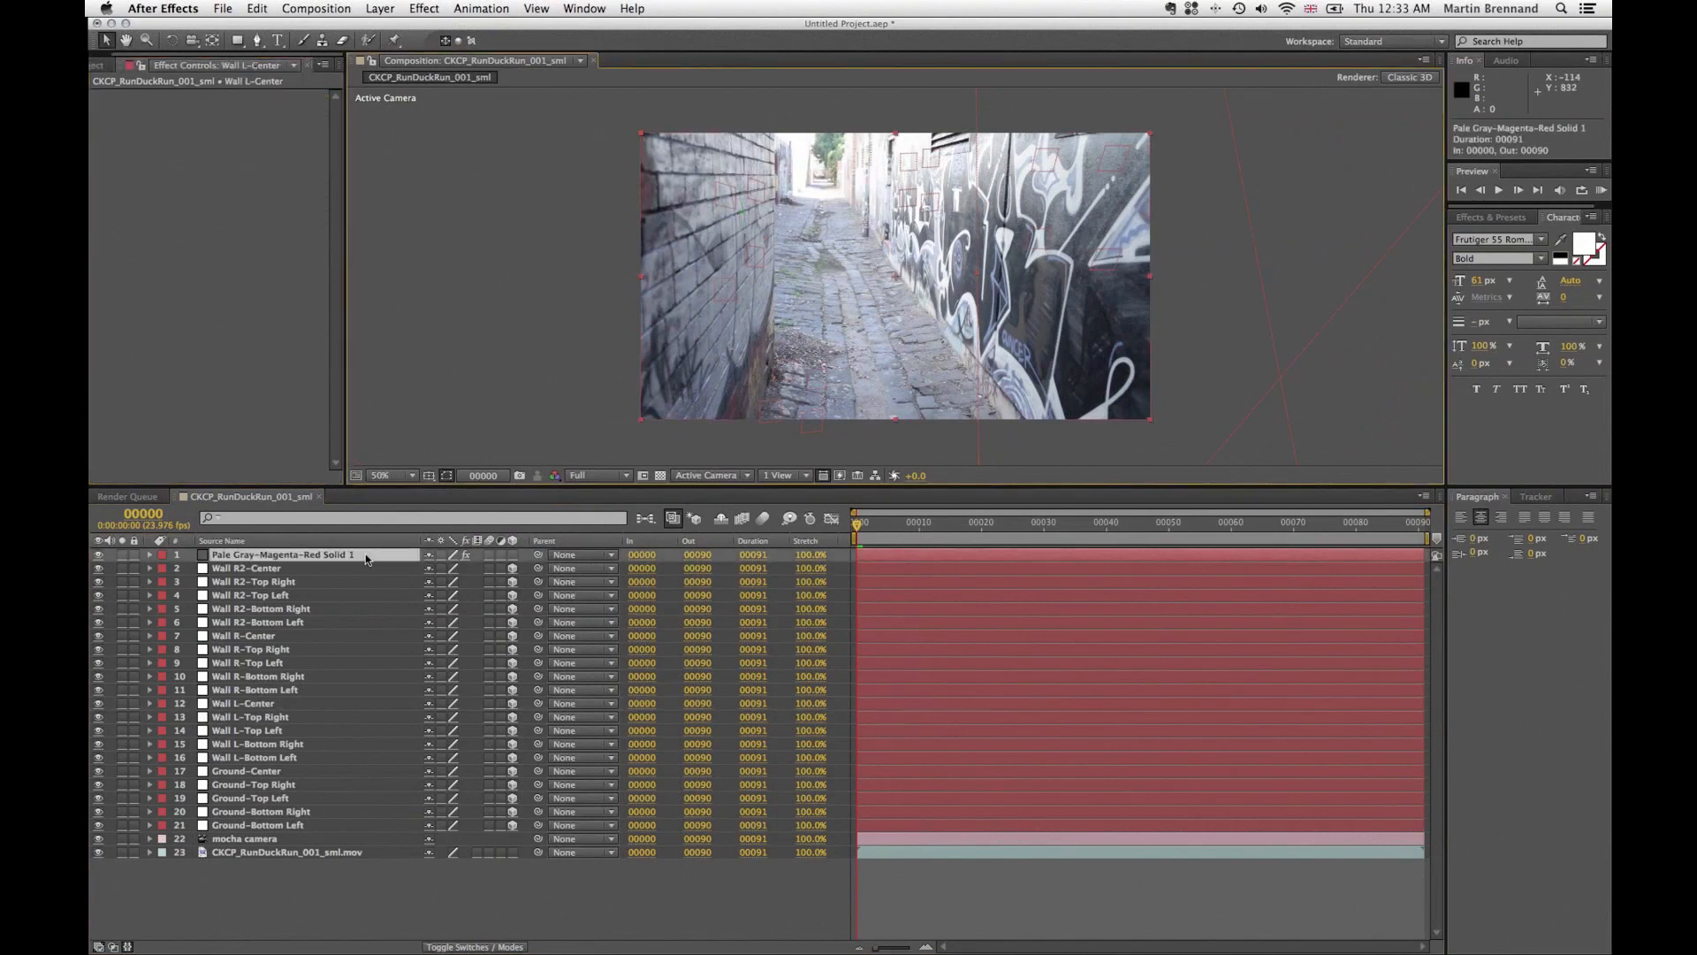
left_click(404, 473)
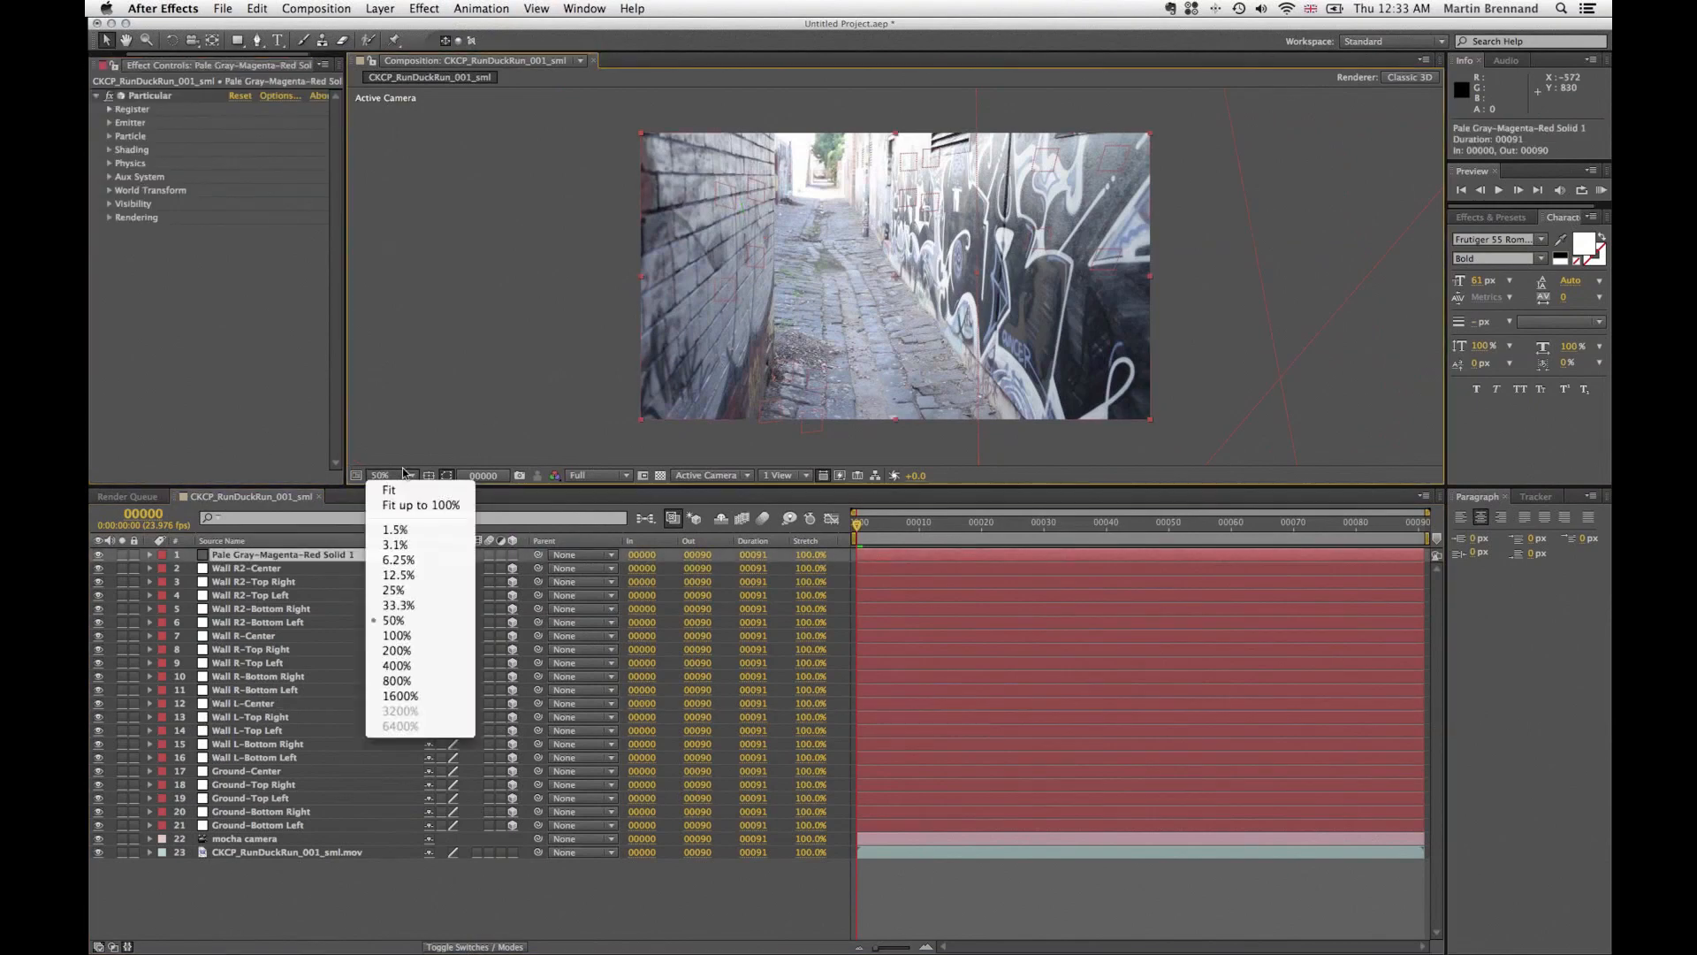
left_click(465, 501)
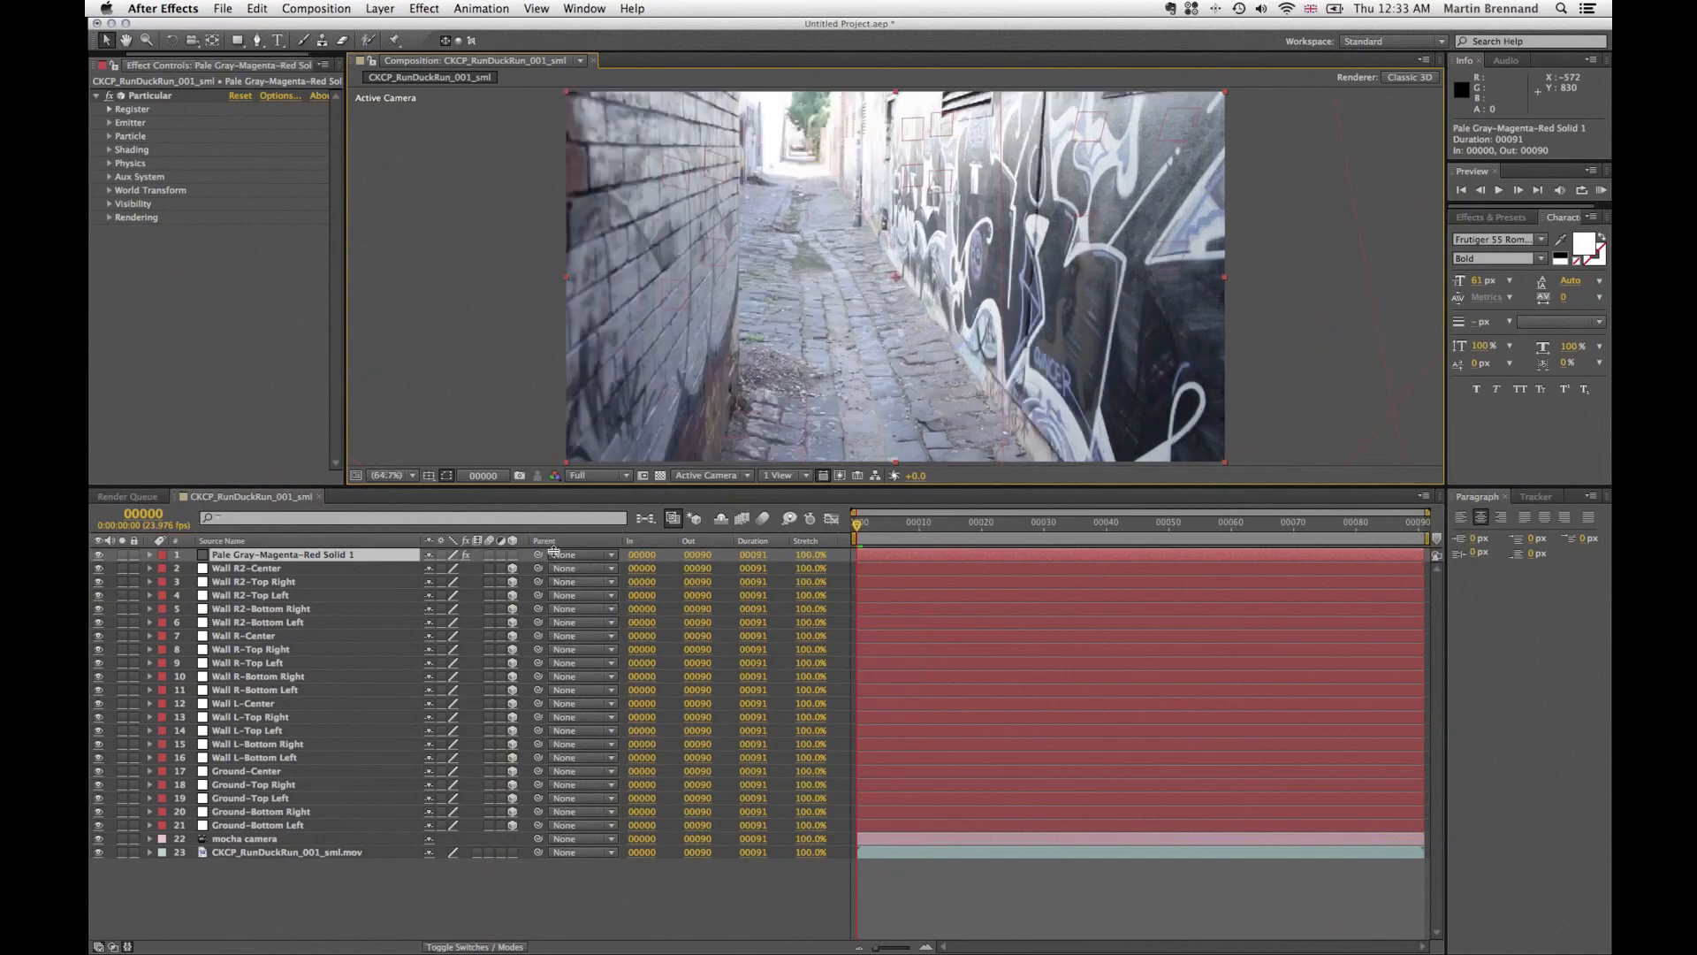
left_click_drag(553, 551, 547, 602)
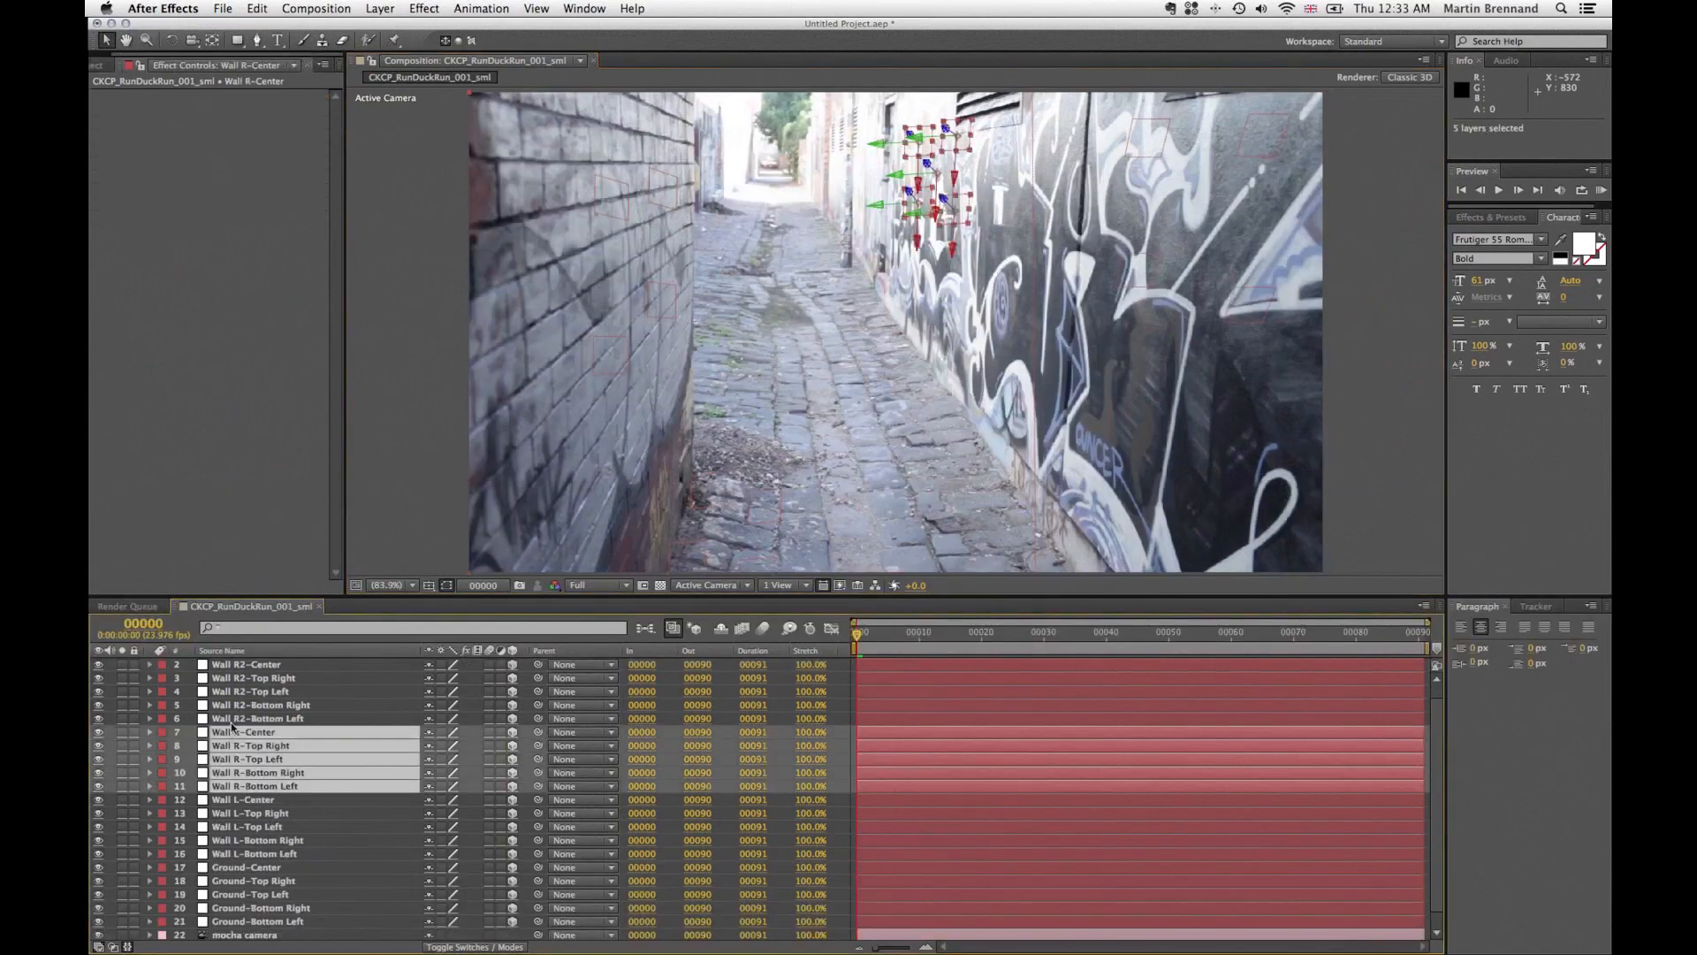
Step: Move the Wall R nulls directly below the solid, reveal Wall R-Center's keyframed properties and select its Position
left_click_drag(231, 732, 244, 675)
left_click(276, 679)
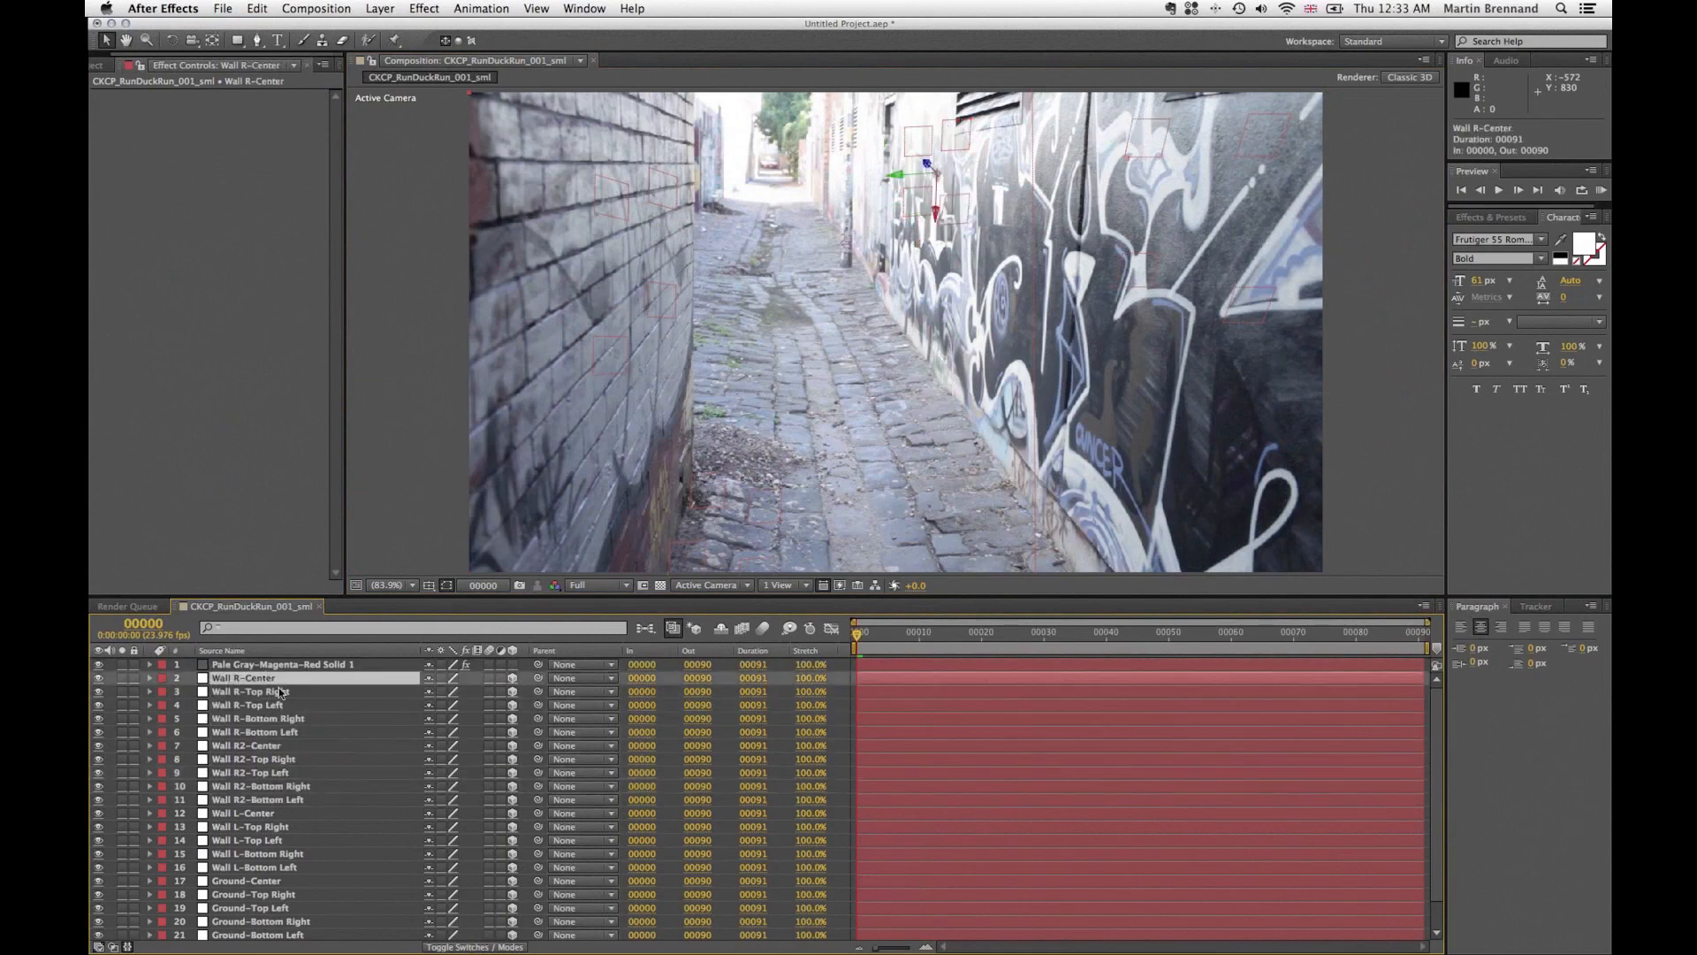
key("u")
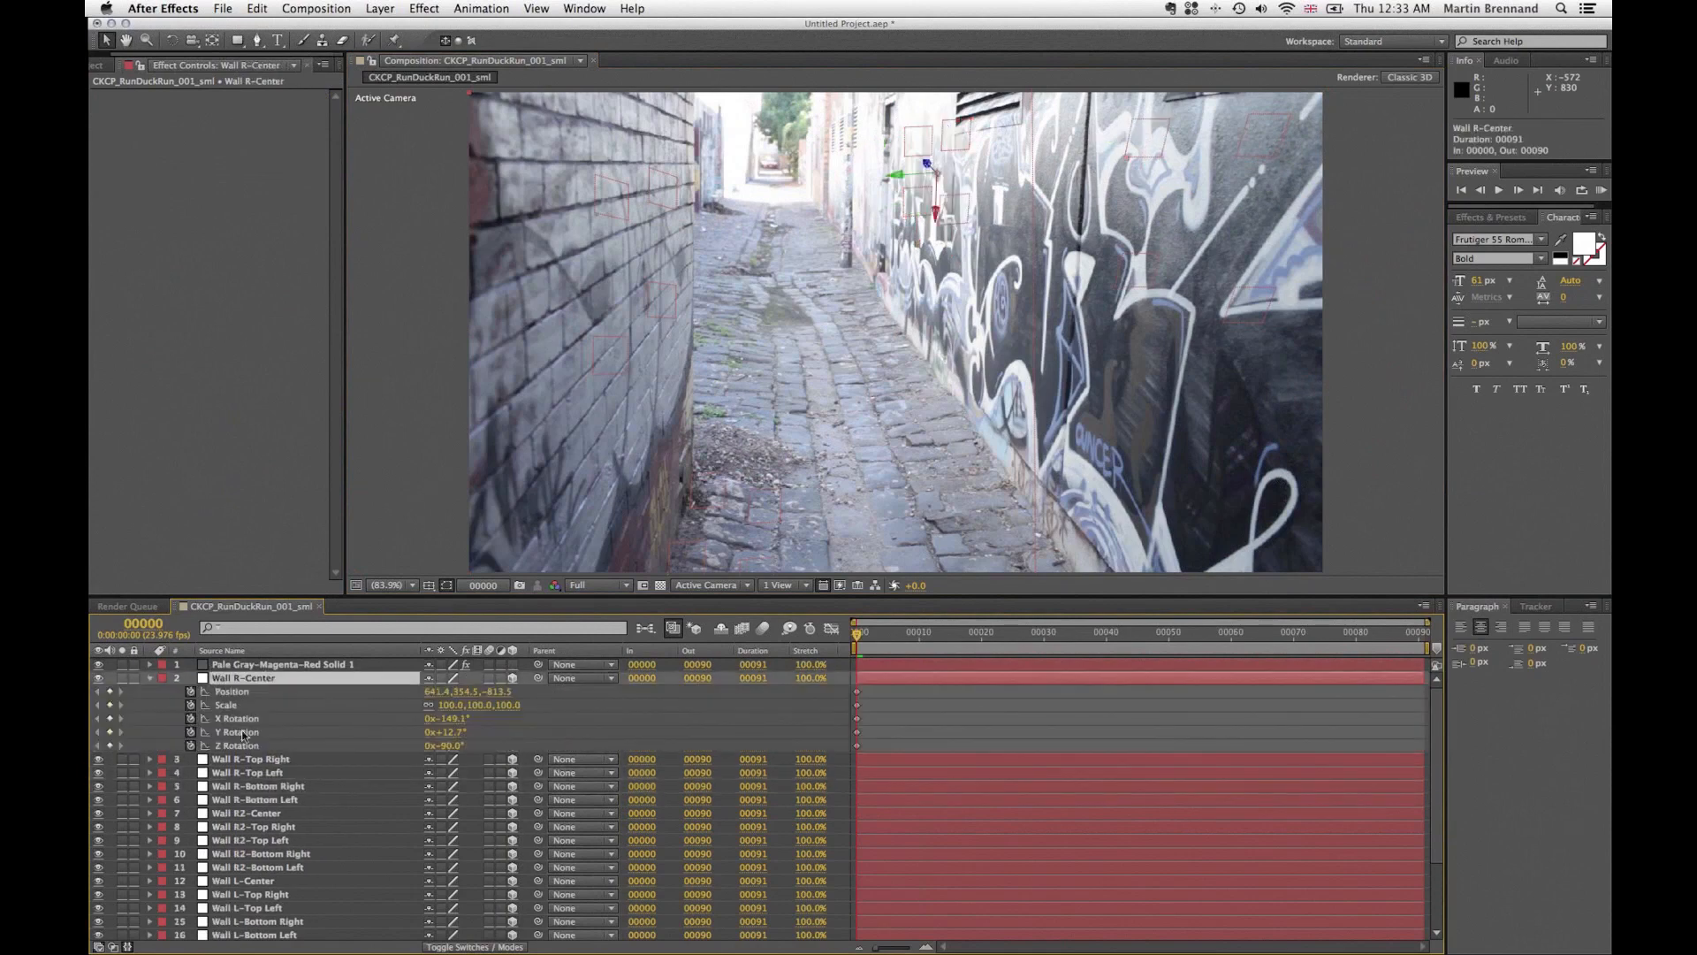
left_click(221, 692)
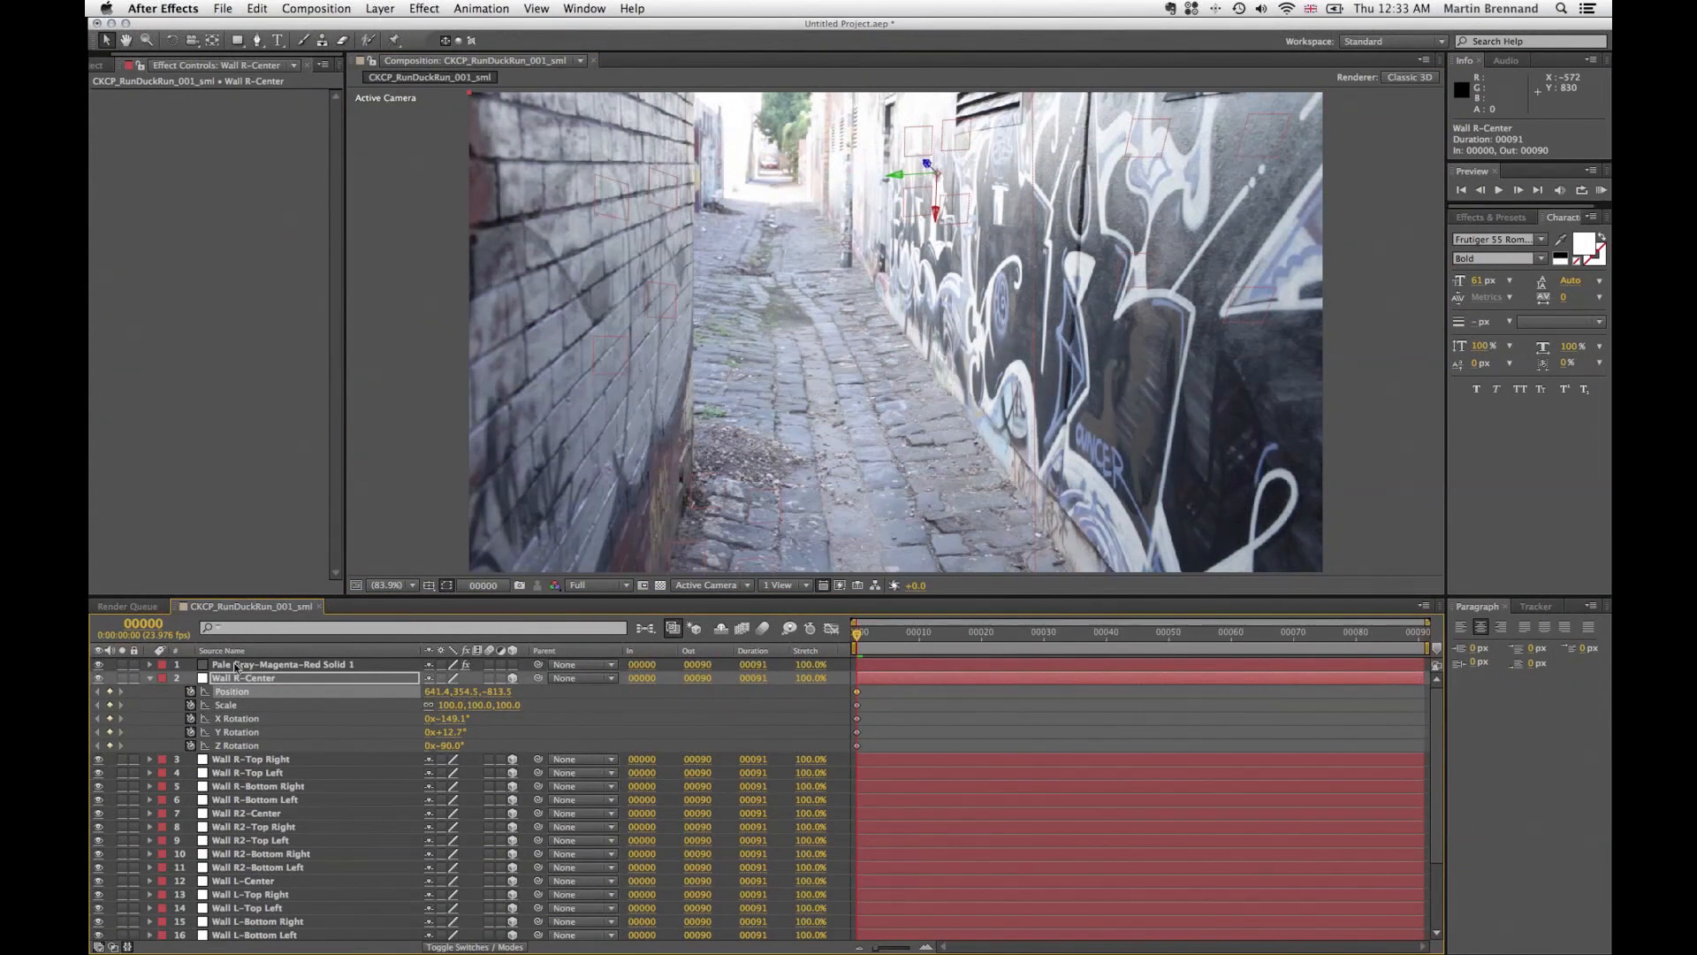
Step: Select the solid and scrub the shot between about frames 24 and 37 to preview the default particles, stopping at frame 35
left_click(276, 664)
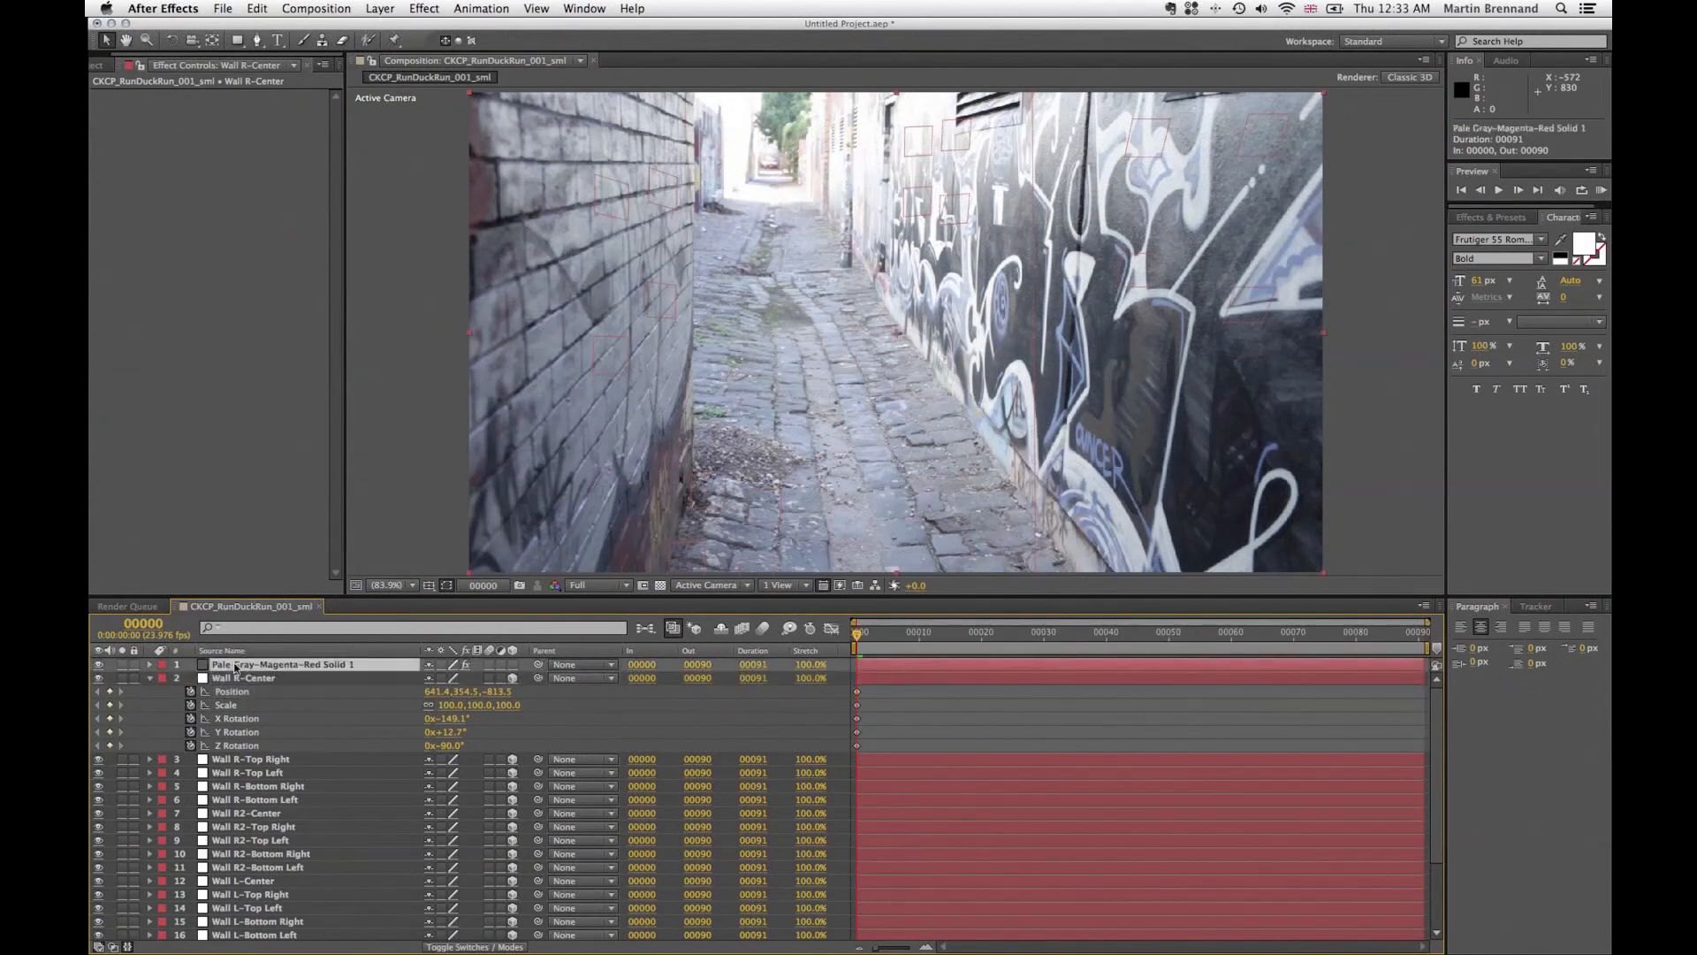
left_click(1007, 634)
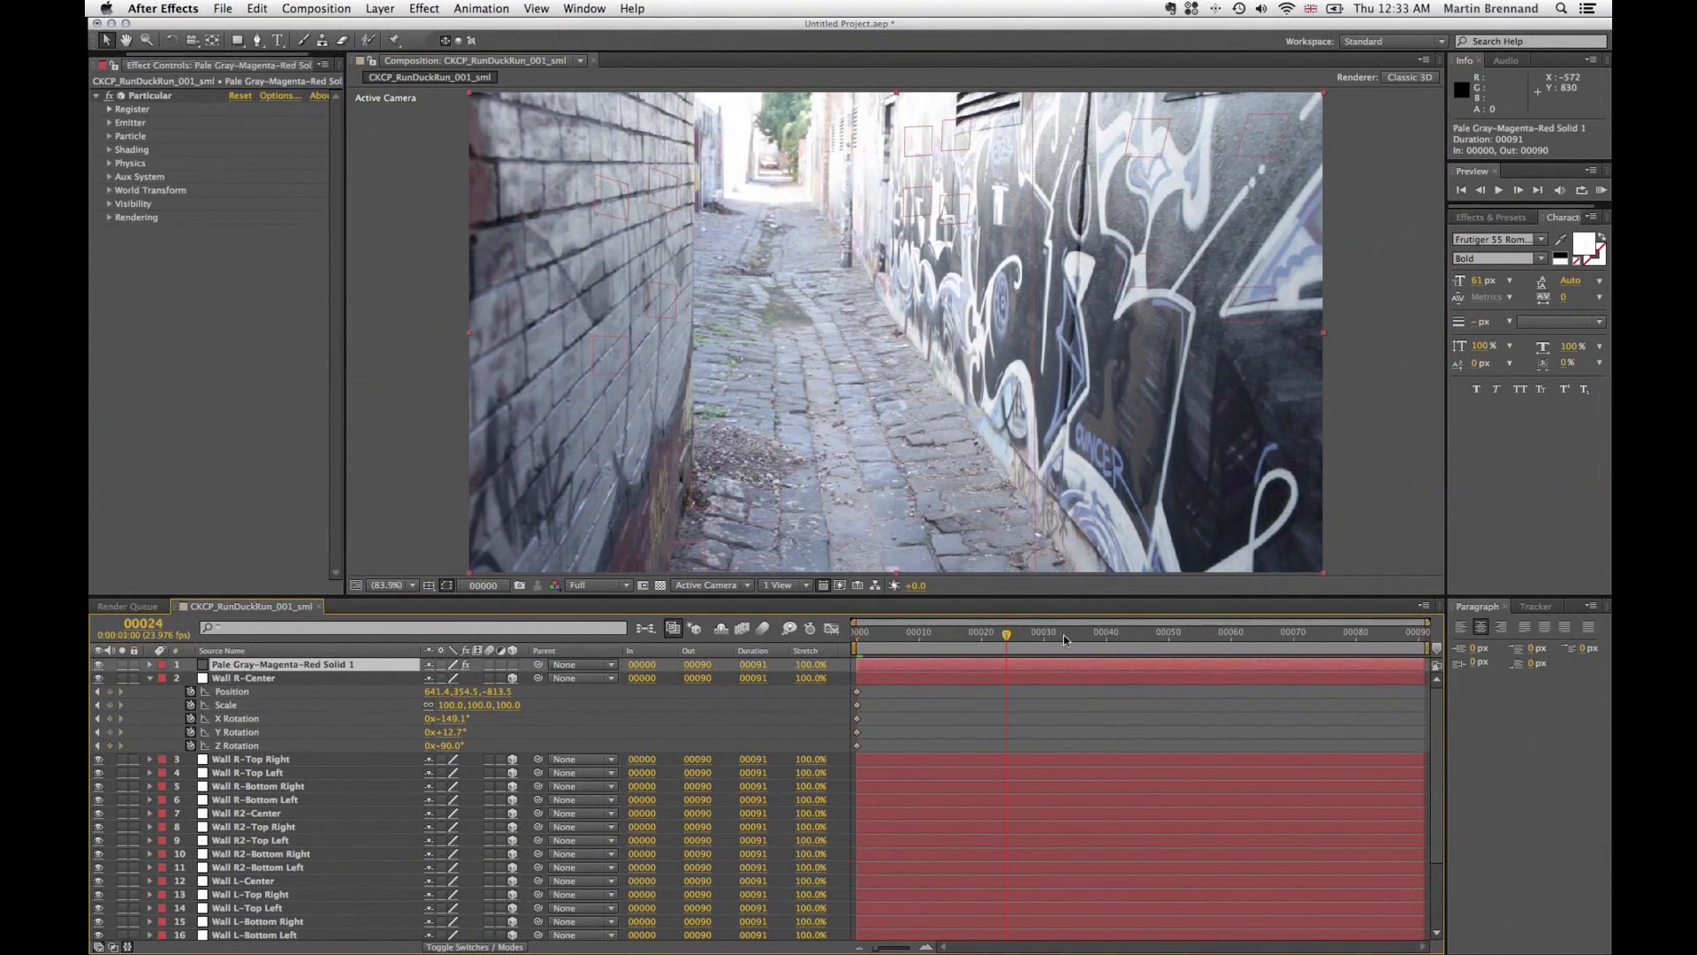
left_click(1063, 634)
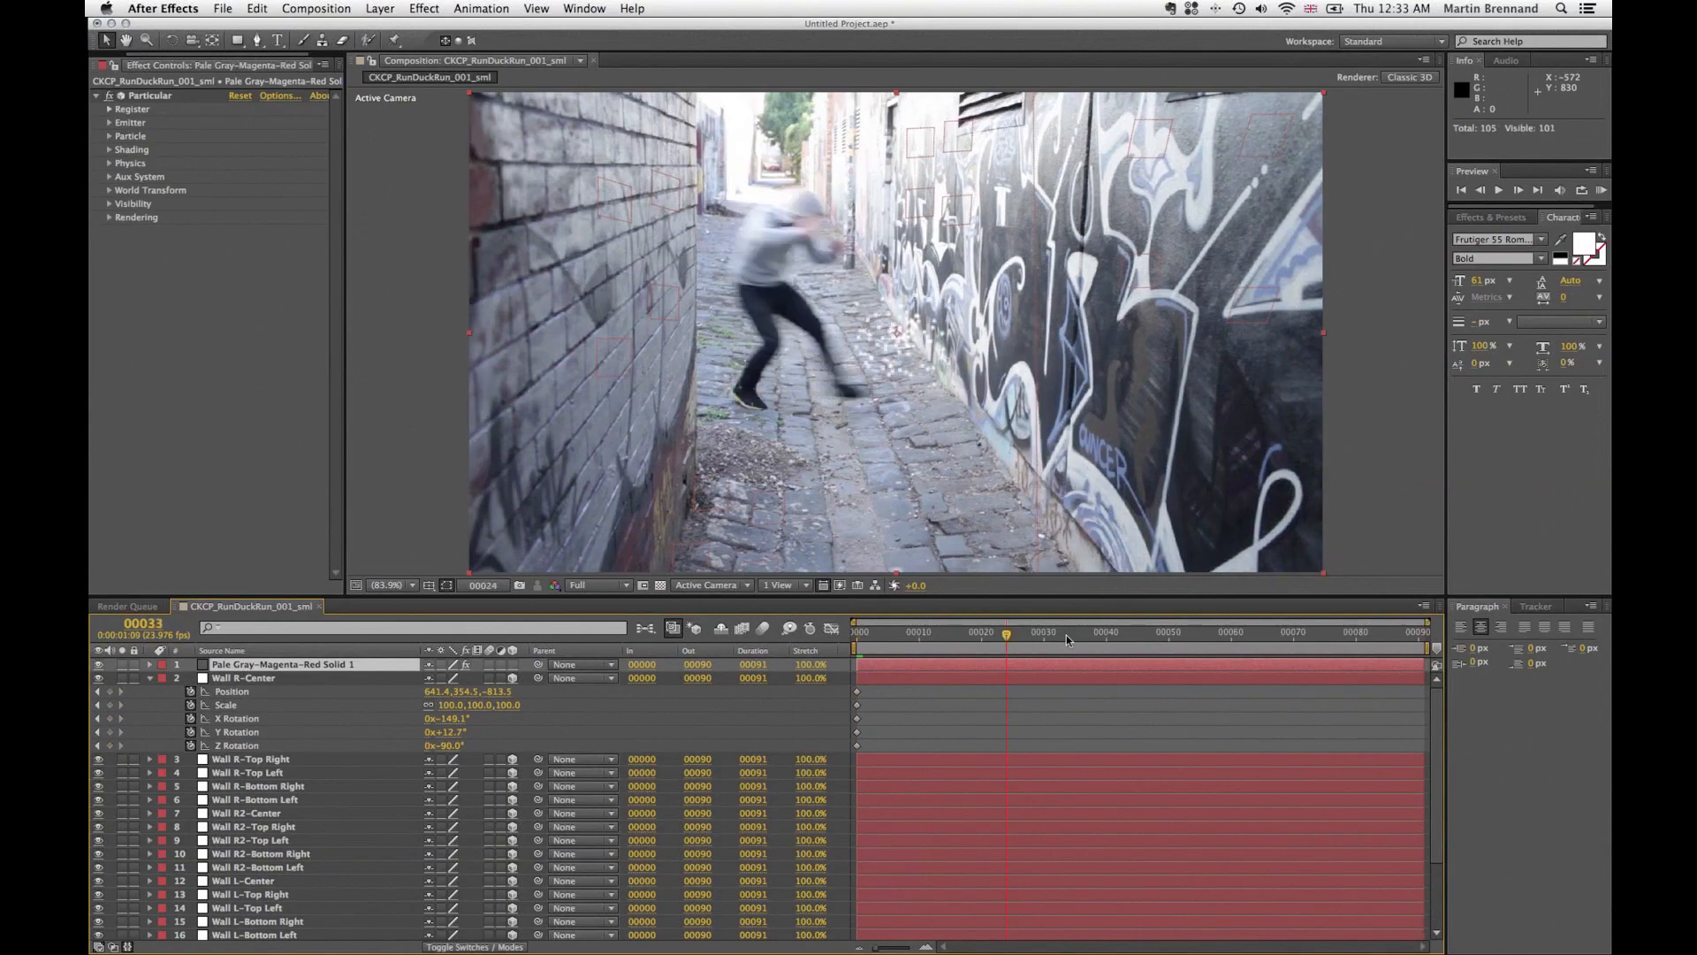
left_click_drag(1066, 635, 1000, 637)
left_click(1073, 636)
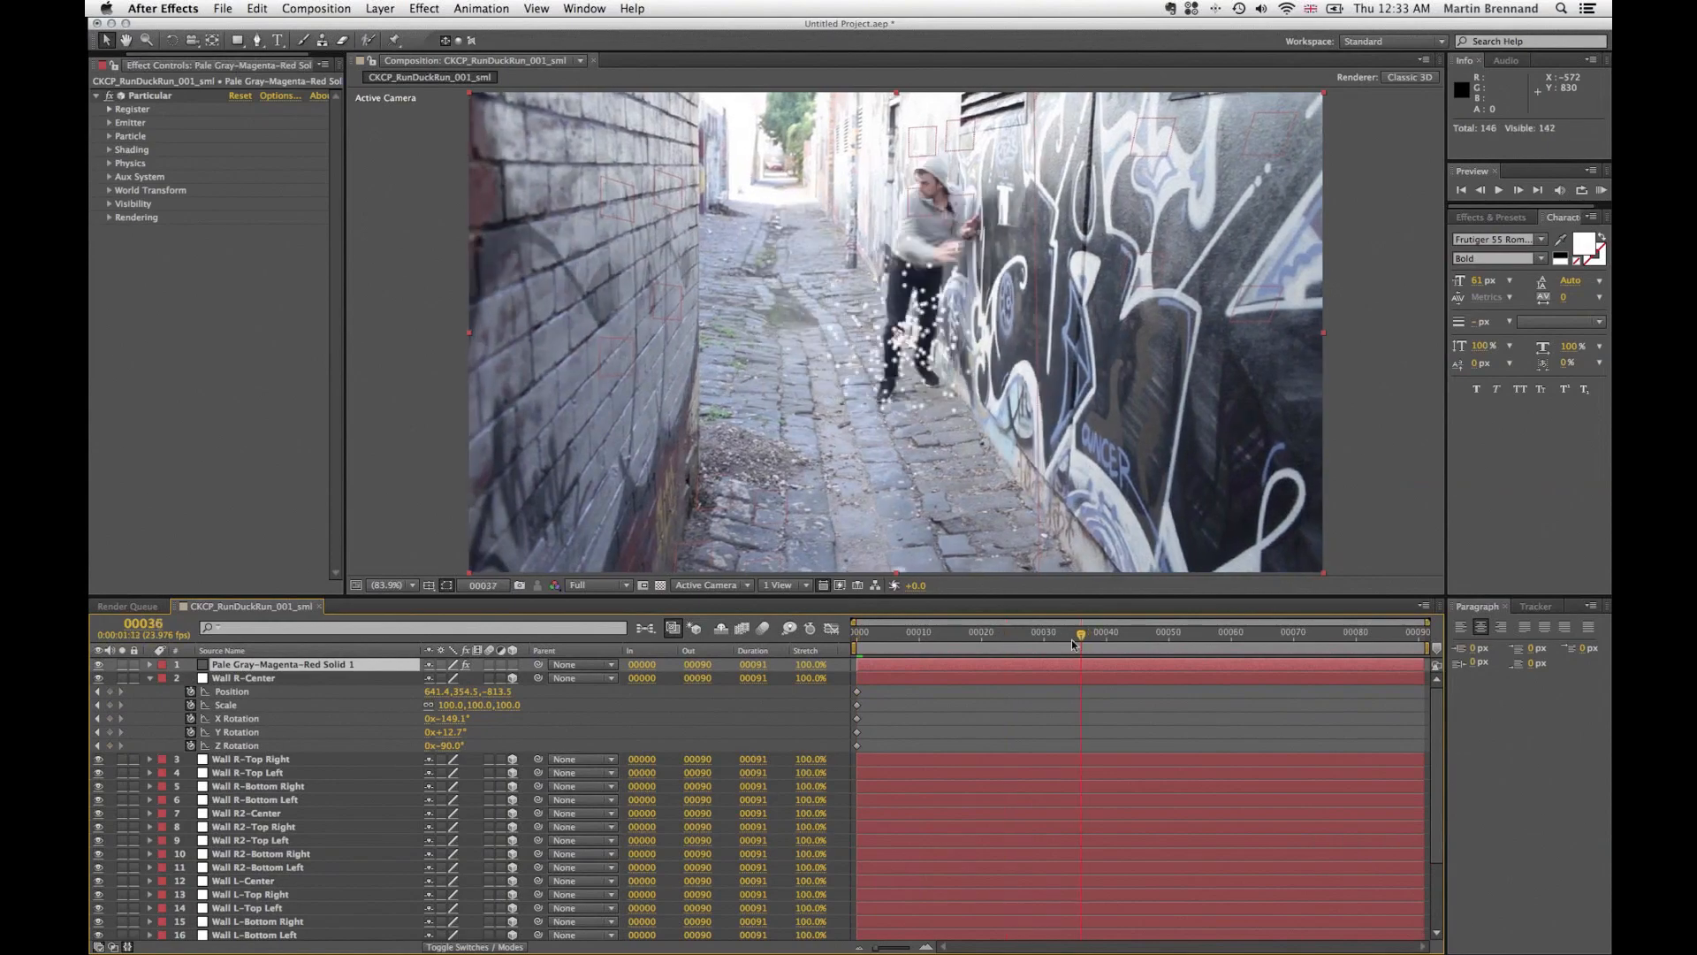
left_click(1072, 638)
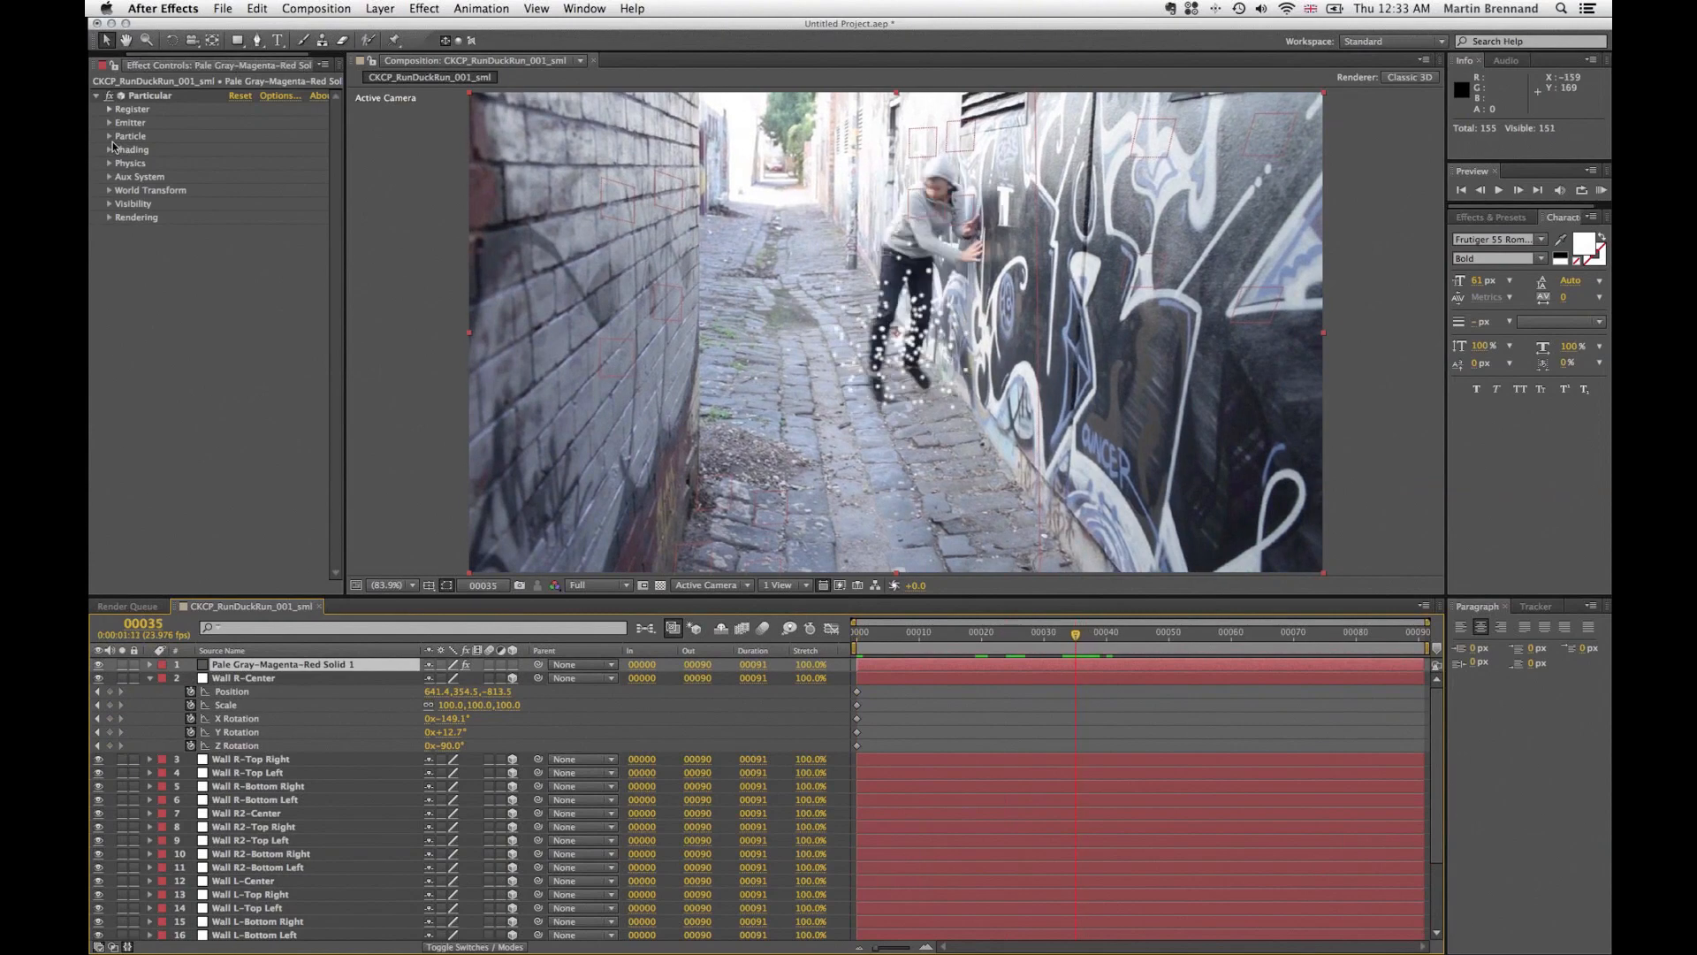
Step: Set the Particular particle Size to 12, preview the particles along the shot and return to frame 0
left_click(109, 137)
mouse_move(238, 232)
left_mouse_down()
mouse_move(308, 232)
mouse_move(247, 236)
left_mouse_up()
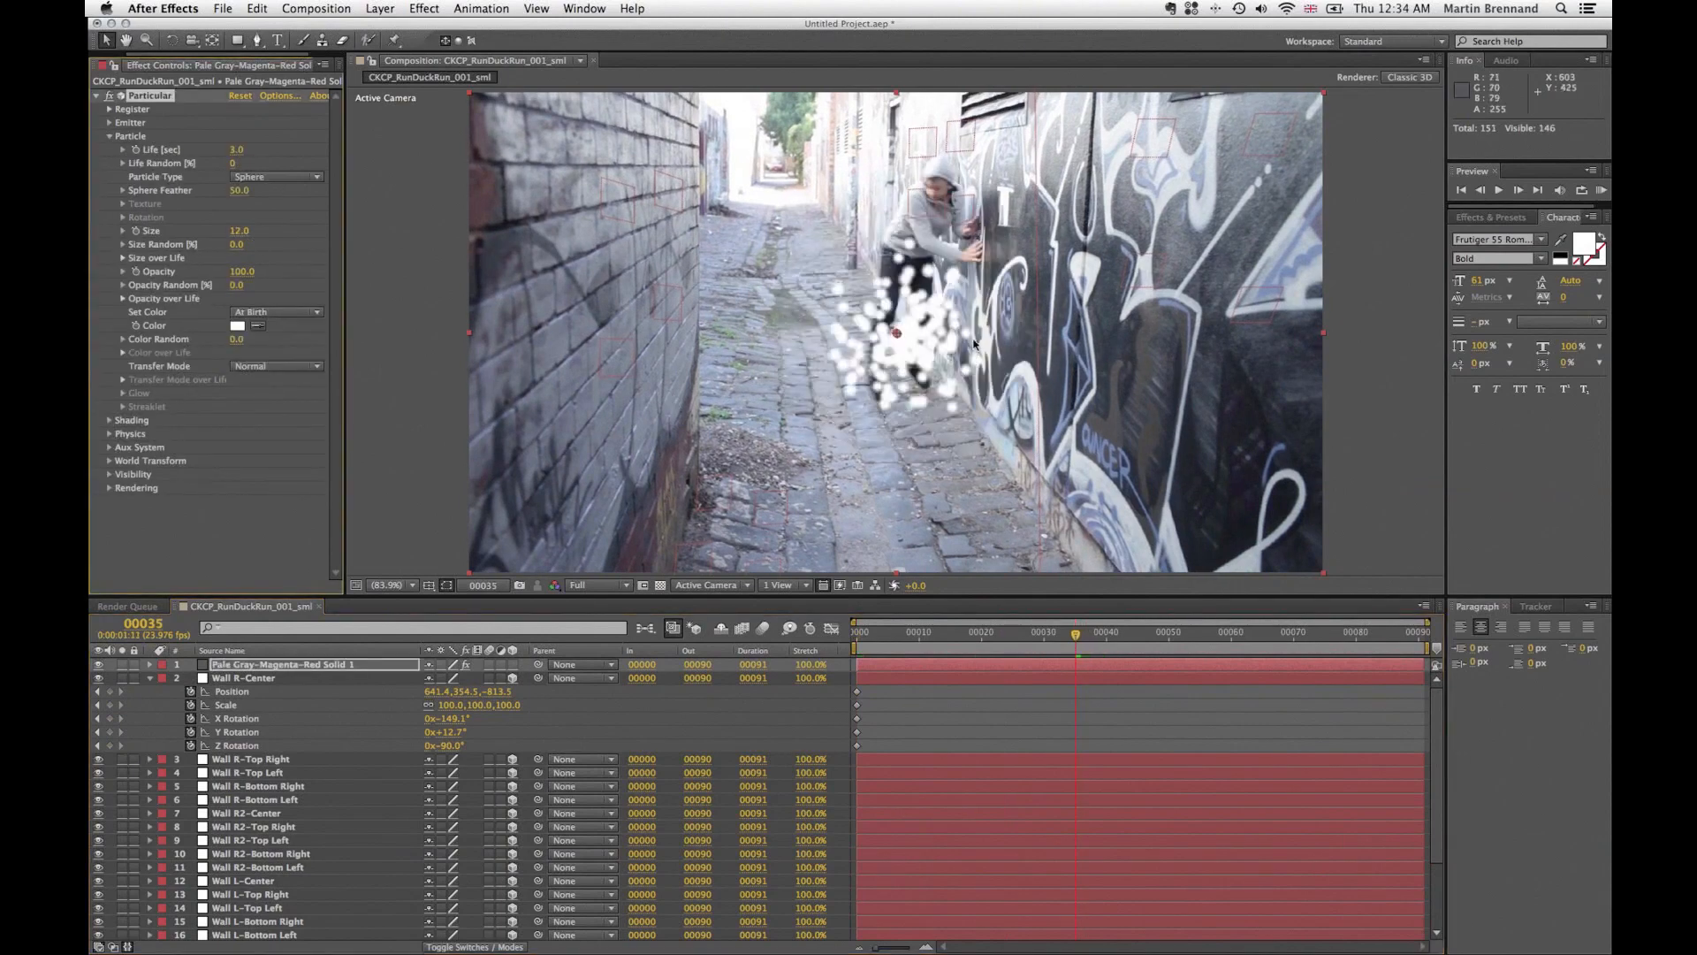
left_click_drag(1080, 636, 984, 636)
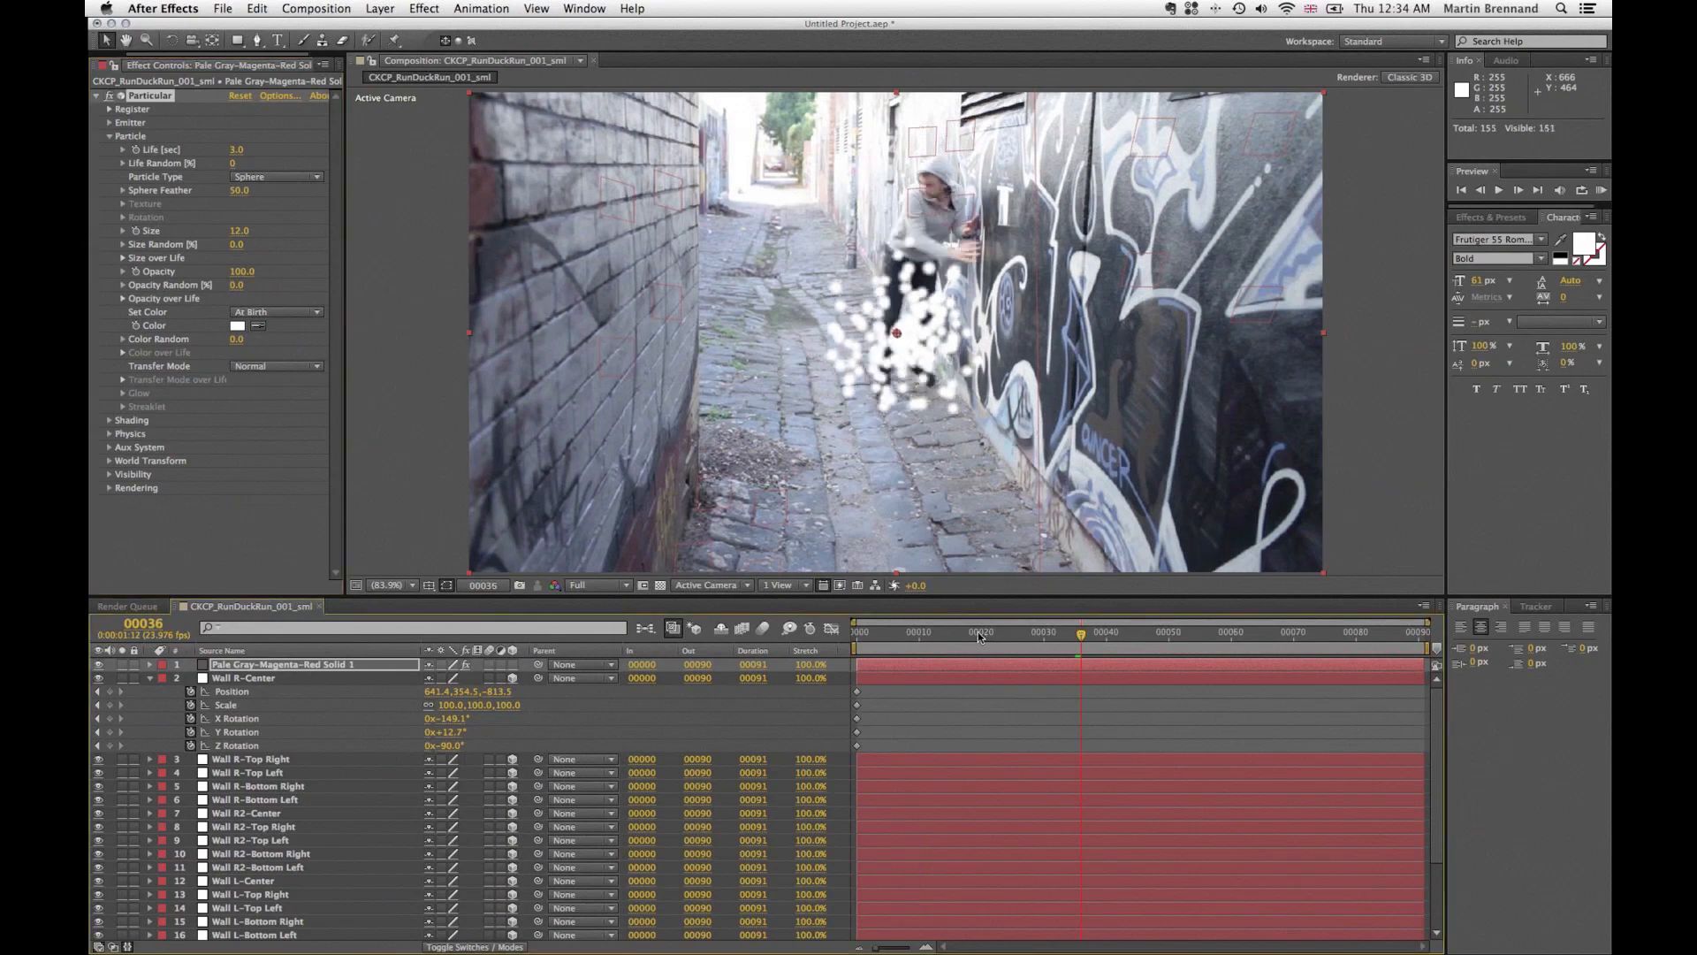
left_click_drag(978, 636, 839, 633)
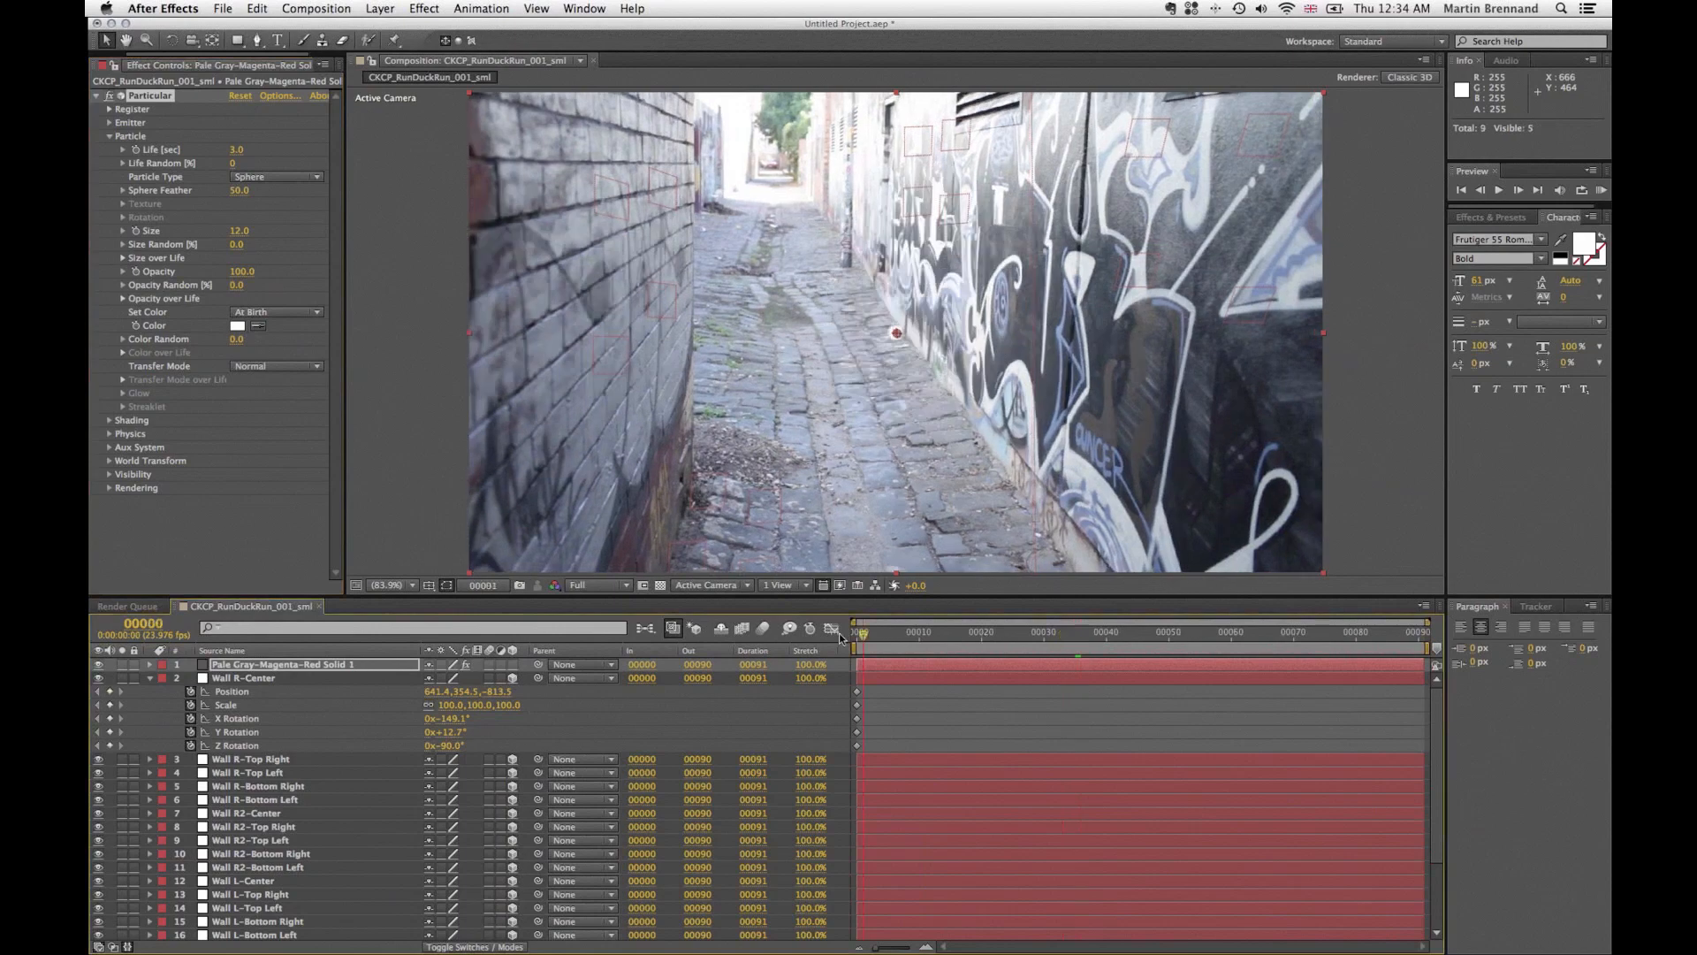
Step: Expand the solid's properties, give the timeline more height and show the composition at 100%, panned to its upper part
left_click(257, 665)
left_click(151, 665)
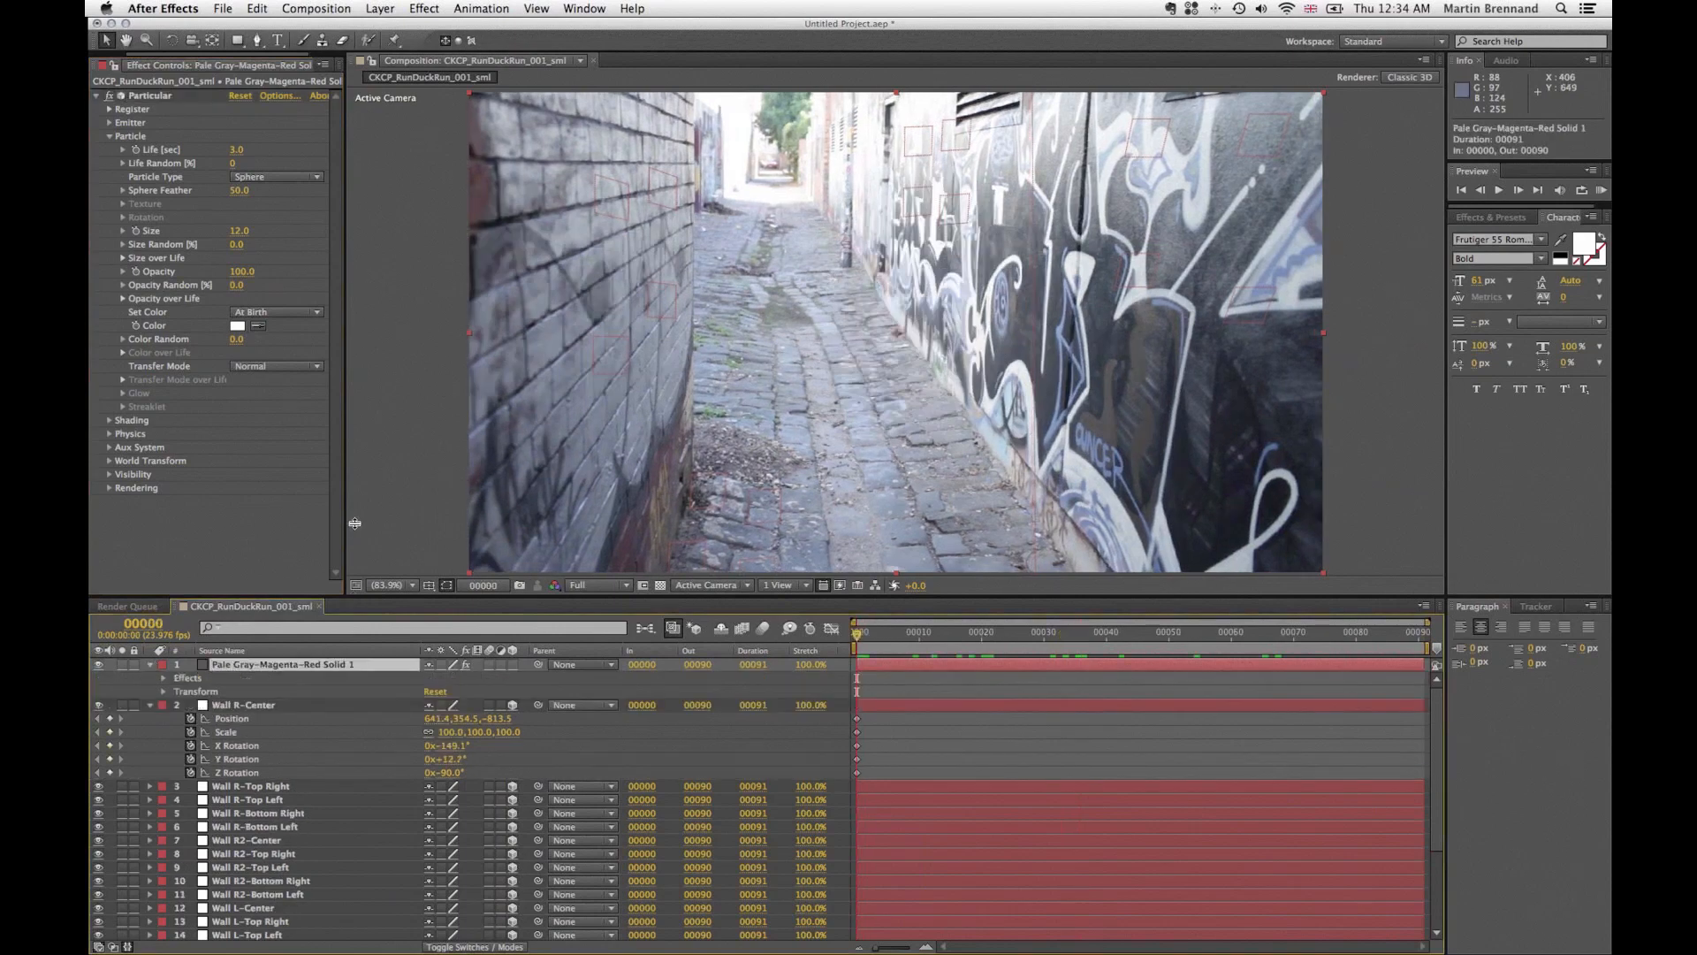
left_click_drag(354, 523, 343, 485)
left_click(391, 471)
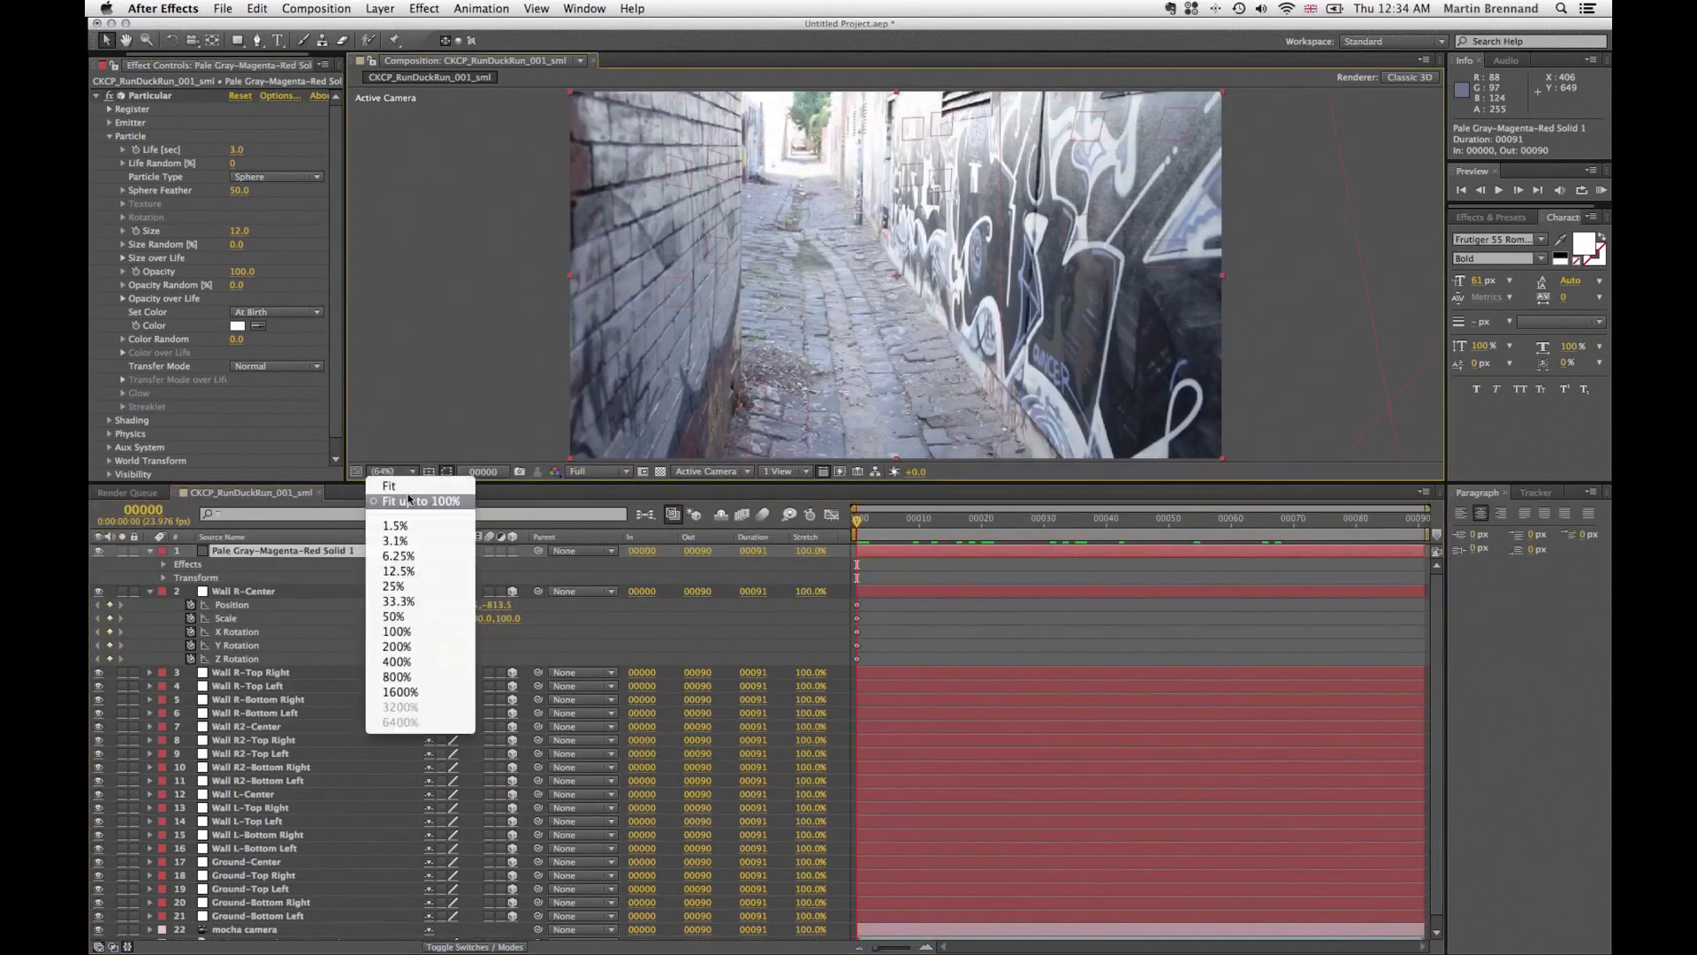
left_click(406, 501)
key("period")
key("period")
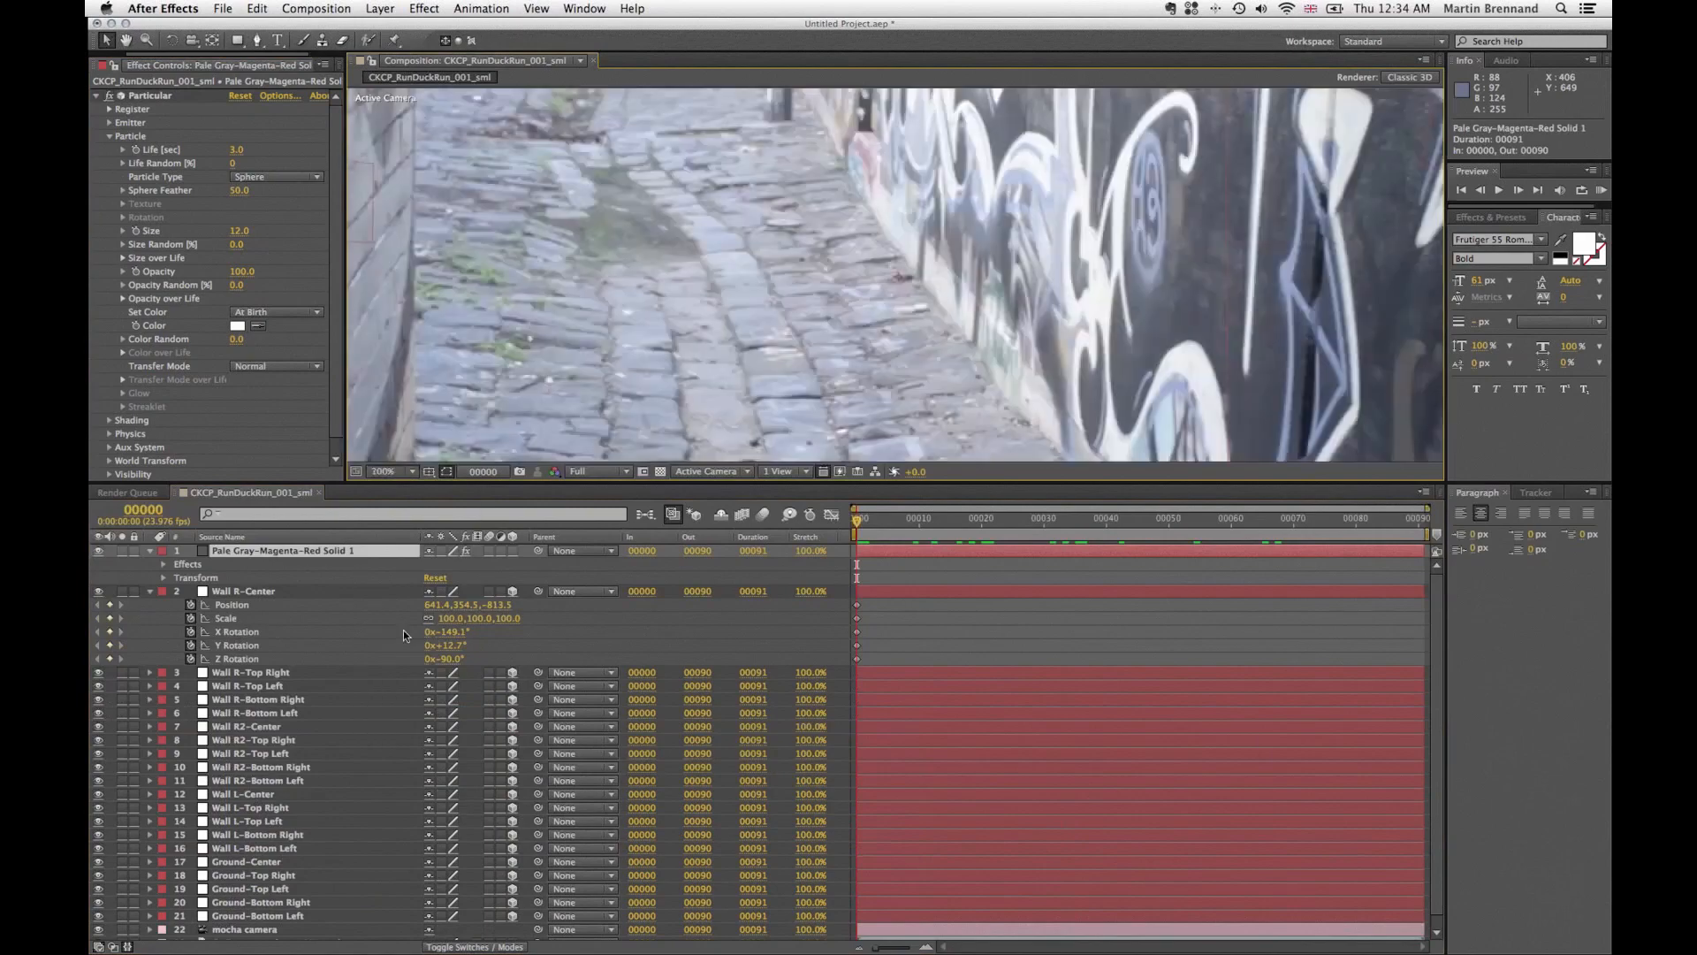
key("comma")
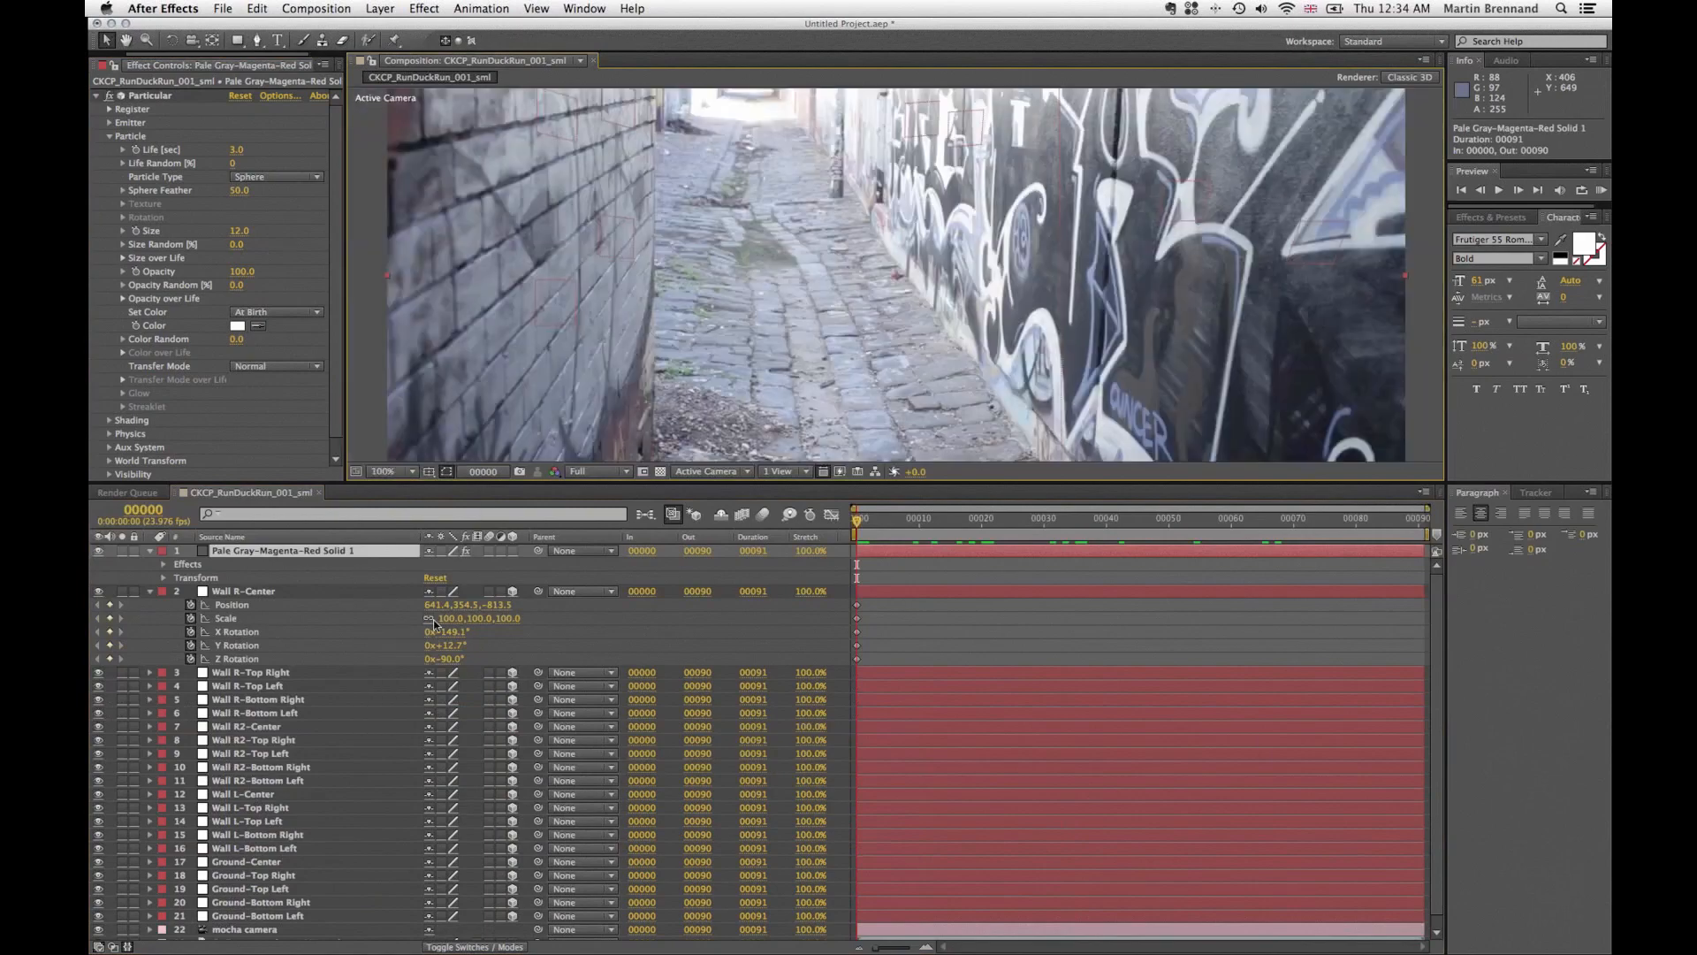
key("space")
left_click_drag(794, 217, 786, 352)
Step: Expand the solid's Particular effect down to its Emitter properties in the timeline and select Position Z
left_click(164, 564)
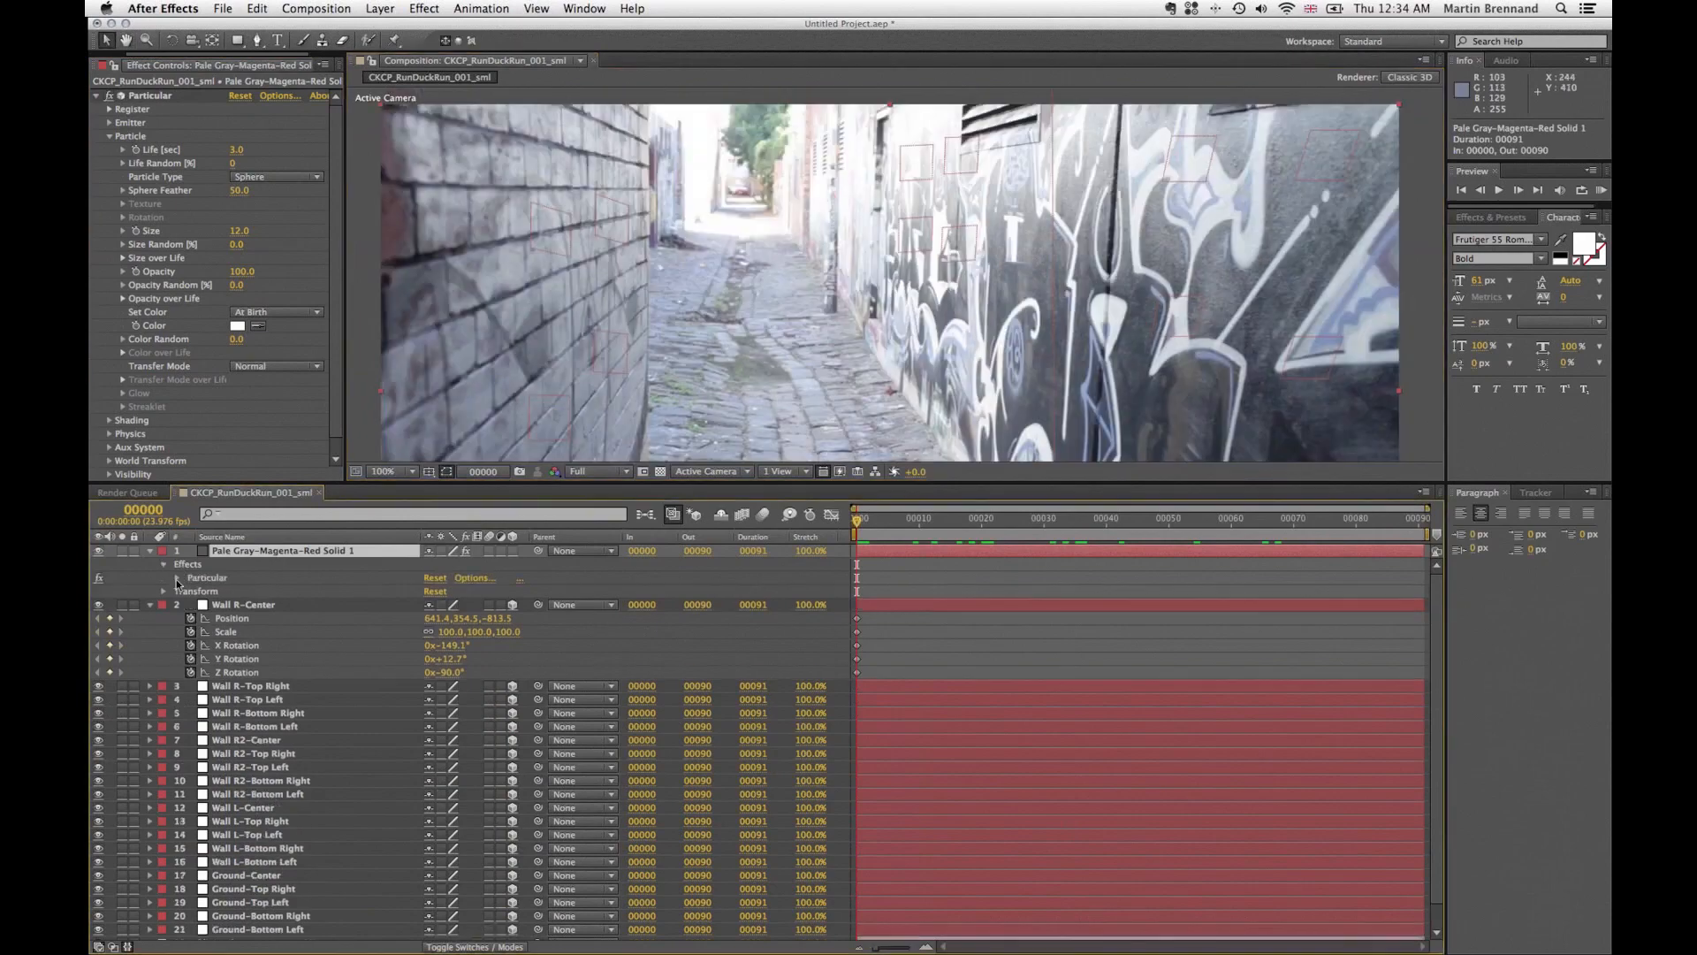
left_click(177, 578)
left_click(191, 591)
left_click(256, 645)
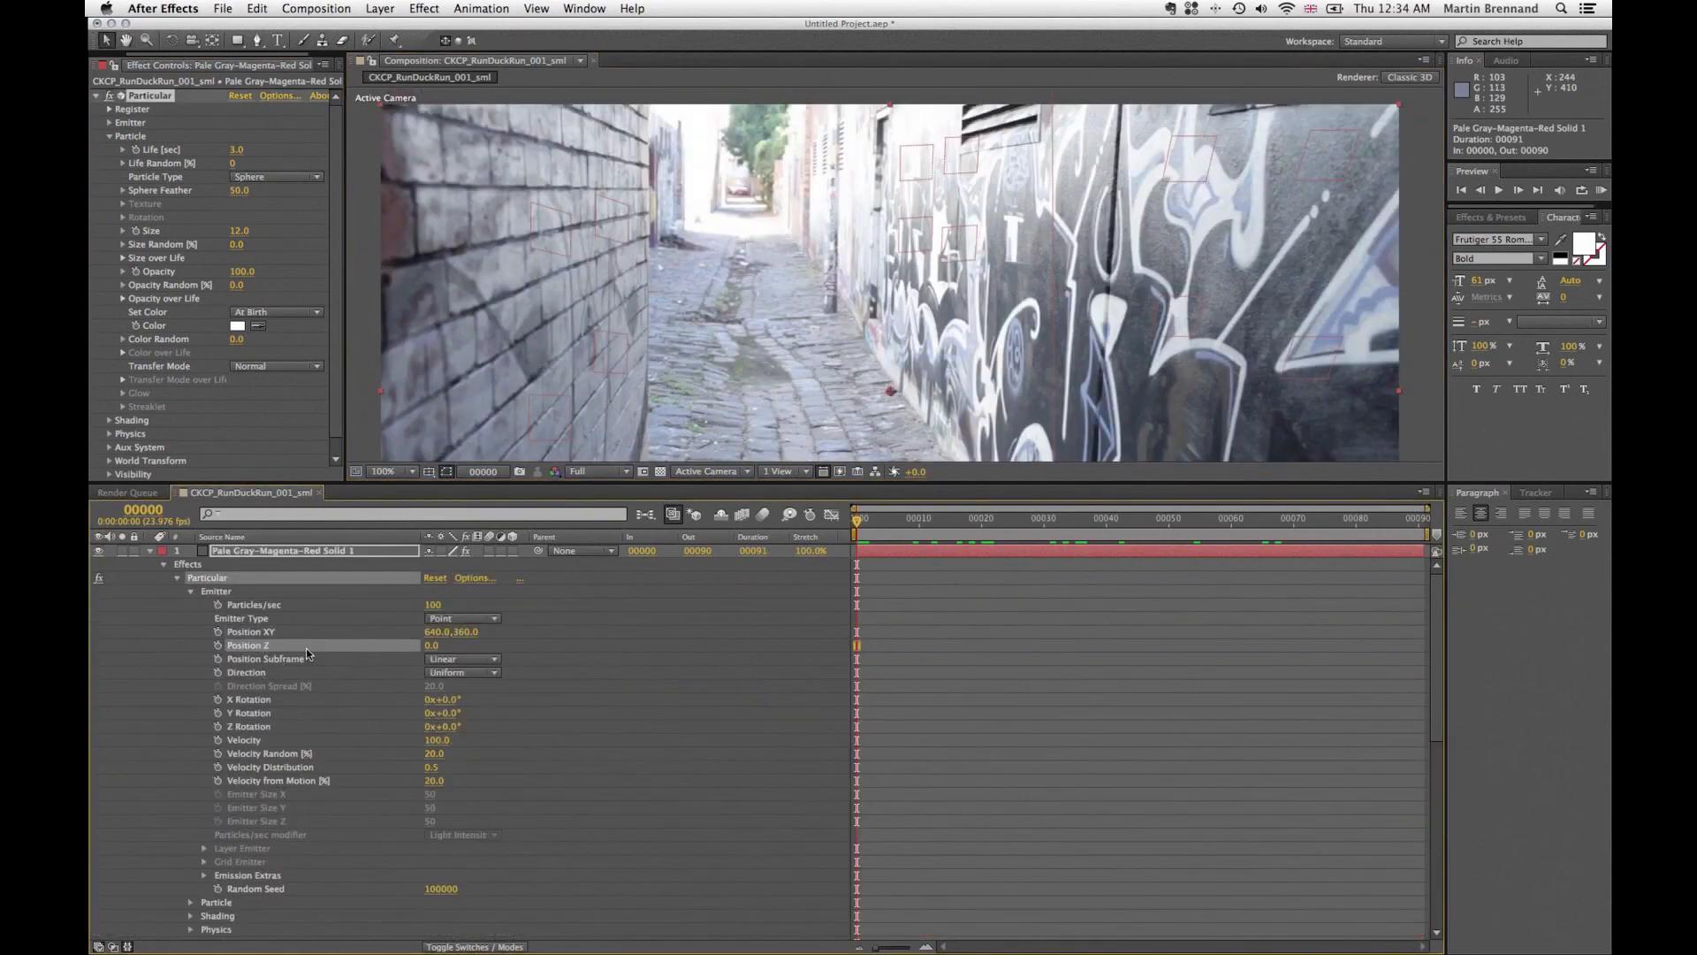
Step: Copy the Position keyframe of the Wall R-Center null and paste it onto the Particular emitter's Position XY
scroll(306, 654, "down", 3)
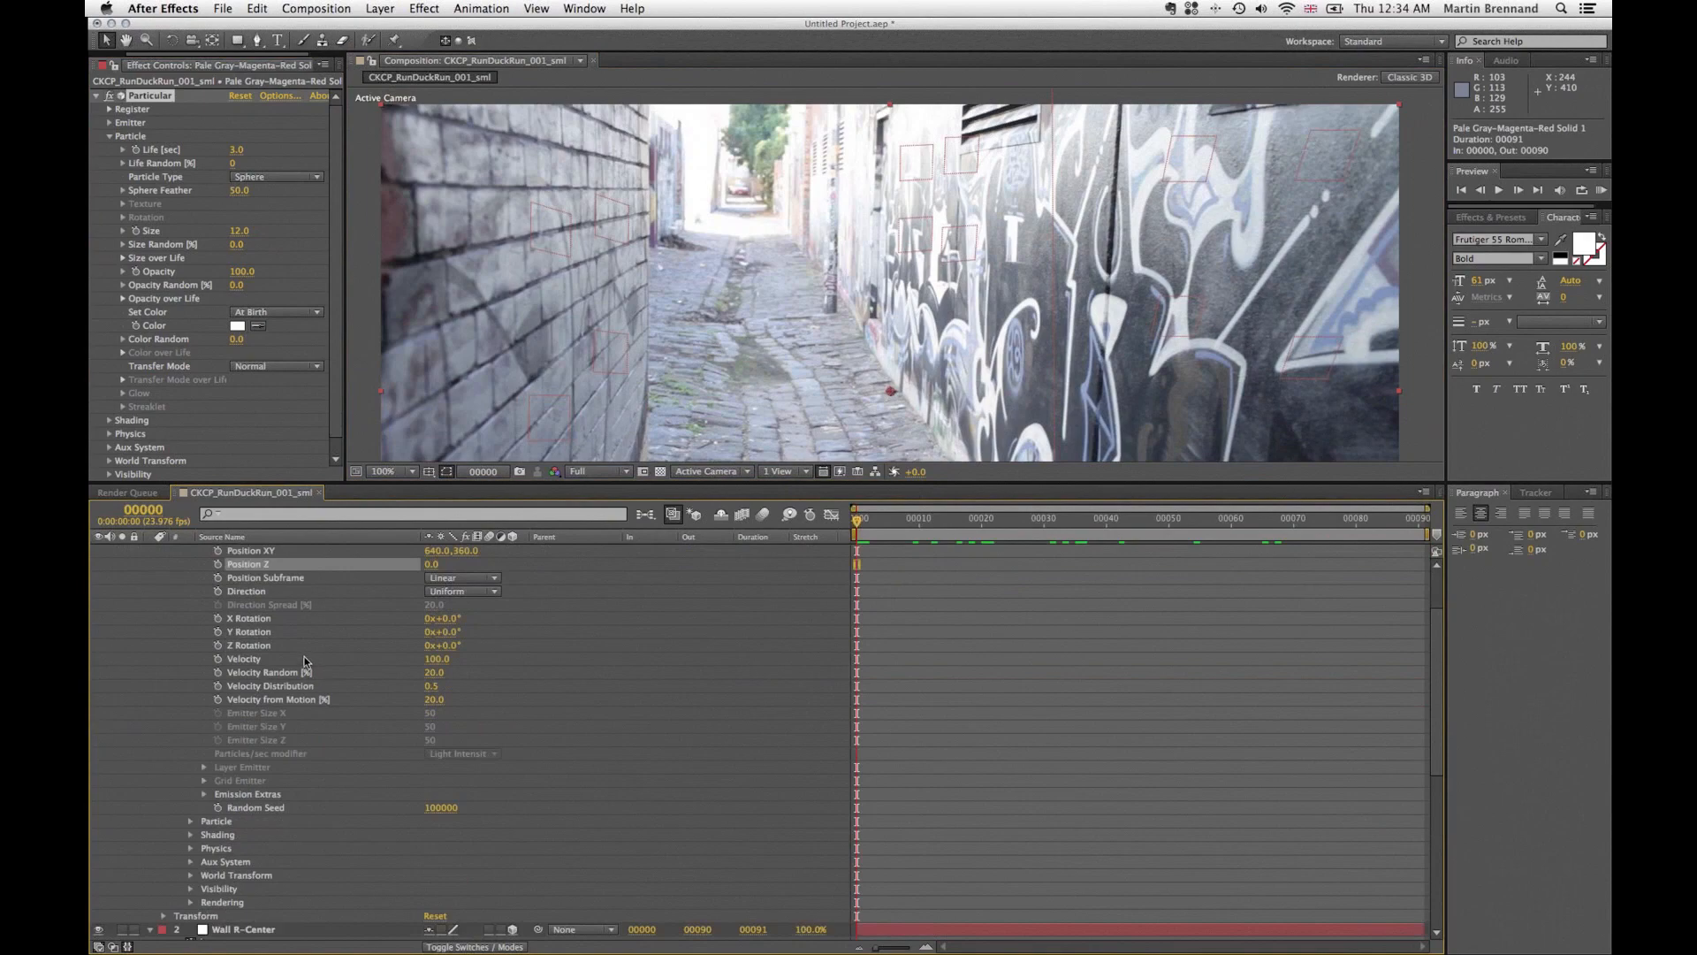
scroll(304, 656, "down", 8)
left_click(232, 713)
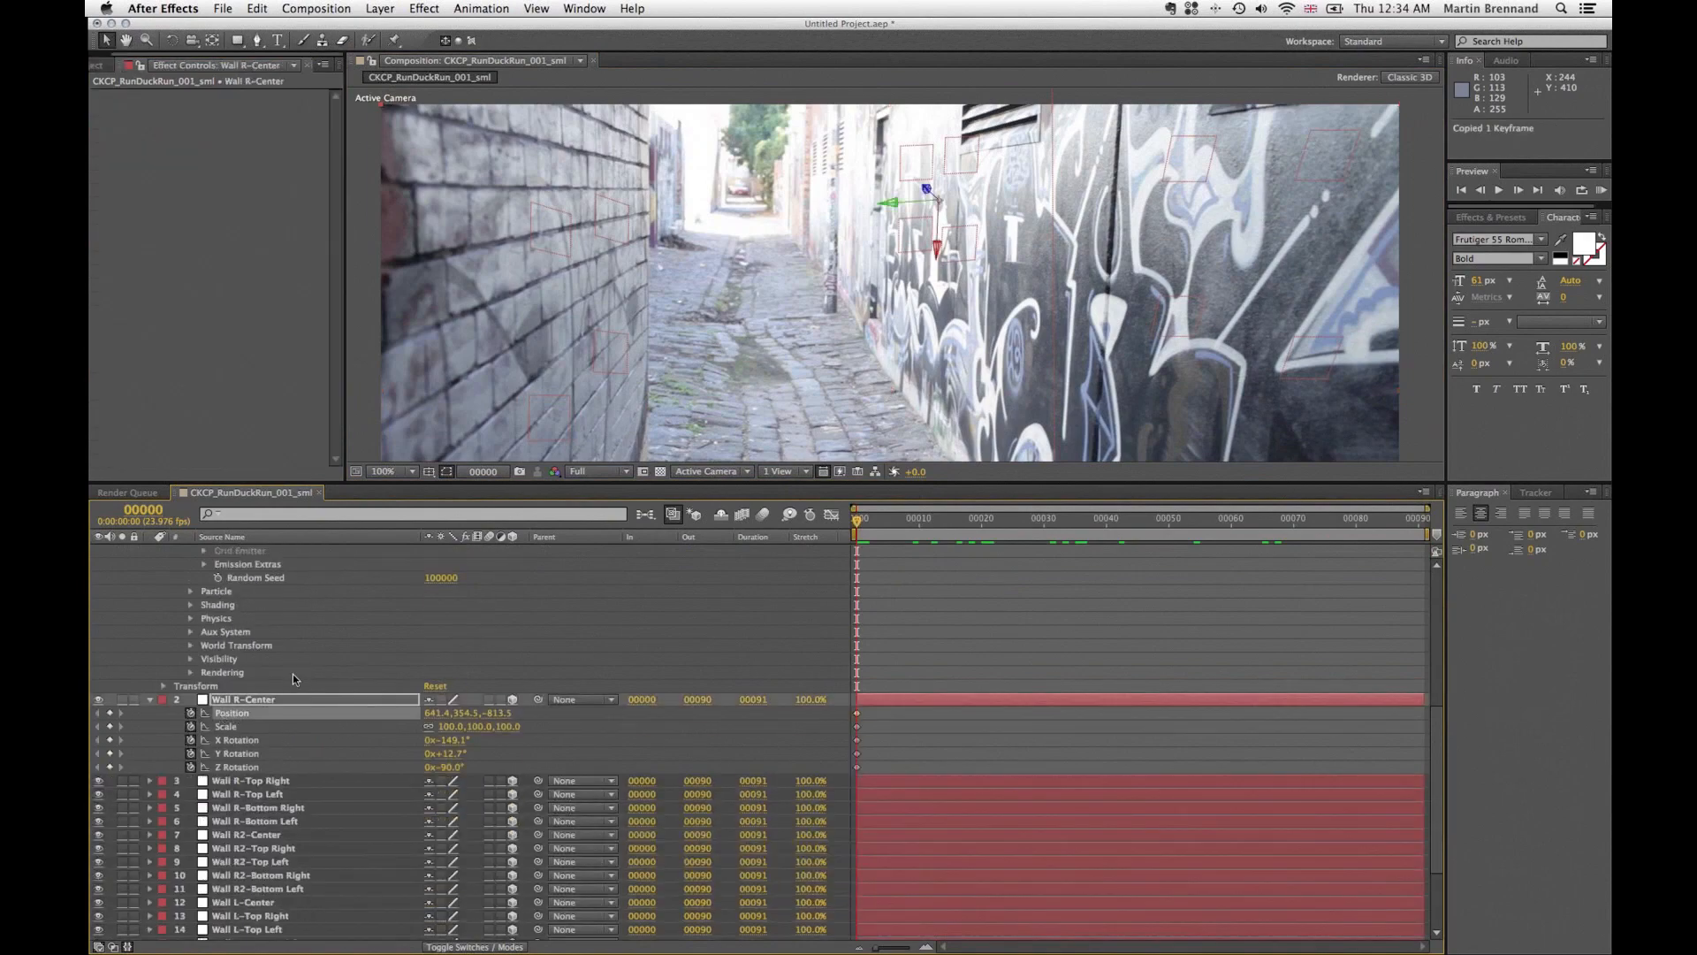
scroll(294, 674, "up", 11)
left_click(250, 633)
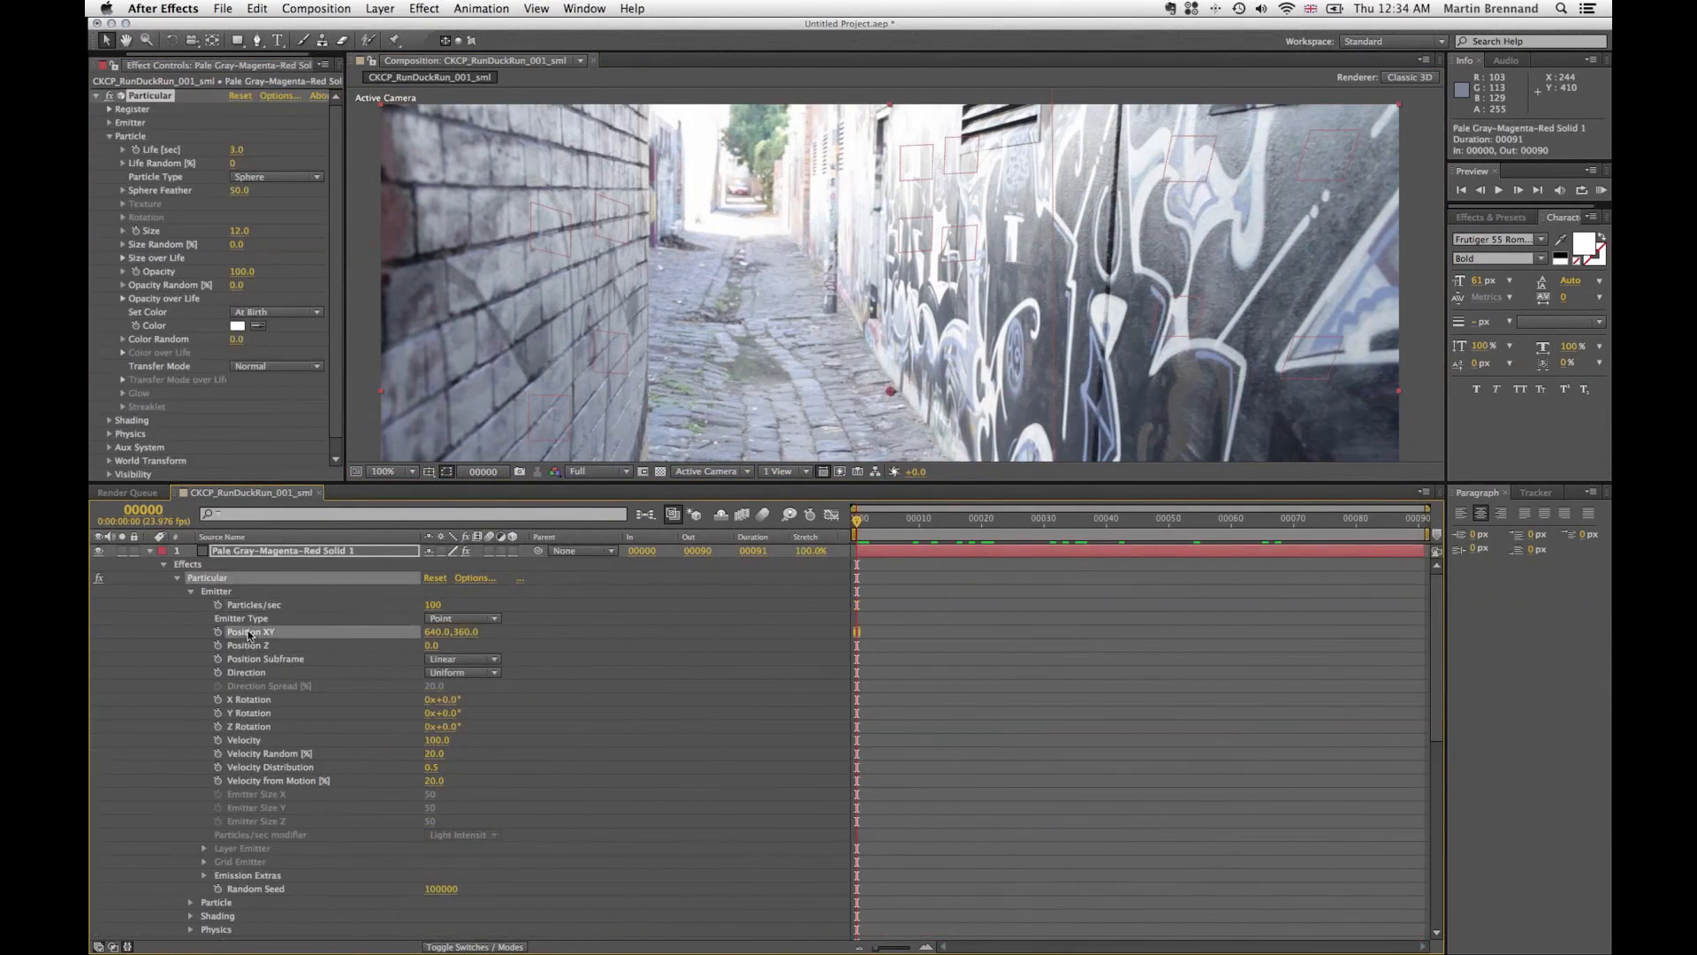
key("super+v")
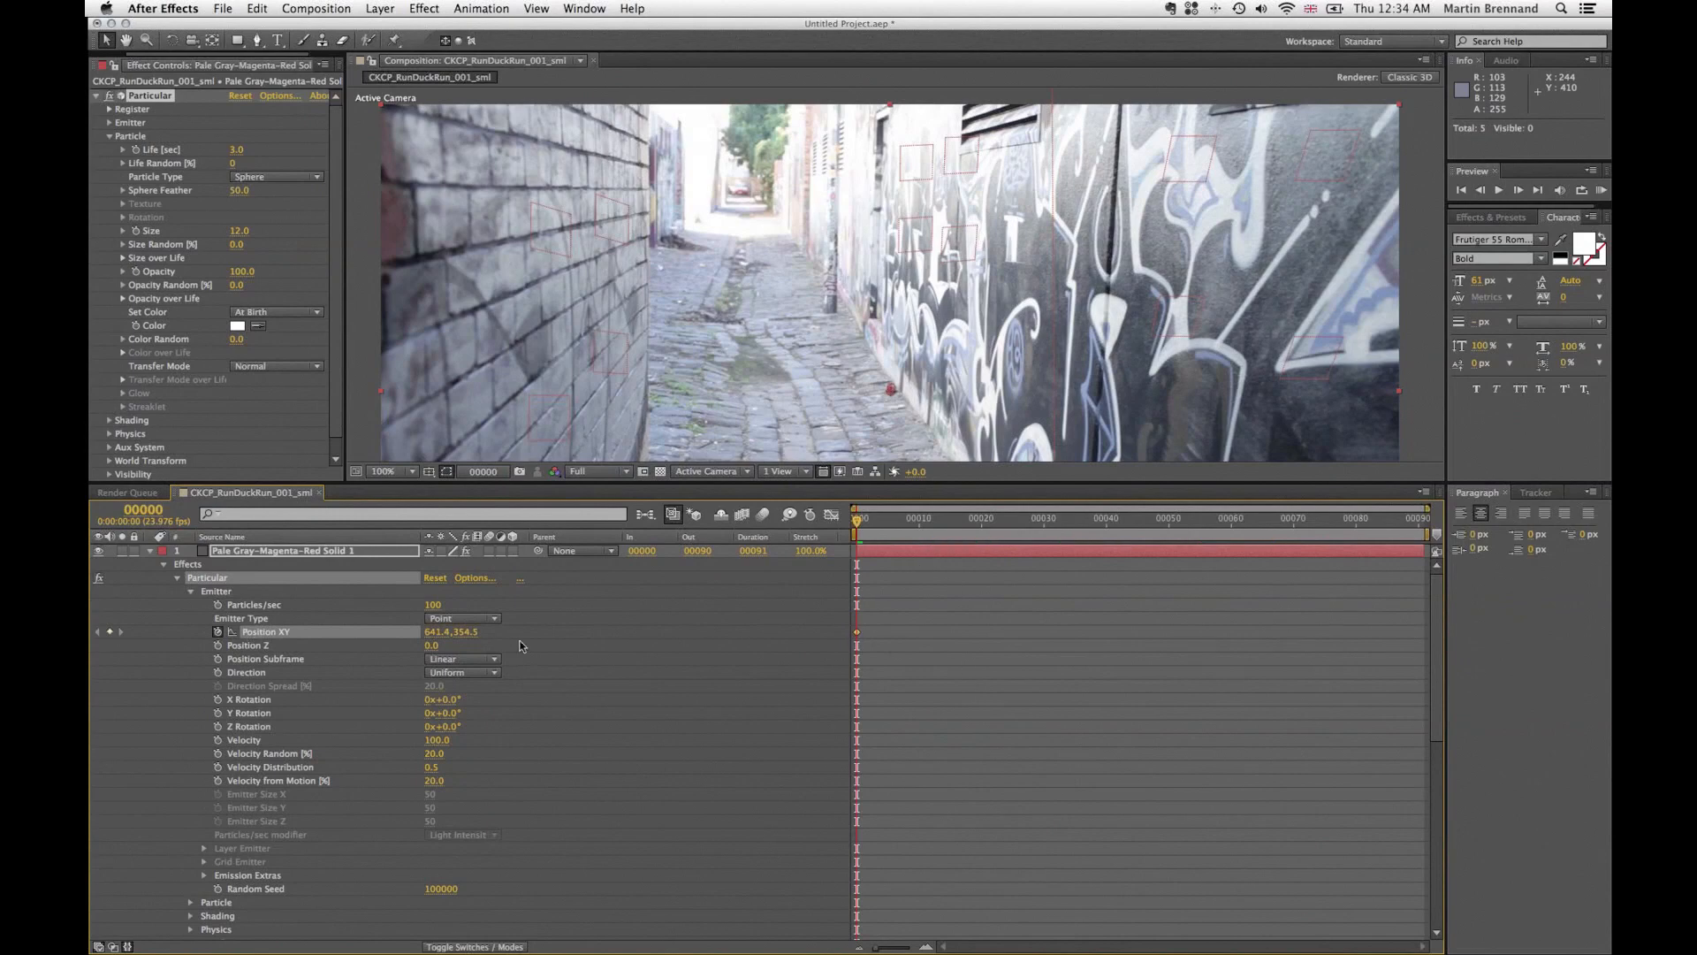
Step: Set the emitter's Position Z to -813.5, matching the Z position of the Wall R-Center null
scroll(279, 654, "down", 8)
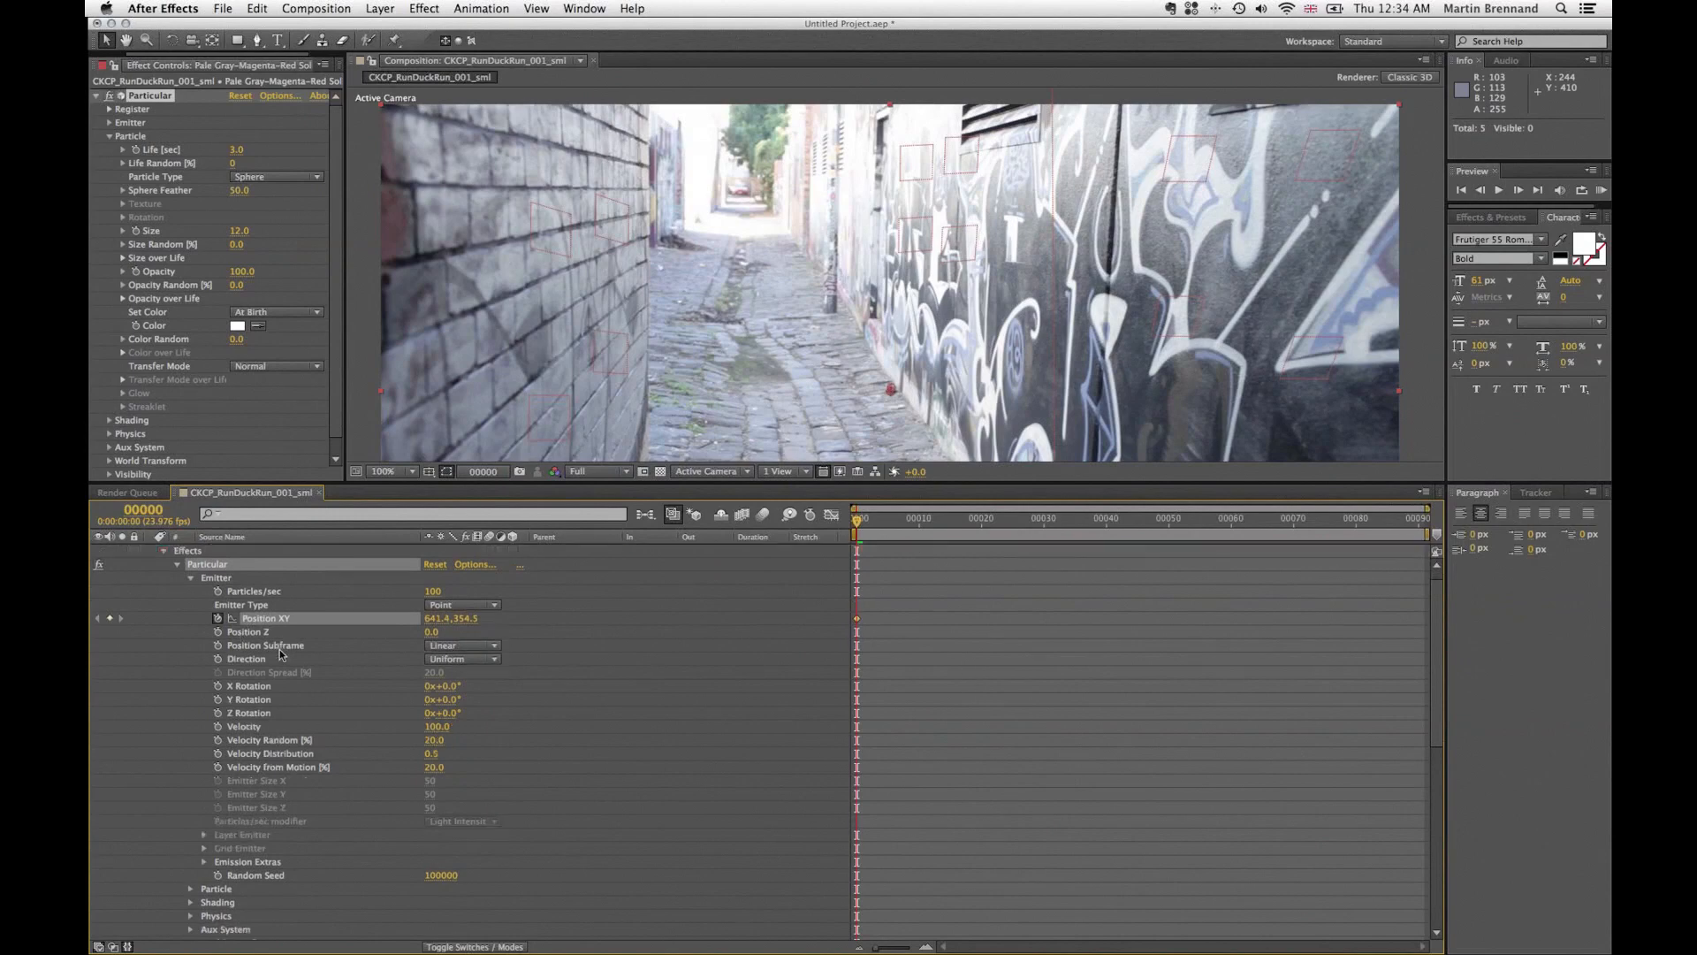
scroll(279, 654, "down", 2)
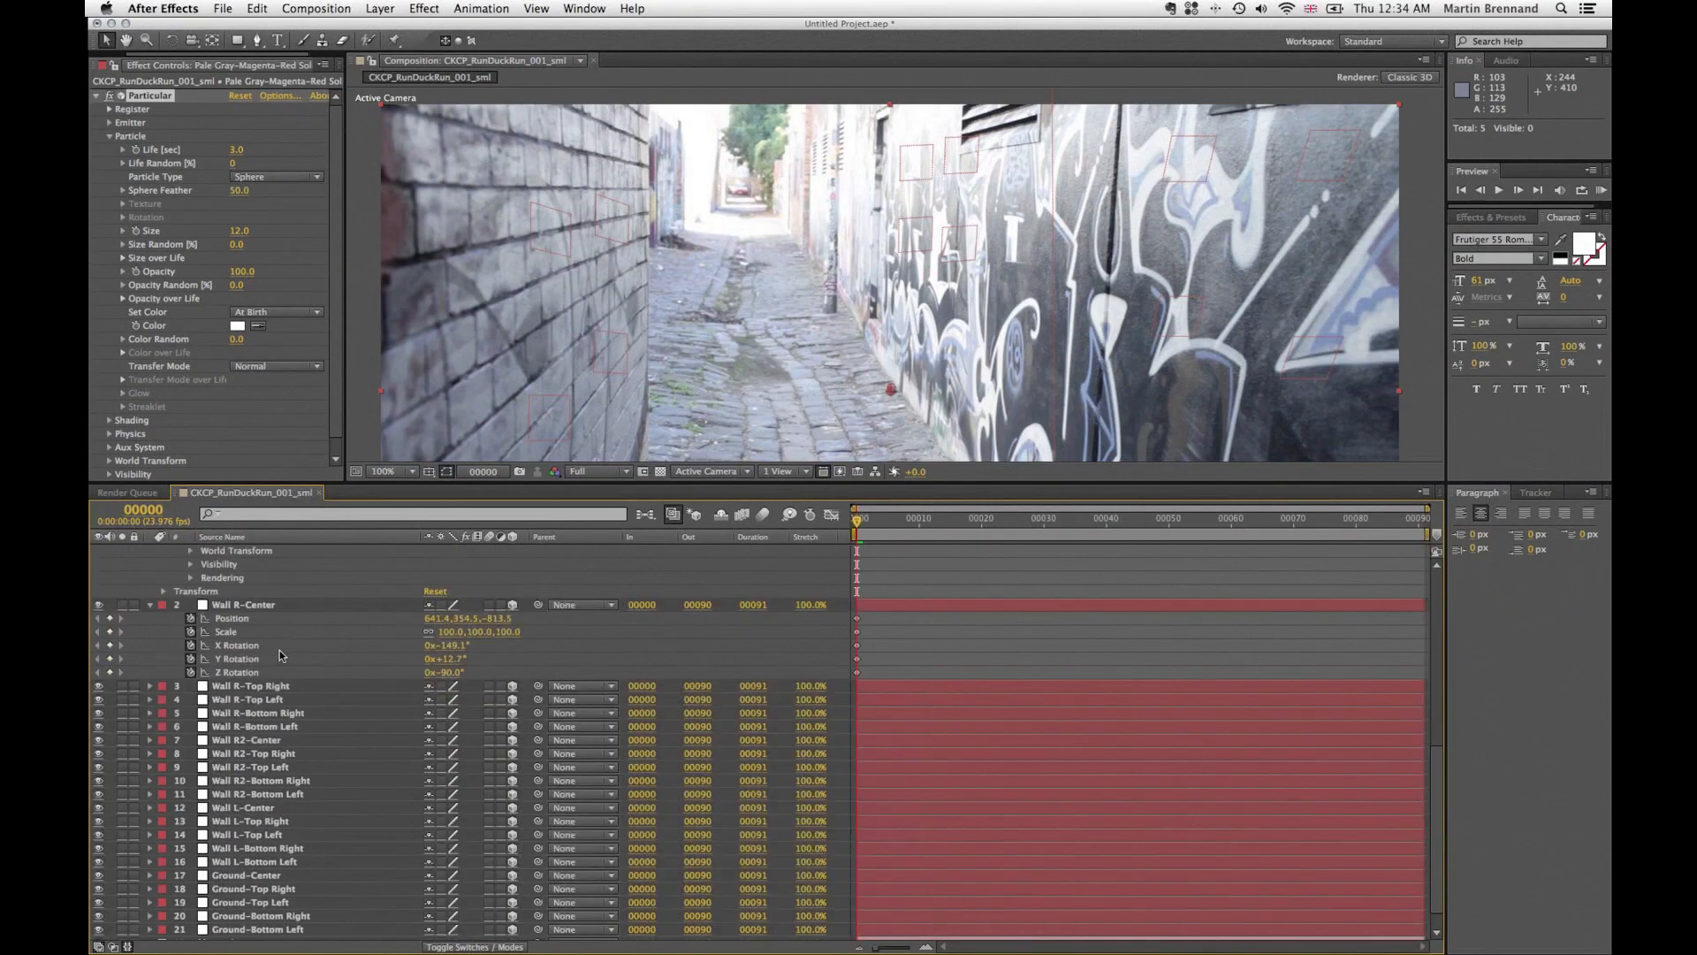
scroll(279, 655, "up", 10)
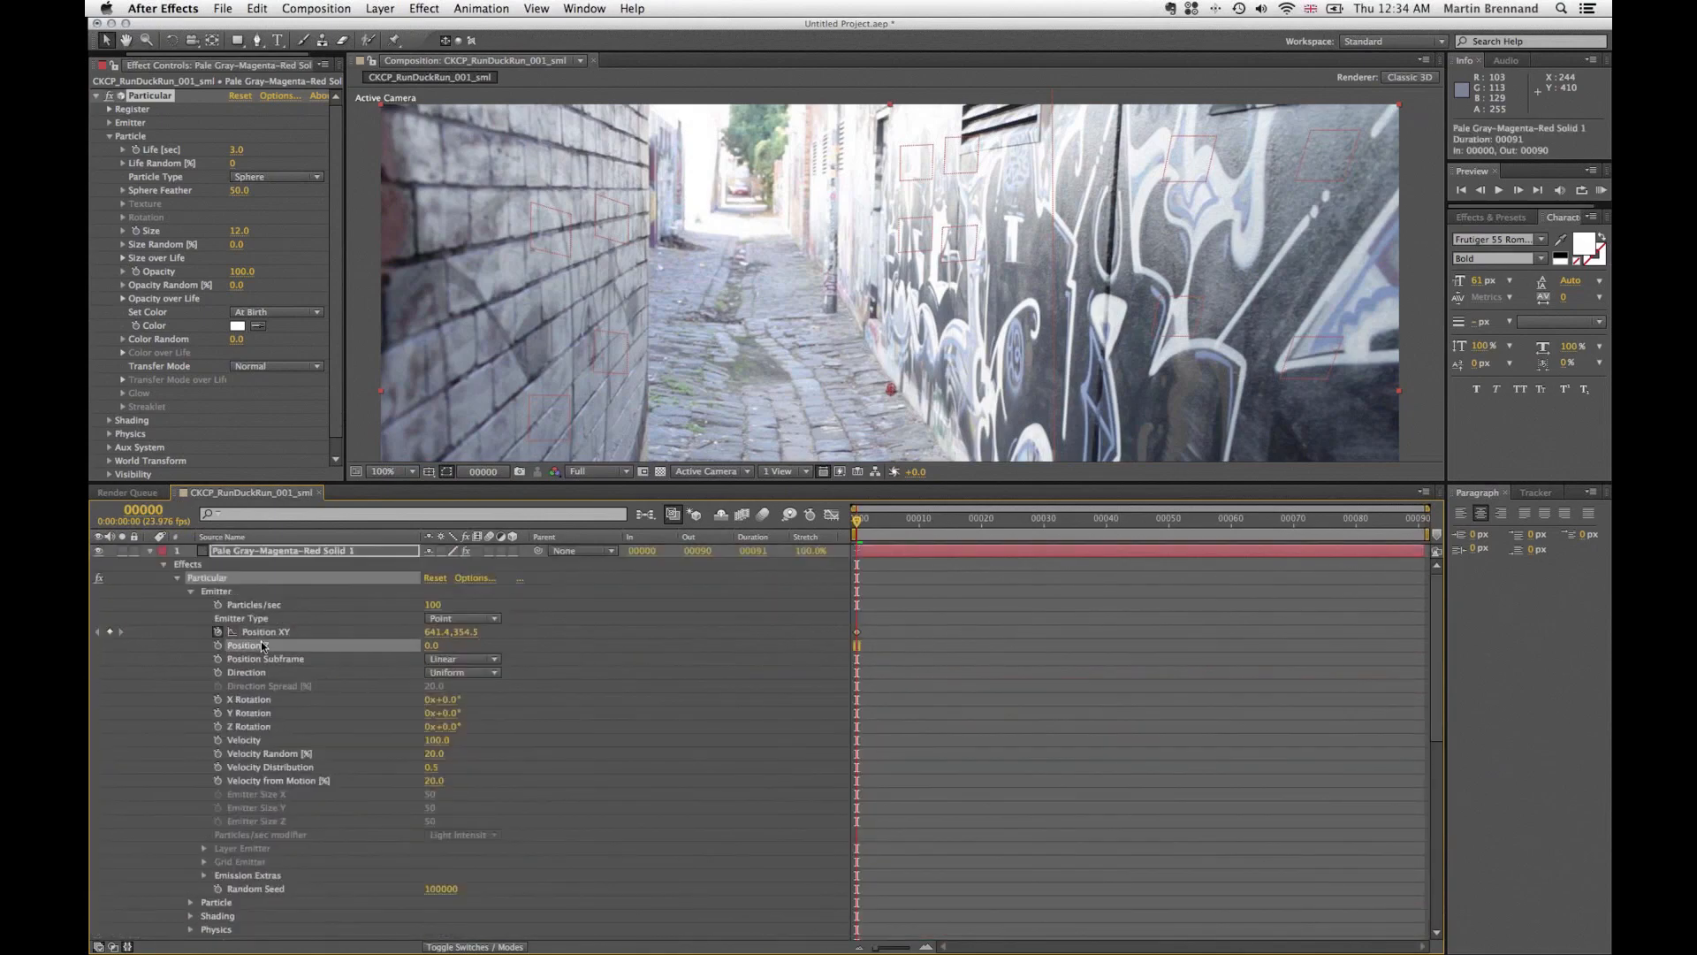
left_click(435, 647)
type("-813.5")
left_click(524, 677)
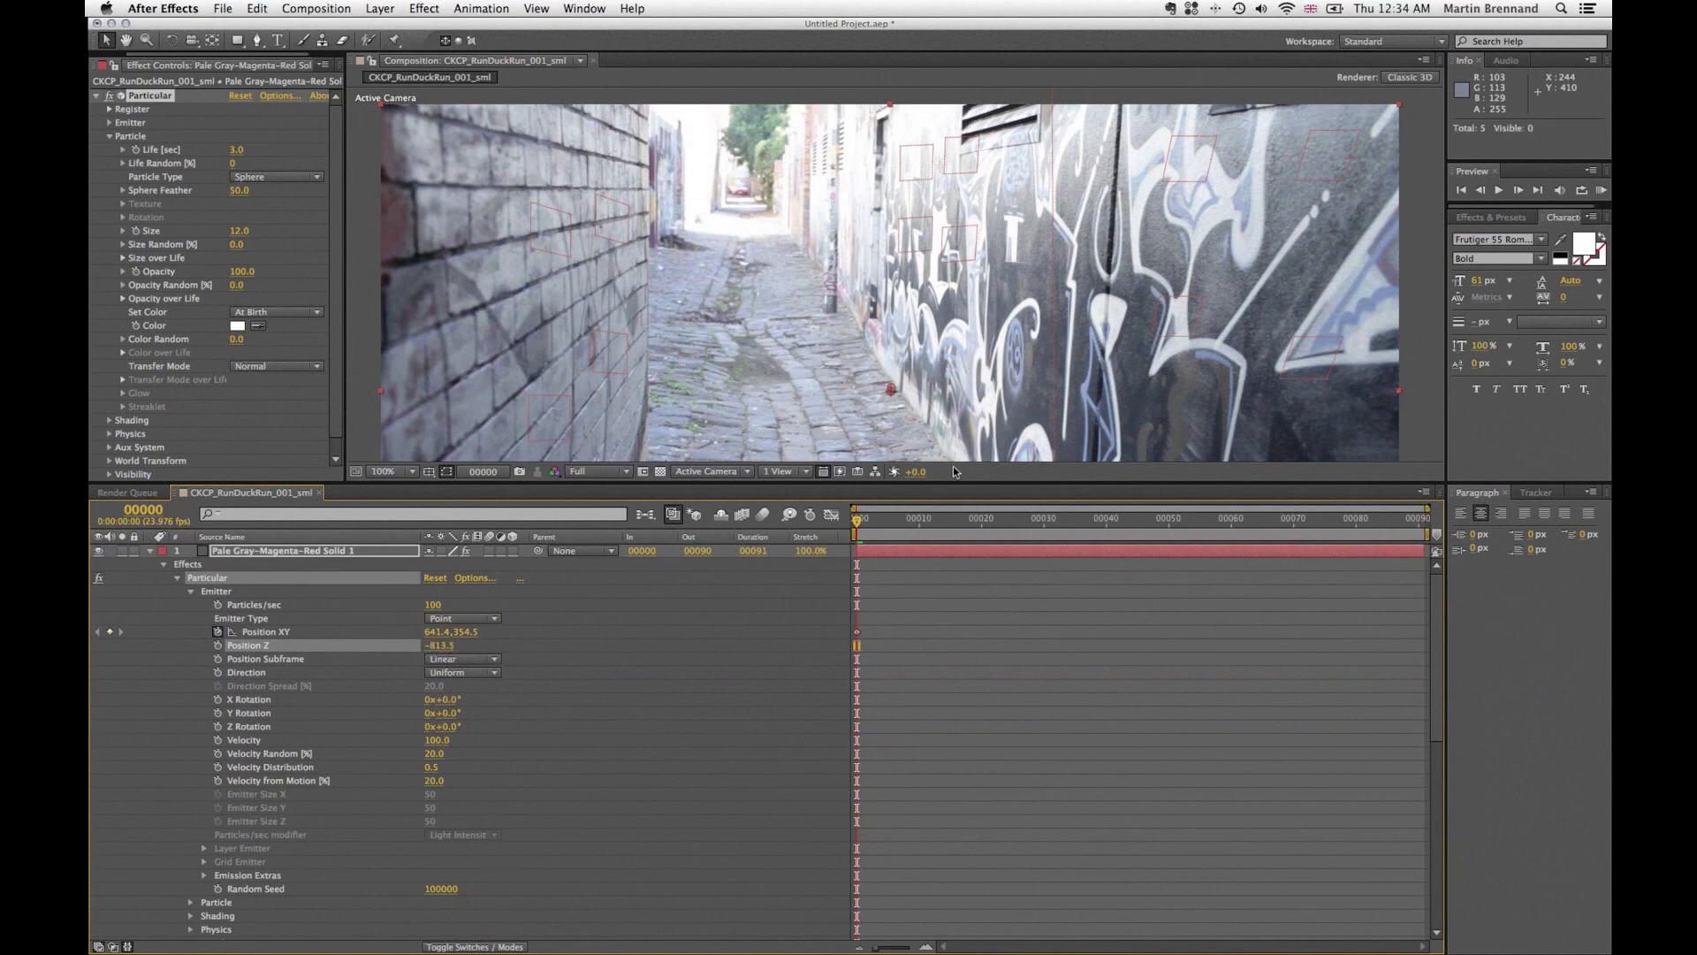
Step: Scrub through the shot to preview the particles at the new emitter position, and return to frame 0
left_click_drag(859, 520, 899, 524)
left_click_drag(1021, 534, 1039, 533)
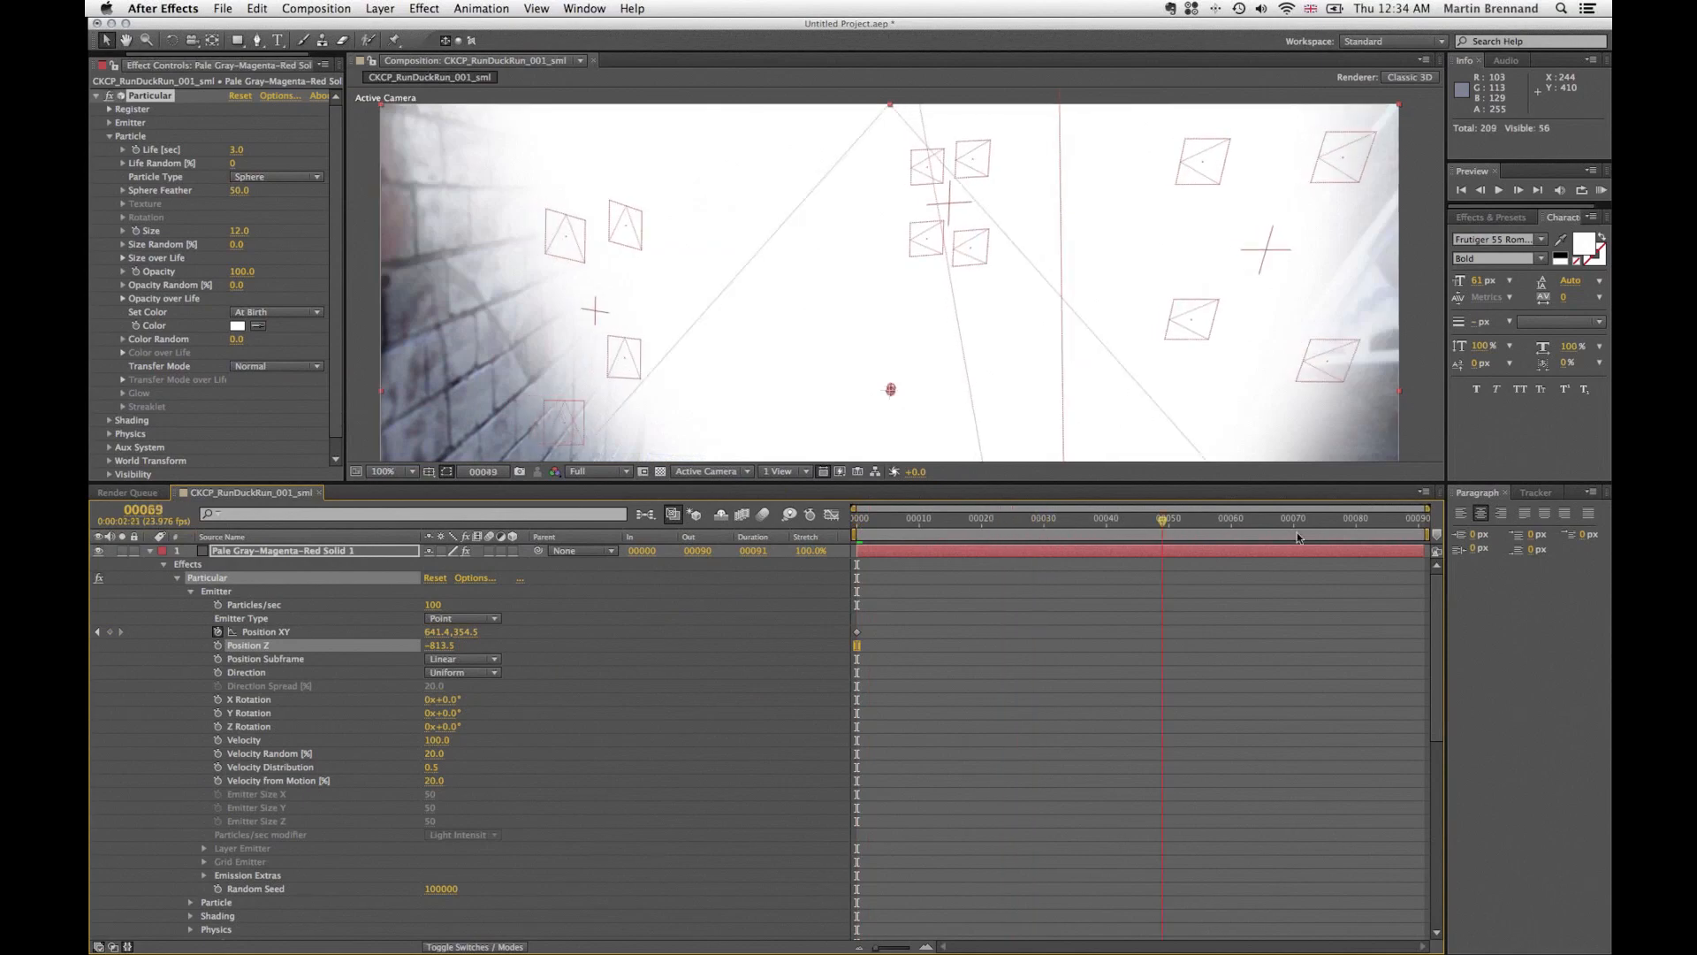
key("Home")
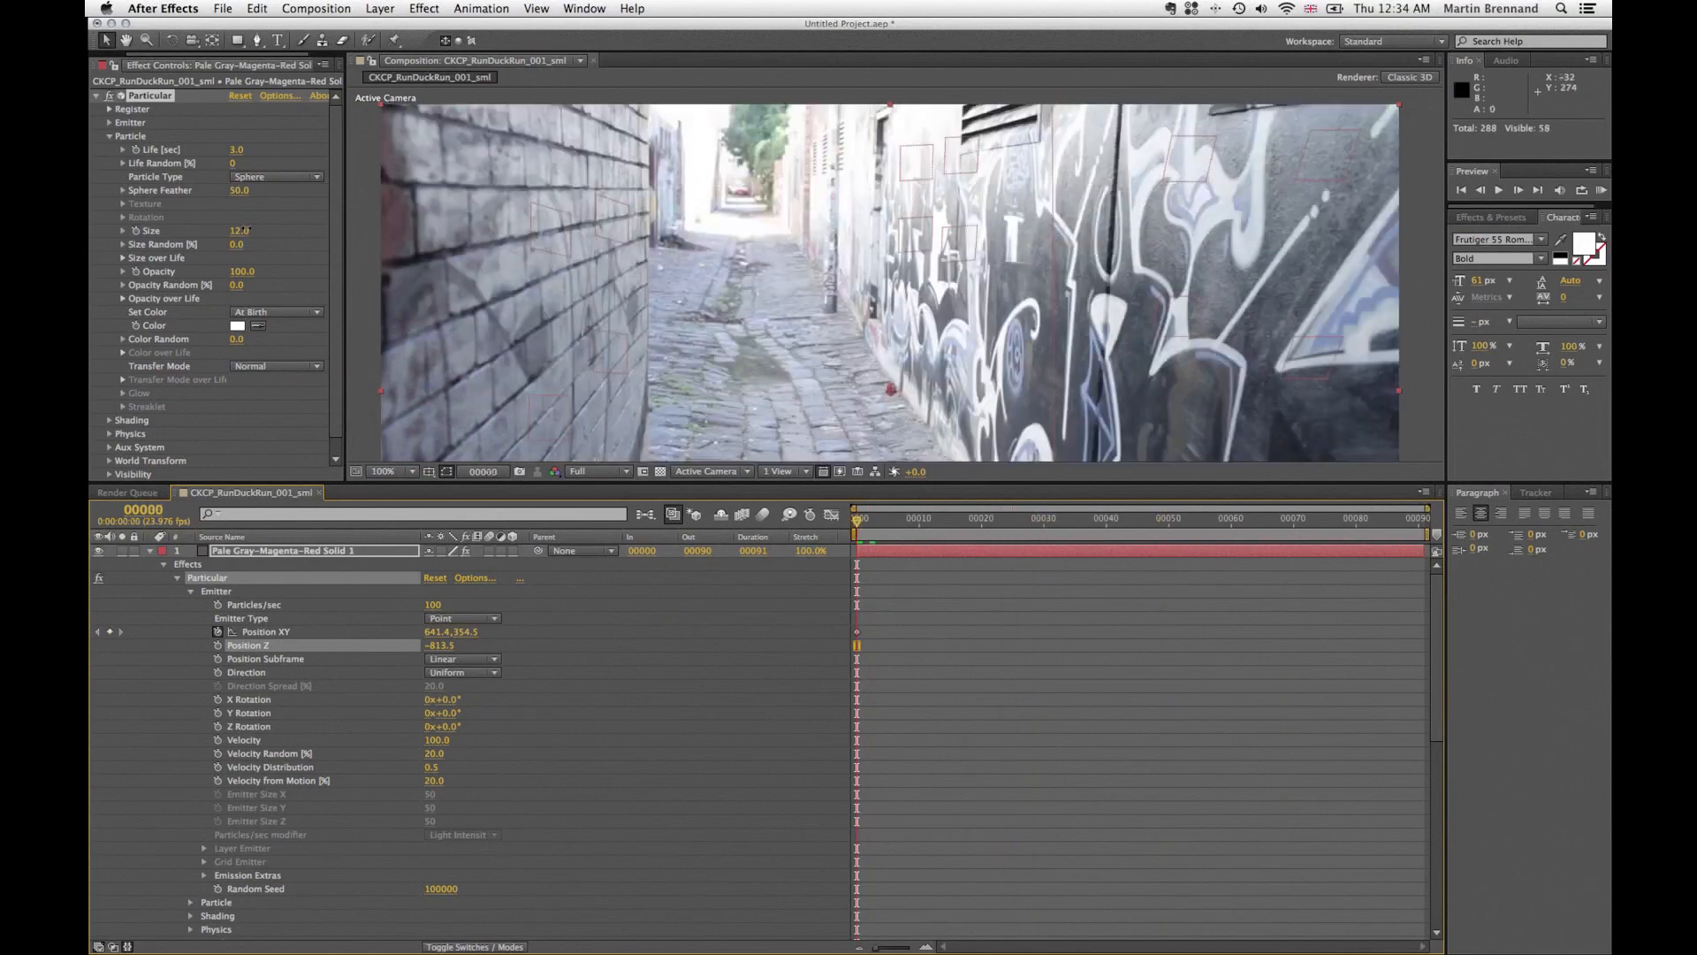
Step: Set the particle Size to 1, preview the particles by scrubbing and return to frame 0
left_click(237, 231)
type("1")
key("Return")
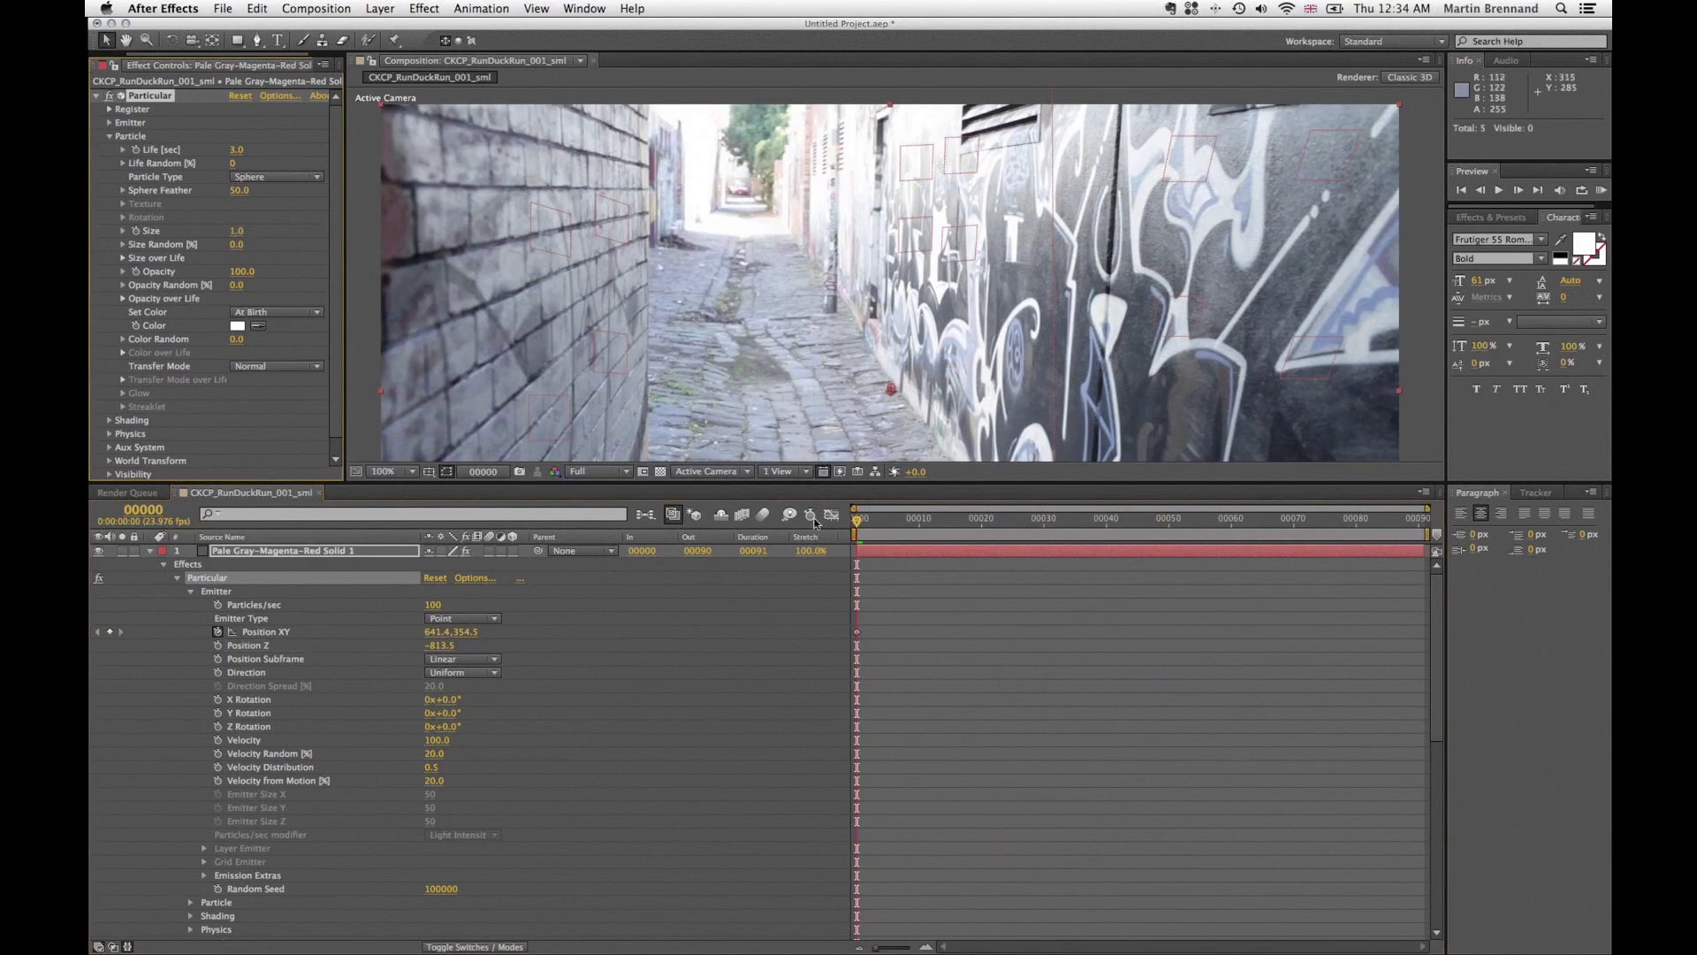
left_click_drag(857, 523, 990, 528)
left_click(999, 529)
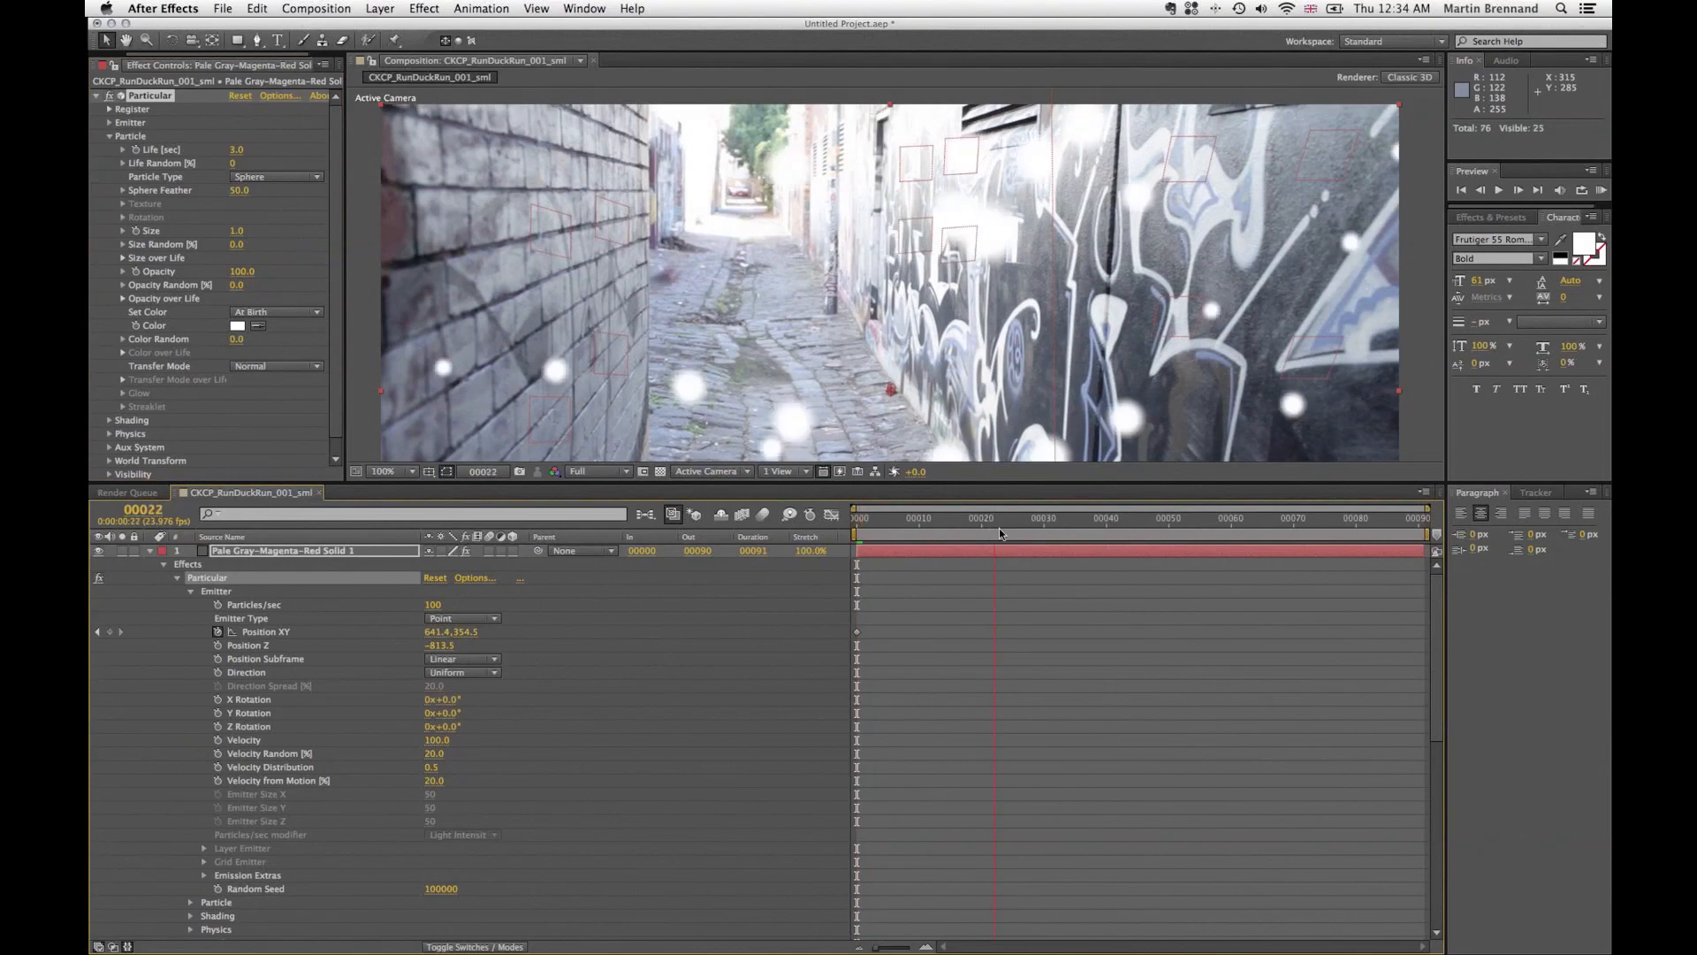
left_click_drag(999, 530, 907, 525)
Step: Set the particle Size to 0.1, preview the particles by scrubbing and return to frame 0
left_click(237, 230)
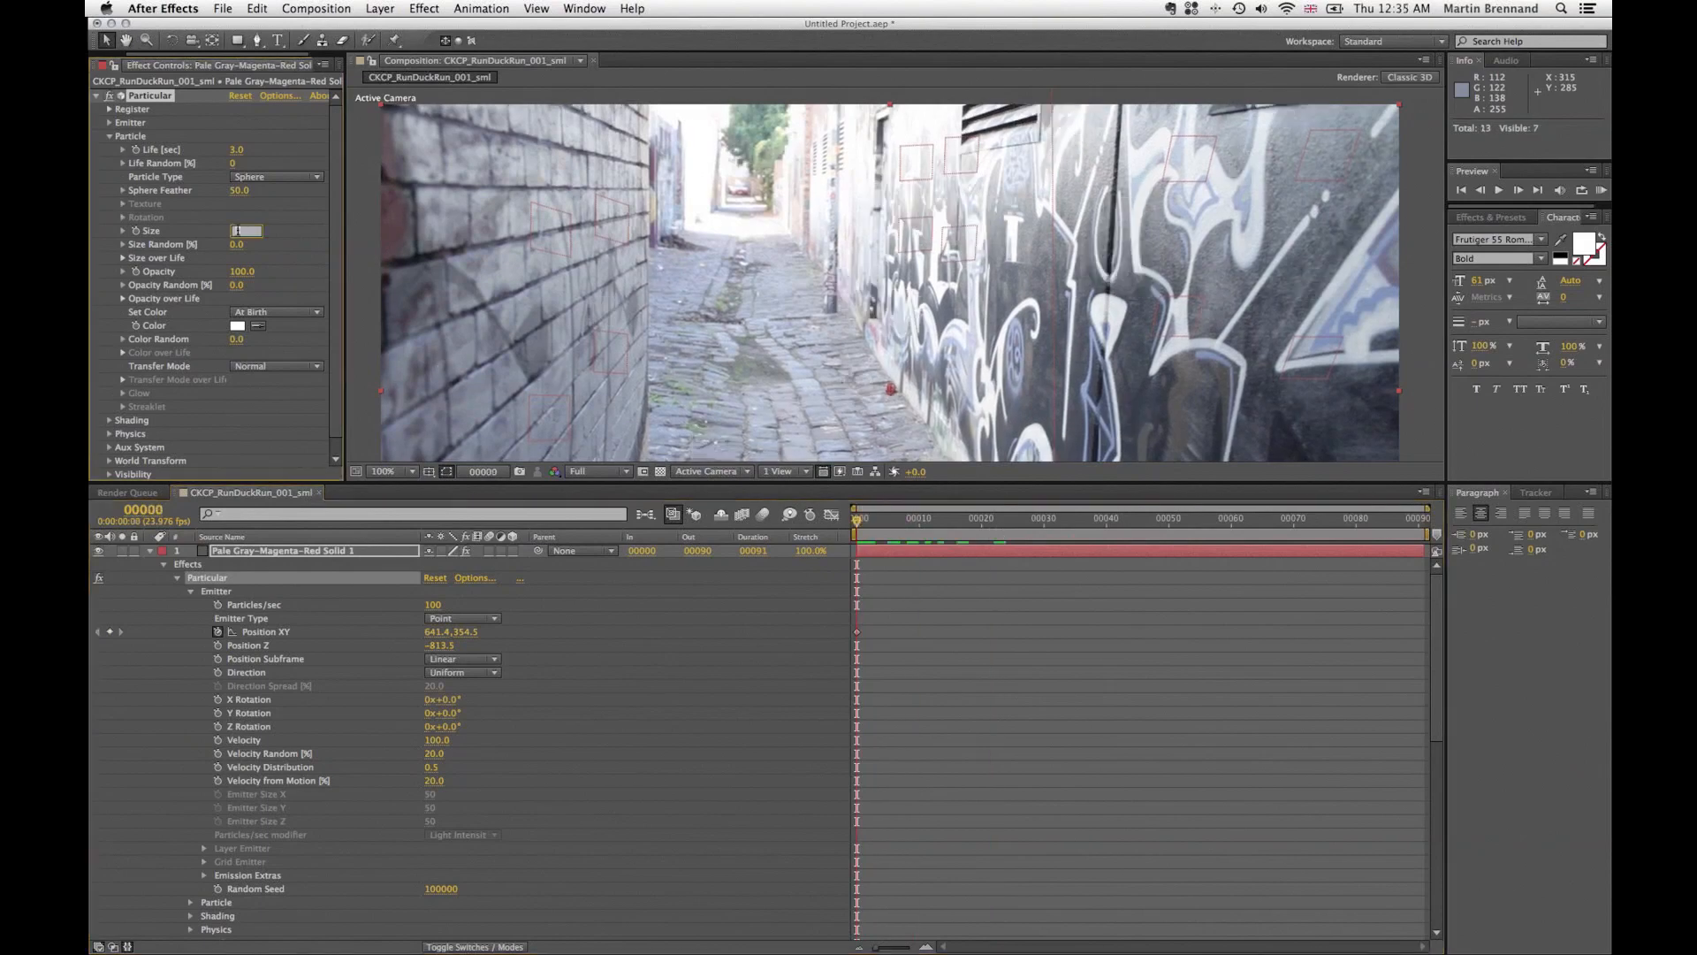
type("0.1")
key("Return")
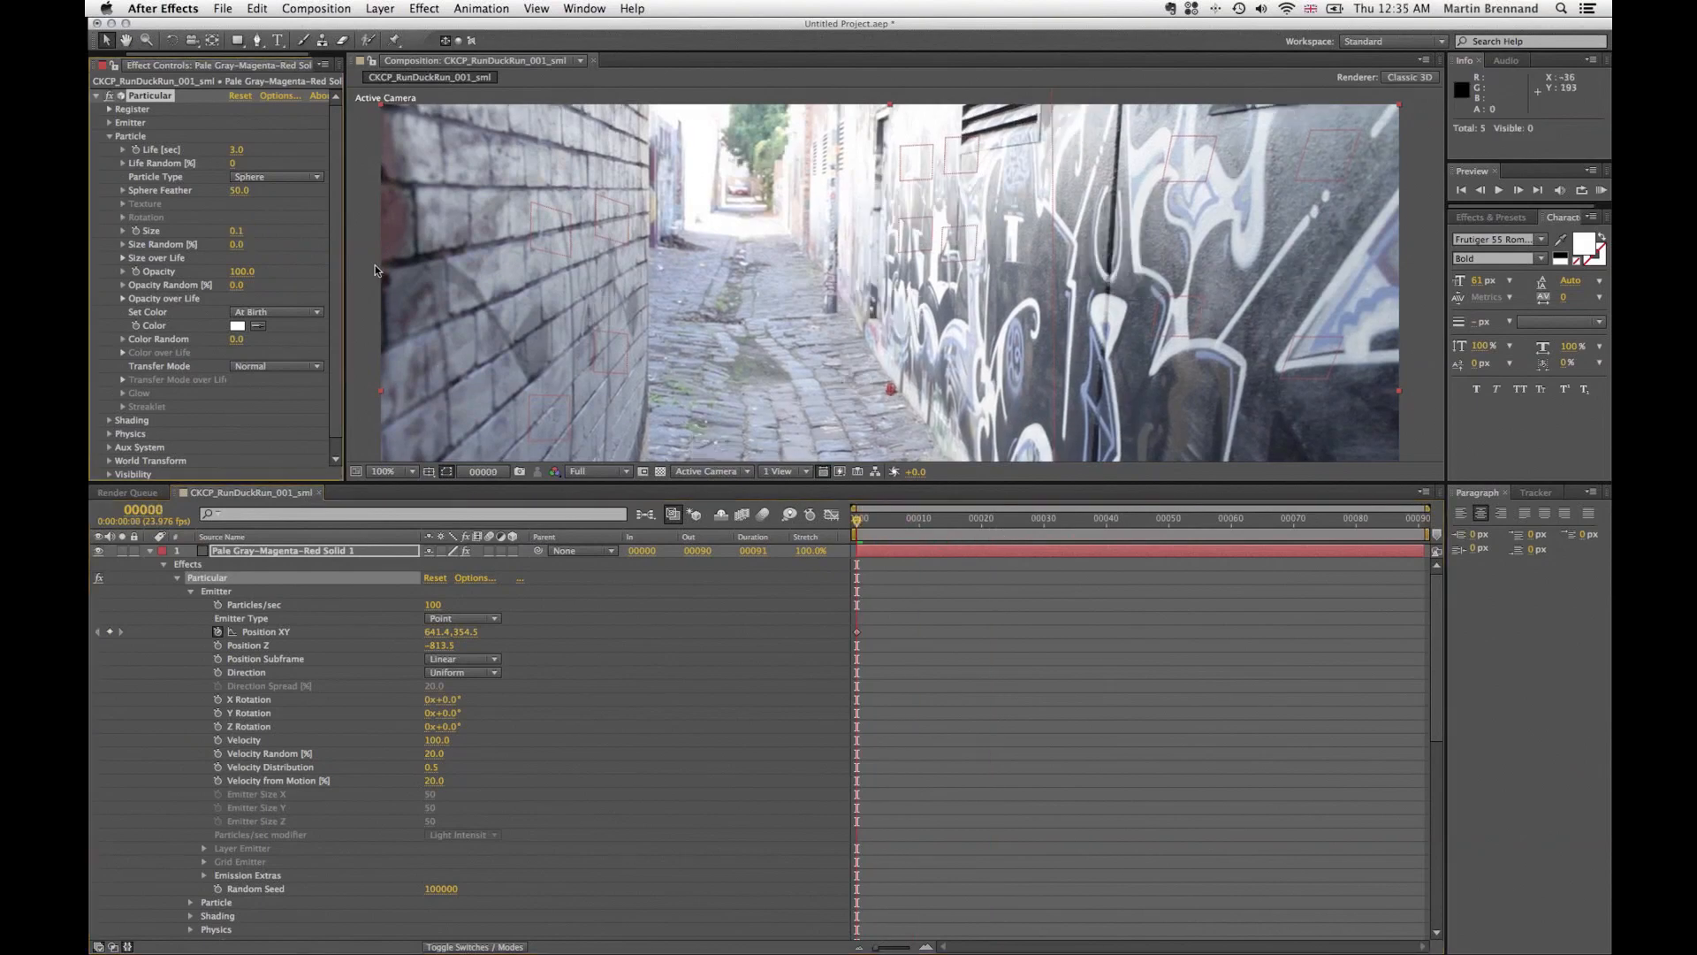
mouse_move(875, 521)
left_mouse_down()
mouse_move(968, 525)
mouse_move(900, 527)
left_mouse_up()
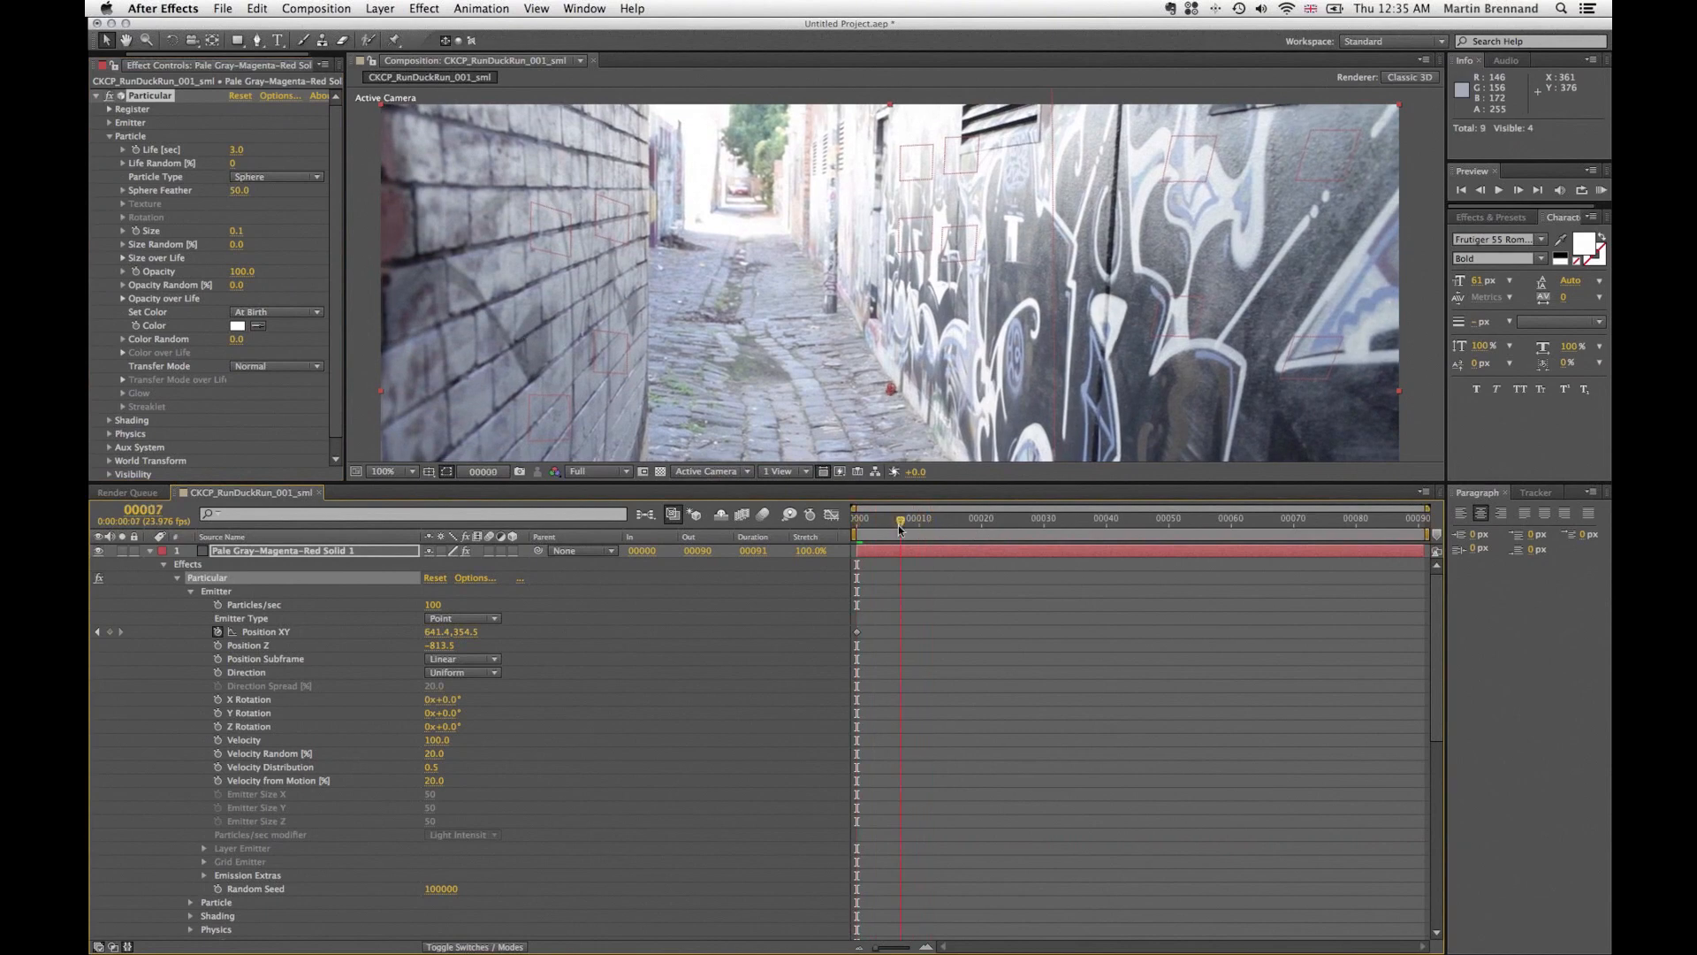
key("Home")
Step: Change the Particular emitter's Direction to Directional and scrub through the shot to preview the particles
left_click(296, 173)
left_click(288, 134)
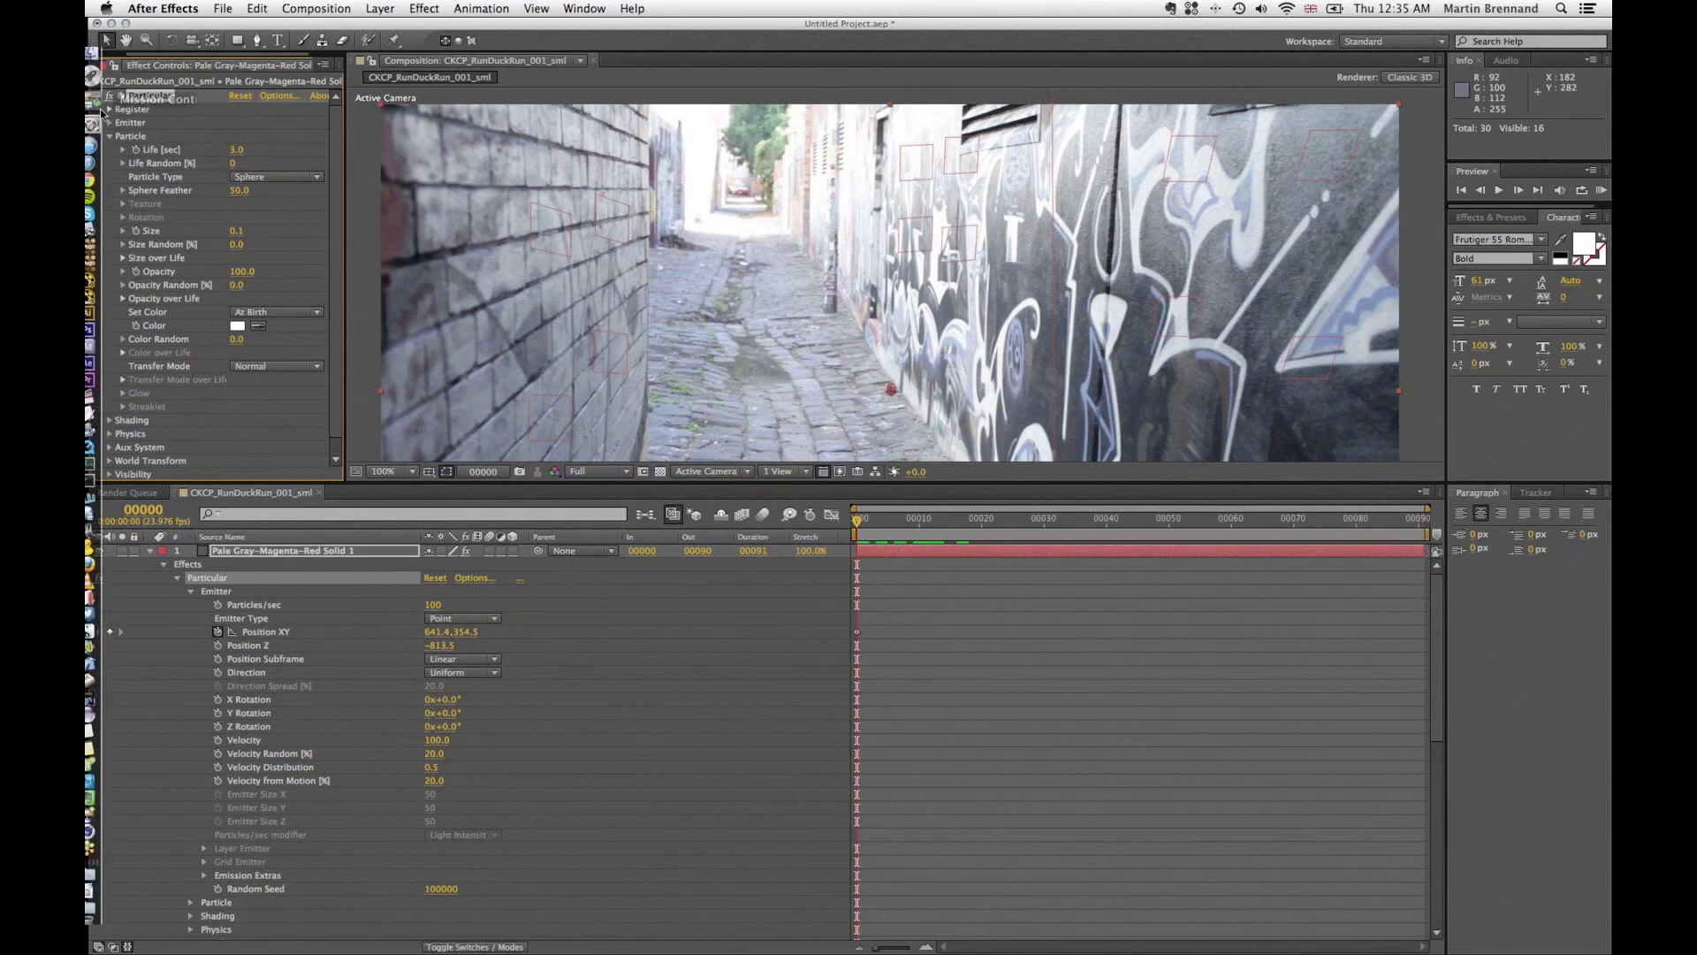
left_click(110, 122)
left_click(276, 189)
left_click(276, 187)
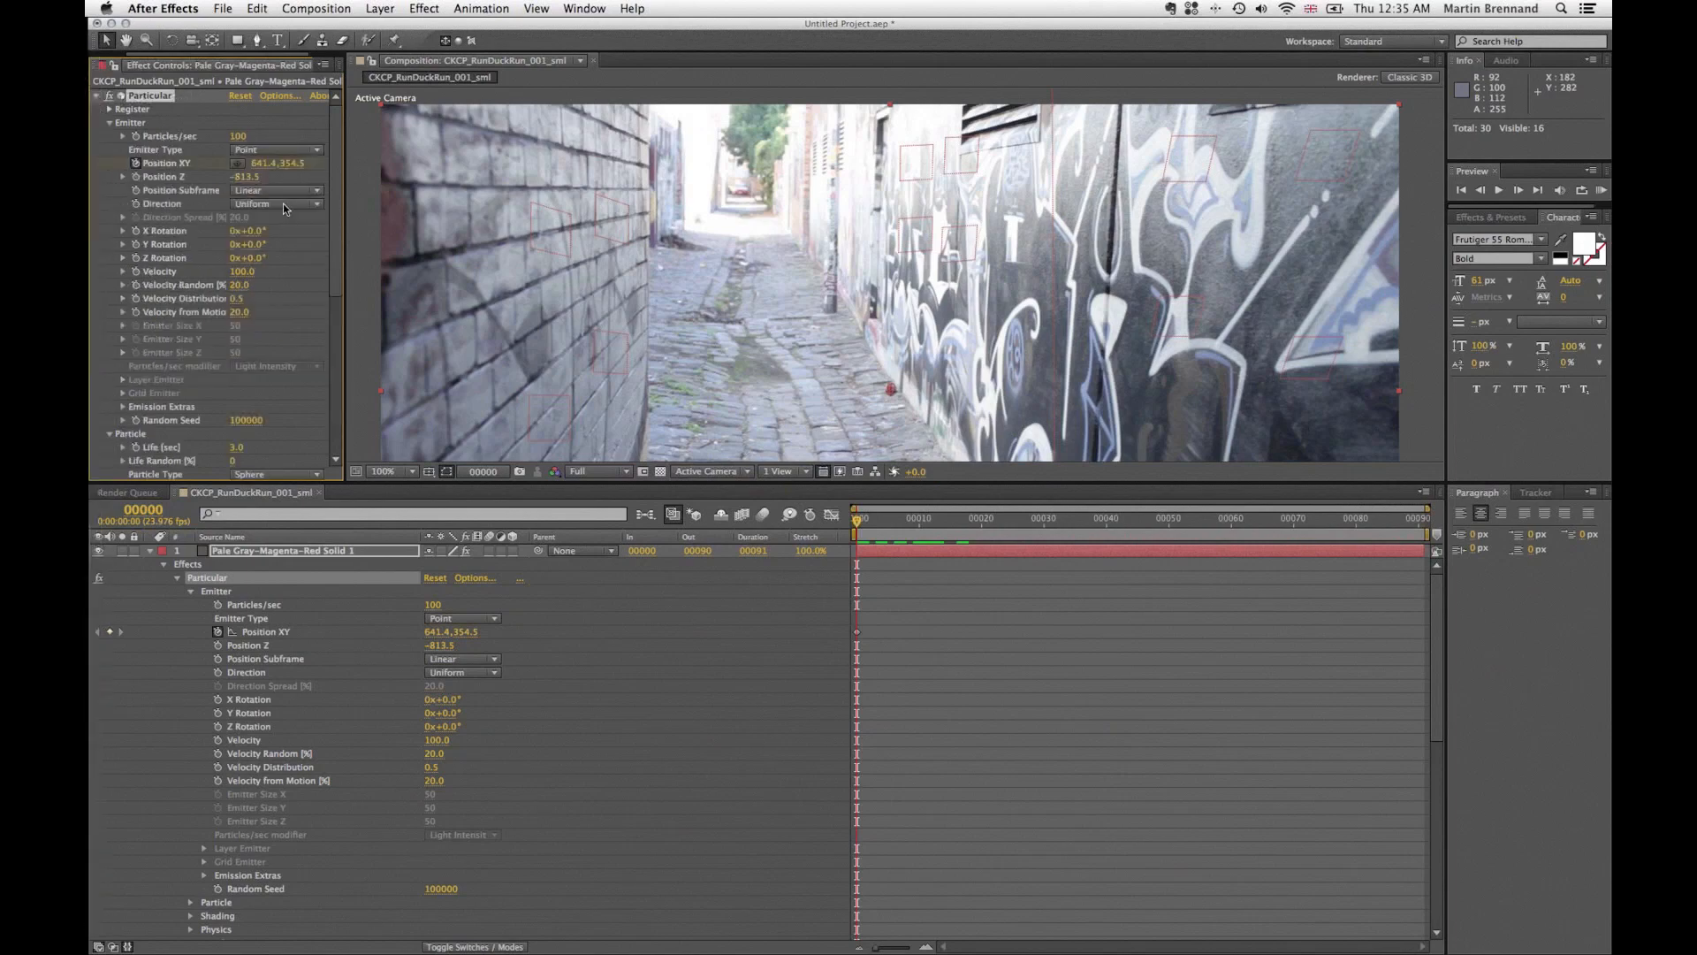
left_click(273, 205)
left_click(265, 227)
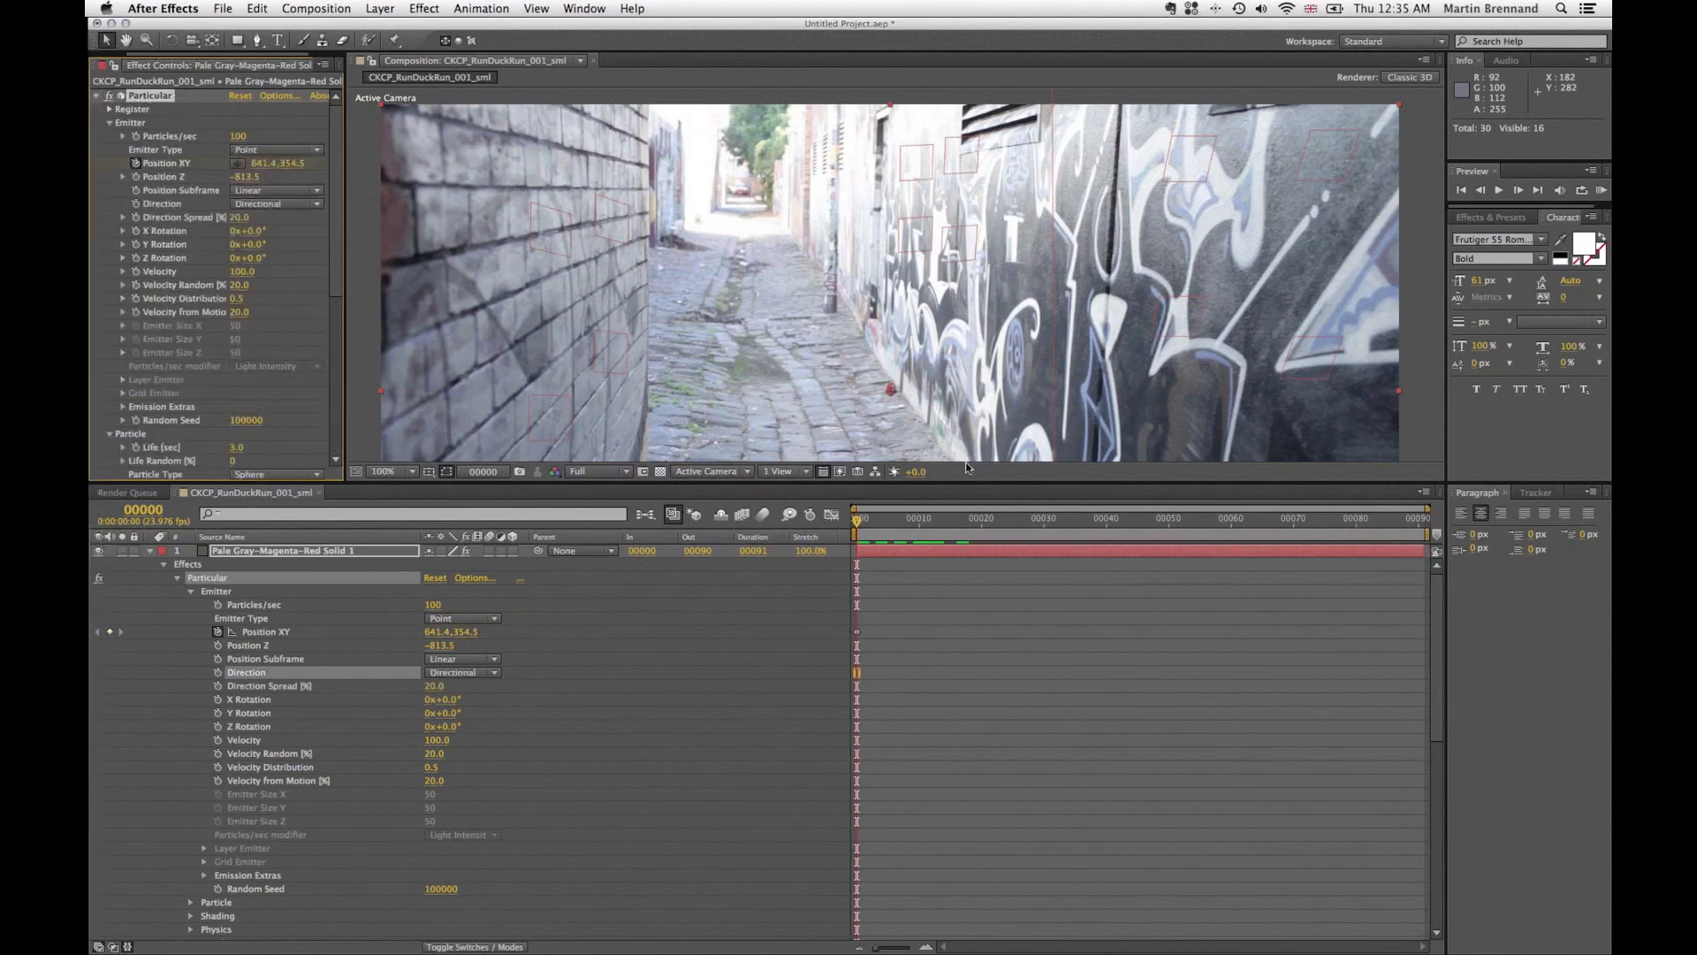
key("Page_Down")
left_click(978, 527)
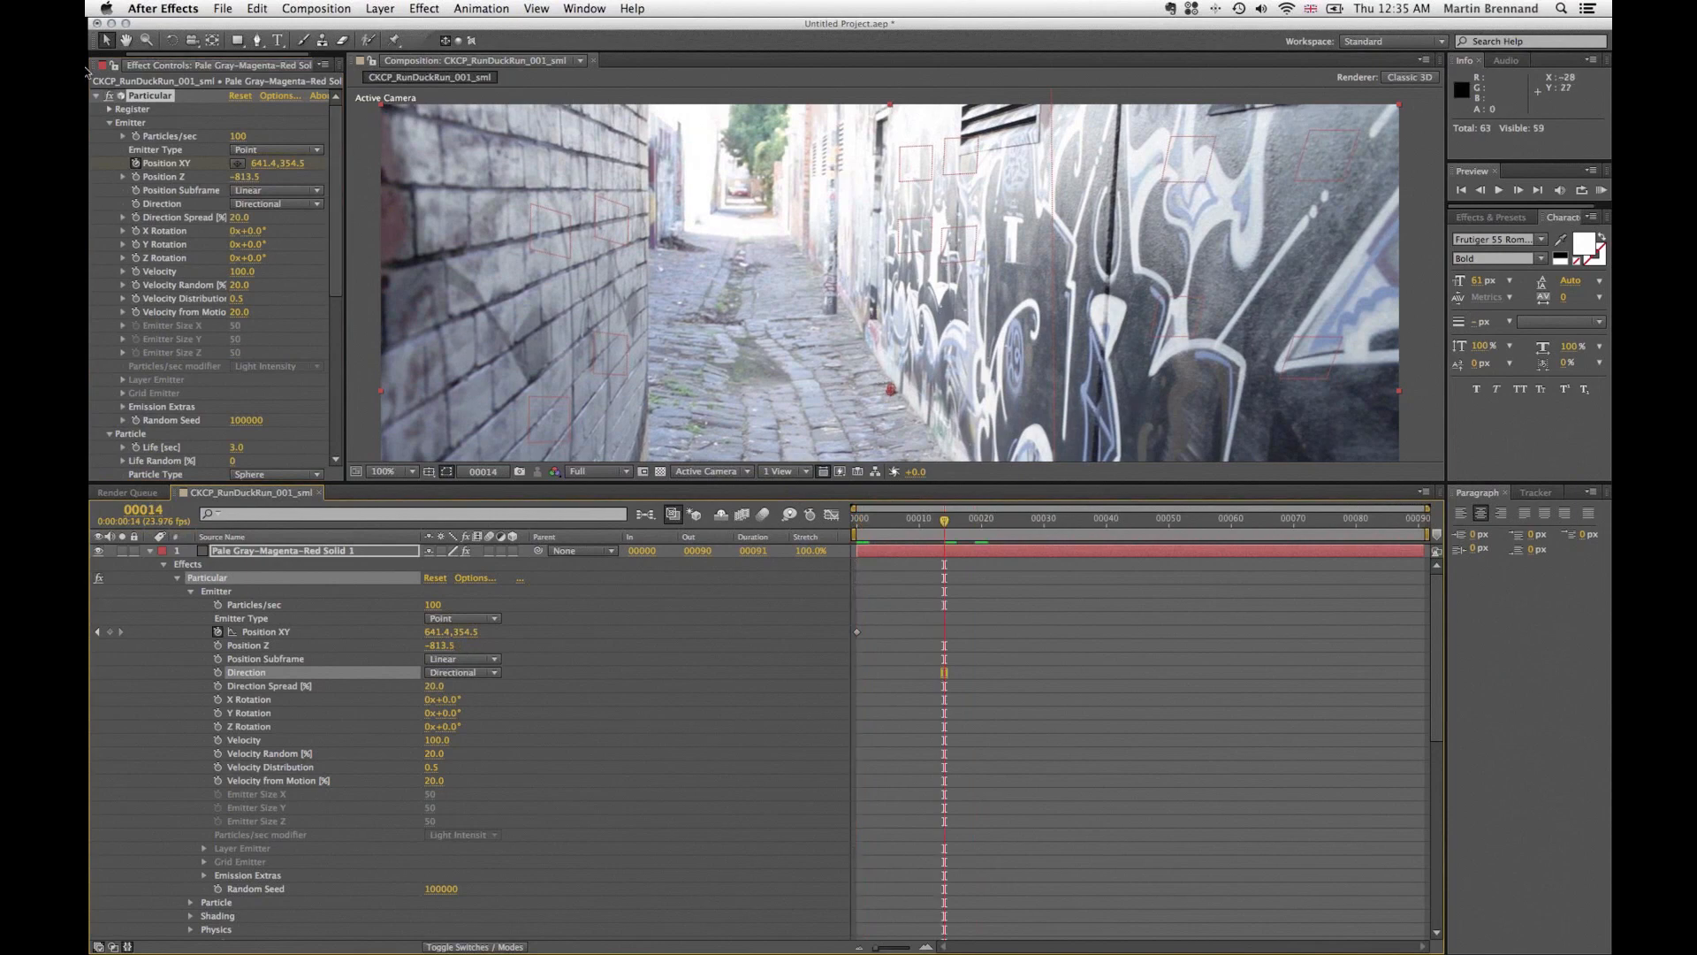
Step: Open the recent project CKCP_RunDuckRun_001.aep and collapse the particular 02 layer's properties
left_click(224, 9)
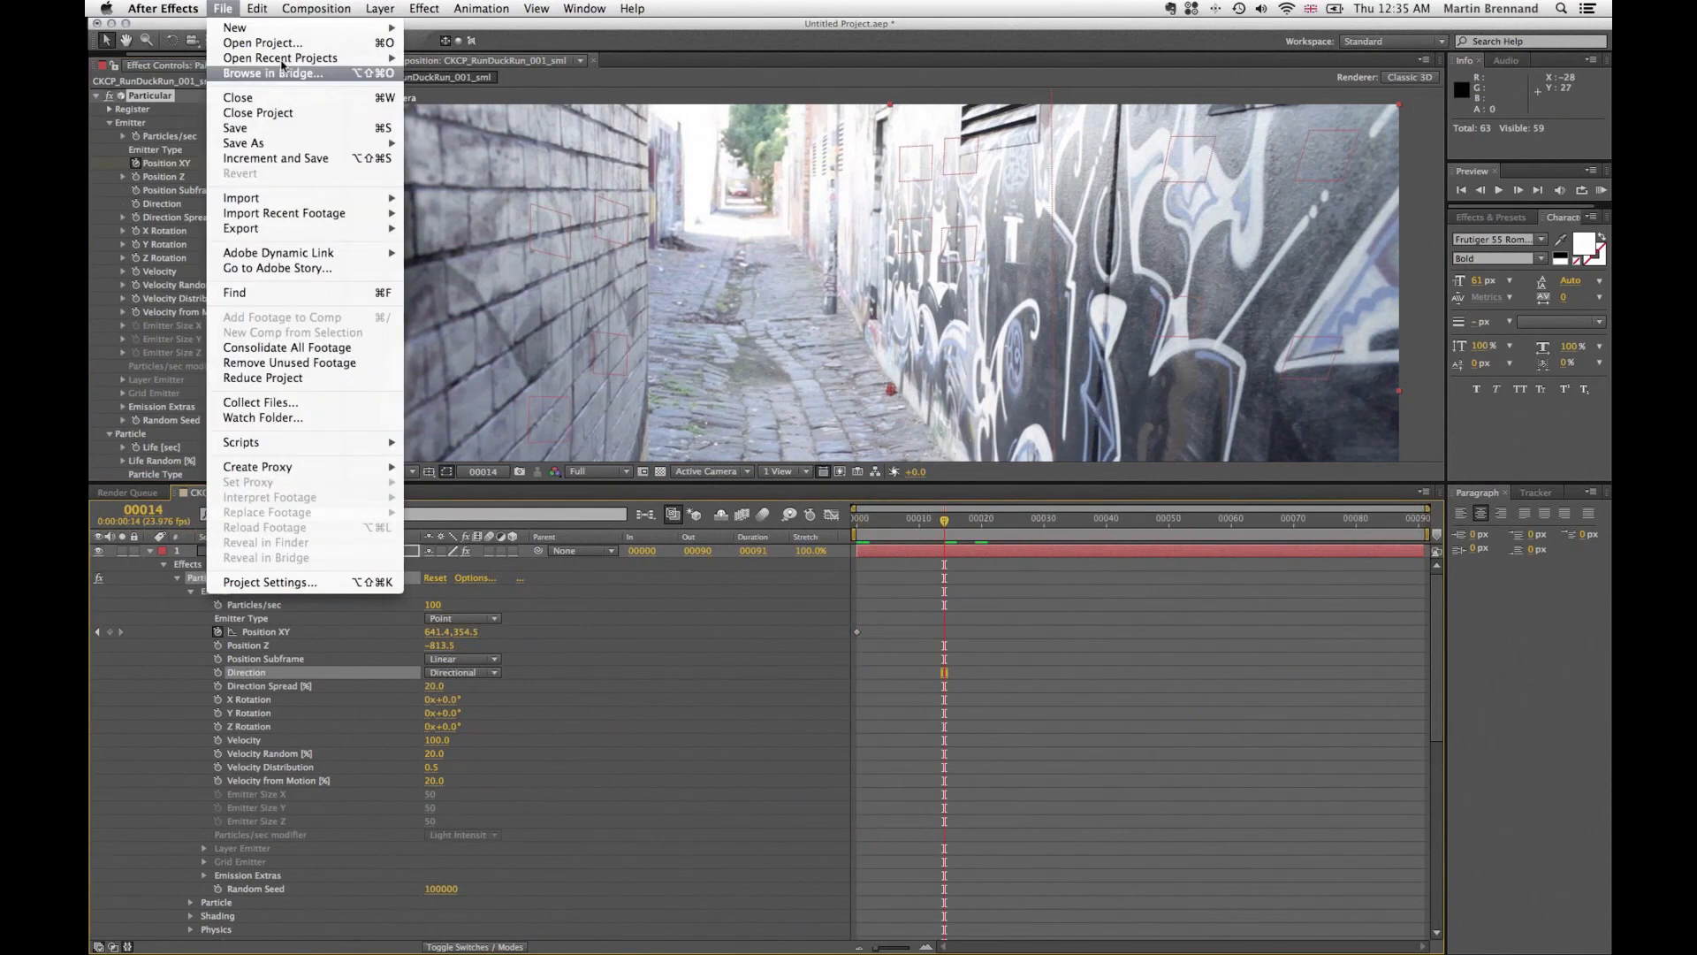
mouse_move(292, 58)
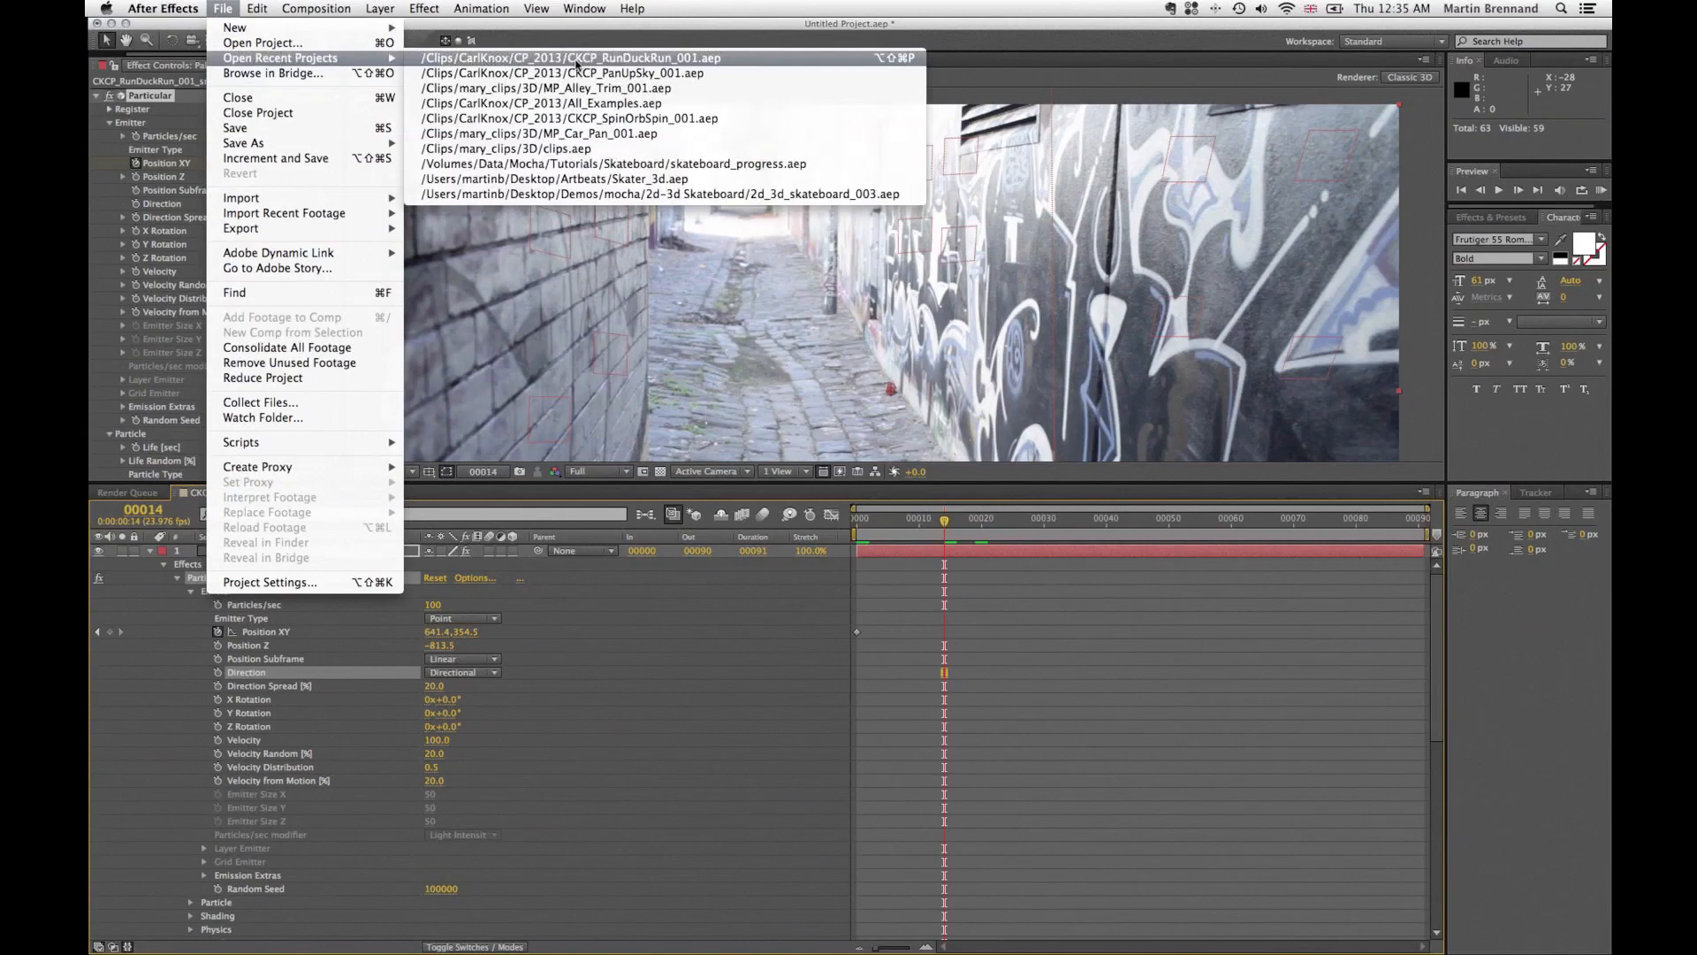
left_click(577, 58)
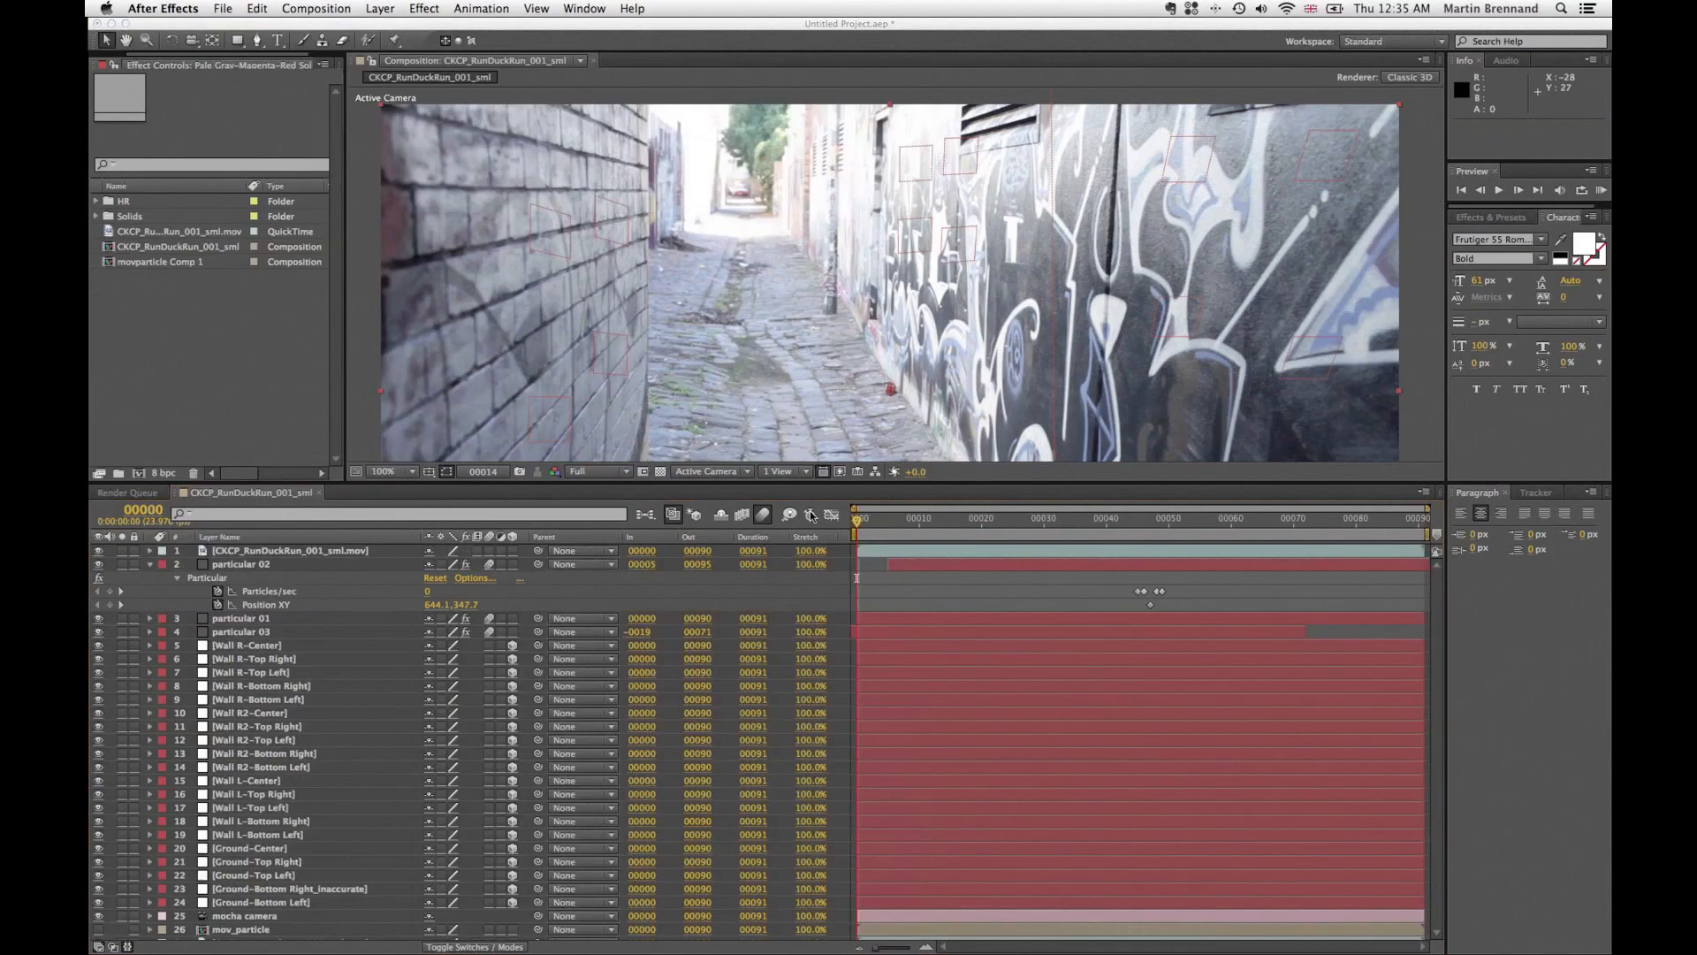
left_click(150, 564)
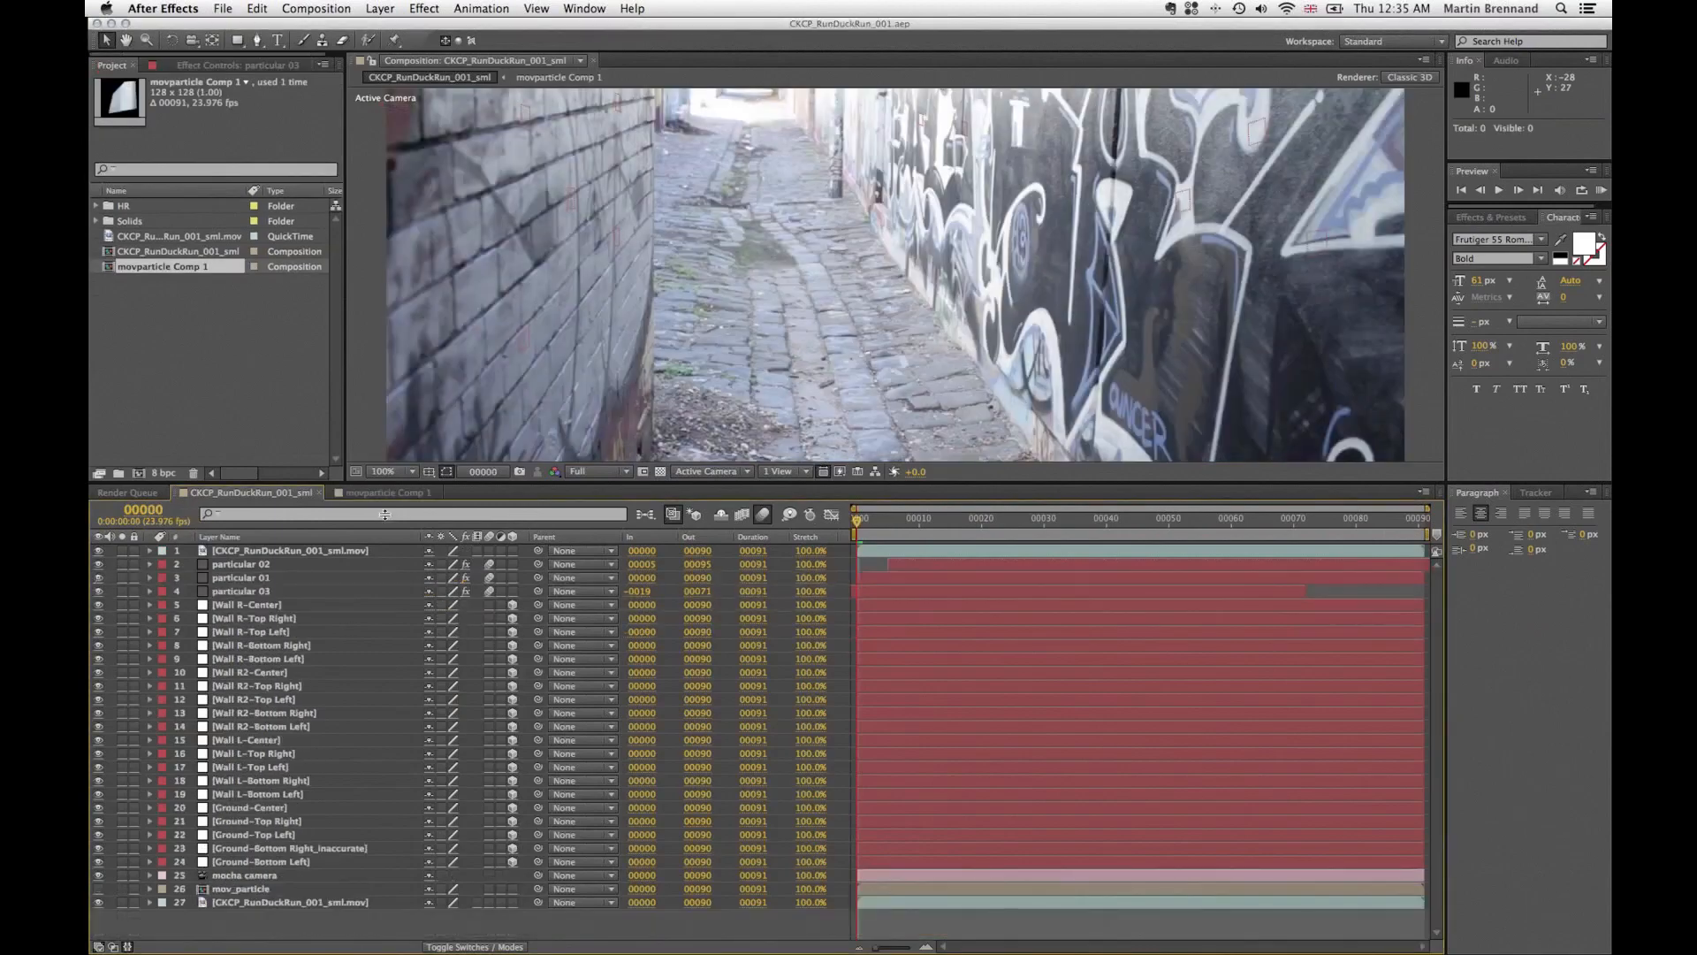
Step: Delete the masked CKCP_RunDuckRun_001_sml.mov layer above the particular layers
left_click_drag(385, 513, 364, 637)
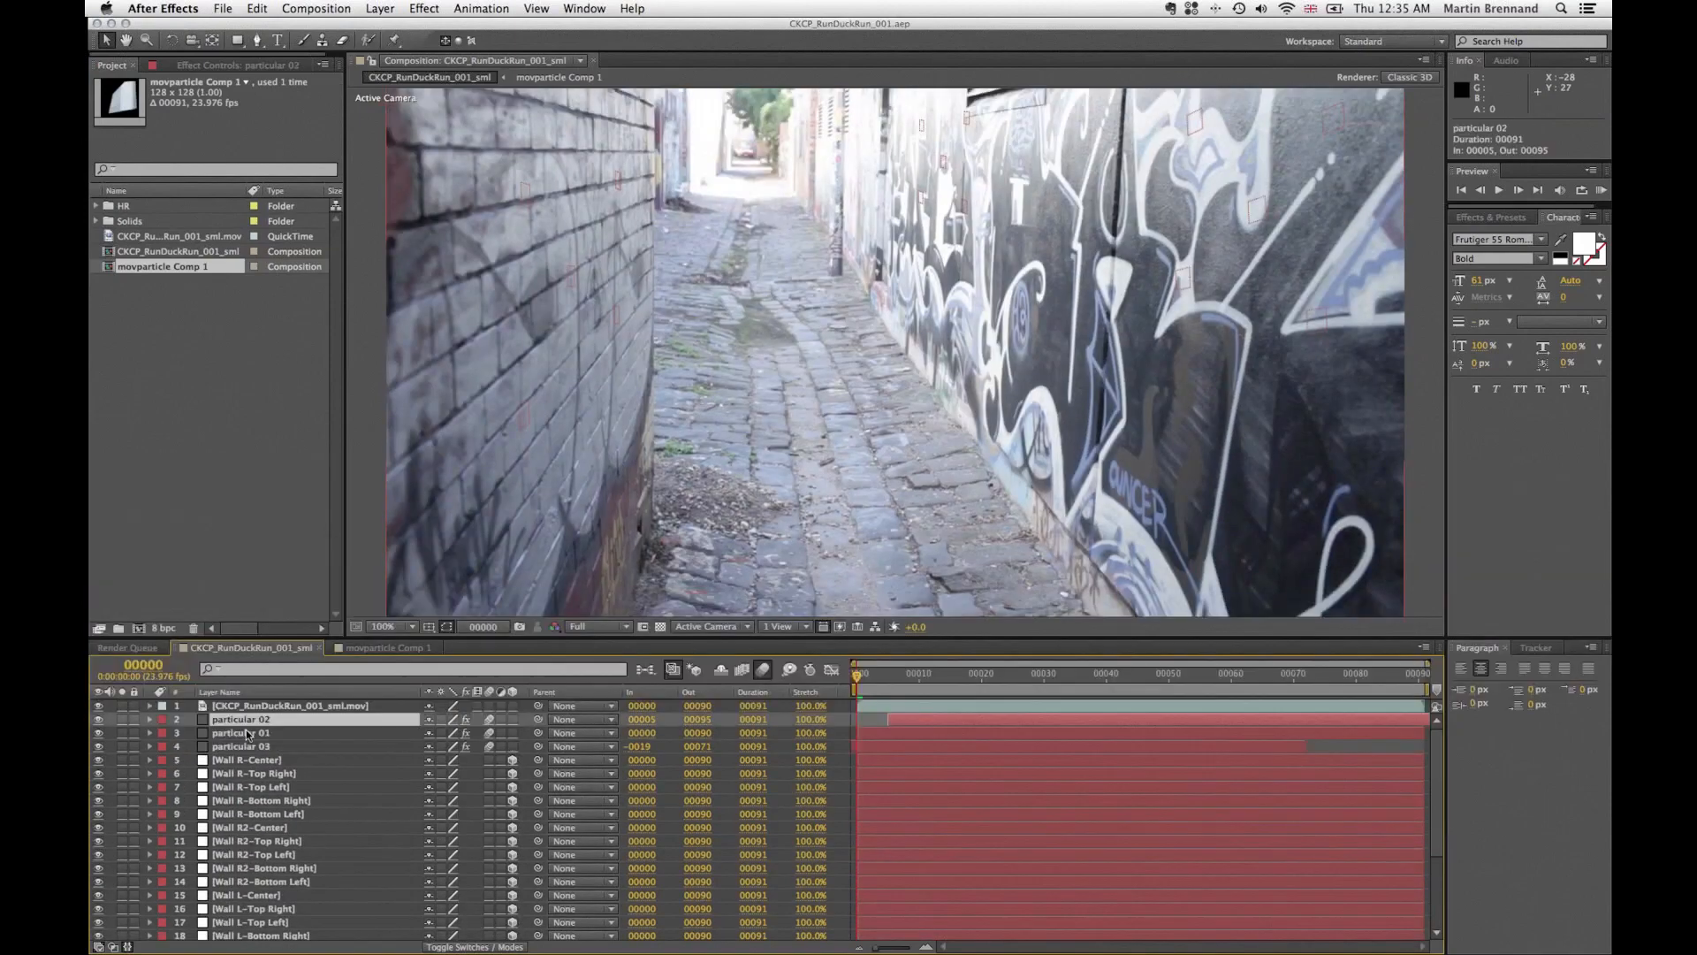
left_click(267, 710)
left_click(266, 706)
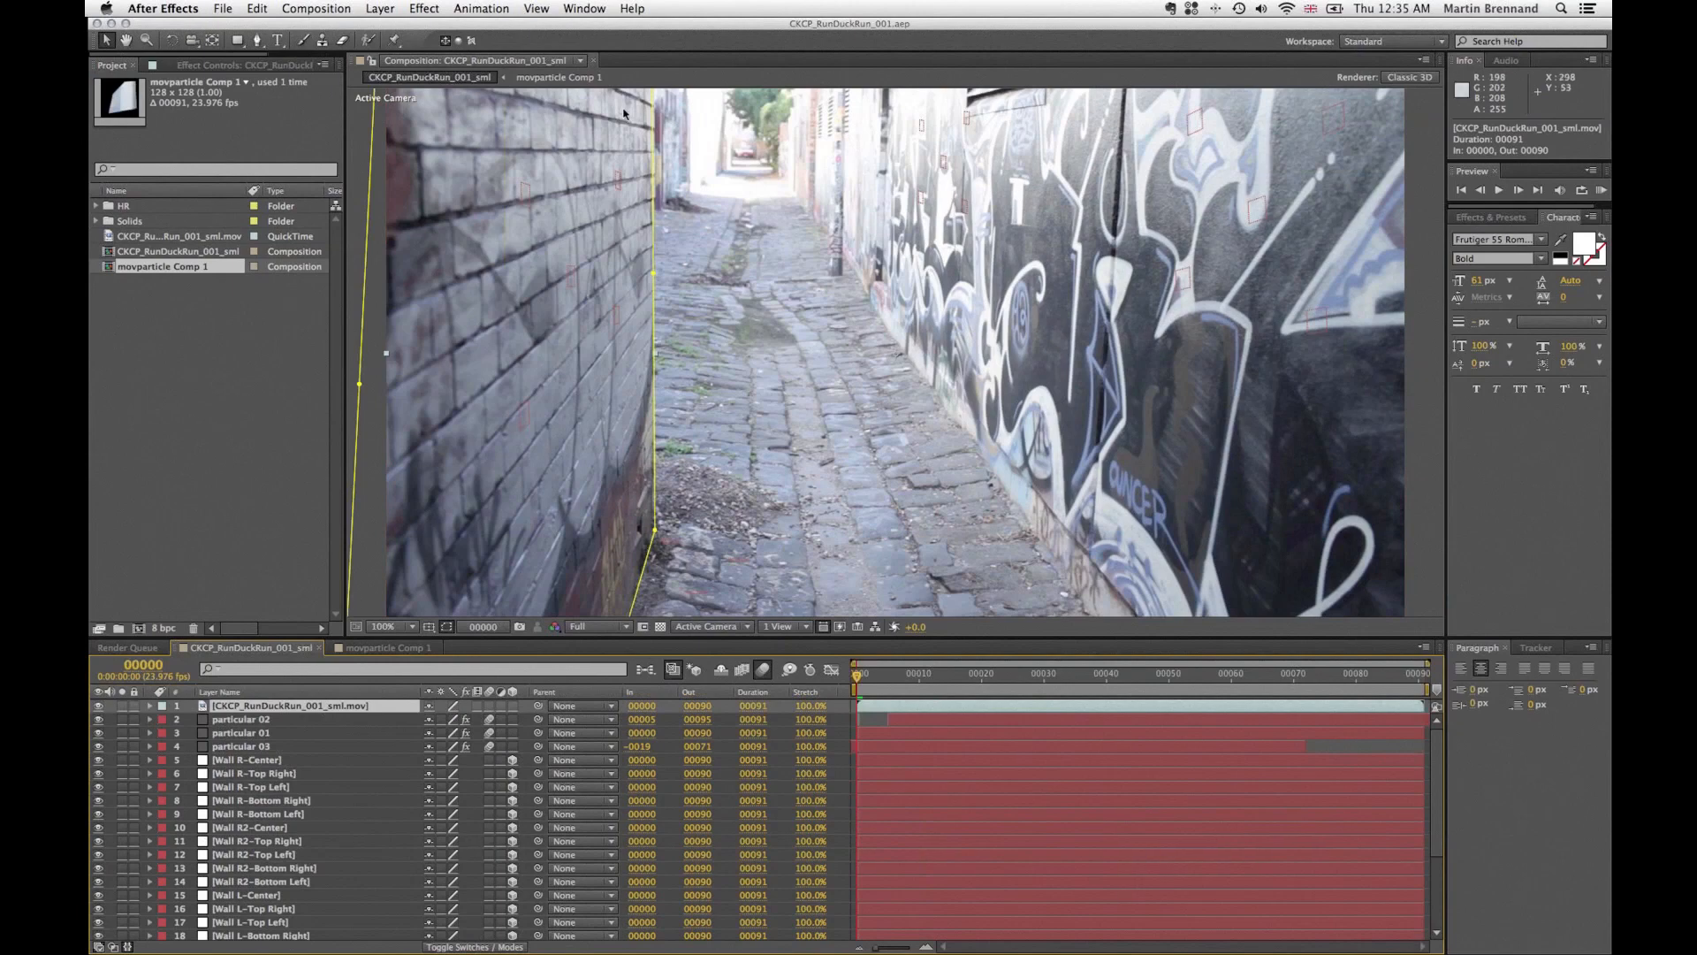
double_click(243, 709)
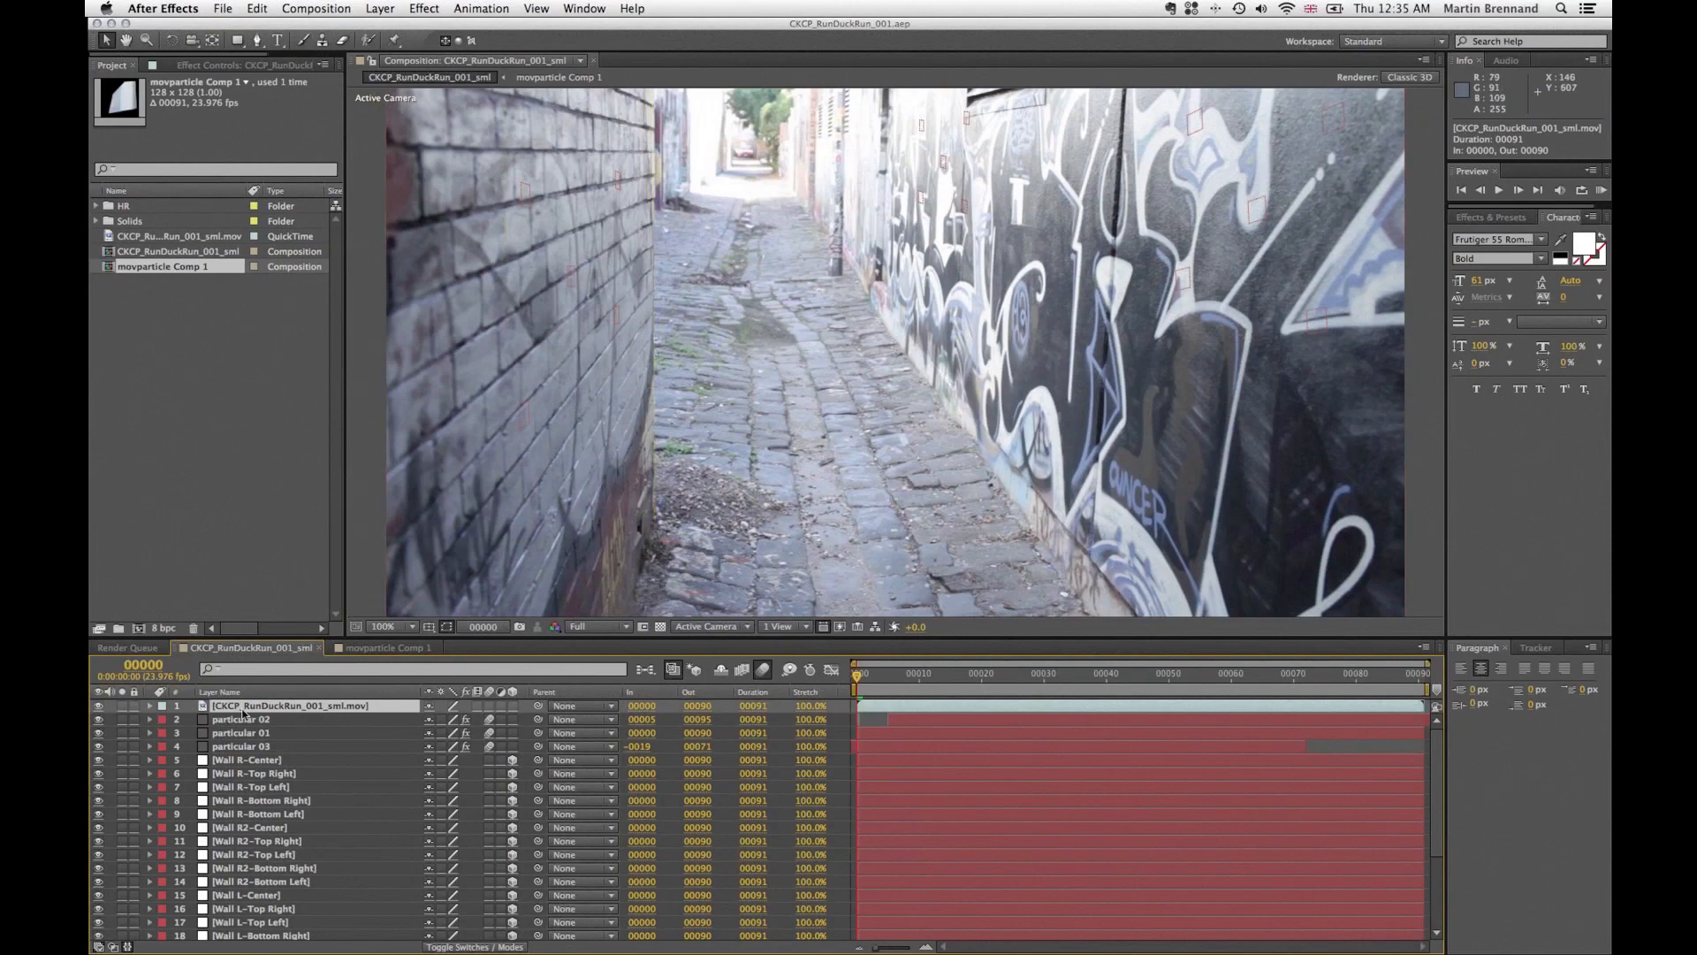
key("Delete")
Step: Scrub through the shot to frame 57 to examine the particles without the wall mask, and fit the composition view up to 100%
left_click(862, 675)
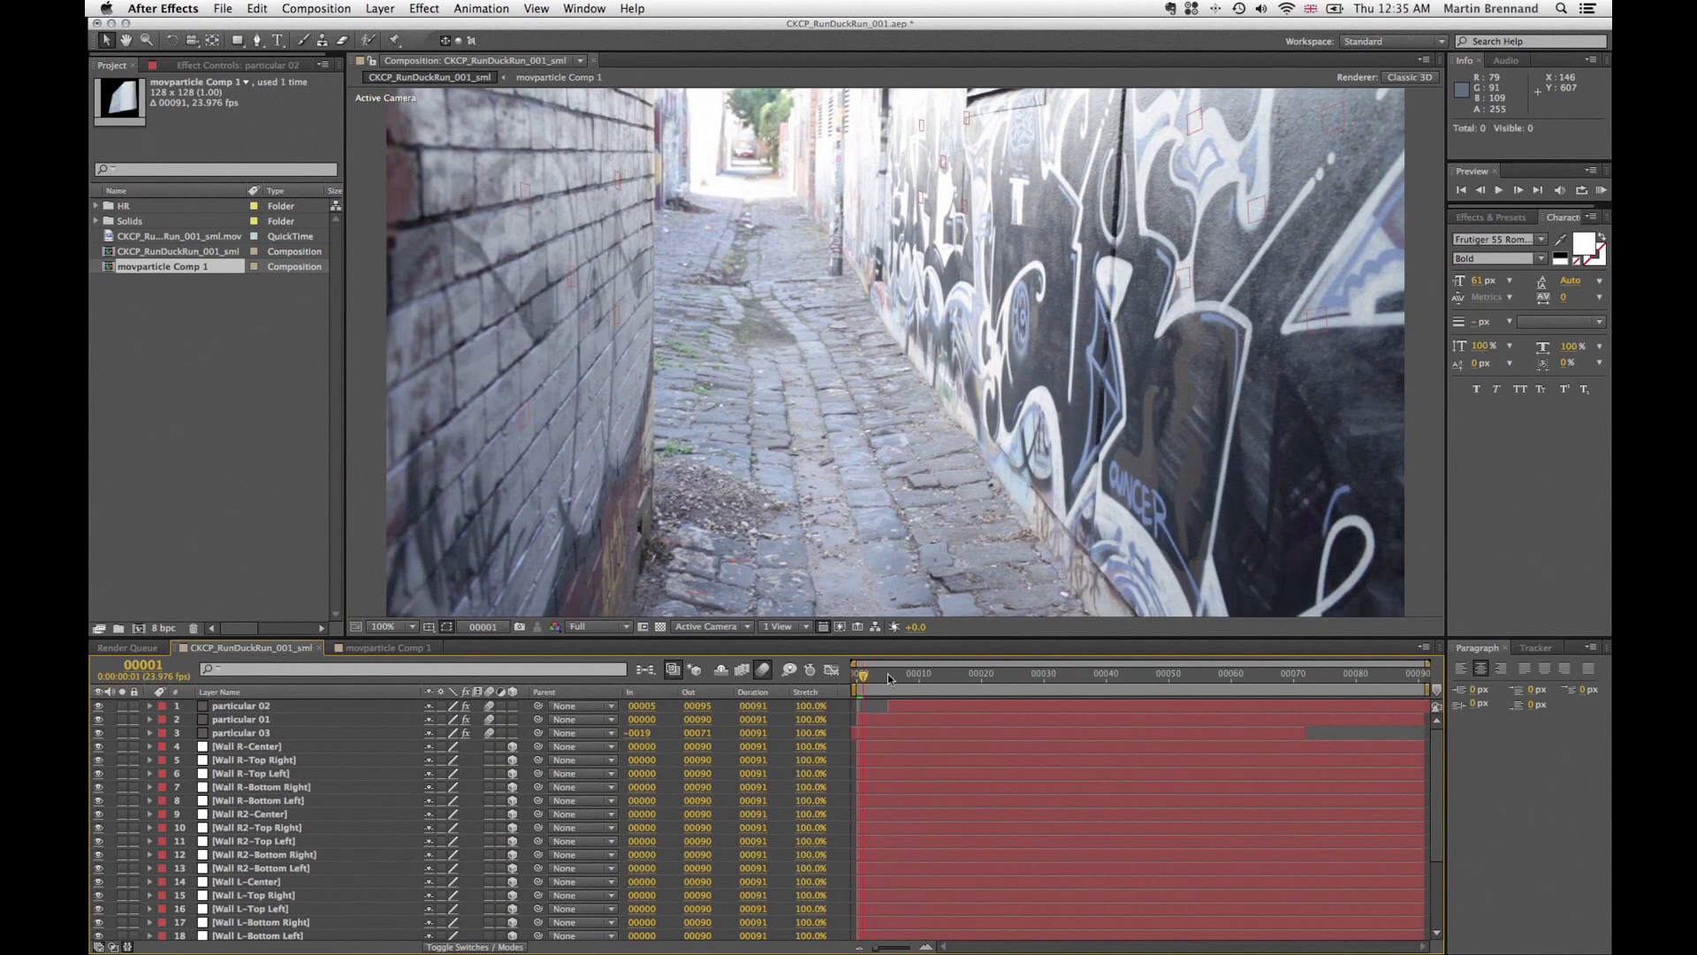
left_click_drag(887, 674, 1180, 691)
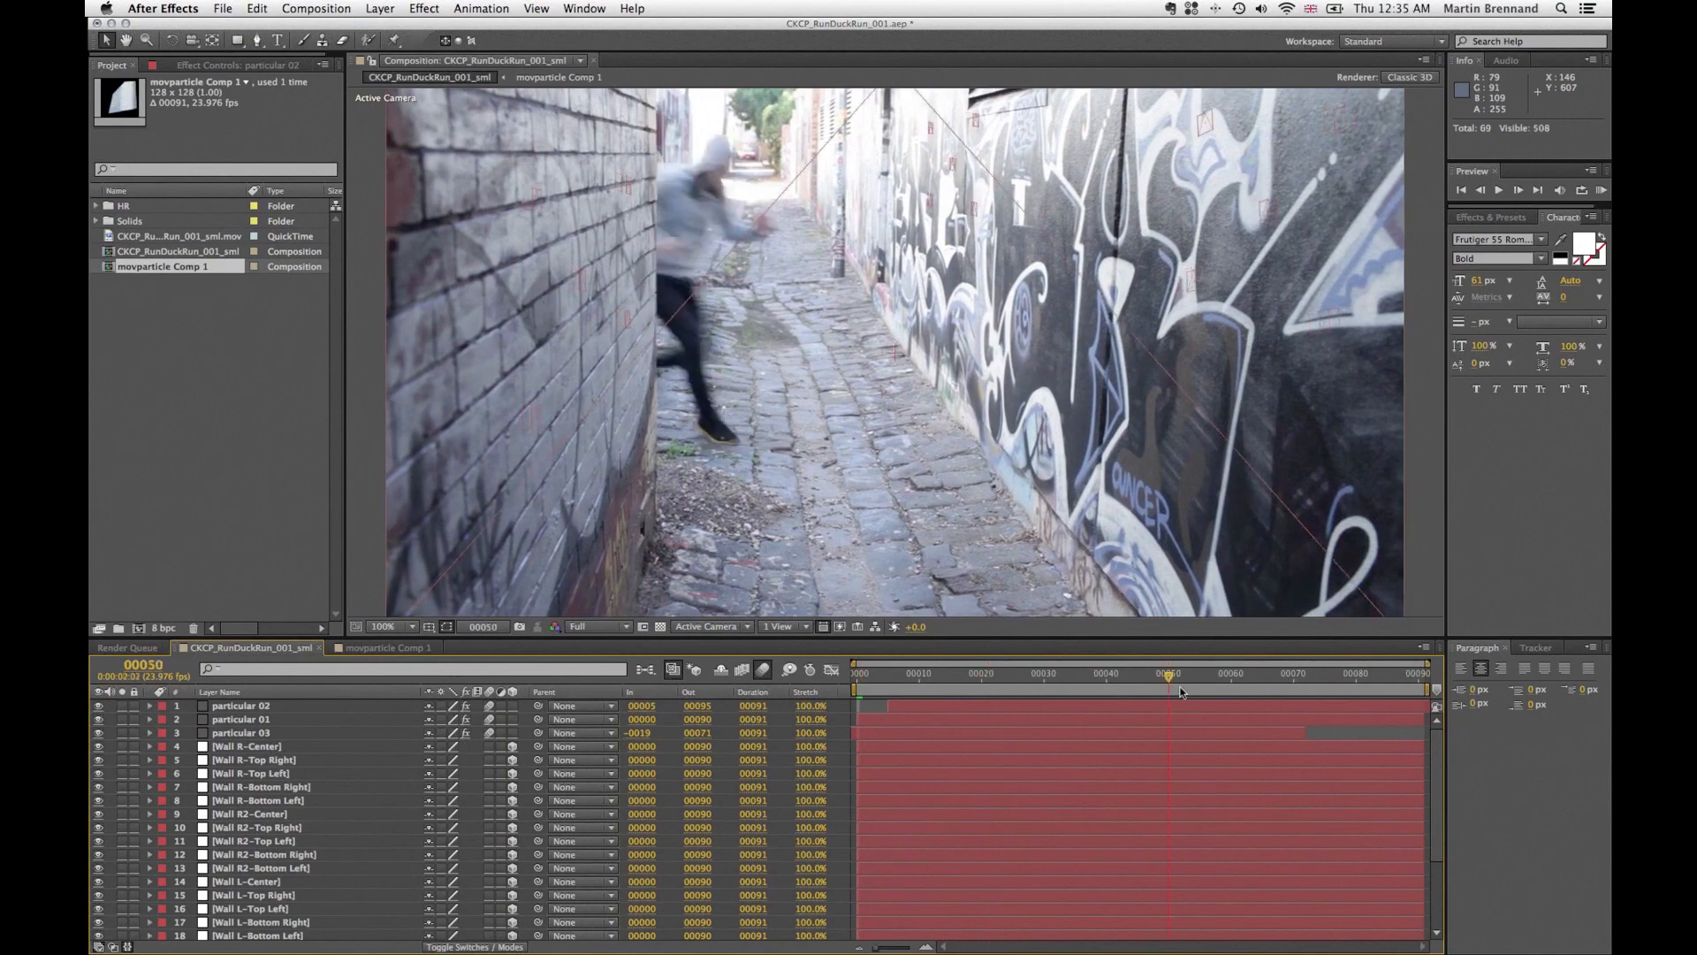
left_click(1183, 679)
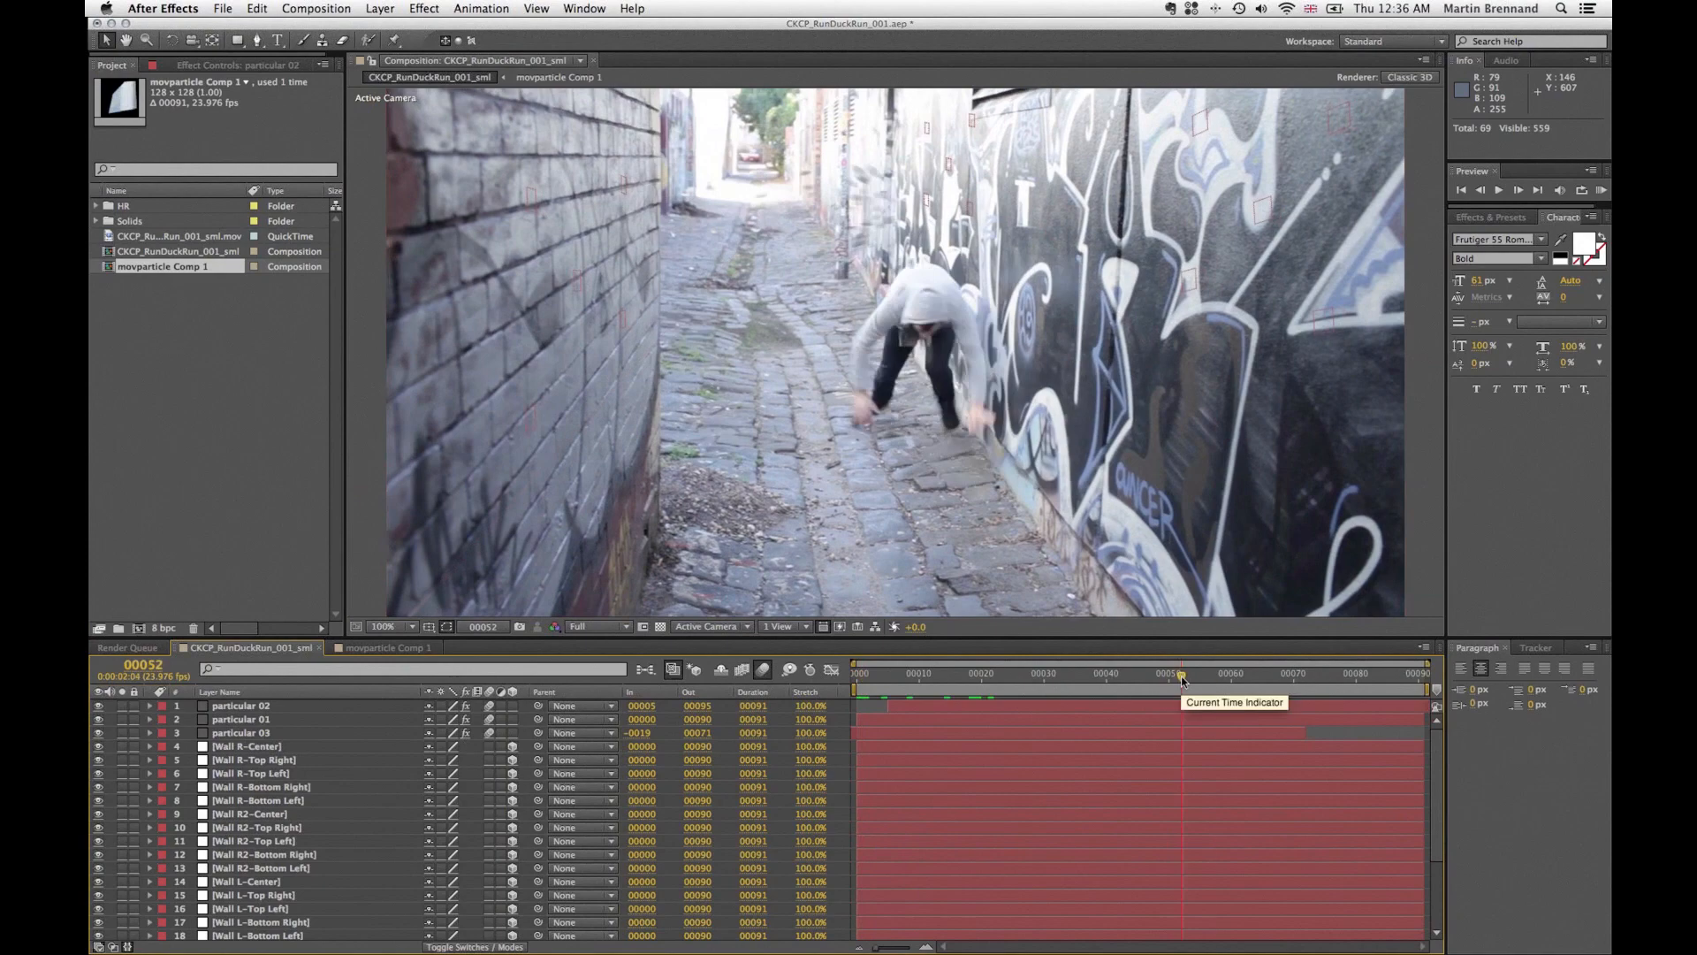
left_click_drag(1183, 679, 1213, 679)
key("comma")
left_click(413, 626)
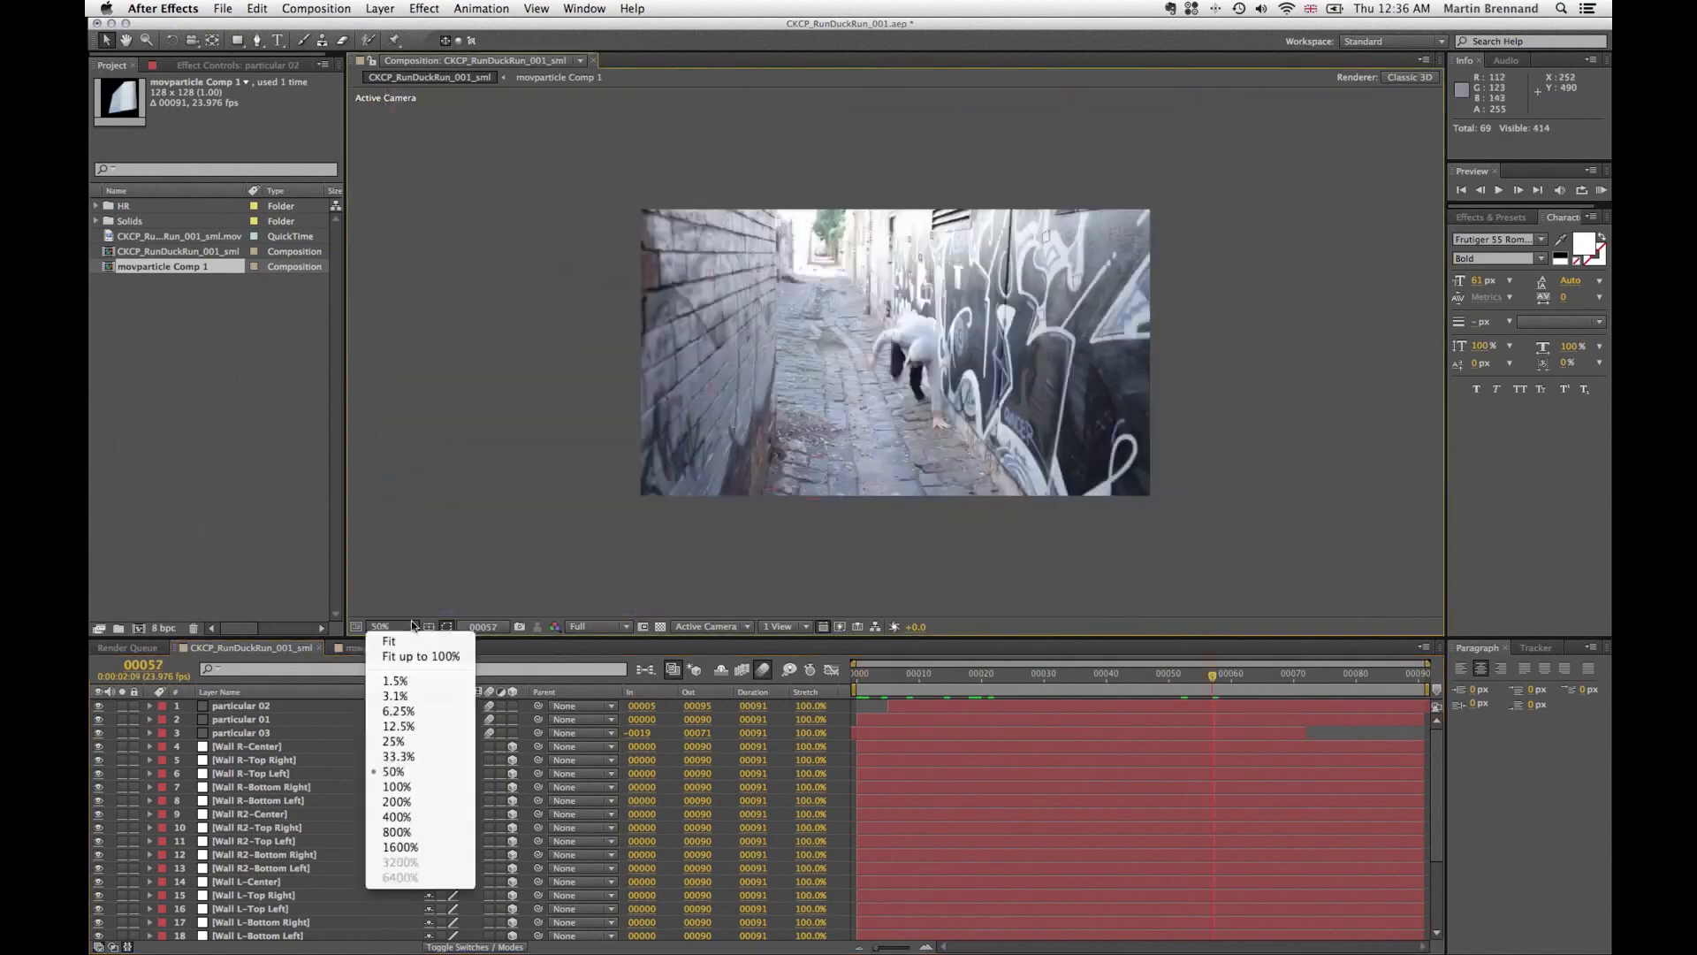
left_click(421, 656)
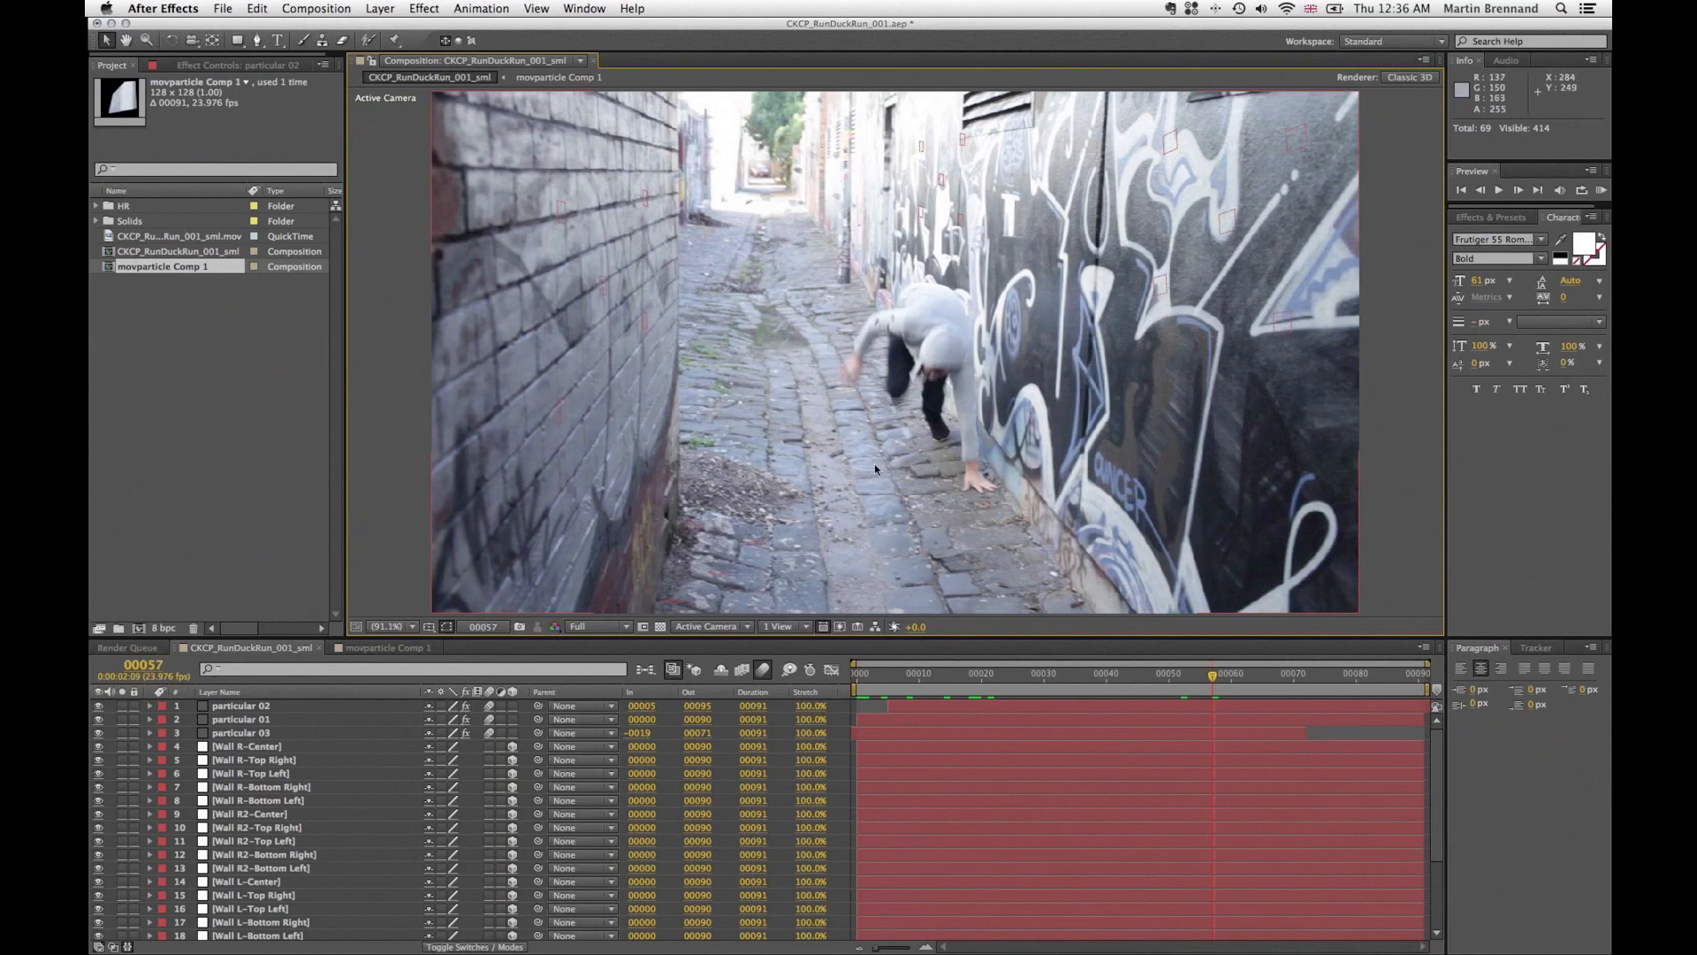
Step: Return to frame 0, duplicate the background CKCP_RunDuckRun_001_sml.mov layer and place the copy above all other layers
left_click(1457, 191)
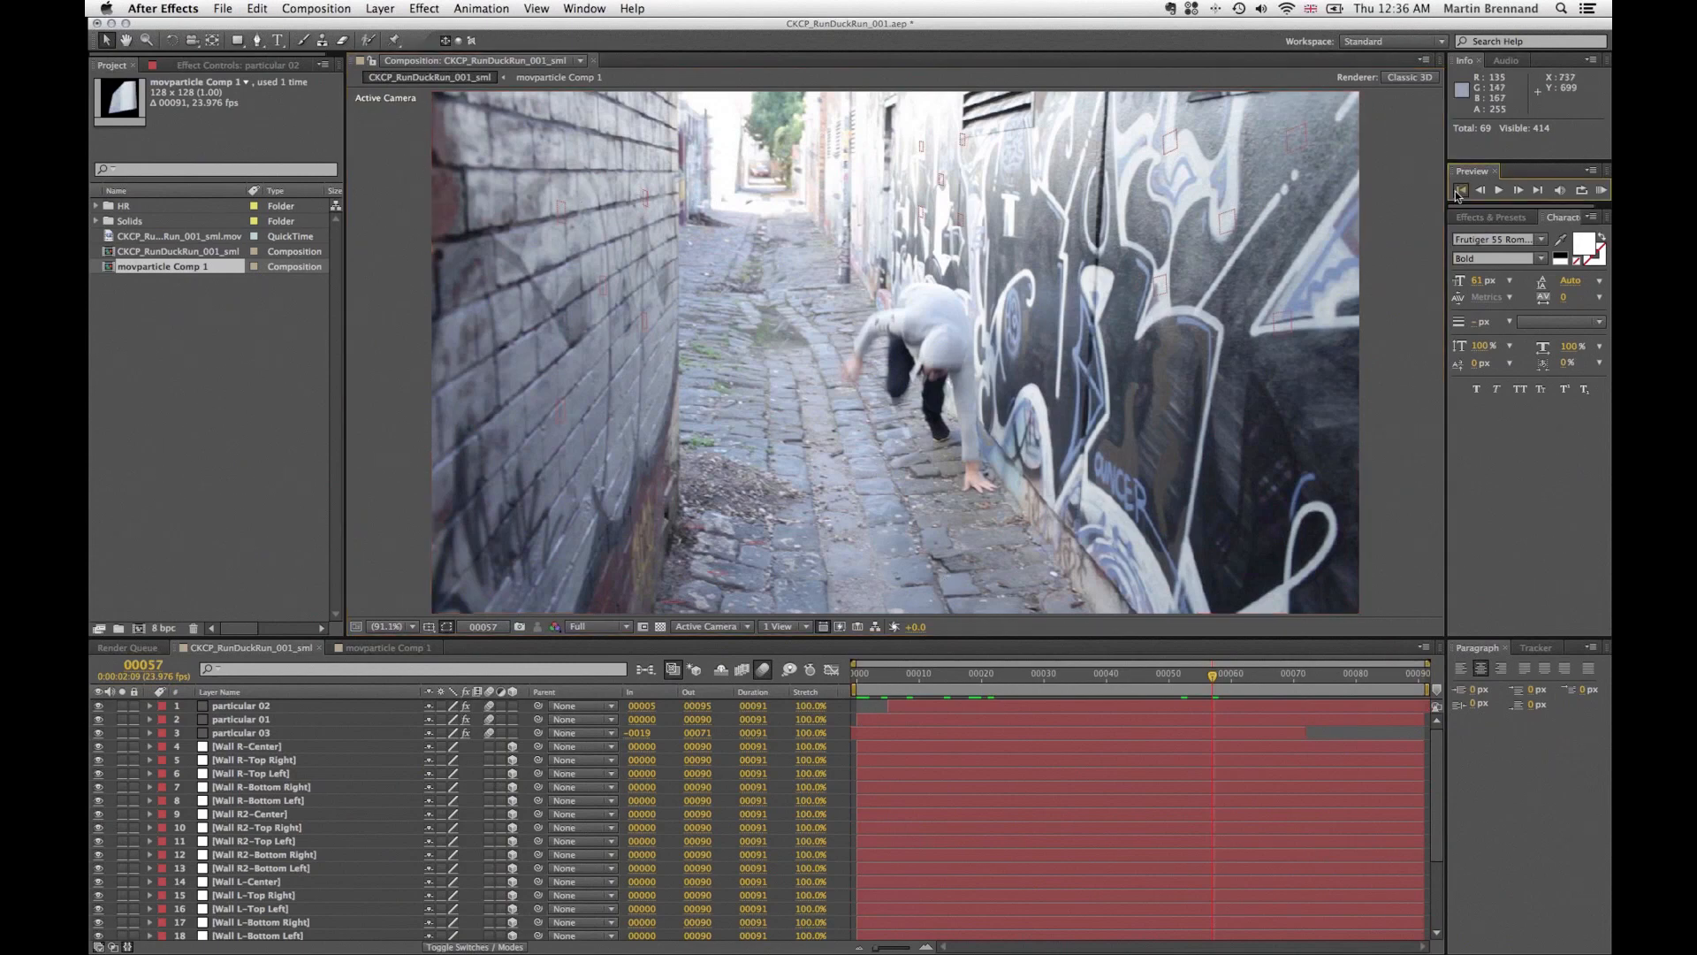
left_click(1459, 191)
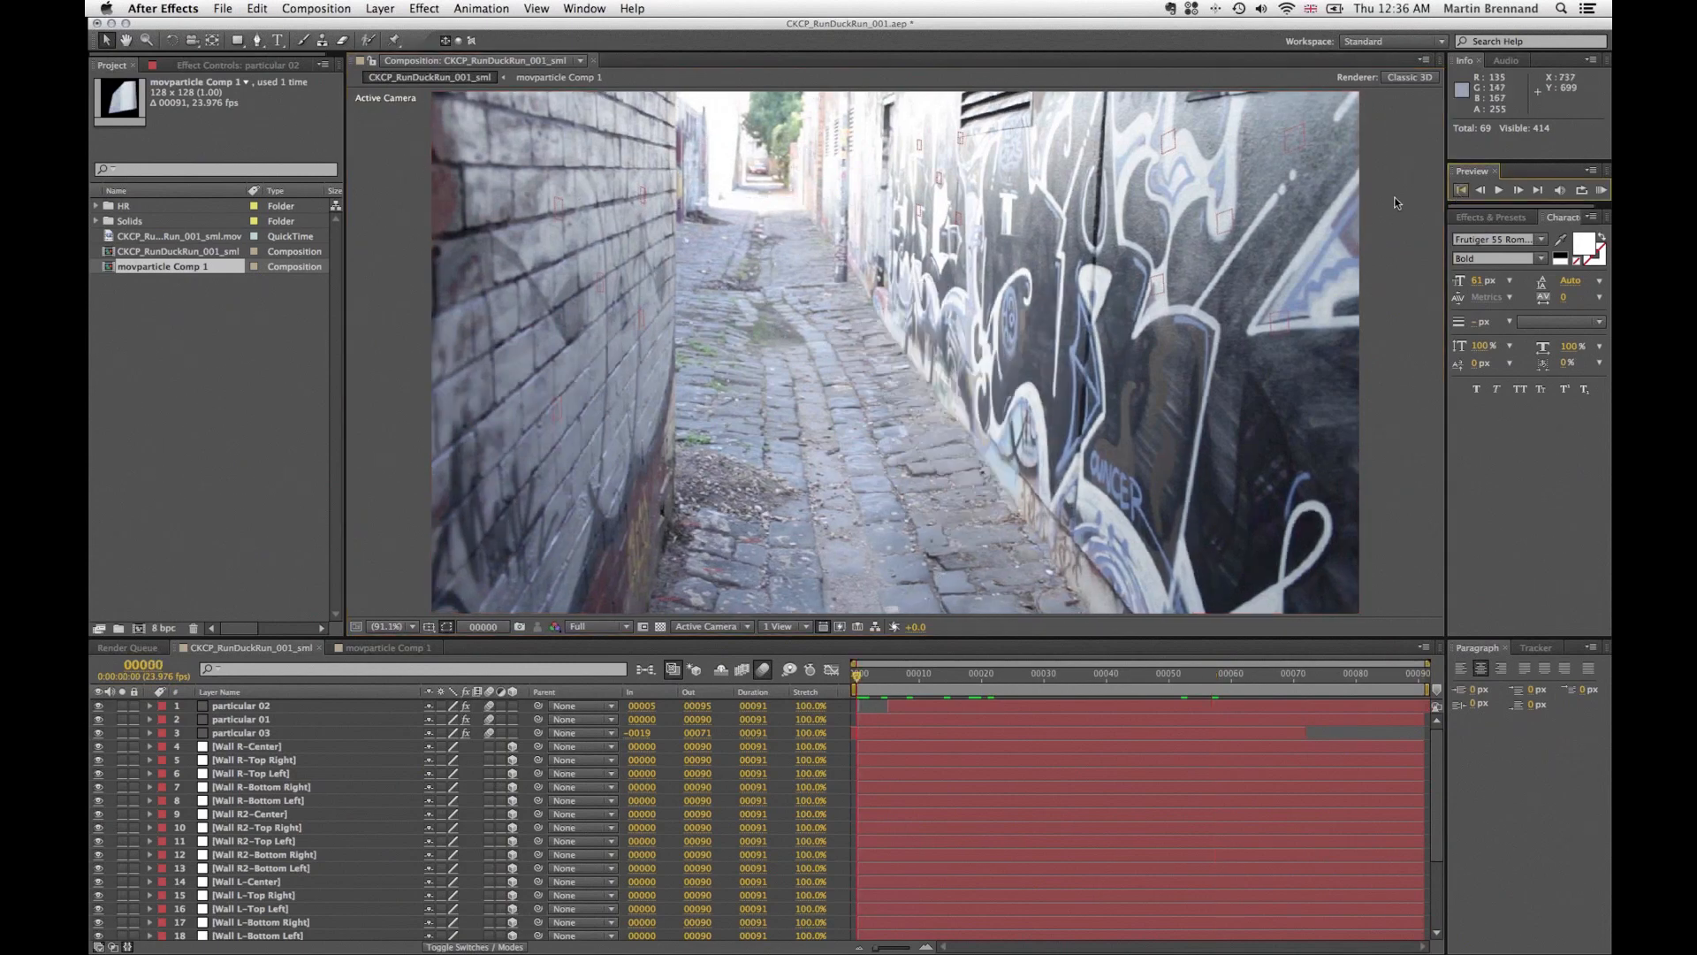
scroll(266, 840, "down", 3)
left_click_drag(262, 936, 253, 707)
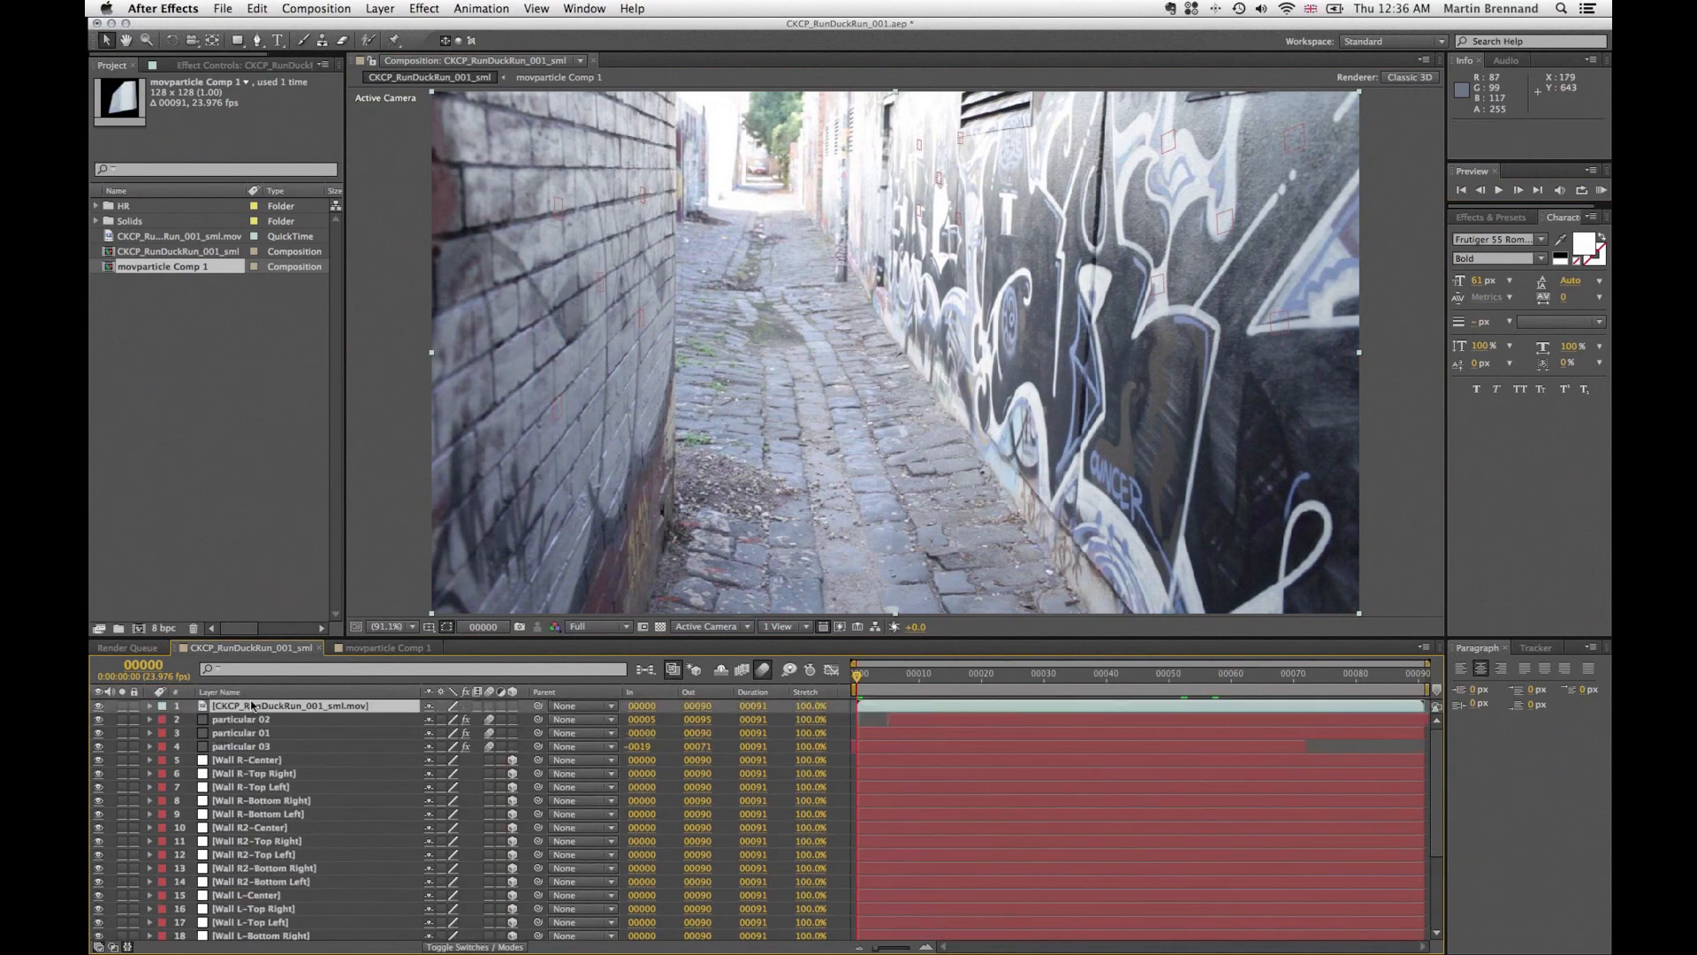
Step: Switch to mocha Pro and select the WALL MASK layer covering the brick wall
key("super+Tab")
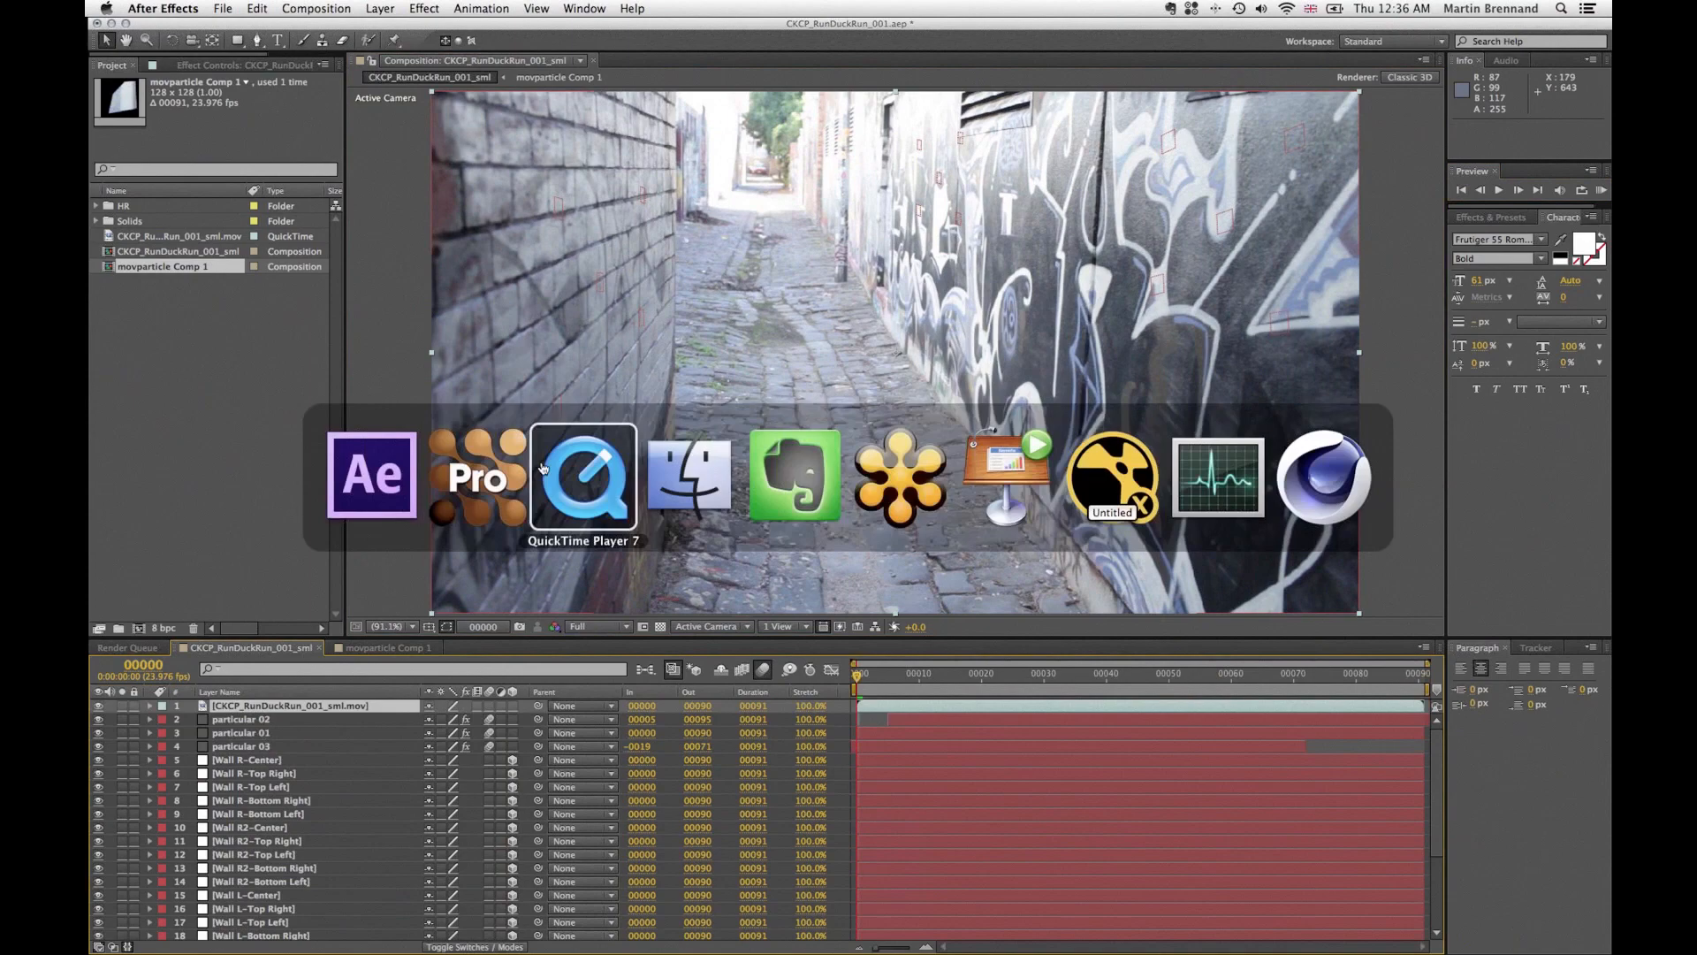
left_click(501, 480)
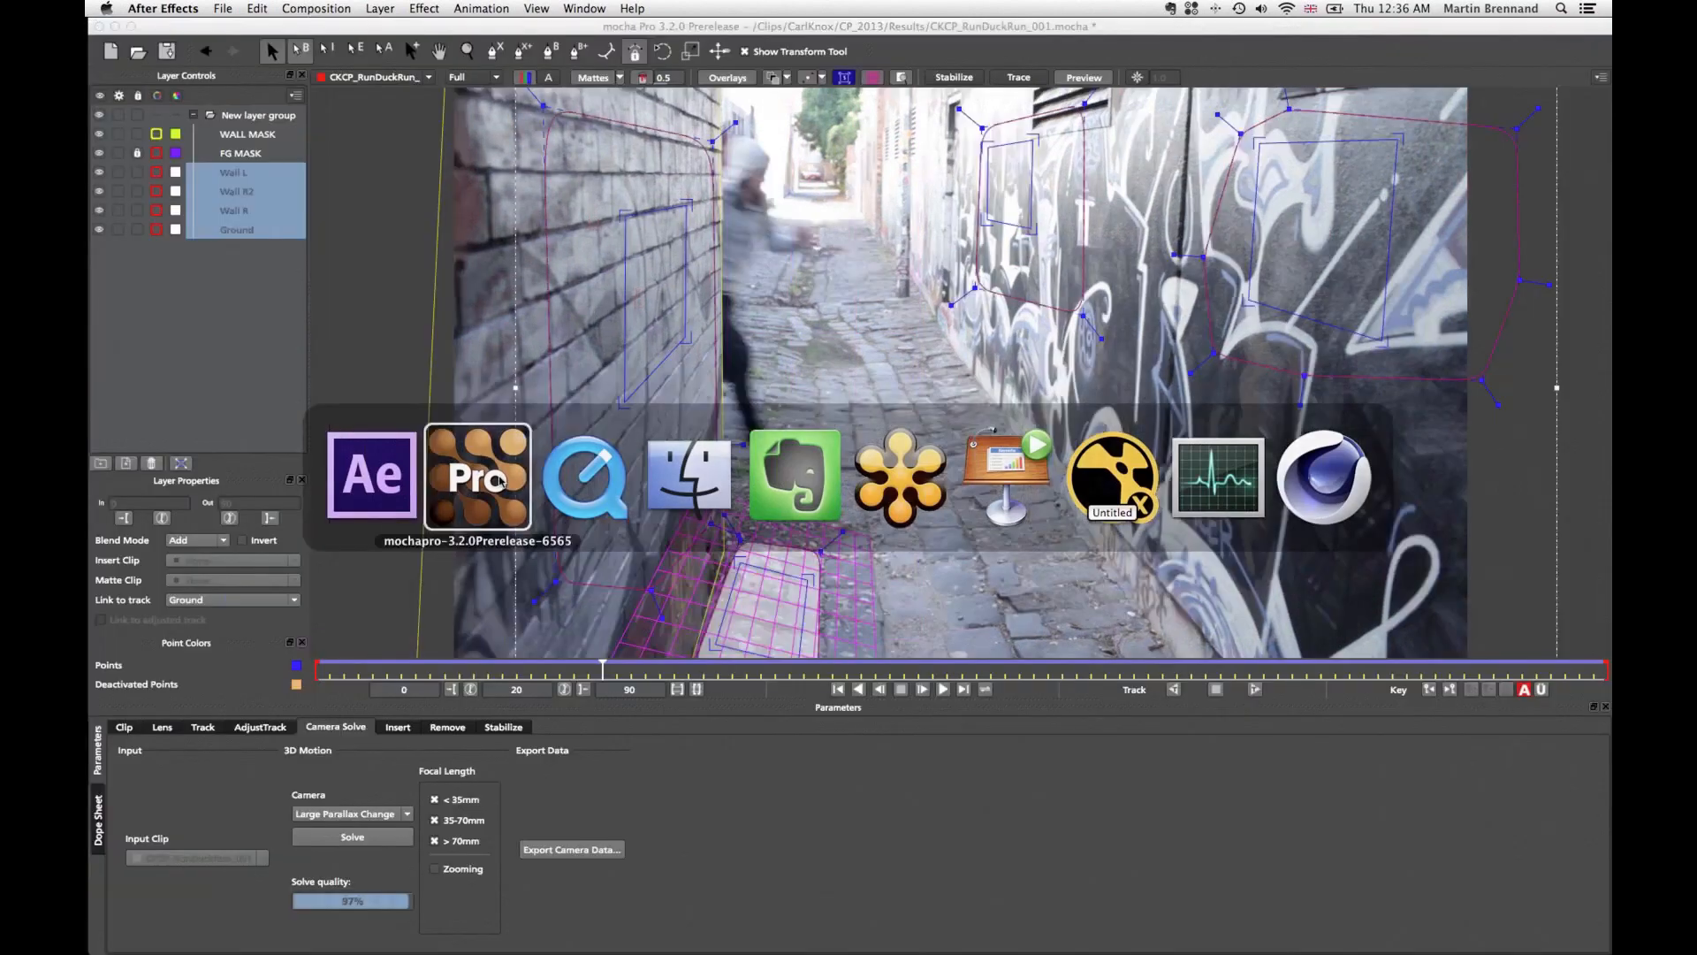
left_click(501, 480)
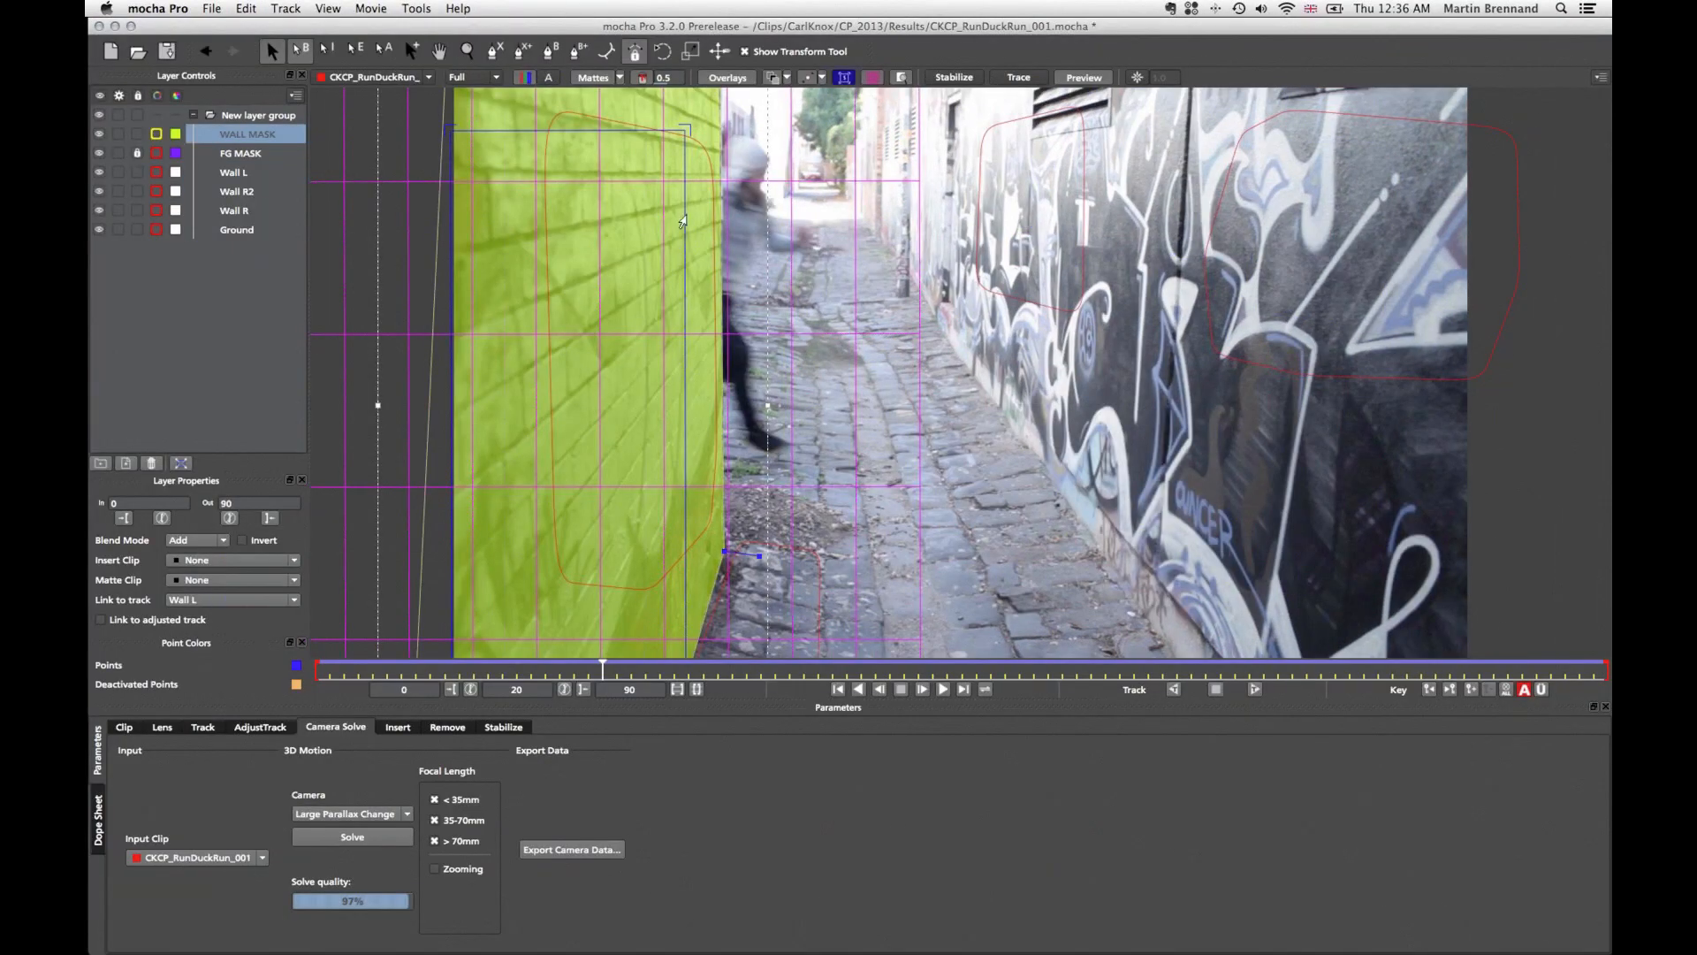
left_click(603, 122)
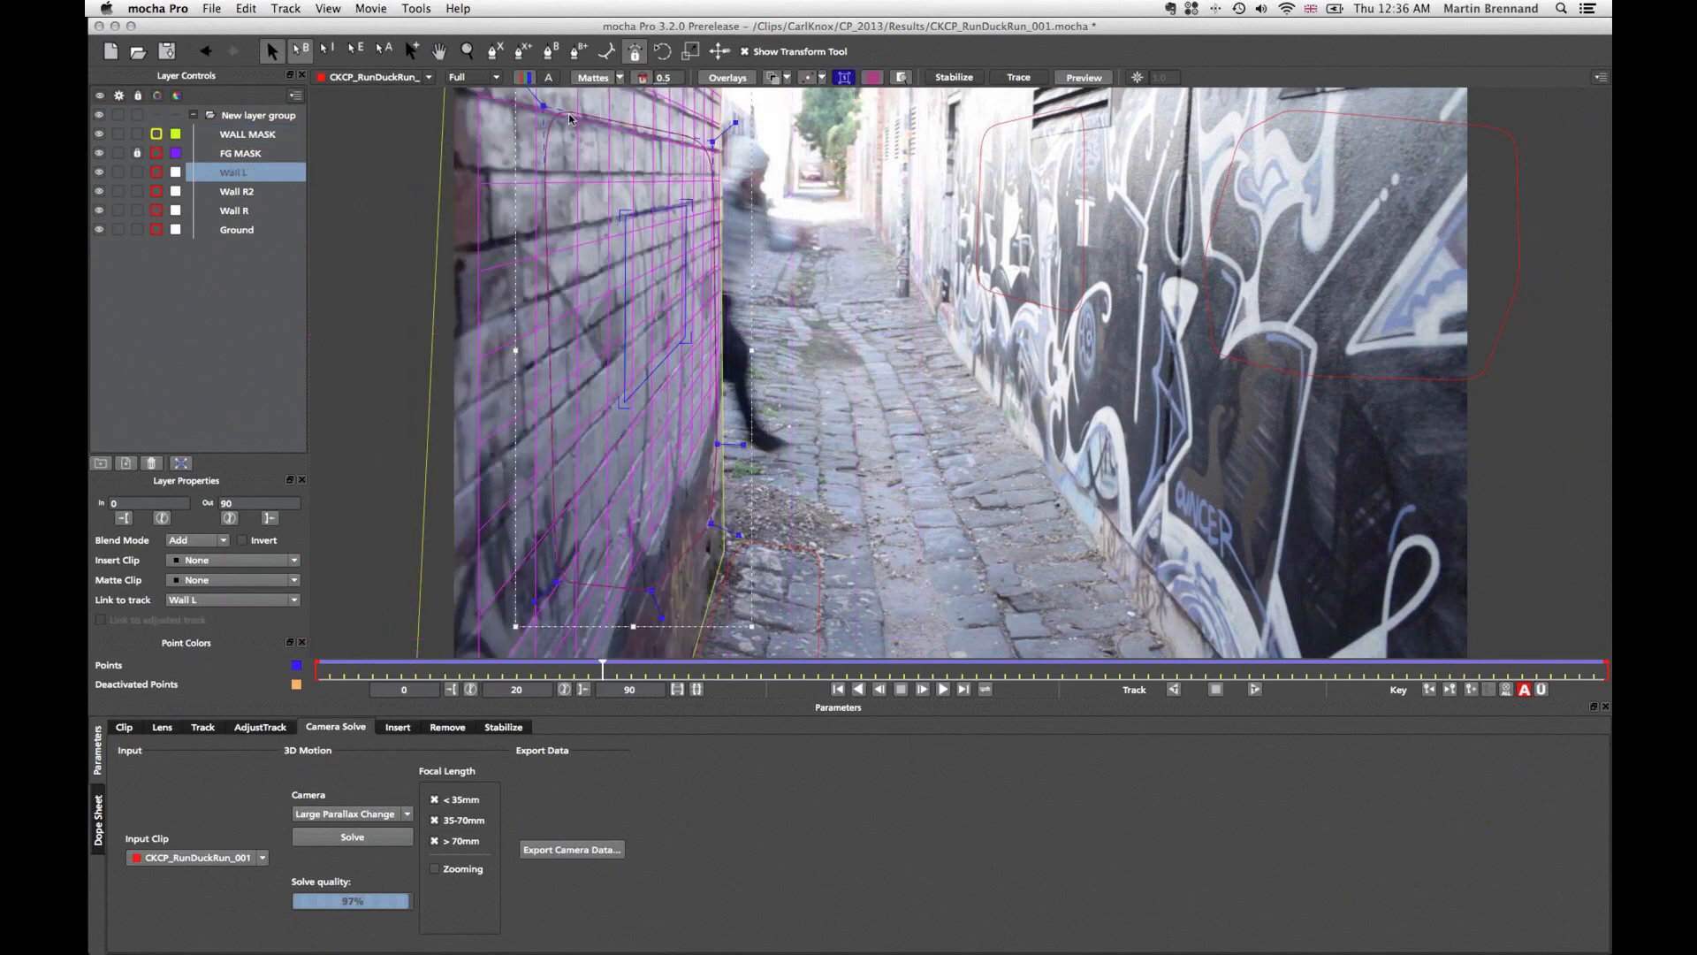
left_click(718, 105)
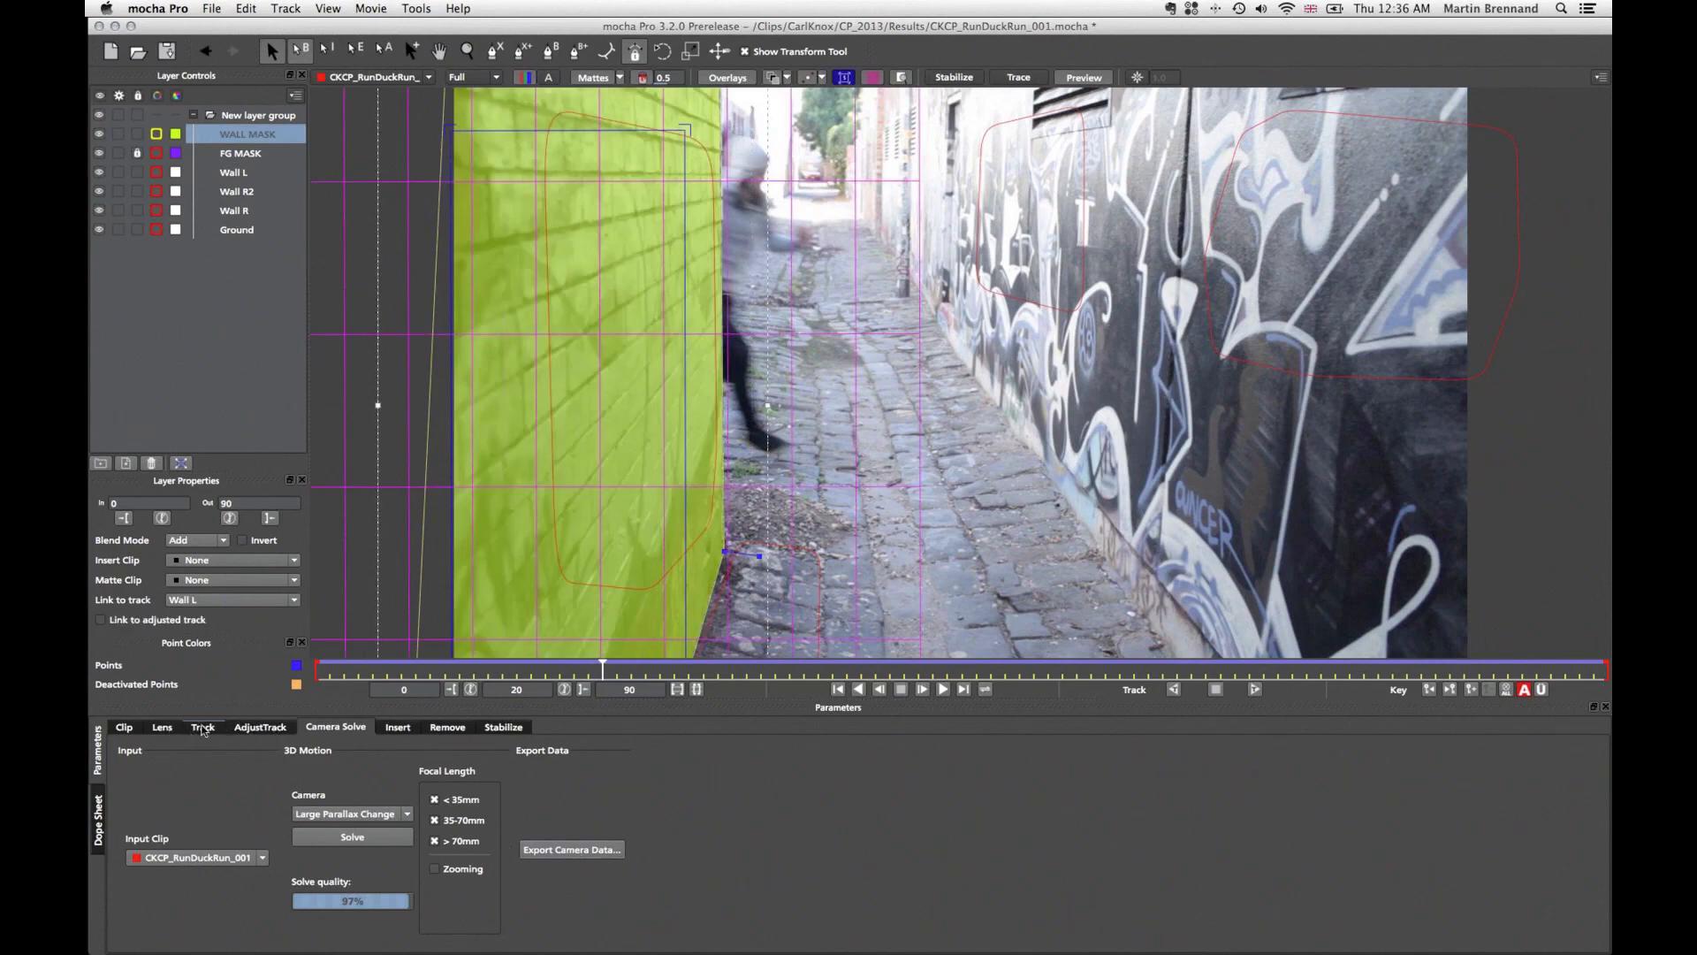
Step: Export the selected WALL MASK layer's shape to the clipboard as mocha shape data for AE
left_click(204, 727)
left_click(906, 867)
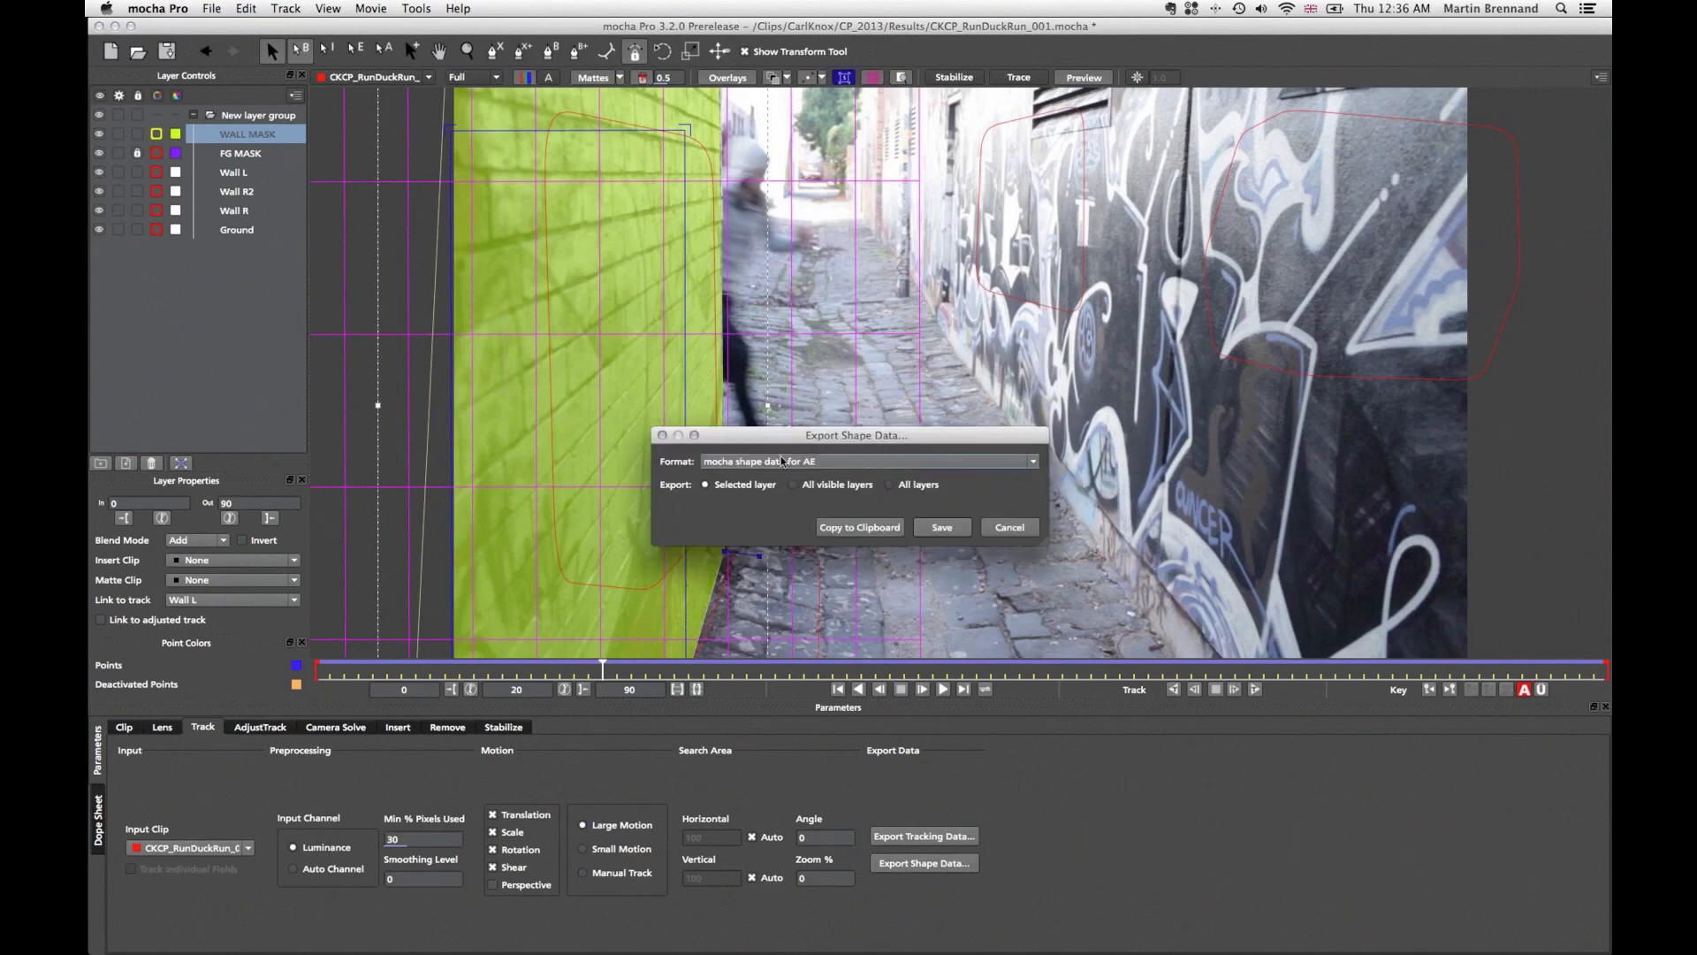
left_click(751, 462)
left_click(778, 536)
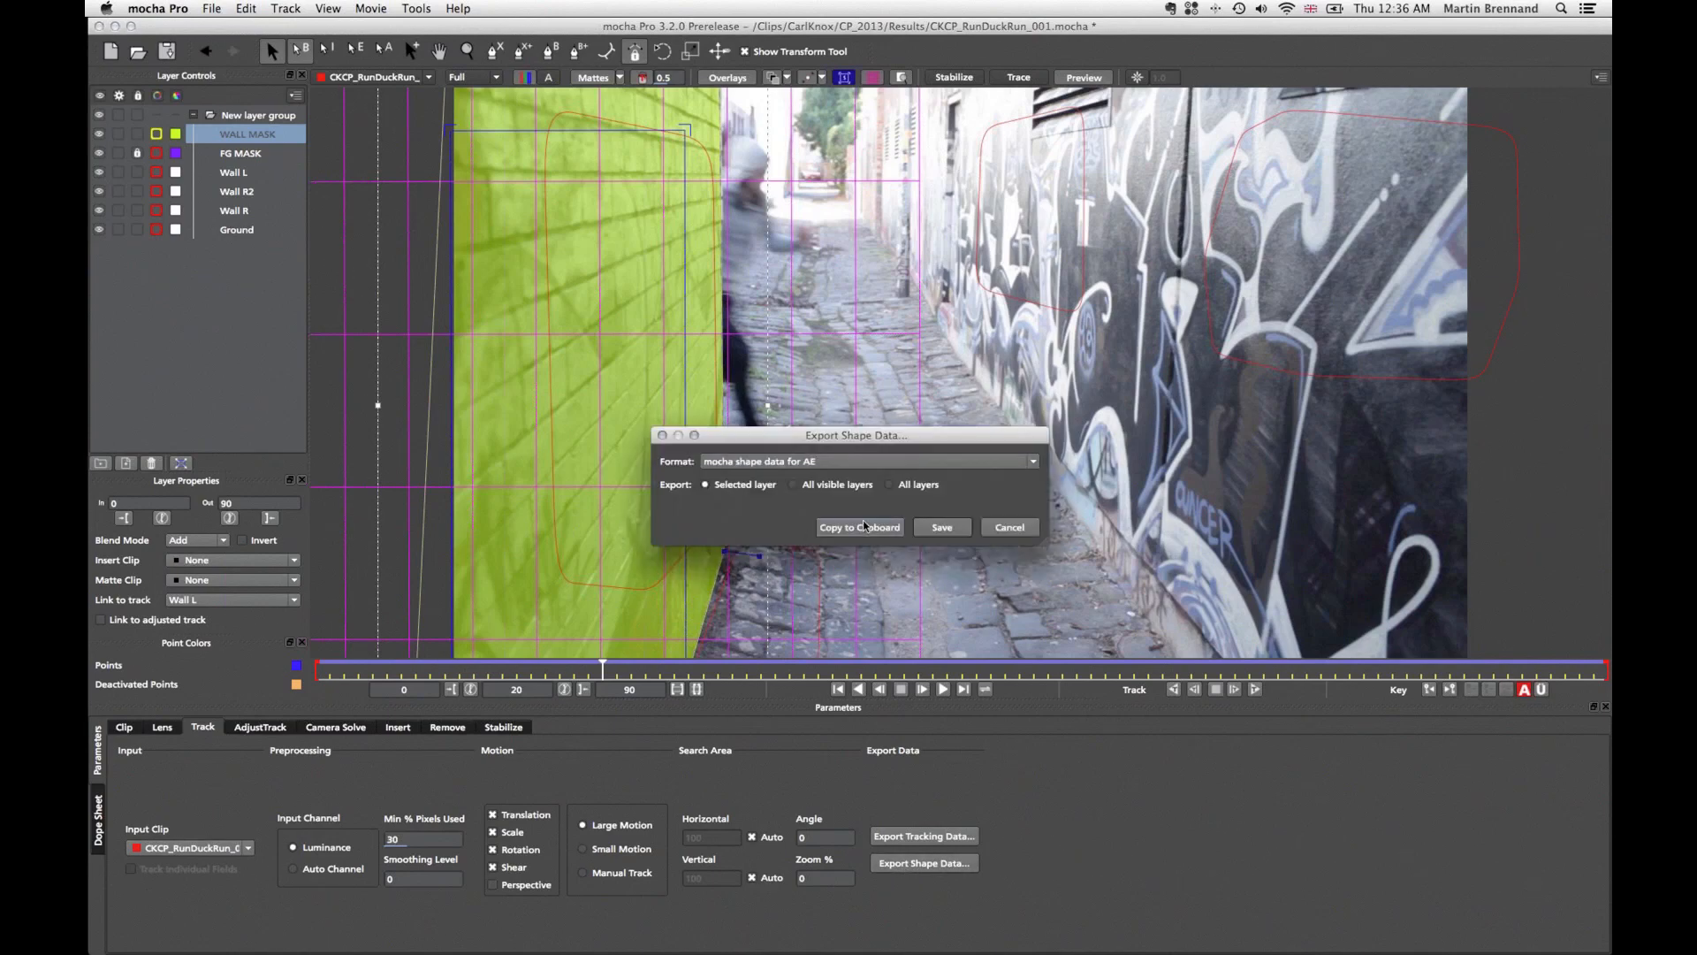
left_click(864, 528)
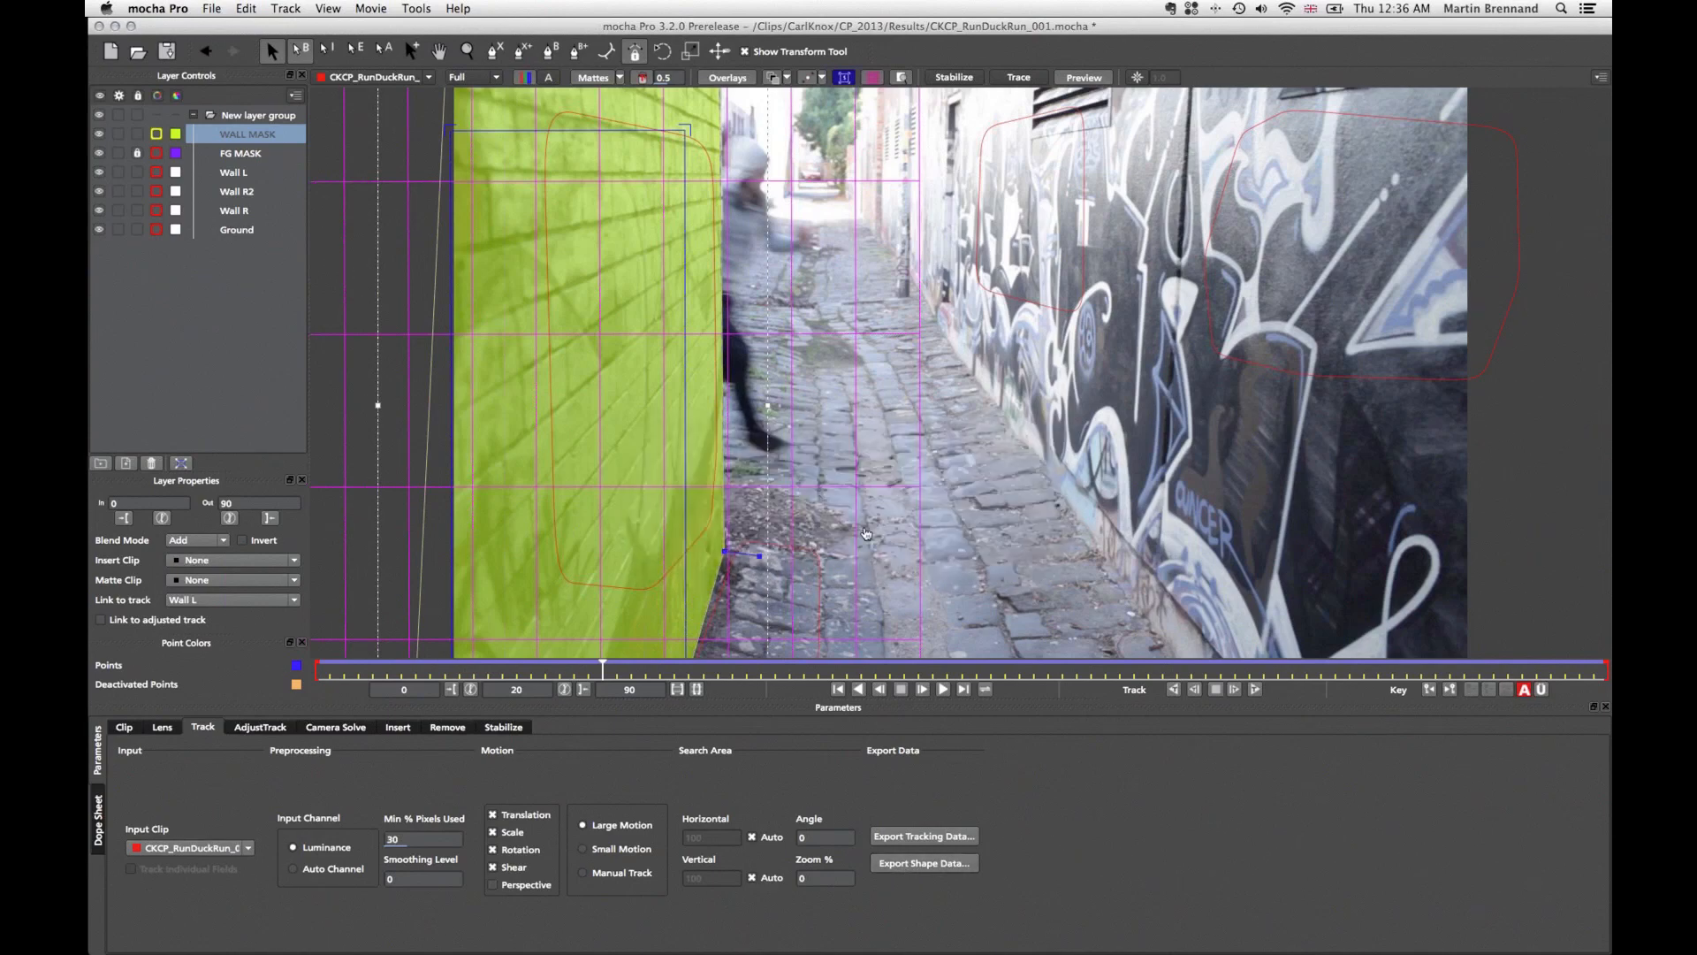
Step: Switch to After Effects and paste the mocha mask onto the CKCP_RunDuckRun_001_sml.mov layer above the particles
key("super+Tab")
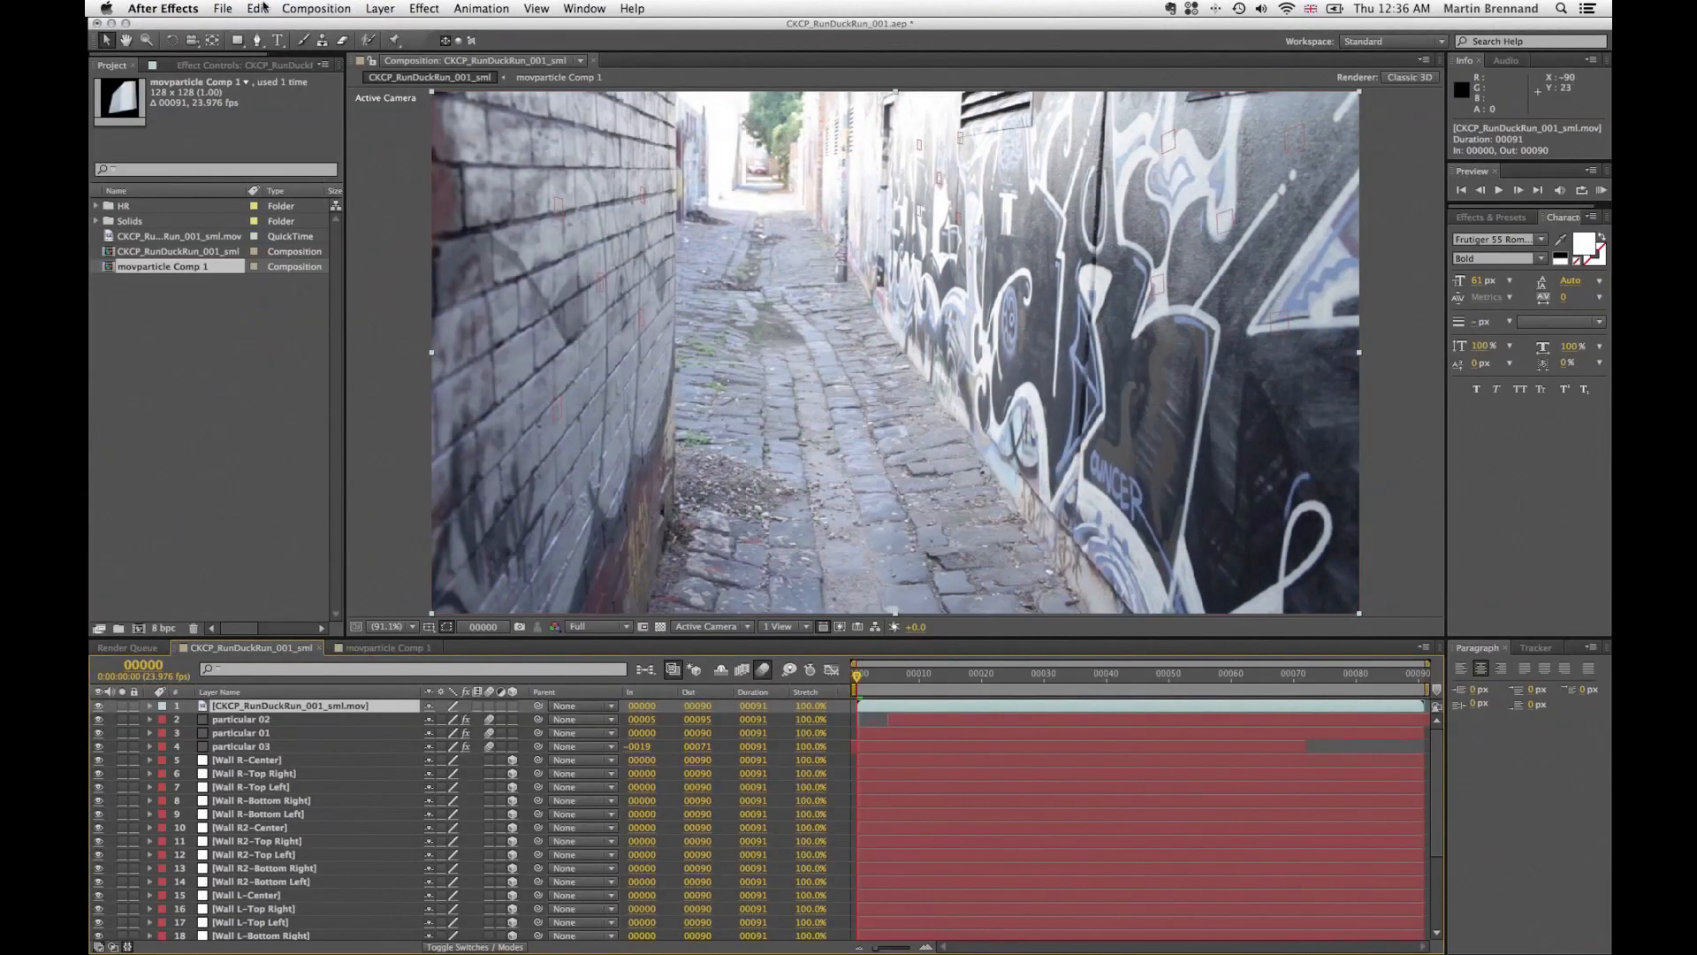
left_click(257, 8)
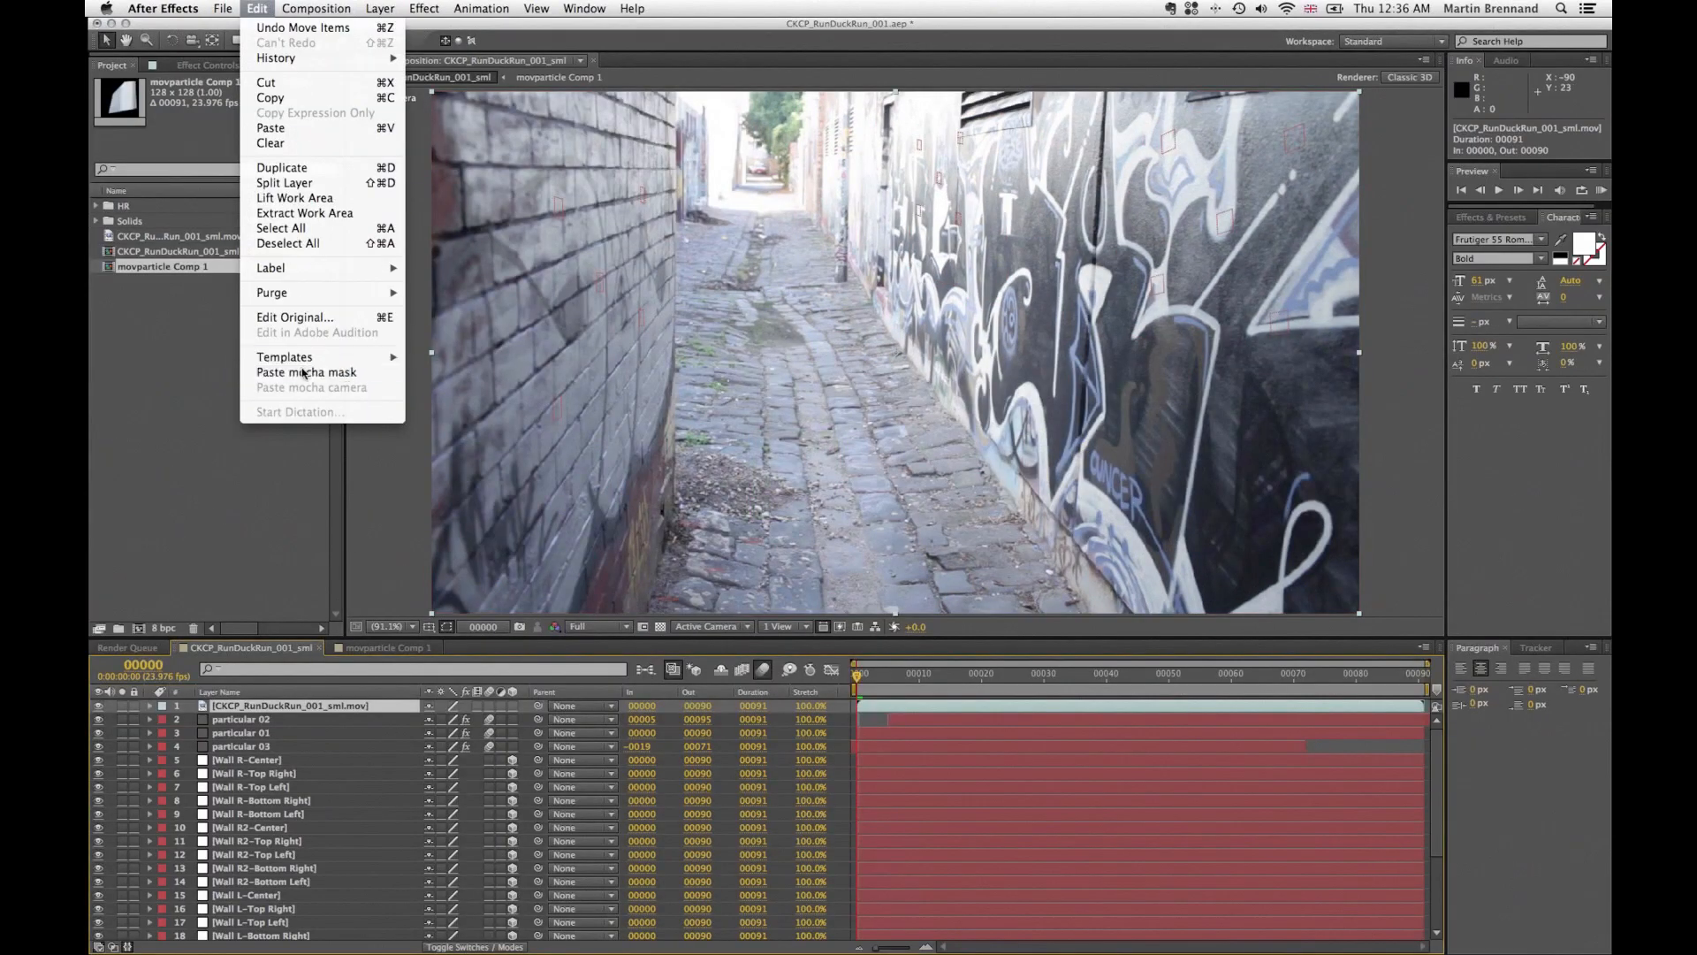
left_click(302, 372)
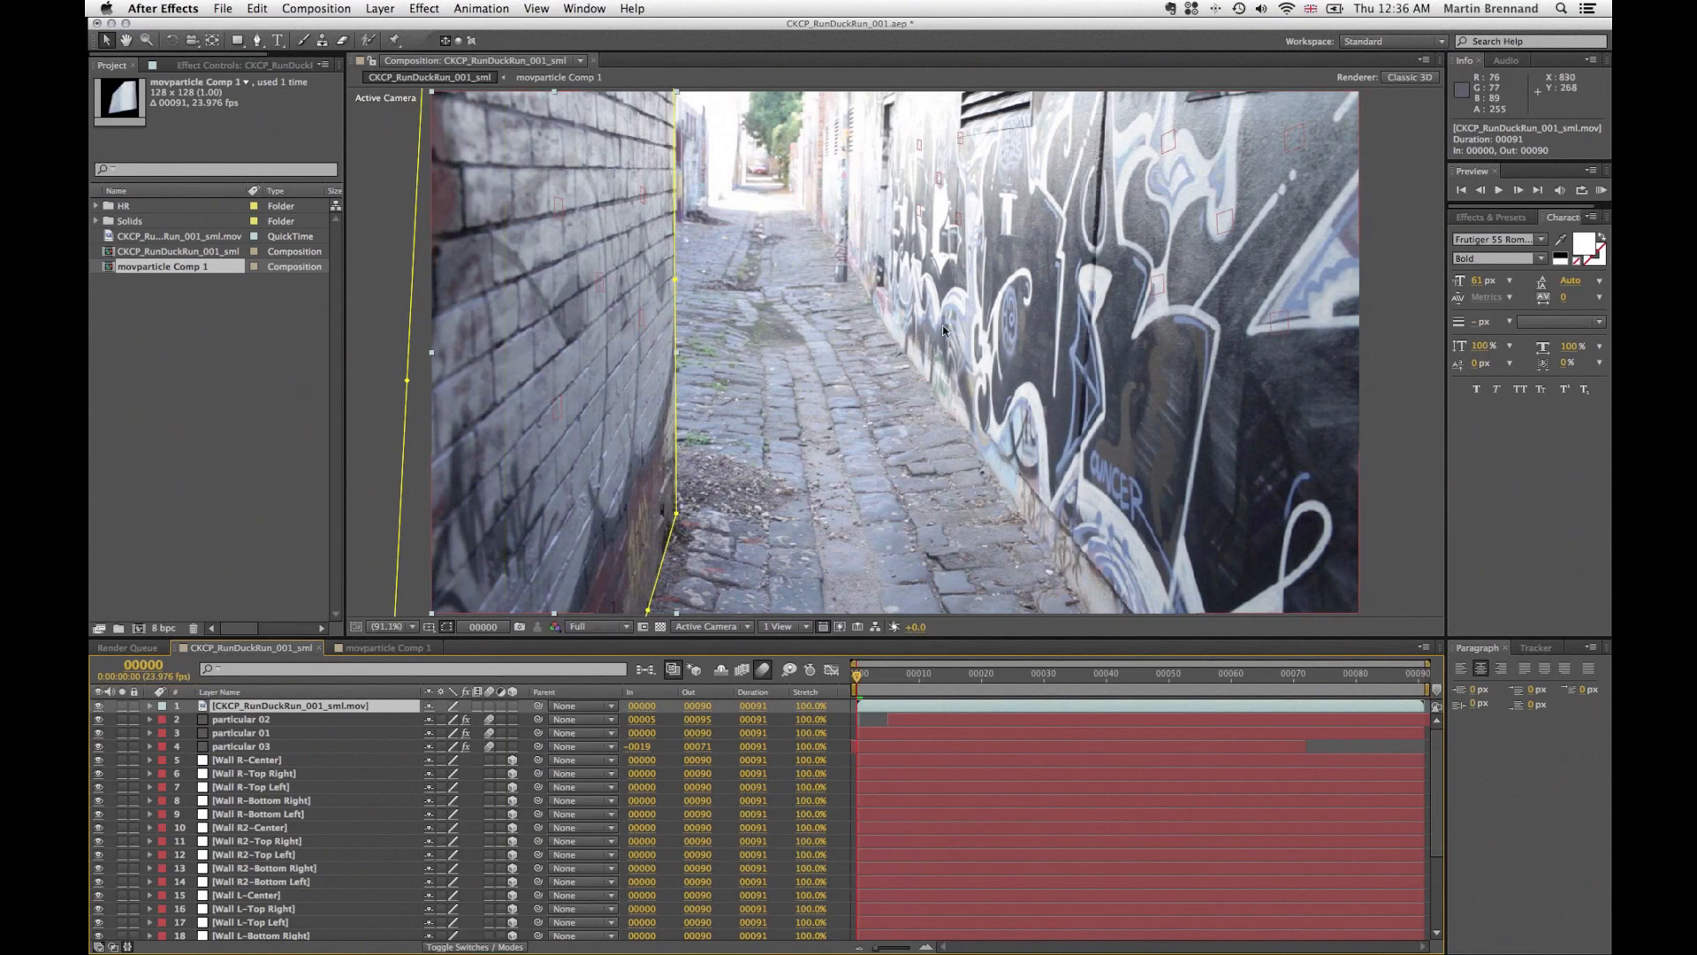
Step: Scrub through the shot to frame 61 to check how the pasted wall mask follows the brick wall
left_click(862, 679)
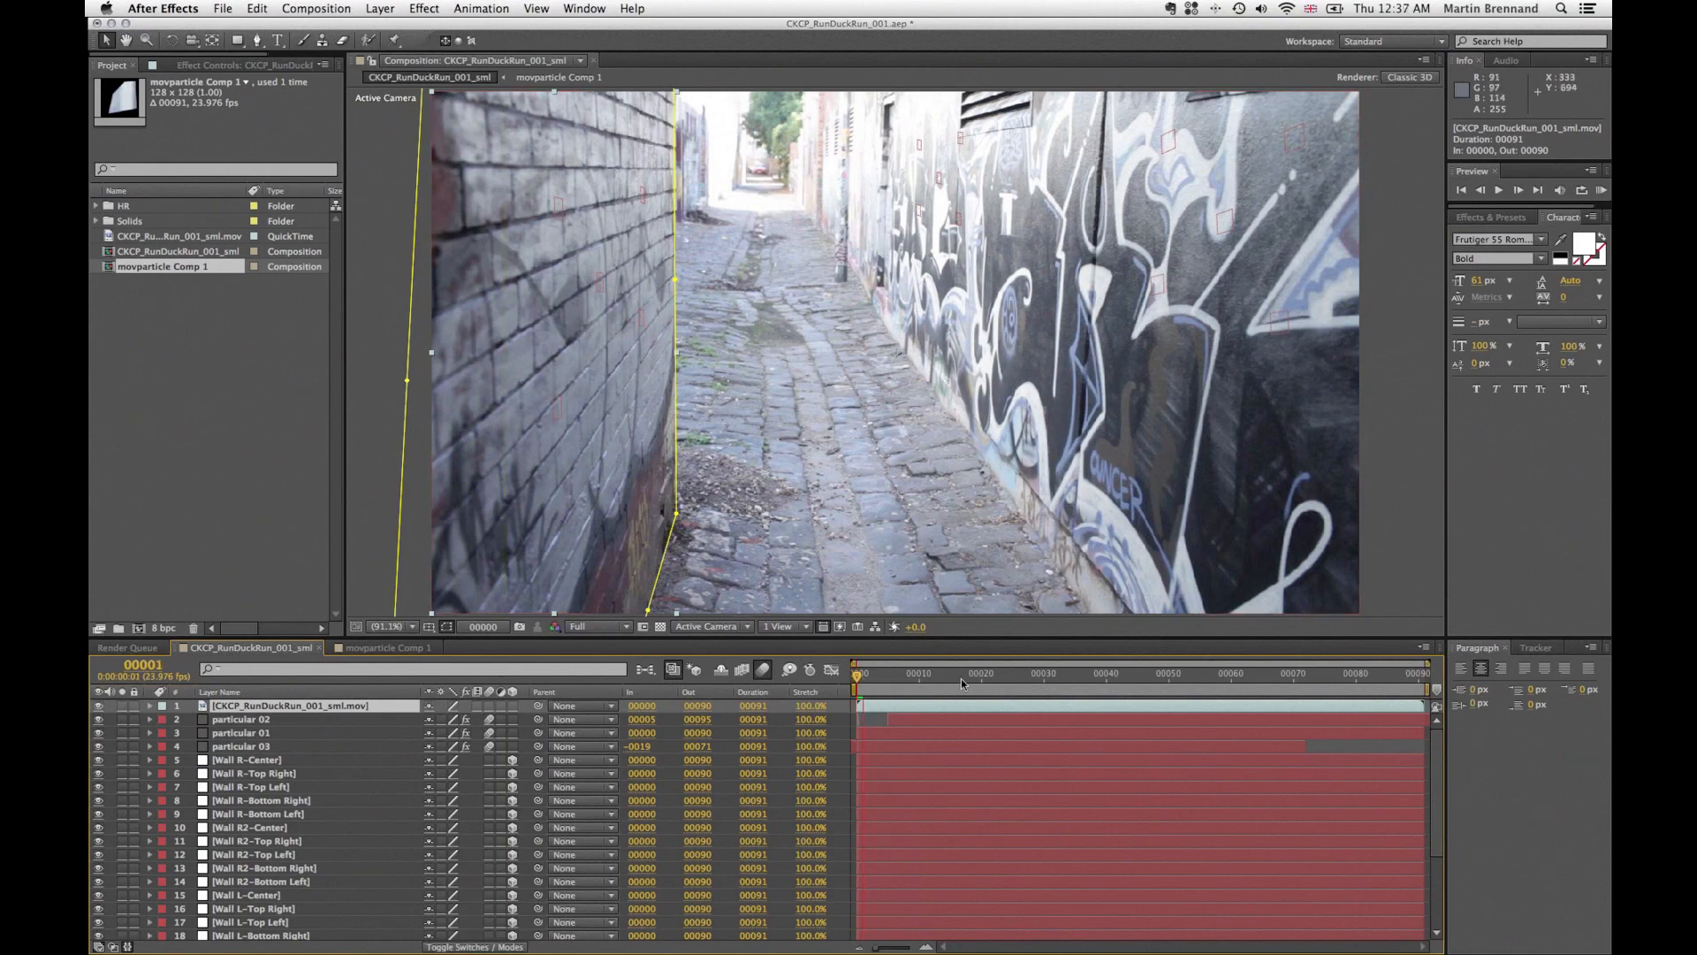
left_click(962, 677)
left_click(1234, 679)
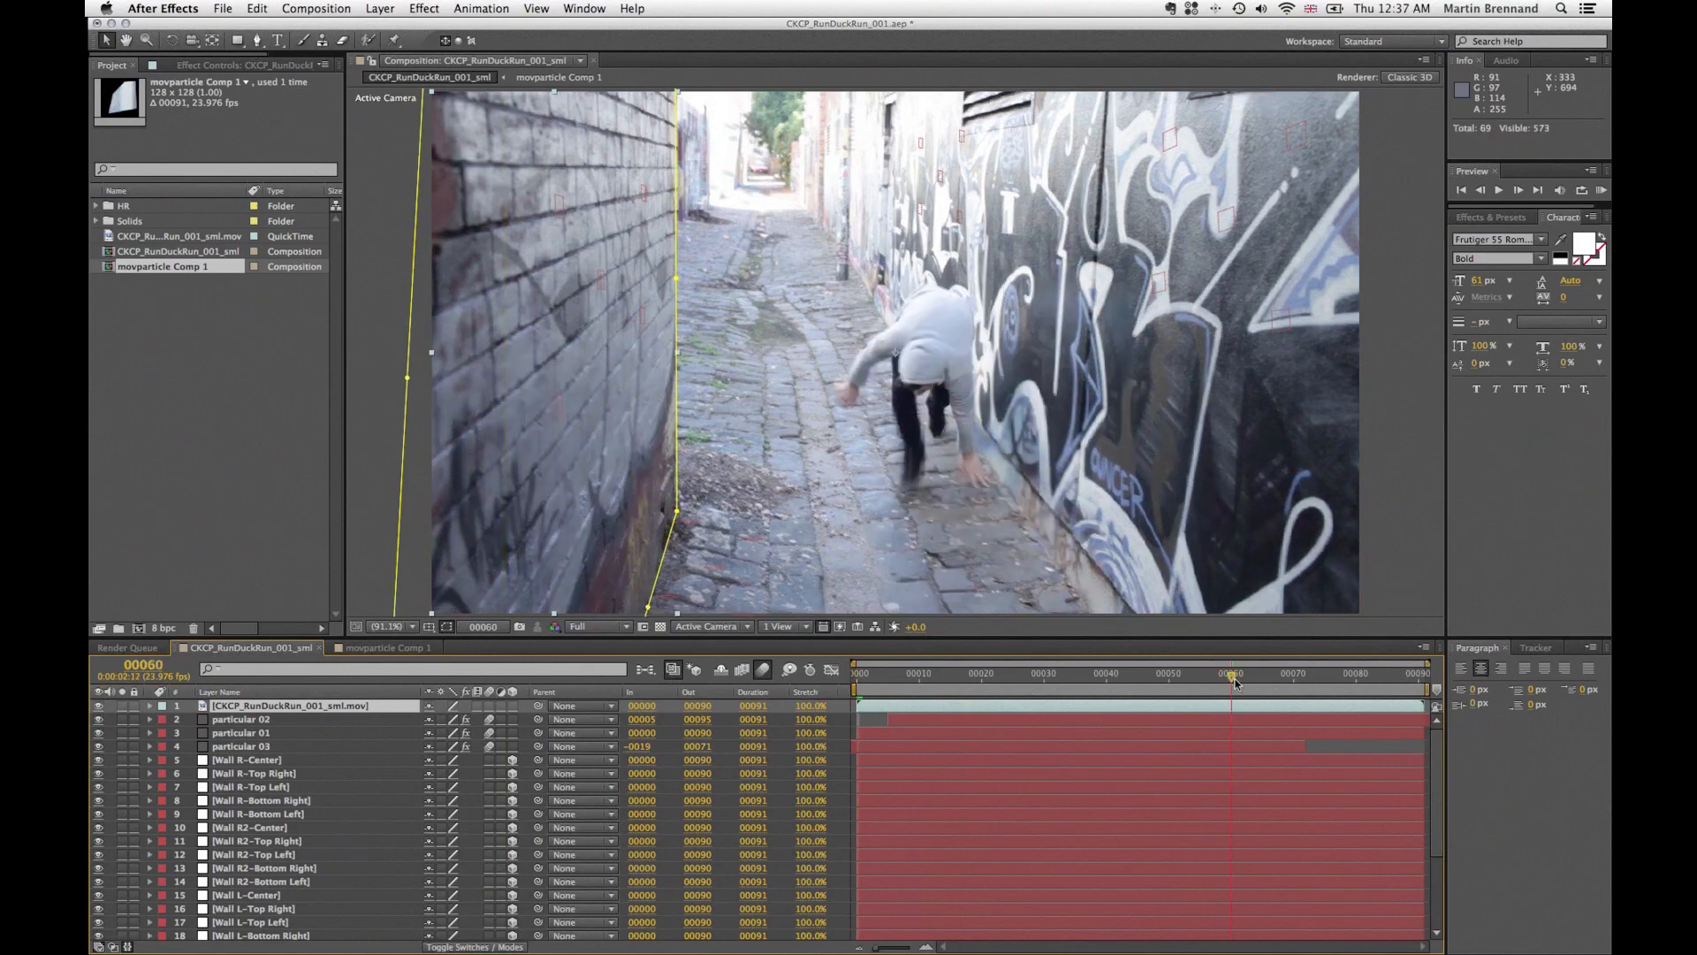
left_click_drag(1235, 682, 1238, 682)
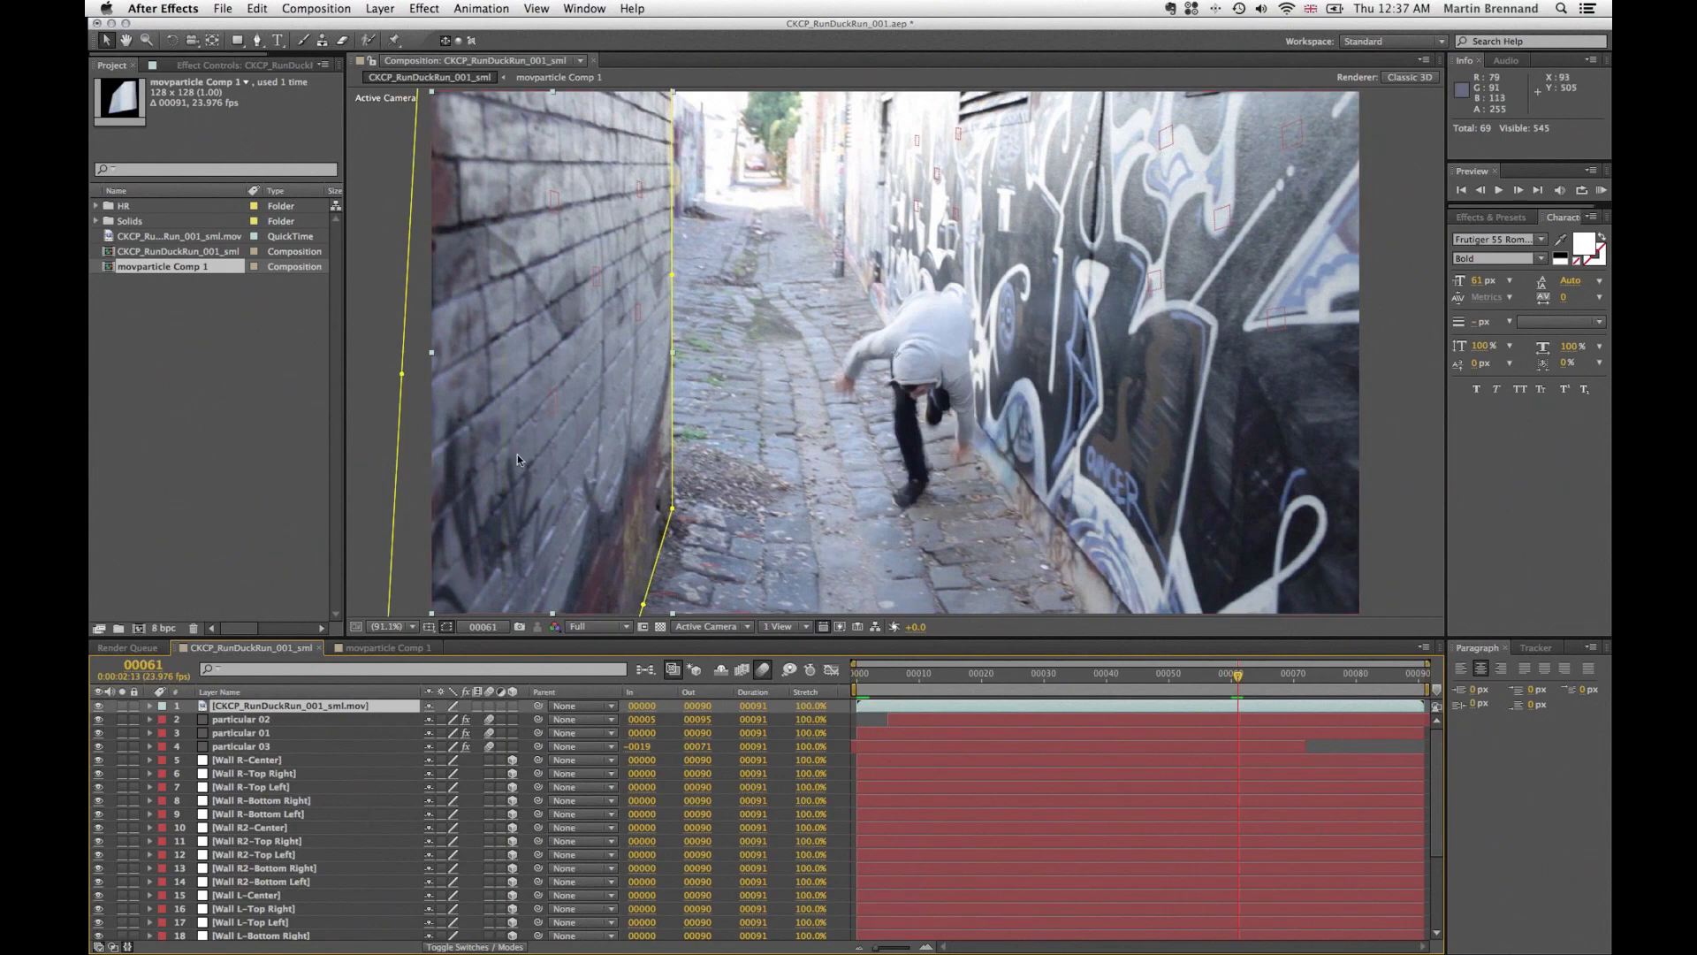
Step: Return the composition to frame 0, and switch to NukeX7.0v6
left_click(1462, 190)
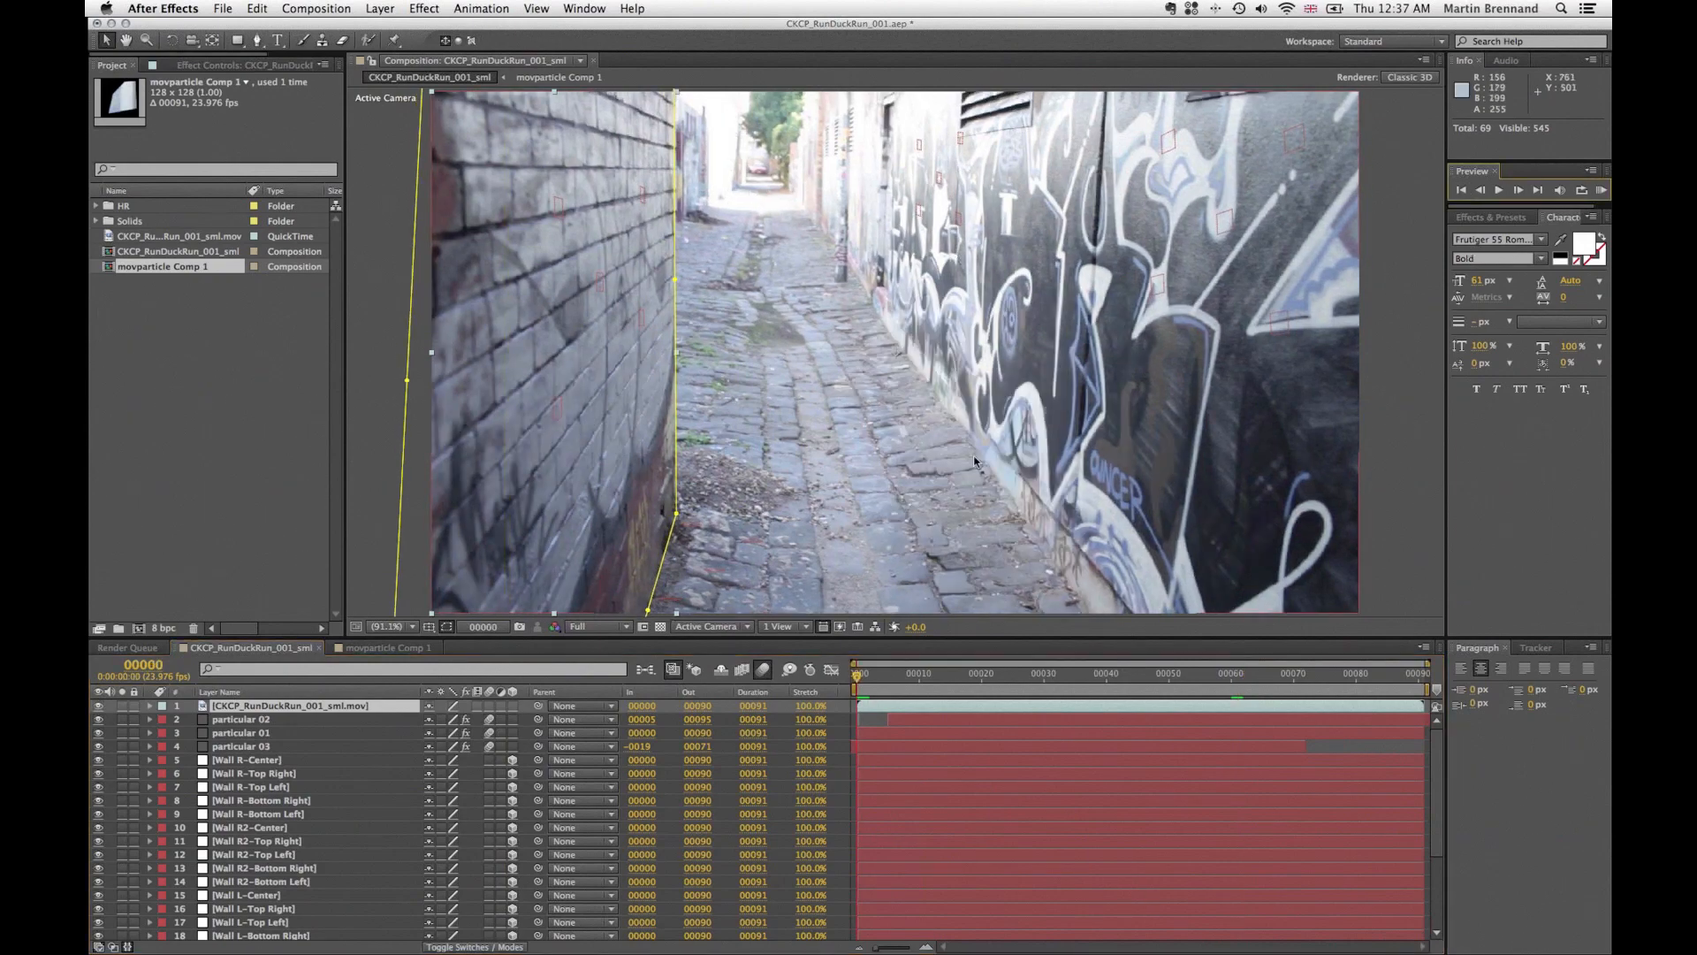
left_click(939, 184)
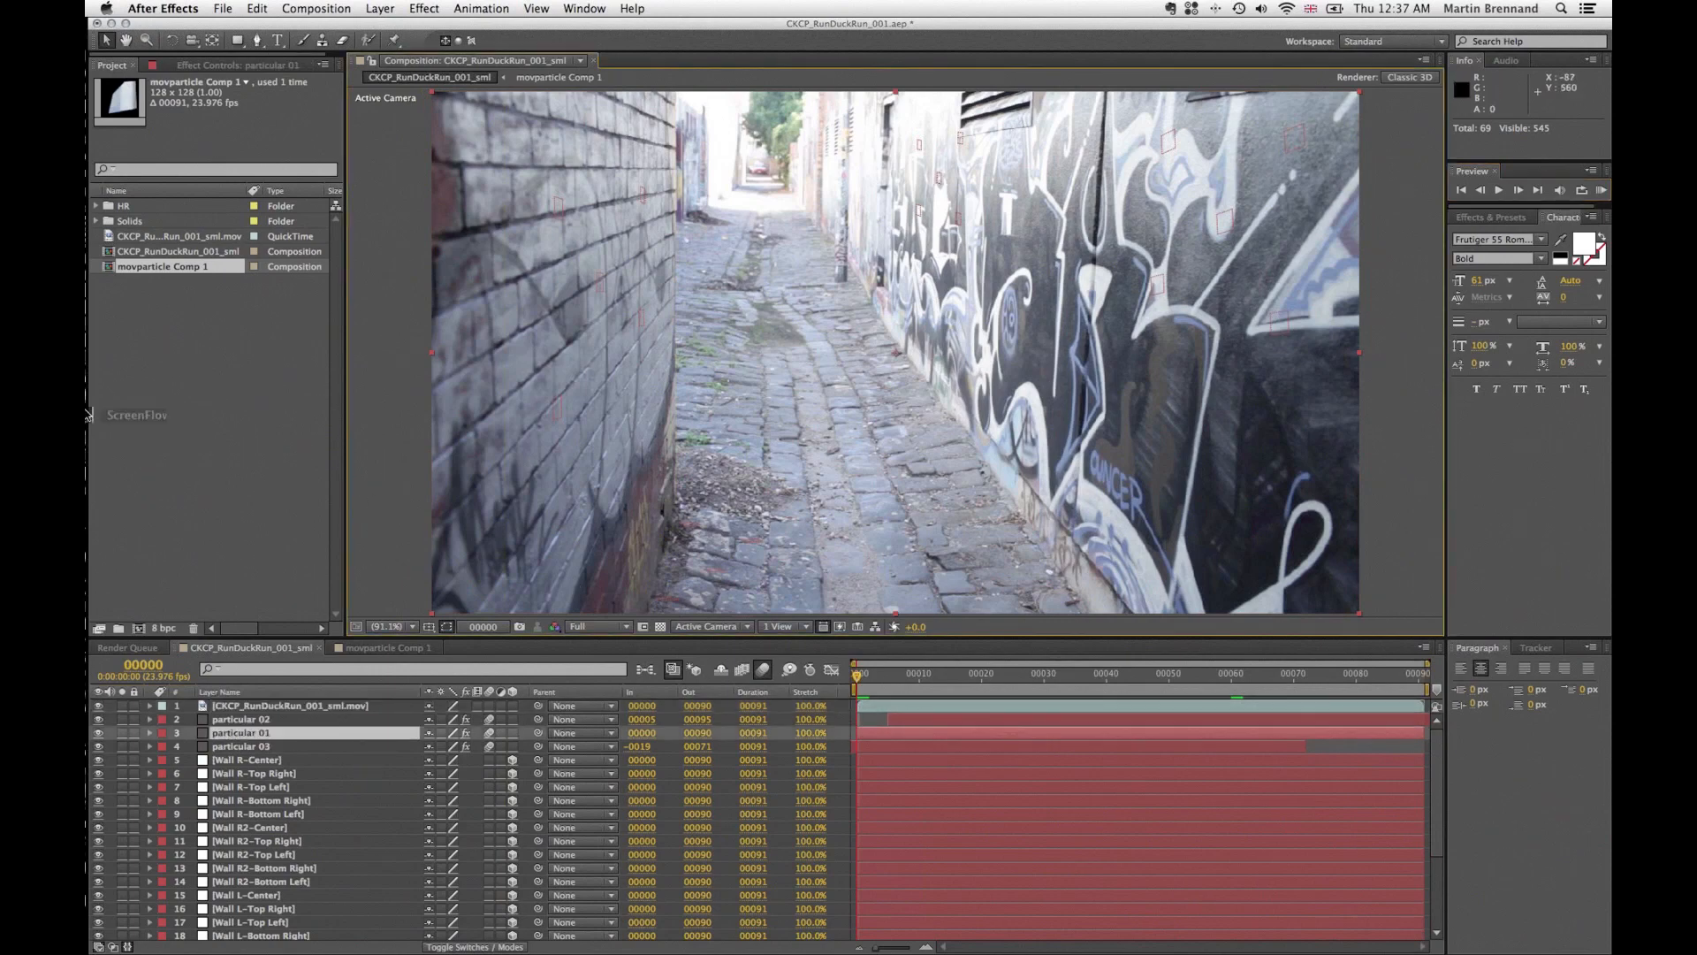
mouse_move(88, 416)
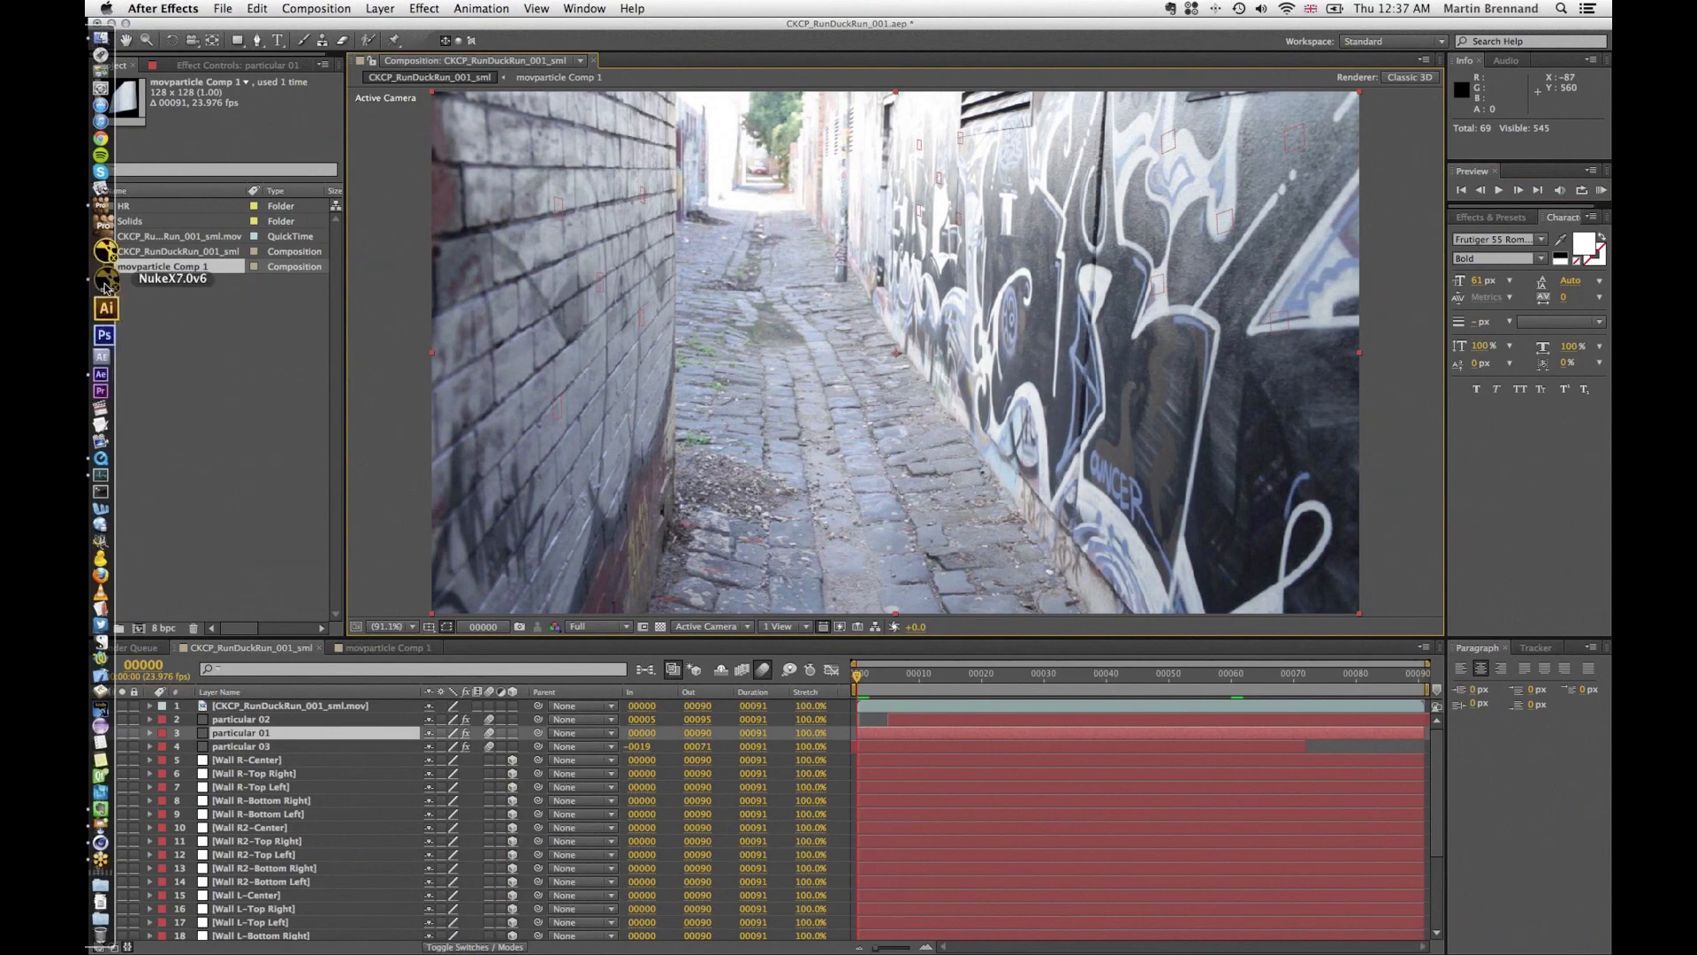
left_click(106, 281)
left_click(220, 9)
left_click(219, 8)
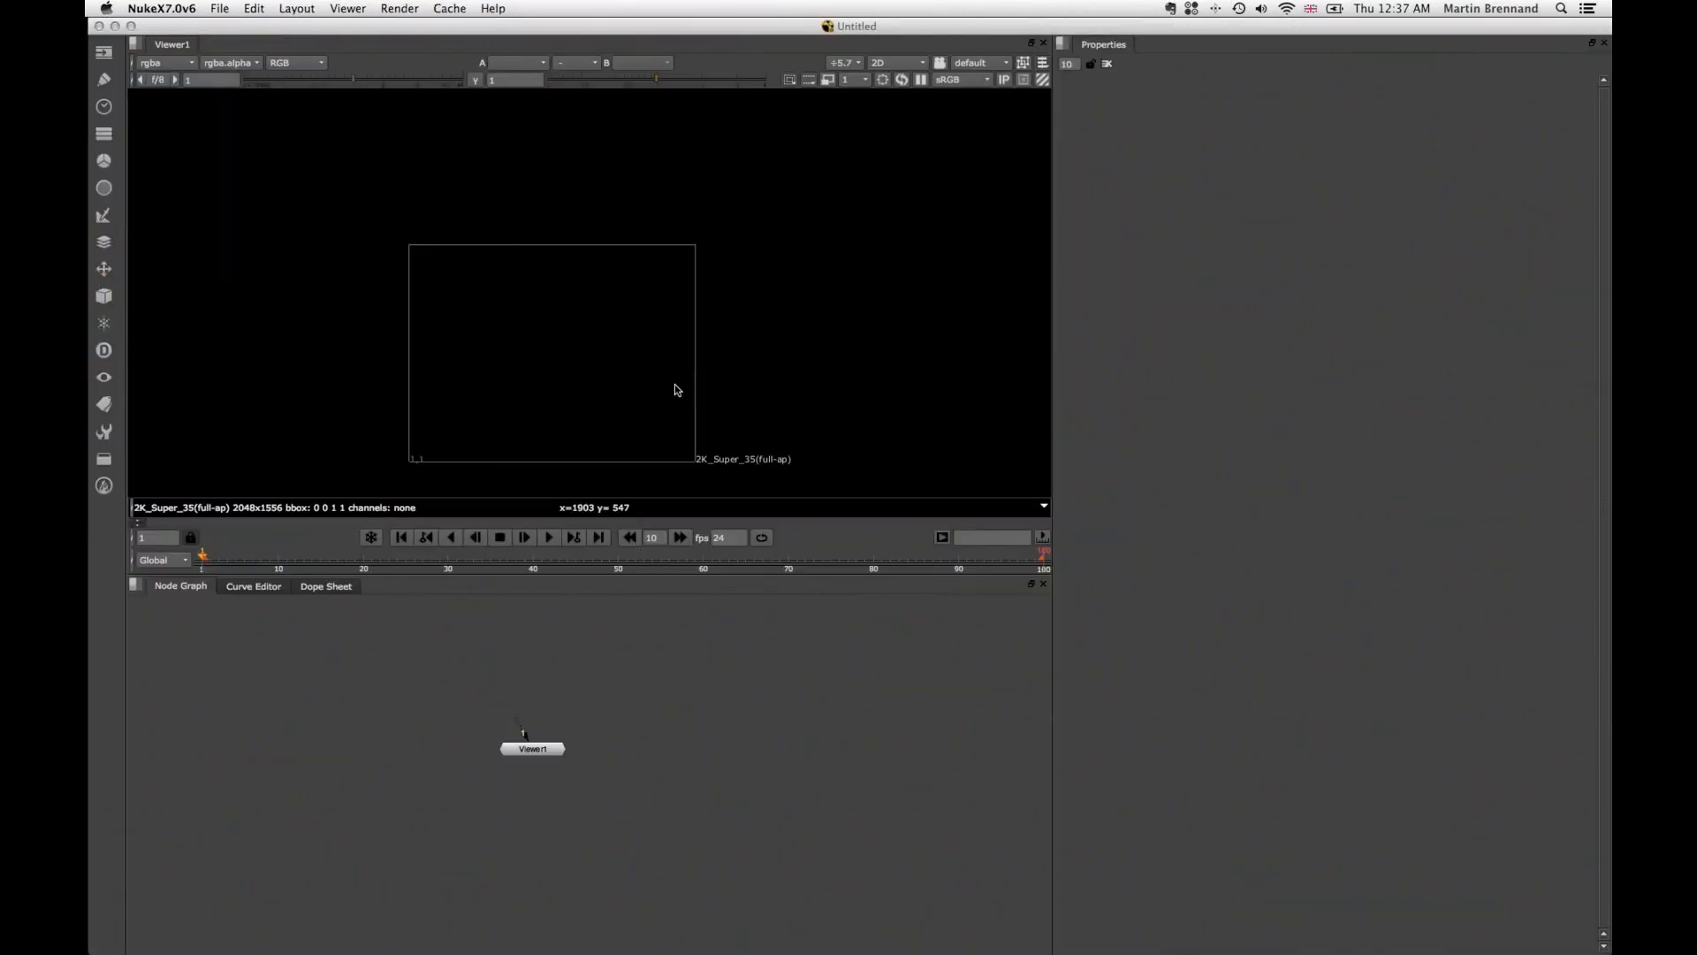
key("f")
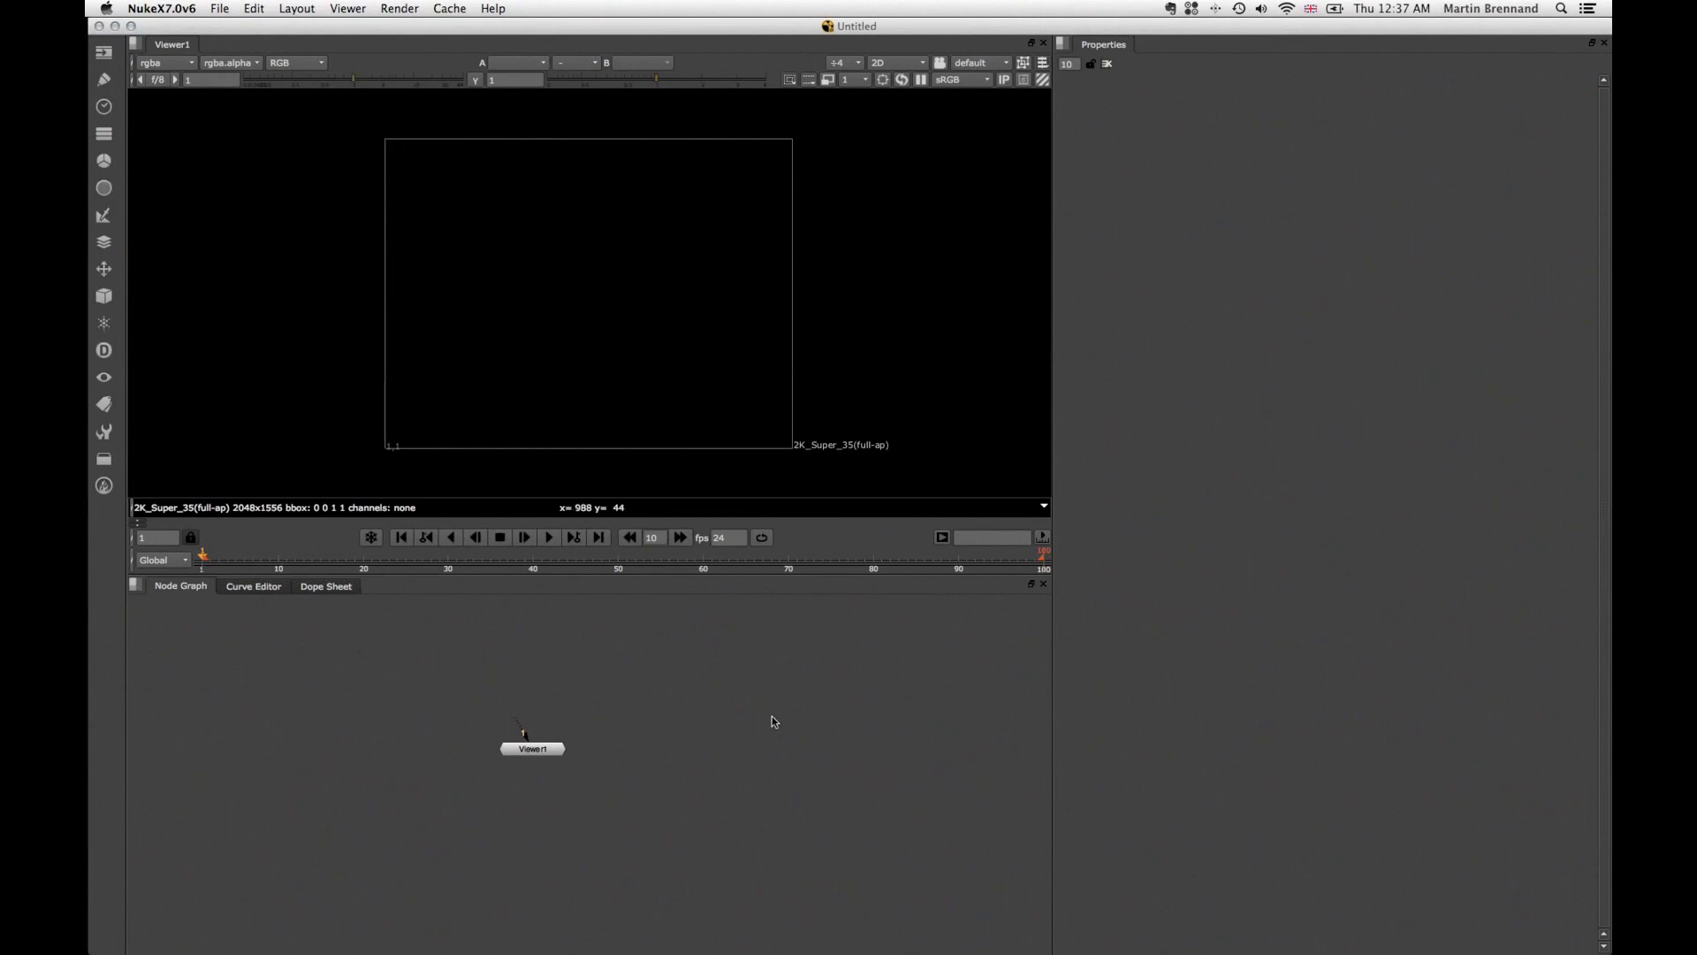
Step: Switch to mocha Pro and set the camera data export format to FBX 6.1.0 3D Data for Nuke 6.3v7 (*.fbx)
key("super+Tab")
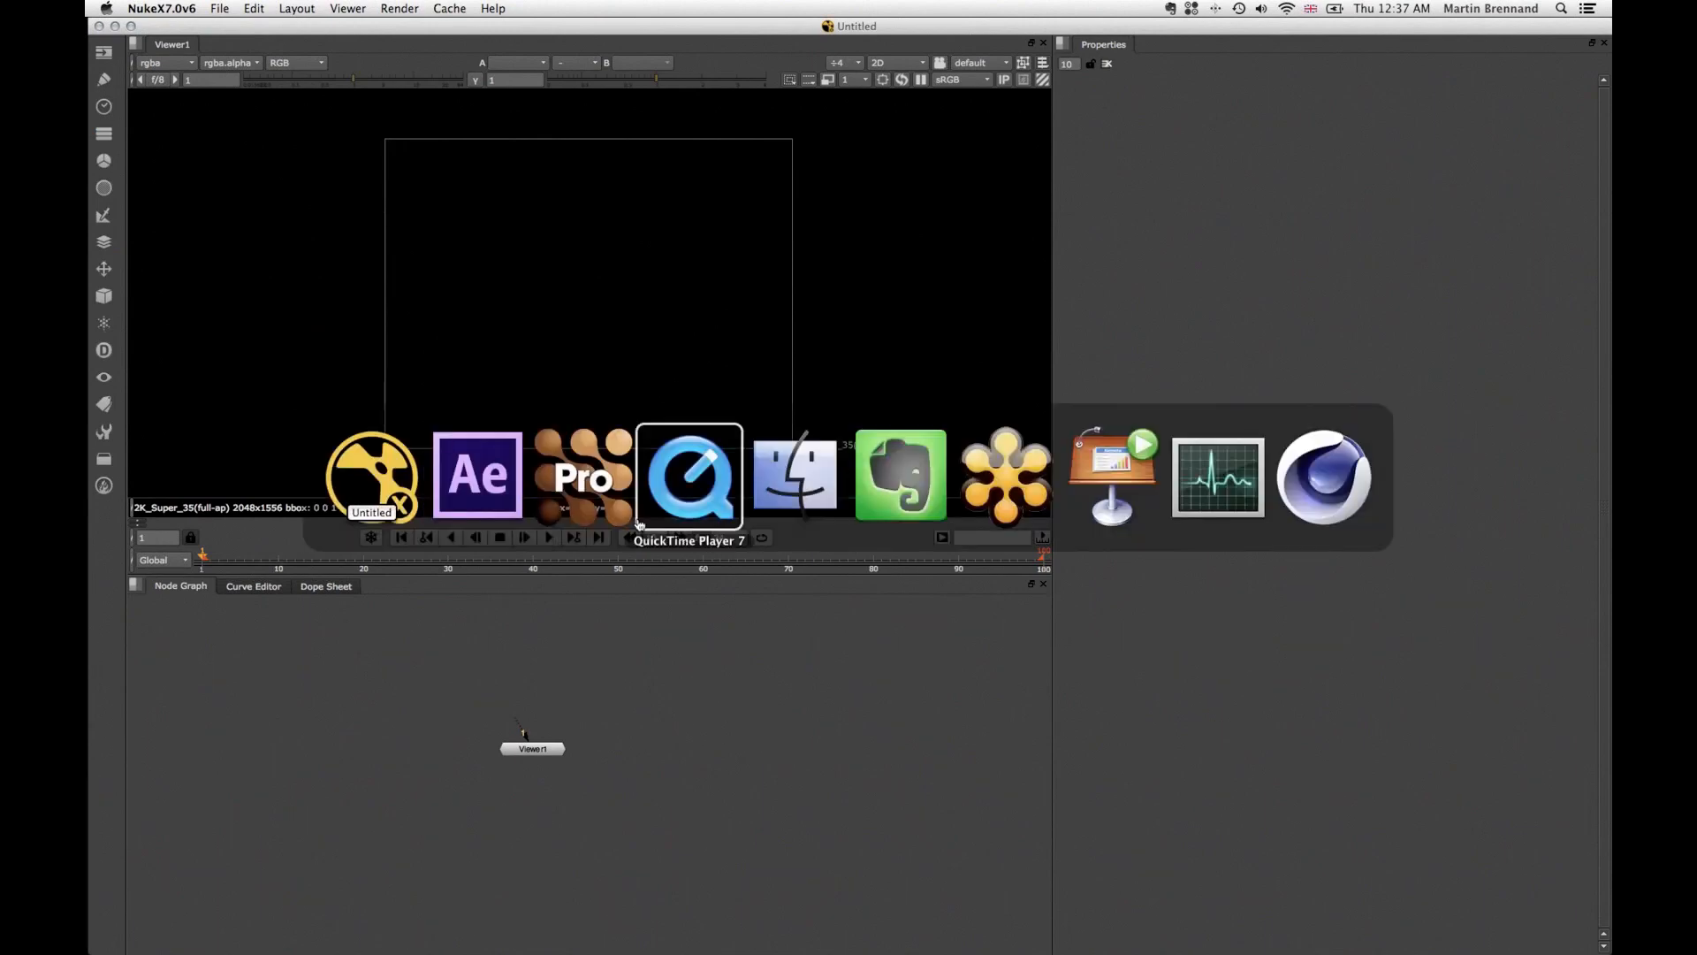
left_click(567, 496)
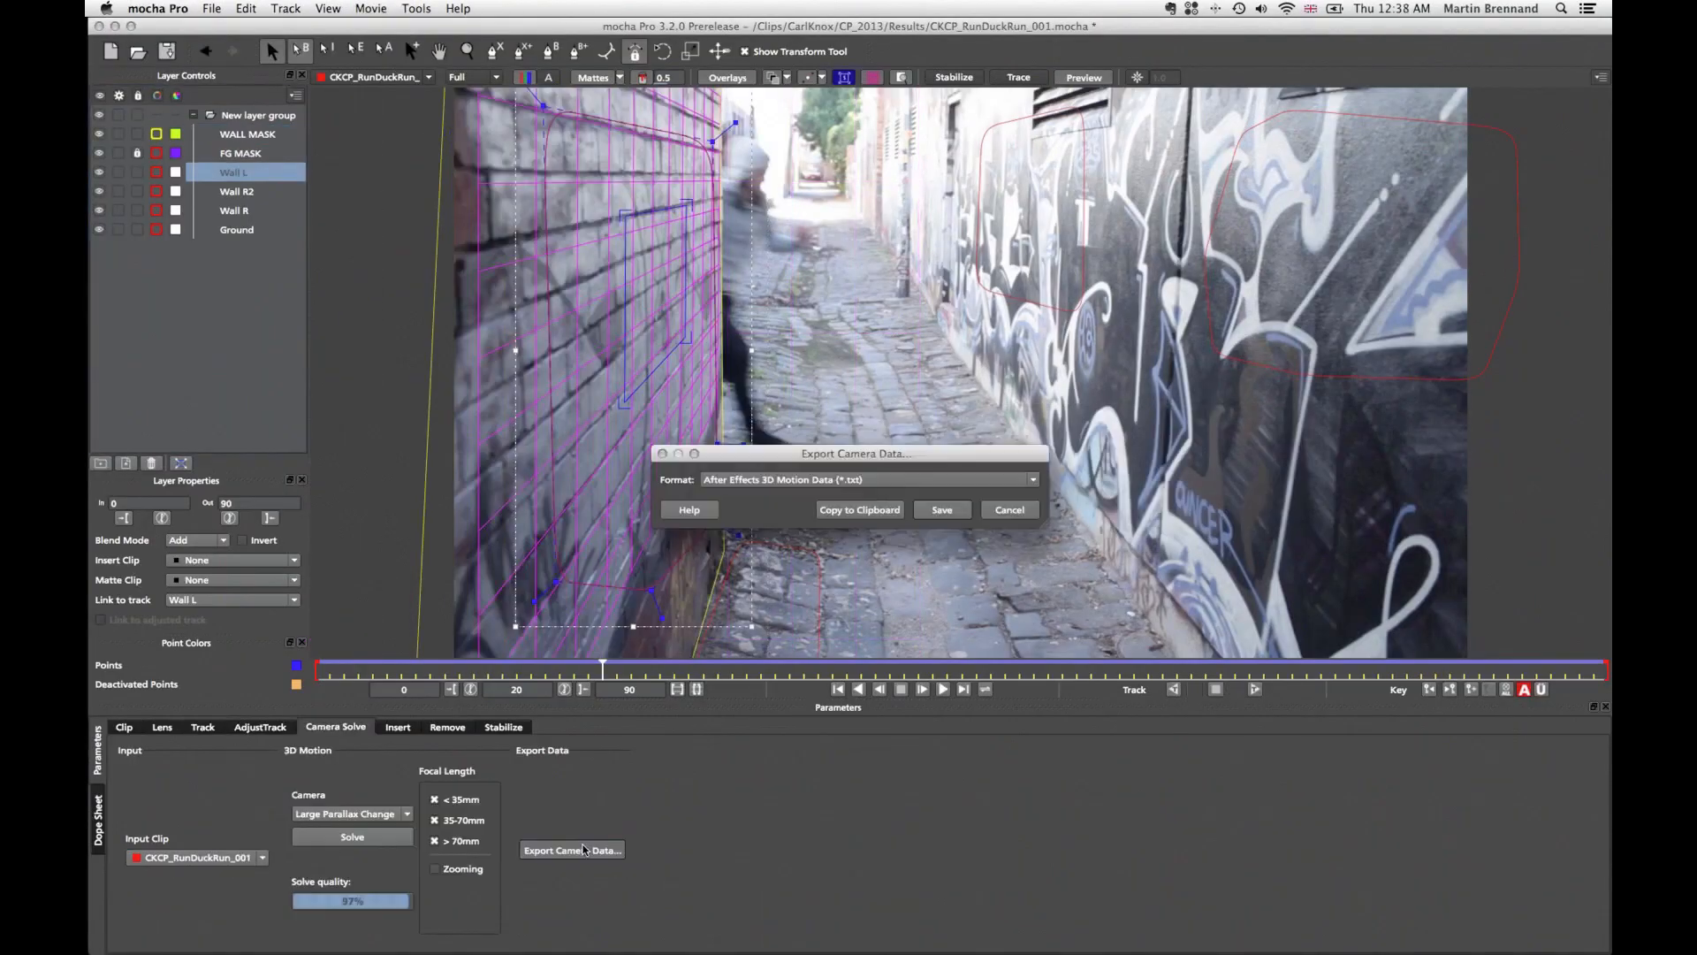
left_click(813, 482)
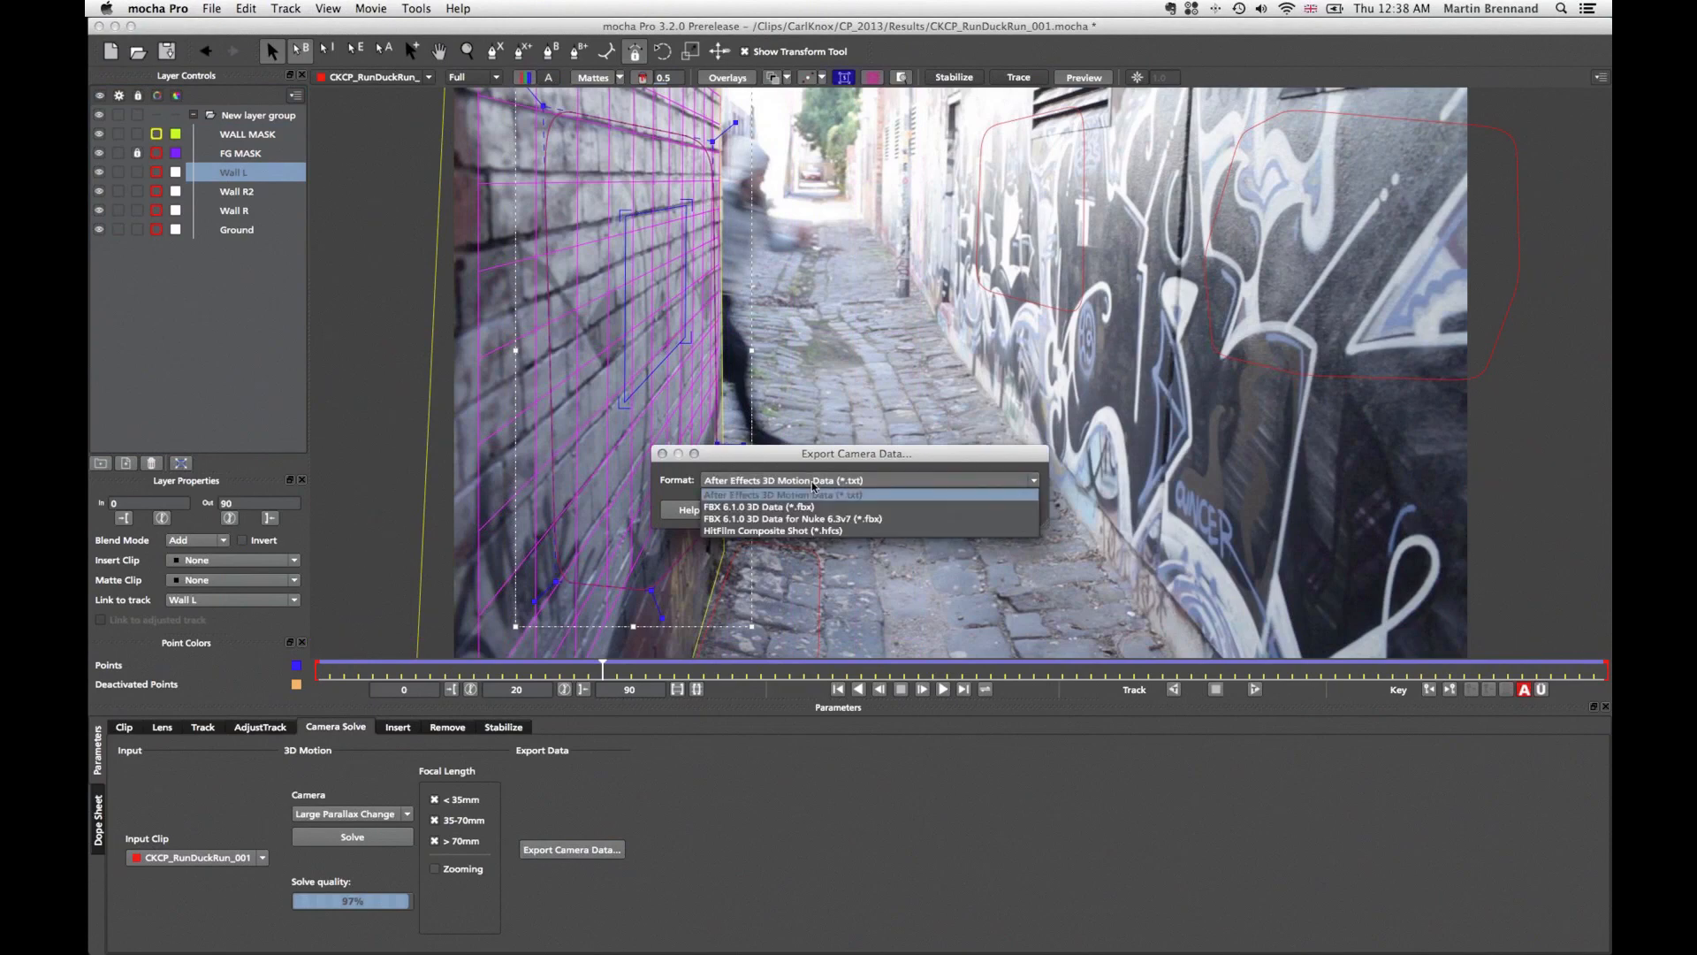
left_click(769, 519)
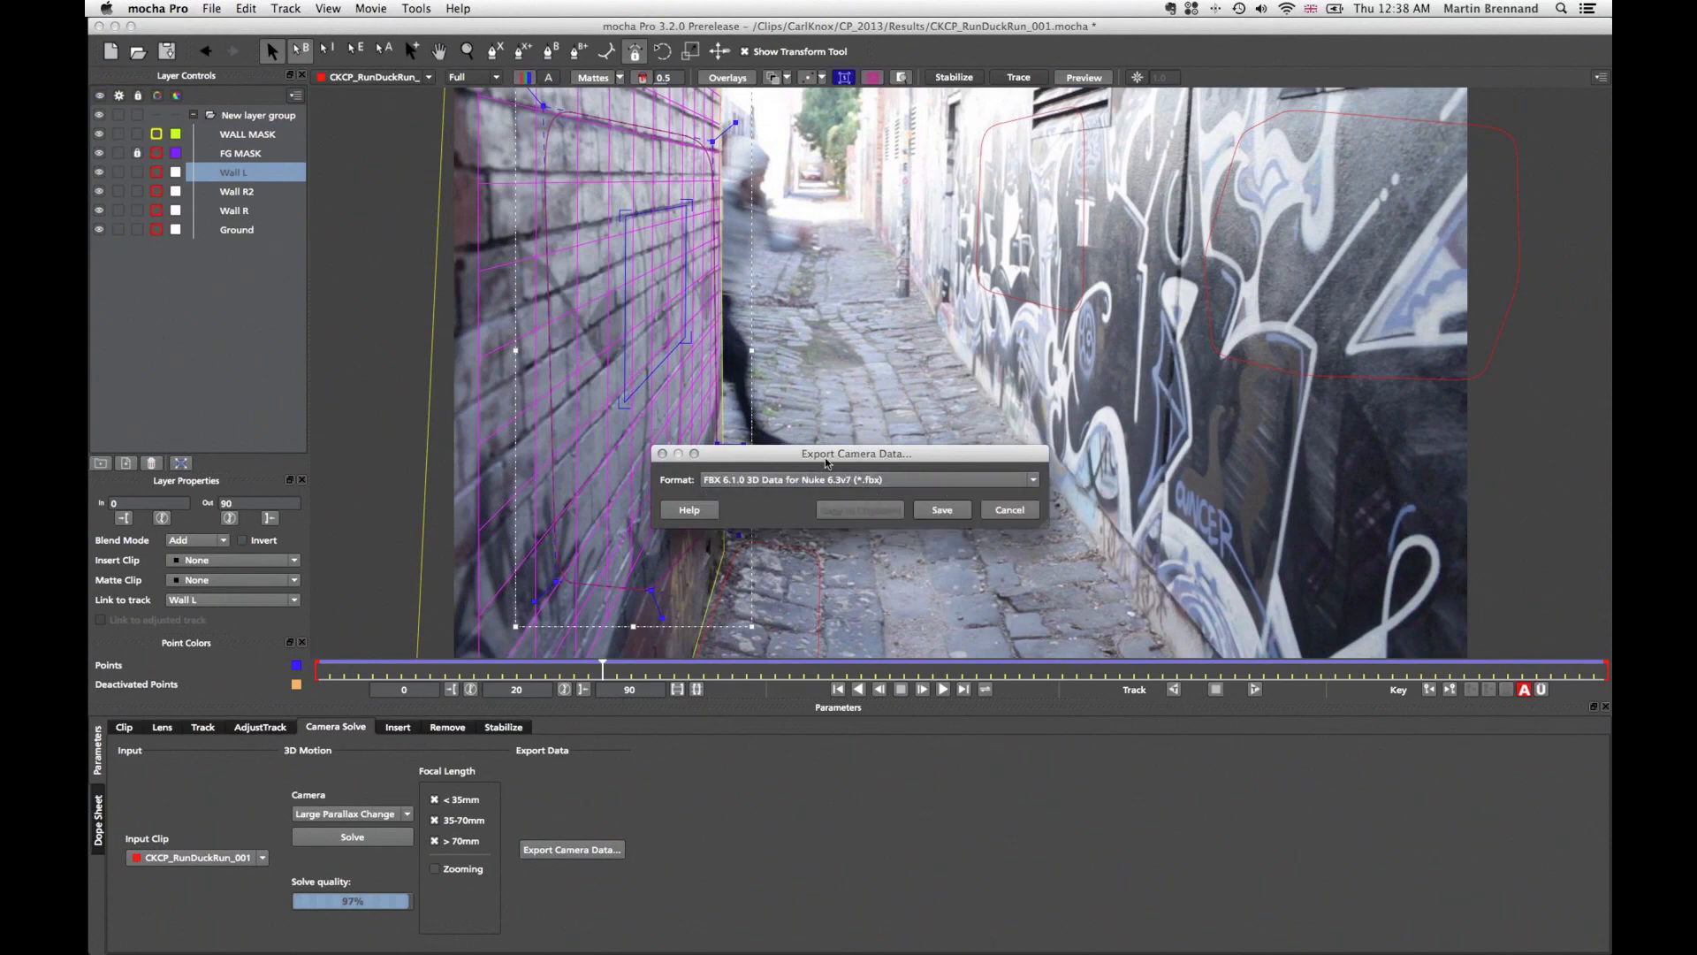
left_click_drag(831, 454, 834, 385)
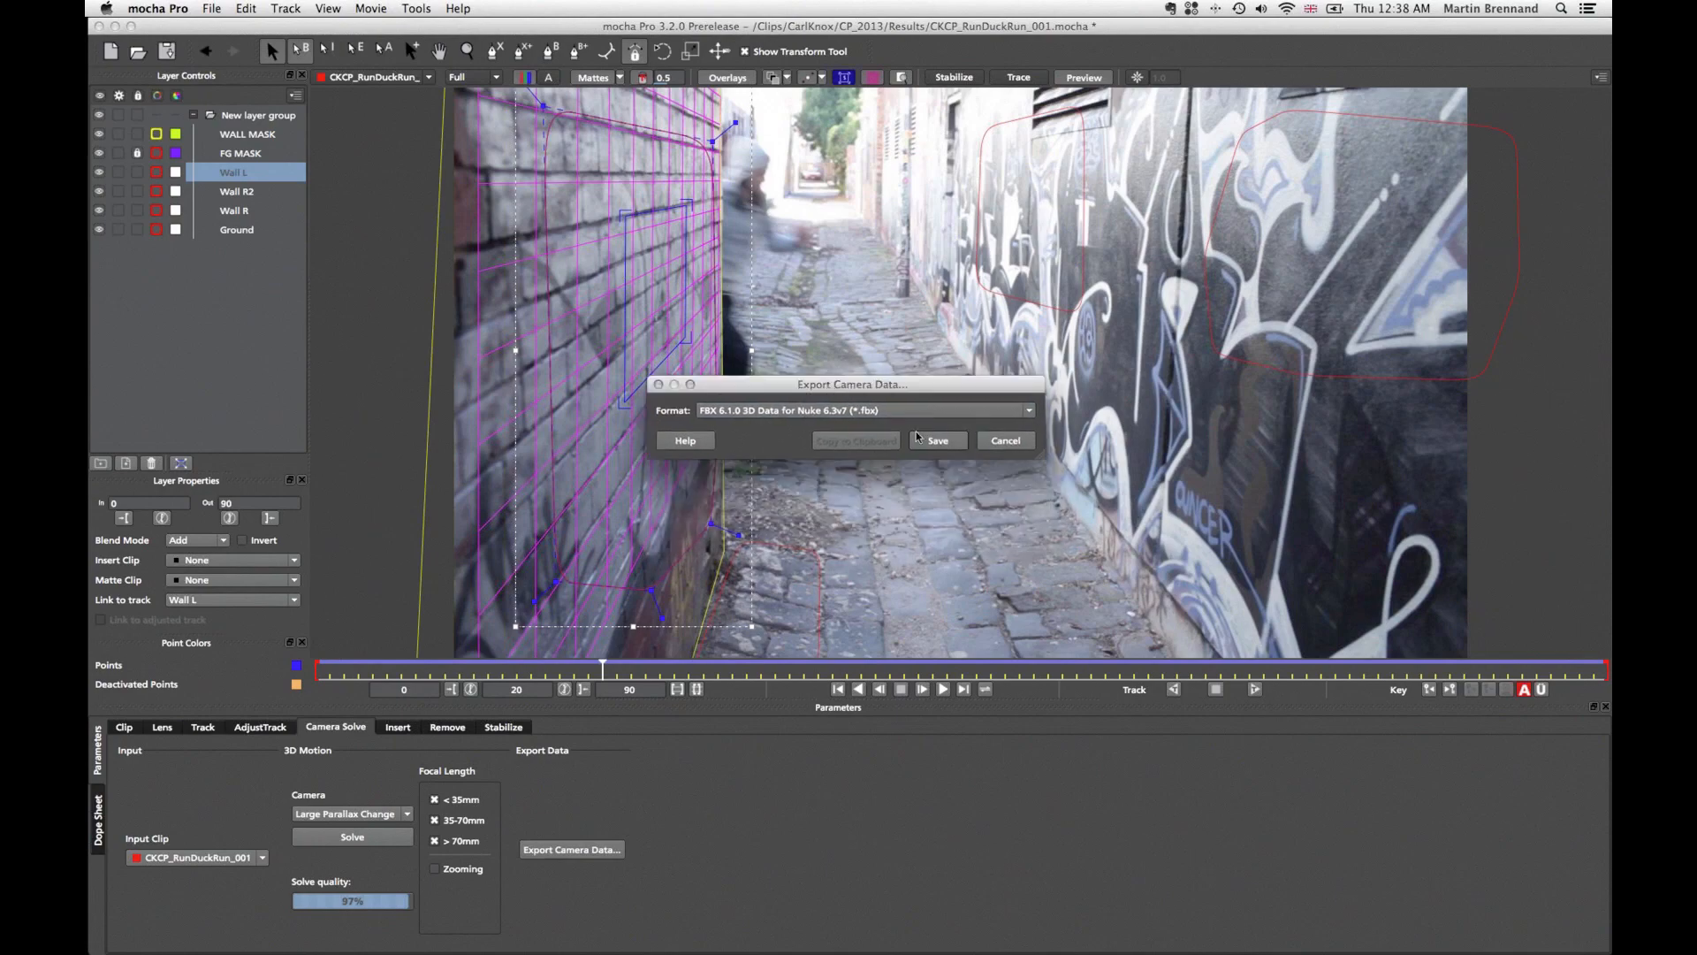
left_click(856, 624)
Step: Switch back to NukeX and add a Scene node above the Viewer node in the node graph
key("super+Tab")
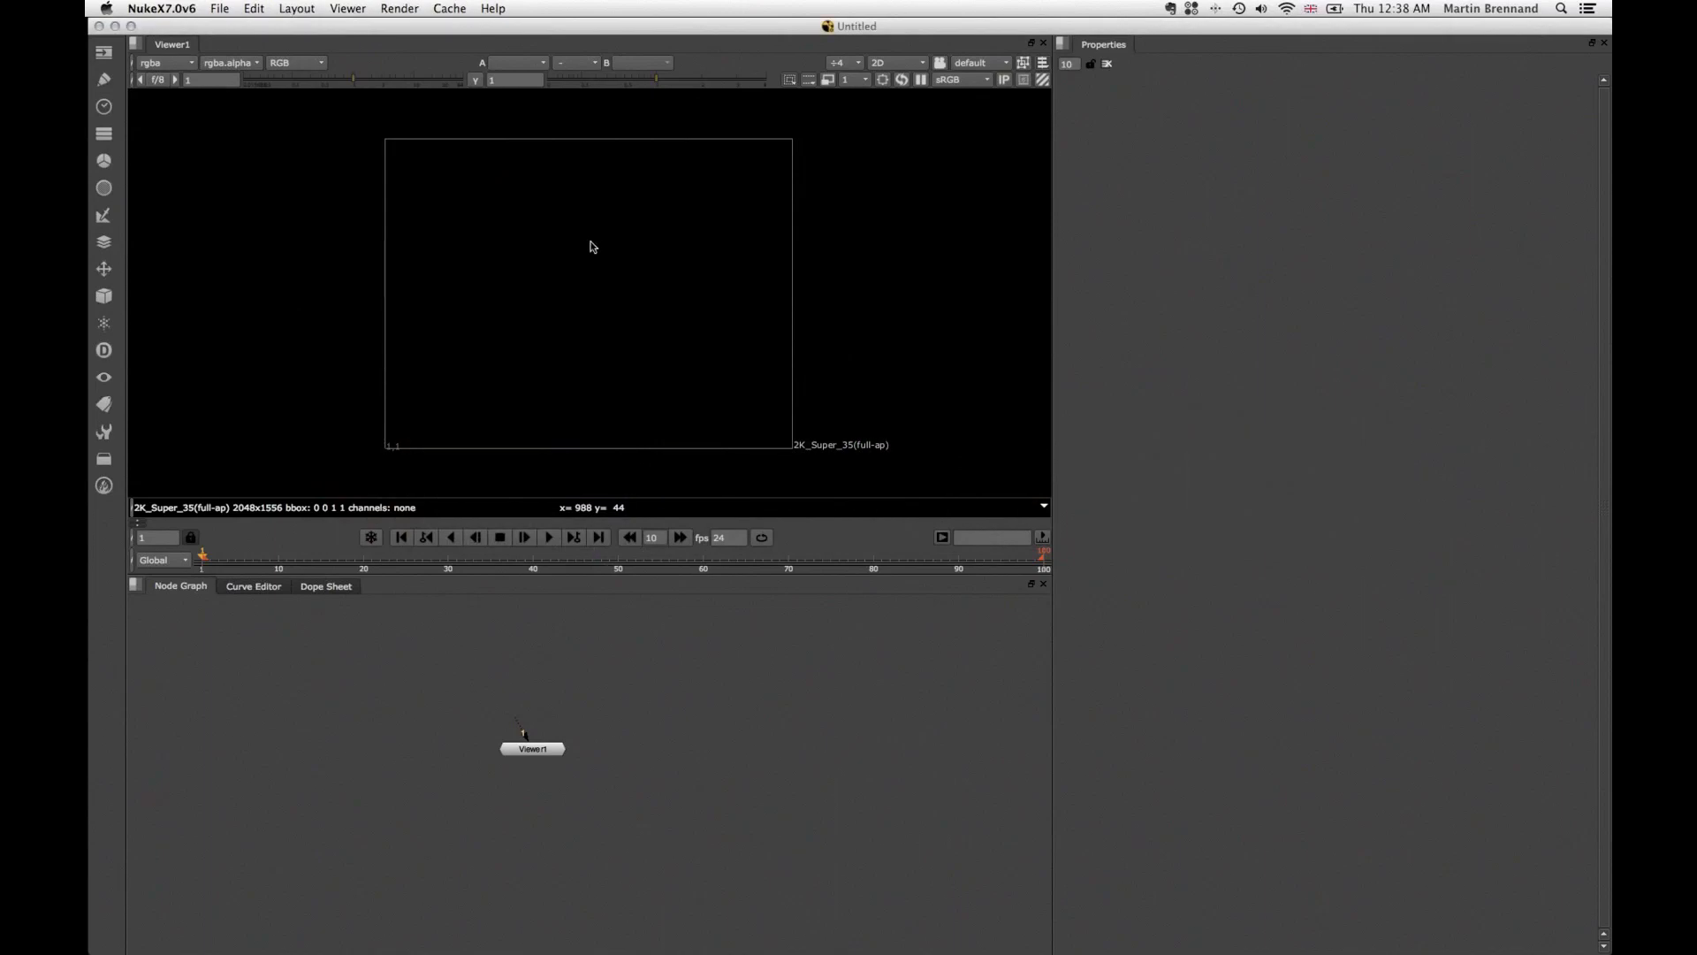
left_click_drag(534, 754, 538, 811)
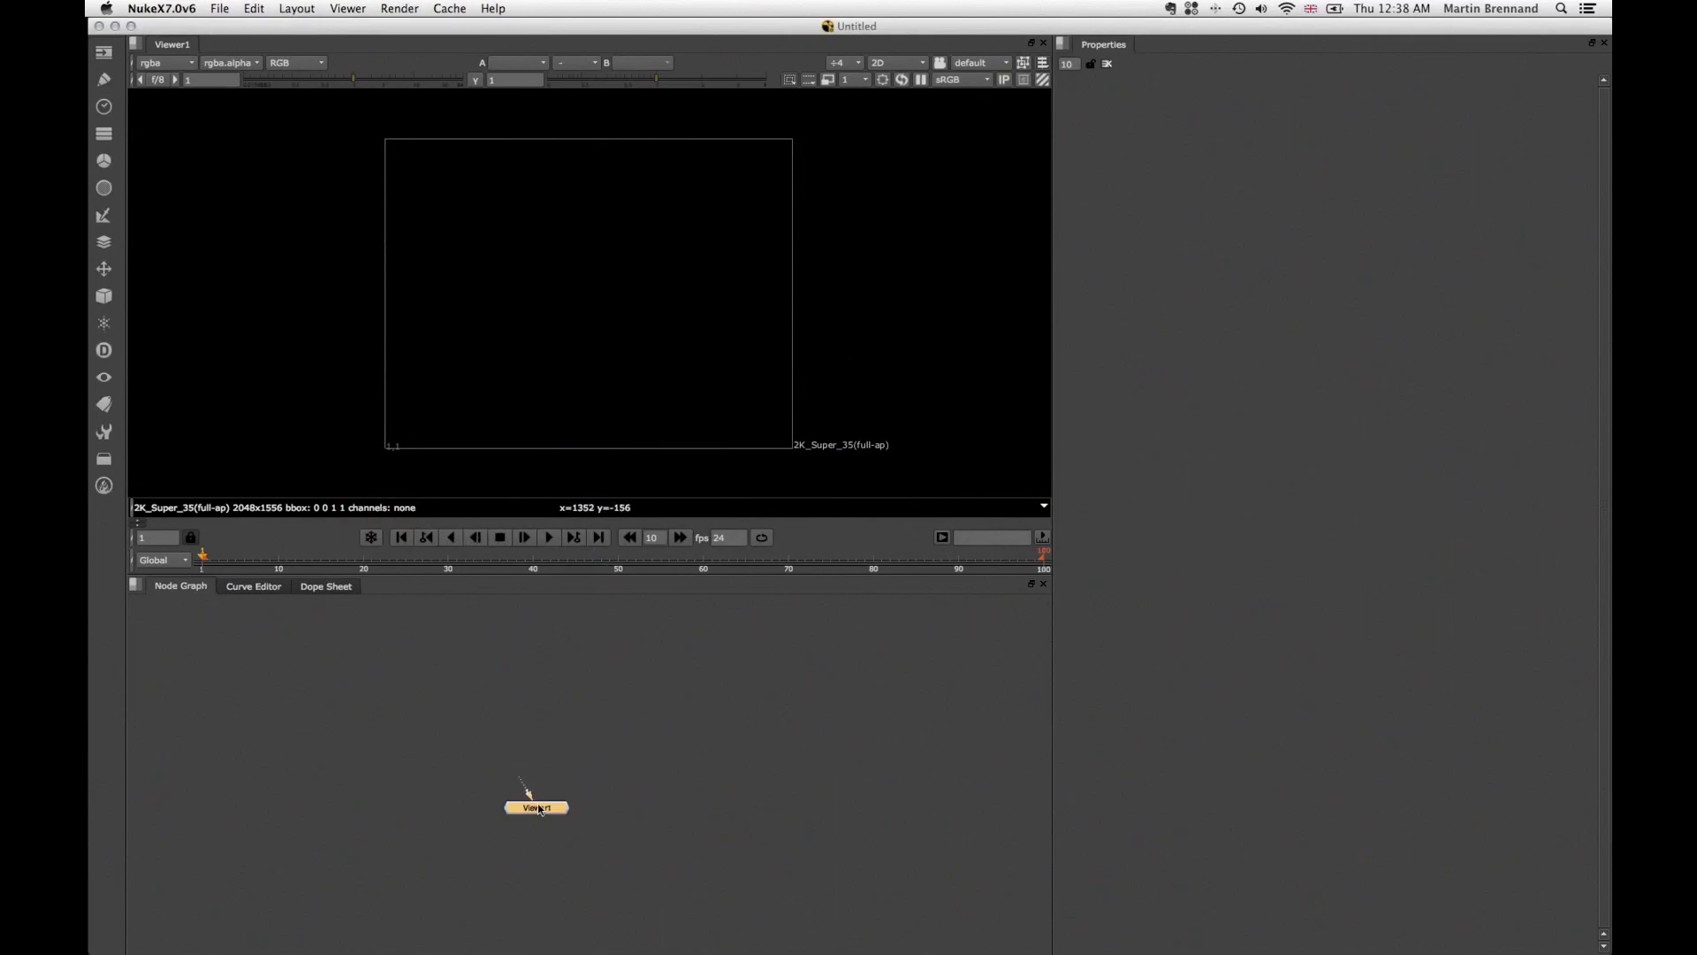
left_click(561, 751)
key("Tab")
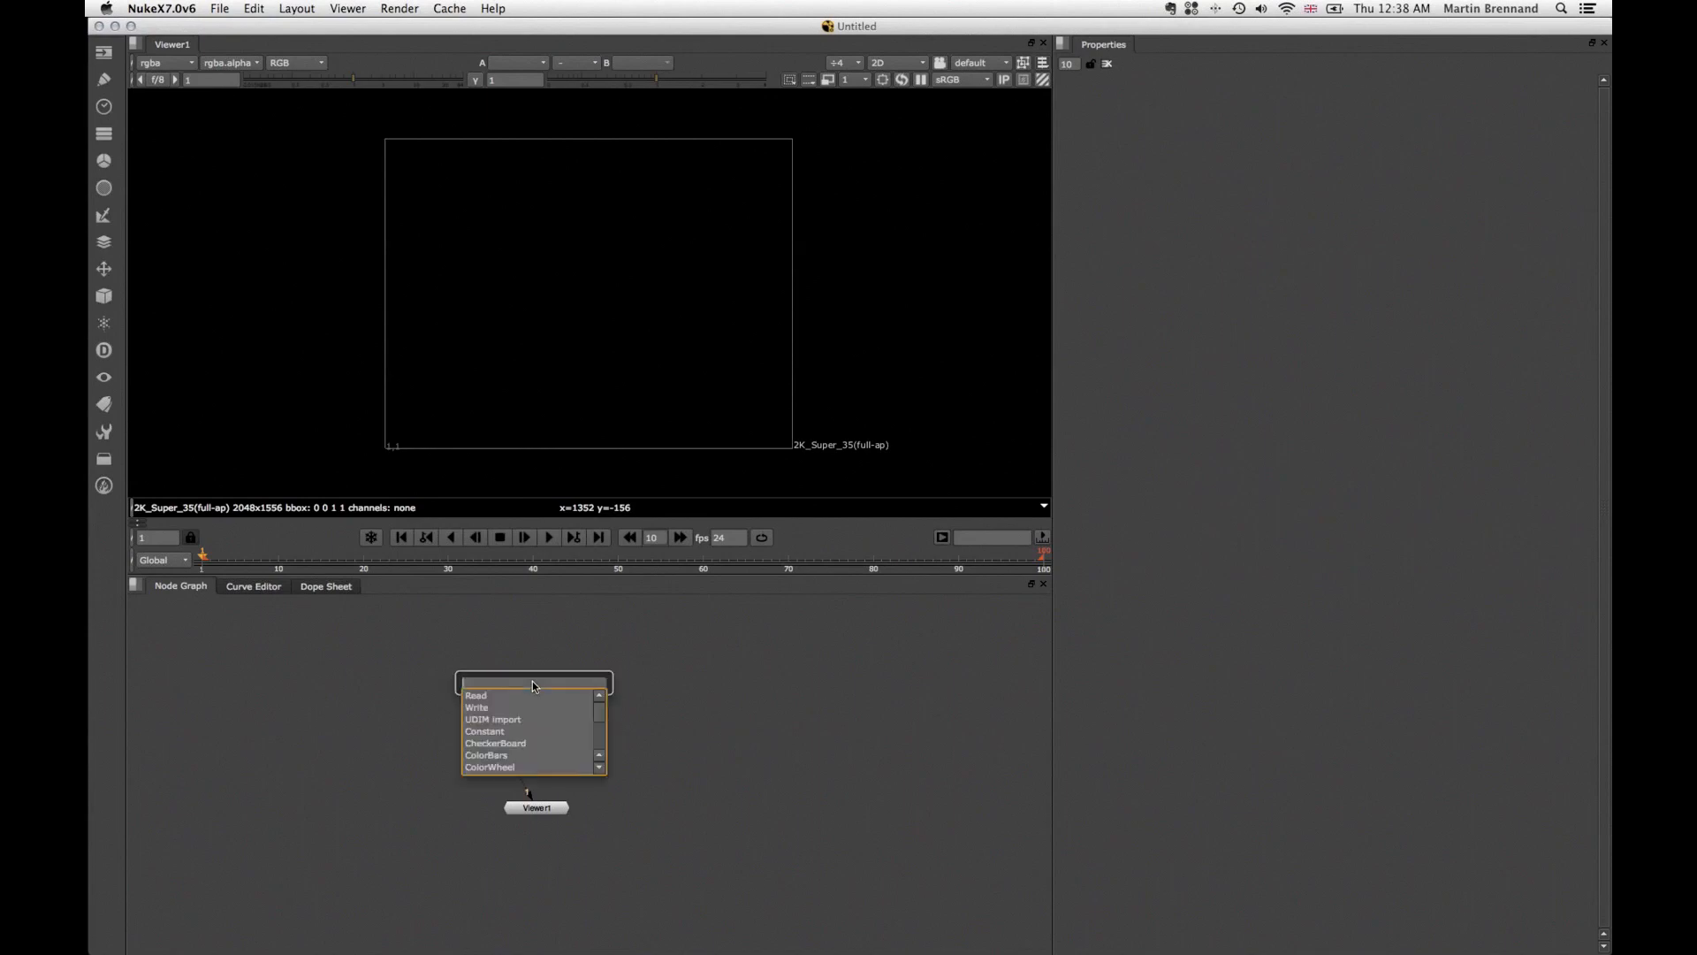
type("Sc")
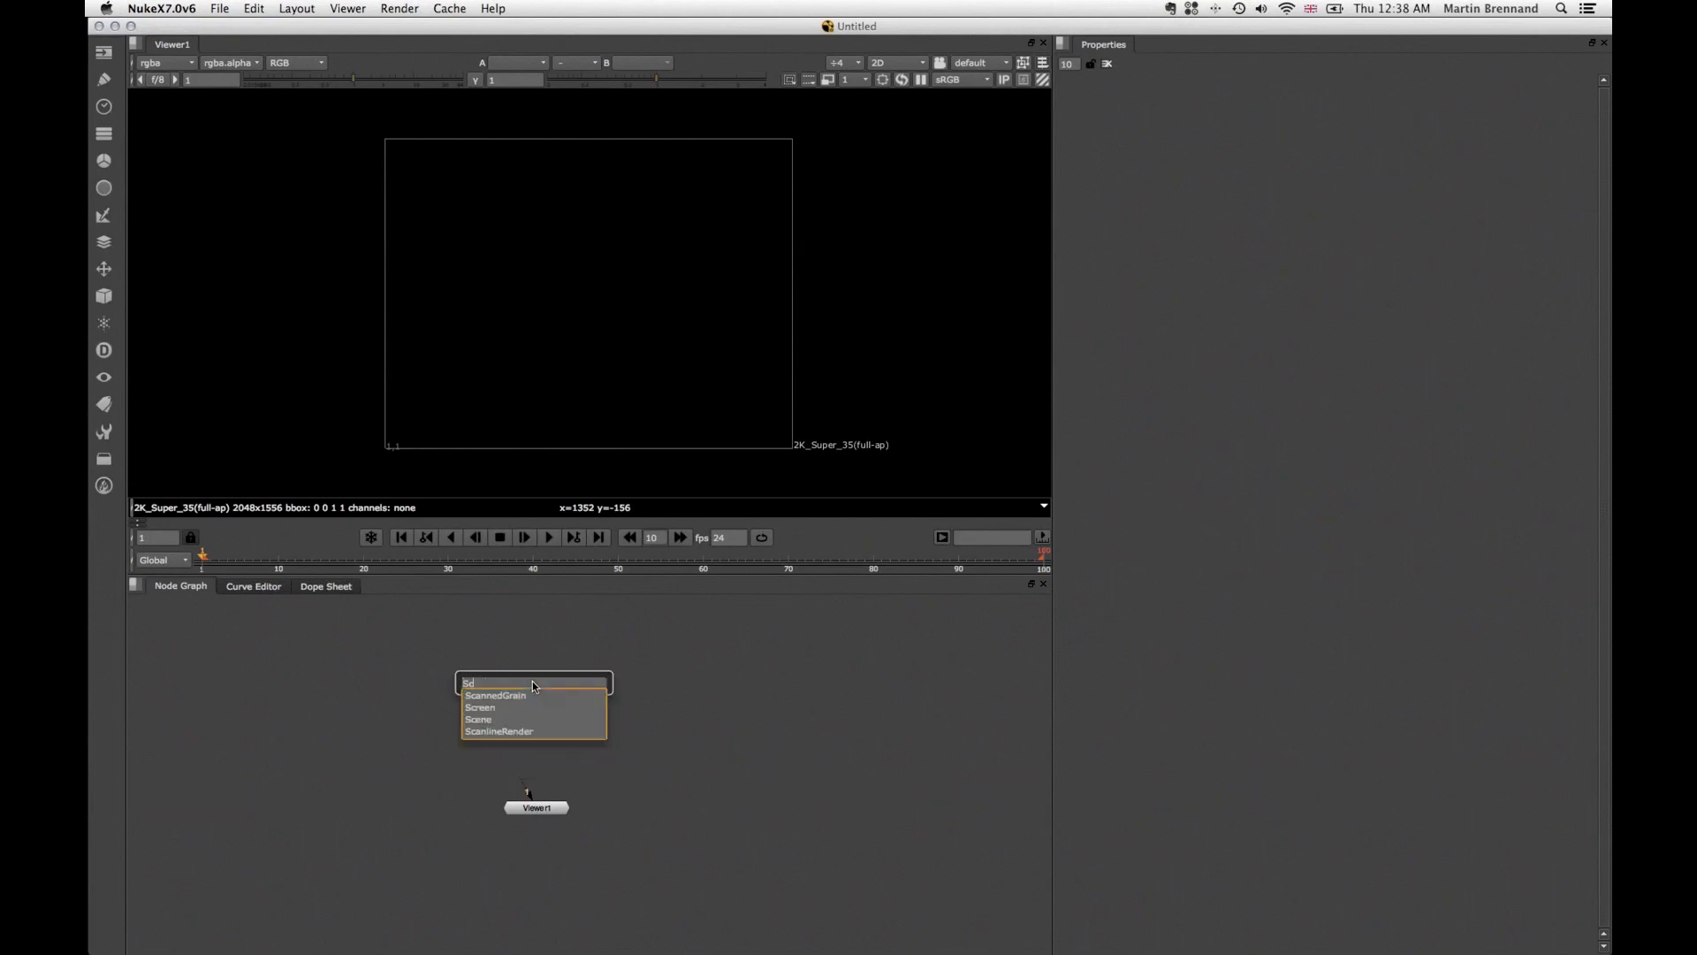
key("Return")
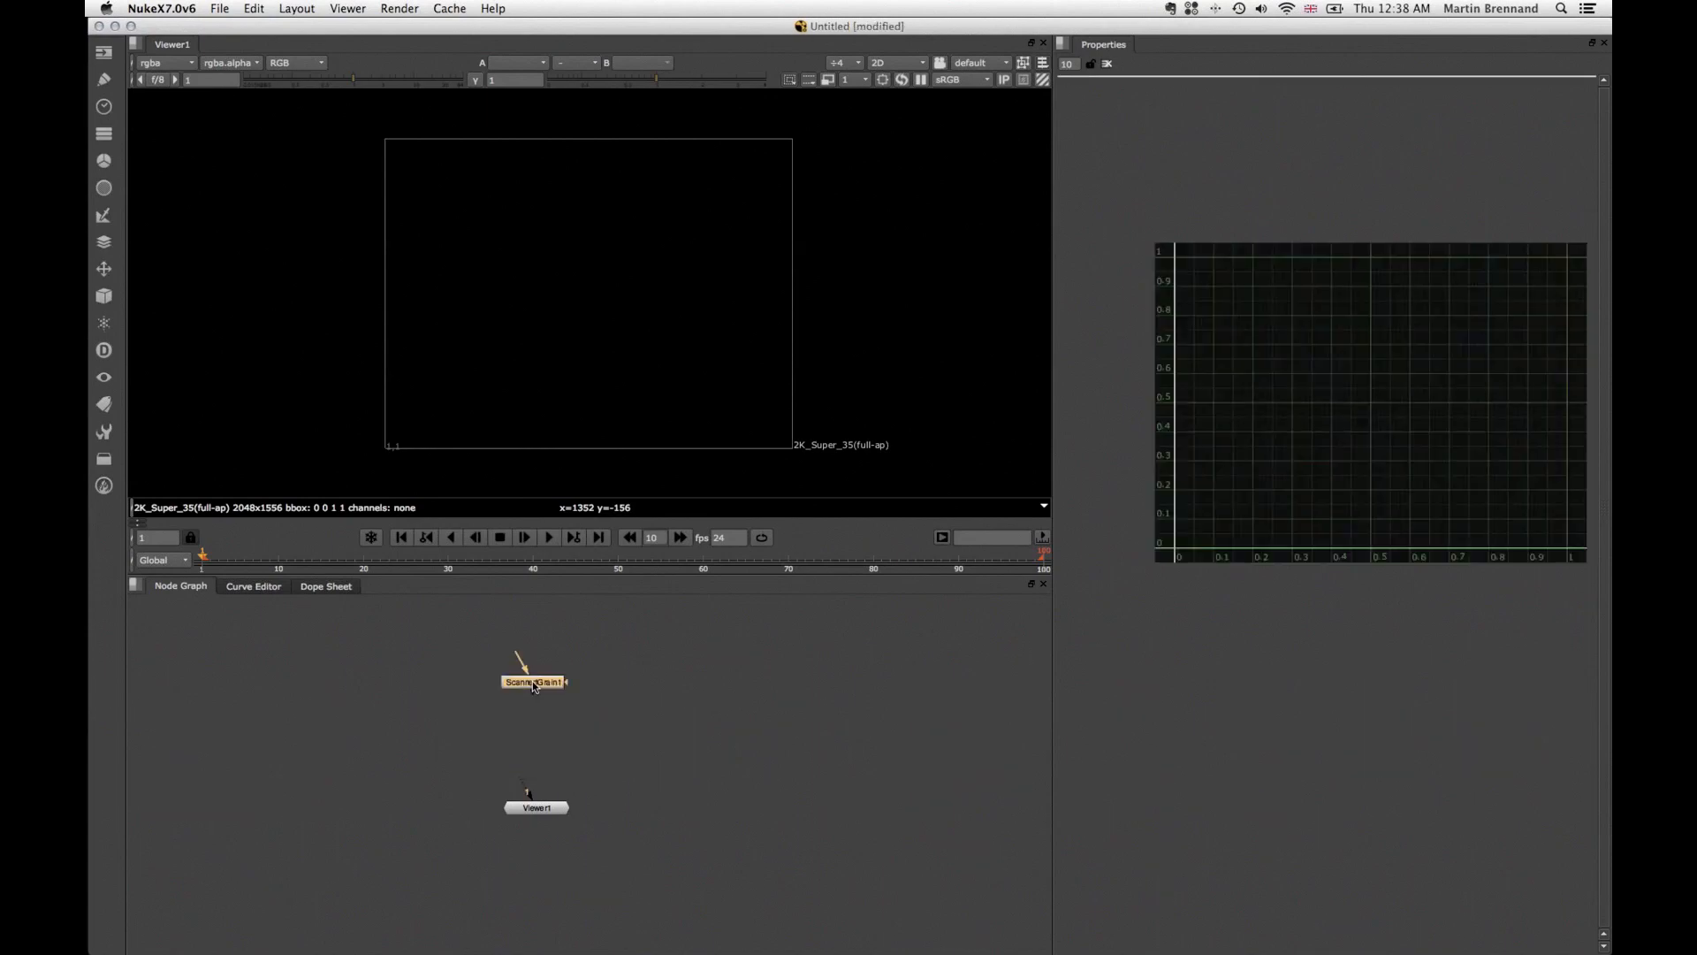
key("Tab")
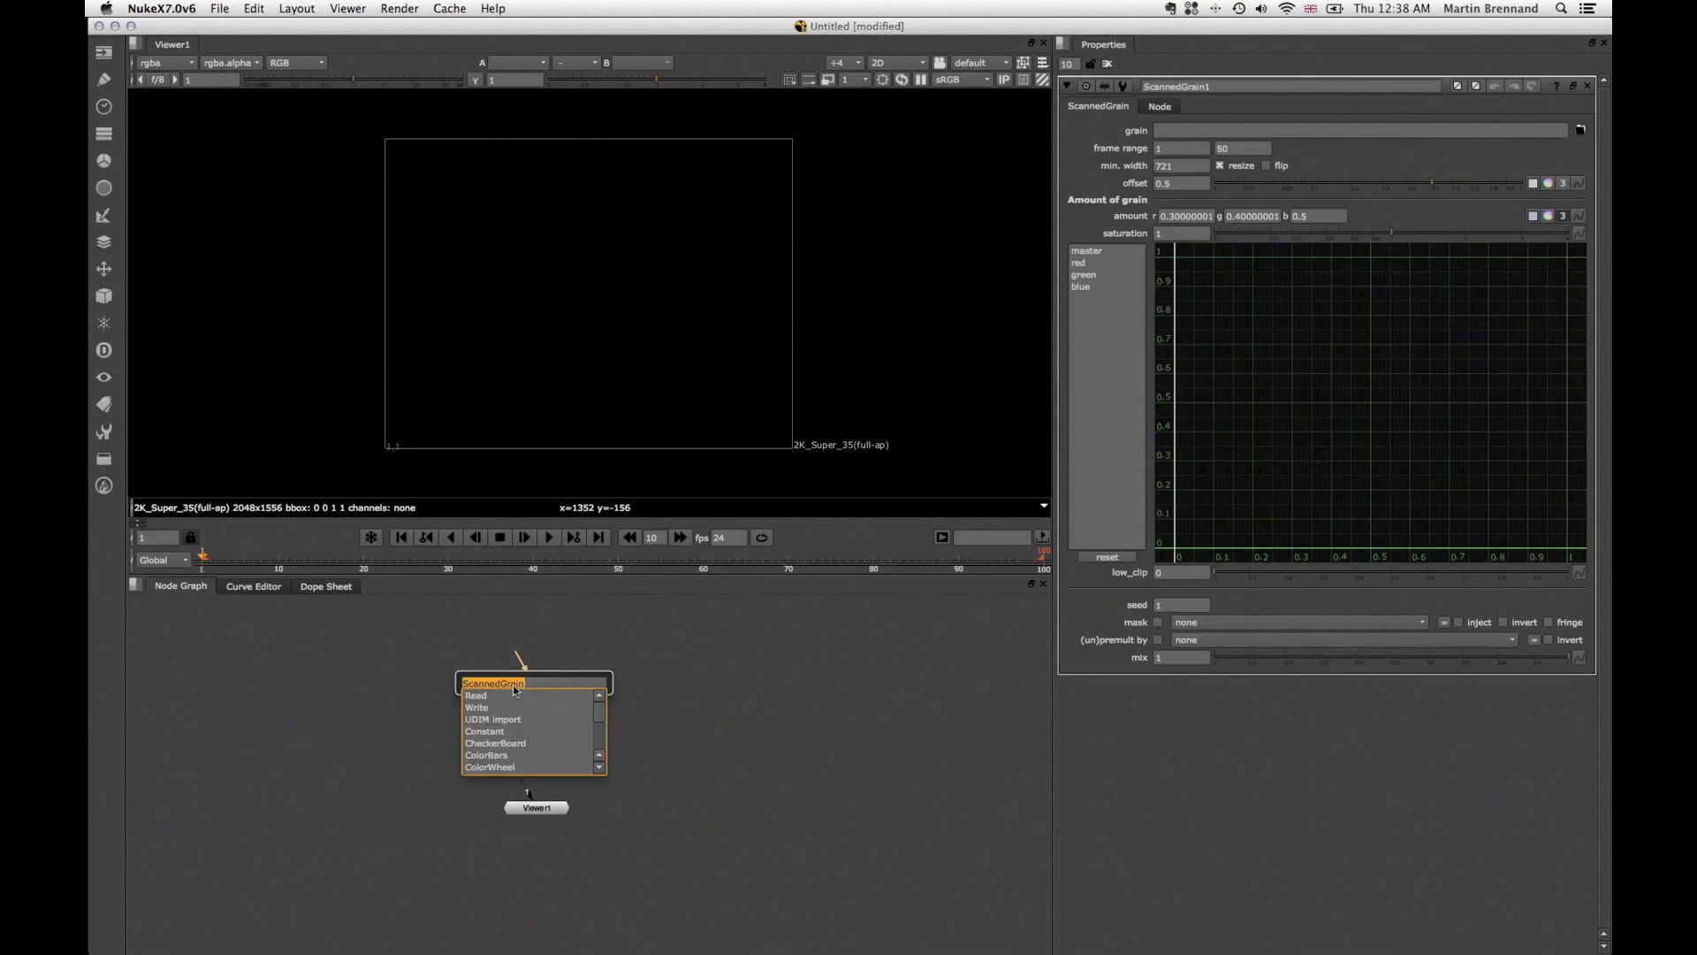
type("scene")
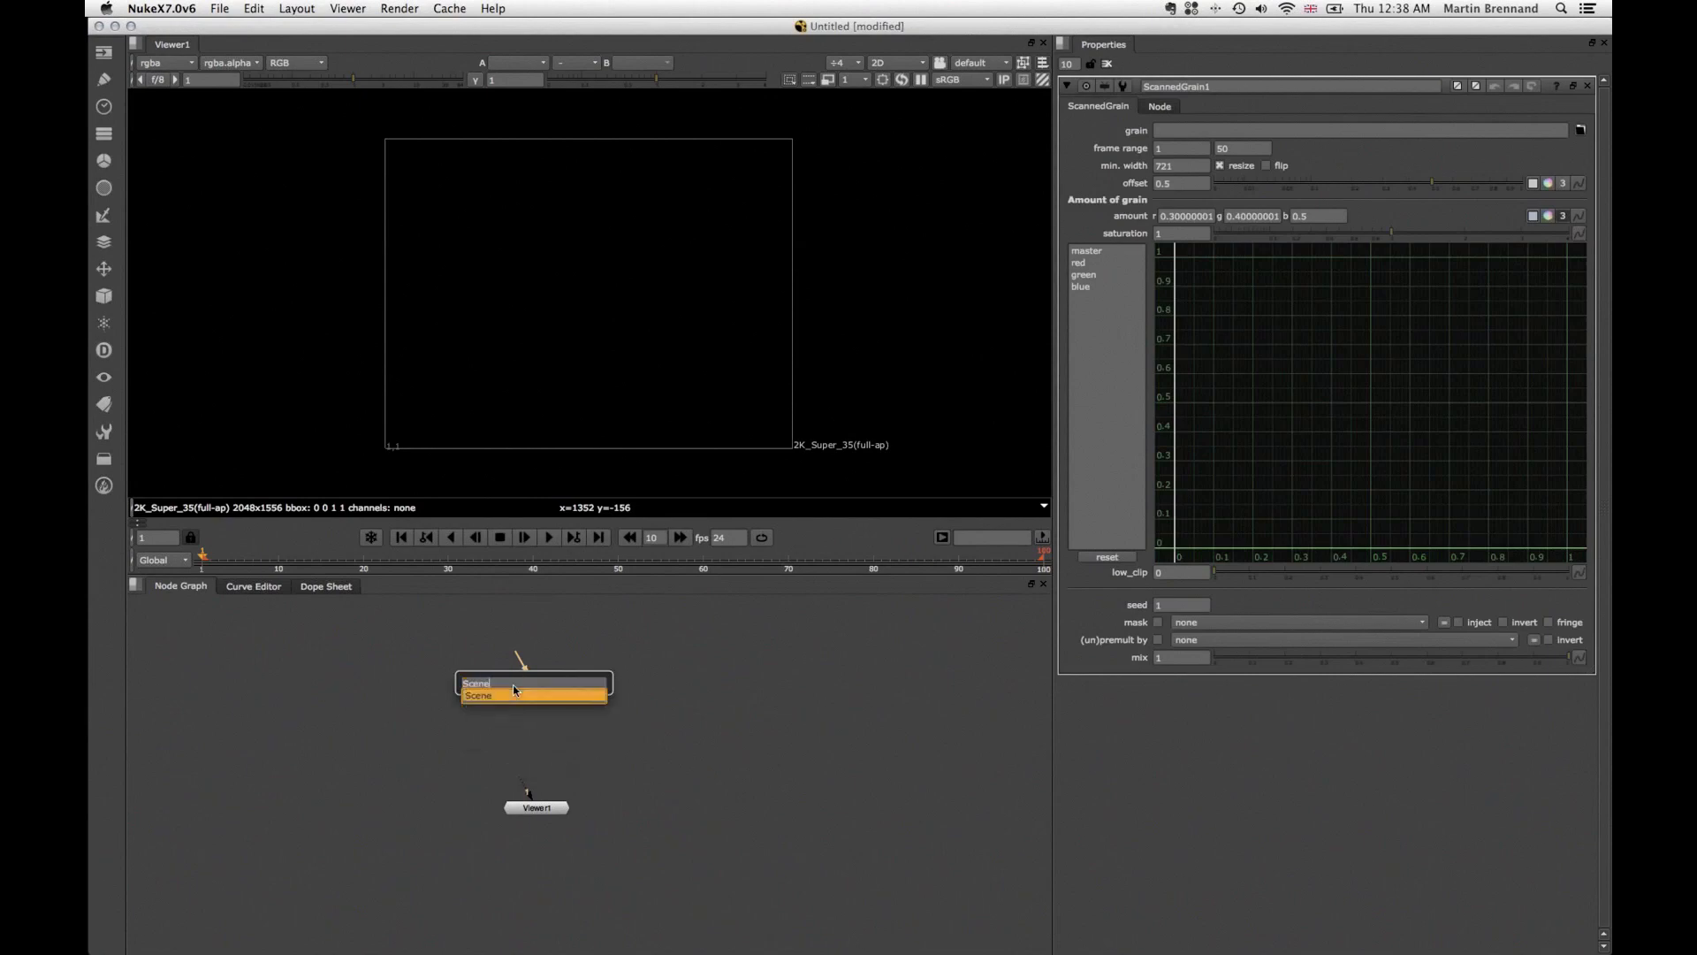
key("Return")
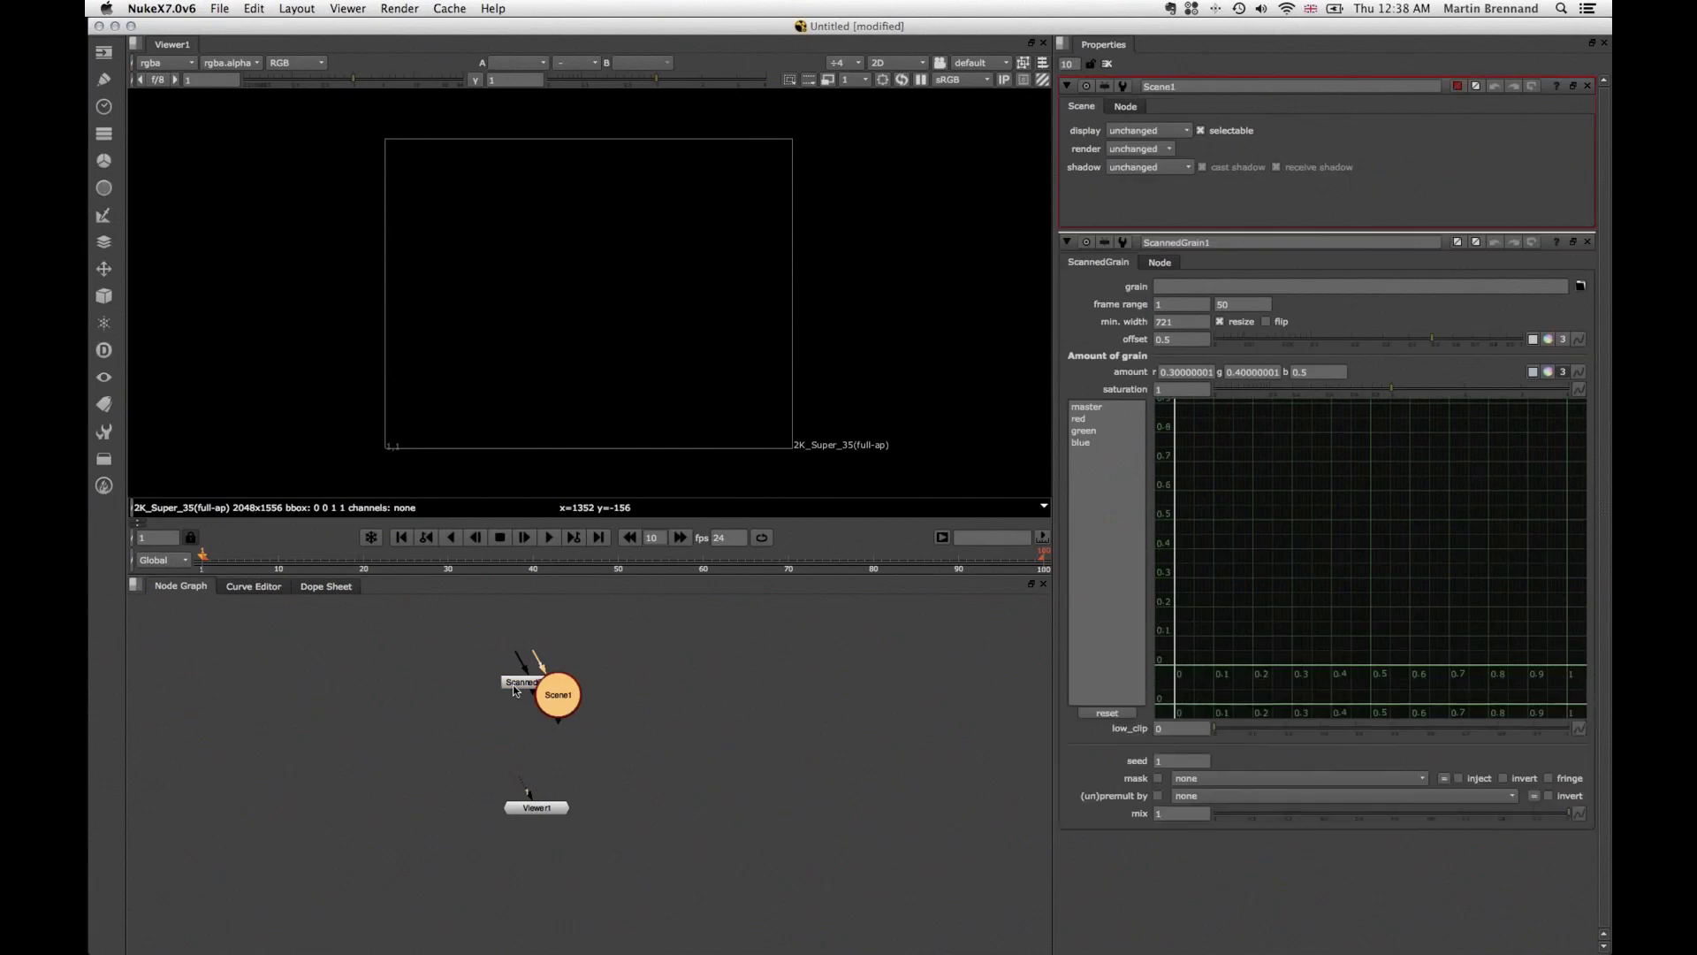
Step: Delete the unneeded ScannedGrain node and align the Scene node above the Viewer node
left_click(512, 686)
key("Delete")
left_click_drag(561, 690, 538, 689)
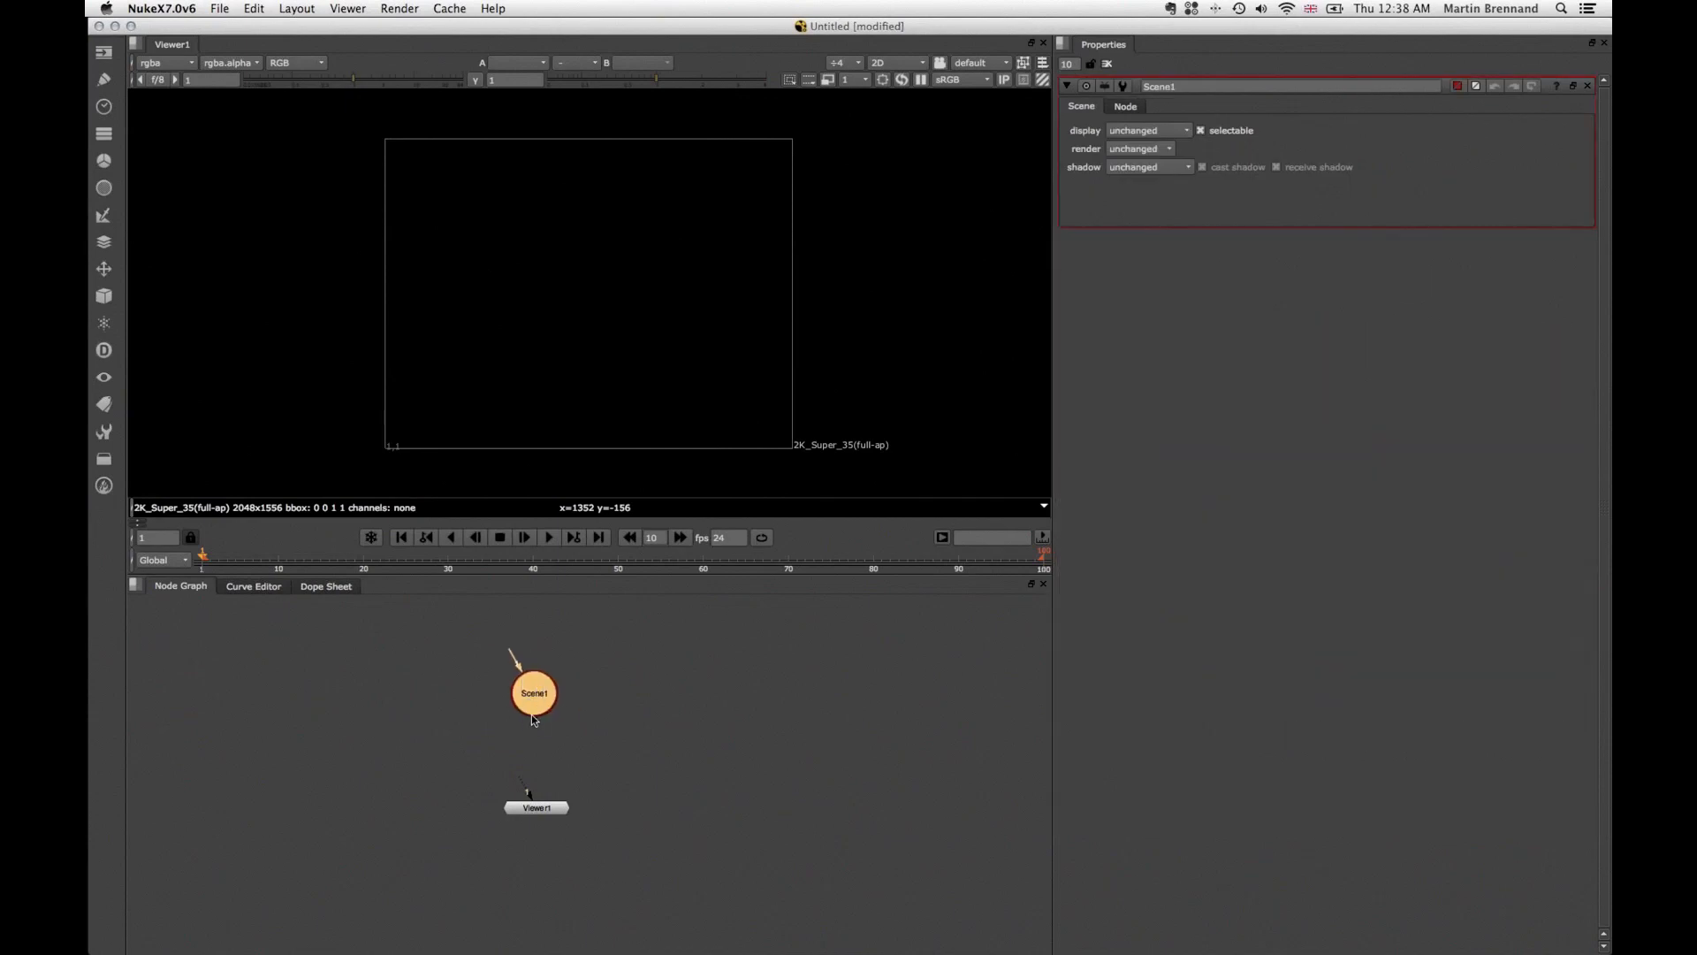
Step: Add a Camera node and place it to the left of the Scene node
key("Tab")
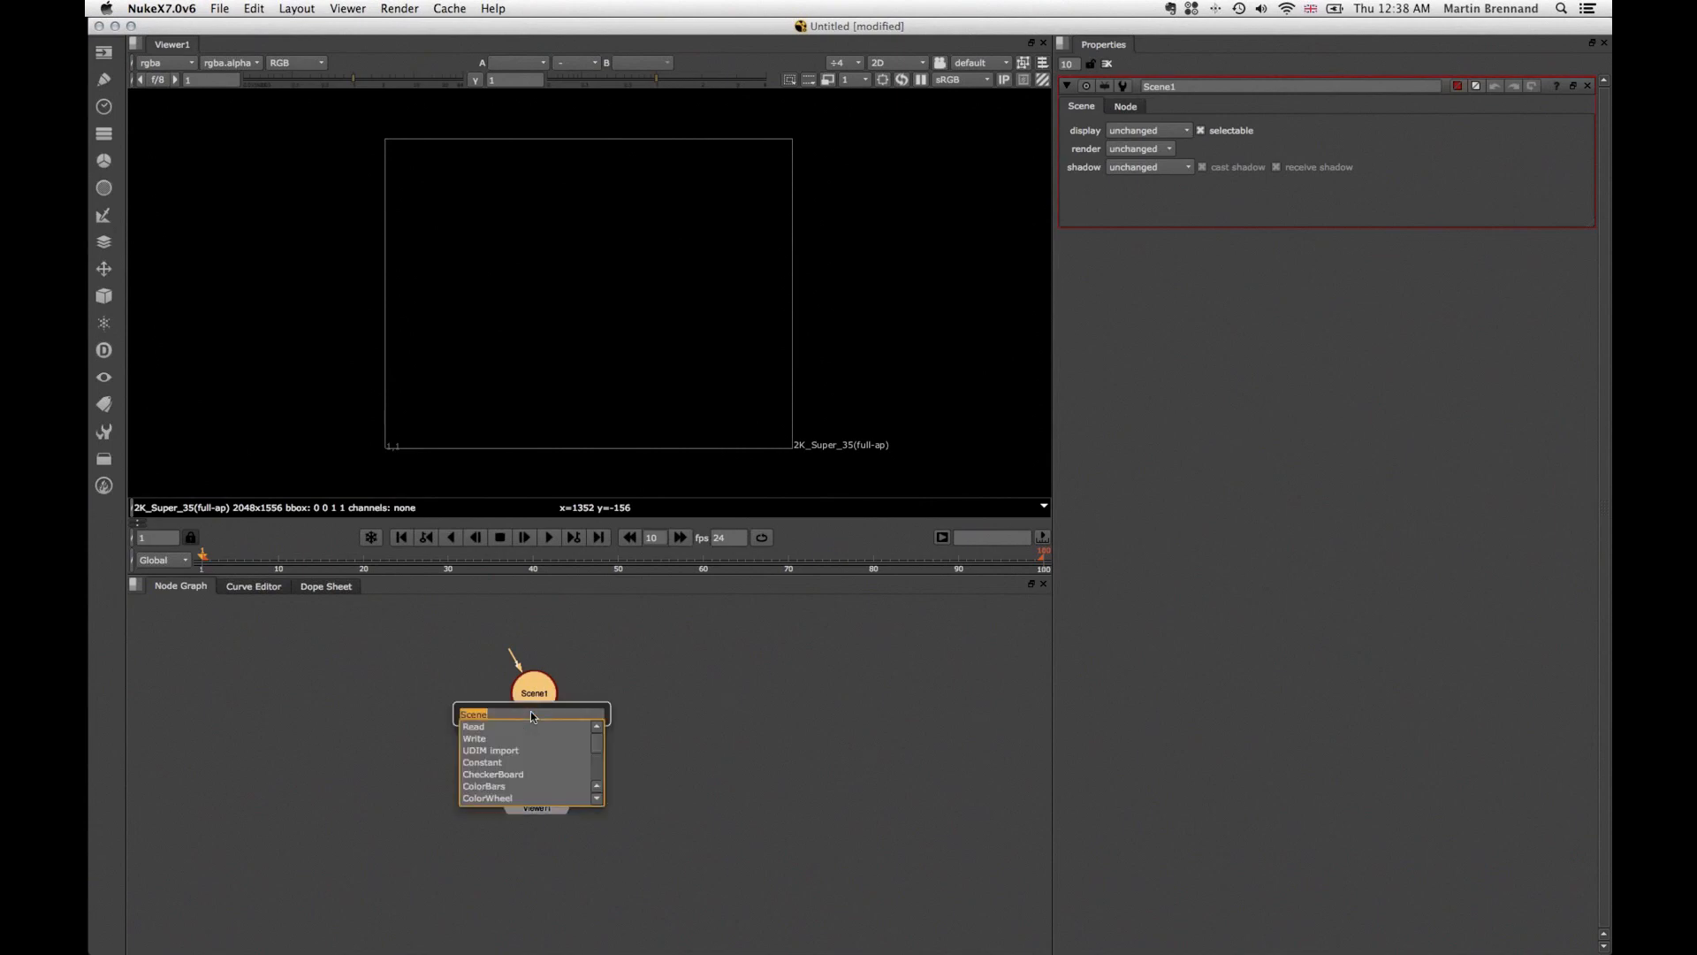
type("camera")
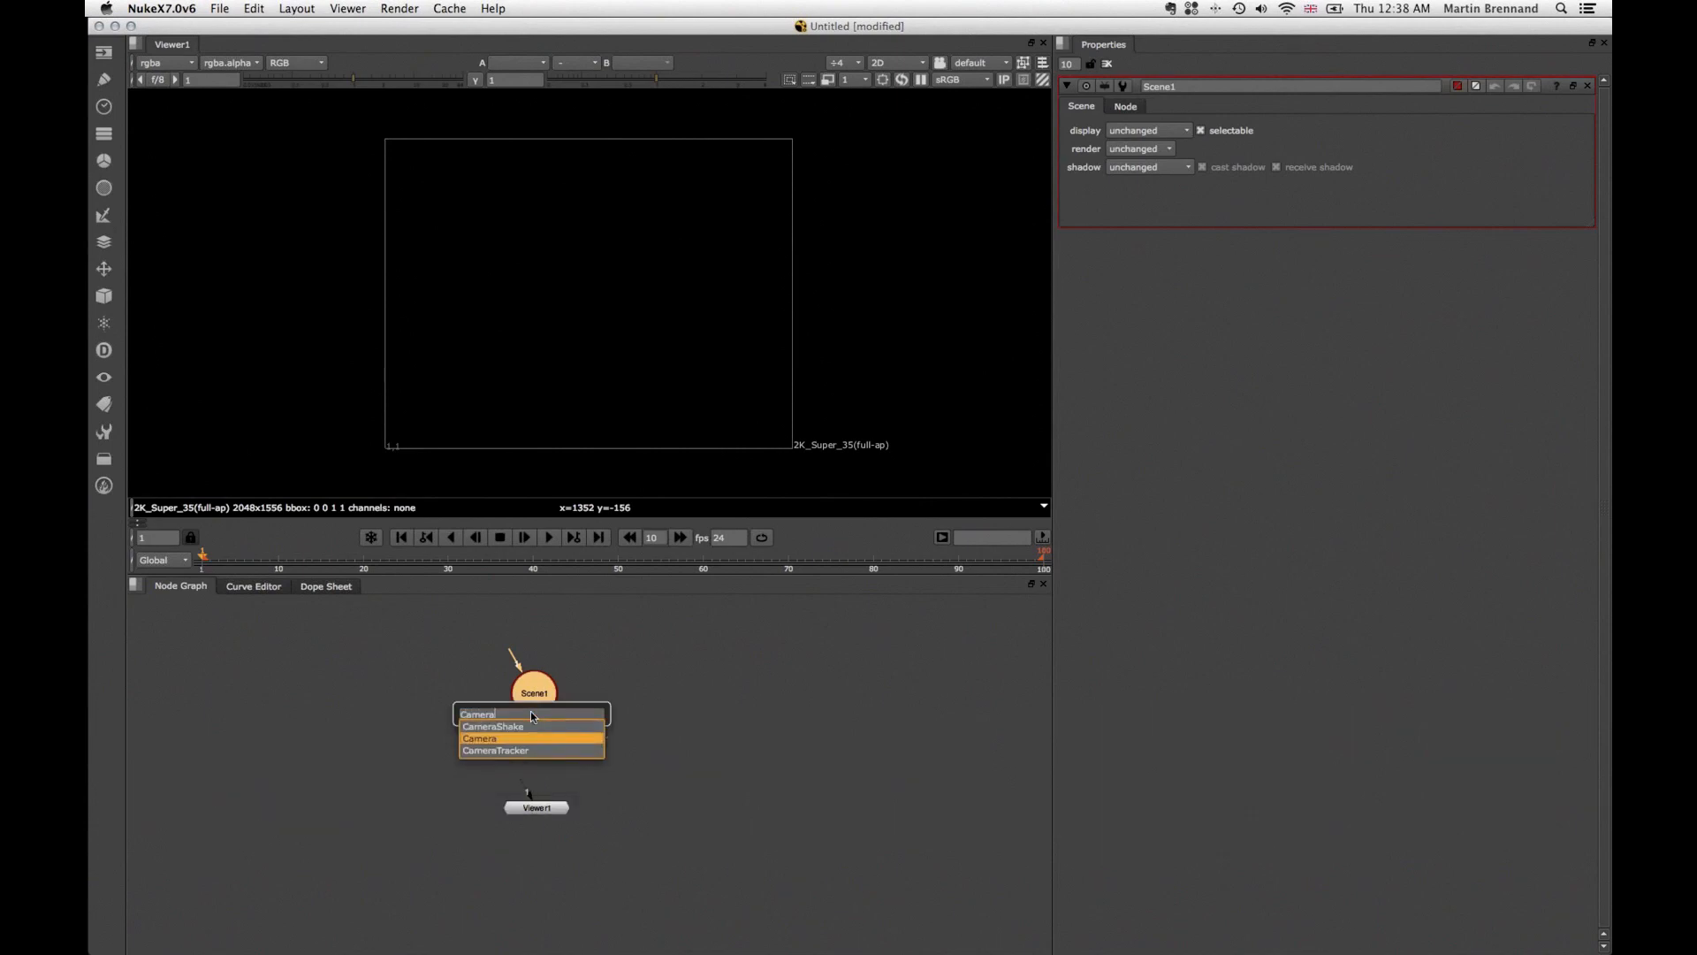
key("Return")
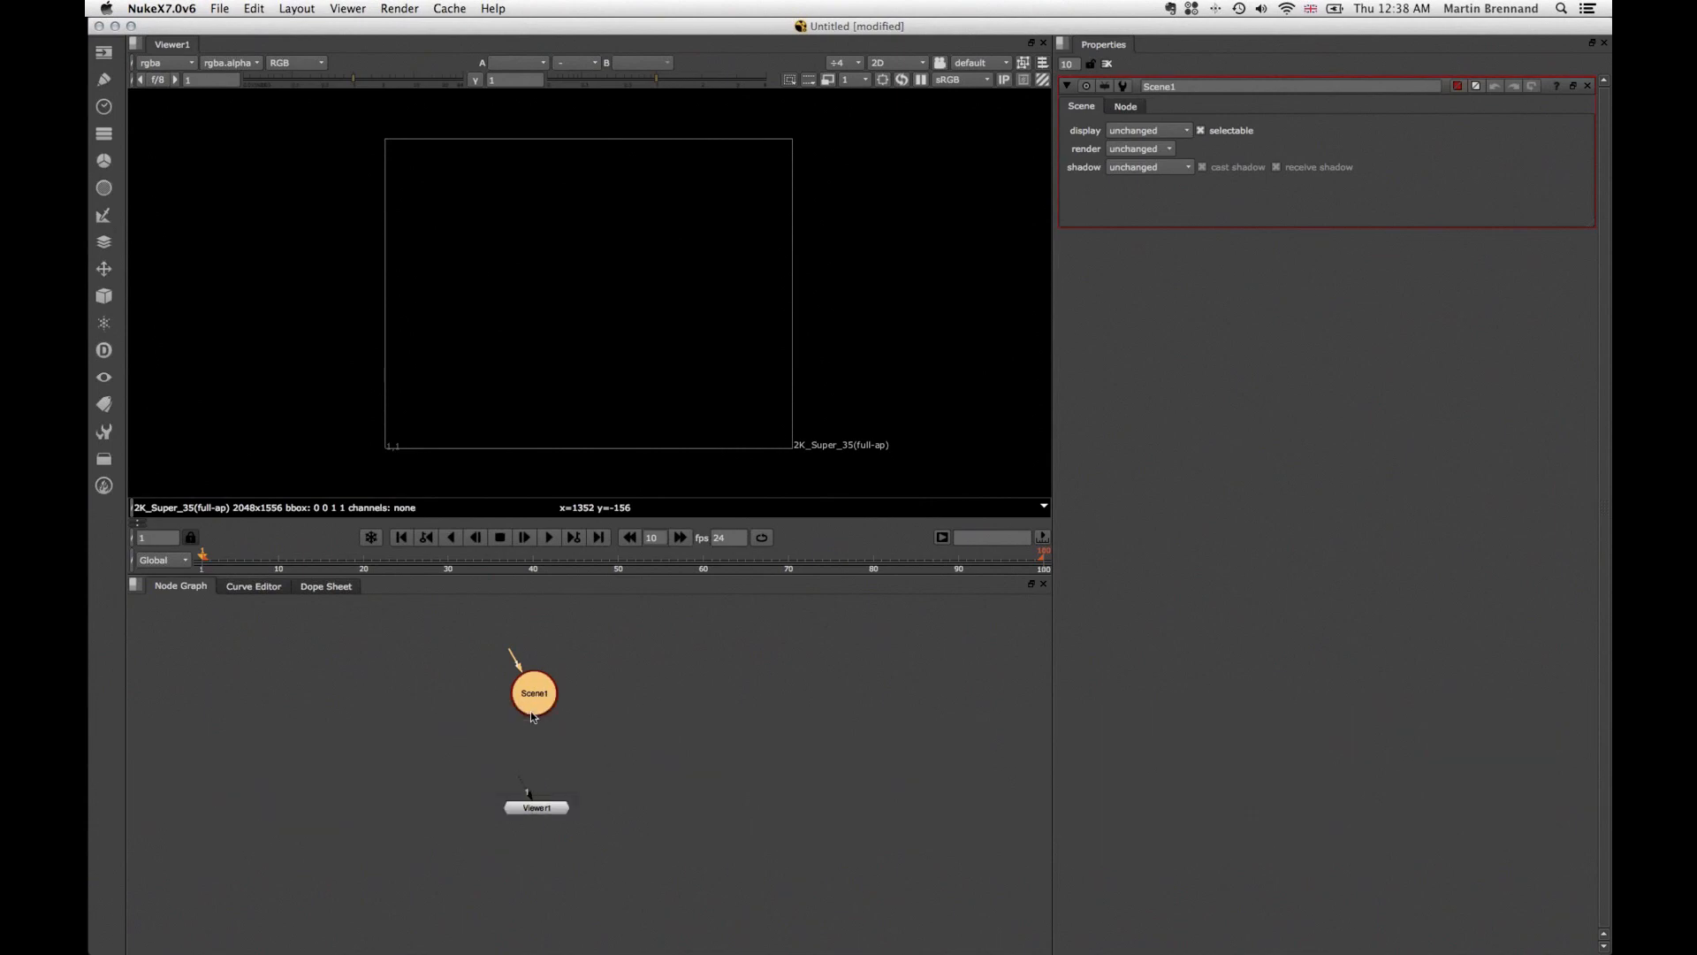
left_click_drag(569, 697, 484, 698)
Step: Add an unconnected ReadGeo node and line it up to the right of the Scene node
left_click(601, 692)
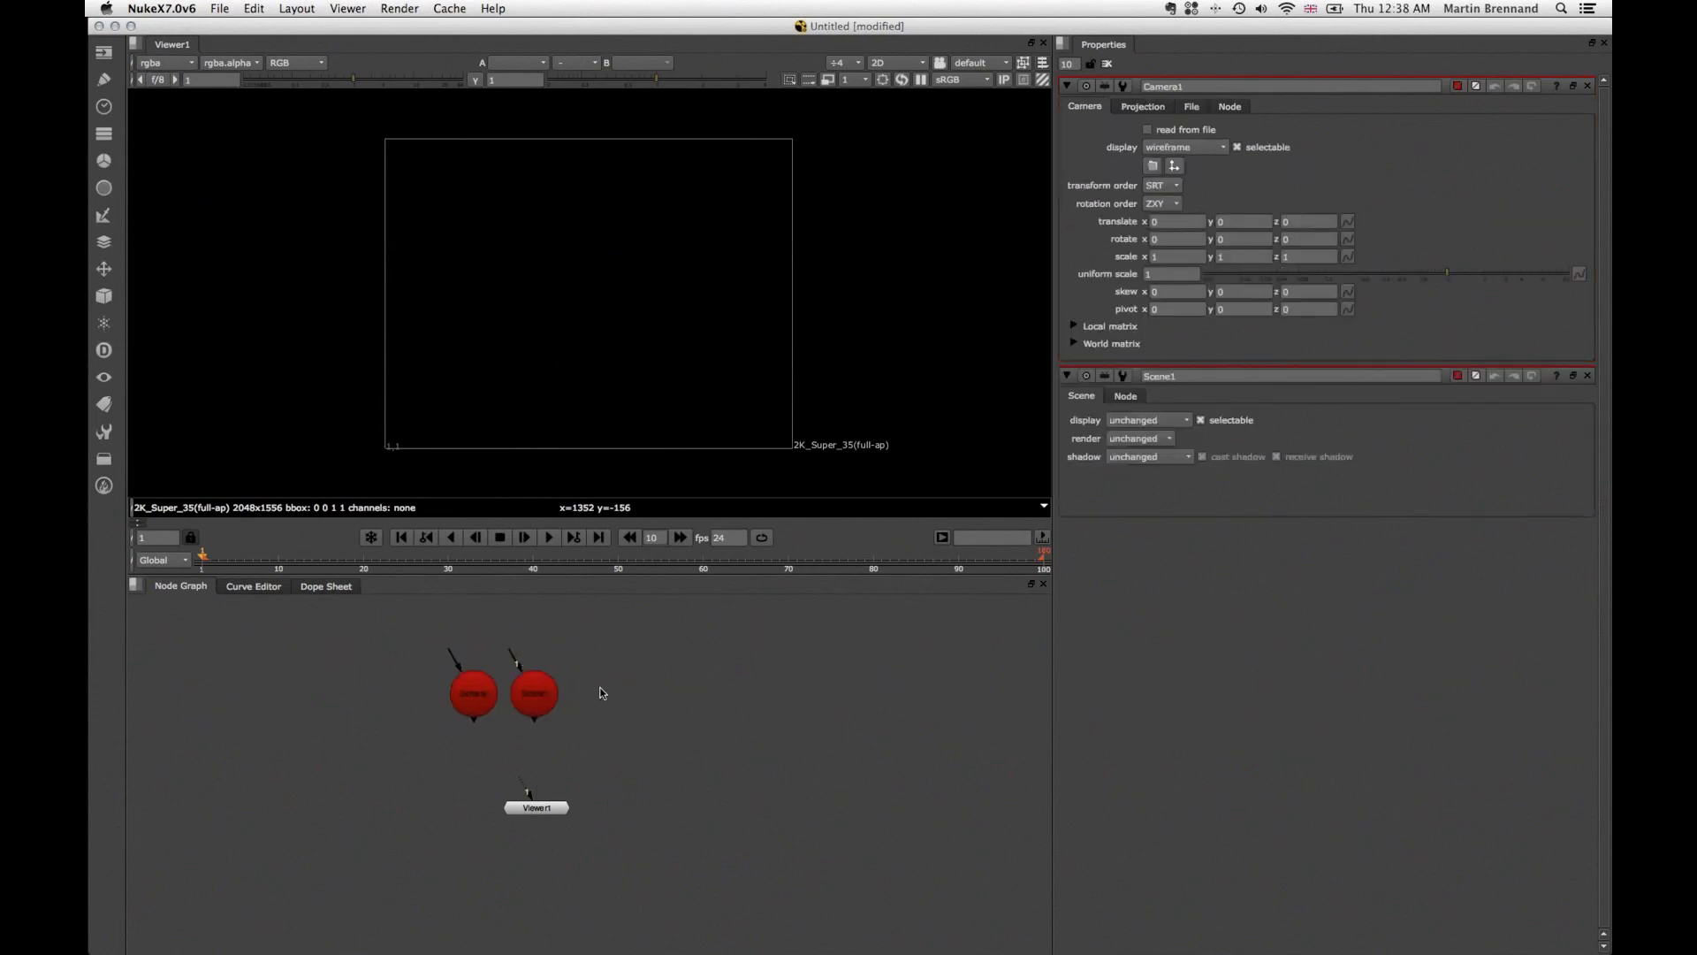
key("Tab")
type("read")
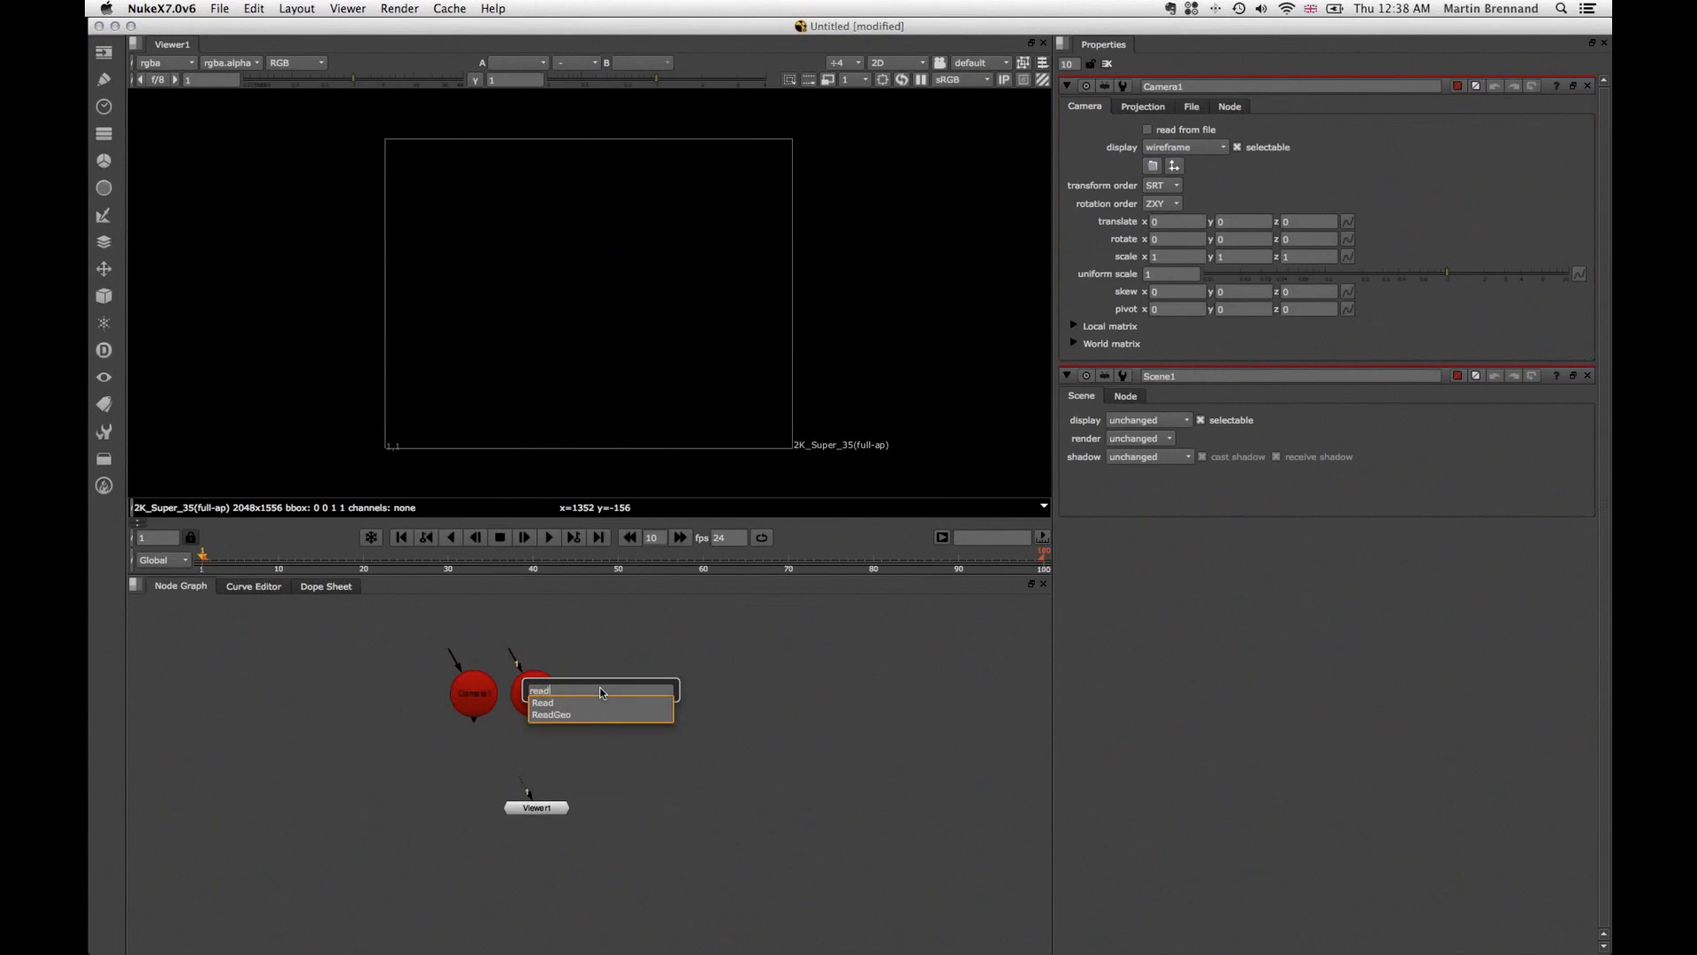
key("Down")
key("Down")
key("Return")
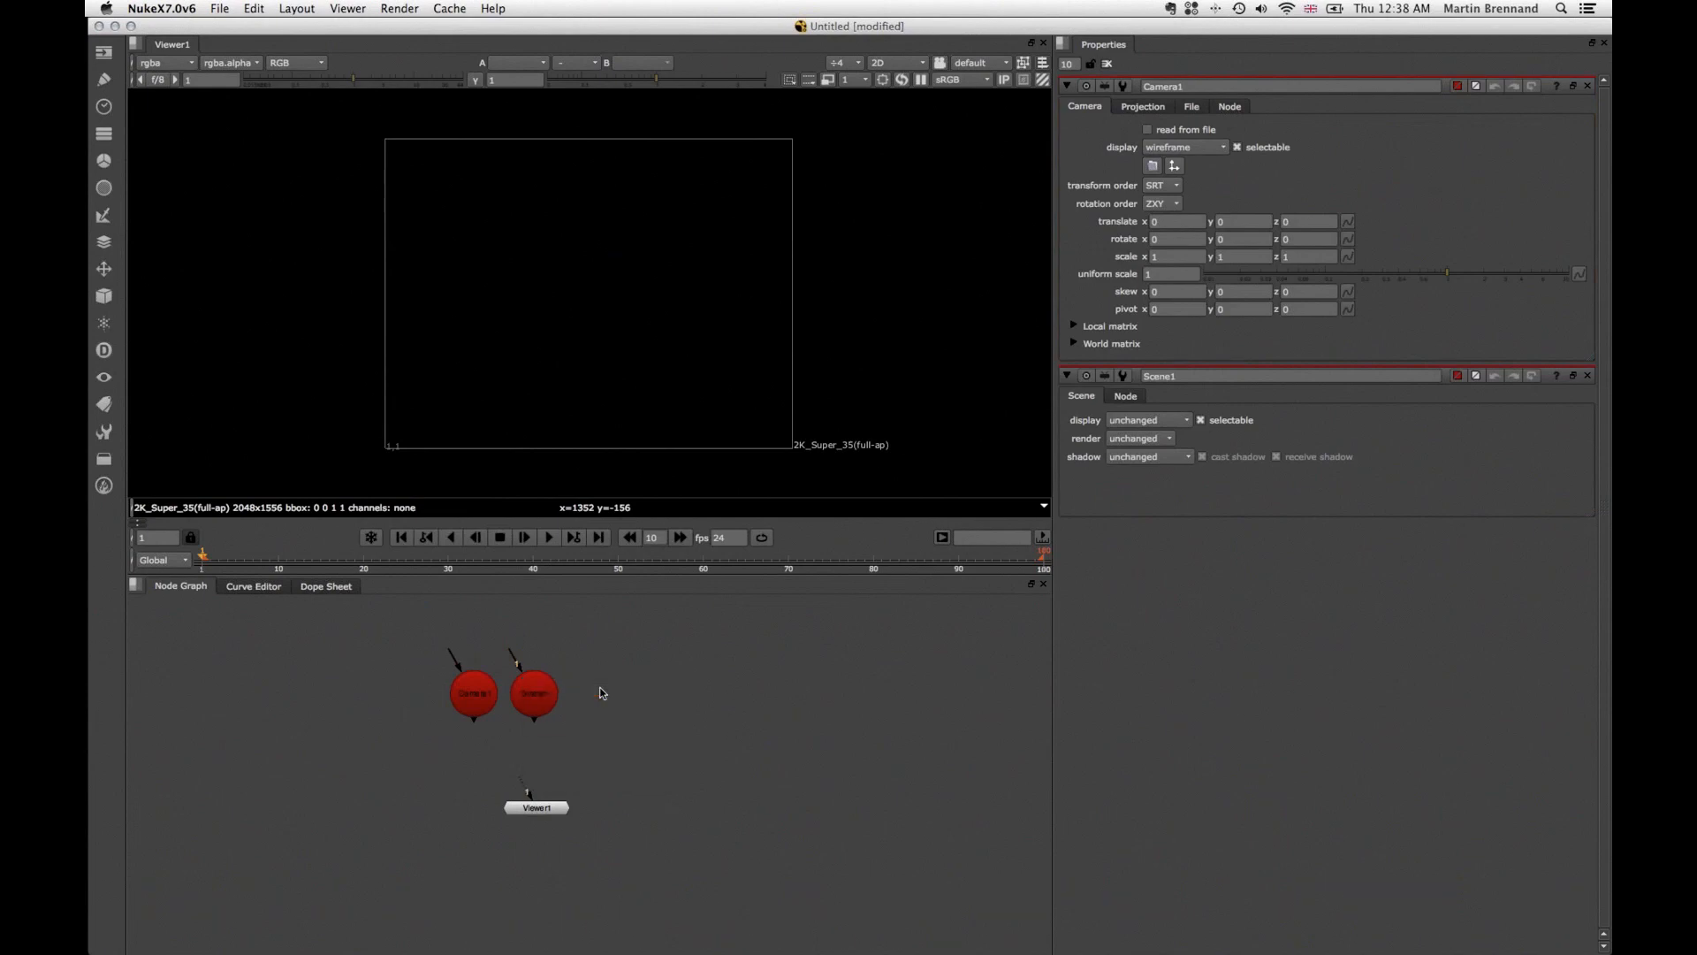
left_click_drag(612, 718, 609, 692)
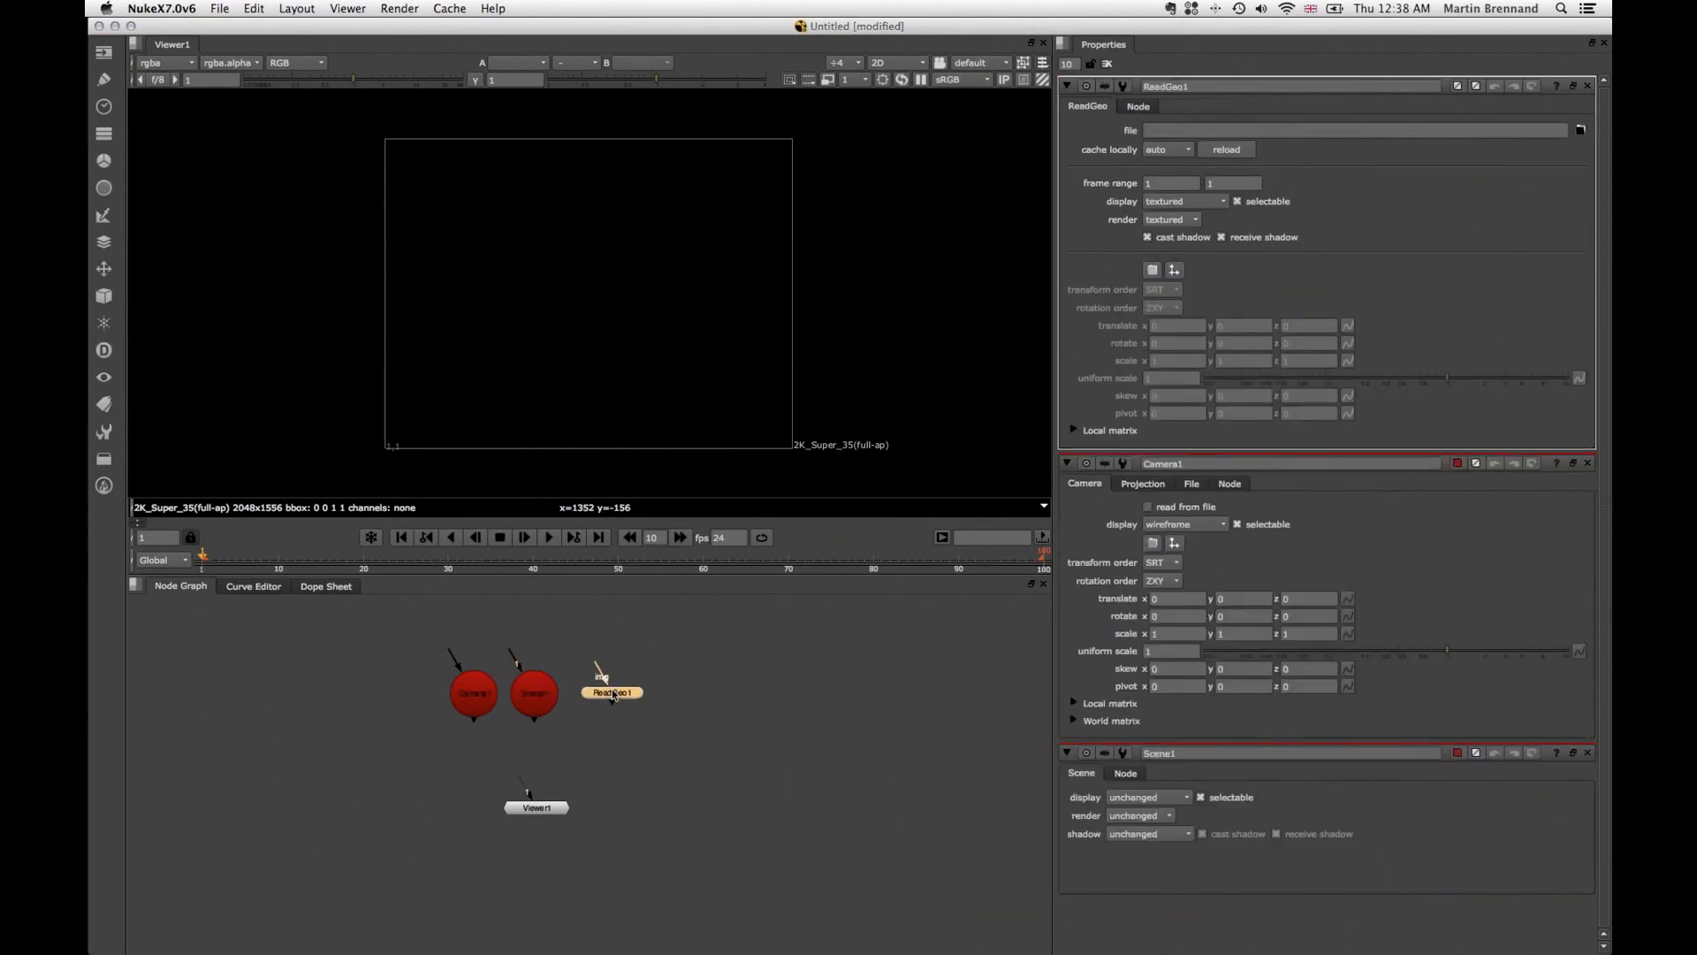
Step: Add a ScanlineRender node between the Scene and Viewer nodes, with its object input connected to the Scene
left_click(558, 740)
key("Tab")
type("scanli")
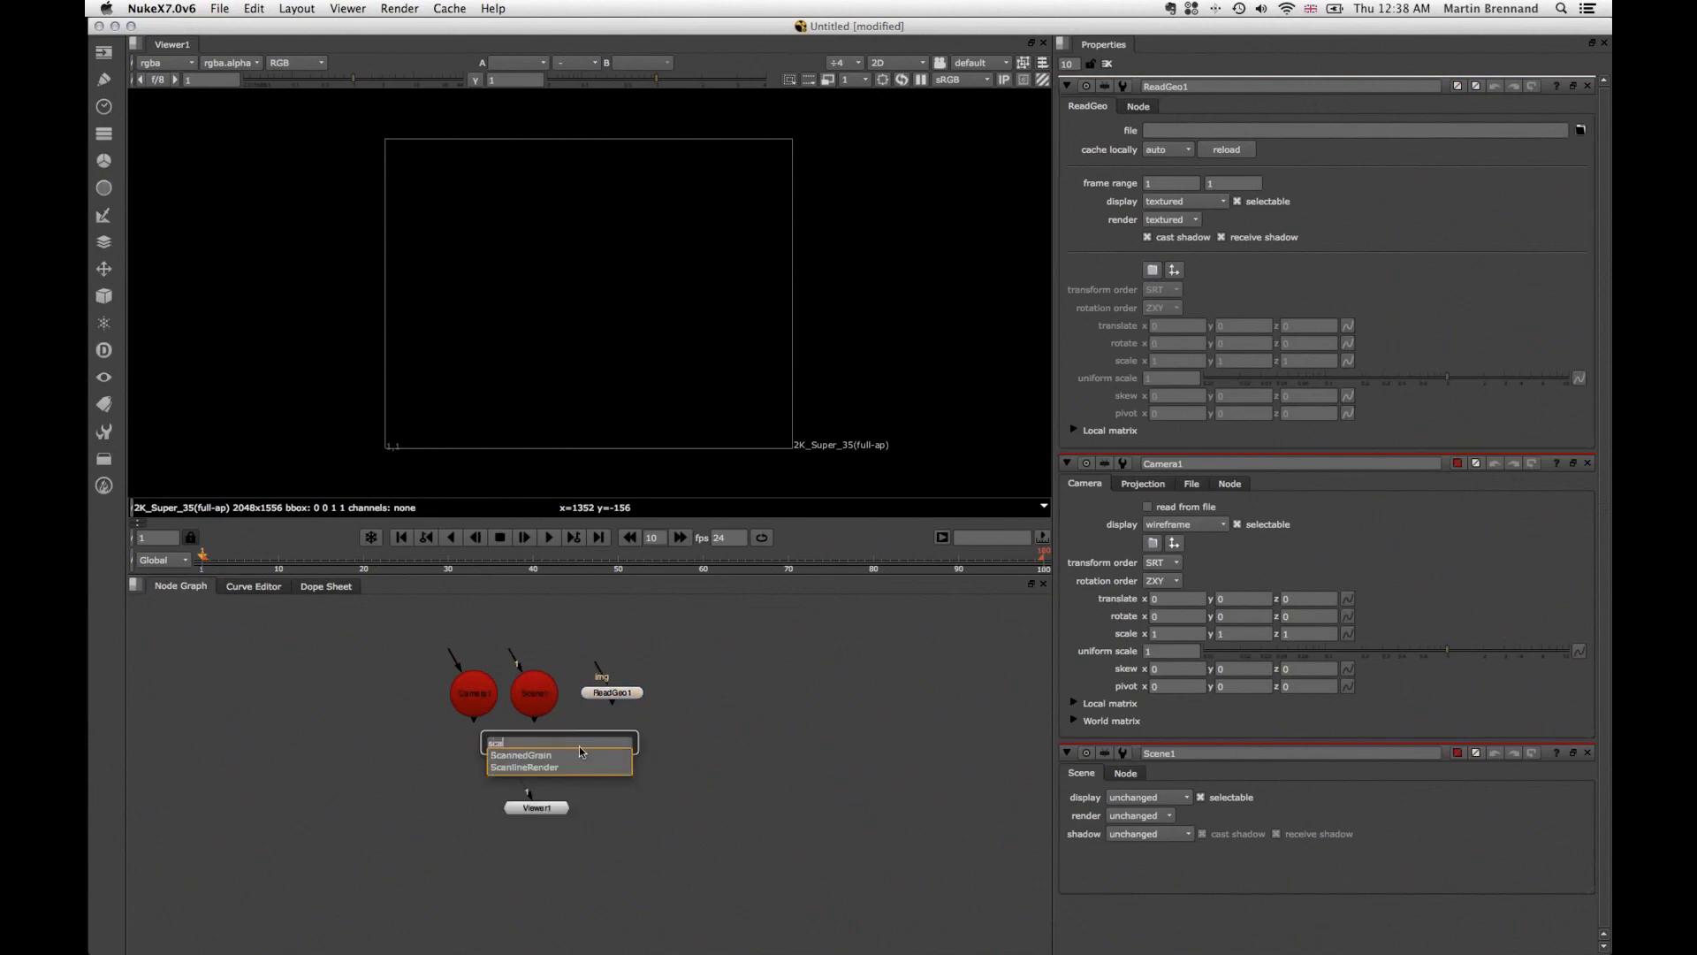
key("Return")
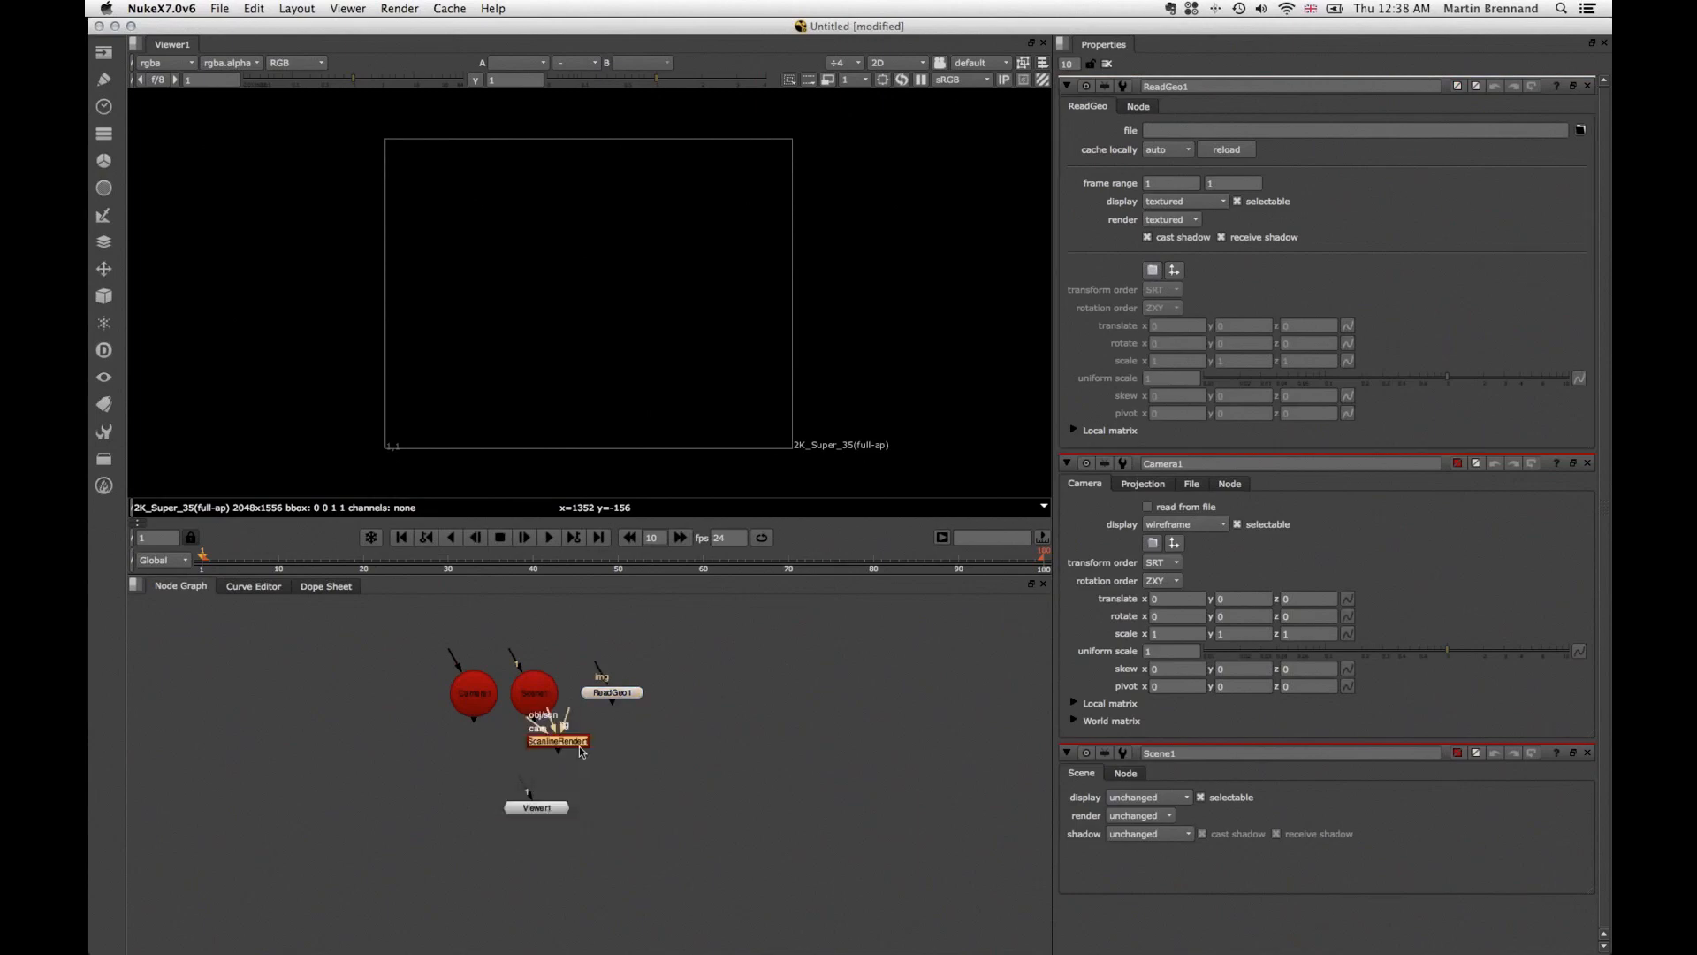
left_click_drag(577, 743, 541, 767)
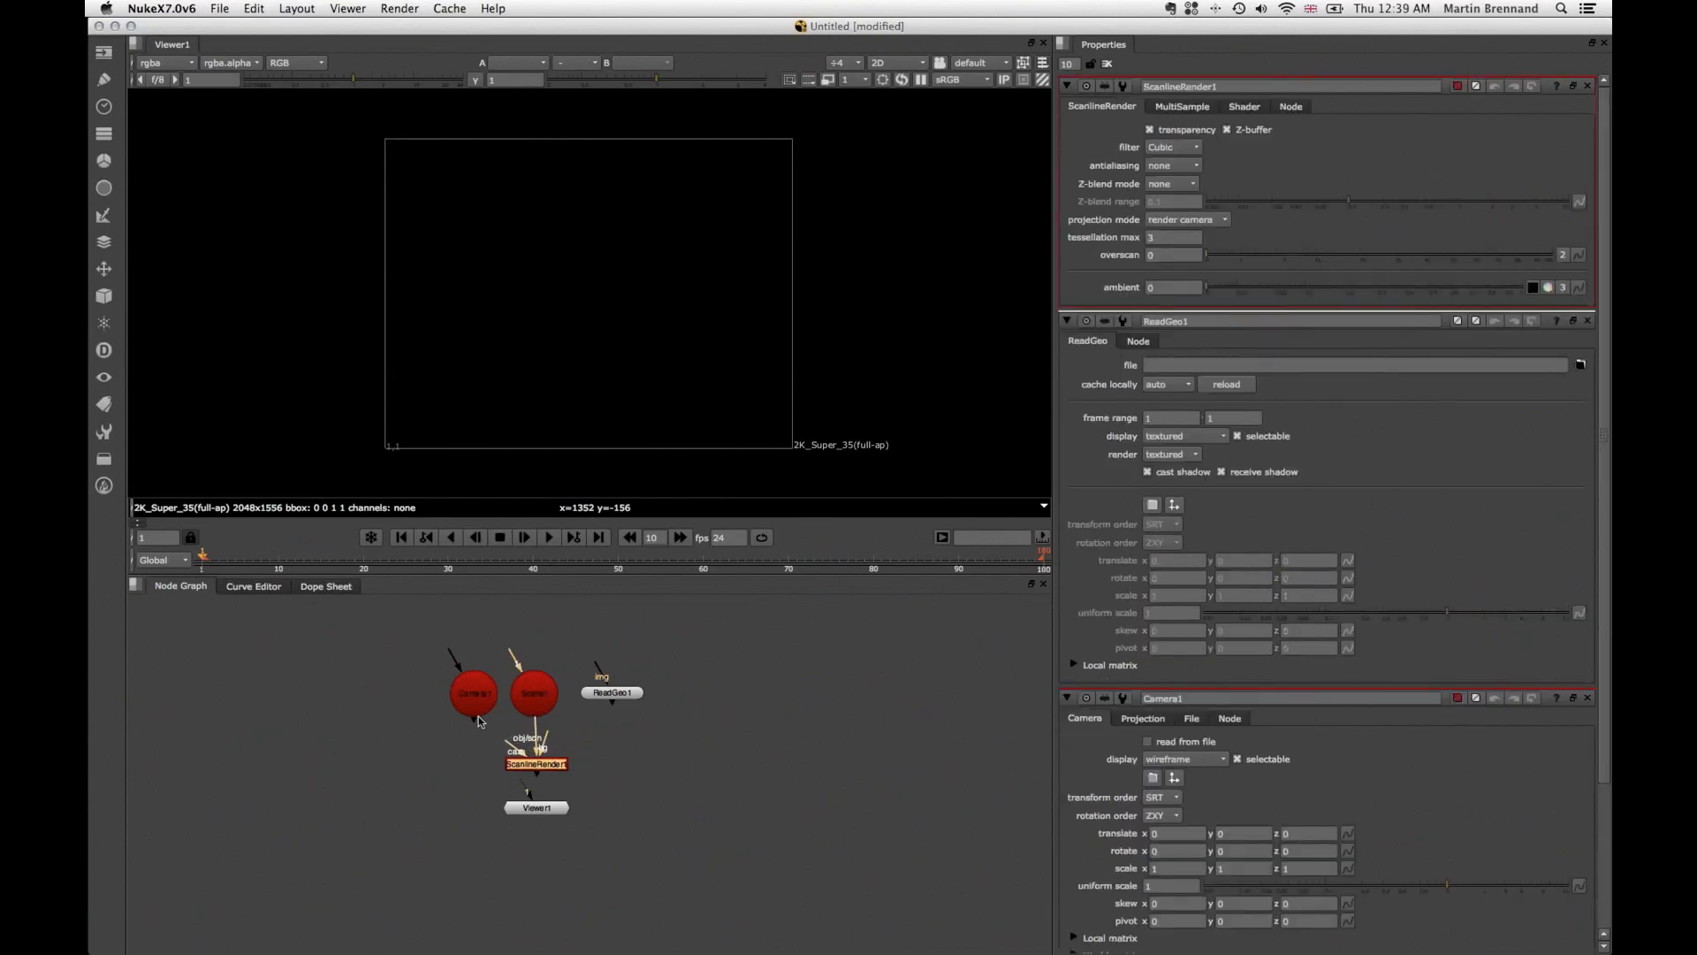
Step: Connect the Camera node to the ScanlineRender's cam input and the ReadGeo node to the Scene node
left_click_drag(475, 723, 529, 766)
left_click_drag(474, 692, 459, 760)
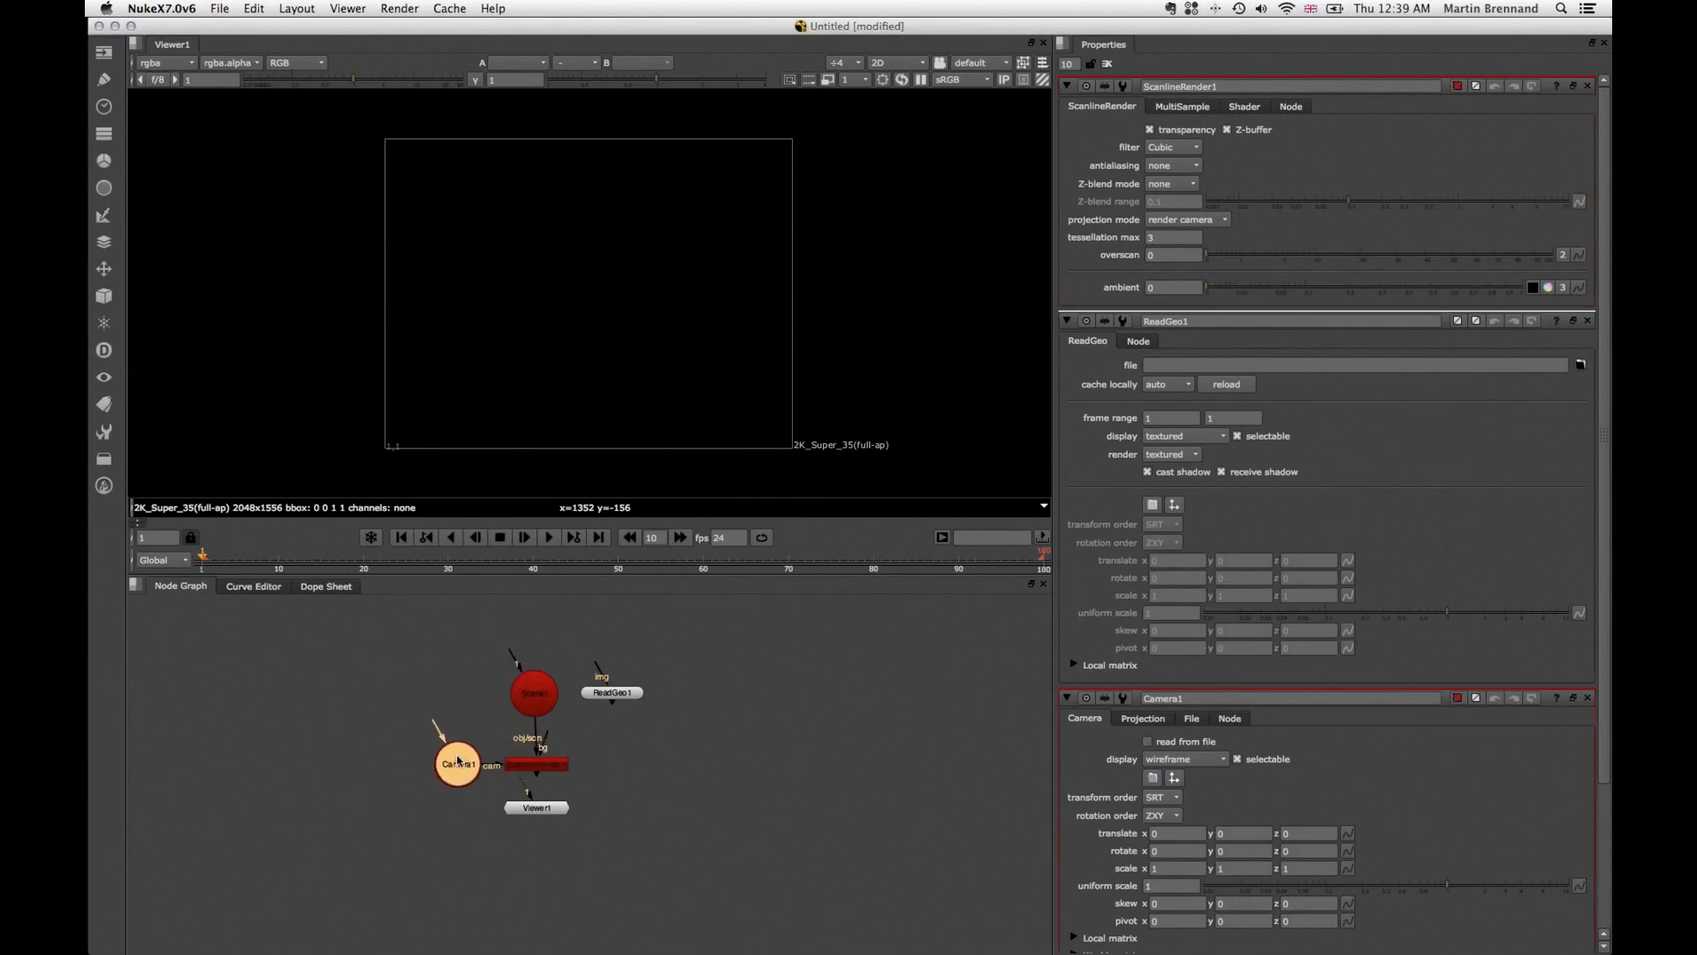
left_click_drag(613, 703, 549, 694)
scroll(566, 697, "down", 2)
key("f")
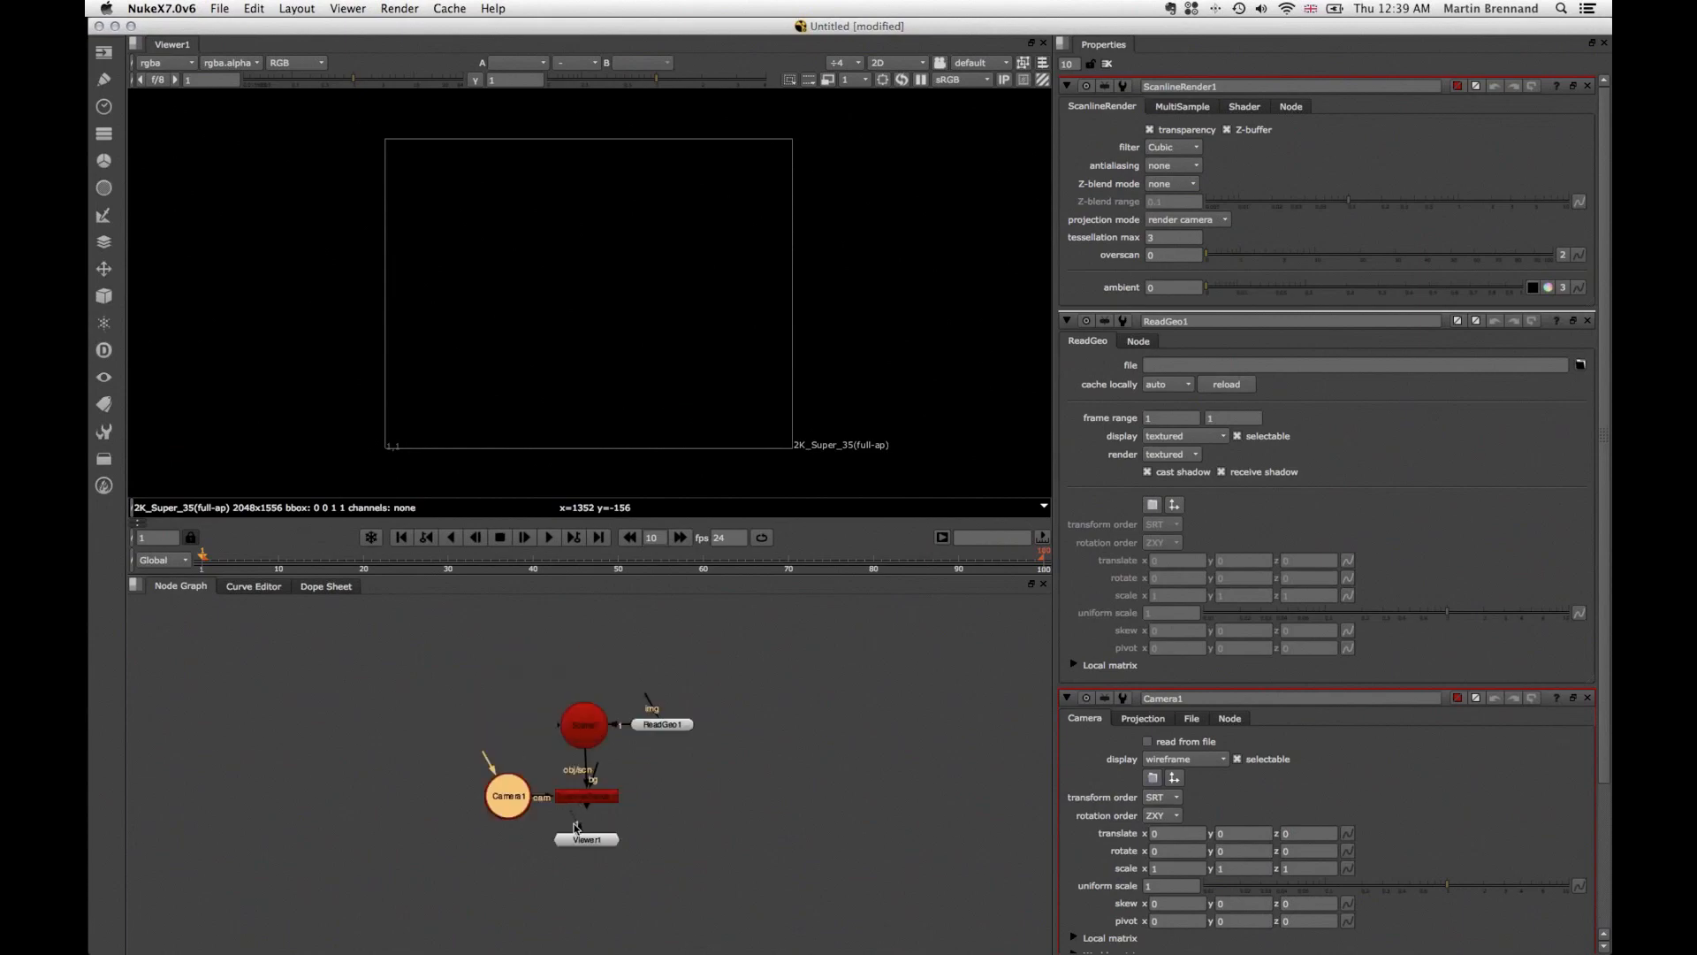
Step: Connect the ScanlineRender node's output to the Viewer node
left_click_drag(586, 805, 587, 838)
left_click(589, 797)
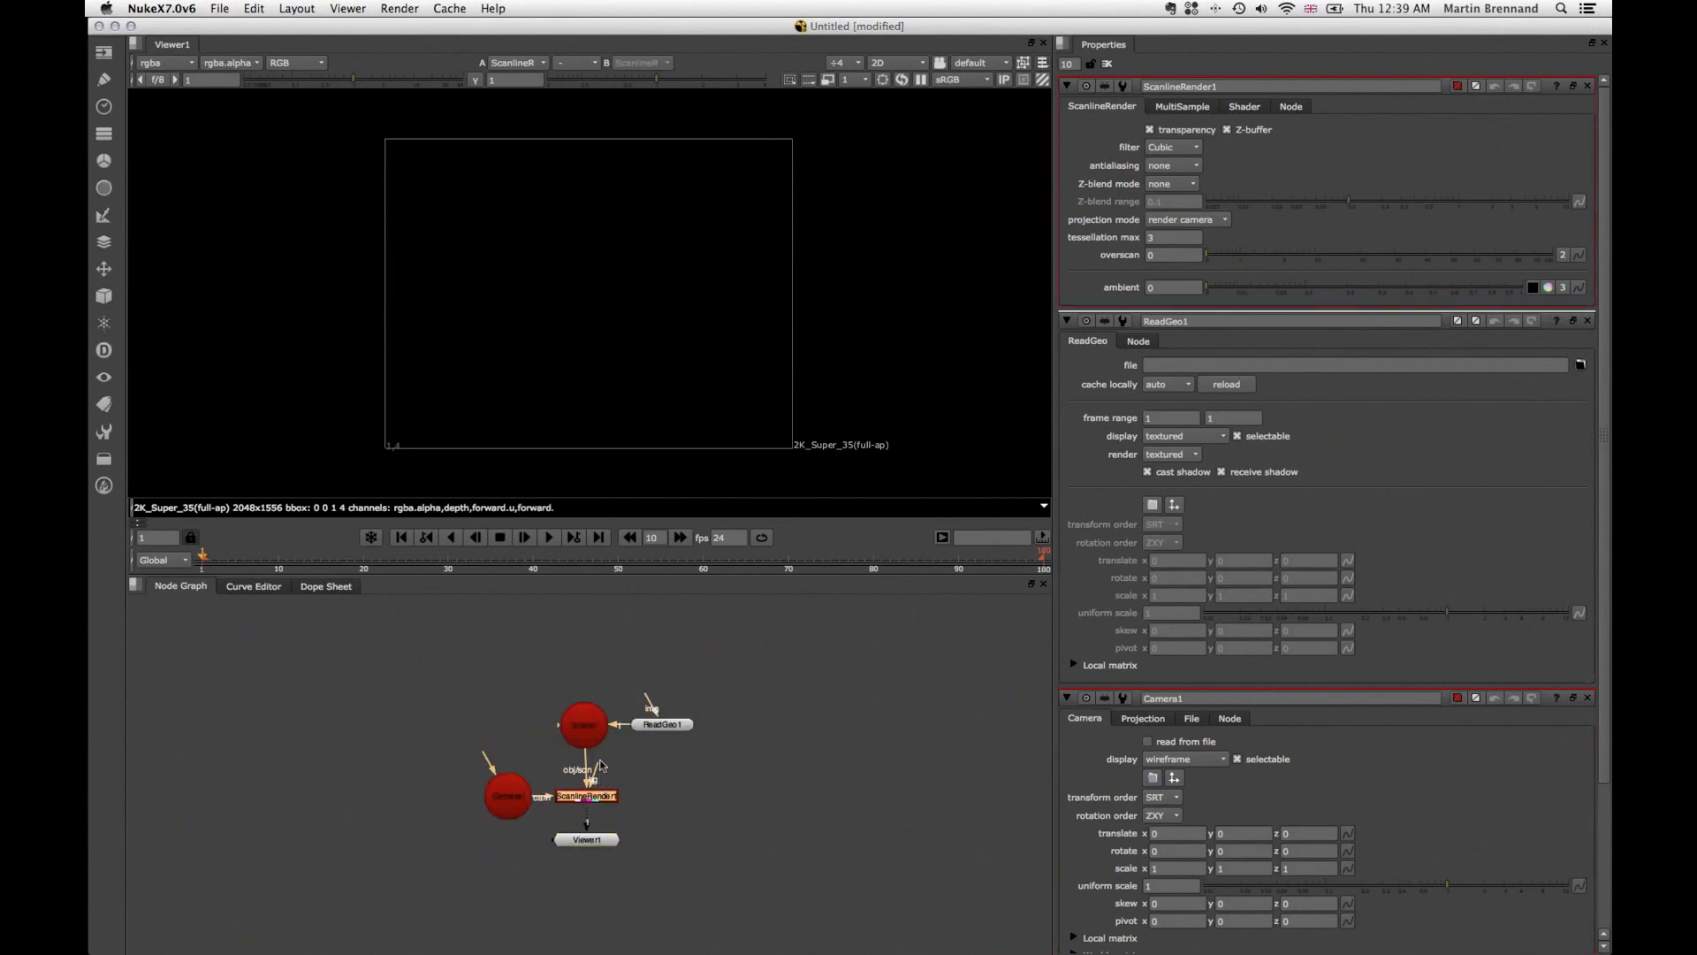
left_click(670, 782)
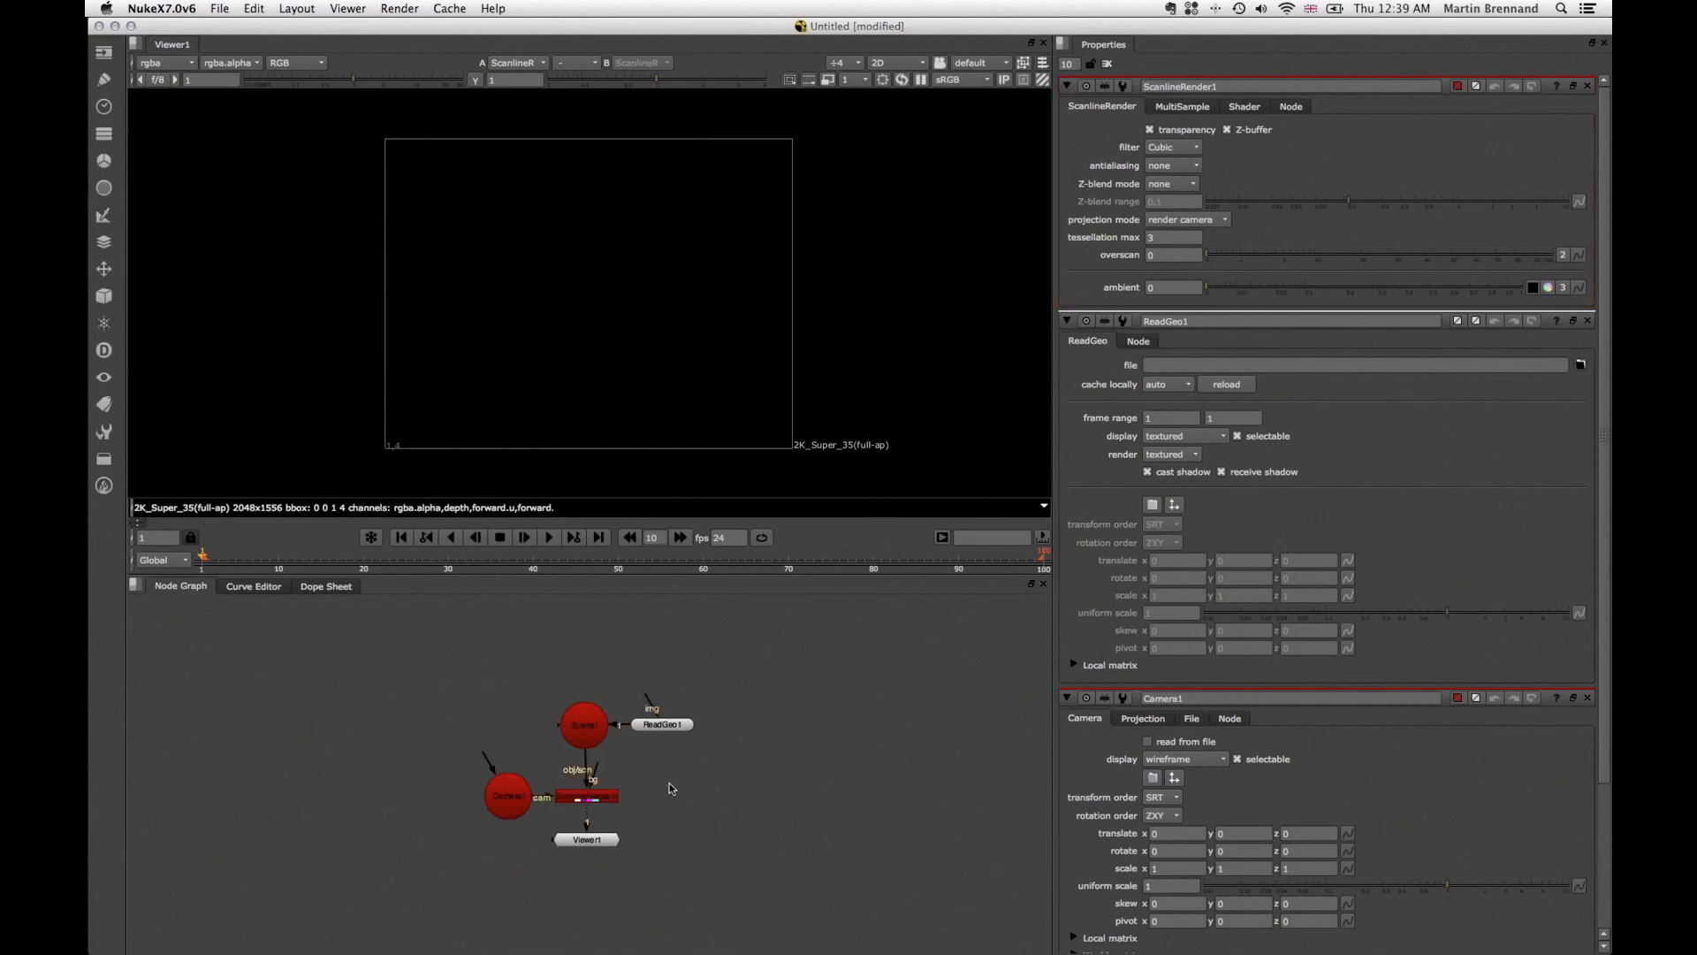
Step: Read in the CKCP_RunDuckRun_001_sml_####.jpg sequence from the CKCP_RunDuckRun_001_seq folder and connect it to the ScanlineRender's bg input
key("r")
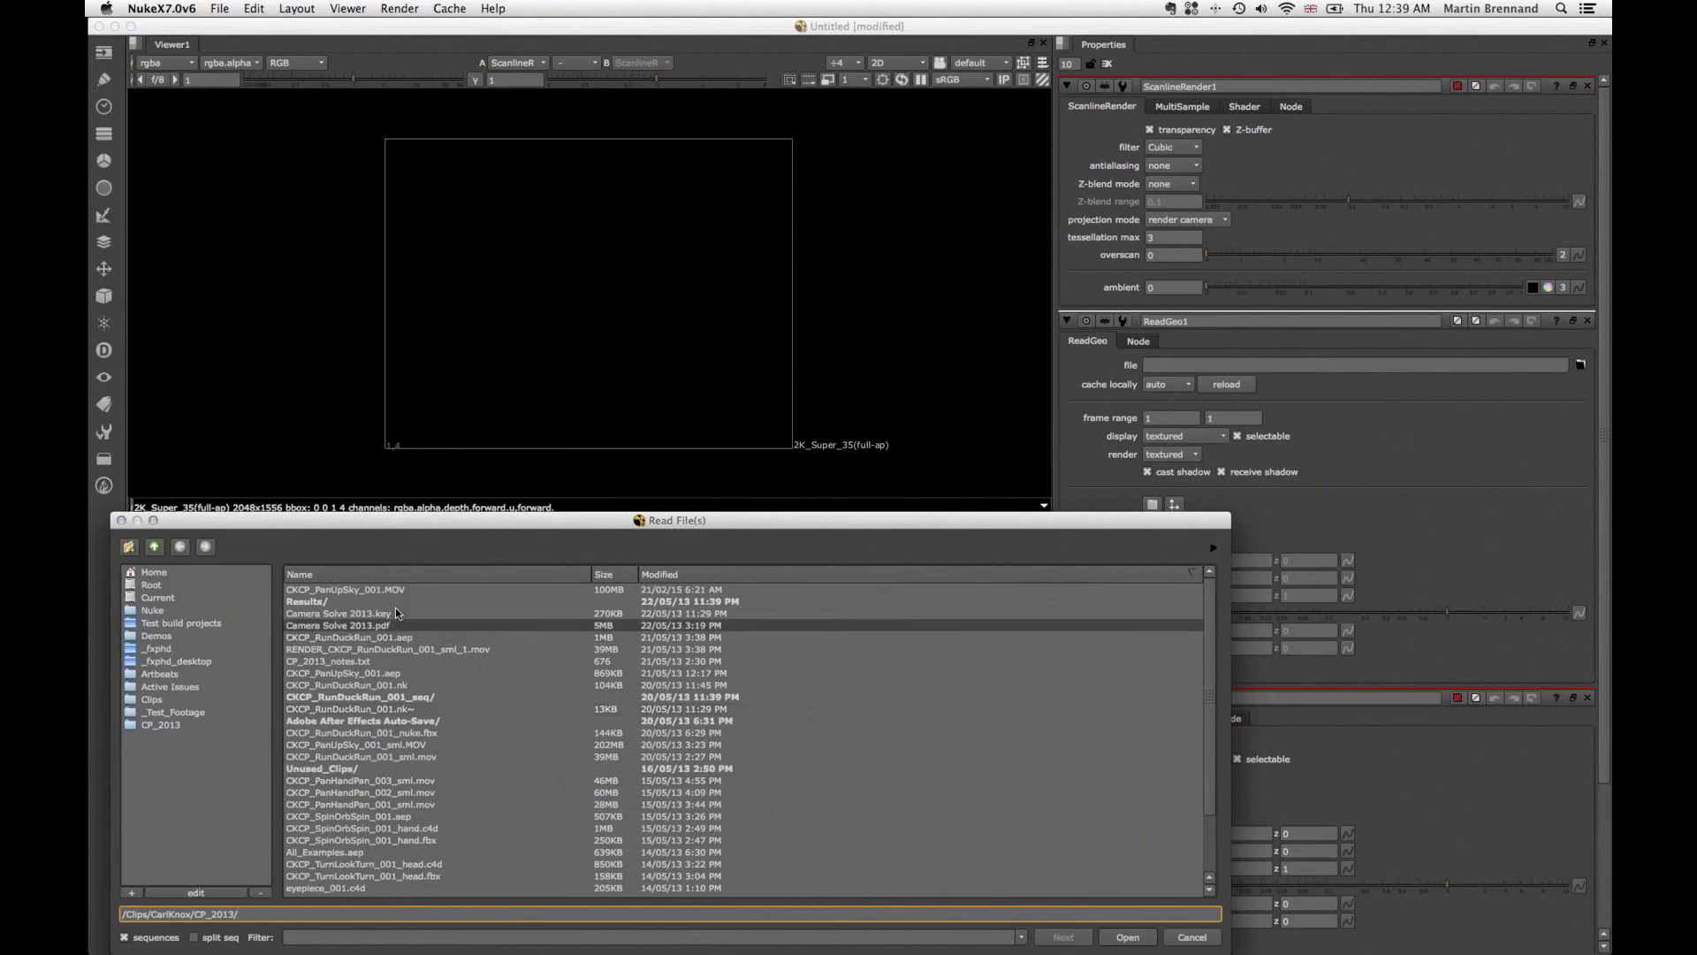
left_click(402, 720)
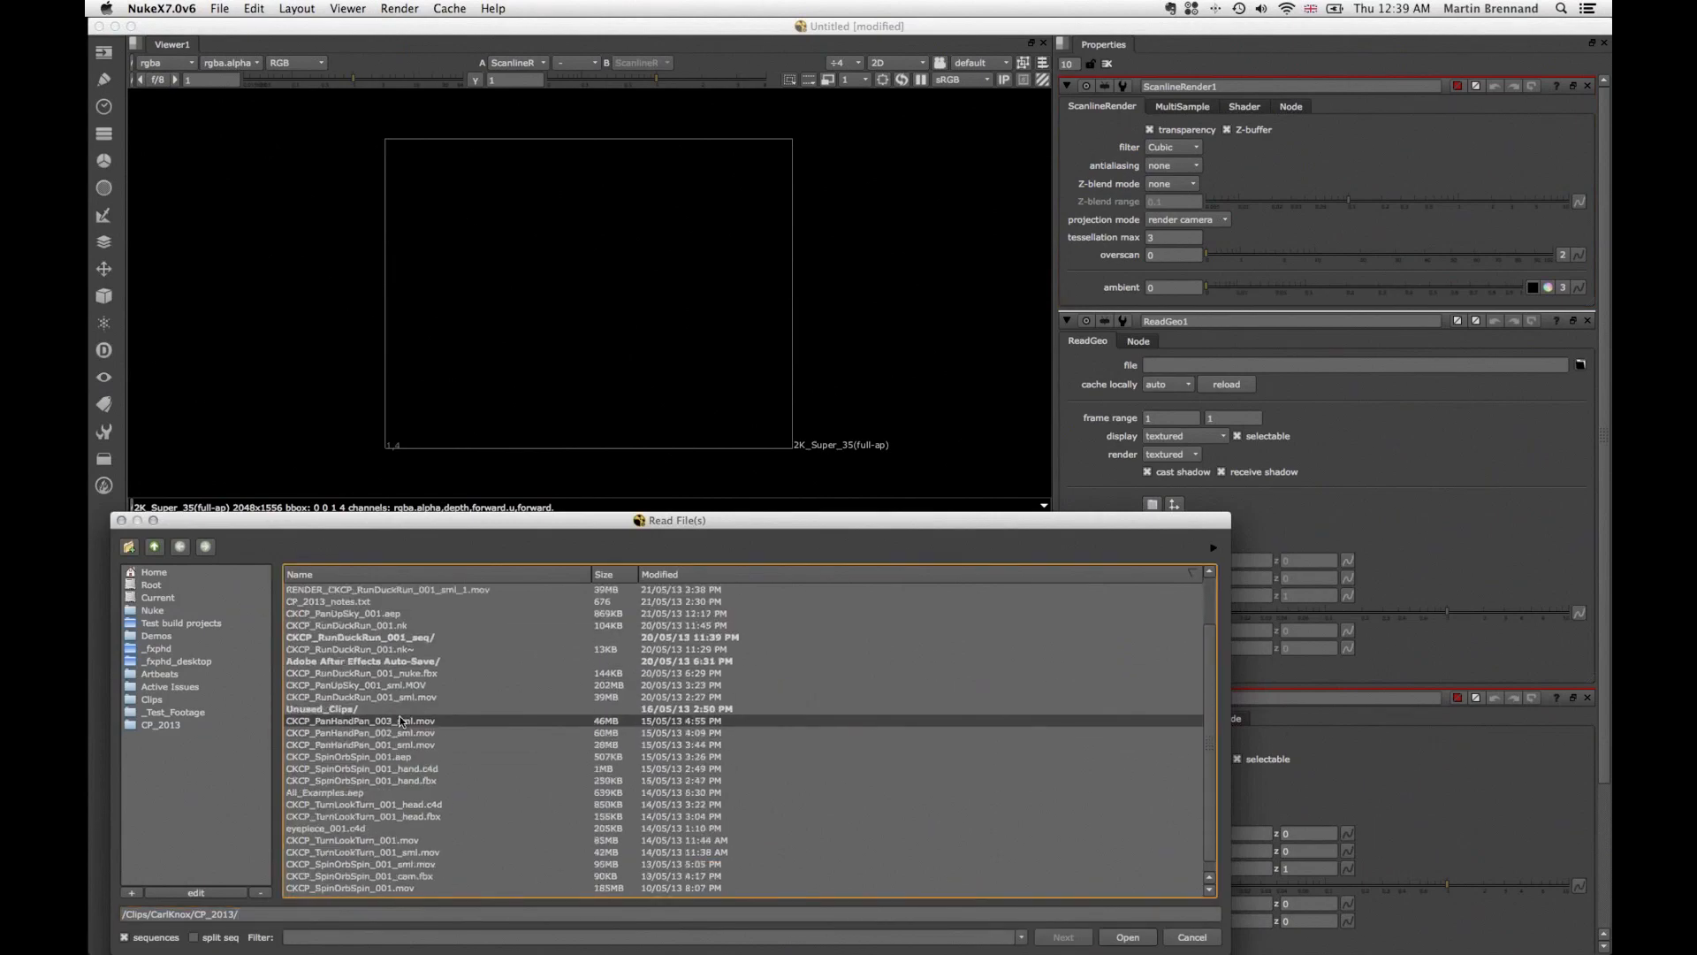
double_click(422, 695)
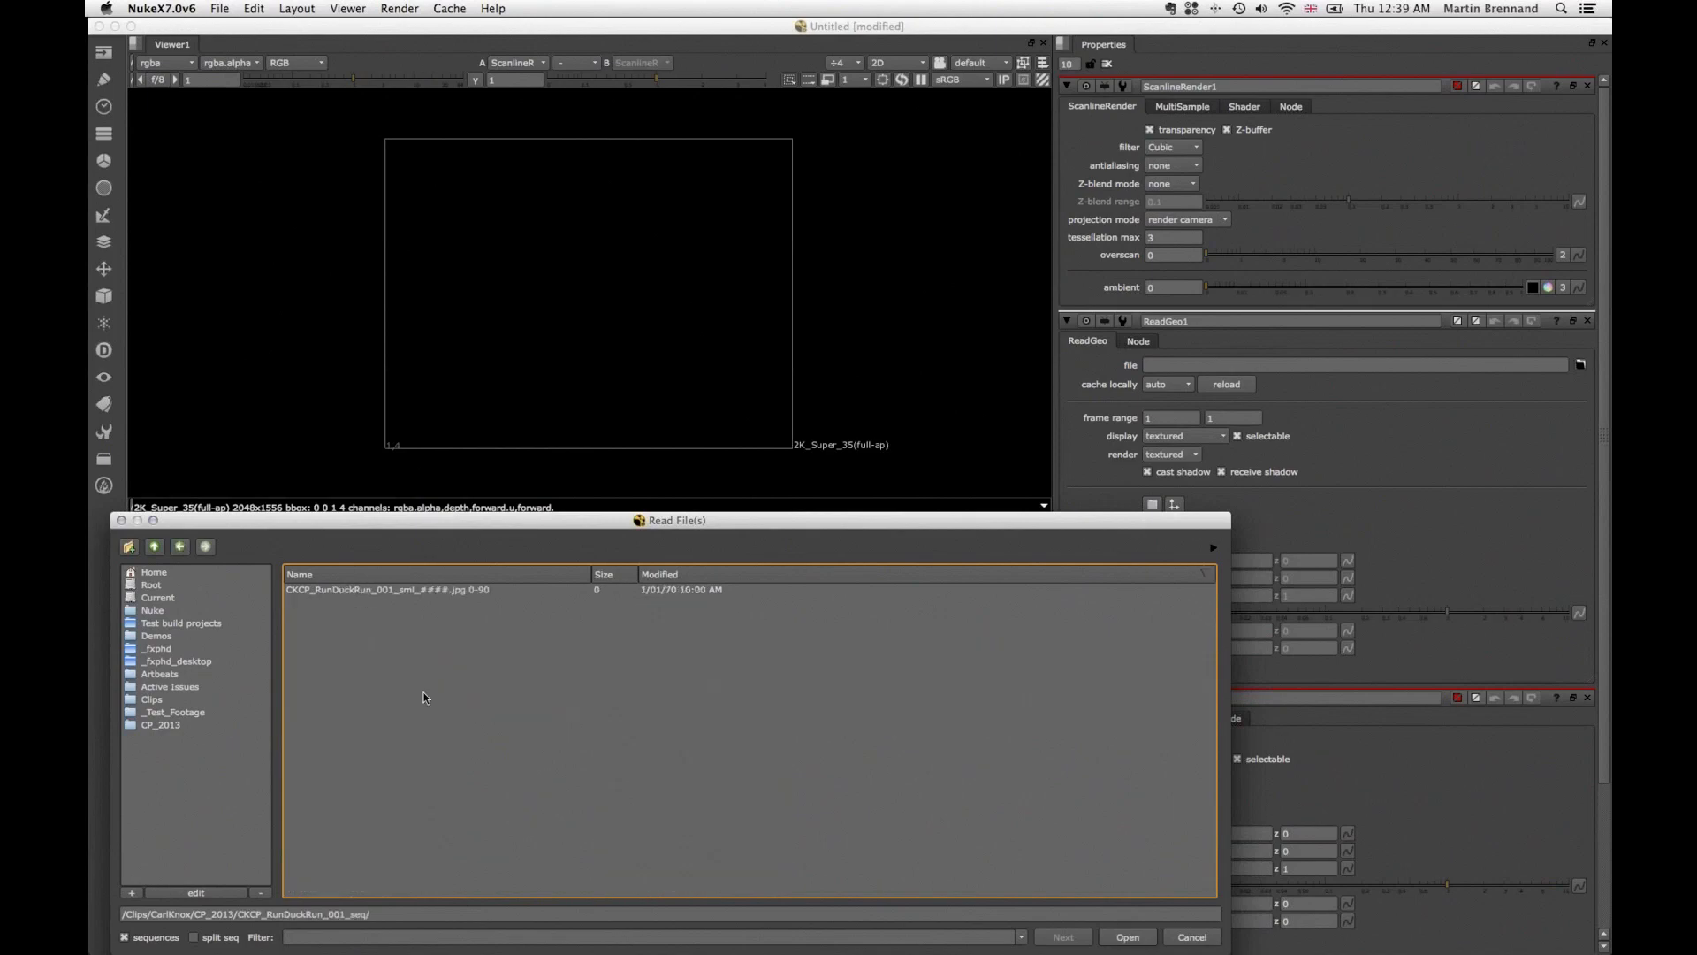
double_click(417, 592)
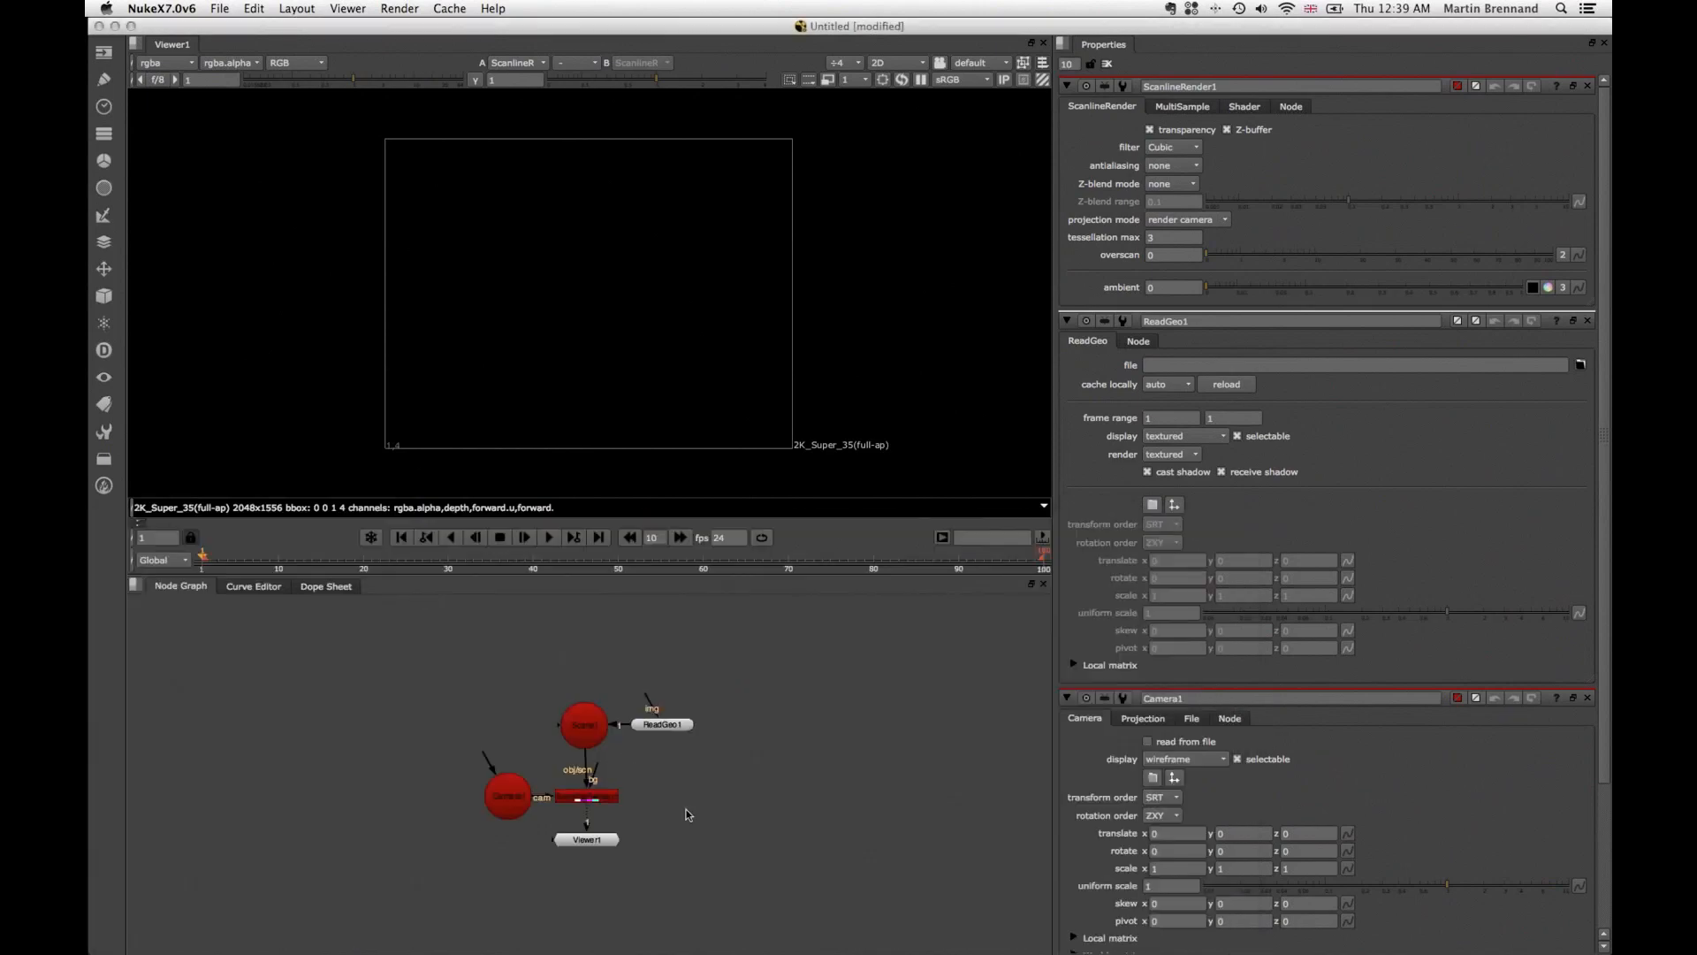
mouse_move(669, 818)
left_mouse_down()
mouse_move(602, 800)
mouse_move(665, 789)
left_mouse_up()
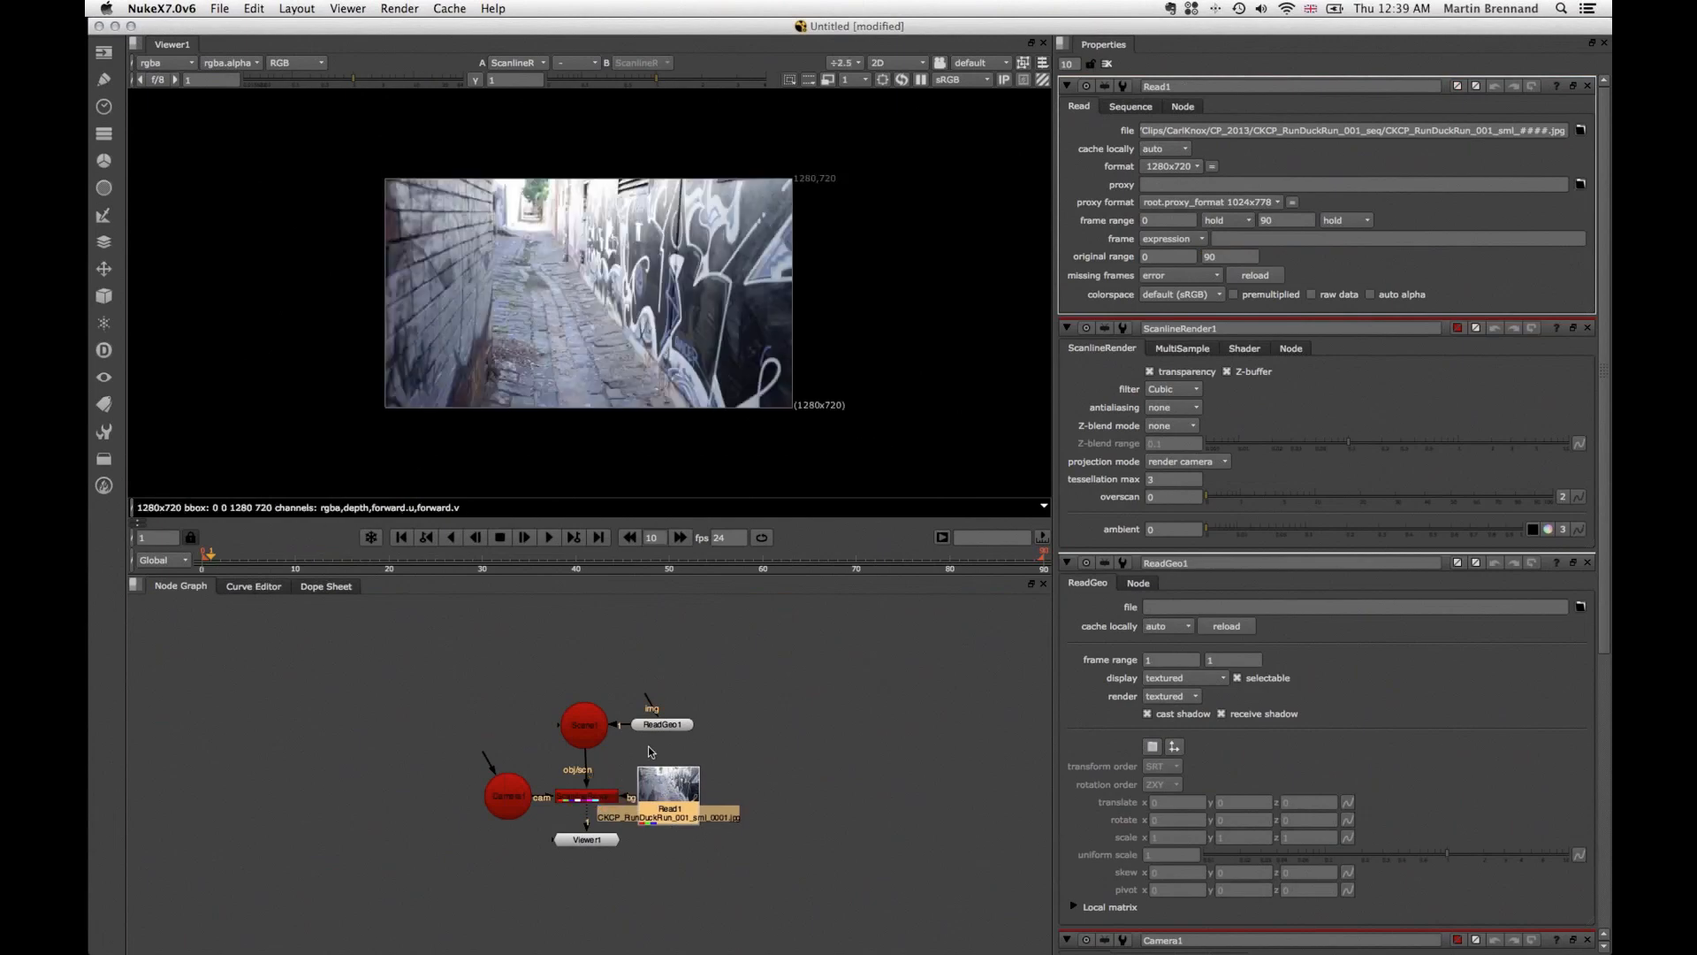
left_click(856, 62)
left_click(855, 124)
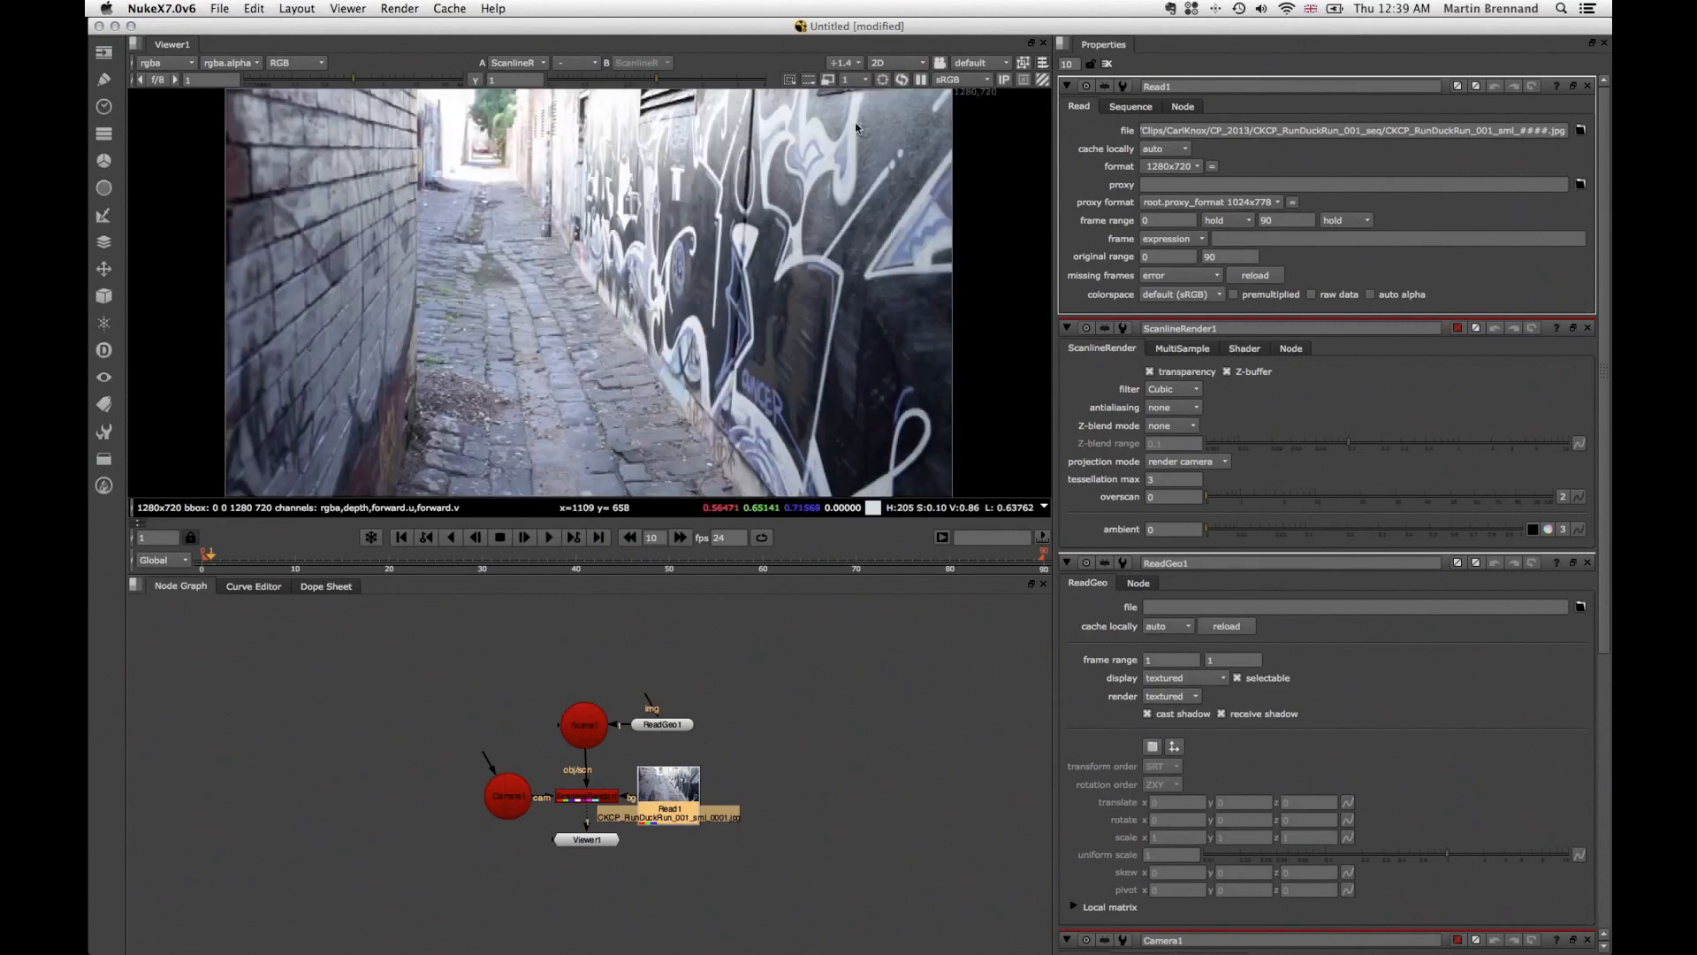
Step: Make the Camera node read from file, load CKCP_RunDuckRun_001_nuke.fbx from the CP_2013 folder, and accept replacing its current camera data
left_click(509, 798)
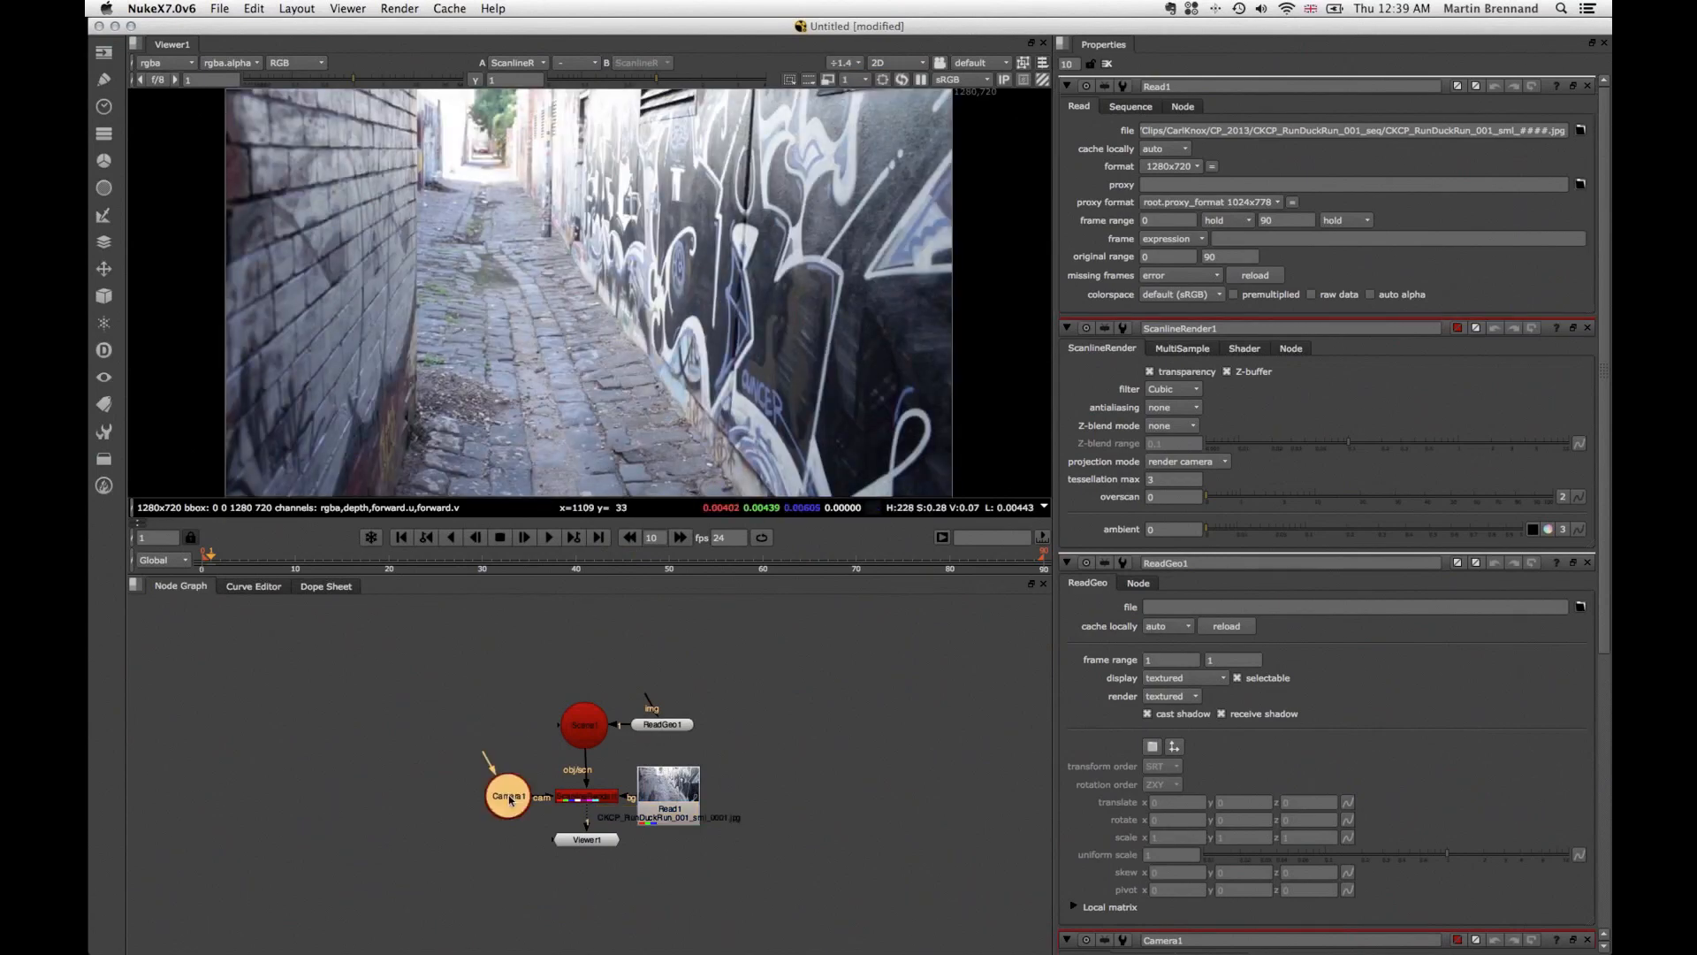
double_click(510, 798)
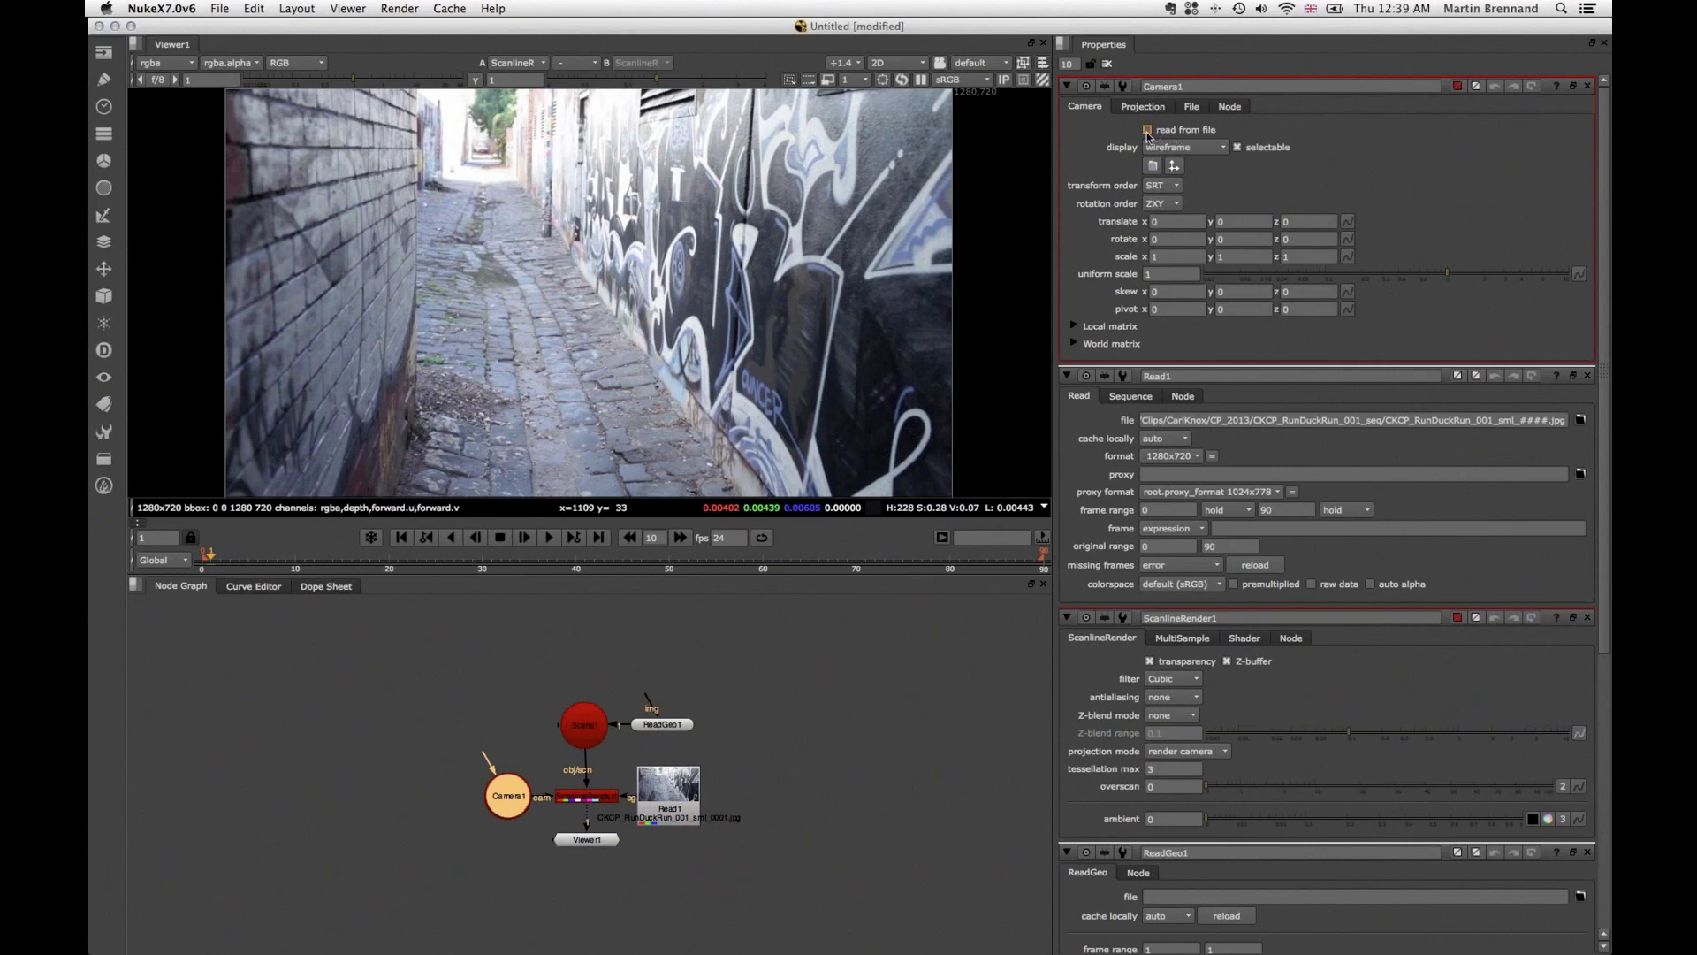
left_click(1177, 134)
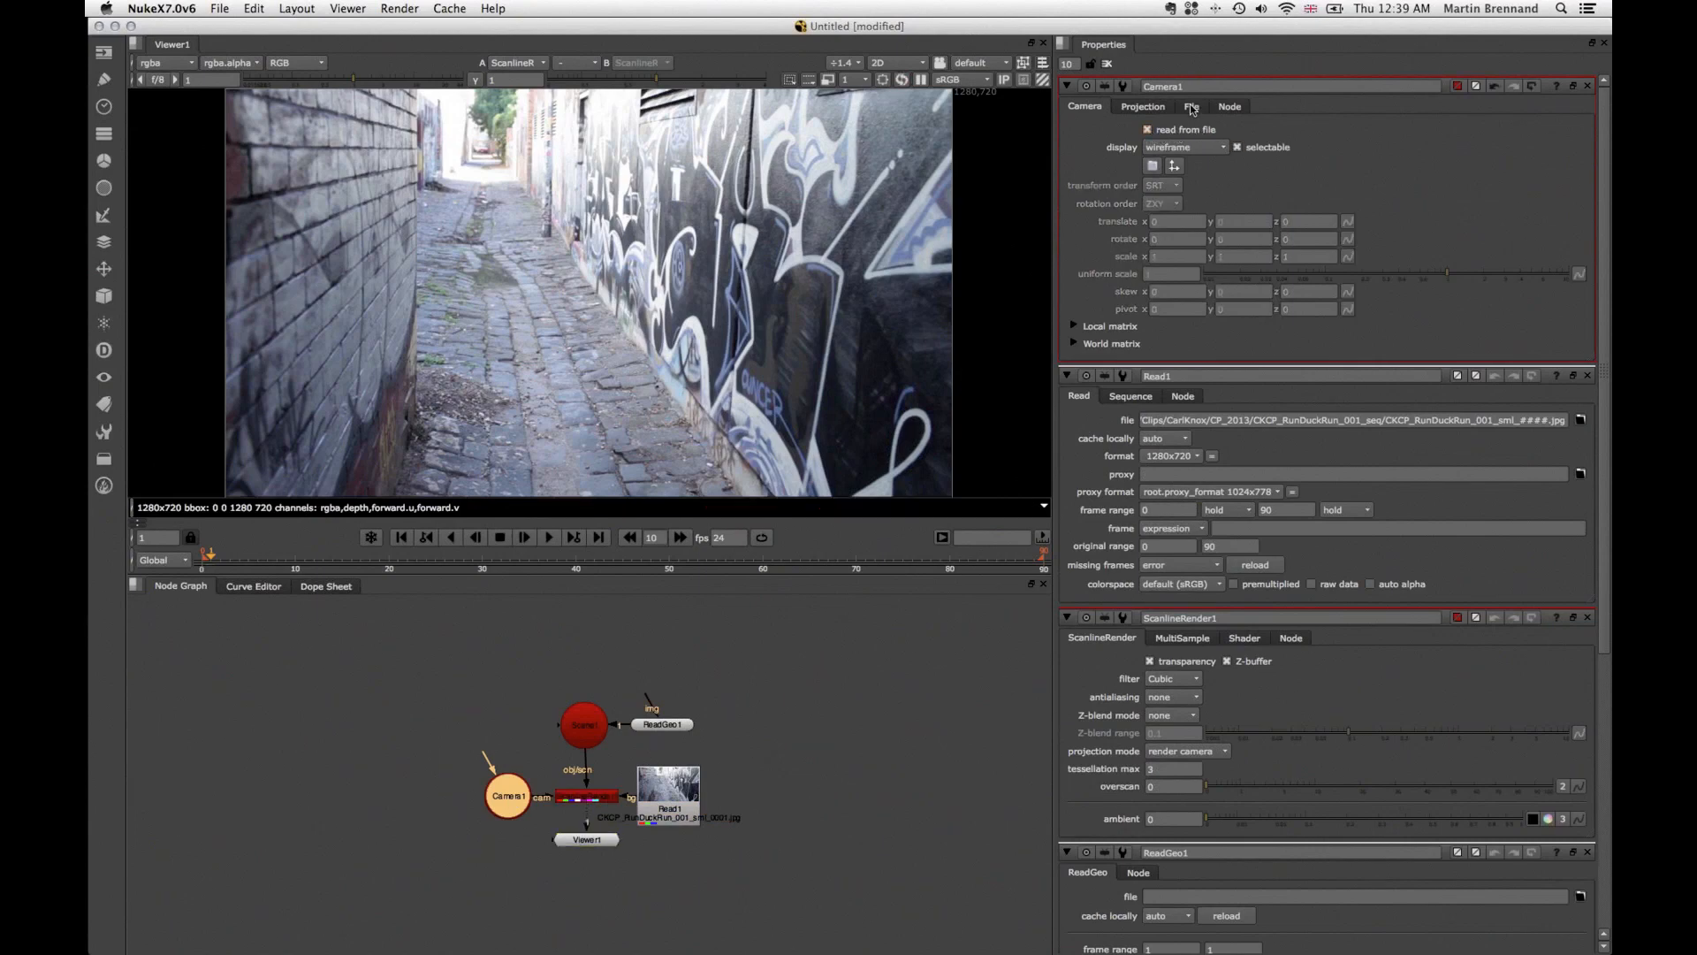
left_click(1190, 106)
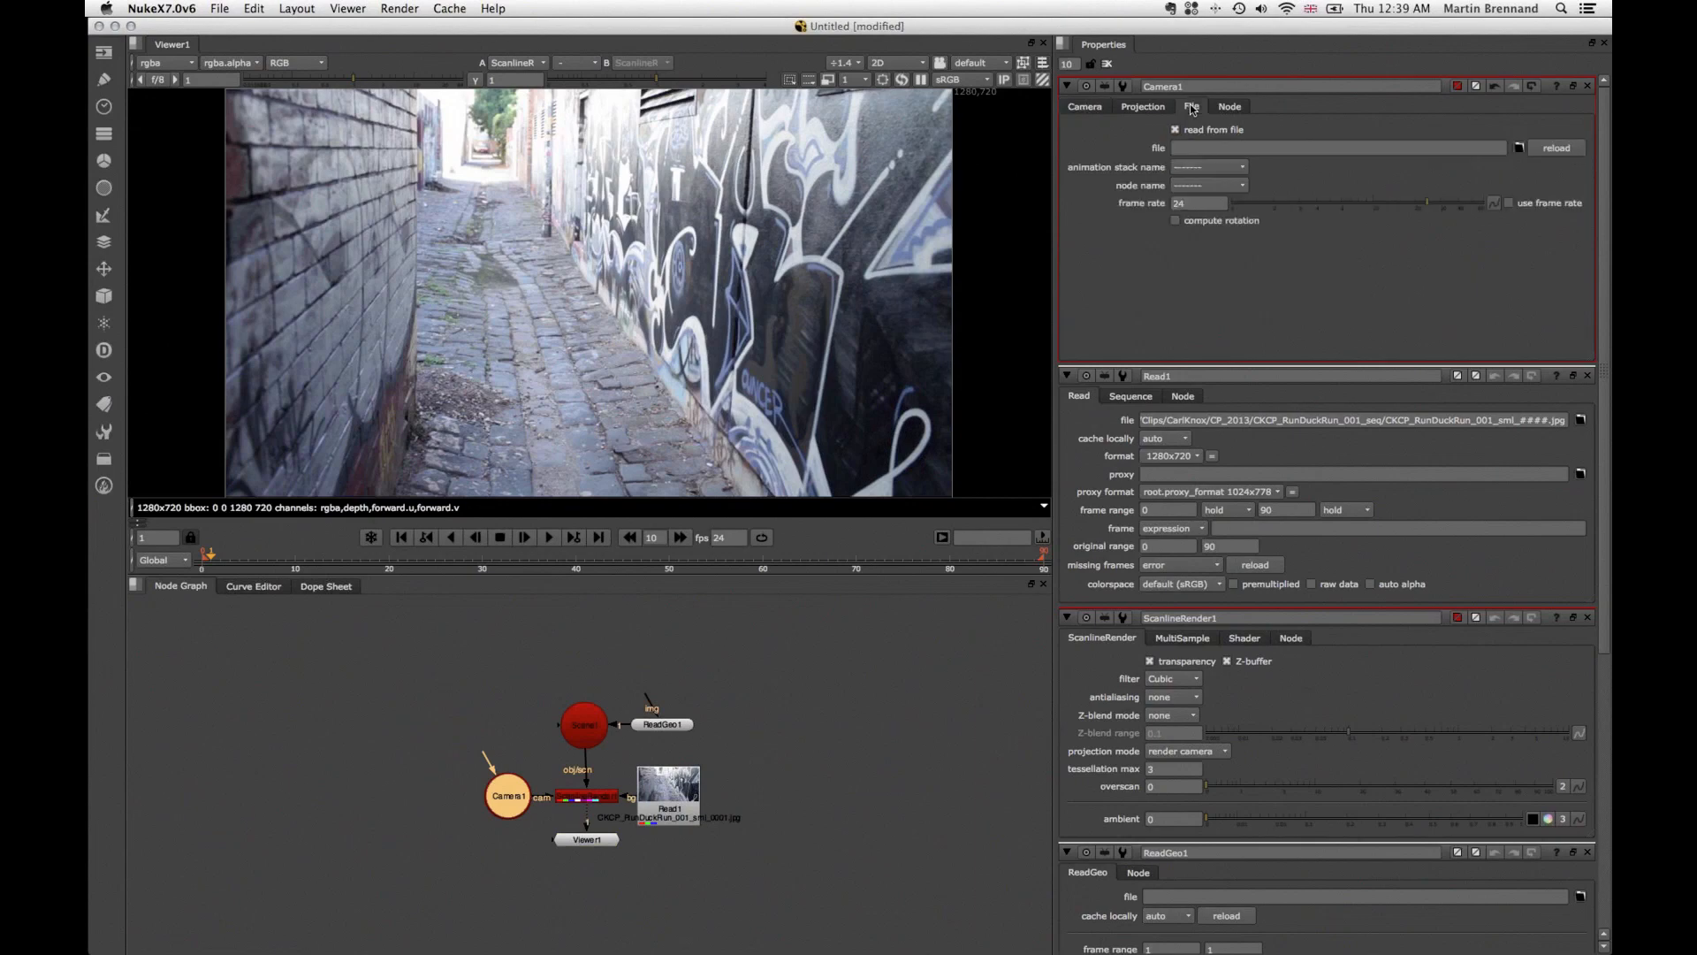
left_click(1517, 148)
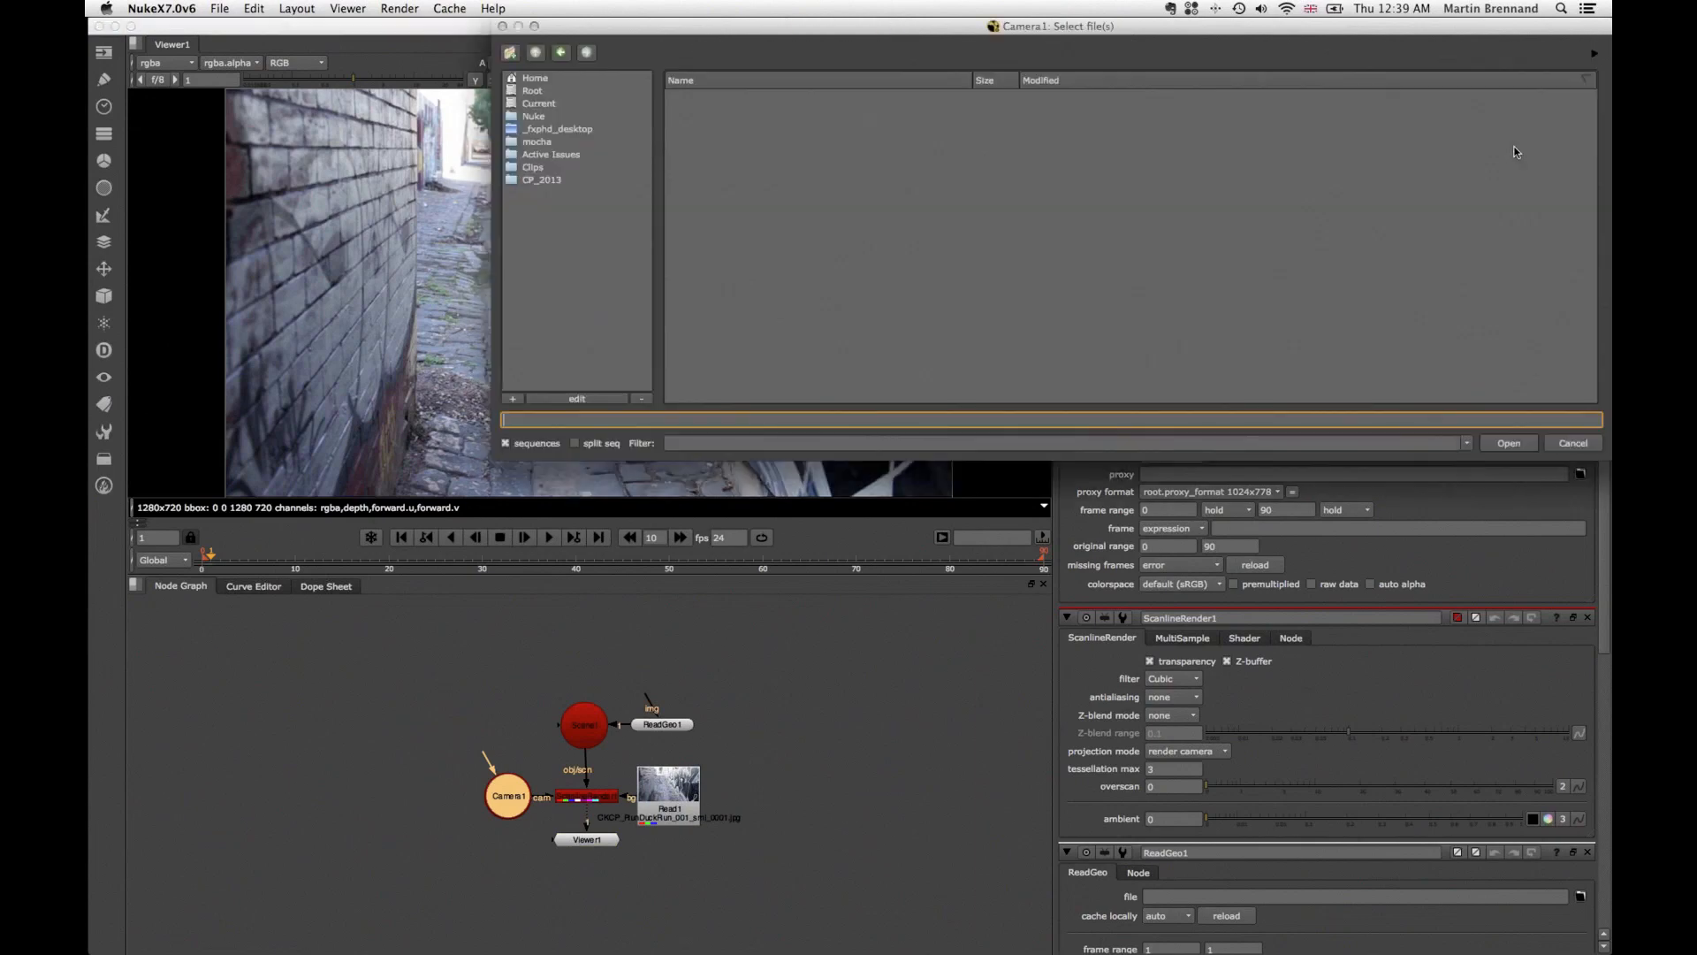
left_click(556, 180)
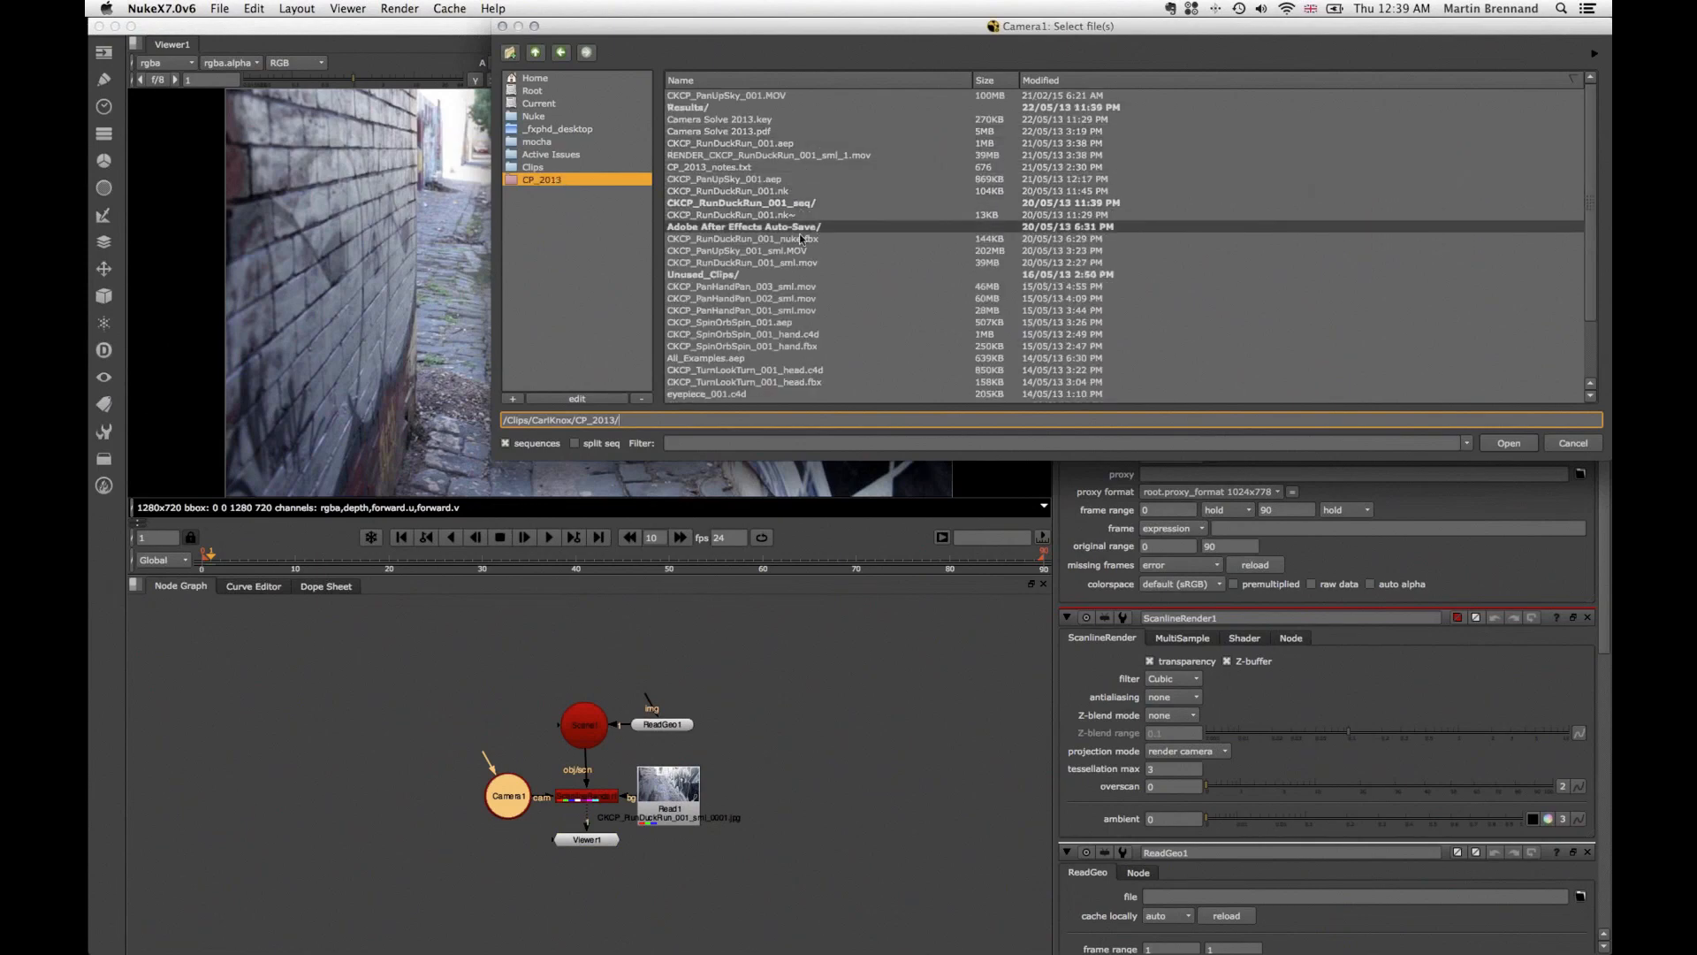
left_click(763, 239)
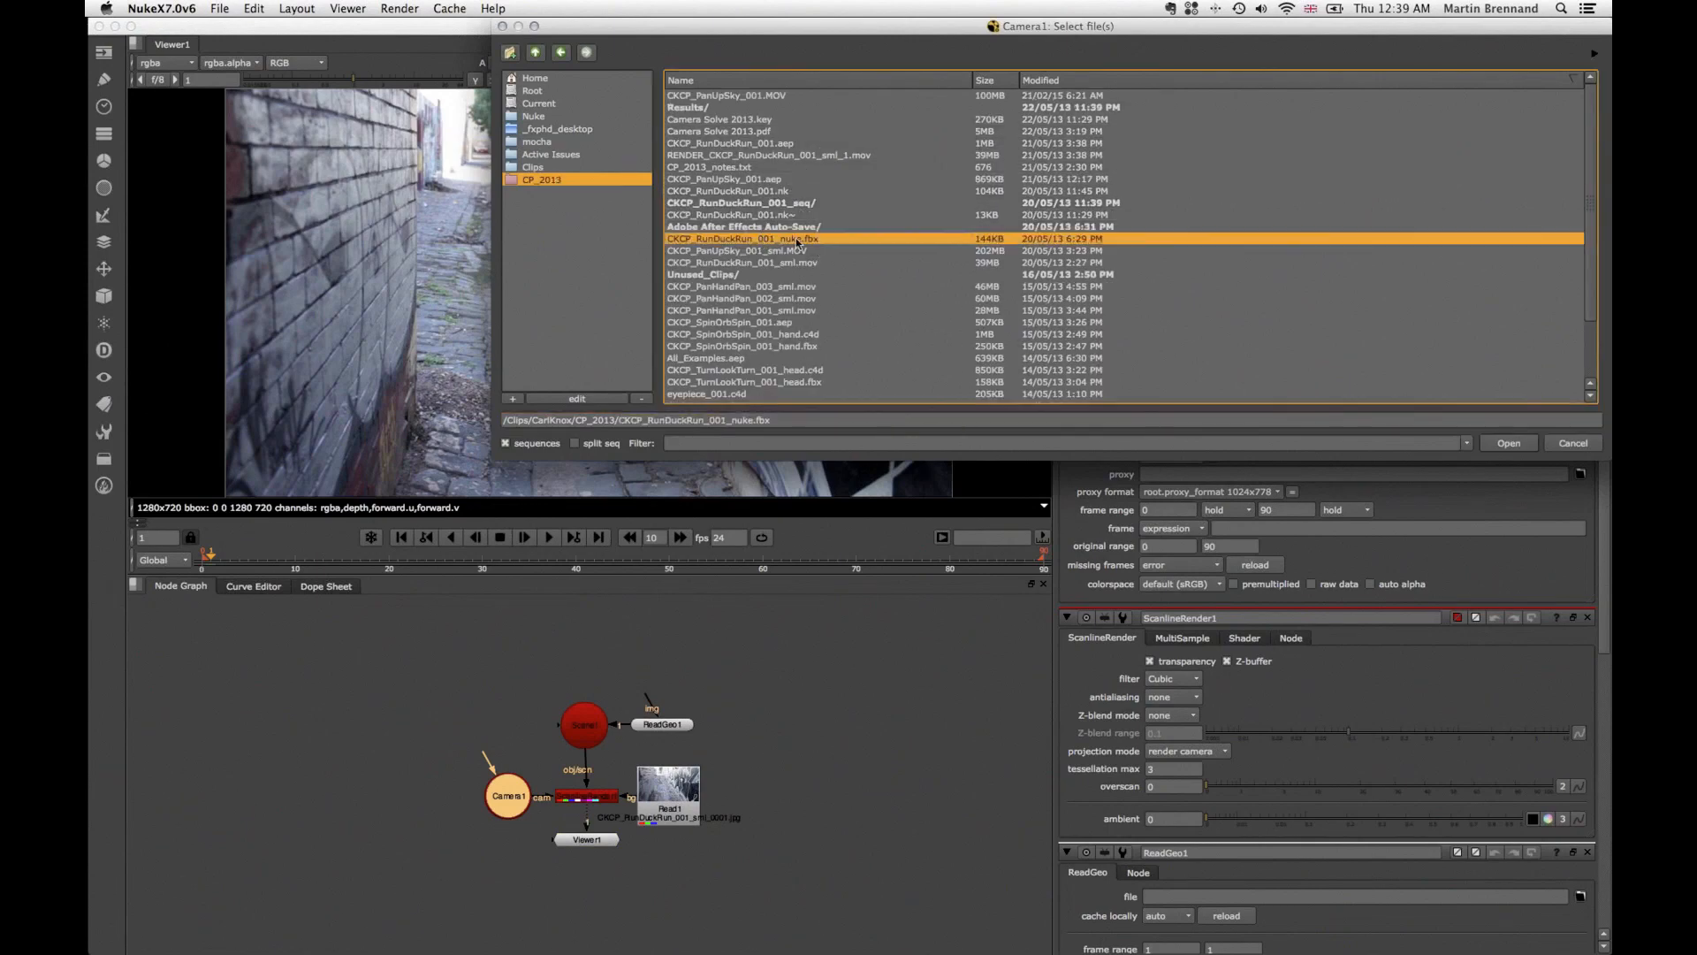
left_click(1508, 444)
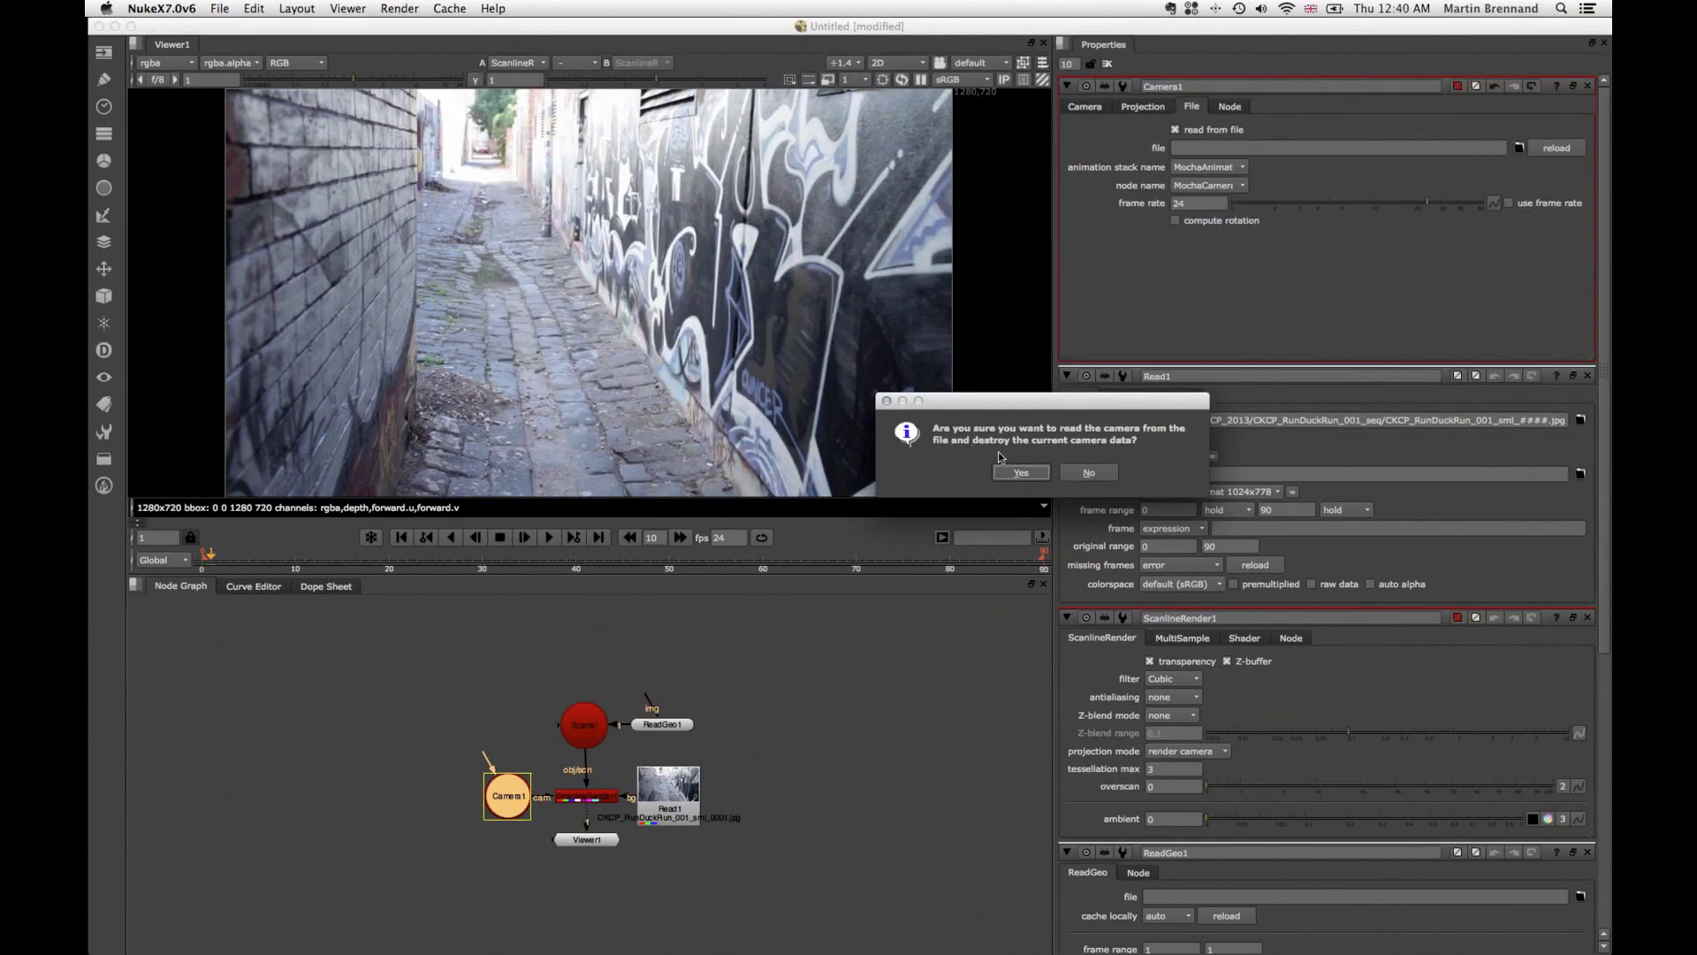
left_click(1021, 473)
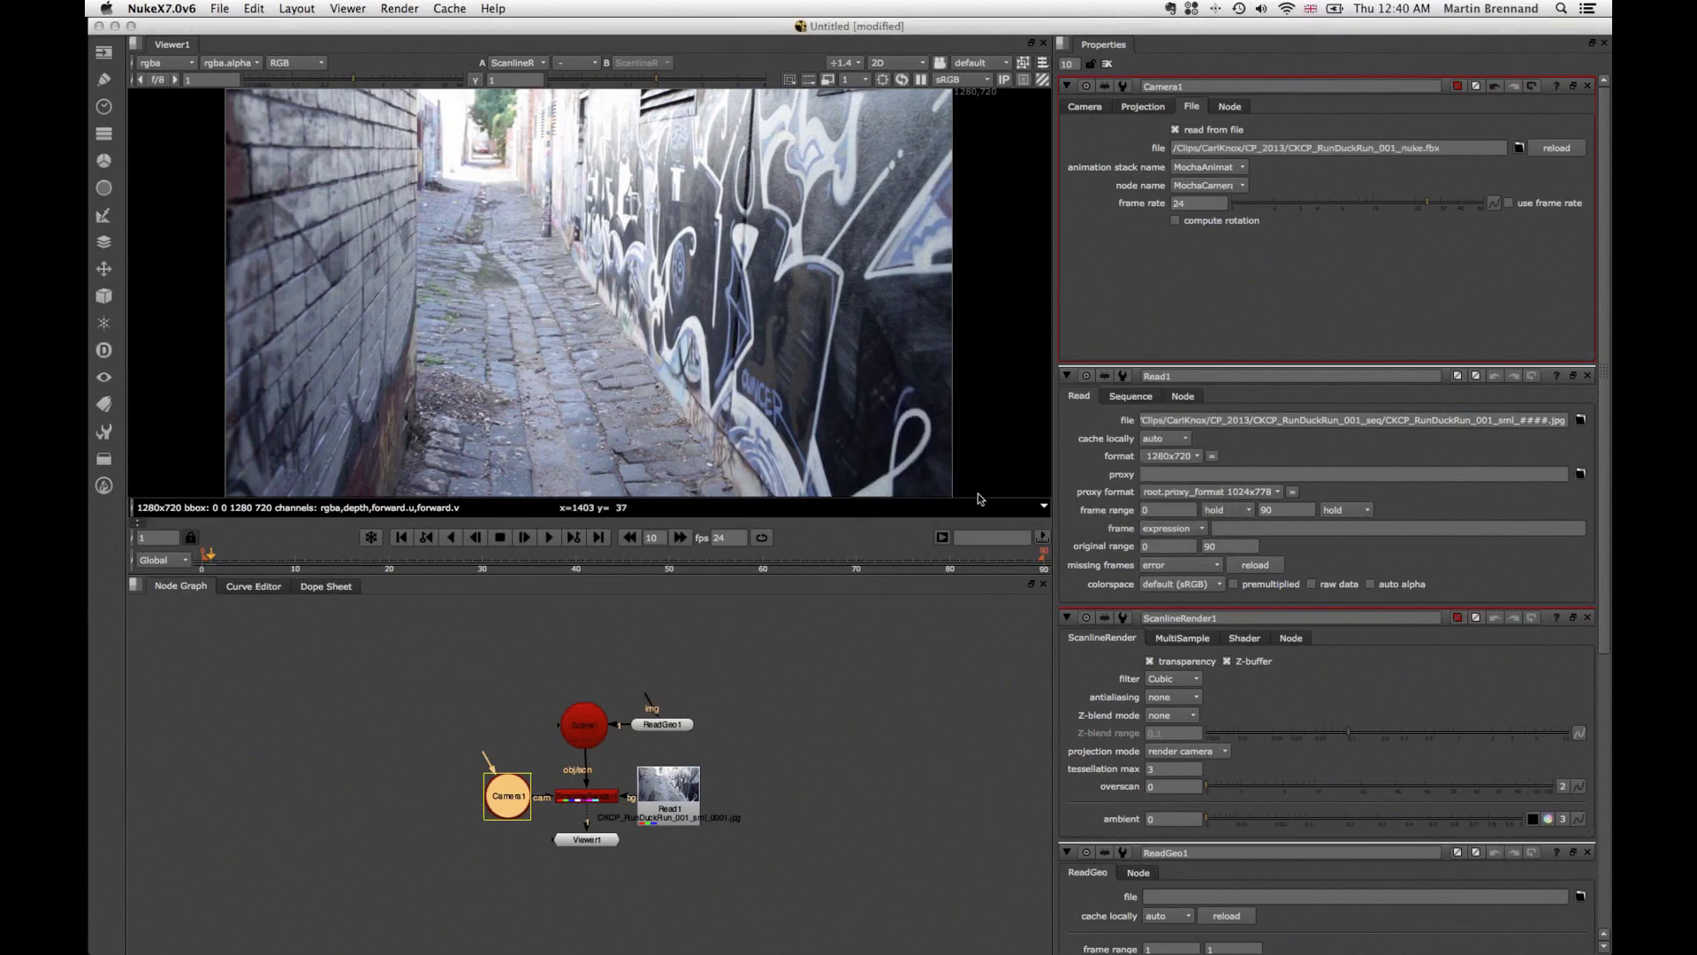
Step: Inspect the imported camera and its motion in the 3D view, and return the viewer to 2D
left_click(669, 727)
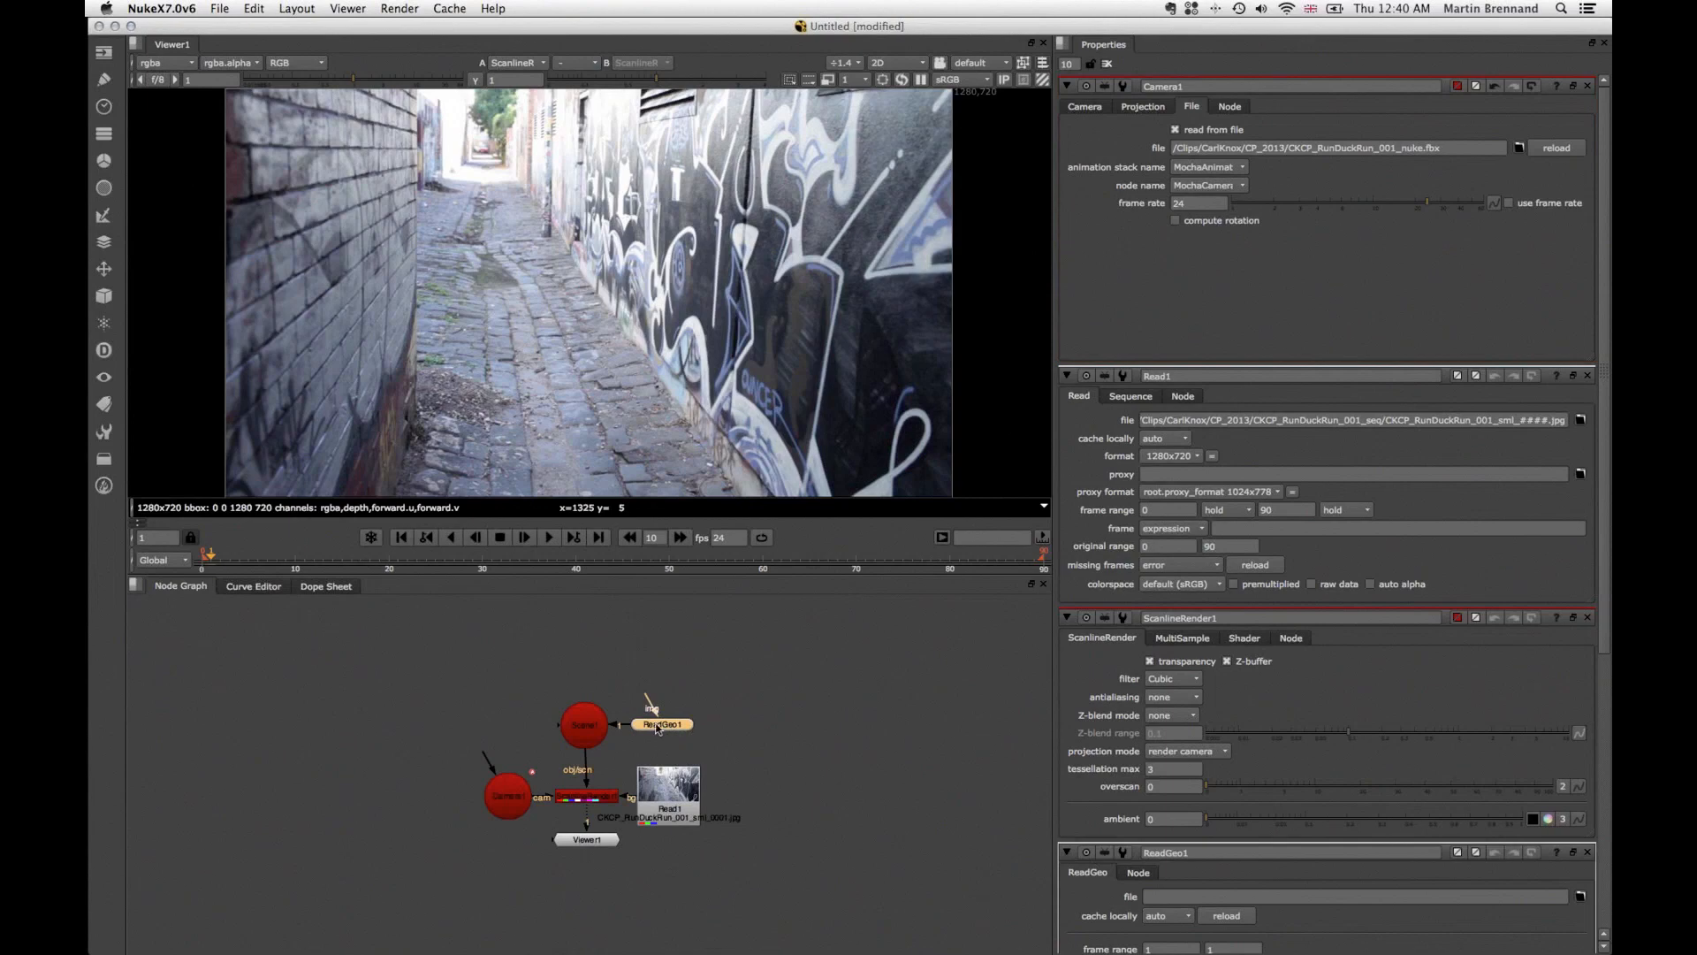
left_click(879, 61)
left_click(887, 92)
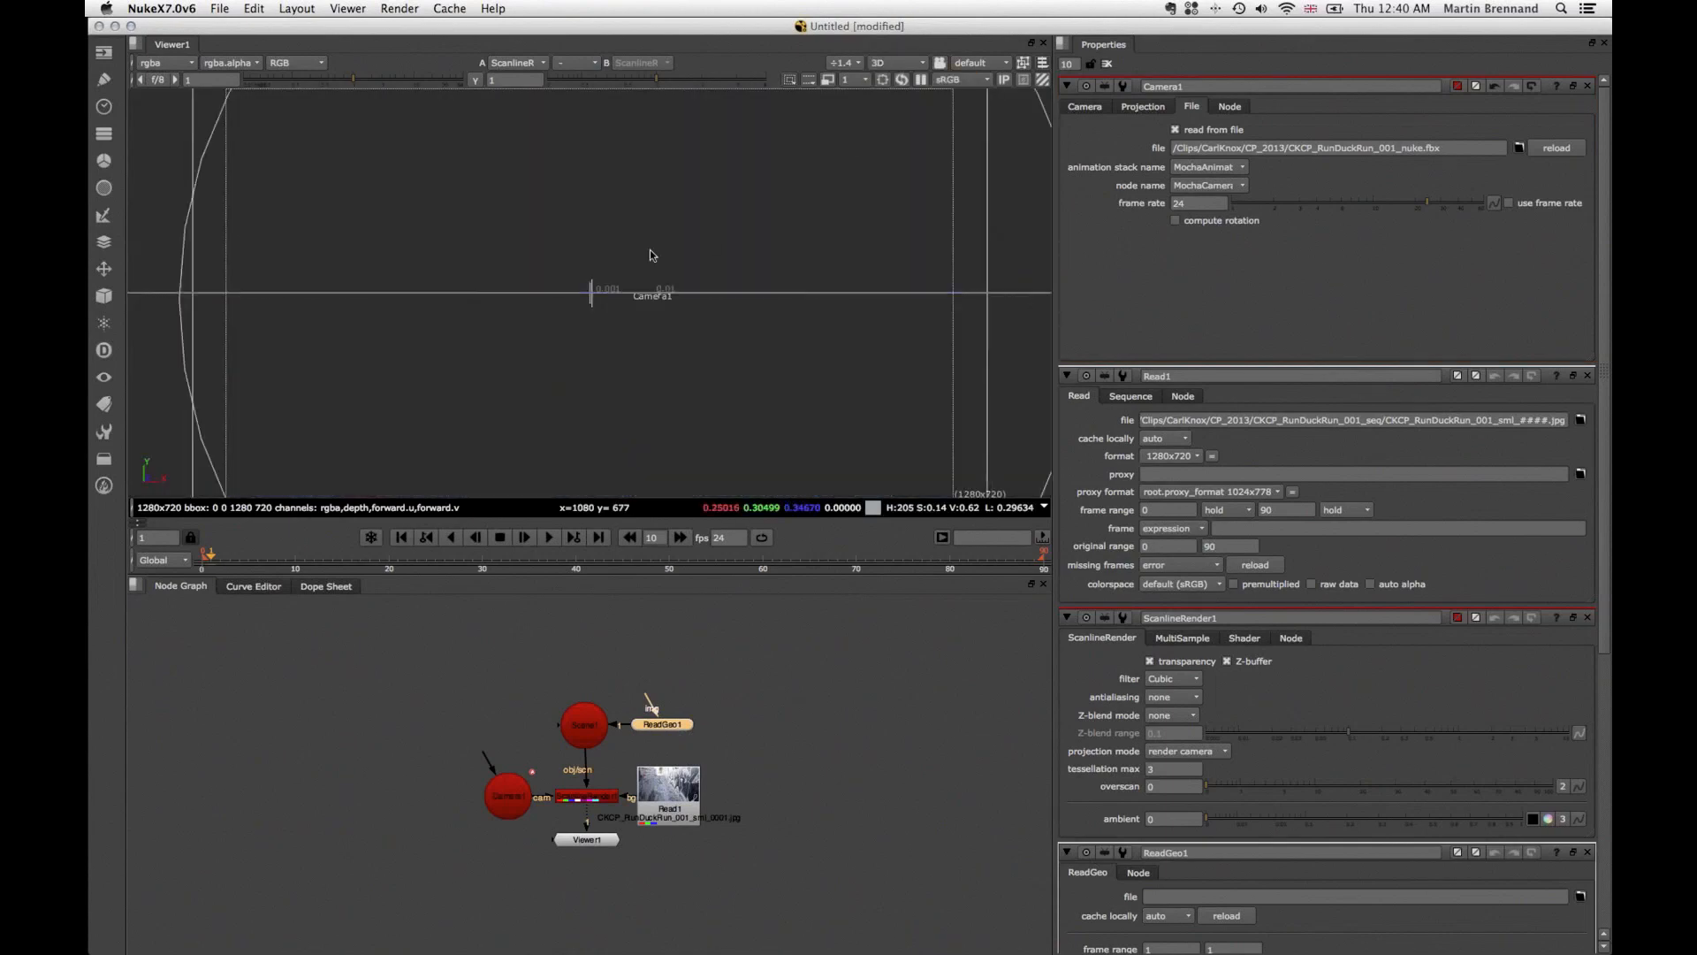
scroll(651, 251, "down", 15)
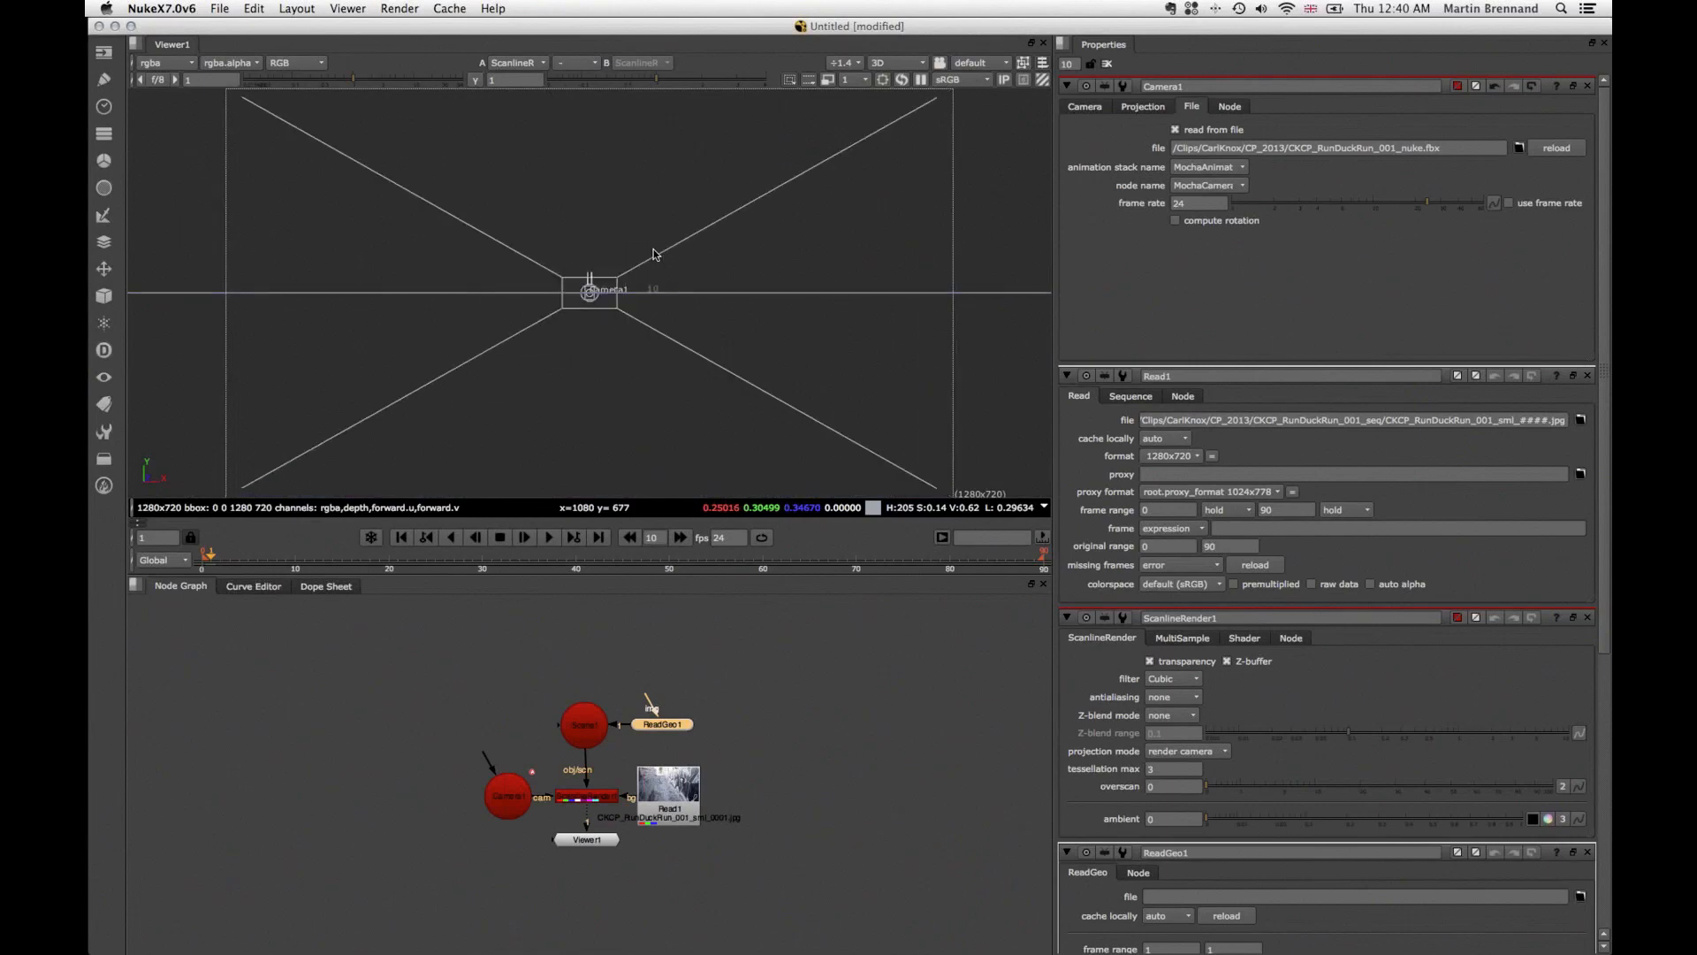
left_click_drag(654, 254, 782, 352)
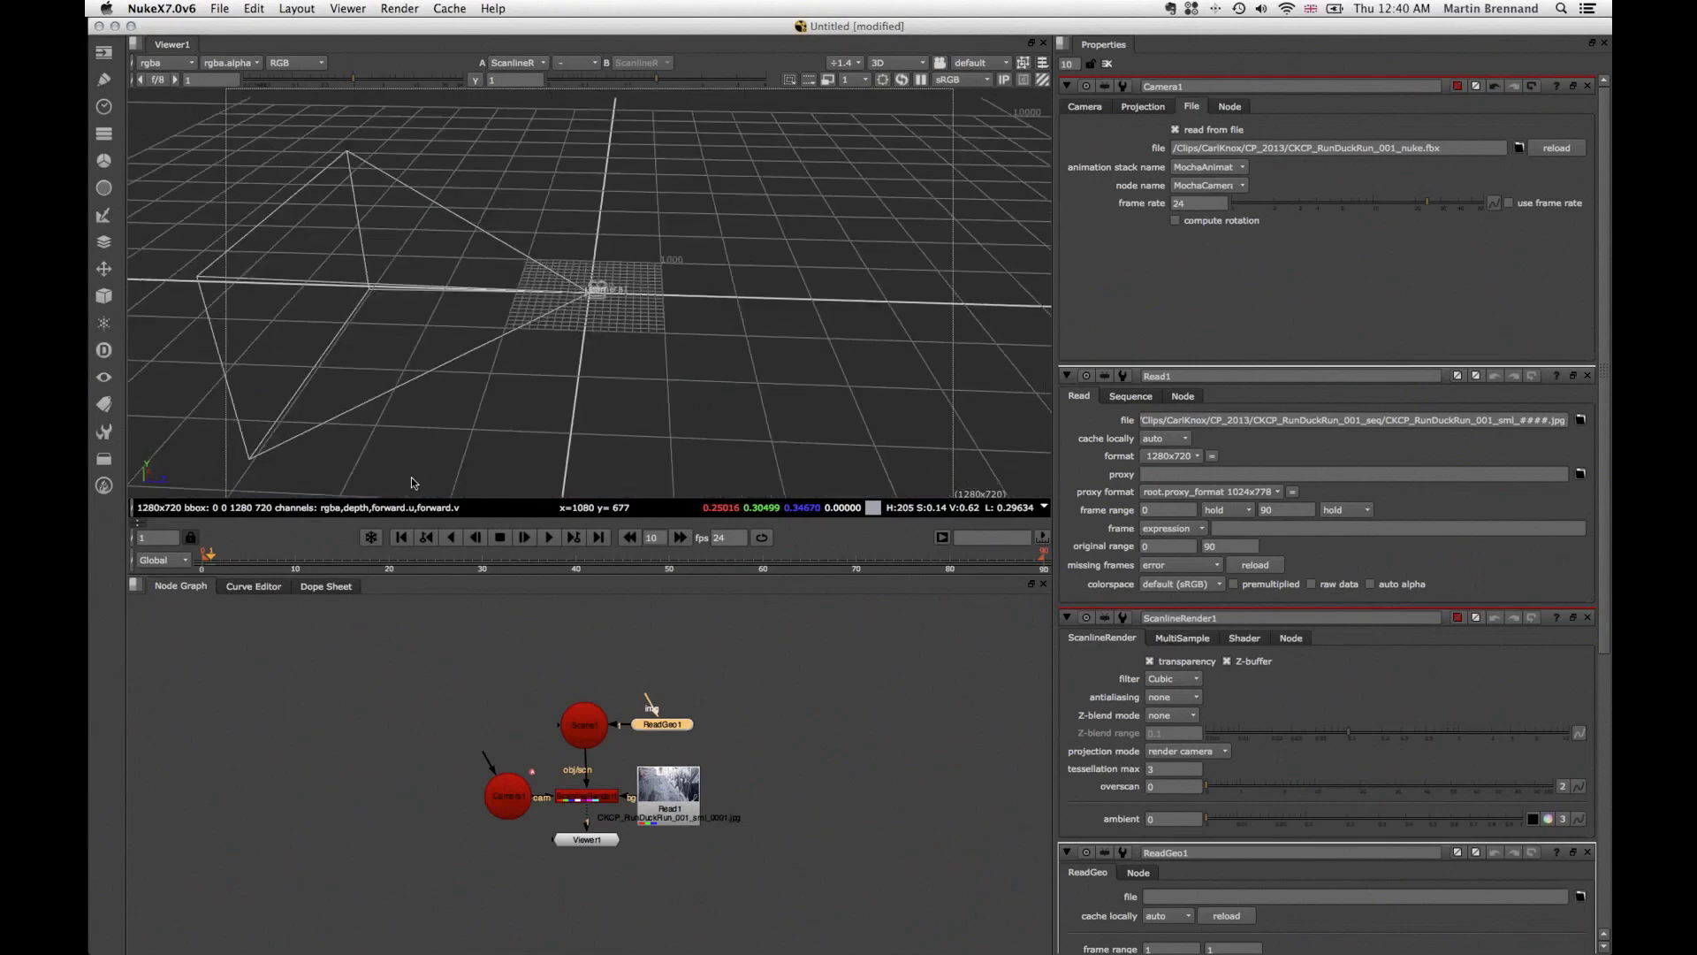
scroll(411, 476, "down", 2)
left_click_drag(211, 559, 744, 559)
left_click(422, 539)
left_click(895, 64)
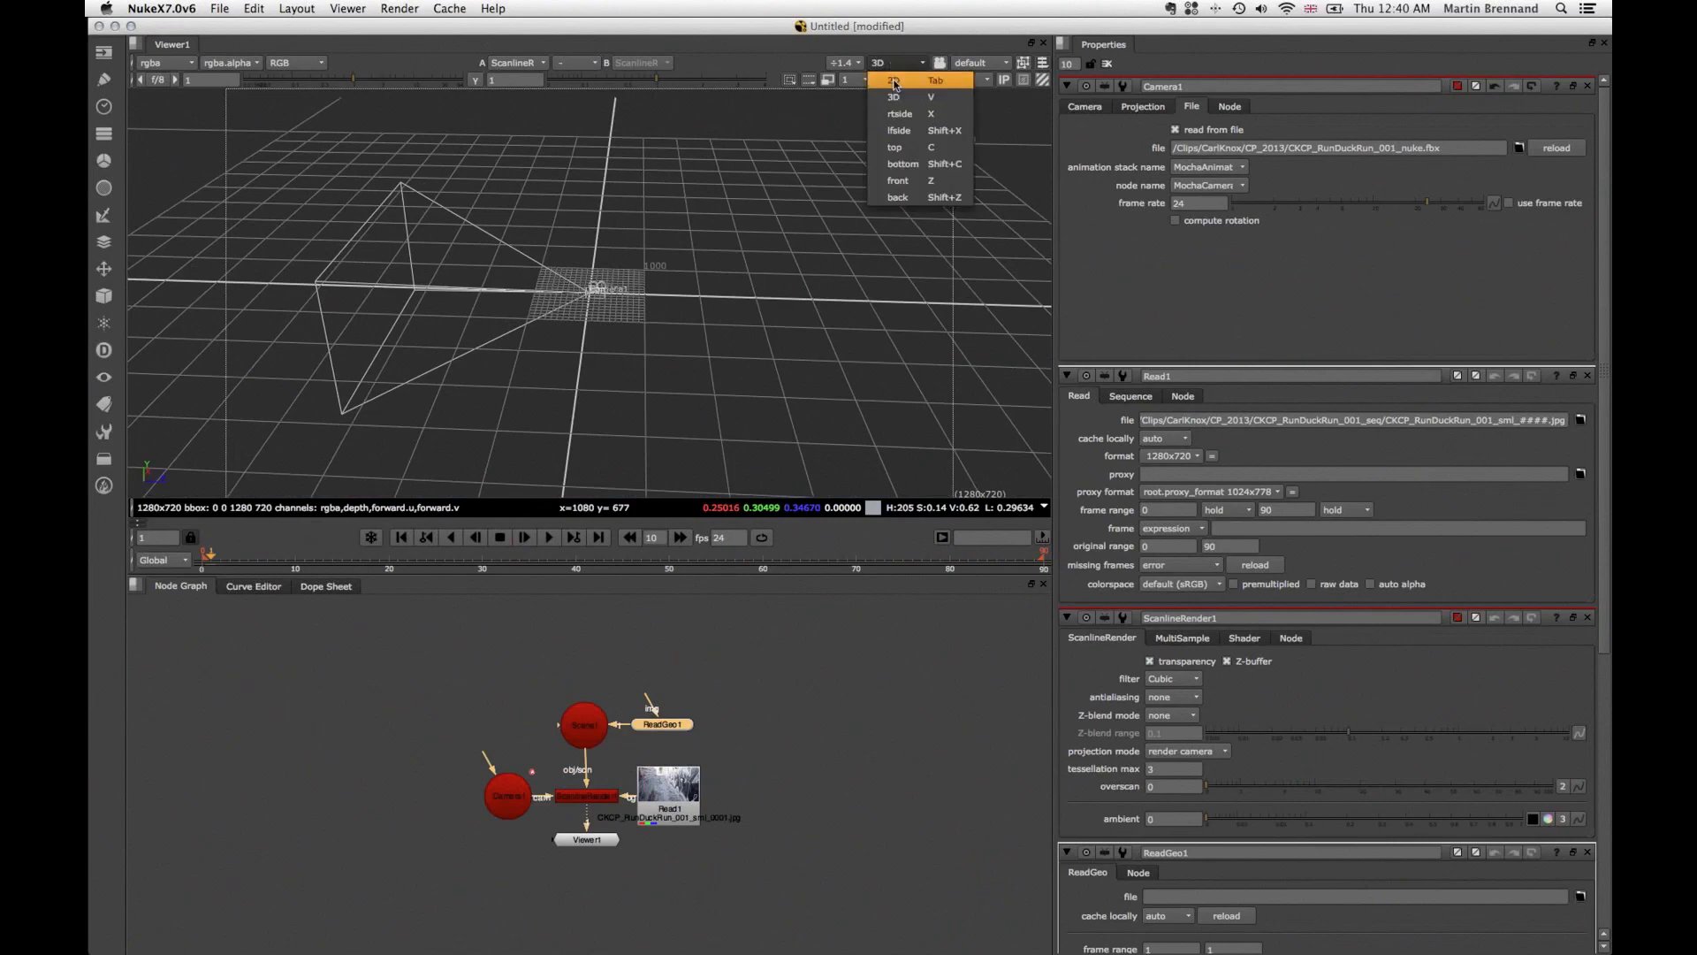
left_click(894, 82)
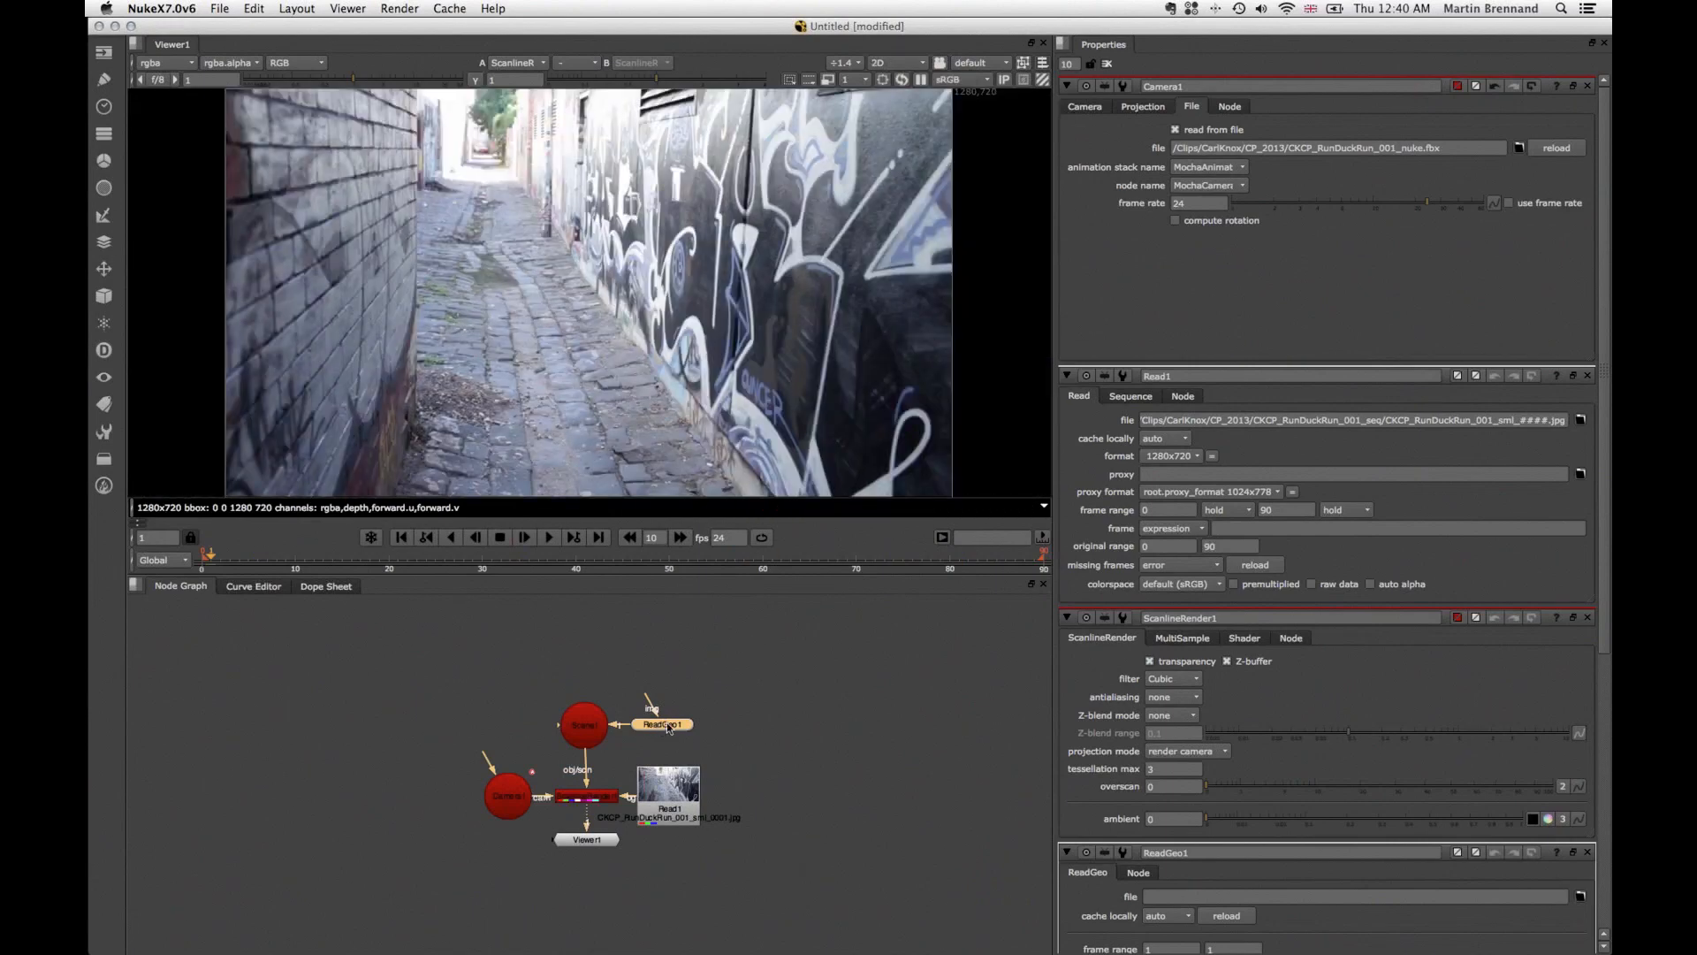
Step: Load CKCP_RunDuckRun_001_nuke.fbx from the CP_2013 folder into the ReadGeo node
double_click(669, 726)
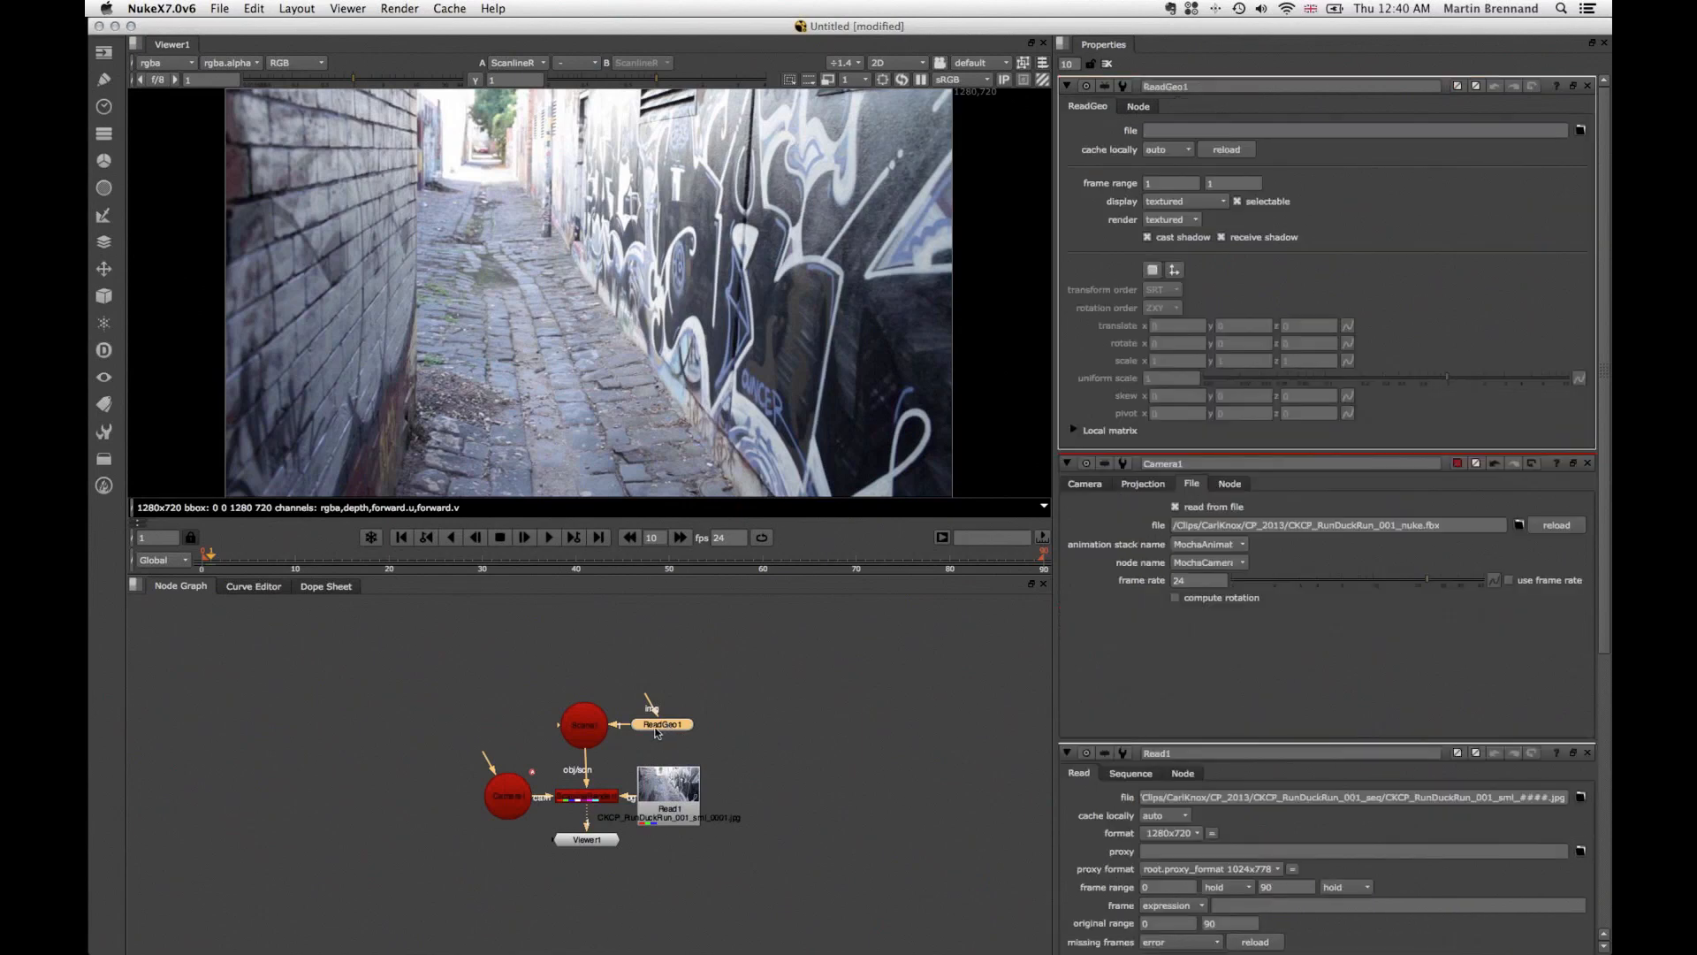
left_click(1581, 131)
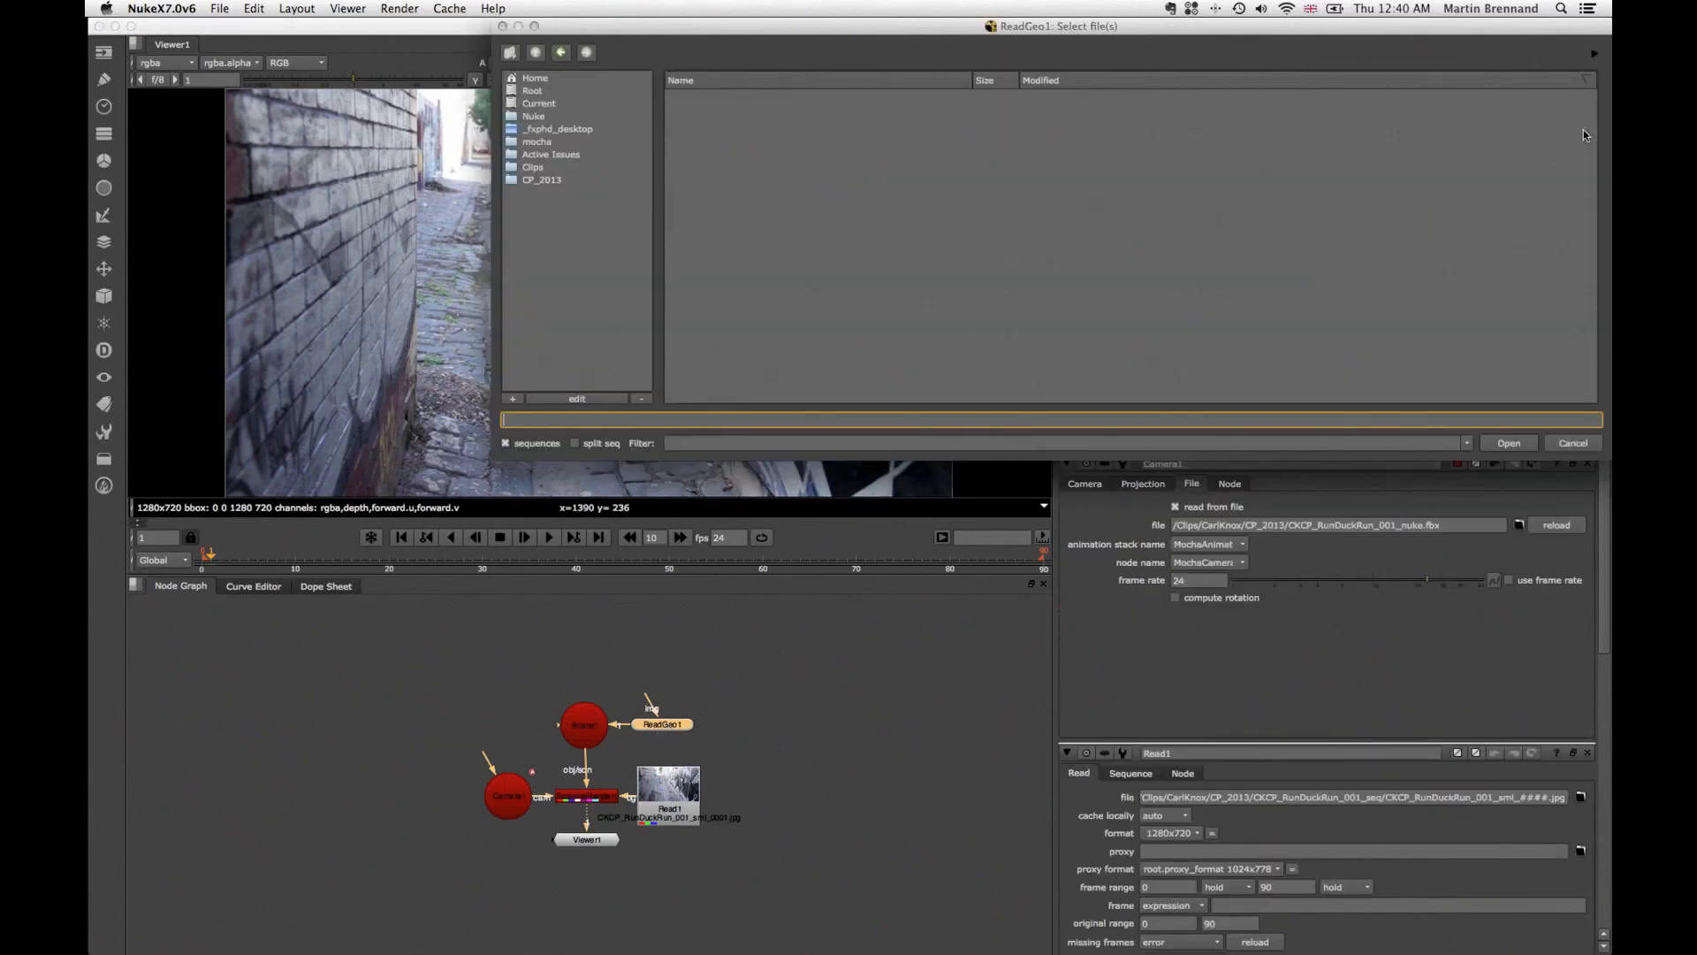
left_click(543, 180)
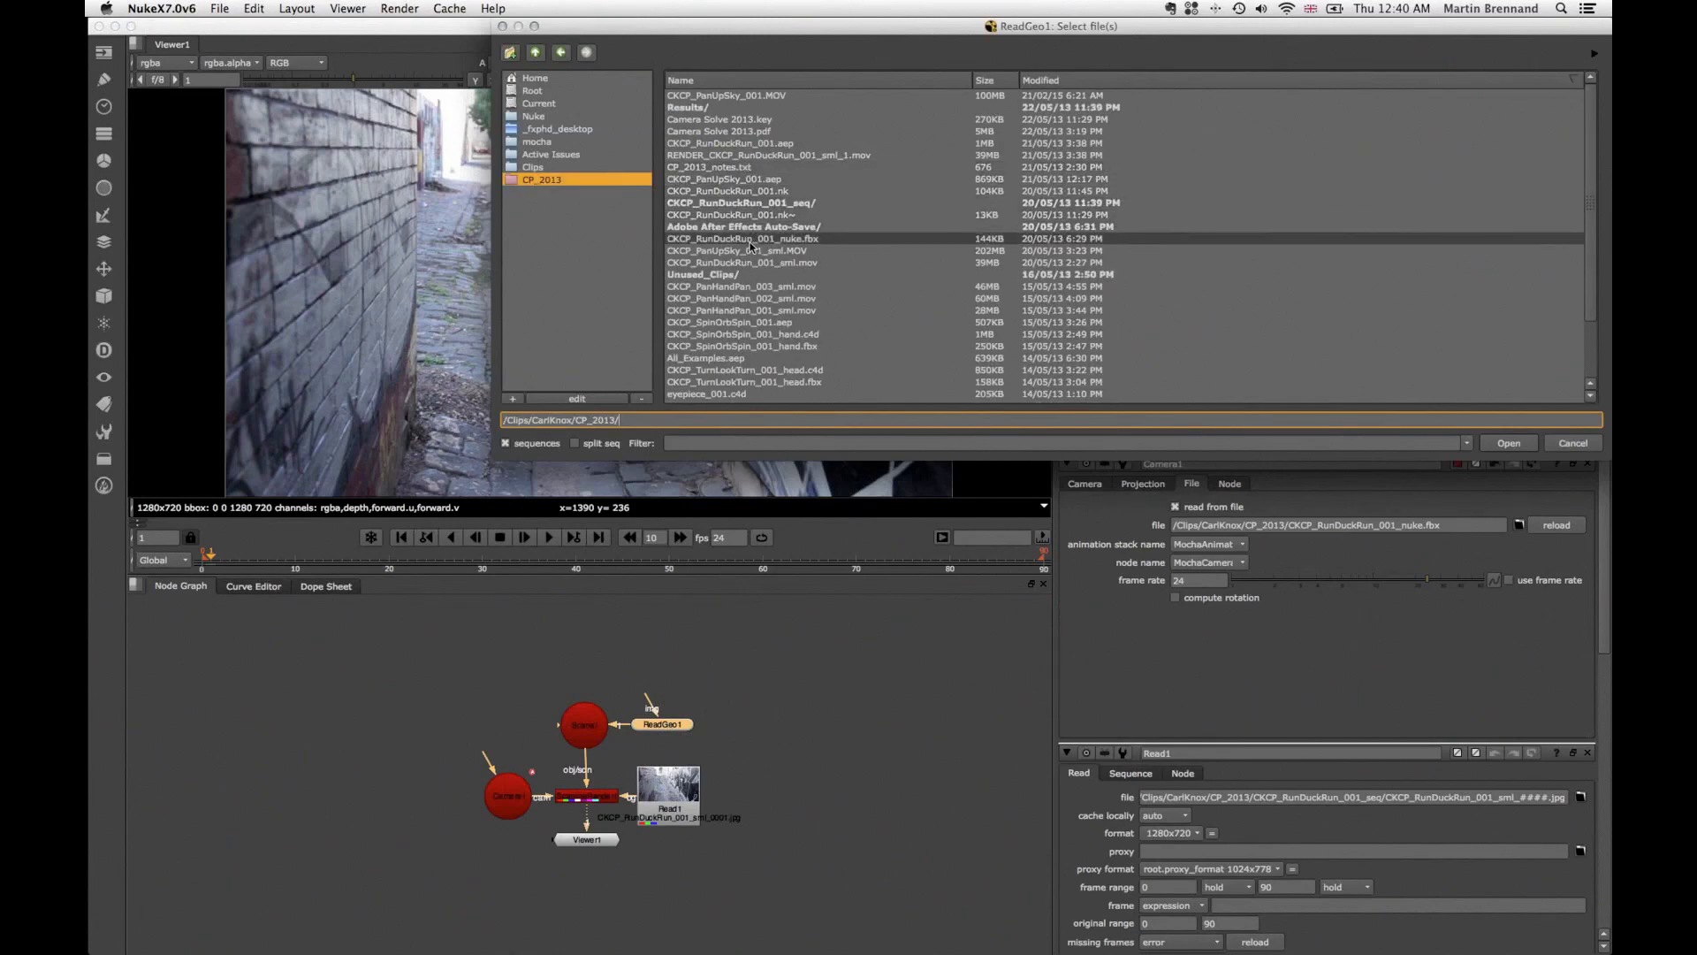
left_click(749, 239)
left_click(1494, 442)
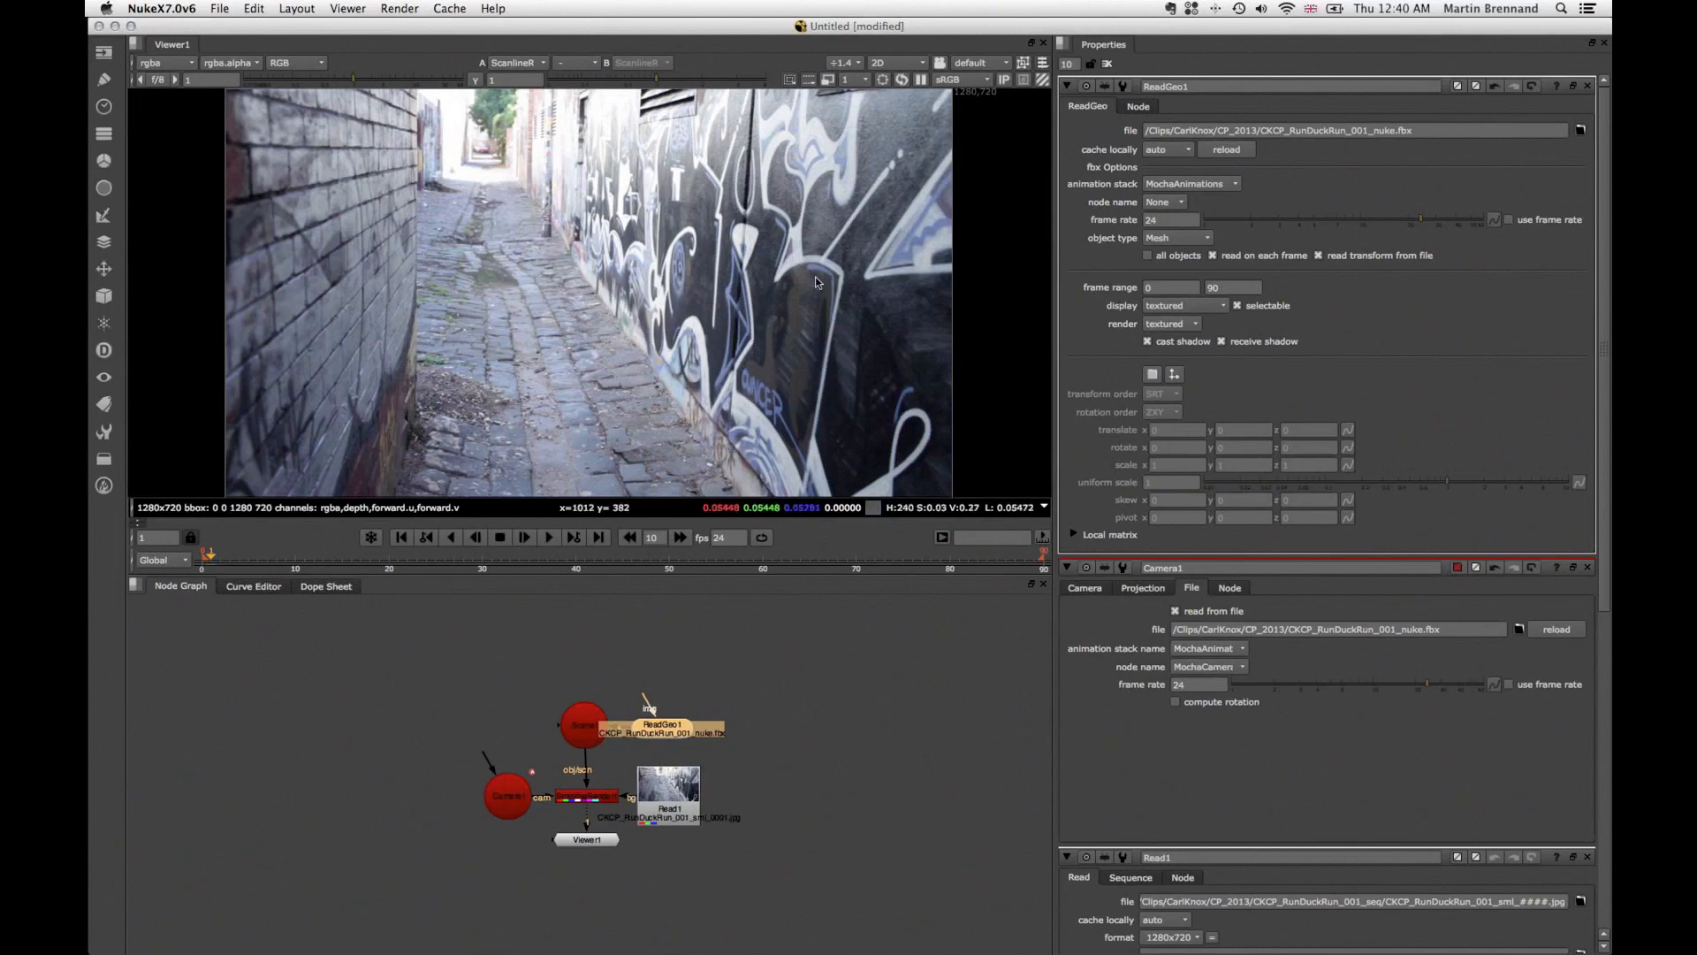
Step: Set the ReadGeo node's object type to Point Cloud
scroll(1041, 289, "down", 2)
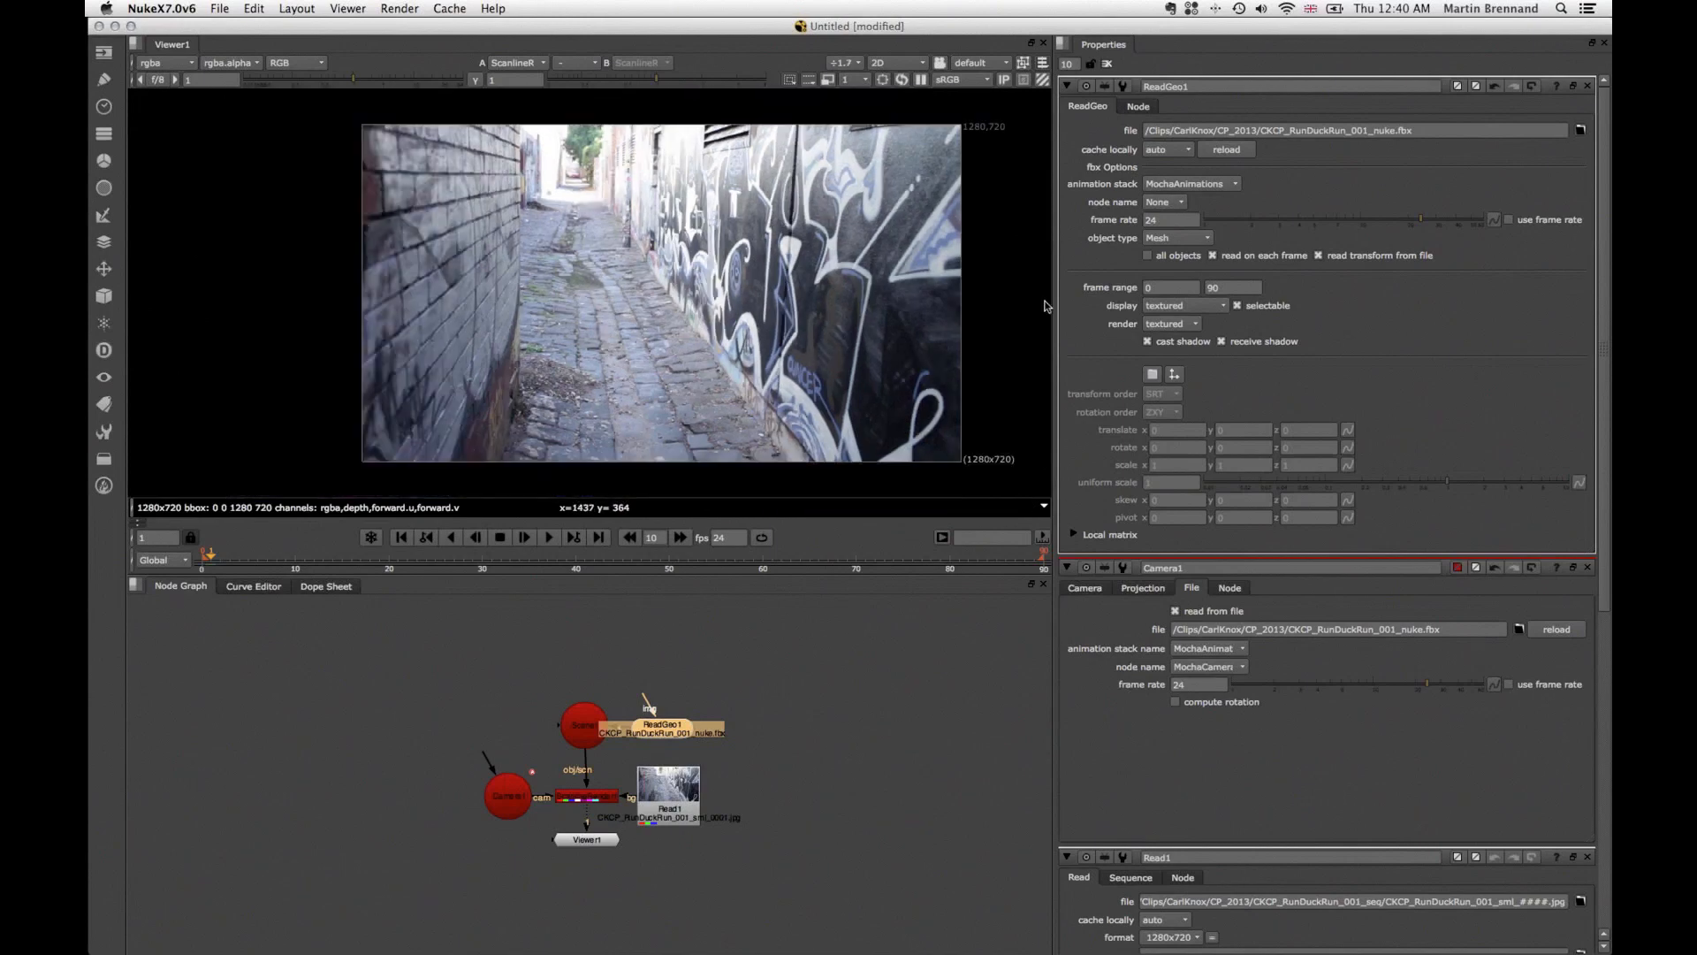
scroll(999, 220, "up", 2)
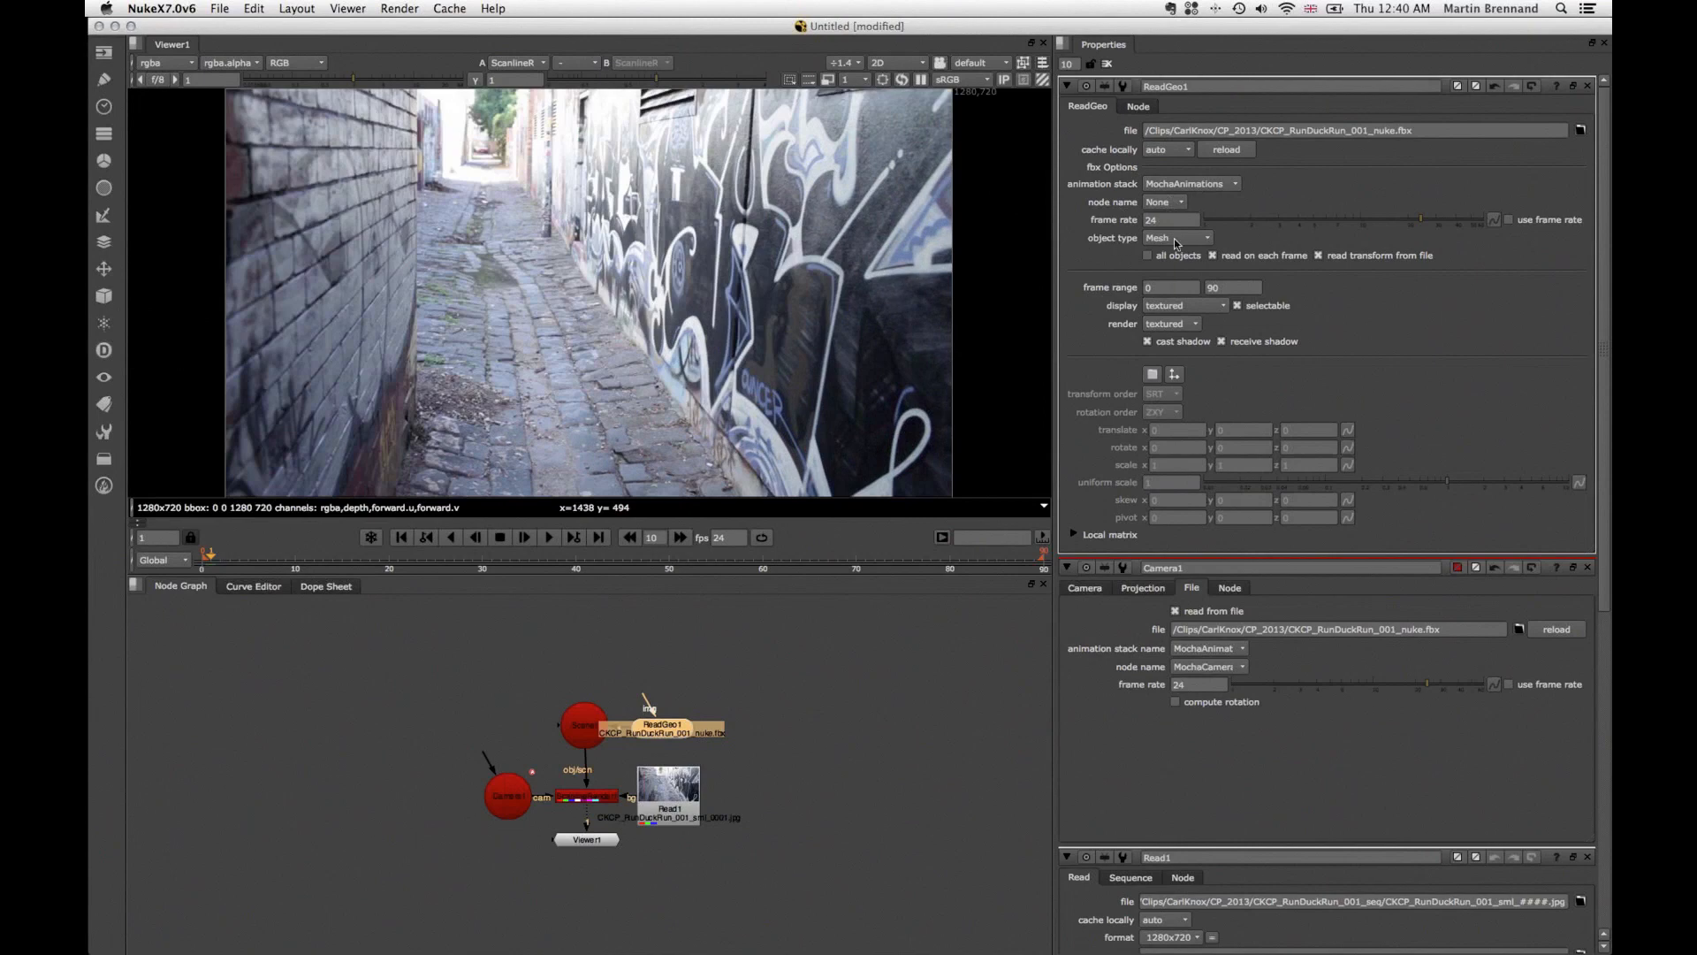
left_click(1175, 243)
left_click(1175, 257)
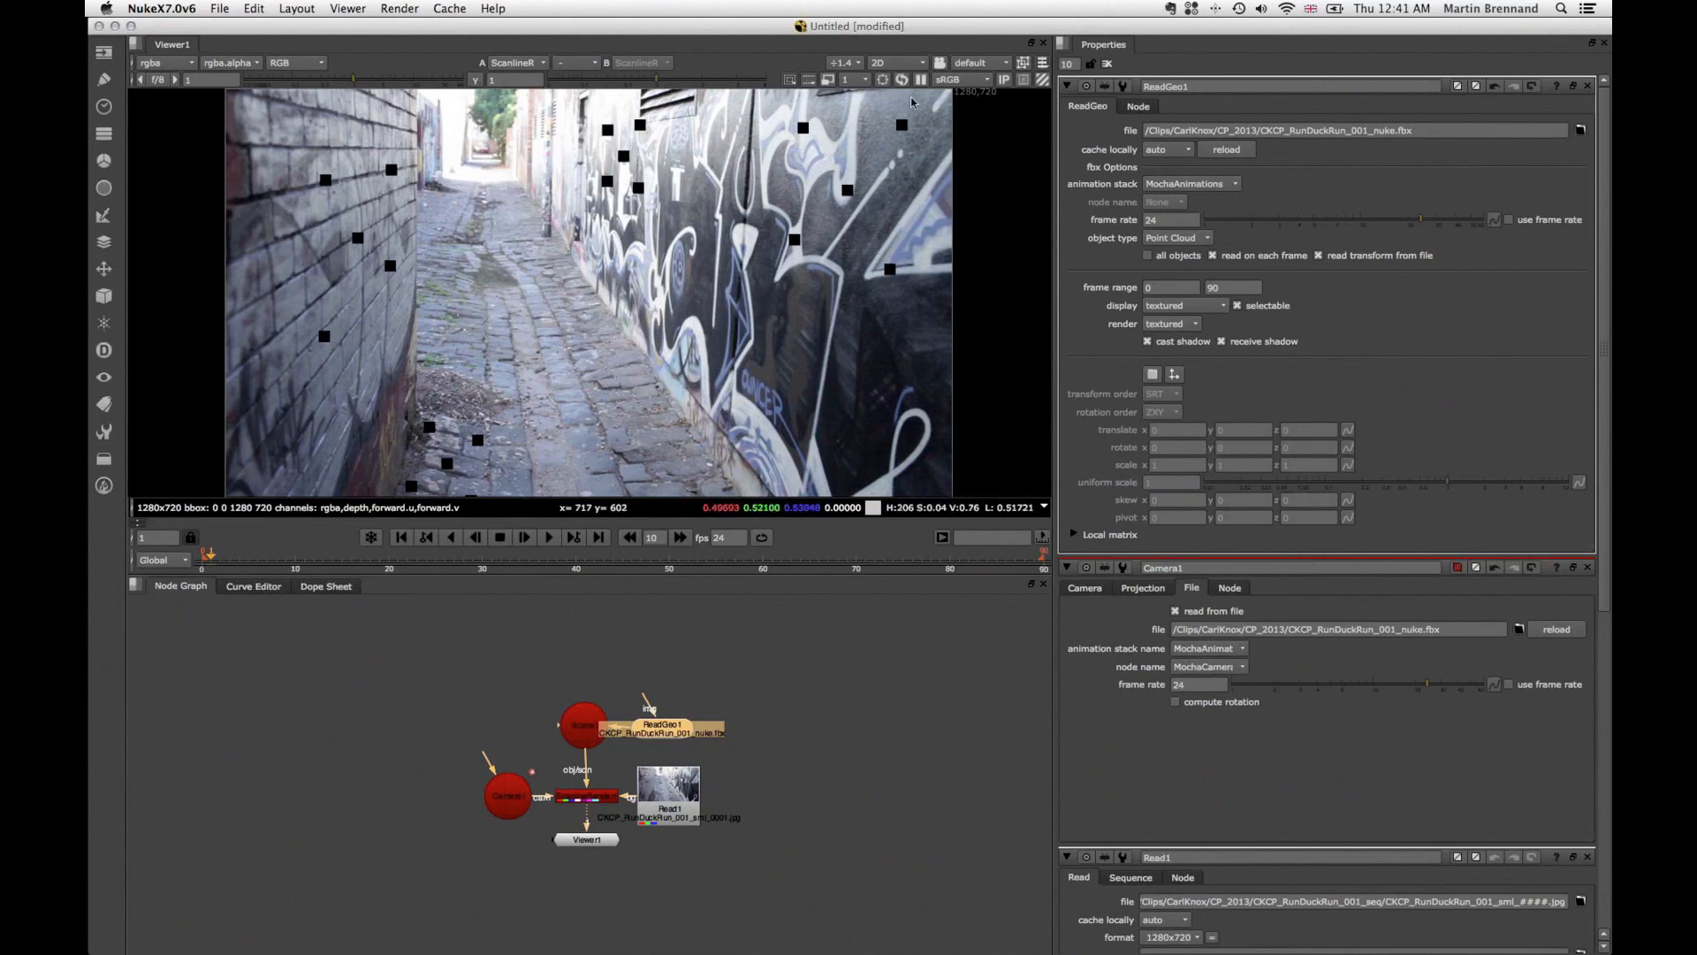
Step: Set the viewer's selection mode to Vertex selection and deselect all nodes in the node graph
left_click(1043, 62)
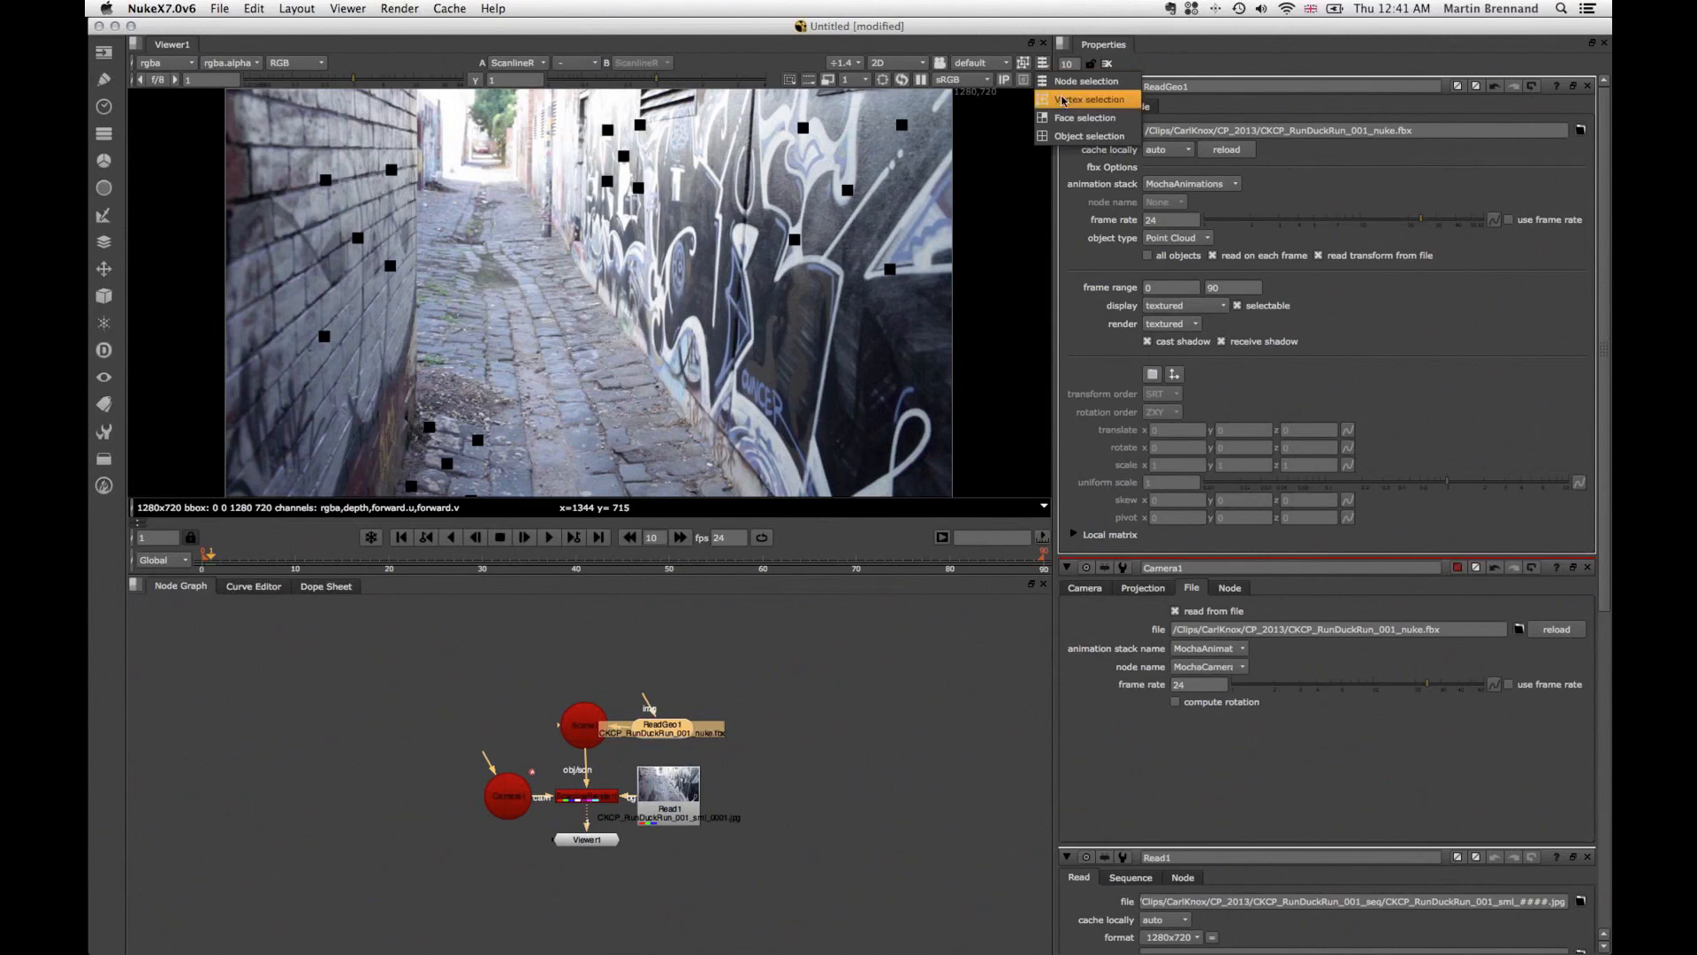
left_click(1063, 100)
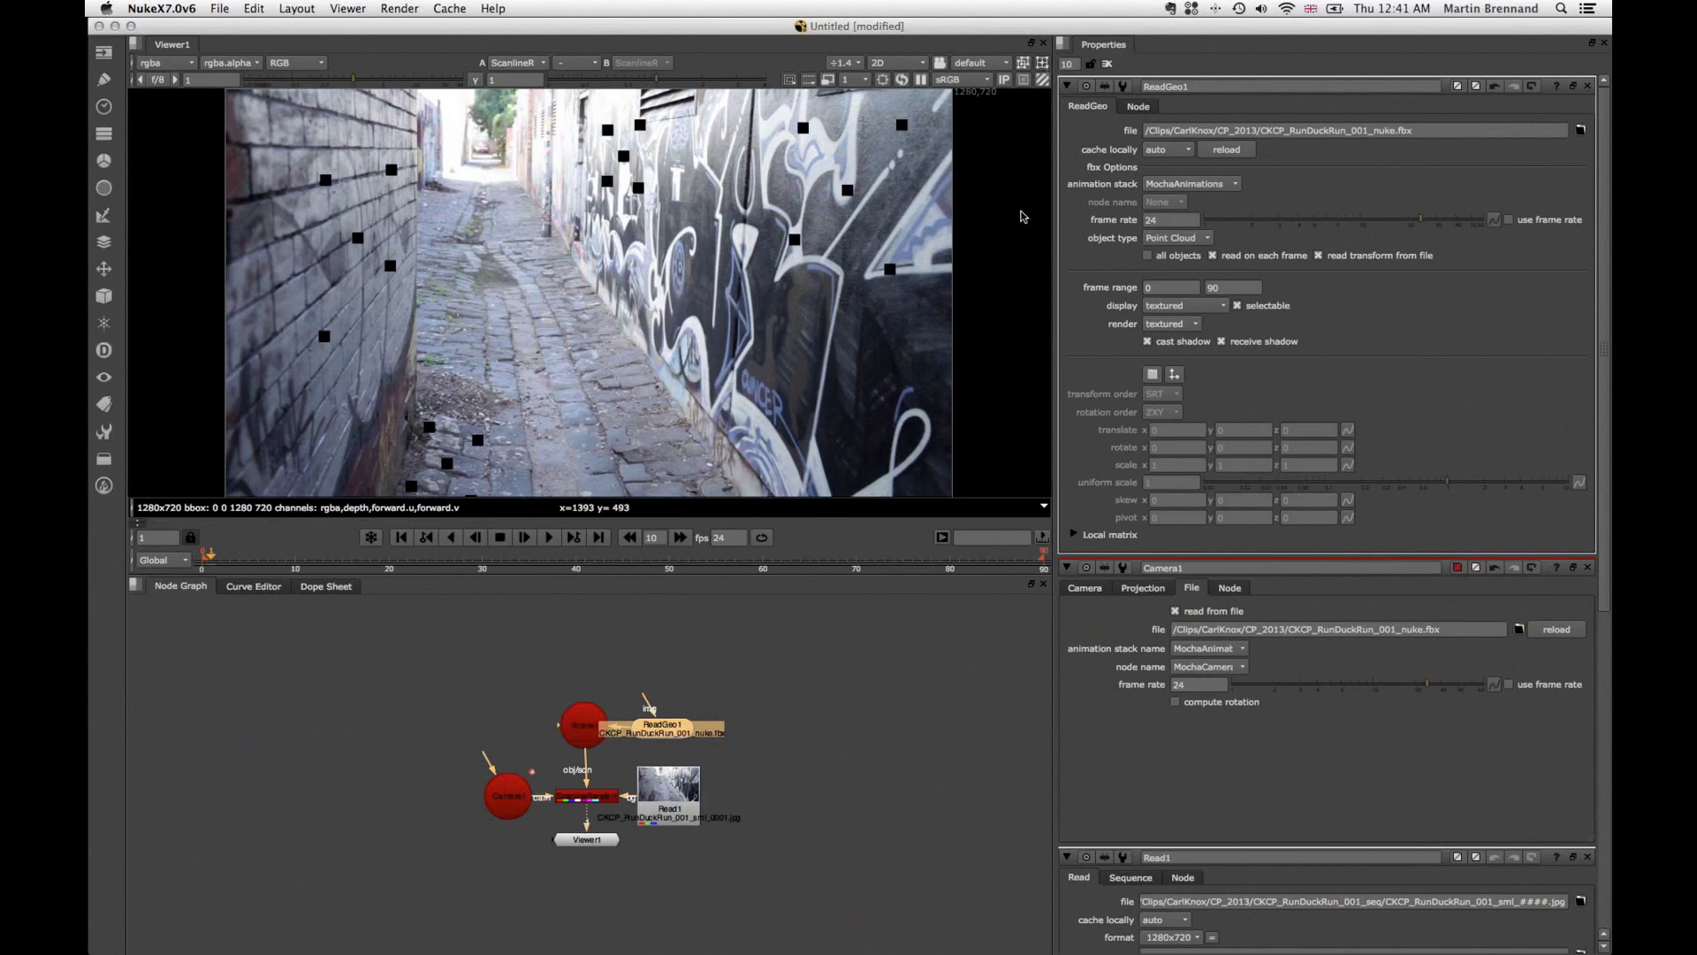
scroll(707, 690, "down", 1)
left_click(698, 661)
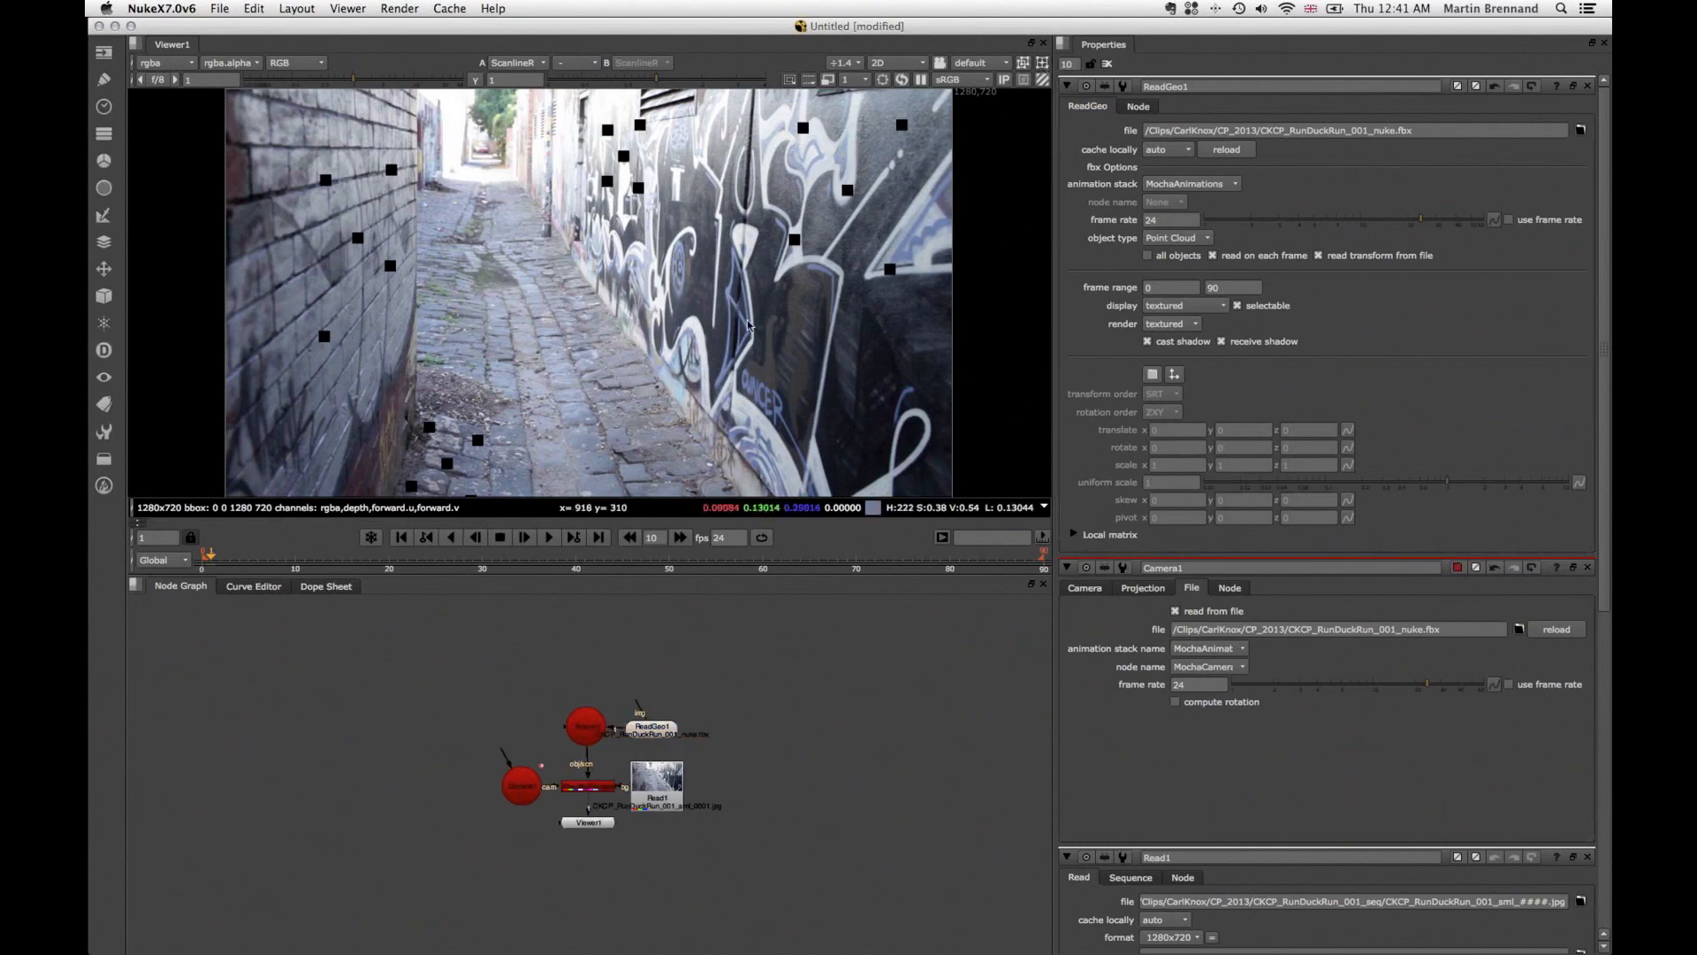
Step: Scrub through the shot to check the point cloud against the footage, and switch the viewer to the 3D view
left_click_drag(254, 559, 676, 566)
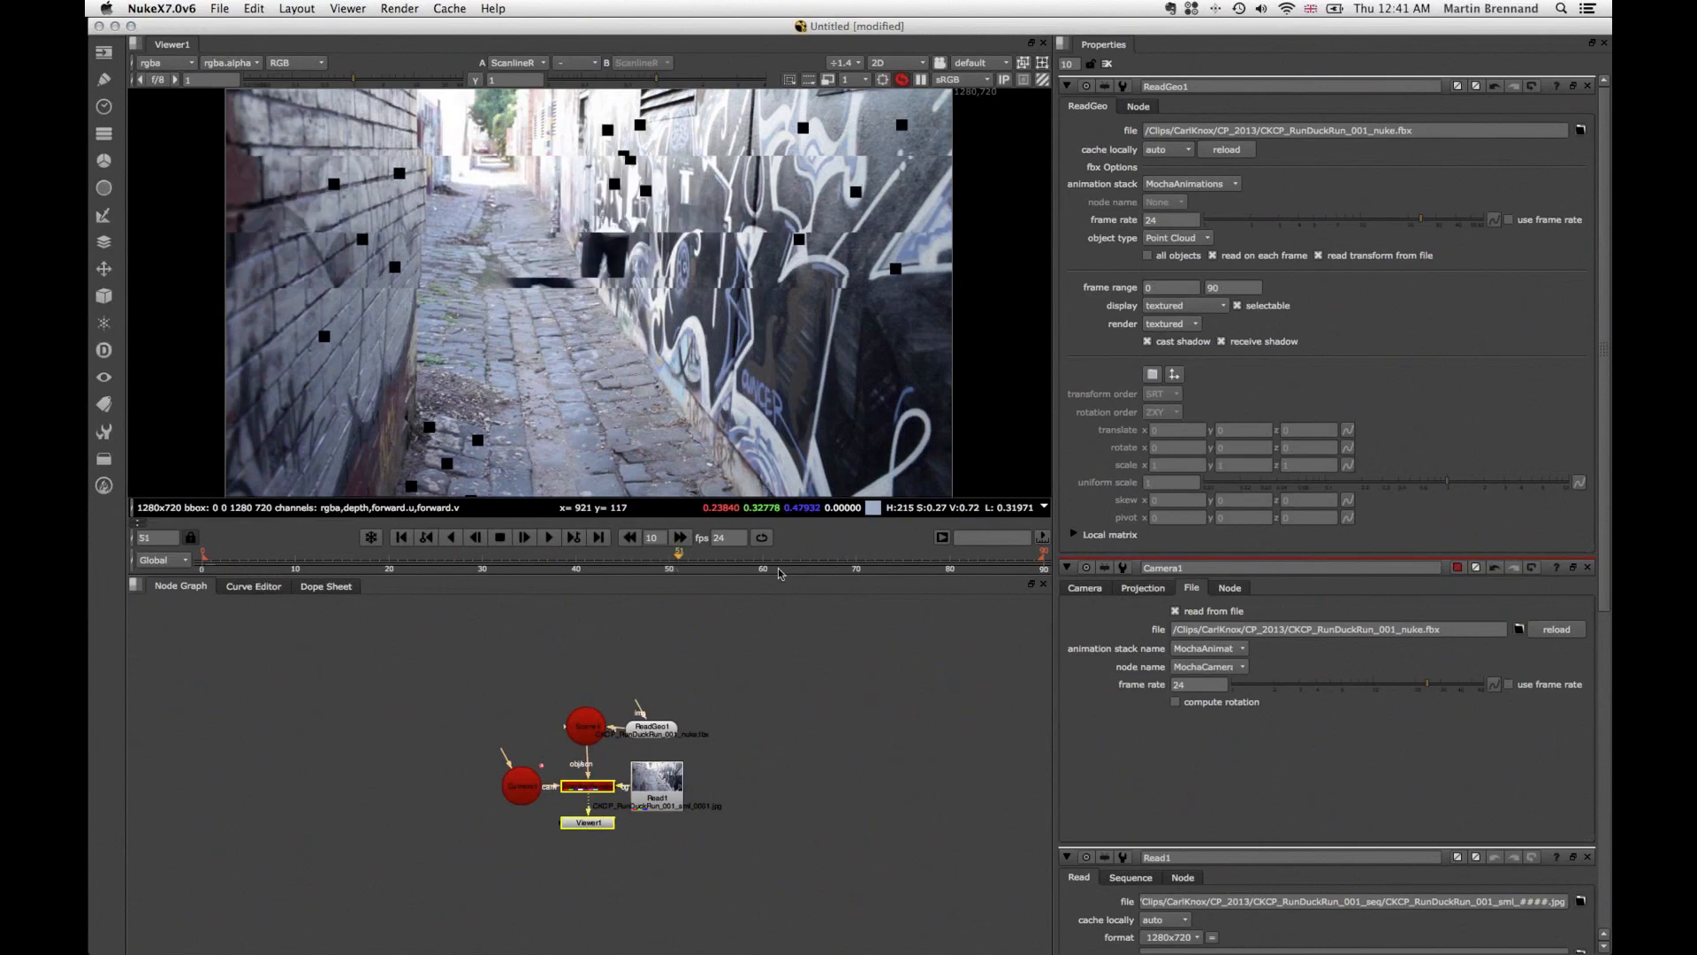
left_click_drag(783, 575, 207, 574)
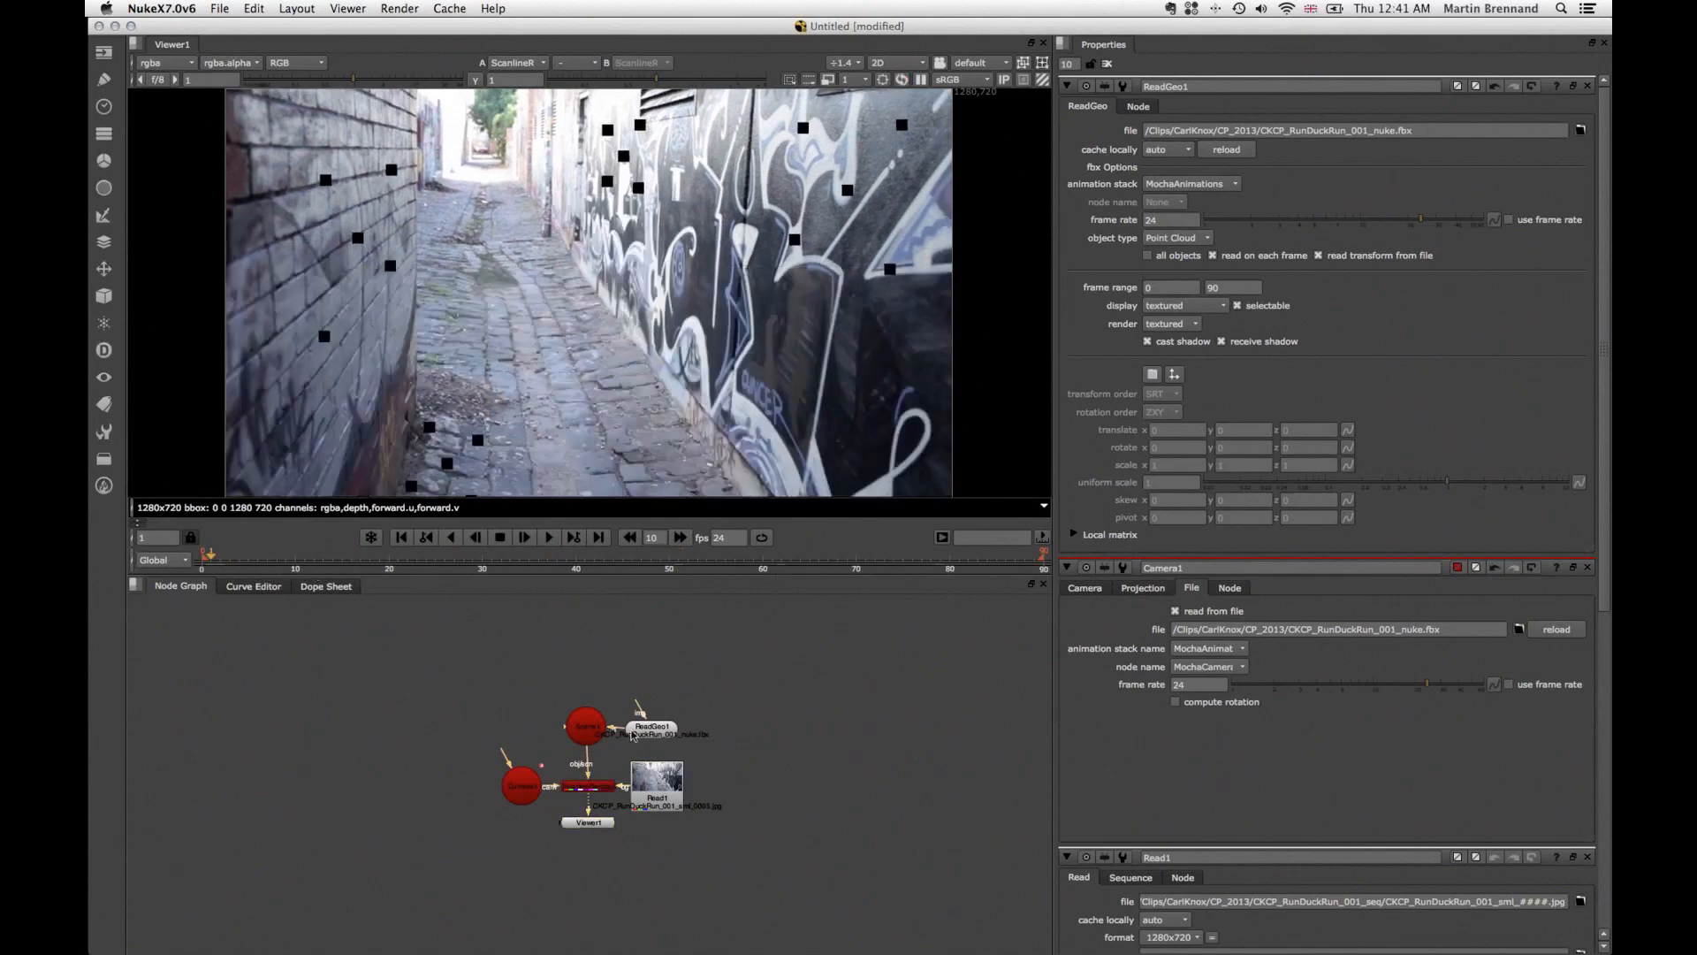
left_click(888, 65)
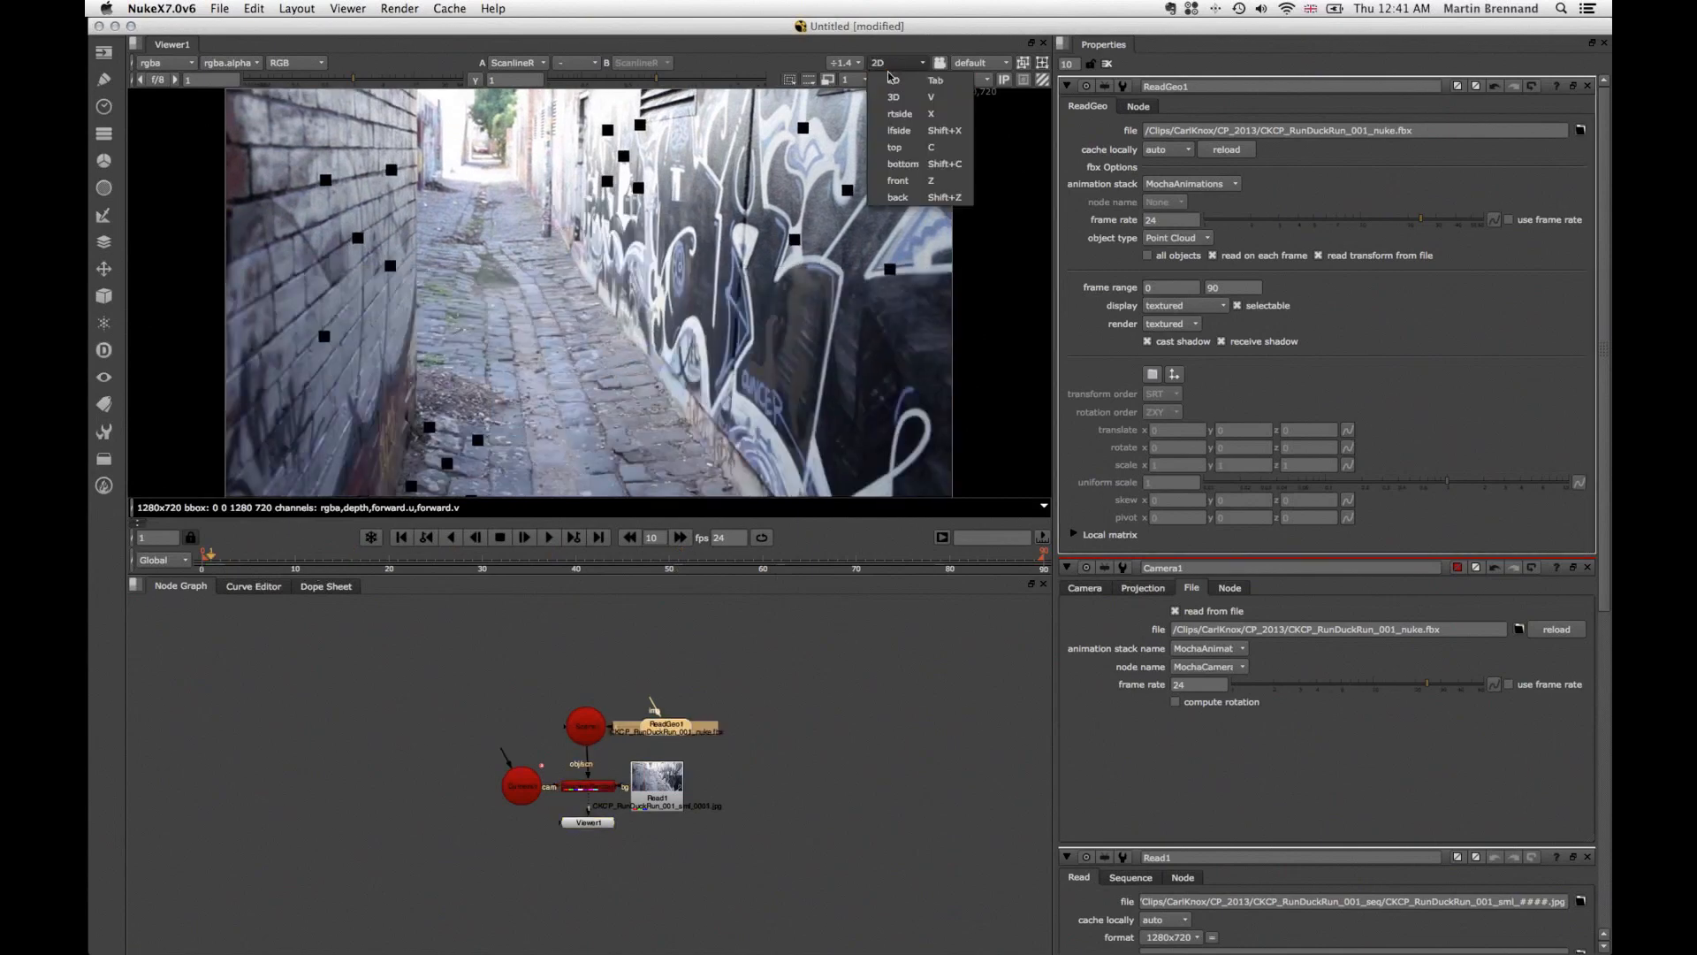
left_click(891, 100)
key("Tab")
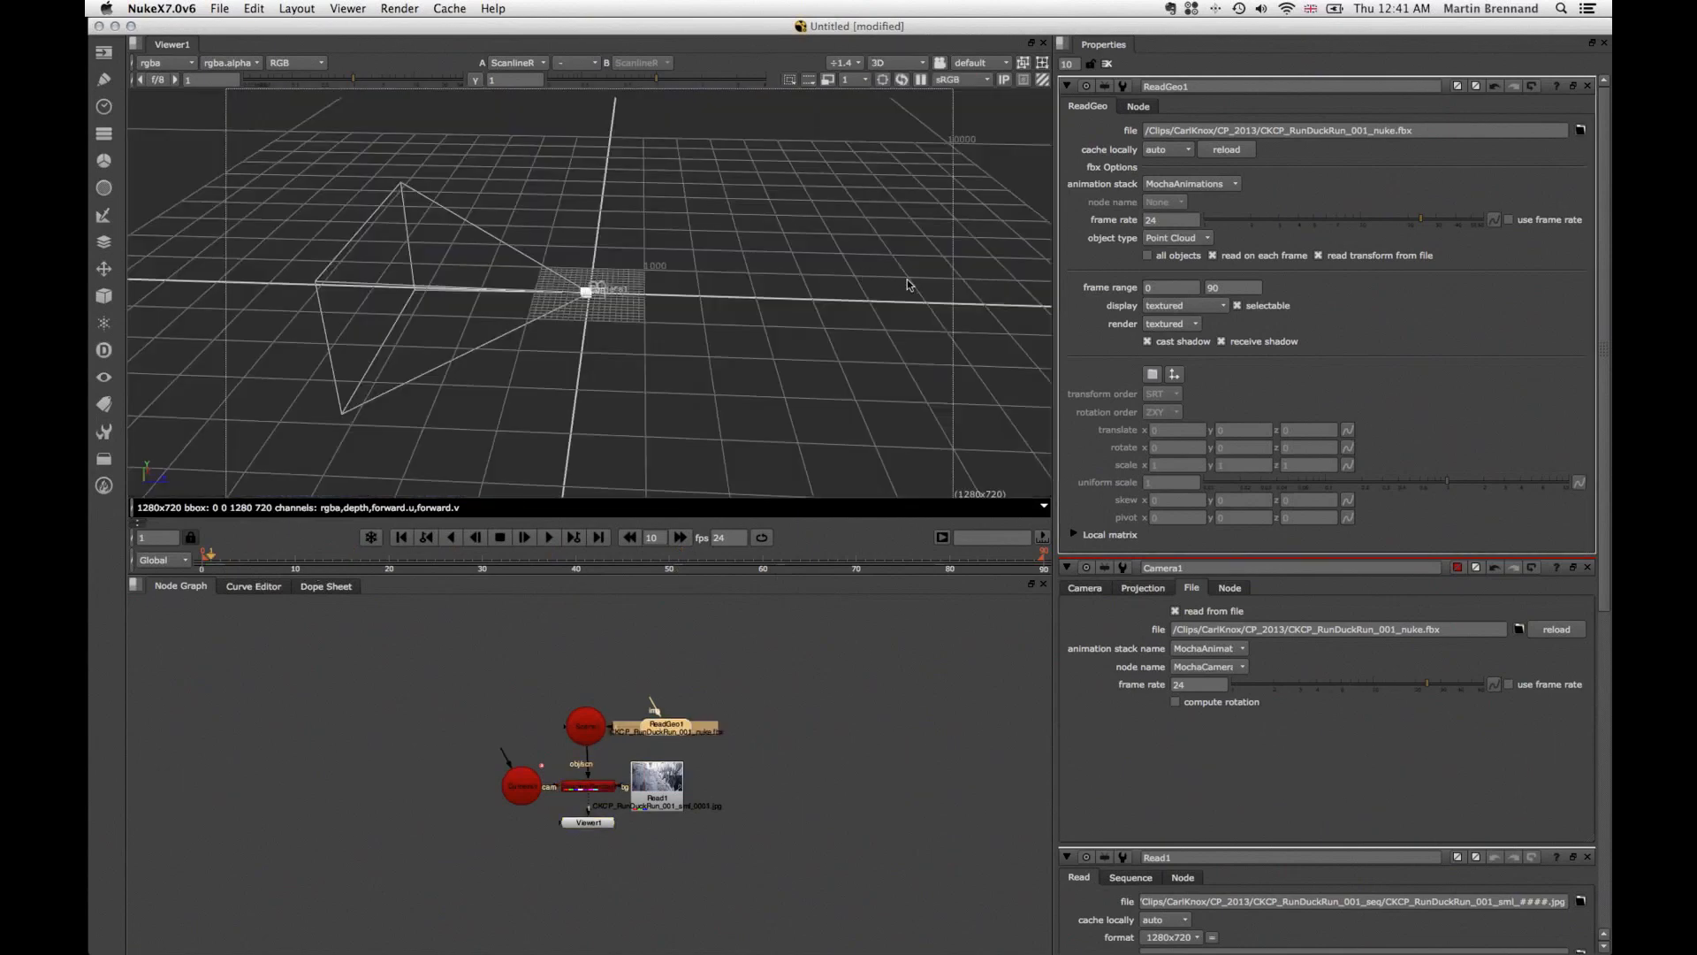
Step: Select one point in the upper cluster of the point cloud in the 3D view
left_click_drag(908, 281, 628, 282)
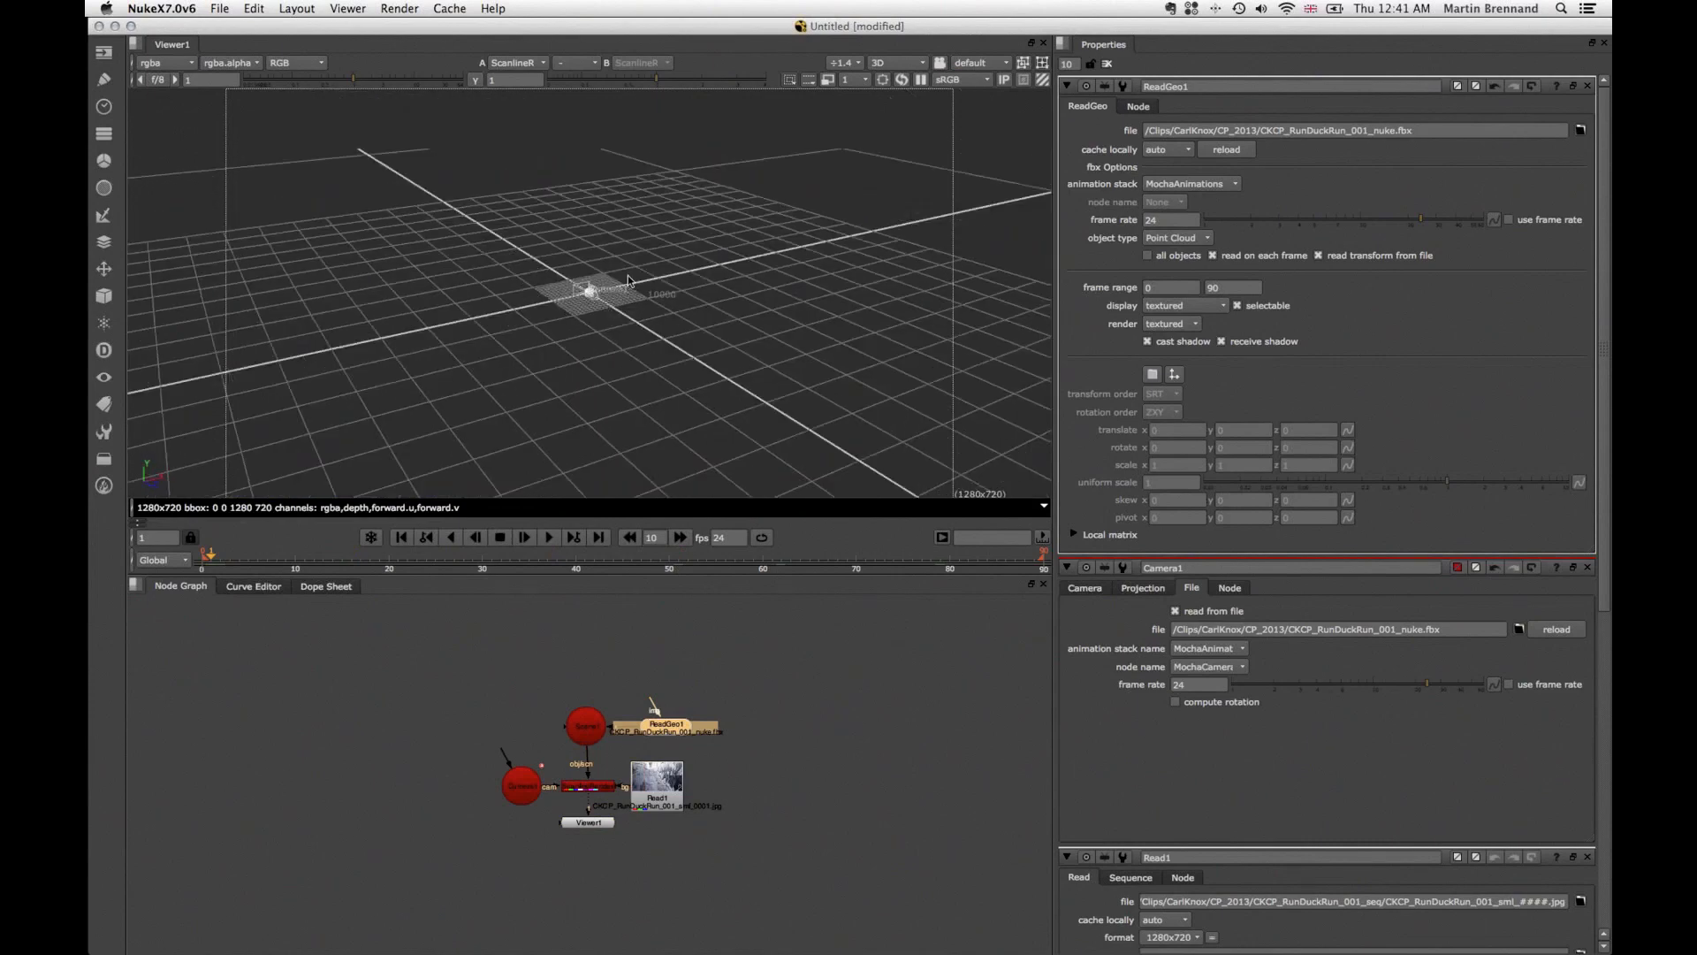
scroll(628, 282, "up", 5)
scroll(627, 281, "up", 3)
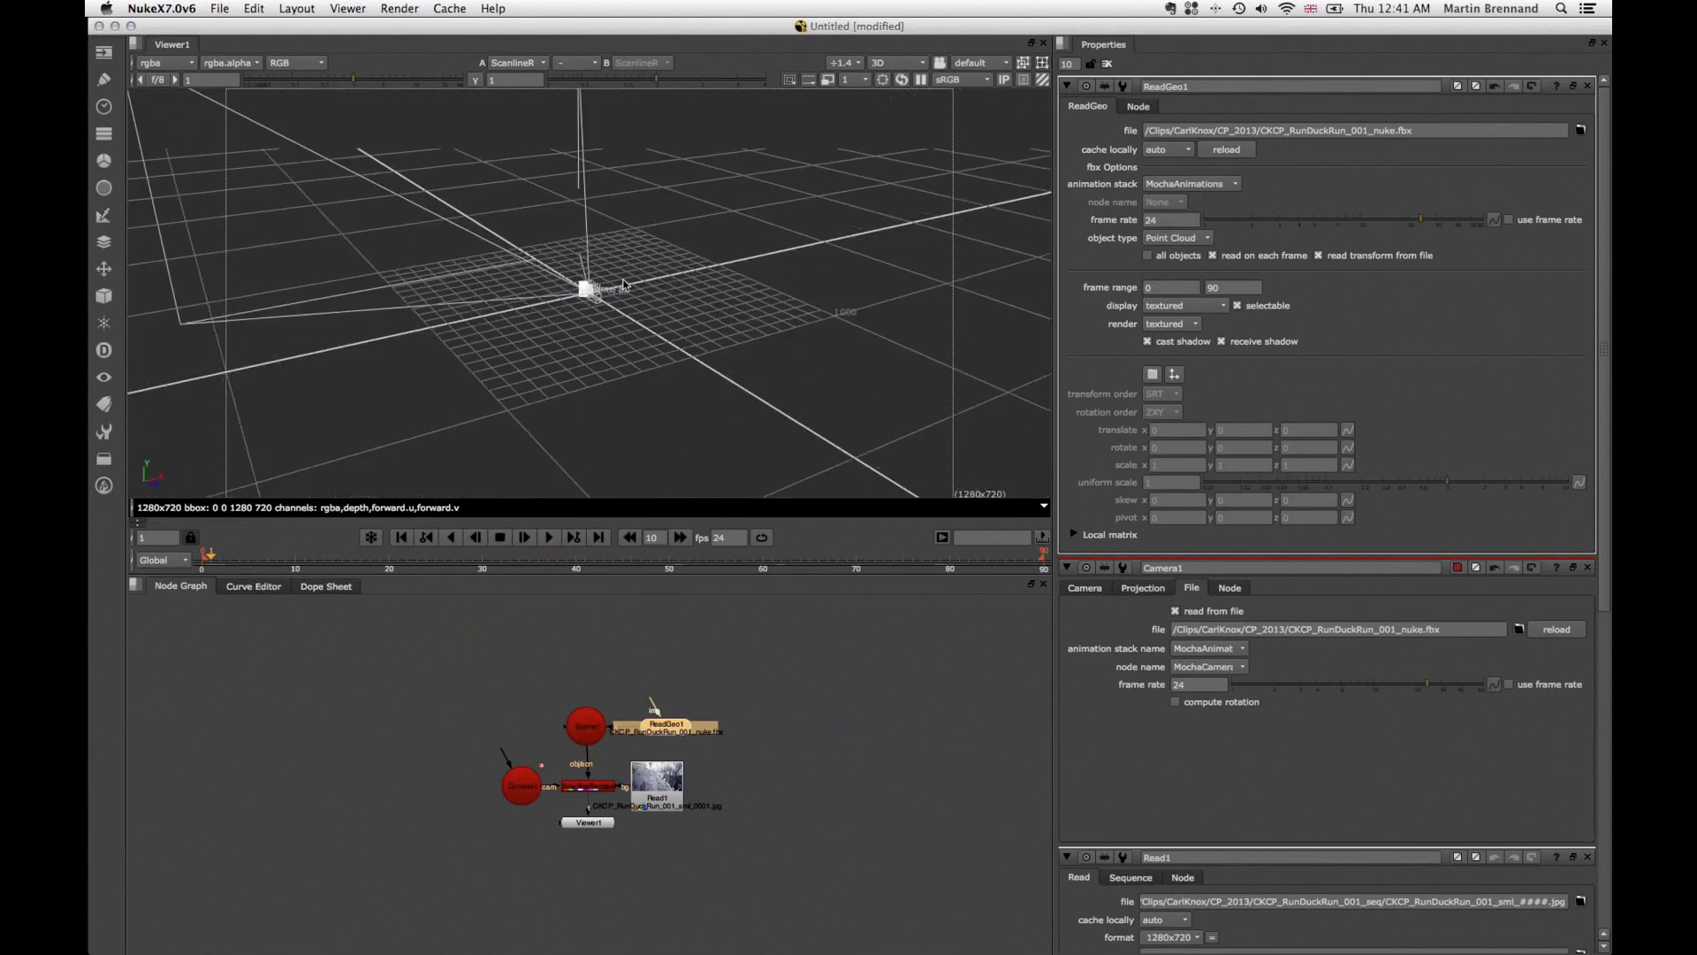
scroll(624, 285, "up", 2)
scroll(623, 285, "up", 2)
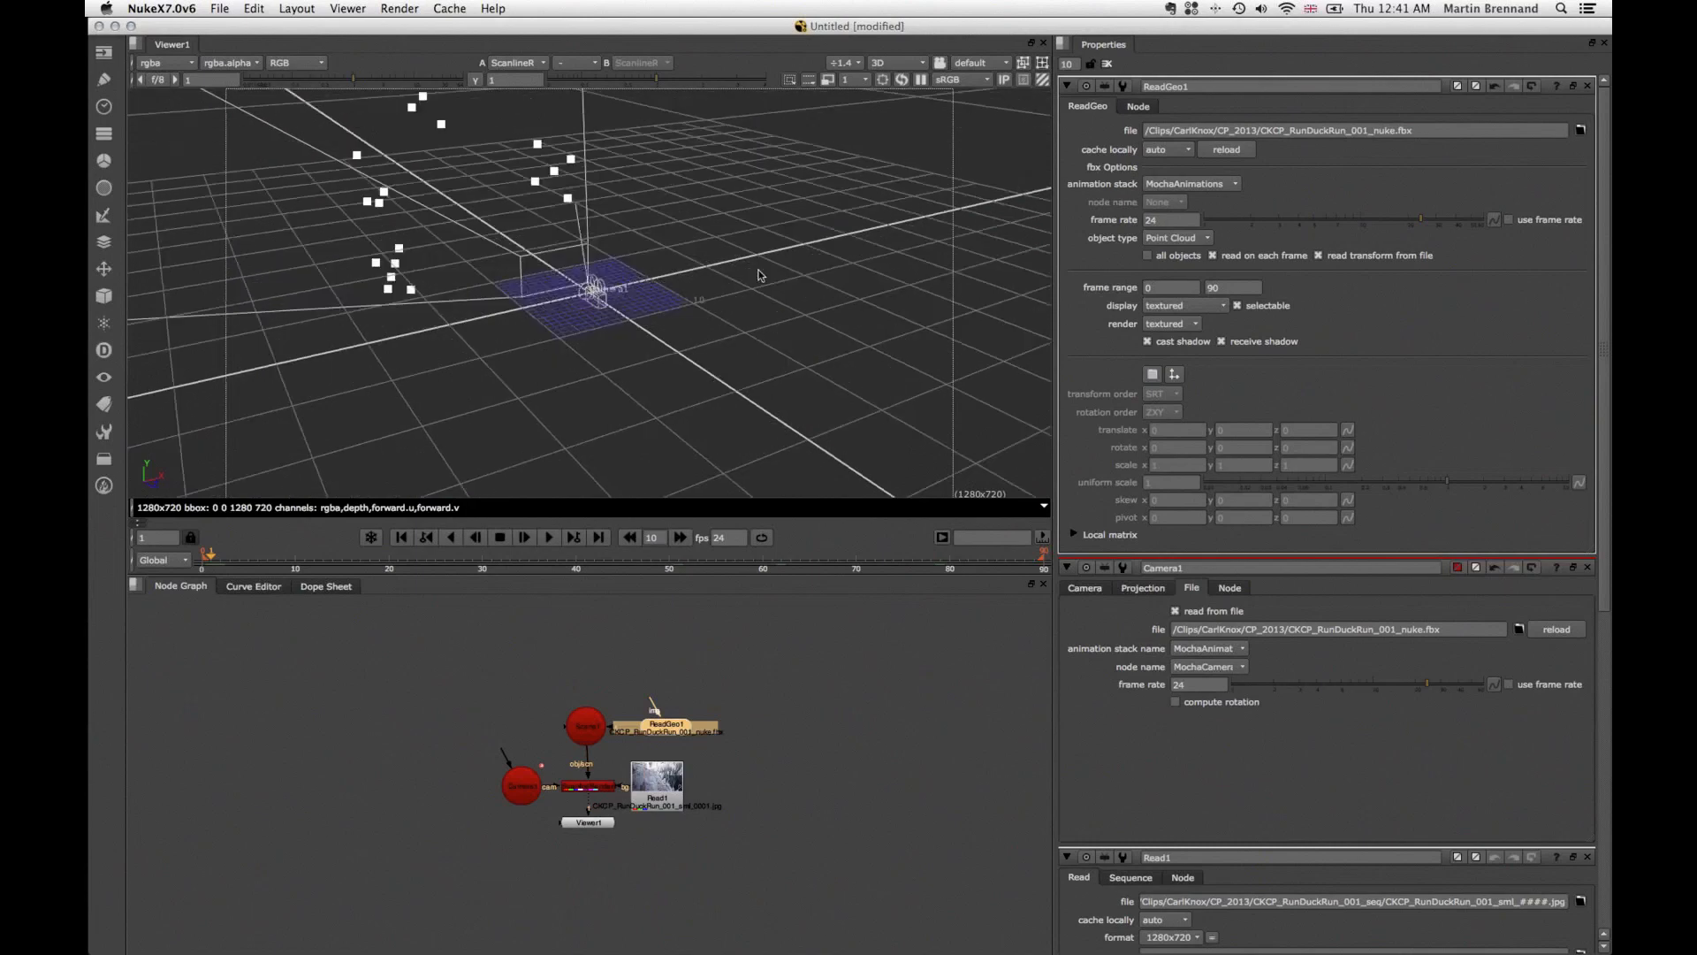
left_click_drag(757, 275, 793, 260)
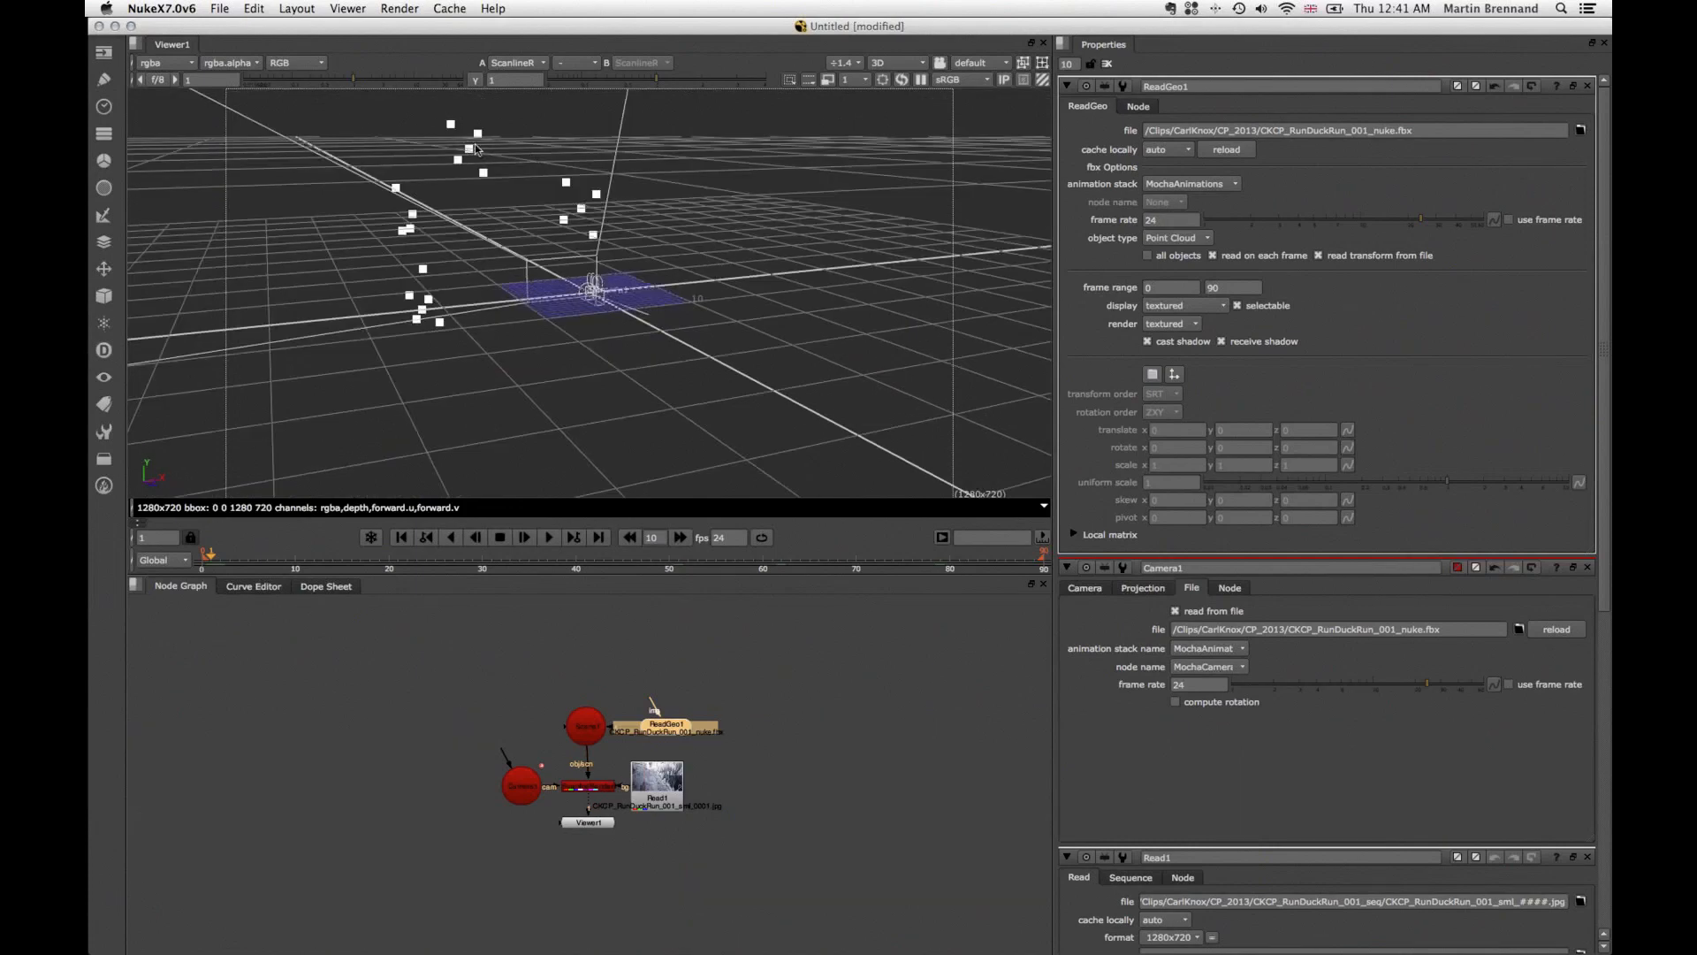
left_click(476, 150)
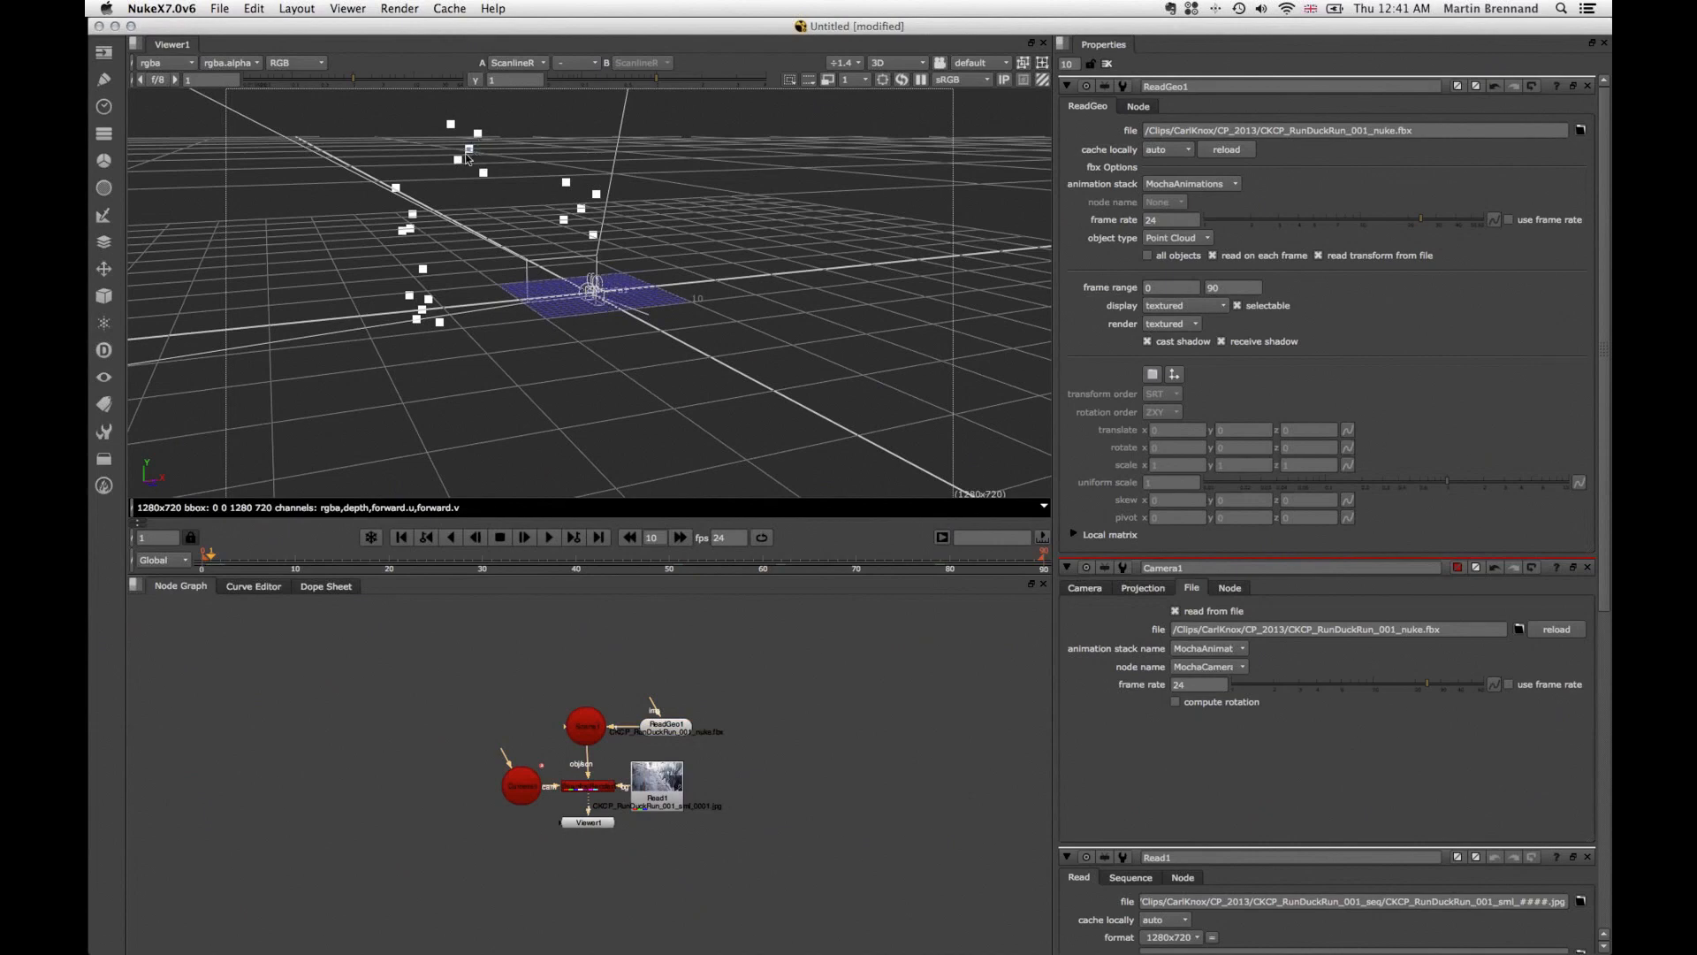
left_click(1044, 64)
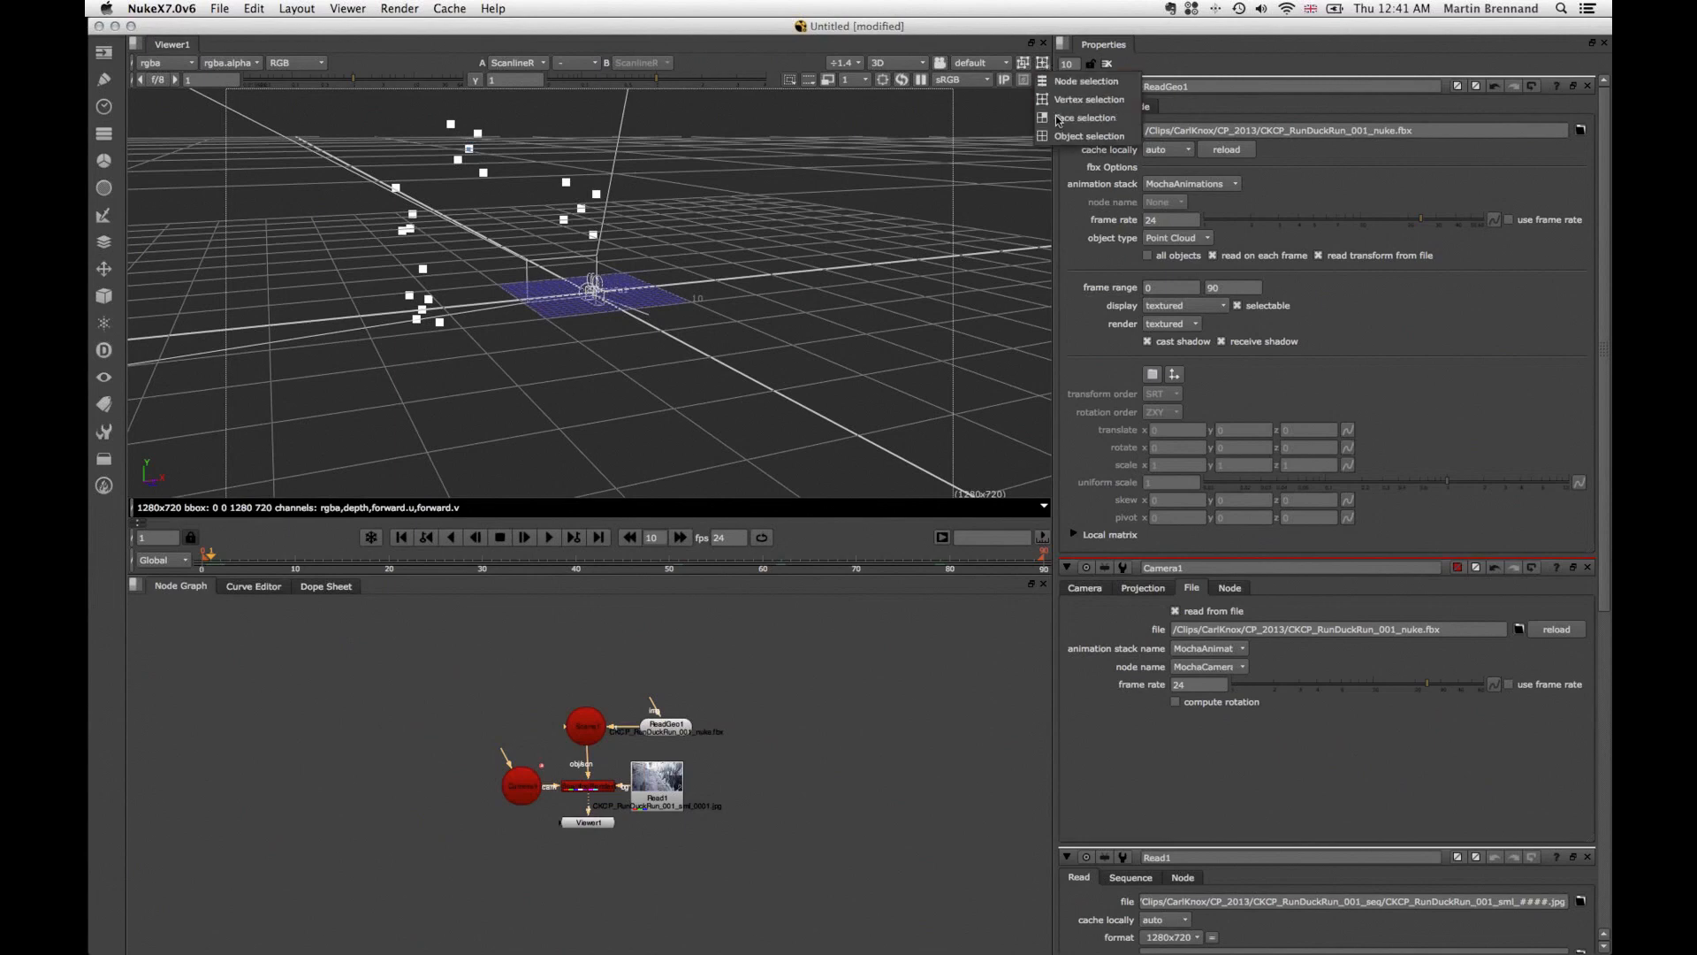
left_click(1042, 61)
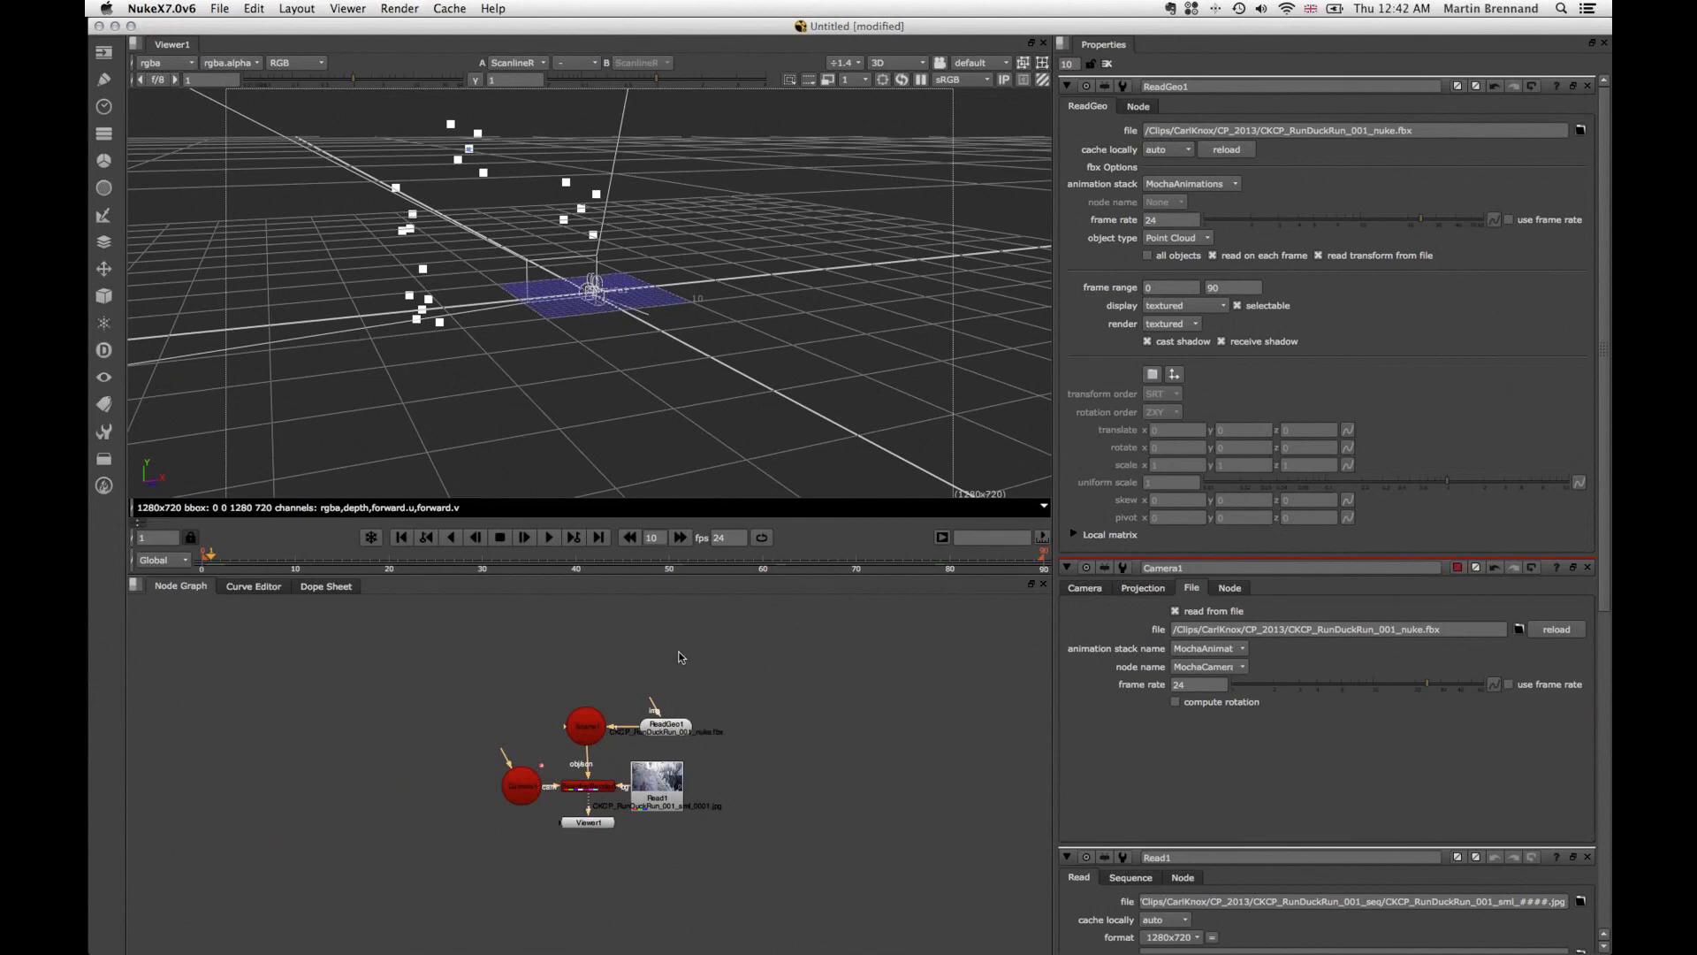
Step: Add a Sphere node and connect it to the Scene1 node, above it in the node graph
key("Tab")
type("sphere")
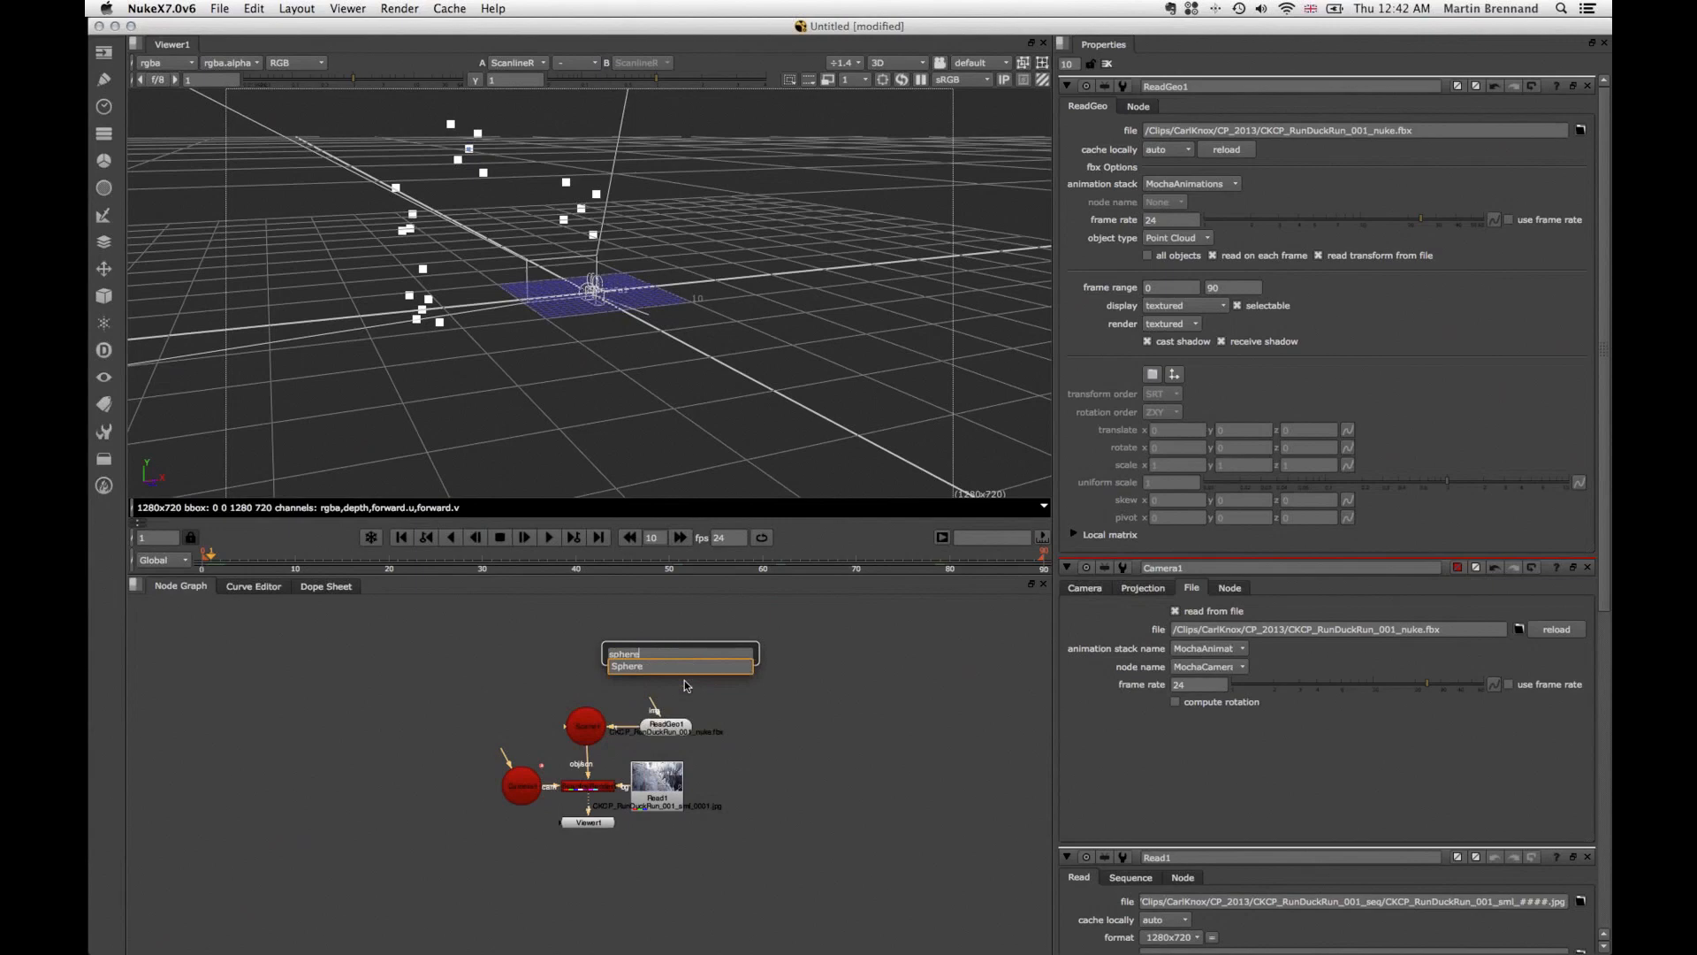
key("Return")
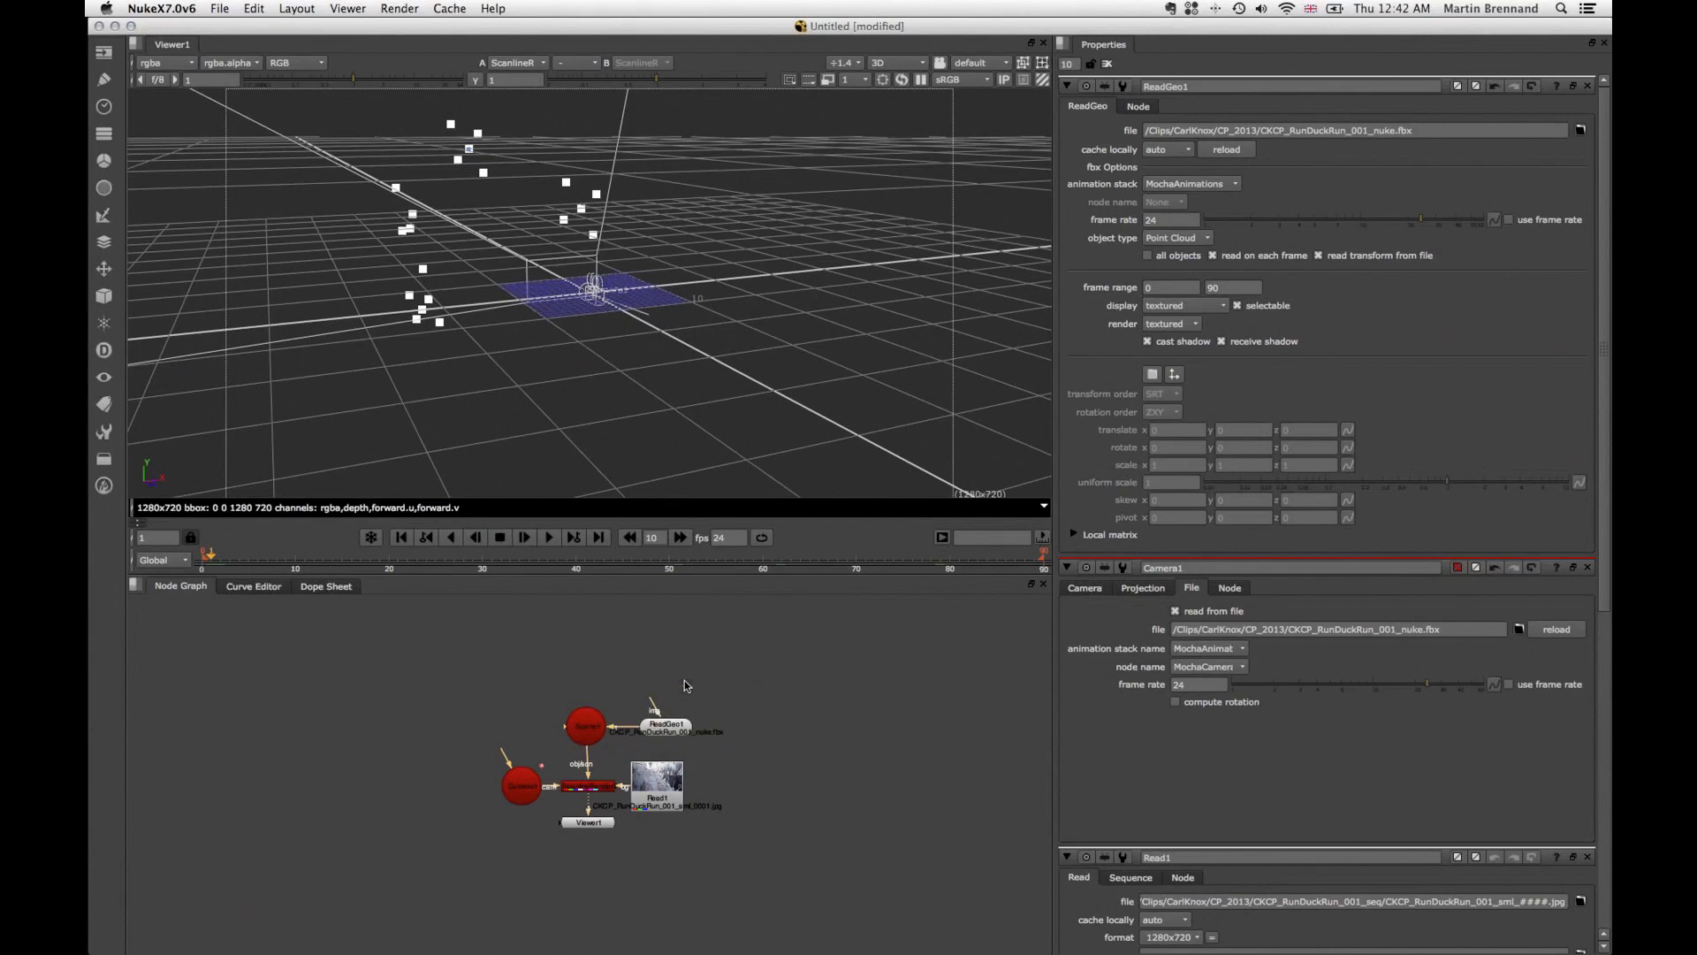
left_click_drag(678, 652, 599, 717)
left_click_drag(634, 661, 597, 687)
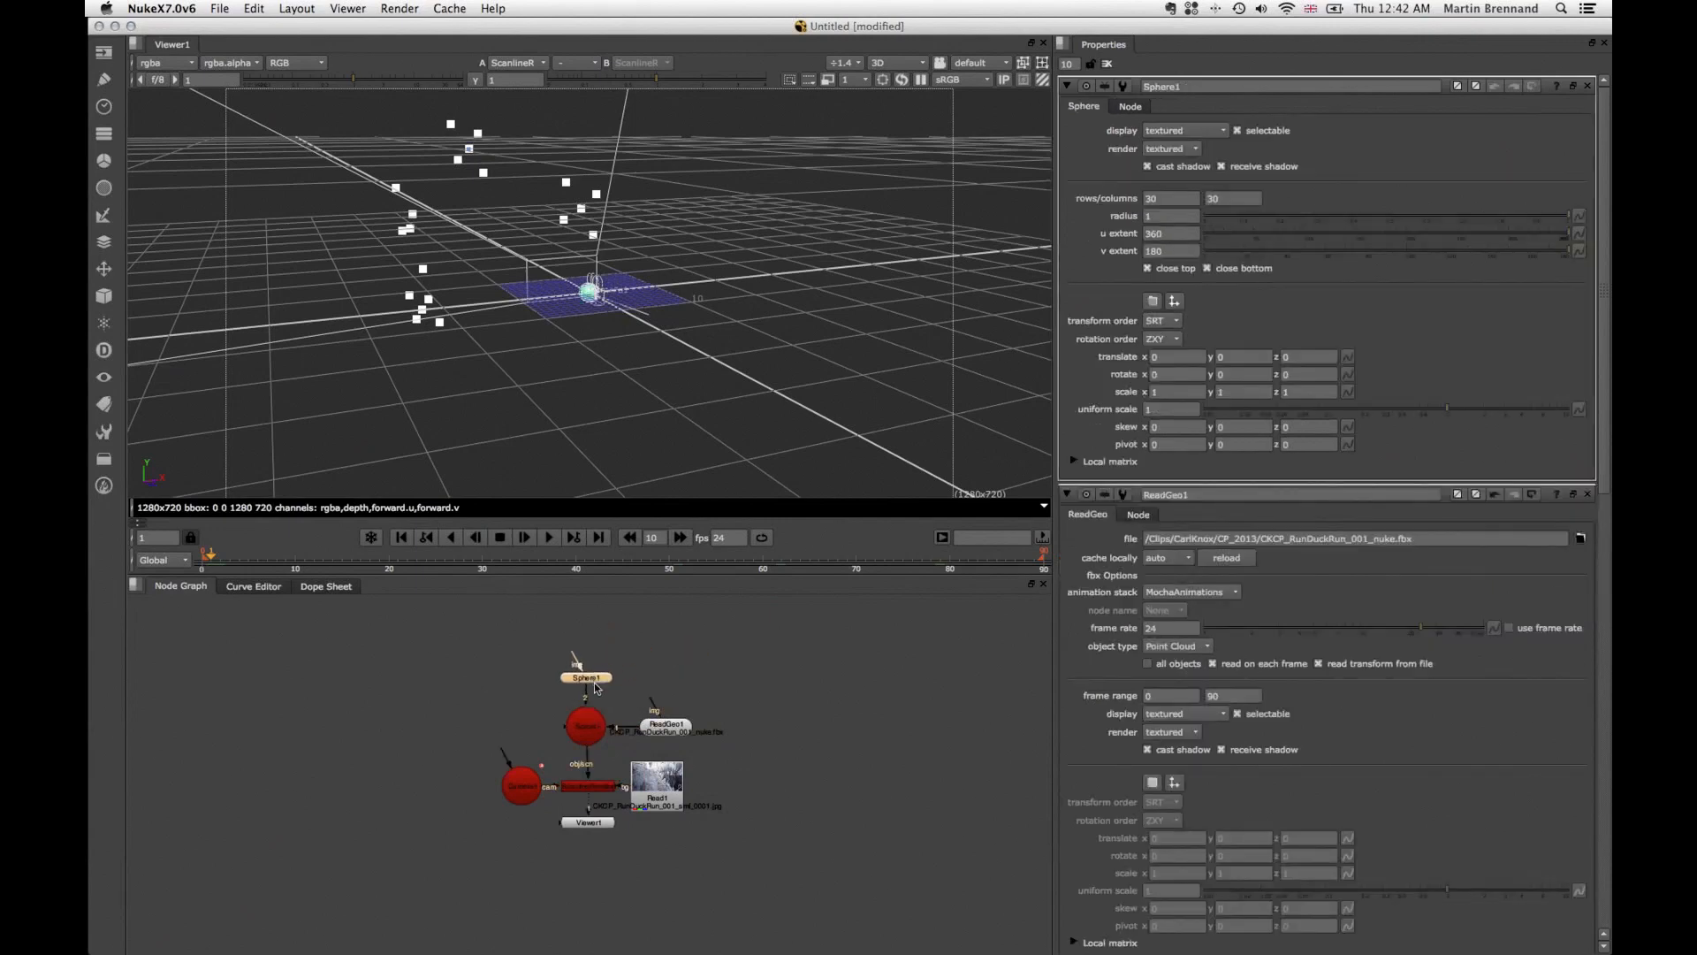
scroll(612, 713, "up", 2)
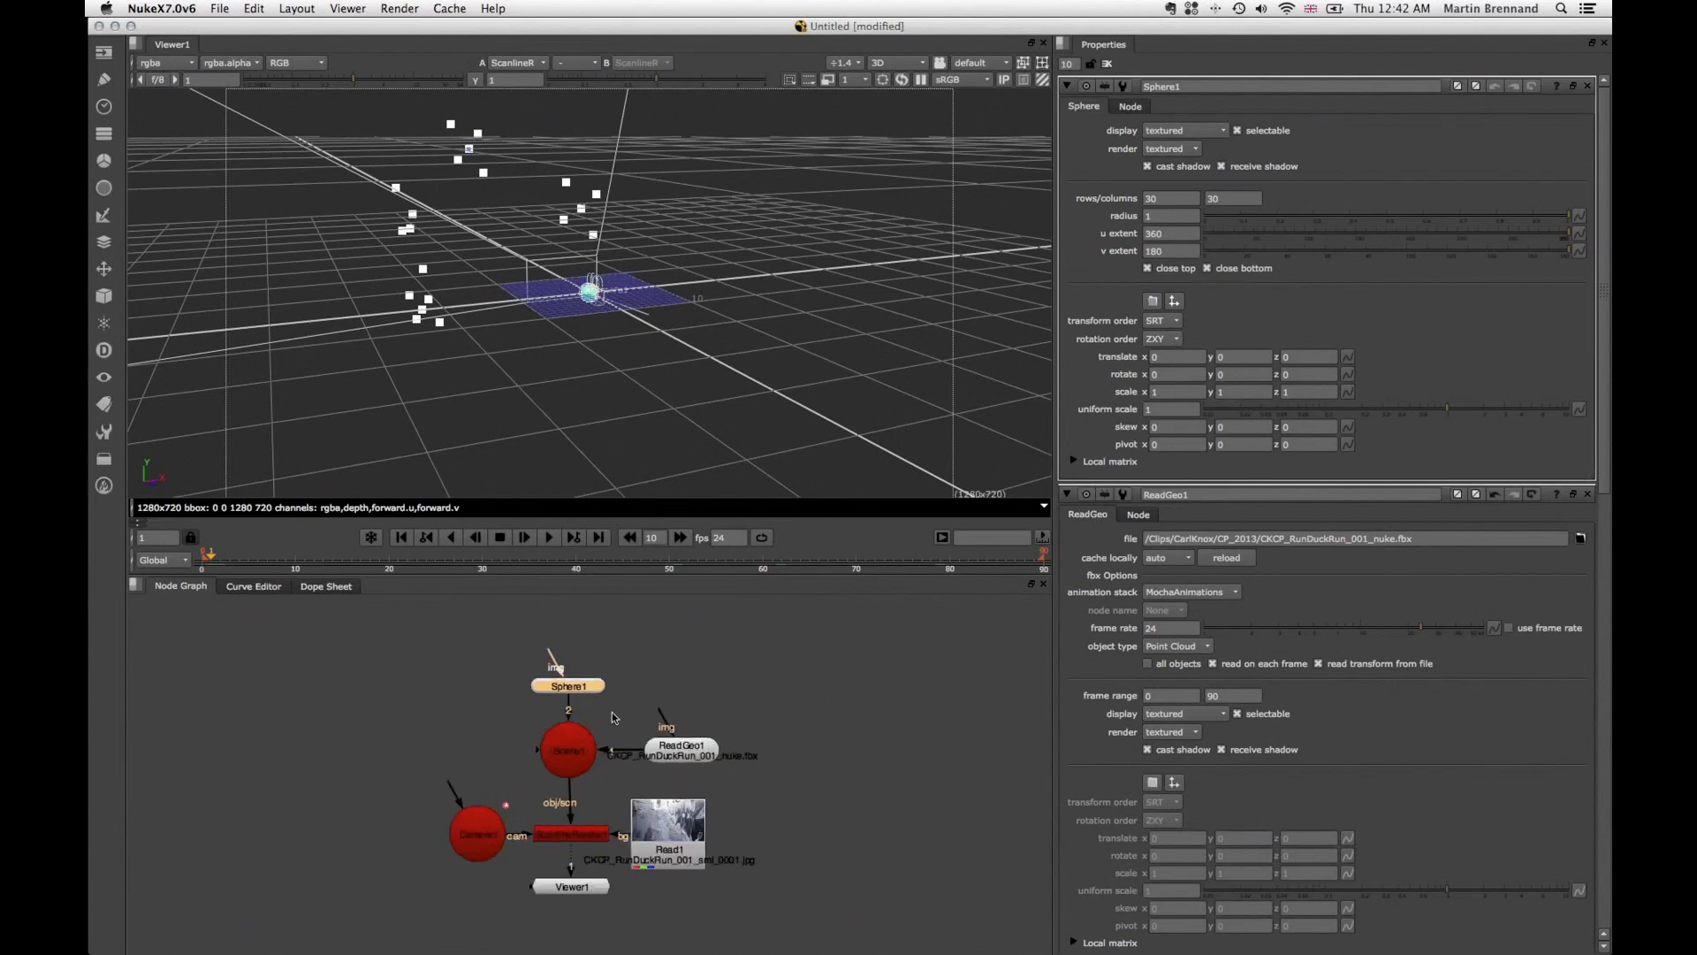
scroll(612, 713, "up", 3)
scroll(611, 712, "down", 2)
scroll(623, 718, "up", 1)
left_click_drag(623, 716, 626, 671)
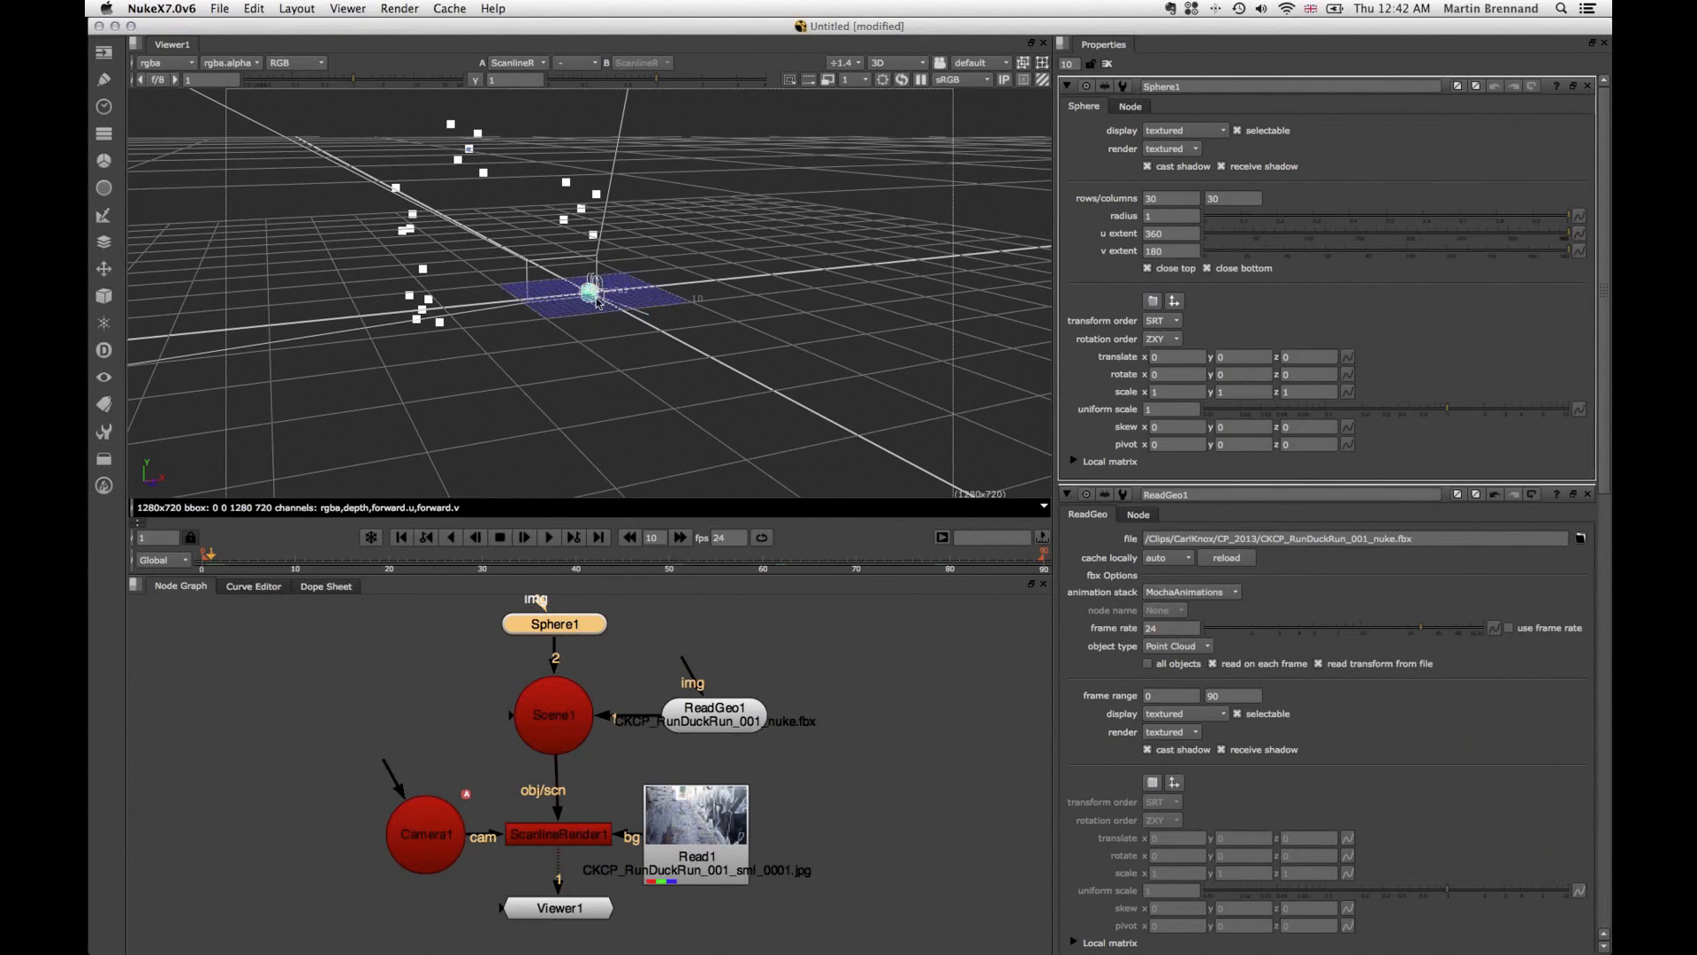
Step: Snap the sphere to the selected point of the cloud by matching the selection position only
scroll(597, 302, "up", 1)
scroll(597, 302, "up", 2)
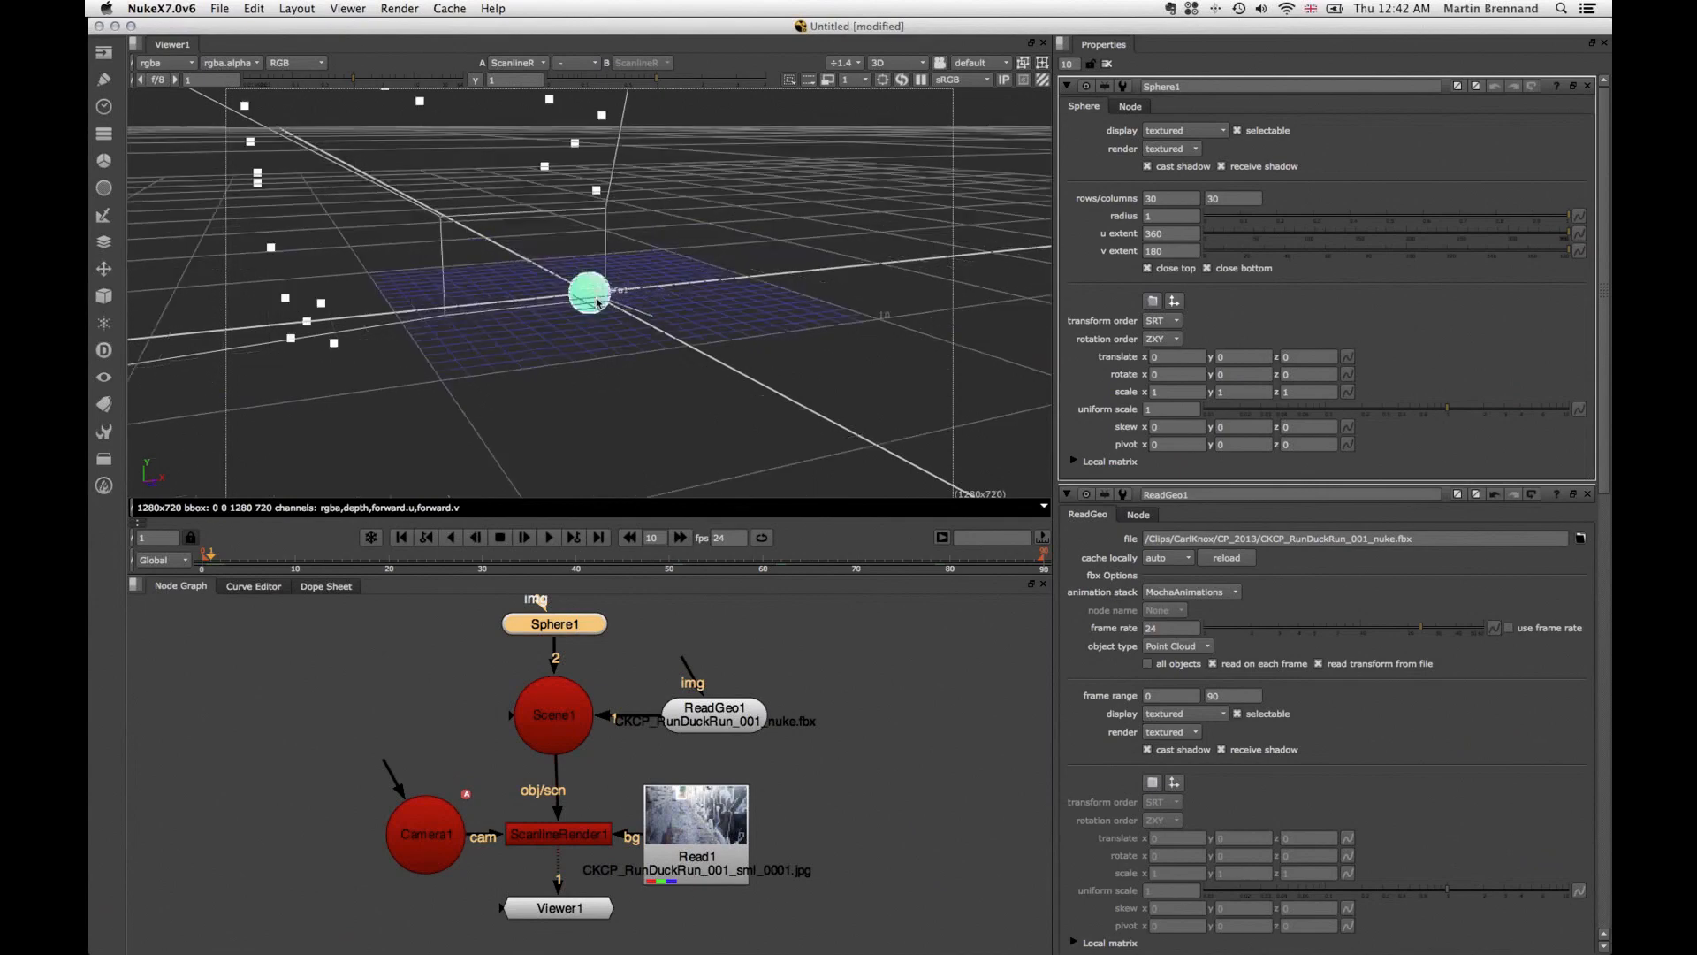
scroll(597, 303, "up", 1)
scroll(598, 302, "down", 5)
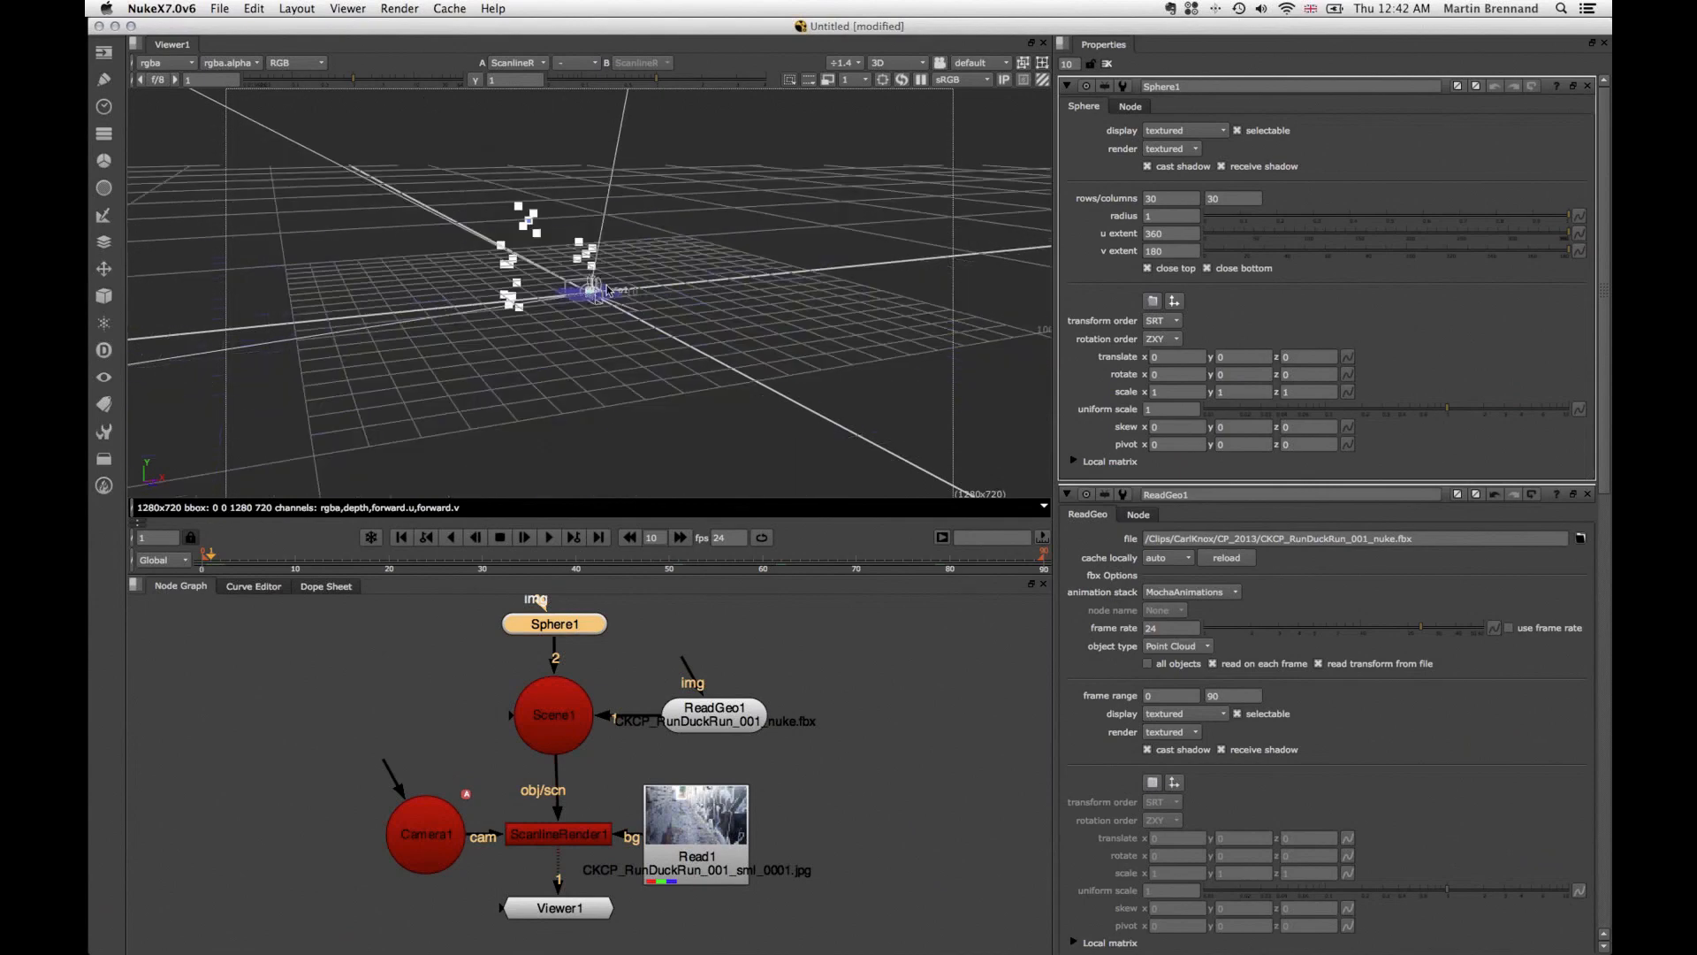
left_click(1175, 302)
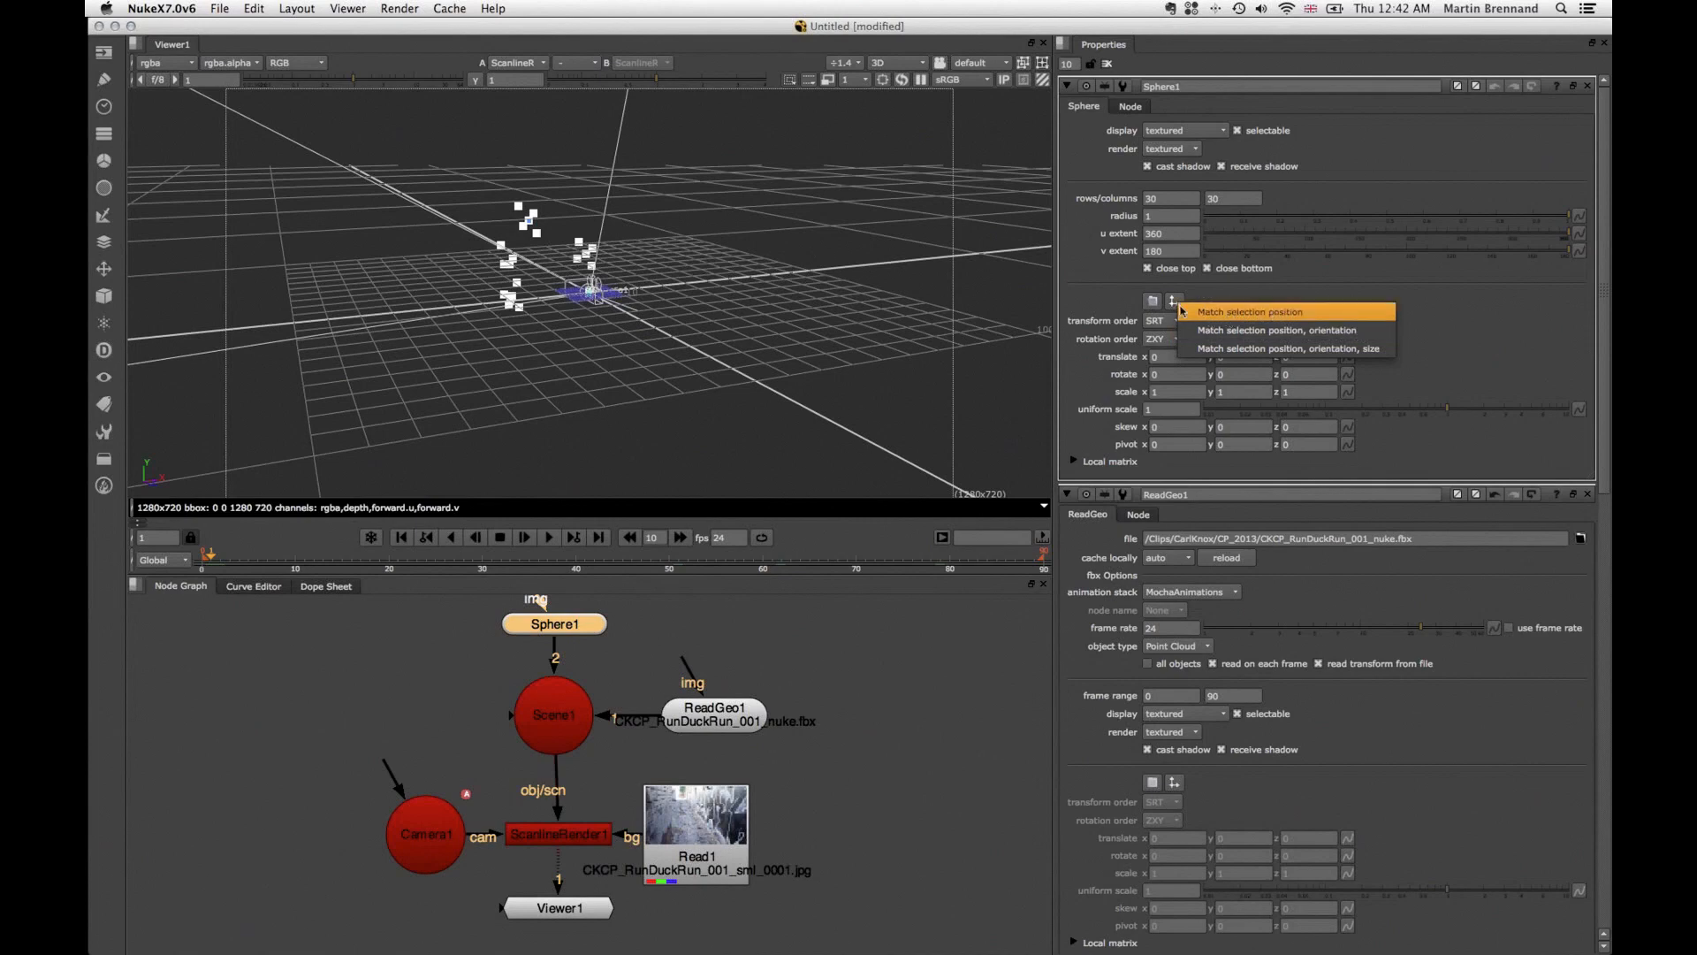
left_click(1230, 315)
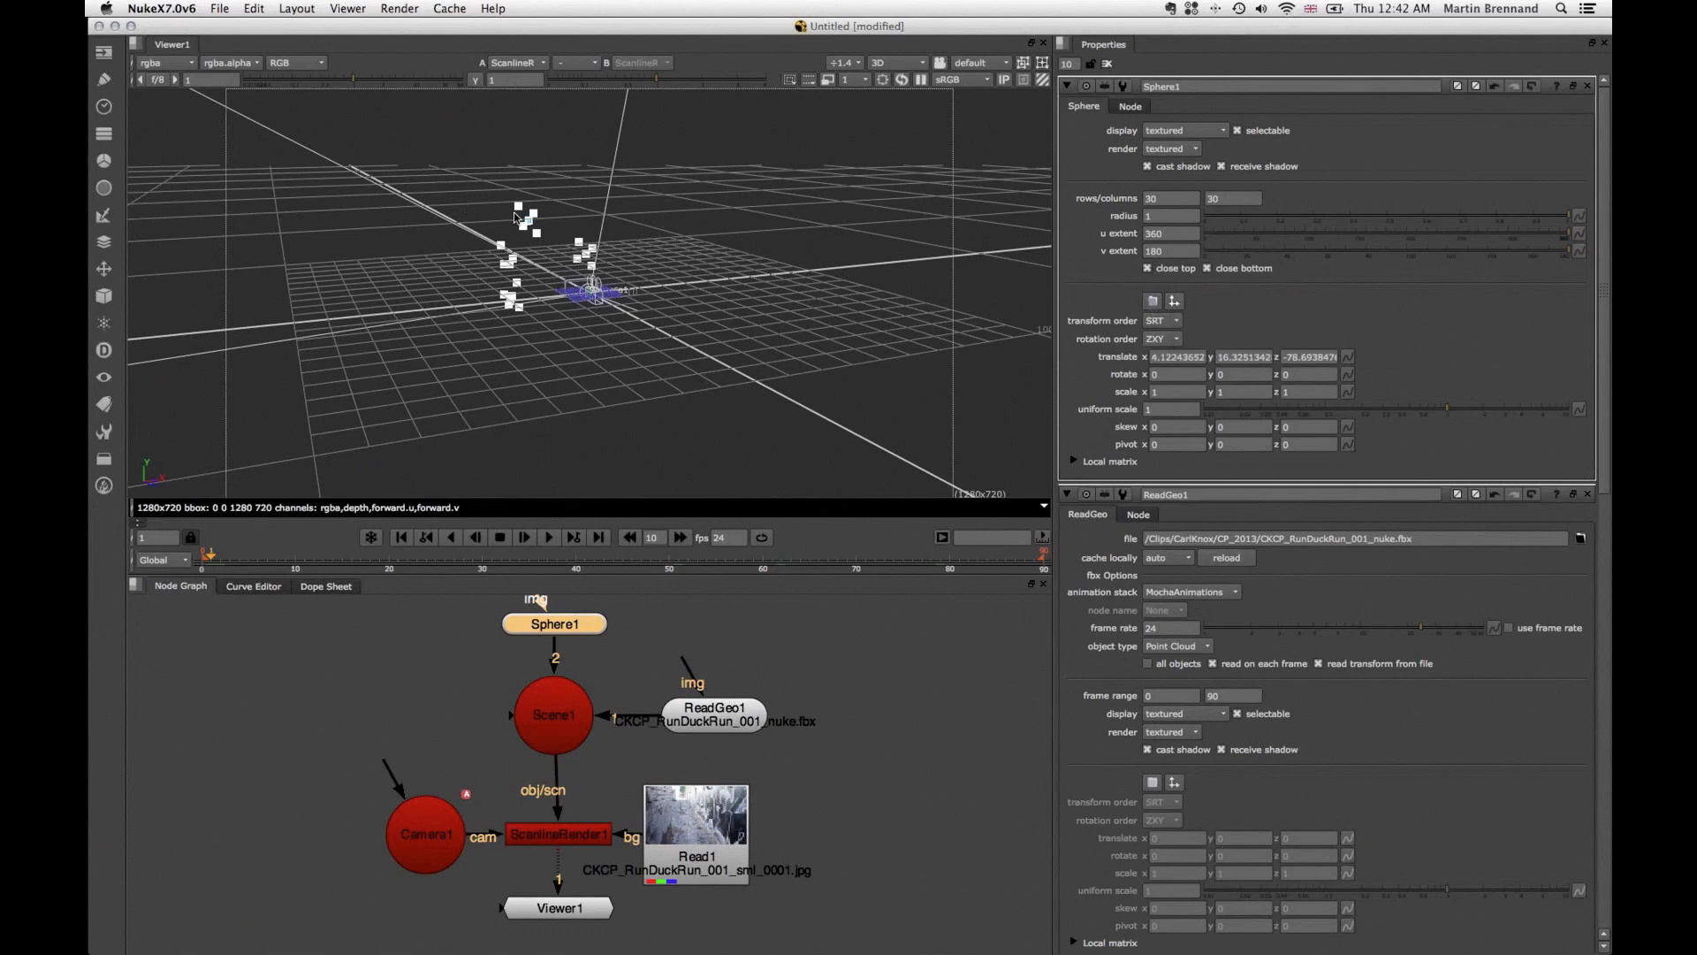
Step: Show the sphere over the footage in the 2D view and set its radius to 20
scroll(515, 218, "up", 2)
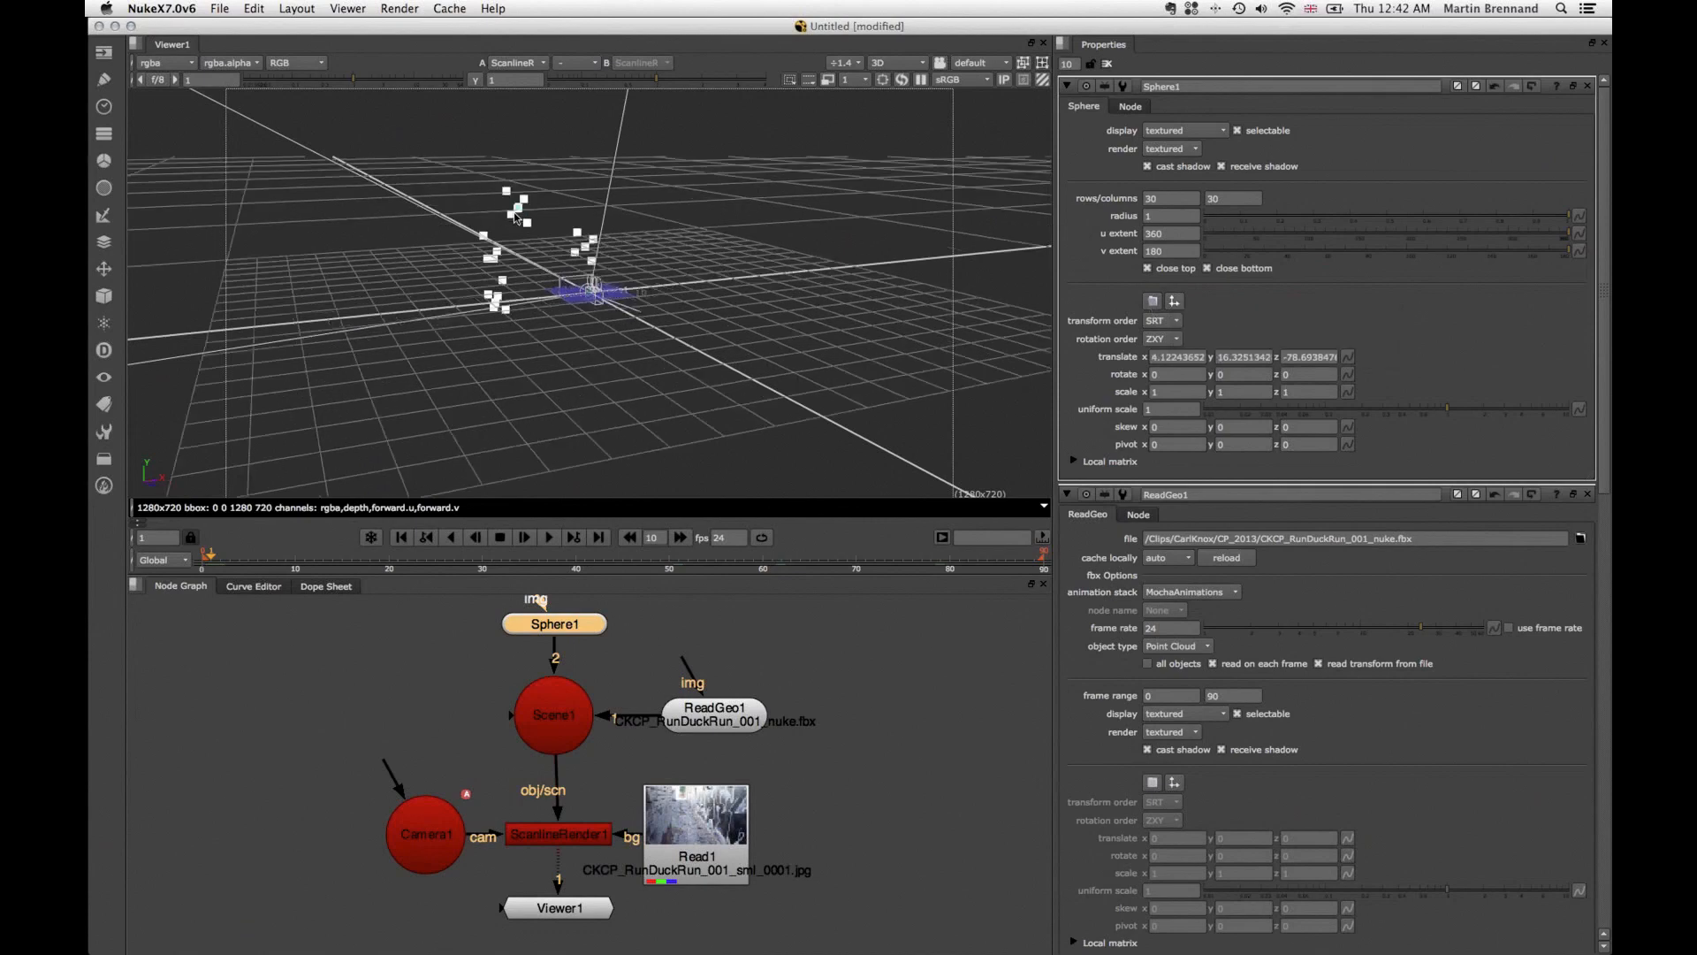
scroll(515, 218, "up", 2)
scroll(515, 217, "up", 2)
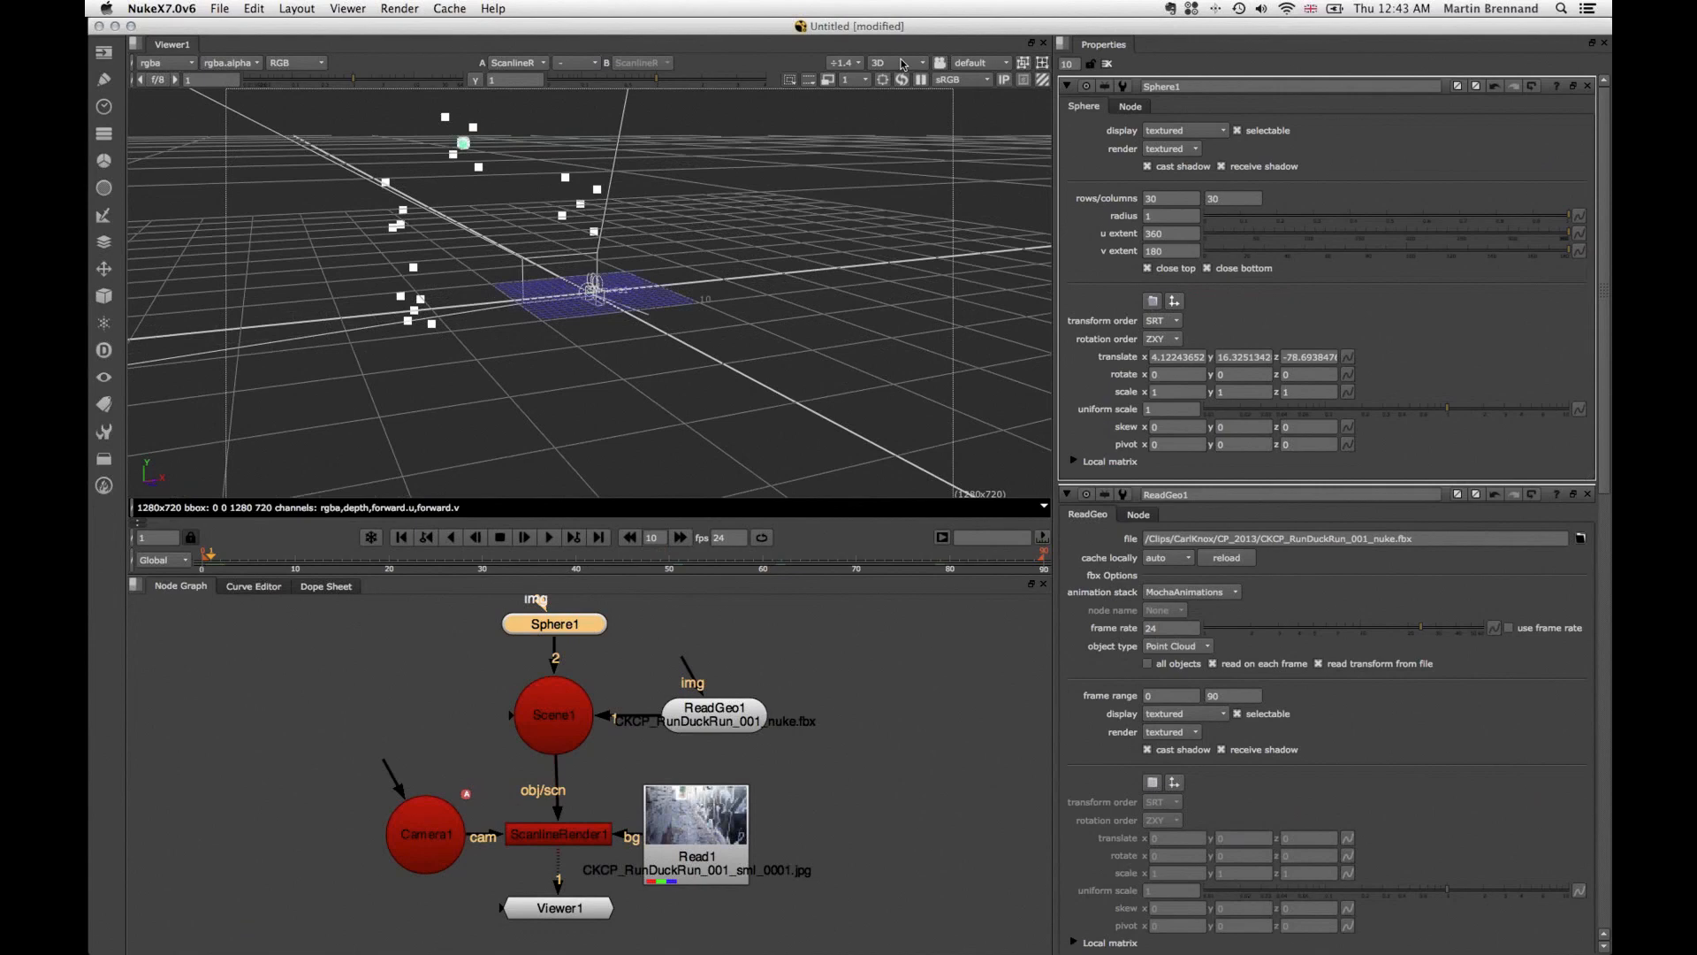
left_click(902, 64)
left_click(901, 81)
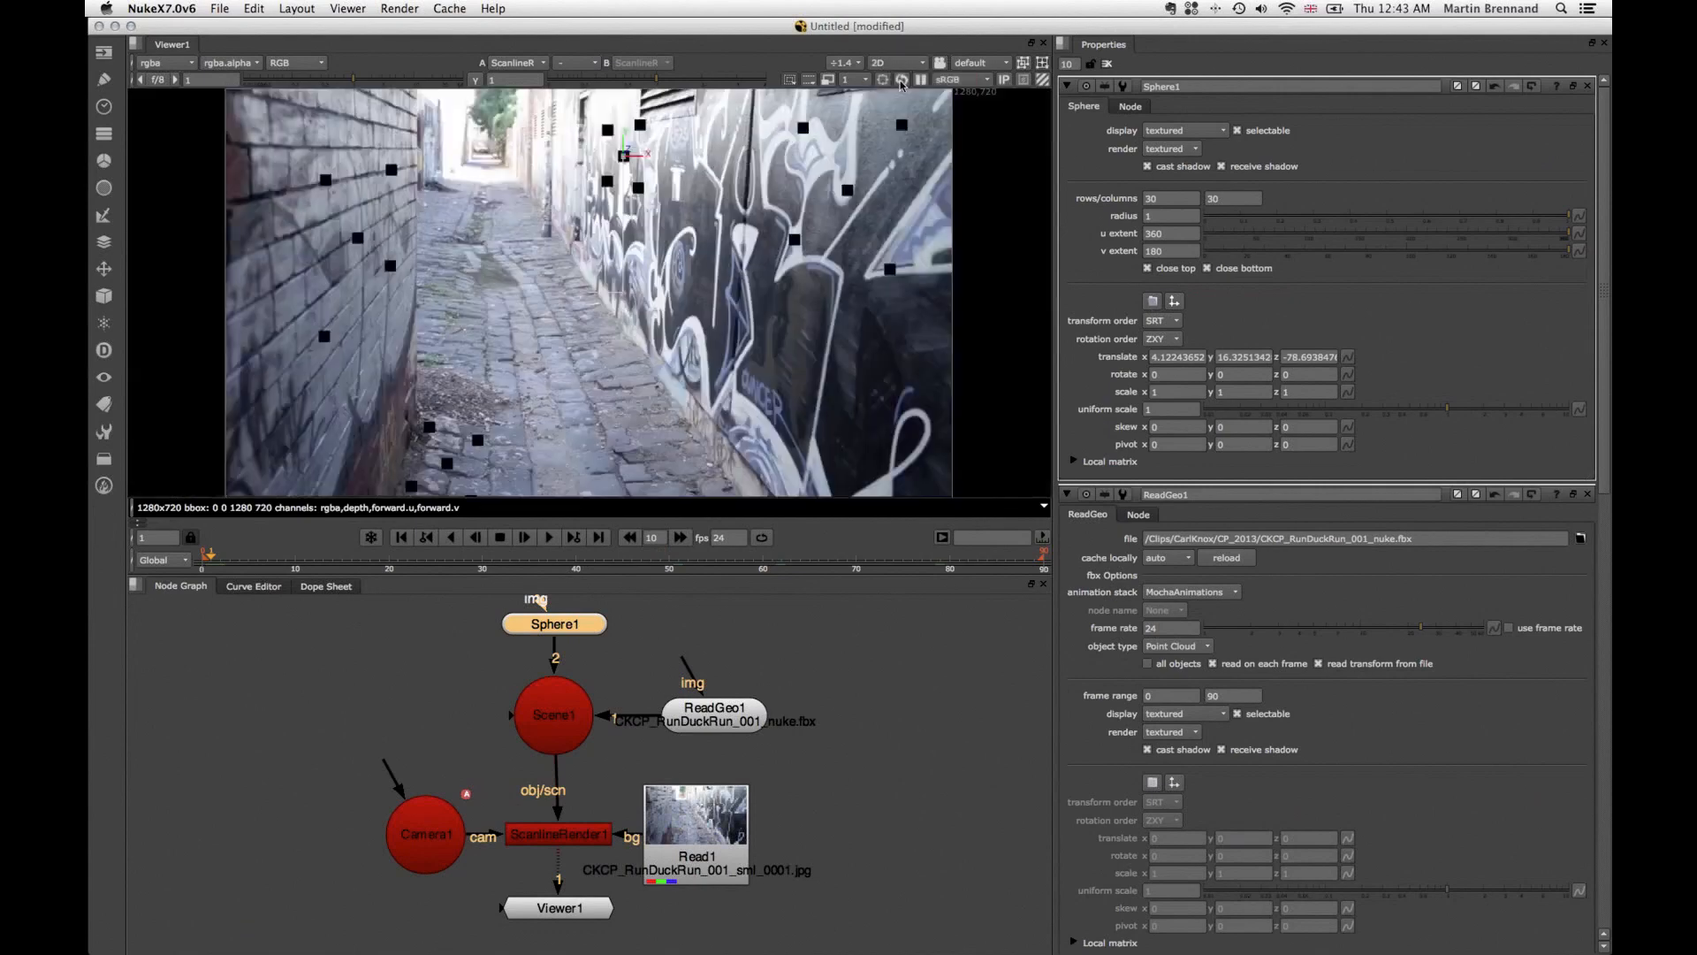
left_click(1168, 214)
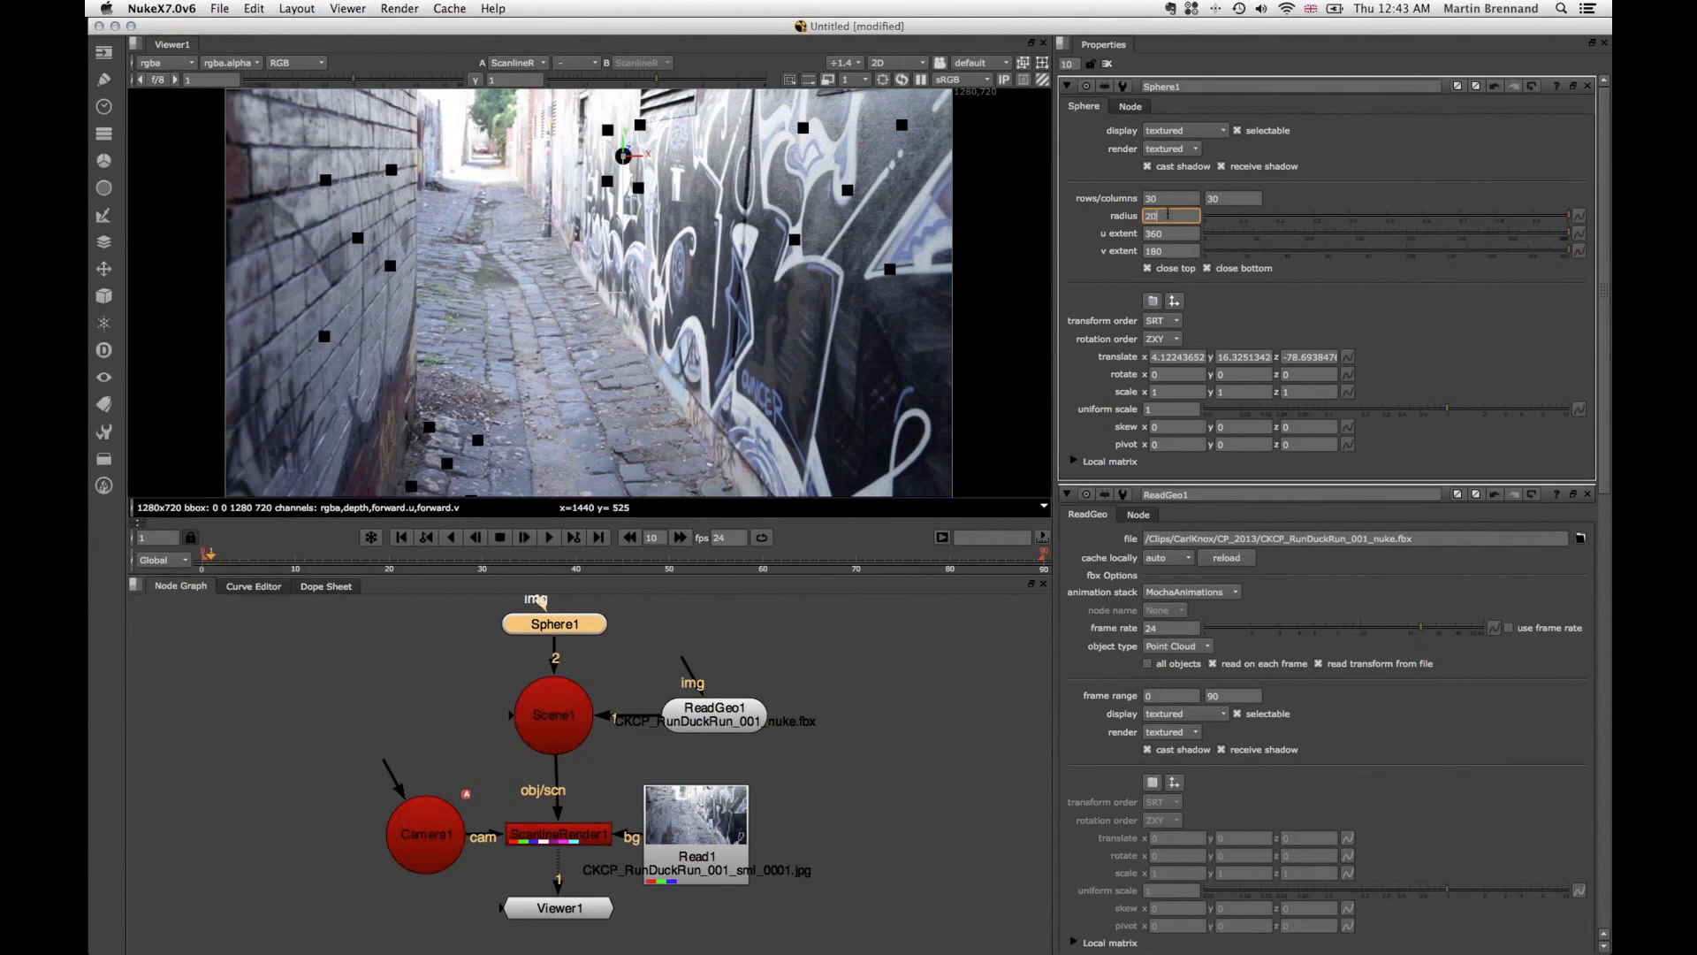
type("20")
key("Return")
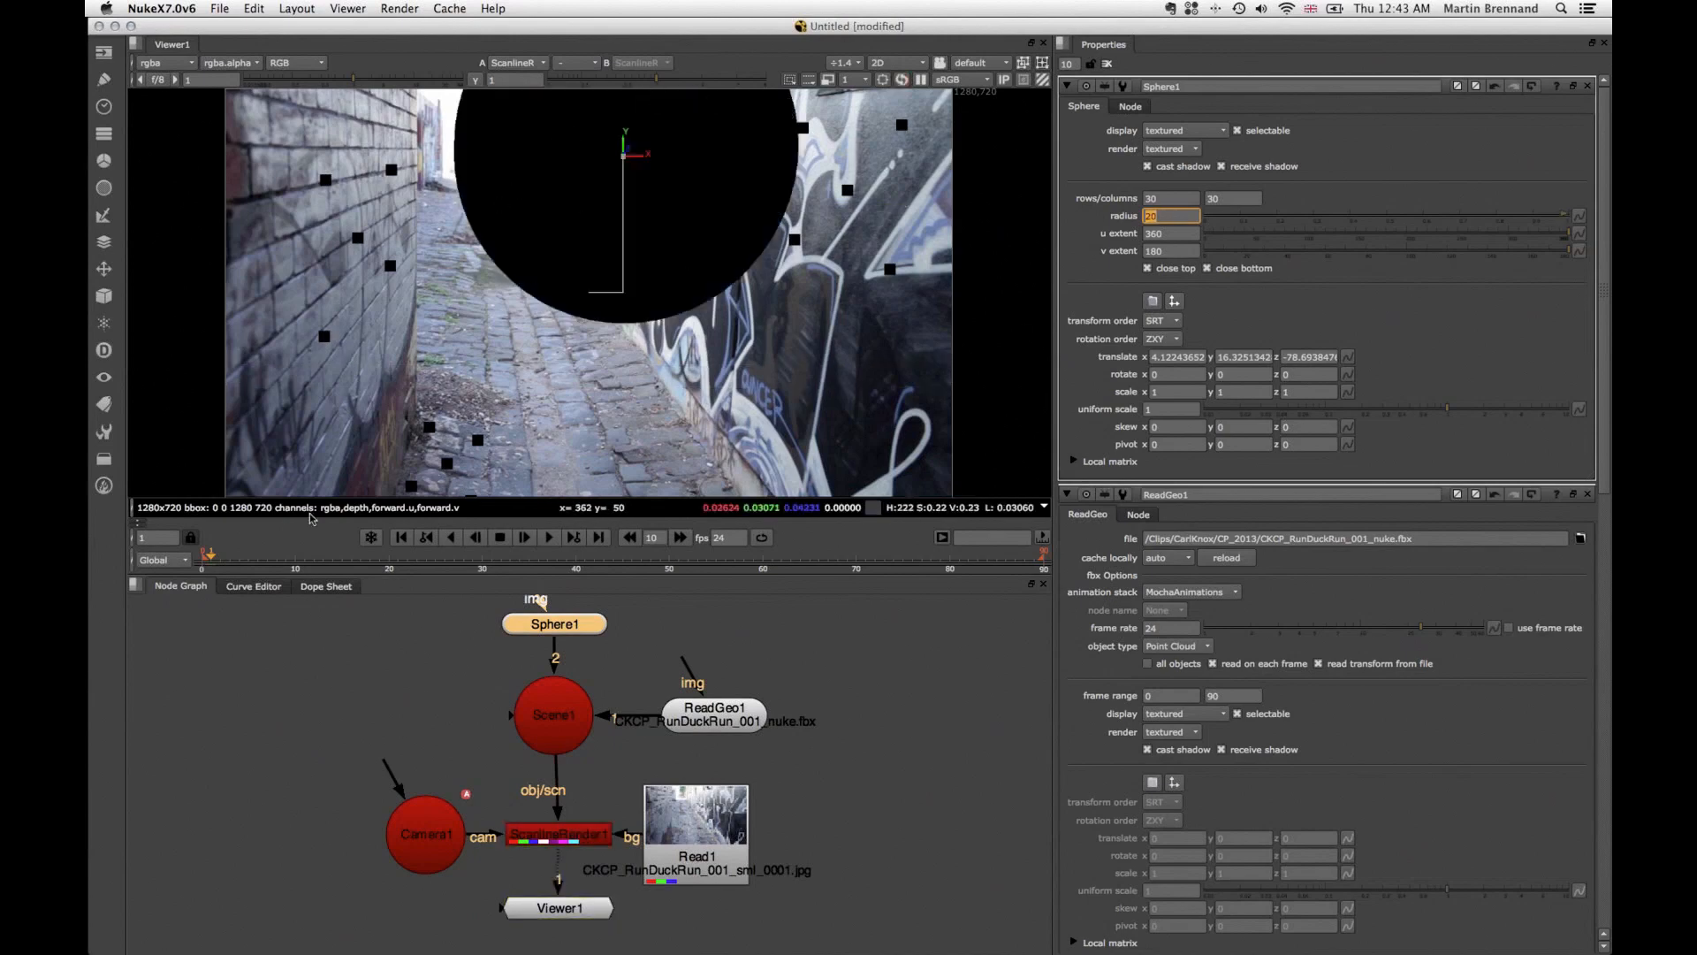
Step: Scrub through the shot to check that the sphere sticks to the graffiti wall
scroll(309, 516, "down", 5)
left_click_drag(209, 559, 856, 573)
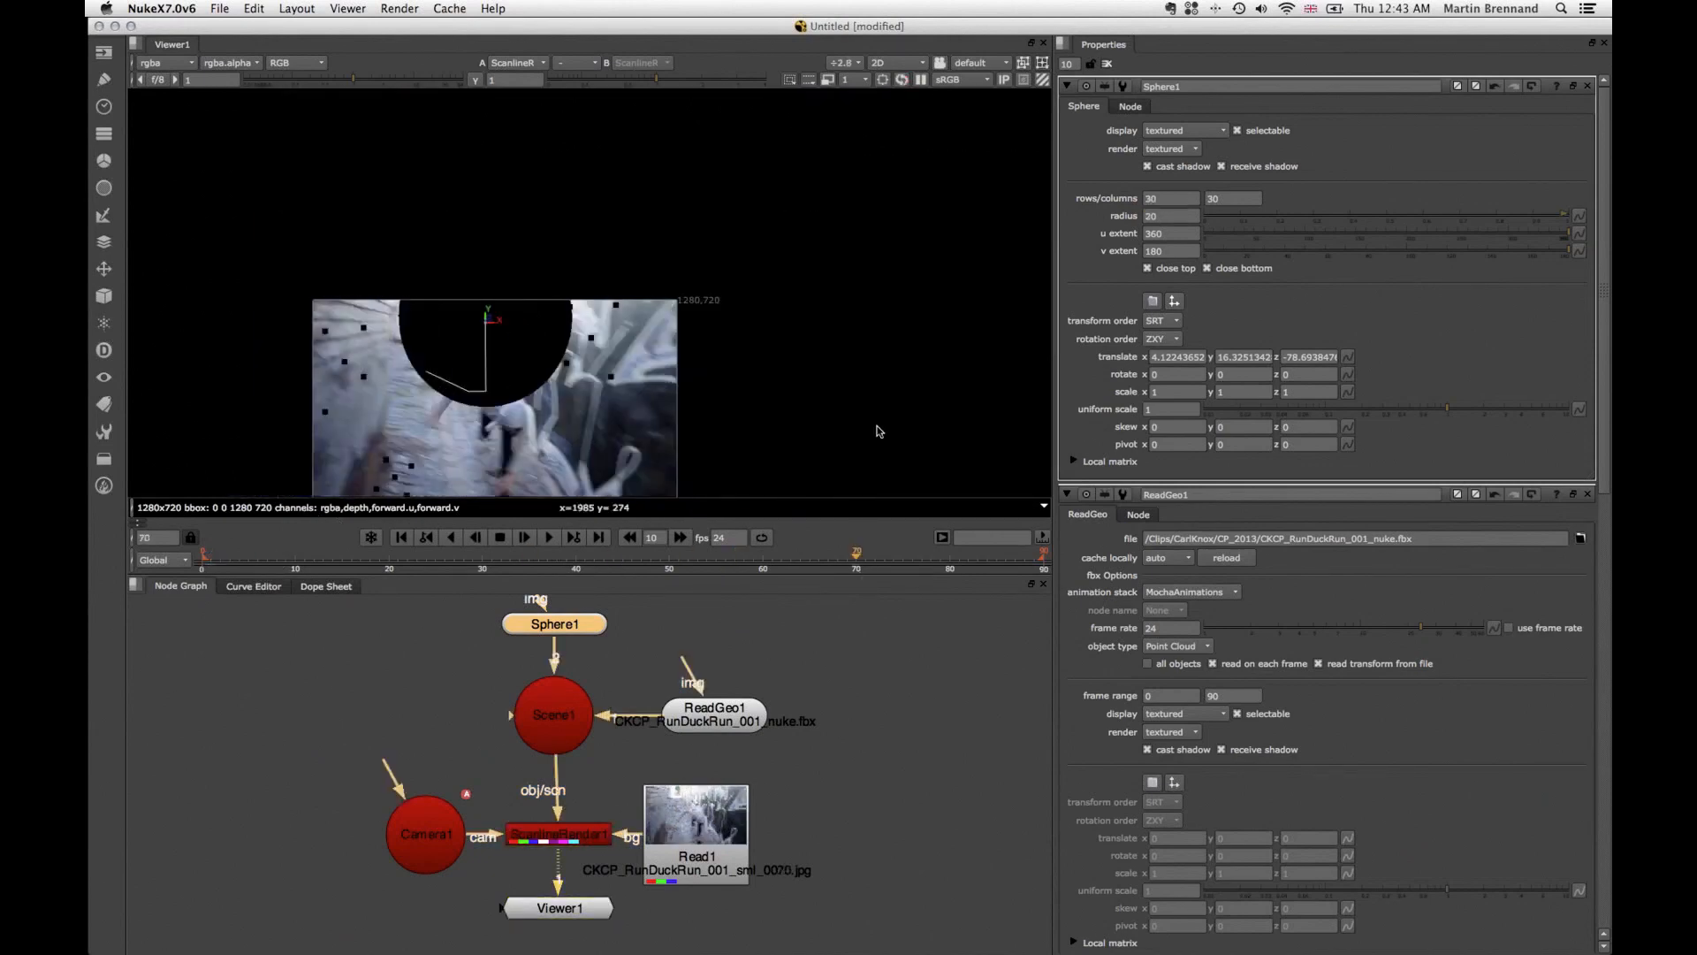
key("f")
left_click_drag(876, 566, 286, 565)
Step: Open the CKCP_RunDuckRun_001.nk script in its own window and maximize that window
left_click(219, 8)
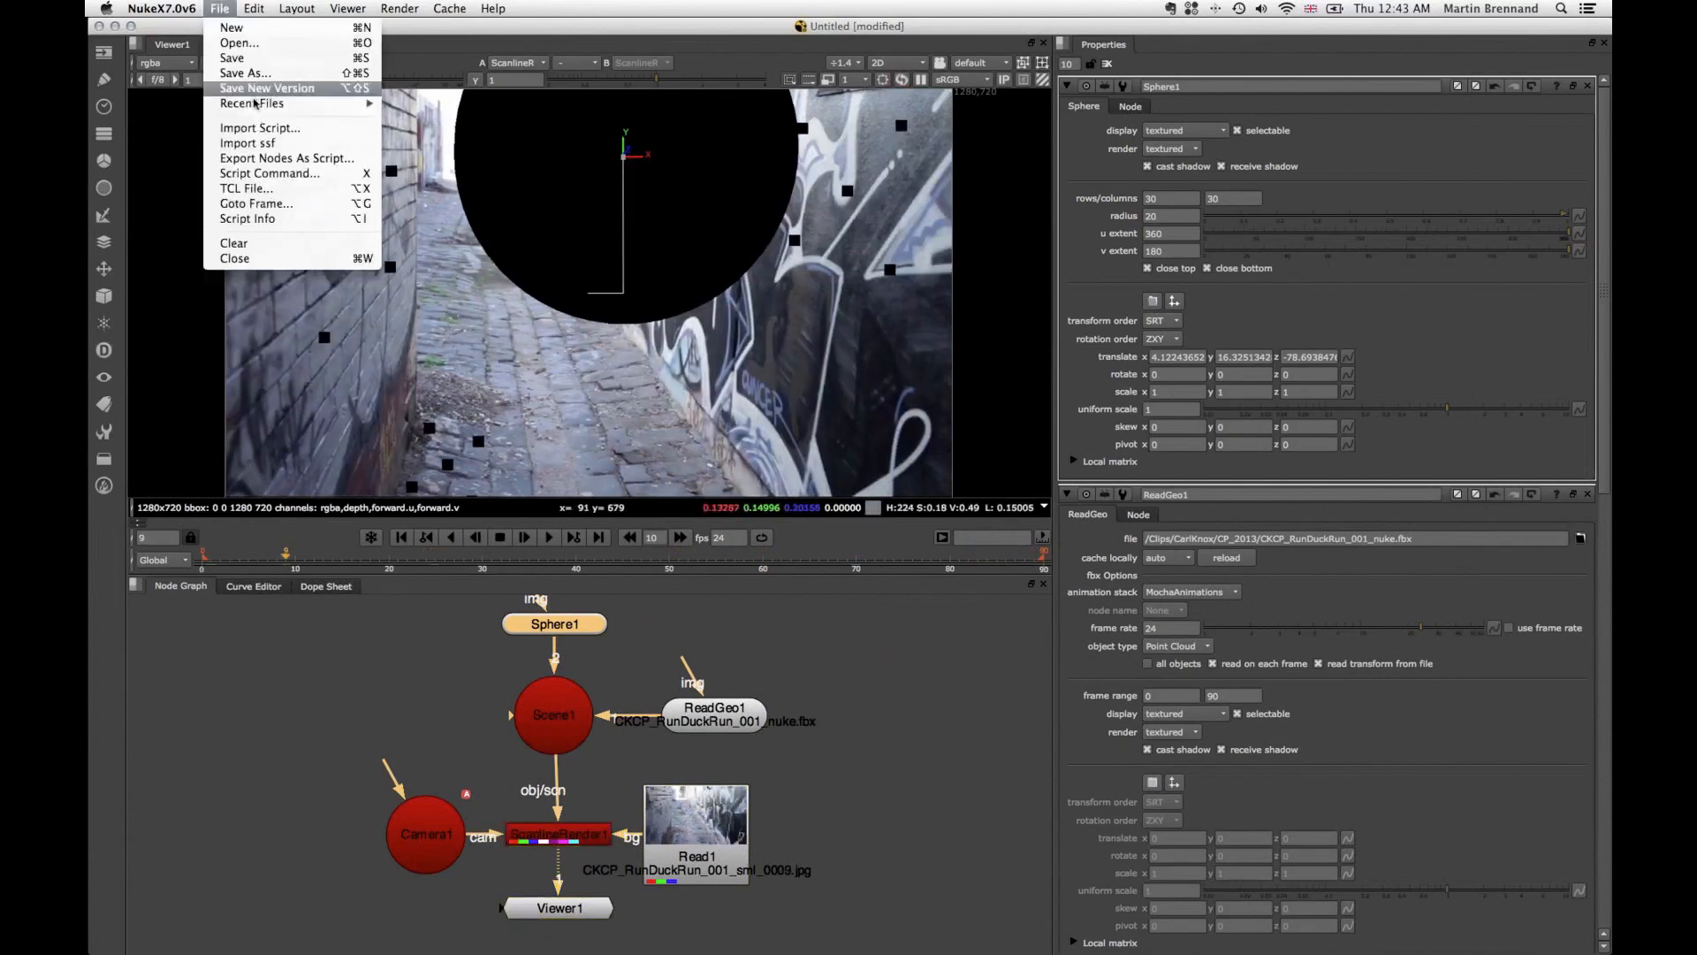
mouse_move(254, 103)
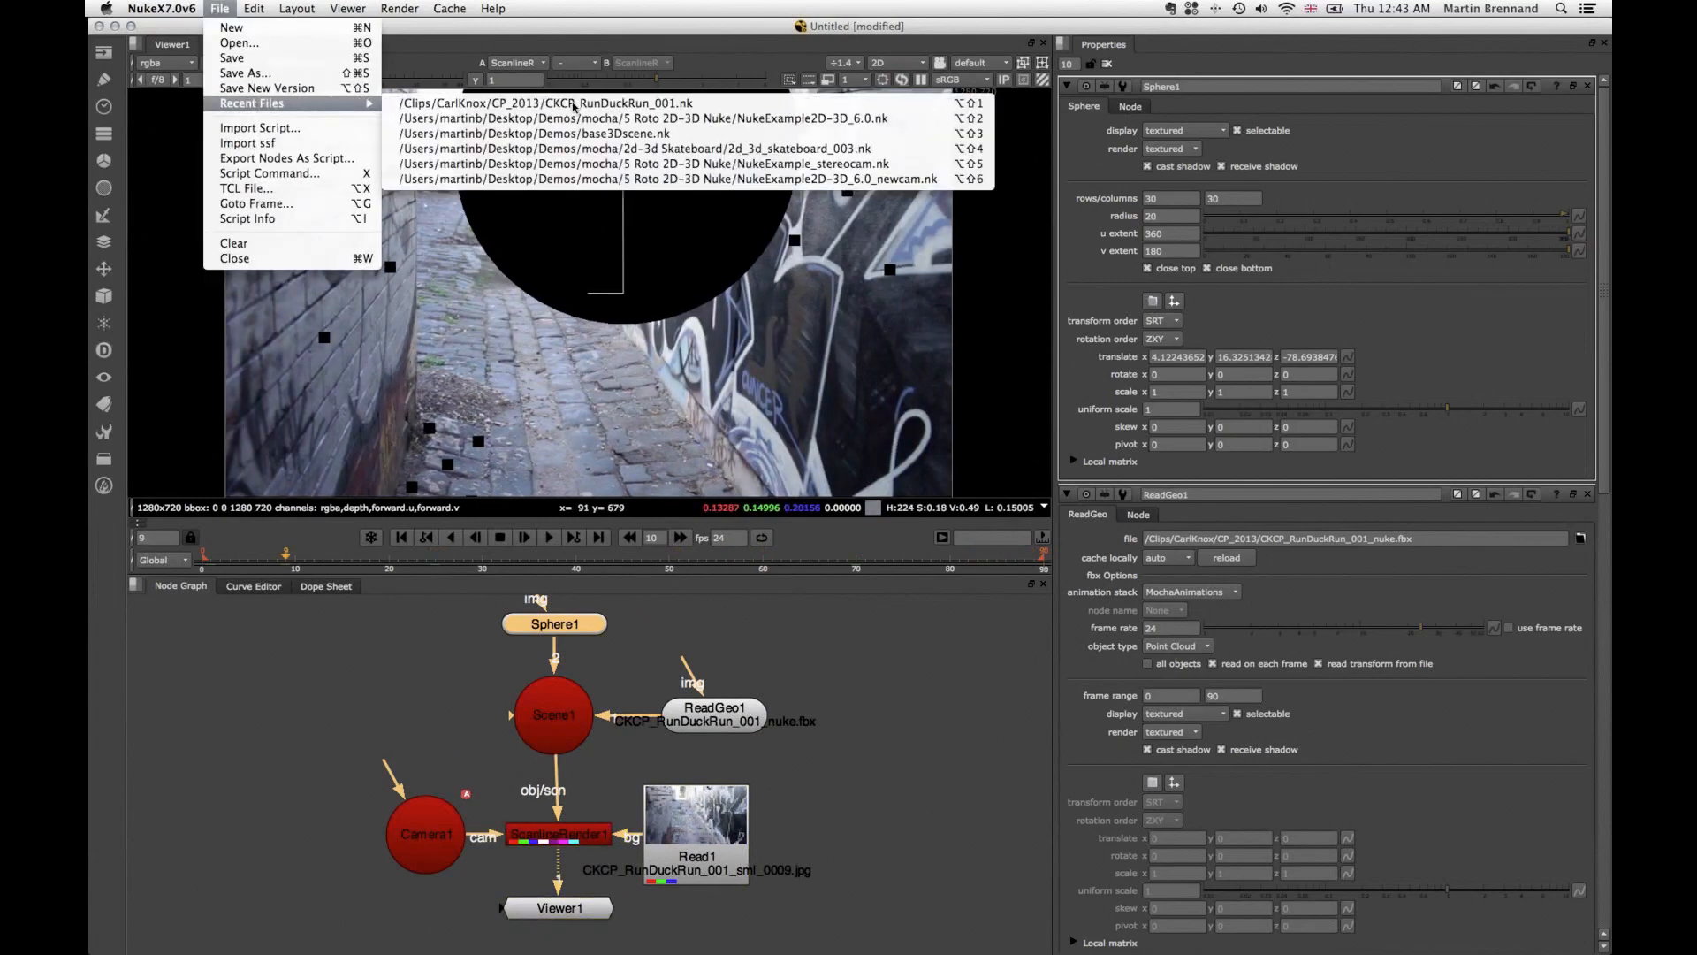
left_click(630, 284)
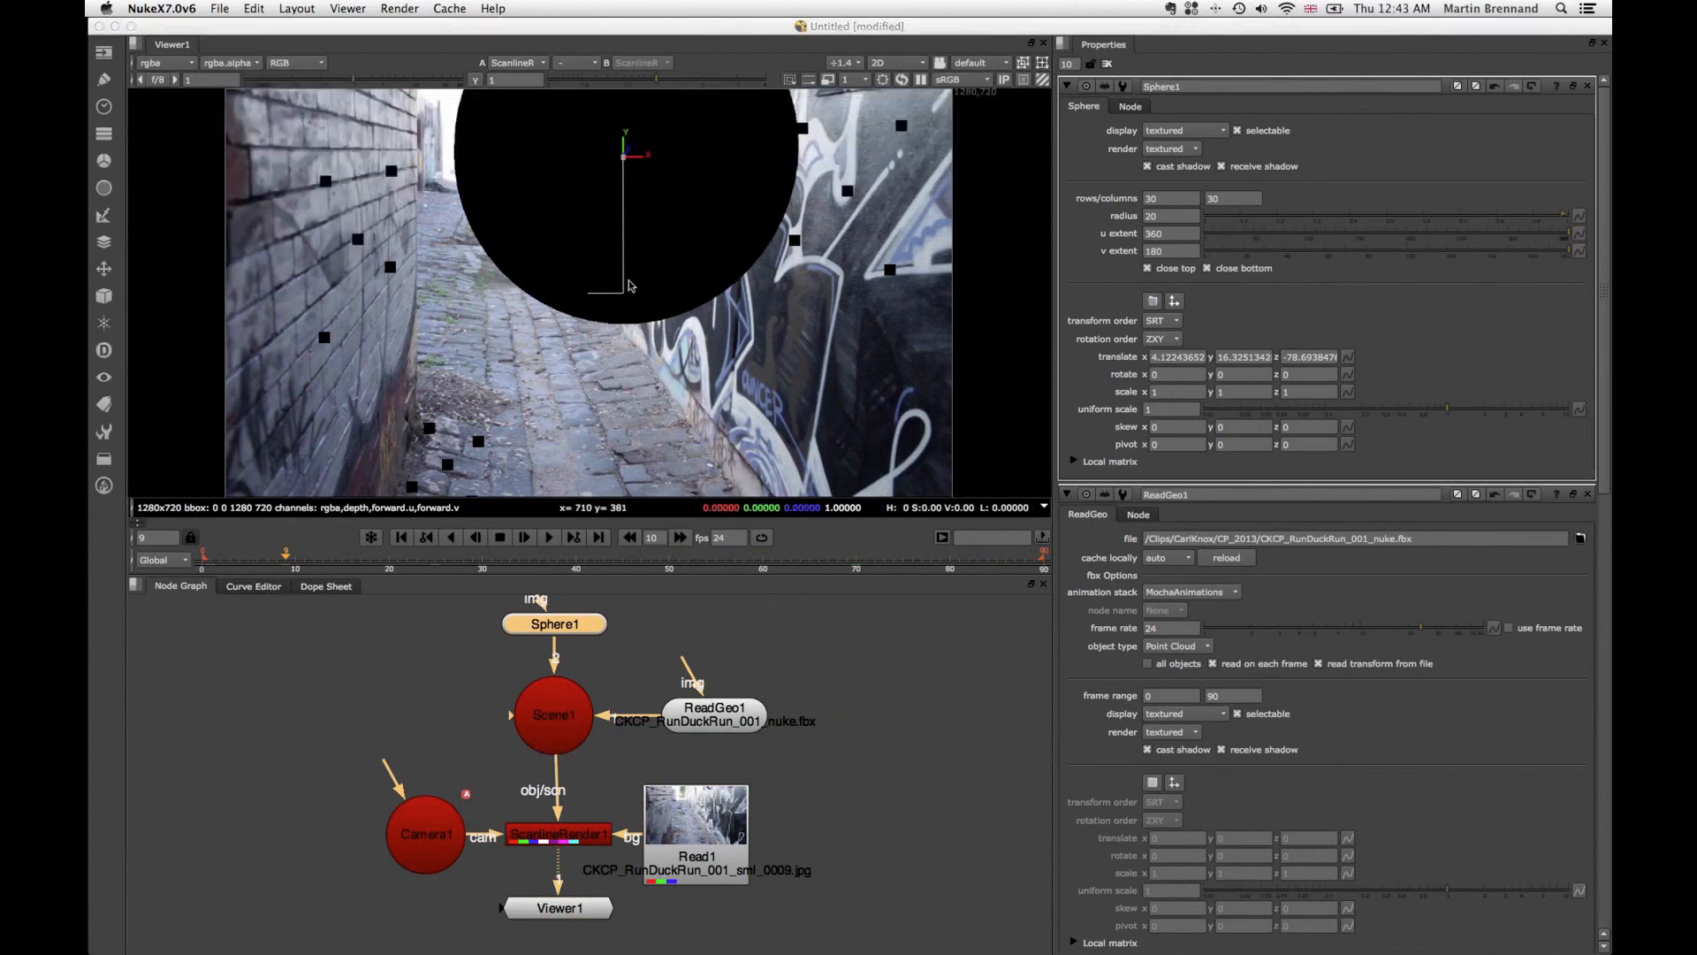
key("super+n")
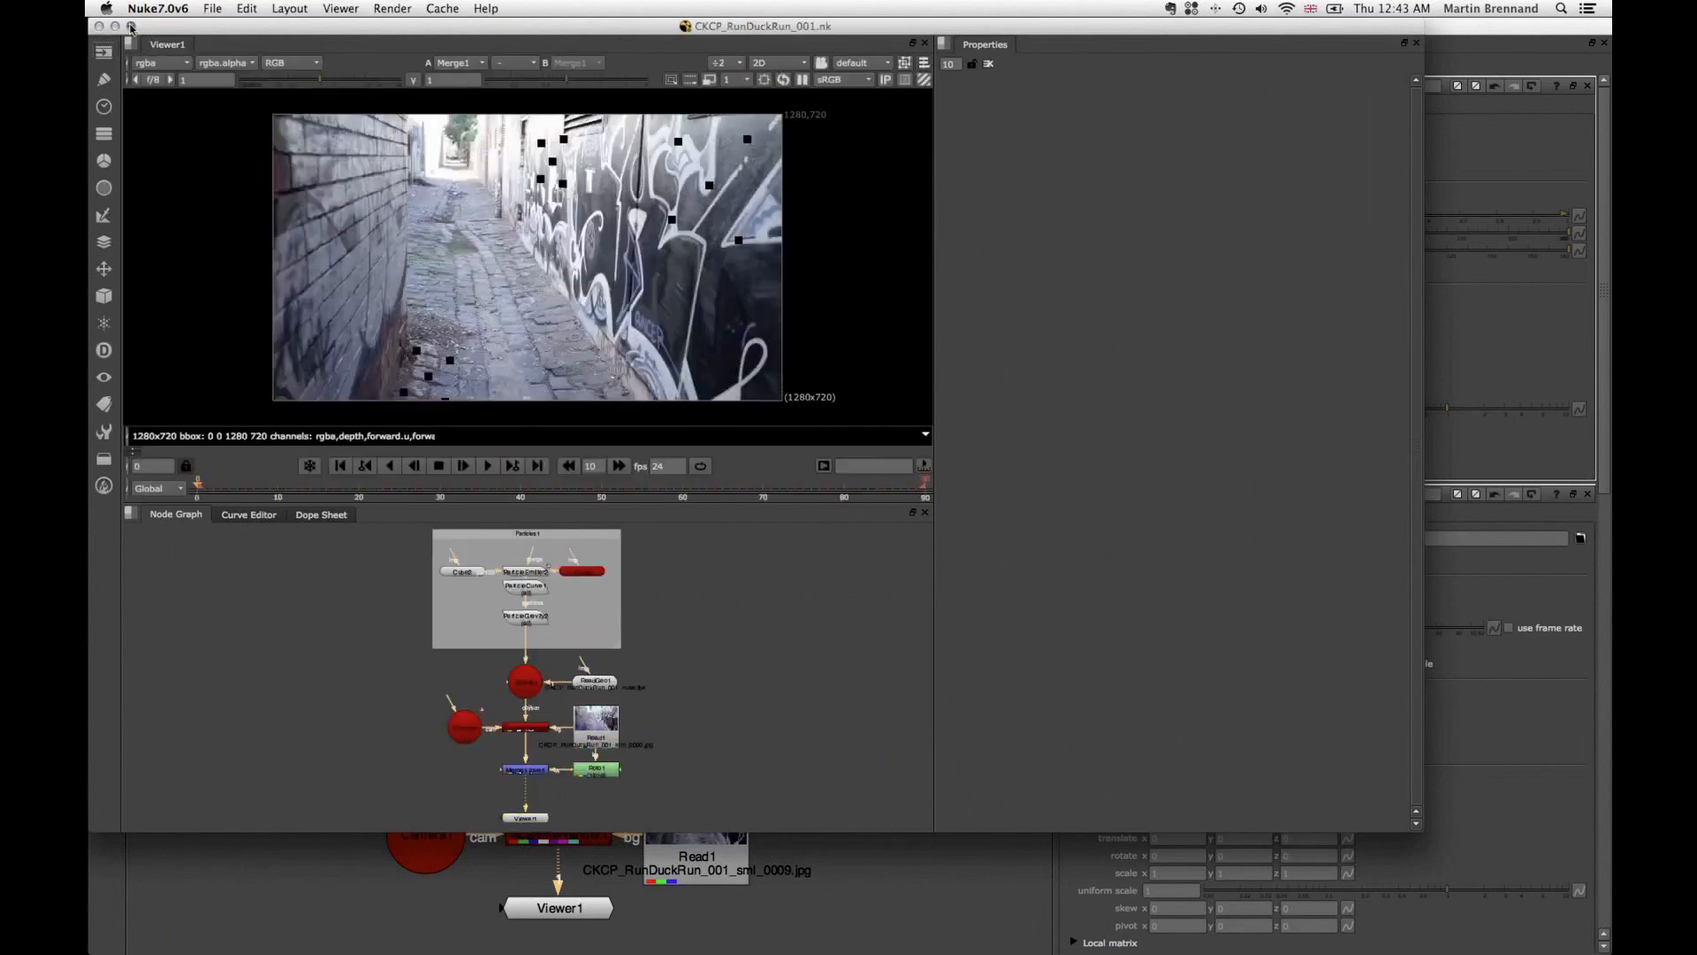
left_click(131, 27)
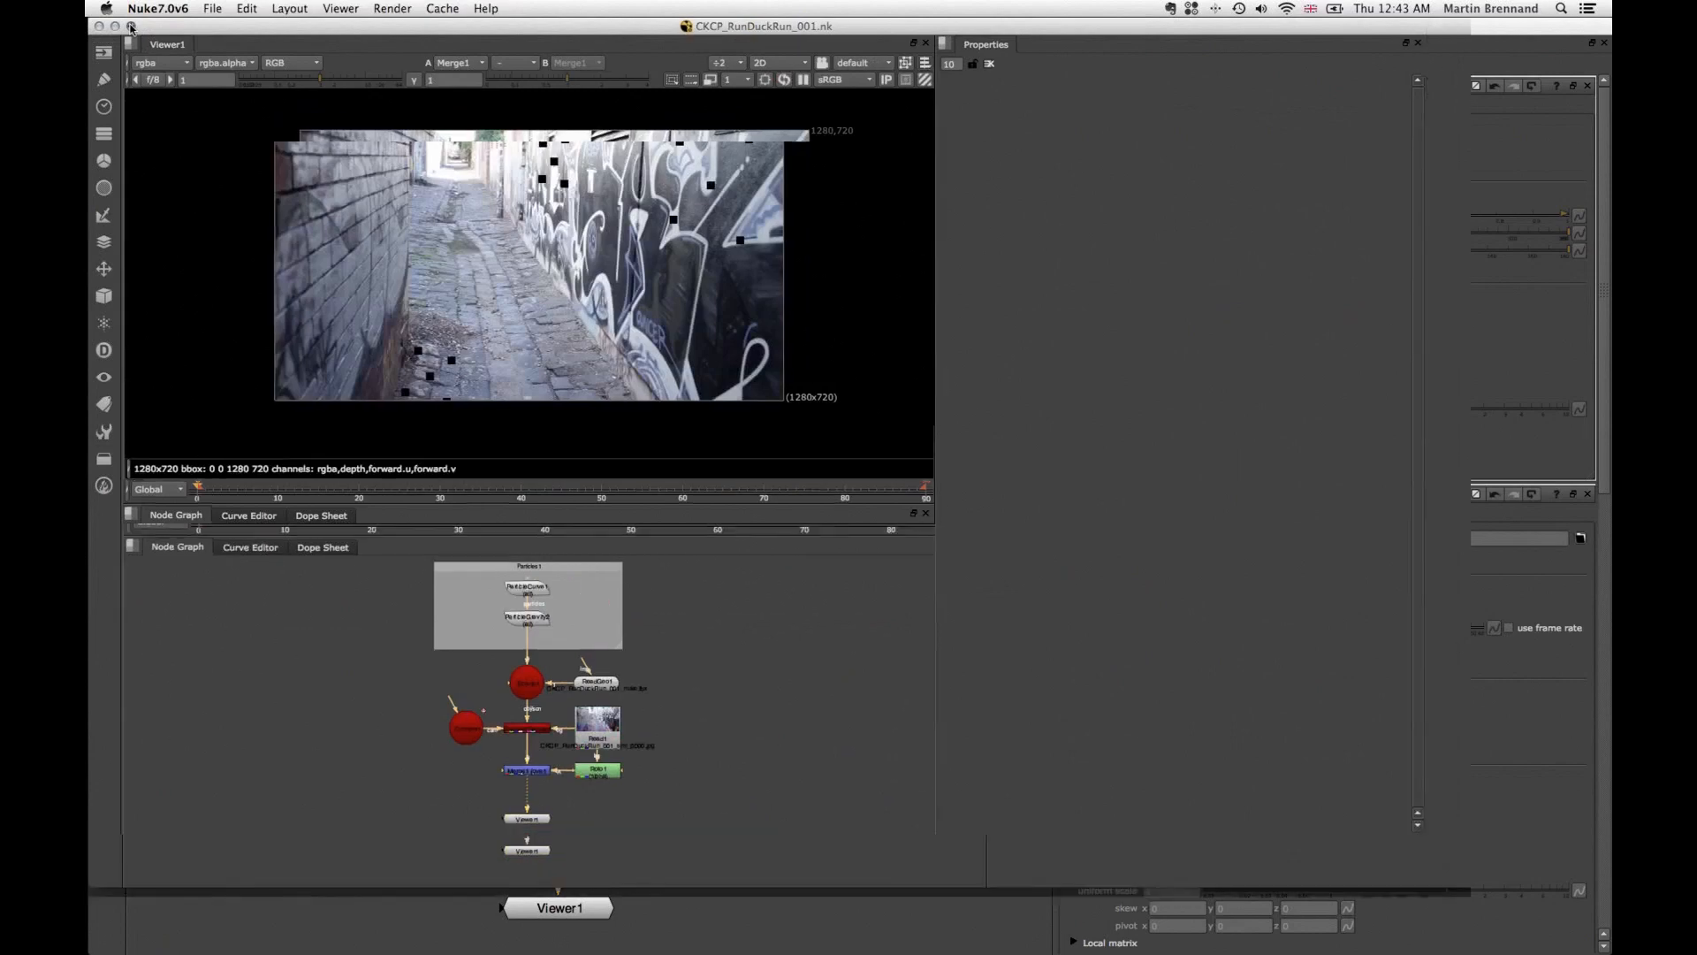
Step: Examine the Particles1 setup in the node graph, moving the Card2 node aside and back beside ParticleEmitter2
scroll(686, 646, "up", 5)
scroll(672, 652, "up", 2)
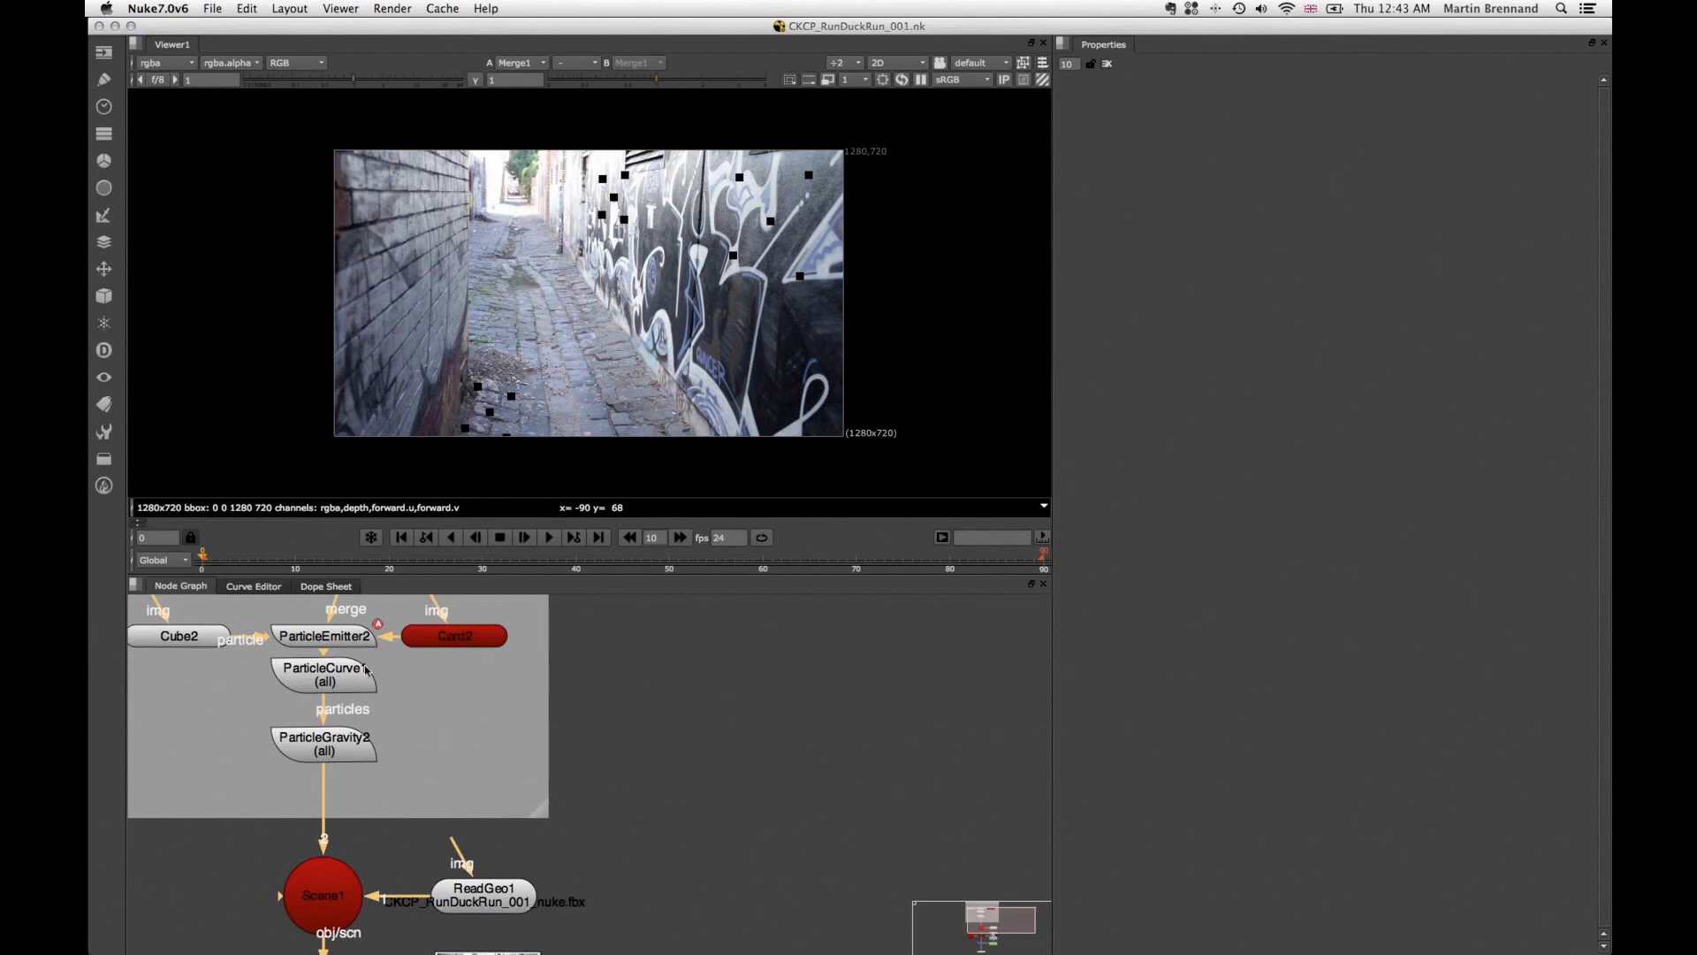
left_click_drag(459, 640, 464, 683)
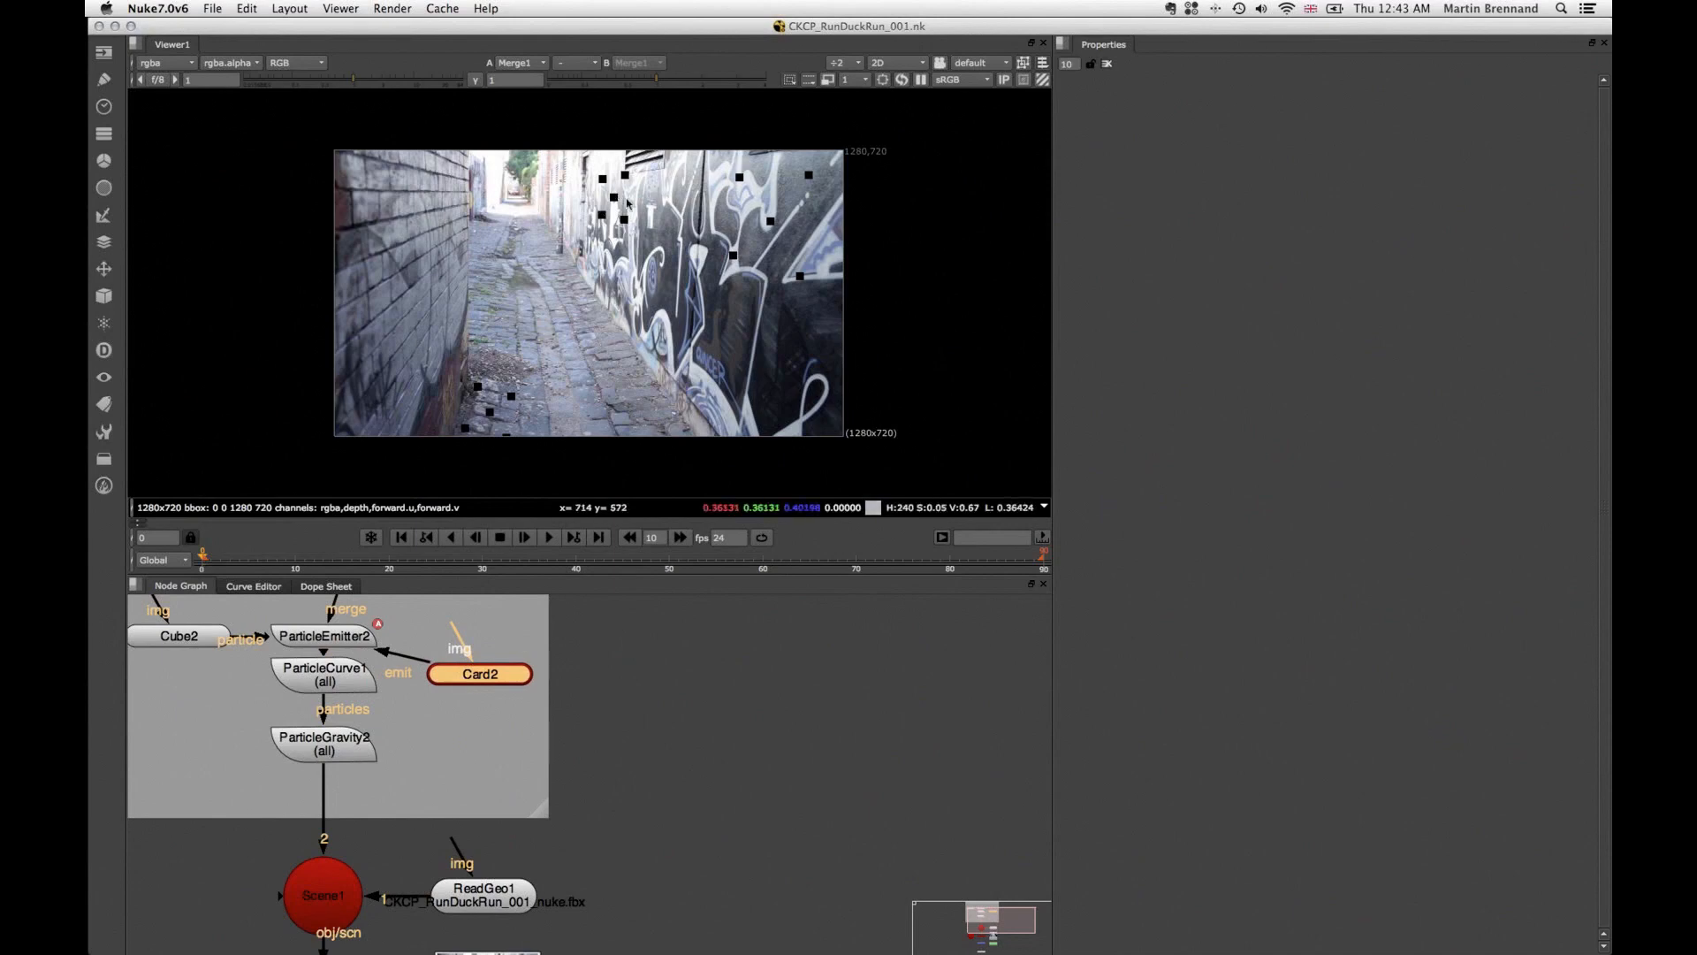
left_click_drag(462, 683, 452, 644)
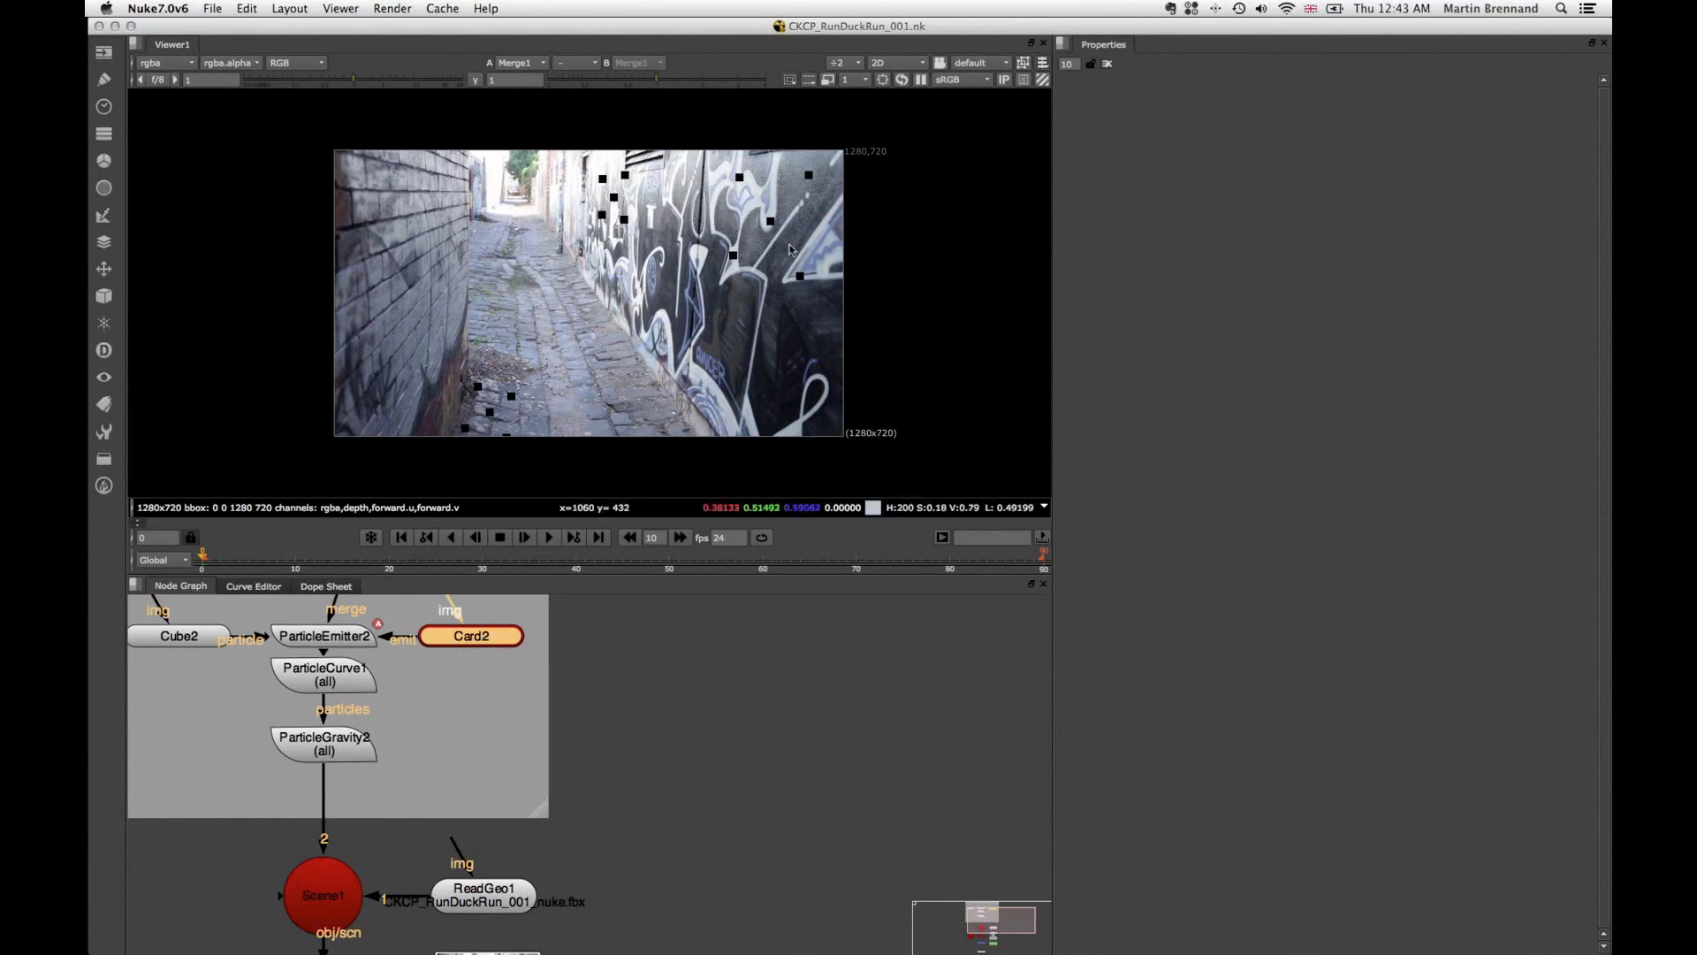
Step: Enlarge the viewer to full size and scrub through the shot to check the particles bursting from the wall
key("space")
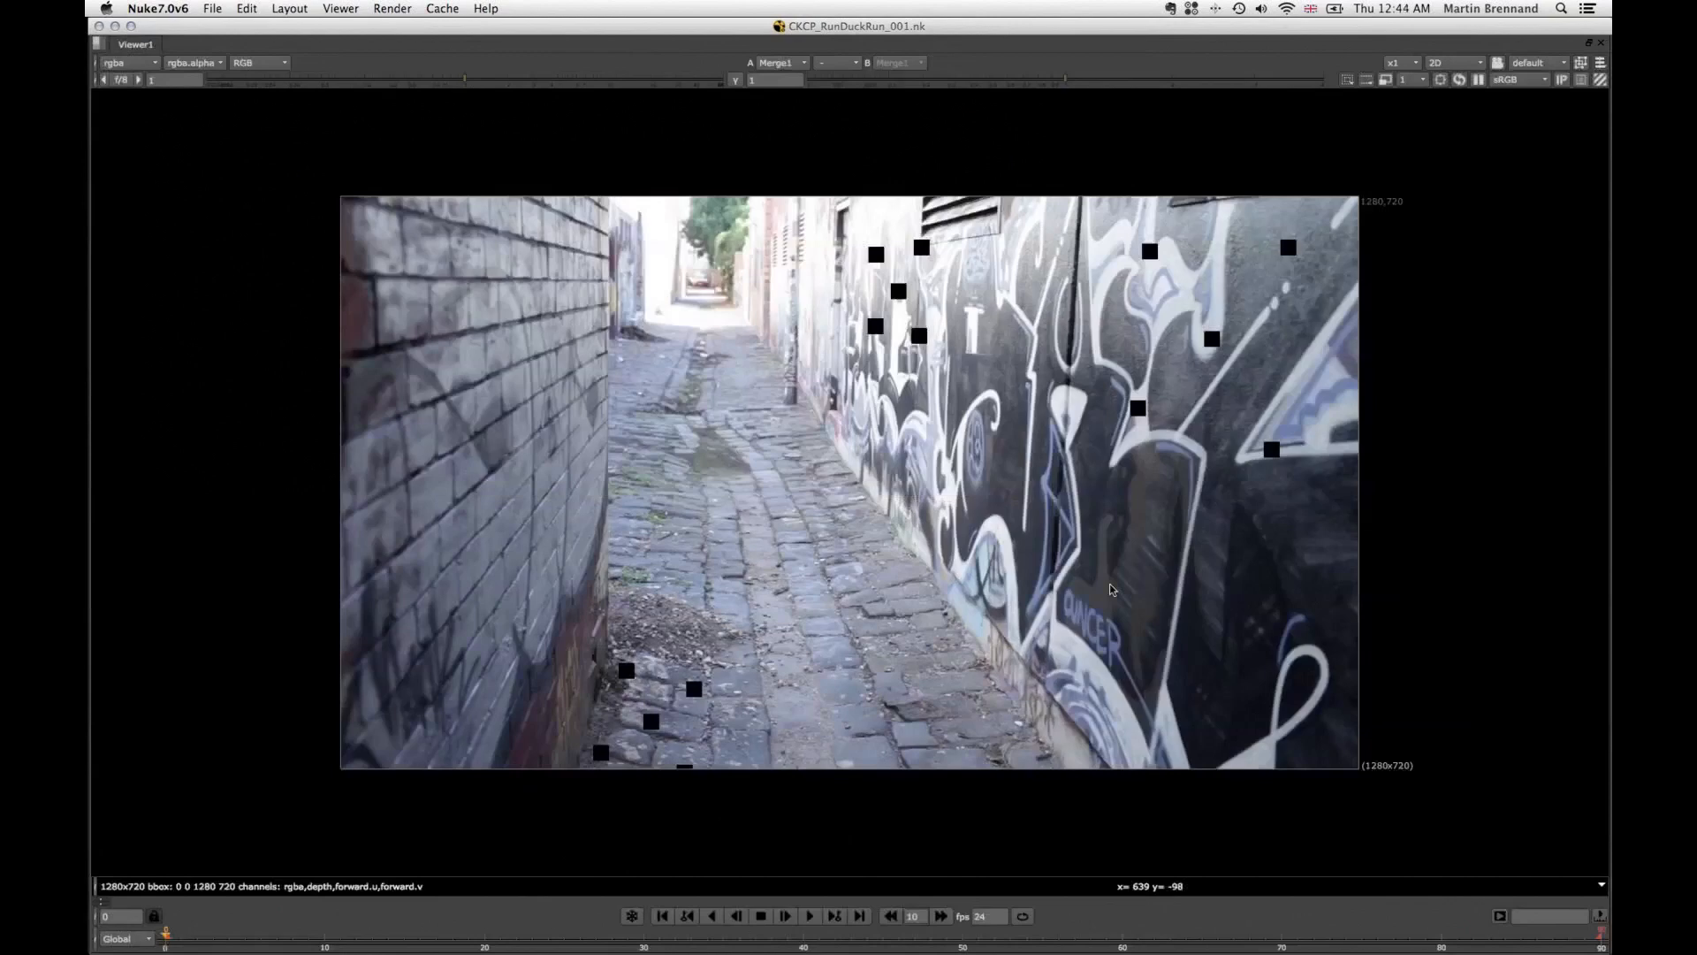
key("f")
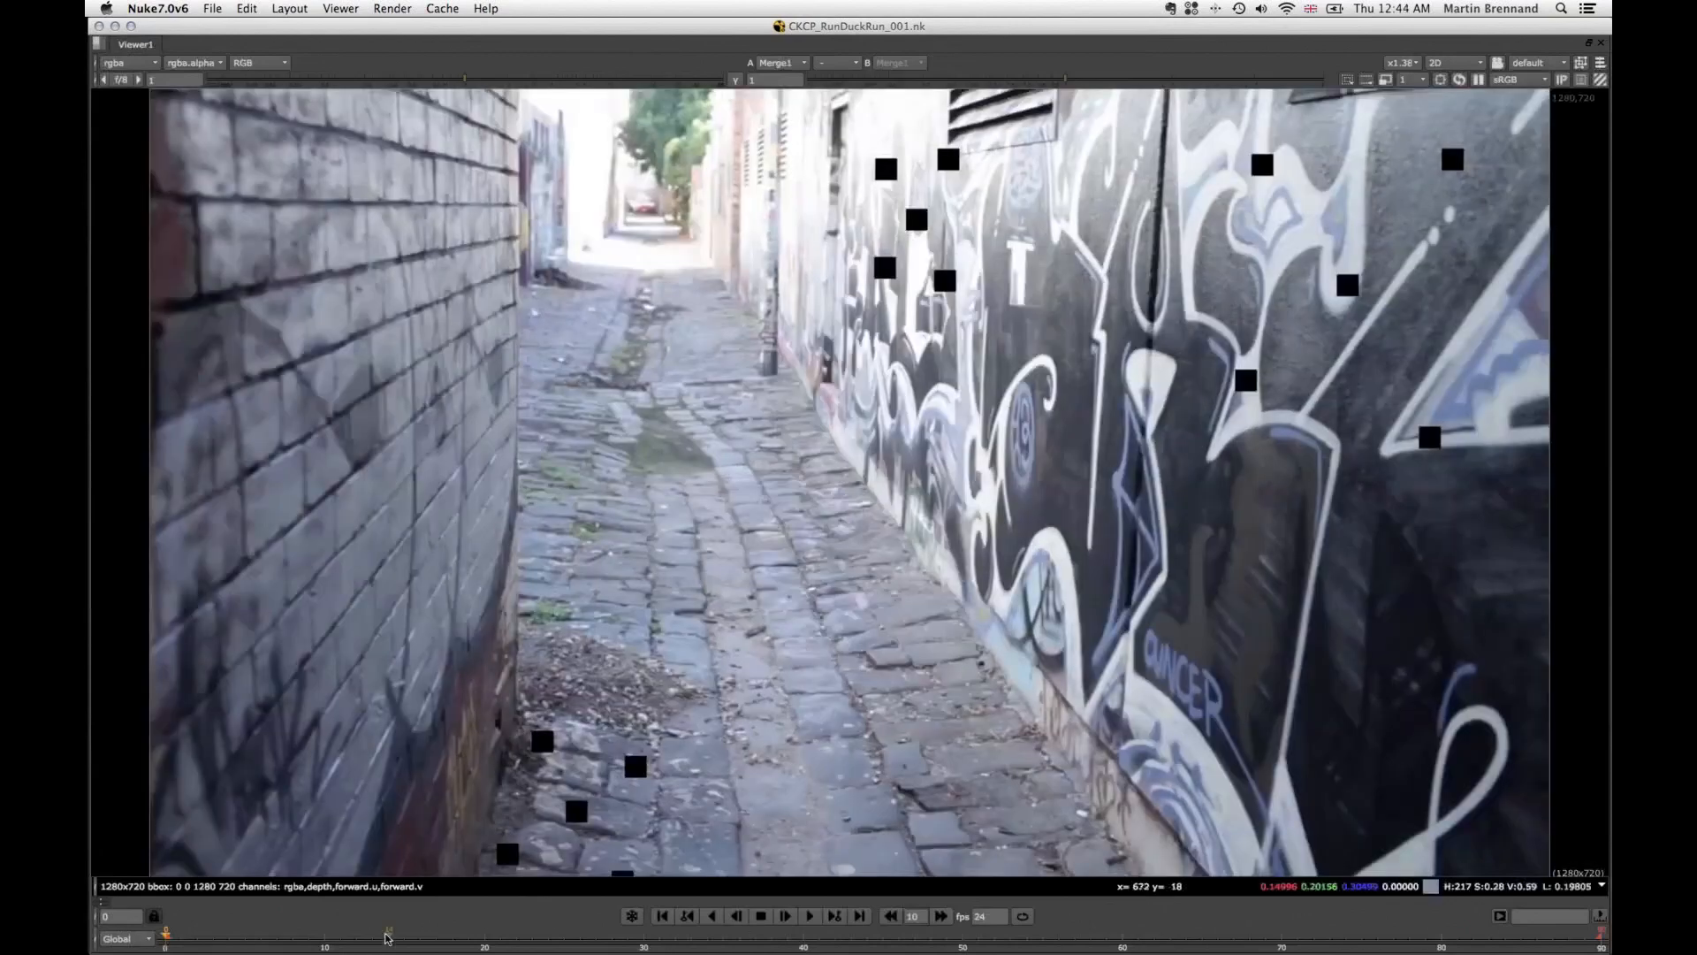
left_click_drag(386, 939, 846, 941)
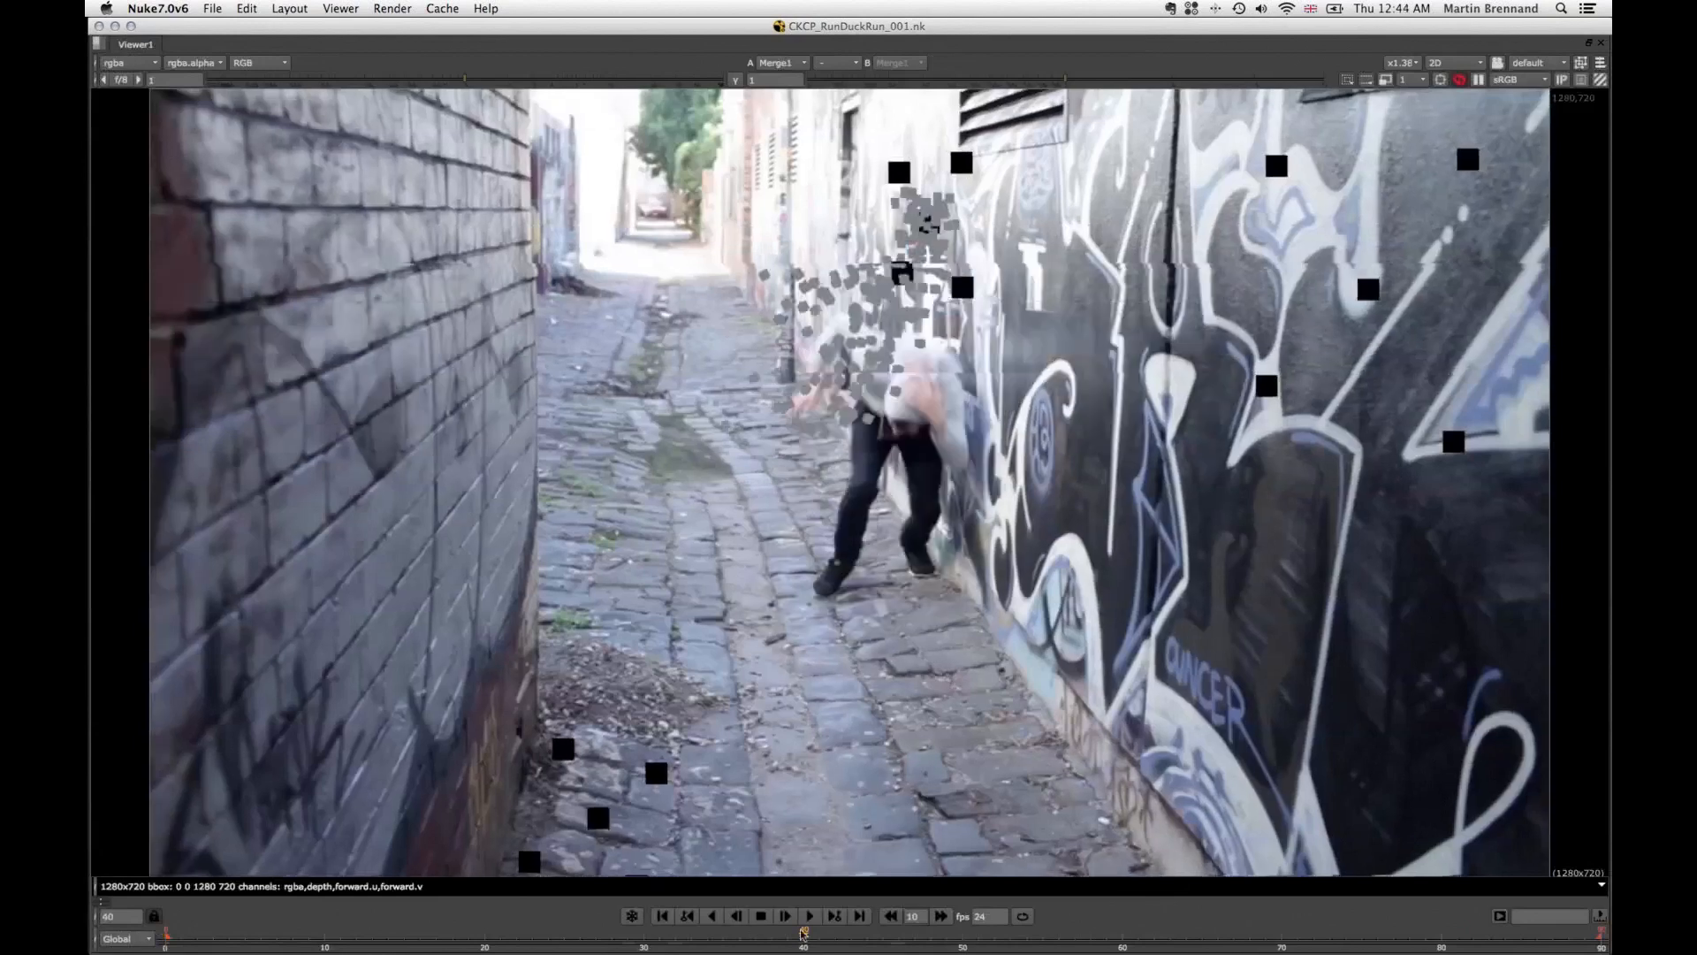
left_click_drag(804, 935, 847, 935)
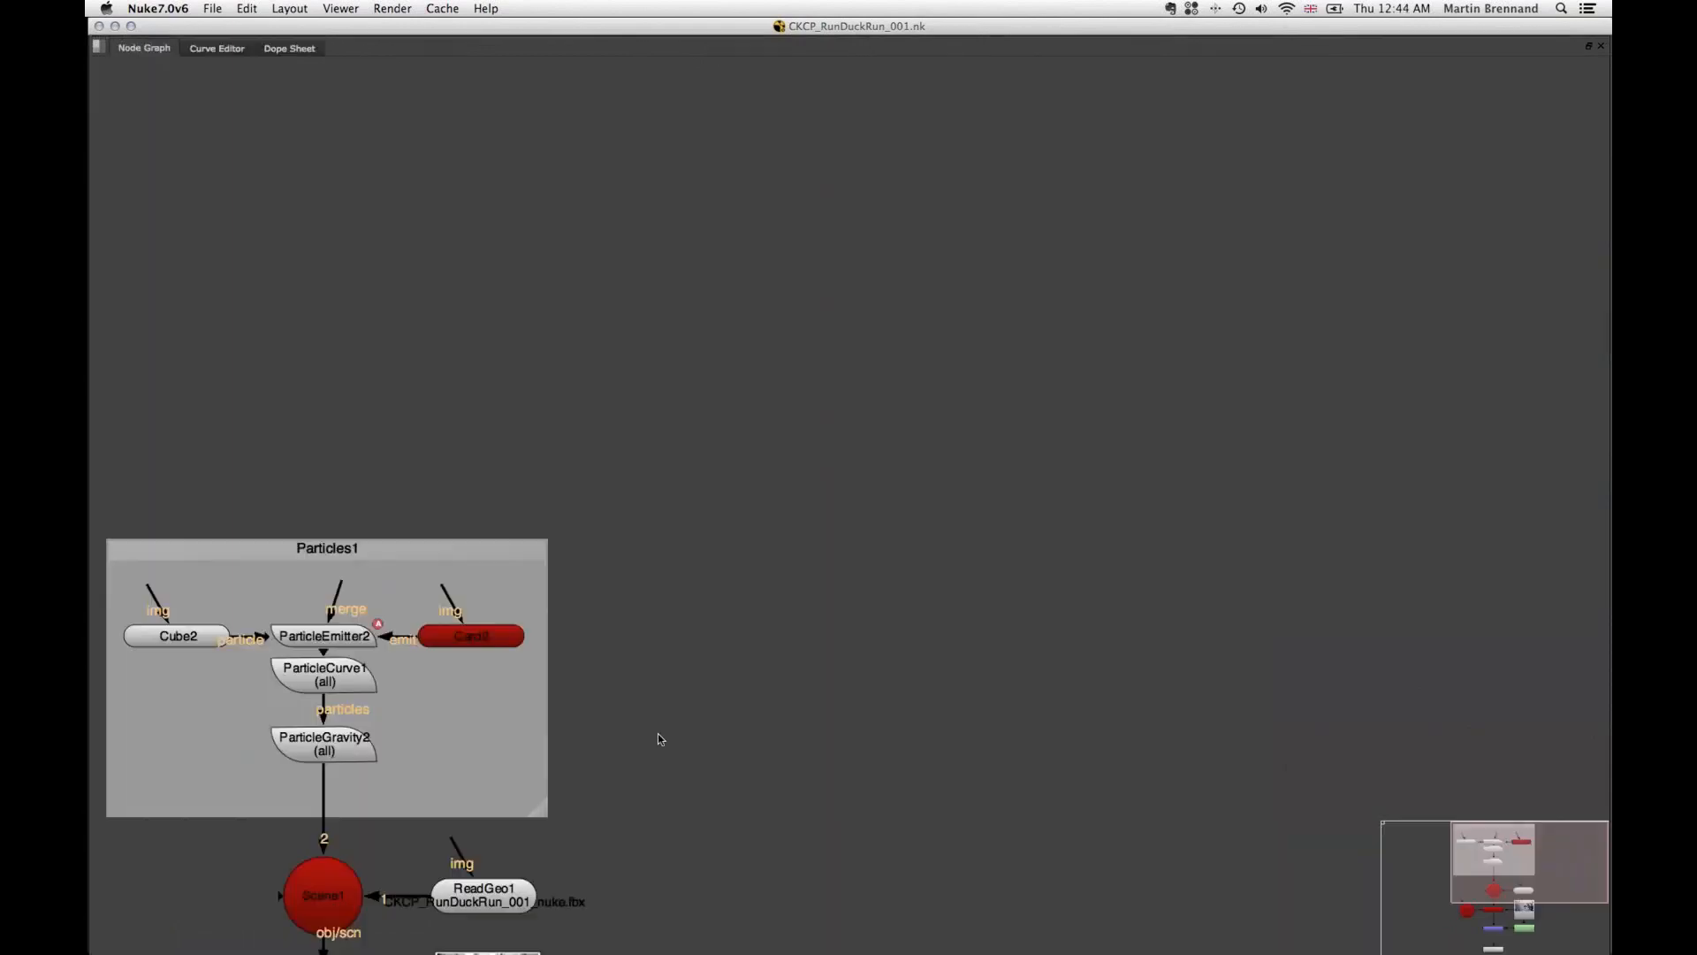
Step: Frame the whole node tree in the node graph and select the Roto1 node
key("f")
left_click(781, 655)
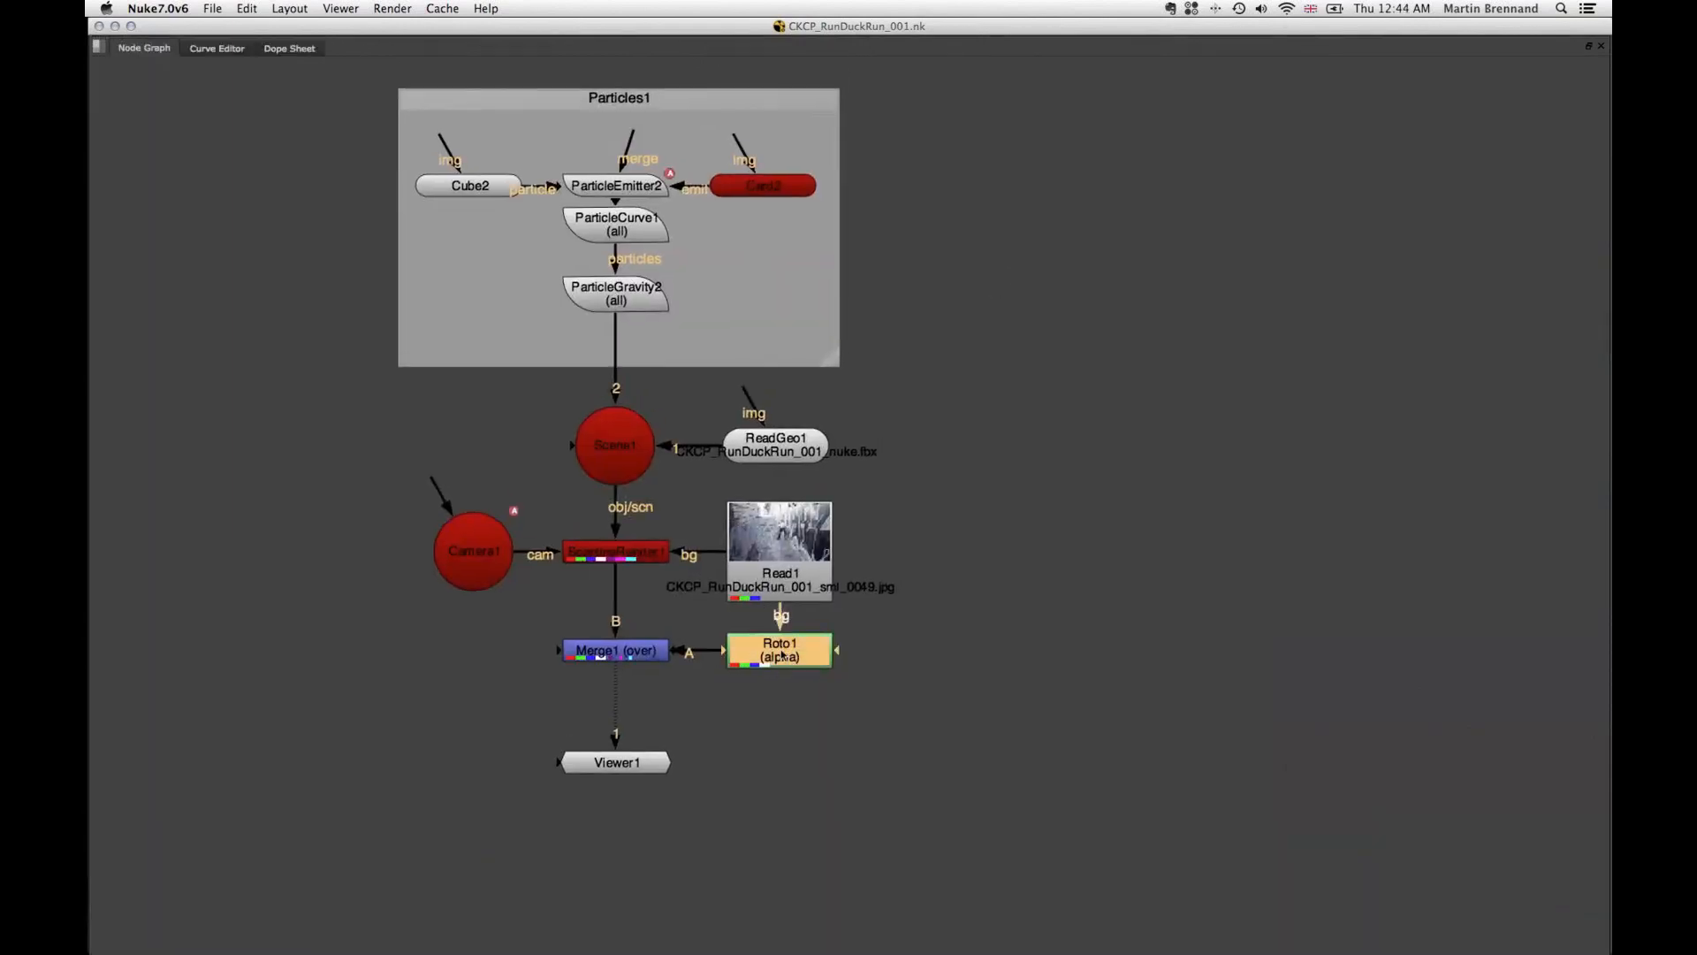
Step: Switch to mocha Pro and copy the selected Wall L layer's shape data to the clipboard in Nuke v6.2 Roto (*.nk) format
key("ctrl")
key("super+Tab")
key("super+Tab")
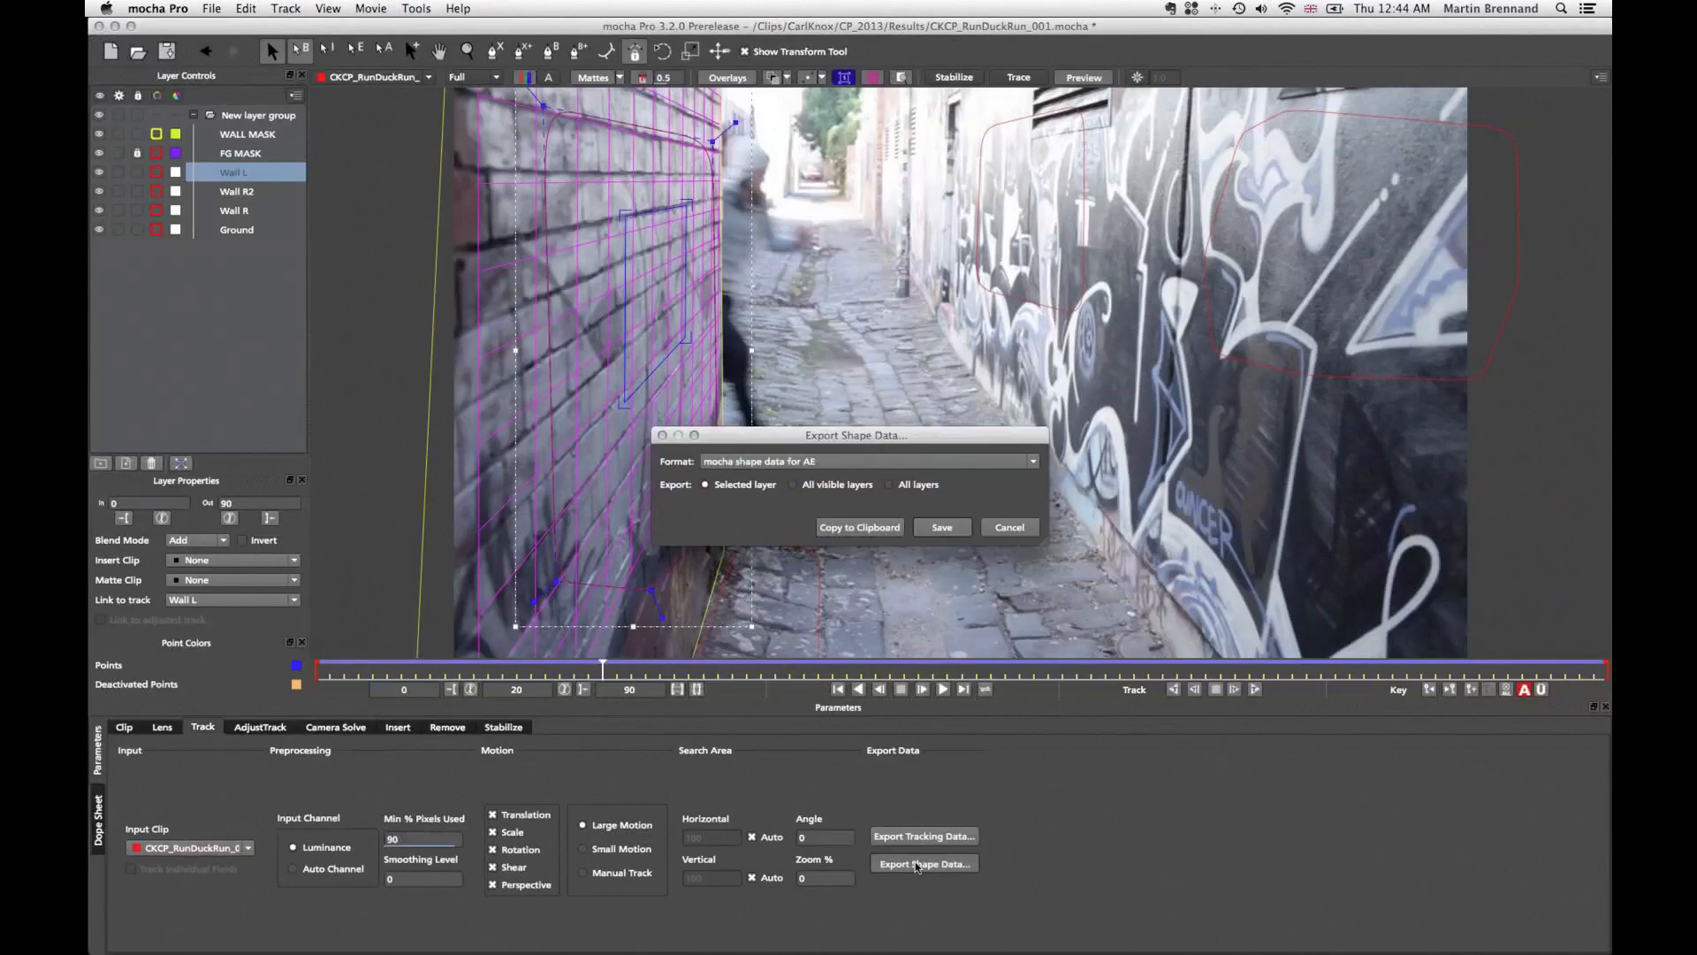
left_click(849, 461)
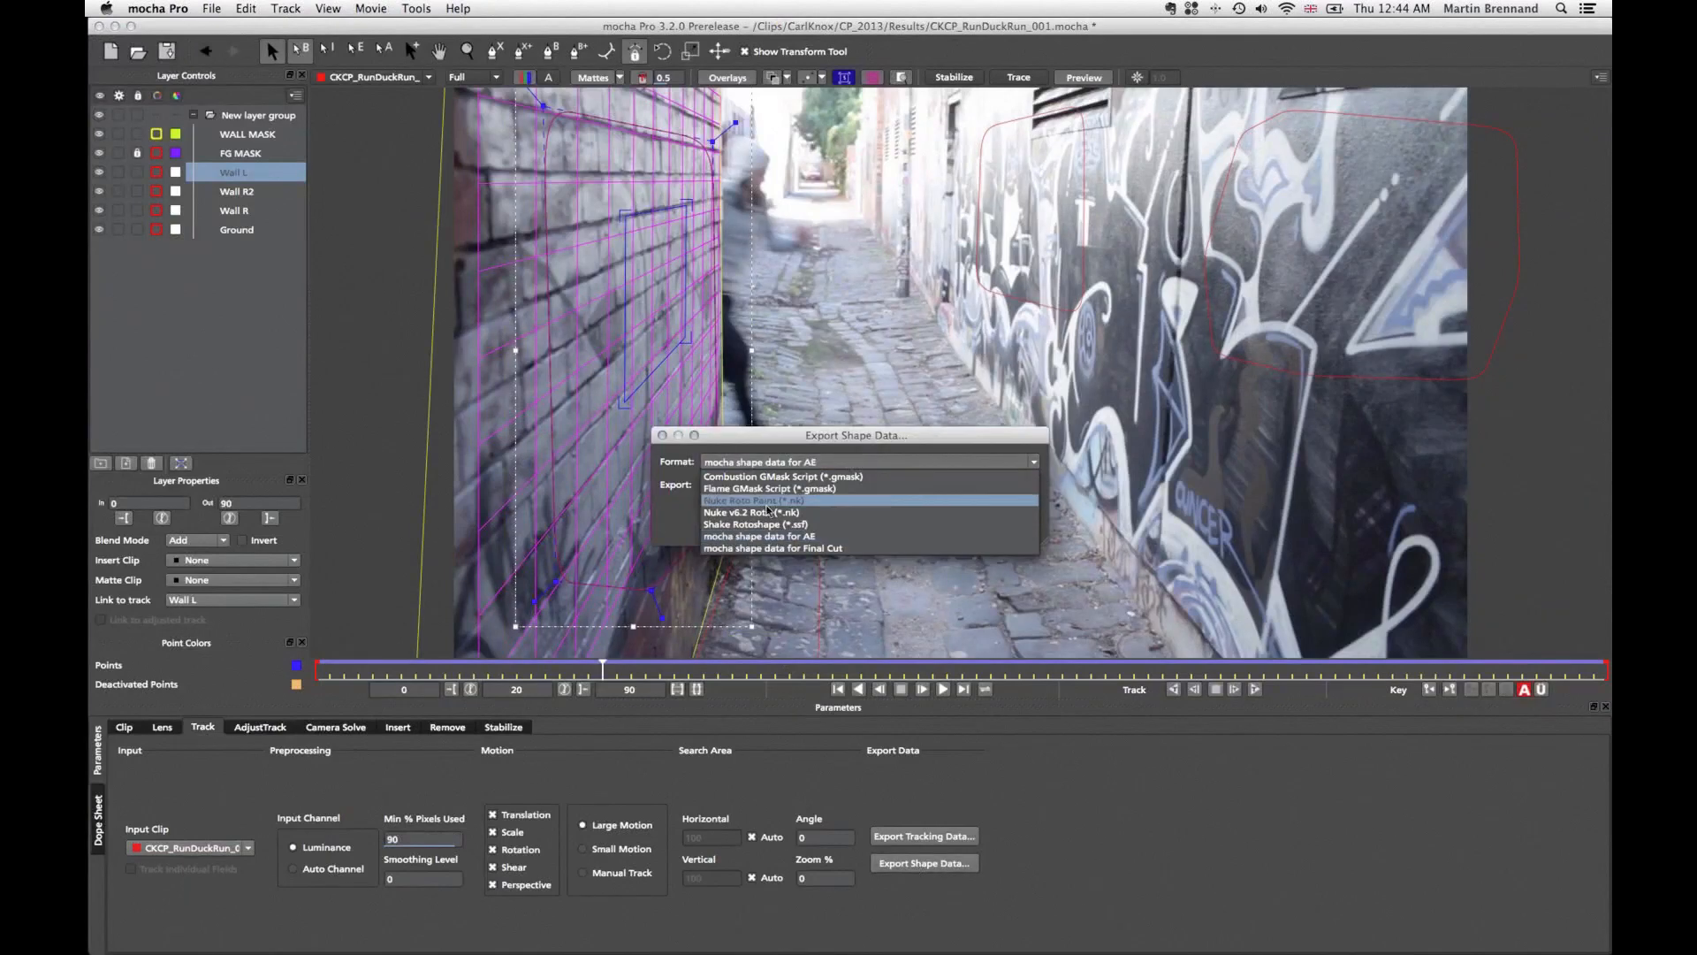
left_click(776, 513)
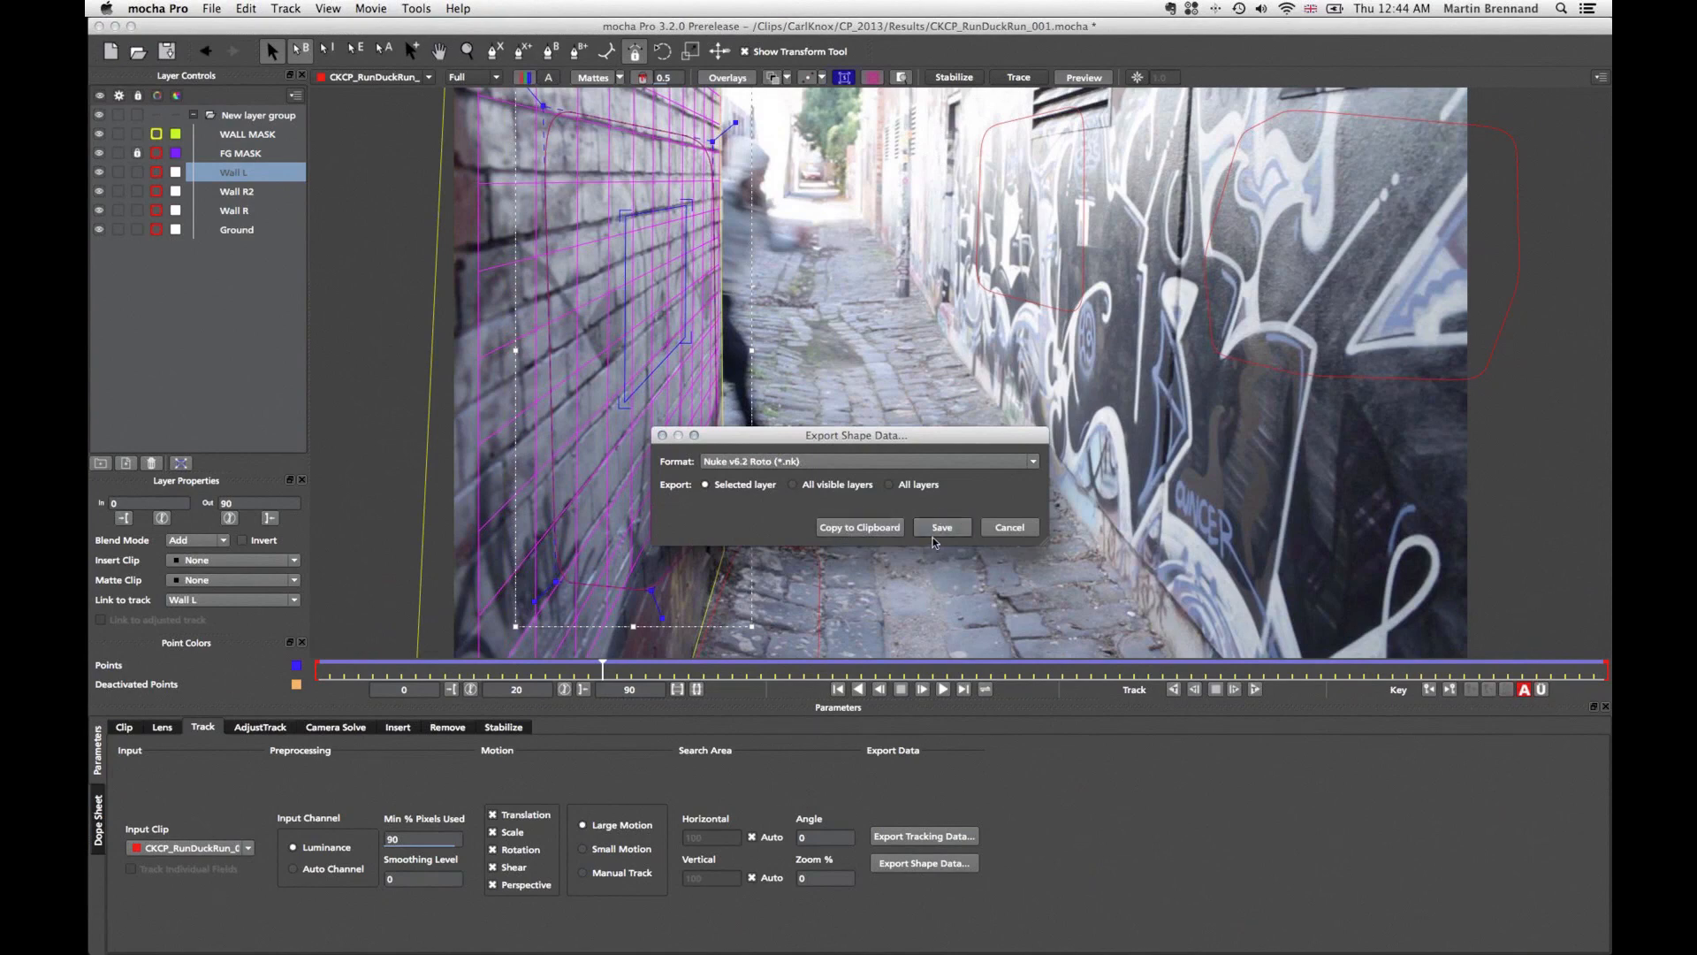
left_click(858, 533)
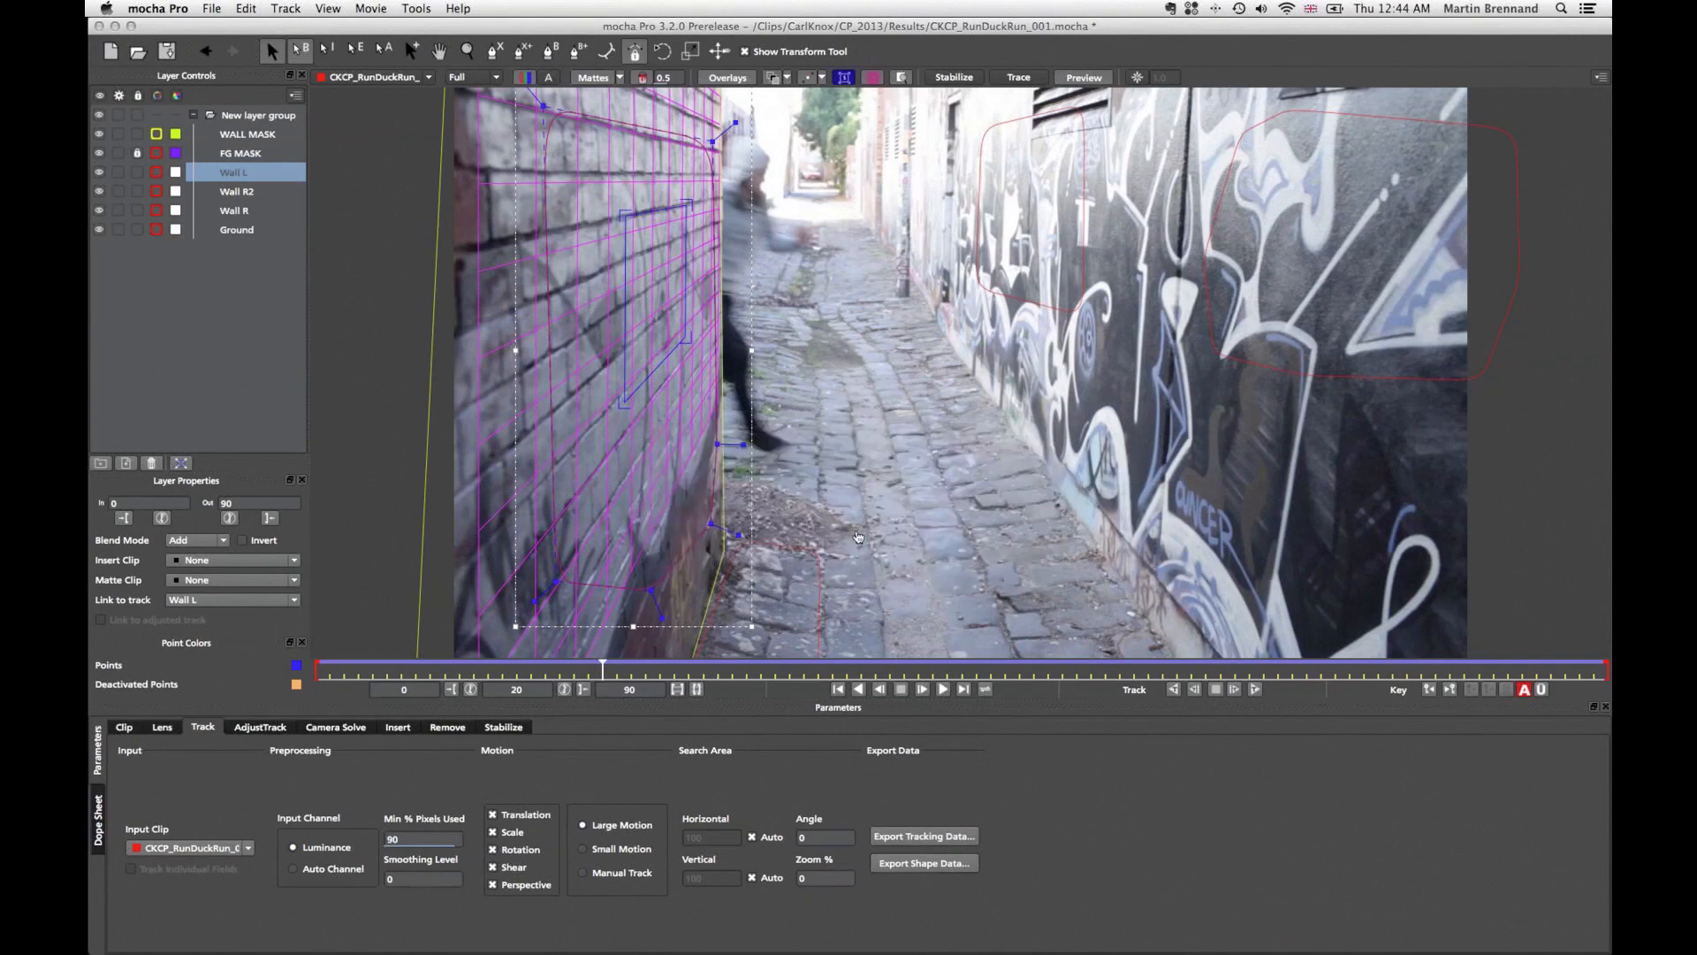
key("super+Tab")
key("super+Tab")
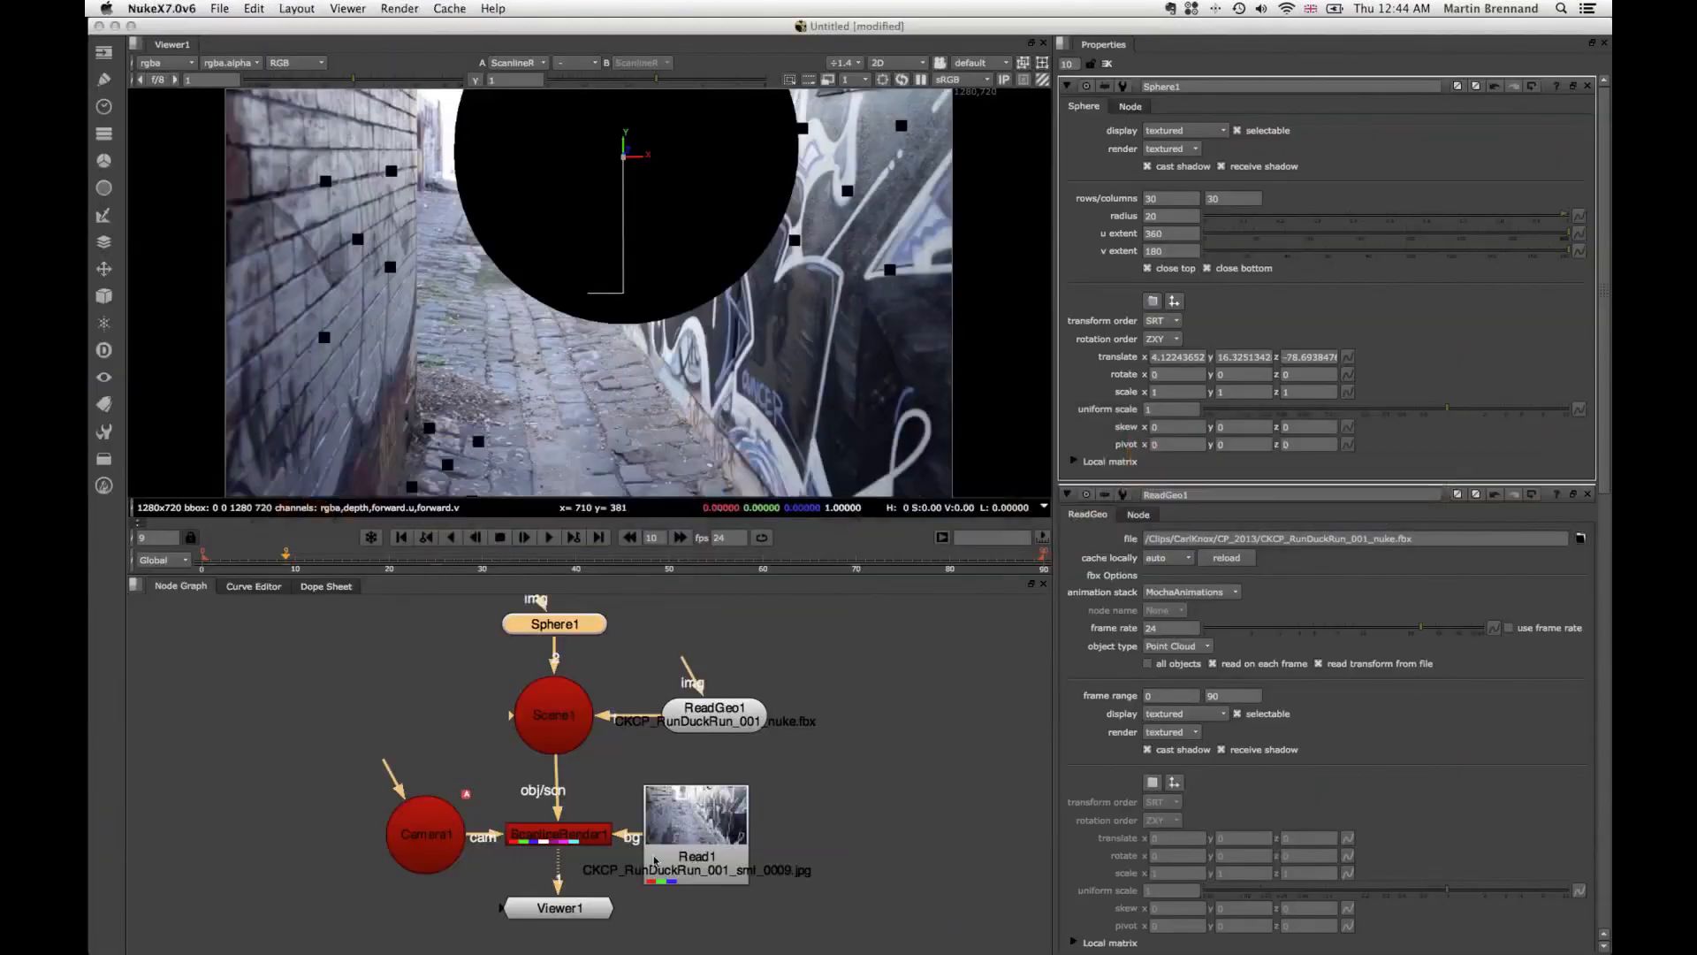
key("super+Tab")
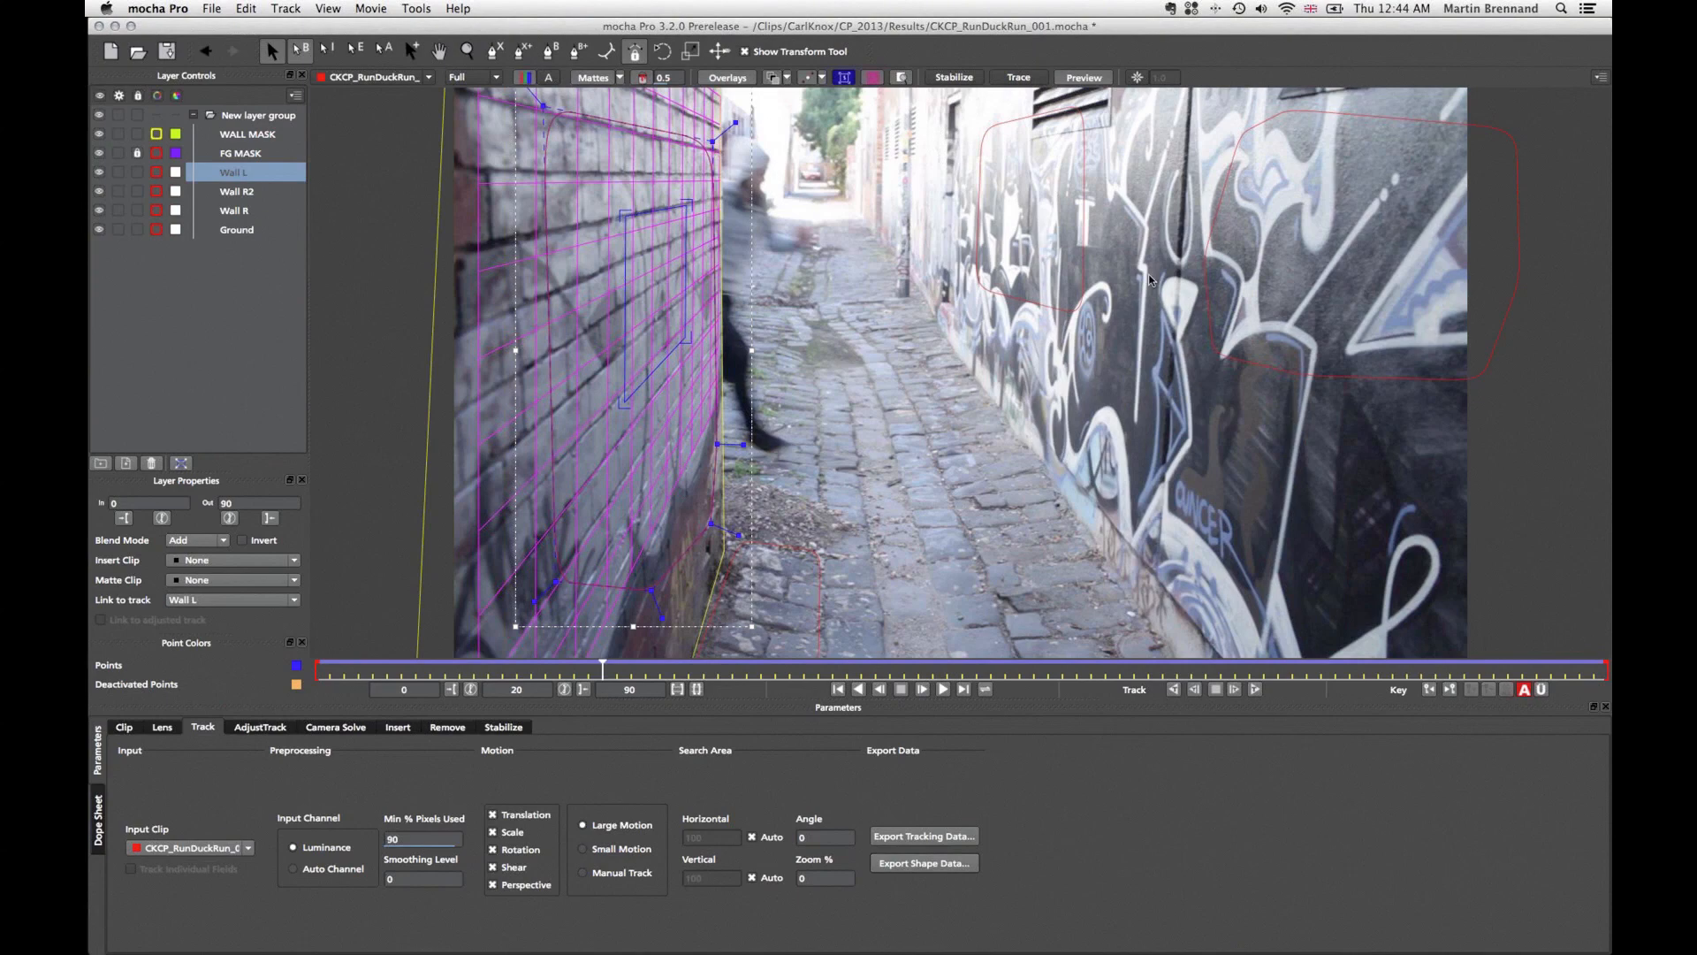
key("Right")
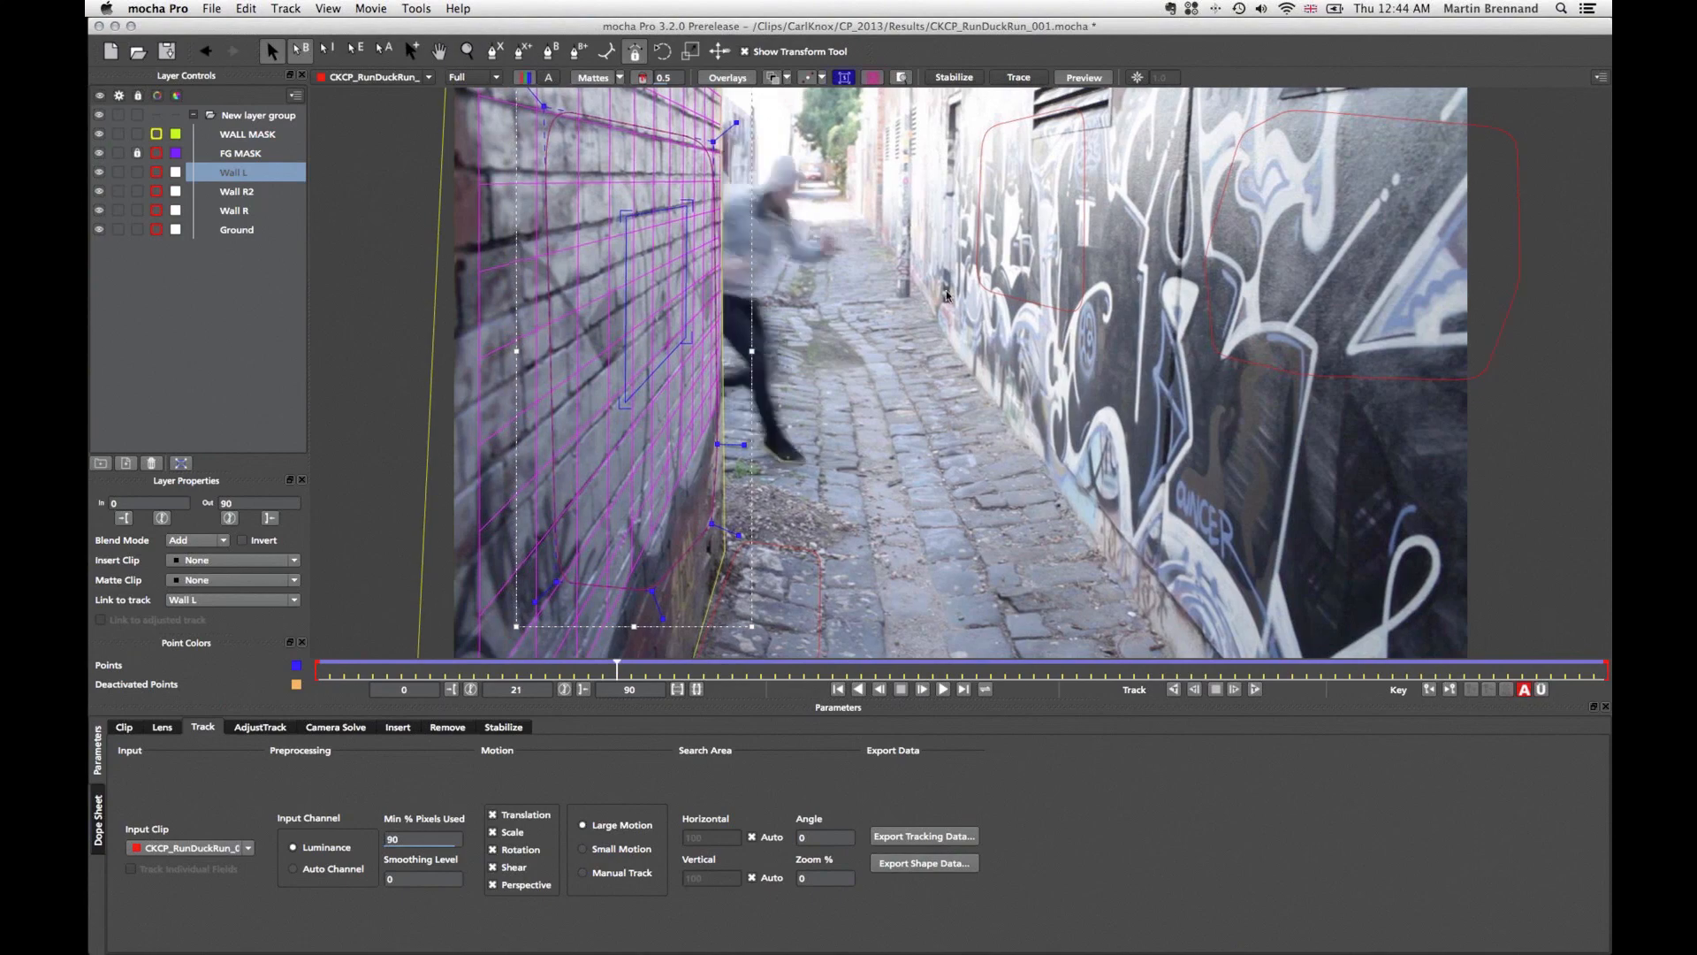
Step: Open the recent project MP_Alley_Trim001_sml.mocha, discarding the unsaved changes in CKCP_RunDuckRun_001
left_click(219, 8)
mouse_move(224, 60)
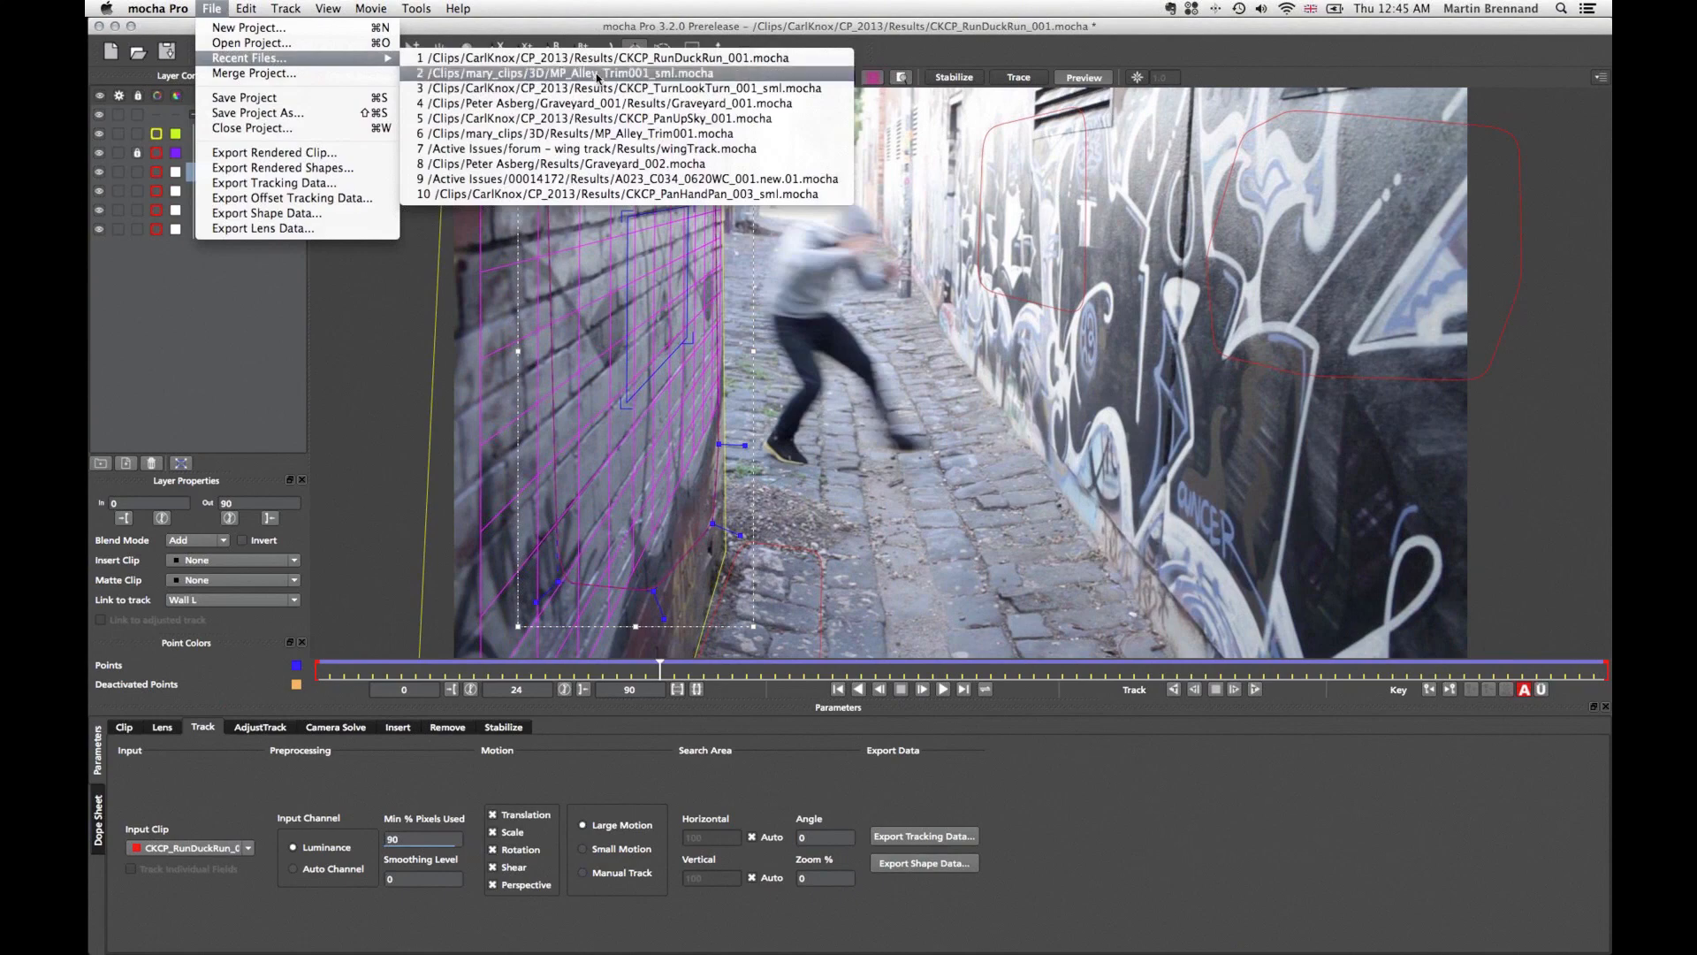
left_click(598, 74)
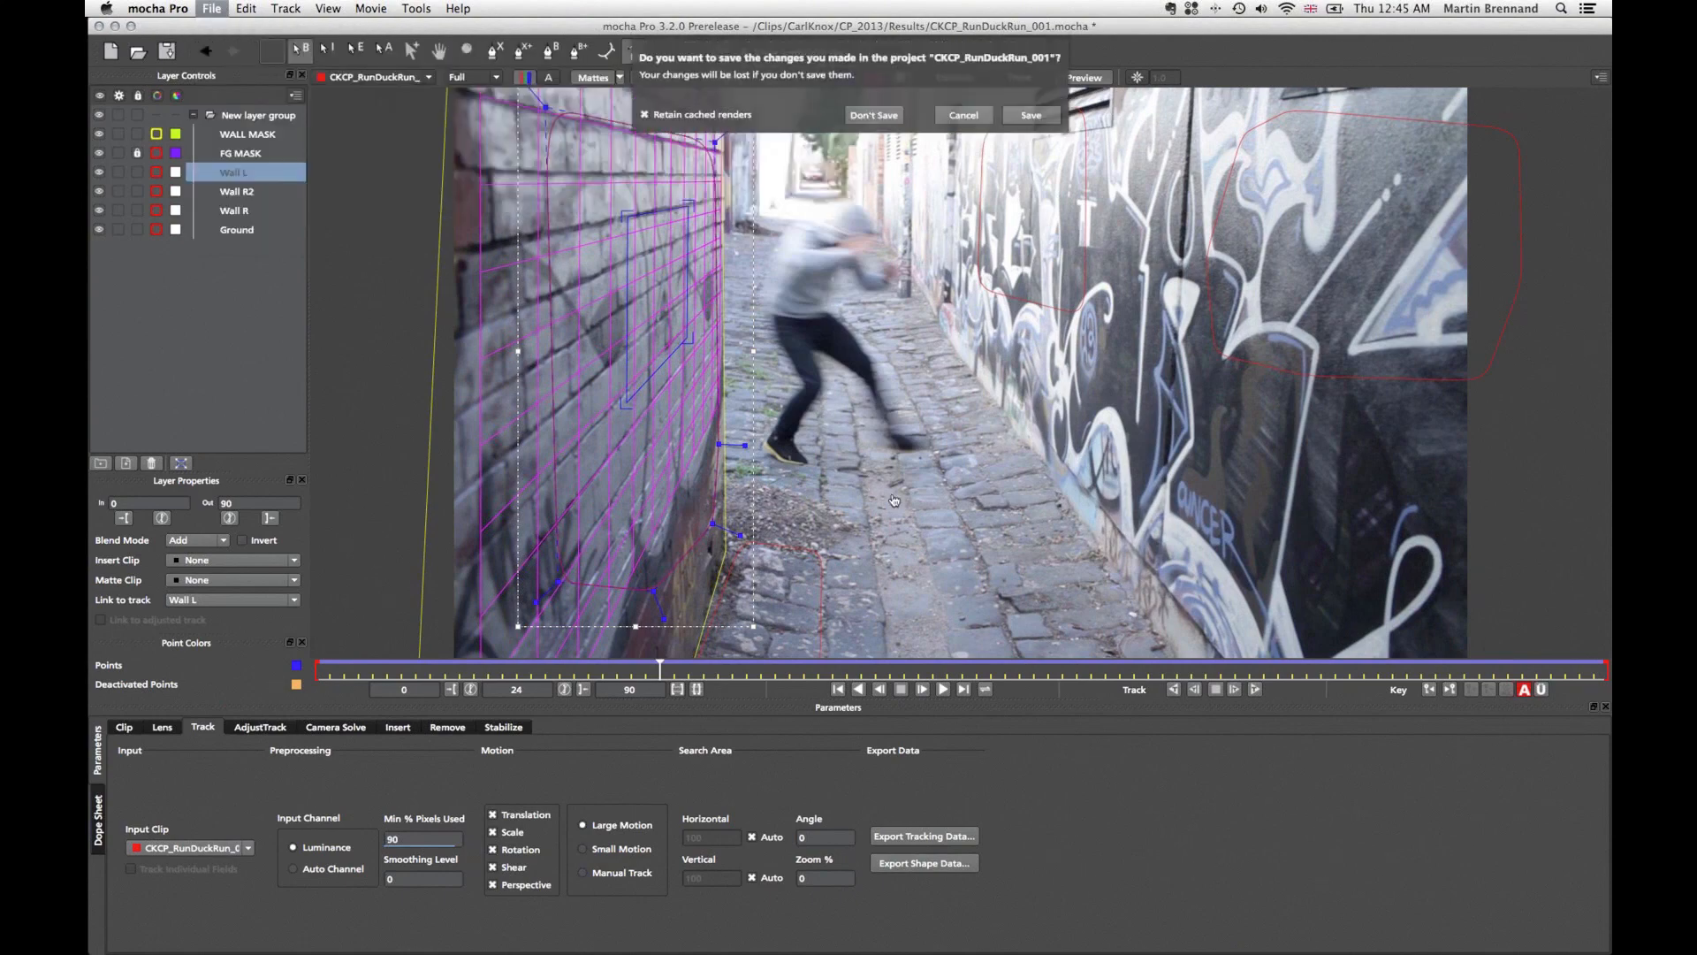
key("super+Tab")
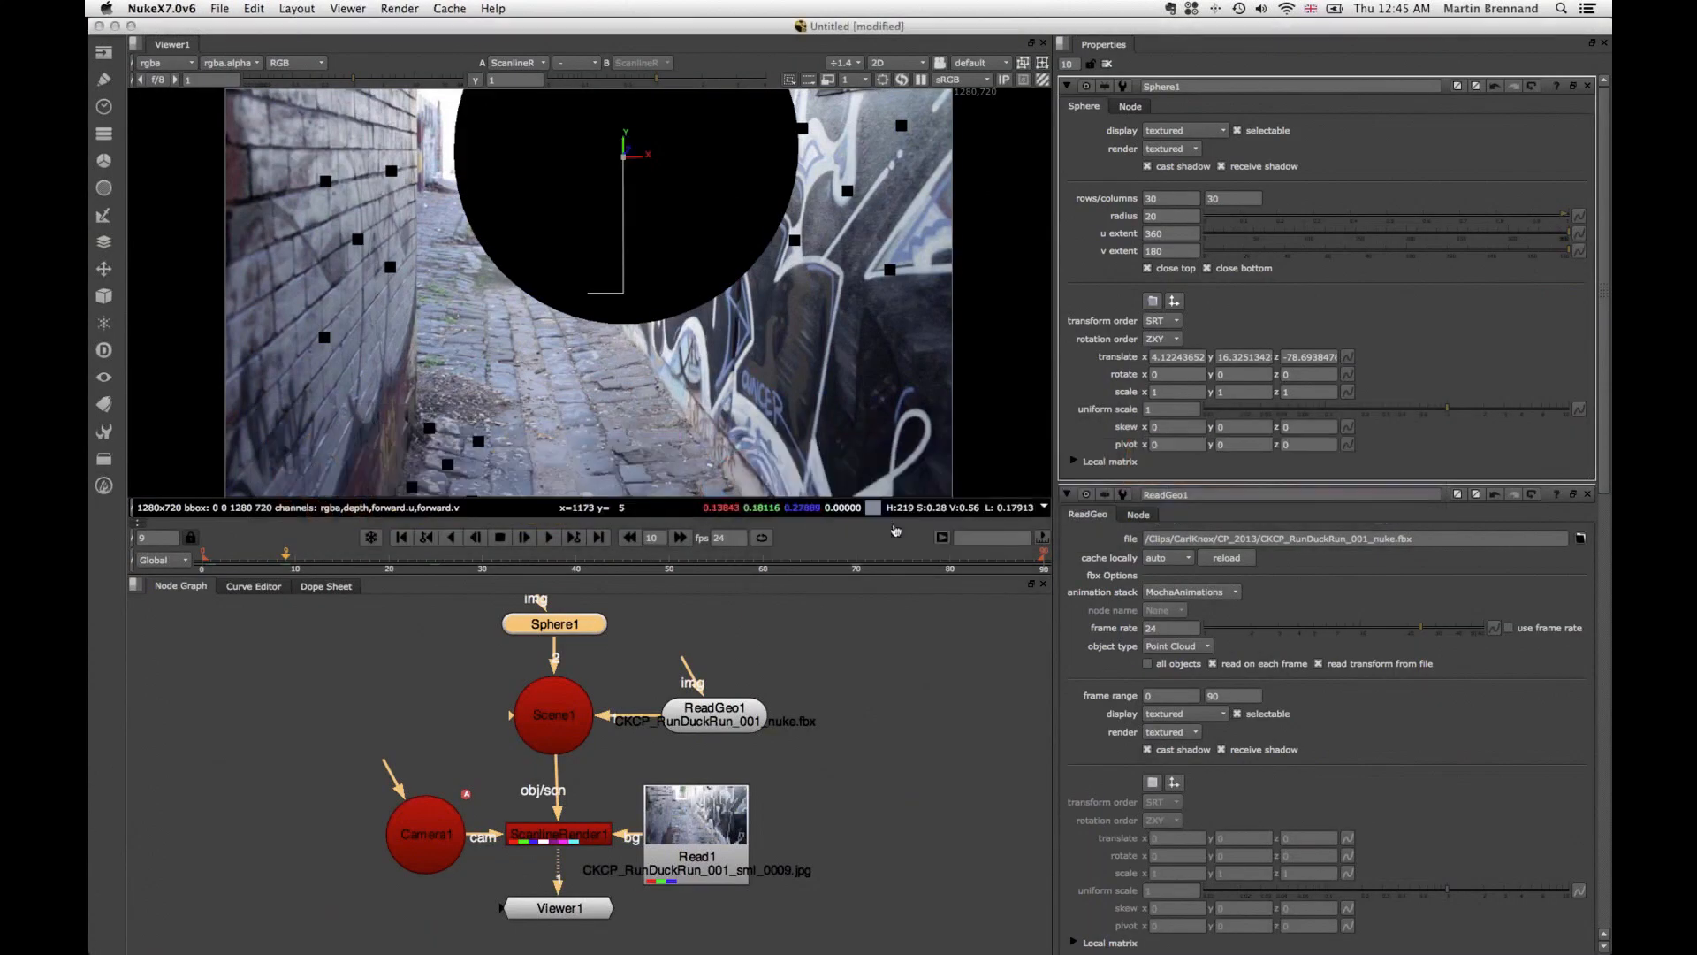
key("super+Tab")
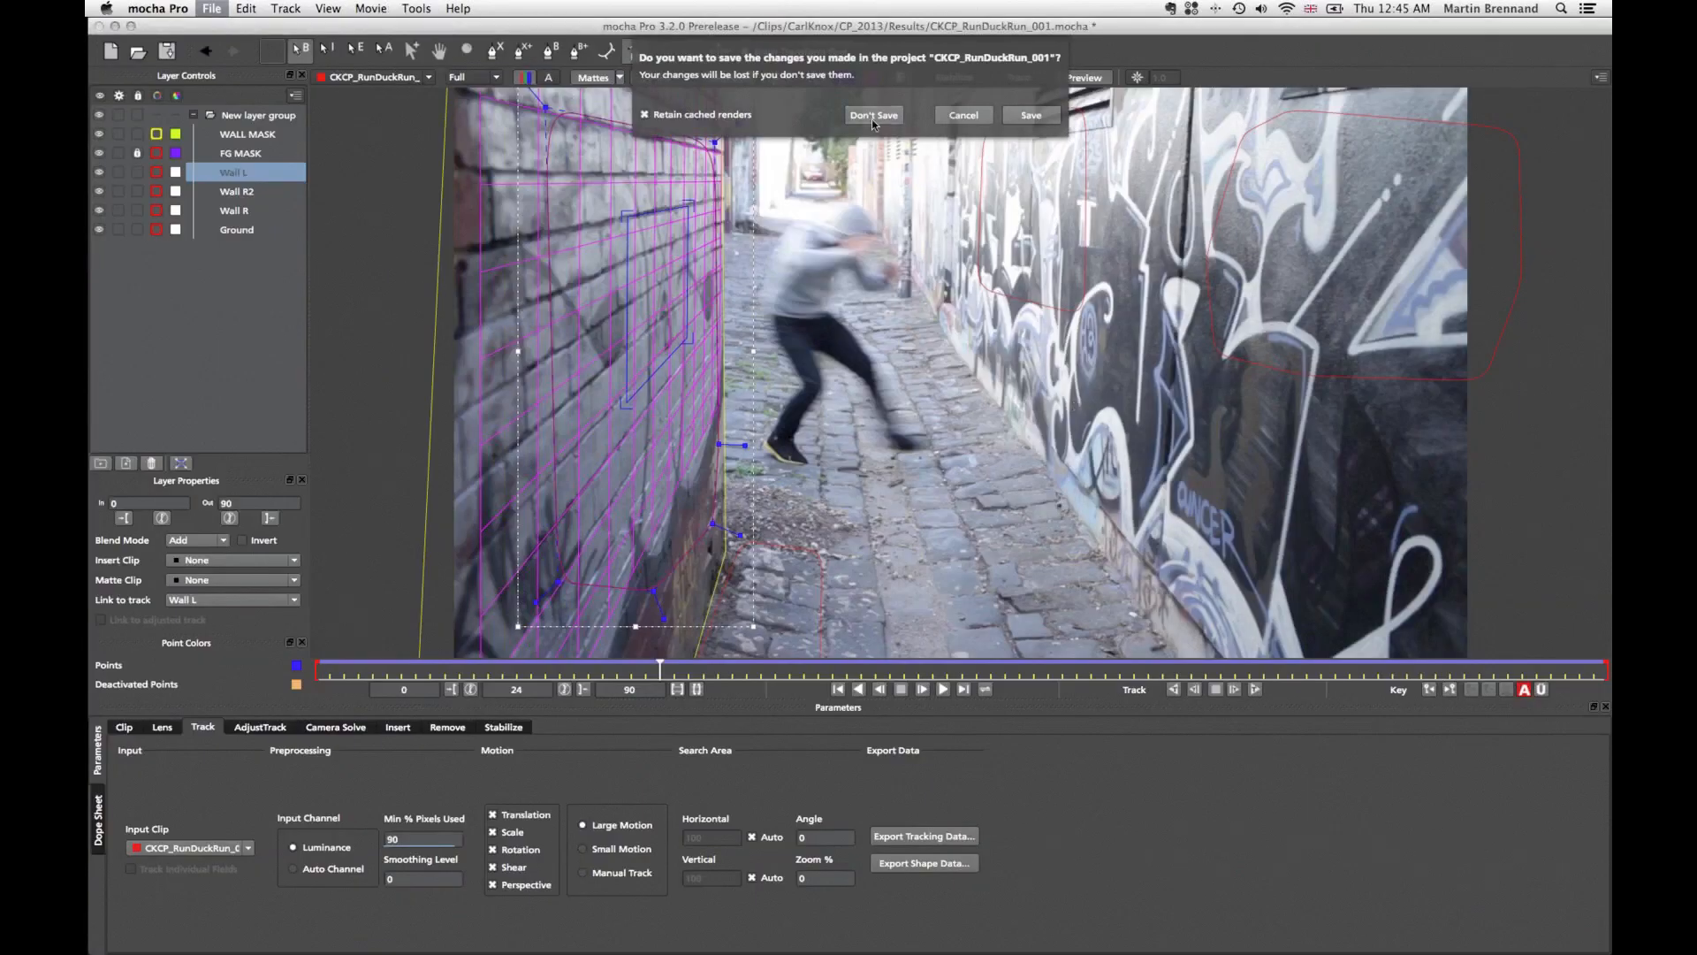
left_click(872, 118)
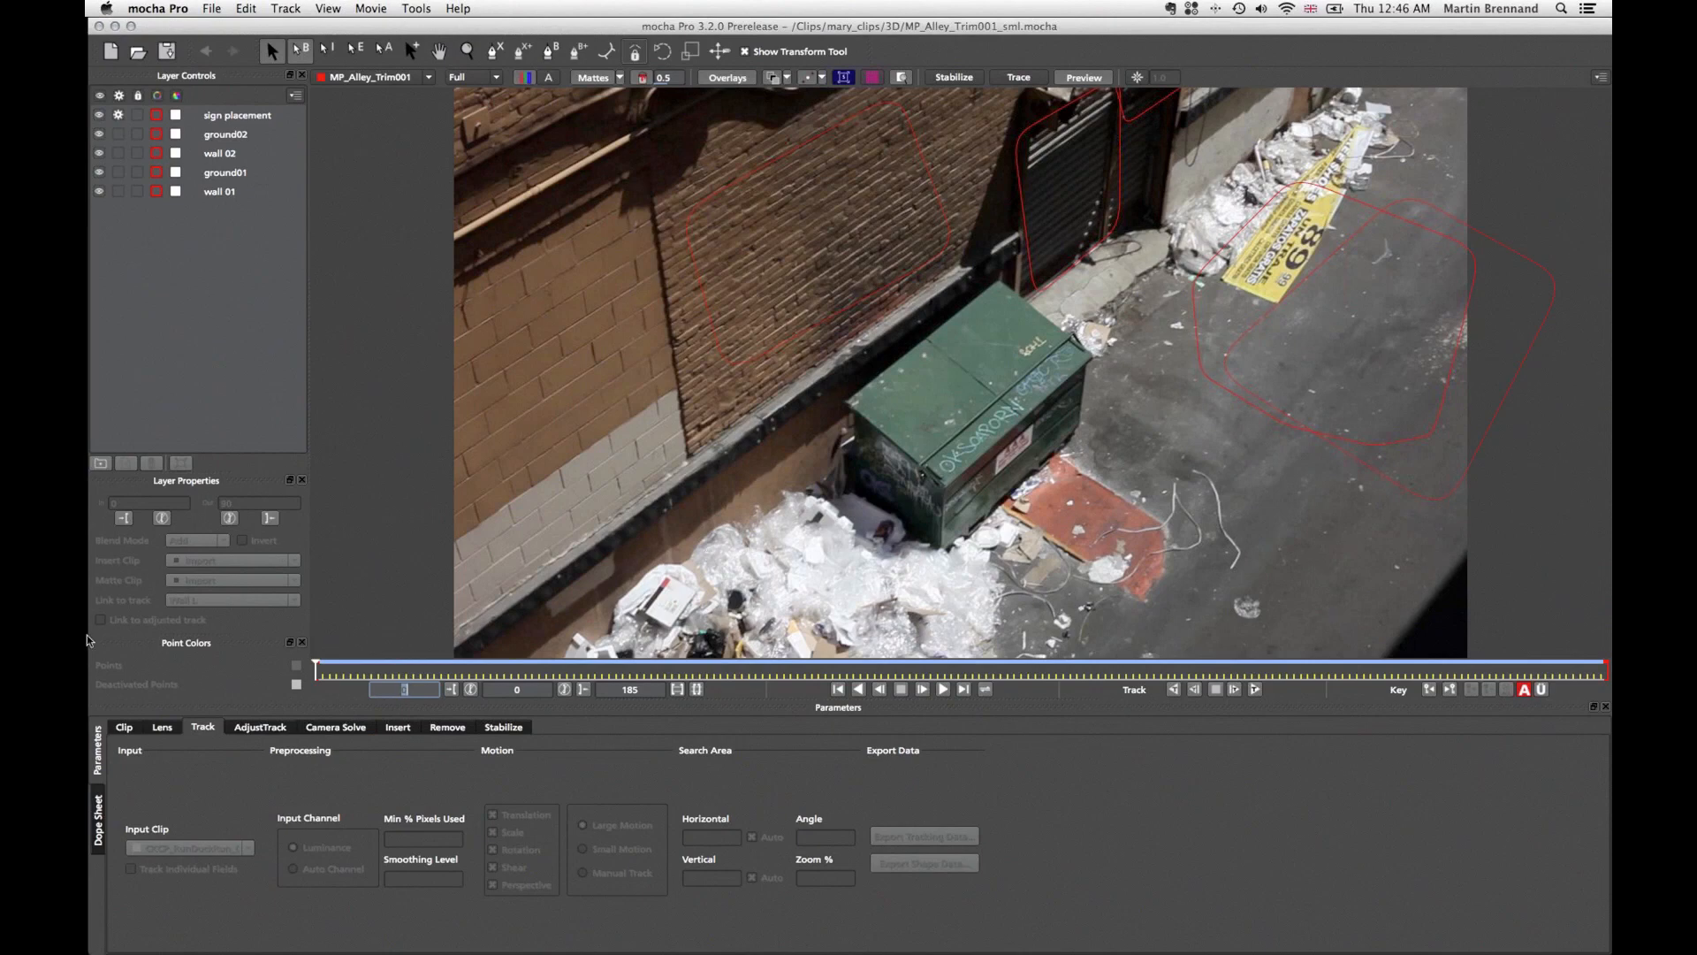
Step: Scrub back and forth through the alley clip to examine the camera move and the tracked wall and ground shapes
left_click_drag(316, 675, 336, 674)
left_click_drag(603, 694, 1231, 706)
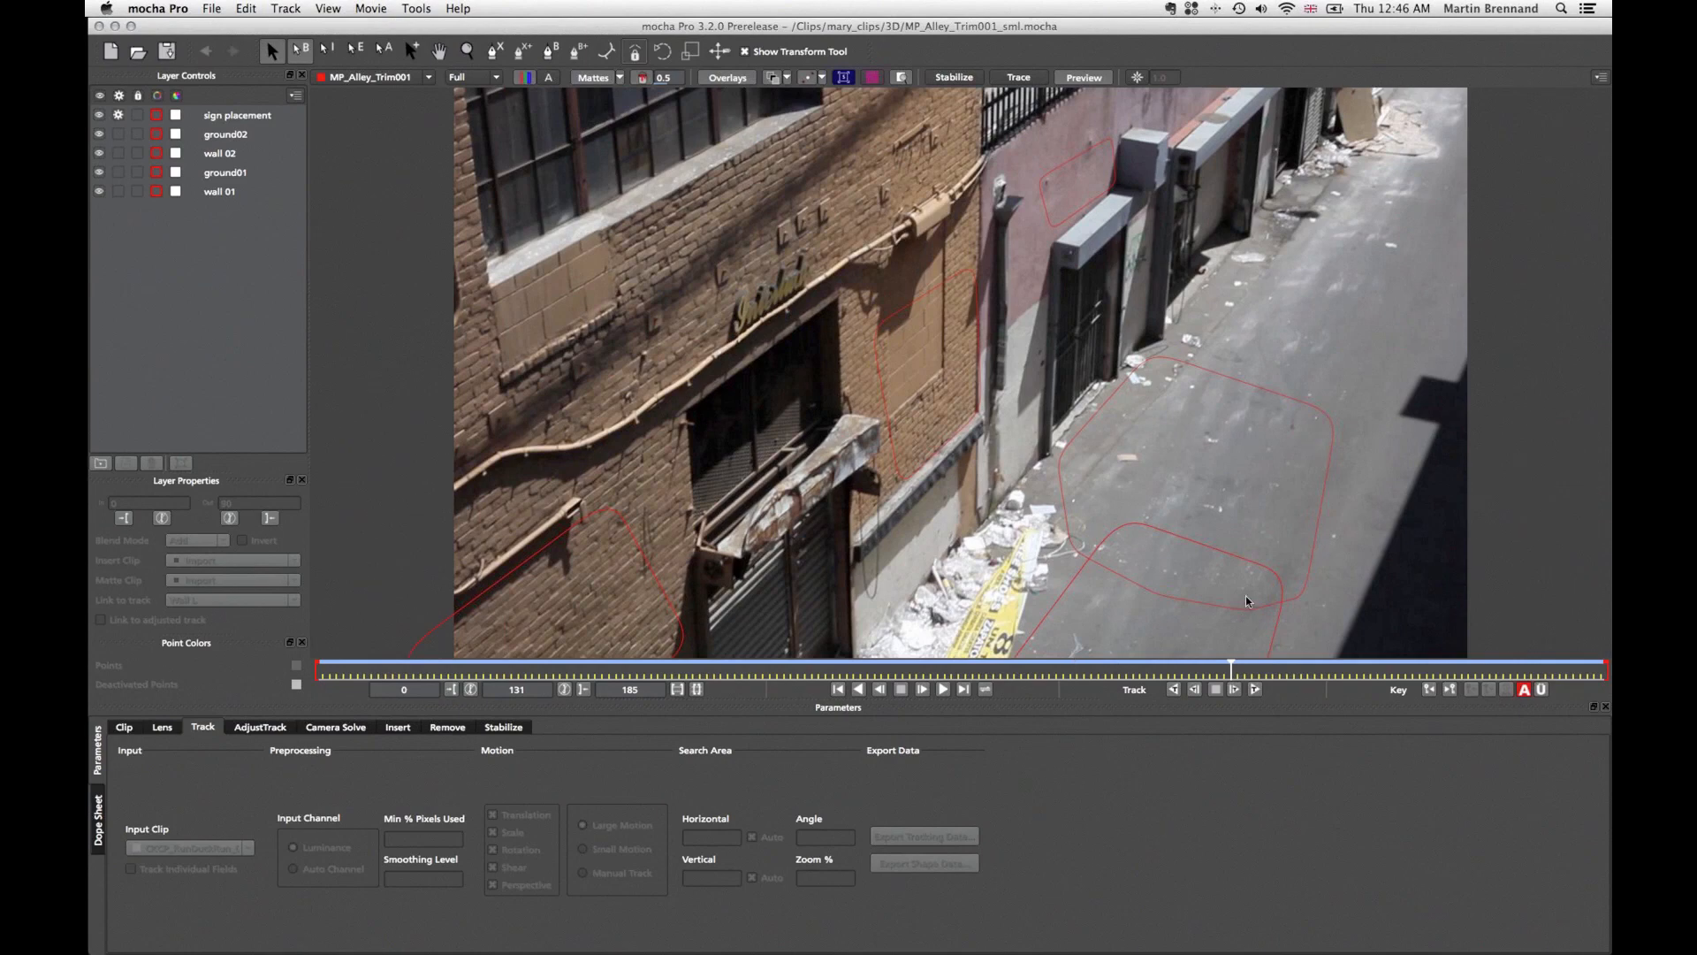
left_click(1233, 669)
left_click_drag(1375, 664, 1224, 676)
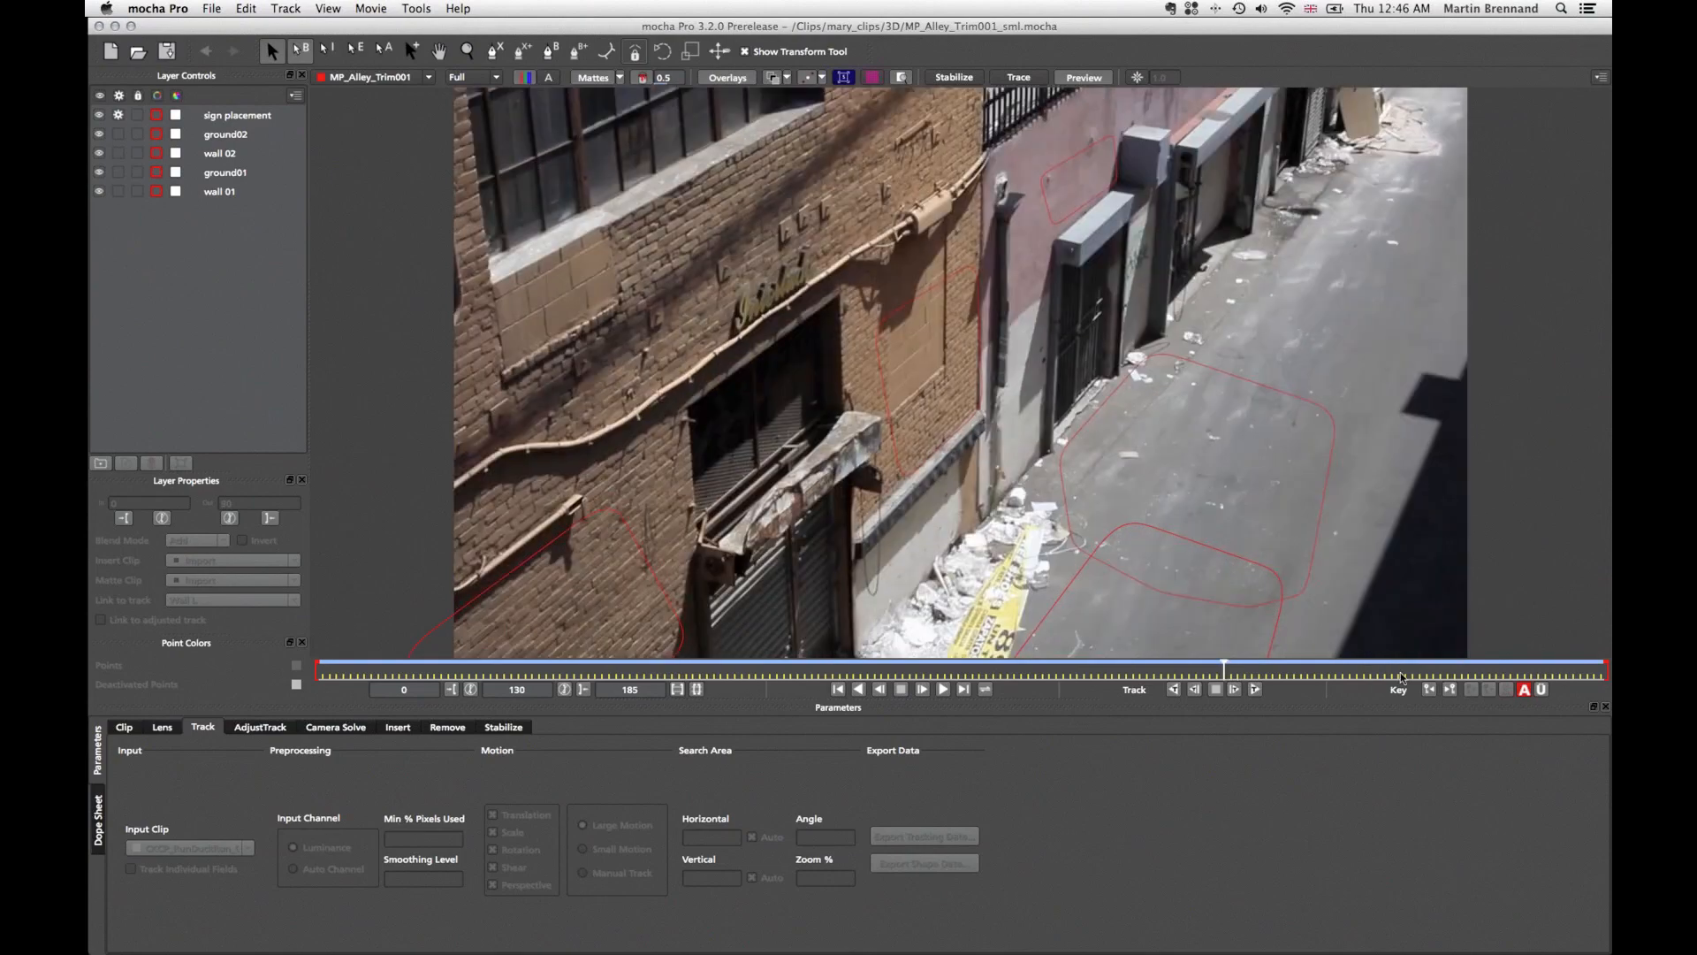
mouse_move(1400, 678)
left_mouse_down()
mouse_move(1348, 678)
mouse_move(1393, 681)
left_mouse_up()
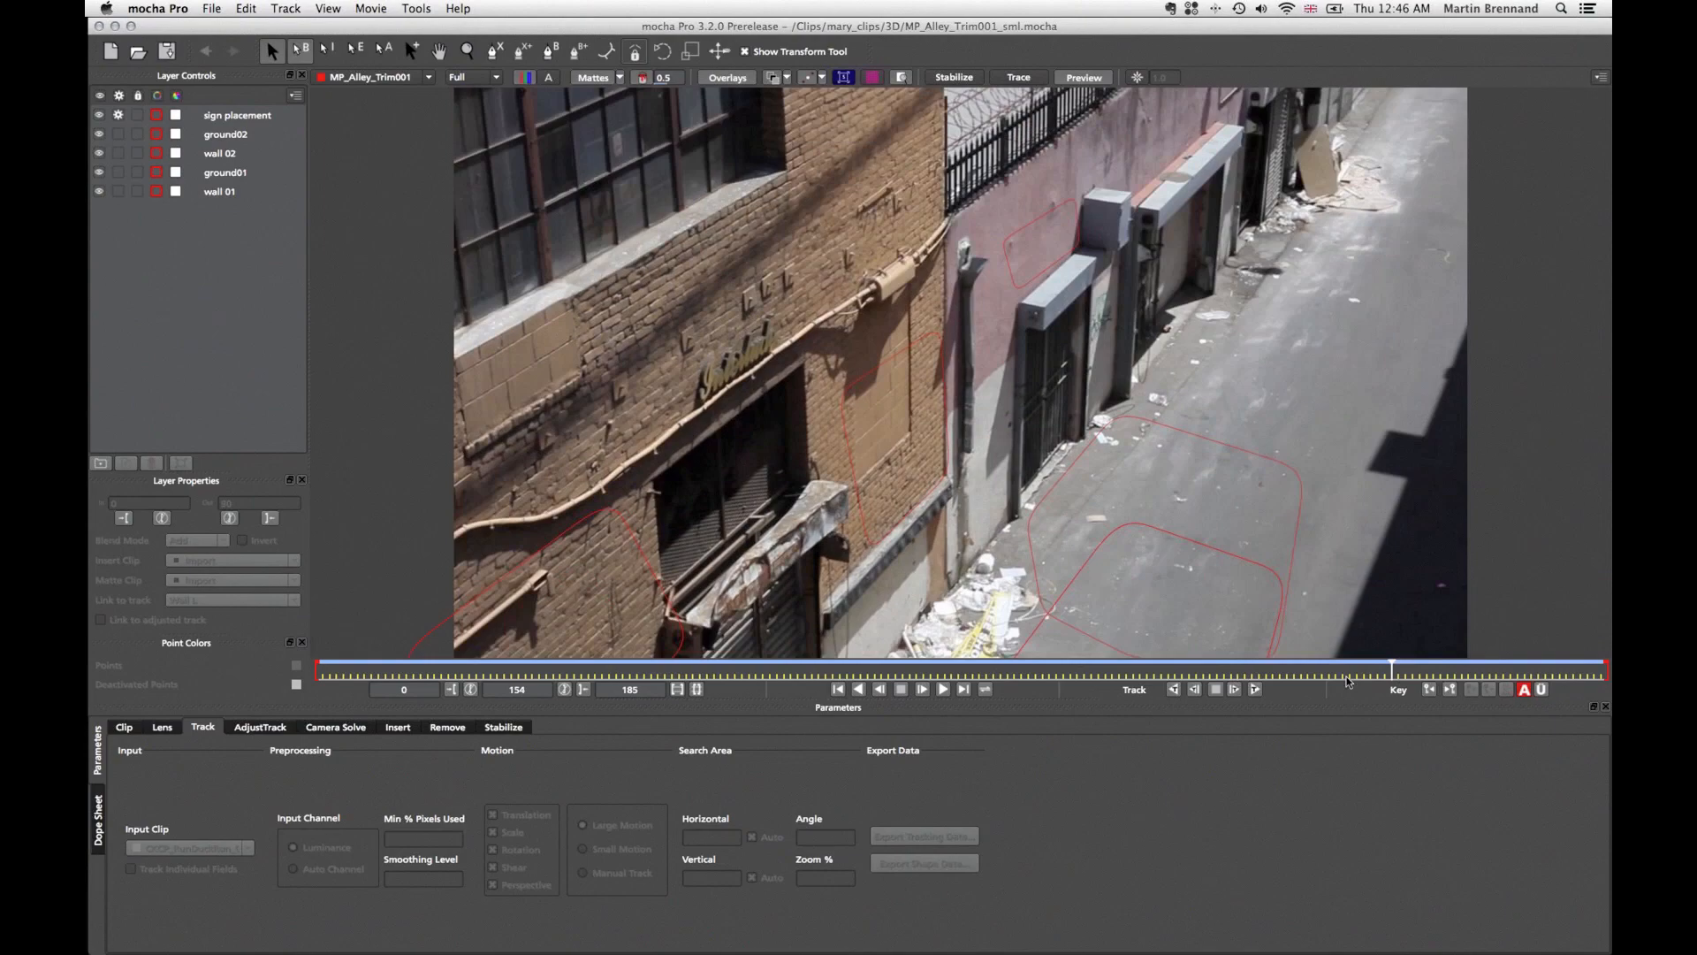
left_click_drag(1348, 681, 1112, 693)
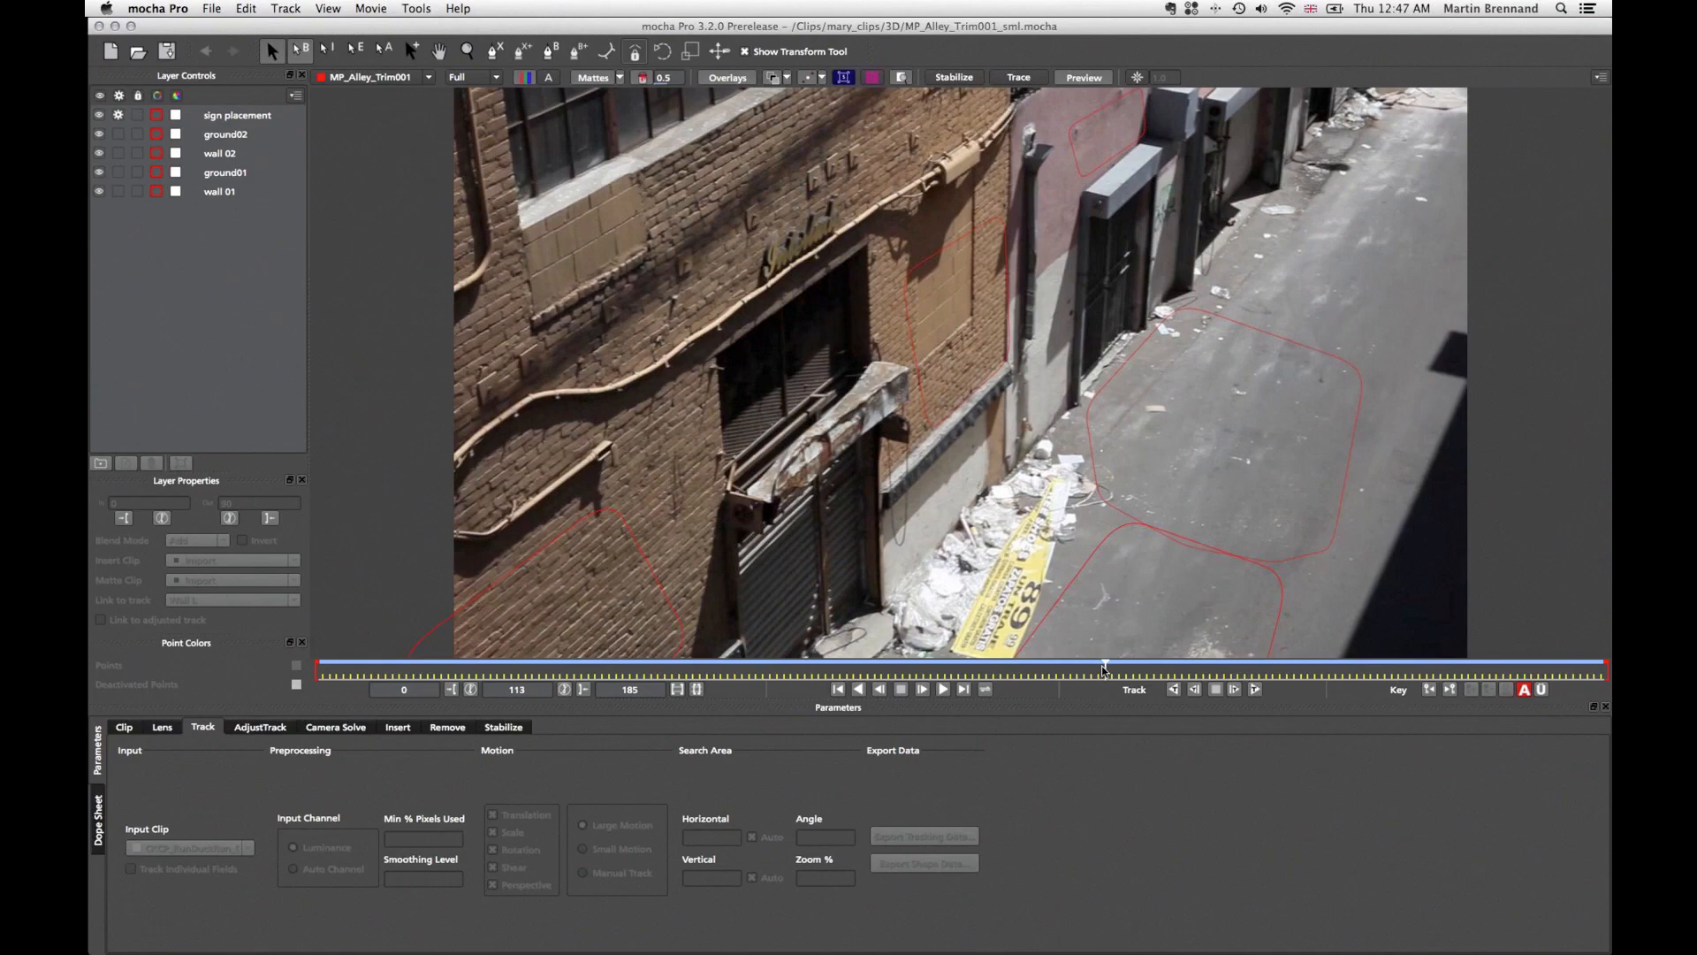
left_click(1105, 669)
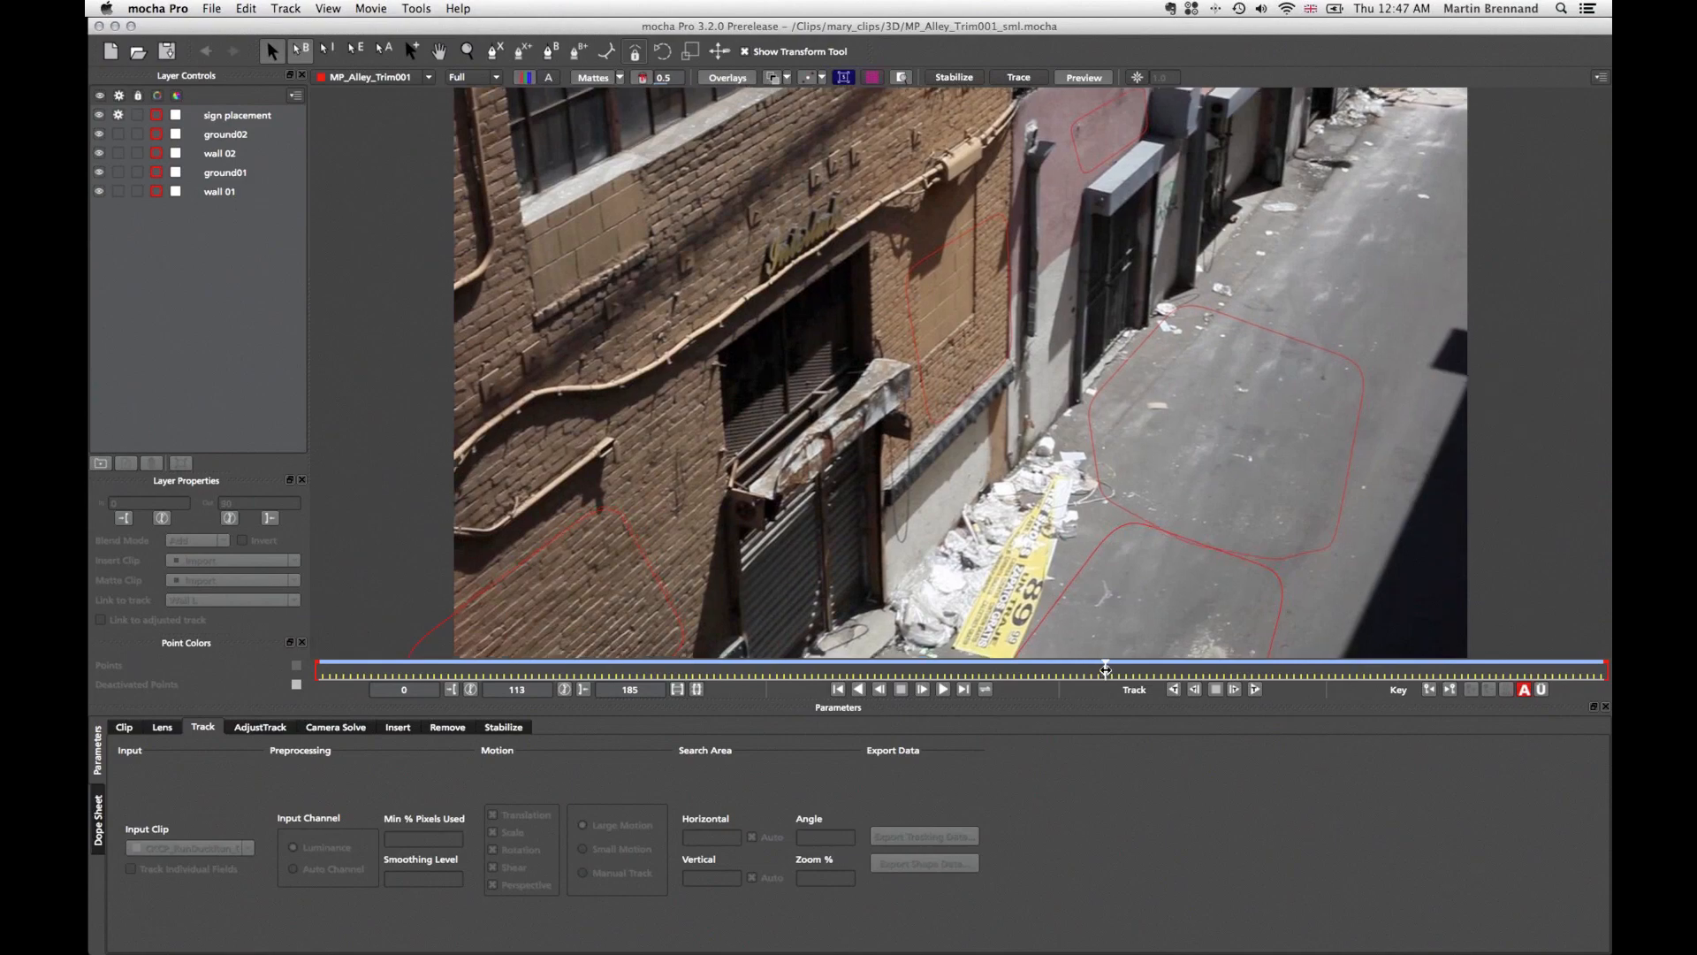
left_click_drag(1105, 670, 566, 712)
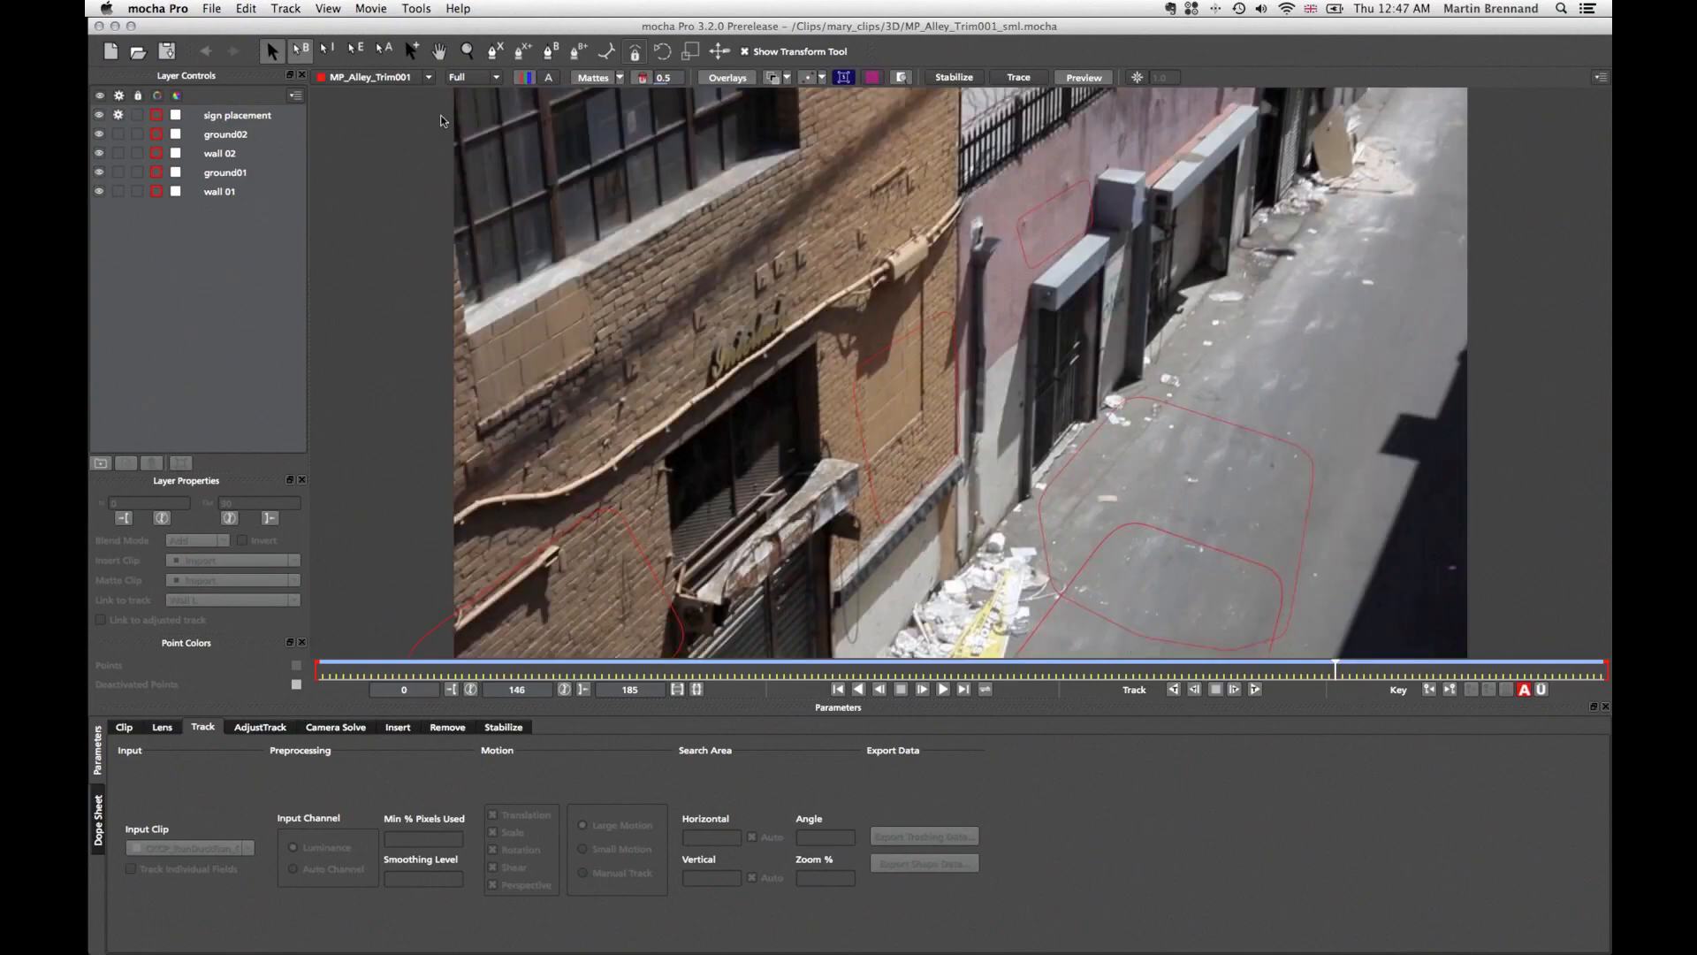
Step: Select the sign placement layer and scrub back toward the start of the clip to check its tracked range
left_click(1041, 203)
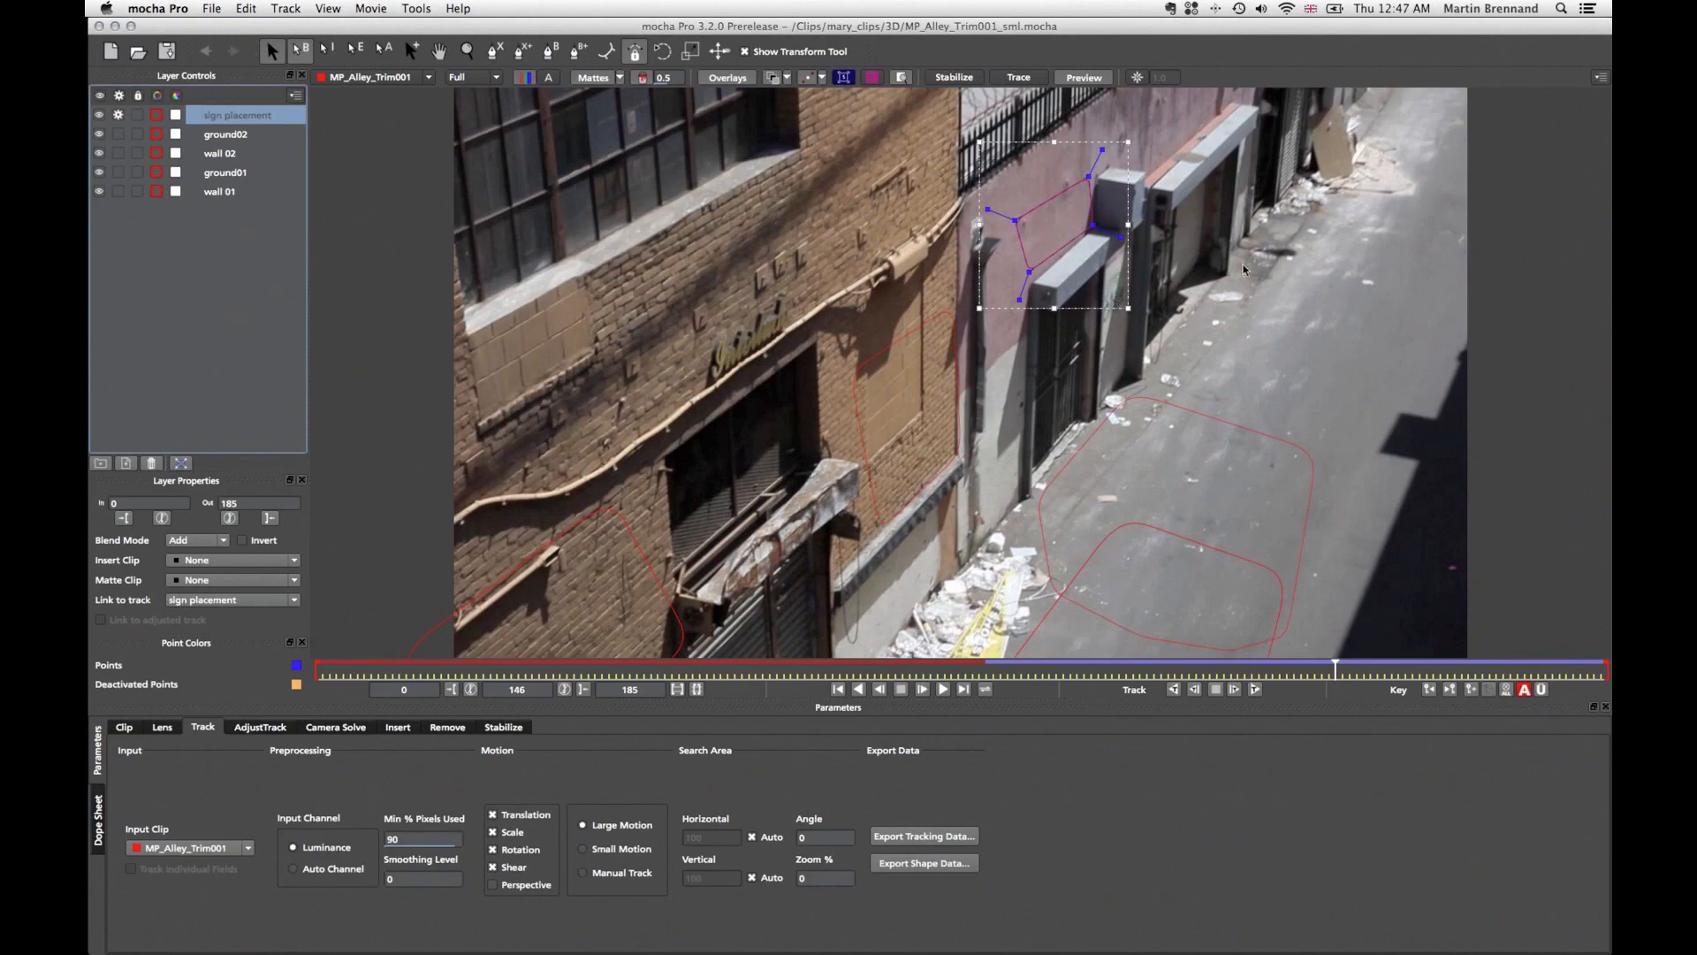
left_click_drag(1336, 673, 1143, 685)
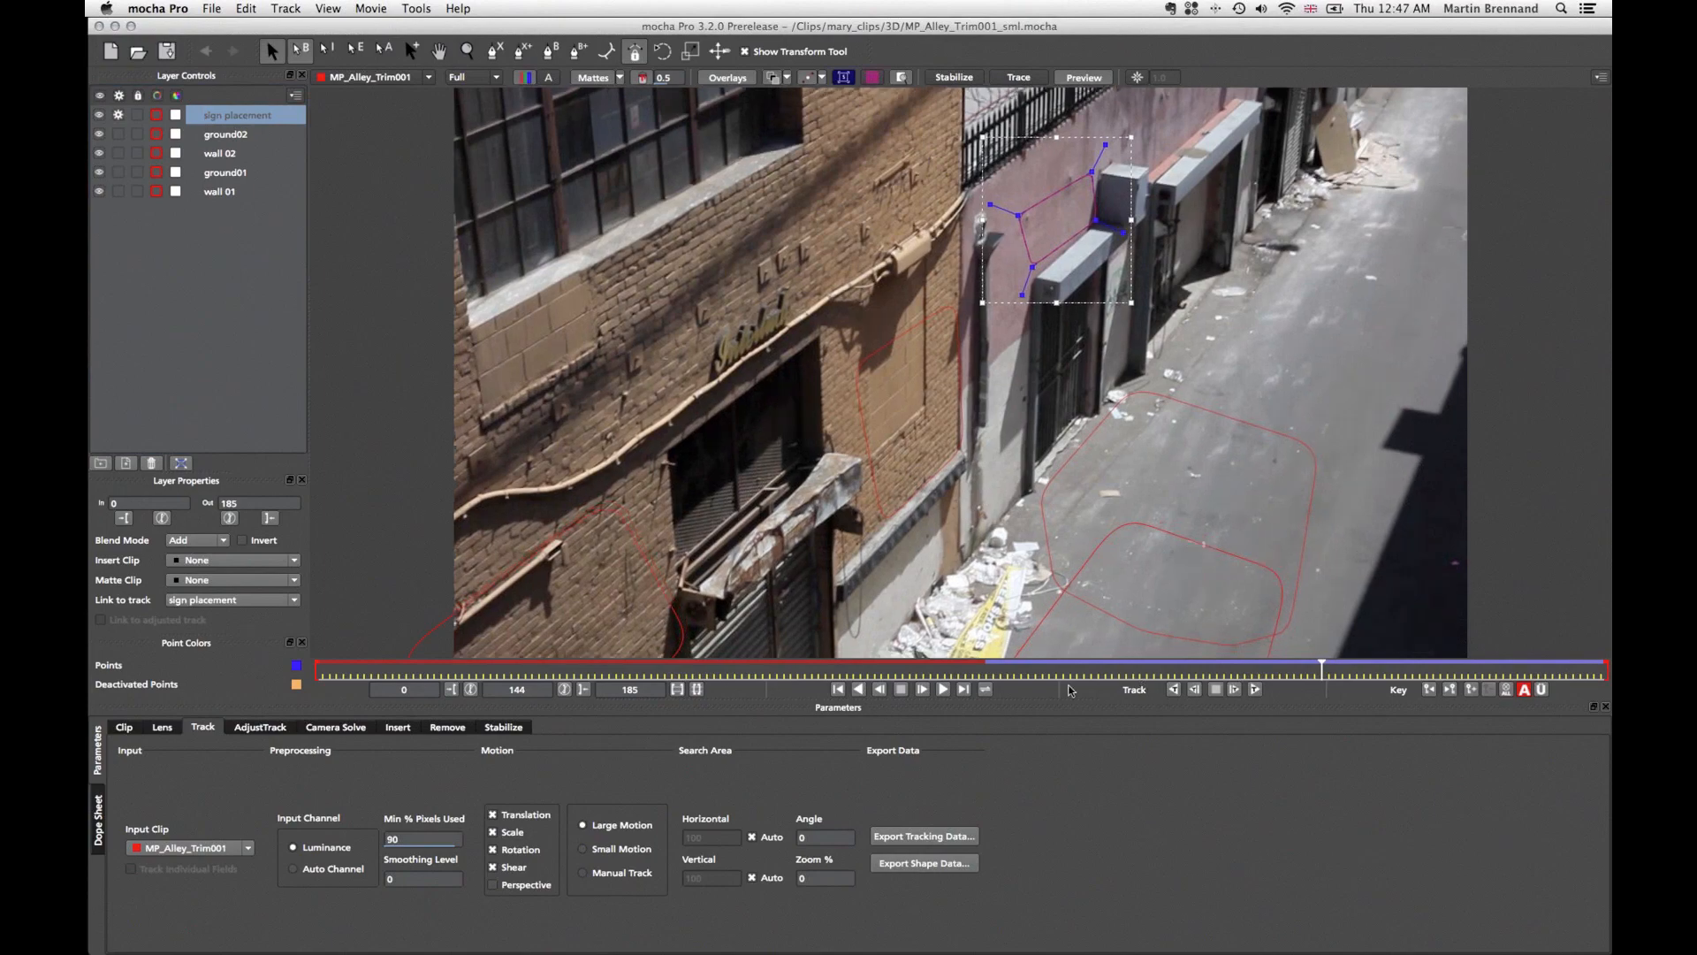
left_click_drag(1071, 690, 397, 698)
Step: Select the wall 01 layer on the near brick wall and display the mattes of all layers
left_click(668, 266)
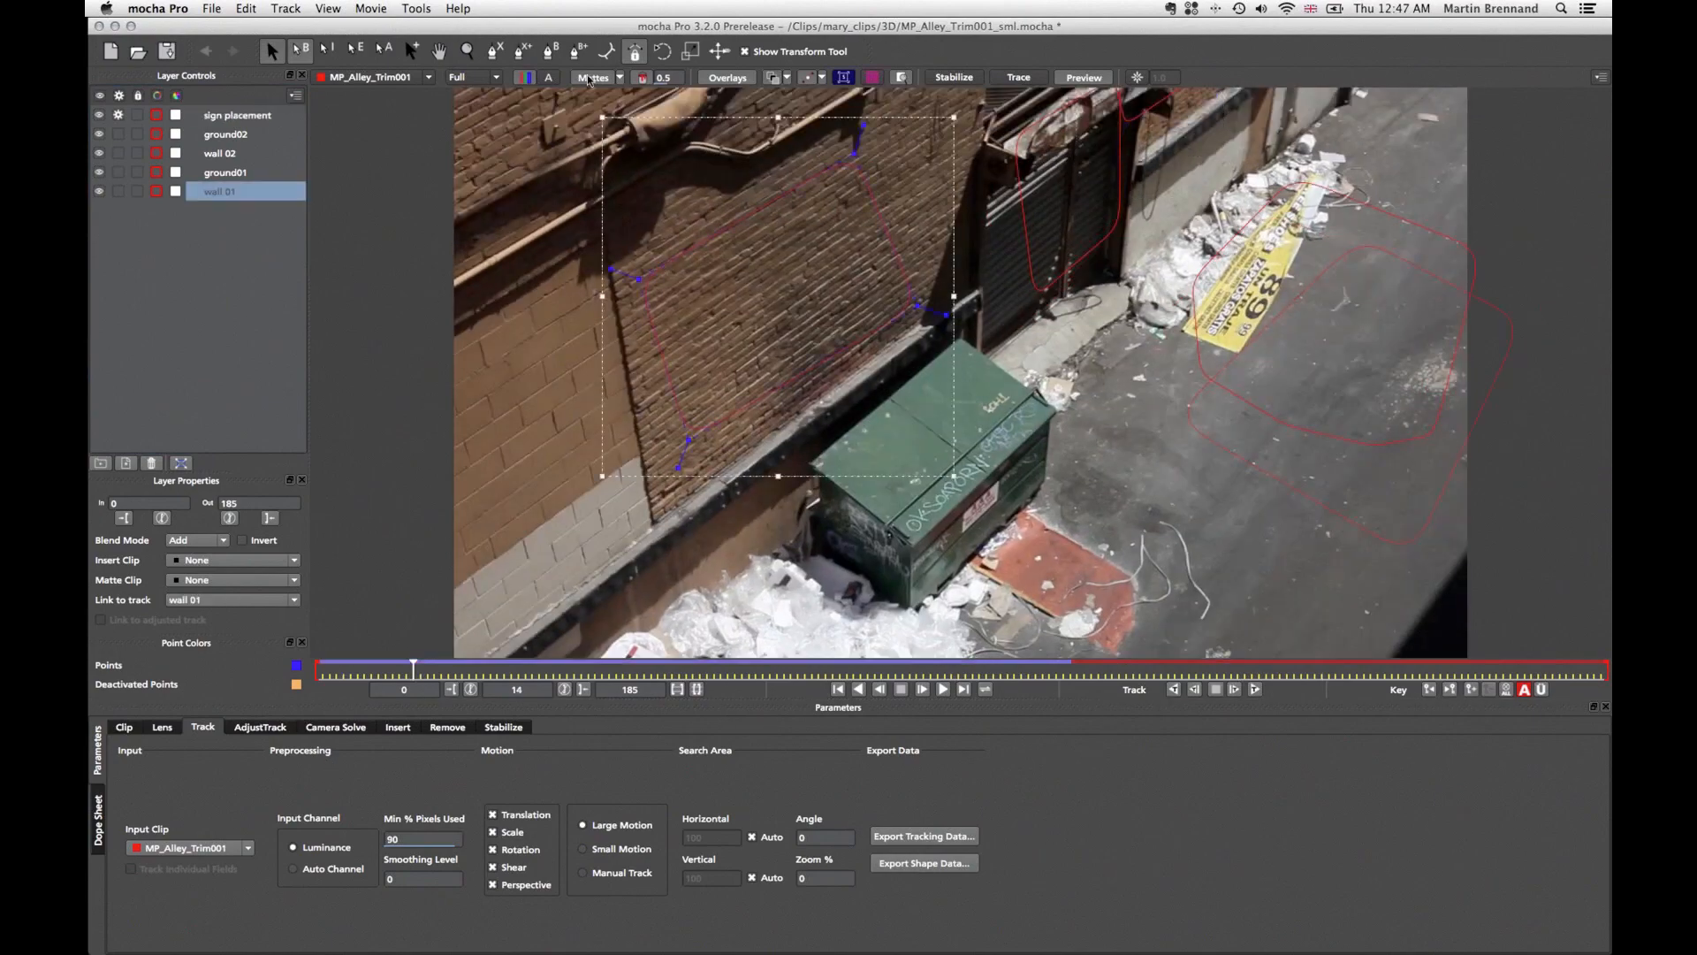
left_click(592, 78)
left_click(620, 77)
left_click(612, 95)
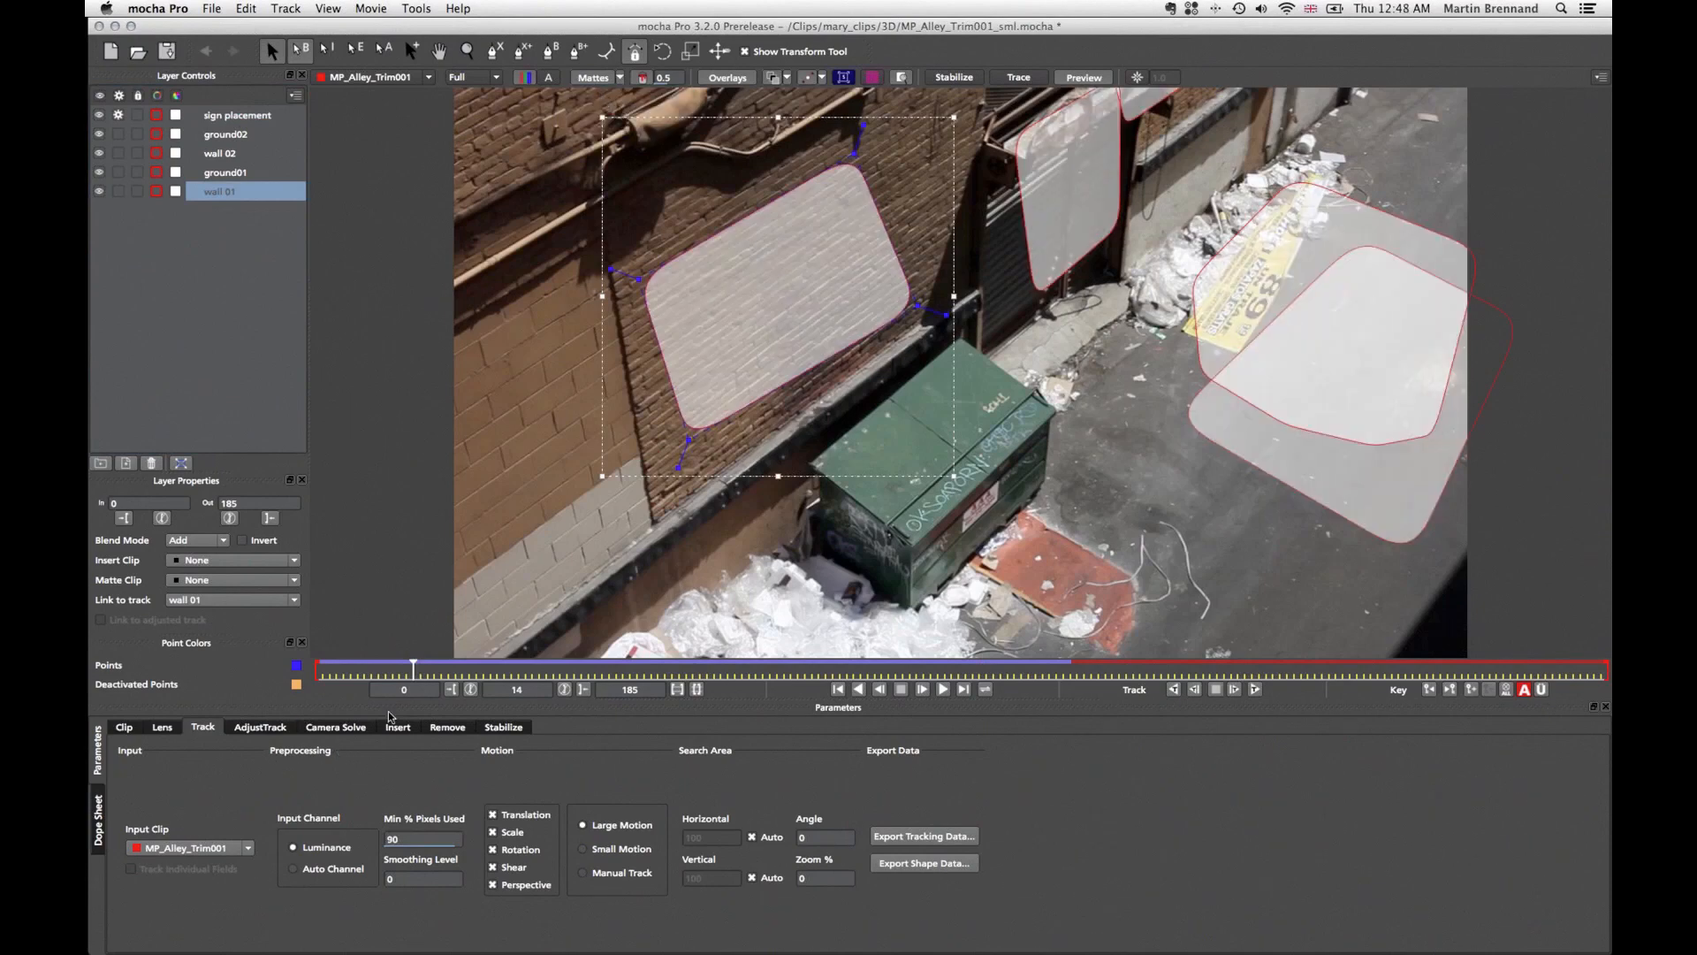
Step: Scrub the wall 01 track from frame 6 to its end and back to frame 96, examining its matte and planar grid
left_click(358, 672)
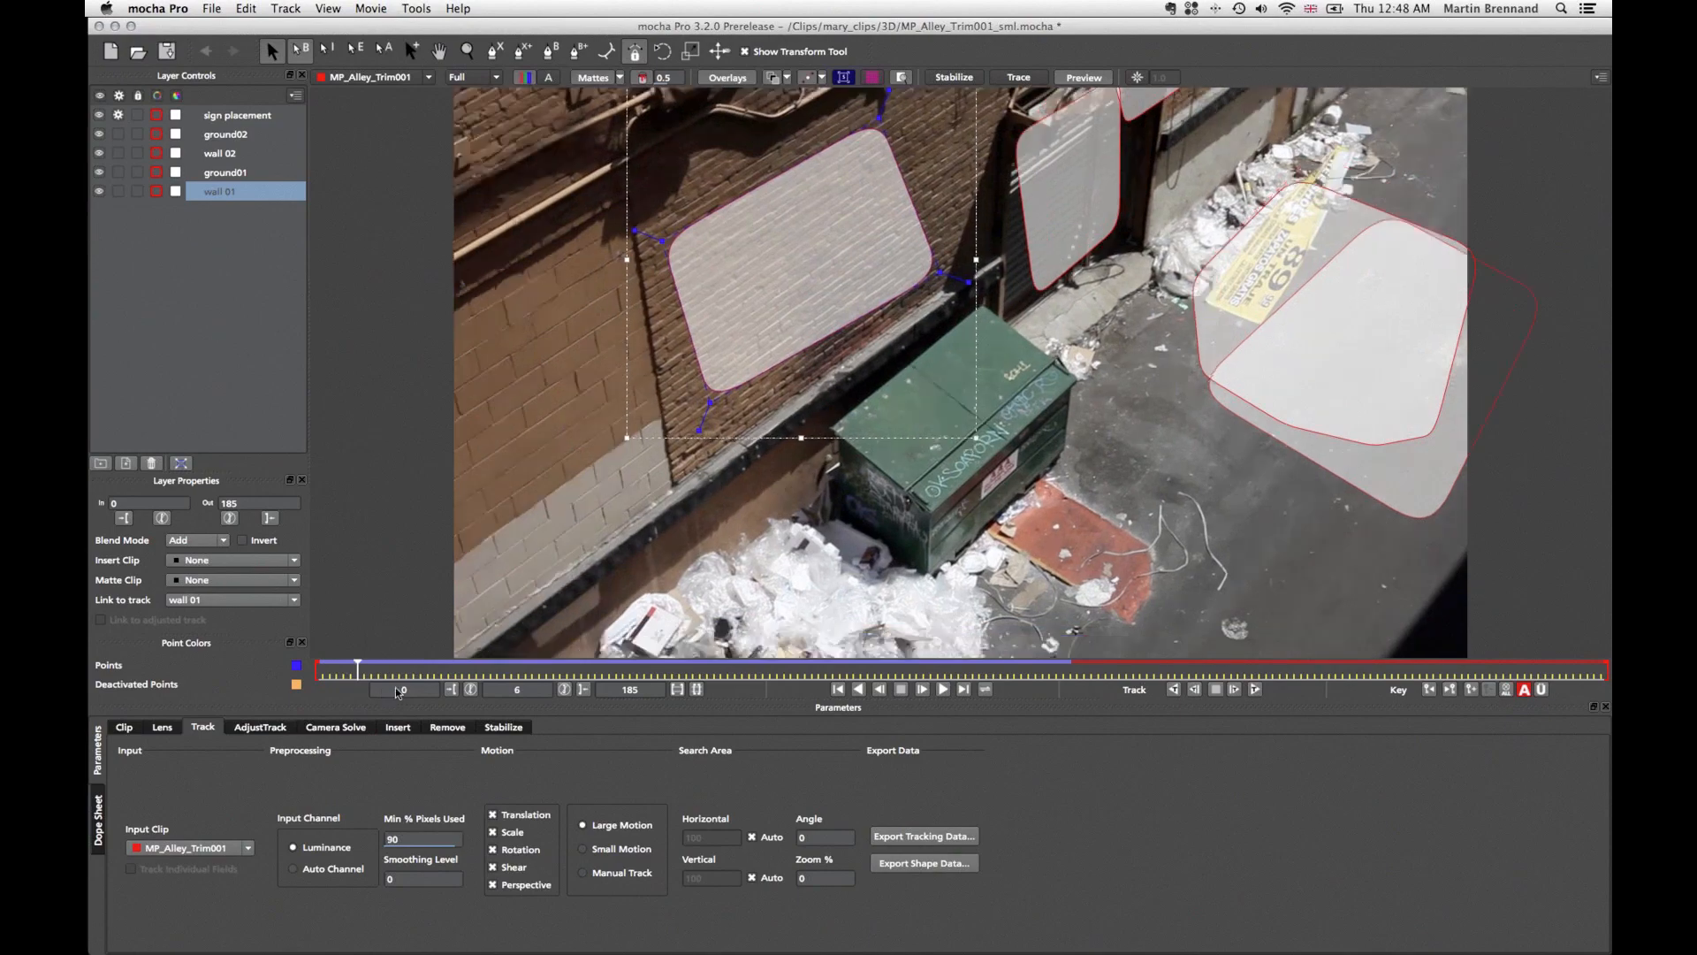
left_click_drag(396, 689, 1115, 669)
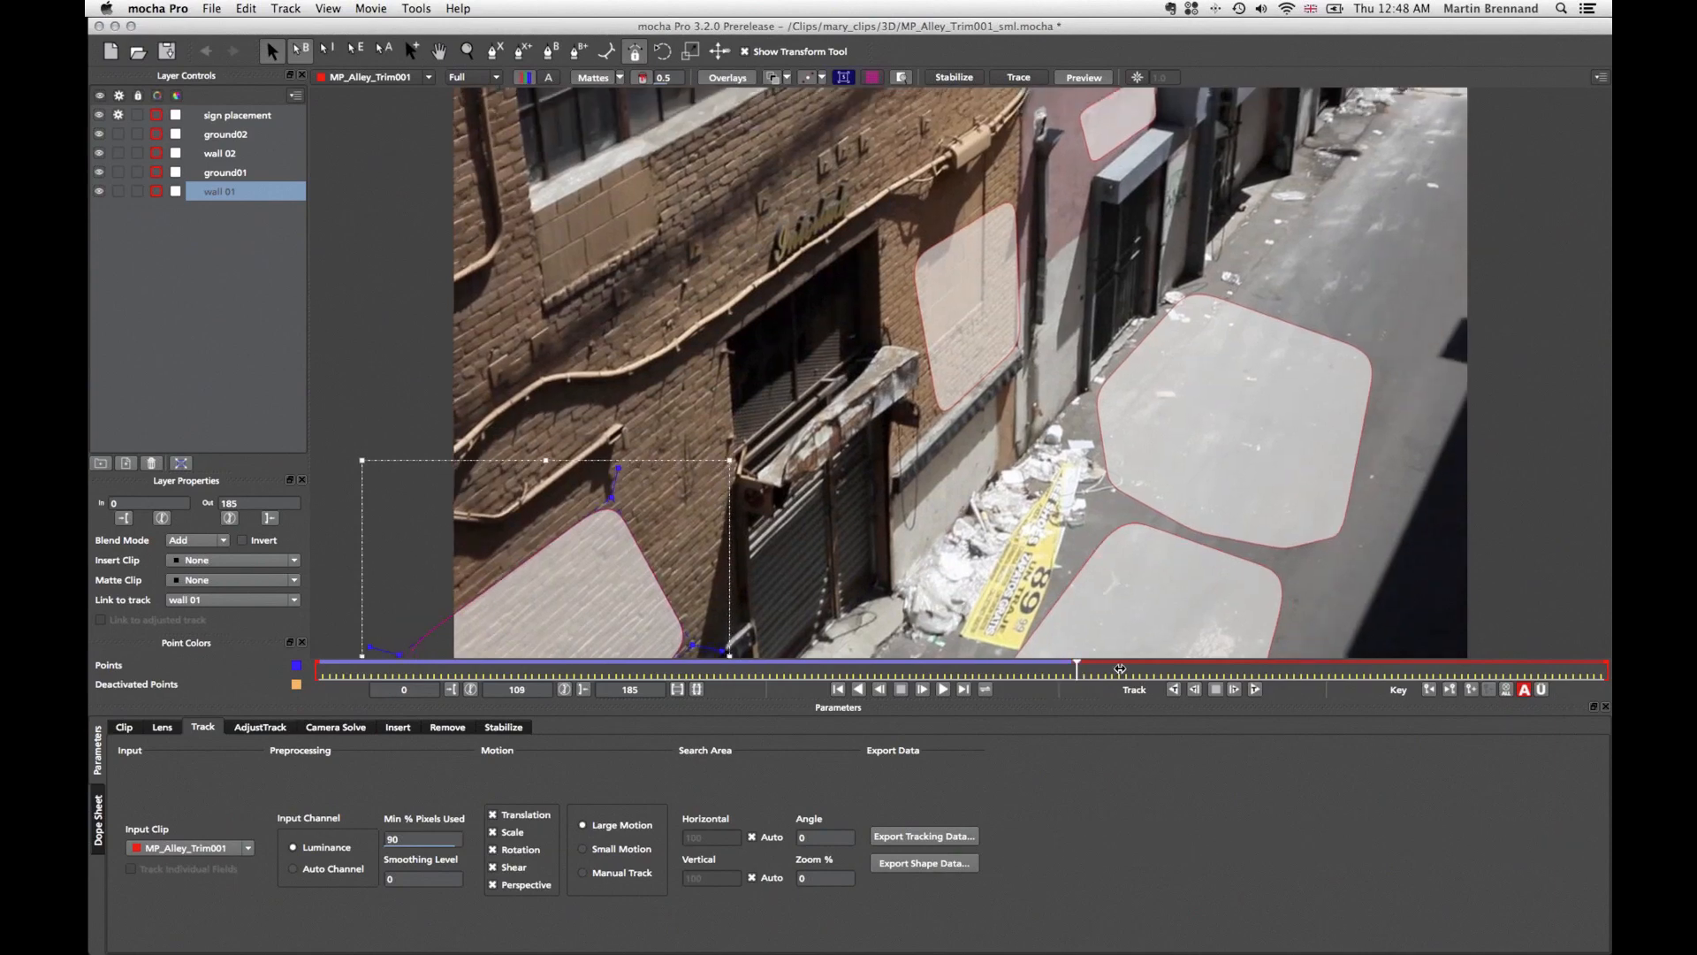
left_click_drag(1120, 669, 908, 675)
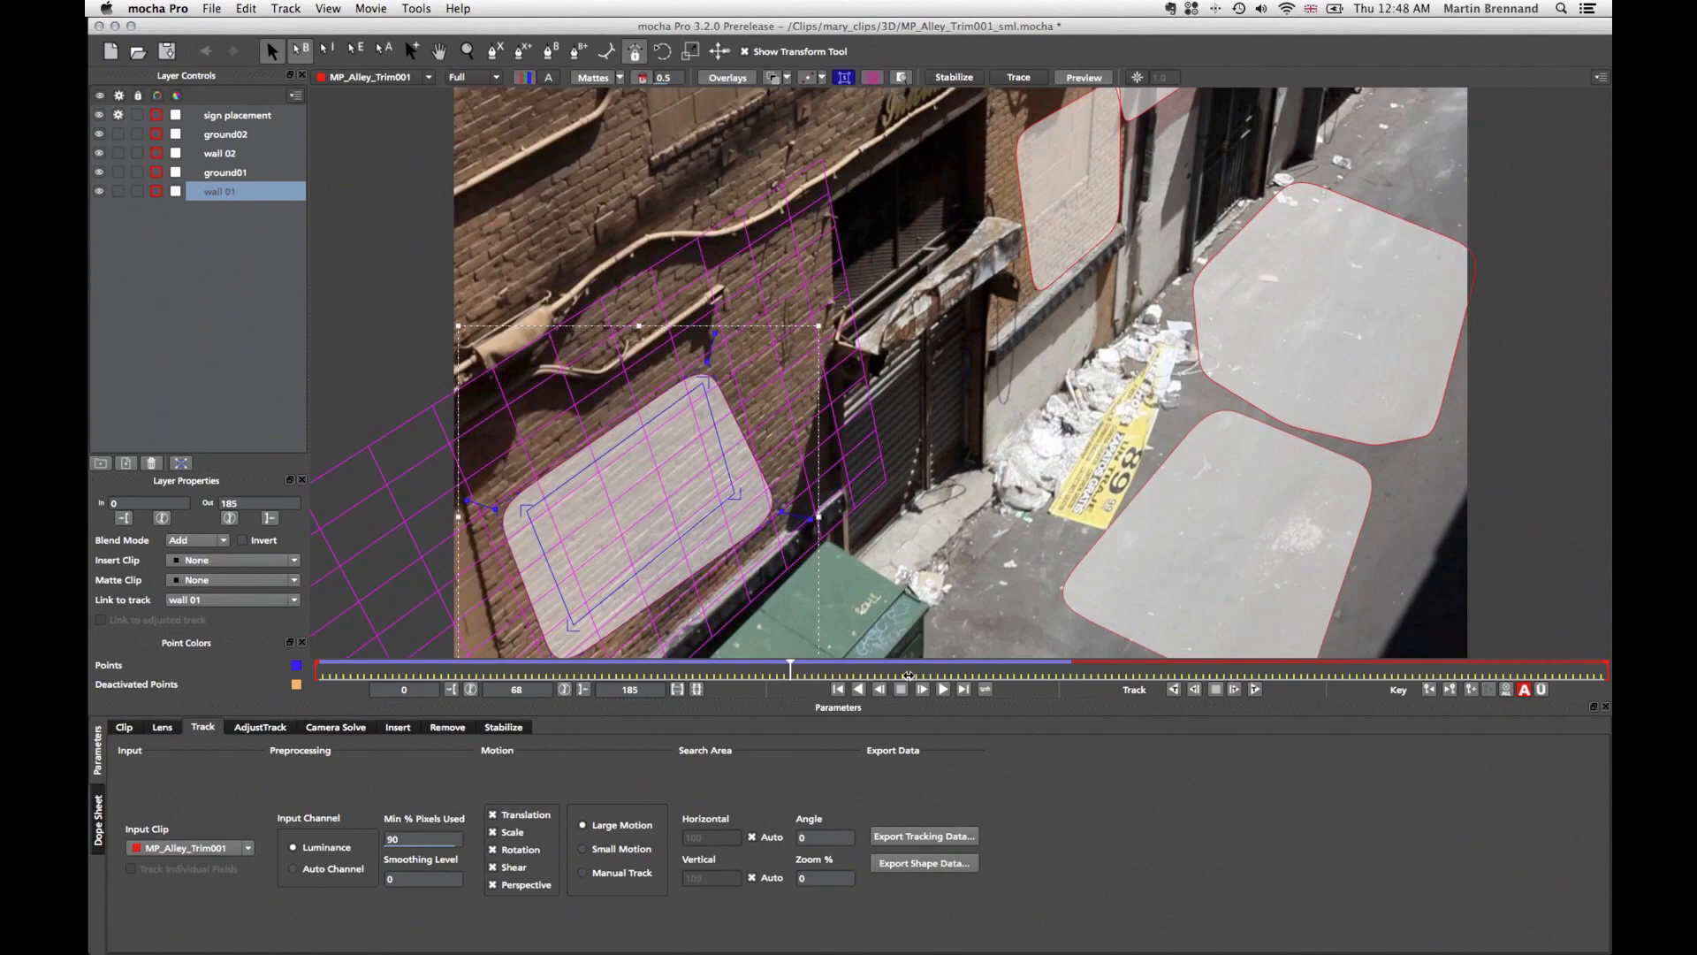
left_click_drag(908, 675, 988, 663)
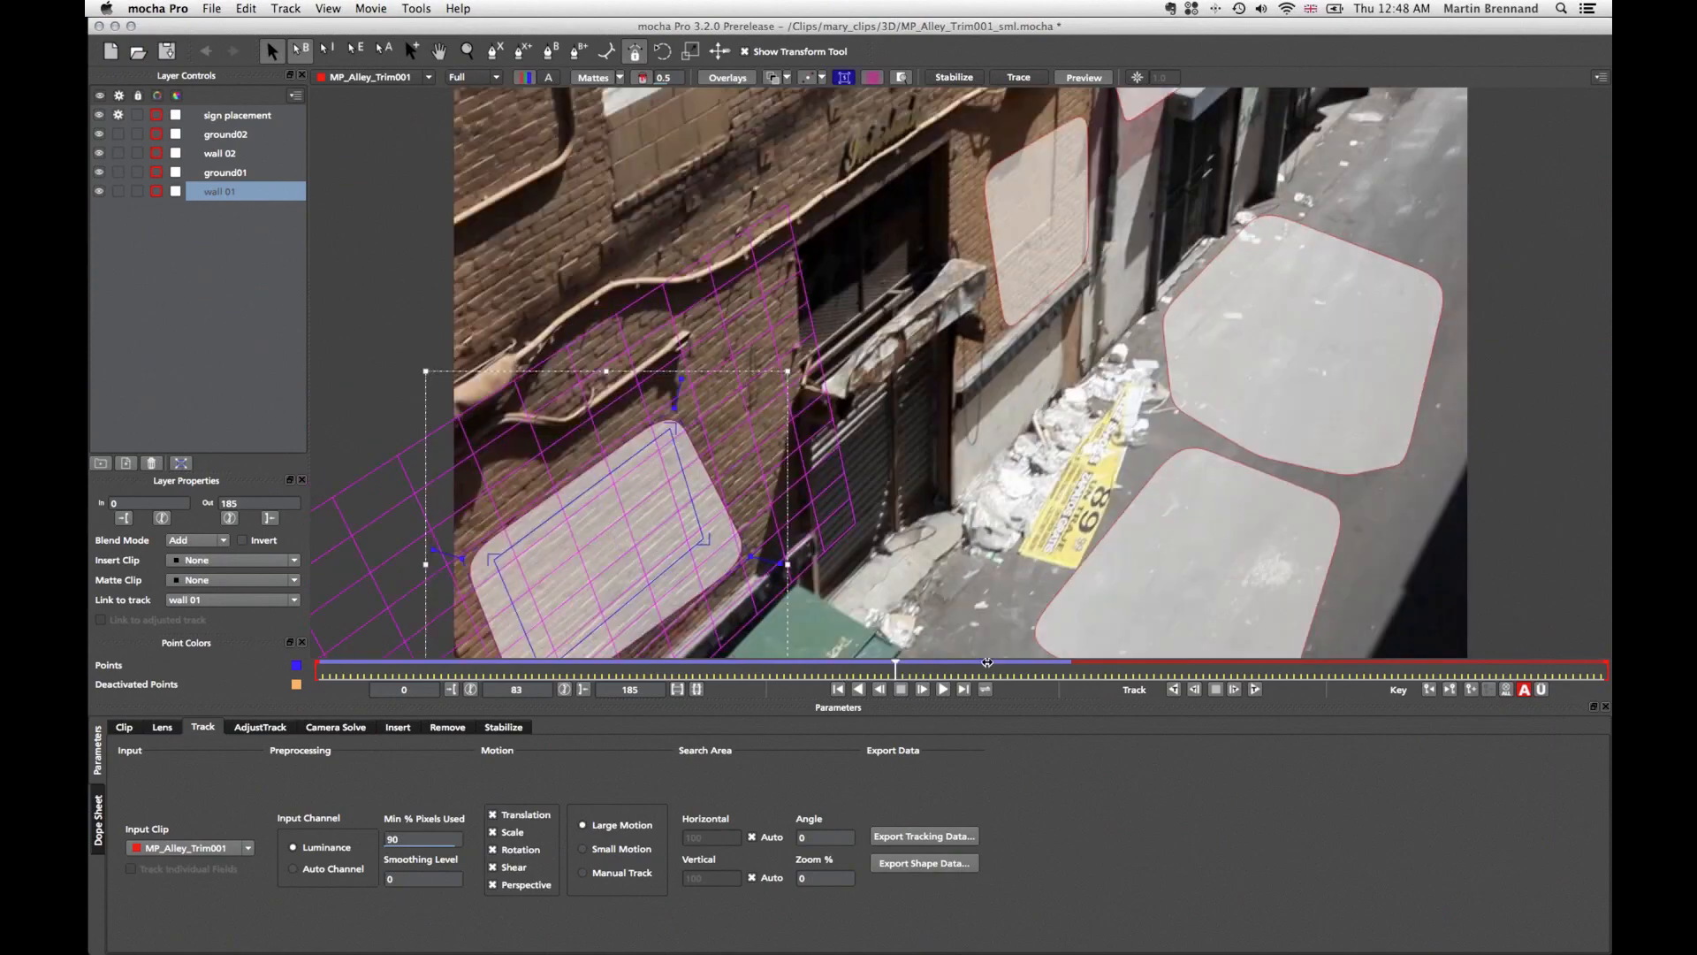
left_click(988, 663)
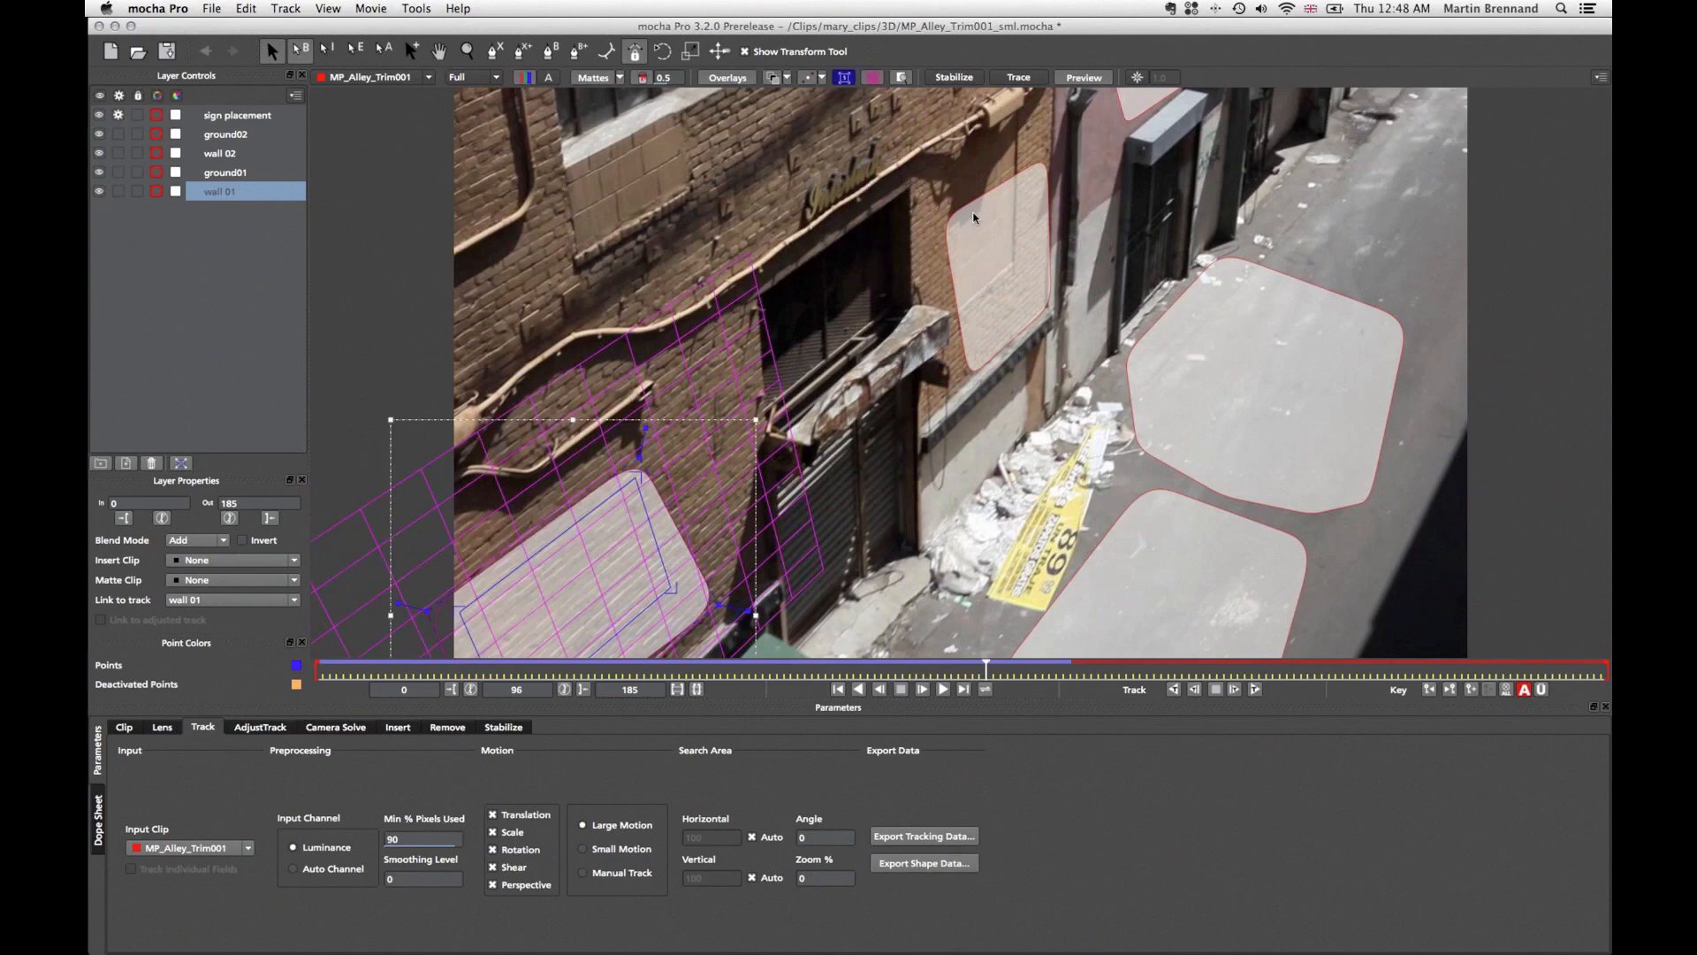
Step: Compare the wall 01 and wall 02 tracks by alternately selecting the layers and scrubbing through the frames where they overlap
left_click(973, 217)
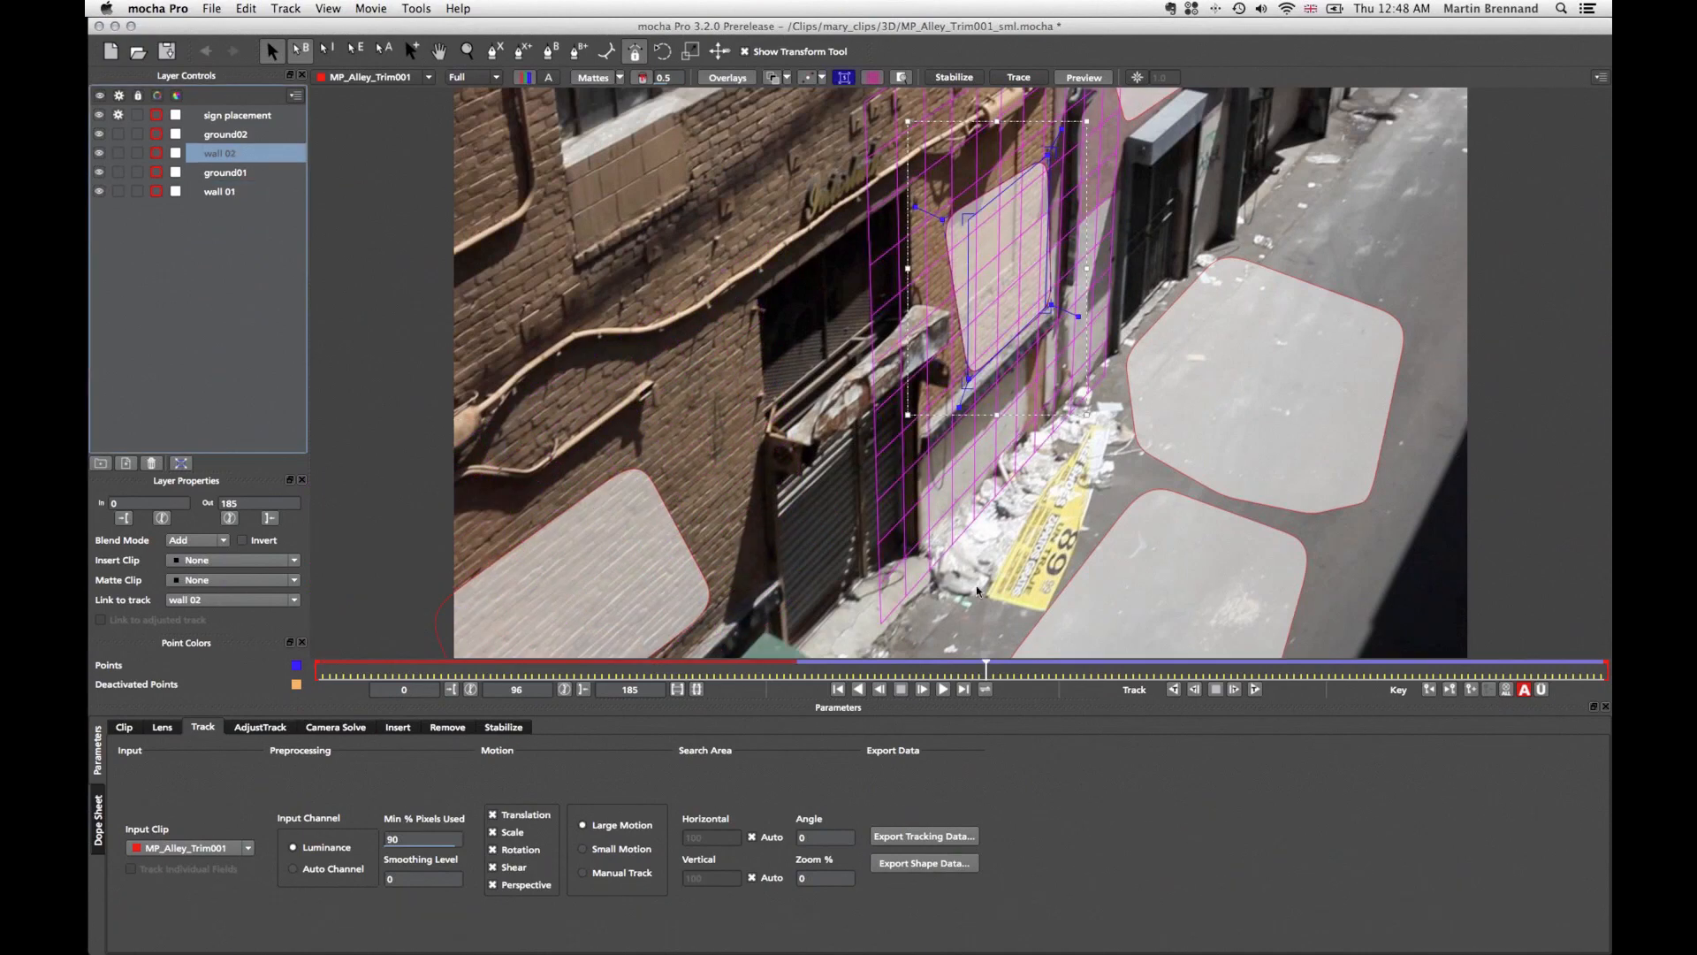
left_click_drag(985, 675, 925, 678)
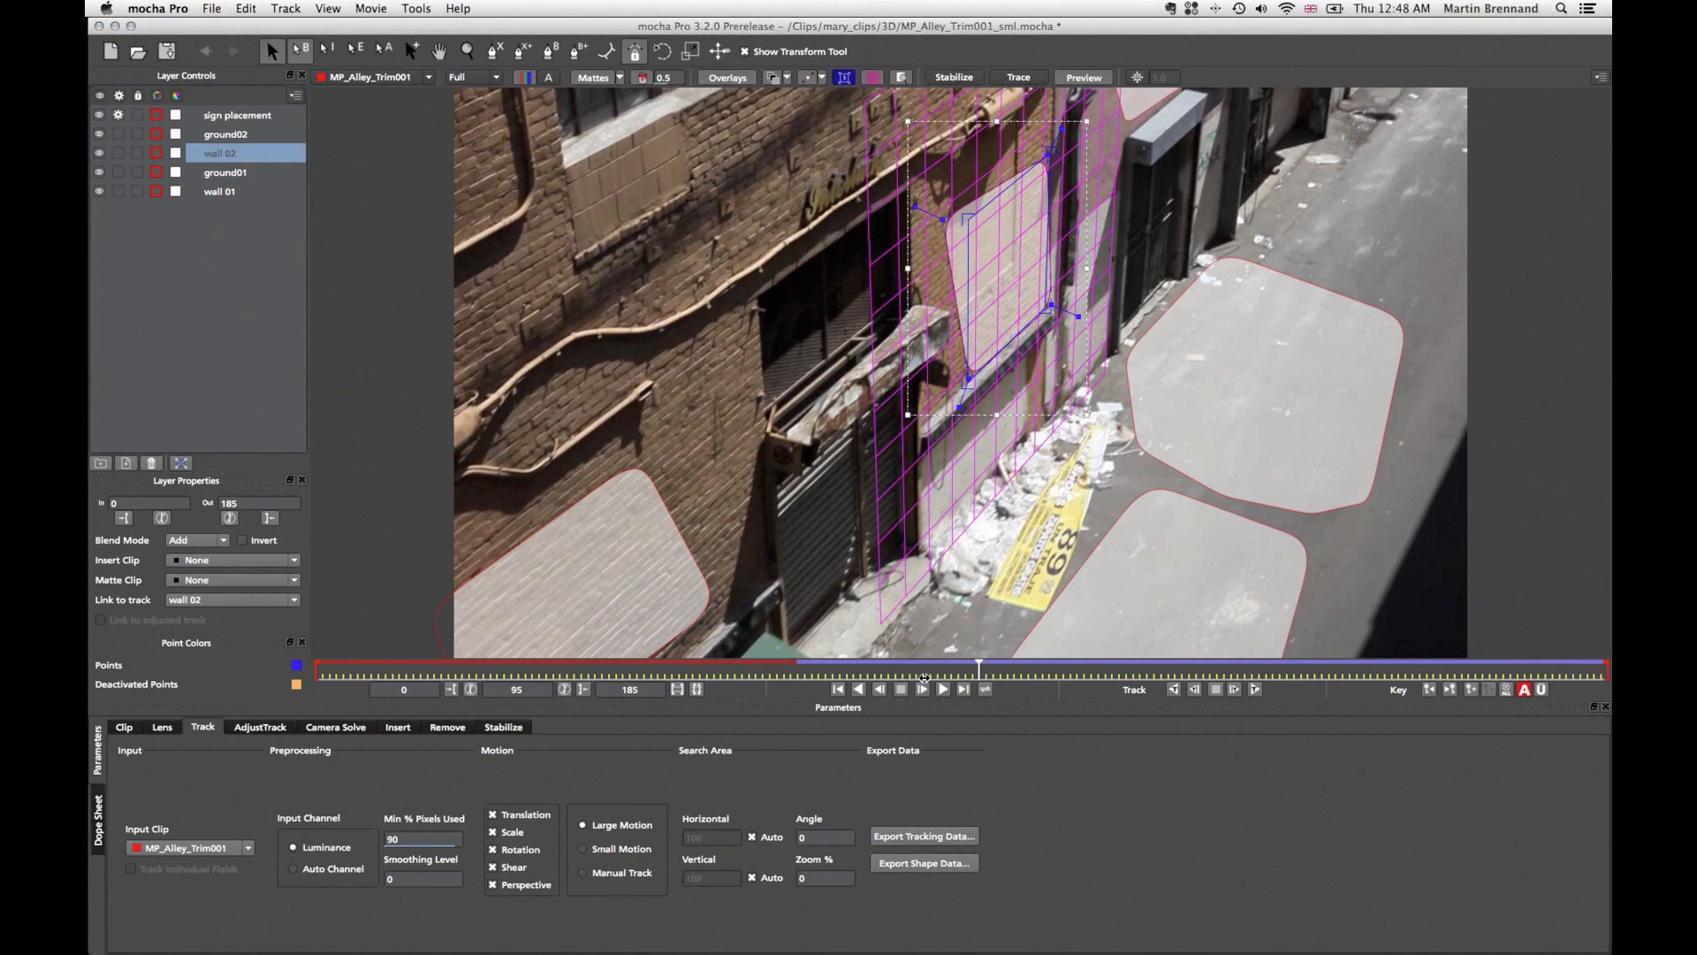
left_click_drag(925, 678, 1014, 678)
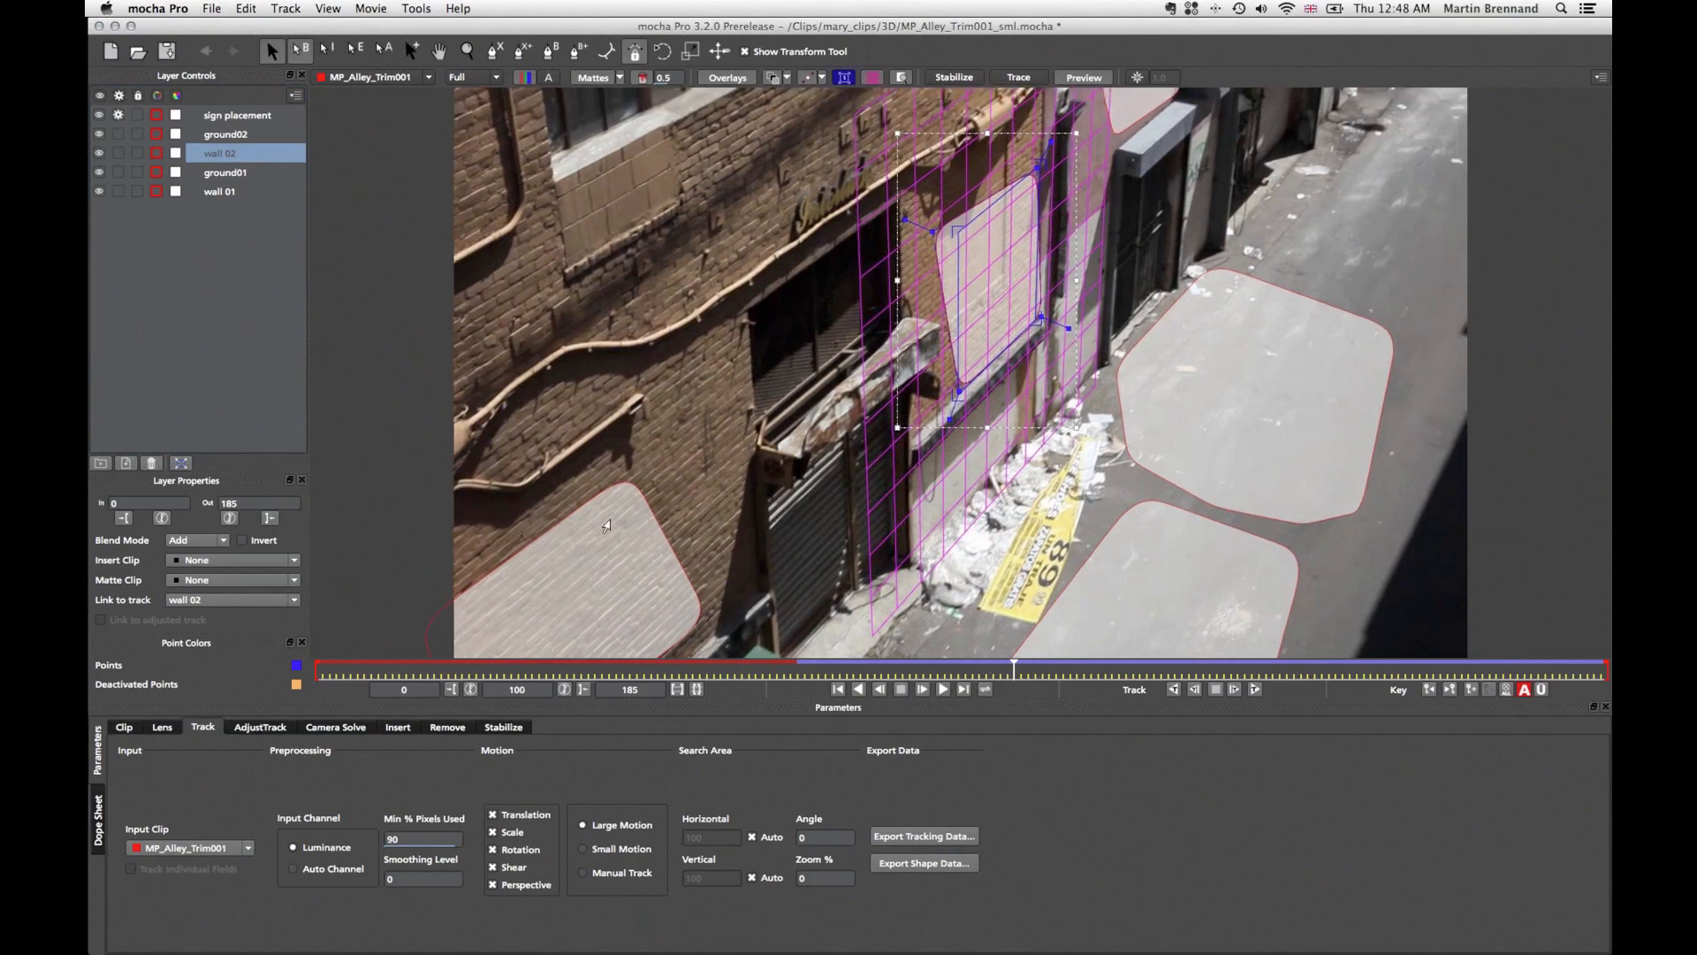
left_click(607, 526)
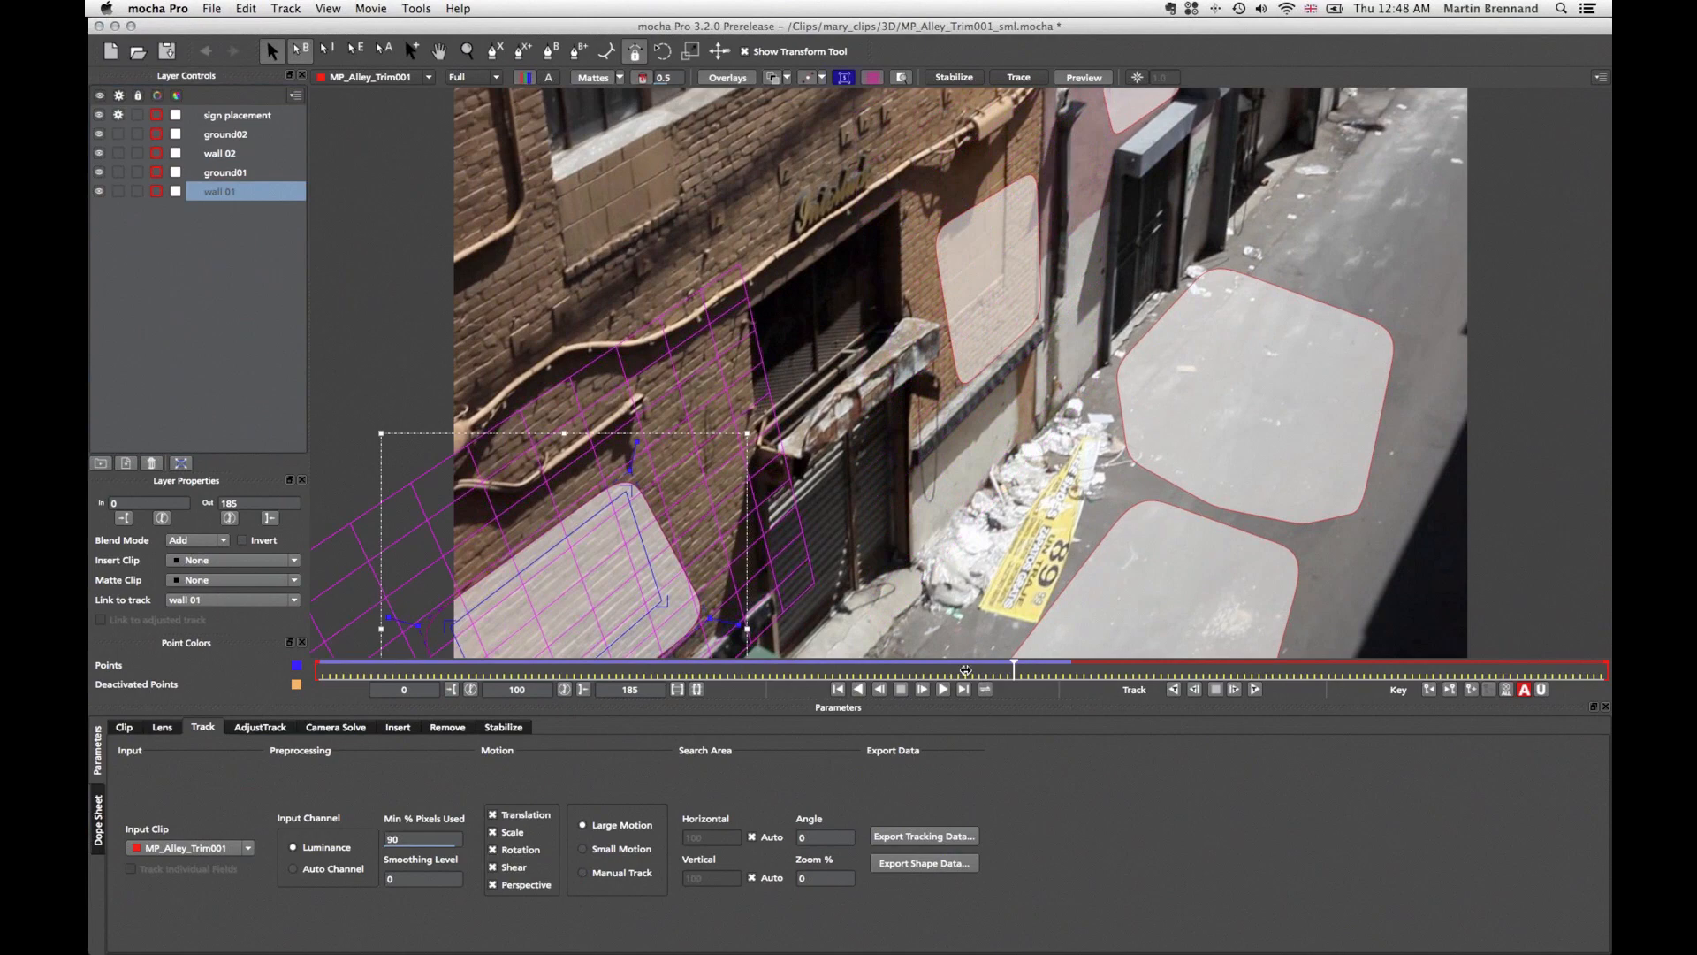
left_click(966, 670)
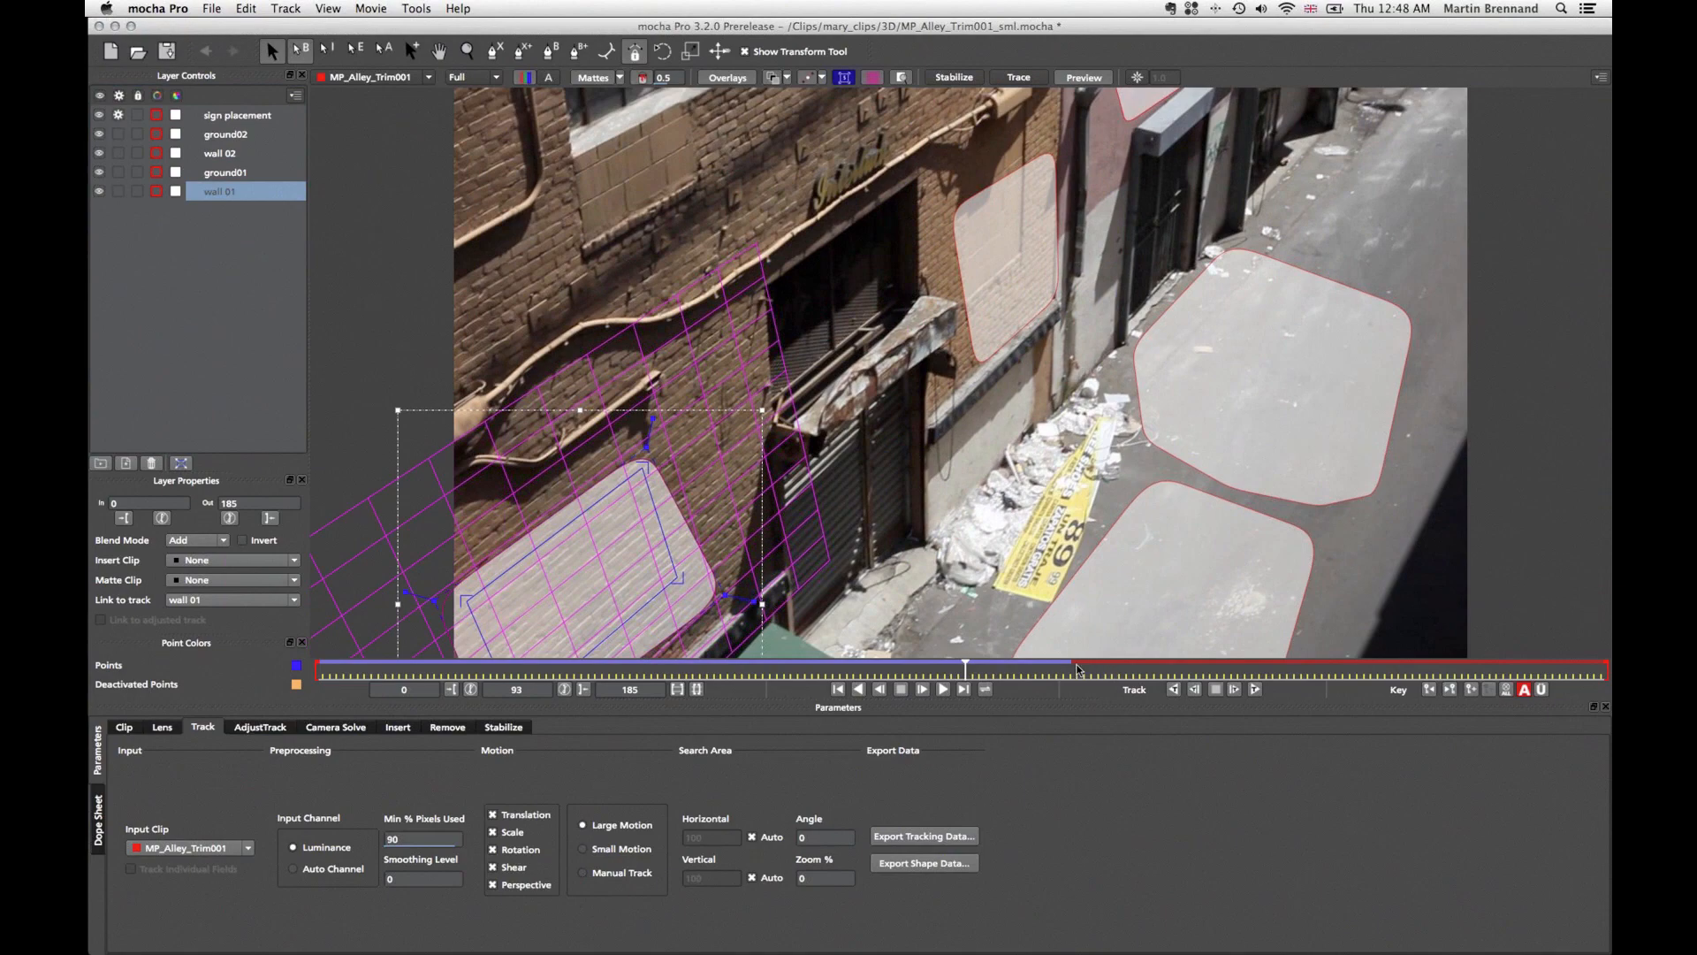
left_click(1034, 165)
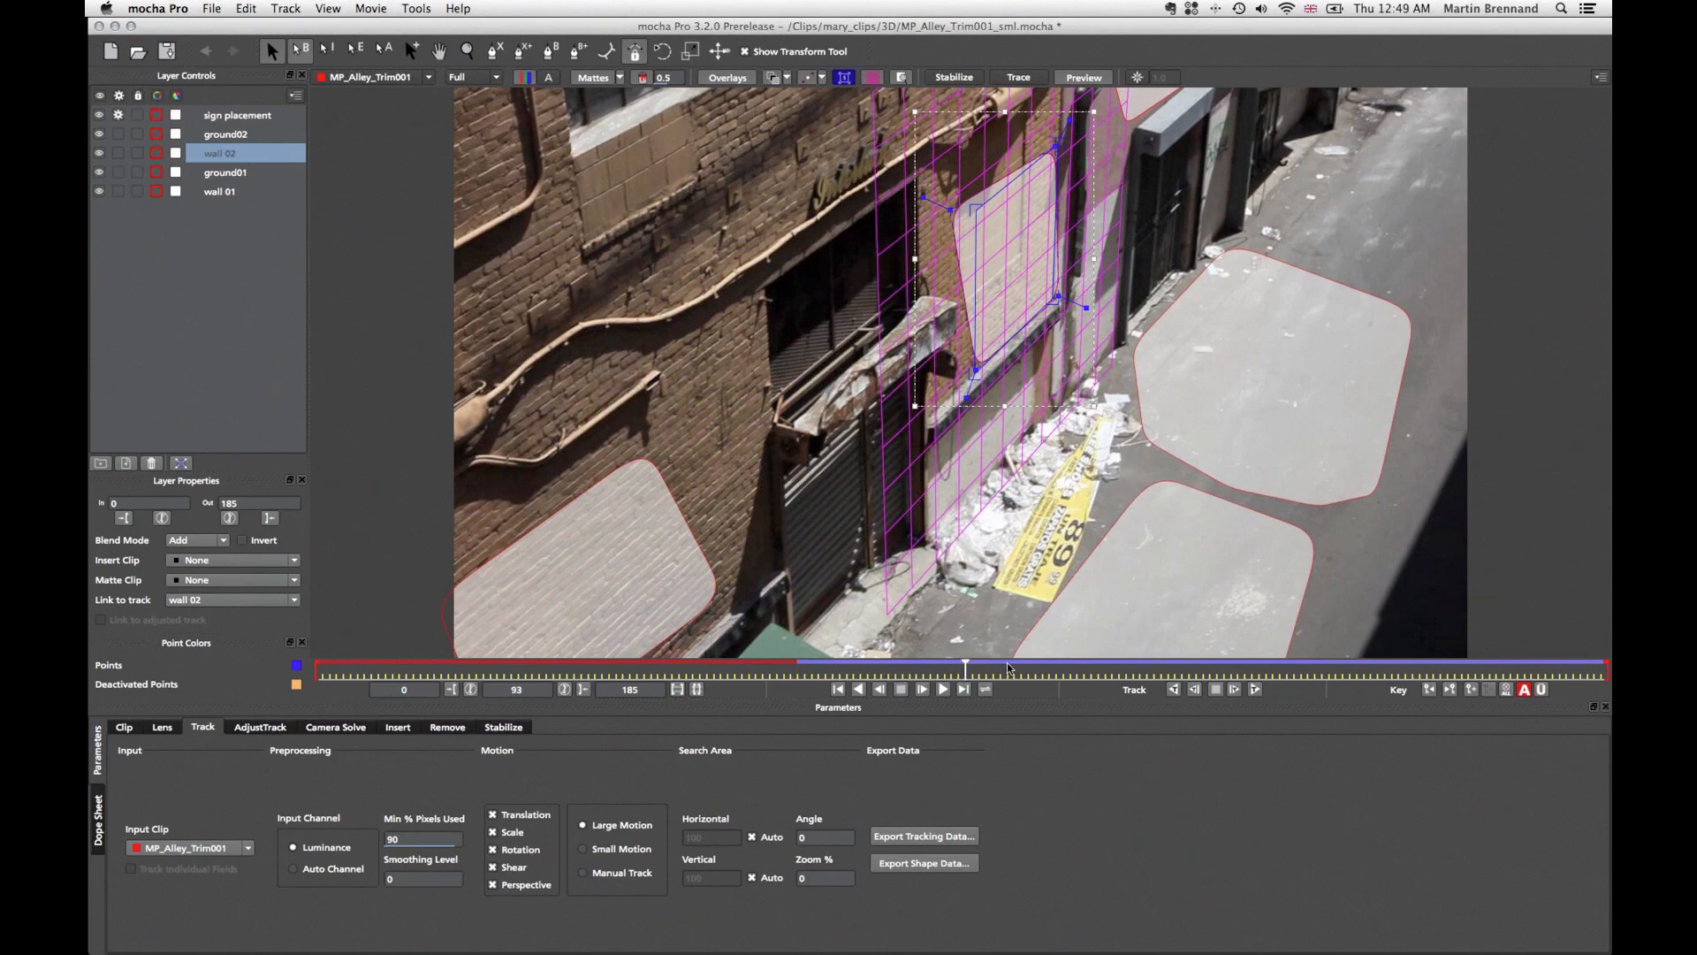
left_click(590, 485)
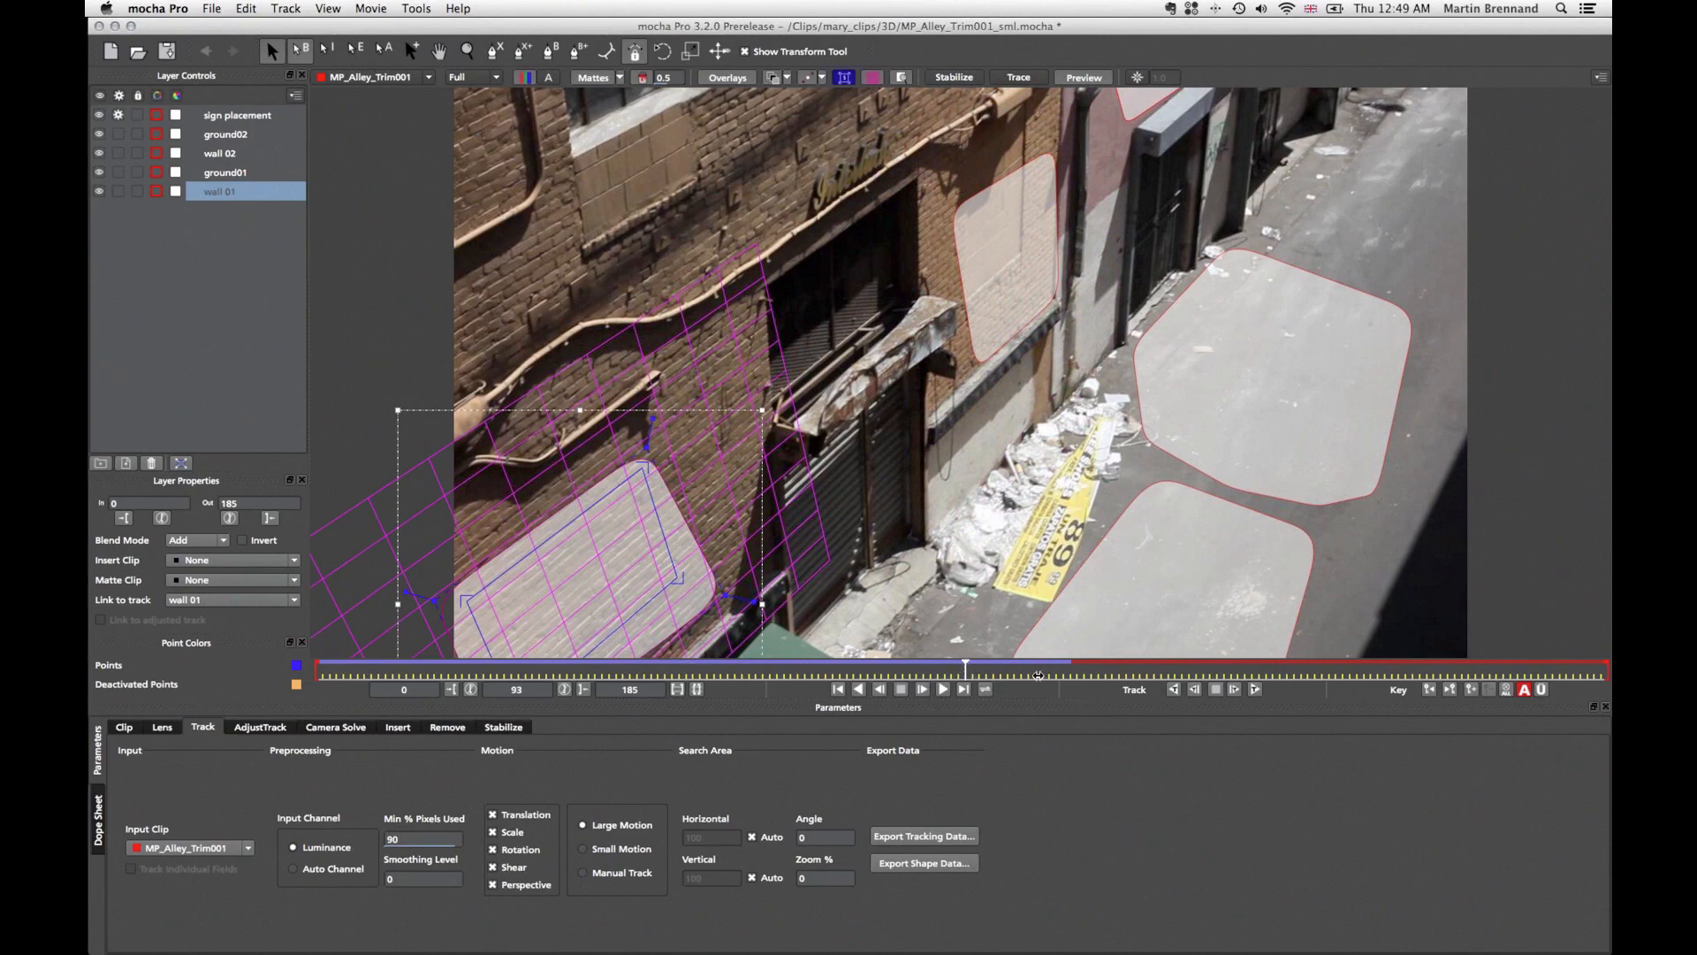
left_click_drag(1038, 675, 923, 679)
left_click(606, 448)
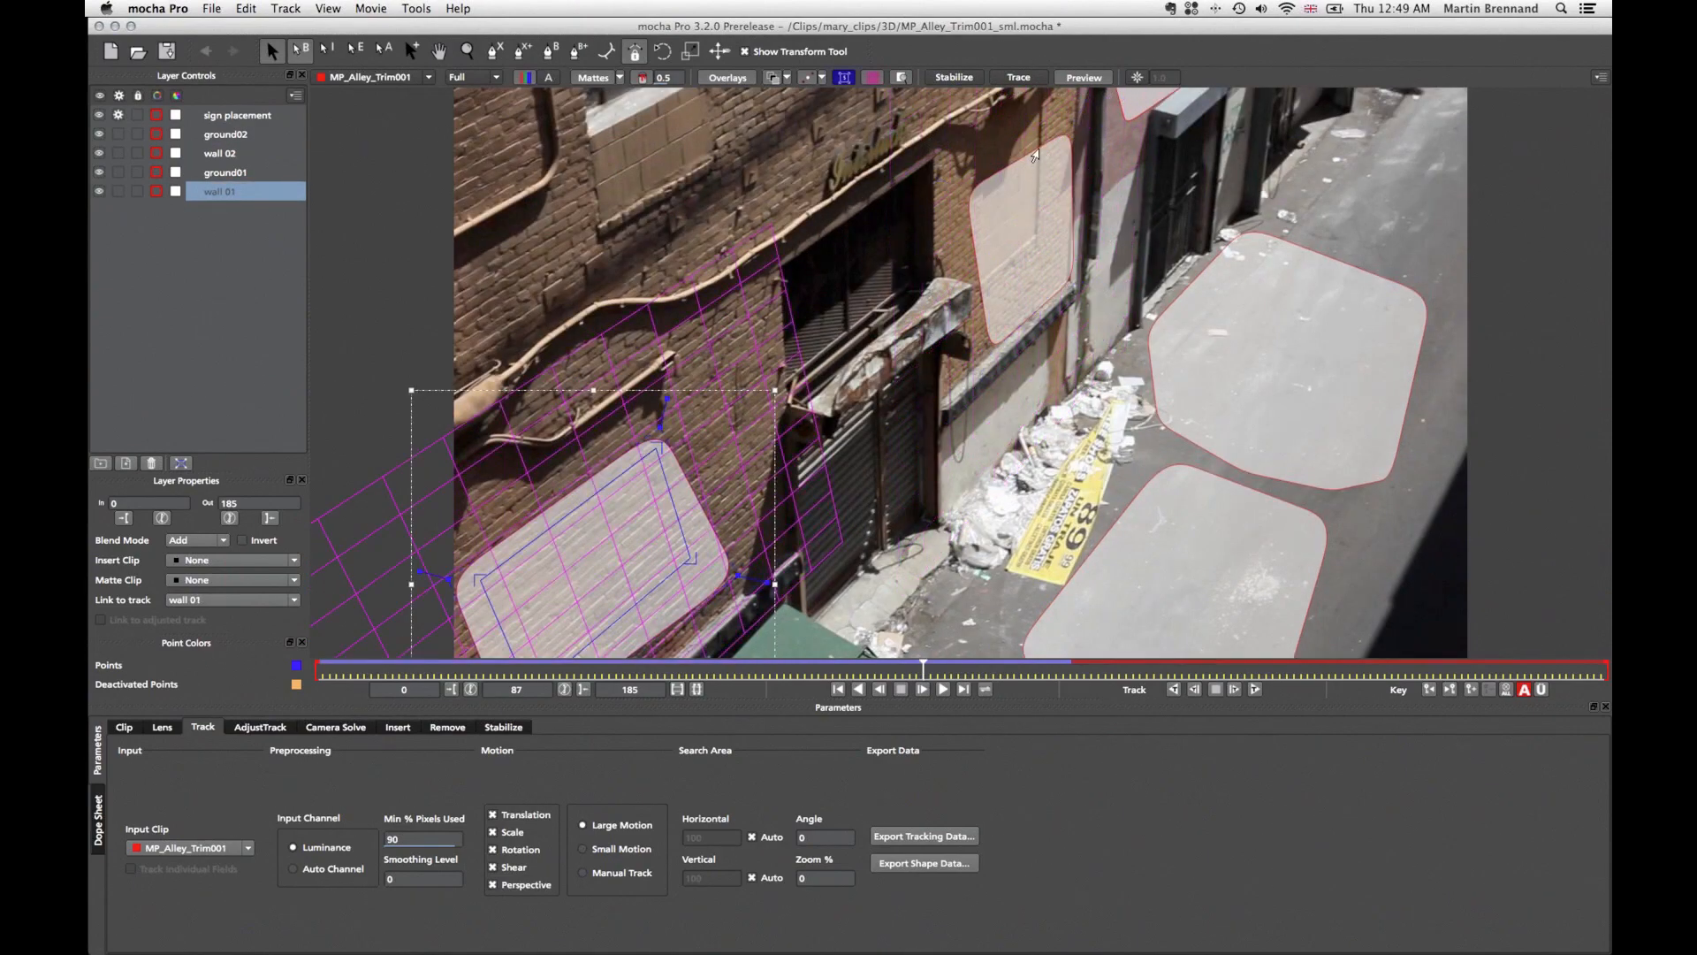
Step: Recheck the brick wall coverage by scrubbing wall 02 on to frame 120 and wall 01 back to frame 46
left_click(616, 437)
left_click(596, 470)
left_click(1018, 168)
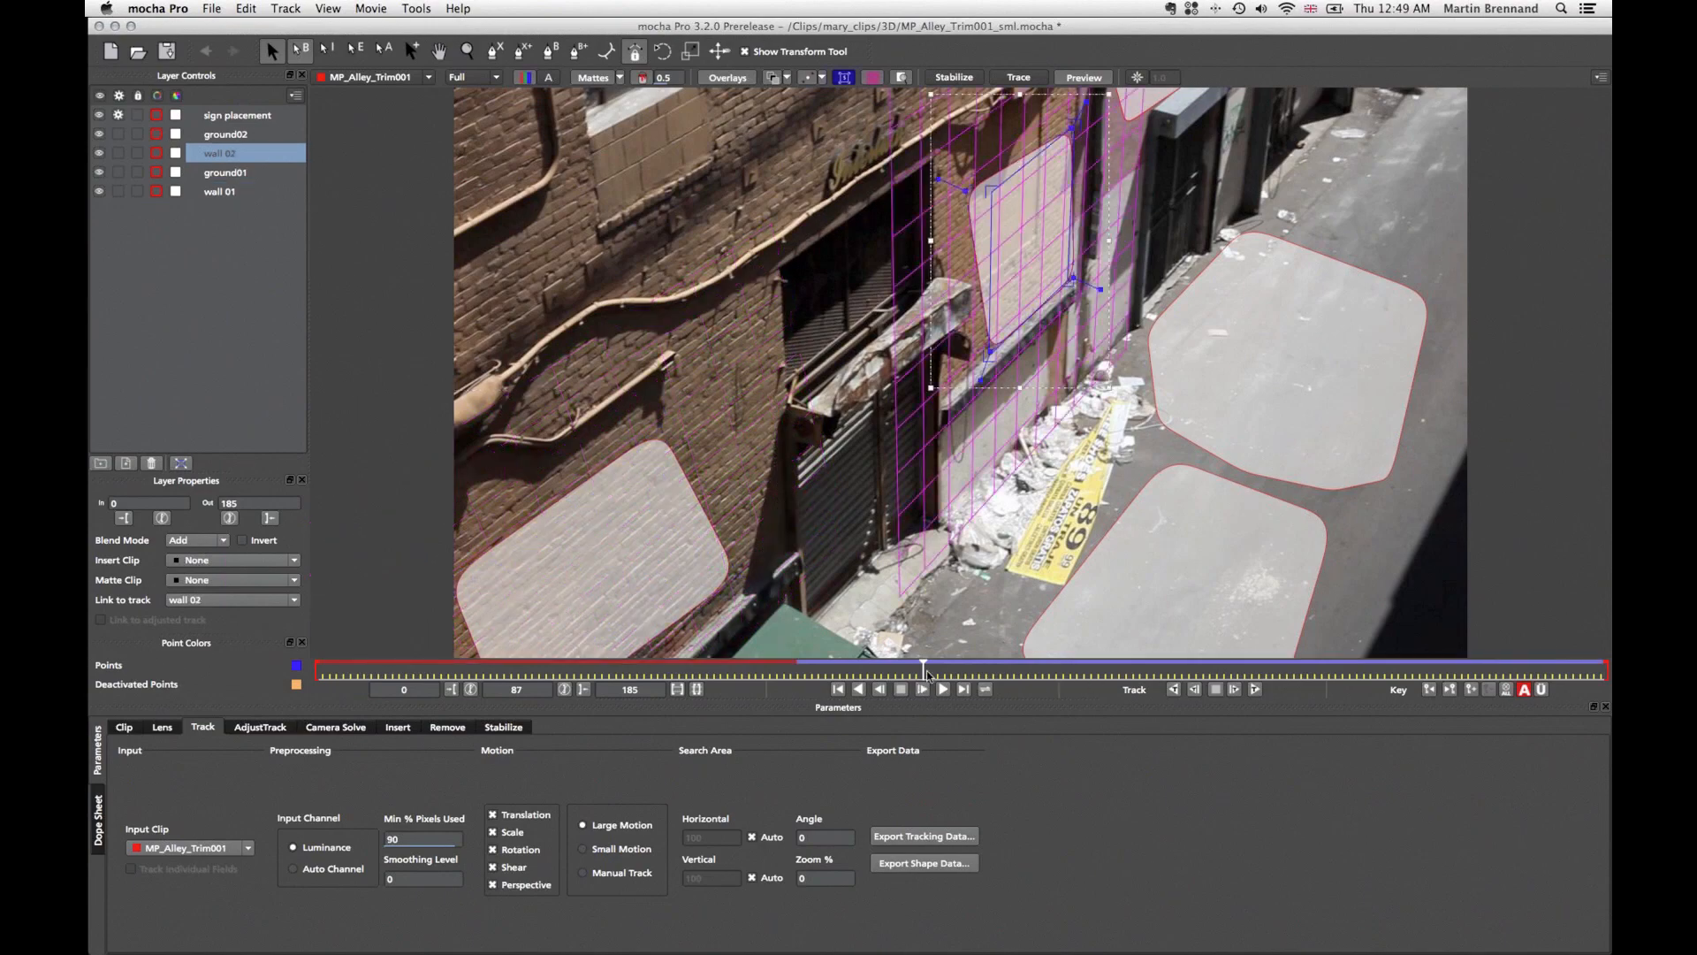
left_click_drag(927, 674, 944, 673)
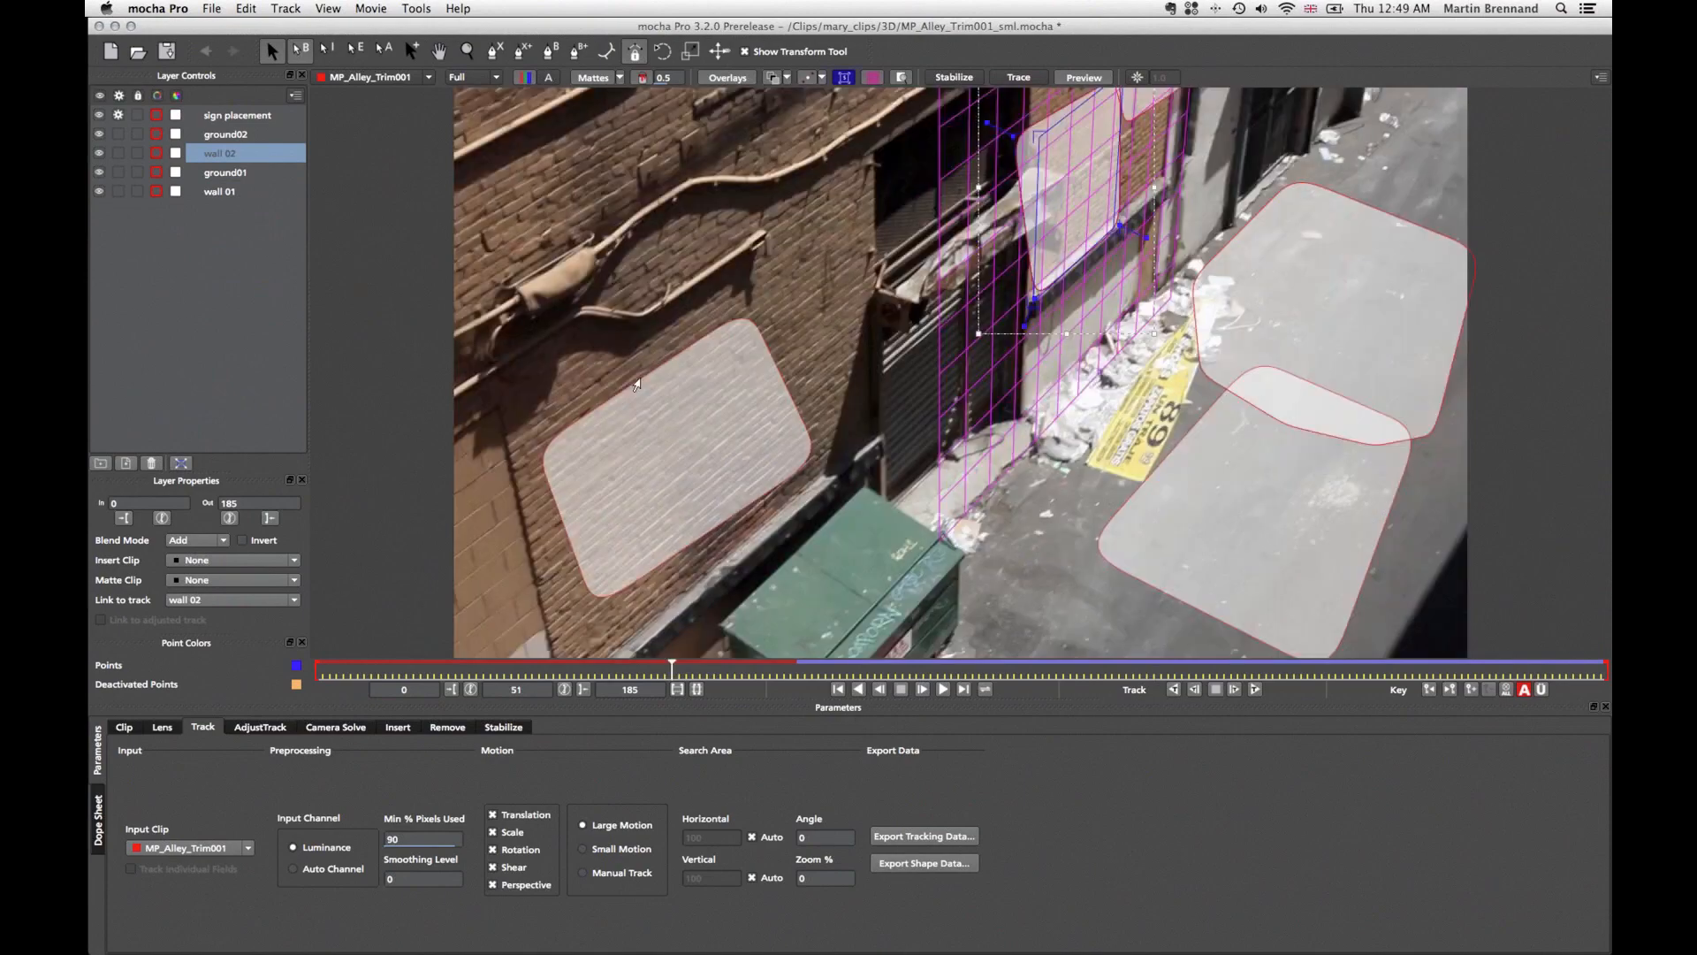
left_click(637, 384)
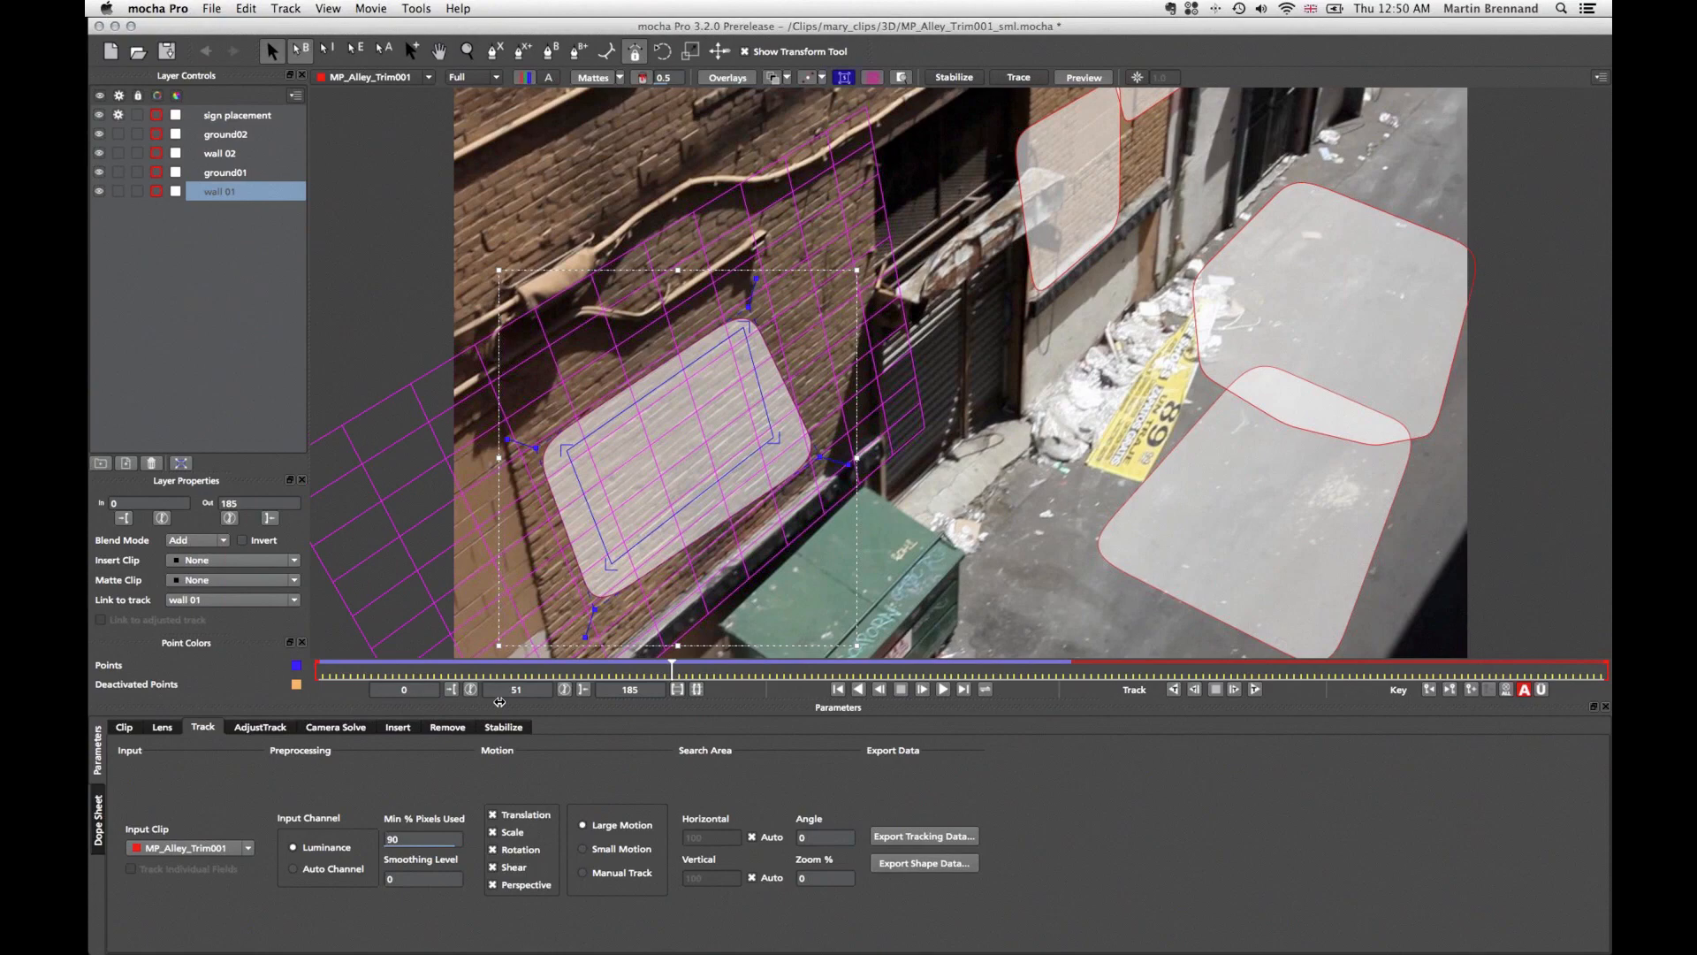
mouse_move(499, 702)
left_mouse_down()
mouse_move(466, 702)
mouse_move(505, 690)
left_mouse_up()
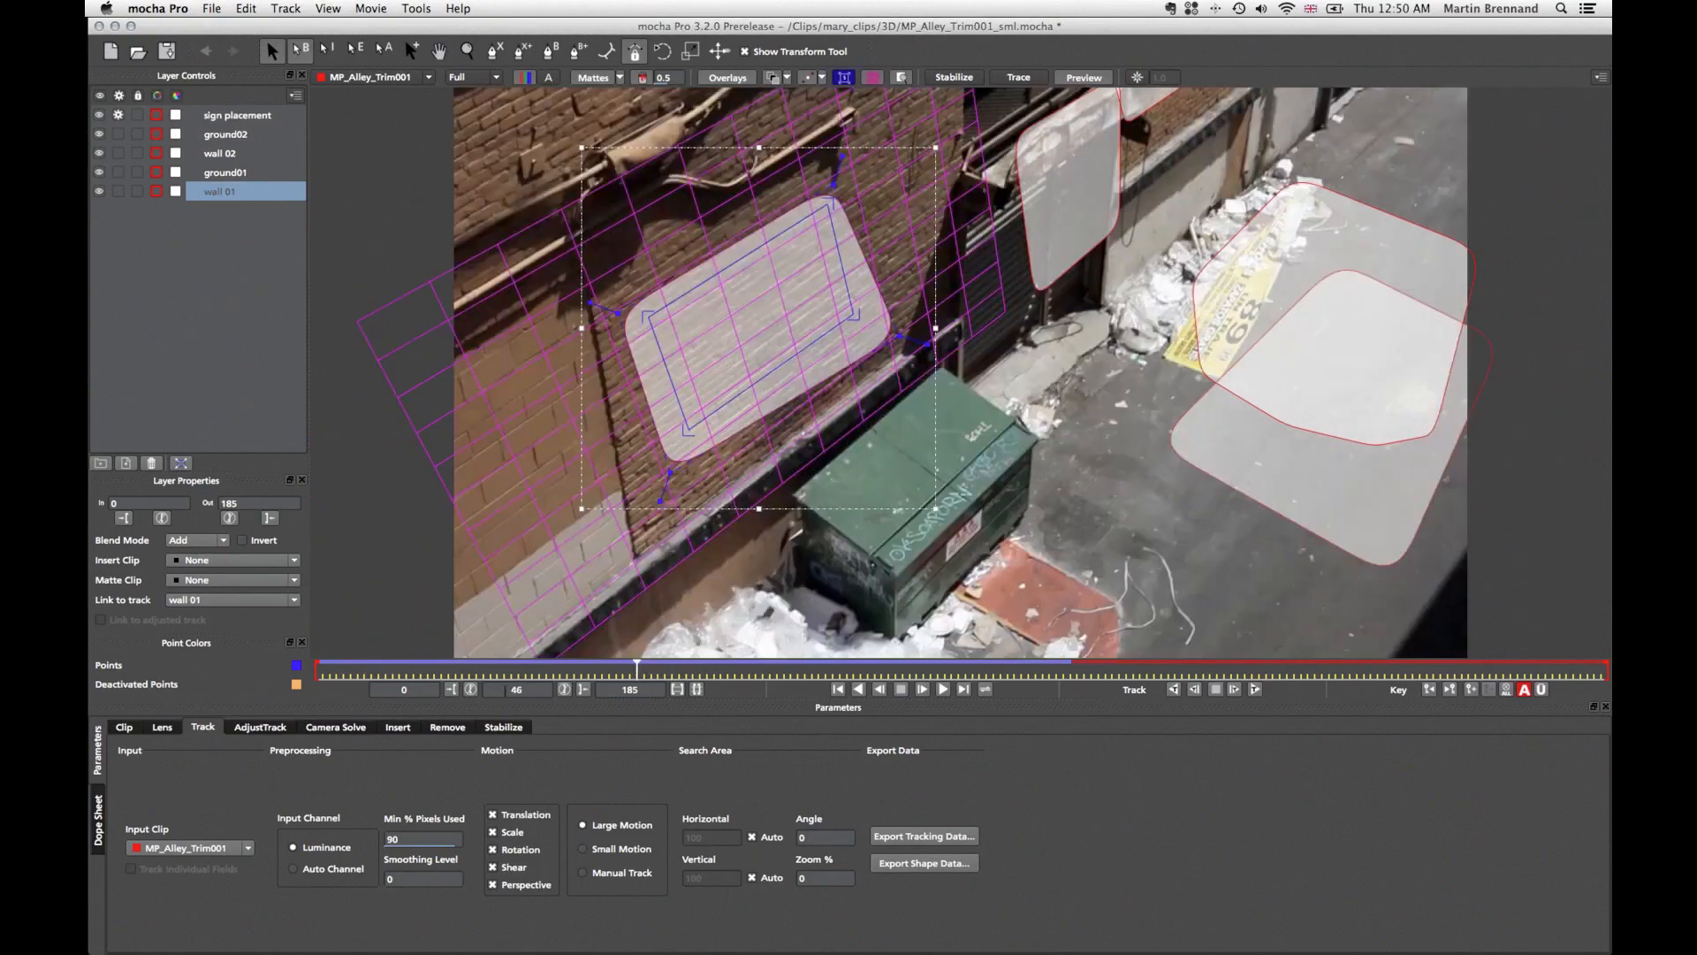
Step: Compare the ground01 and ground02 tracks by selecting each layer and scrubbing from frame 107 to frame 134
left_click_drag(637, 669, 1063, 669)
left_click(1193, 546)
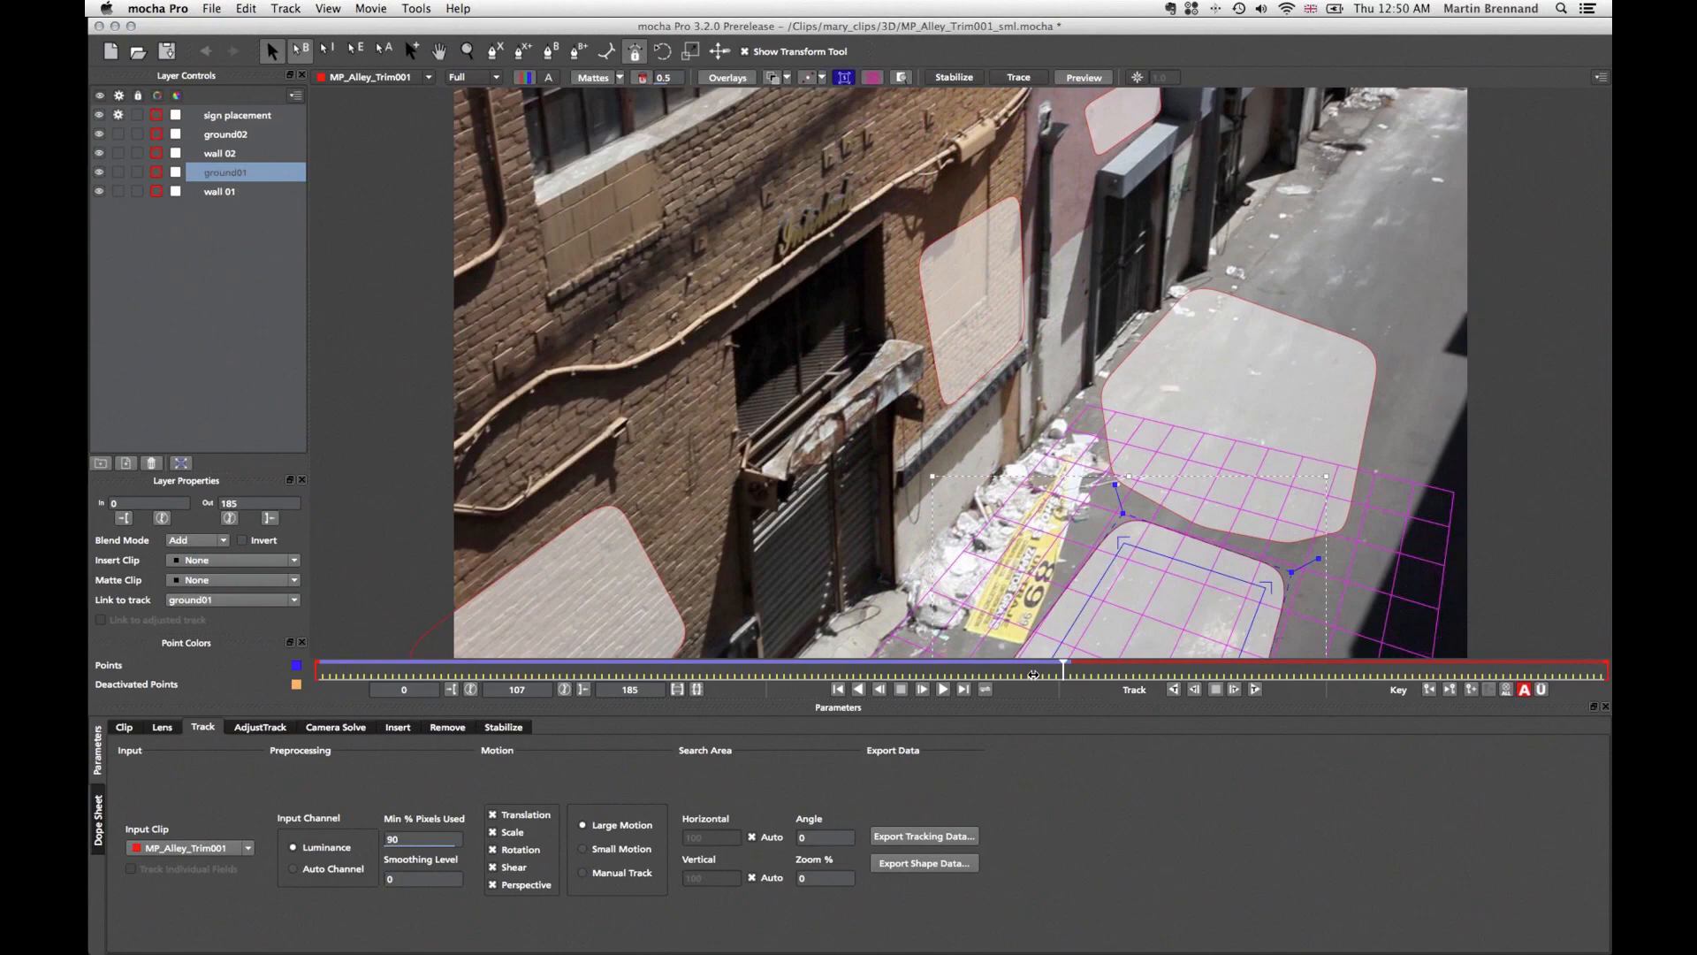
left_click_drag(1033, 675, 1380, 678)
left_click(1341, 329)
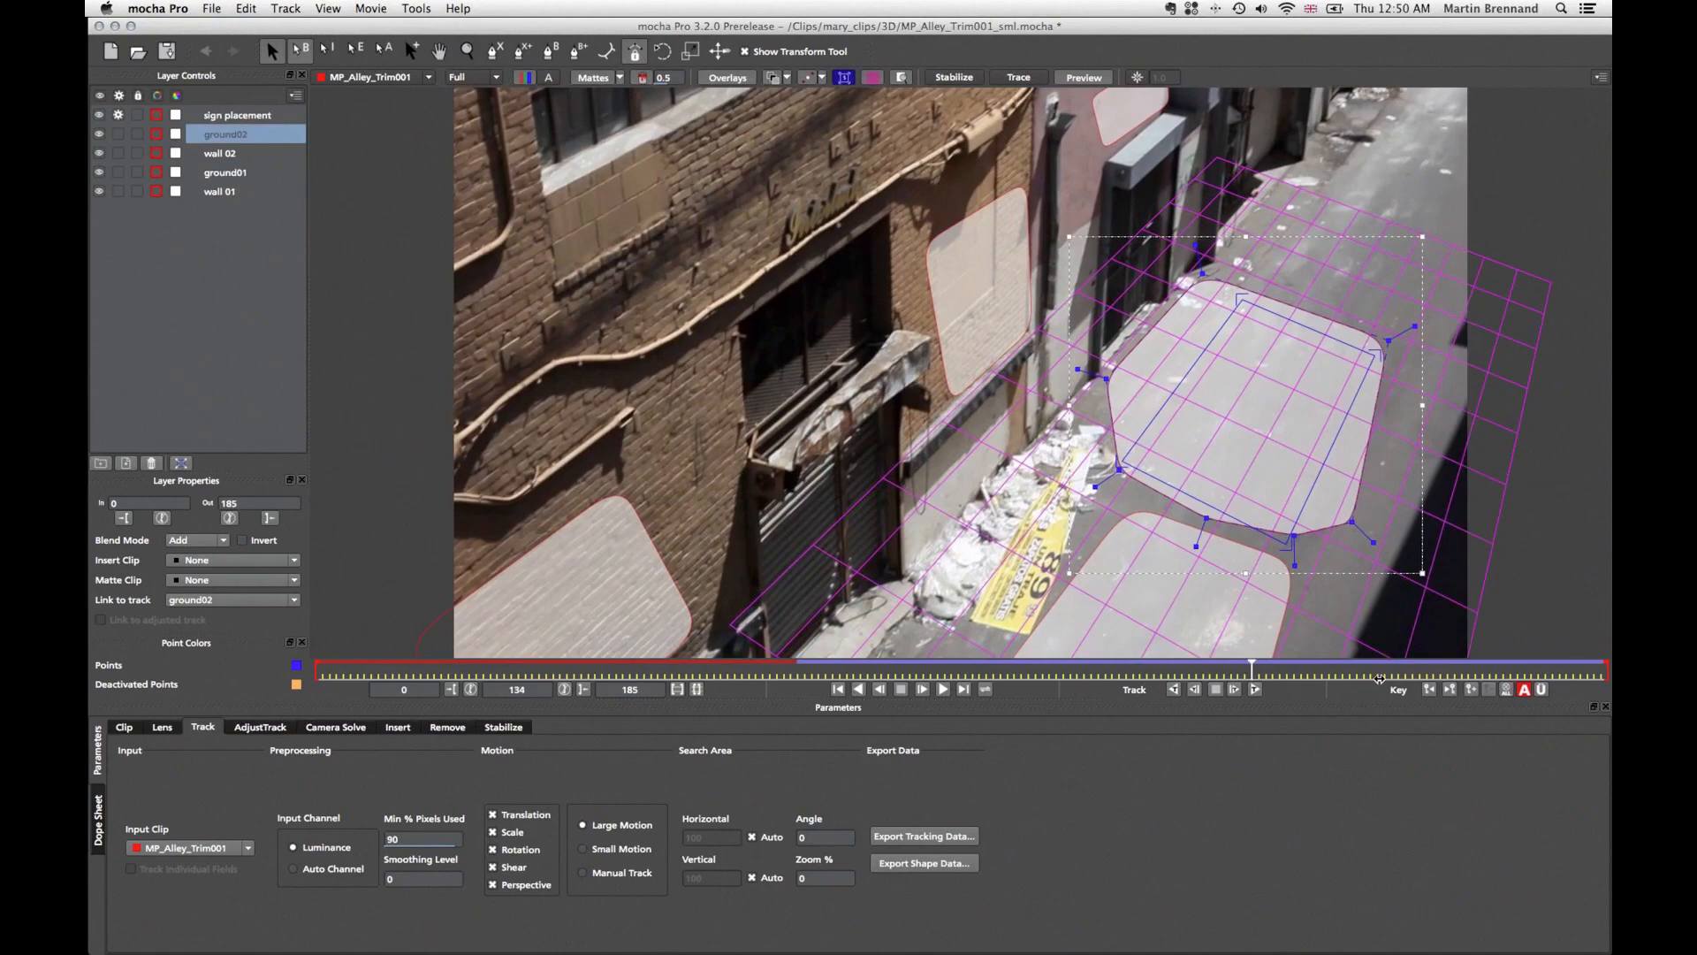
Step: Examine how the sign placement track overlaps ground02 by selecting both layers and scrubbing between frames 149 and 171
left_click(1379, 678)
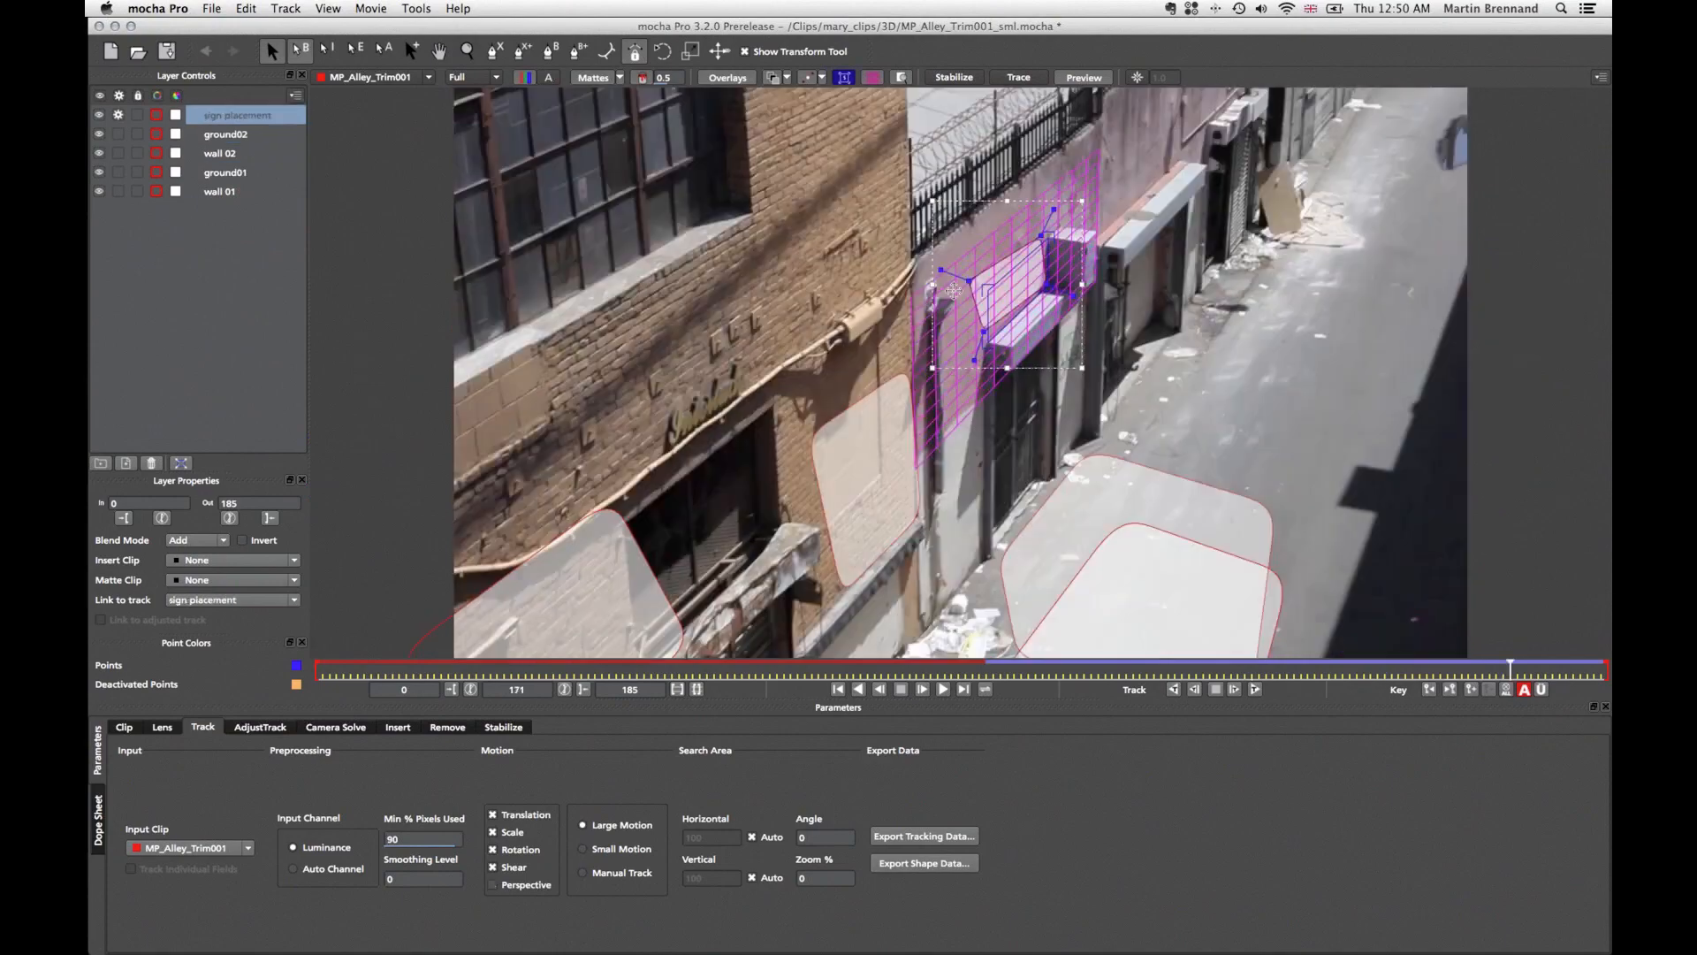
mouse_move(1400, 670)
left_mouse_down()
mouse_move(1176, 666)
mouse_move(1531, 668)
mouse_move(1141, 668)
mouse_move(1433, 669)
left_mouse_up()
left_click_drag(1193, 669, 1357, 668)
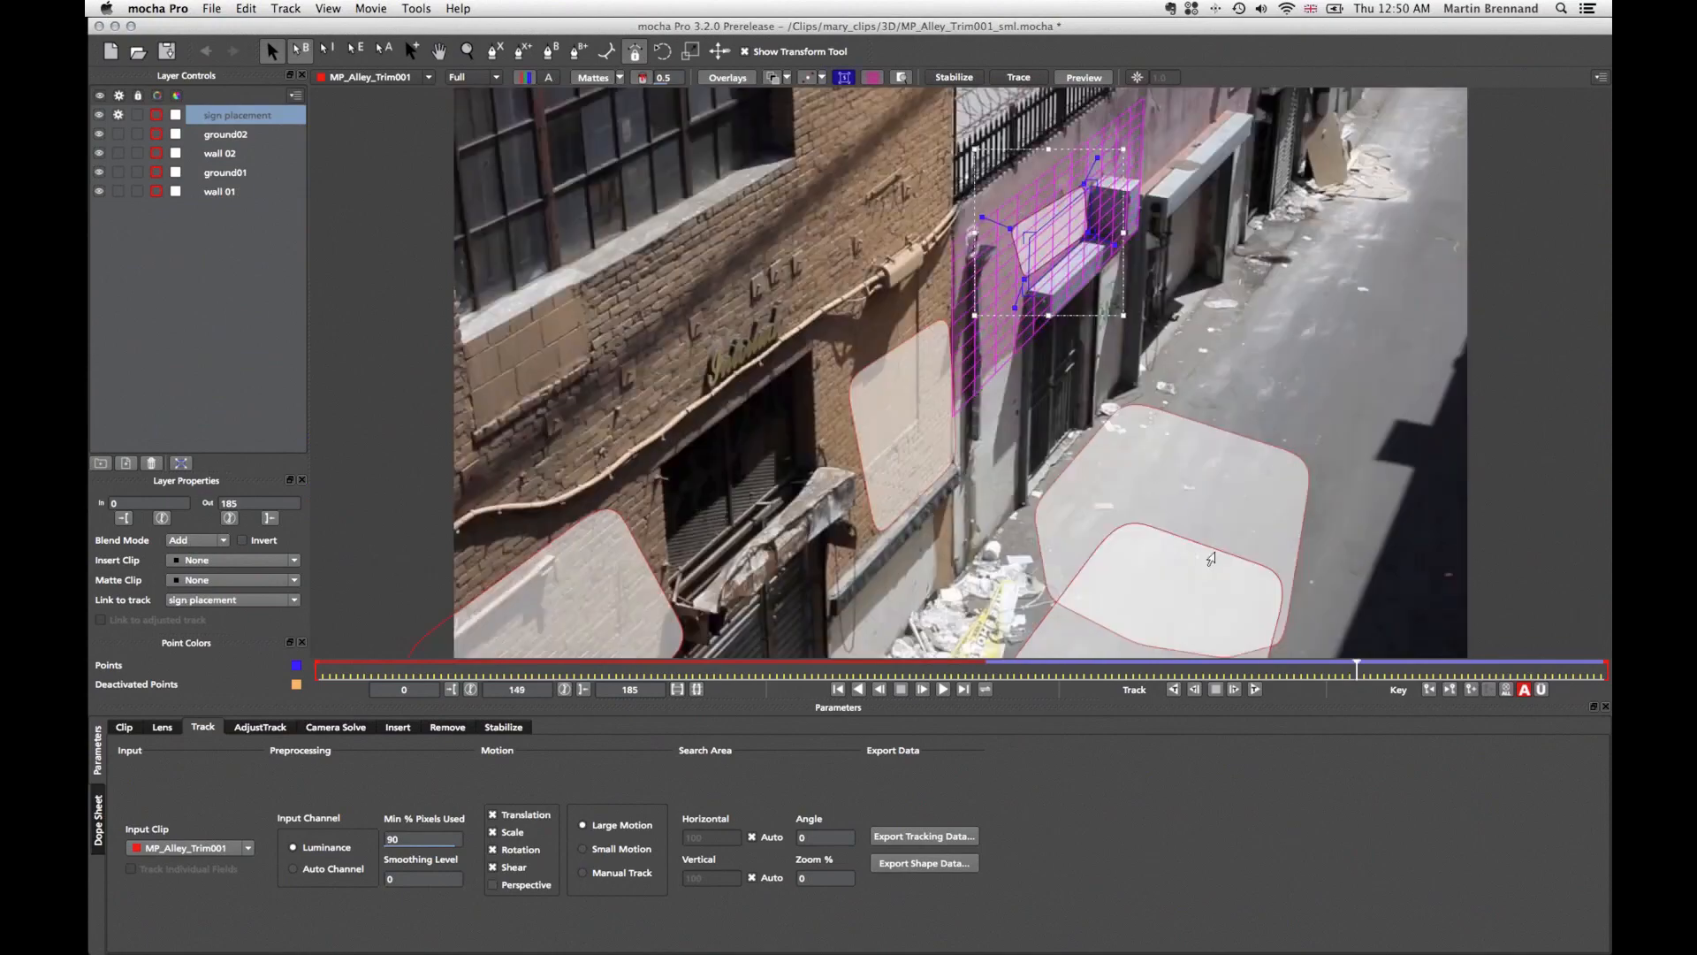
left_click(1211, 559)
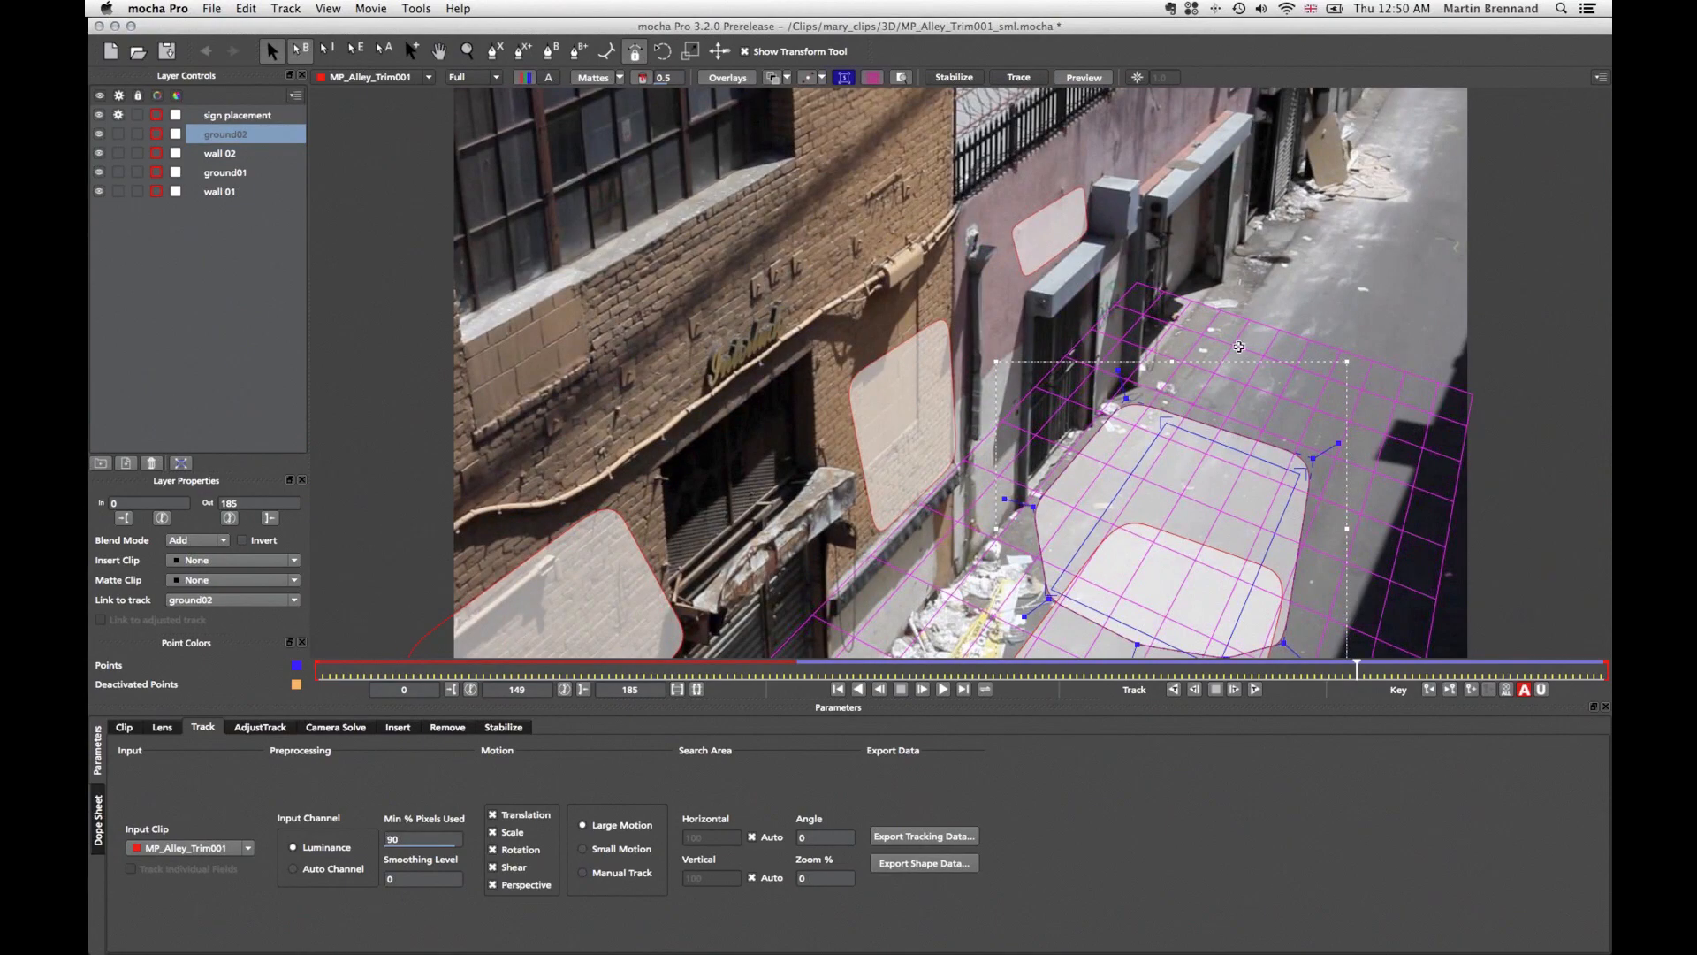
left_click(1026, 221)
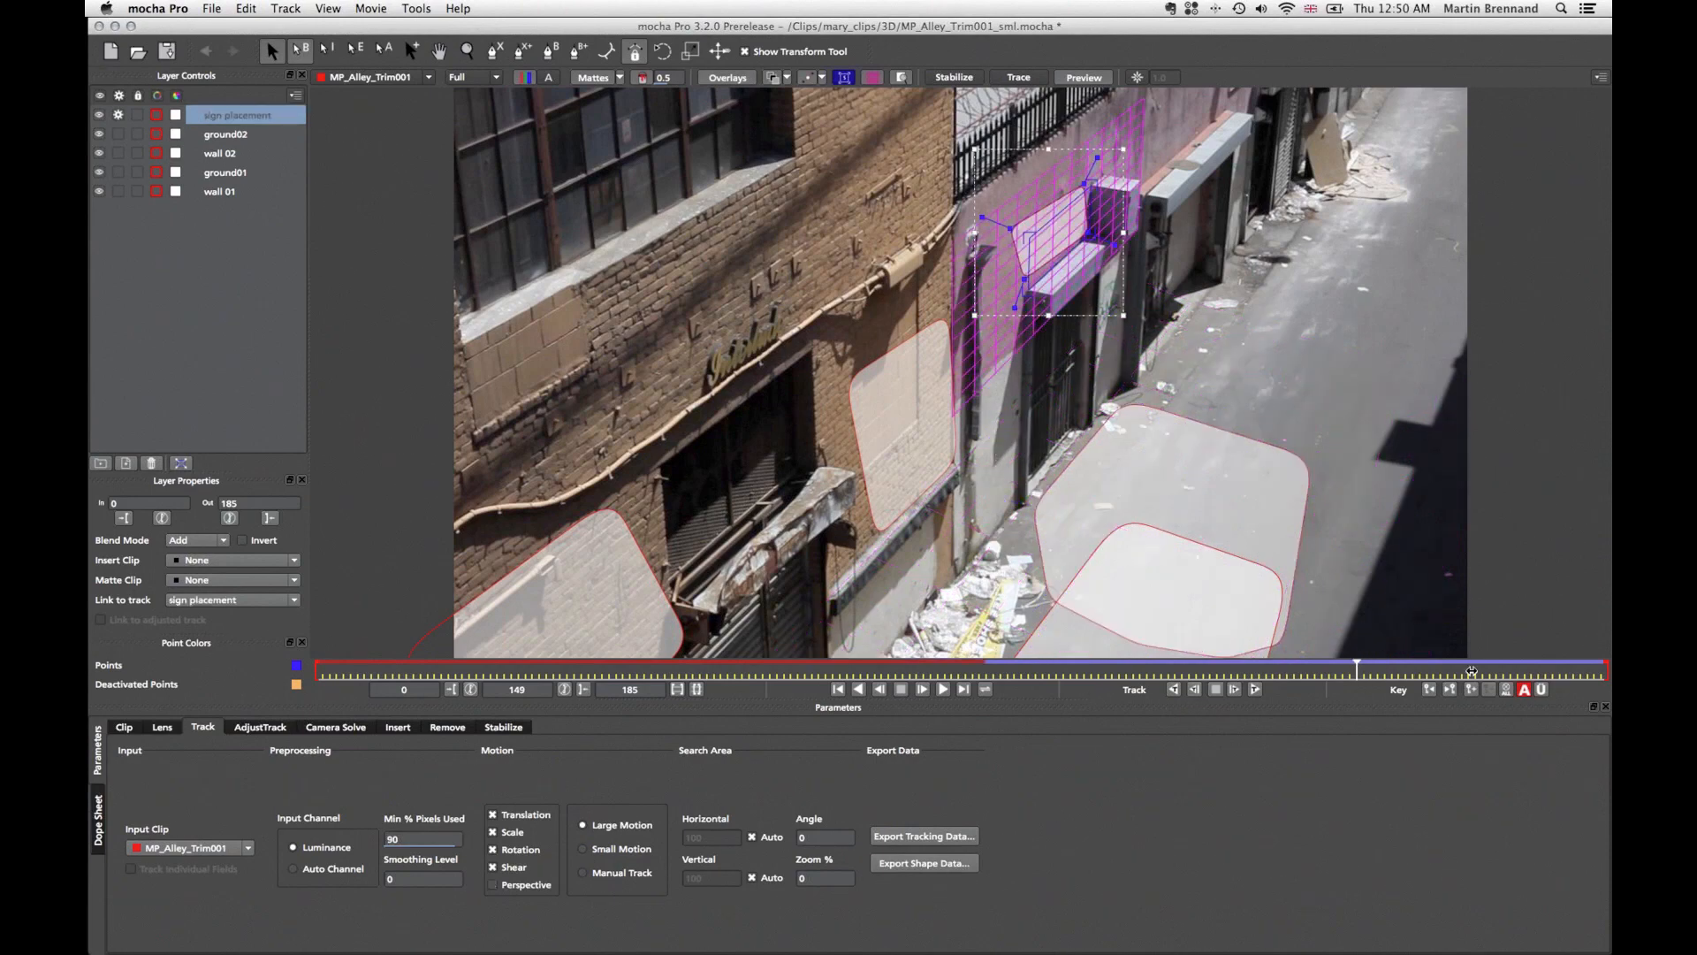
mouse_move(1472, 671)
left_mouse_down()
mouse_move(1528, 670)
mouse_move(1503, 670)
left_mouse_up()
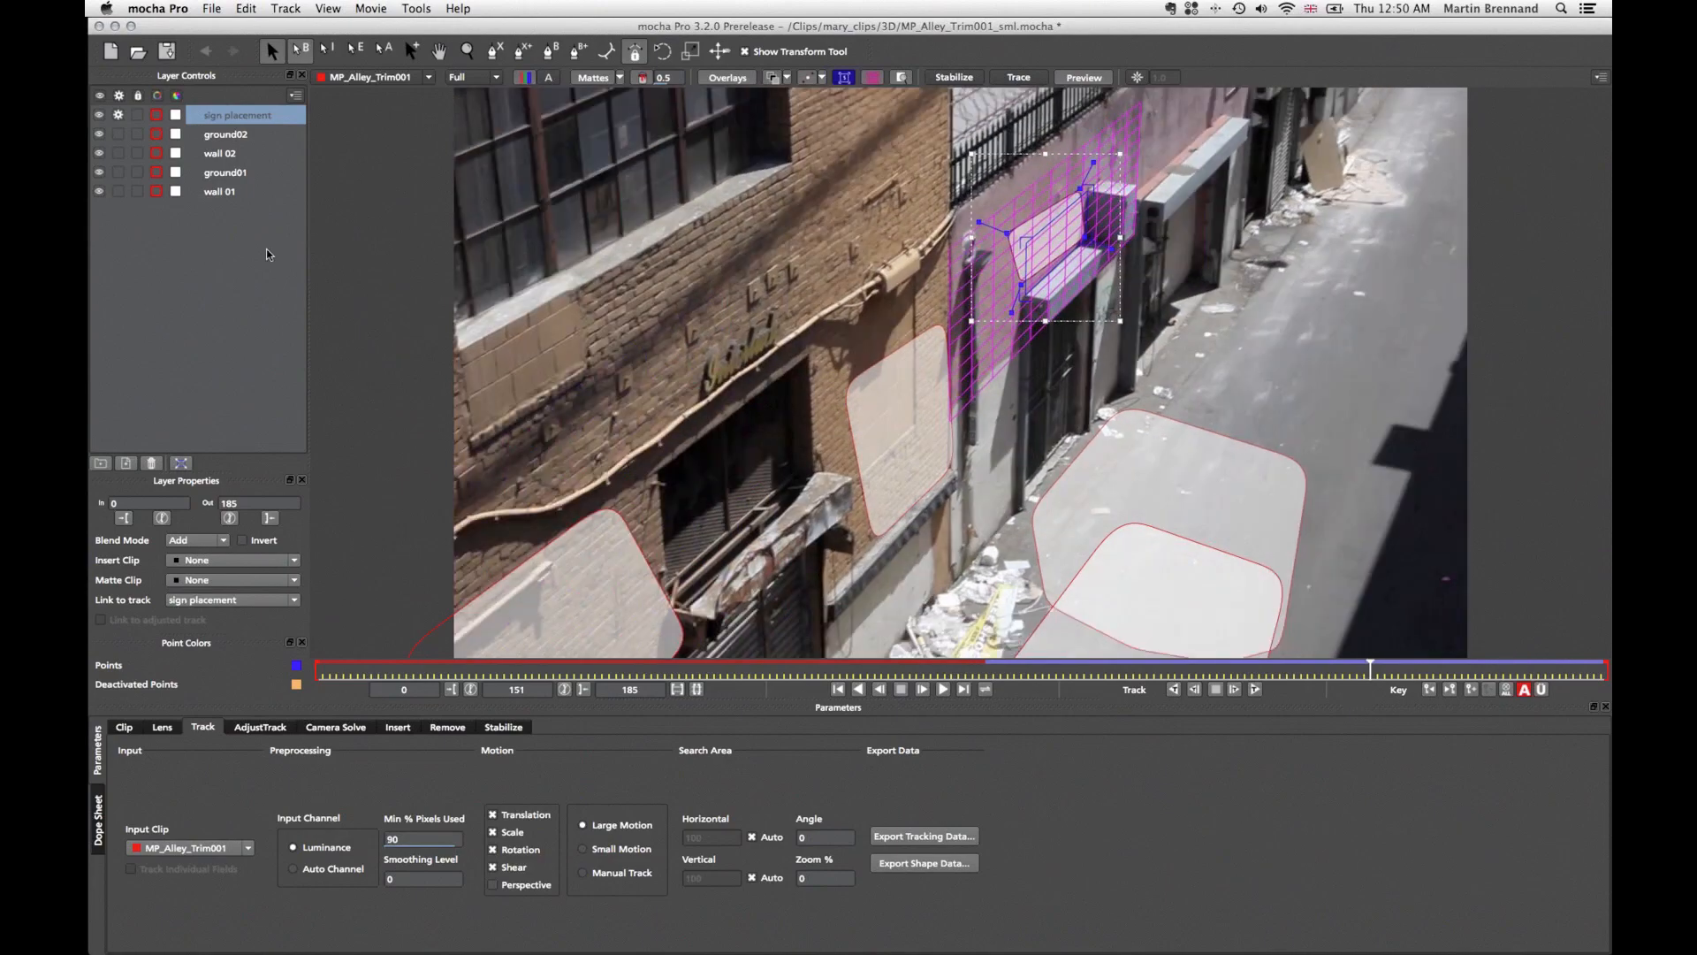
Step: Select all five layers, from sign placement to wall 01, and review their camera solve settings and quality
left_click(232, 193, "shift")
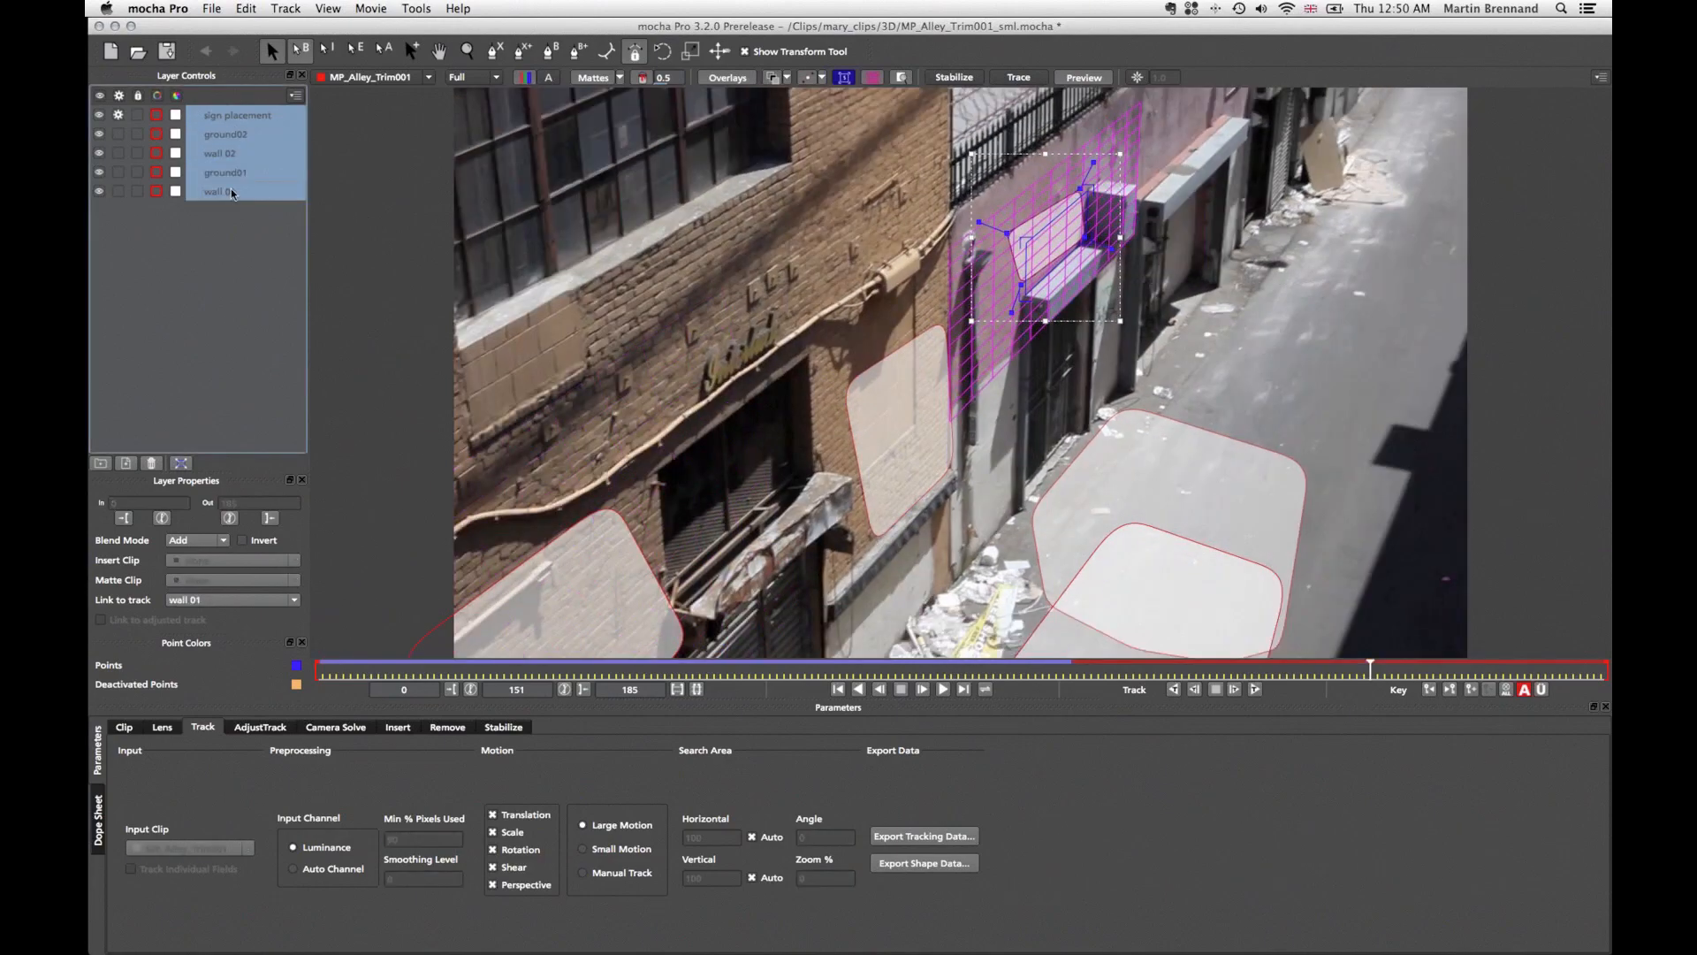
left_click(336, 727)
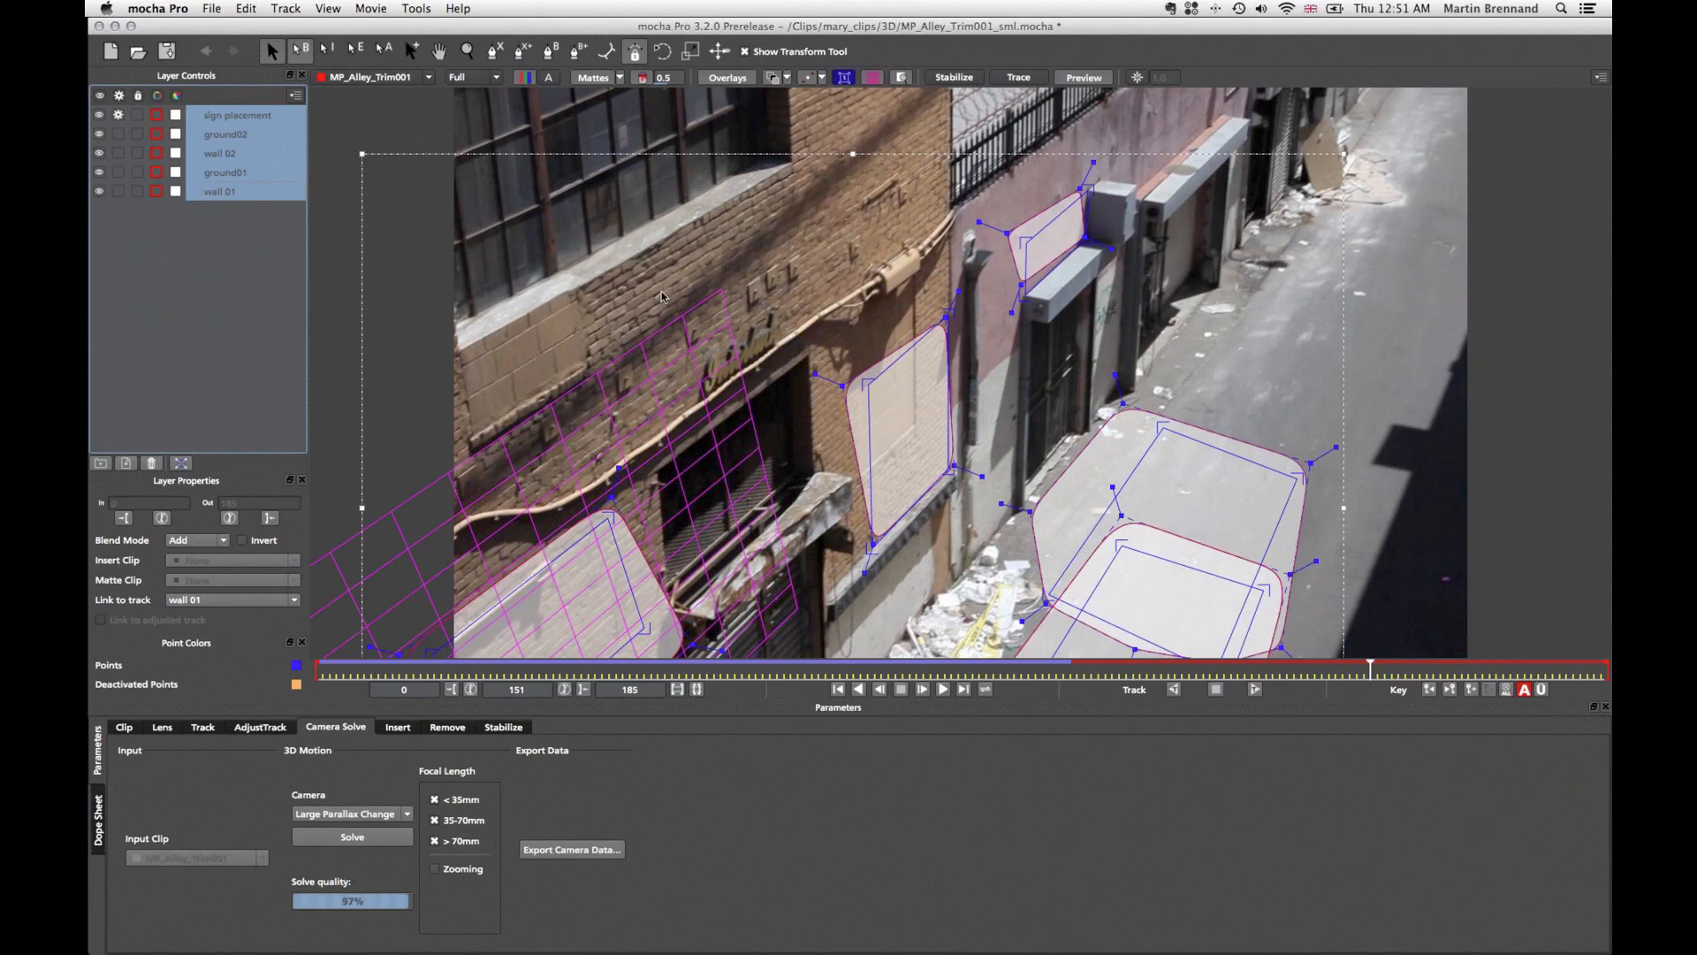
key("space")
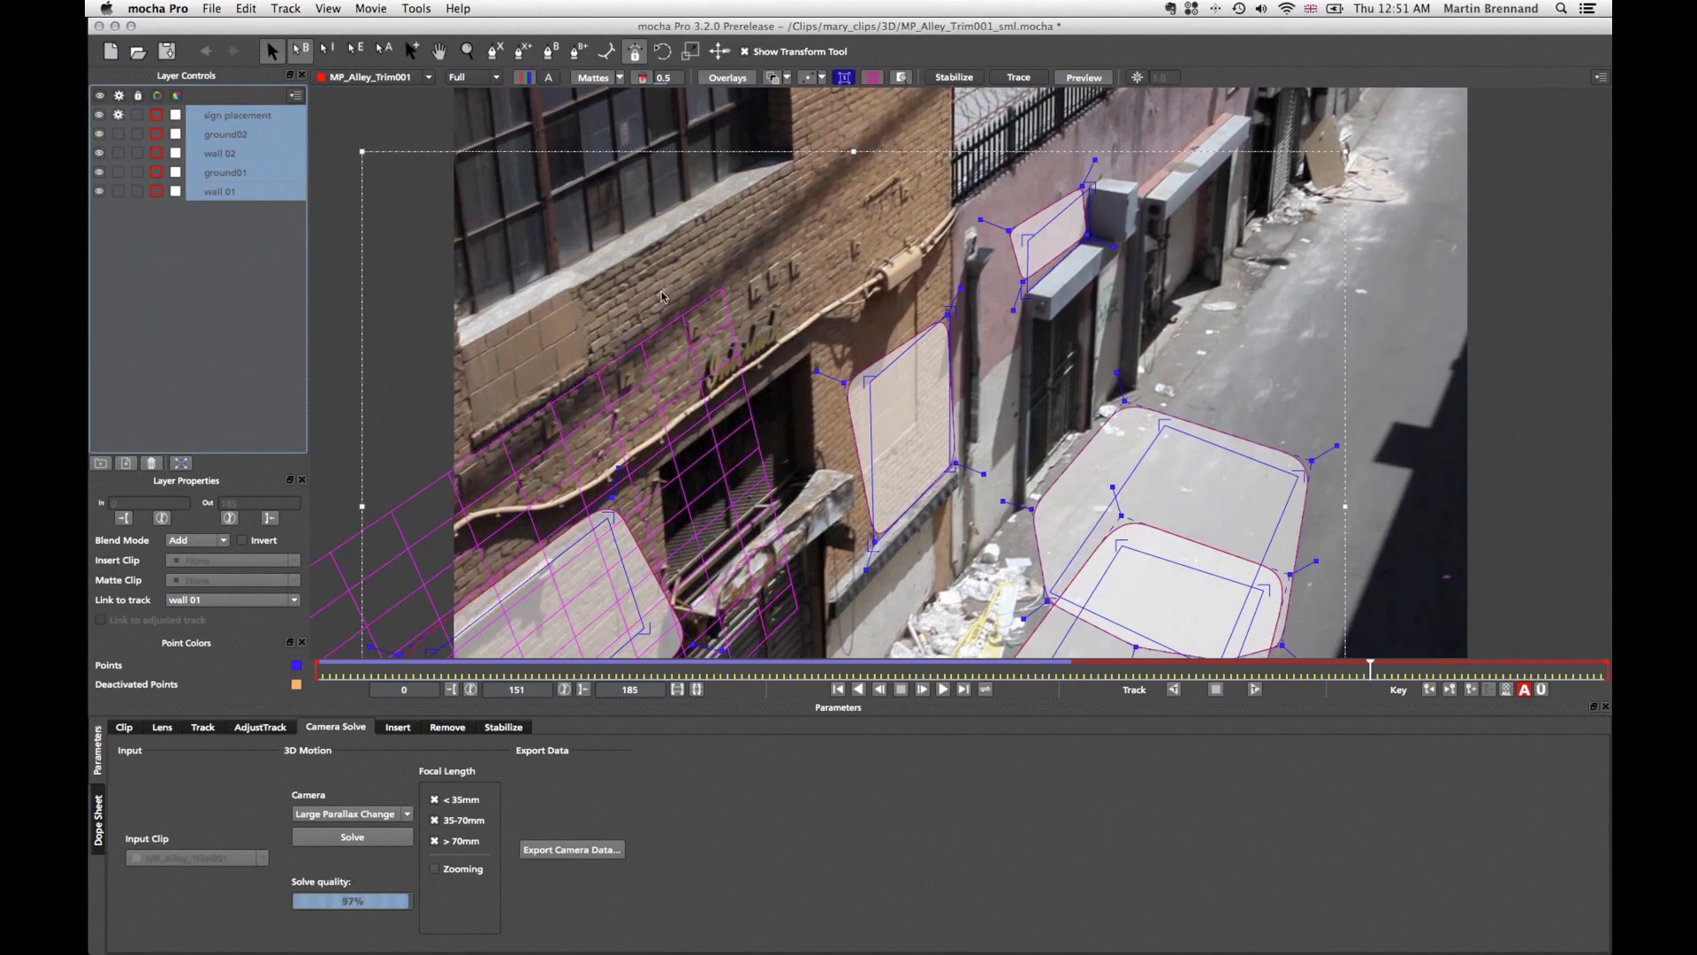
Step: Switch to Cinema 4D and import MP_Alley_Trim_001_sml.fbx from the 3D folder with the MochaAnimations take
key("super+Tab")
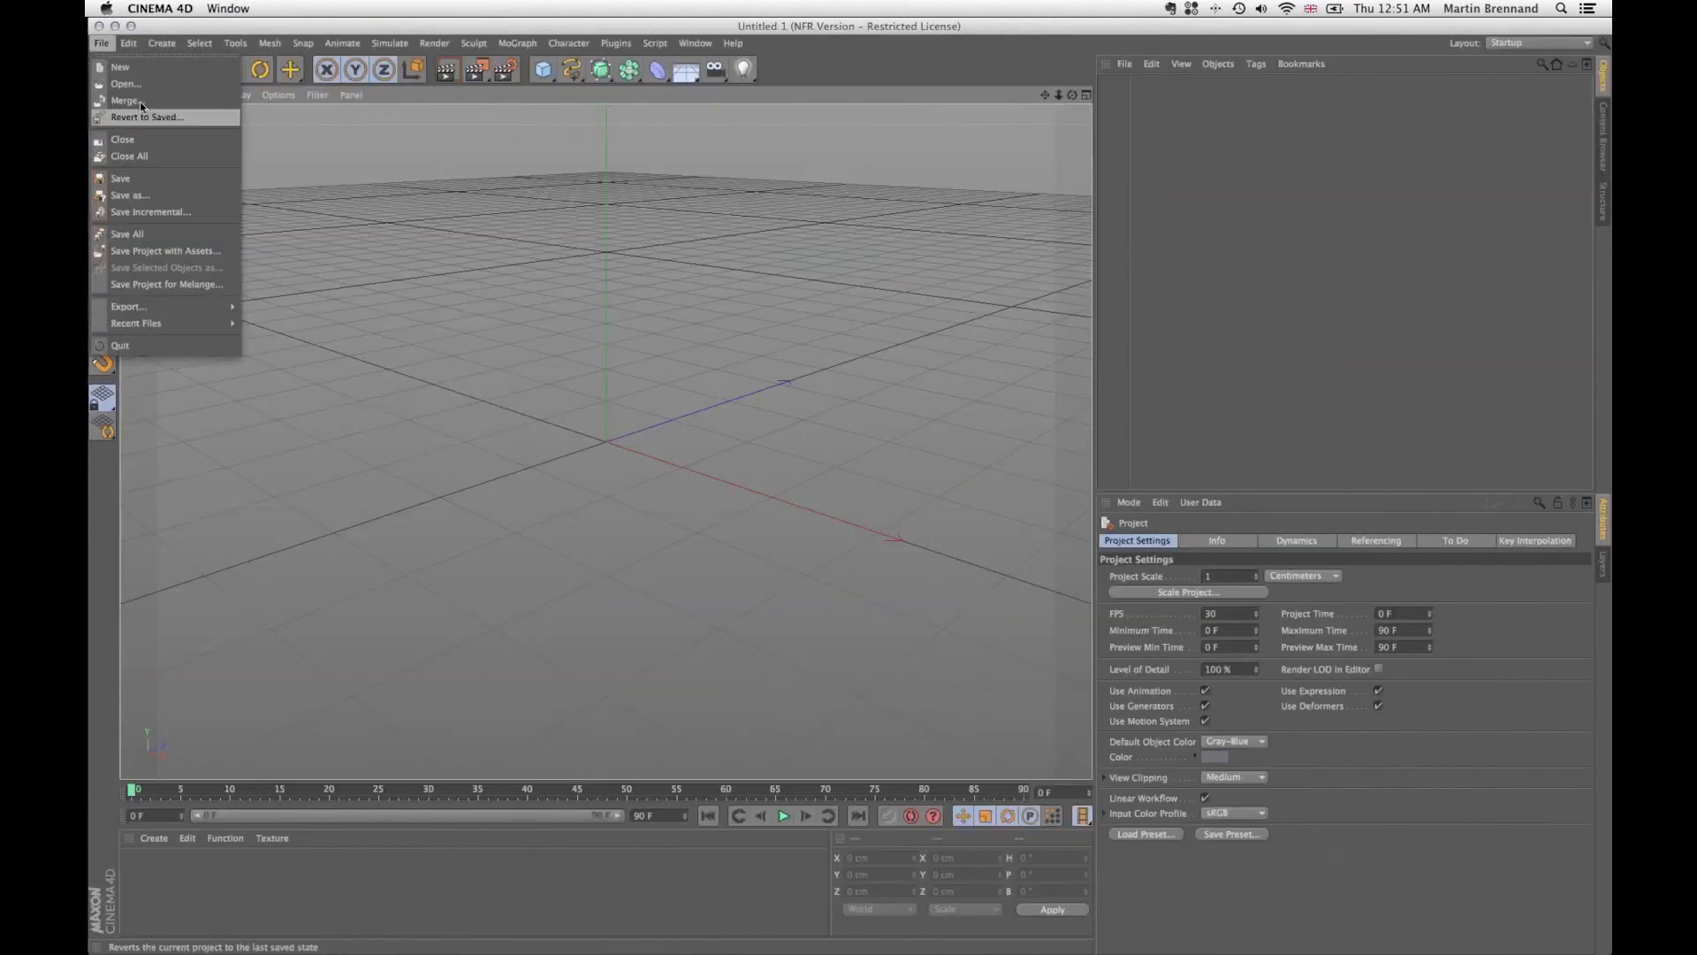
left_click(132, 110)
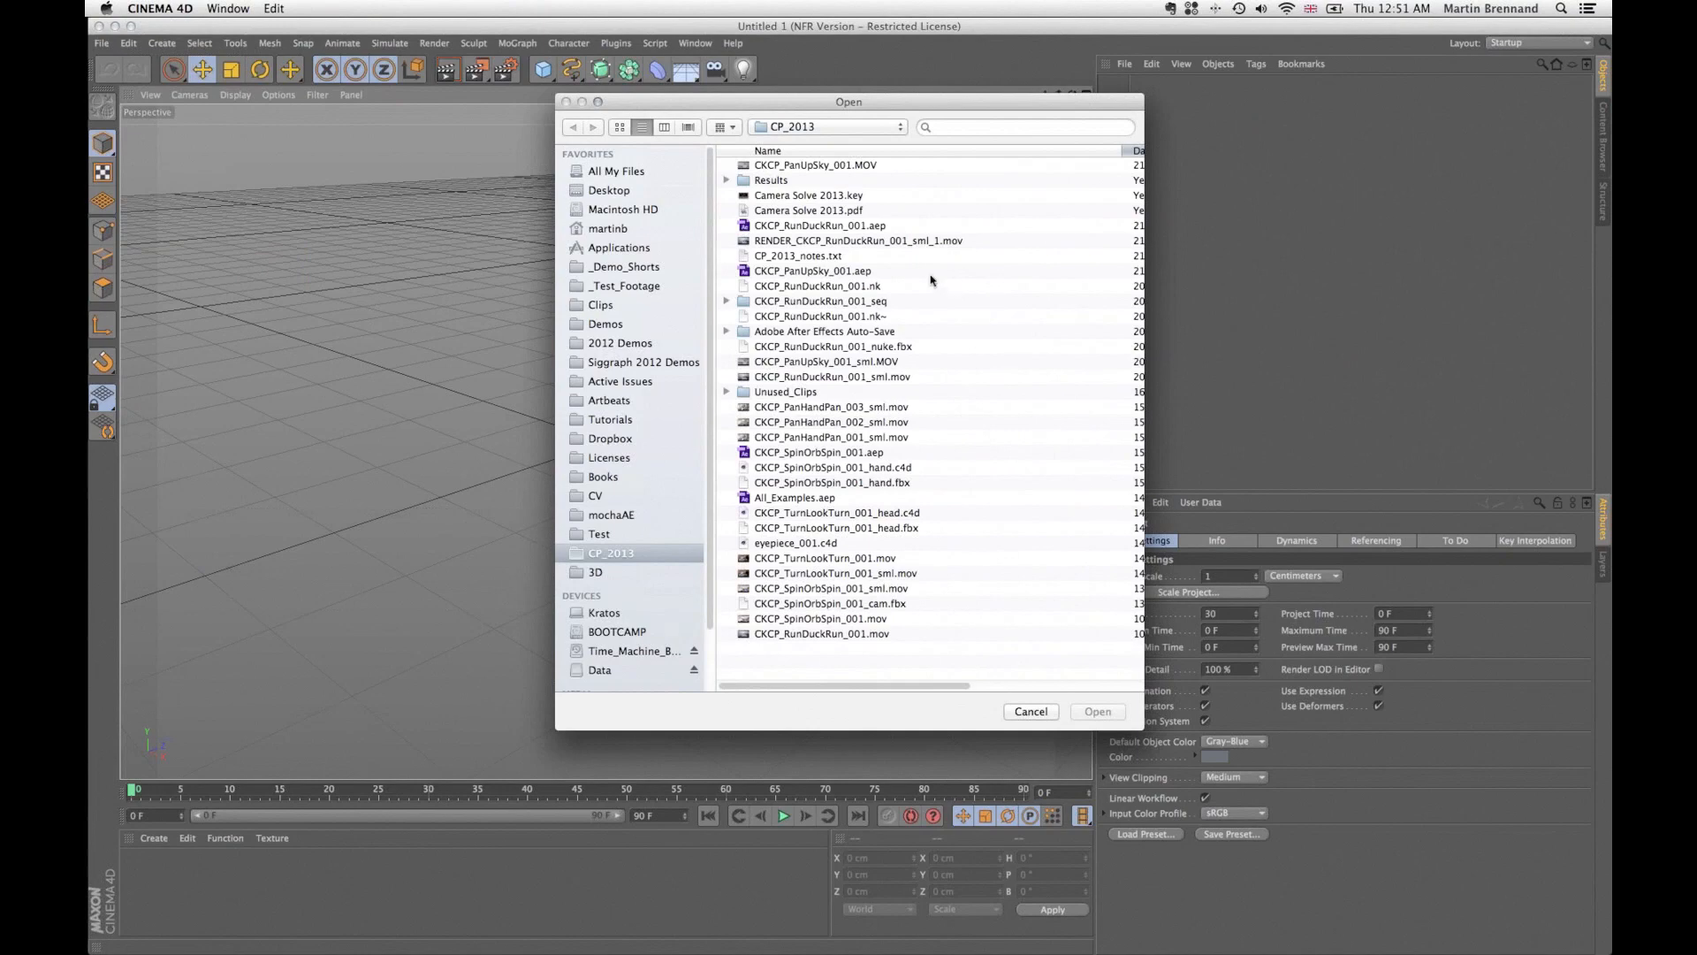
left_click(608, 571)
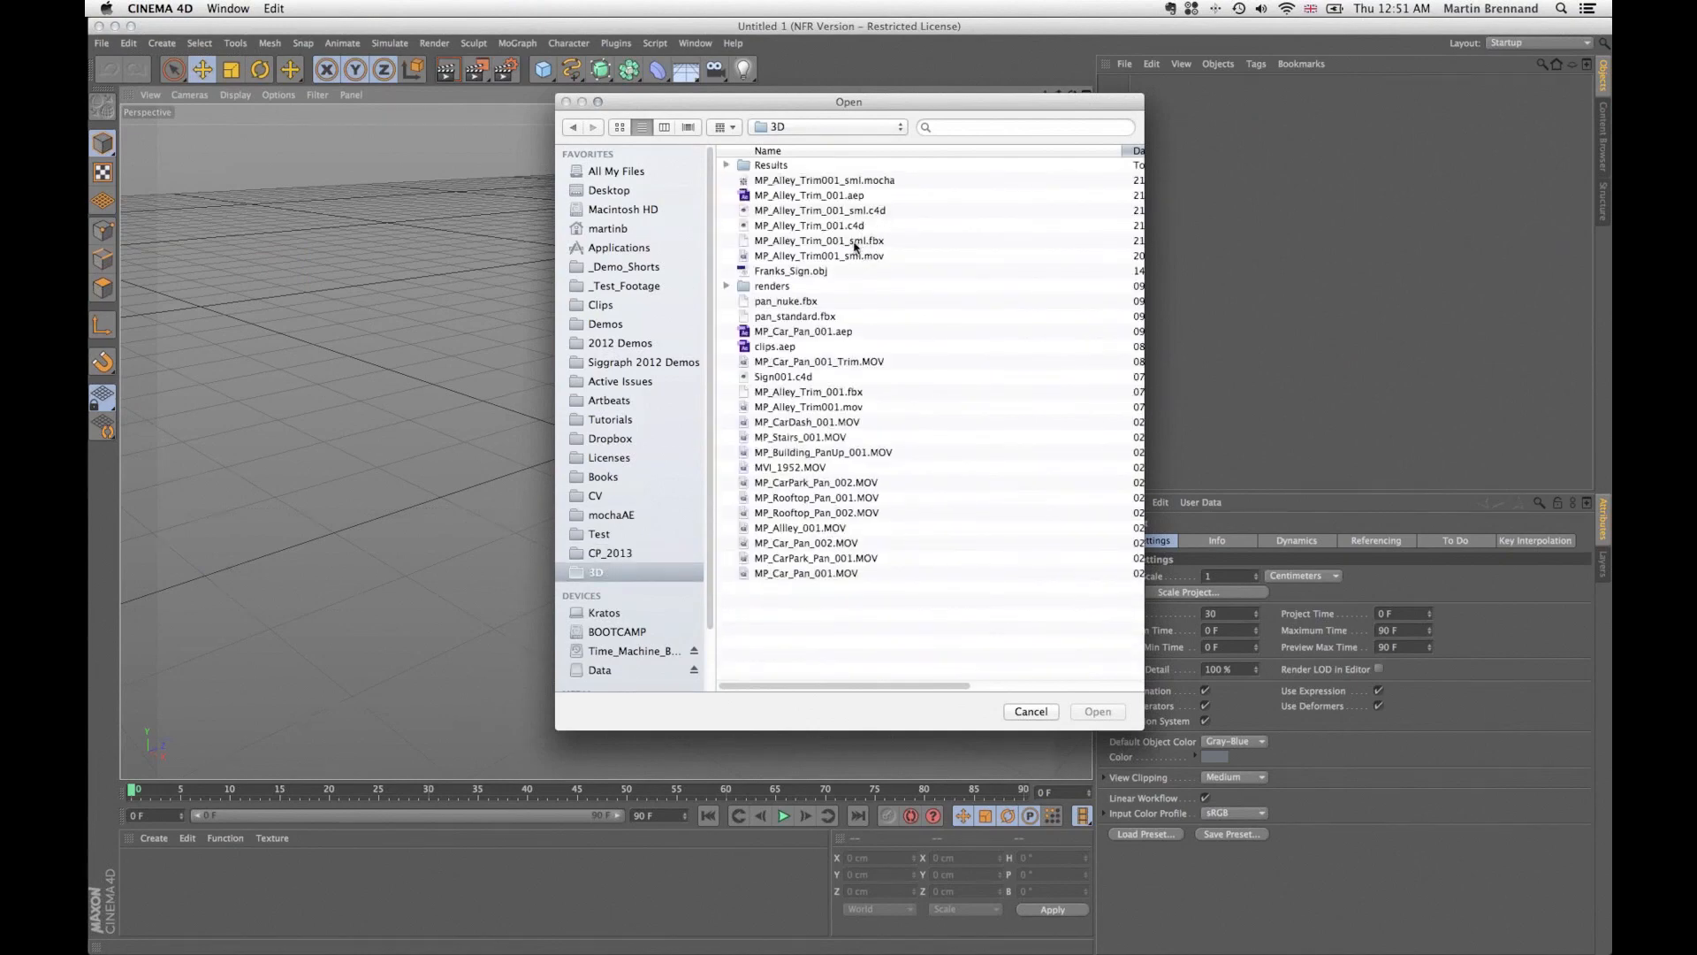
left_click(855, 240)
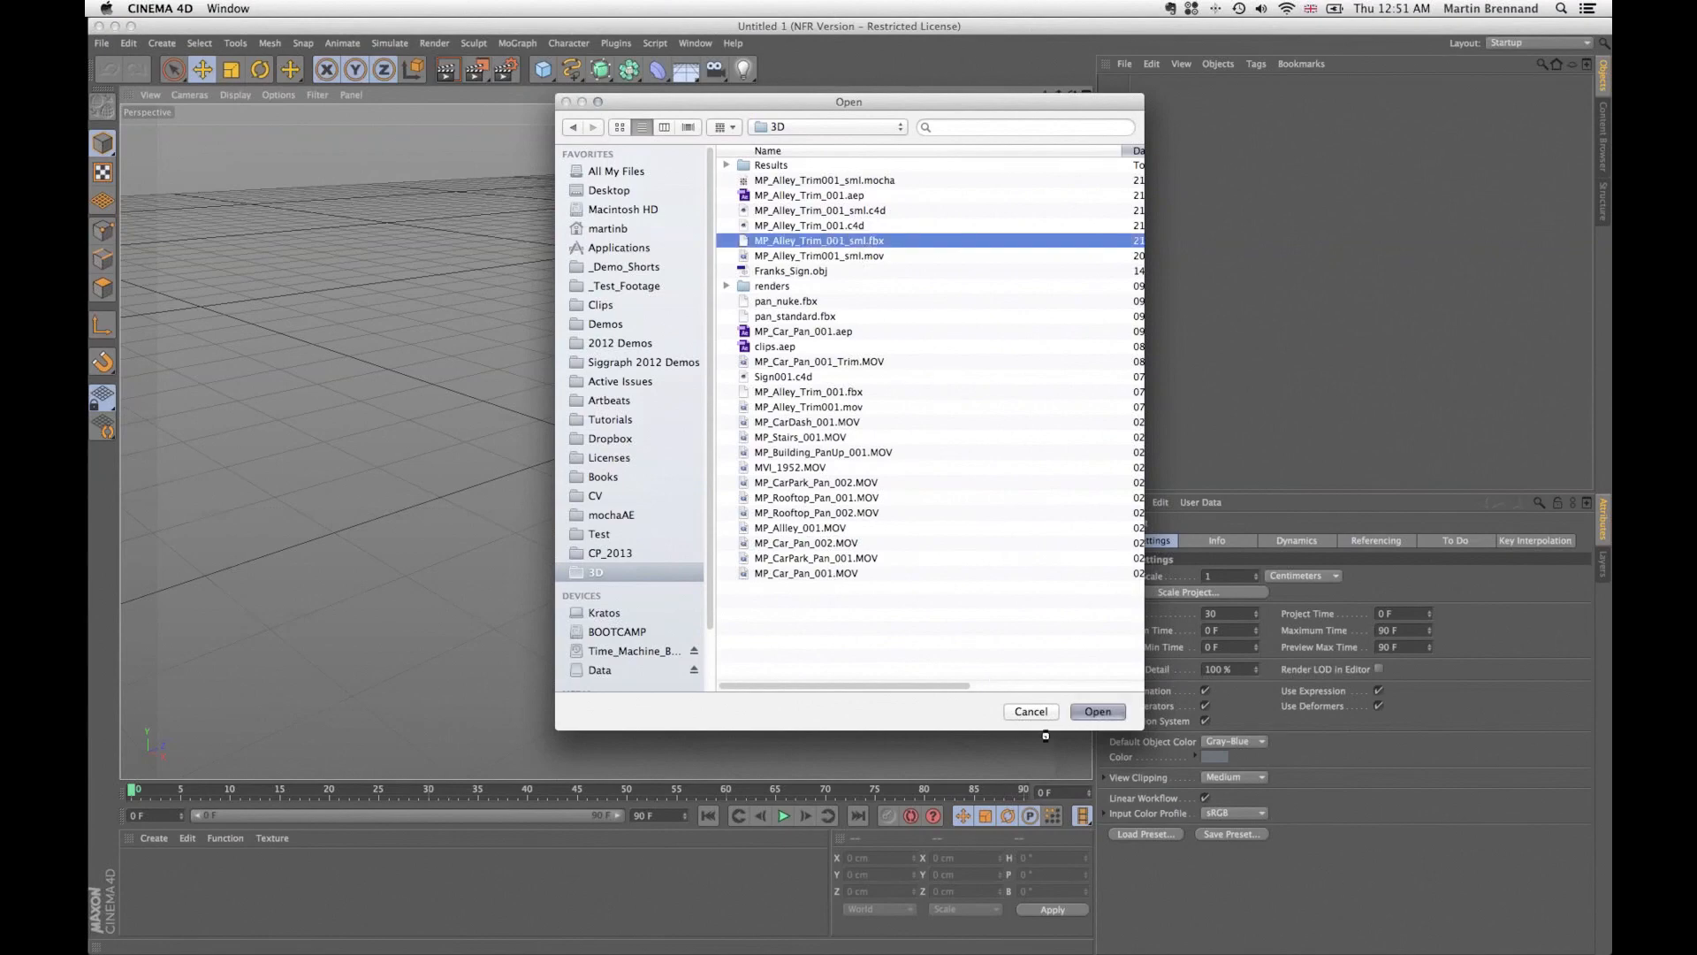
left_click(1084, 714)
key("Return")
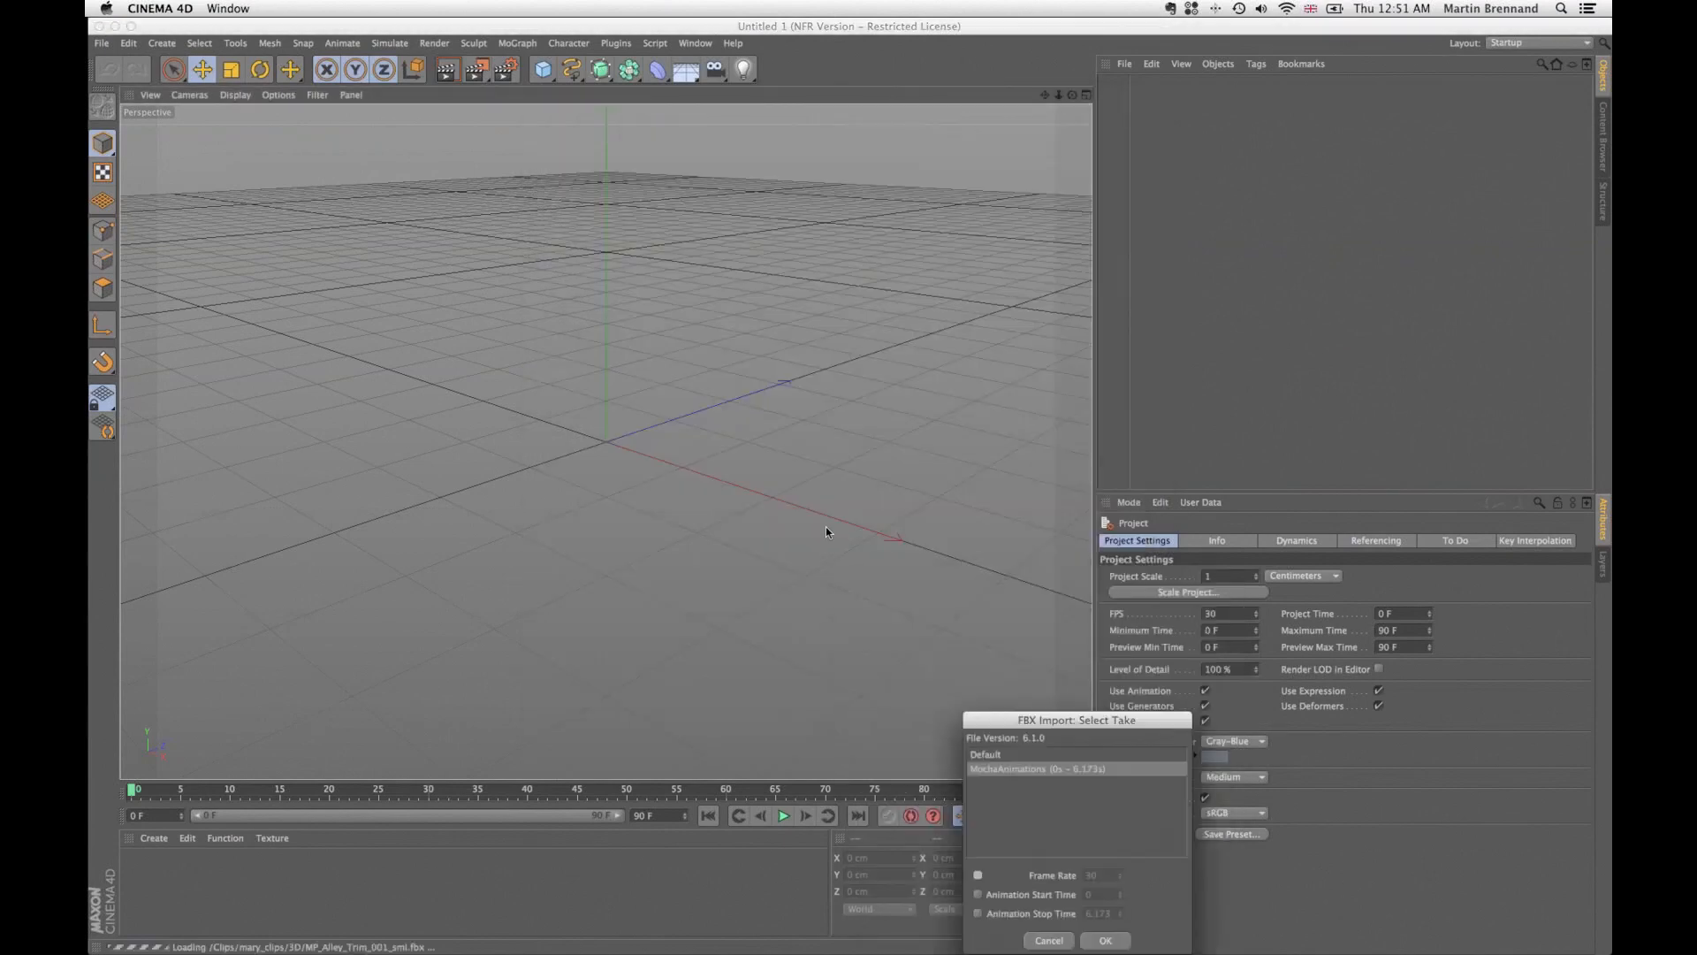
left_click(1106, 939)
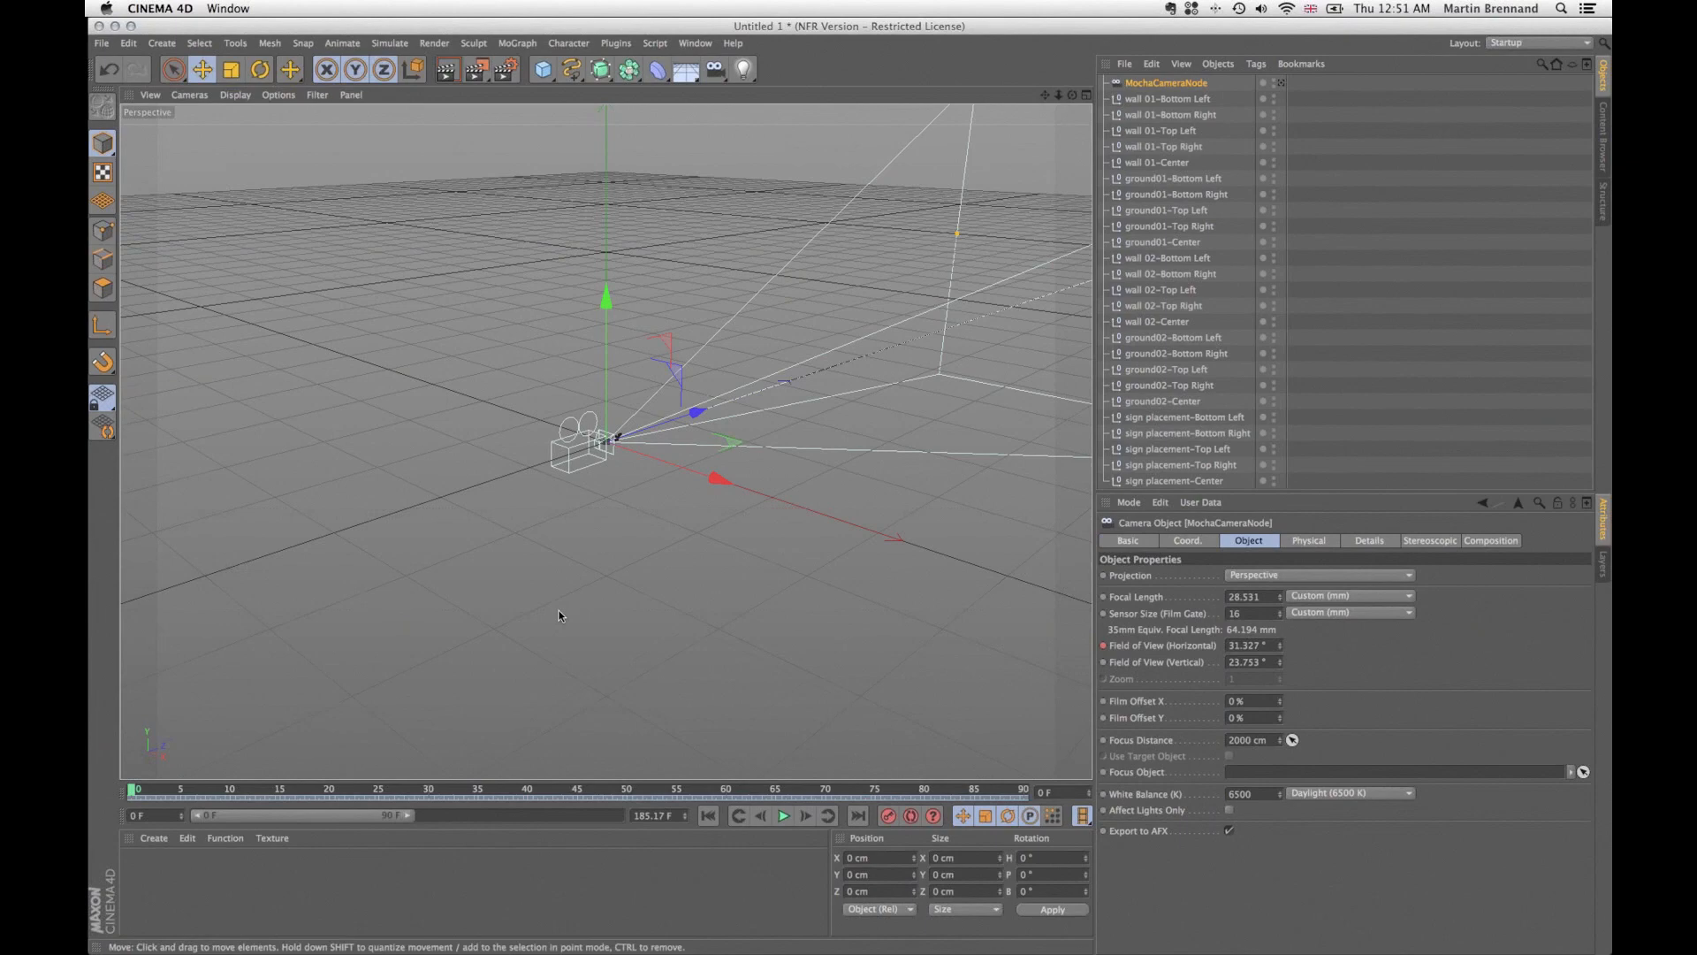
Step: Extend the visible timeline range to cover the full 185-frame animation
scroll(559, 610, "down", 2)
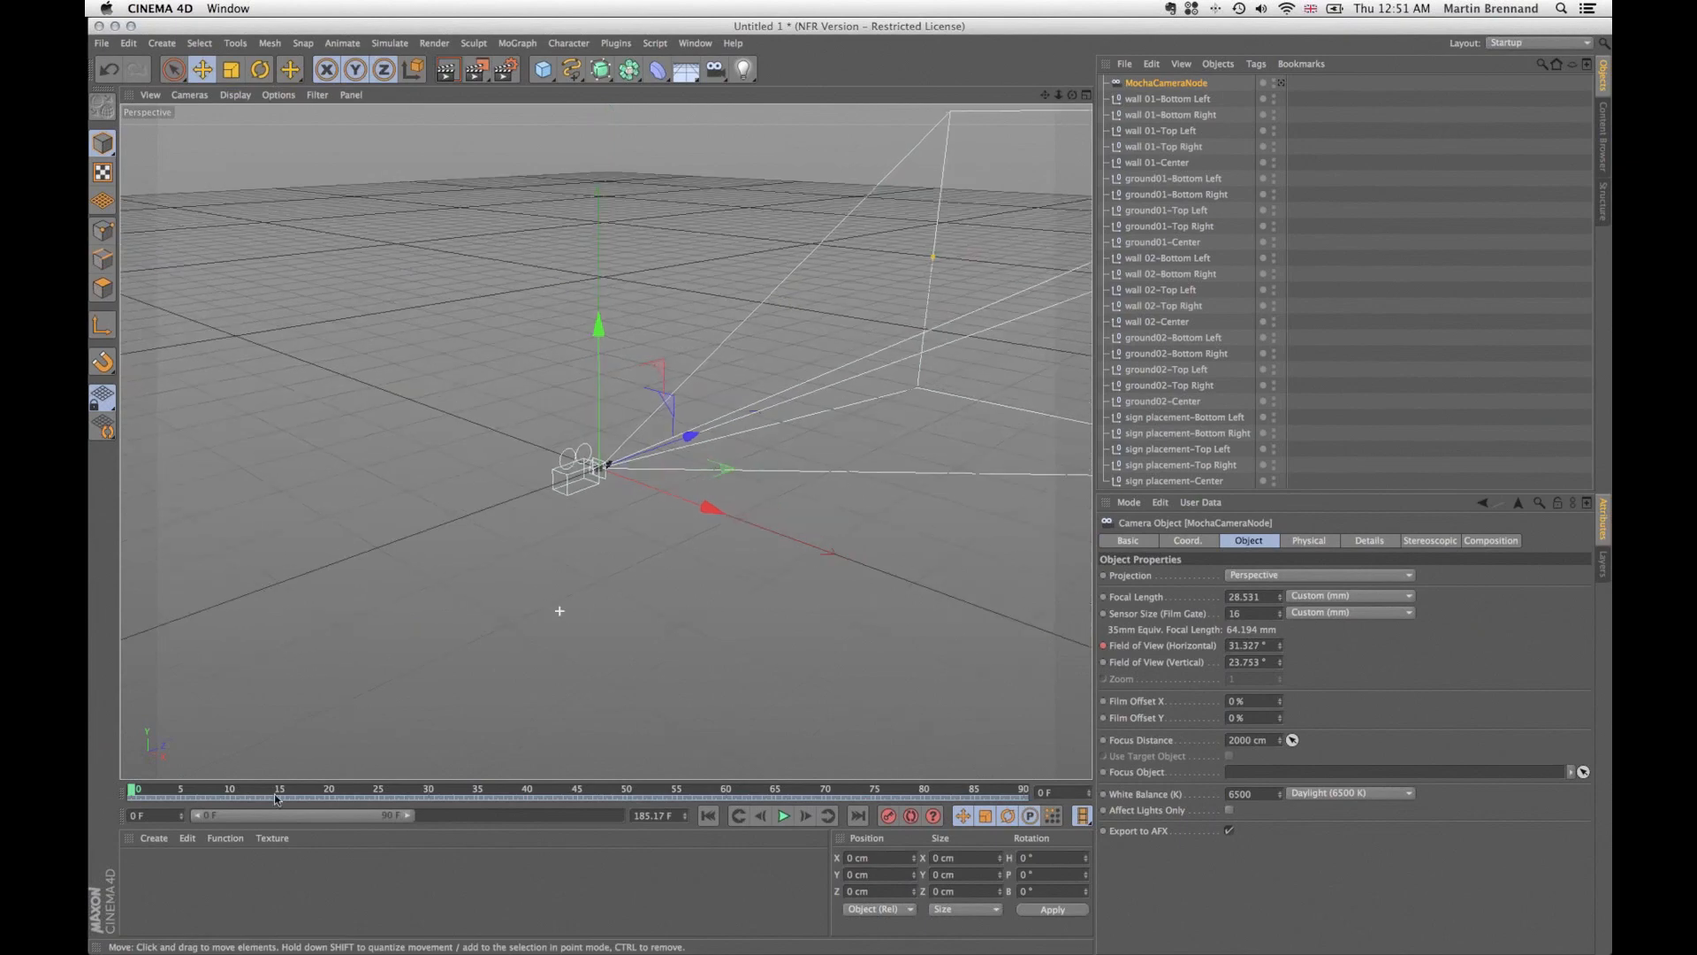
mouse_move(168, 790)
left_mouse_down()
mouse_move(960, 786)
mouse_move(141, 790)
left_mouse_up()
left_click_drag(408, 815, 558, 815)
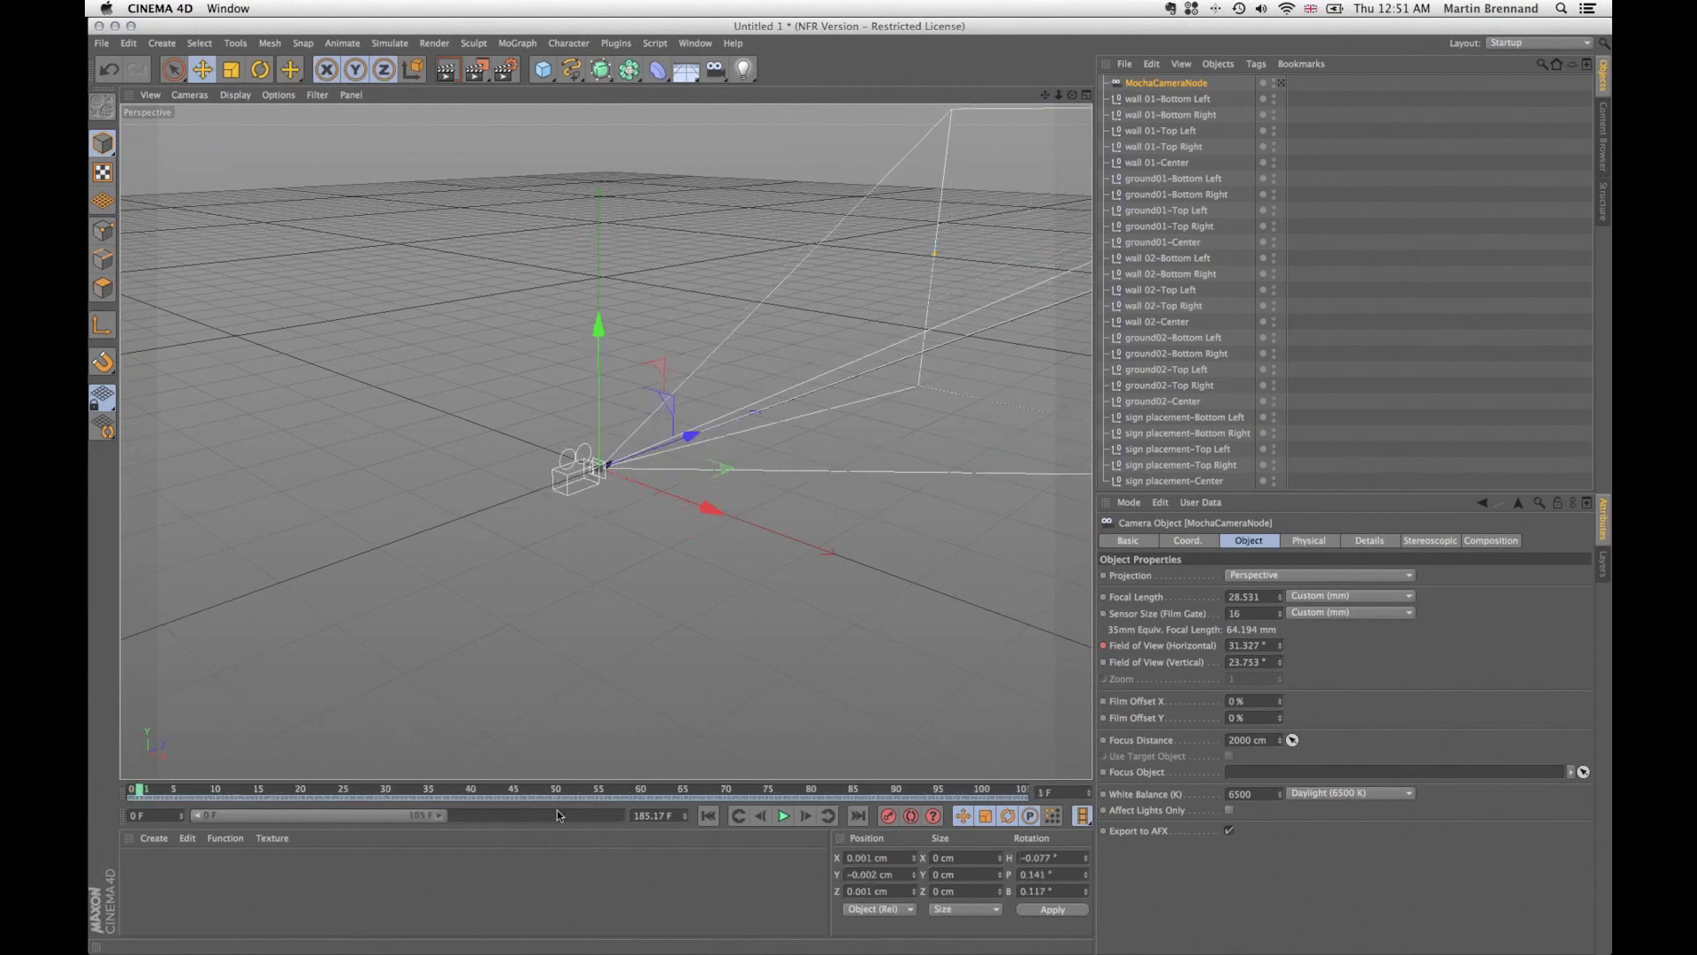
Step: Select all the imported tracking nulls and examine their positions relative to the mocha camera in the perspective view
left_click(1172, 99)
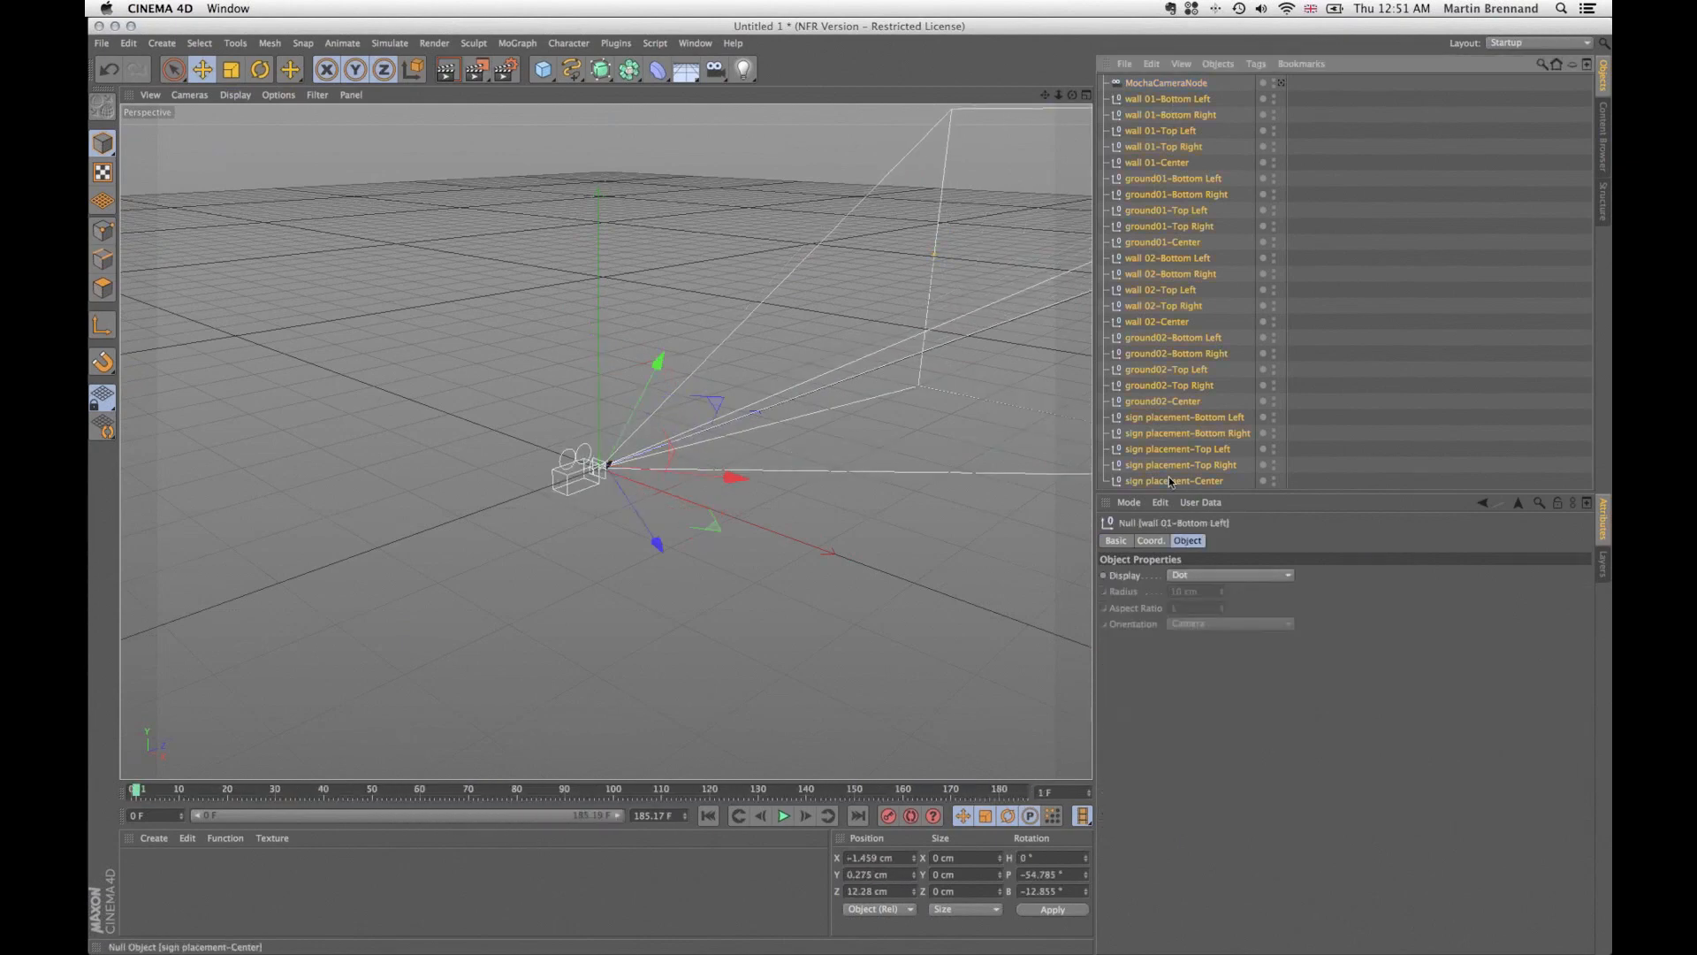
left_click(1168, 475, "shift")
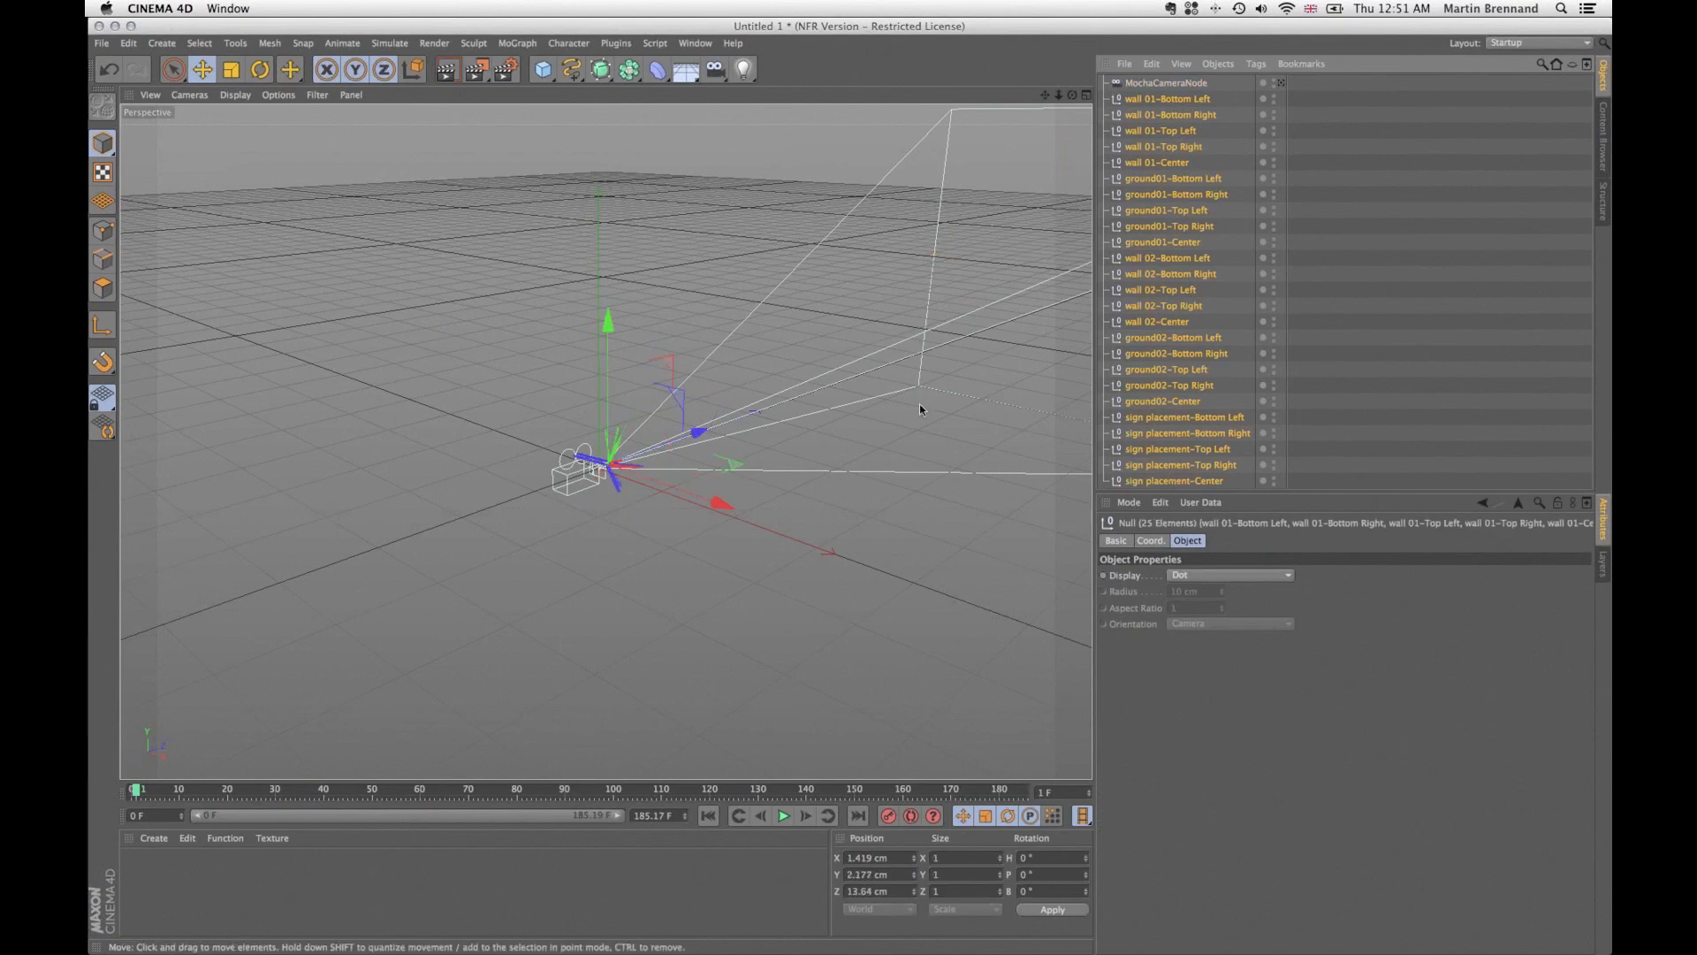
scroll(920, 405, "down", 2)
scroll(920, 407, "down", 1)
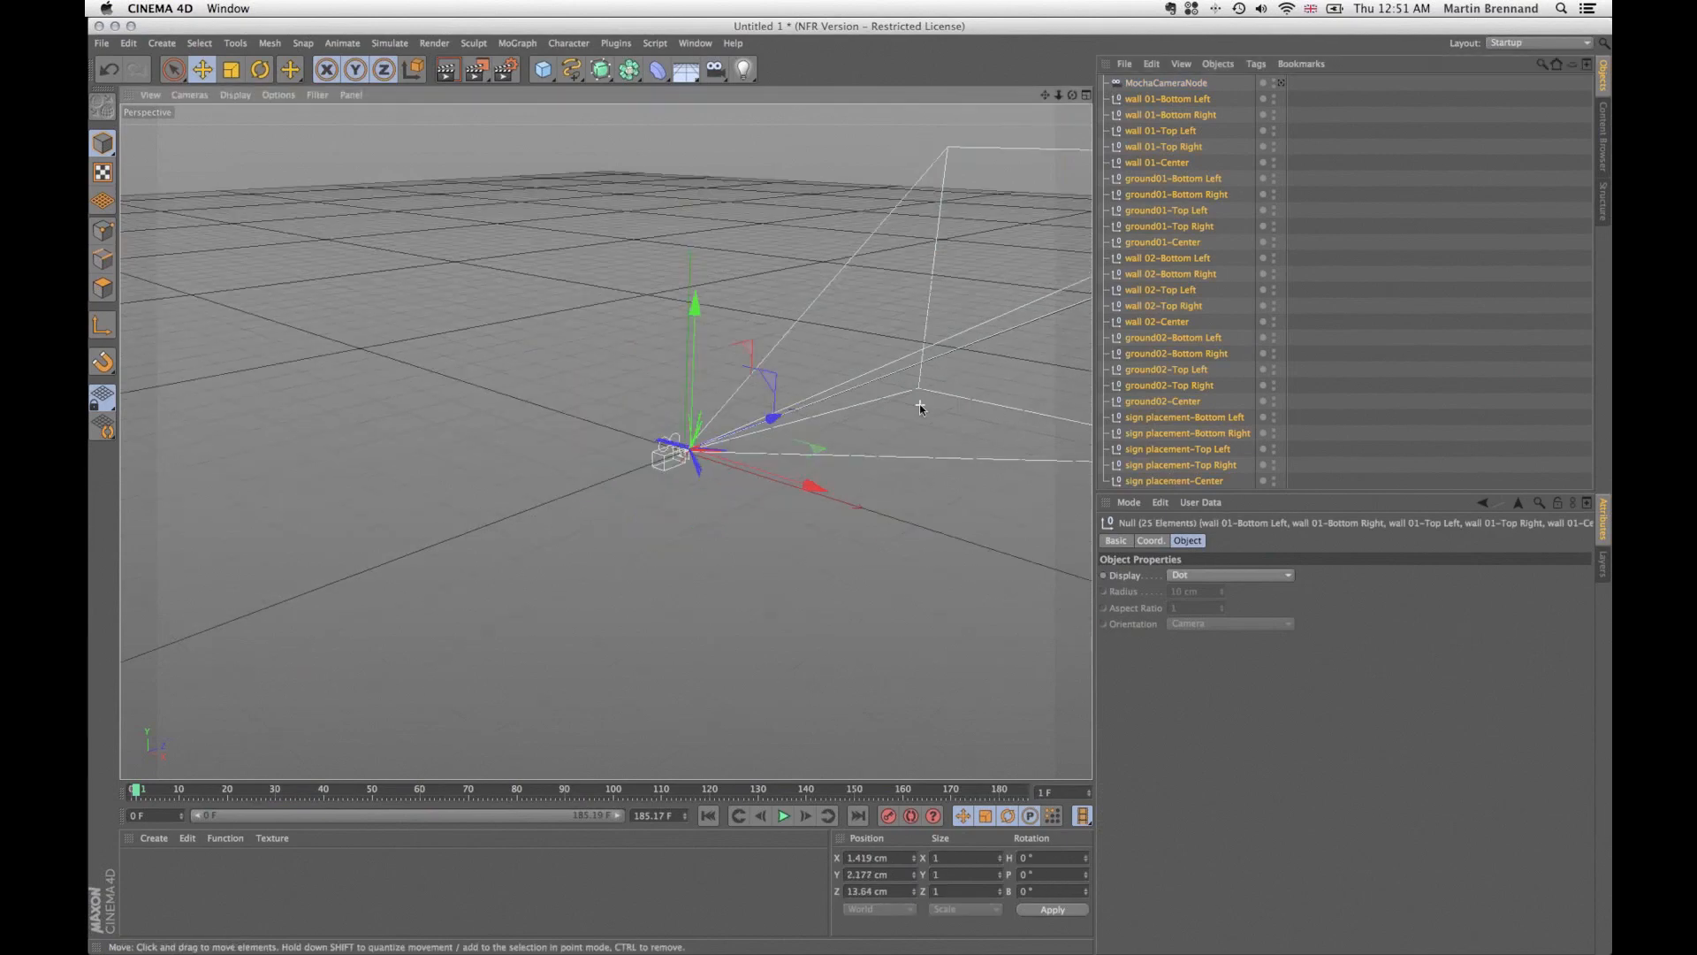
scroll(920, 406, "down", 3)
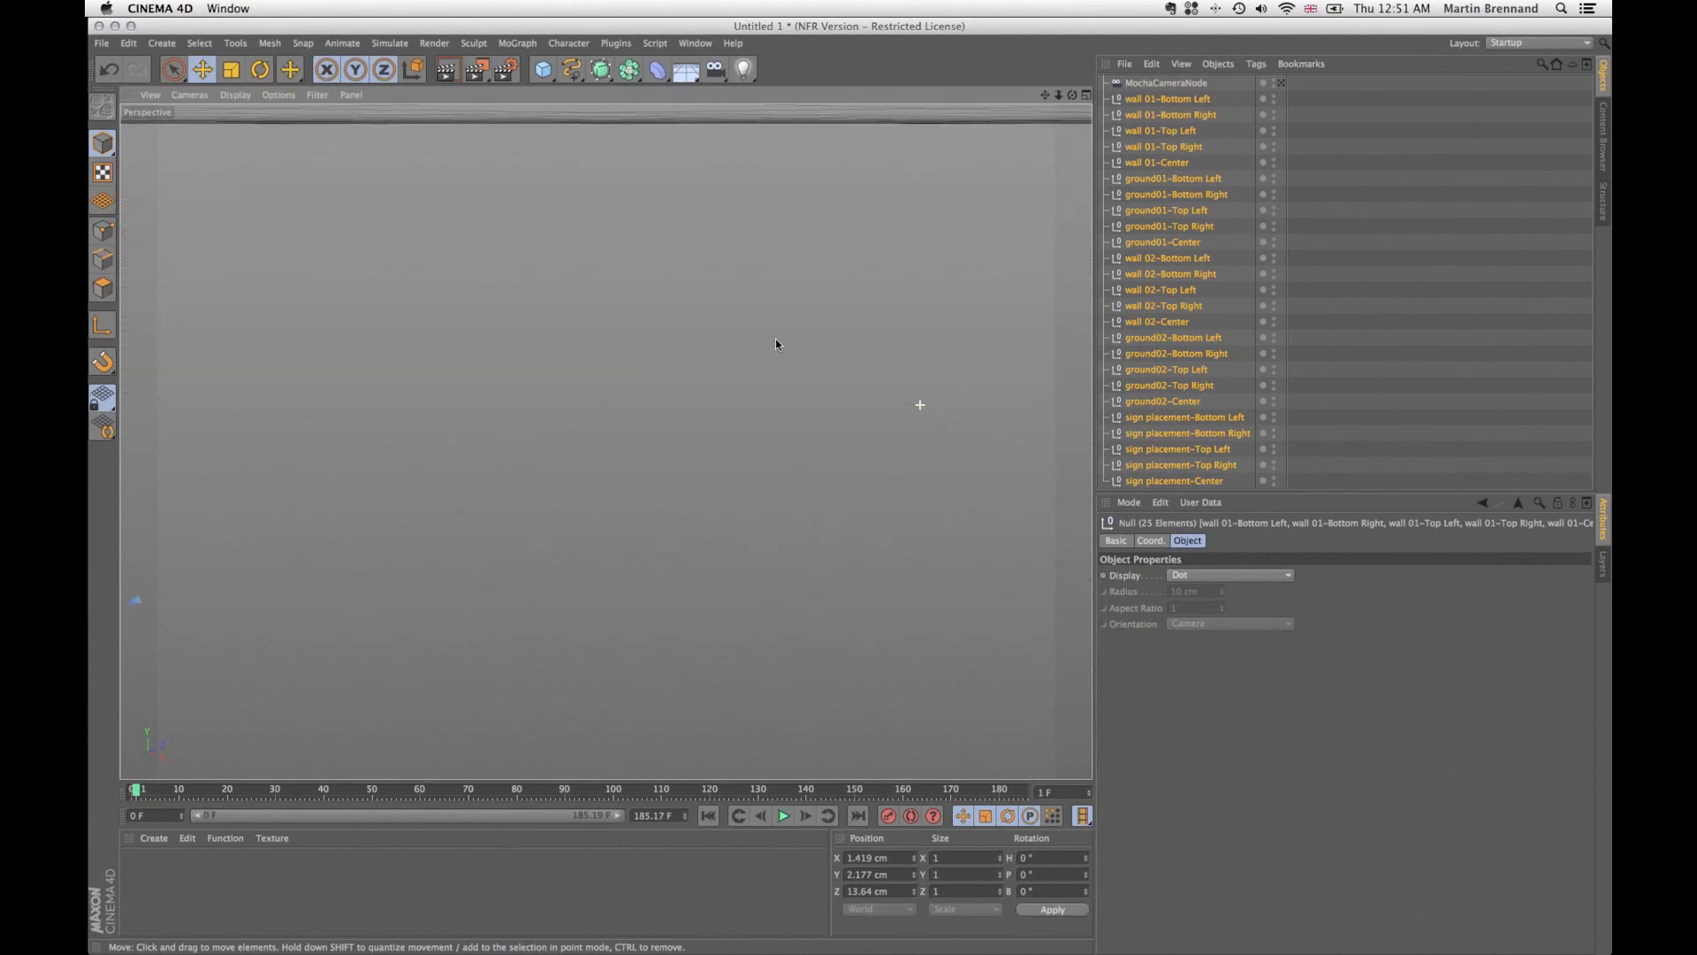
scroll(686, 373, "down", 3)
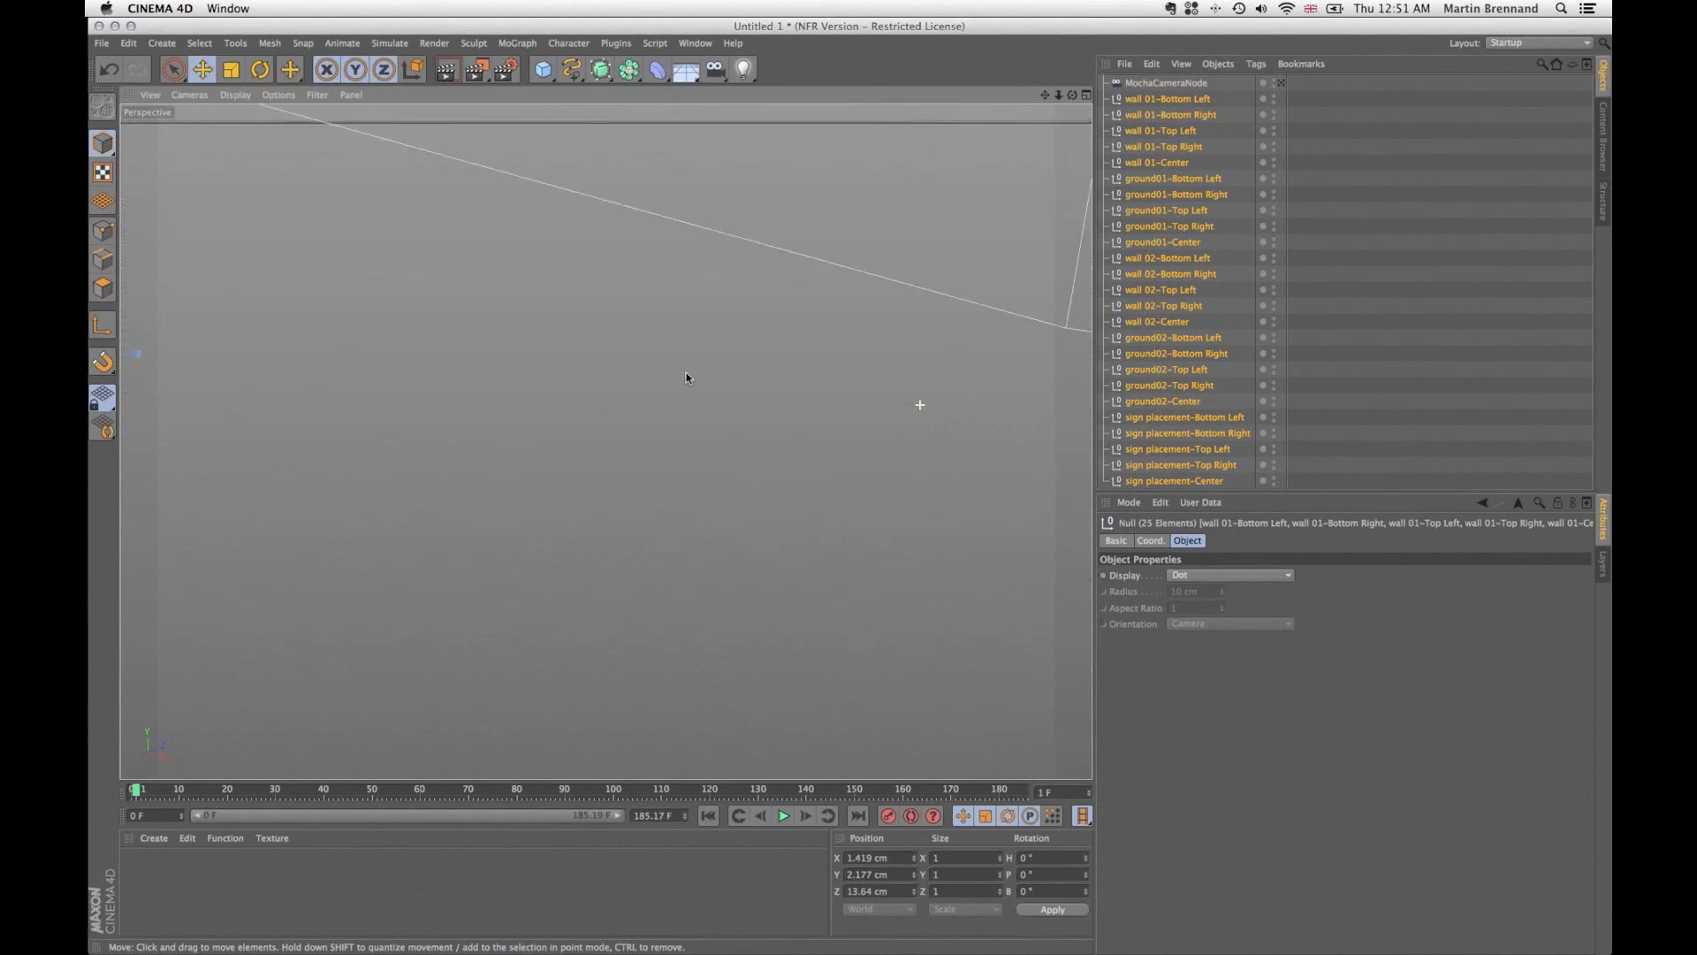
key("h")
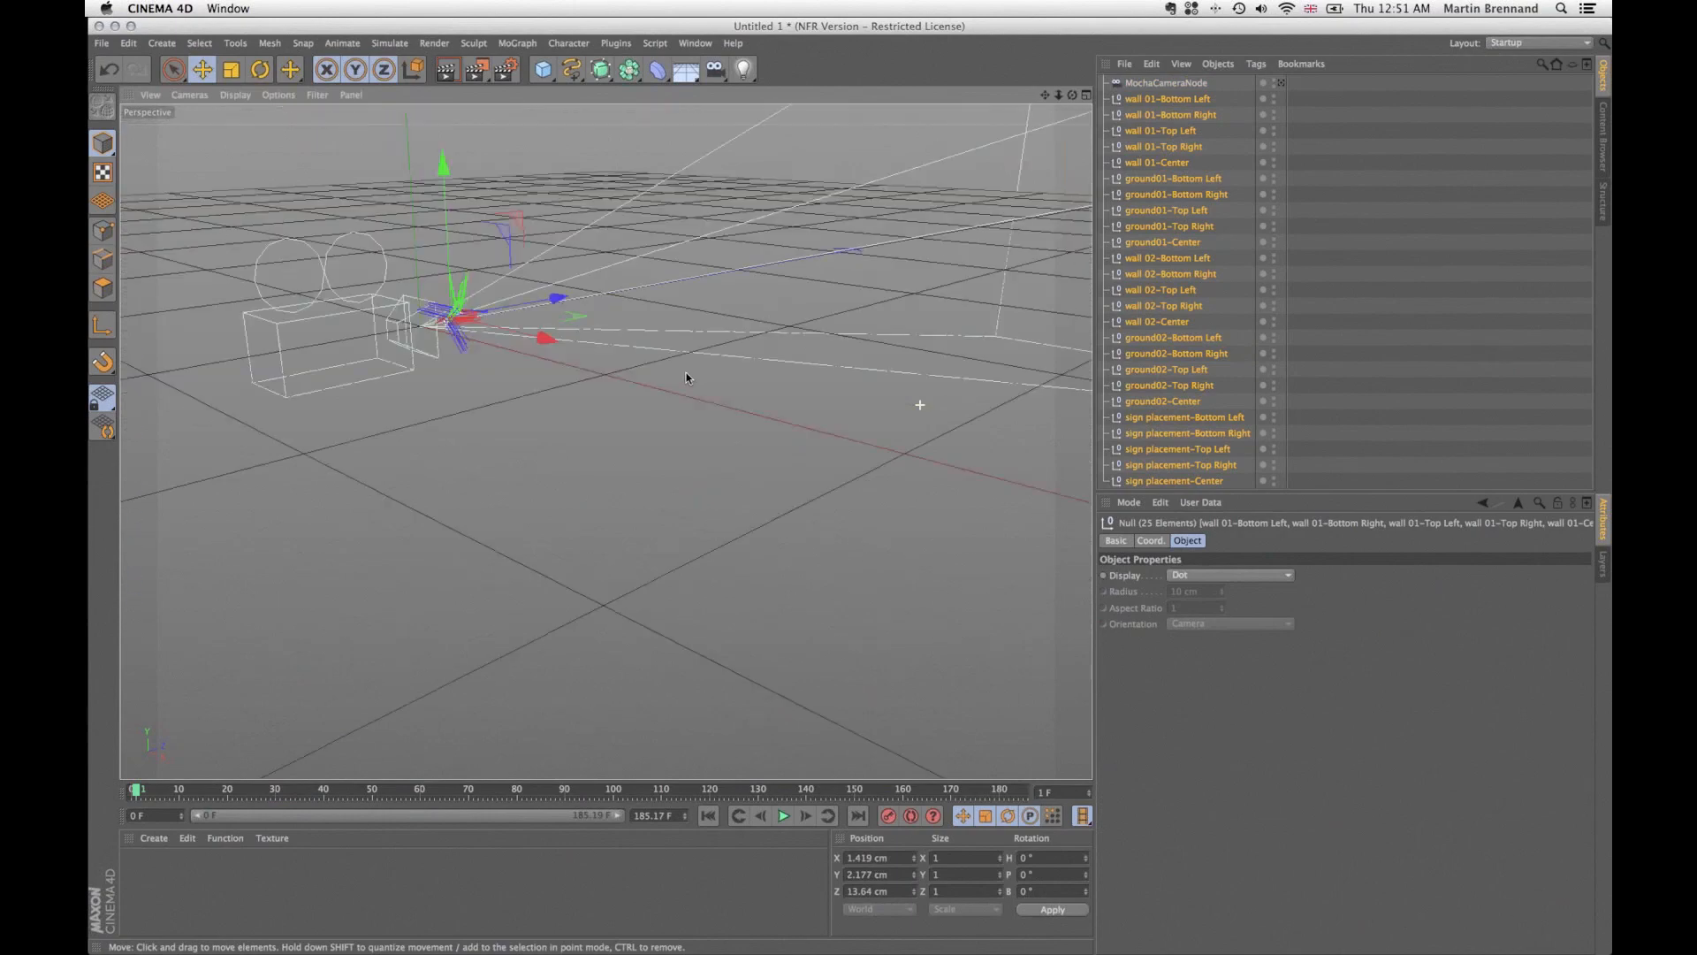
Step: Look through MochaCameraNode and select all nulls from wall 01-Bottom Left to sign placement-Center
left_click(1174, 83)
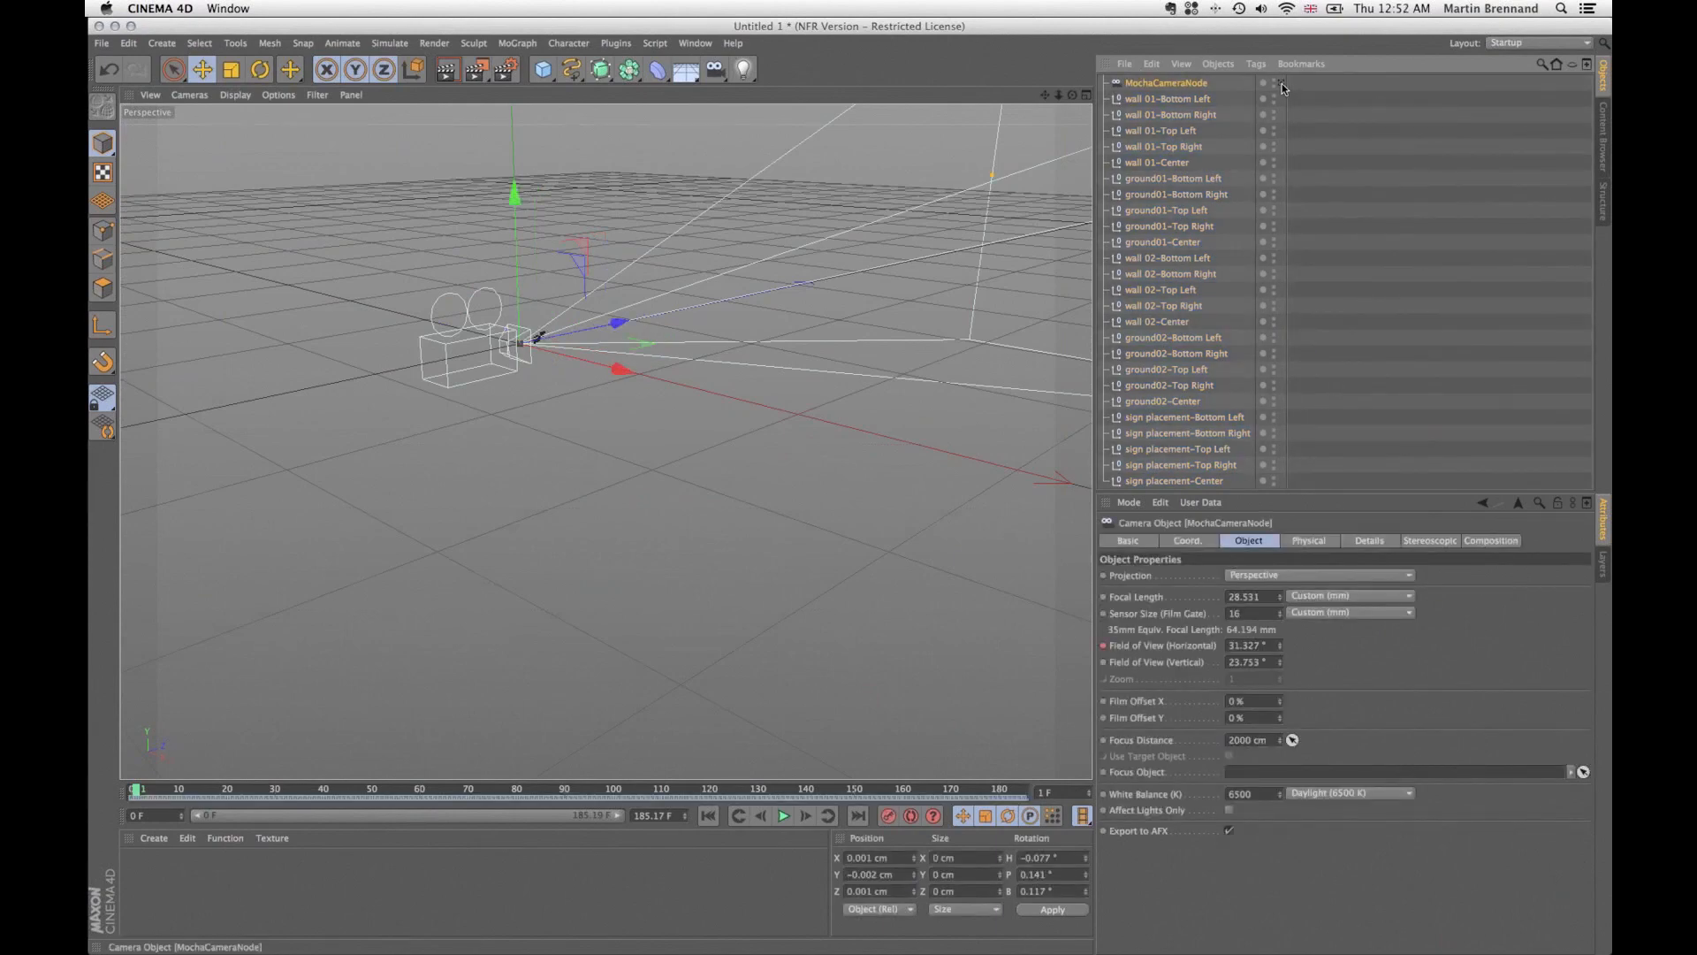
left_click(1282, 84)
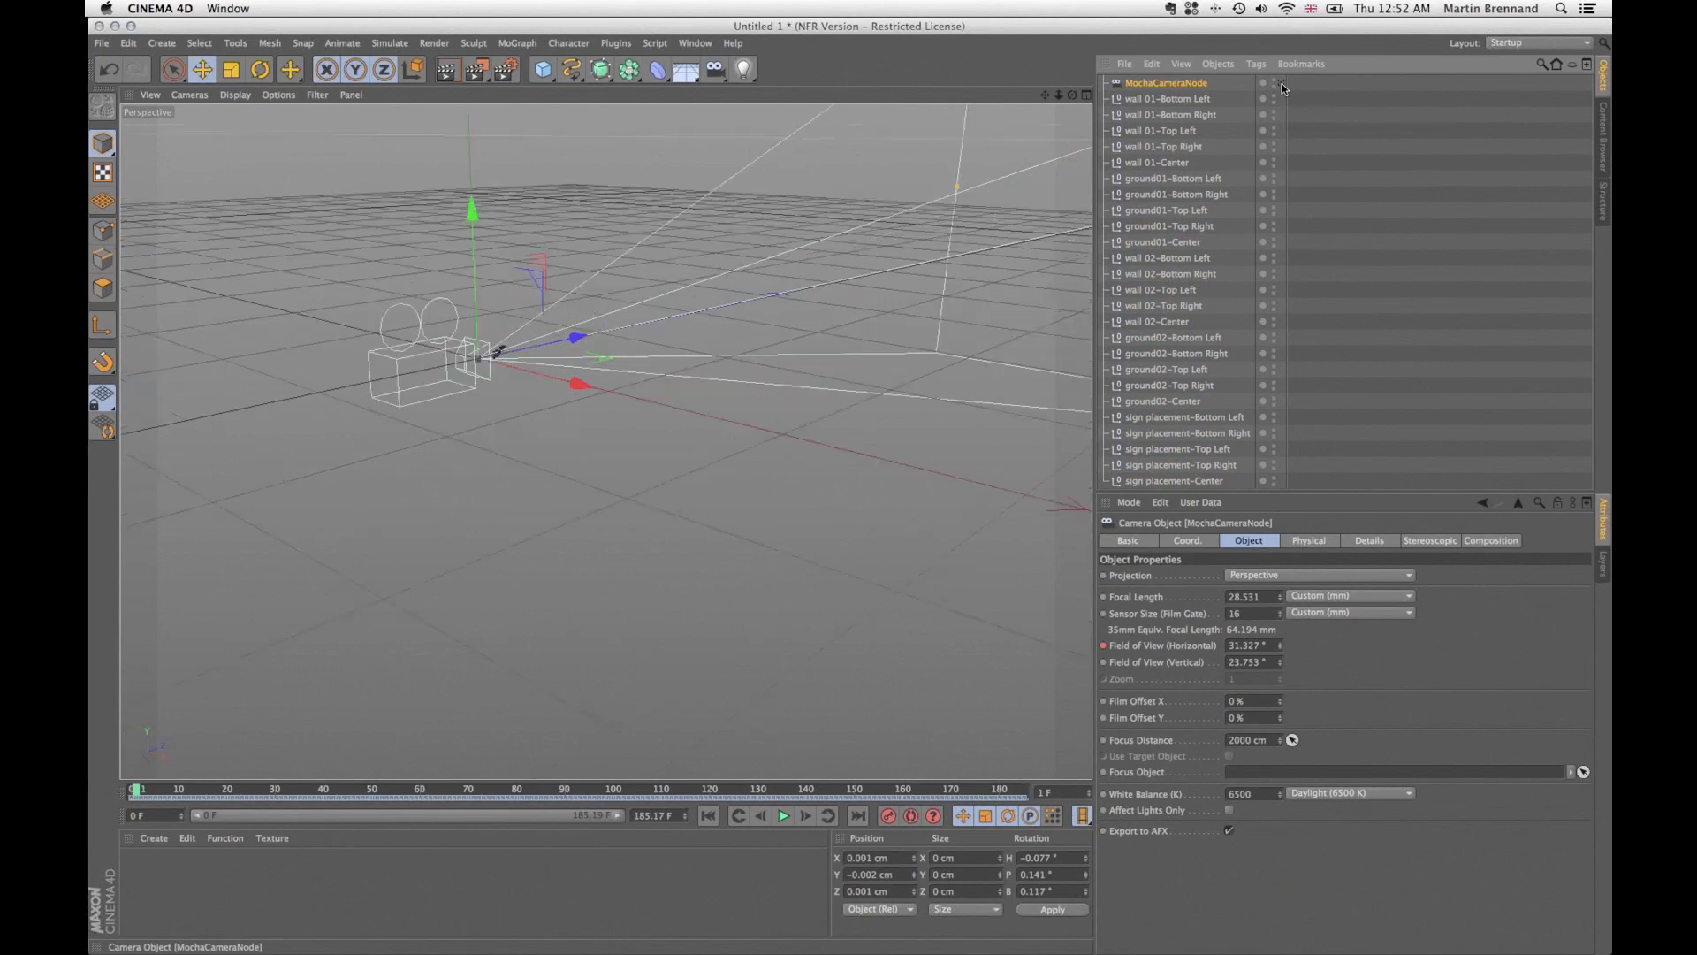
left_click(1166, 99)
left_click(1187, 481, "shift")
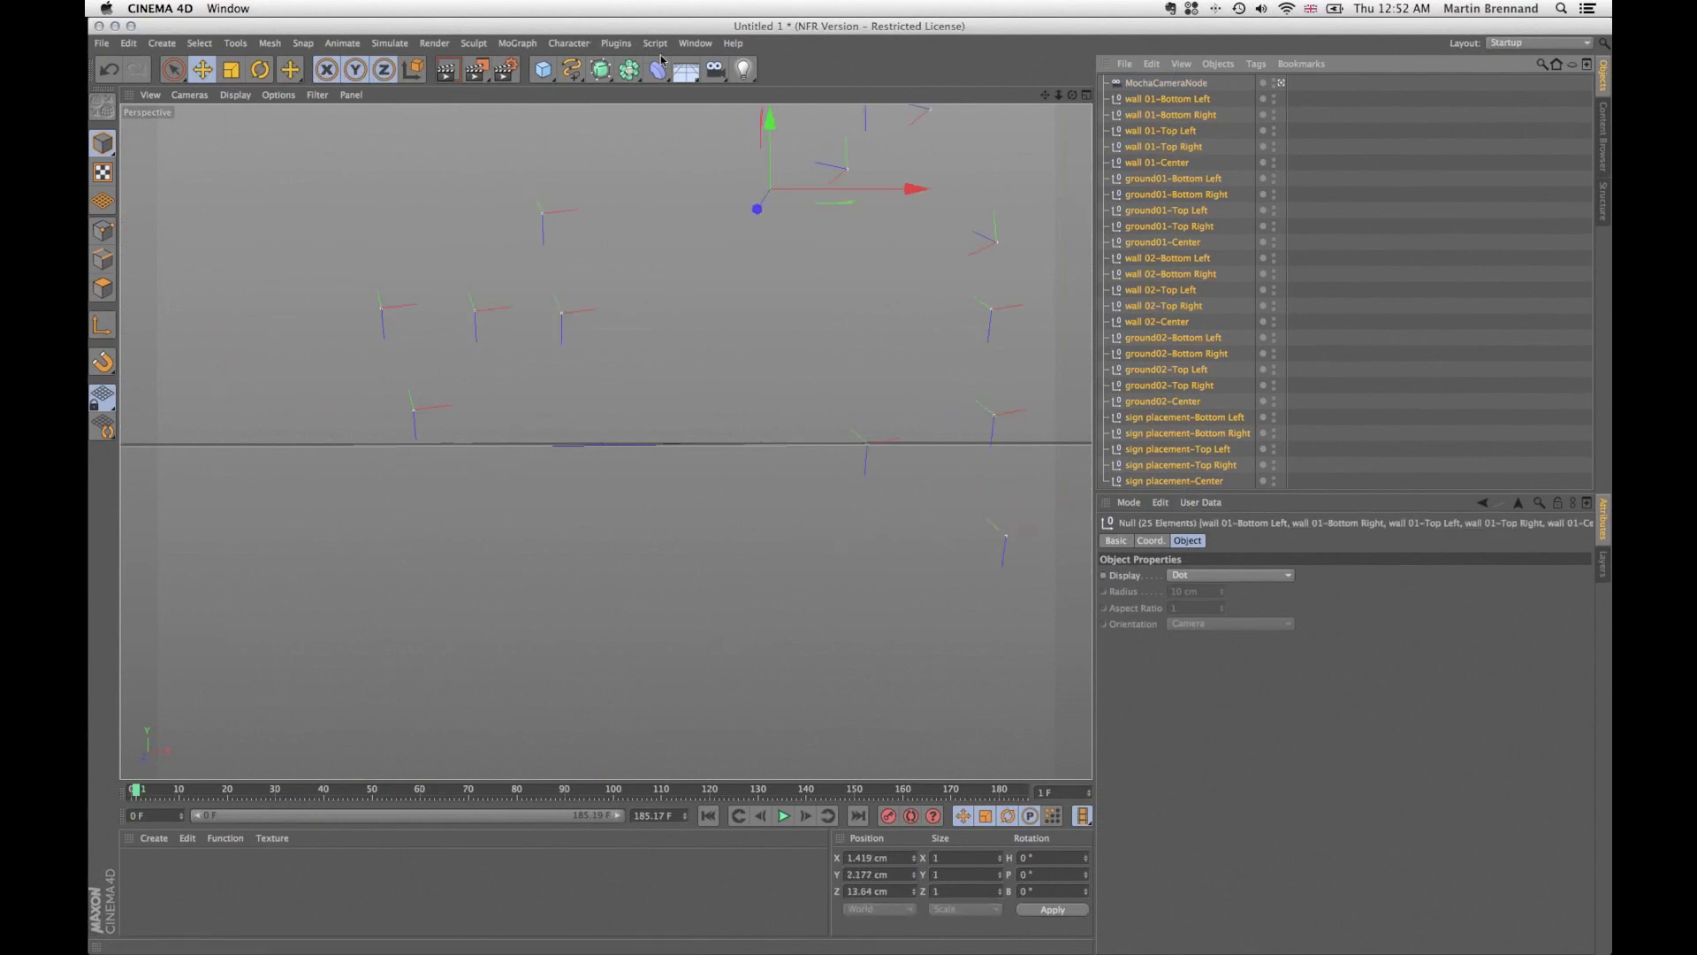
Step: Add a Background object and create a material with MP_Alley_Trim001_sml.mocha from the 3D folder as color texture, declining the project copy
left_click_drag(695, 71, 761, 208)
double_click(304, 899)
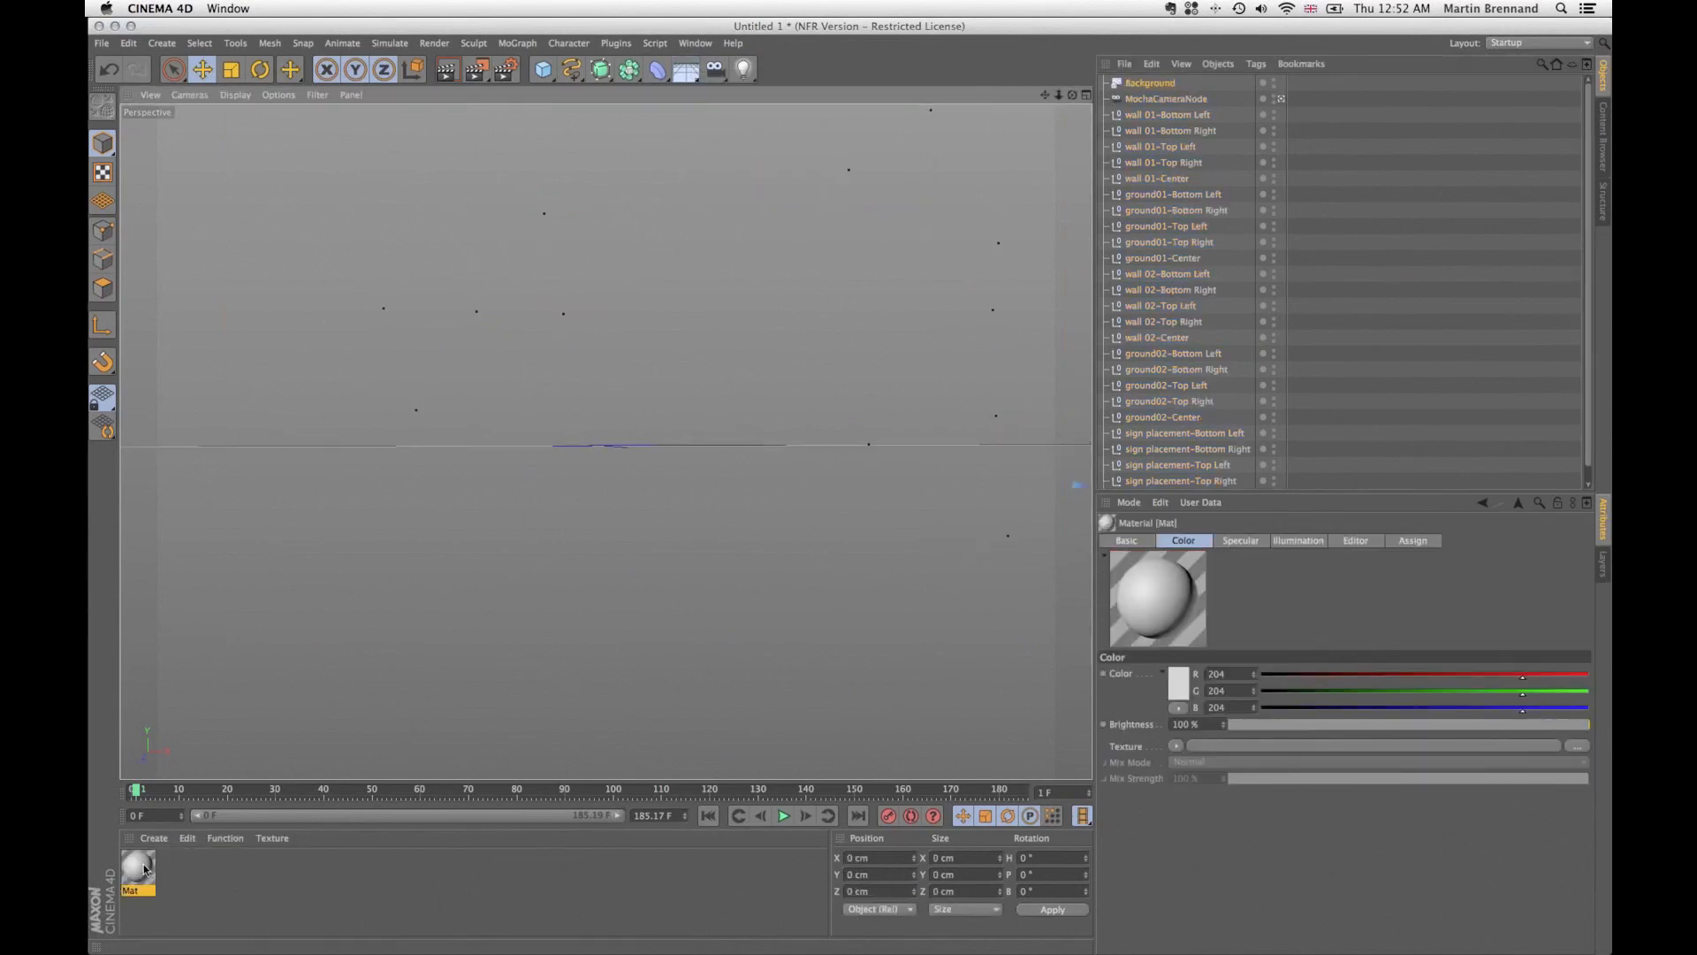
left_click(1227, 745)
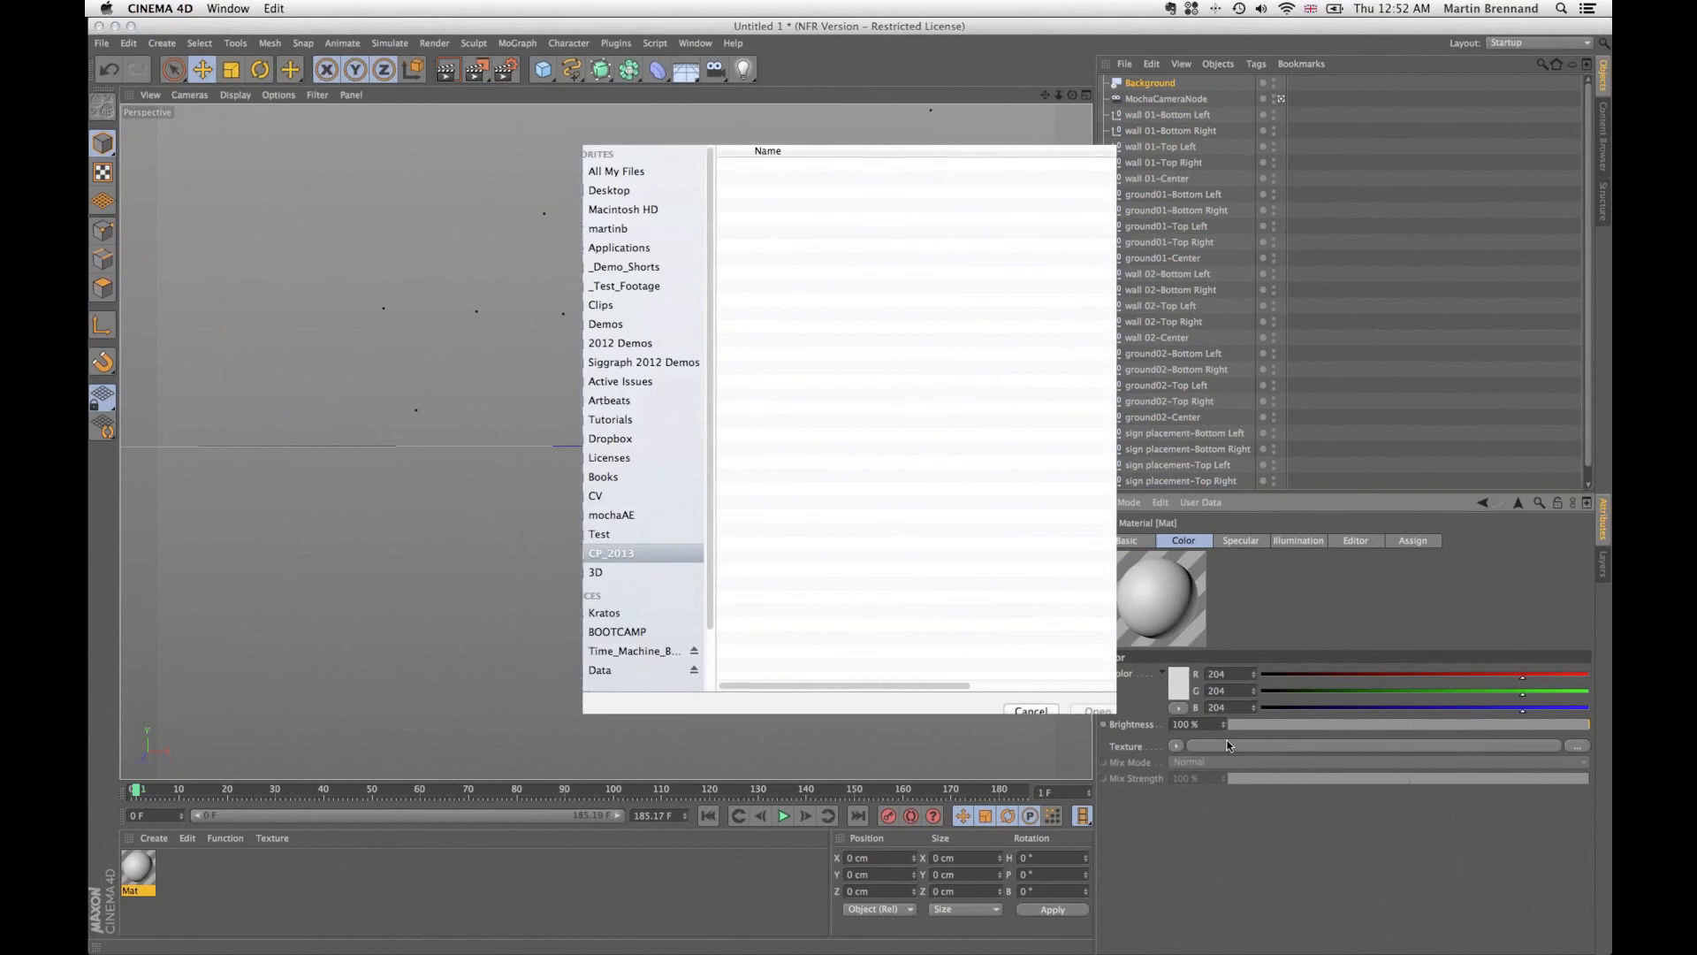
left_click(601, 573)
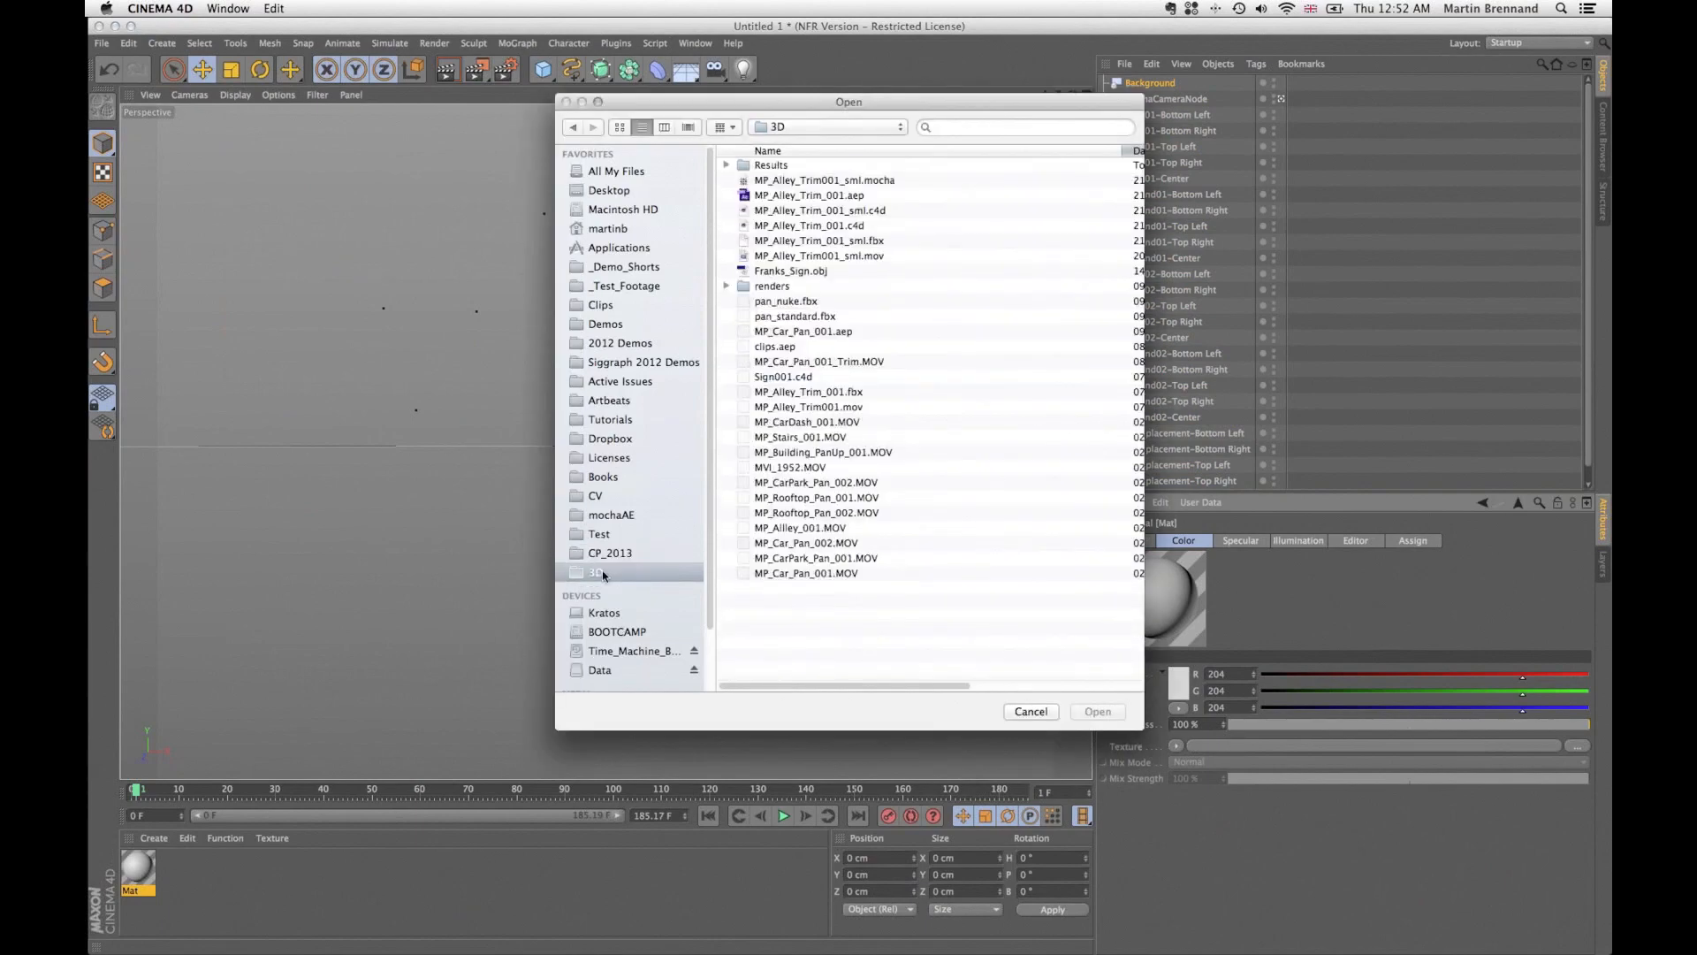
double_click(831, 182)
left_click(891, 321)
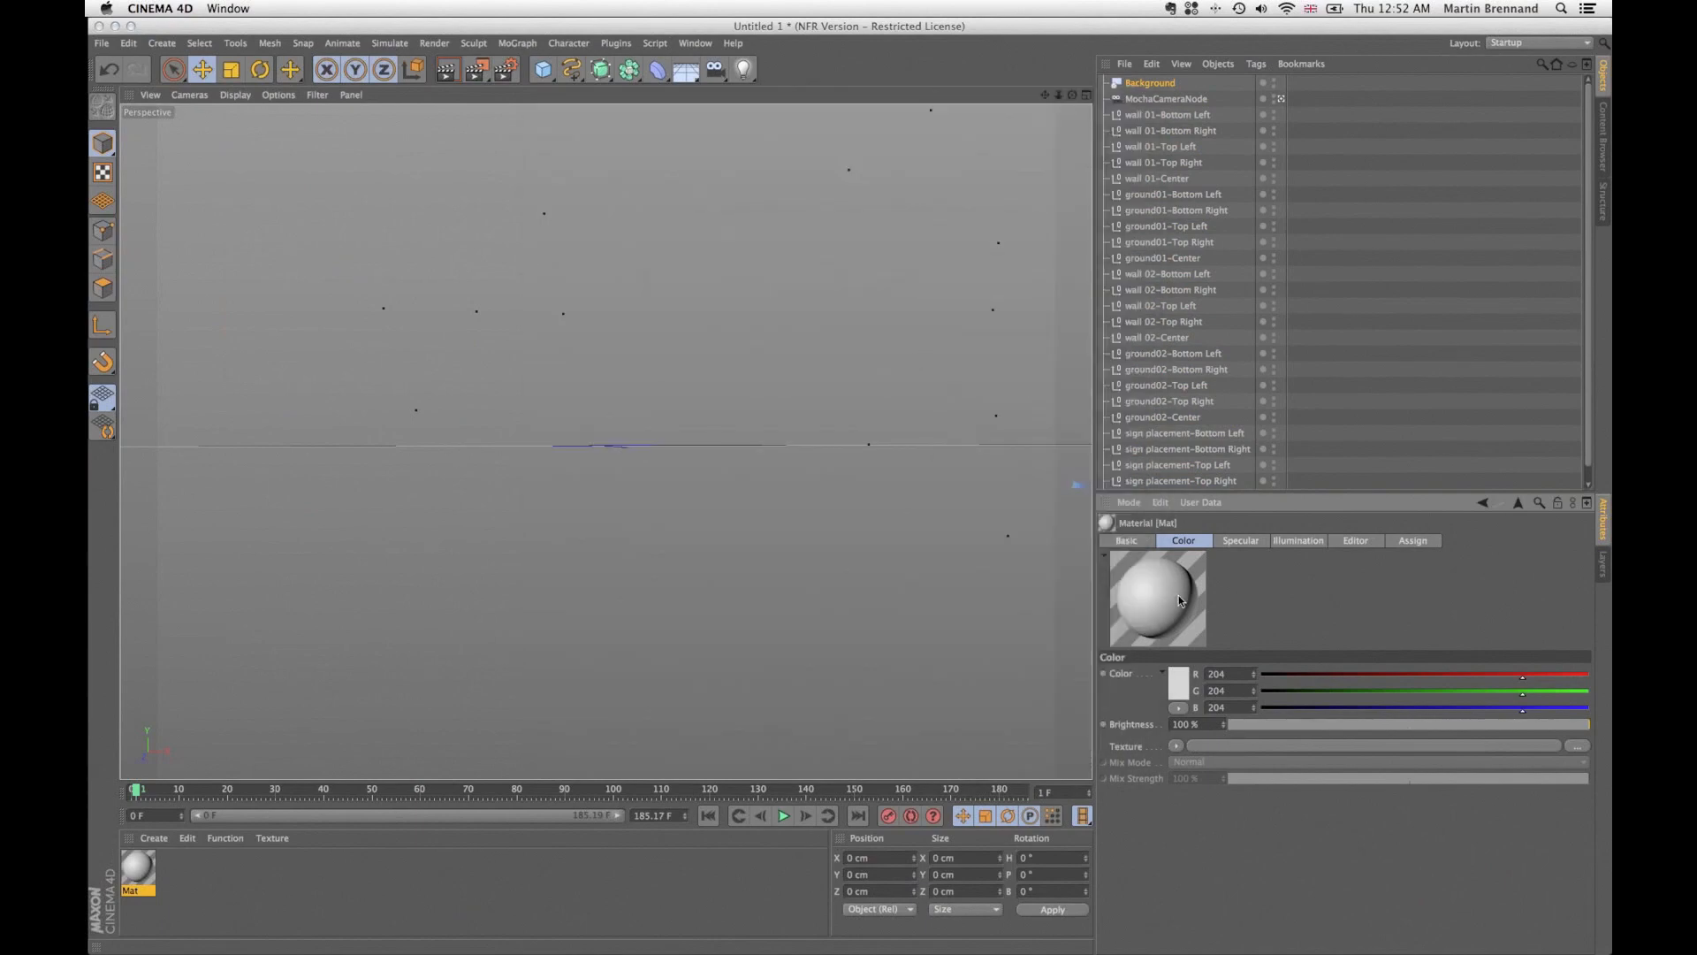
Step: Replace the material's bitmap file with MP_Alley_Trim001_sml.mov from the 3D folder, without copying it to the project location
left_click(1313, 748)
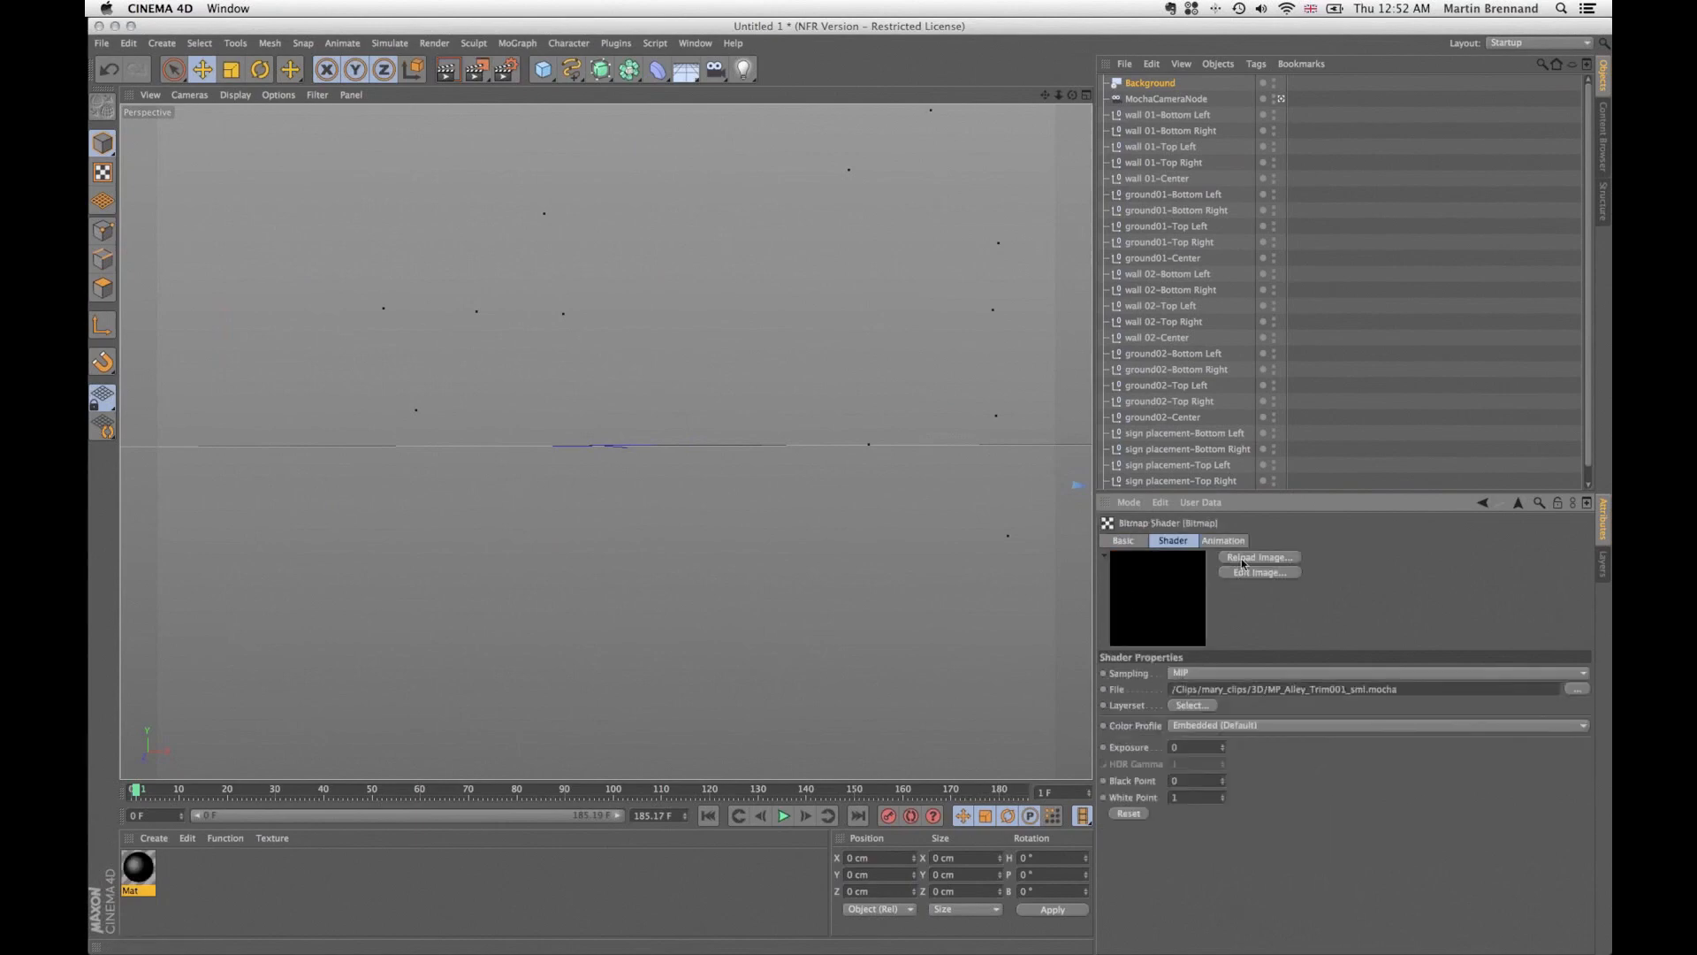
left_click(1577, 688)
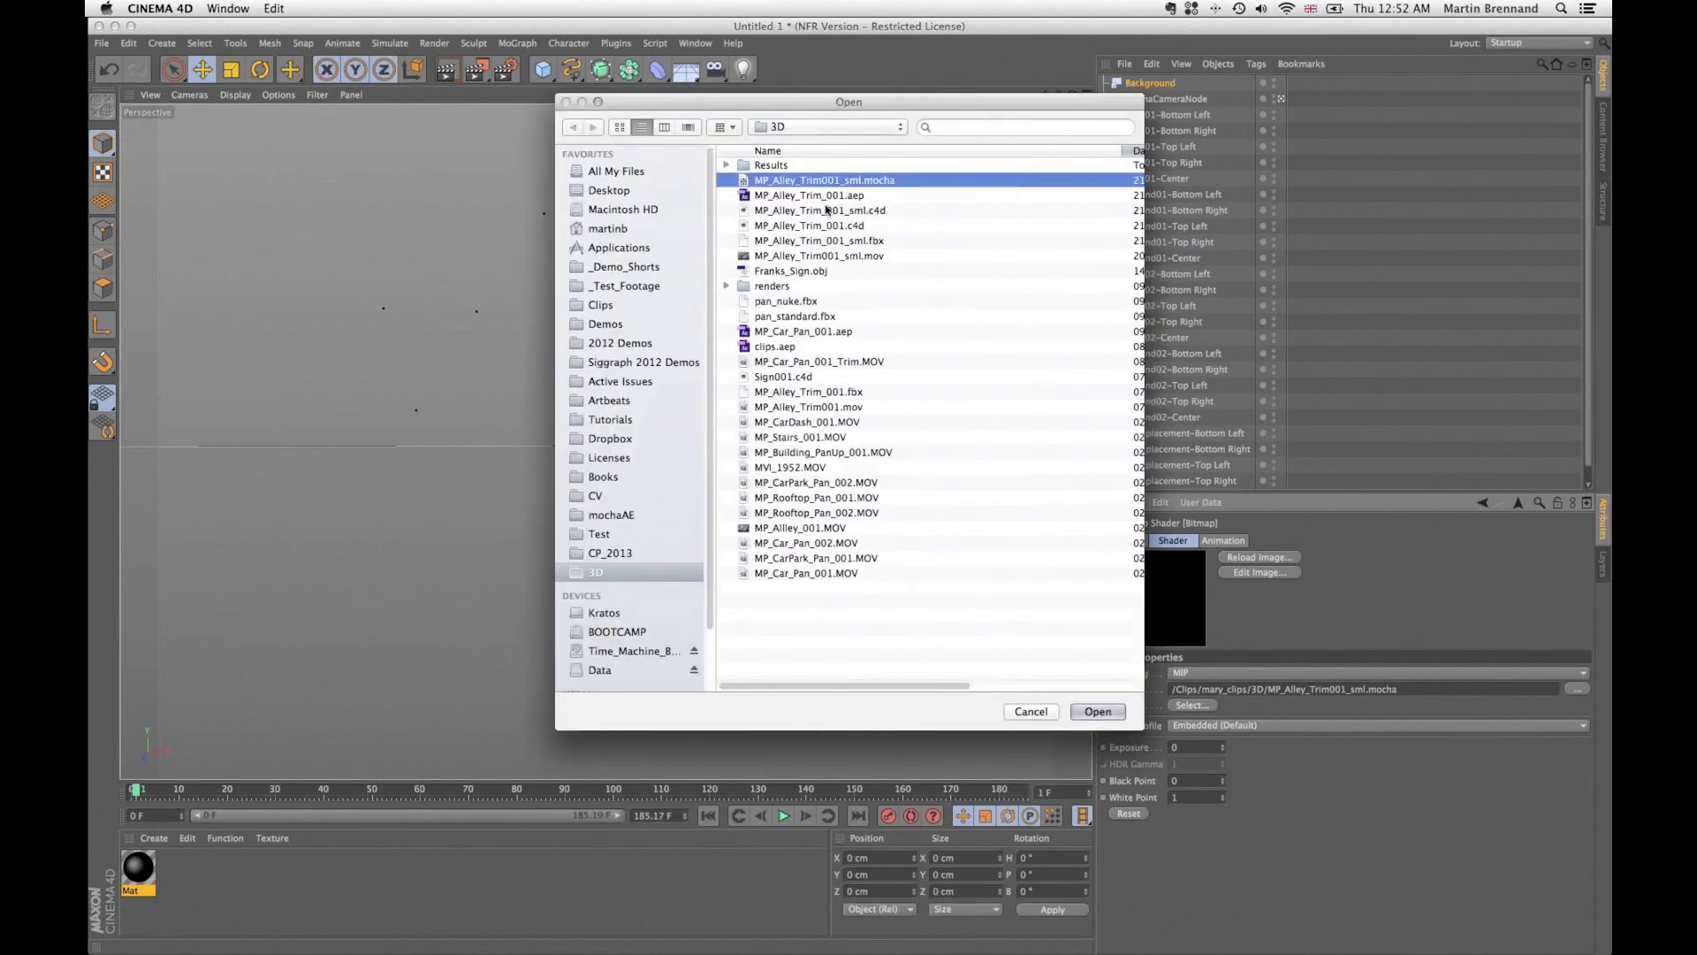
left_click(817, 256)
left_click(1098, 711)
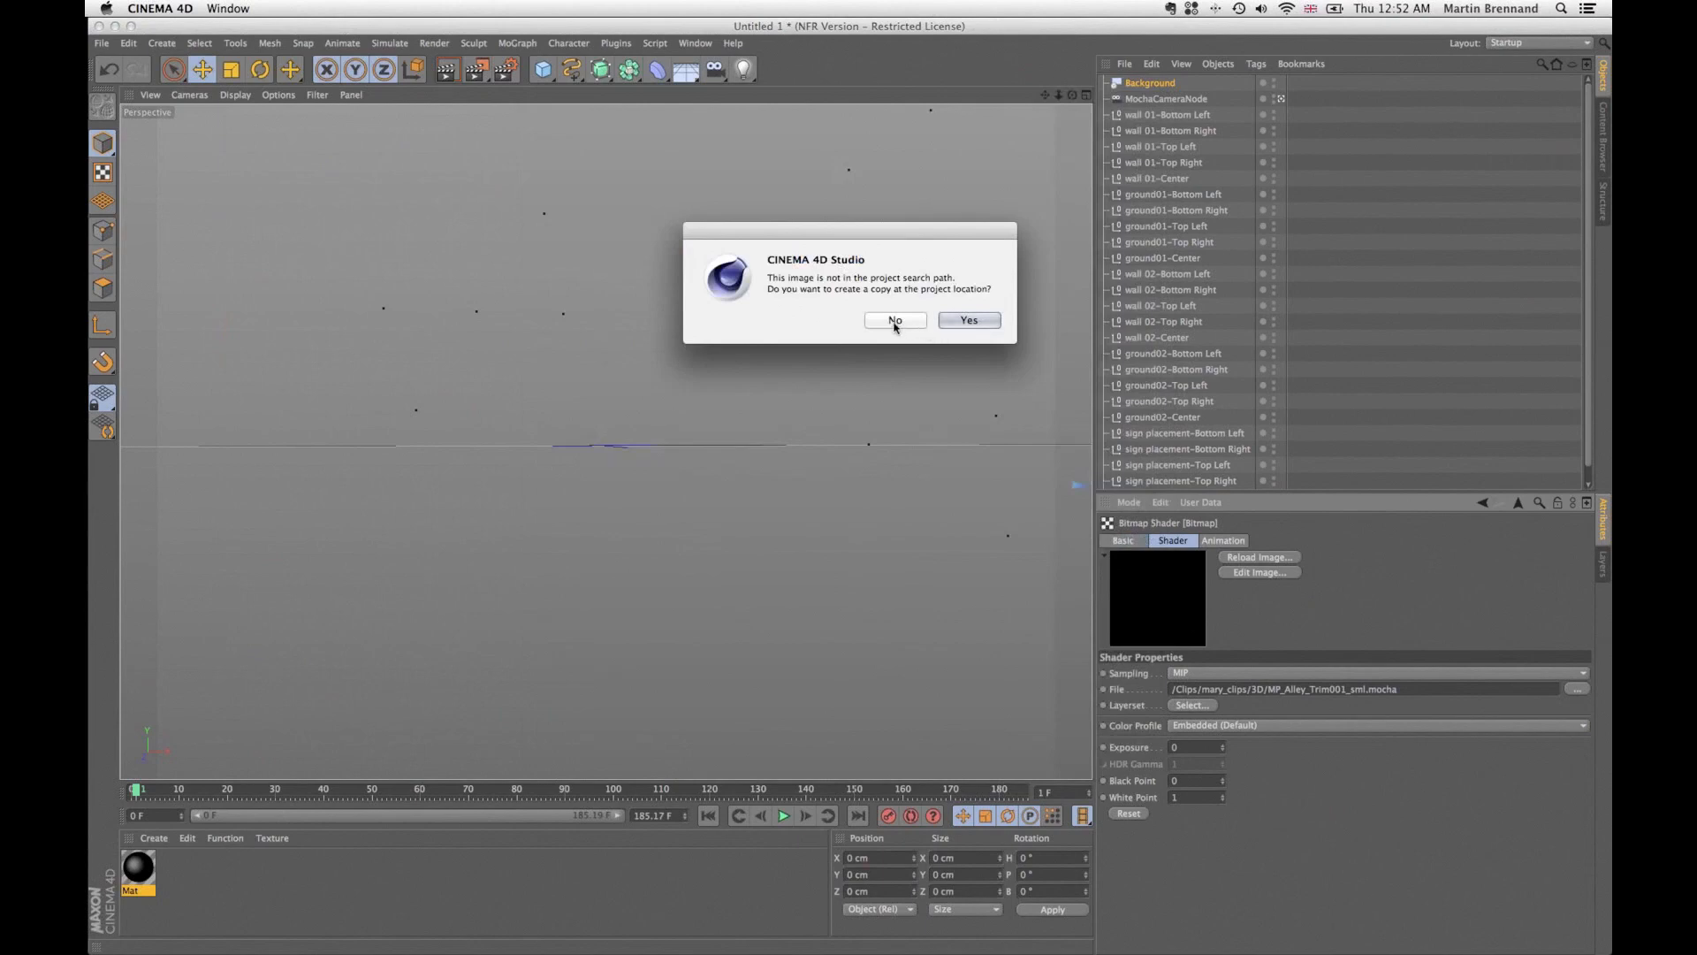
left_click(895, 324)
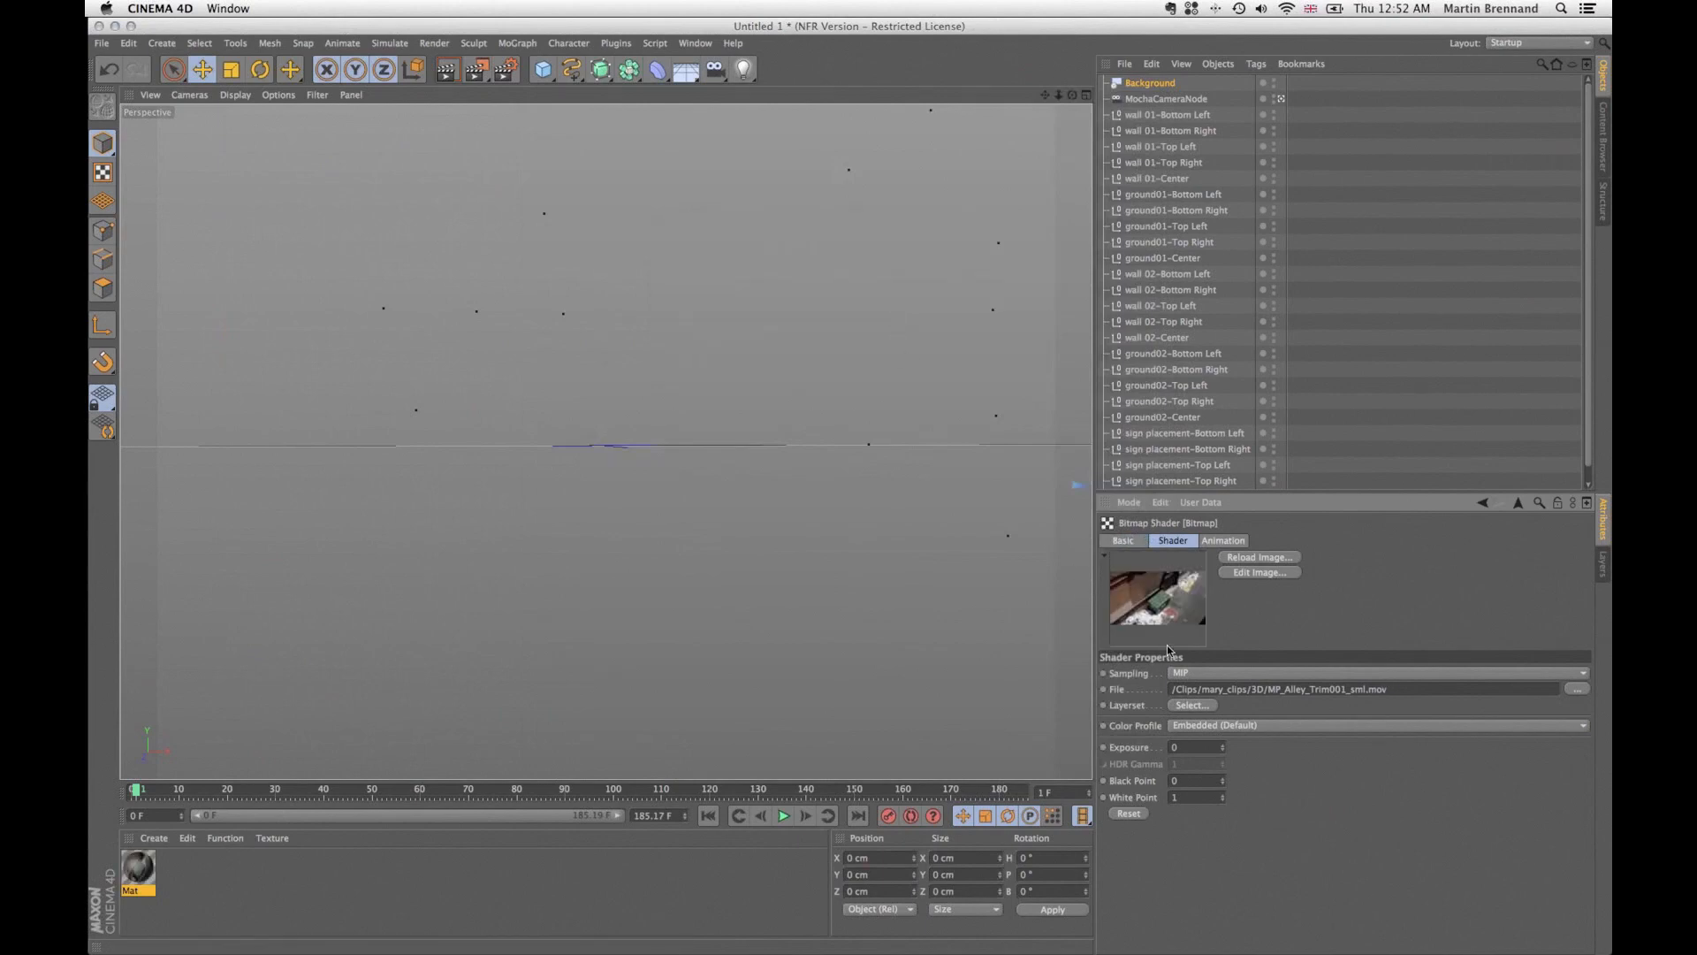
Step: Set the movie frame rate to 30 in the bitmap shader's animation settings
left_click(1213, 541)
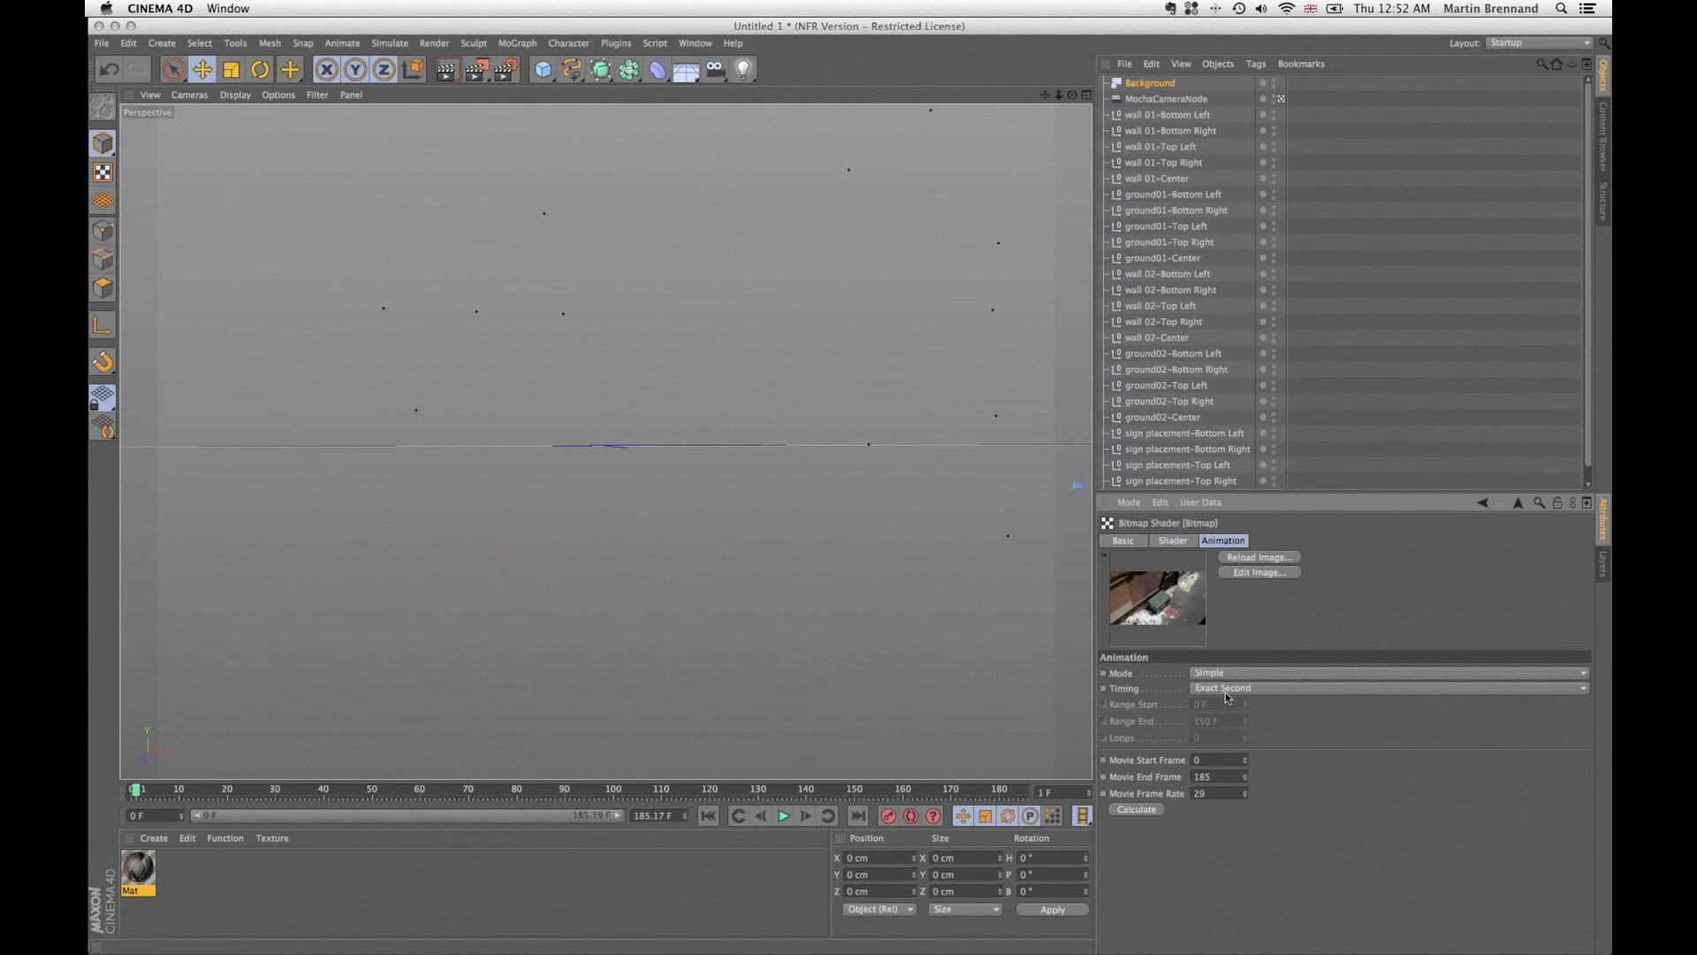
double_click(1199, 793)
type("29")
key("Return")
type("30")
key("Return")
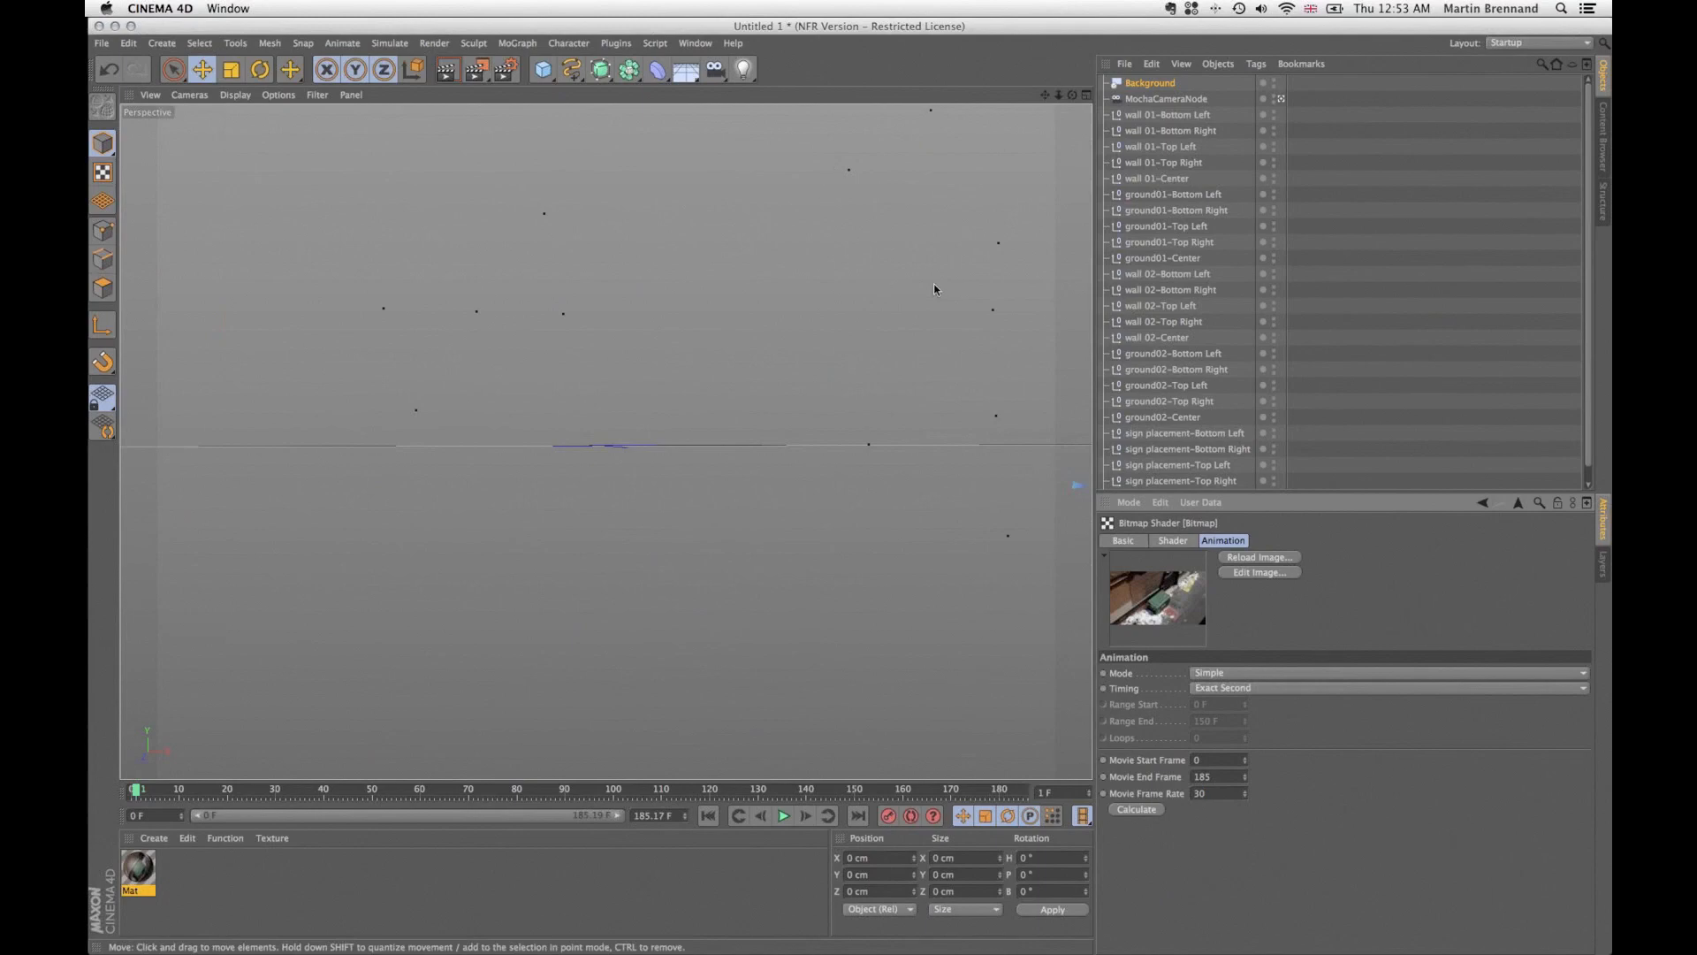
Step: Apply the alley footage material to the Background object
left_click(1154, 83)
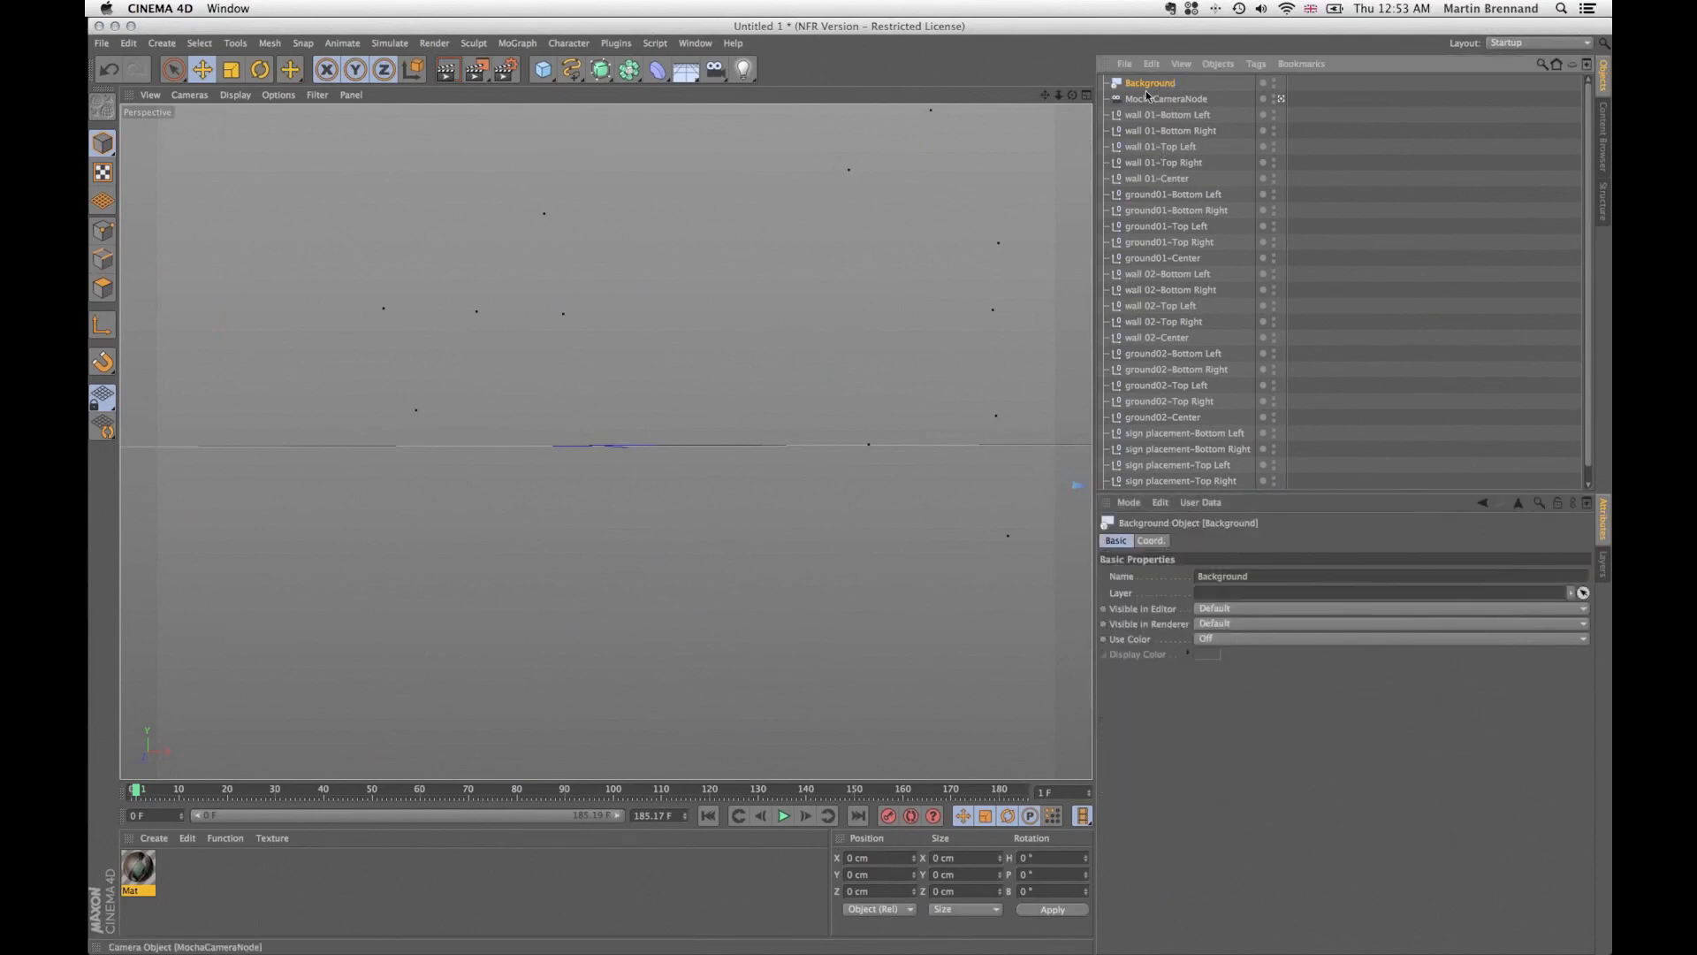
left_click(1146, 98, "shift")
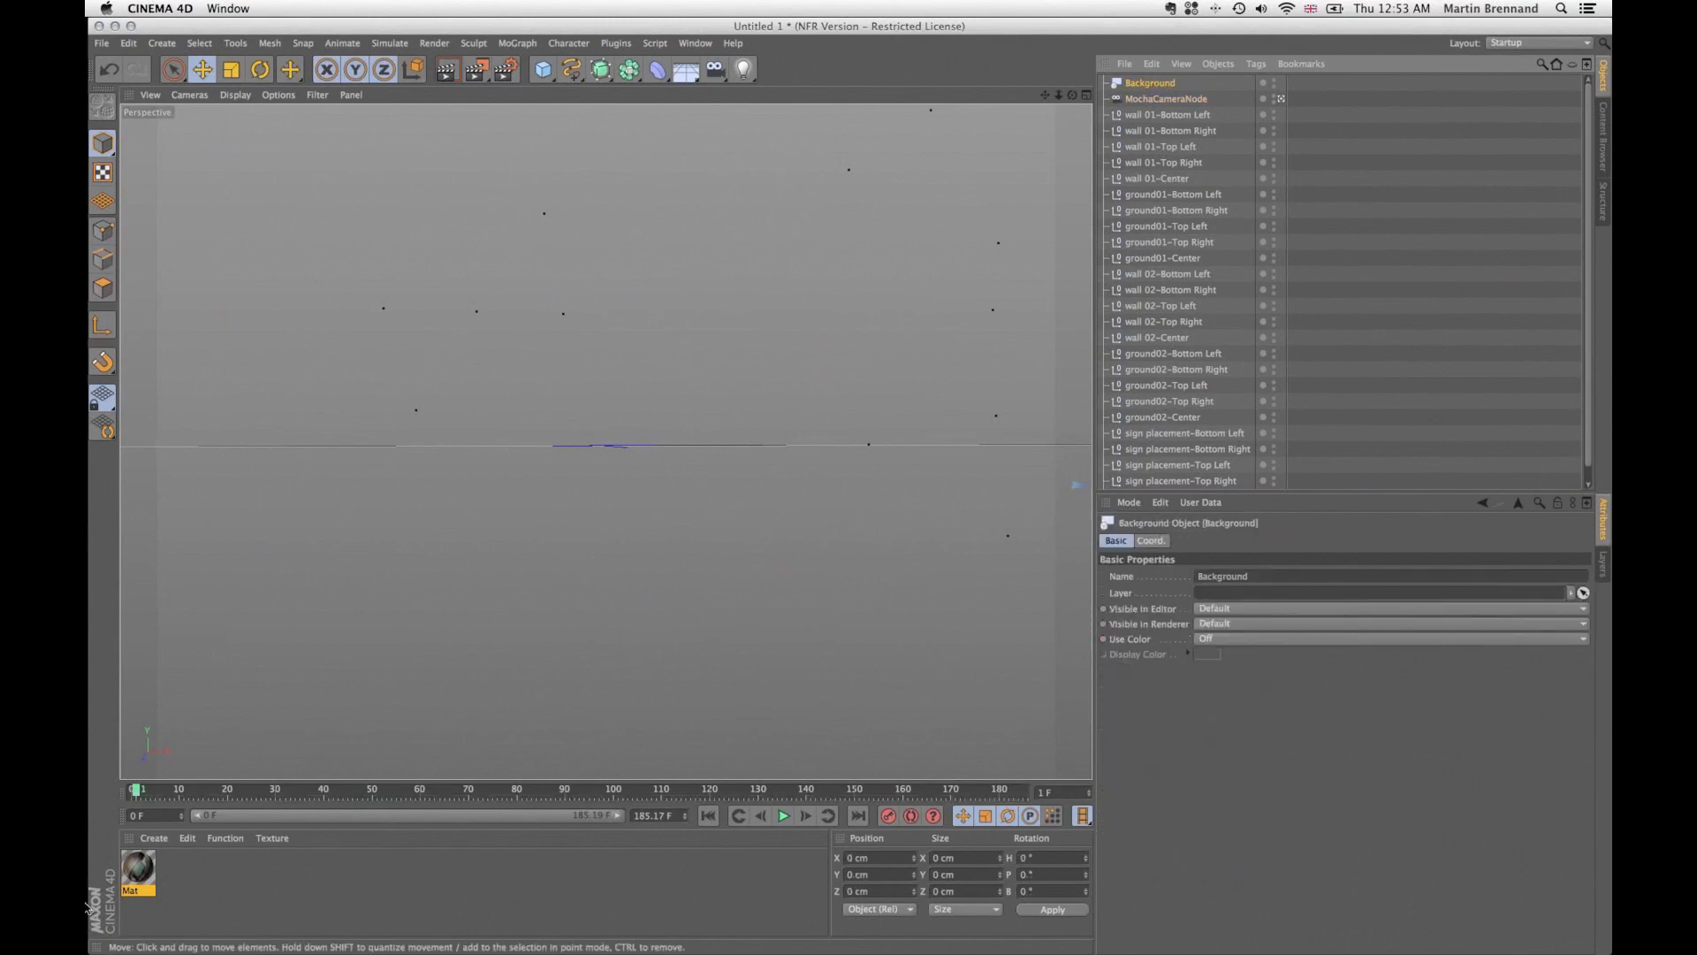
left_click_drag(143, 870, 1160, 86)
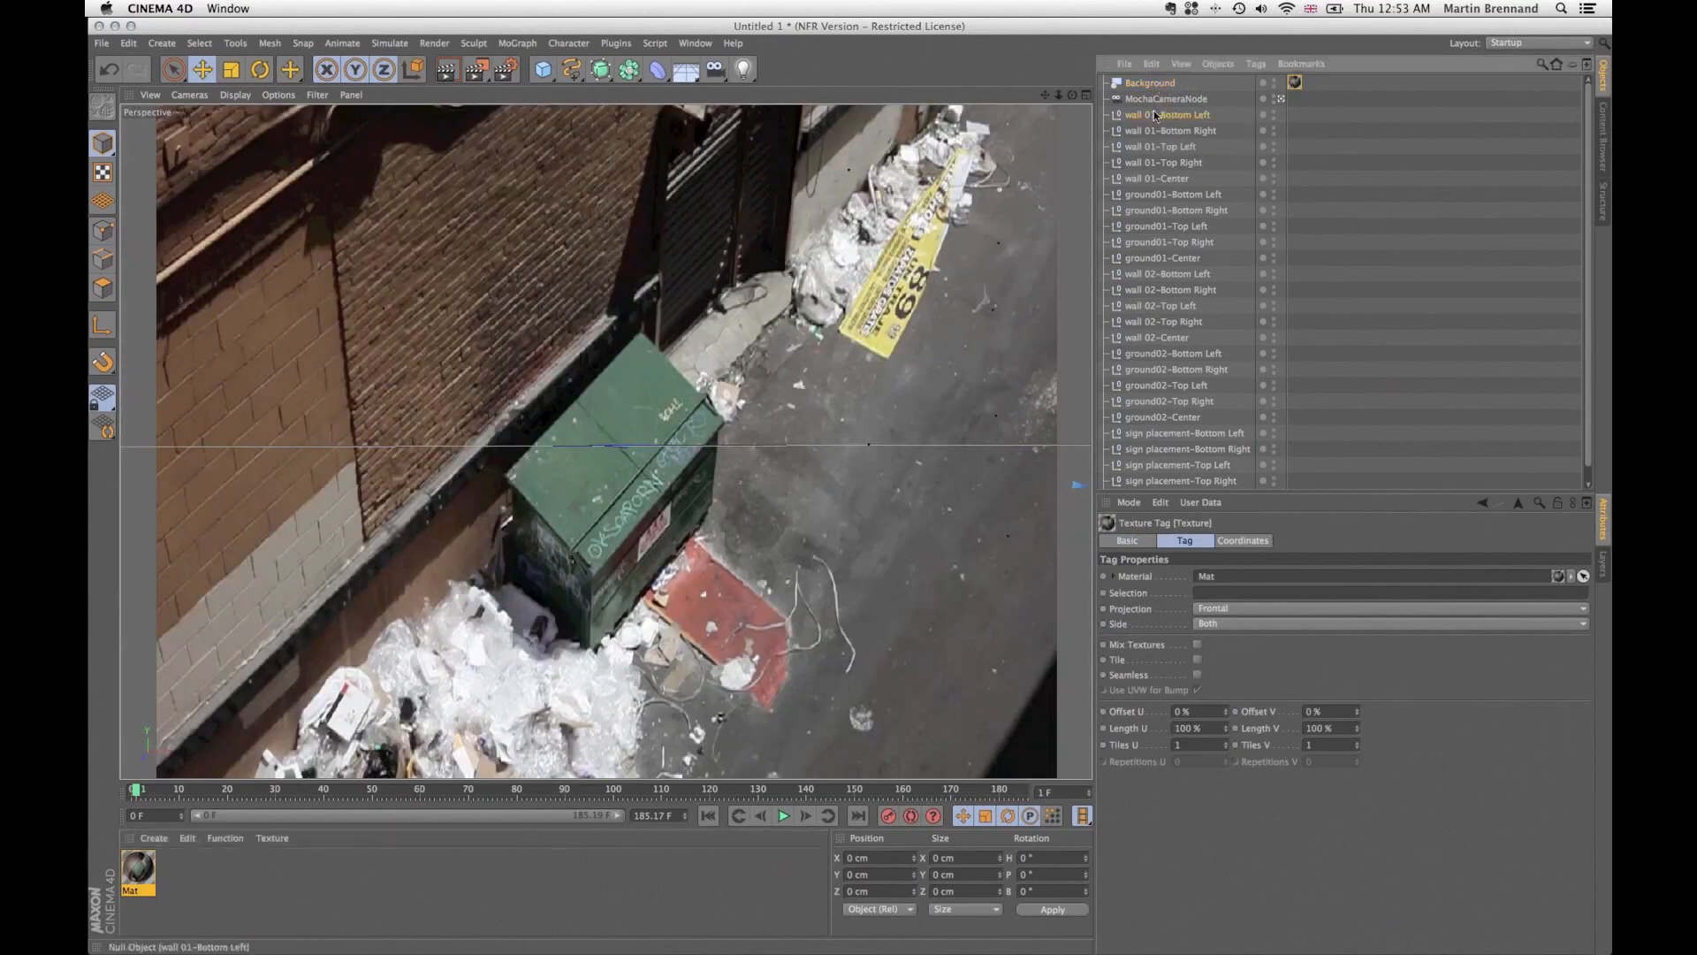
Step: Select all nulls from wall 01-Bottom Left to sign placement-Center and scrub the full animation to check them against the footage
left_click(1153, 114)
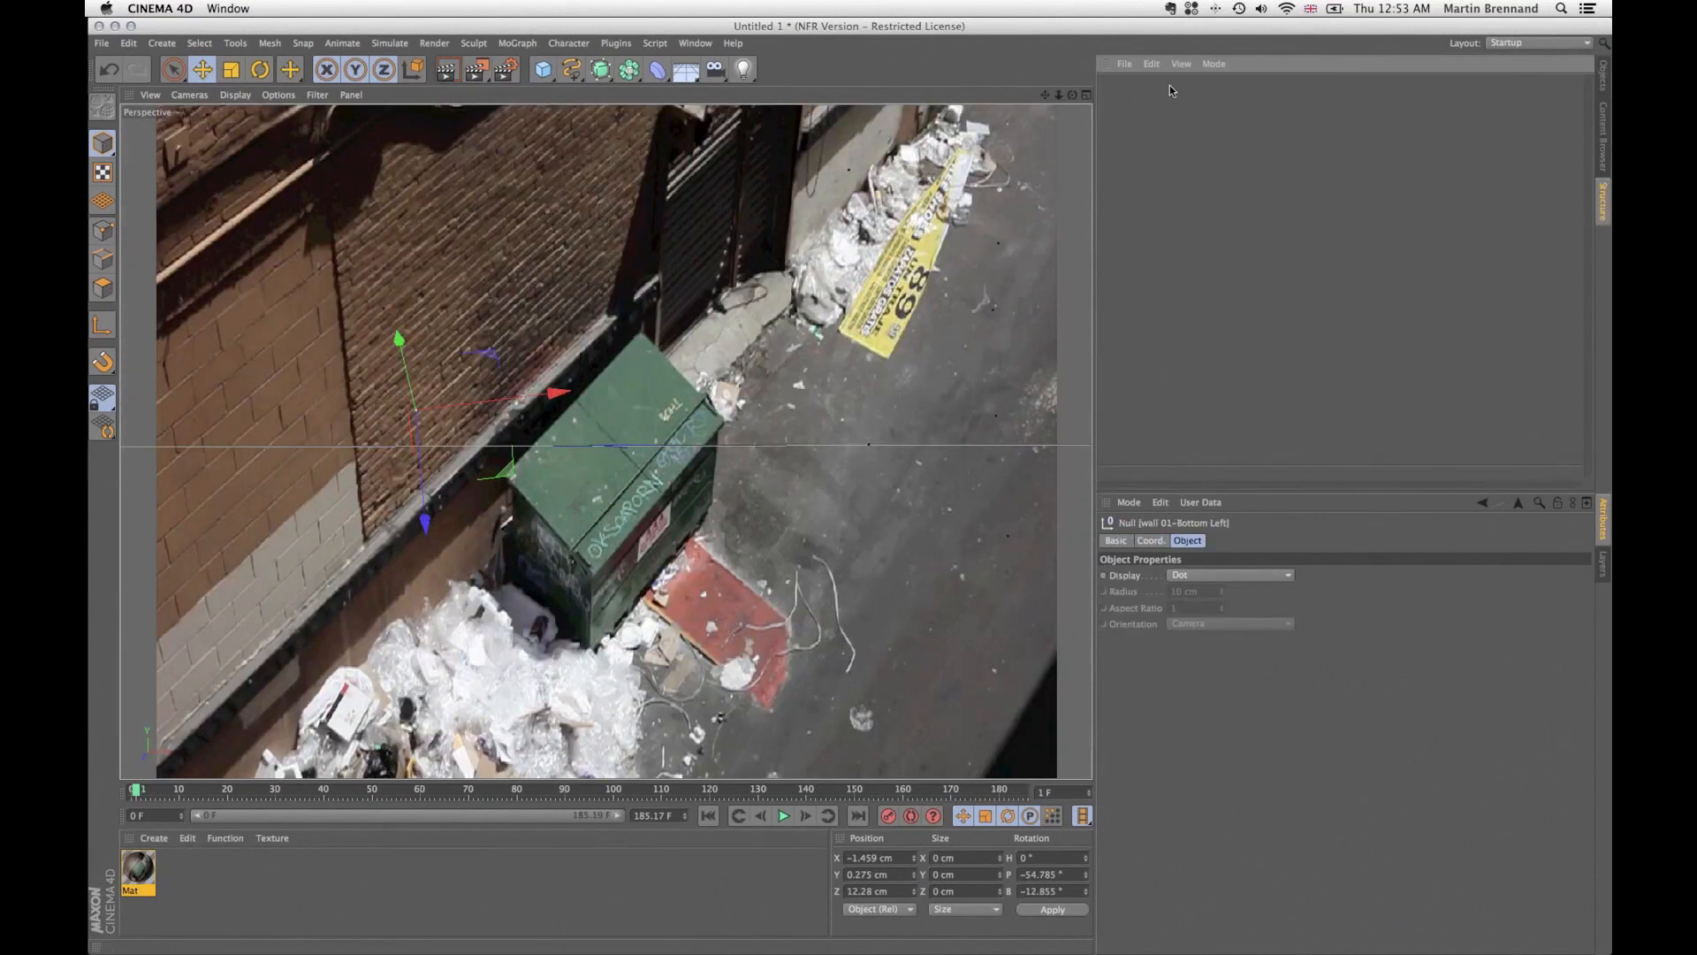
left_click(1603, 79)
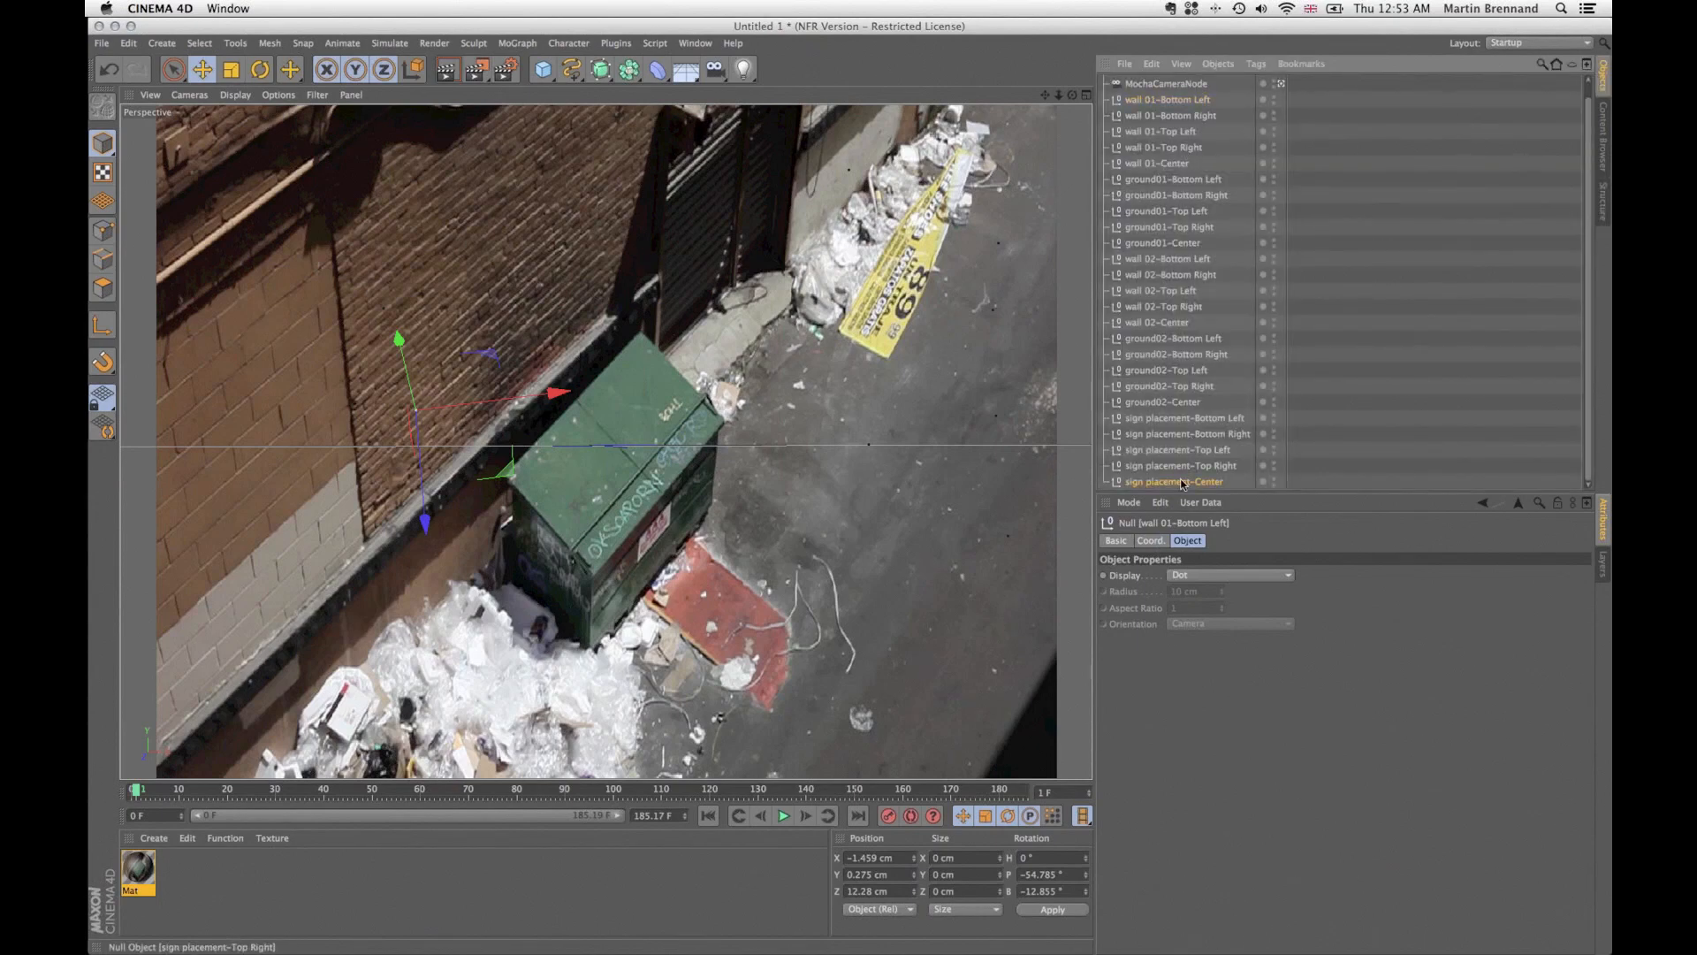
left_click(1182, 483)
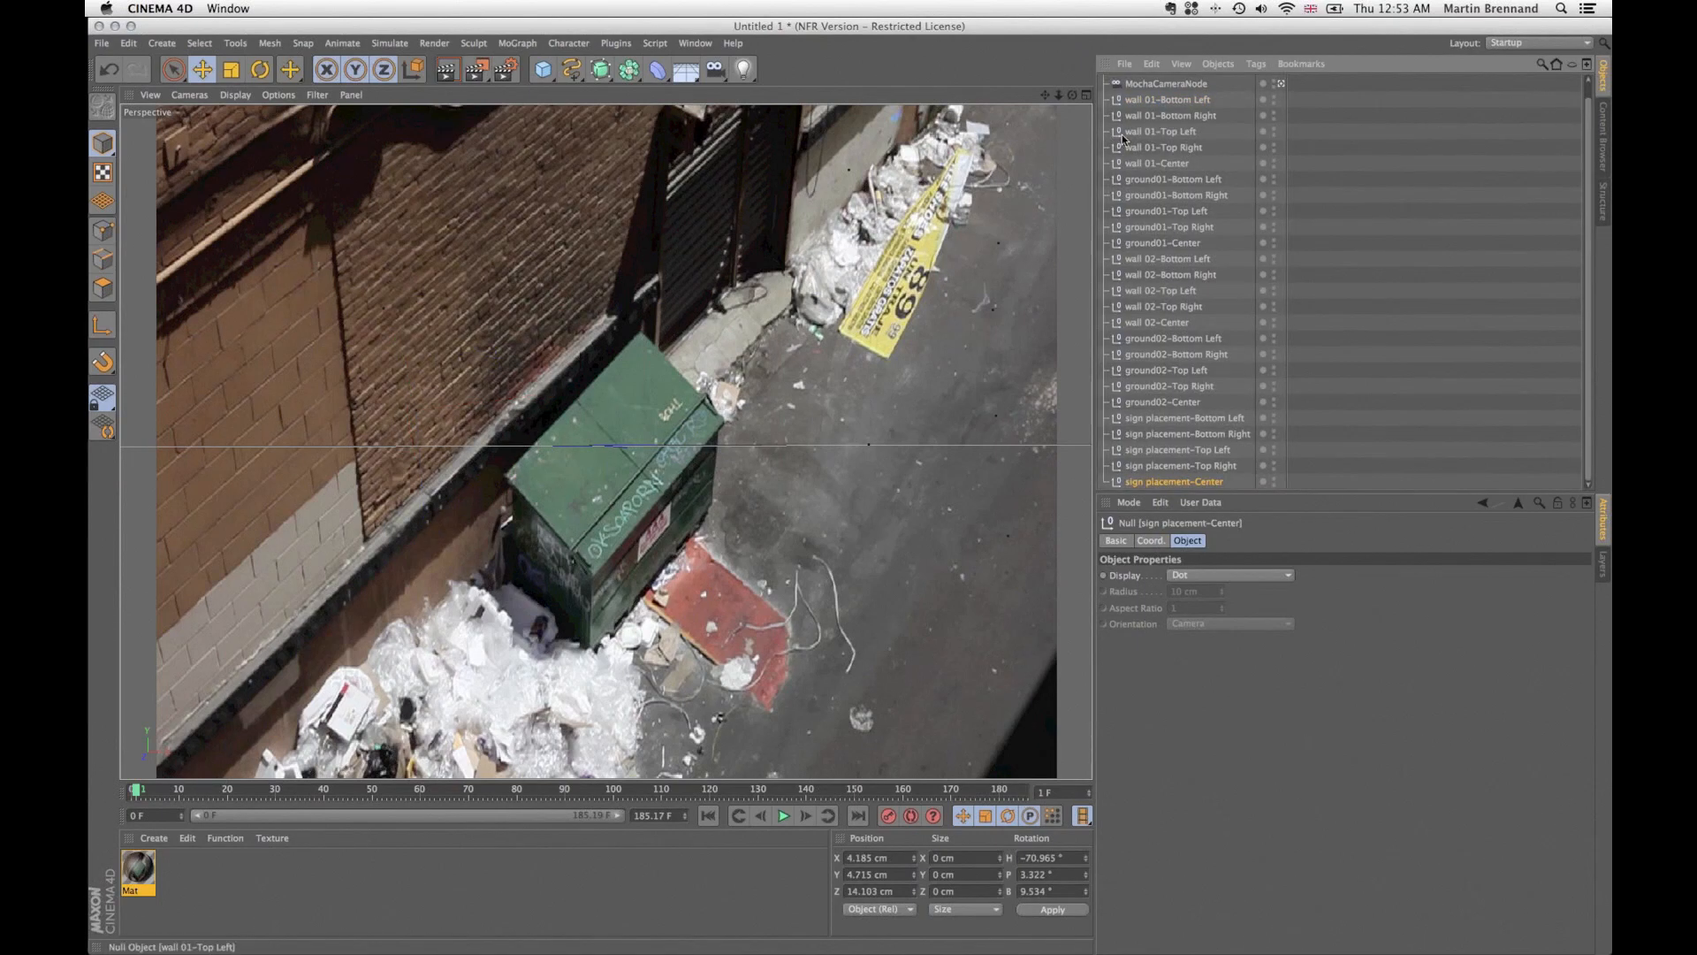
left_click(1165, 102, "shift")
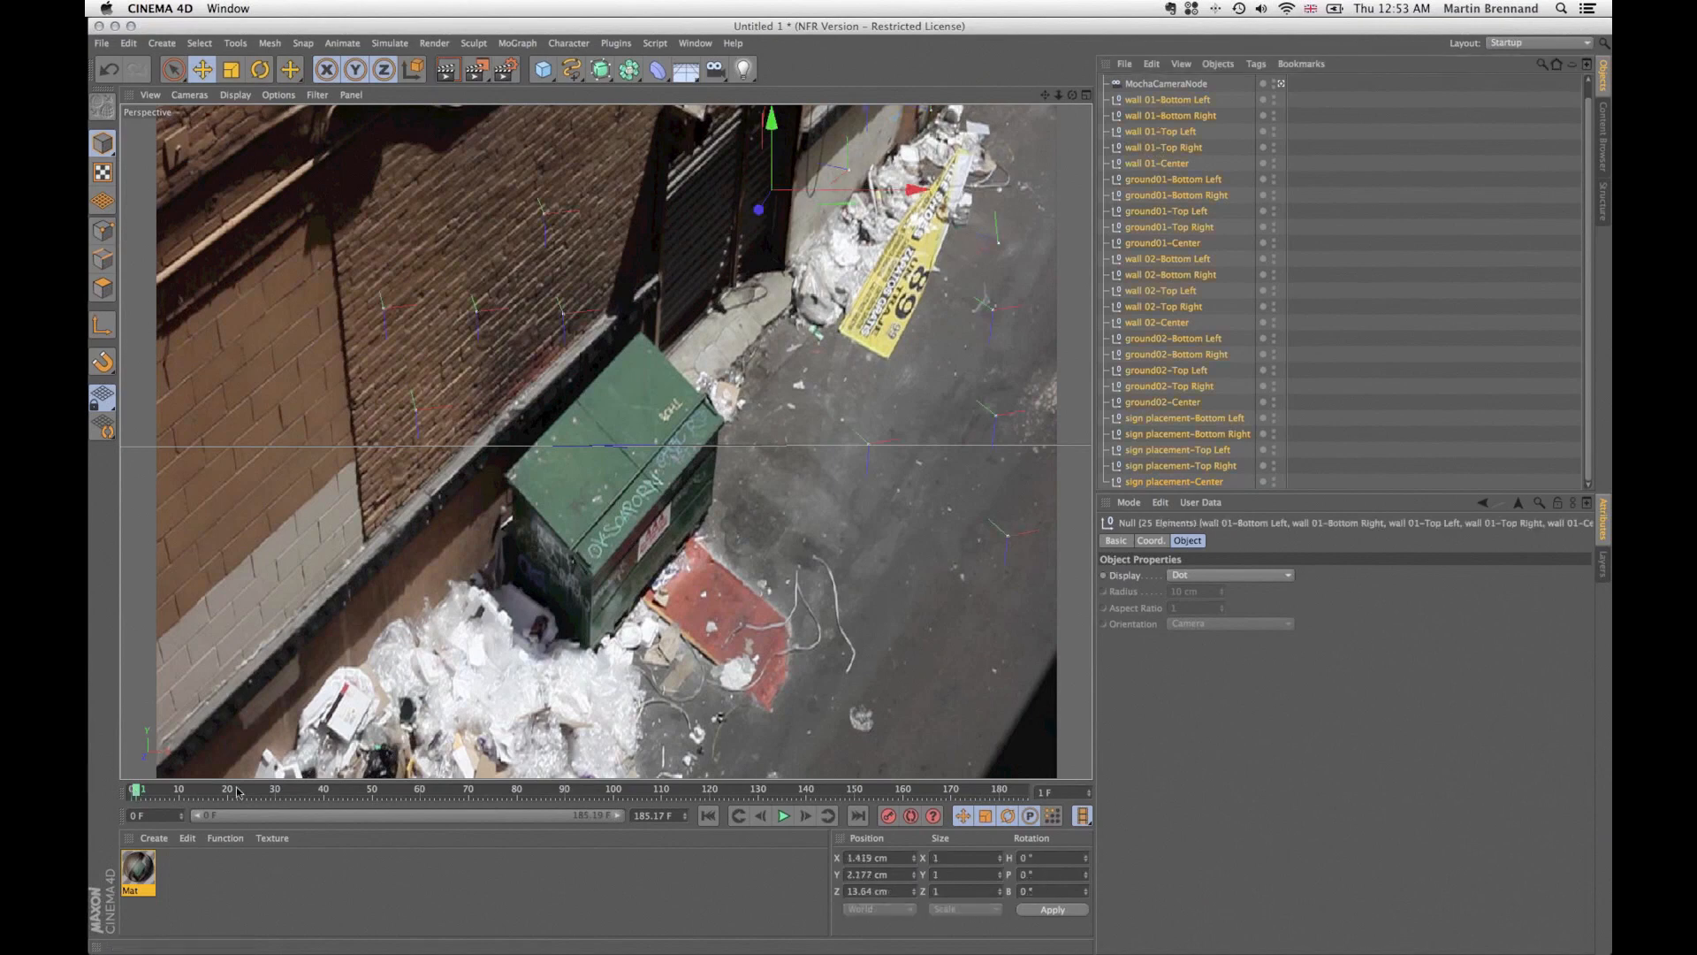
left_click_drag(237, 792, 297, 792)
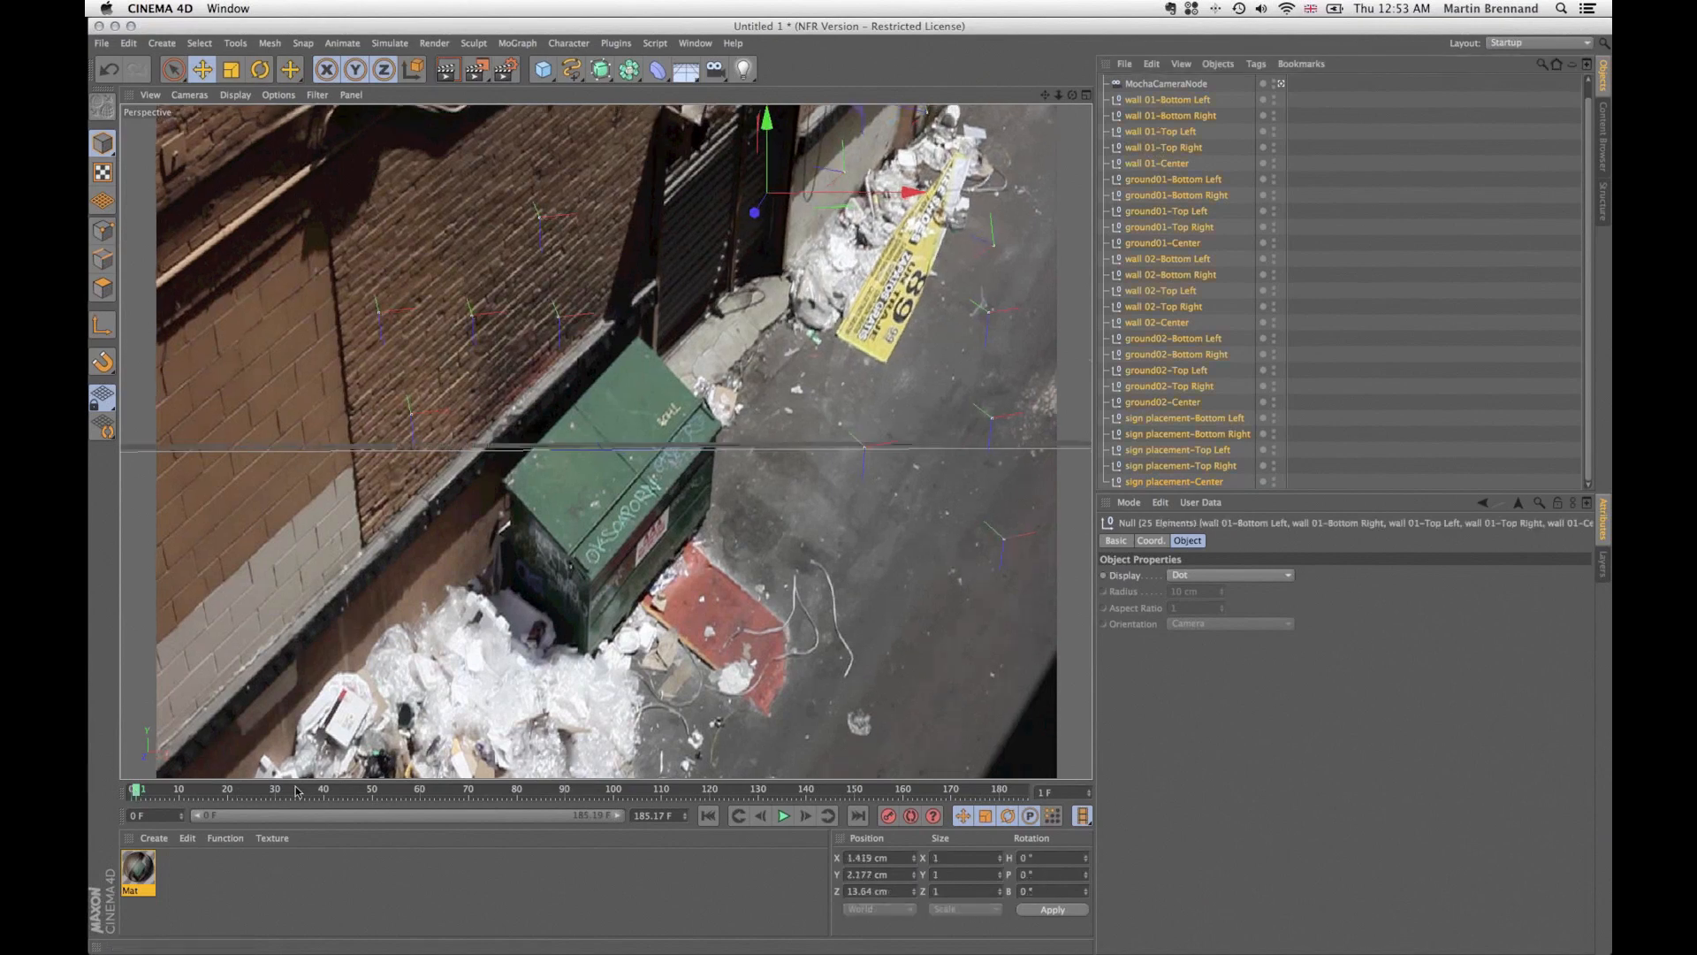
left_click(613, 792)
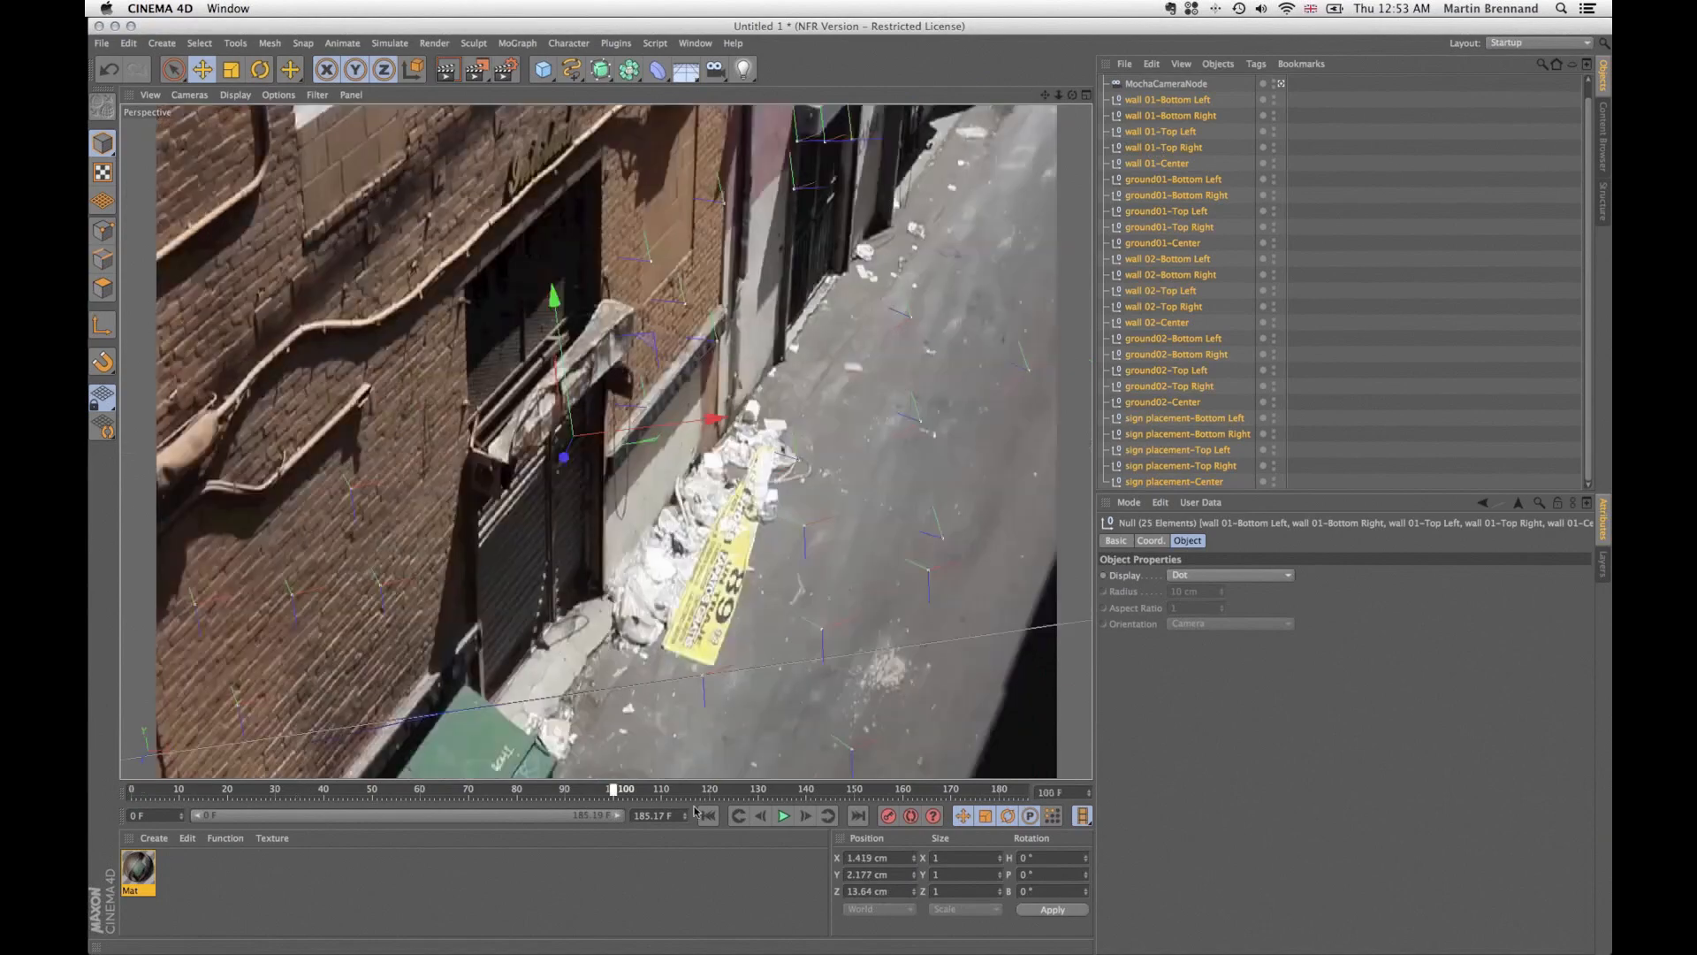
left_click_drag(695, 811, 981, 798)
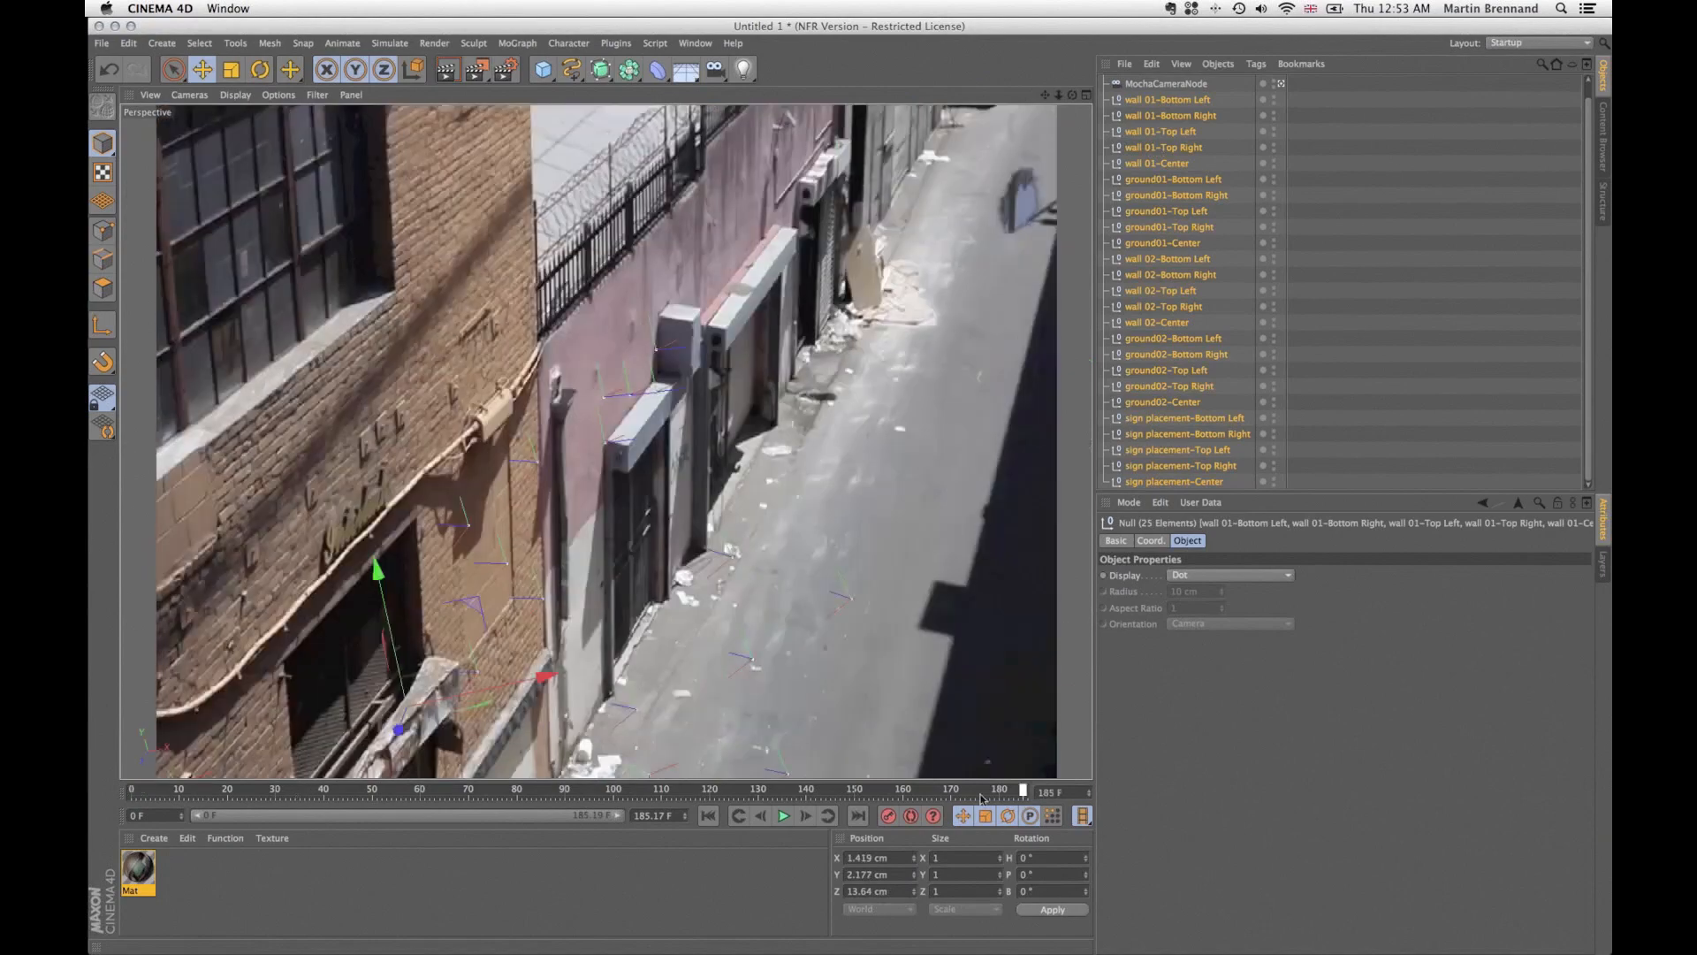
left_click(265, 793)
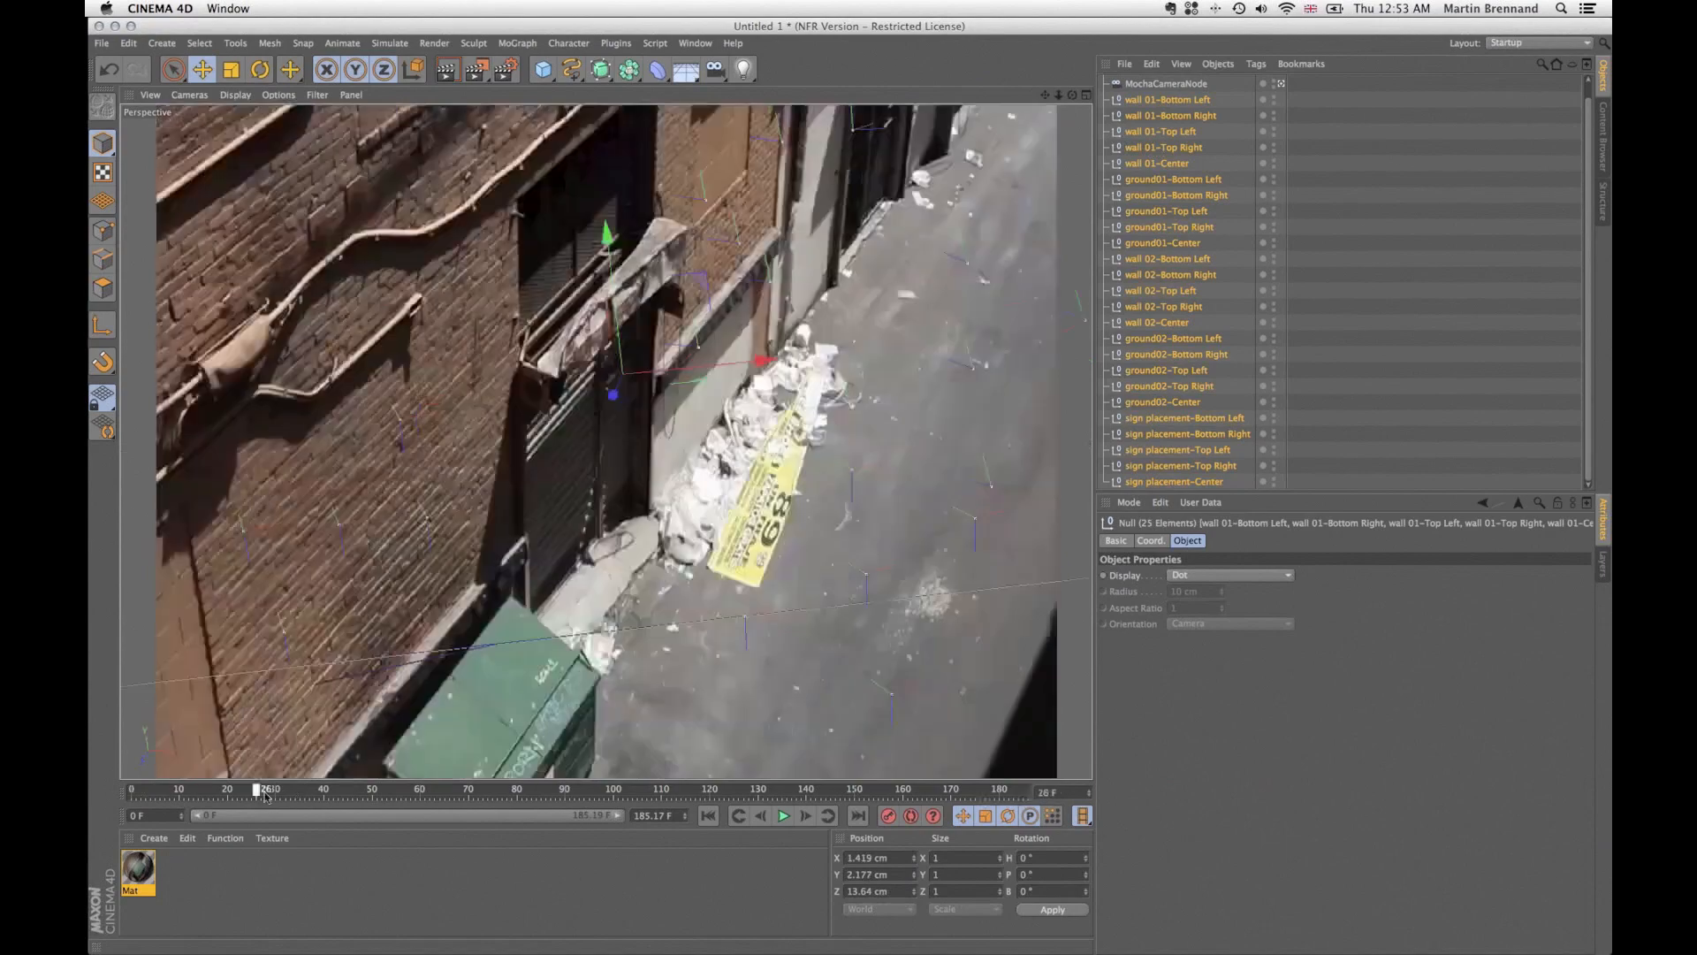
left_click_drag(264, 793, 131, 793)
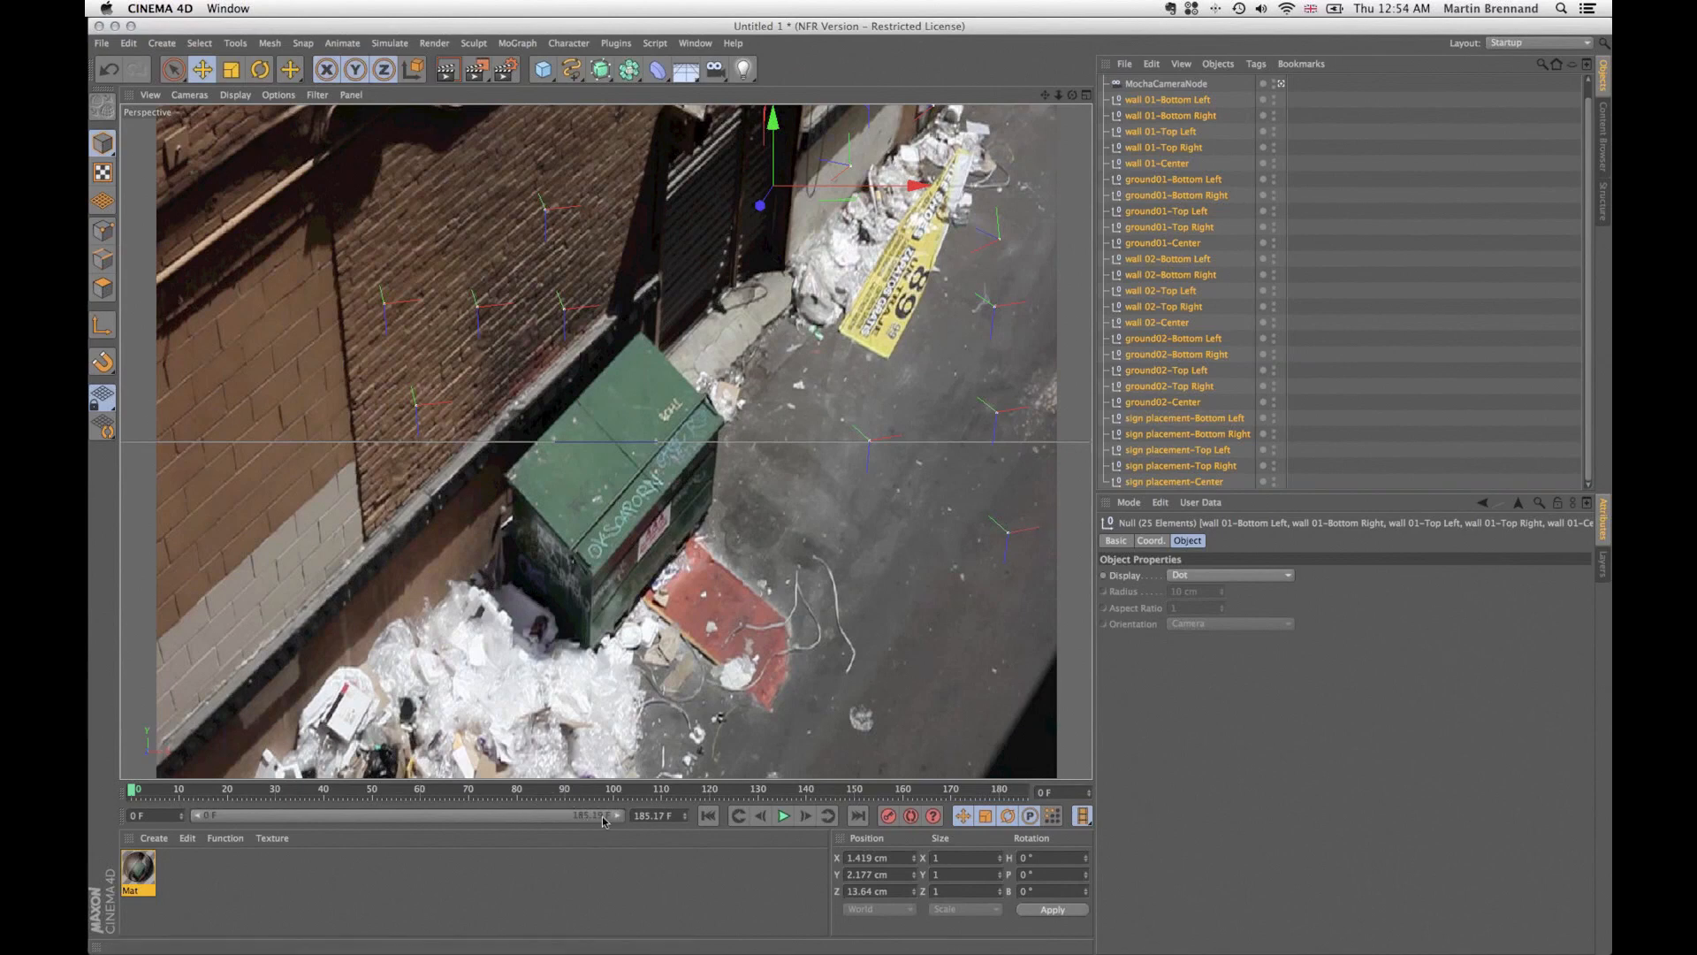
Step: Shorten the timeline's preview range and open the recent project MP_Alley_Trim_001_sml.c4d
left_click_drag(617, 819, 506, 822)
left_click(653, 815)
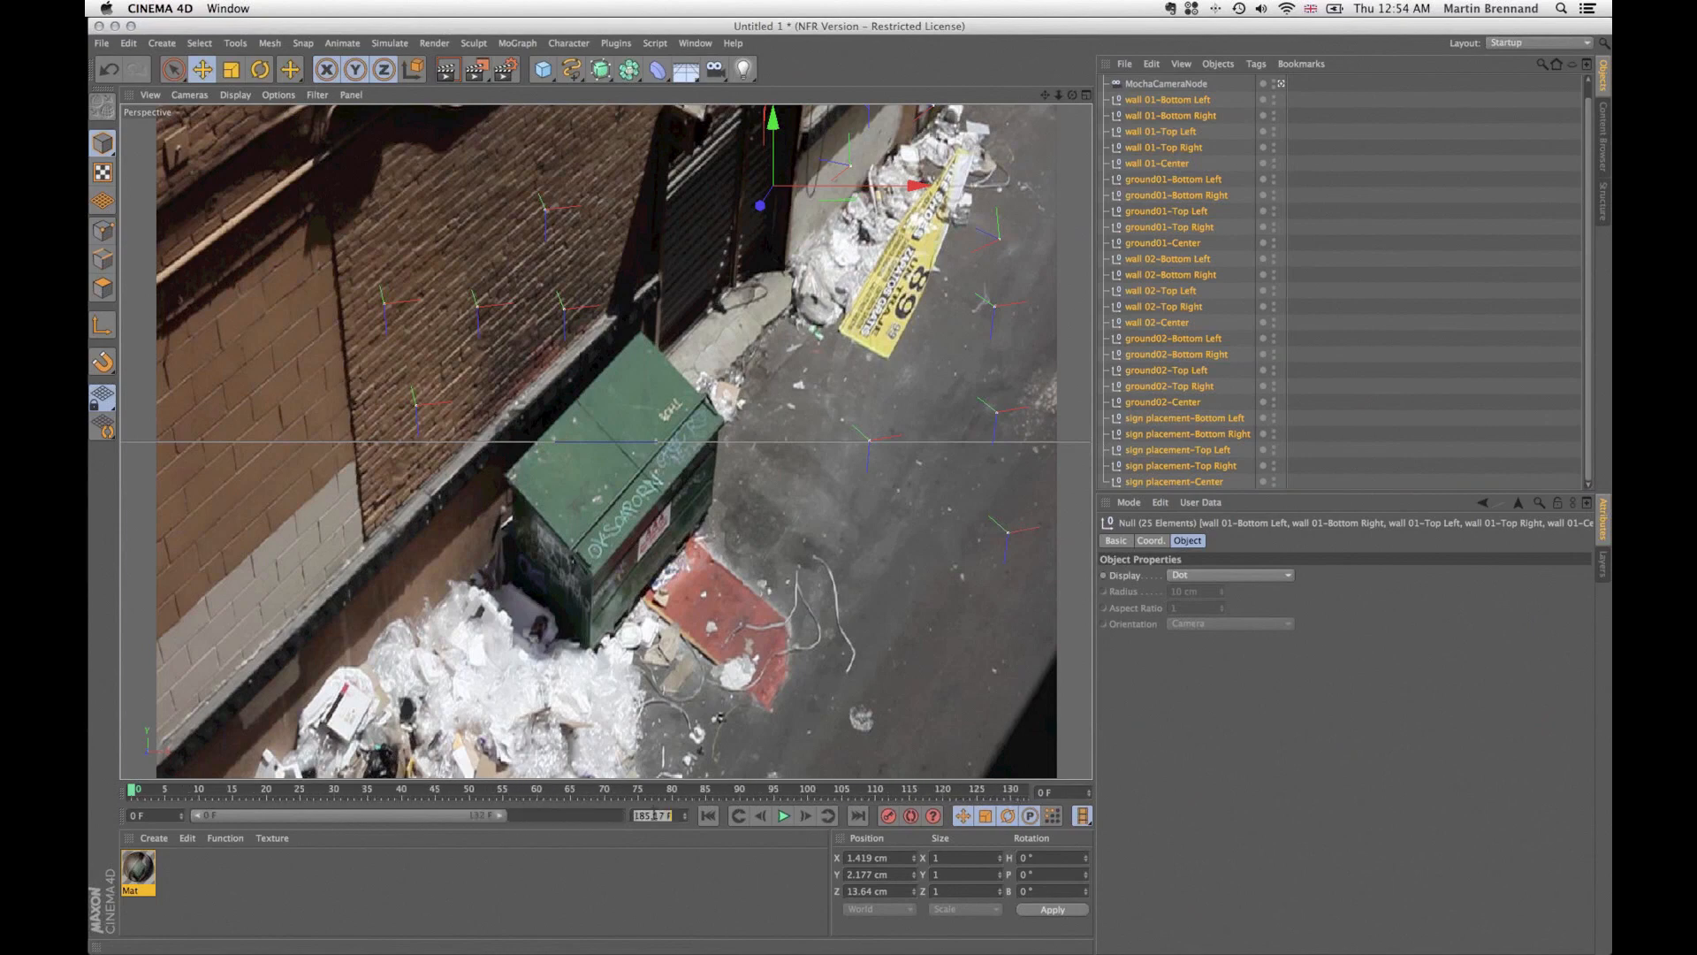
left_click(103, 45)
mouse_move(159, 323)
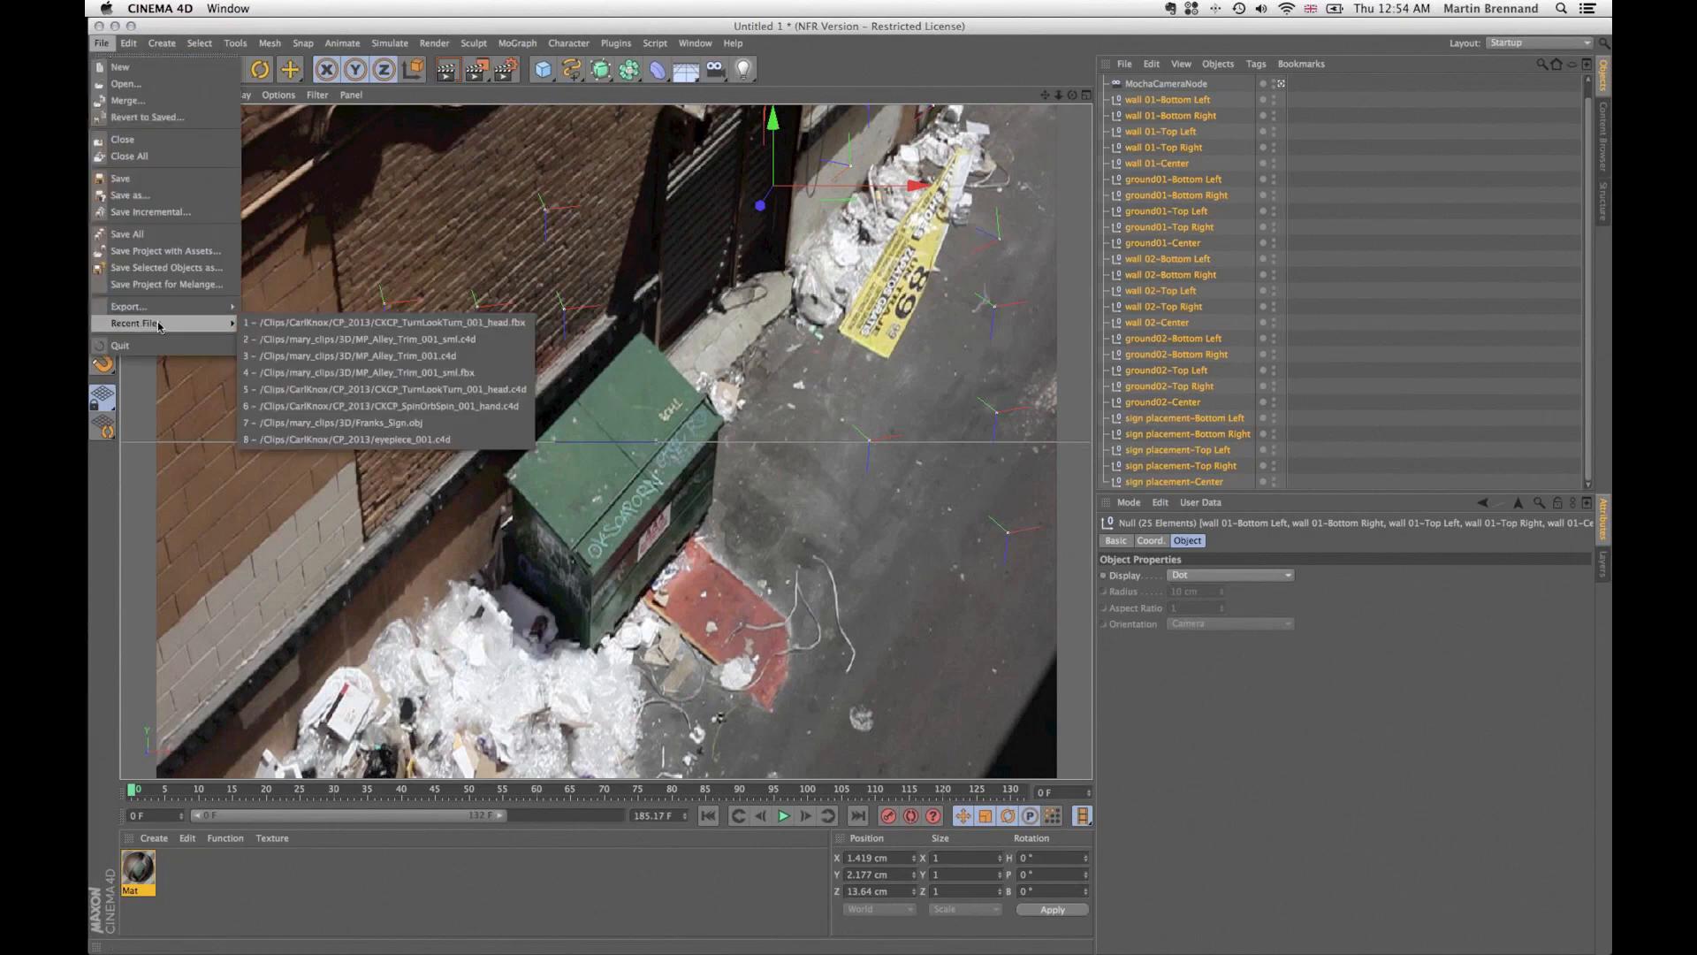
left_click(375, 338)
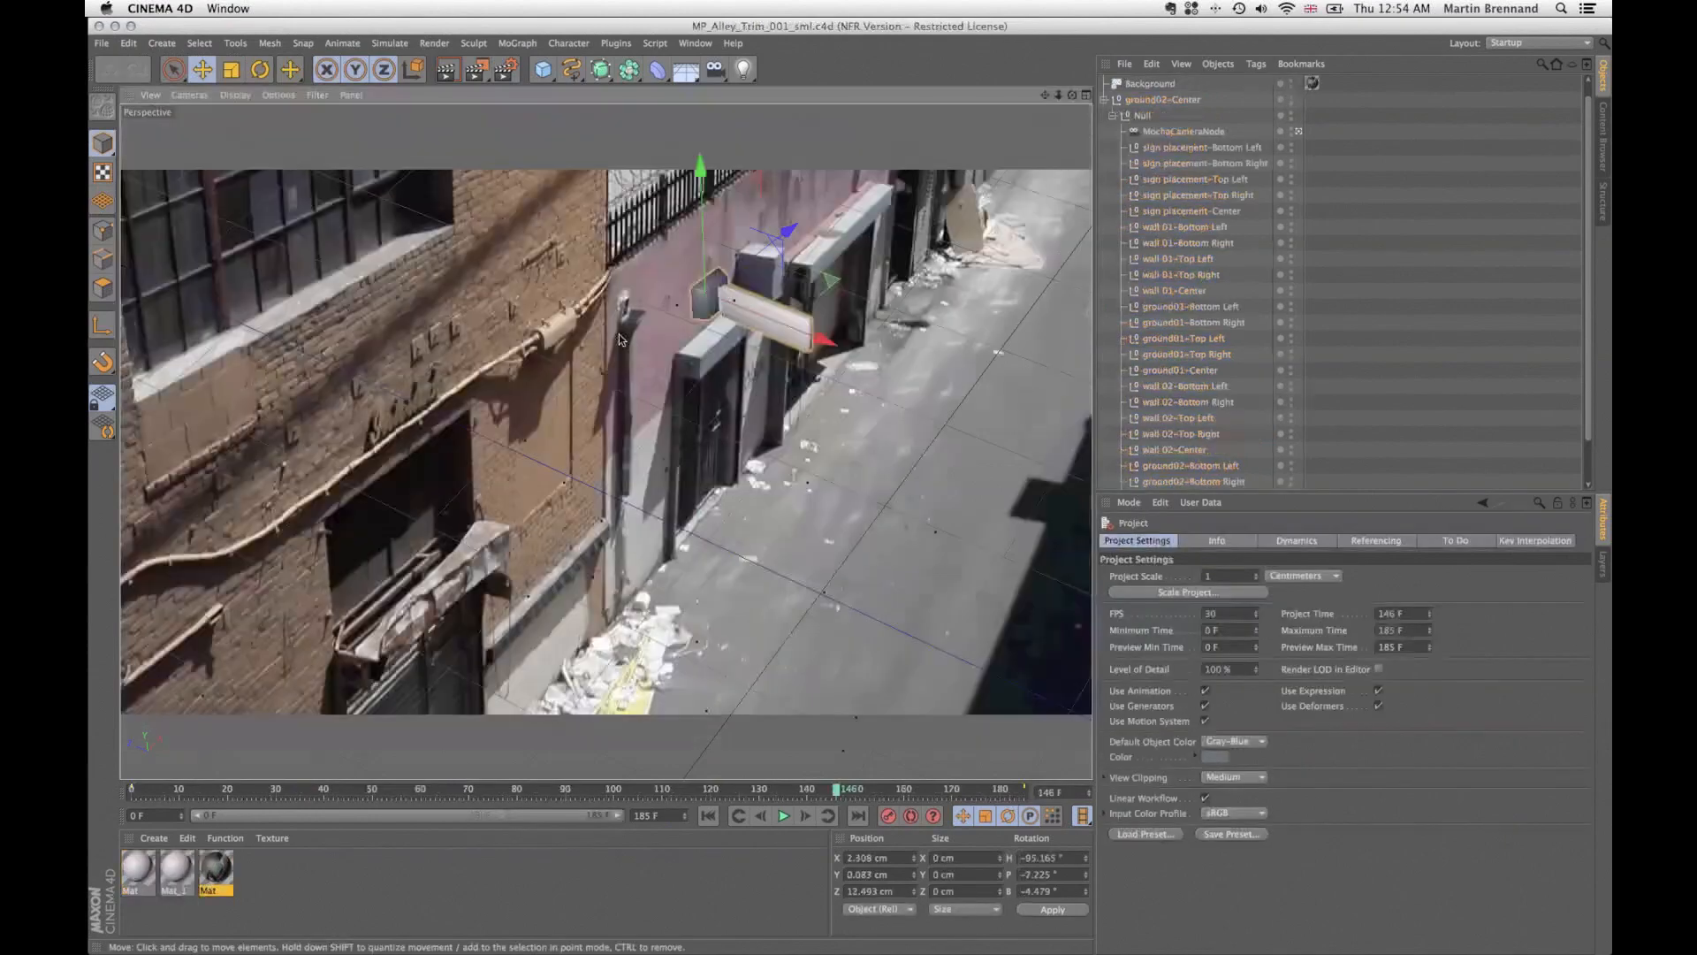
Step: Delete the ground02-Center null and its child Null holding the mocha camera and tracking nulls
scroll(621, 339, "down", 1)
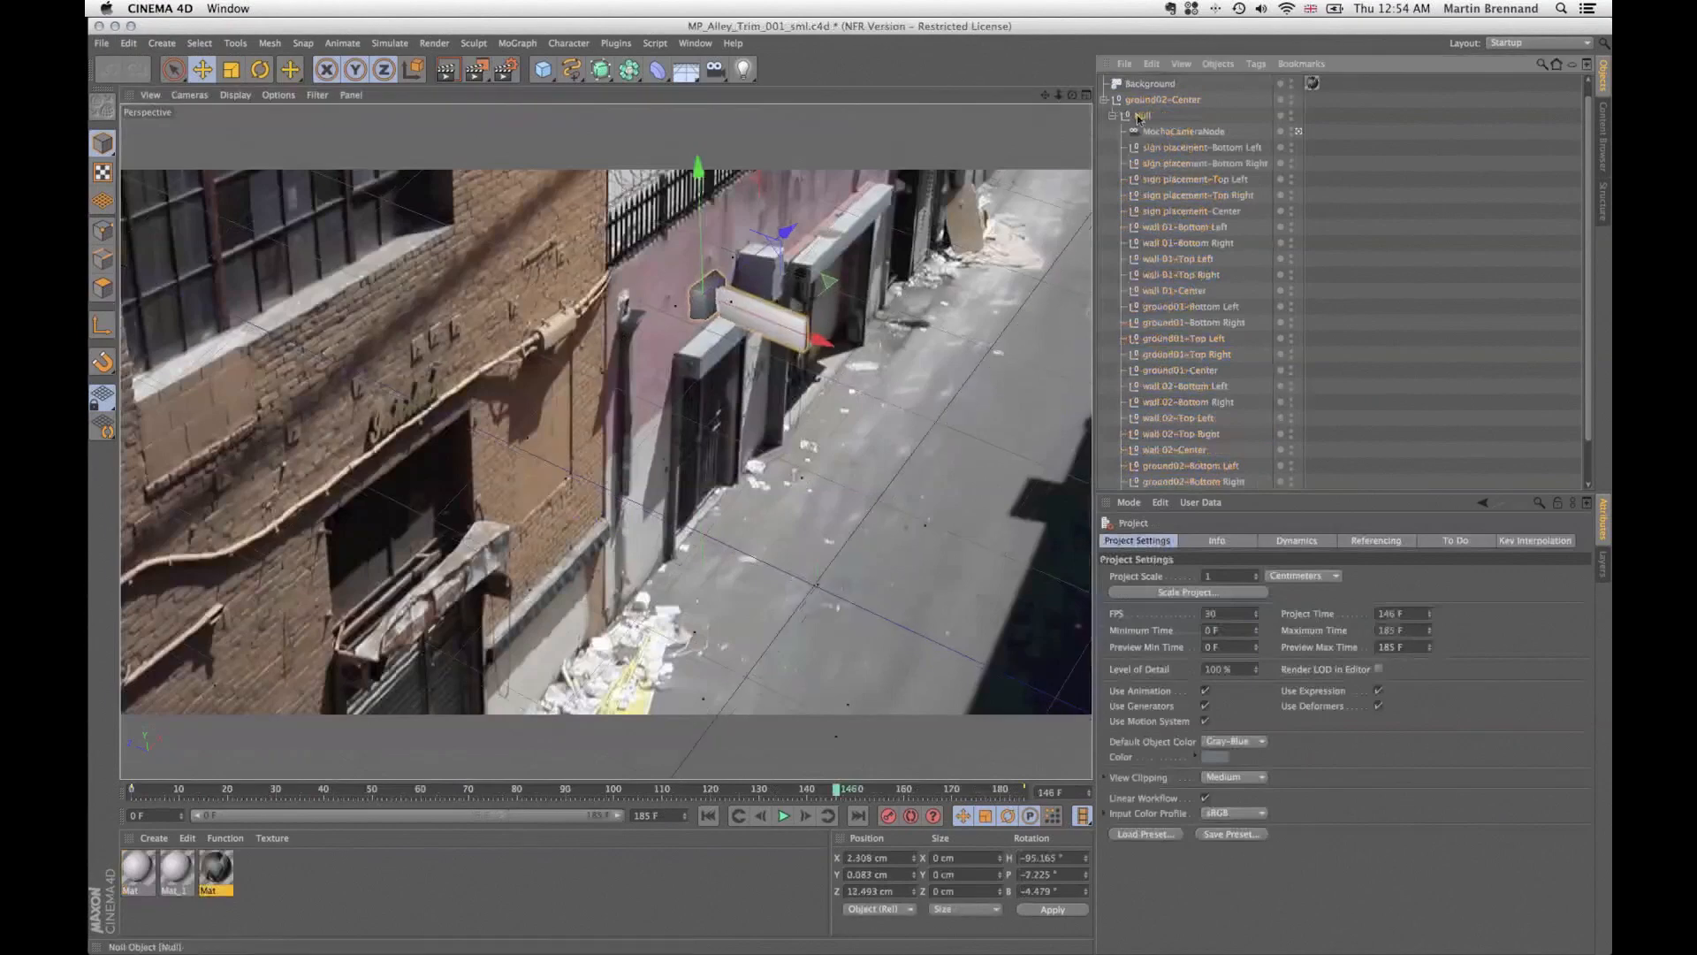
left_click(1142, 104, "shift")
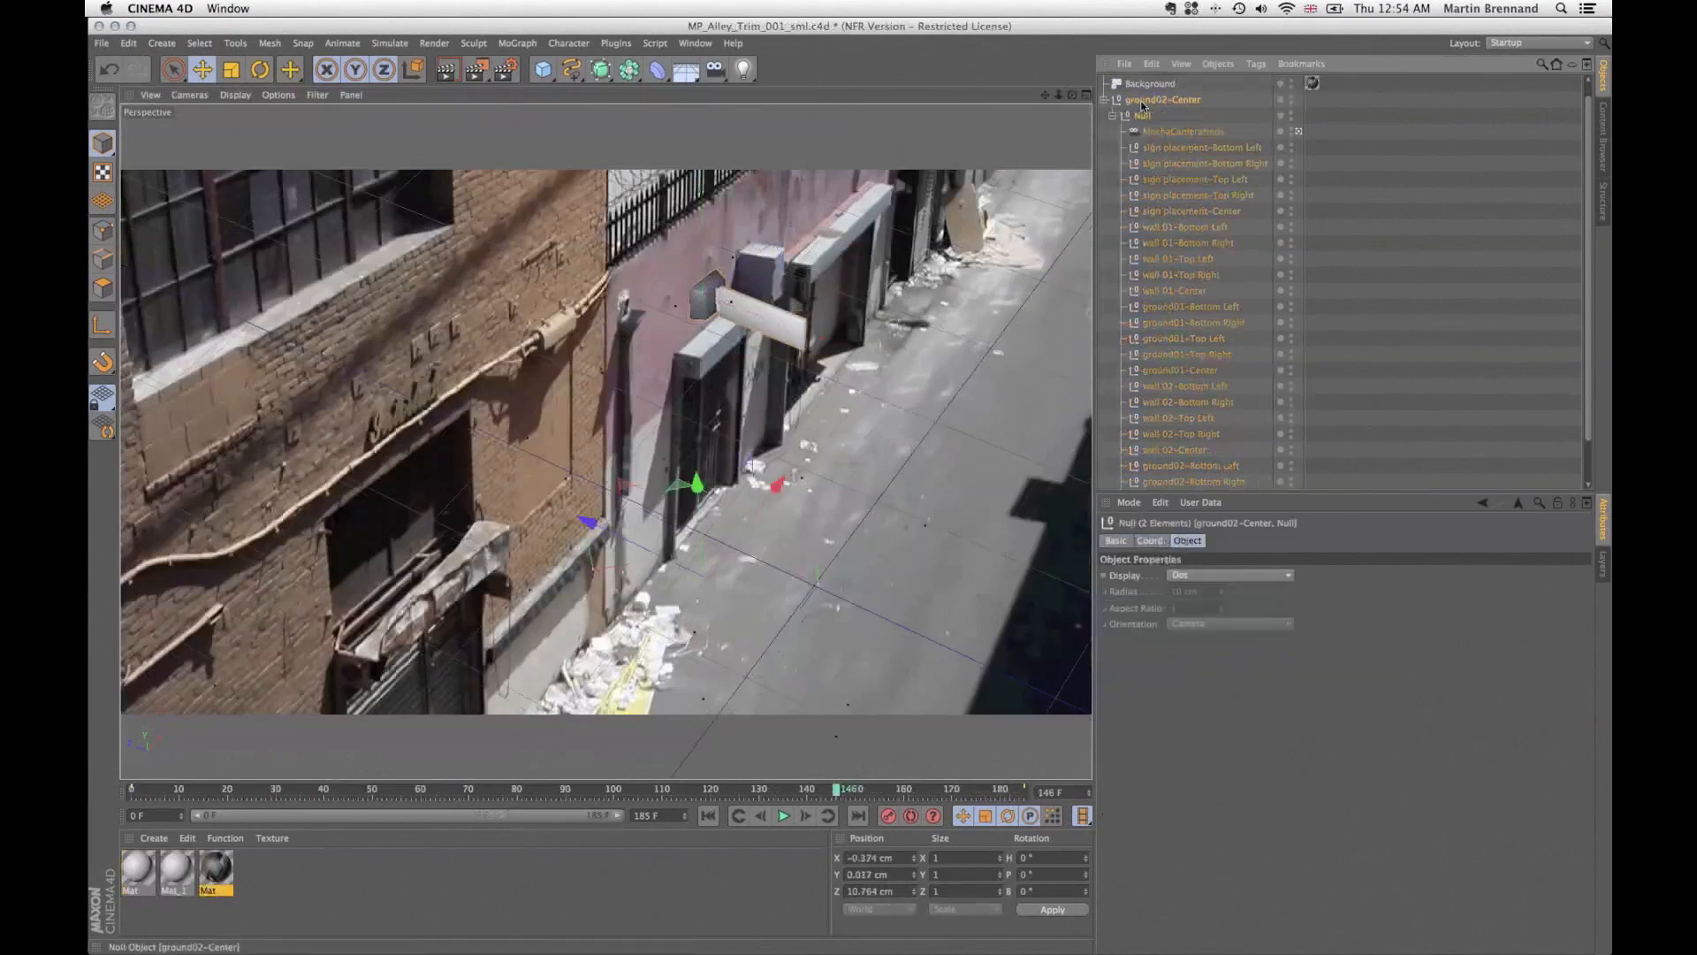
key("Delete")
Step: Merge MP_Alley_Trim_001_sml.fbx into the project with the existing FBX import settings and look through MochaCameraNode
left_click(102, 43)
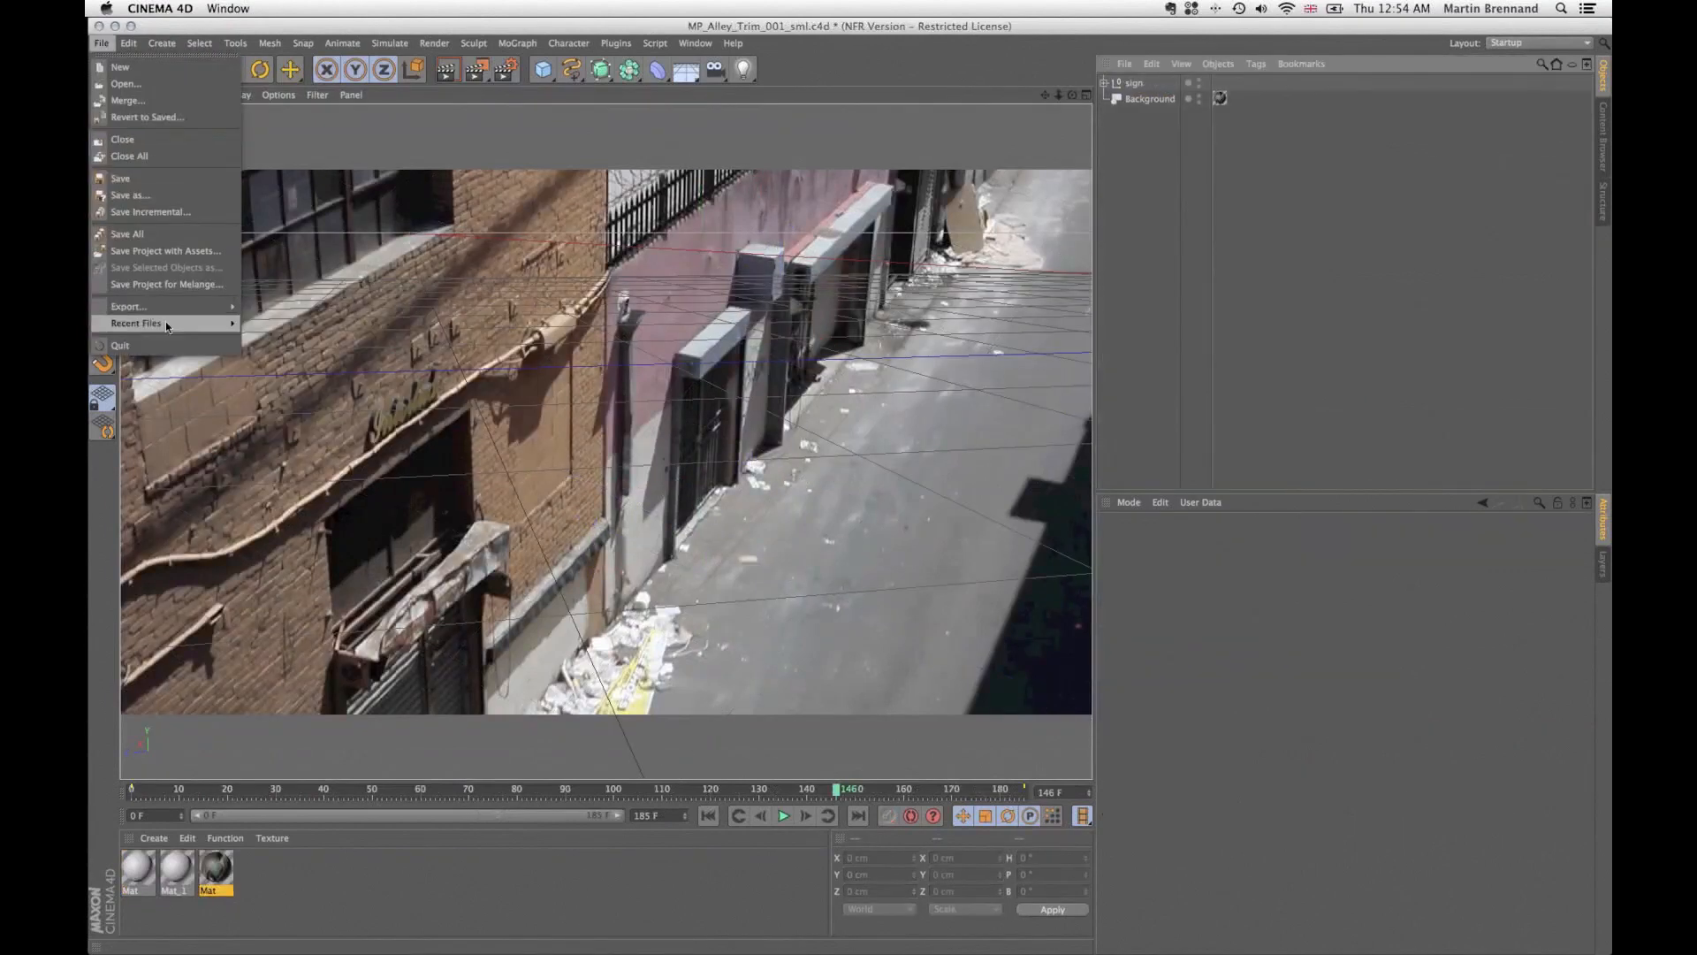
left_click(128, 115)
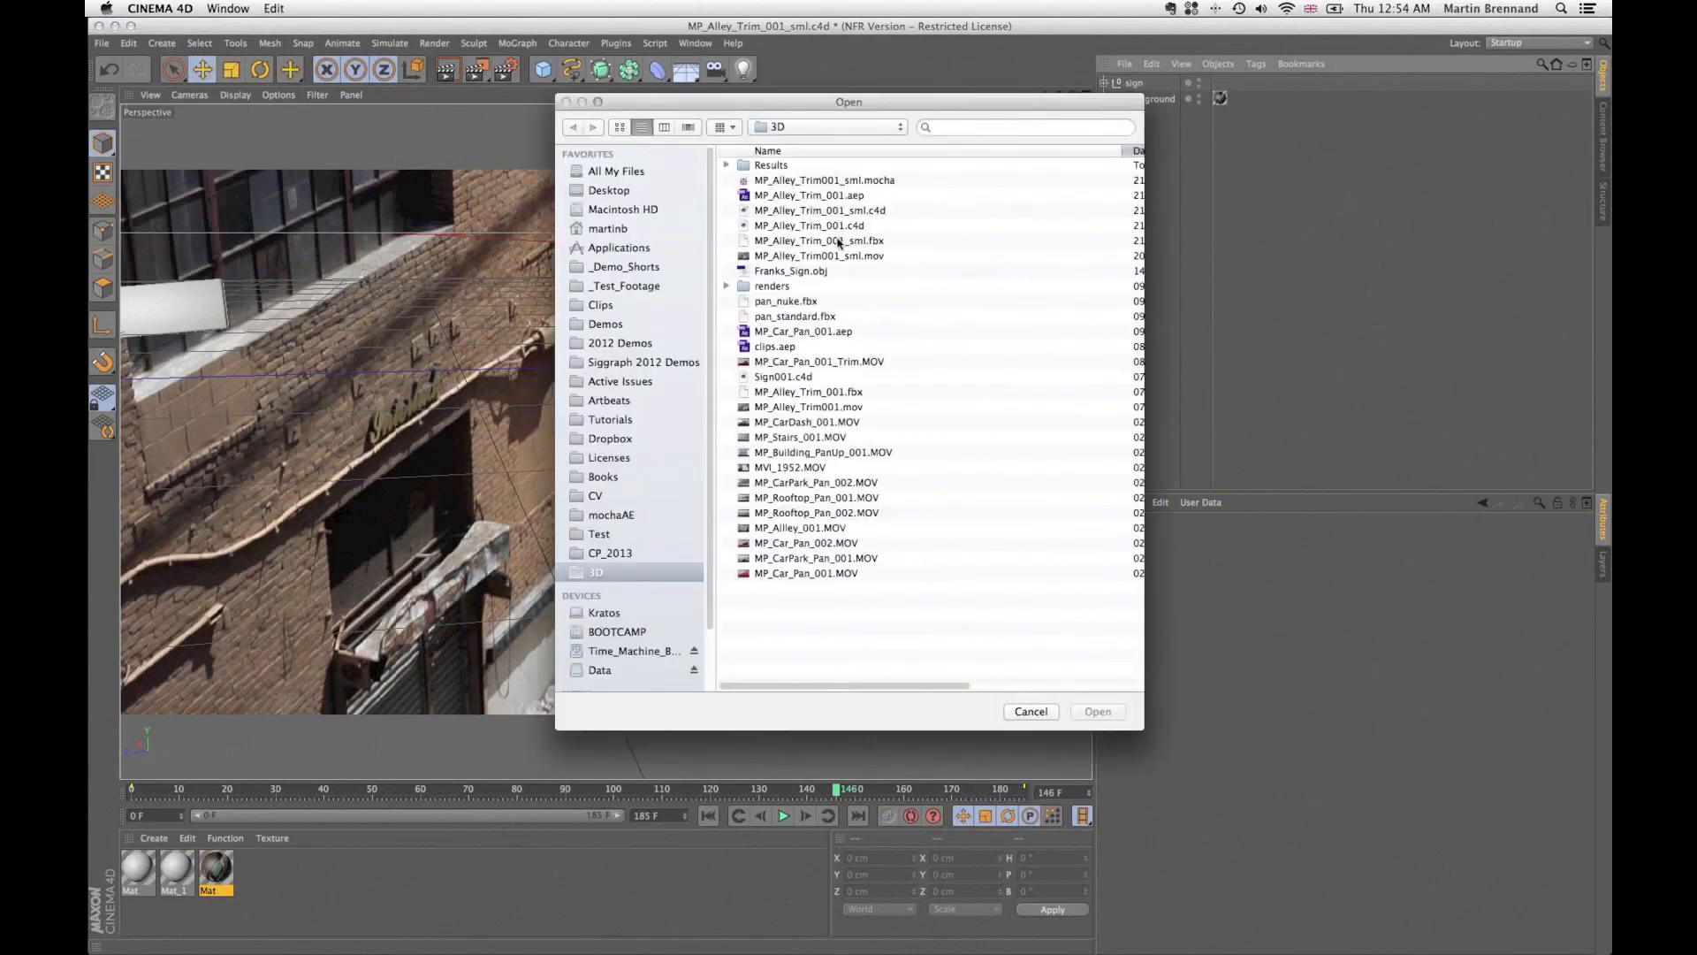
left_click(838, 240)
double_click(838, 240)
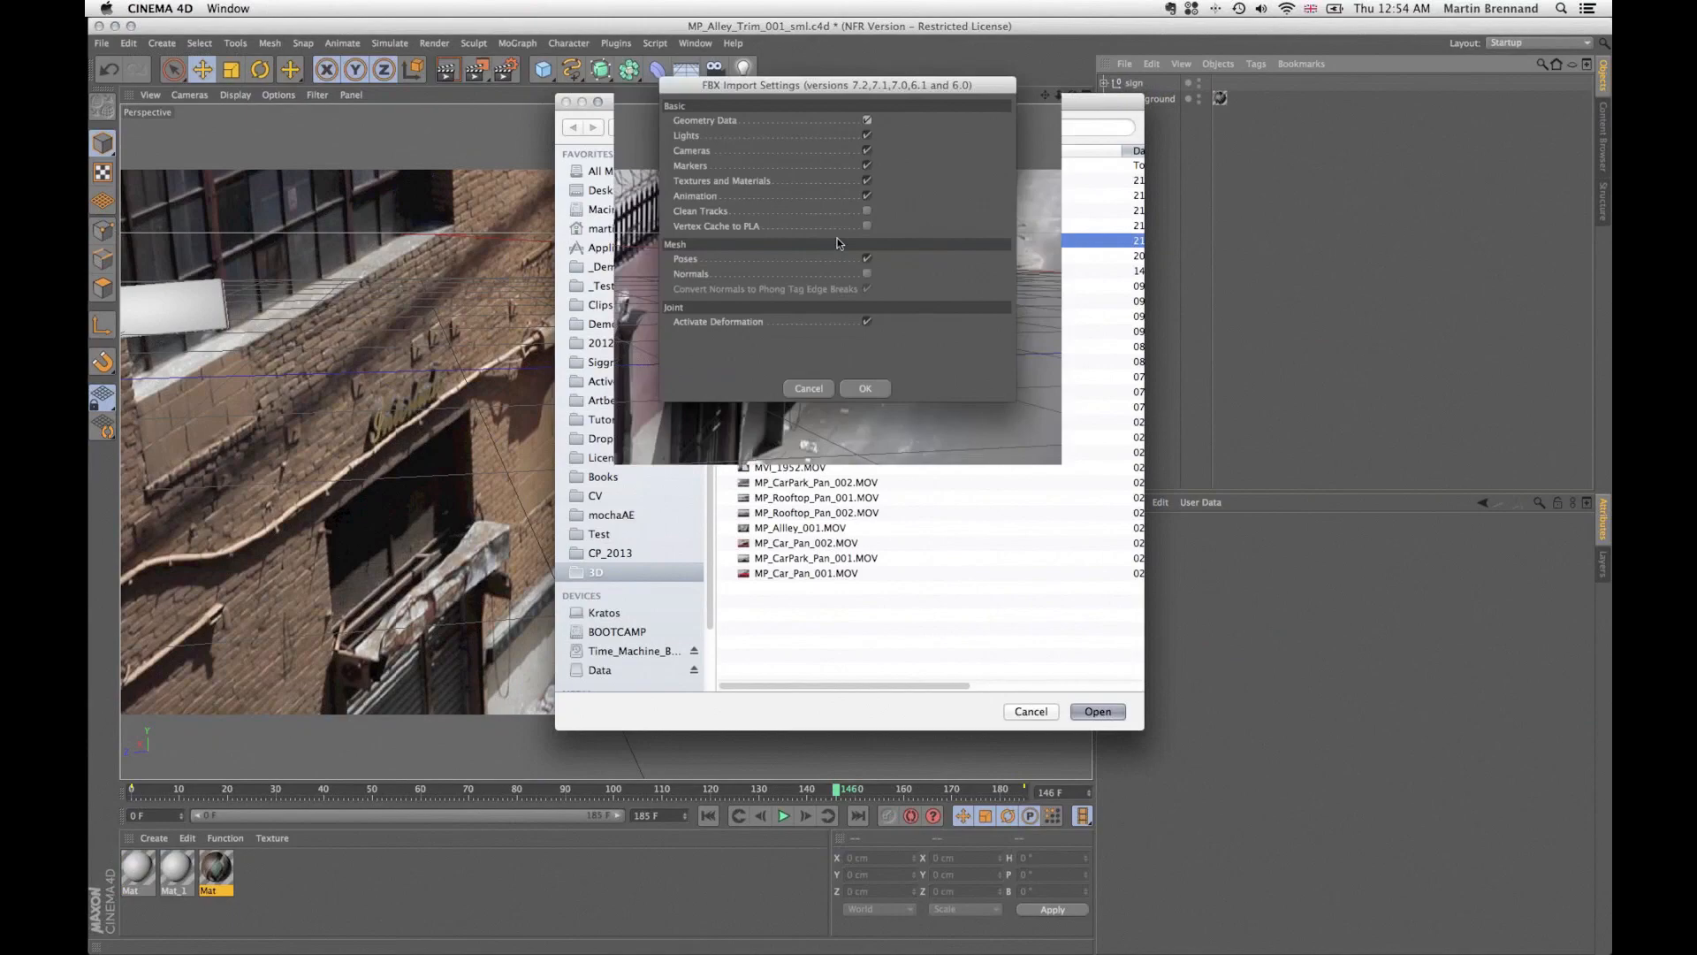
left_click(865, 388)
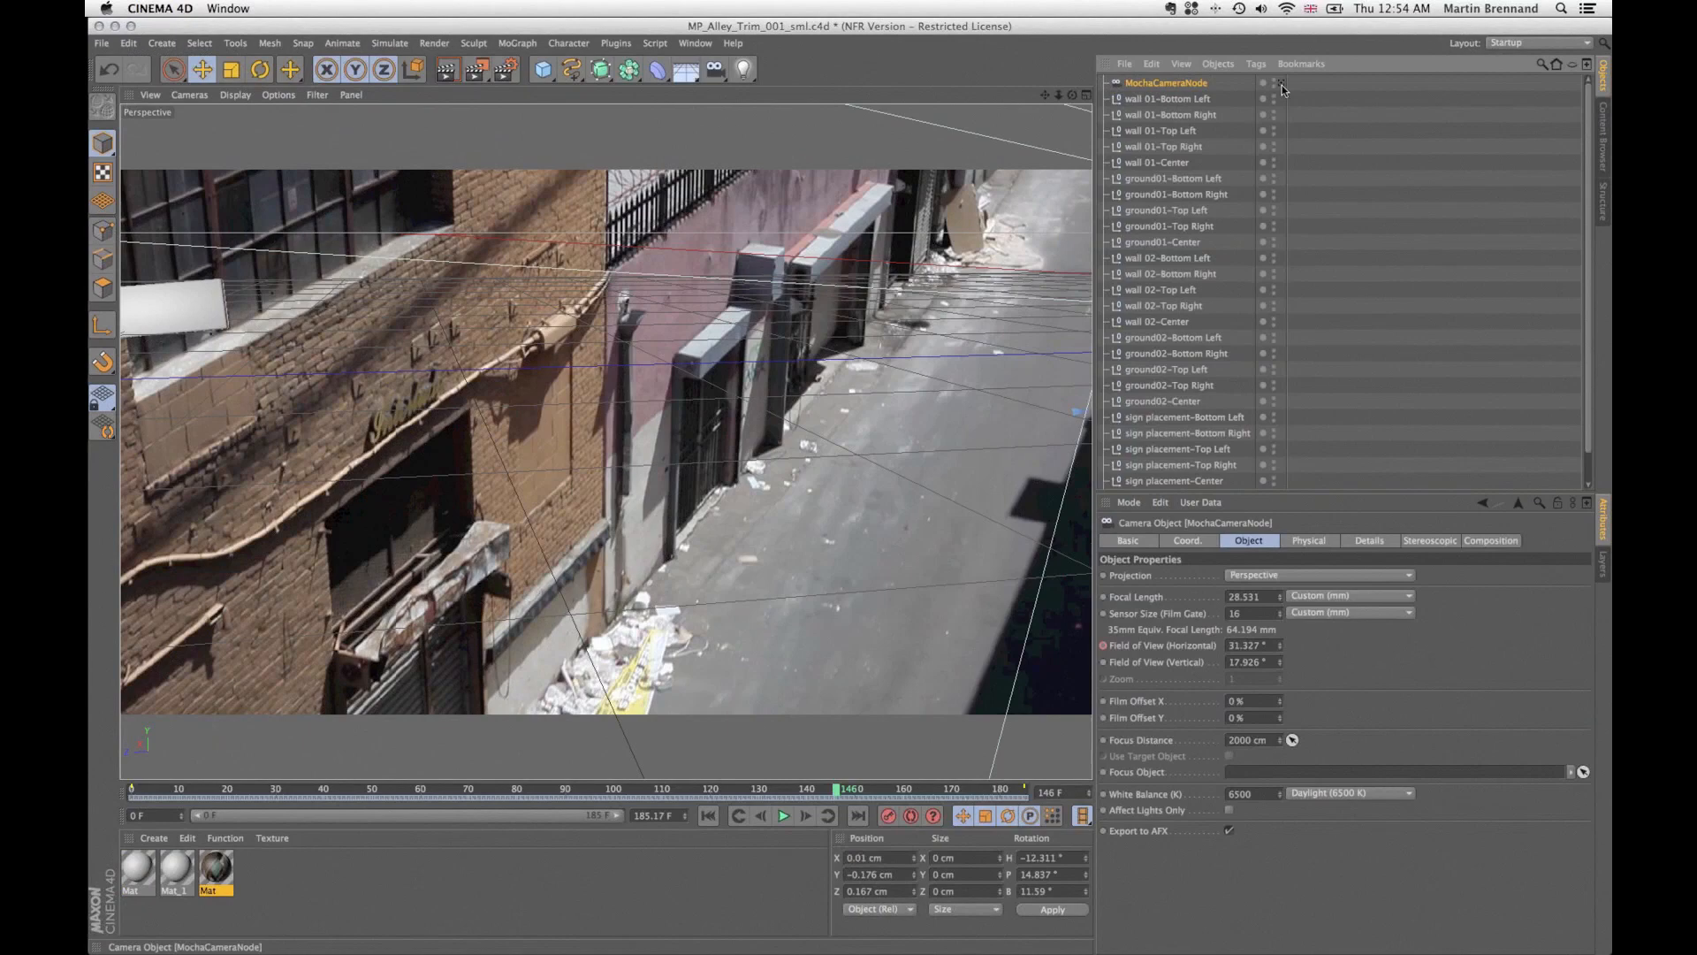
left_click(1282, 85)
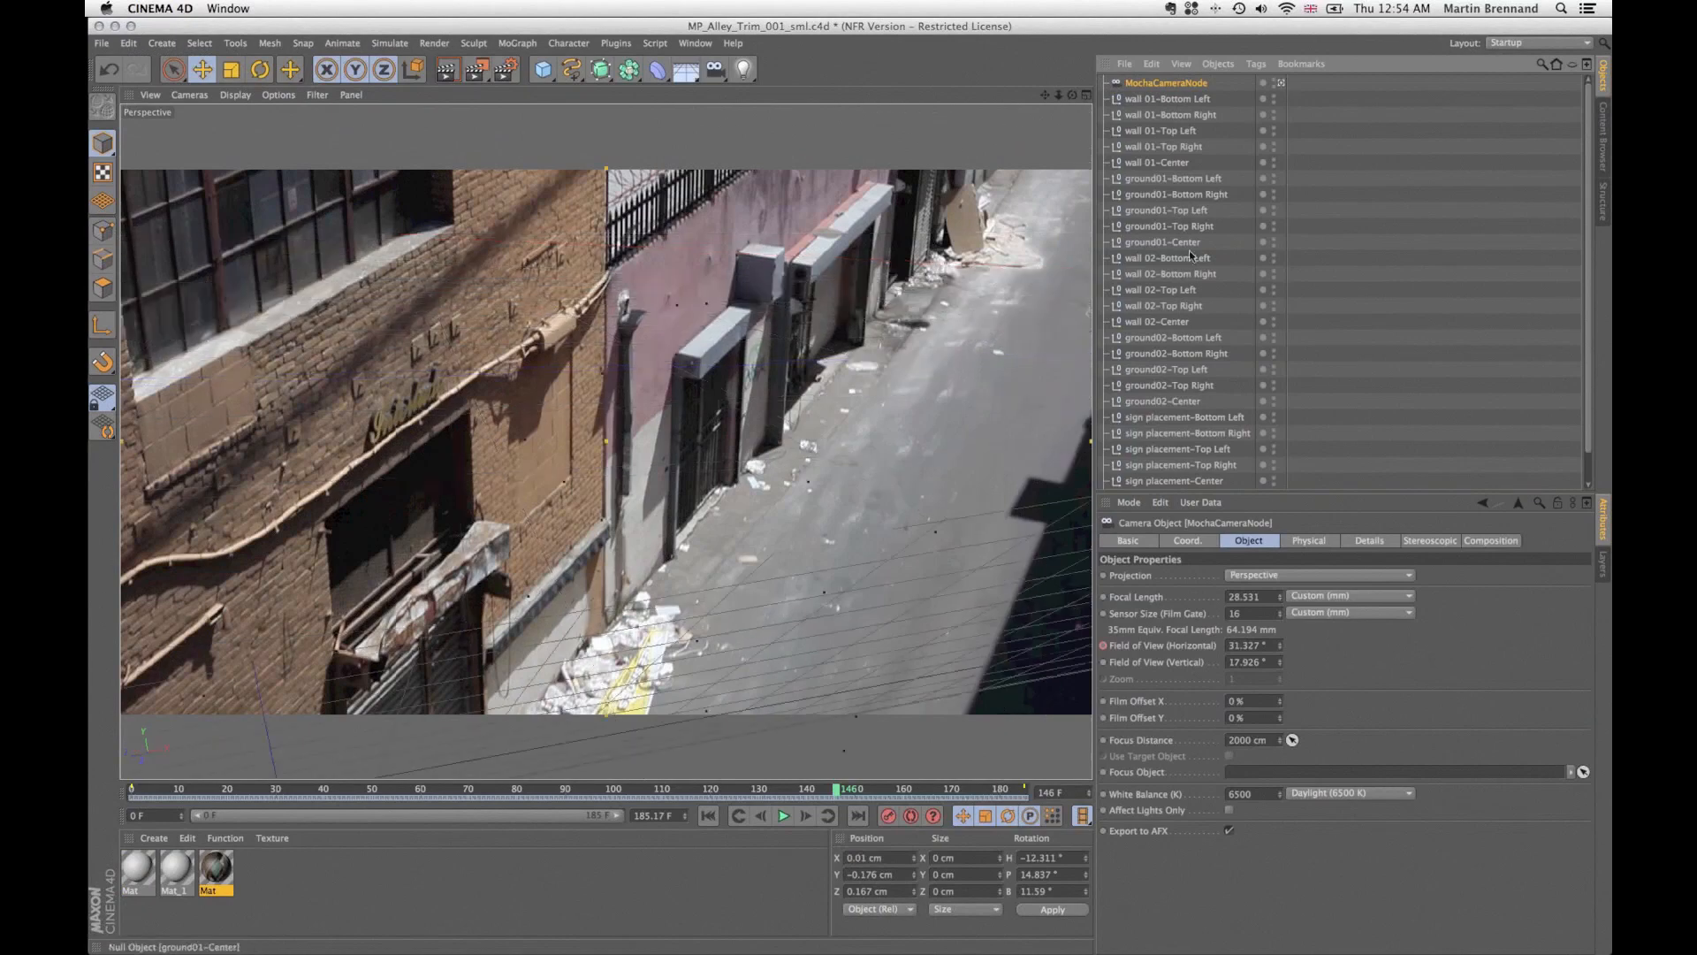
Step: Rotate the ground02-Center null to align its axes with the alley ground, to about H 117°, P -36.7°, B -42.5°
left_click(1154, 402)
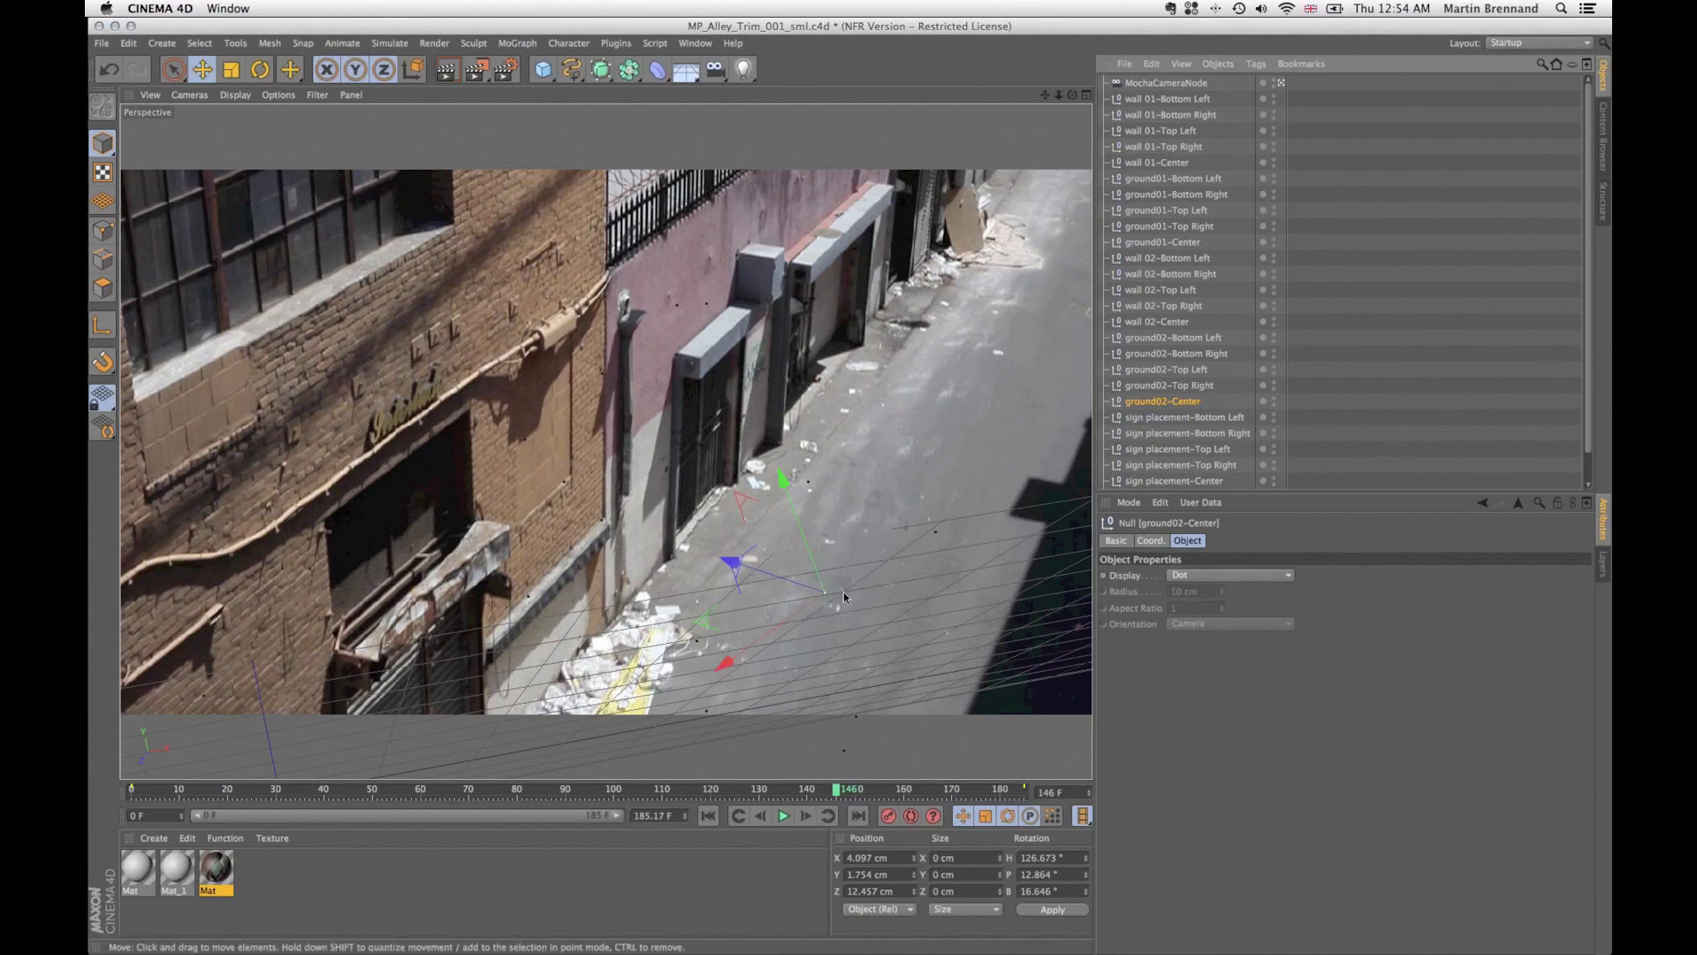
left_click(260, 68)
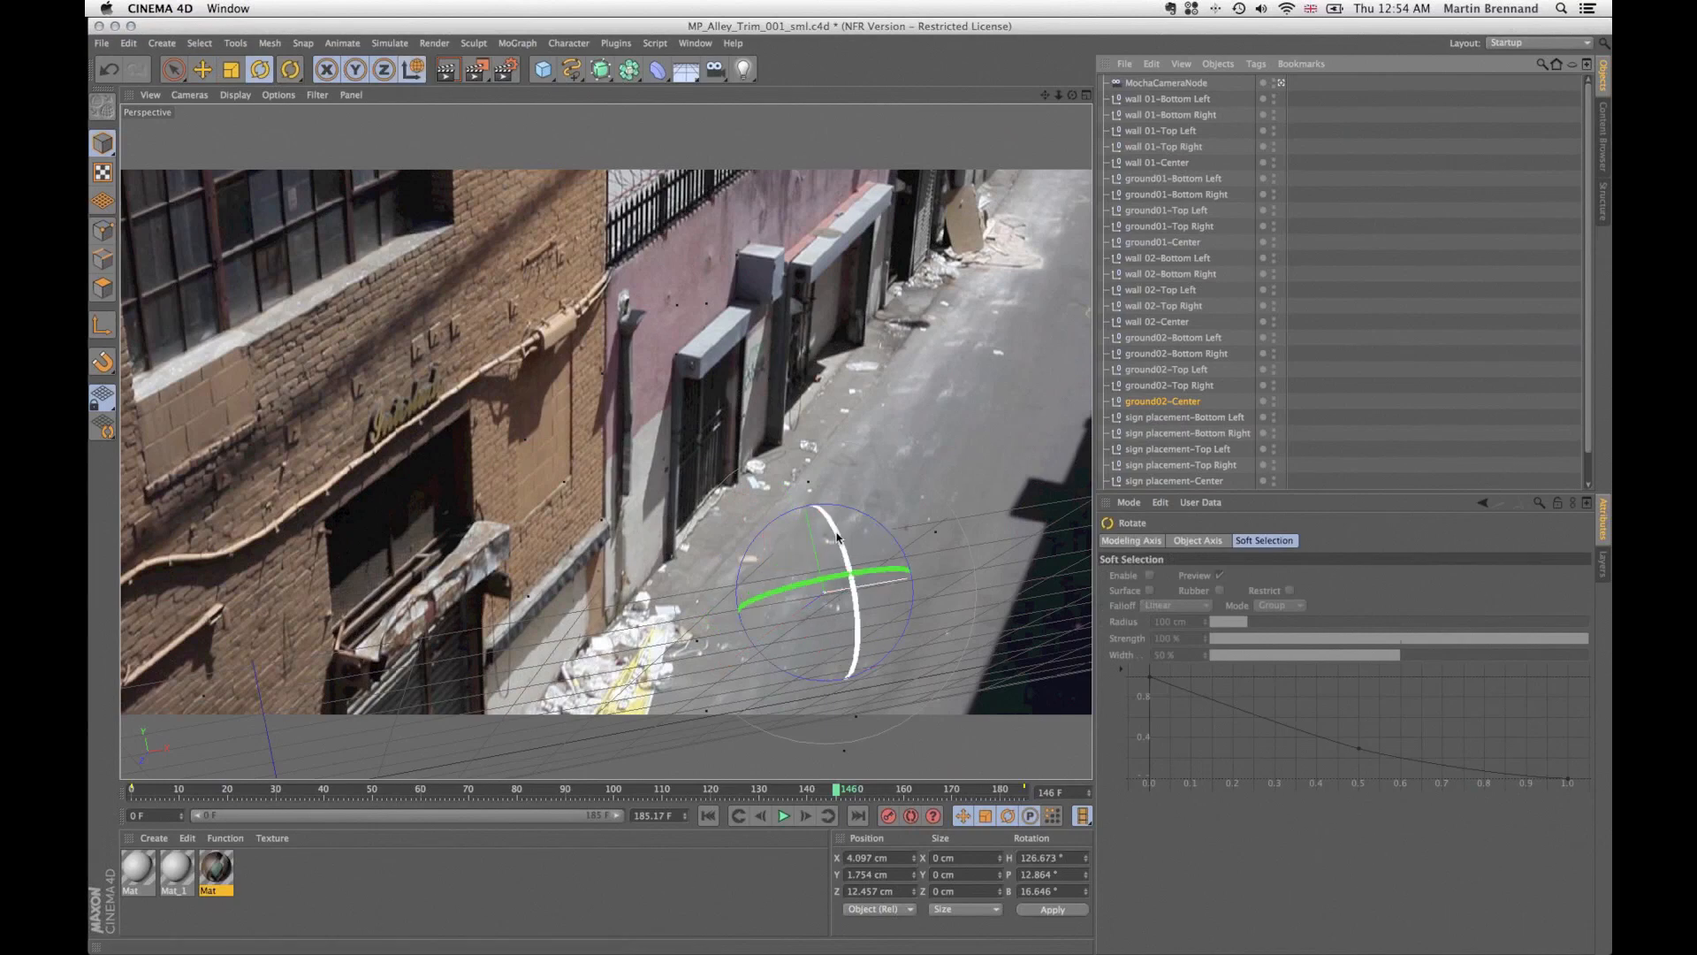
left_click_drag(837, 536, 847, 588)
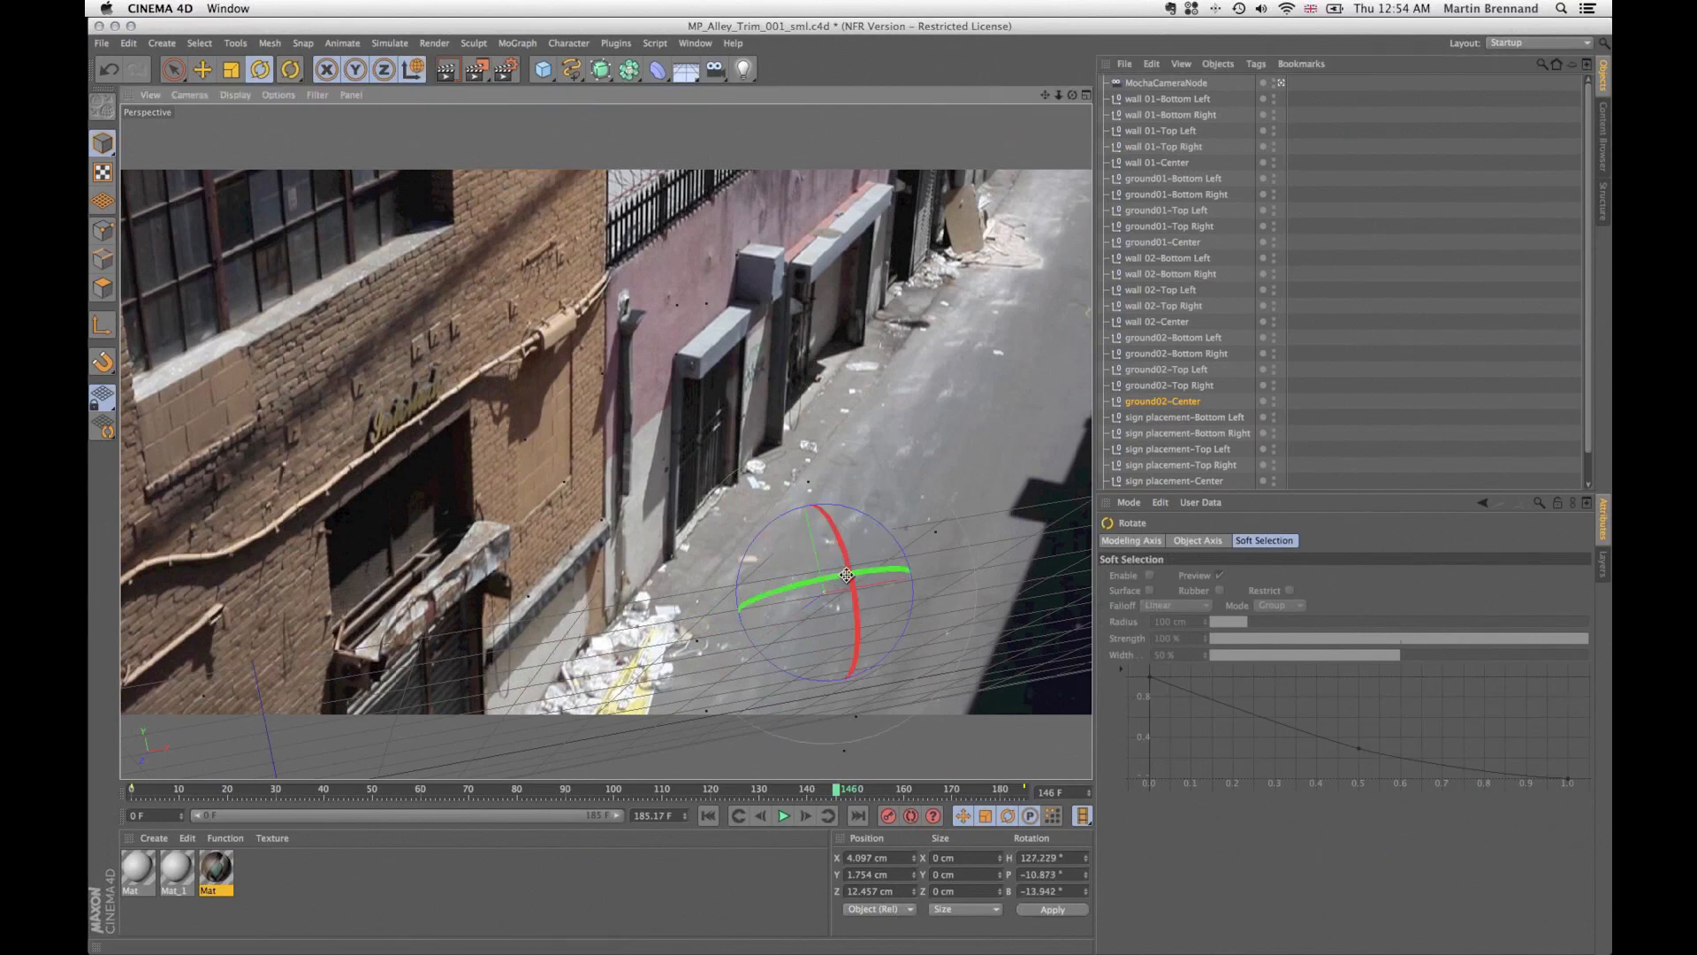
left_click(410, 68)
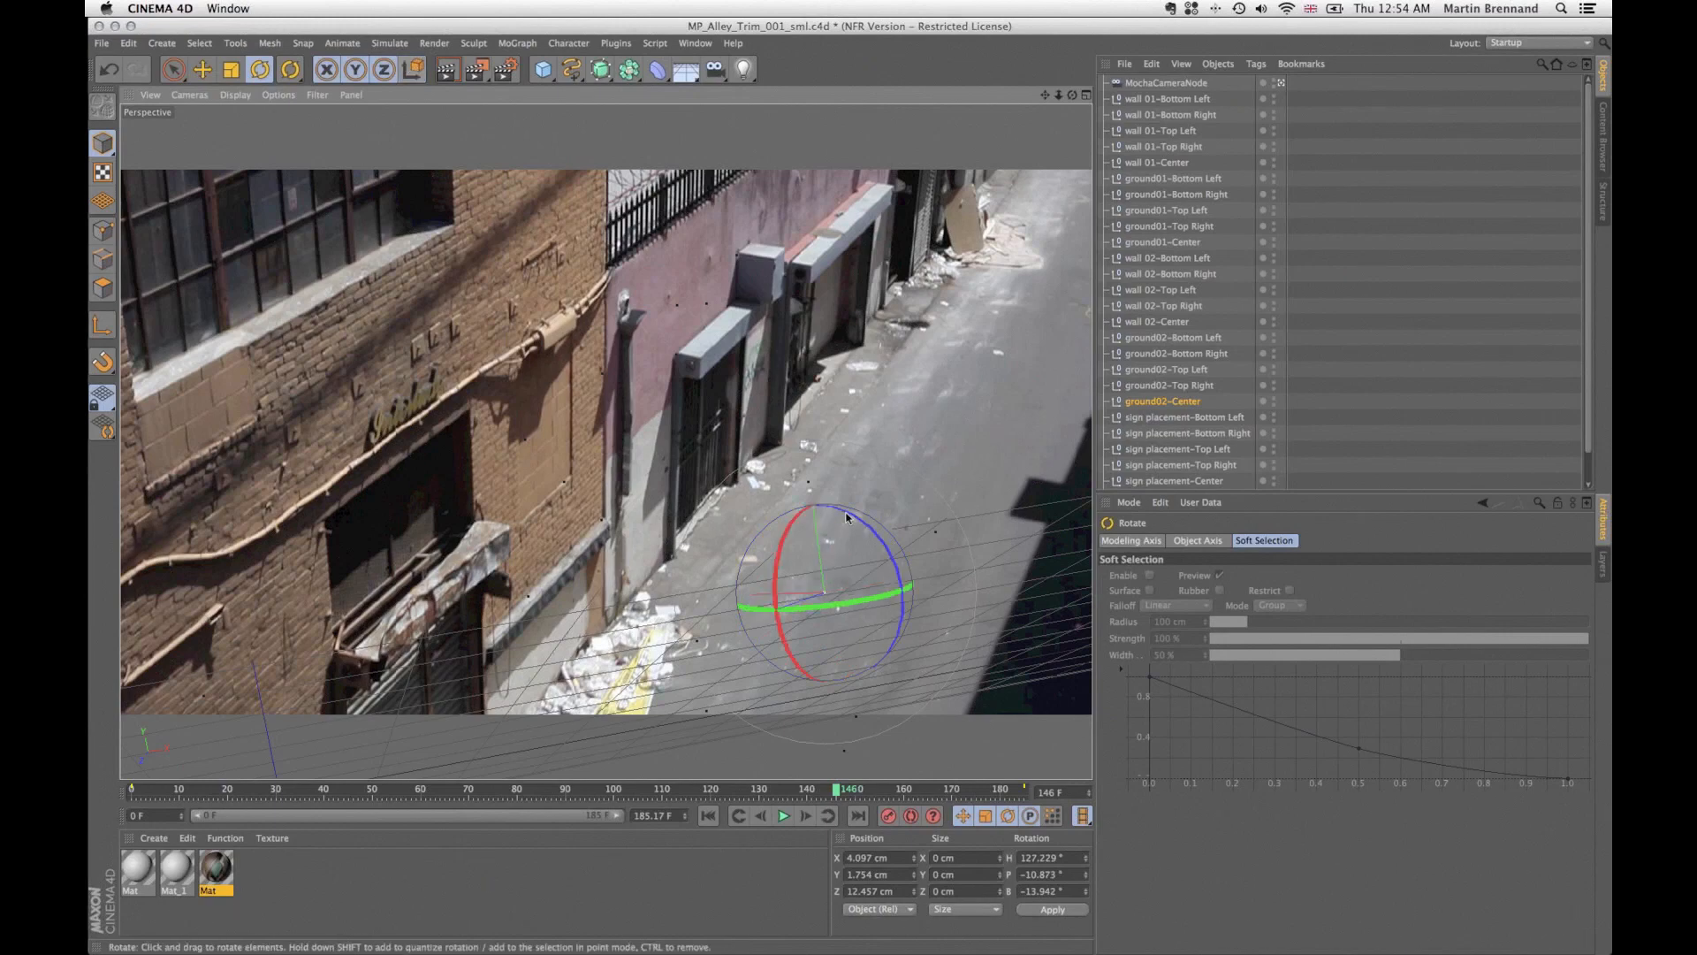
left_click_drag(868, 544, 817, 543)
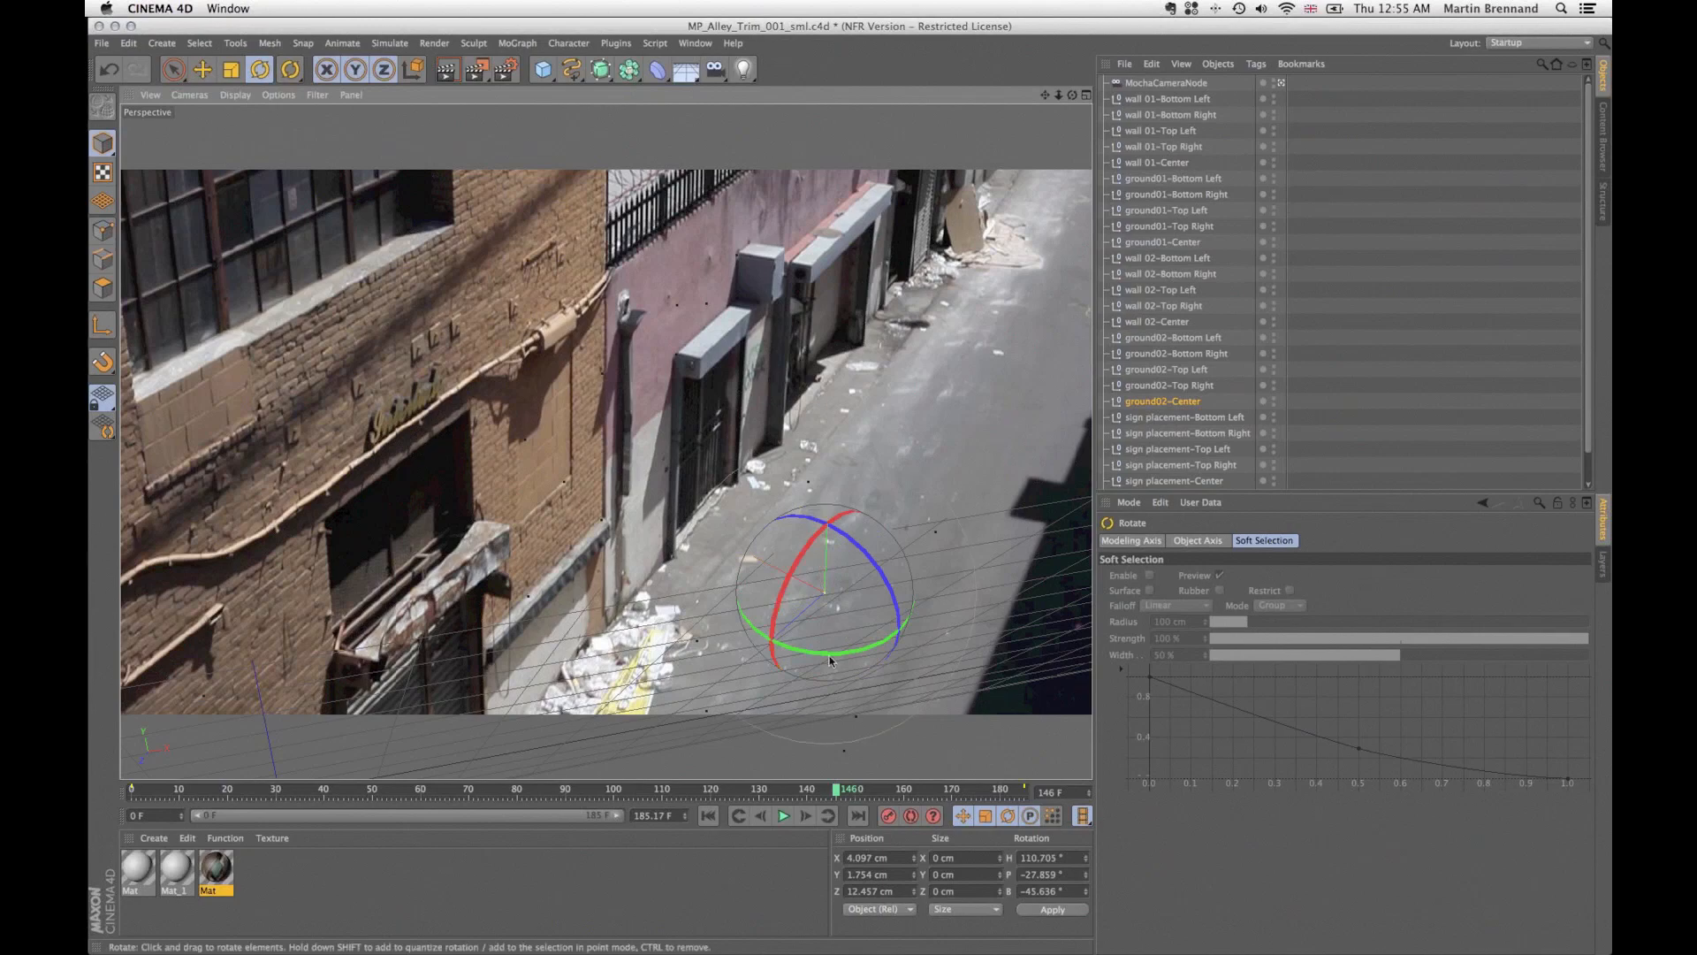
left_click_drag(830, 653, 846, 656)
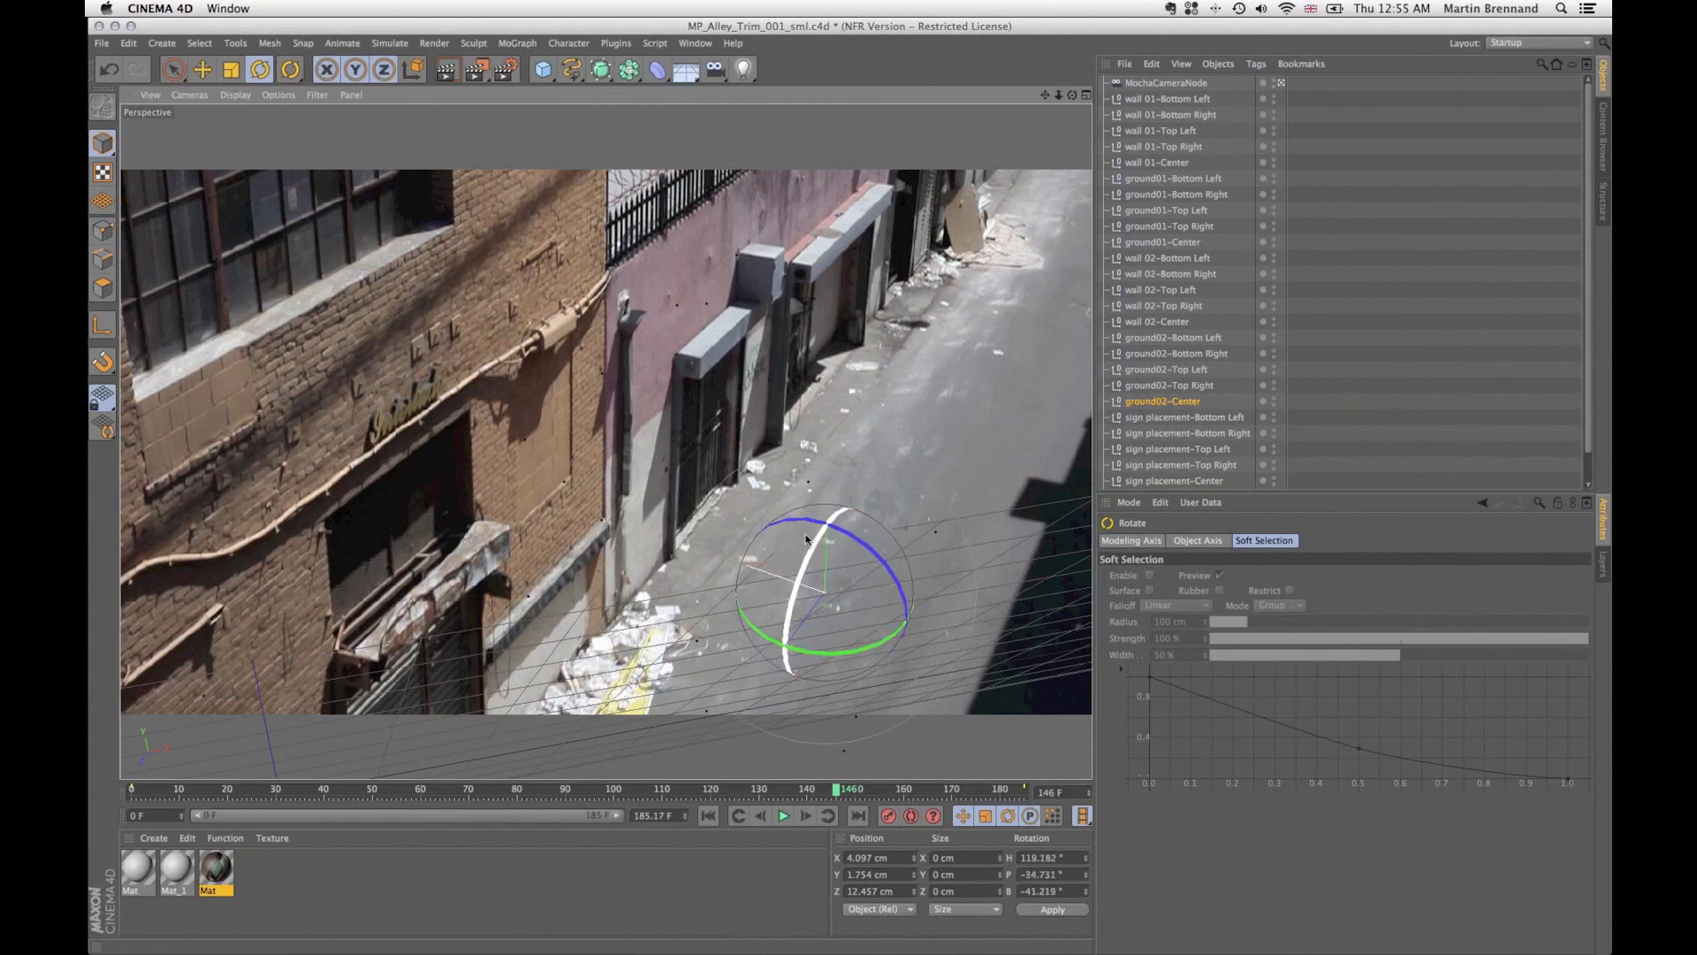
left_click_drag(848, 539, 824, 531)
Step: Duplicate the ground02-Center null and place the copy at the top of the object hierarchy, above MochaCameraNode
left_click(1159, 403)
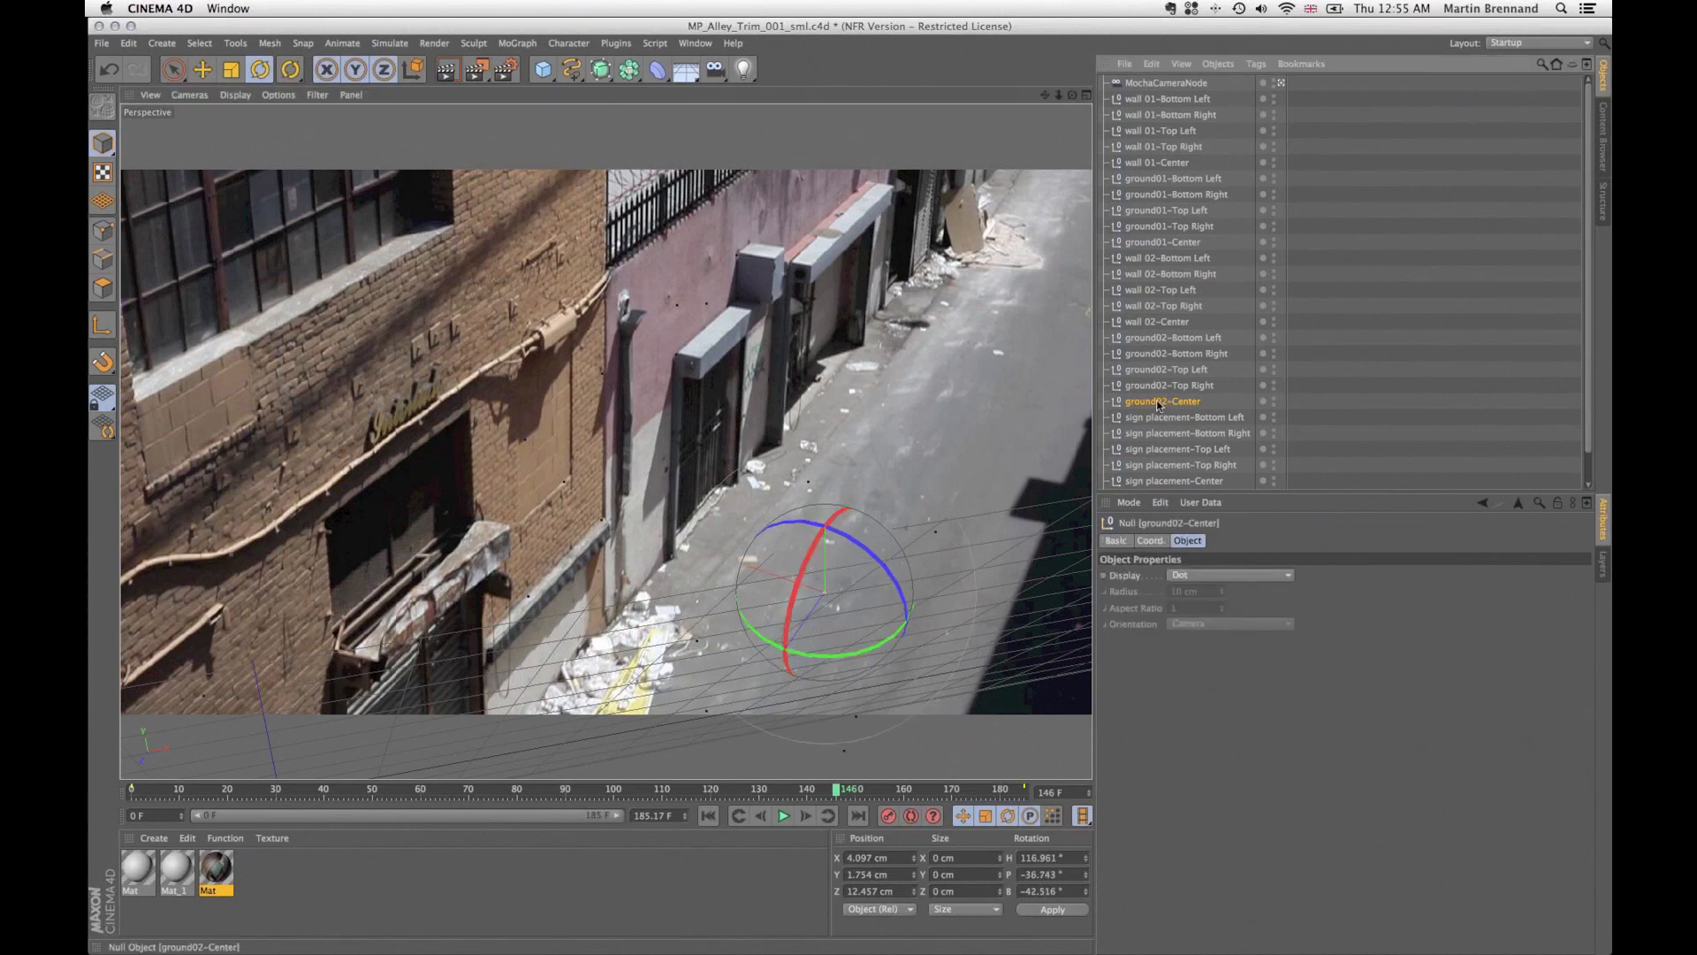
key("super+d")
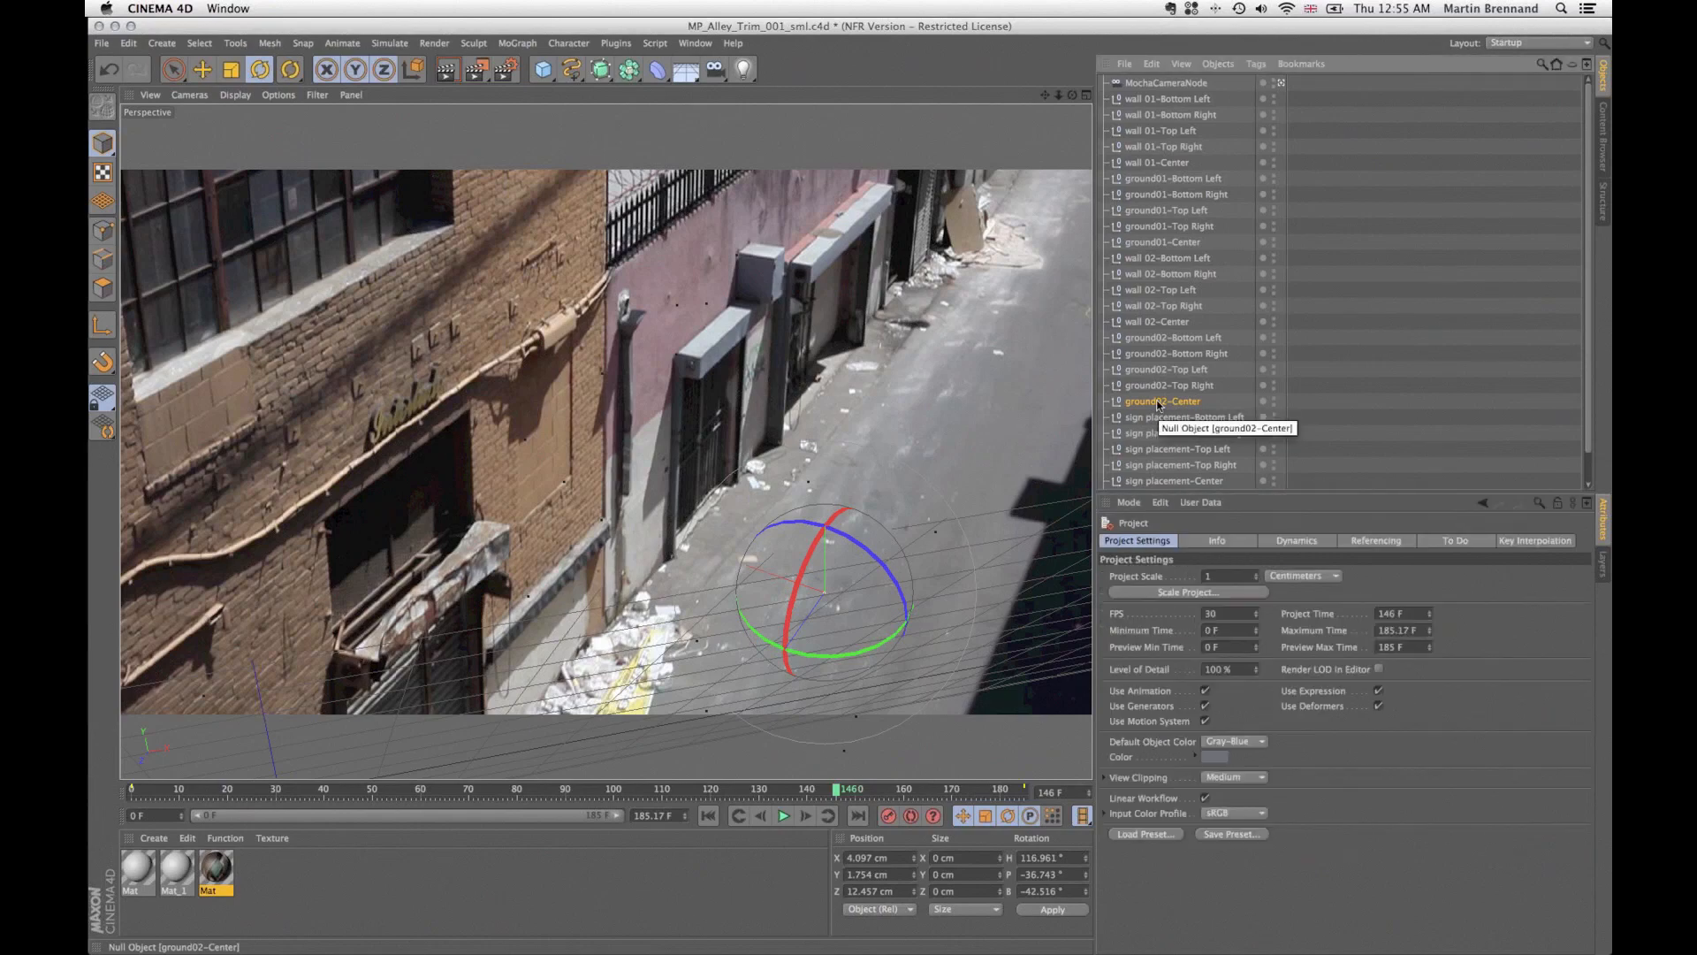
left_click_drag(1158, 403, 1116, 88)
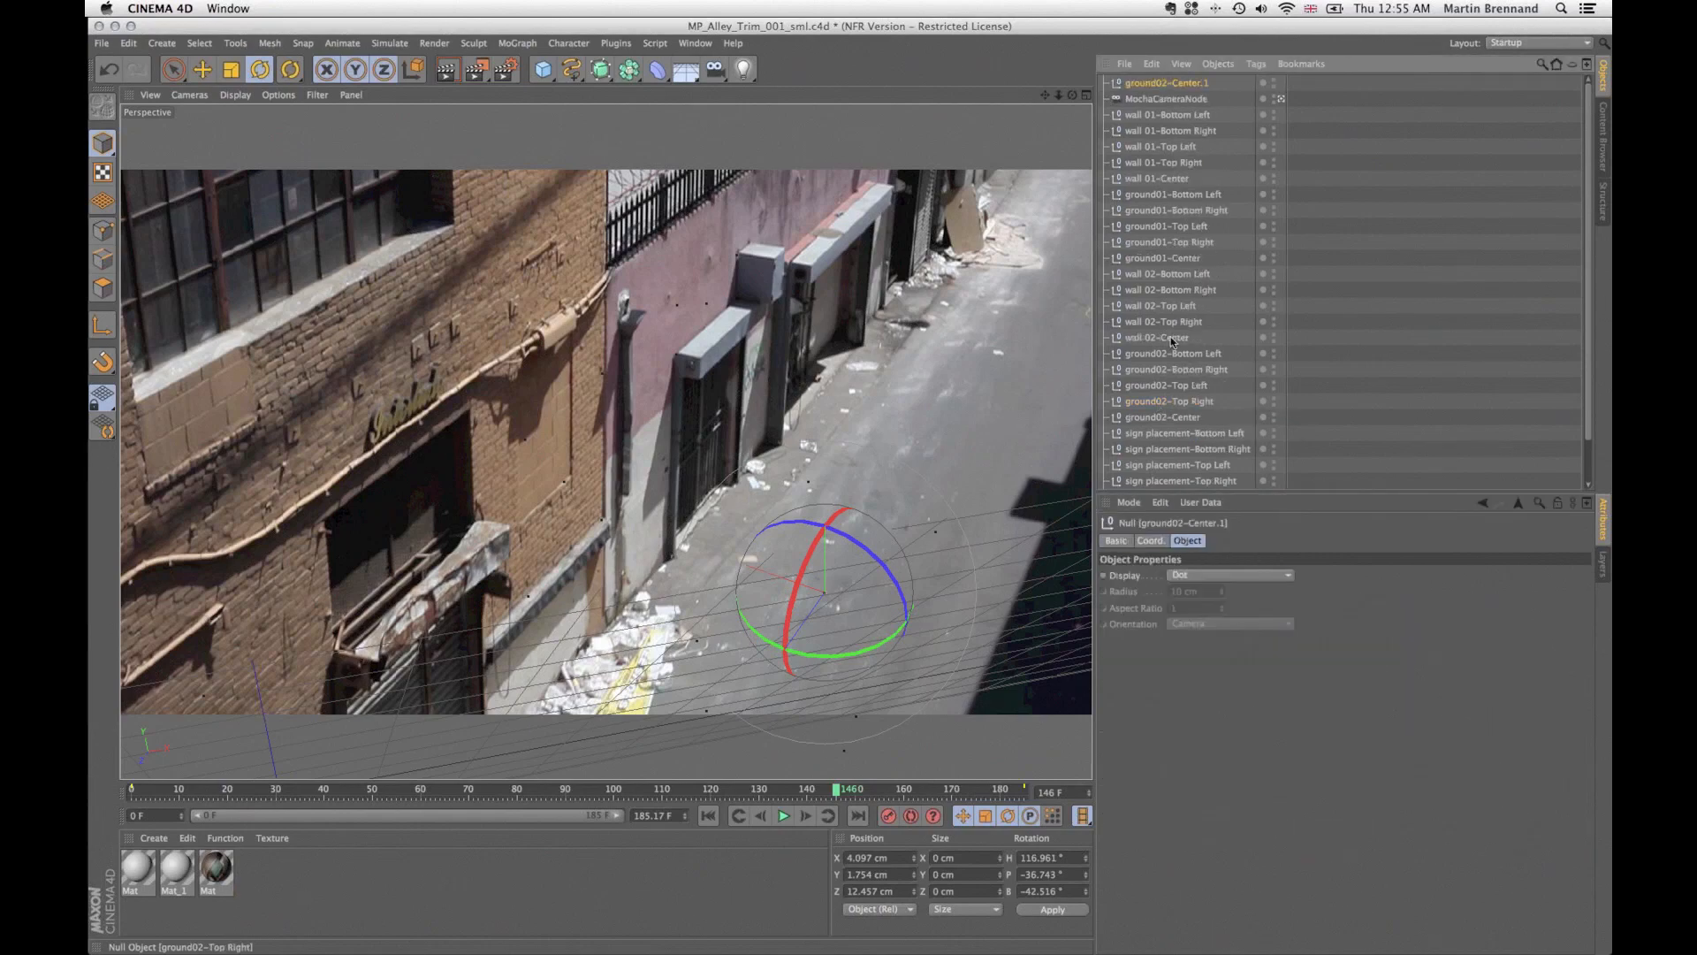
left_click(1162, 116)
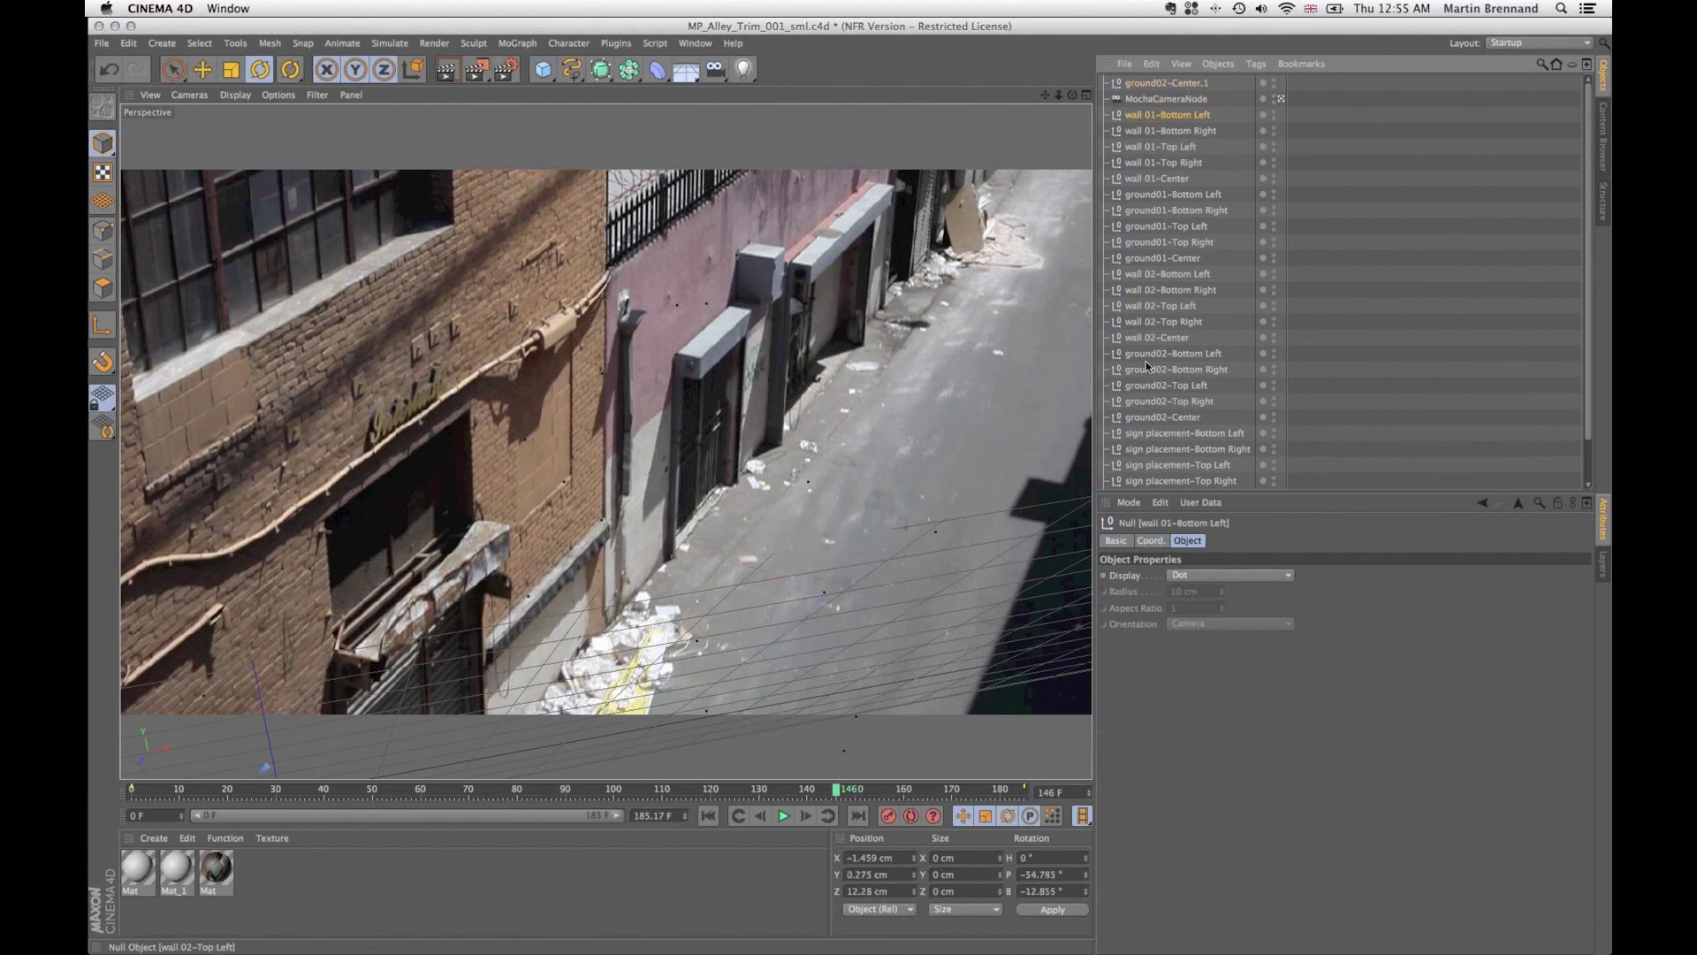
scroll(1148, 324, "down", 3)
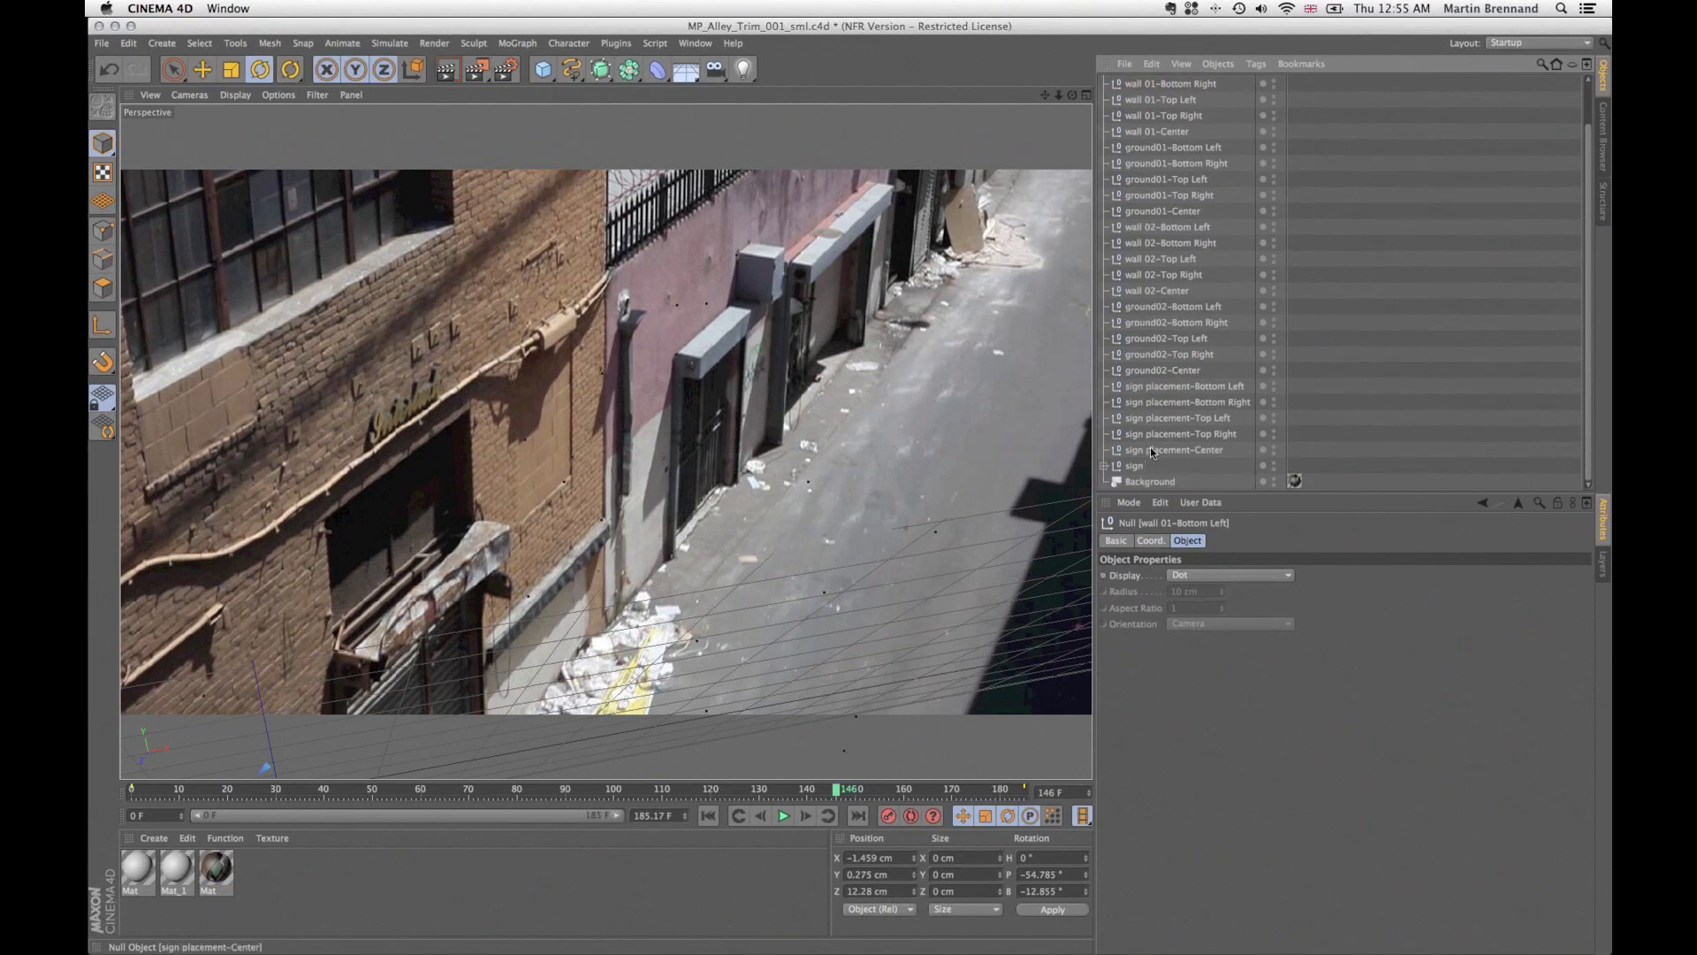
left_click(1149, 449, "shift")
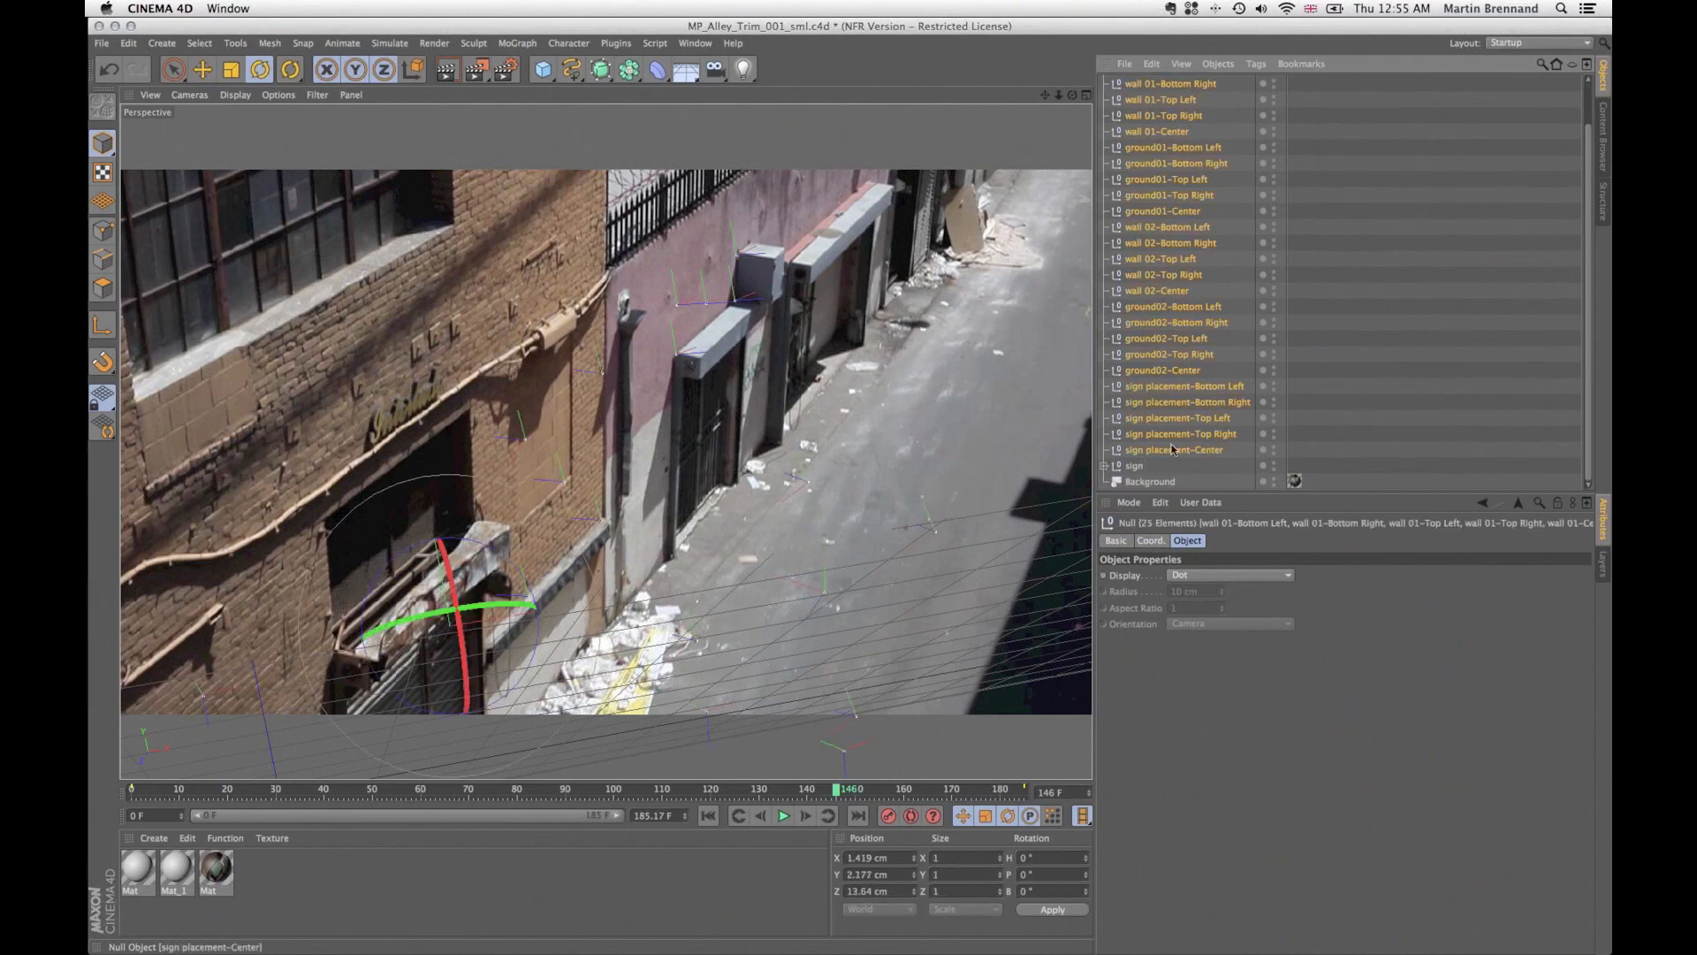
scroll(1175, 283, "up", 3)
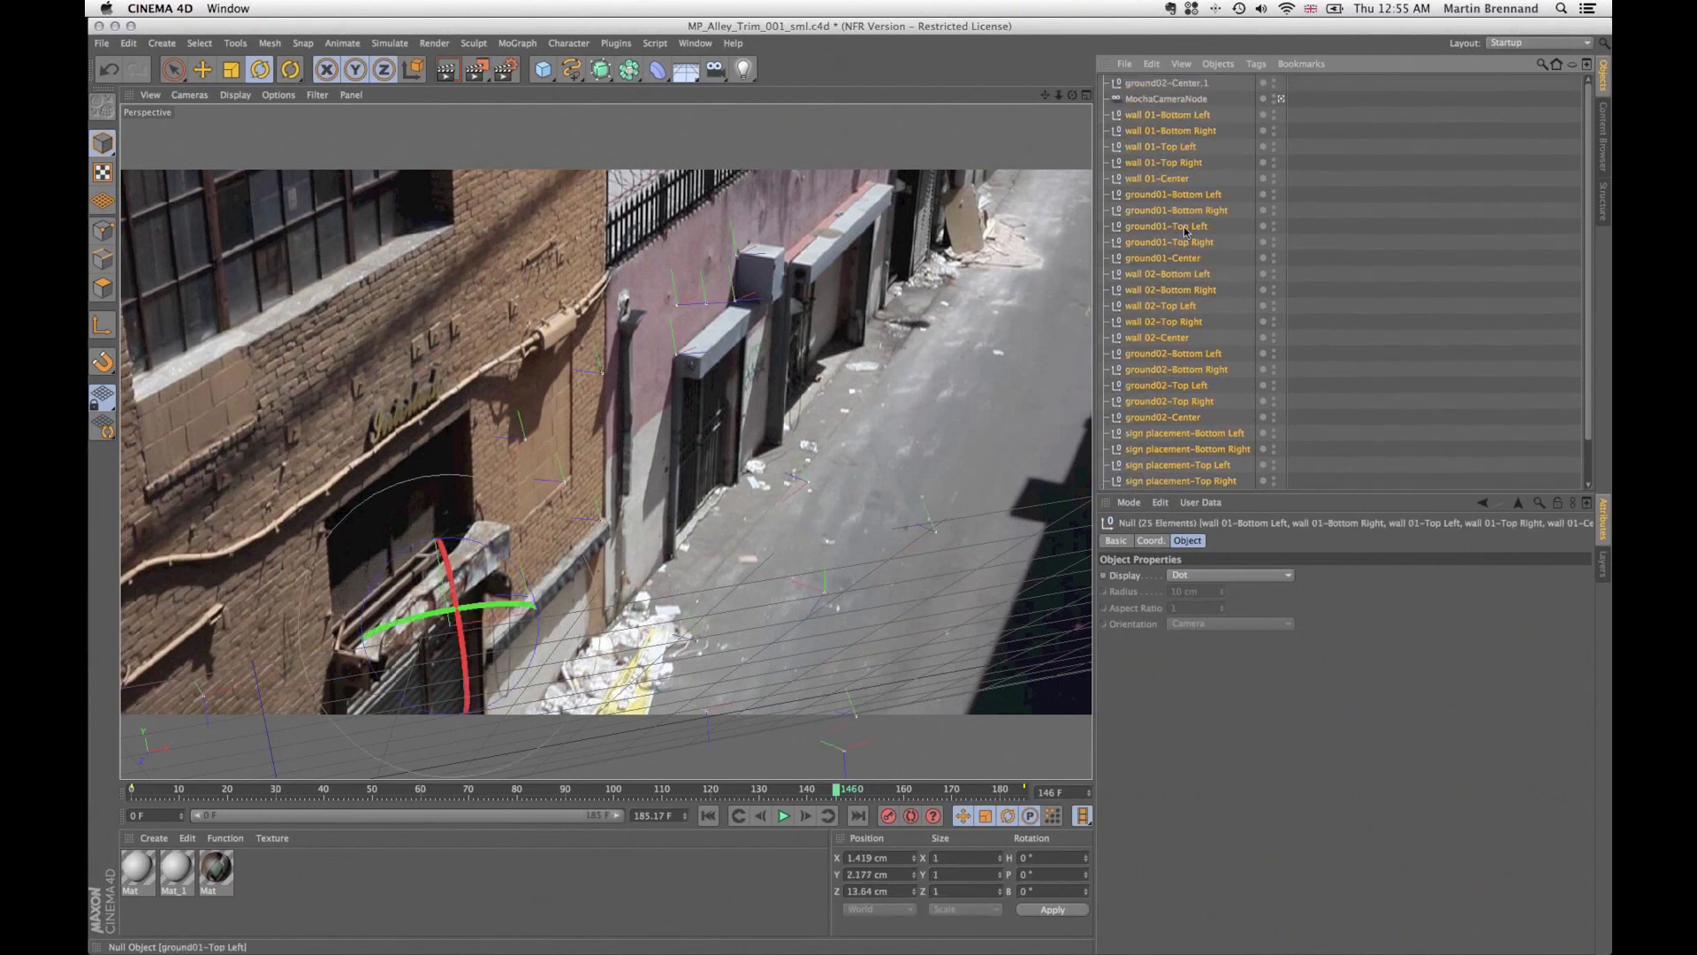
key("alt+g")
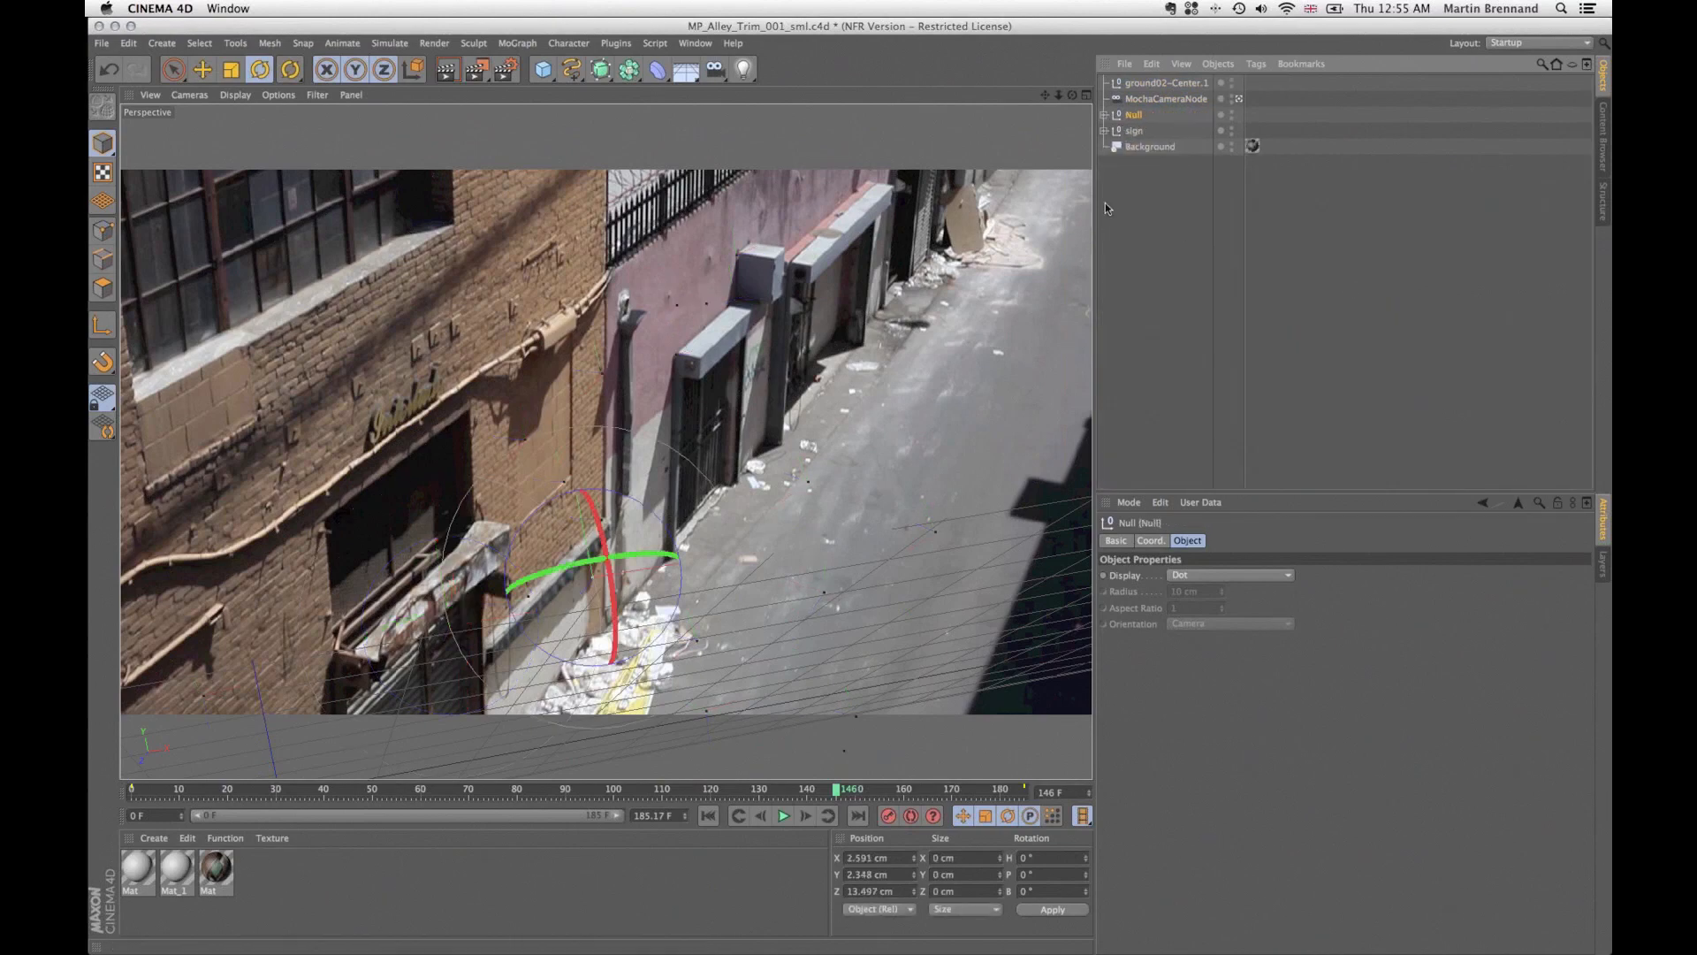
left_click(1103, 116)
left_click(1103, 116)
key("super+z")
Step: Group MochaCameraNode and all tracking nulls through sign placement-Center under one null, and make that null a child of ground02-Center.1
left_click(1153, 99)
scroll(1150, 274, "down", 3)
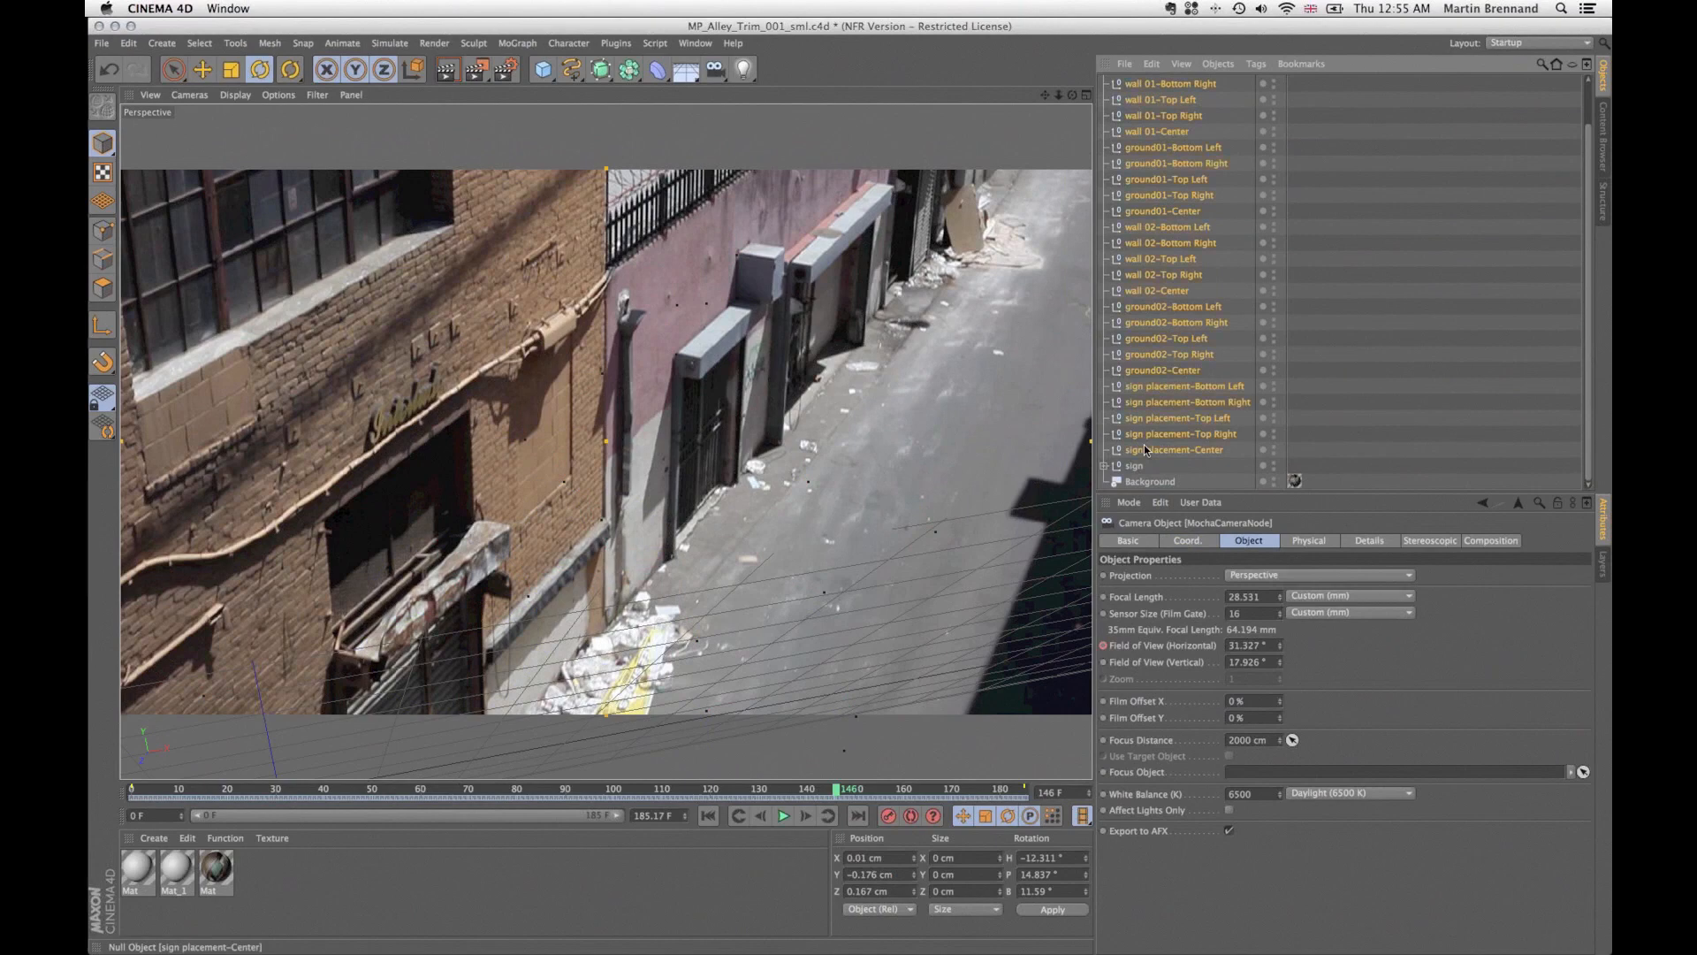
left_click(1144, 449, "shift")
scroll(1199, 296, "up", 2)
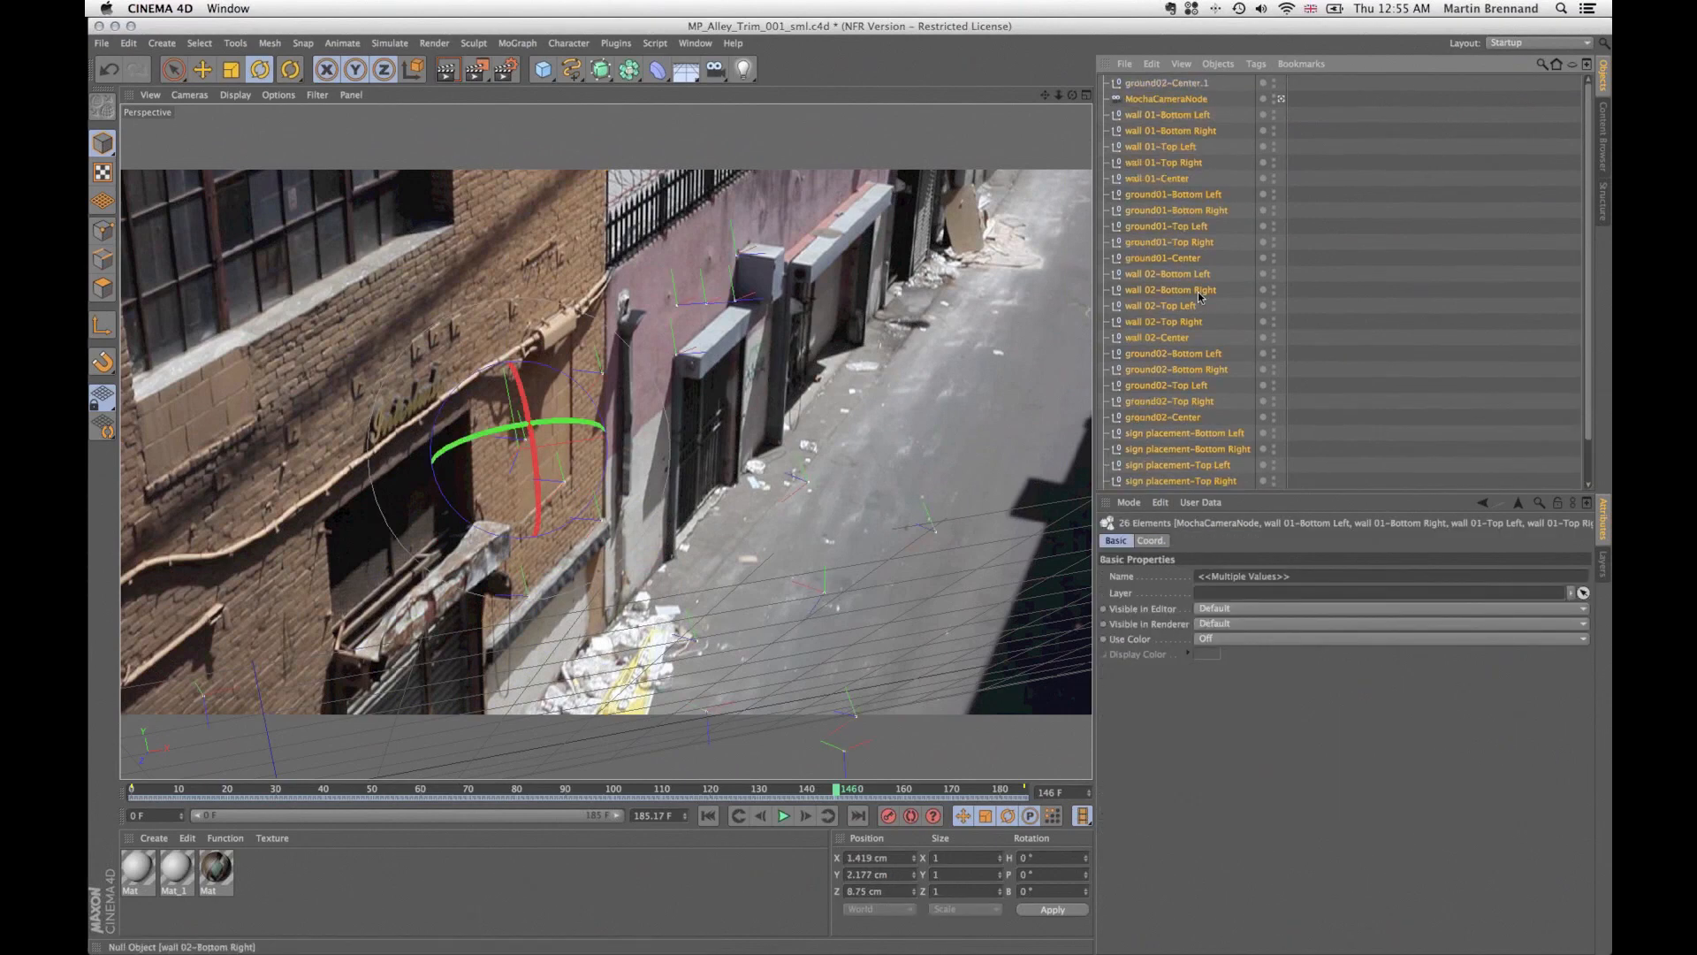
key("alt+g")
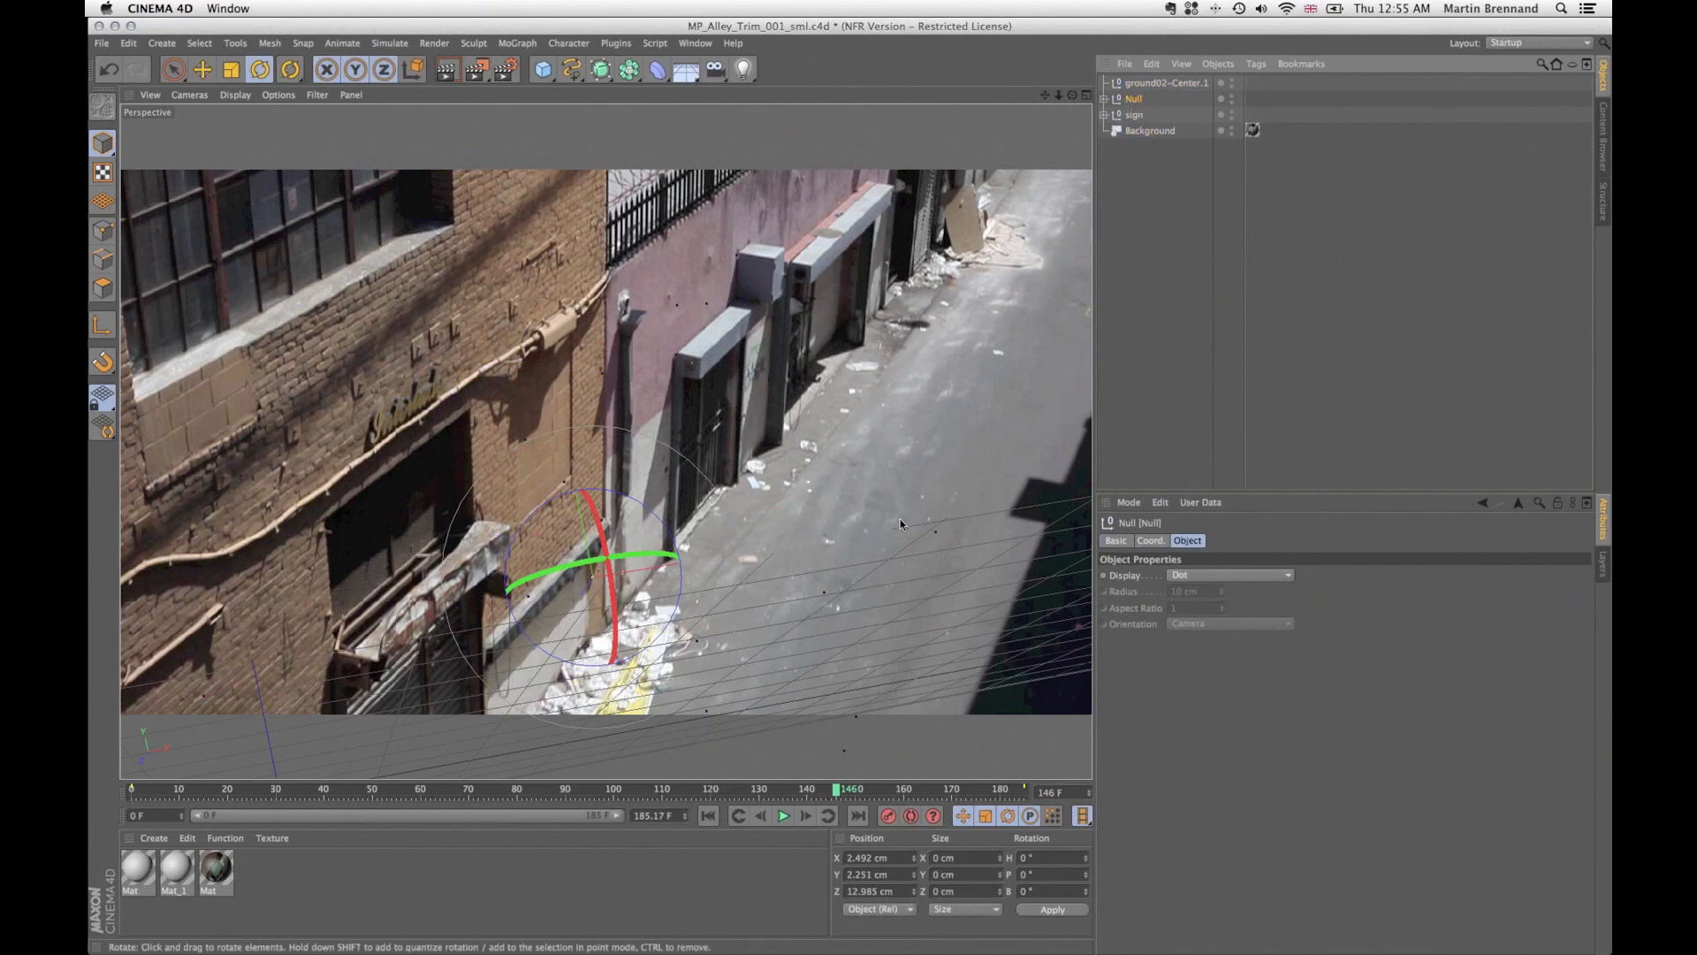
left_click(1165, 82)
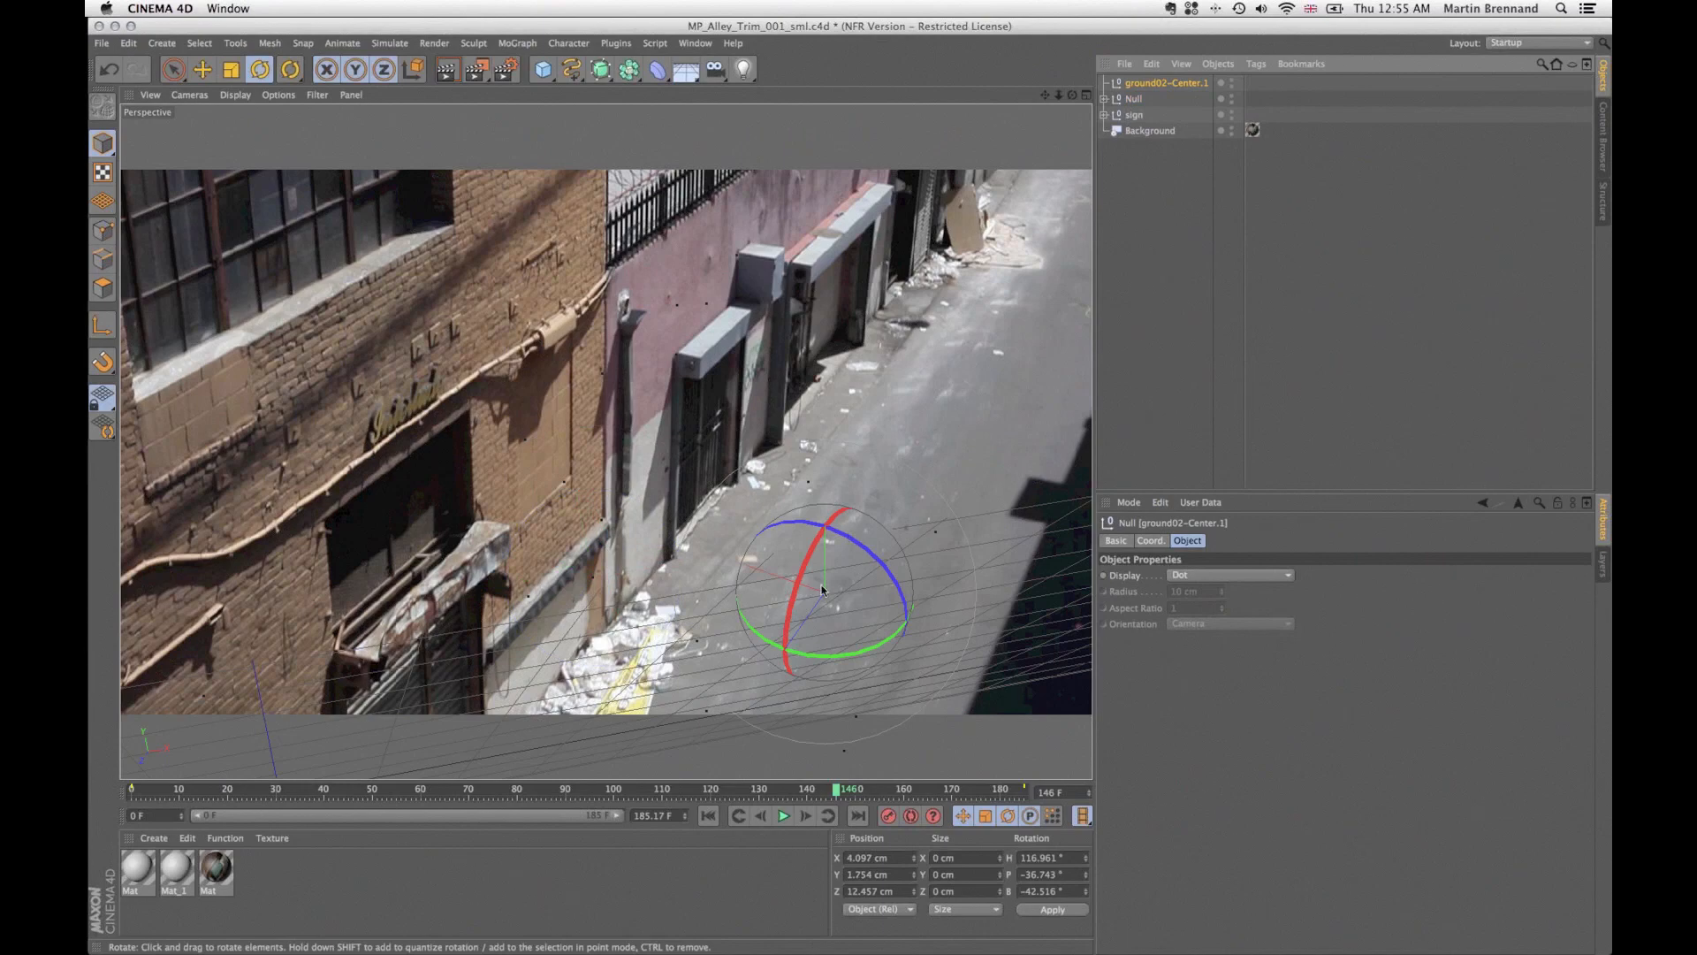
left_click_drag(1128, 98, 1149, 88)
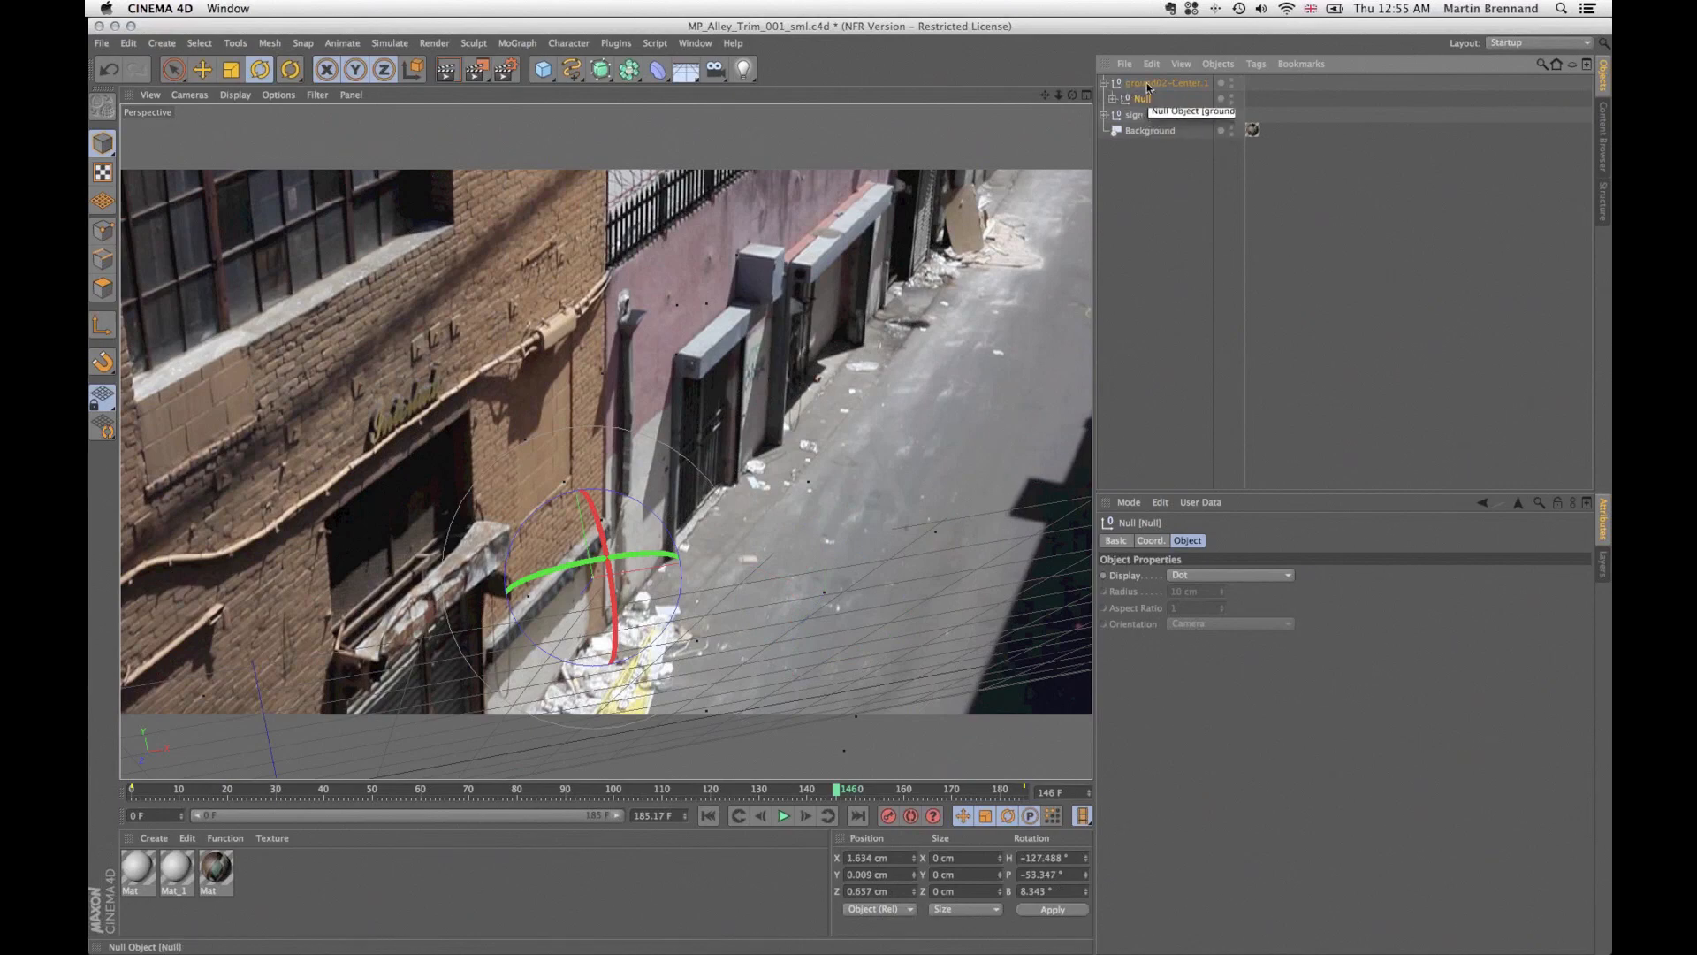
Step: Move ground02-Center.1 along the world Z axis toward the origin, to about Z -0.065 cm
left_click(1149, 84)
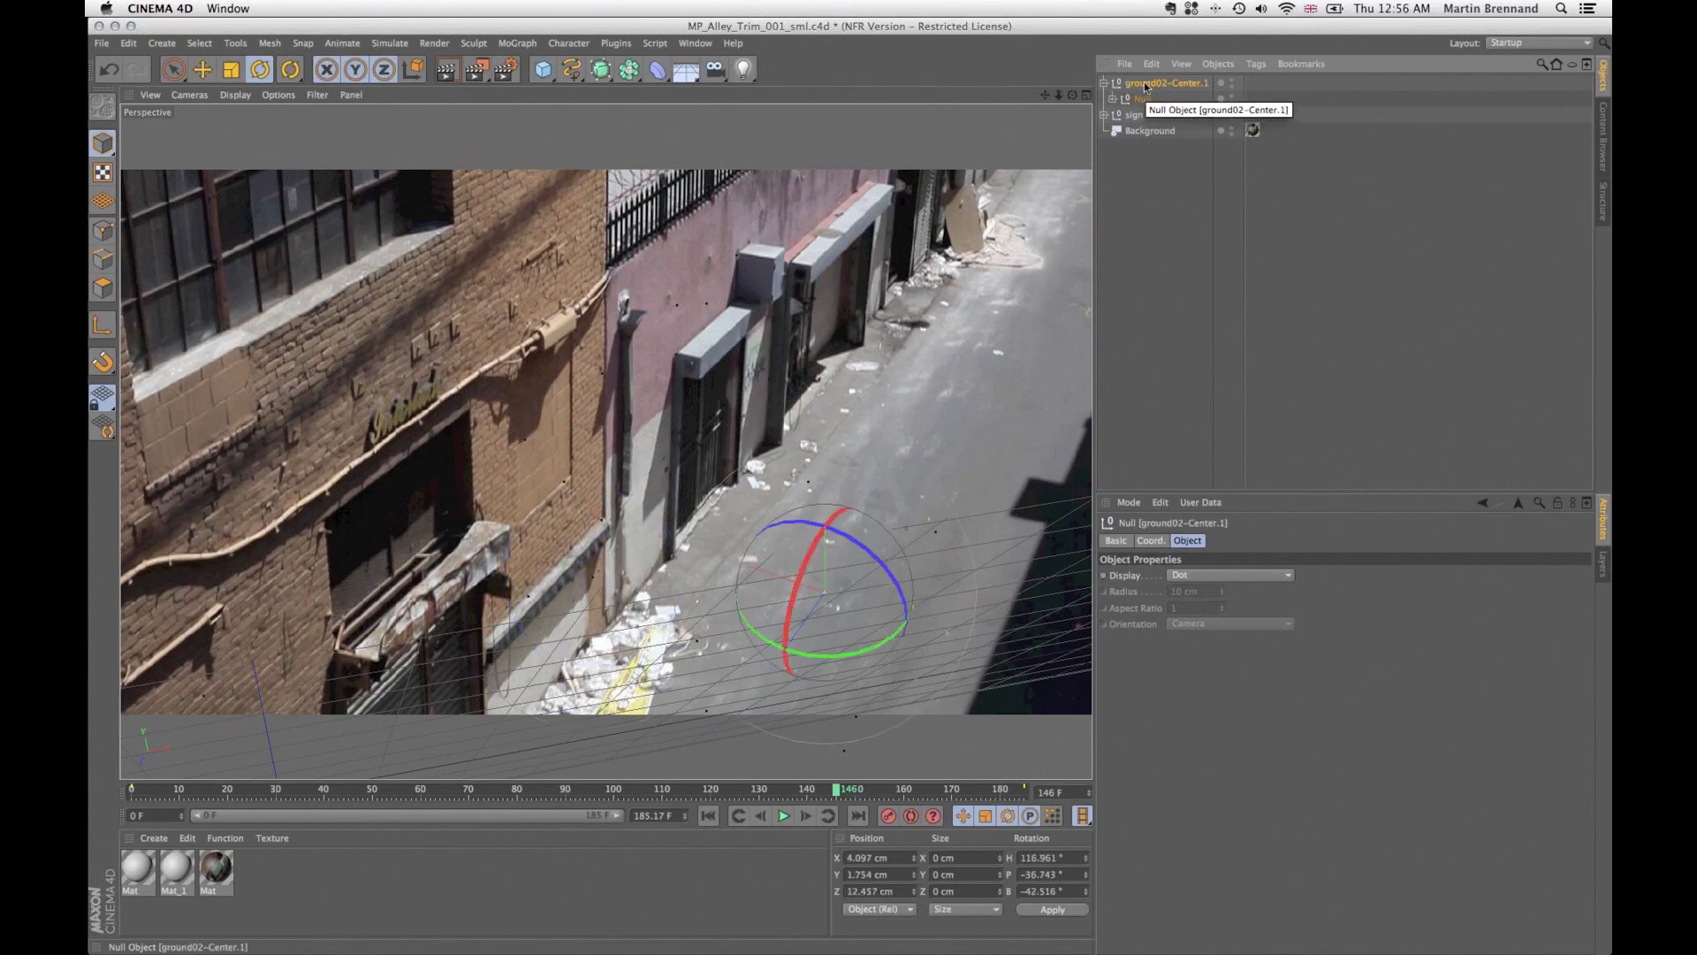
middle_click(780, 277)
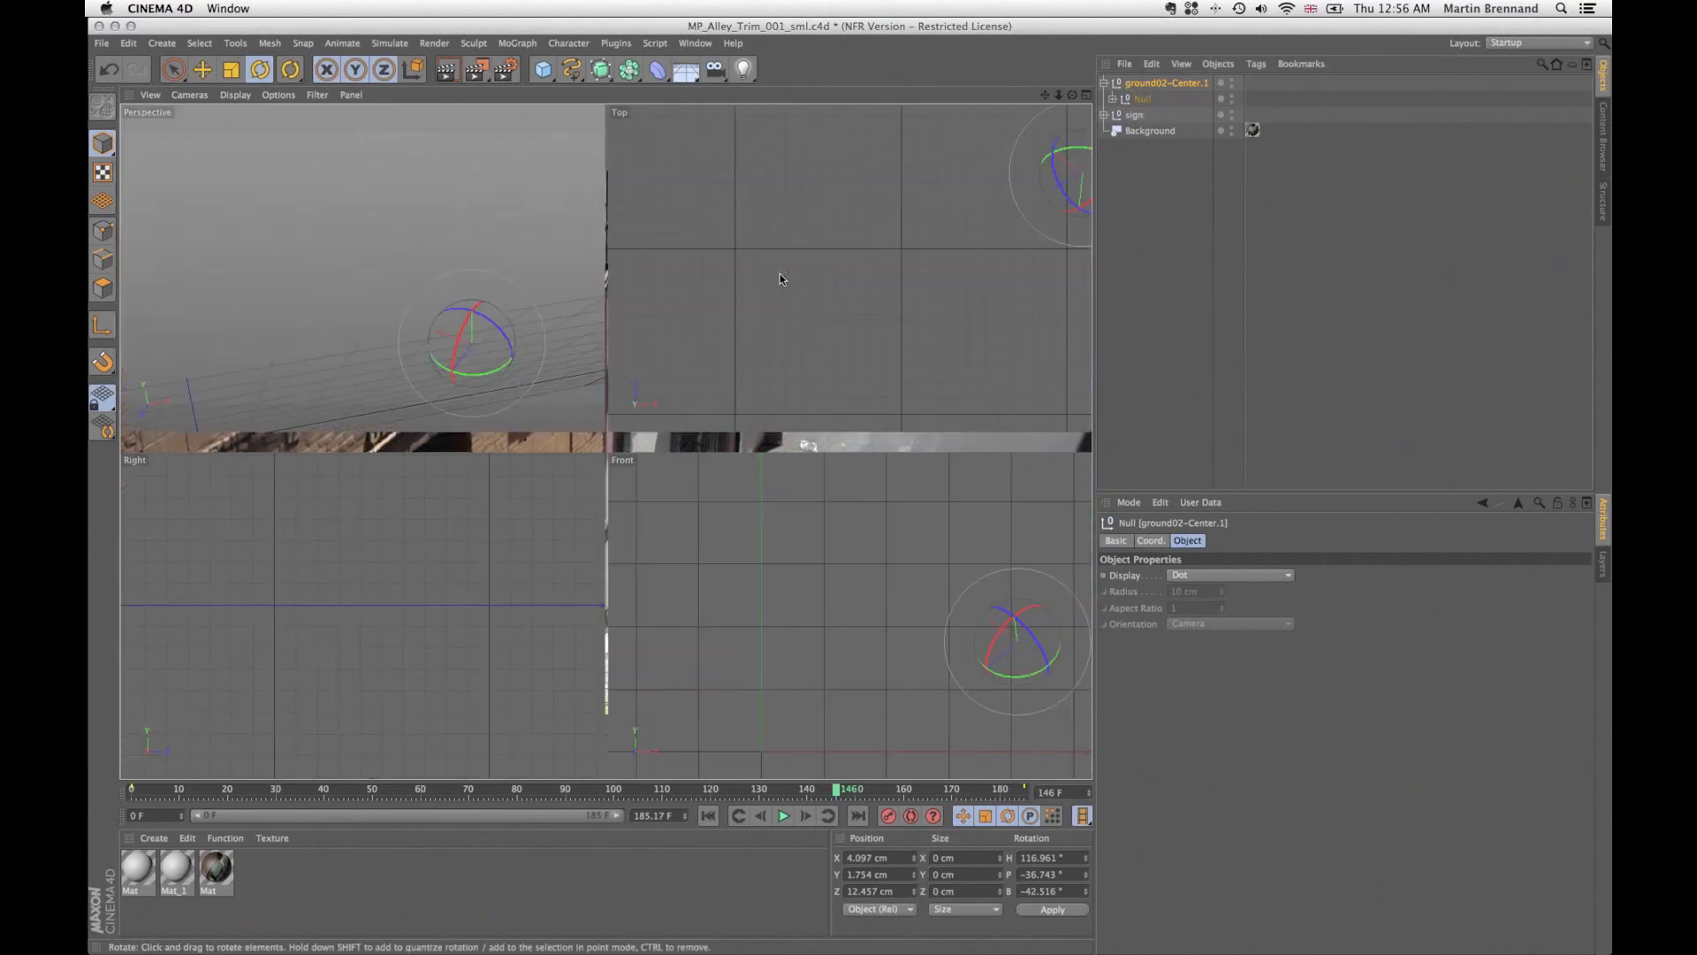
left_click(200, 72)
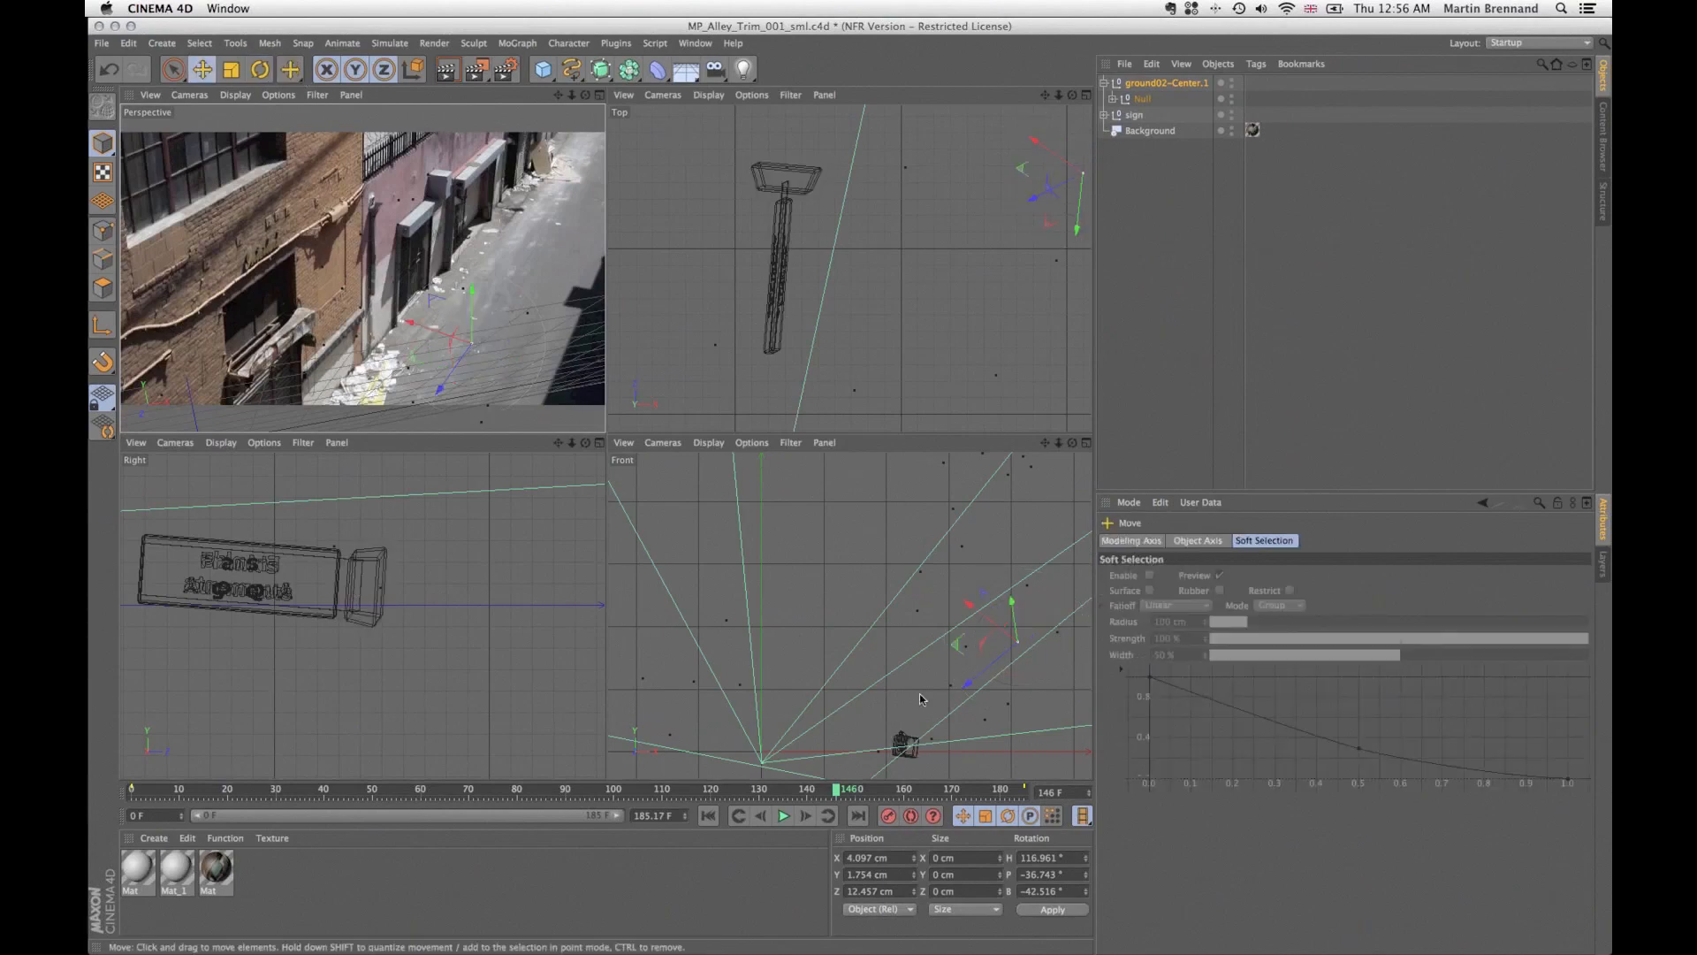
left_click(413, 69)
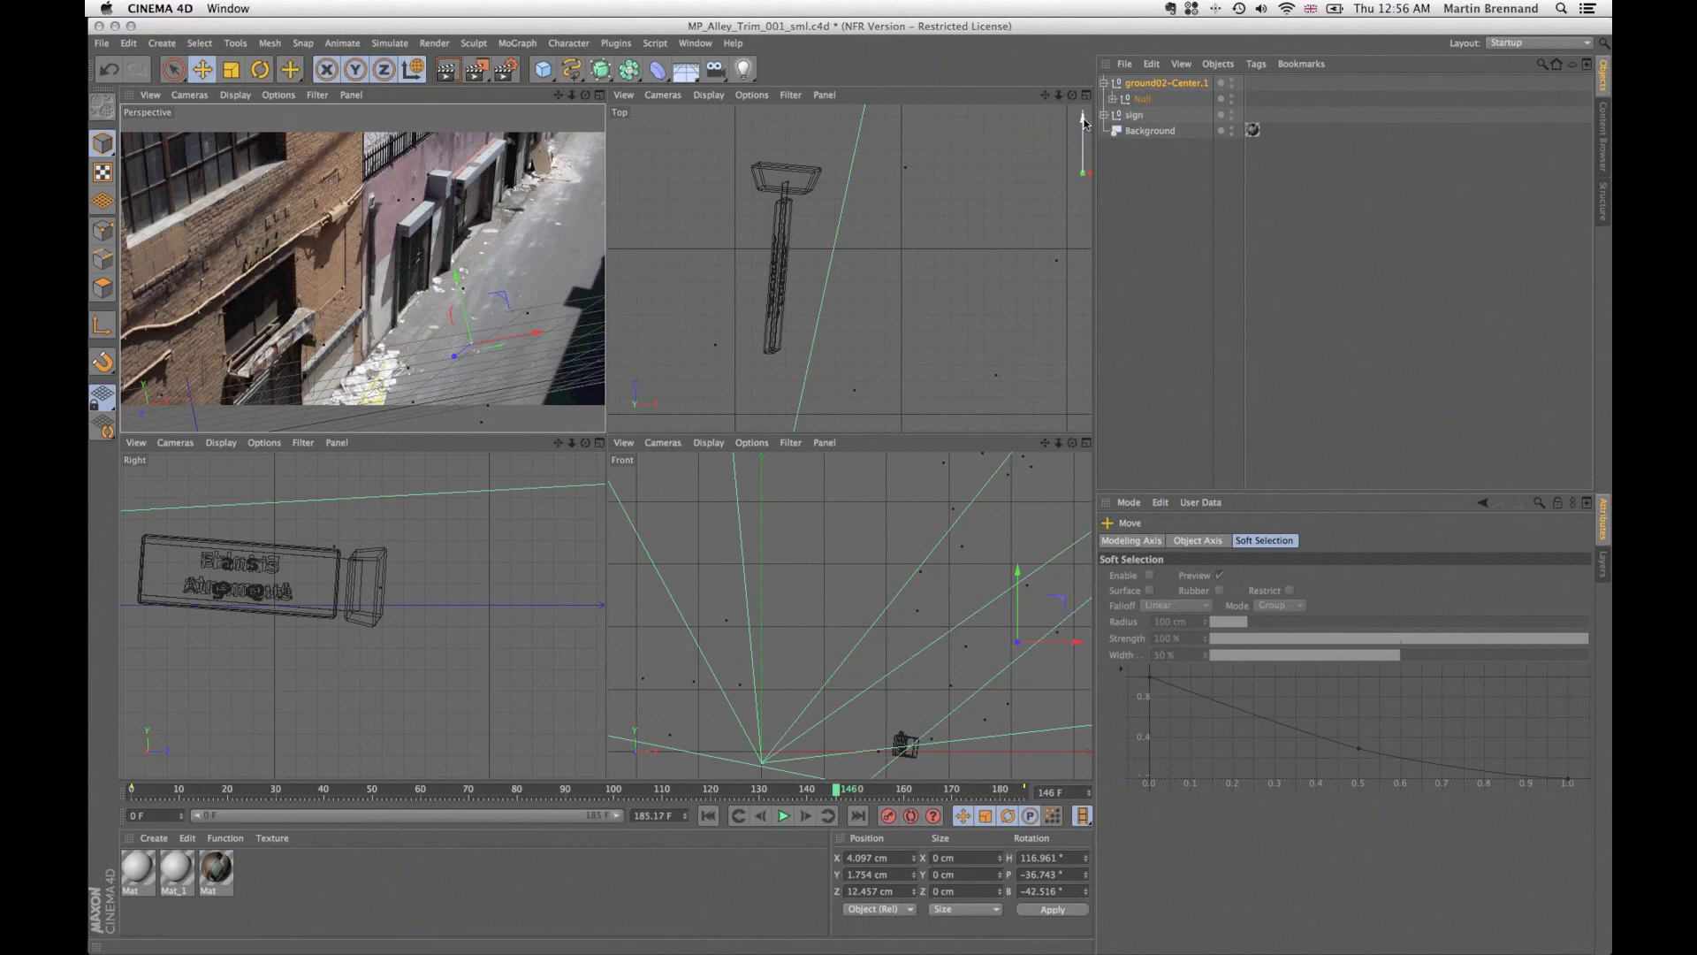
left_click_drag(1084, 122, 1082, 217)
middle_click(913, 205)
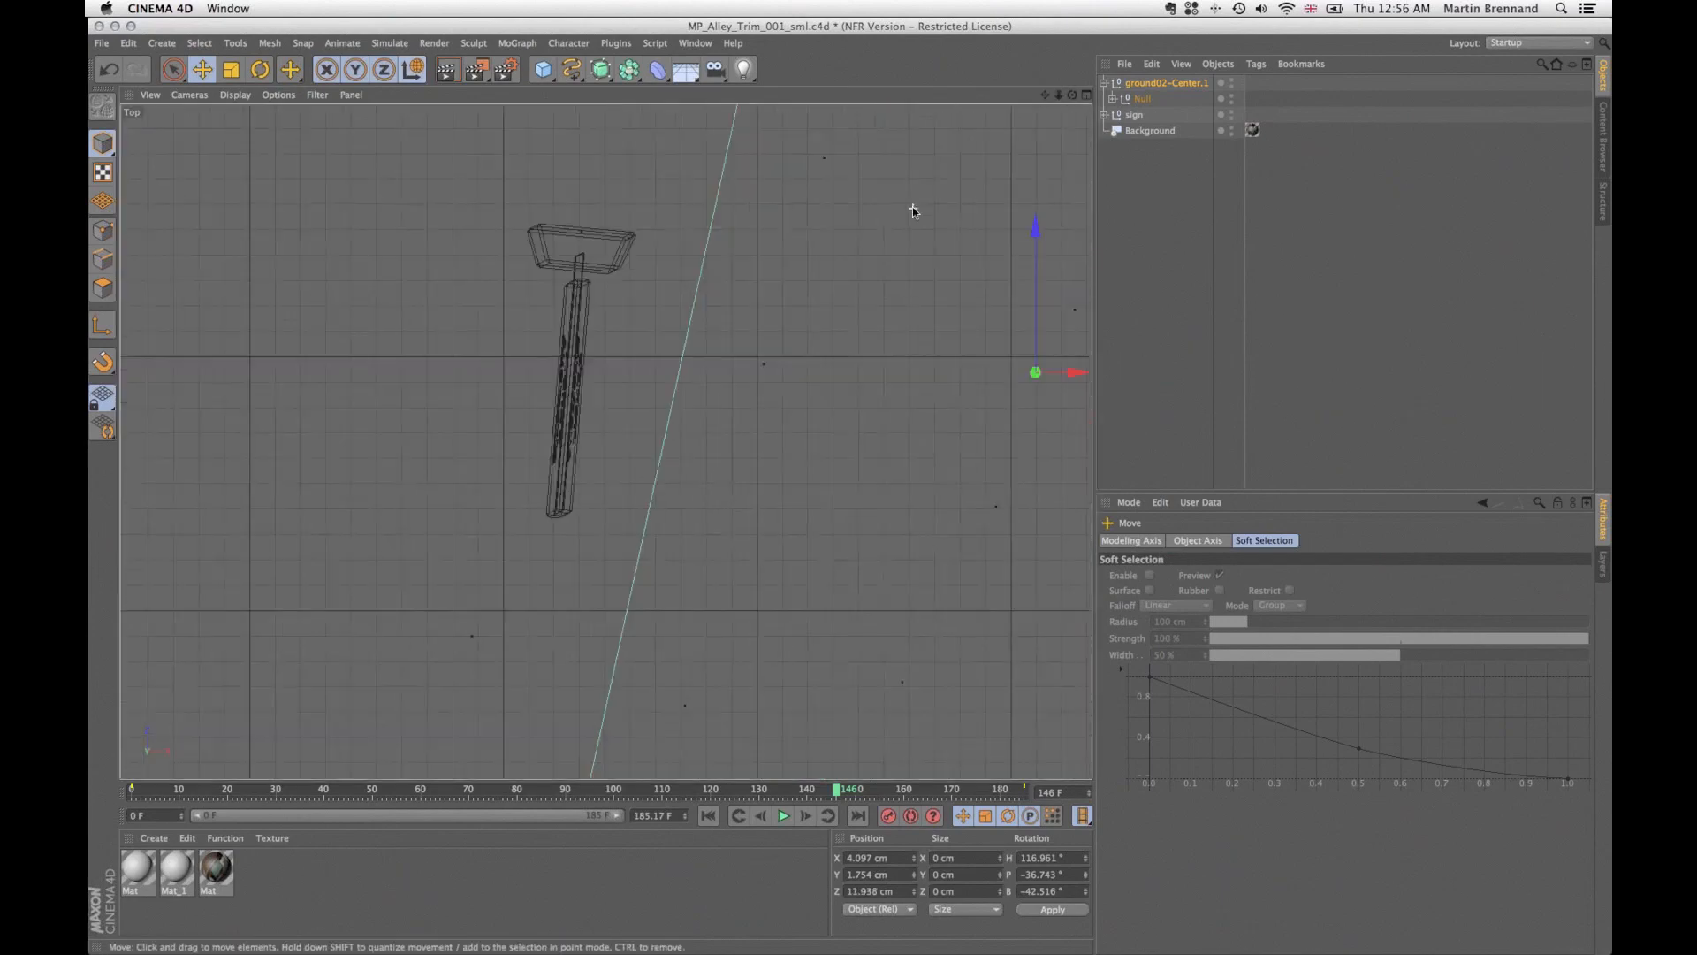
scroll(914, 210, "down", 6)
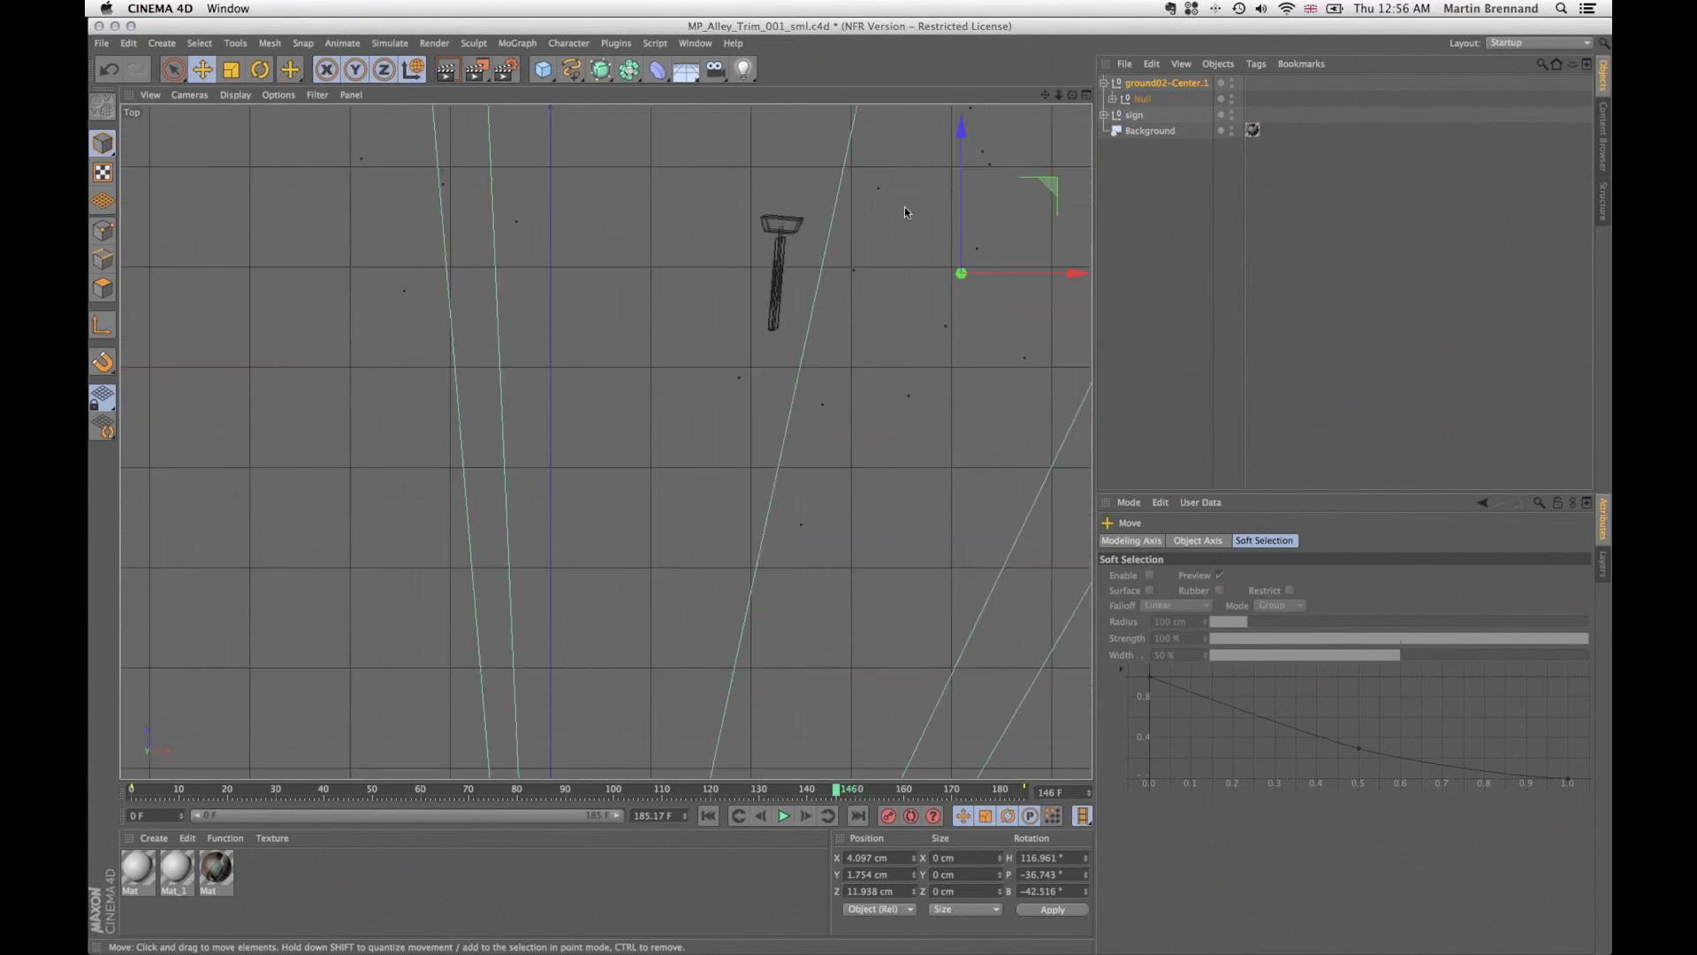
scroll(905, 213, "down", 8)
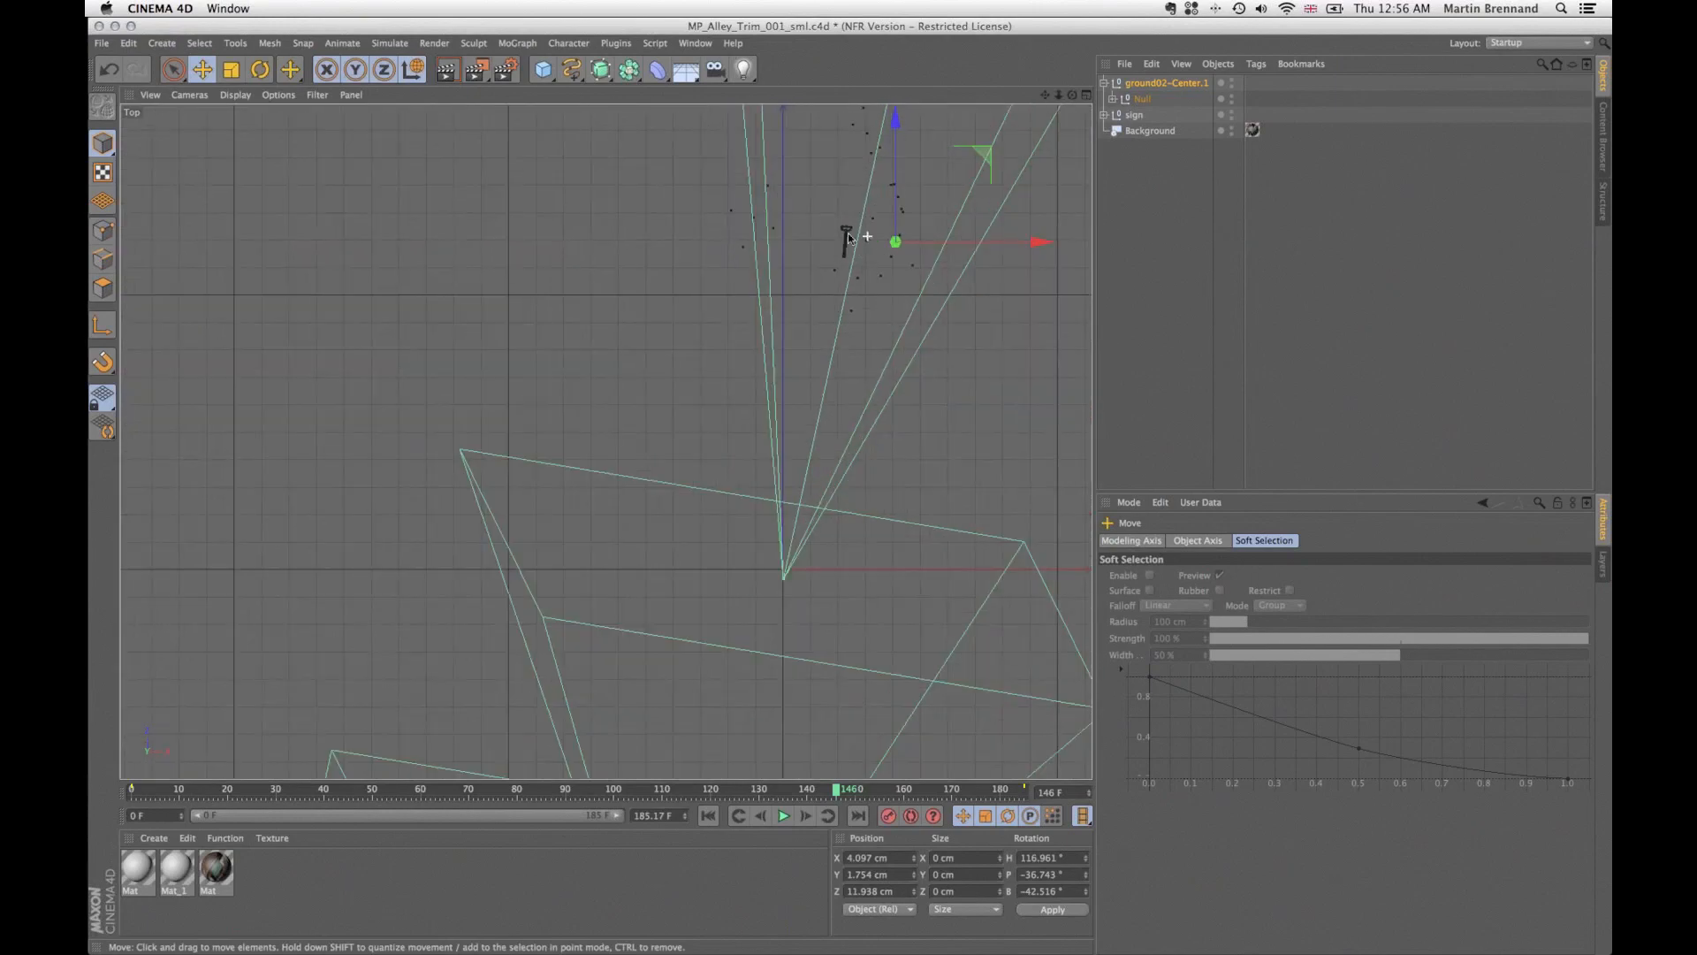
left_click_drag(900, 131, 905, 449)
Step: Move ground02-Center.1 along world X to about -0.041 cm and fine-tune its Z to about -0.032 cm
scroll(860, 563, "up", 1)
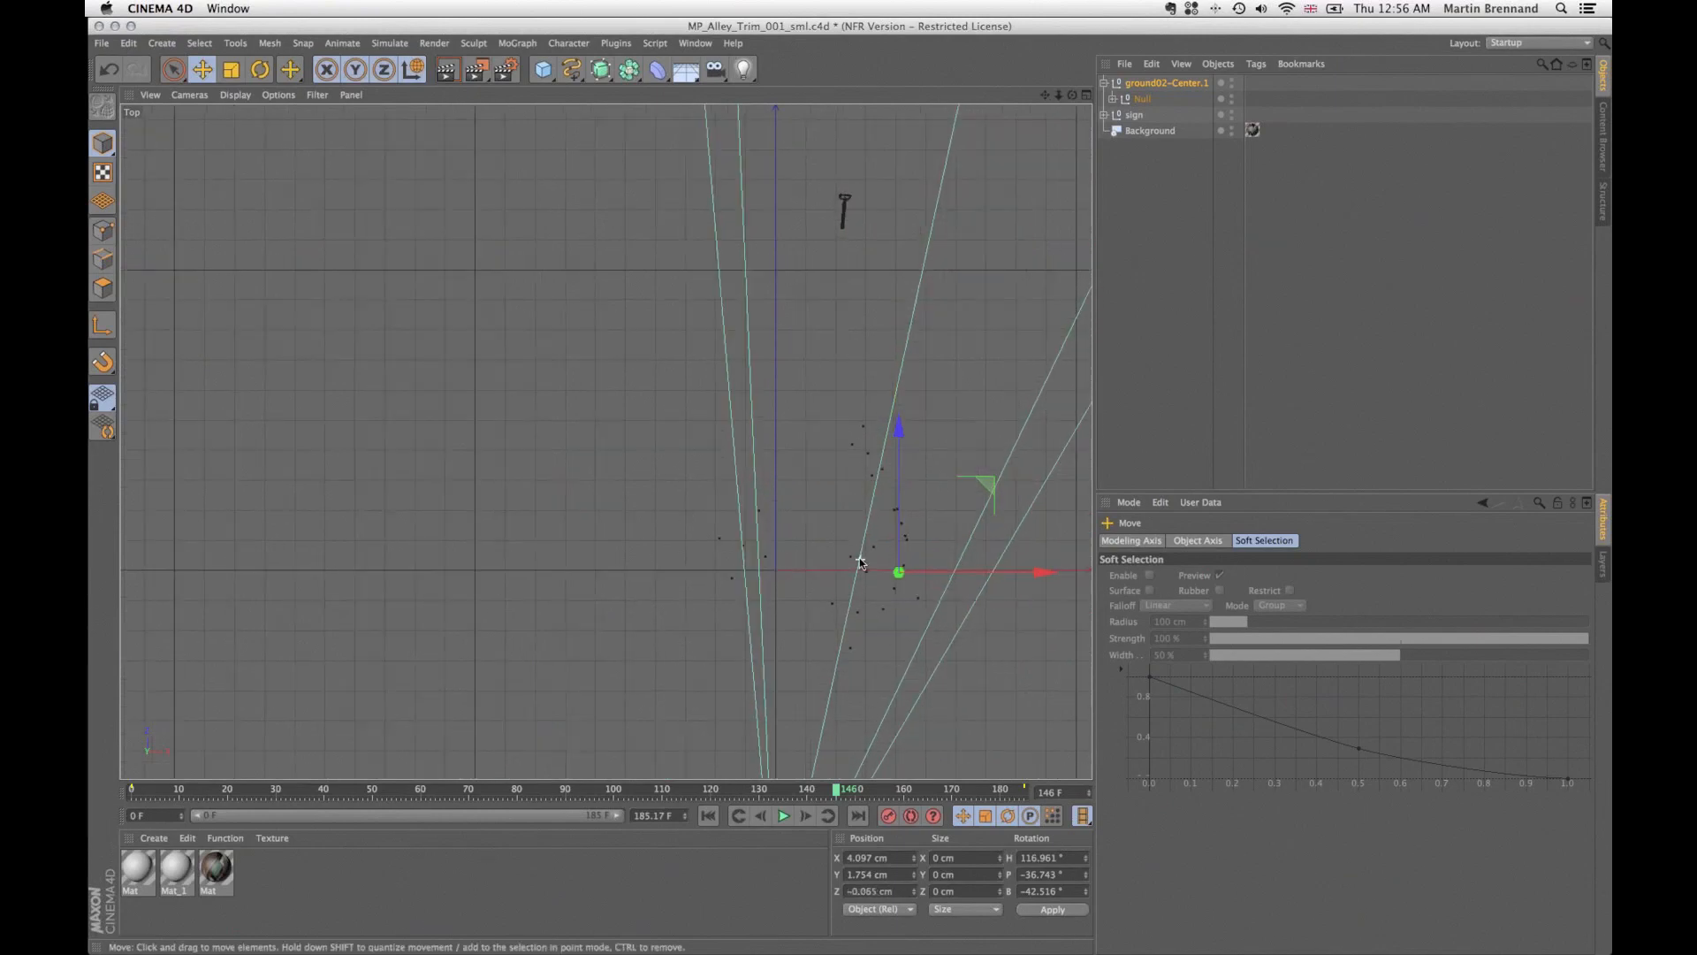
scroll(860, 563, "up", 2)
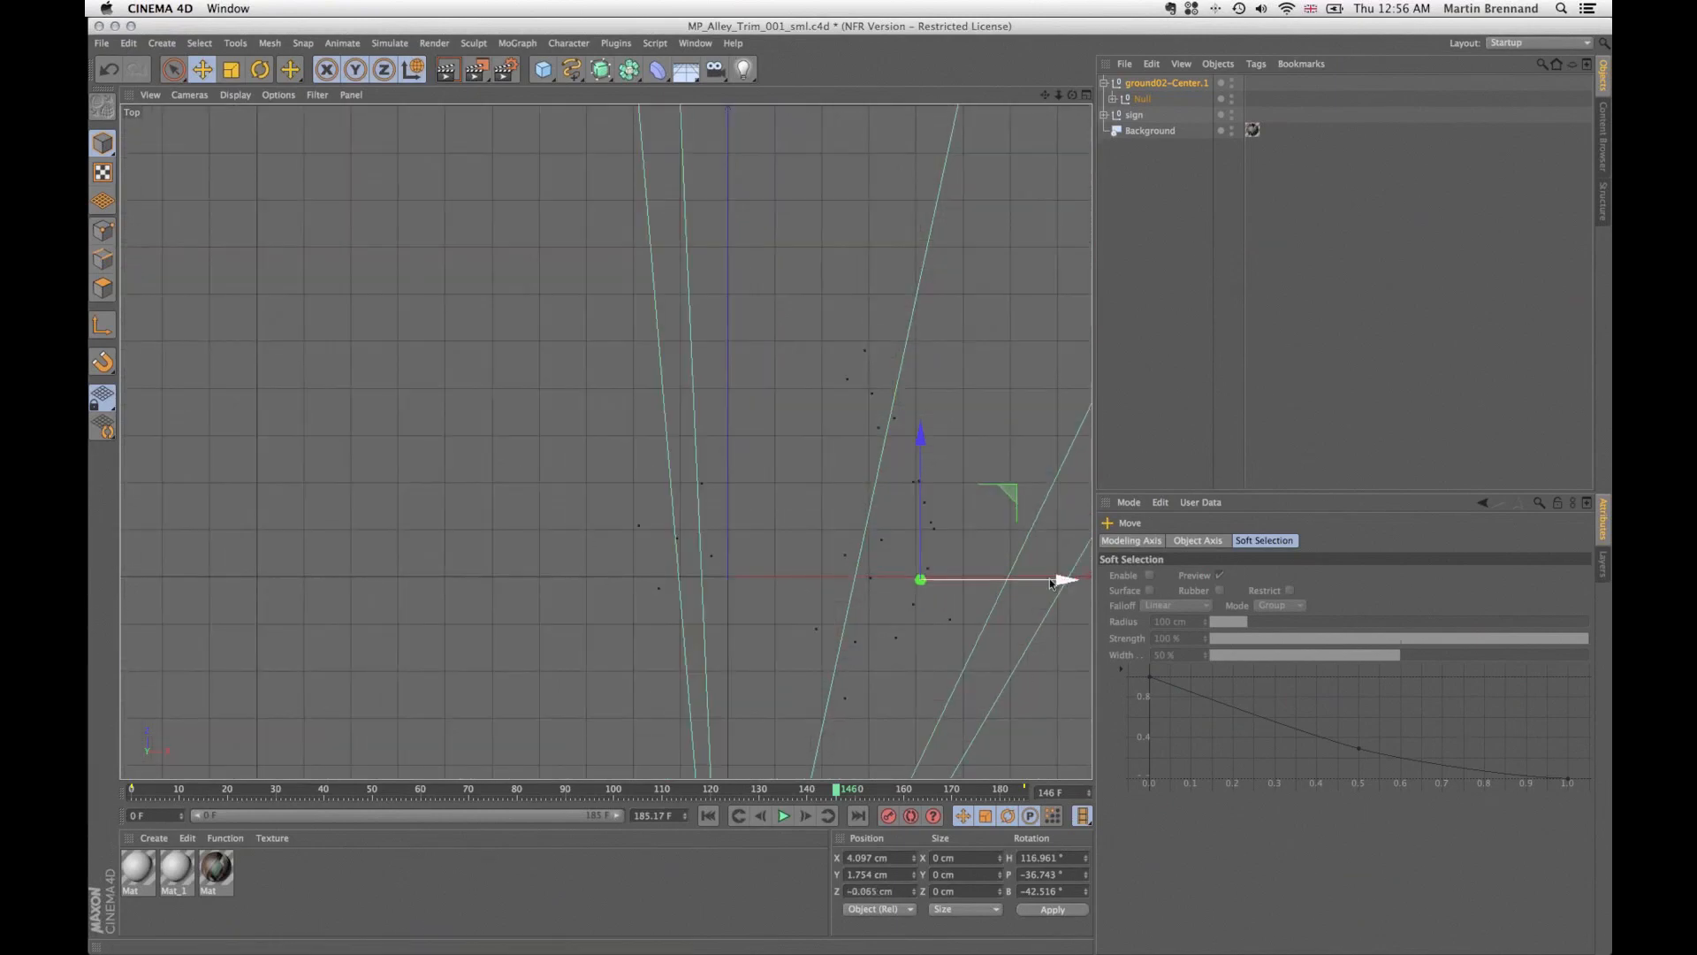
left_click_drag(1052, 581, 857, 580)
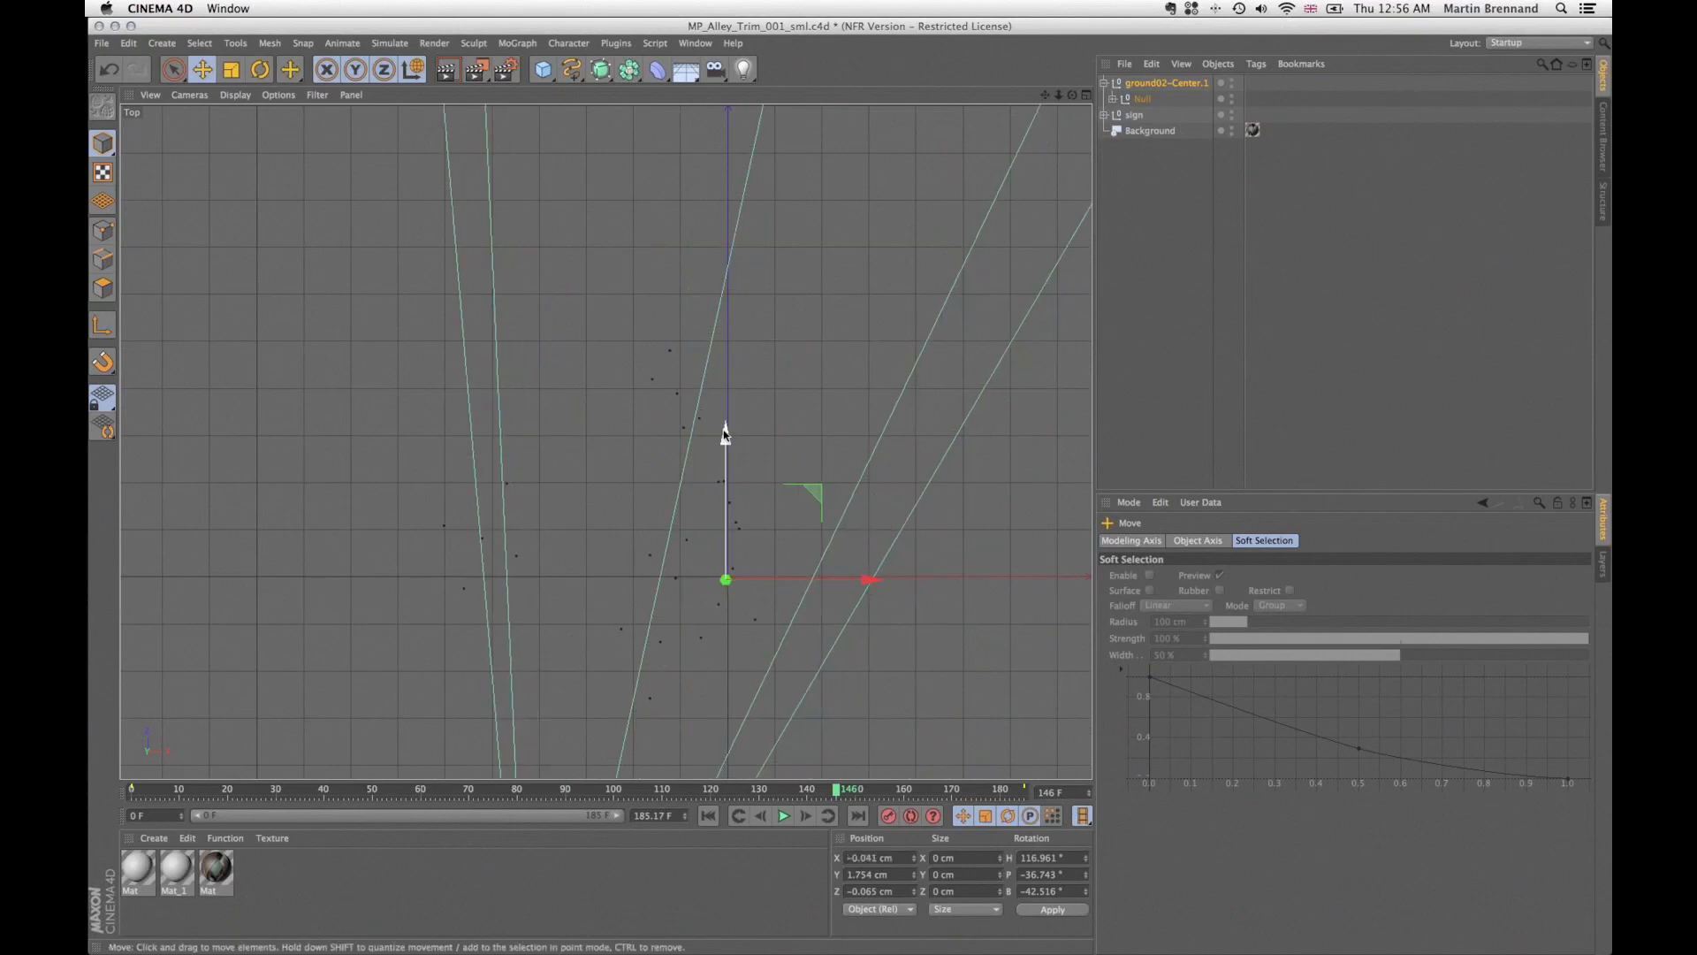
left_click_drag(725, 433, 724, 432)
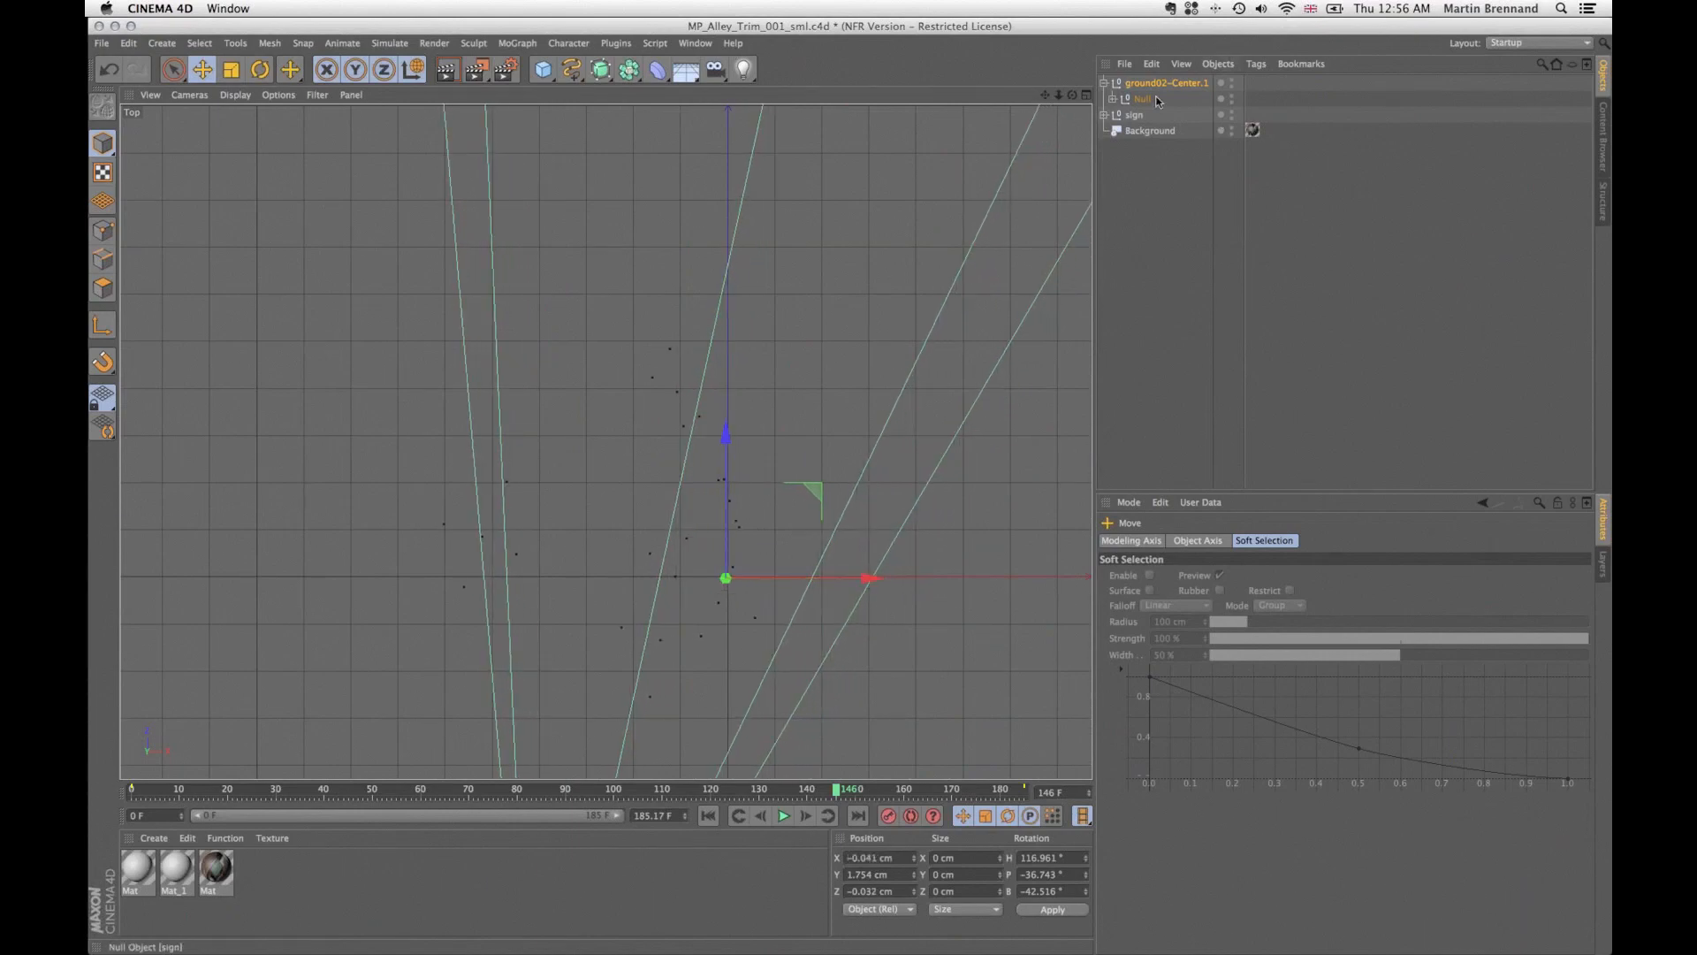
Step: Lower ground02-Center.1 along world Y in the Right view to the ground line, at about Y -0.012 cm
middle_click(589, 555)
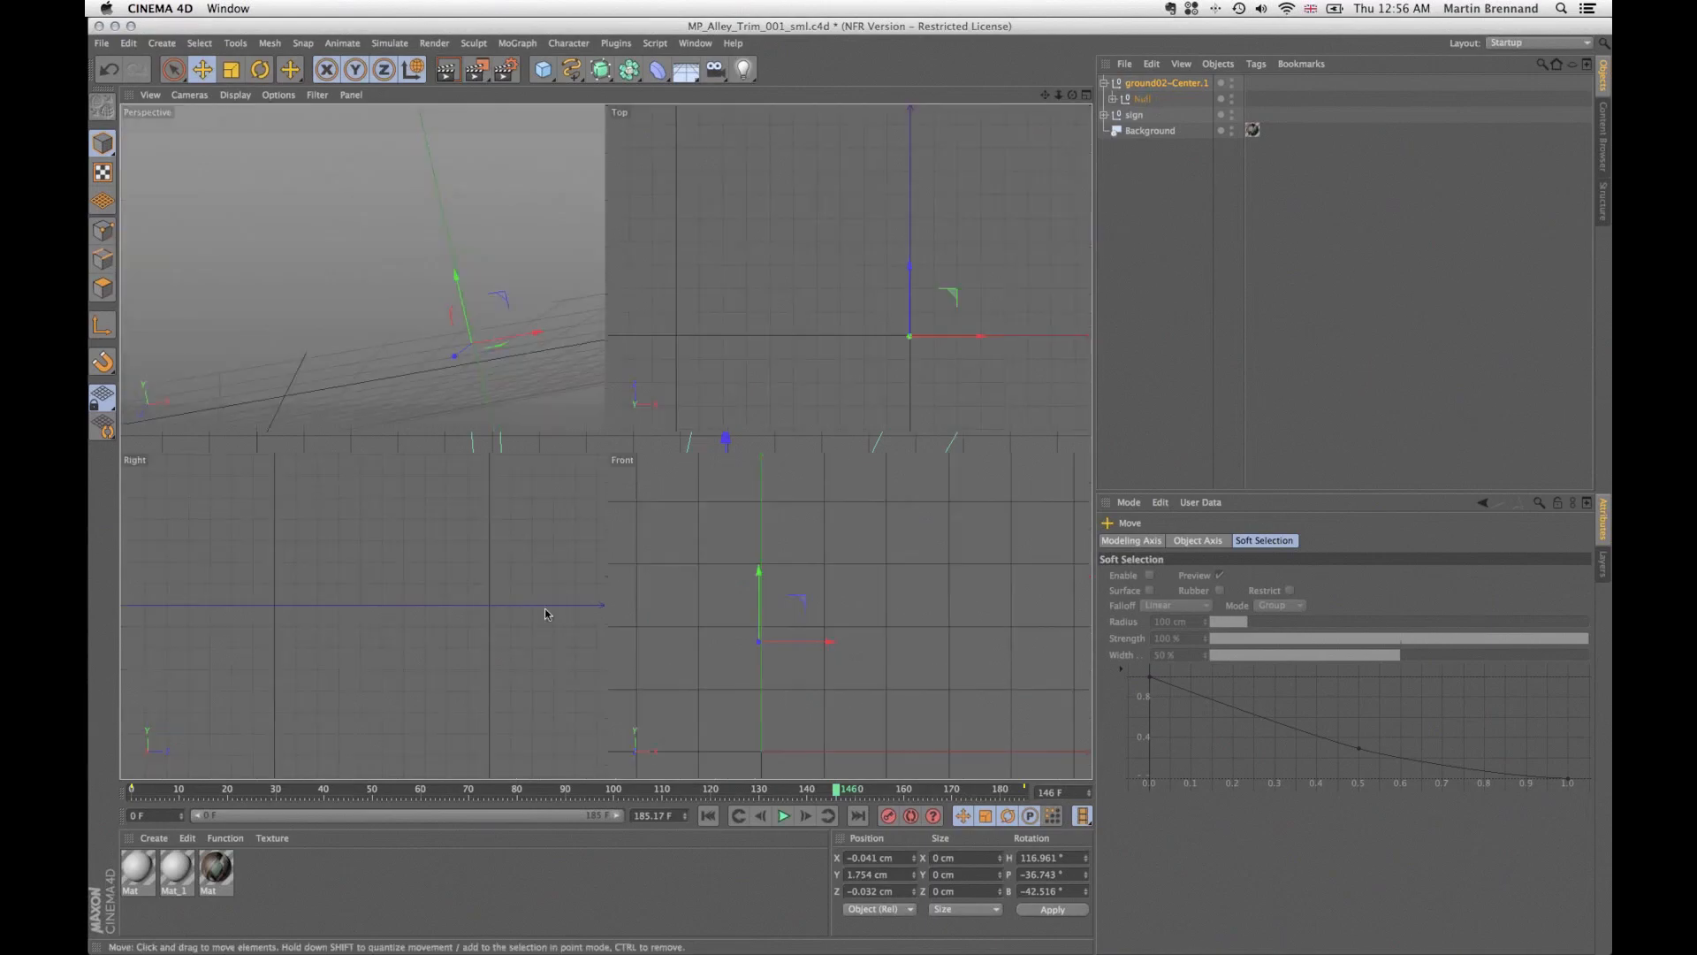
middle_click(489, 580)
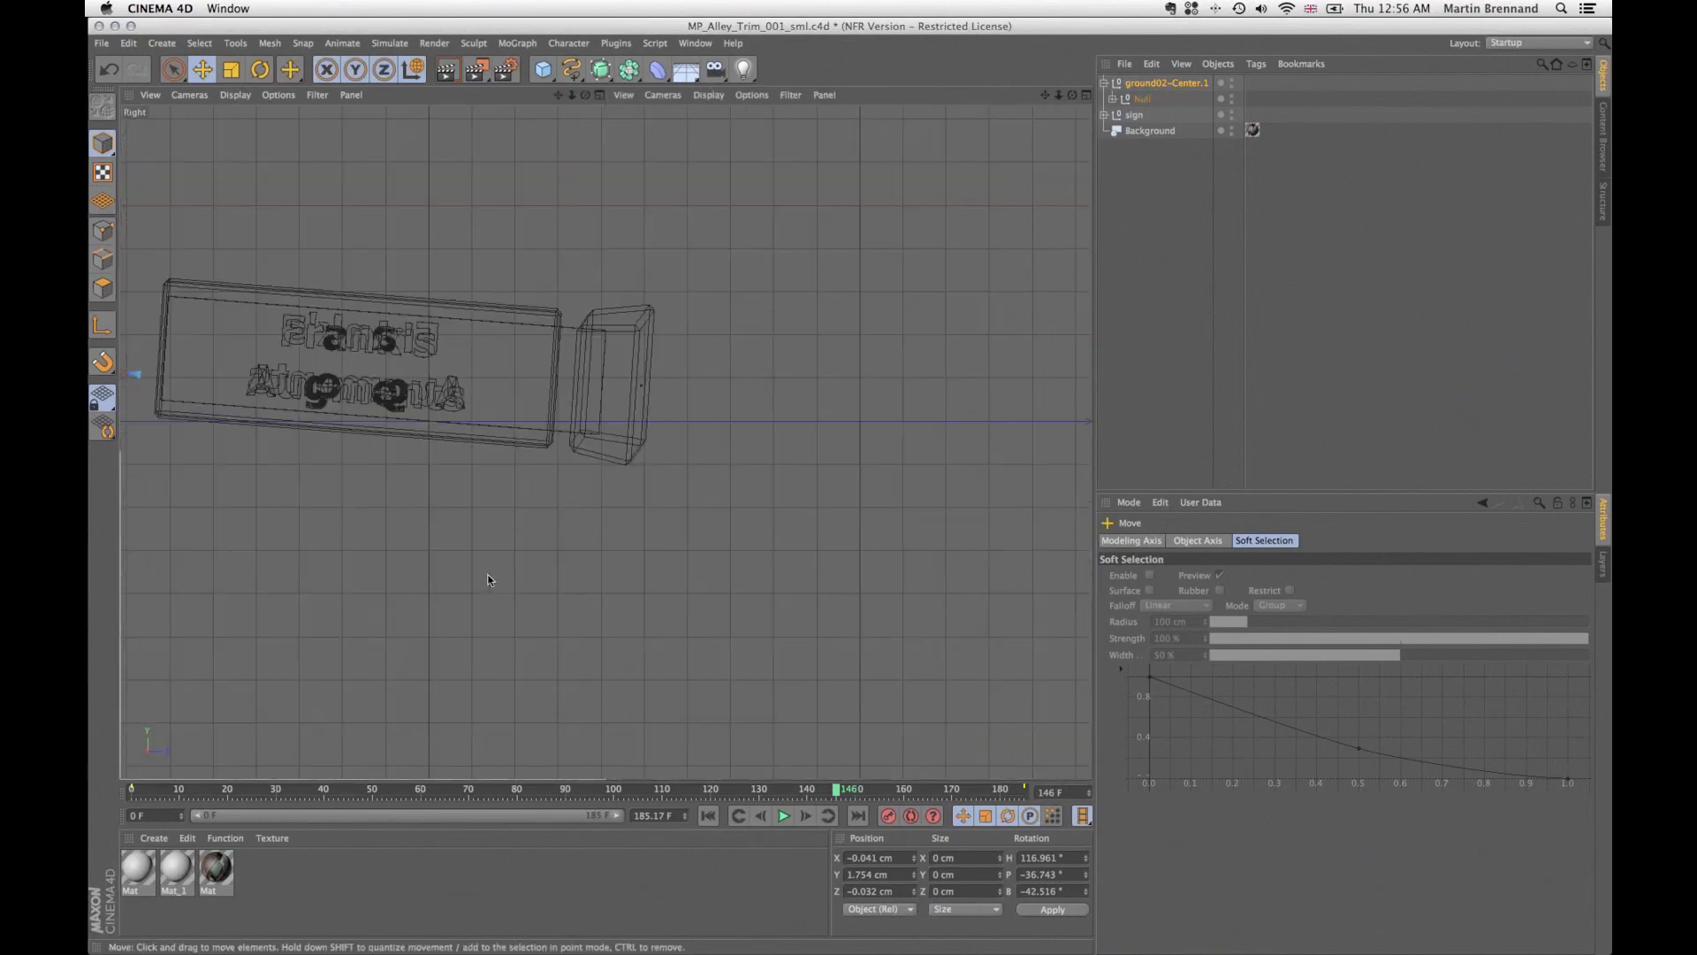
scroll(629, 564, "down", 5)
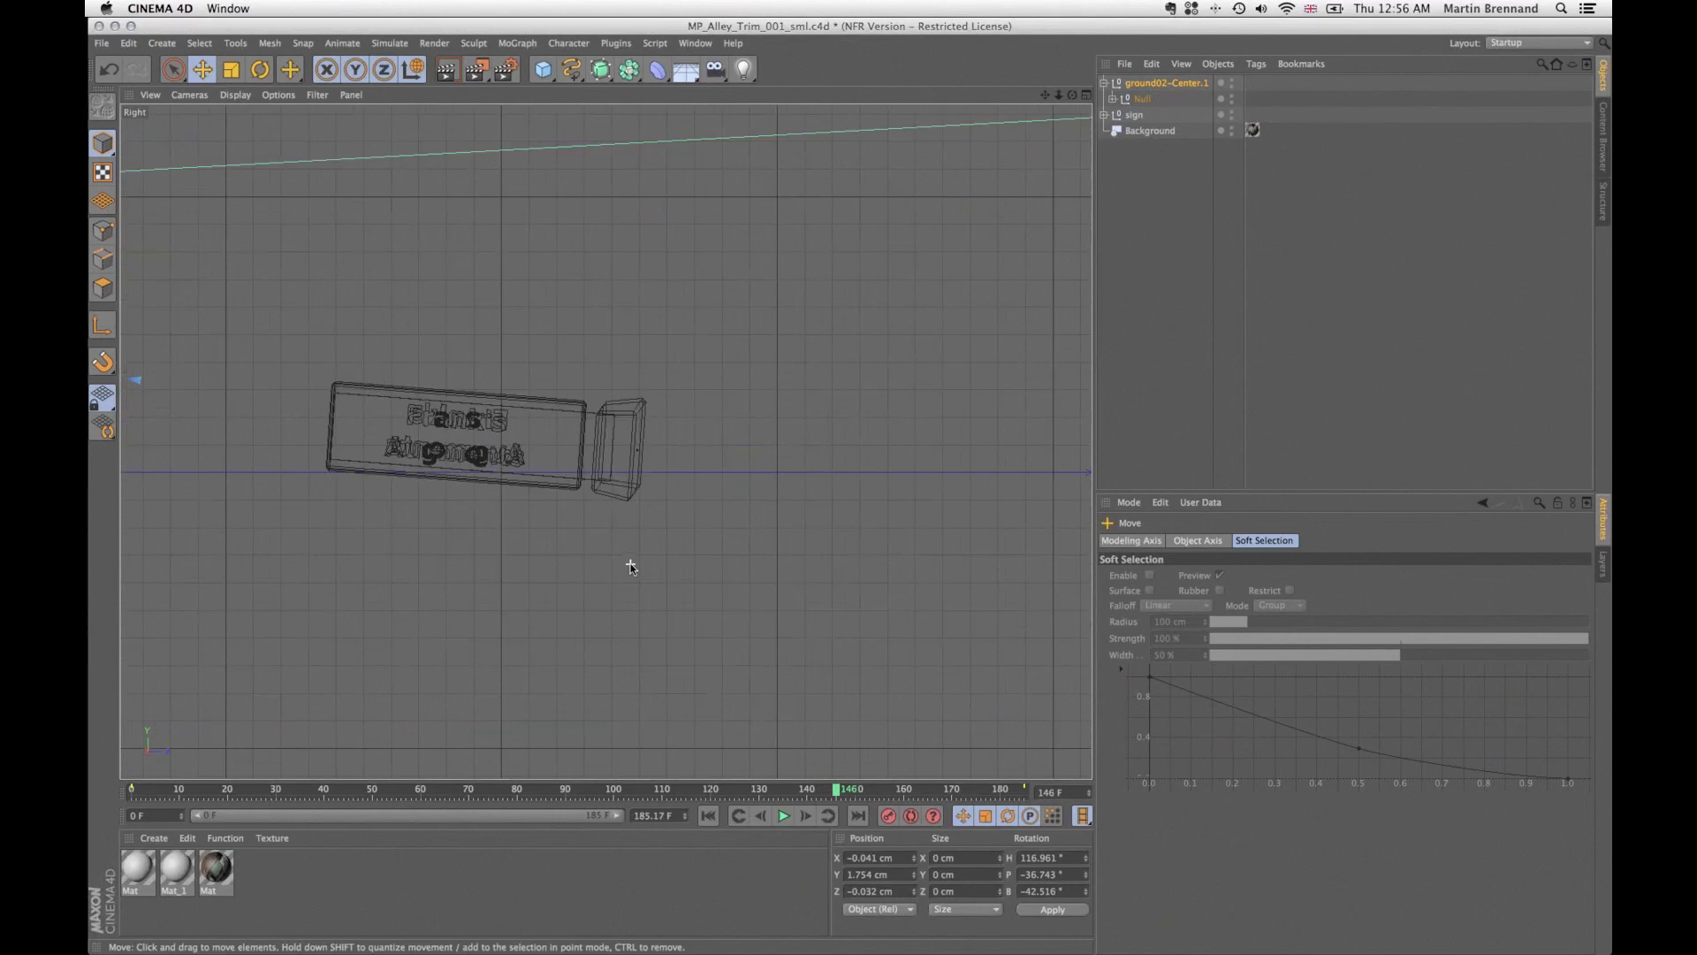
scroll(630, 564, "down", 6)
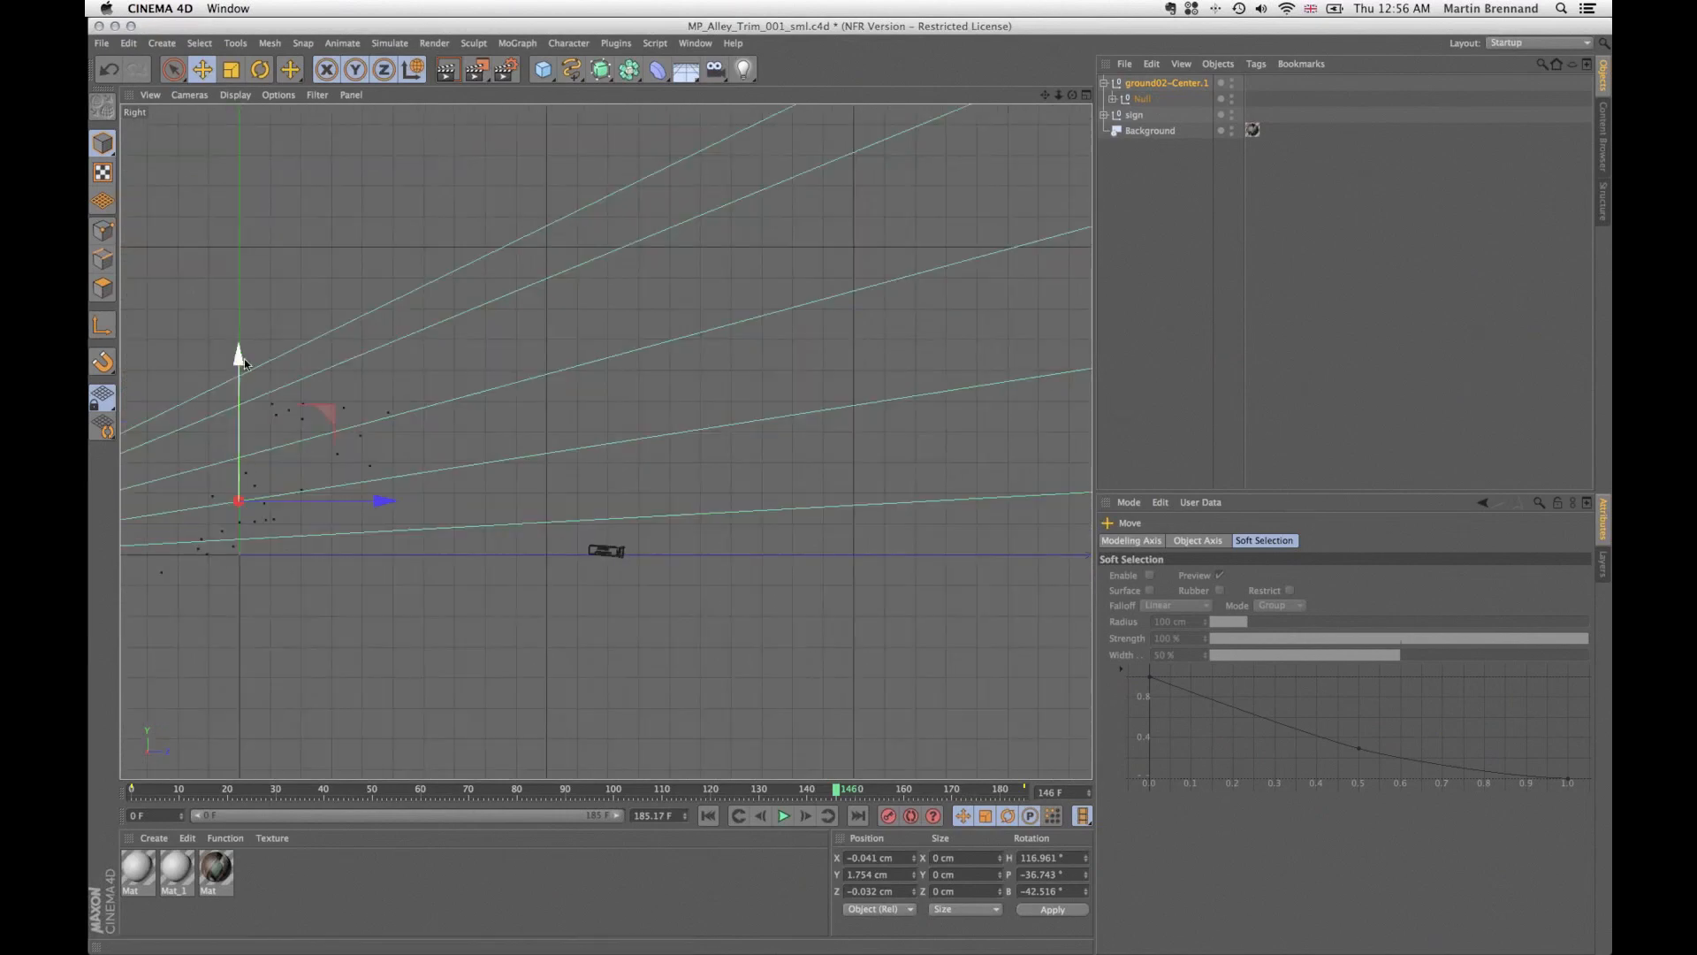
left_click_drag(244, 358, 244, 413)
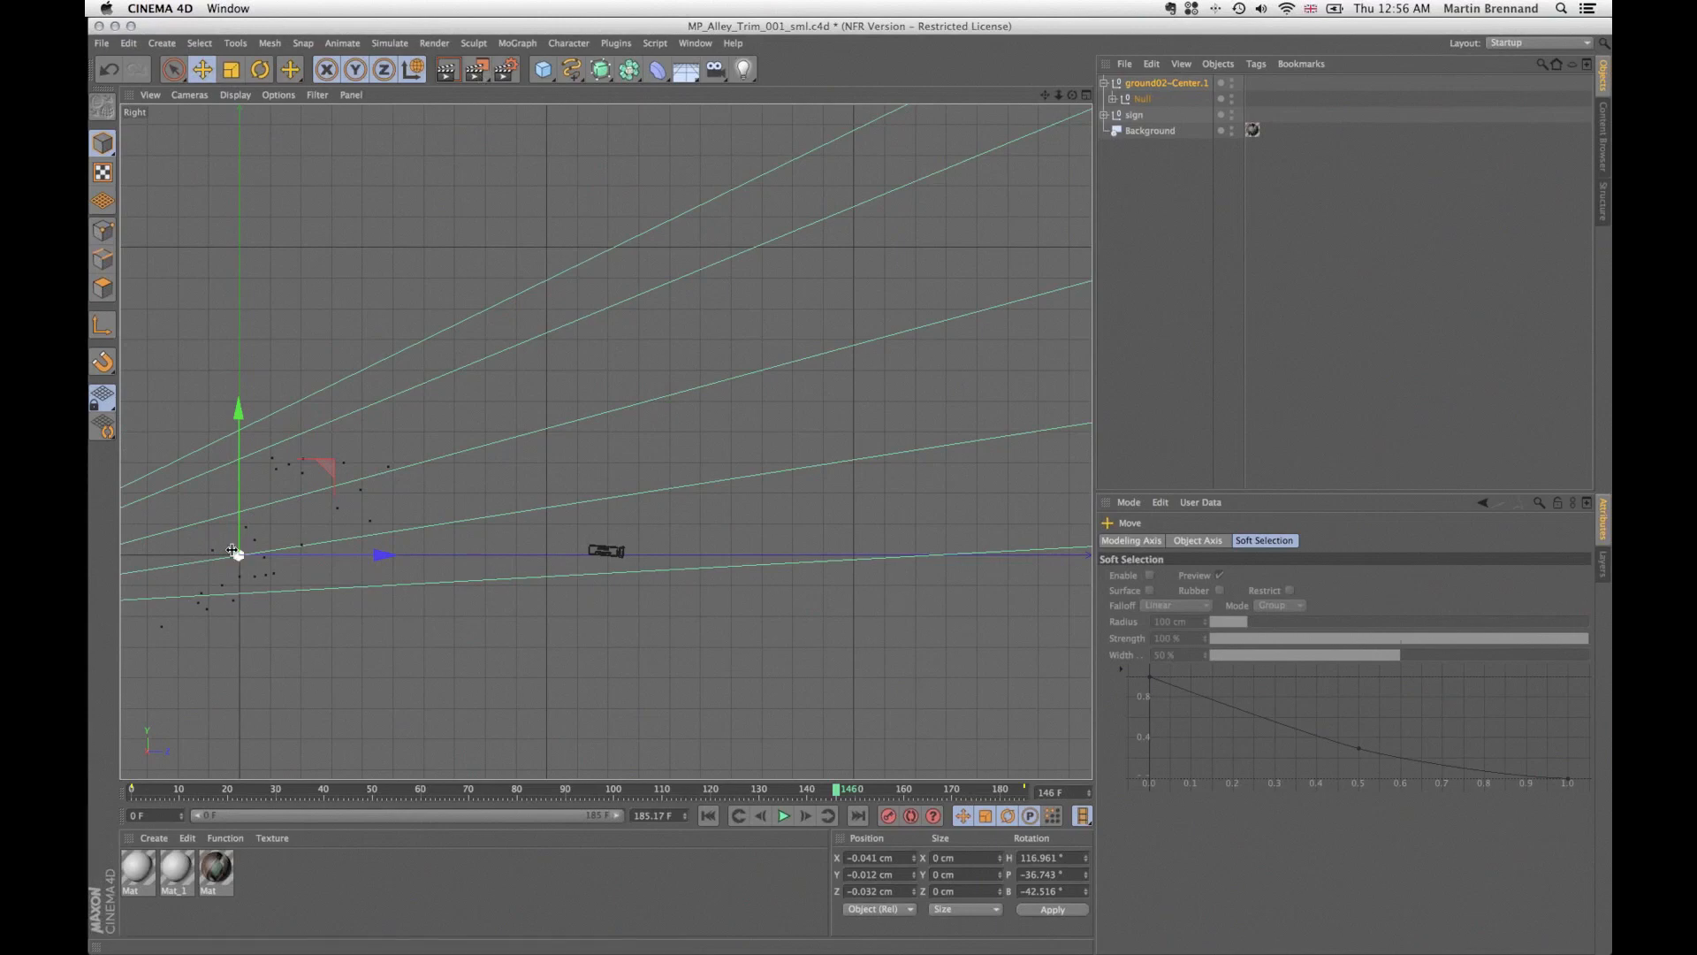
Step: Rotate ground02-Center.1 in the Right view toward the world axes, to about H 263.9°, P -5.2°, B -1.8°
scroll(232, 549, "up", 5)
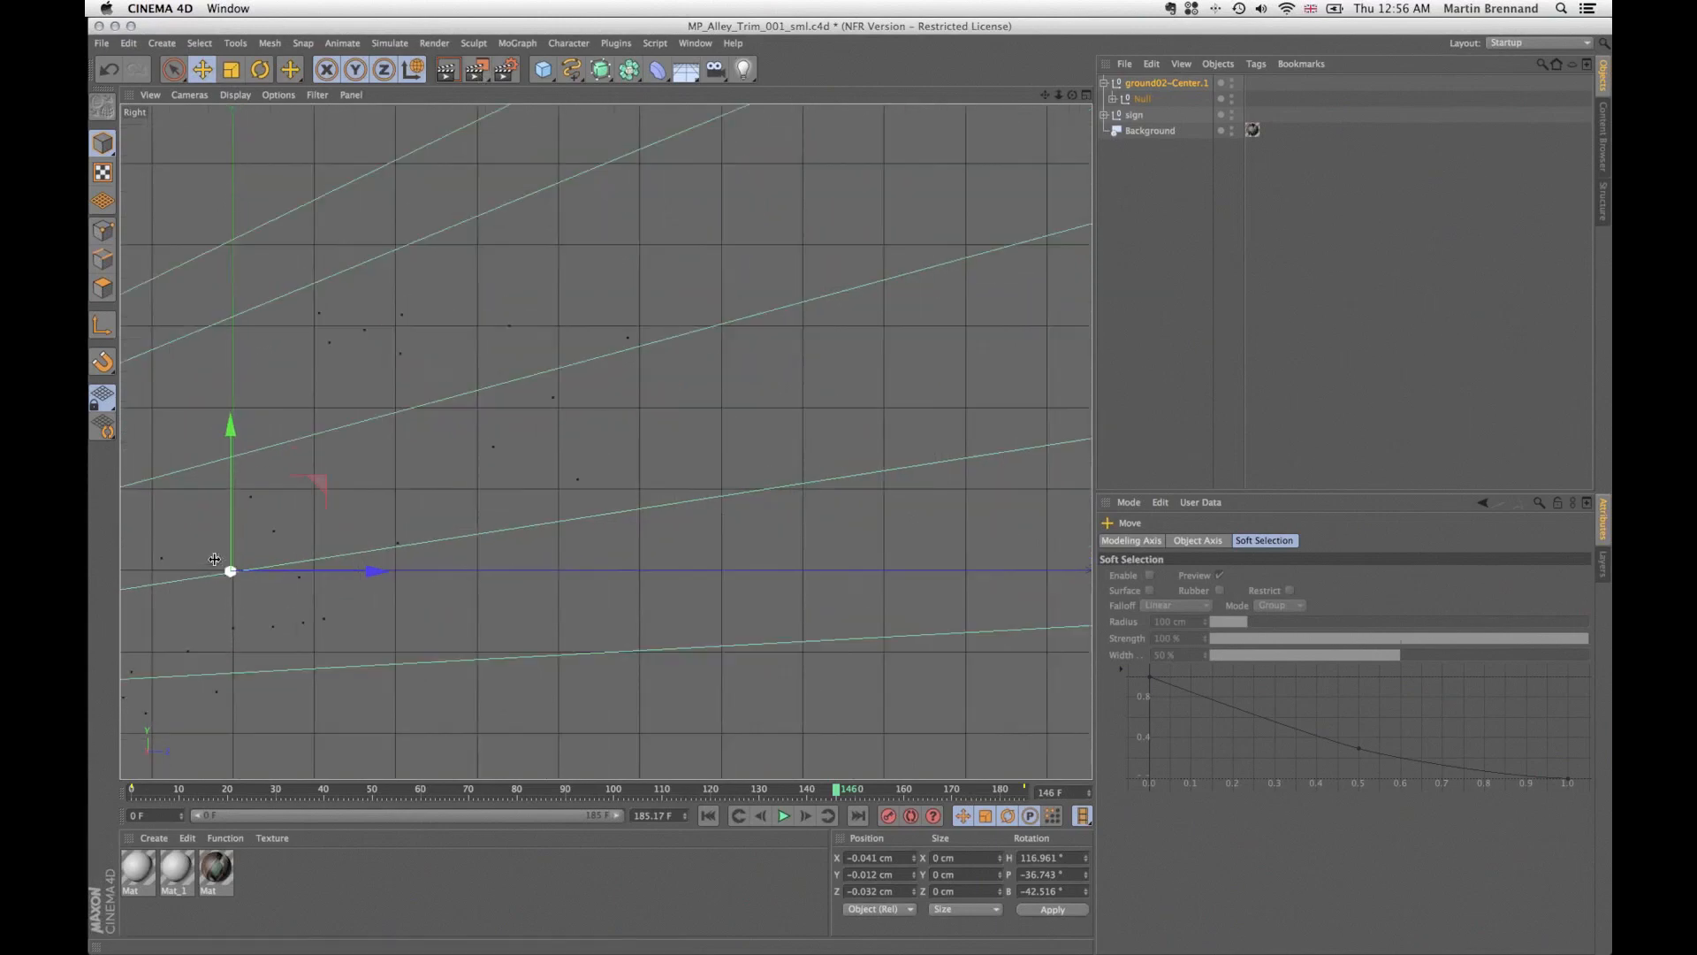
scroll(214, 558, "up", 3)
key("r")
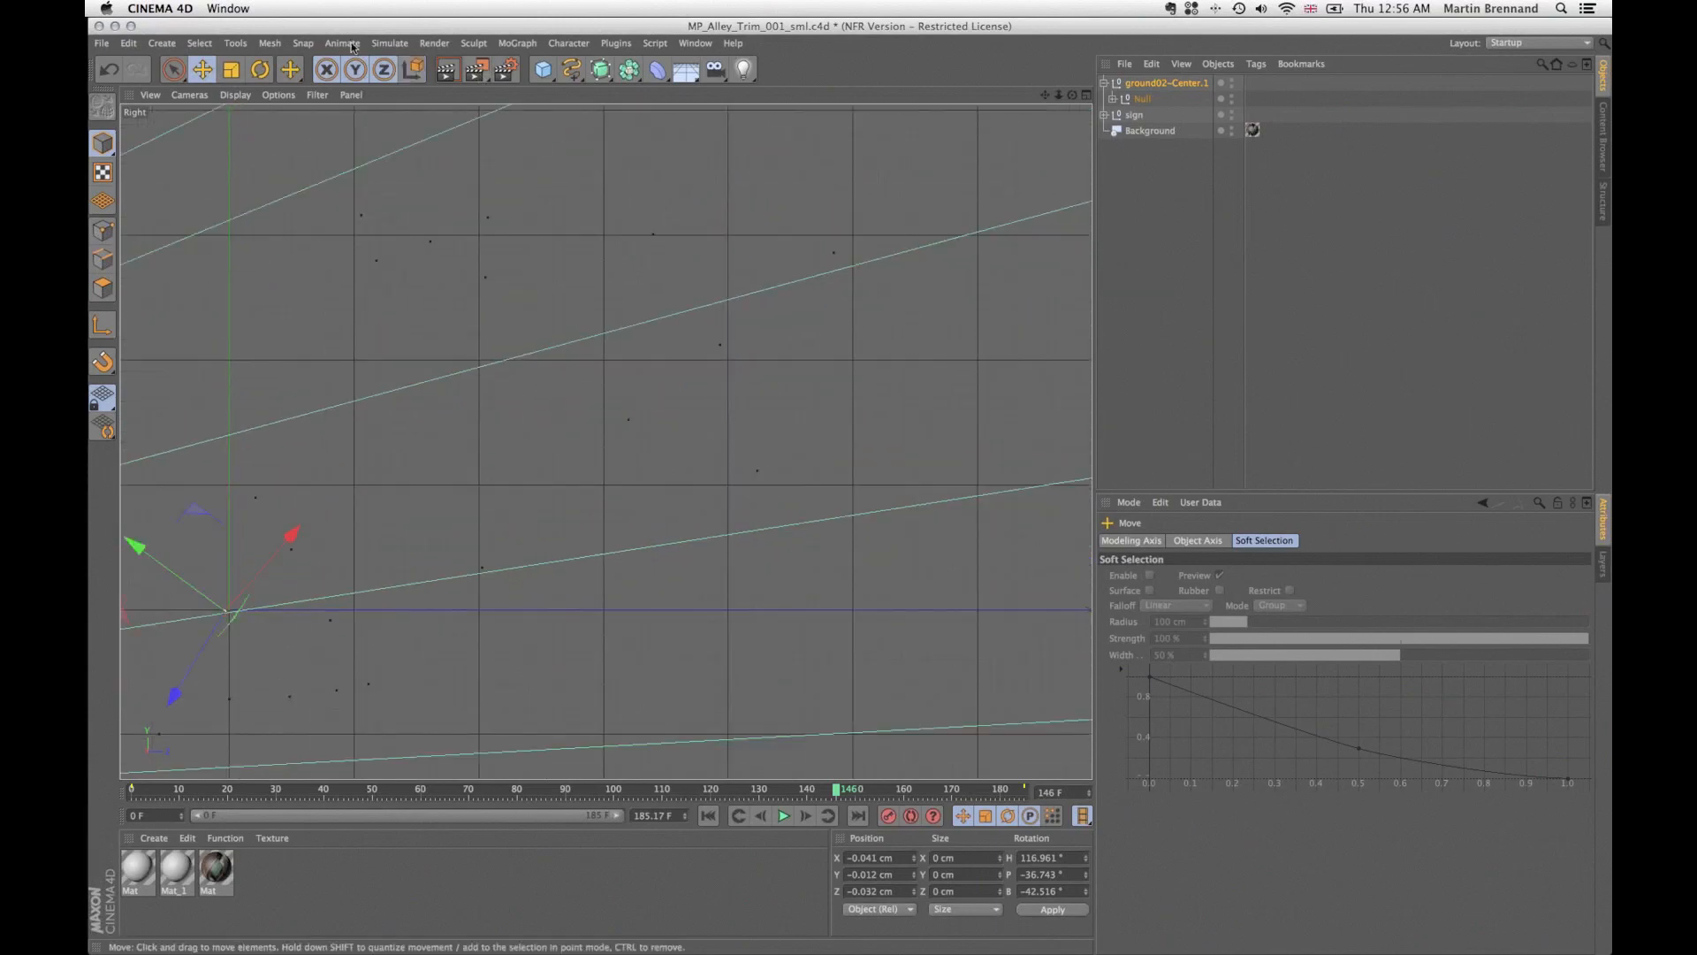
left_click(261, 76)
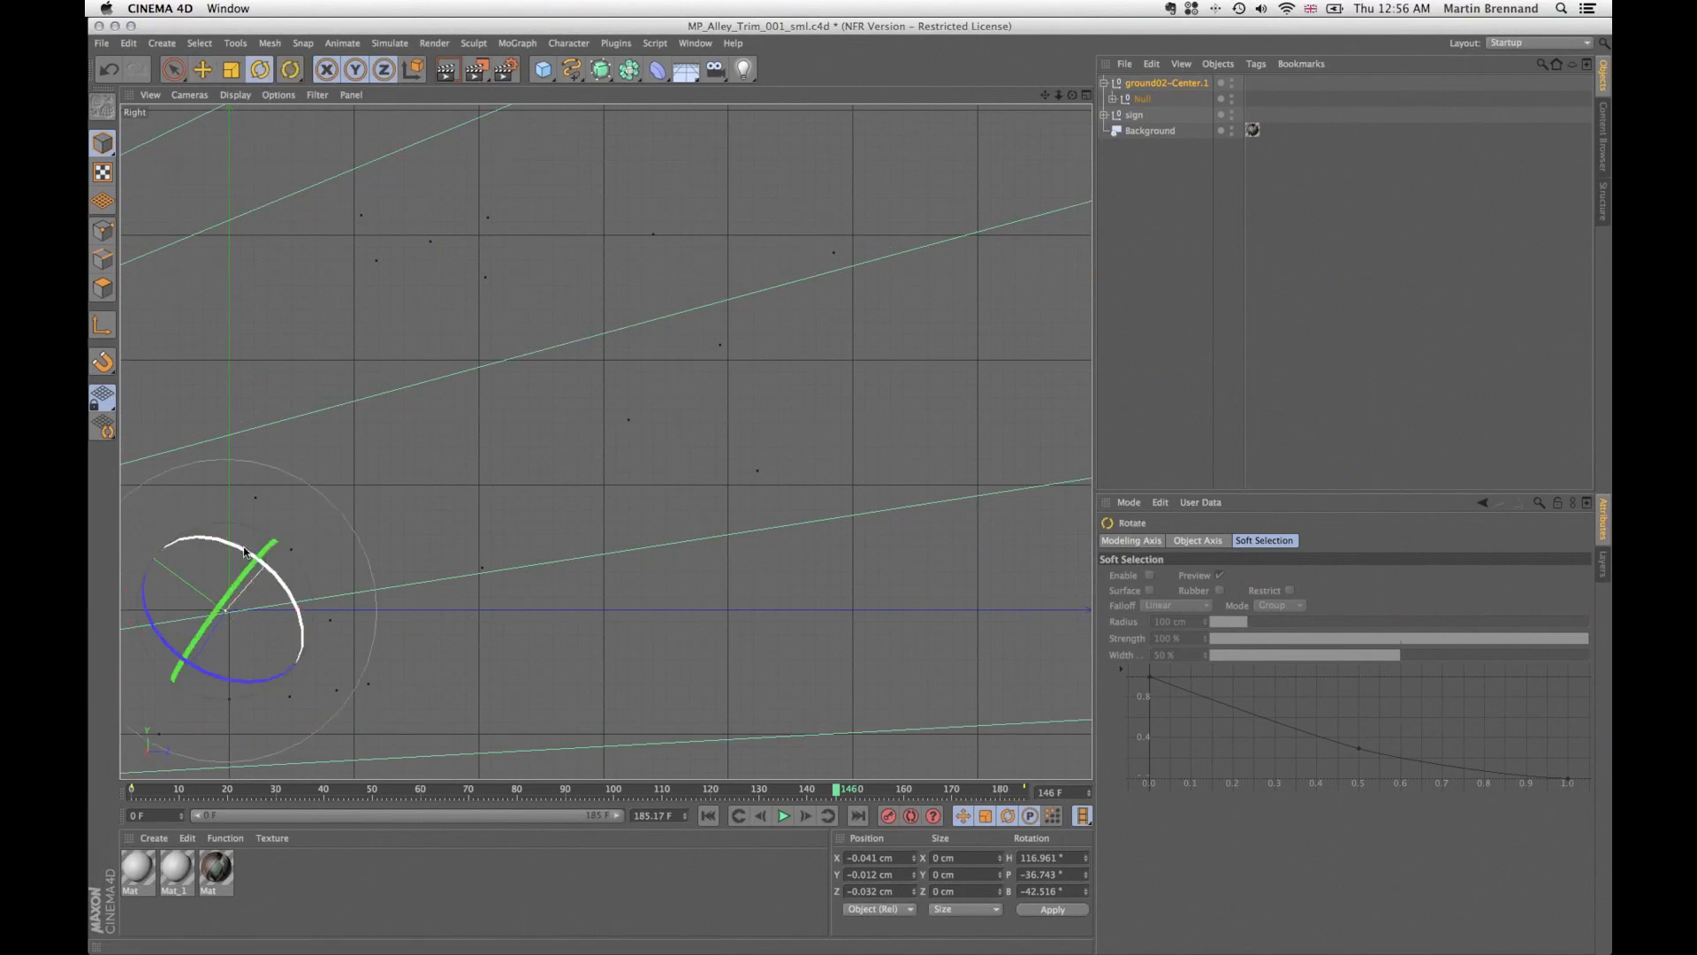
left_click_drag(245, 552, 302, 609)
left_click_drag(194, 562, 215, 515)
left_click_drag(225, 621, 454, 606)
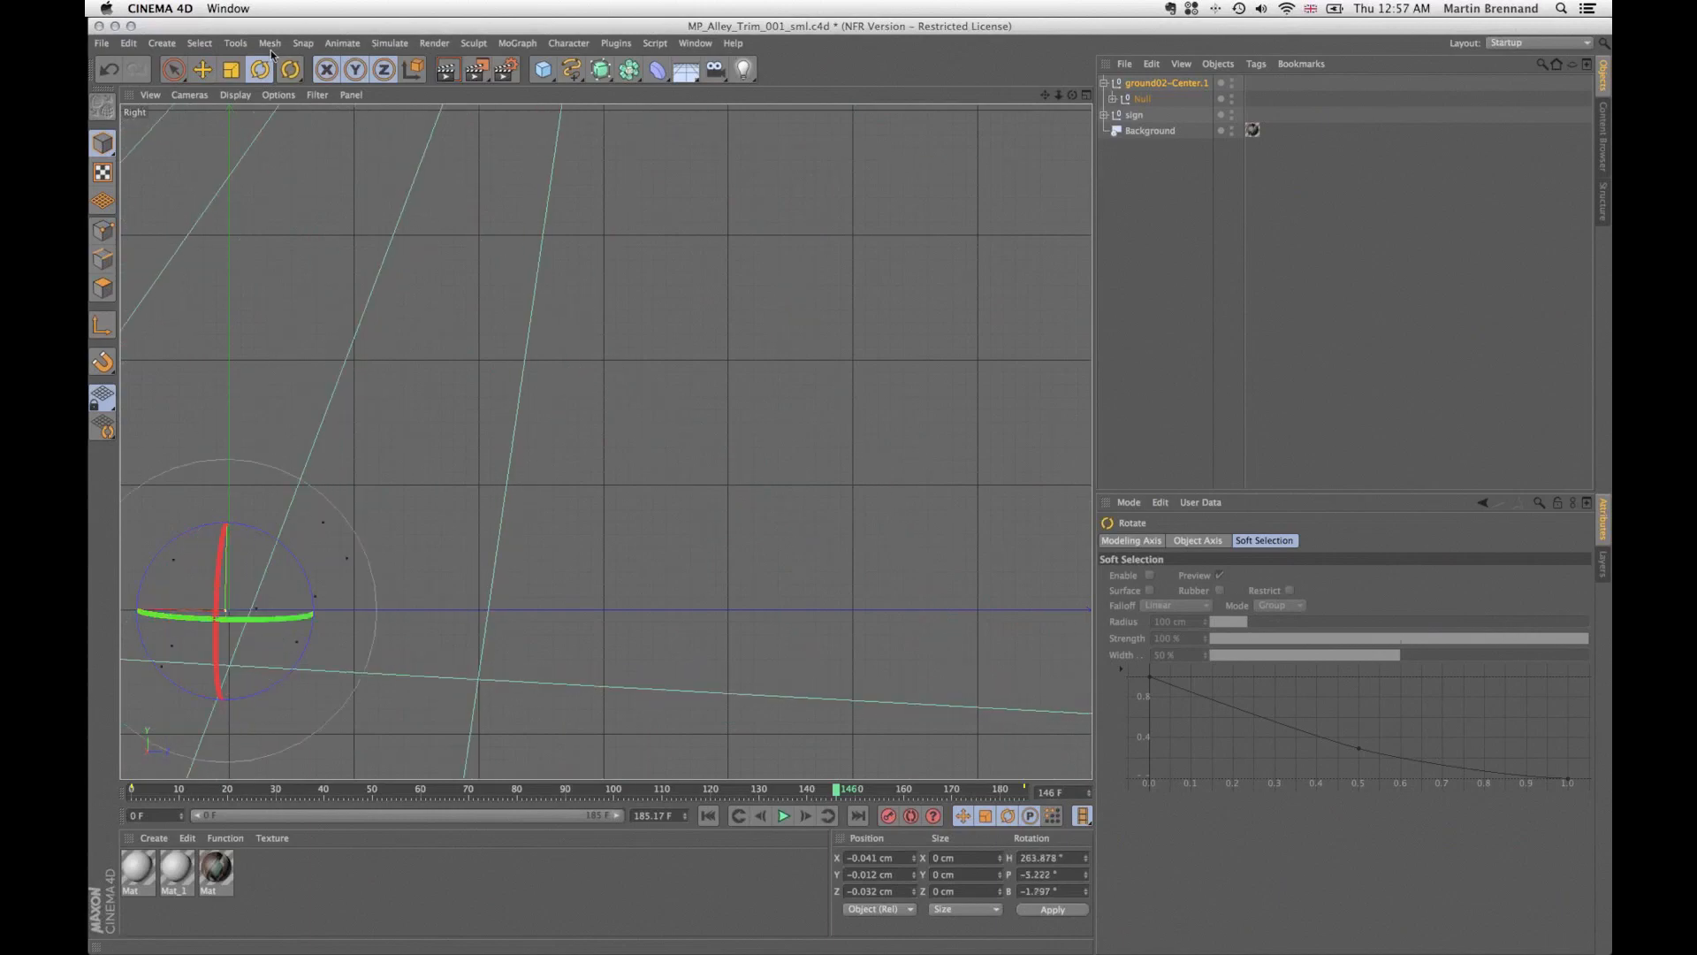
Step: Nudge ground02-Center.1 to about X -0.036, Y -0.014, Z 0.02 cm and refine its rotation to about H 268.2°, P -5°, B 1.1°
left_click(203, 69)
left_click_drag(141, 611, 151, 614)
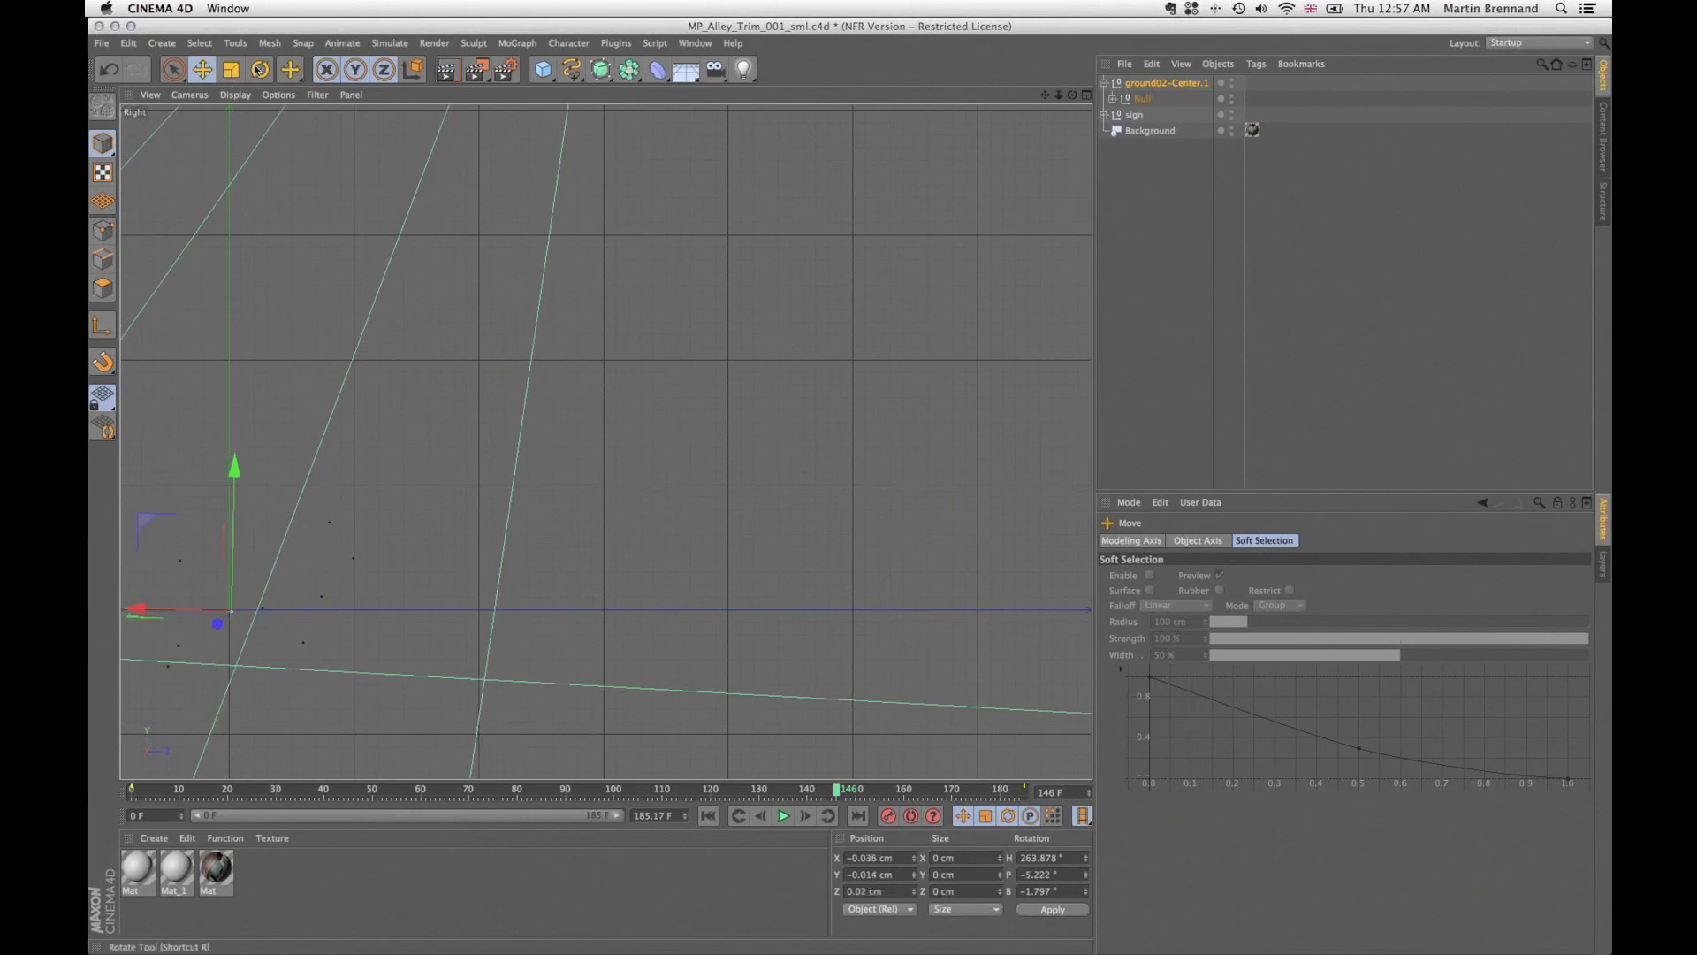
left_click(260, 69)
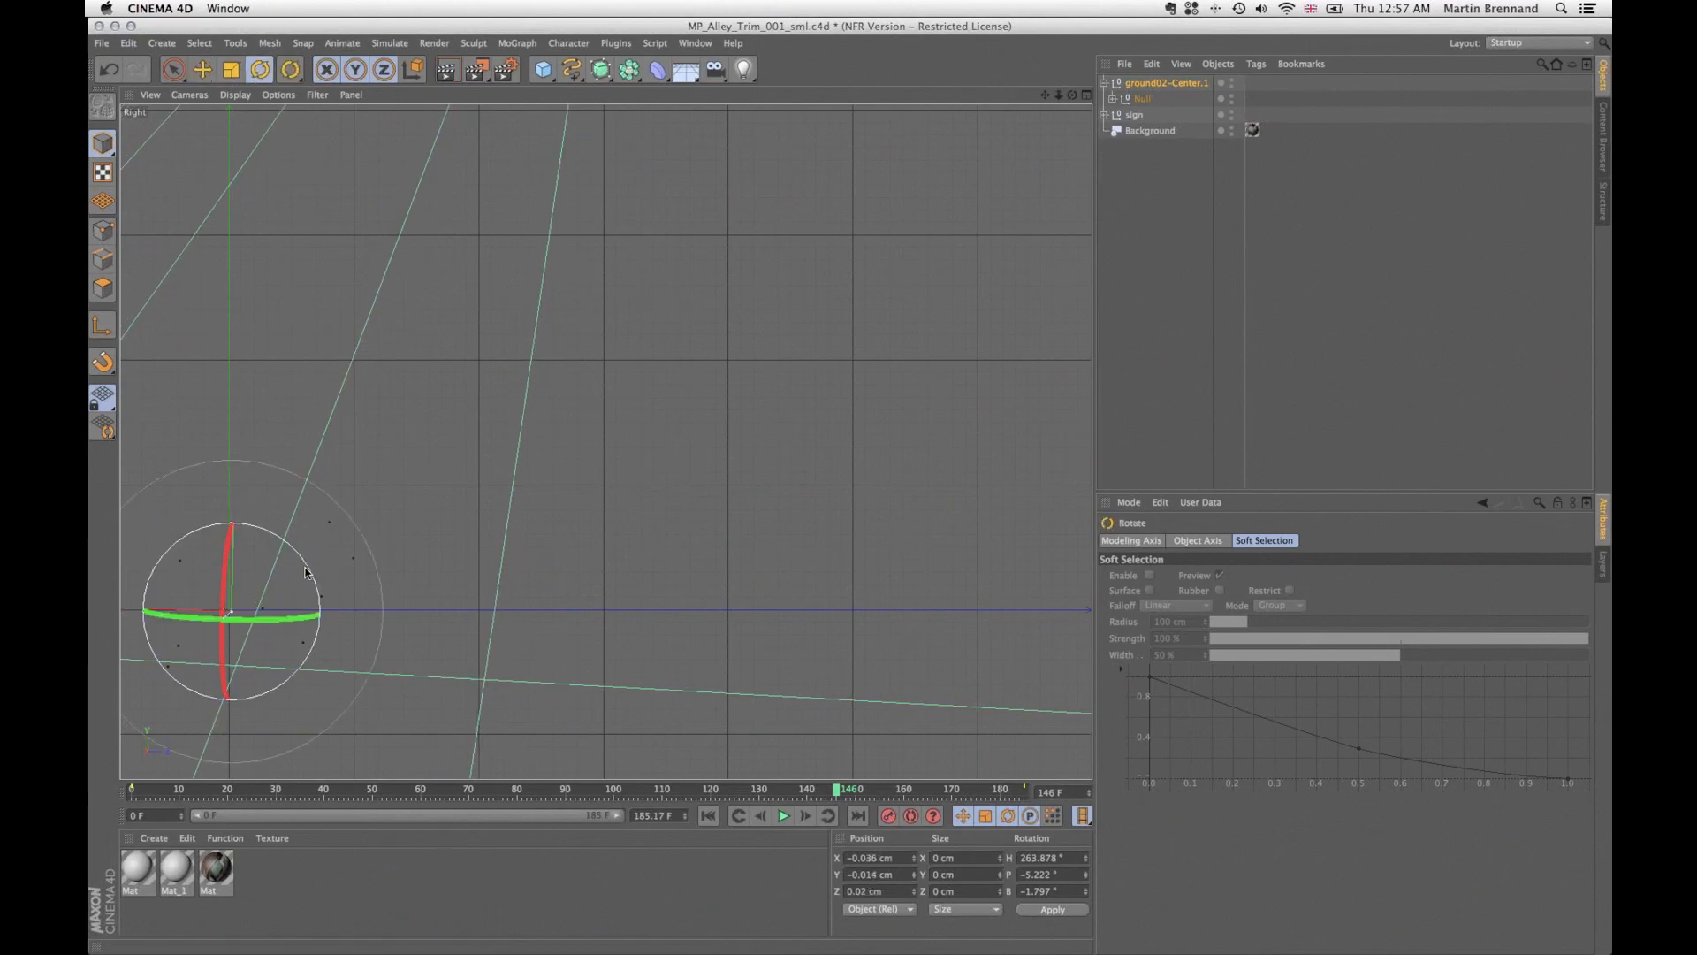
mouse_move(305, 572)
left_mouse_down()
mouse_move(307, 542)
mouse_move(308, 557)
left_mouse_up()
left_click_drag(248, 617, 253, 613)
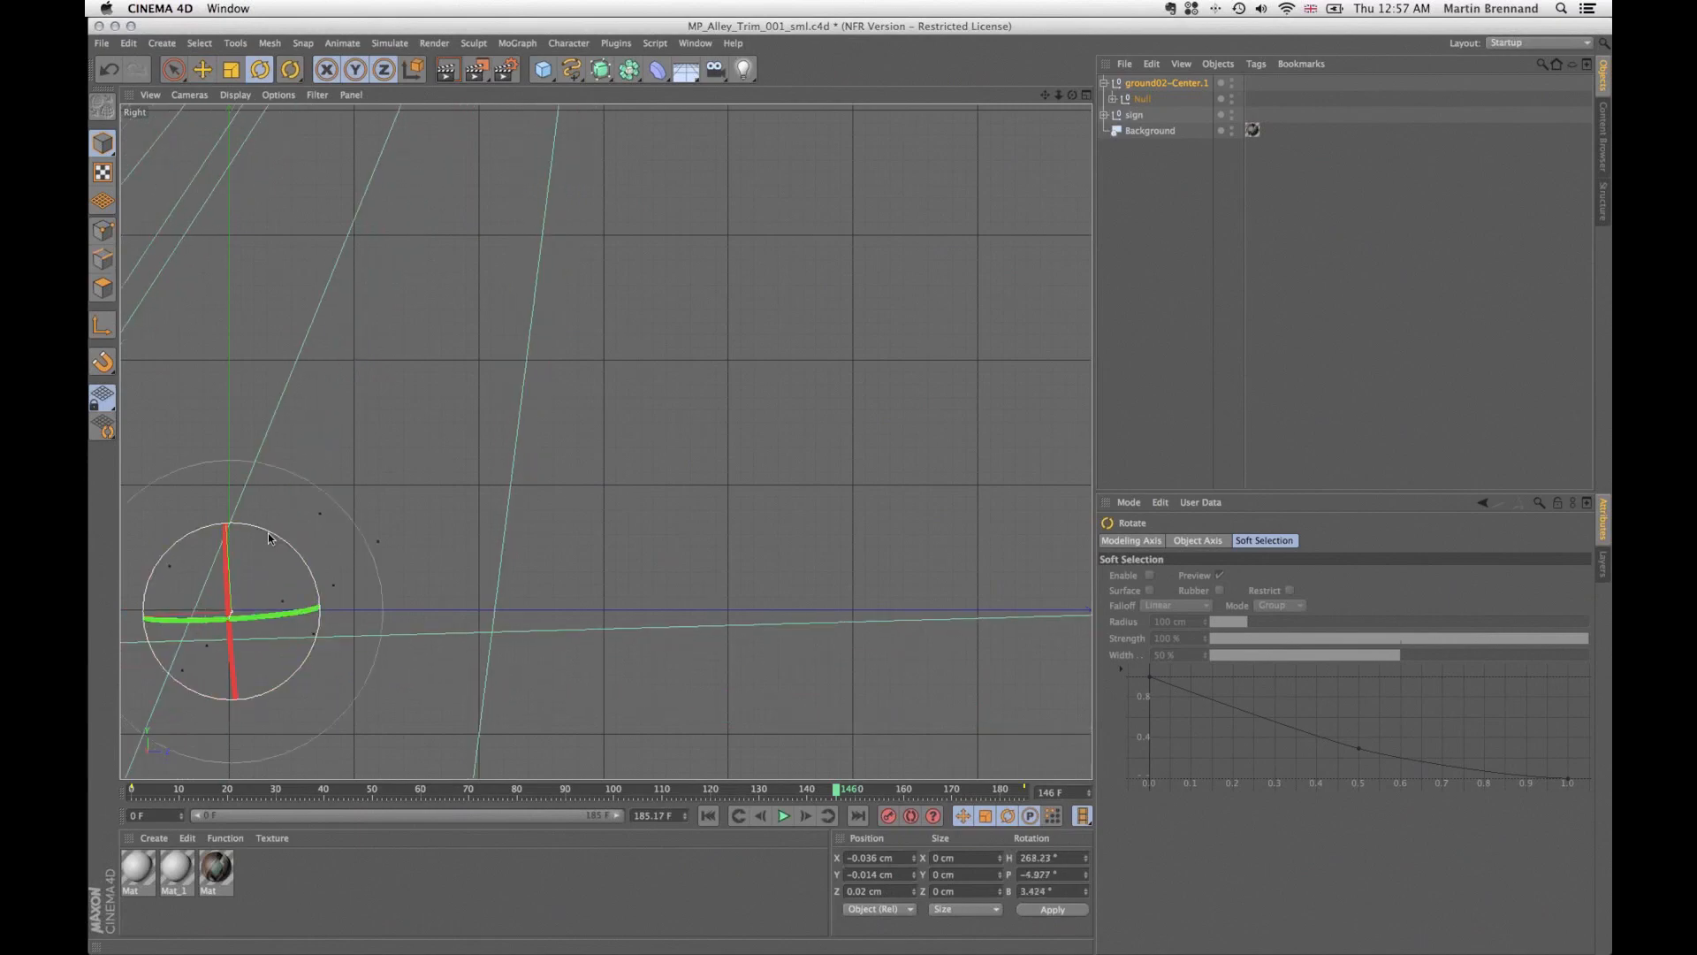
left_click_drag(268, 536, 271, 538)
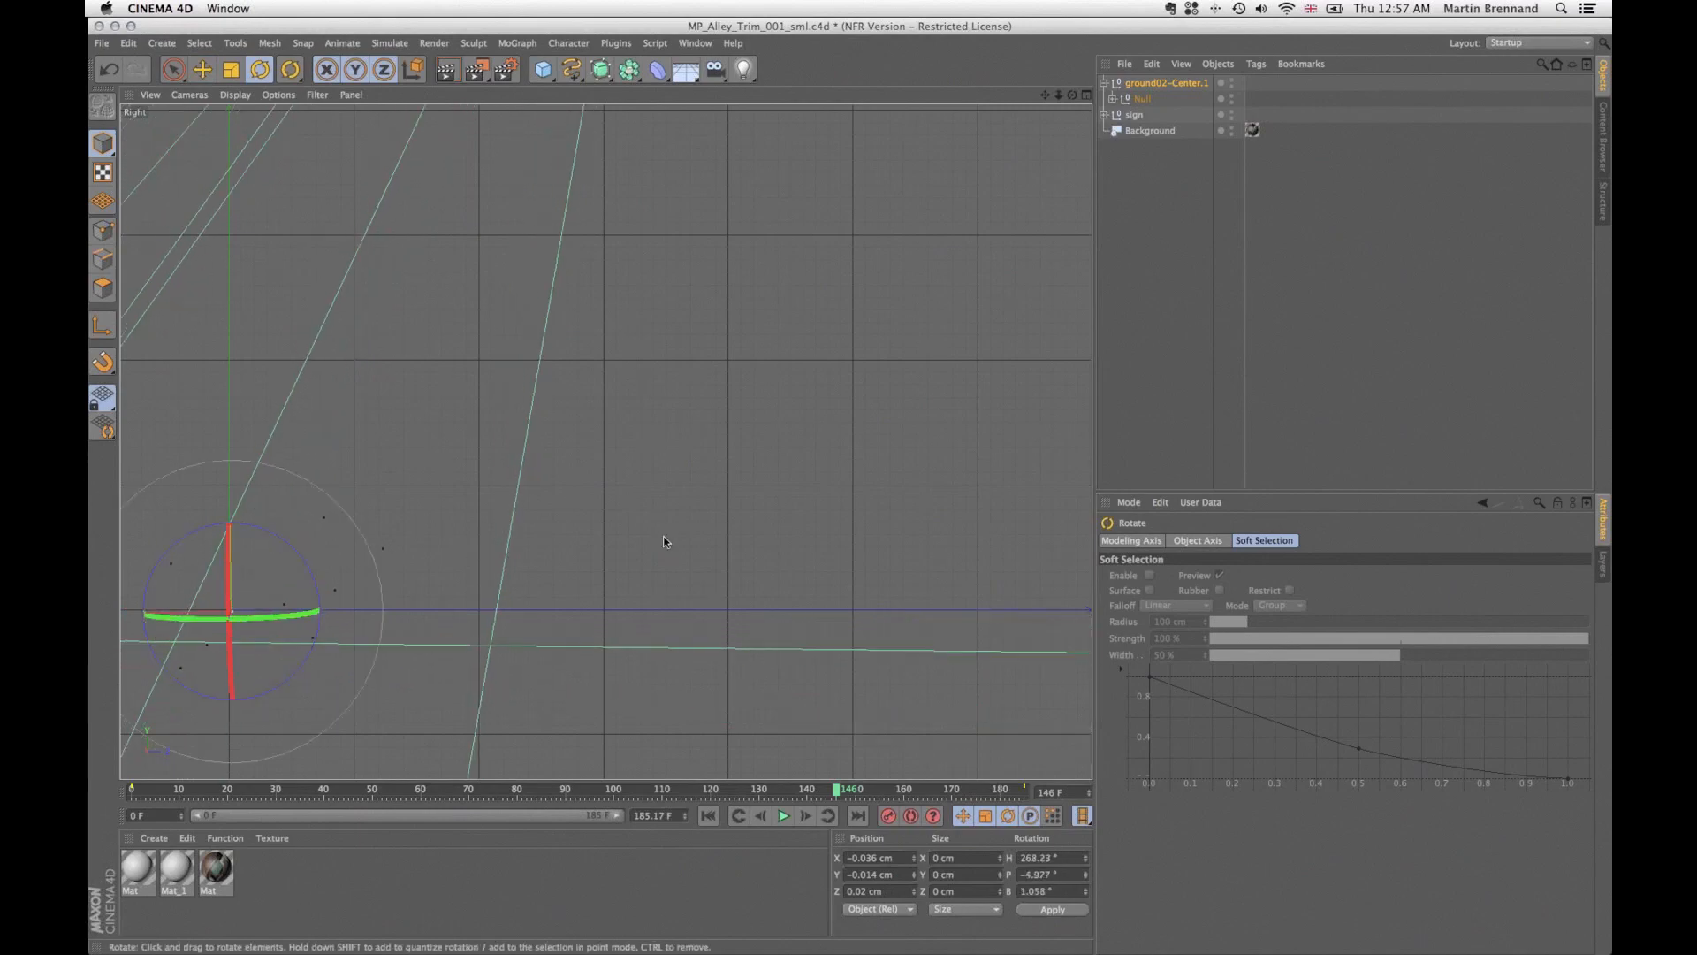
Step: Switch from the Right view to the maximized Perspective view to check the scene's ground alignment
scroll(663, 536, "up", 1)
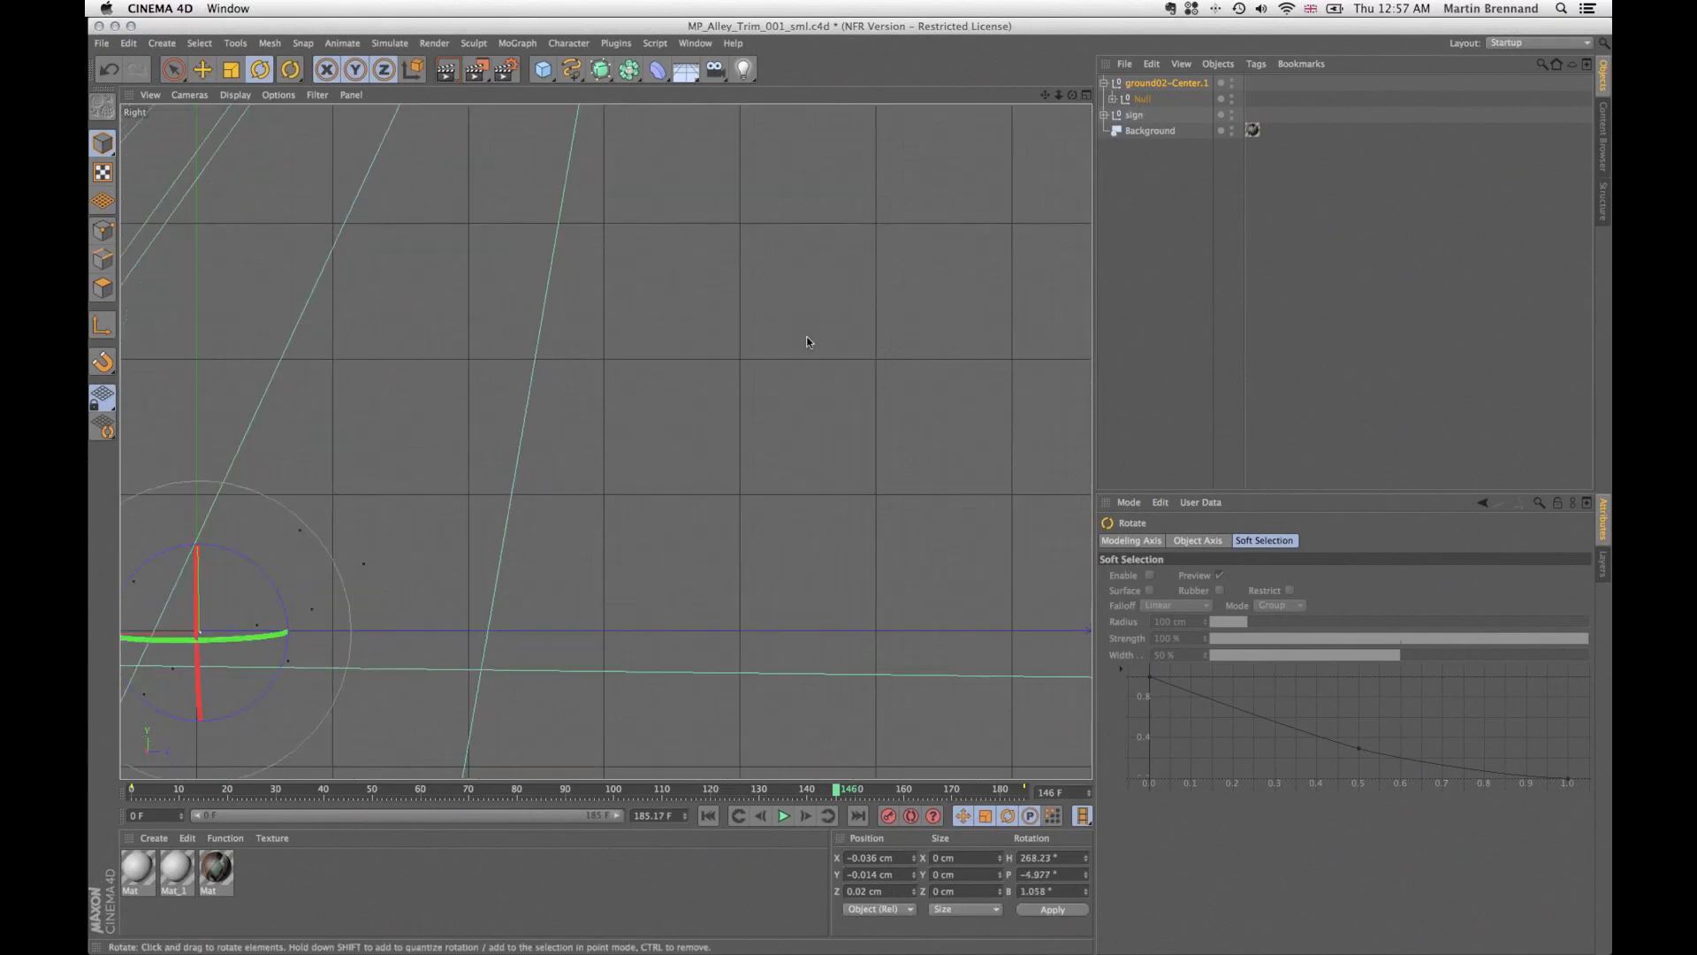
middle_click(756, 294)
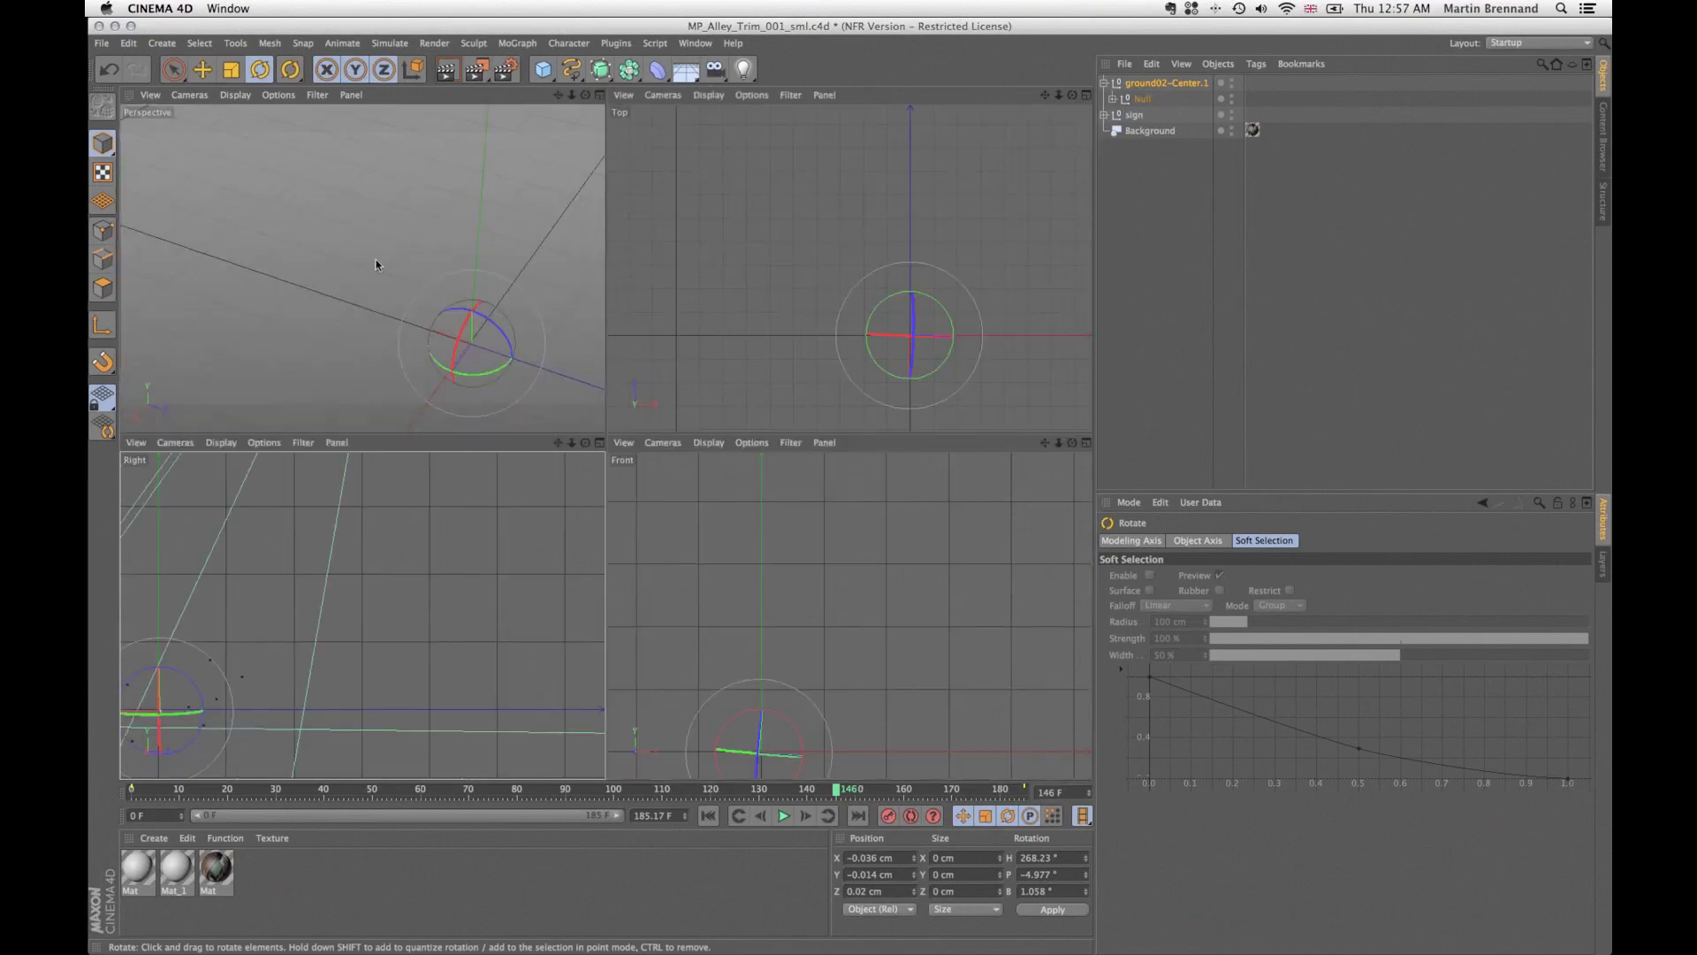
middle_click(468, 245)
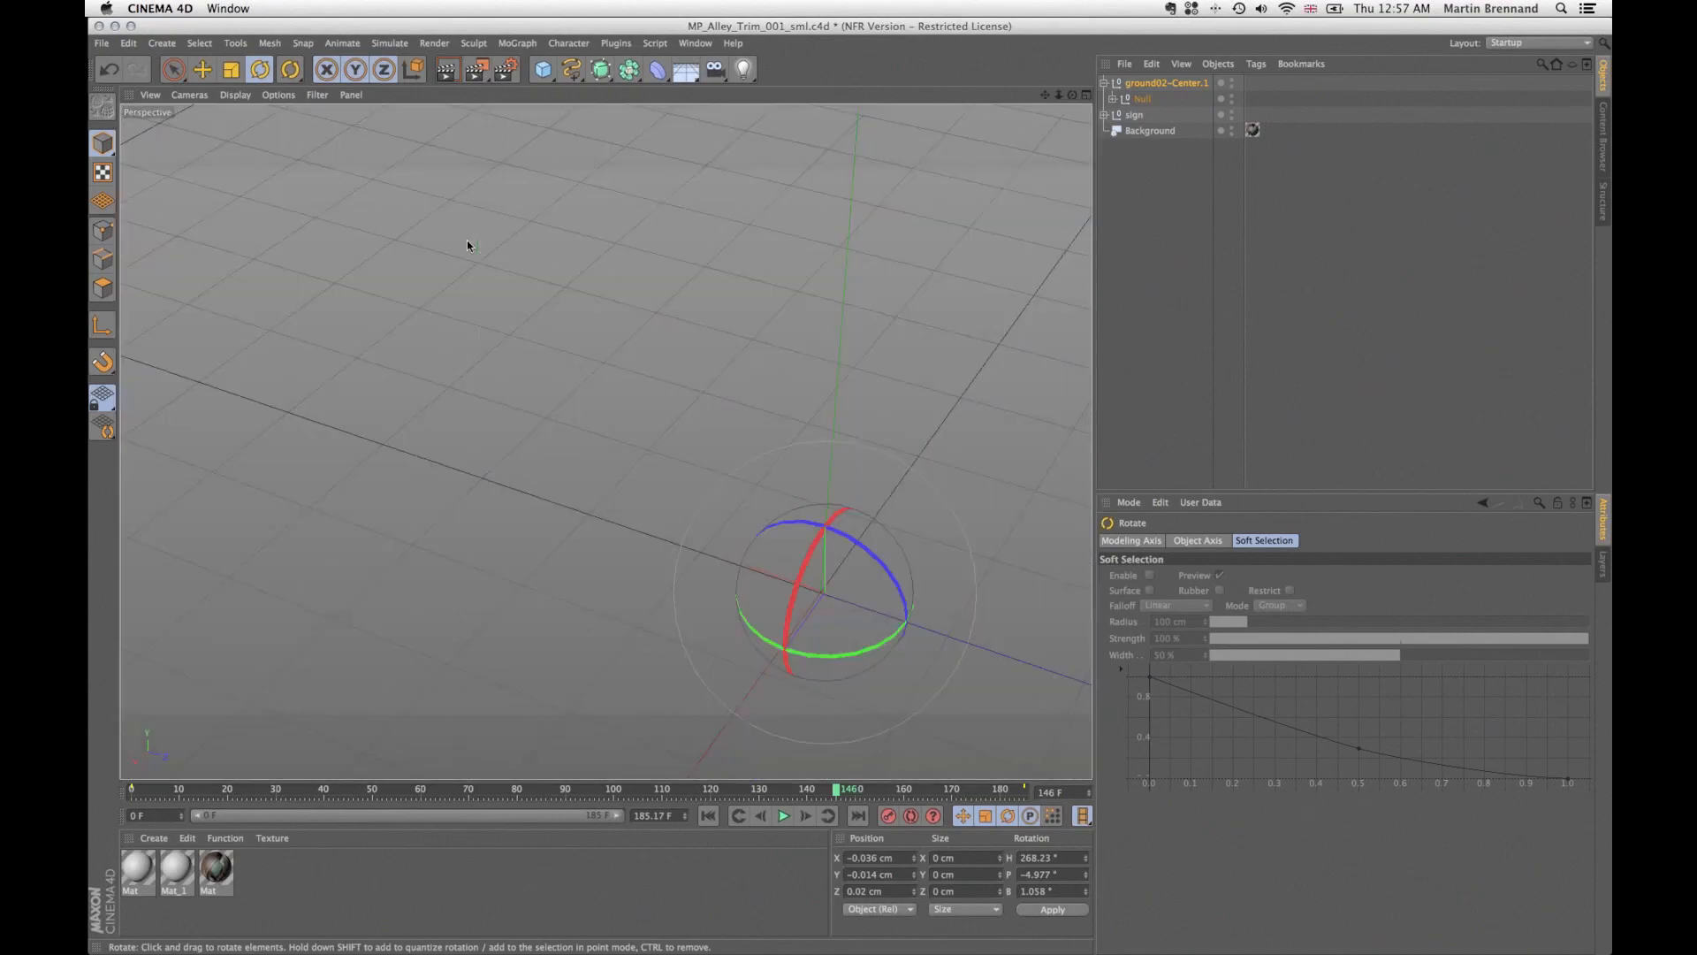
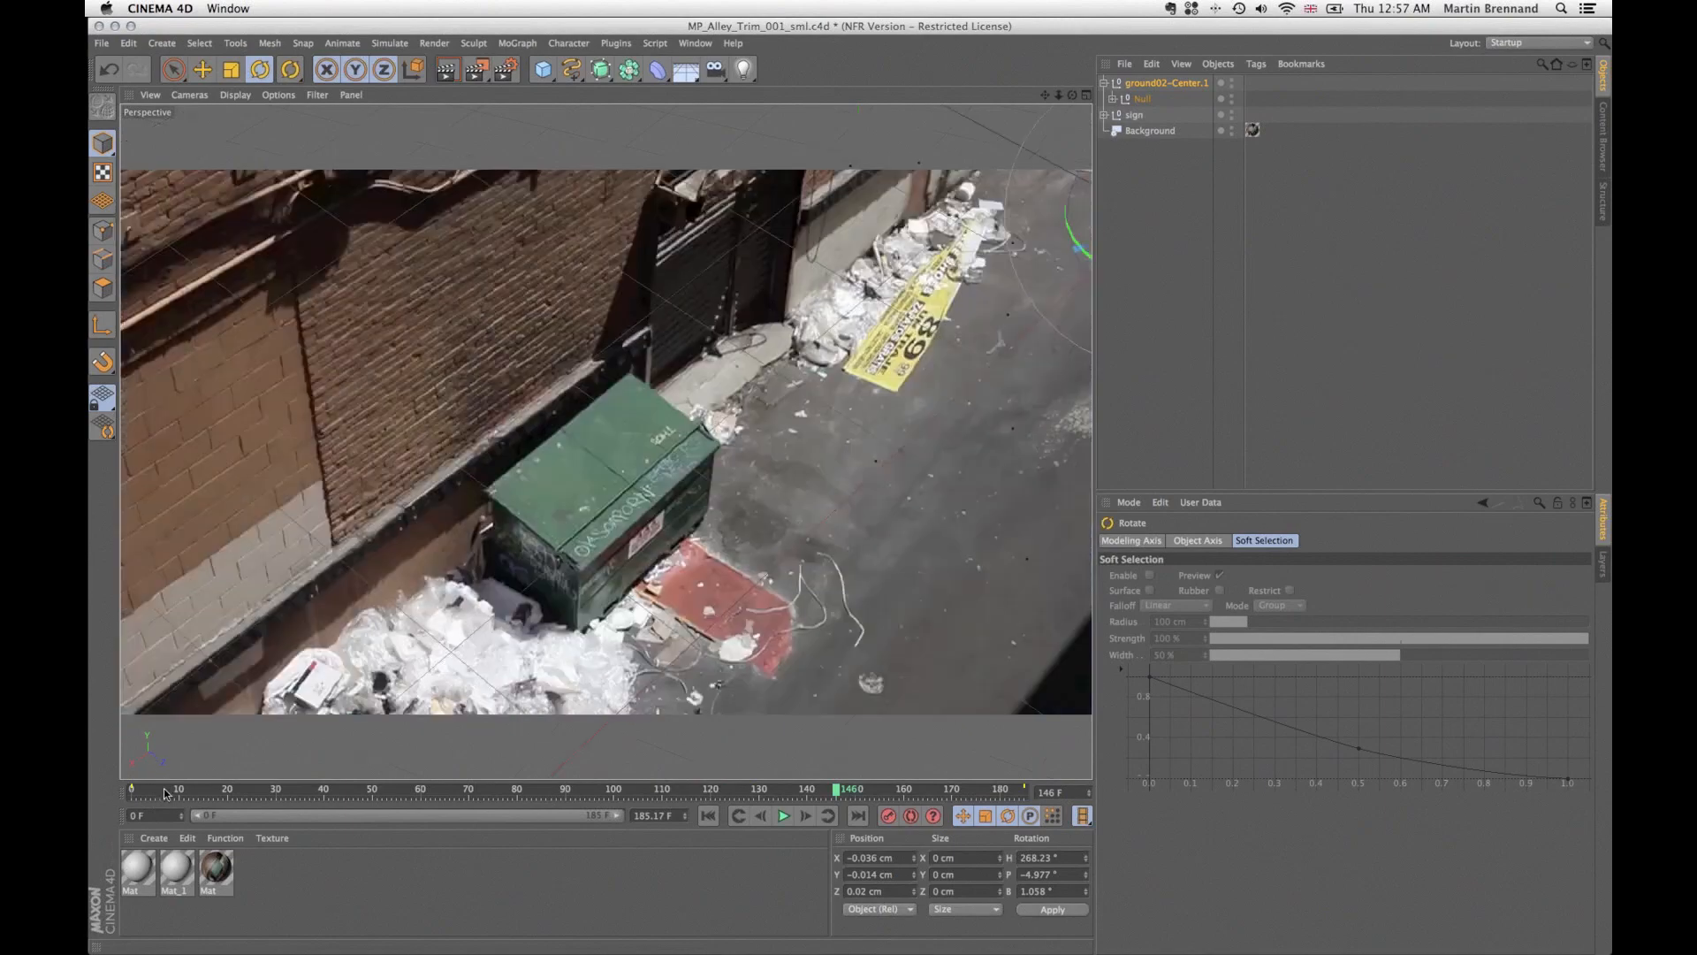
Step: Go to frame 184 and clear the object selection
left_click(1021, 791)
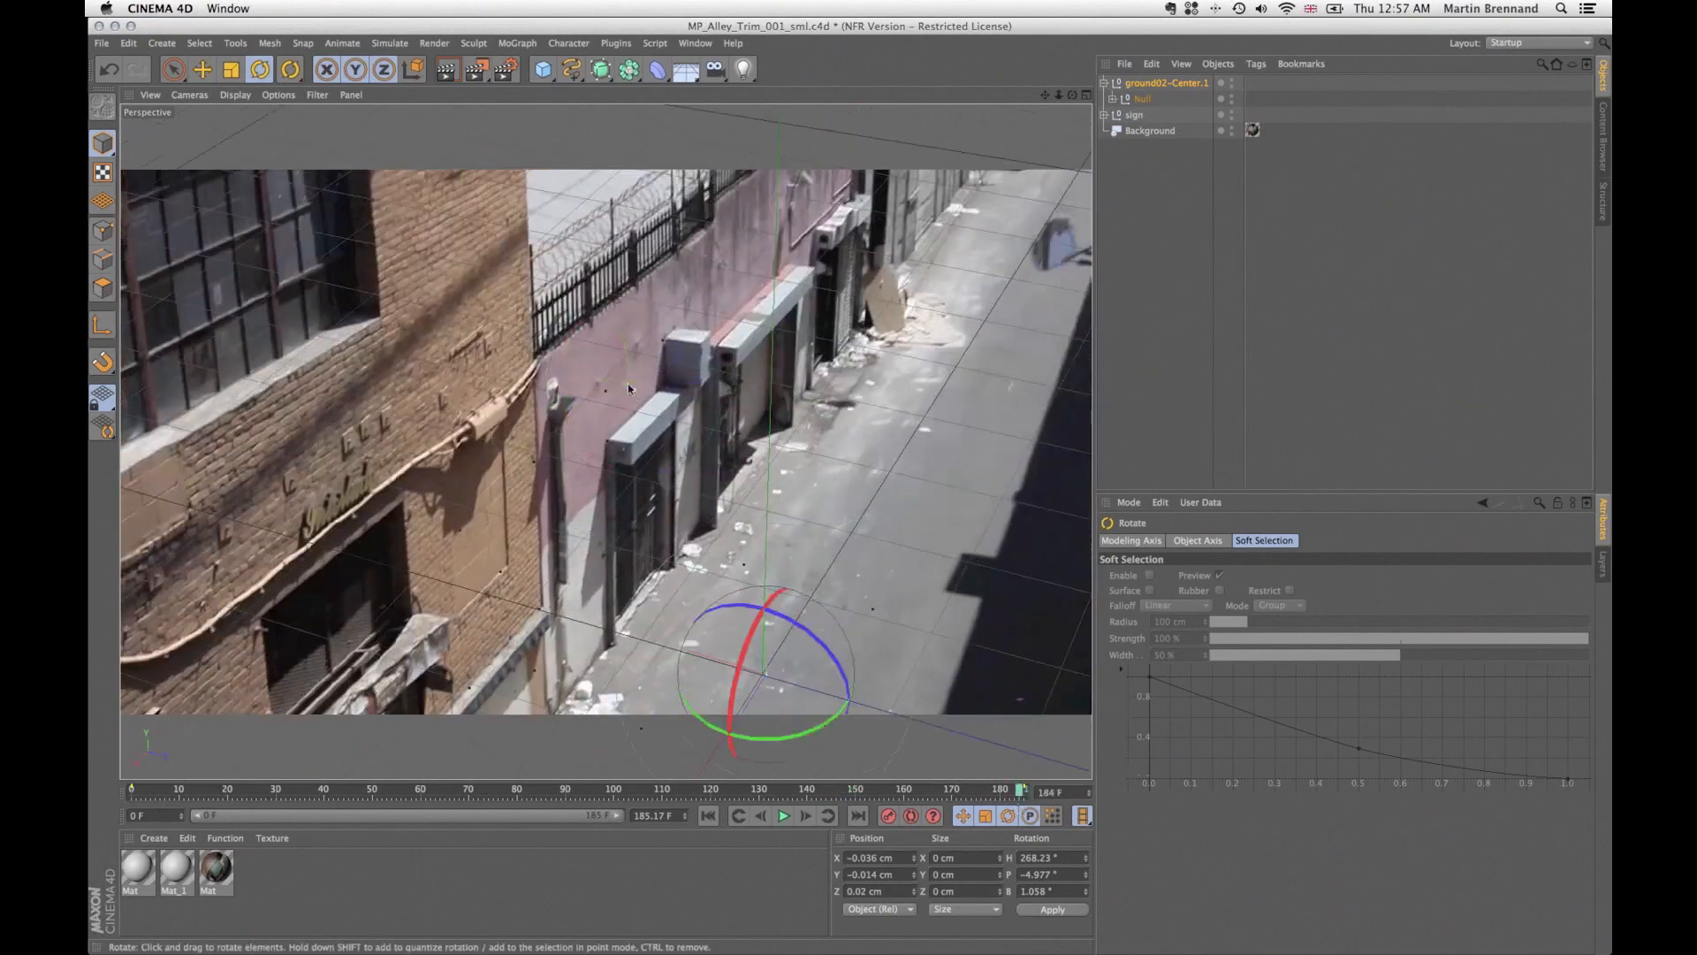
left_click(629, 388)
left_click_drag(682, 349, 712, 385)
left_click(1178, 165)
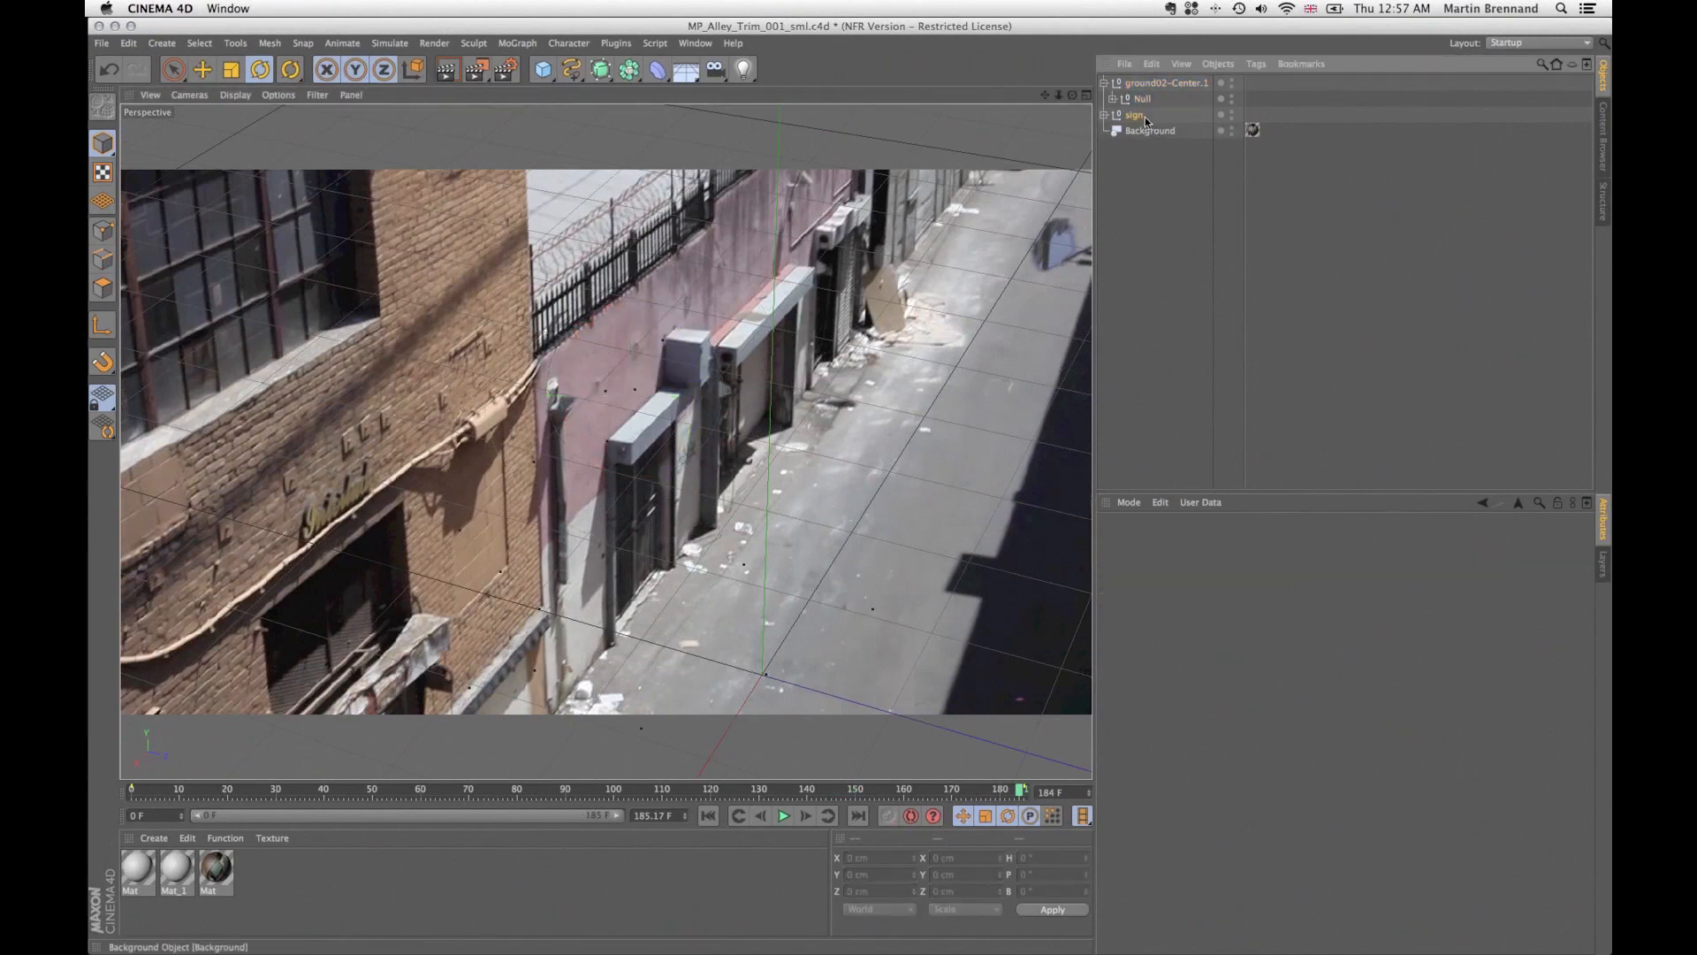
Step: Transfer the sign null to the position of the sign placement-Center tracking null with the Transfer tool
left_click(1116, 116)
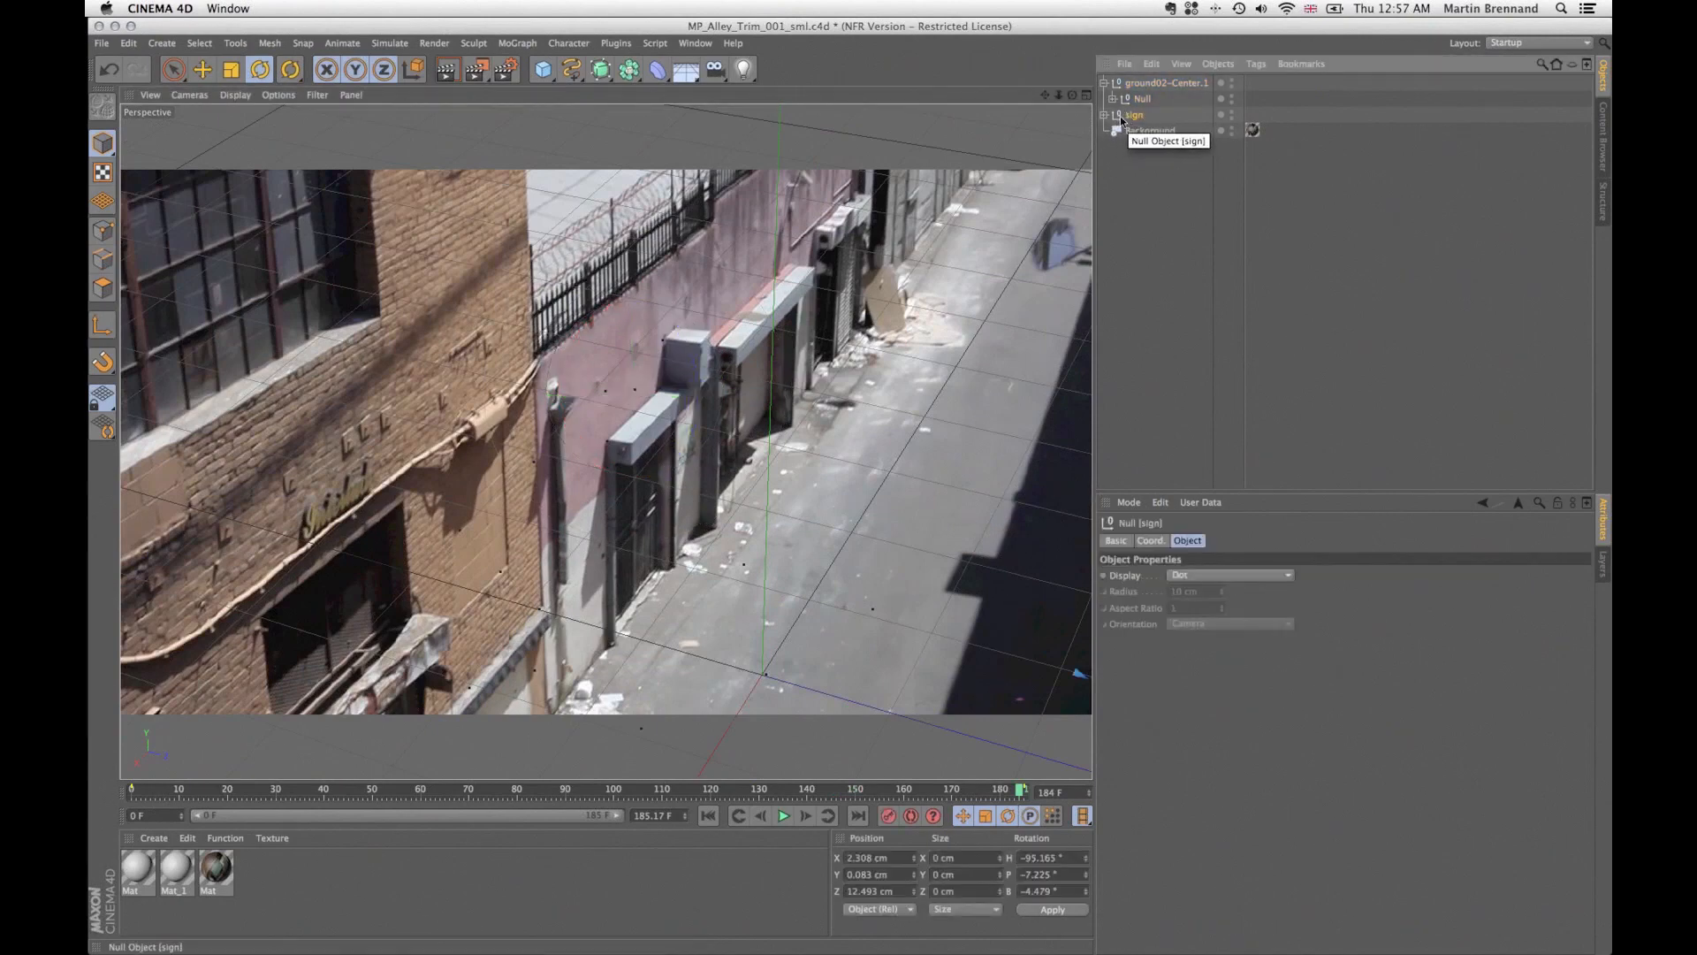
left_click(235, 44)
mouse_move(290, 197)
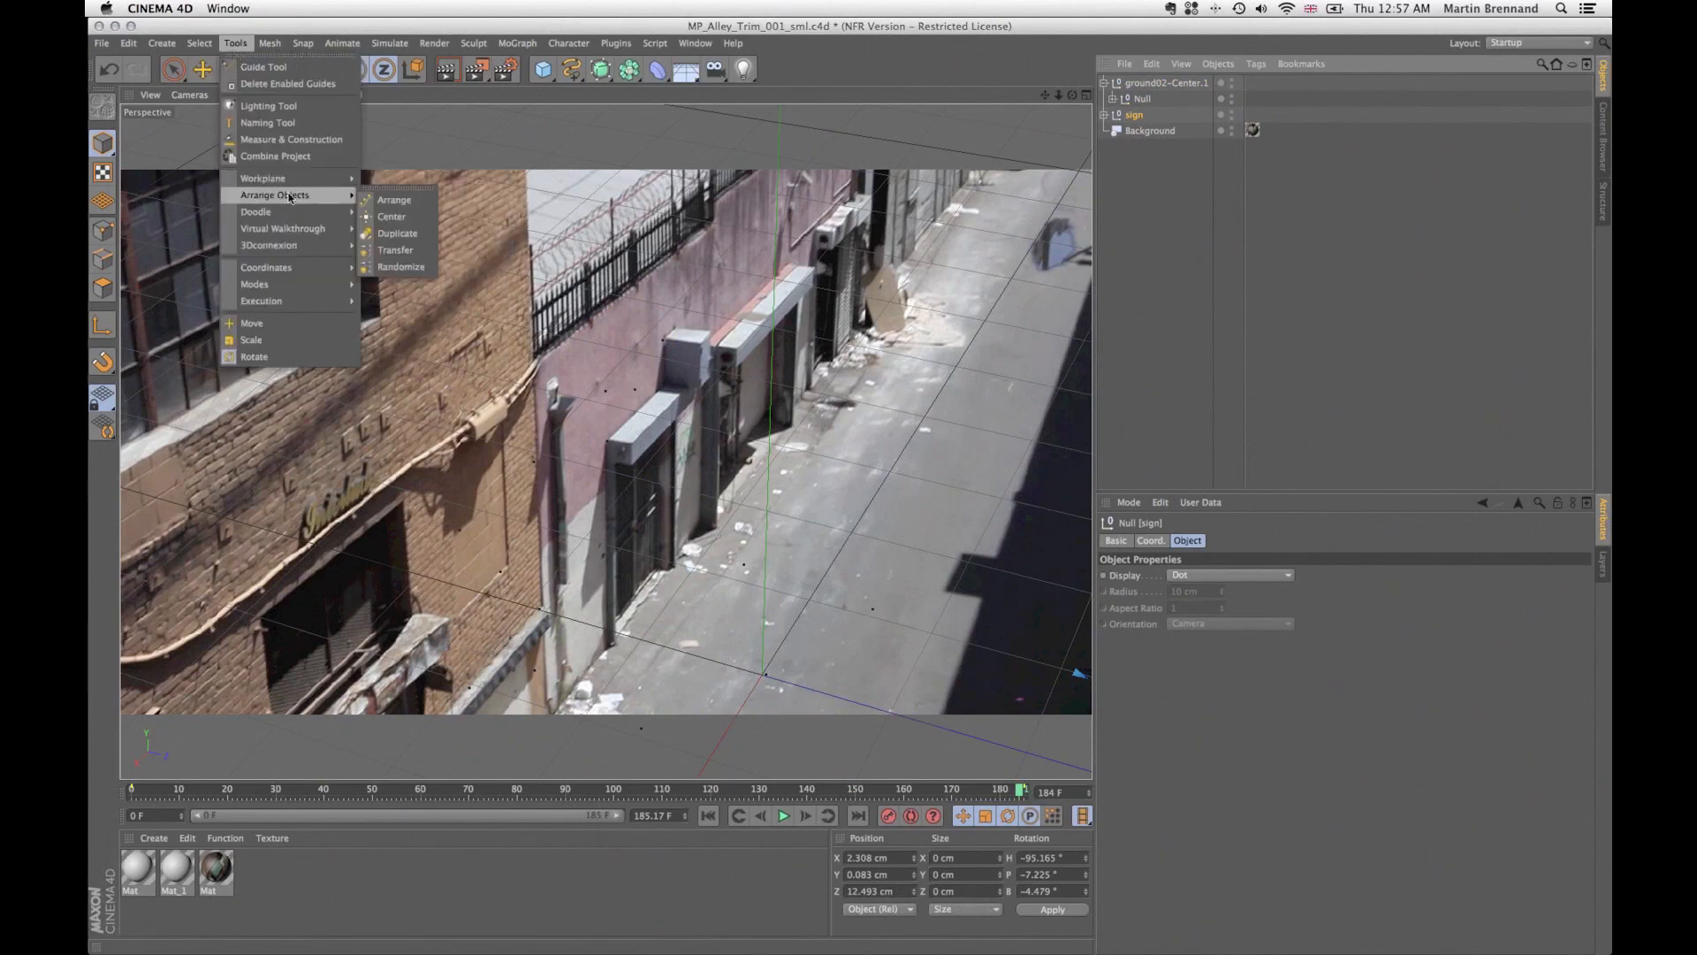
left_click(397, 251)
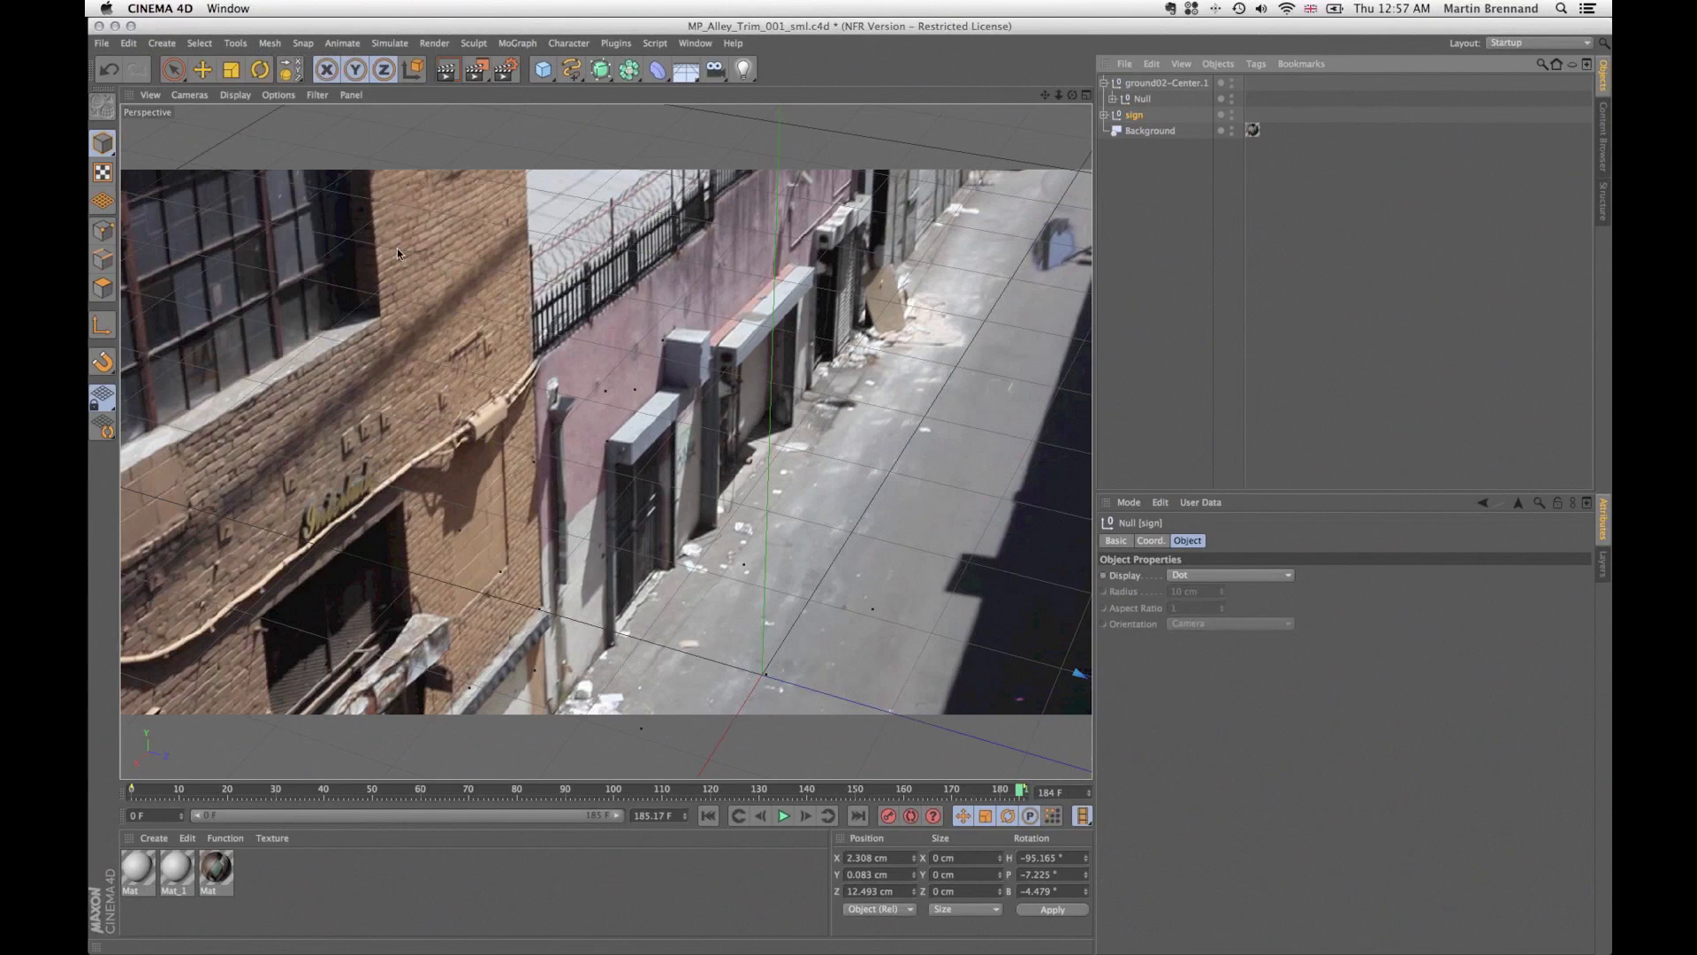
left_click(637, 393)
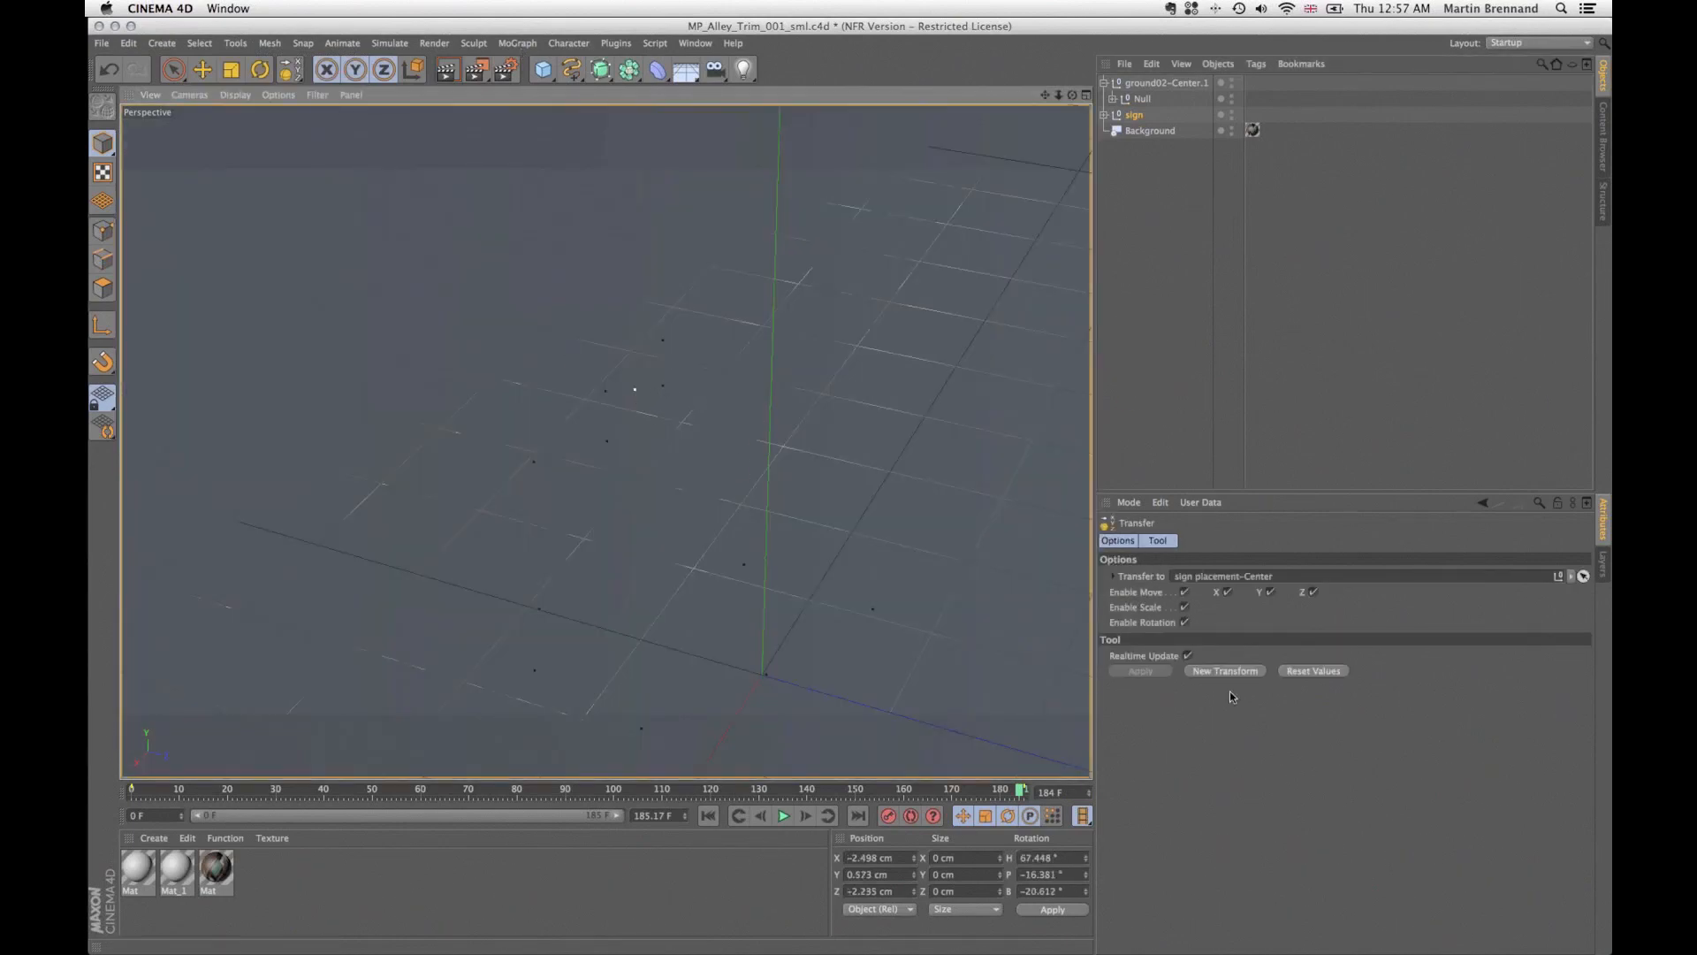
Step: Set the sign null's scale to 0.05 on X, Y and Z in its coordinates
left_click(1135, 116)
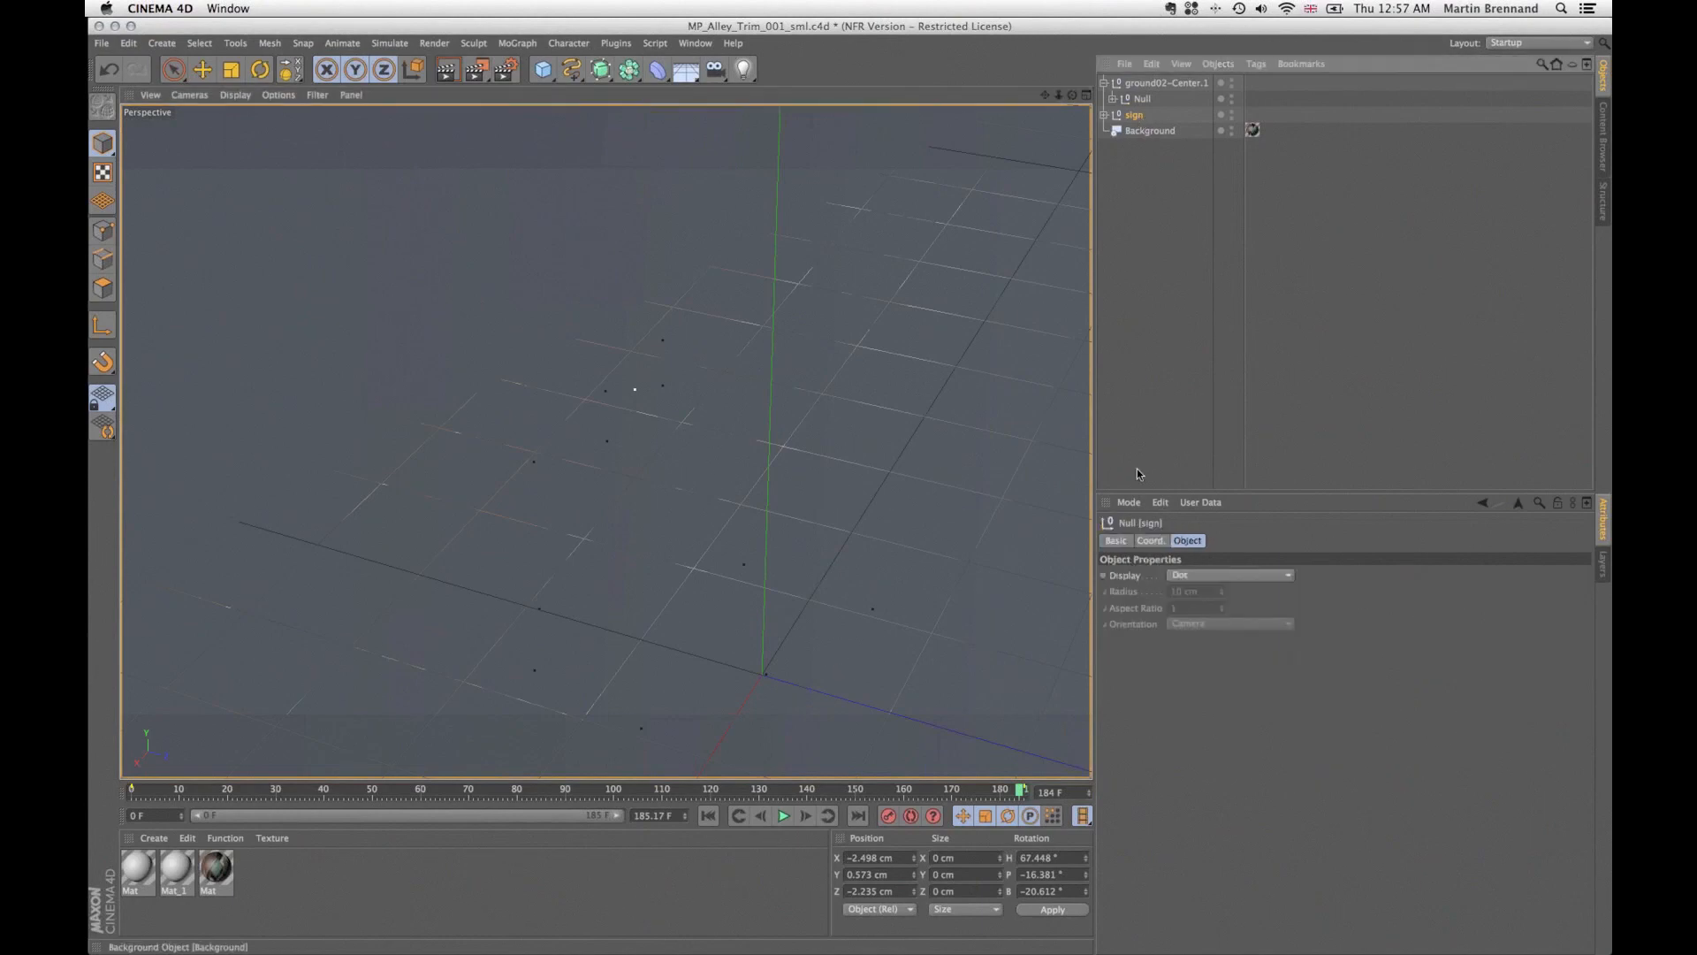
left_click(1151, 541)
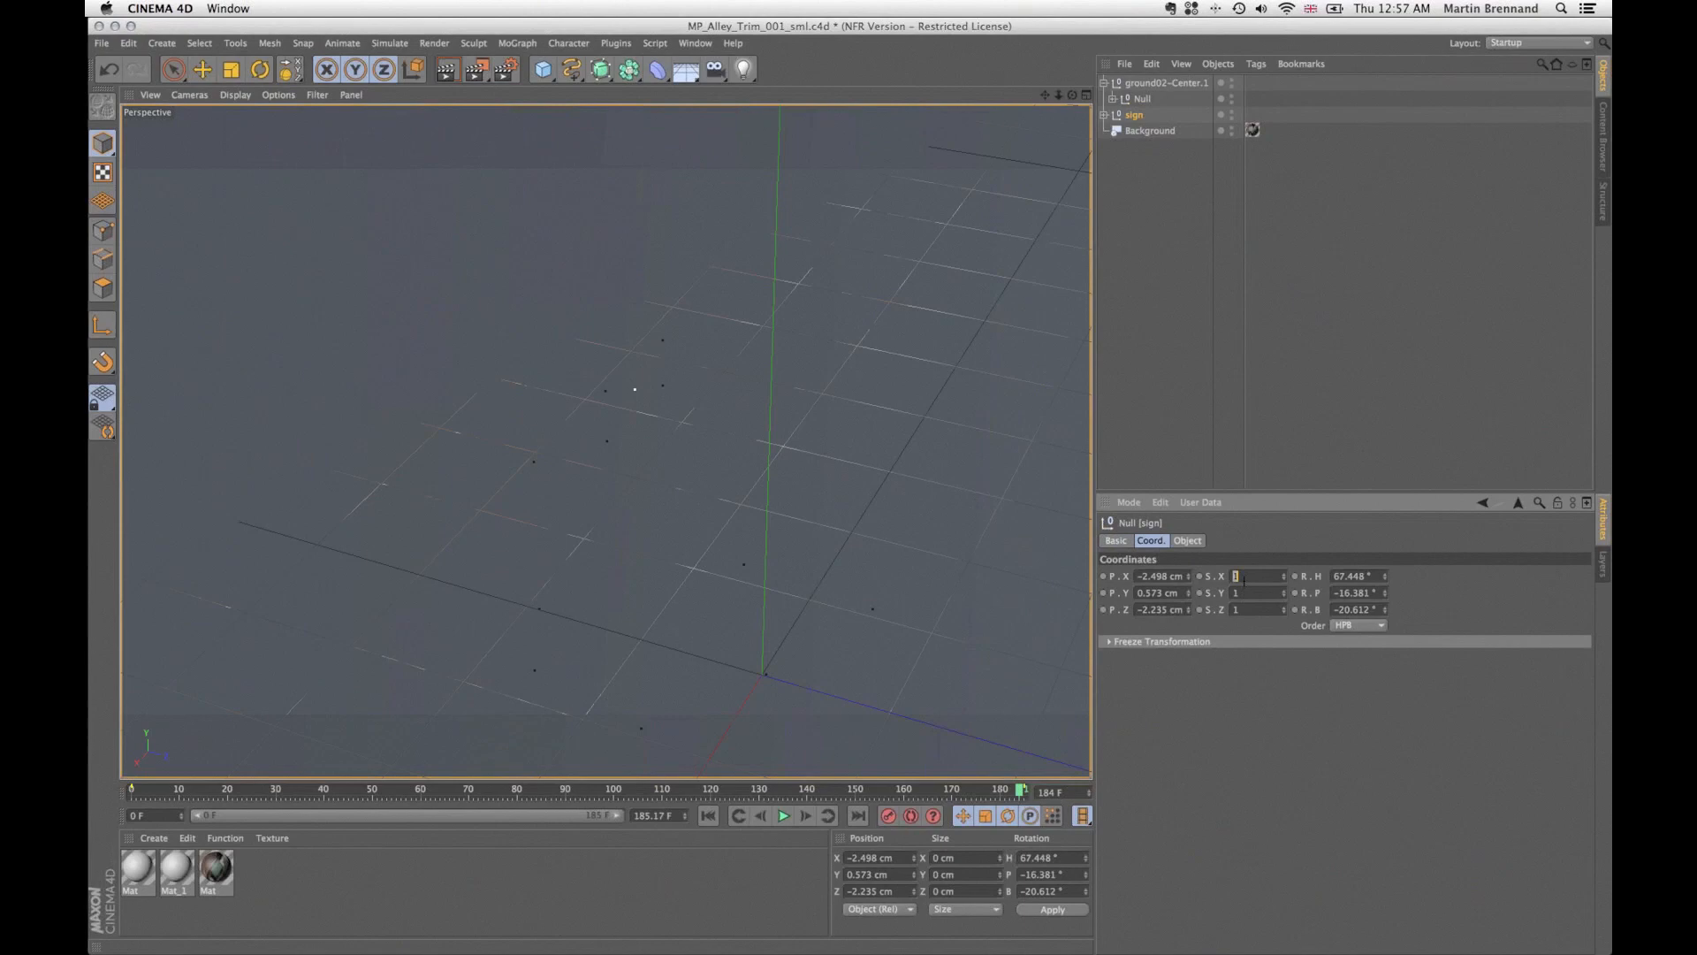
left_click(1244, 579)
type("0.05")
key("Return")
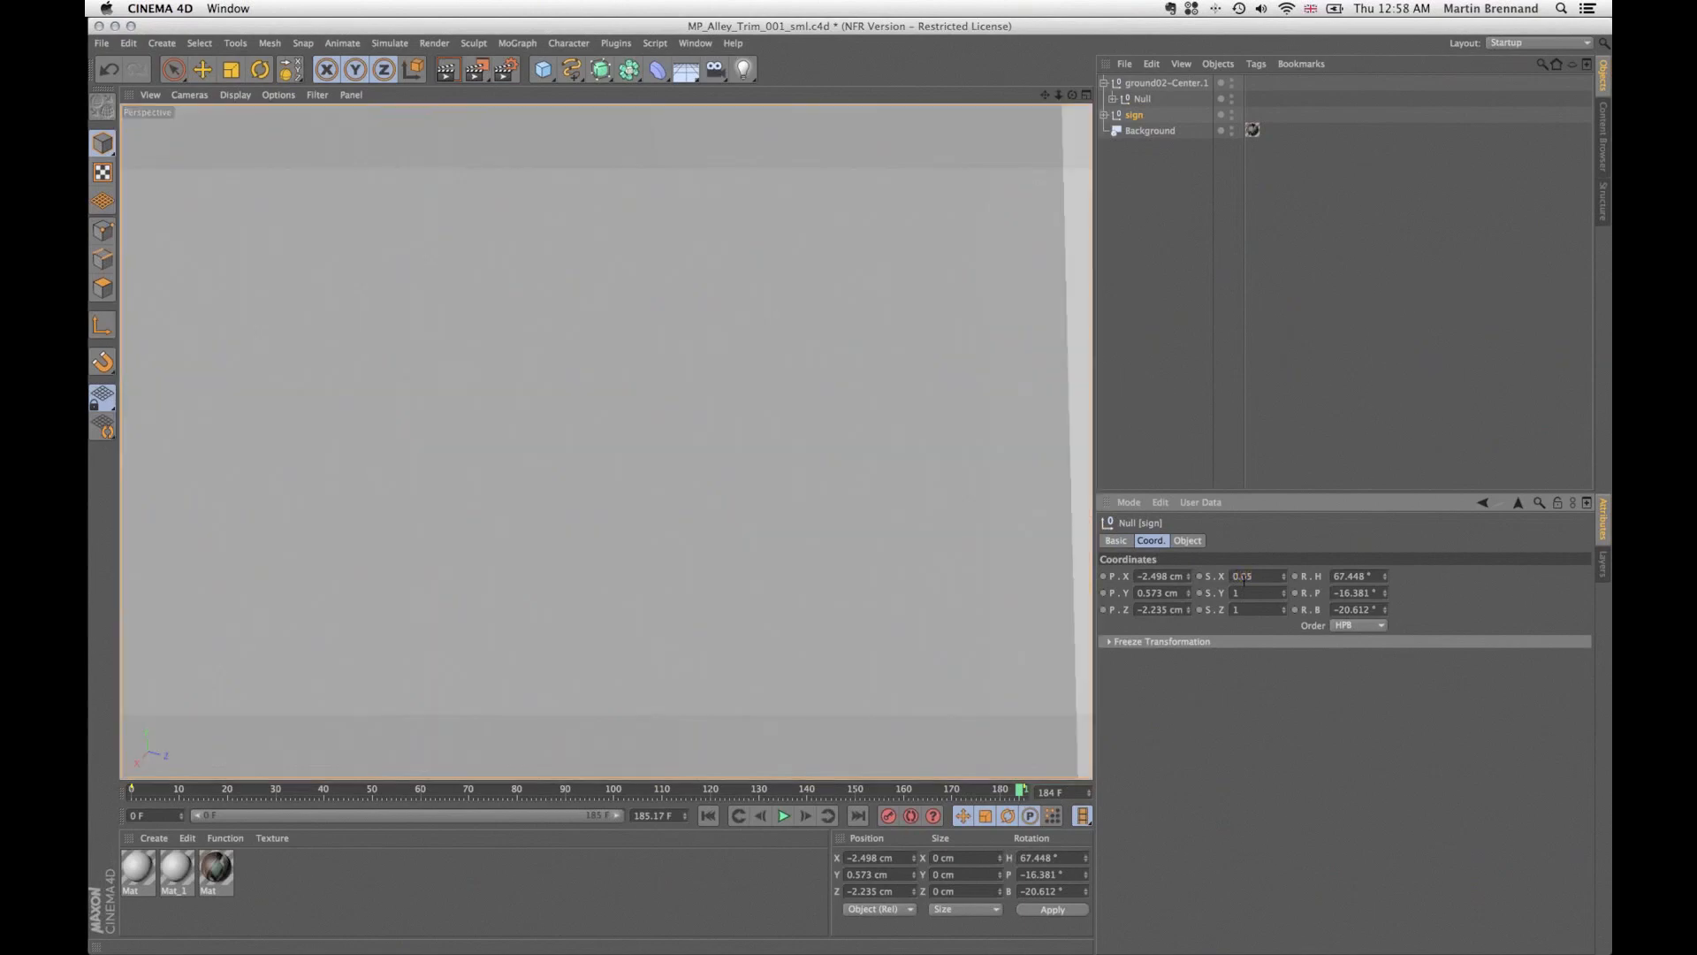
left_click(1245, 589)
type("0.05")
left_click(1244, 609)
type("0.005")
key("Return")
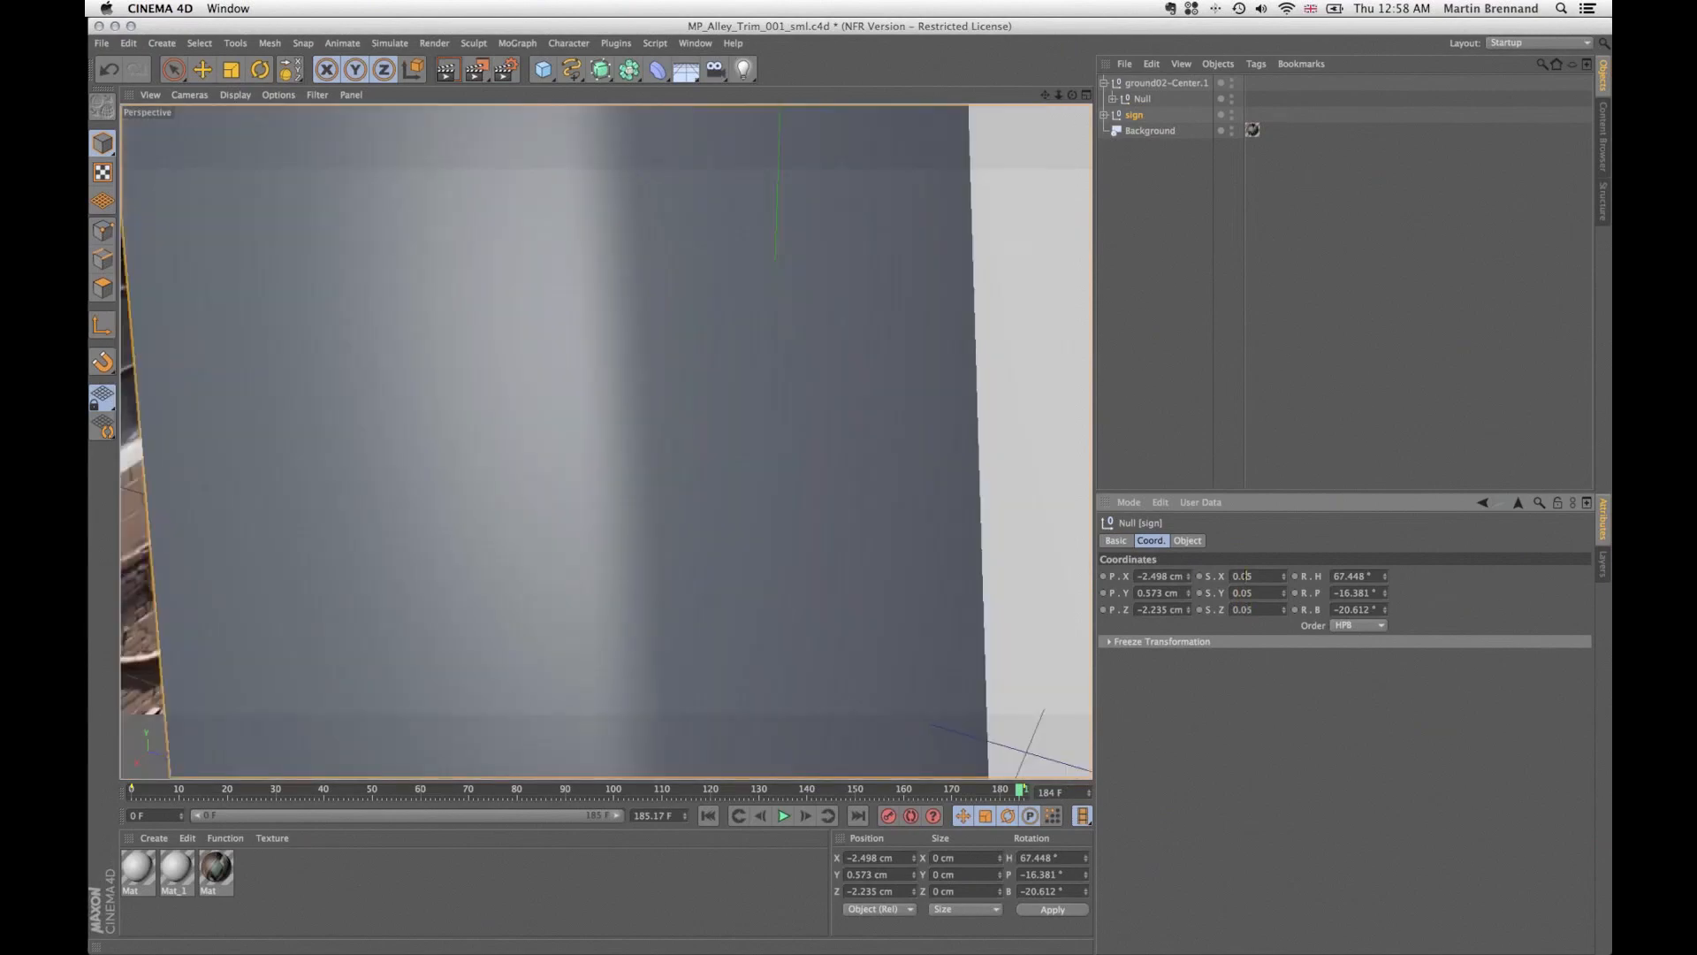
Step: Reduce the sign null's scale on all three axes to 0.005 and finally to 0.002
left_click(1250, 576)
type("0")
key("Return")
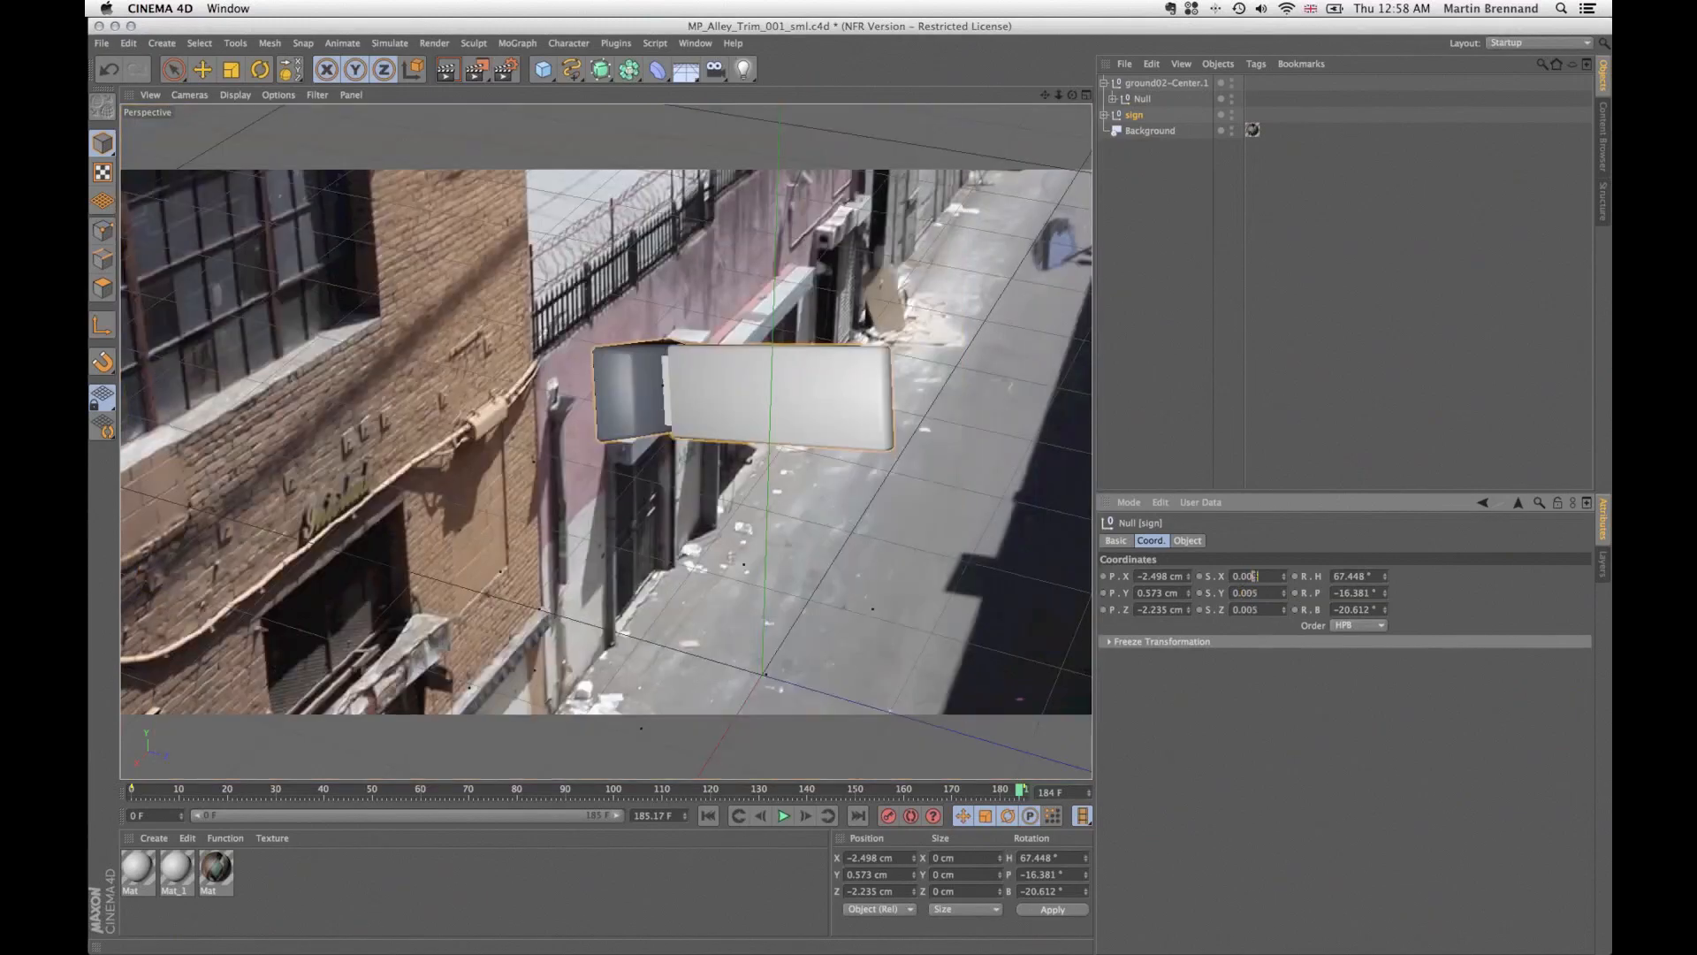
left_click_drag(1257, 593, 1249, 593)
type("2")
key("Return")
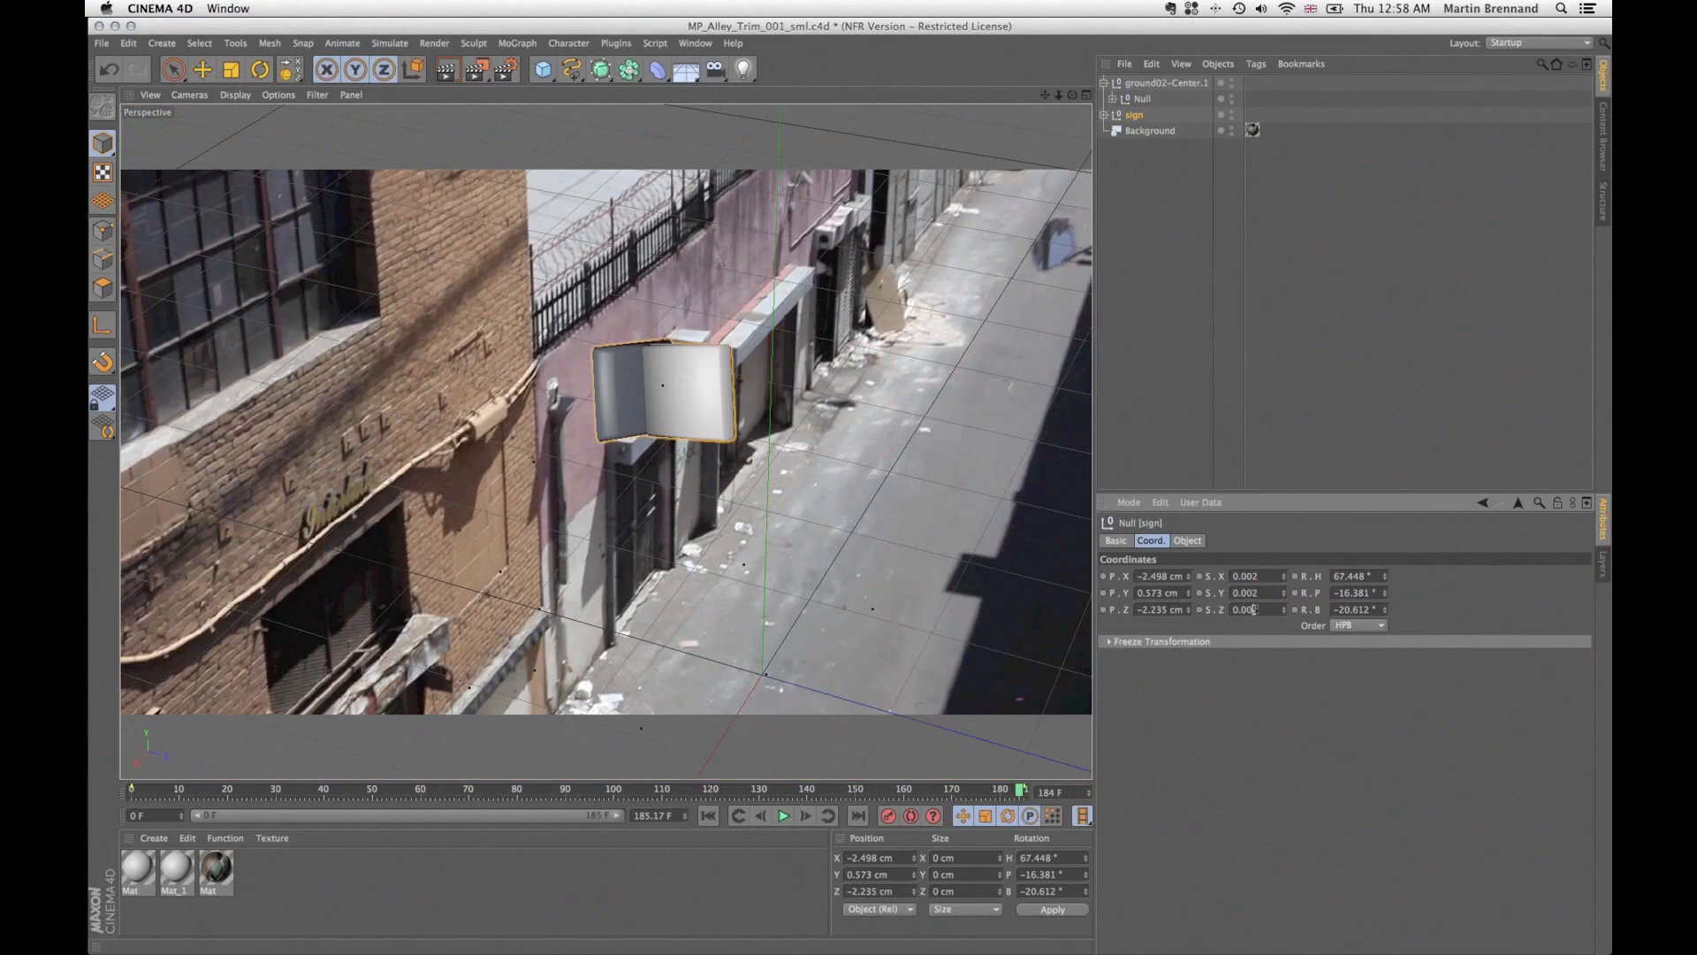
key("Return")
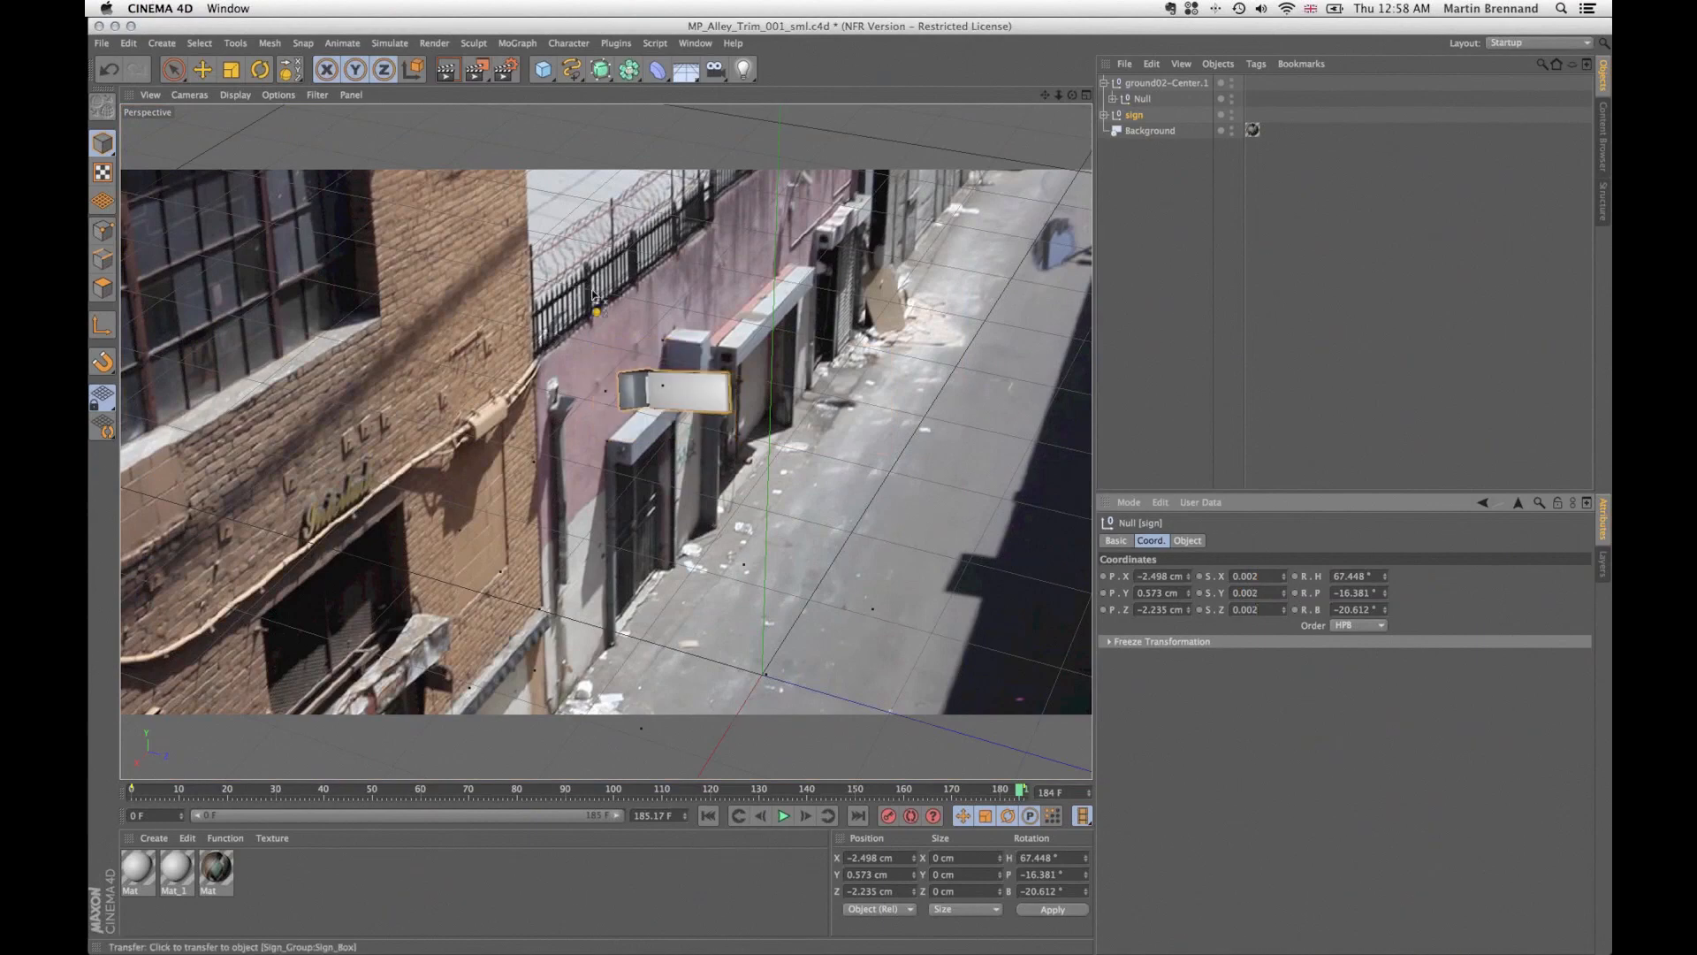
Step: Rotate the sign null to about H 85.3°, P -11.6°, B -4.5° to suit the pink wall, and return to frame 0
left_click(260, 70)
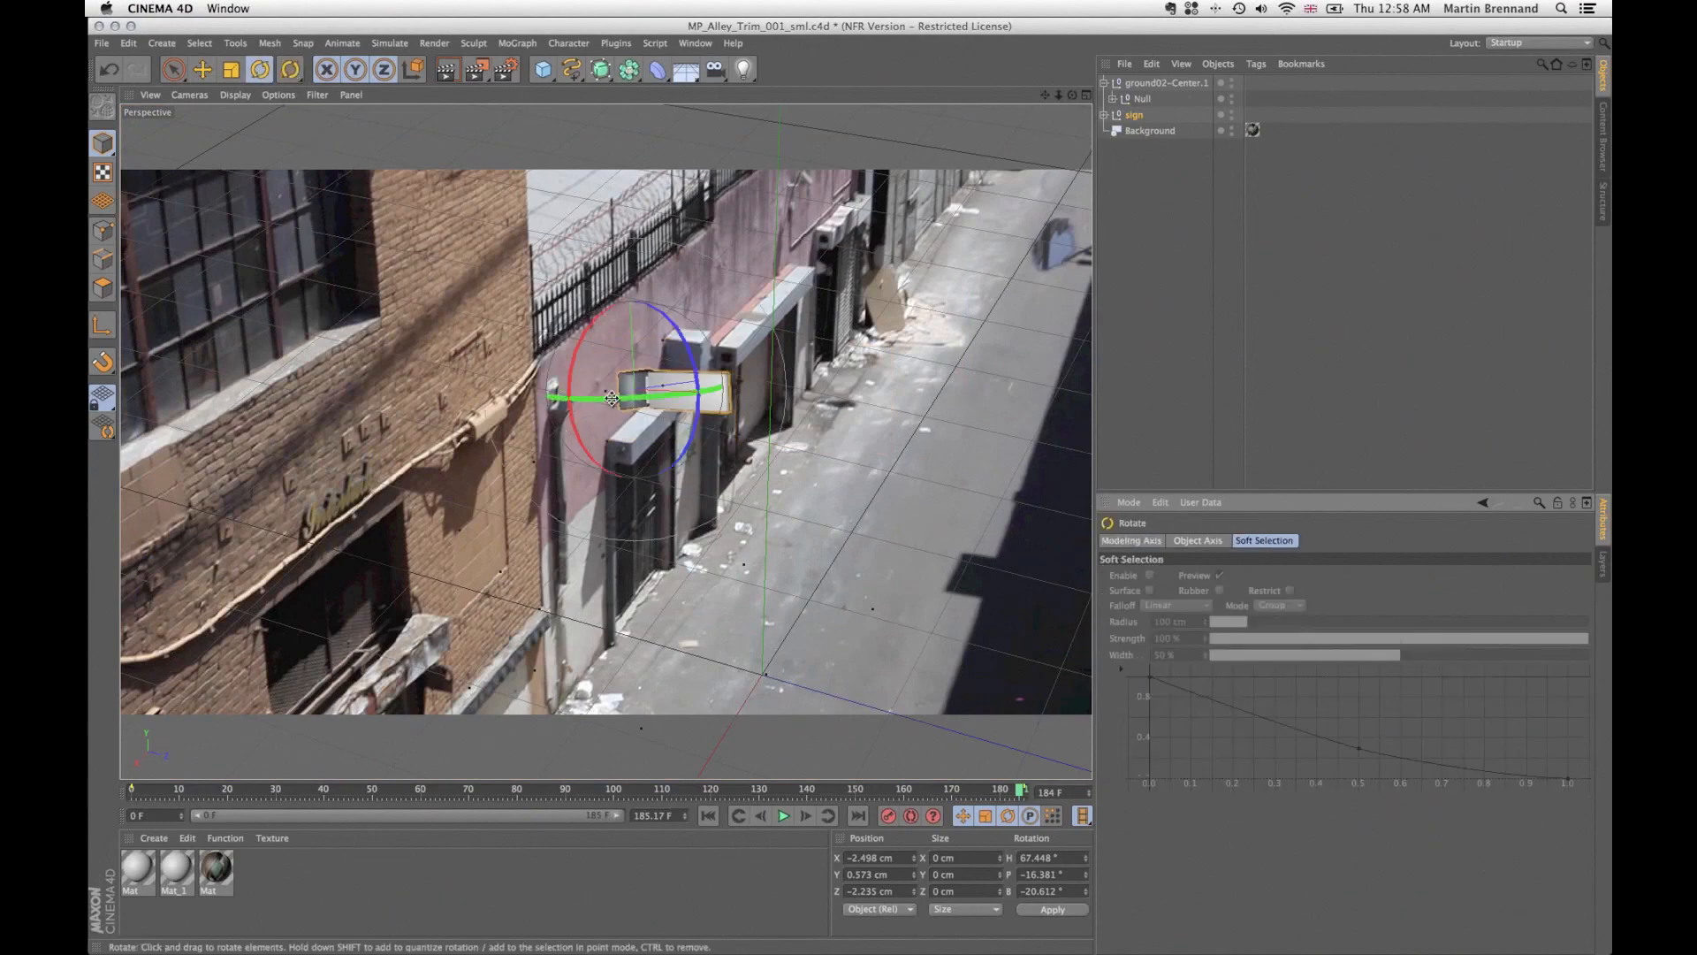
left_click_drag(613, 399, 643, 402)
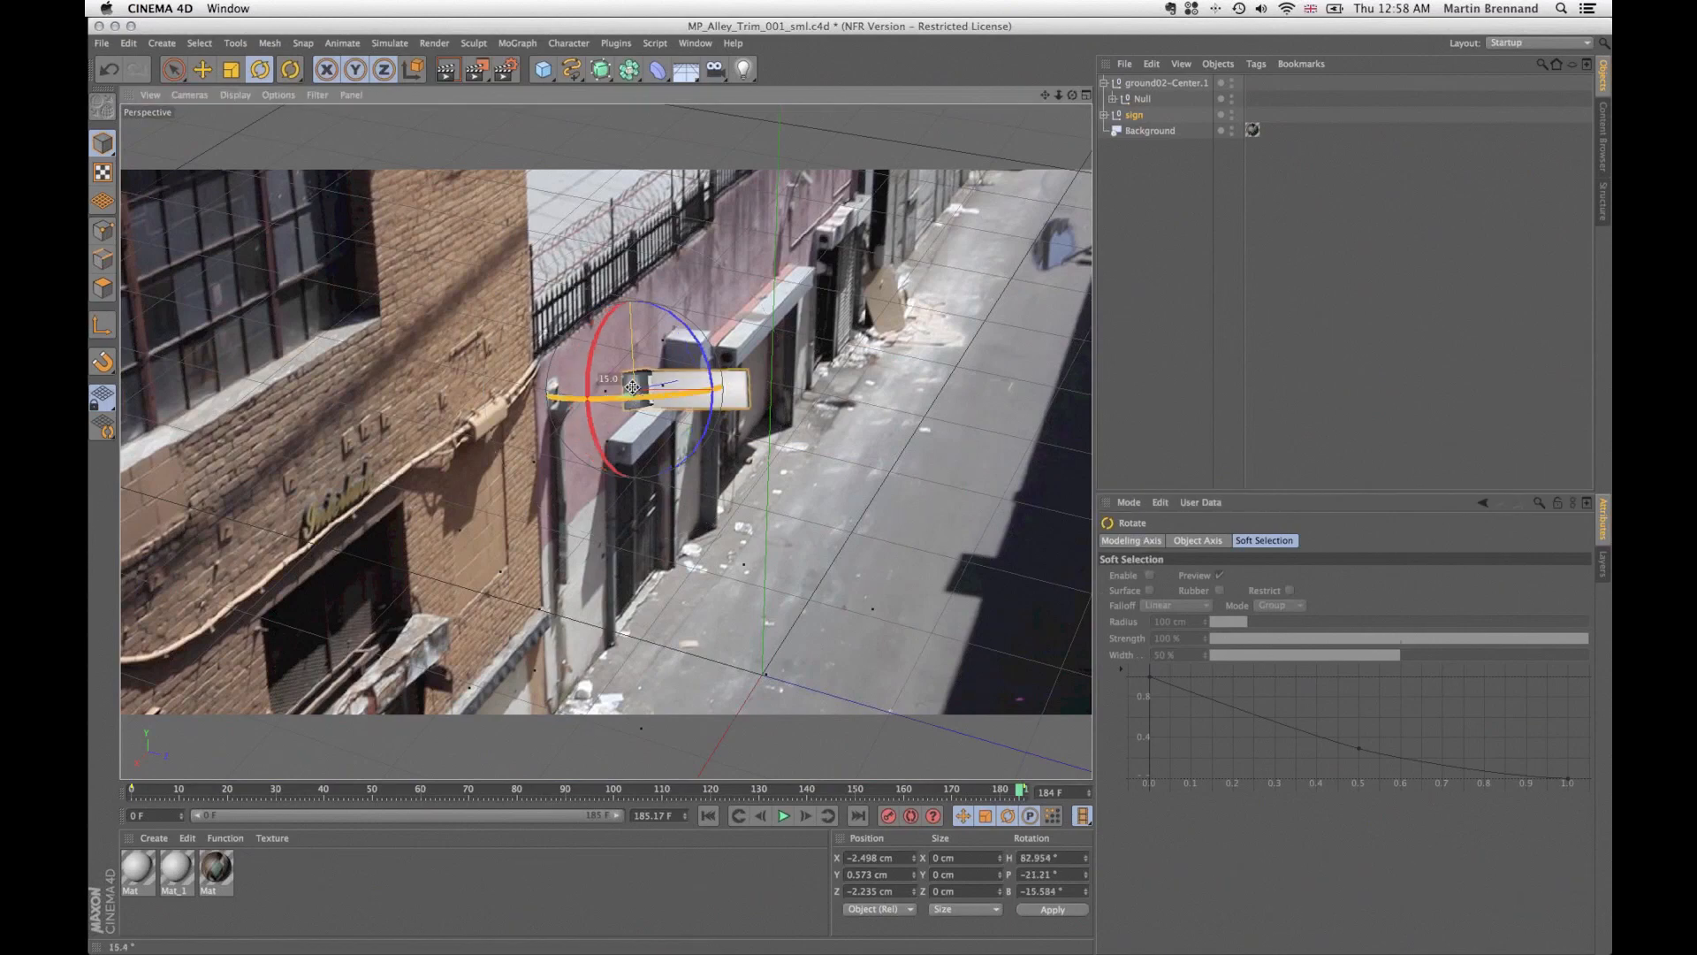
left_click_drag(602, 328, 683, 340)
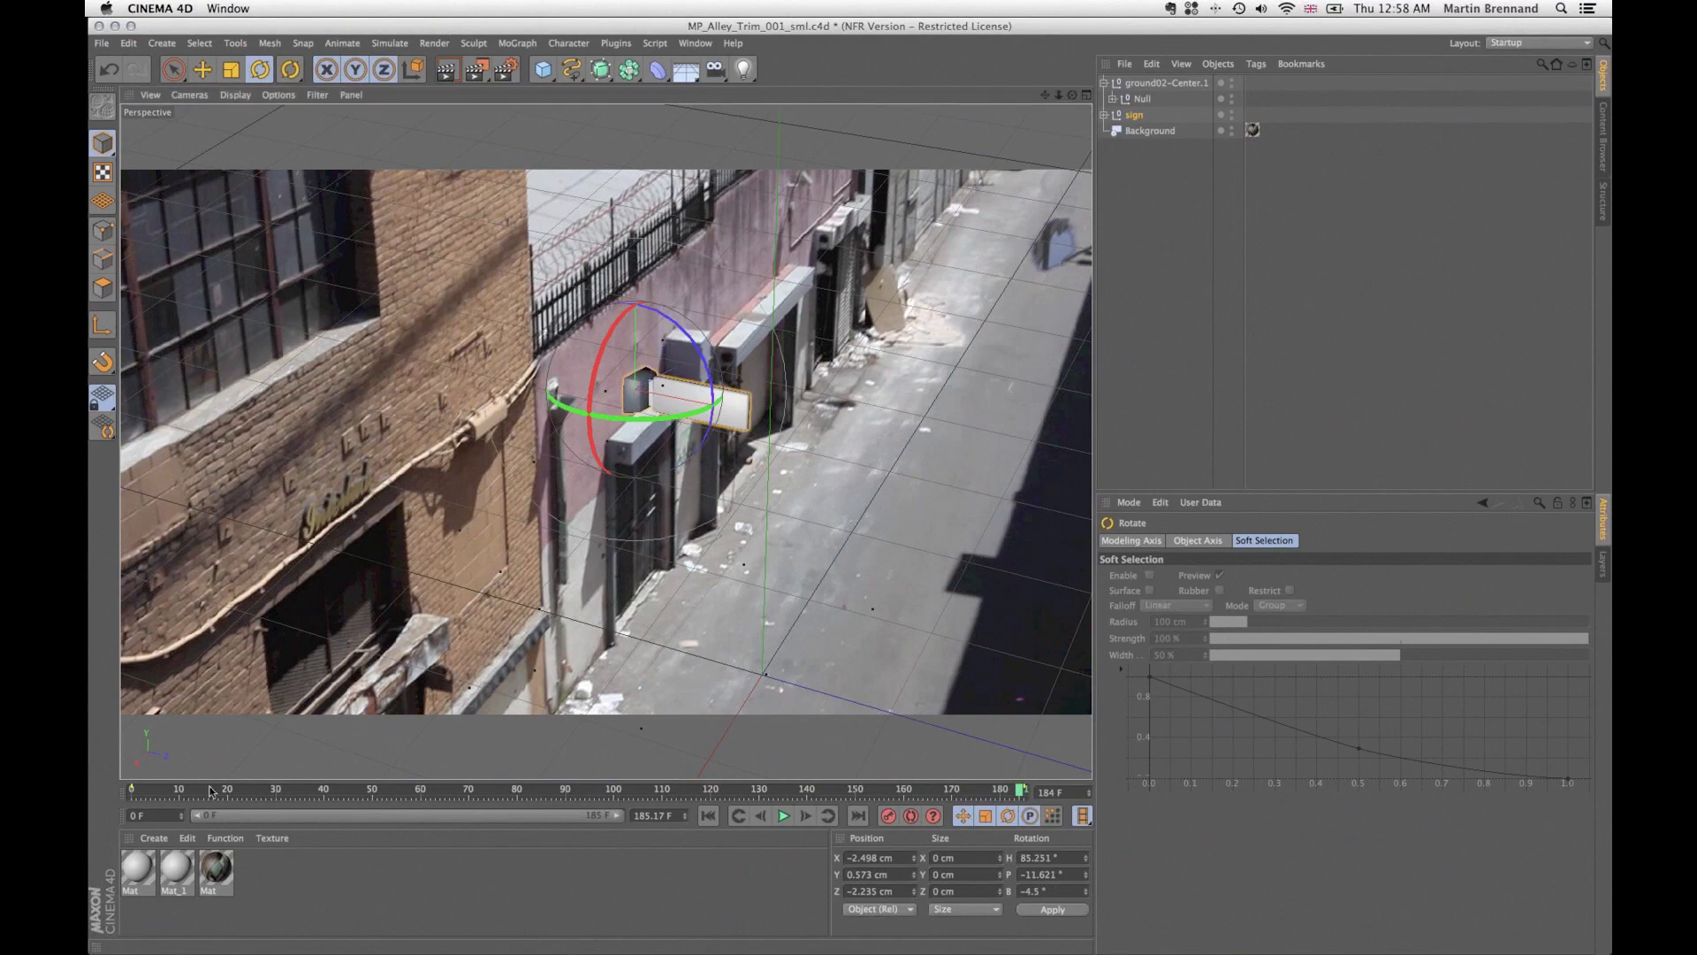
left_click_drag(211, 790, 128, 789)
Step: Switch from Cinema 4D to After Effects
key("super+Tab")
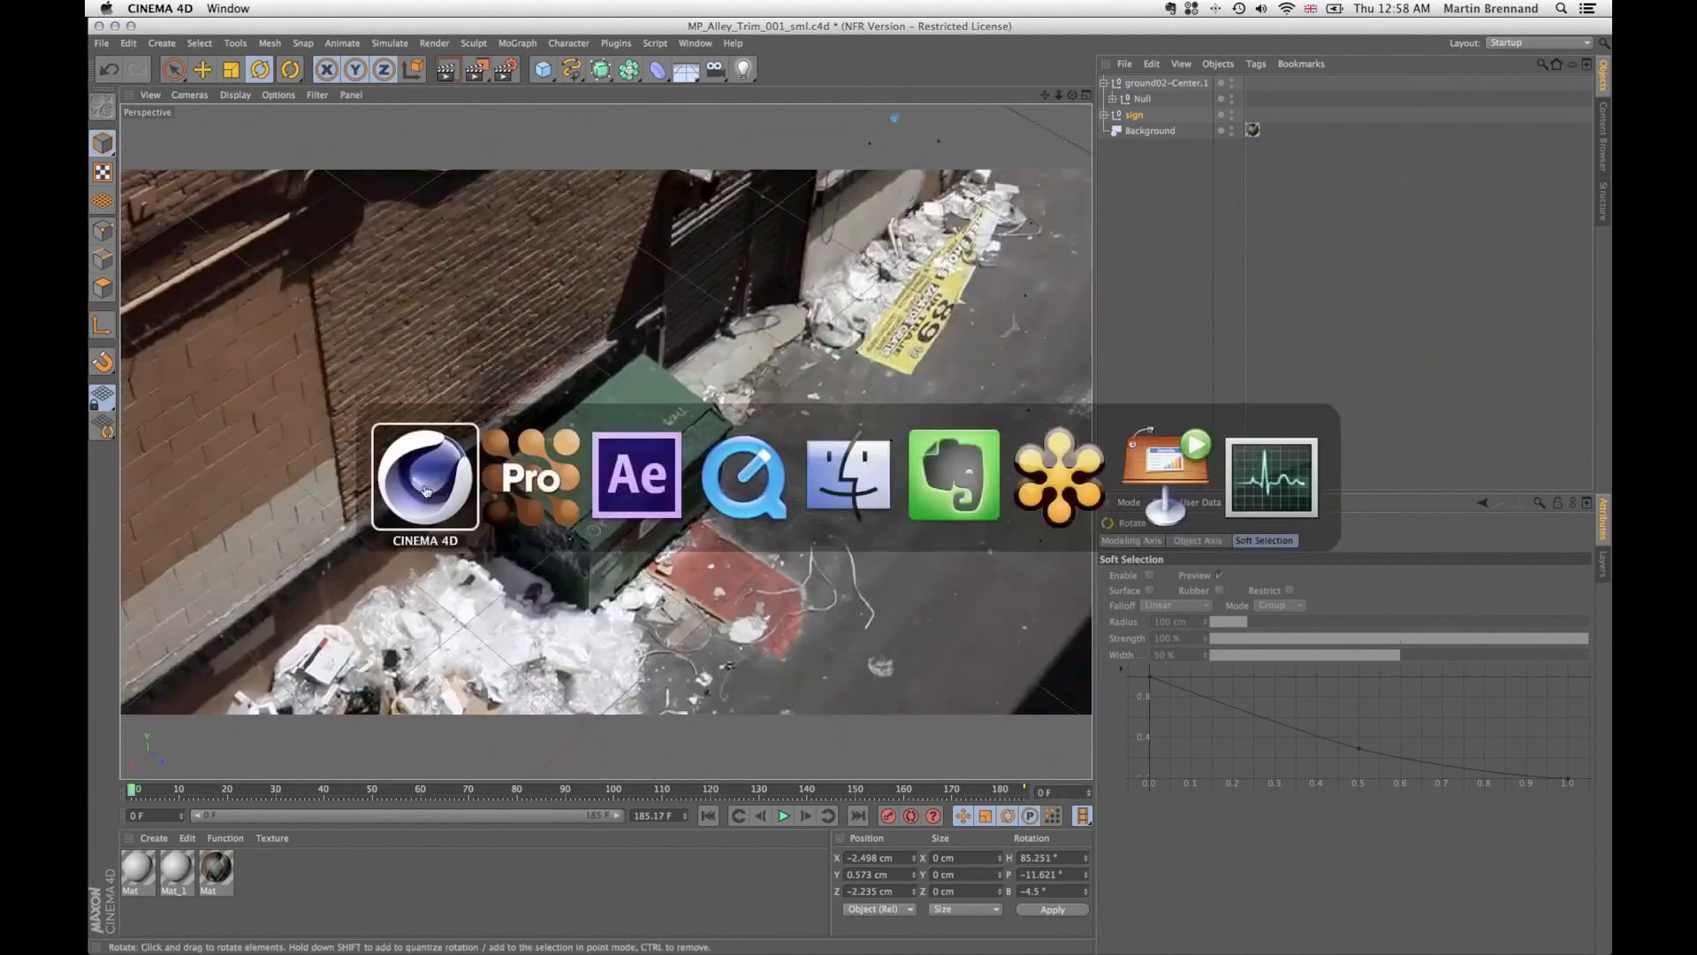
key("super+q")
left_click(897, 322)
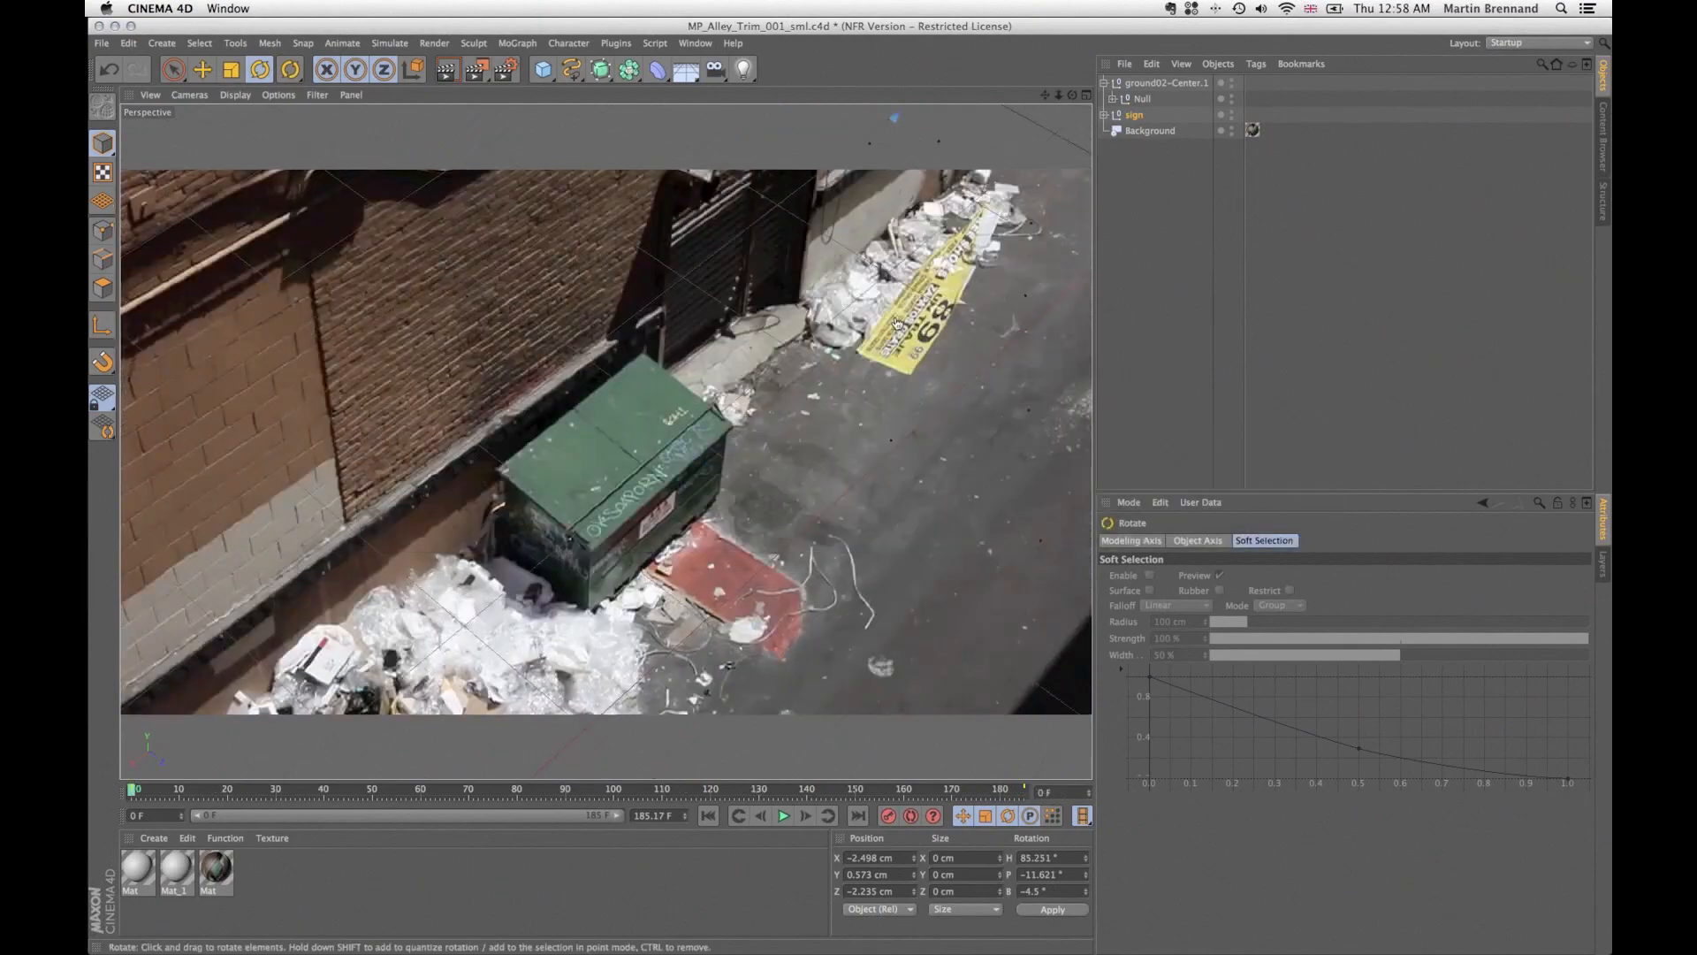
key("super+Tab")
key("super+Tab")
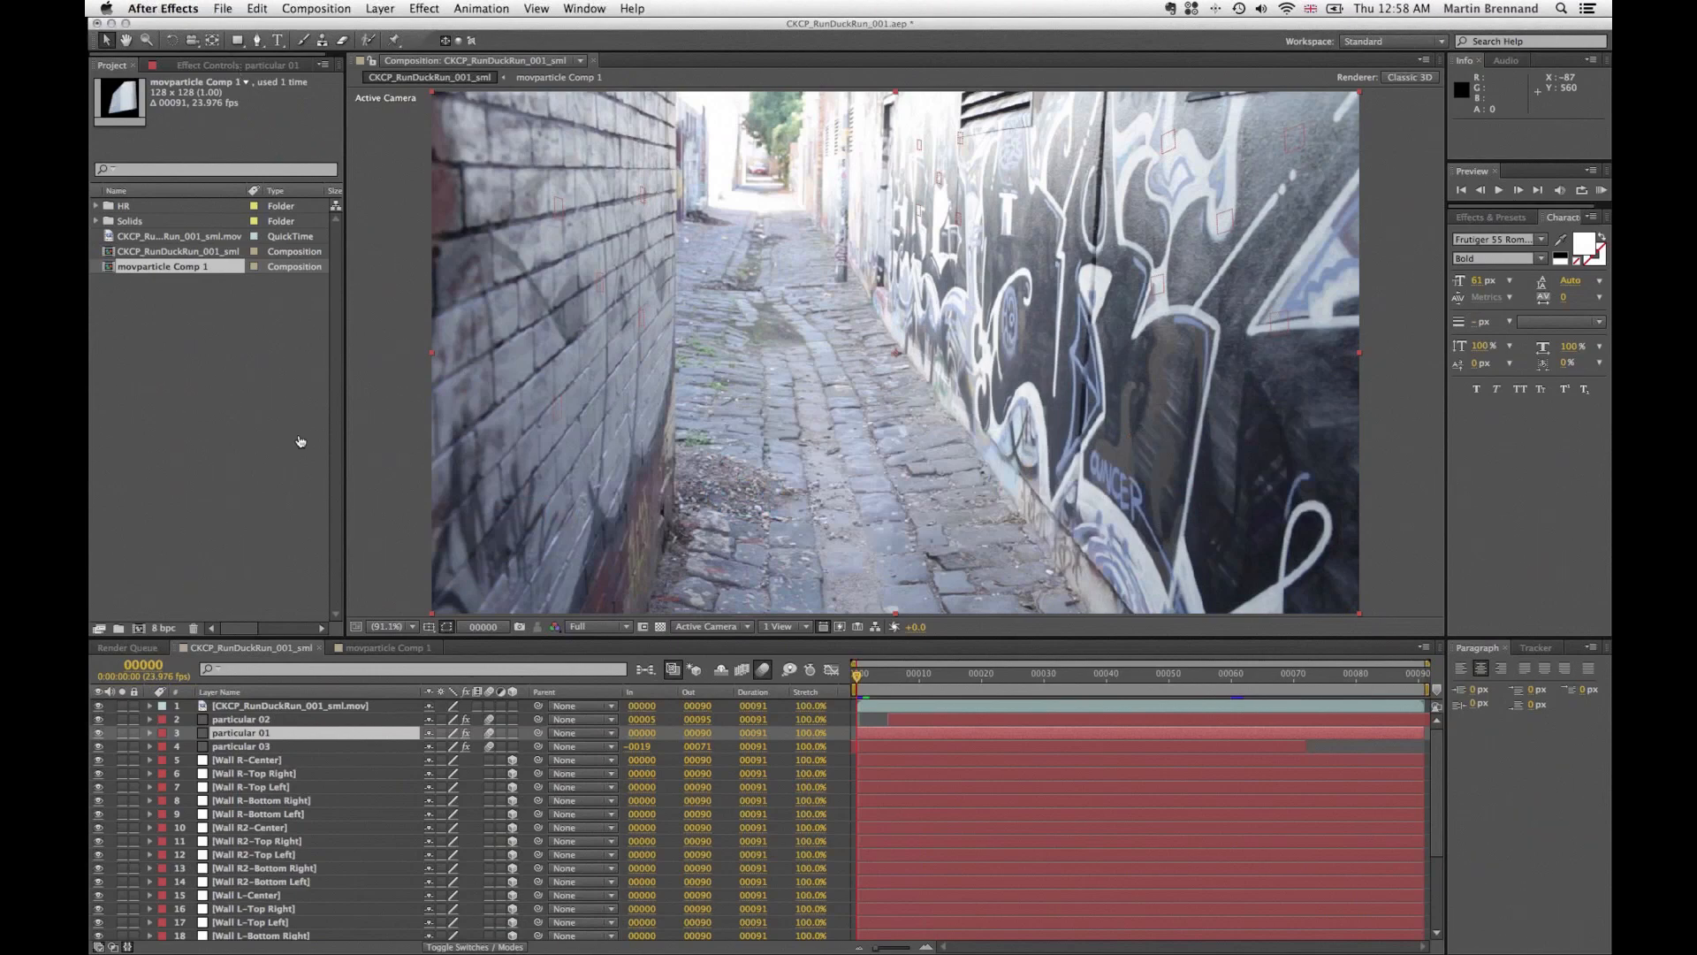
key("super+Tab")
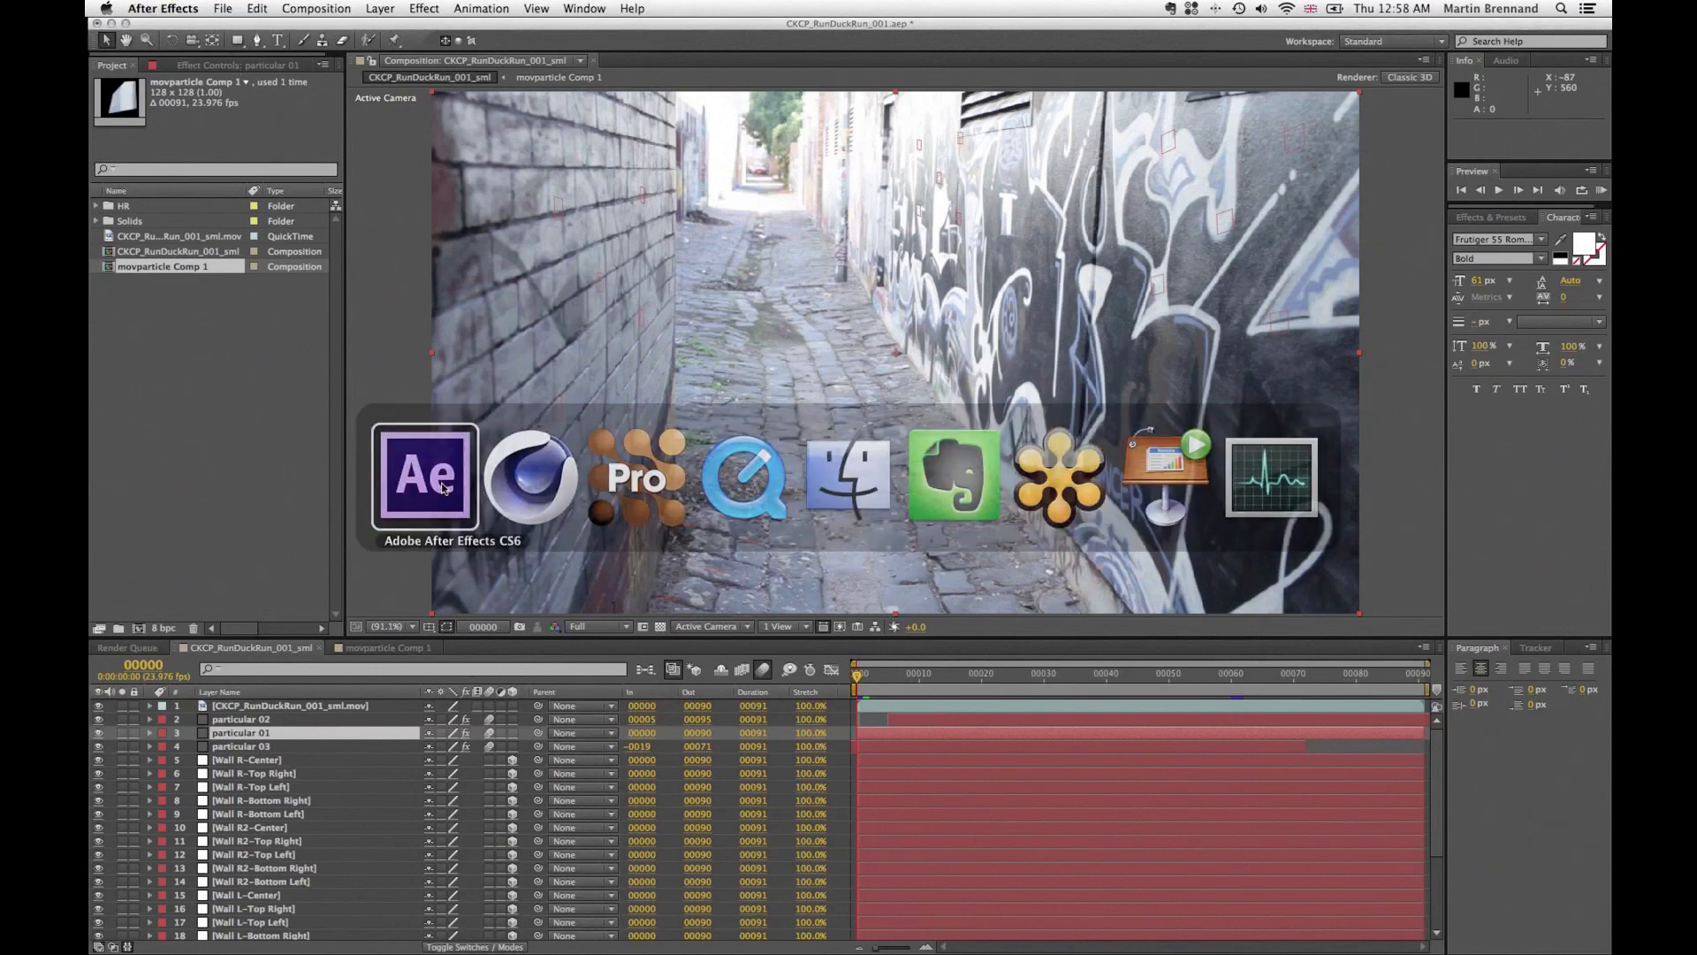
Step: Open the recent project MP_Alley_Trim_001.aep
left_click(239, 15)
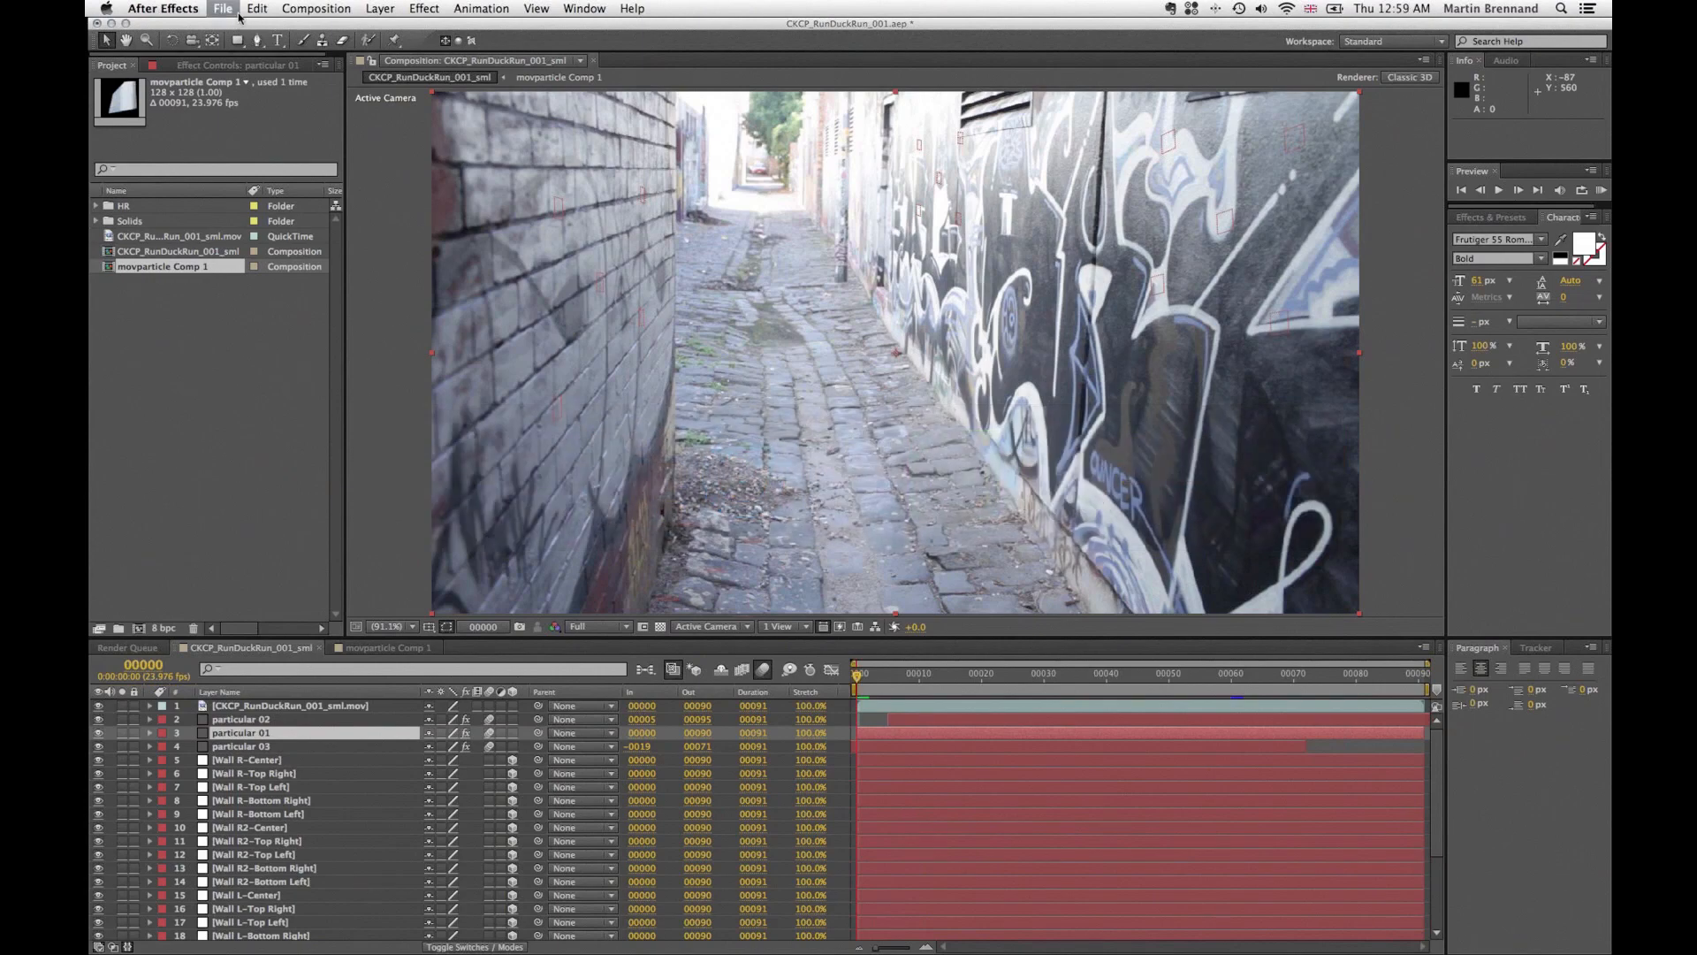
left_click(174, 354)
left_click(173, 353)
left_click(238, 15)
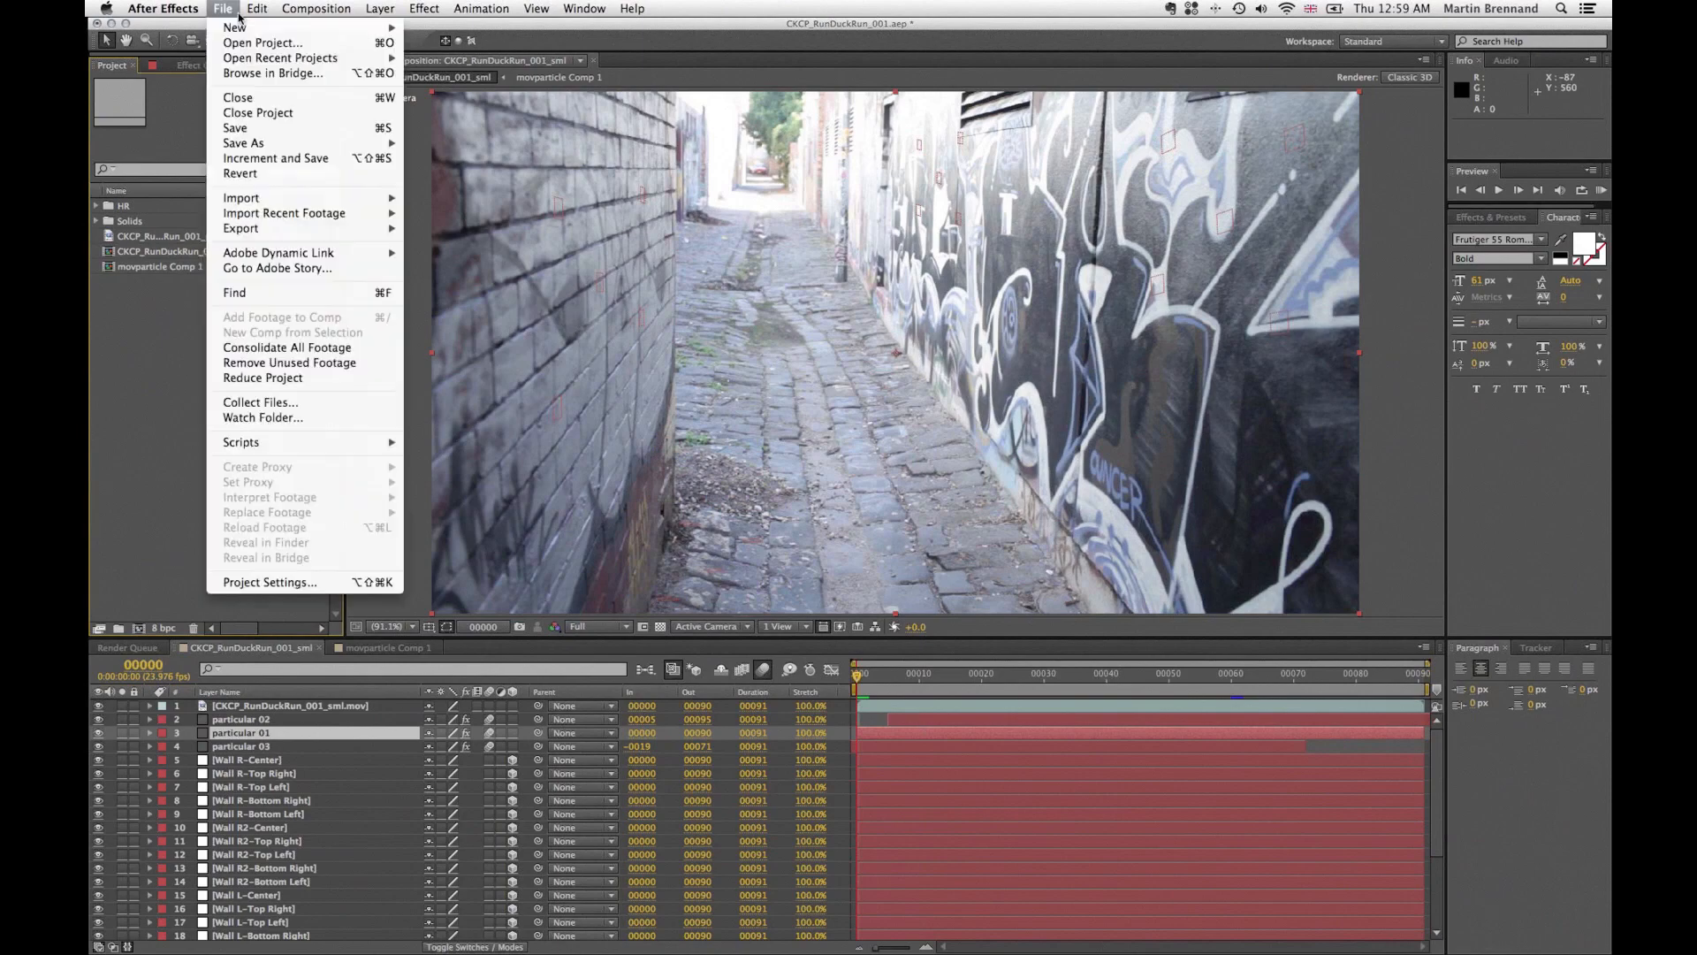
mouse_move(261, 60)
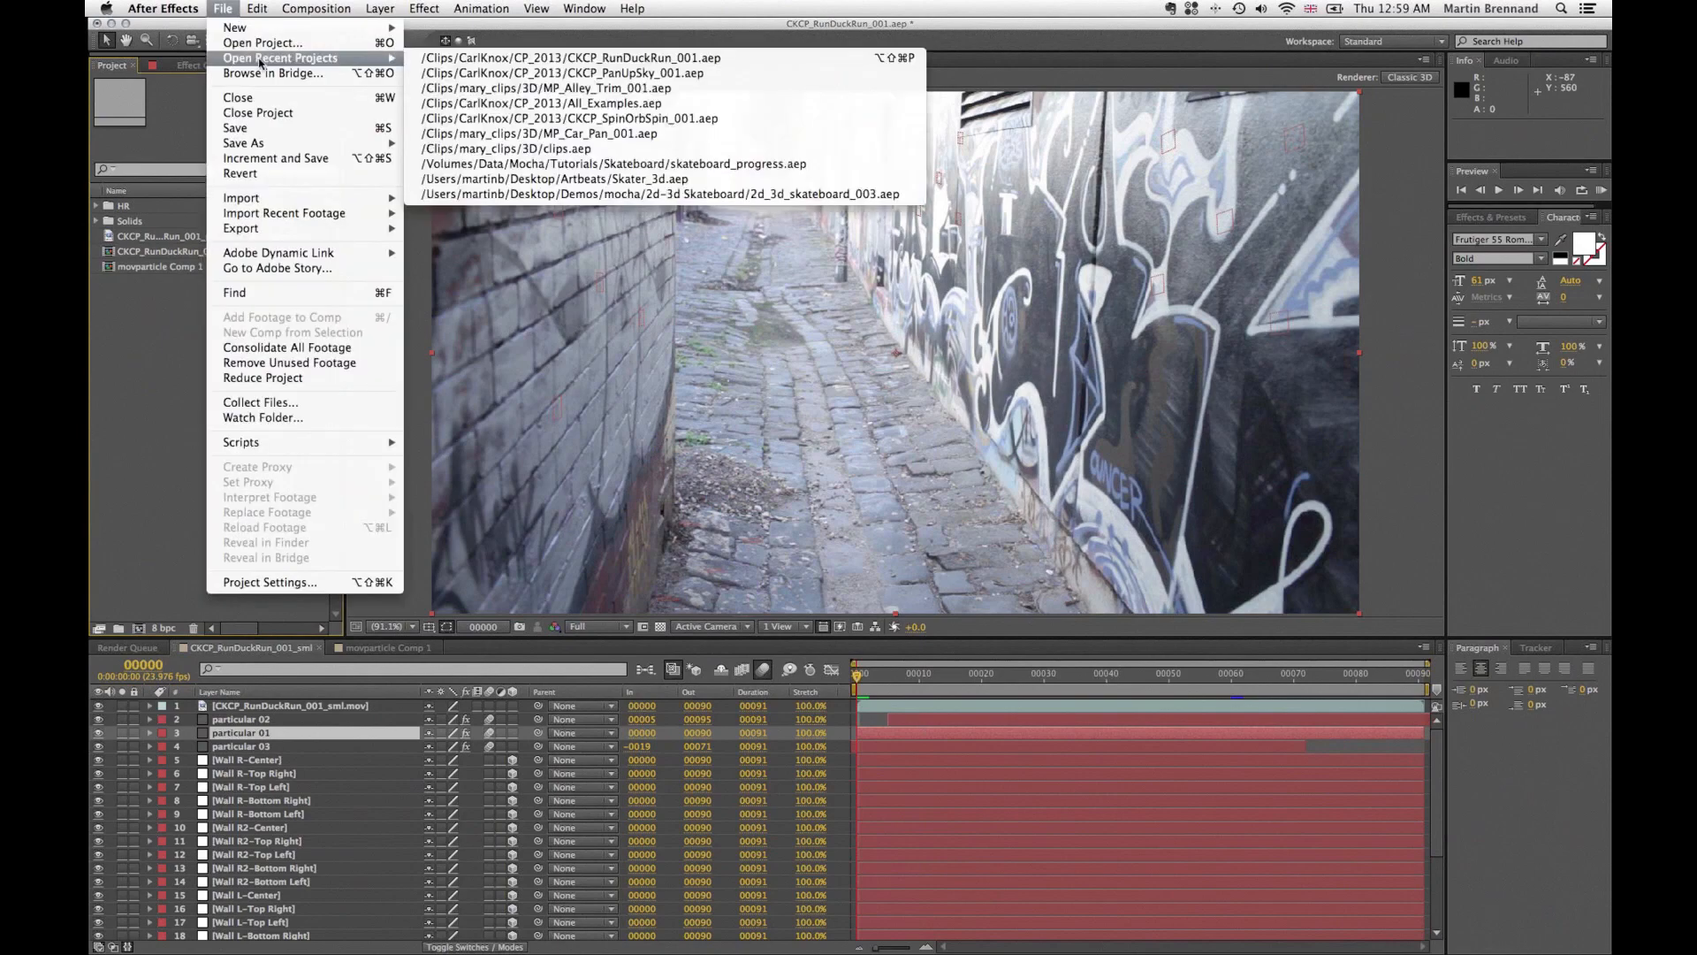
left_click(560, 87)
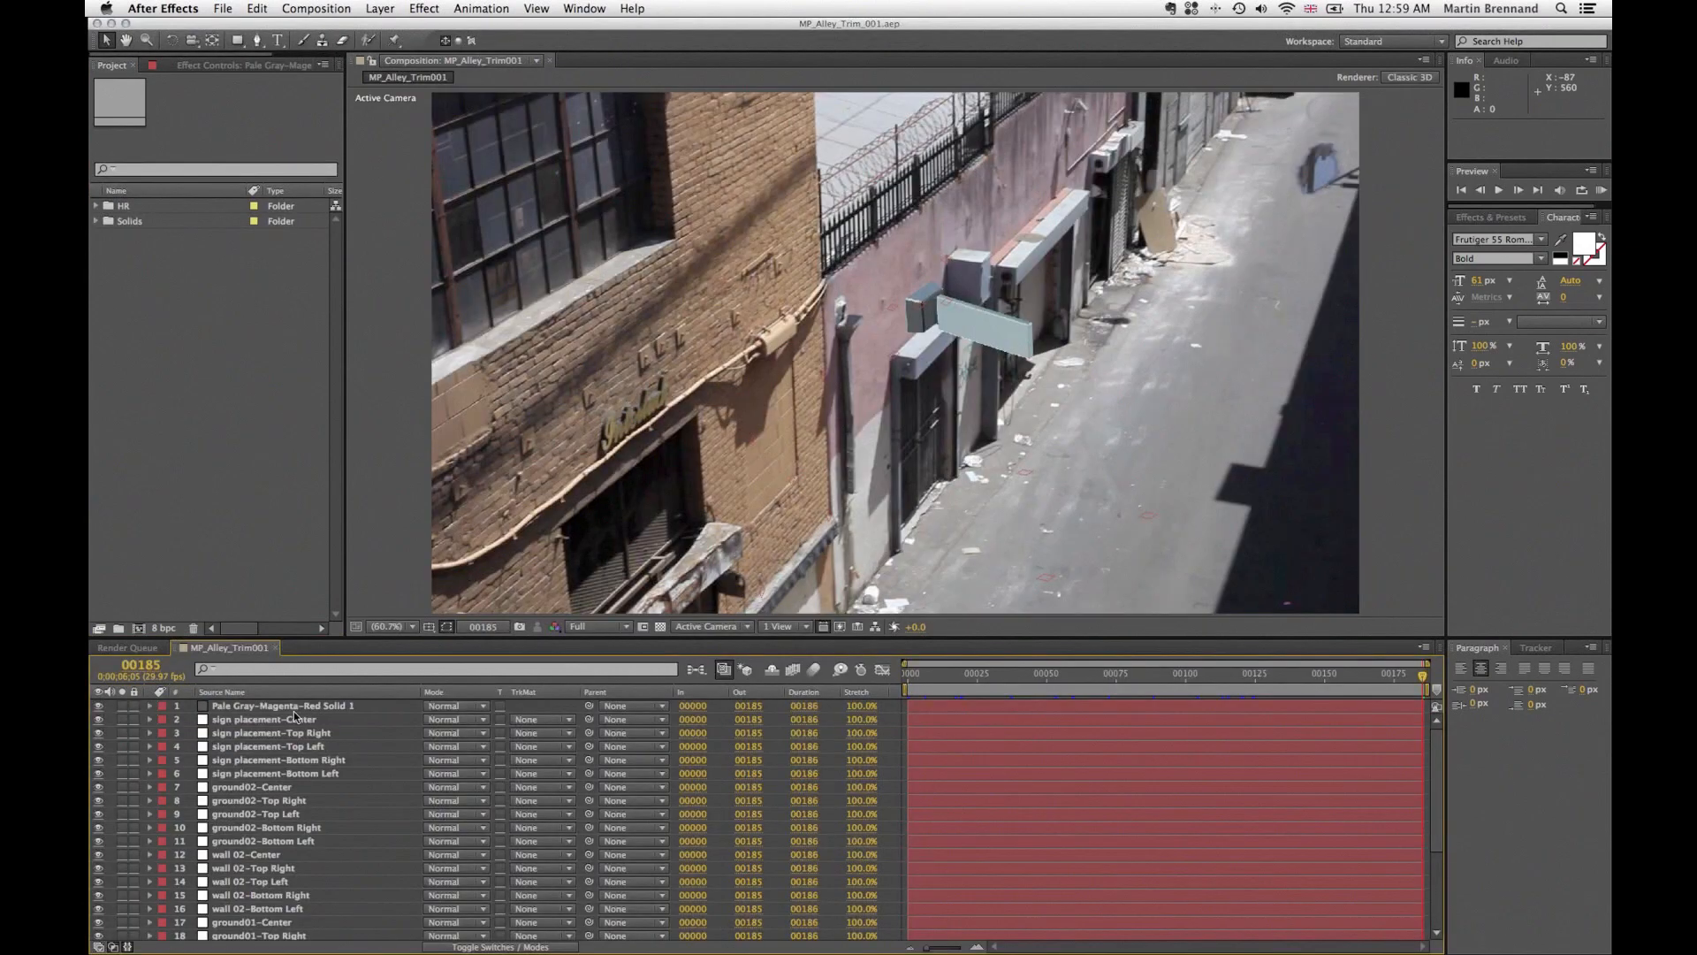
Step: Orient the world to the ground02-Center layer as the ground plane (x,z) with the OrientWorld script, and close its panel
left_click(318, 719)
left_click(313, 786)
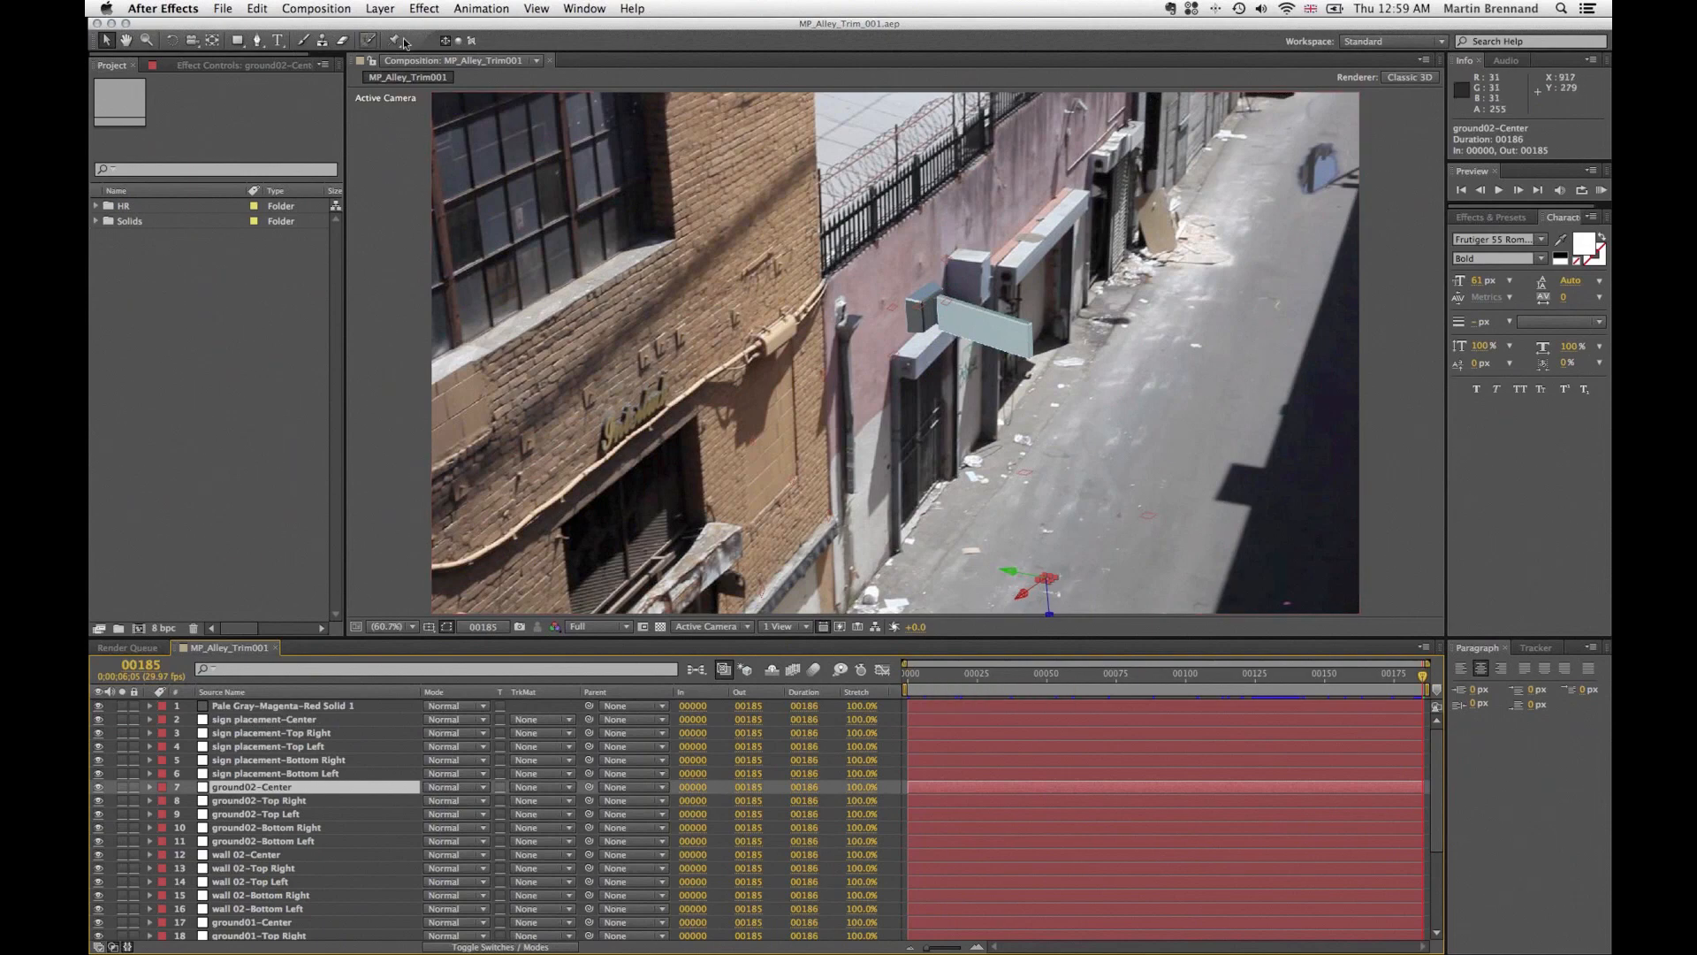
left_click(570, 10)
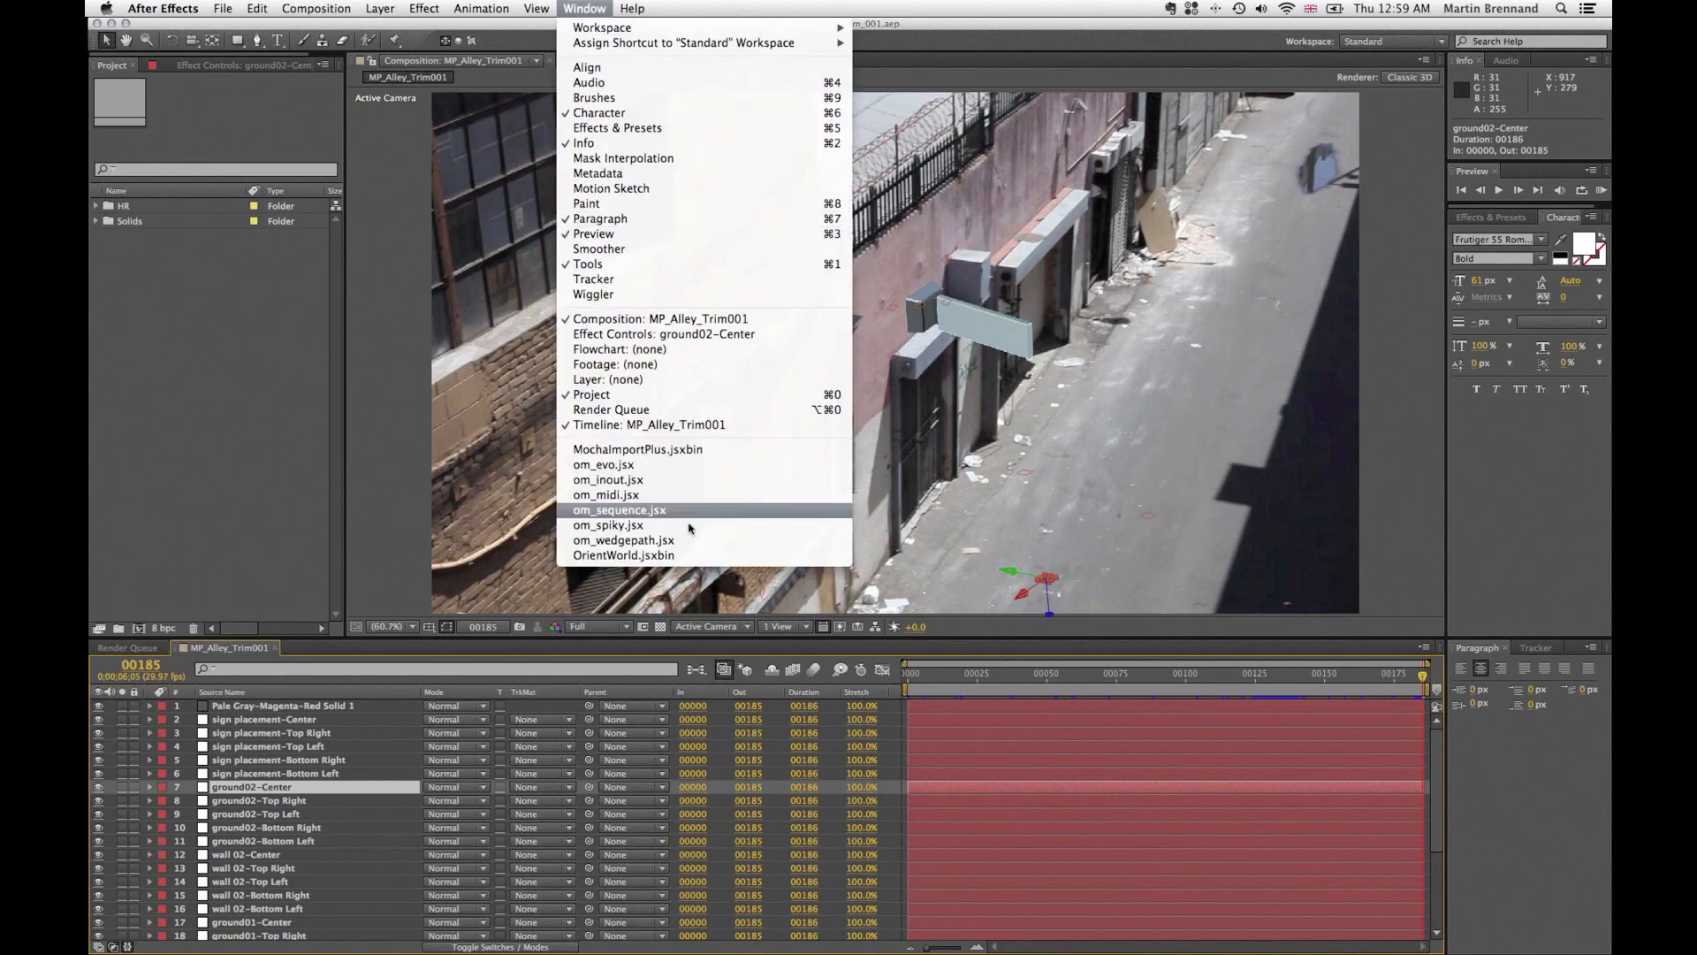
left_click(682, 557)
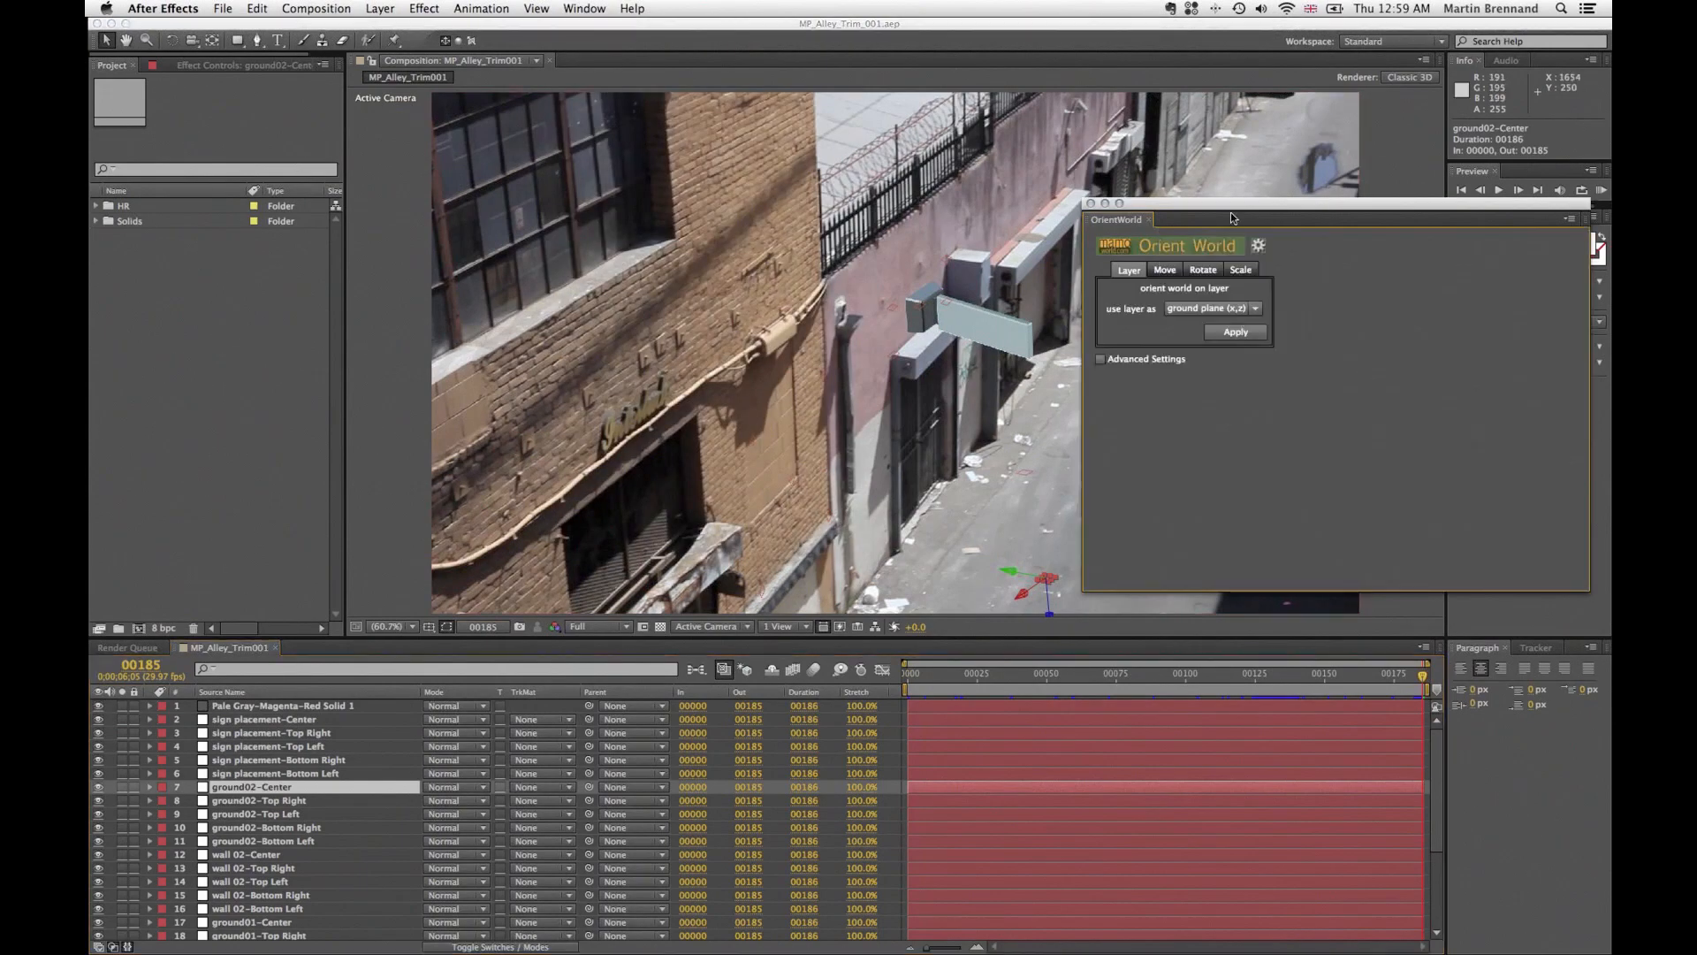
left_click_drag(1231, 213, 1220, 130)
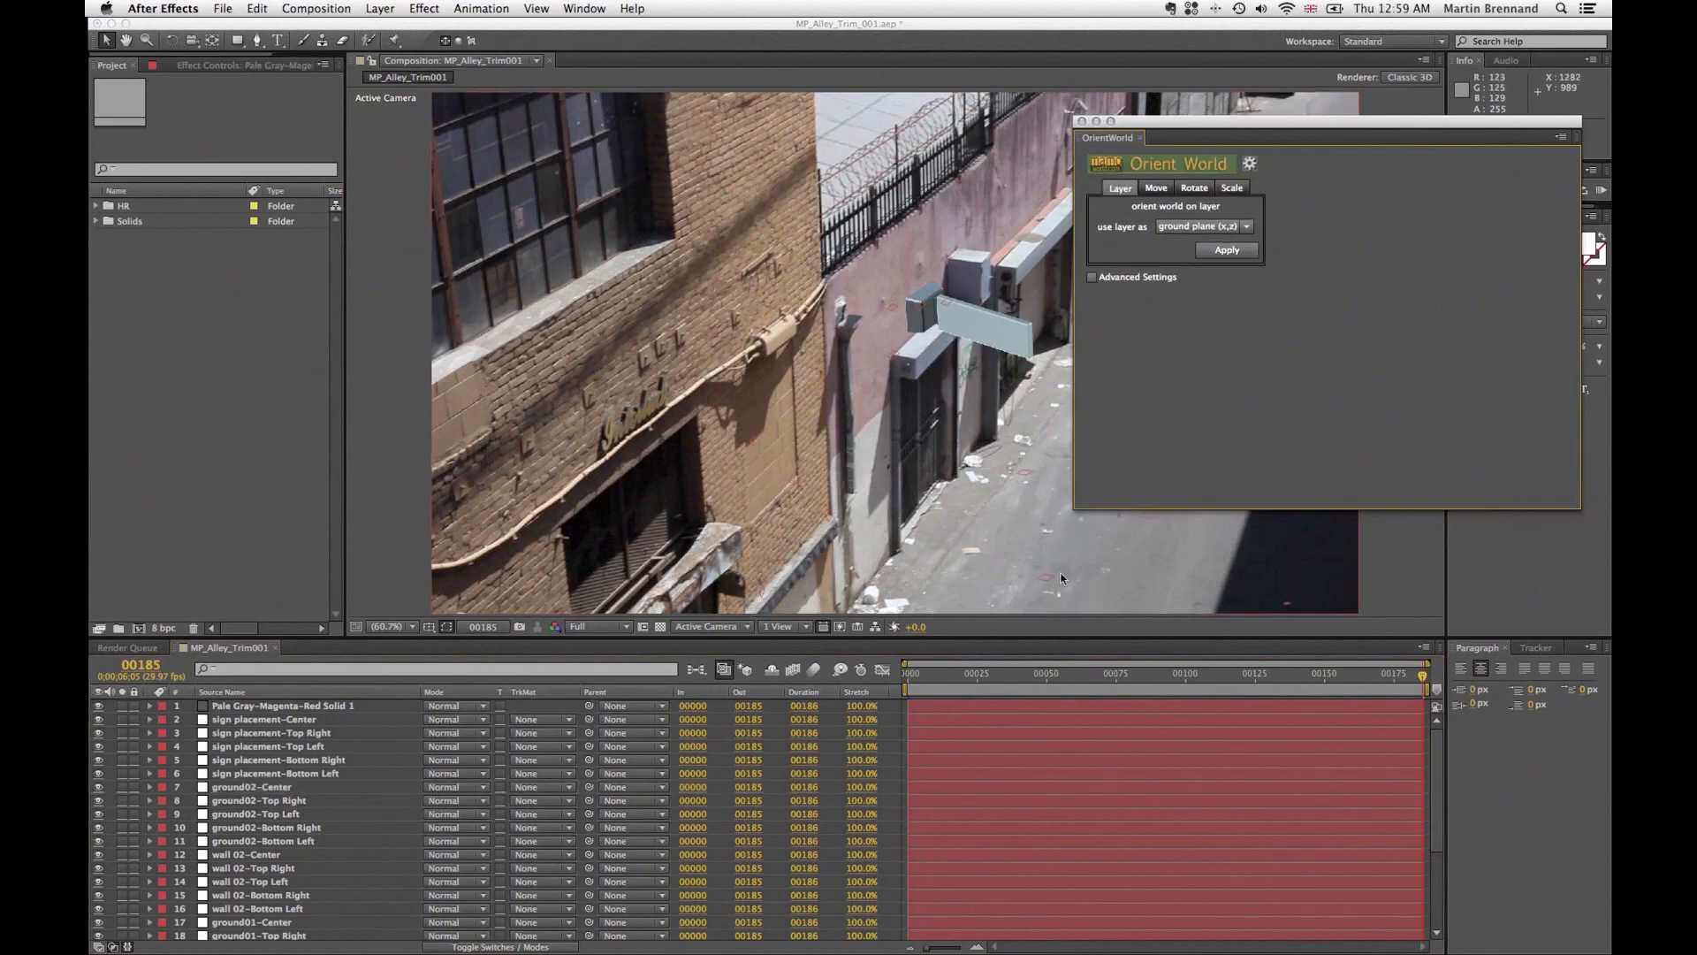
left_click(1082, 121)
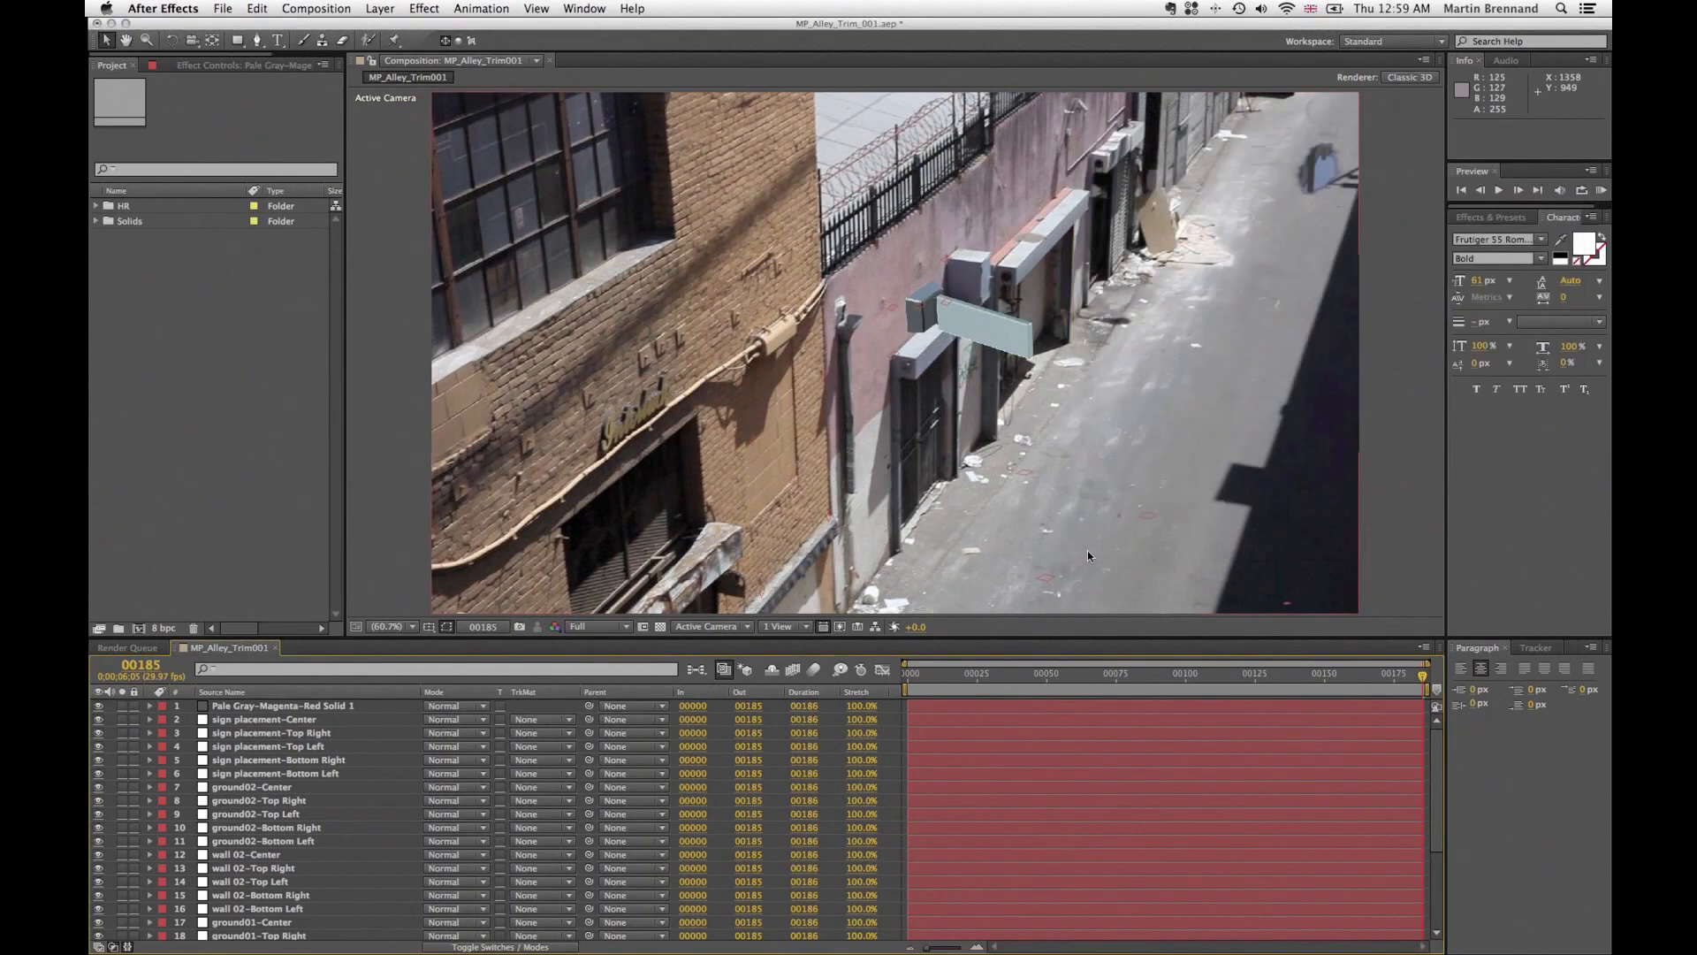
Step: Add a new solid to the MP_Alley_Trim001 composition and make it a 3D layer
left_click(1043, 584)
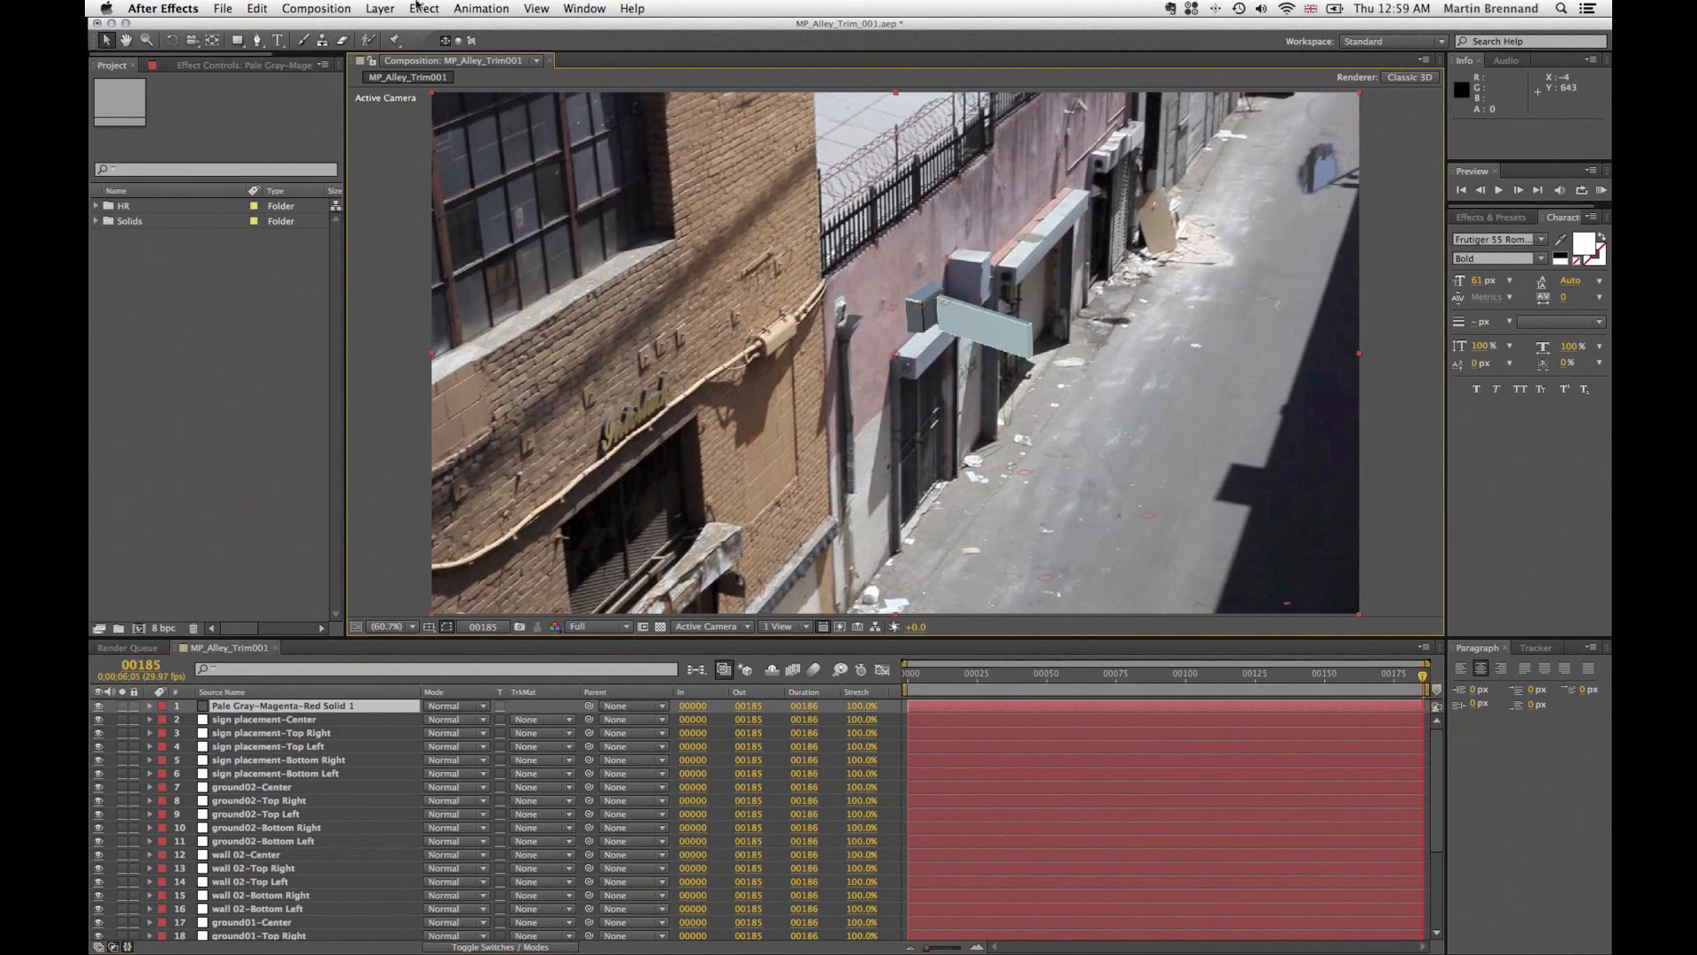
left_click(419, 7)
mouse_move(382, 9)
mouse_move(530, 27)
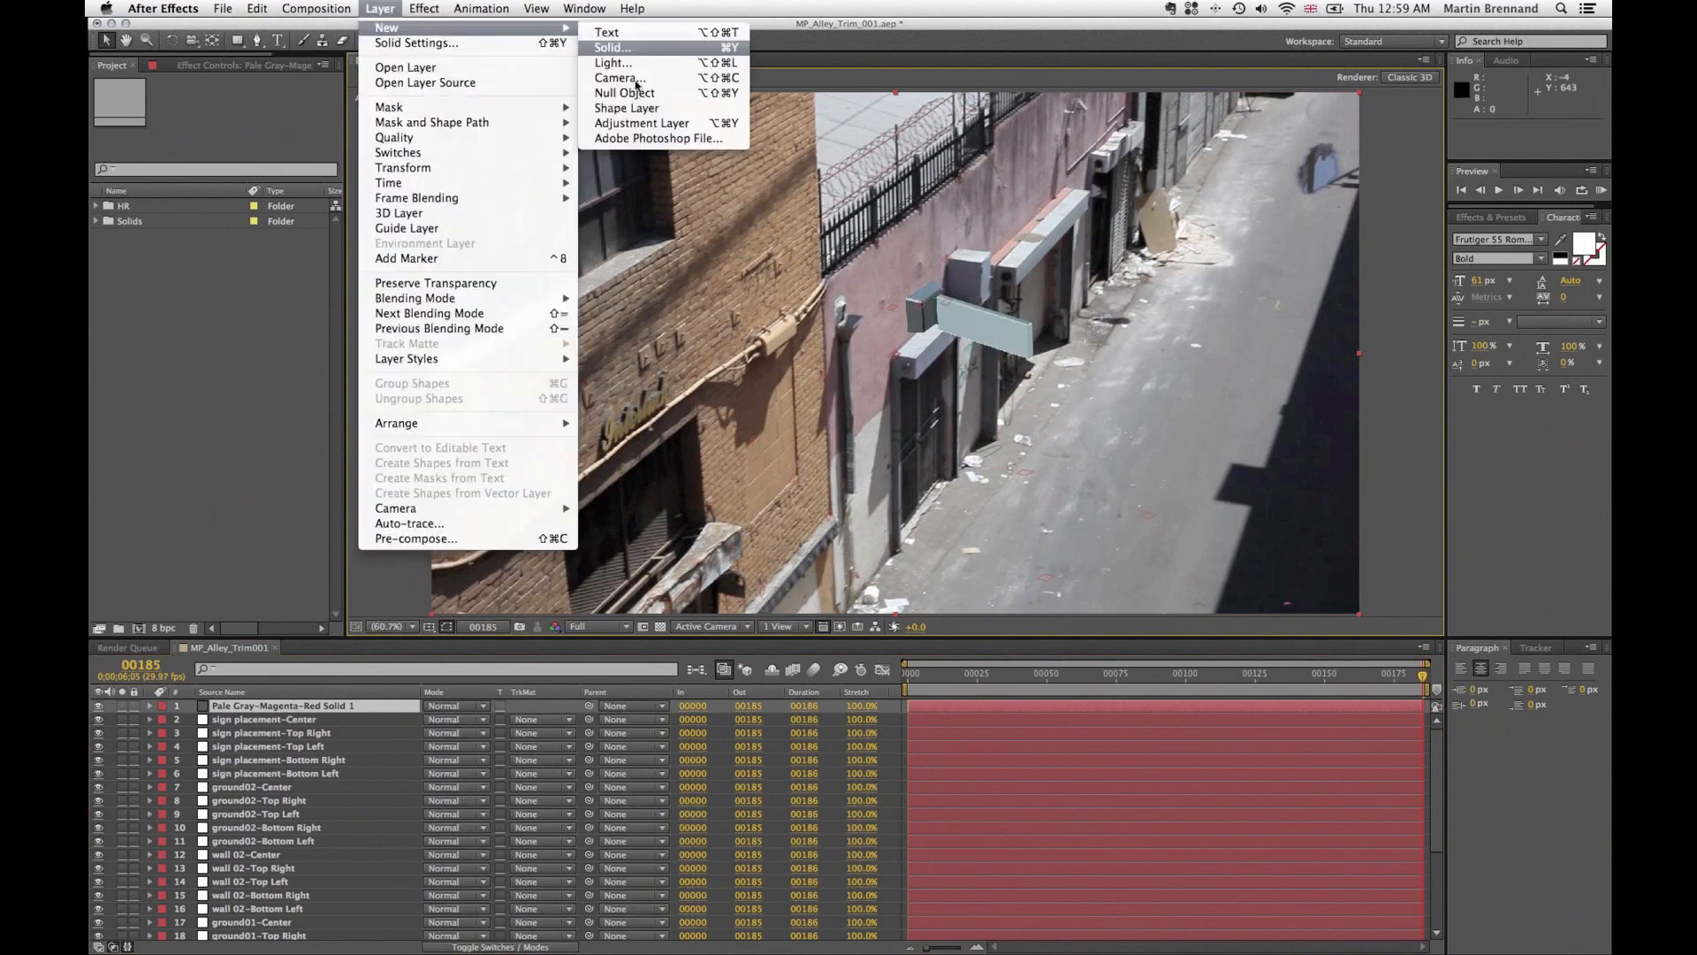
left_click(613, 47)
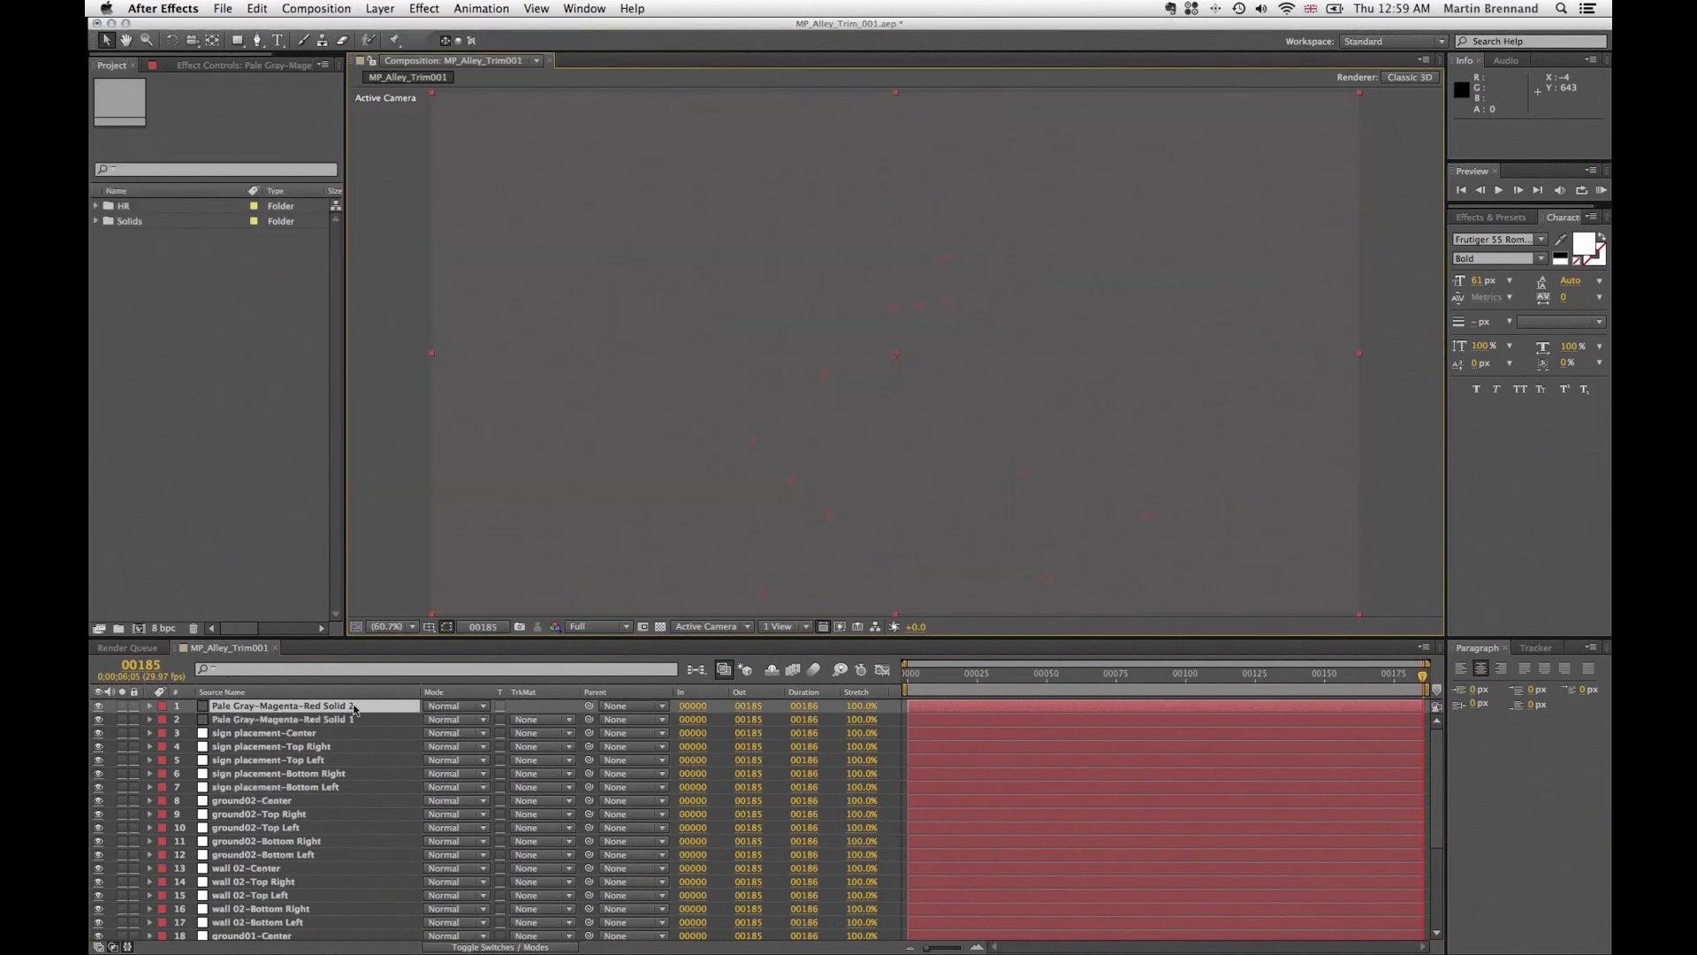
key("F4")
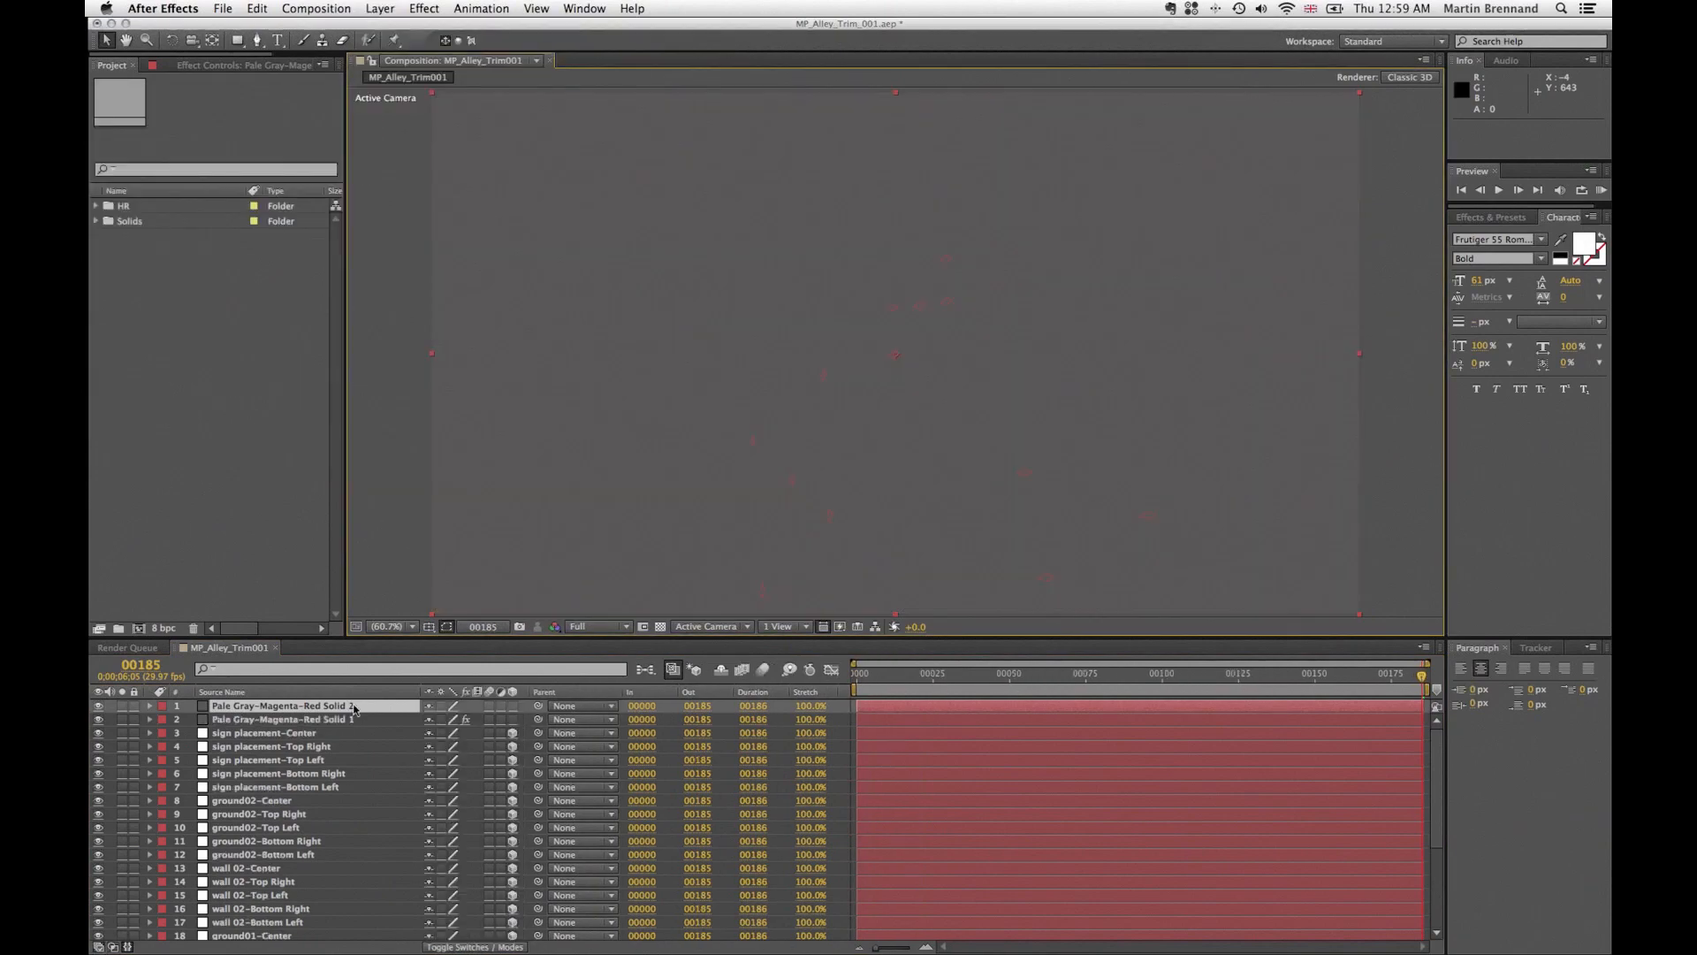
left_click(511, 706)
Step: Scale the new 3D solid down to 0.1% on all axes
type("s")
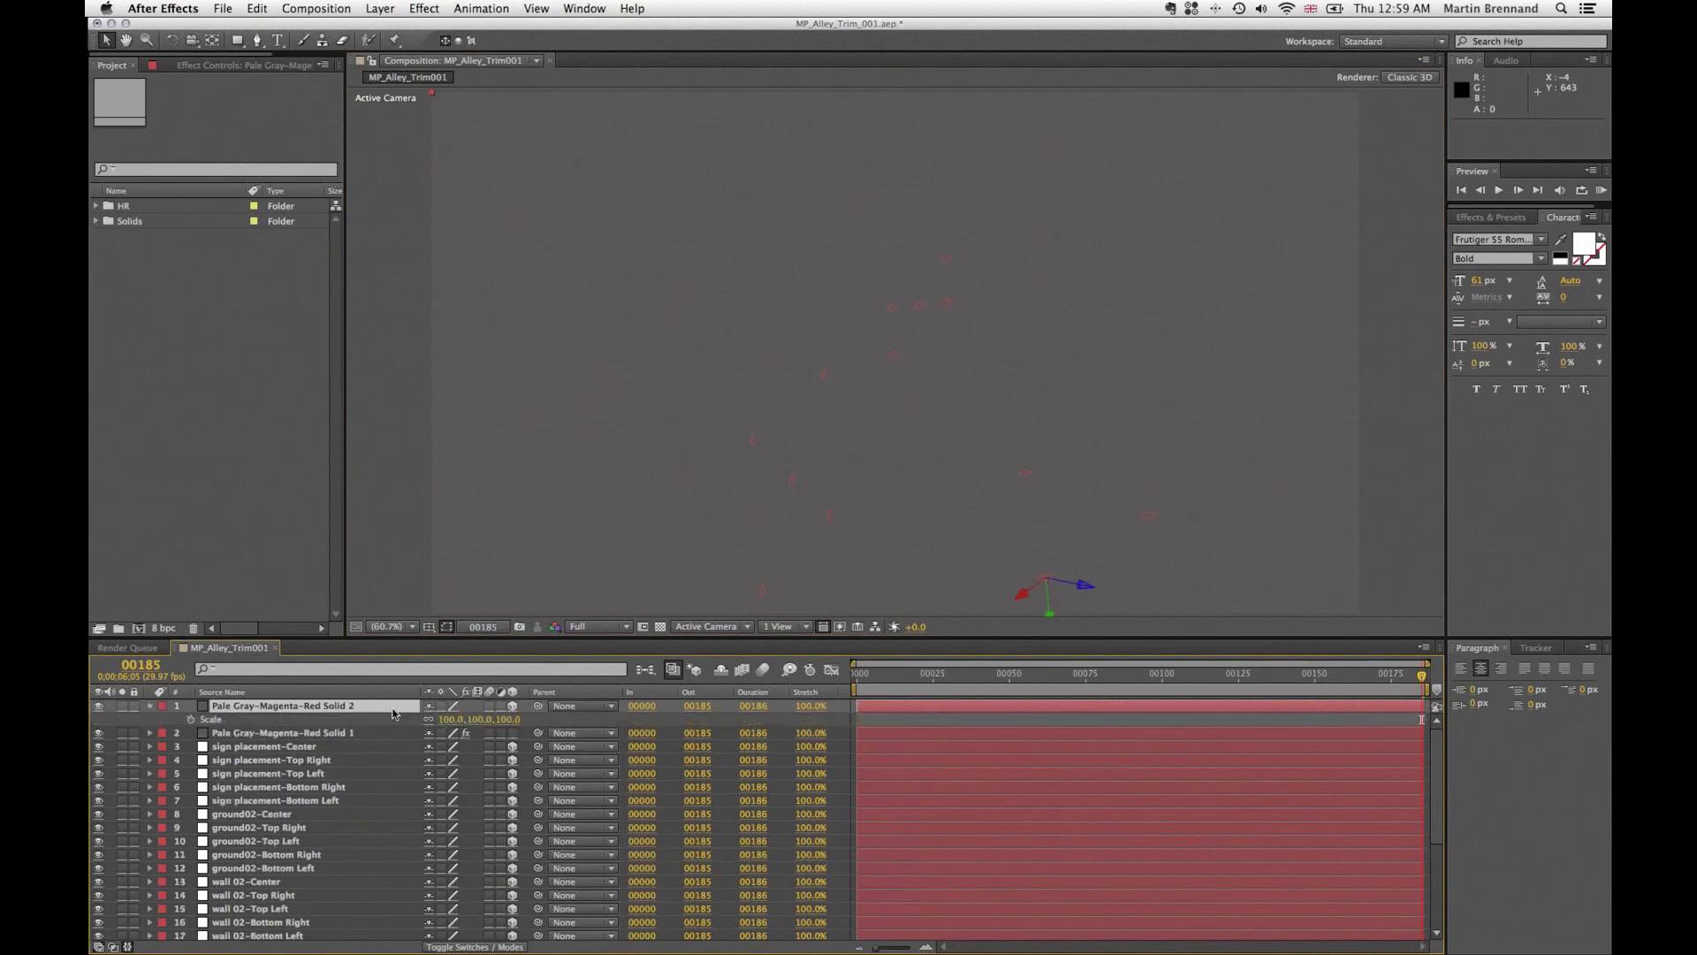
type("0")
key("Return")
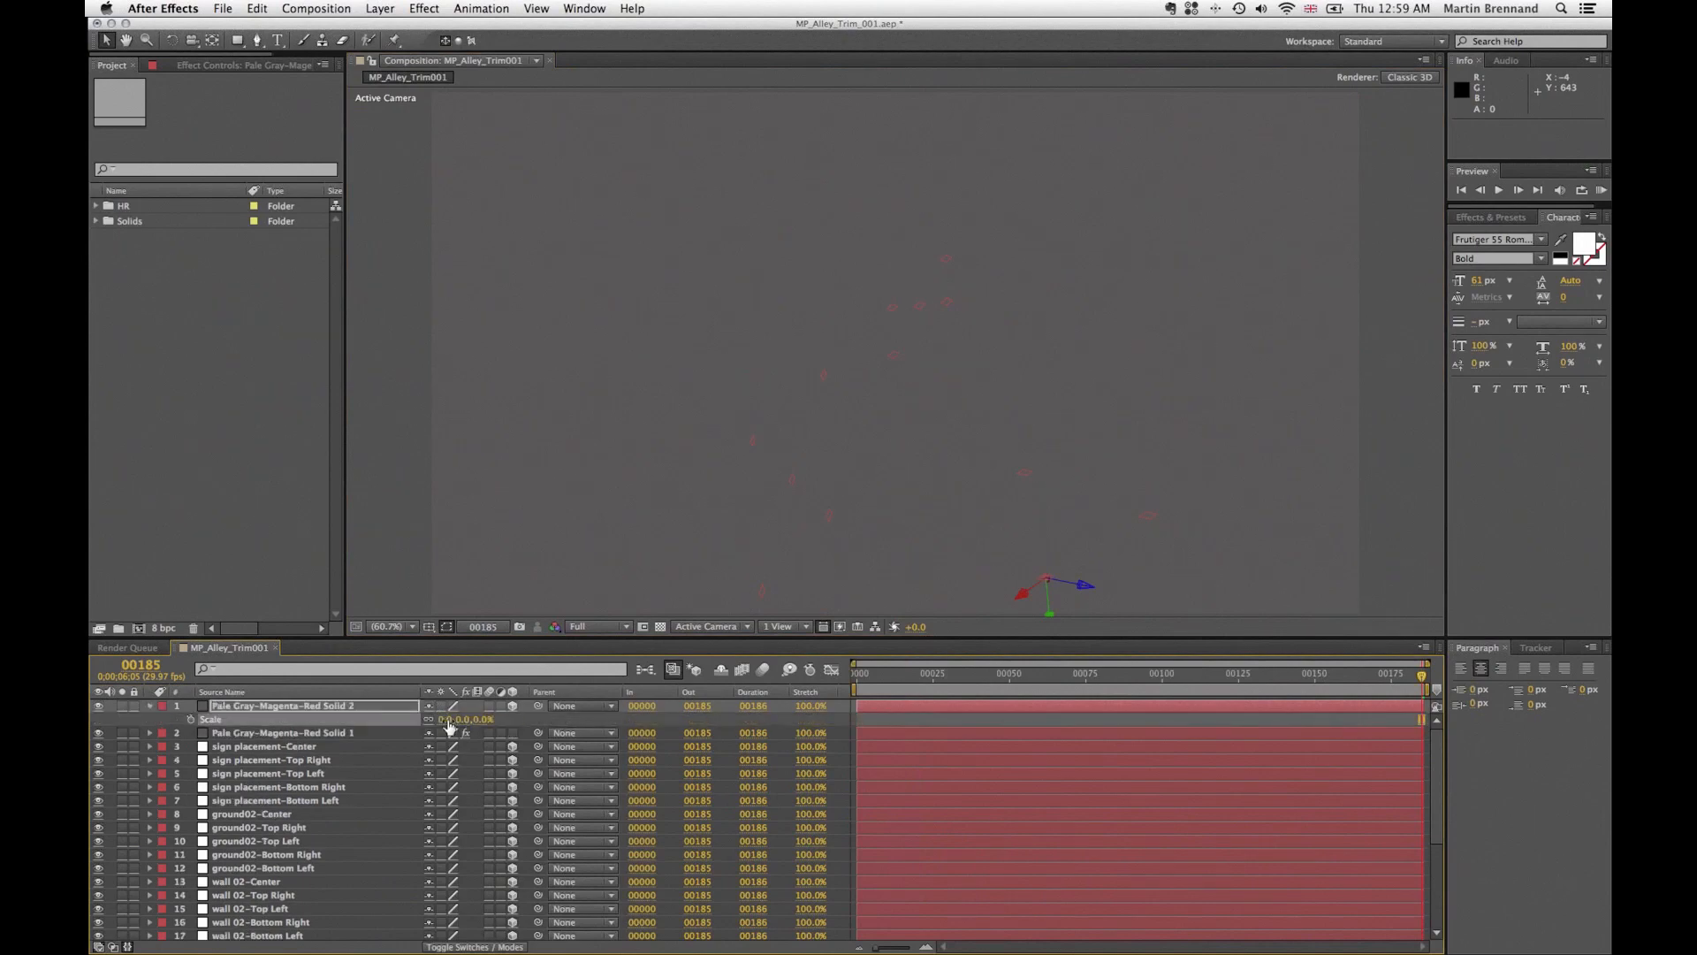
left_click(446, 721)
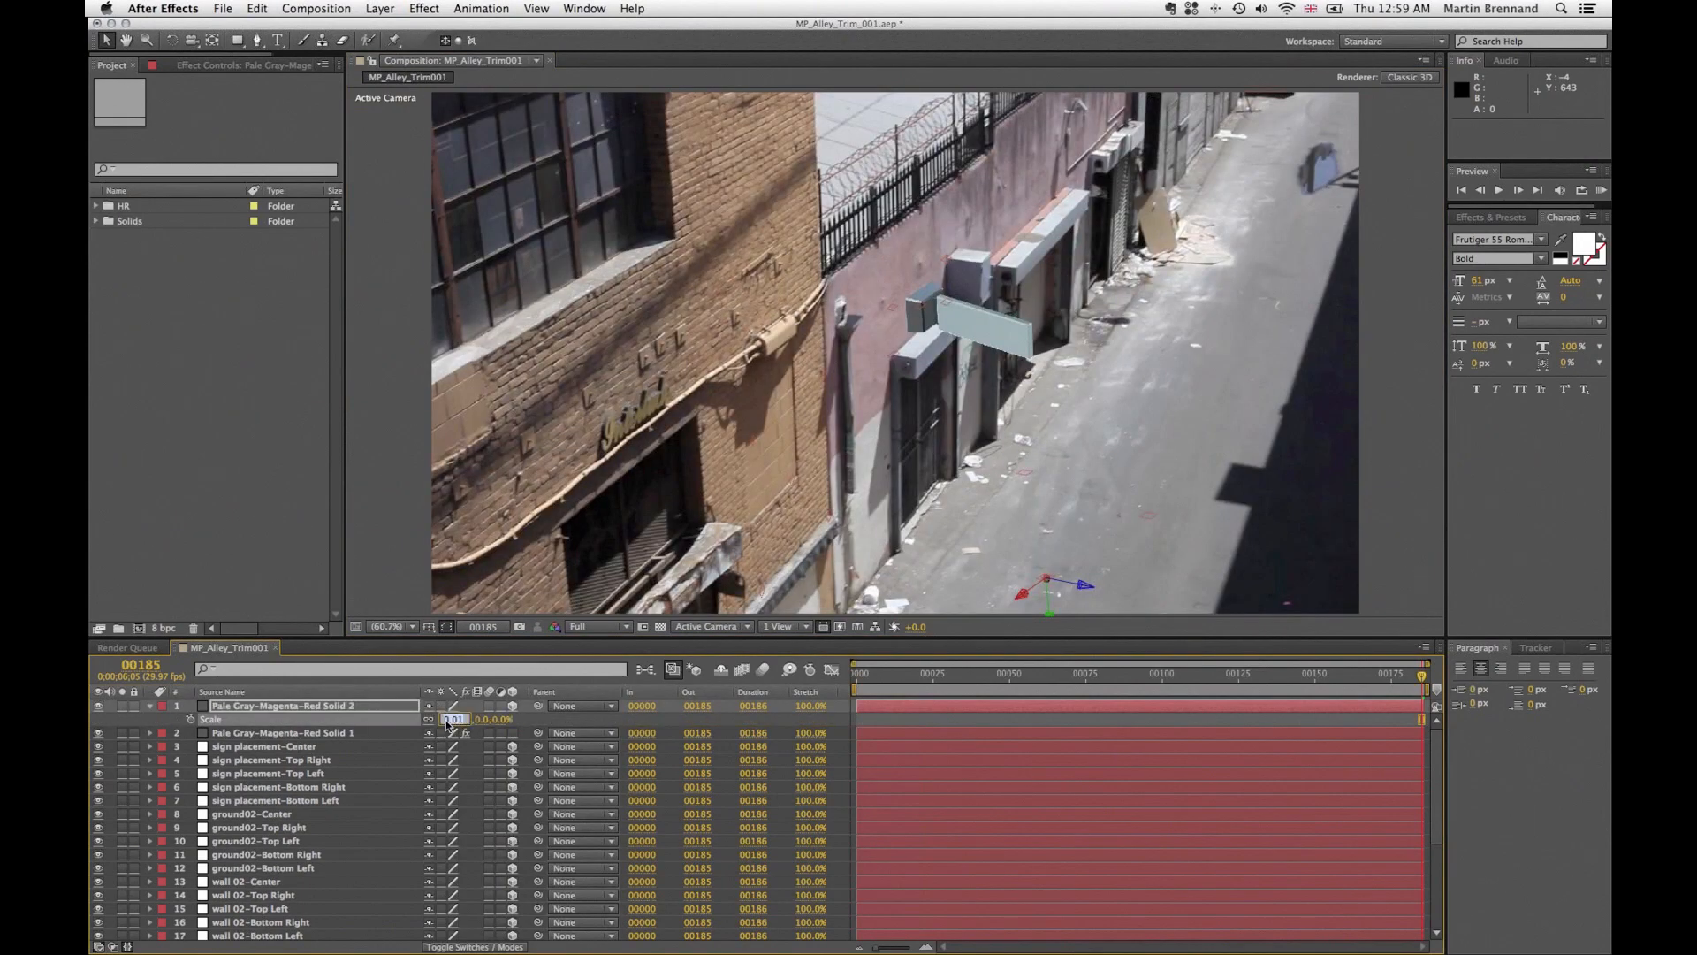
key("BackSpace")
type("0.1")
key("Return")
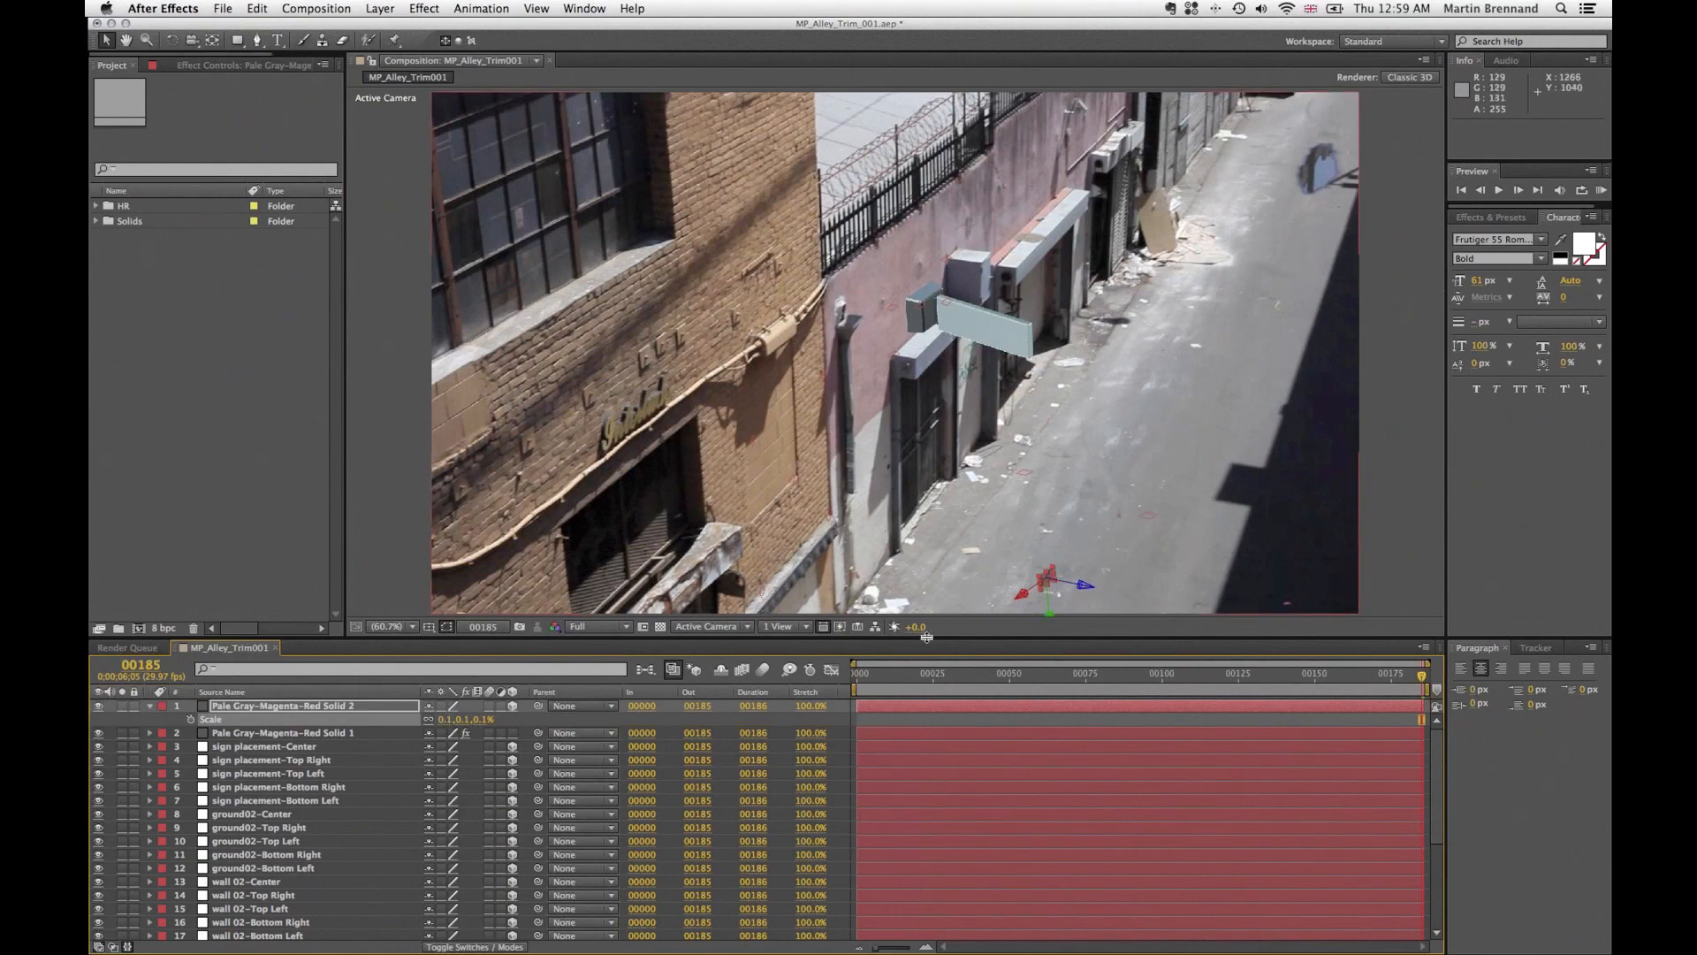
Step: Scrub the alley composition between frames 13 and 185 to examine how the small 3D solid sticks to the ground
left_click(897, 676)
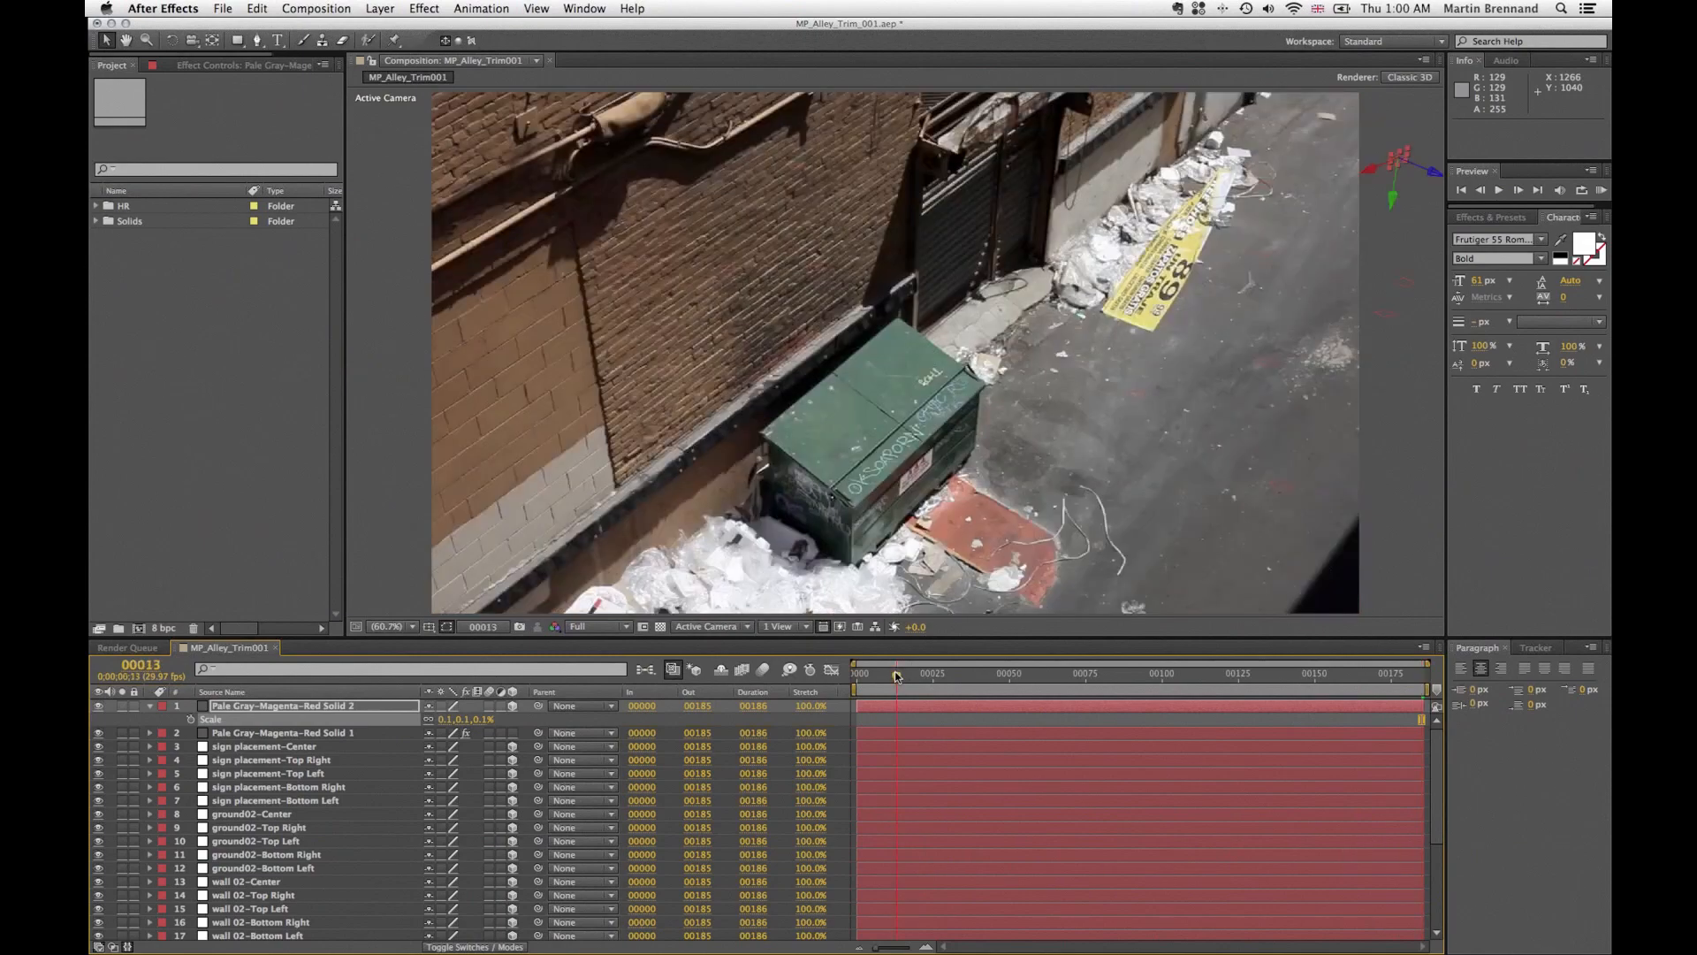
left_click_drag(898, 677, 1029, 682)
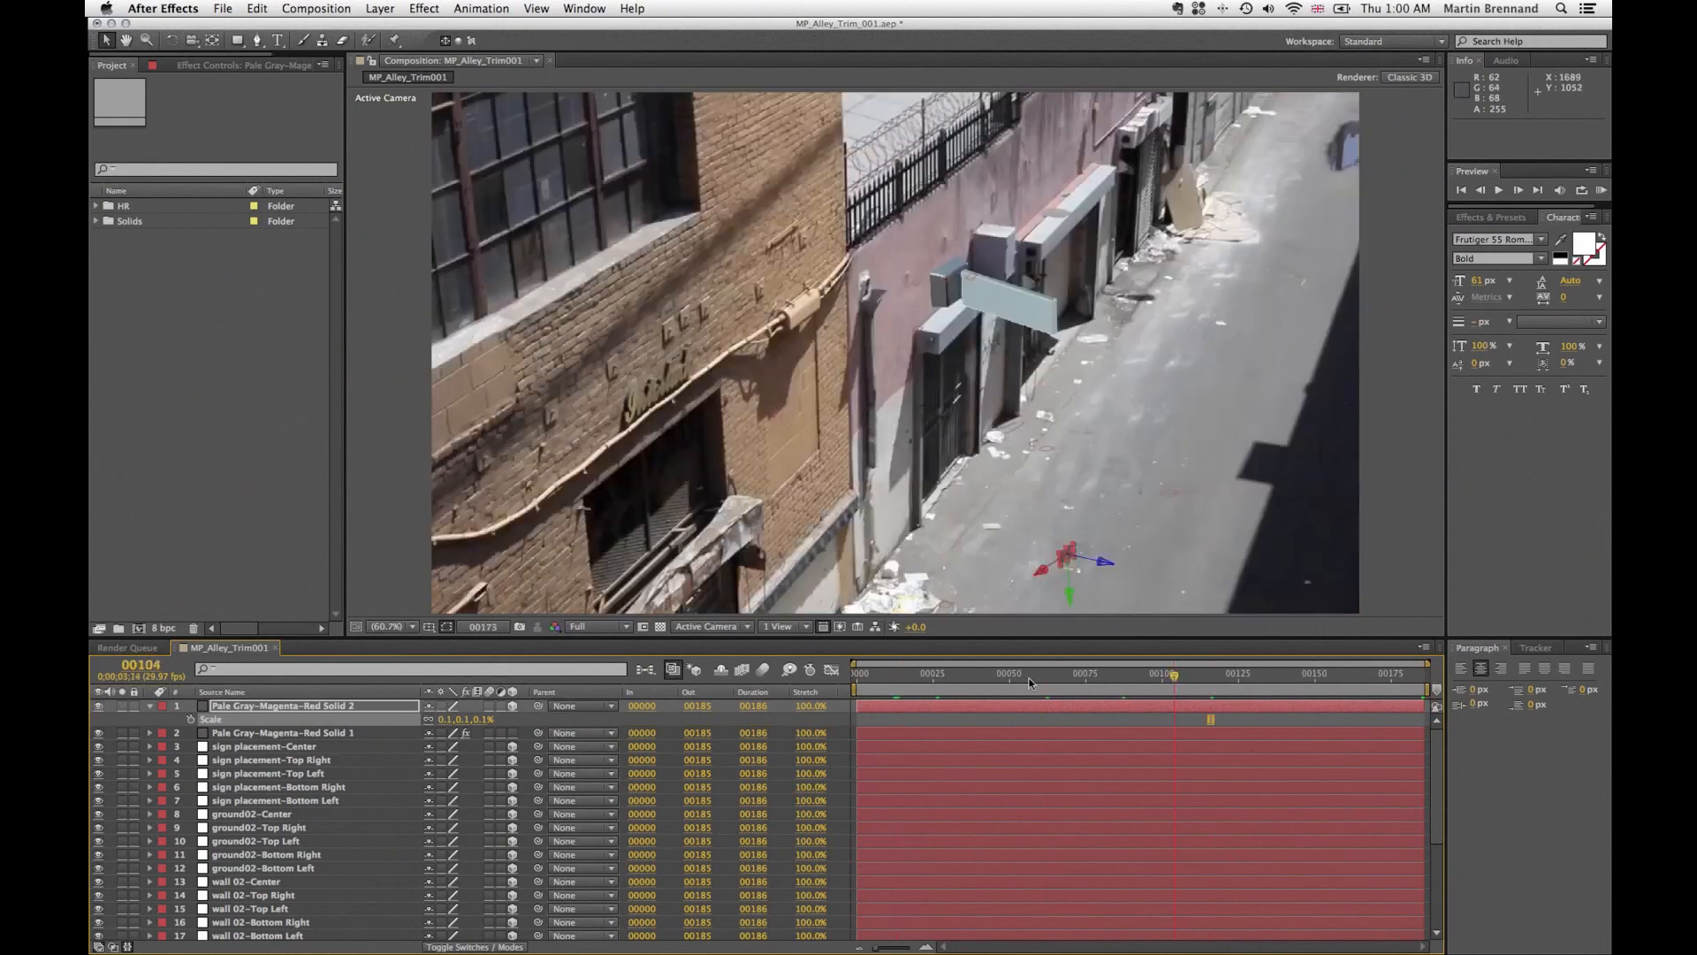
left_click(1034, 682)
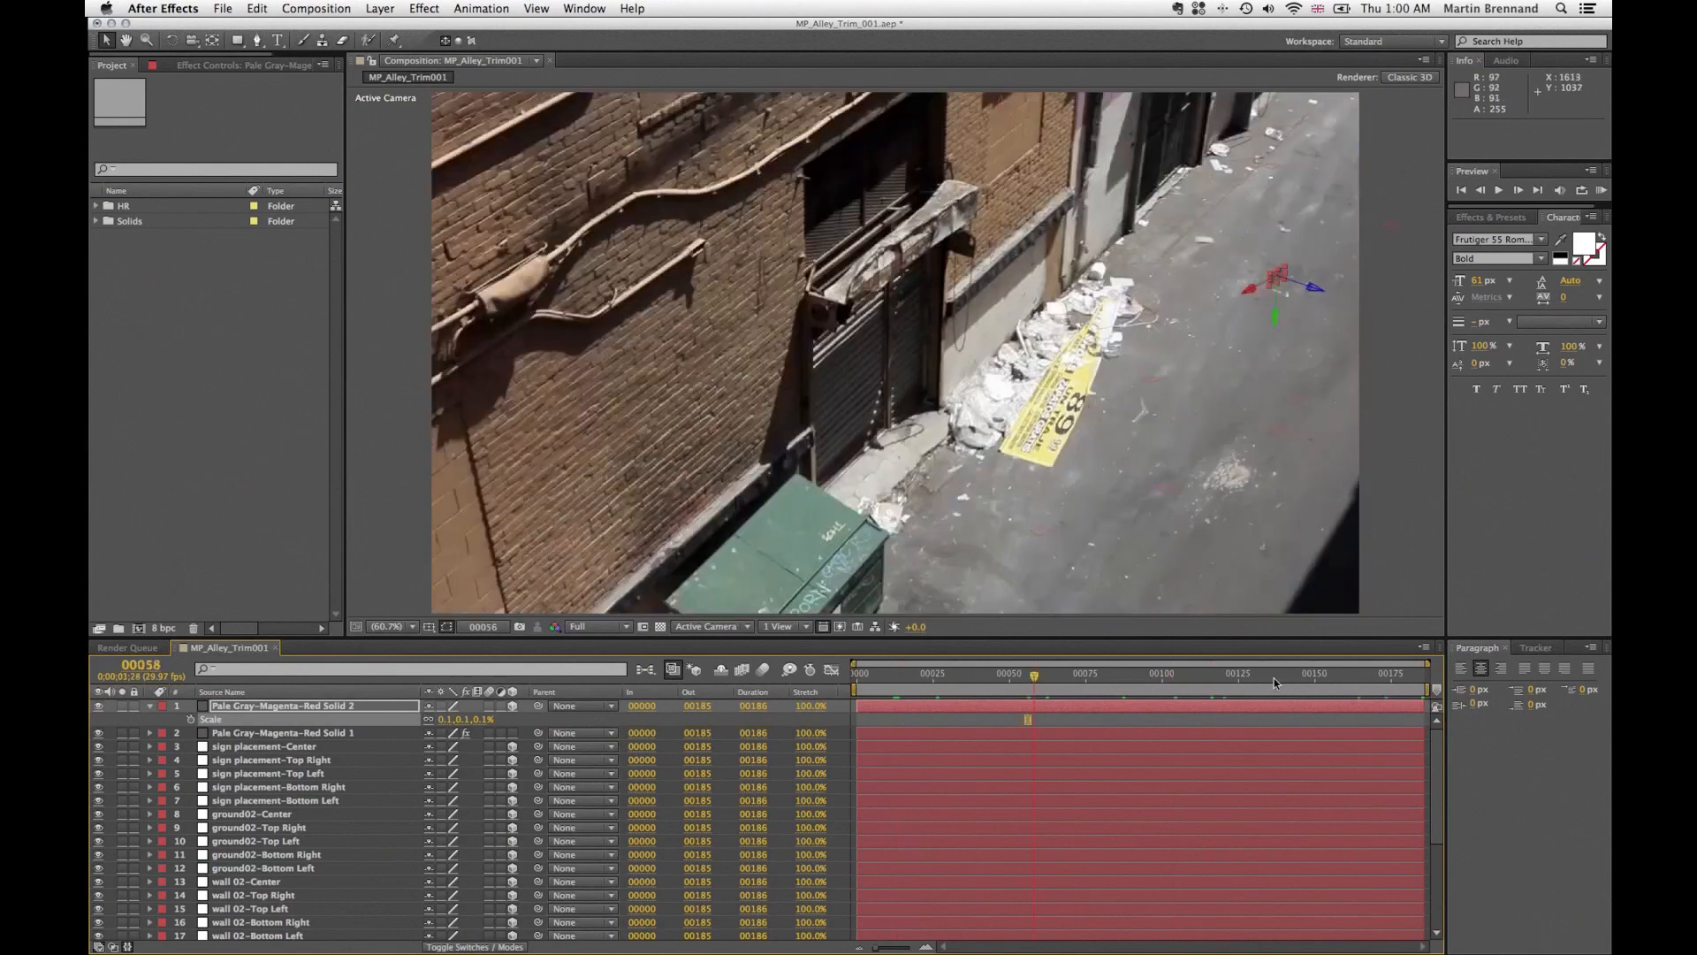
left_click(1275, 682)
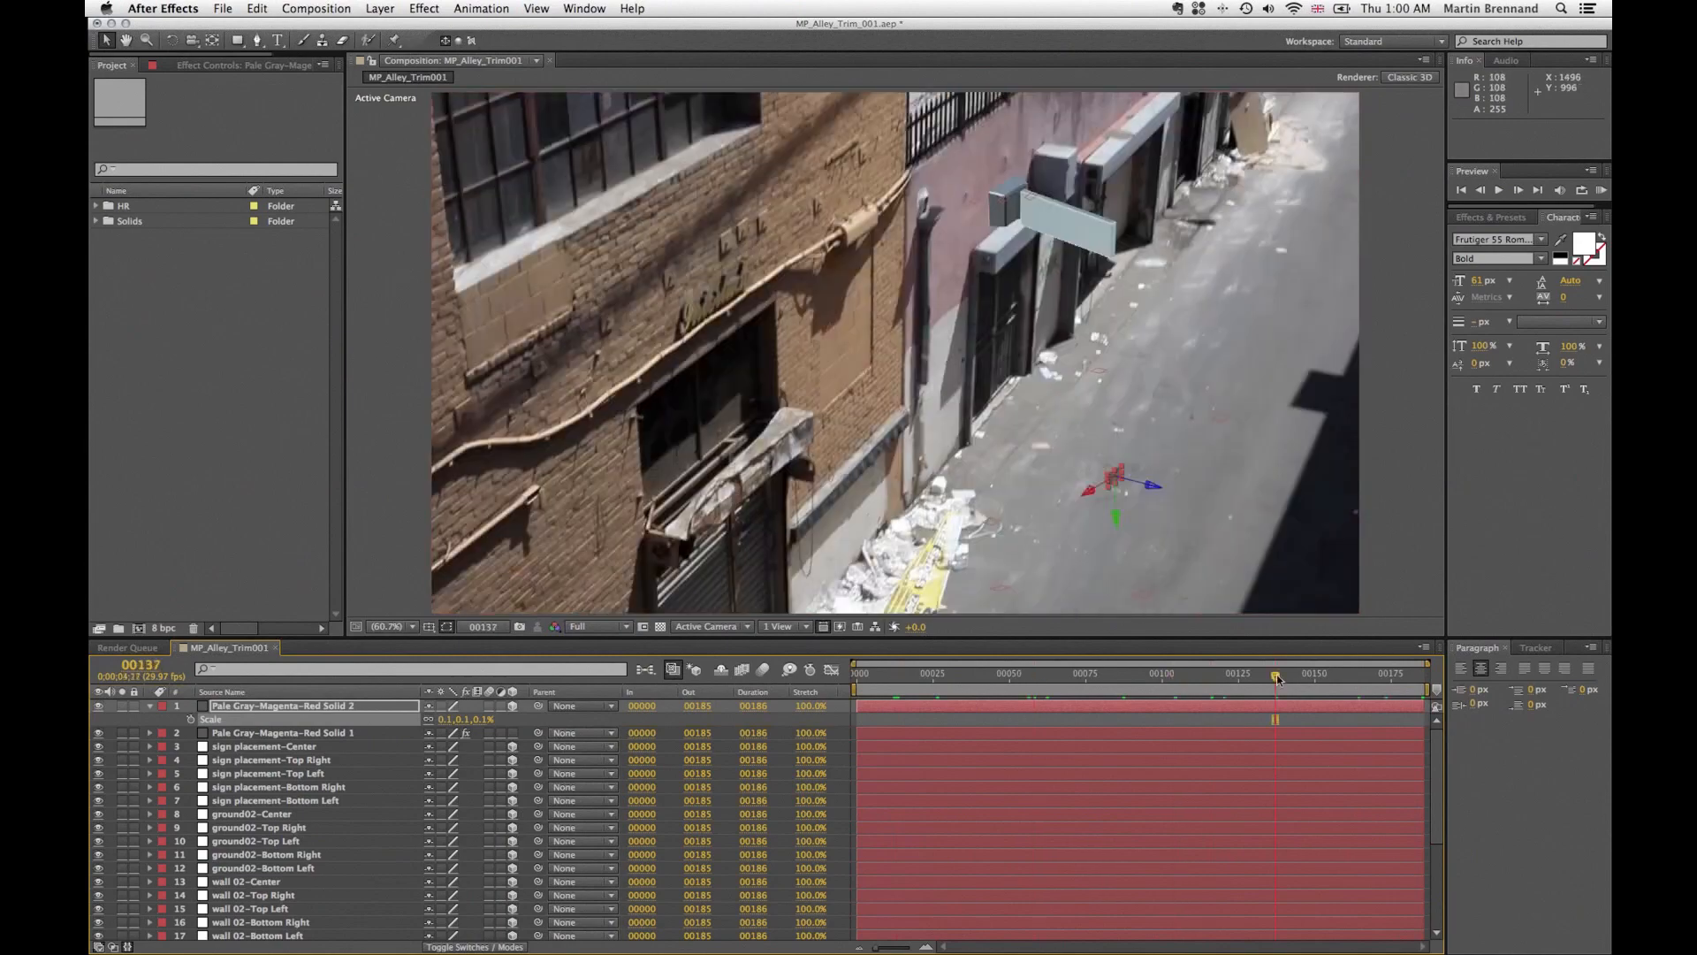
mouse_move(1276, 679)
left_mouse_down()
mouse_move(949, 666)
mouse_move(1302, 676)
left_mouse_up()
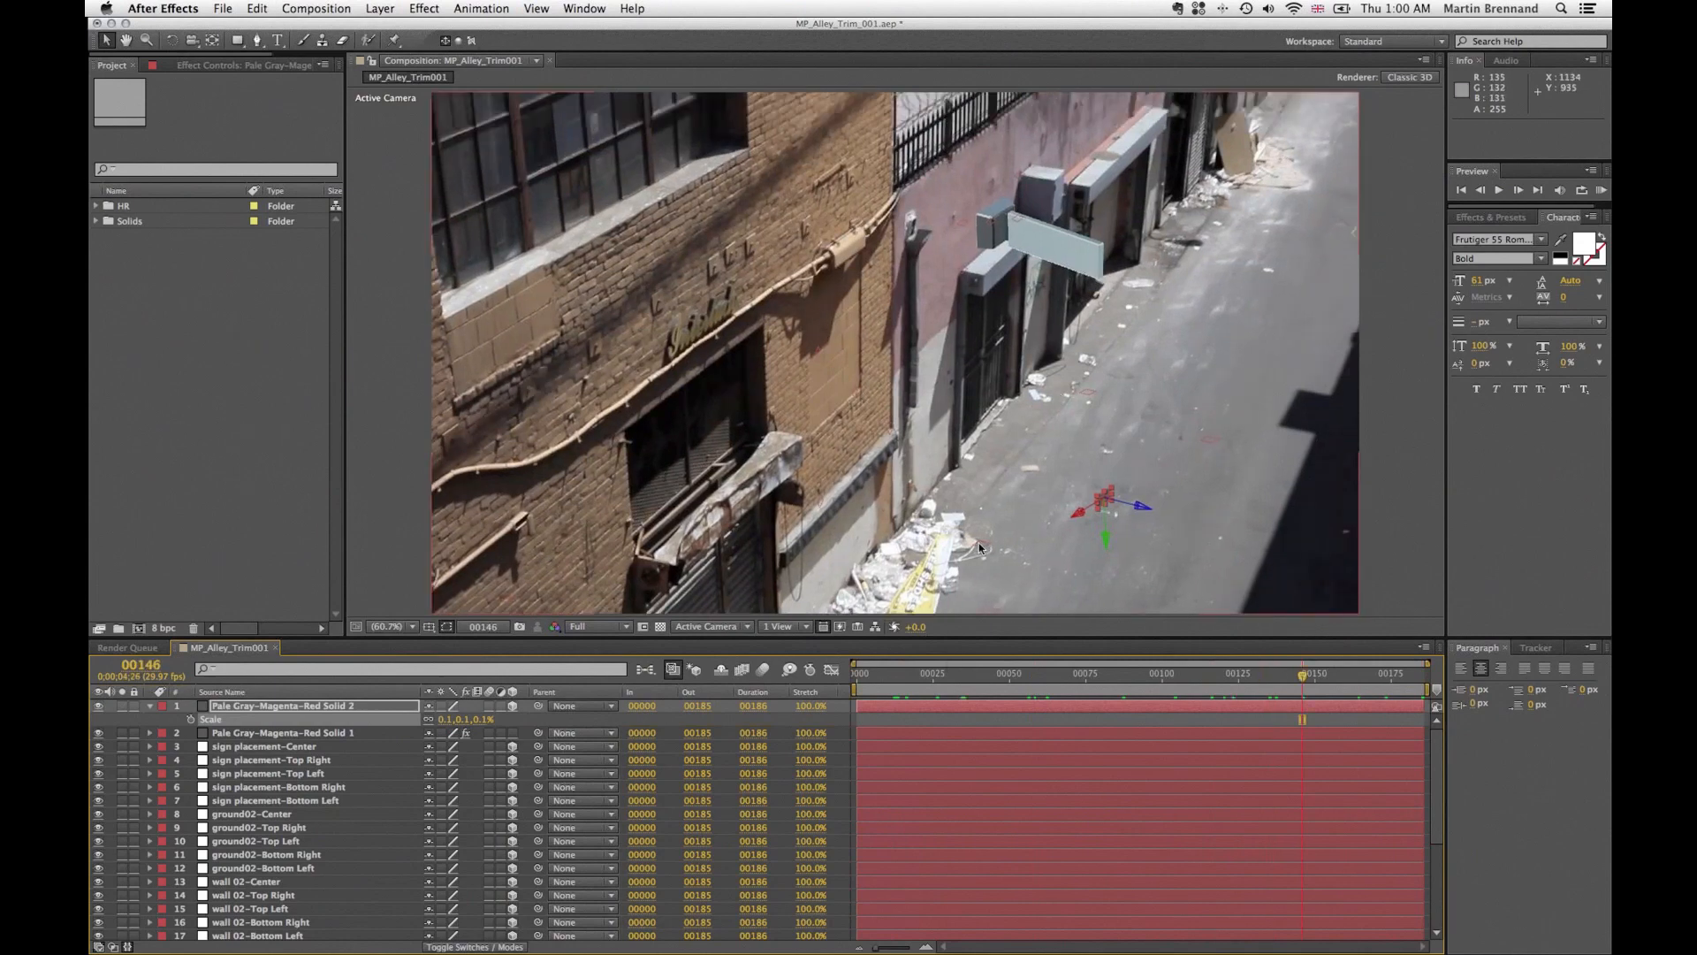
key("comma")
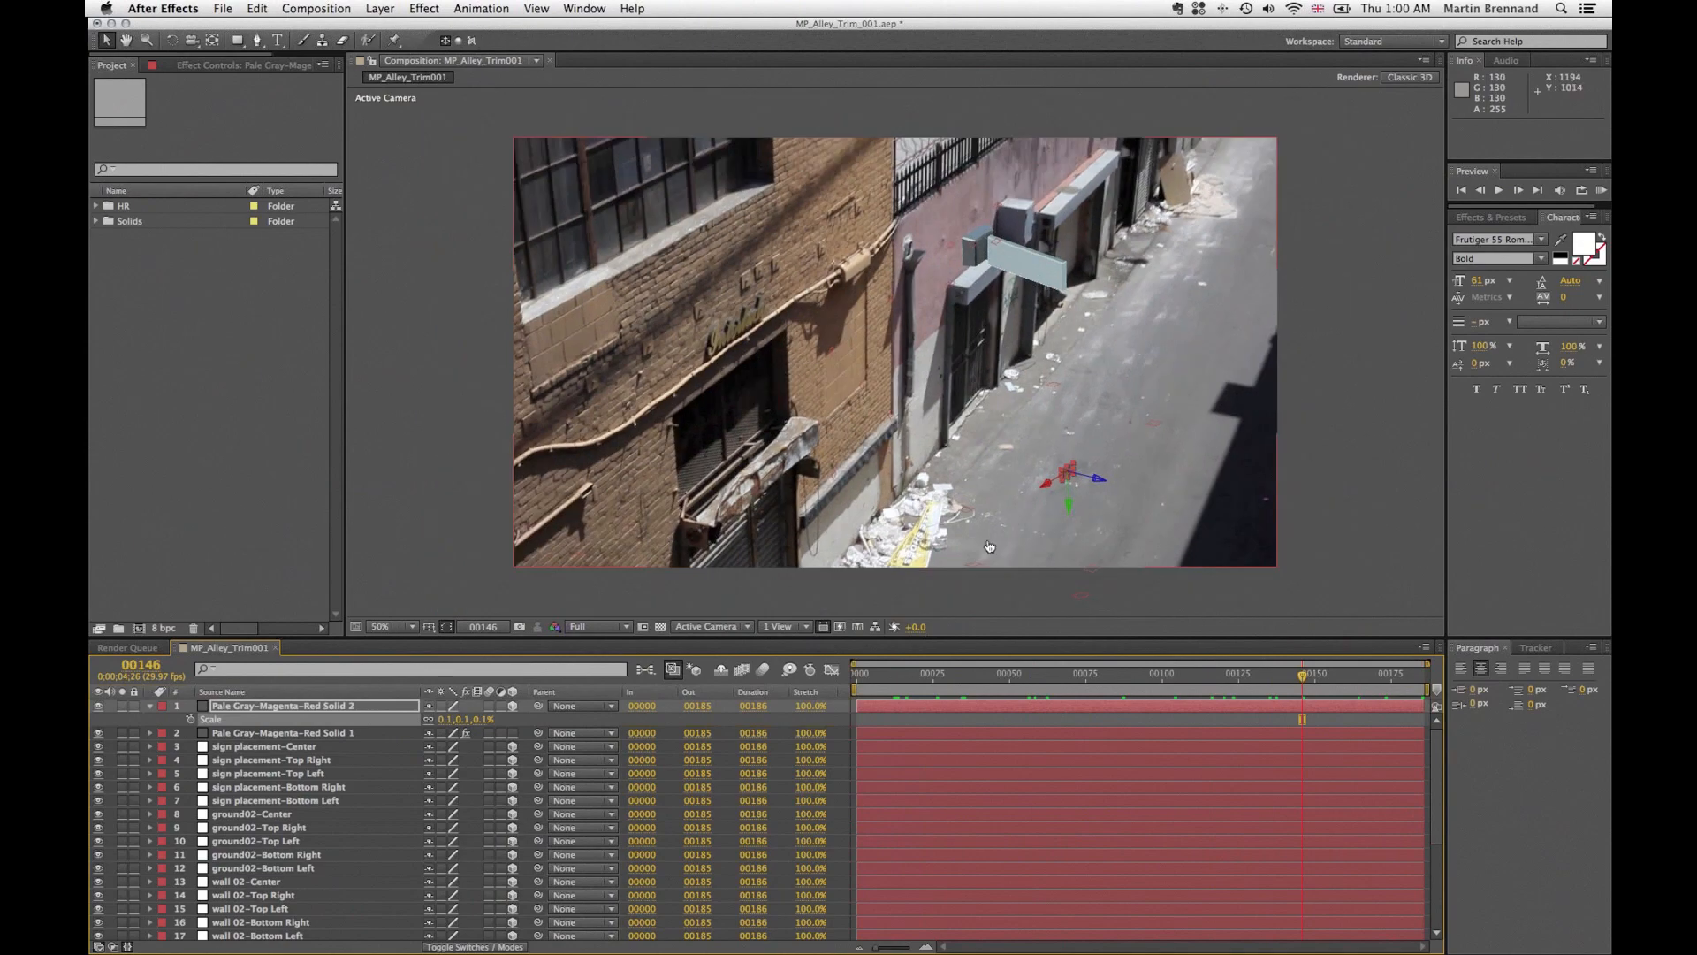
Step: Switch to mocha Pro and open the recent project CKCP_PanUpSky_001.mocha, discarding the changes to the alley project
key("super+Tab")
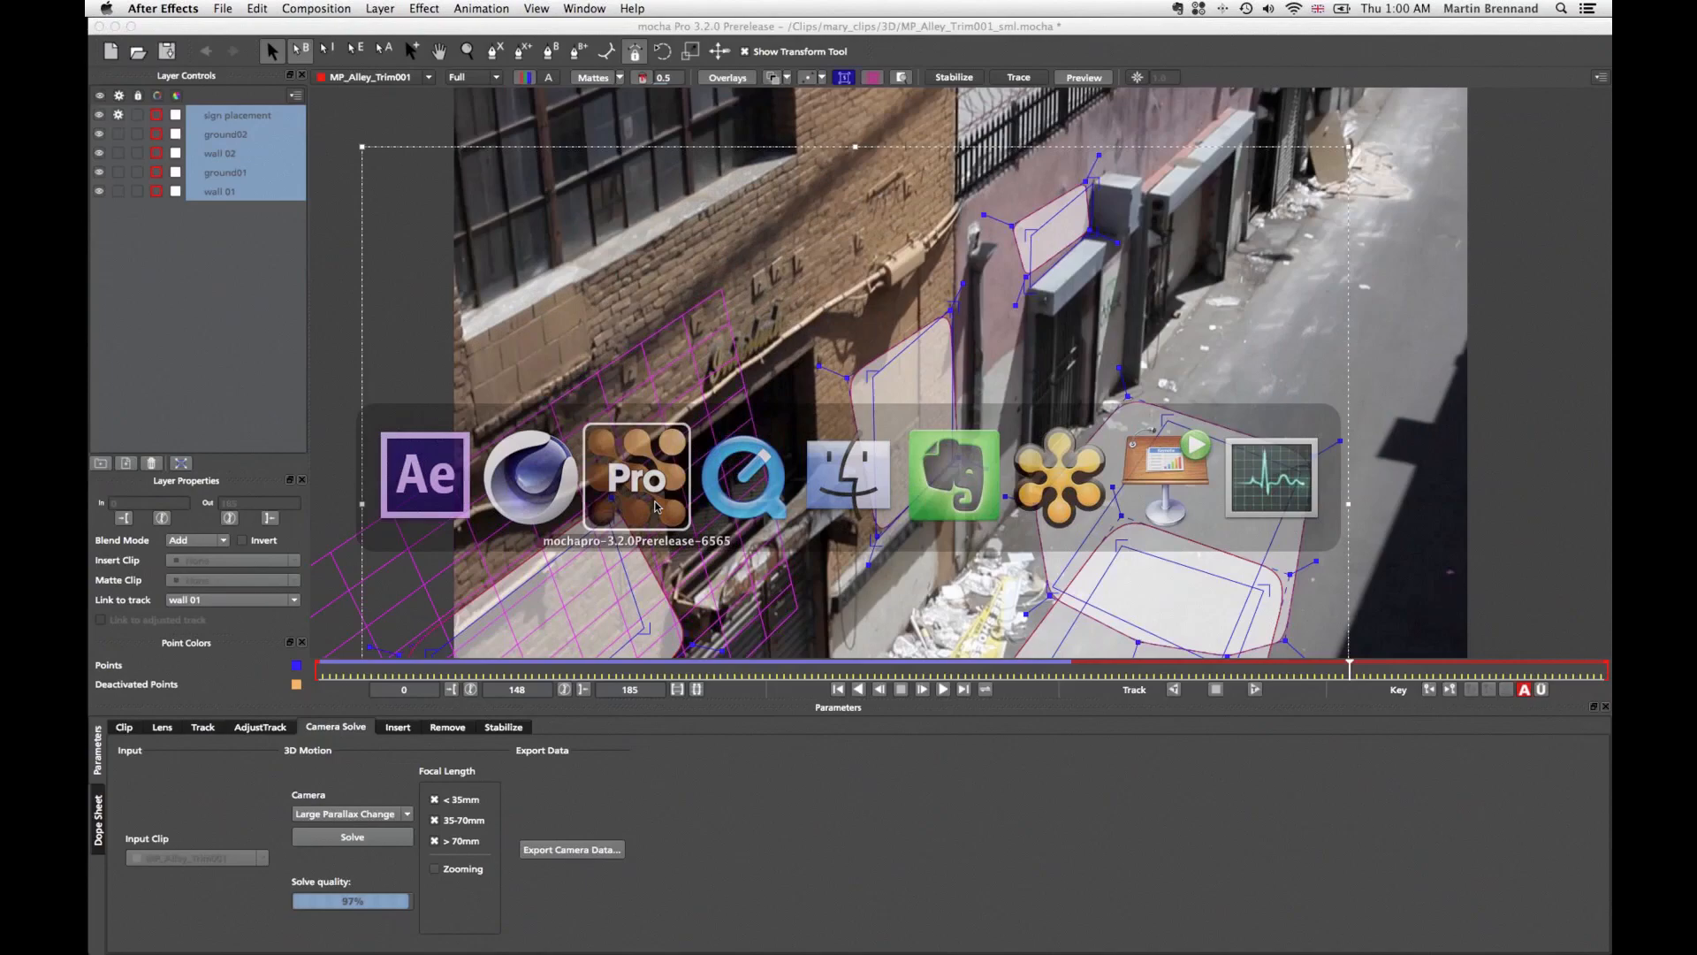
left_click(211, 8)
mouse_move(249, 57)
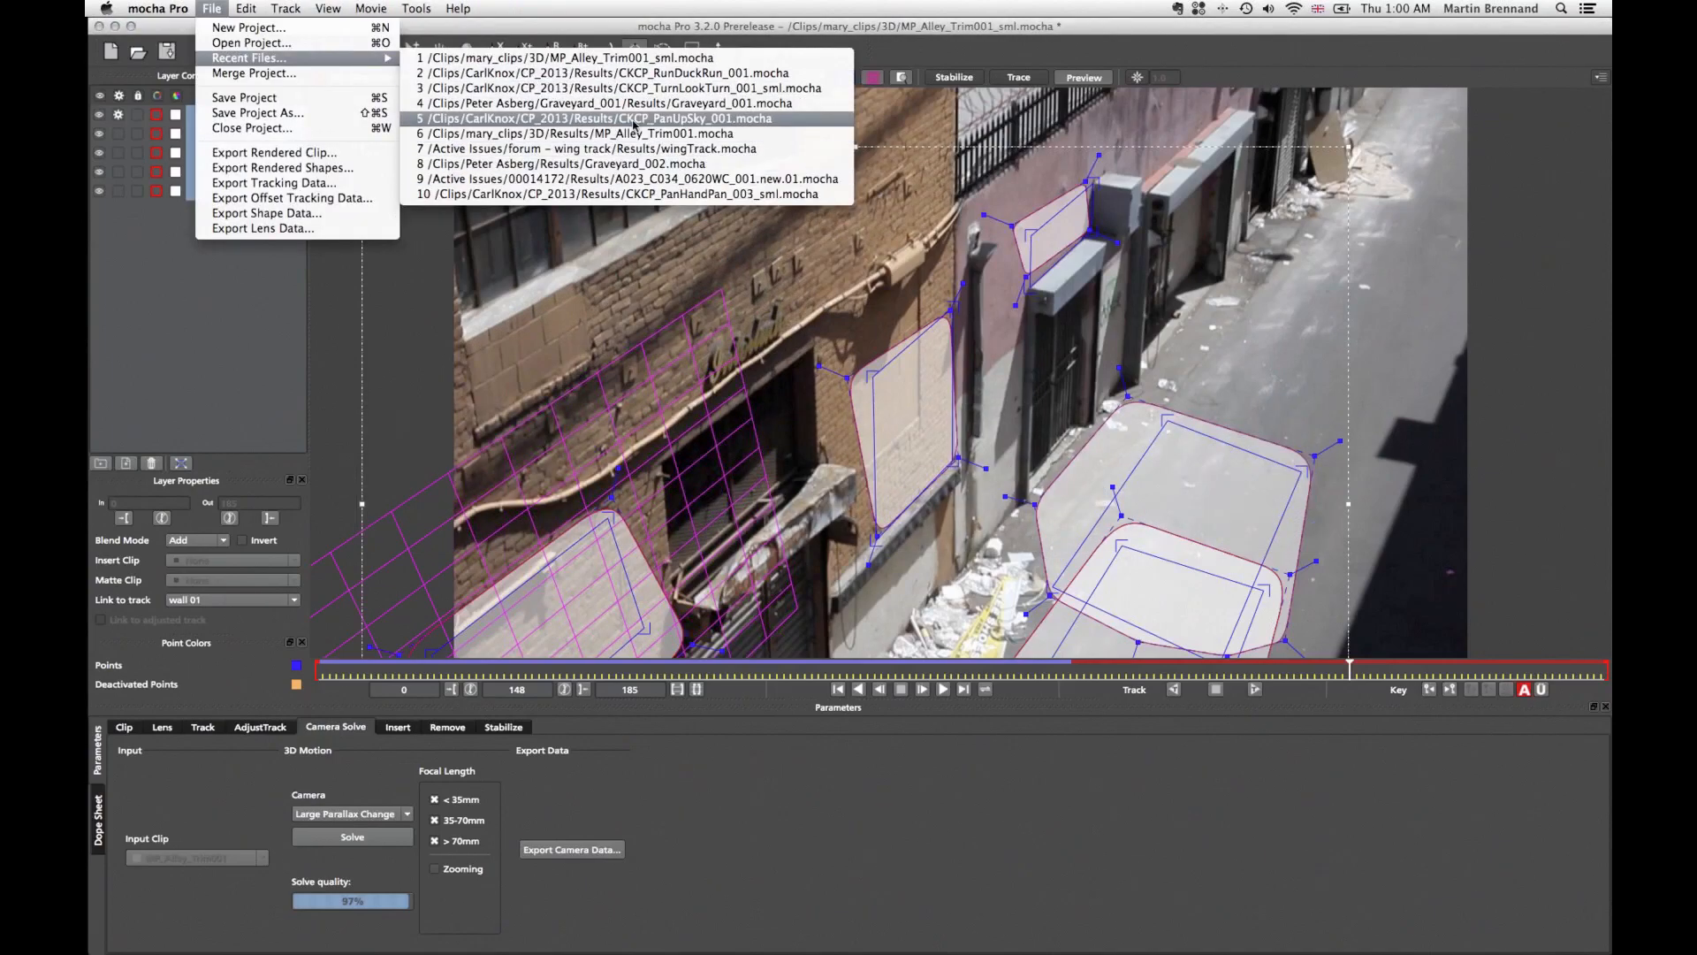
left_click(633, 120)
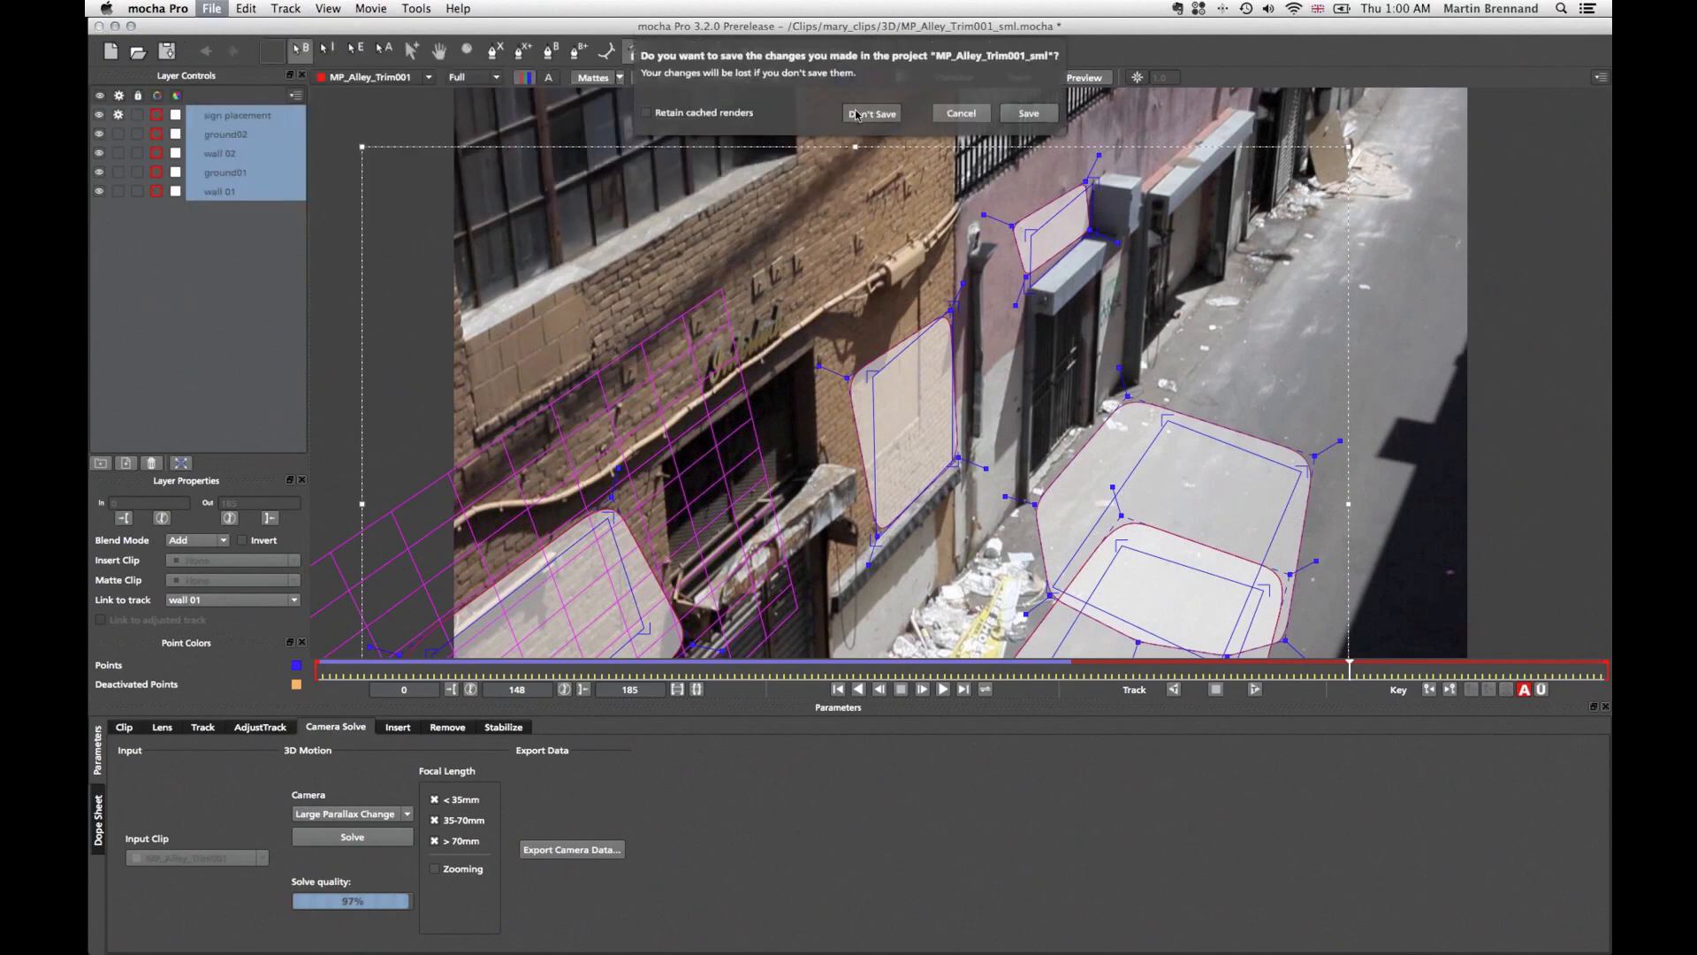
left_click(855, 115)
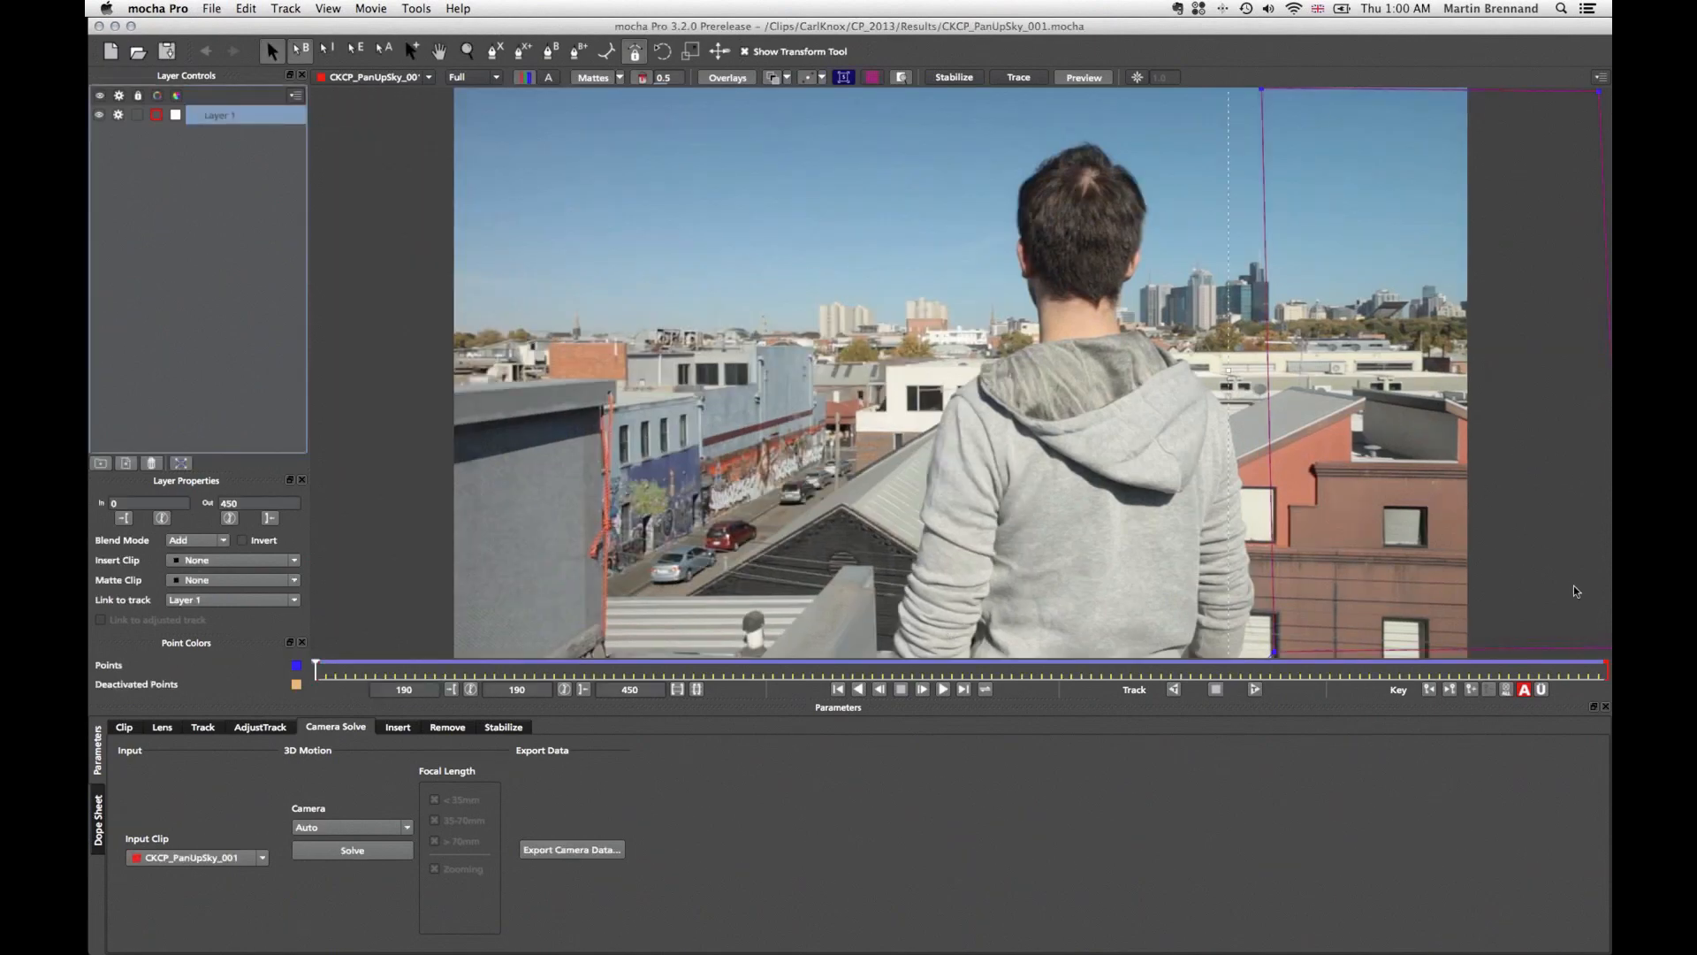
Step: Review the CKCP_PanUpSky_001 clip across its frame range, examining the camera pan and the Layer 1 track on the buildings
left_click_drag(317, 669, 342, 673)
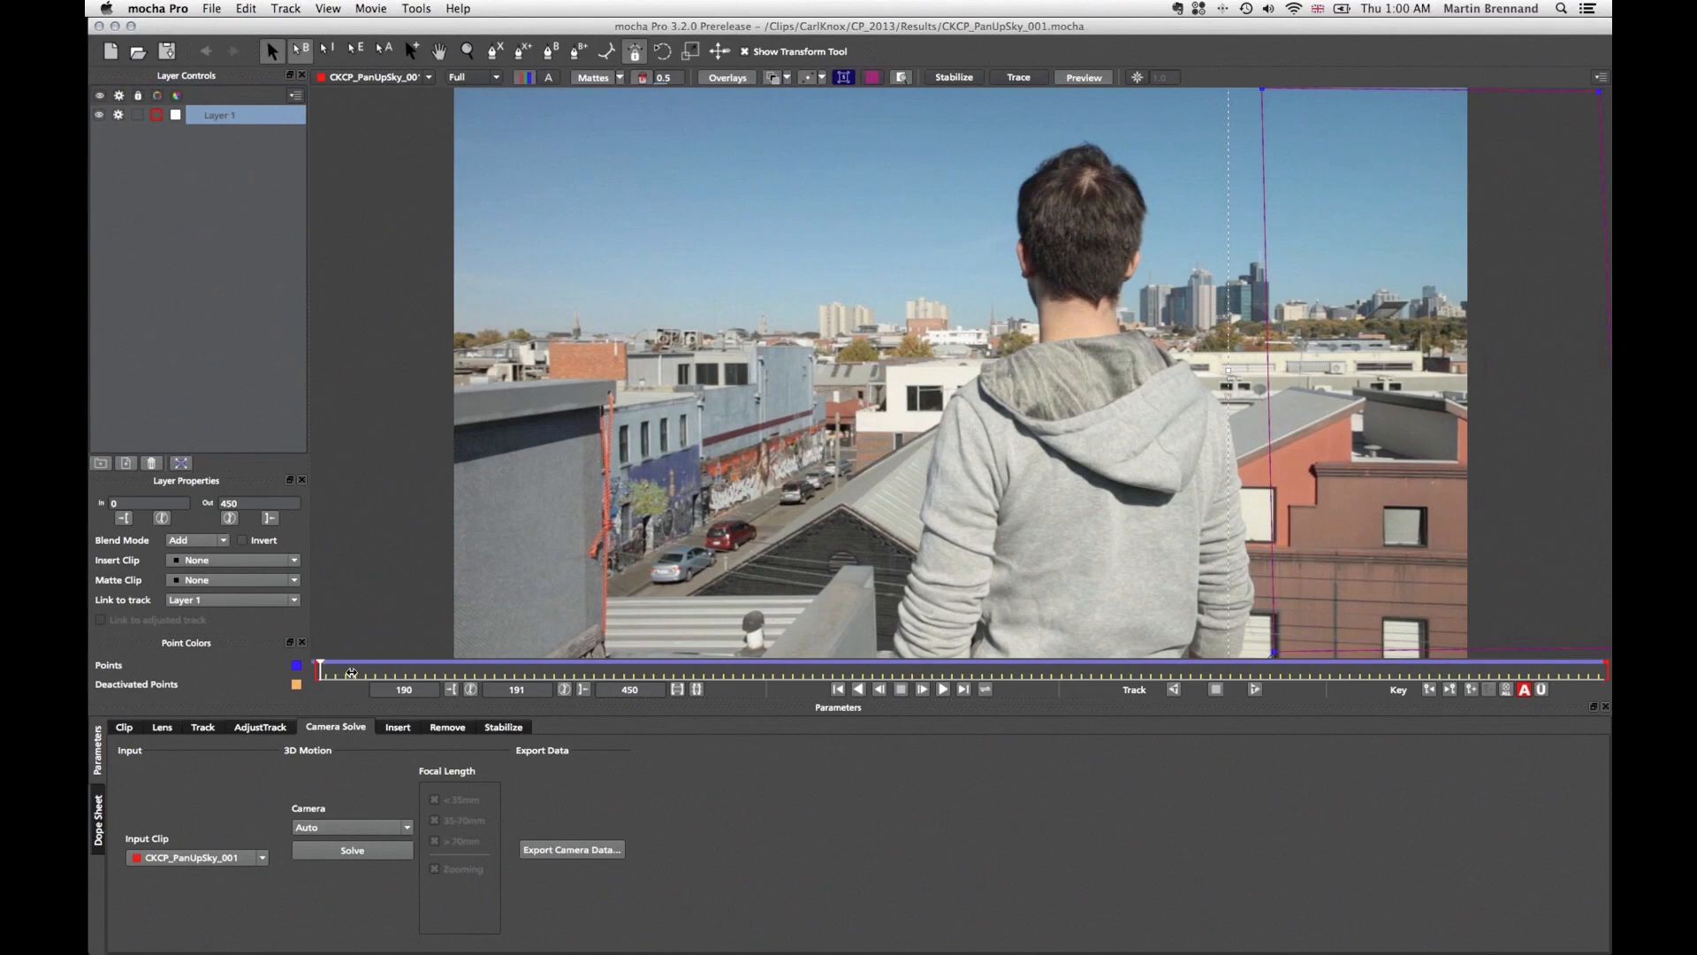
left_click_drag(351, 673, 1176, 673)
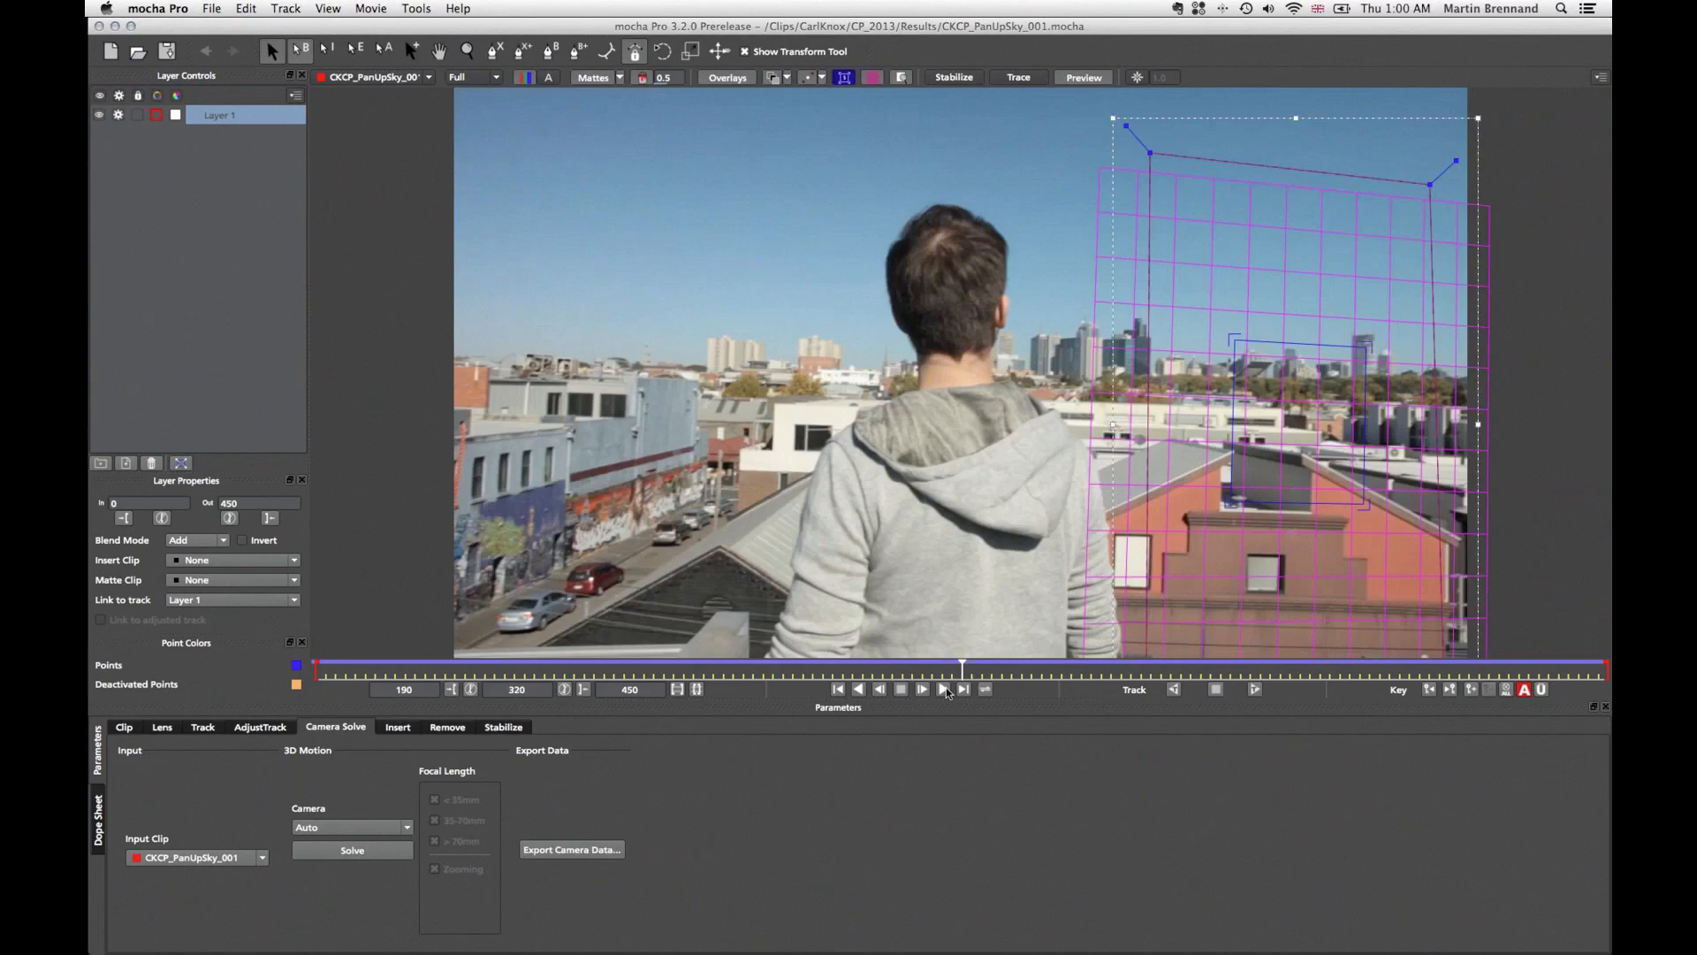
left_click(944, 689)
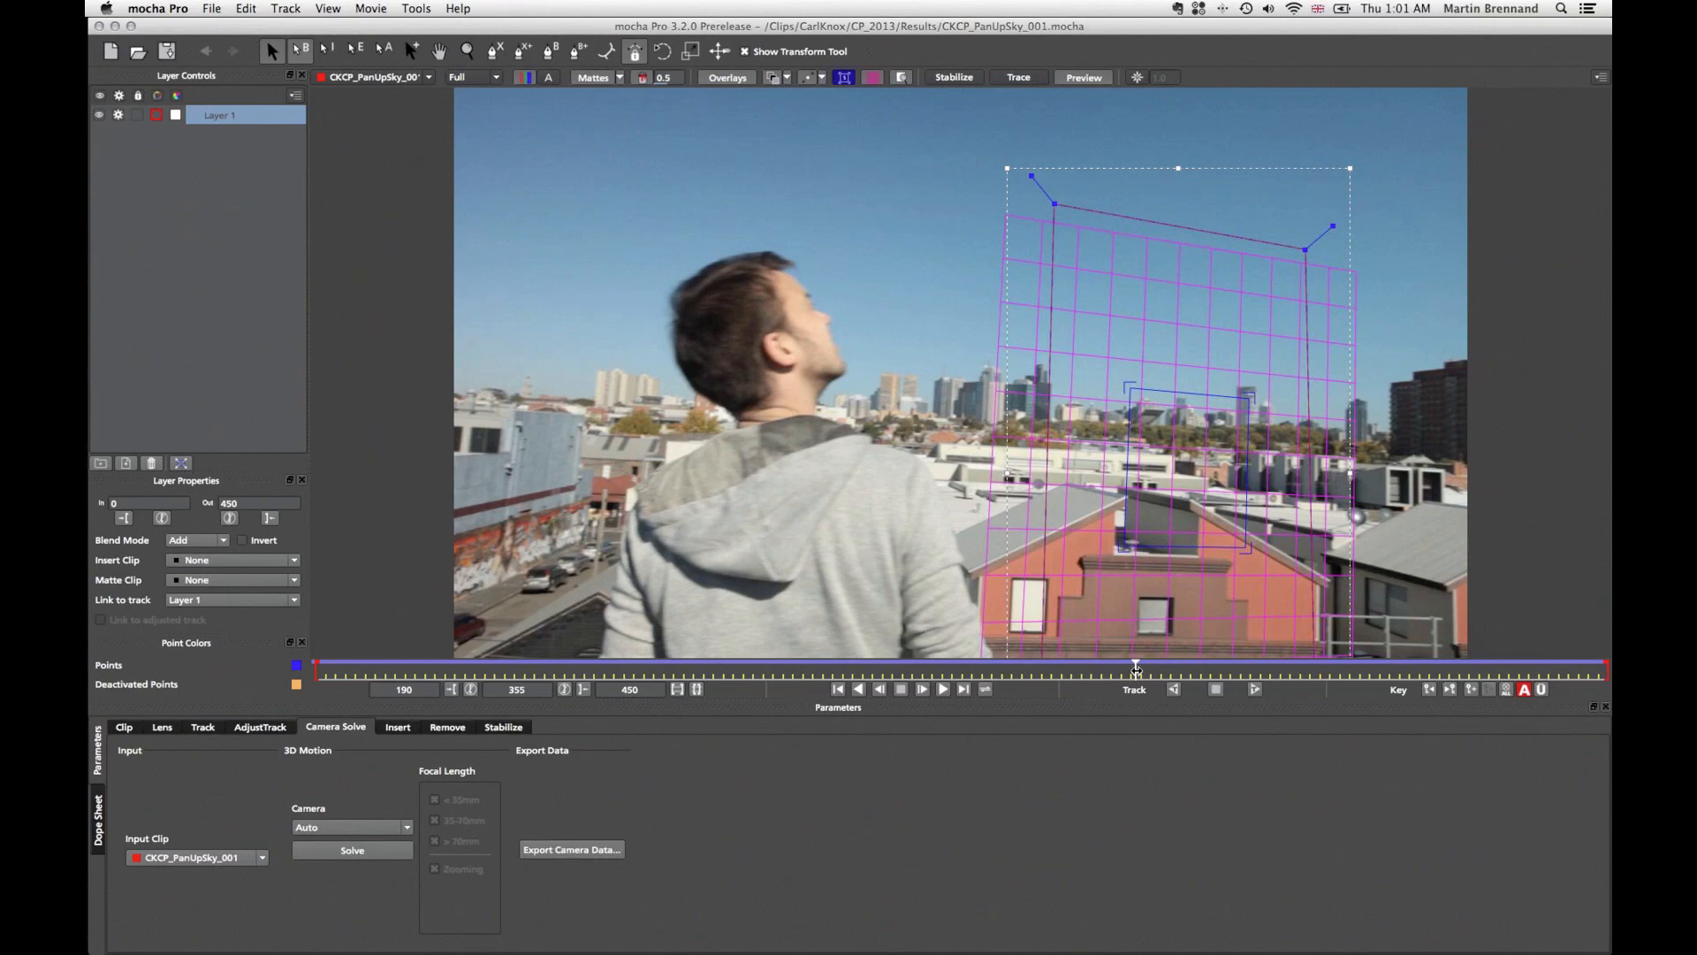
left_click_drag(1137, 672, 1317, 705)
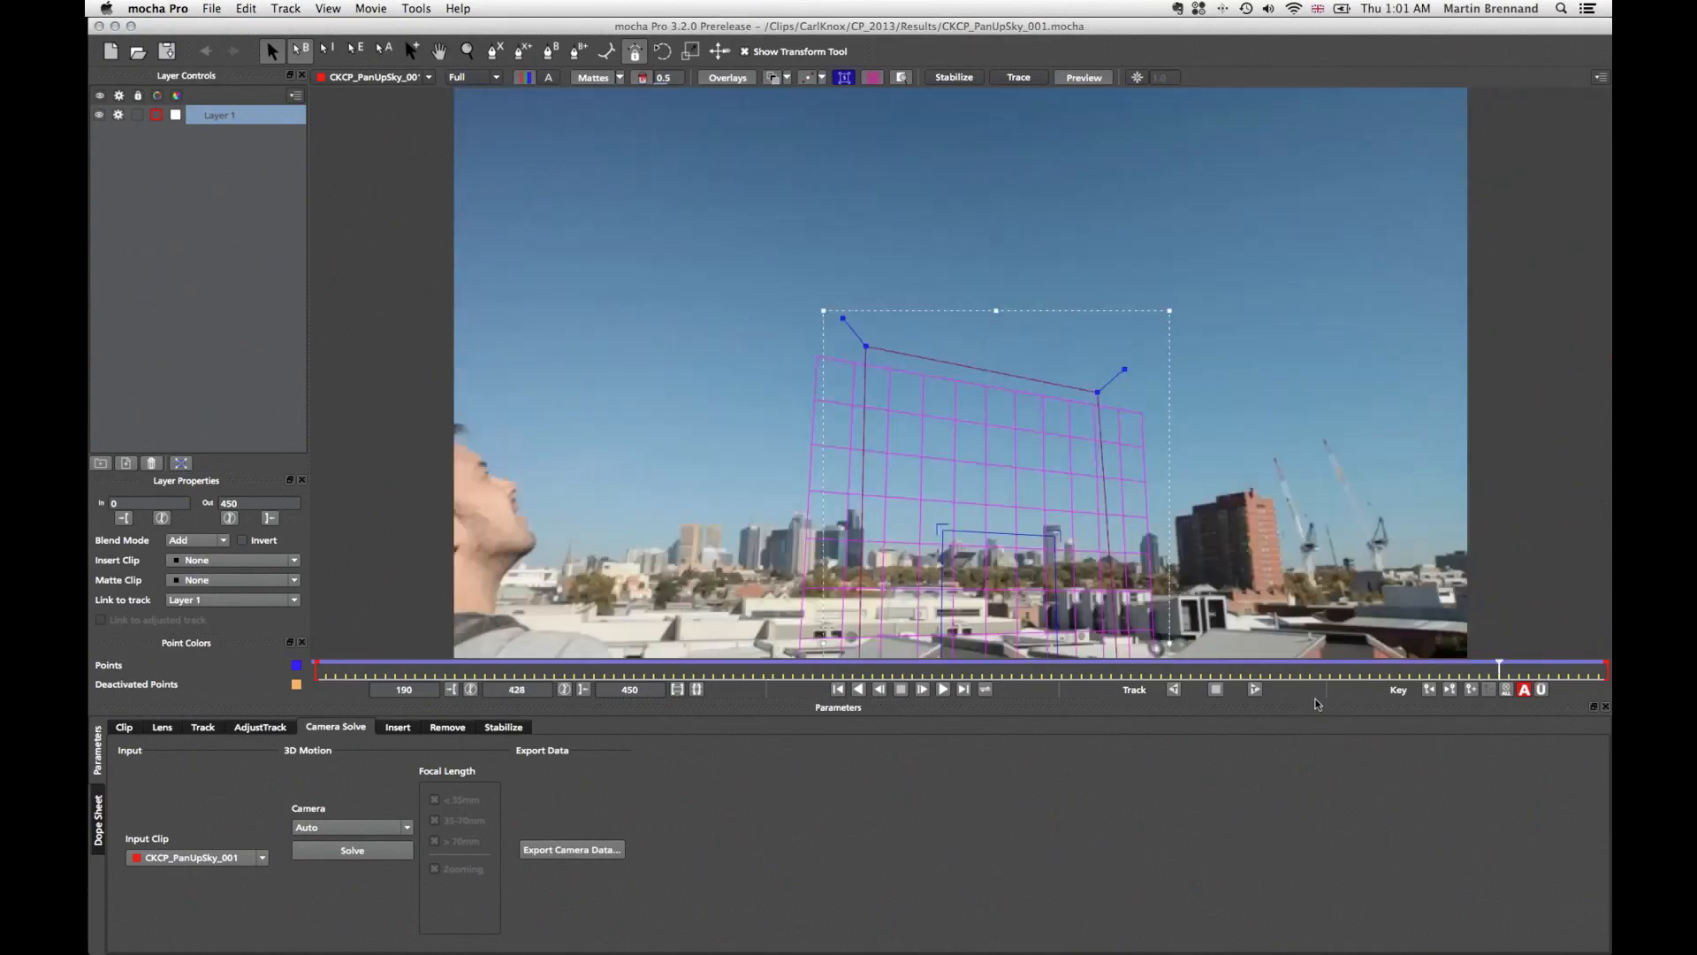
left_click(654, 669)
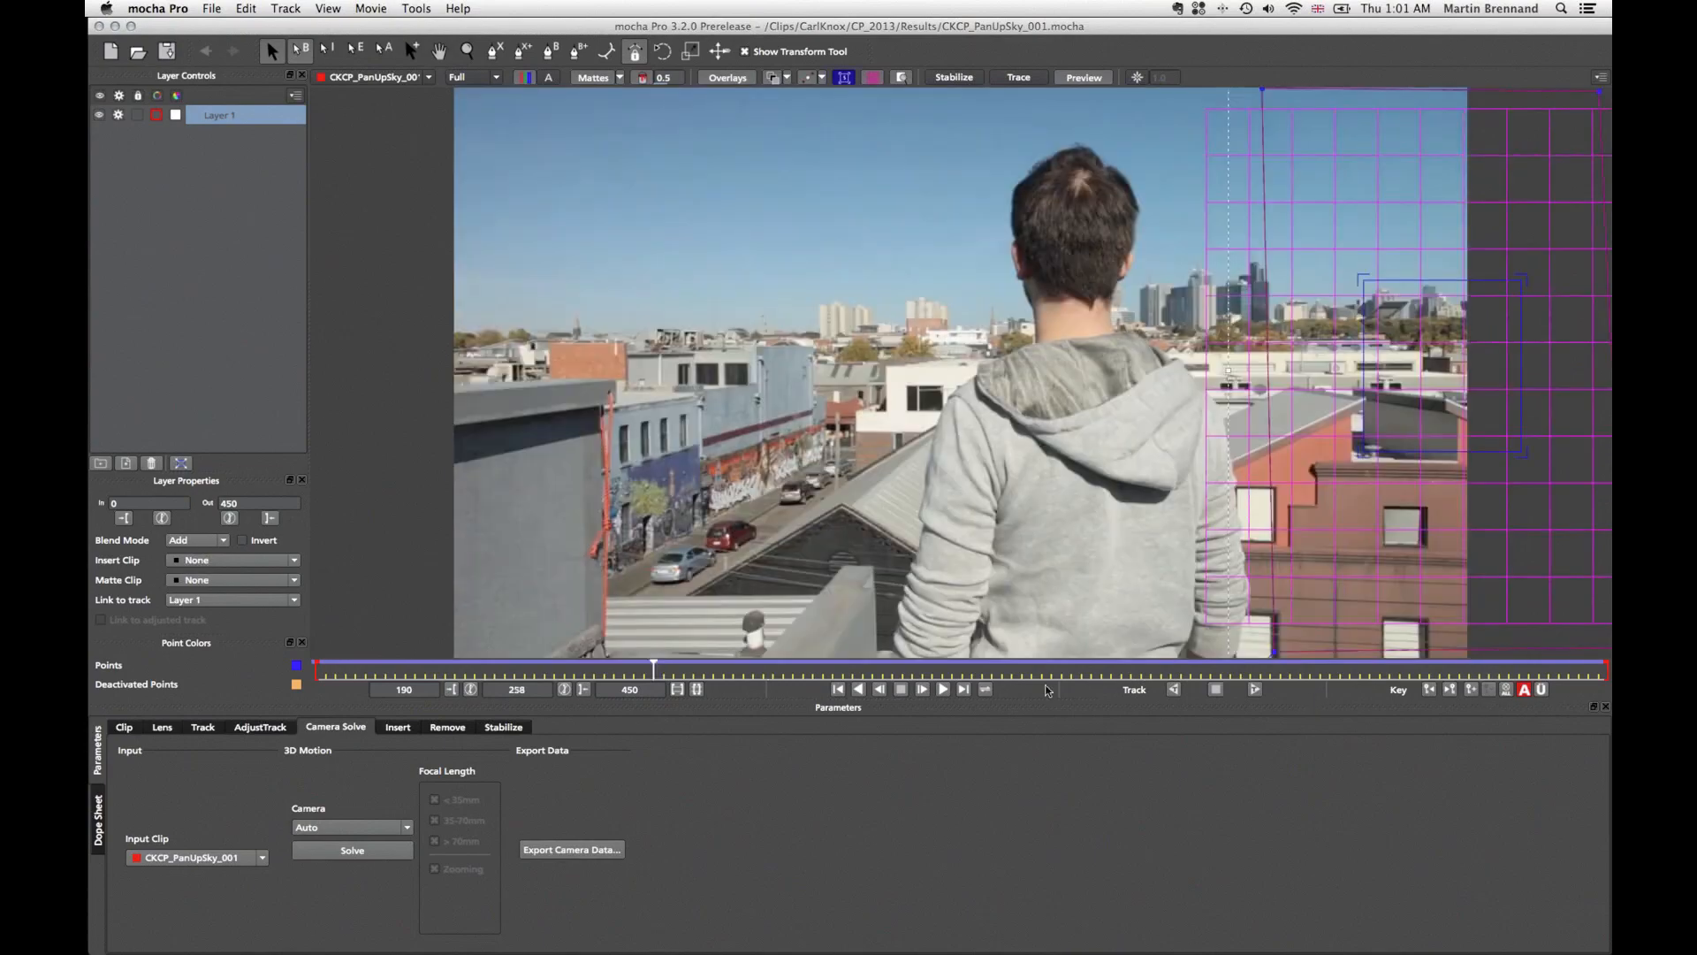
left_click(906, 669)
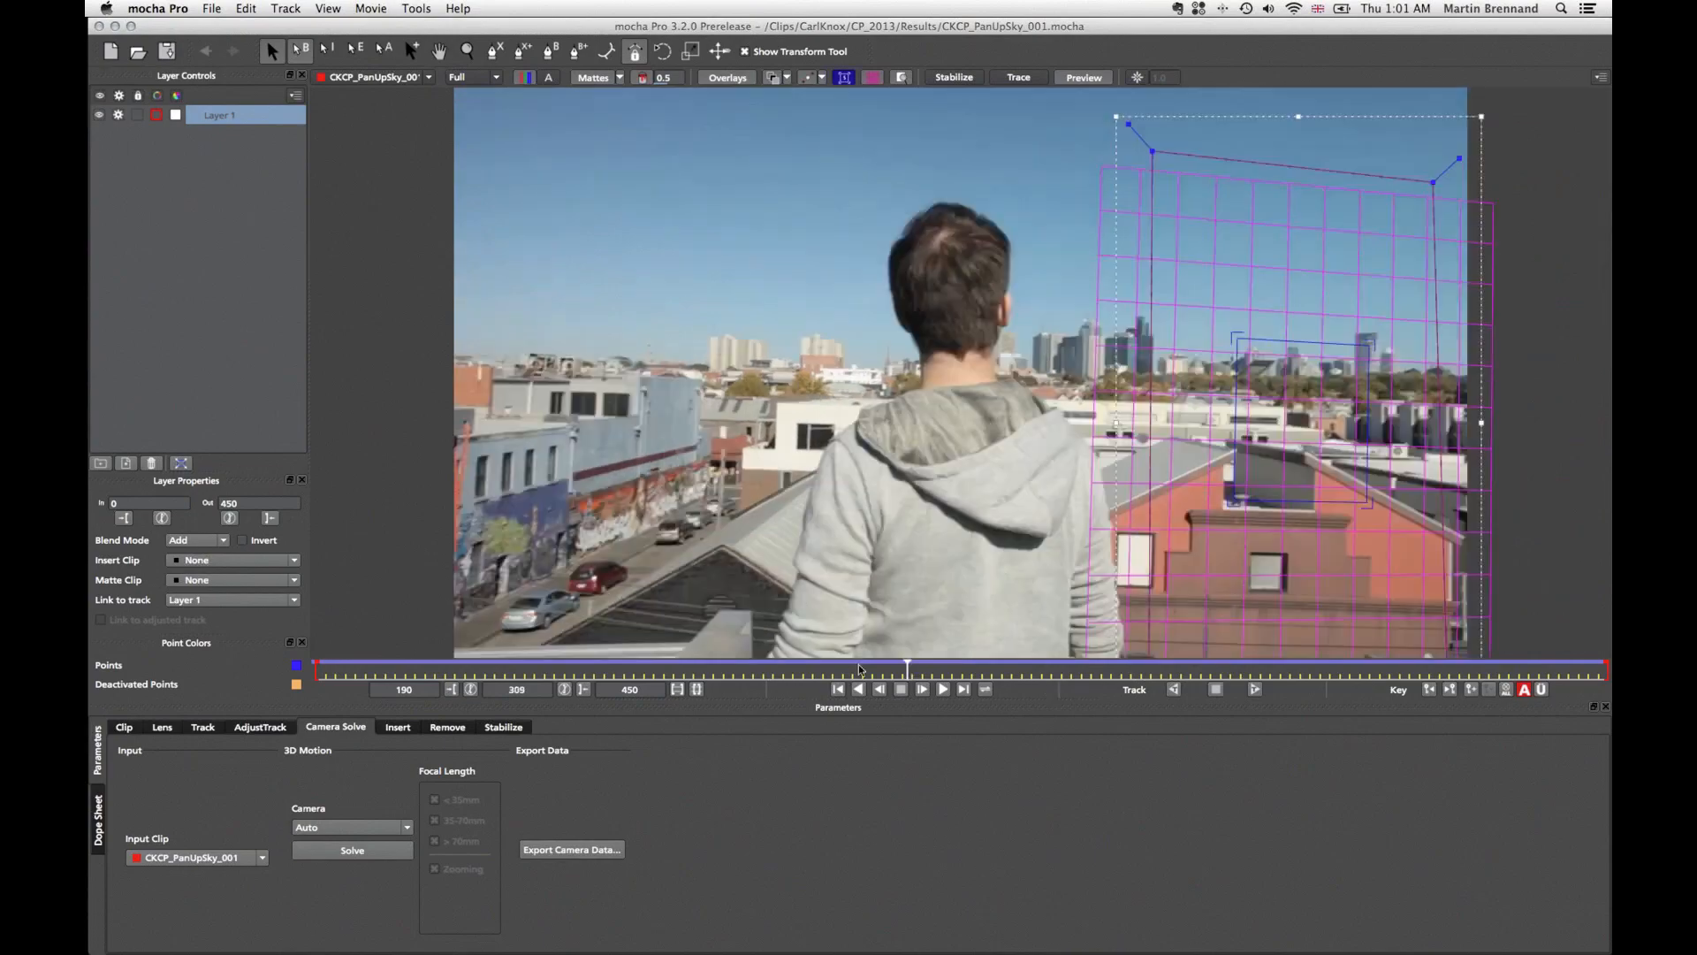
left_click_drag(858, 670, 730, 643)
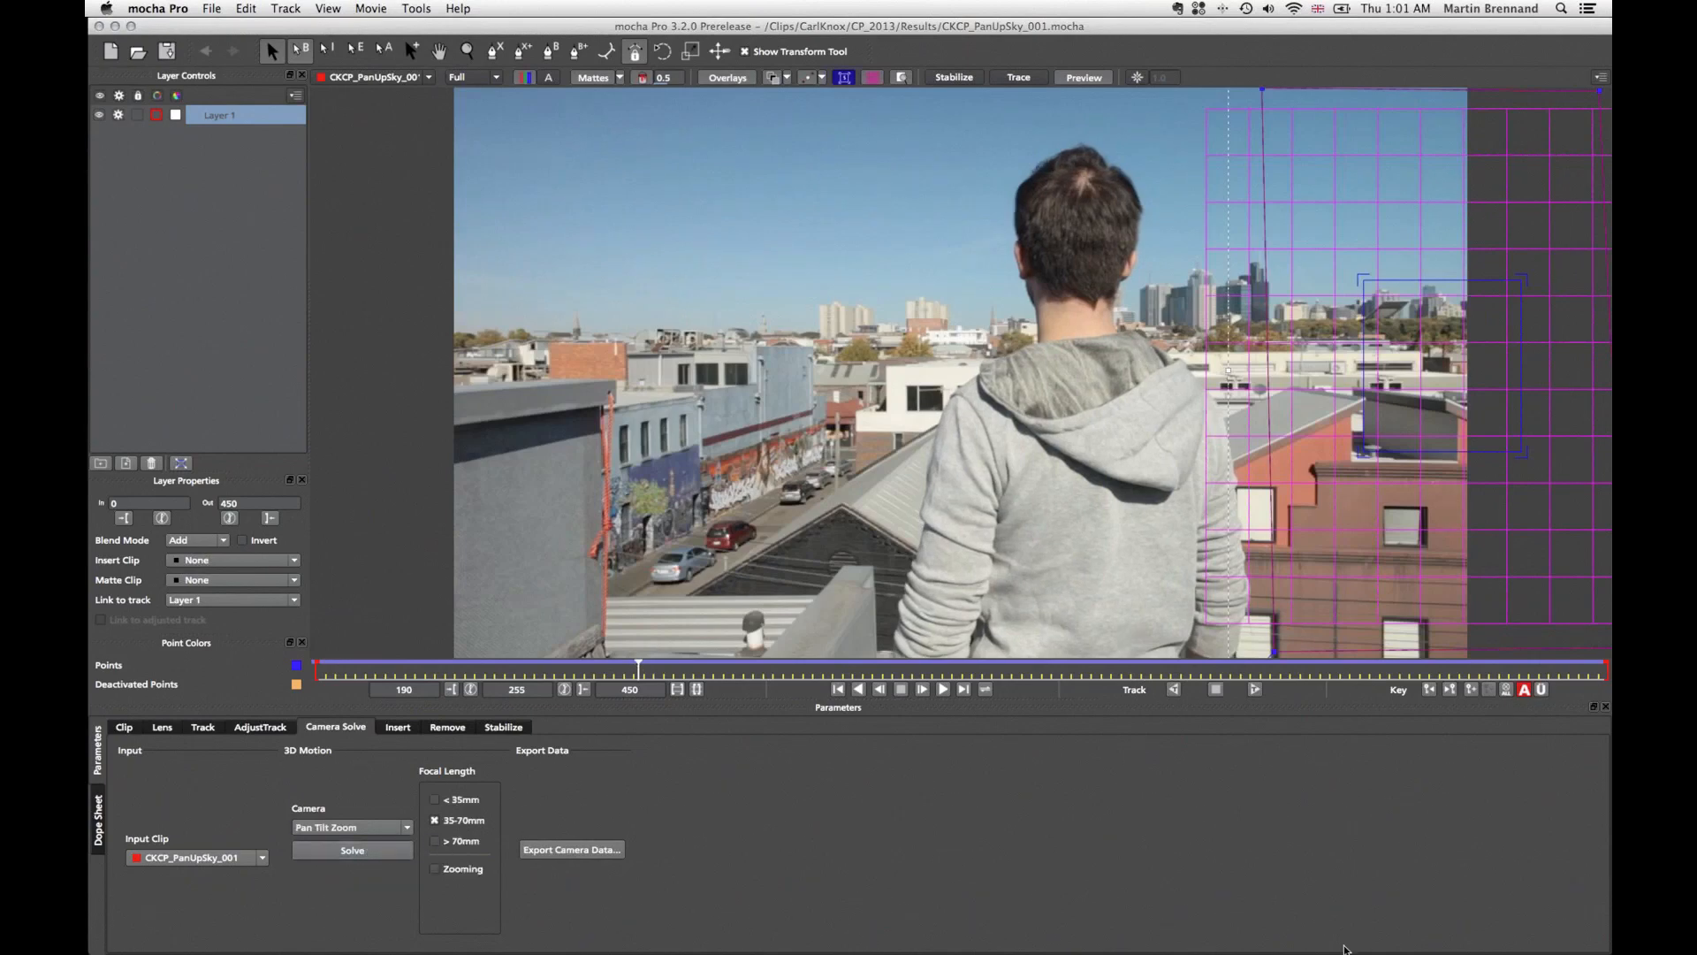
Step: Solve the camera as Pan Tilt Zoom with a 35-70mm focal length and Zooming enabled, and step back to frame 251
left_click(473, 874)
left_click(332, 850)
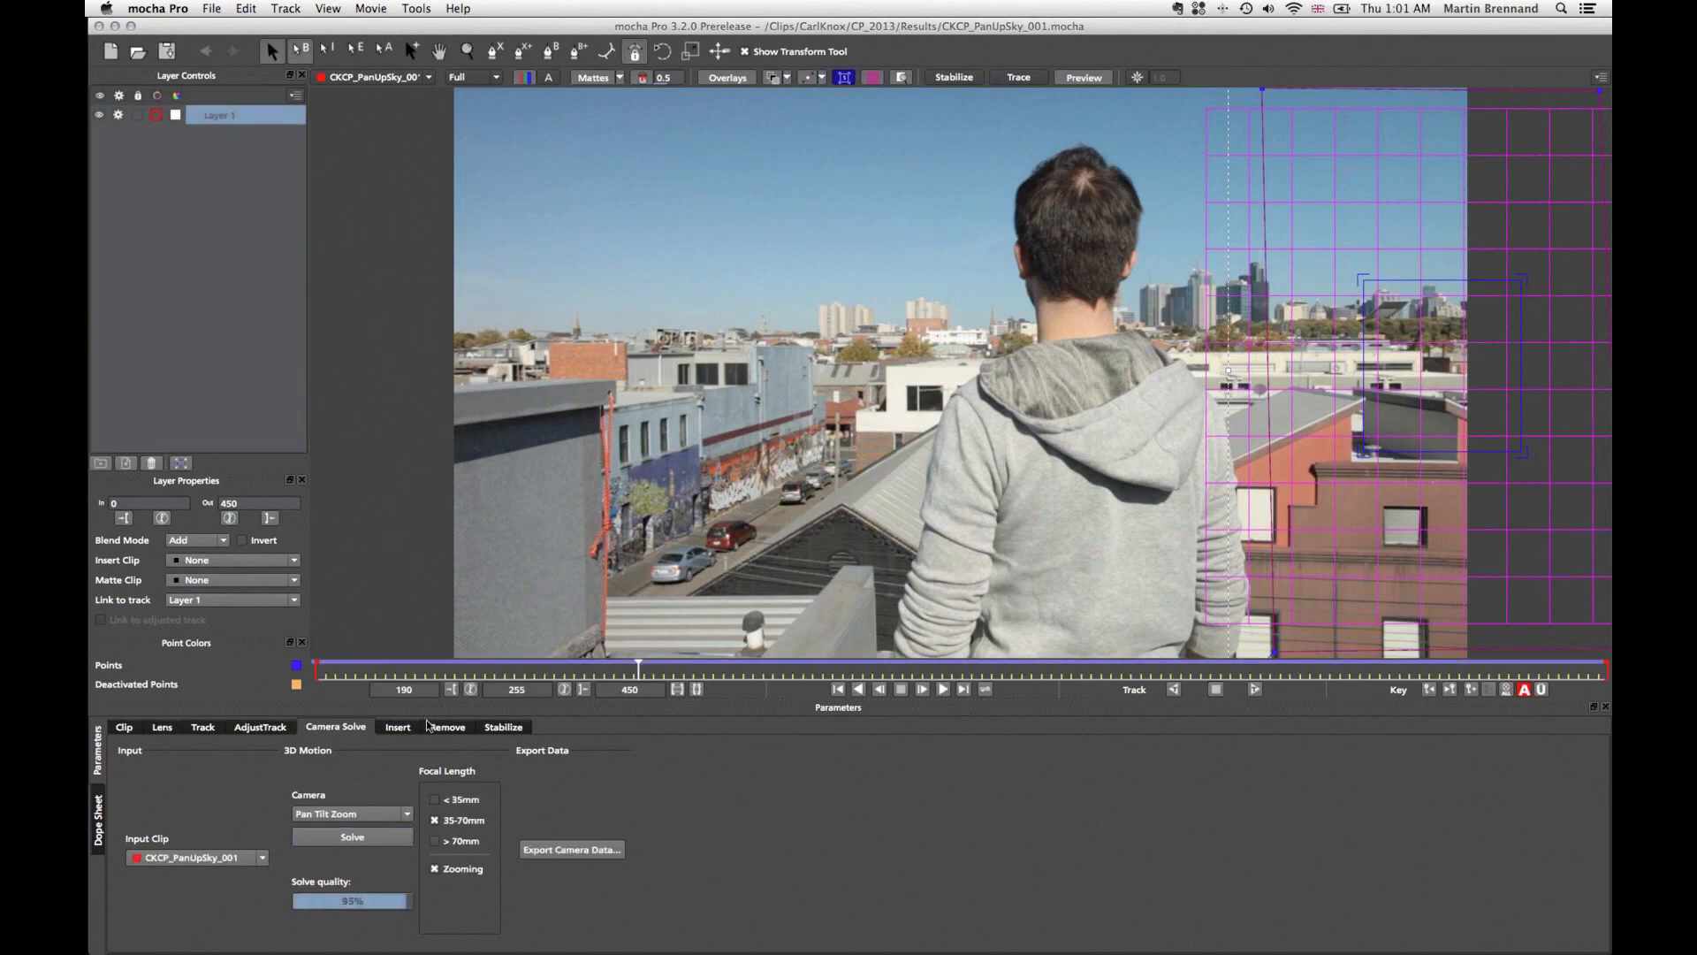
key("Left")
key("Left")
key("Left")
key("Left")
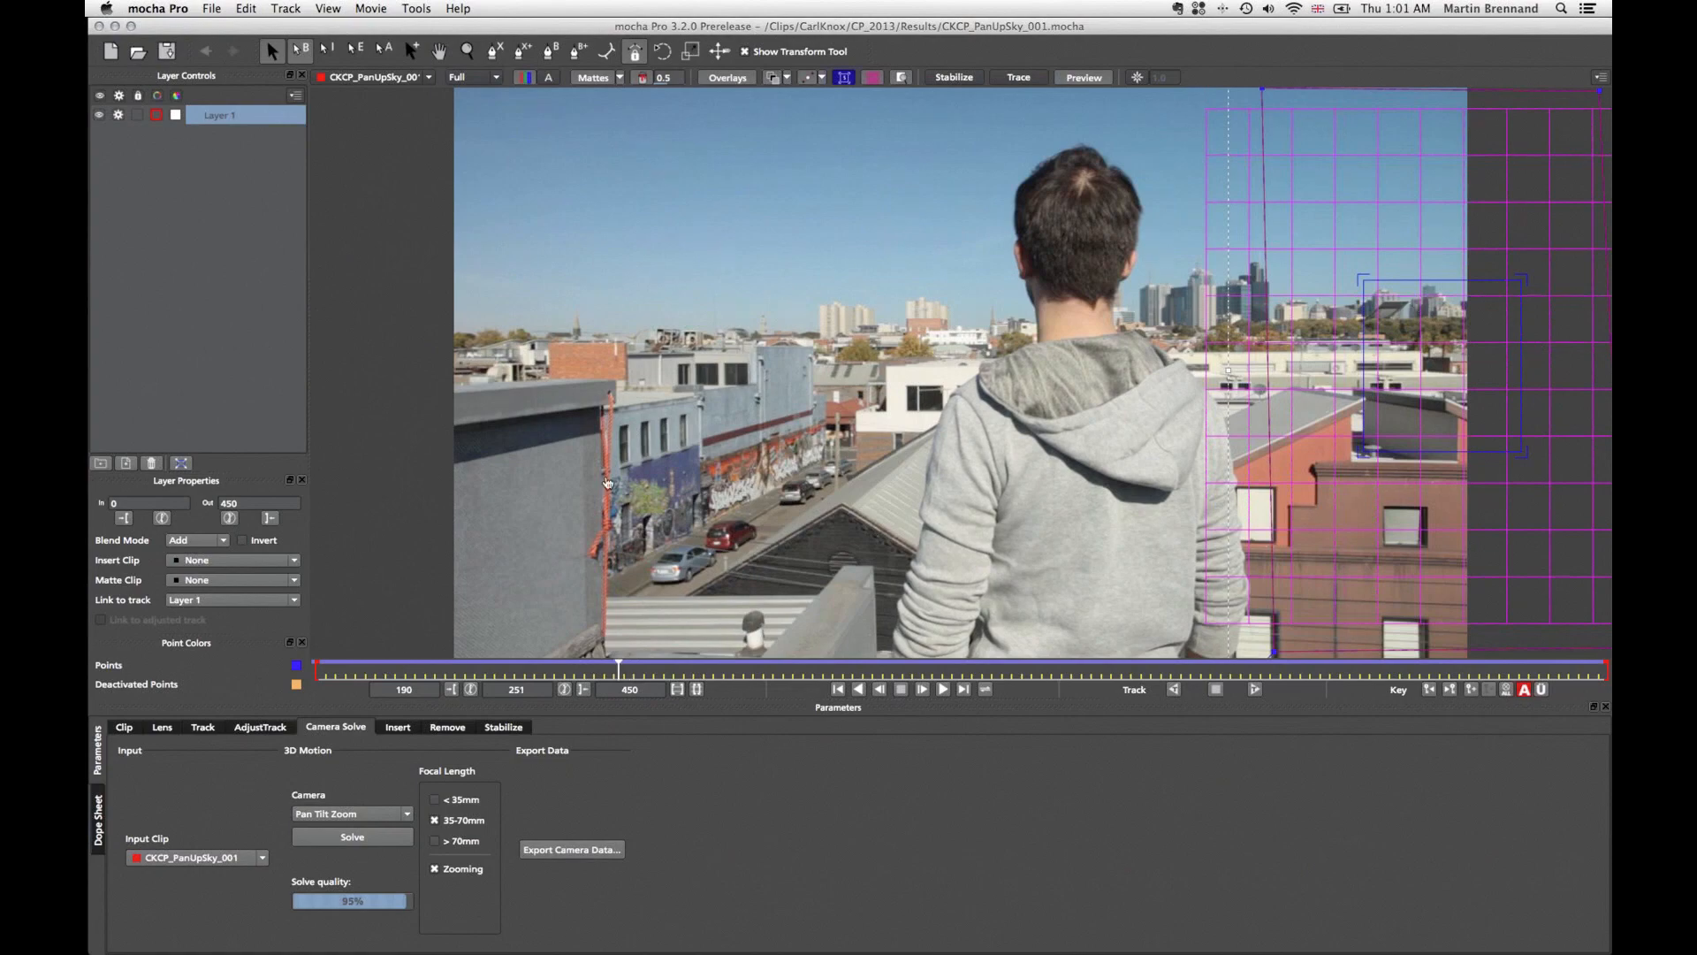
Step: Switch to After Effects and open the CKCP_PanUpSky_001.aep project in place of the alley project
key("super+Tab")
key("super+Tab")
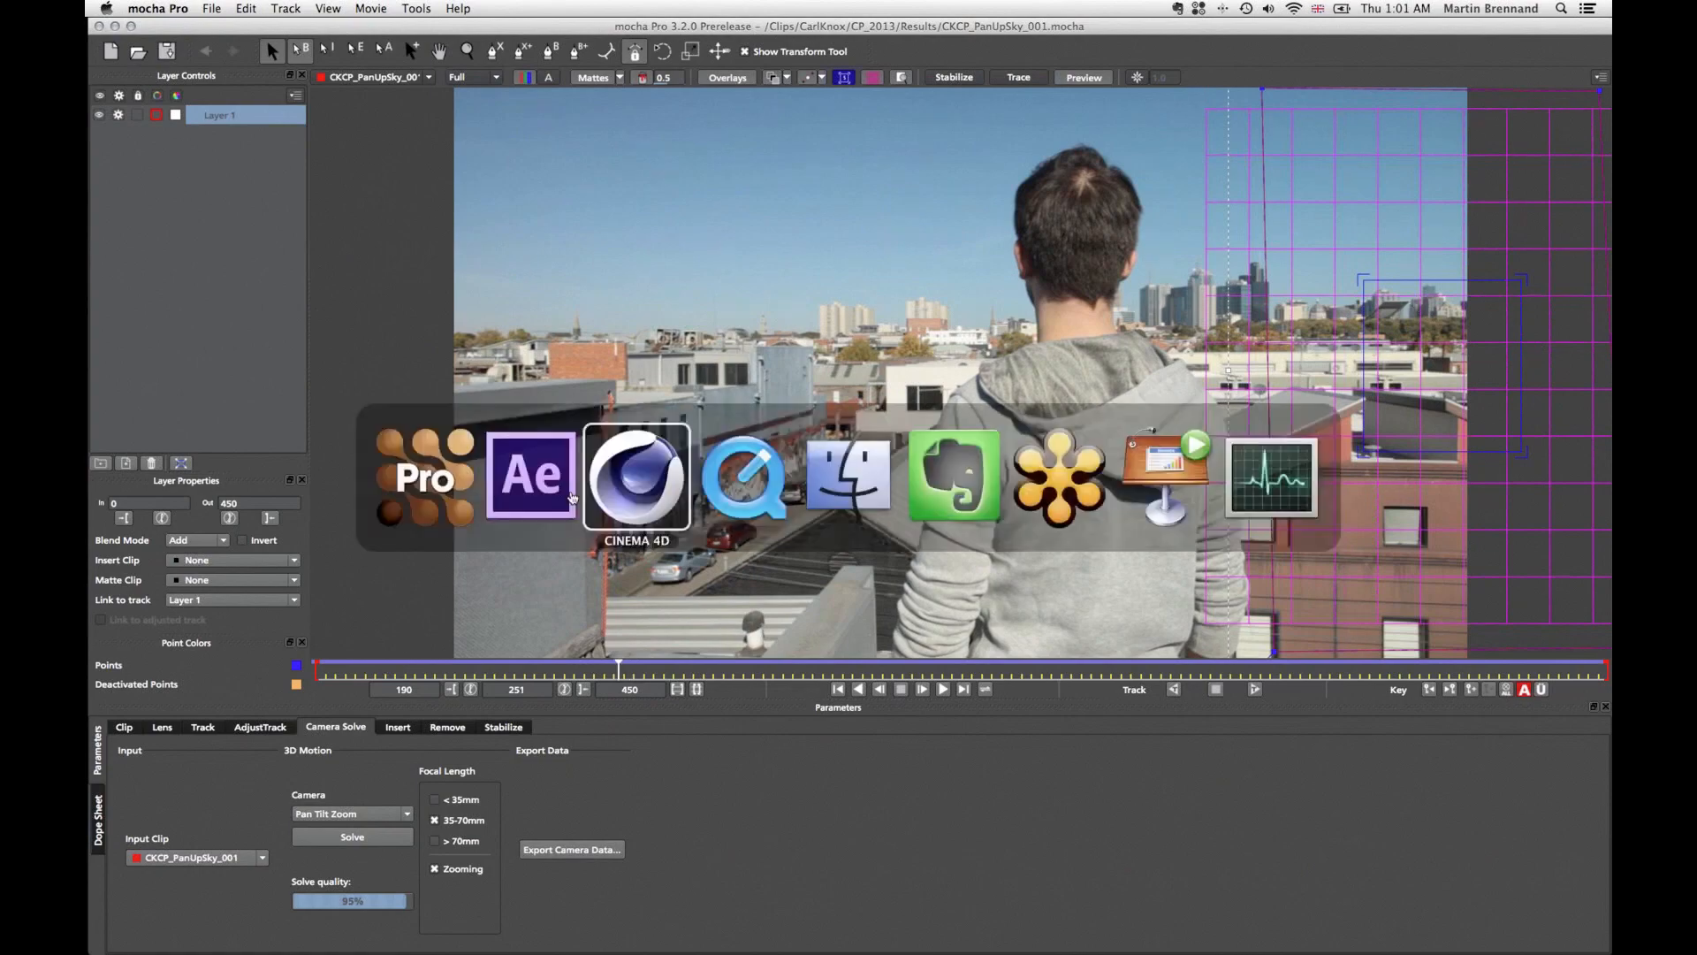
left_click(536, 484)
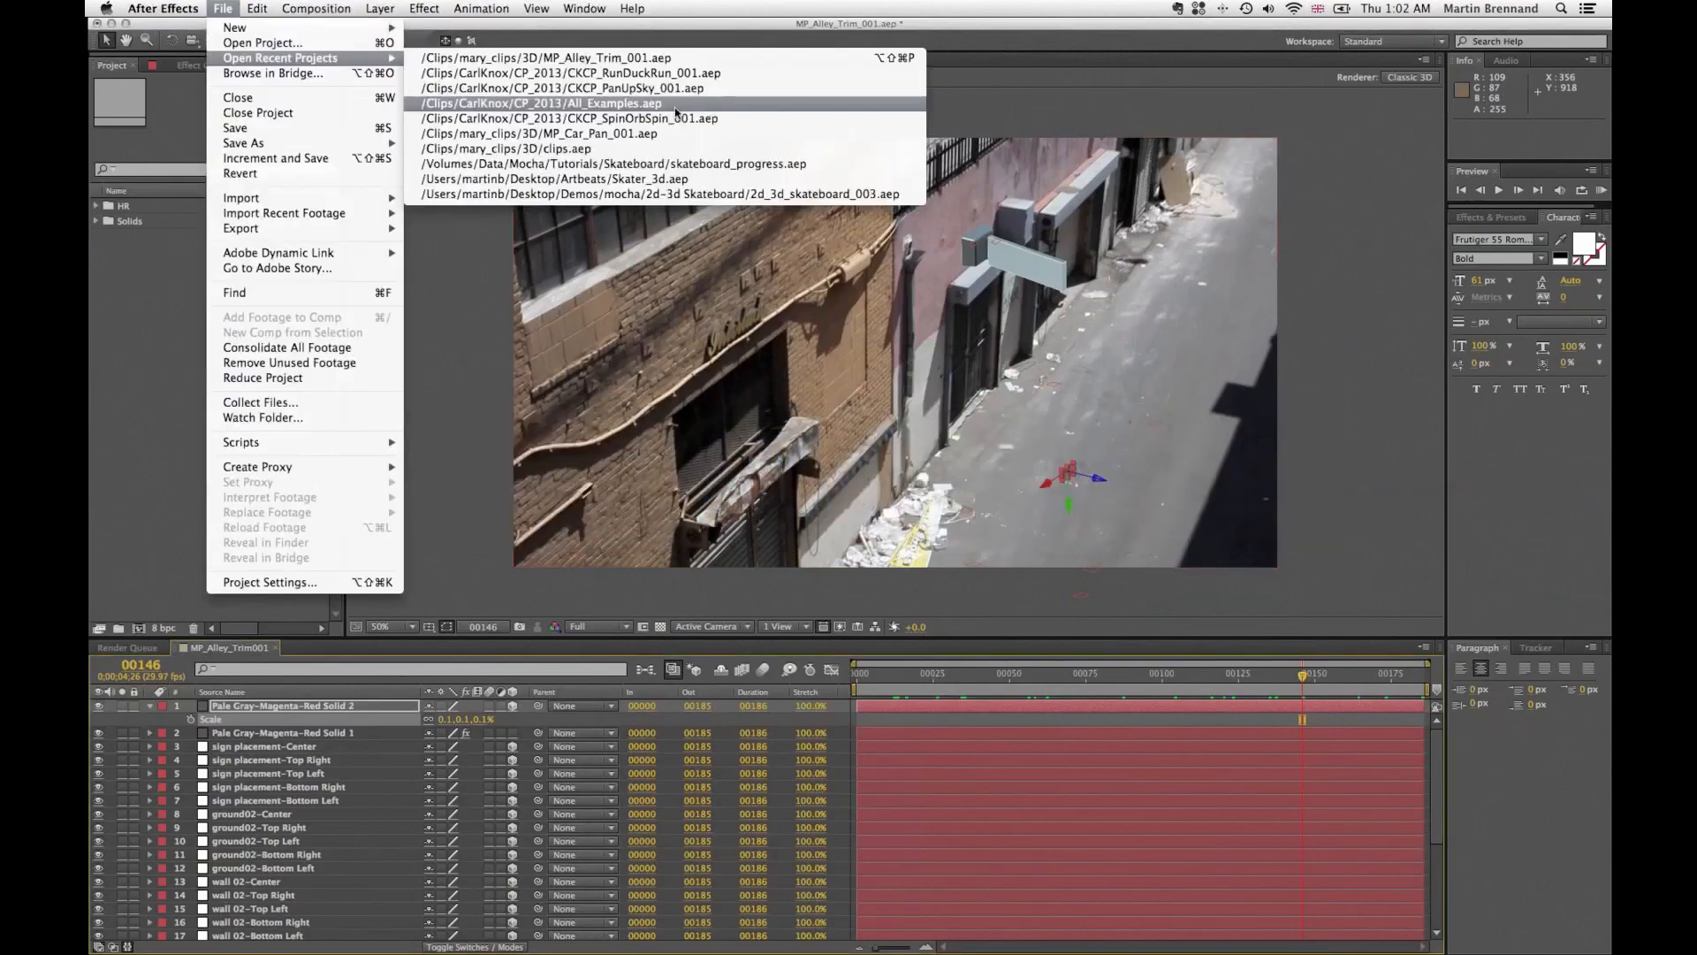
left_click(675, 108)
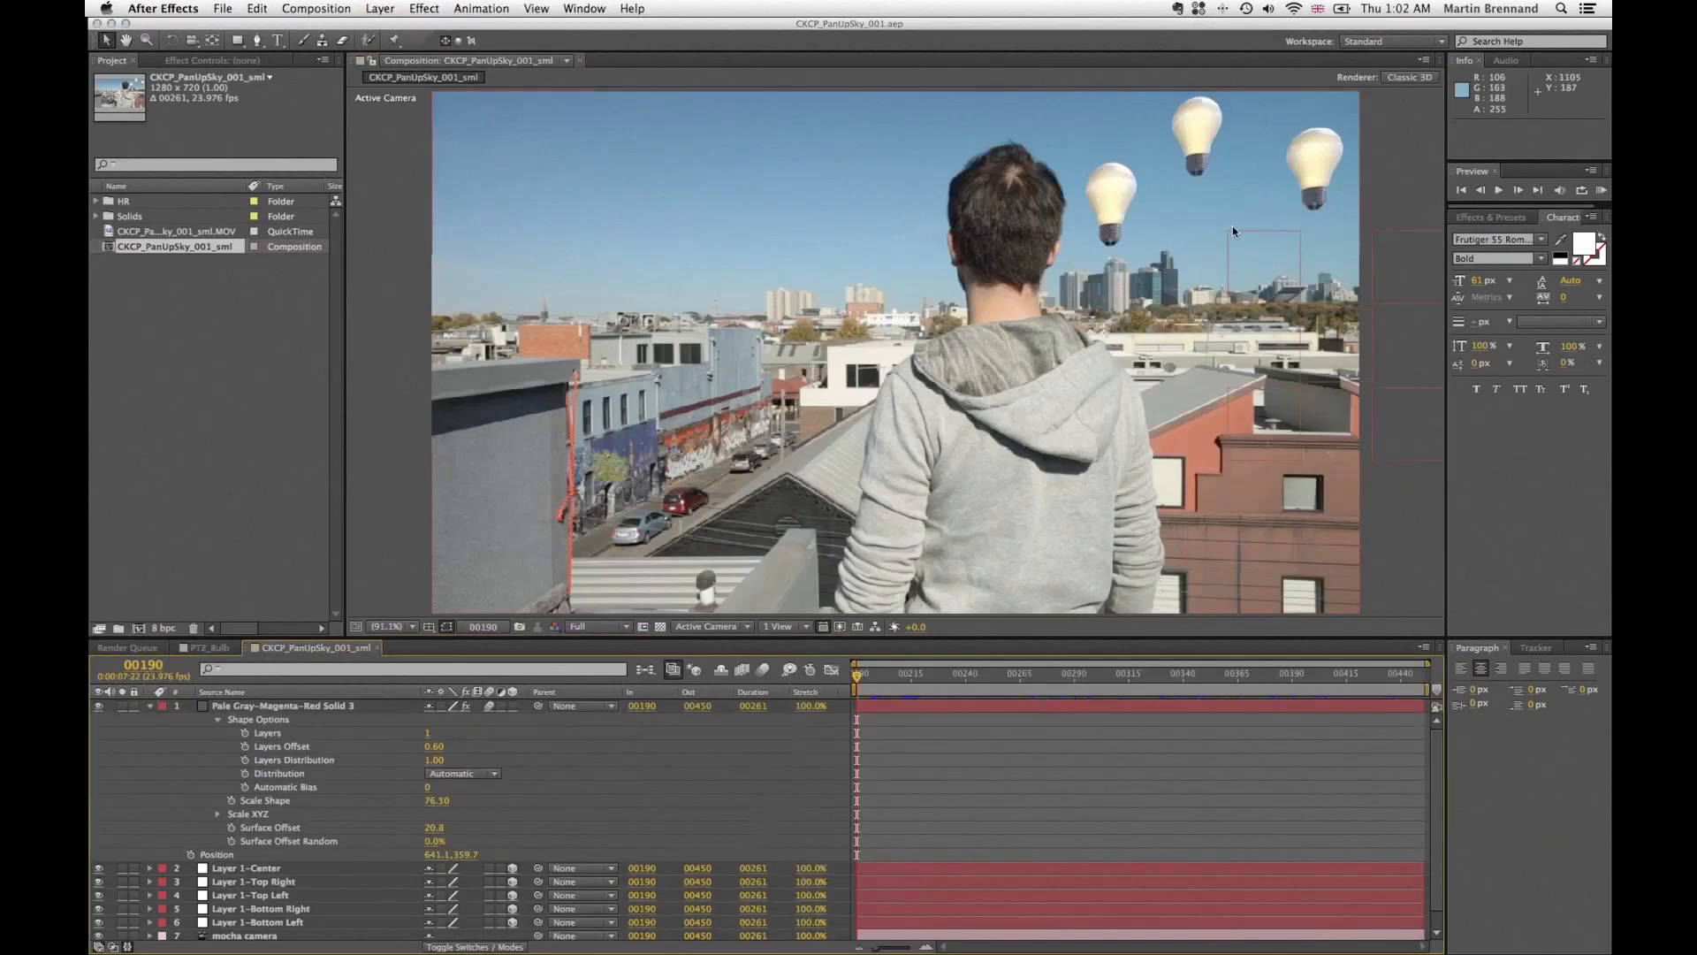
Step: Show the scene in Custom View 1, select the mocha camera layer, and orbit around the camera and its nulls
left_click(718, 801)
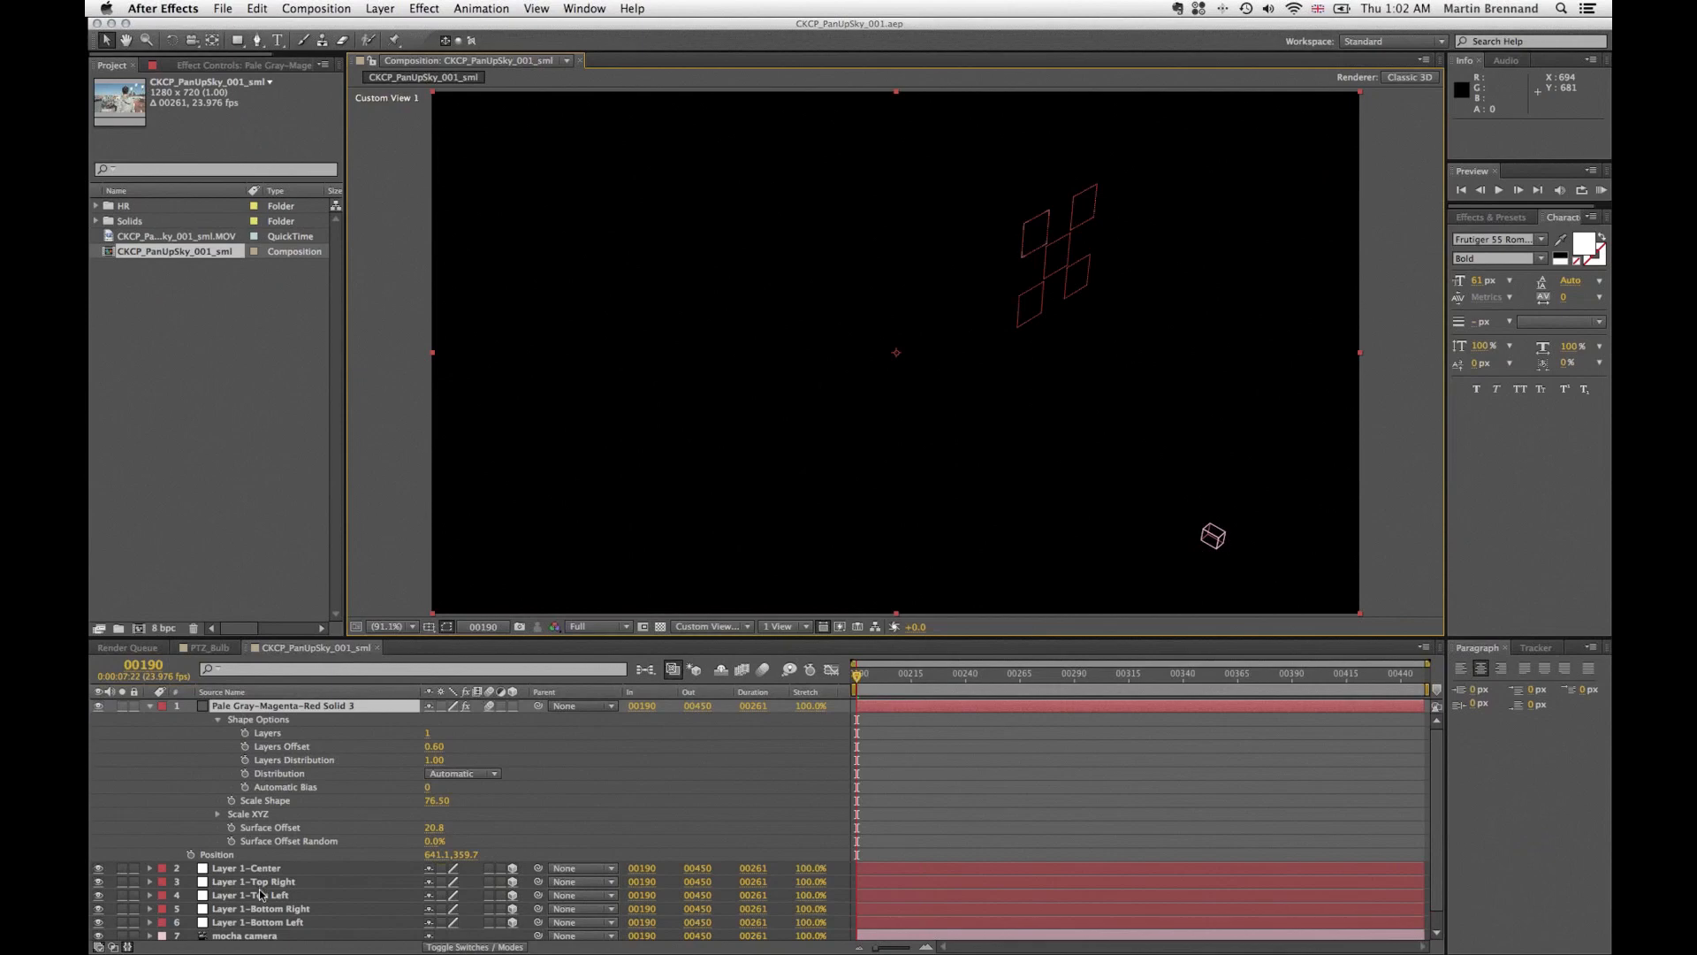
scroll(262, 894, "down", 1)
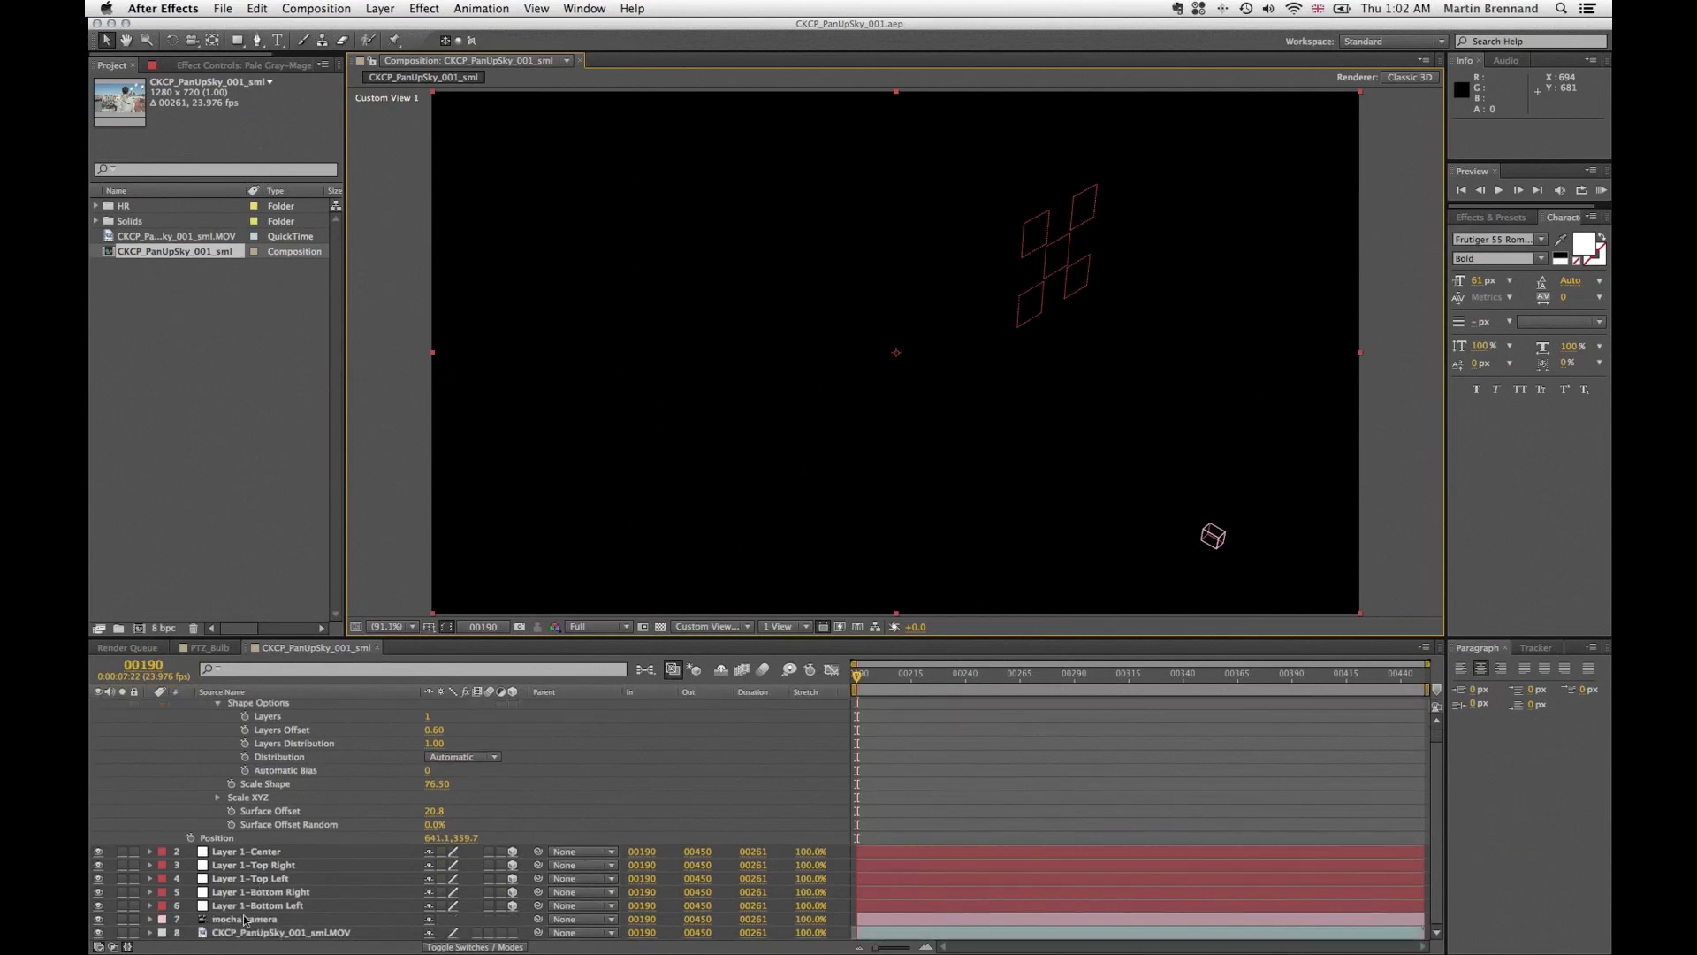
left_click(245, 920)
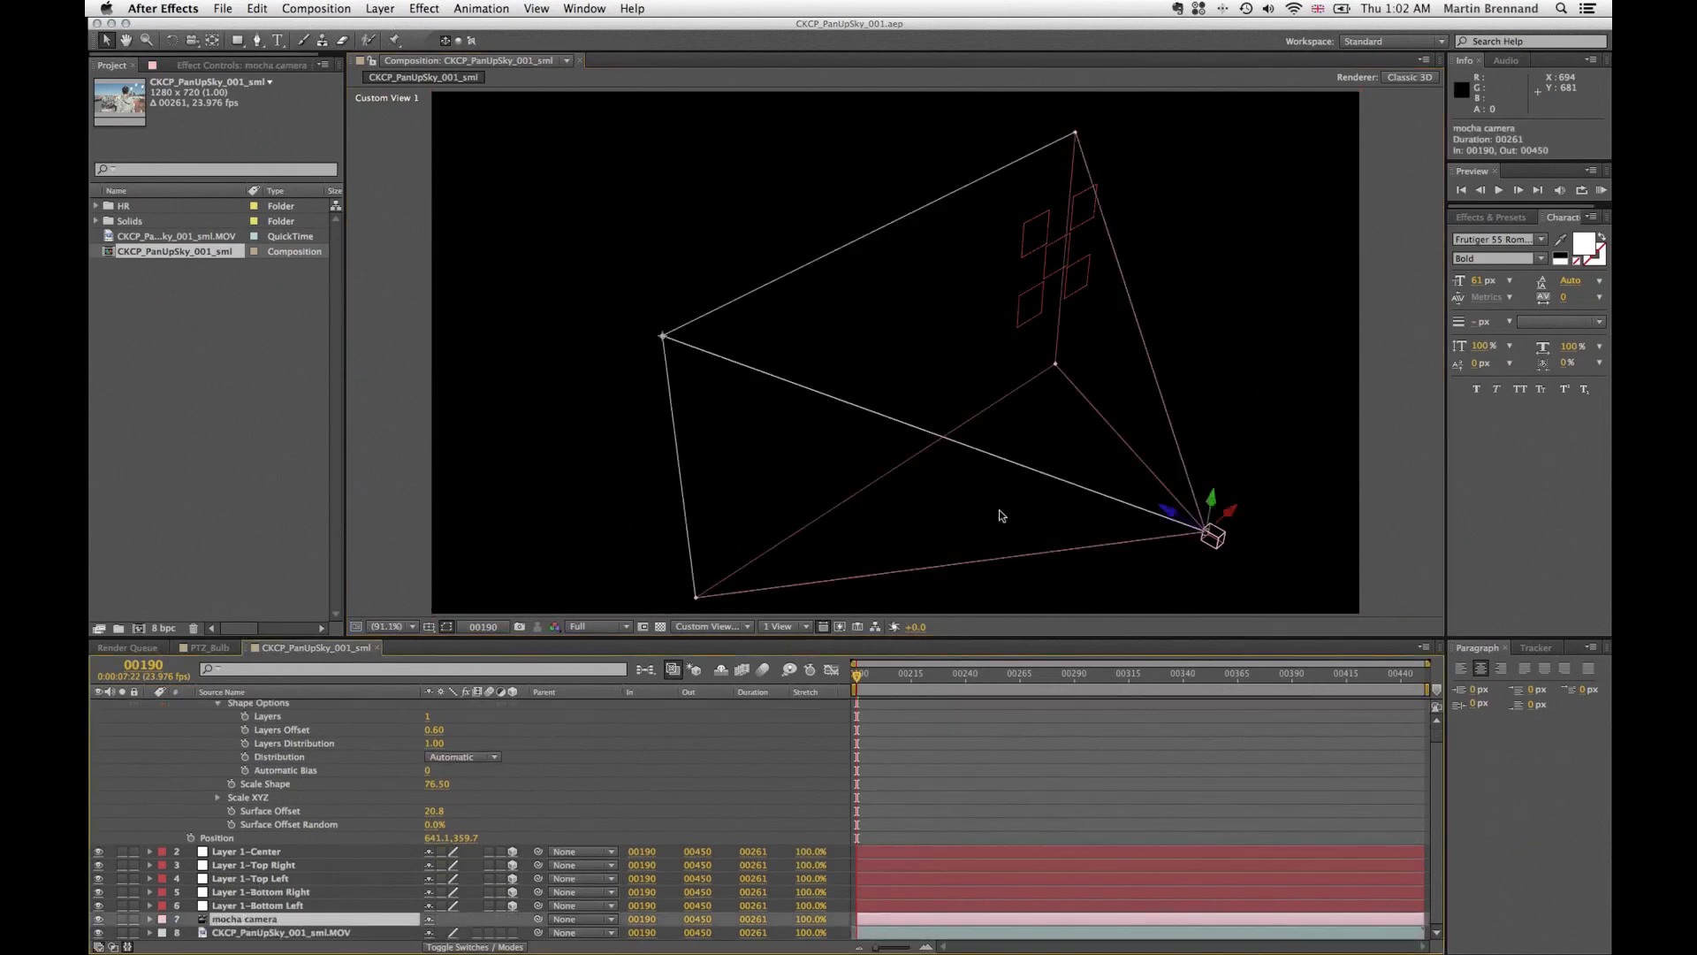
key("c")
left_click_drag(891, 437, 1073, 273)
key("v")
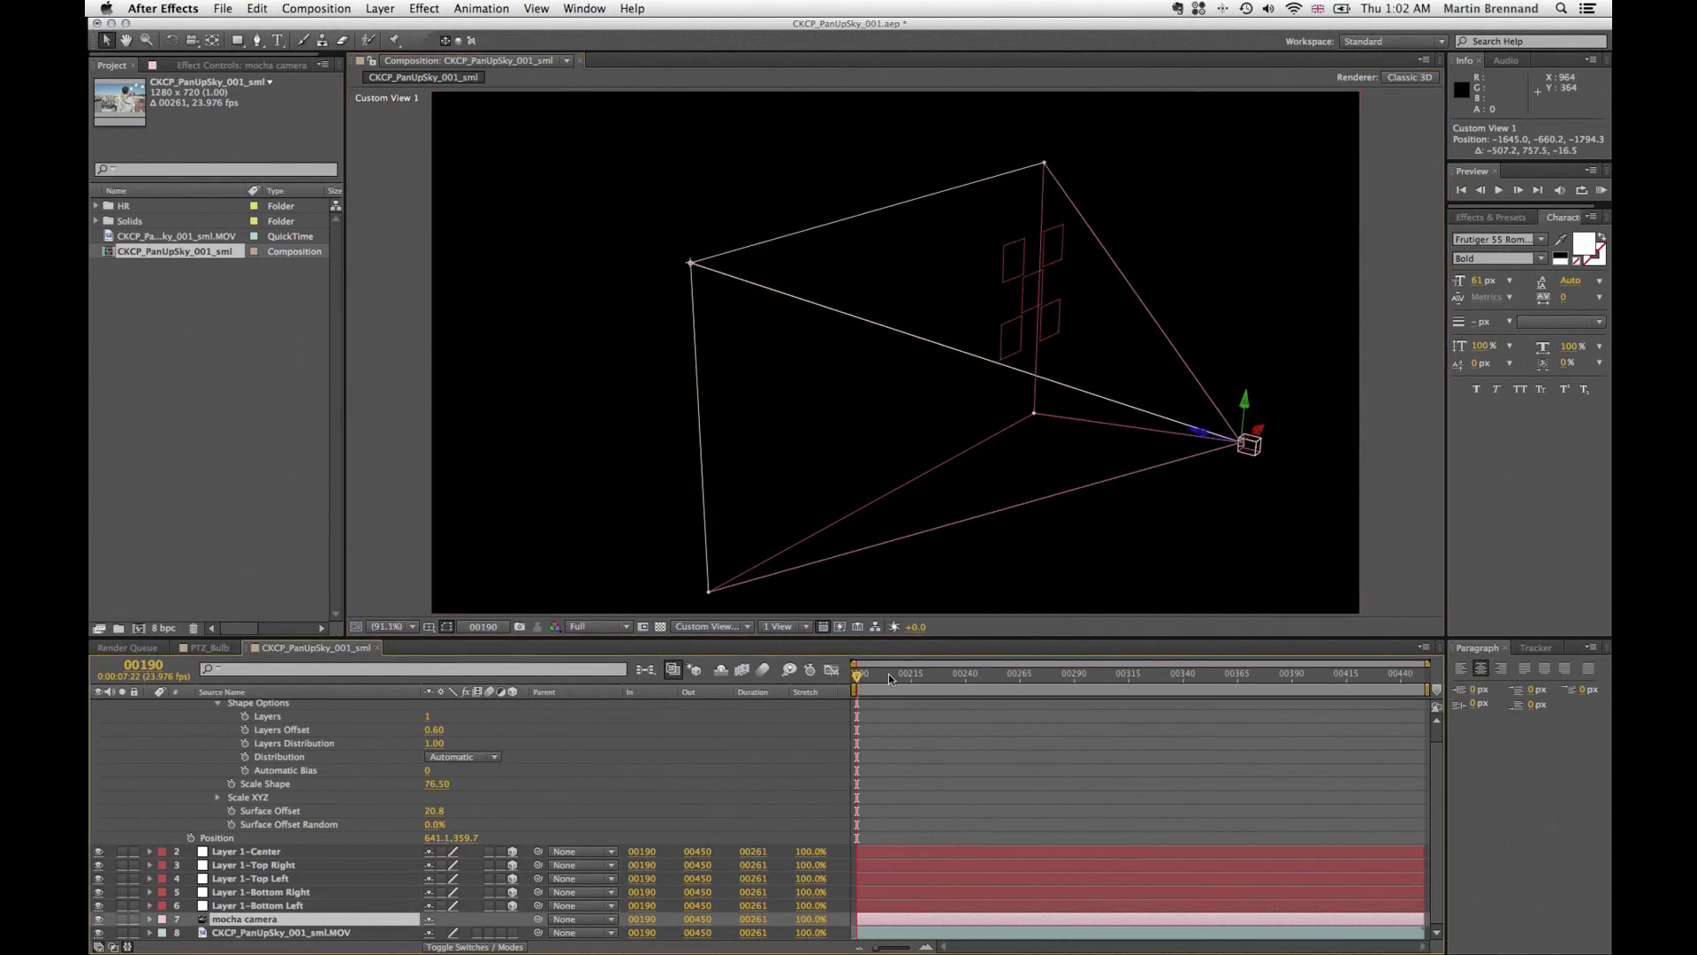
Step: Scrub between frames 190 and 438 to examine the solved camera's rotation, and return the view to Active Camera
left_click(1396, 677)
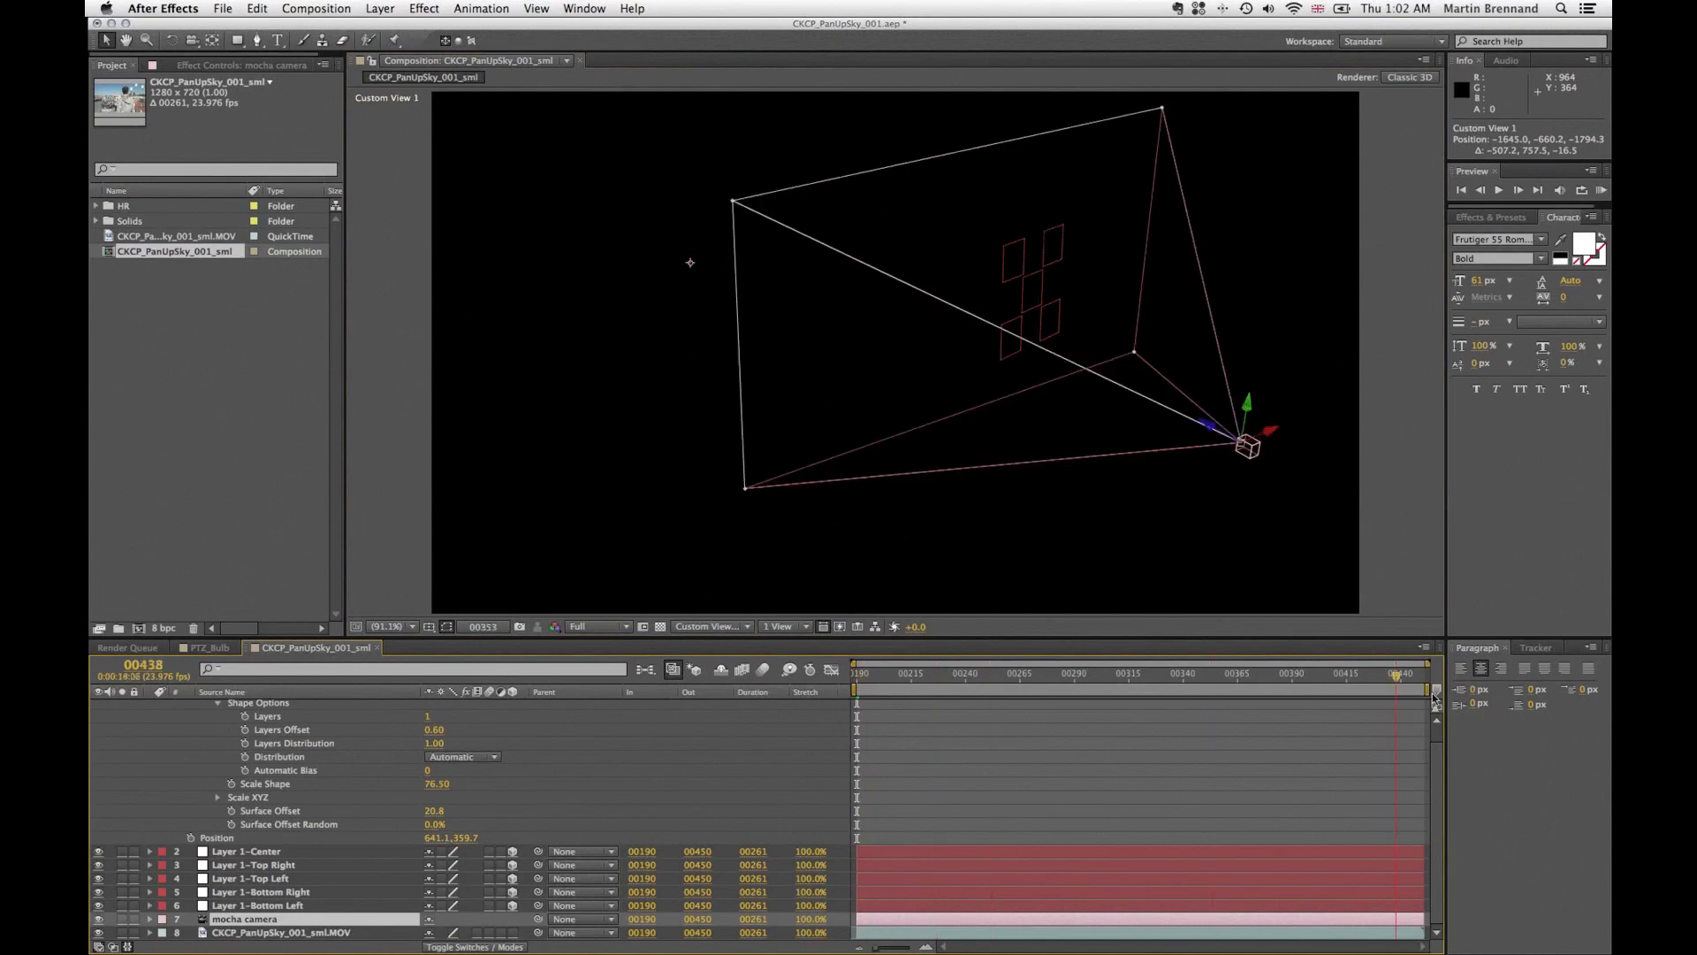
left_click_drag(1433, 695, 851, 695)
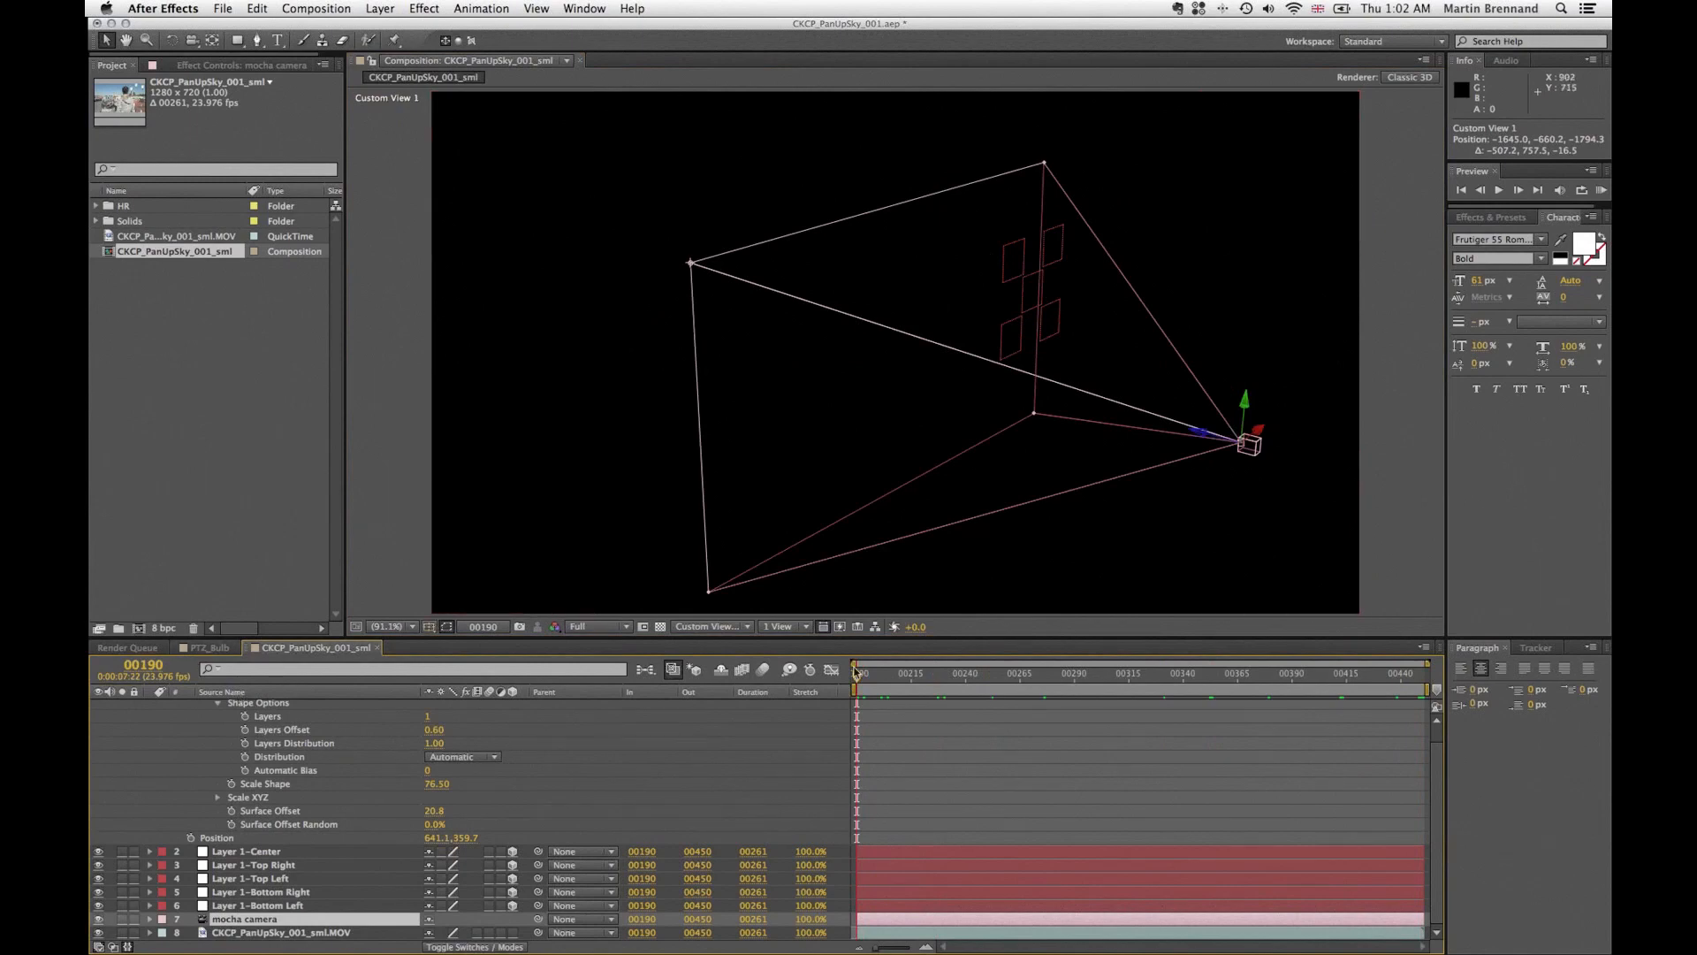
left_click(739, 626)
left_click(729, 643)
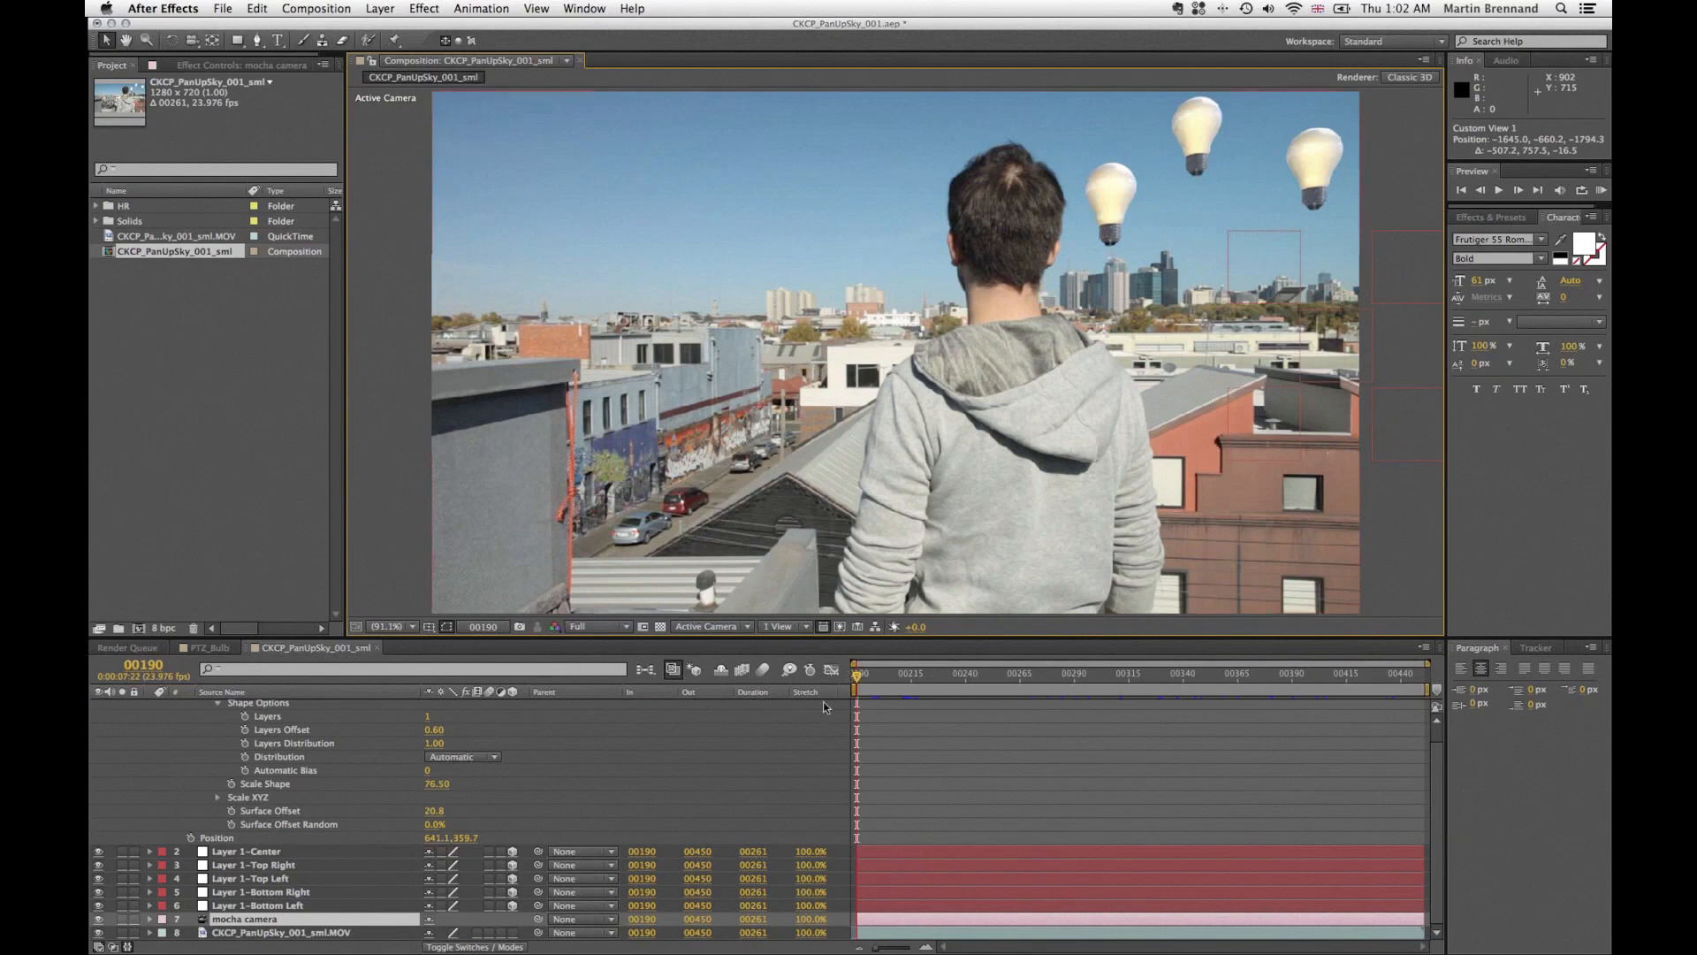
Step: Select the Pale Gray-Magenta-Red Solid 3 layer and scrub to frame 425 to examine the light bulbs in the sky
scroll(323, 777, "up", 1)
scroll(324, 777, "up", 1)
left_click(294, 708)
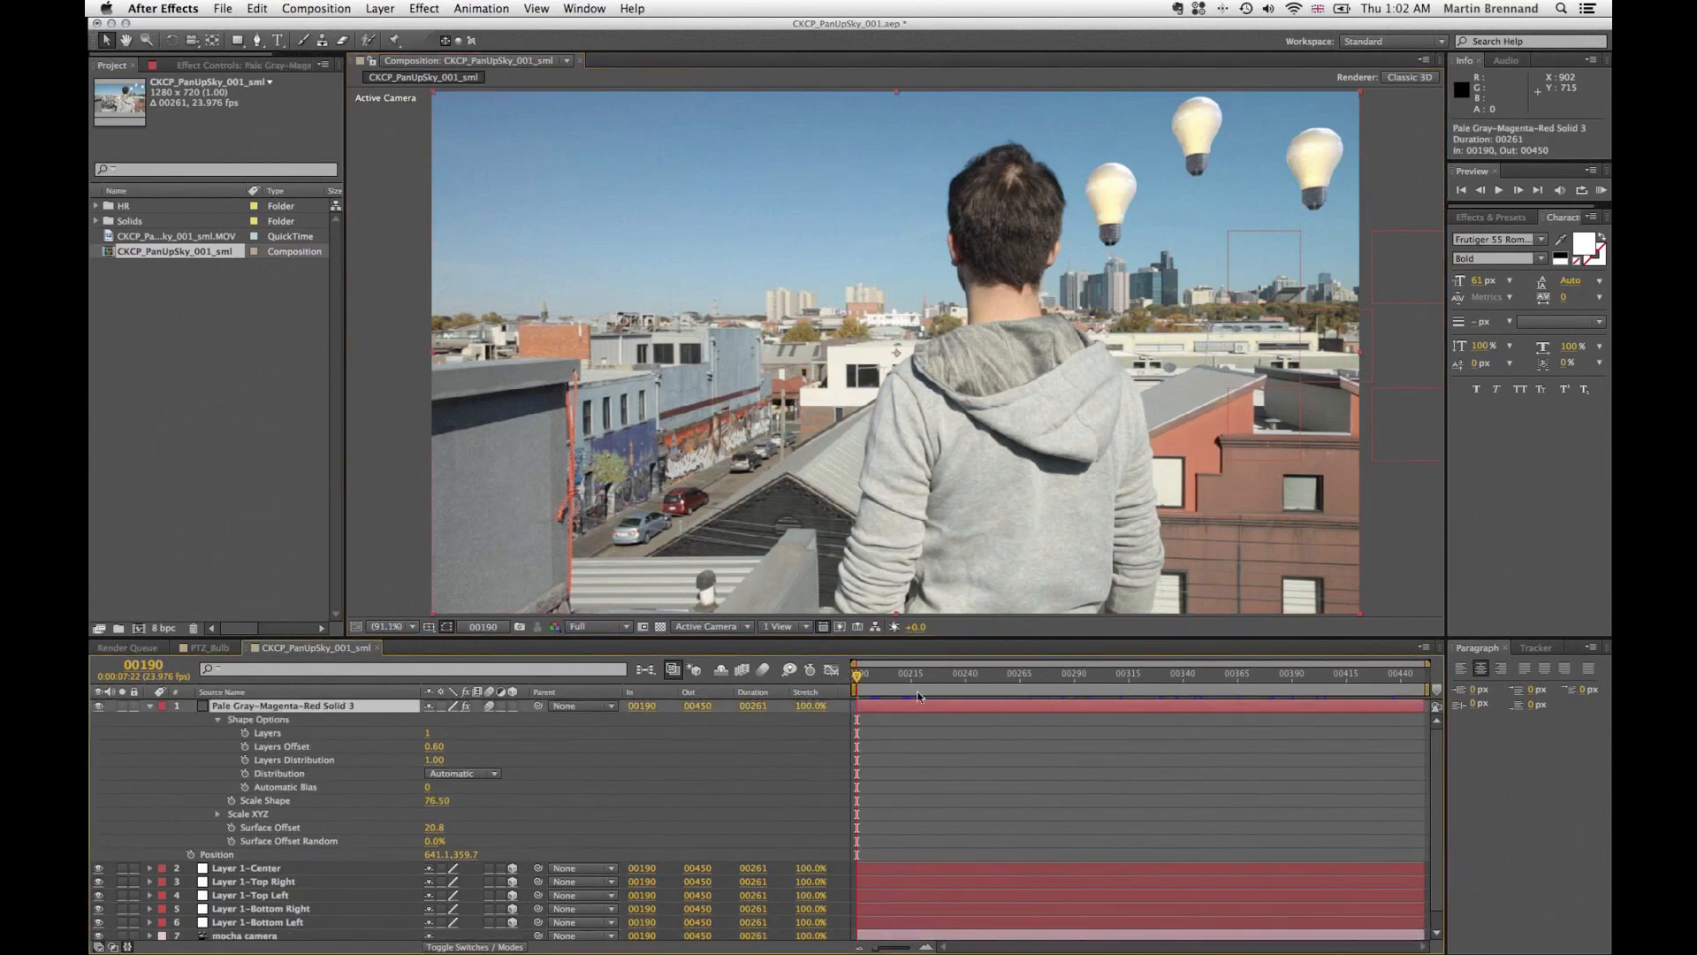
left_click_drag(857, 678, 881, 679)
left_click_drag(992, 683, 1281, 679)
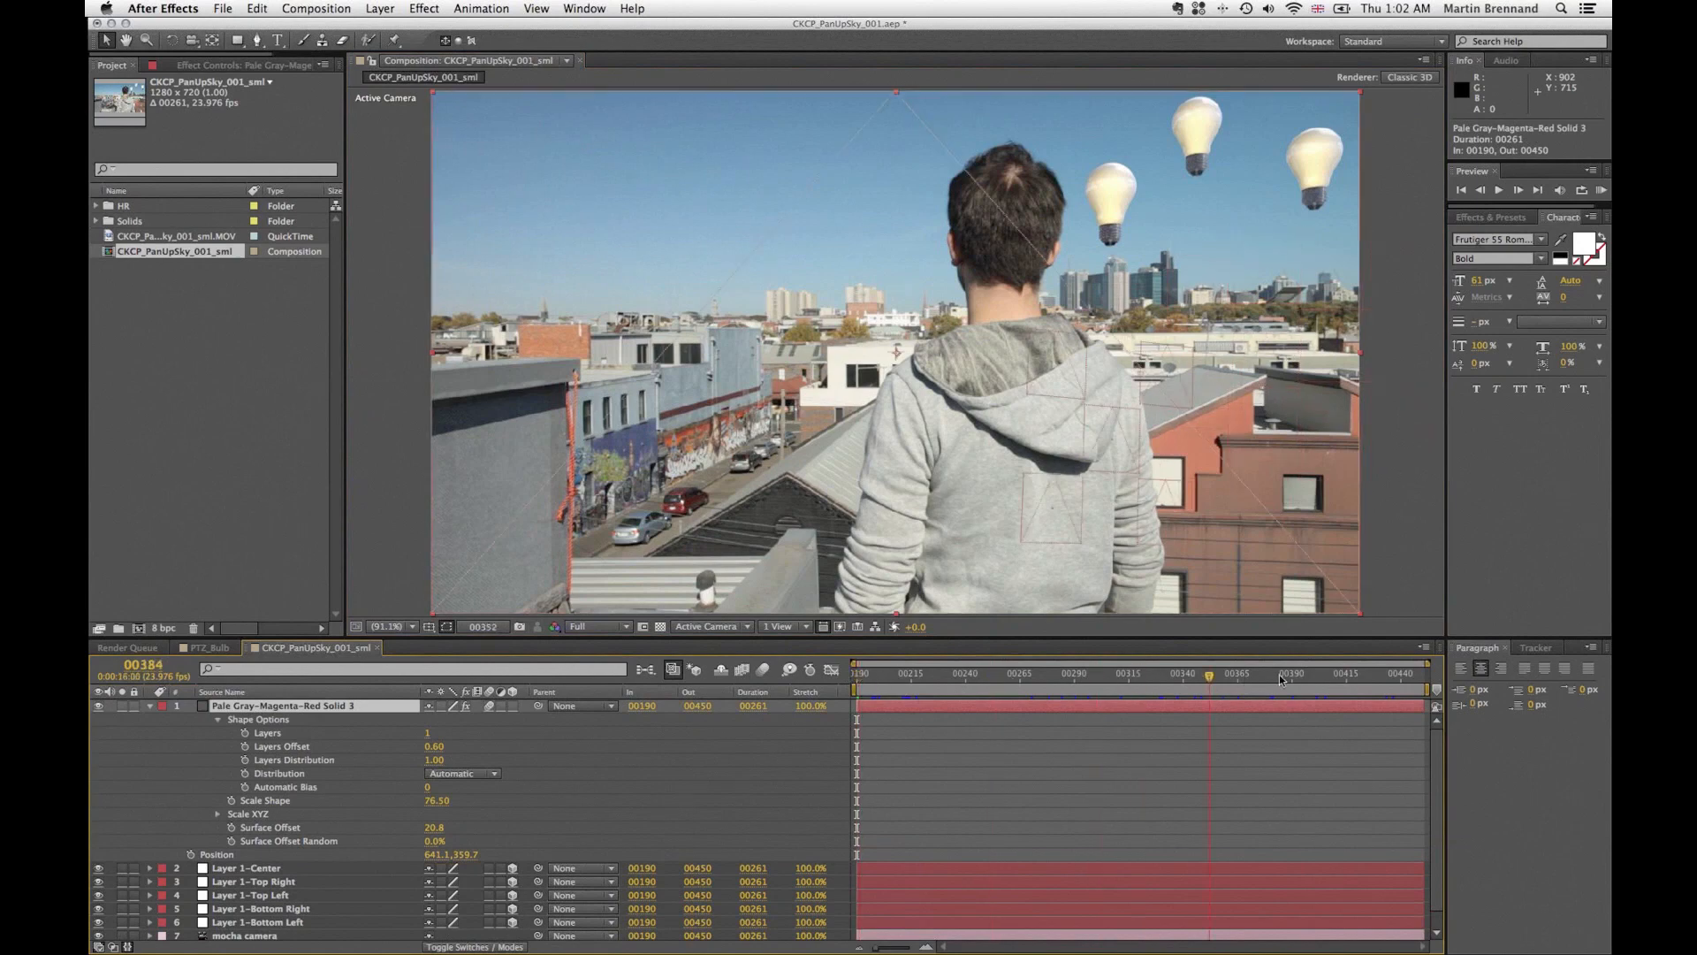
left_click_drag(1279, 679, 1368, 678)
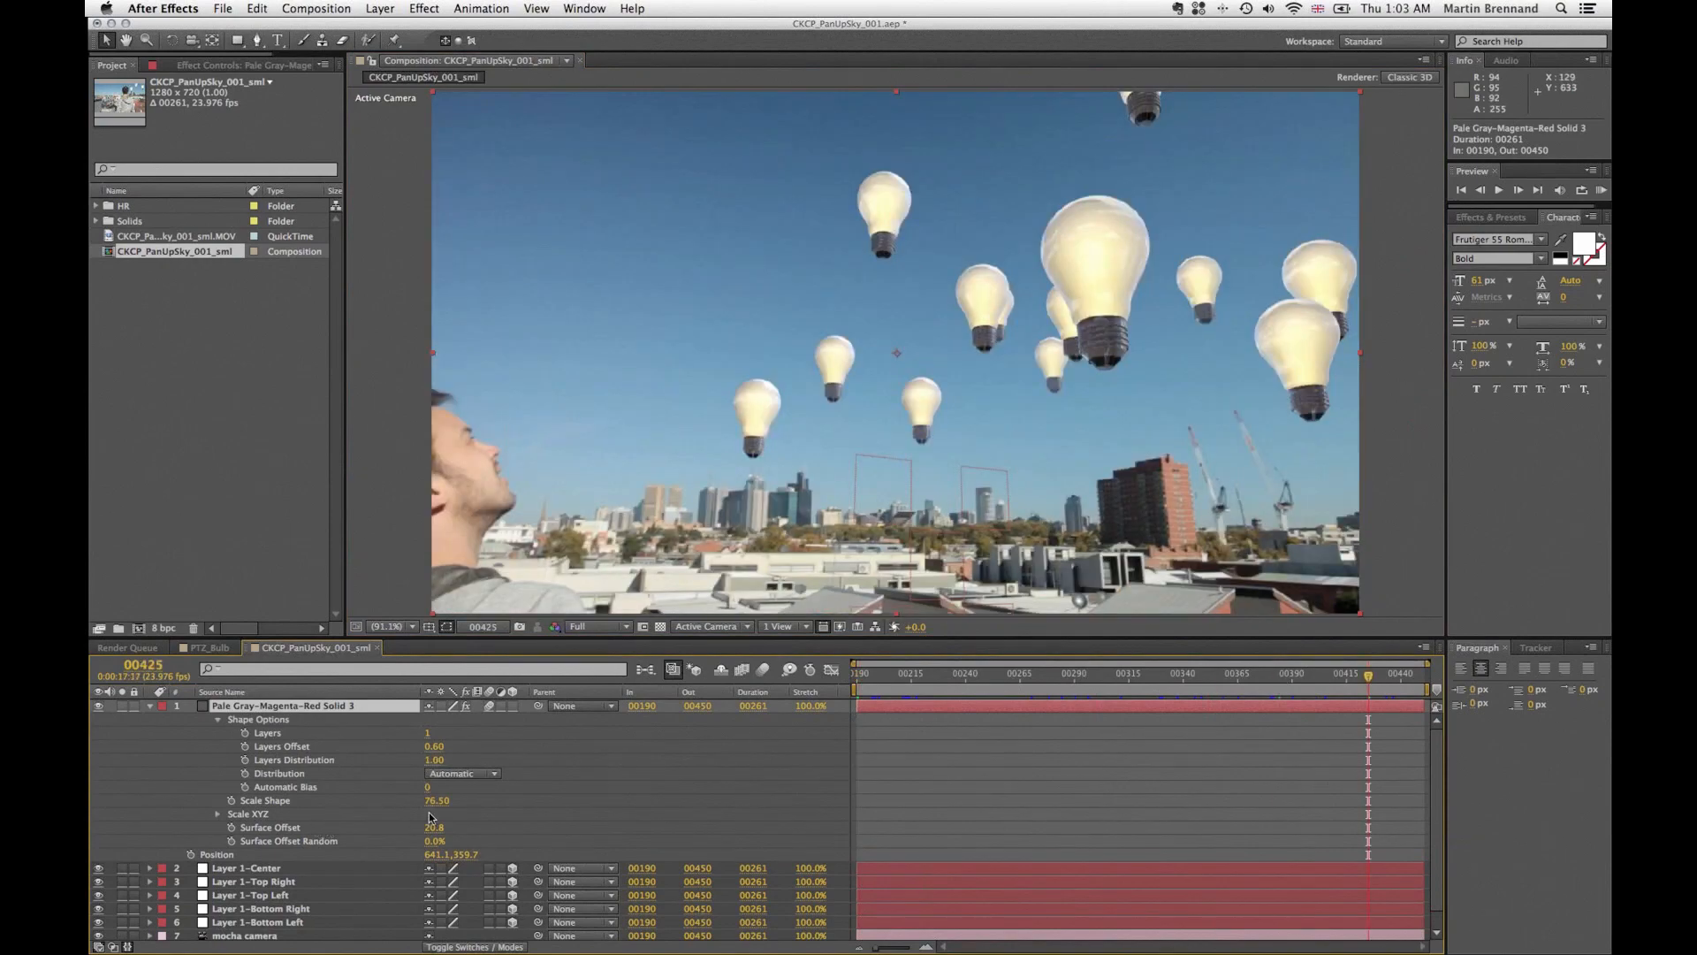
Step: Set Scale Shape on Pale Gray-Magenta-Red Solid 3 to 153.60 and scrub the shot to check the bulbs' spread
left_click_drag(437, 801, 1073, 793)
left_click(1256, 677)
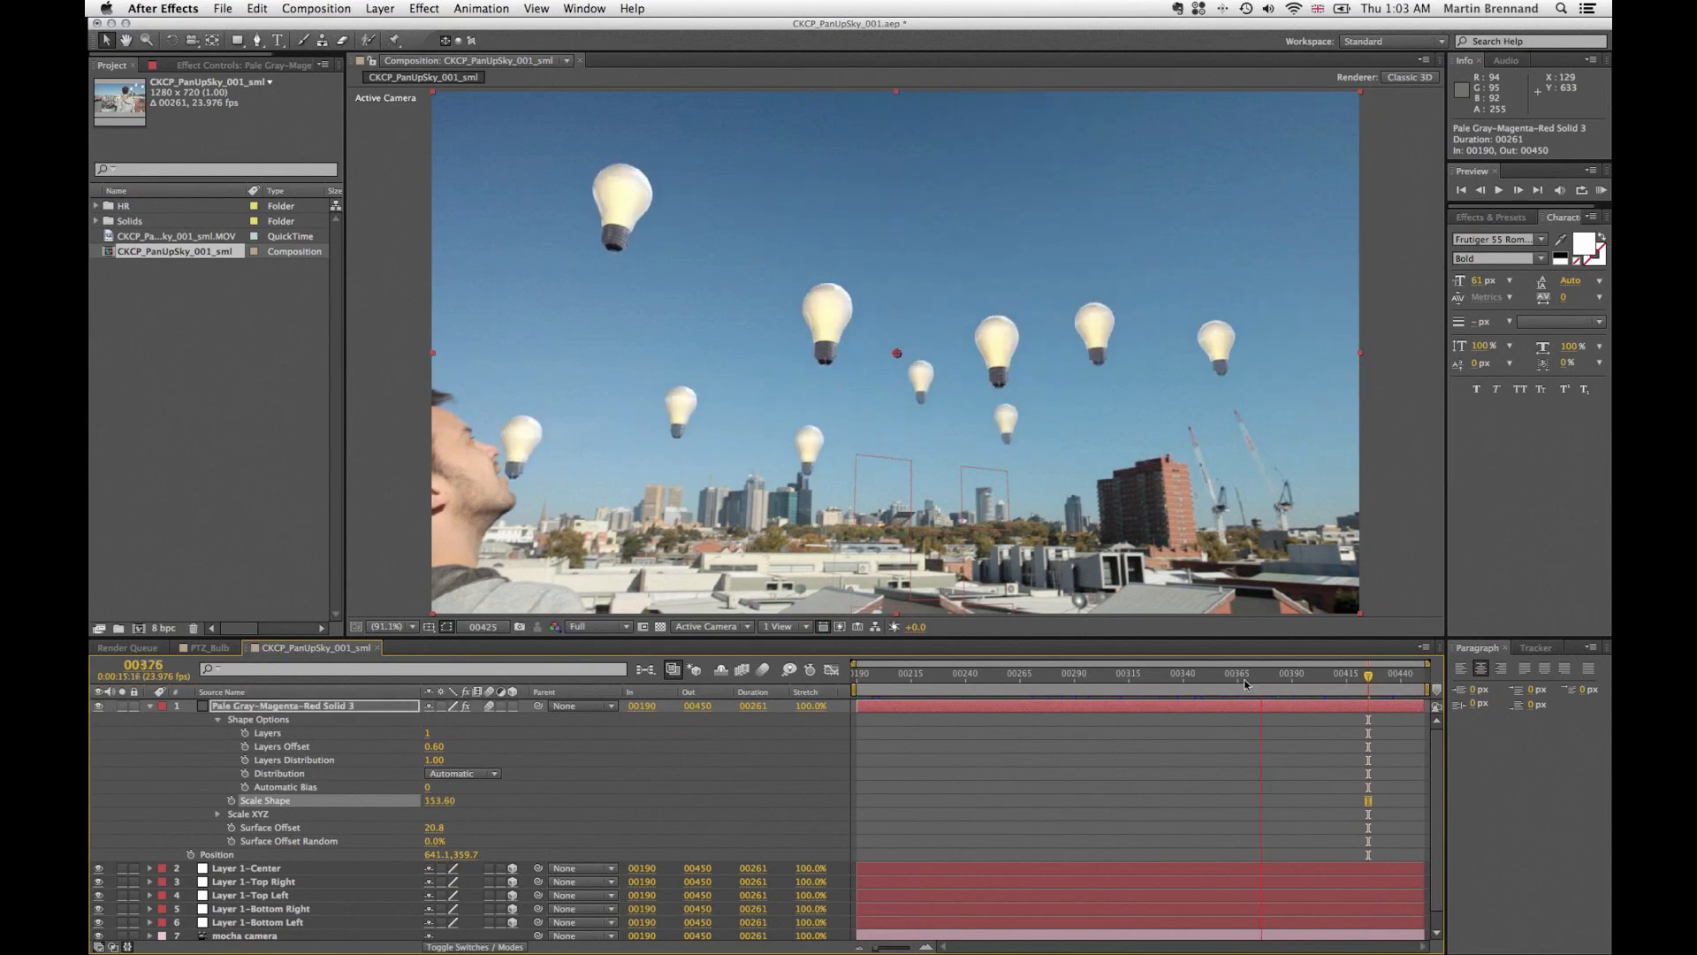
left_click(1088, 679)
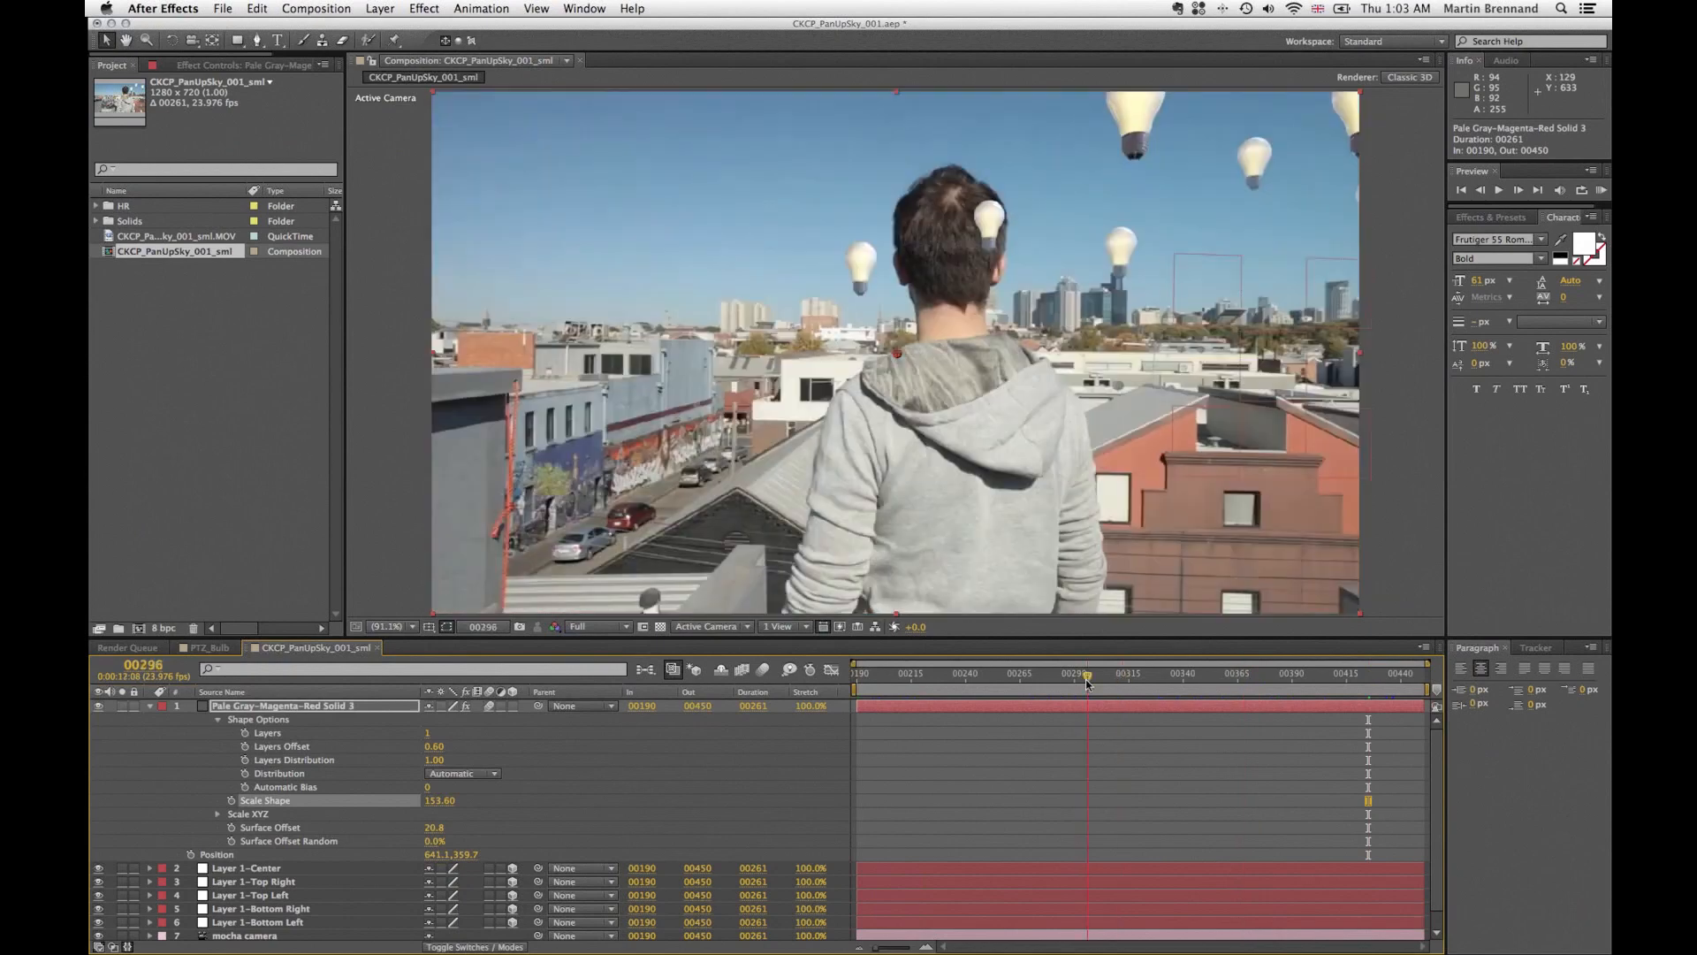
left_click_drag(1087, 683, 1282, 685)
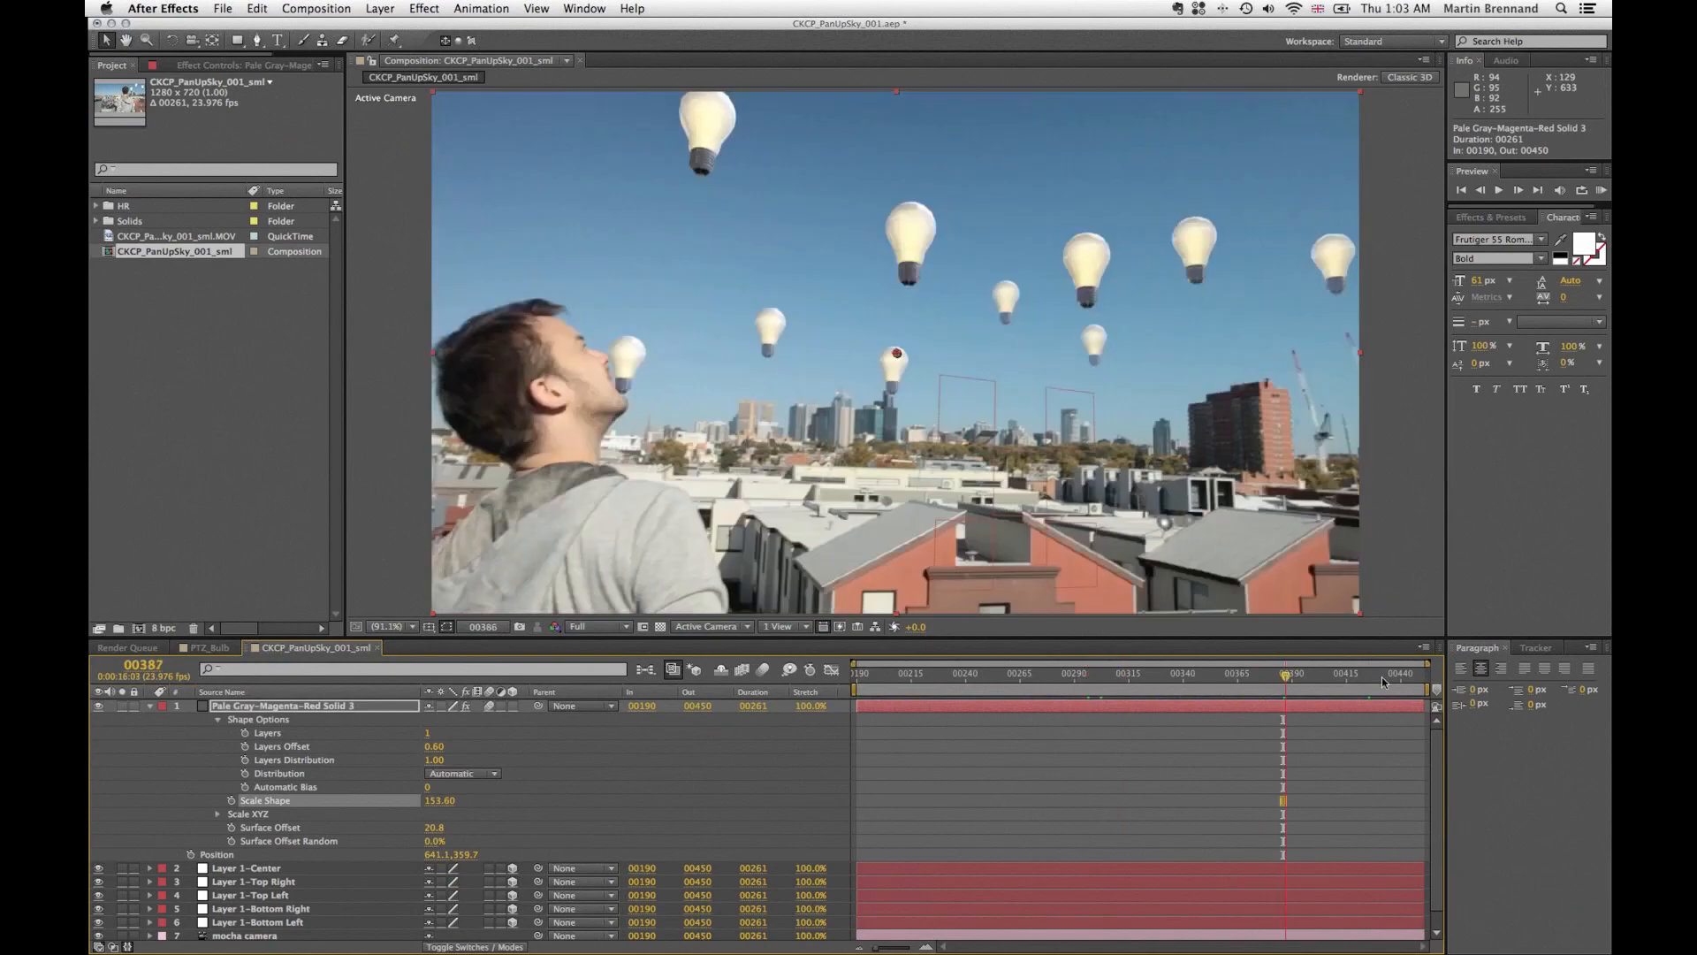
Step: Scrub between frames 315 and 432 to check the bulbs' spread, and undo the last Scale Shape change on Pale Gray-Magenta-Red Solid 3
left_click(1381, 679)
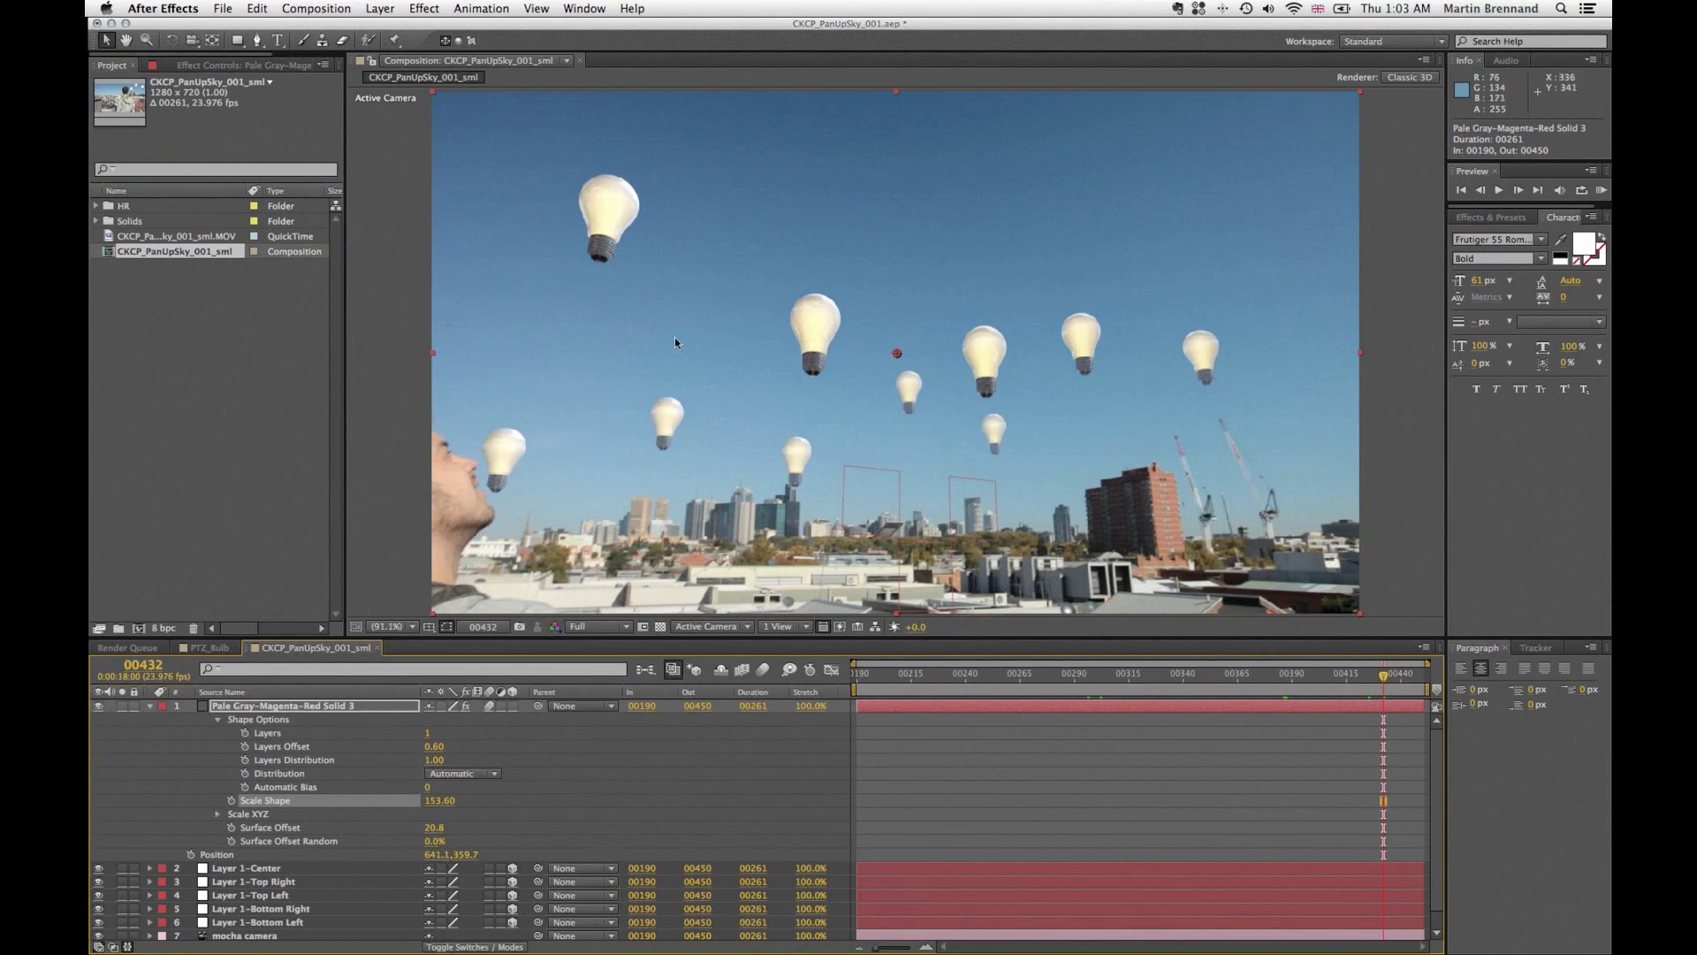
left_click(1310, 679)
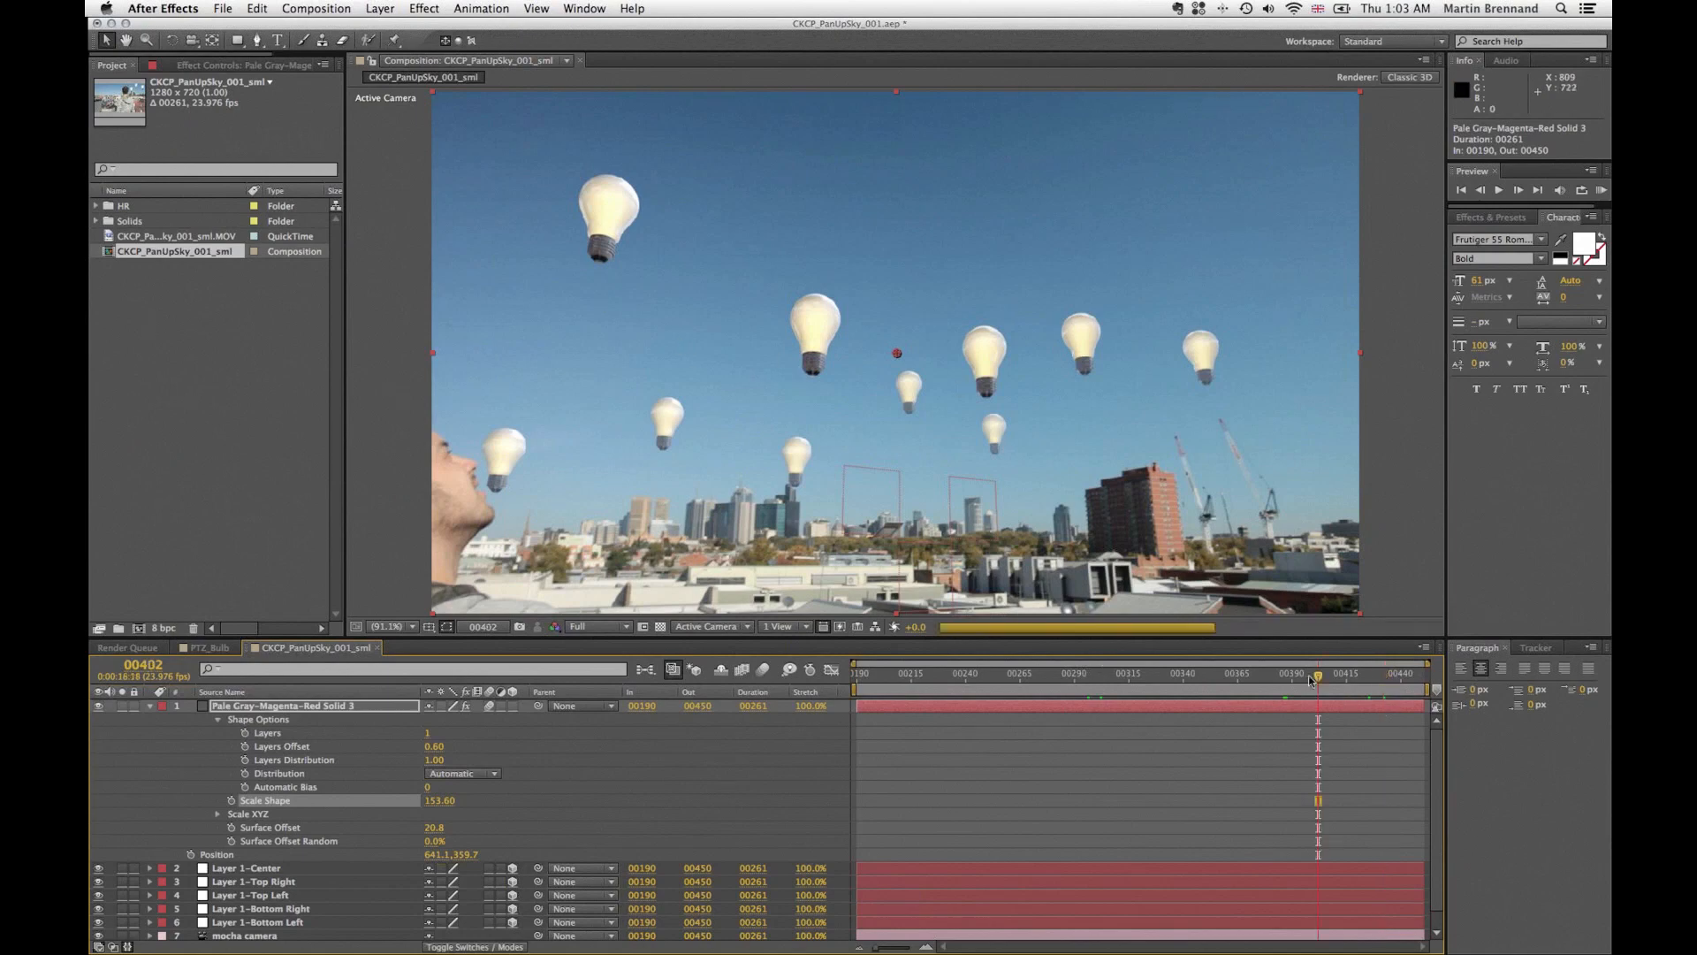
left_click_drag(1310, 678, 1127, 678)
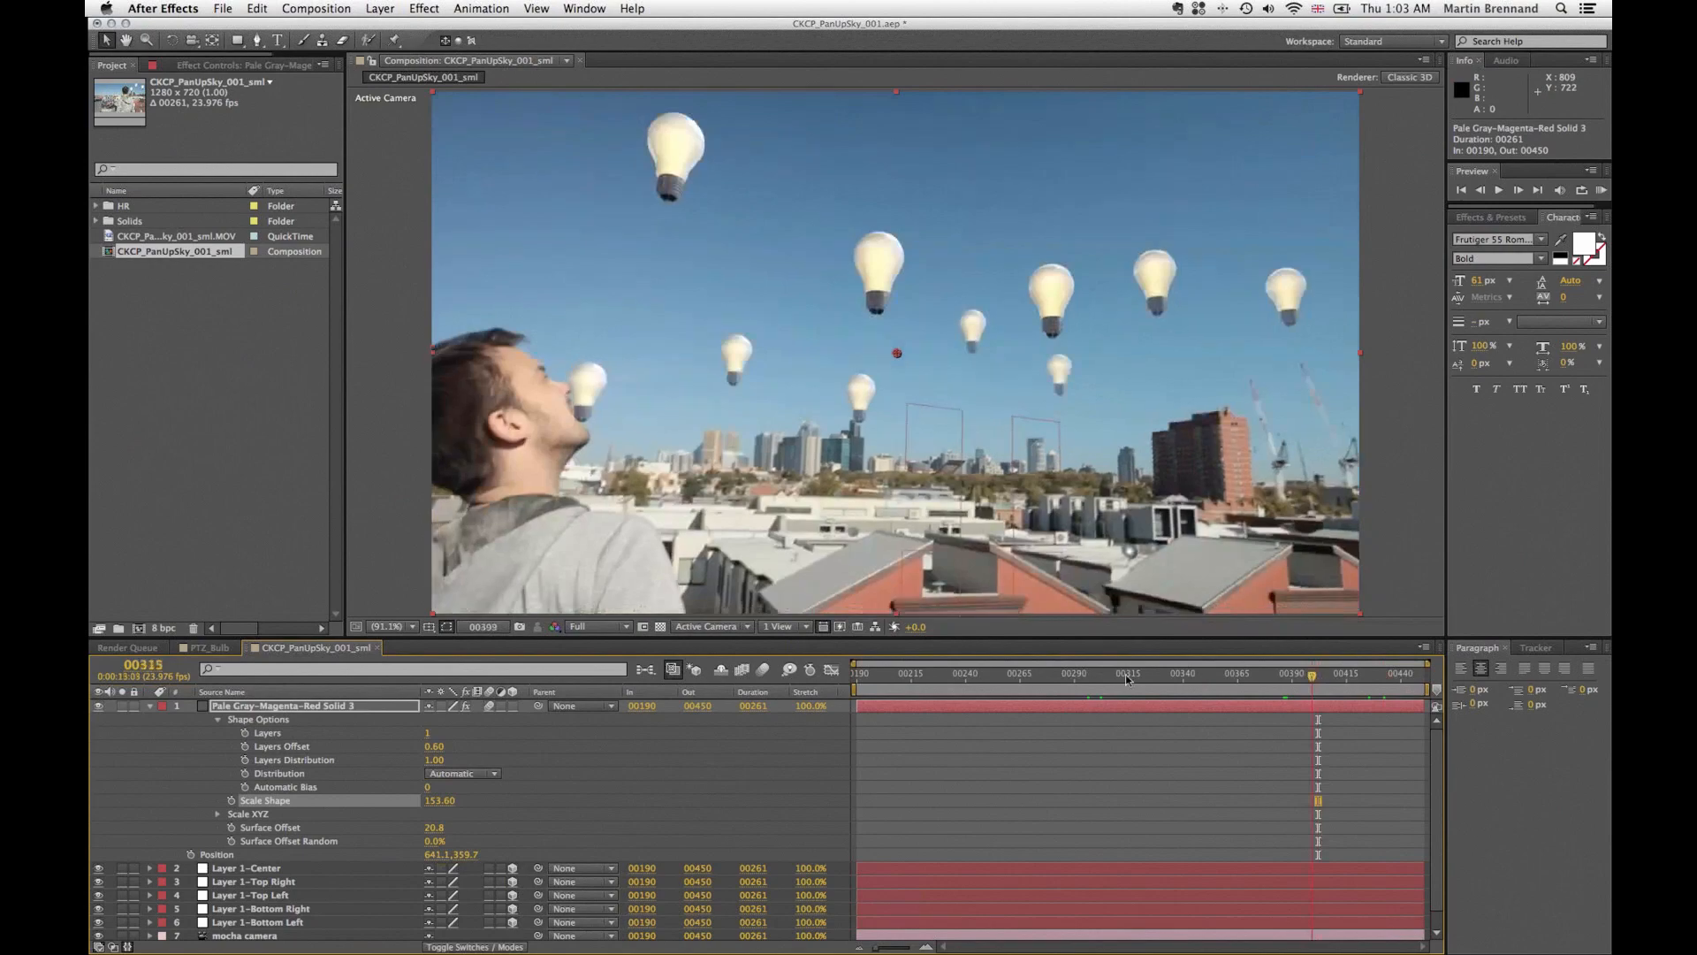
left_click_drag(1128, 679, 1380, 689)
key("super+z")
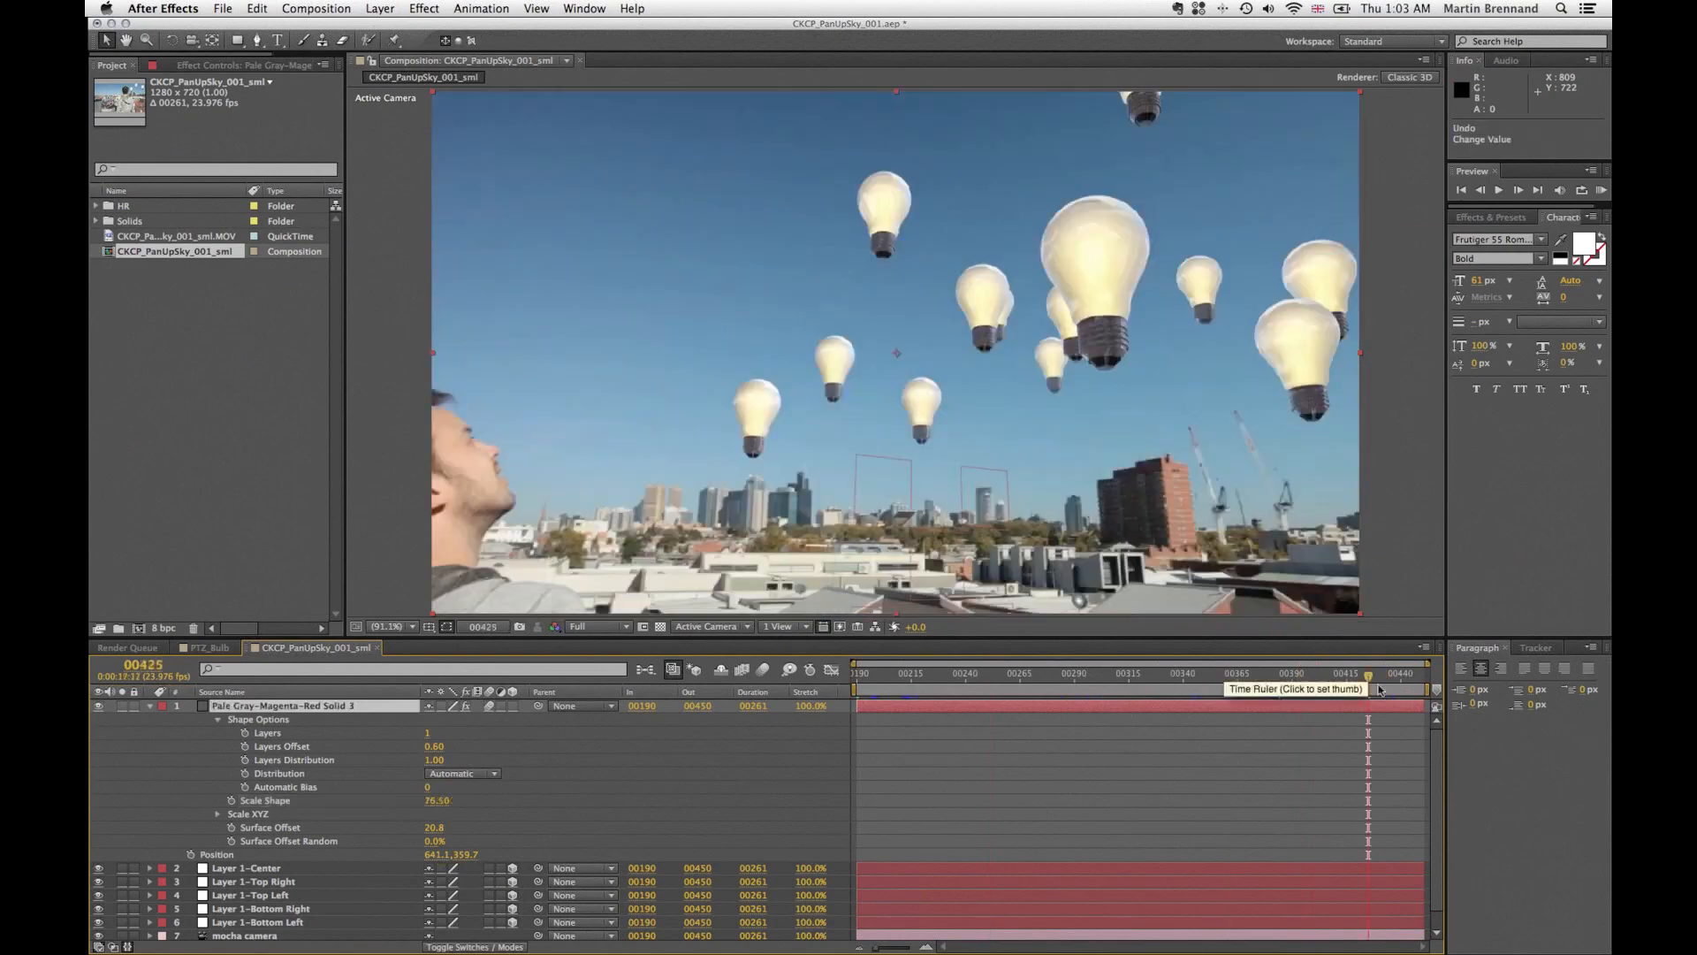
Step: Scrub the shot between frames 264 and 439 to examine how the light bulbs sit in the sky, ending at frame 336
left_click(1225, 679)
left_click_drag(1225, 681, 1279, 688)
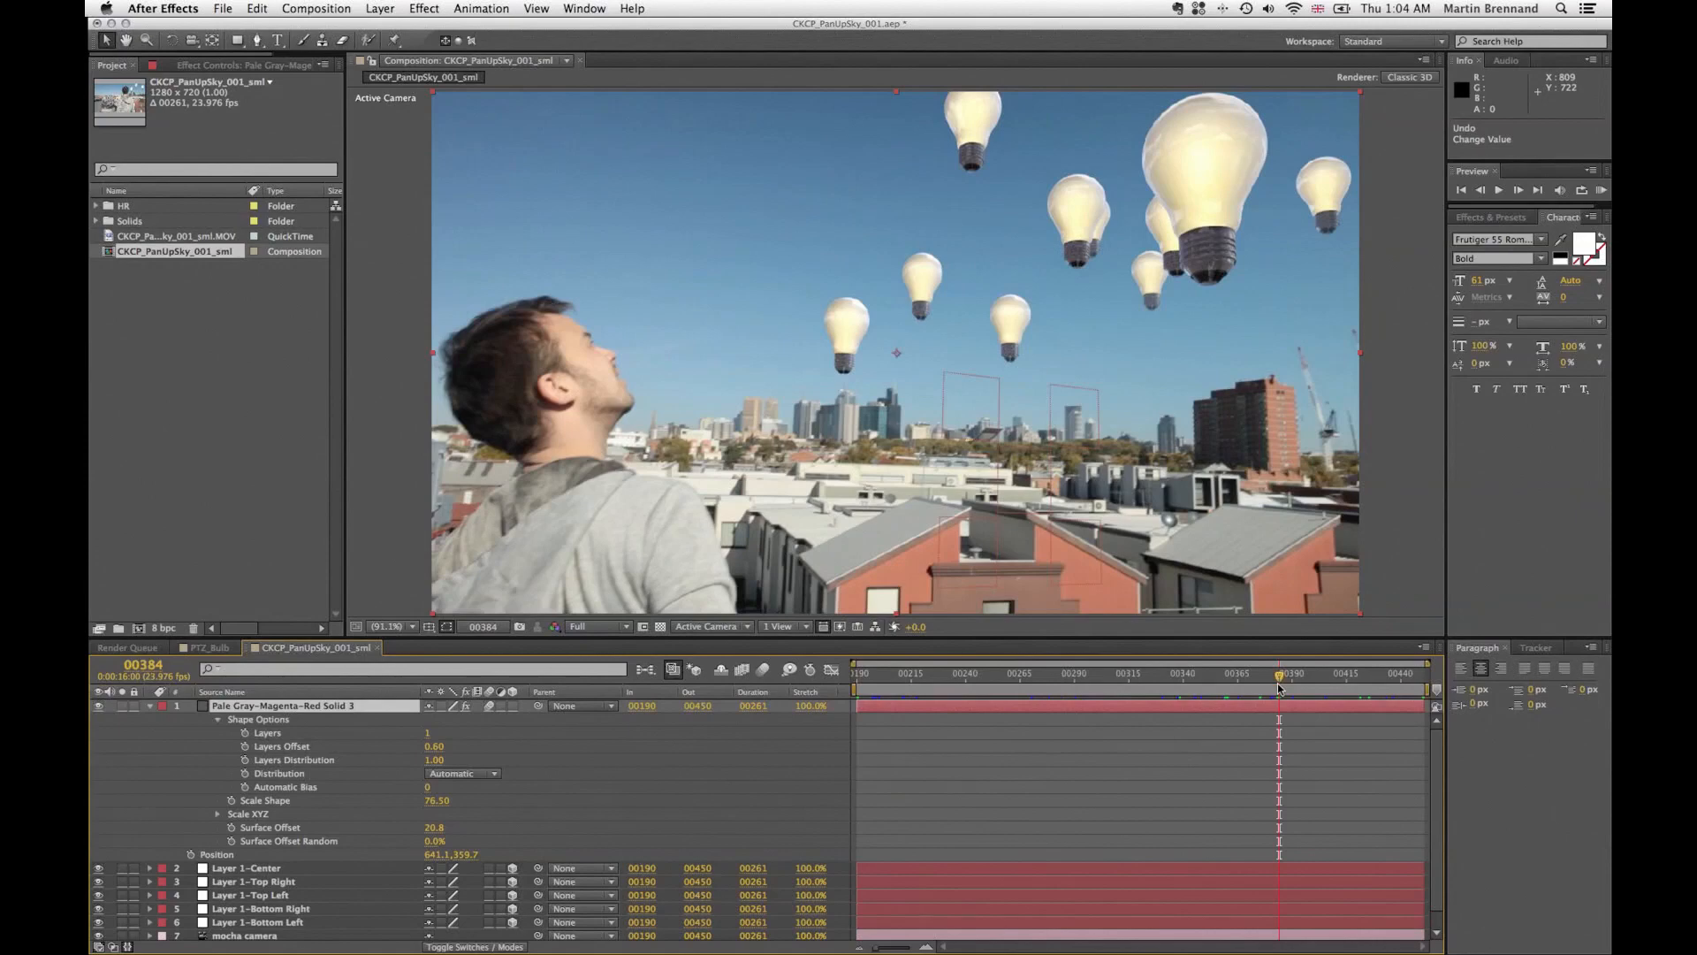
left_click(1284, 686)
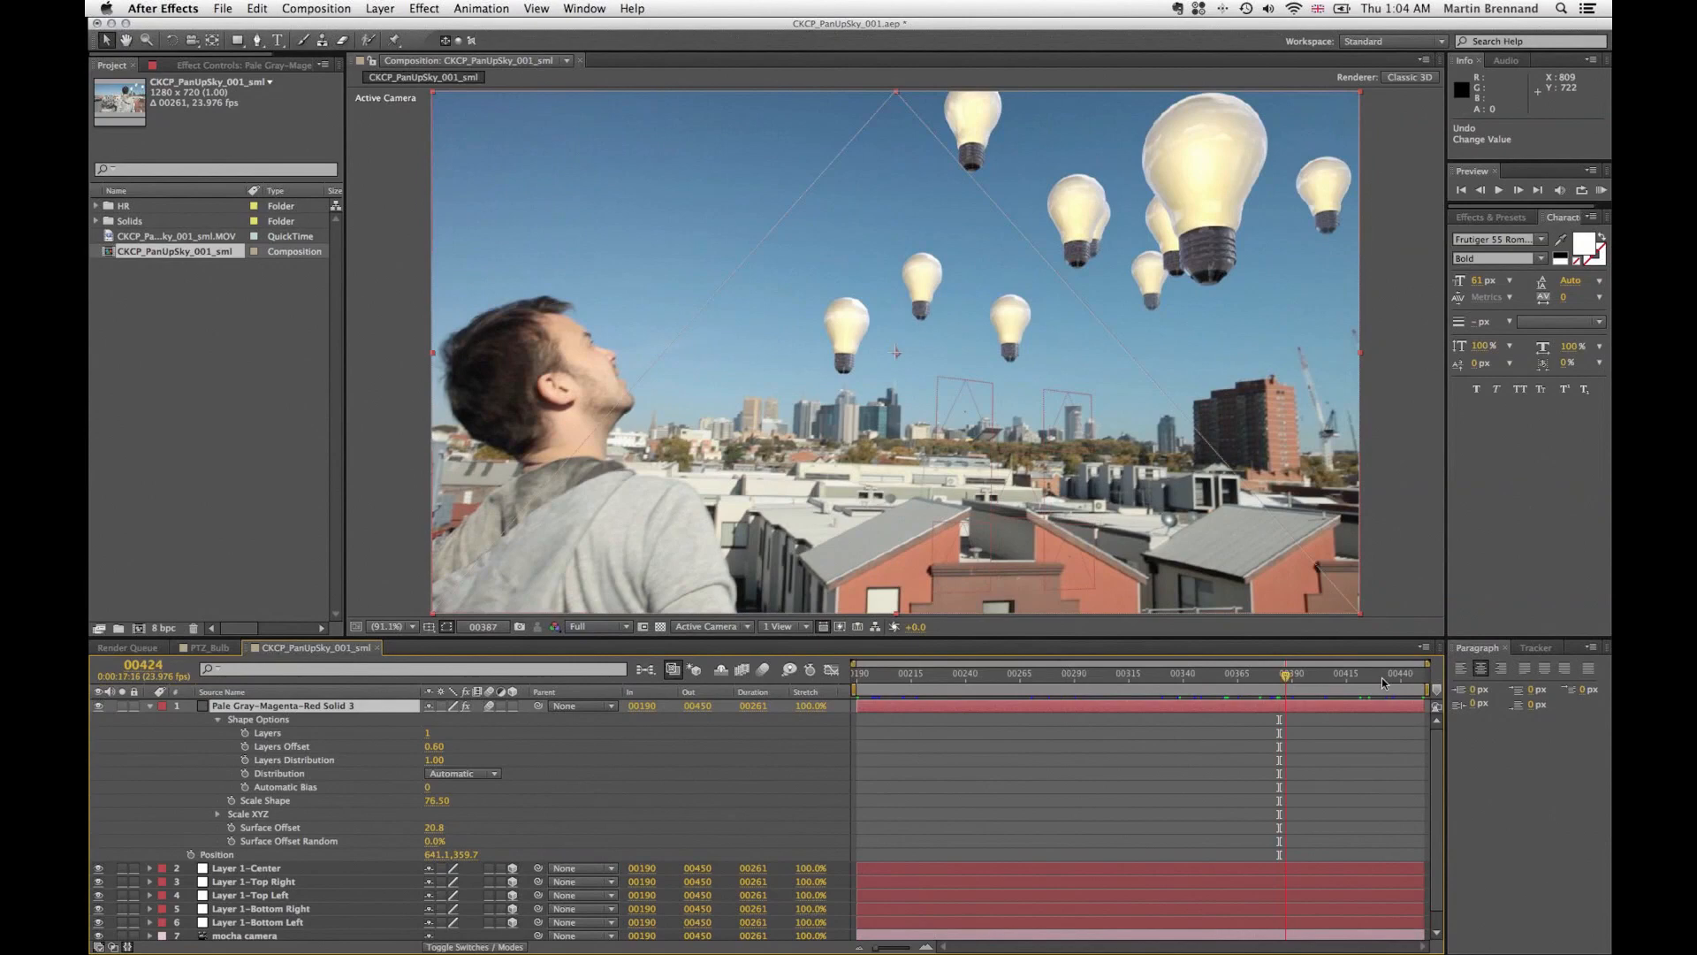
left_click(1367, 683)
left_click(1399, 683)
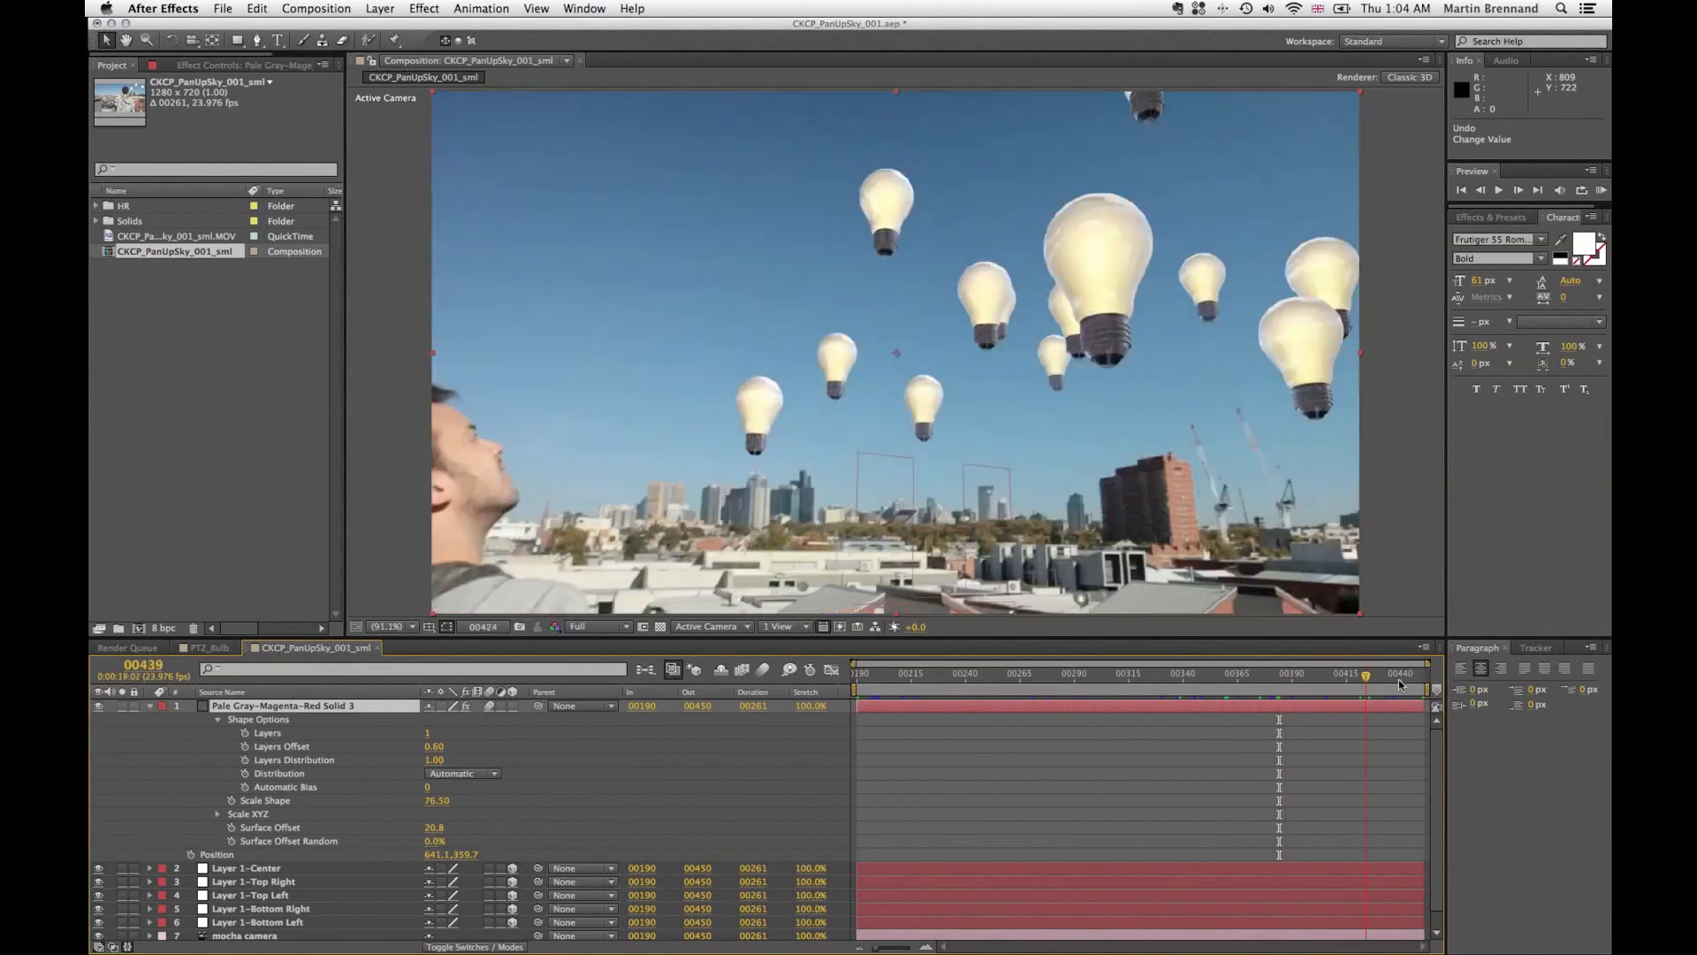
left_click_drag(1400, 683, 1138, 689)
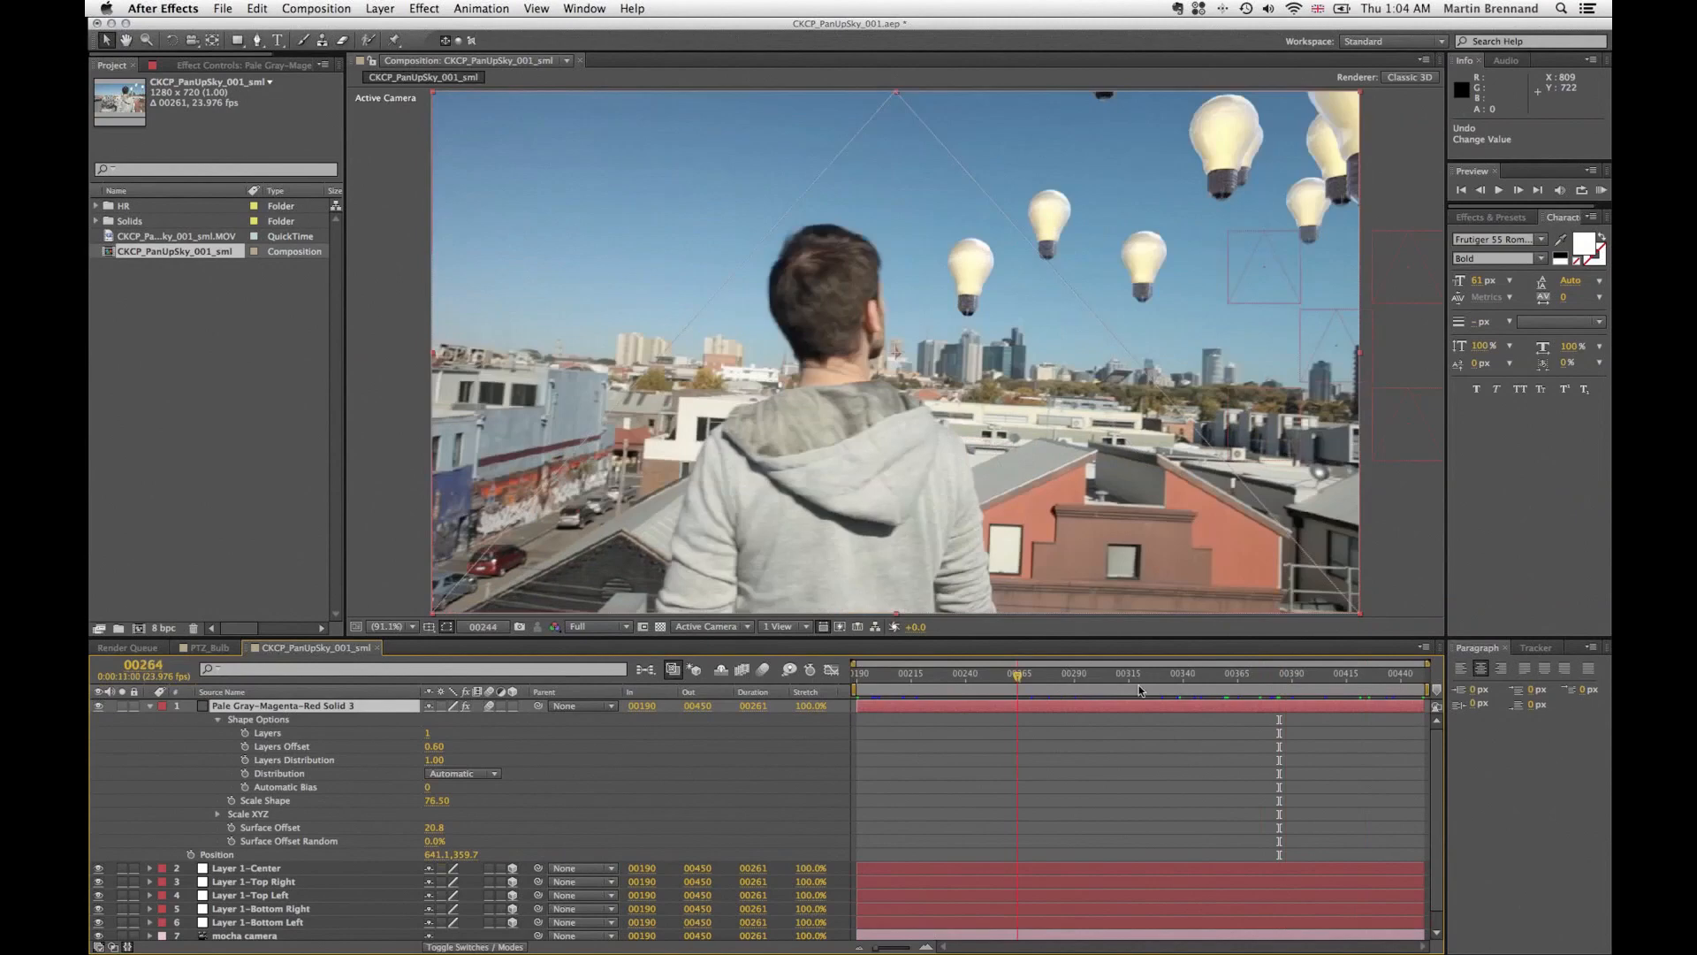
left_click(1359, 688)
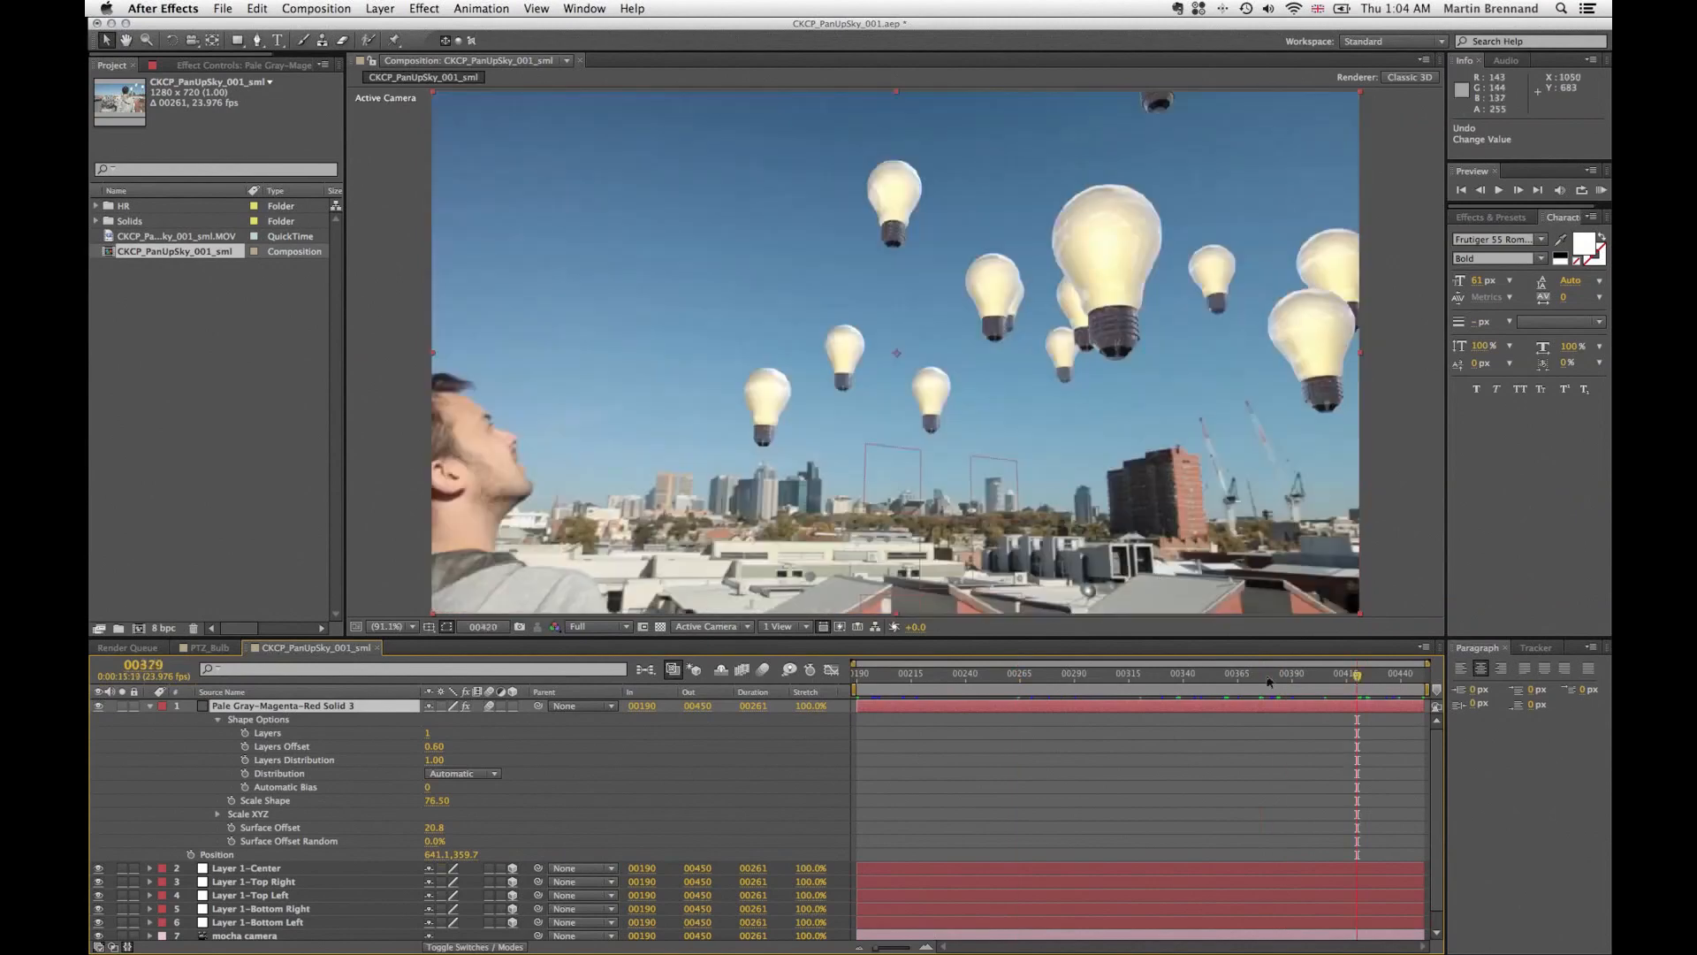
left_click_drag(1358, 688, 1175, 677)
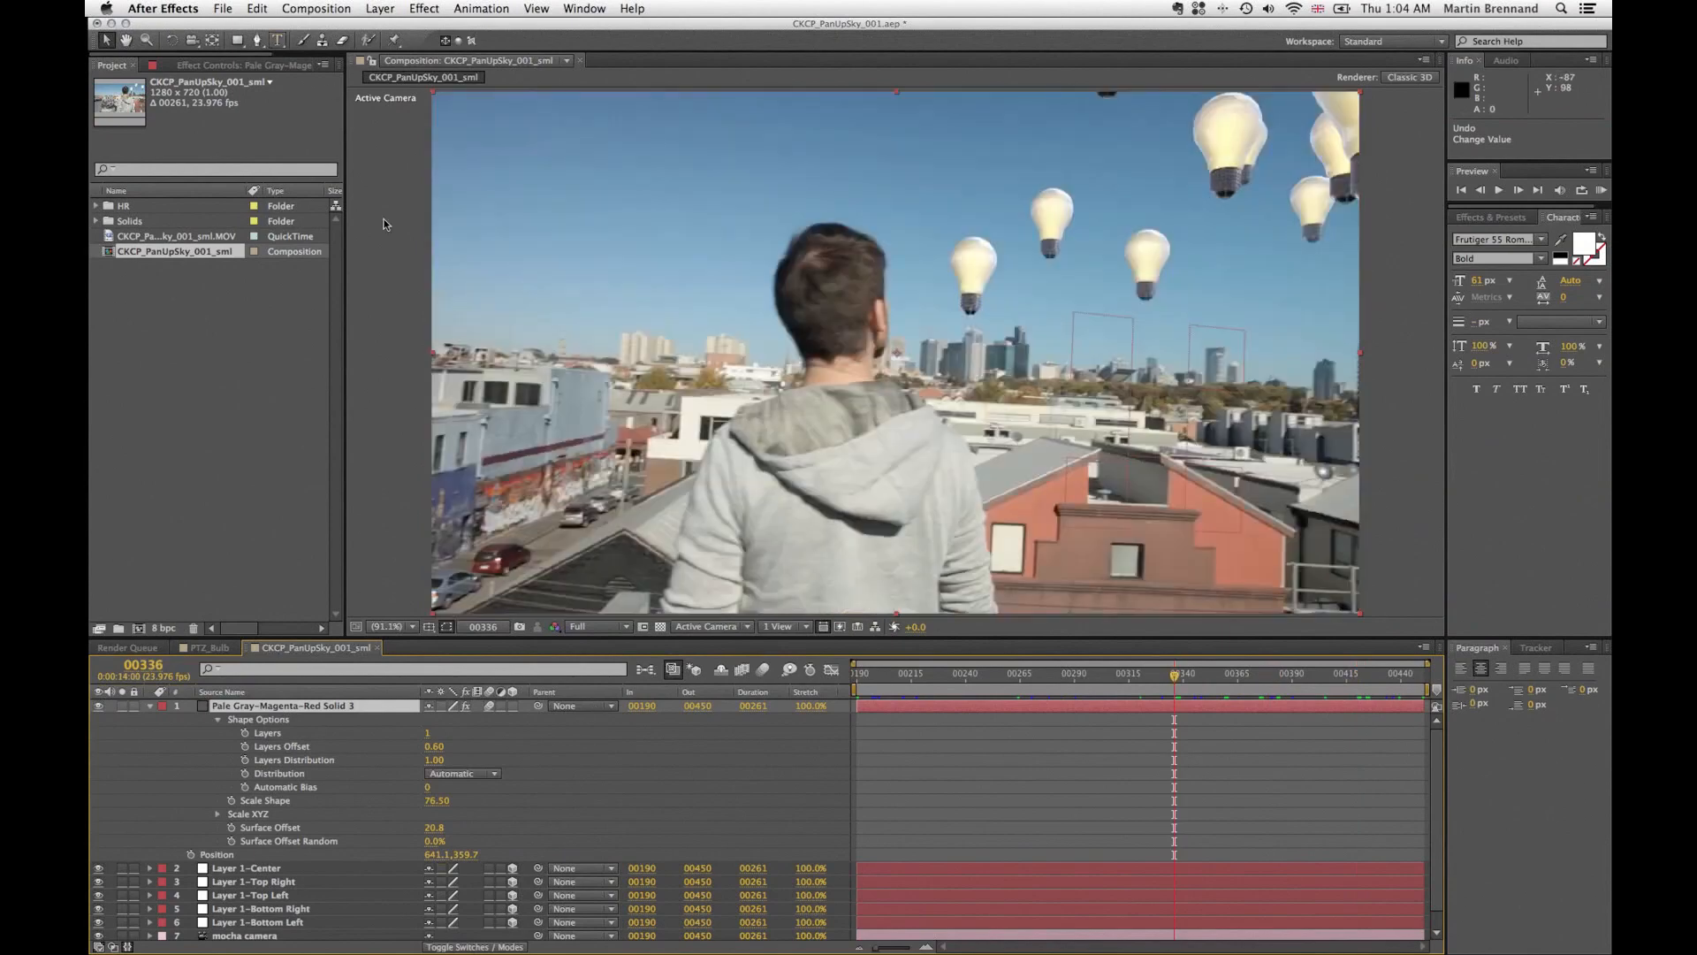
Step: Close the CKCP_PanUpSky_001.aep project without saving its changes
left_click(241, 380)
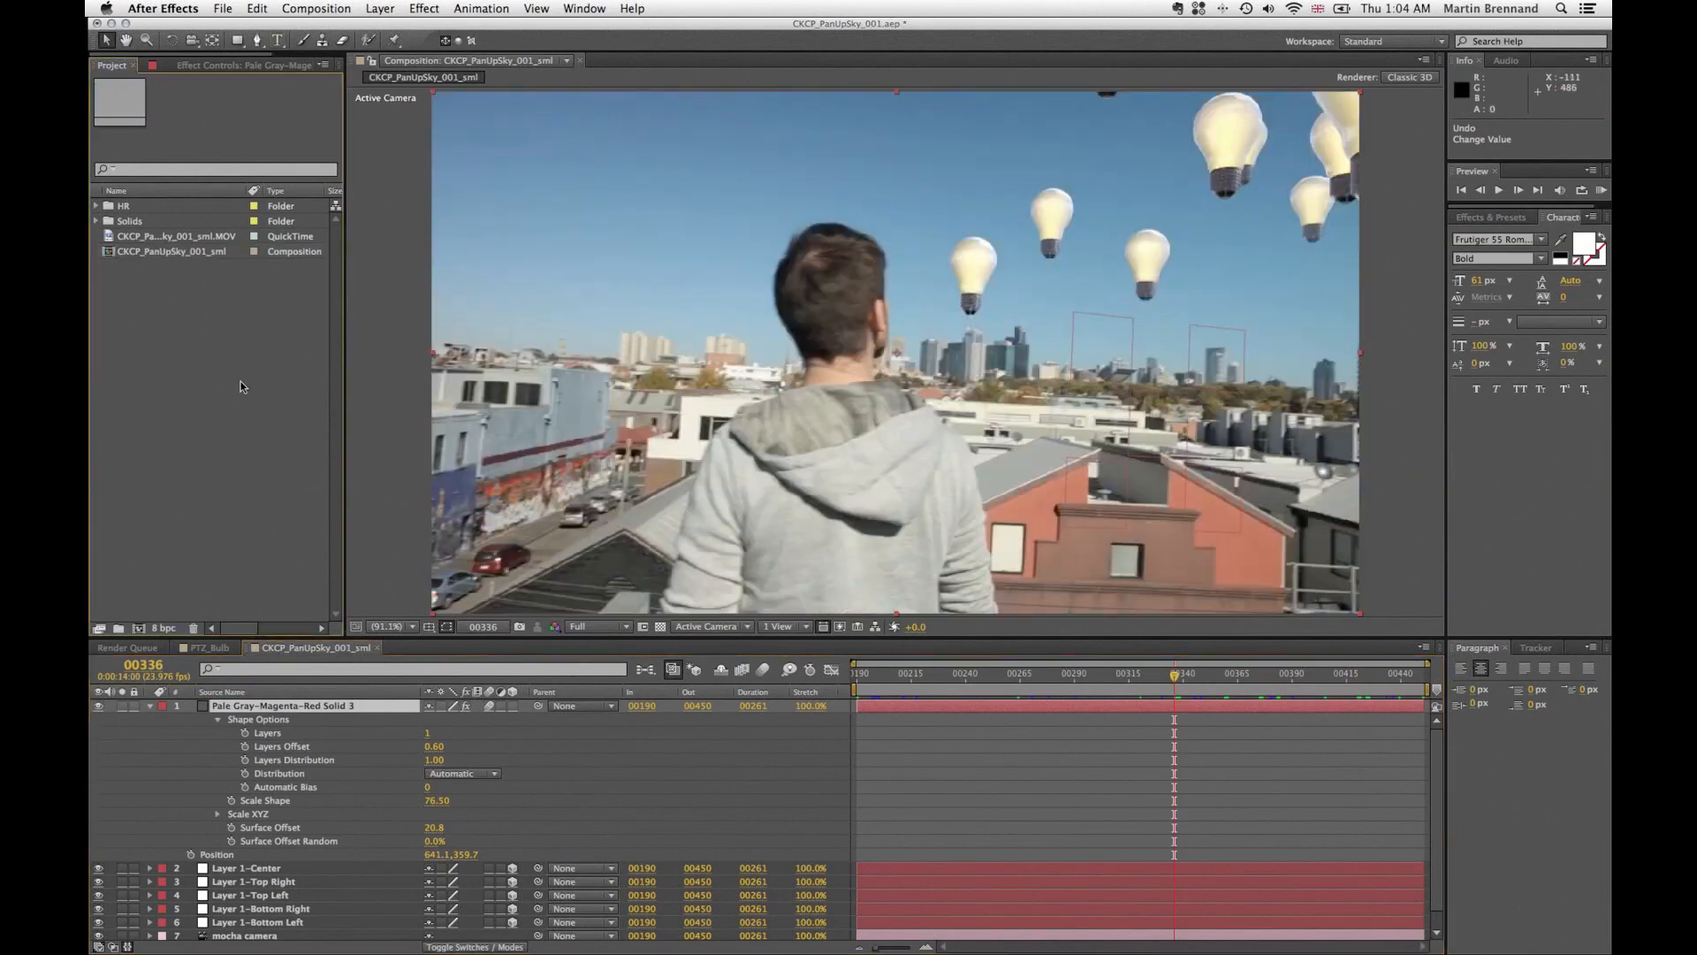
key("super+w")
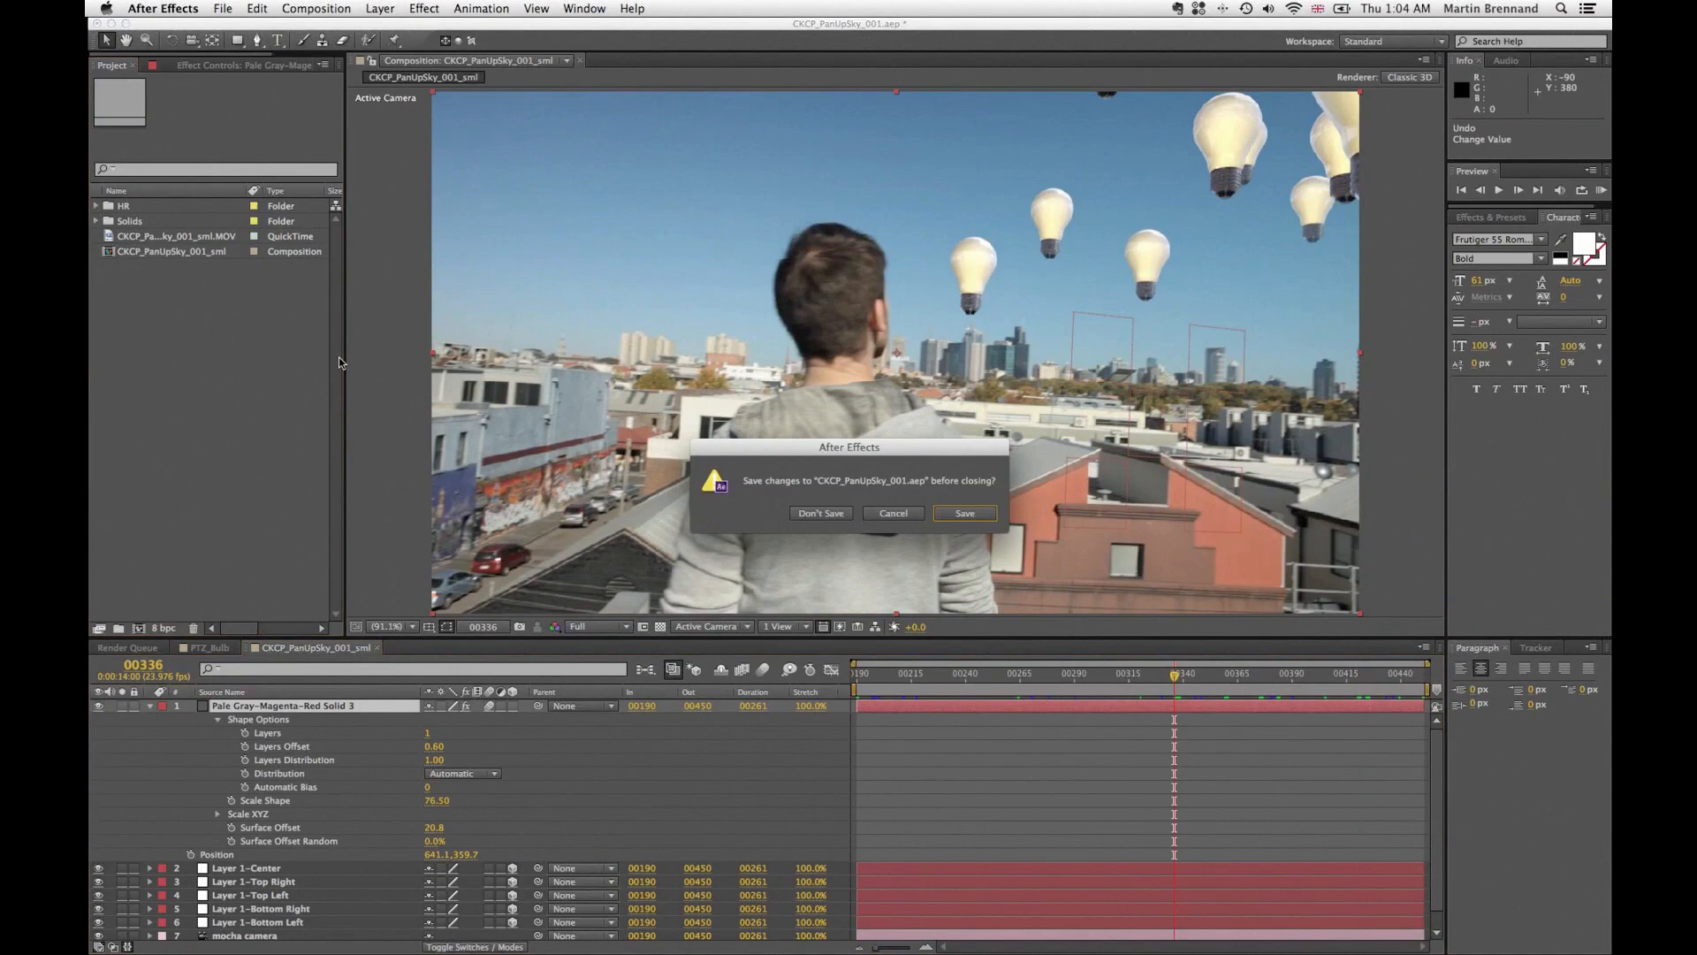
left_click(824, 512)
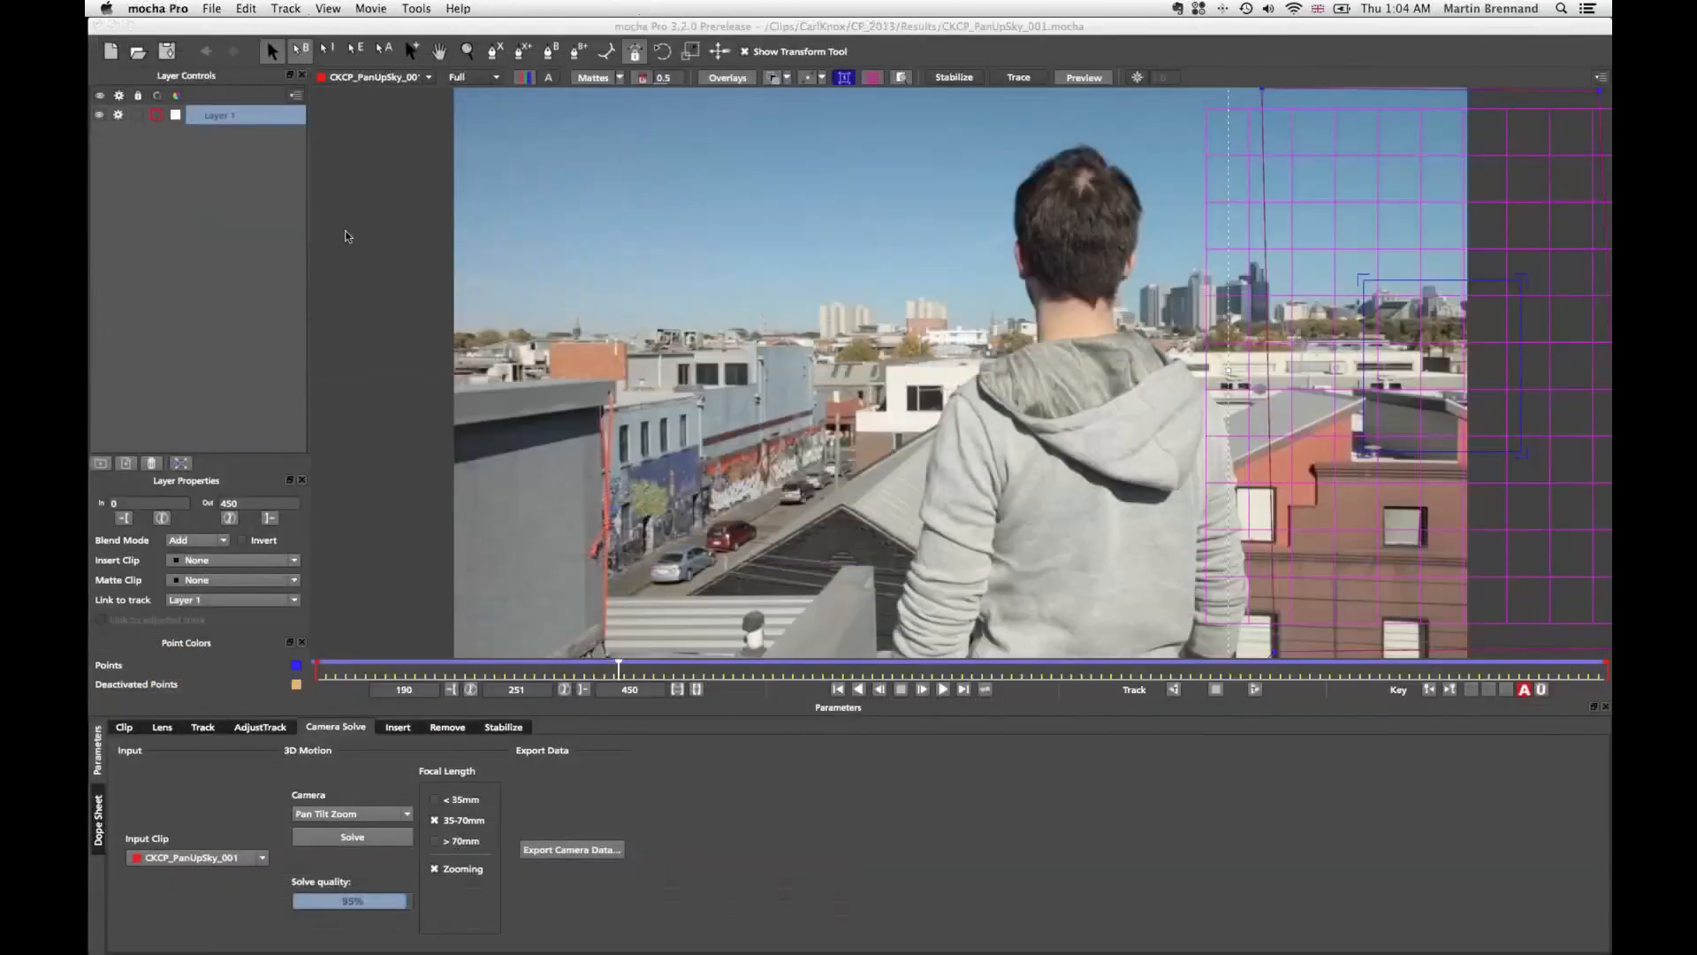
Step: Switch to mocha Pro and open the recent project CKCP_TurnLookTurn_001_sml.mocha, discarding changes to the CKCP_PanUpSky_001 project
left_click(212, 8)
mouse_move(250, 58)
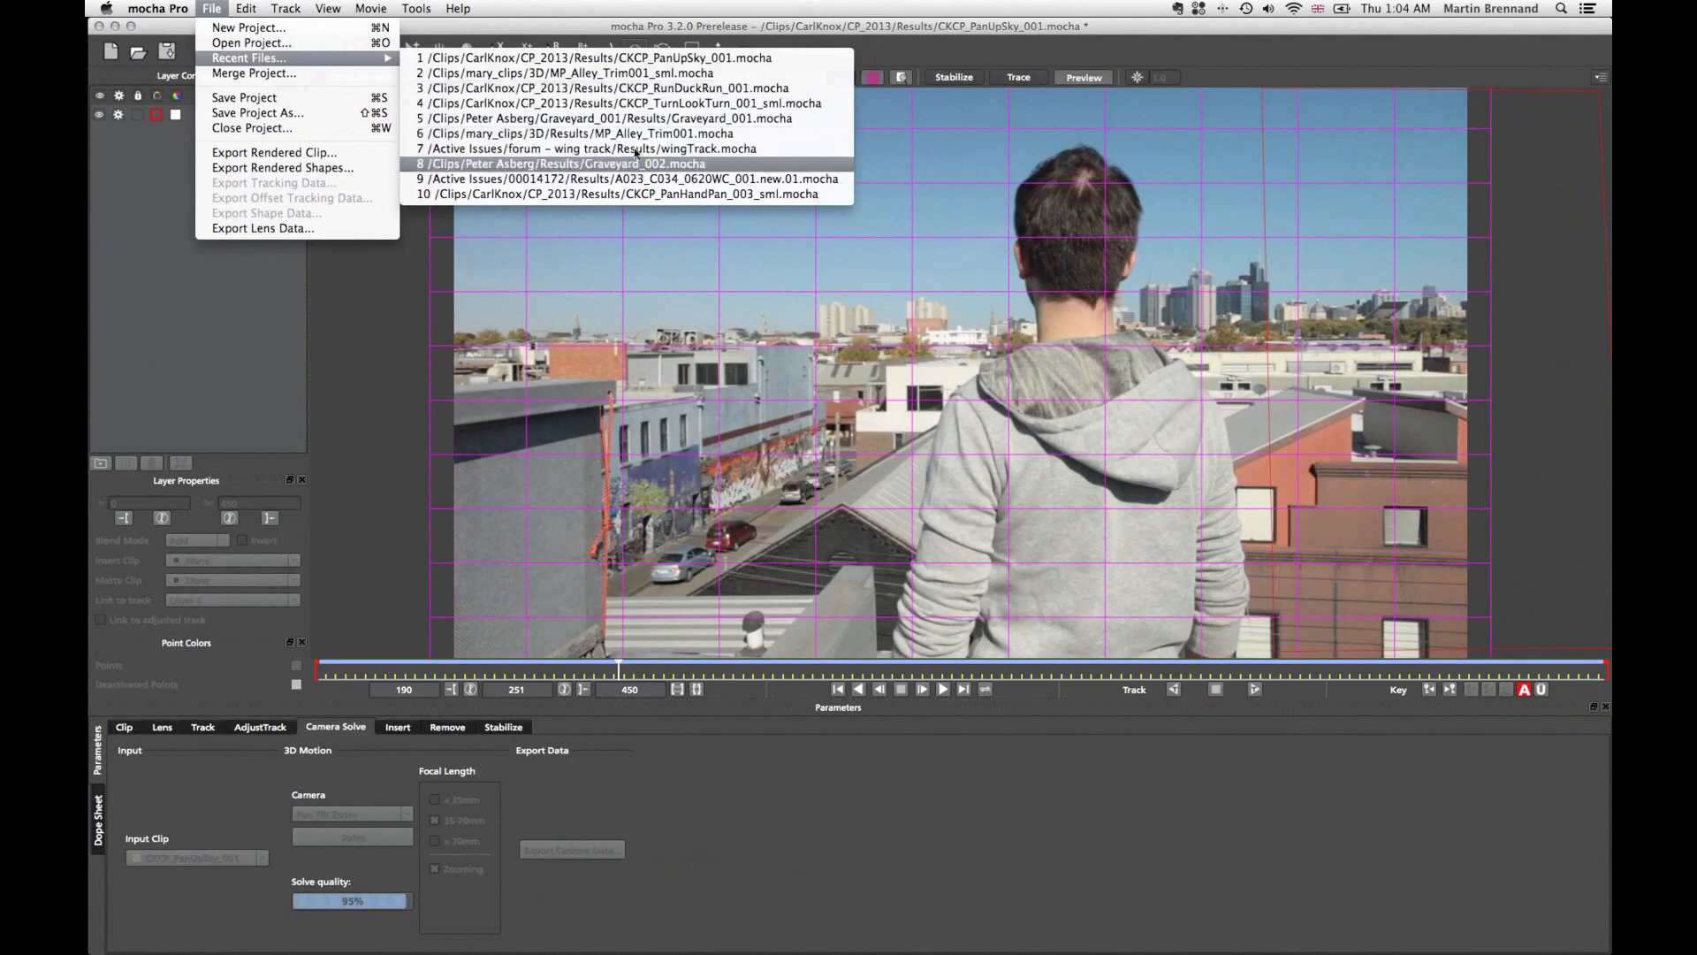
left_click(632, 103)
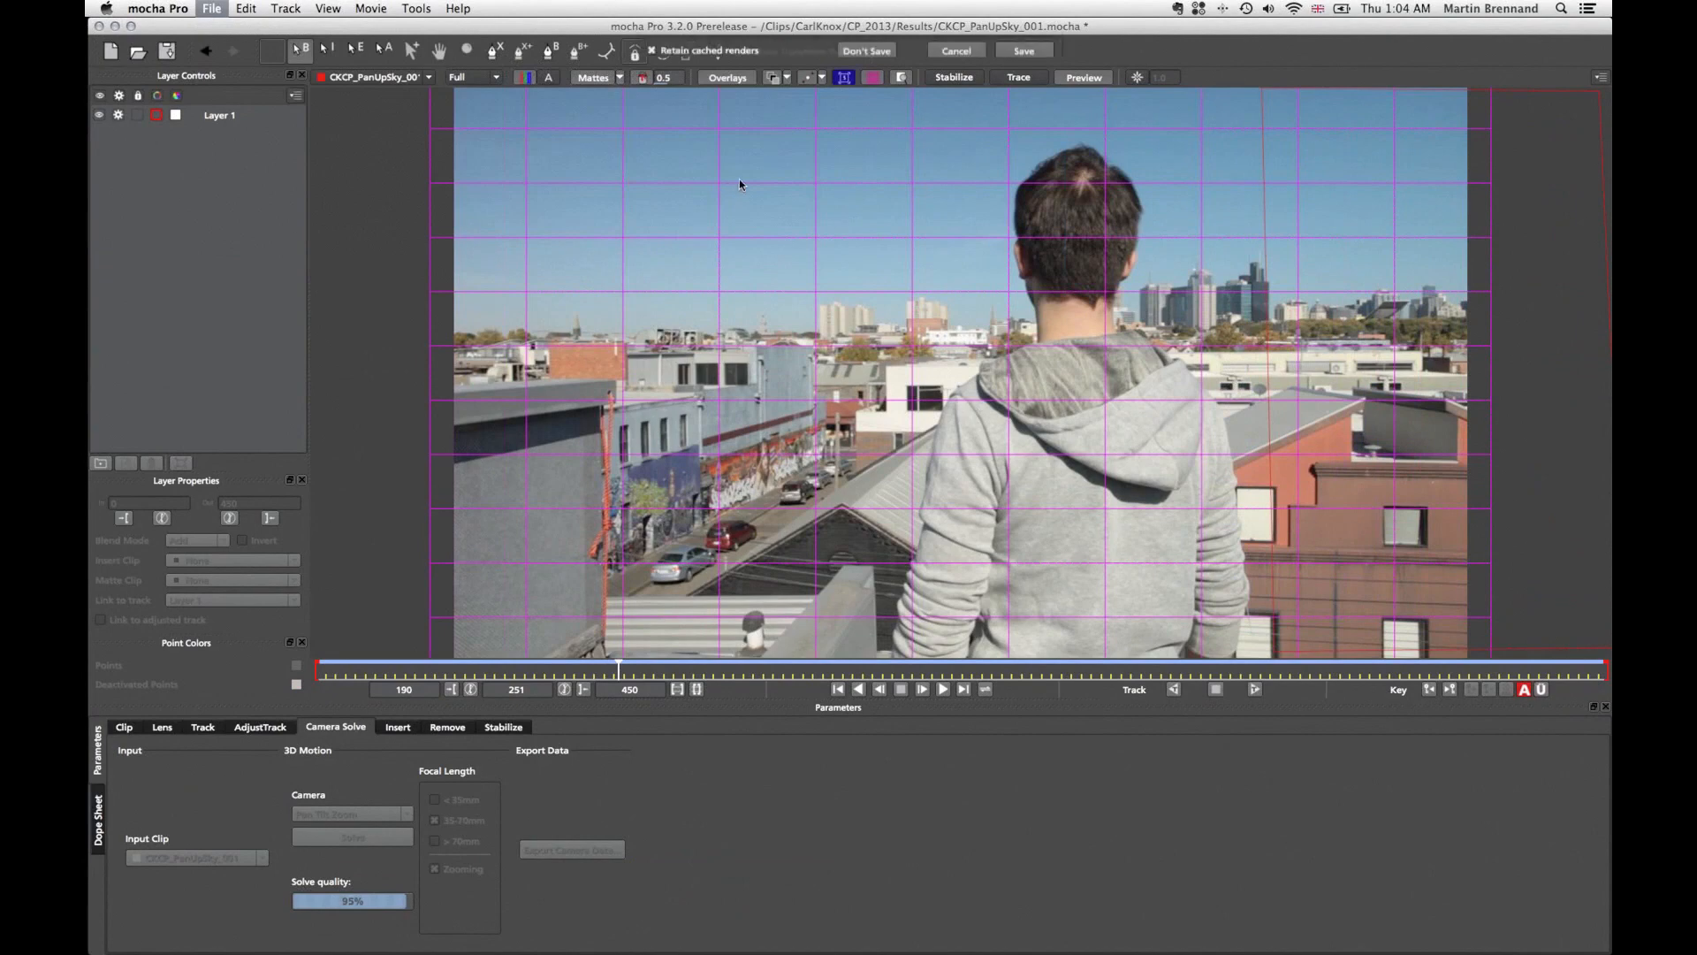
left_click(848, 115)
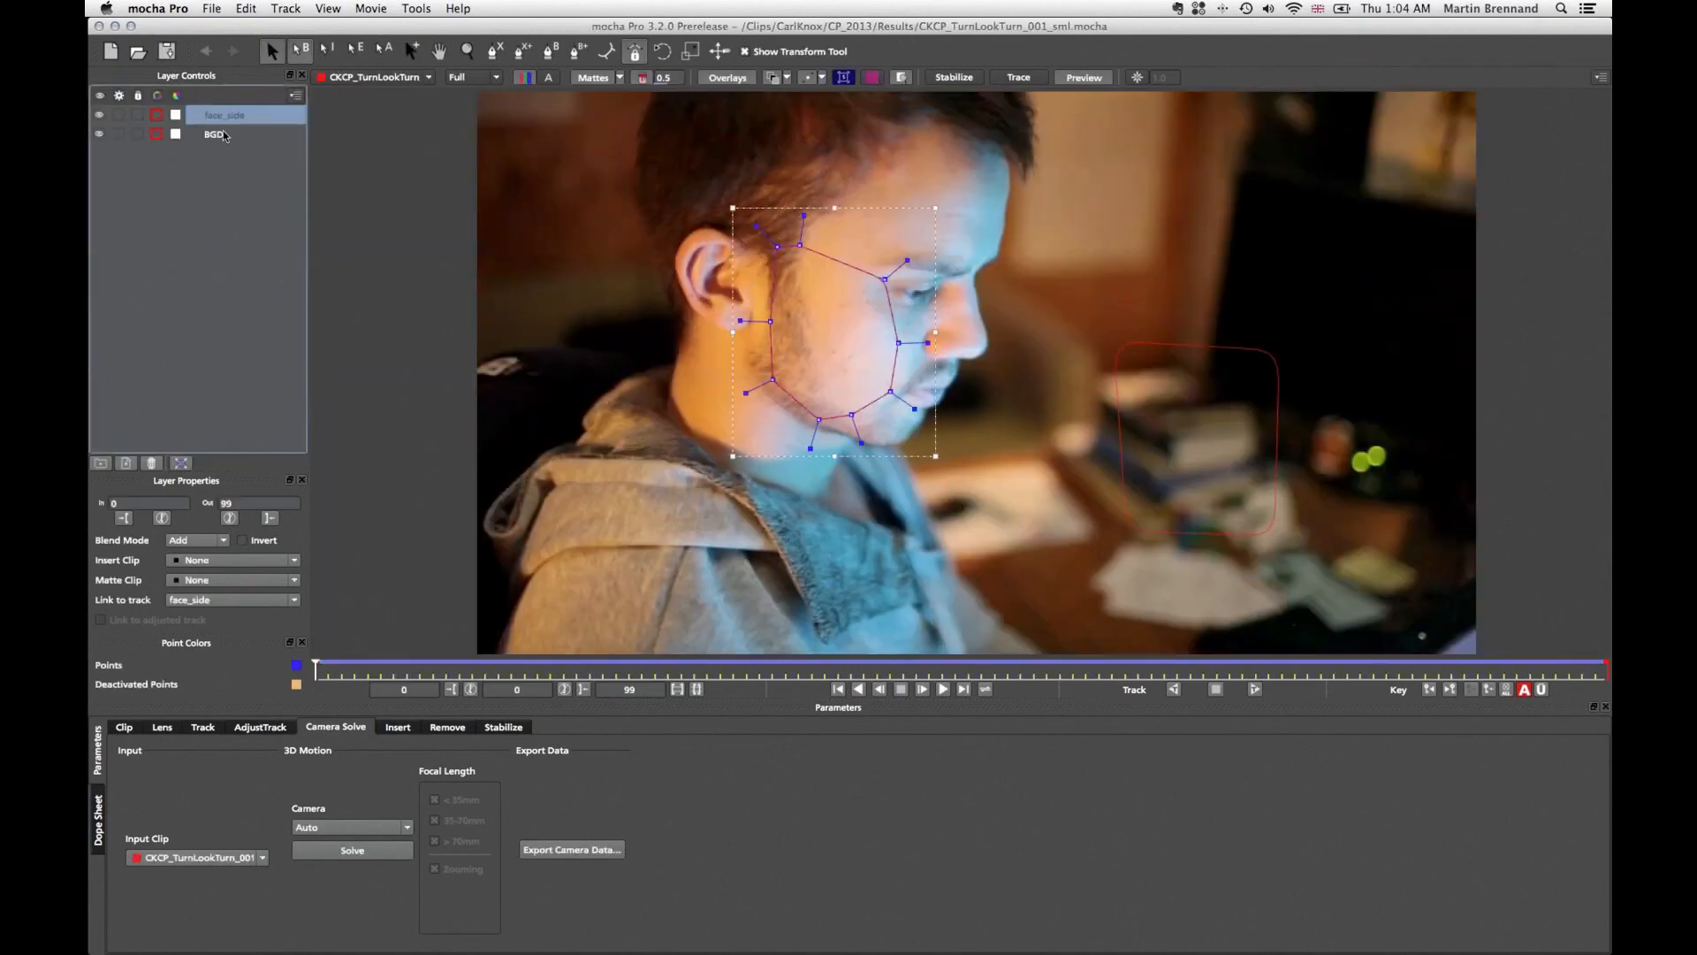
Step: Put the face_side and BGD layers into a new layer group, and hide and collapse that group
left_click(225, 136, "shift")
left_click_drag(223, 135, 101, 463)
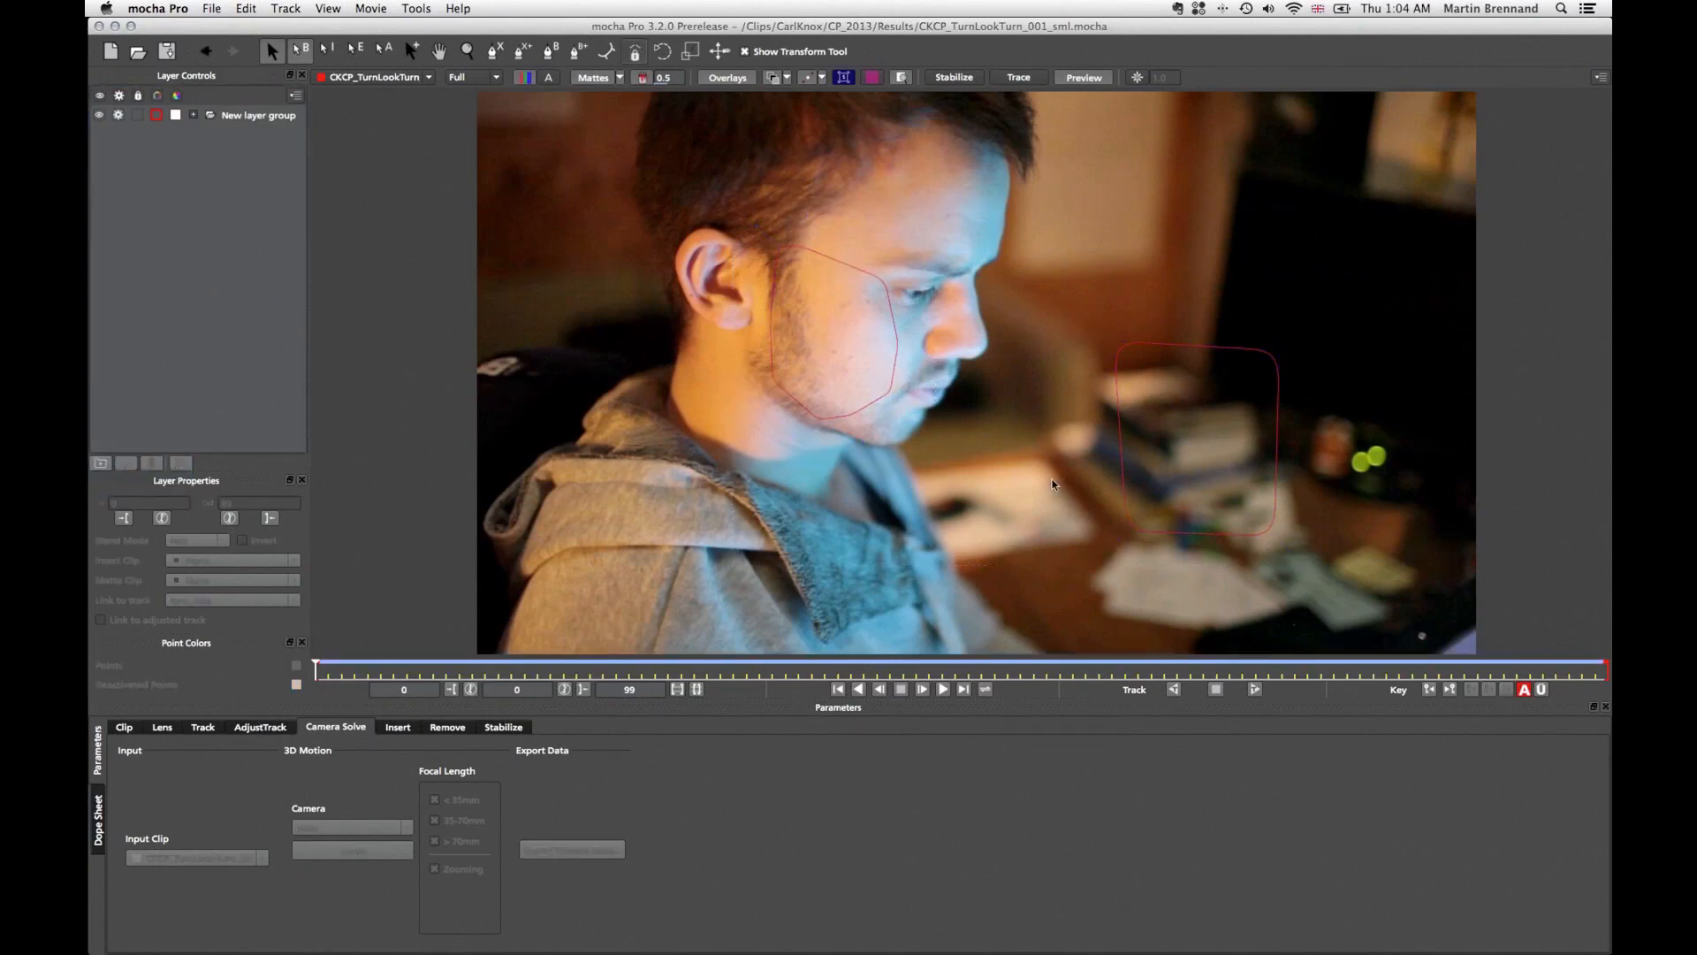
left_click(1161, 351)
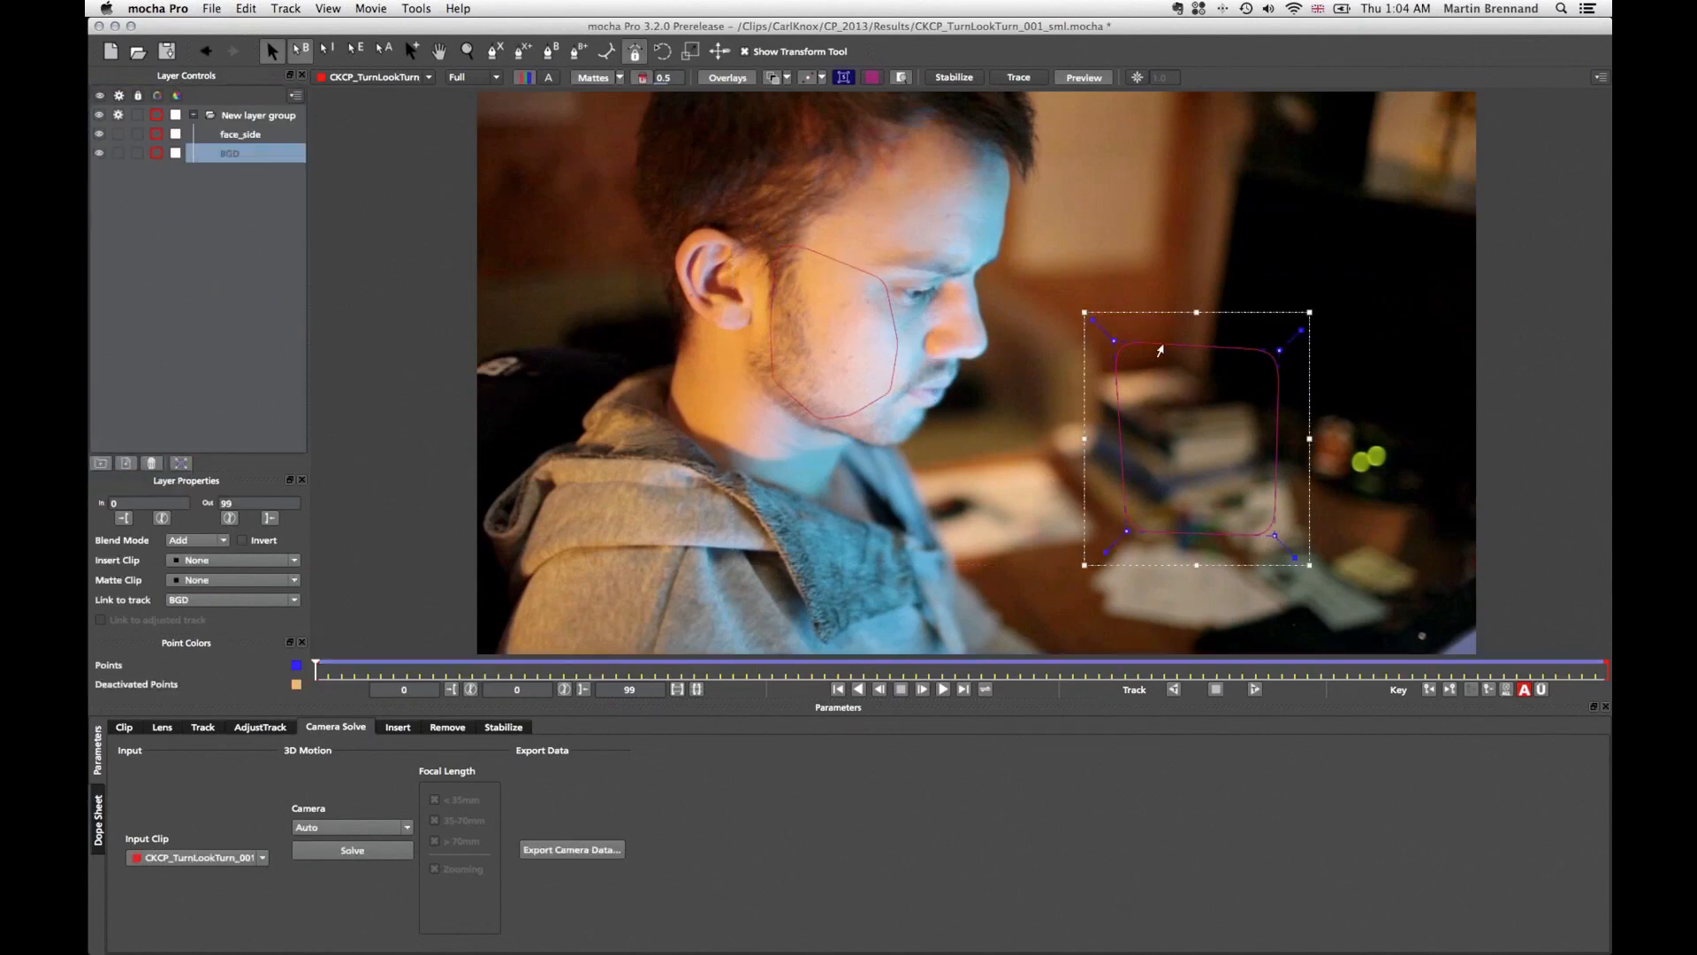
left_click(99, 115)
left_click(194, 116)
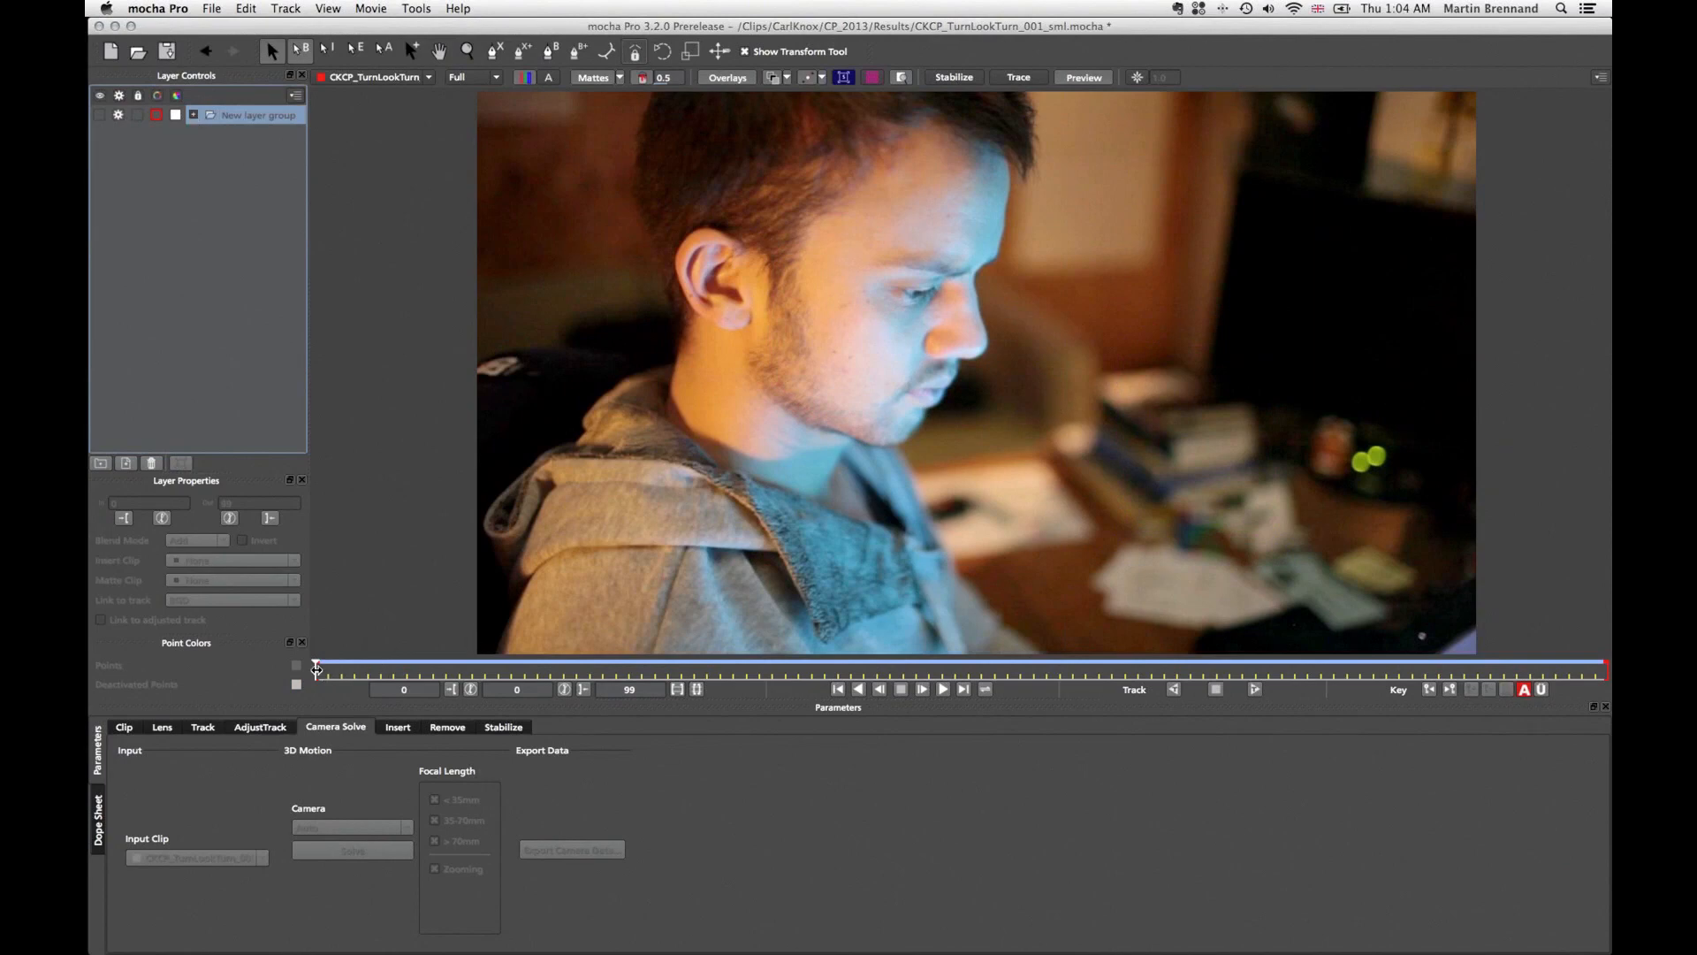
Step: Preview the clip, return to frame 0, and draw a closed six-point X-Spline around the background wall and books beside the man's face
left_click_drag(316, 669, 1274, 665)
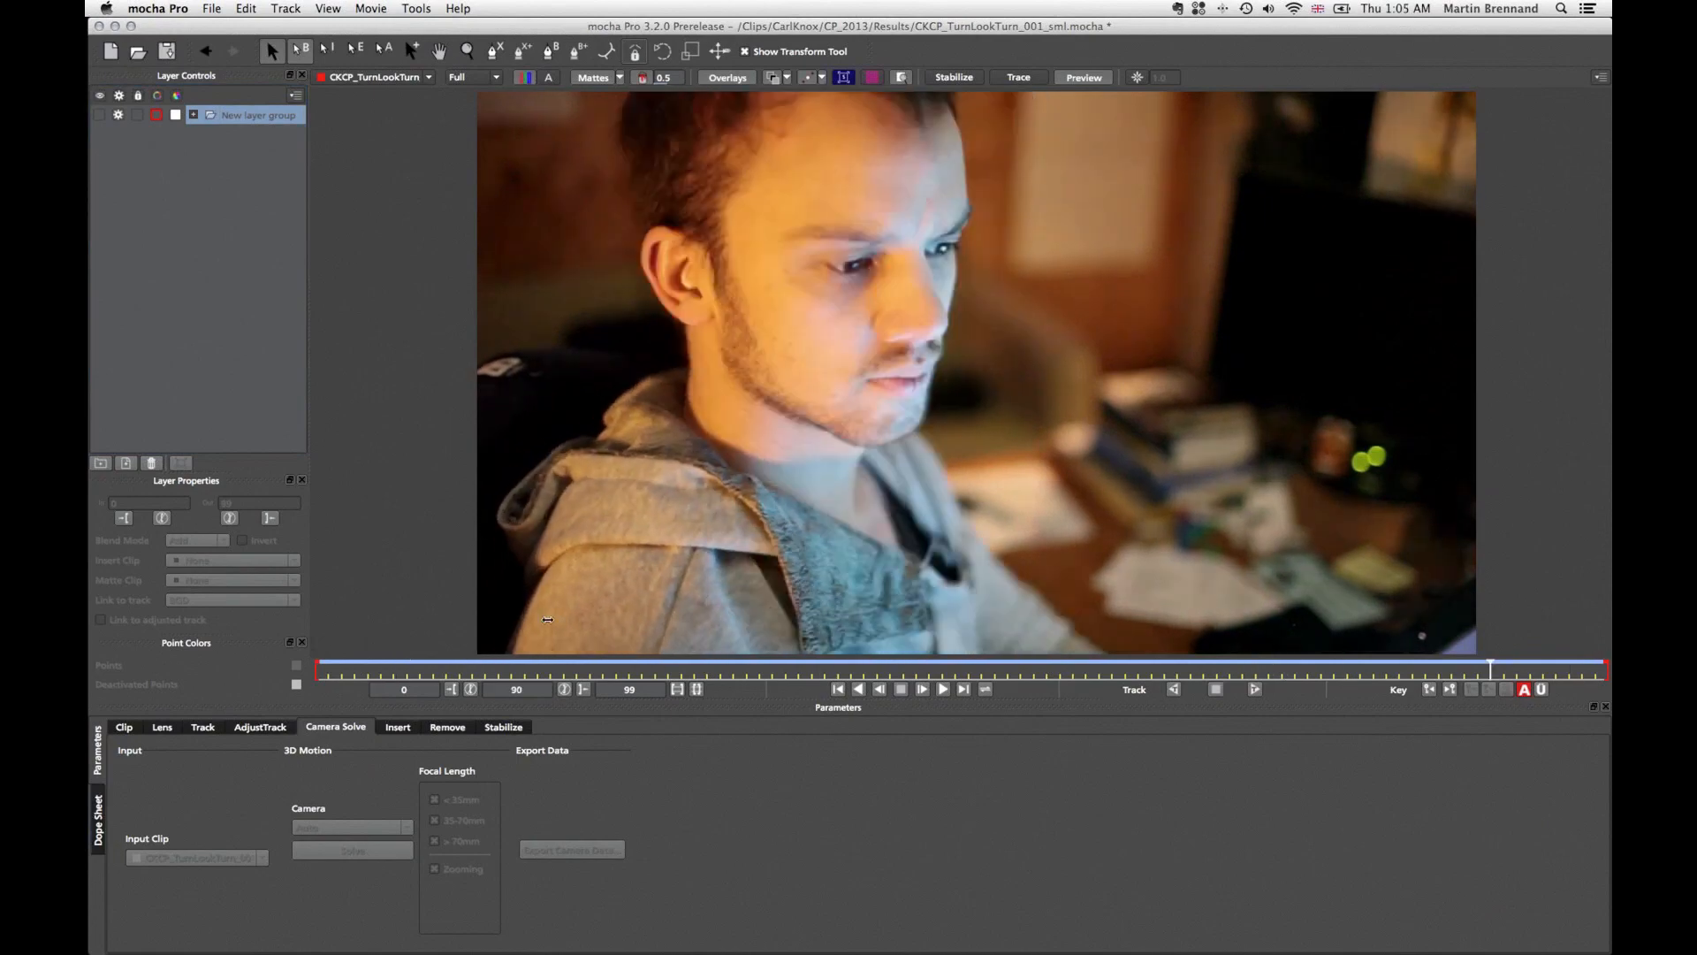
left_click_drag(547, 619, 315, 619)
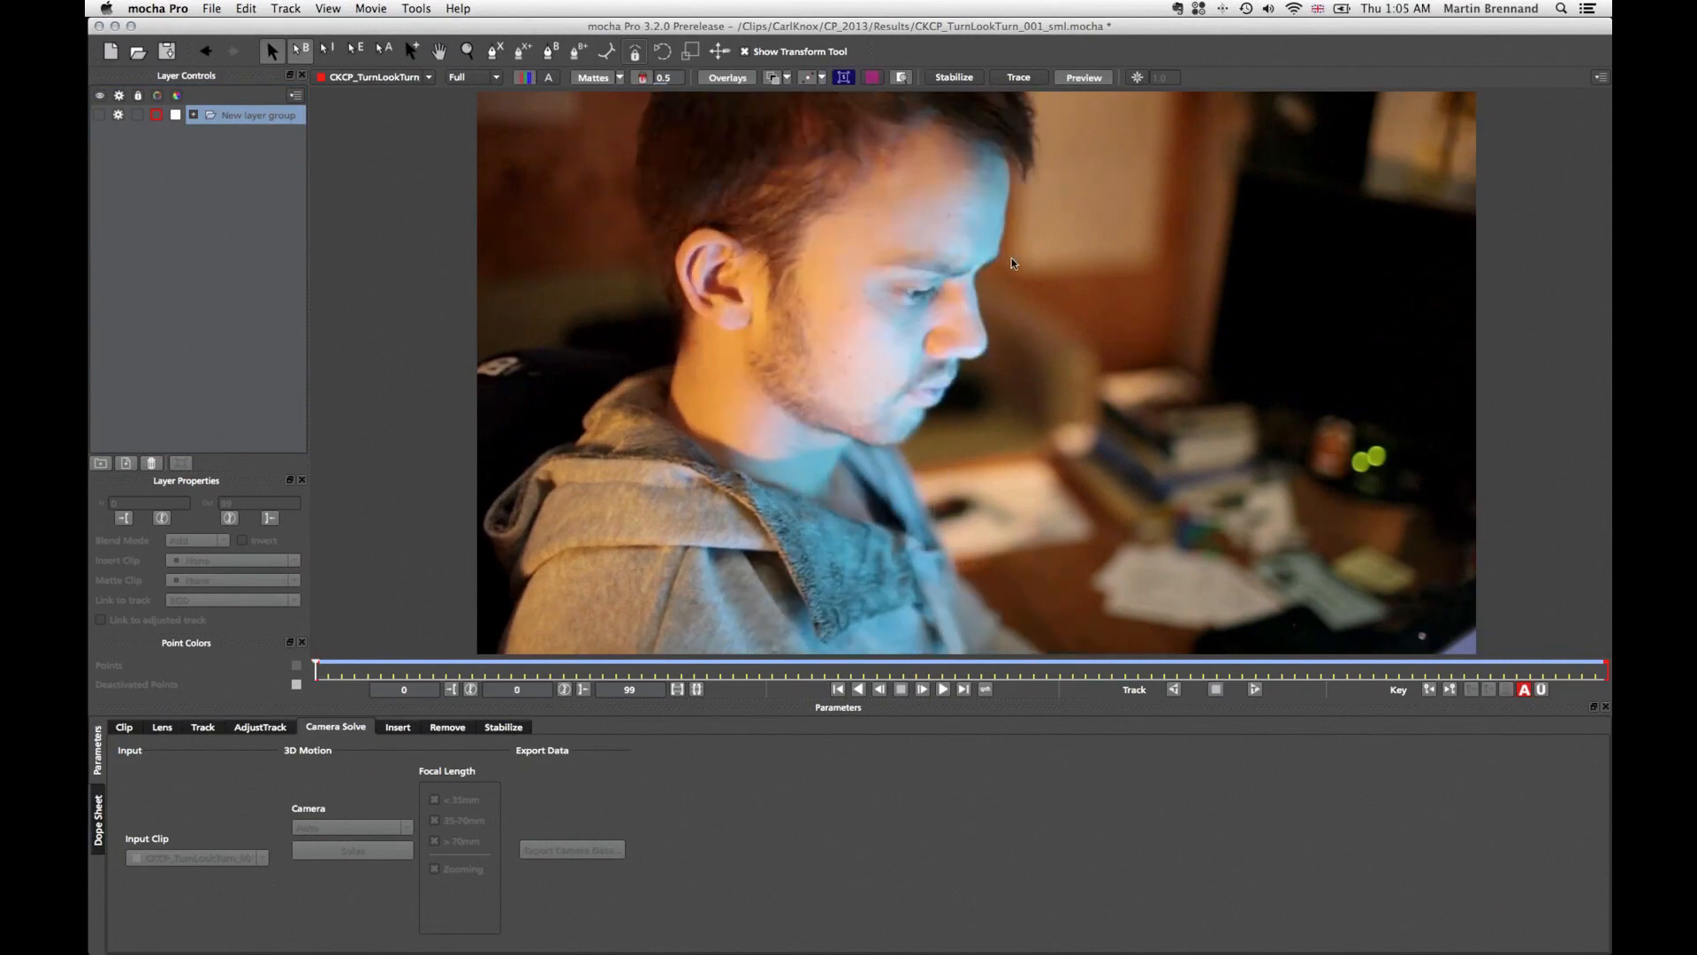
left_click(493, 50)
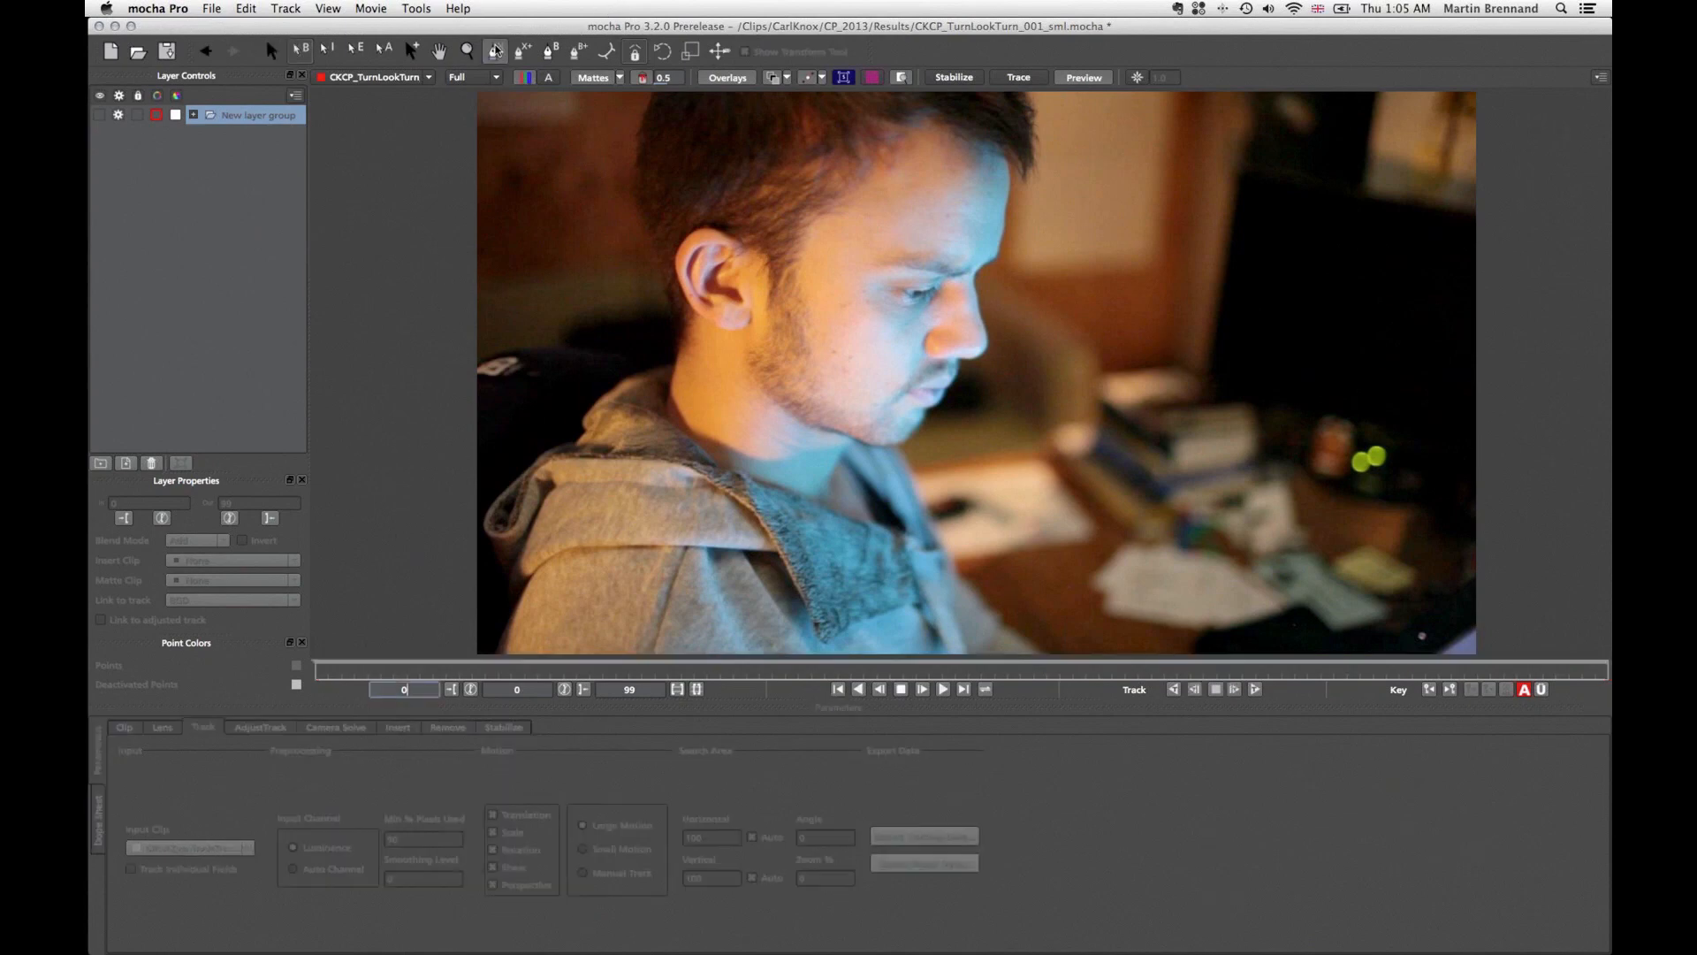
left_click(1216, 282)
left_click(1053, 273)
left_click(1048, 439)
left_click(1171, 475)
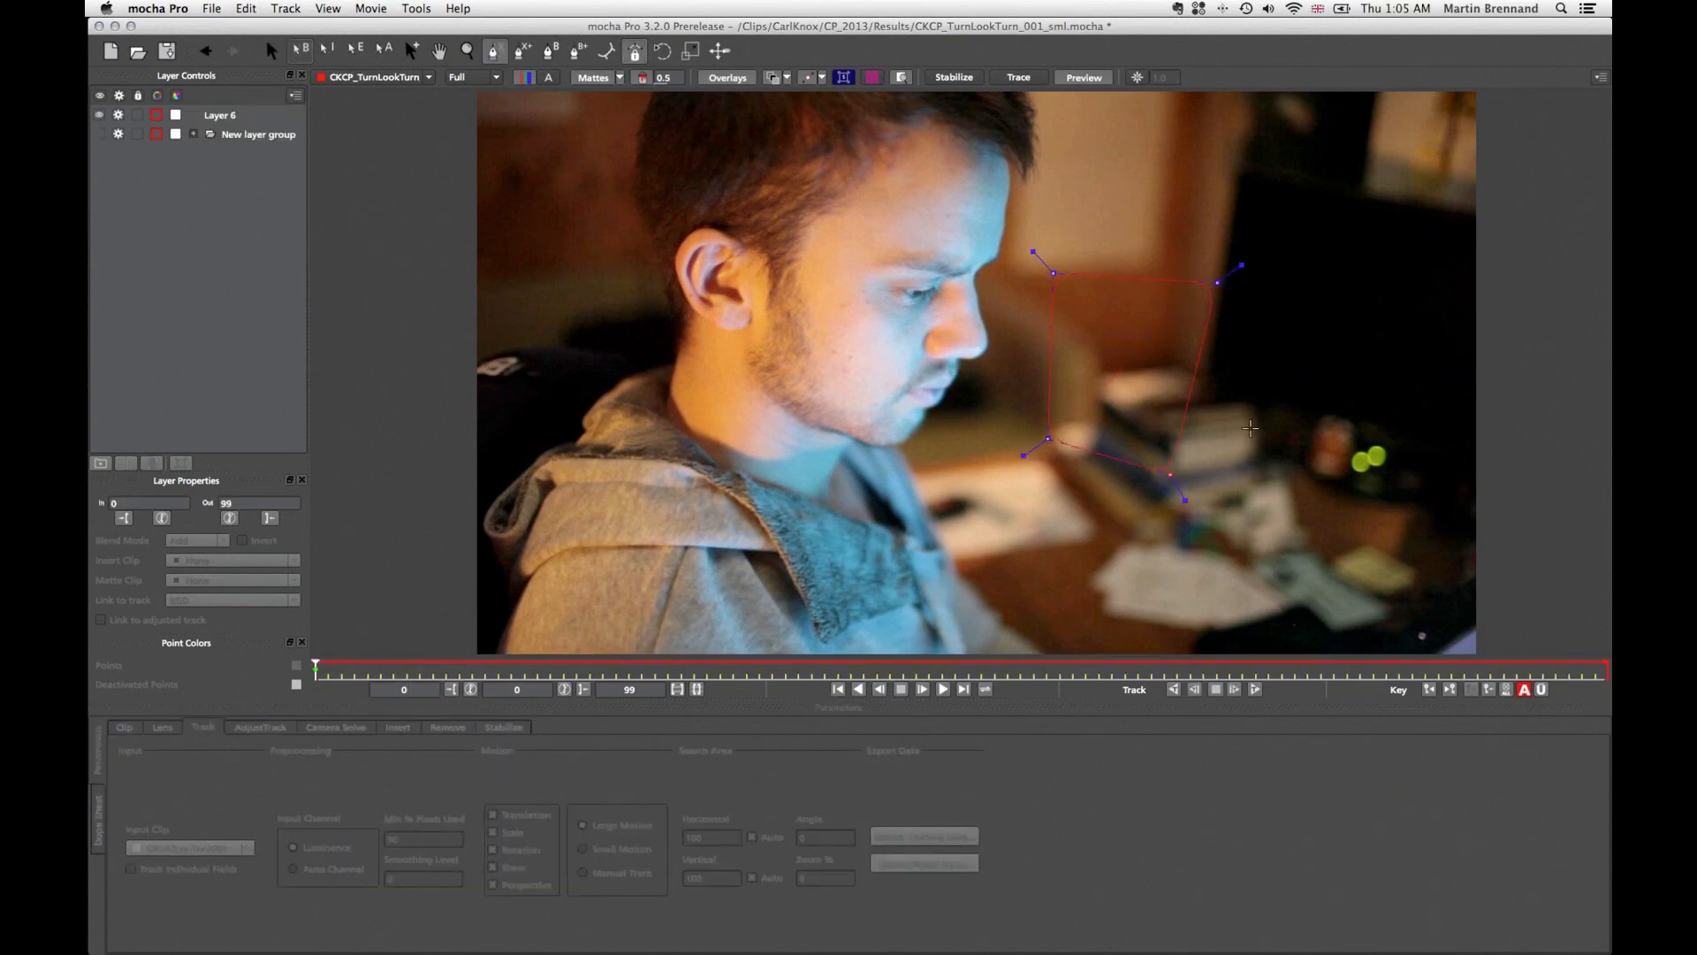
left_click(1249, 458)
left_click(1254, 382)
right_click(858, 934)
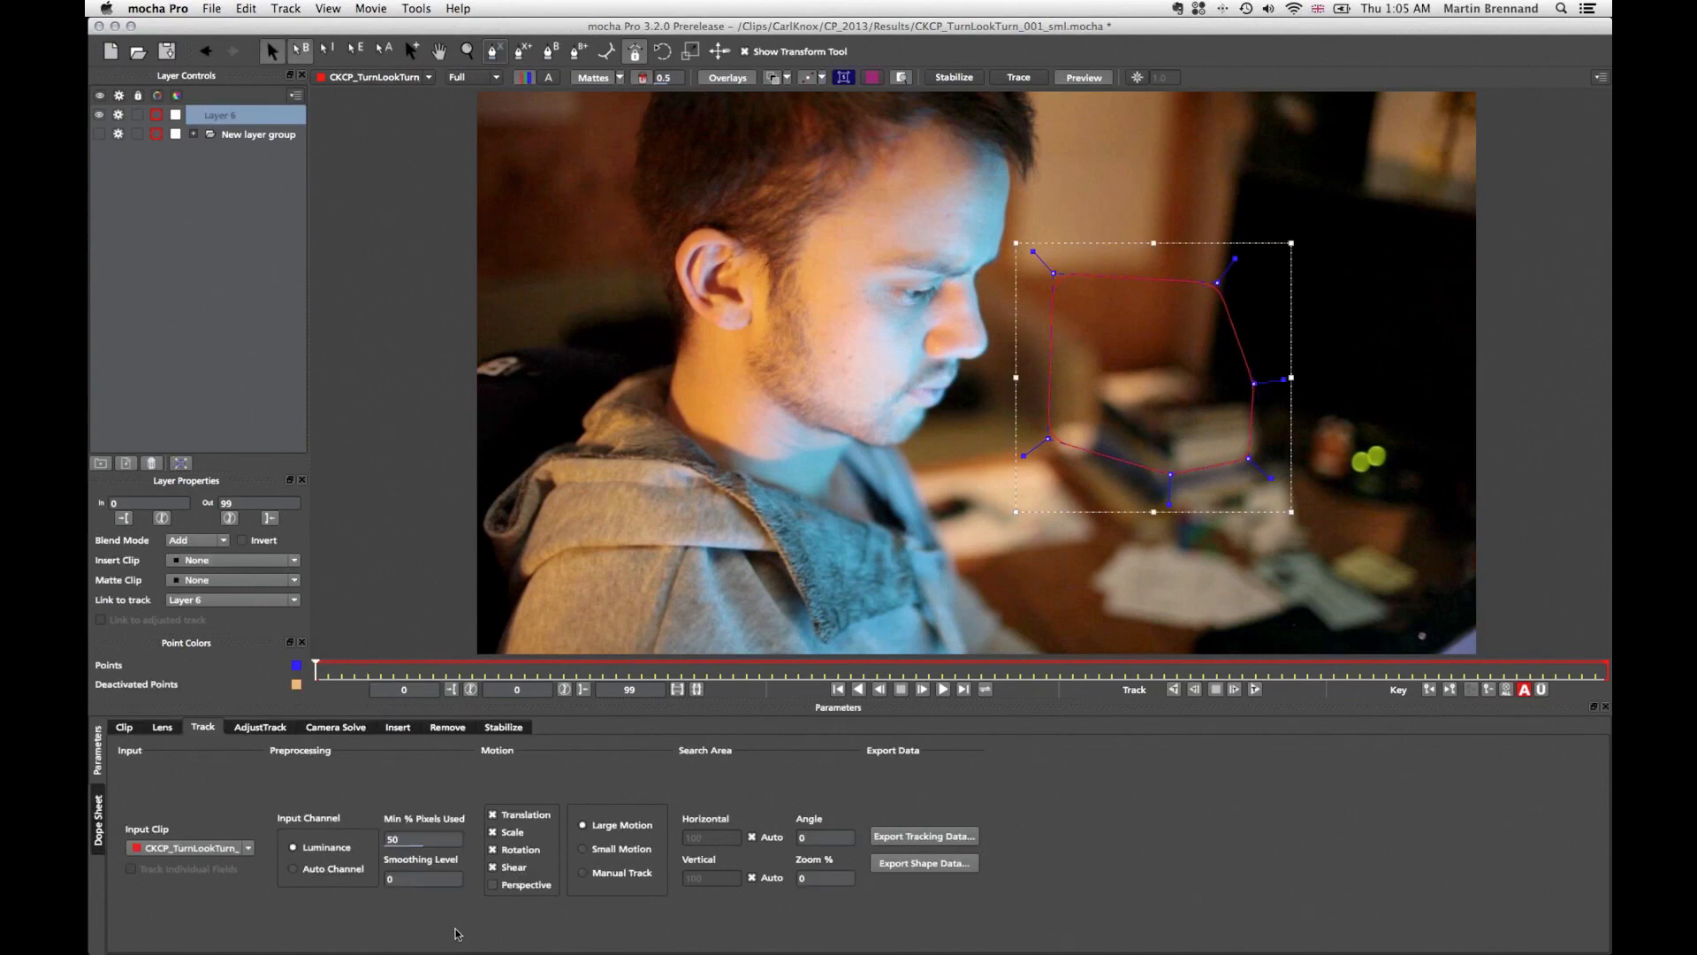
Step: Add Perspective to the new layer's tracked motion and track it forward to about frame 9, stopping there
left_click(520, 886)
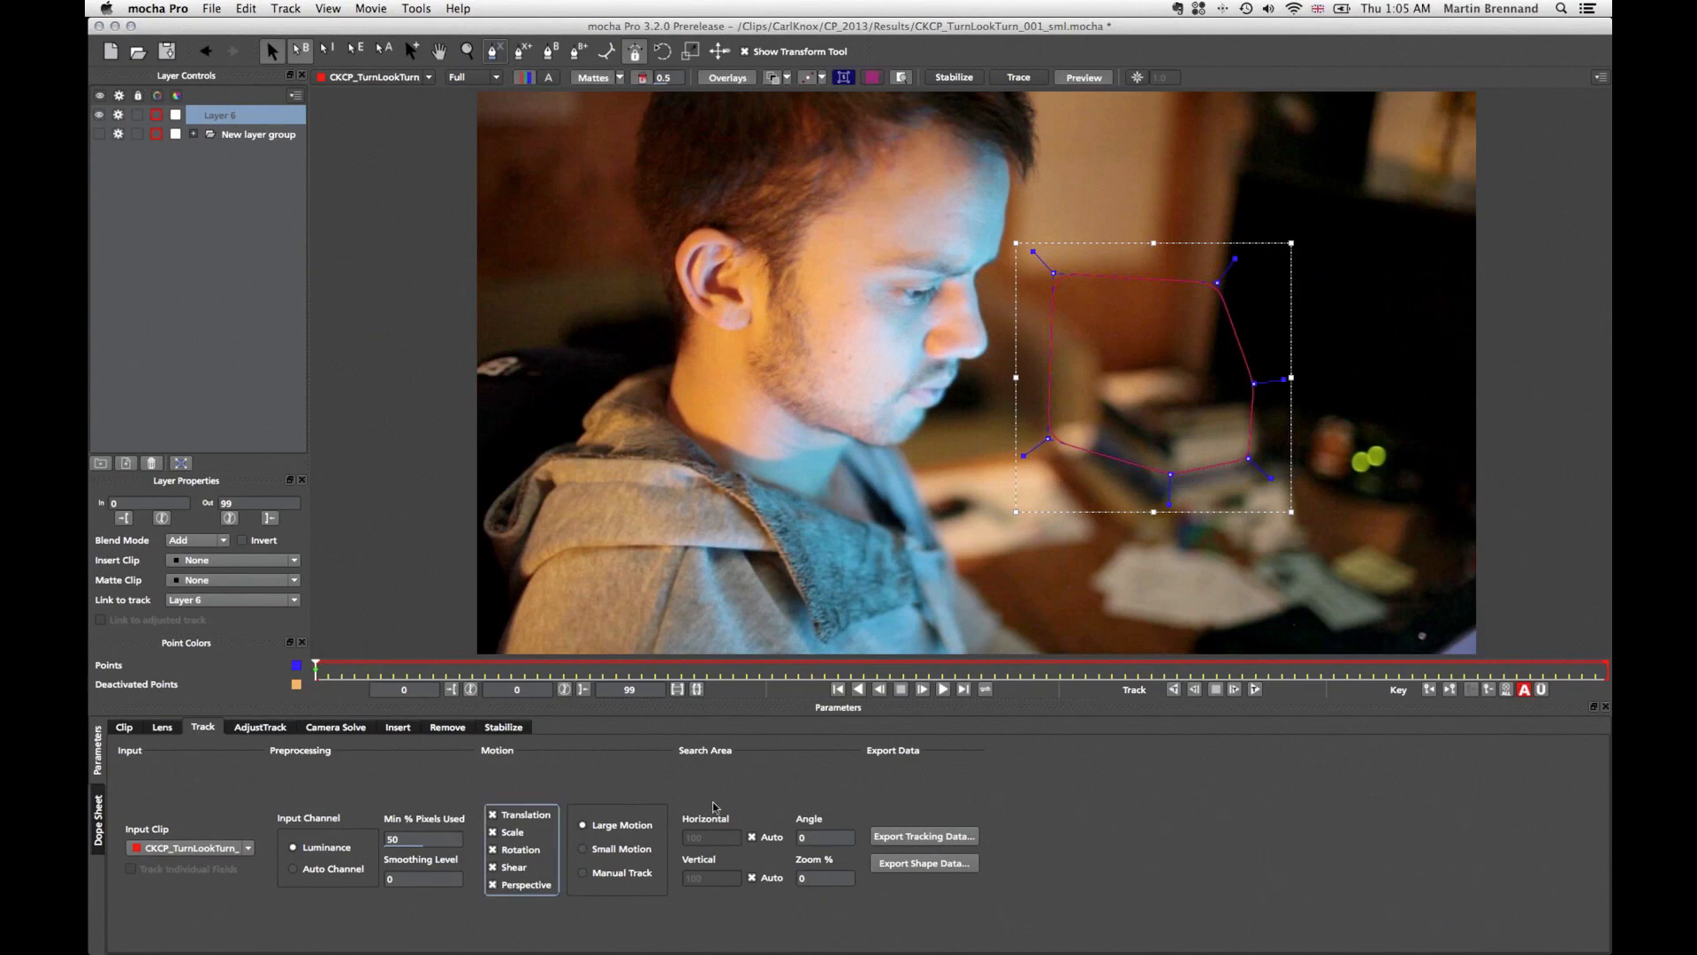
left_click(1253, 689)
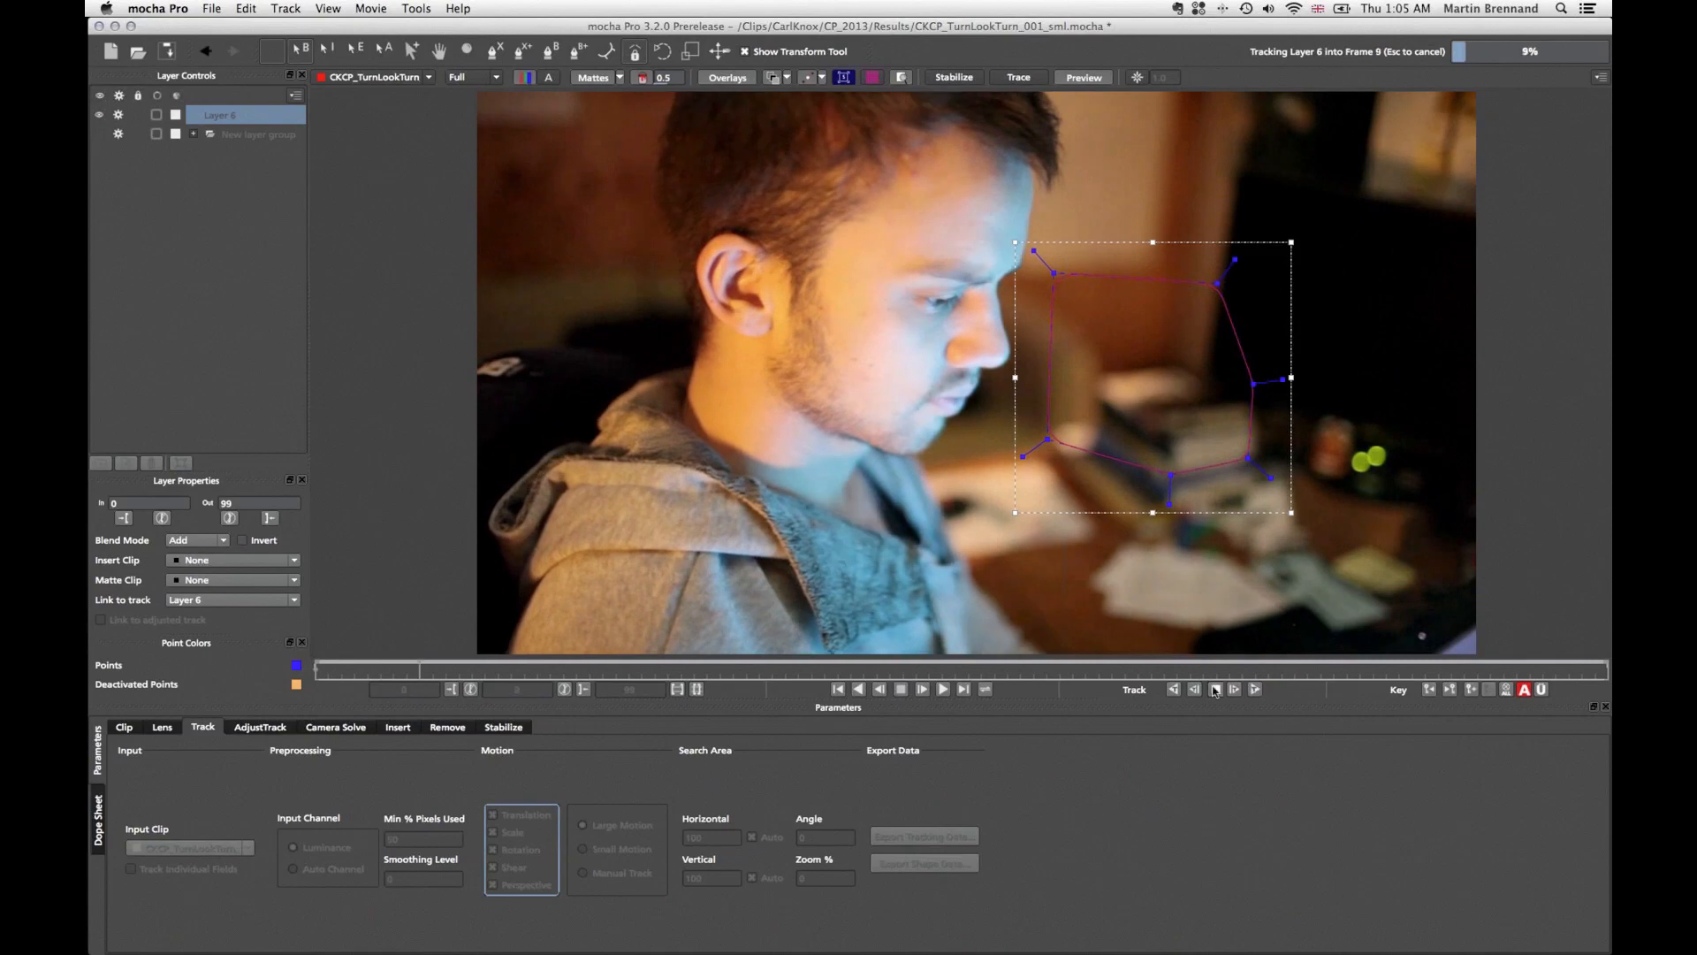
left_click(1216, 689)
Step: In the dope sheet, copy all of Layer 6's Track keyframes and paste them at frame 11
left_click(98, 820)
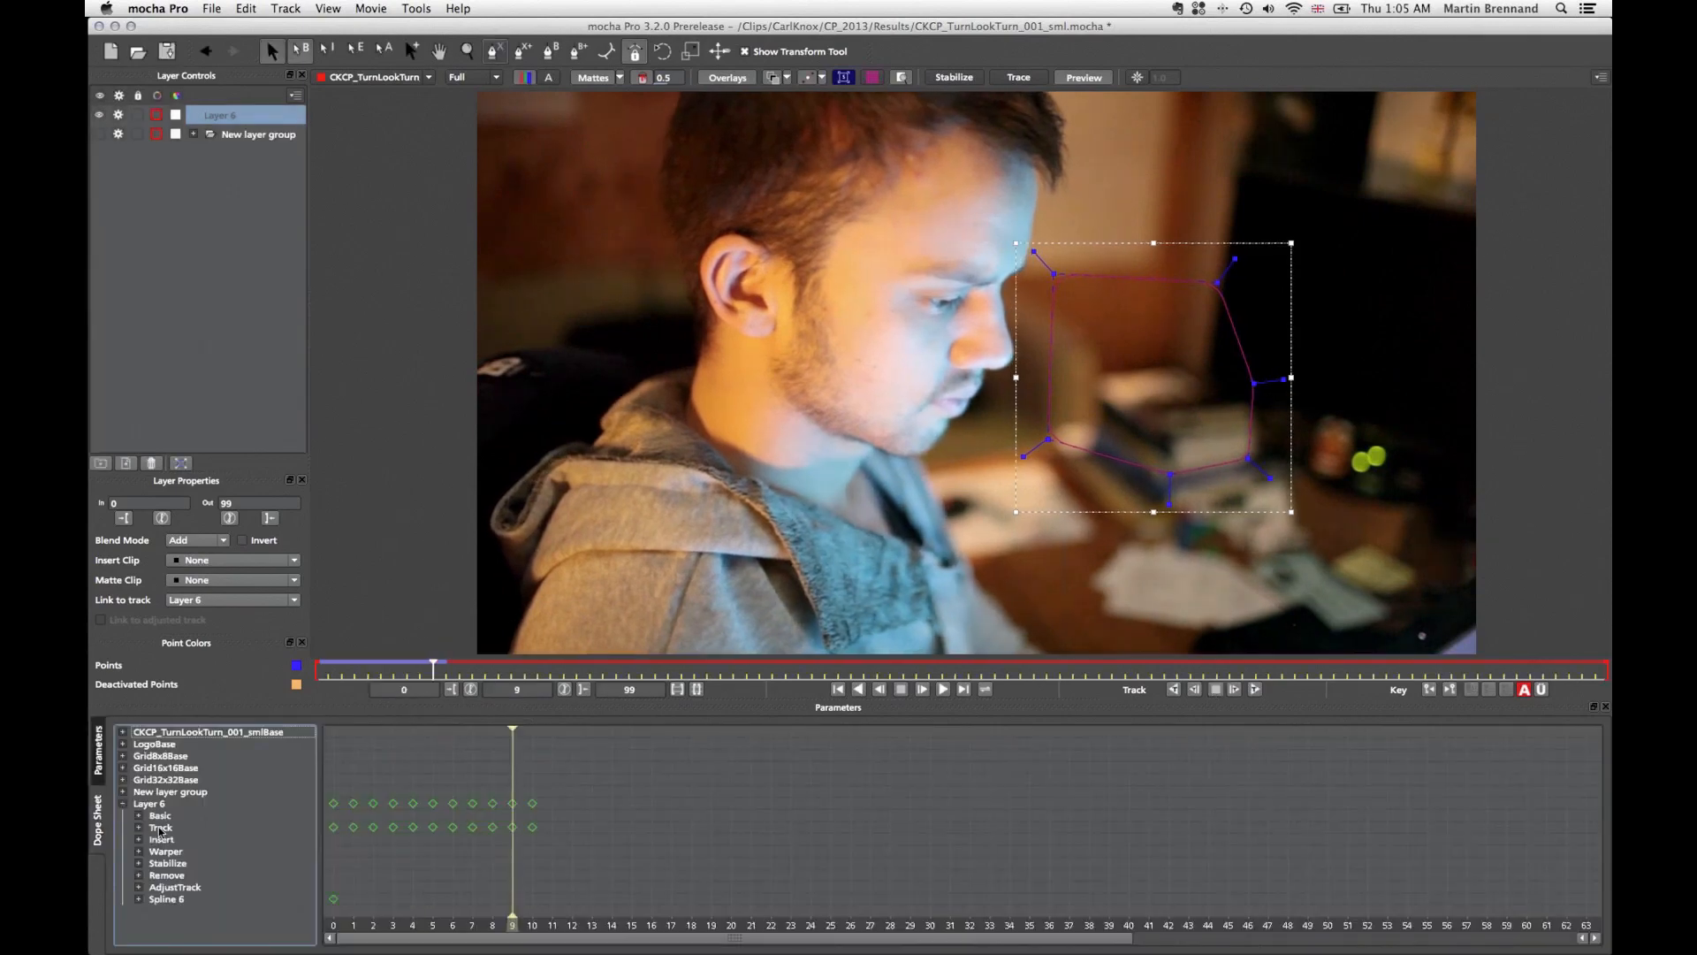
left_click(161, 827)
left_click_drag(543, 838, 322, 822)
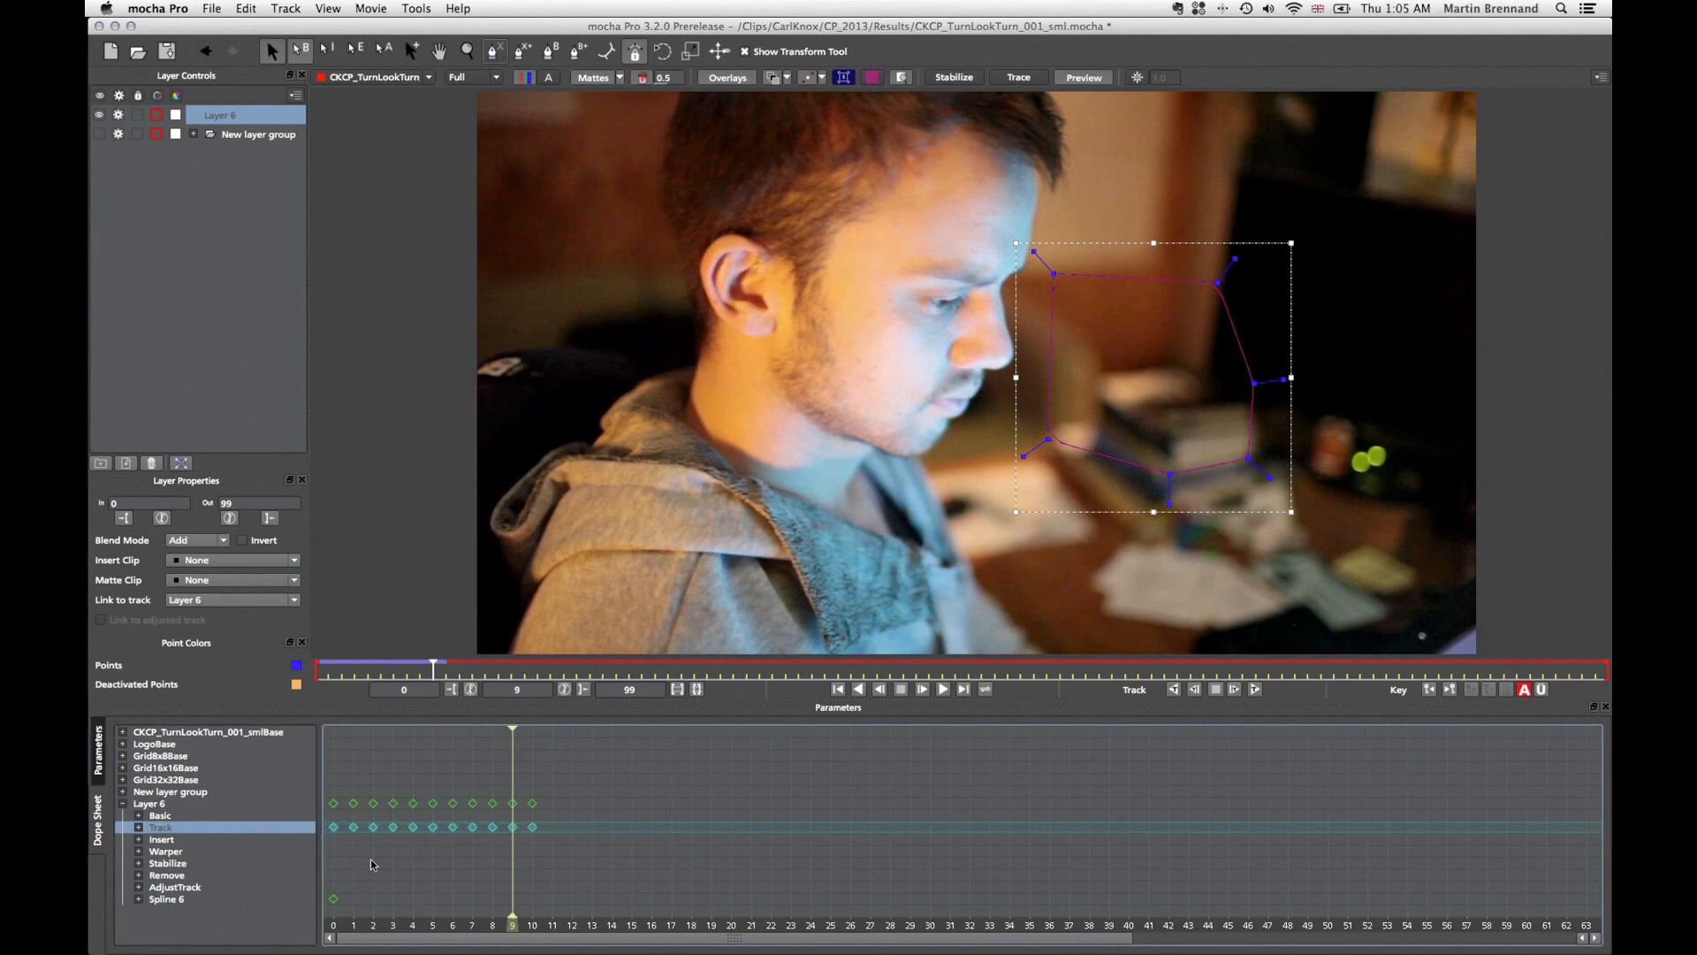
left_click(545, 920)
key("super+v")
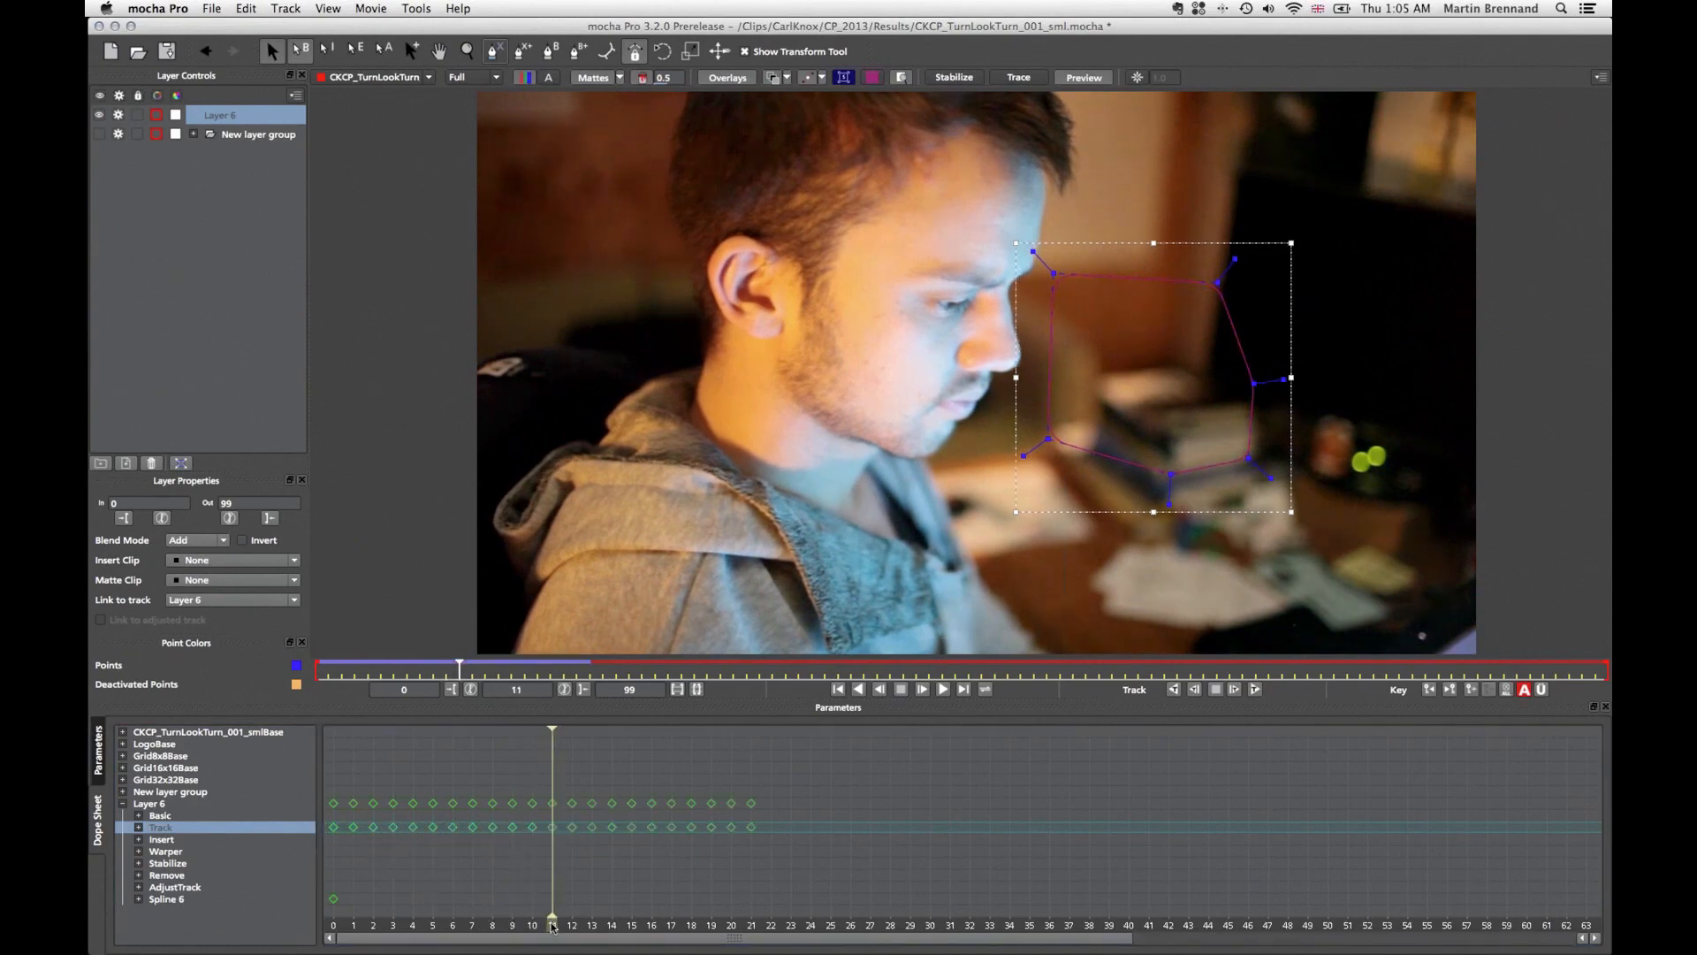
Step: Paste copied Track keyframes at frames 33 and 66 to cover the clip, and check the spline at frames 68 and 97
left_click_drag(547, 920, 978, 923)
key("super+v")
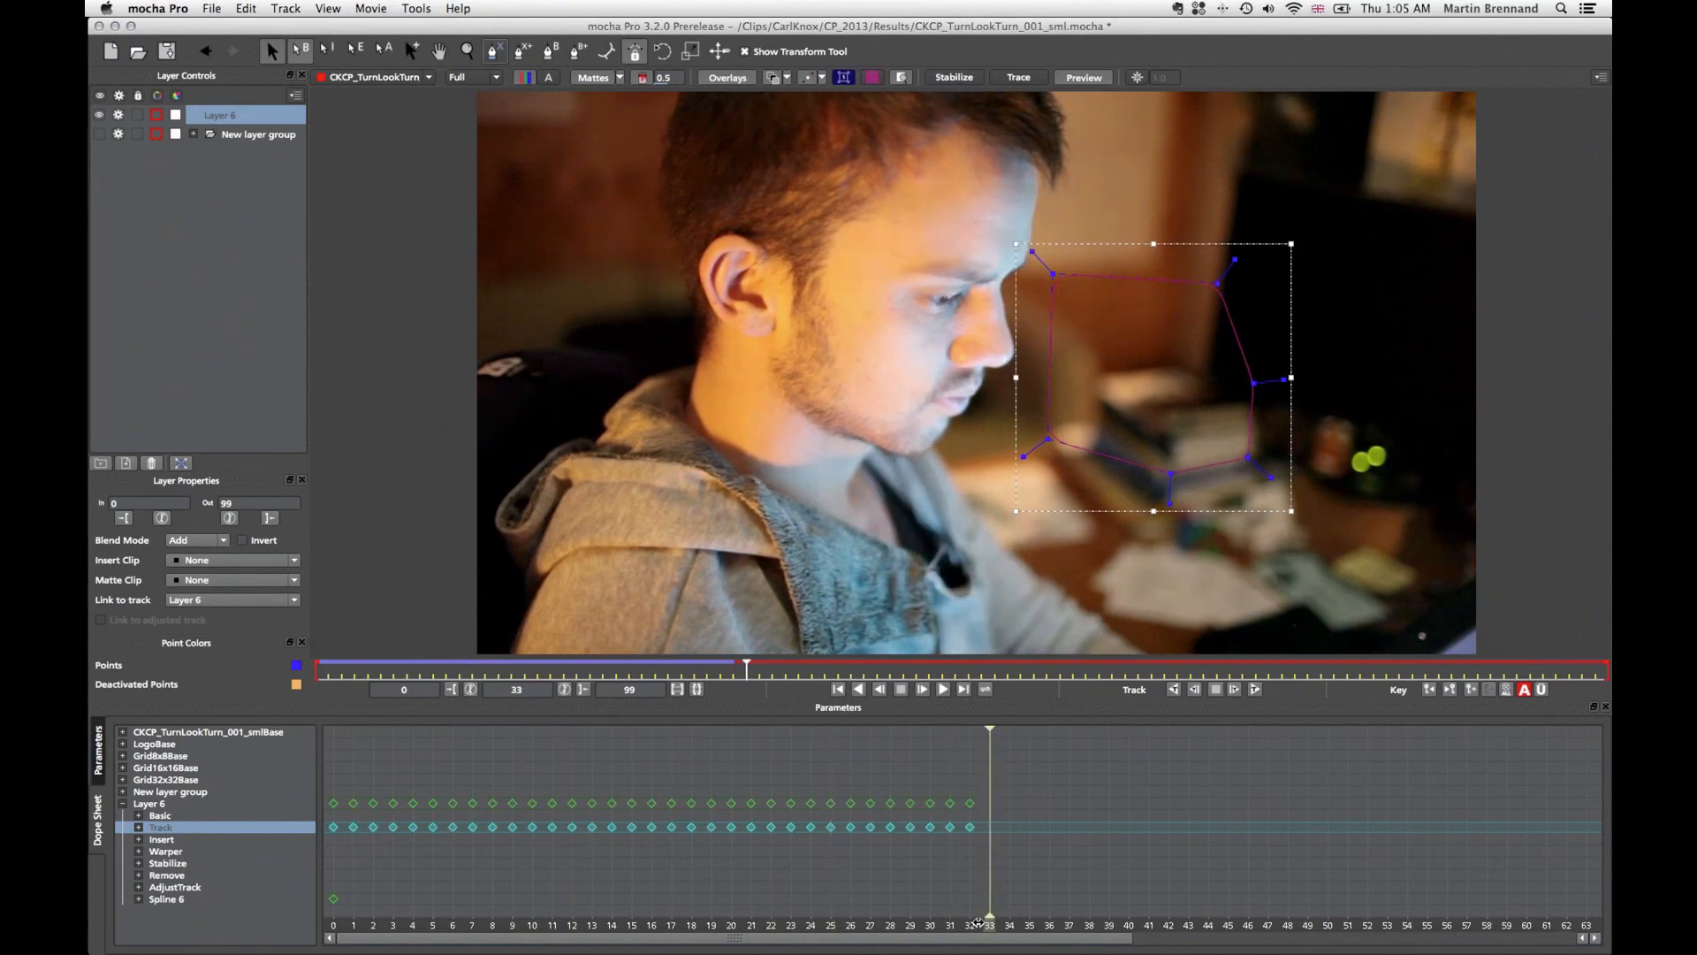
key("super+v")
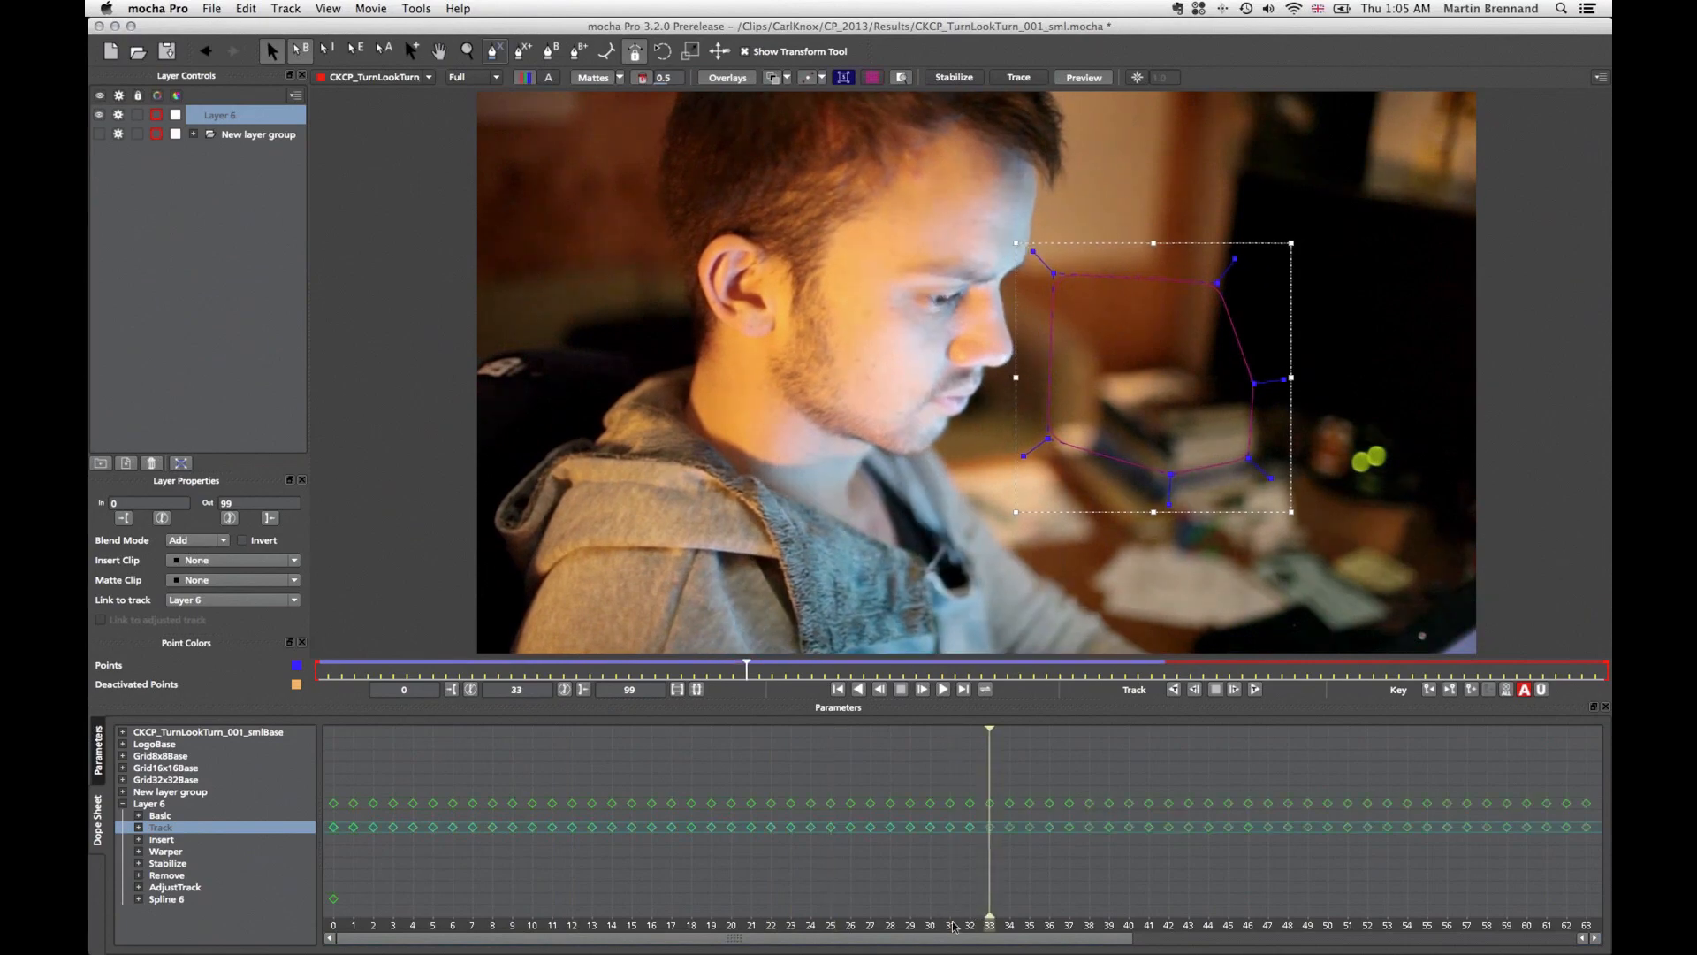
scroll(973, 924, "right", 10)
left_click(953, 926)
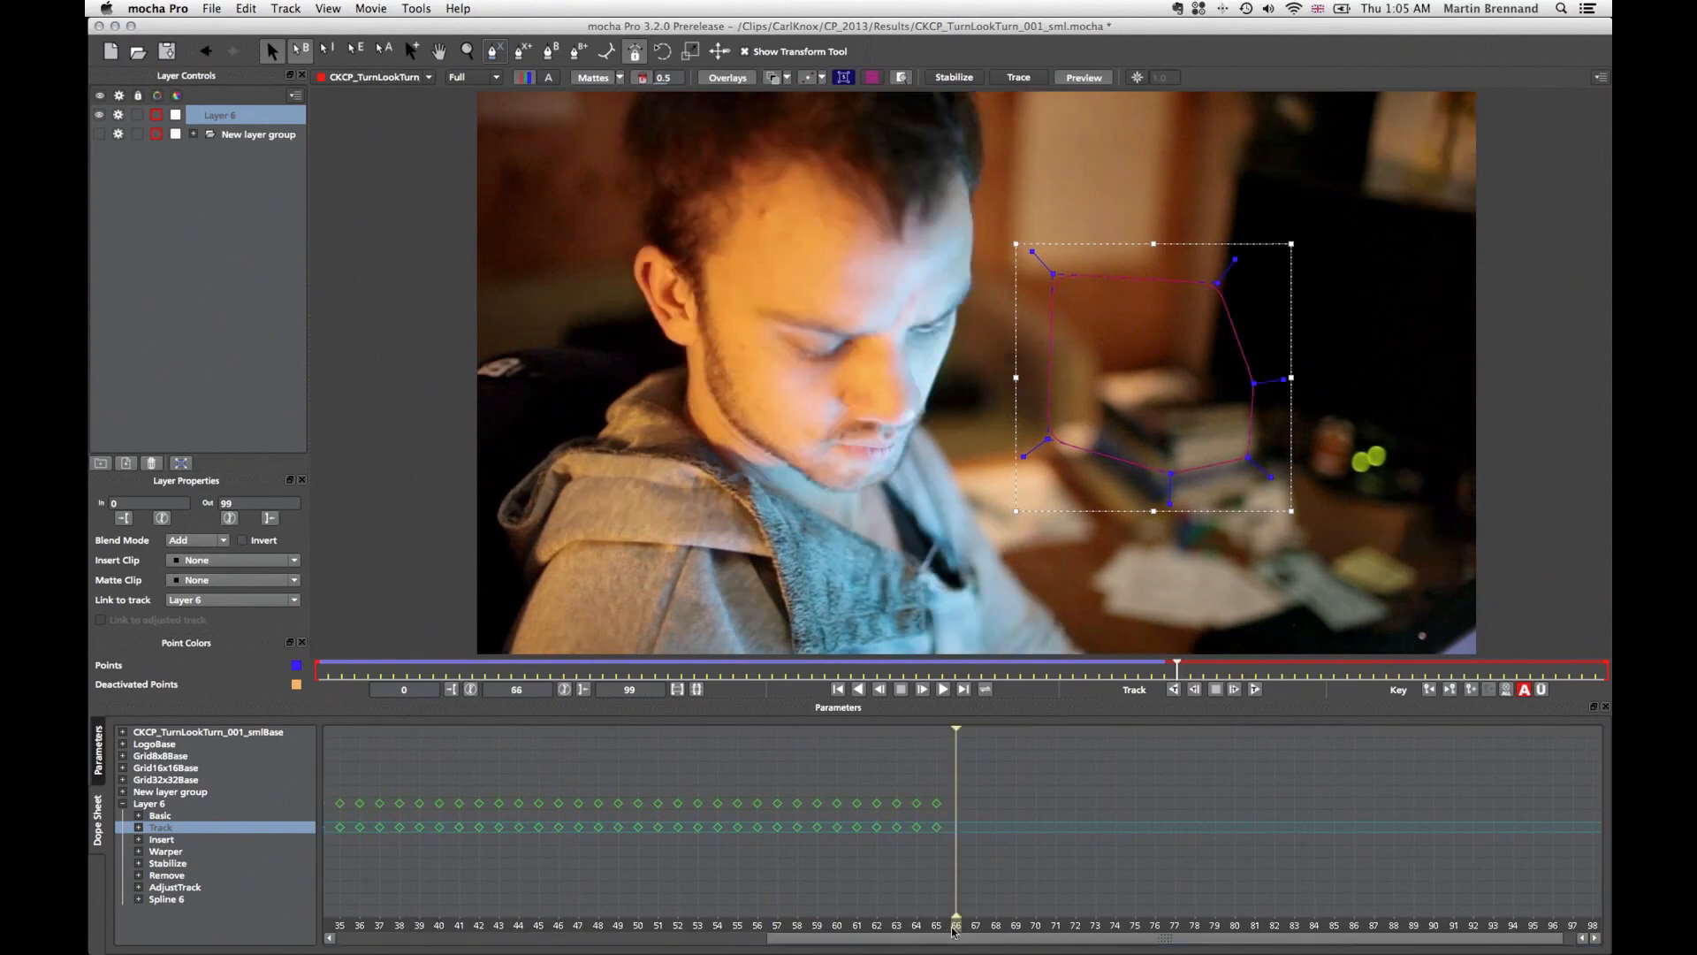
key("super+v")
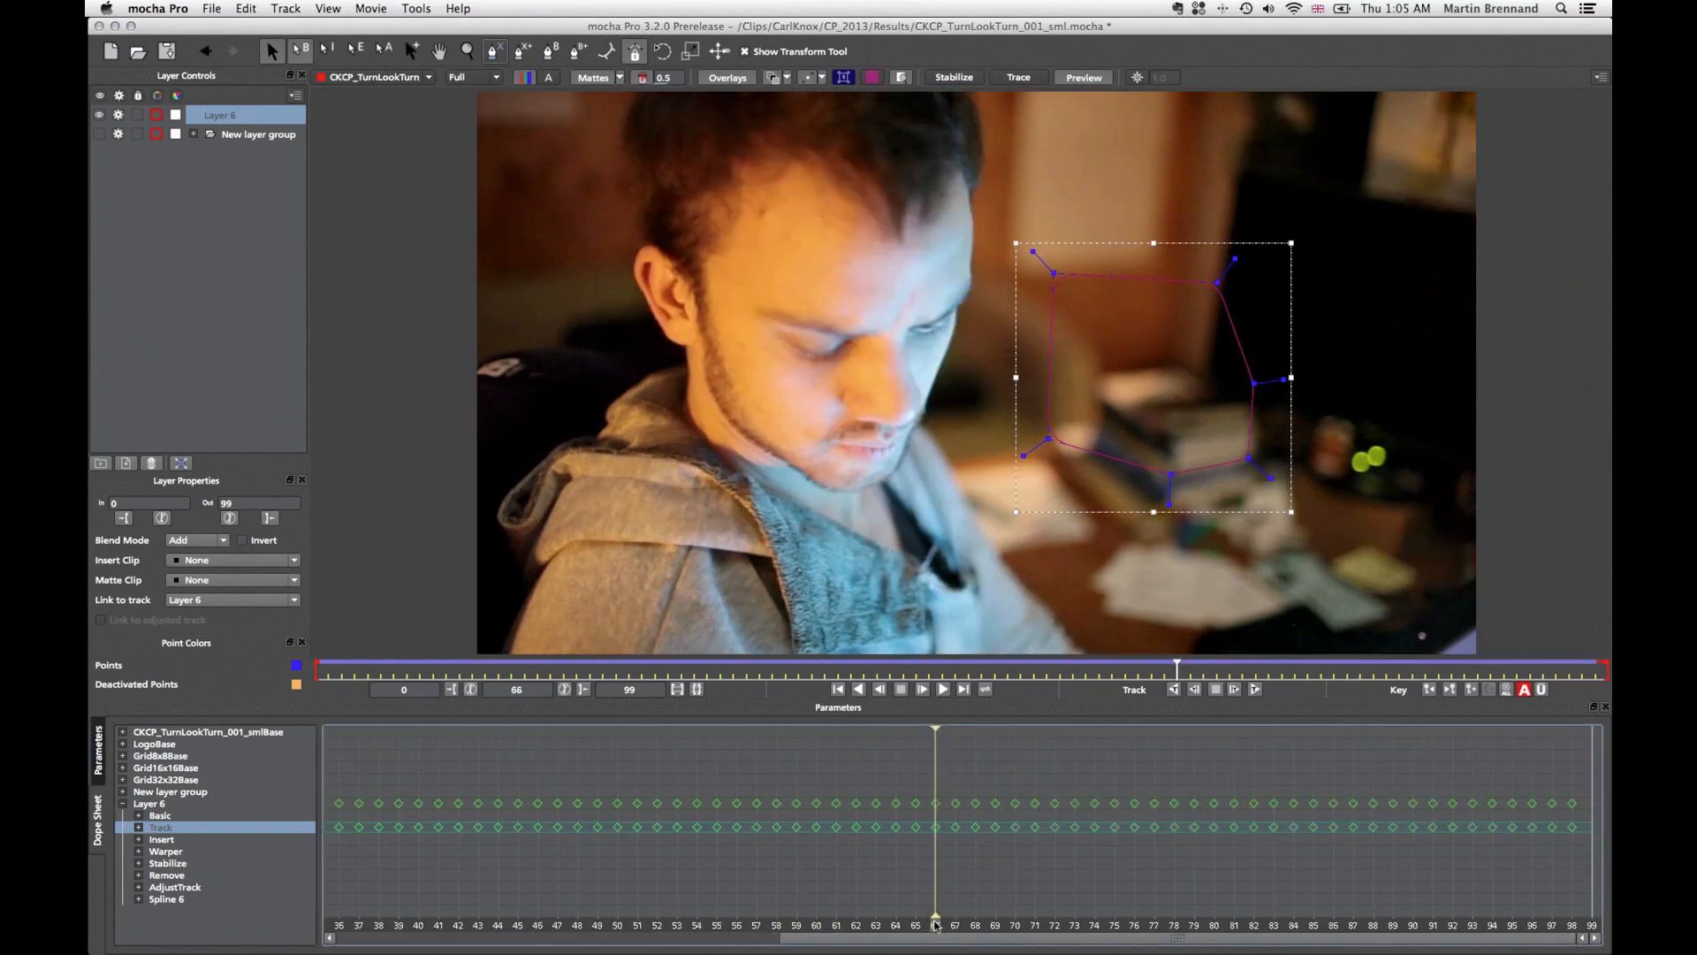
left_click(975, 924)
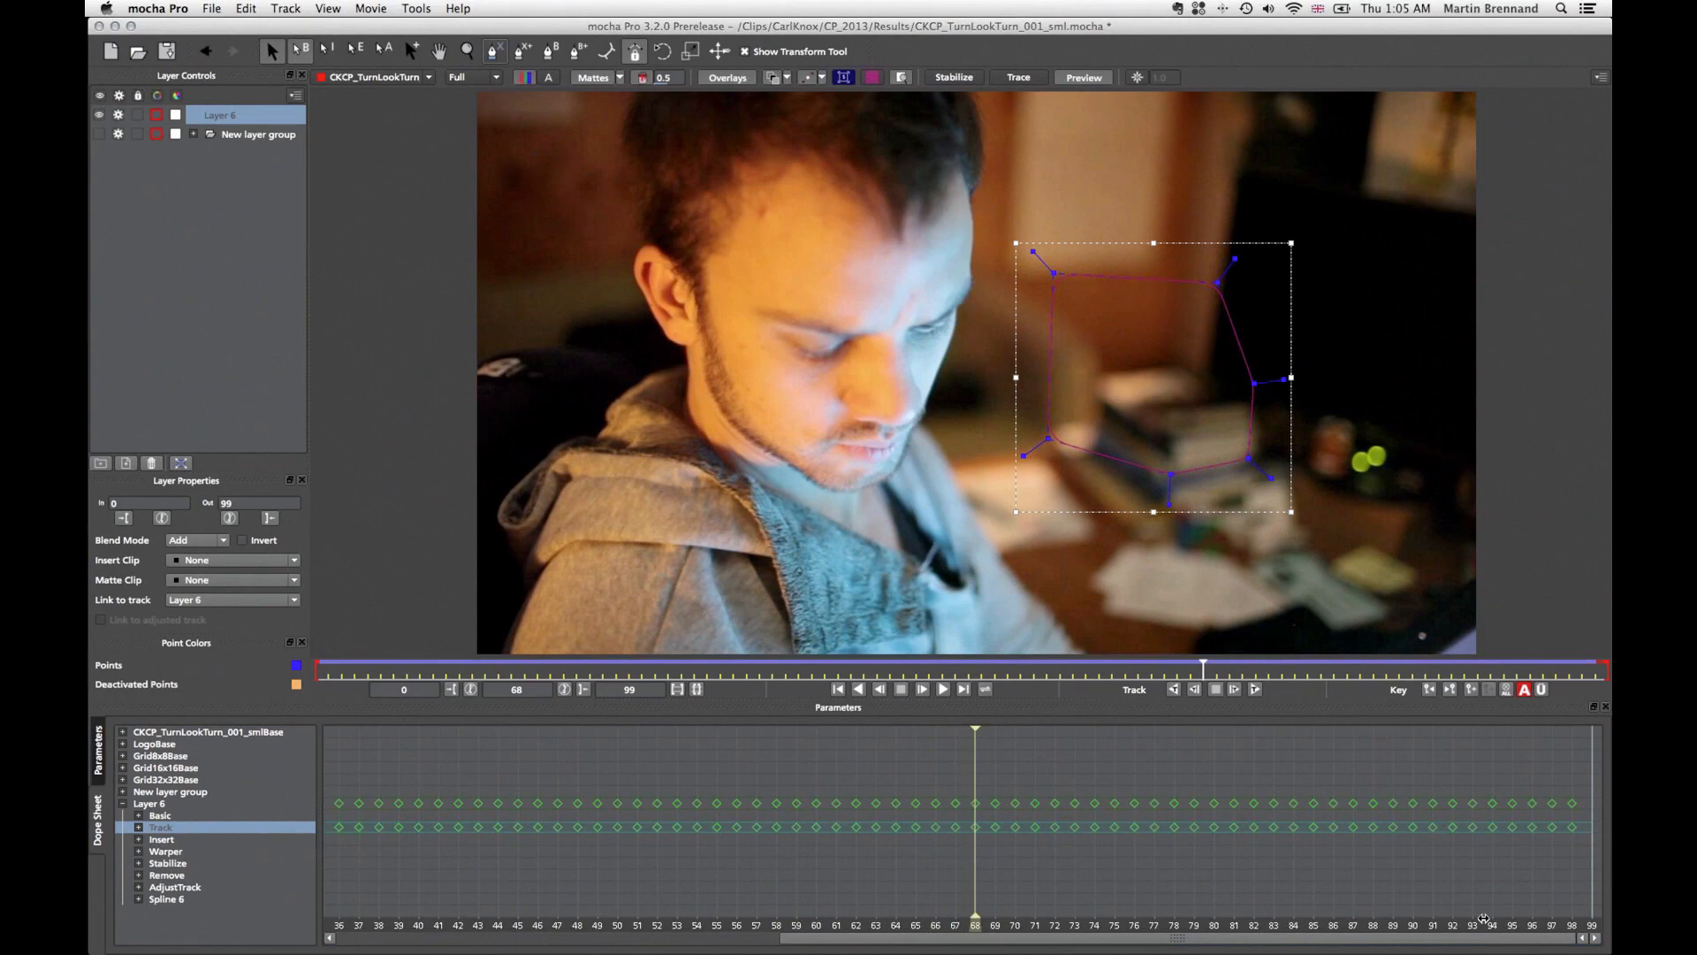
left_click(1551, 918)
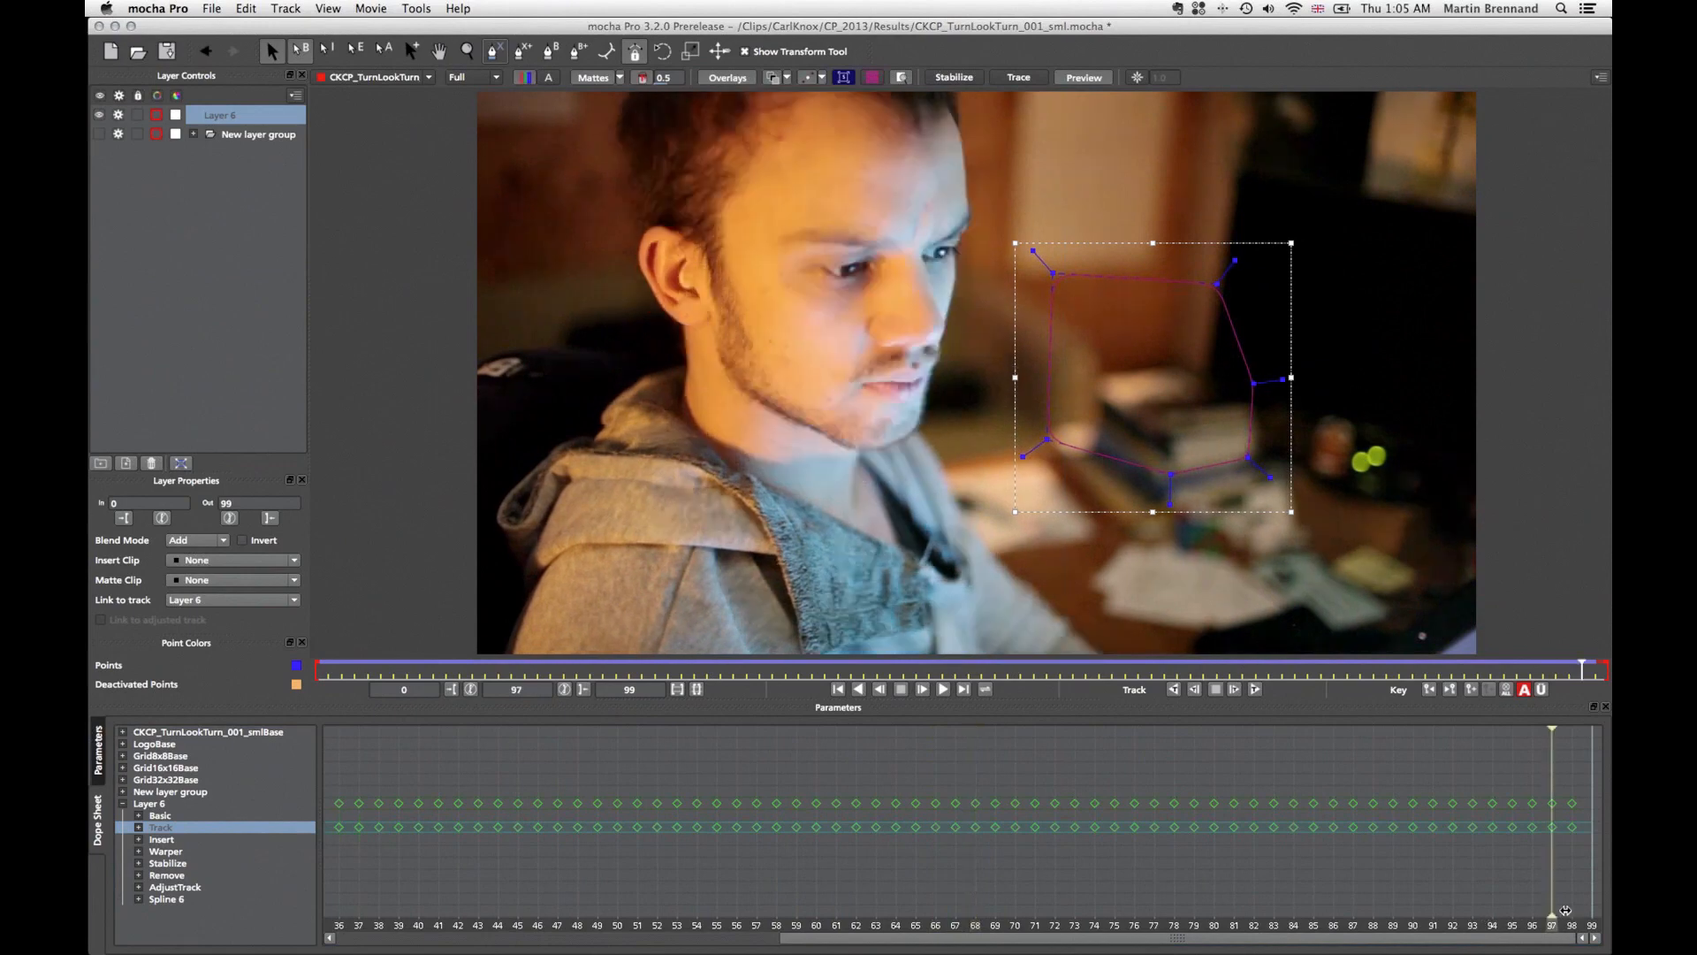
Step: Move to the last frame, 99, and check the pasted Track keyframes back to the start of the dope sheet
left_click_drag(1566, 910, 1592, 912)
left_click_drag(1176, 938, 733, 938)
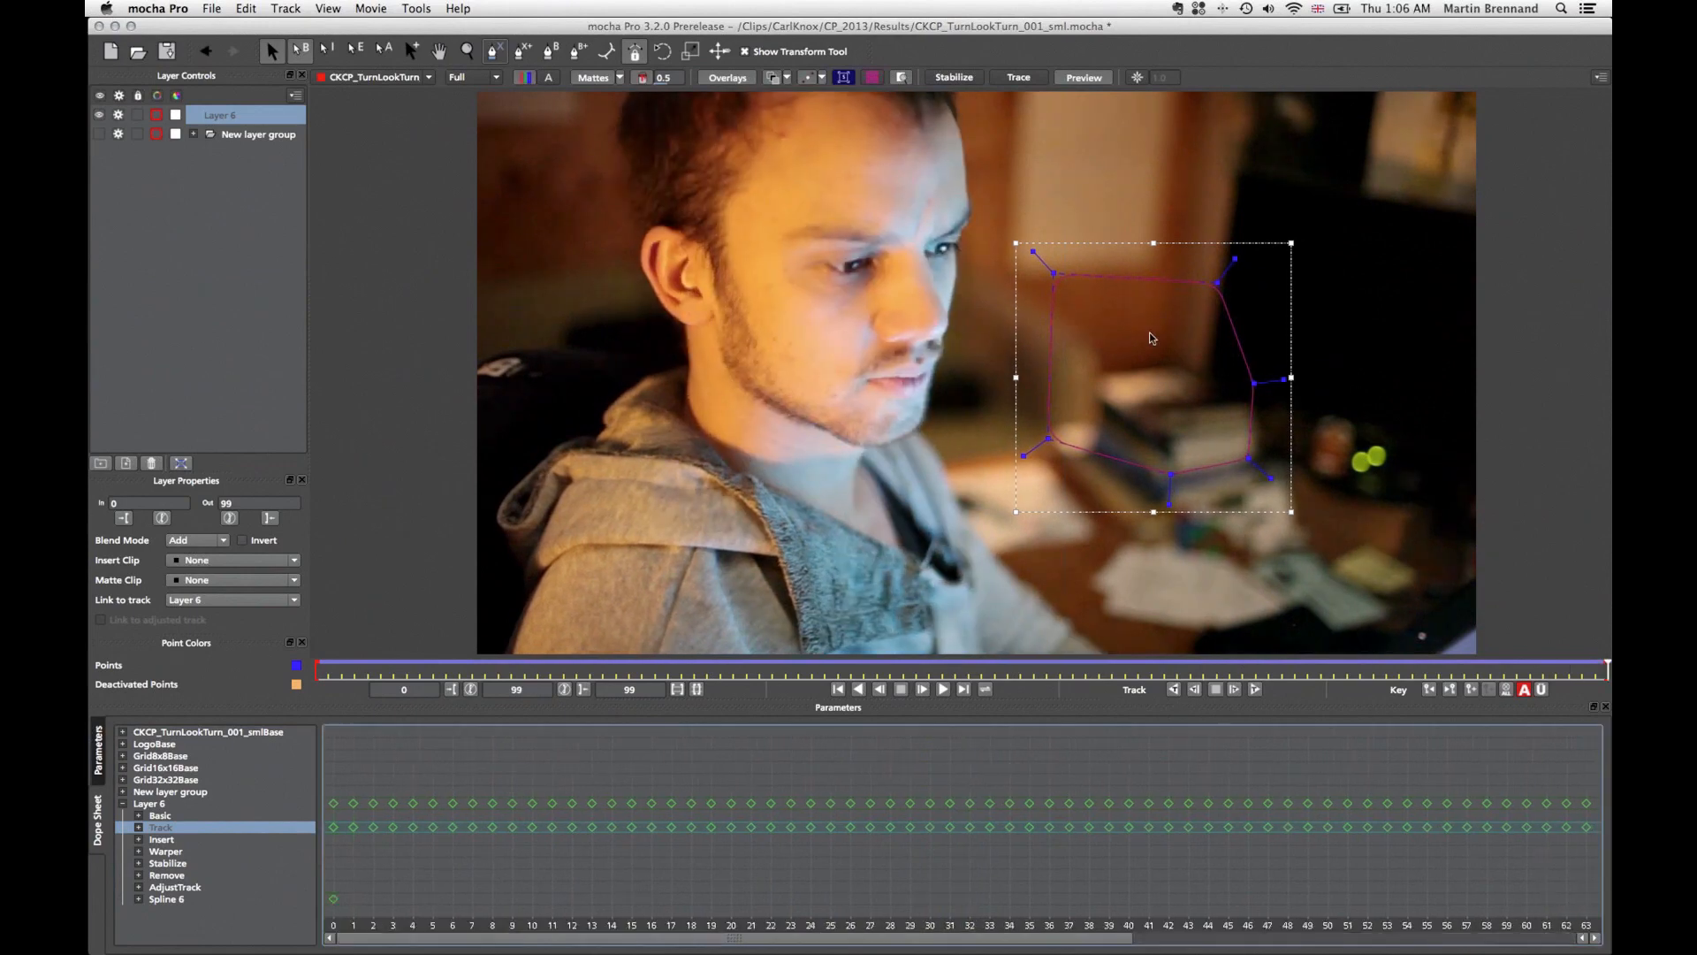
left_click(99, 760)
Step: Rename Layer 6 as "lock track" and hide the layer
double_click(221, 116)
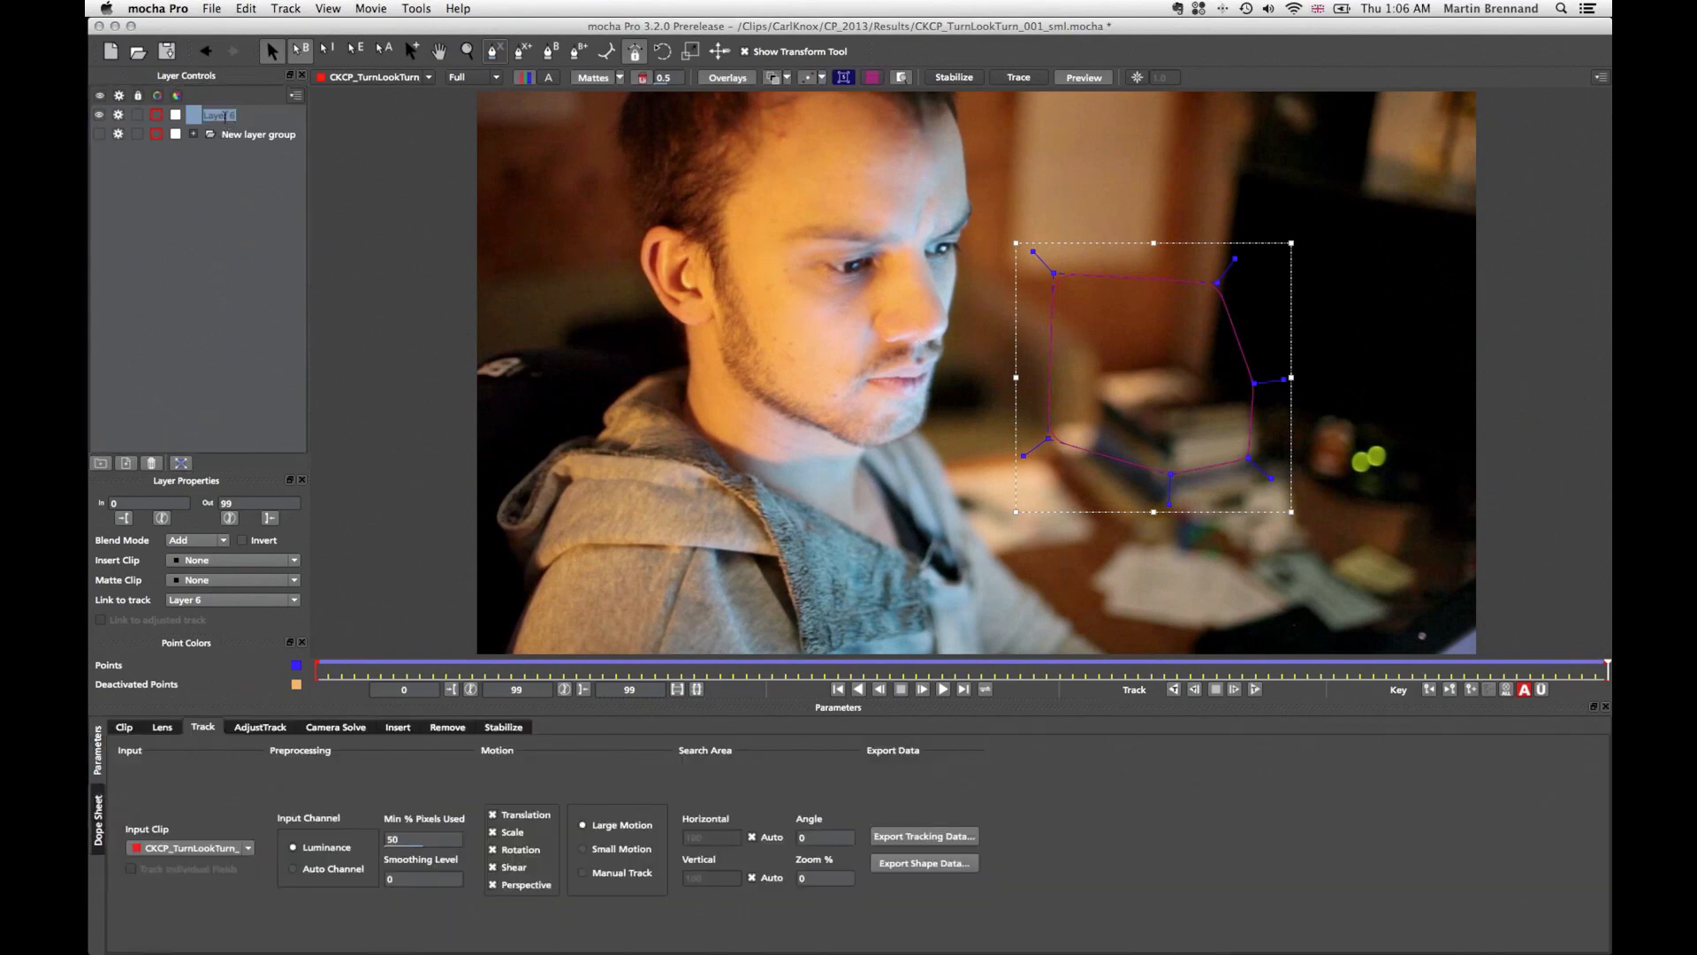
type("locker")
type("k trac")
key("Return")
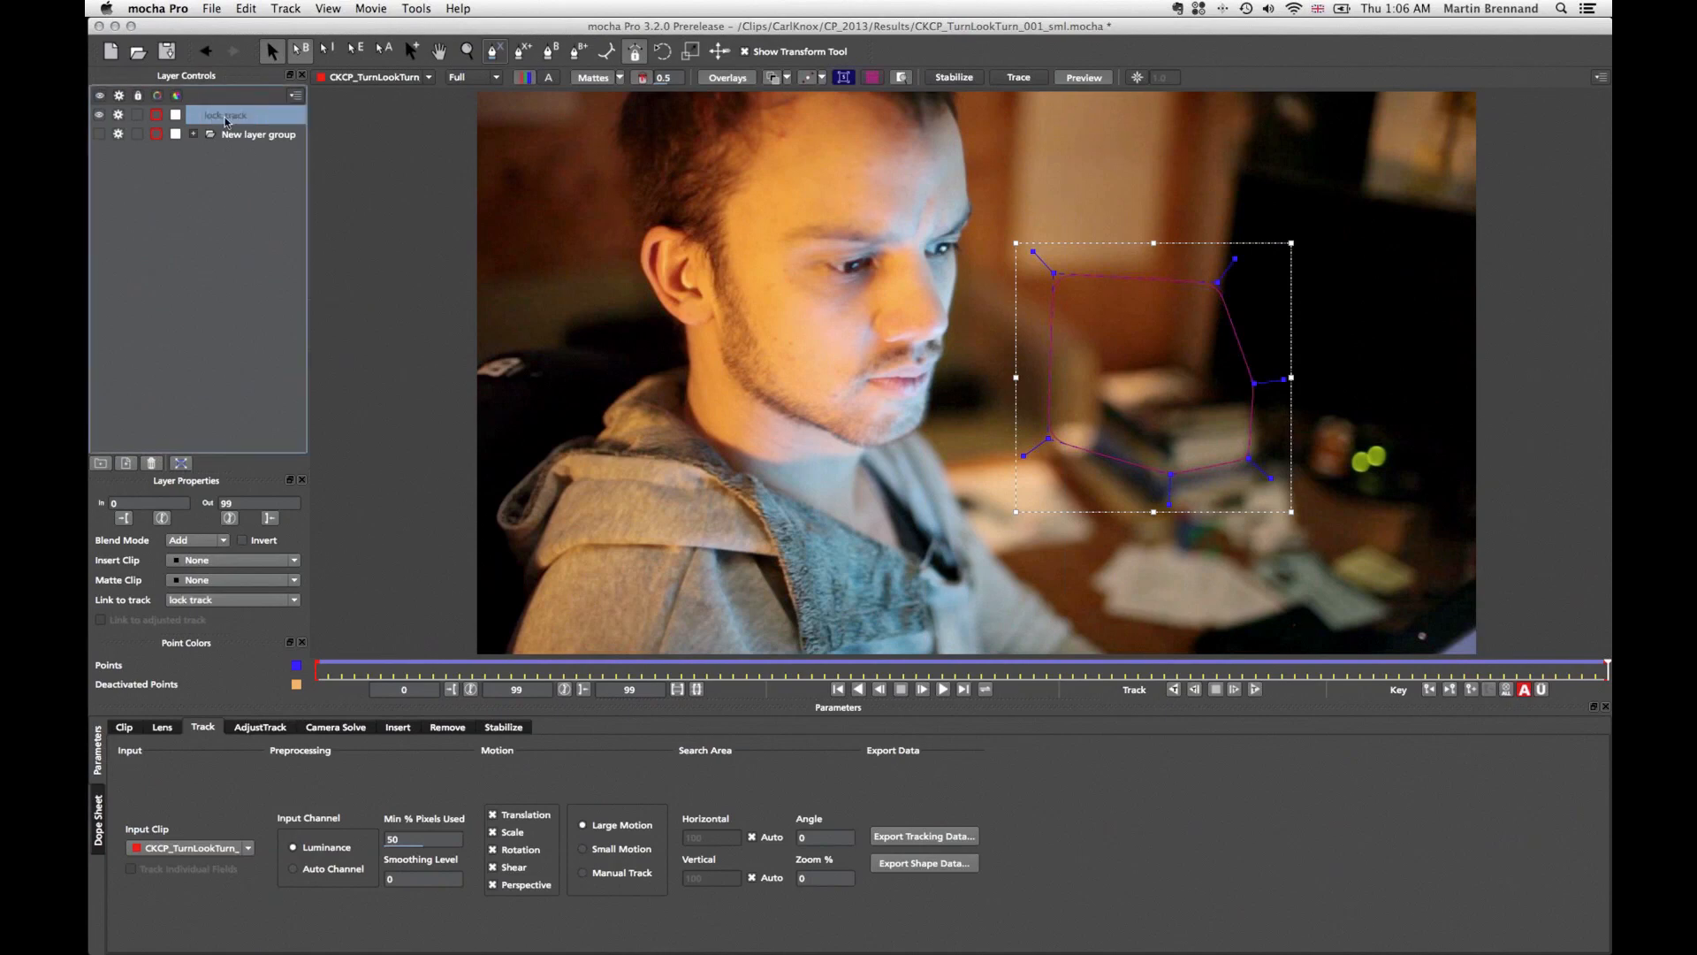
left_click(99, 115)
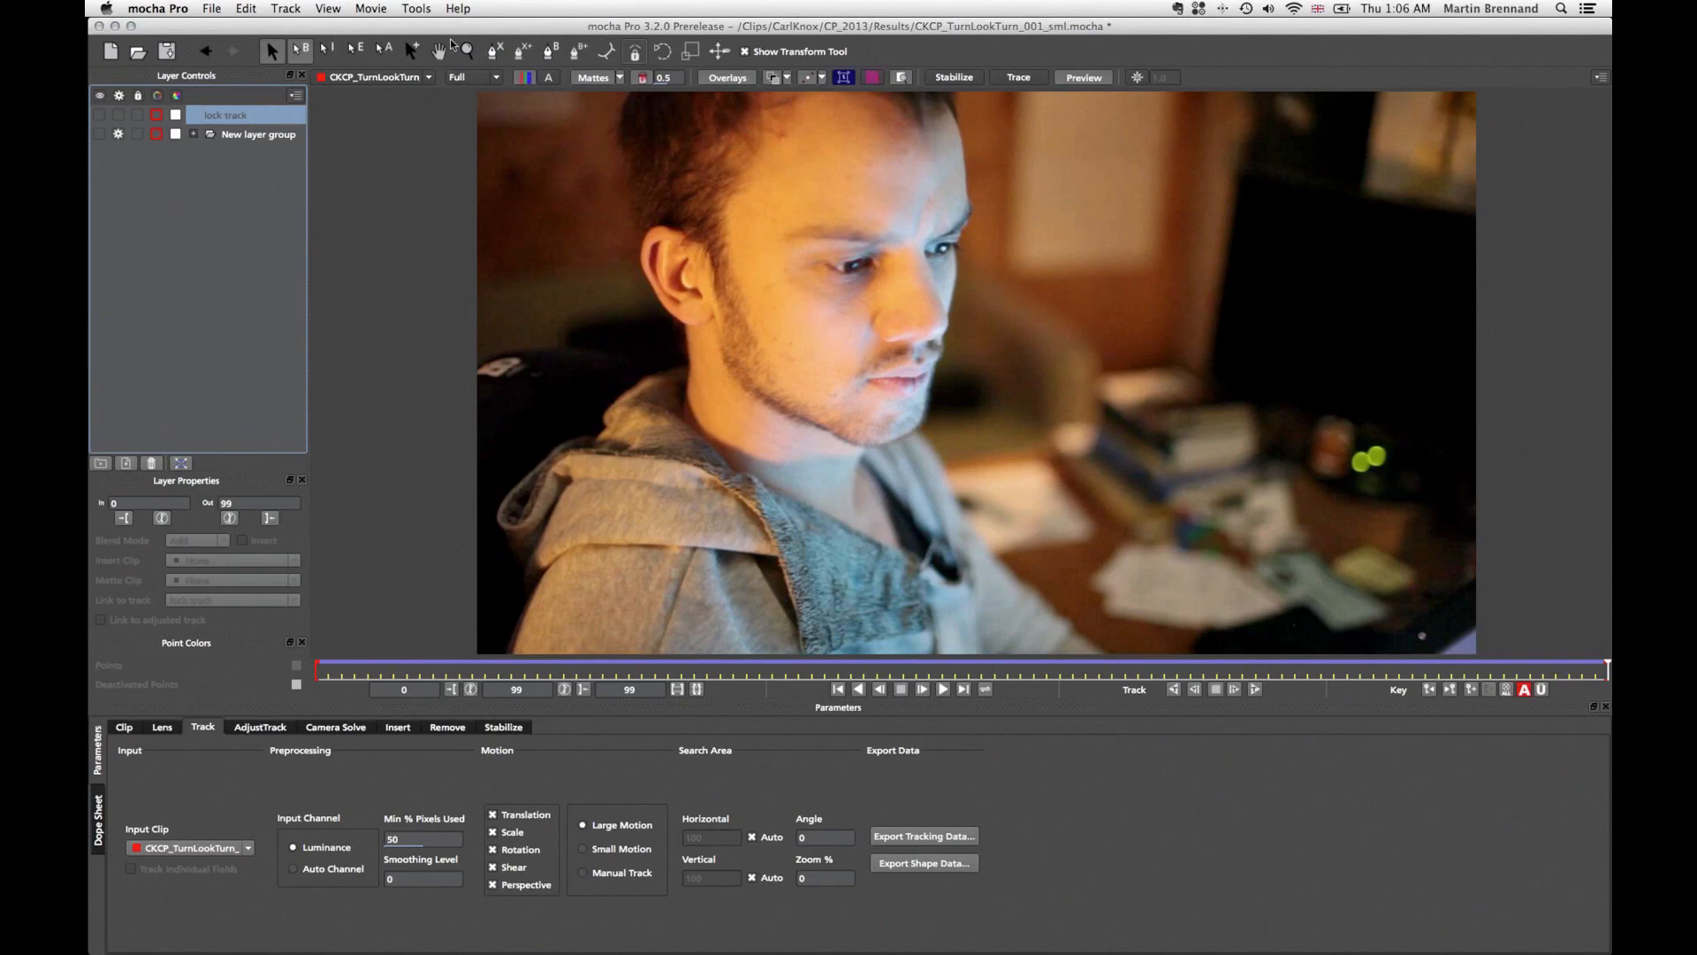
Step: Draw a closed ten-point X-Spline around the side of the man's face at frame 99 and refine its brow and jaw points
left_click(505, 53)
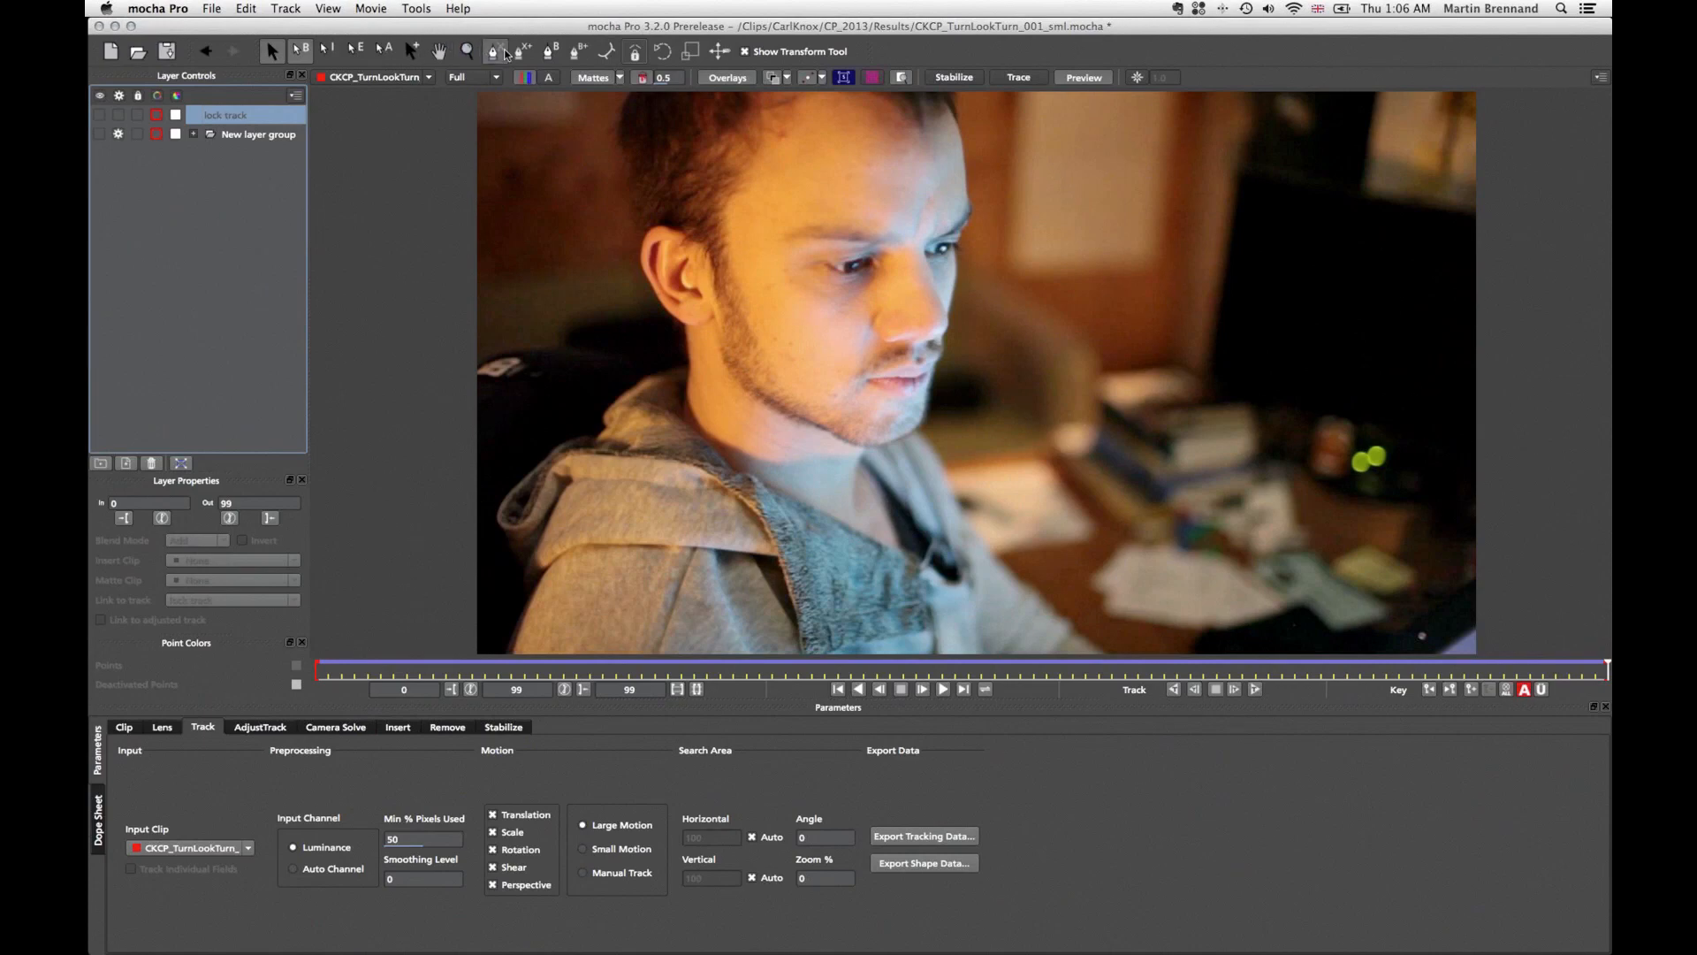
left_click(809, 223)
left_click(722, 222)
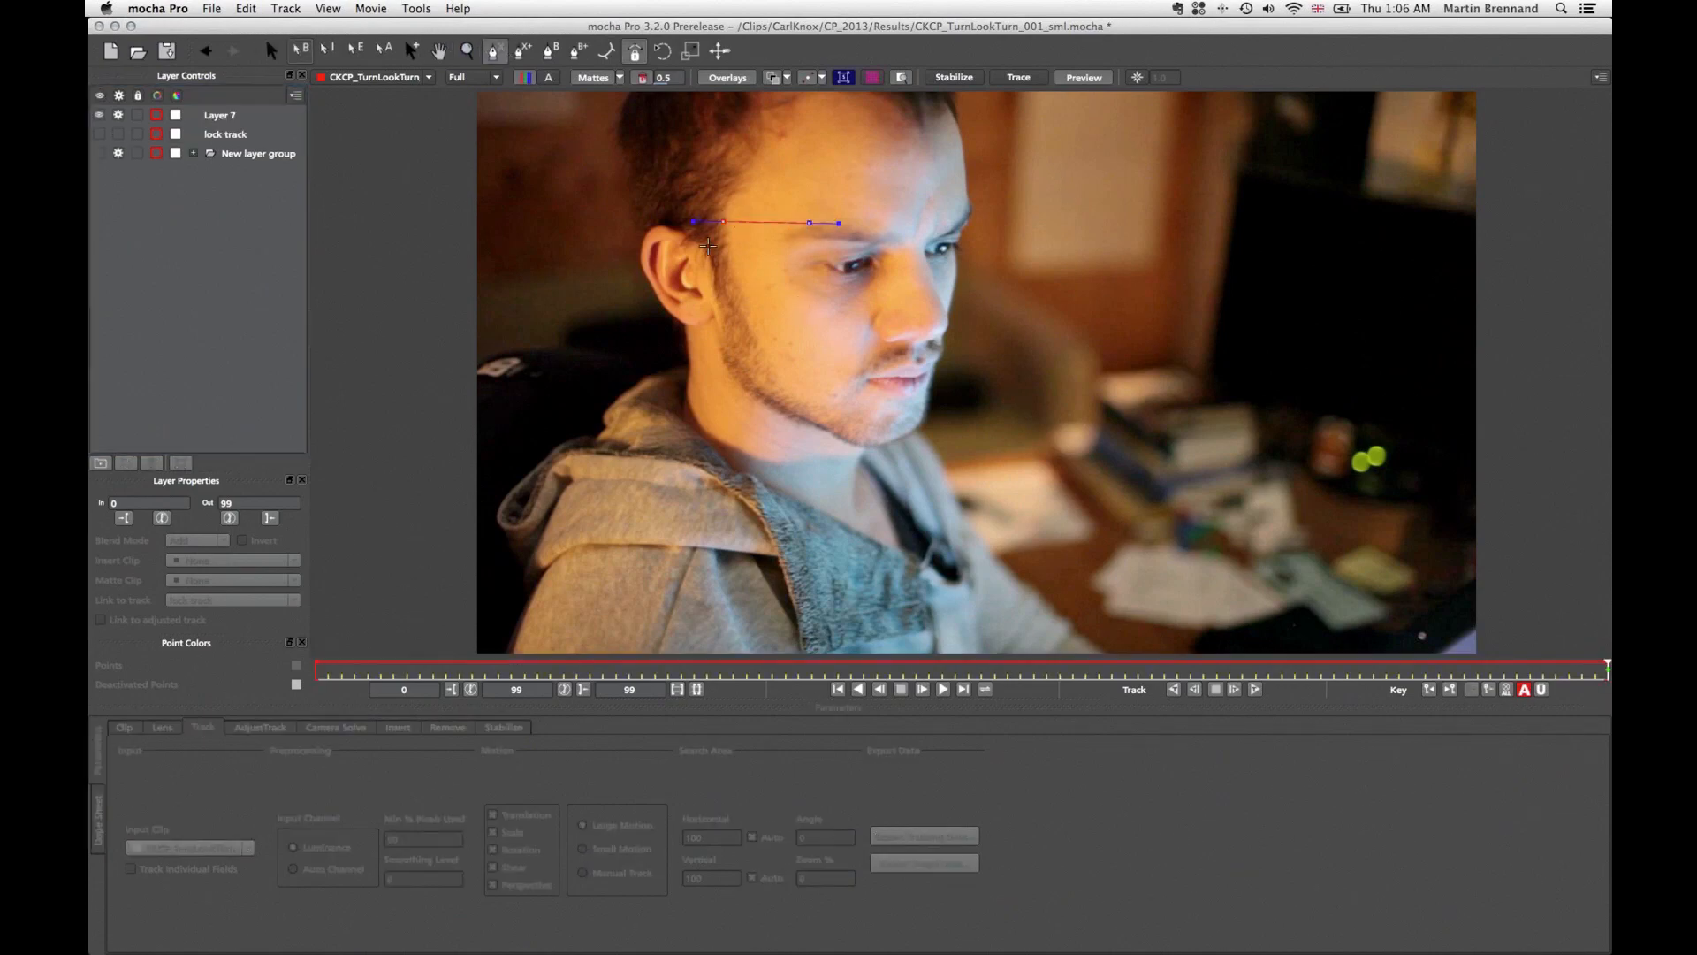
left_click(716, 264)
left_click(728, 344)
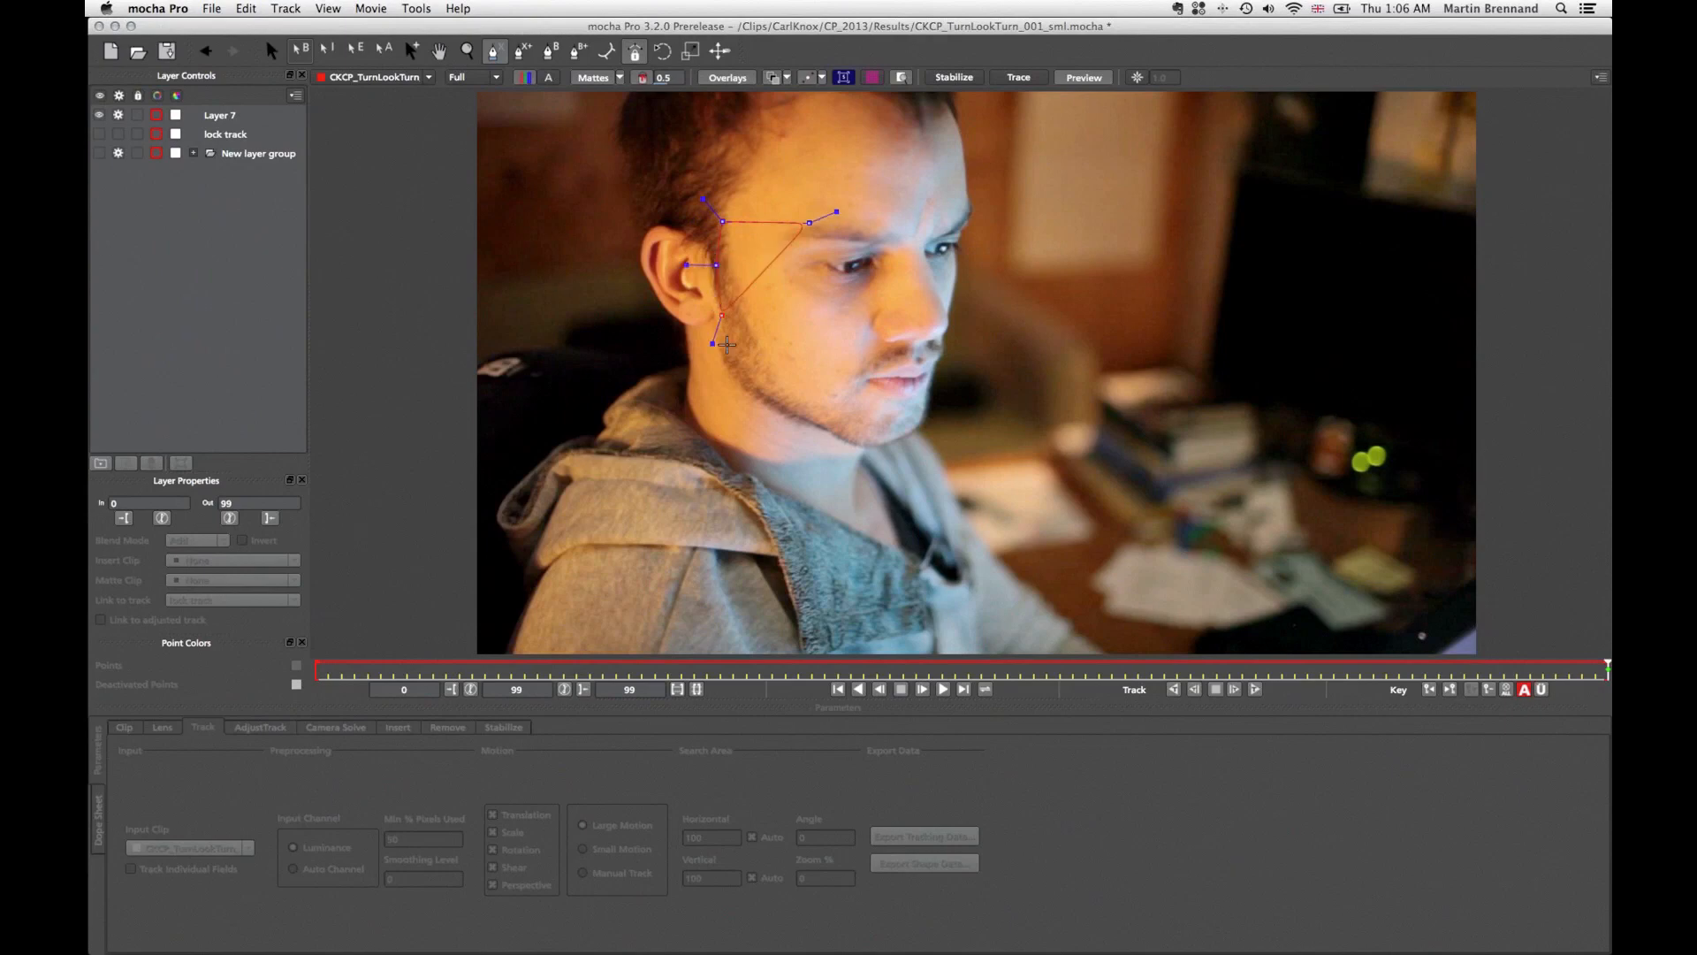
left_click(760, 393)
left_click(801, 408)
left_click(827, 370)
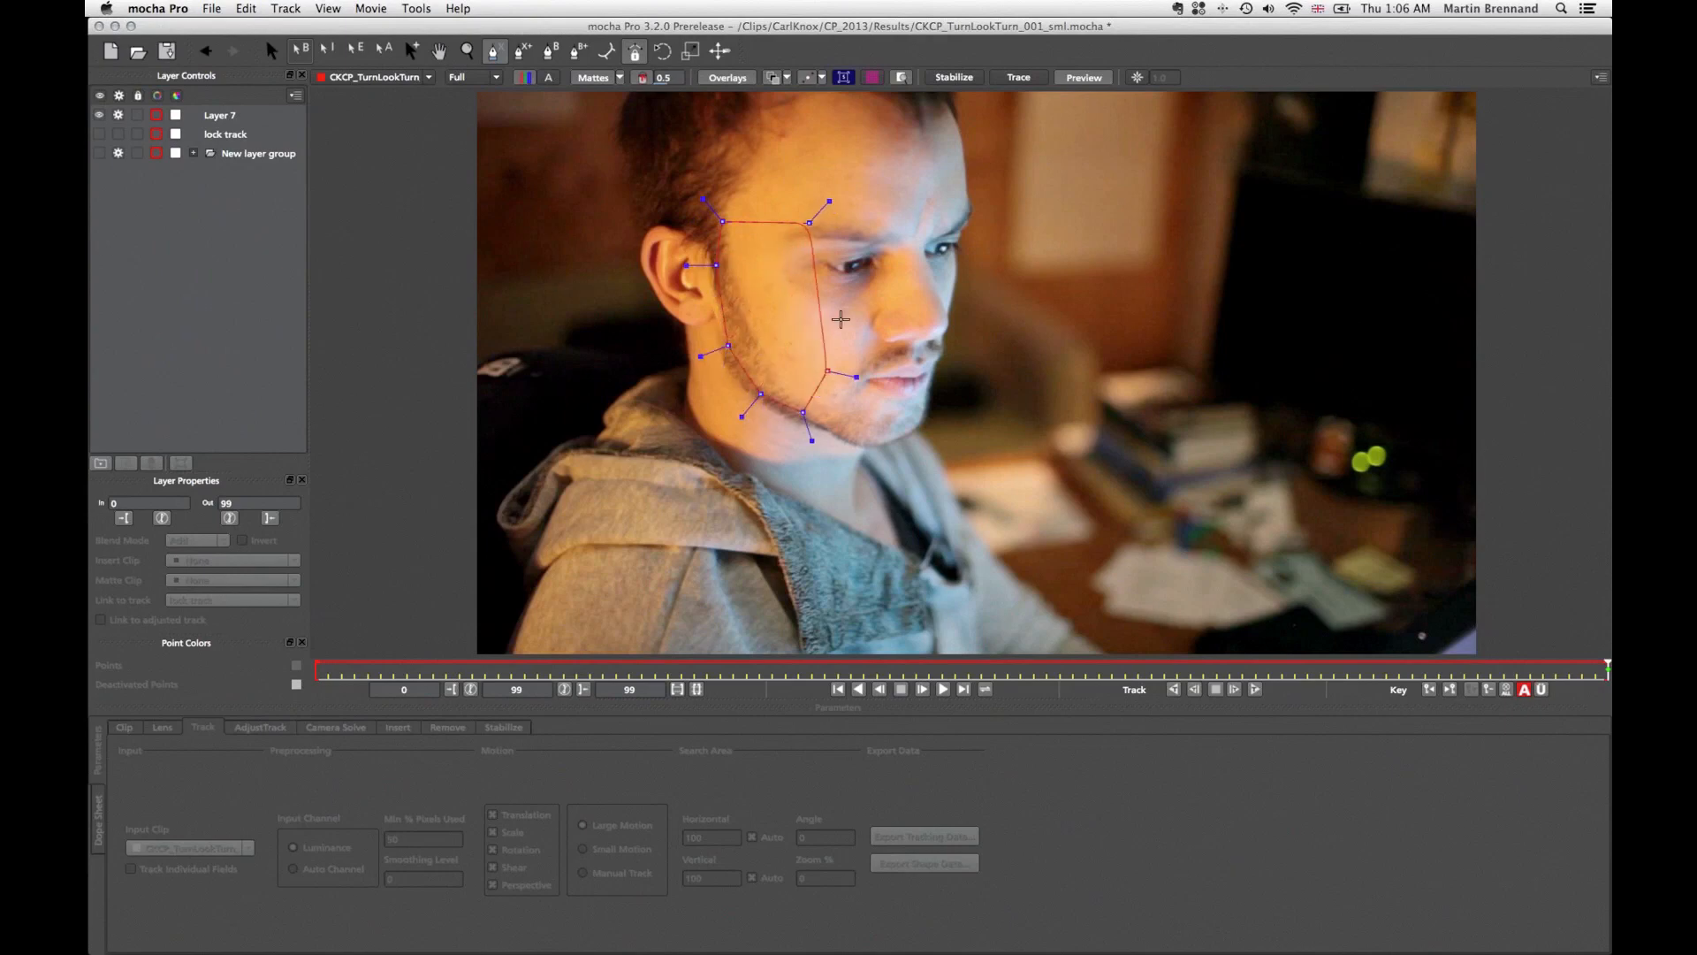
left_click(842, 320)
left_click(814, 294)
left_click(804, 260)
left_click(800, 248)
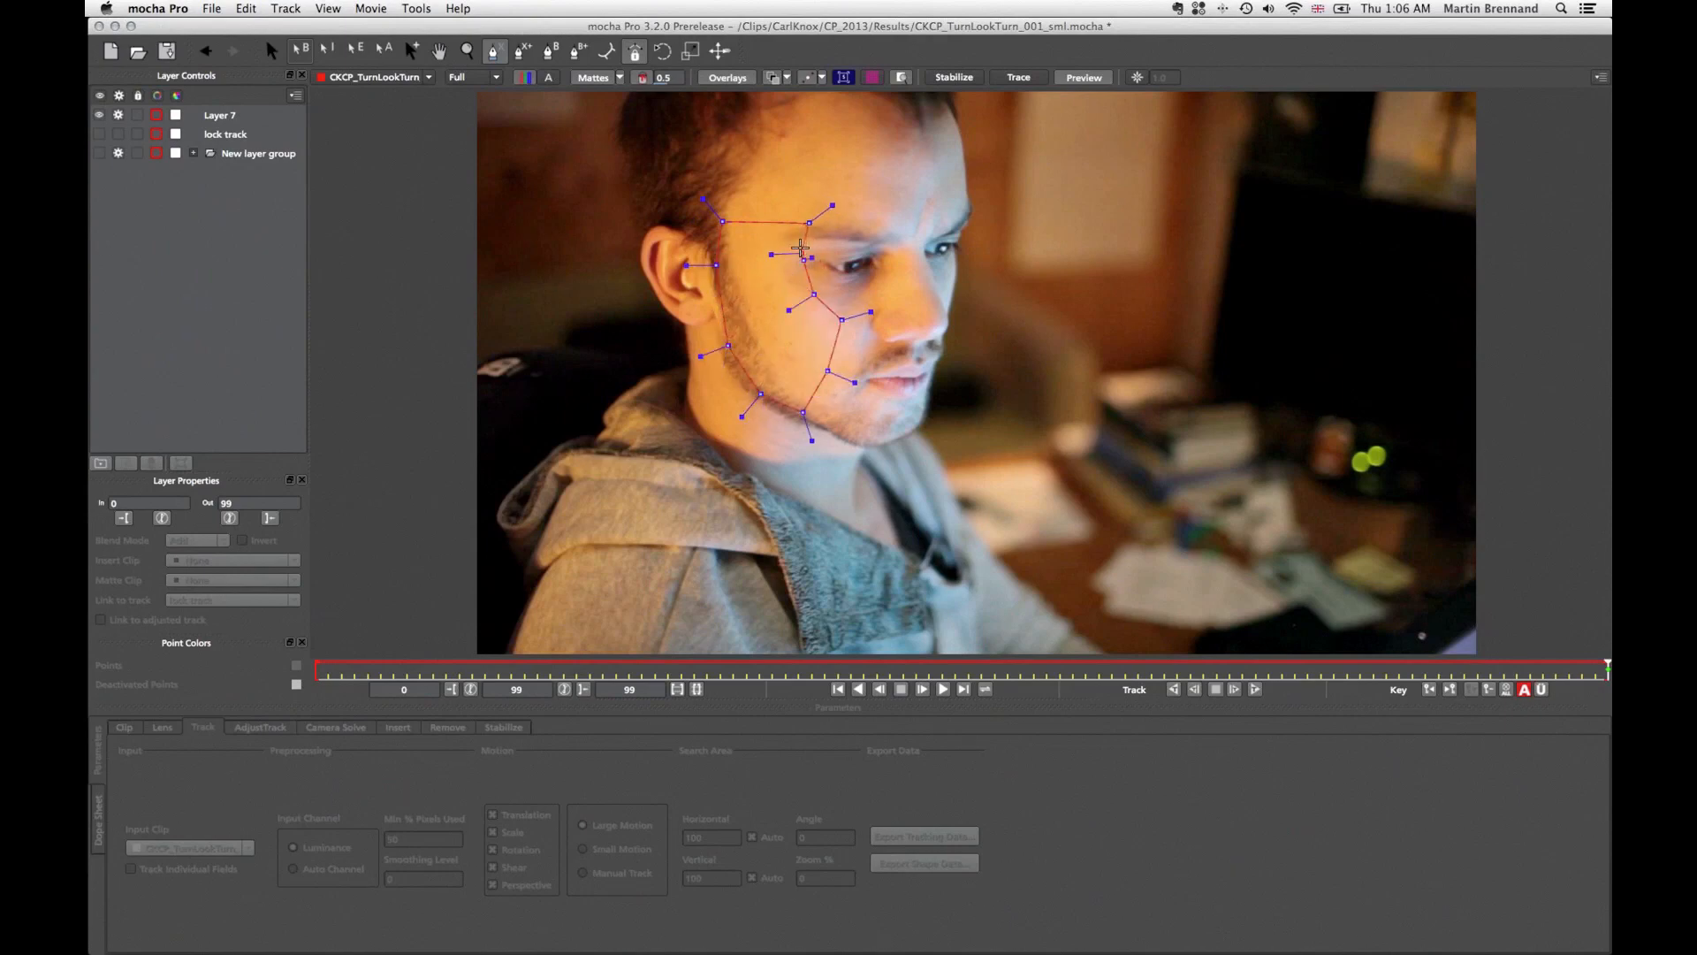
right_click(800, 248)
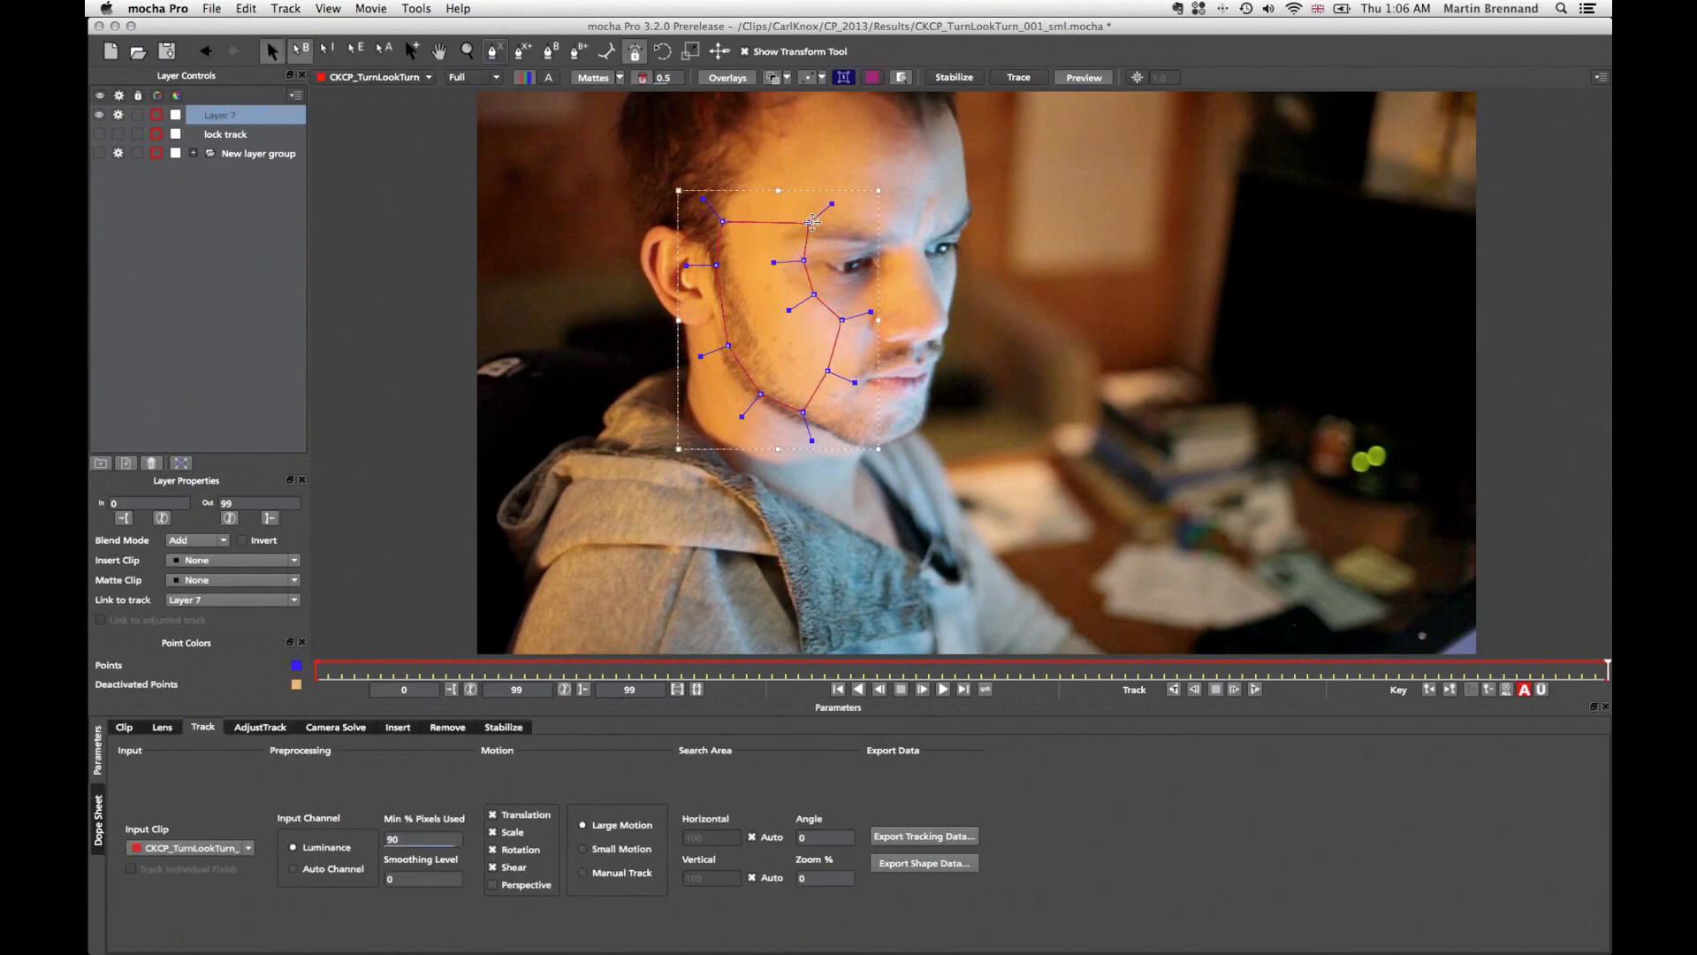
left_click_drag(810, 223, 805, 219)
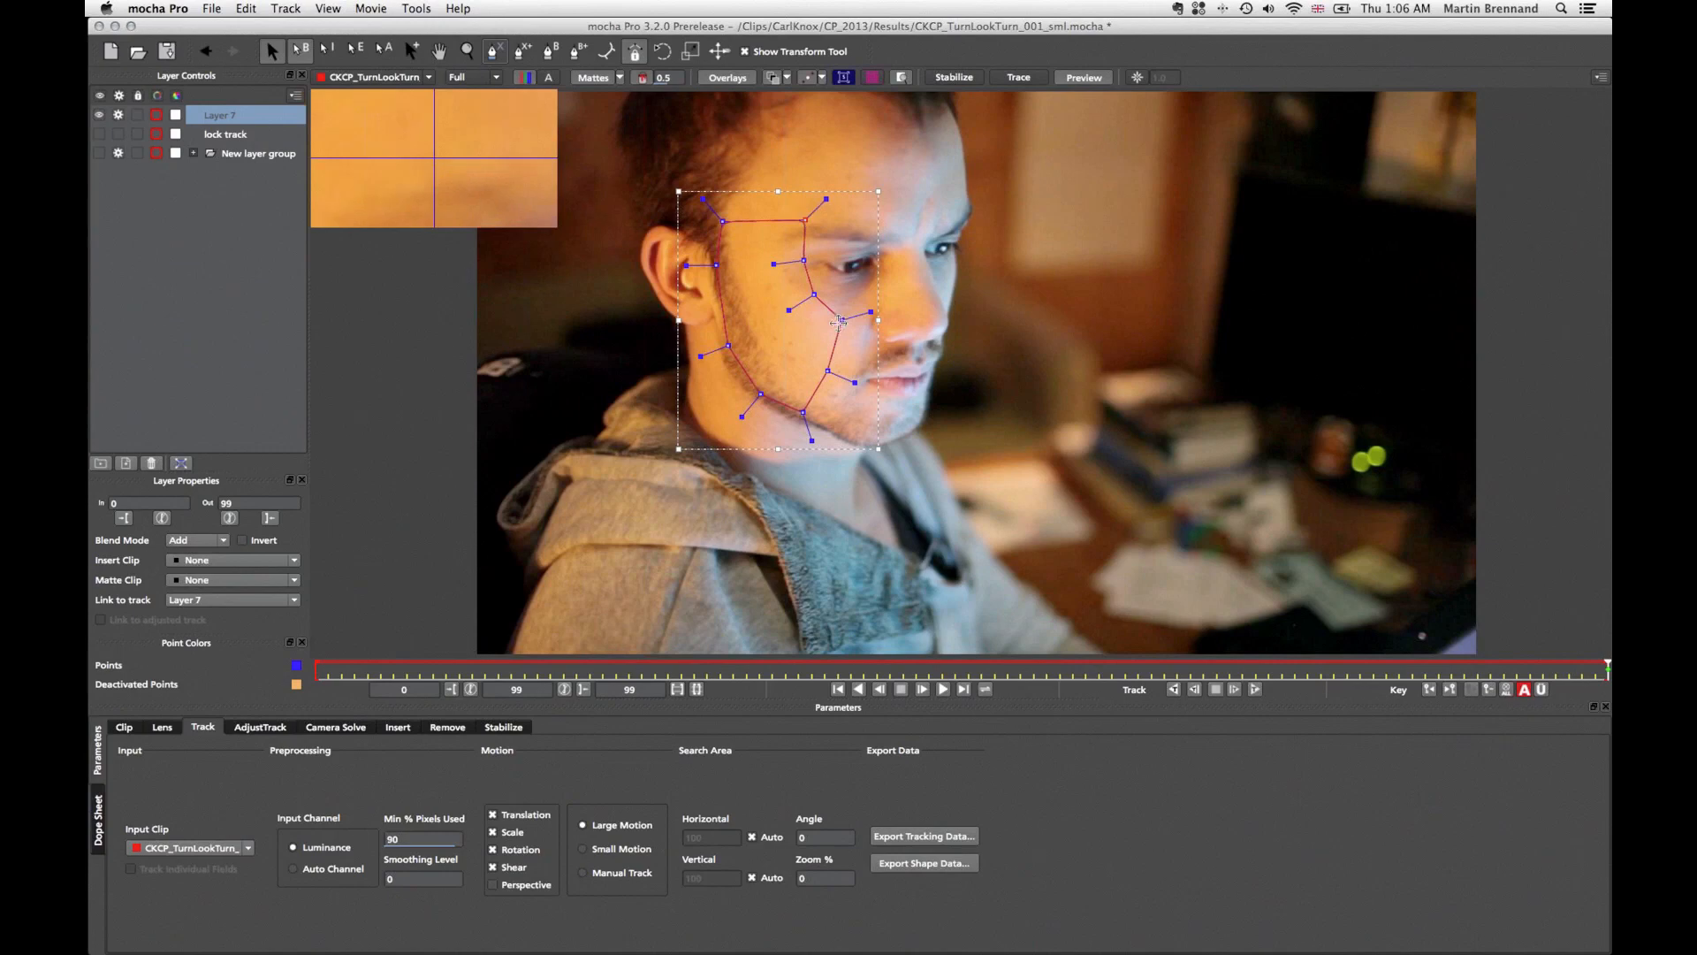
left_click_drag(802, 411, 810, 418)
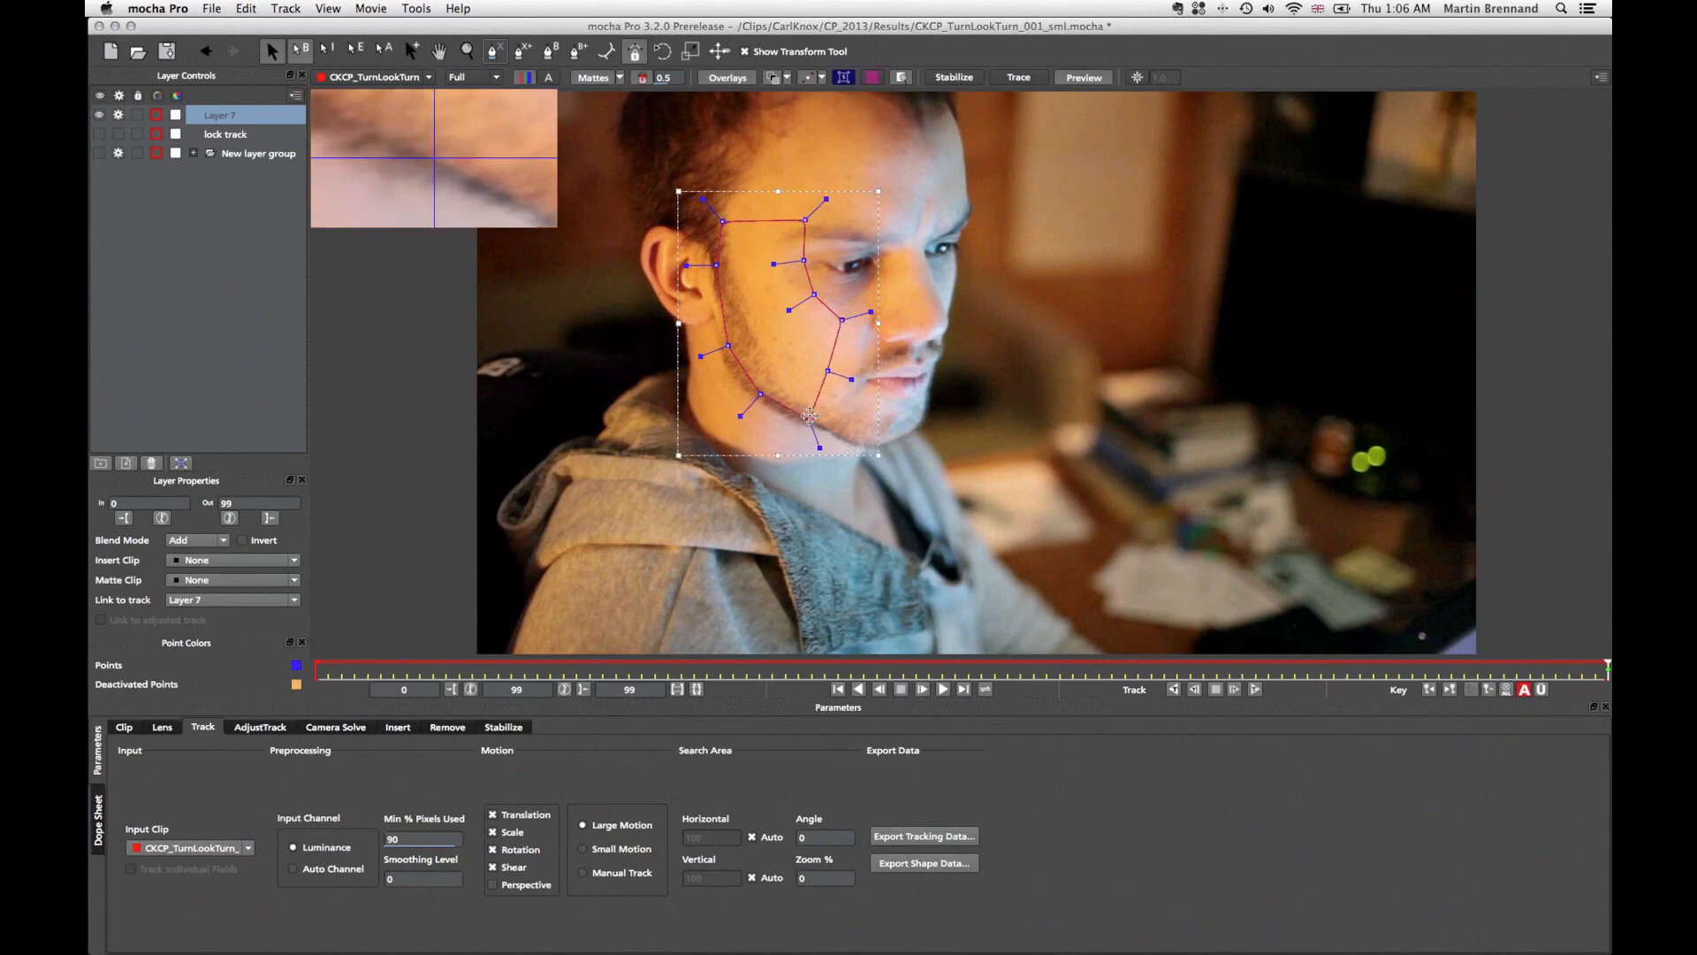
Step: Add Perspective to Layer 7's tracked motion and show its planar surface and grid
left_click(493, 884)
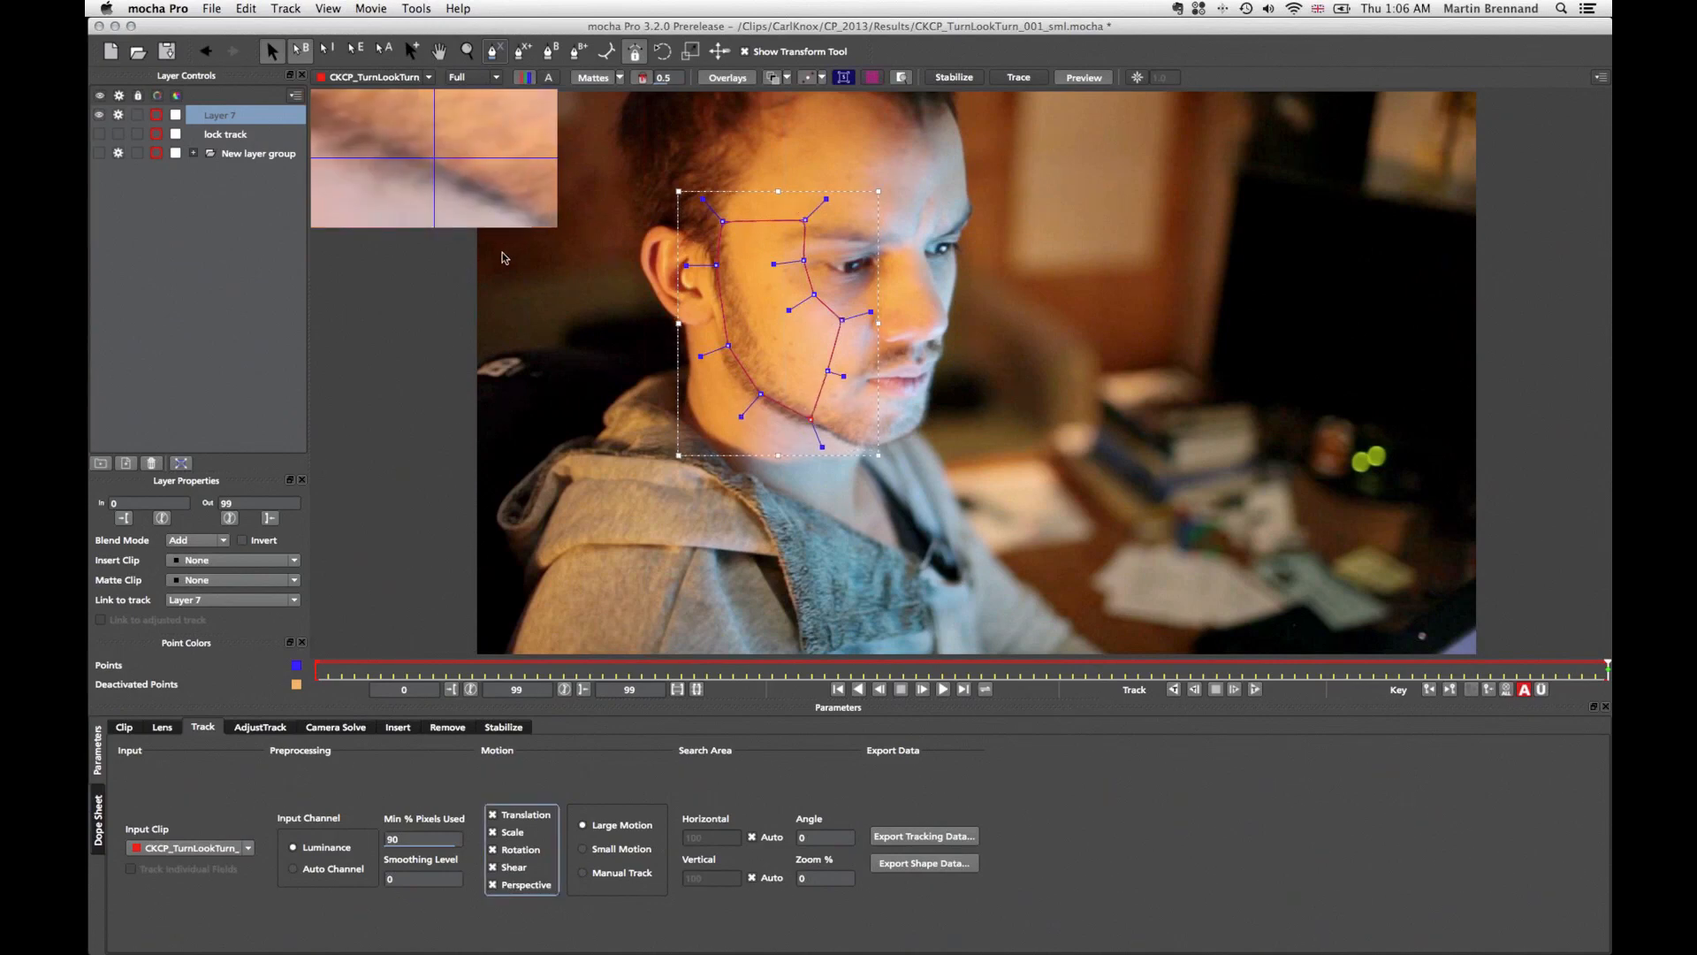
left_click(844, 77)
left_click(872, 77)
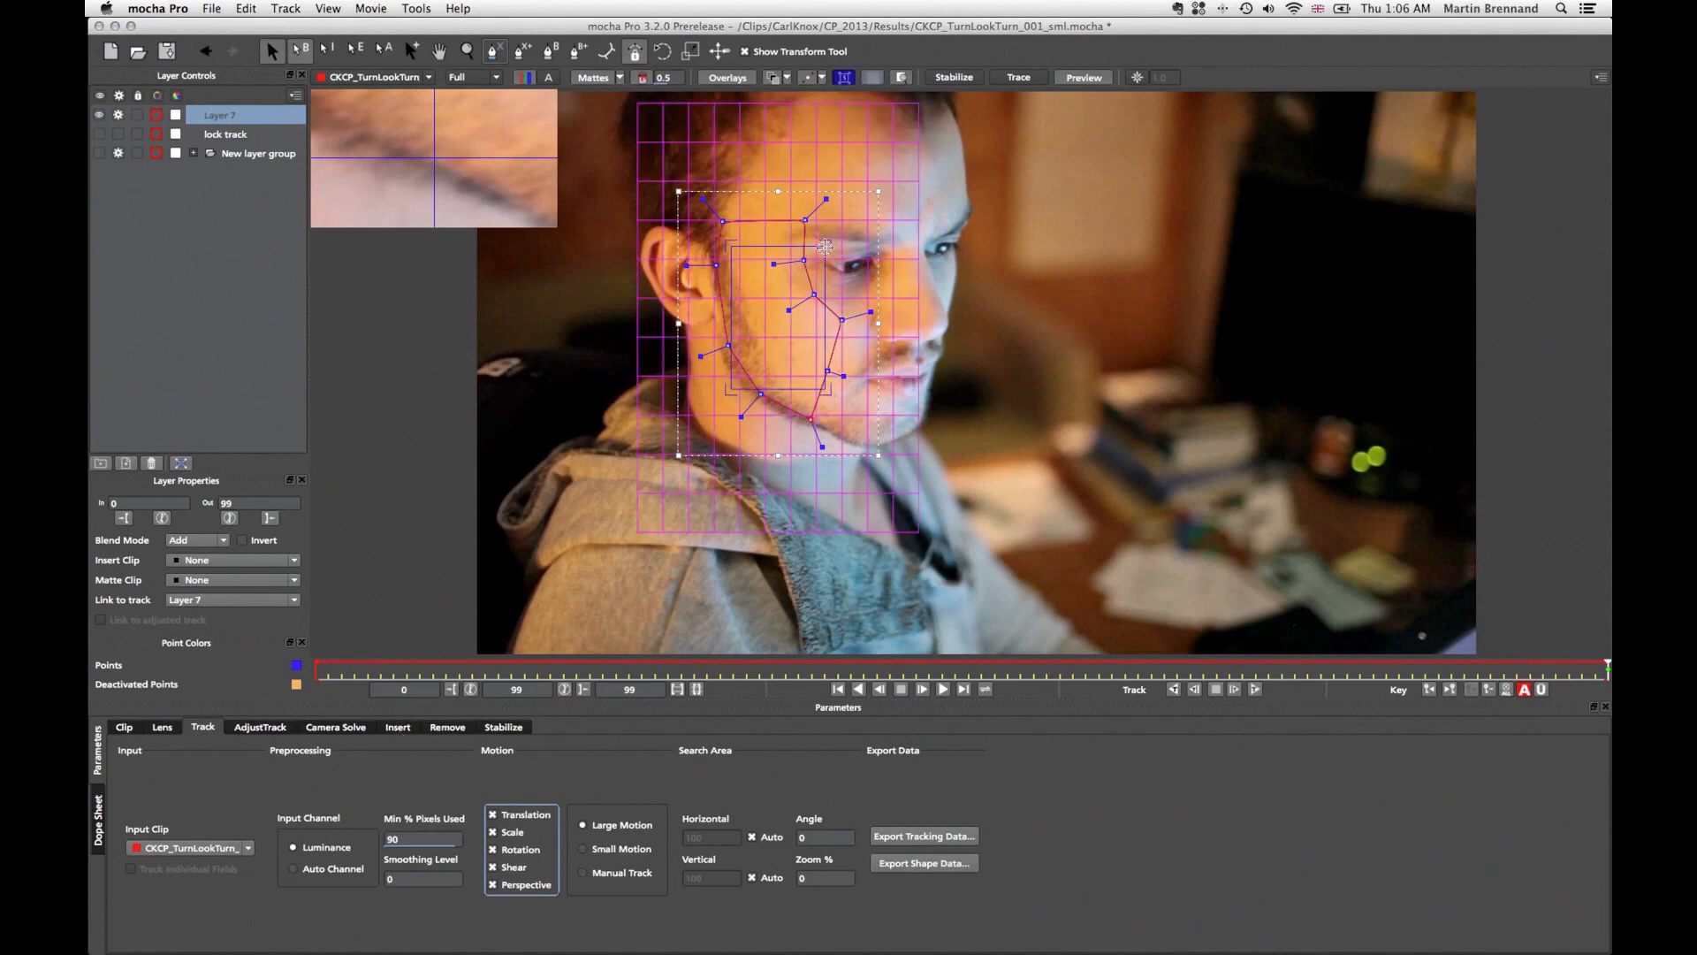
Step: Reposition the planar surface's corners so the surface and grid follow the perspective of the side of the face
left_click_drag(825, 250, 733, 241)
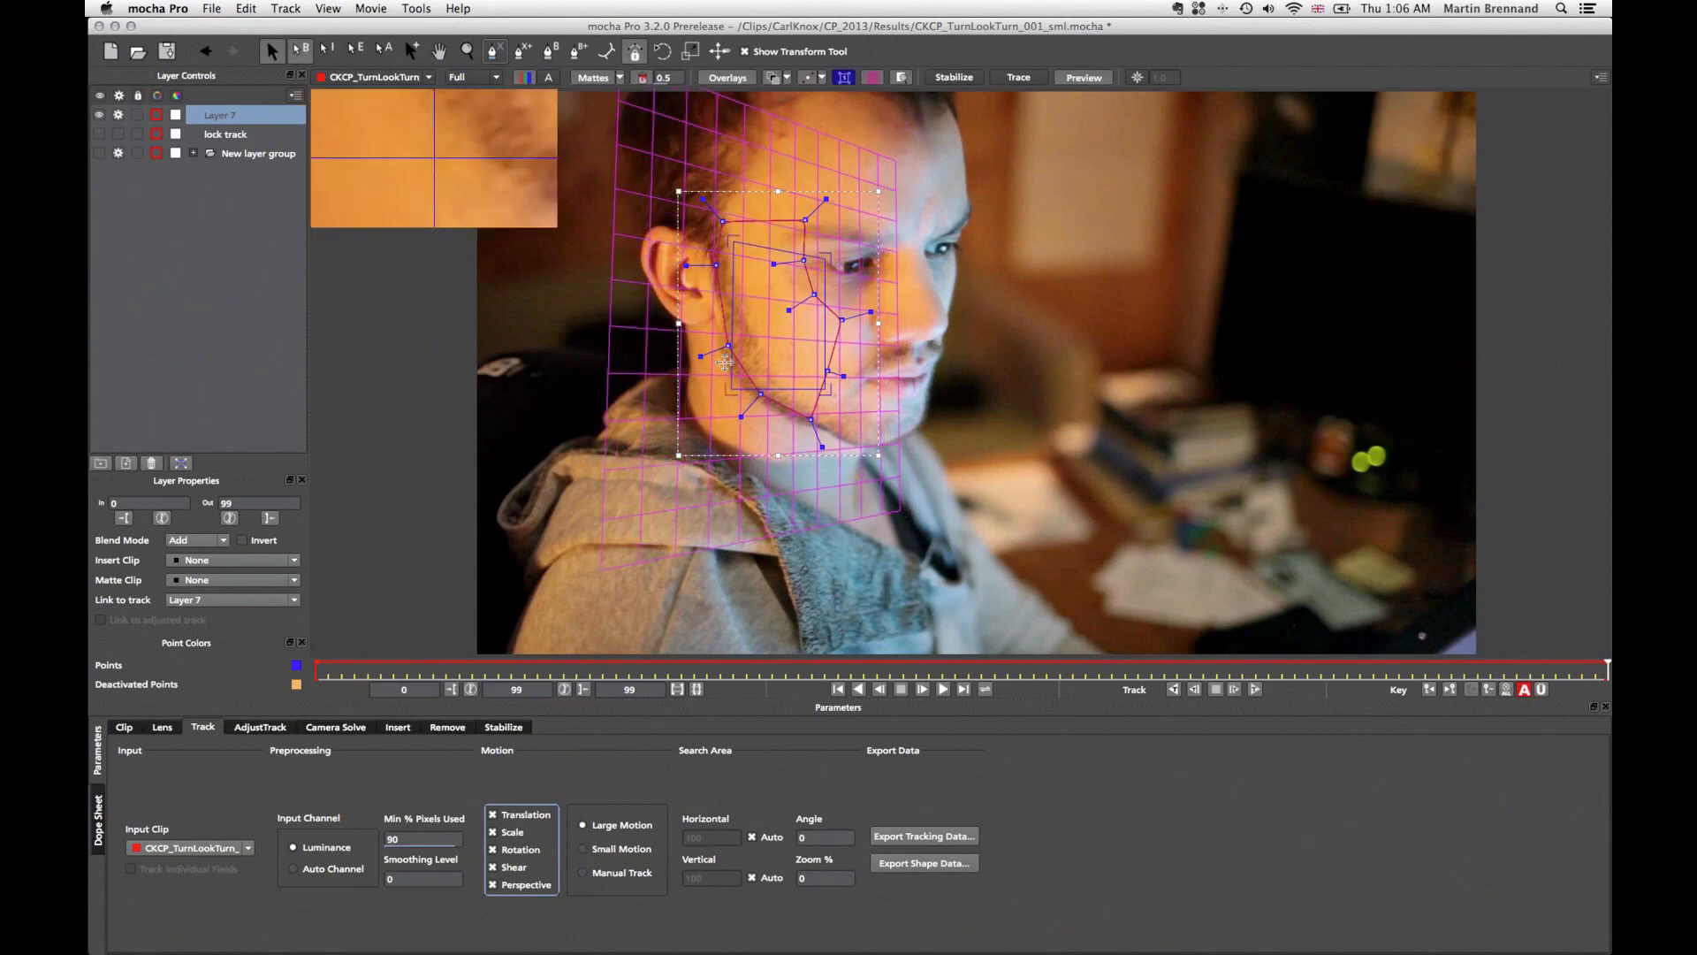
left_click_drag(732, 389, 729, 323)
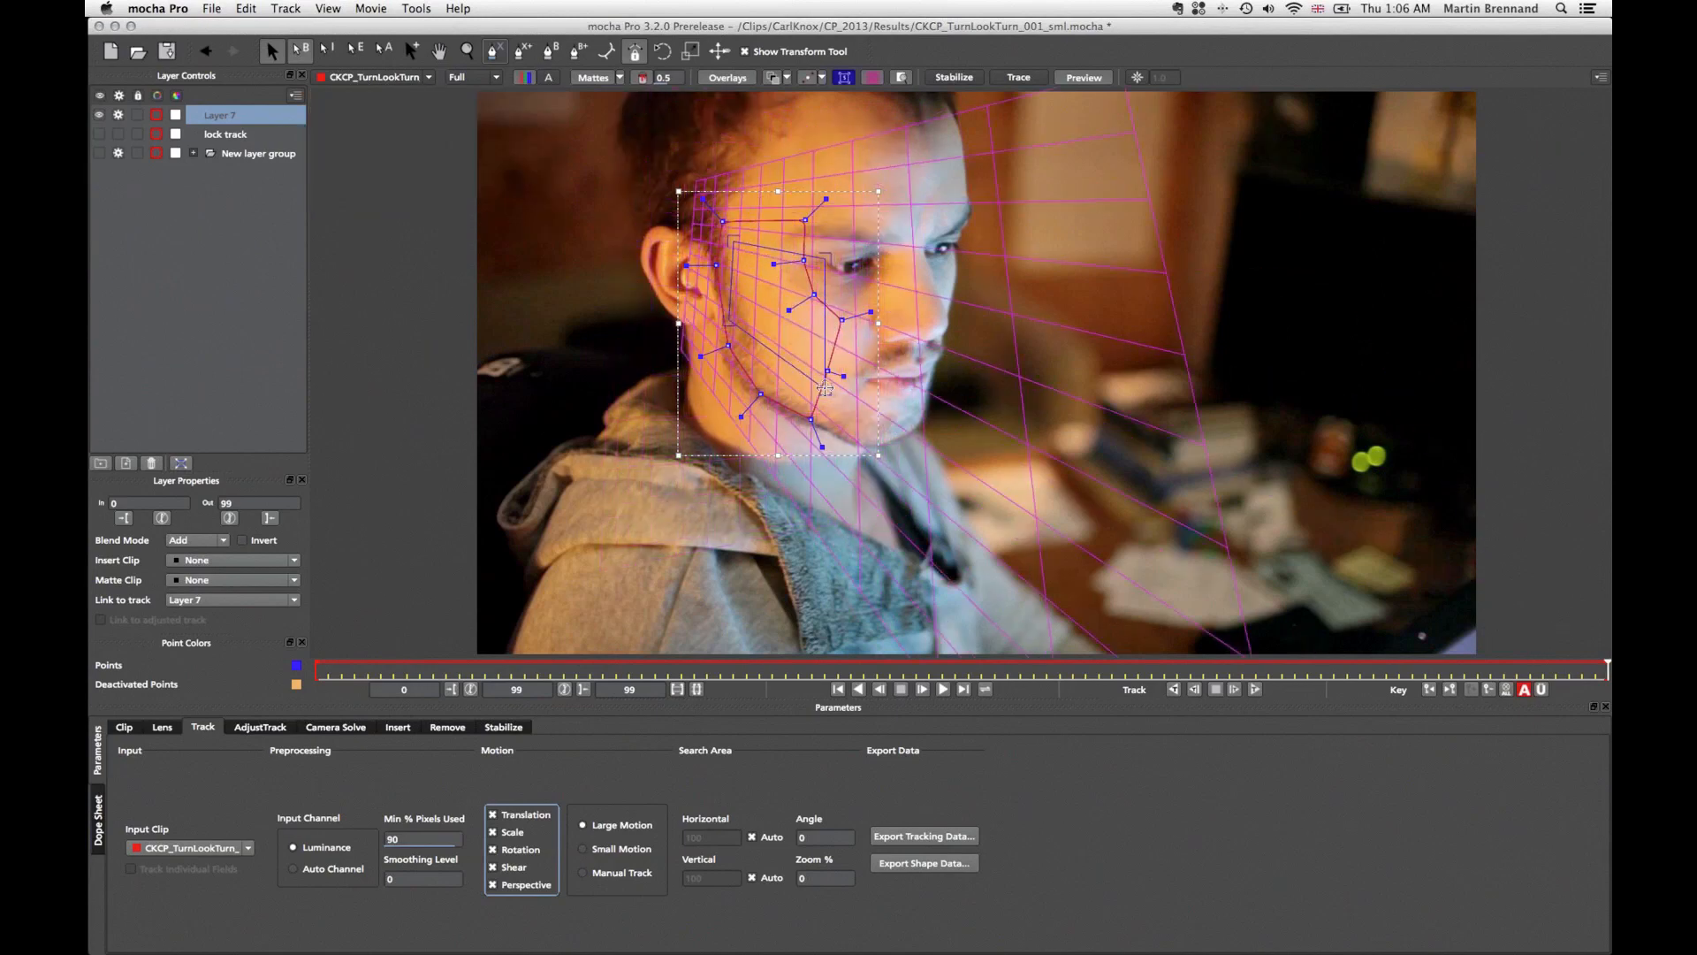
left_click_drag(825, 388, 809, 359)
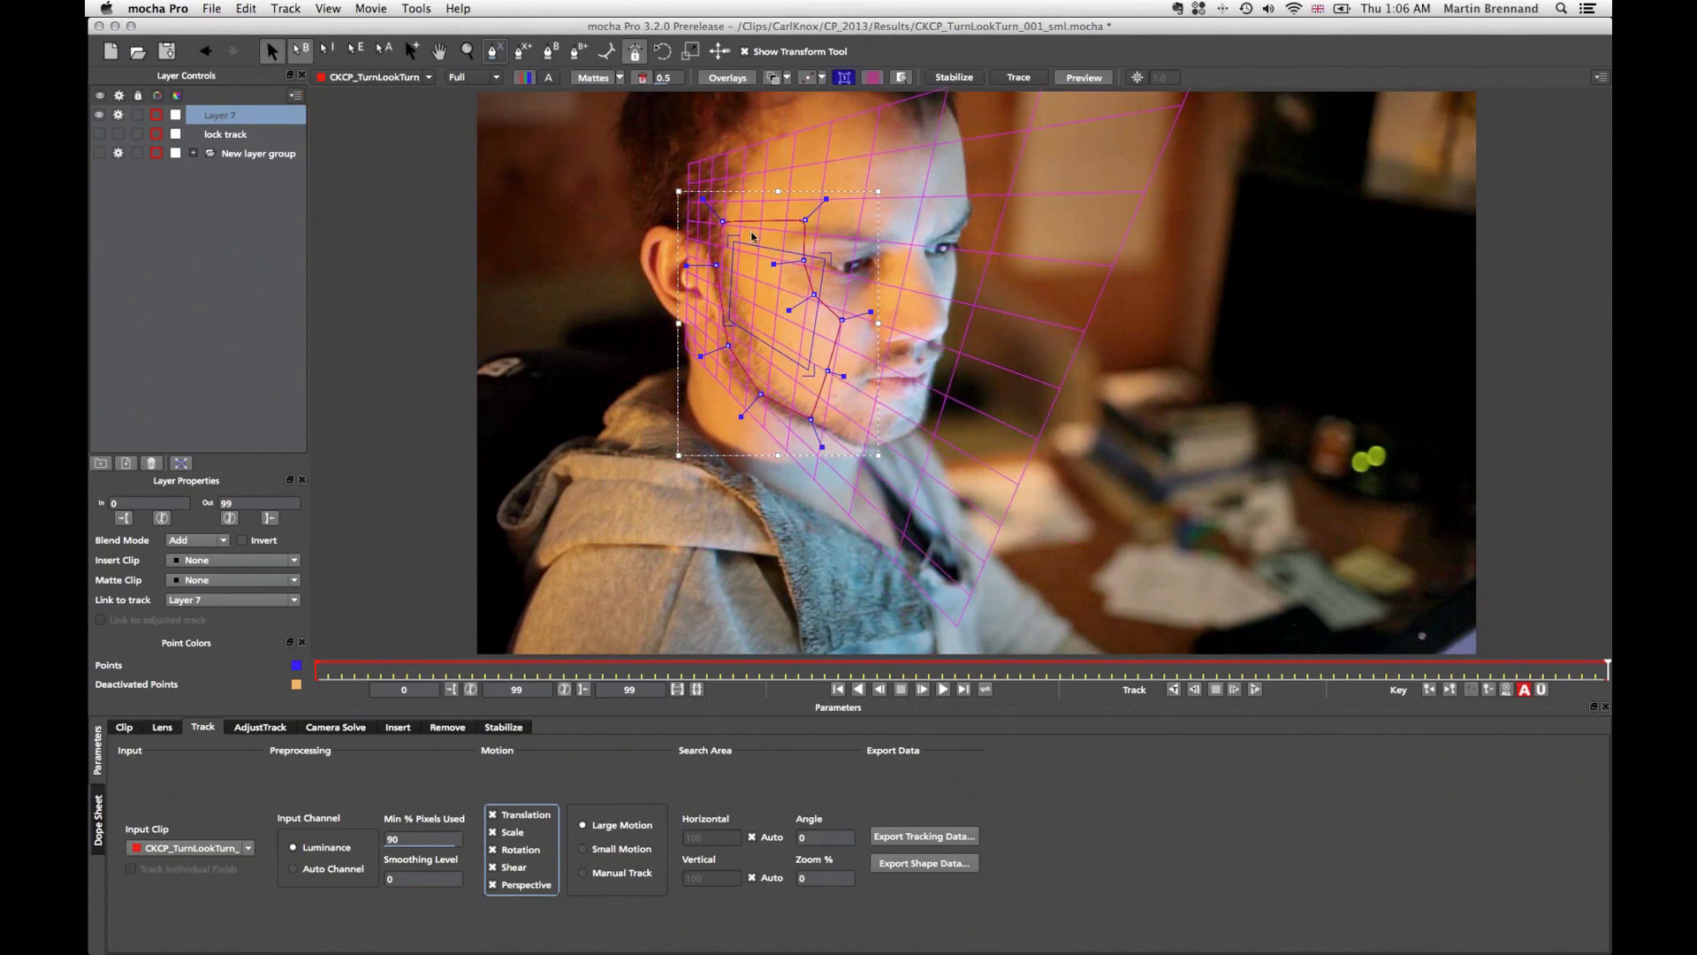
left_click_drag(732, 242, 733, 236)
left_click_drag(814, 313, 789, 358)
left_click_drag(733, 236, 800, 275)
left_click_drag(730, 318, 732, 318)
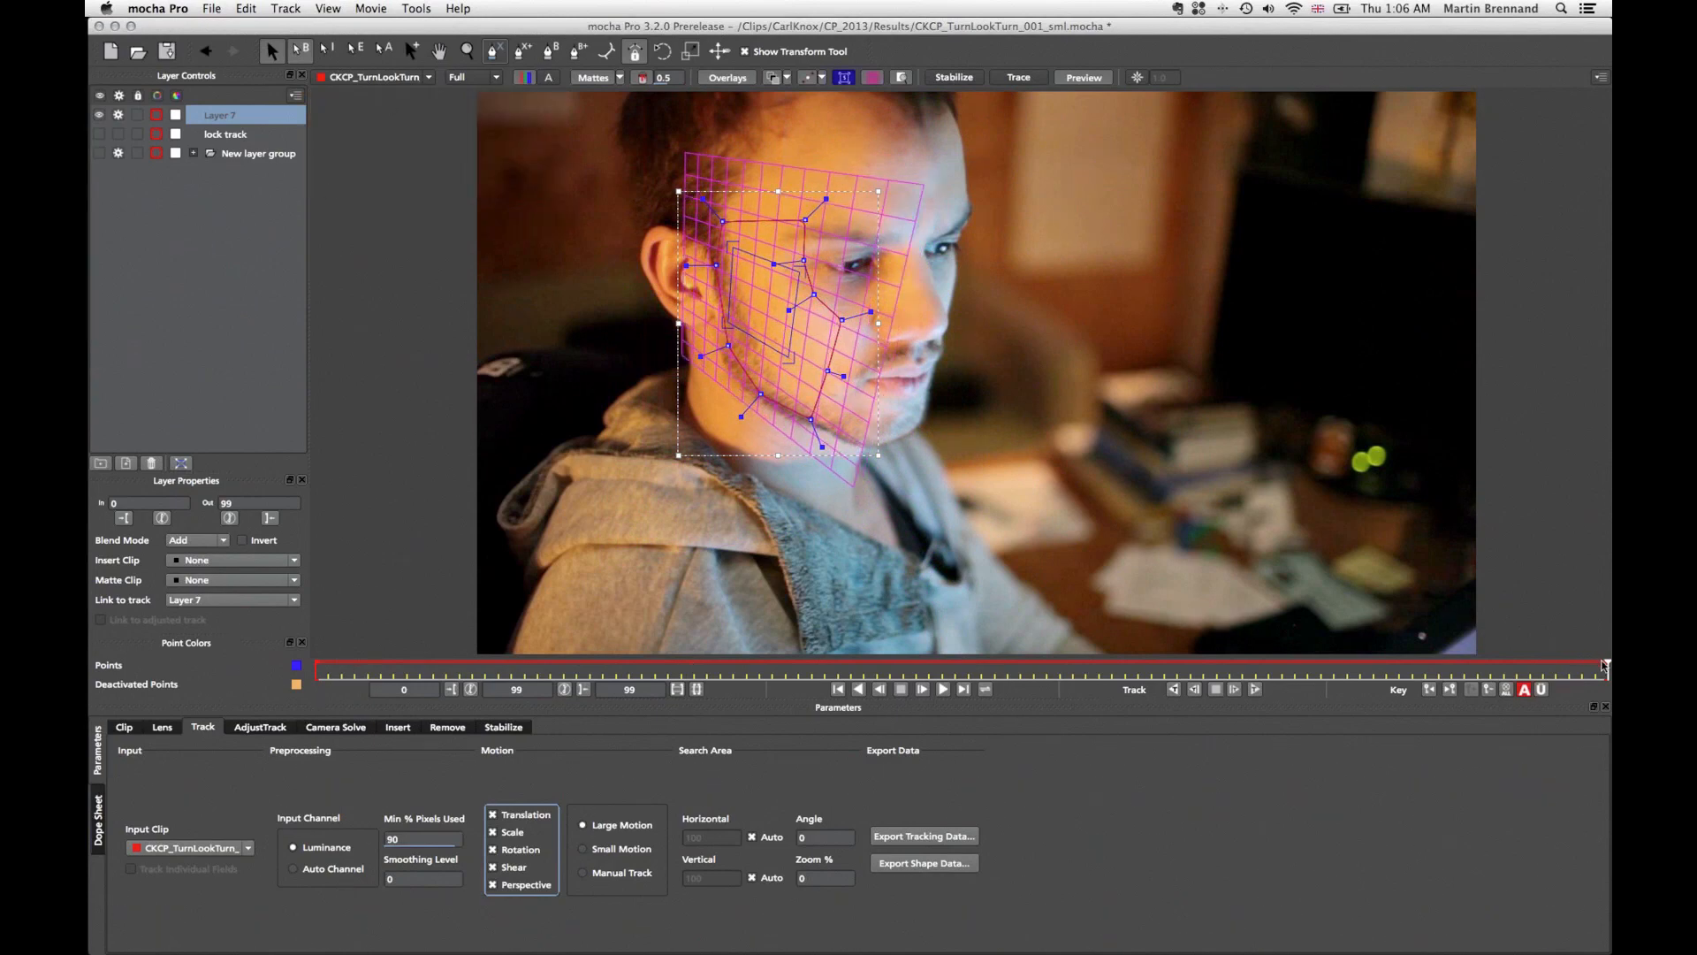
Step: Track Layer 7 backward from frame 99 and stop at frame 88
left_click(1174, 690)
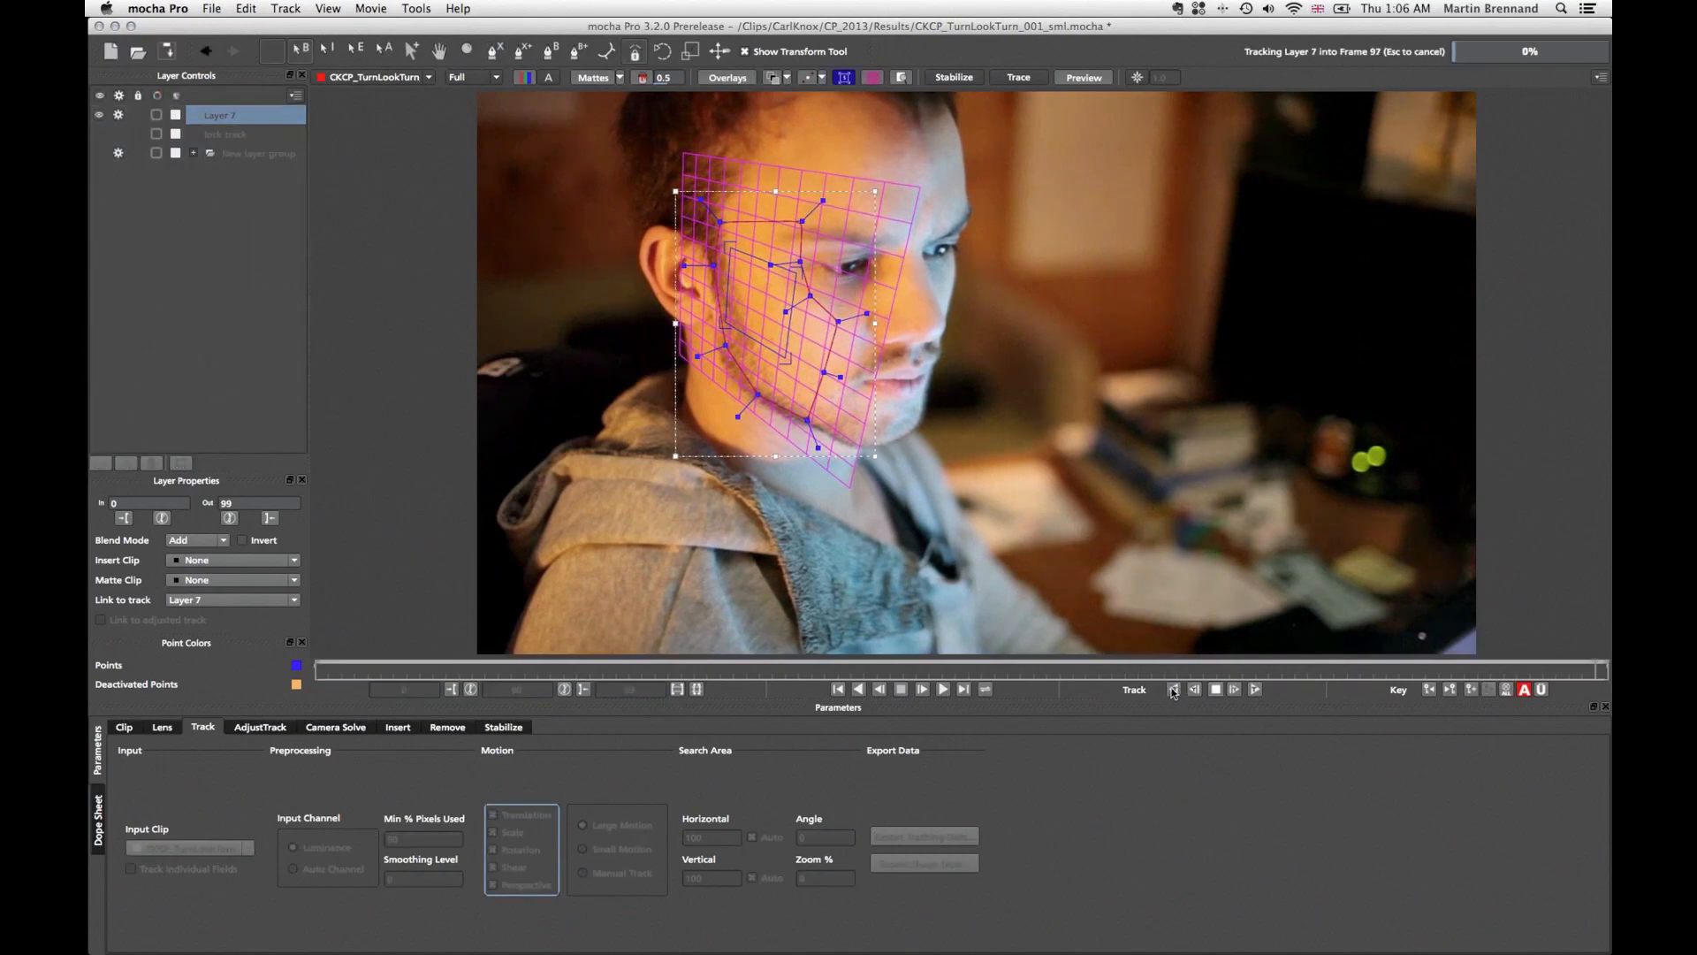
left_click(1217, 689)
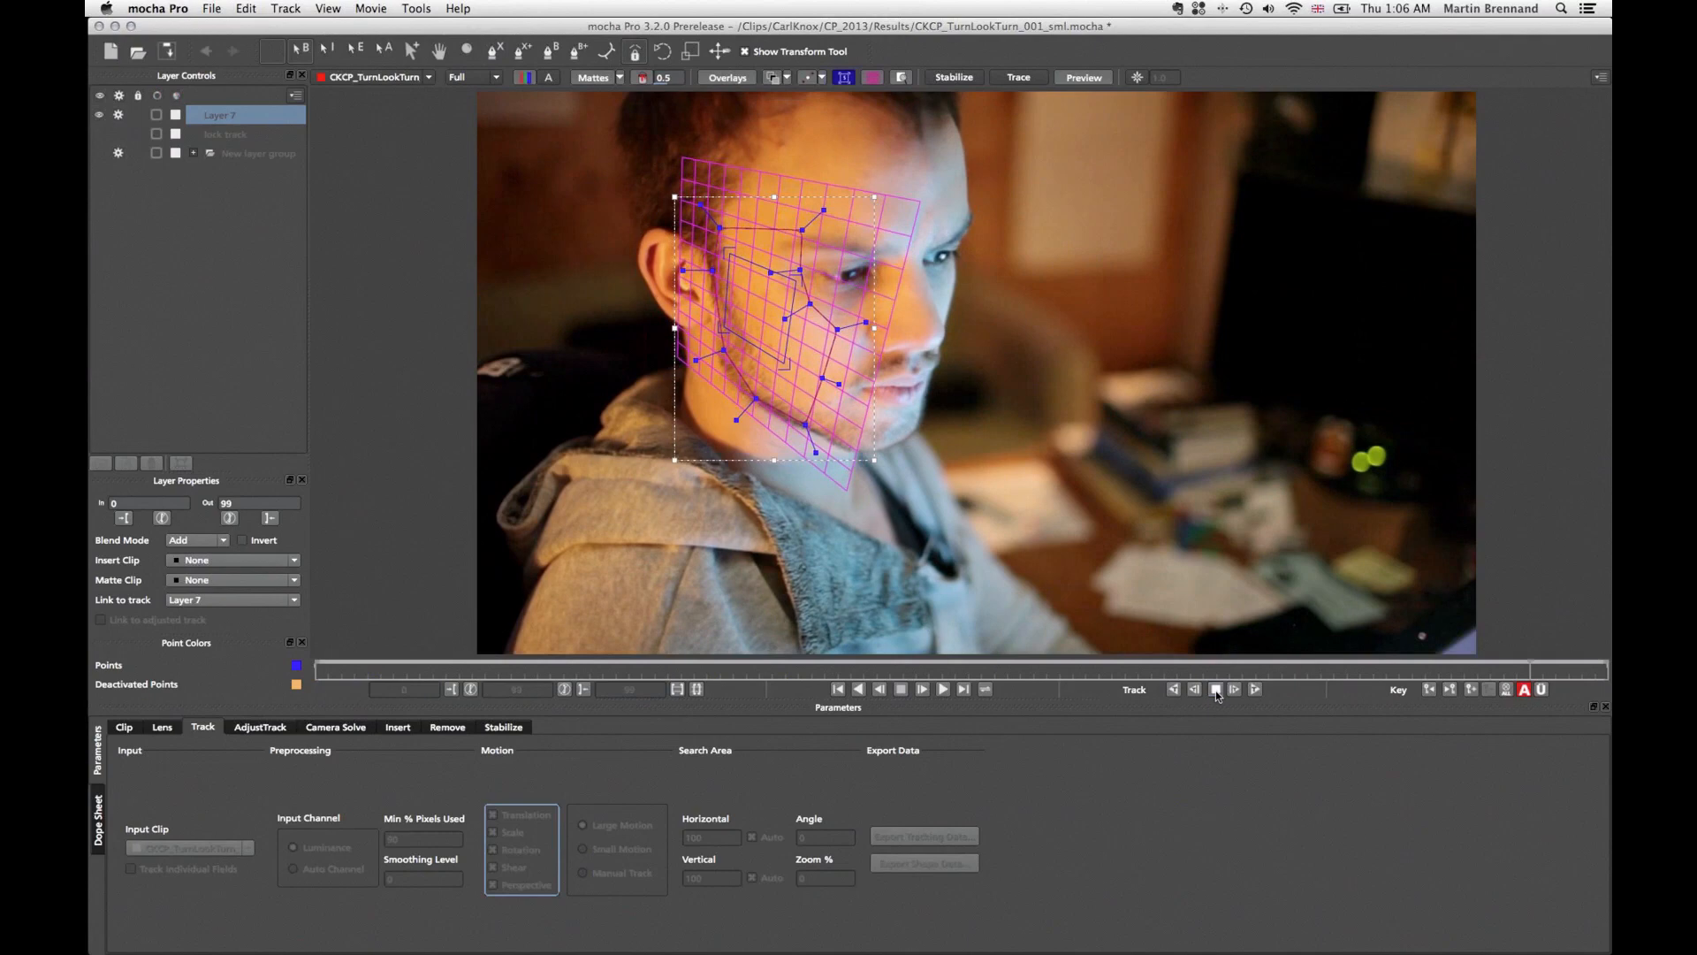
left_click(1217, 691)
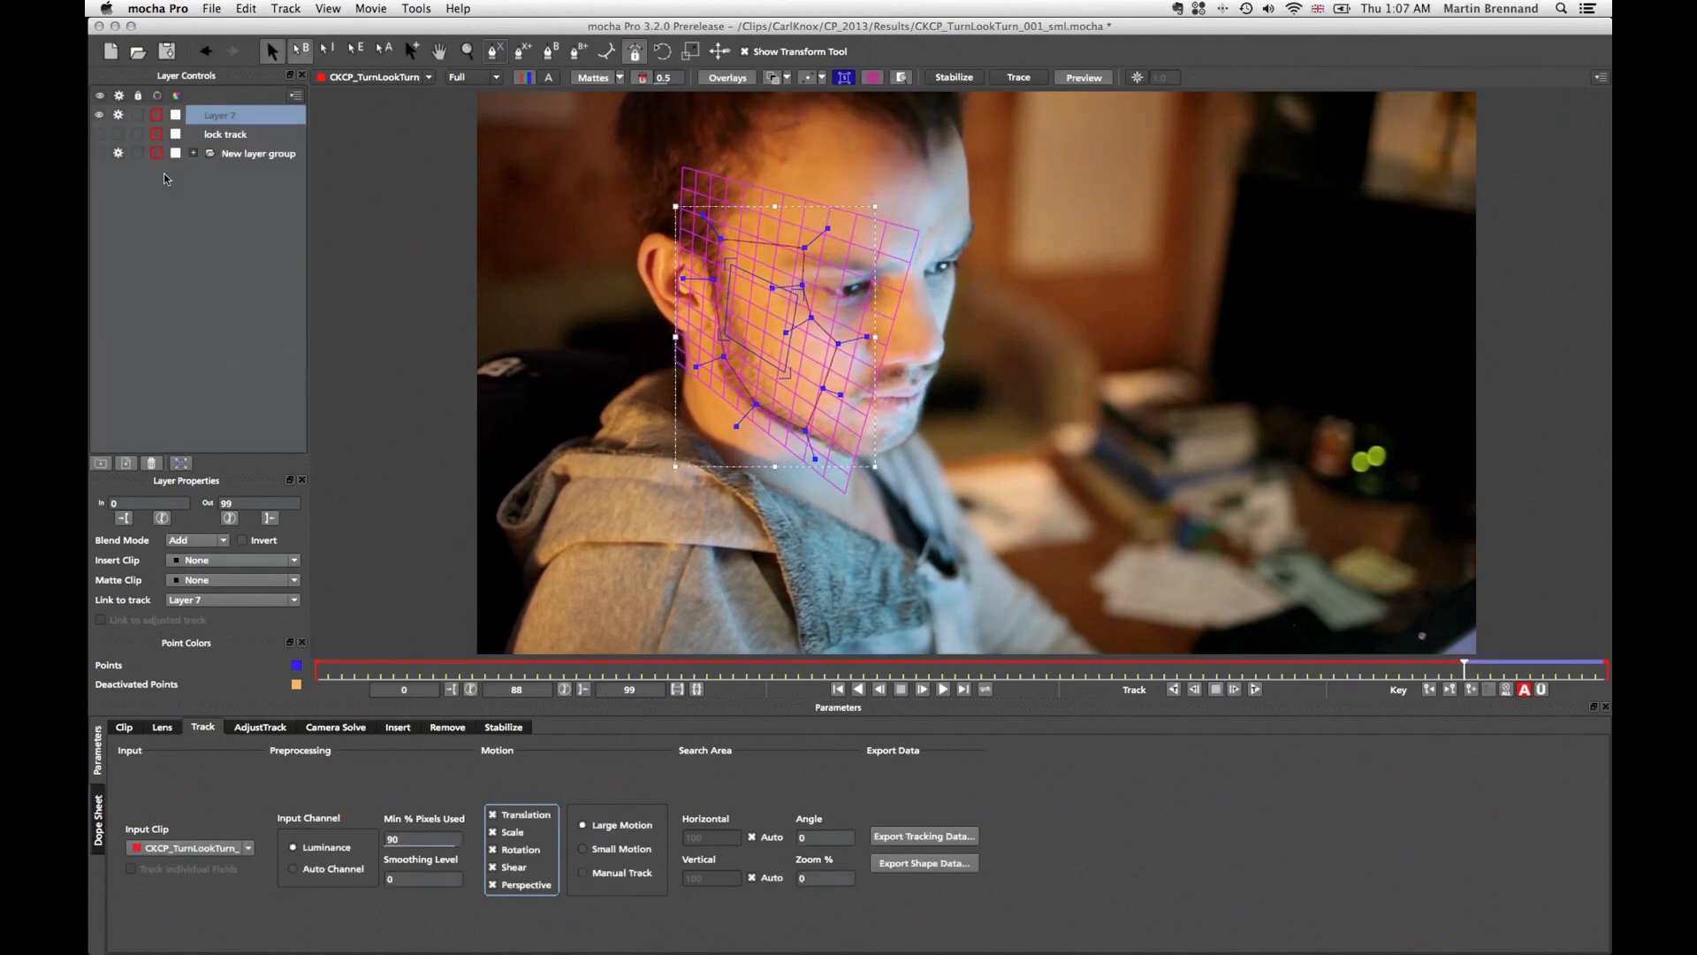
Step: Turn off processing for New layer group, finish tracking Layer 7 backward to frame 0, and check the result at frame 41
left_click(119, 154)
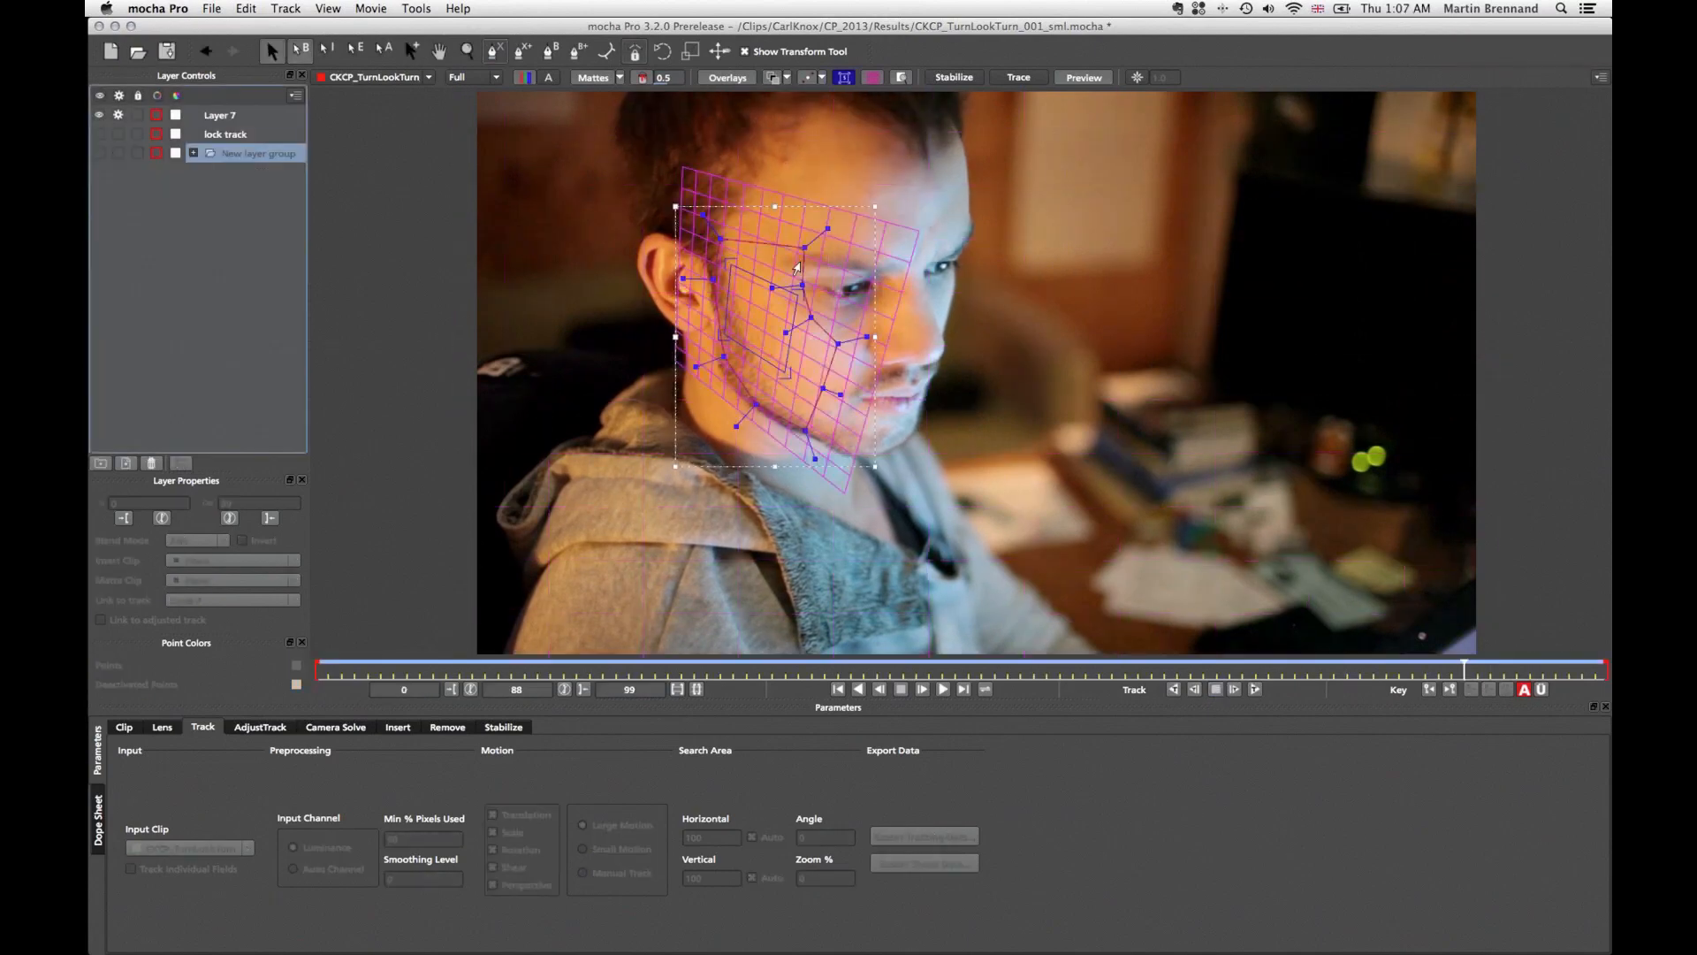
left_click(1173, 690)
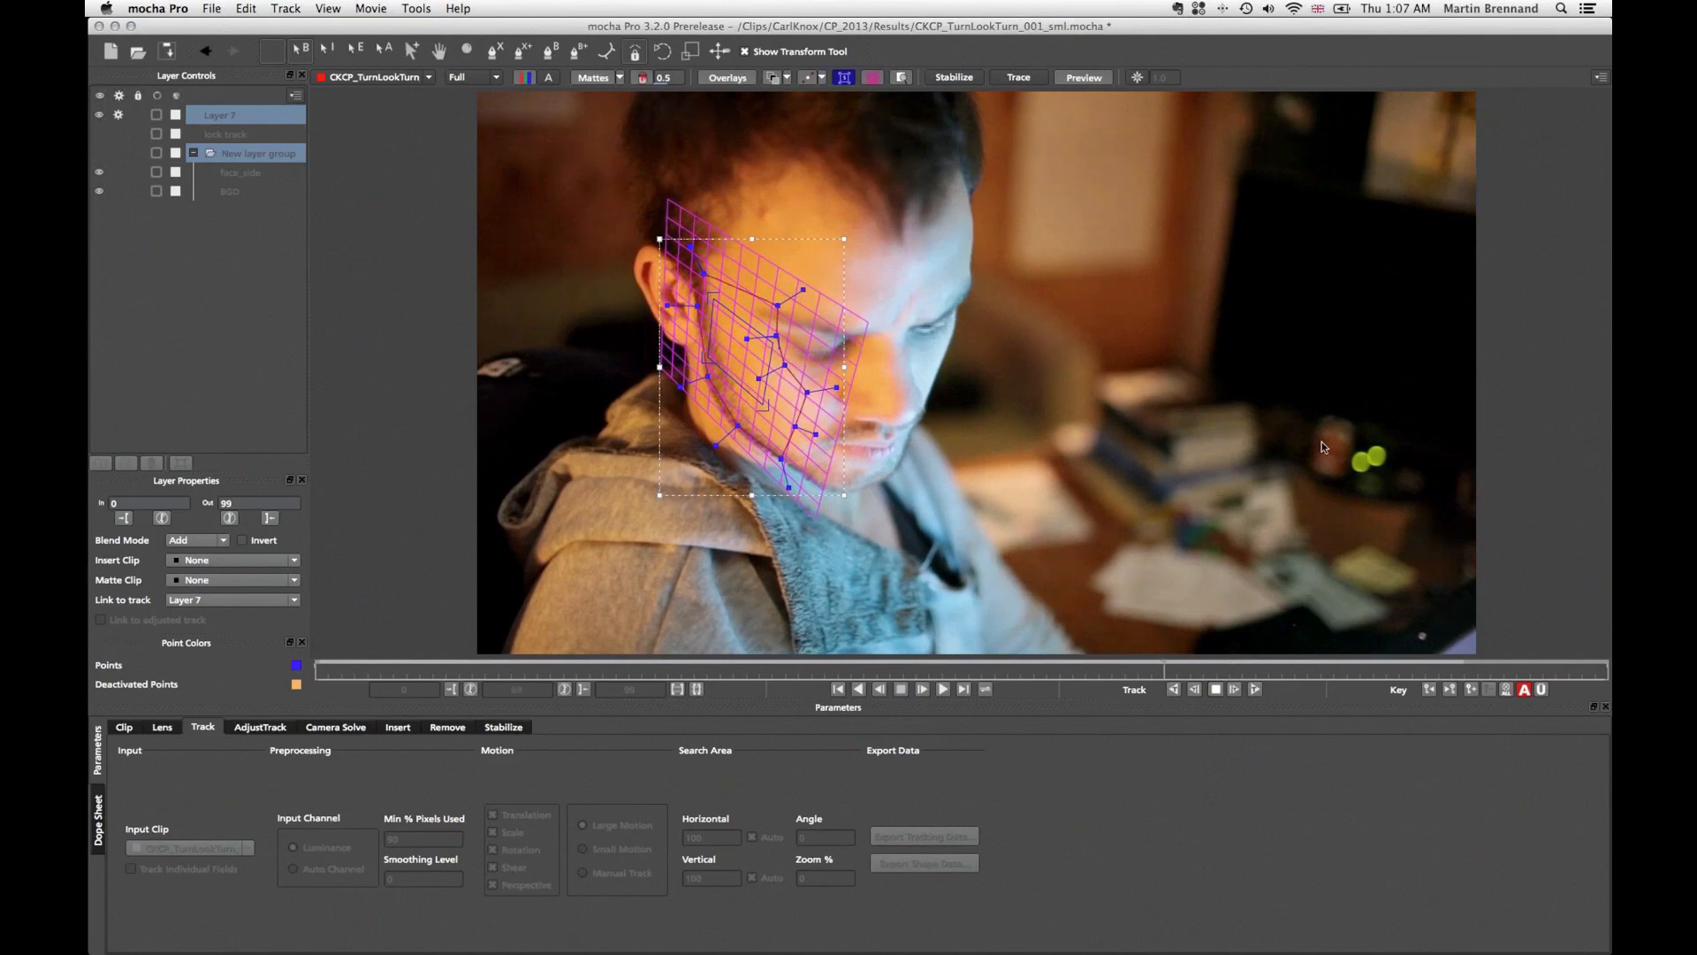
key("z")
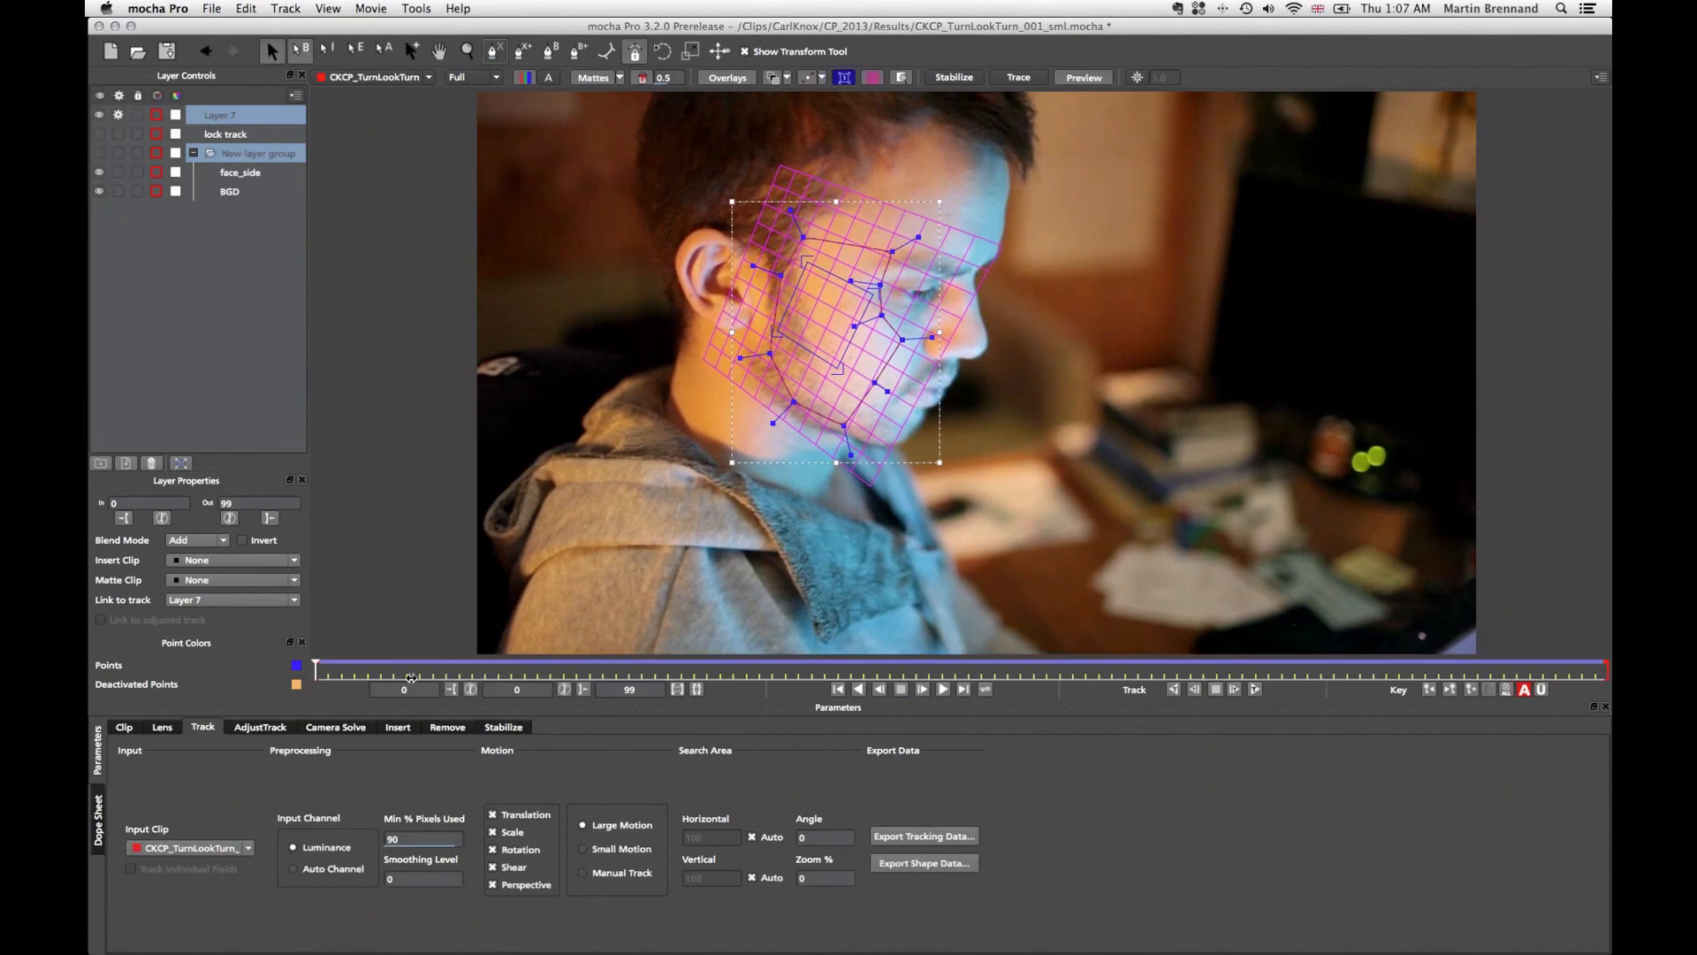
left_click(850, 674)
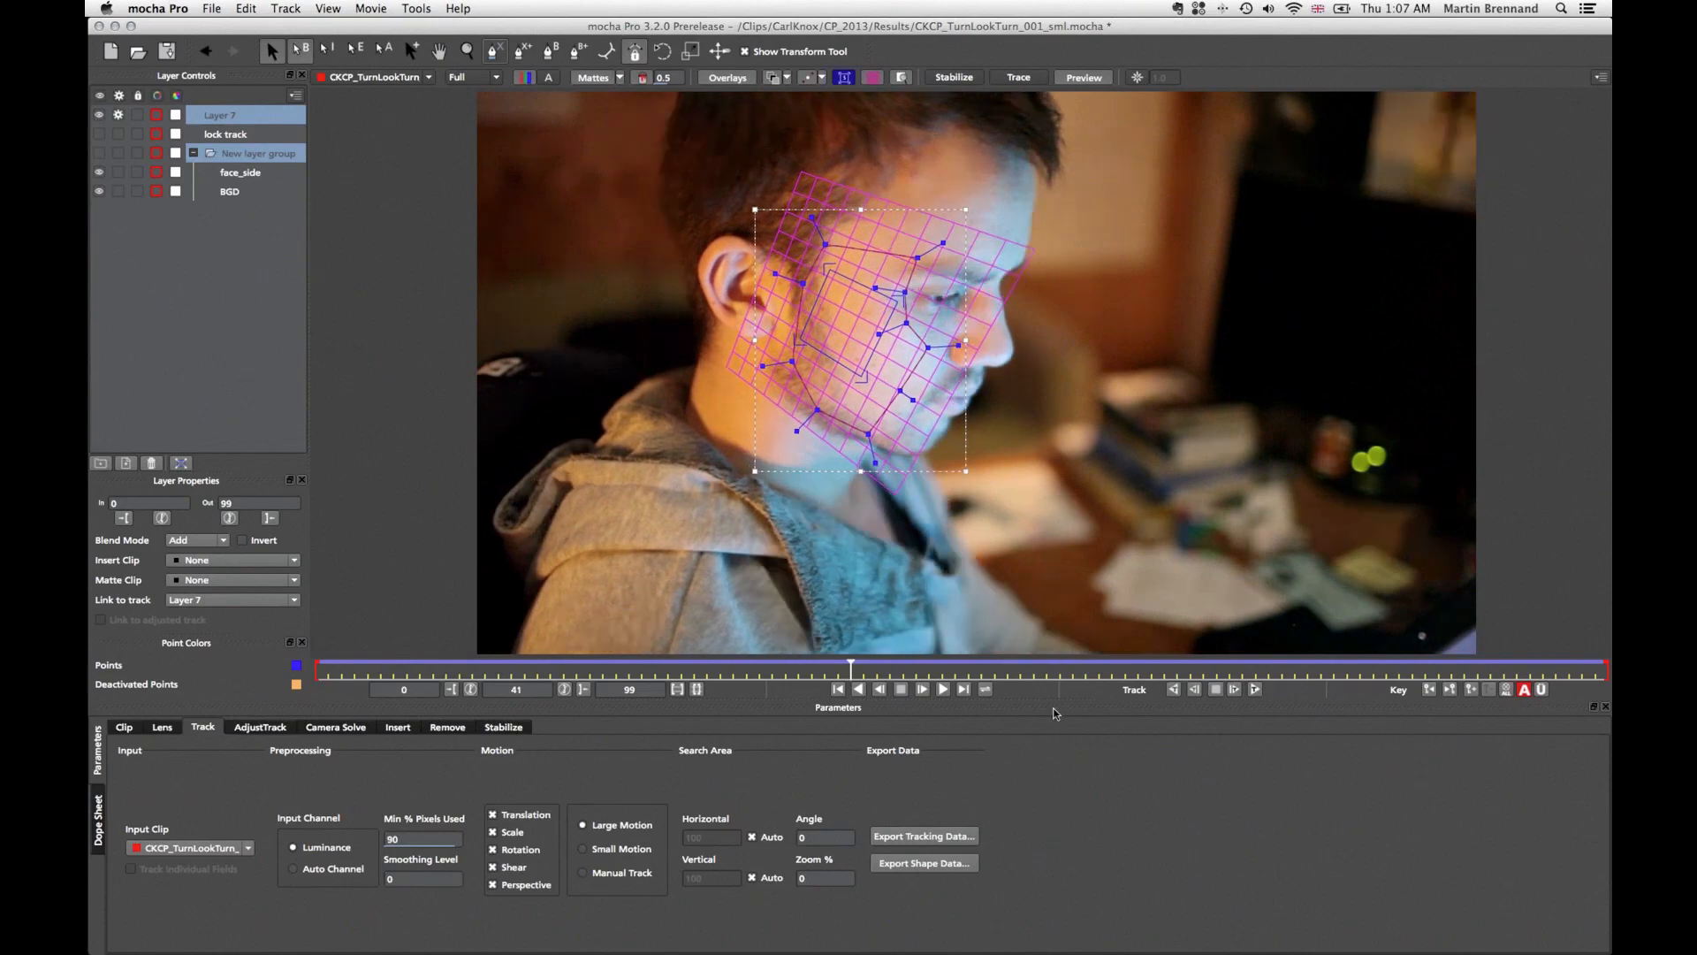
Step: Delete Layer 7 and the lock track layer together
left_click(235, 251)
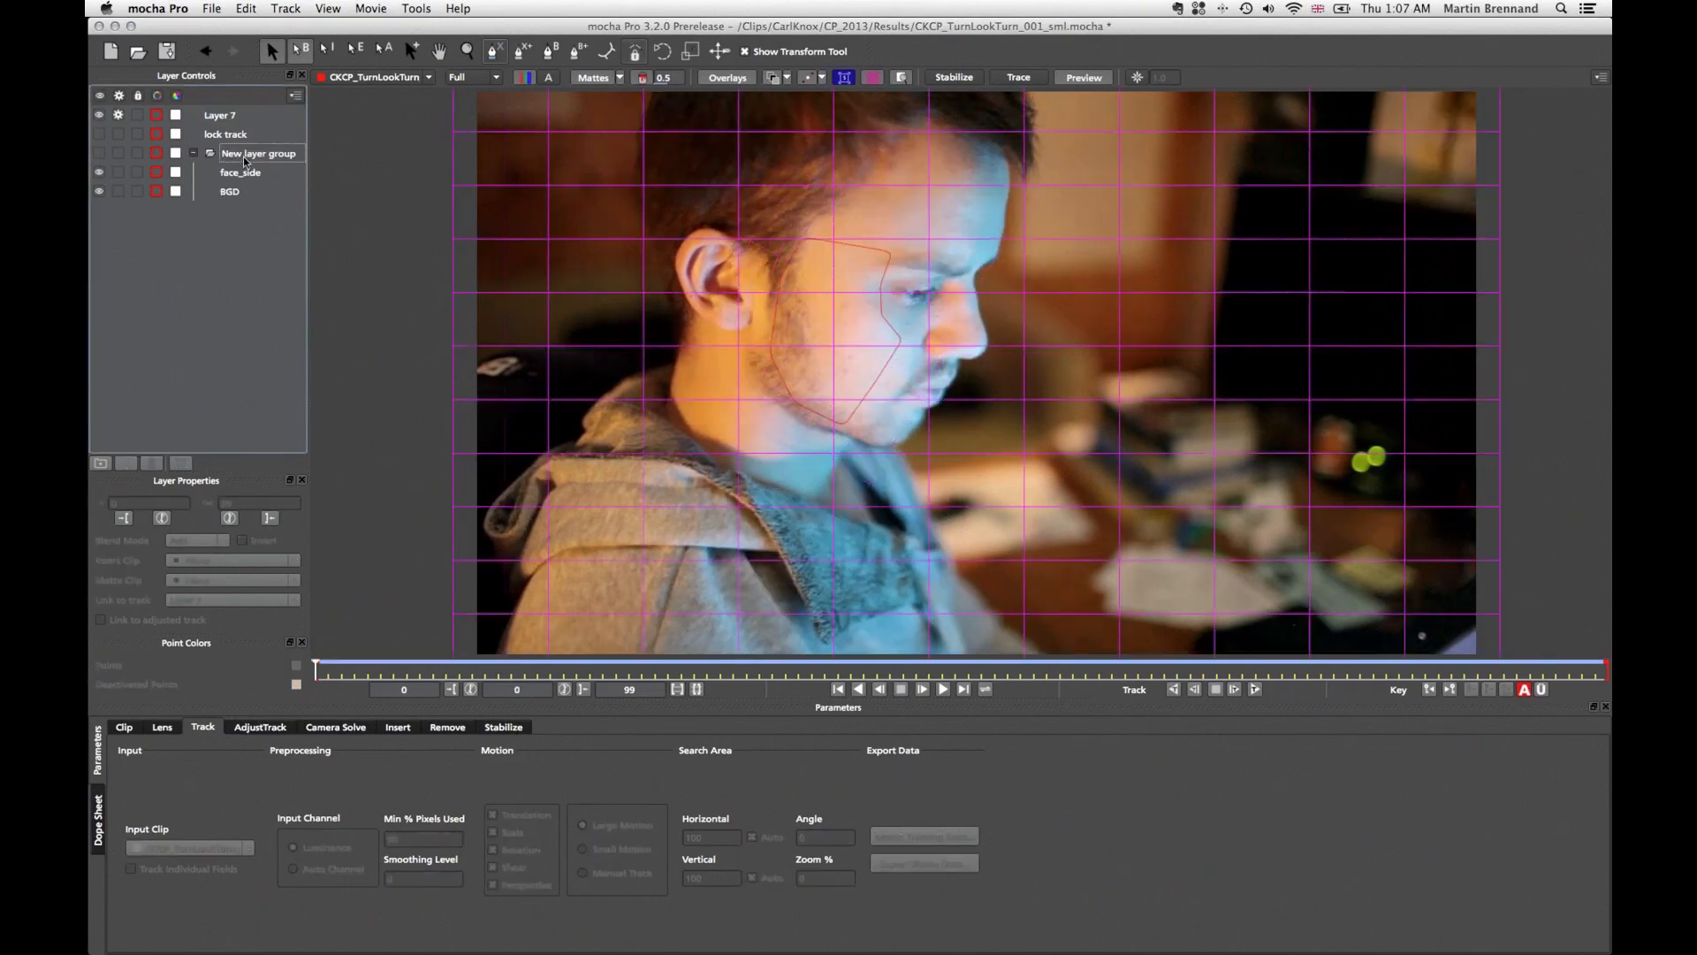
left_click(888, 257)
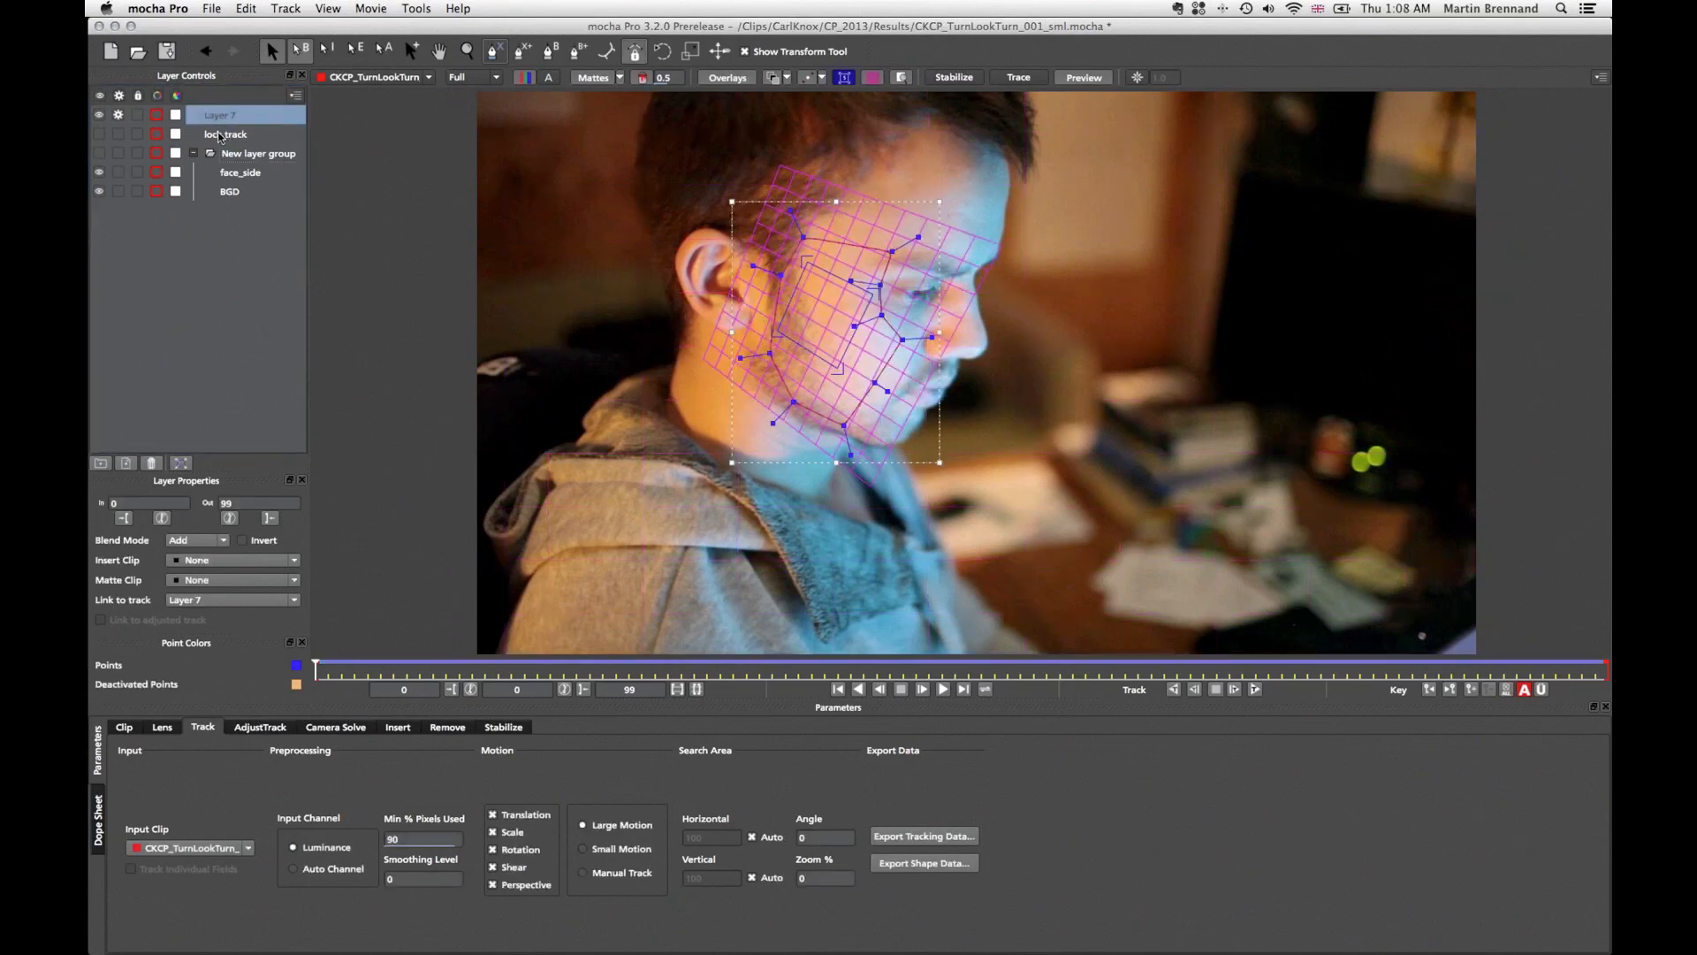
left_click(219, 137, "shift")
left_click(151, 462)
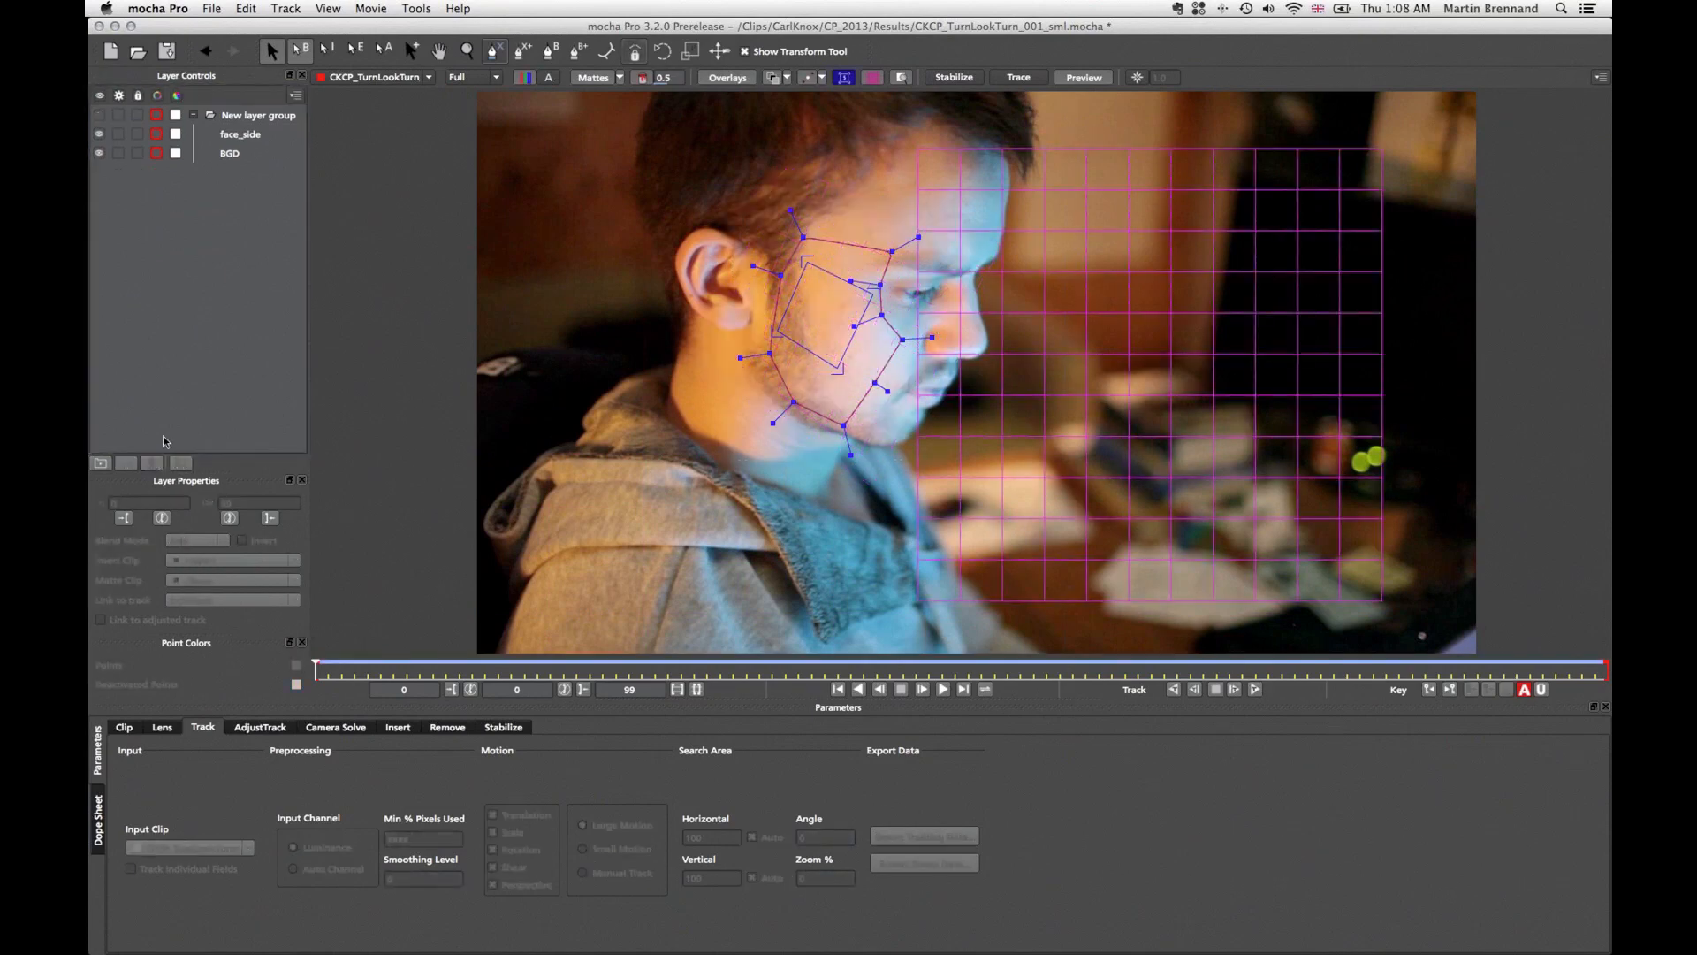
Step: Make New layer group visible, select the BGD spline beside the face, and turn on the mattes
left_click(234, 155)
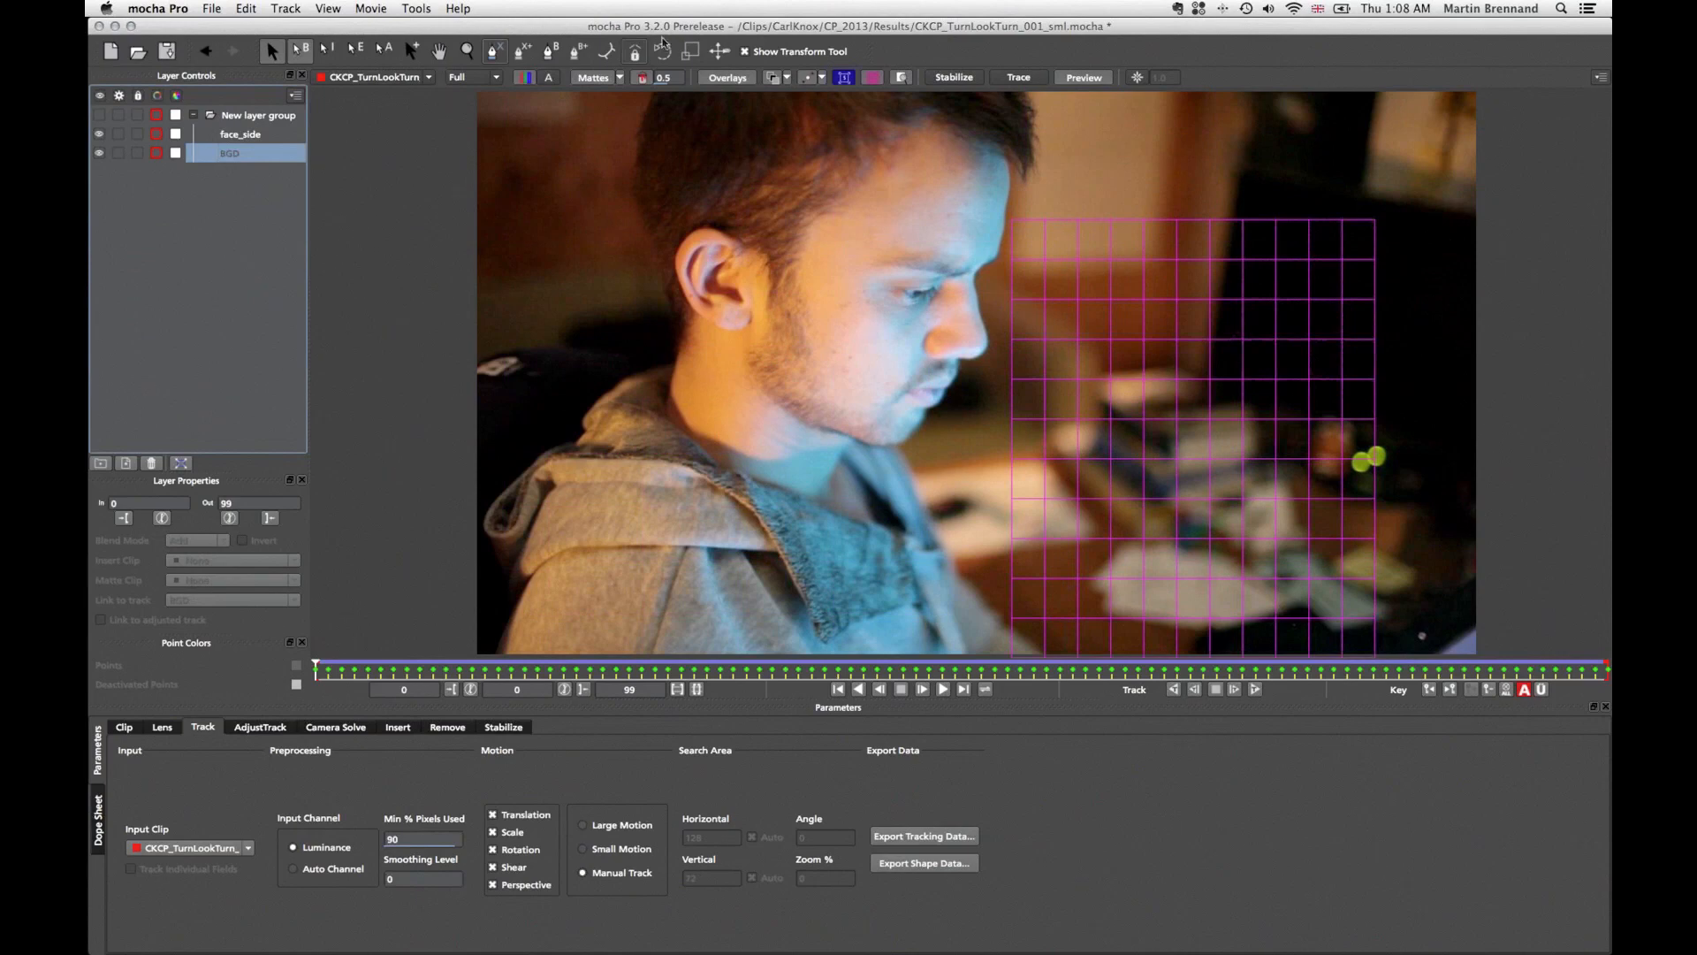
left_click(99, 115)
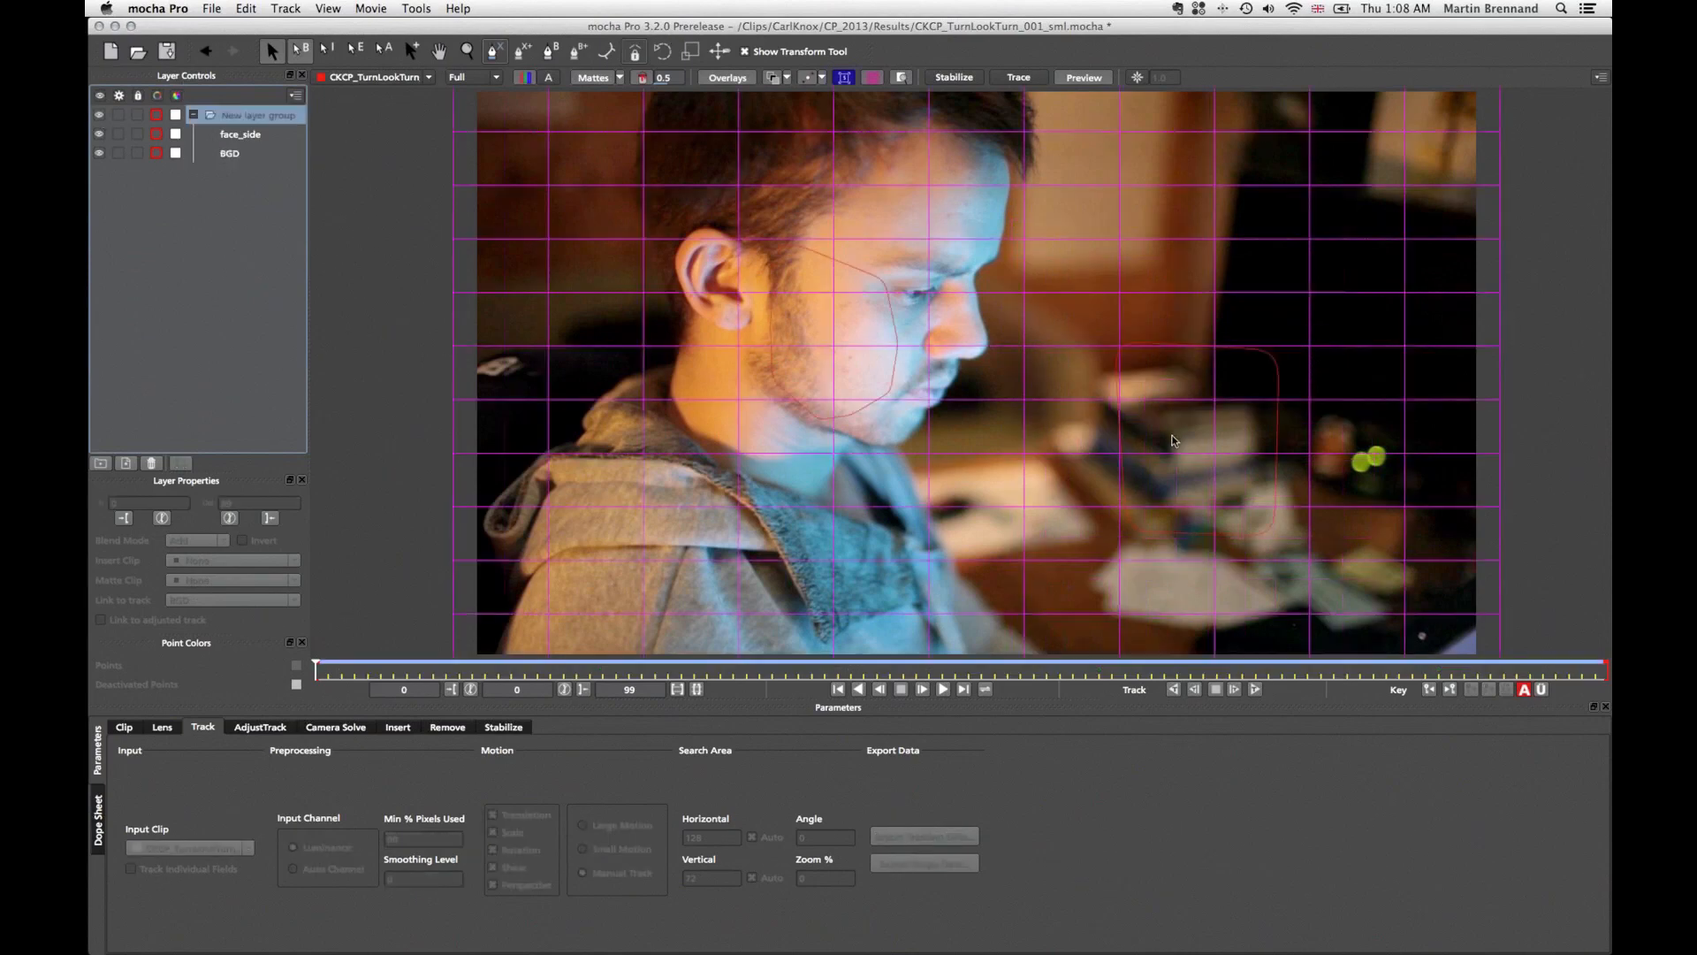
left_click(1162, 349)
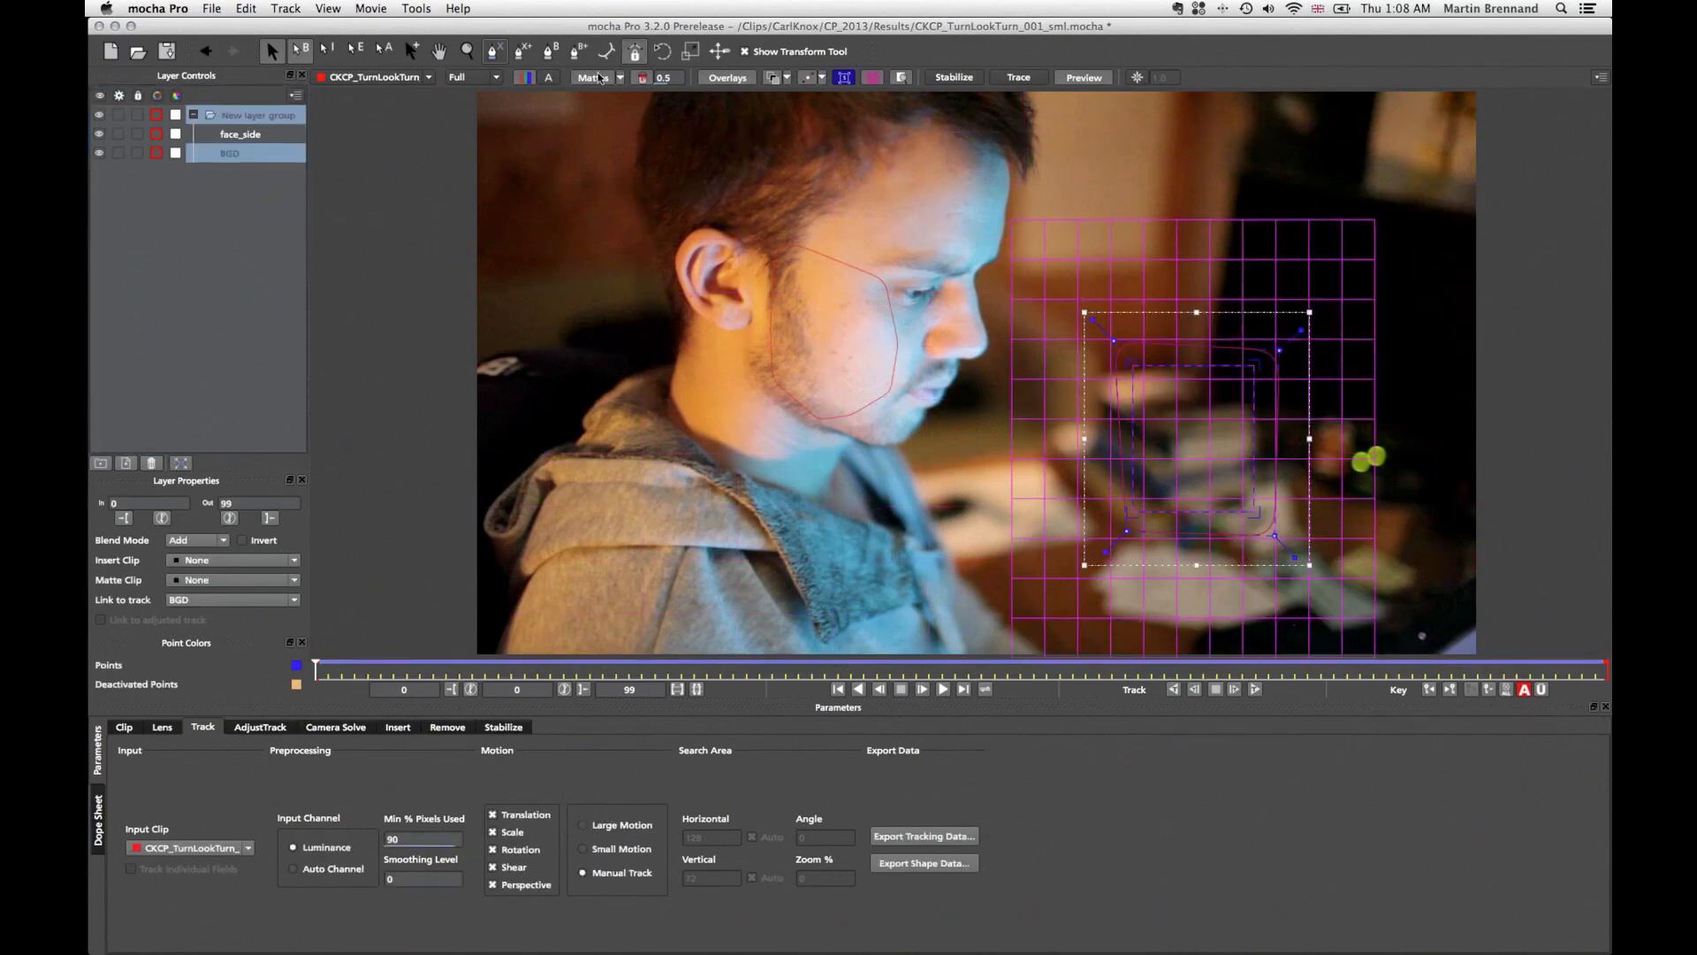
left_click(594, 78)
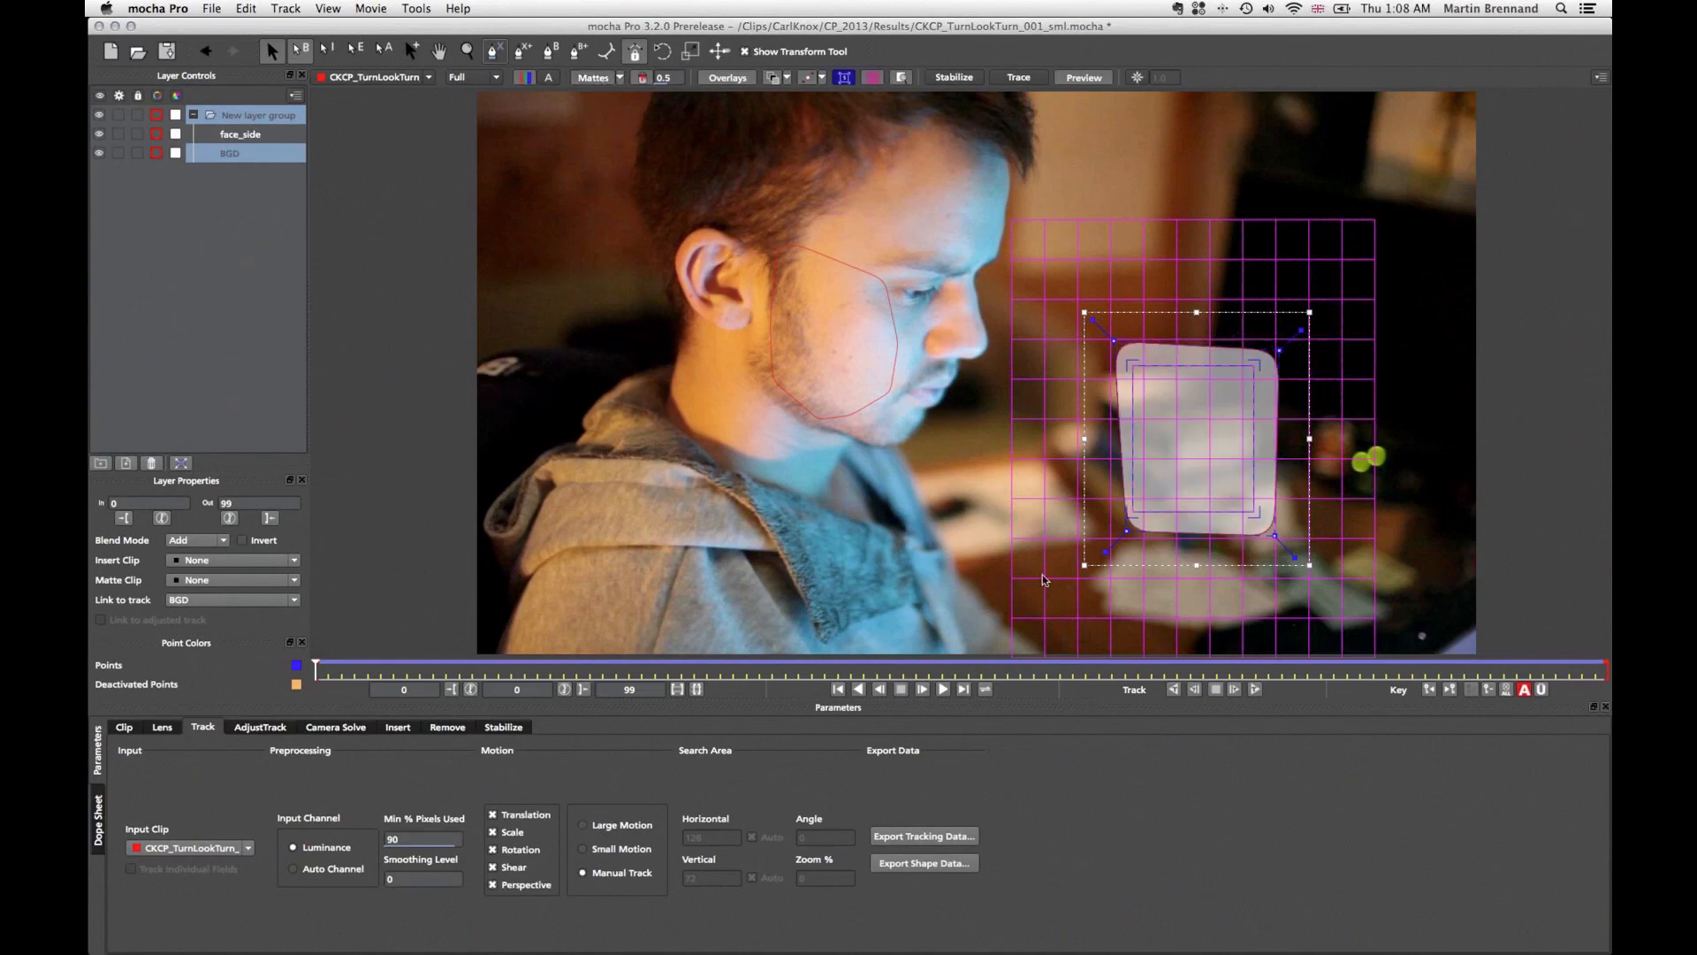
Step: Run a camera solve on New layer group with the camera set to Auto, and select the face_side spline
left_click(336, 728)
left_click(396, 830)
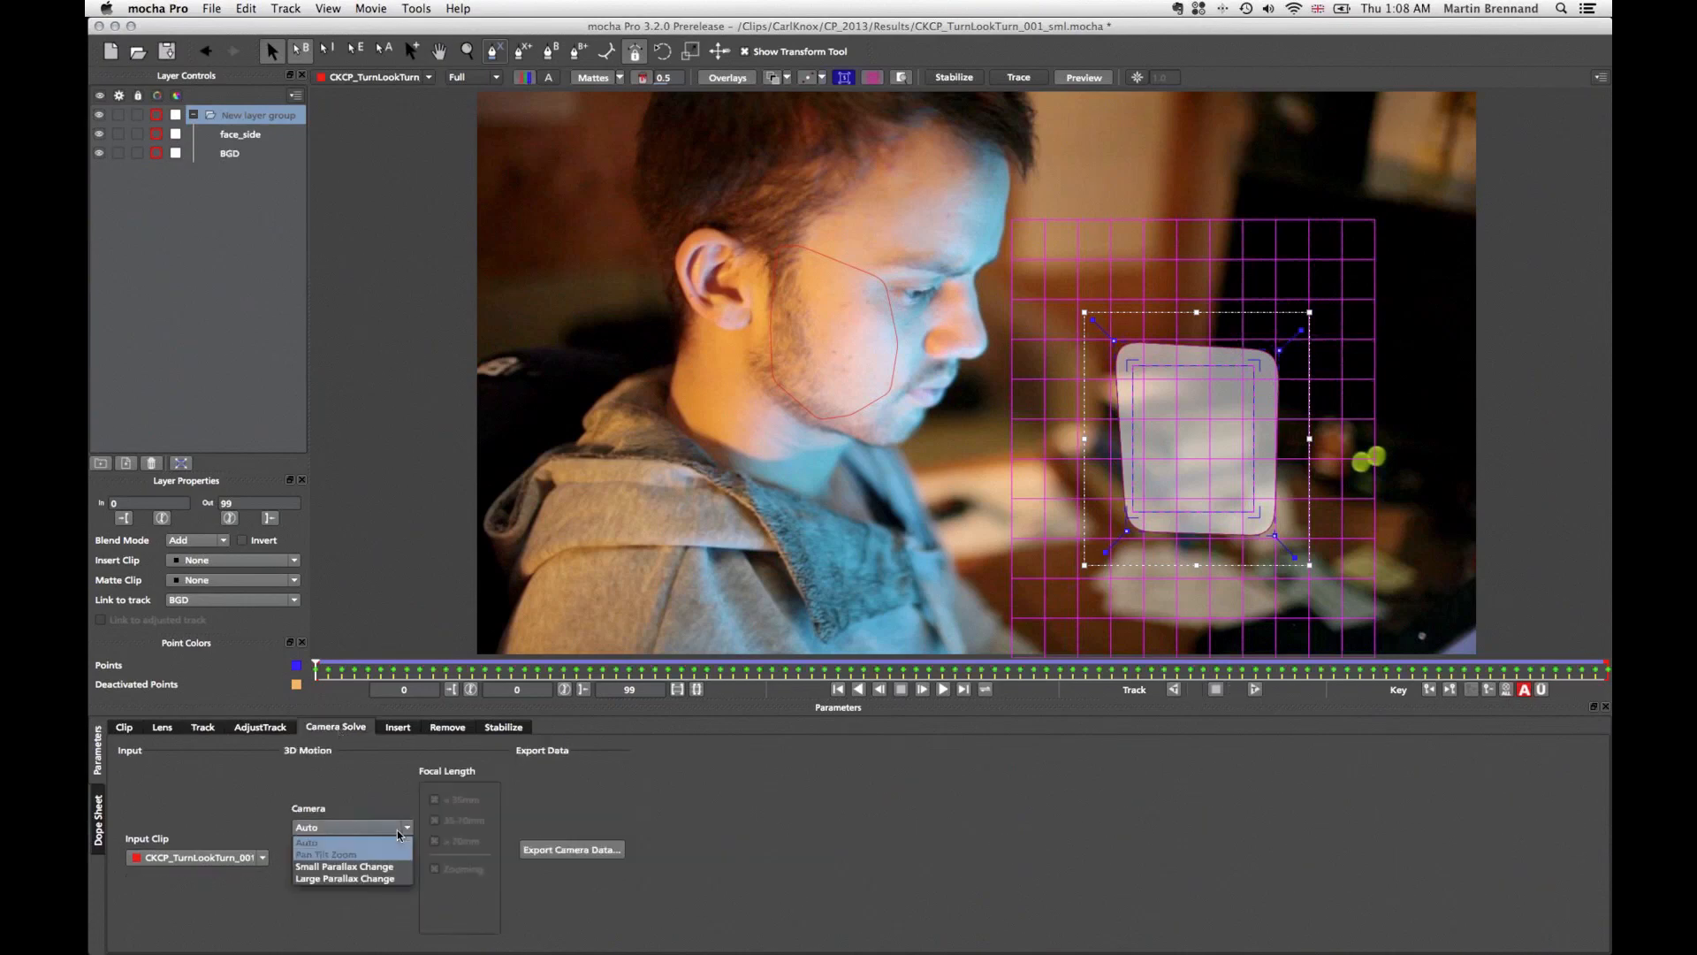
left_click(332, 842)
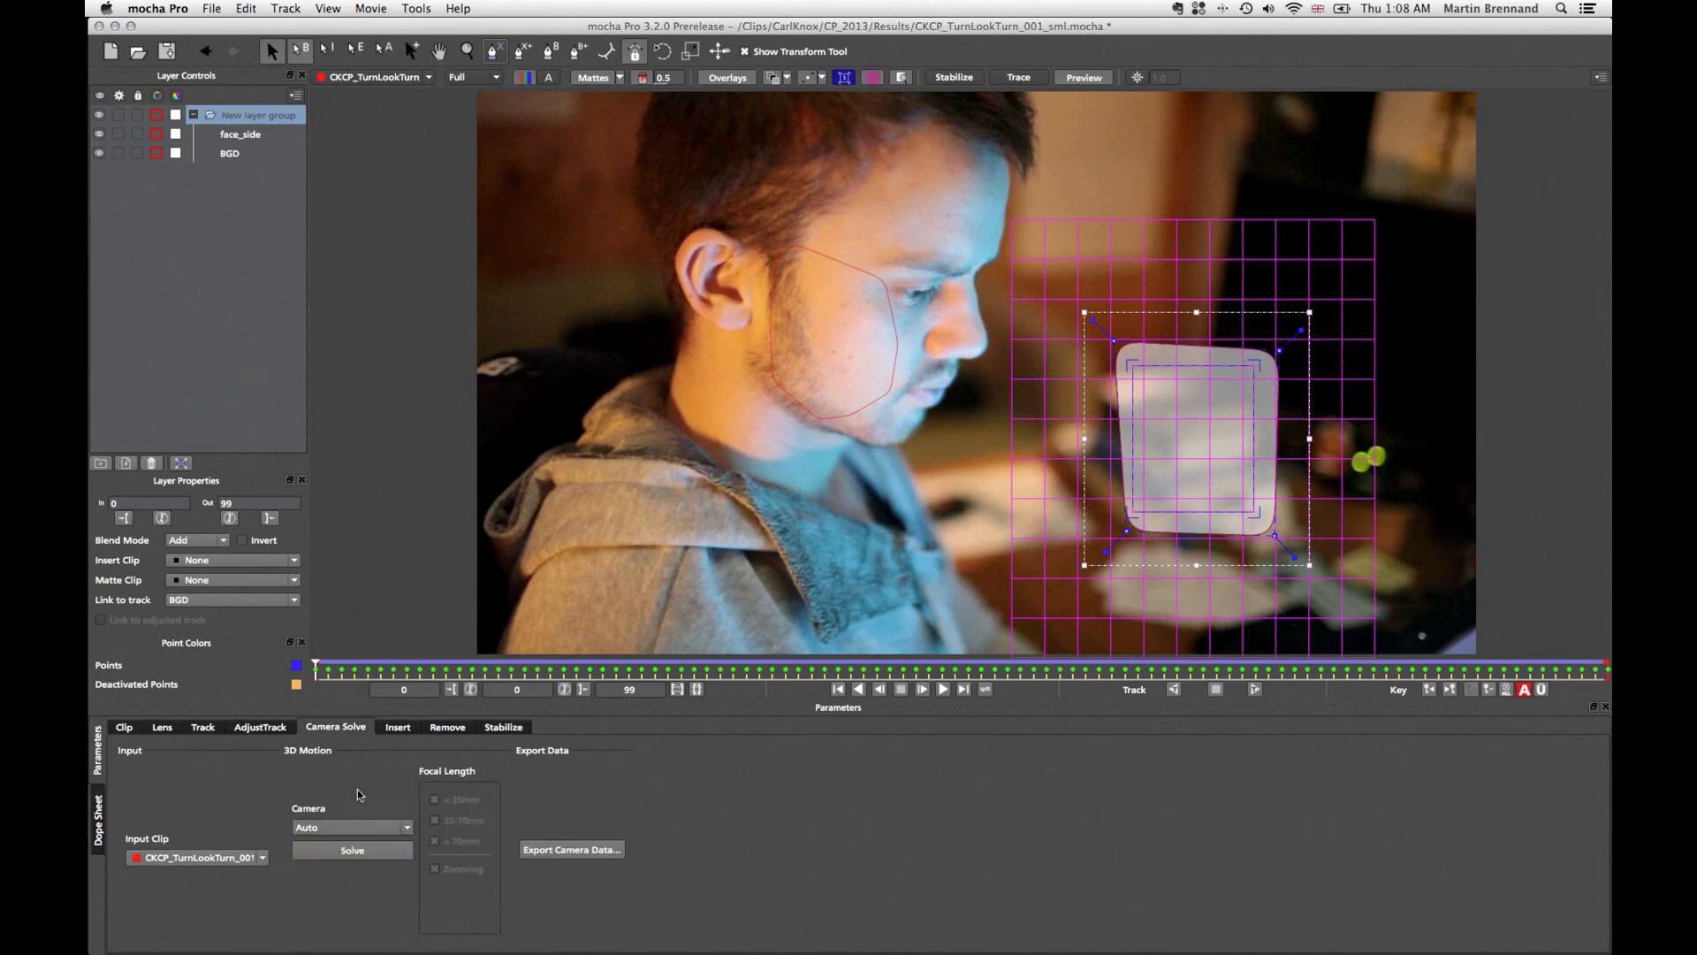
left_click(353, 851)
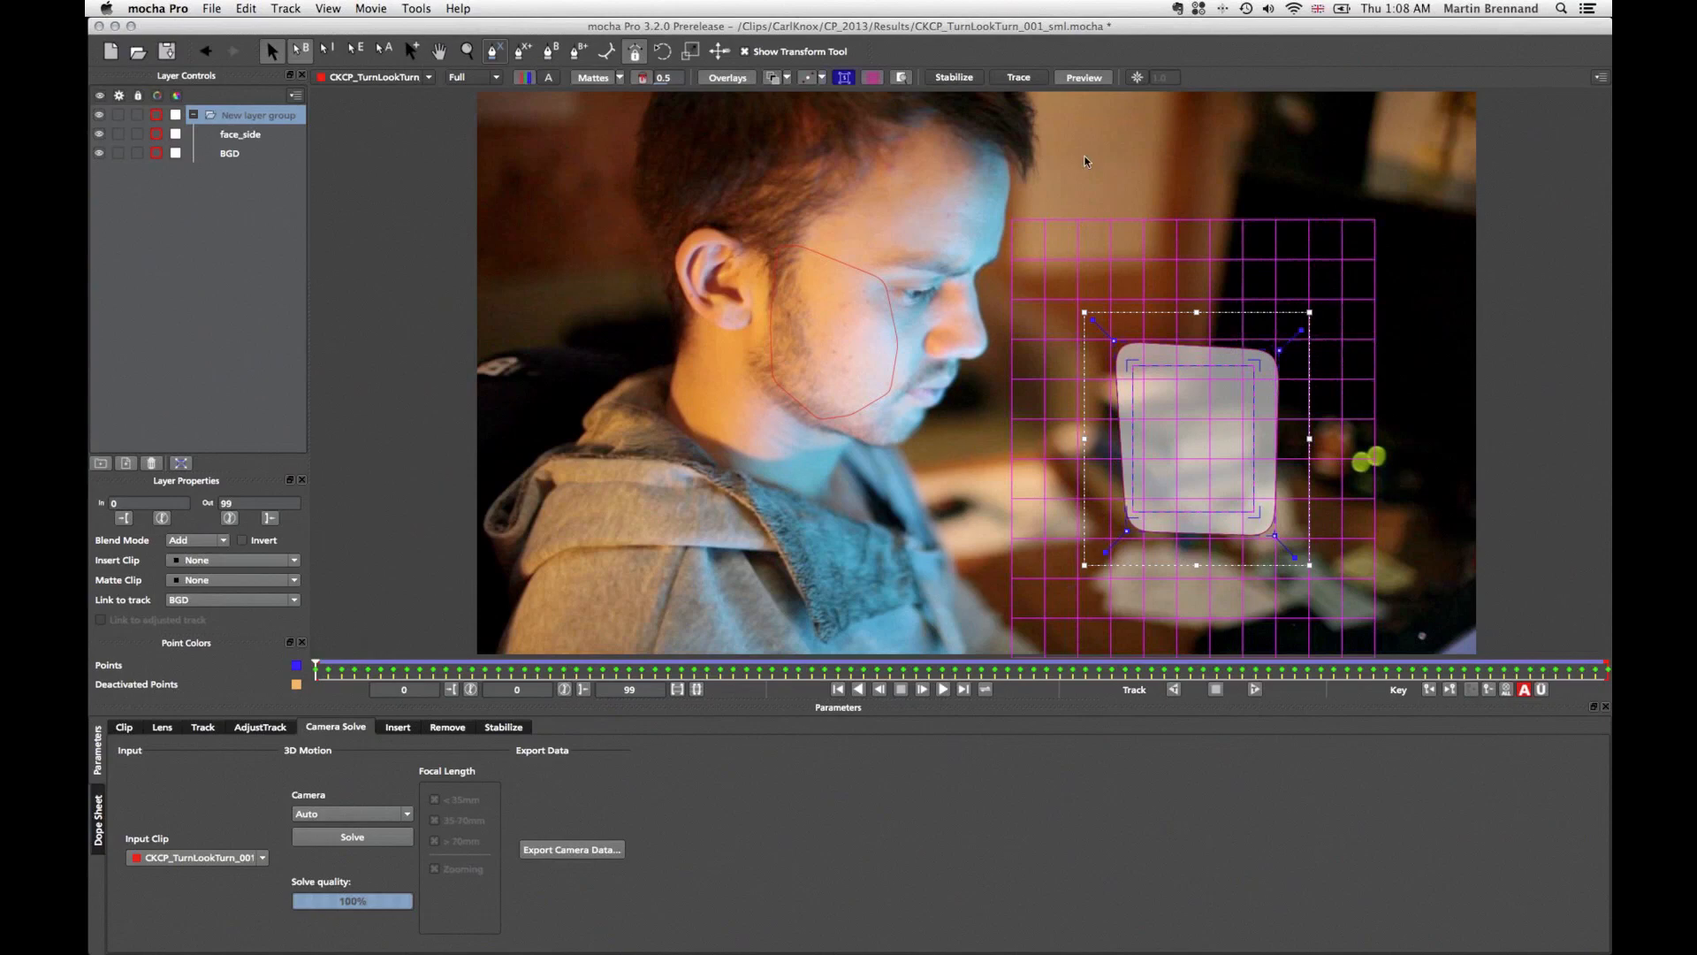
left_click(848, 279)
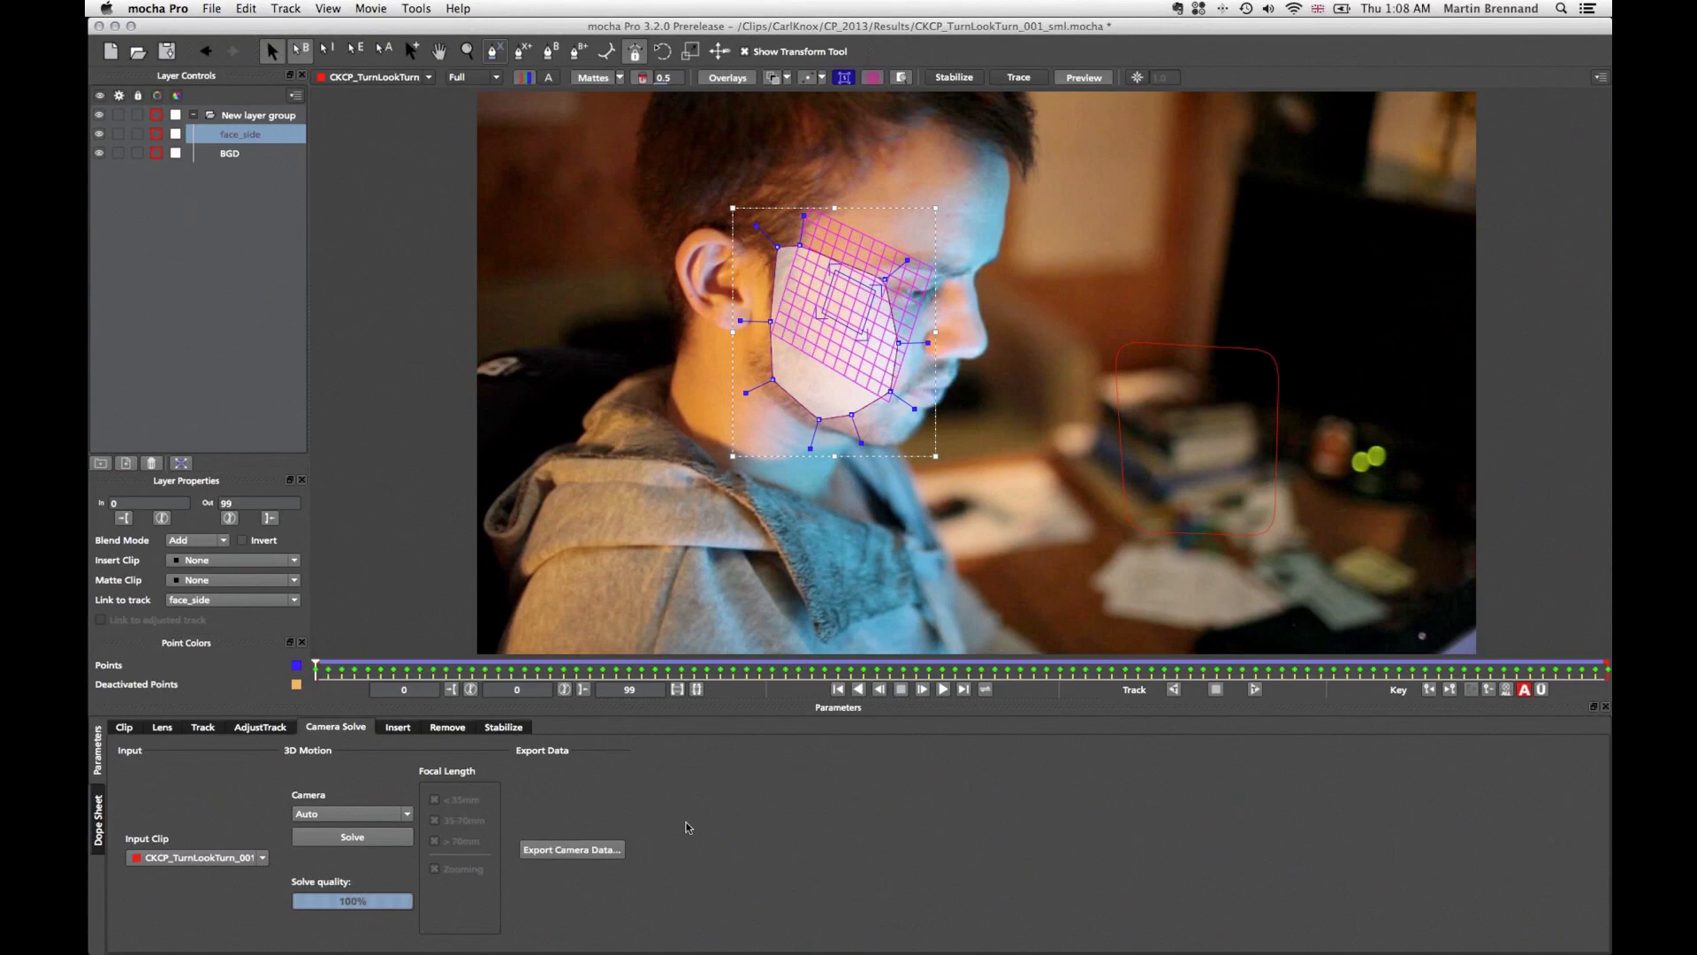
Step: Try the FBX 6.1.0 3D Data (*.fbx) format for exporting the camera data, and cancel the export
left_click(575, 852)
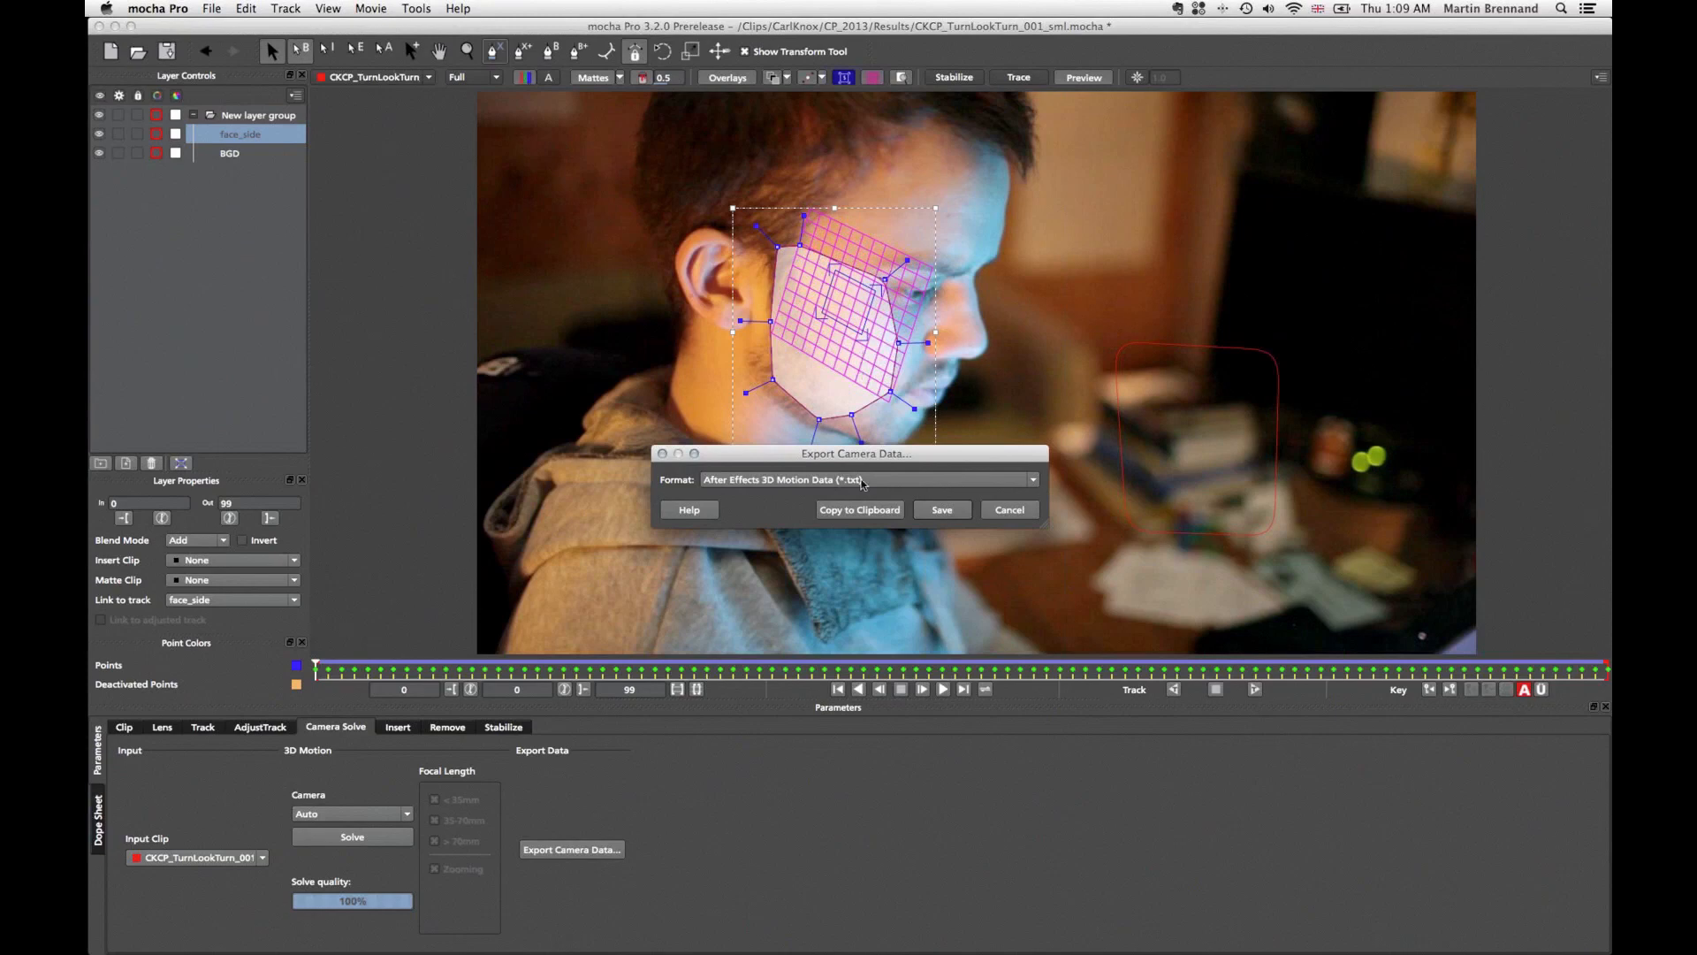
left_click(765, 484)
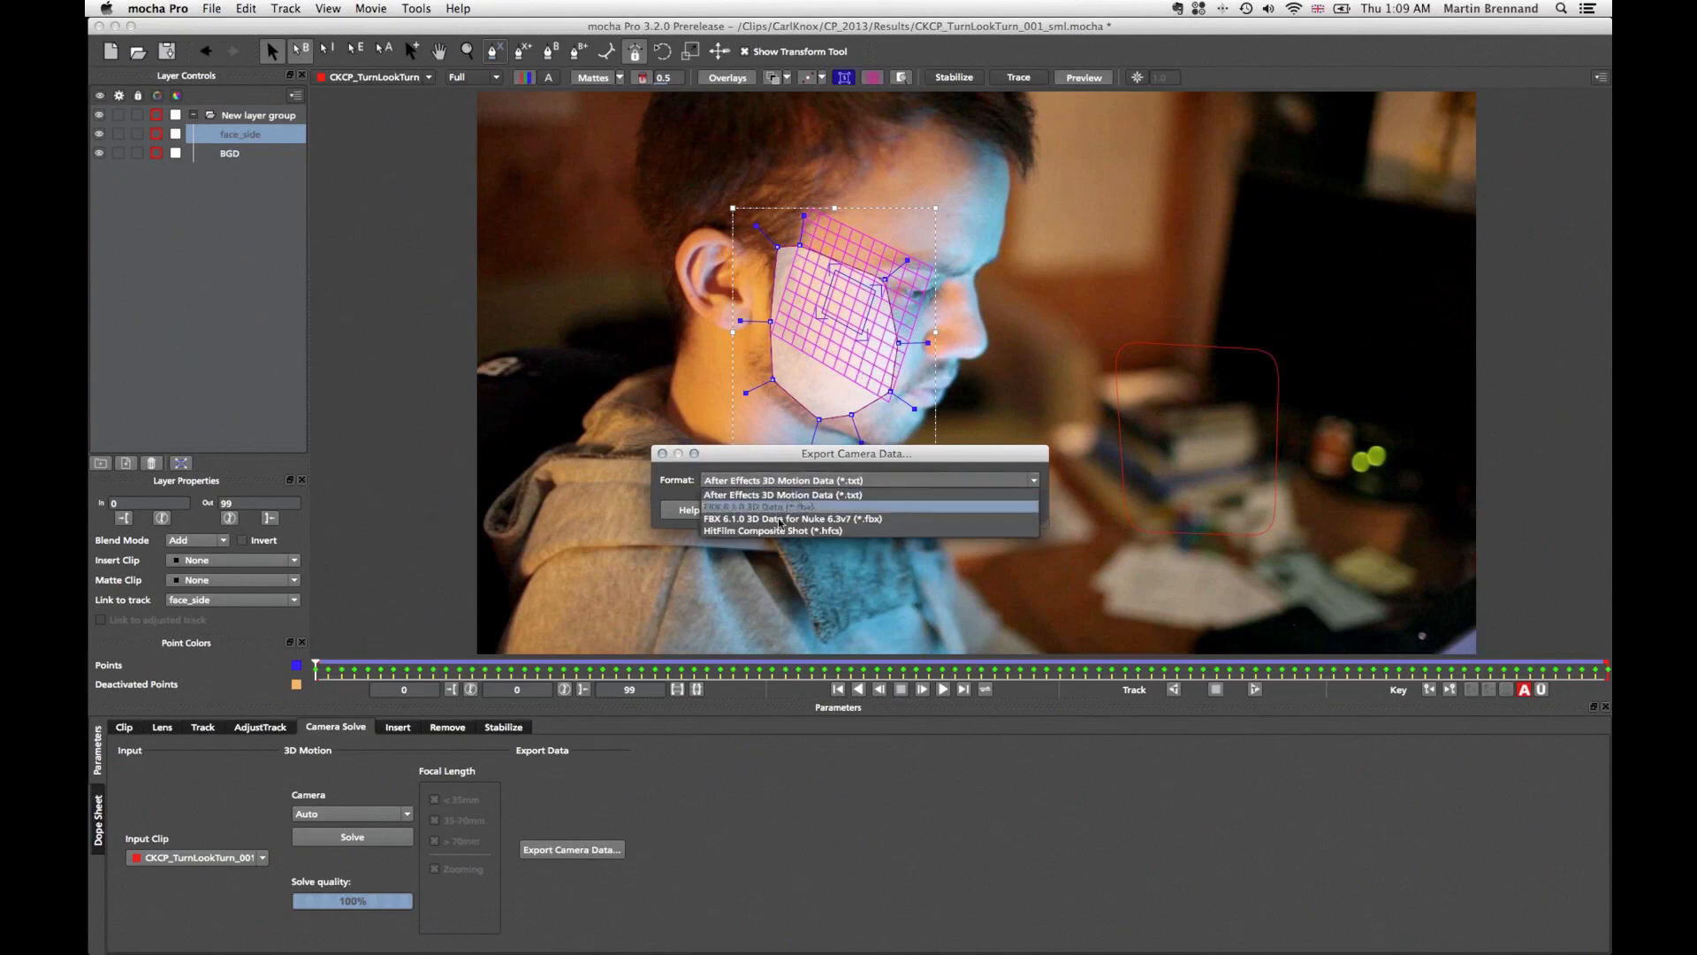
left_click(750, 511)
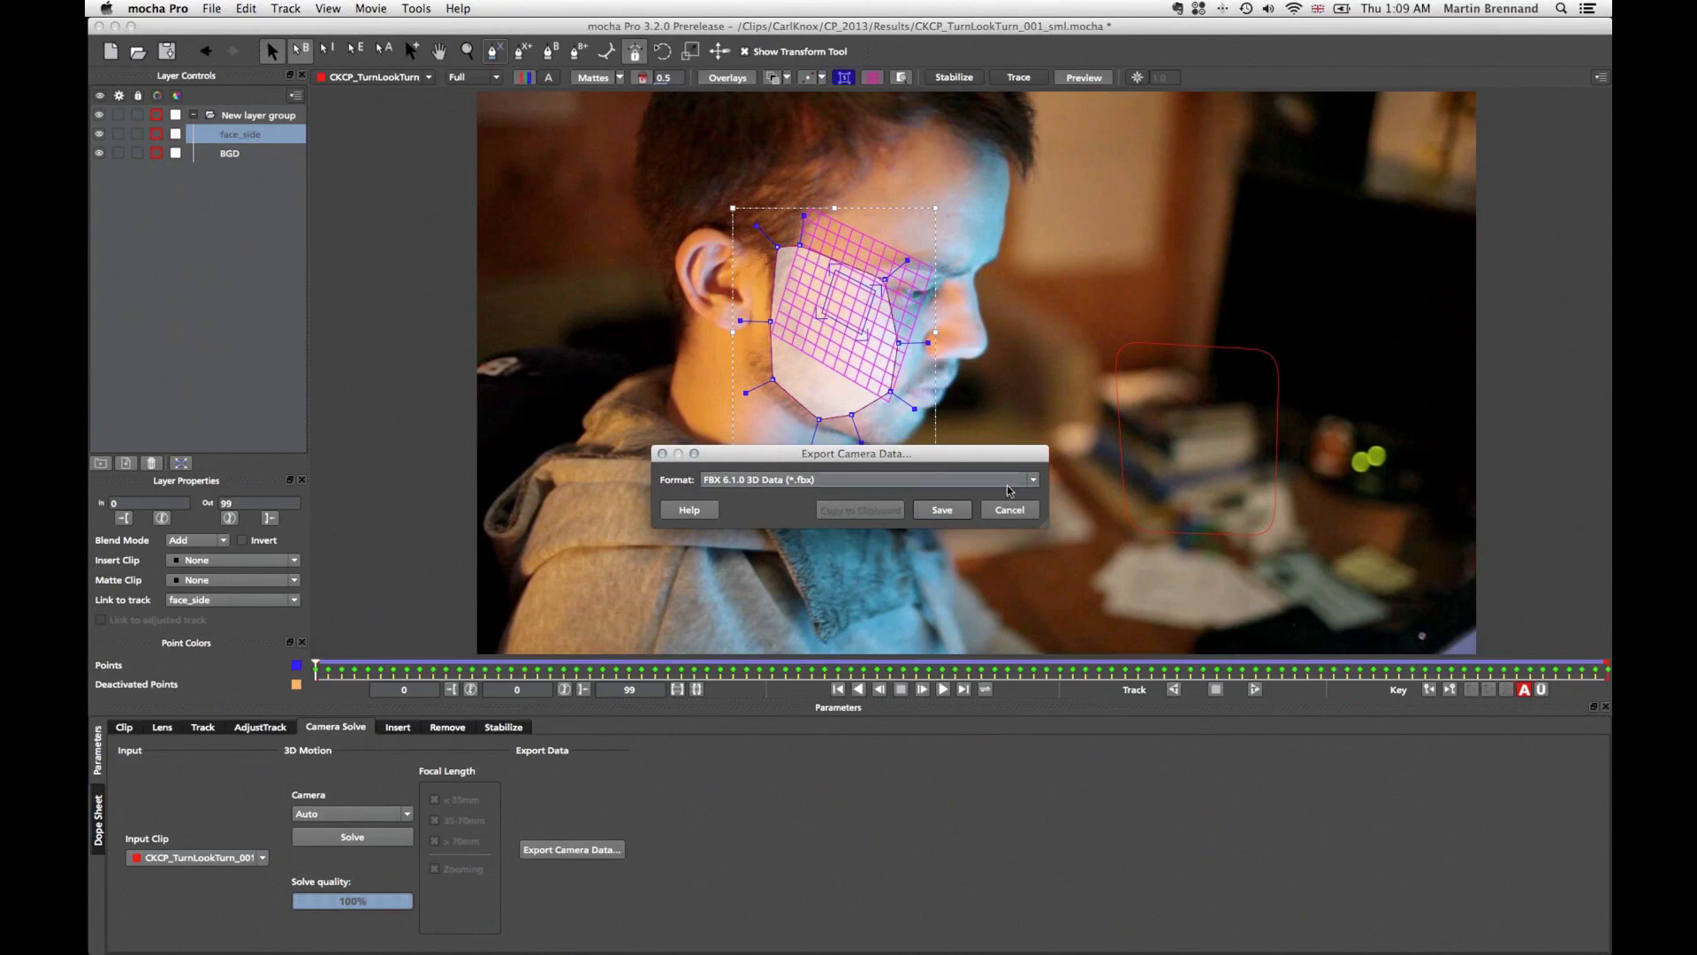
left_click(1009, 510)
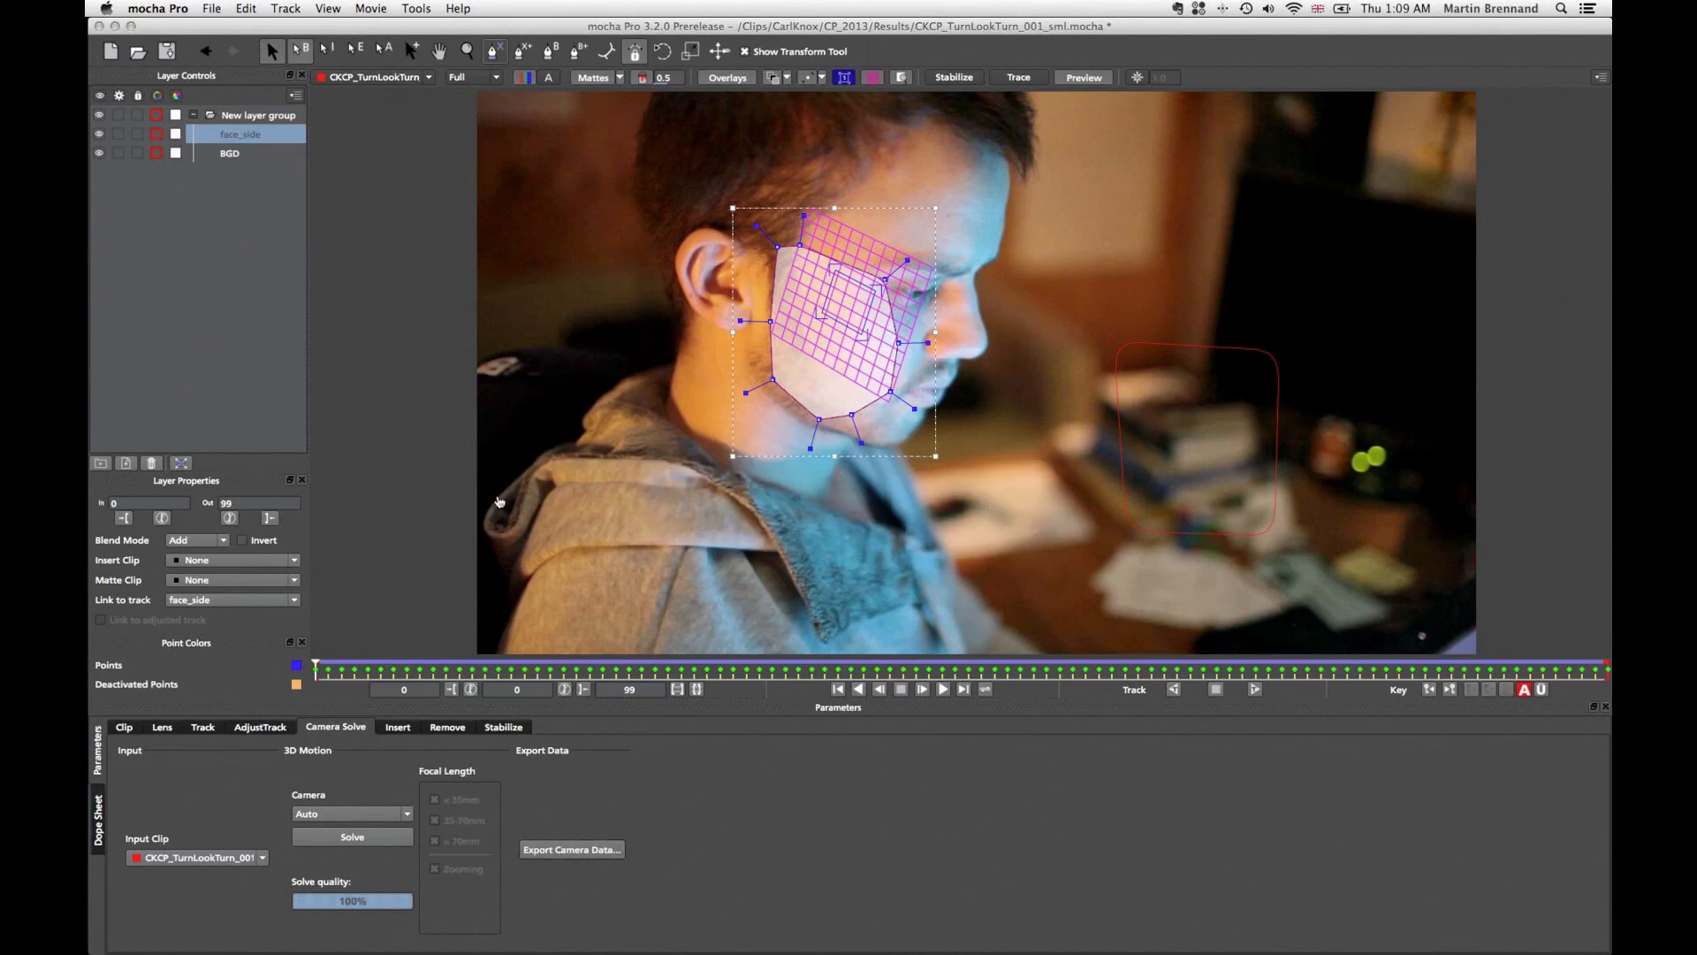
Step: Switch to CINEMA 4D, close the alley project, and create a new empty project
key("super+Tab")
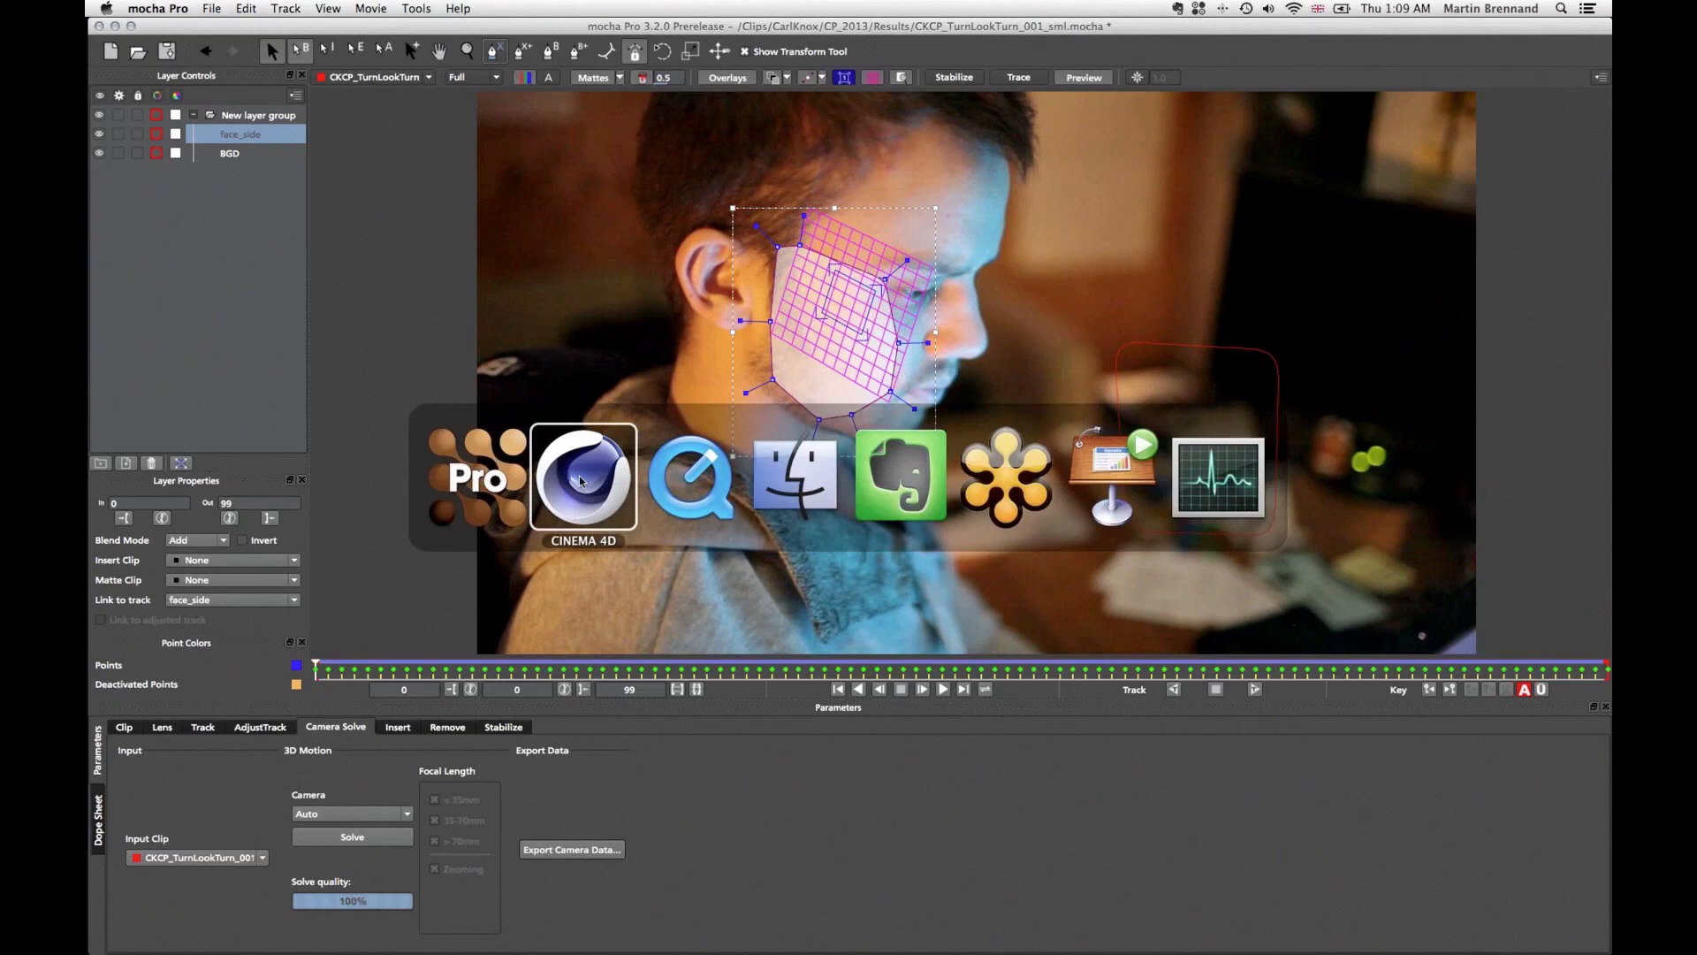
left_click(580, 480)
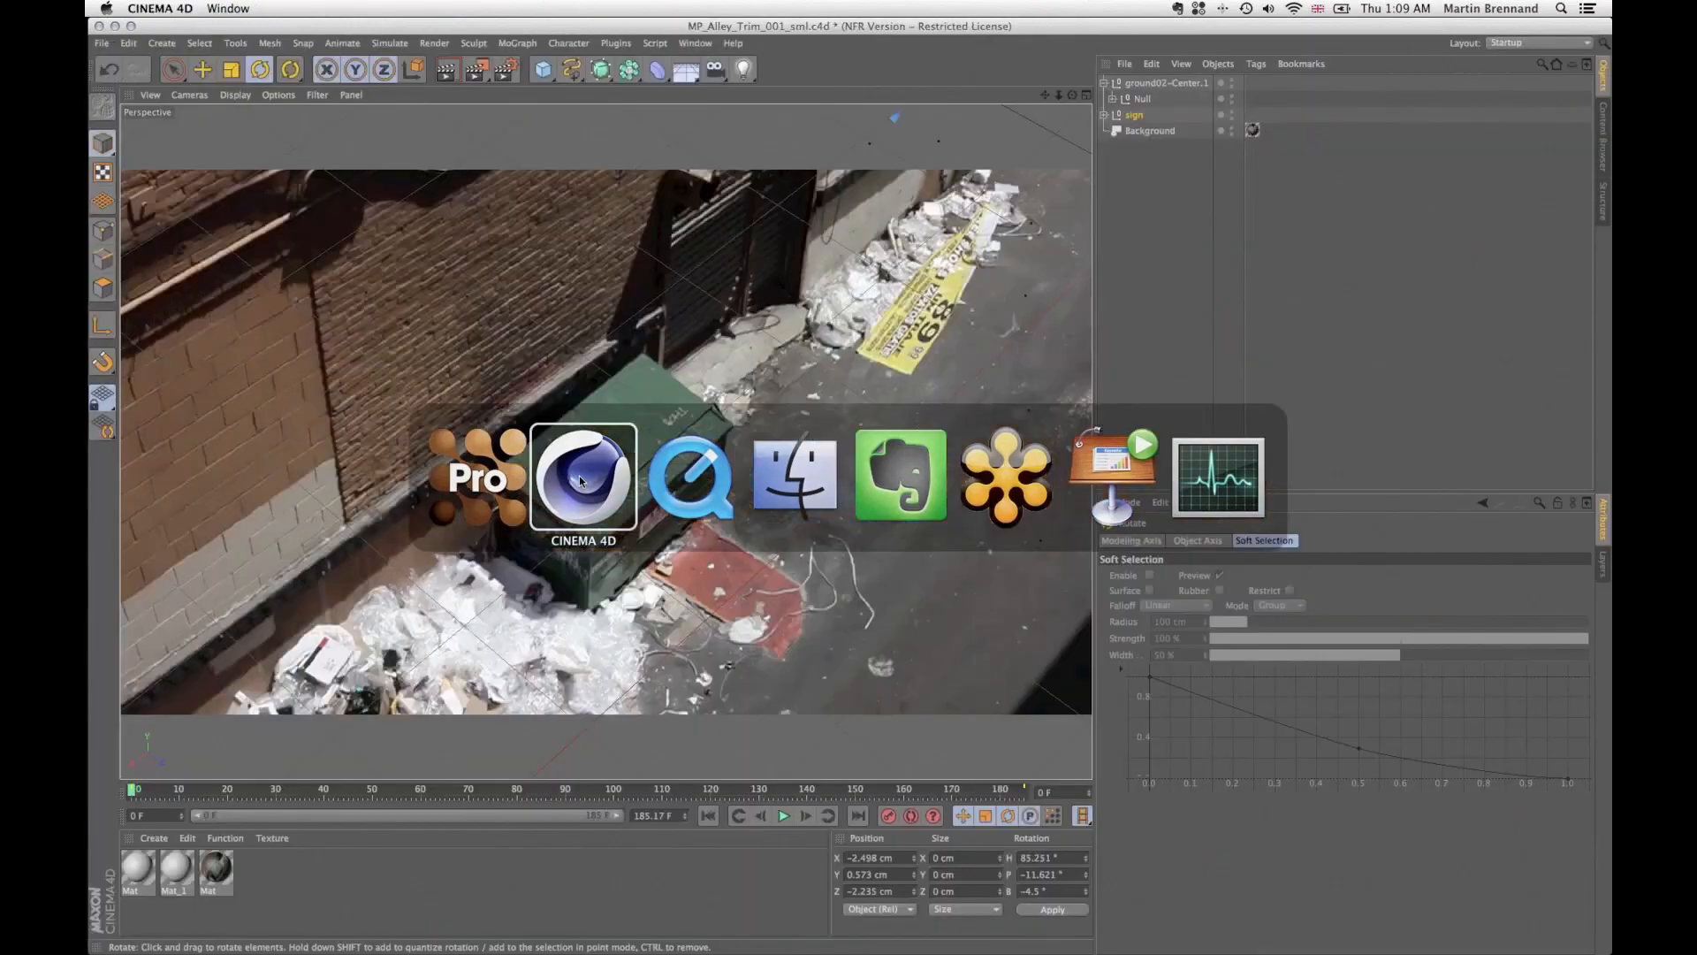
key("super+q")
left_click(783, 326)
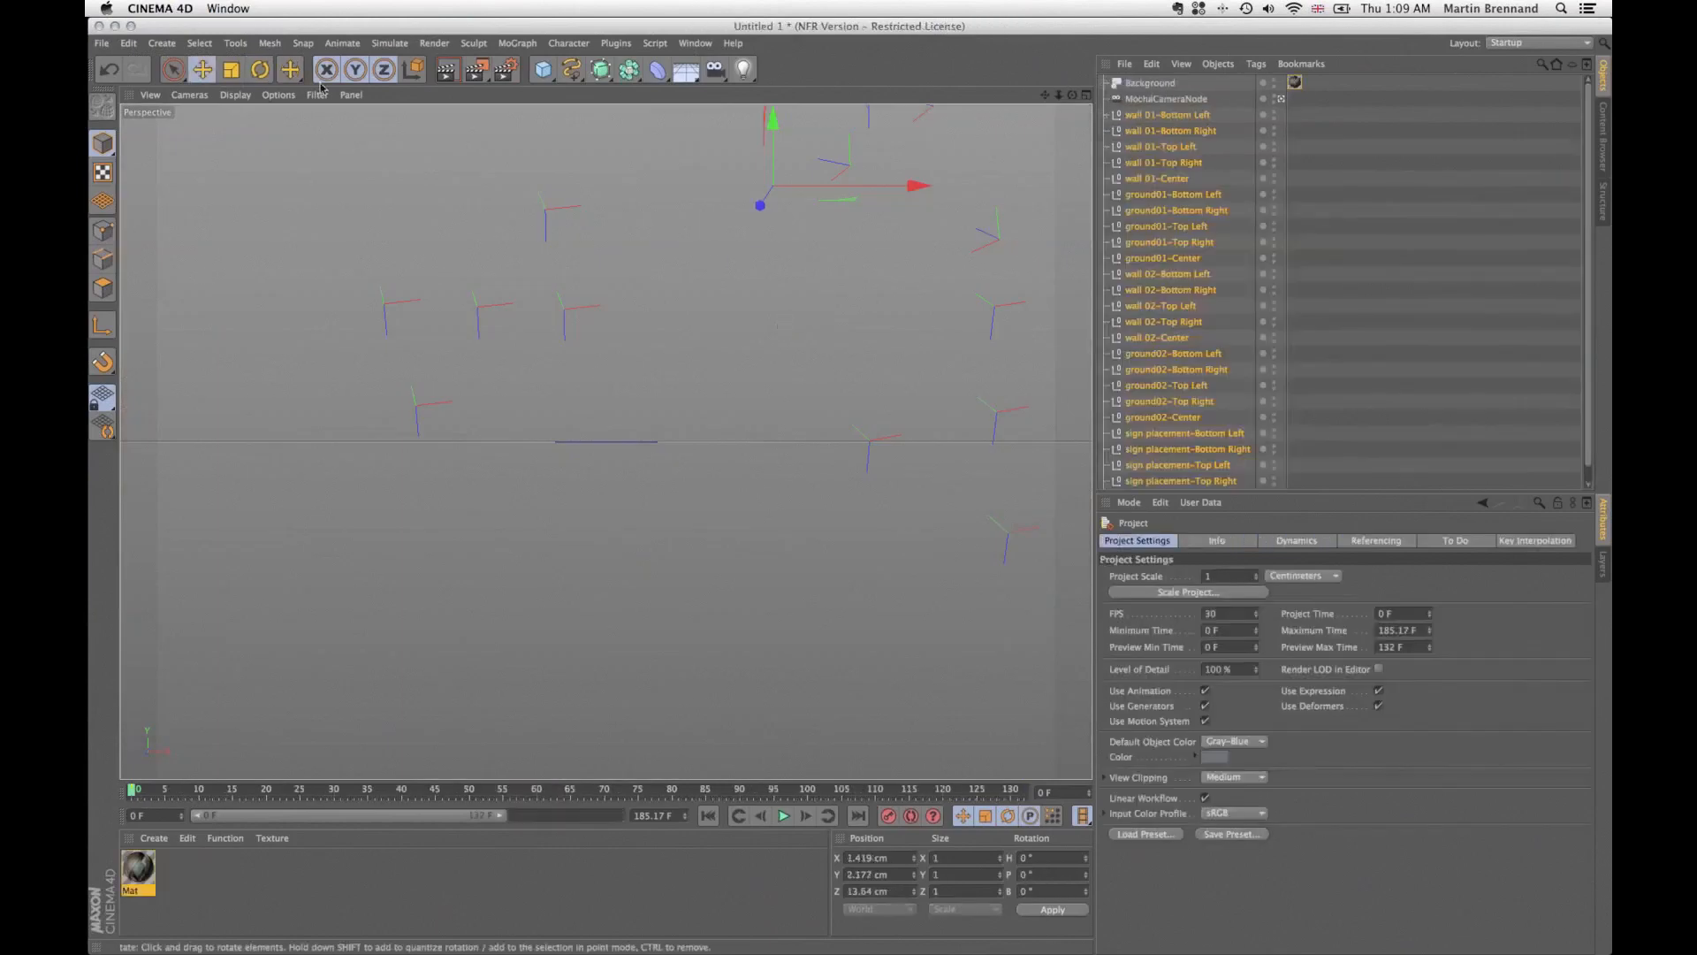
left_click(101, 43)
left_click(112, 59)
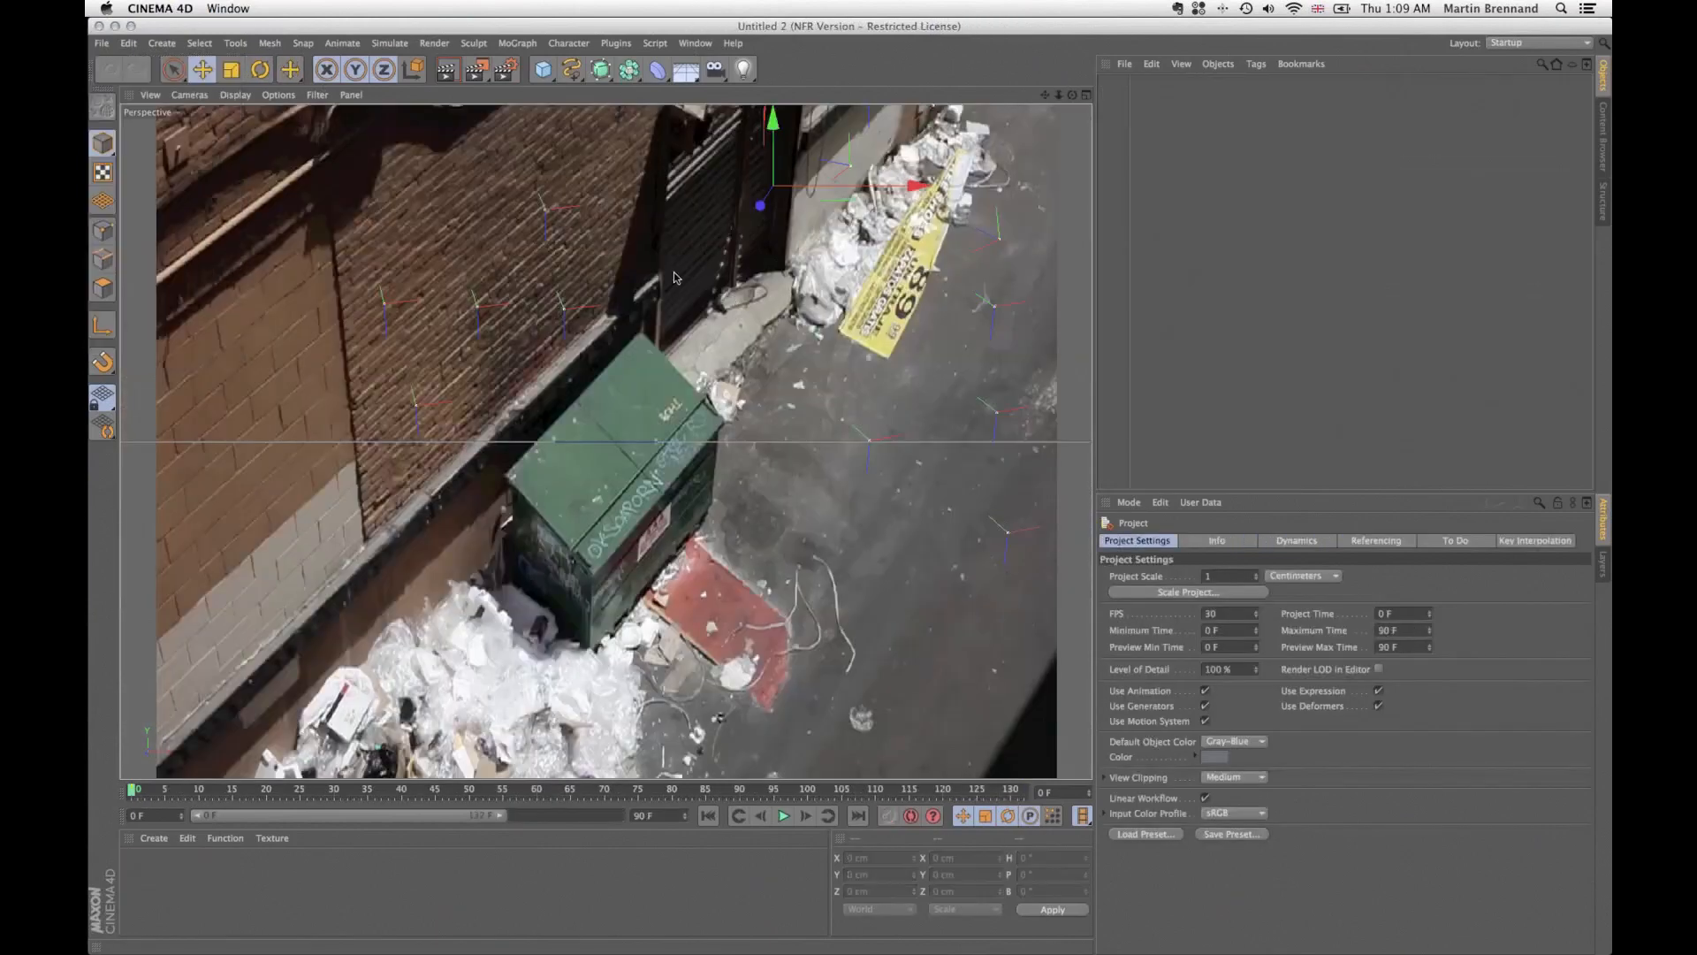
Step: Open the solved camera file CKCP_TurnLookTurn_001_head.fbx from the CP_2013 folder and import its contents
key("super+o")
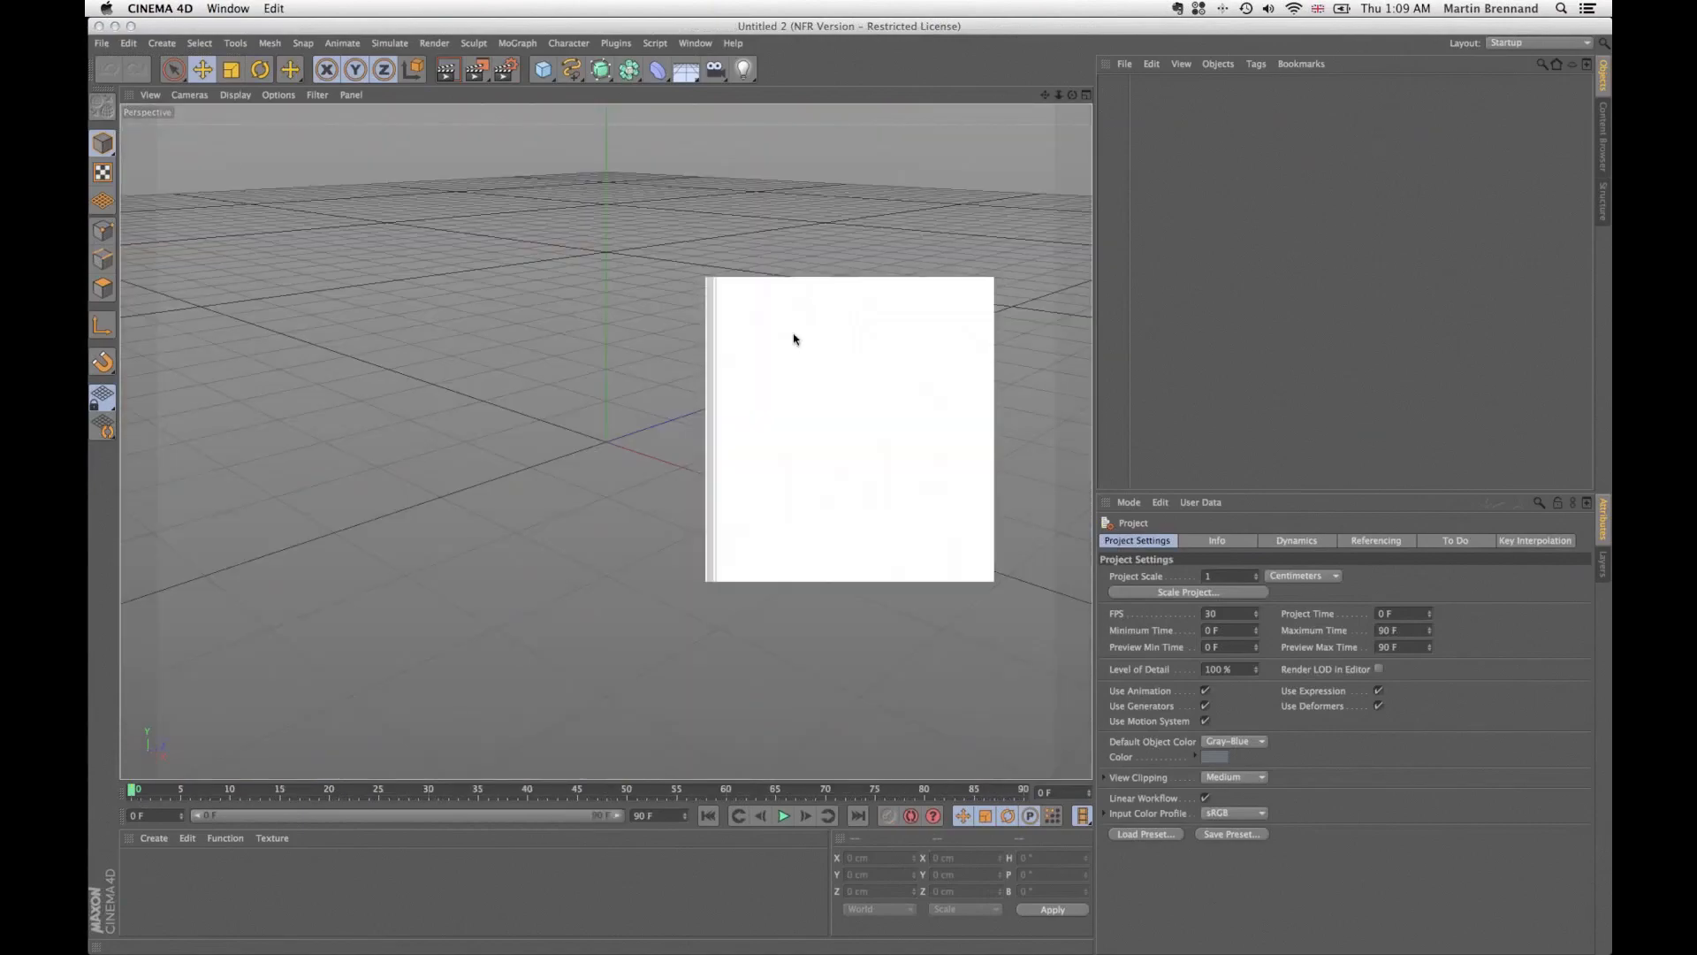
left_click(623, 554)
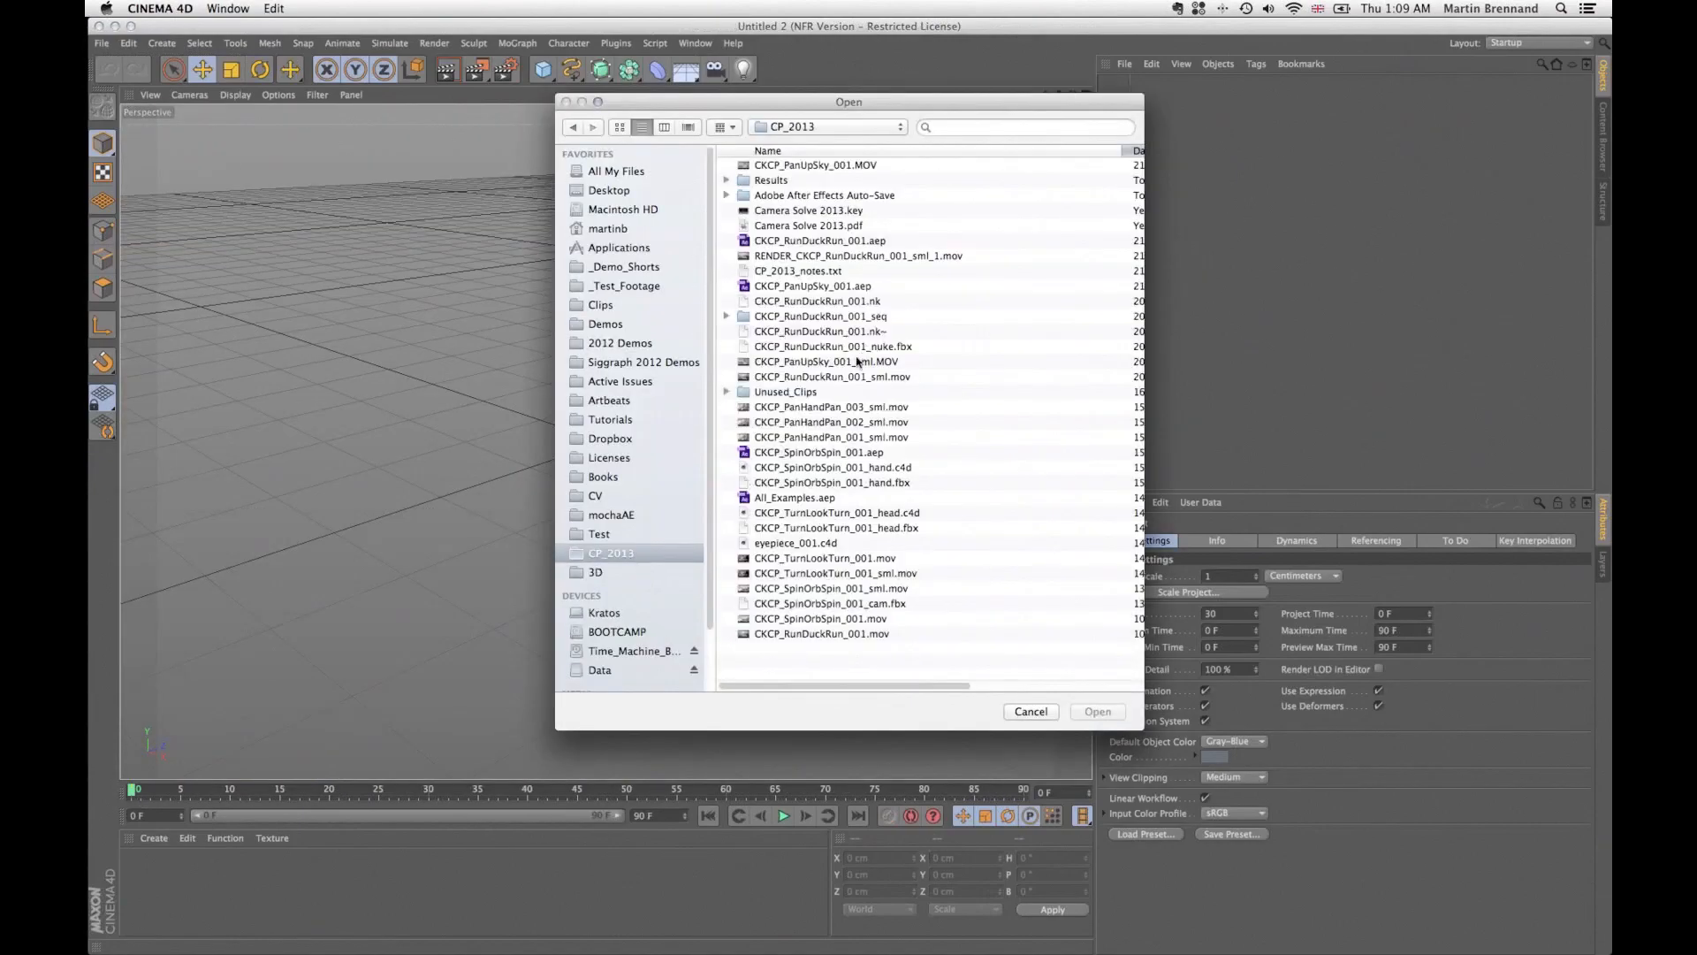
left_click(839, 575)
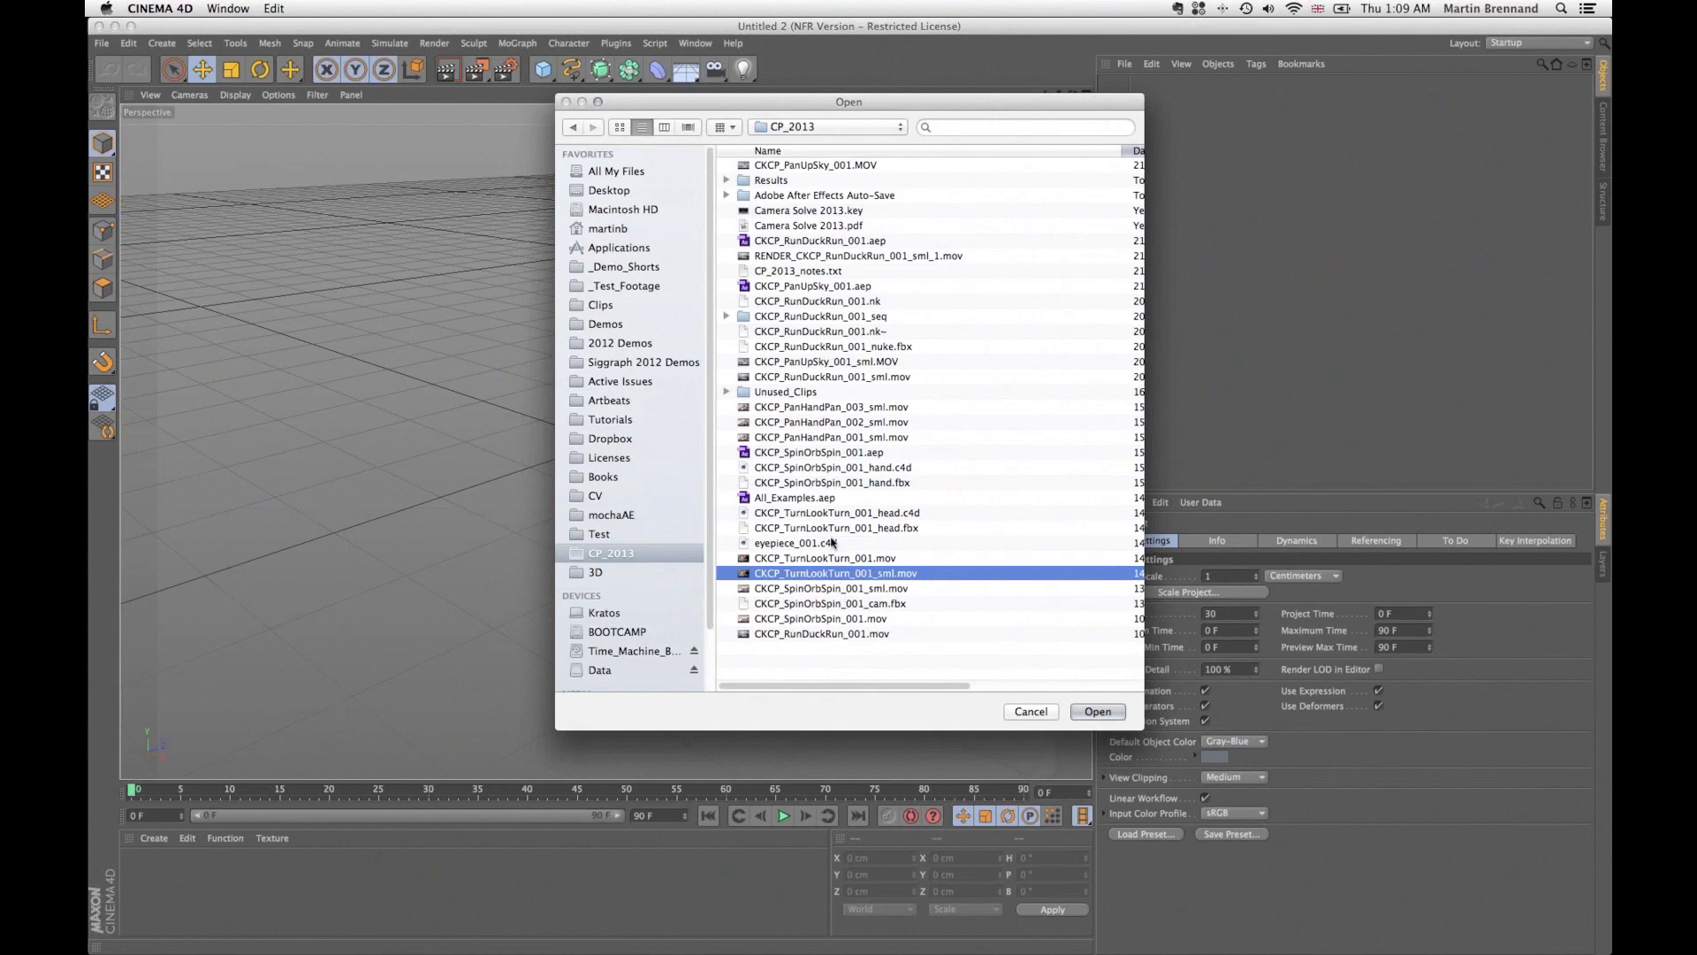
left_click(778, 150)
left_click(873, 528)
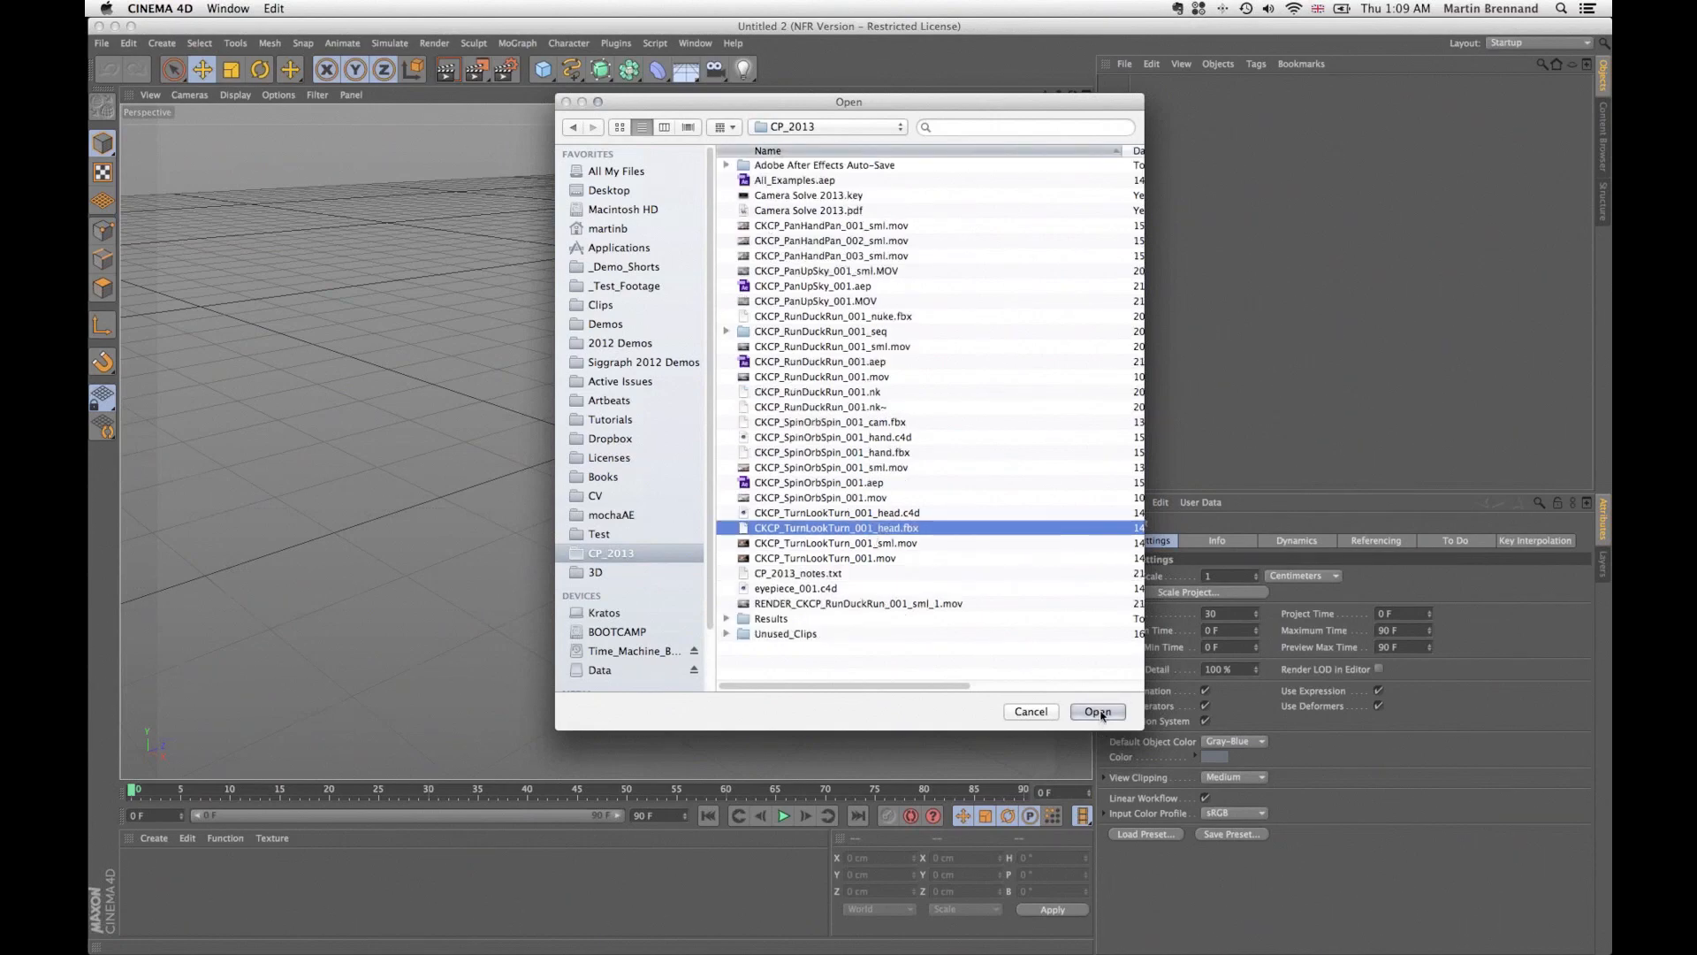
left_click(1098, 713)
left_click(1133, 857)
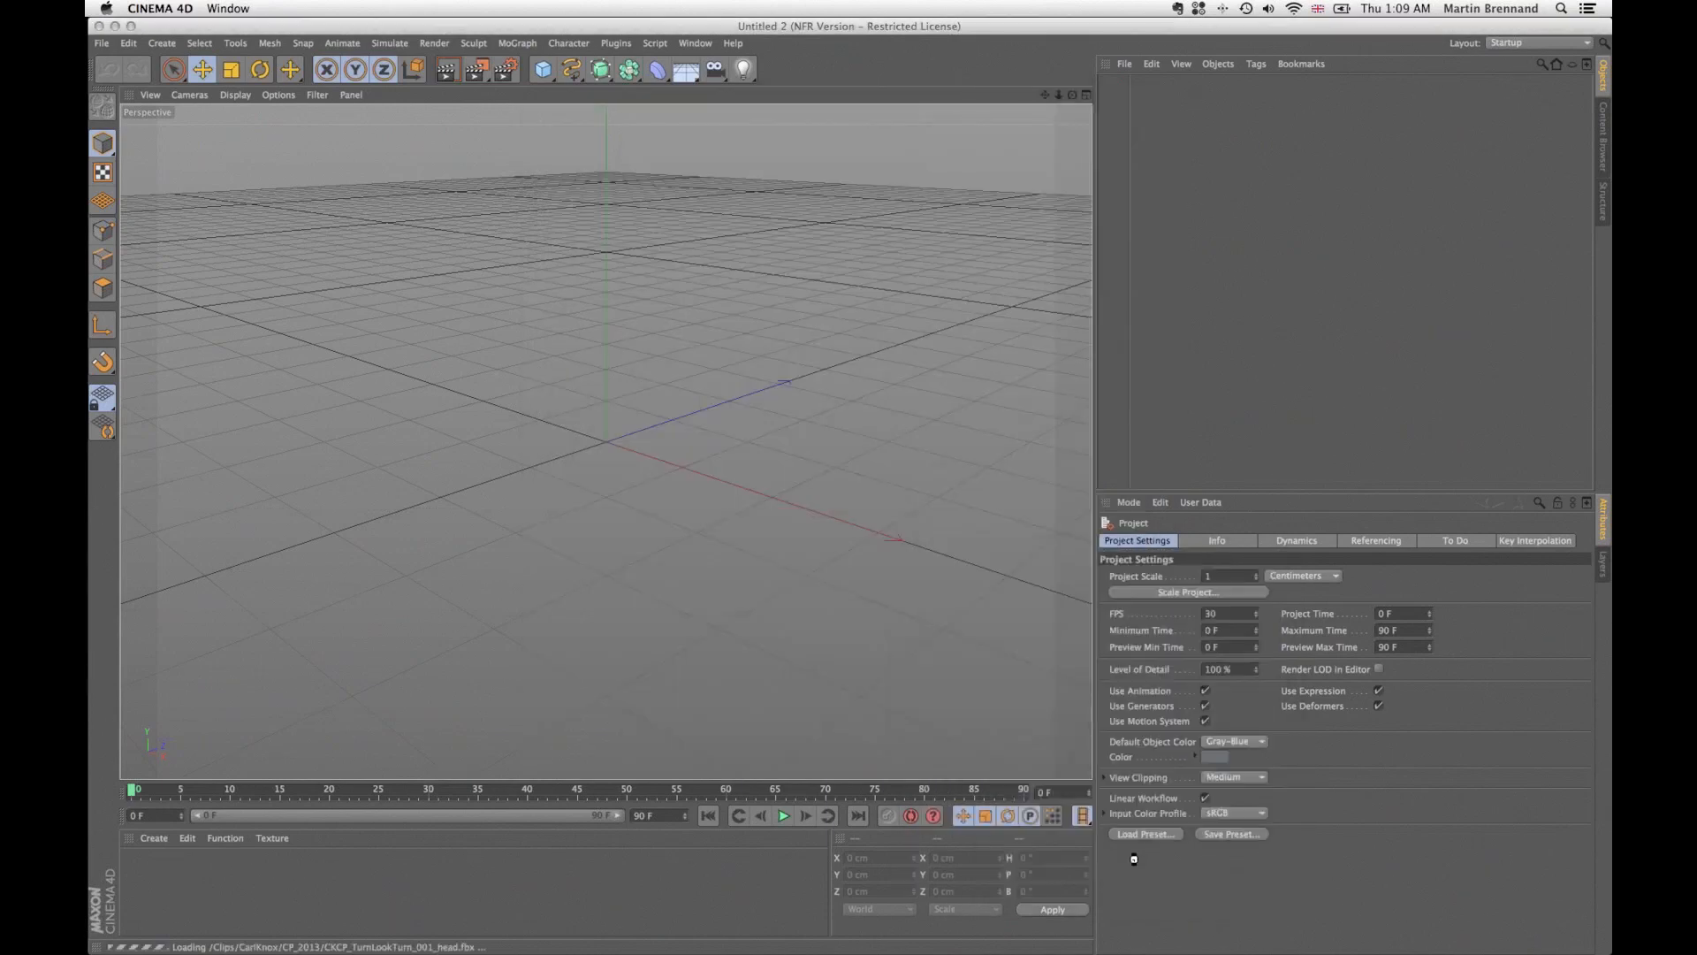
left_click(1178, 946)
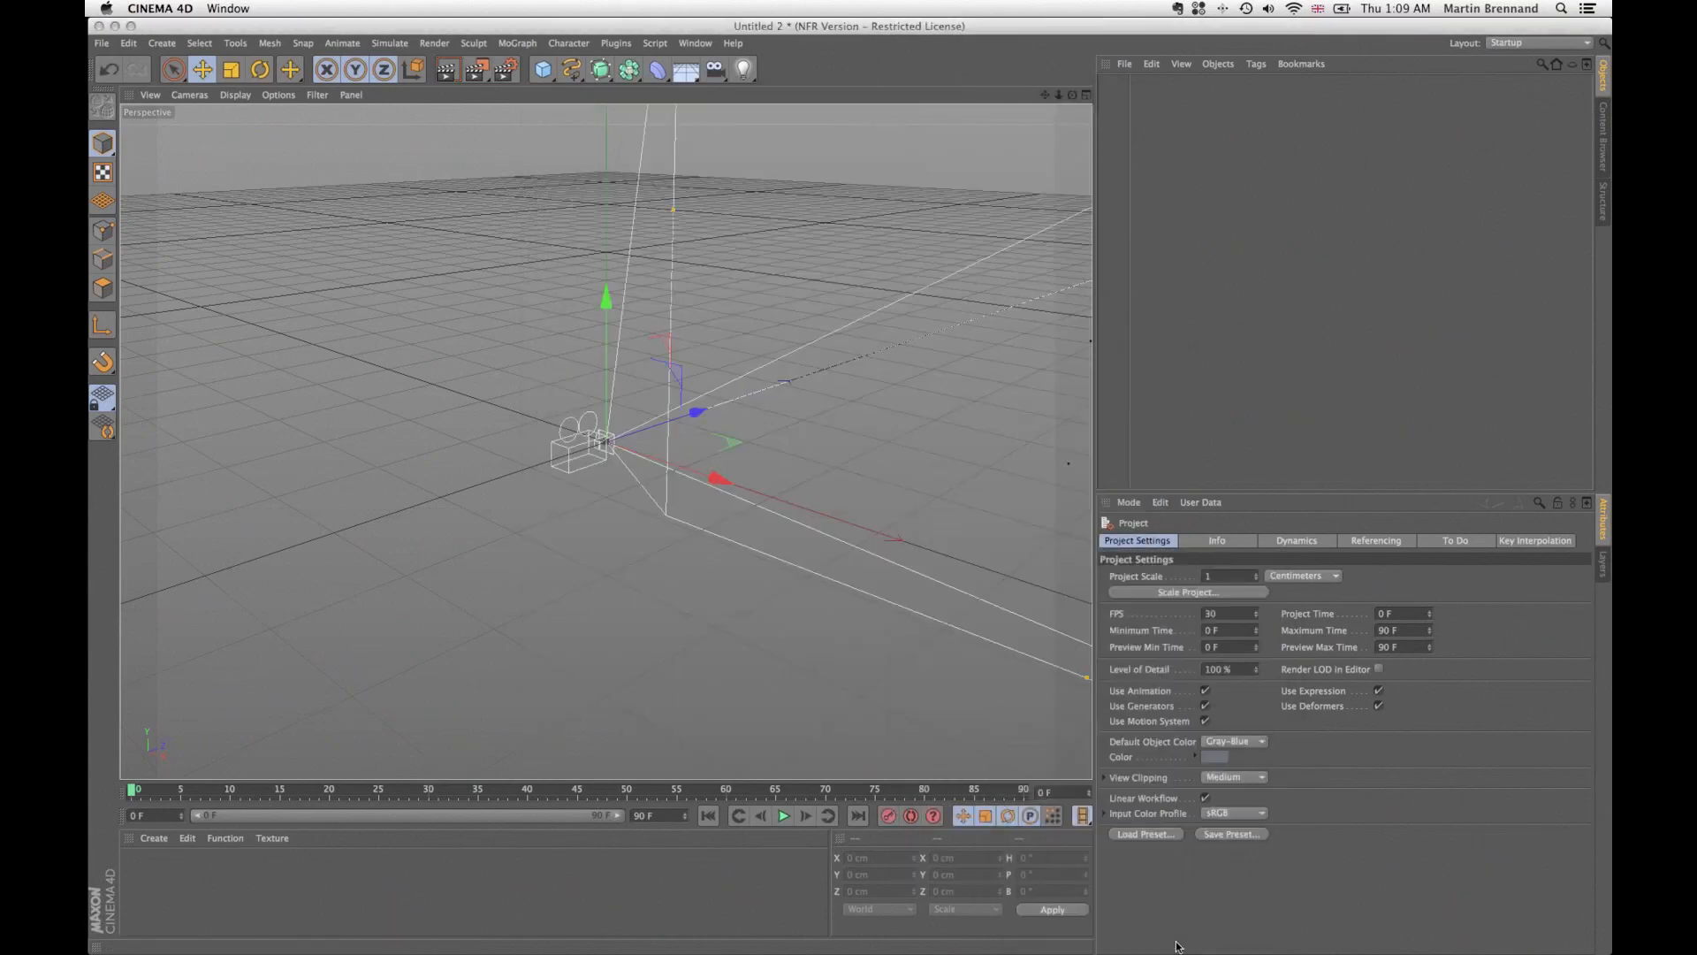
left_click(810, 400)
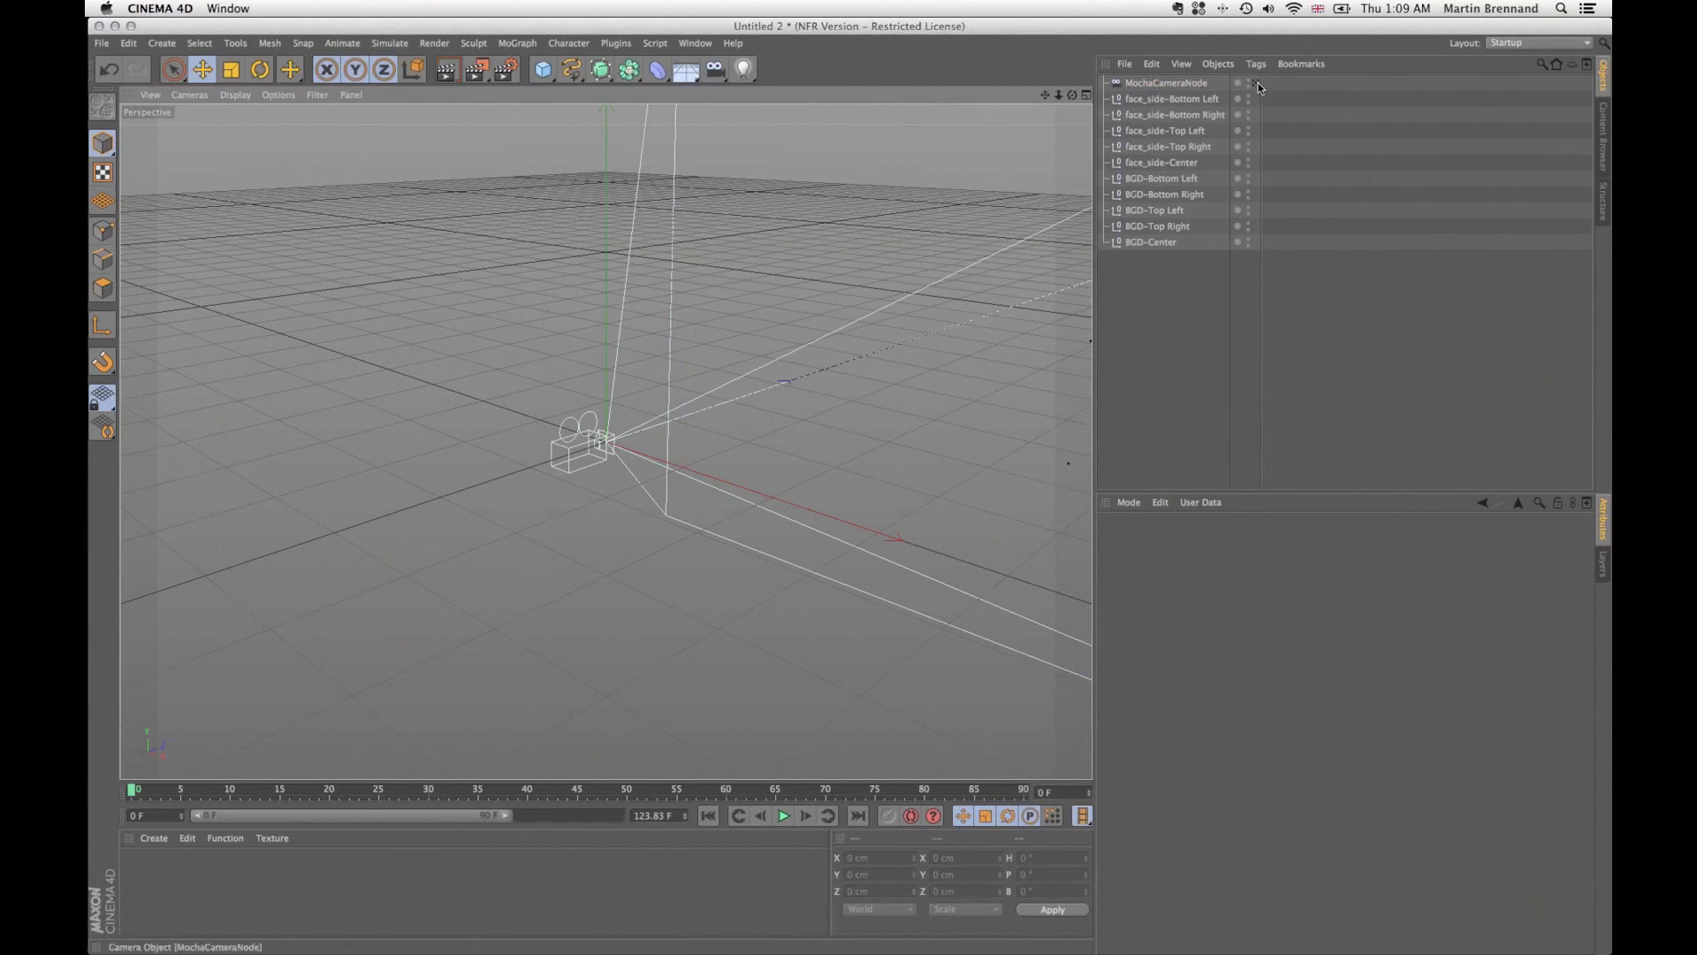
Step: Make MochaCameraNode the active view camera and inspect the BGD and face_side null groups through it
left_click(1201, 84)
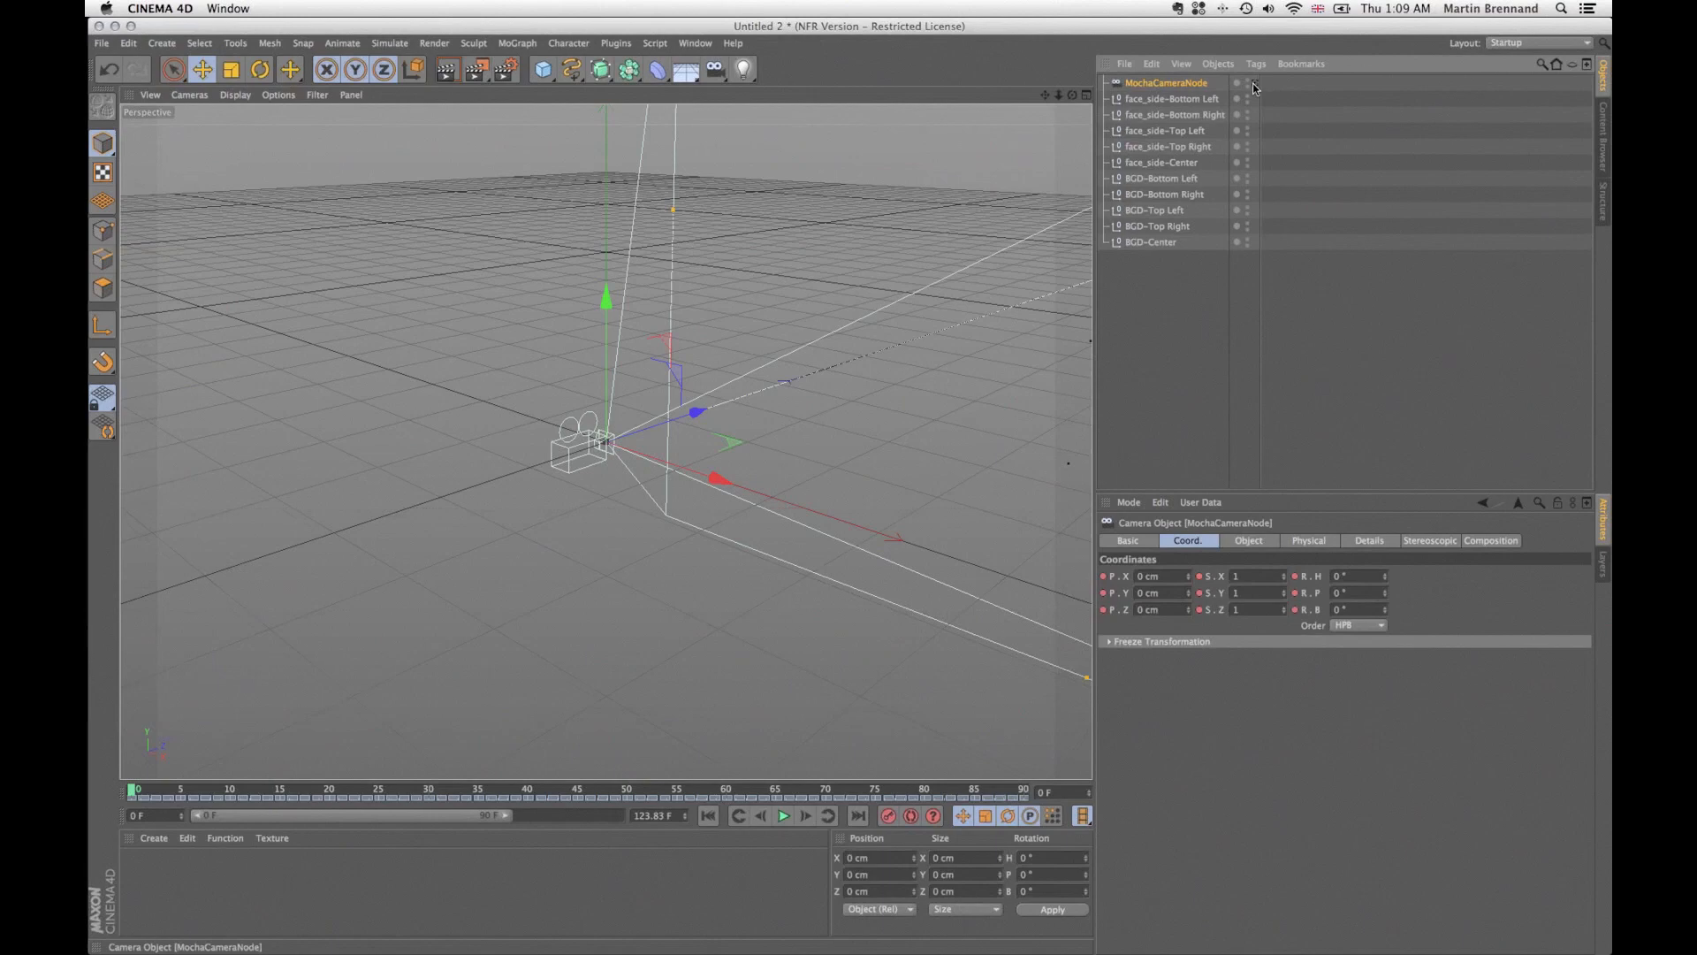
left_click(1255, 84)
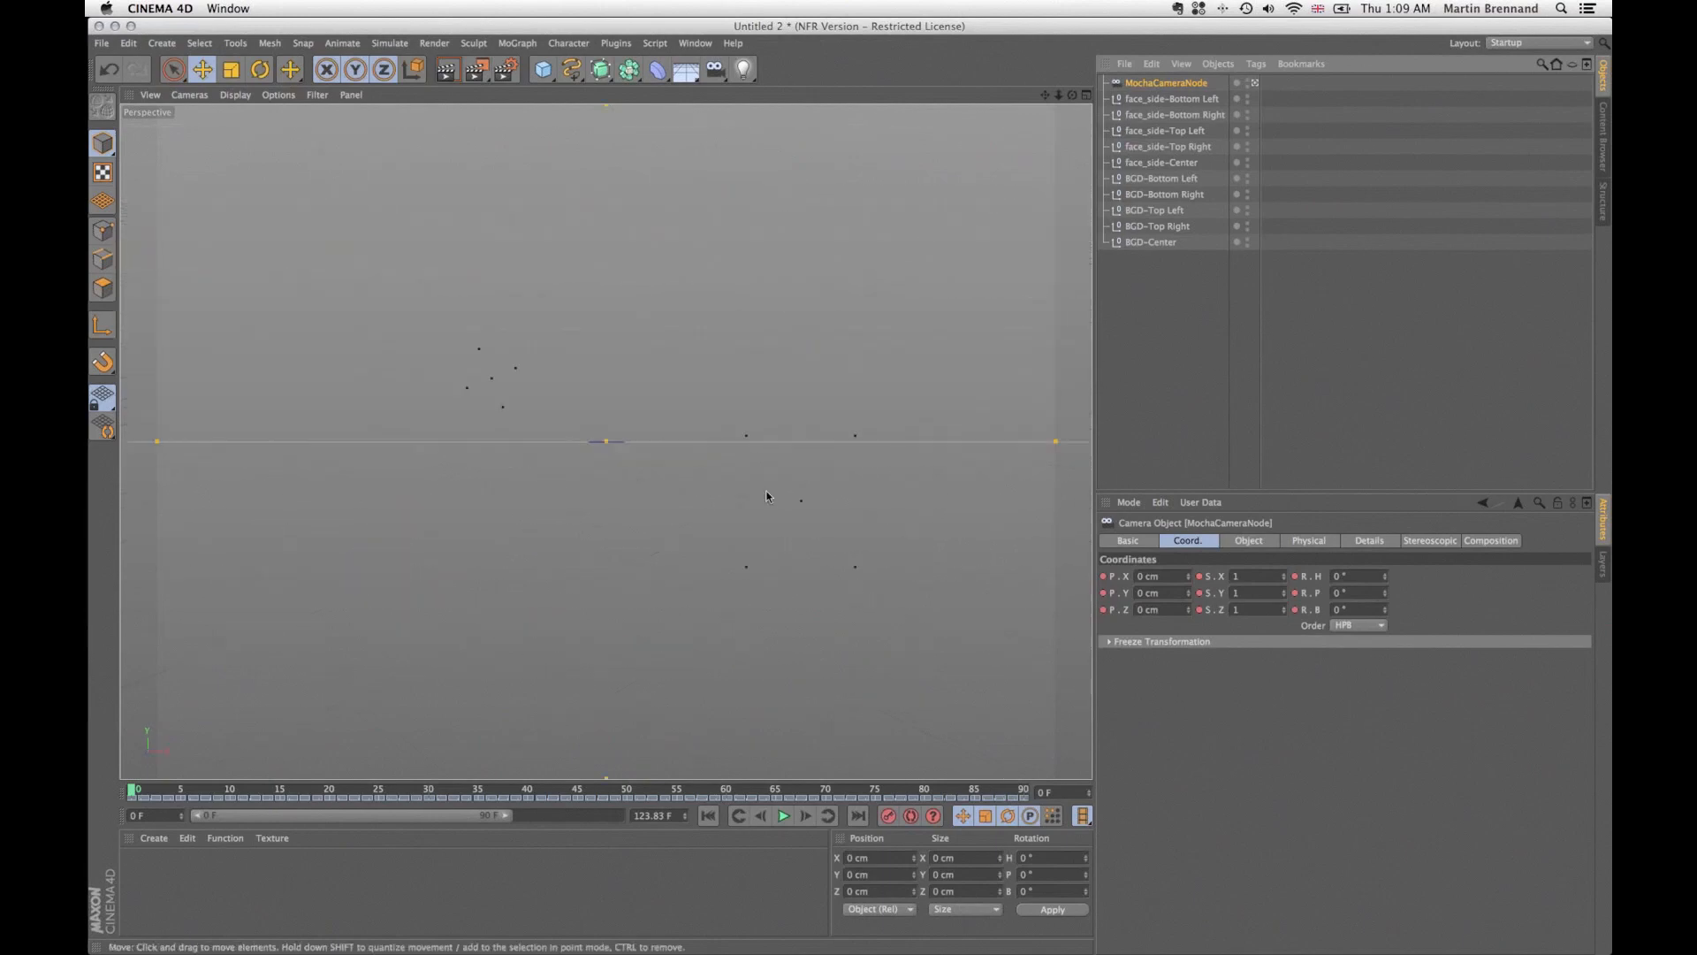
left_click(1151, 242, "shift")
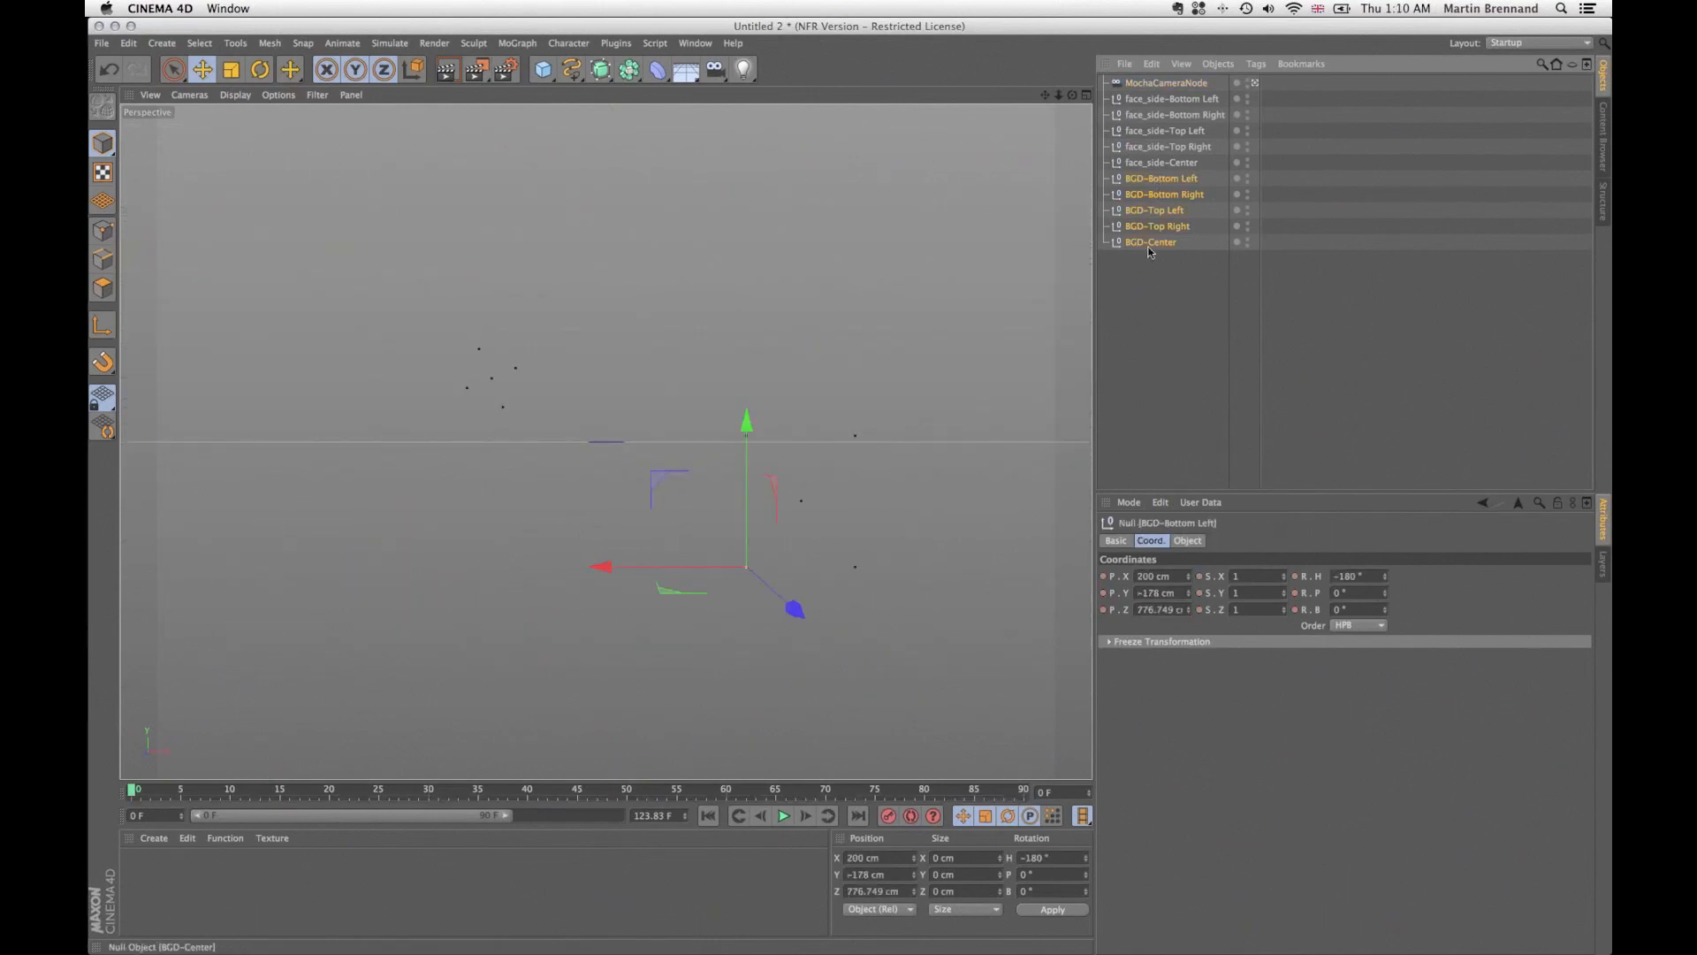
left_click(1163, 100)
left_click(1158, 162, "shift")
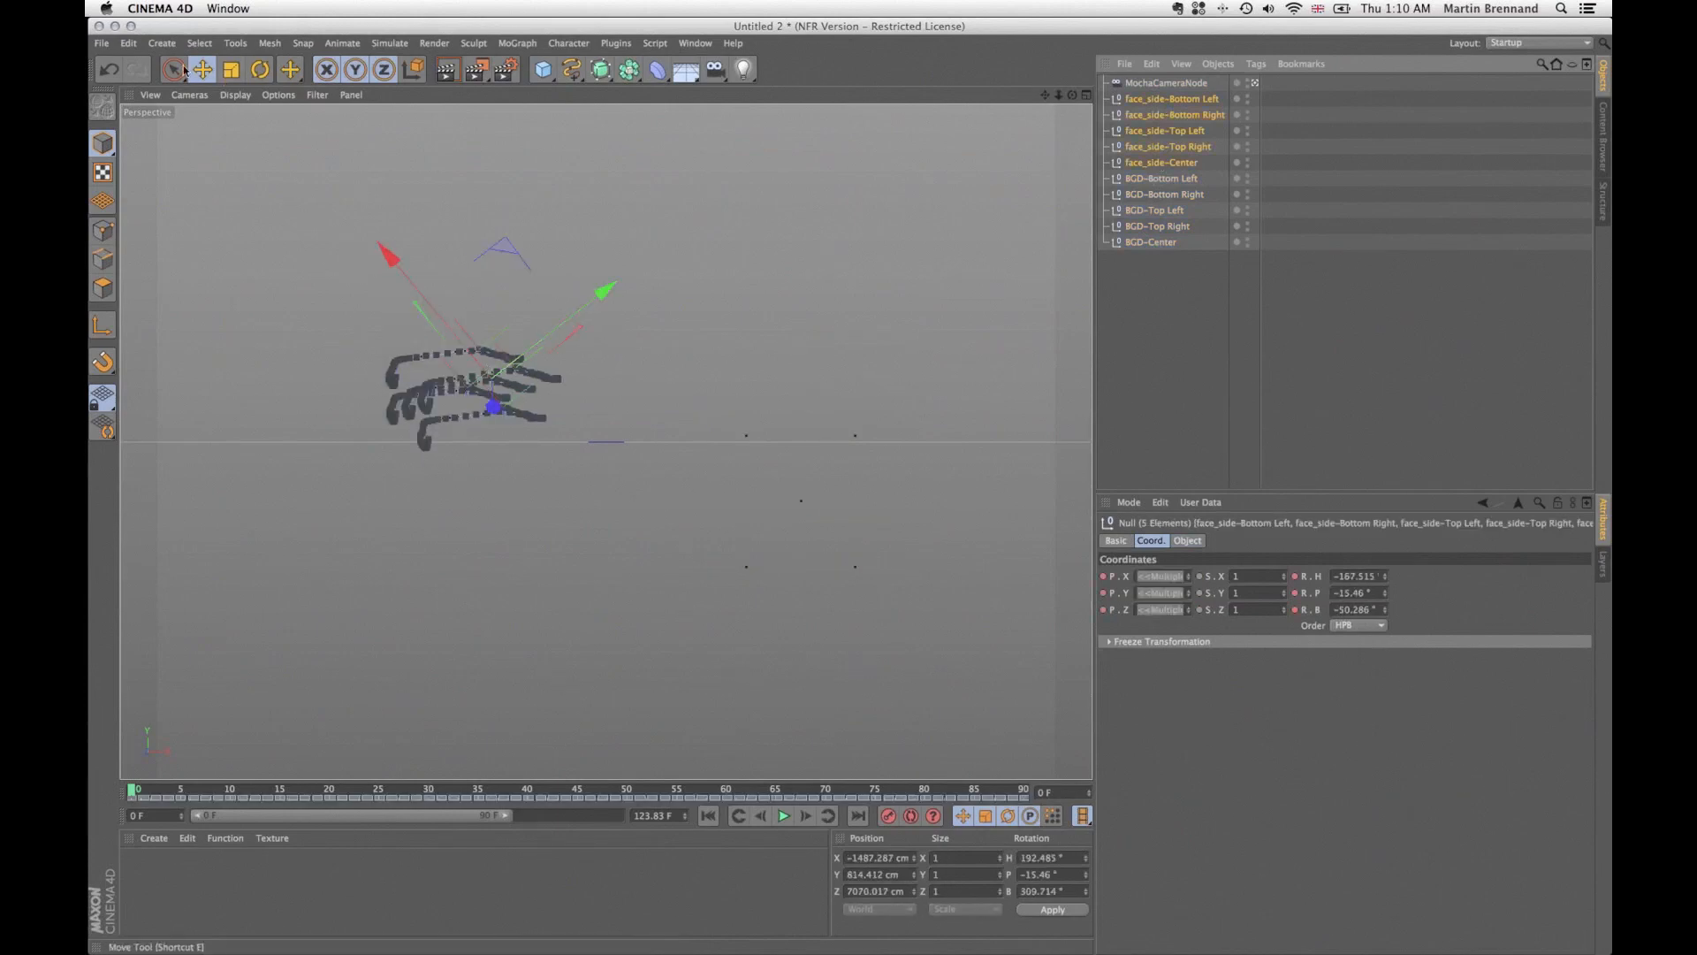
Step: Create a material with CKCP_TurnLookTurn_001_sml.mov as its color texture, without copying the clip to the project location
mouse_move(100, 61)
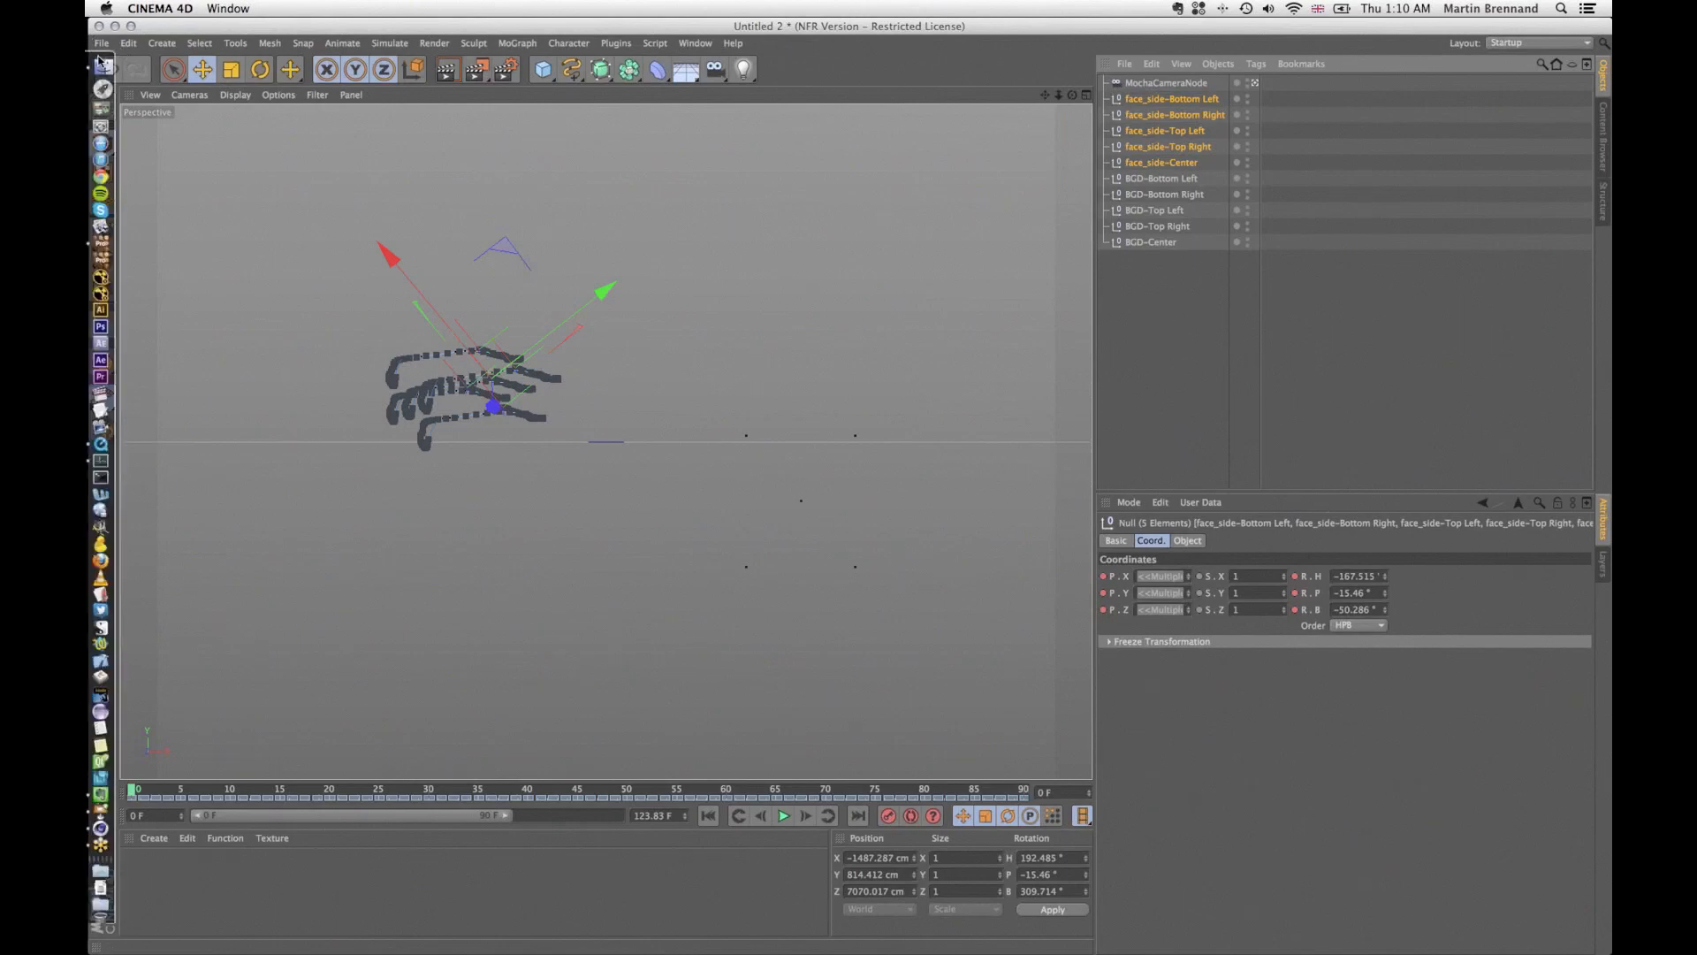
double_click(247, 893)
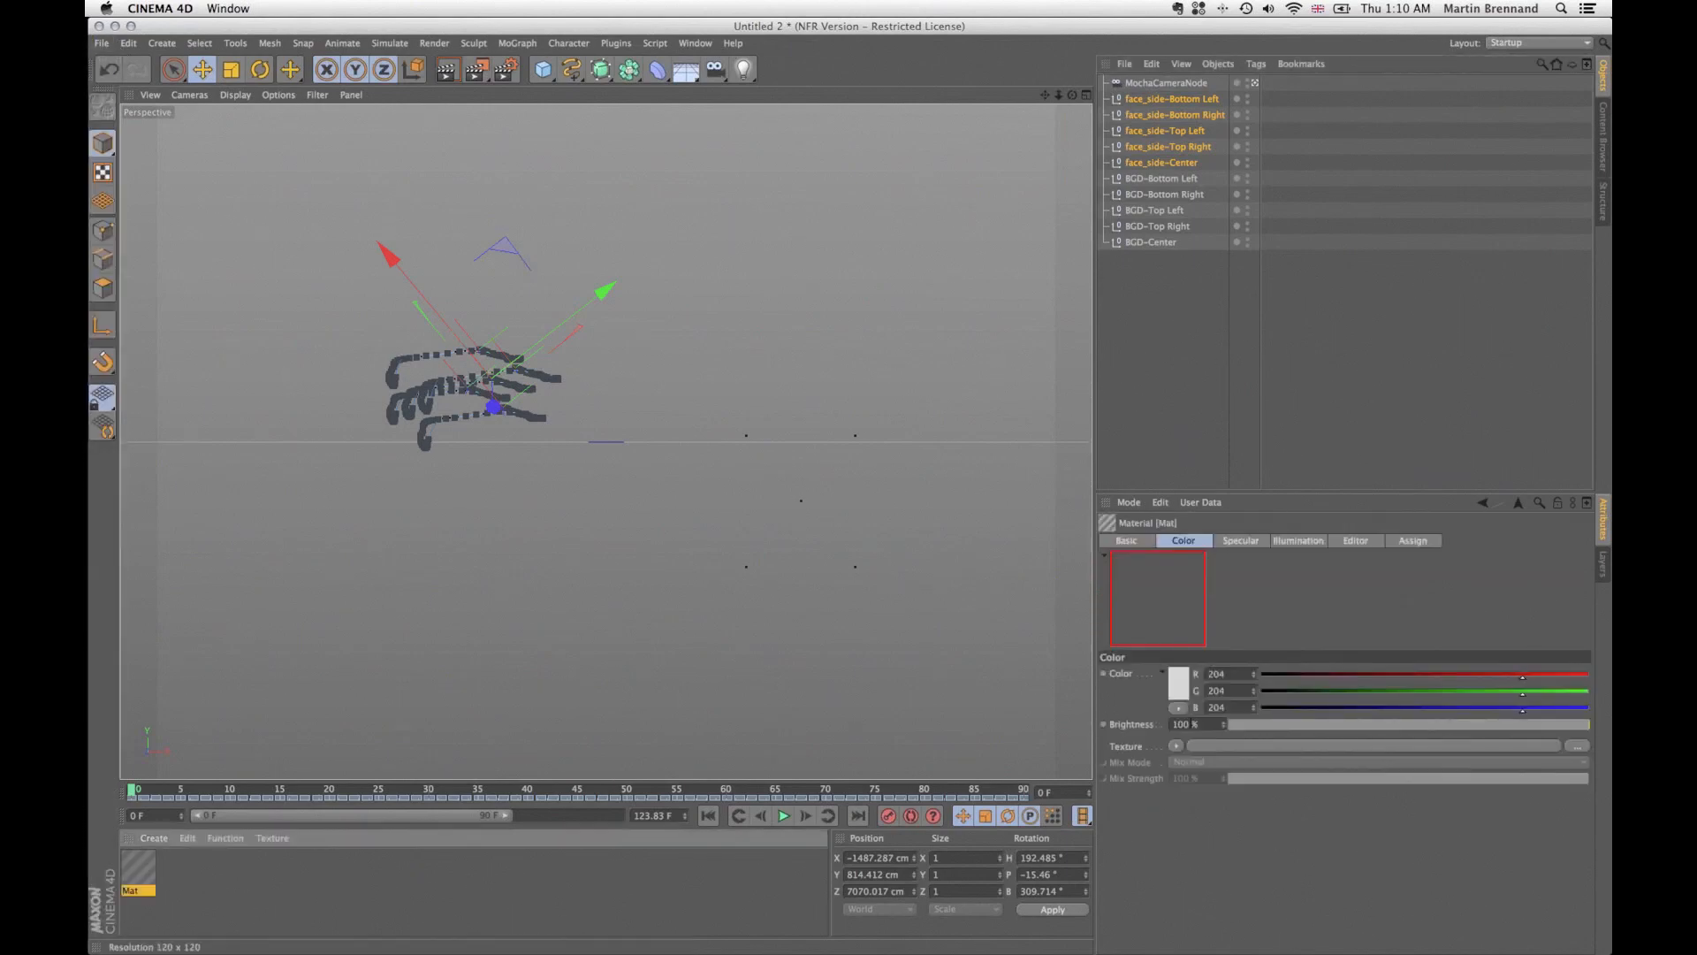
left_click(1239, 742)
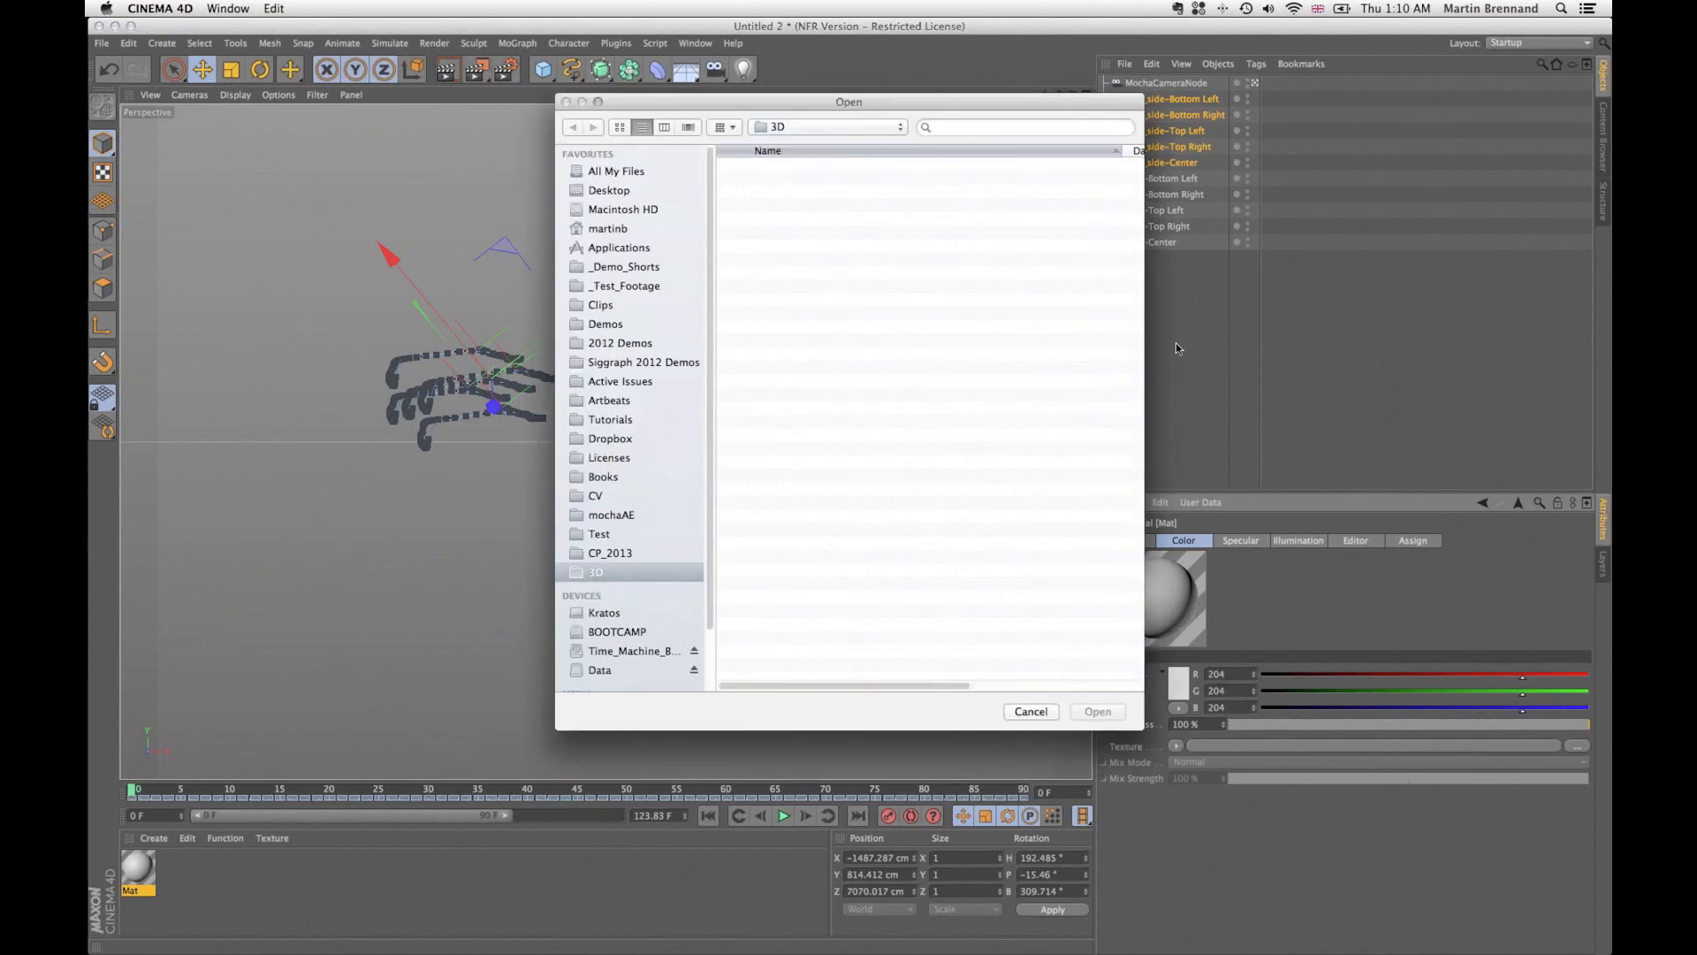
left_click(609, 553)
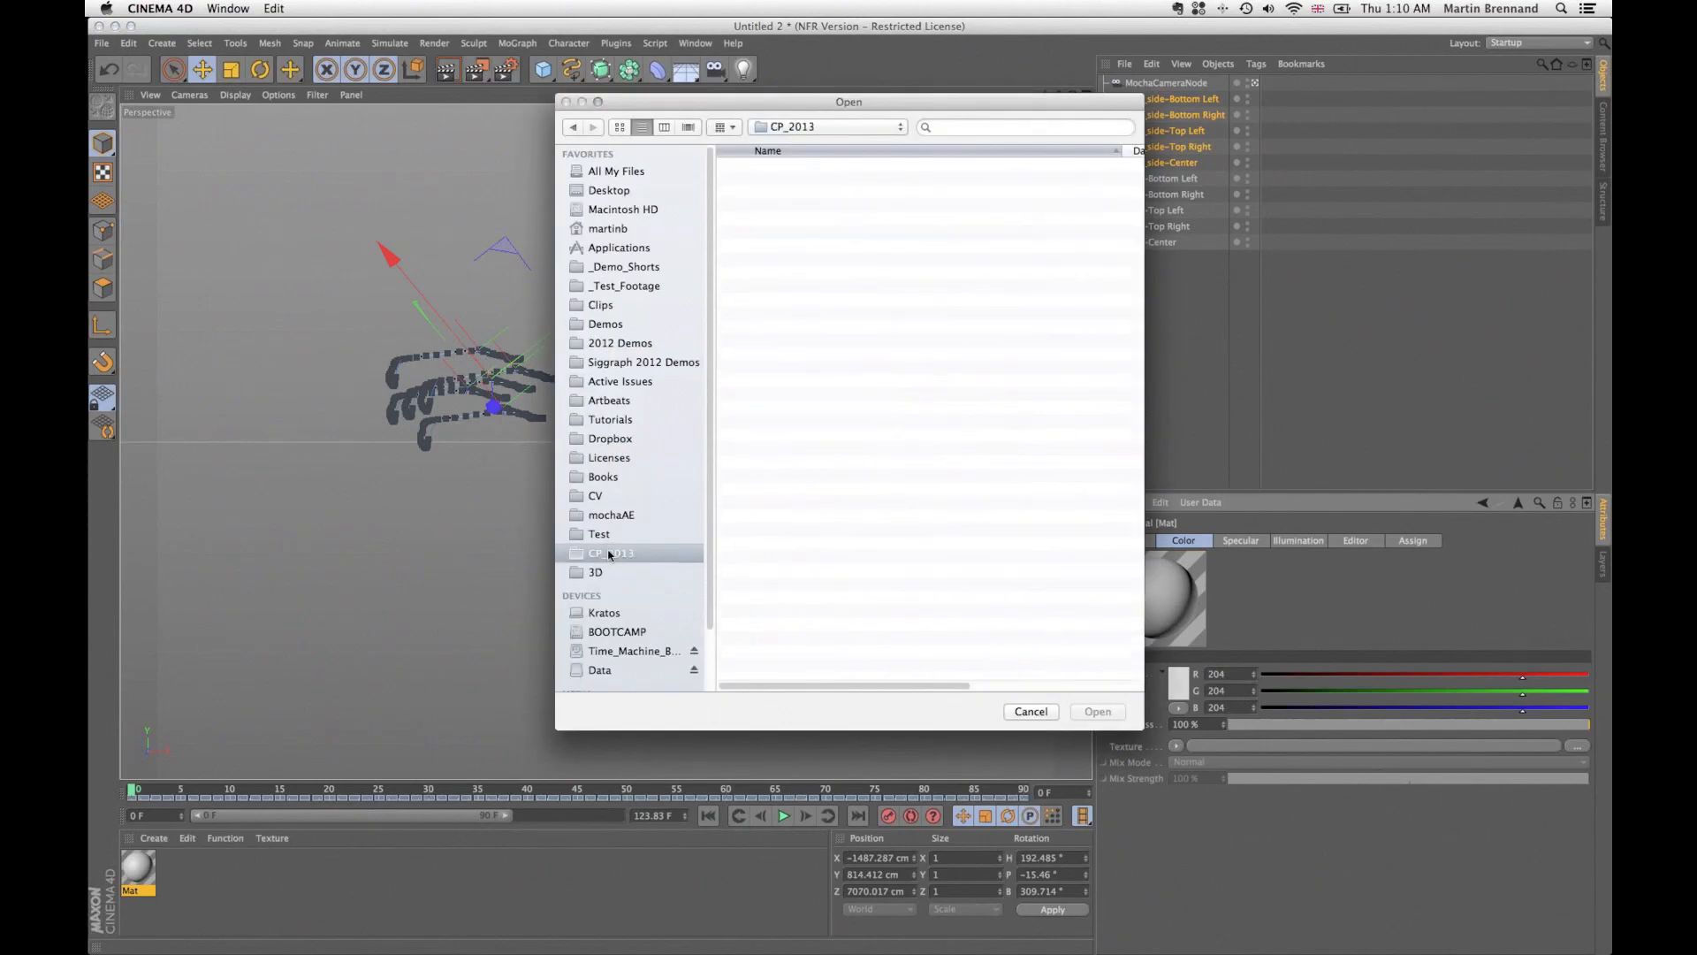
double_click(856, 543)
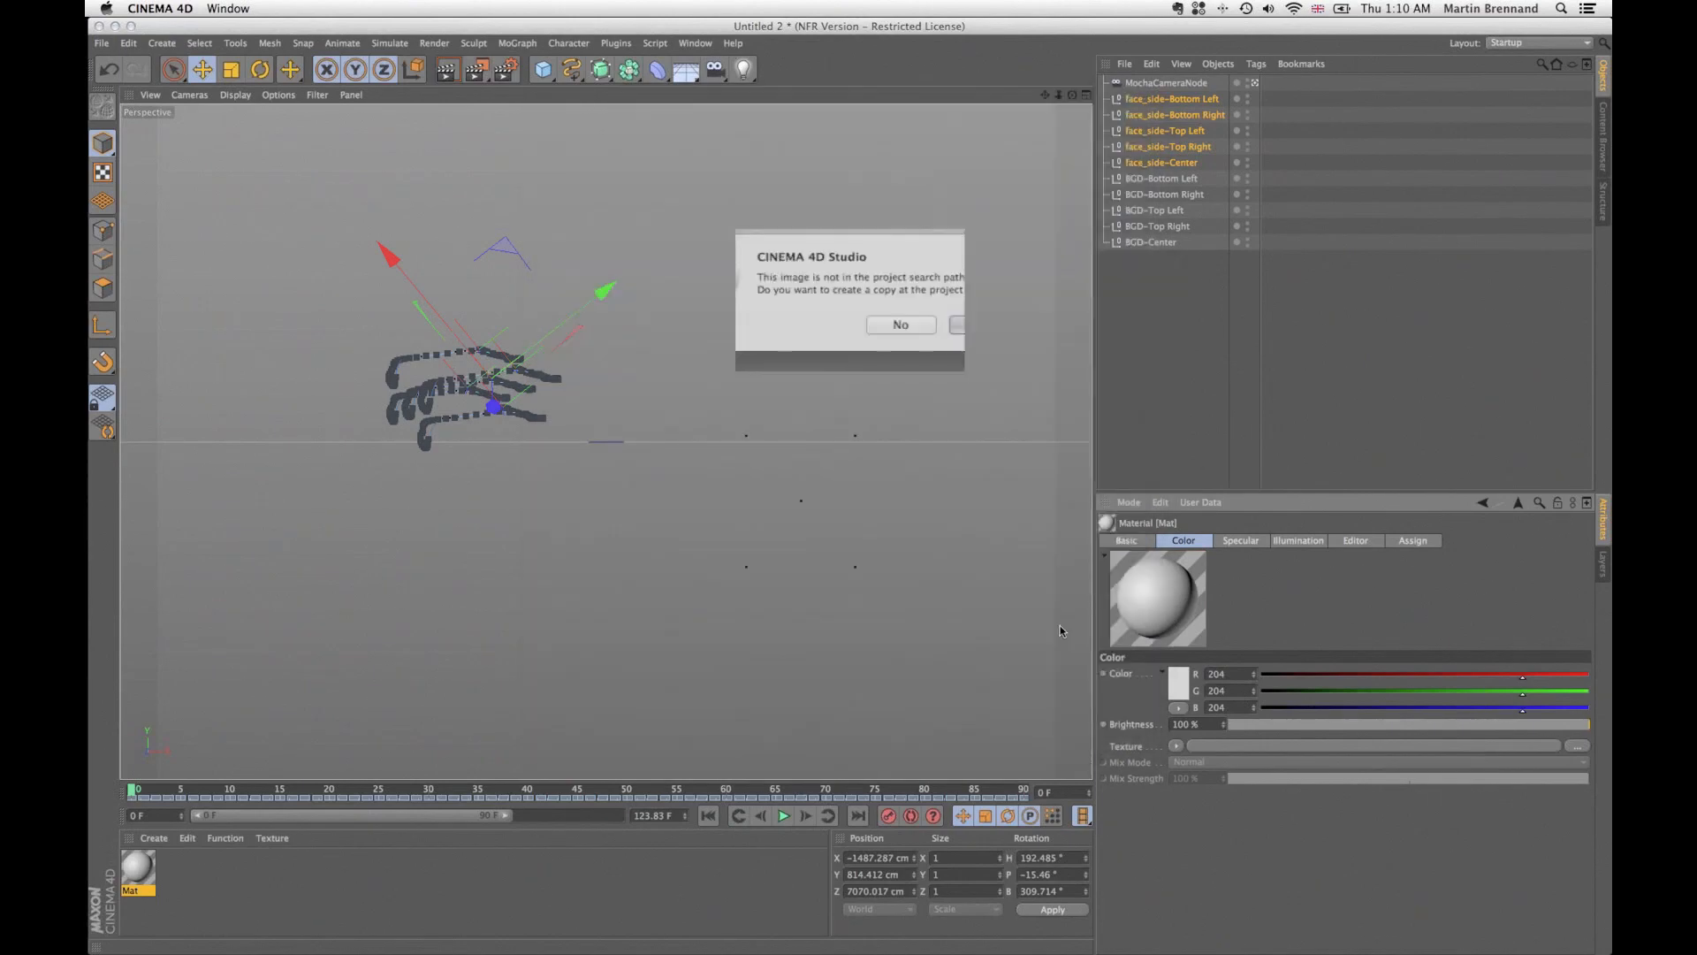
left_click(895, 320)
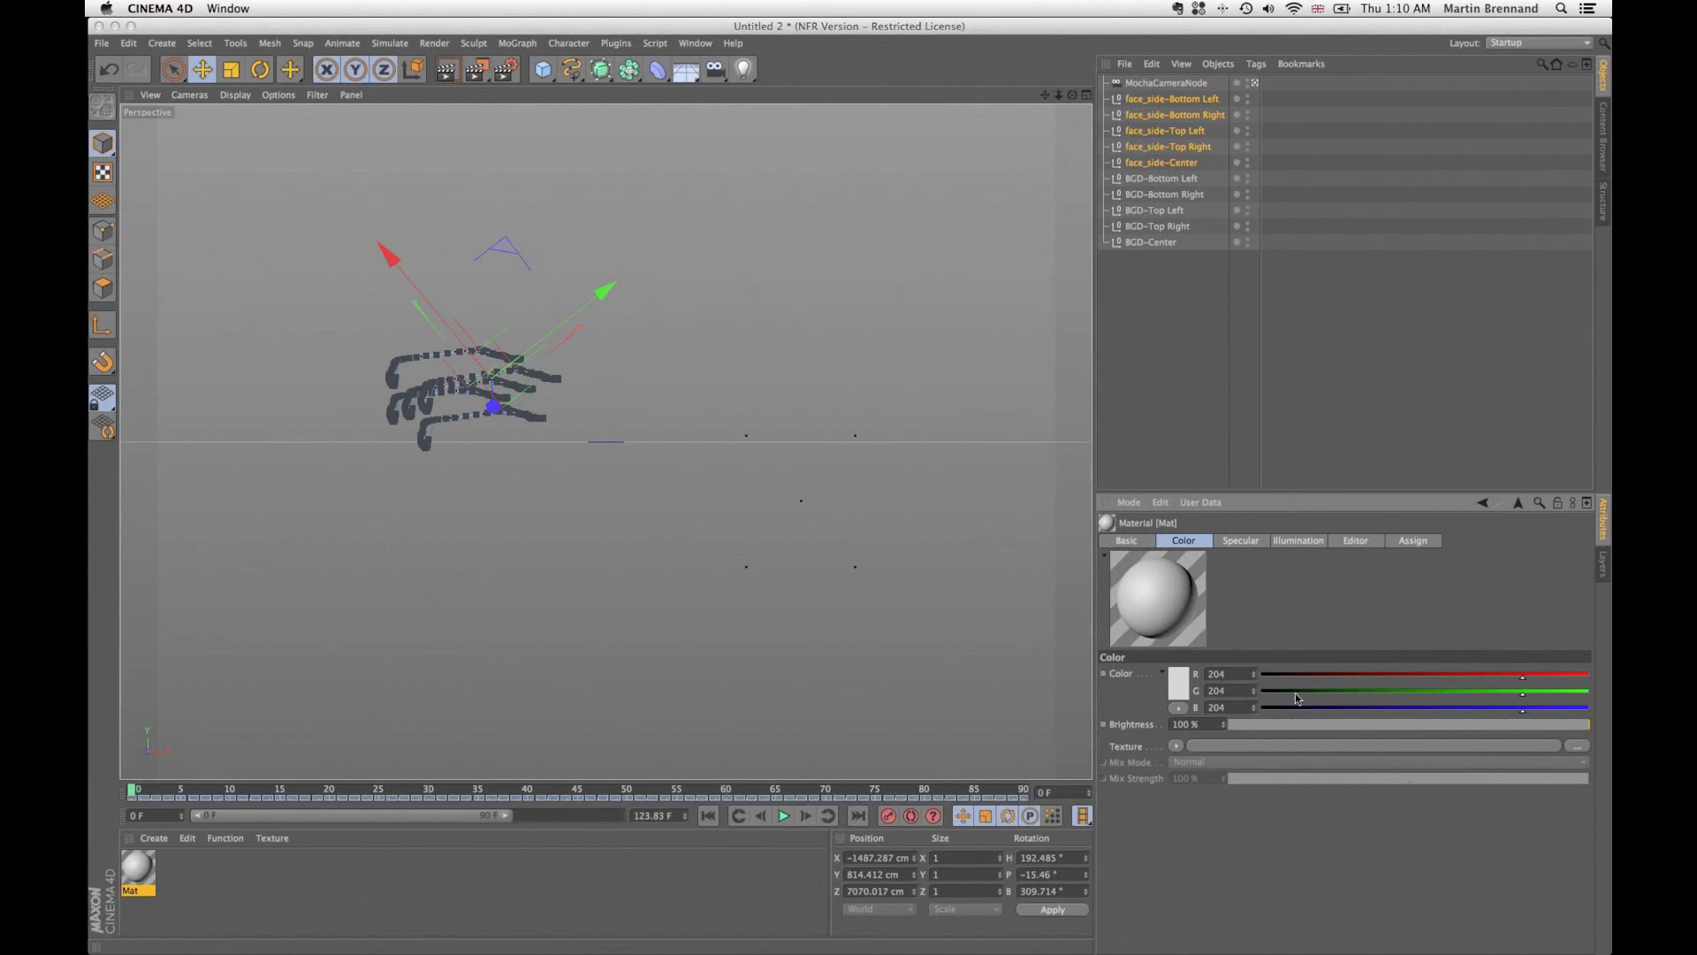
Step: Set the movie frame rate of the material's clip texture to 24
left_click(1283, 747)
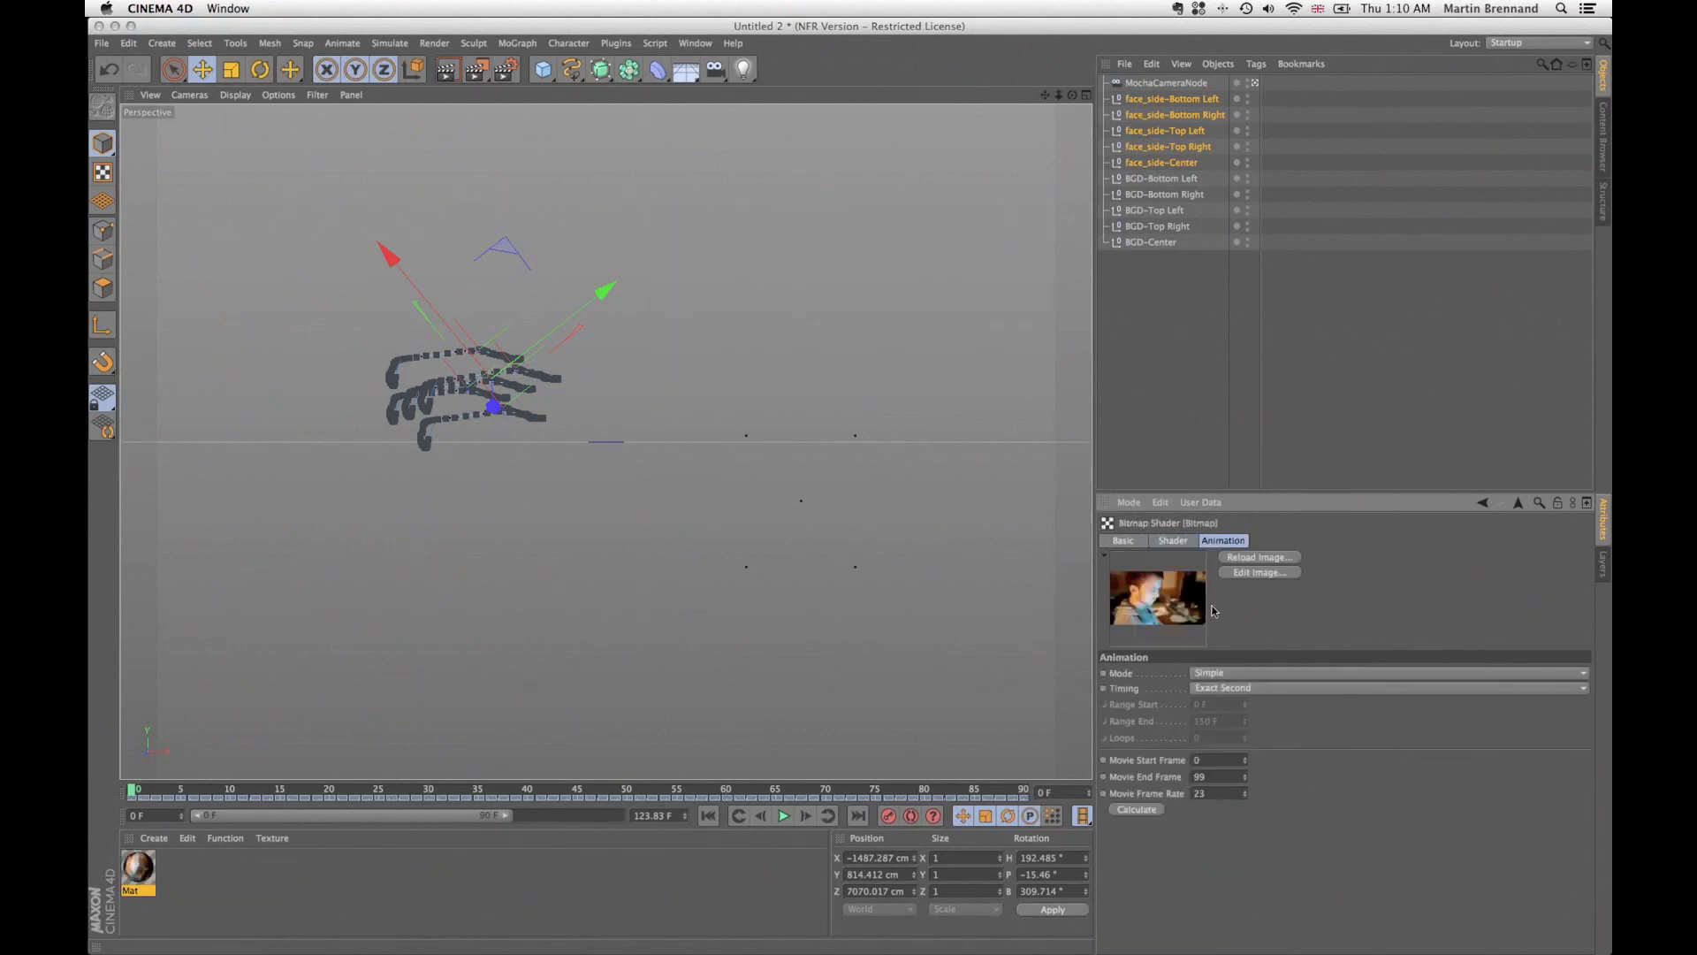
double_click(1199, 794)
type("24")
key("Return")
left_click(1231, 793)
Step: Add a Background object to the scene and apply the clip material Mat to it
left_click(1164, 83)
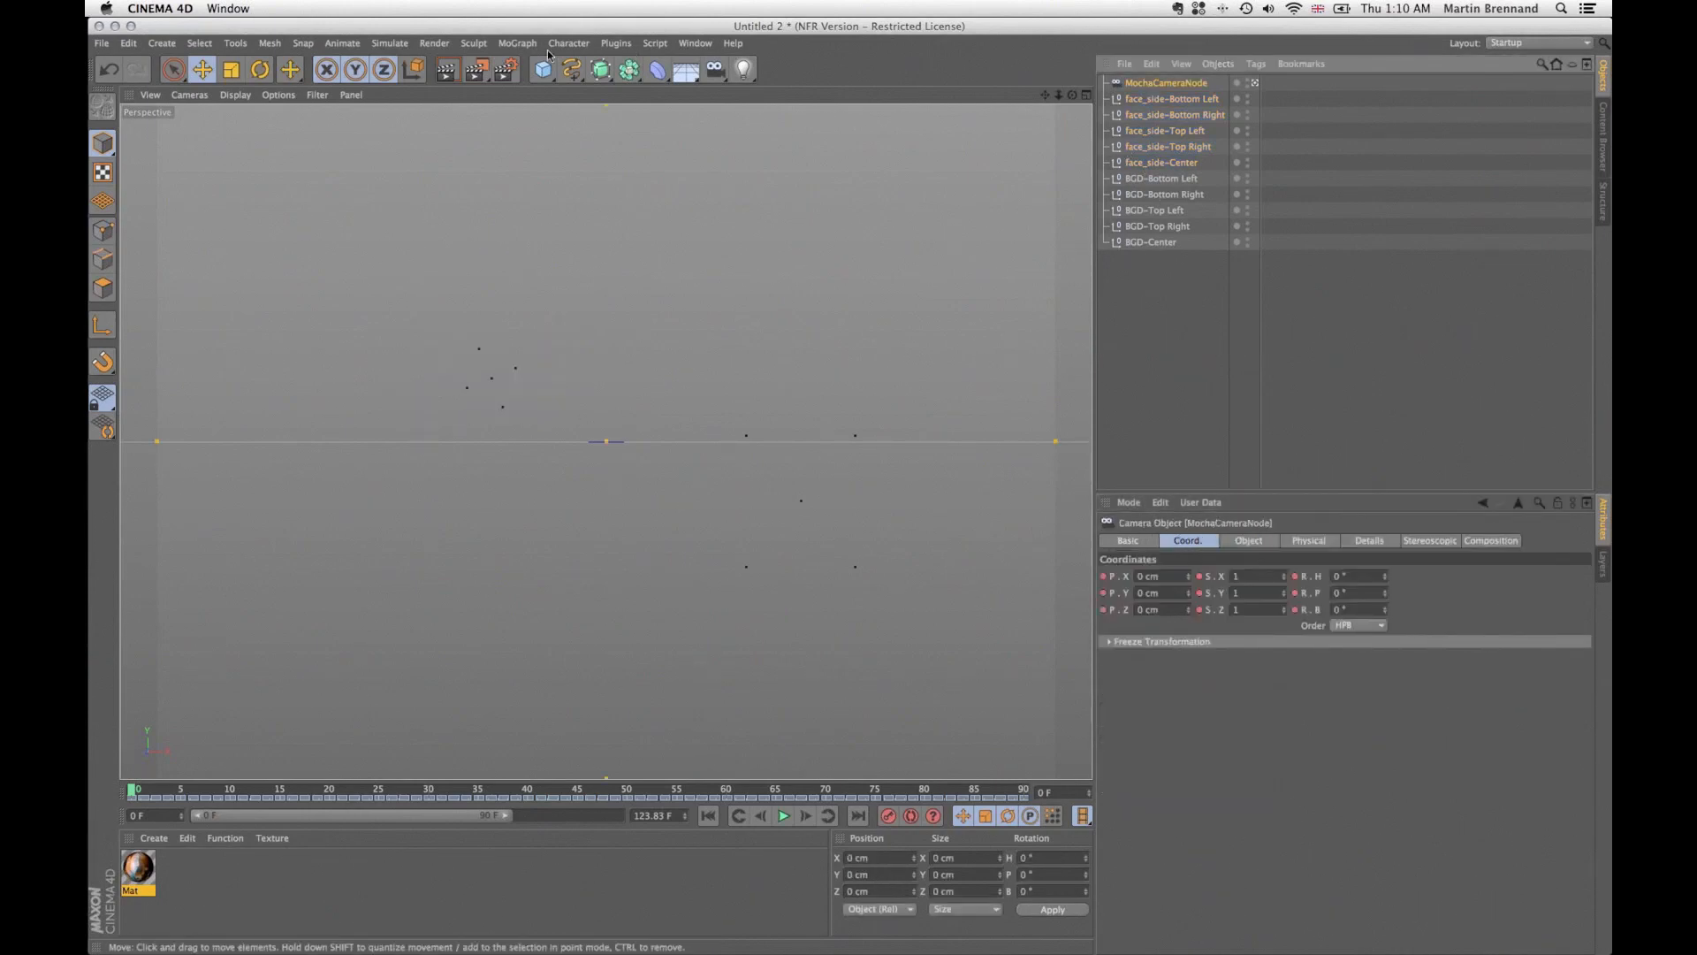
left_click_drag(679, 73, 732, 207)
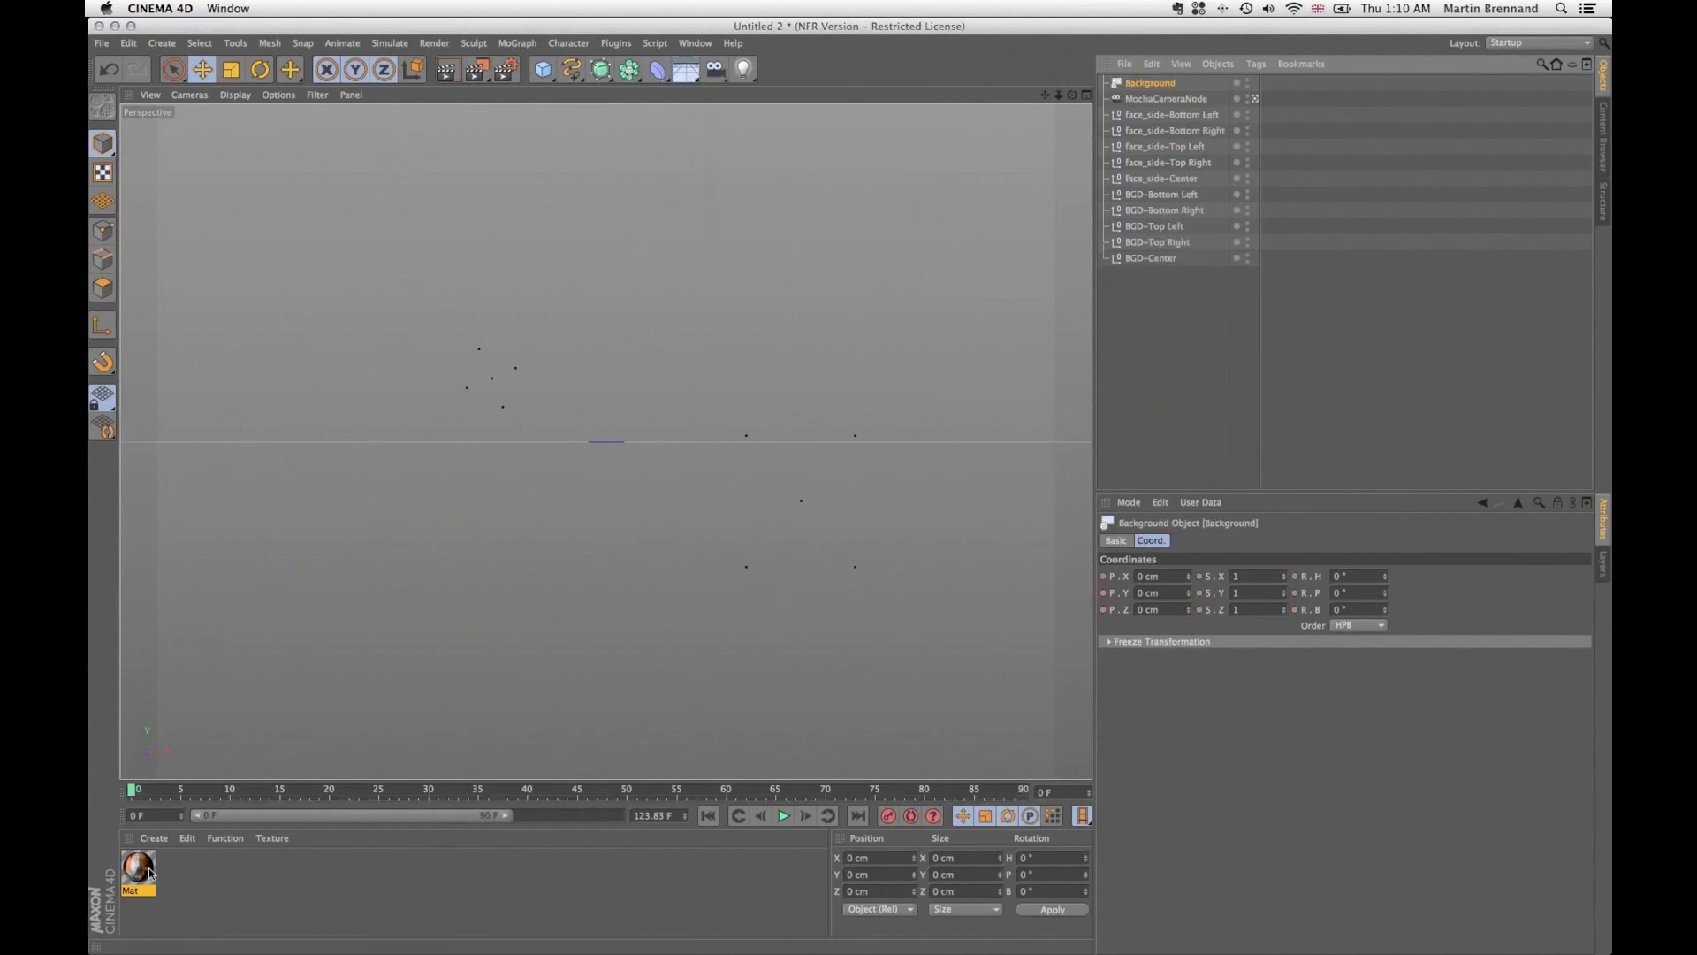
left_click_drag(143, 868, 1158, 84)
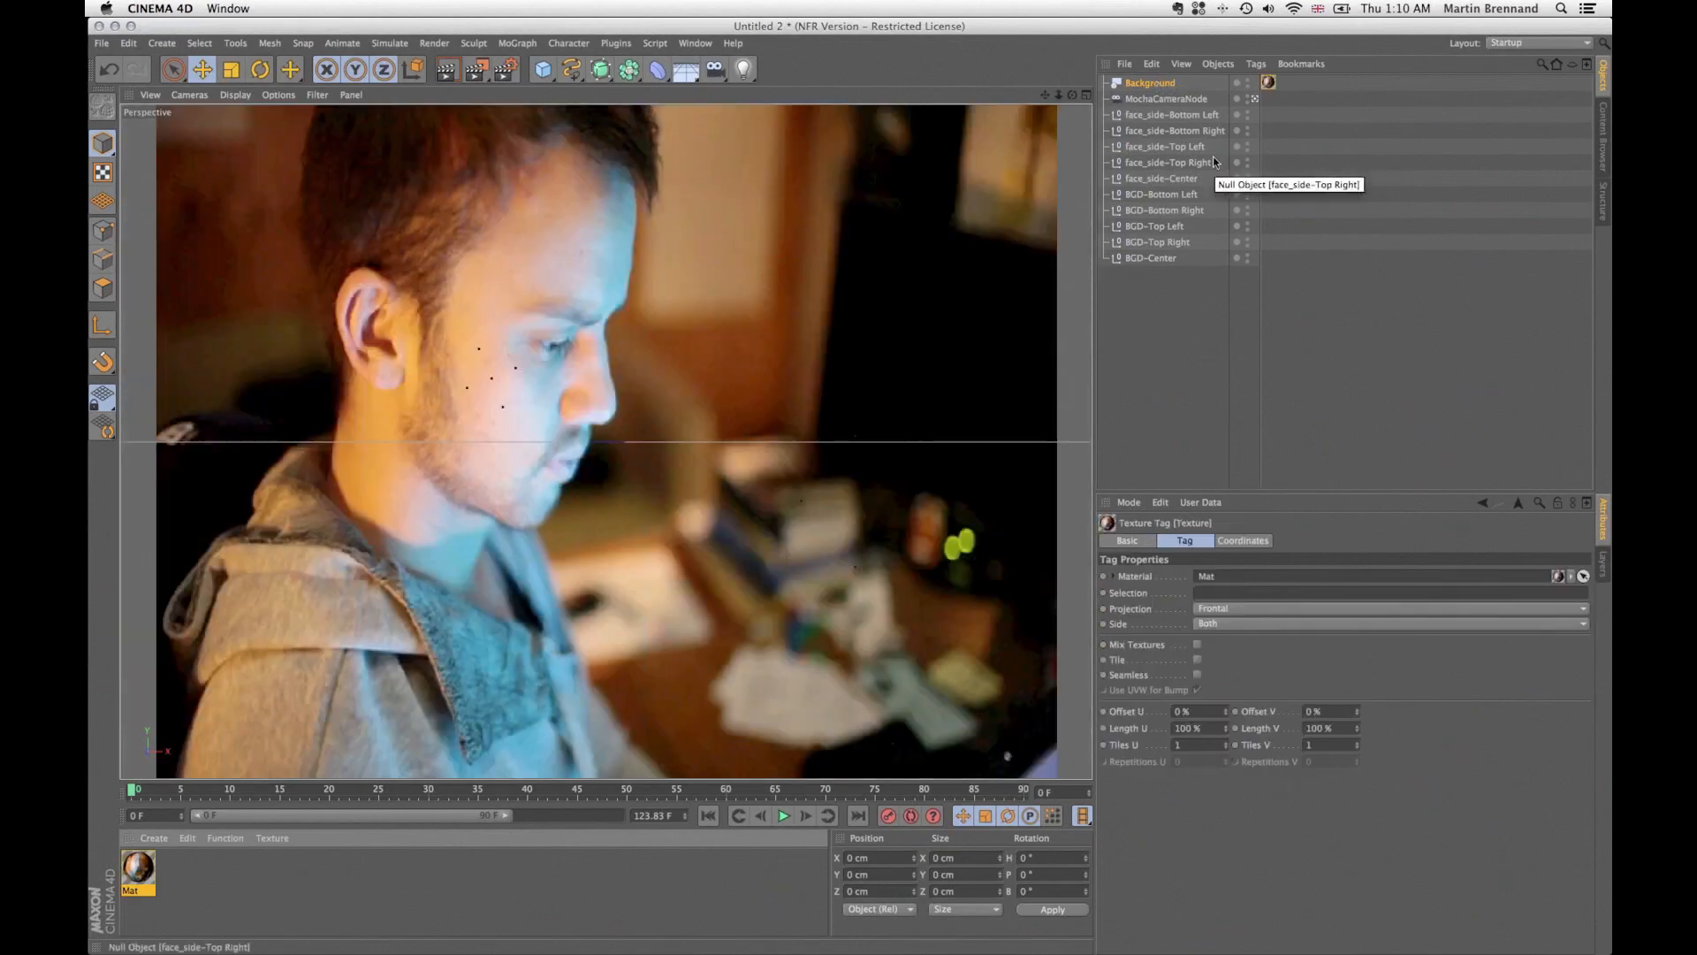
left_click(1161, 85)
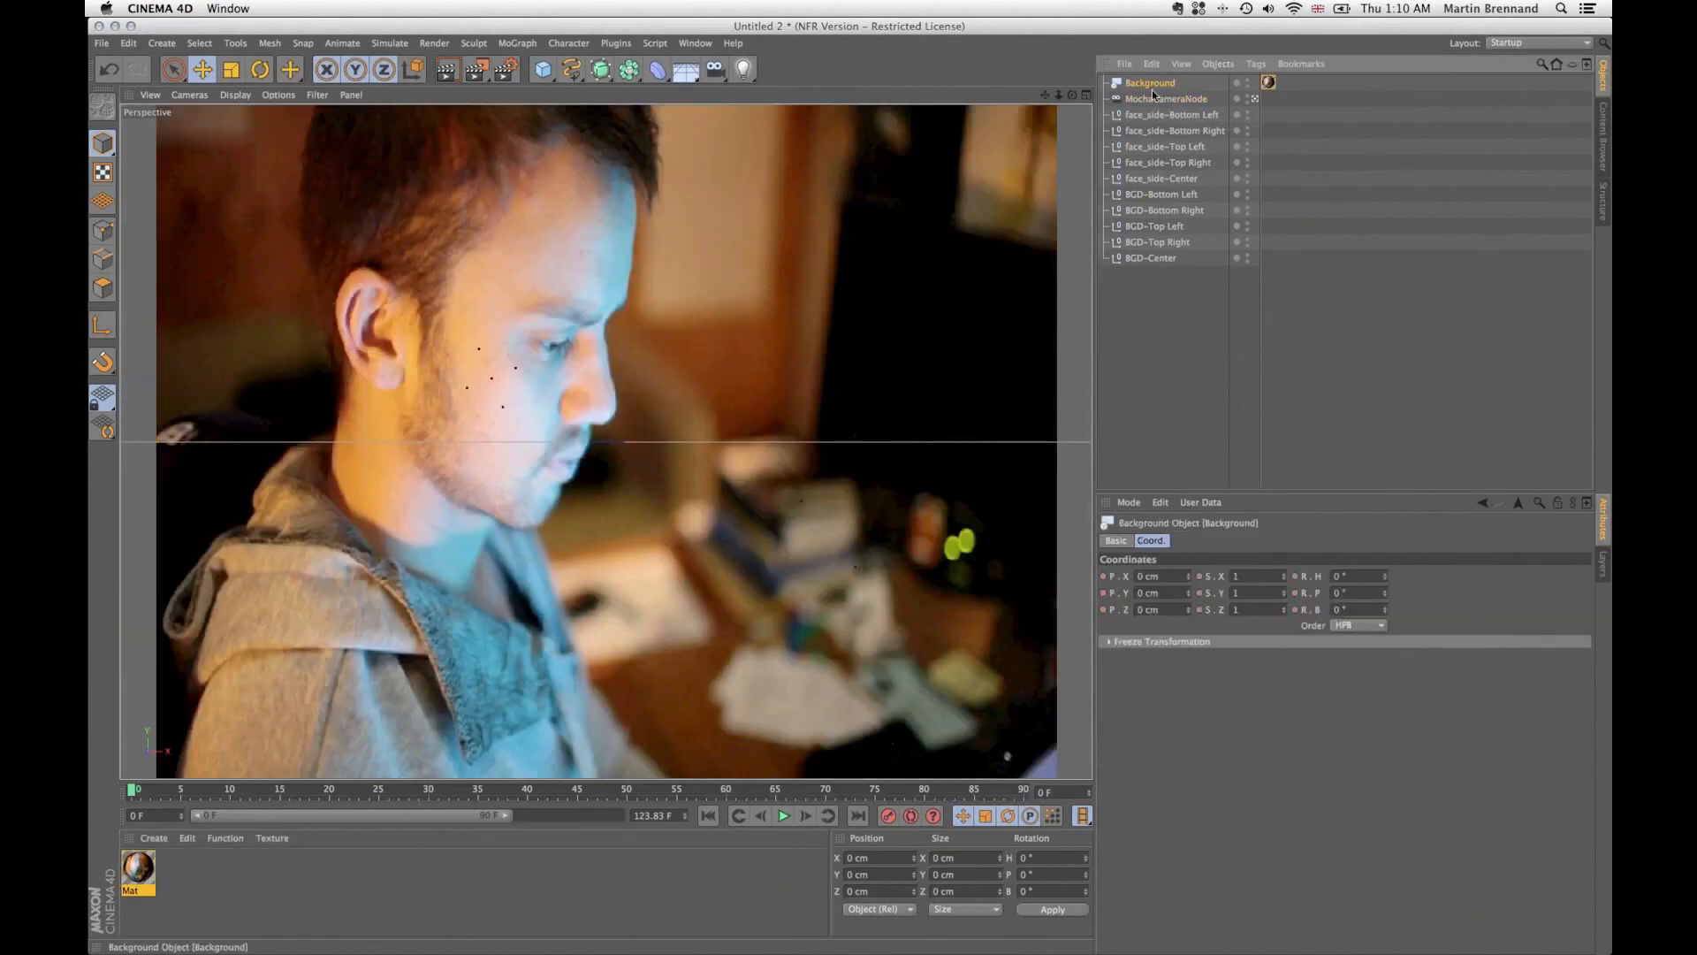
Step: Select the face_side-Top Left null and scrub the timeline to check its motion against the footage
left_click(1153, 98)
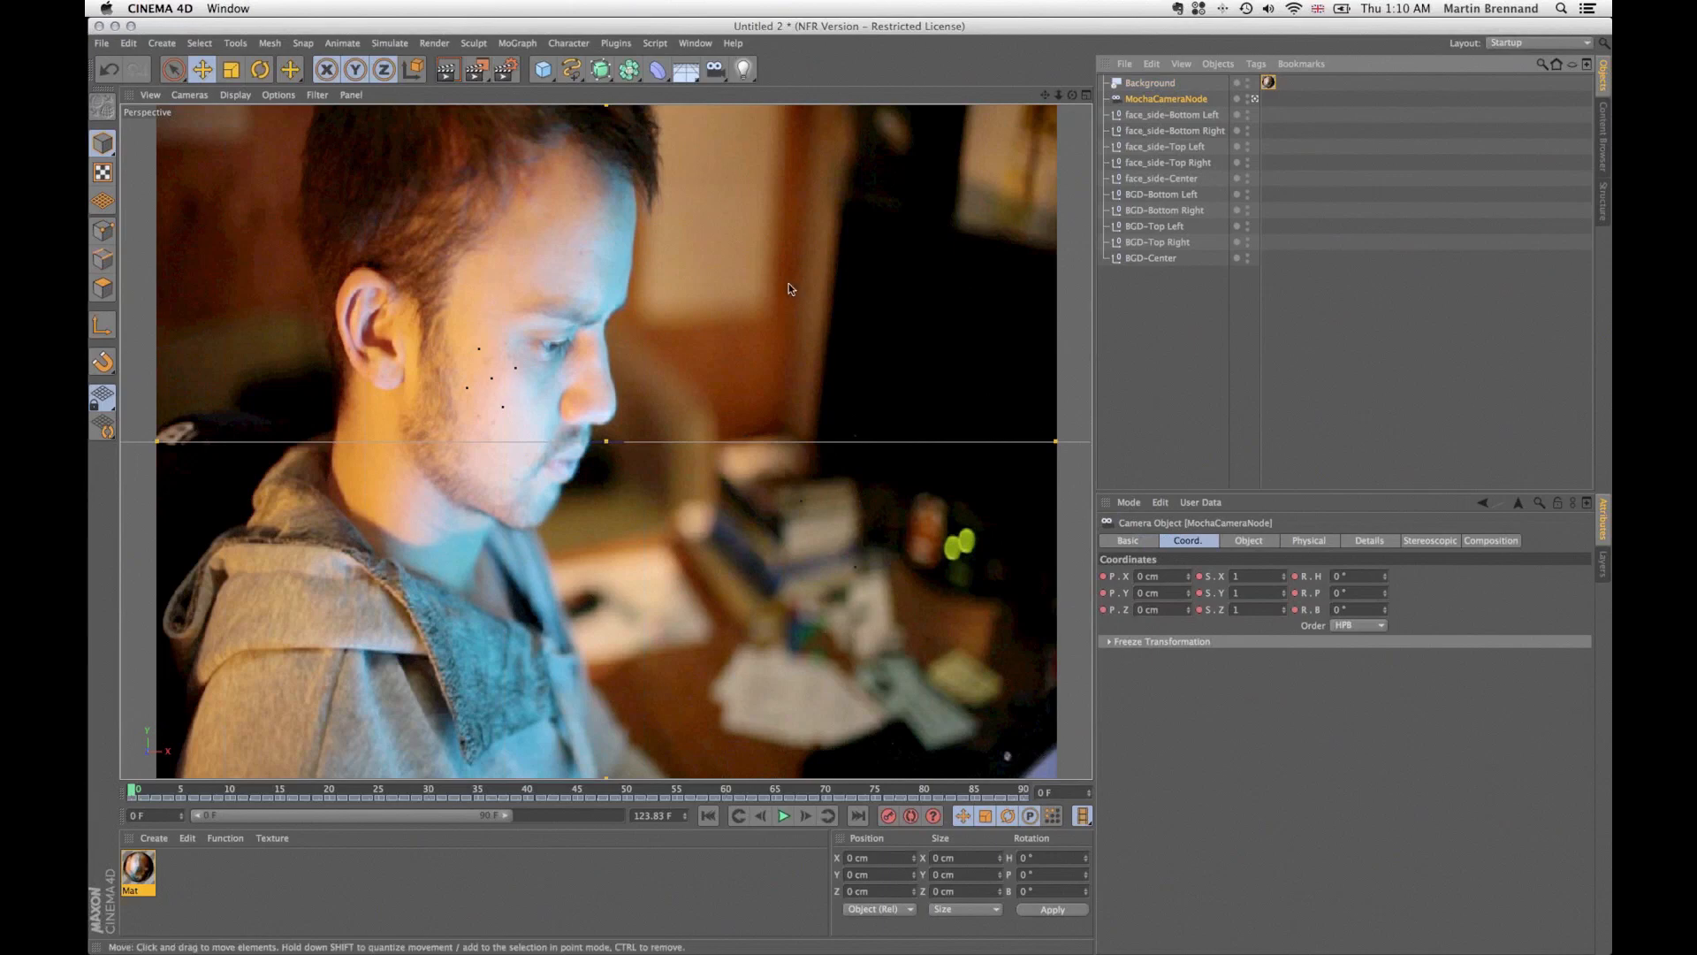
left_click(1164, 146)
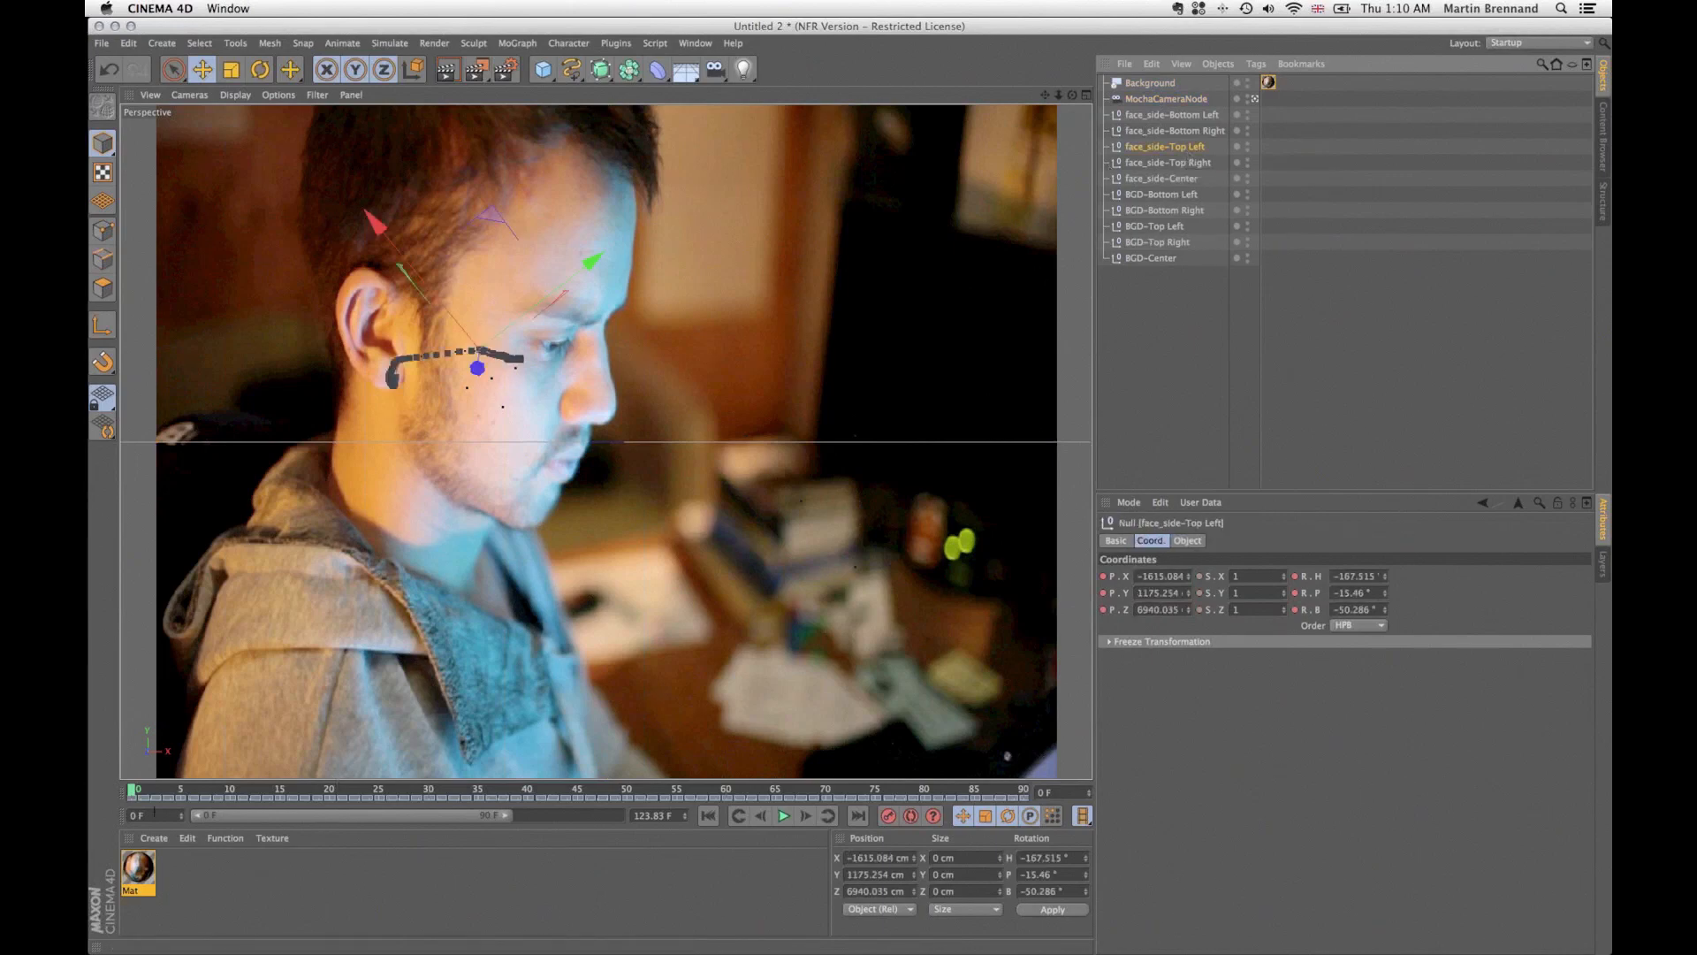
left_click_drag(133, 791, 1017, 788)
Step: Merge the eyepiece_001.c4d model from the CP_2013 folder into the current scene
left_click(1162, 179)
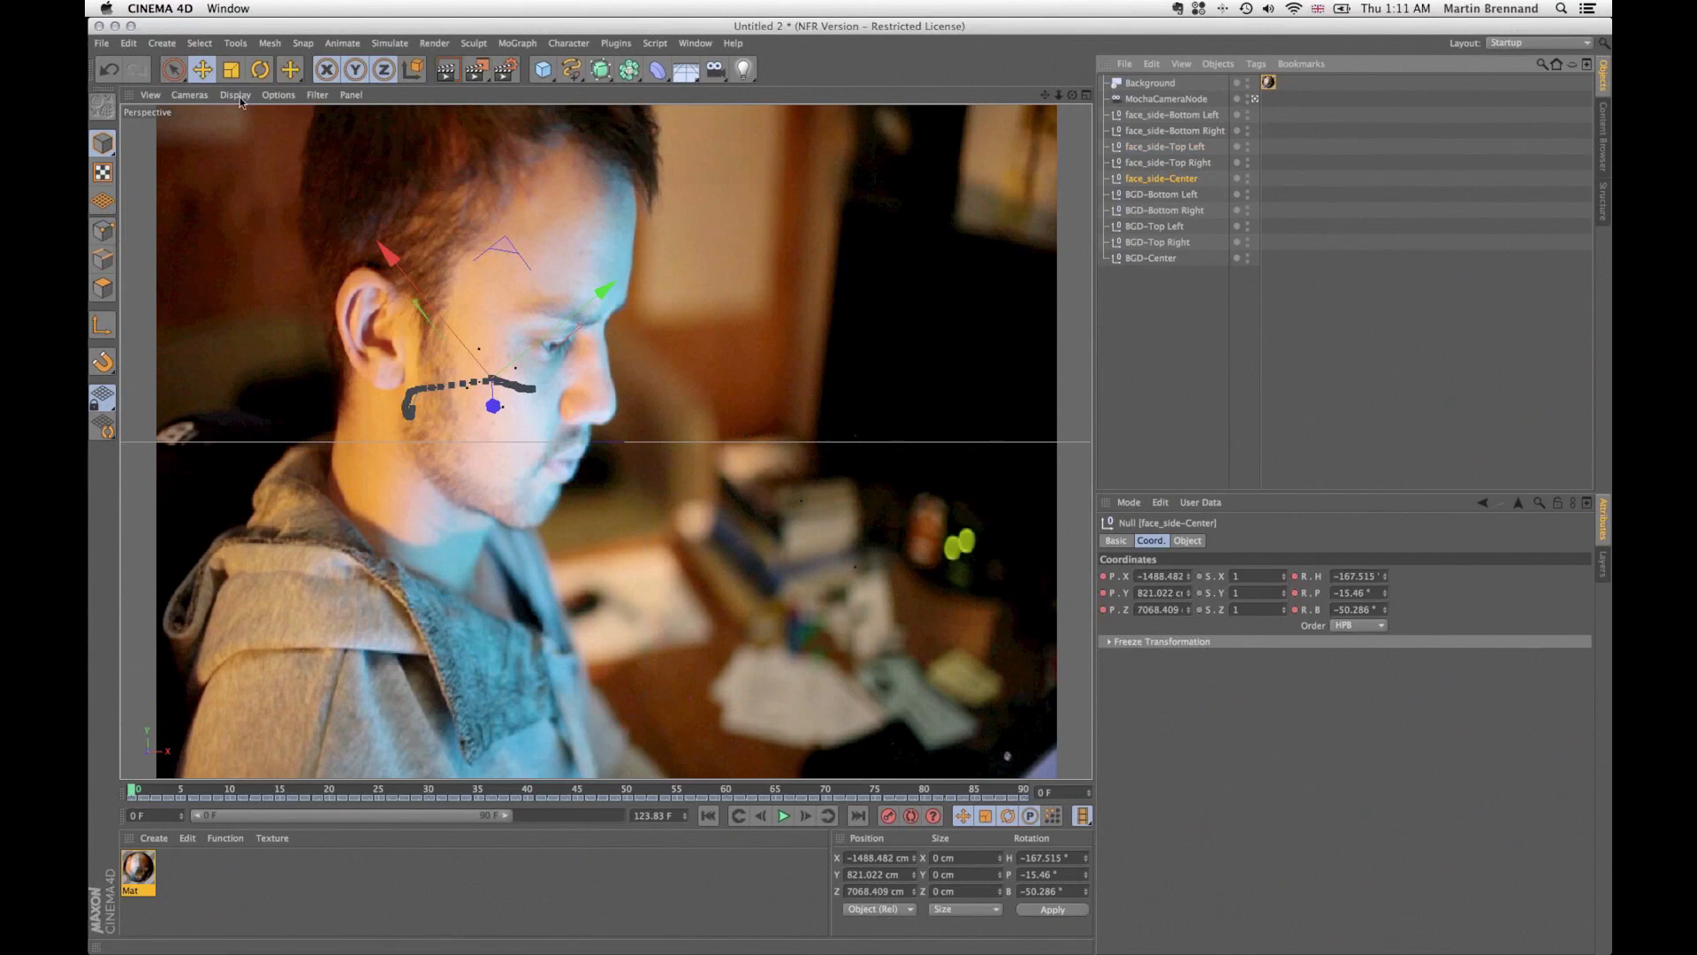
left_click(104, 44)
left_click(123, 116)
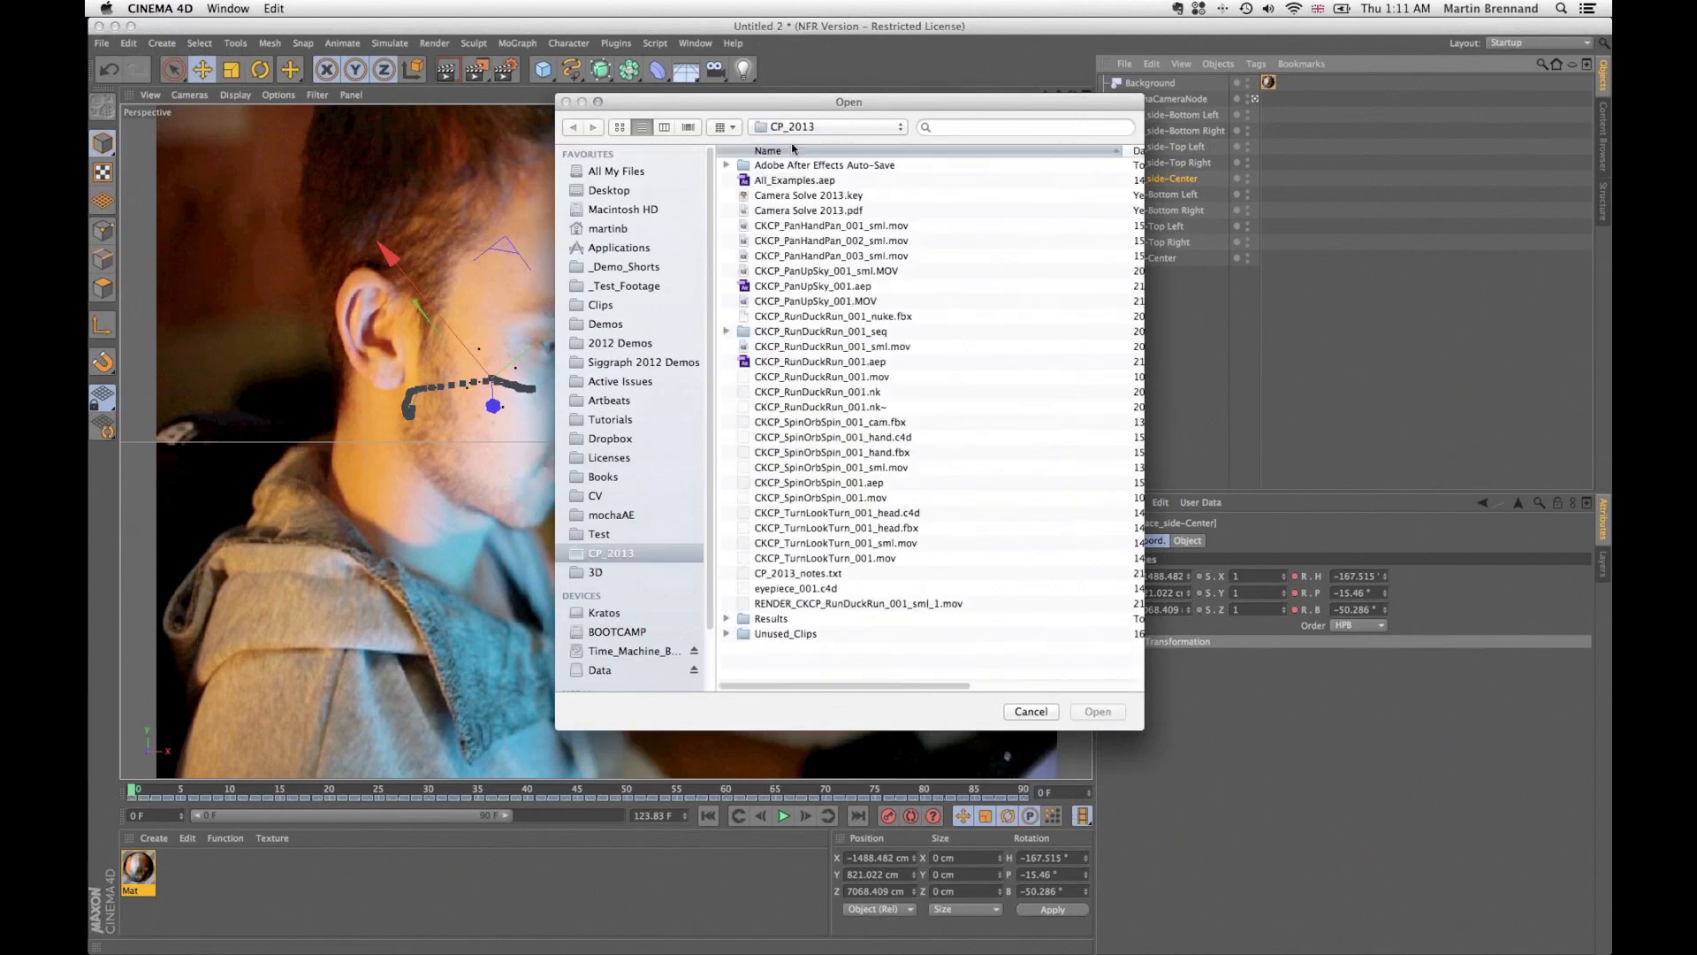
left_click(828, 591)
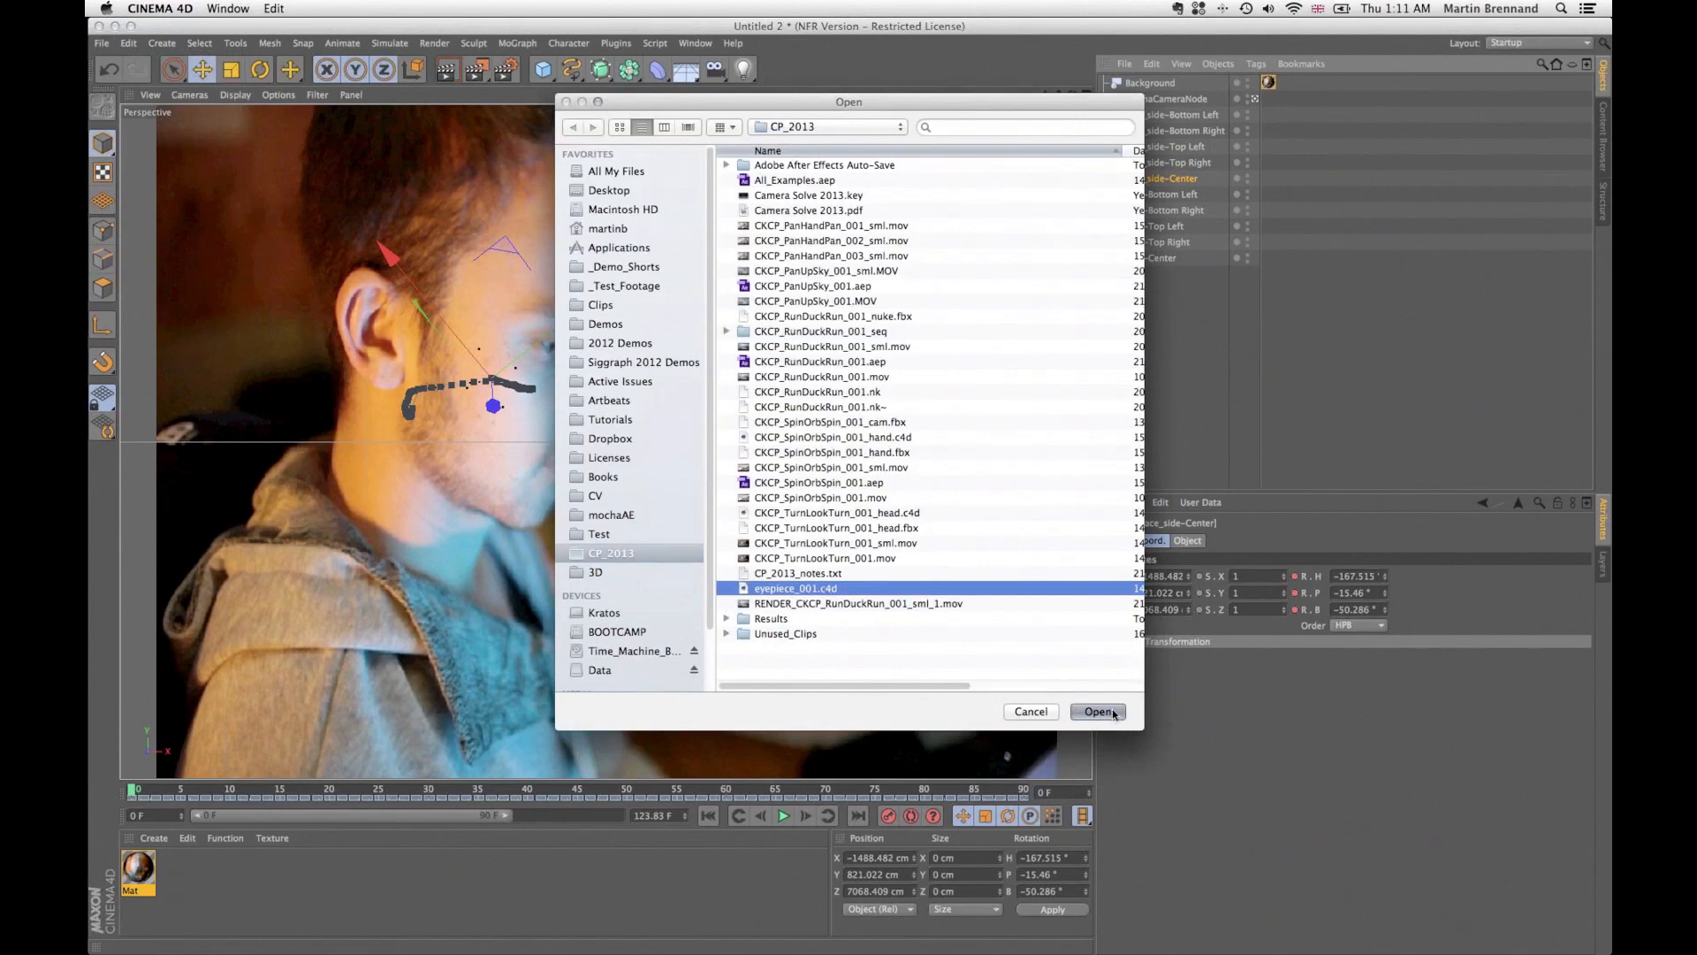
left_click(1113, 713)
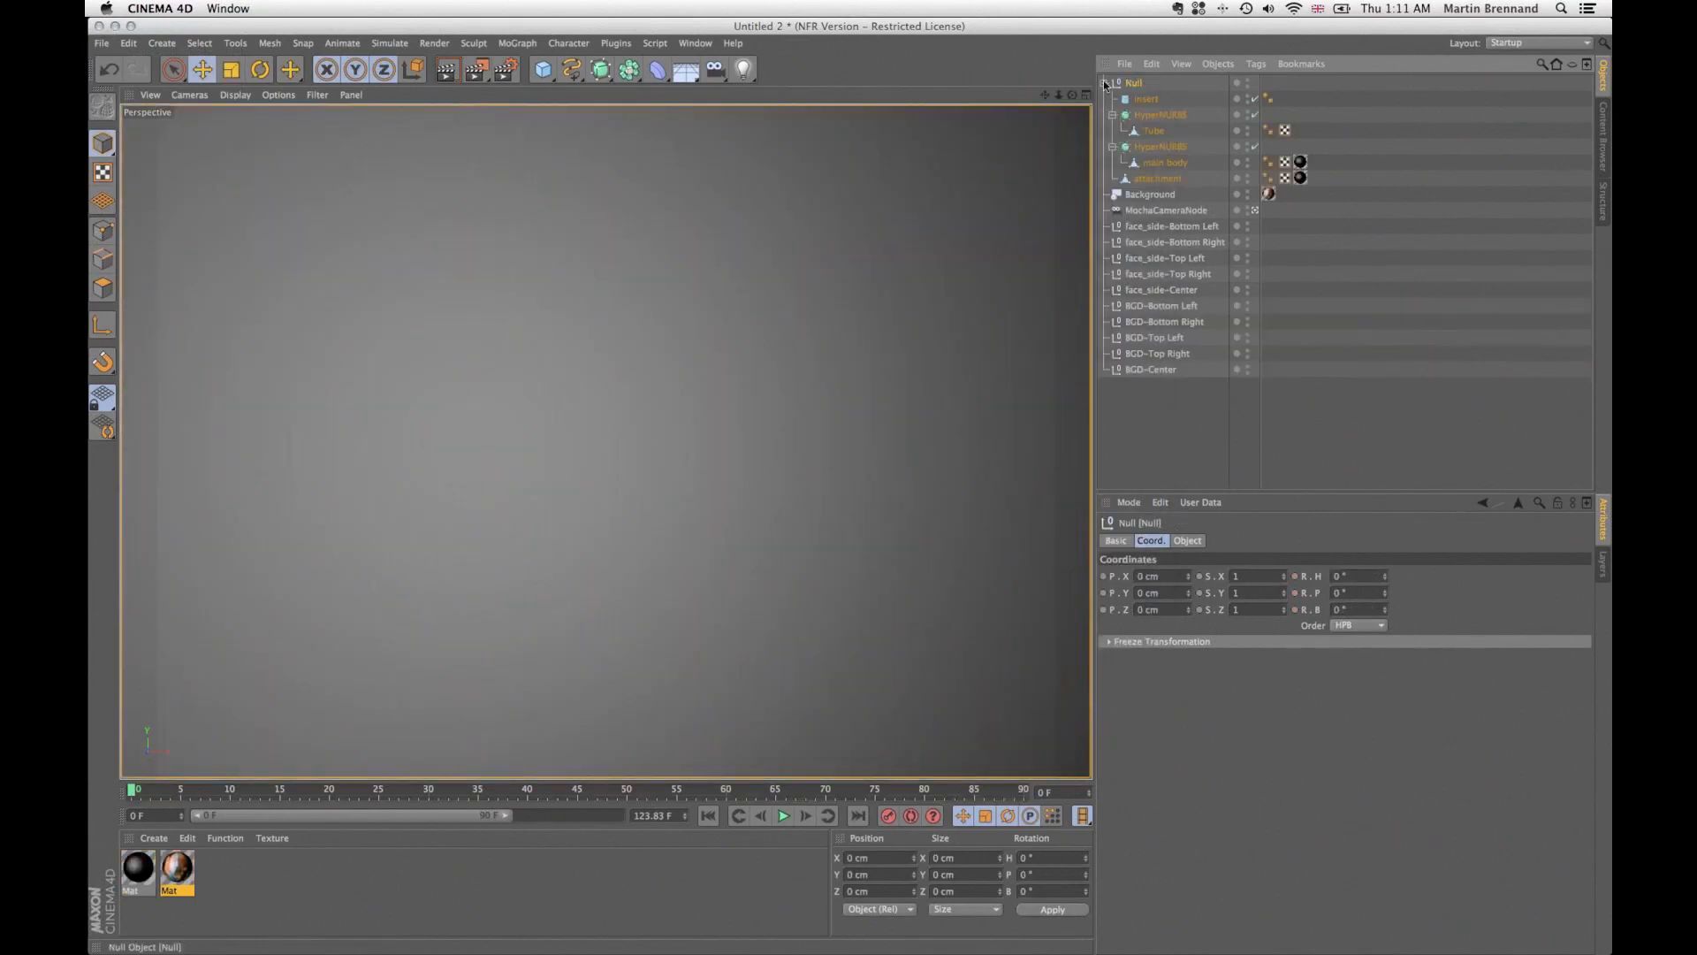
Step: Collapse the merged model's top null and rename it eyepiece
left_click(1104, 83)
double_click(1136, 83)
type("eyepiece")
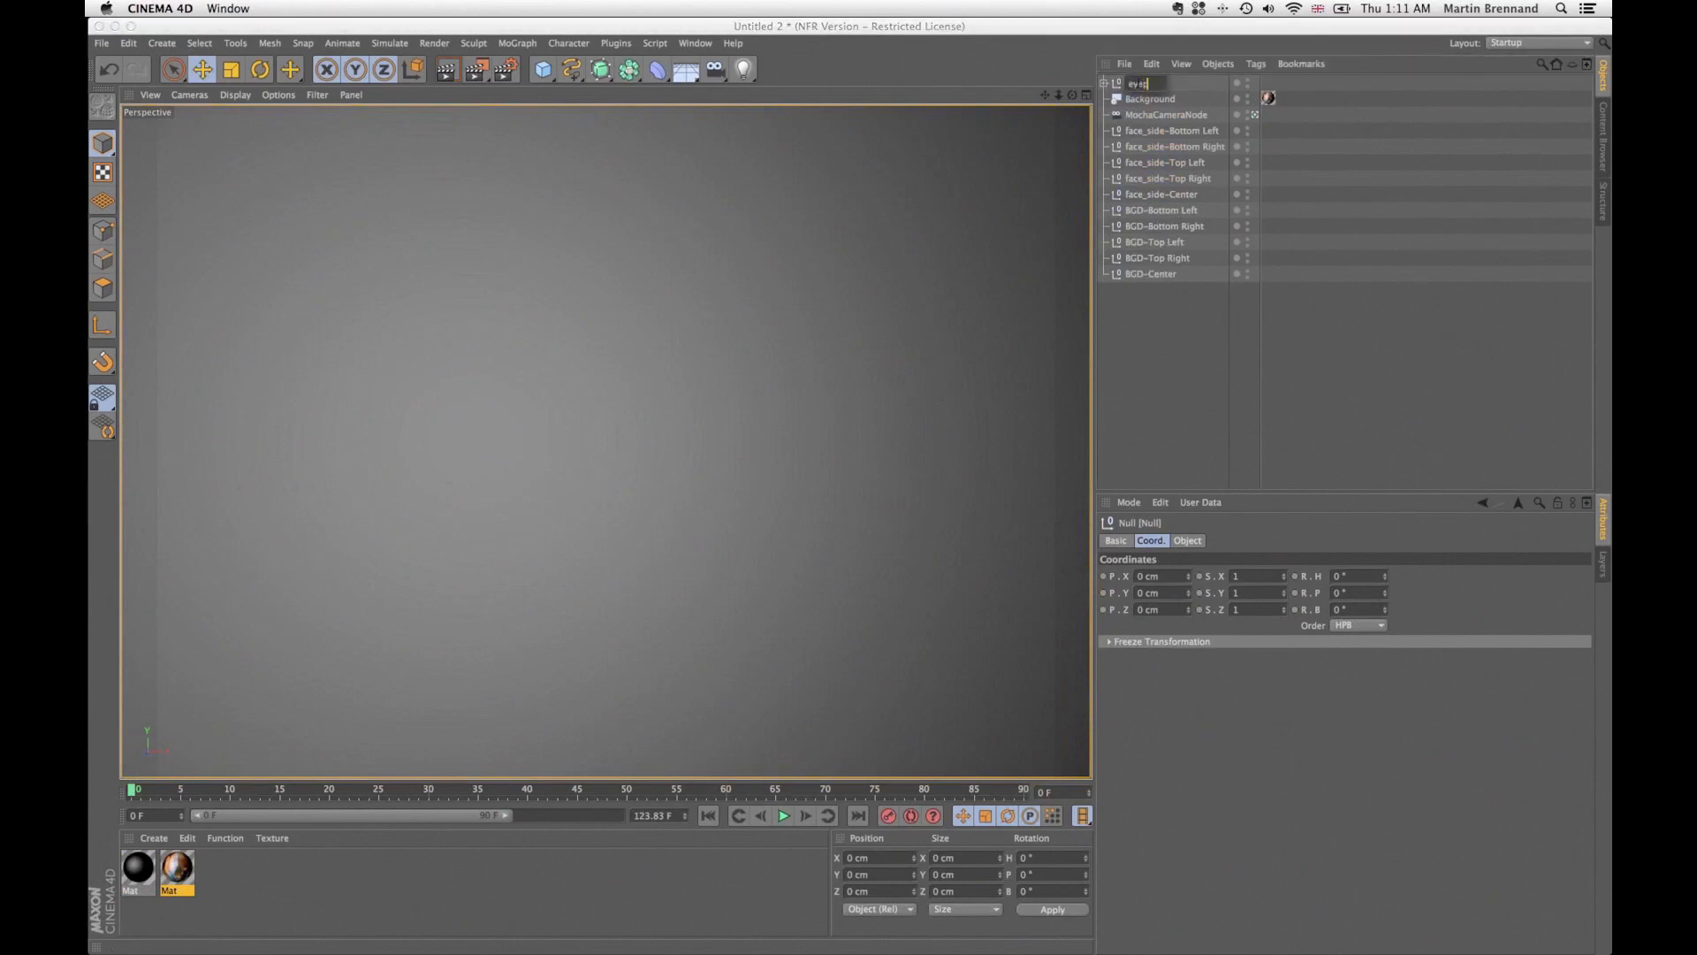
key("Return")
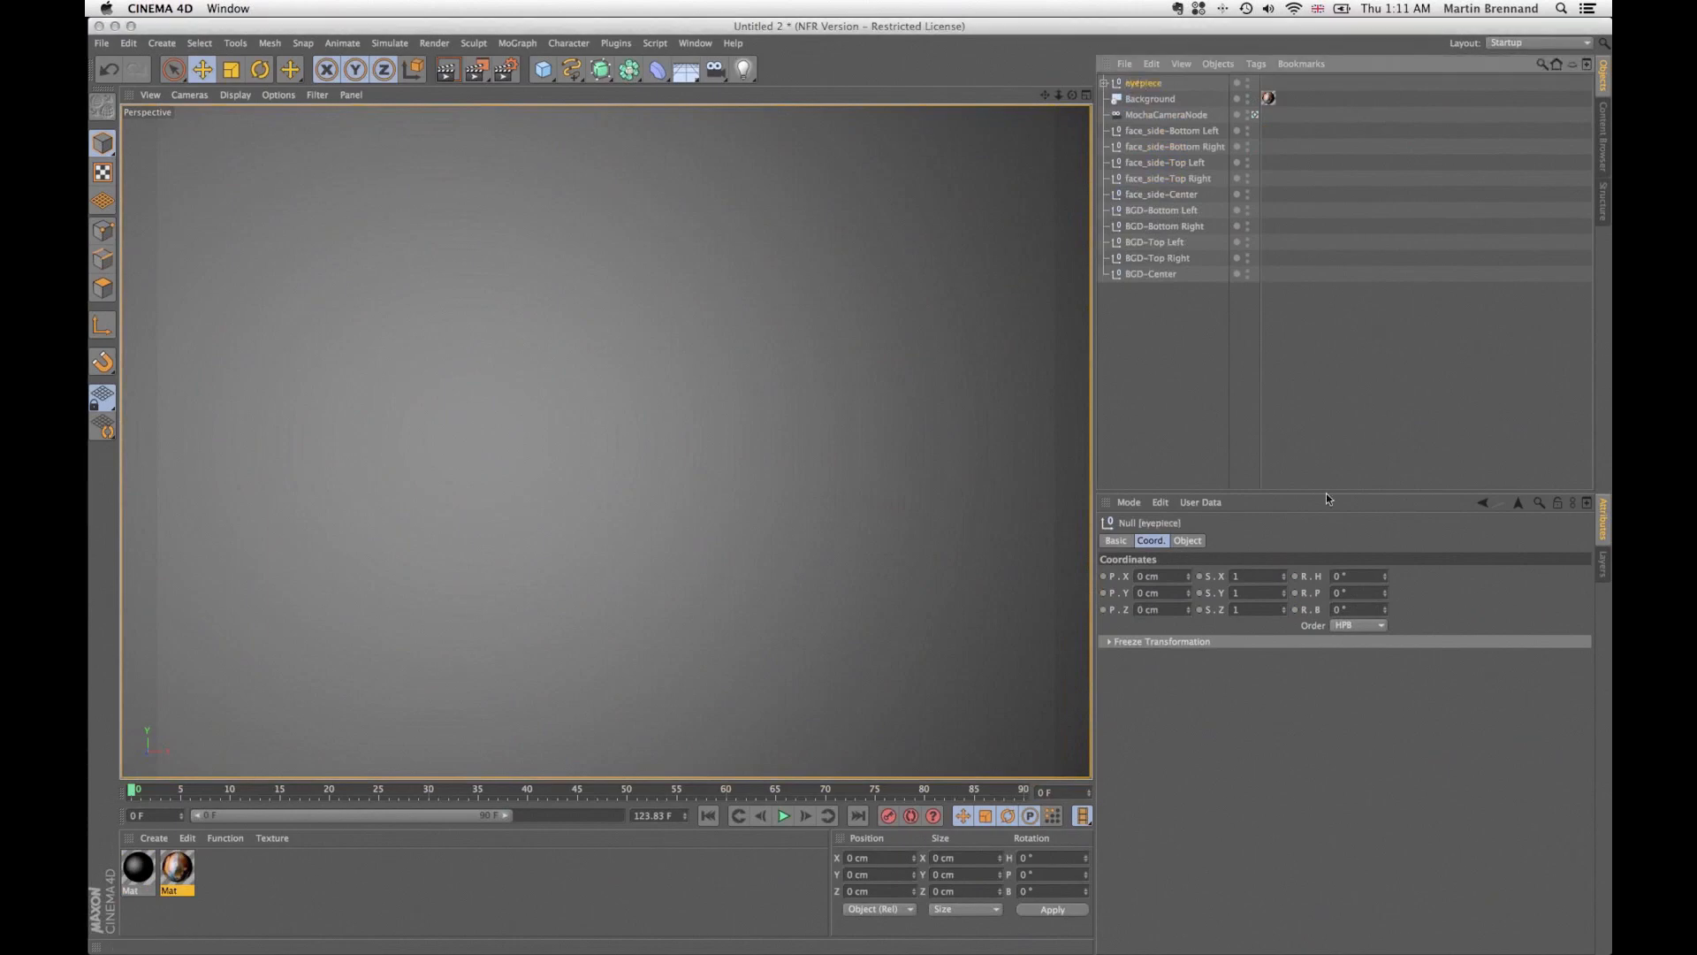
Step: View the eyepiece from outside the mocha camera, return to the camera view, and scale it to 0.1 in X, Y and Z
left_click(1254, 118)
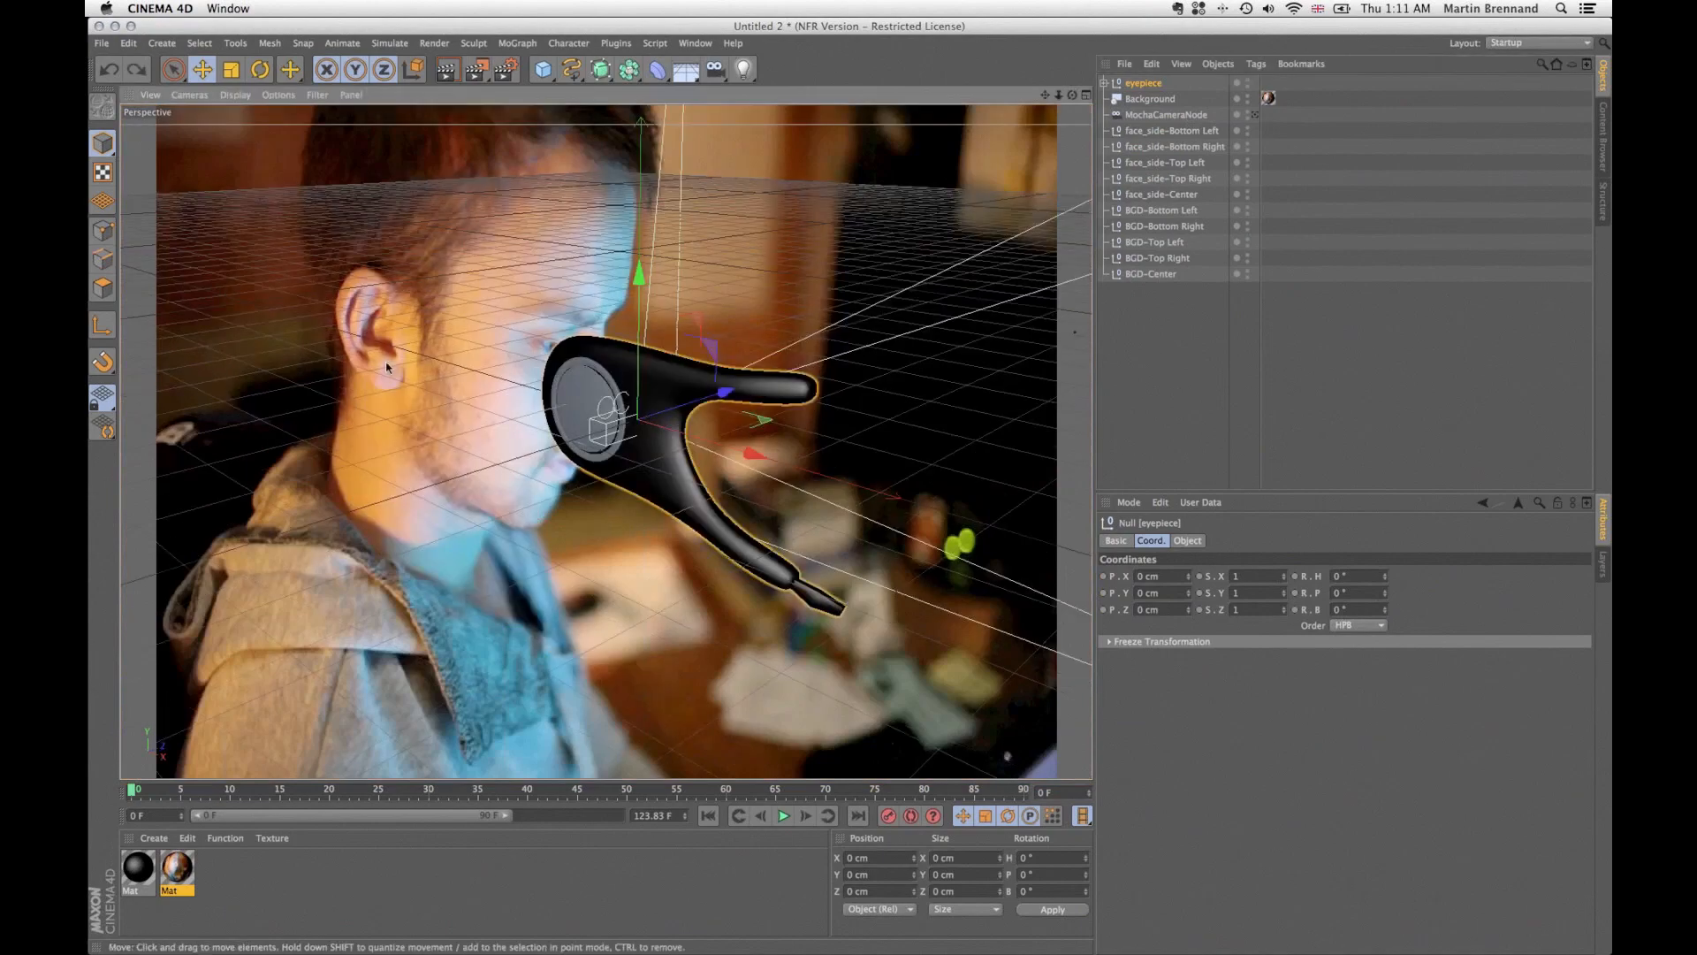
left_click_drag(387, 367, 707, 393)
left_click(1254, 115)
double_click(1259, 576)
type("0.1")
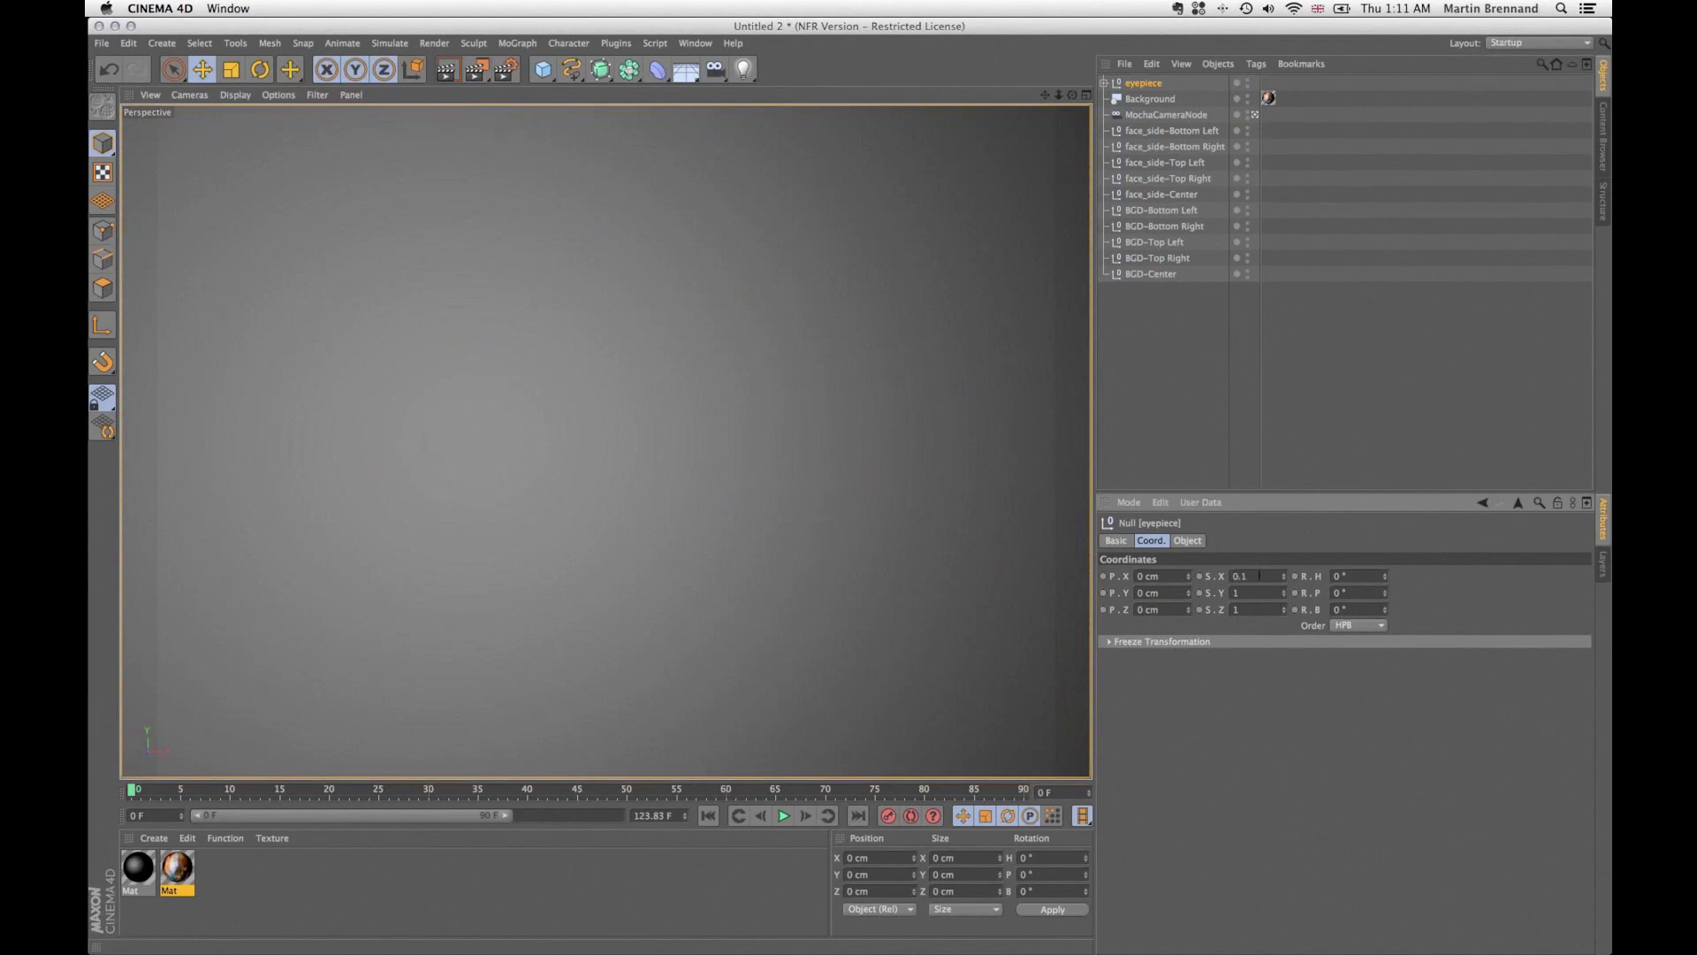
key("Return")
type("0.1")
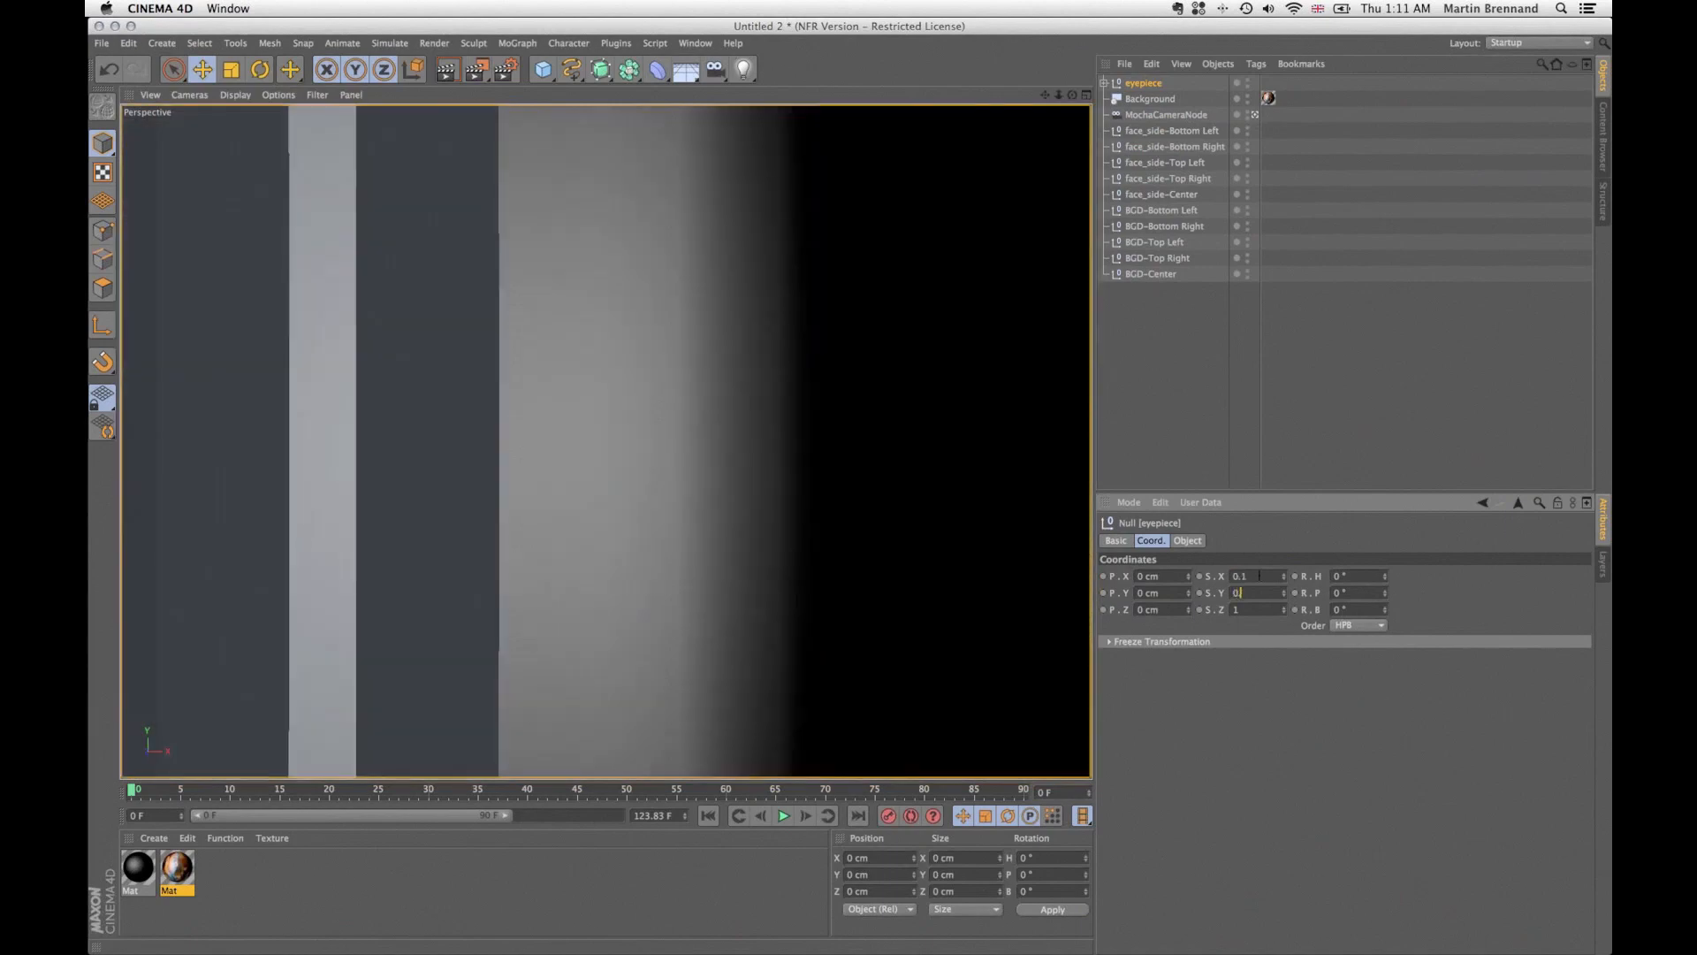
type("0.")
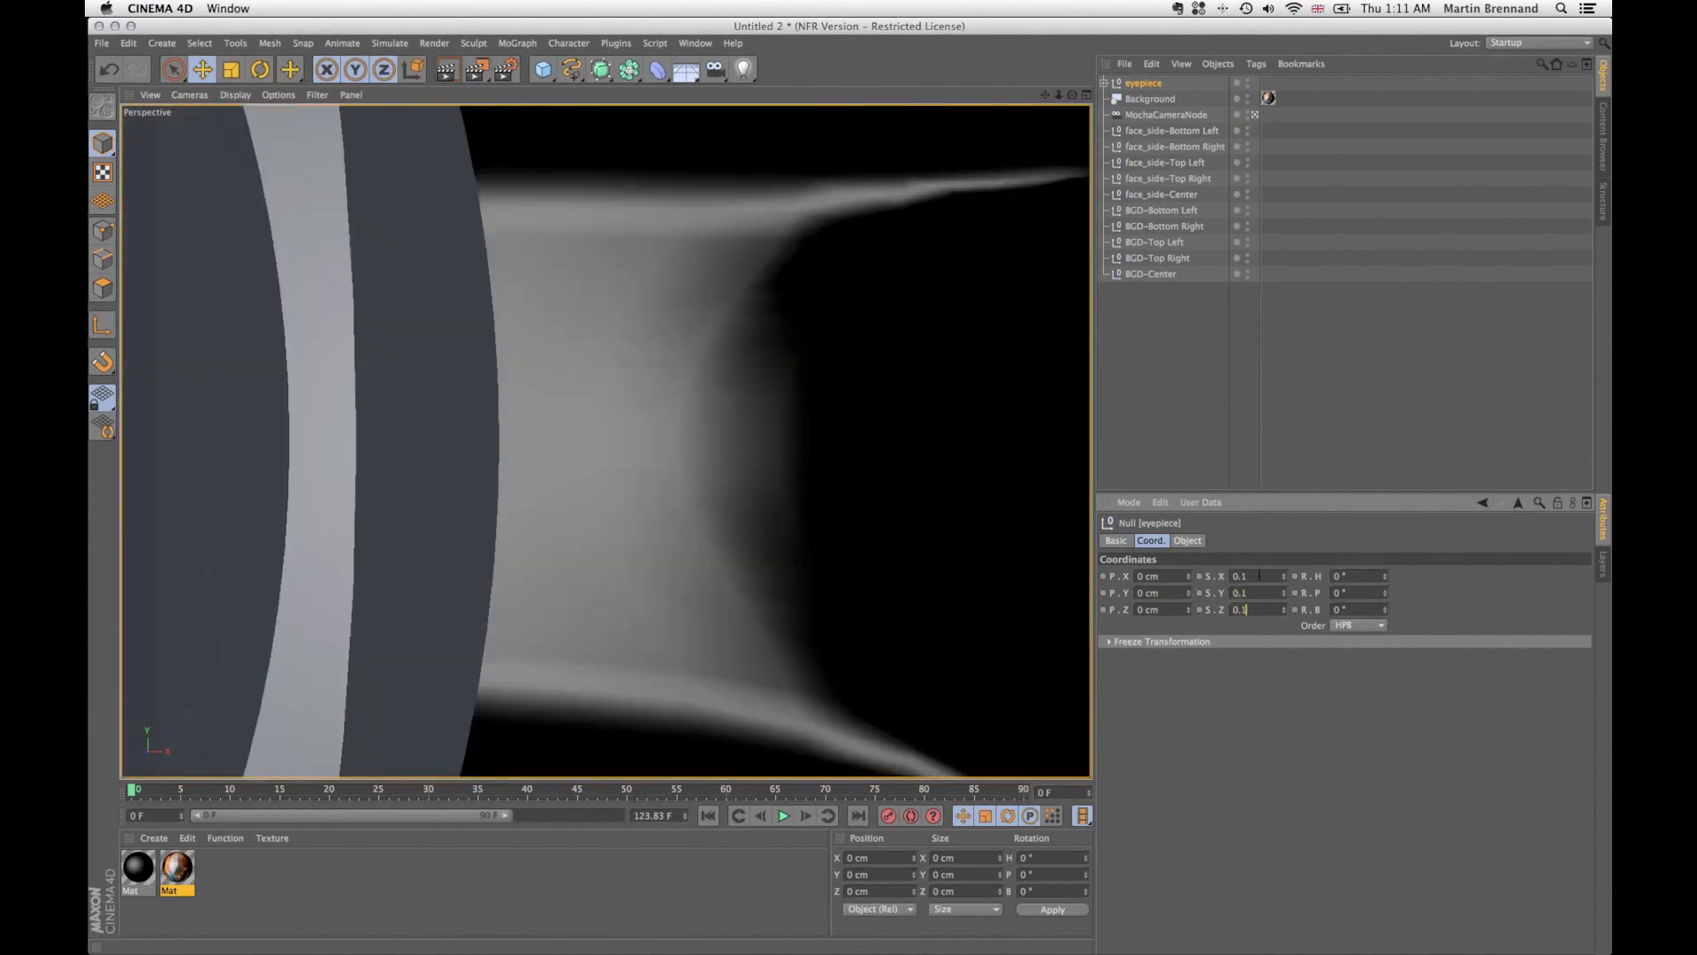
key("Return")
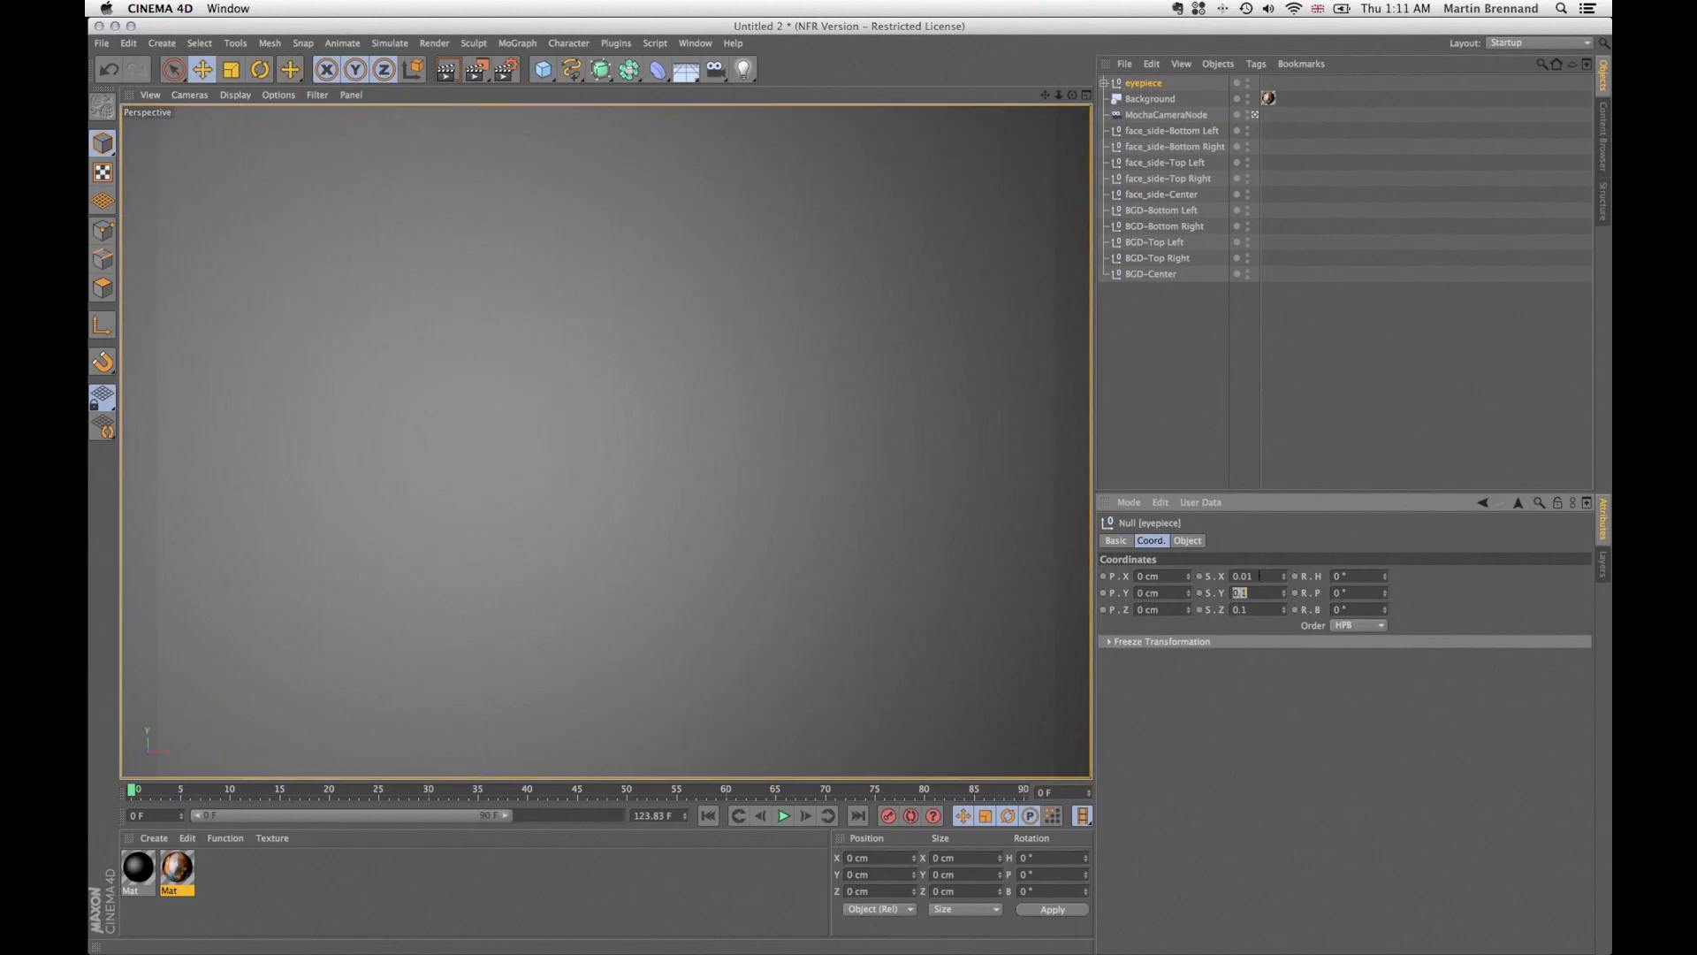
Step: Set the eyepiece null's scale to 0.01 in X, Y and Z
key("BackSpace")
type(".01")
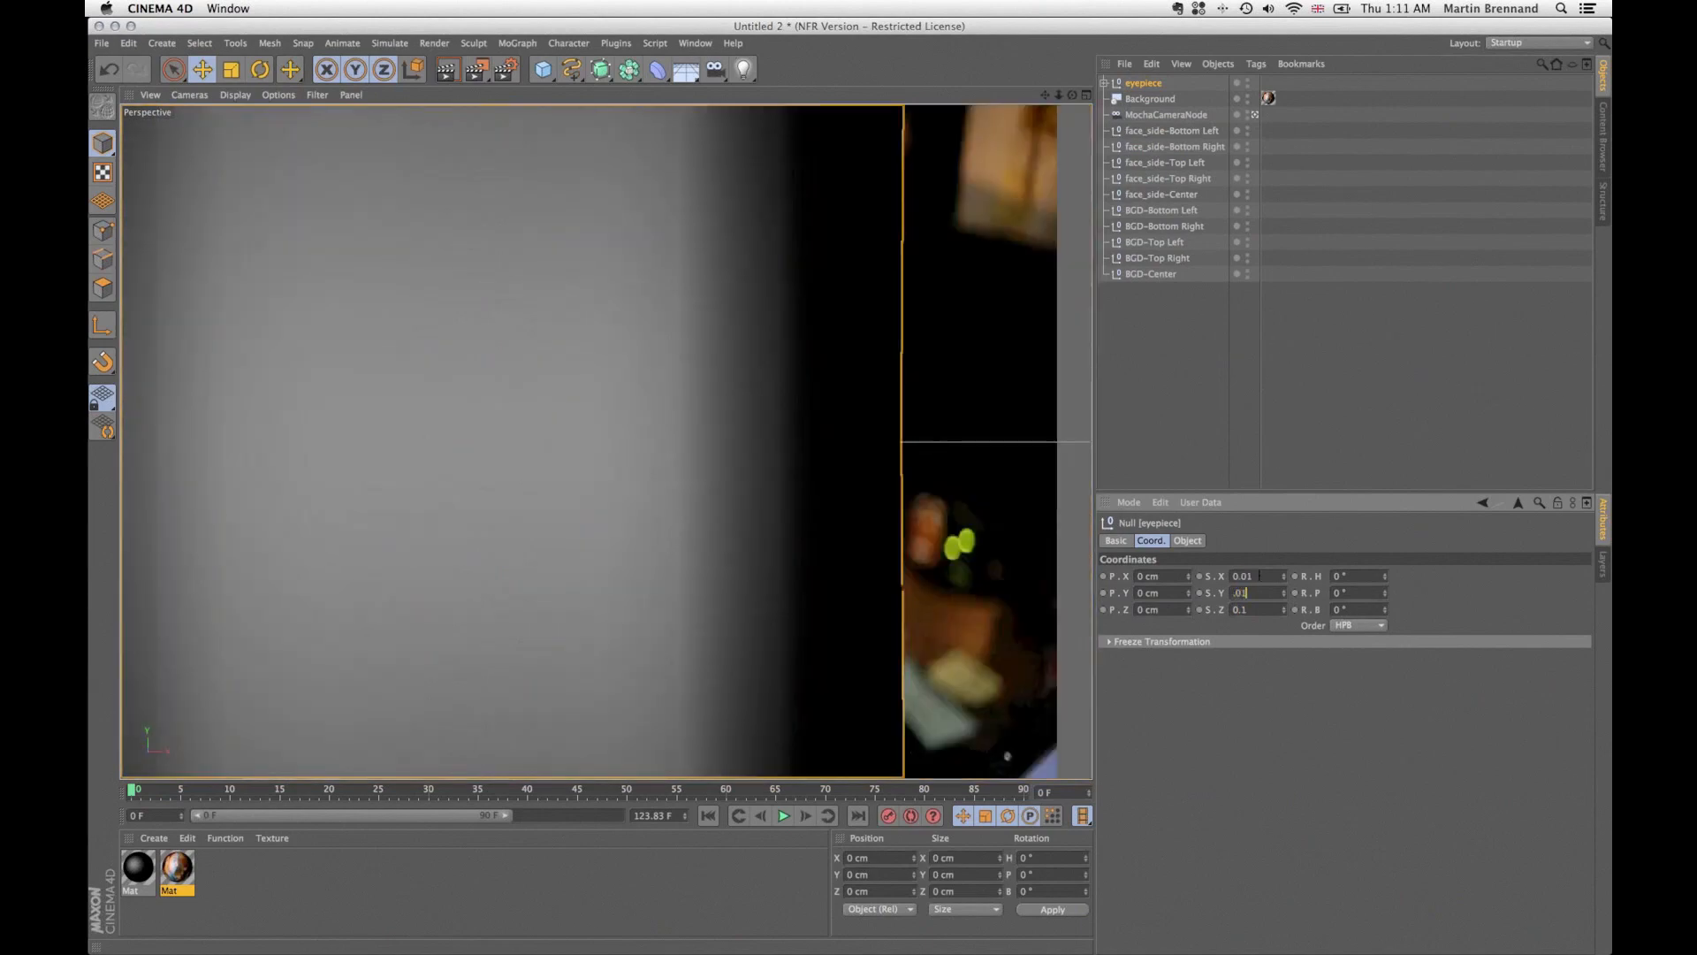
key("Tab")
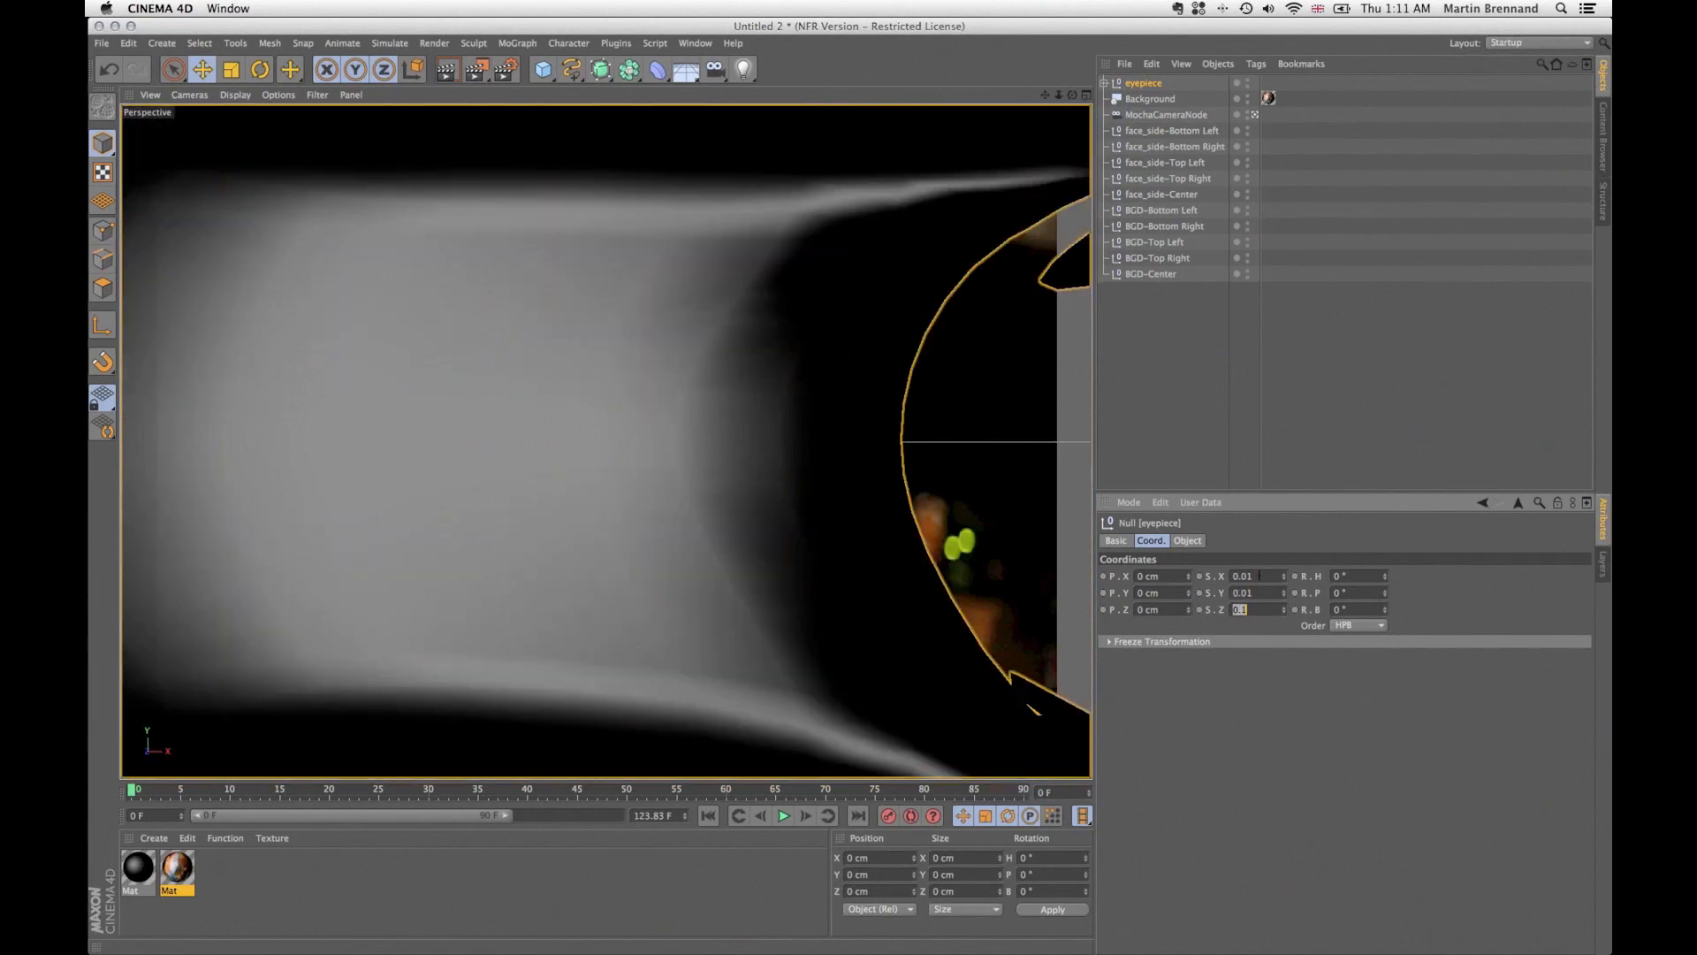
type(".01")
key("Return")
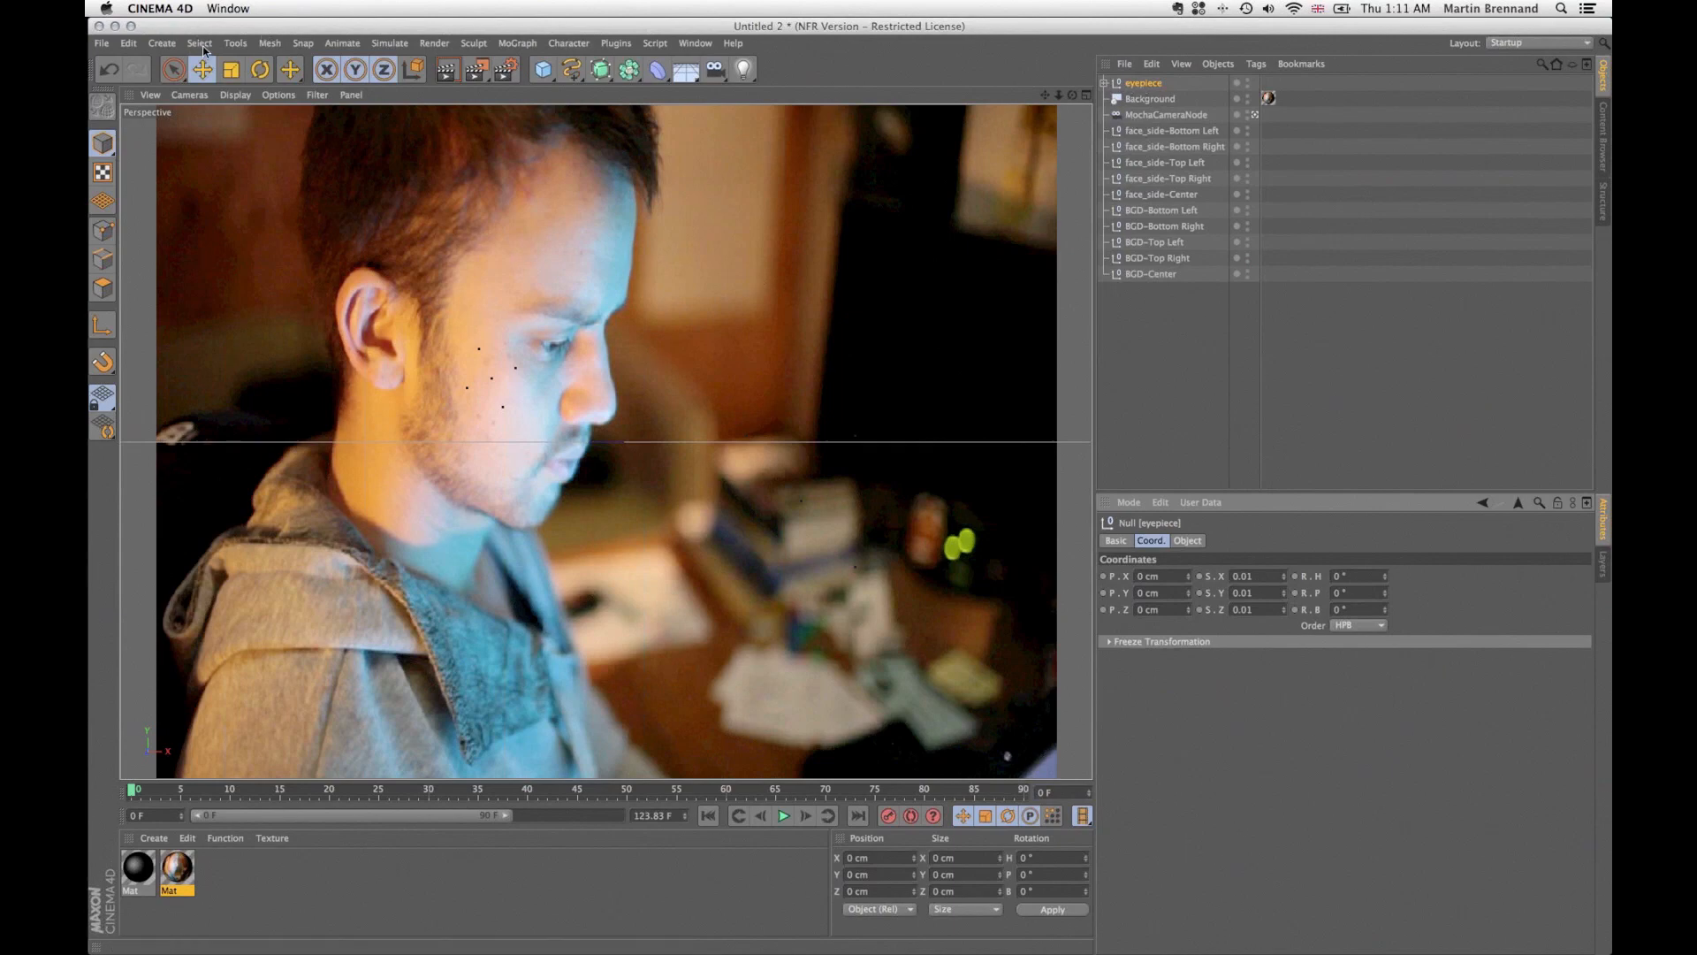
Step: Use the Transfer tool to place the eyepiece at the face_side-Center null, and look through MochaCameraNode
left_click(234, 44)
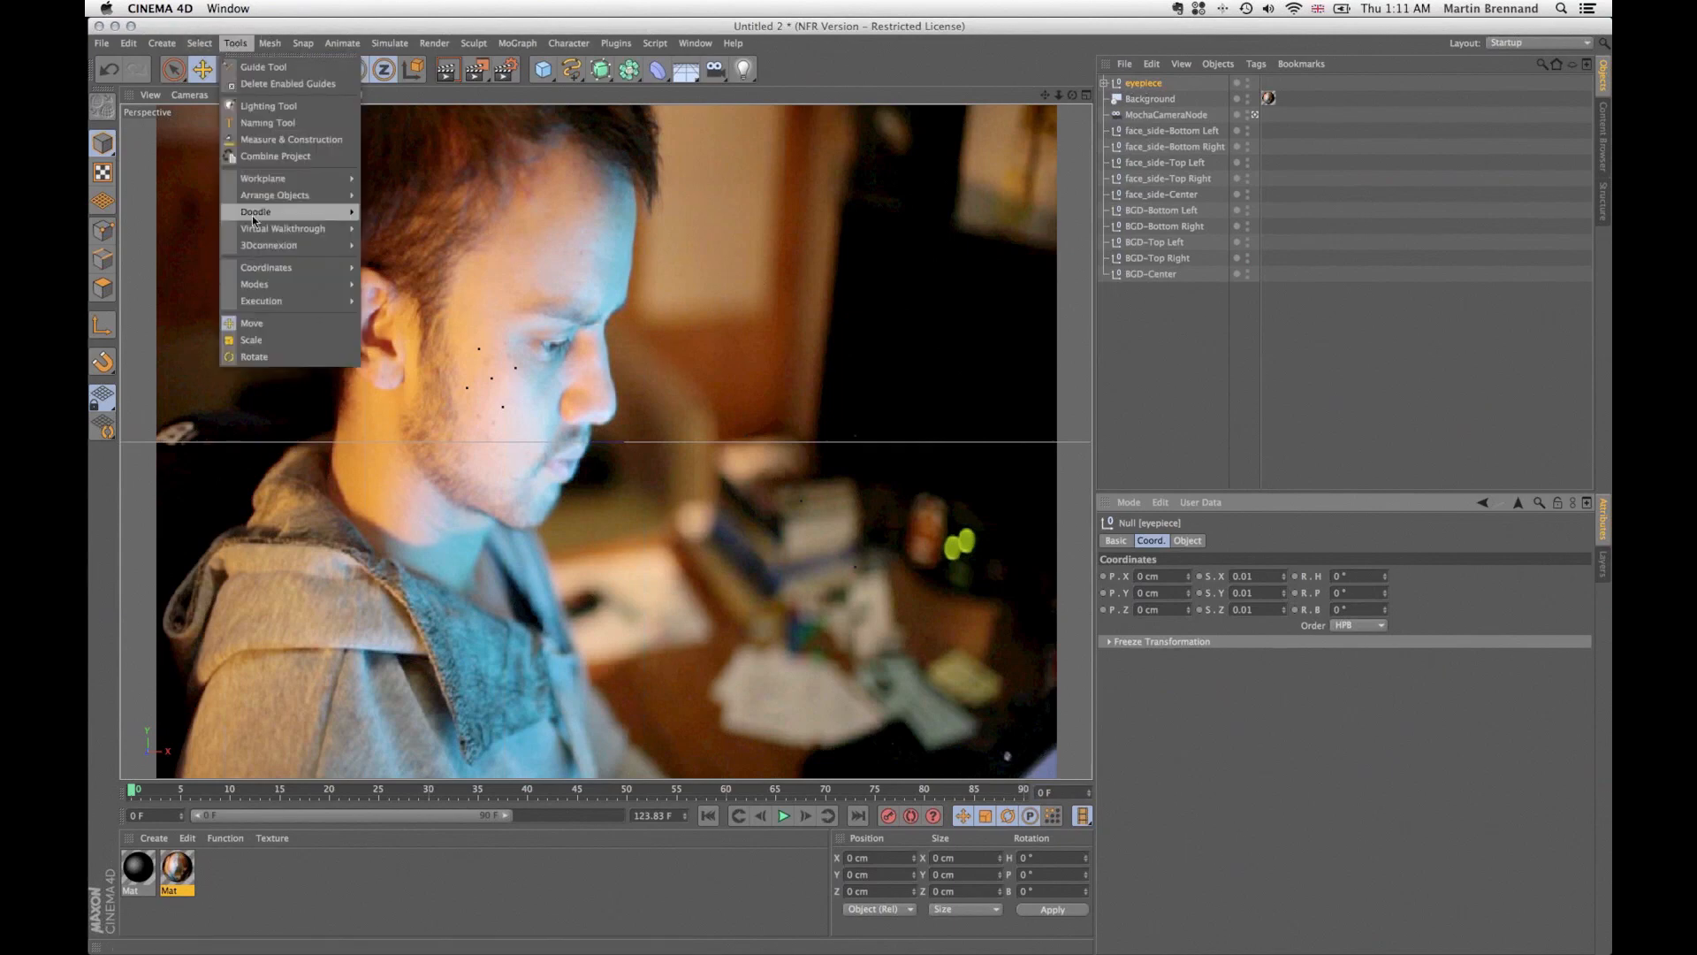
mouse_move(309, 193)
left_click(405, 250)
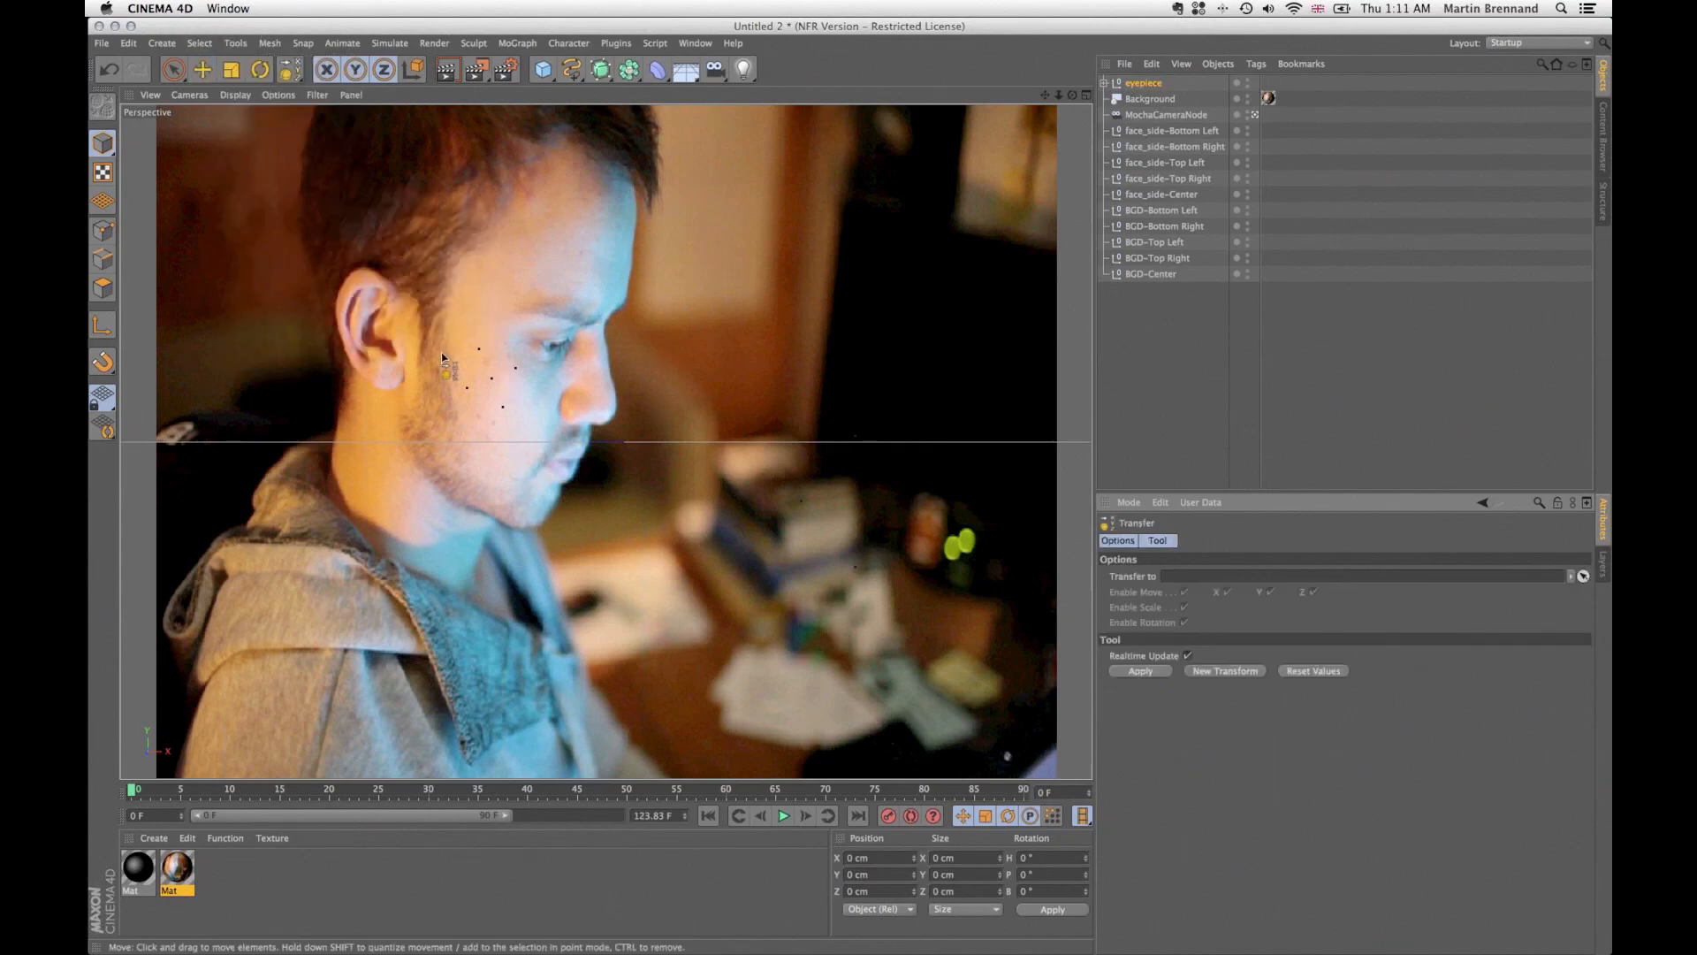
left_click(493, 382)
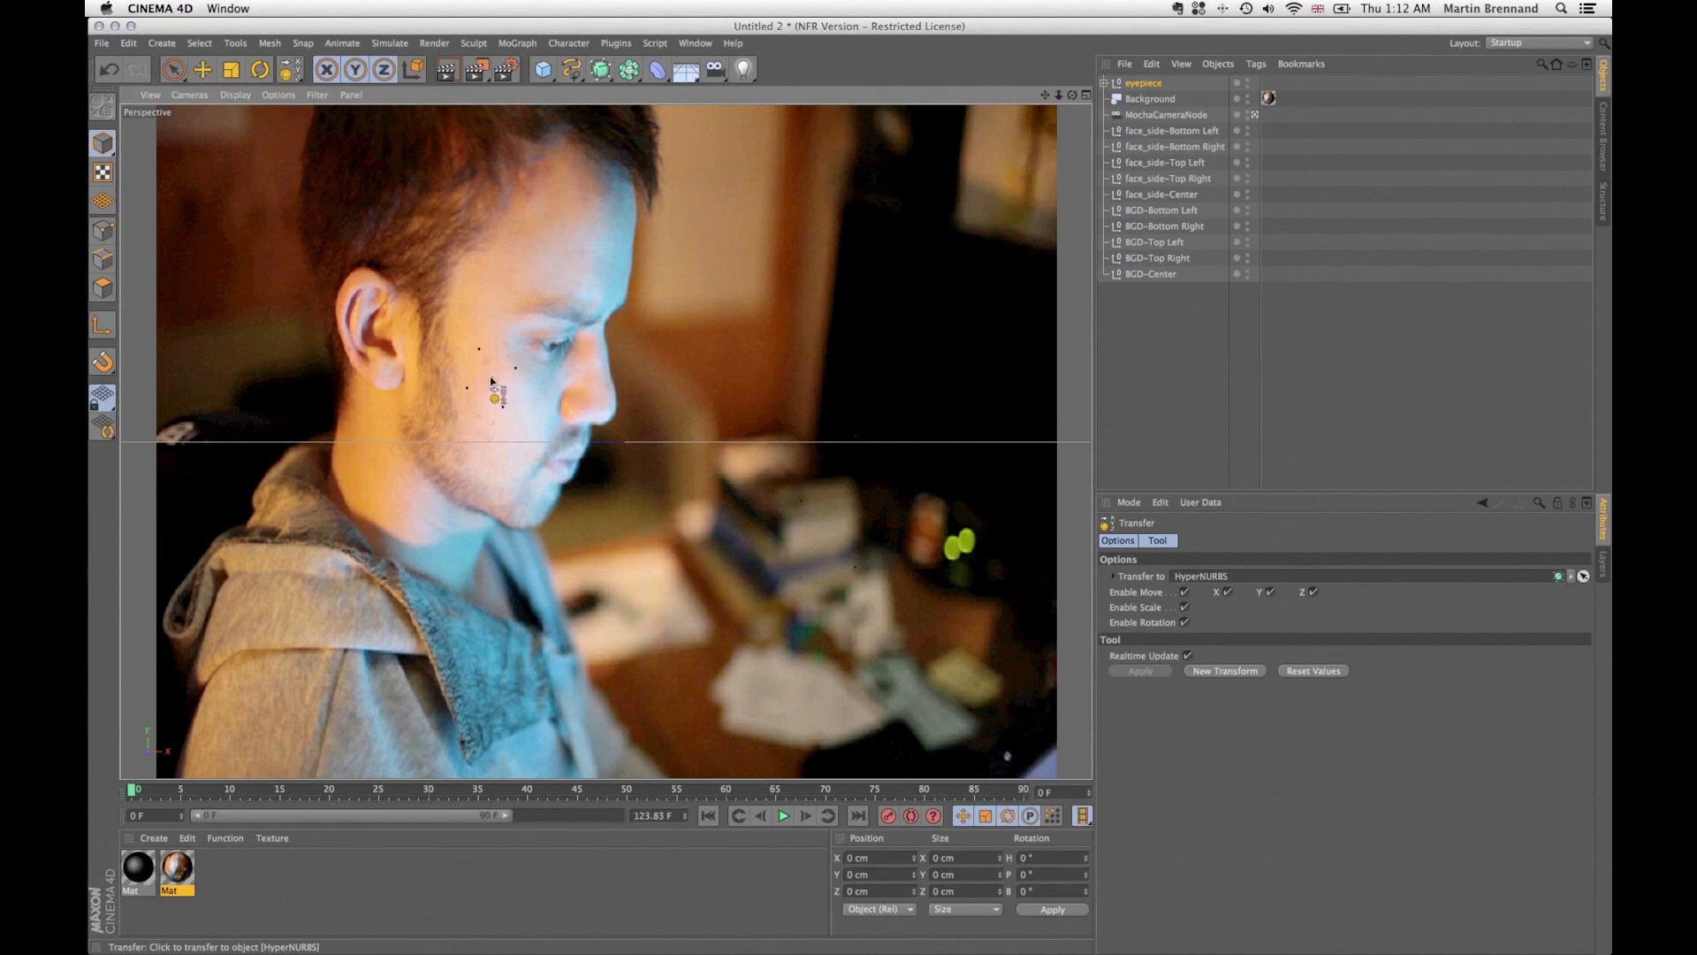
left_click(1255, 116)
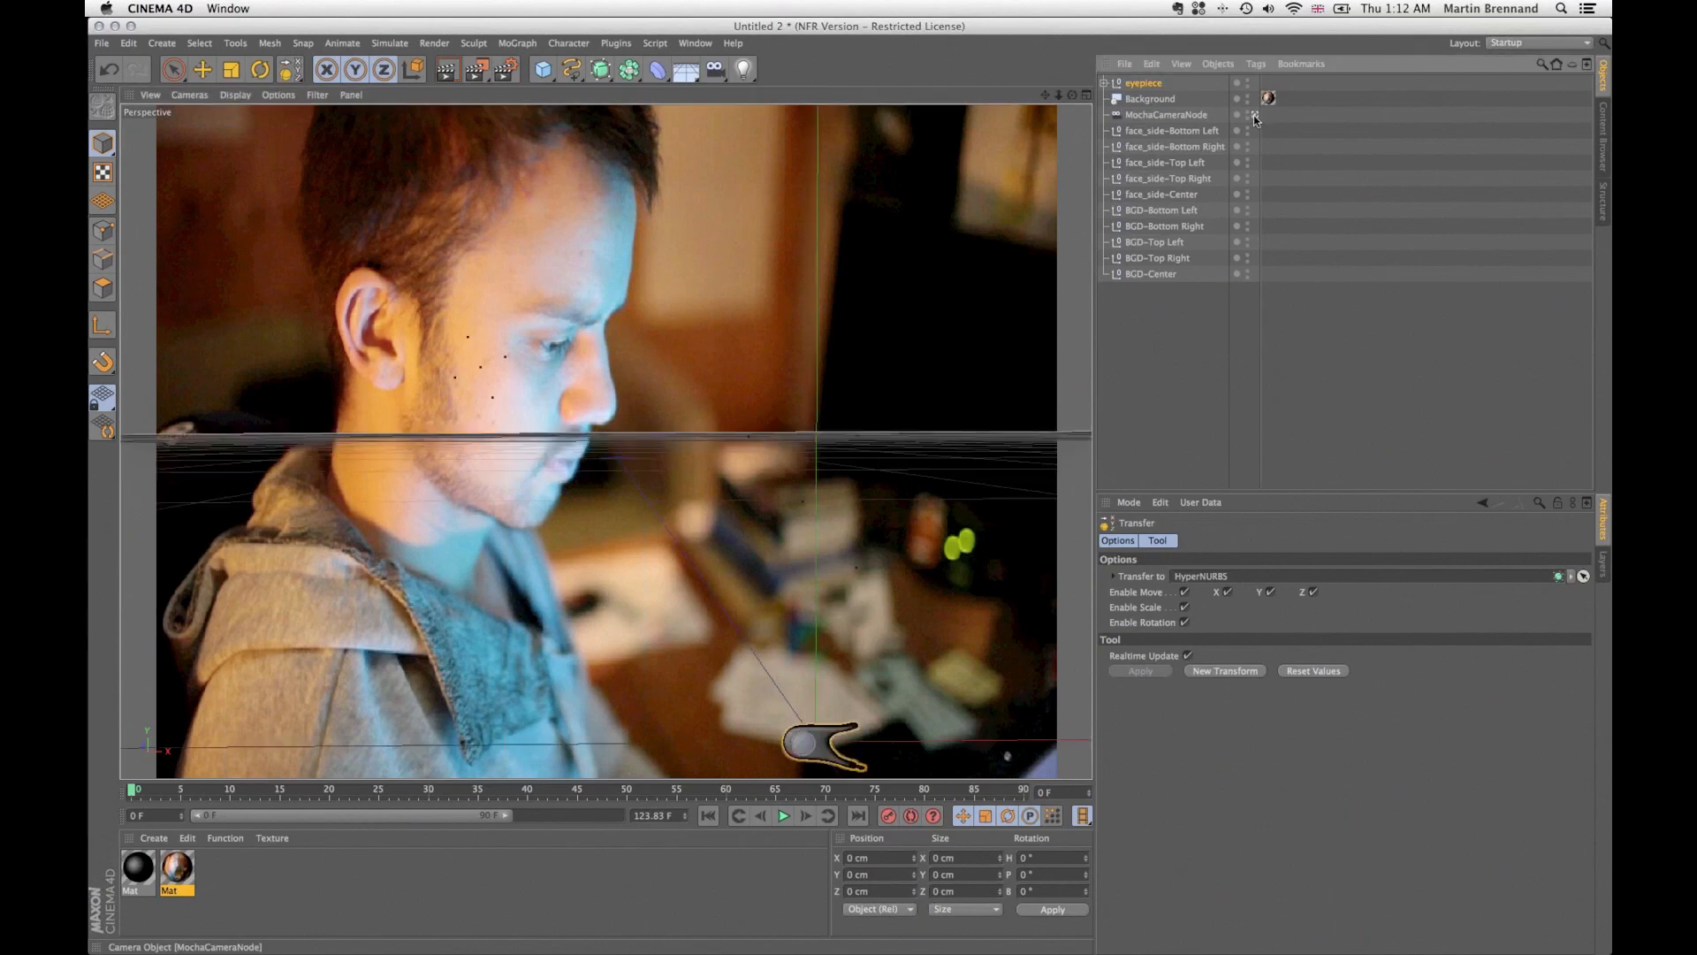
left_click(1255, 118)
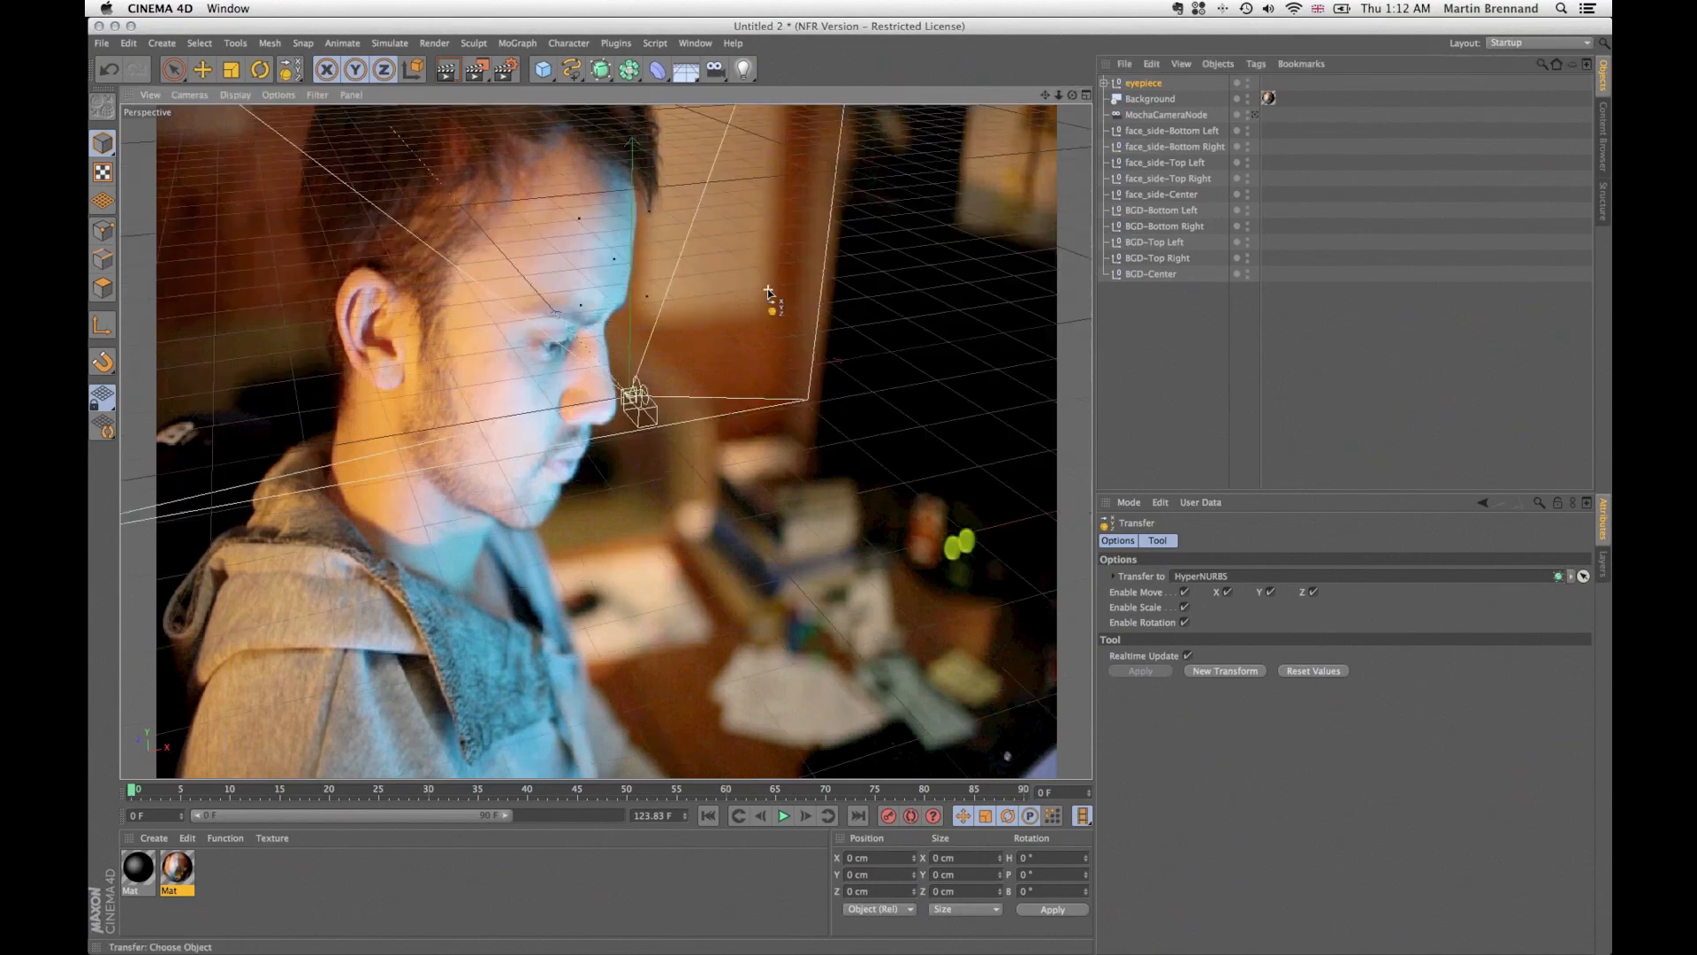
left_click_drag(768, 290, 770, 230)
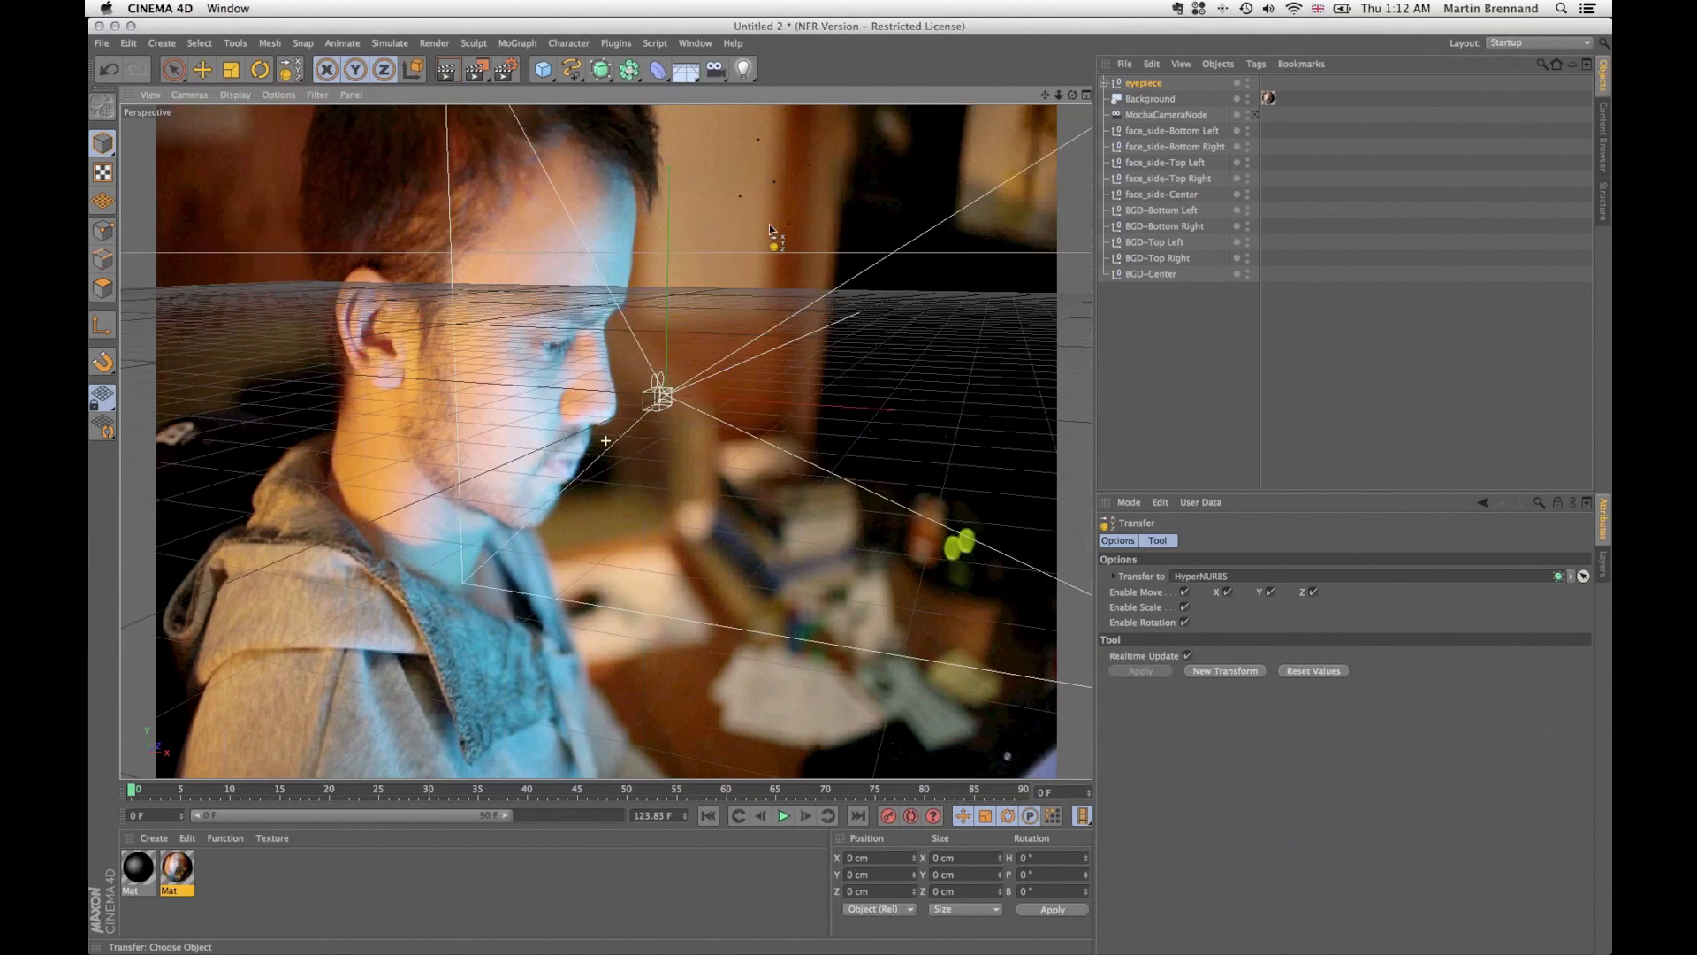
left_click(1162, 195)
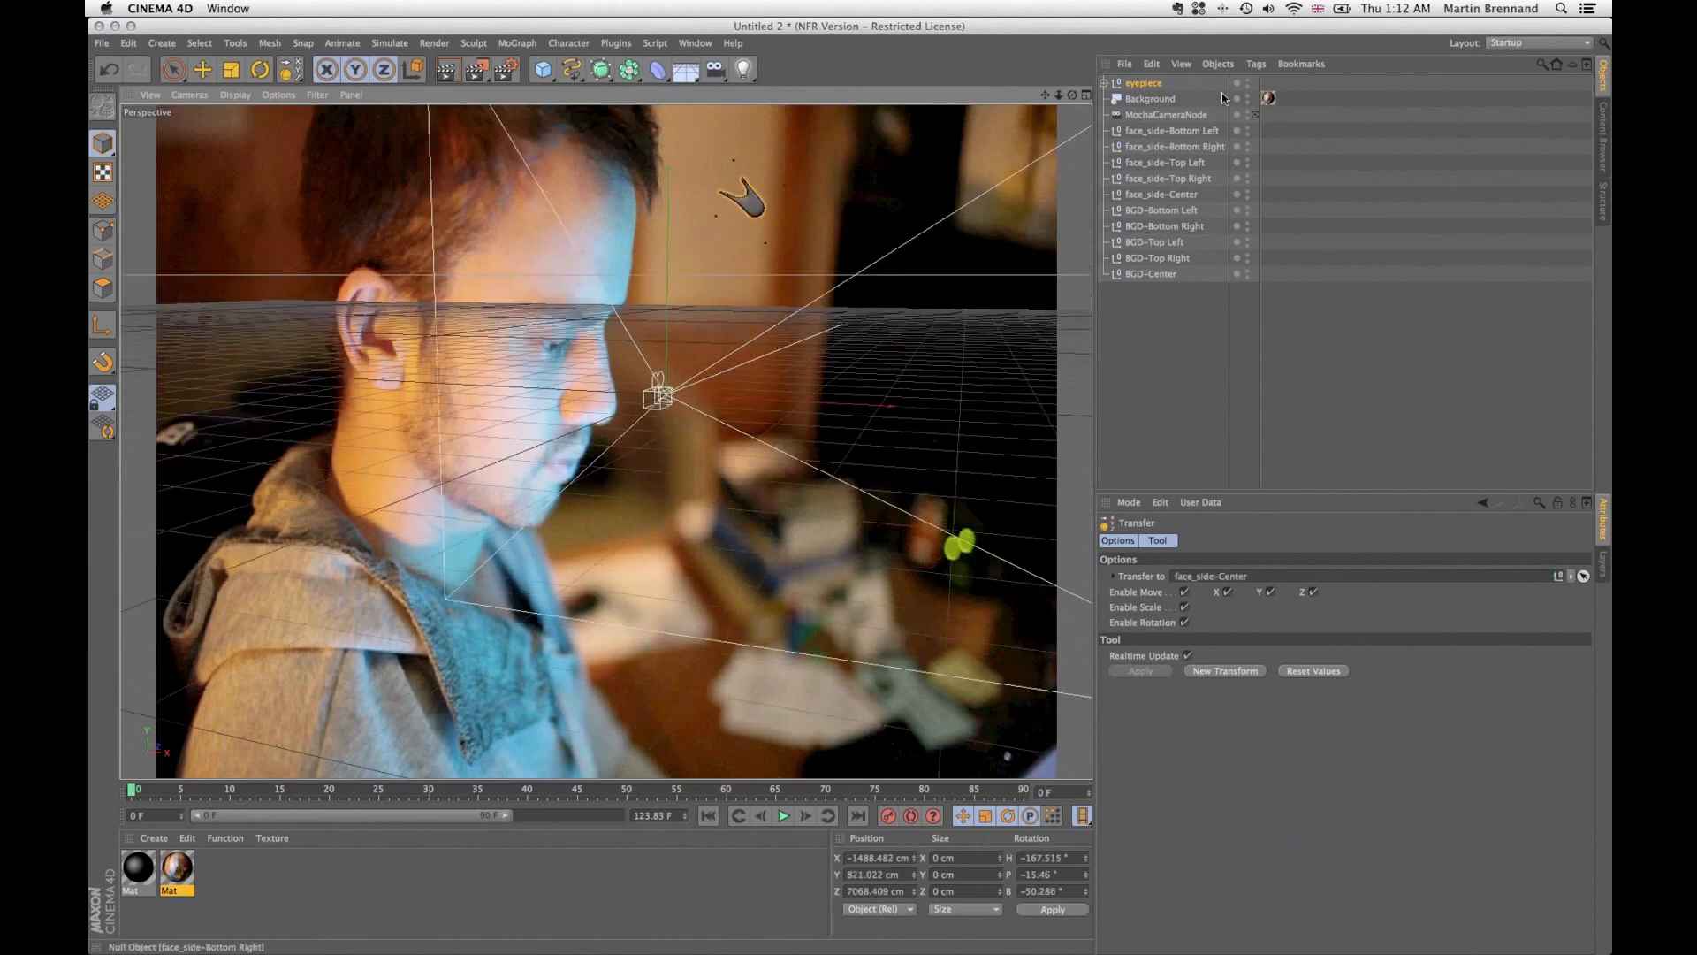
left_click(1255, 115)
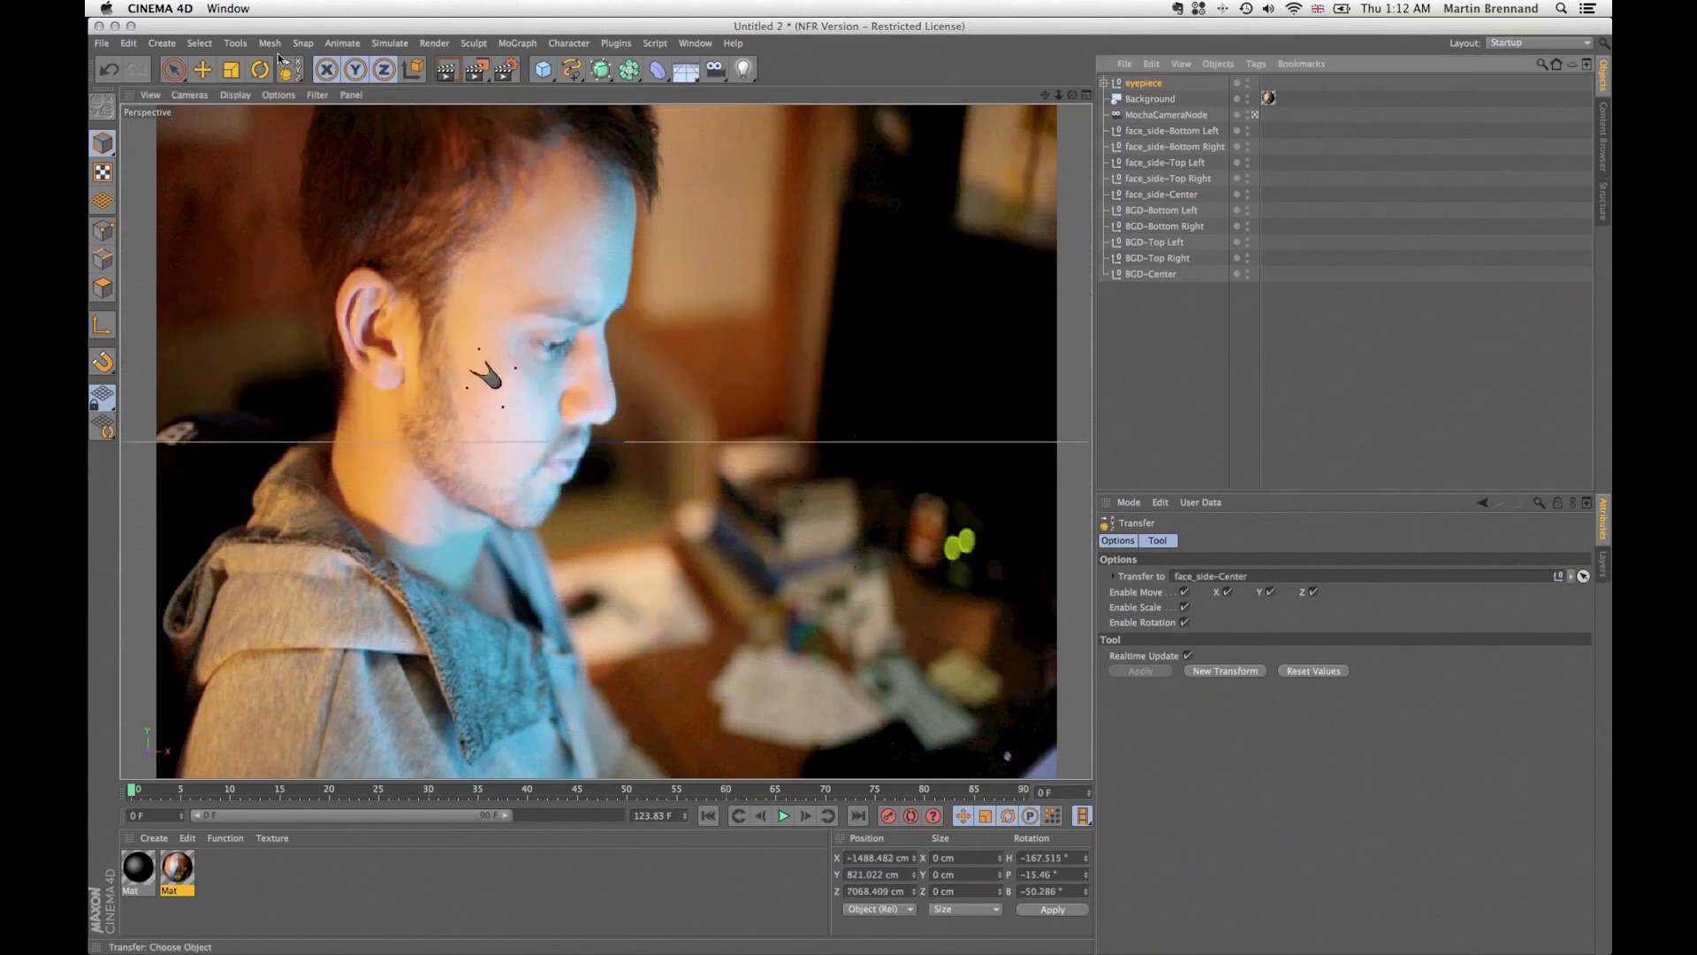
Step: Make the eyepiece a child of face_side-Center and set that null's scale to 3 in X, Y and Z
left_click(199, 69)
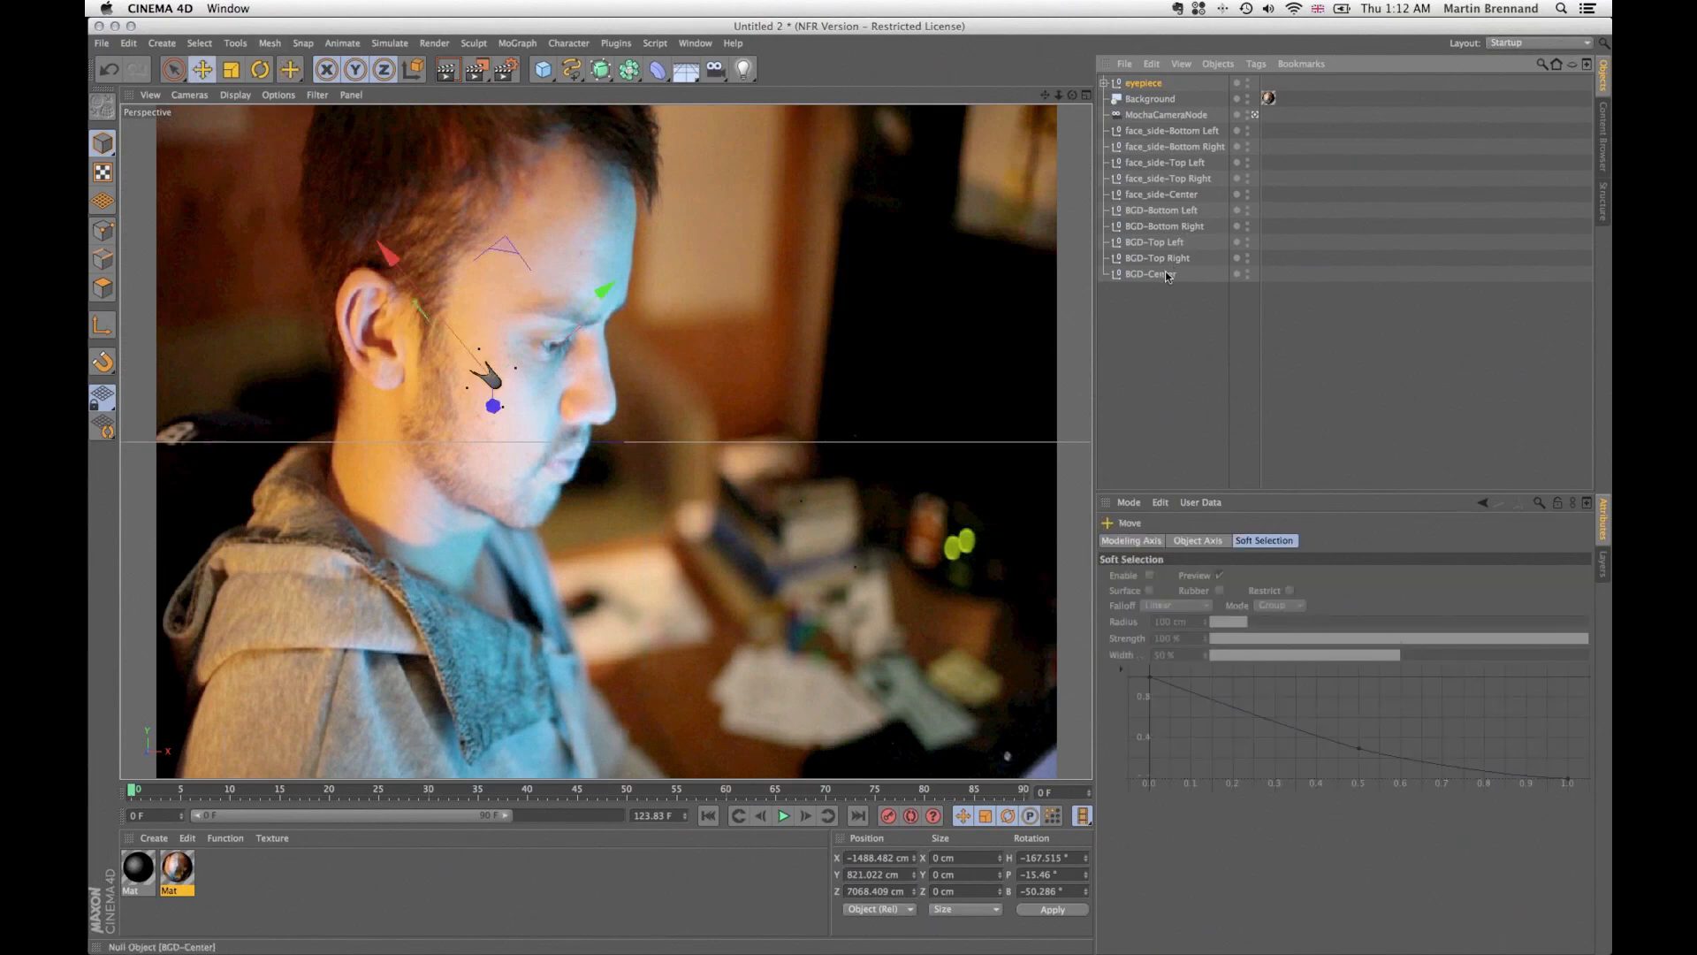
left_click_drag(1151, 86, 1158, 196)
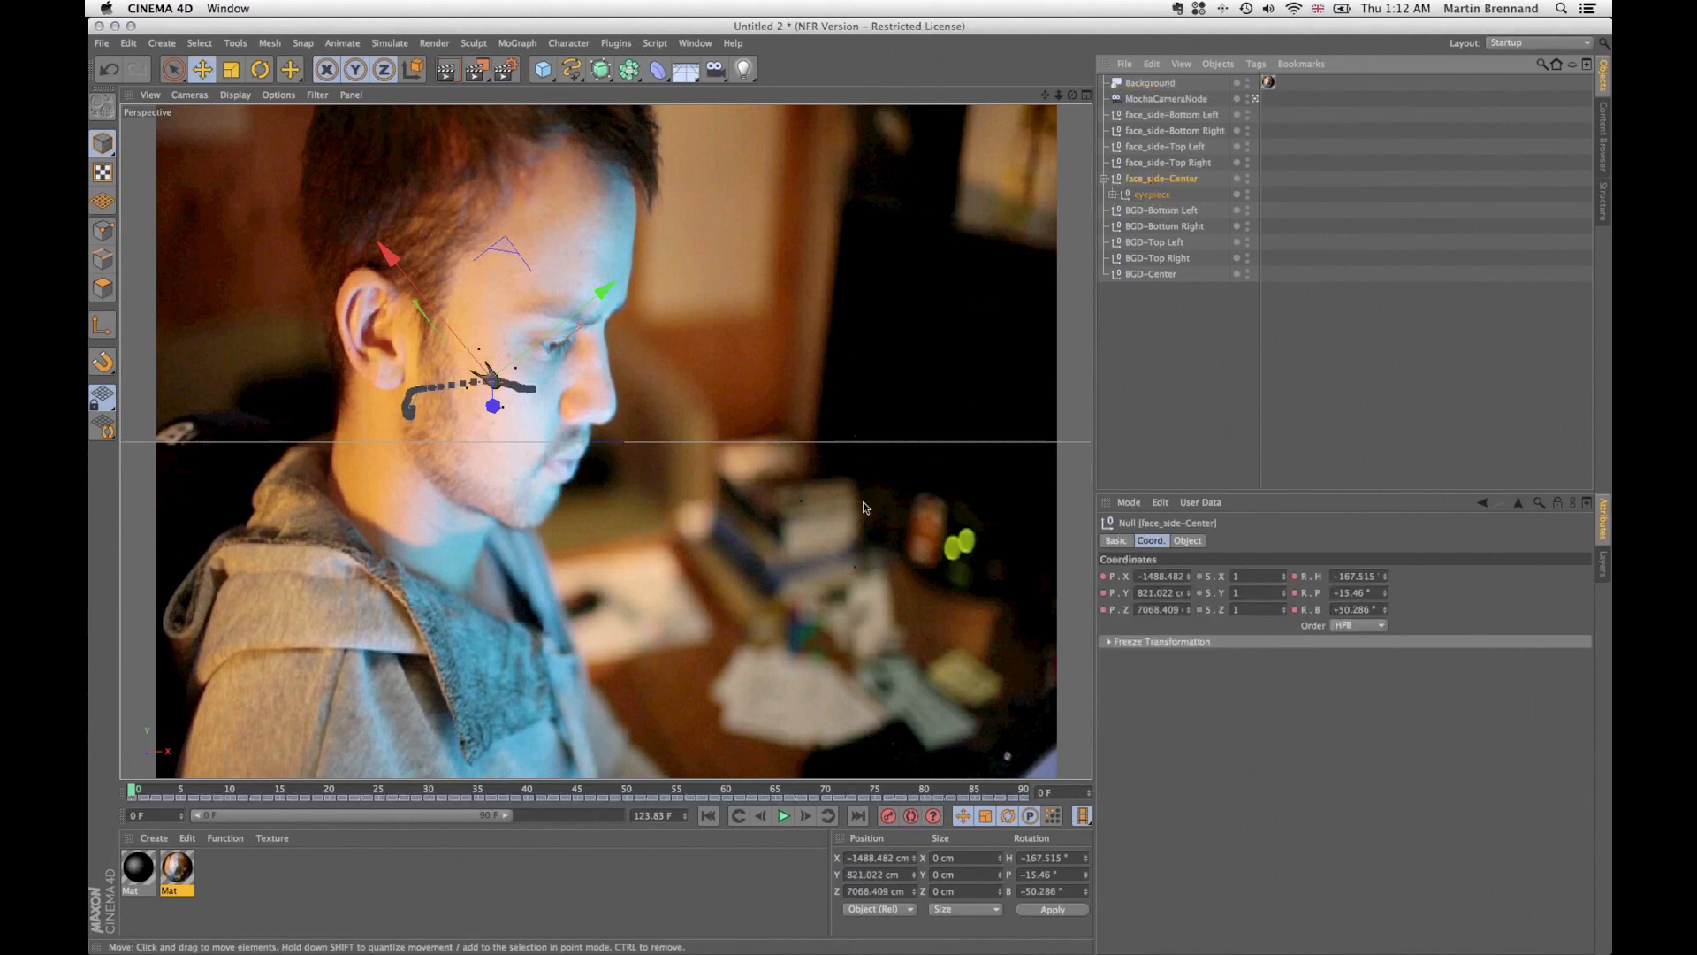
left_click(1280, 576)
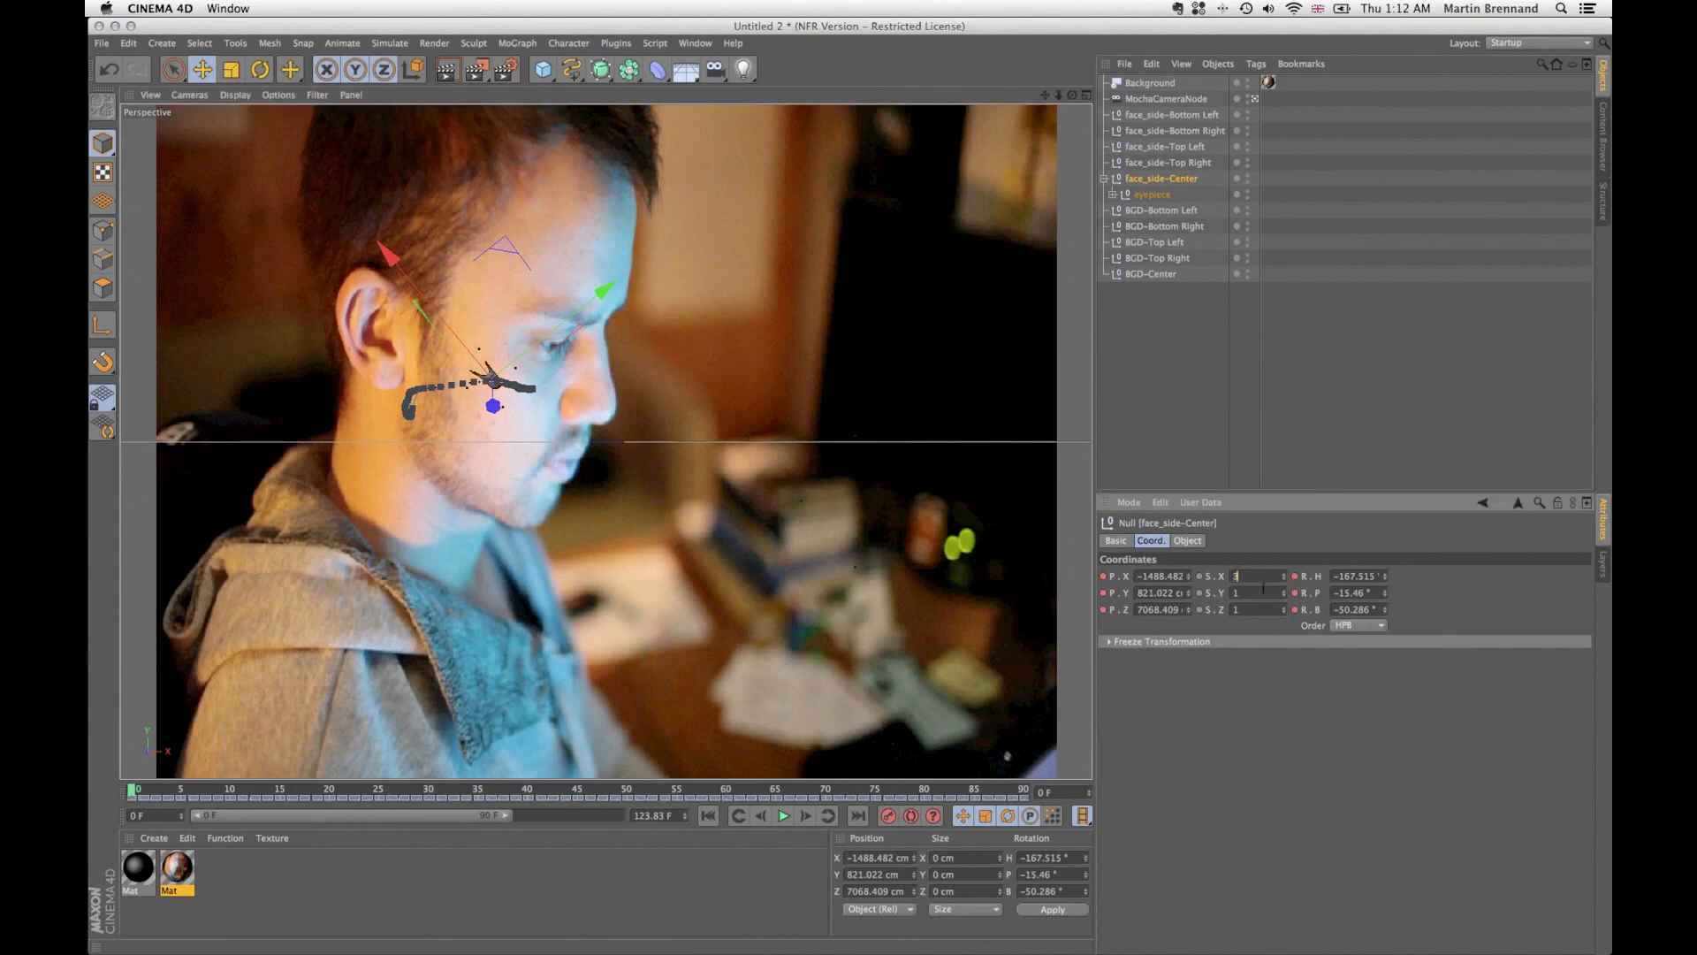
key("Tab")
type("3")
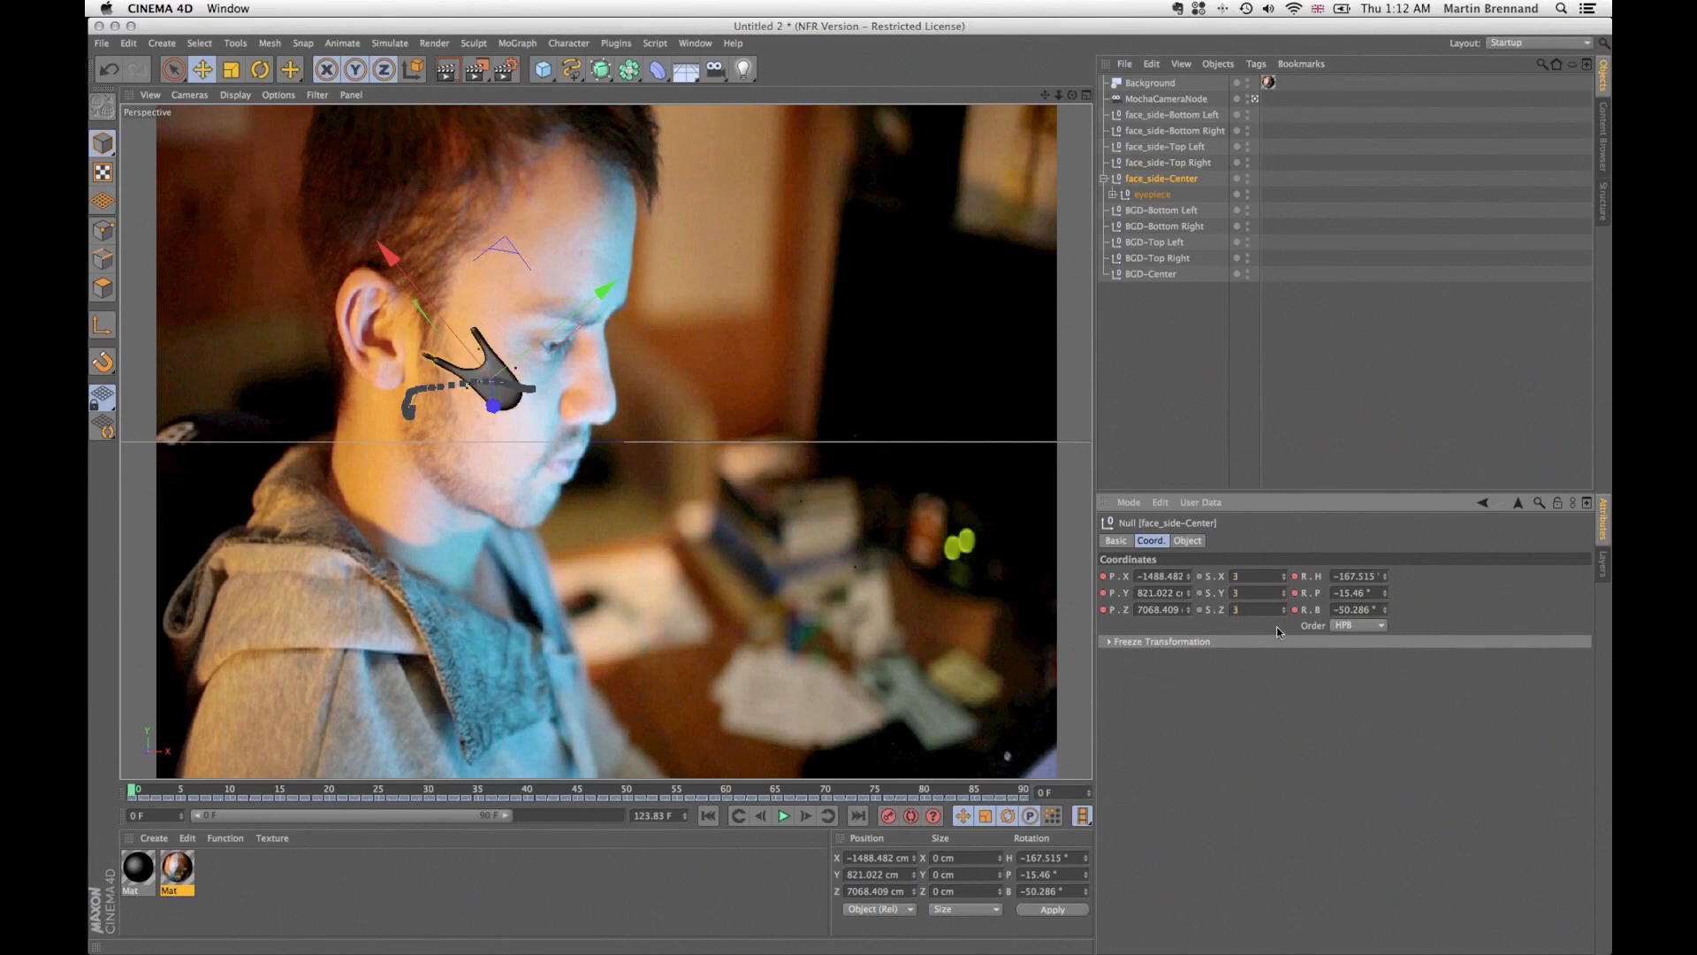
Step: Try to align the eyepiece with the temple by rotating and moving the face_side-Center null, and scrub the timeline
left_click(258, 72)
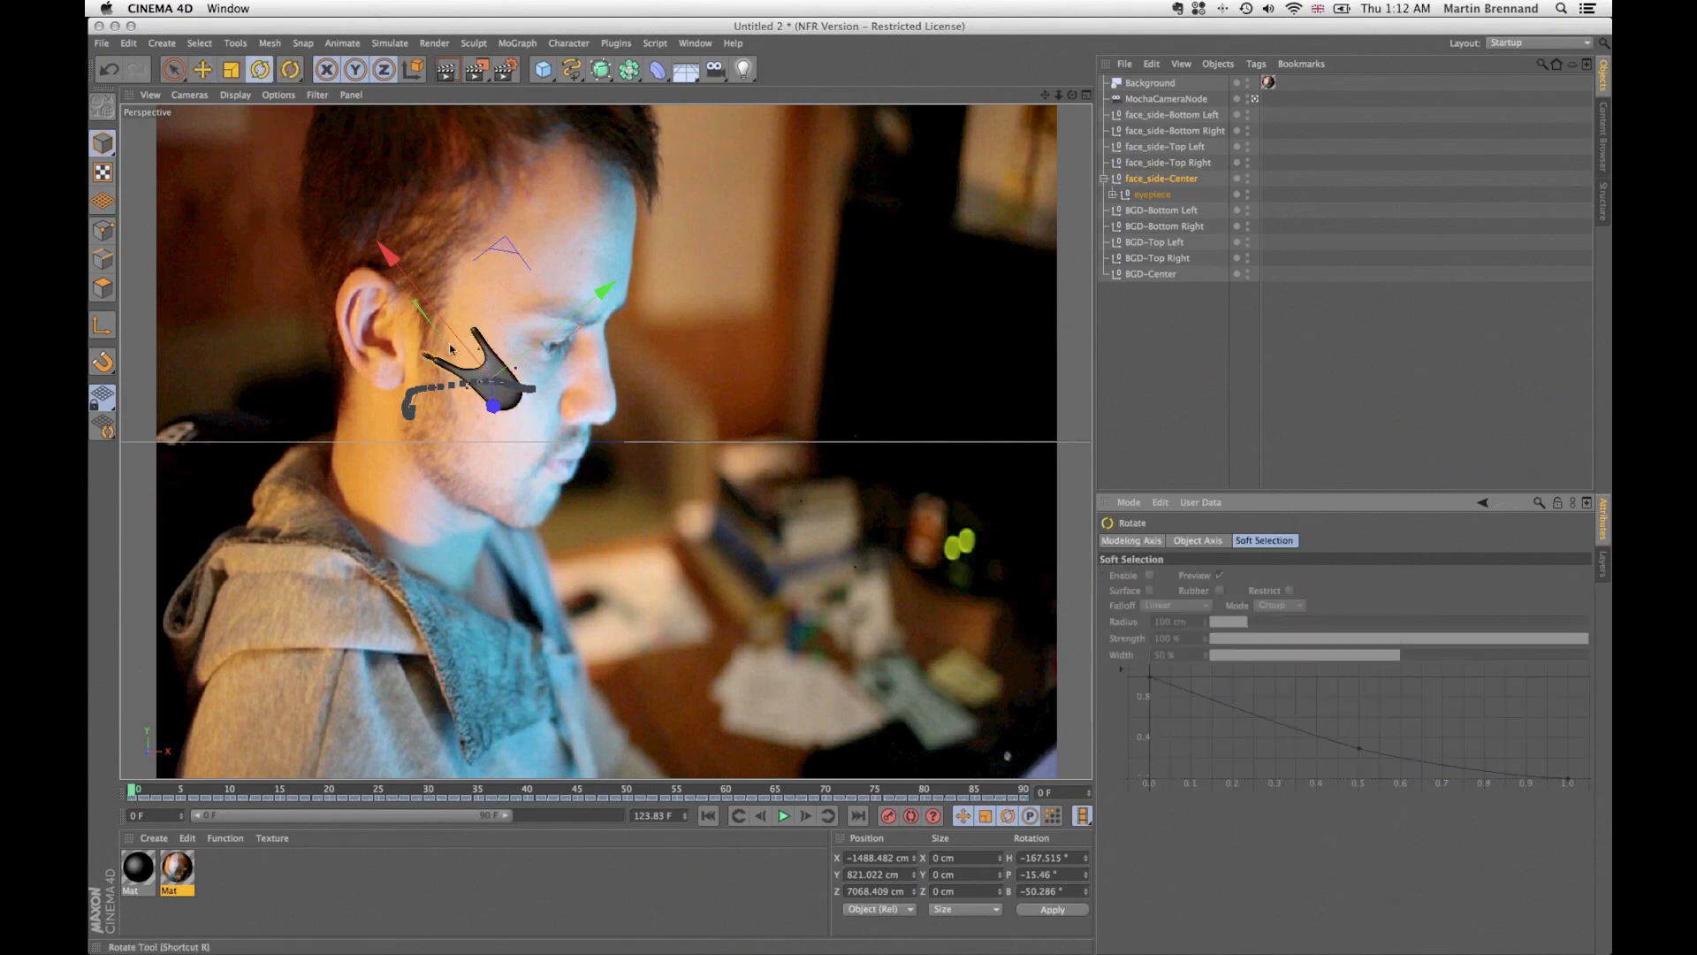
left_click_drag(504, 402, 778, 513)
mouse_move(578, 360)
left_mouse_down()
mouse_move(572, 295)
mouse_move(549, 362)
left_mouse_up()
key("e")
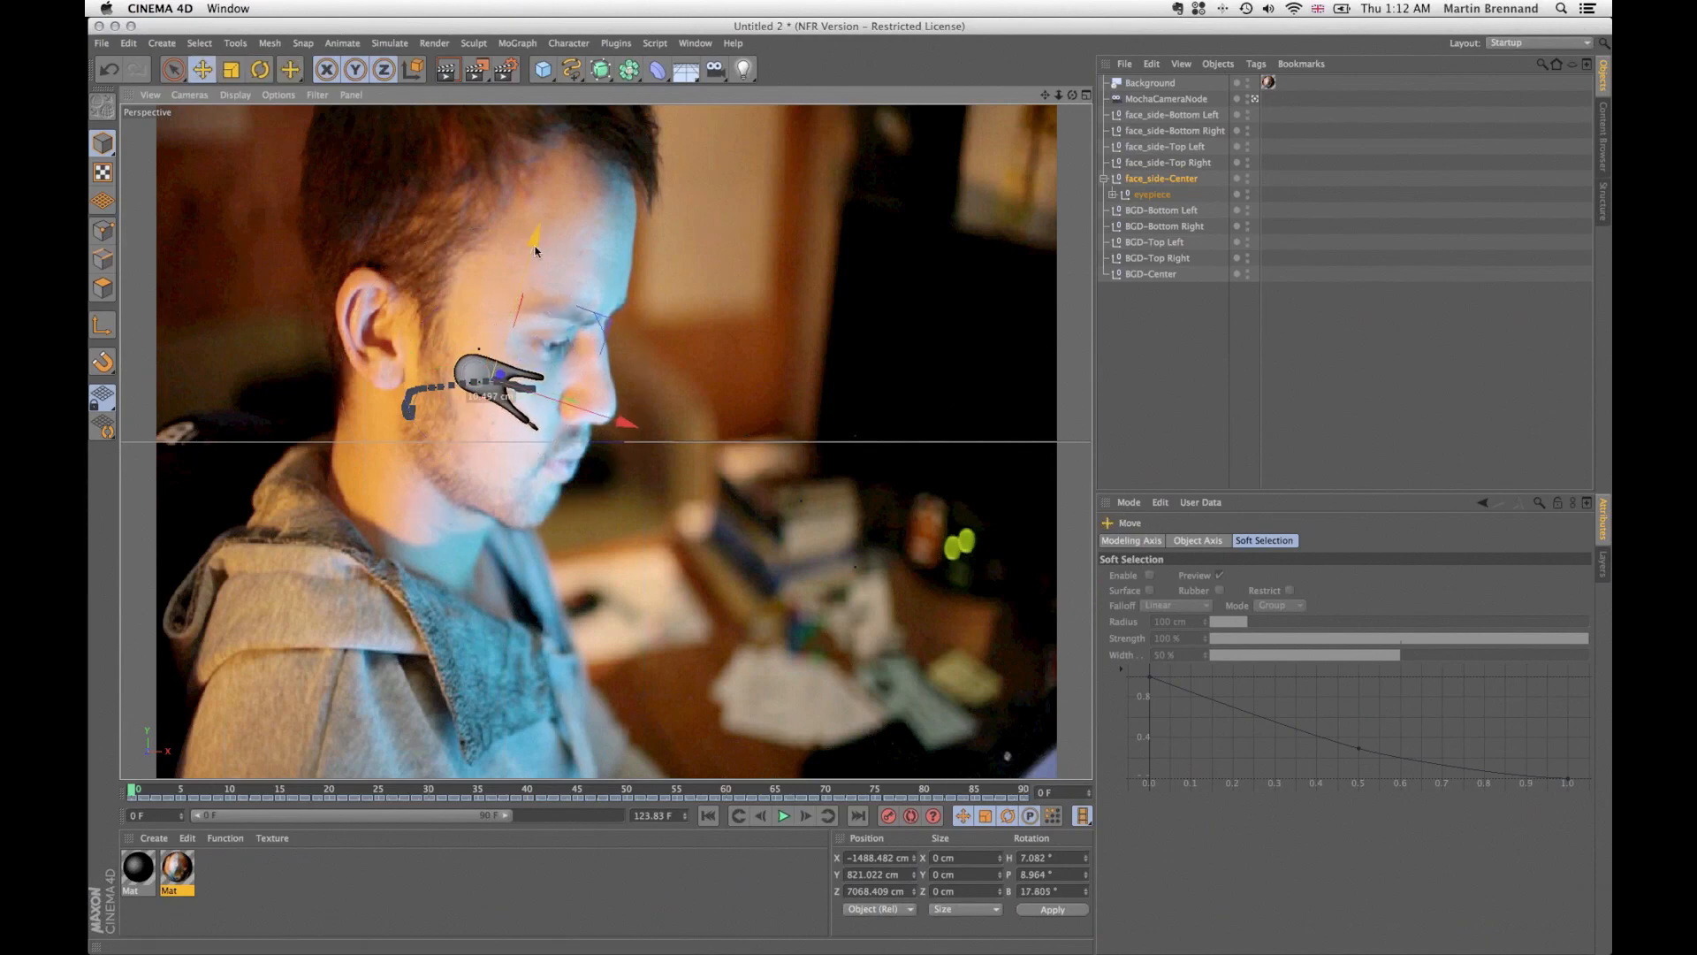
left_click_drag(533, 251, 536, 200)
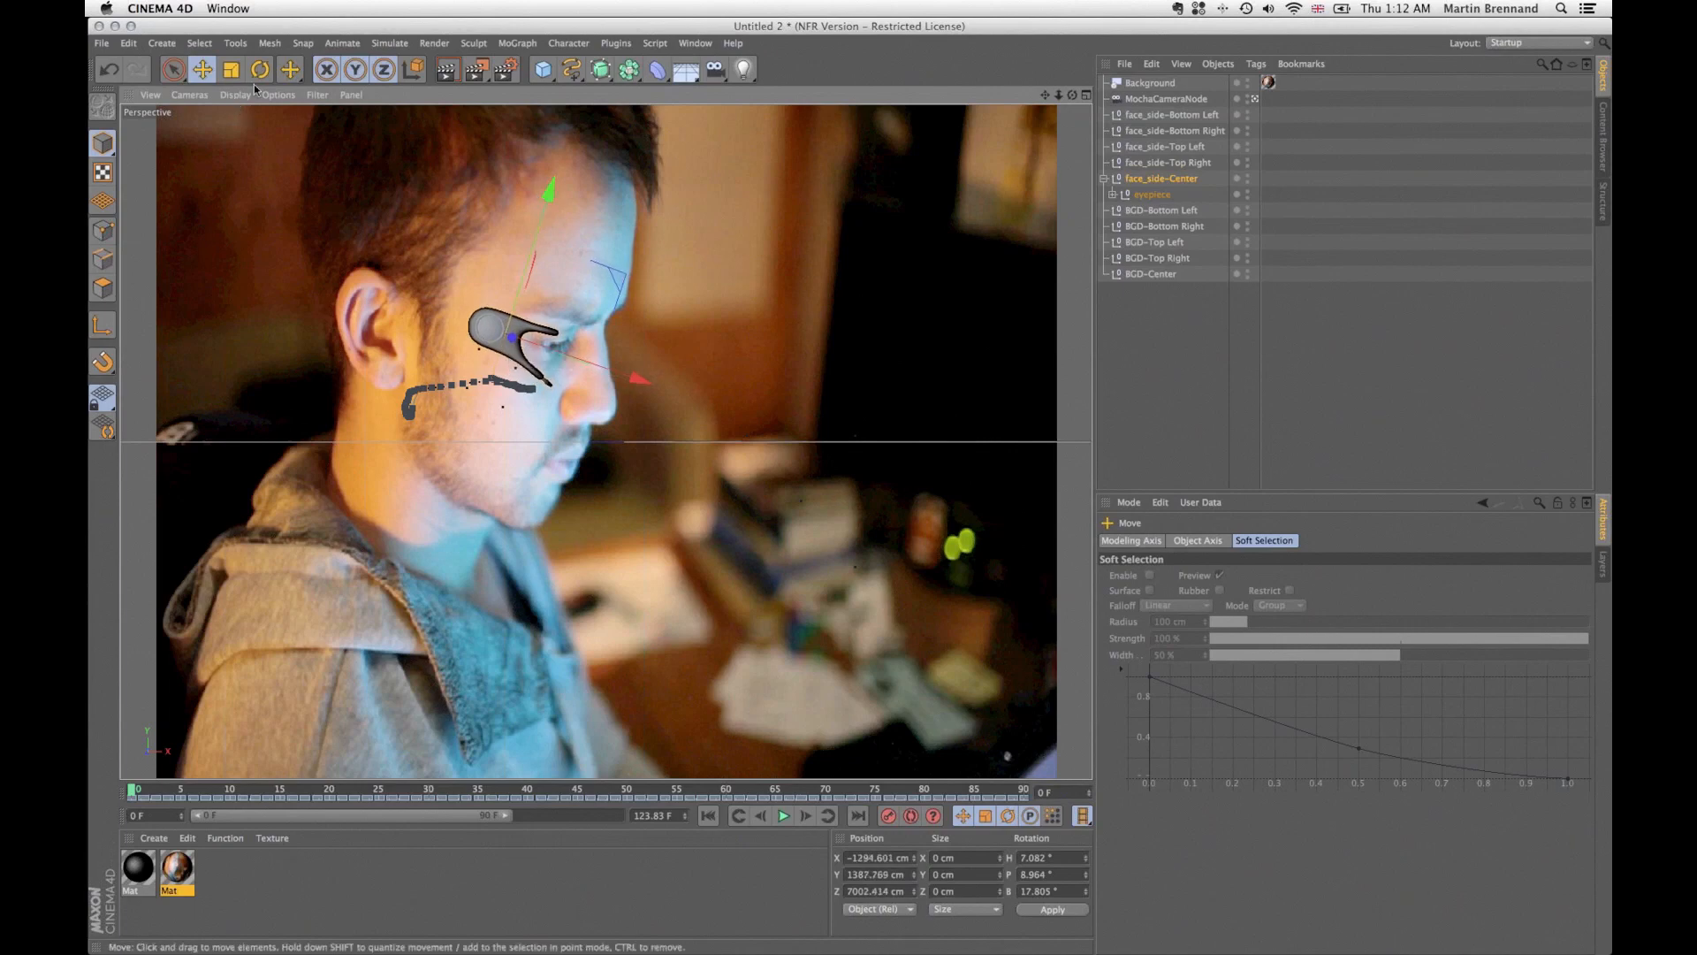
left_click(259, 70)
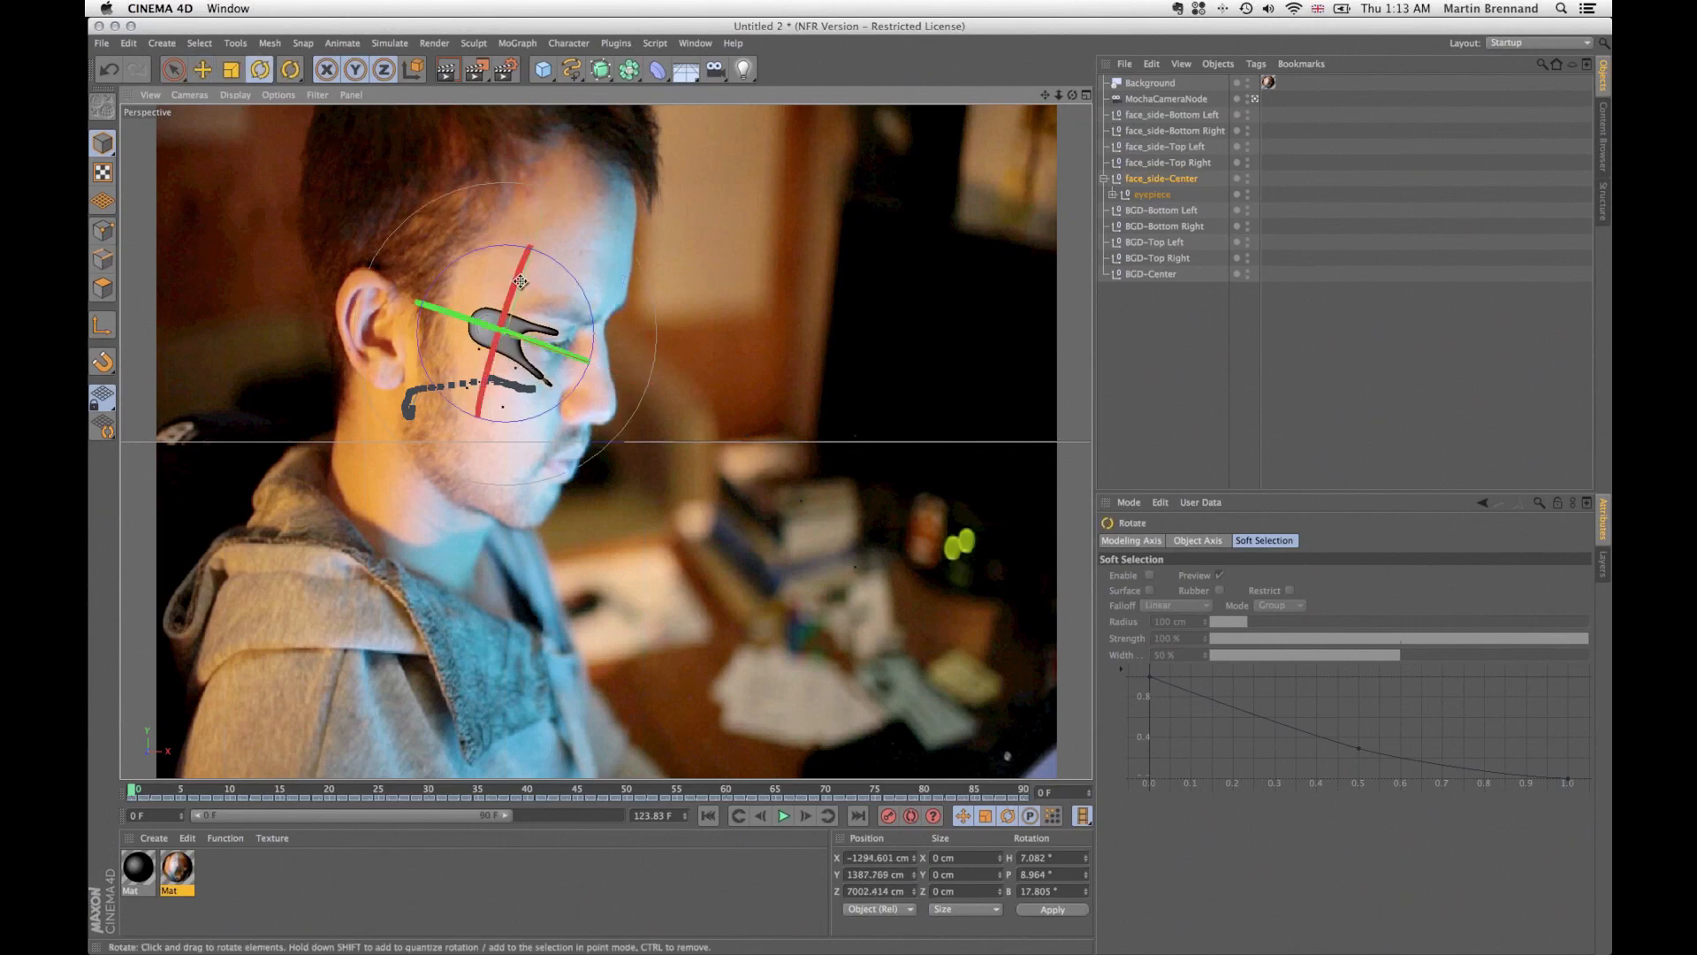
left_click_drag(521, 282, 515, 316)
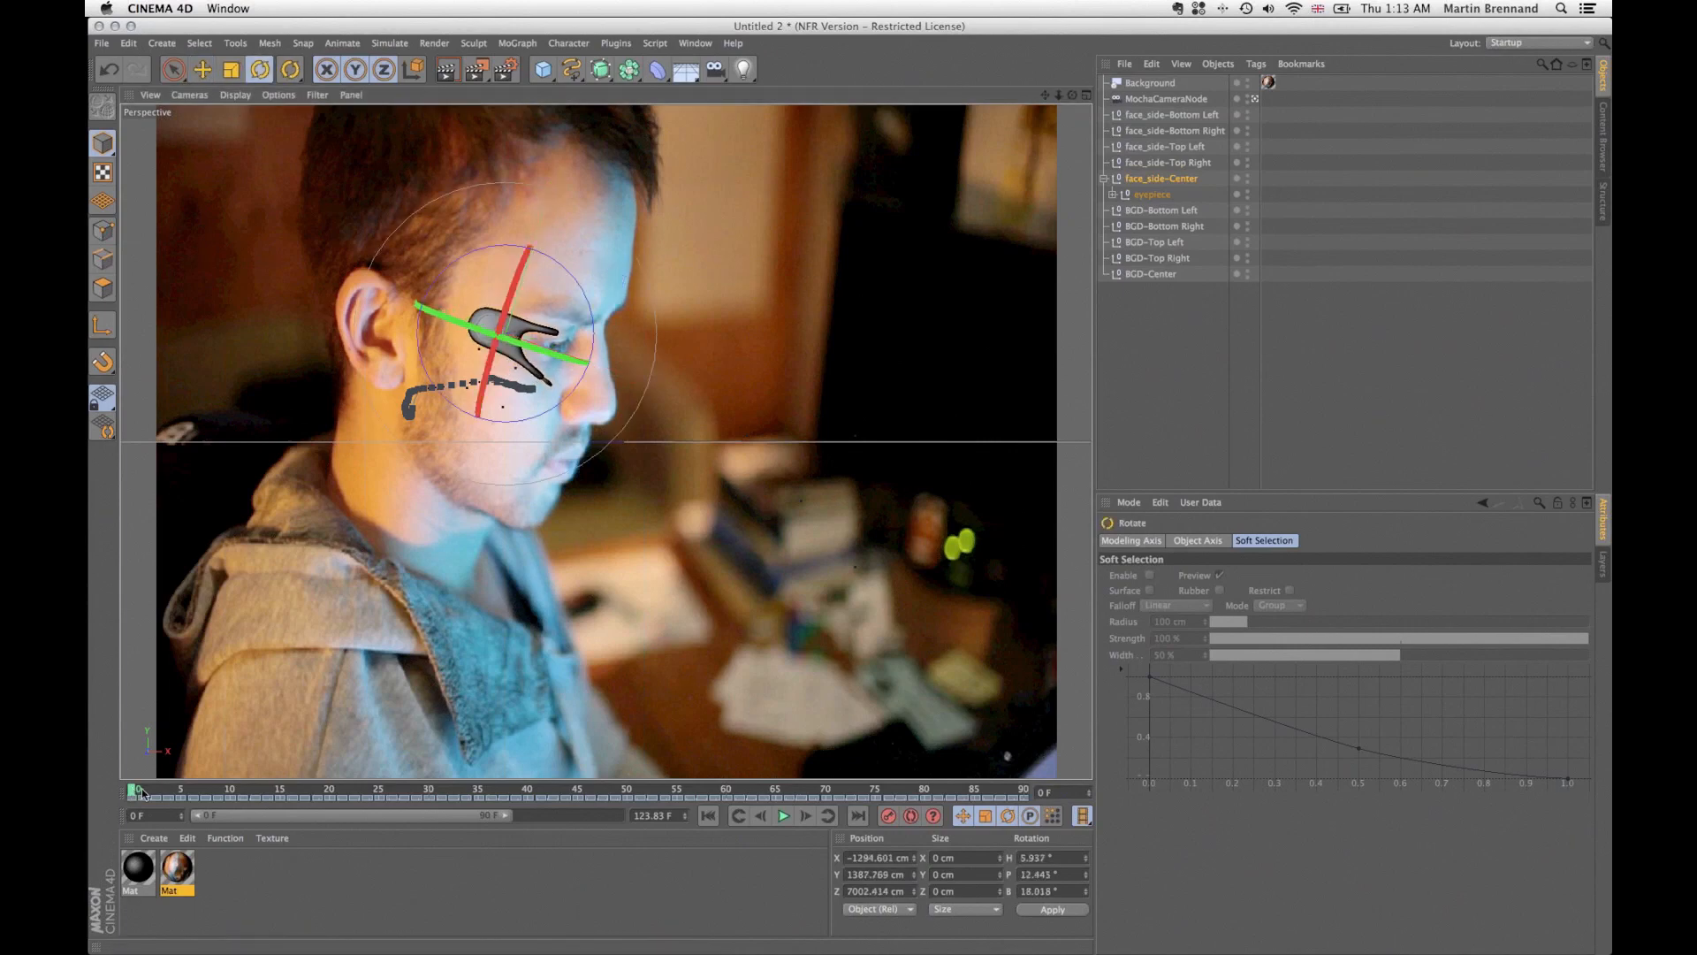
left_click_drag(142, 792, 639, 789)
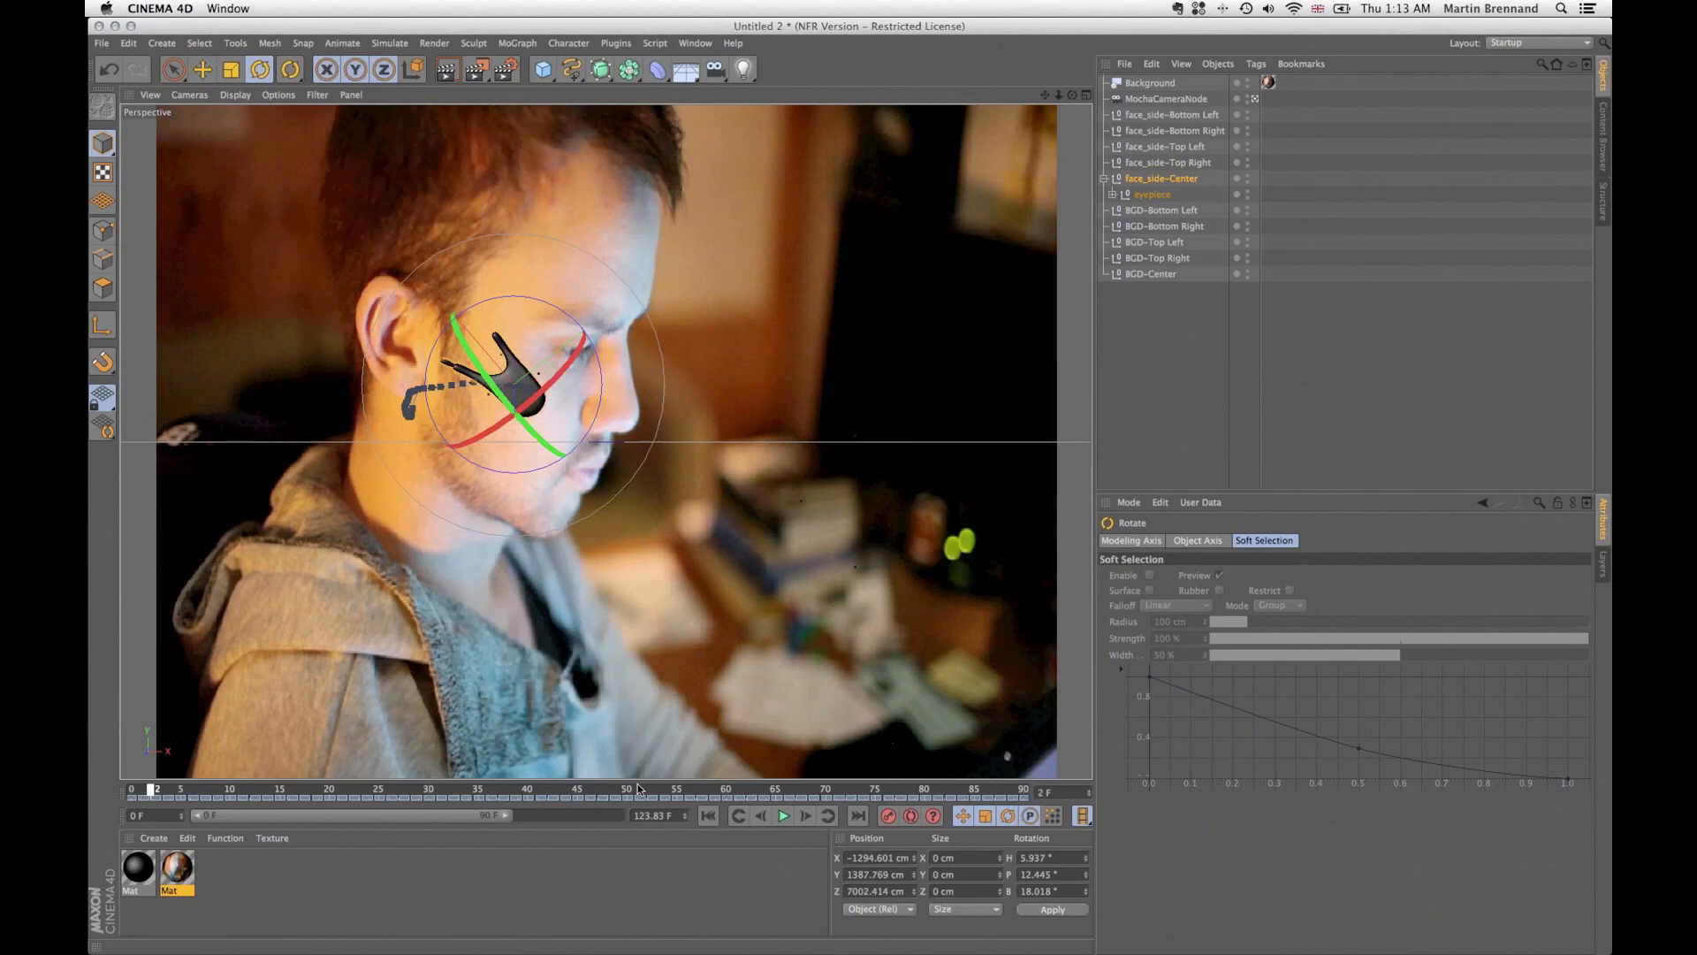
Step: Select the eyepiece null, rotate it to about H 179°, B -32°, and move it up beside the eye
left_click(1152, 194)
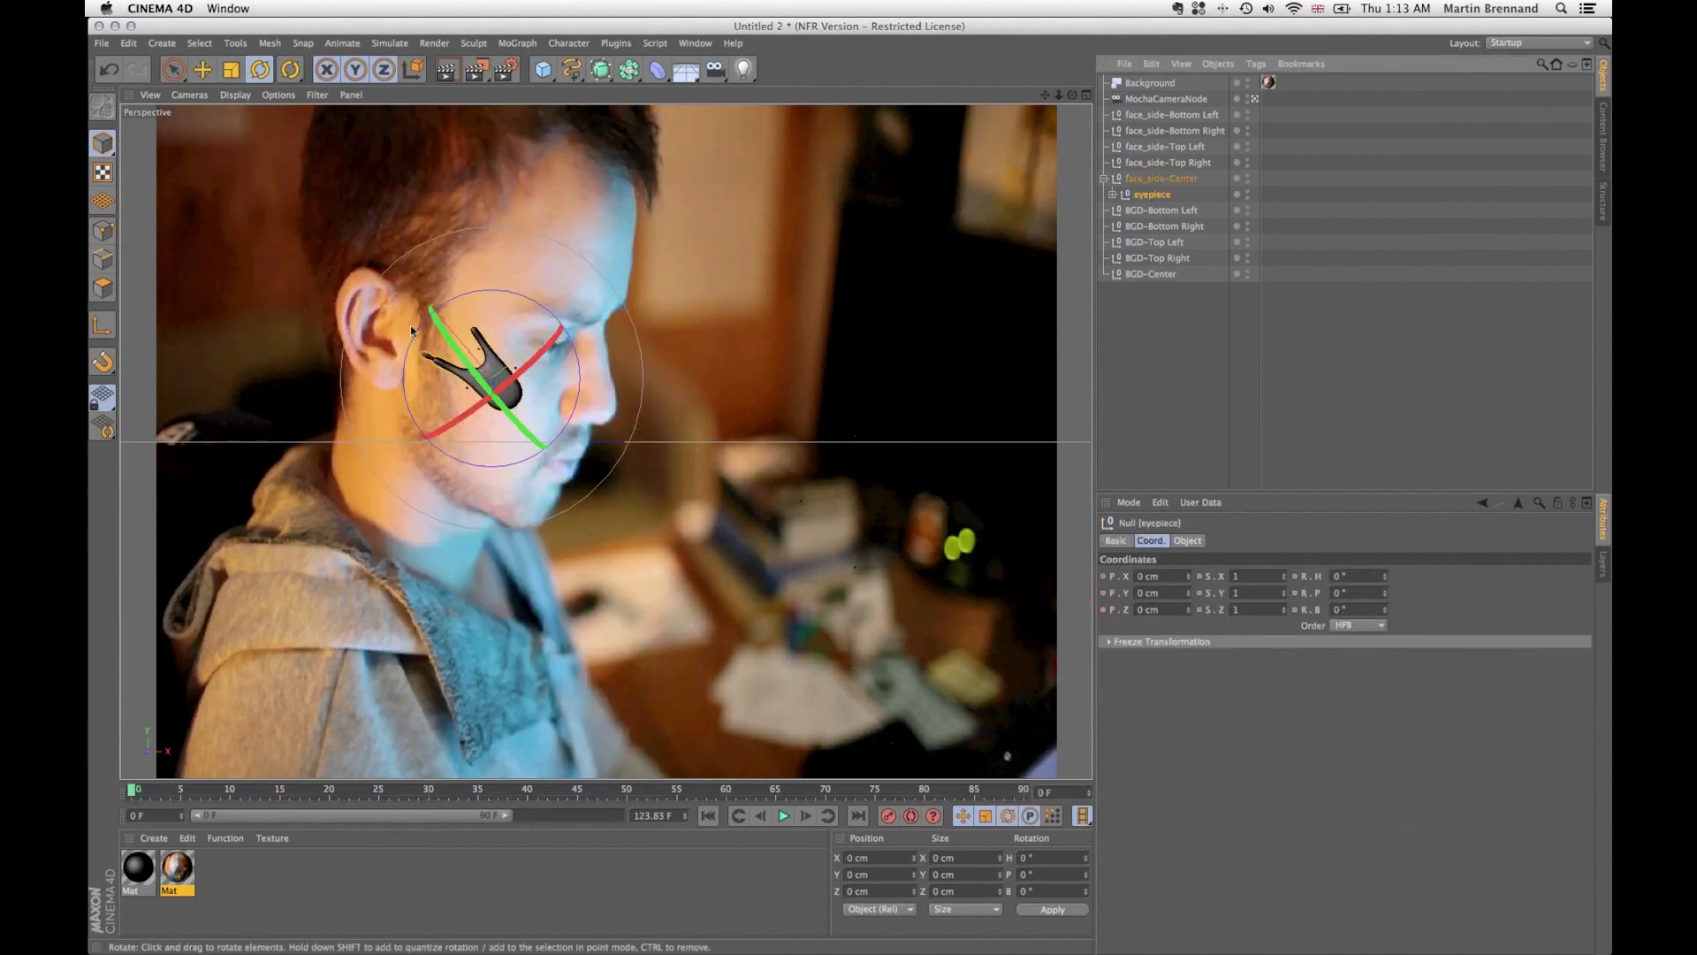
left_click_drag(432, 311, 576, 309)
key("e")
left_click_drag(549, 237, 558, 188)
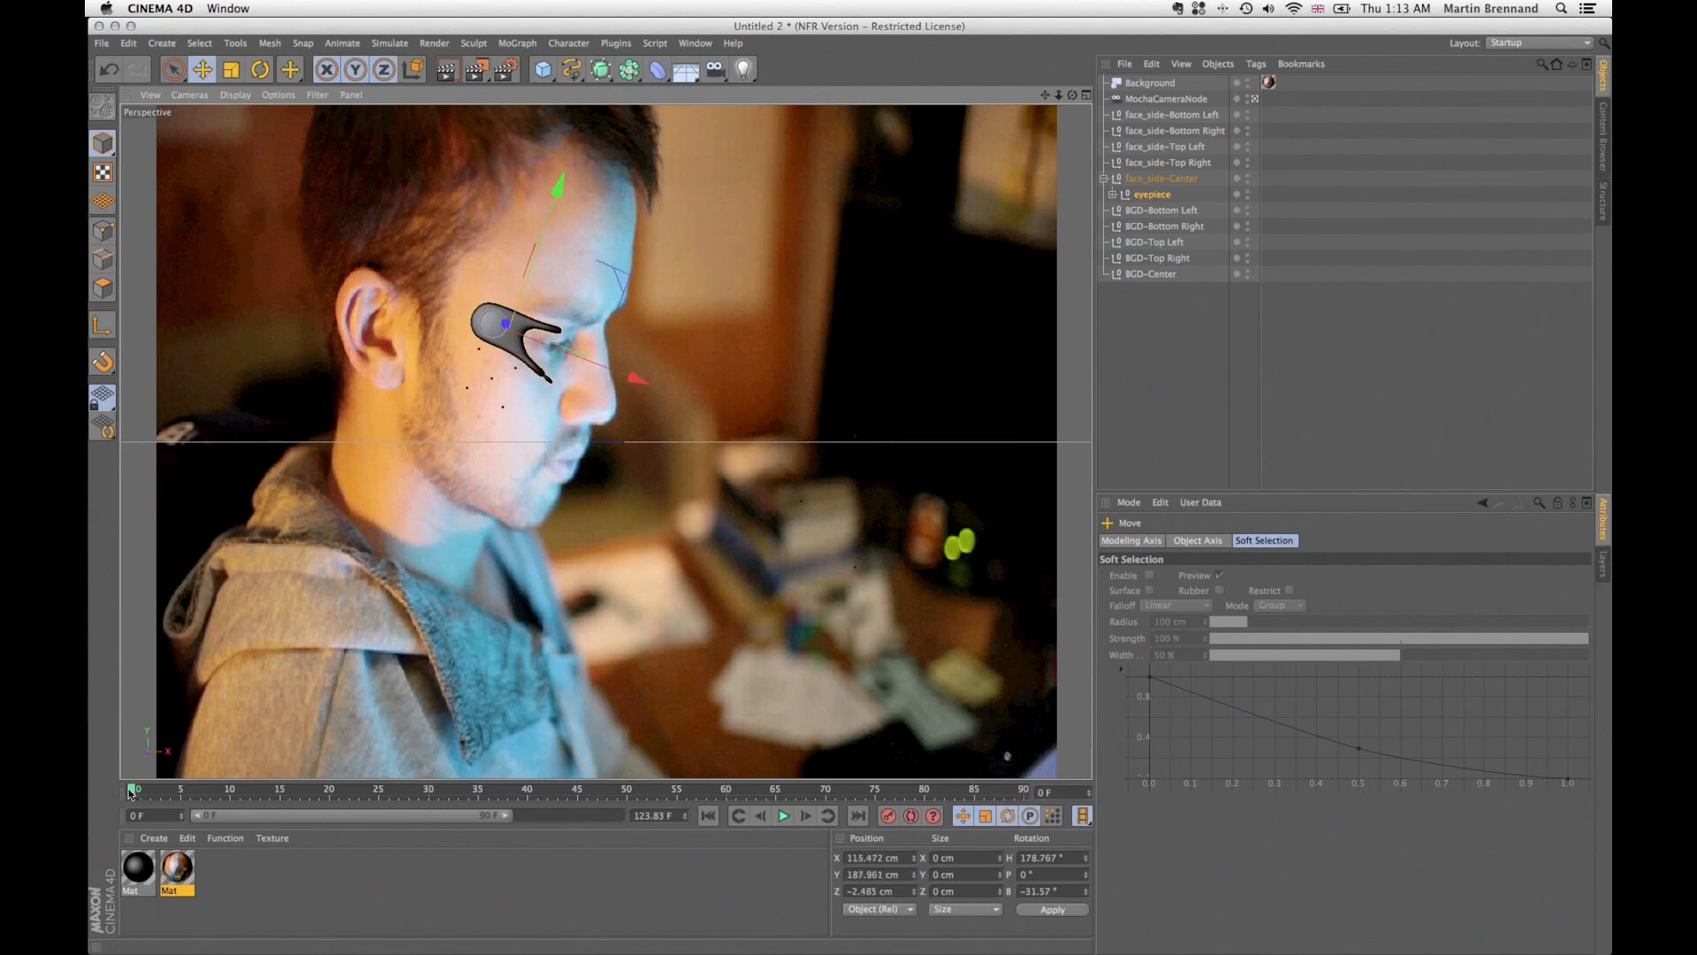
Step: Scrub the timeline to check the eyepiece's tracking, lowering it at frame 87 to about X 57 cm, Y 93 cm
left_click_drag(129, 790, 994, 790)
left_click_drag(417, 221, 415, 263)
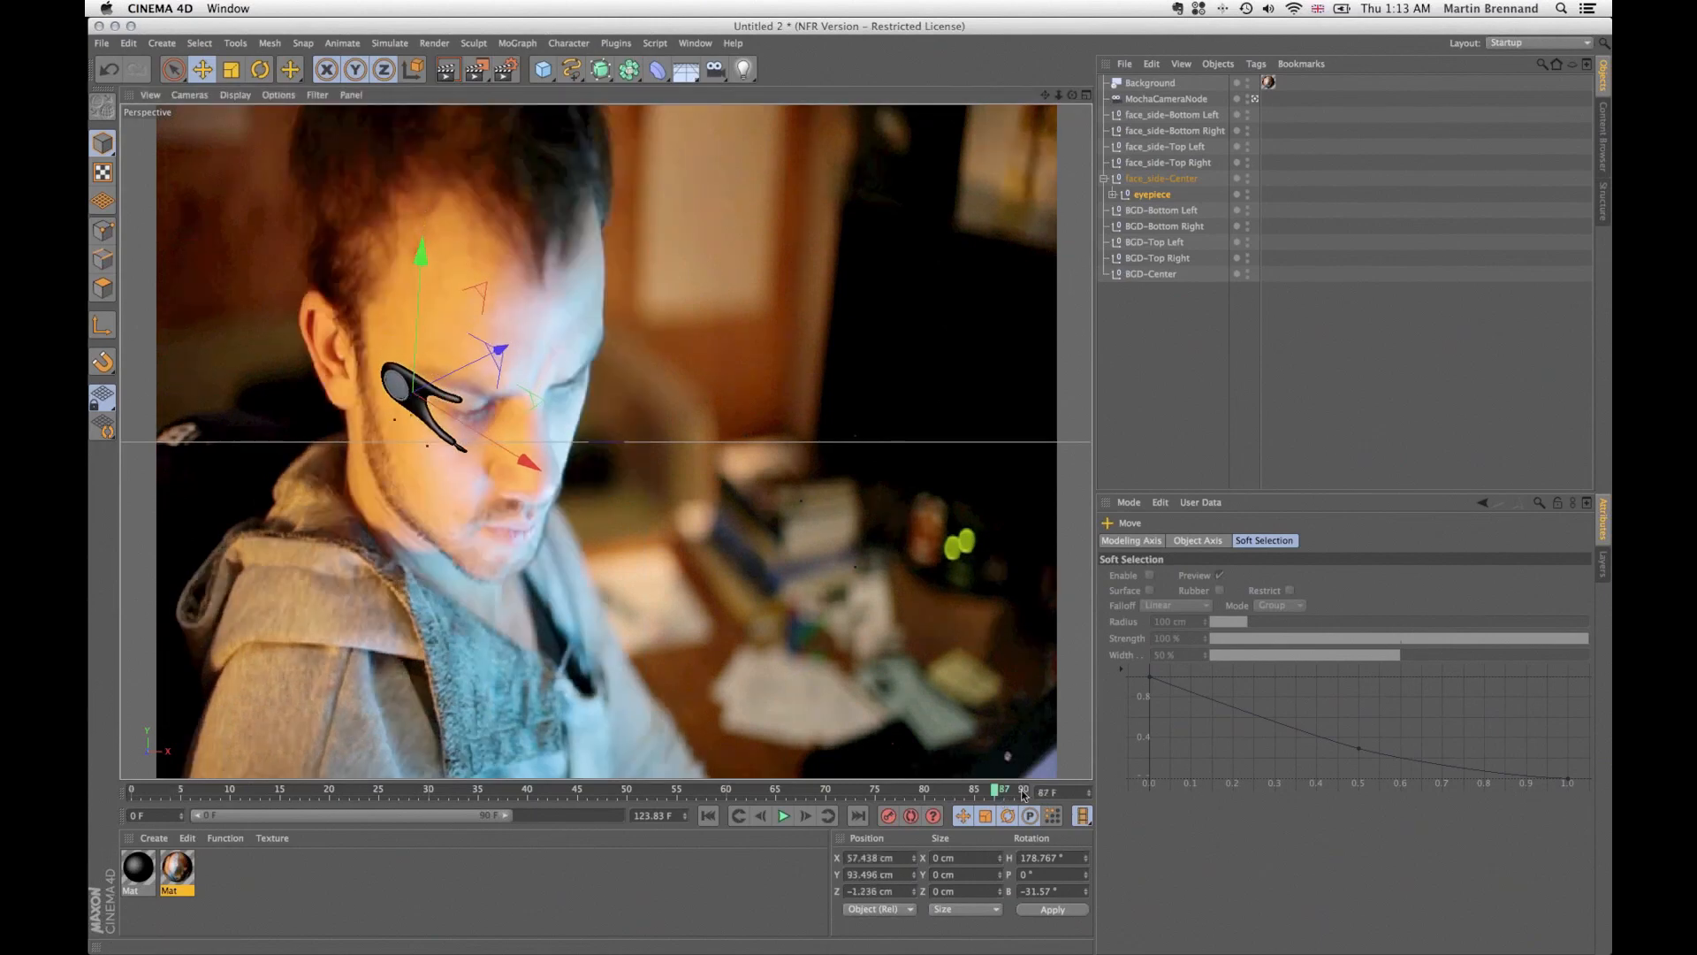
left_click_drag(1027, 793, 389, 790)
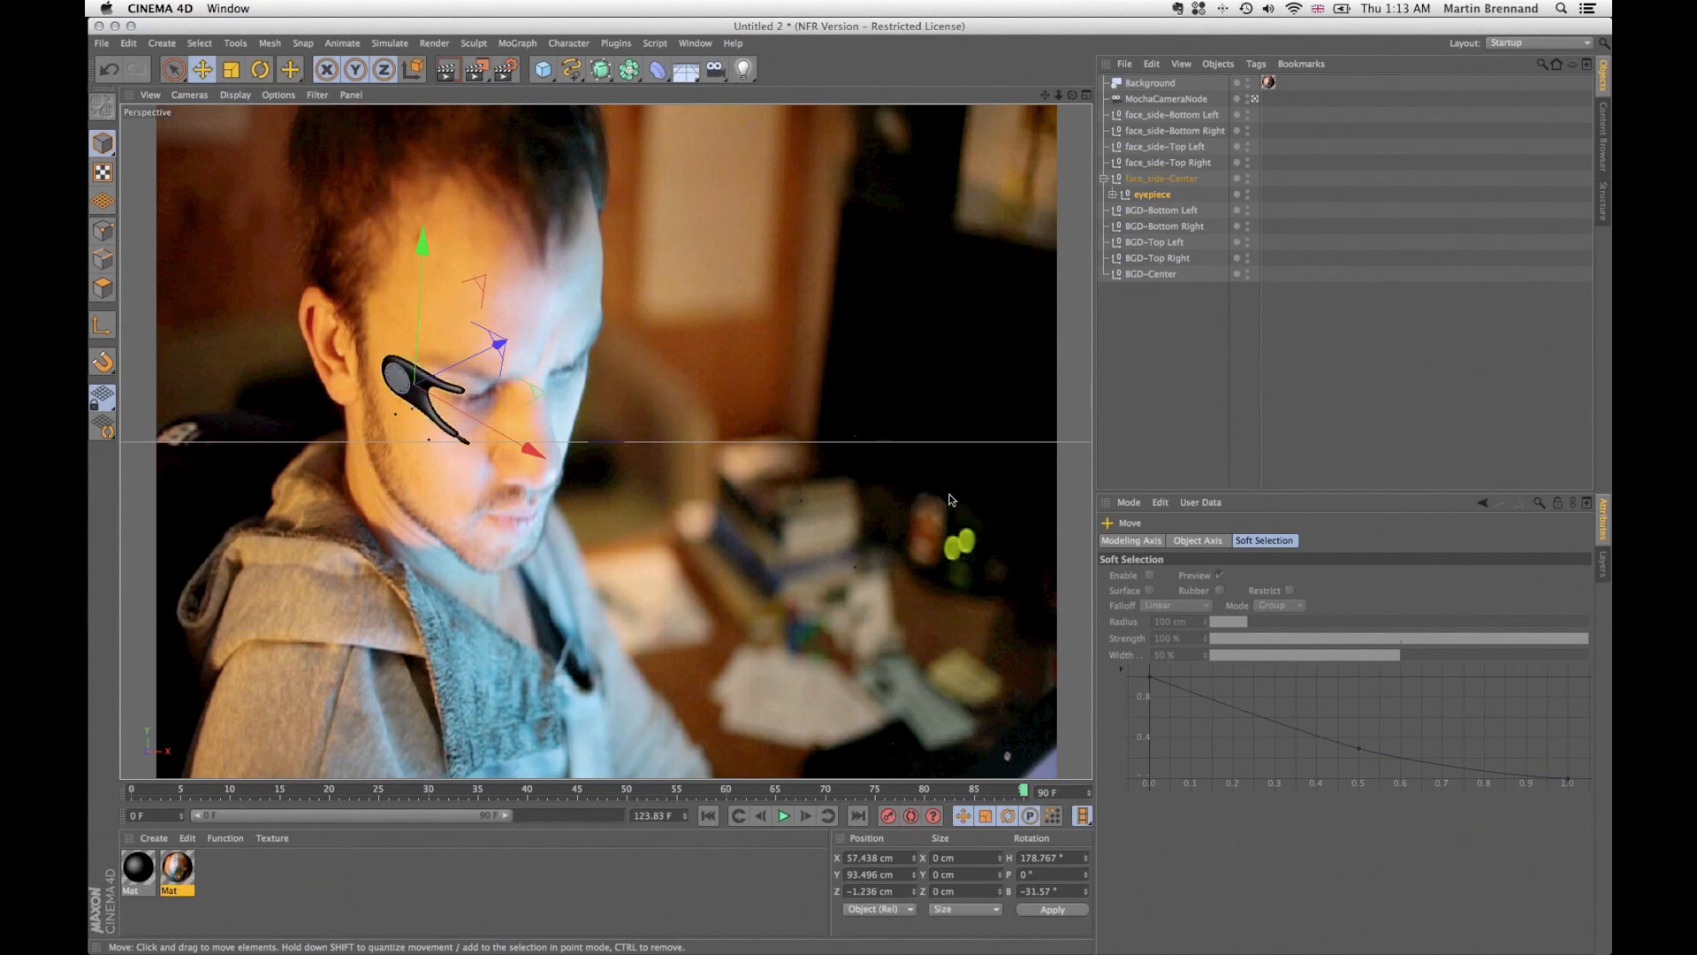
Step: Switch to the Keynote presentation
key("super+Tab")
key("Tab")
key("Tab")
key("Tab")
key("Tab")
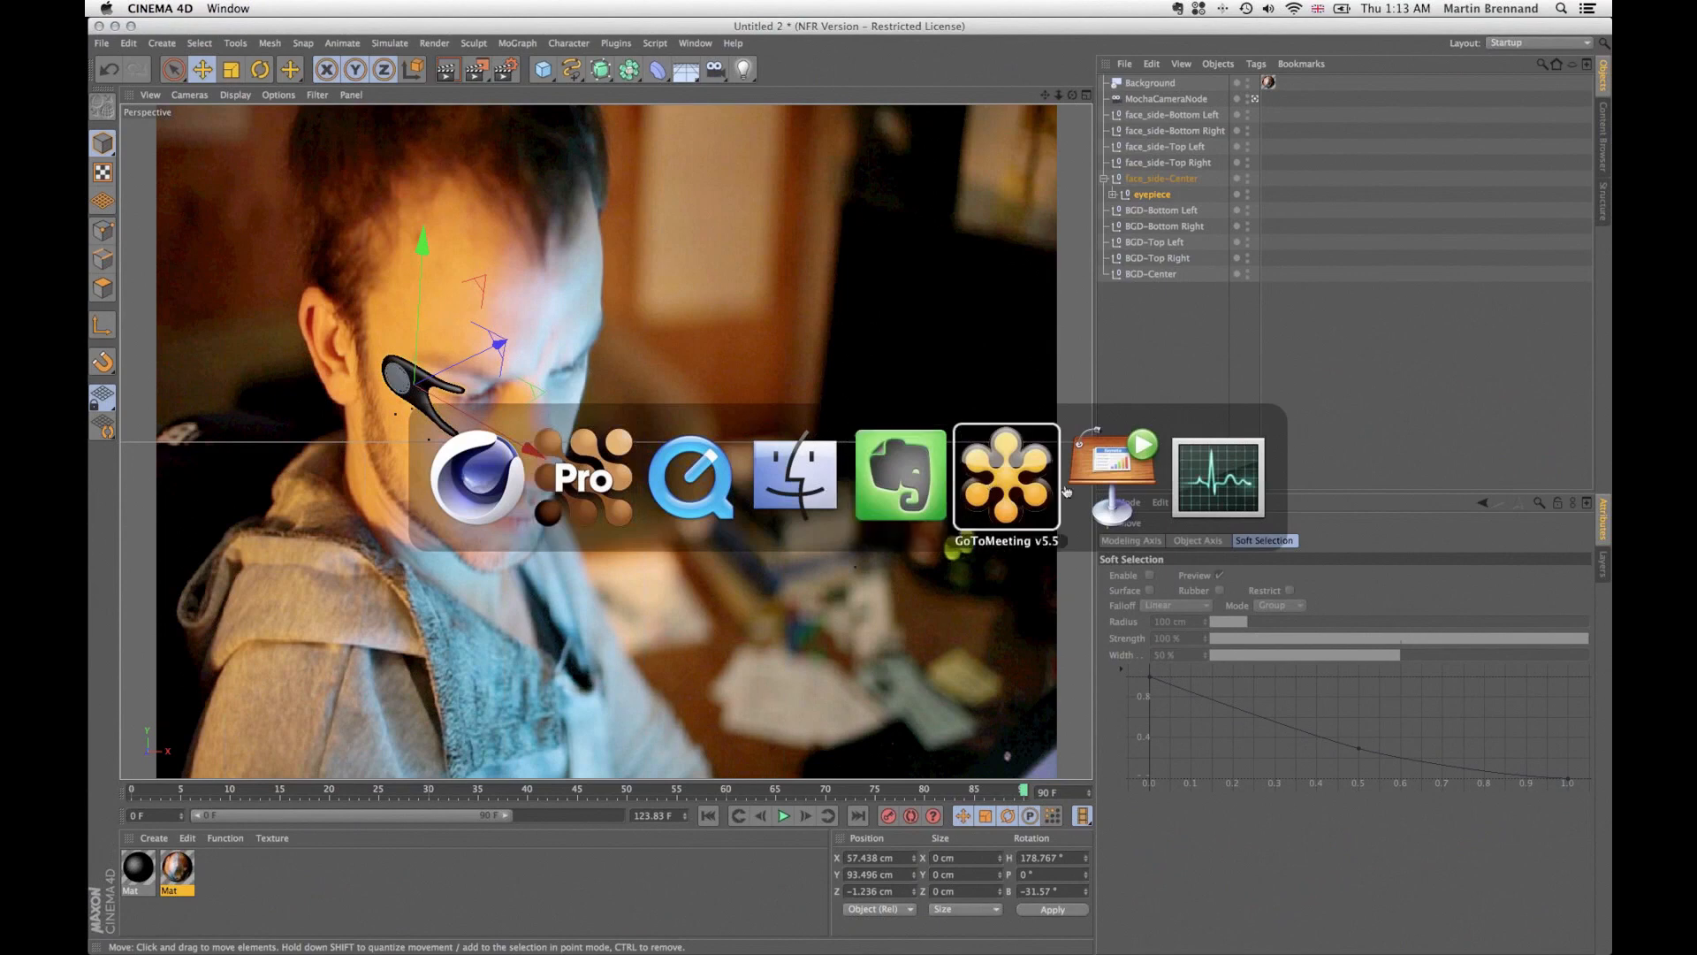
left_click(1110, 488)
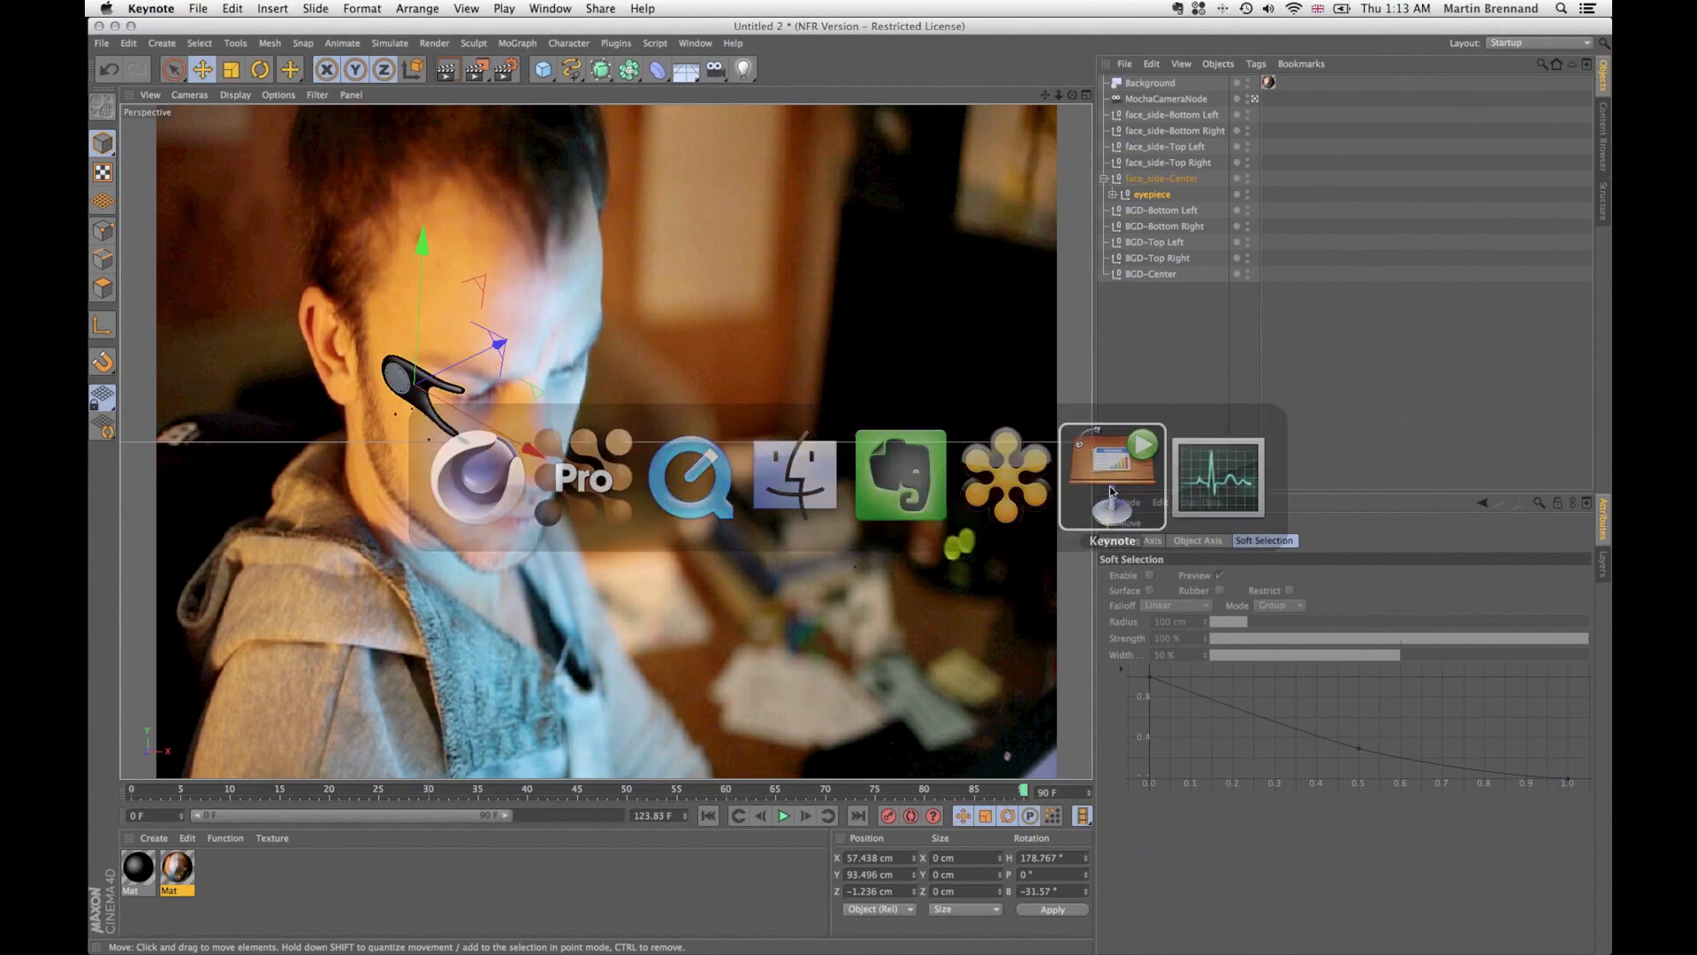
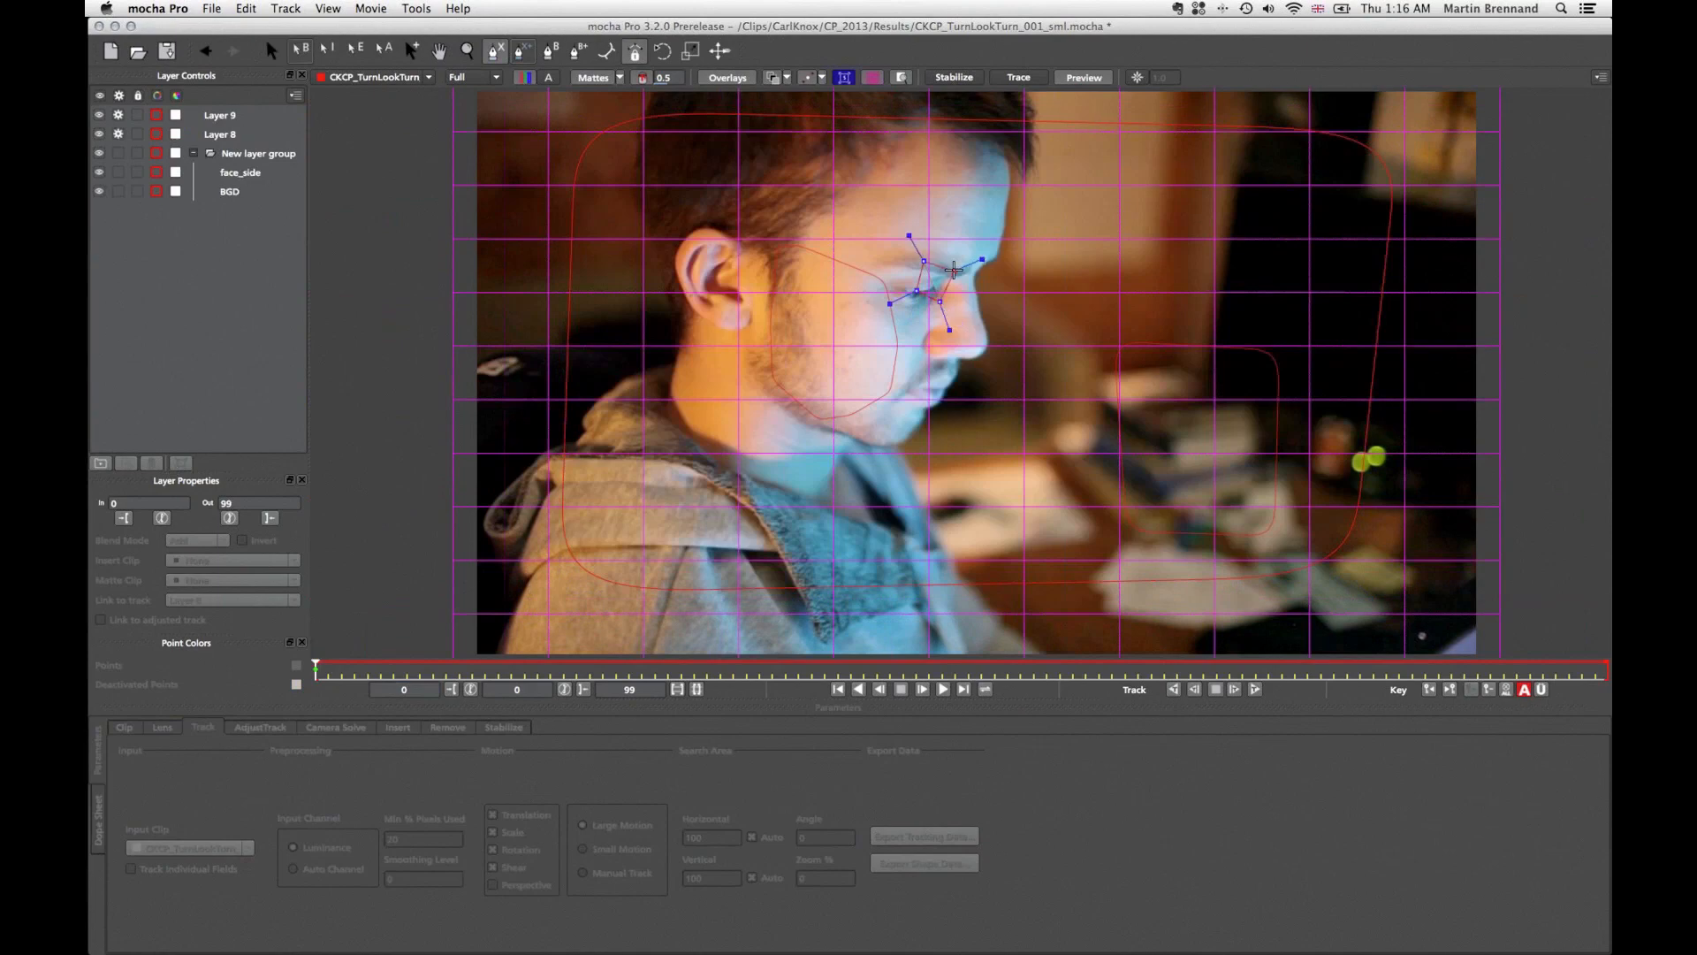
Step: Compare Min % Pixels Used for the small eye shape and the large background shape, and delete Layer 8 and Layer 9
right_click(954, 269)
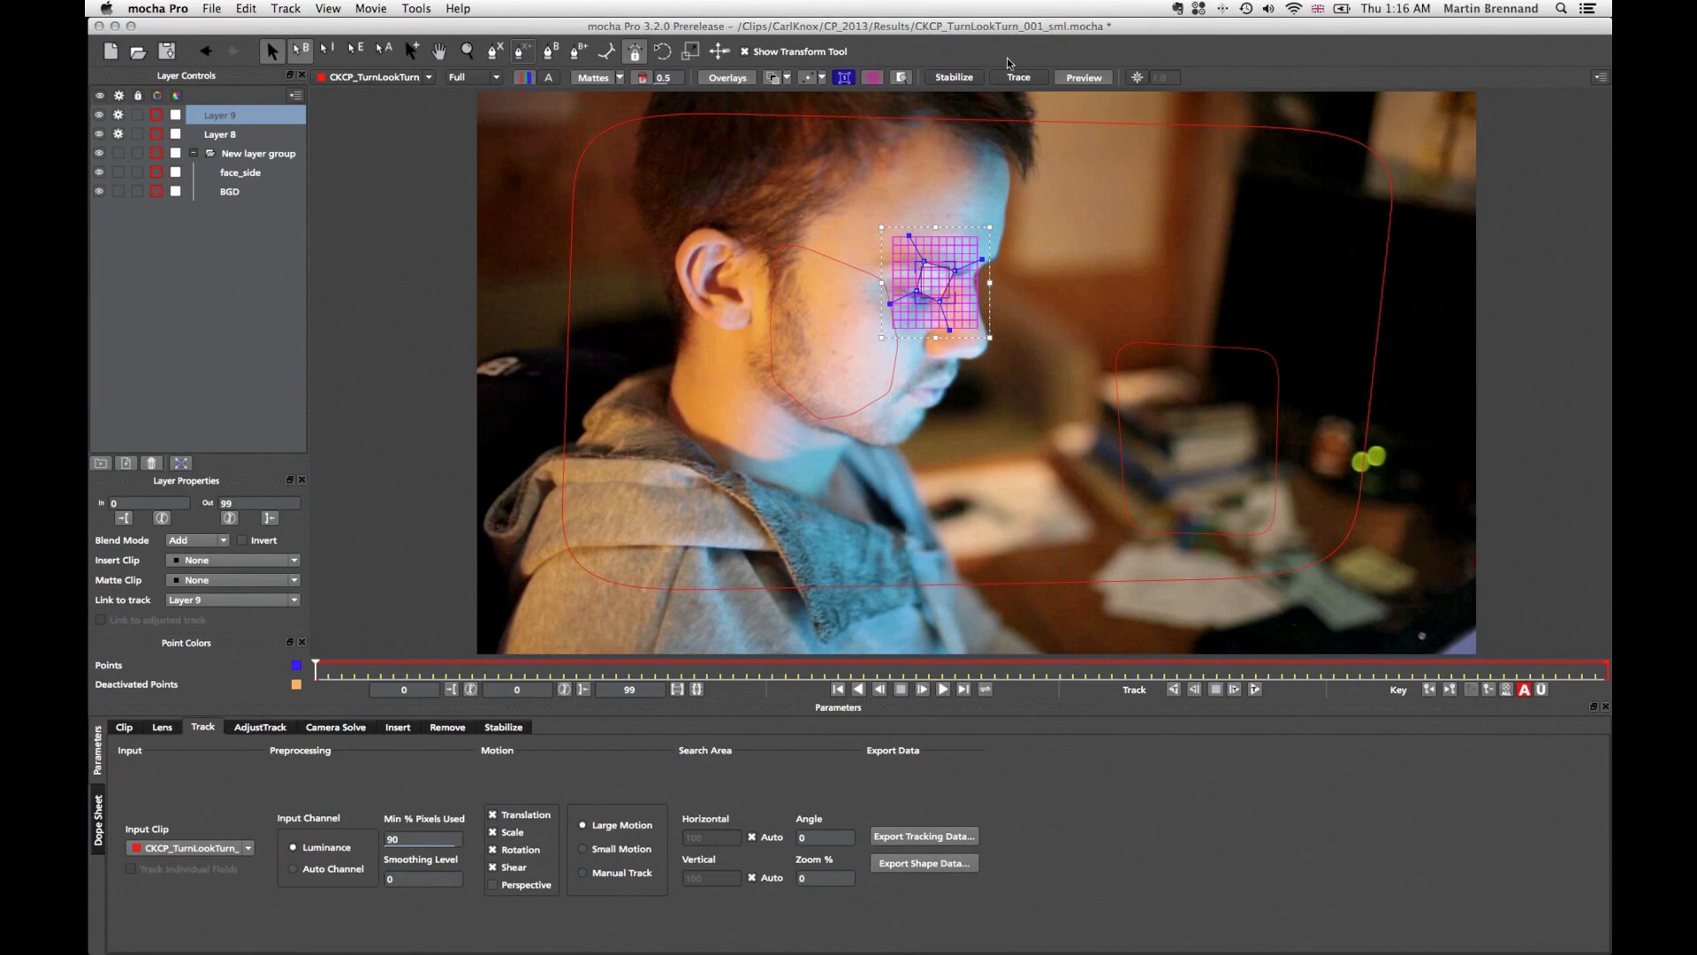
left_click(1003, 127)
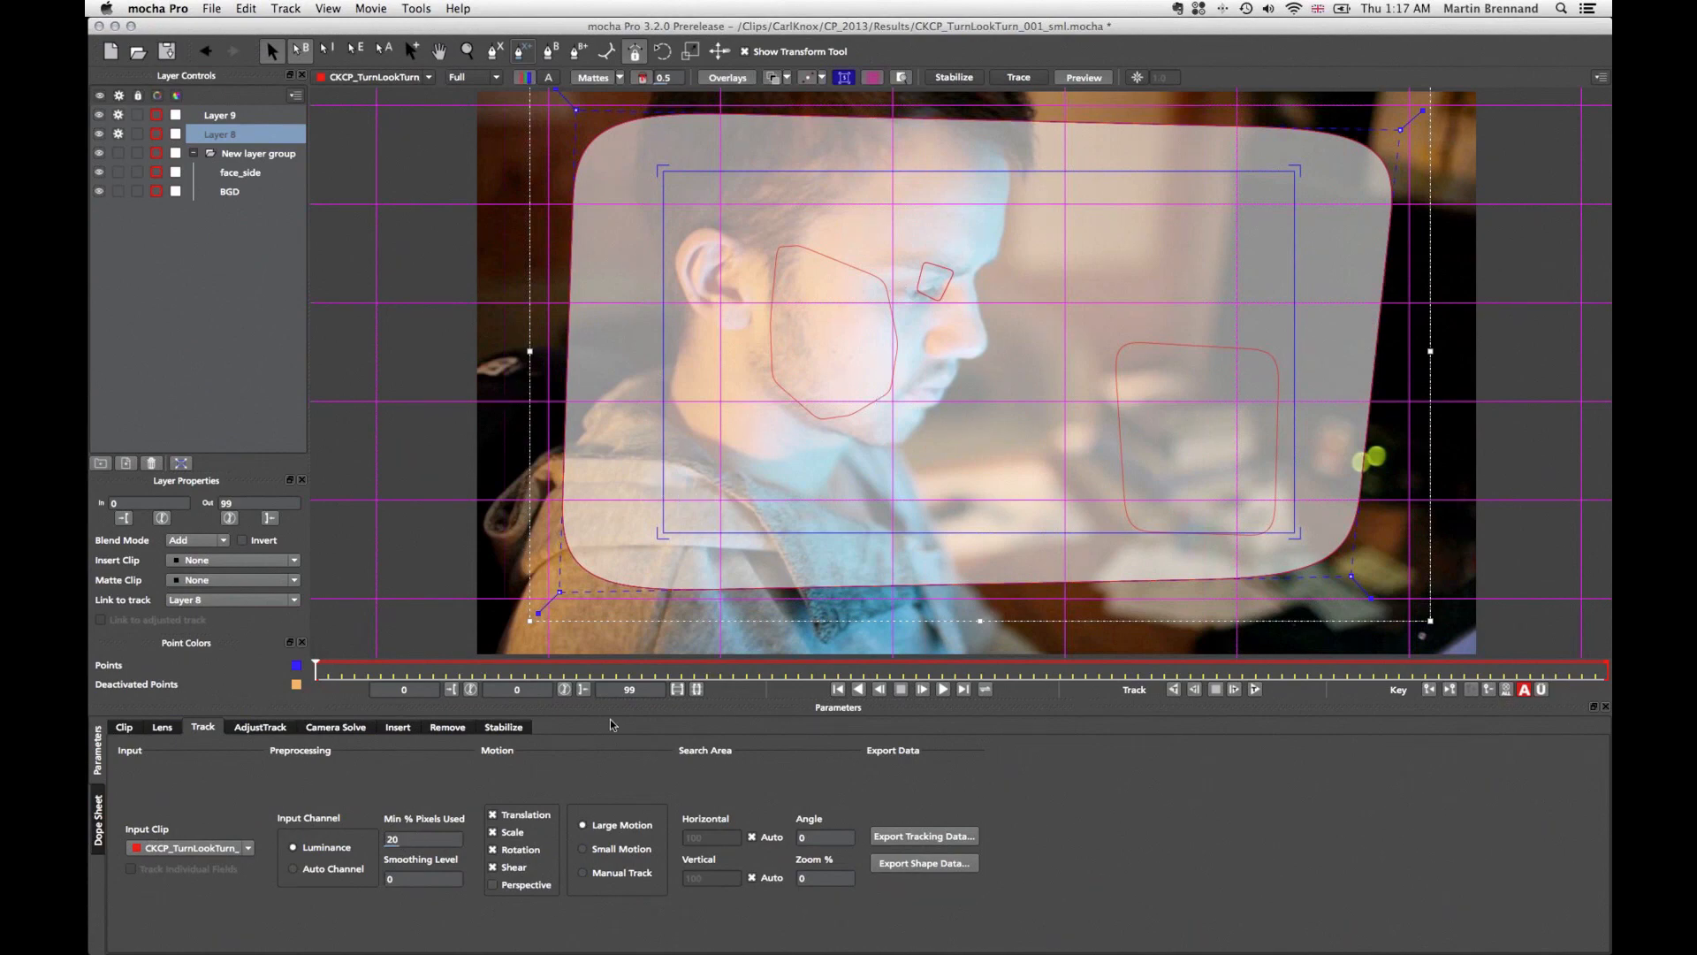
double_click(448, 834)
left_click(154, 464)
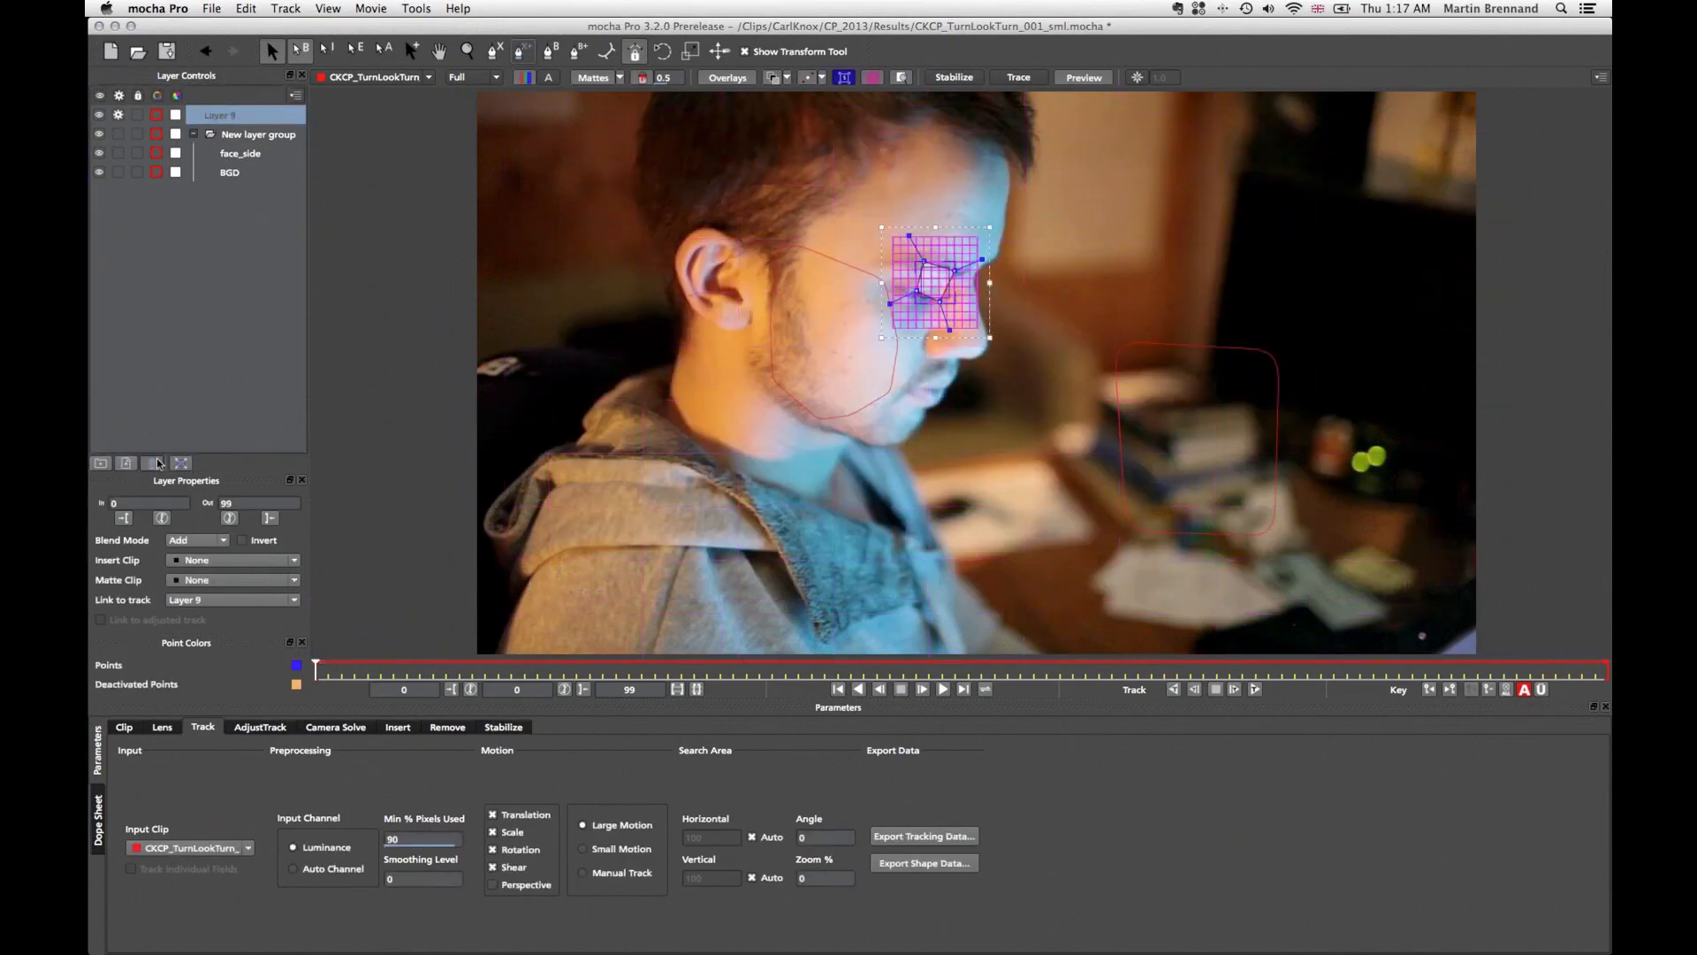
left_click(158, 463)
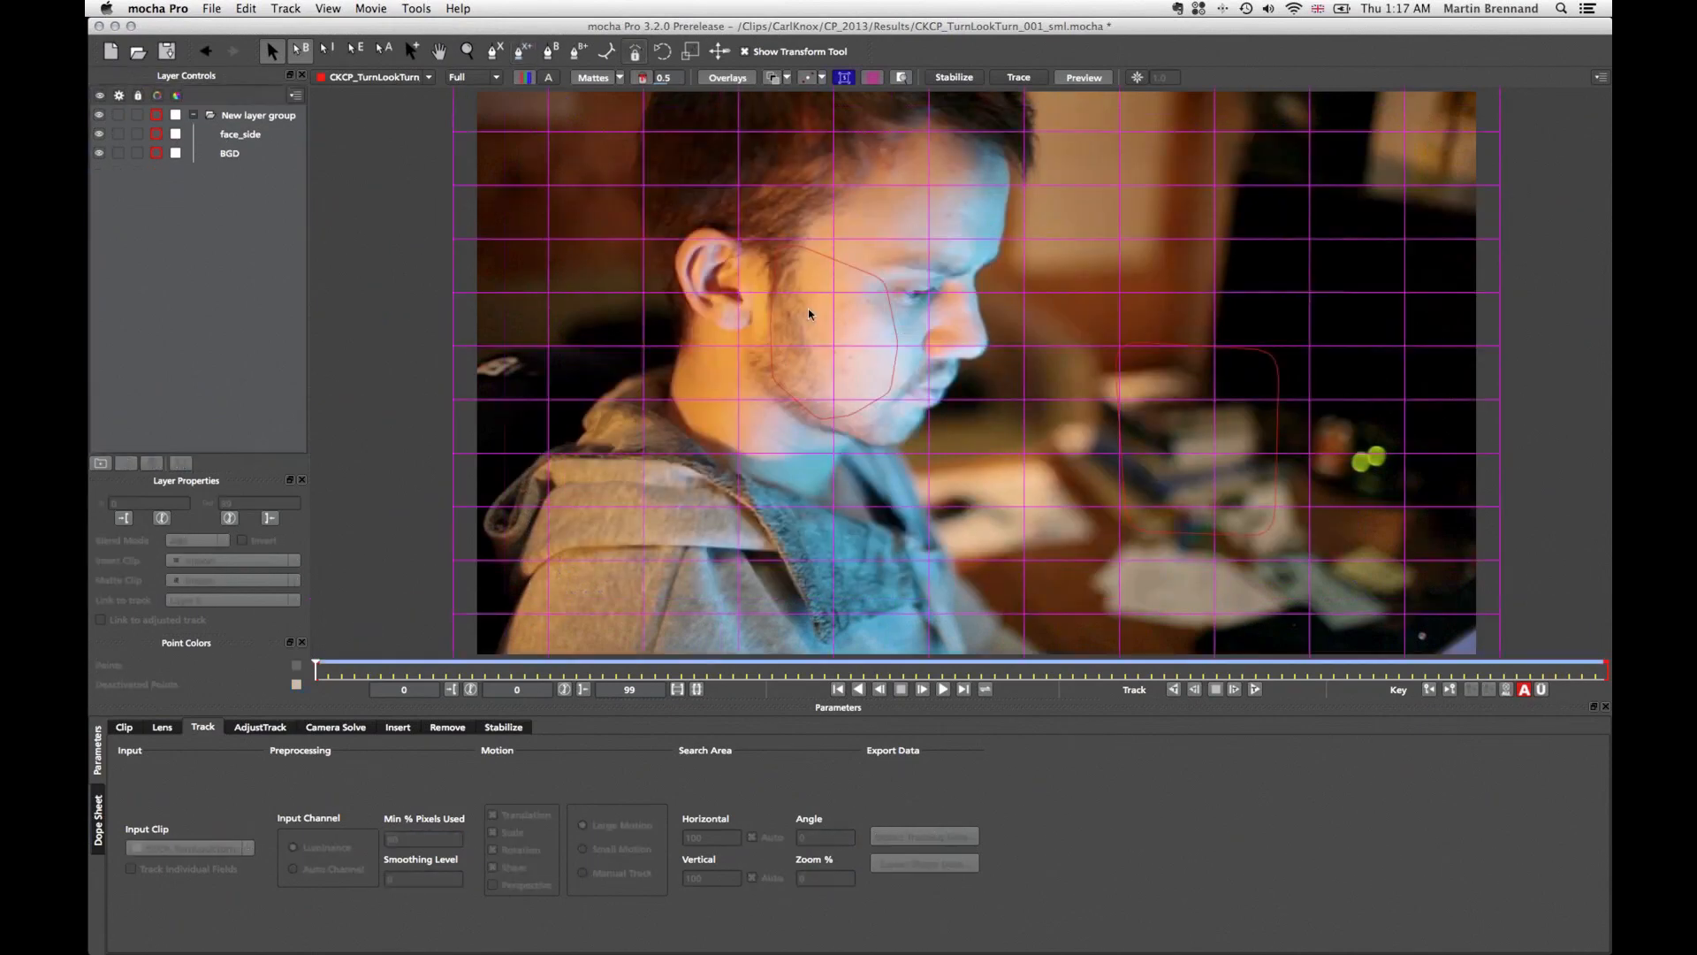
Step: Select the face_side layer and review its Min % Pixels Used, Lens, AdjustTrack and Track settings
left_click(816, 259)
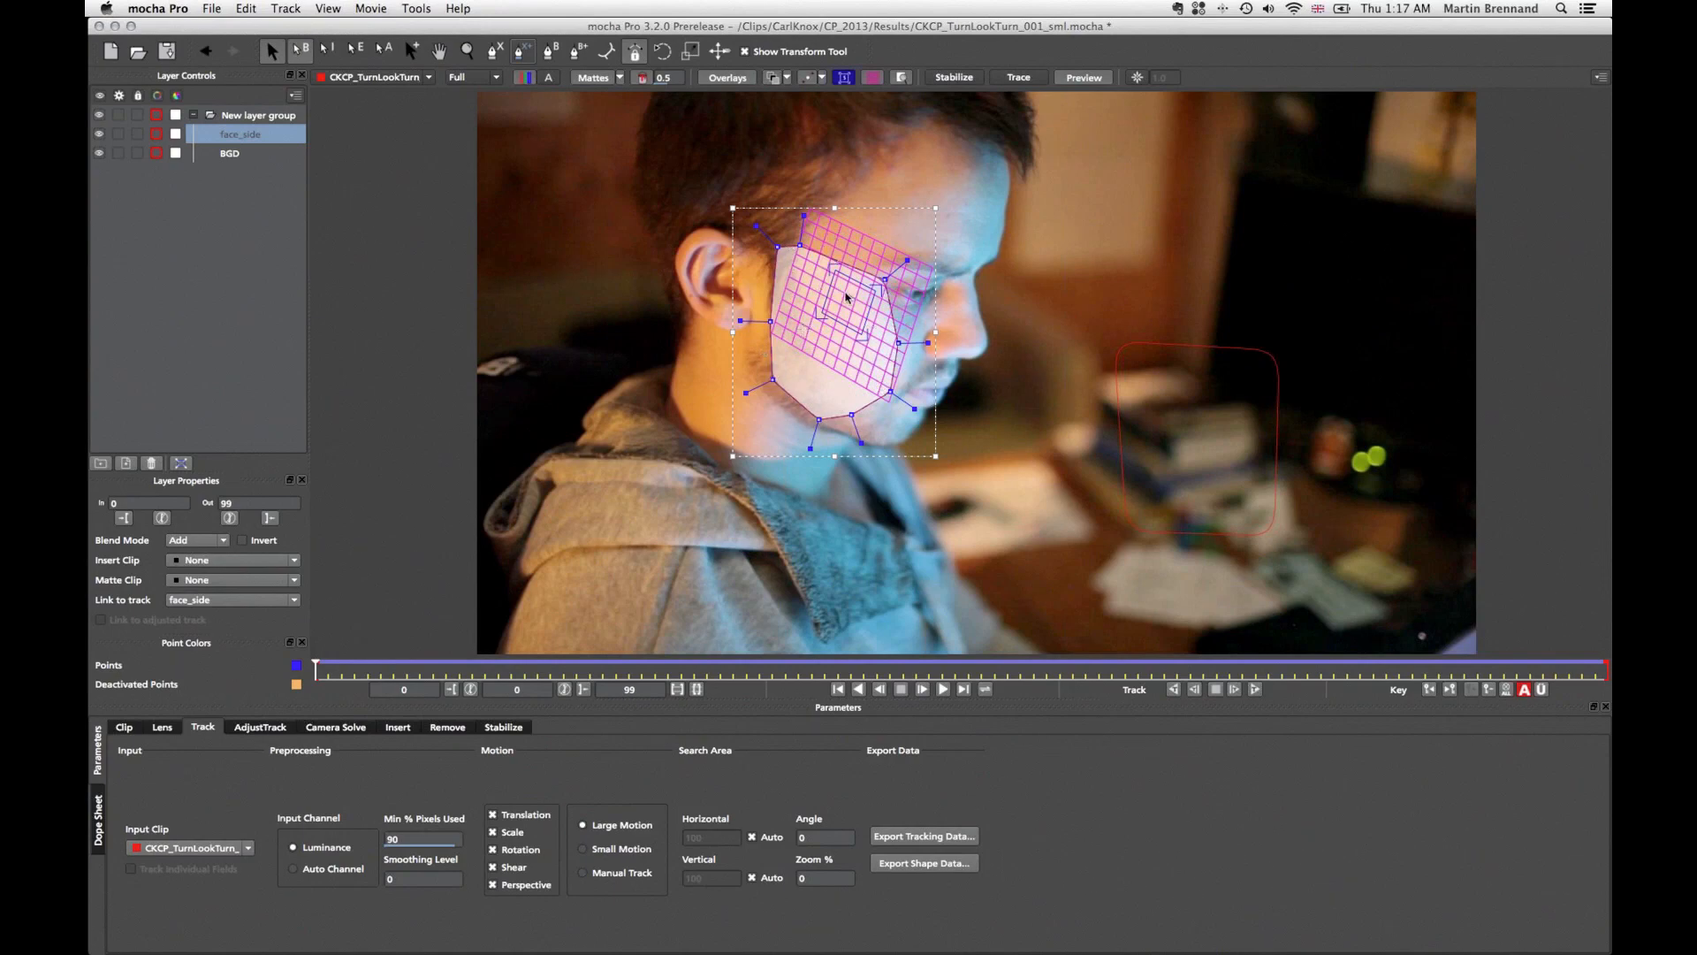
double_click(453, 846)
left_click(150, 727)
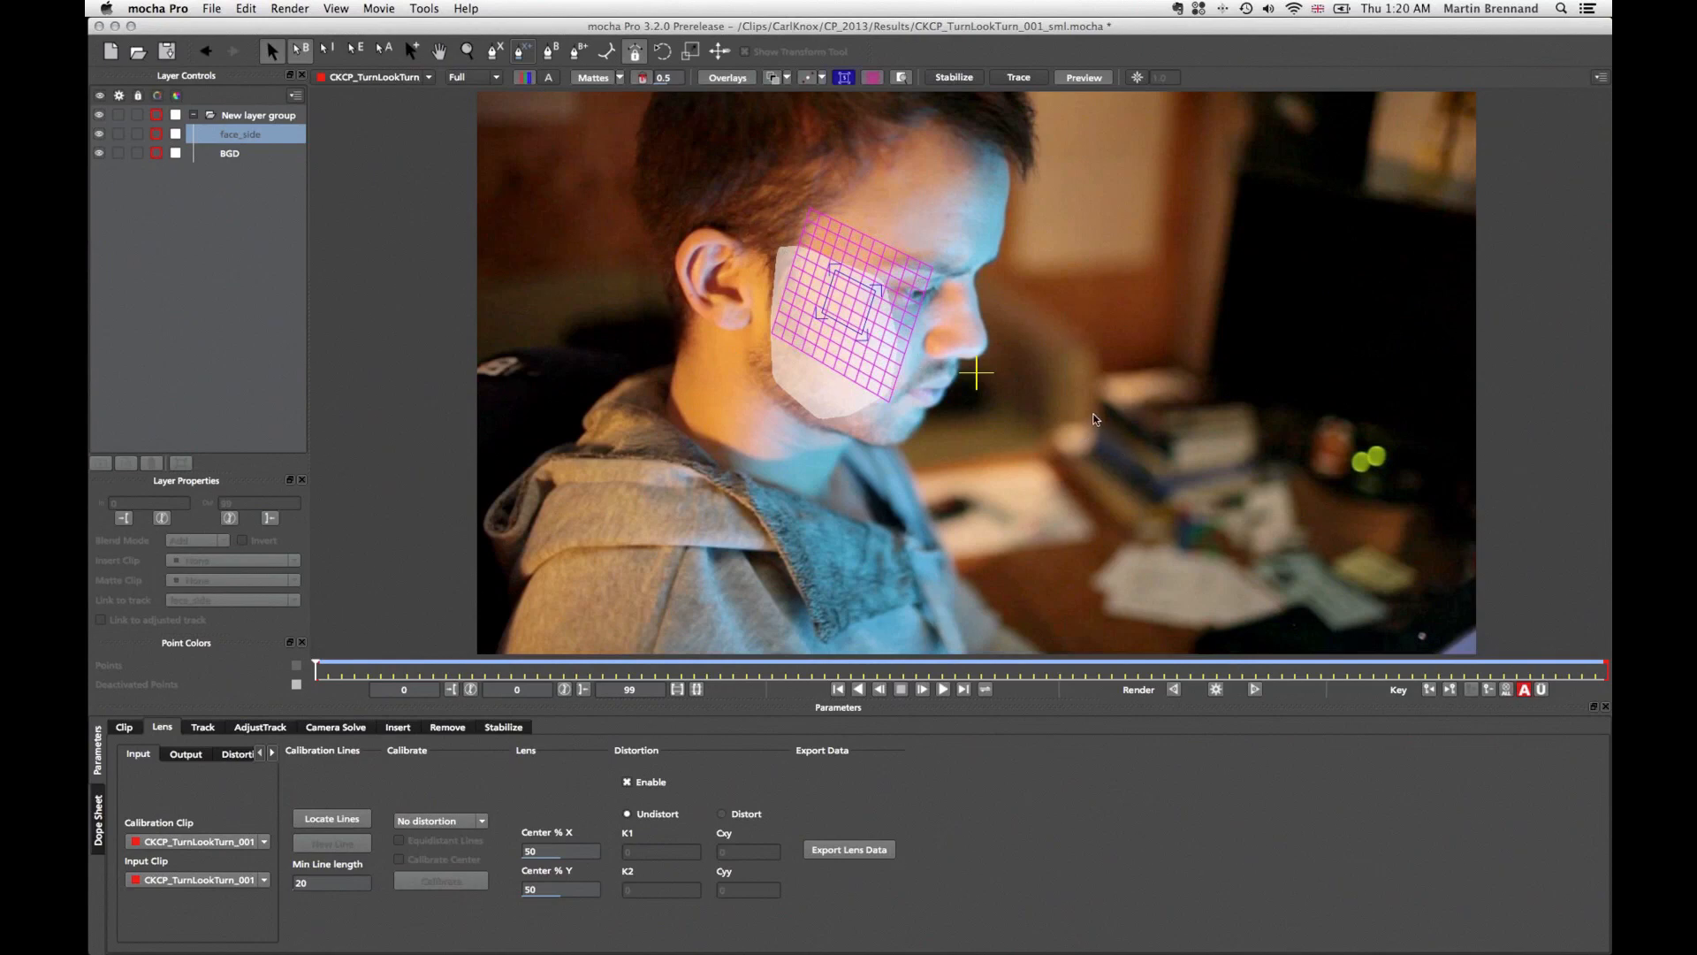
left_click(268, 727)
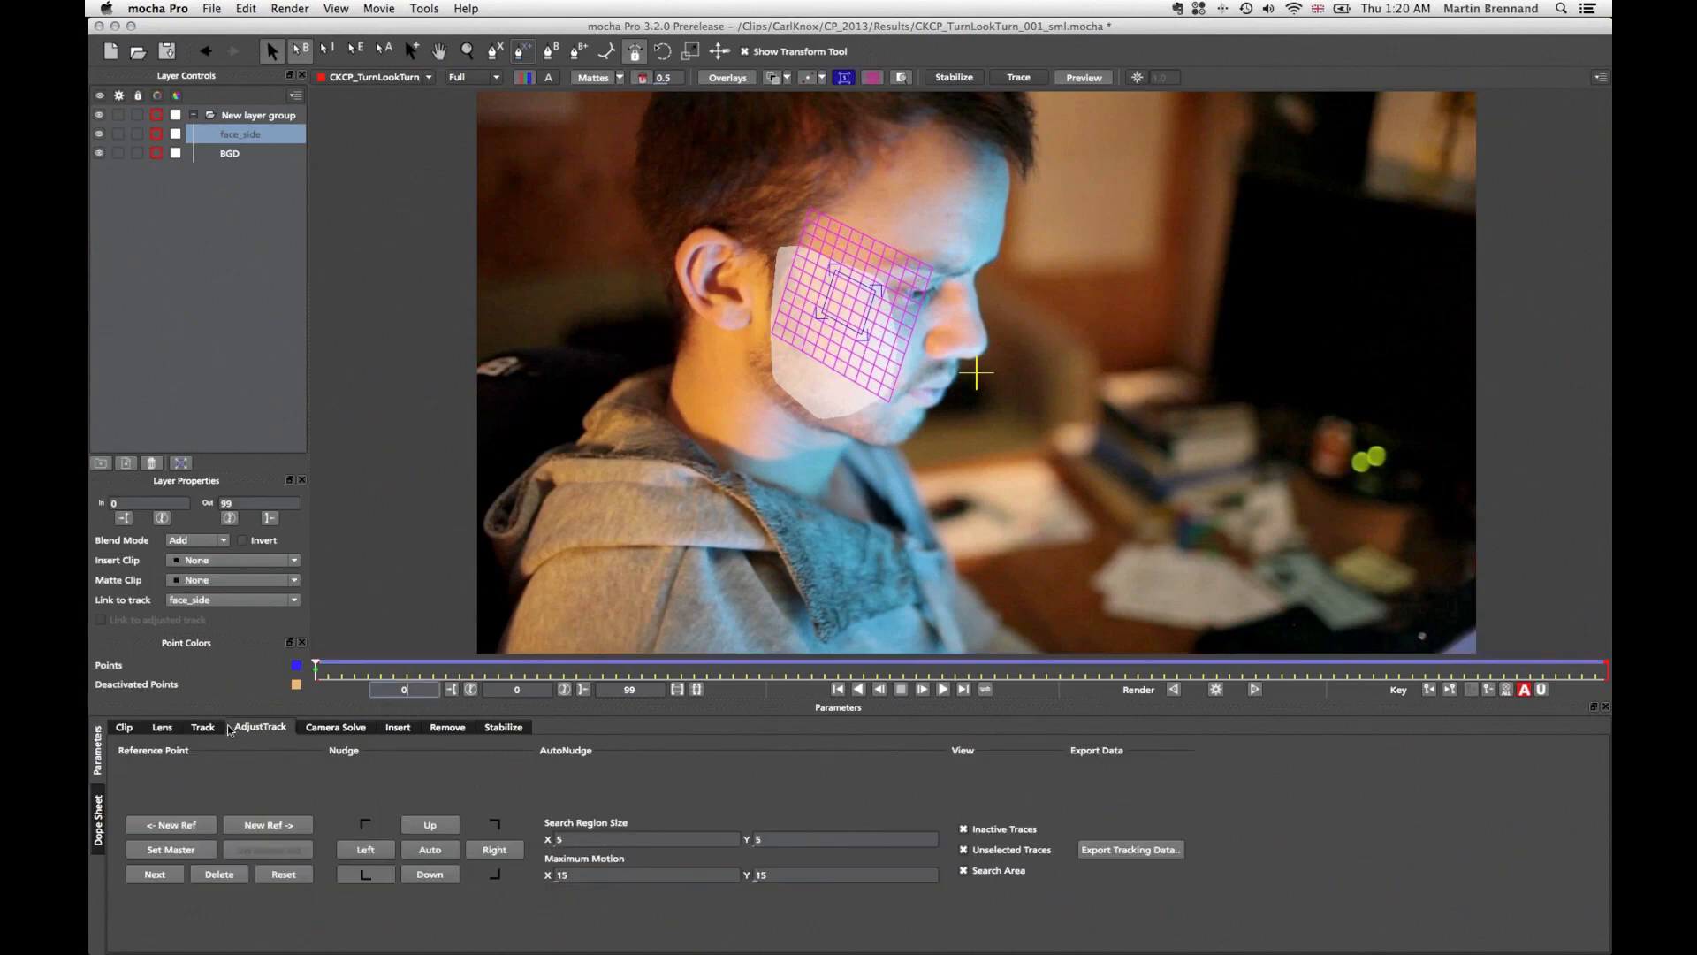
left_click(203, 727)
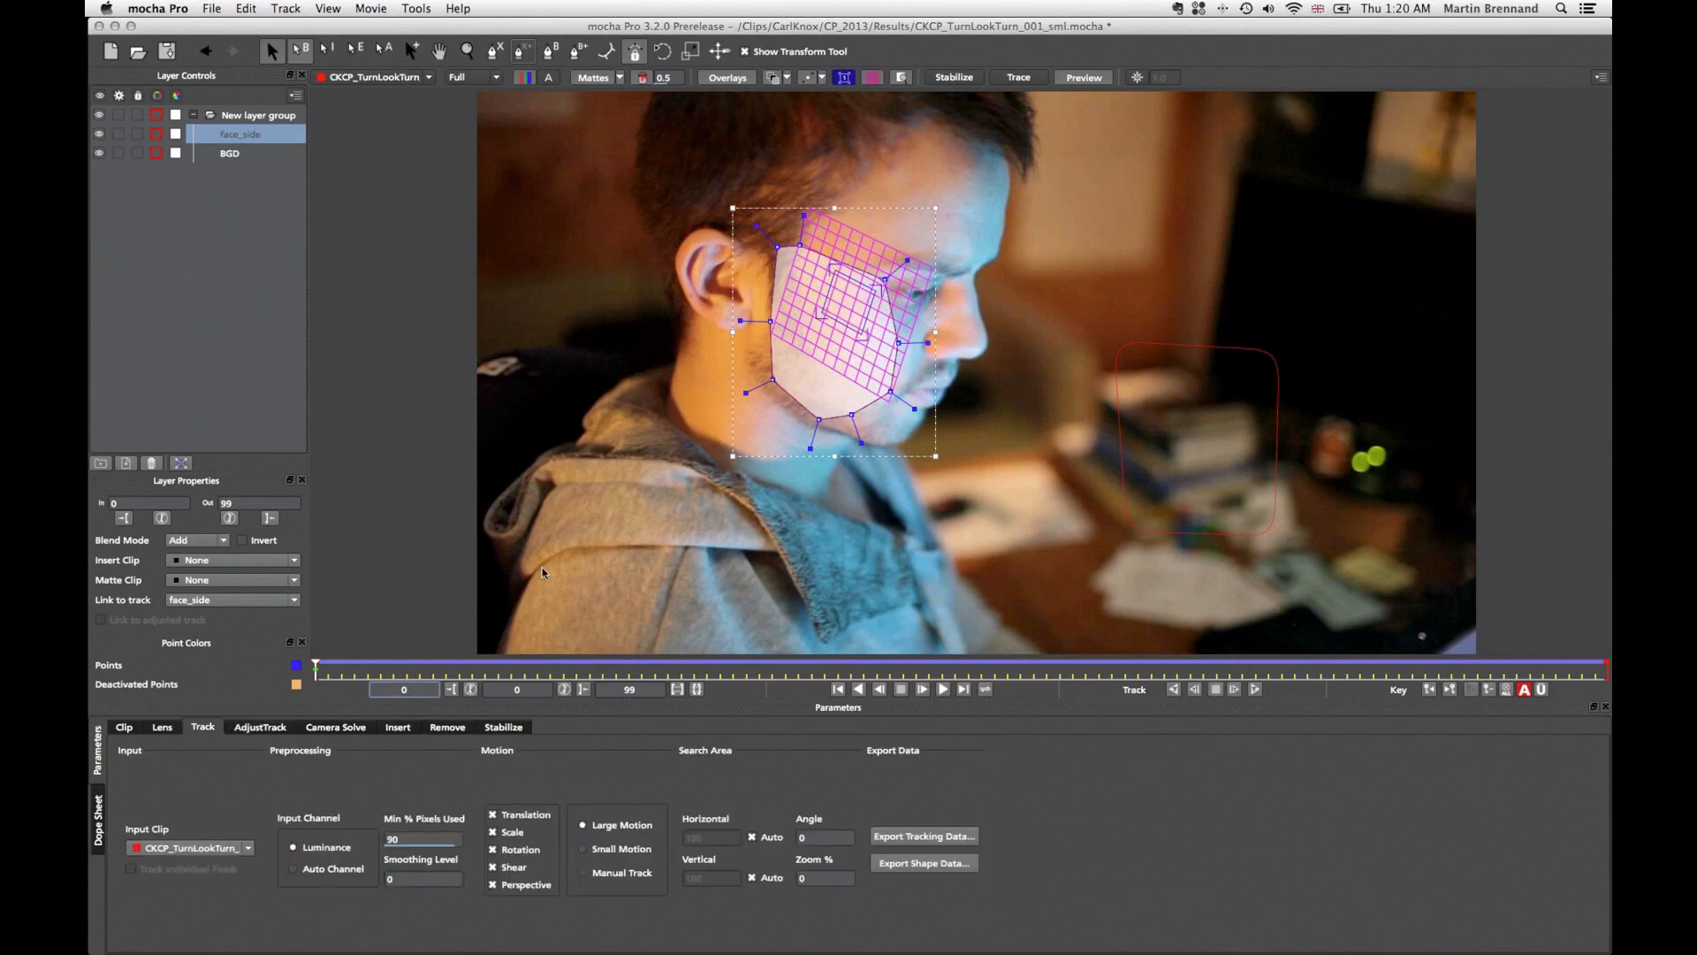
Step: Review the Distortion Map Clip options for exporting lens data, and cancel the export
left_click(162, 727)
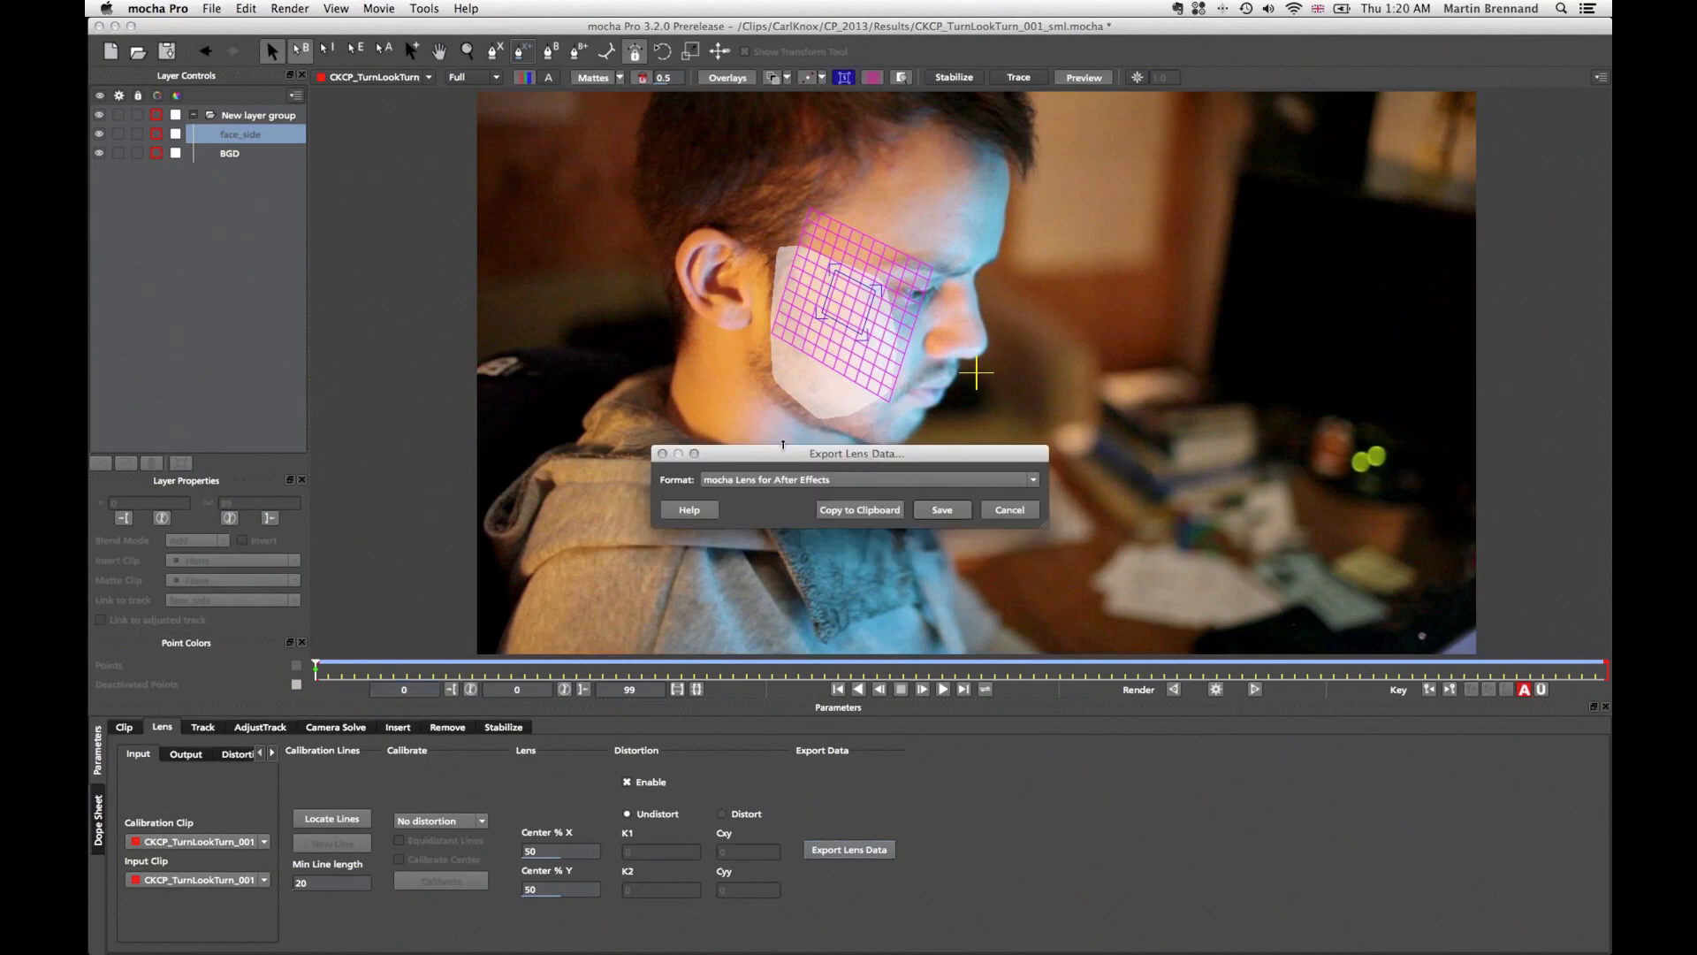
left_click(768, 480)
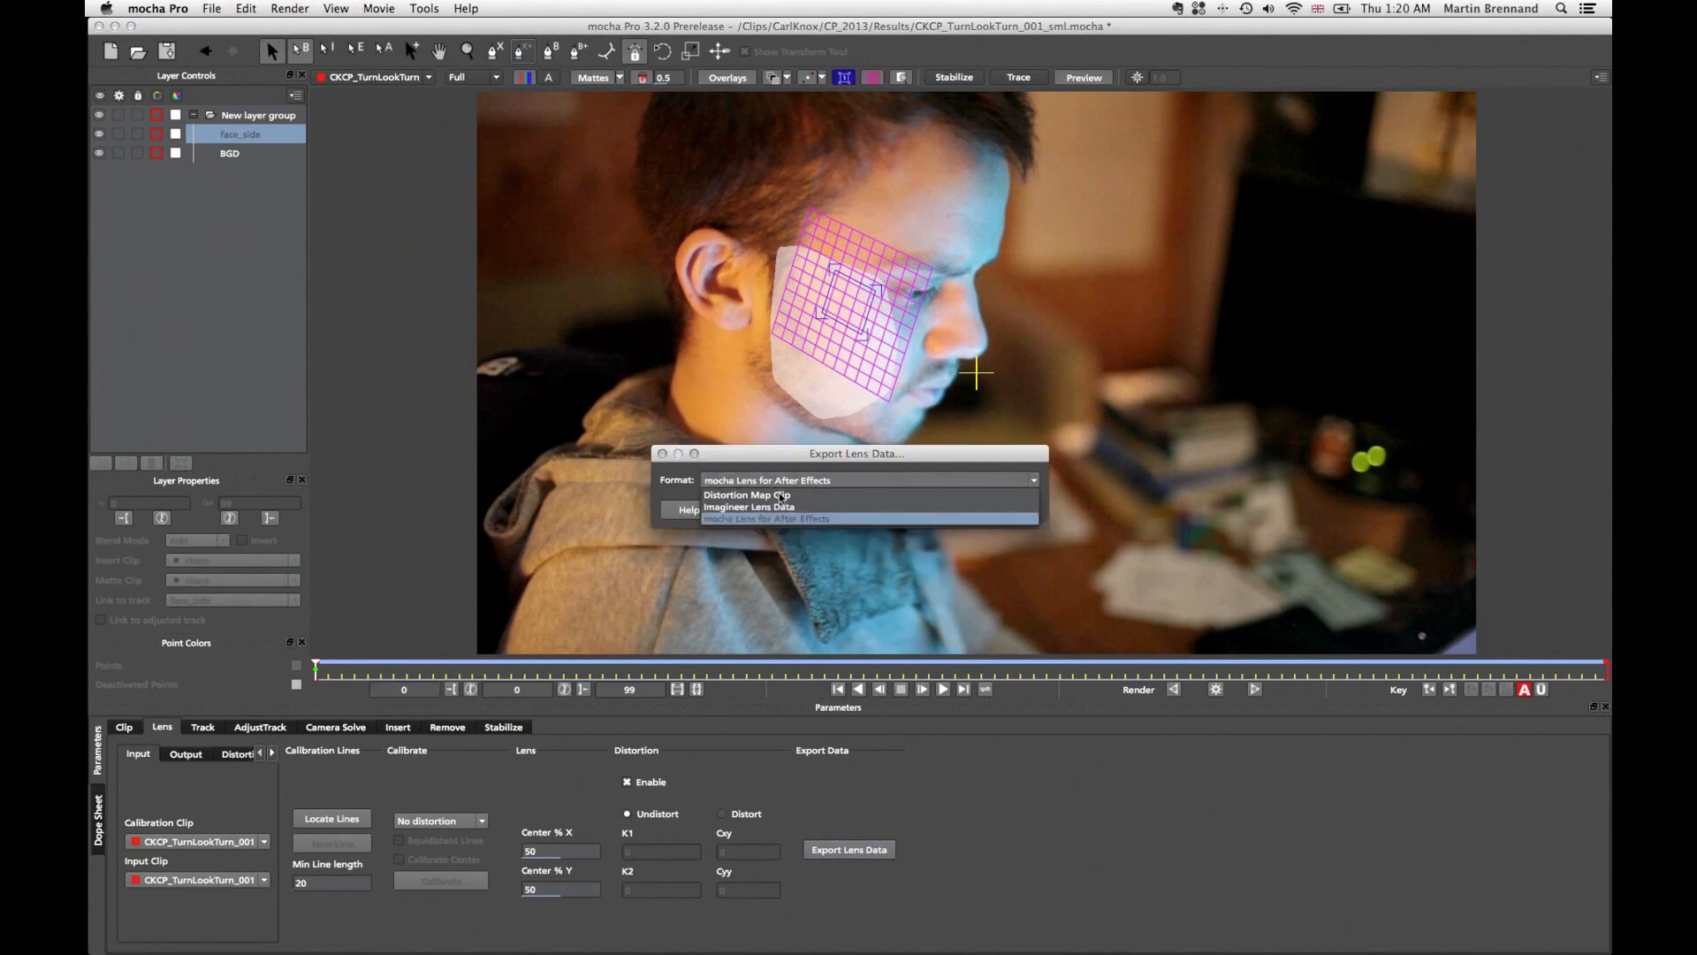
left_click(777, 493)
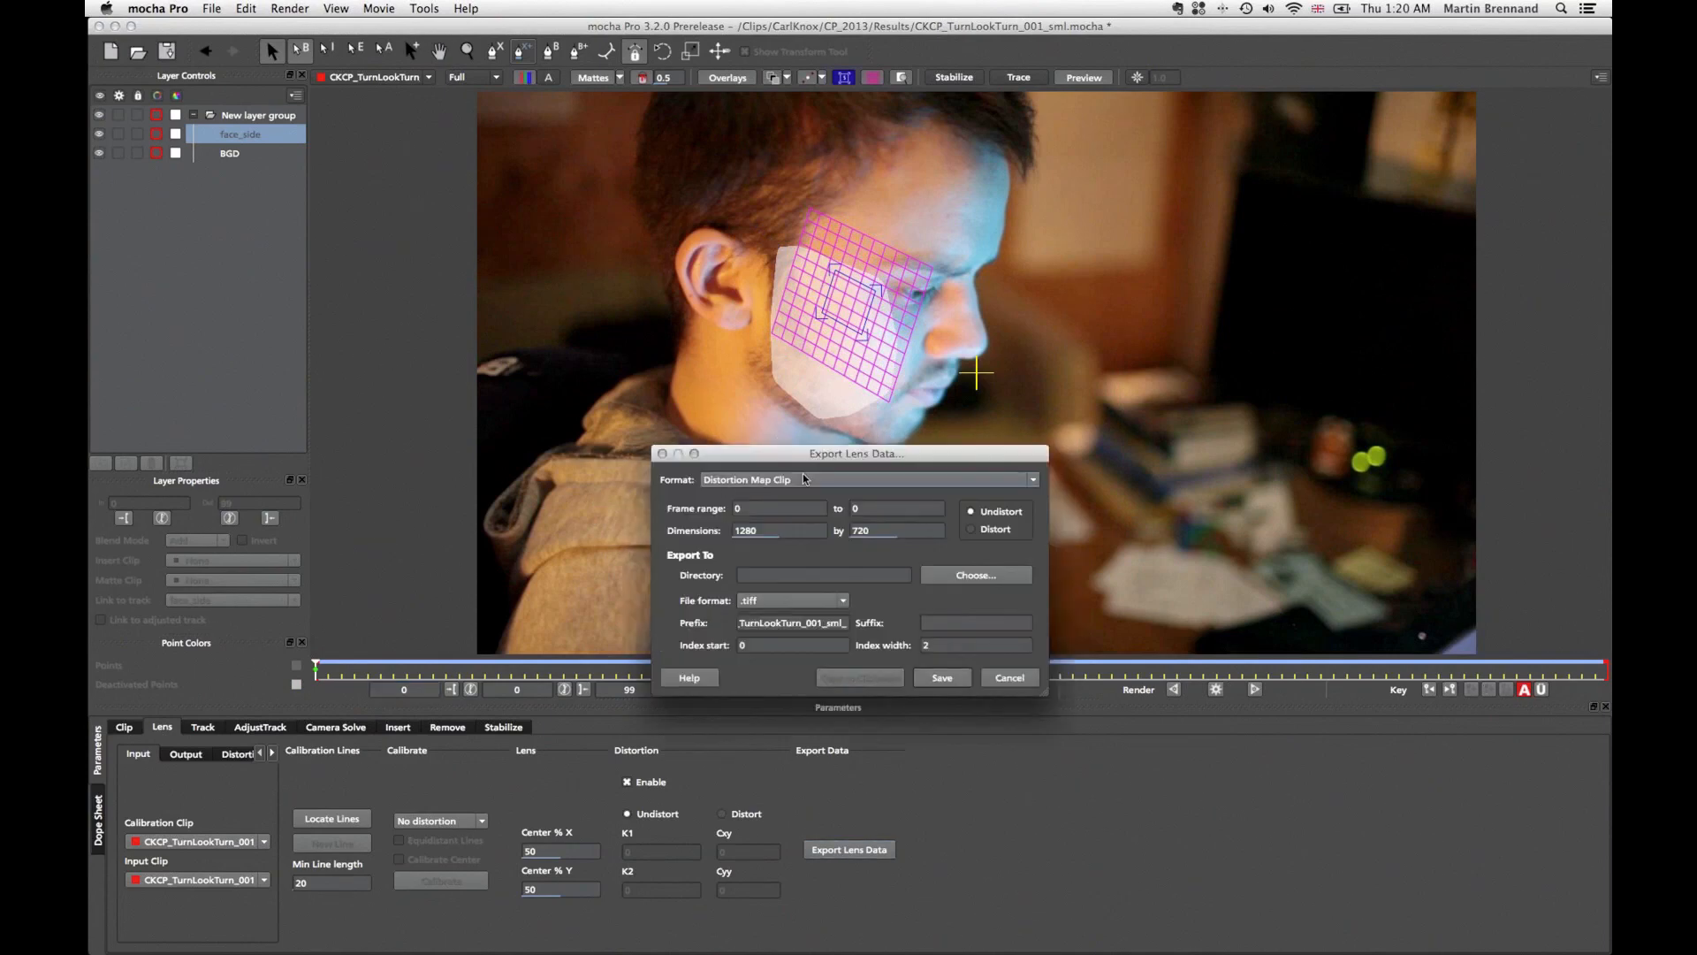
left_click(1008, 678)
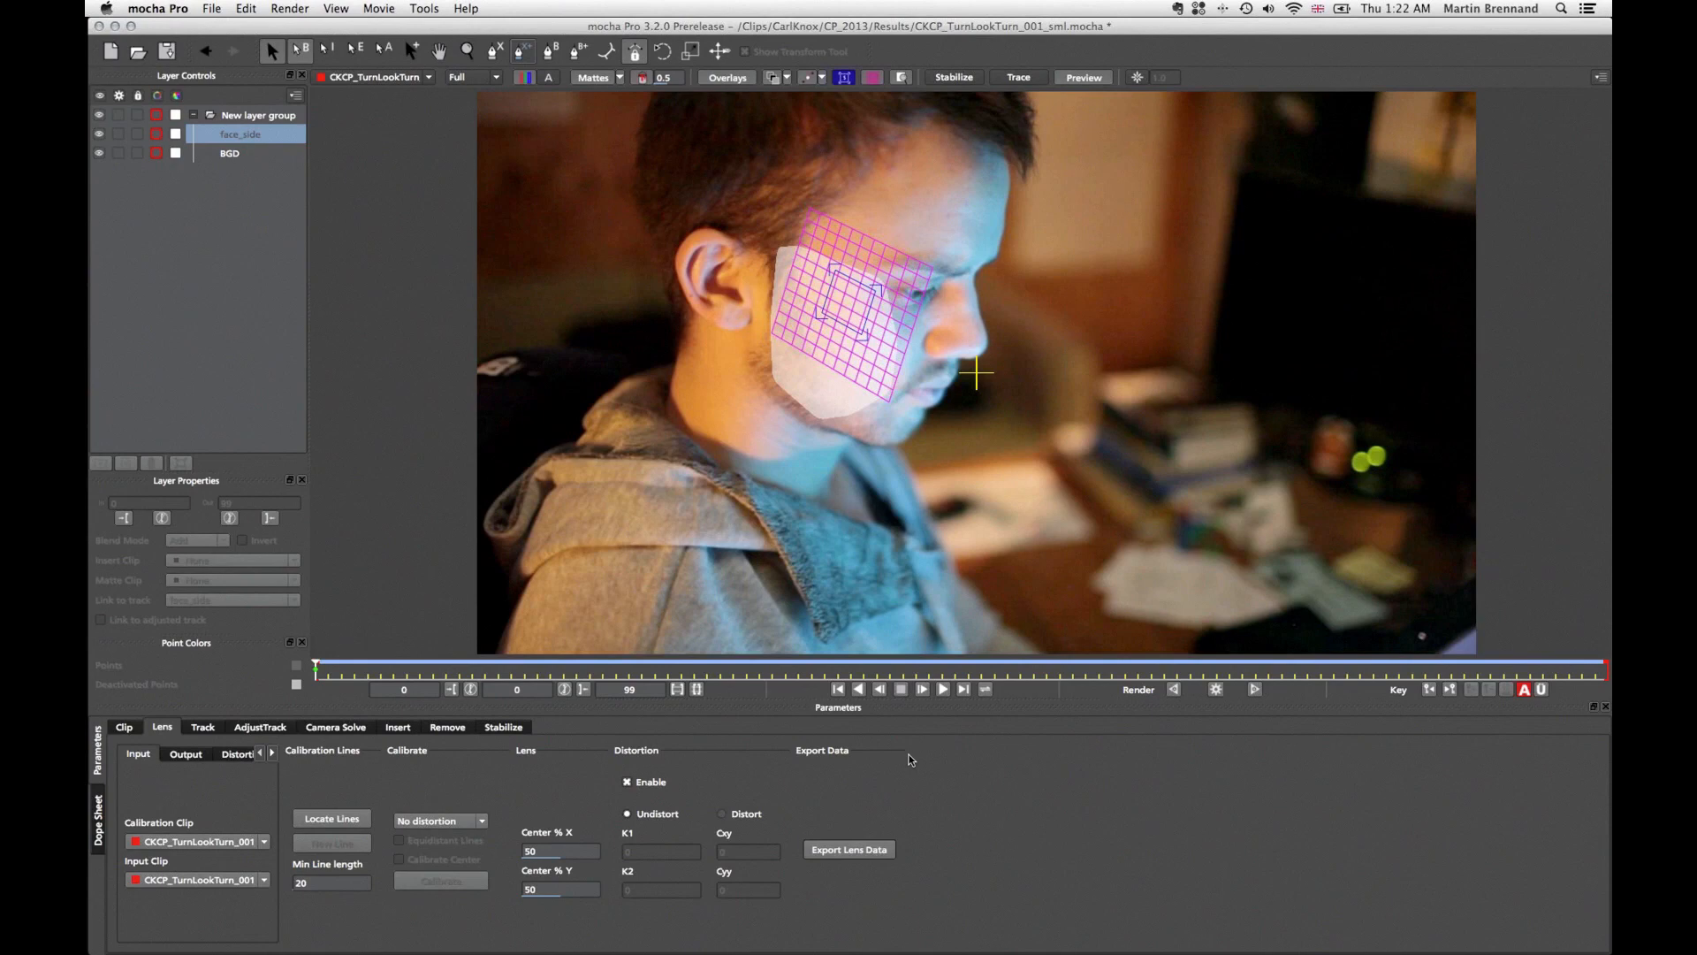
left_click(473, 77)
left_click(468, 92)
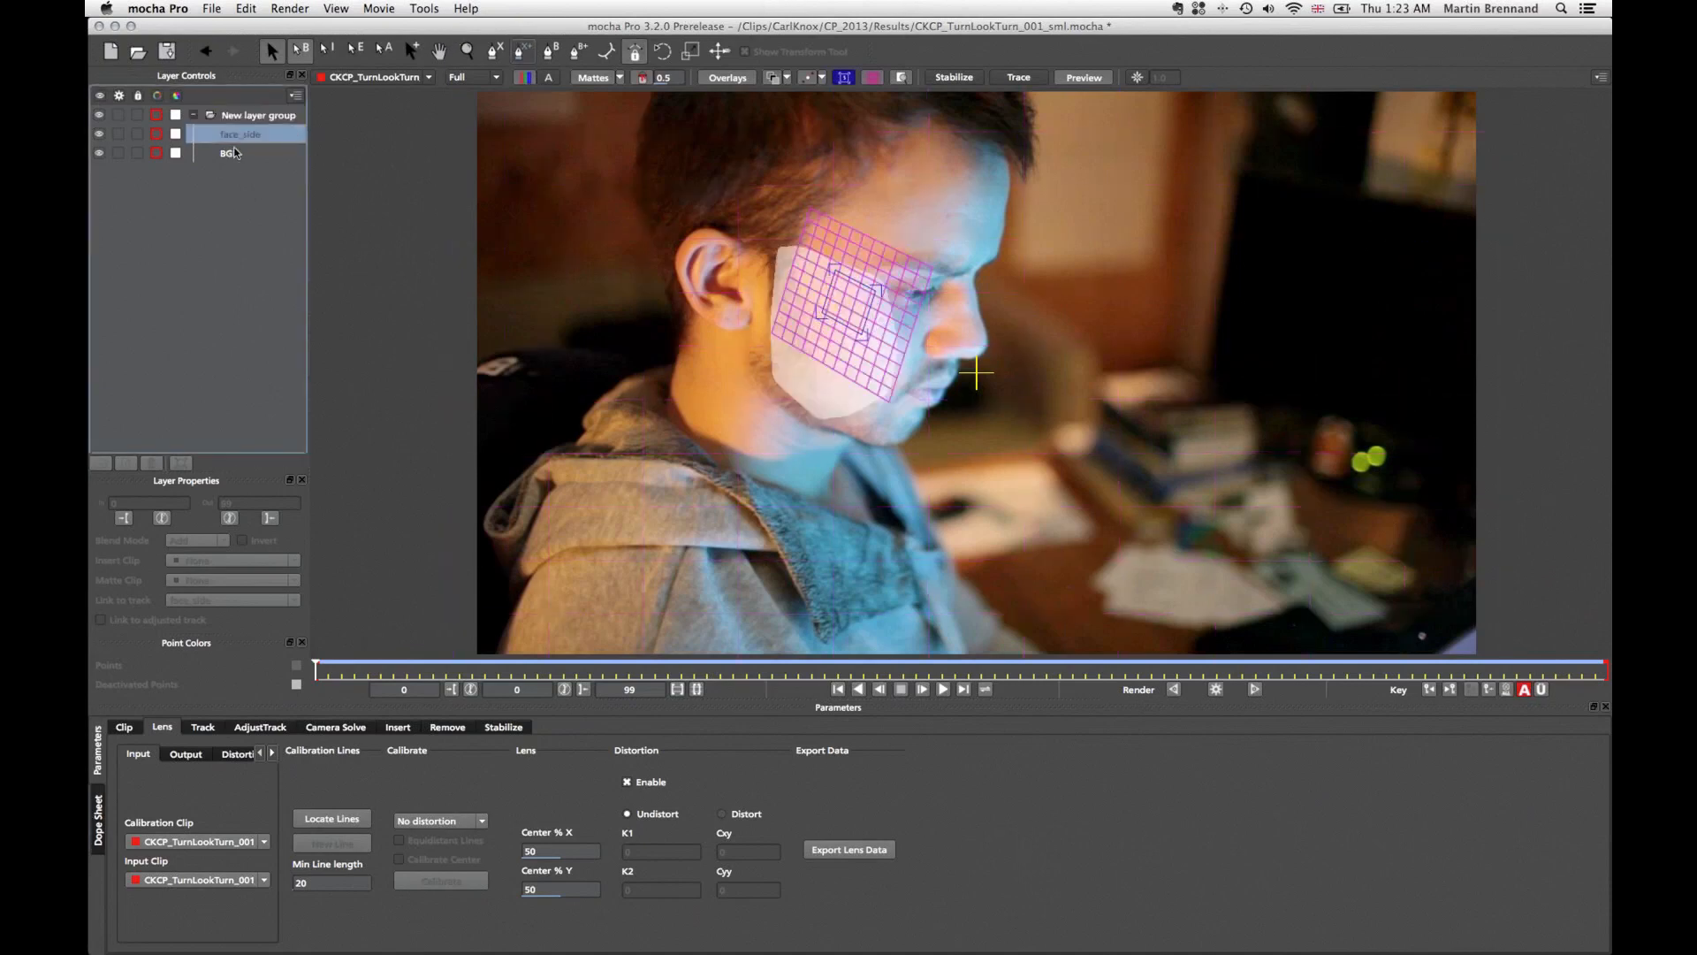
left_click(235, 153)
left_click(249, 137)
Step: Open the recent project CKCP_RunDuckRun_001.mocha, discarding the changes to the current project
left_click(208, 9)
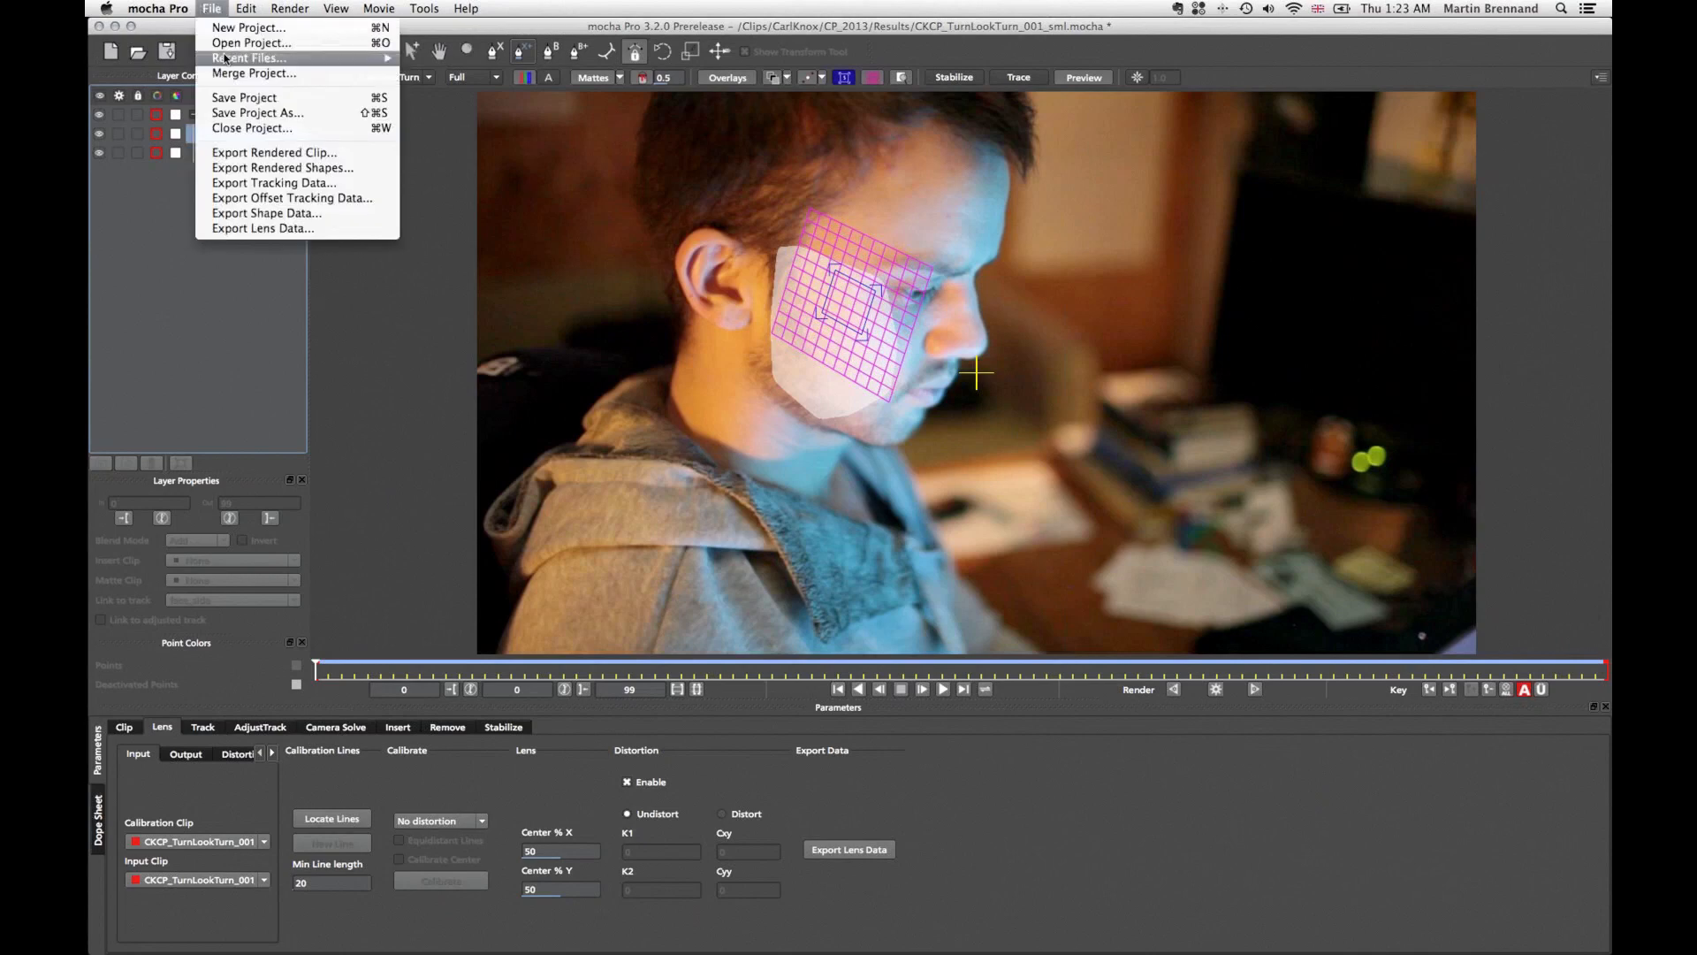
mouse_move(225, 59)
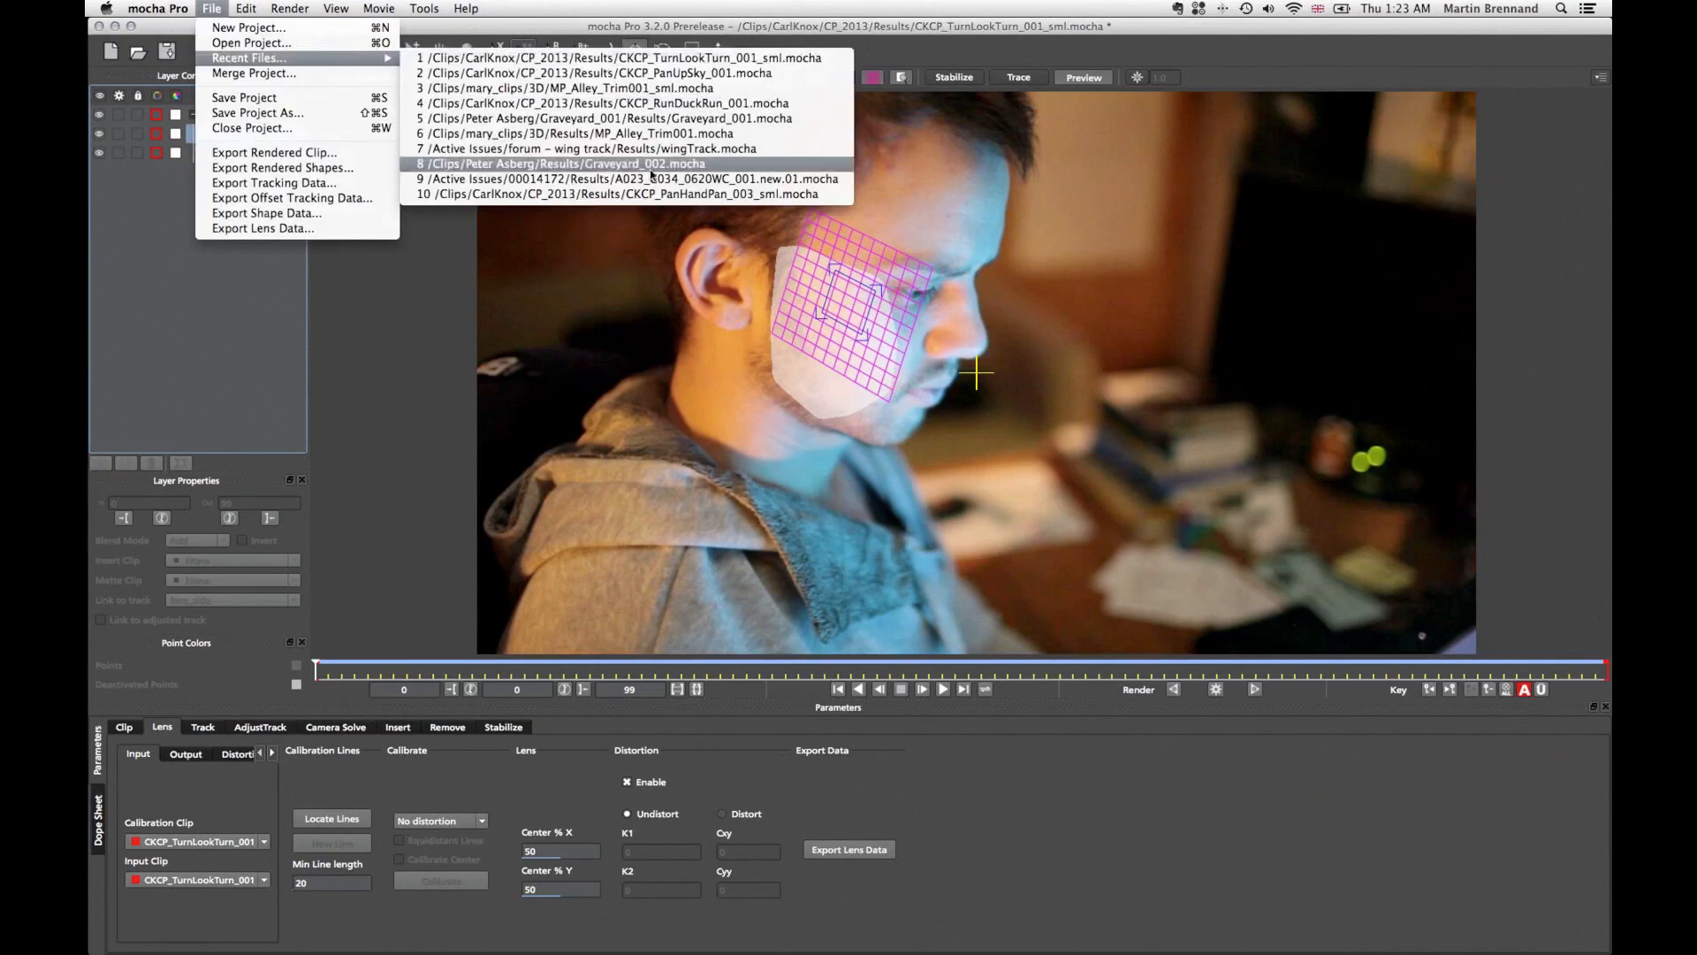
left_click(648, 104)
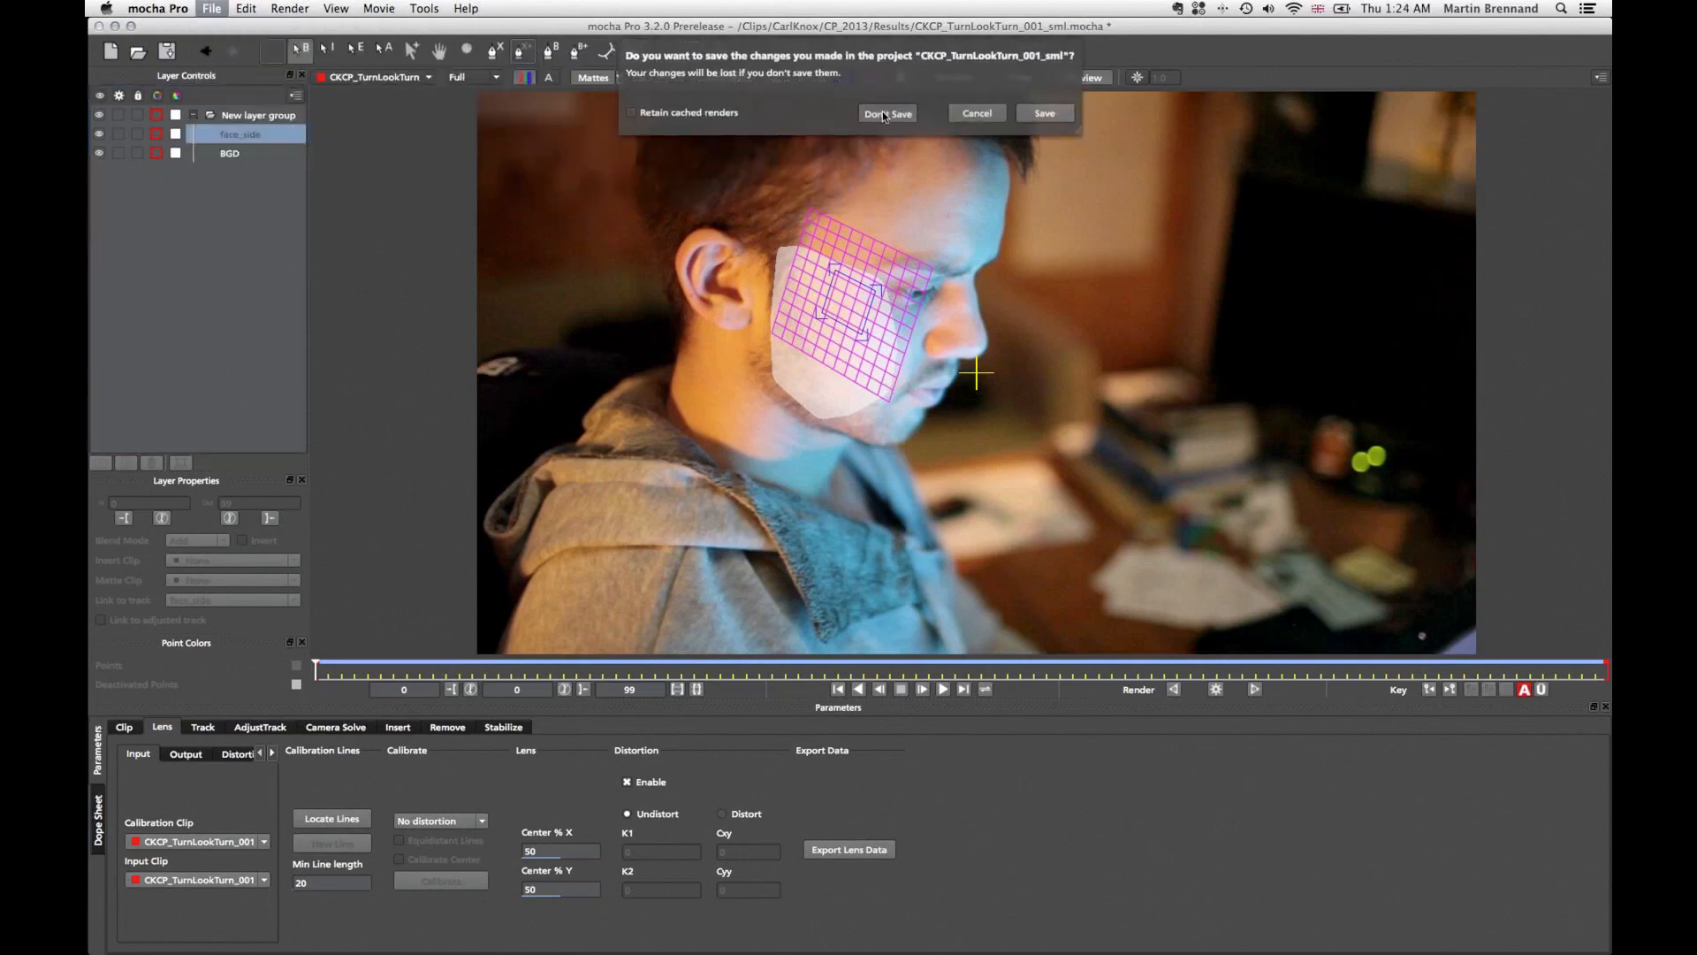
left_click(883, 111)
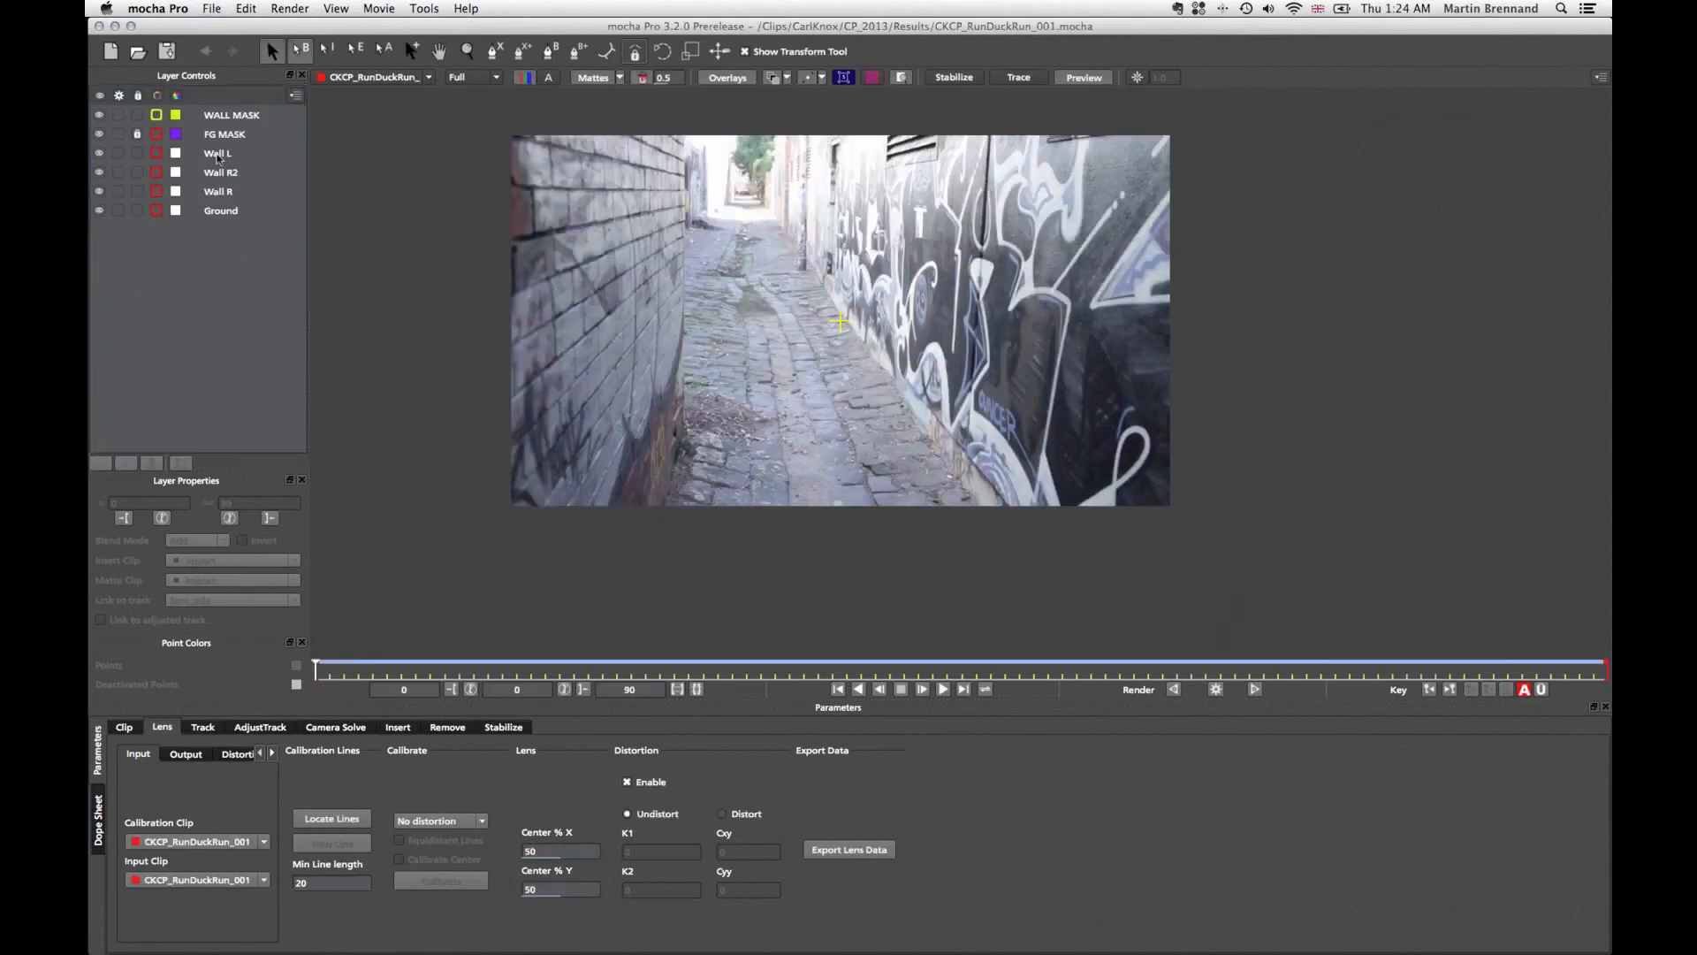
Step: Review the tracking settings of the Wall L, Wall R2 and Wall R layers, and display Wall L's planar surface
left_click(218, 153)
left_click(204, 729)
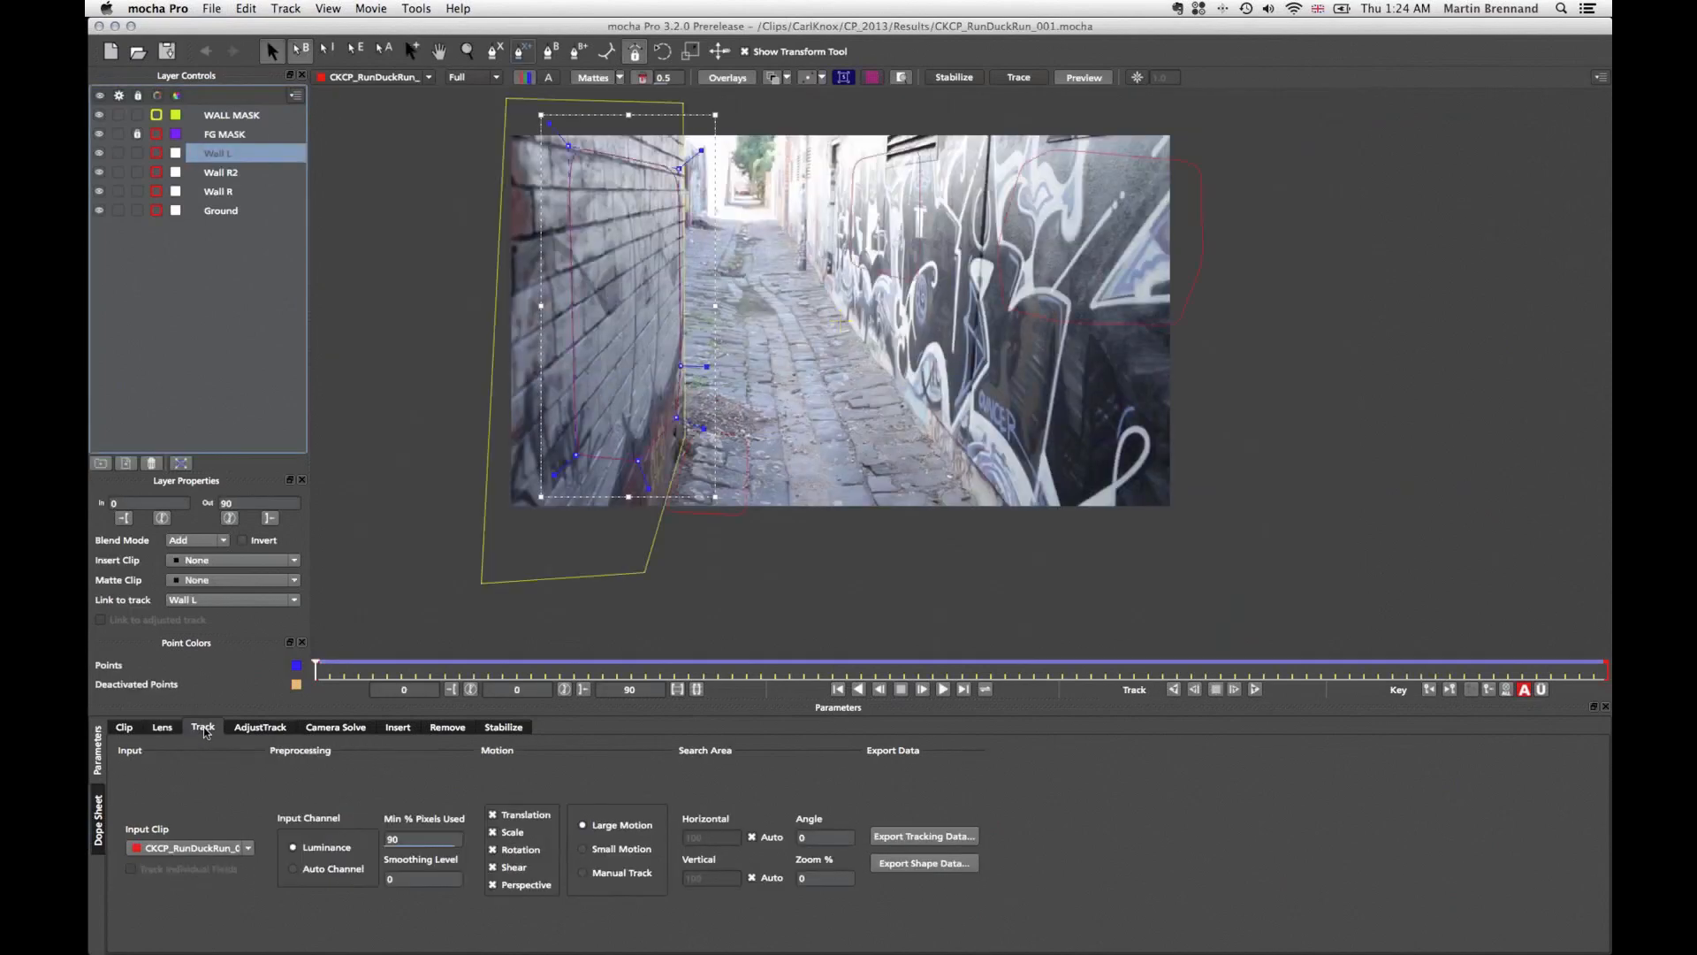
left_click(220, 172)
left_click(219, 191)
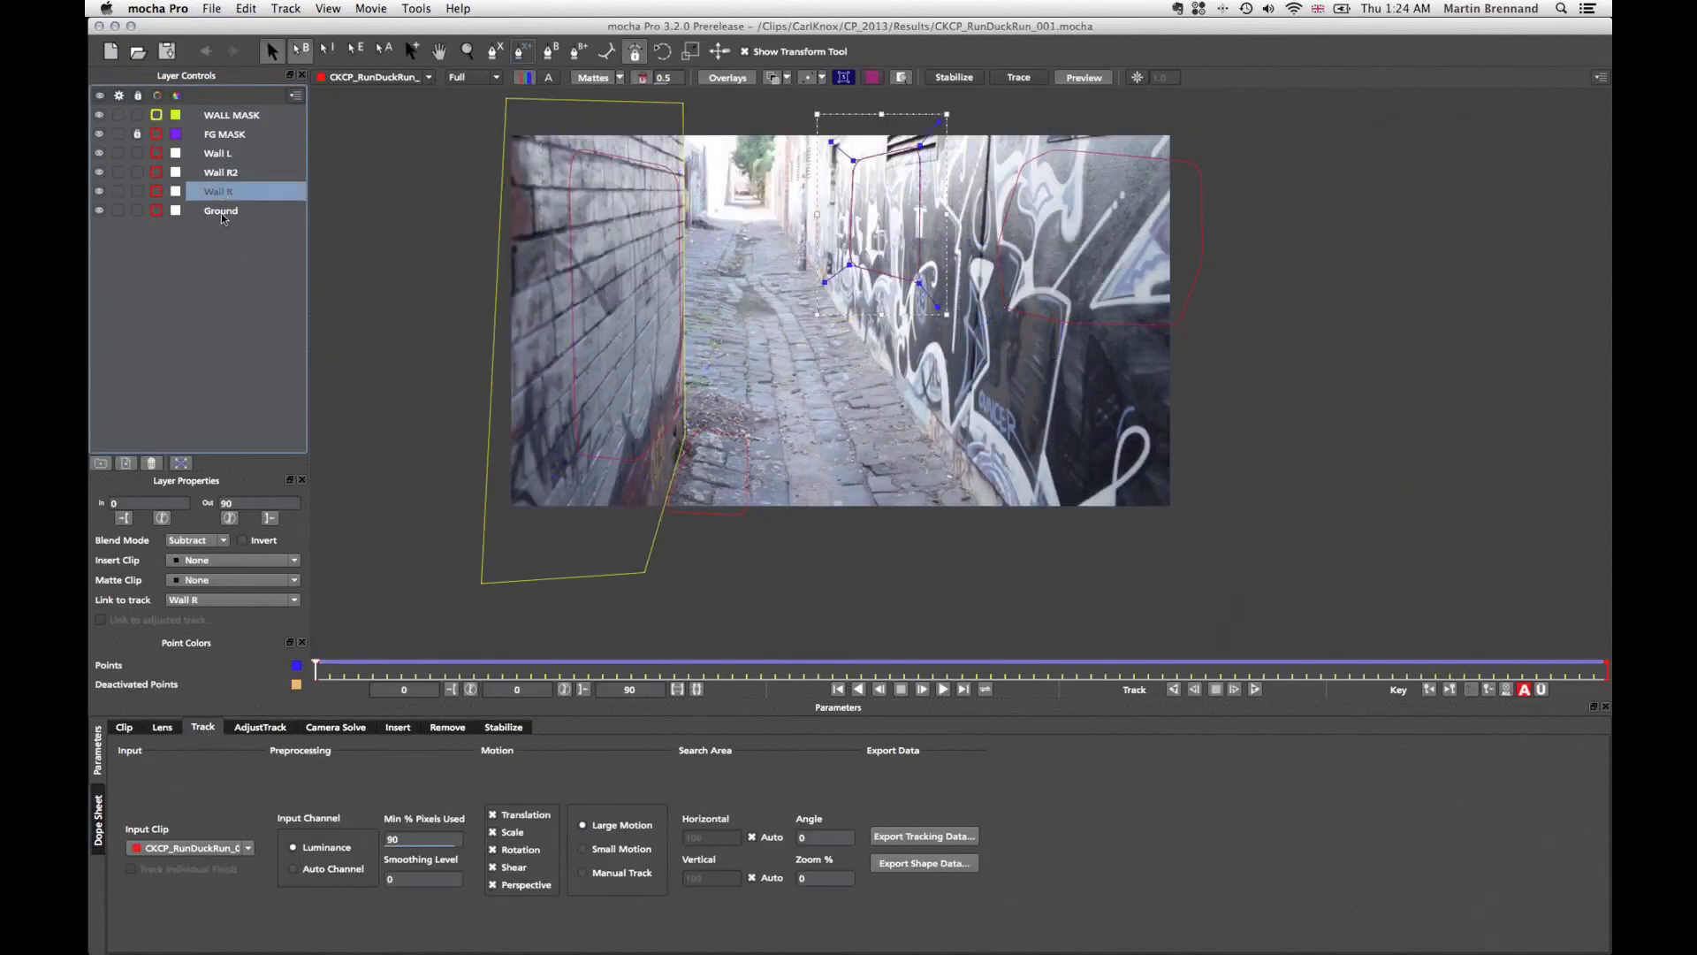
left_click(220, 153)
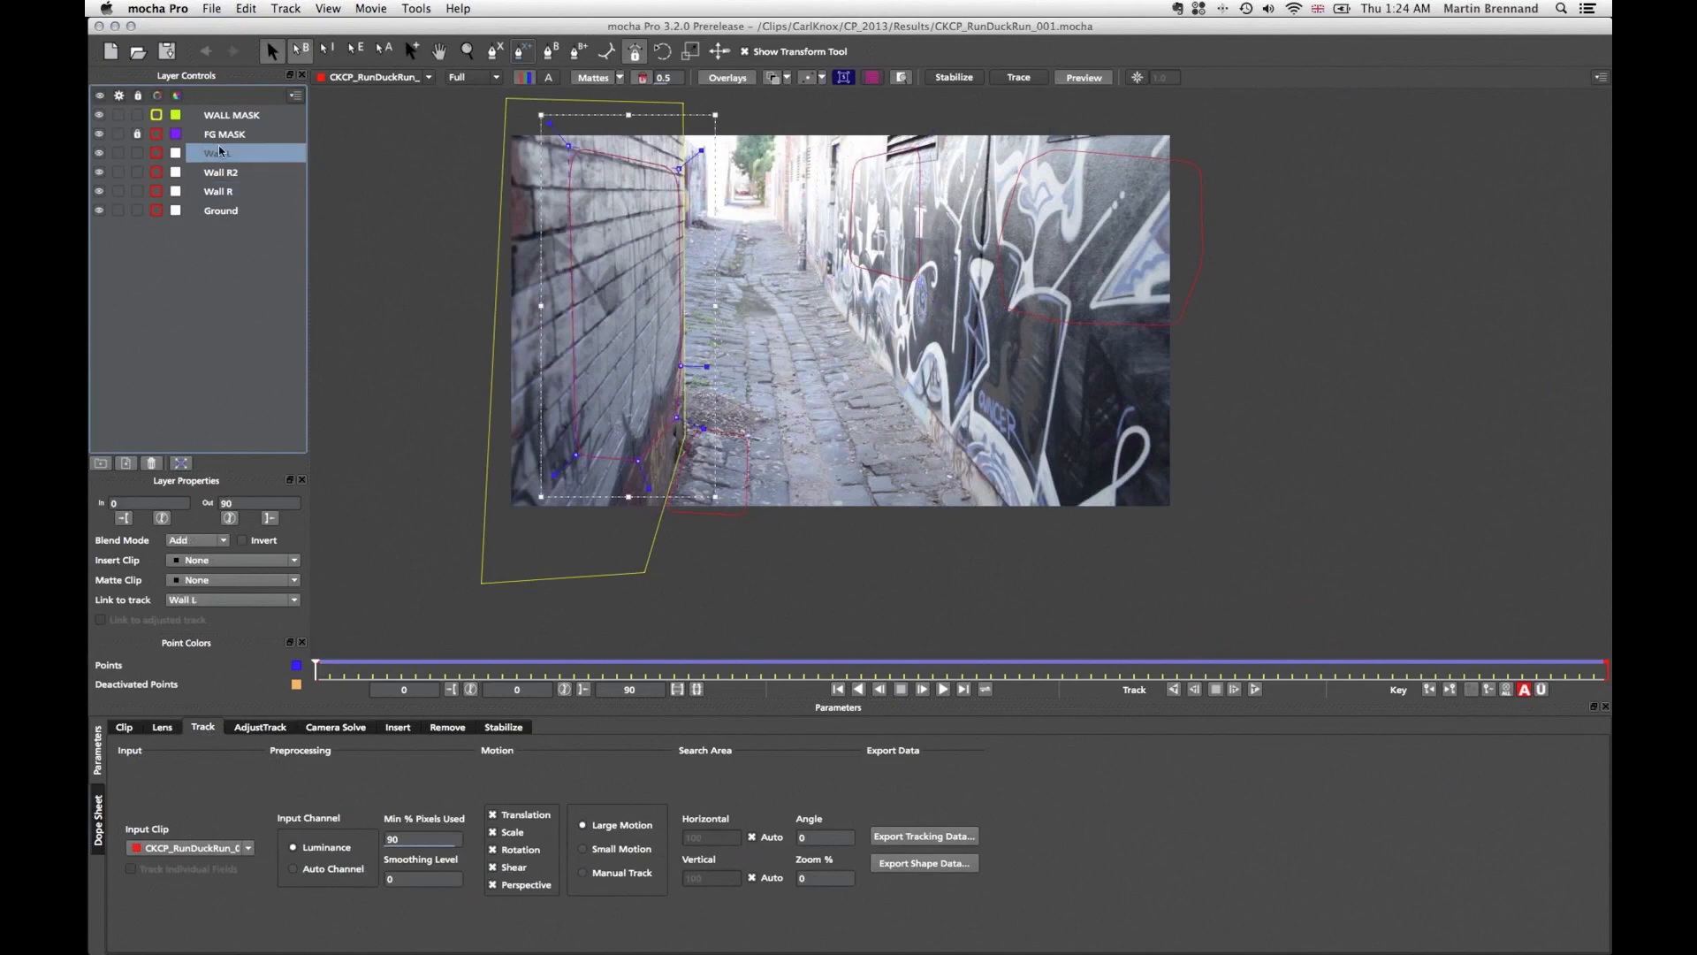
left_click(844, 77)
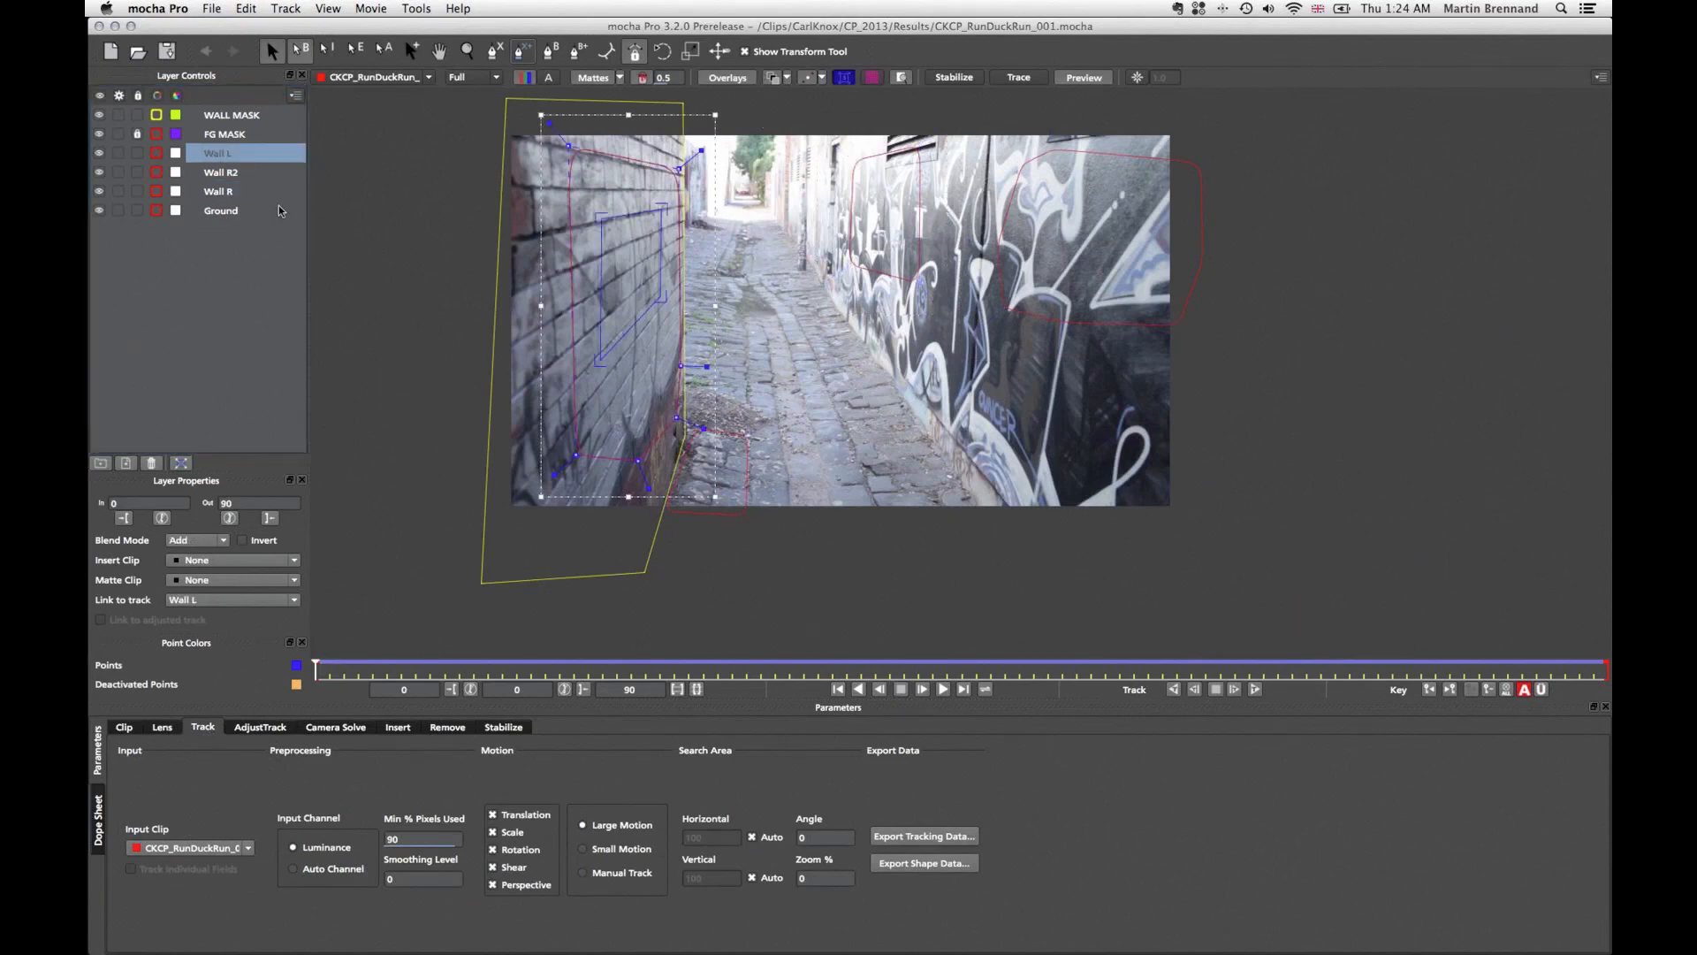
Step: Start AdjustTrack on the Wall L layer with its four reference points in close view, and advance to frame 47
left_click(260, 727)
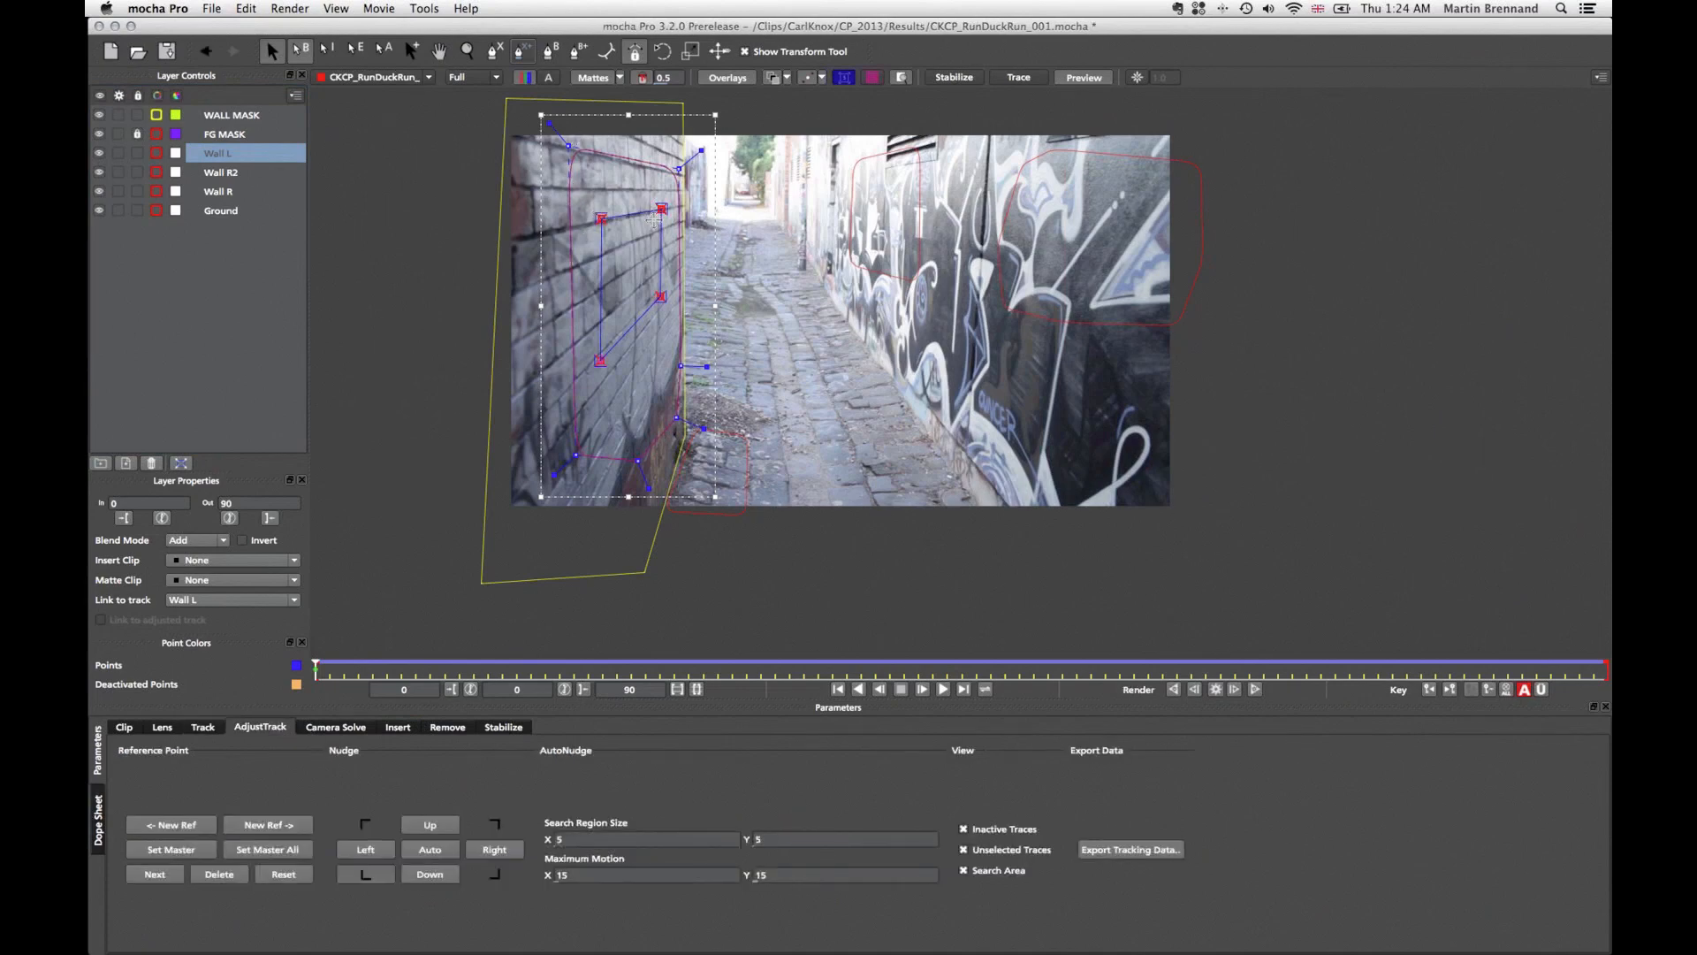
key("z")
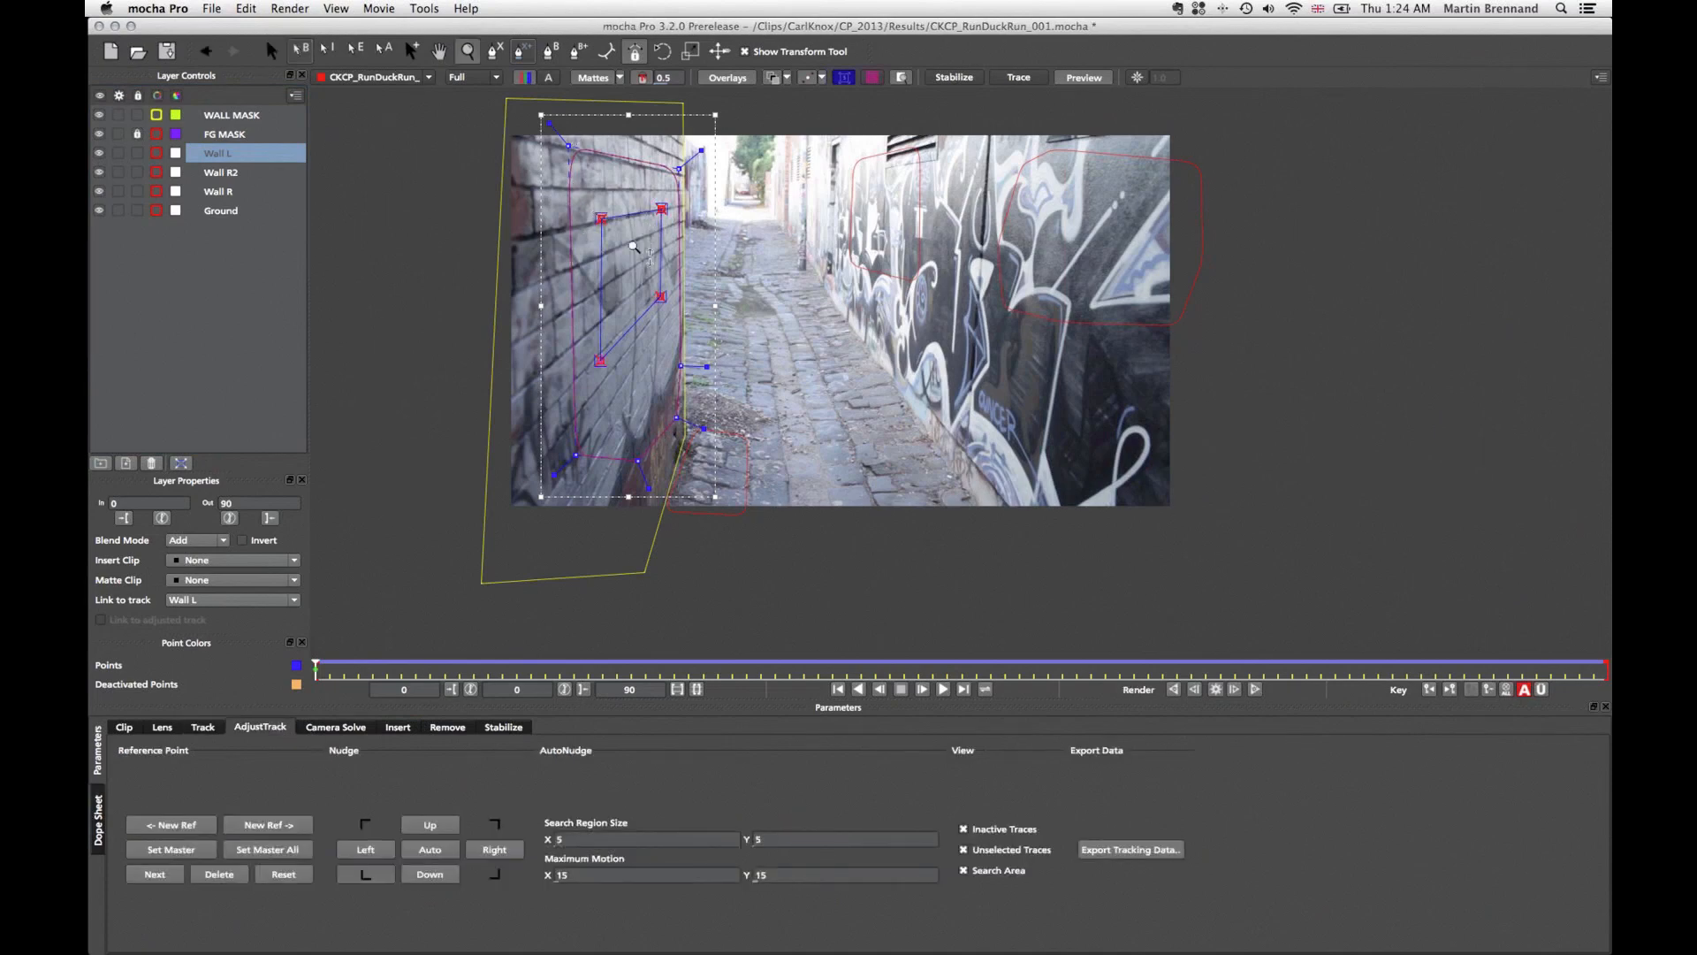
left_click_drag(629, 194, 785, 368)
key("x")
key("z")
left_click_drag(785, 369, 764, 181)
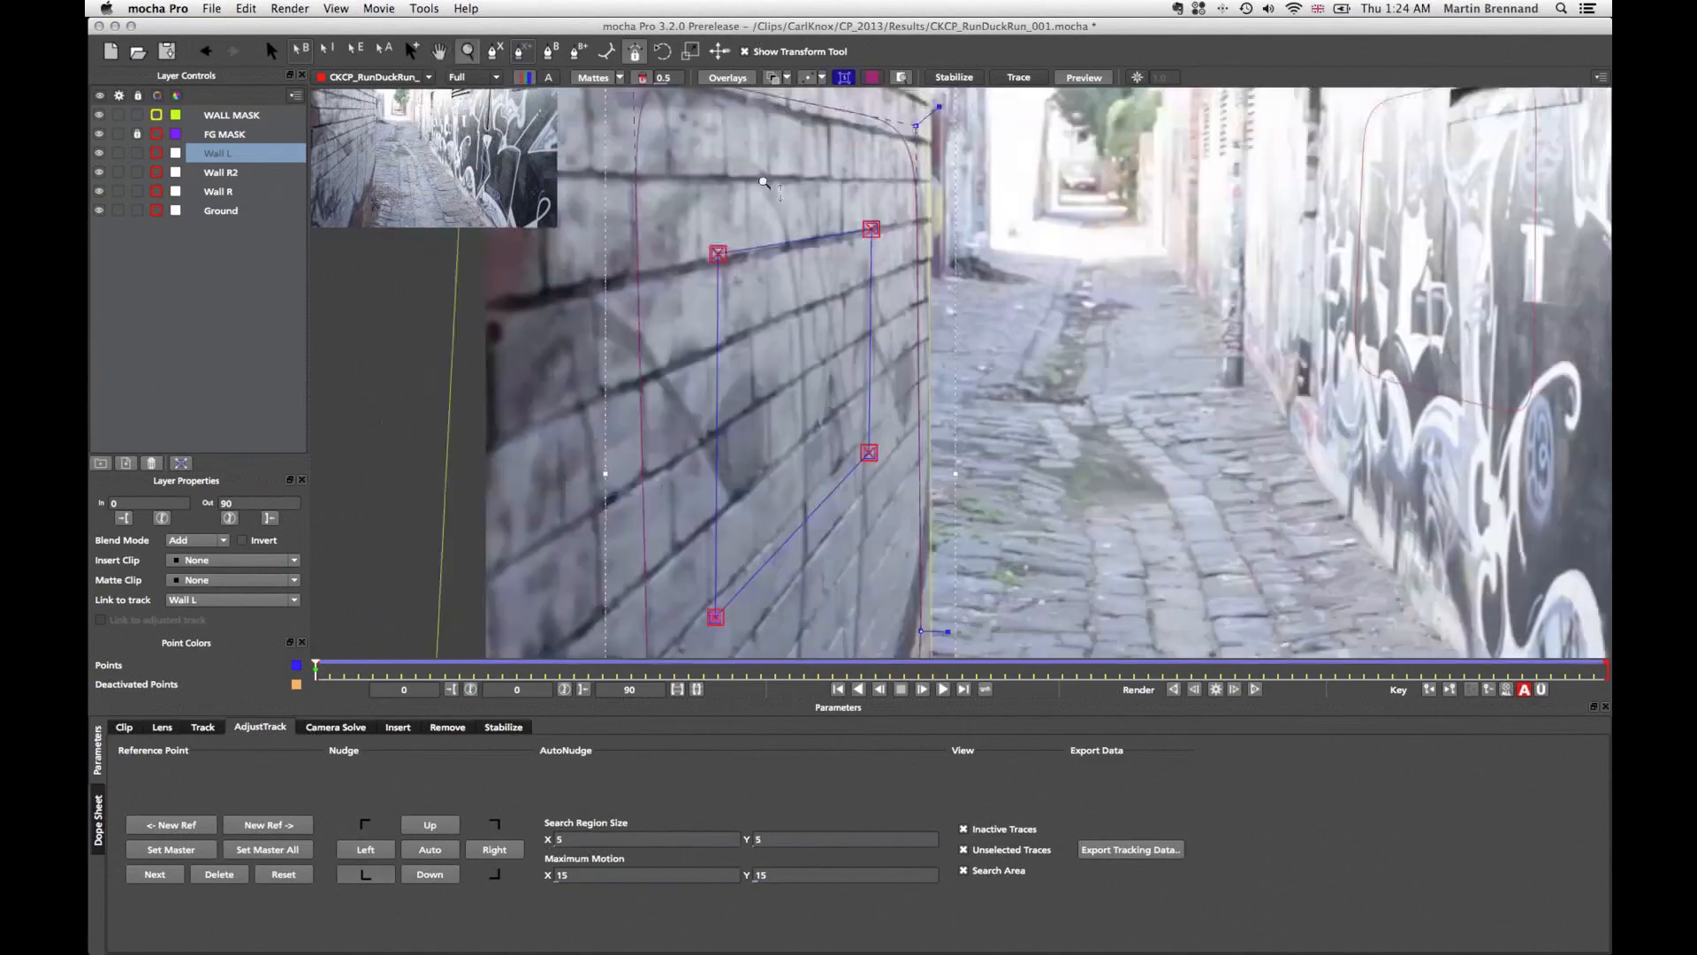
key("x")
left_click_drag(741, 259, 757, 211)
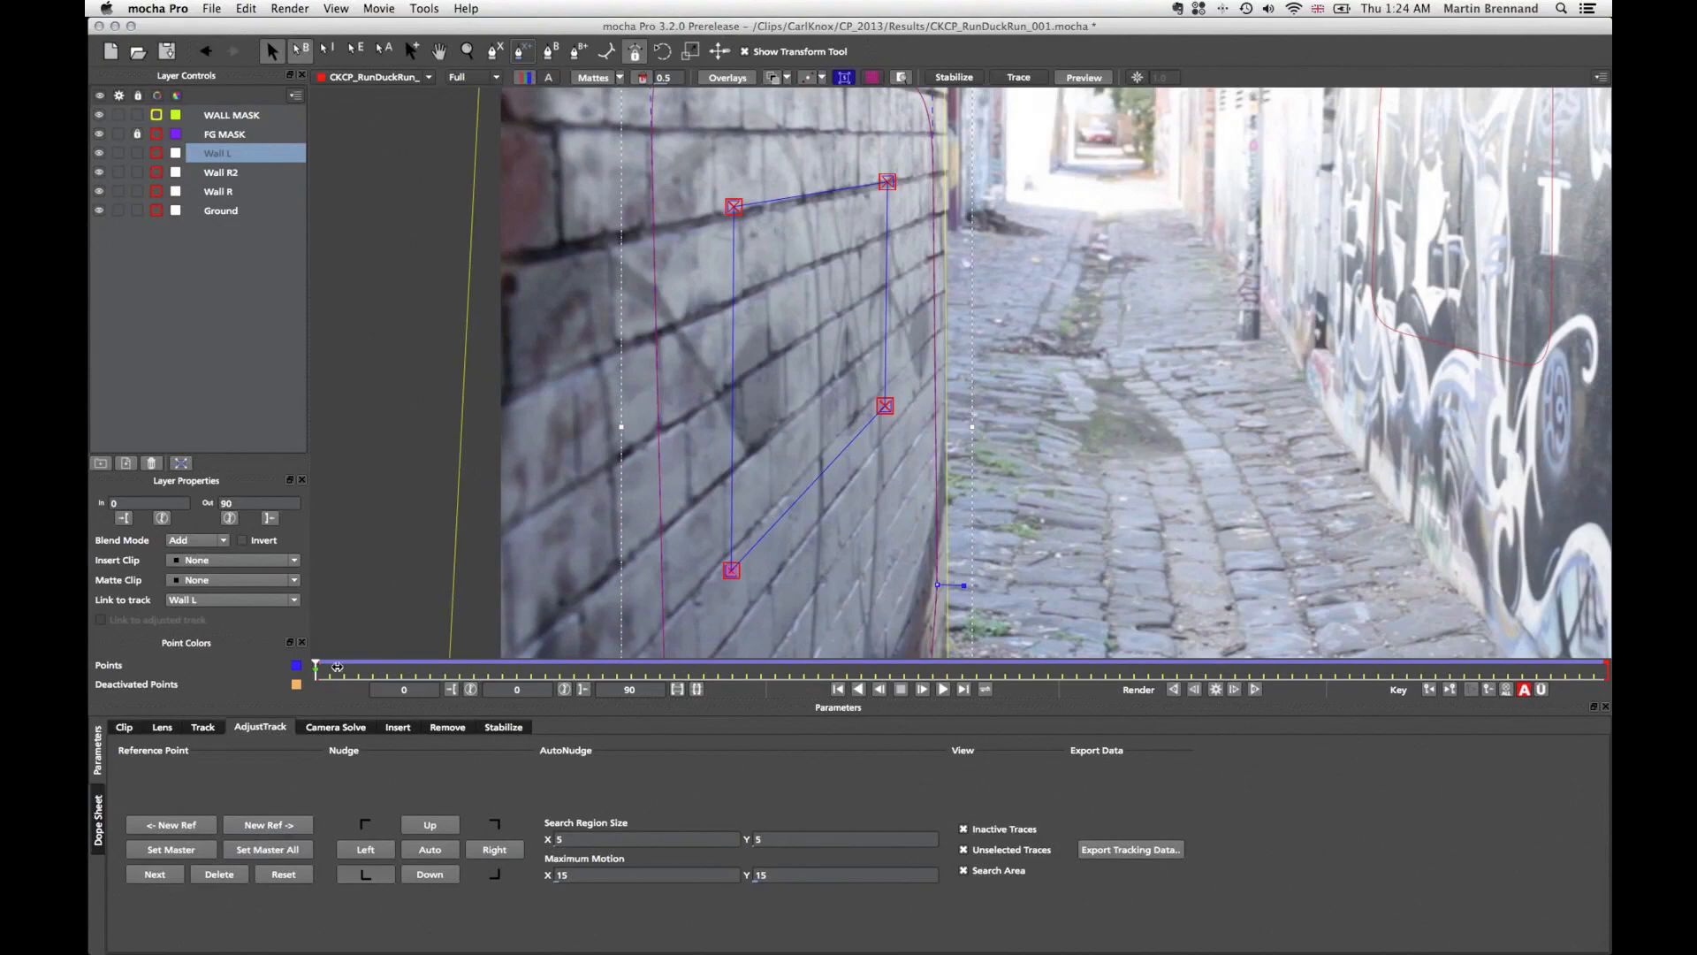
left_click_drag(337, 665, 990, 670)
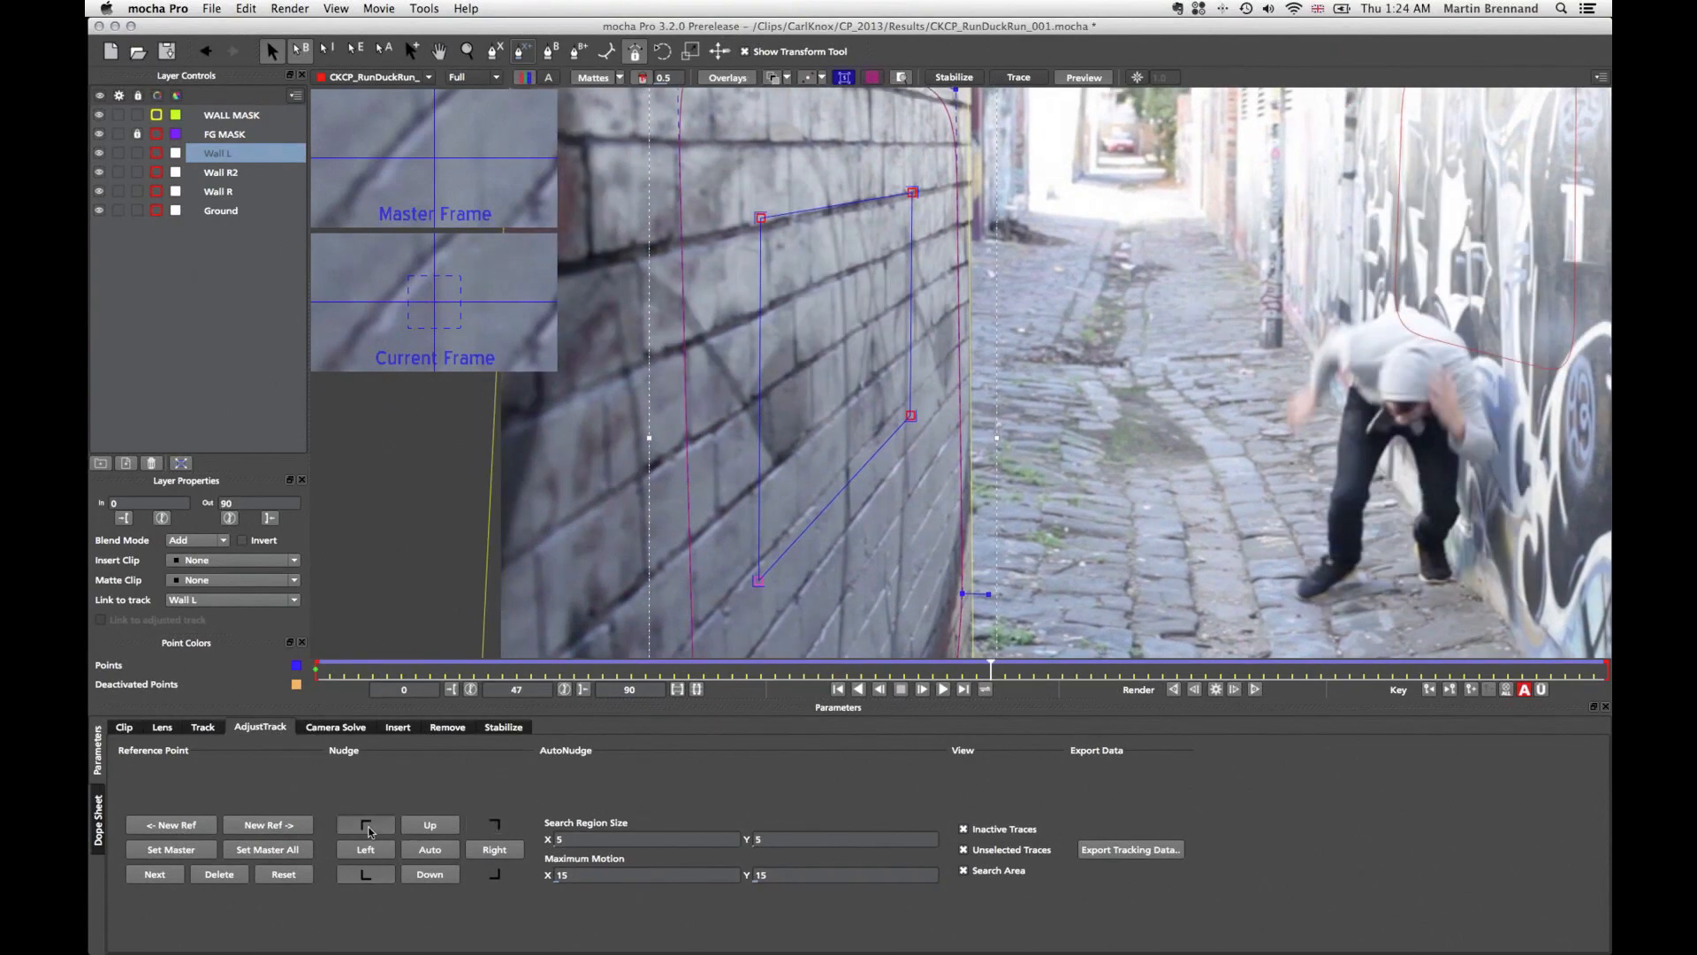
Step: Compare Wall L's right-hand reference points with the master frame, and scrub the timeline to check for drift
left_click(495, 827)
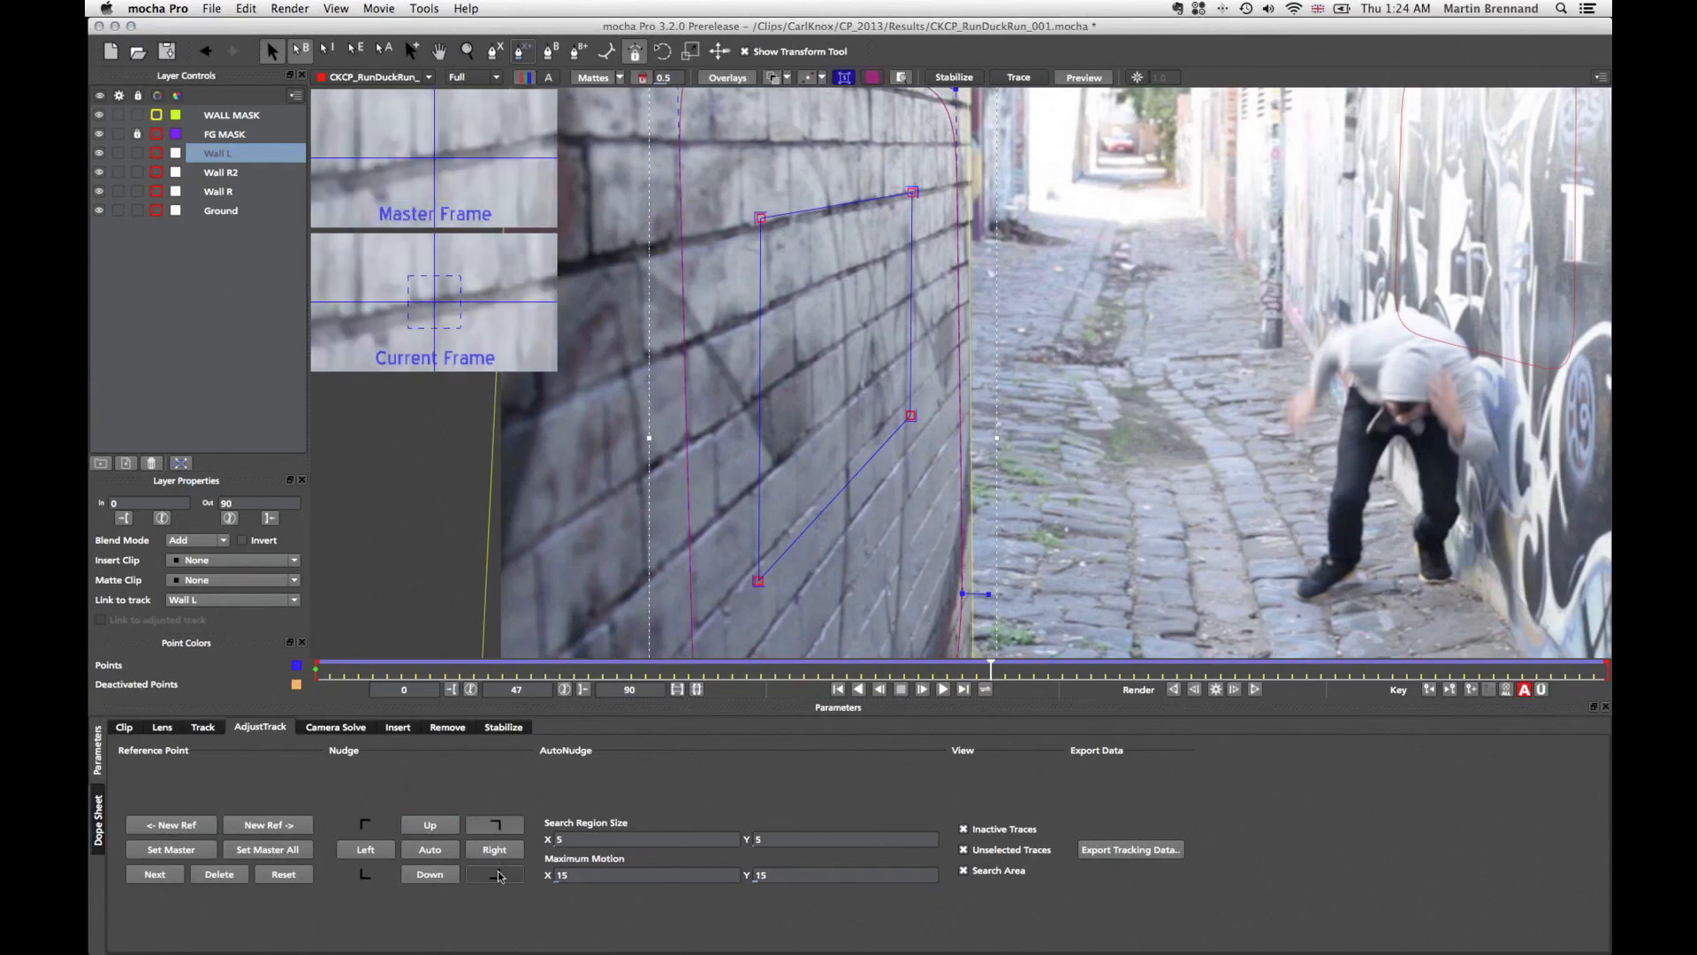
left_click(496, 874)
left_click(494, 829)
left_click(1012, 671)
left_click_drag(1115, 669, 1574, 656)
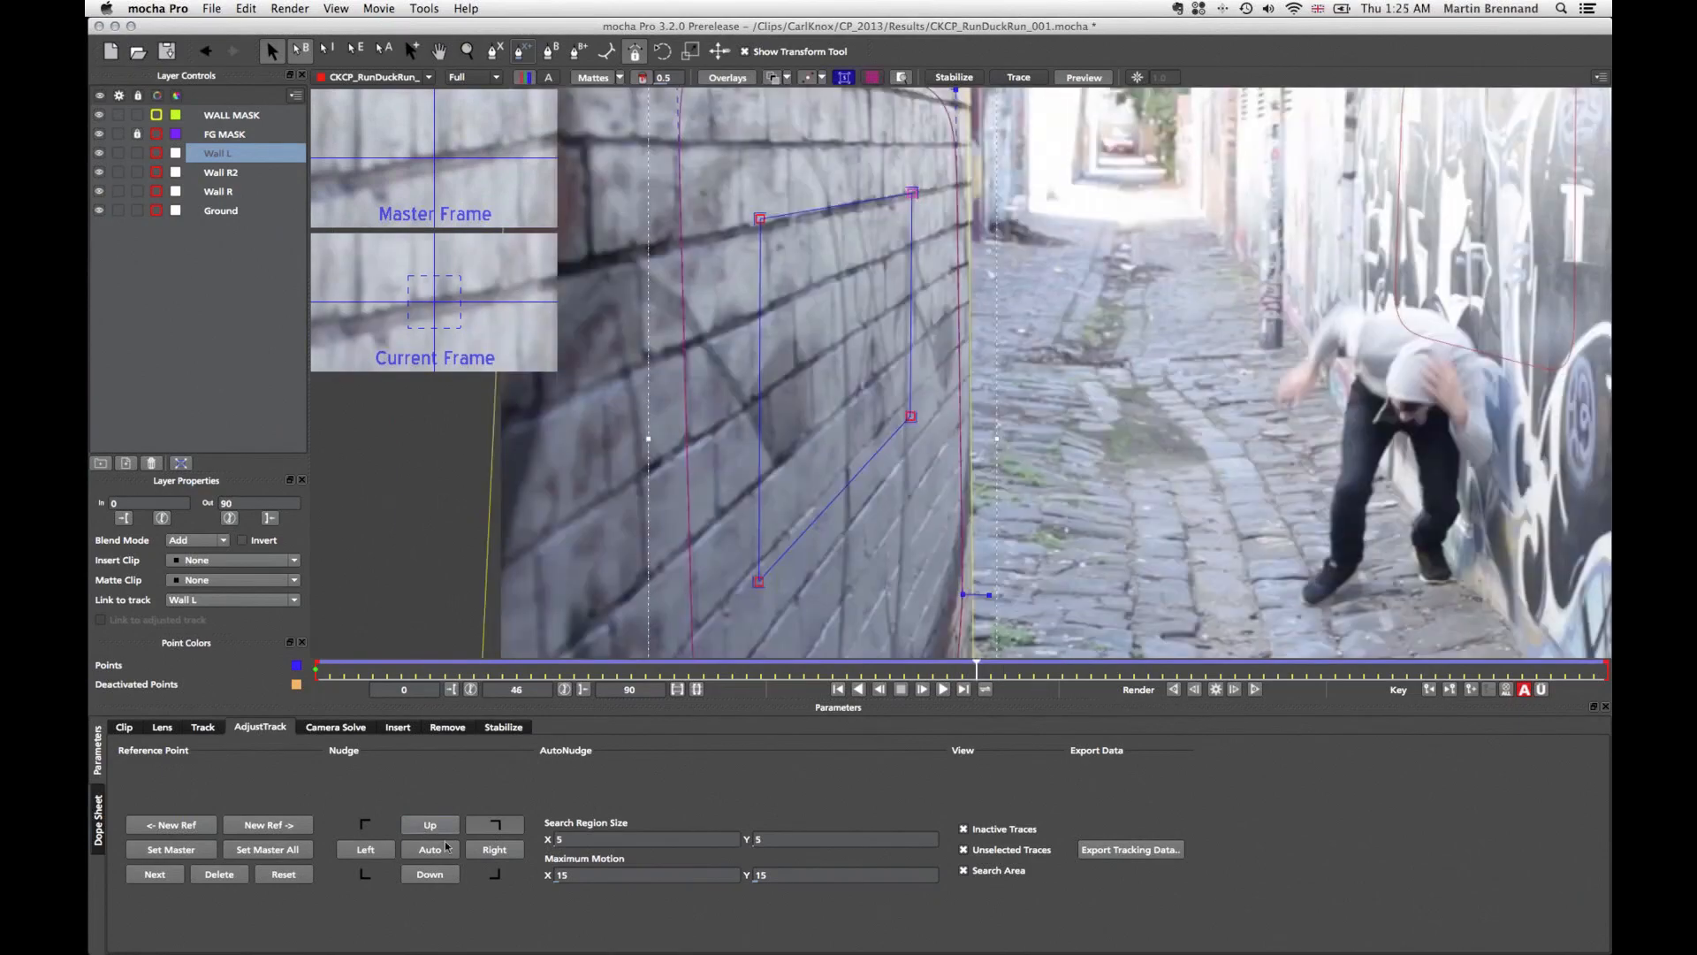
Step: Try nudging Wall L's upper-right reference point up and down at frame 46, move it upward, and undo the change
left_click(430, 825)
left_click(428, 873)
left_click(429, 825)
left_click_drag(896, 177, 902, 142)
key("super+z")
mouse_move(975, 671)
left_mouse_down()
mouse_move(583, 677)
mouse_move(950, 663)
left_mouse_up()
Step: Select the Wall L, Wall R2, Wall R and Ground layers together for a camera solve, and clear the selection
left_click(336, 728)
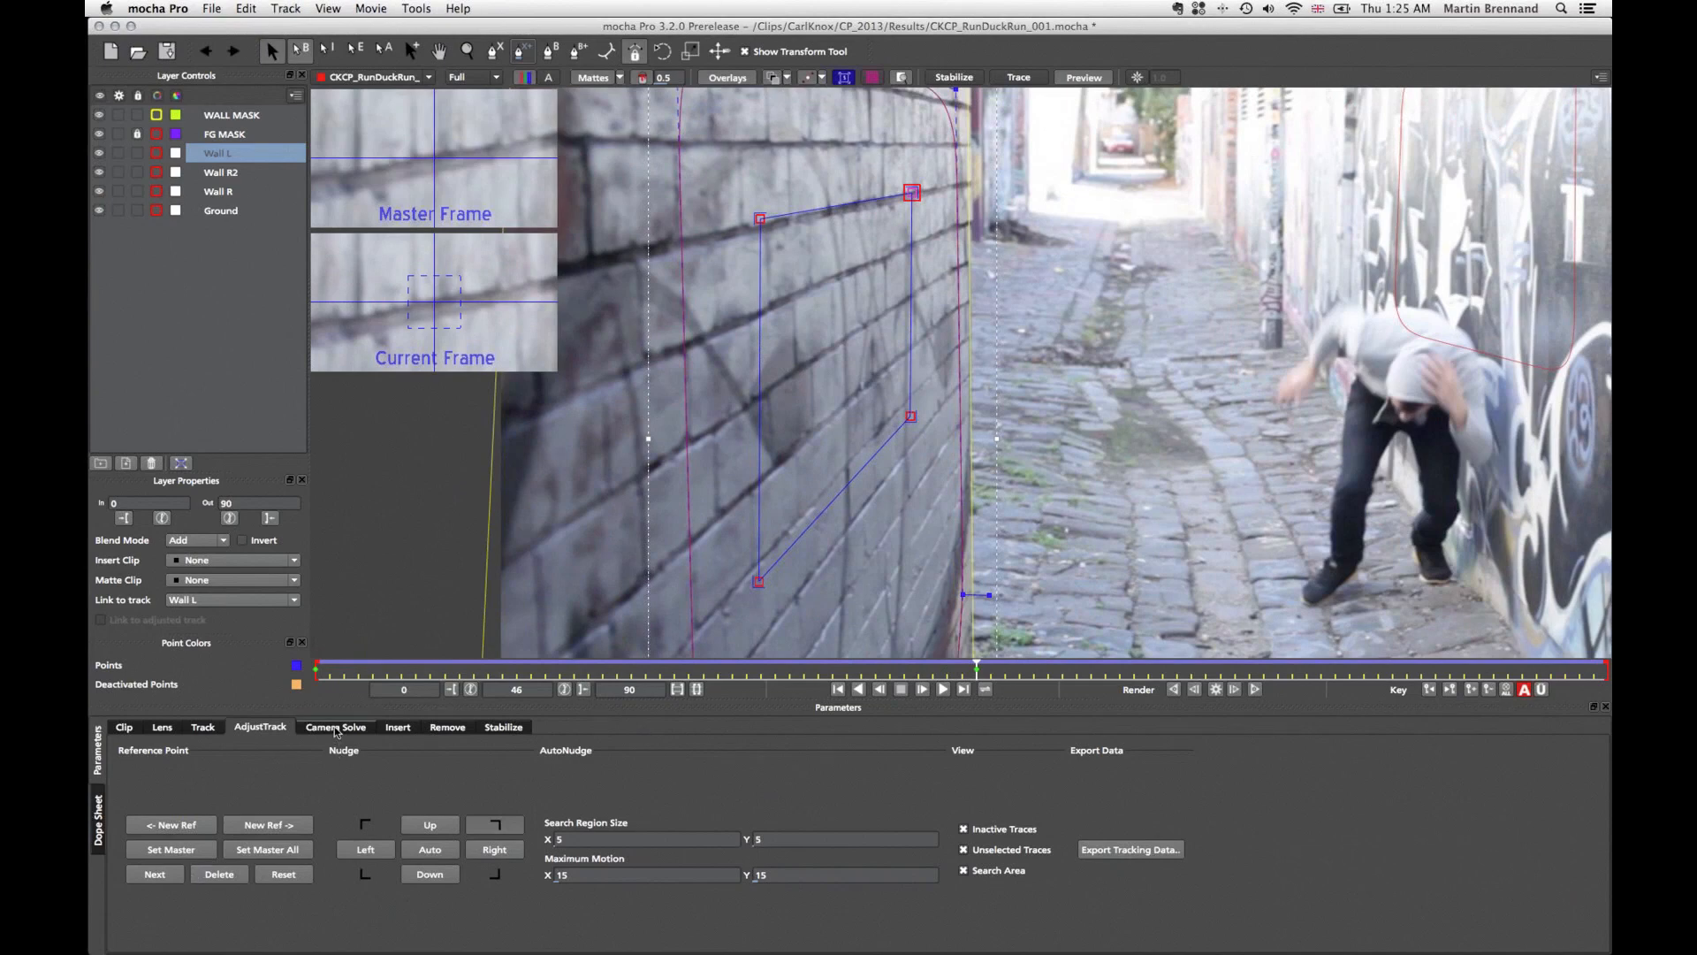
left_click(235, 211, "shift")
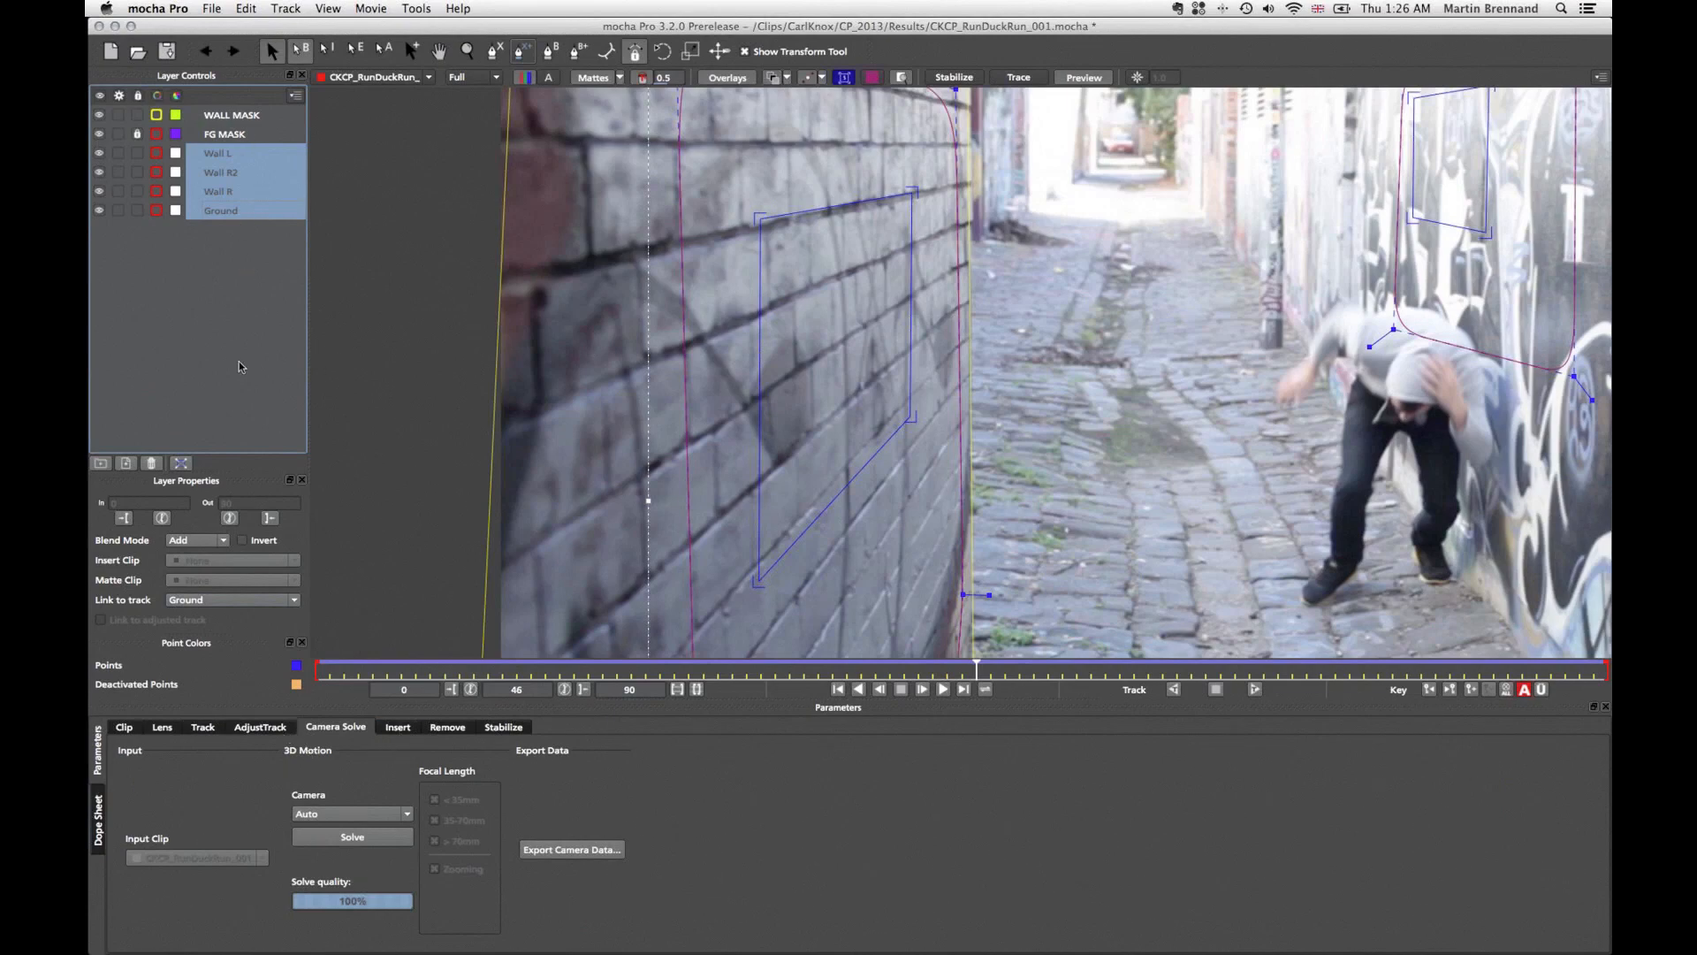
left_click(228, 304)
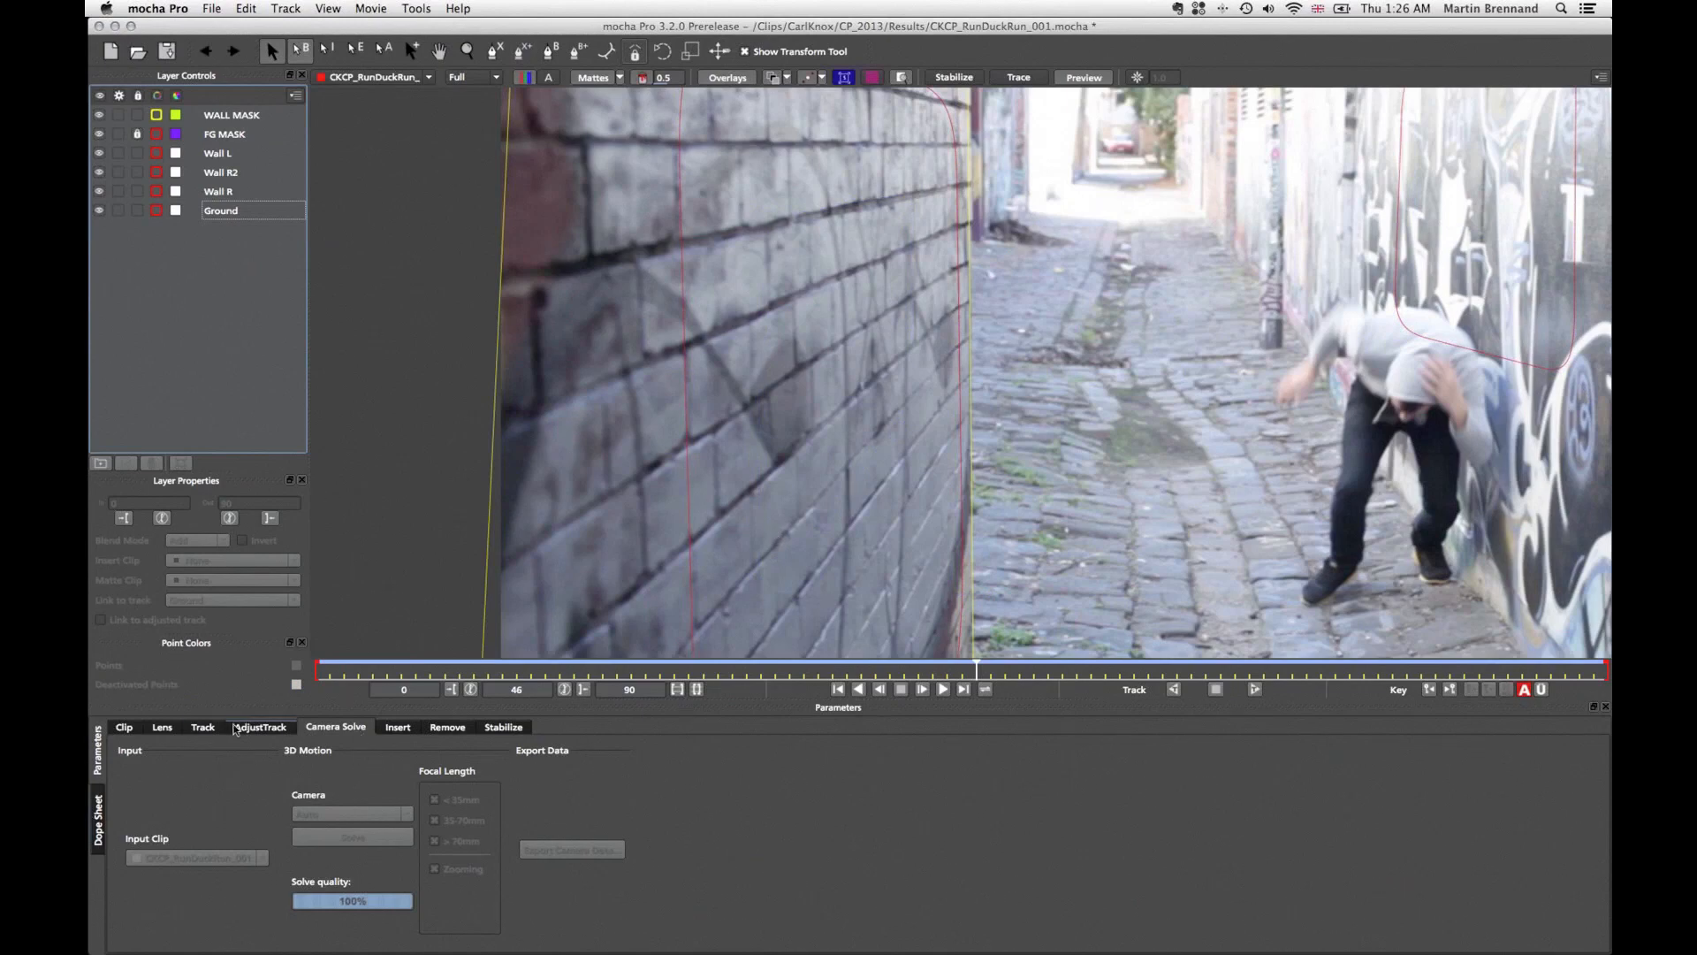
Step: Return to AdjustTrack with Wall L selected, turn on the matte display, and select the WALL MASK layer
left_click(260, 727)
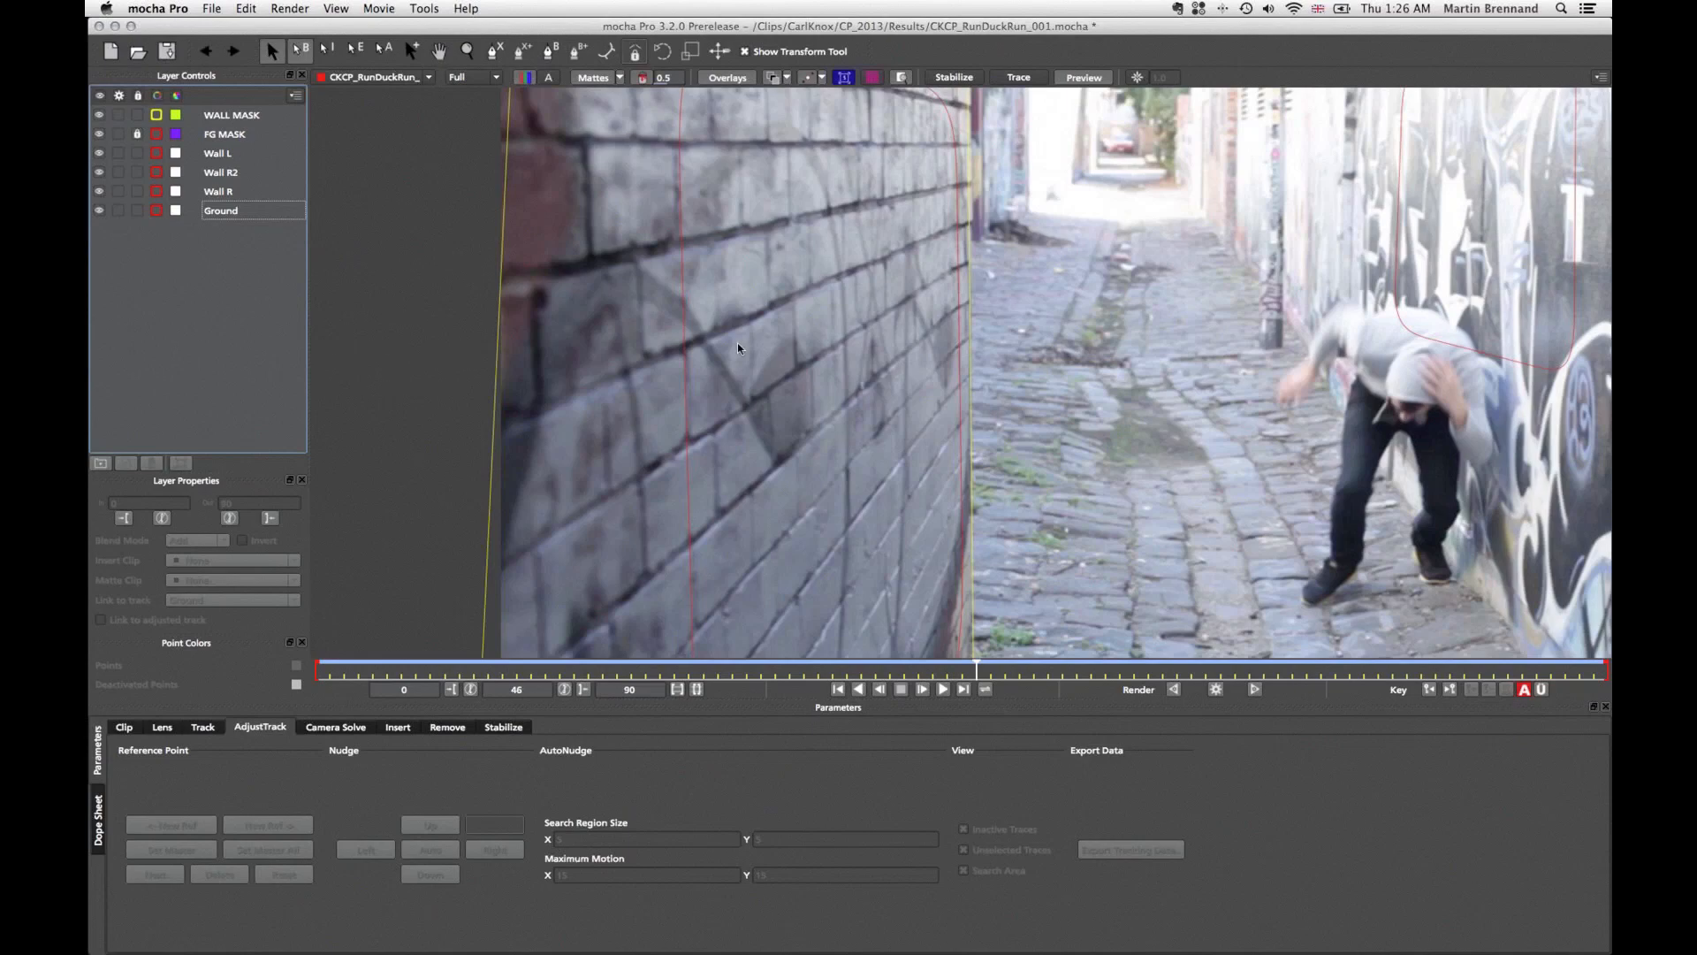
left_click(681, 346)
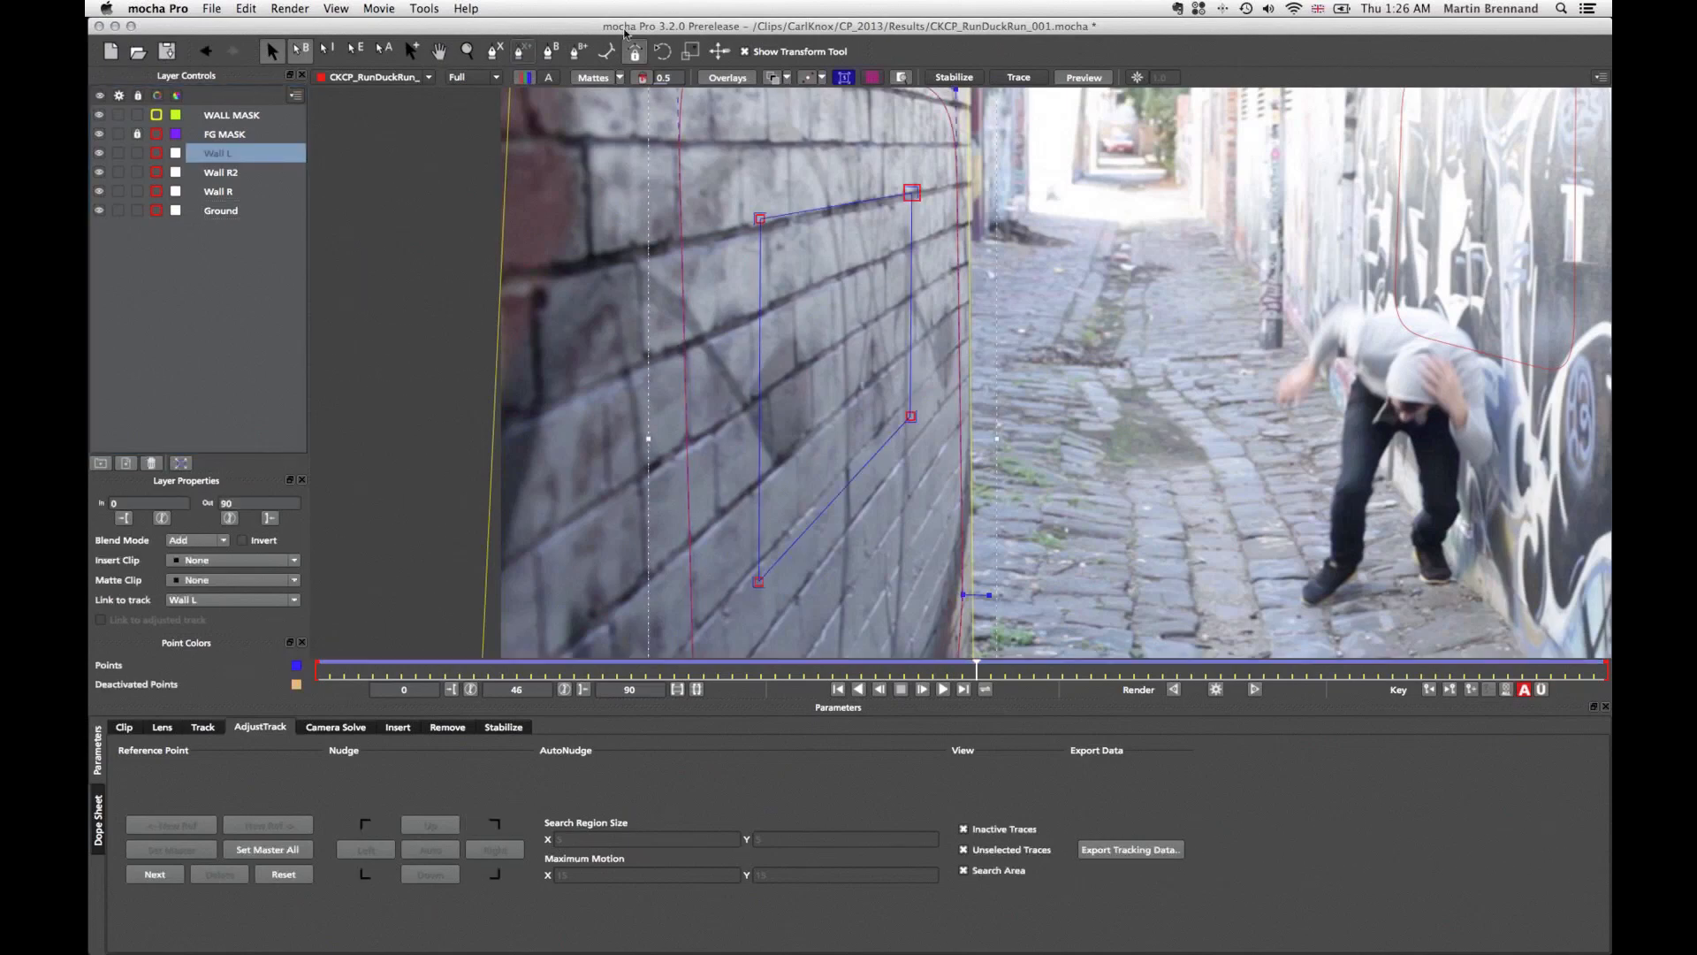
left_click(598, 79)
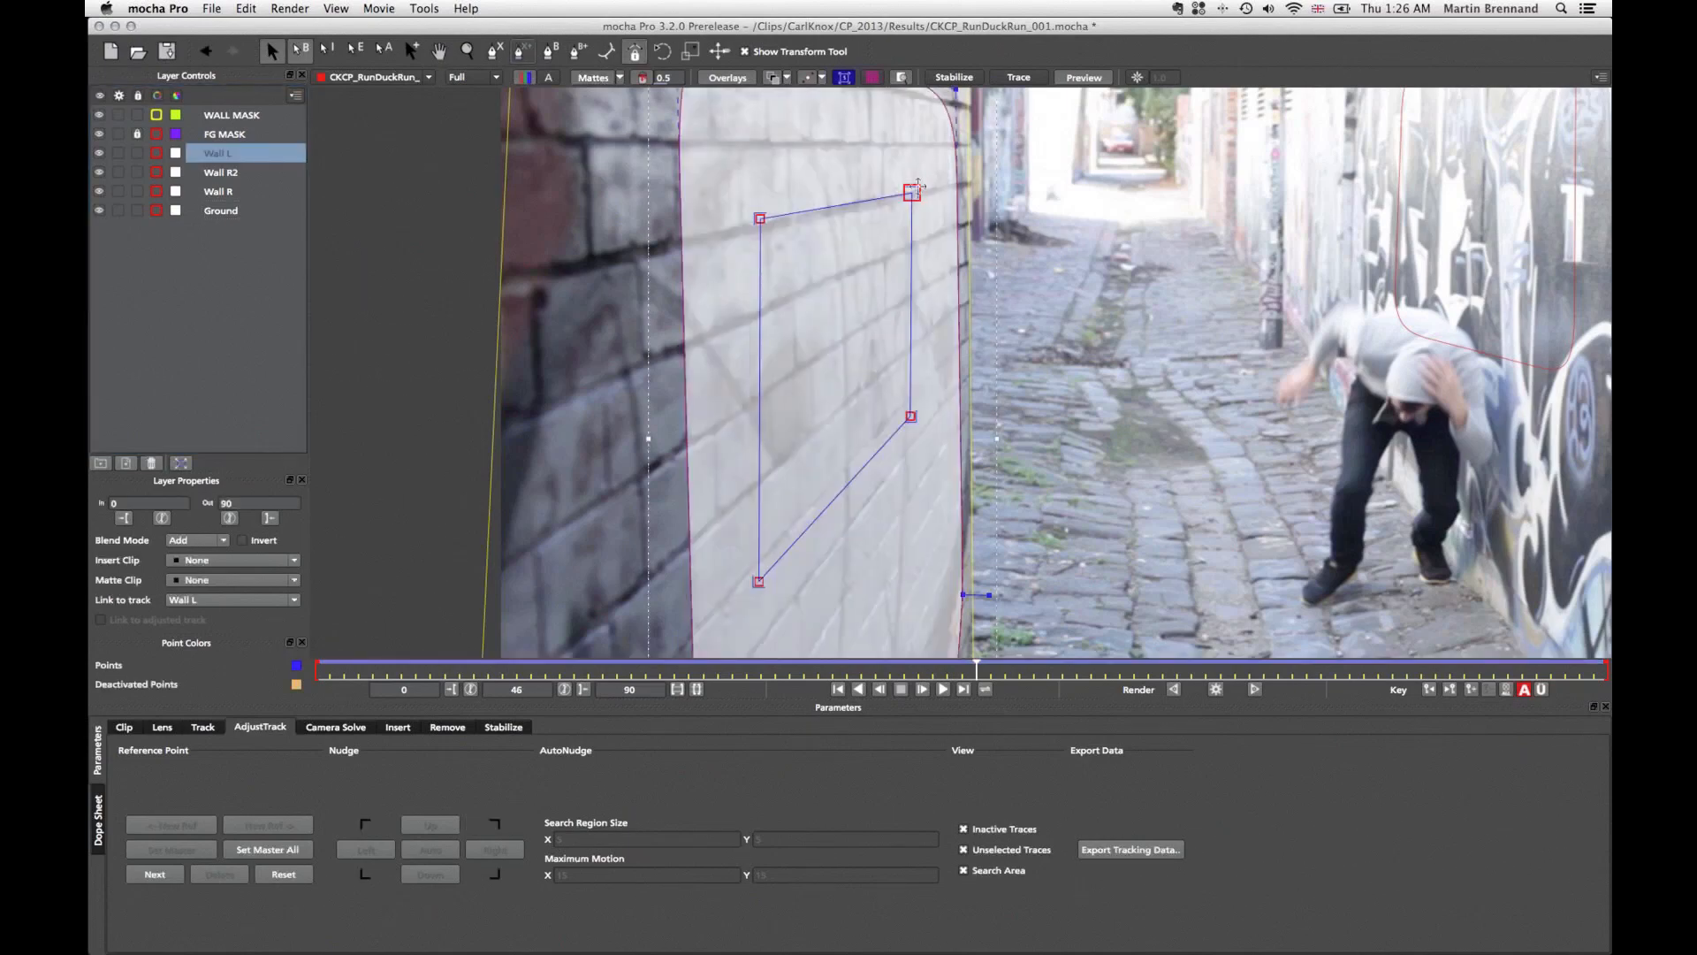
left_click(967, 316)
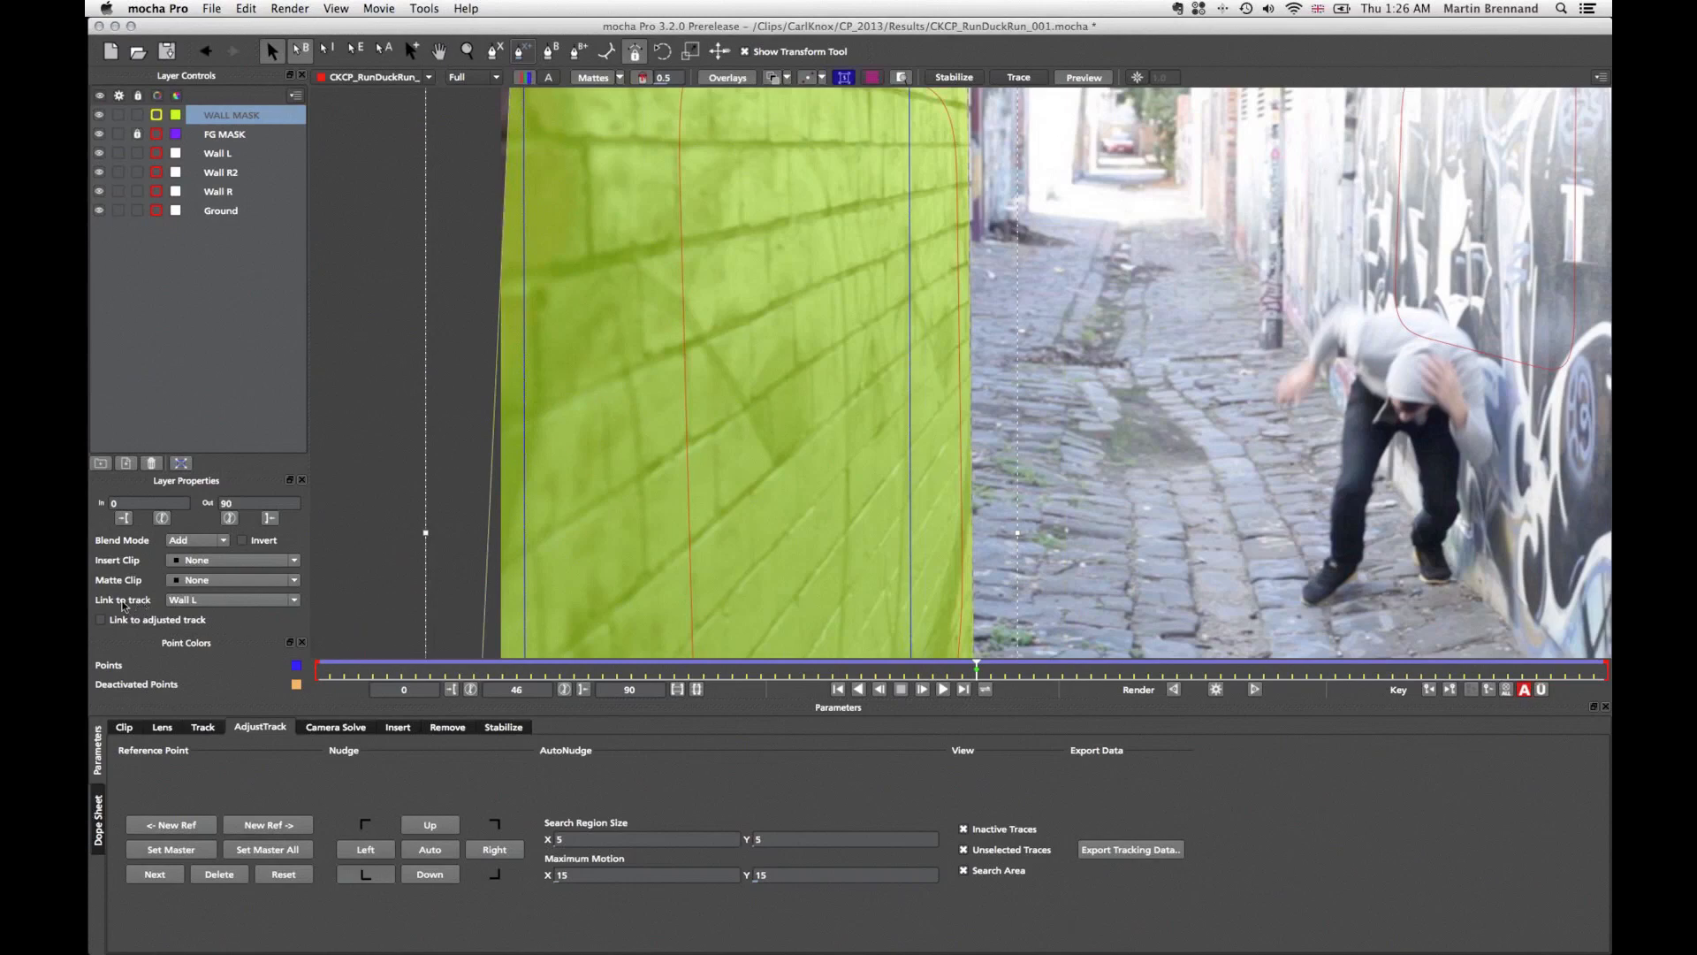
Step: Review WALL MASK's available track links, and try linking it to the adjusted track before disabling that option again
left_click(195, 599)
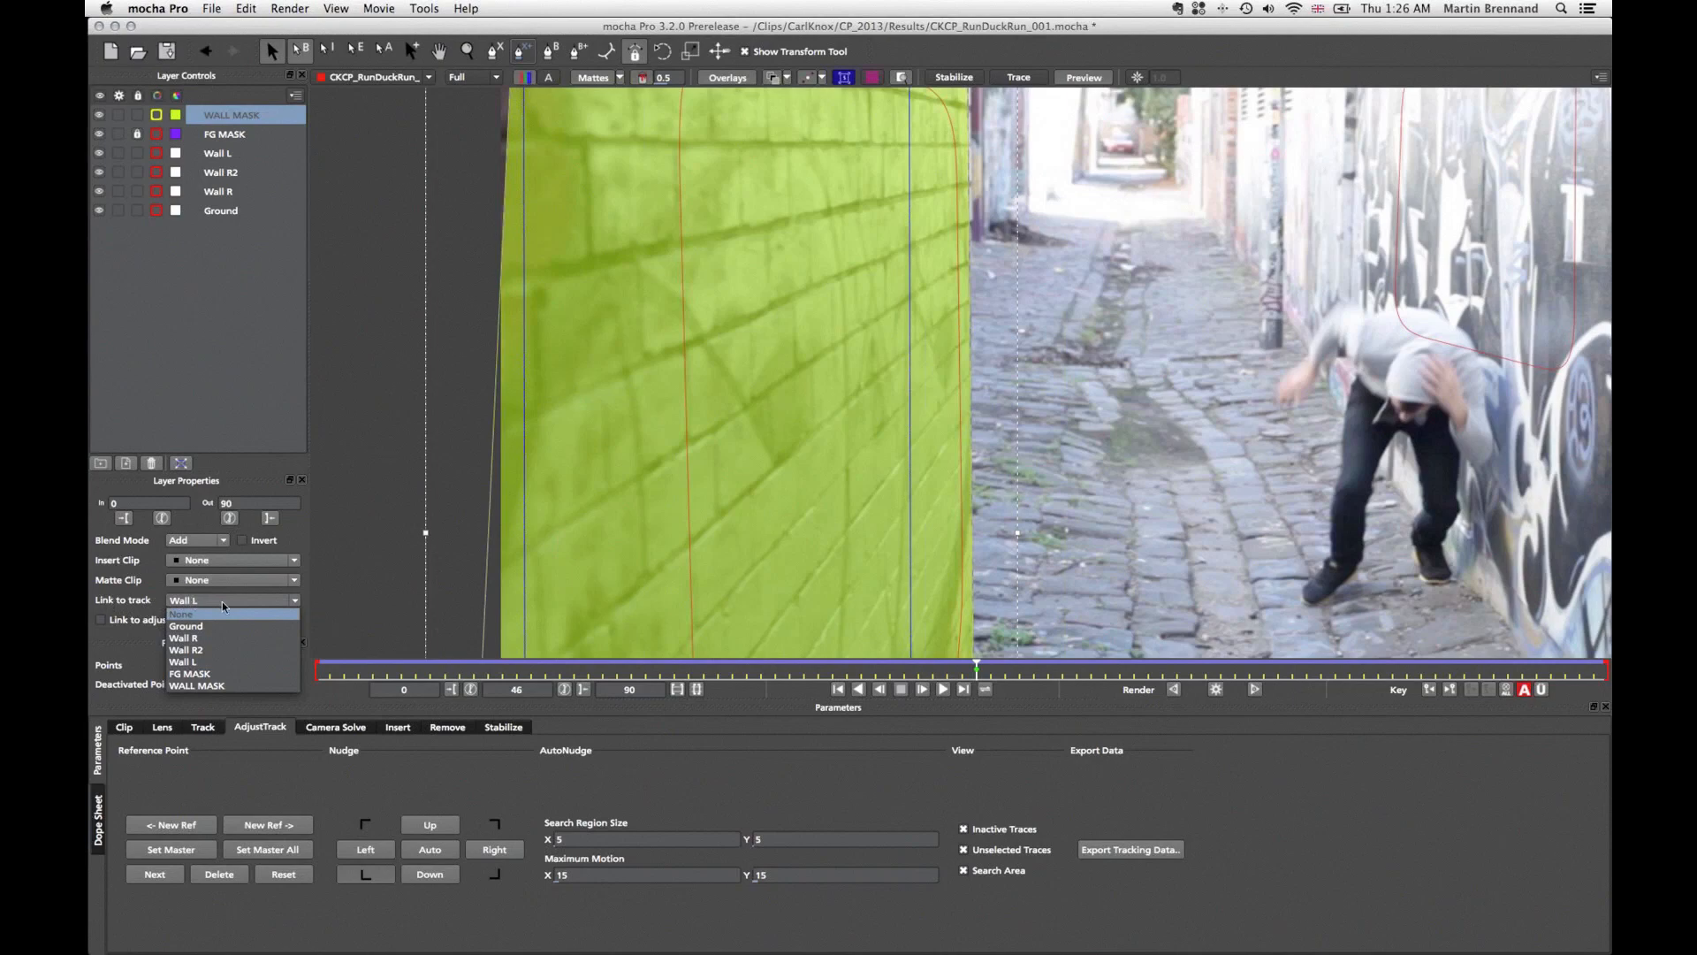
left_click(133, 597)
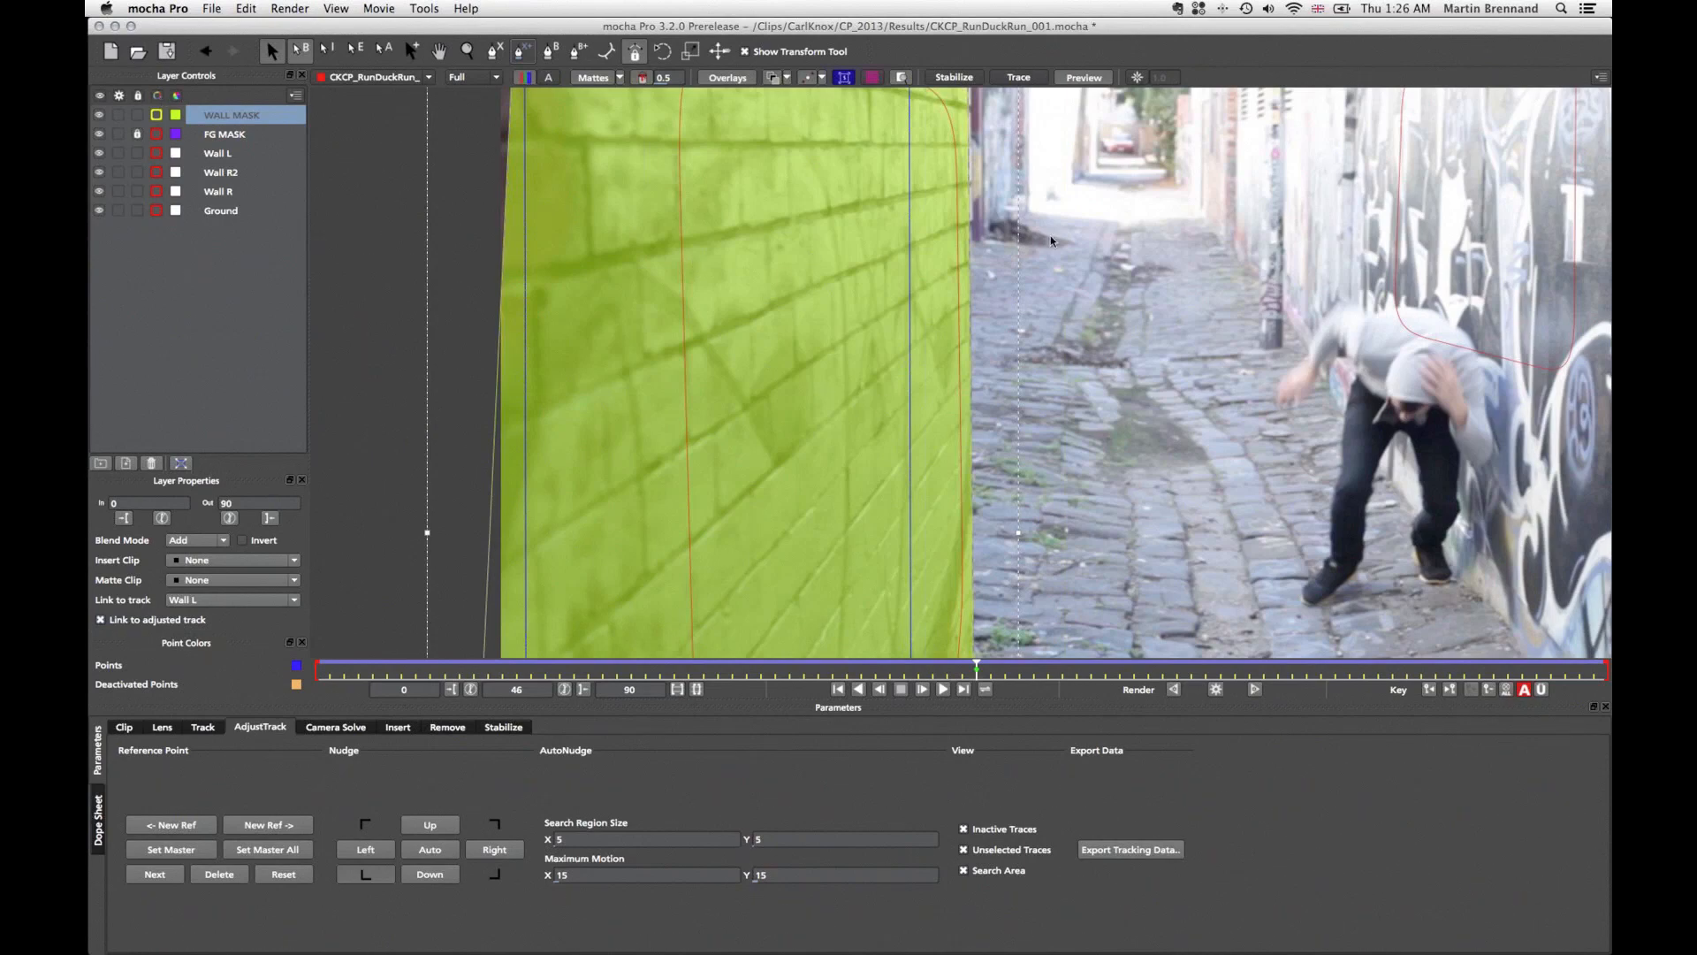
left_click(183, 621)
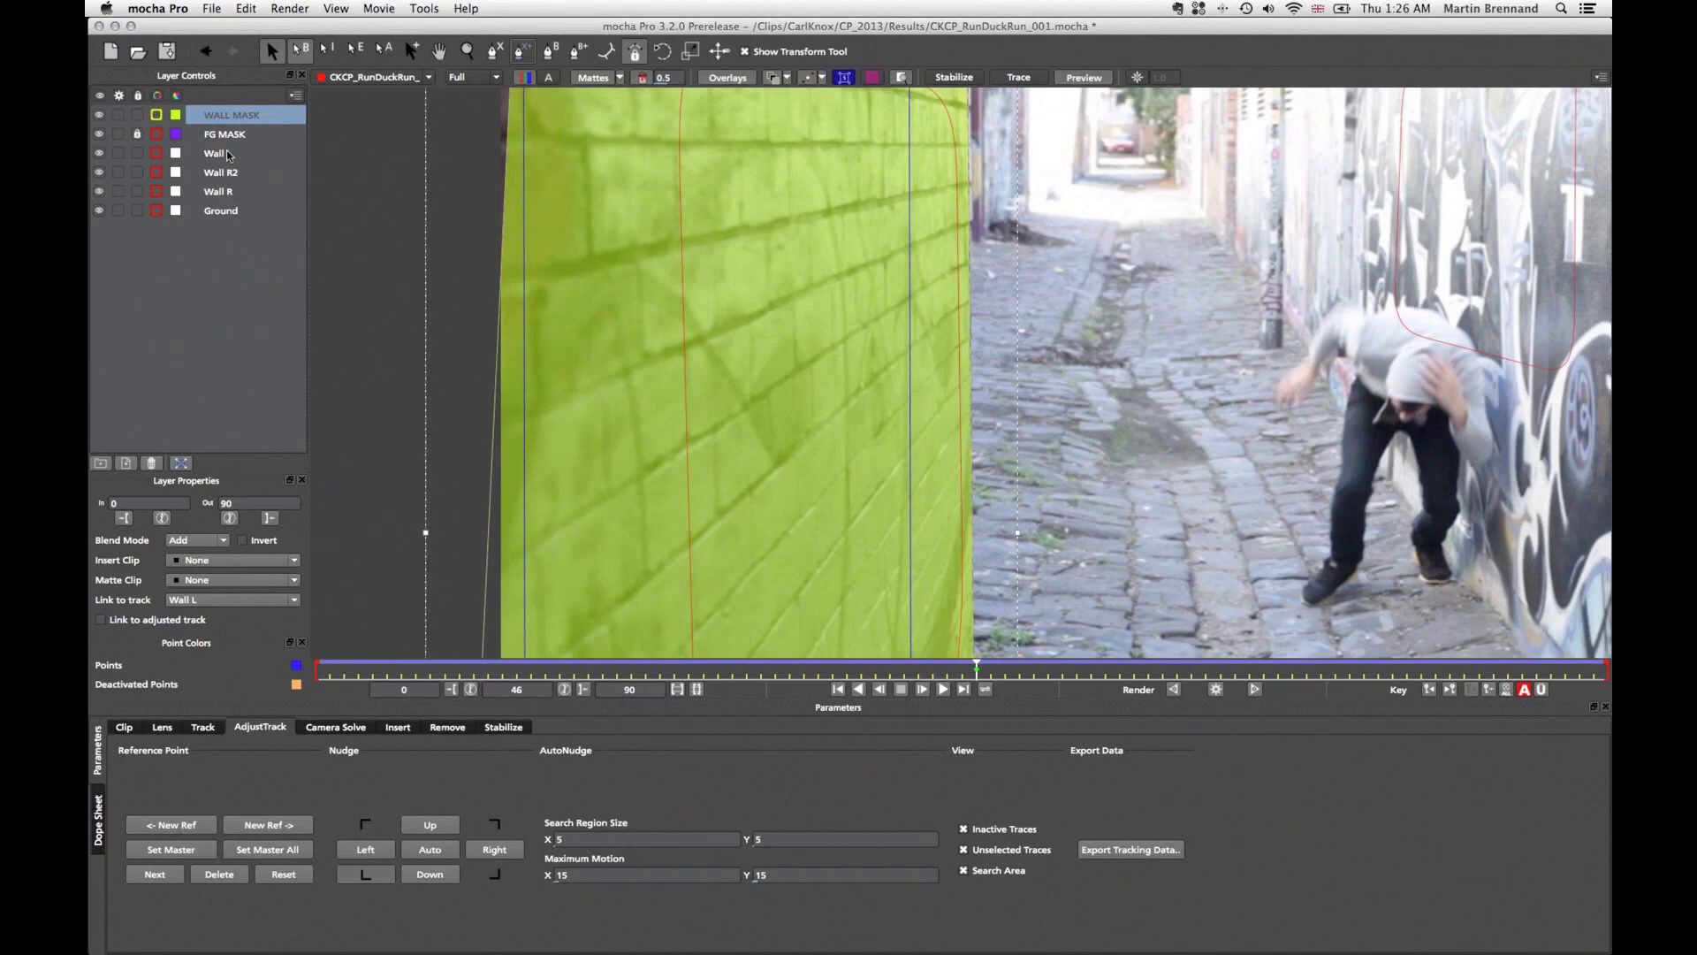
Step: Select the Wall L through Ground layers together, view their Camera Solve settings, and return to AdjustTrack
left_click(230, 156)
left_click(228, 213, "shift")
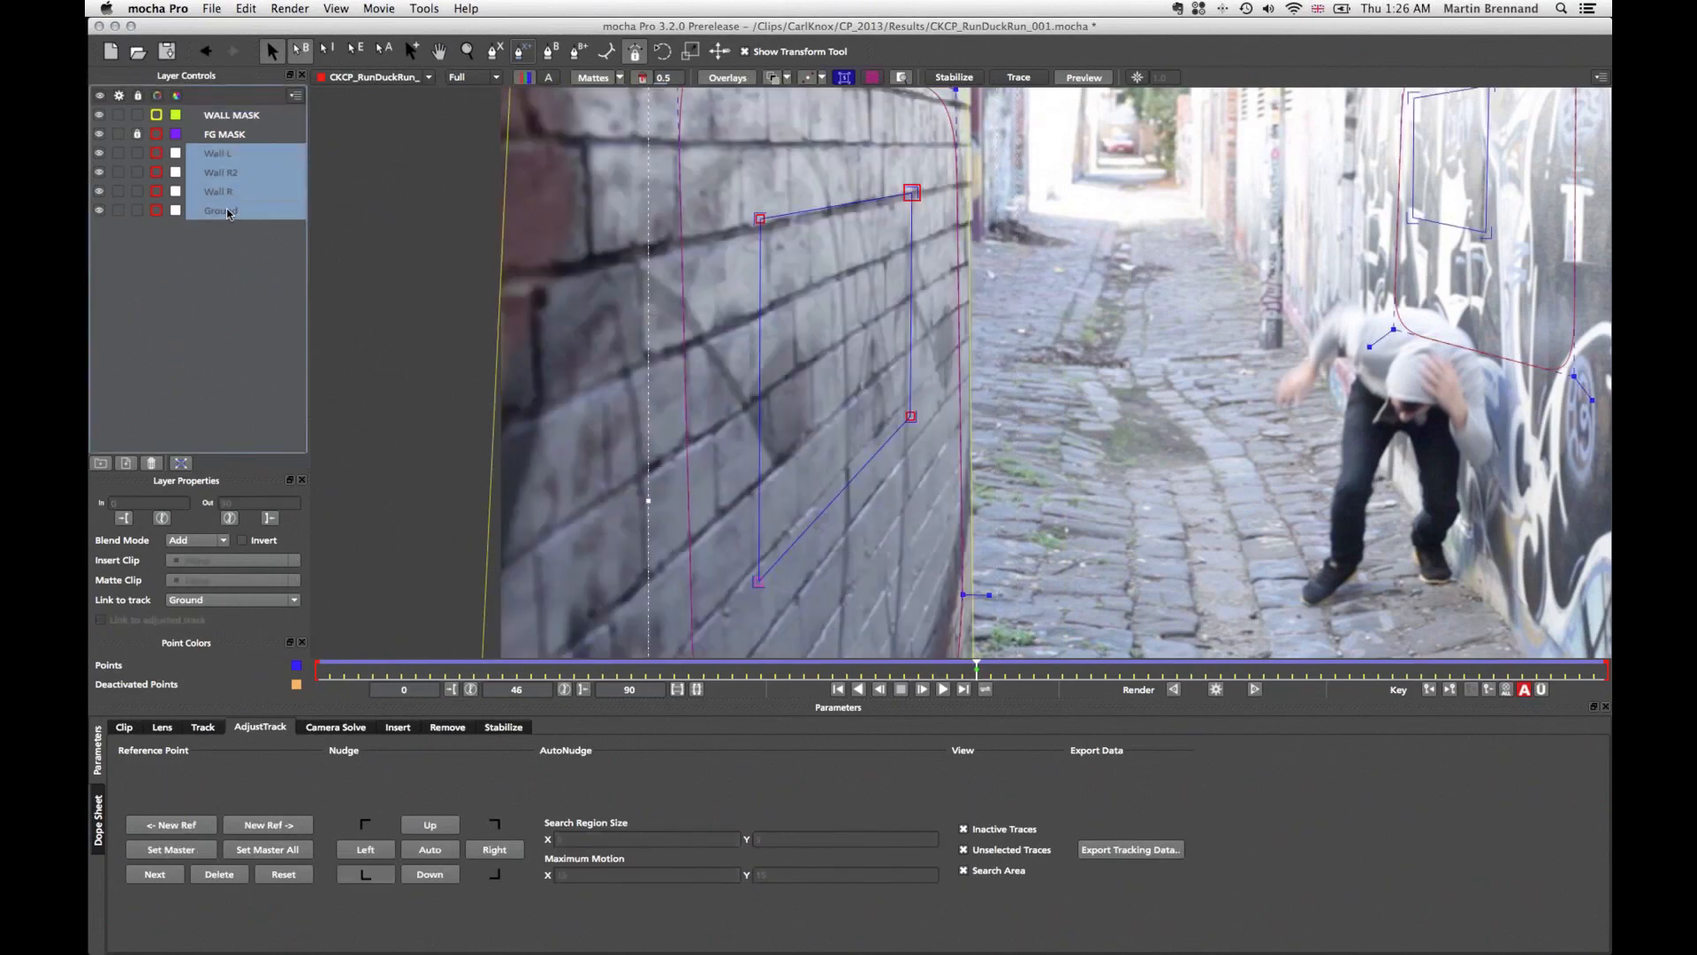
left_click(336, 727)
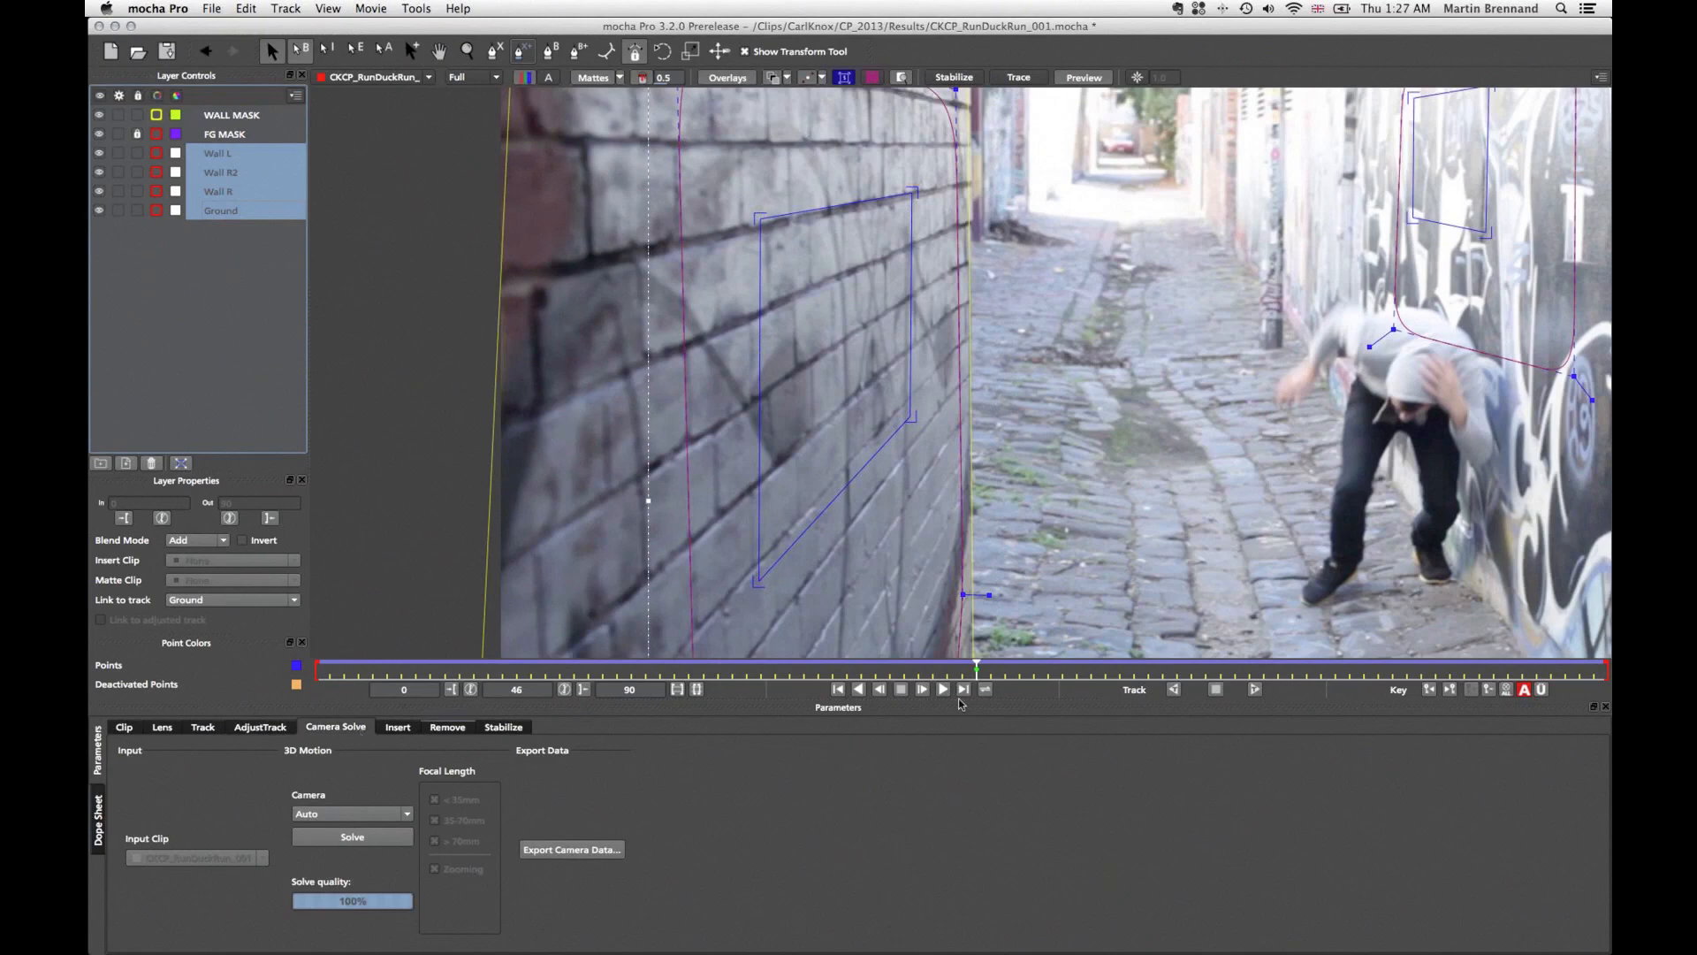
left_click(260, 726)
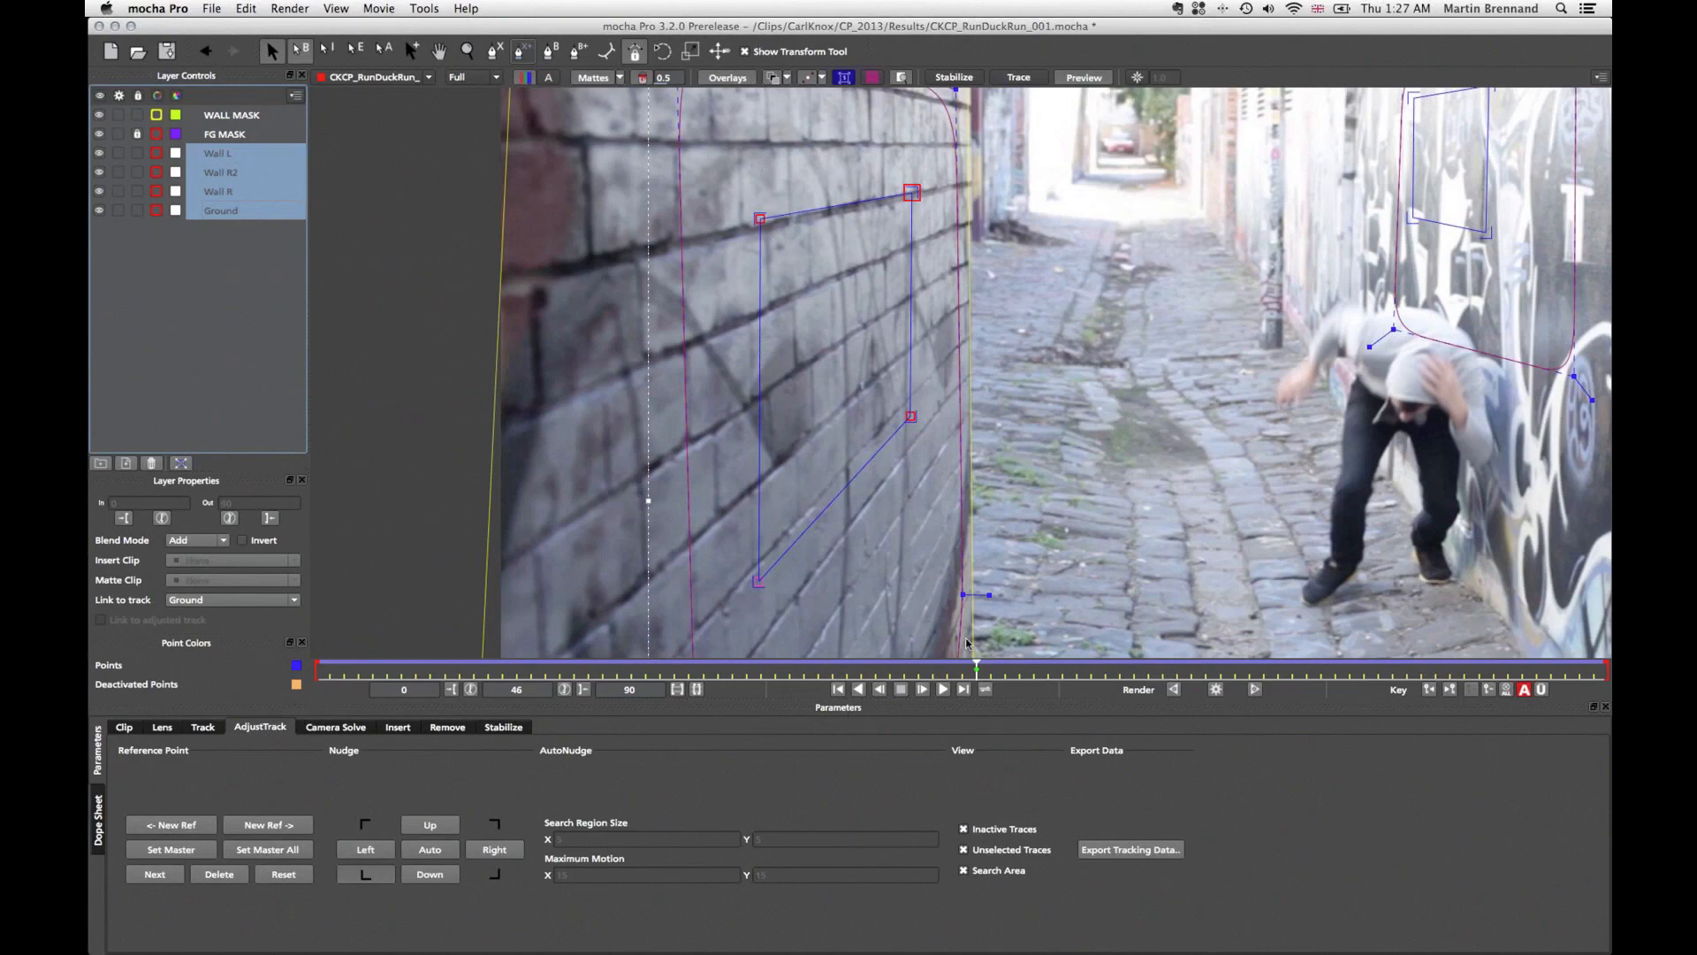
Step: Scrub the timeline to frame 69 to examine Wall L's reference points, and clear the layer selection
left_click_drag(991, 666, 1306, 678)
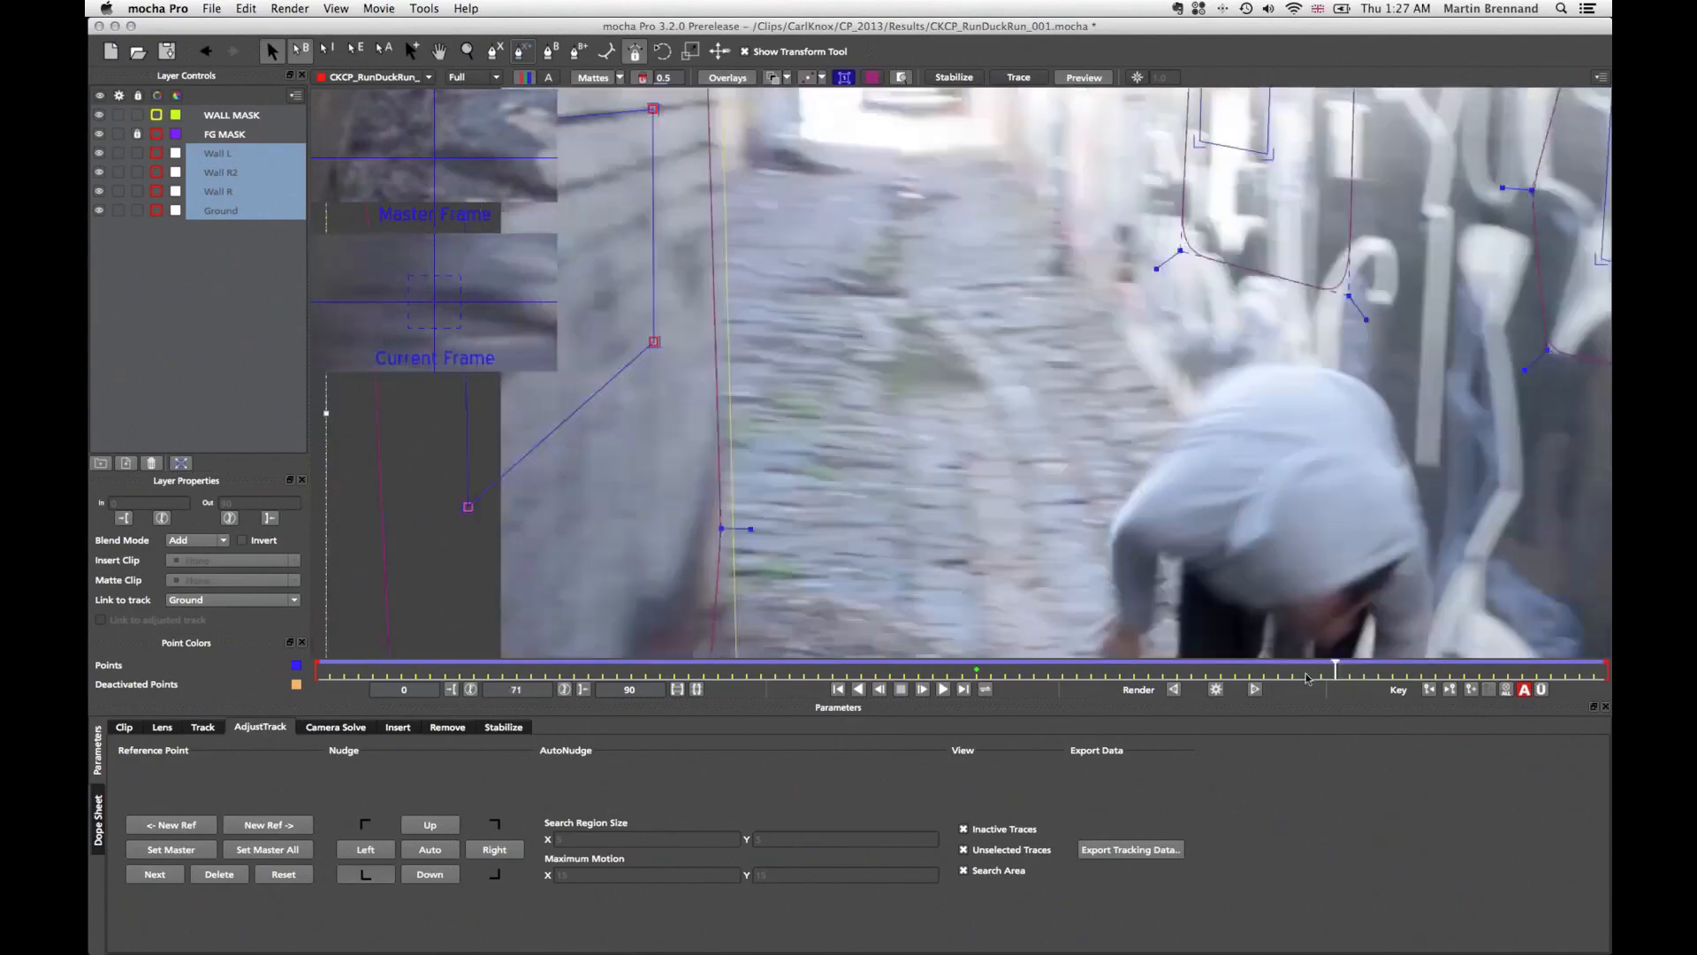
left_click(1307, 678)
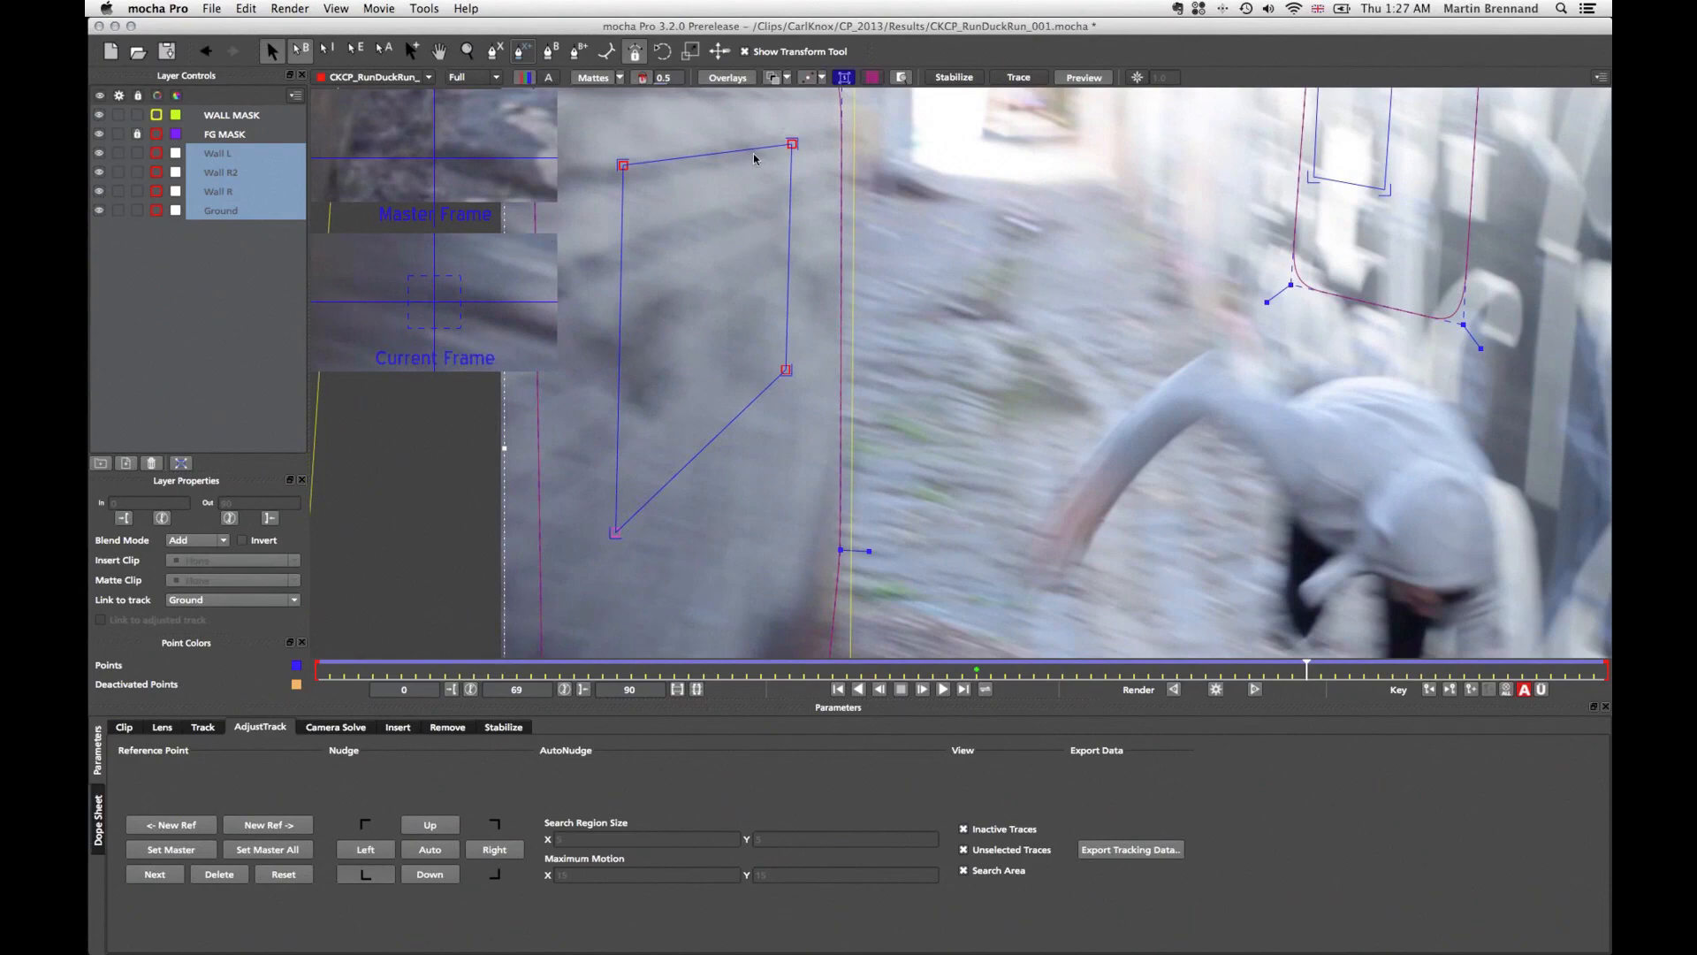
left_click(968, 252)
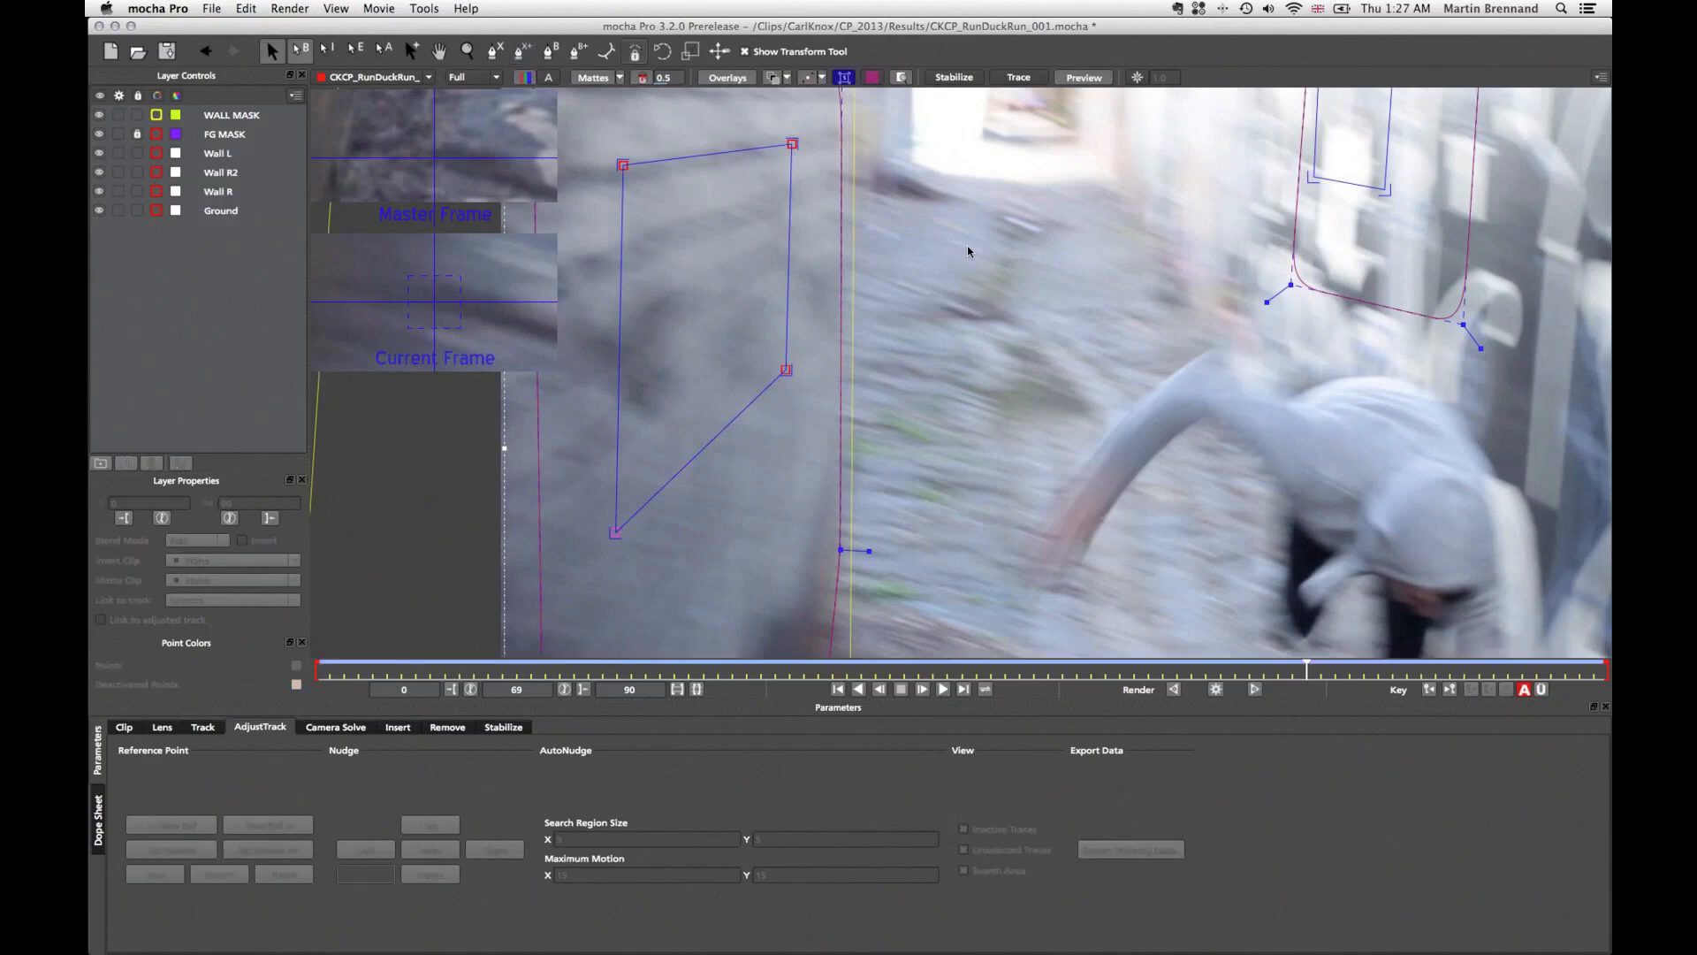
key("z")
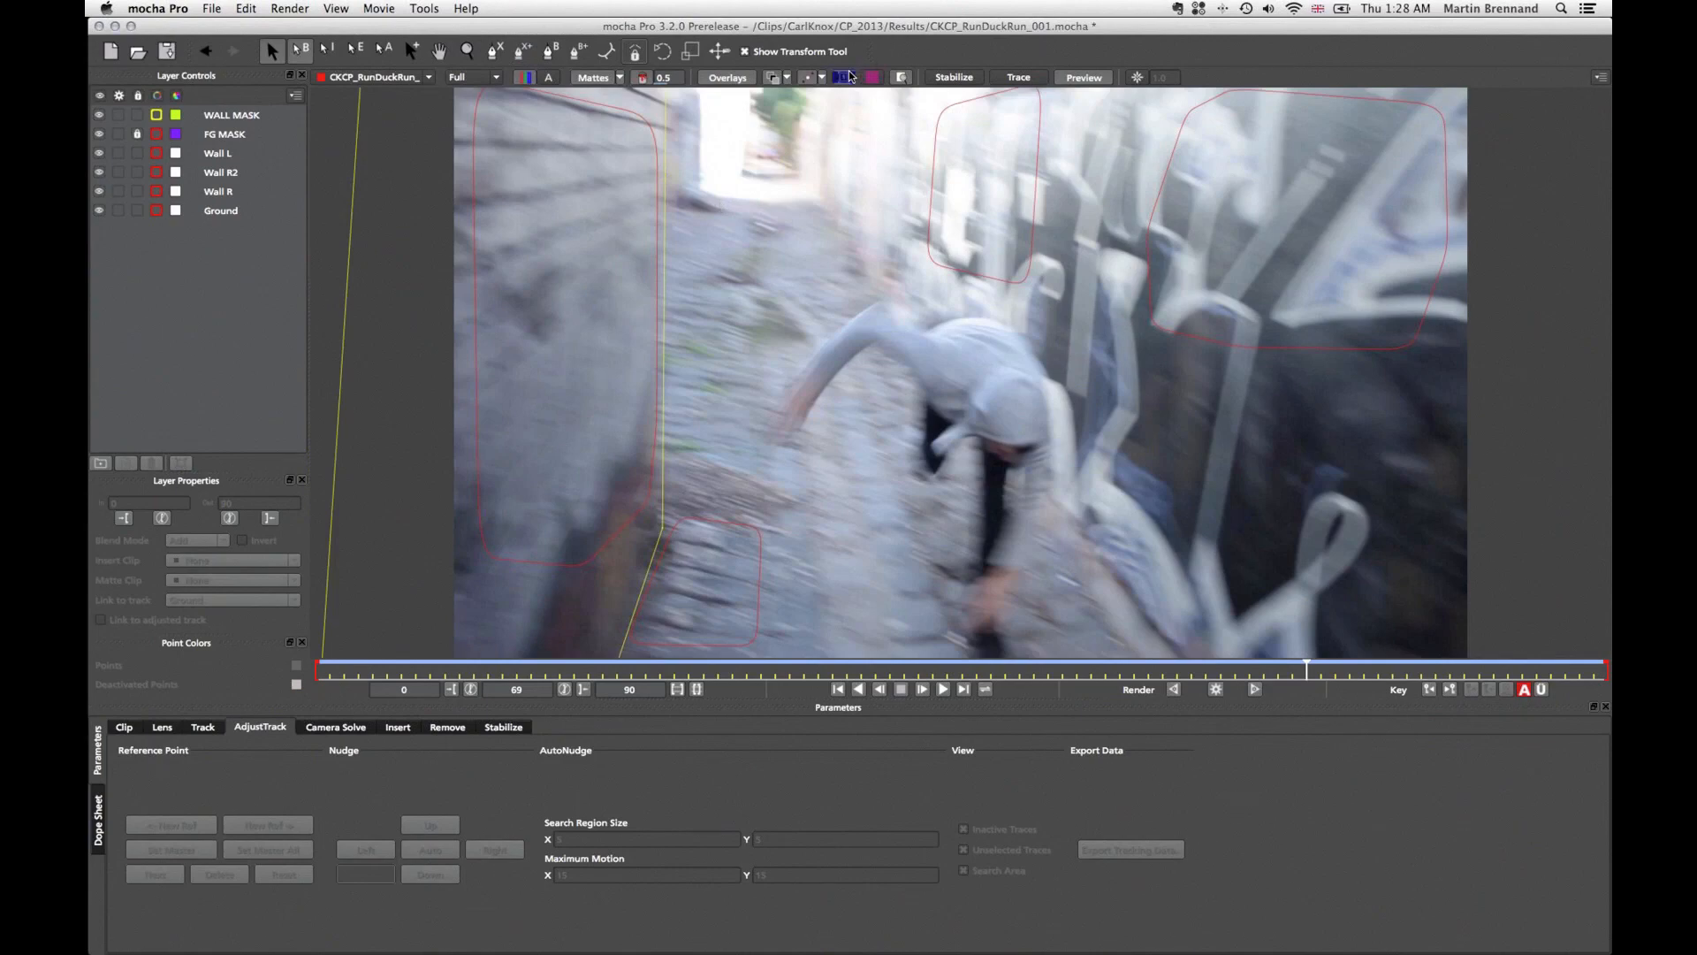
Step: Select the Wall L through Ground layers in AdjustTrack, check them against the planar grid, and hide the grid
left_click(874, 78)
left_click(875, 78)
left_click(234, 154)
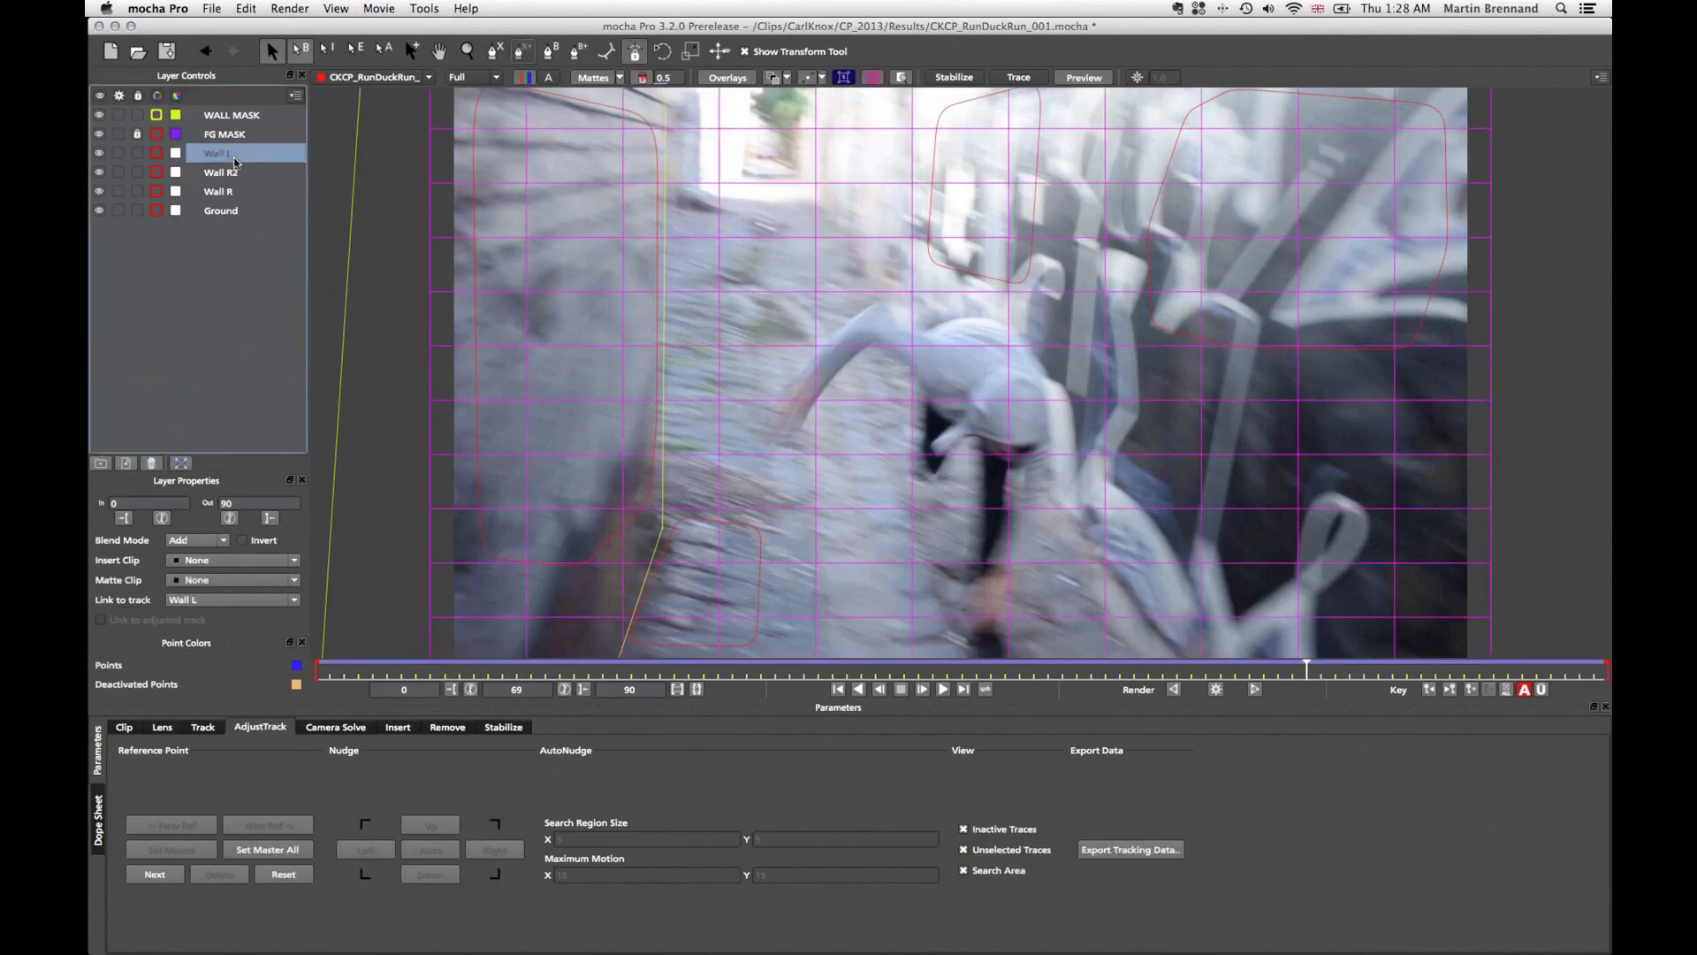
left_click(238, 210, "shift")
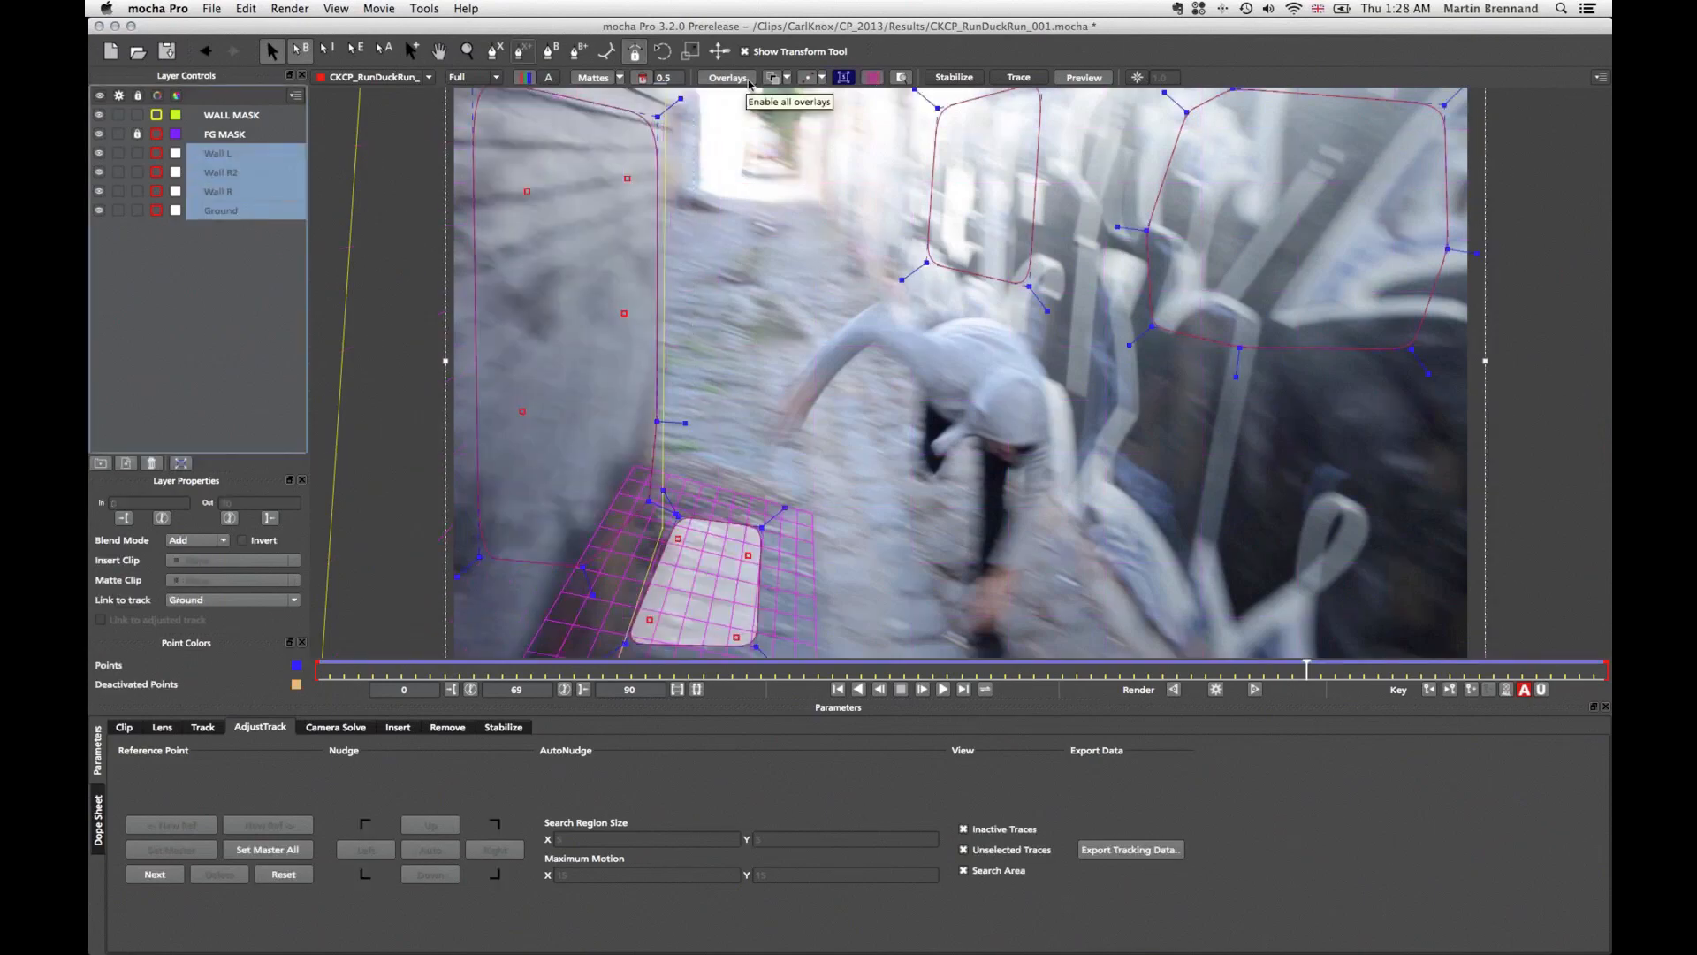
left_click(874, 78)
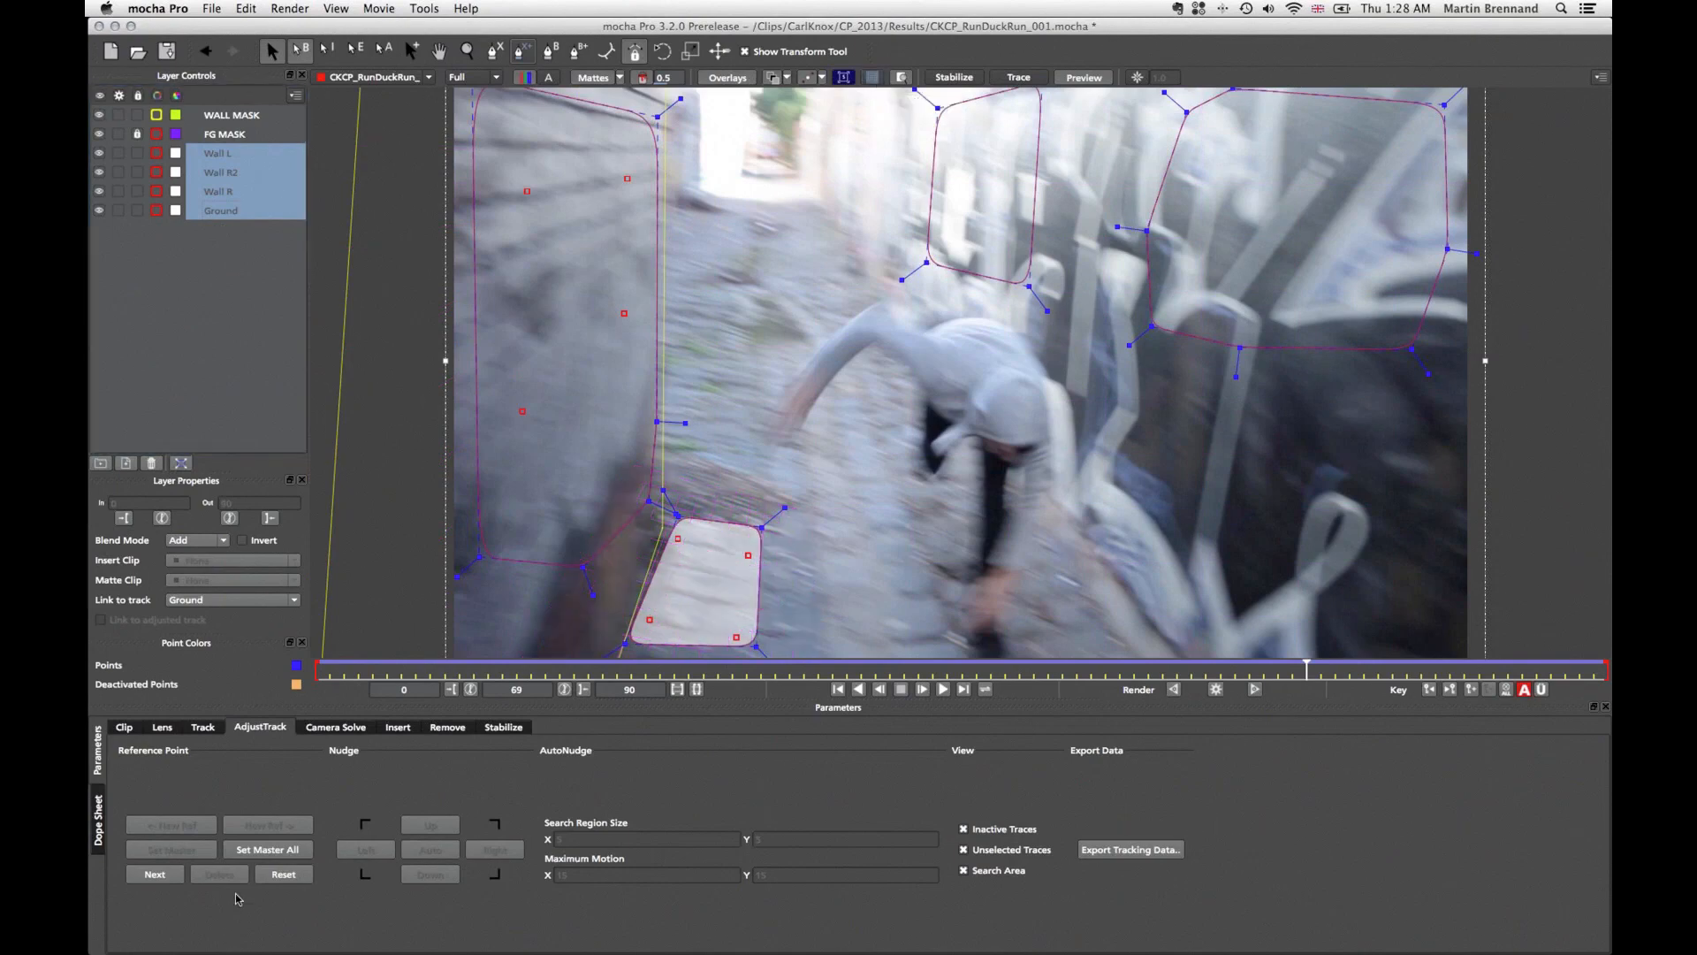
Step: Show the planar grid in Camera Solve and inspect it on the individual wall and ground layers, ending on Wall R2
left_click(337, 728)
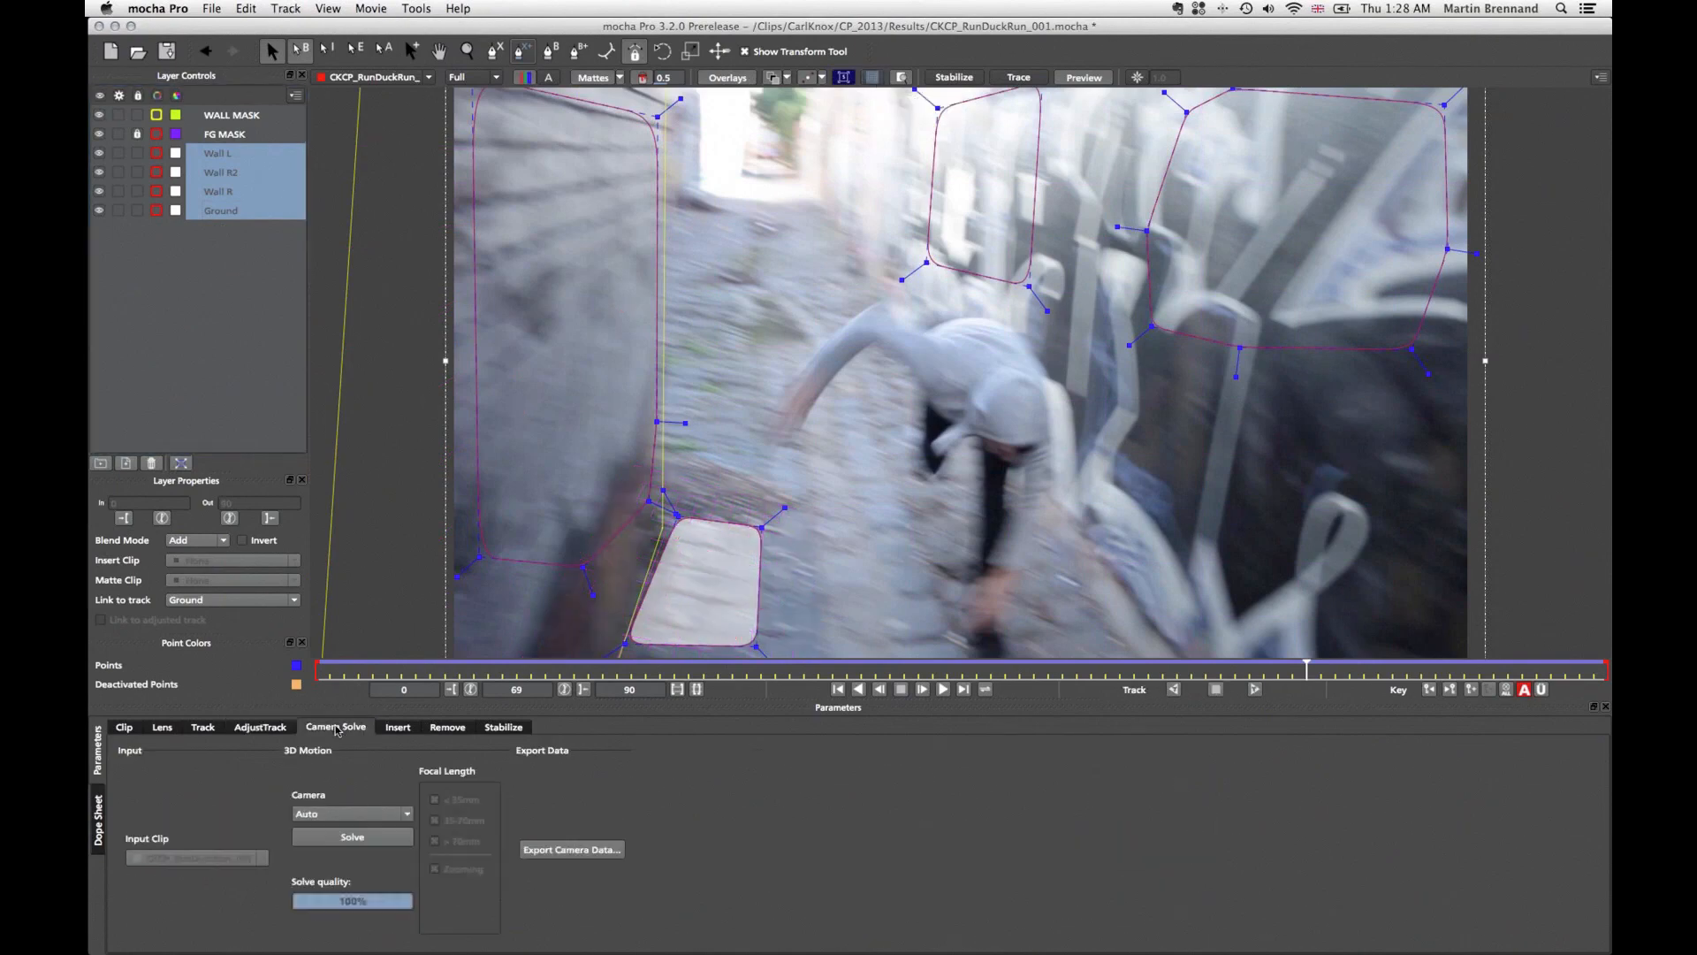
left_click(873, 78)
left_click(231, 159)
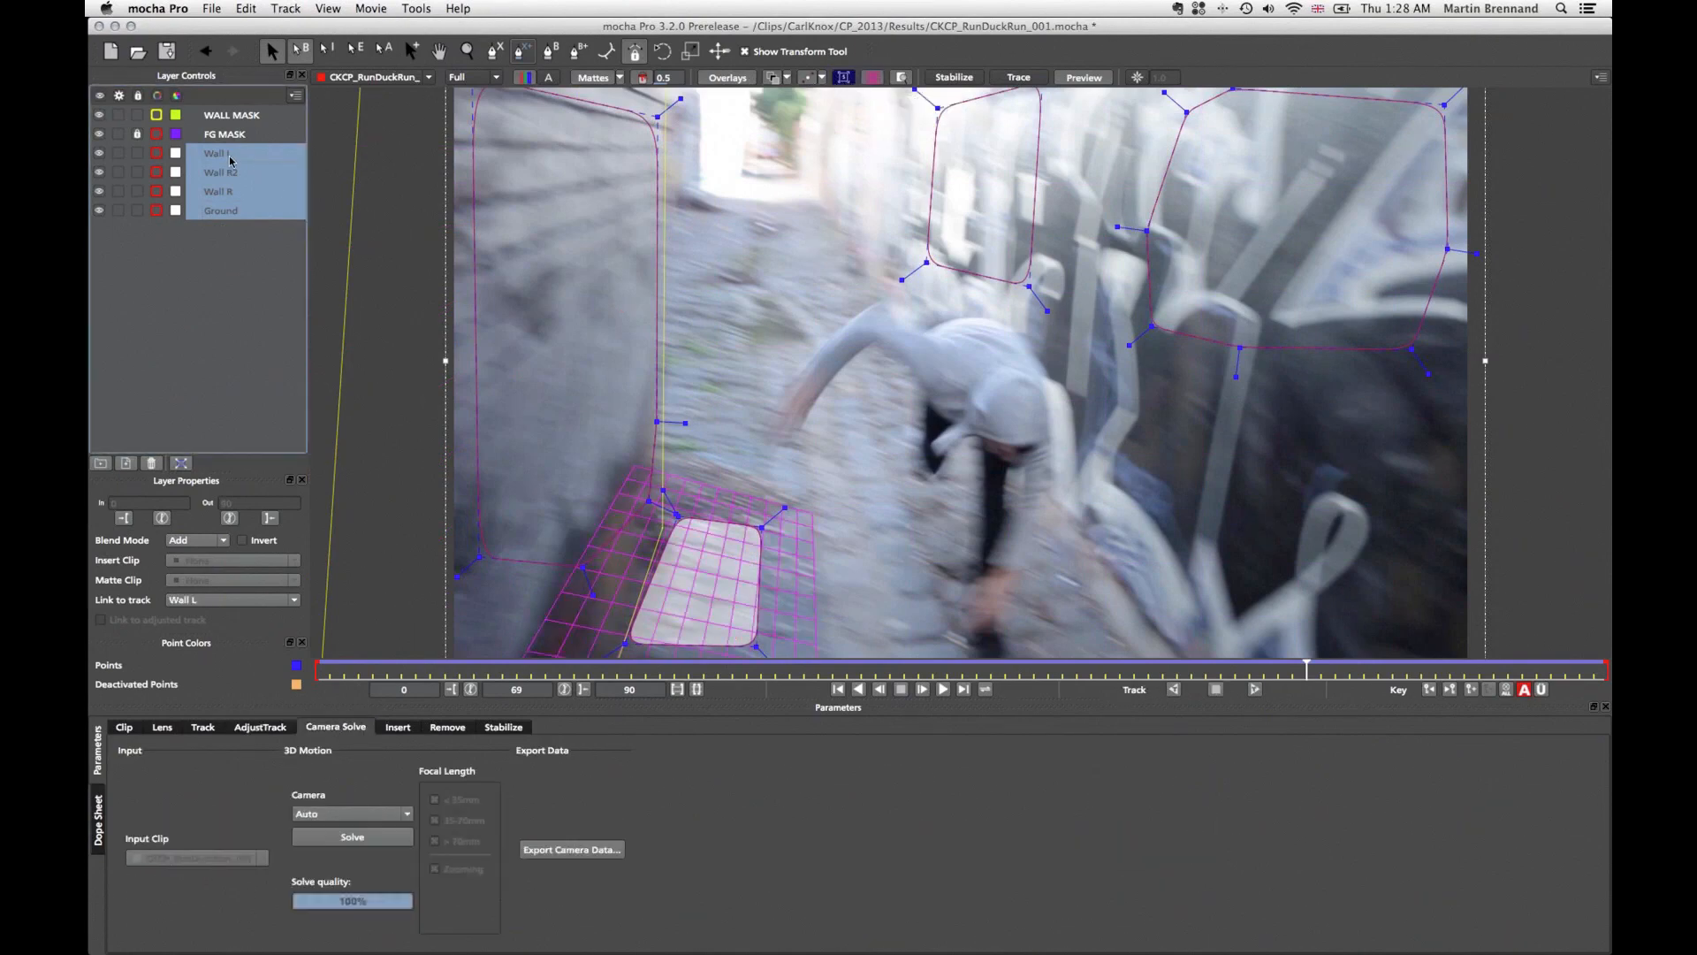
left_click(230, 160)
left_click(227, 176)
left_click(223, 213)
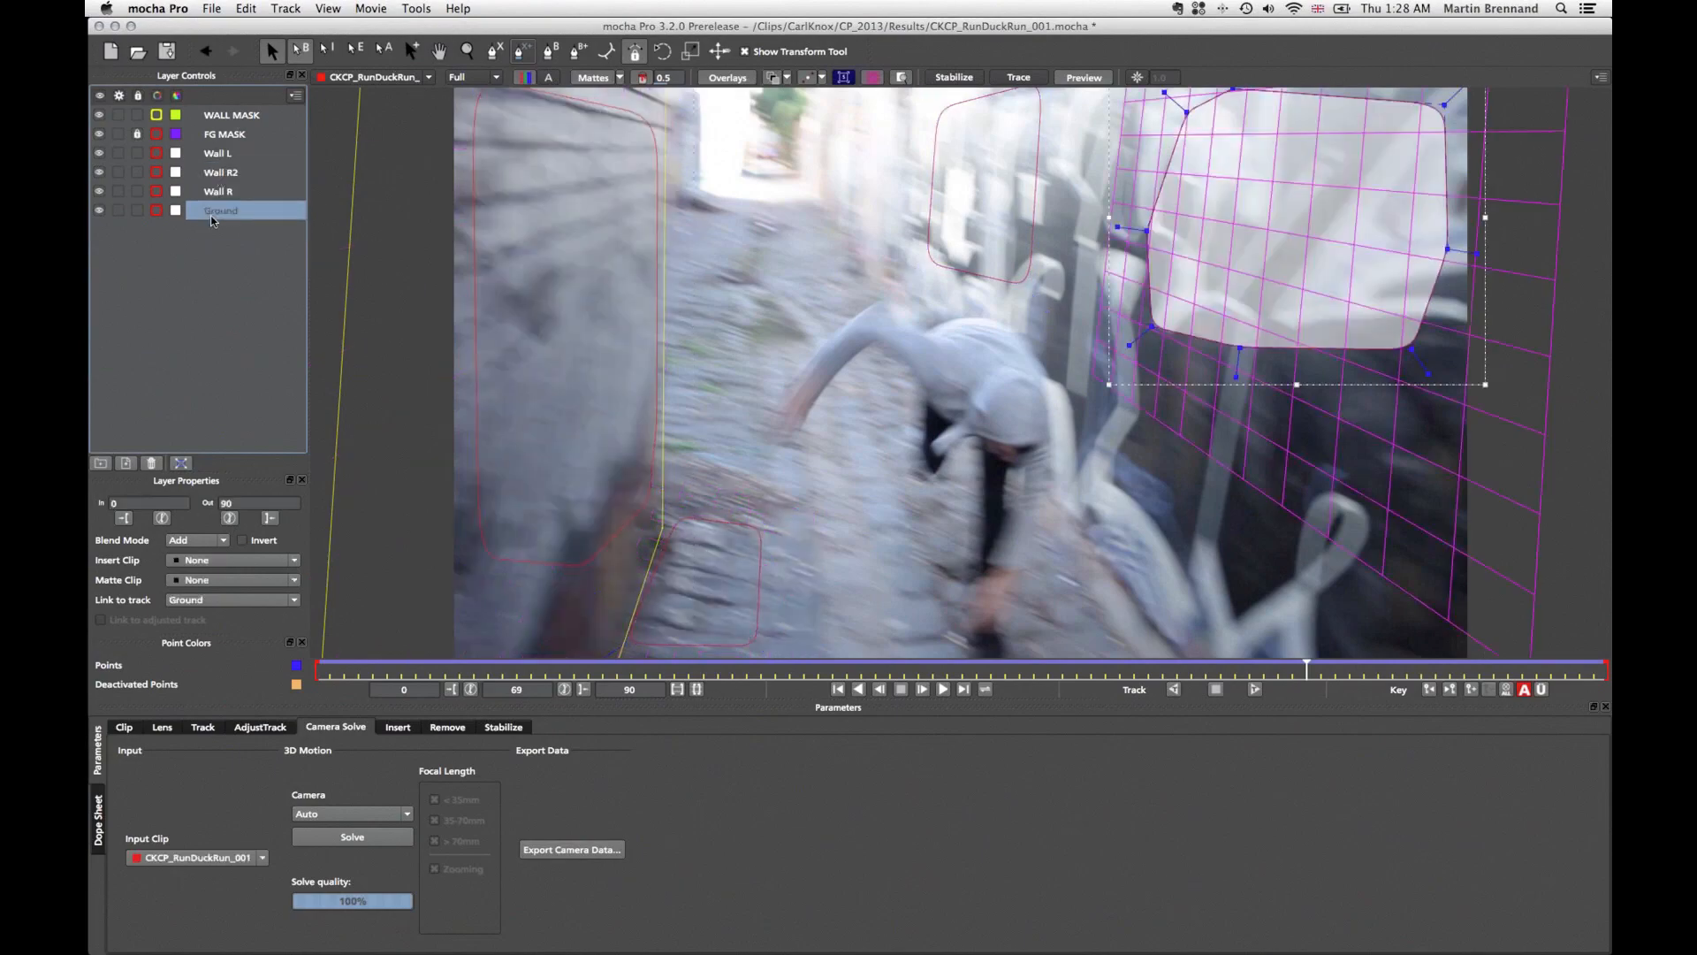
left_click(220, 197)
left_click(221, 172)
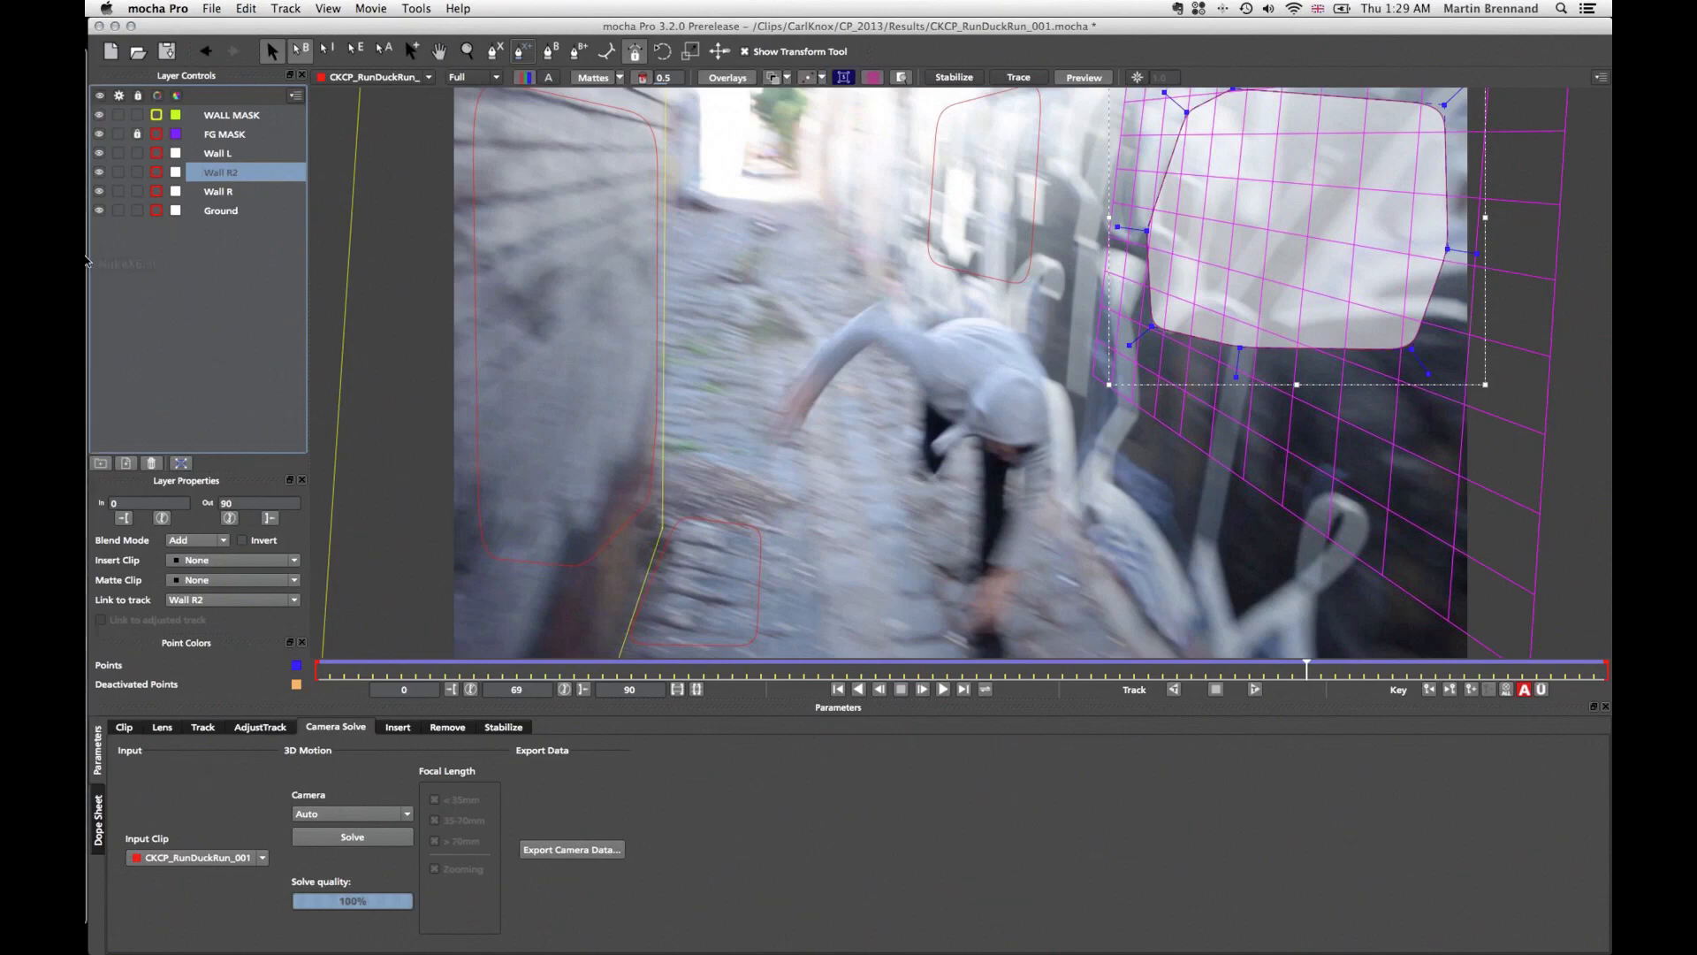
Step: Switch to Firefox, enlarge the imagineersystems.com window, and open the Compare Products / Upgrade Guide page
mouse_move(88, 265)
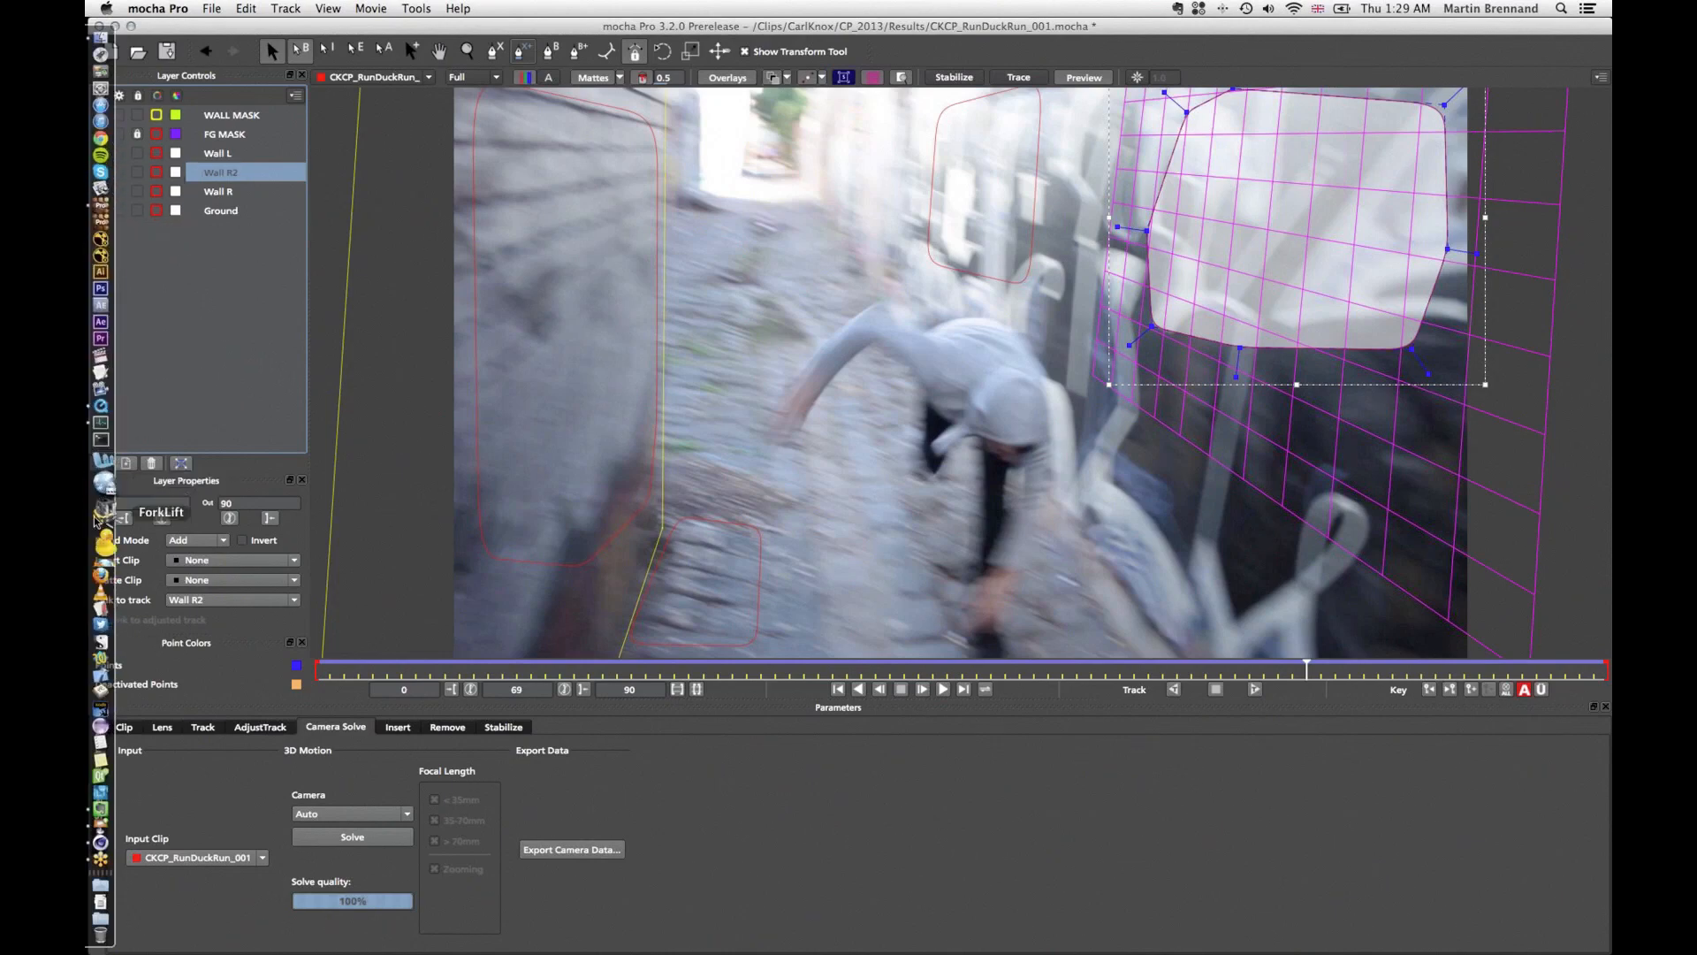
left_click(109, 548)
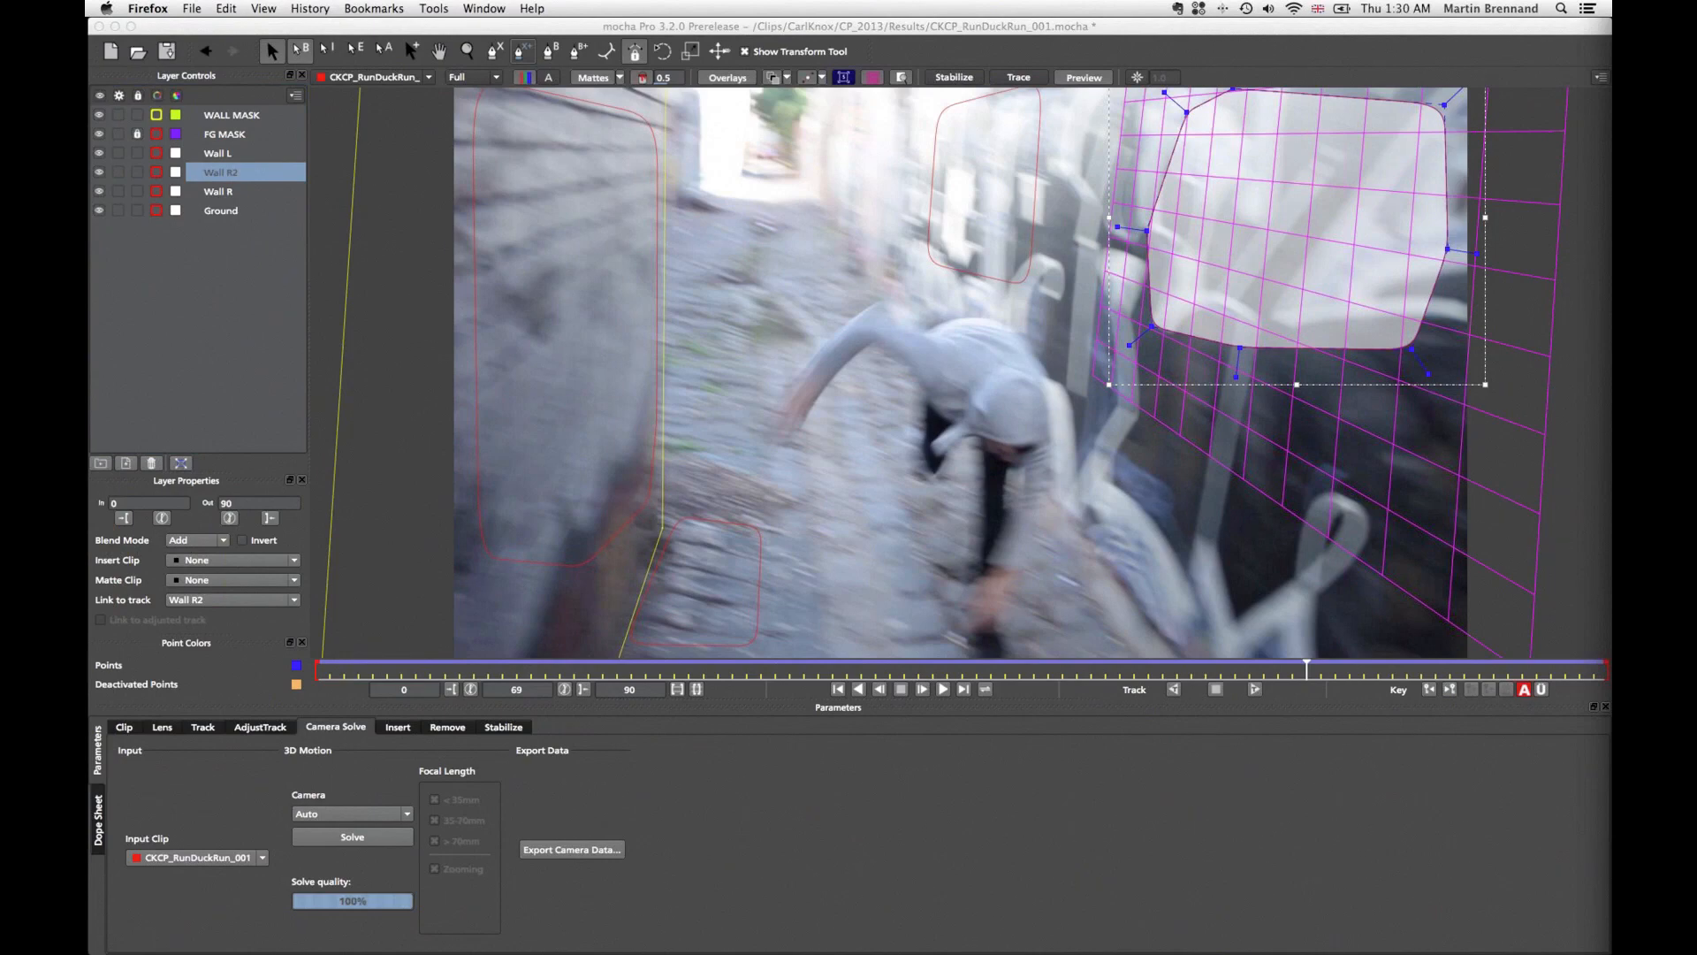
left_click_drag(1610, 80, 719, 4)
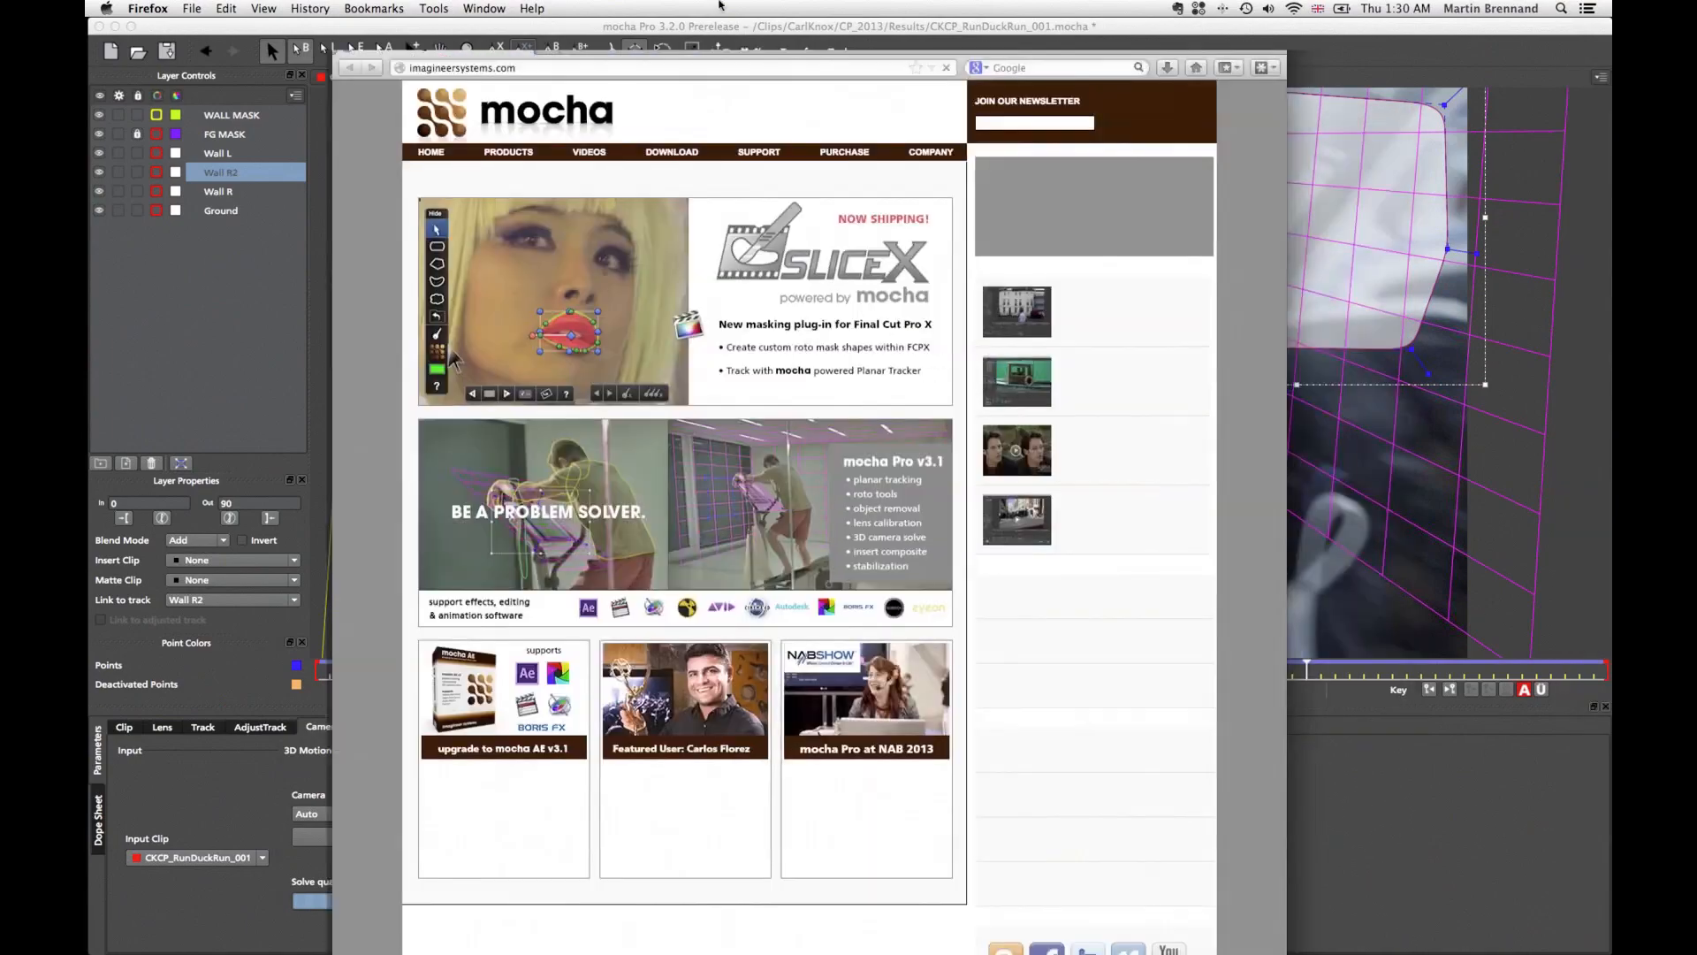
left_click_drag(719, 4, 688, 4)
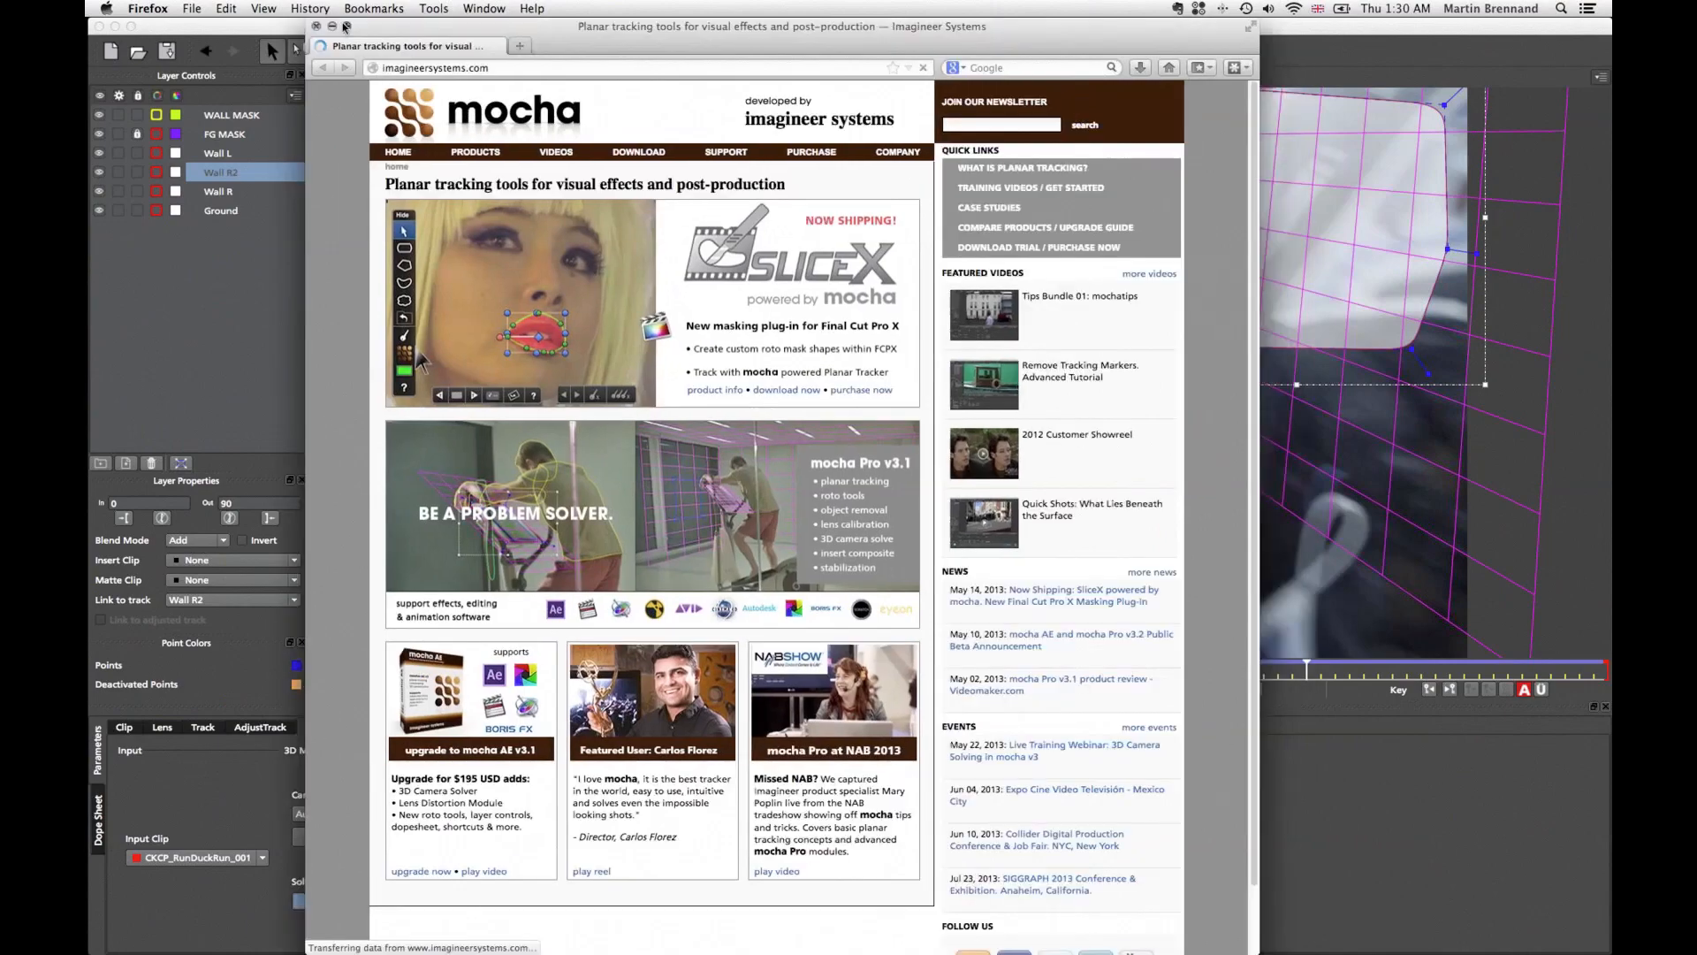
left_click(345, 27)
left_click(1069, 229)
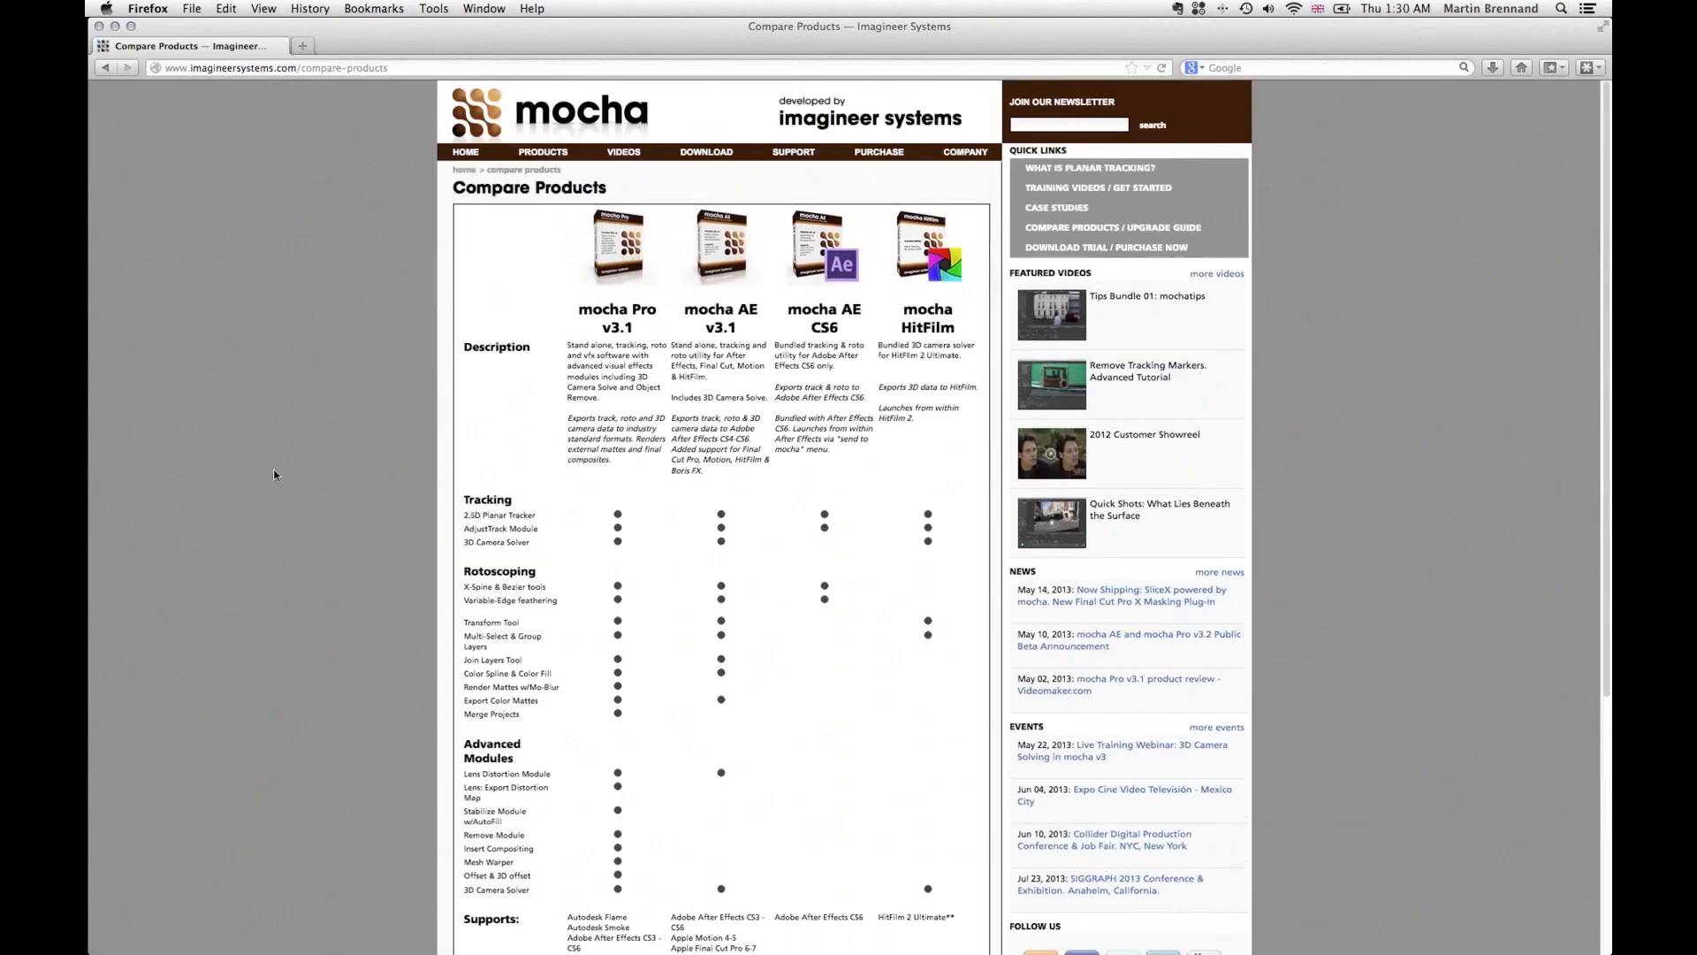
Step: Enlarge the Compare Products page for readability, and highlight the May 14, 2013 SliceX news item
scroll(274, 486, "down", 2)
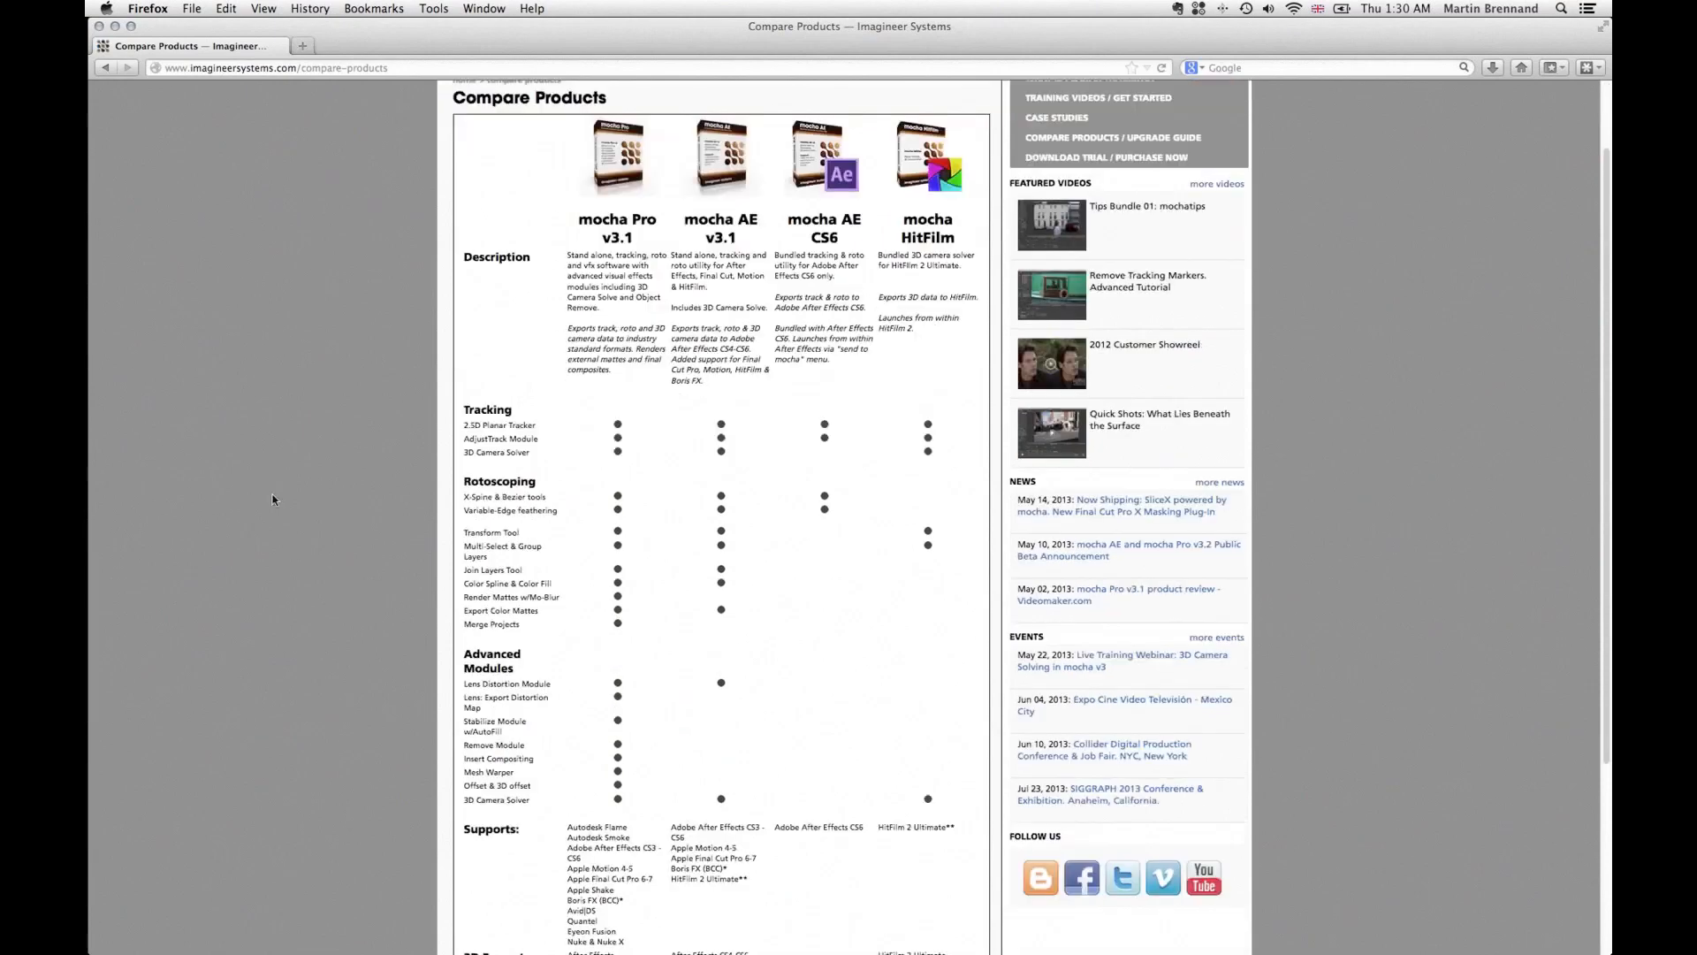
key("super+plus")
key("super+plus")
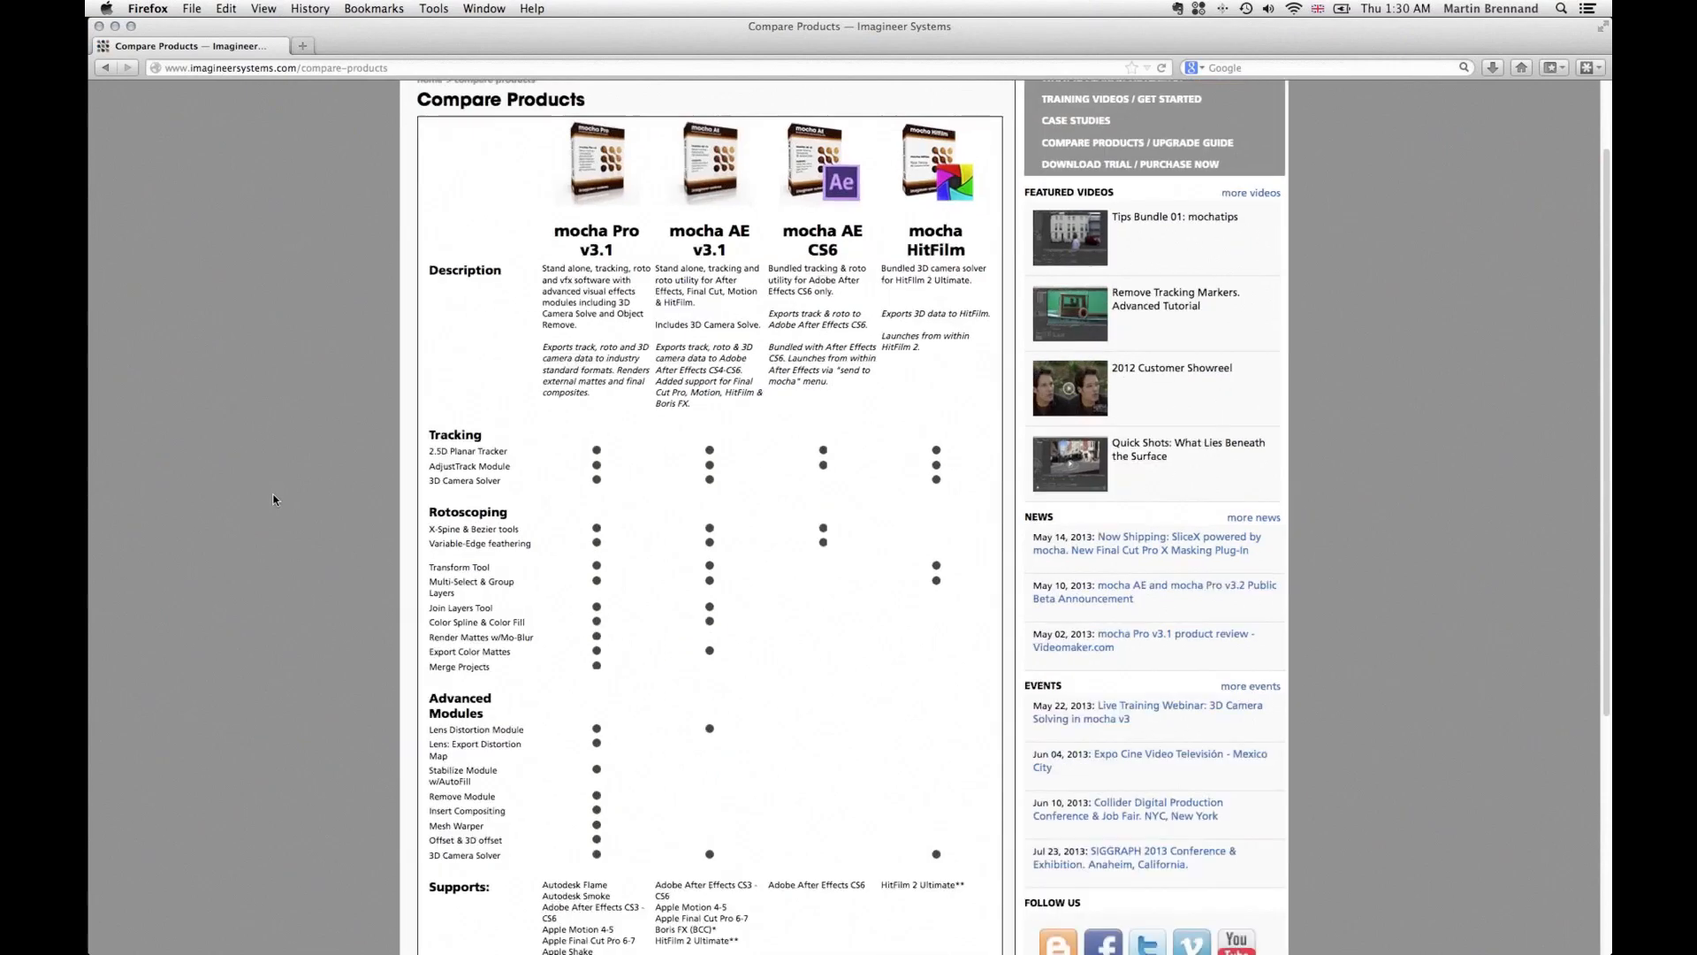
key("super+plus")
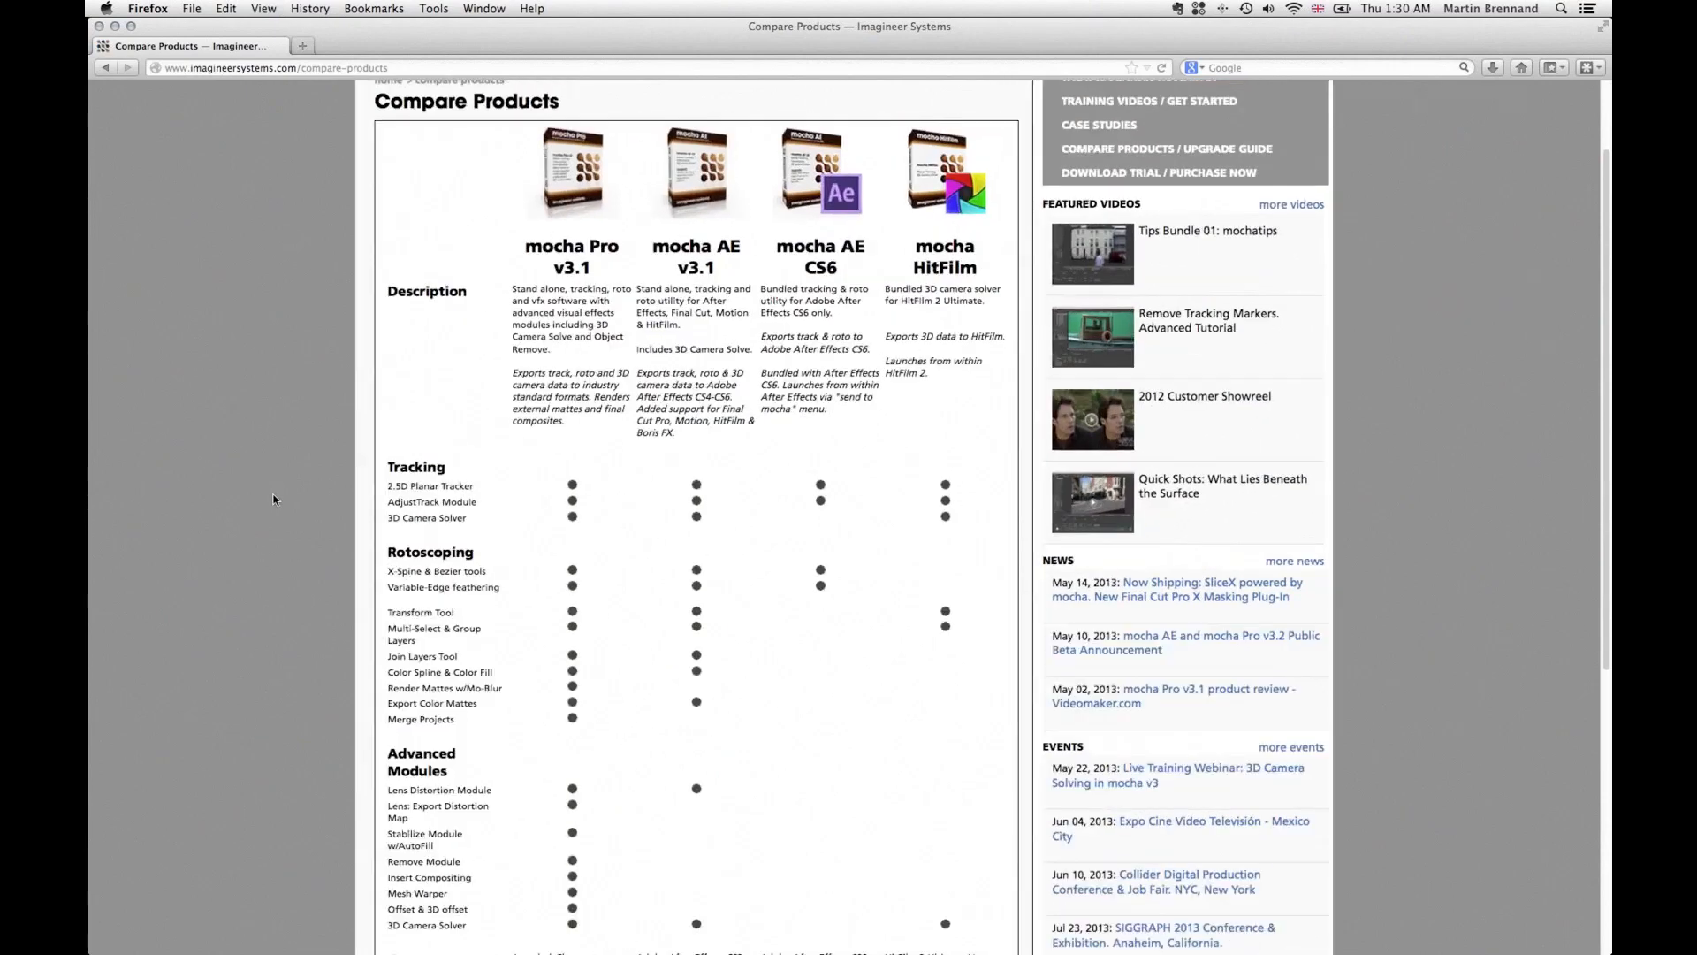
key("super+plus")
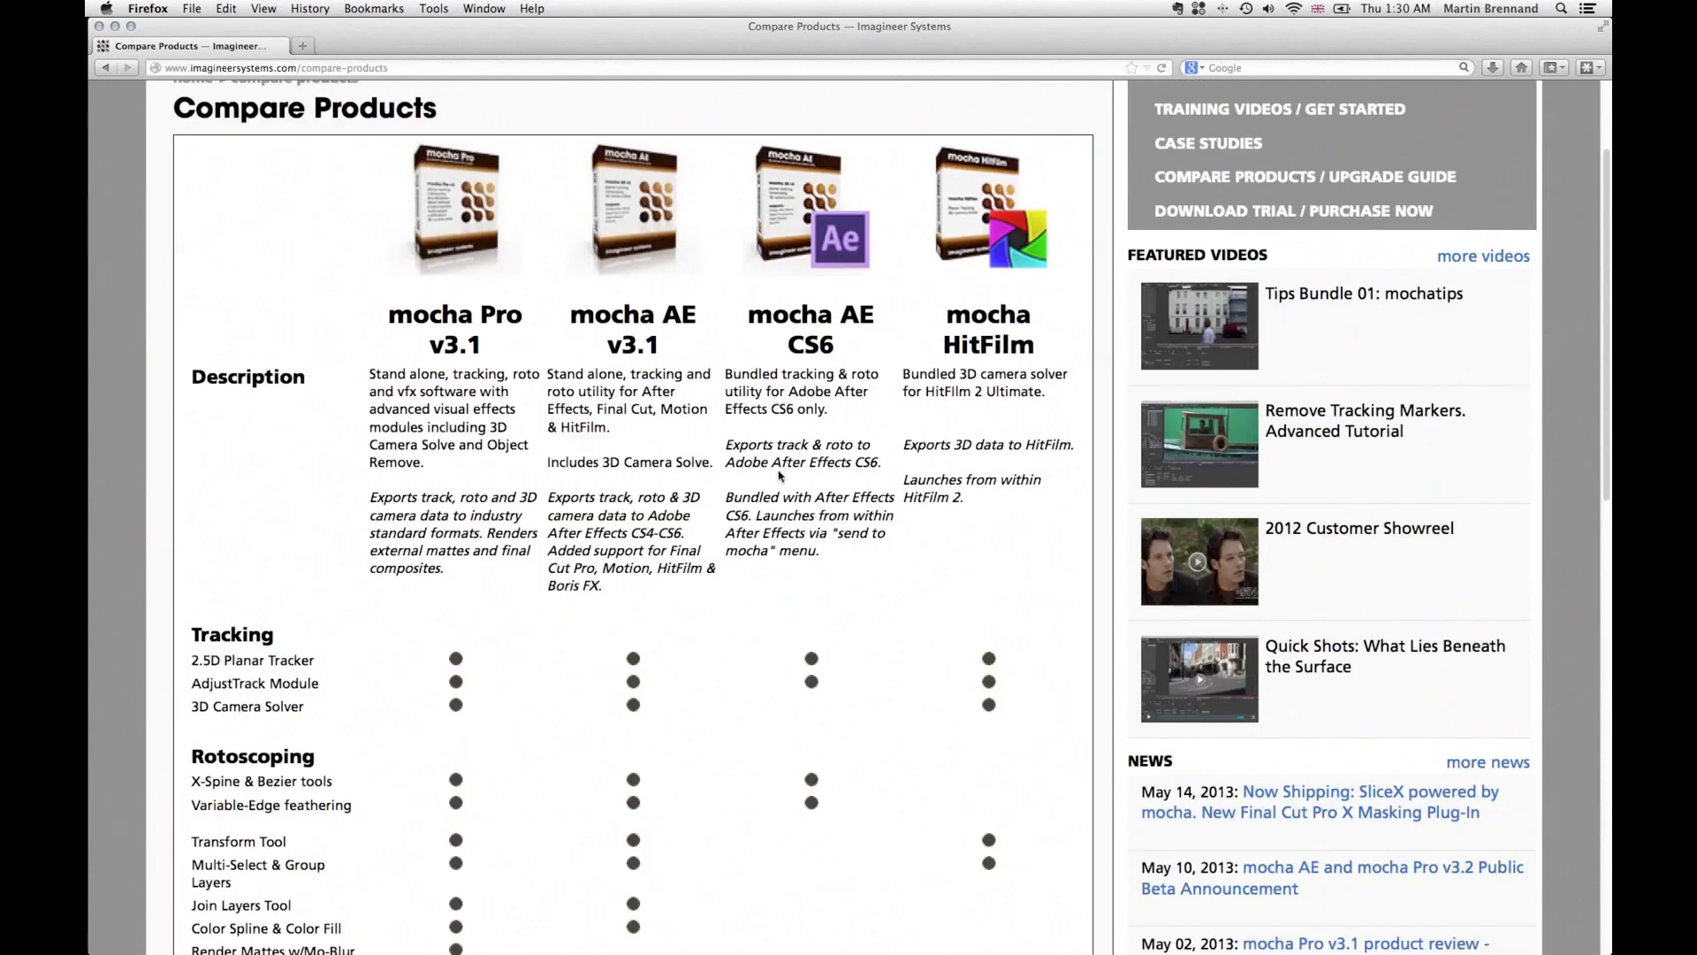
scroll(780, 476, "up", 2)
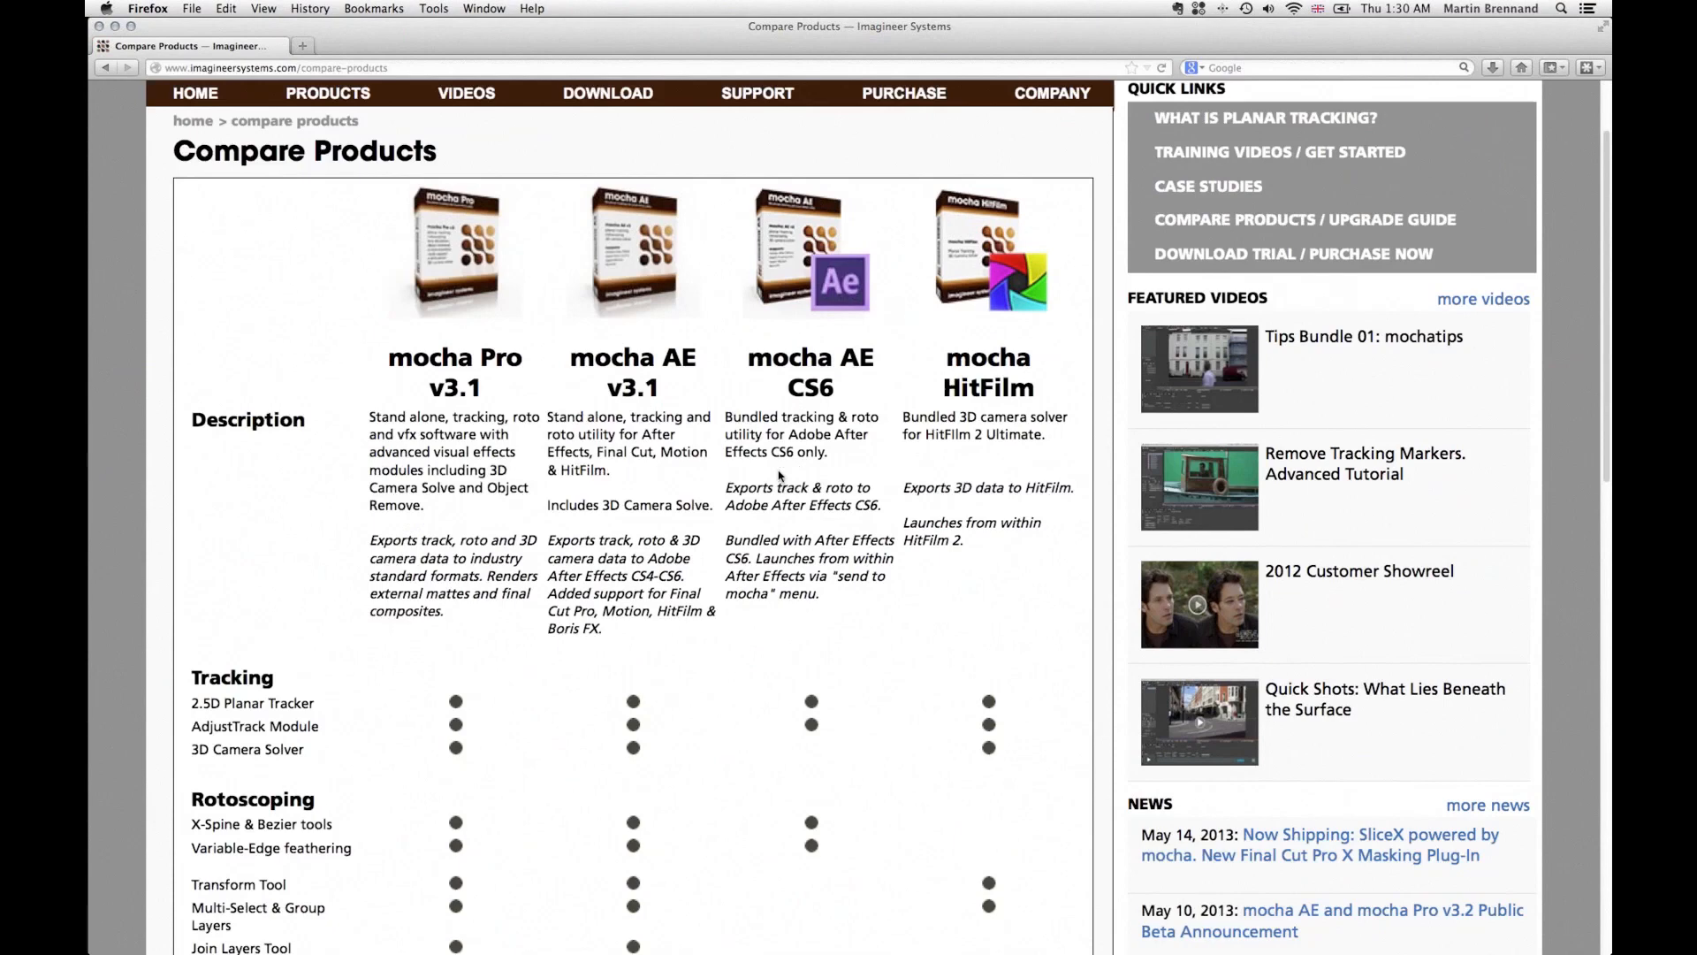
scroll(780, 475, "down", 1)
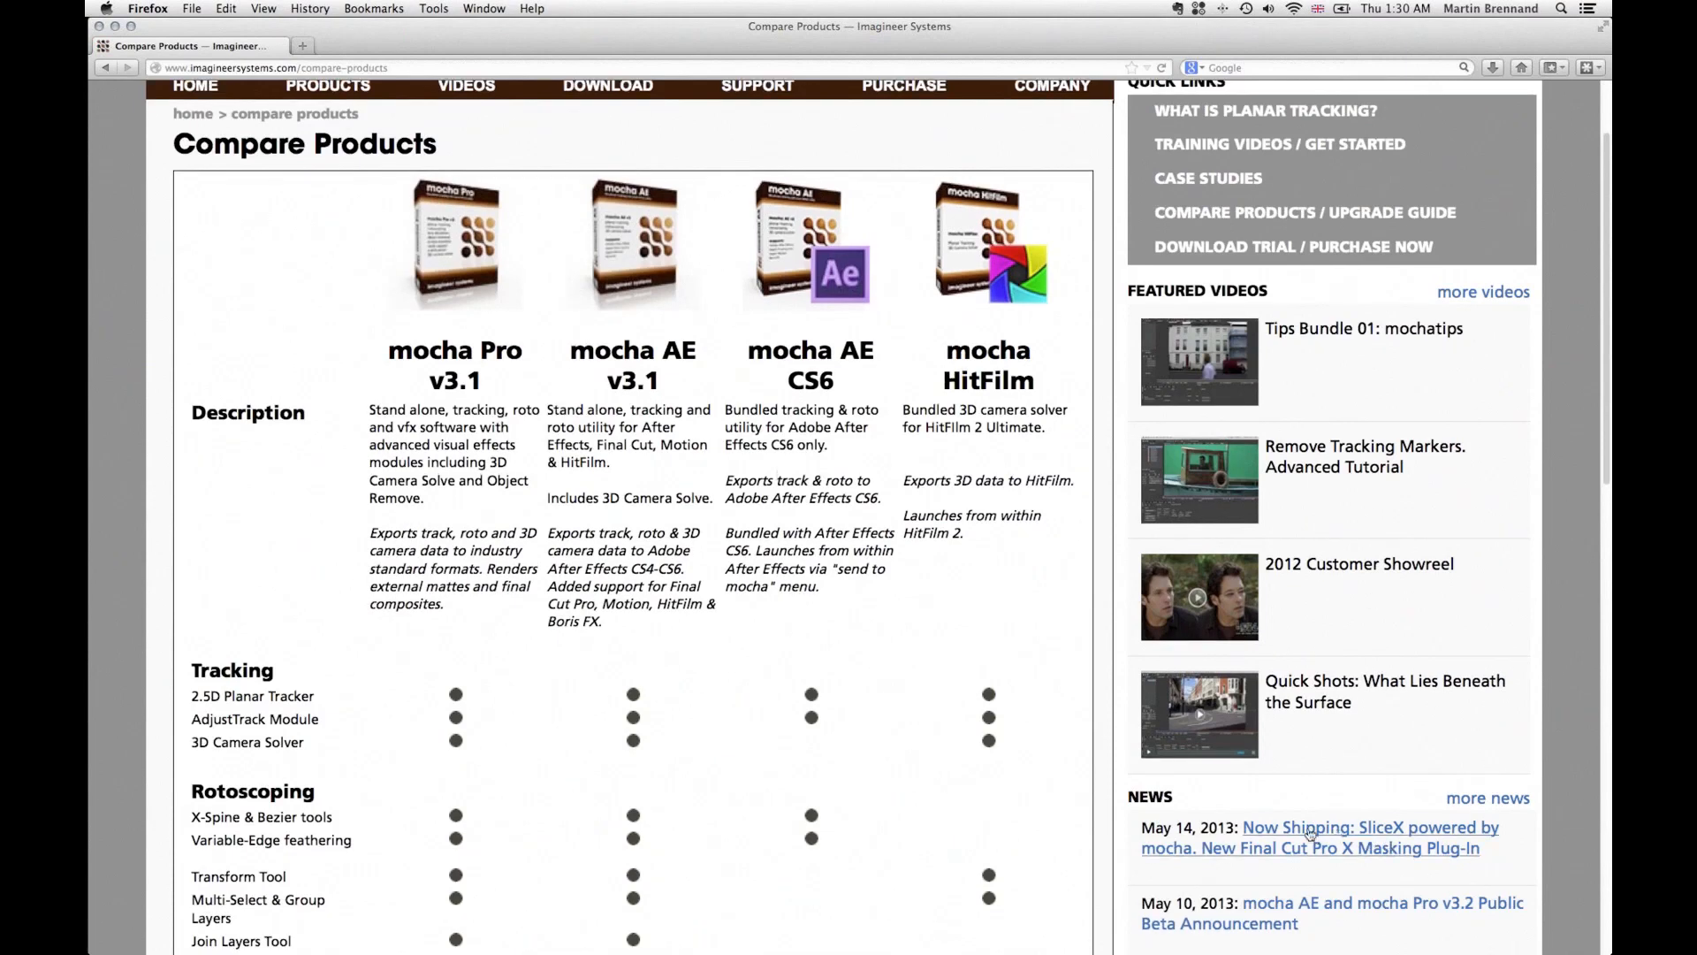
left_click_drag(1250, 813, 1491, 846)
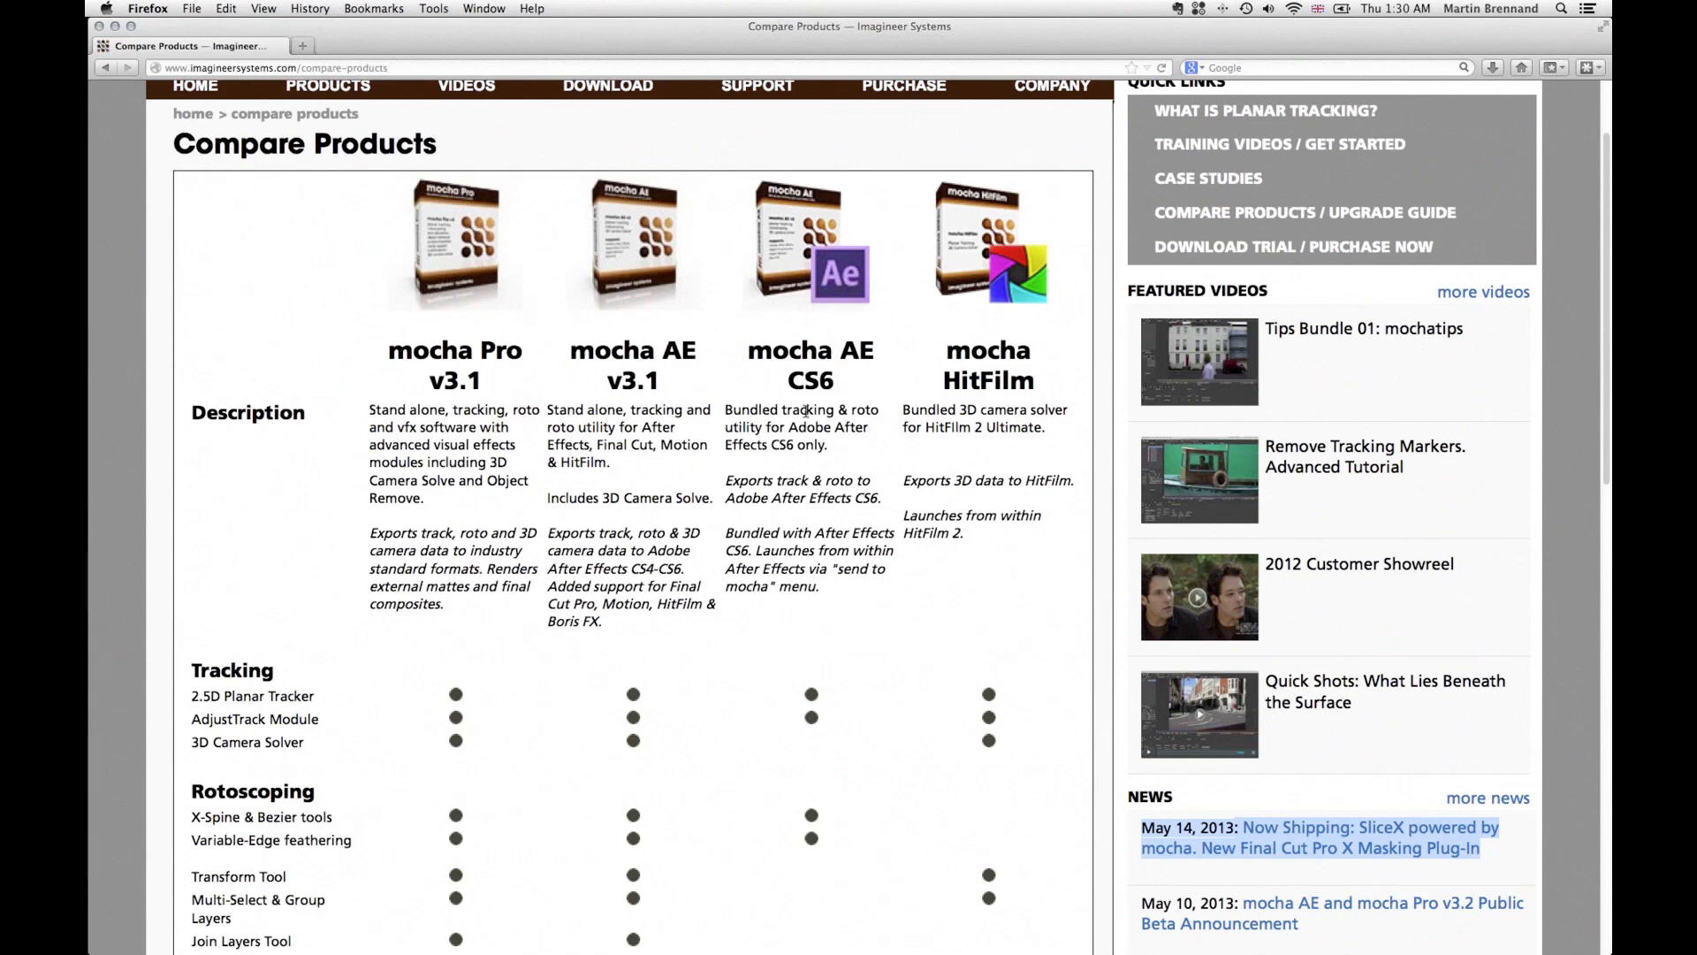
Step: Examine the Tracking, Rotoscoping, Advanced Modules and Supports rows of the mocha product comparison table
scroll(806, 411, "down", 1)
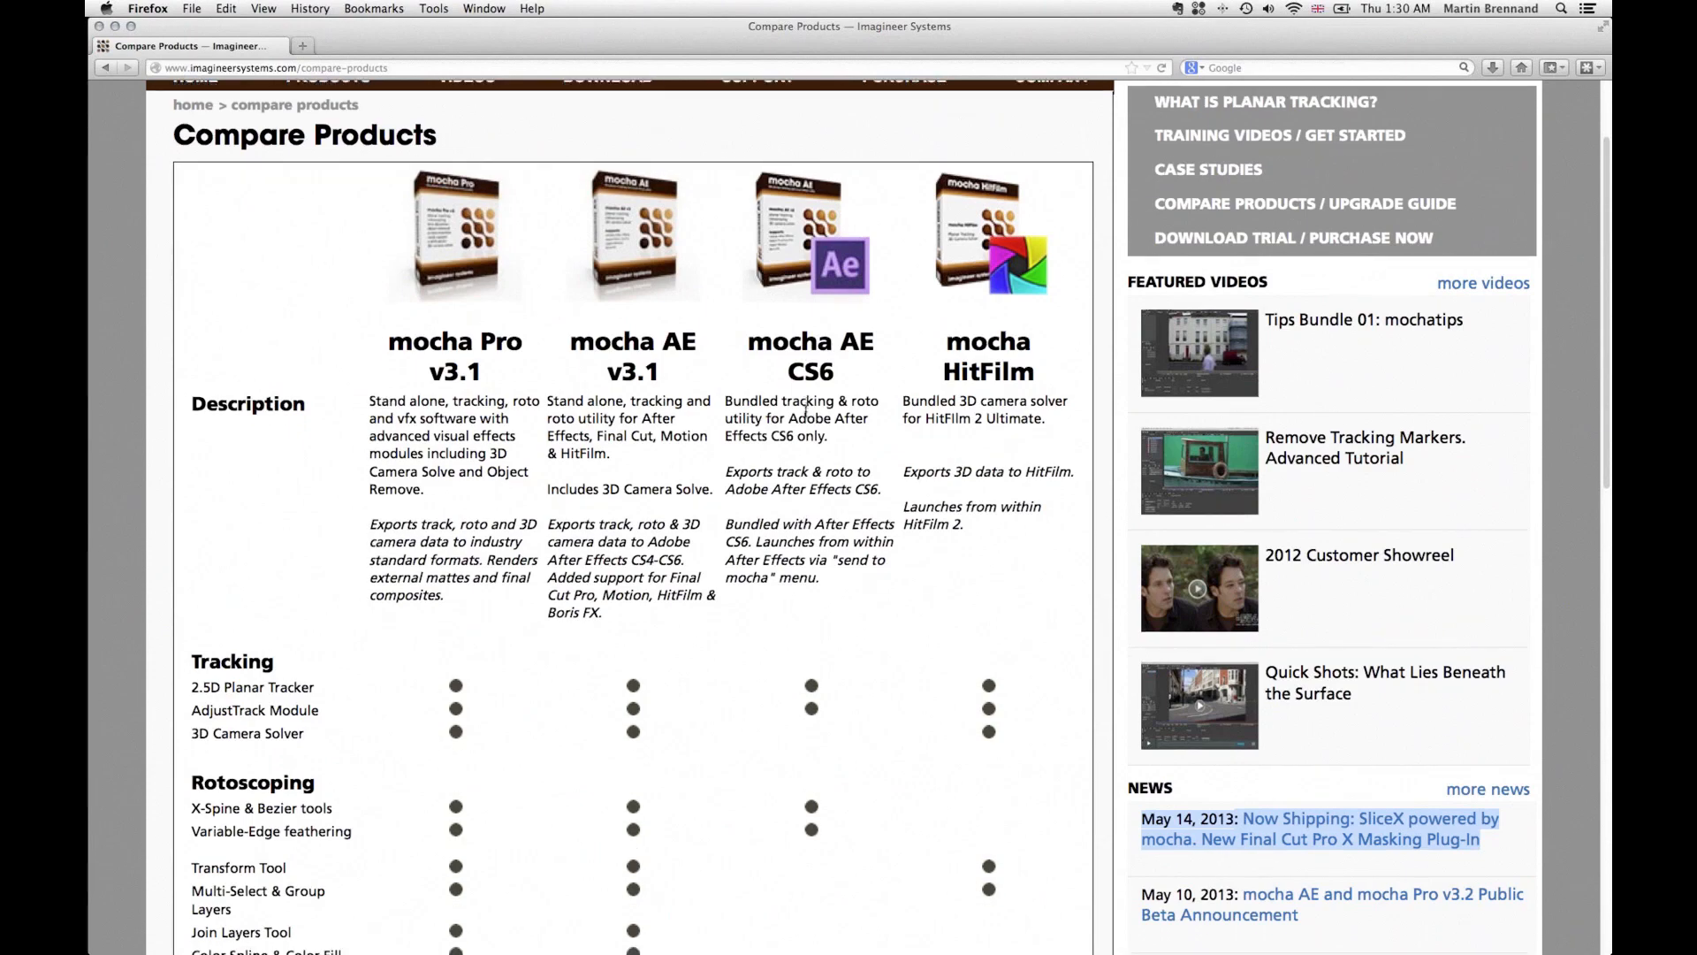
scroll(805, 409, "down", 5)
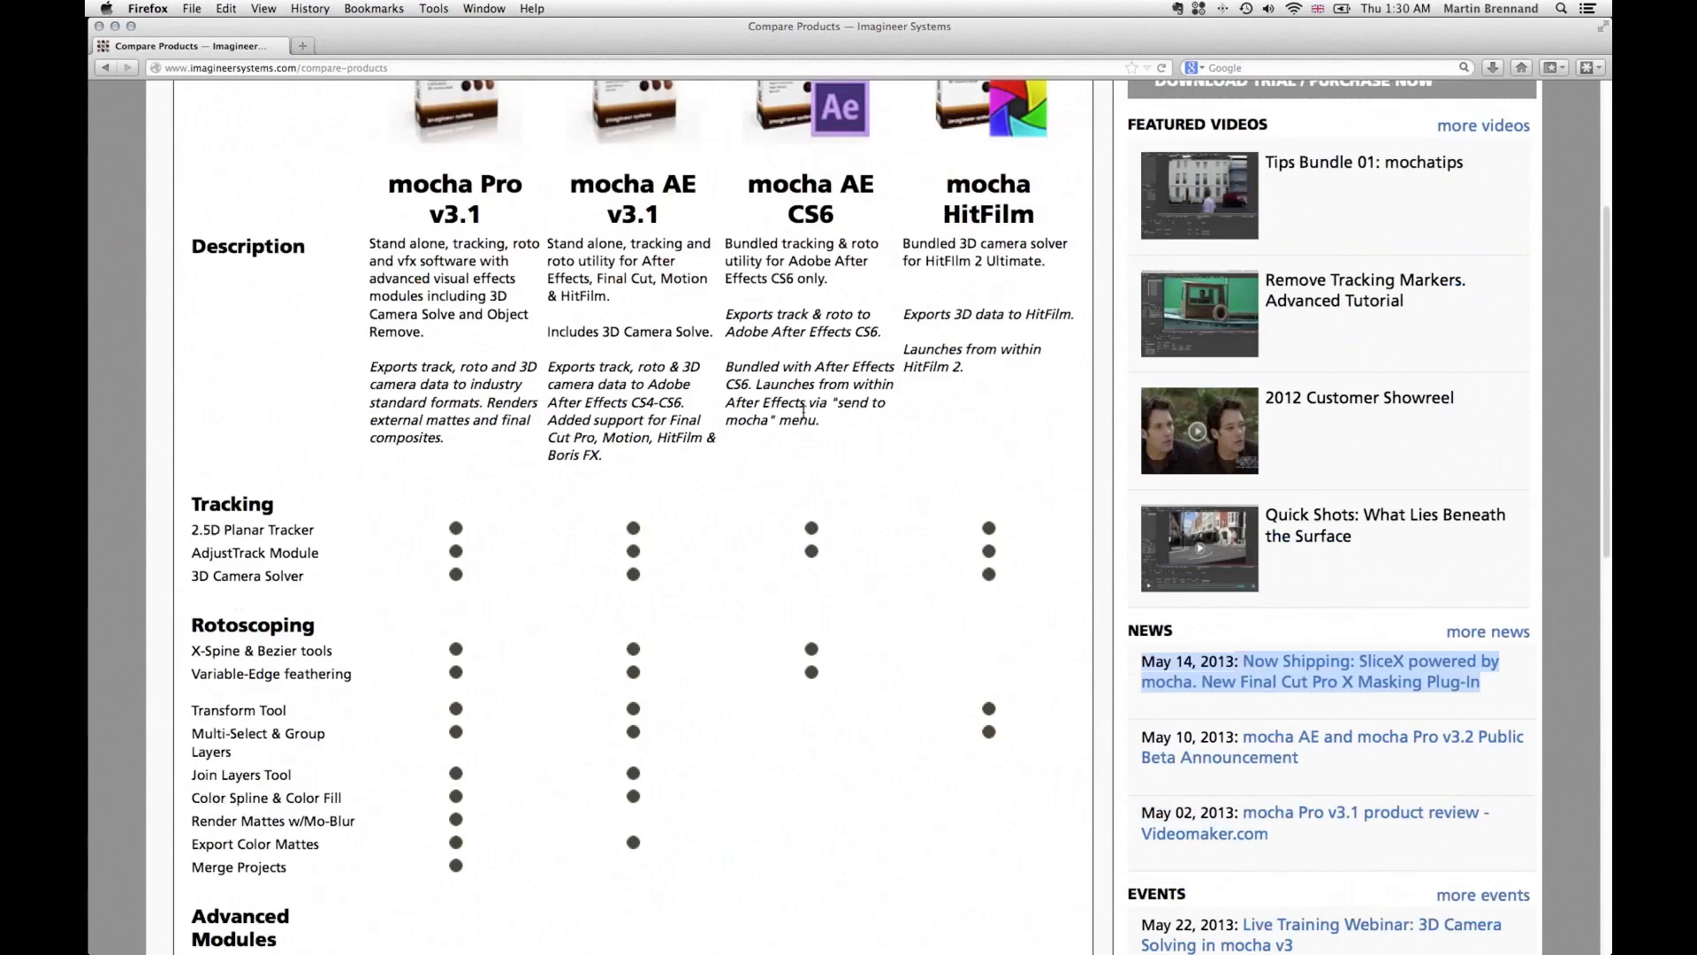
scroll(803, 411, "down", 6)
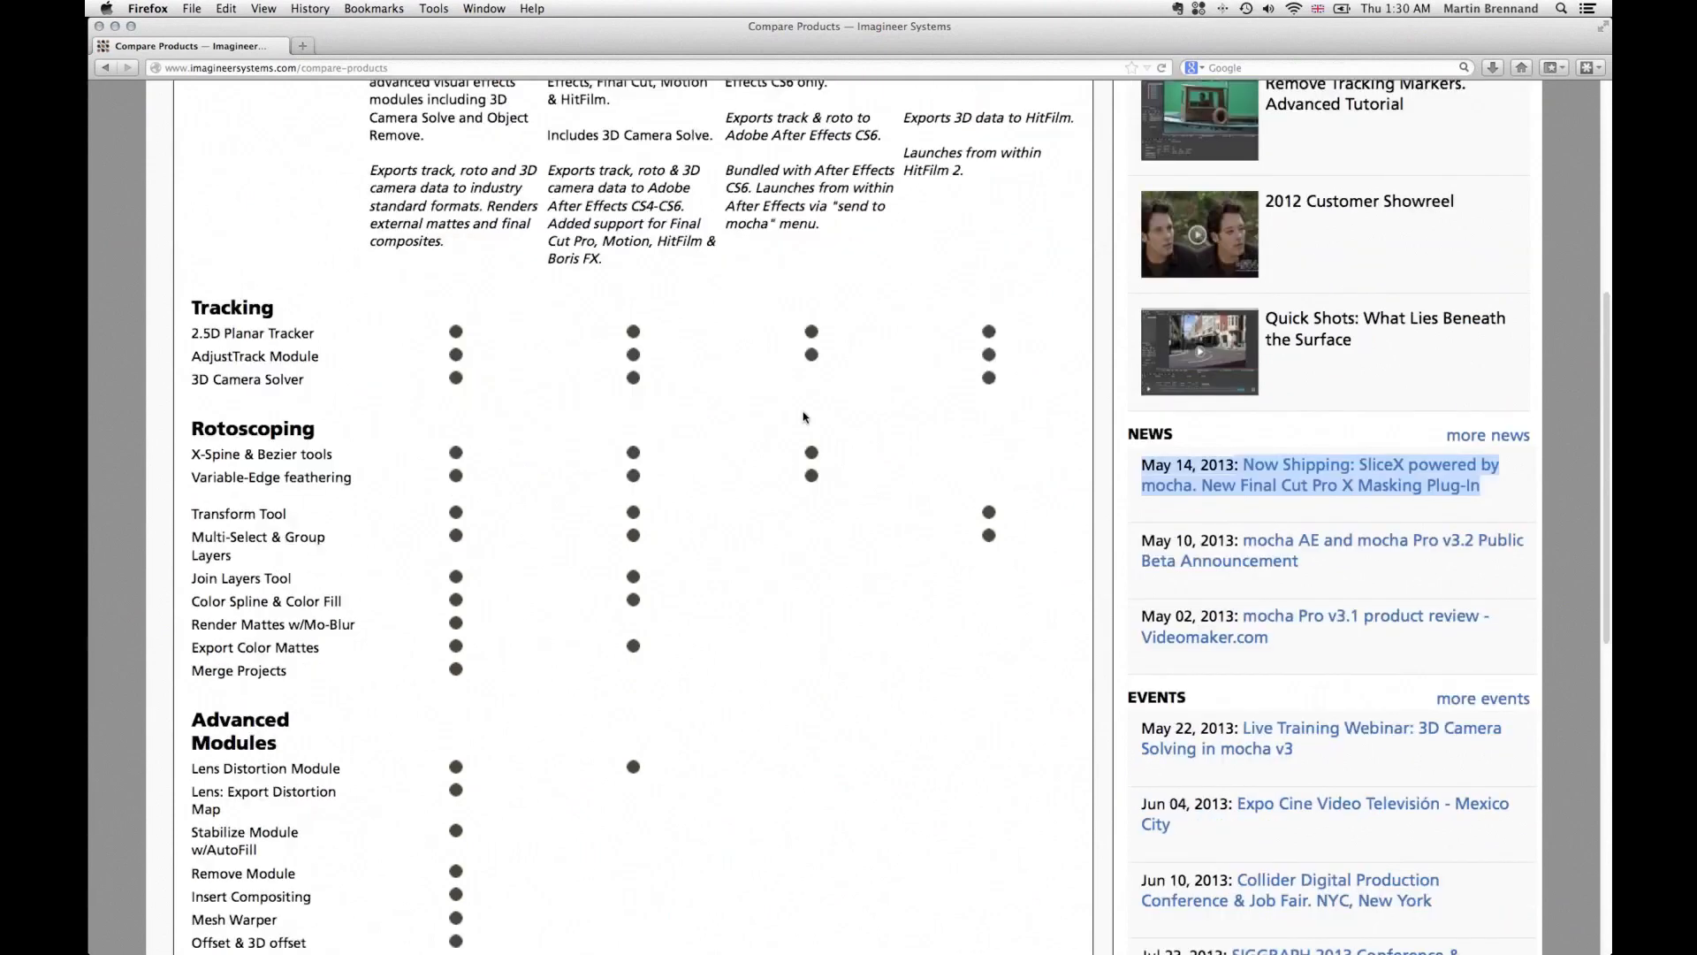
scroll(805, 416, "down", 6)
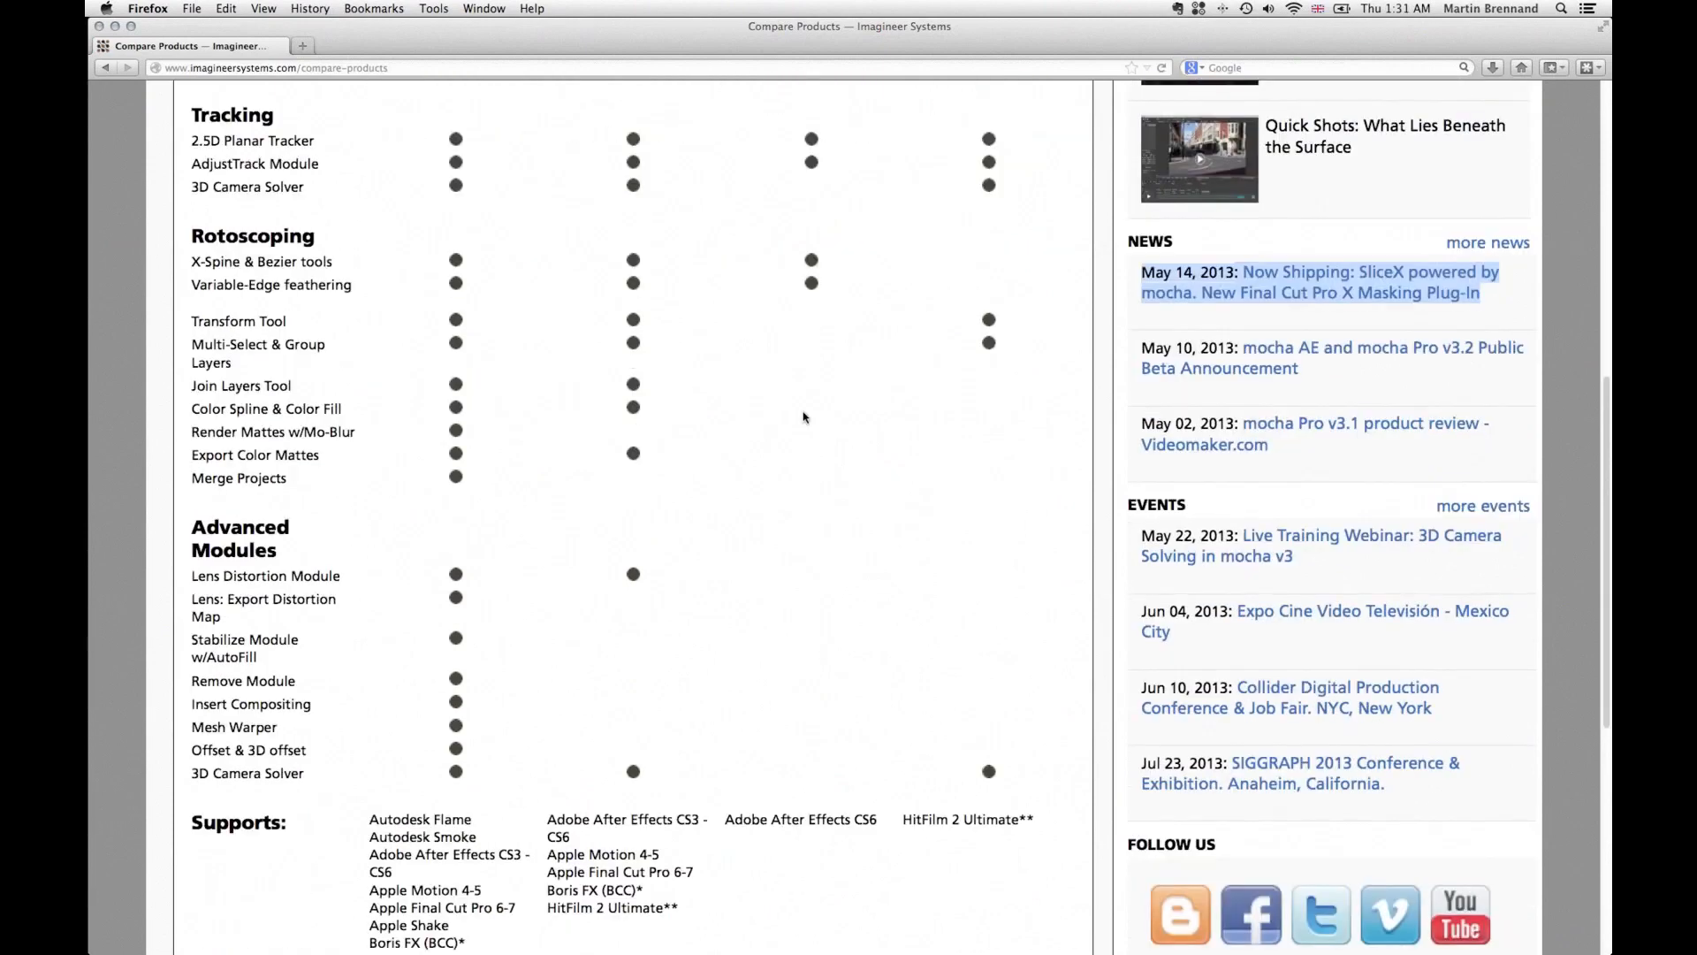
scroll(805, 417, "up", 1)
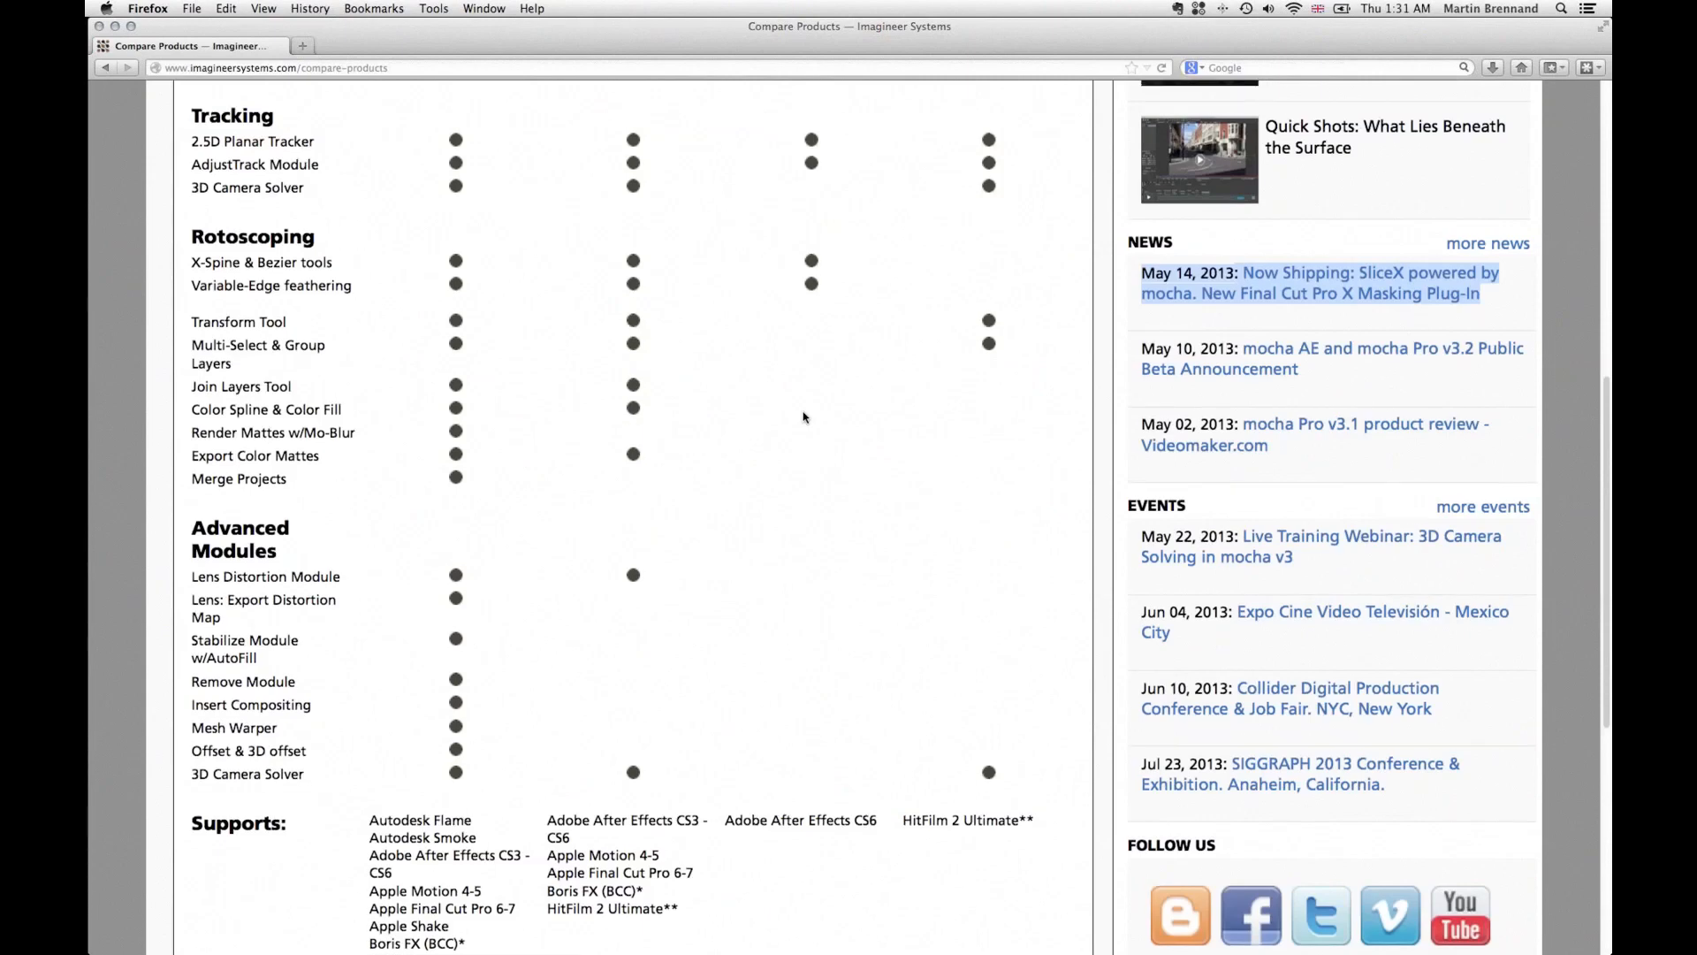
scroll(804, 416, "down", 1)
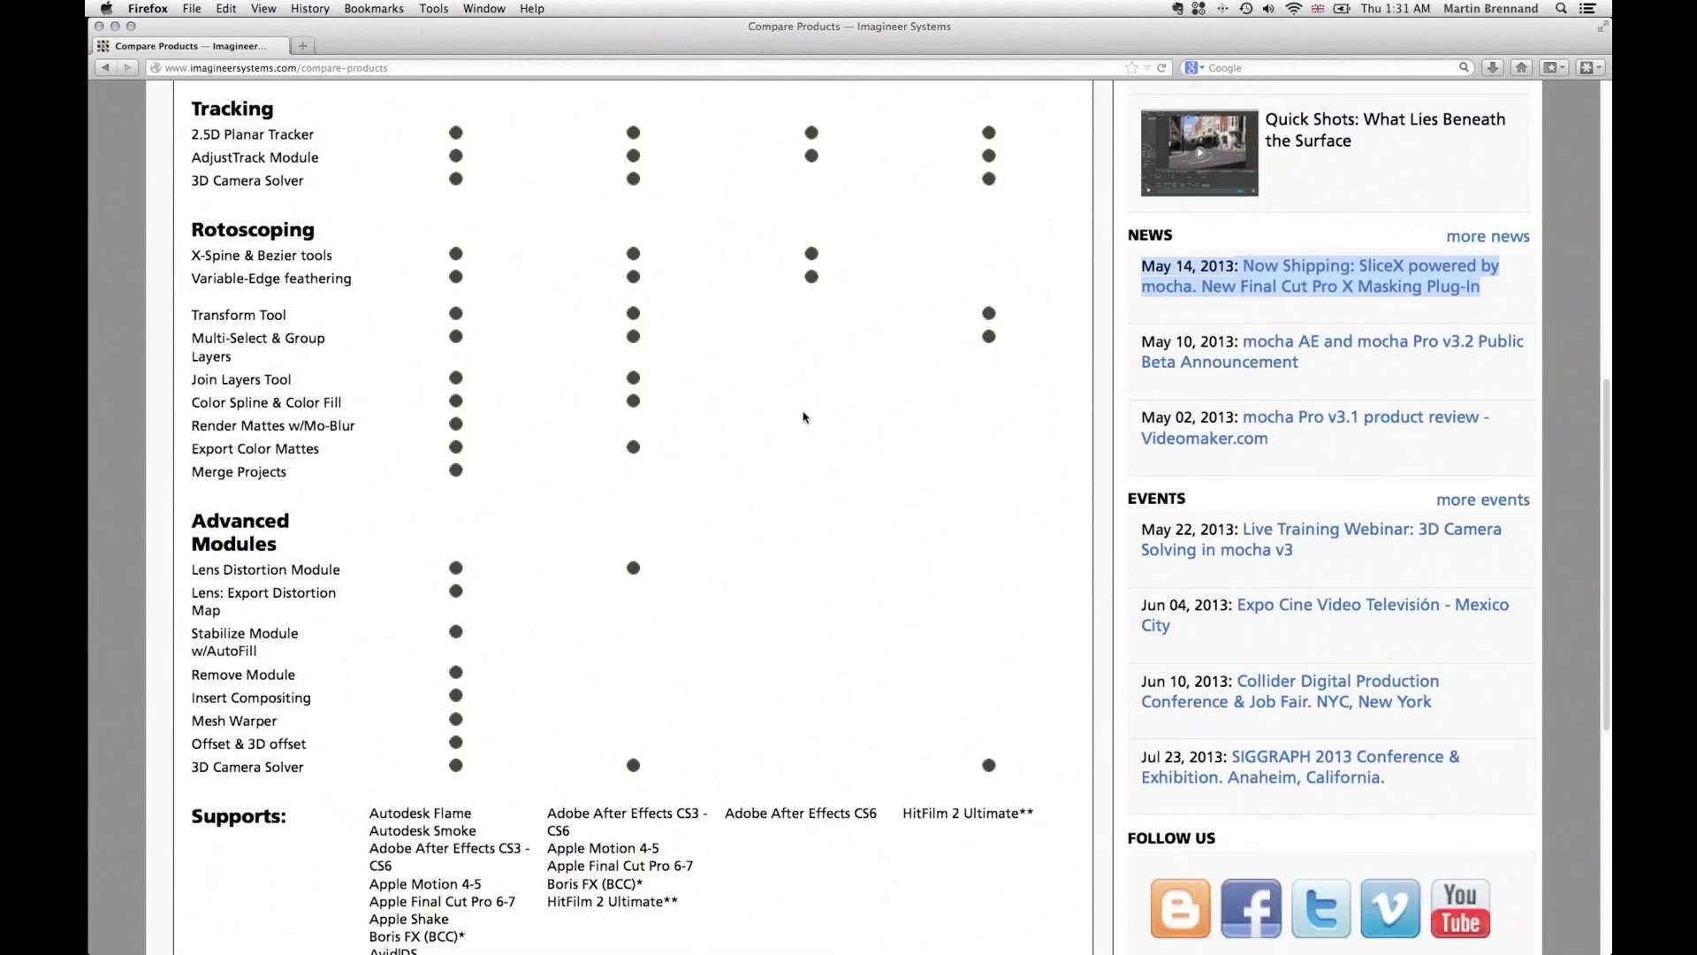
Step: Examine the Supports, 3D Formats and Lens Exports rows, highlight mocha Pro's supported applications, and return to the product descriptions
scroll(804, 417, "down", 5)
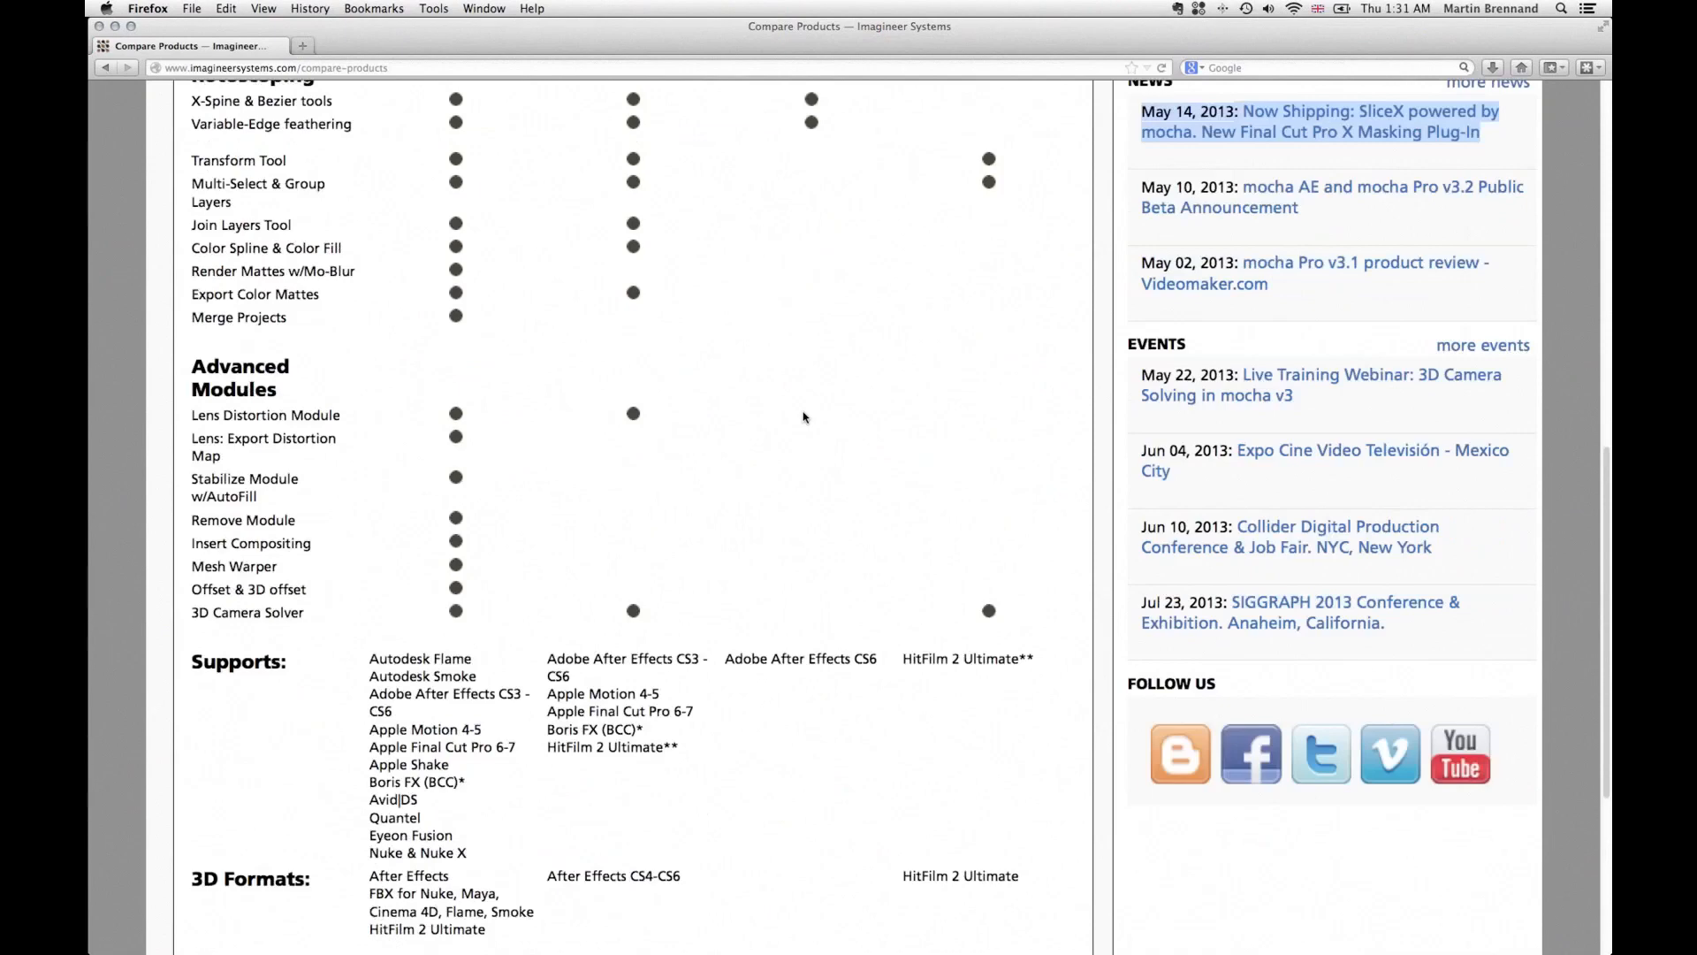
scroll(804, 416, "down", 5)
scroll(804, 416, "down", 4)
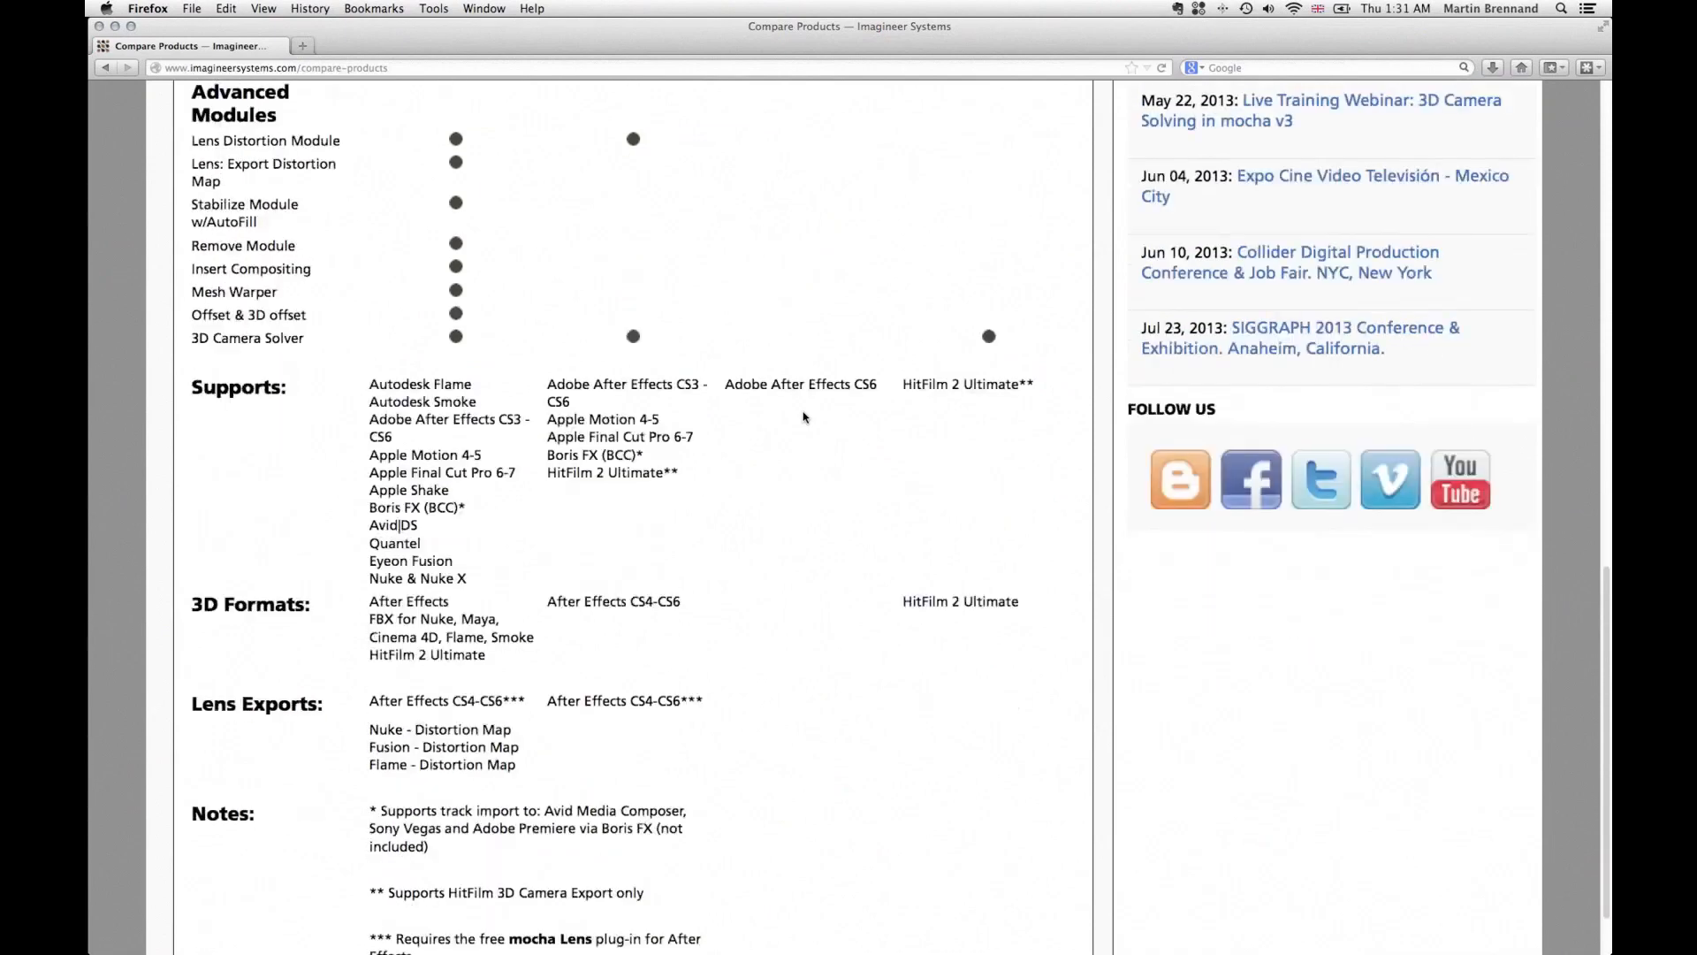
scroll(803, 416, "up", 7)
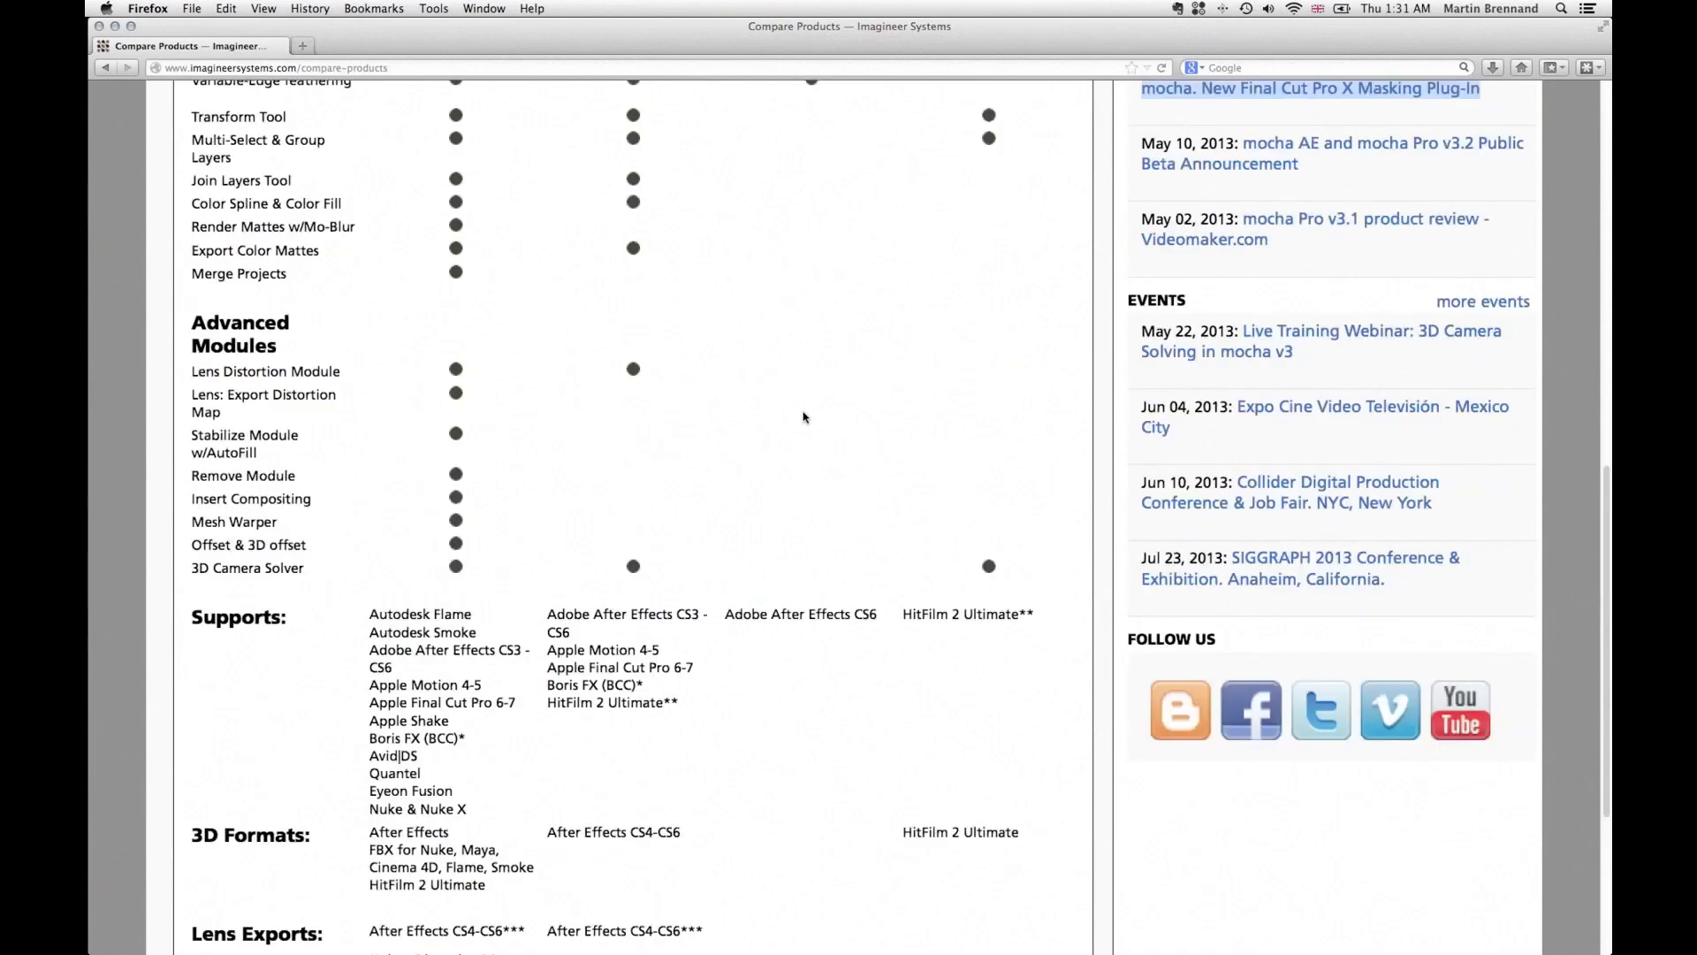
scroll(804, 417, "up", 4)
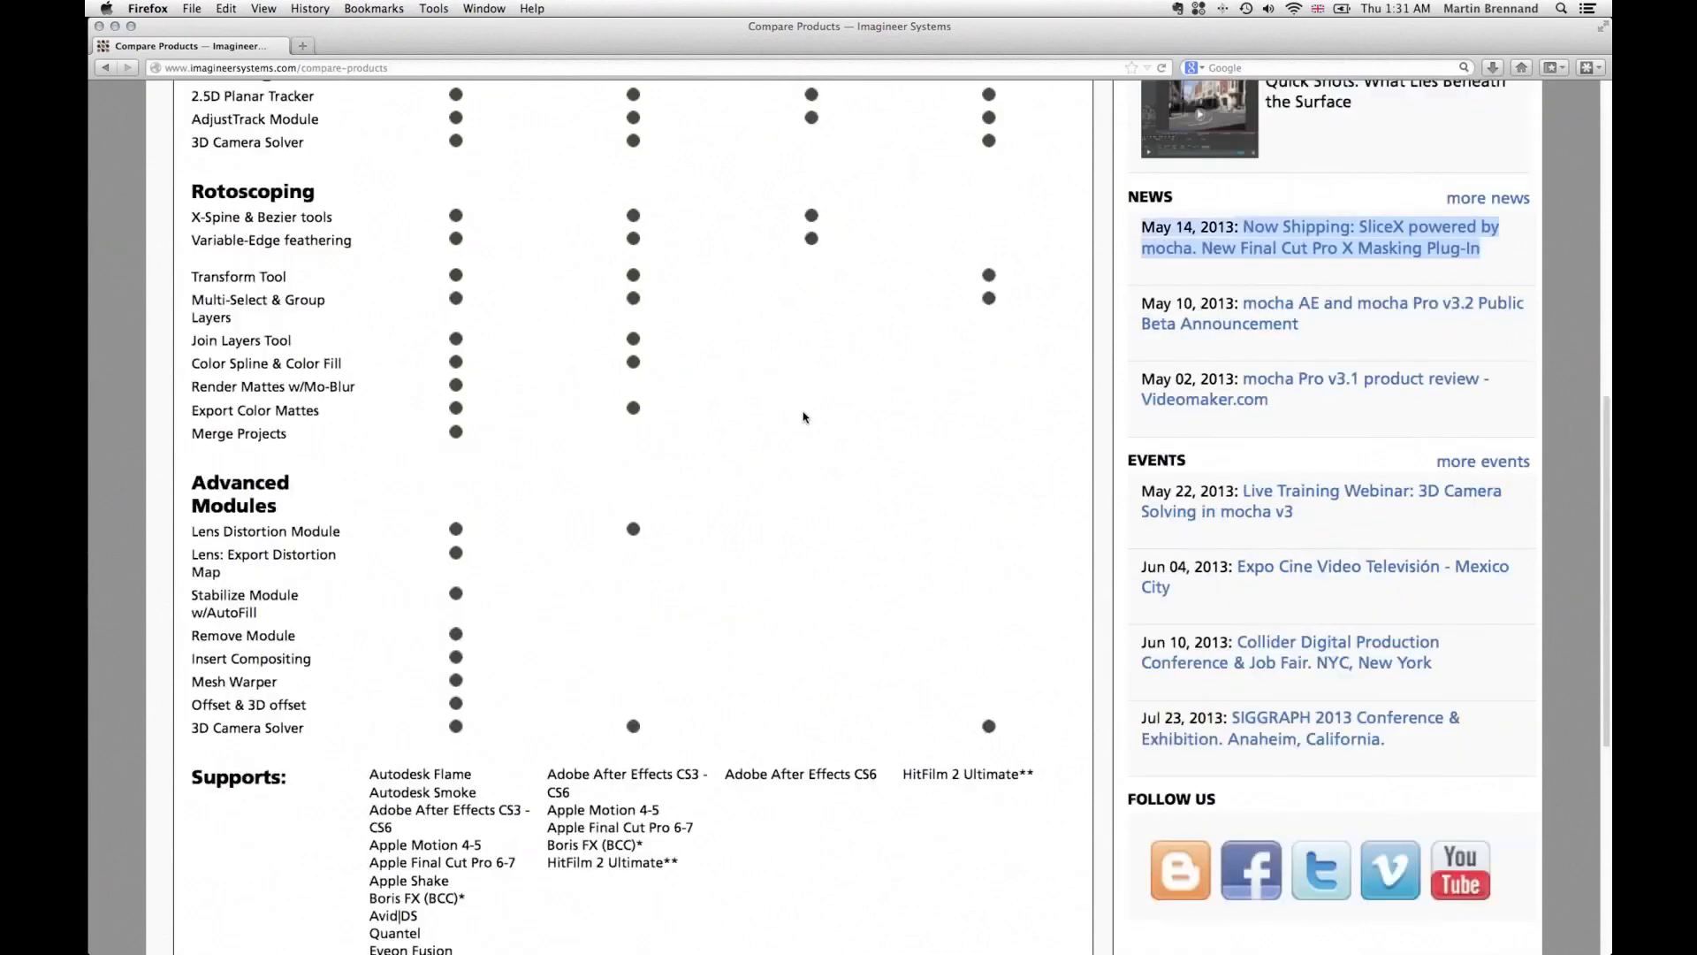
scroll(803, 416, "down", 4)
left_click_drag(369, 614, 516, 793)
left_click(619, 751)
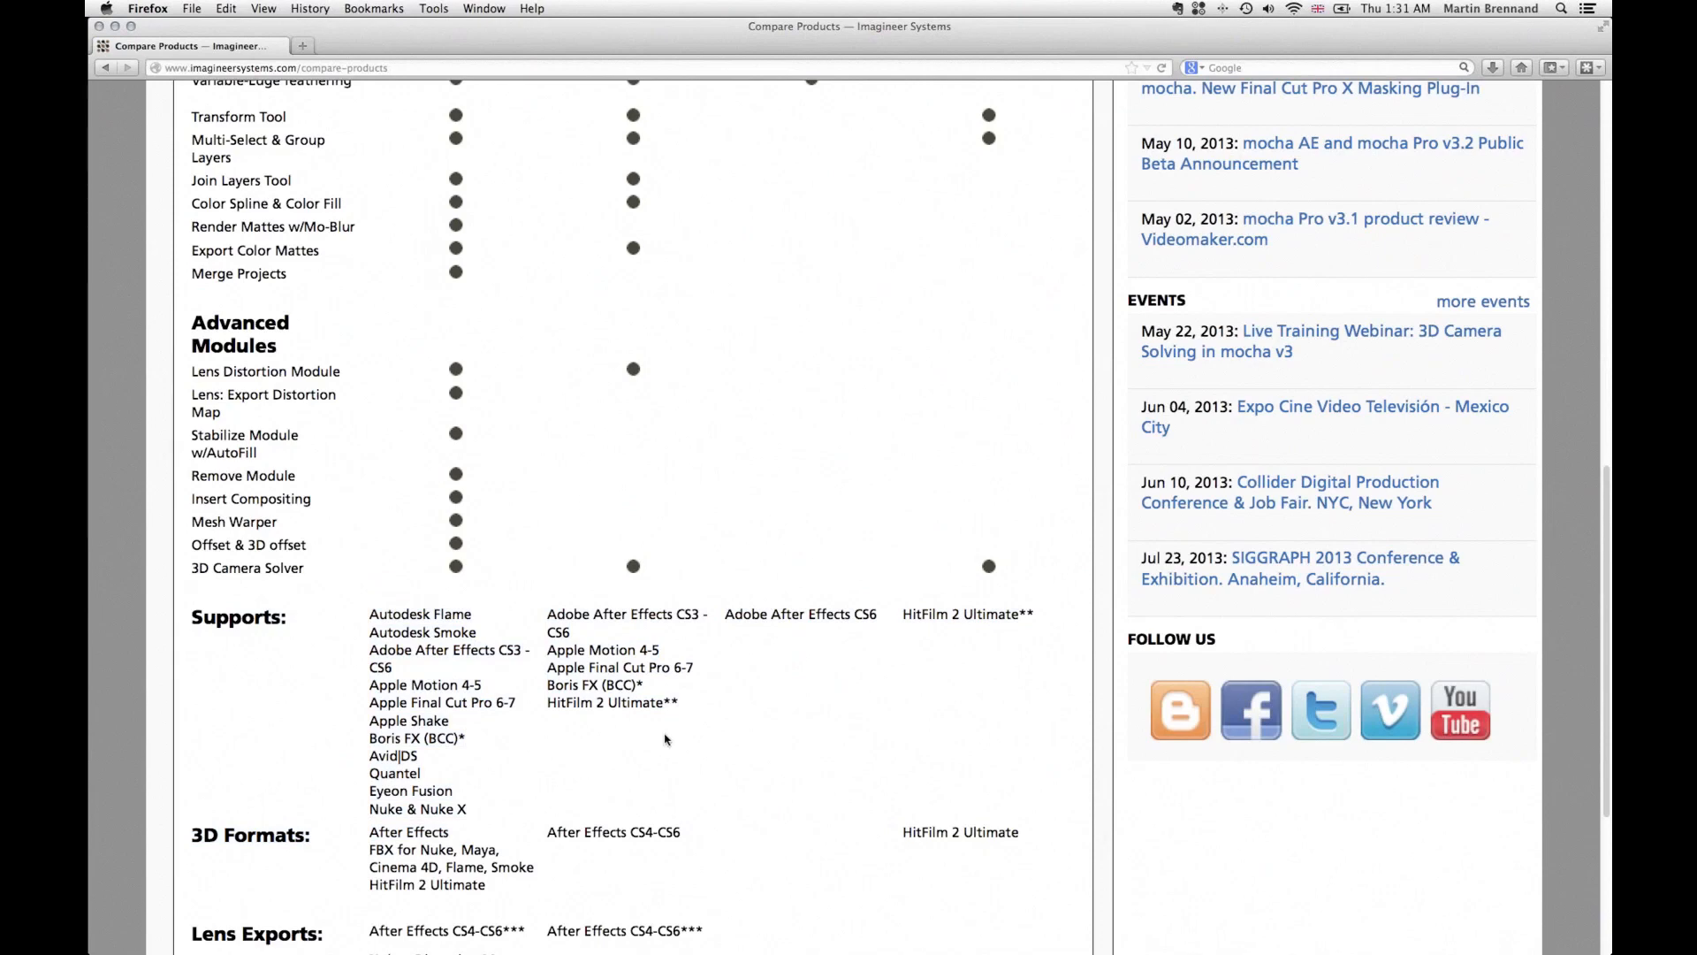
scroll(666, 739, "up", 1)
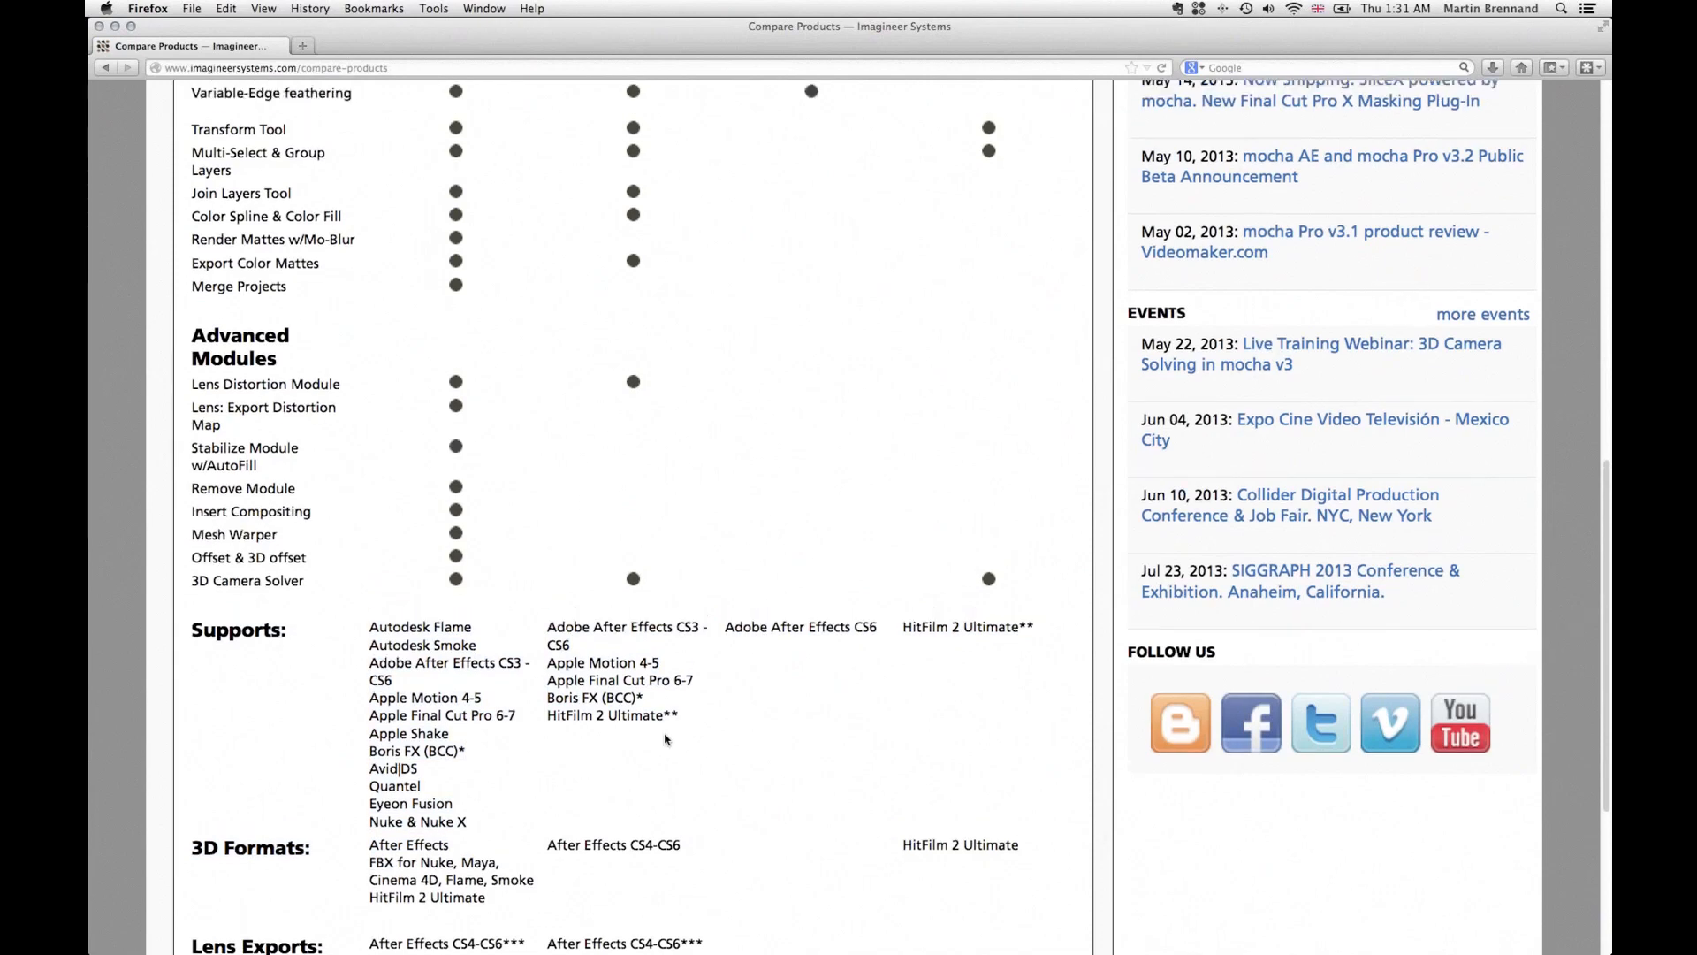
scroll(665, 739, "up", 4)
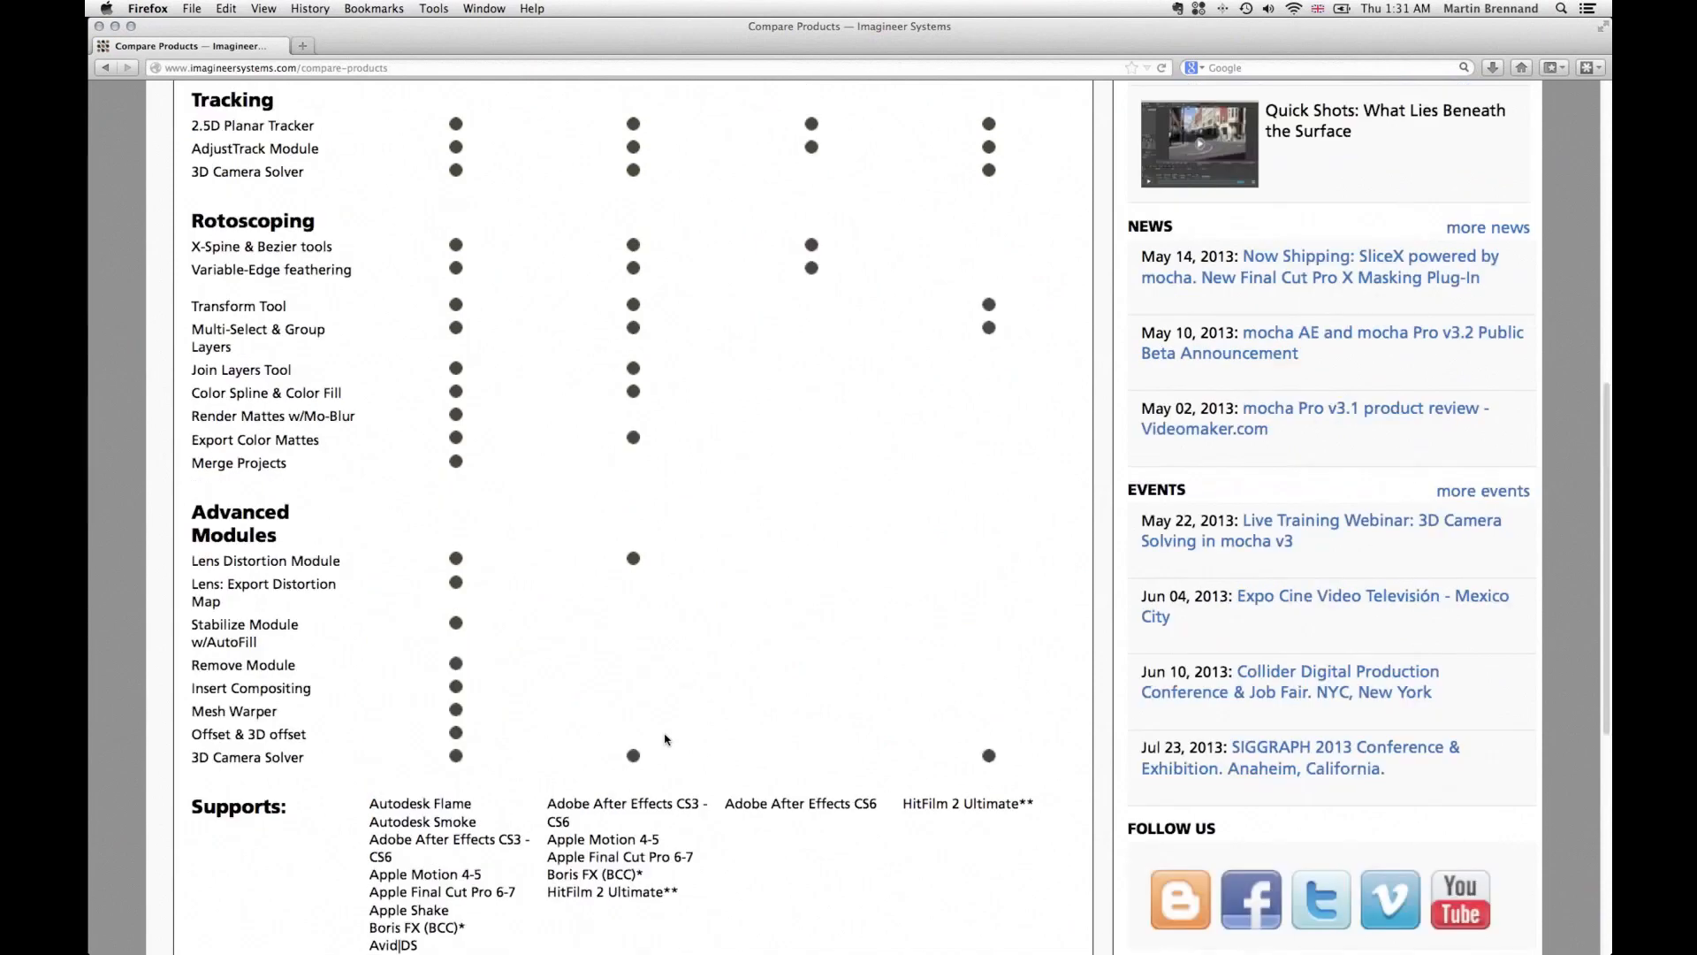
scroll(666, 739, "up", 12)
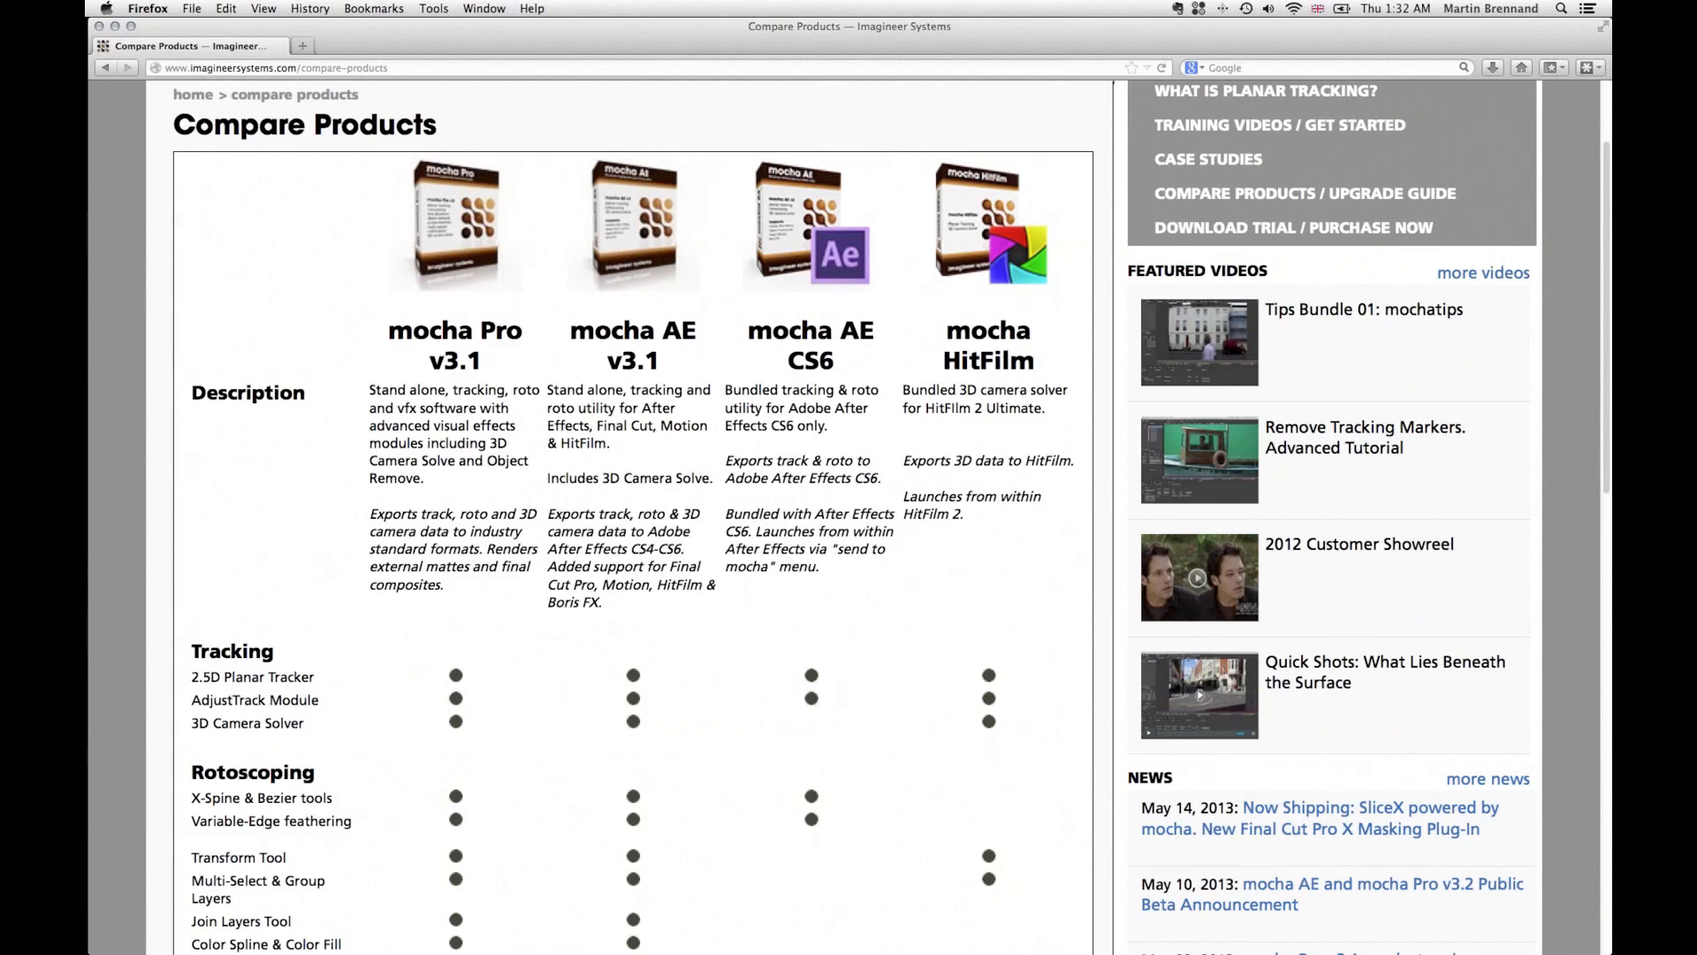
Step: Switch to Keynote and play the Camera Solve 2013 slideshow from the "Internet!" slide
key("super+Tab")
key("super+Tab")
key("super+Tab")
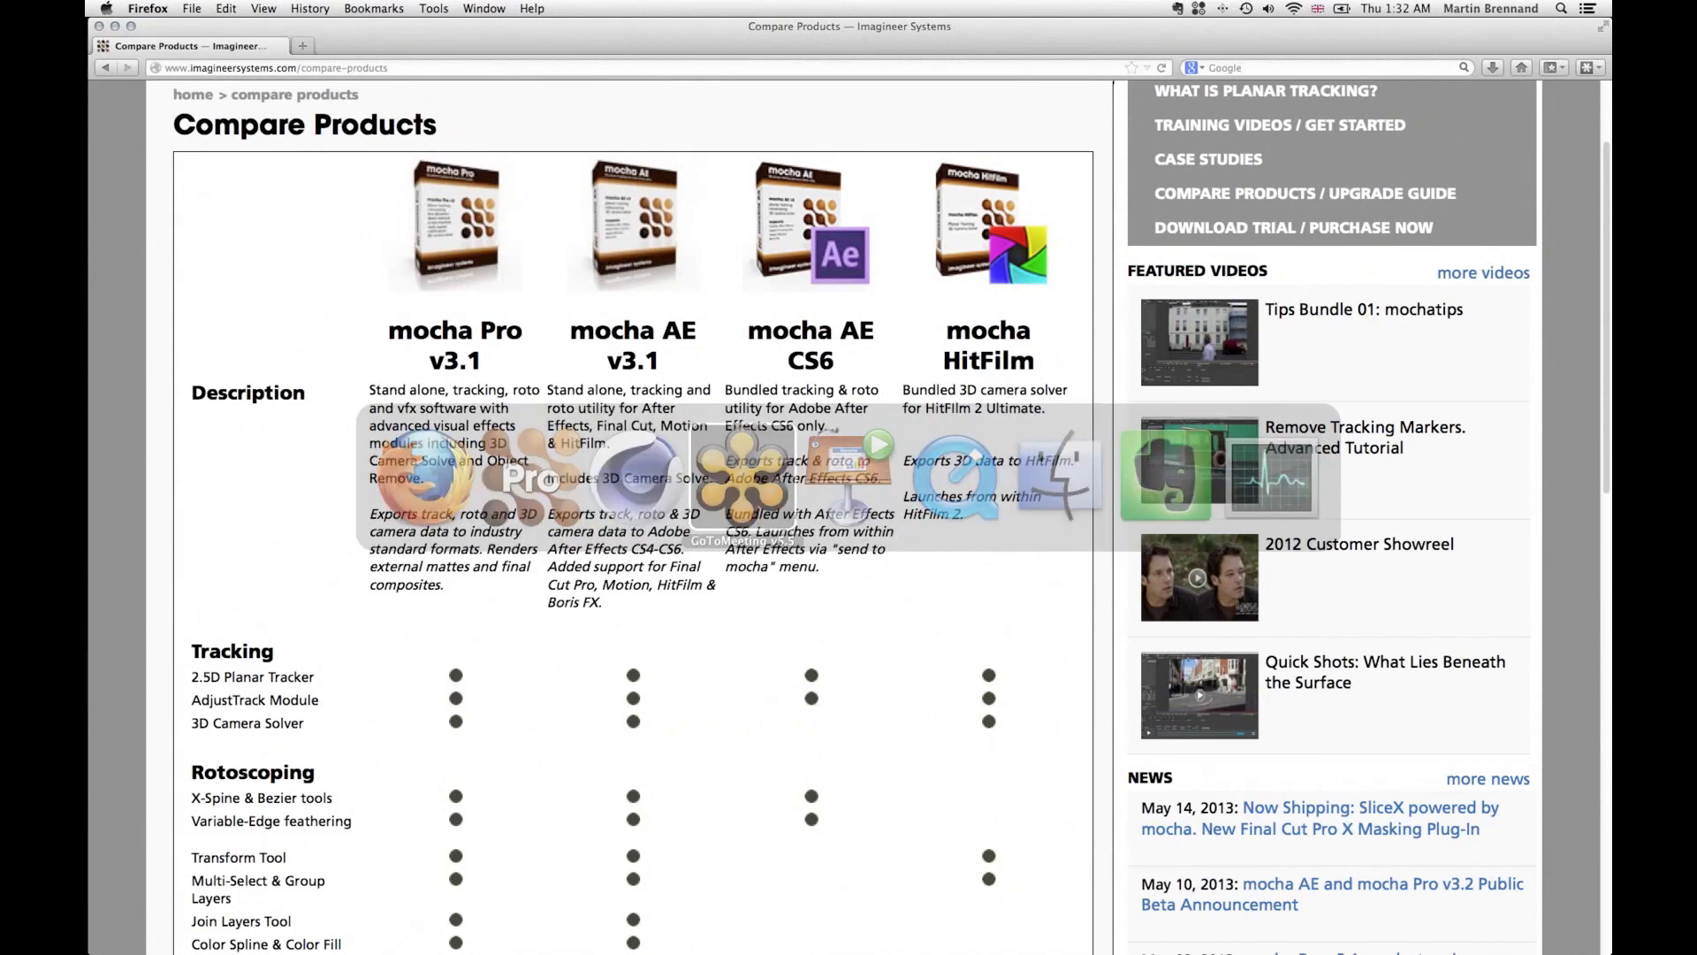
key("super+Tab")
key("super+Tab")
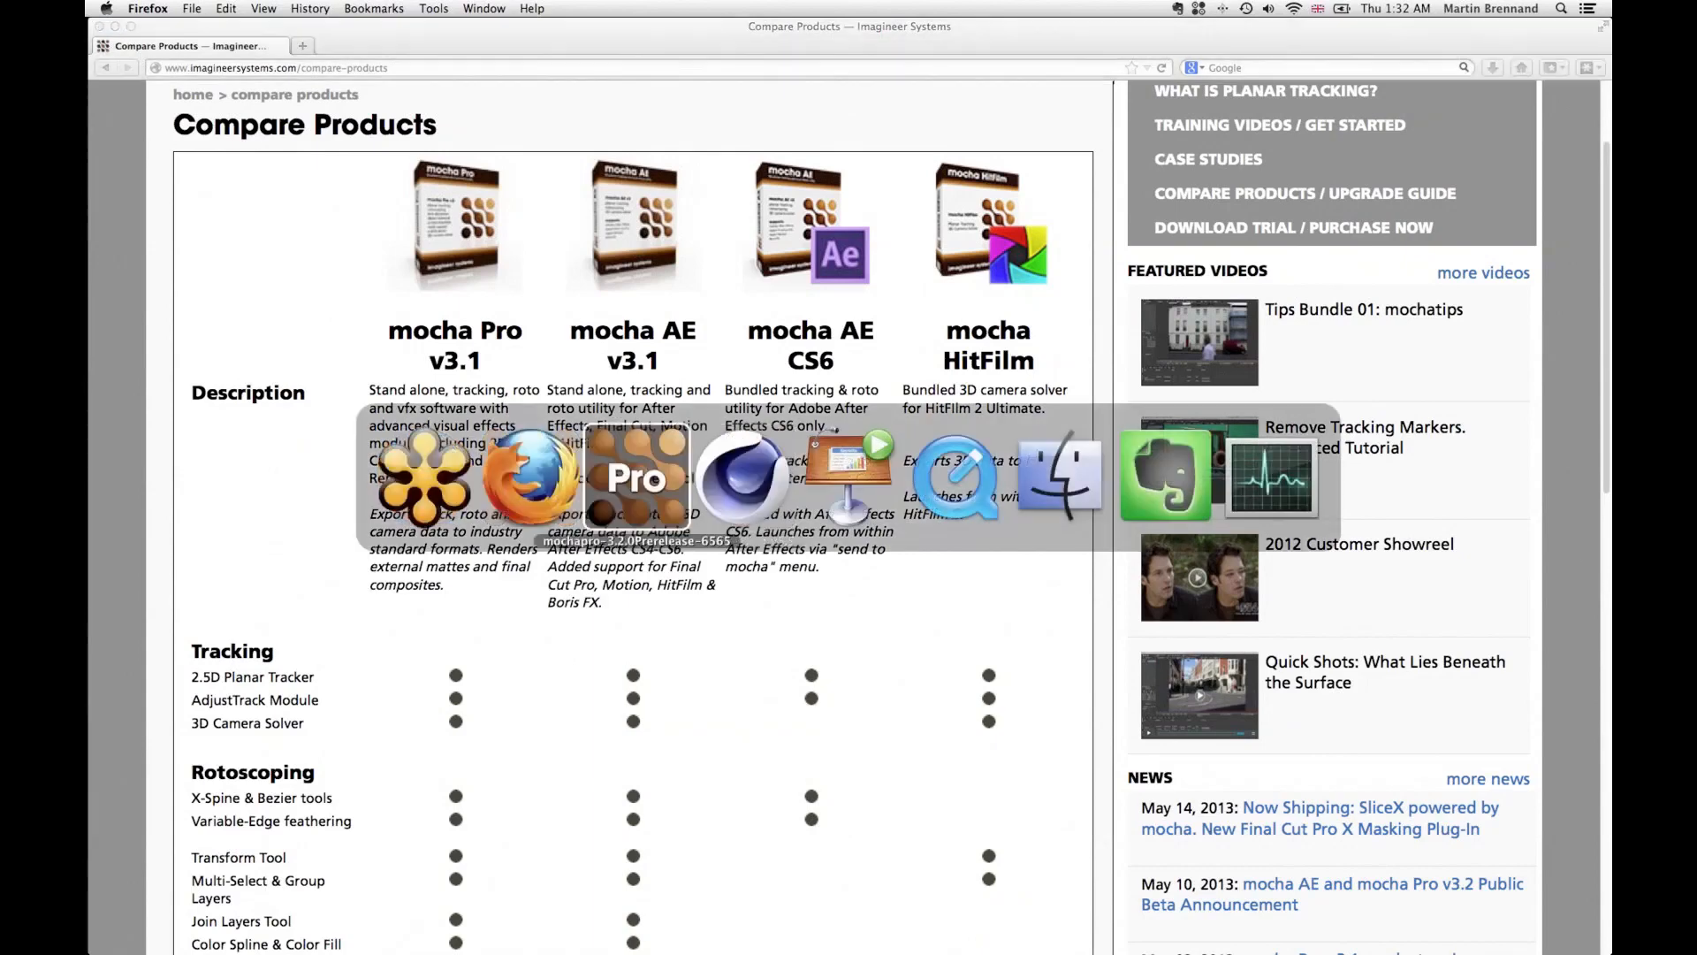
key("super+Tab")
key("super+Tab")
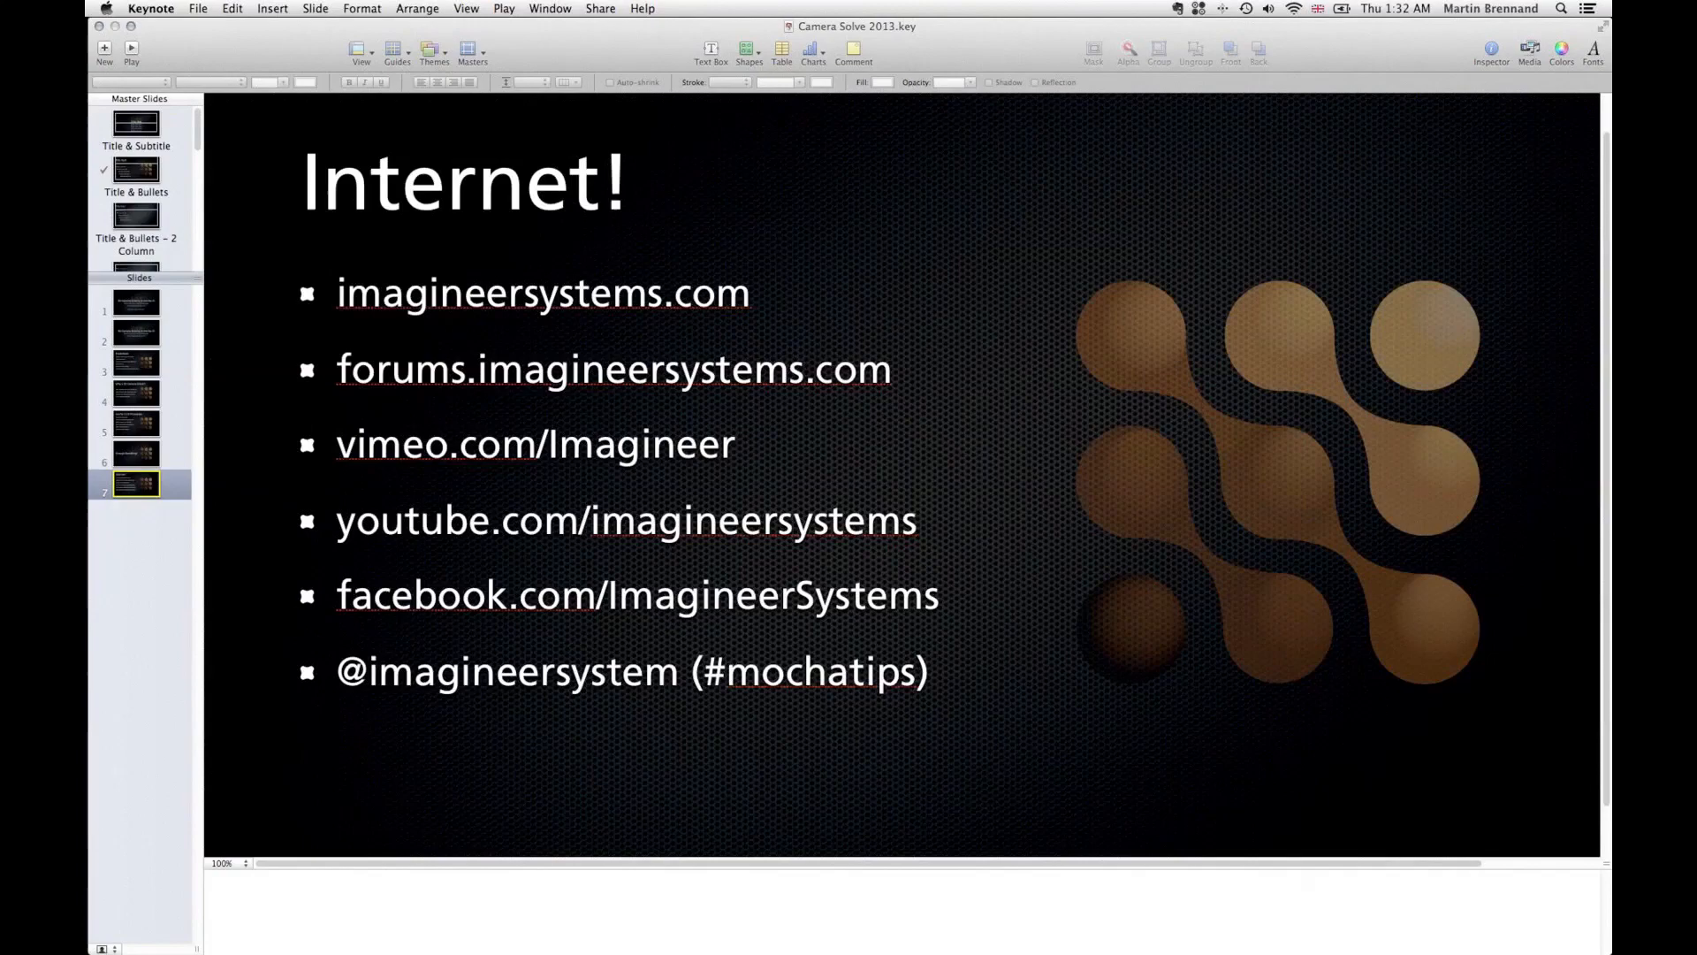
key("alt+super+p")
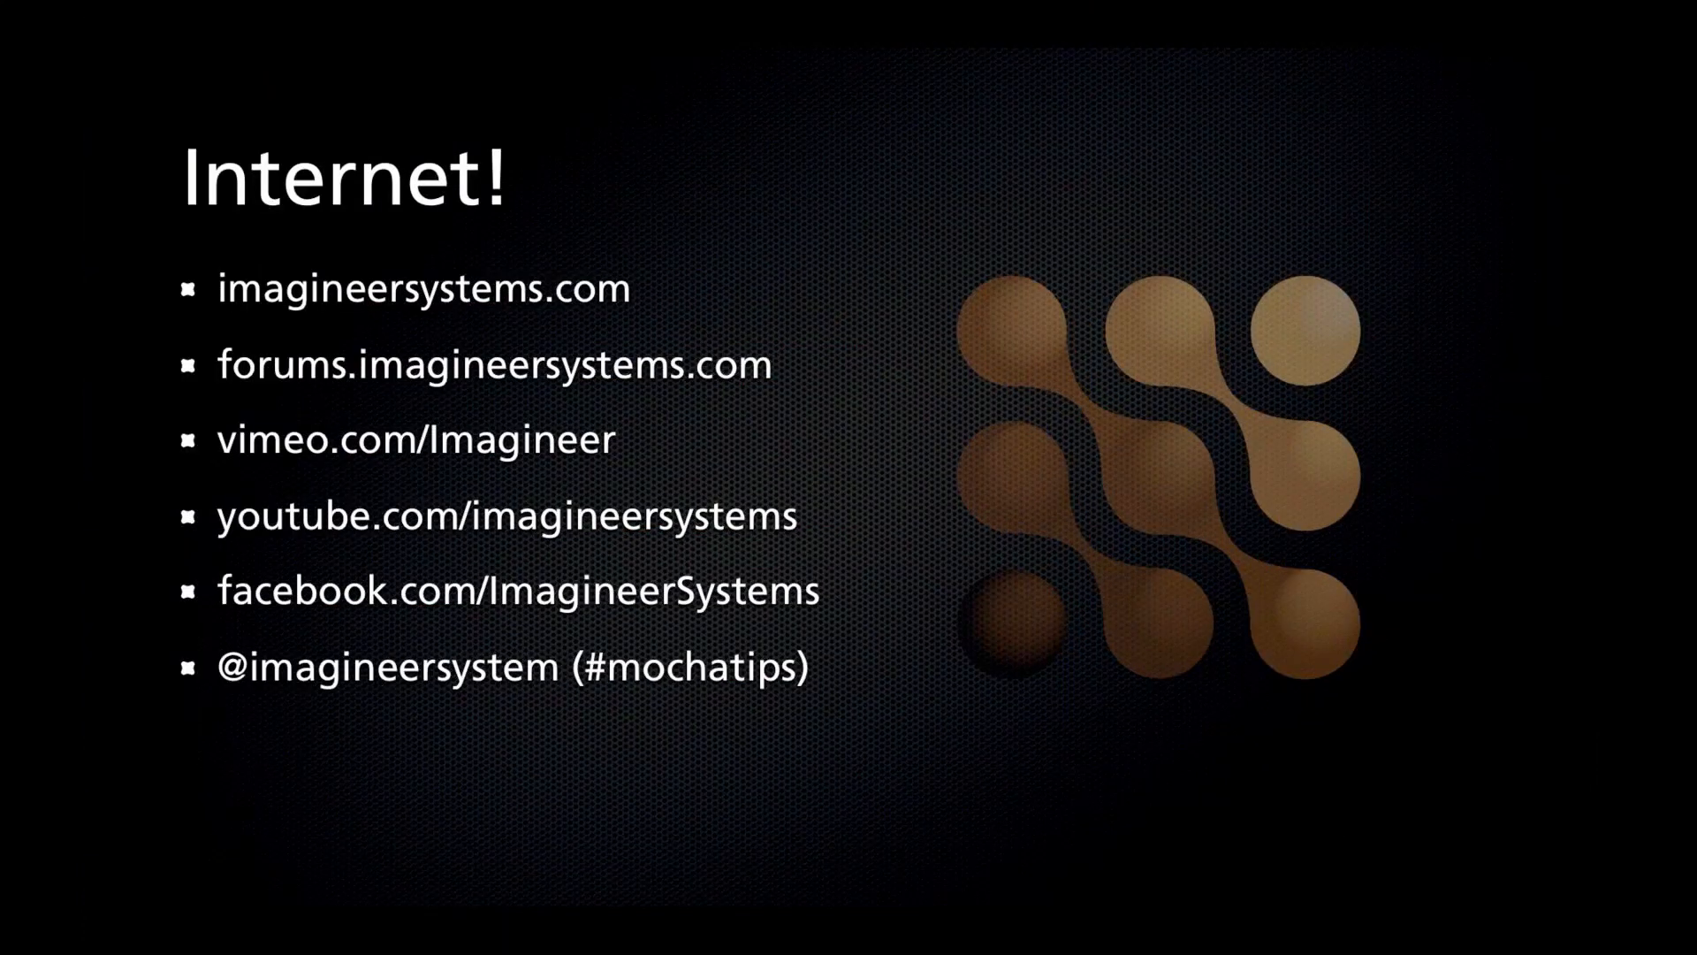